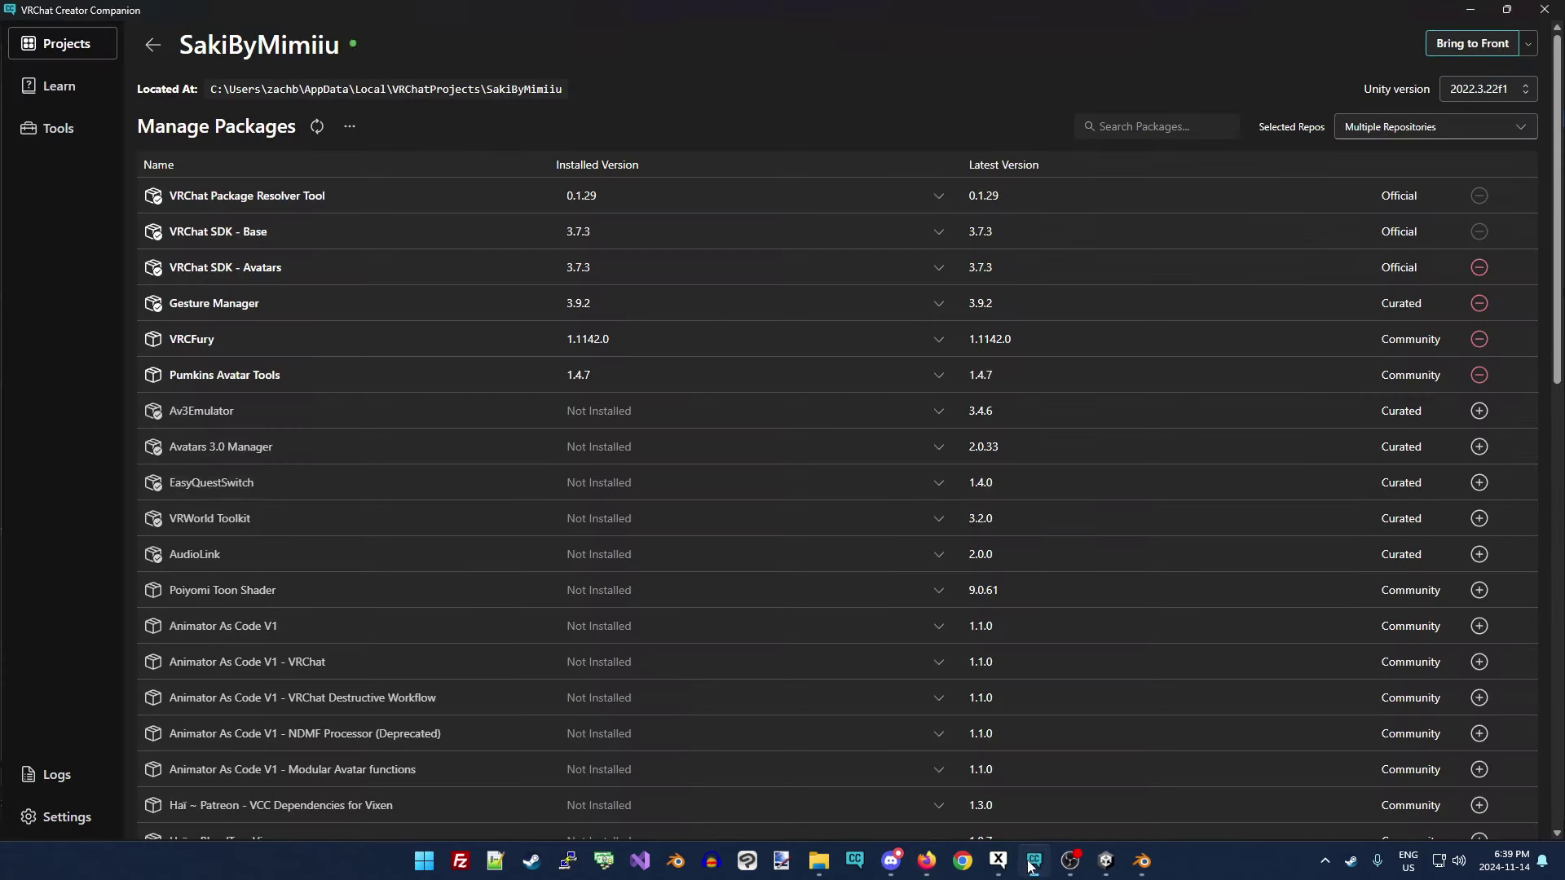
# Switch to the VRChat Creator Companion and bring the SakiByMimiiu Unity project to the front.
pyautogui.click(1034, 861)
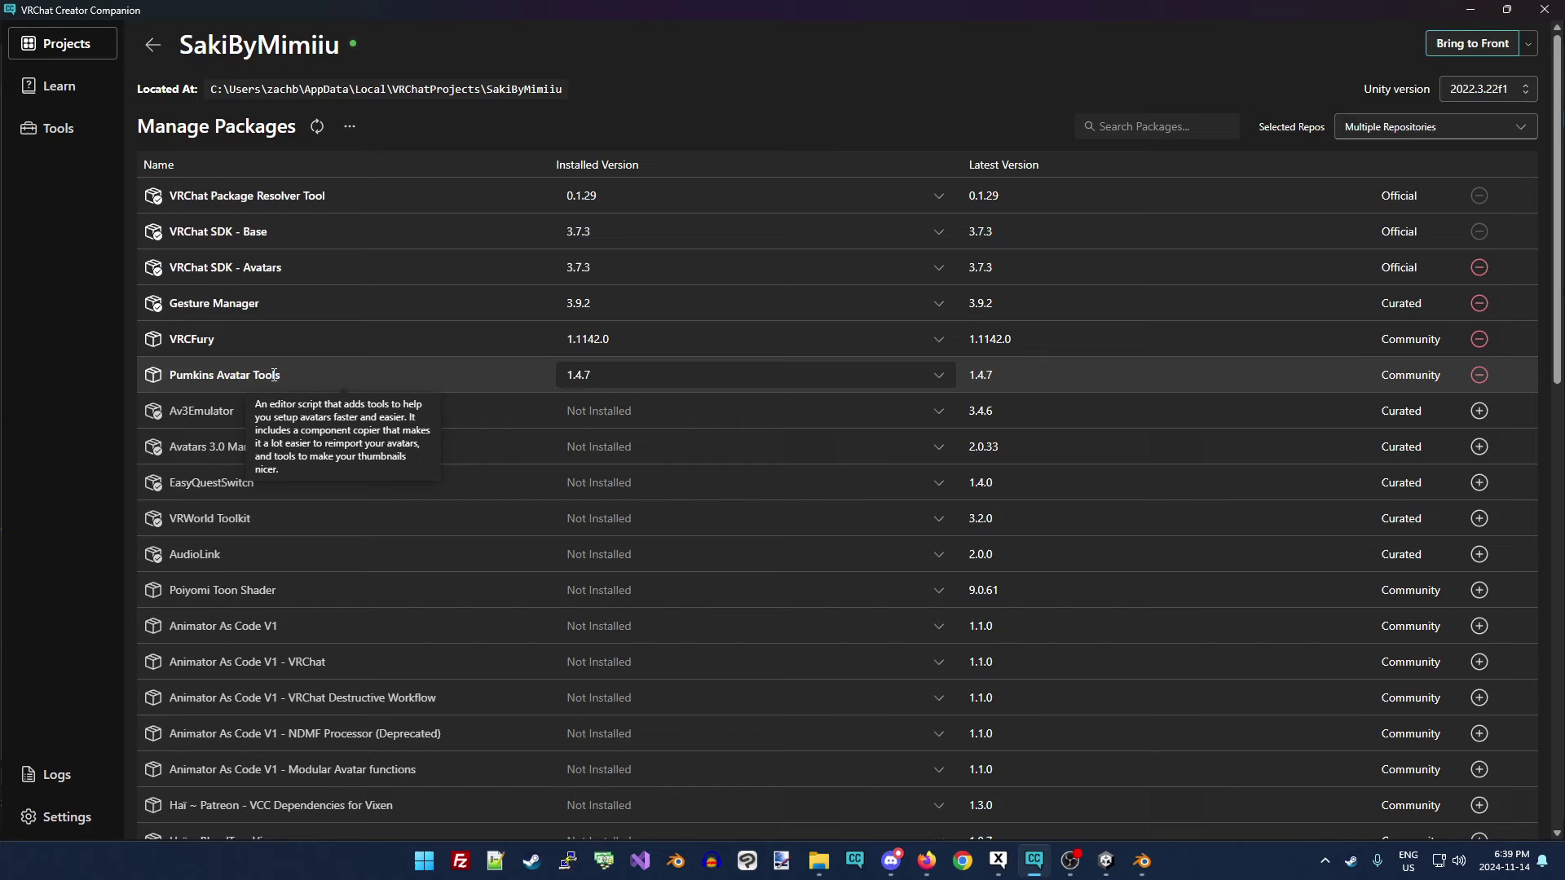
pyautogui.click(1462, 45)
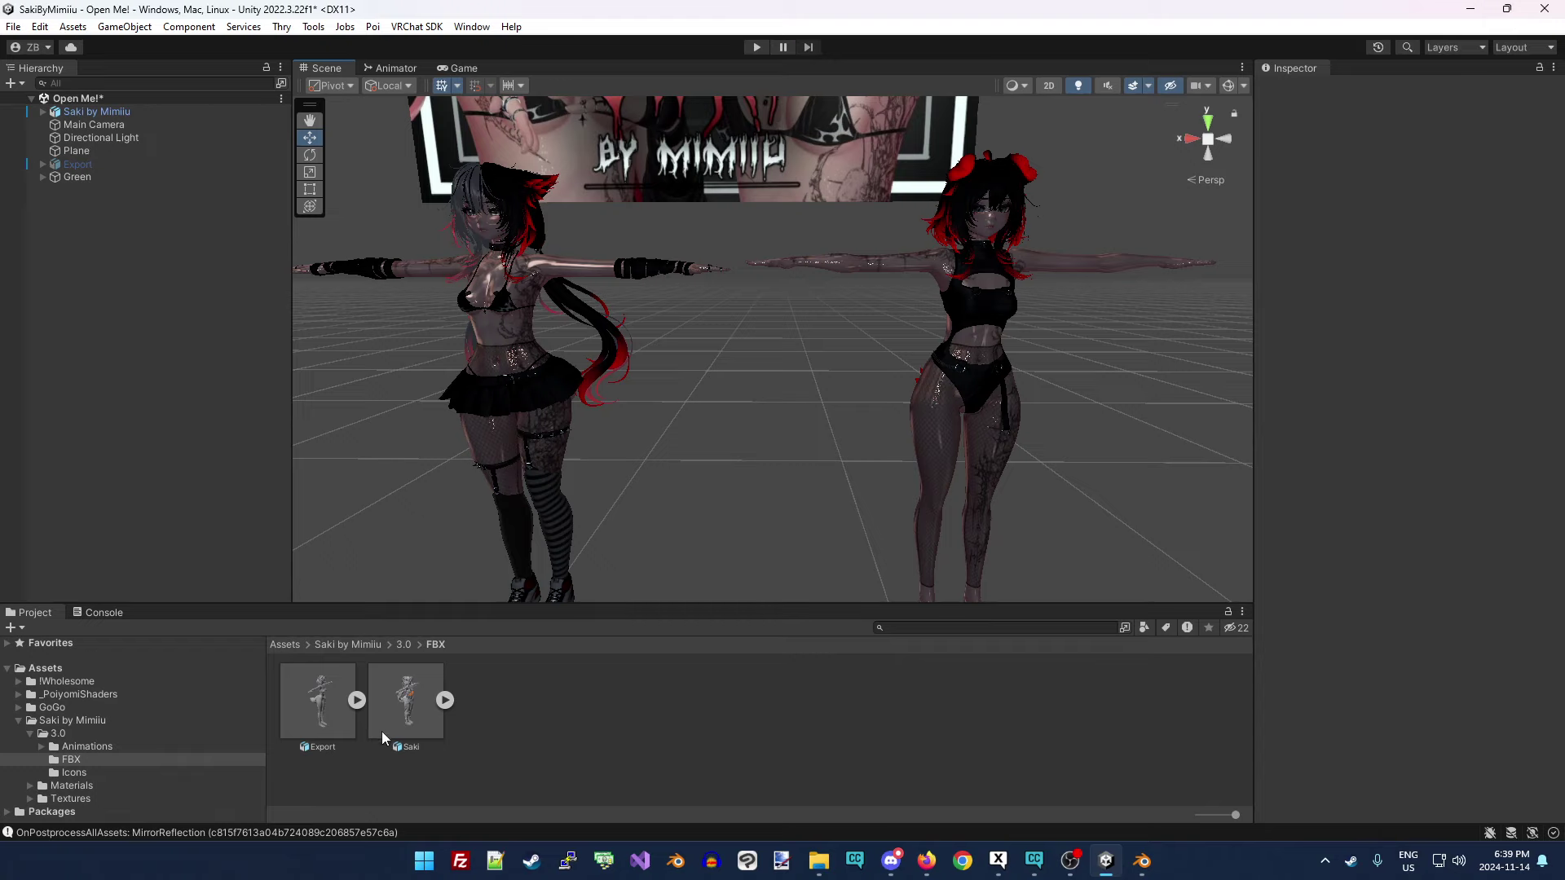
# Locate the source FBX of the Saki by Mimiiu avatar in Unity's project assets and show Saki.fbx in File Explorer.
pyautogui.click(407, 697)
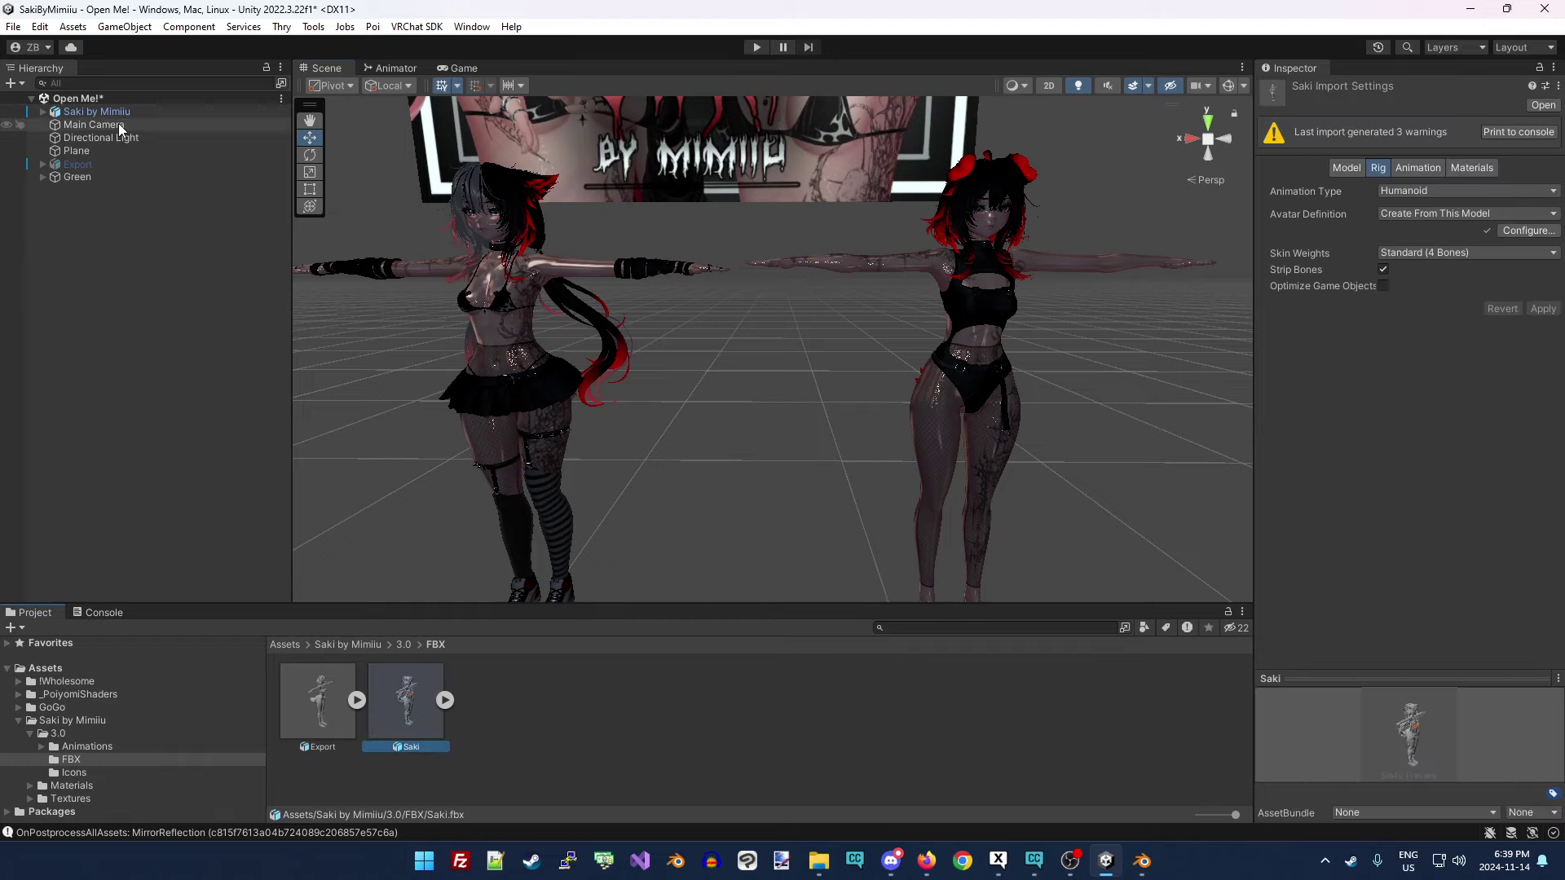
pyautogui.click(97, 115)
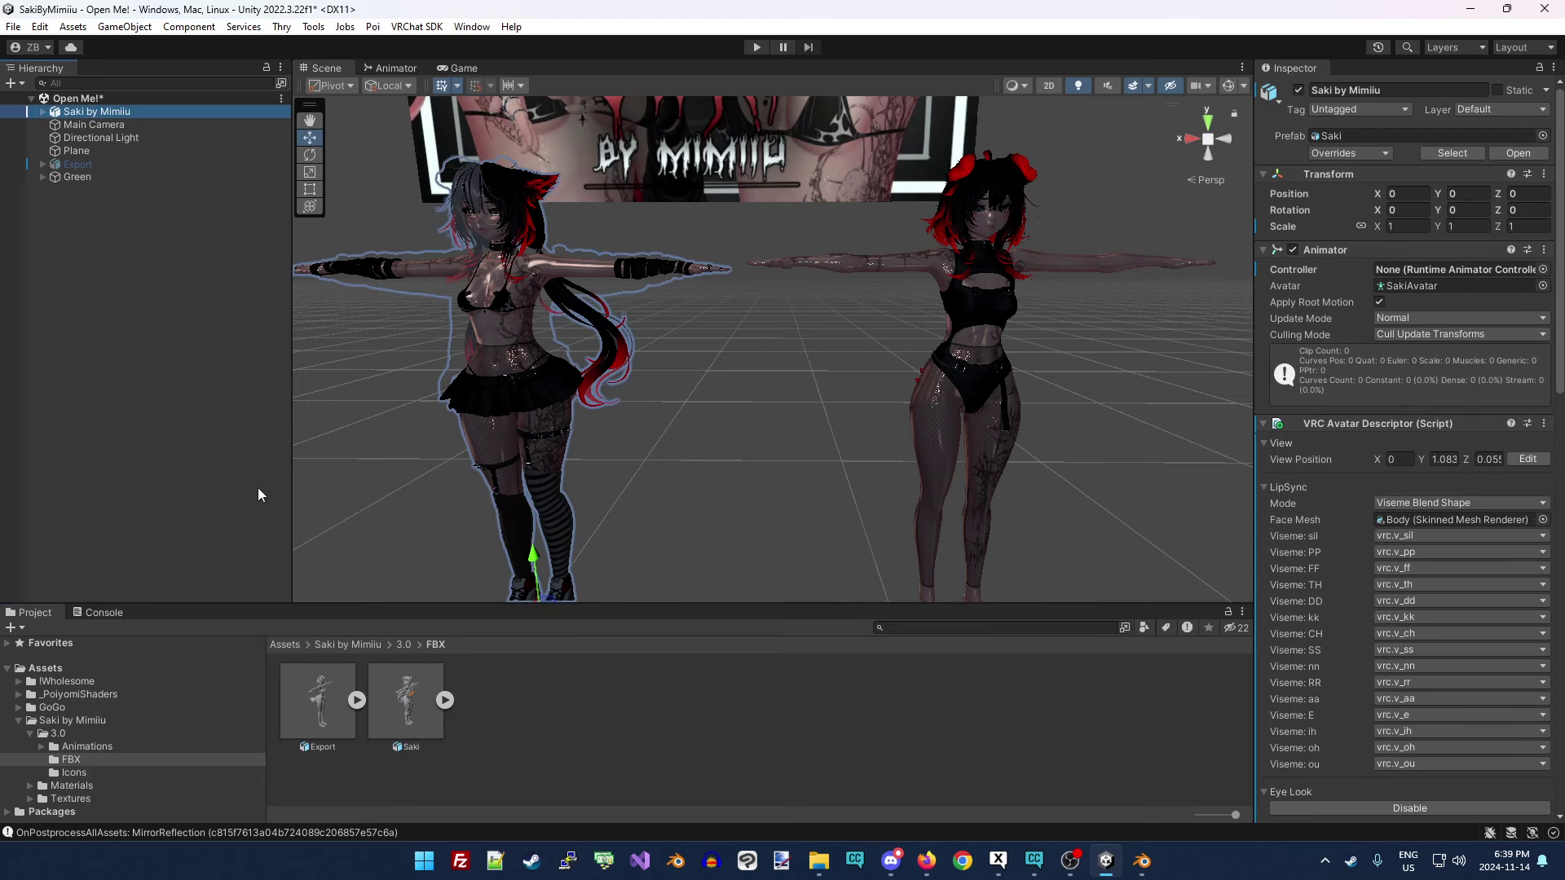
pyautogui.click(1330, 135)
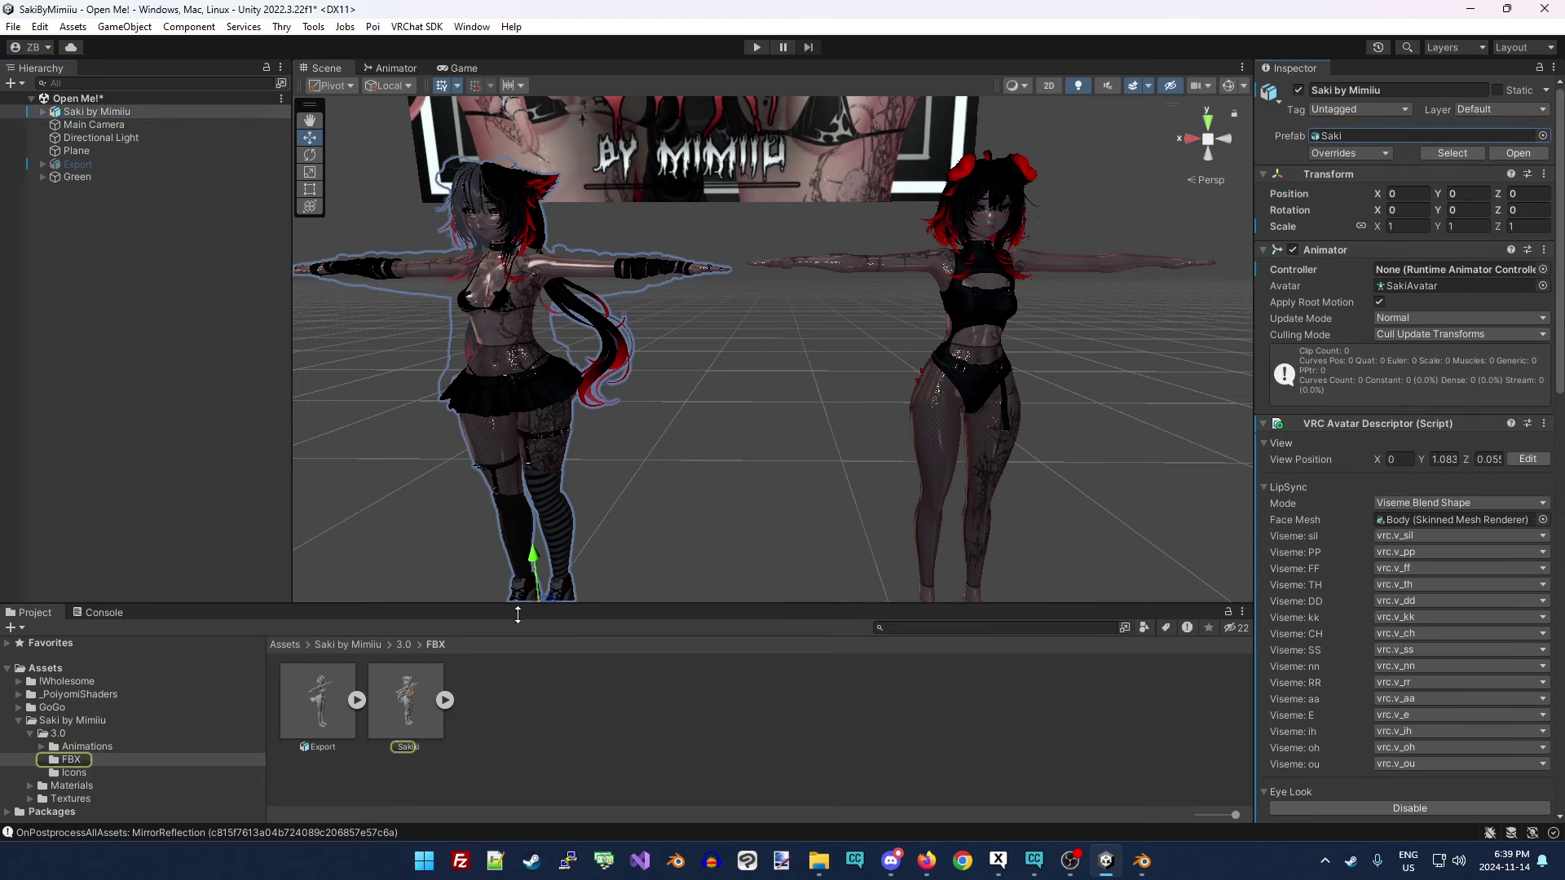
pyautogui.rightClick(407, 702)
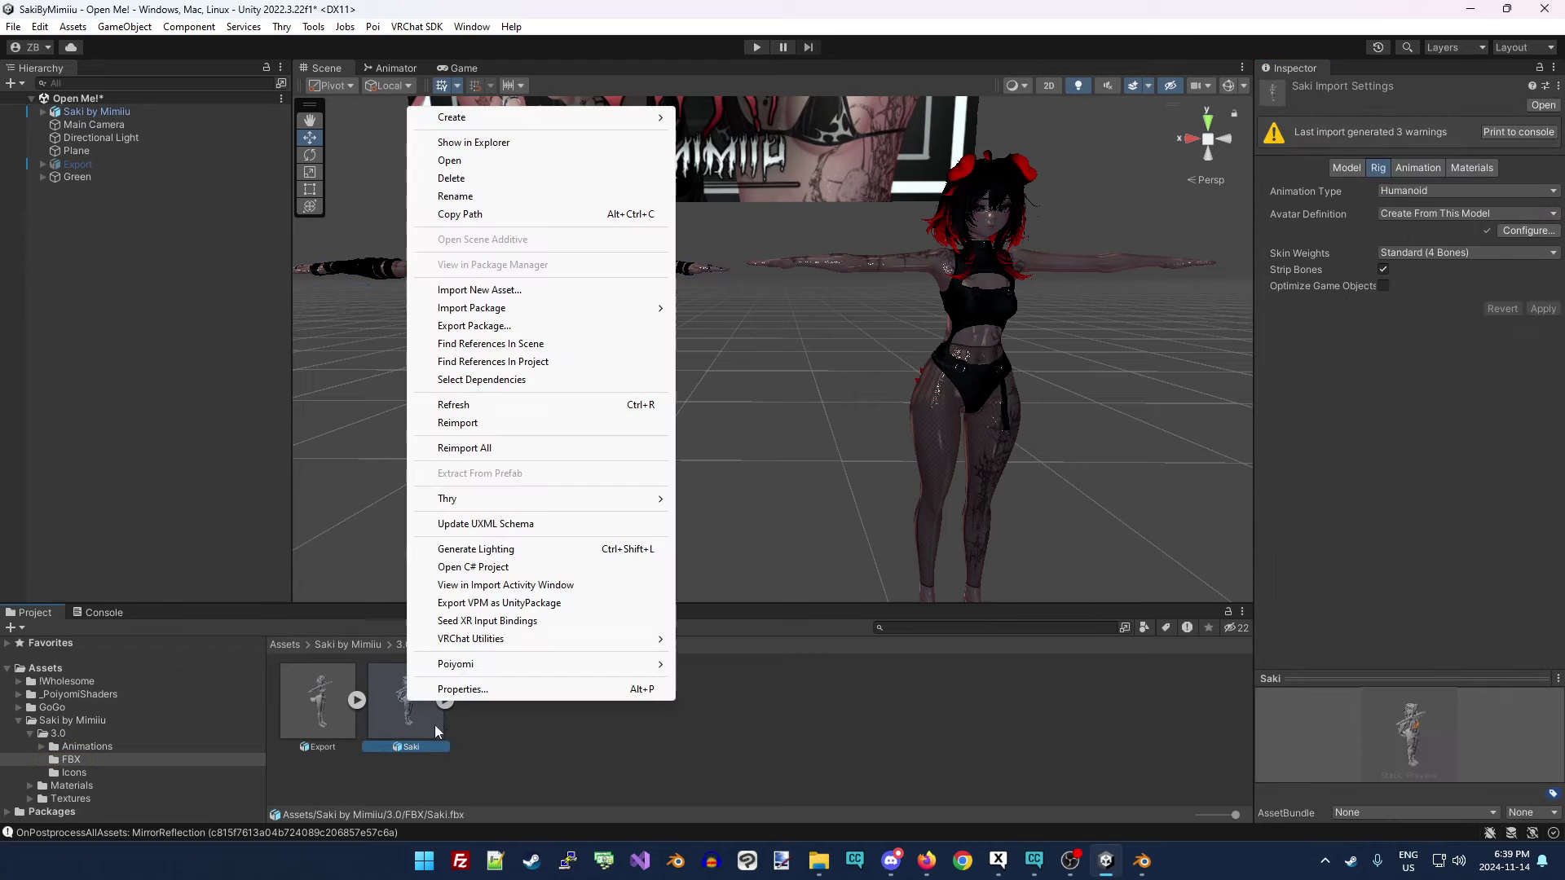
pyautogui.click(511, 145)
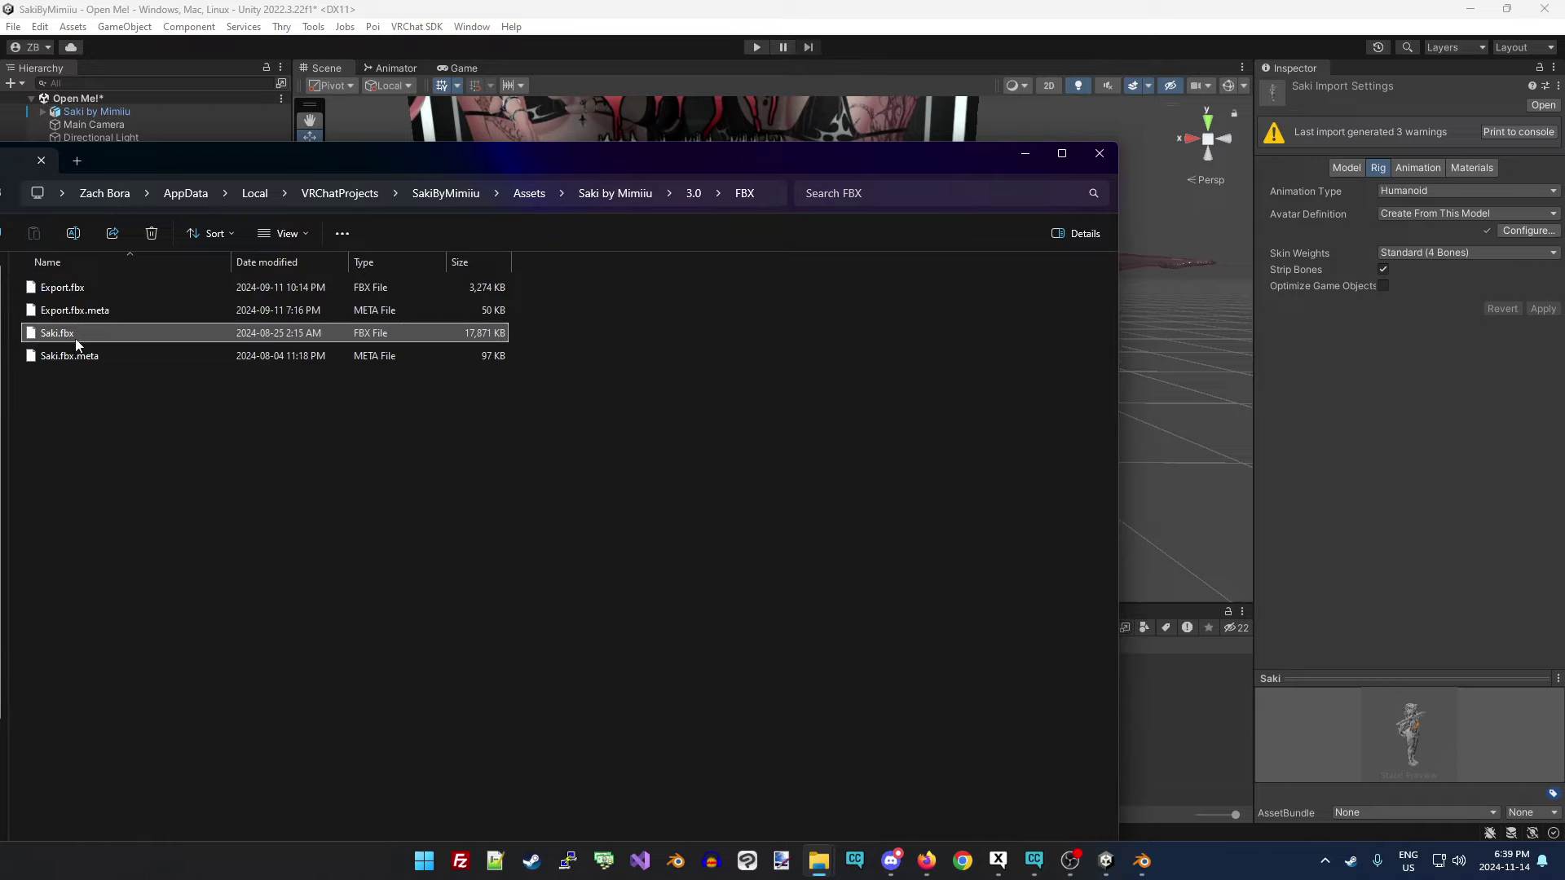
# Switch to Blender and delete the default camera, cube and light from the scene.
pyautogui.click(1142, 867)
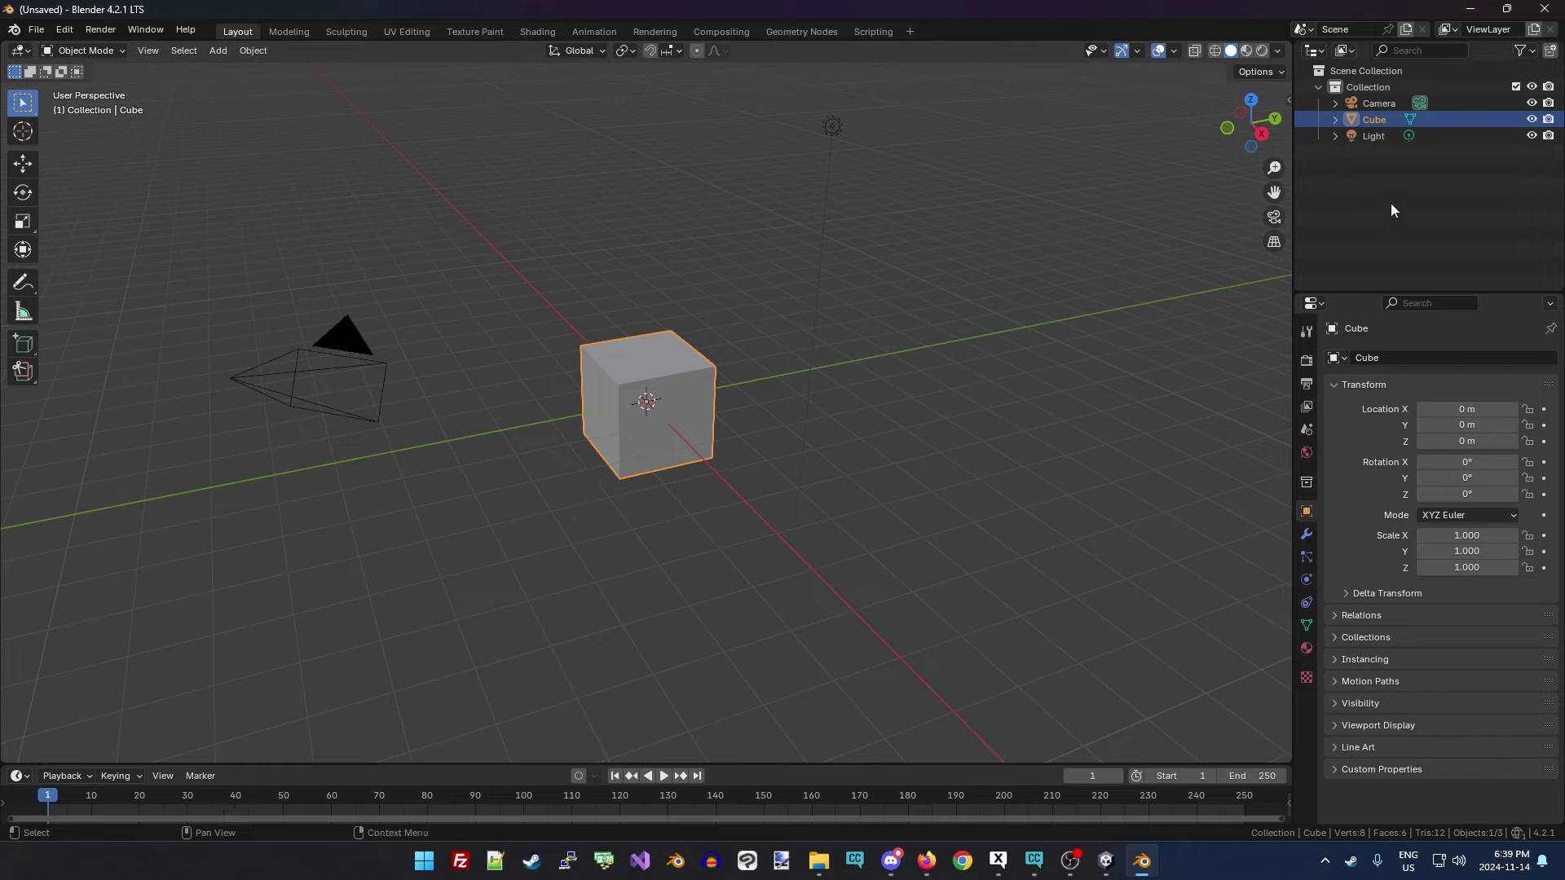
pyautogui.moveTo(1391, 203); pyautogui.dragTo(1356, 101)
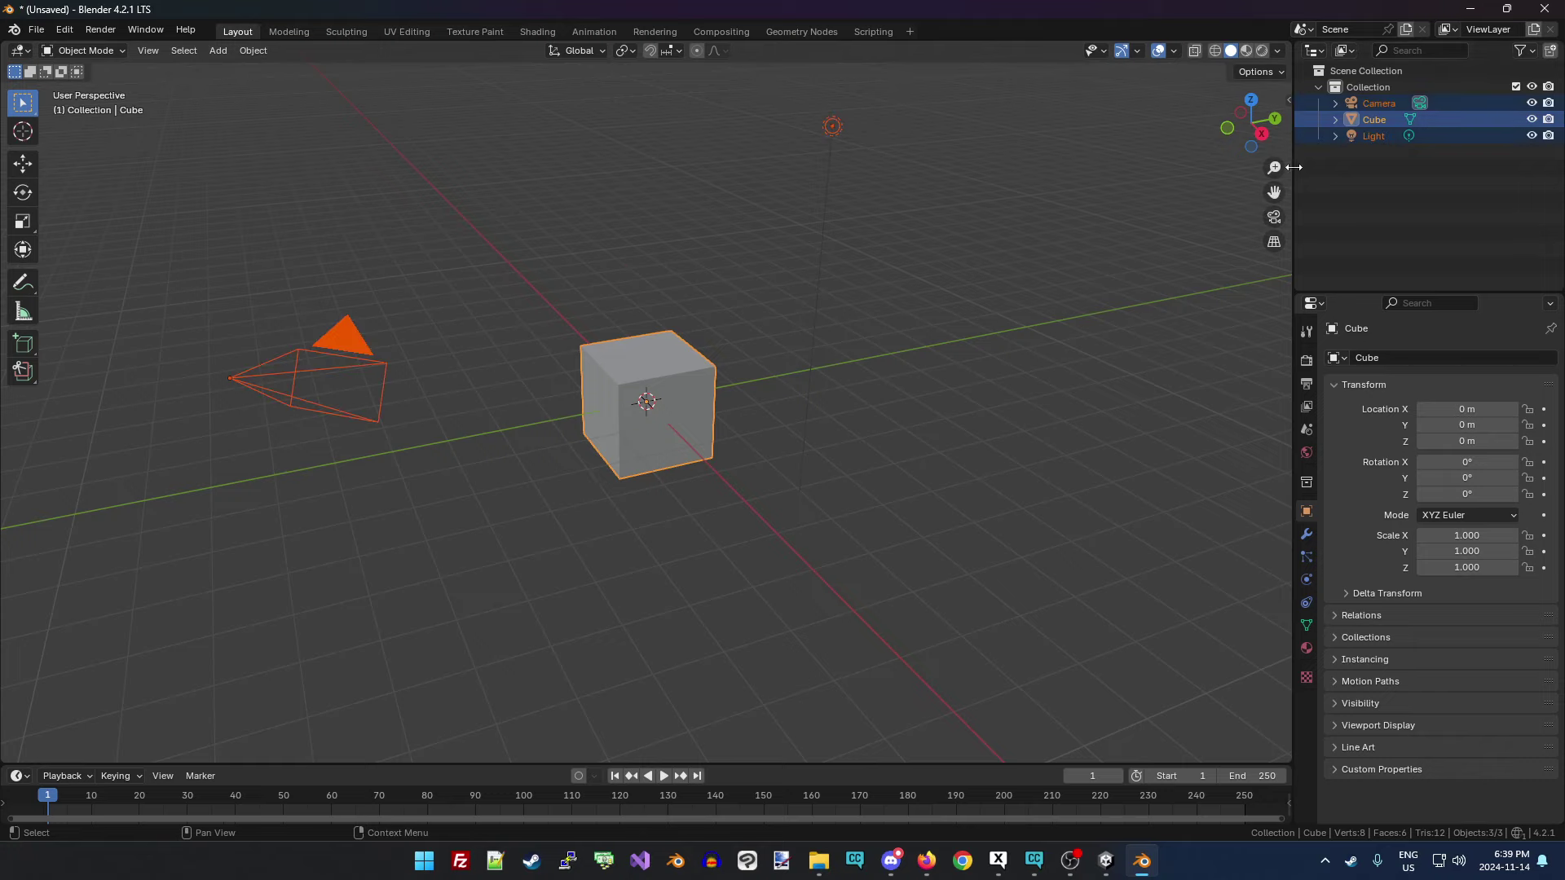
pyautogui.press('Delete')
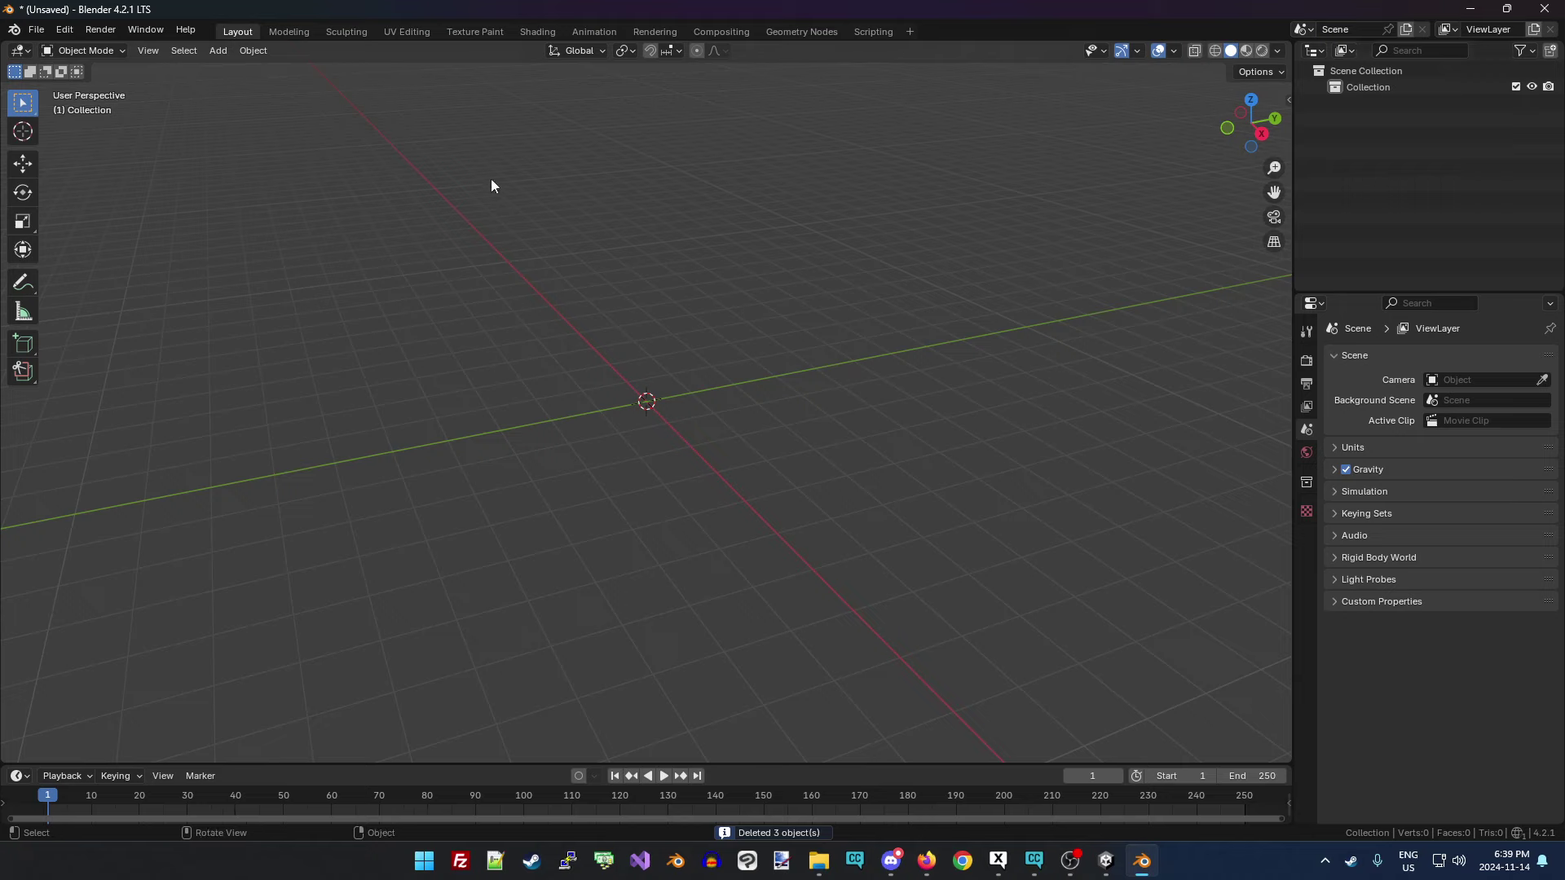
# Import Saki.fbx as FBX, using the folder path copied from File Explorer.
pyautogui.click(36, 30)
pyautogui.moveTo(123, 261)
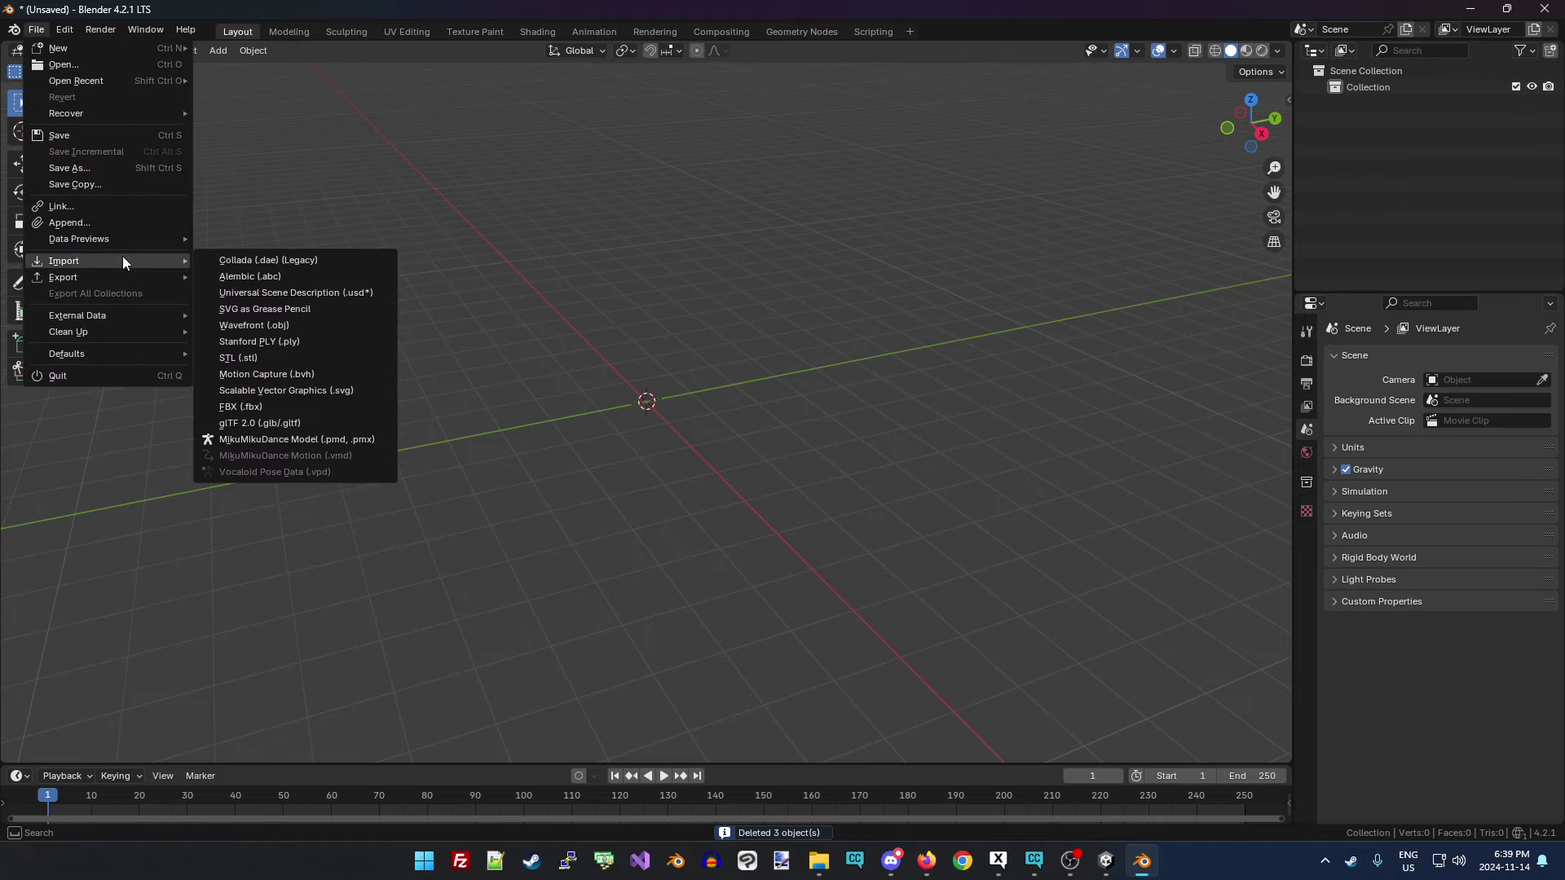
pyautogui.click(248, 409)
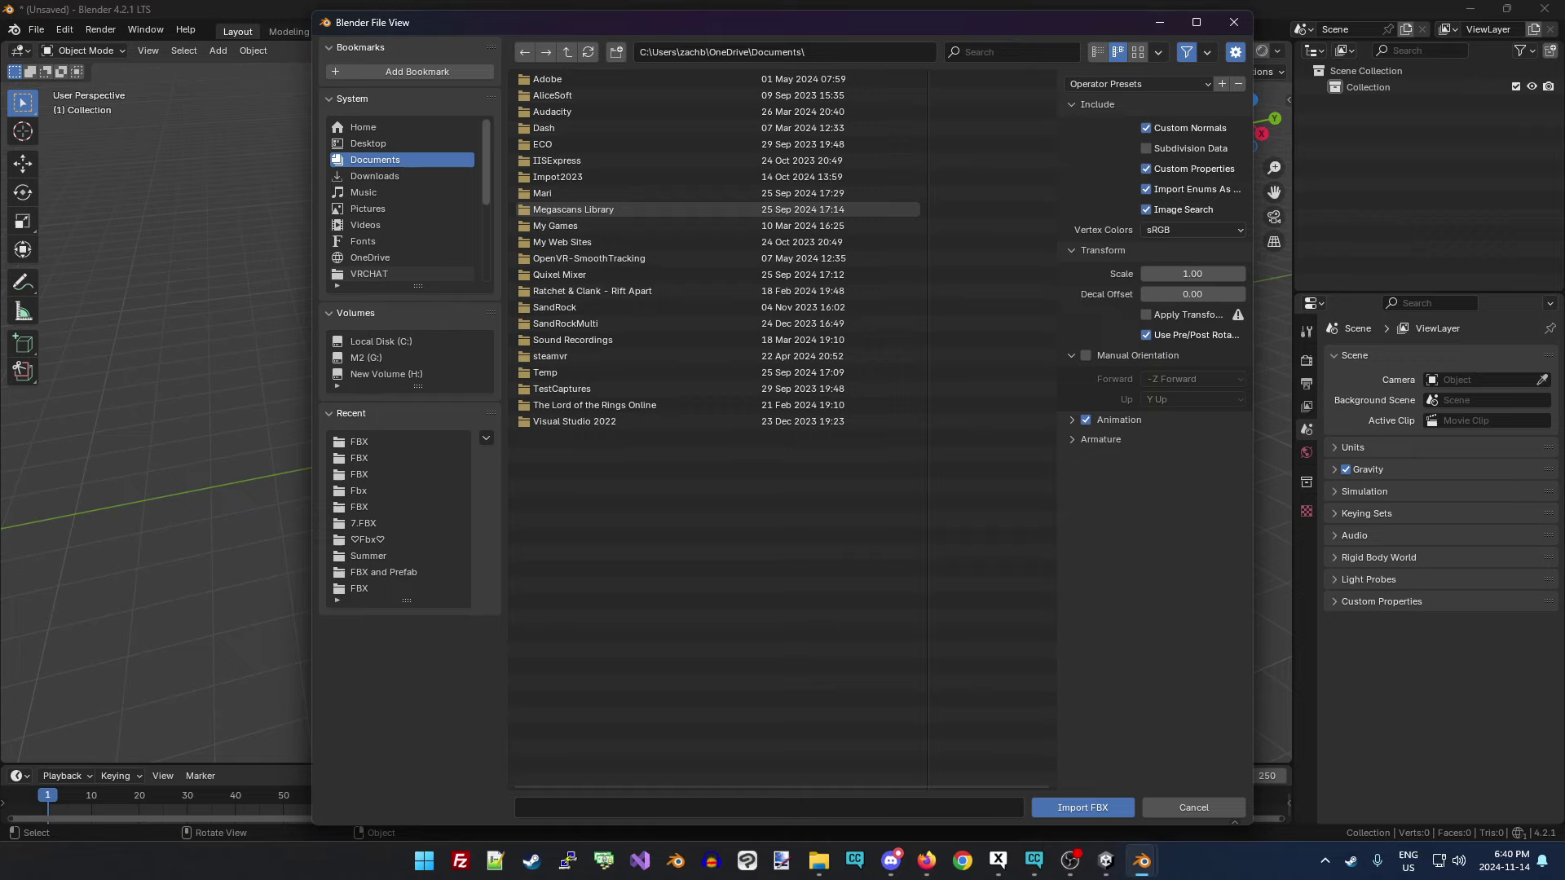
pyautogui.hotkey('alt', 'Tab')
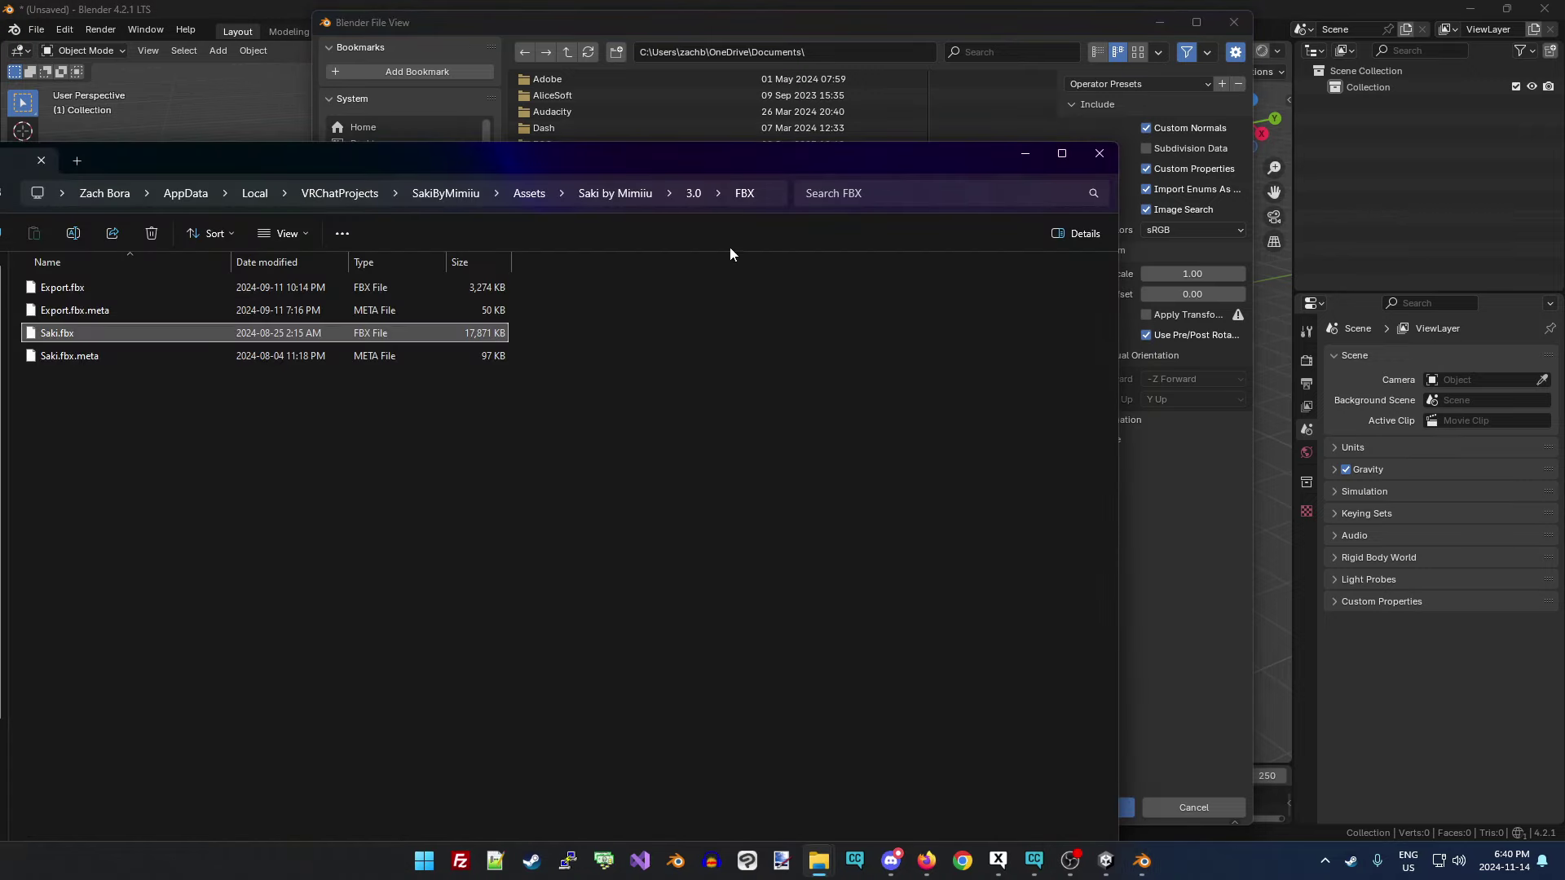
pyautogui.click(767, 192)
pyautogui.hotkey('ctrl', 'c')
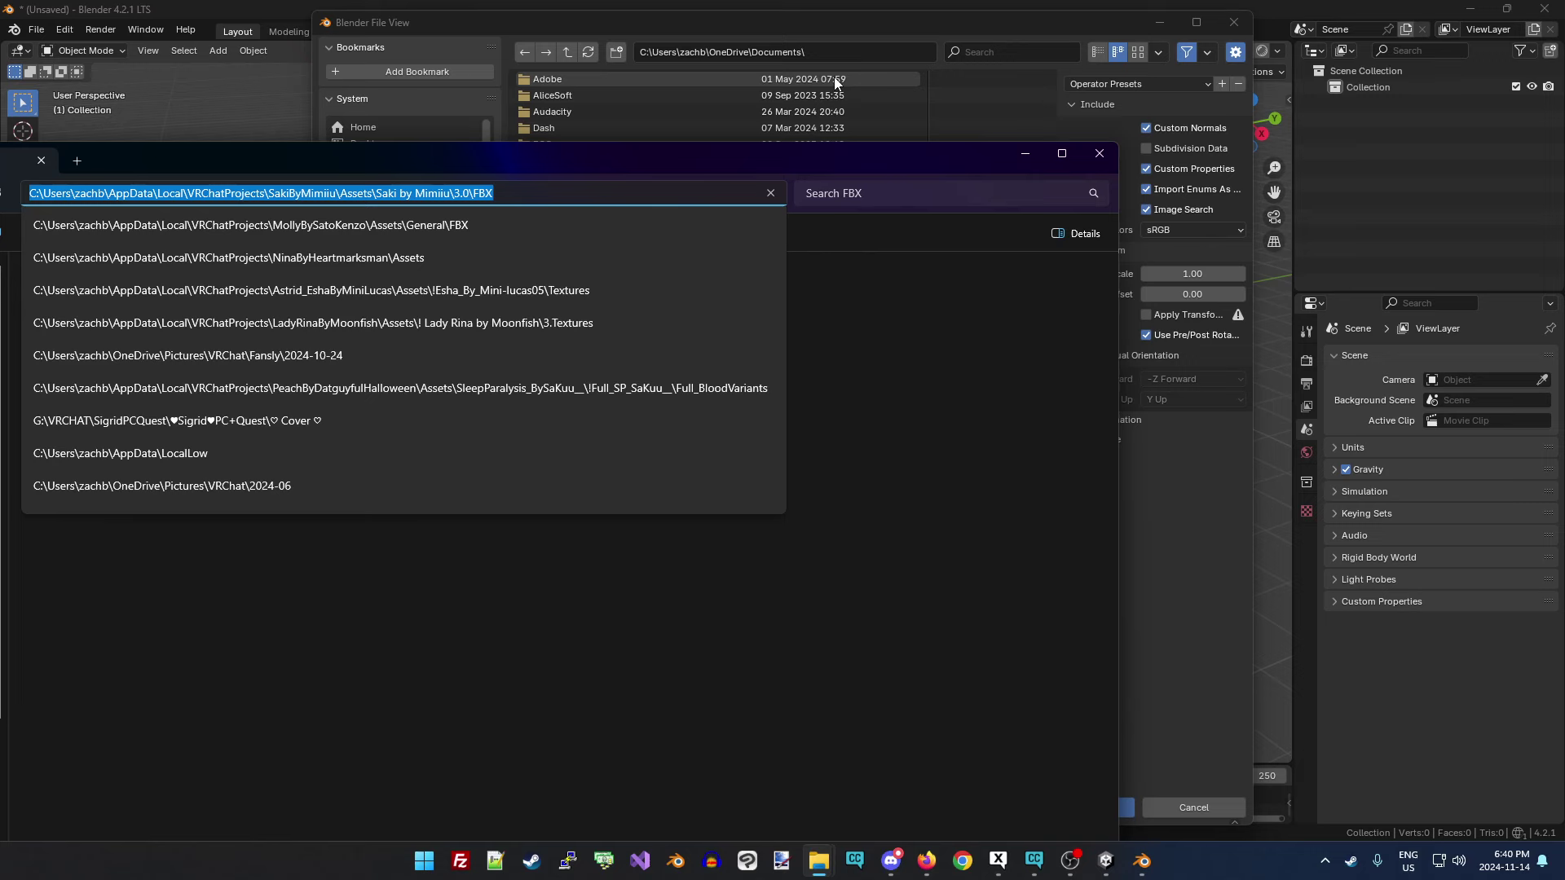
pyautogui.click(839, 52)
pyautogui.hotkey('ctrl', 'v')
pyautogui.press('Return')
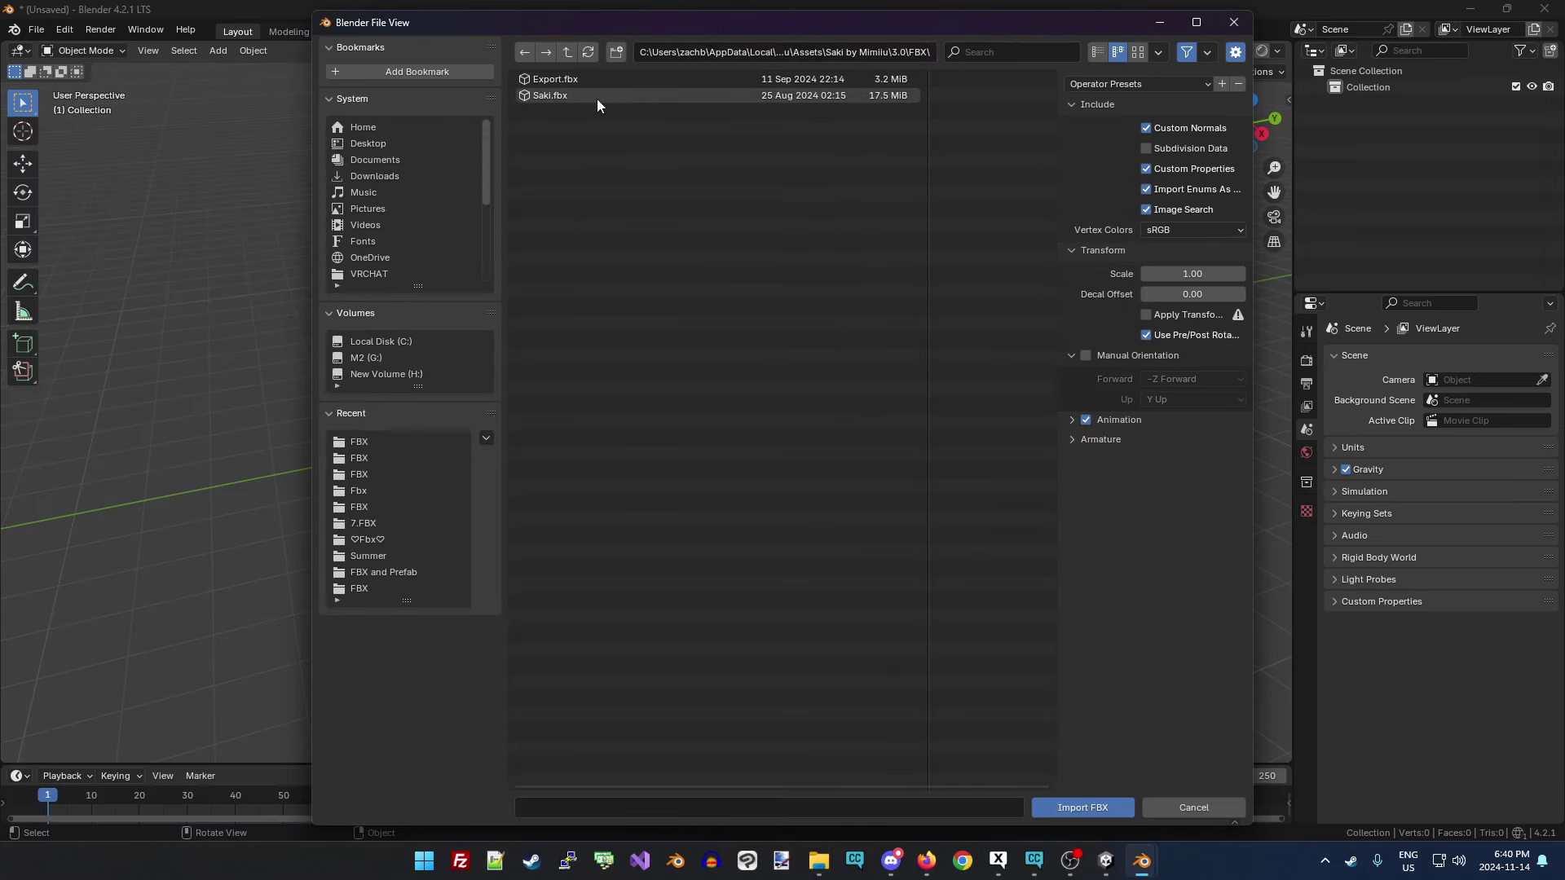
pyautogui.click(544, 94)
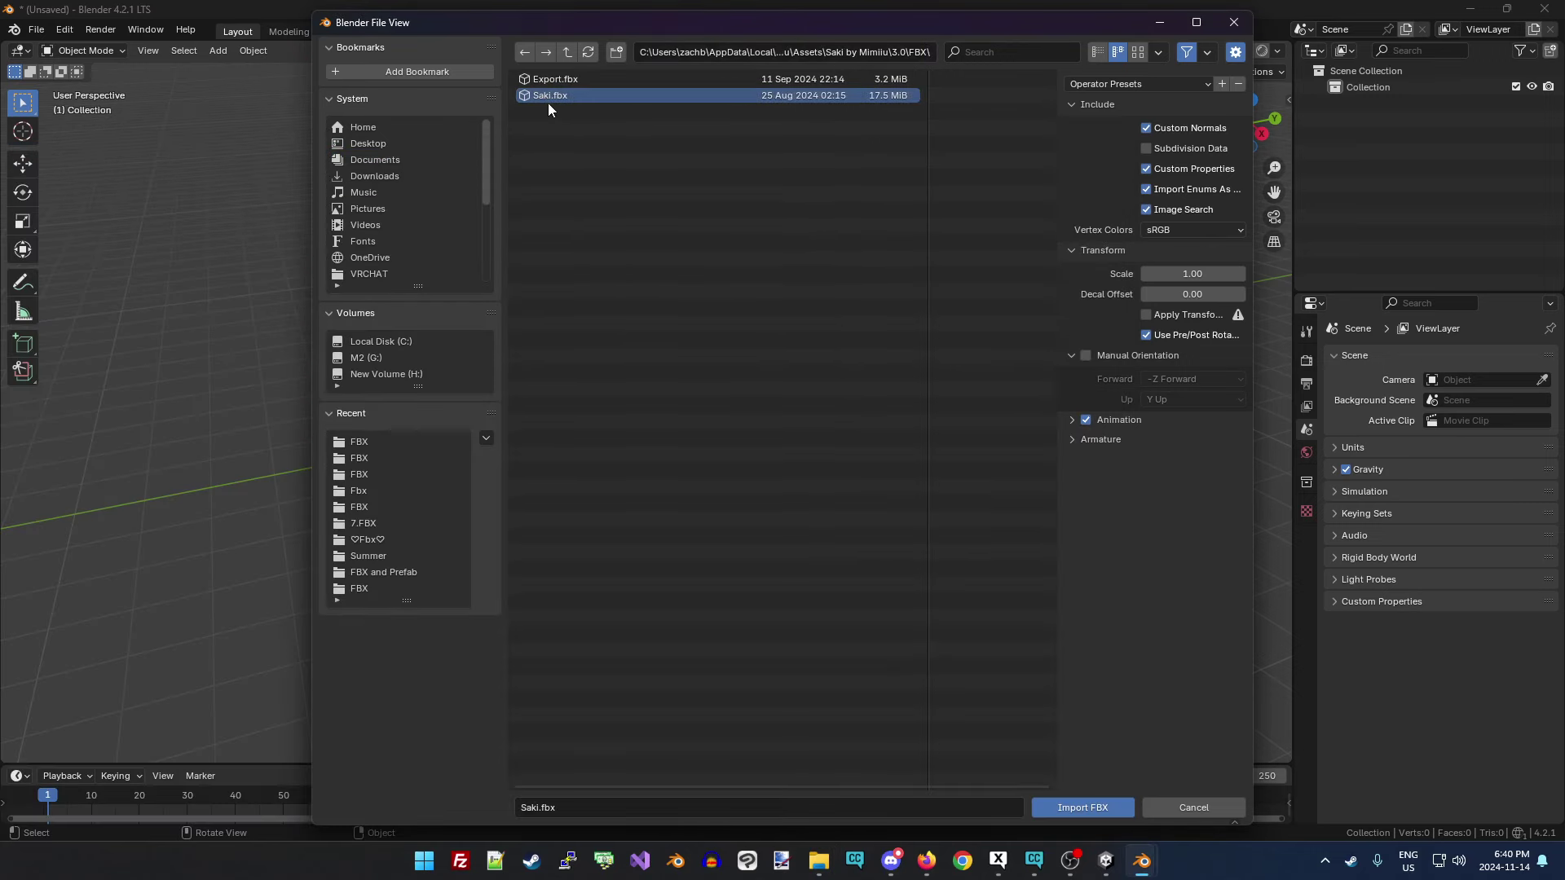
pyautogui.click(1074, 808)
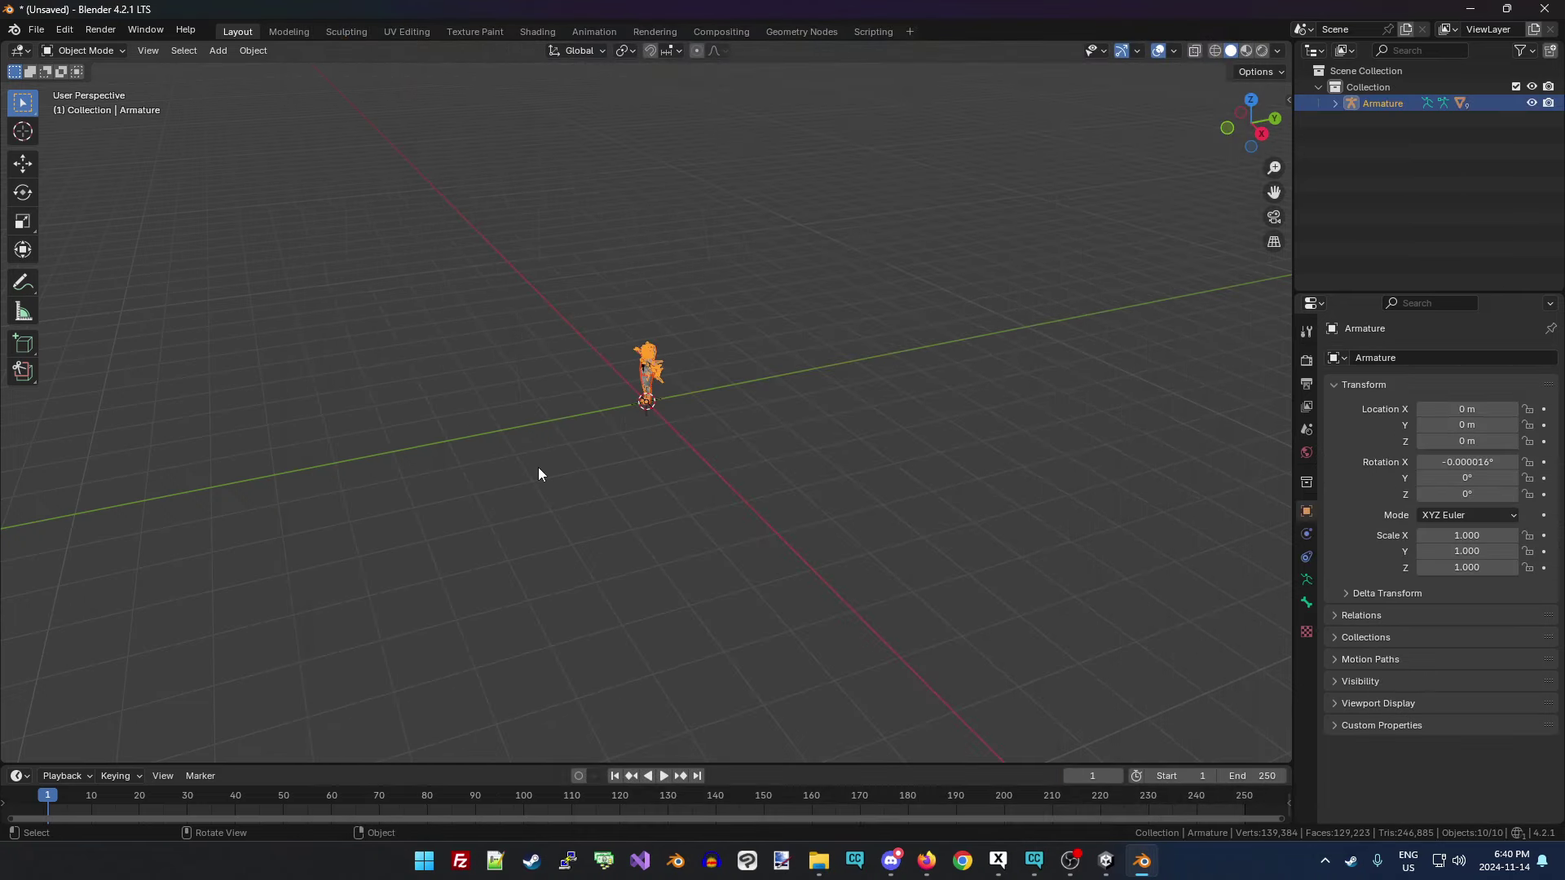
# Examine the imported avatar from the front with its whole body framed.
pyautogui.rightClick(717, 383)
pyautogui.scroll(6, 1064, 307)
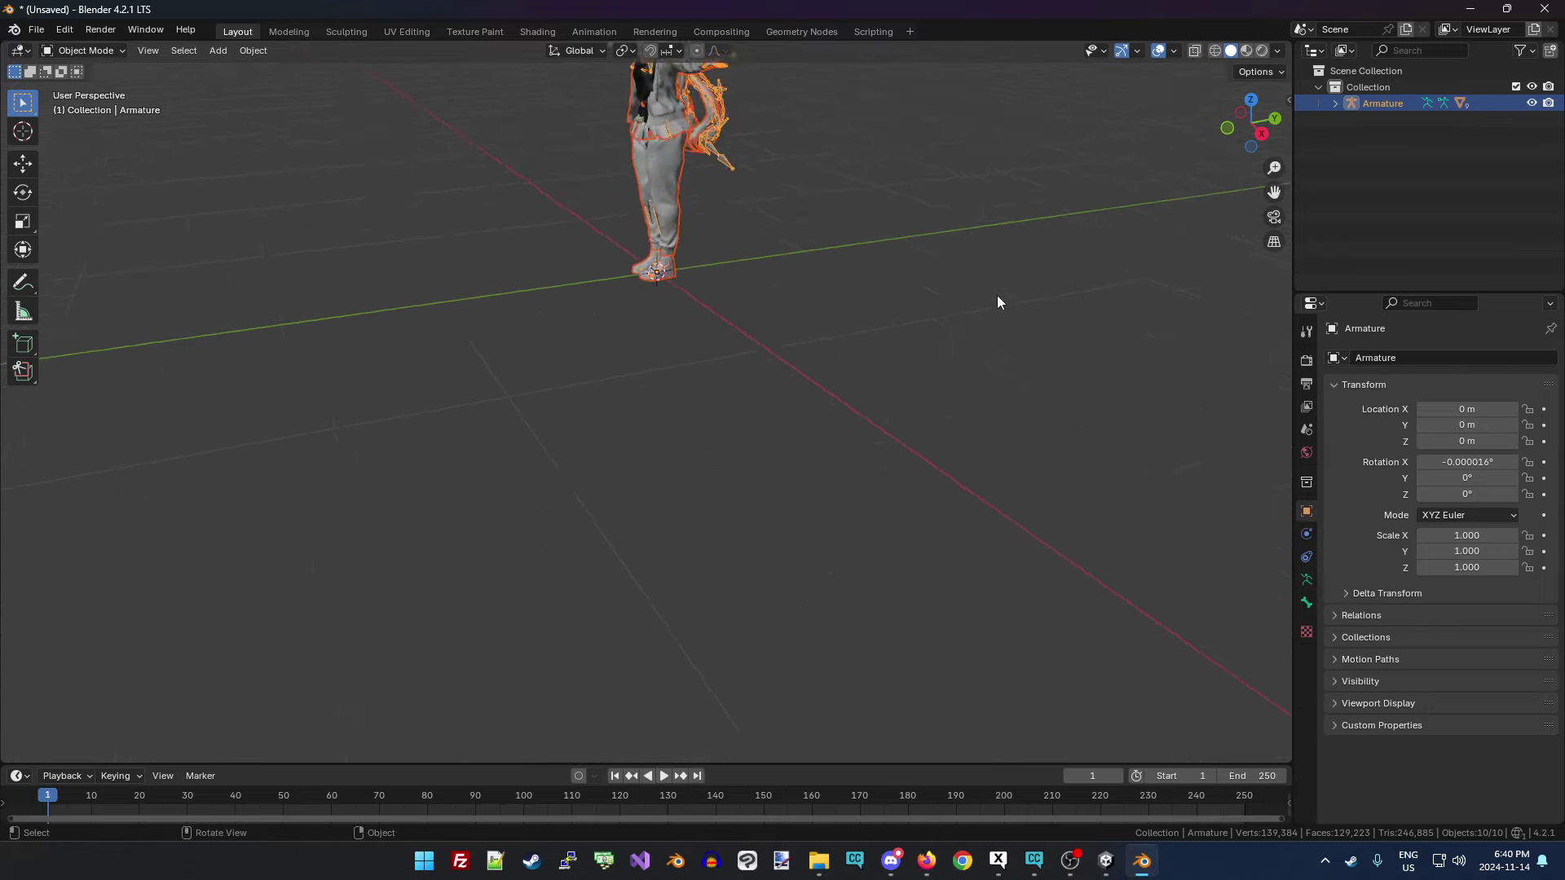
pyautogui.scroll(1, 998, 296)
pyautogui.moveTo(1273, 193); pyautogui.dragTo(1161, 420)
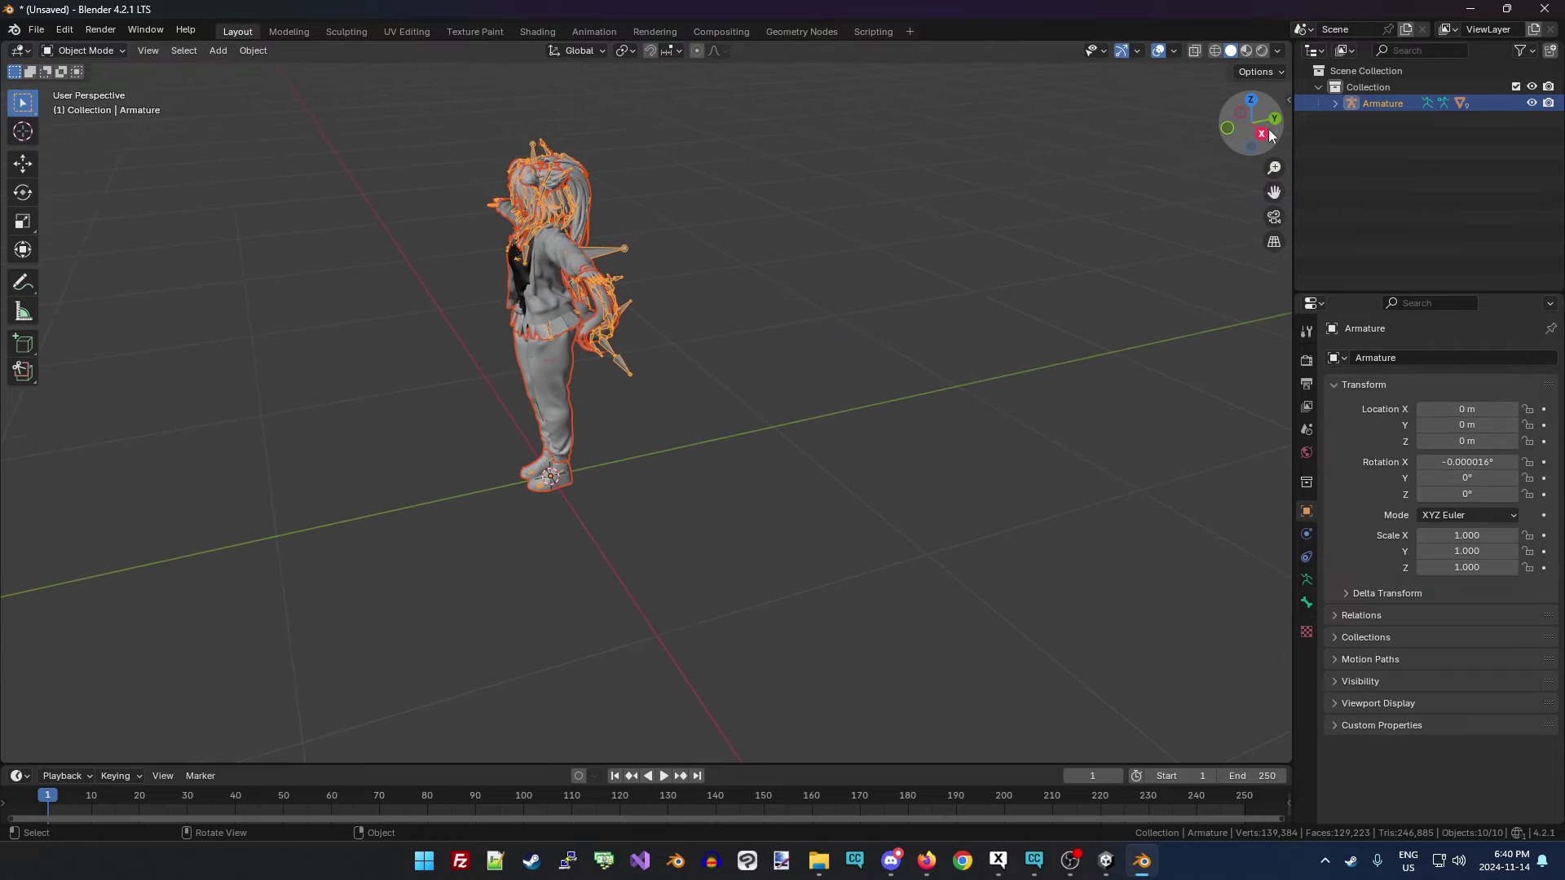
pyautogui.moveTo(1269, 135); pyautogui.dragTo(1254, 124)
pyautogui.scroll(3, 1001, 208)
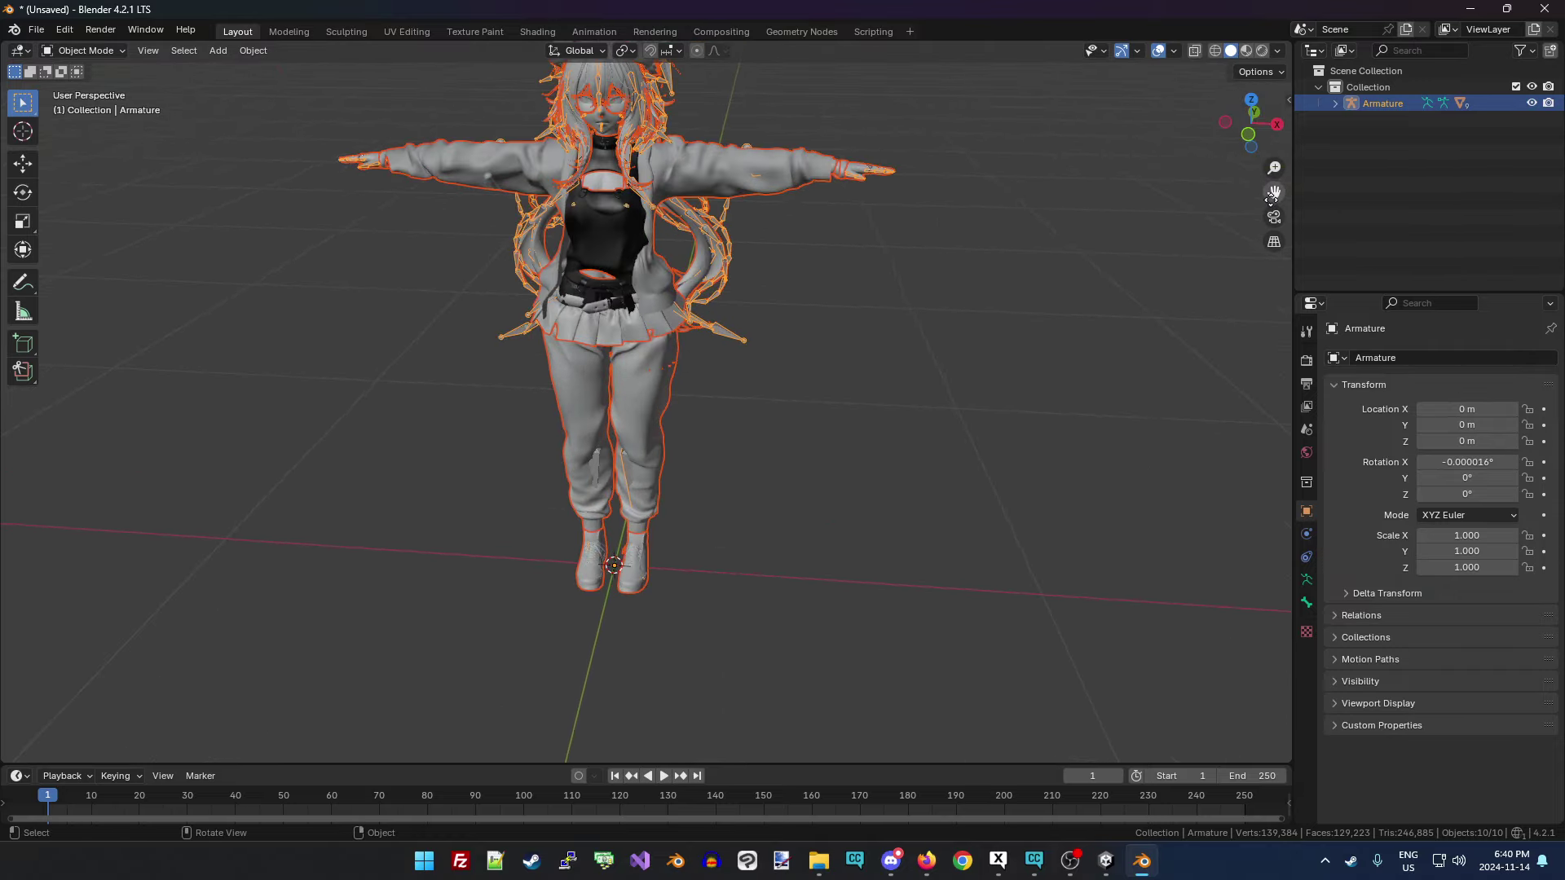
pyautogui.moveTo(1272, 196); pyautogui.dragTo(1145, 336)
pyautogui.moveTo(1245, 119); pyautogui.dragTo(1255, 126)
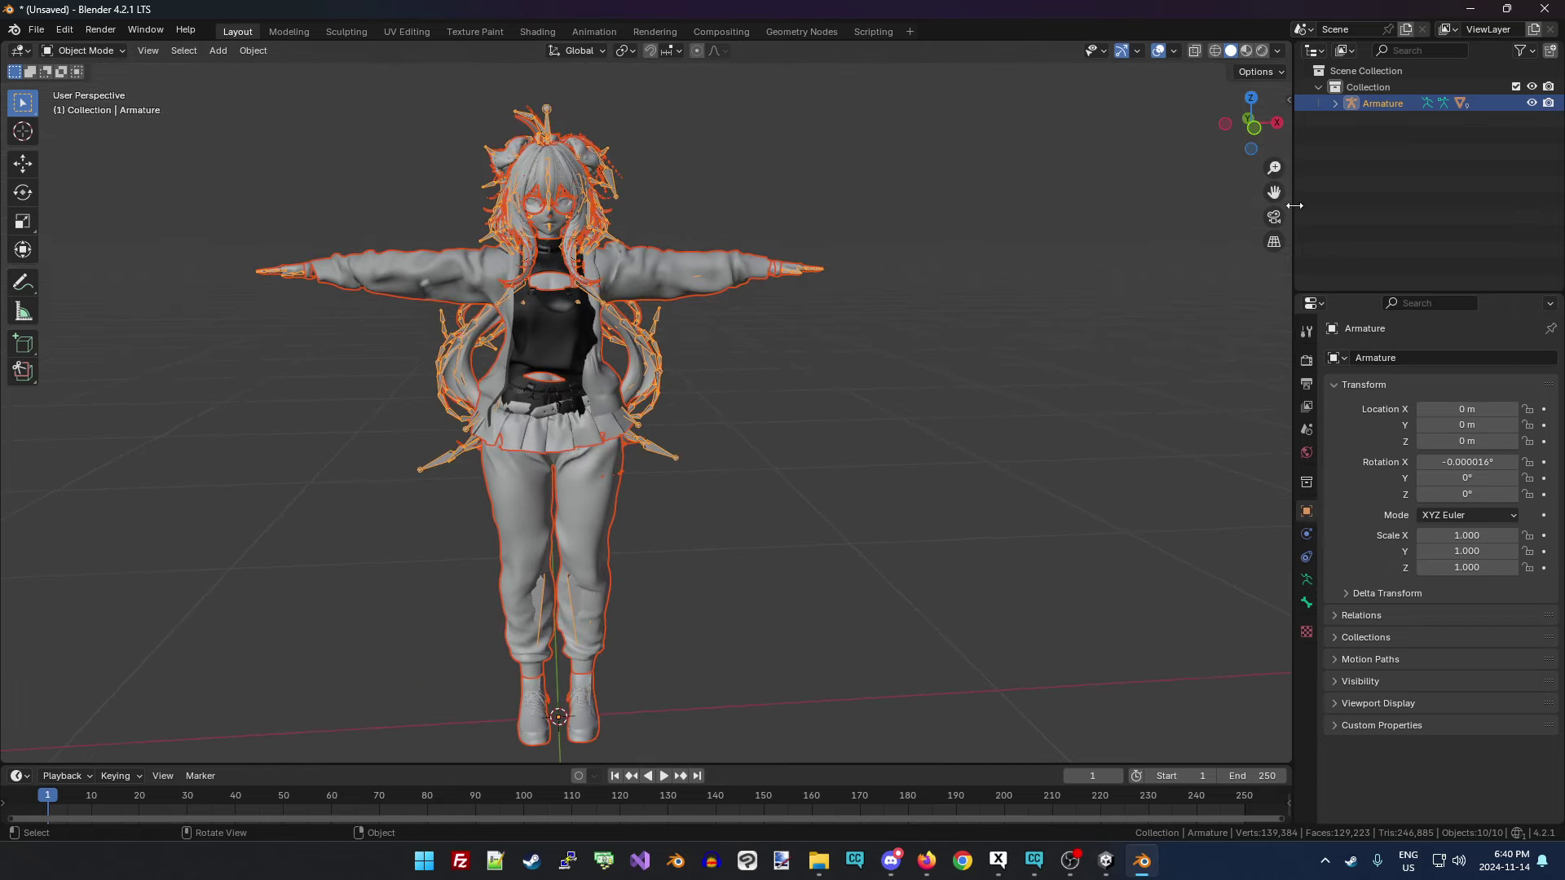
# Expand the imported Armature in the outliner and enlarge the outliner to fit all its meshes.
pyautogui.click(1333, 104)
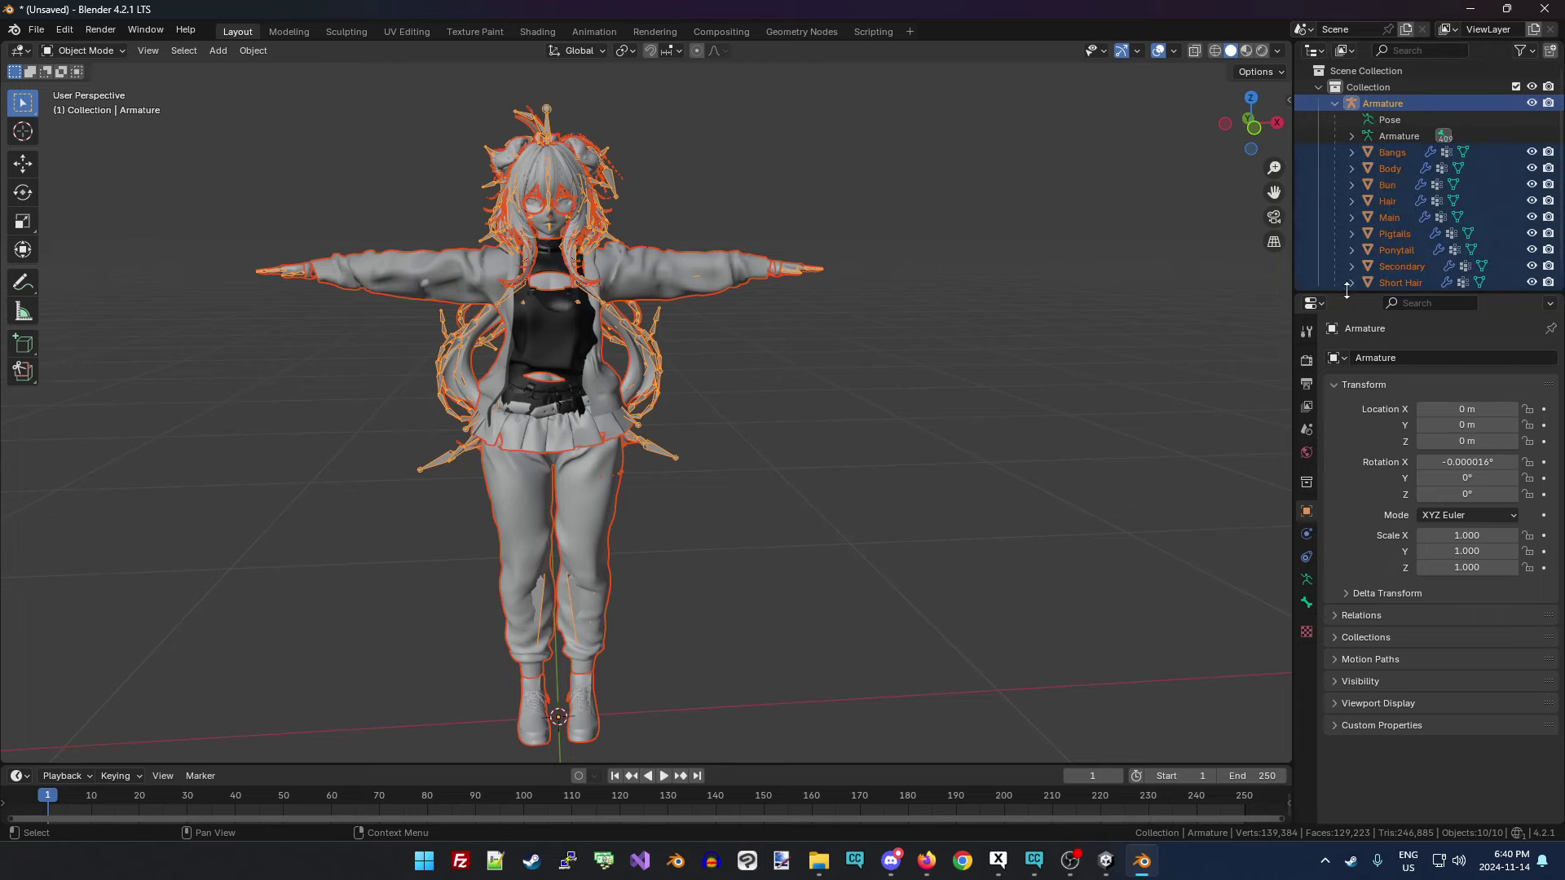
pyautogui.moveTo(1347, 292); pyautogui.dragTo(1346, 495)
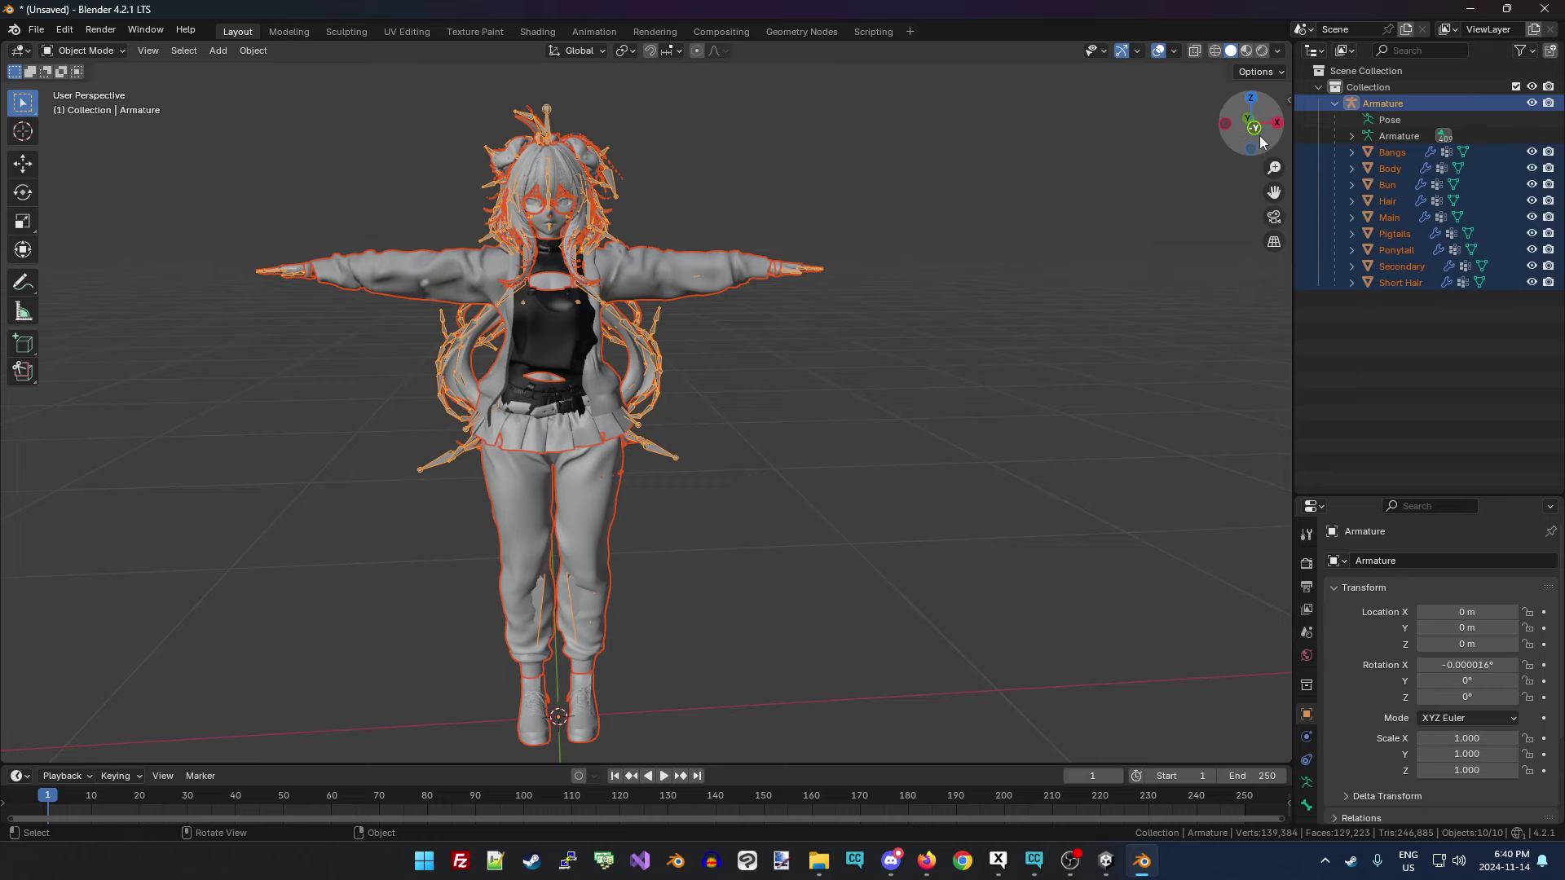
pyautogui.moveTo(1261, 138); pyautogui.dragTo(1250, 141)
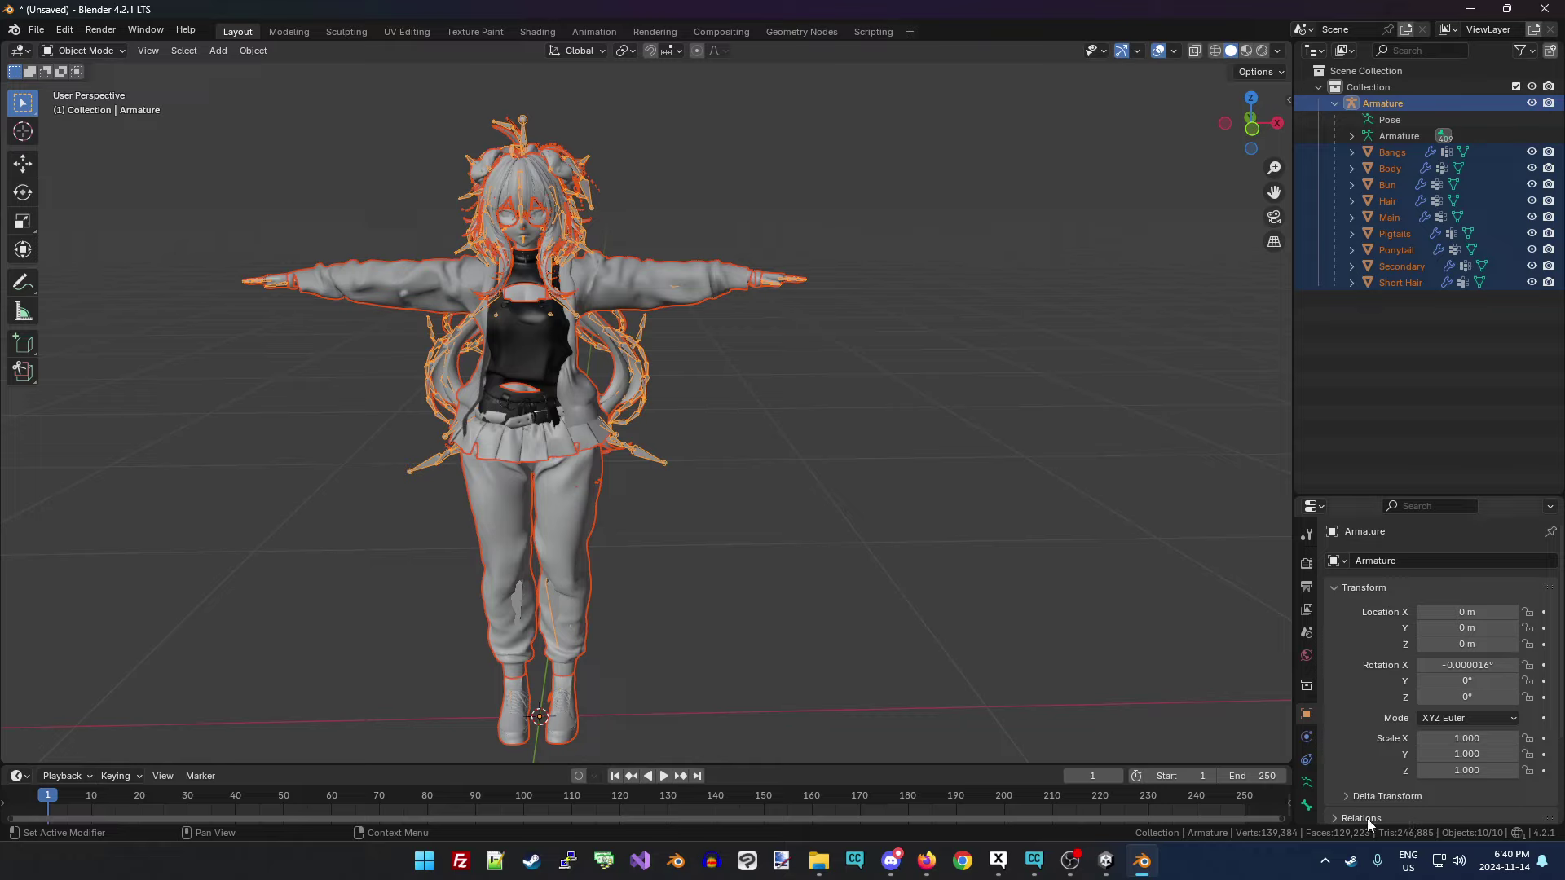
# Select the armature data and the Bangs mesh in turn, enlarge the properties area, and display the material slots of Bangs.
pyautogui.click(1405, 136)
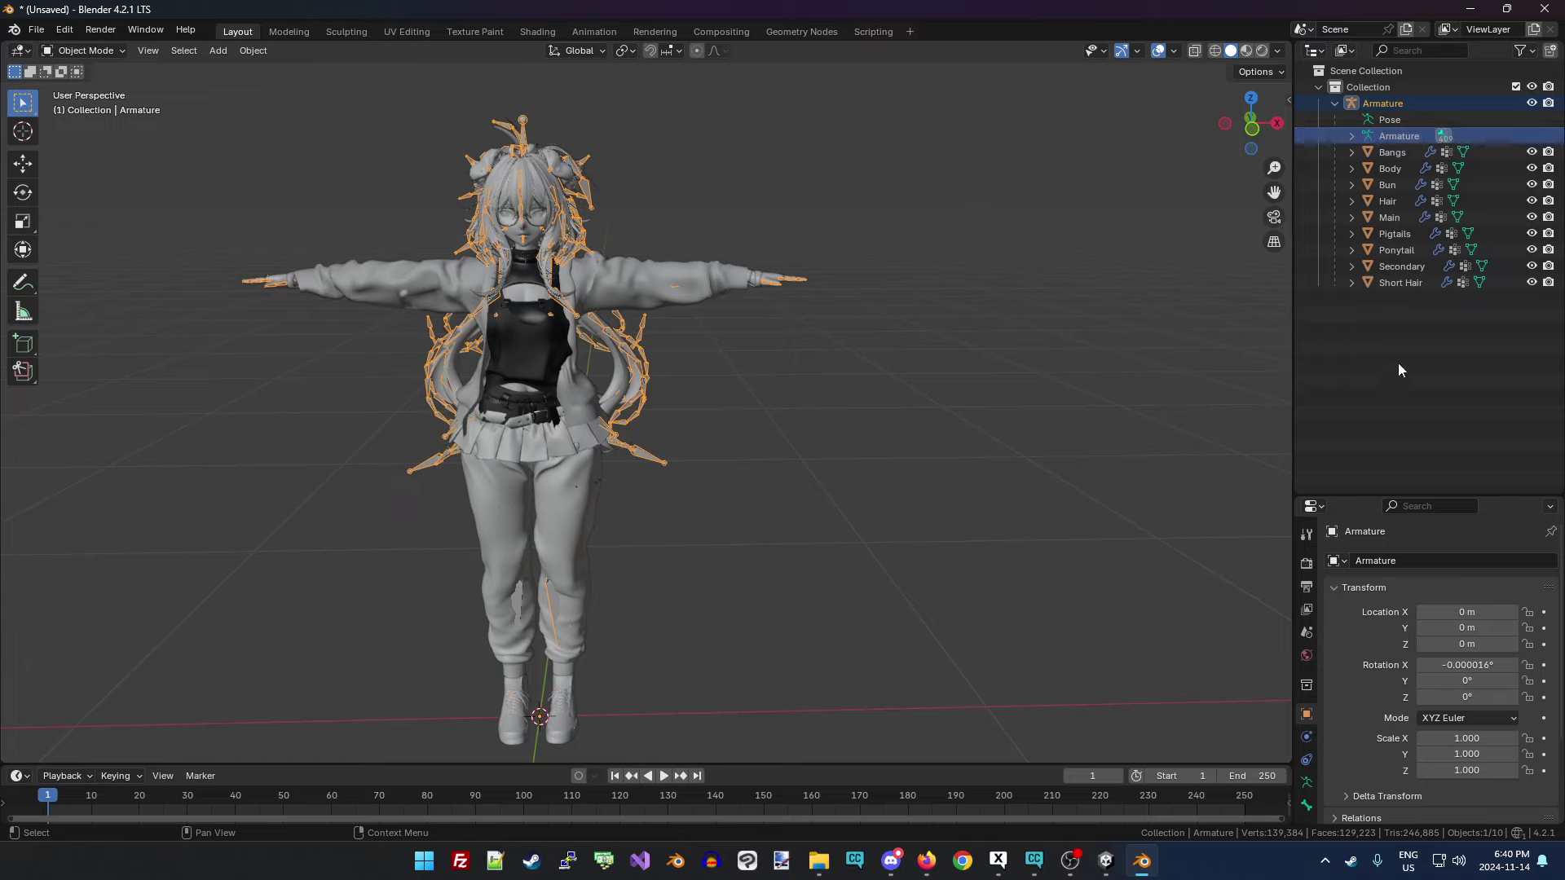
pyautogui.click(1392, 153)
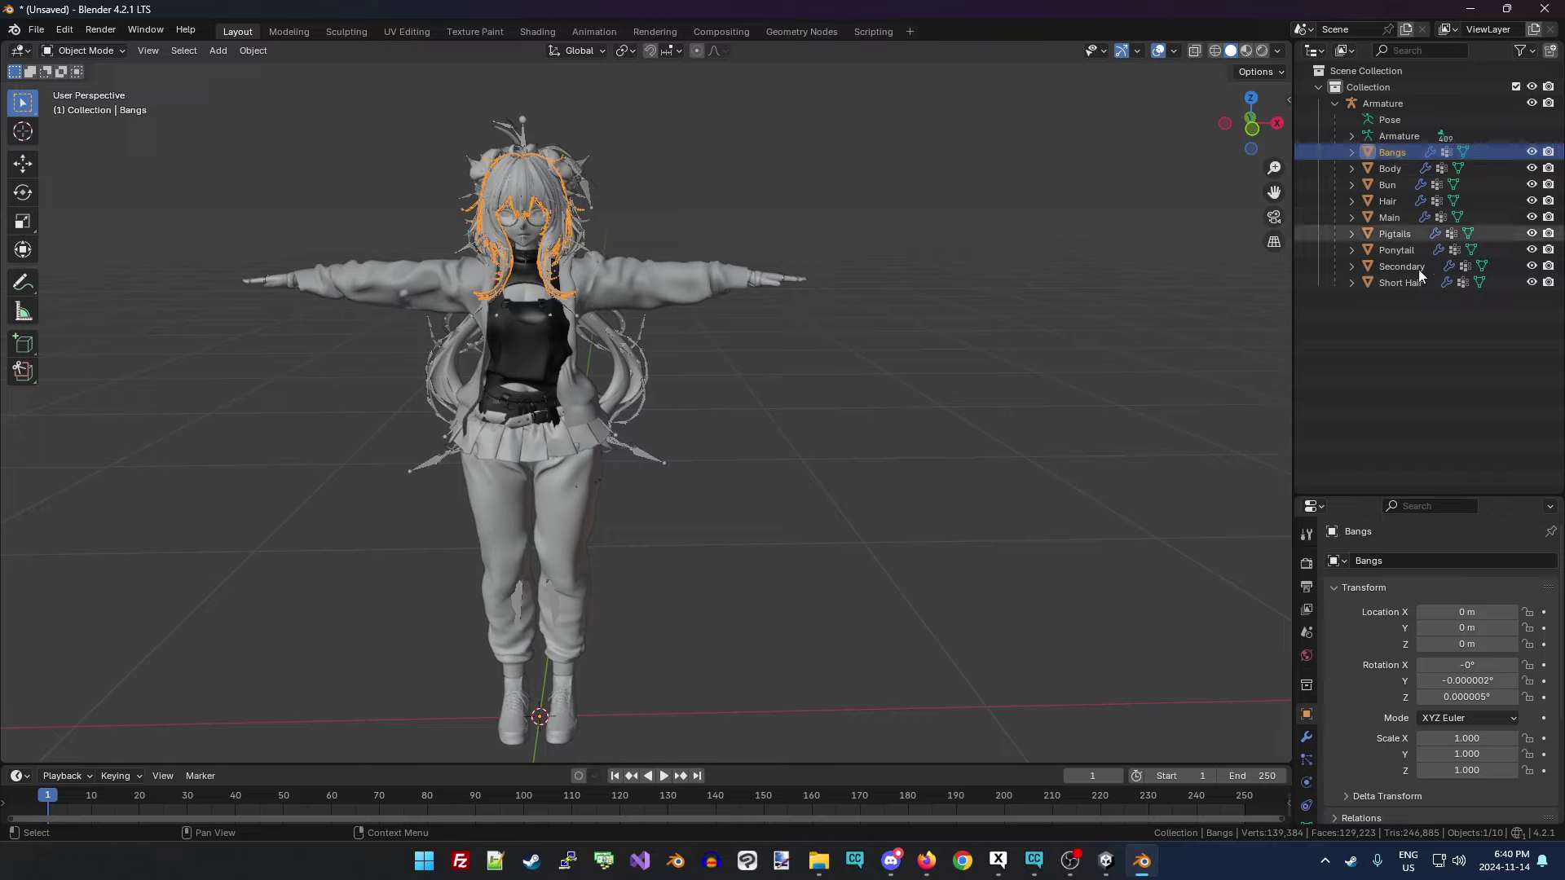
pyautogui.click(1350, 492)
pyautogui.moveTo(1354, 496); pyautogui.dragTo(1354, 345)
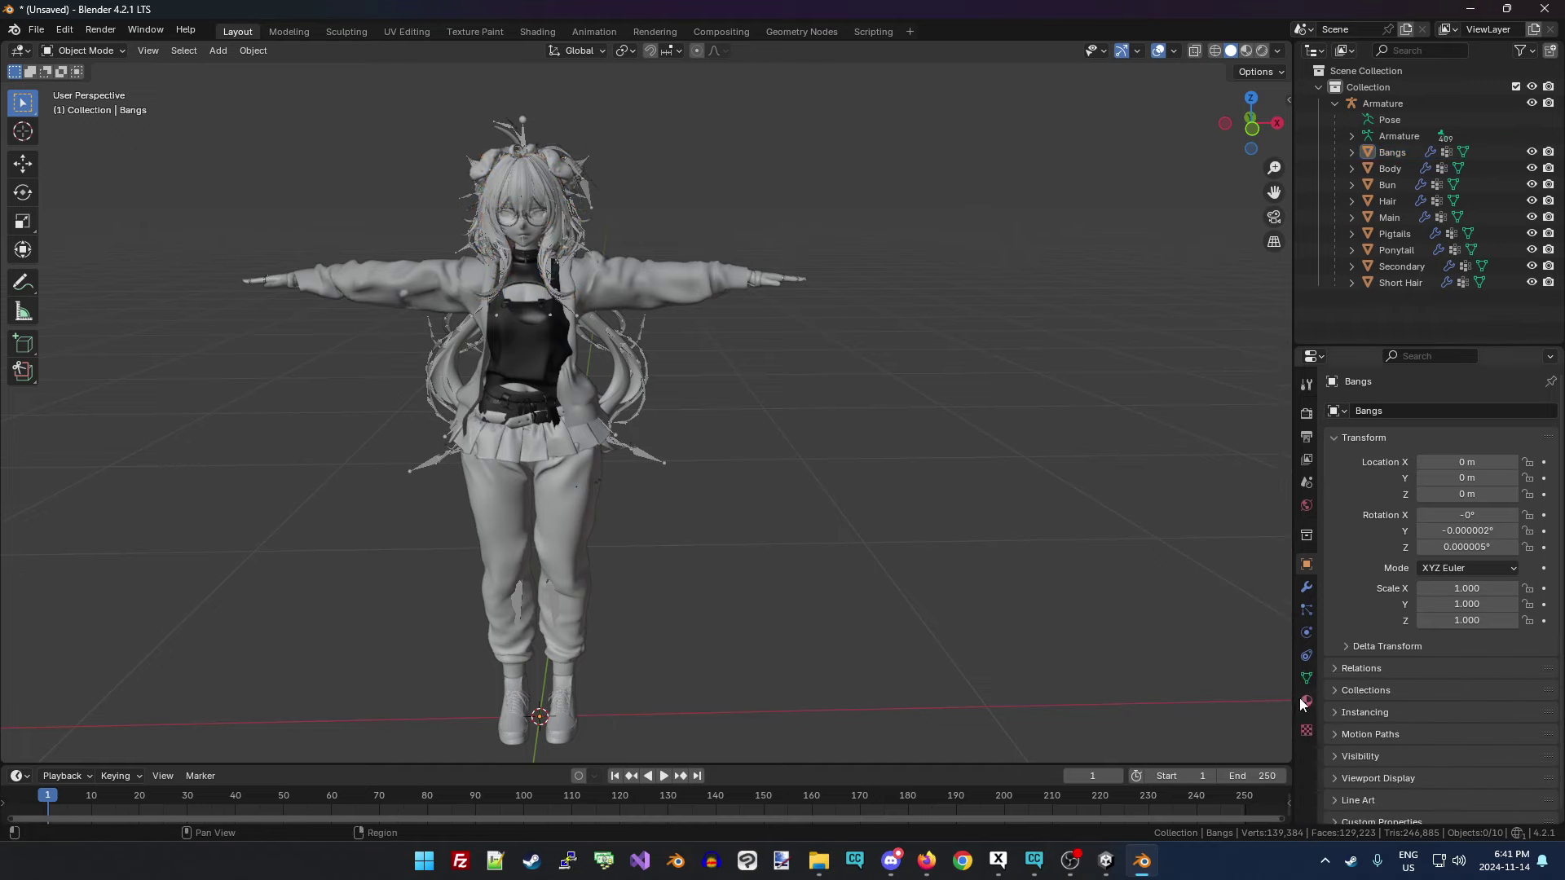
pyautogui.click(1305, 703)
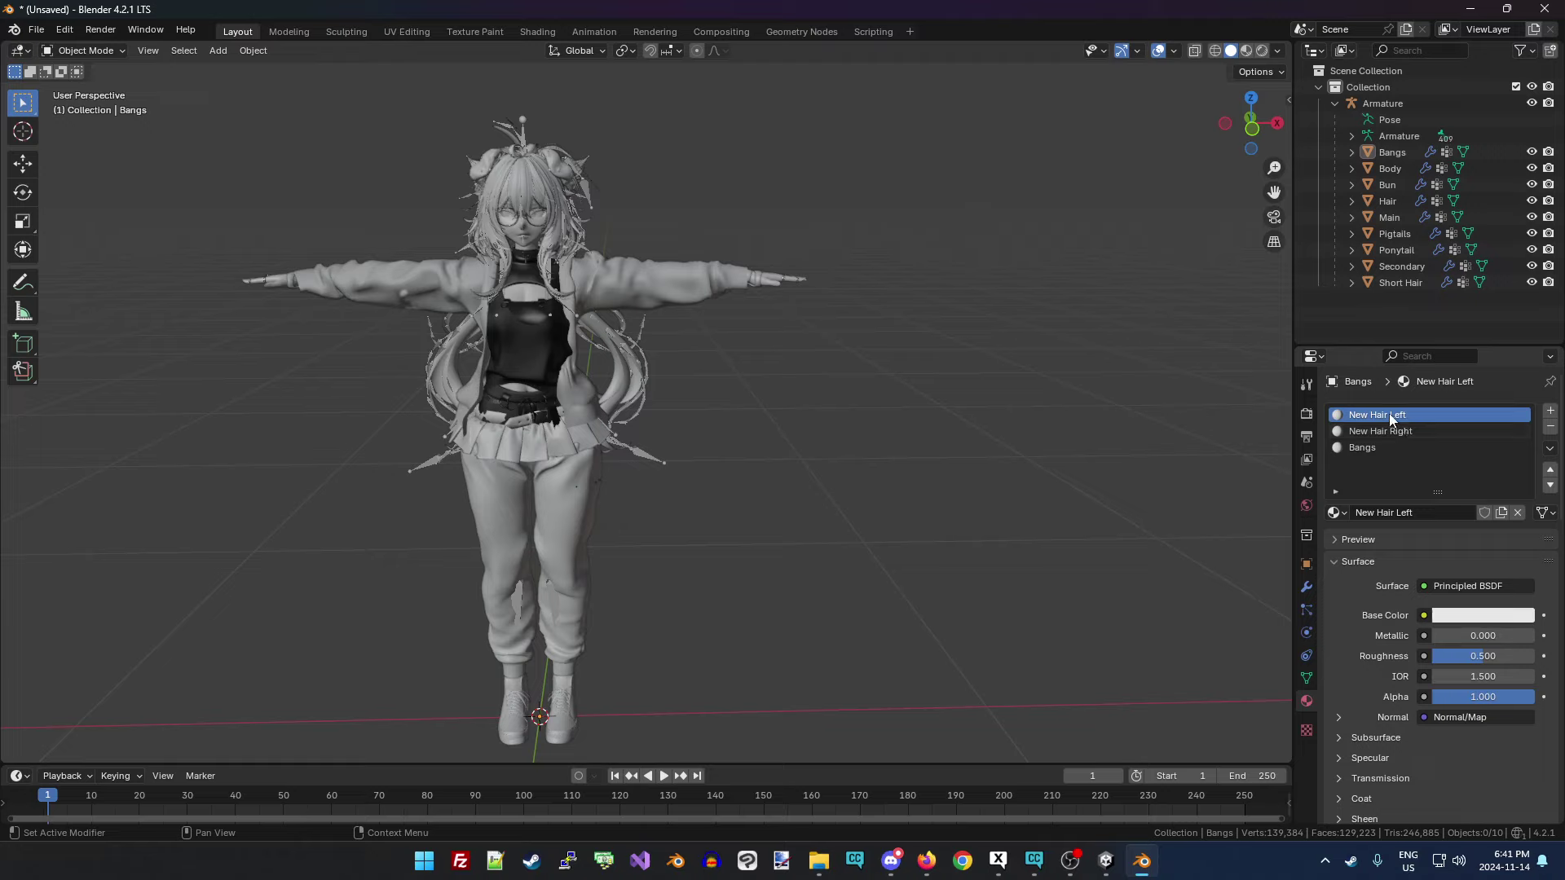
# Go through the avatar's remaining meshes from Body to Short Hair and examine the material slots of each.
pyautogui.click(1396, 165)
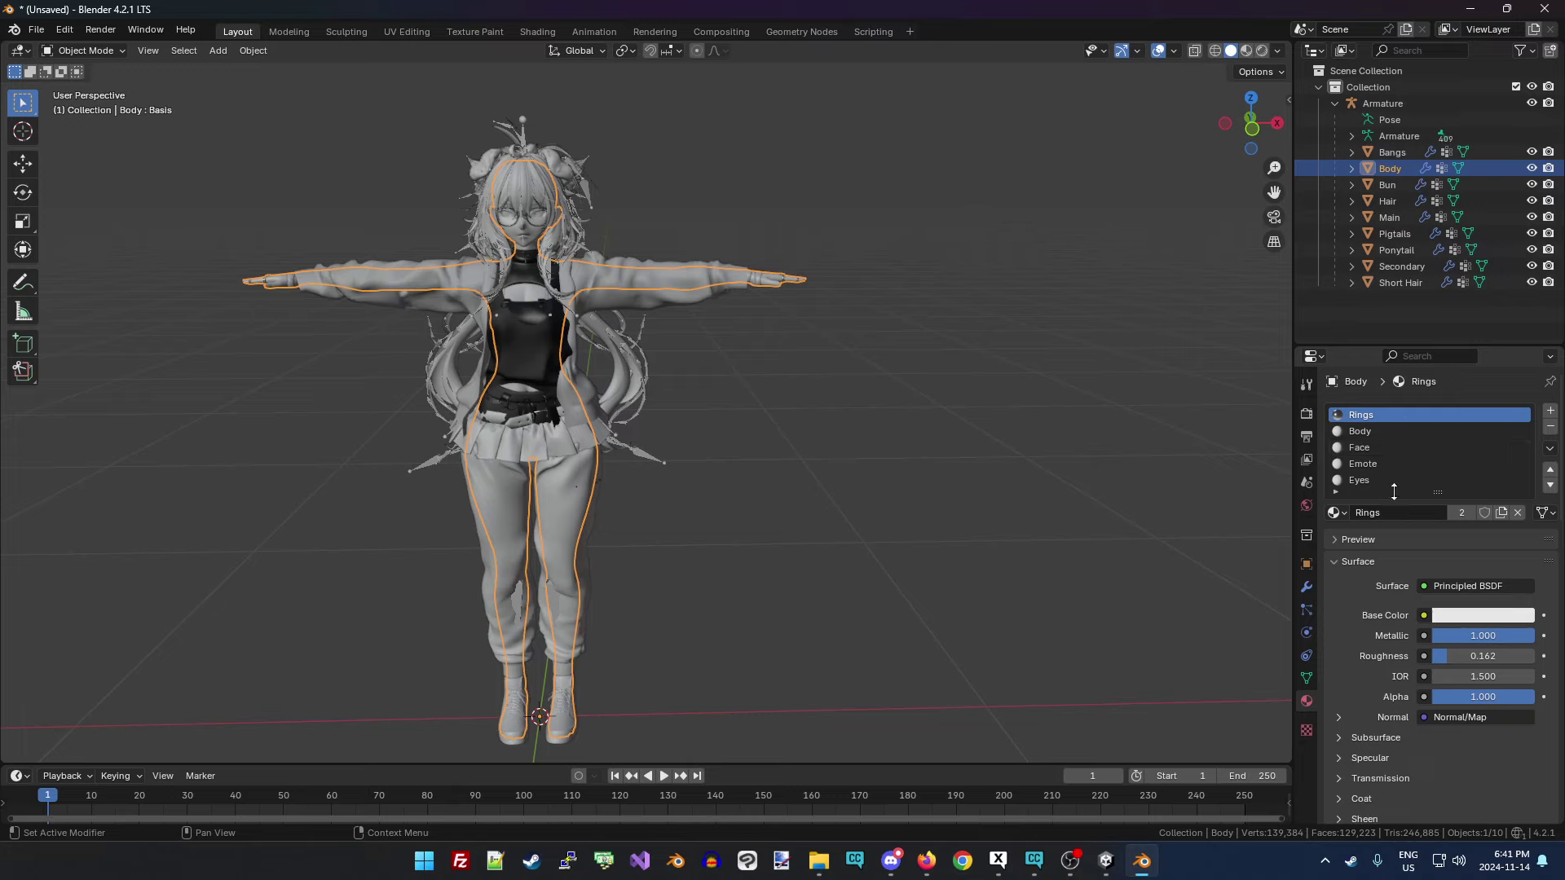
pyautogui.scroll(-2, 1397, 443)
pyautogui.scroll(2, 1397, 443)
pyautogui.click(1394, 187)
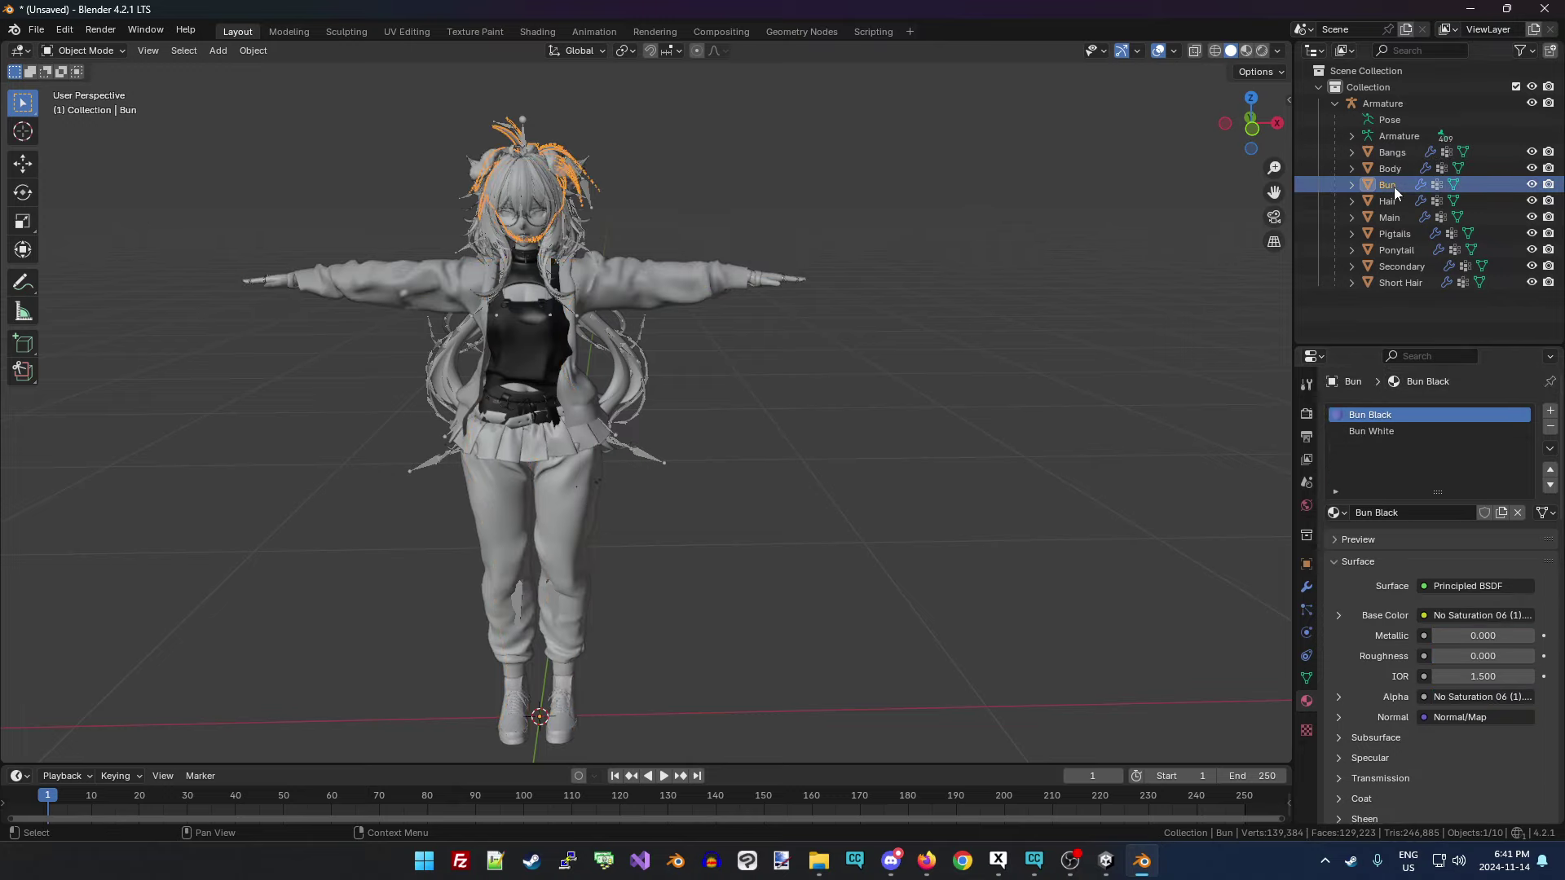
pyautogui.press('Down')
pyautogui.press('Down')
pyautogui.press('Down')
pyautogui.press('Down')
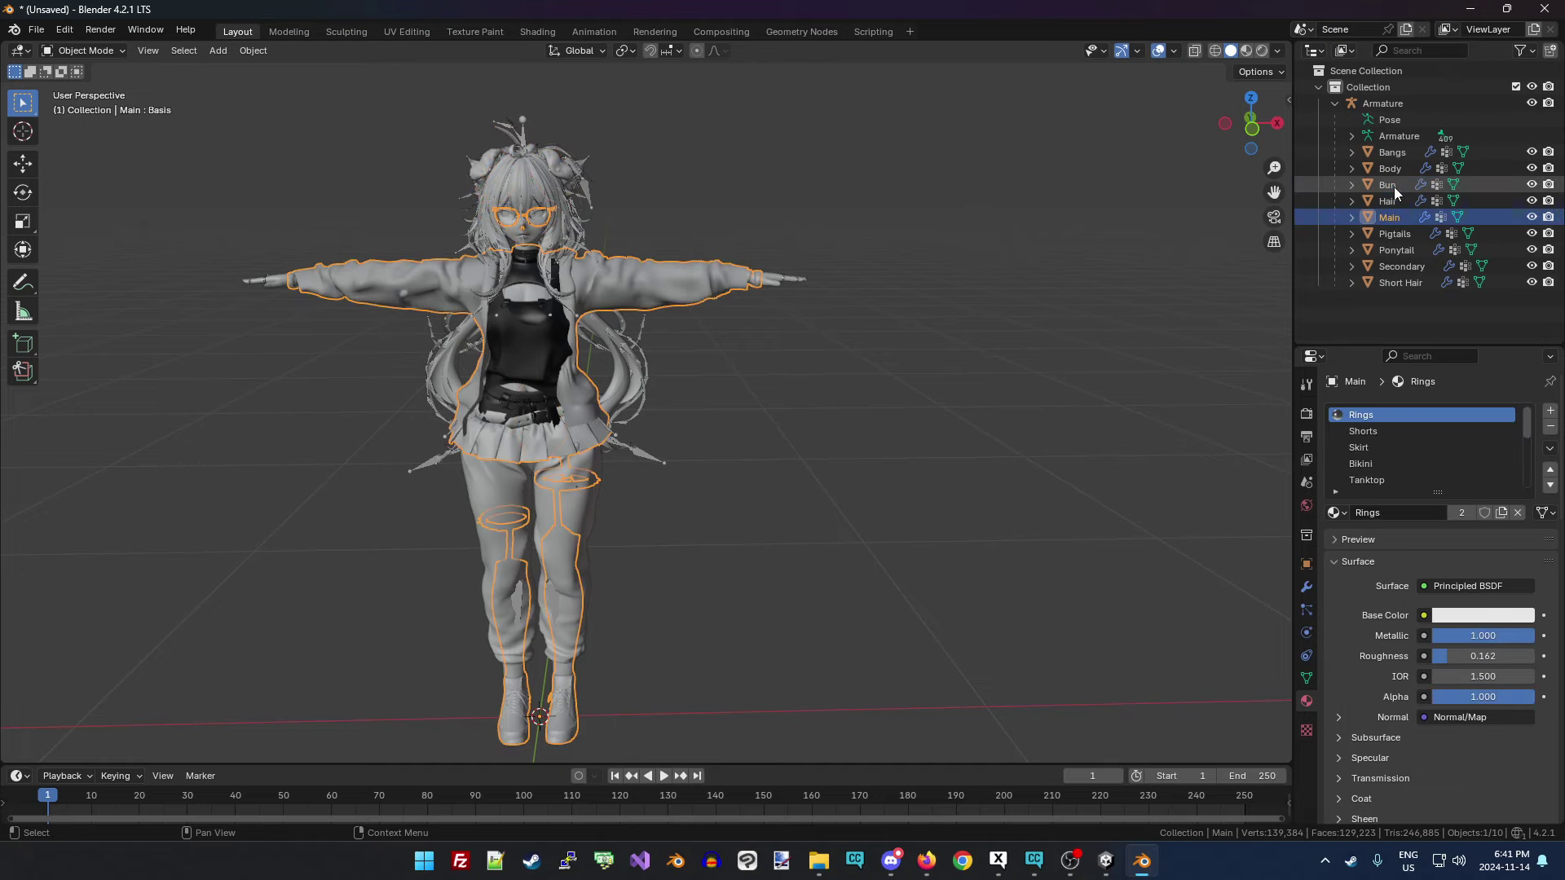
pyautogui.press('Down')
pyautogui.press('Down')
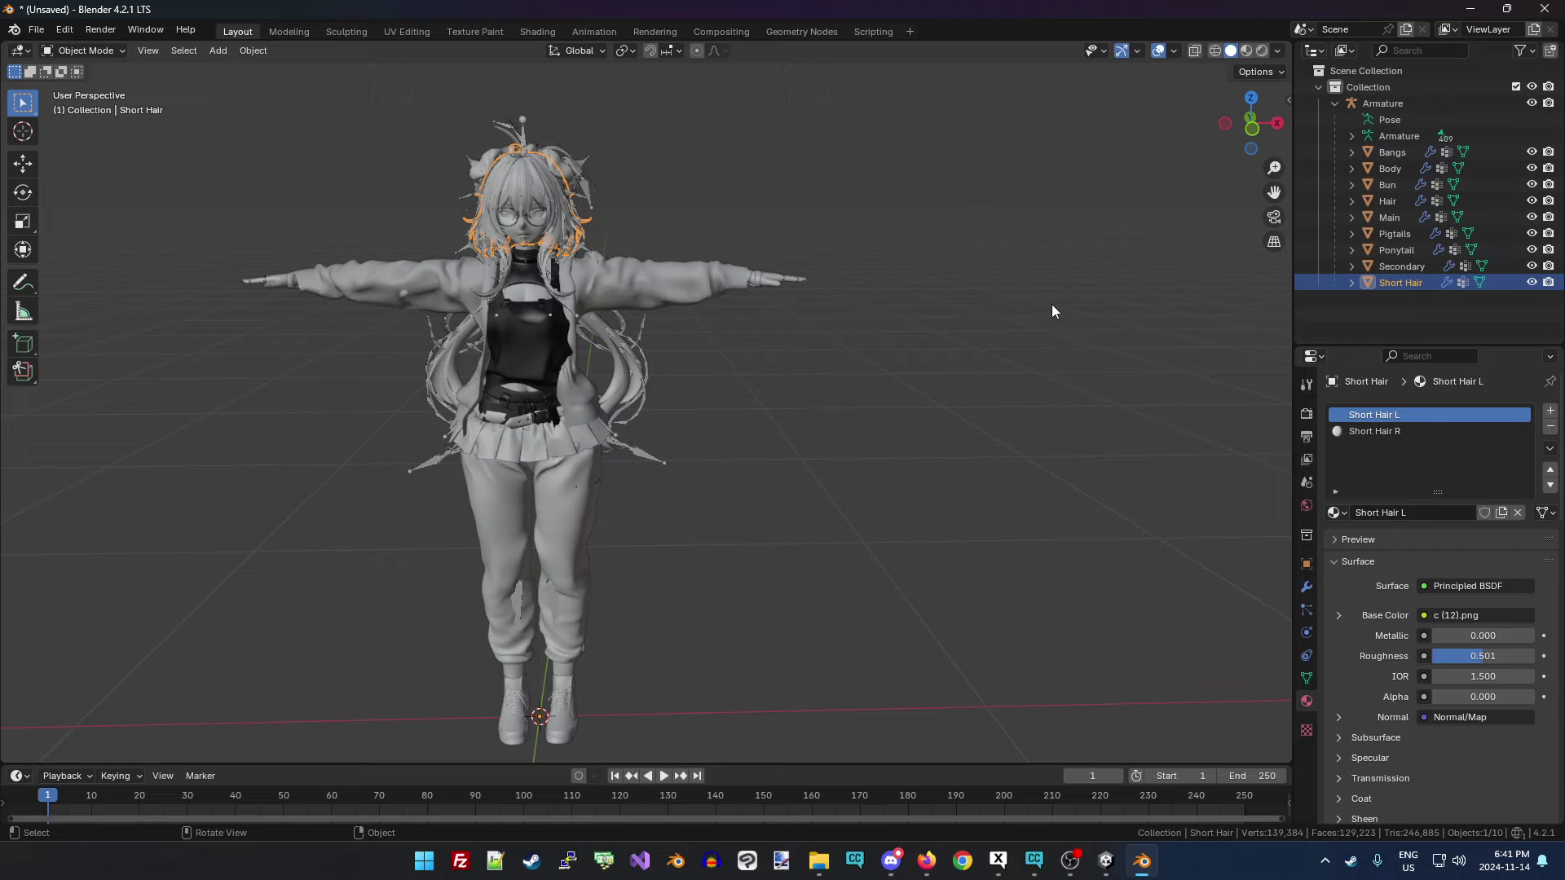
# Select the Pigtails mesh on the back of the avatar.
pyautogui.rightClick(823, 341)
pyautogui.moveTo(1251, 123); pyautogui.dragTo(1166, 442)
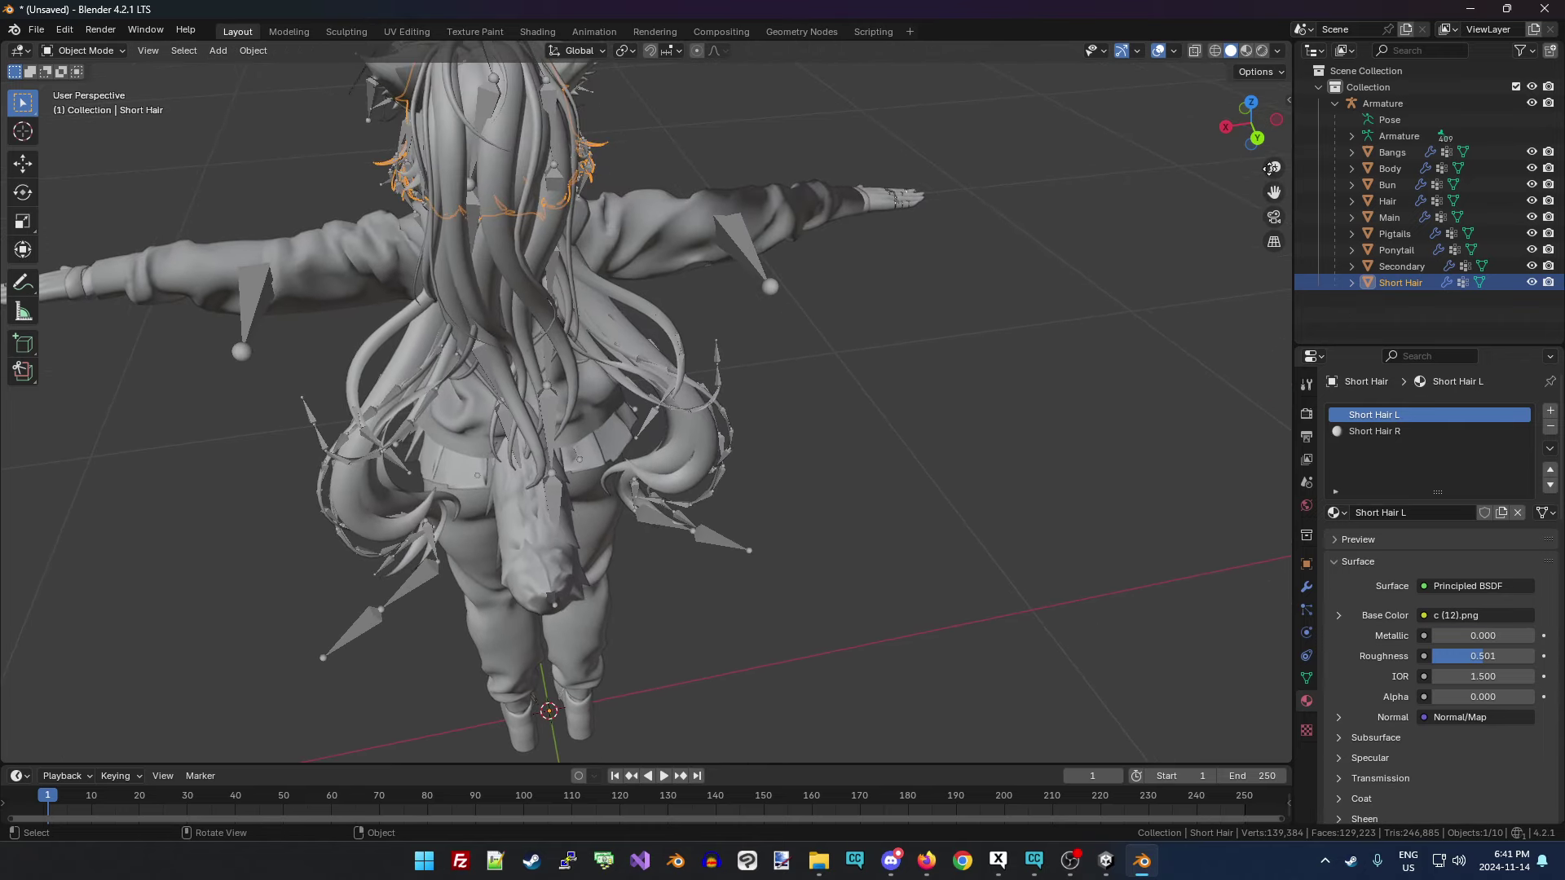
pyautogui.moveTo(1258, 129); pyautogui.dragTo(1304, 69)
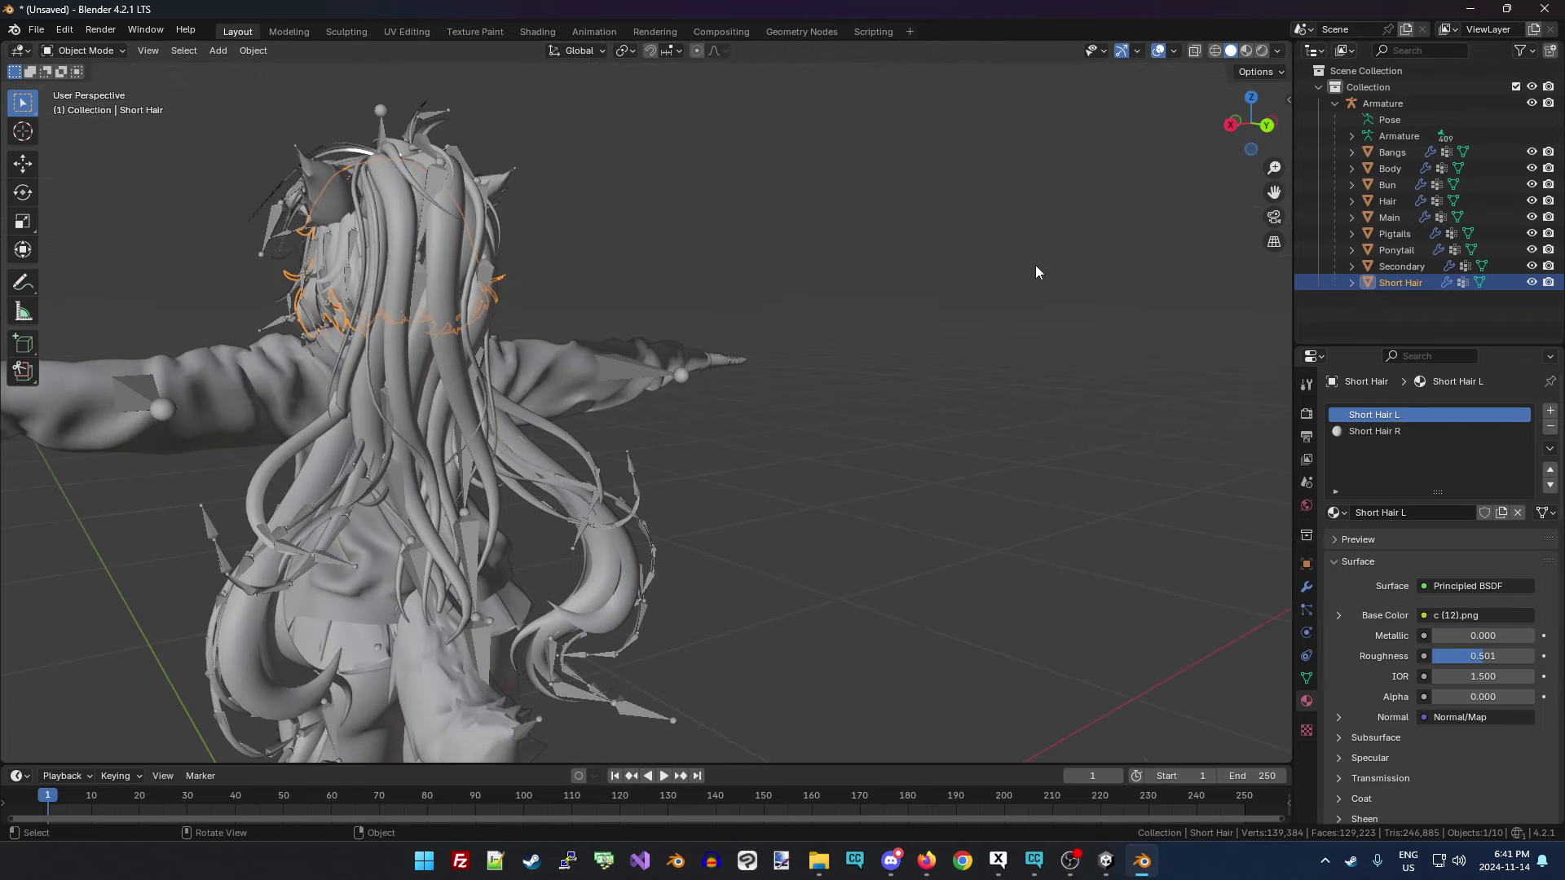
pyautogui.click(613, 542)
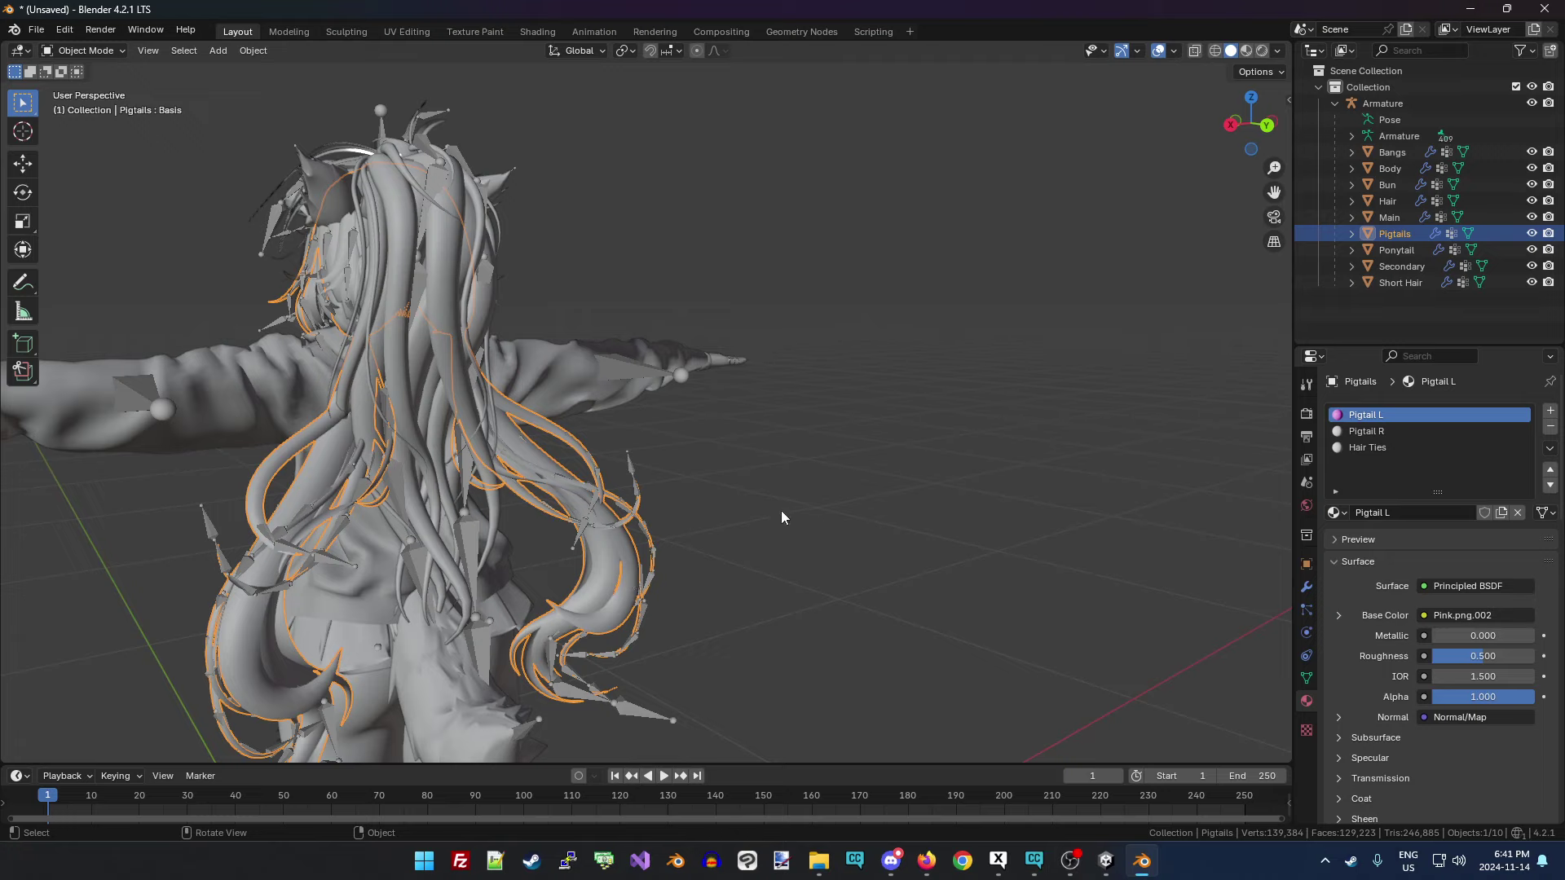
# Delete the Pigtails mesh and the Ponytail mesh from the back of the avatar's head.
pyautogui.press('Delete')
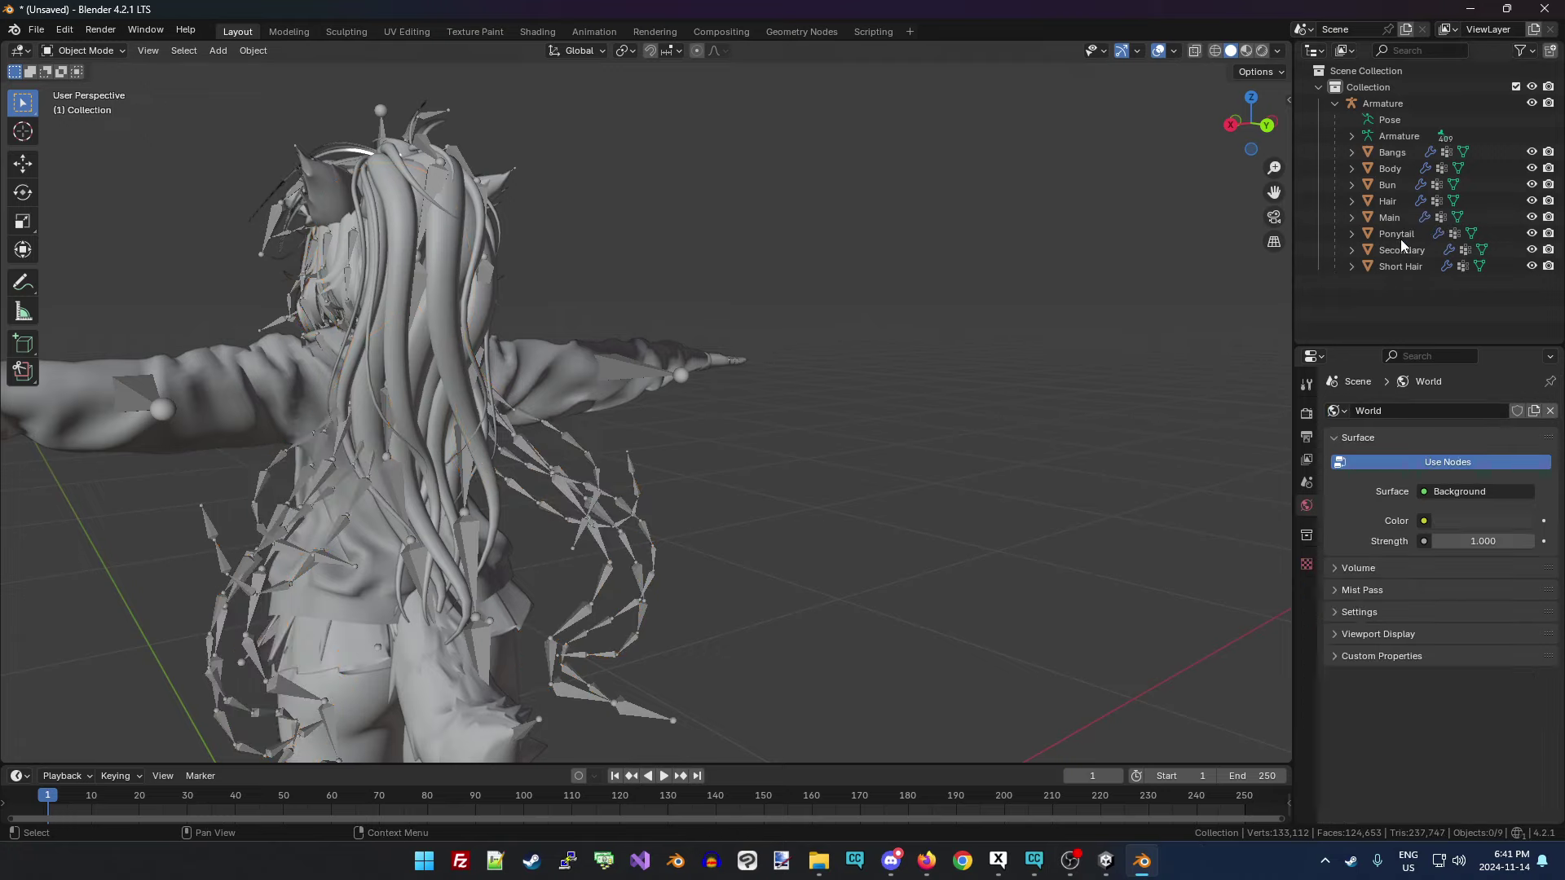
pyautogui.click(418, 412)
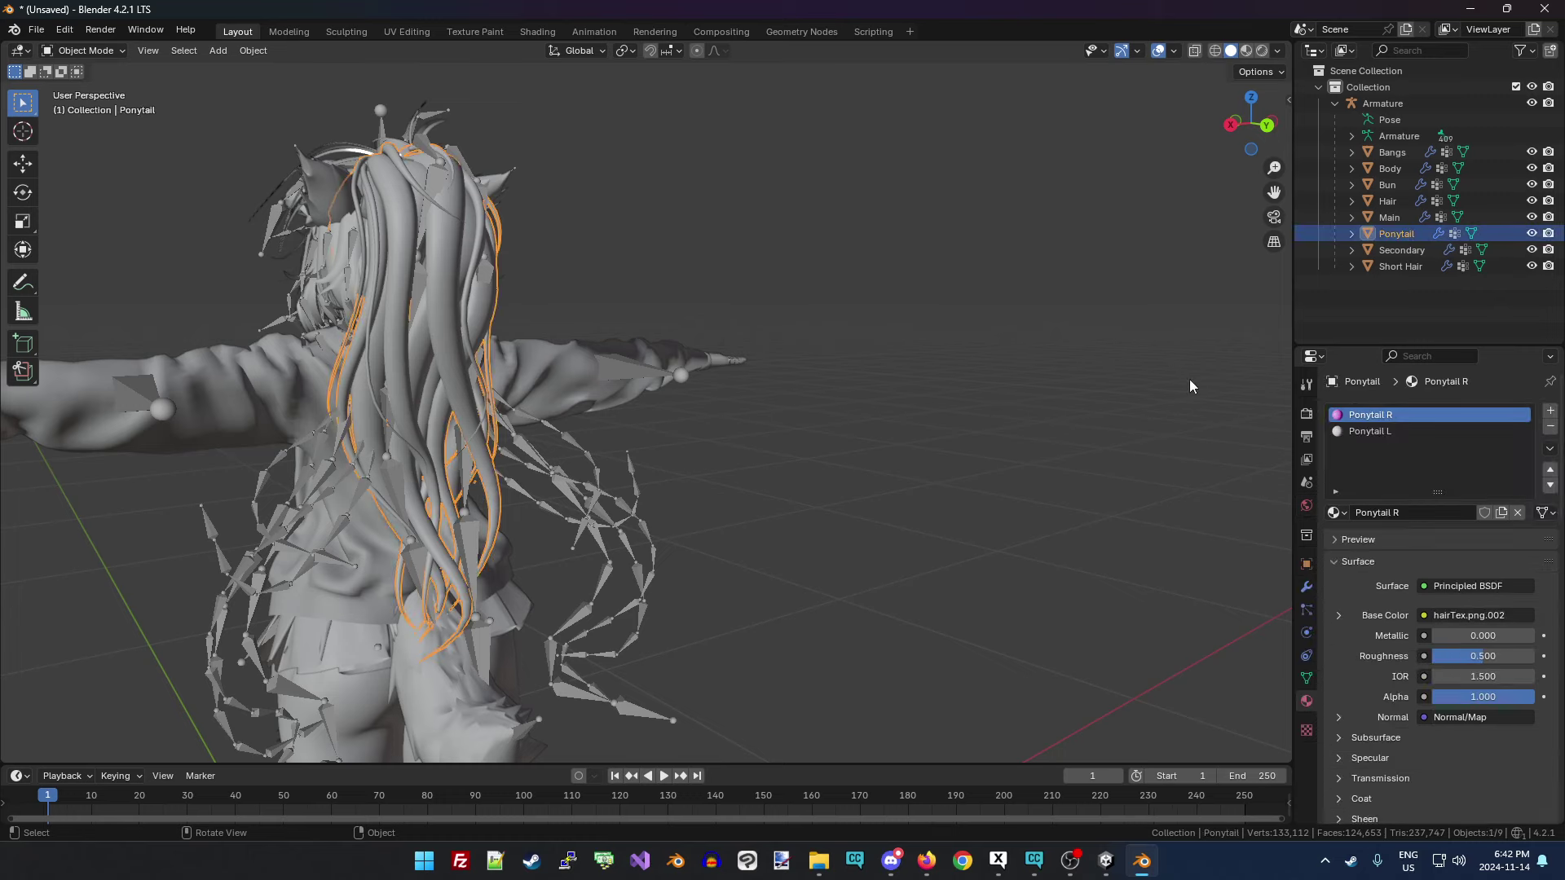
pyautogui.press('Delete')
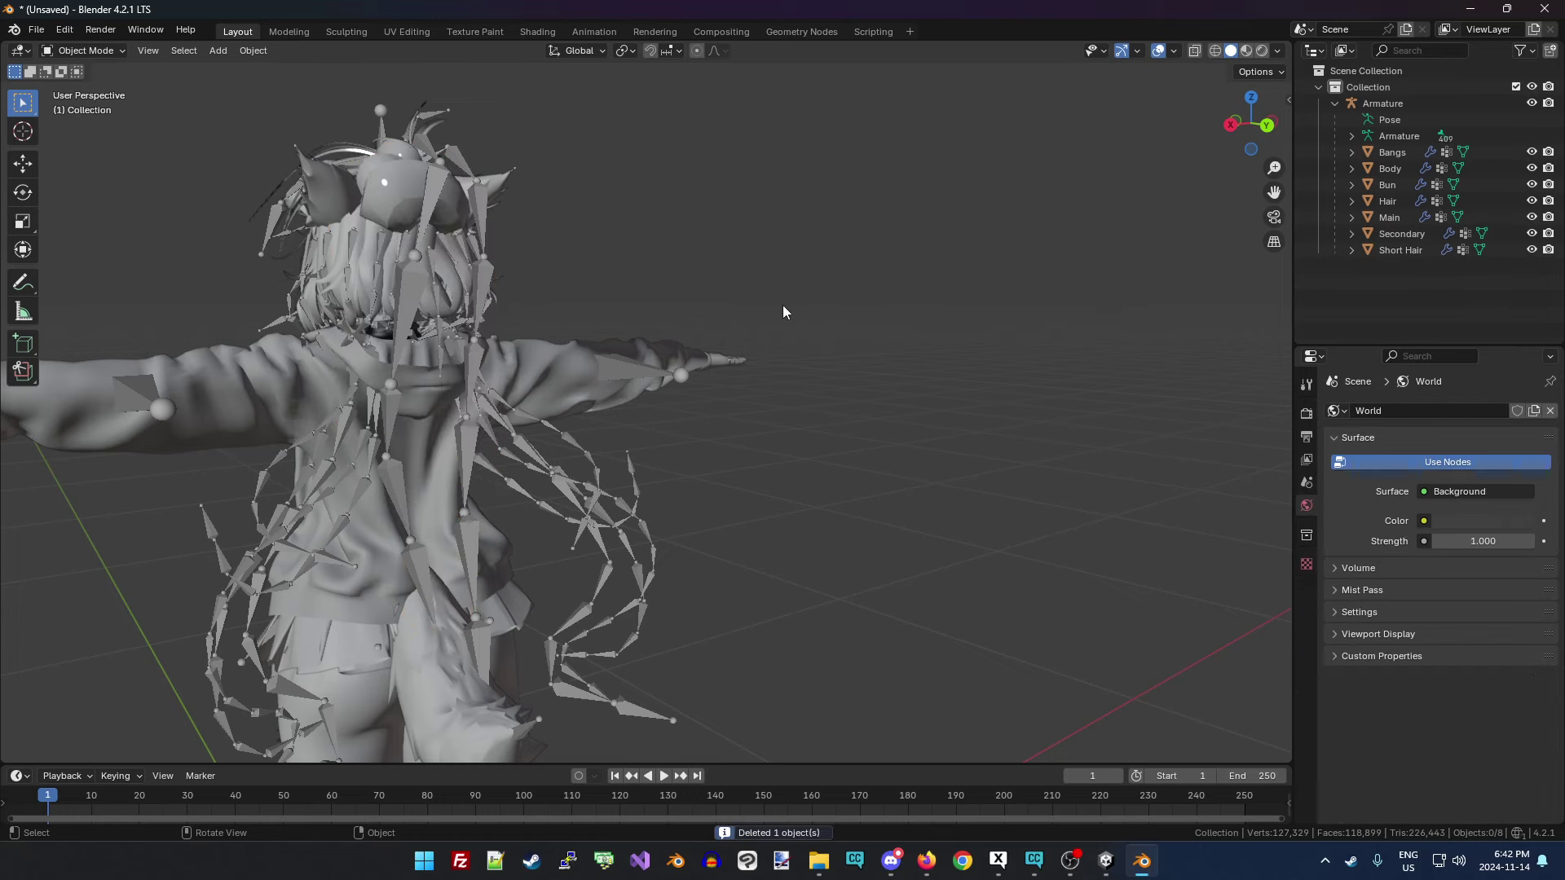
# Select the Bun mesh on the avatar's head, toggle its visibility to check which parts belong to it, and delete it.
pyautogui.moveTo(1251, 124)
pyautogui.mouseDown()
pyautogui.moveTo(1207, 124)
pyautogui.moveTo(1228, 129)
pyautogui.mouseUp()
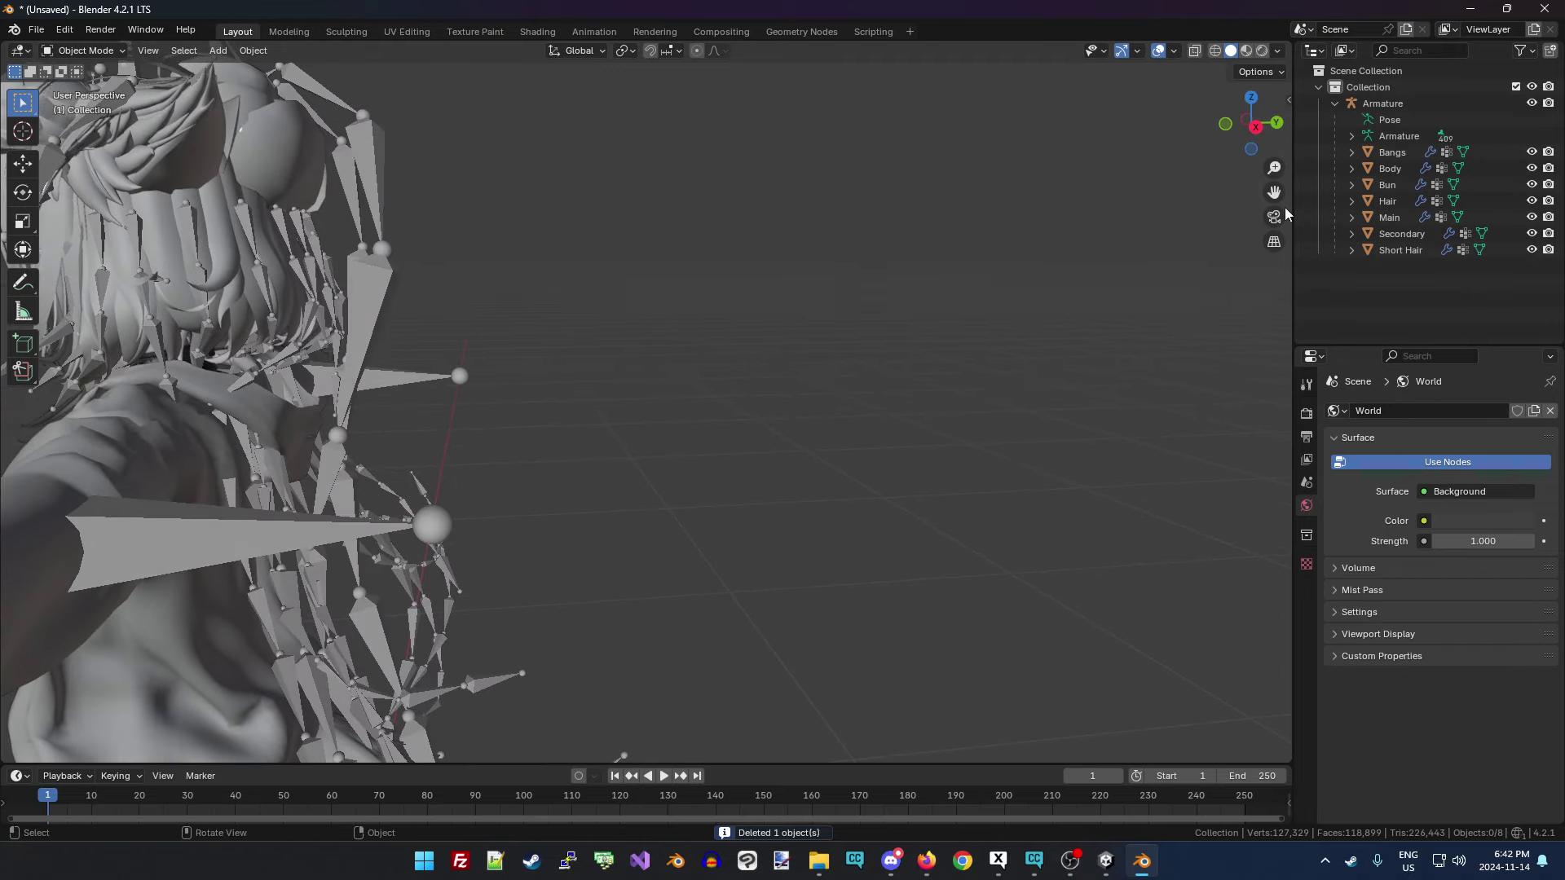
pyautogui.moveTo(1274, 192); pyautogui.dragTo(1543, 310)
pyautogui.click(439, 360)
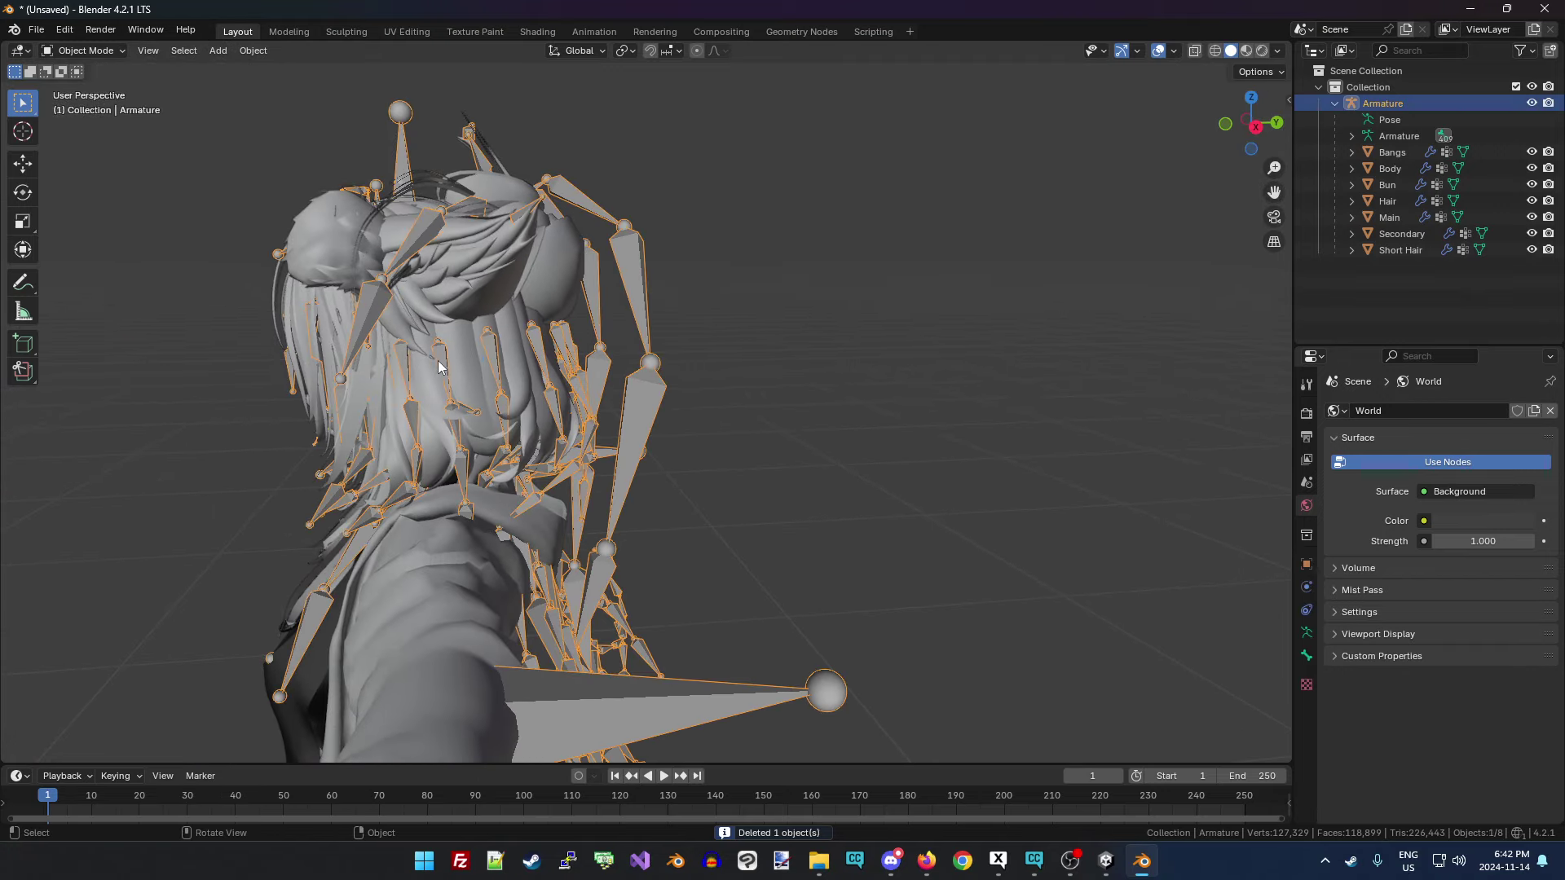
pyautogui.click(519, 242)
pyautogui.click(559, 261)
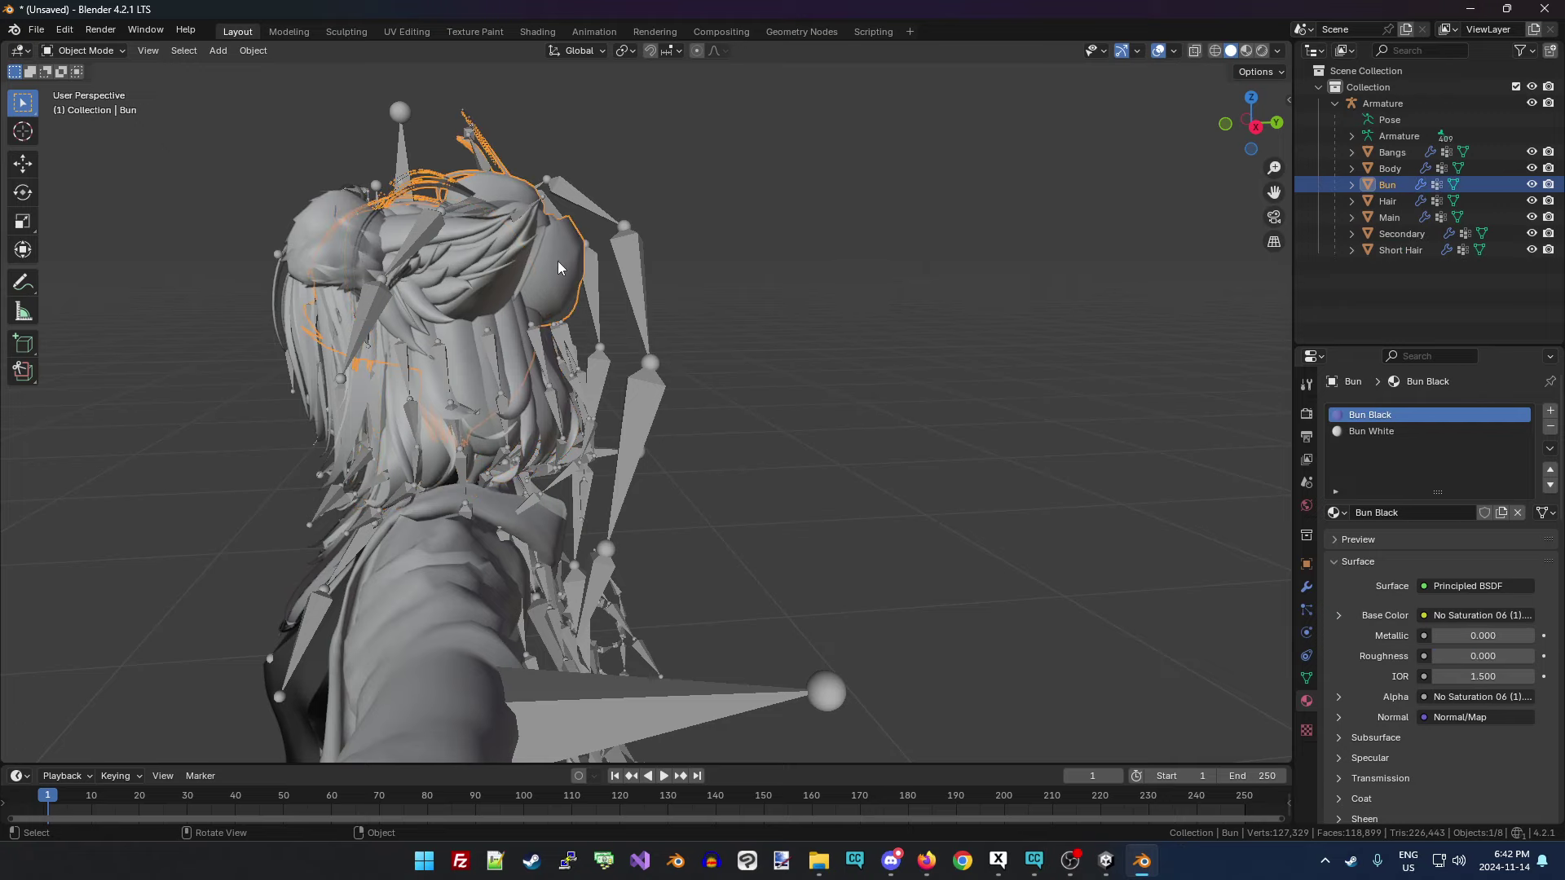
pyautogui.moveTo(1249, 130); pyautogui.dragTo(1244, 132)
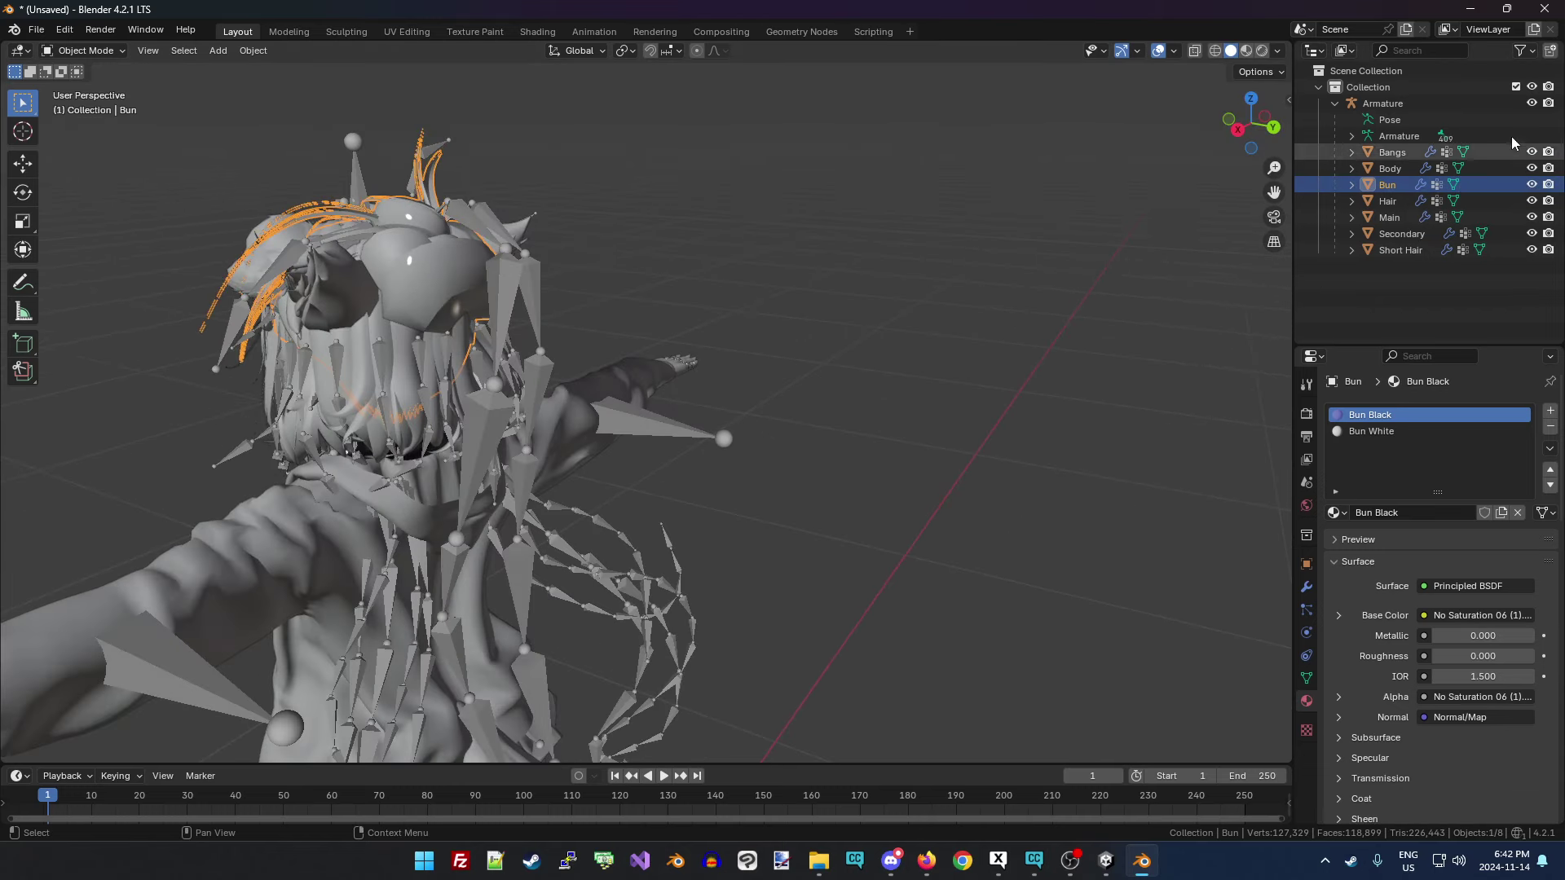
pyautogui.click(1531, 185)
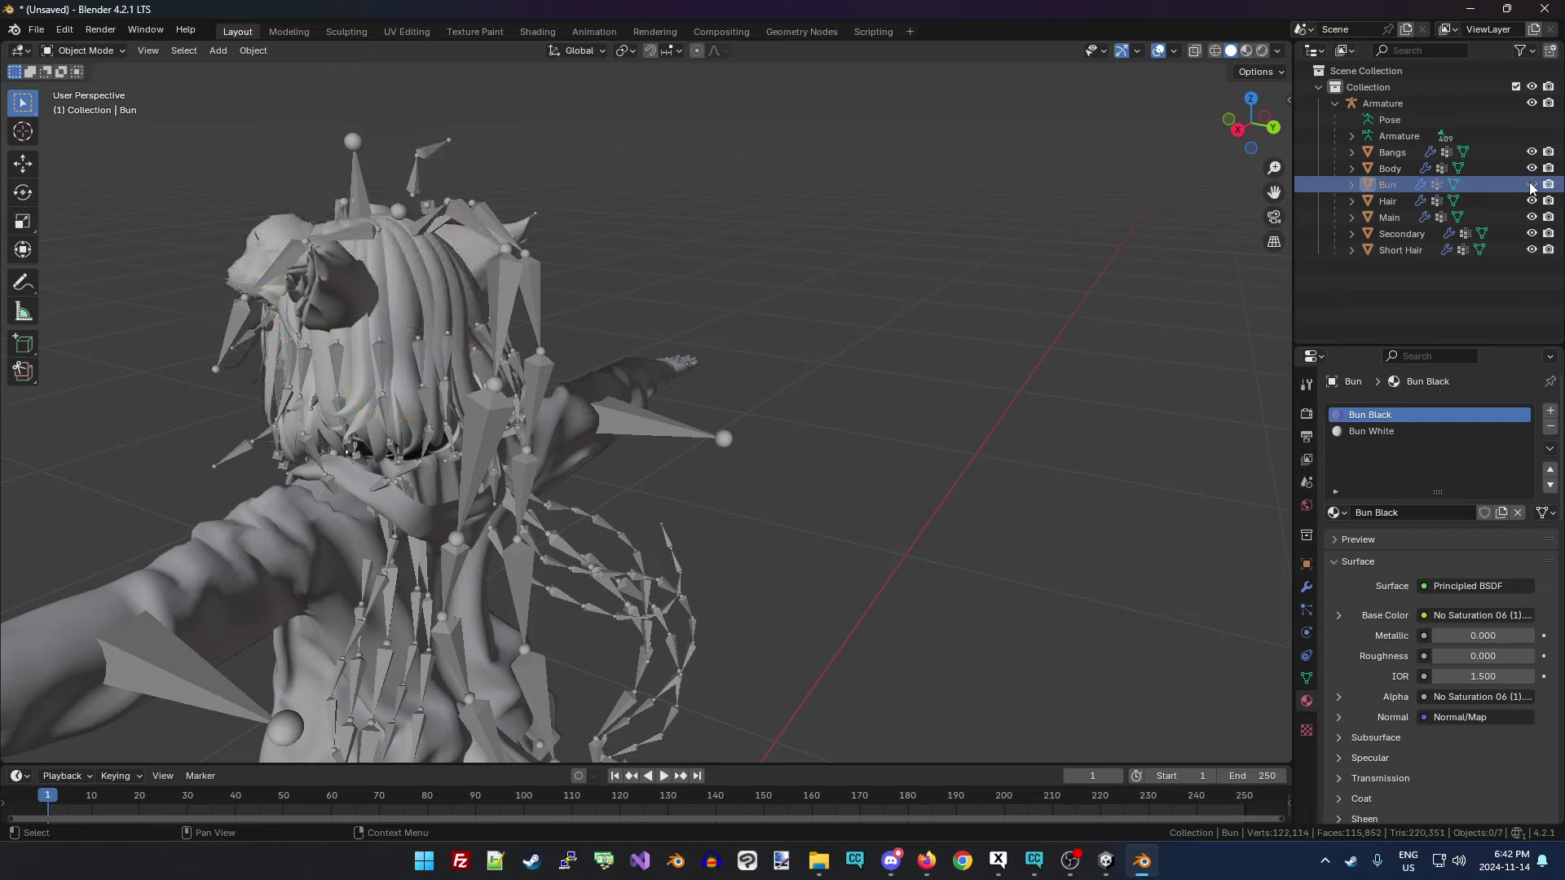
pyautogui.click(1531, 185)
pyautogui.click(1532, 185)
pyautogui.click(1531, 185)
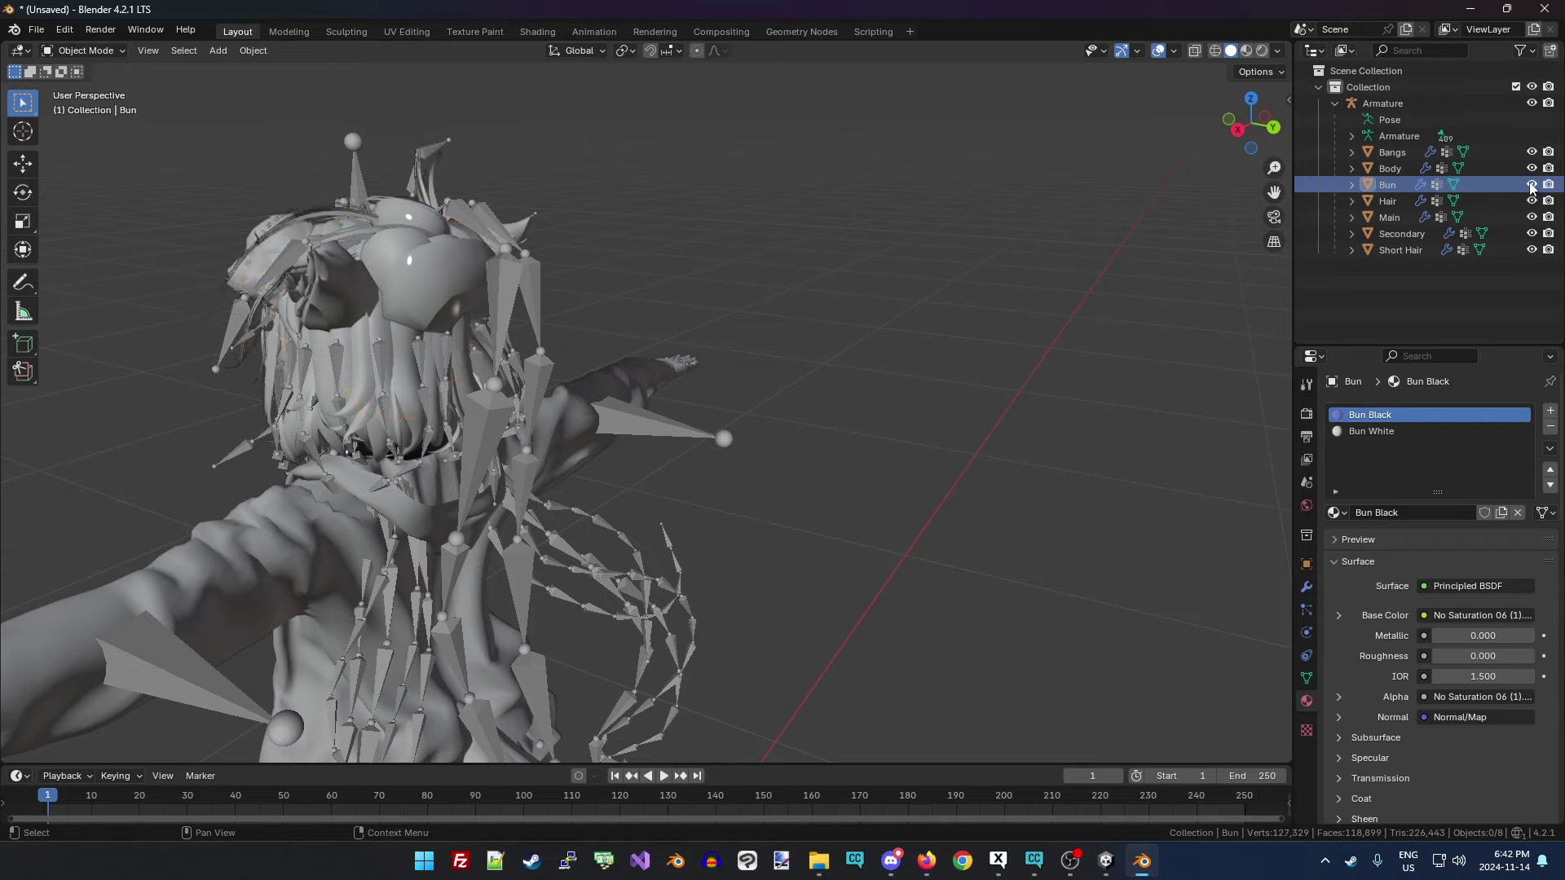
pyautogui.click(1531, 185)
pyautogui.click(1531, 185)
pyautogui.click(445, 271)
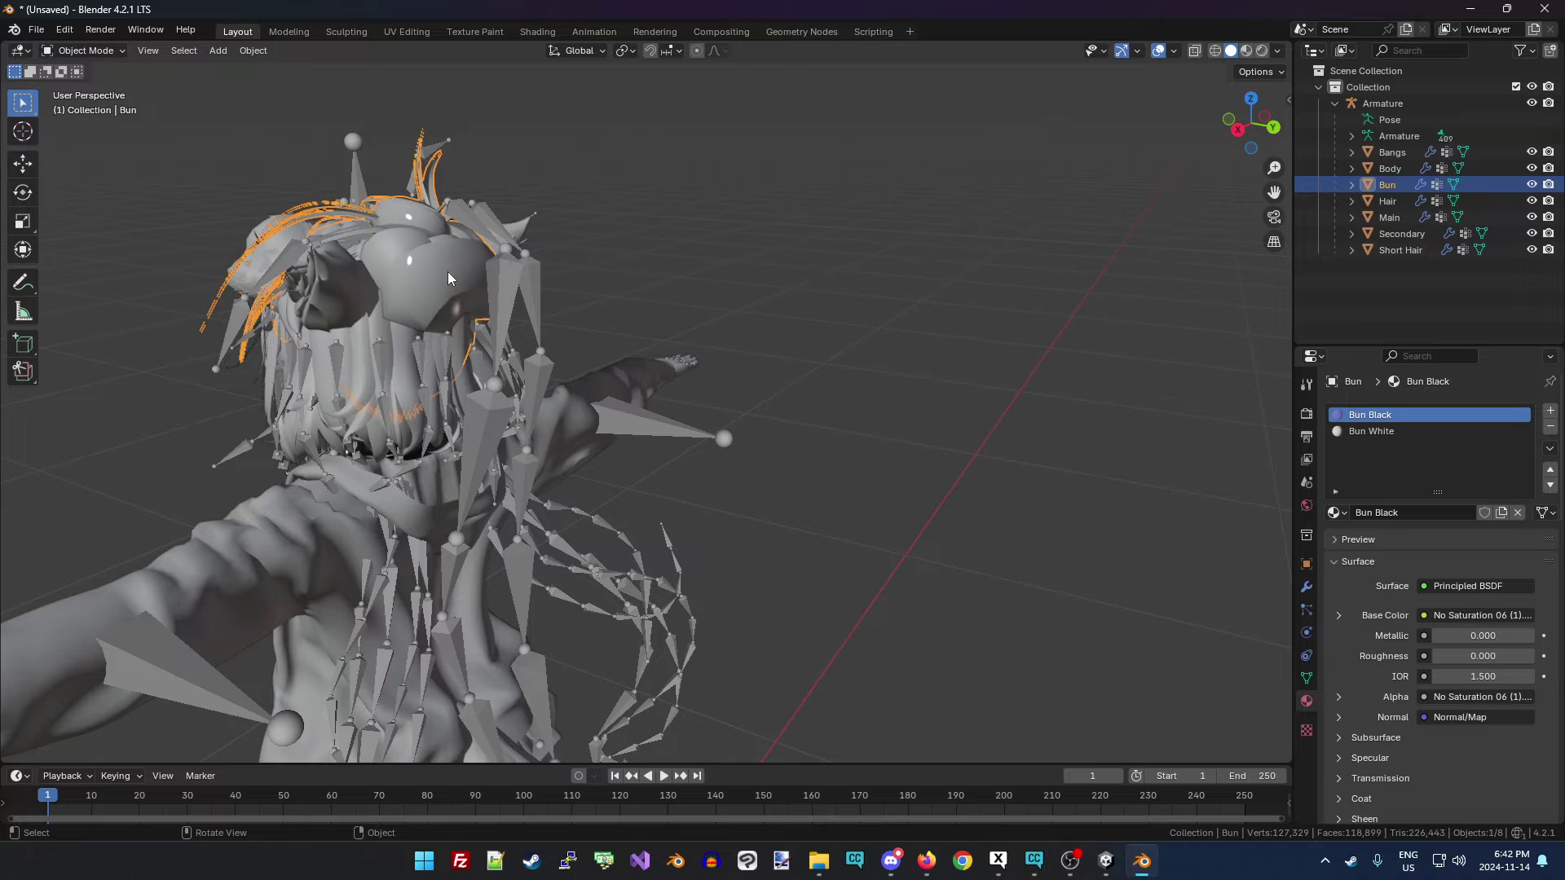
pyautogui.press('Delete')
# Select the Hair mesh that forms the avatar's ears and enlarge the properties area to show more of its settings.
pyautogui.moveTo(1239, 122); pyautogui.dragTo(1206, 127)
pyautogui.moveTo(693, 384); pyautogui.dragTo(751, 389, button='middle')
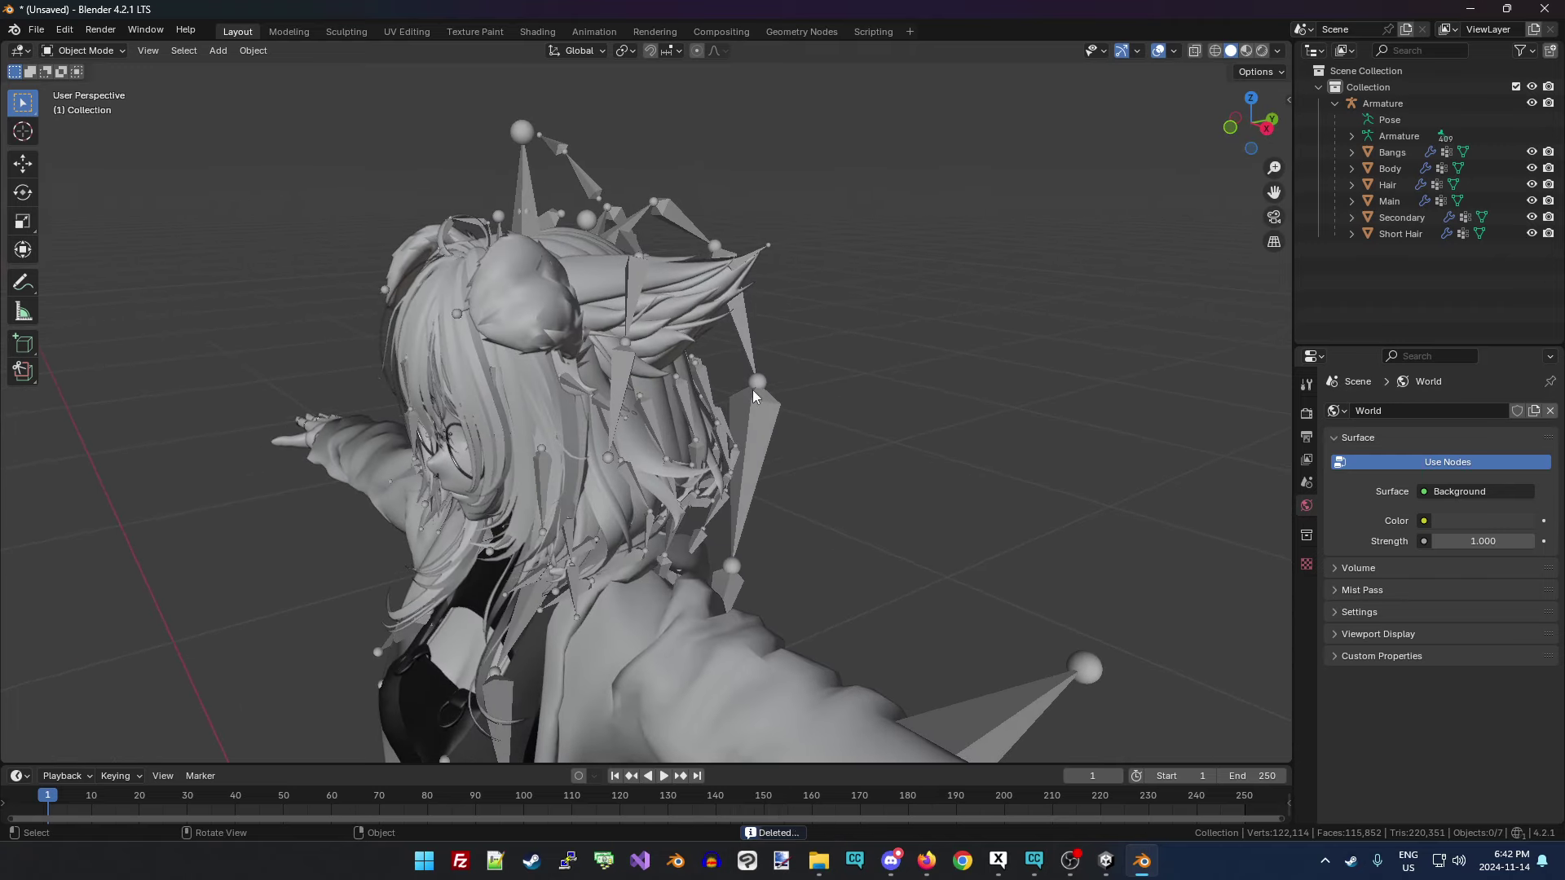
pyautogui.click(549, 341)
pyautogui.moveTo(1243, 142); pyautogui.dragTo(881, 153)
pyautogui.moveTo(1414, 346); pyautogui.dragTo(1414, 258)
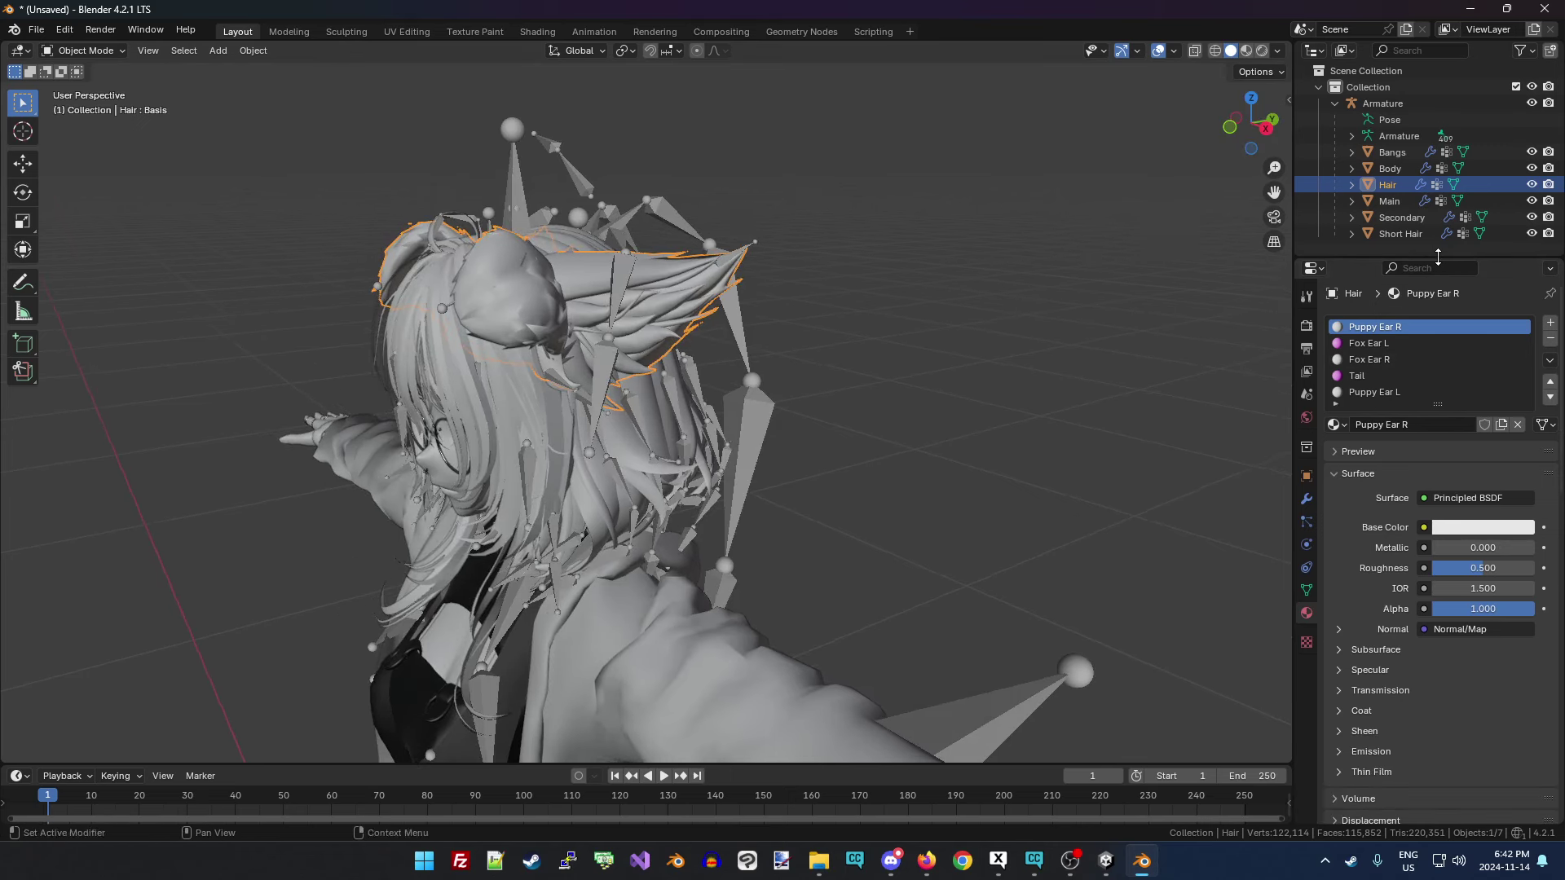
# Display the shape keys of the Hair mesh and test Puppy Ears Pointy at 1, restoring it to 0.
pyautogui.click(1306, 589)
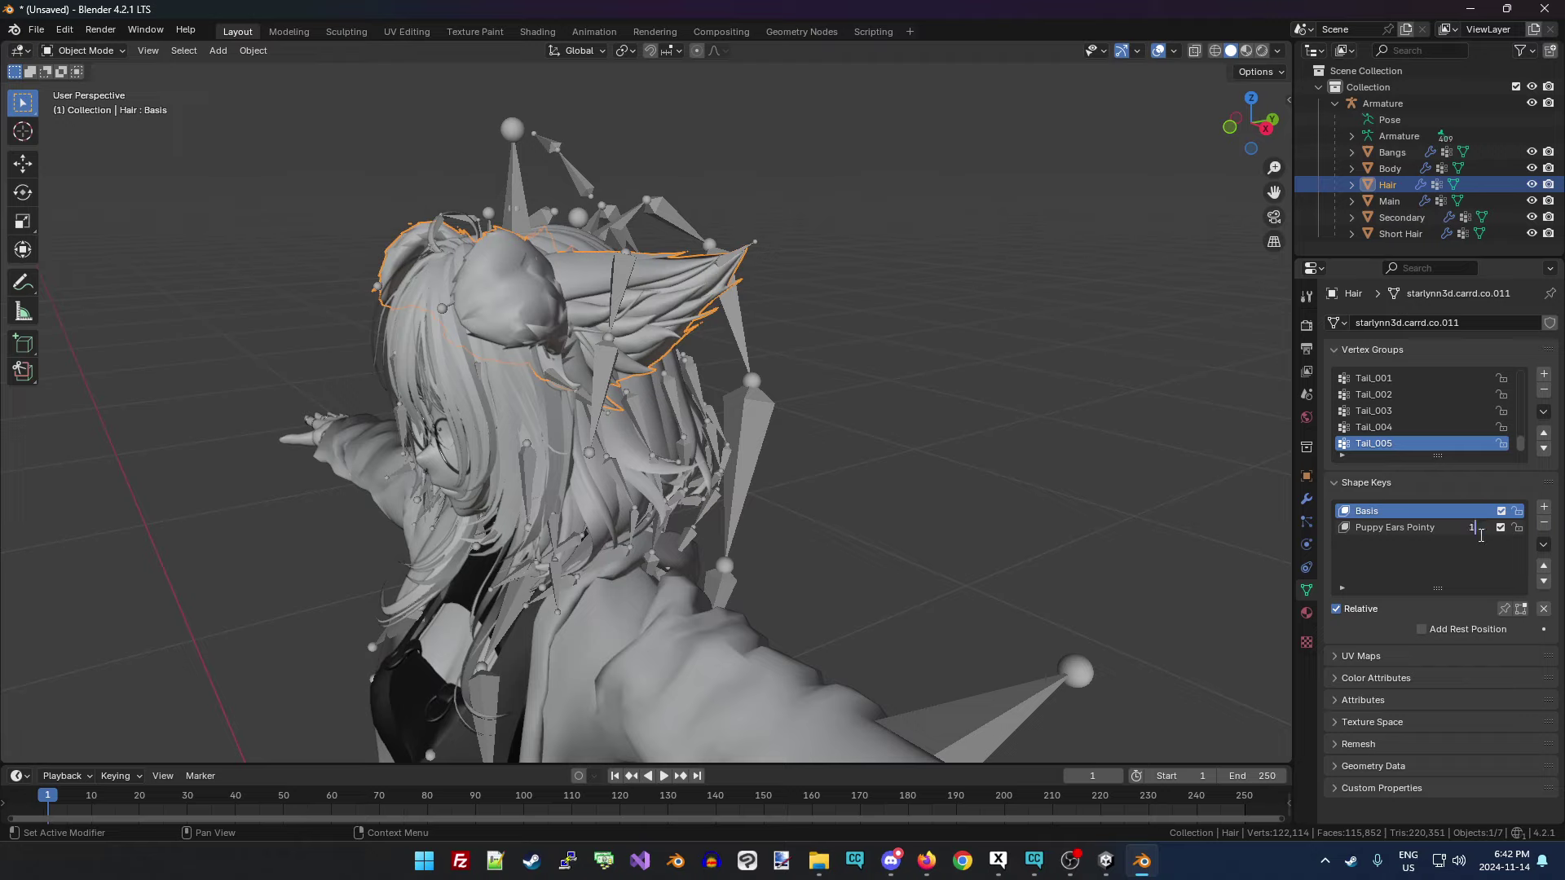
pyautogui.press('Return')
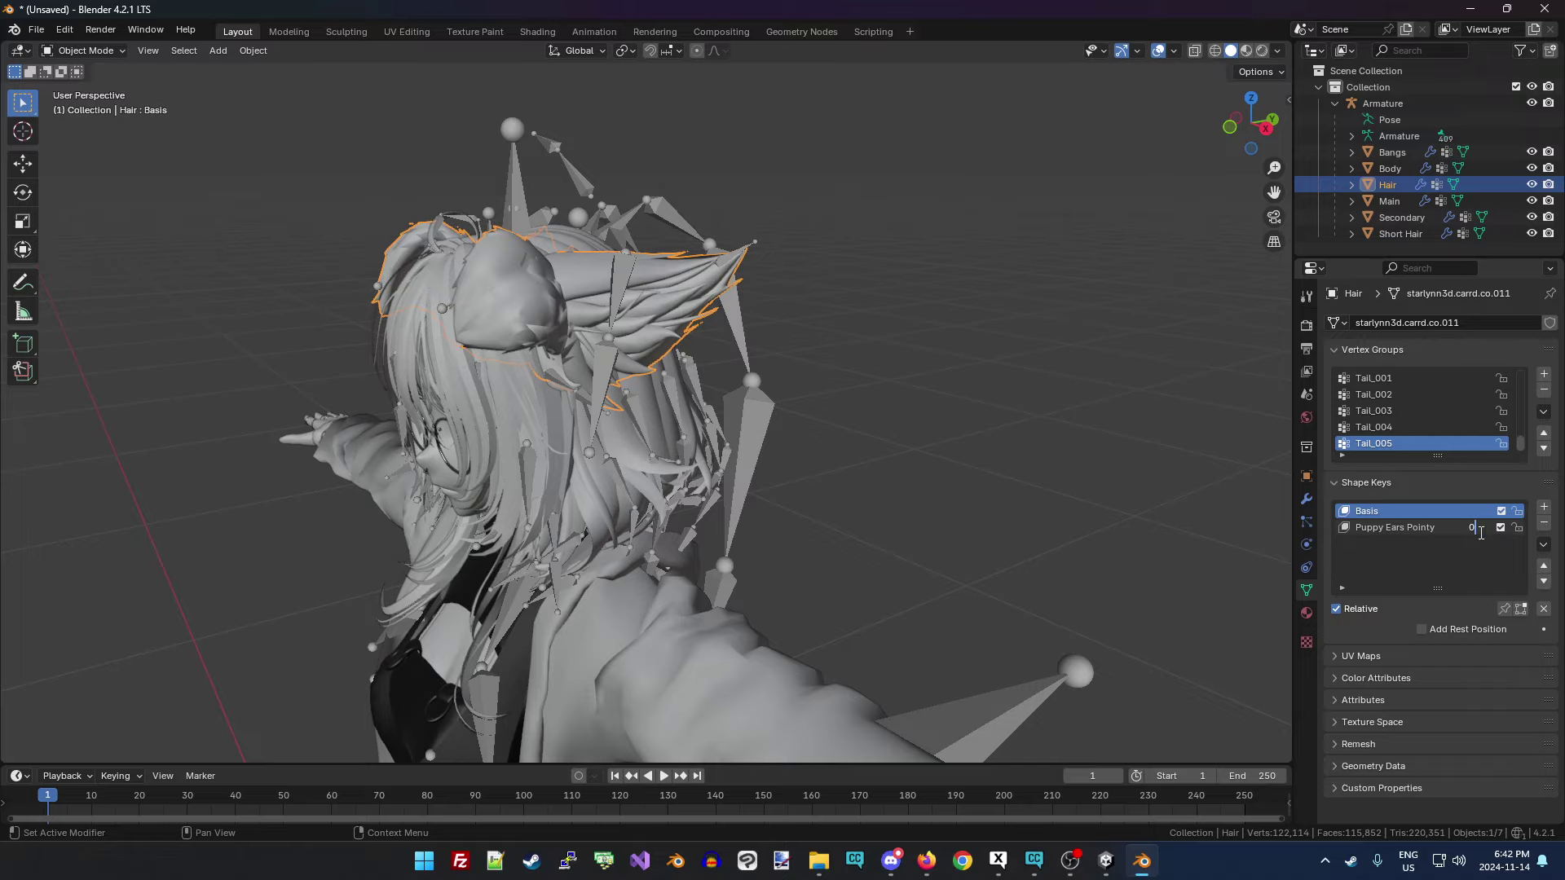
pyautogui.press('Return')
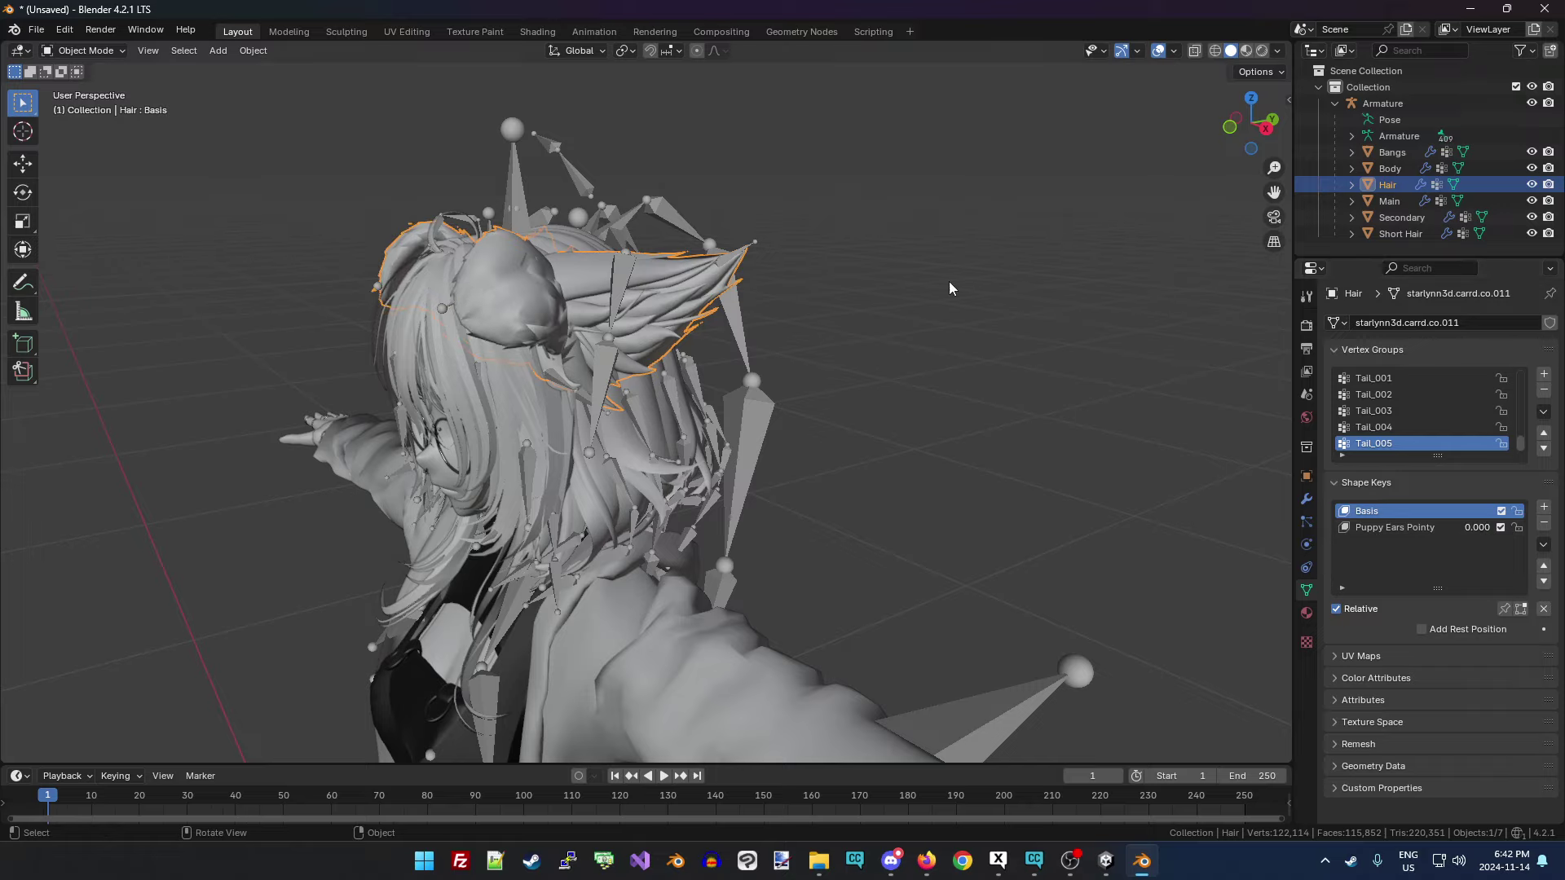
# Open the Hair mesh in Edit Mode and separate it by loose parts.
pyautogui.moveTo(1251, 122); pyautogui.dragTo(1290, 122)
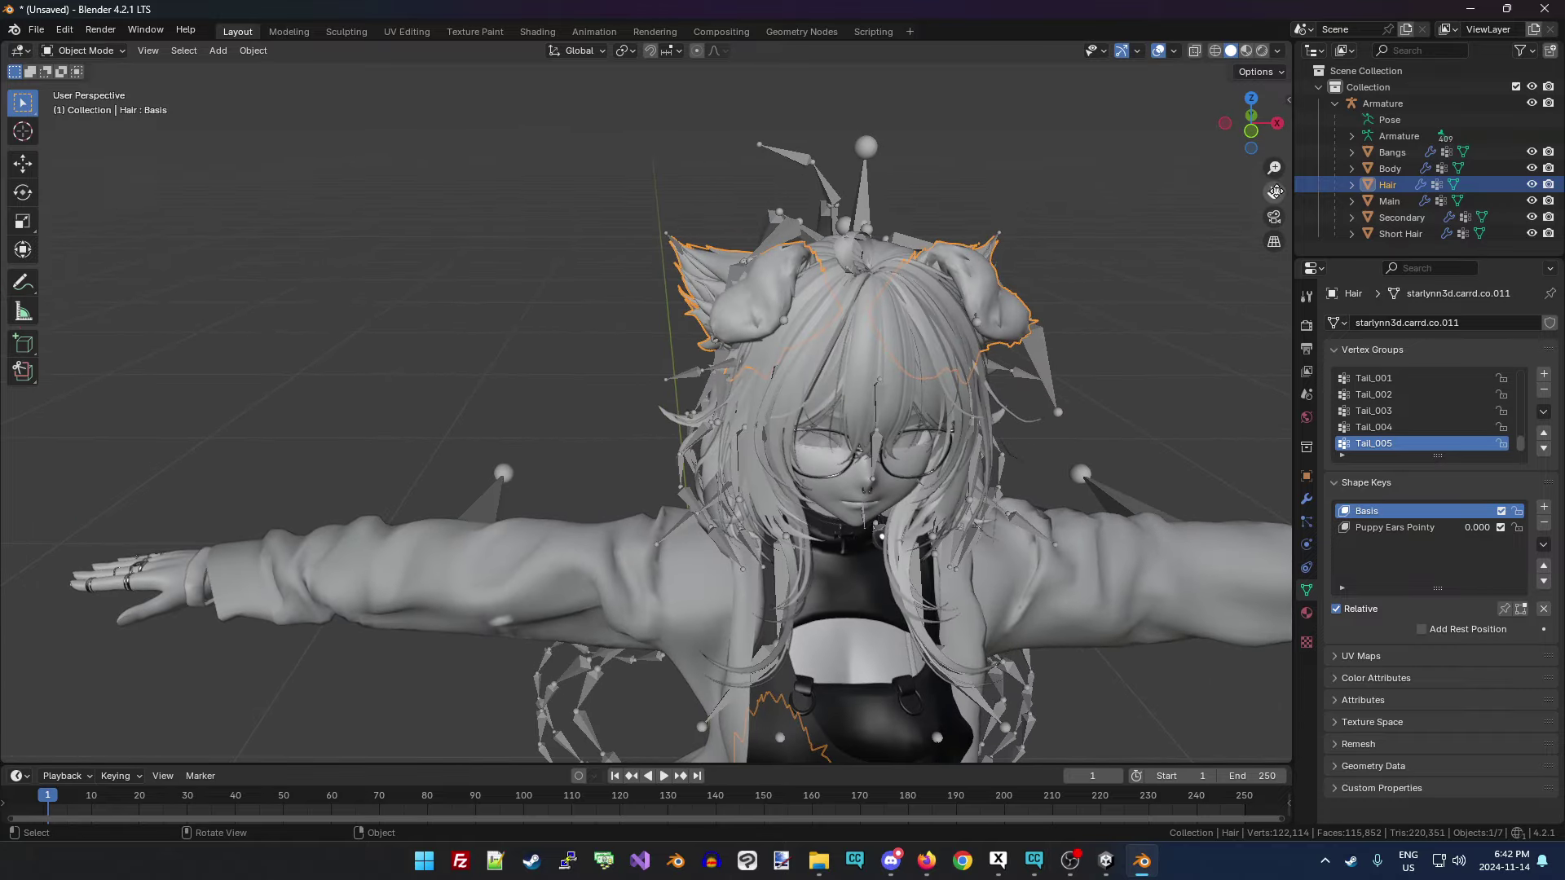
pyautogui.moveTo(1272, 193); pyautogui.dragTo(1035, 248)
pyautogui.moveTo(1251, 122); pyautogui.dragTo(1129, 152)
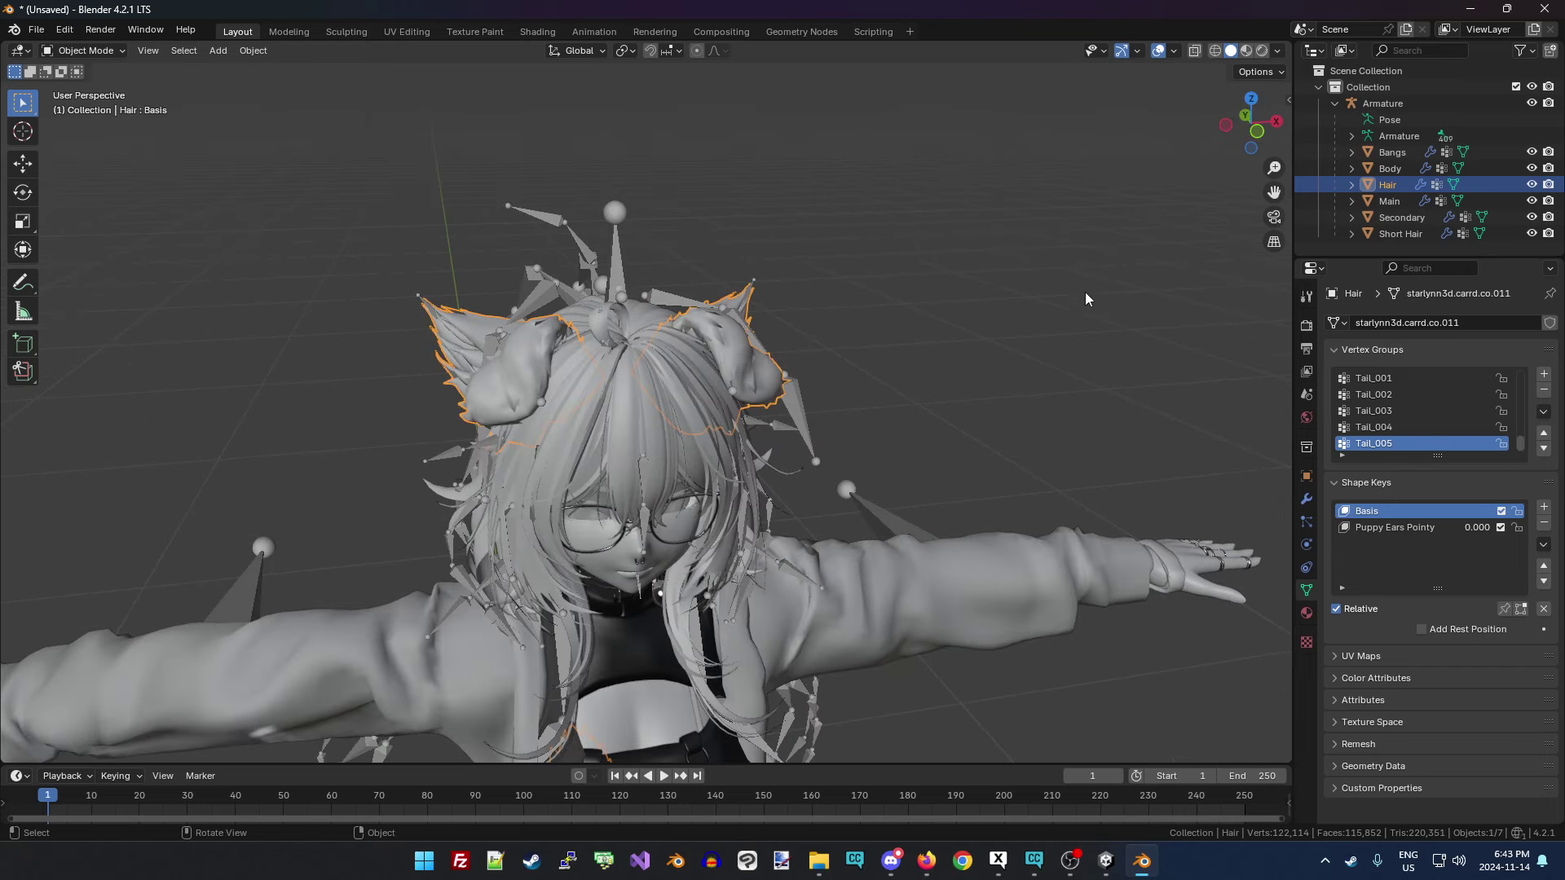
pyautogui.click(108, 54)
pyautogui.click(79, 88)
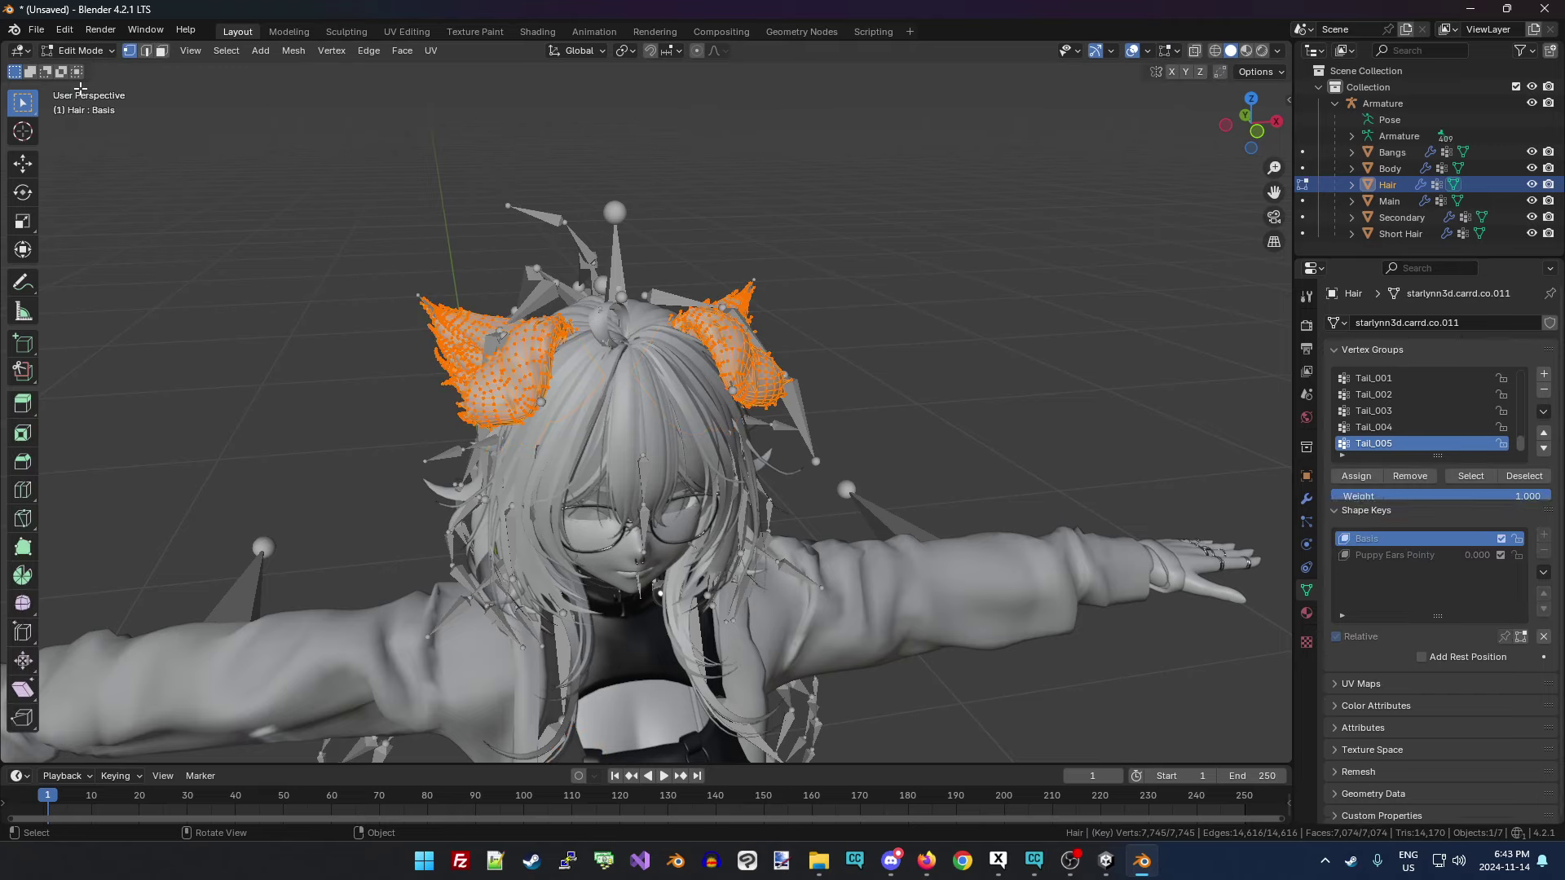
pyautogui.click(293, 54)
pyautogui.moveTo(367, 195)
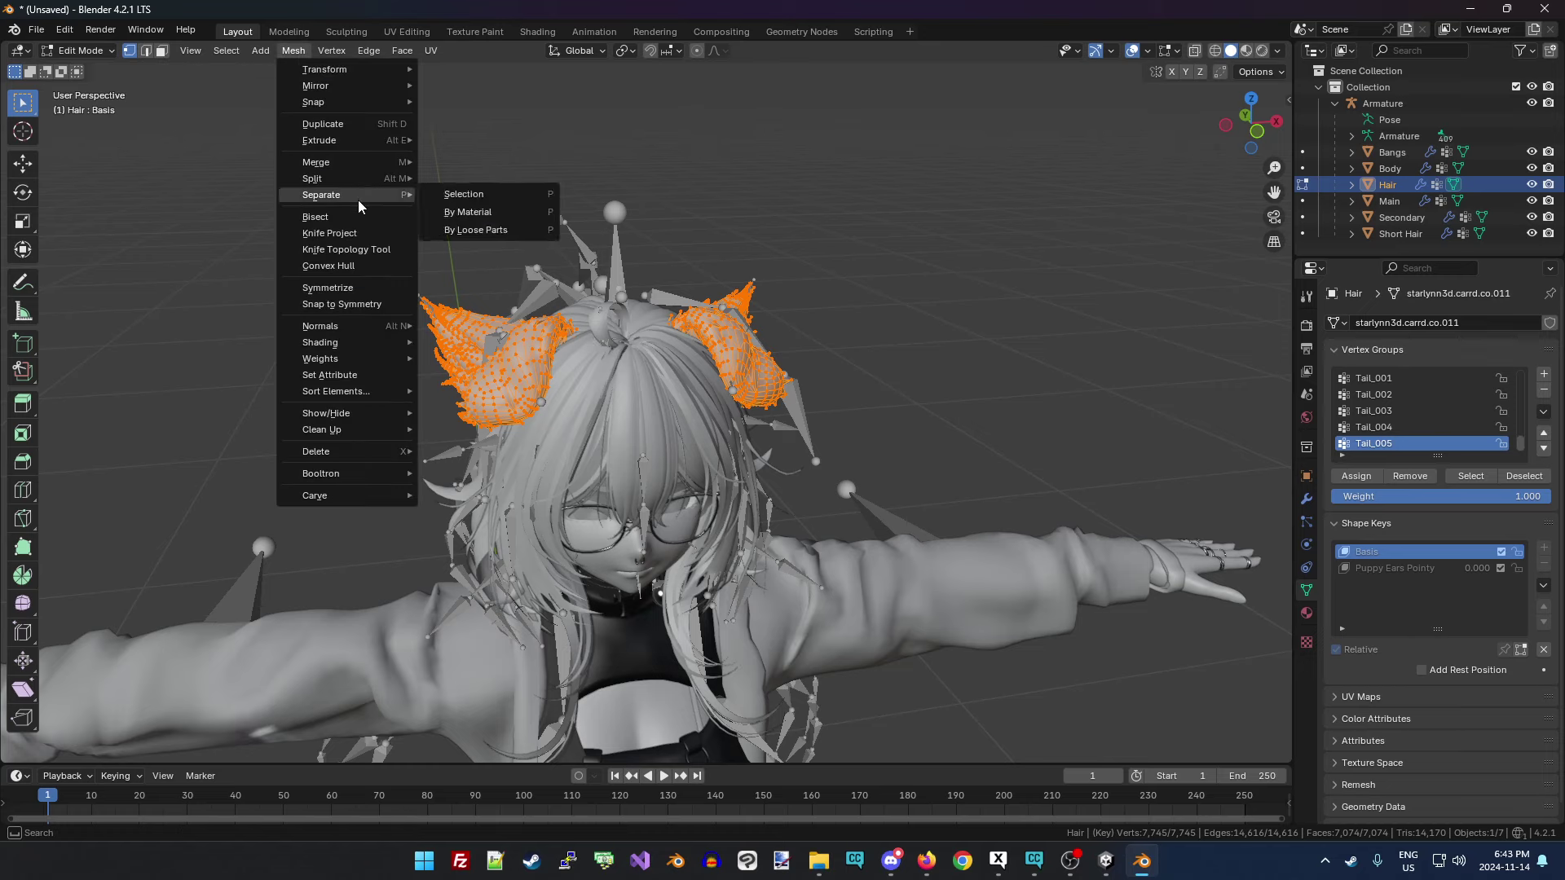
pyautogui.click(473, 230)
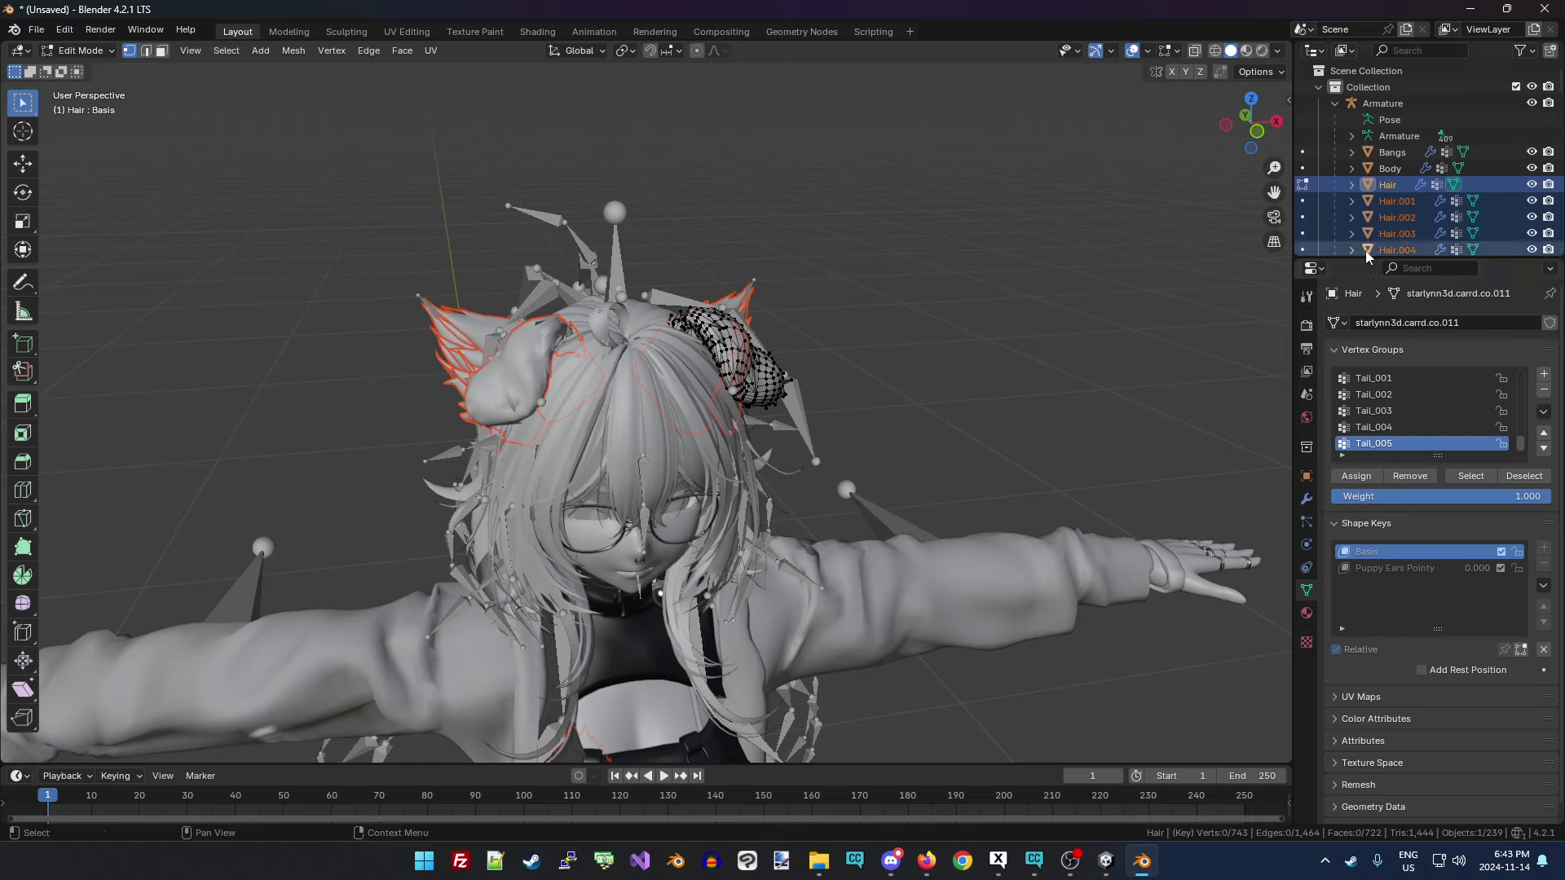
# Enlarge the outliner to list more of the separated Hair pieces and return to Object Mode.
pyautogui.moveTo(1369, 257); pyautogui.dragTo(1369, 591)
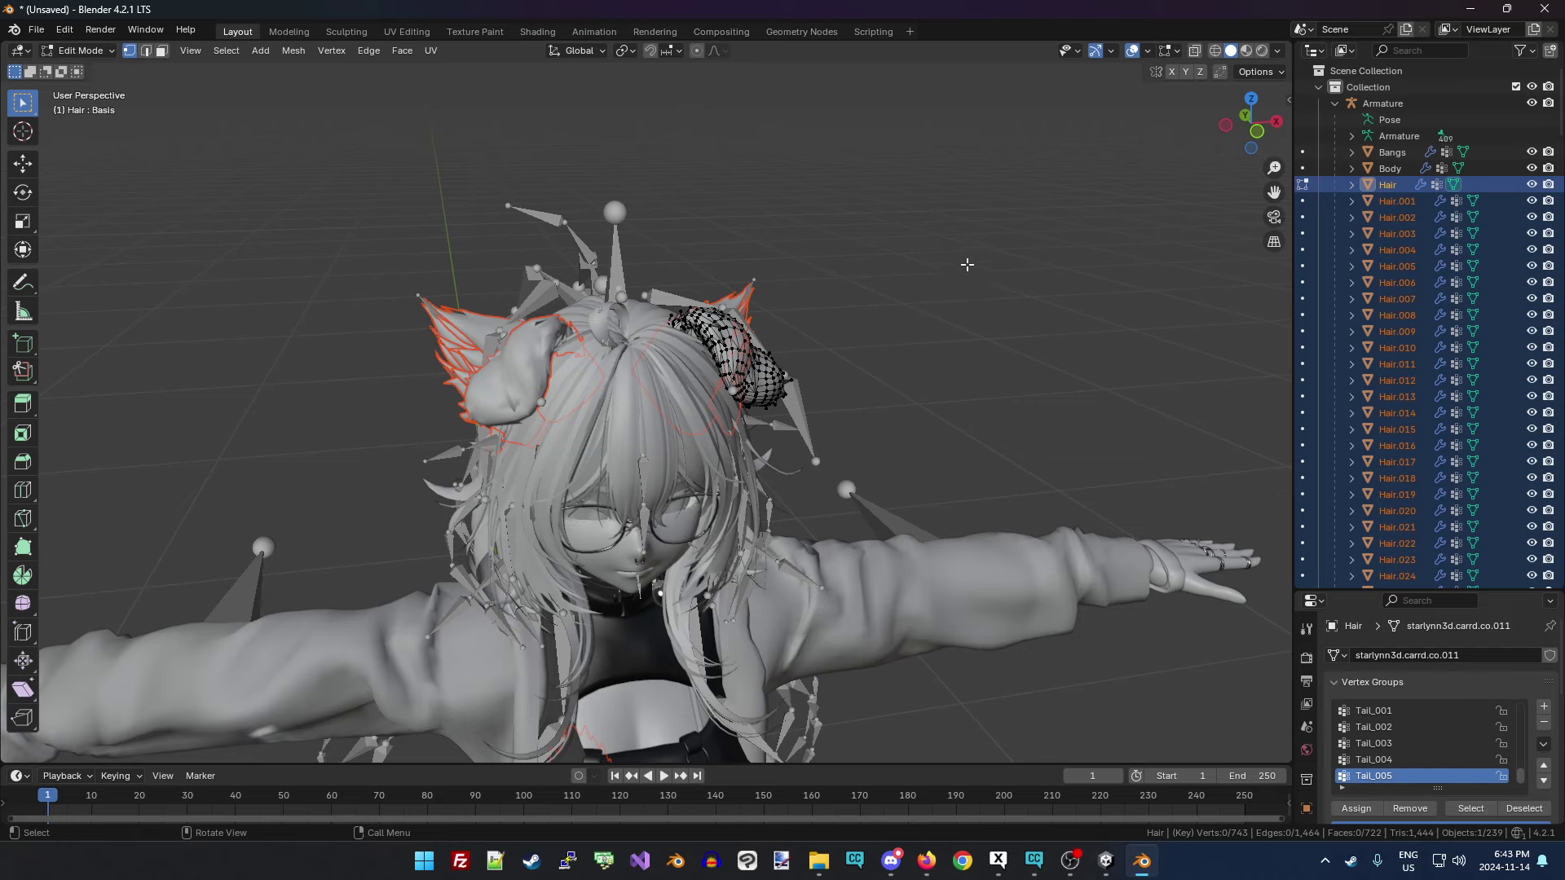
pyautogui.click(82, 50)
pyautogui.click(91, 68)
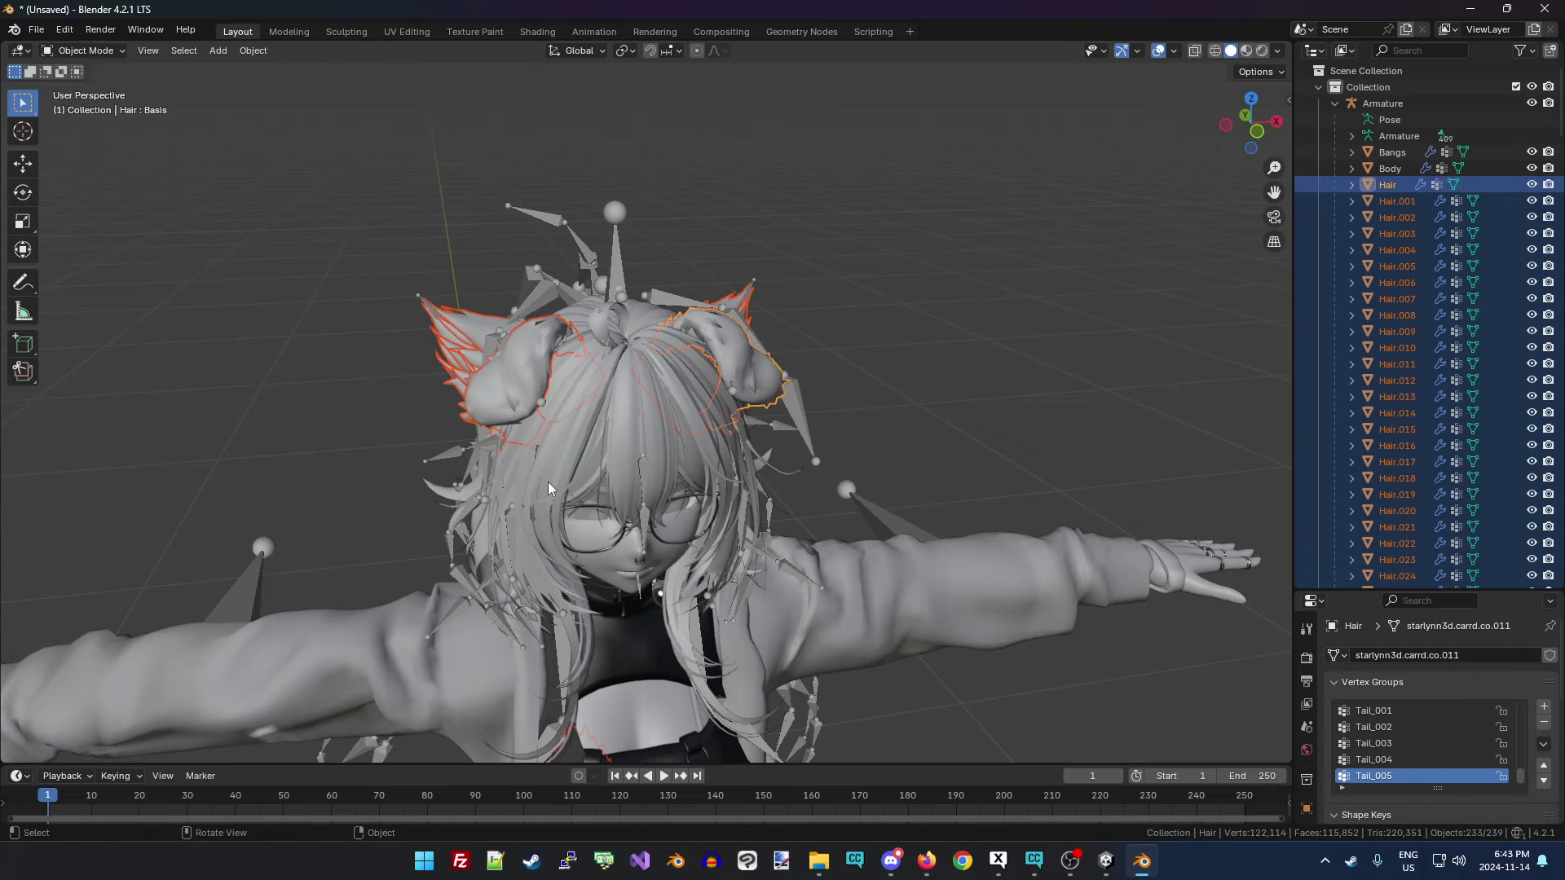
# Check the separated ear pieces by selecting them, and hide both puppy ears, Hair.001 and Hair.
pyautogui.click(416, 265)
pyautogui.moveTo(1241, 137); pyautogui.dragTo(1312, 126)
pyautogui.click(663, 335)
pyautogui.click(694, 334)
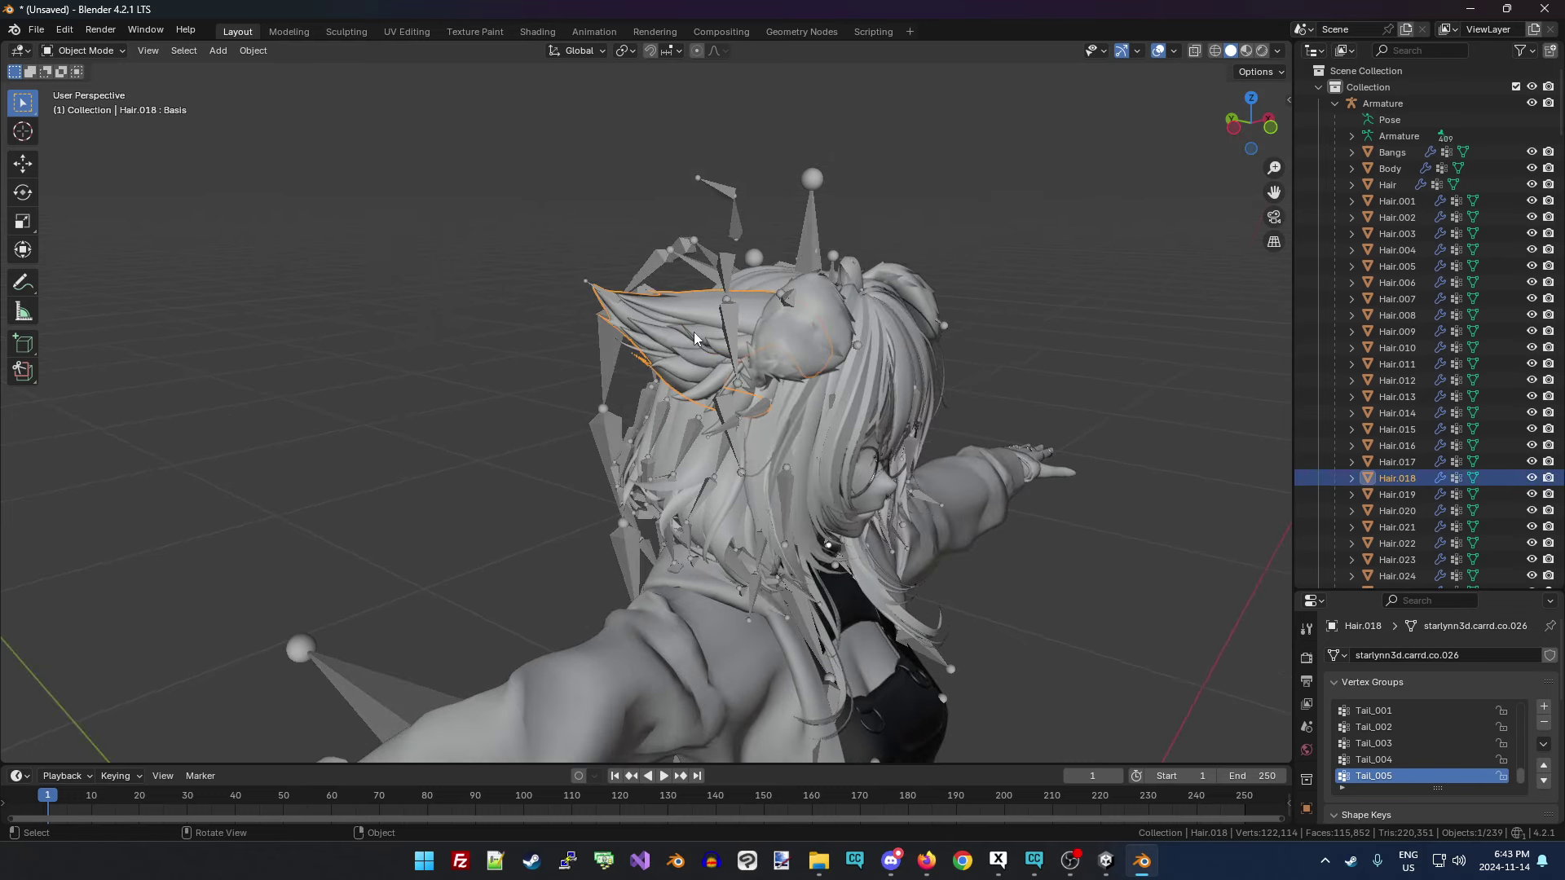
pyautogui.click(808, 342)
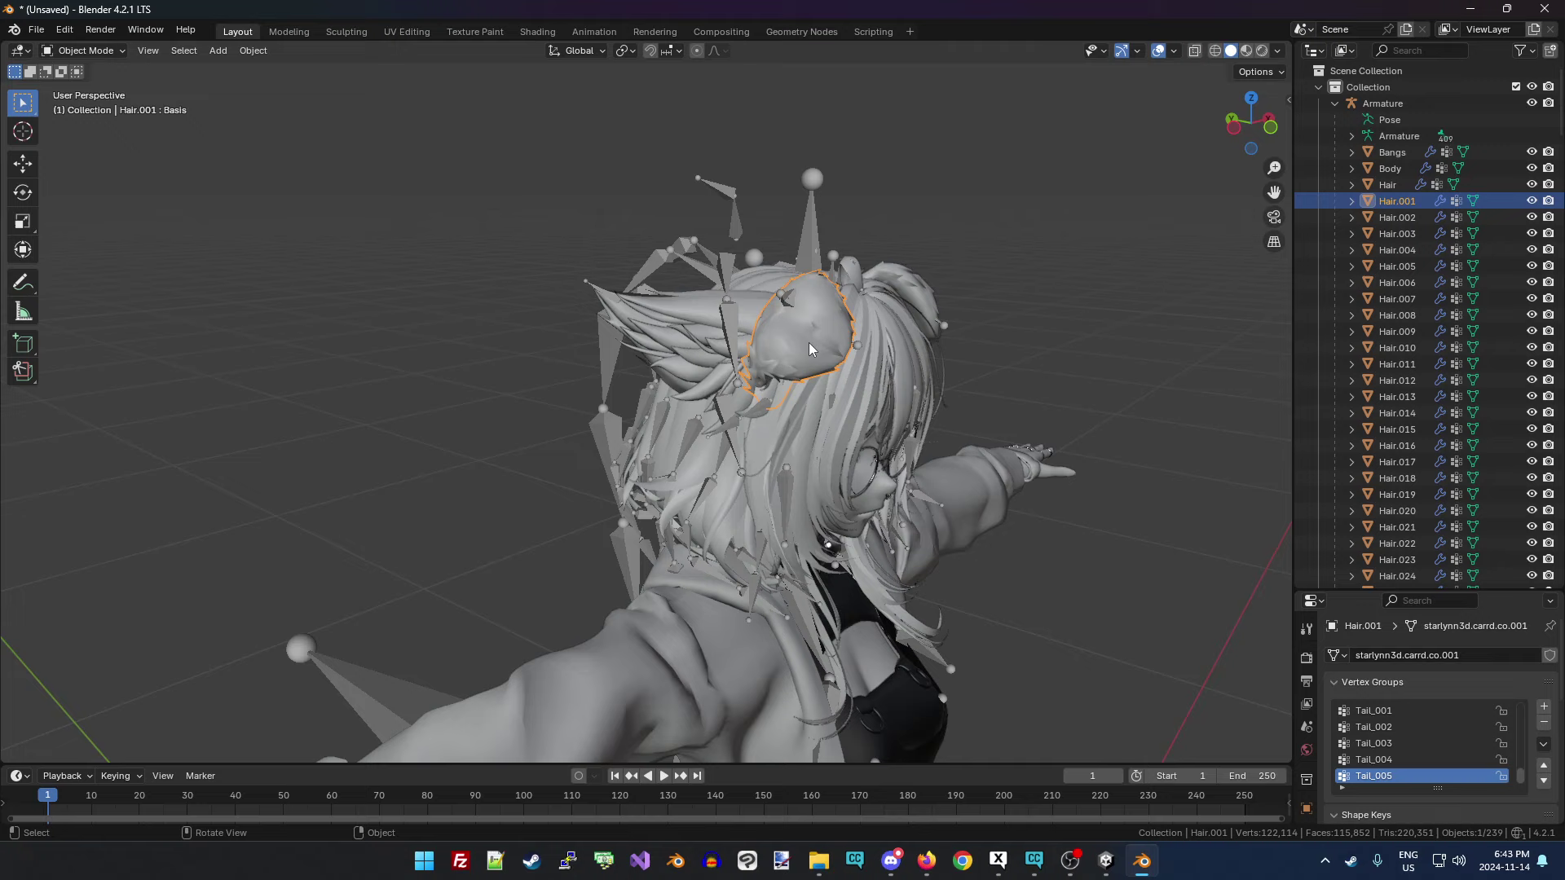
pyautogui.click(1532, 200)
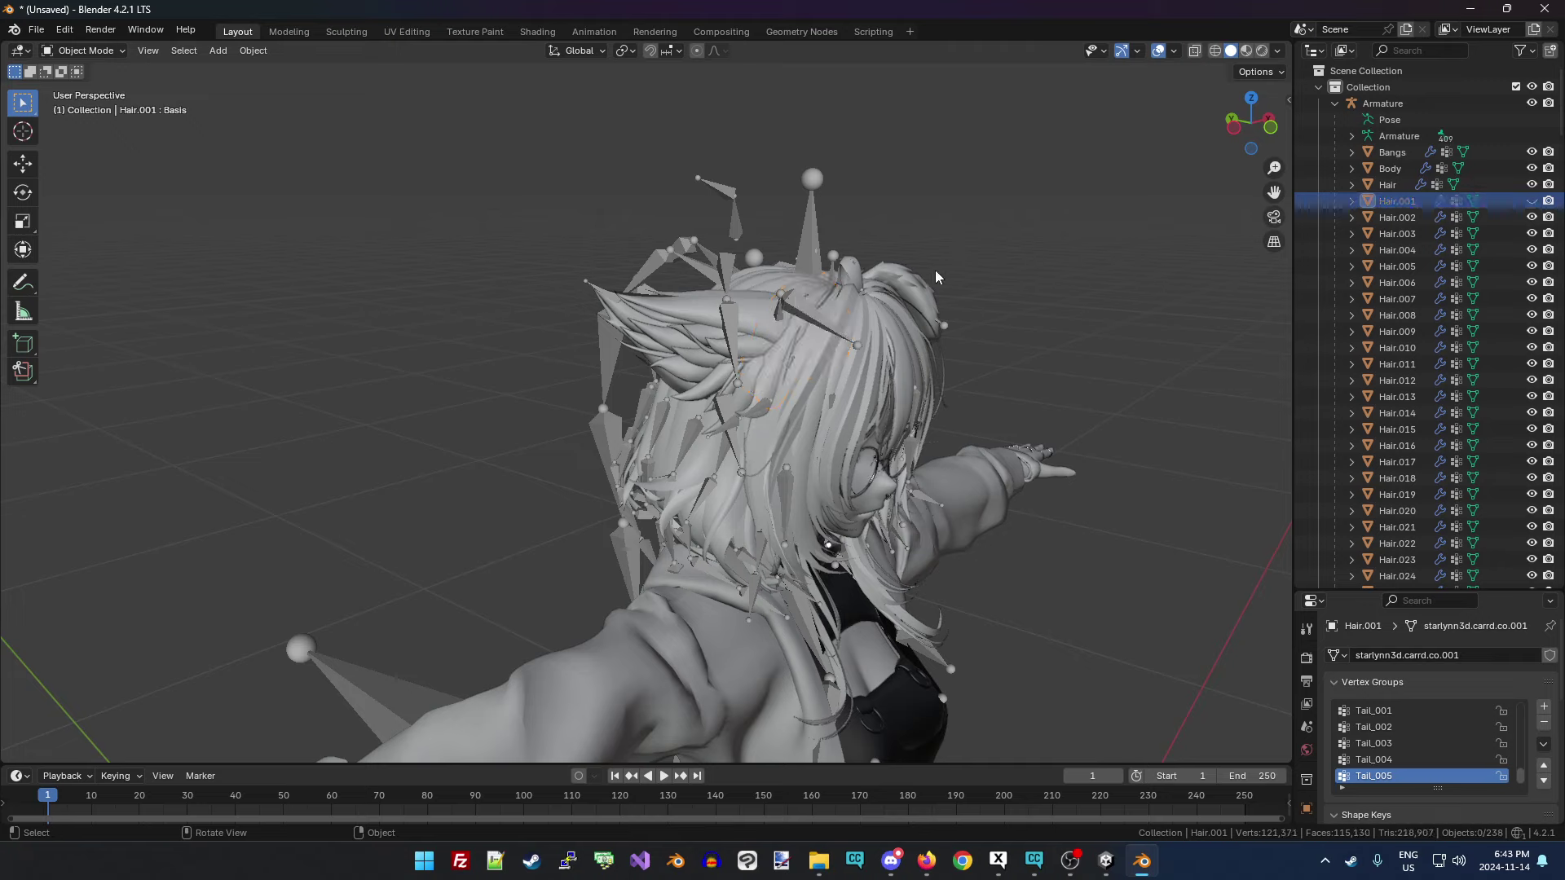
pyautogui.click(918, 287)
pyautogui.click(1532, 185)
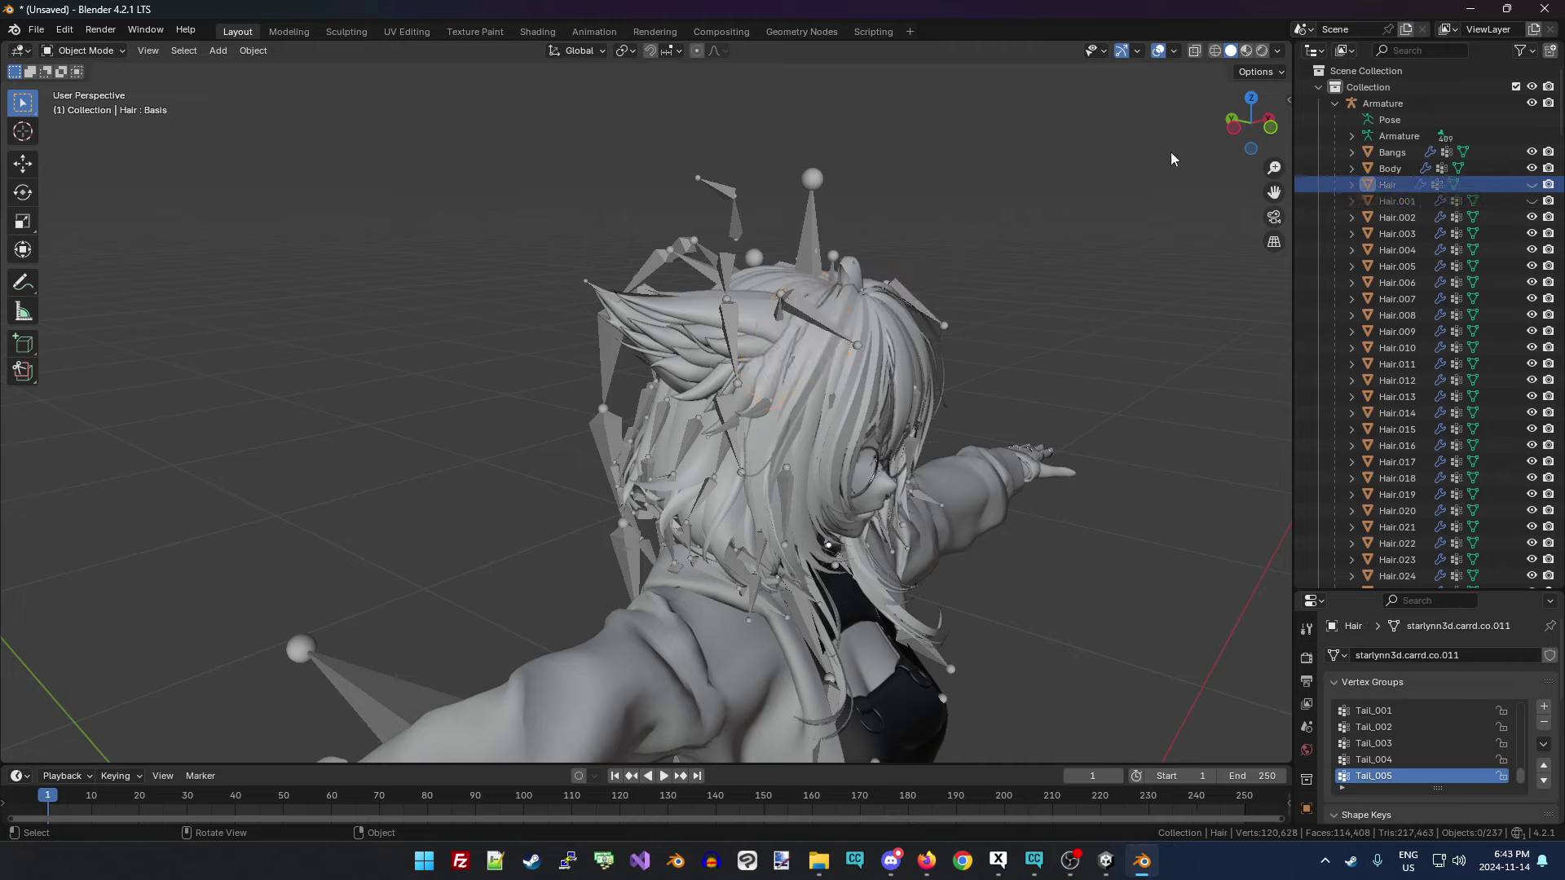
# Hide the Body and Bangs meshes.
pyautogui.moveTo(1251, 122); pyautogui.dragTo(1053, 109)
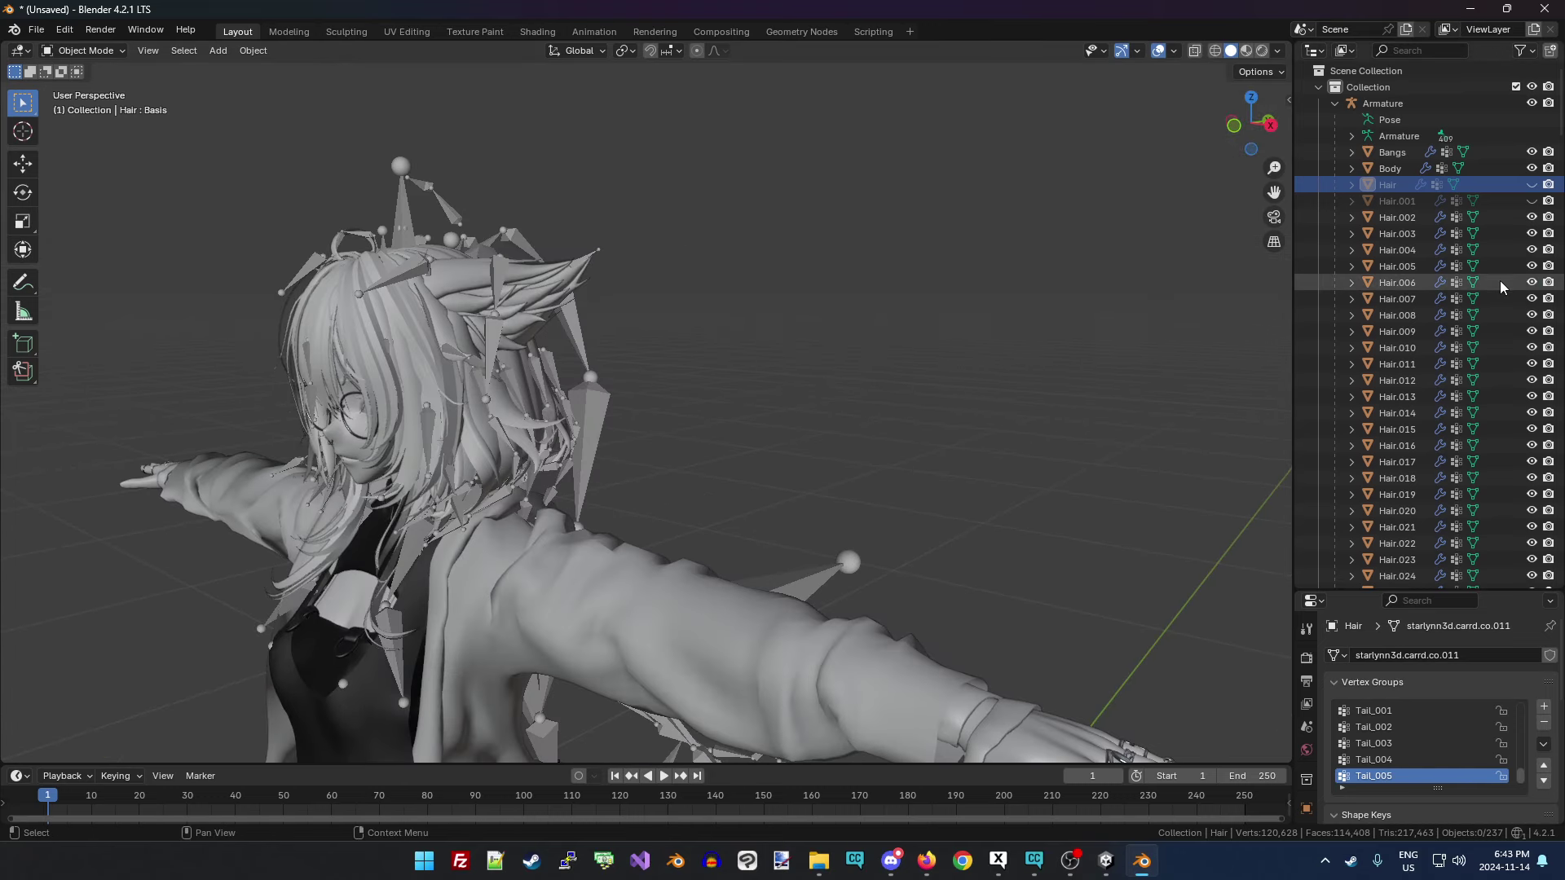
pyautogui.click(1532, 168)
pyautogui.click(1532, 151)
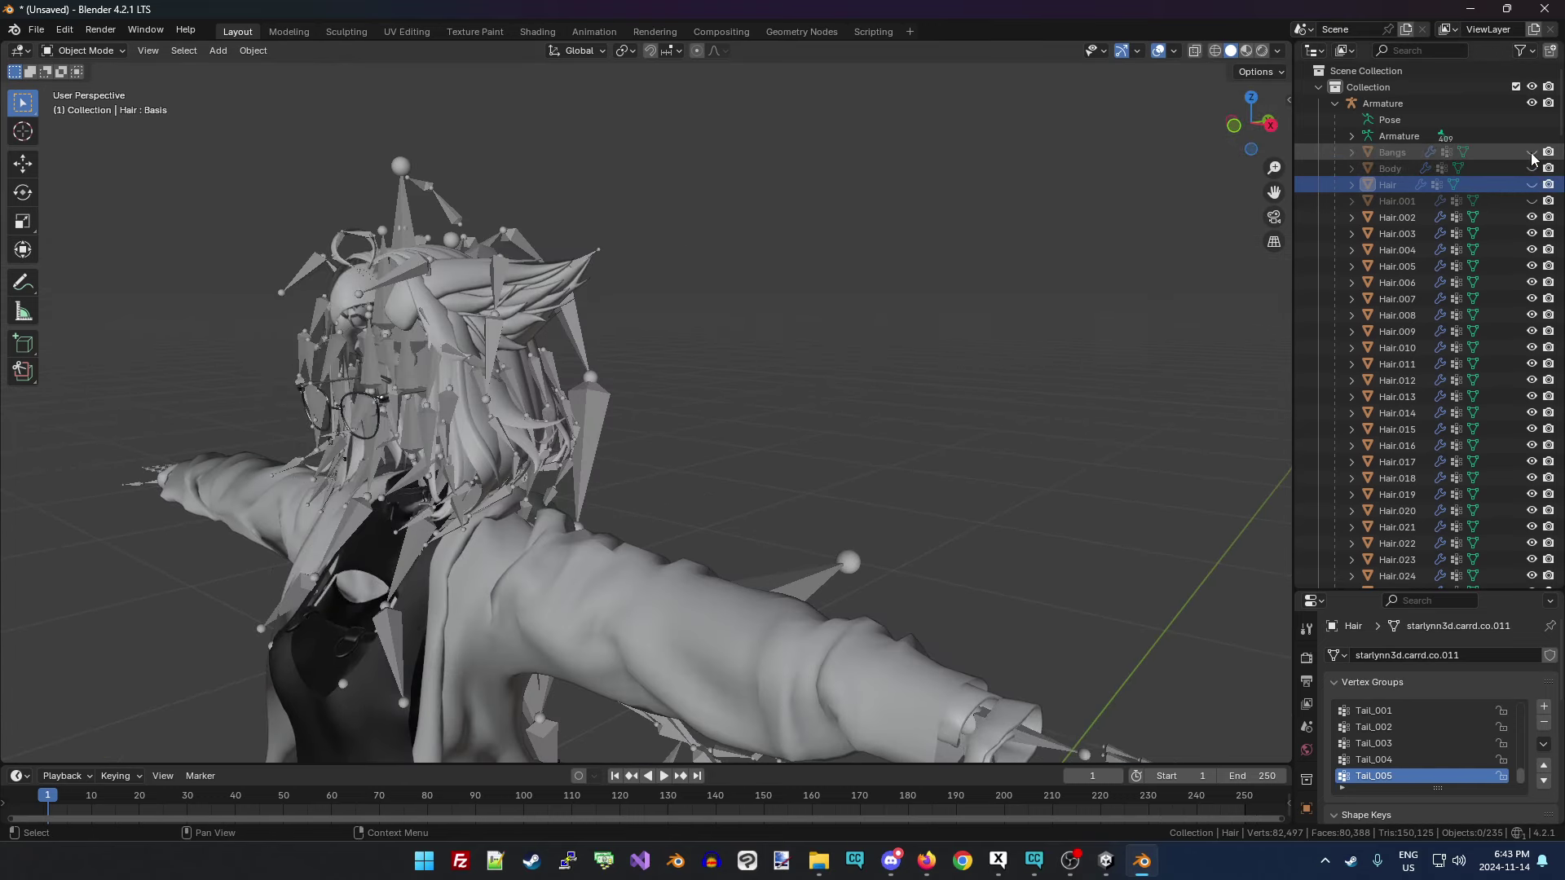
# Hide the Armature along with the Short Hair and Main meshes so the fox ear pieces stand free.
pyautogui.click(481, 430)
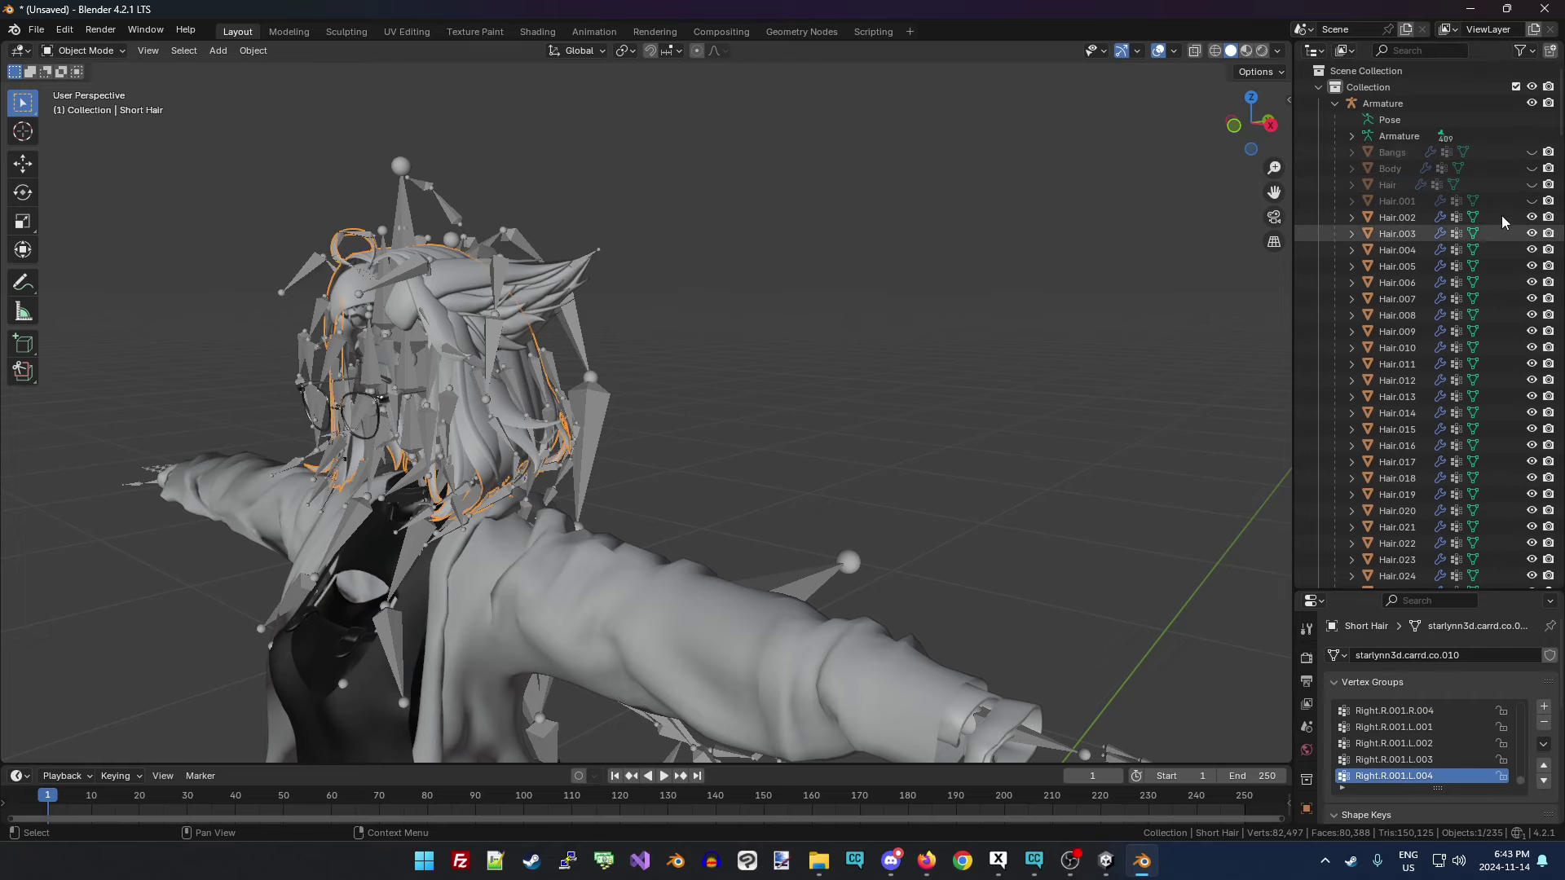
pyautogui.click(1532, 103)
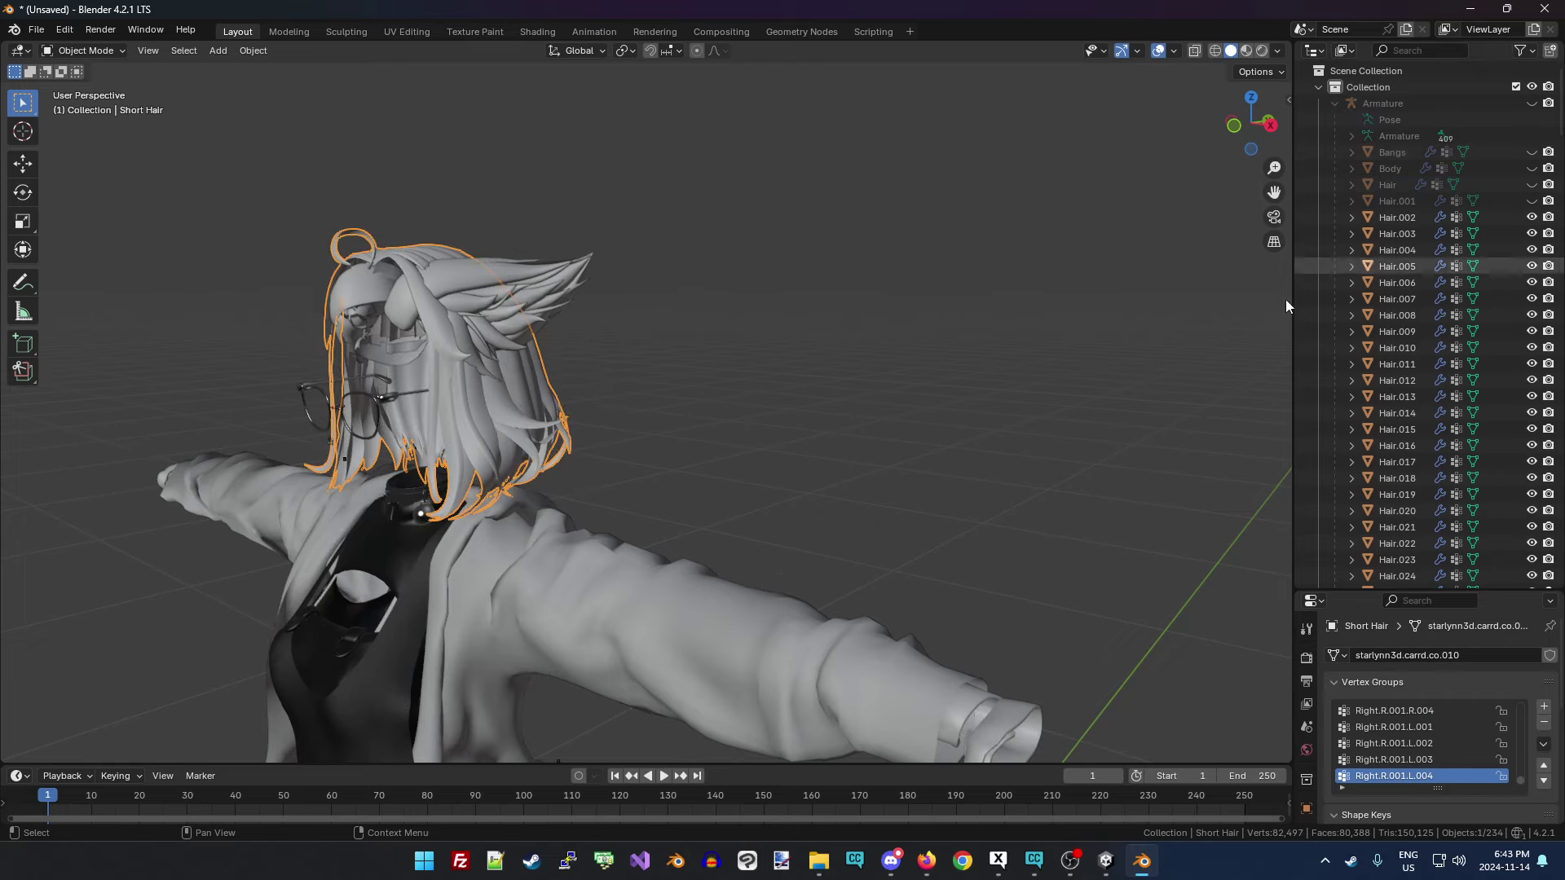
pyautogui.press('Delete')
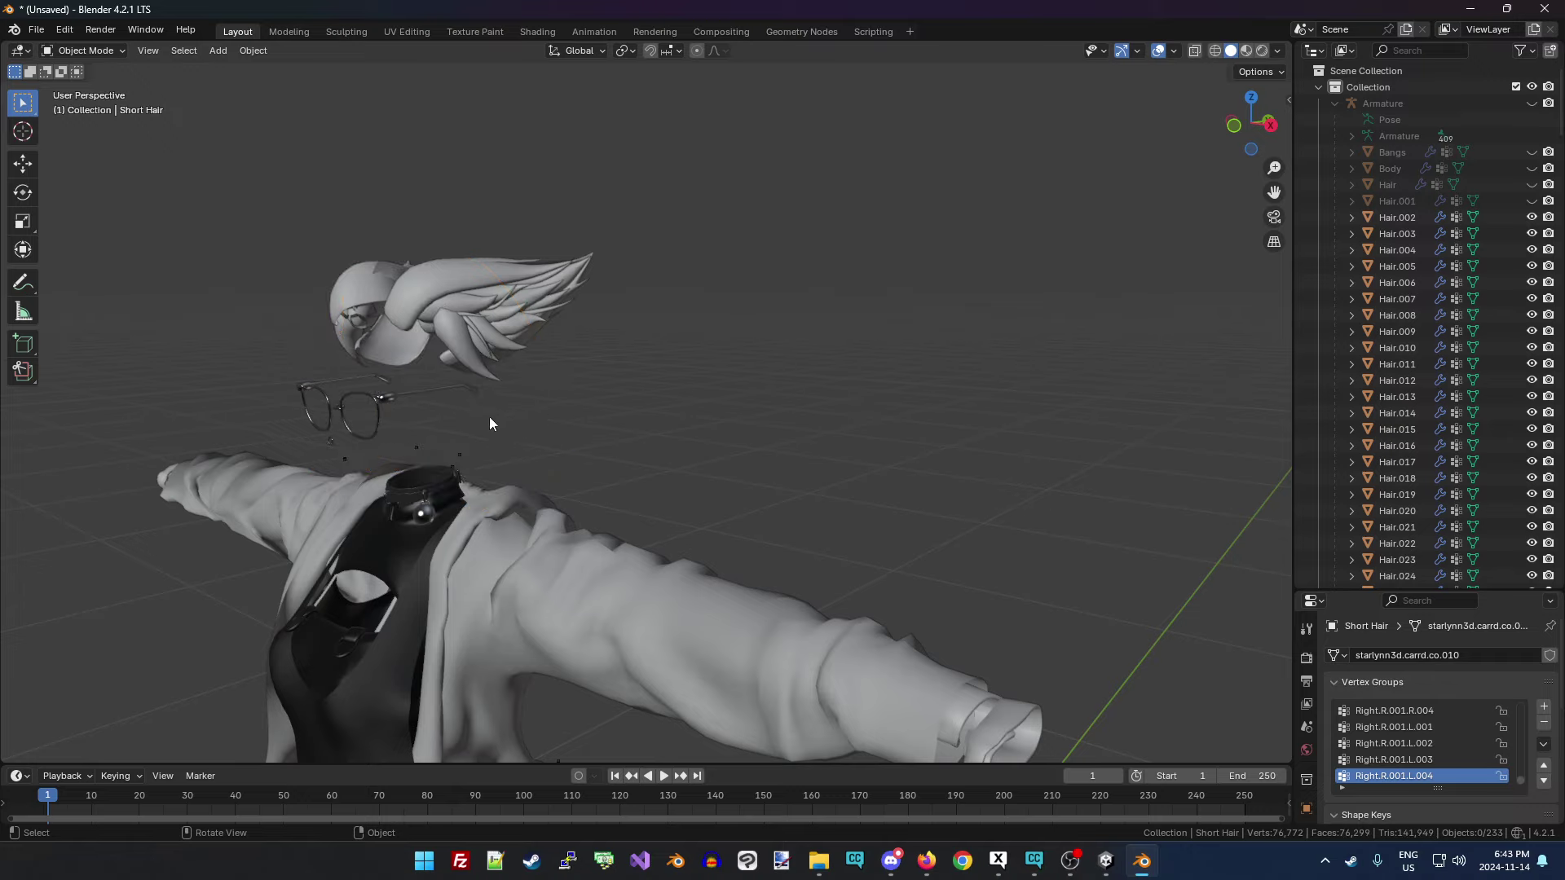
pyautogui.click(369, 412)
pyautogui.press('Delete')
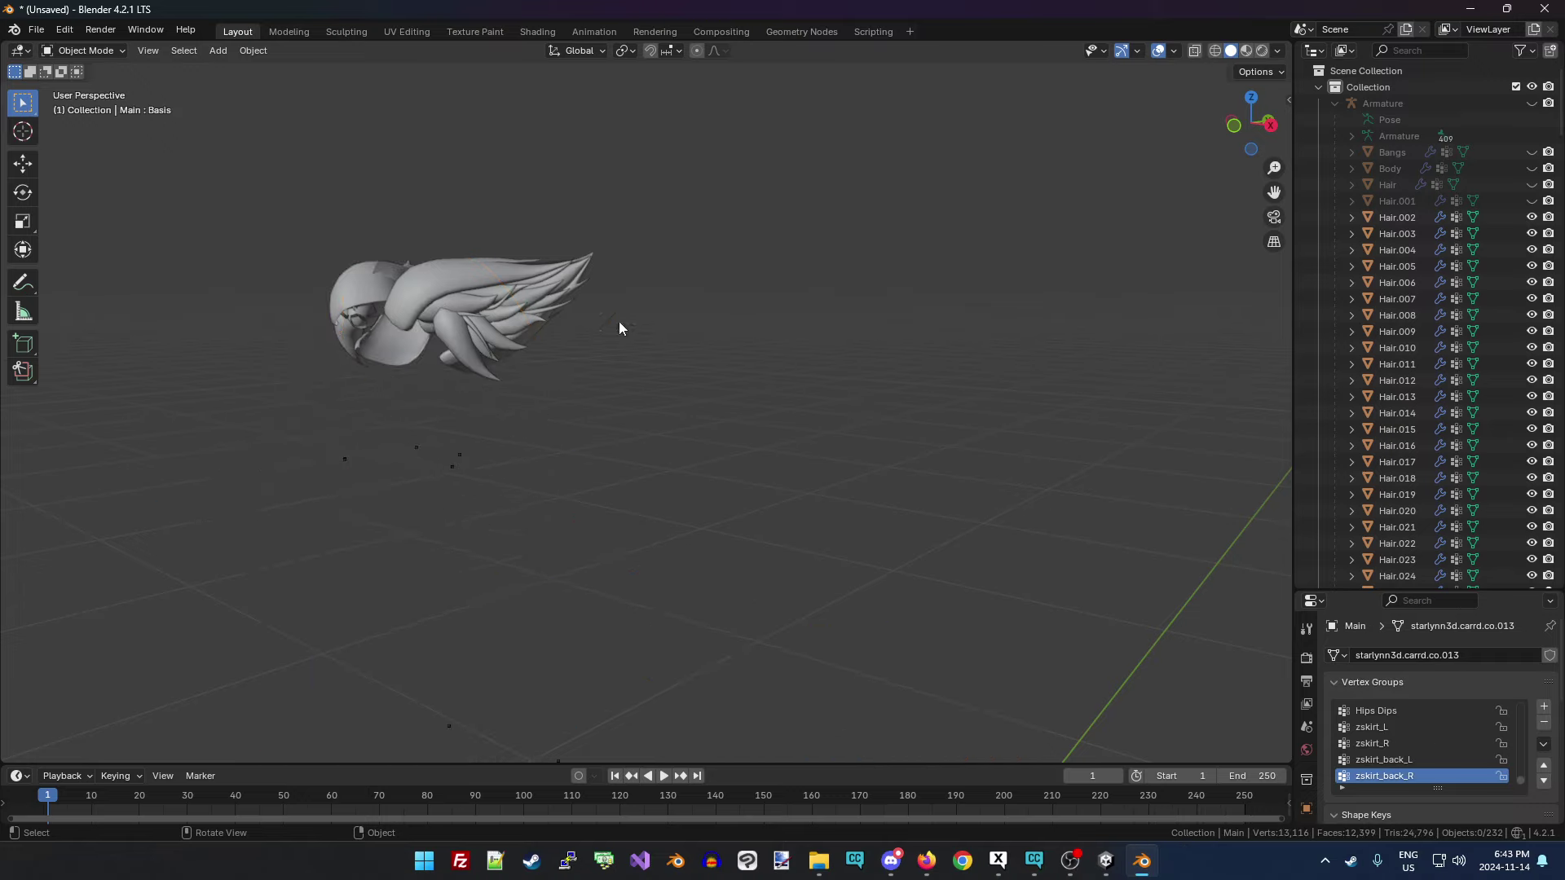
# Select all the pieces of both fox ears together and review the selected Hair objects in the outliner.
pyautogui.moveTo(1261, 134); pyautogui.dragTo(1331, 88)
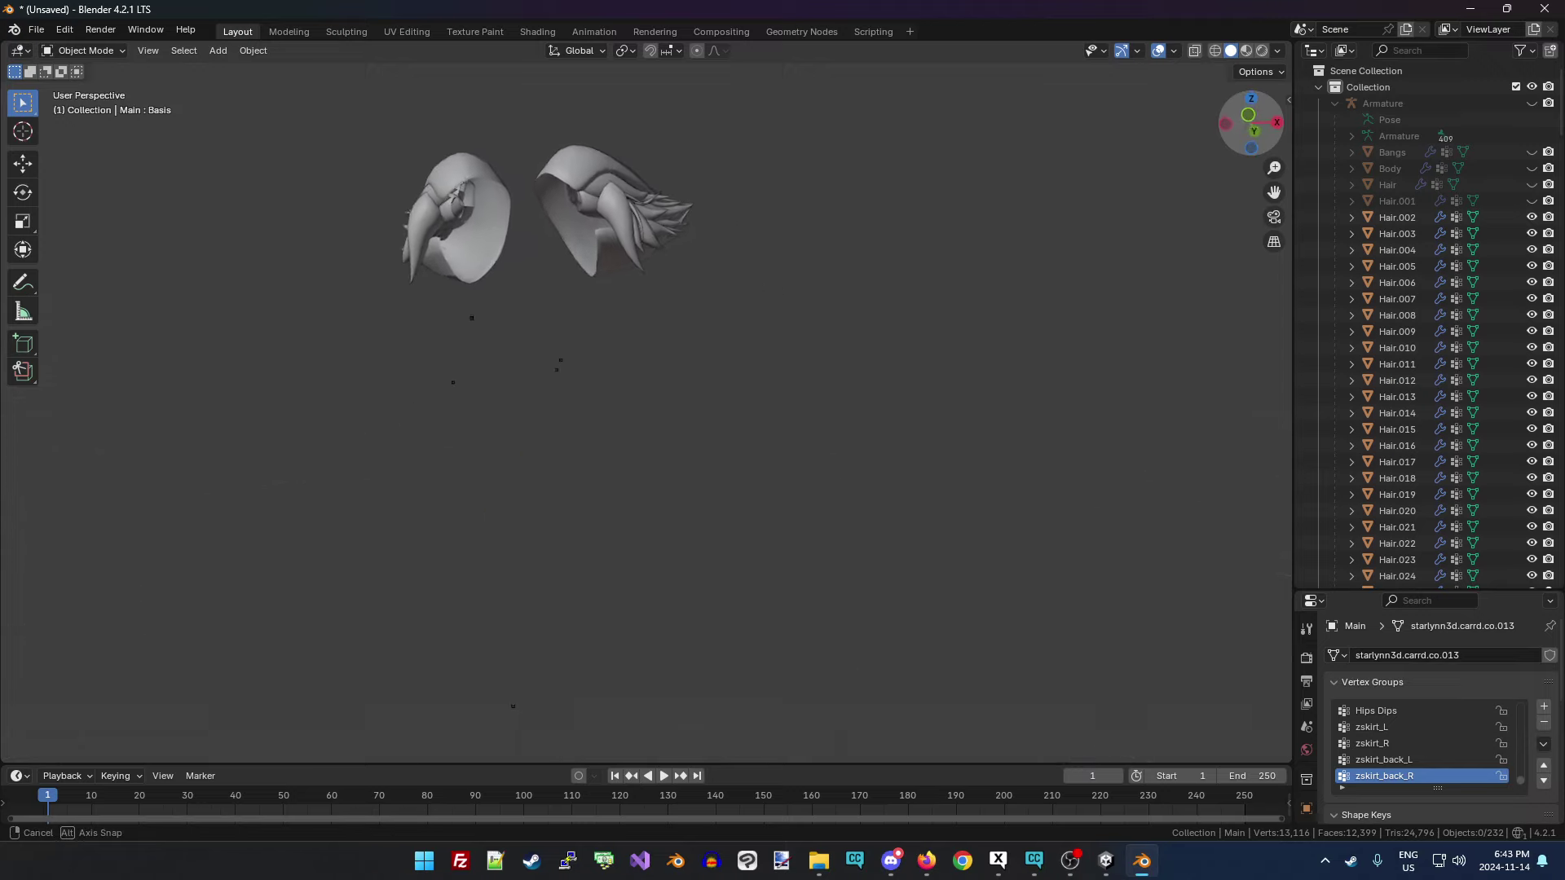
pyautogui.moveTo(1190, 130); pyautogui.dragTo(843, 241)
pyautogui.moveTo(373, 258); pyautogui.dragTo(804, 413)
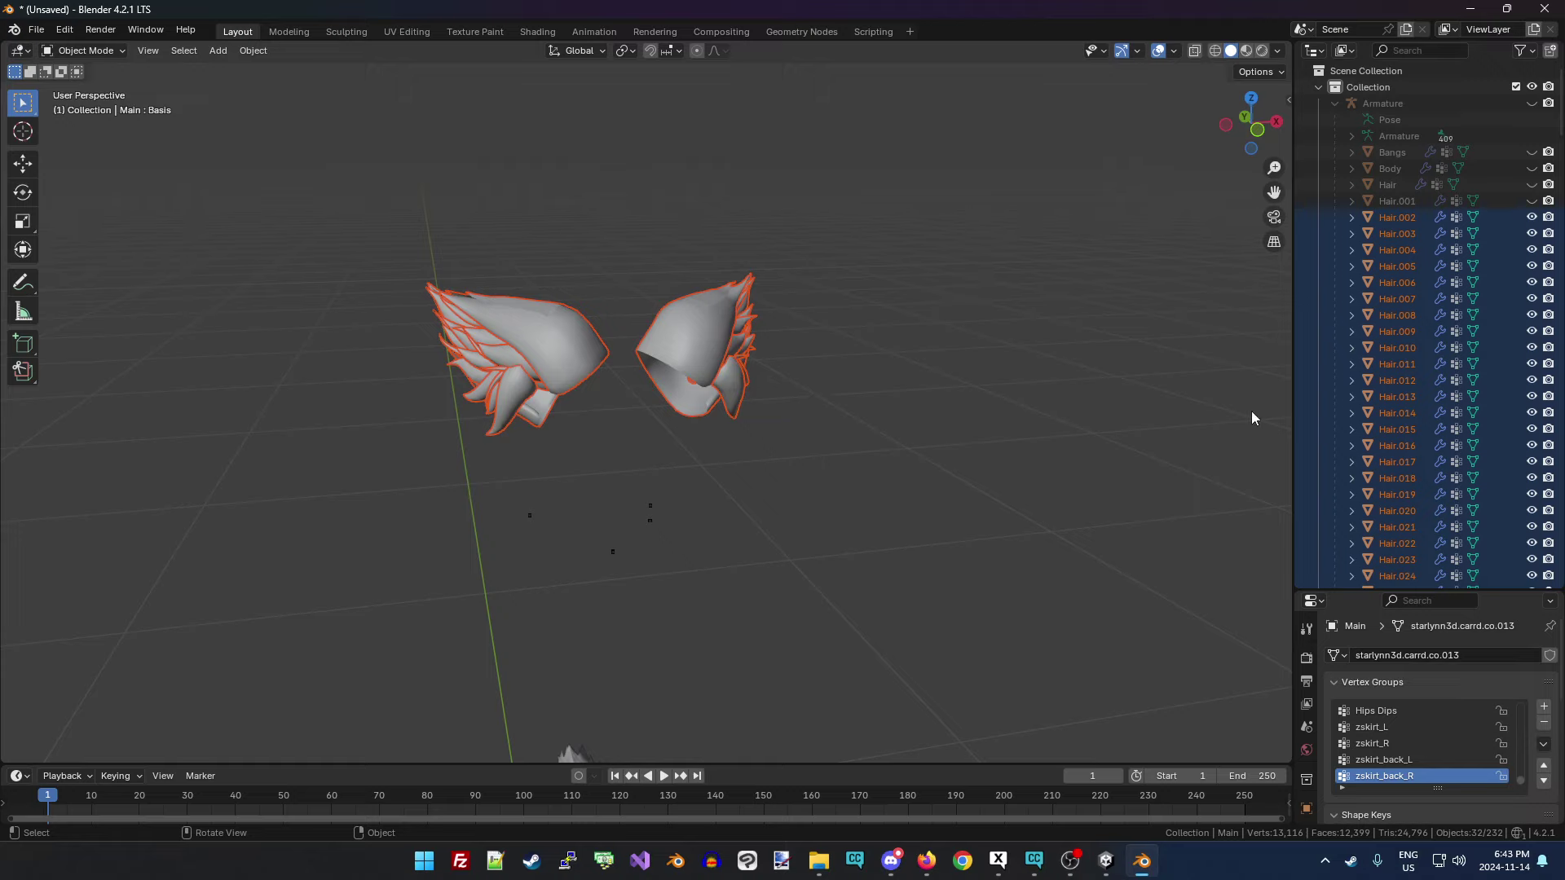
pyautogui.scroll(-8, 1455, 391)
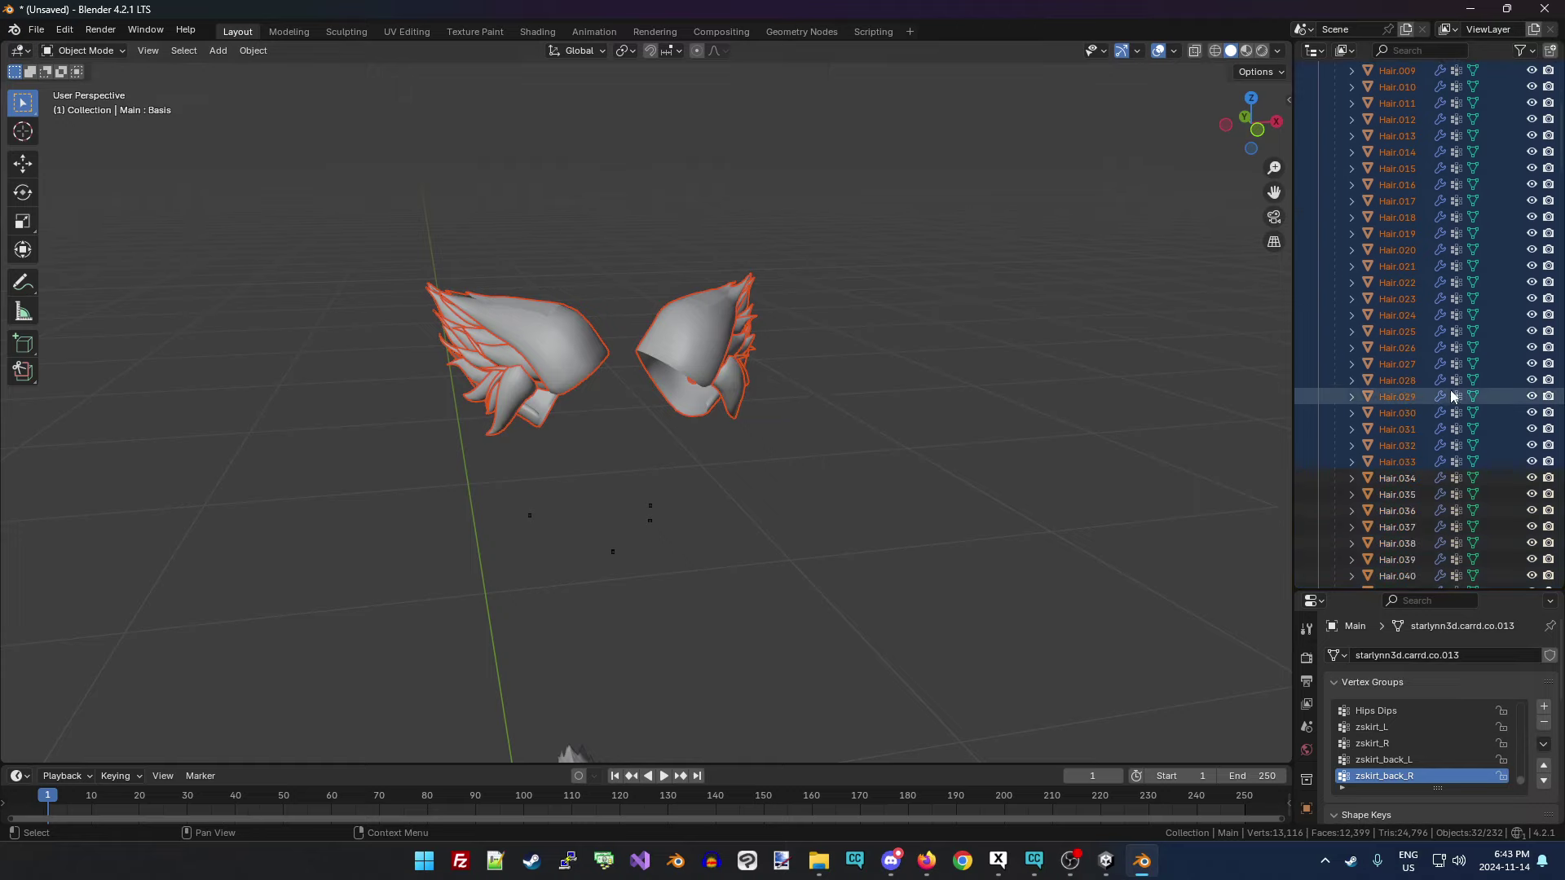
# Delete all the selected pieces of both fox ears.
pyautogui.scroll(-3, 1453, 397)
pyautogui.scroll(-3, 1059, 436)
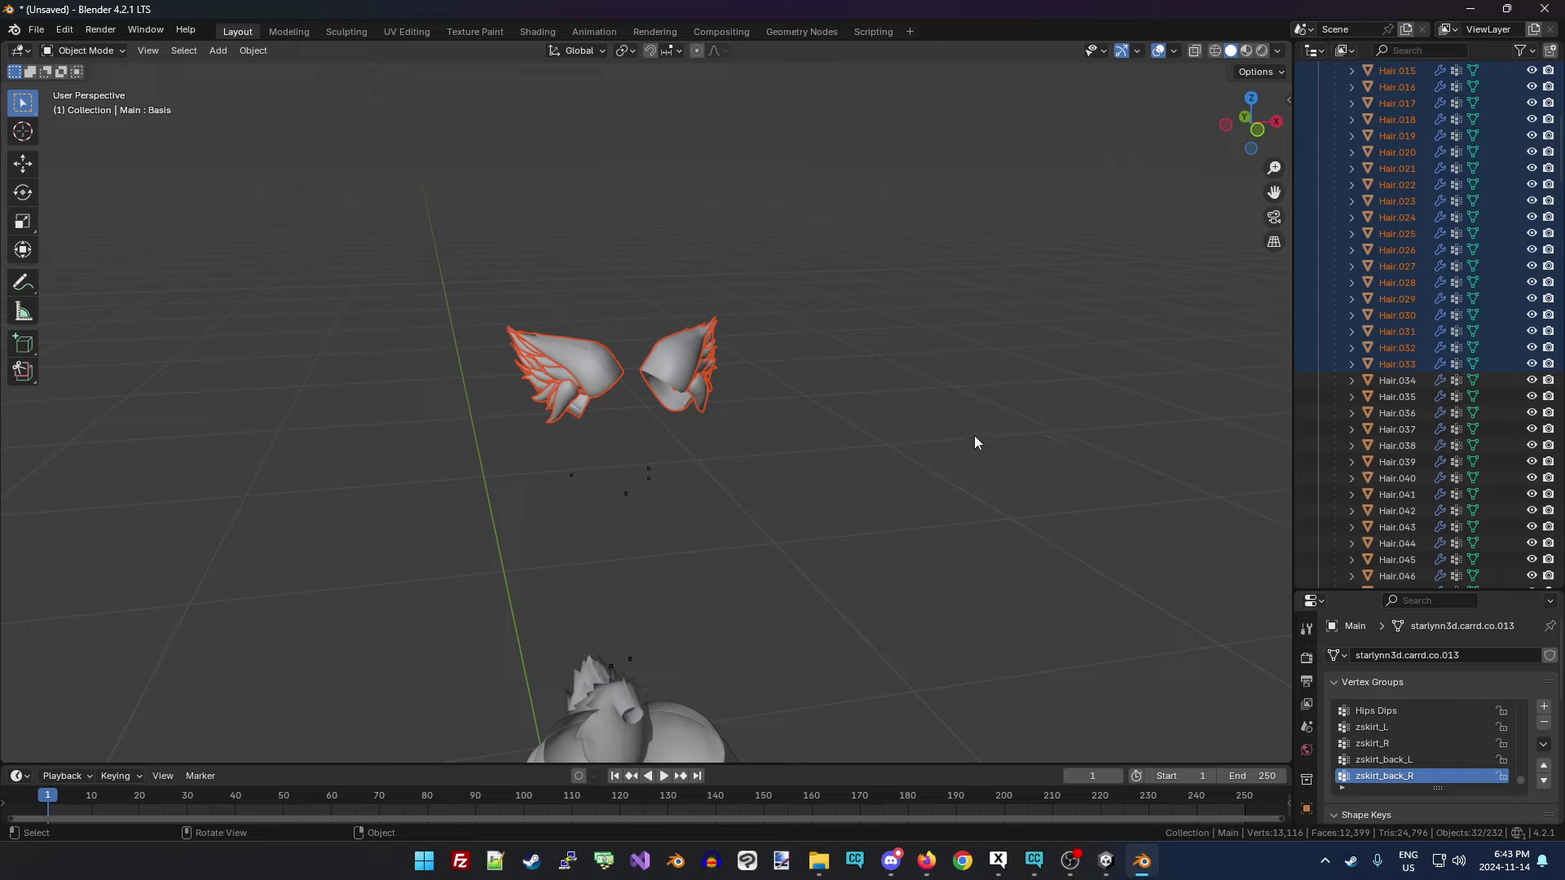
pyautogui.press('Delete')
# Select the five tiny stray Hair fragments left below where the fox ears were, Hair.034 to Hair.038, and delete them.
pyautogui.moveTo(513, 414); pyautogui.dragTo(667, 499)
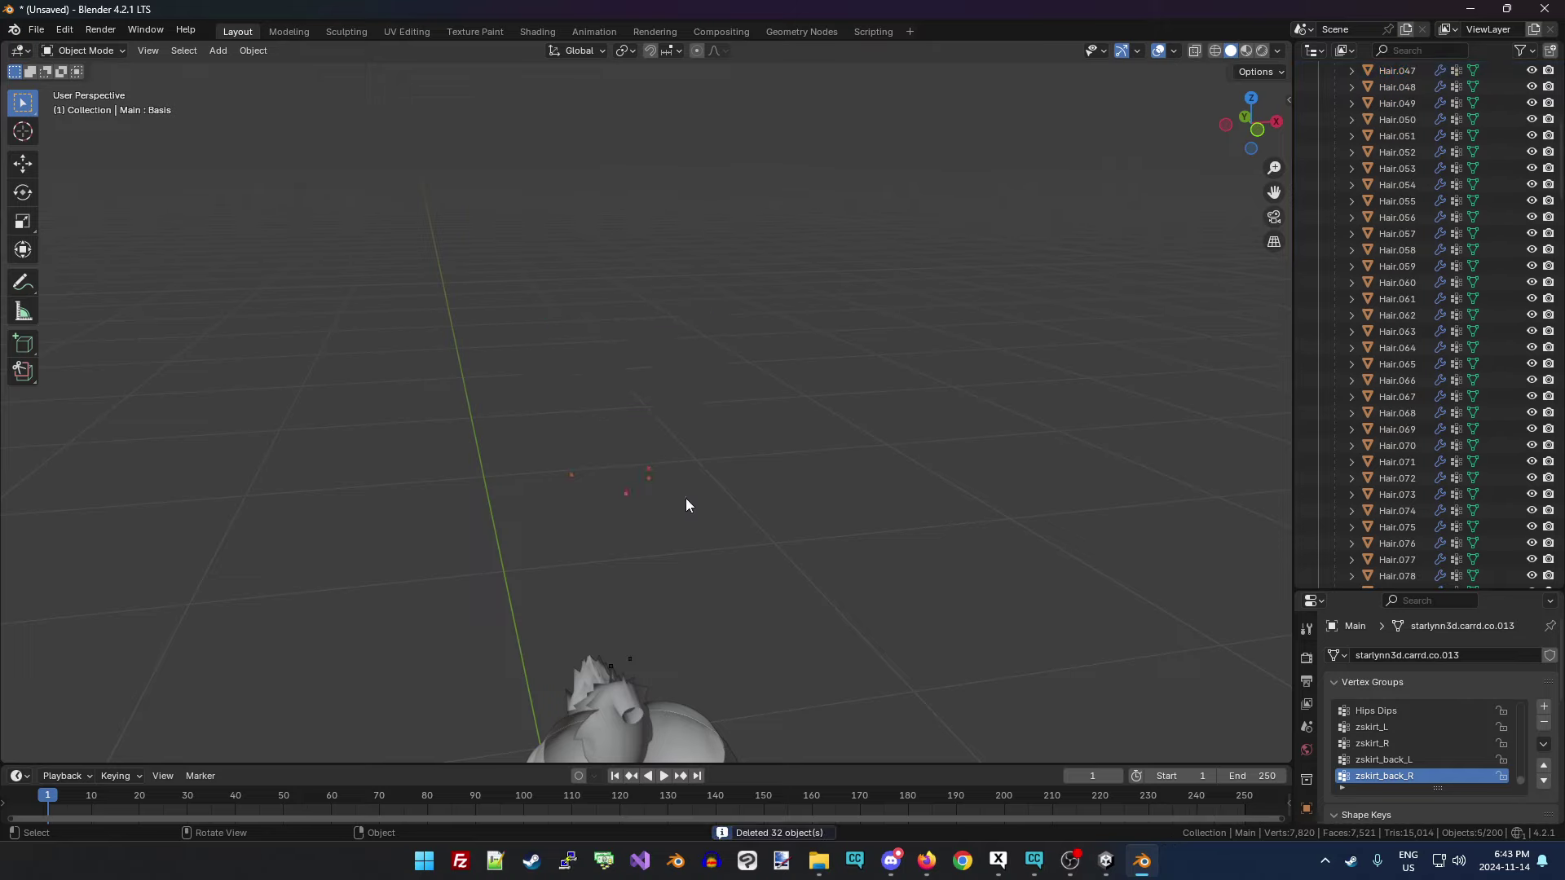
pyautogui.scroll(-5, 1428, 403)
pyautogui.moveTo(1562, 219); pyautogui.dragTo(1560, 126)
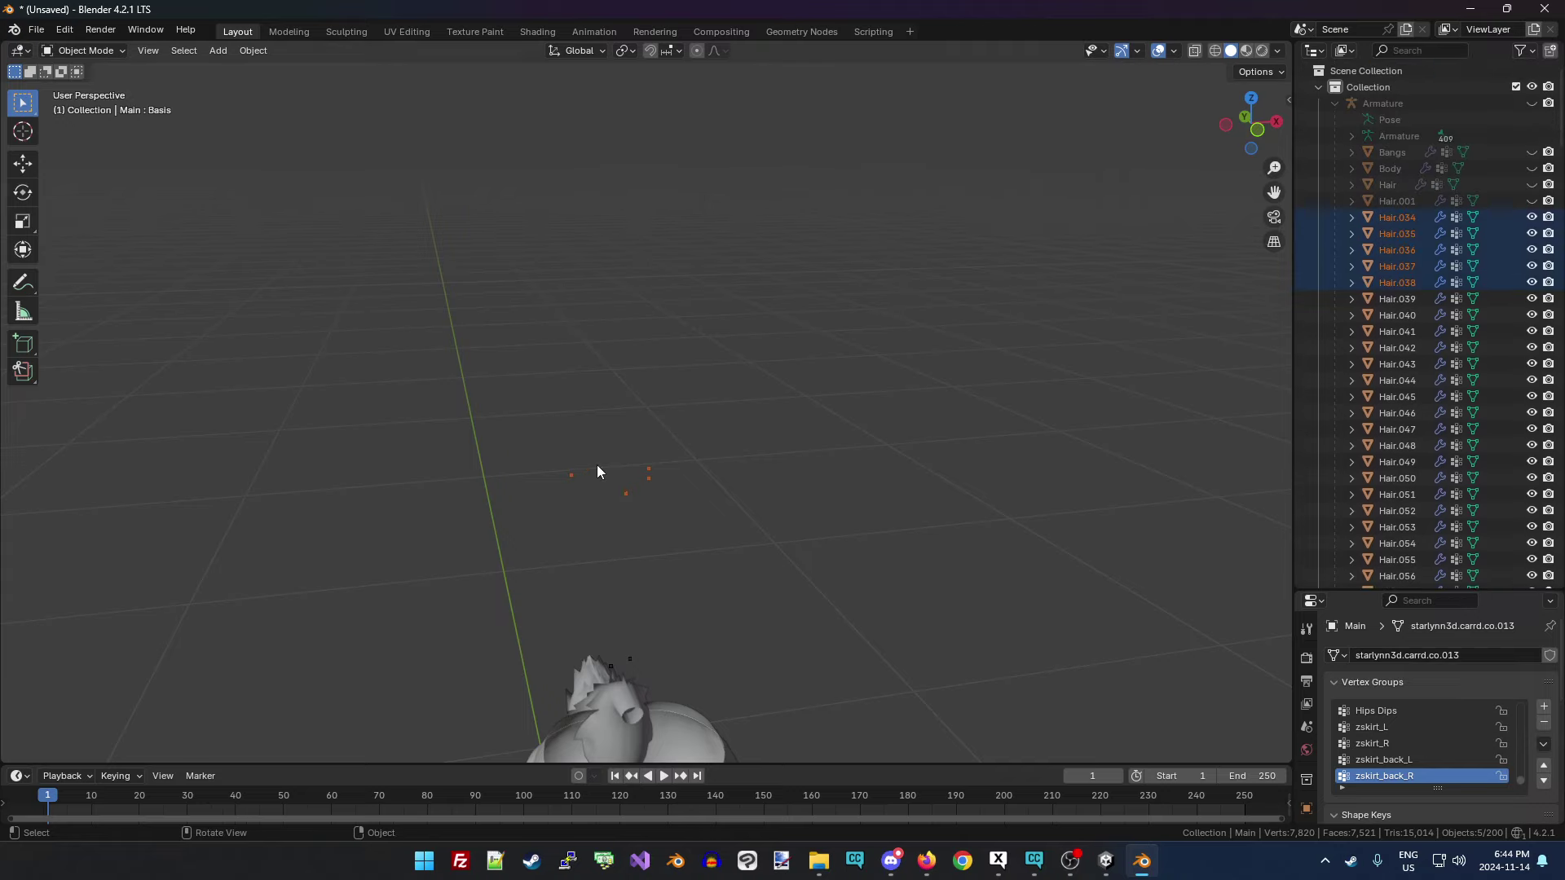
pyautogui.moveTo(1223, 124); pyautogui.dragTo(996, 300)
pyautogui.moveTo(1252, 122); pyautogui.dragTo(1161, 172)
pyautogui.moveTo(1251, 122); pyautogui.dragTo(845, 353)
pyautogui.press('Delete')
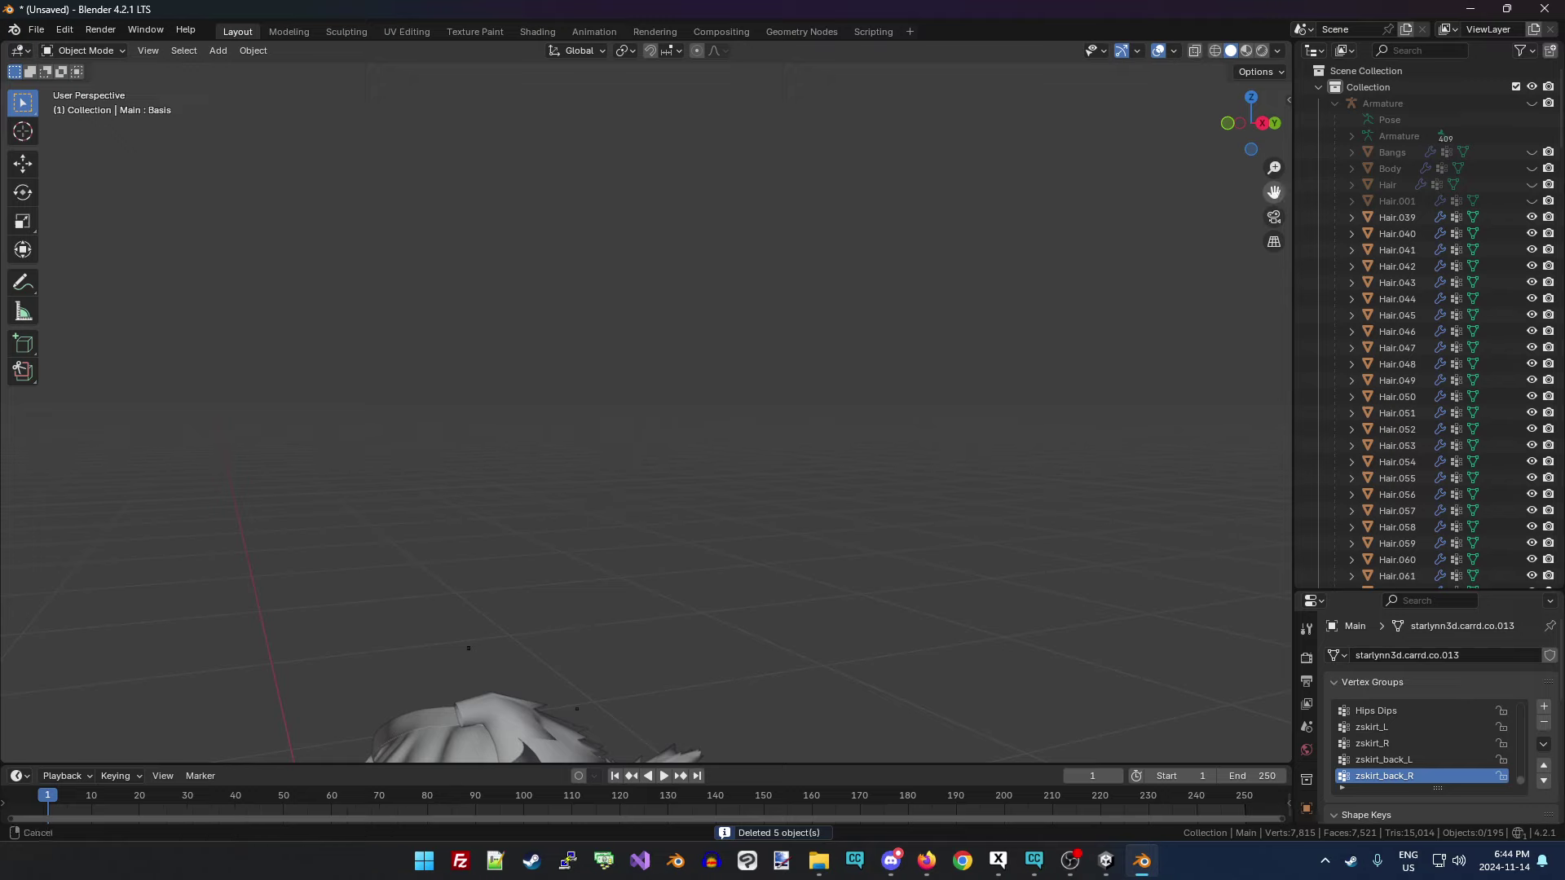
# Select the stray Hair fragments clustered at the two small points above the pants and tail, and delete them.
pyautogui.moveTo(1274, 193); pyautogui.dragTo(1344, 1)
pyautogui.moveTo(1245, 141); pyautogui.dragTo(1255, 134)
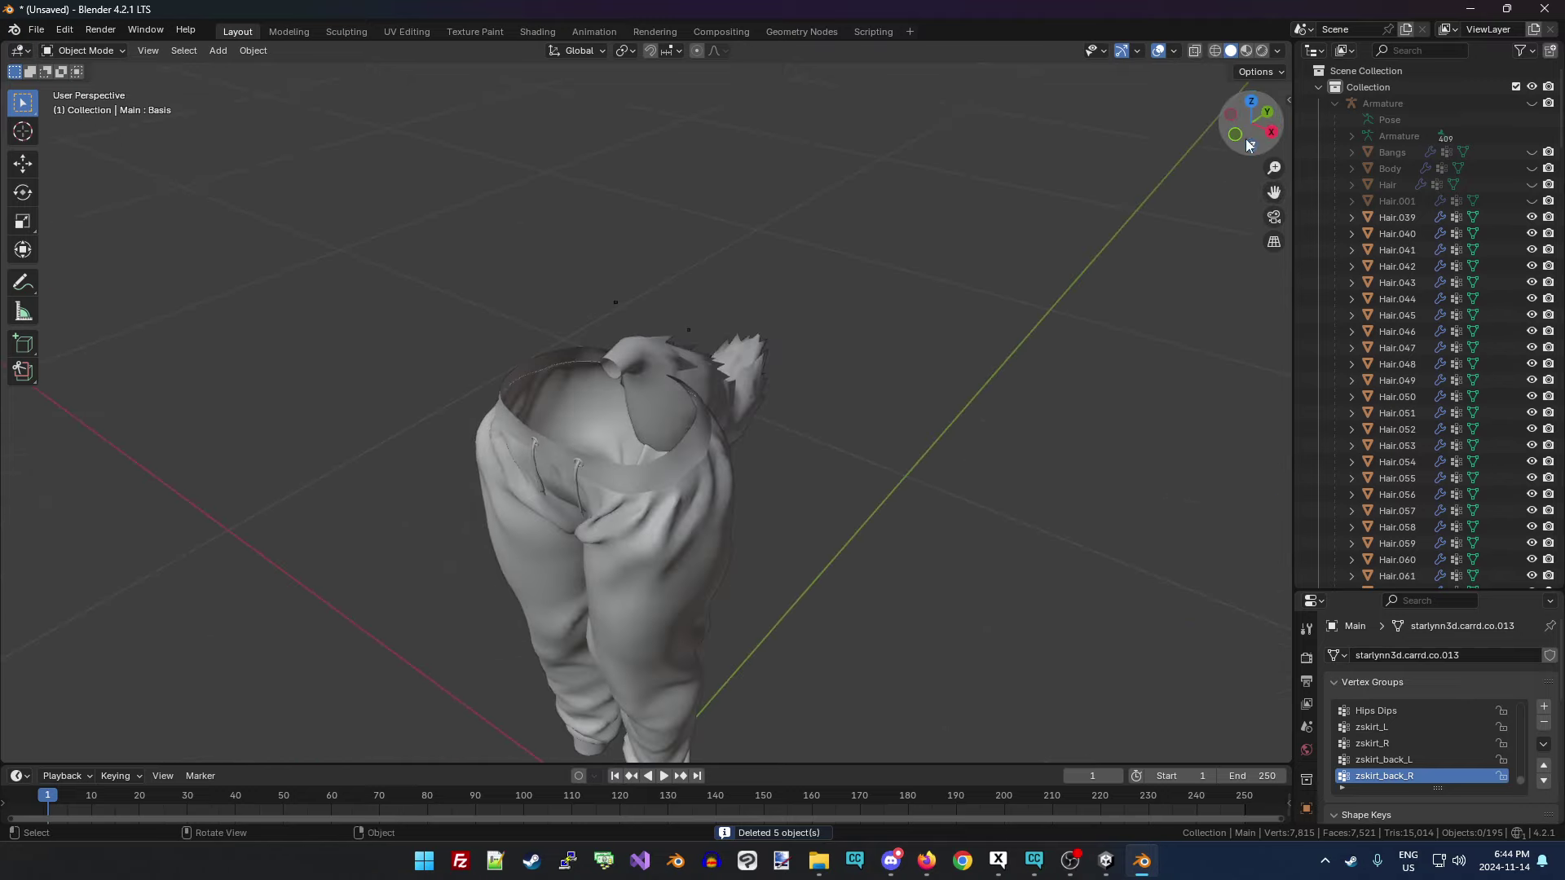
pyautogui.moveTo(590, 274); pyautogui.dragTo(652, 307)
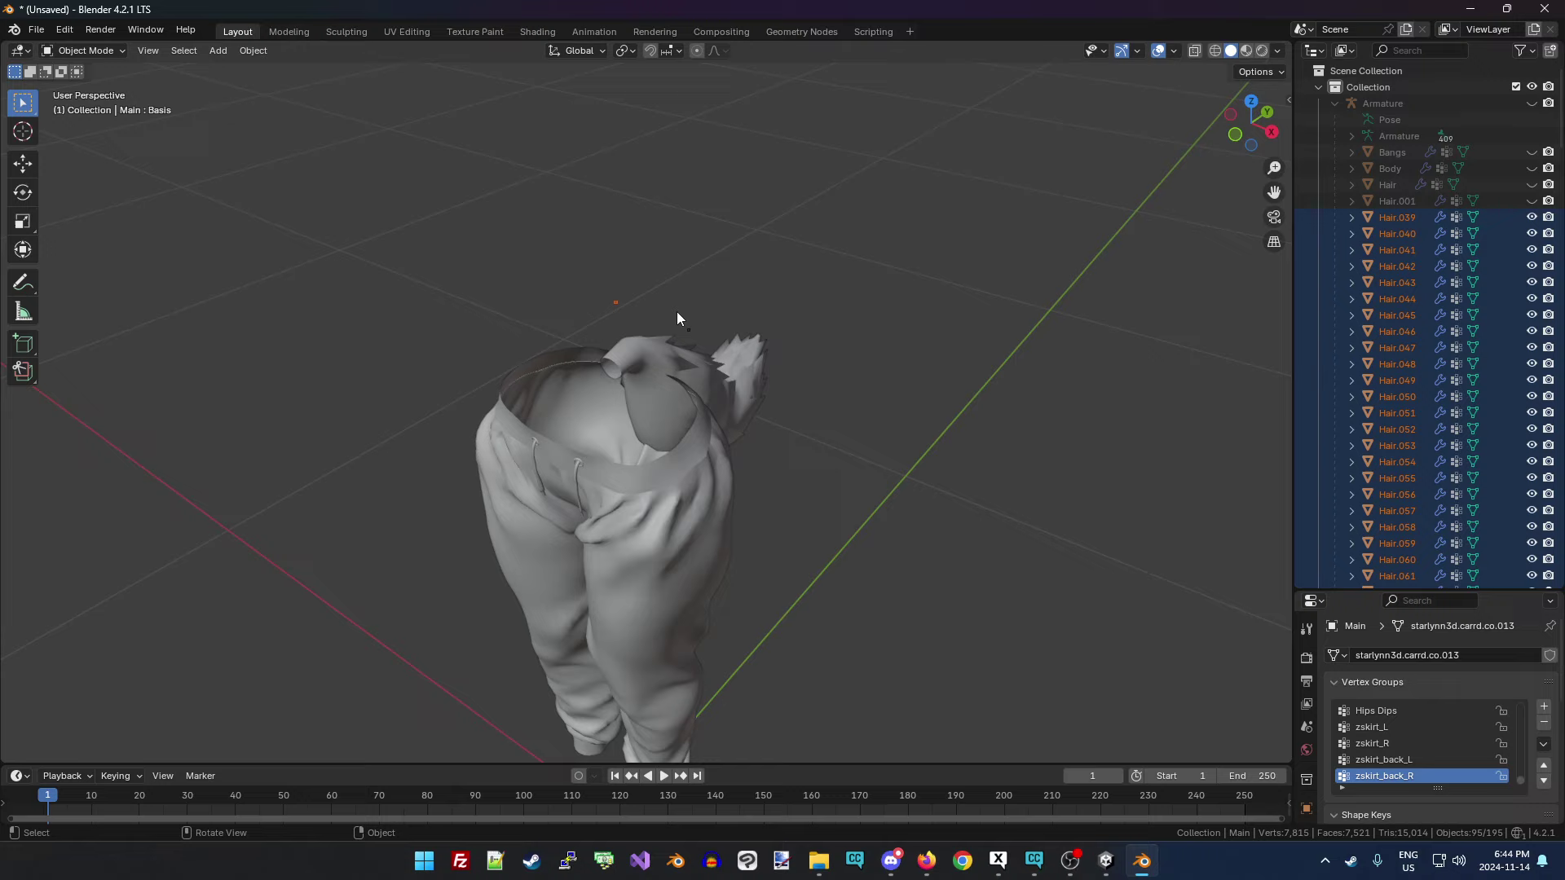
pyautogui.press('x')
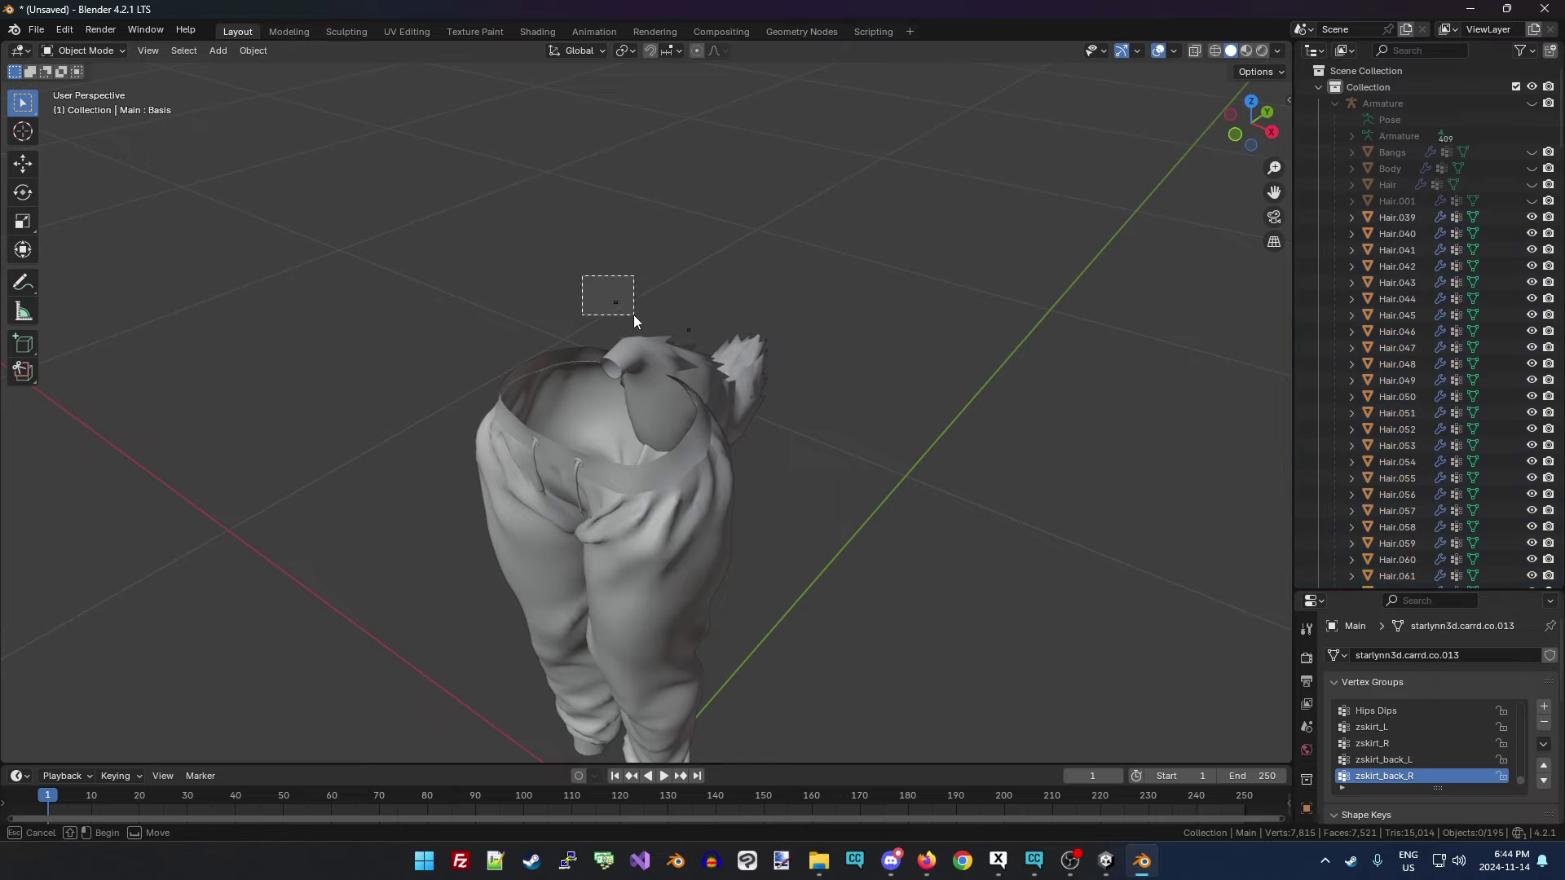
pyautogui.click(633, 315)
pyautogui.moveTo(677, 313); pyautogui.dragTo(708, 337)
pyautogui.press('Delete')
# Unhide the Hair.001 and Hair puppy ears, and select them together with the Hair.232 tail, keeping Hair.232 active.
pyautogui.moveTo(1235, 126); pyautogui.dragTo(1051, 57)
pyautogui.moveTo(1255, 155); pyautogui.dragTo(1251, 154)
pyautogui.click(1410, 202)
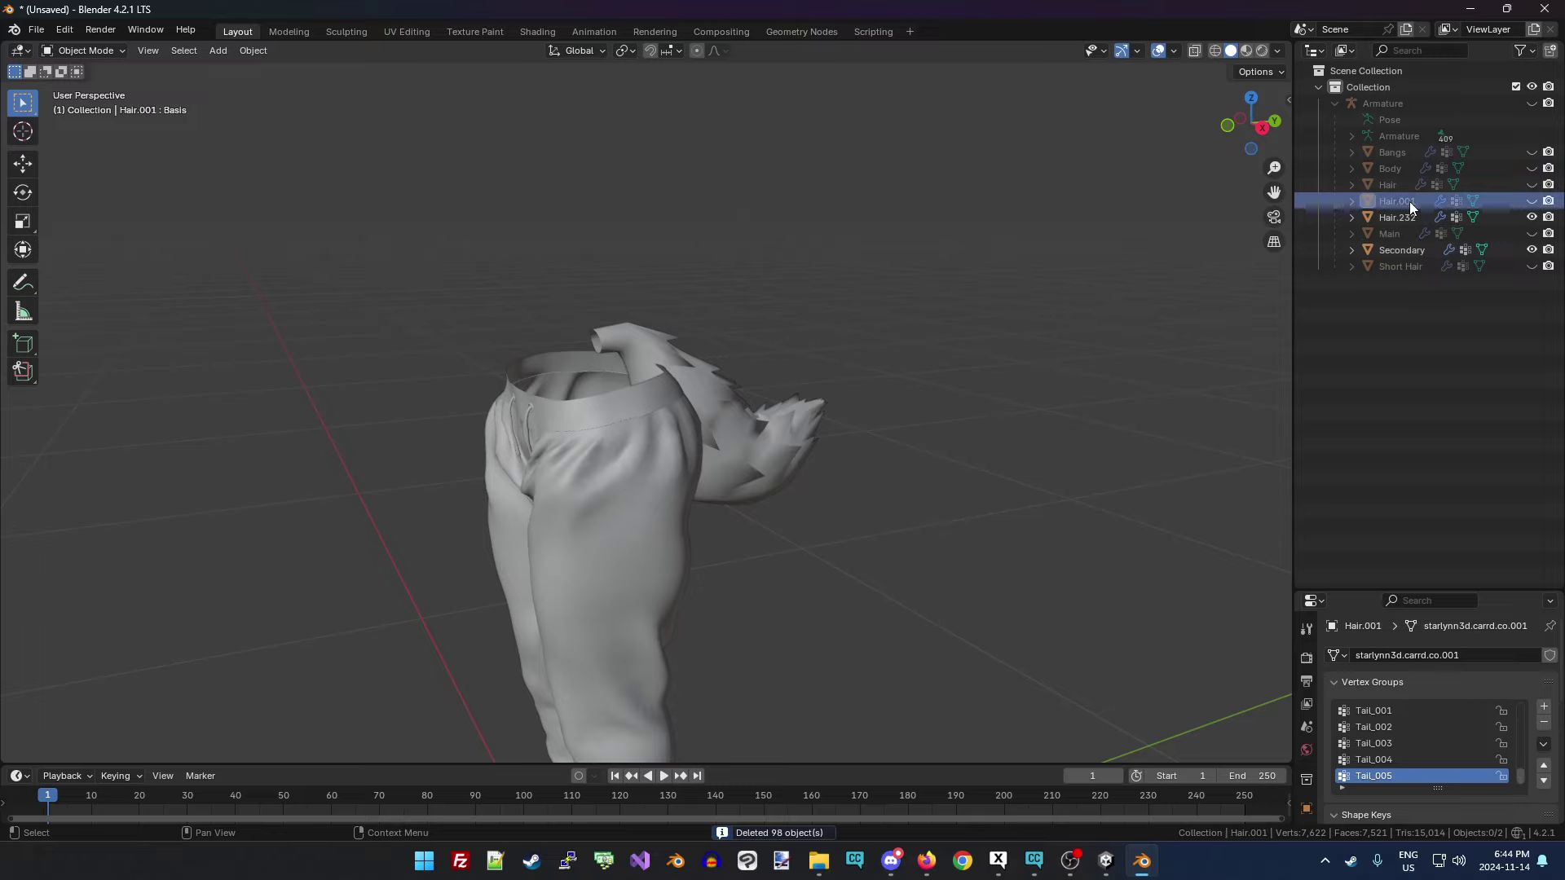
pyautogui.click(1531, 200)
pyautogui.scroll(-4, 928, 422)
pyautogui.moveTo(1255, 124); pyautogui.dragTo(1313, 160)
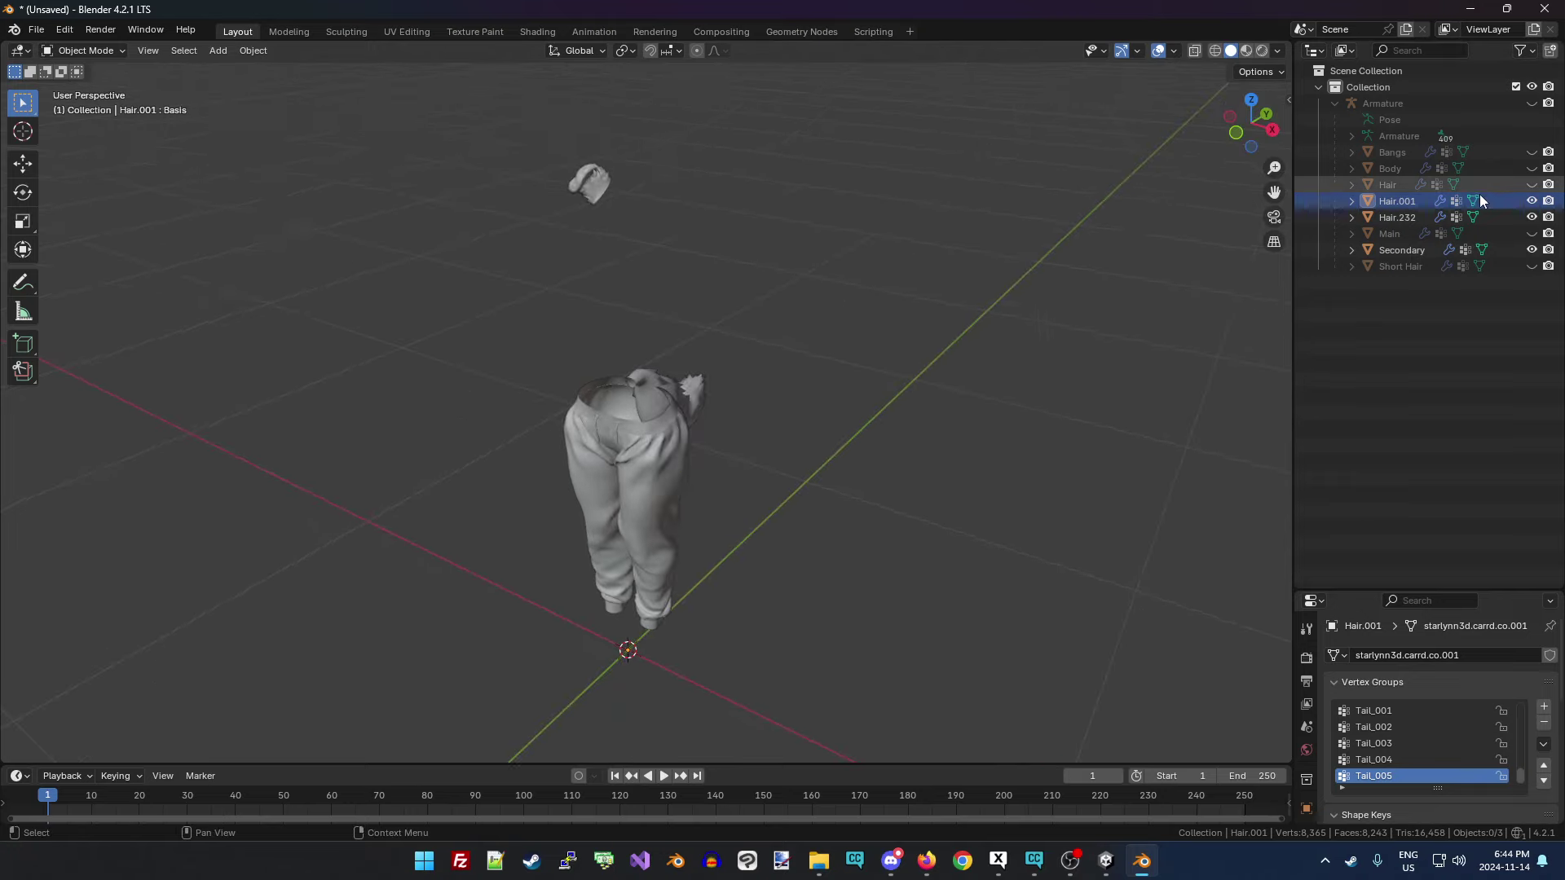
pyautogui.click(1532, 184)
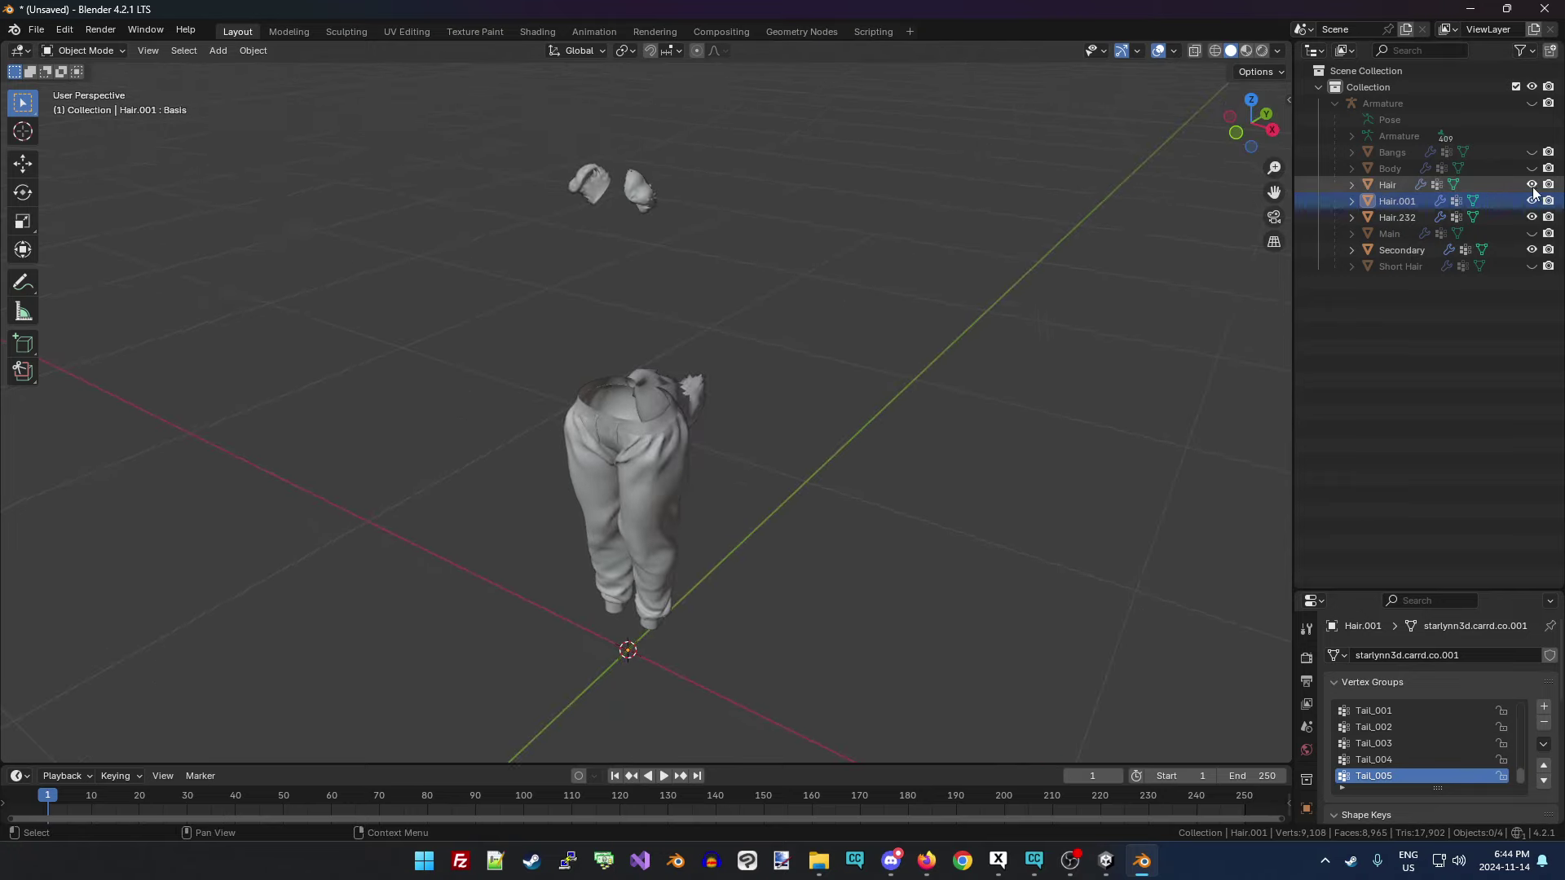
pyautogui.click(1389, 220)
pyautogui.keyDown('shift'); pyautogui.click(1387, 183); pyautogui.keyUp('shift')
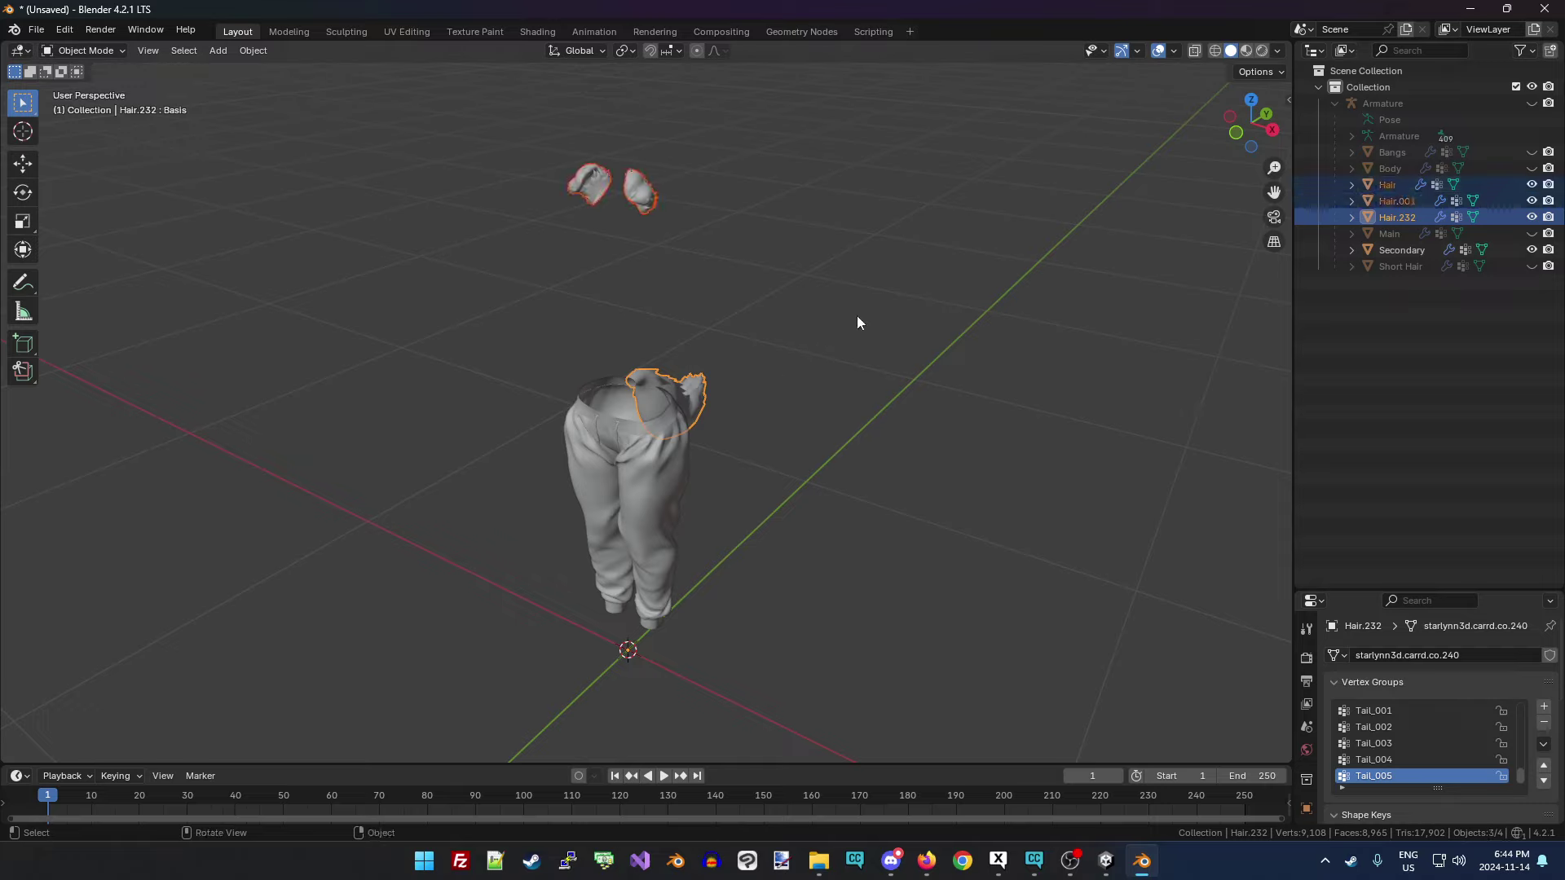
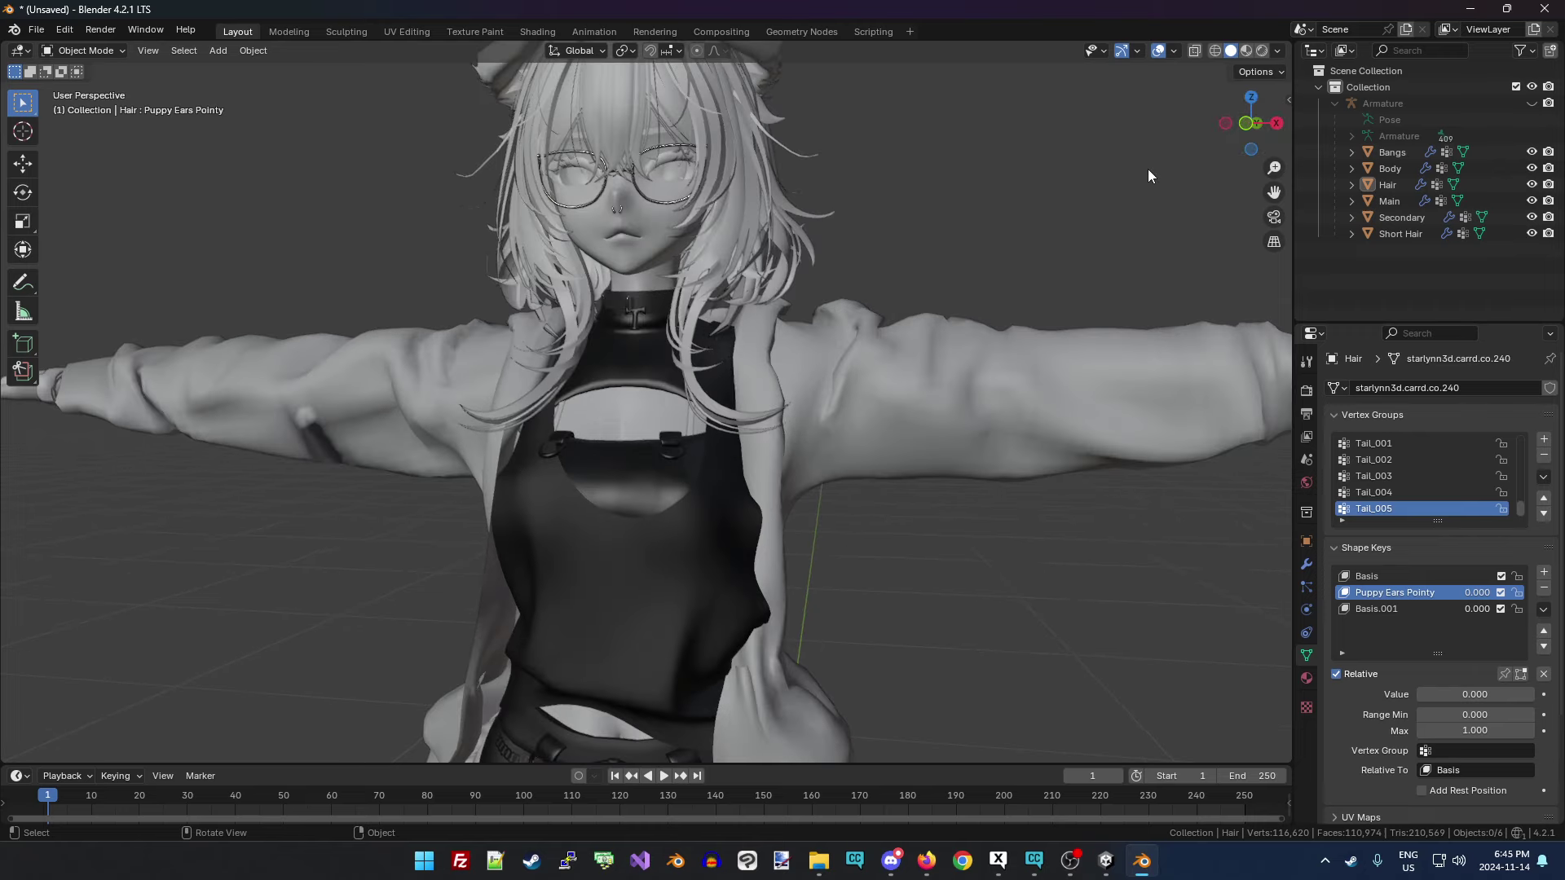
# Select the Main clothing mesh and hide all the other avatar meshes so only Main is shown for inspection.
pyautogui.moveTo(1274, 193); pyautogui.dragTo(1104, 353)
pyautogui.click(470, 356)
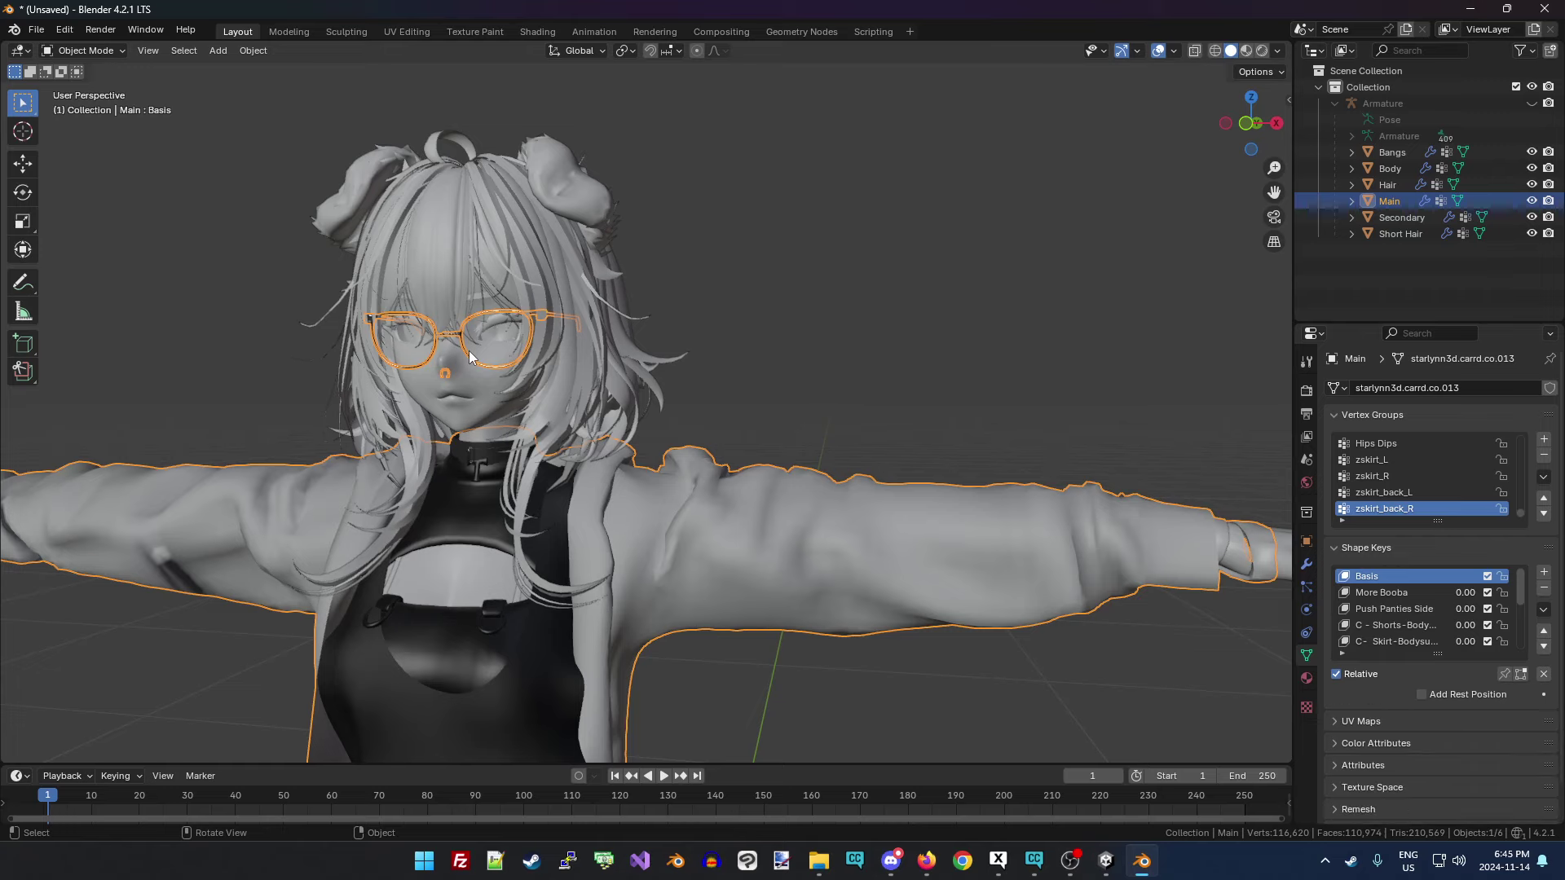
pyautogui.scroll(-4, 933, 315)
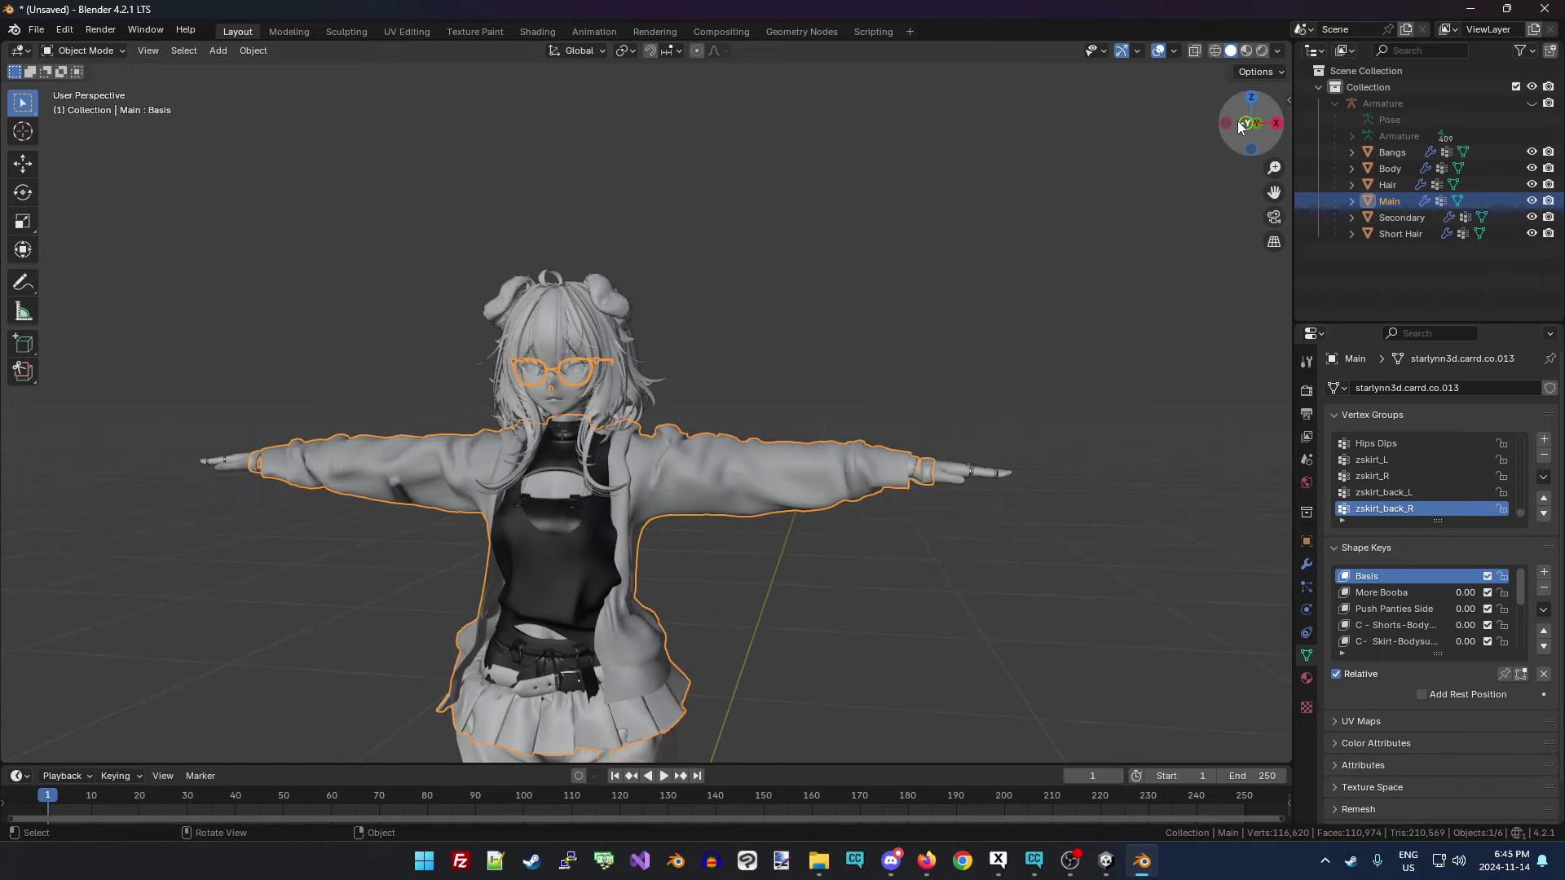
pyautogui.scroll(-4, 960, 341)
pyautogui.moveTo(1235, 134)
pyautogui.mouseDown()
pyautogui.moveTo(1246, 126)
pyautogui.moveTo(1241, 139)
pyautogui.mouseUp()
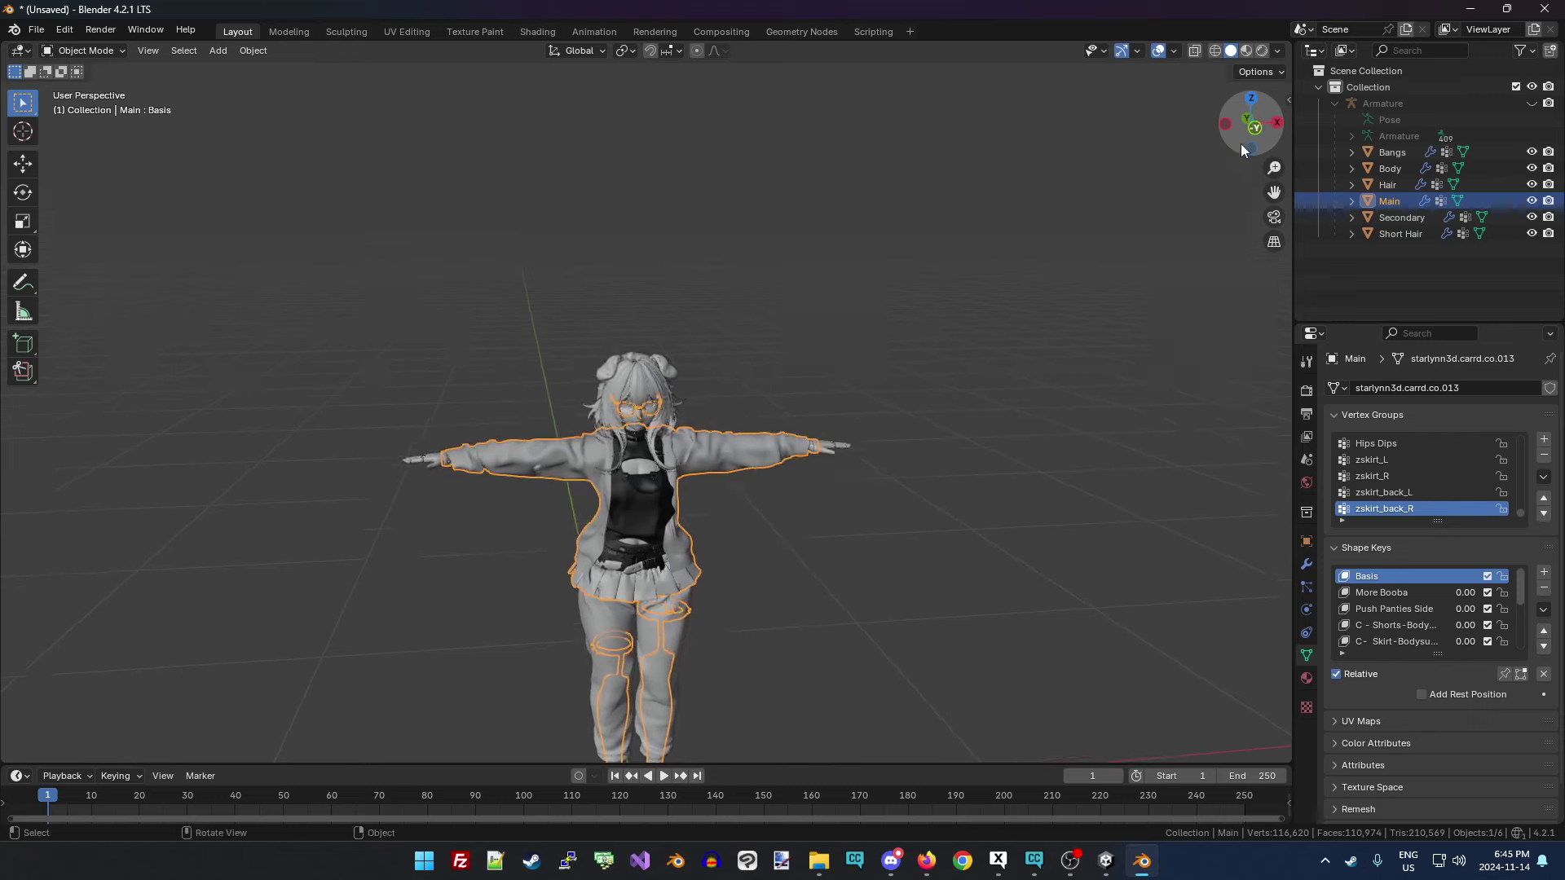
pyautogui.moveTo(1273, 192); pyautogui.dragTo(1202, 4)
pyautogui.scroll(2, 956, 396)
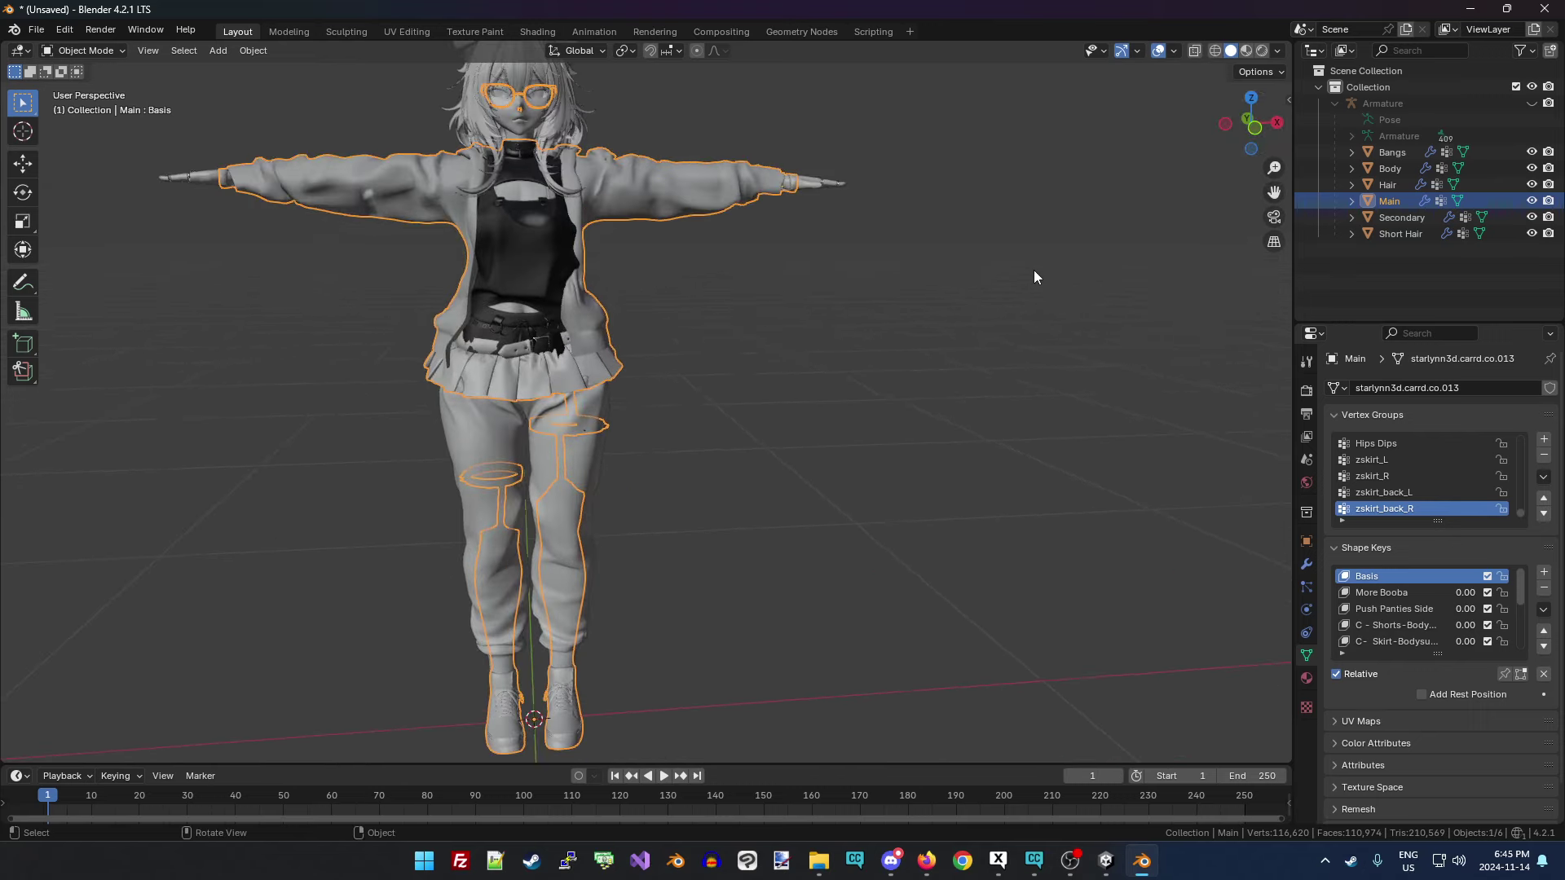
pyautogui.moveTo(1251, 124); pyautogui.dragTo(1257, 127)
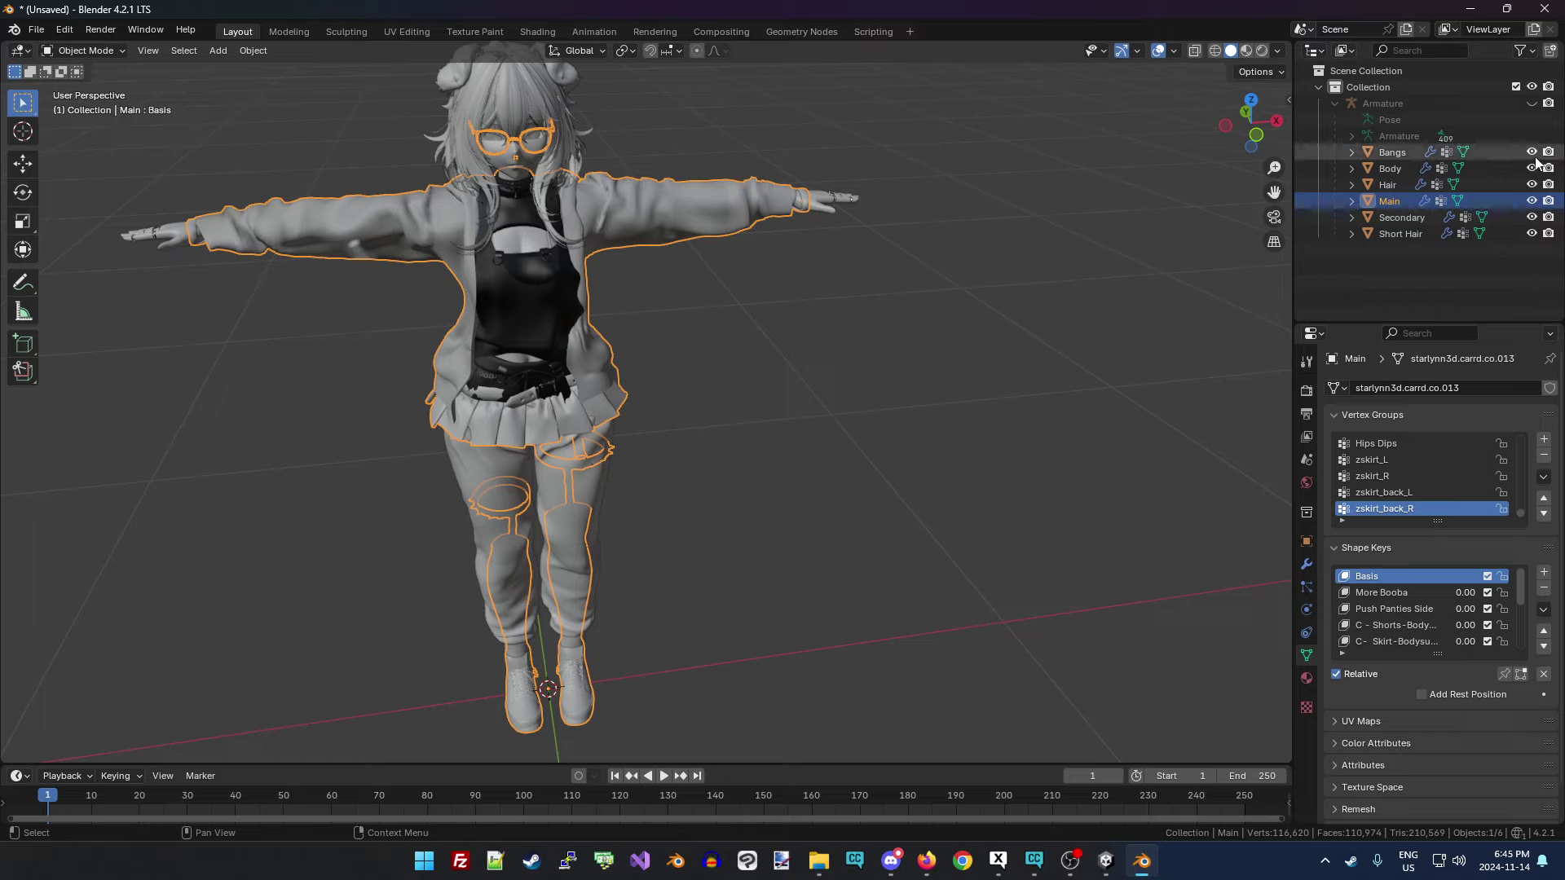
pyautogui.moveTo(1531, 153); pyautogui.dragTo(1532, 233)
pyautogui.click(1532, 200)
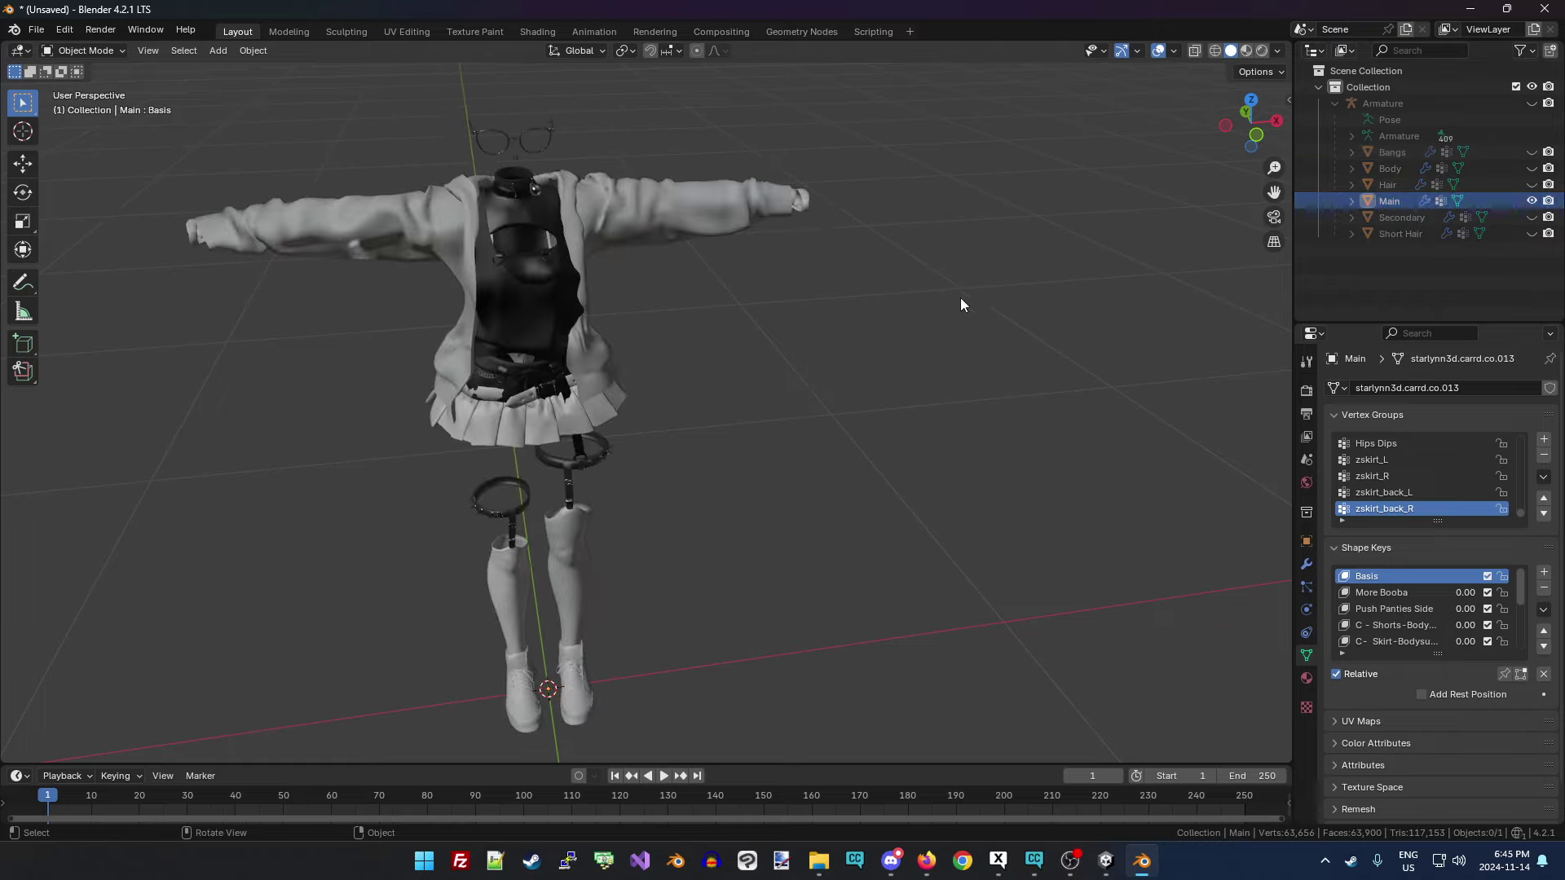
pyautogui.moveTo(1236, 151); pyautogui.dragTo(1023, 169)
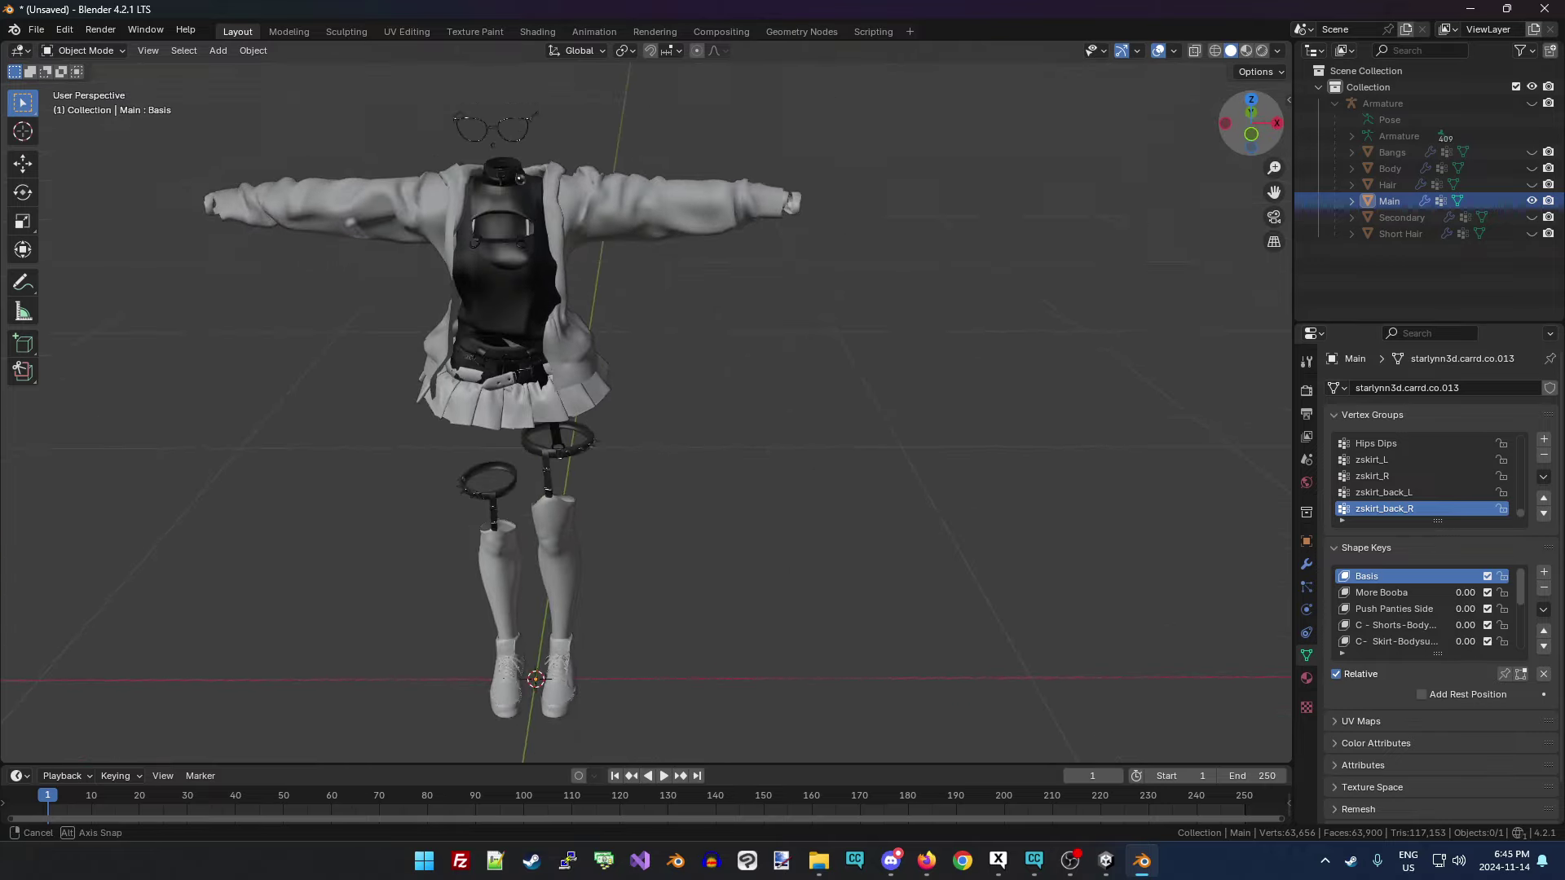
pyautogui.moveTo(1492, 143); pyautogui.dragTo(1156, 160)
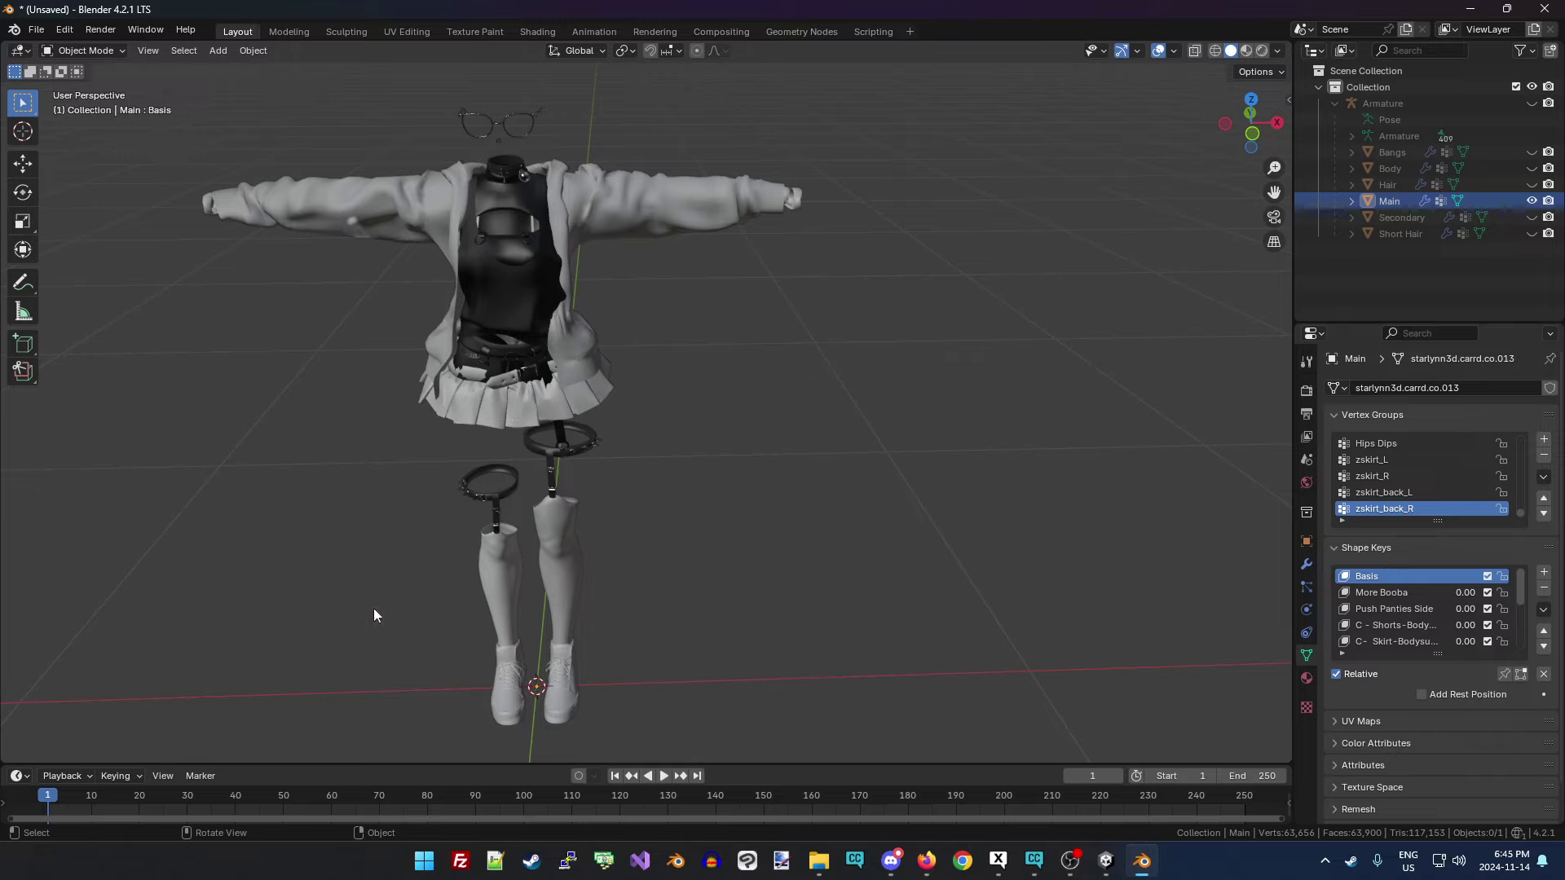
# Hide Main, unhide the Secondary mesh to inspect it on its own, and delete Secondary.
pyautogui.click(1532, 201)
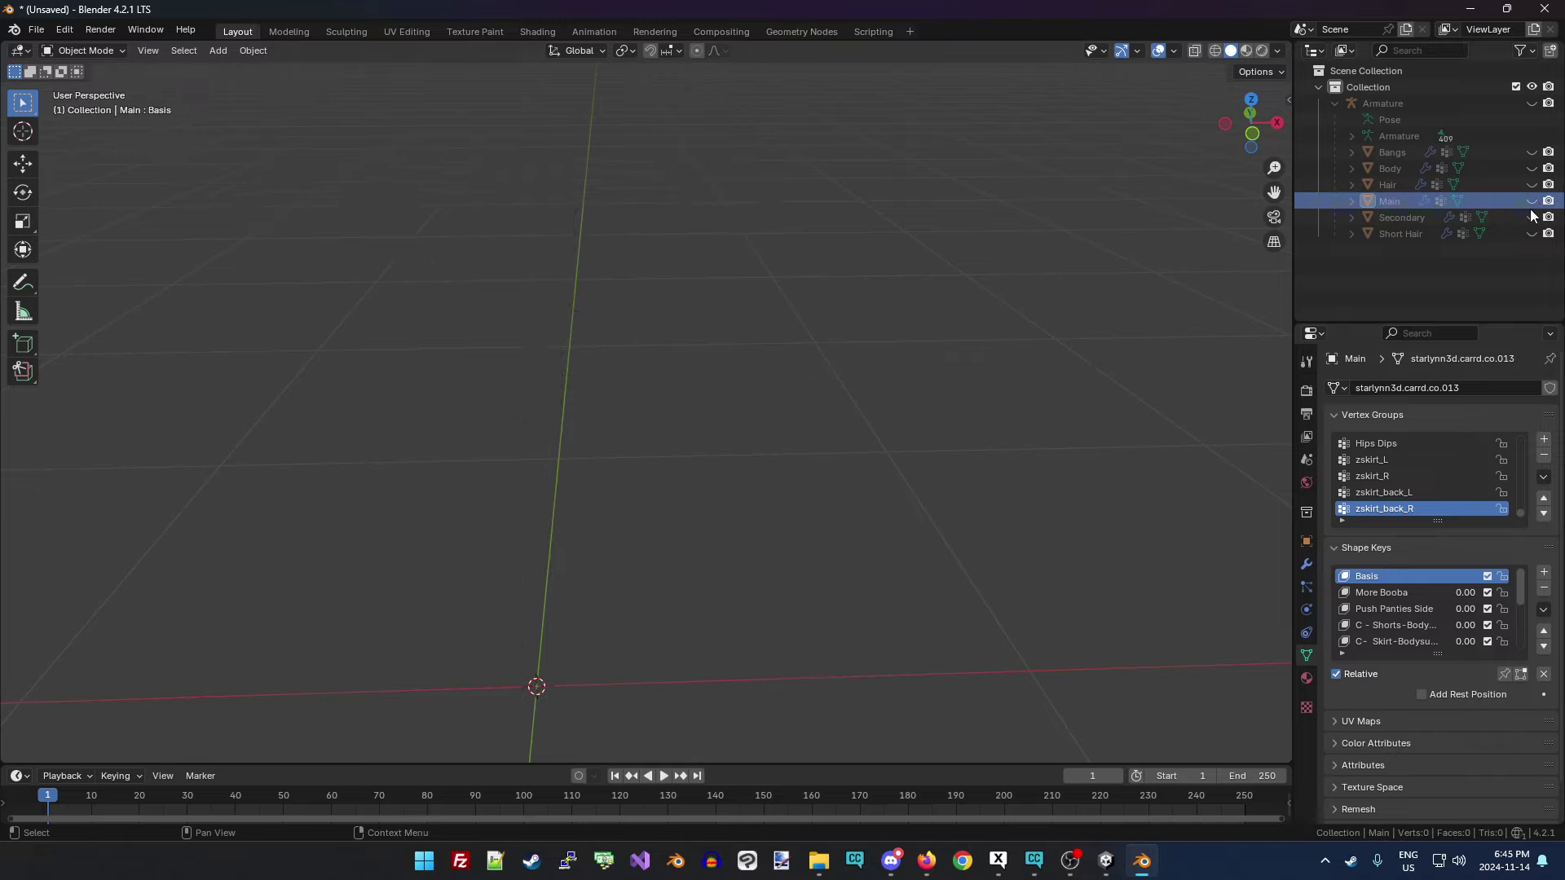
pyautogui.click(1531, 217)
pyautogui.moveTo(1251, 123); pyautogui.dragTo(1048, 138)
pyautogui.click(1413, 217)
pyautogui.press('Delete')
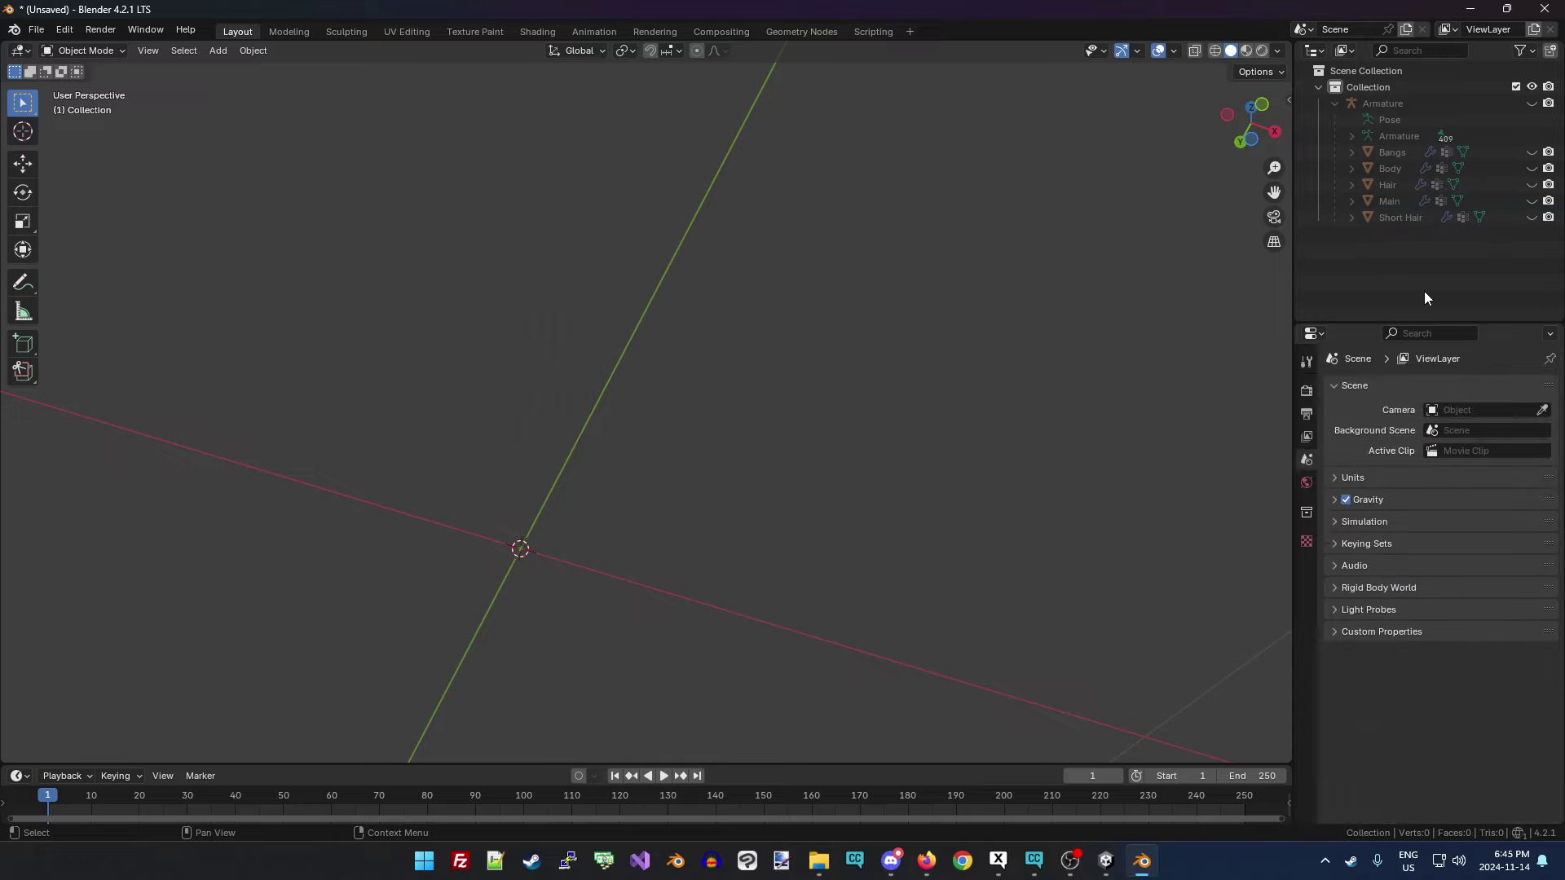
# Unhide the Main mesh, separate its geometry into individual objects by material in Edit Mode, and return to Object Mode.
pyautogui.click(1531, 200)
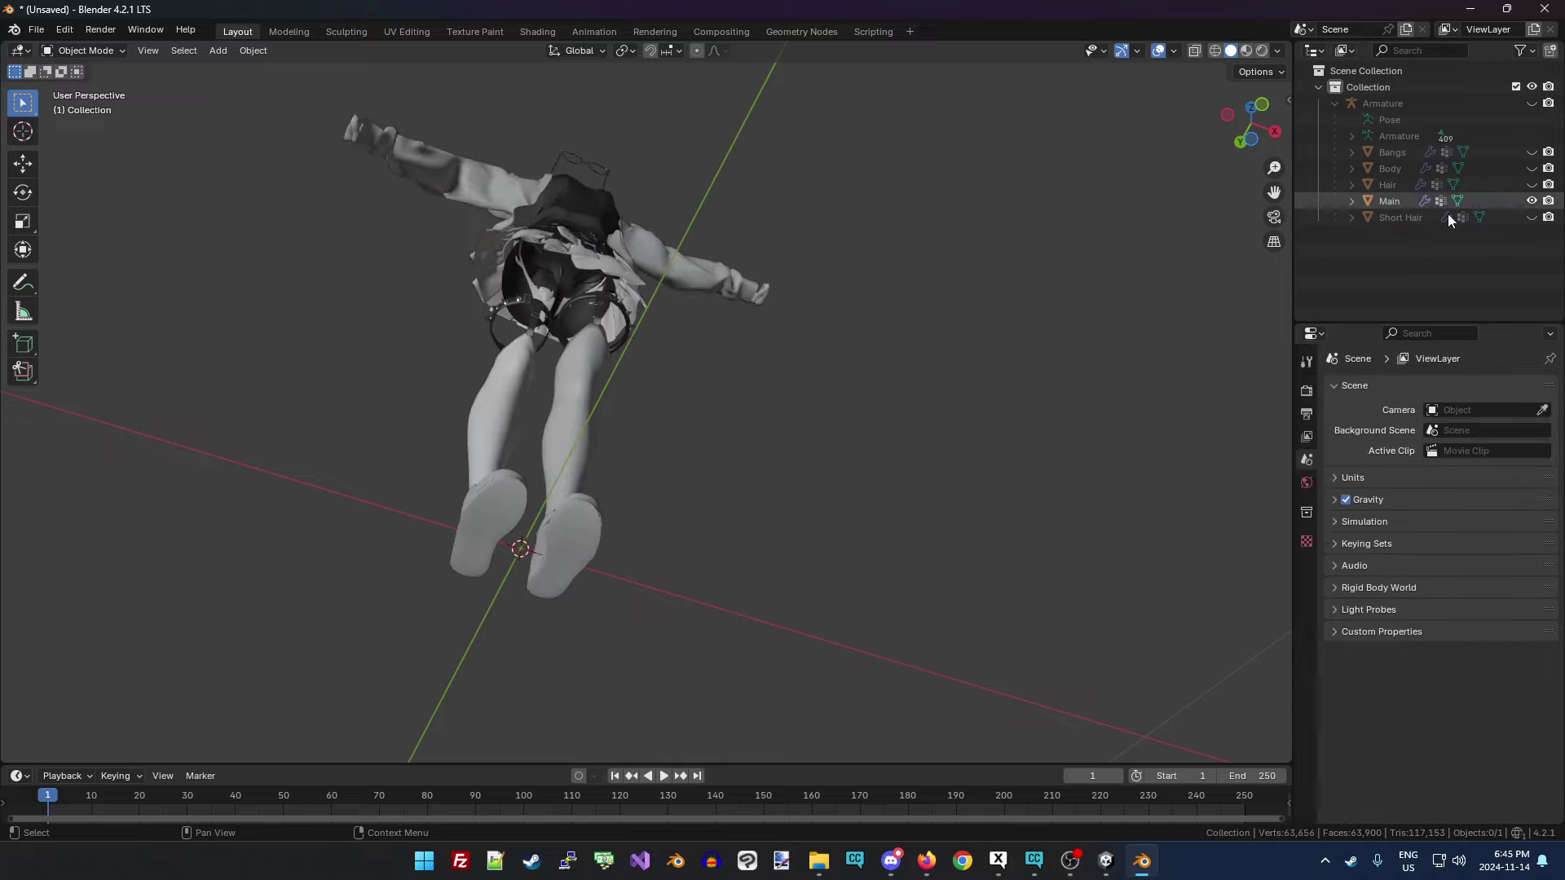
pyautogui.moveTo(1253, 122); pyautogui.dragTo(1247, 176)
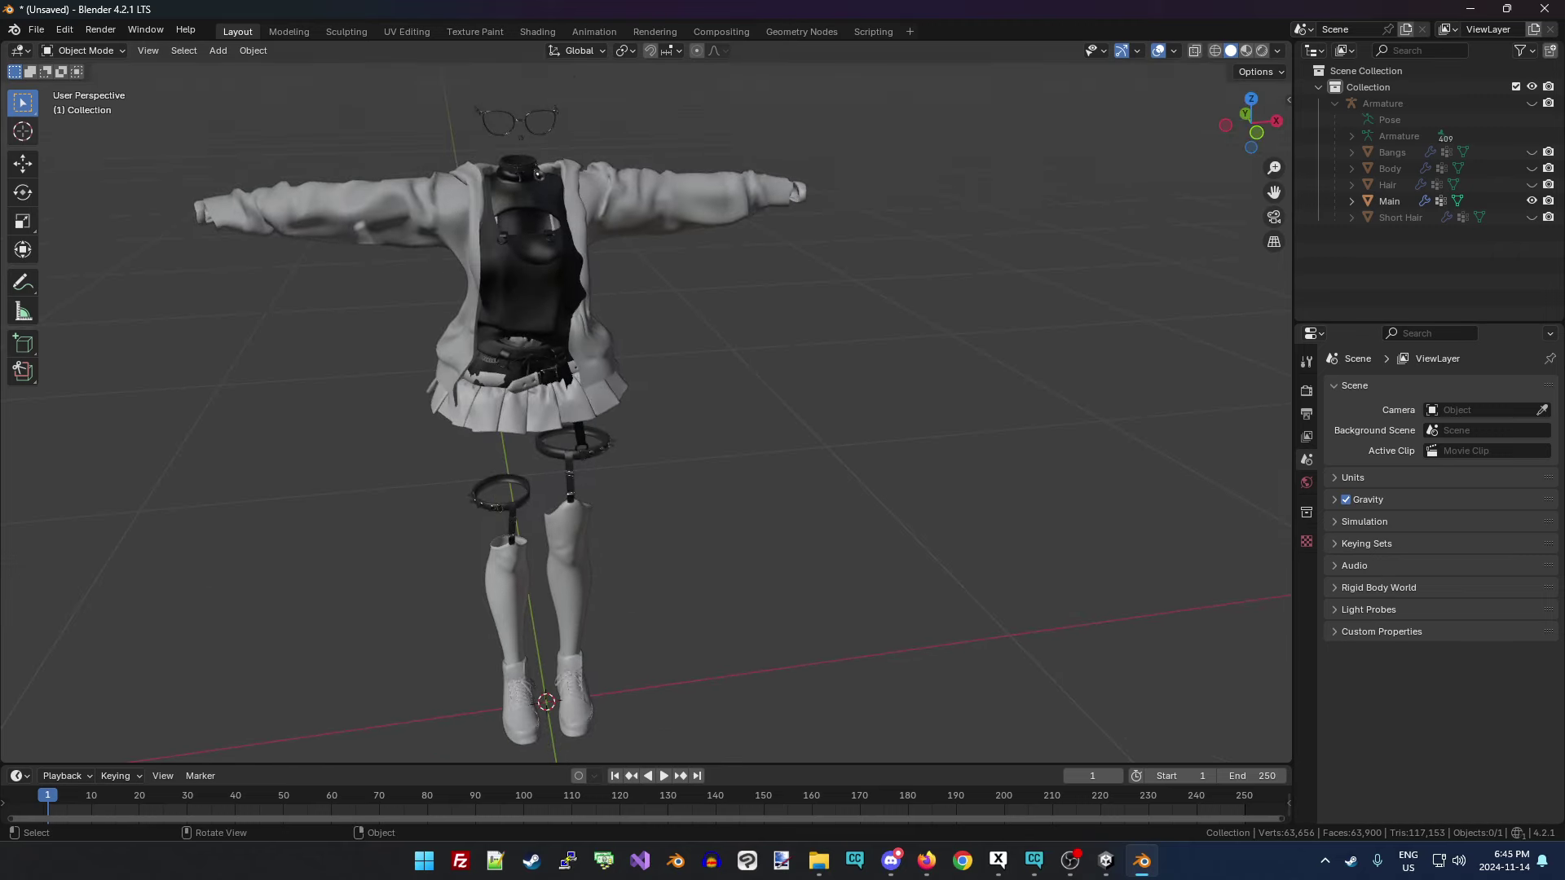
pyautogui.click(1390, 201)
pyautogui.click(96, 51)
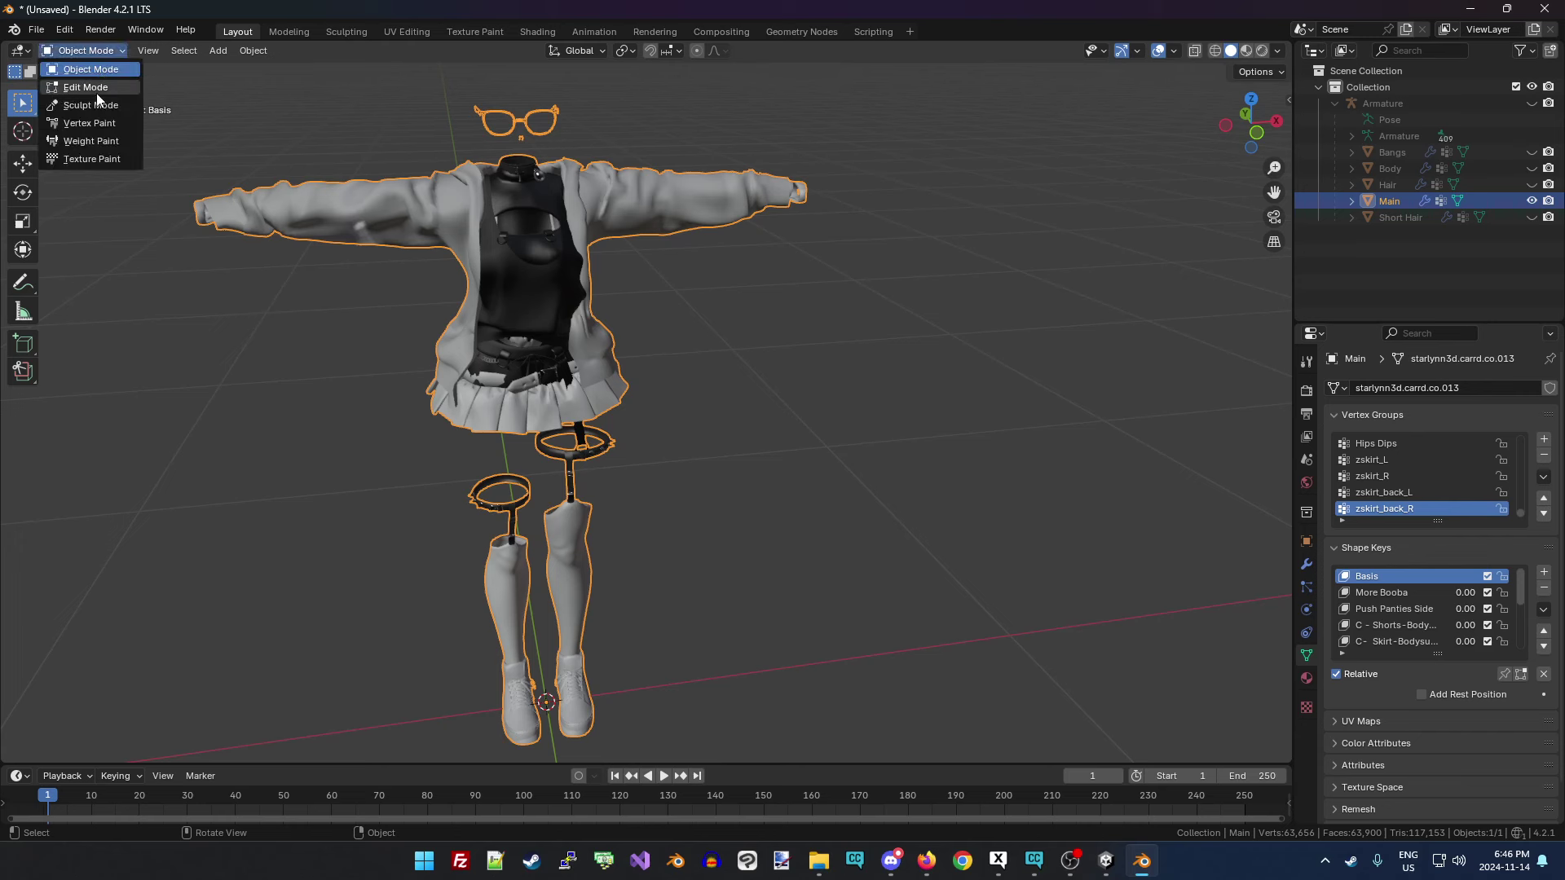
pyautogui.click(91, 88)
pyautogui.click(334, 52)
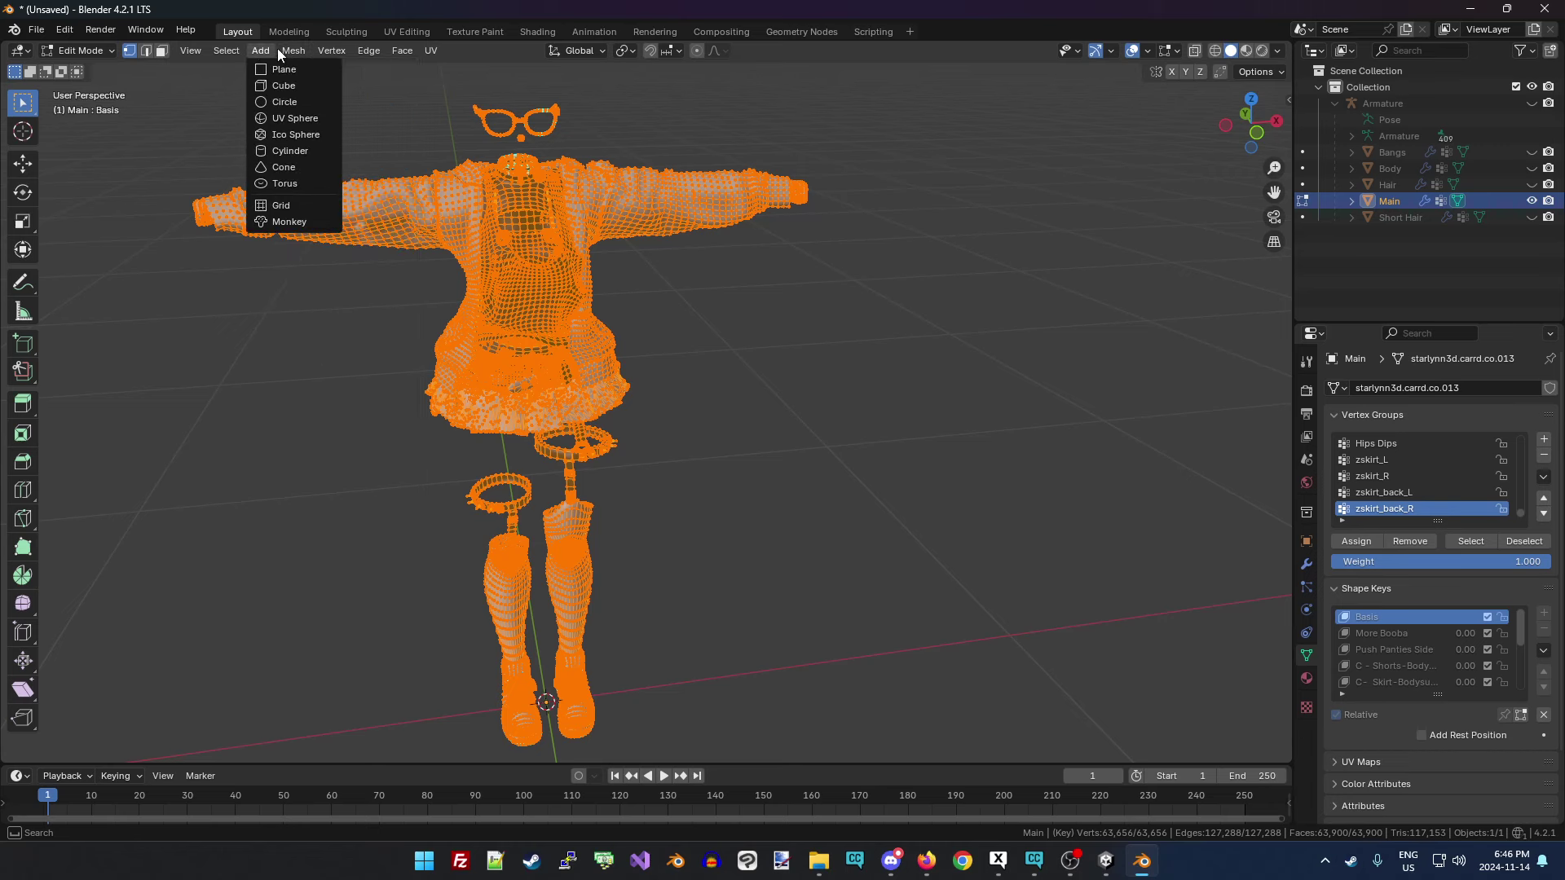
pyautogui.moveTo(294, 51)
pyautogui.moveTo(343, 192)
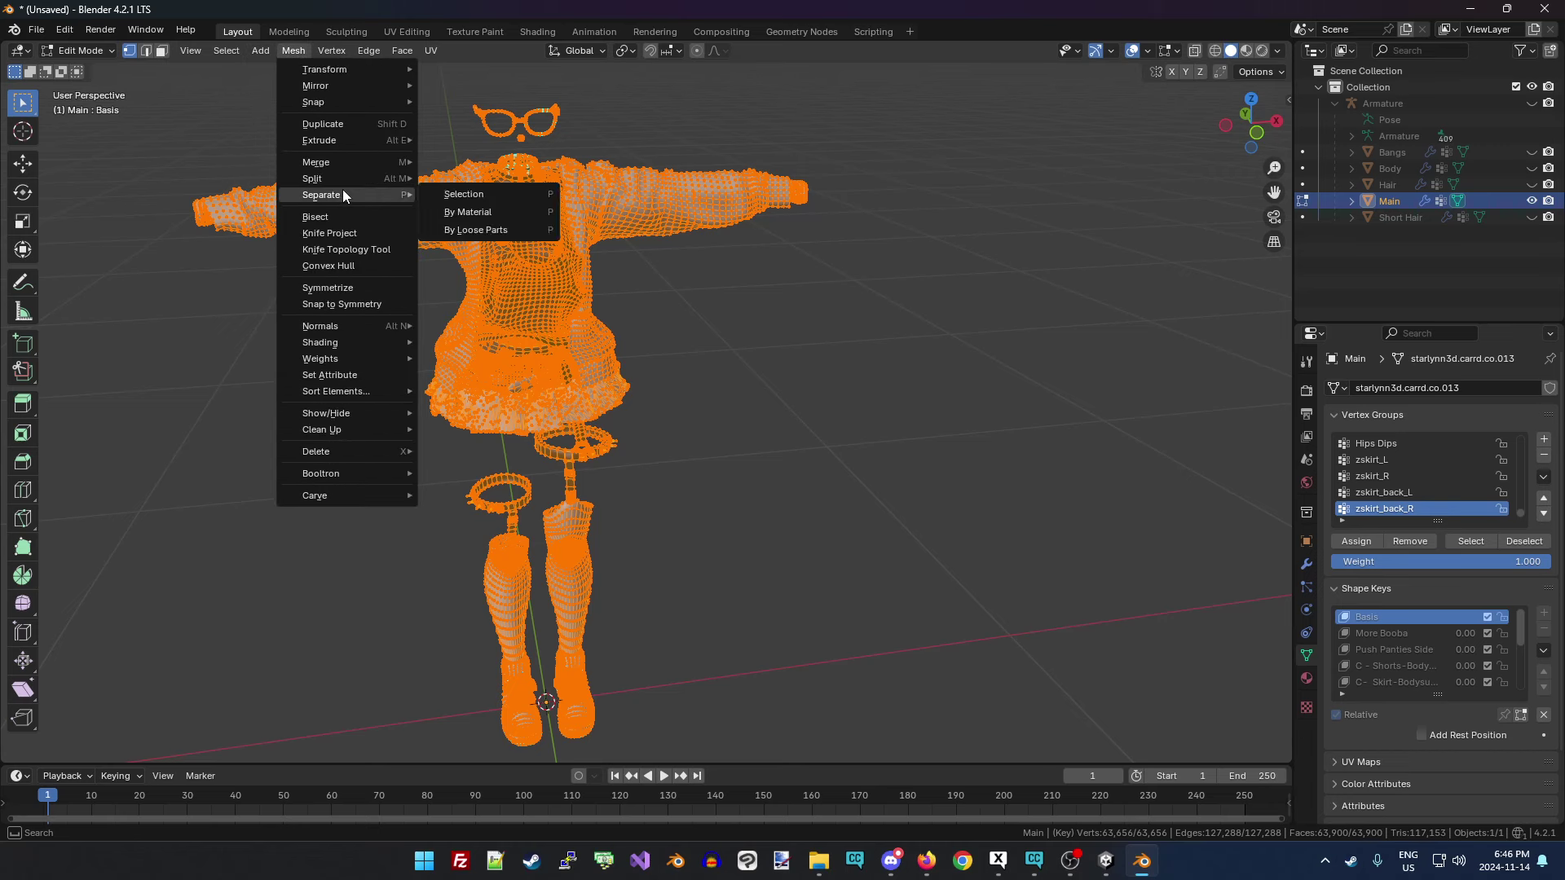
pyautogui.click(481, 229)
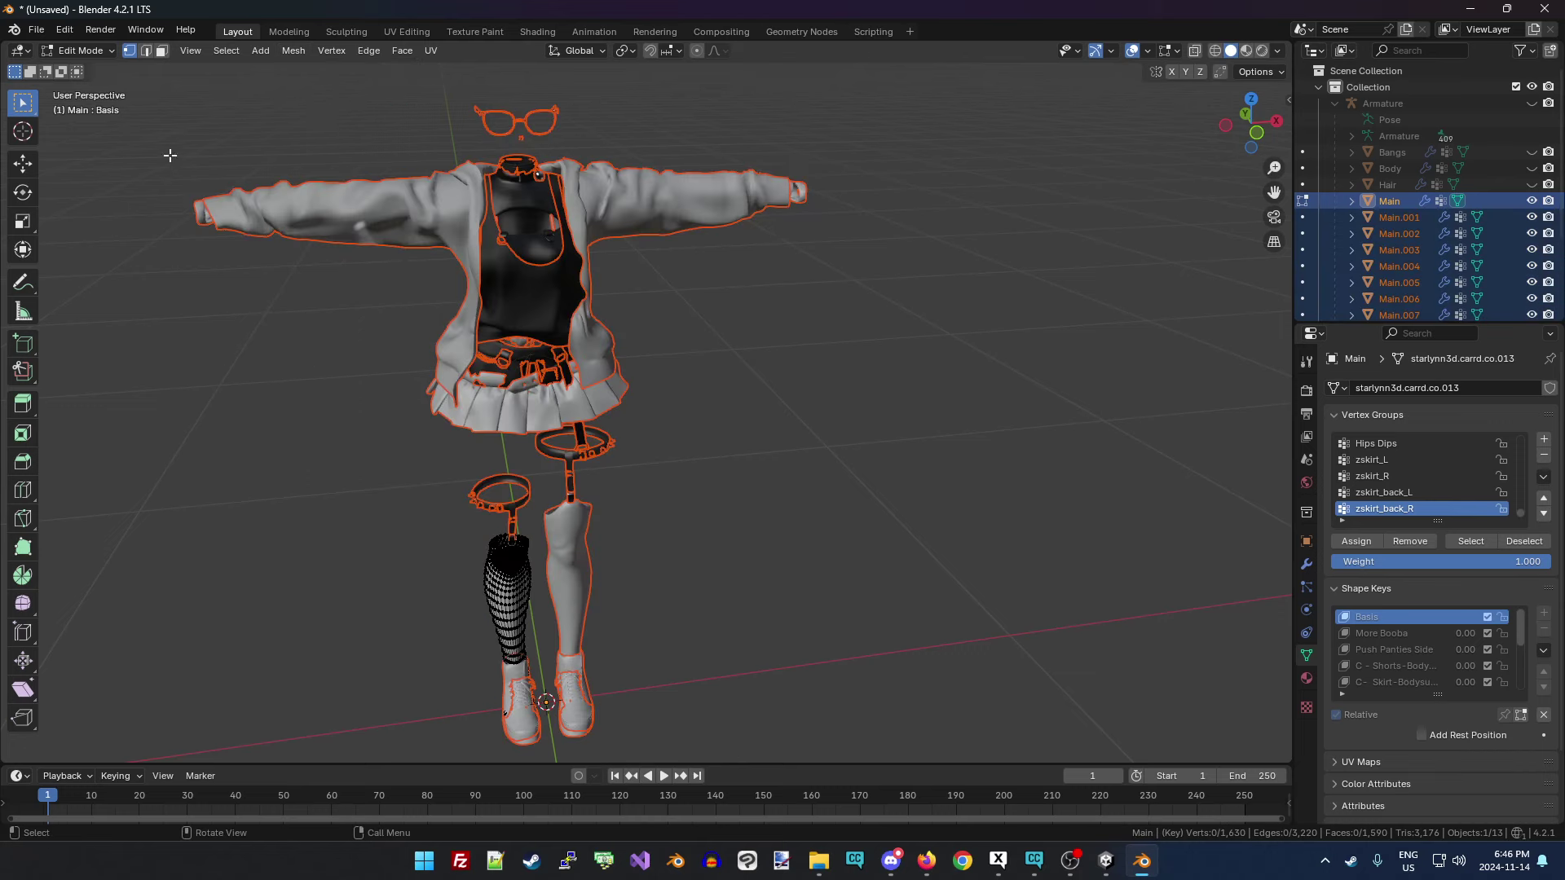
pyautogui.click(81, 50)
pyautogui.click(86, 39)
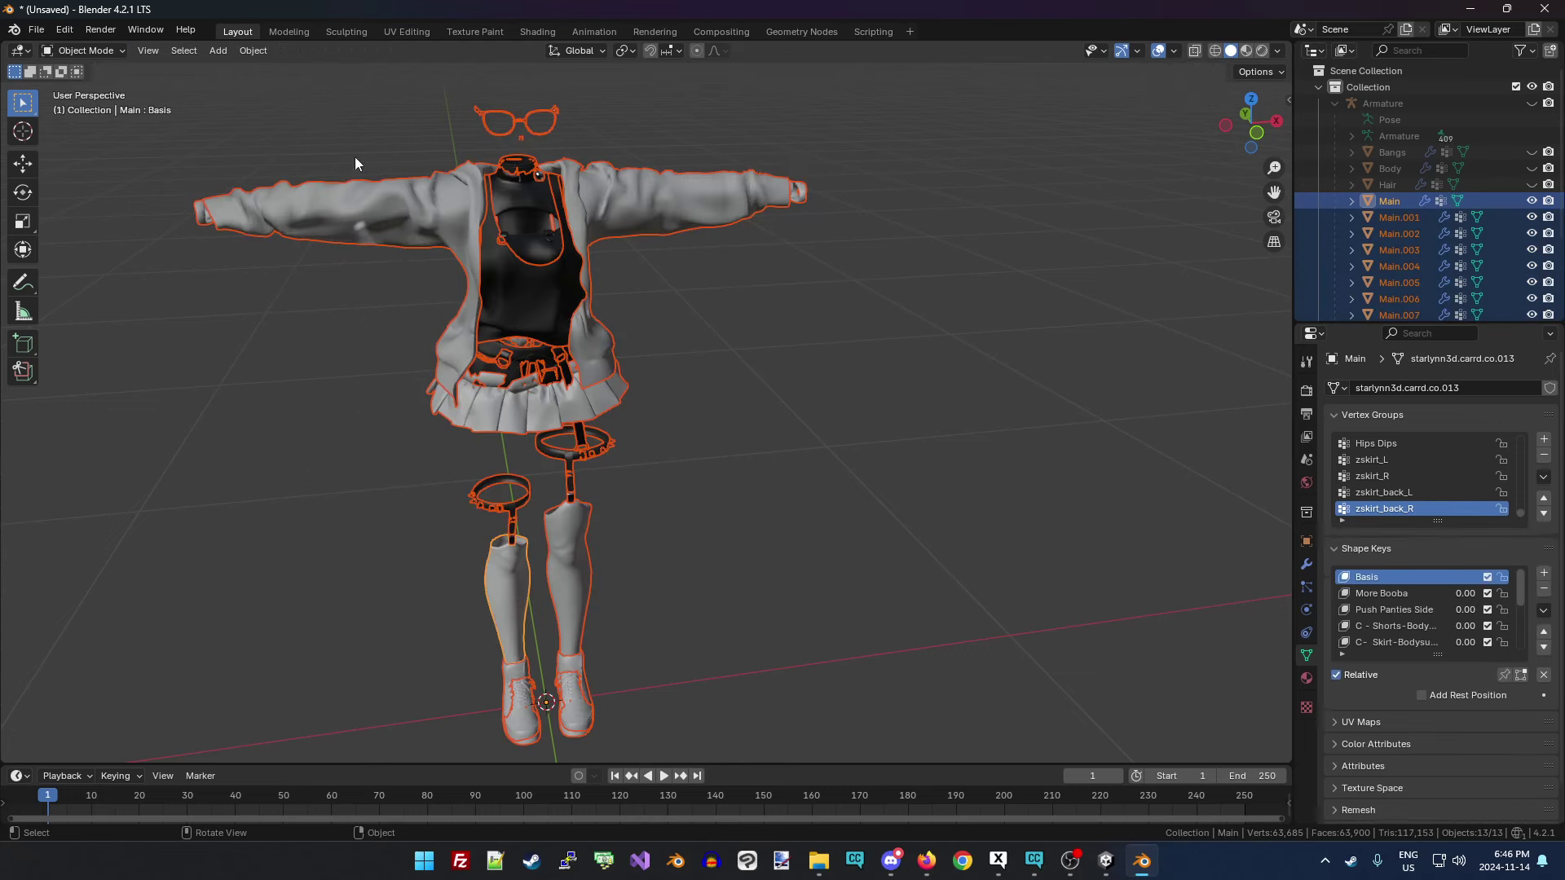
# Clear the selection and enlarge the Outliner to list all the separated Main pieces.
pyautogui.click(937, 419)
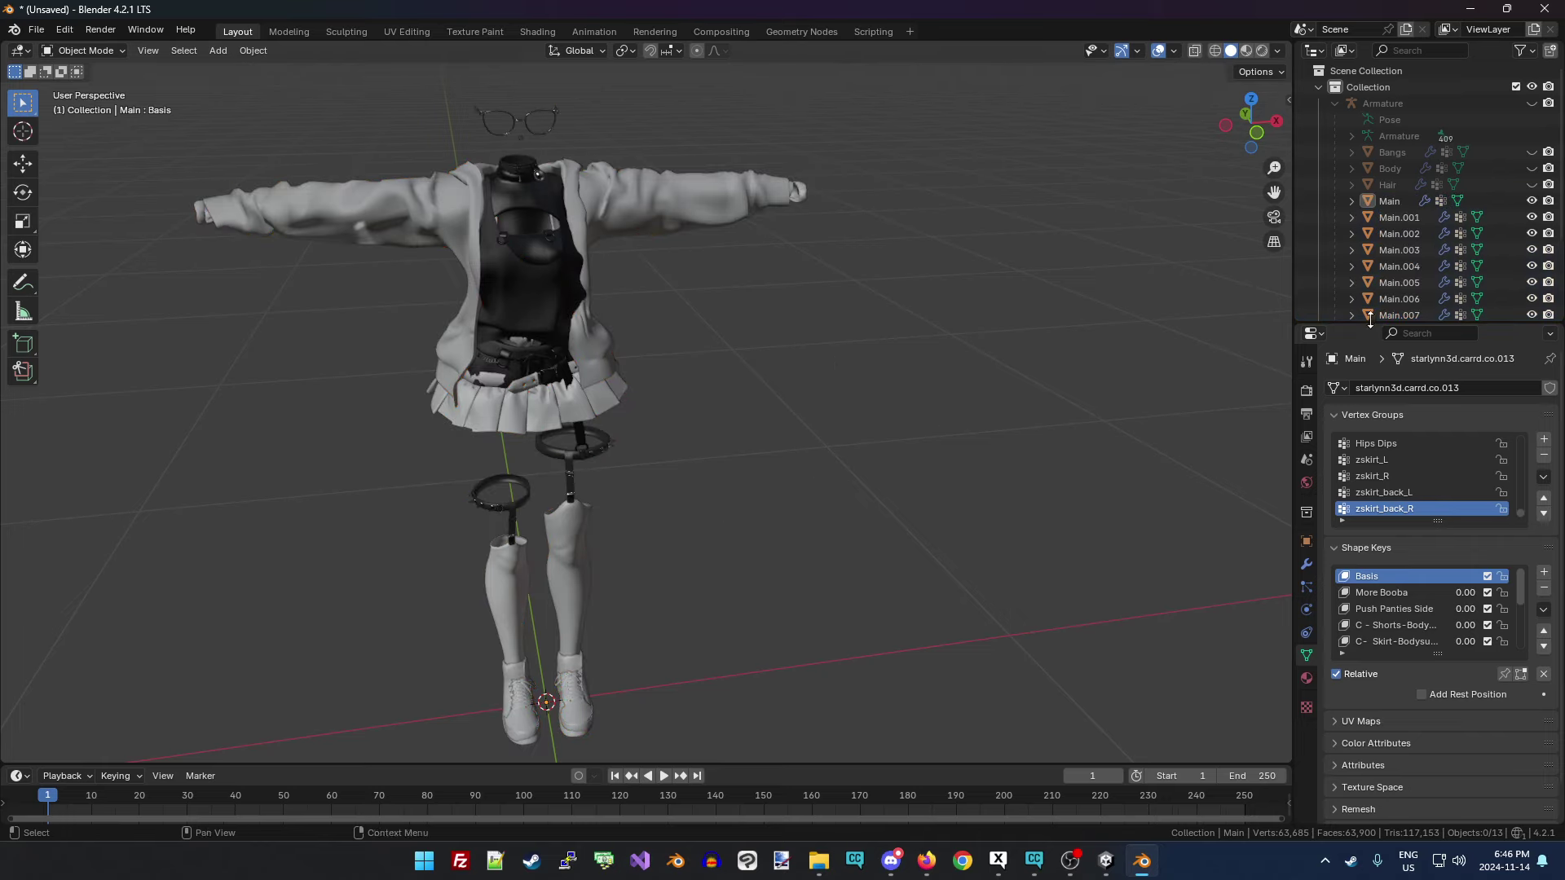
pyautogui.click(1385, 315)
pyautogui.moveTo(1370, 326); pyautogui.dragTo(1377, 641)
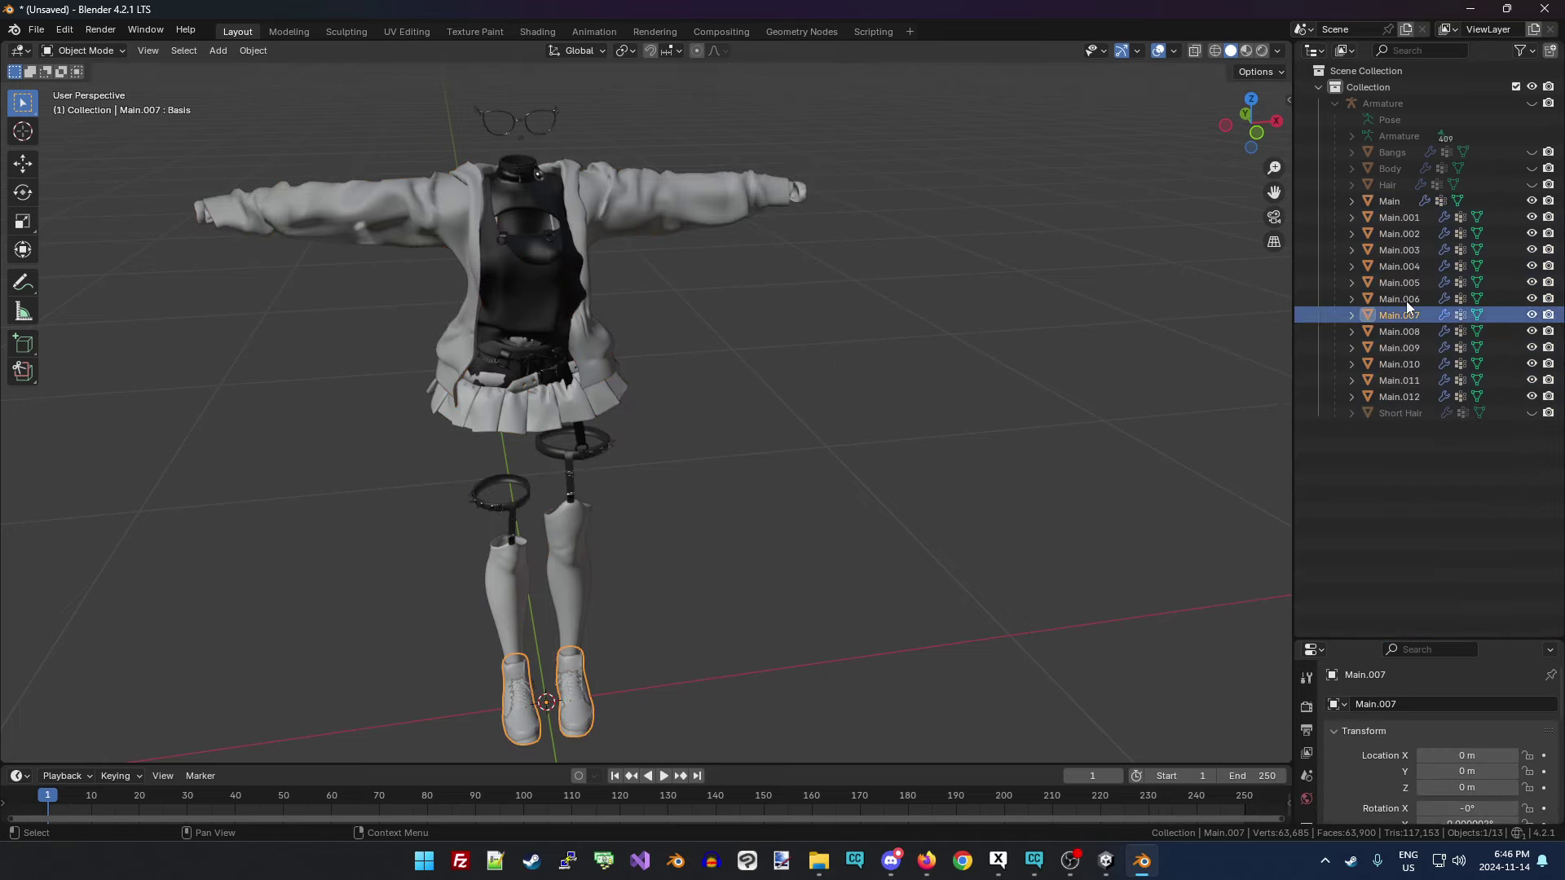
# Select Main.002, containing the glasses, buckles and spikes, inspect it around the outfit, and delete it.
pyautogui.click(558, 115)
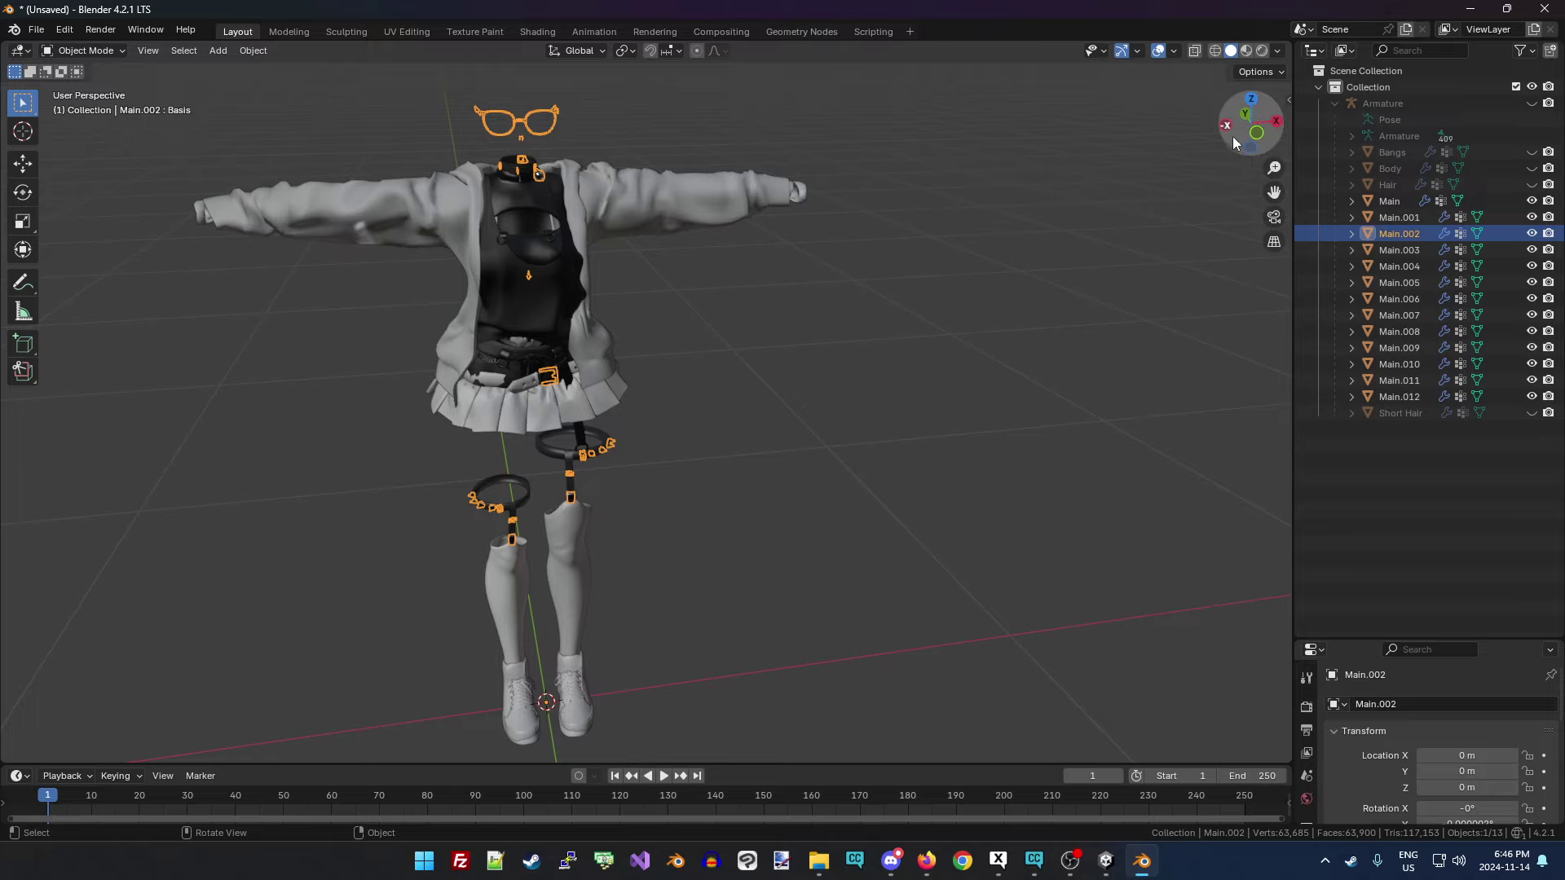
pyautogui.moveTo(1233, 135); pyautogui.dragTo(1084, 164)
pyautogui.scroll(3, 1039, 181)
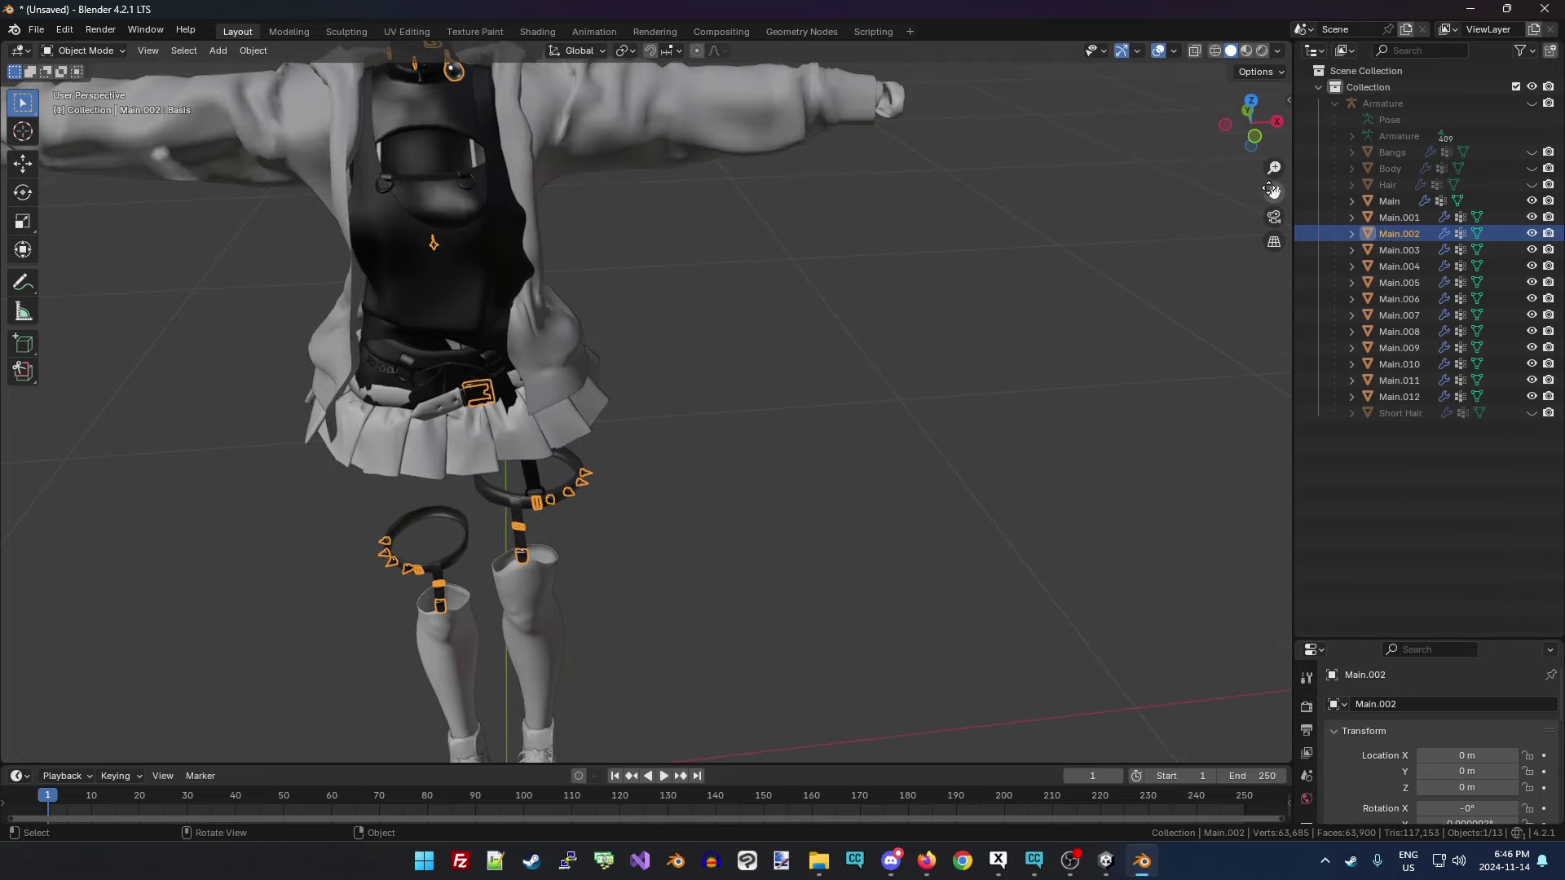
pyautogui.moveTo(1270, 189); pyautogui.dragTo(1344, 338)
pyautogui.moveTo(1238, 130); pyautogui.dragTo(1120, 164)
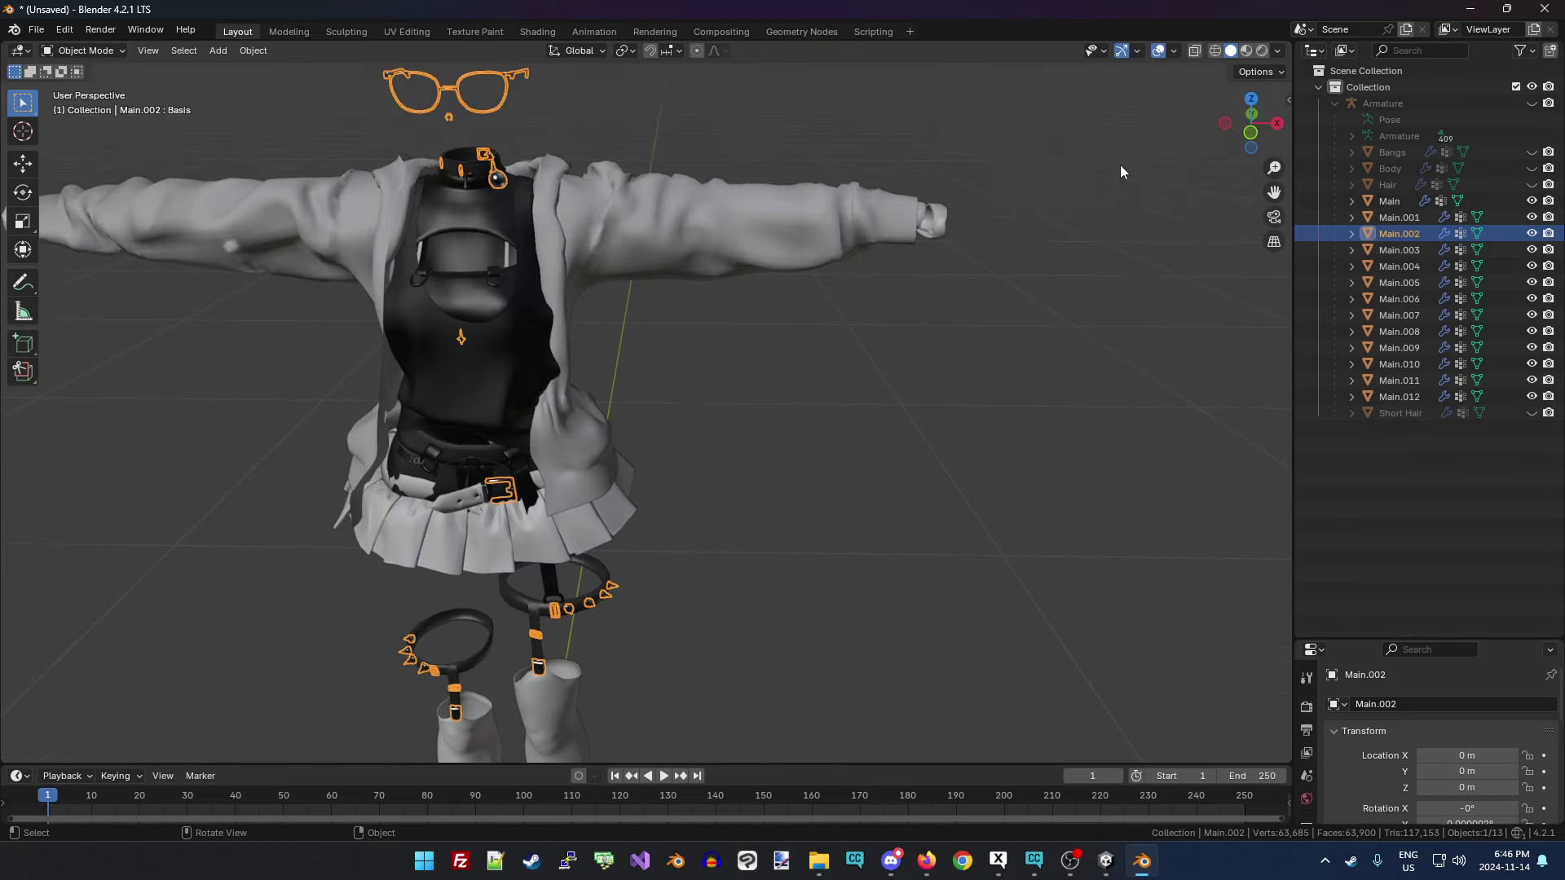
pyautogui.press('Delete')
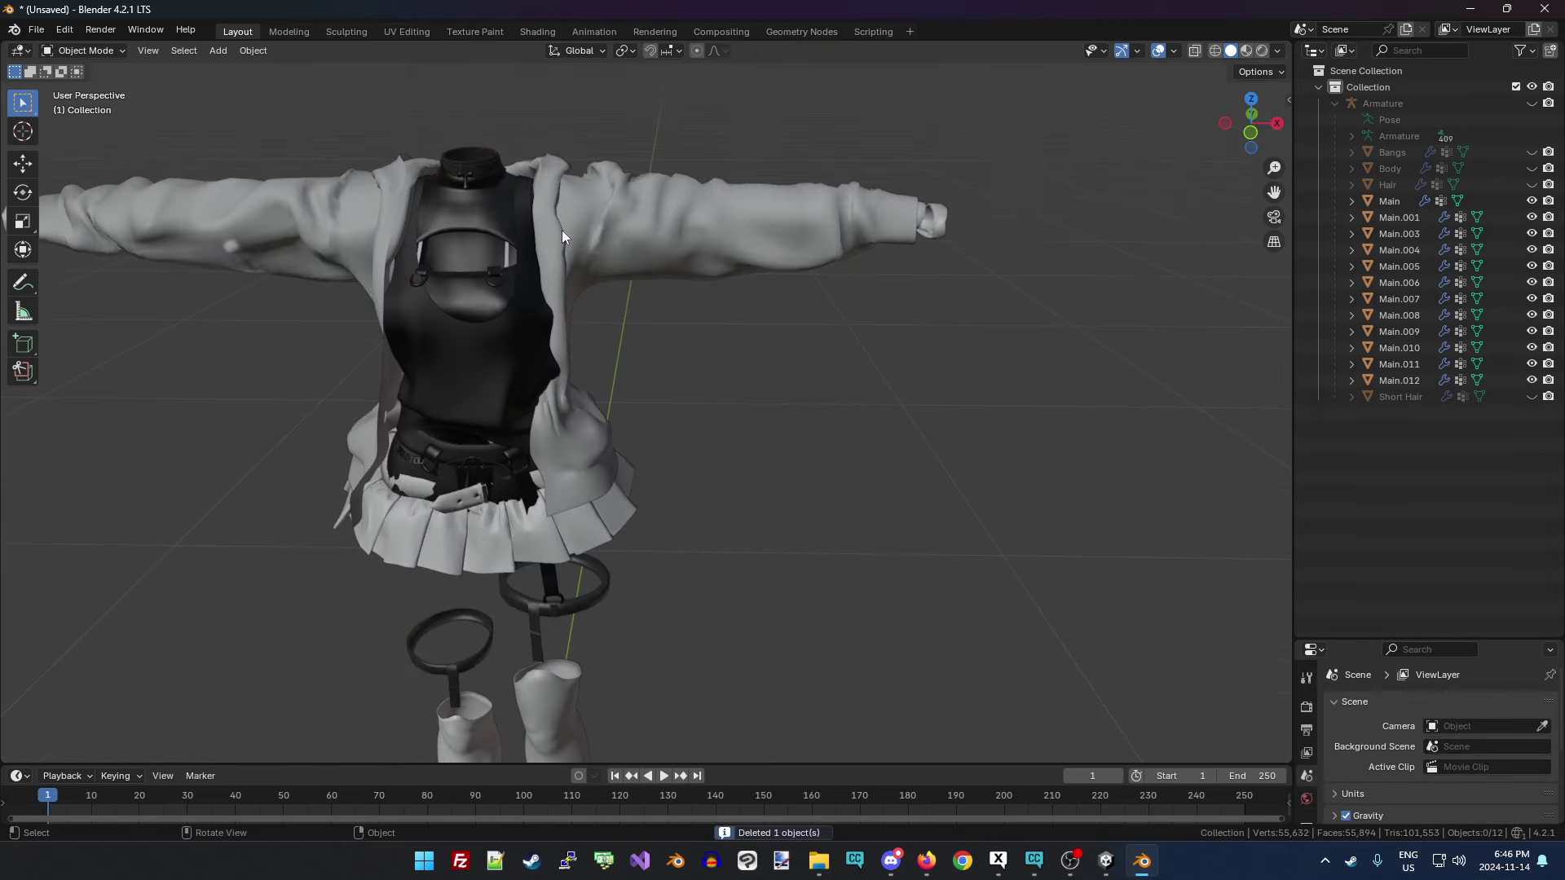
# Delete the outer tank top Main.003 and the black bodysuit Main.010 underneath it.
pyautogui.click(482, 372)
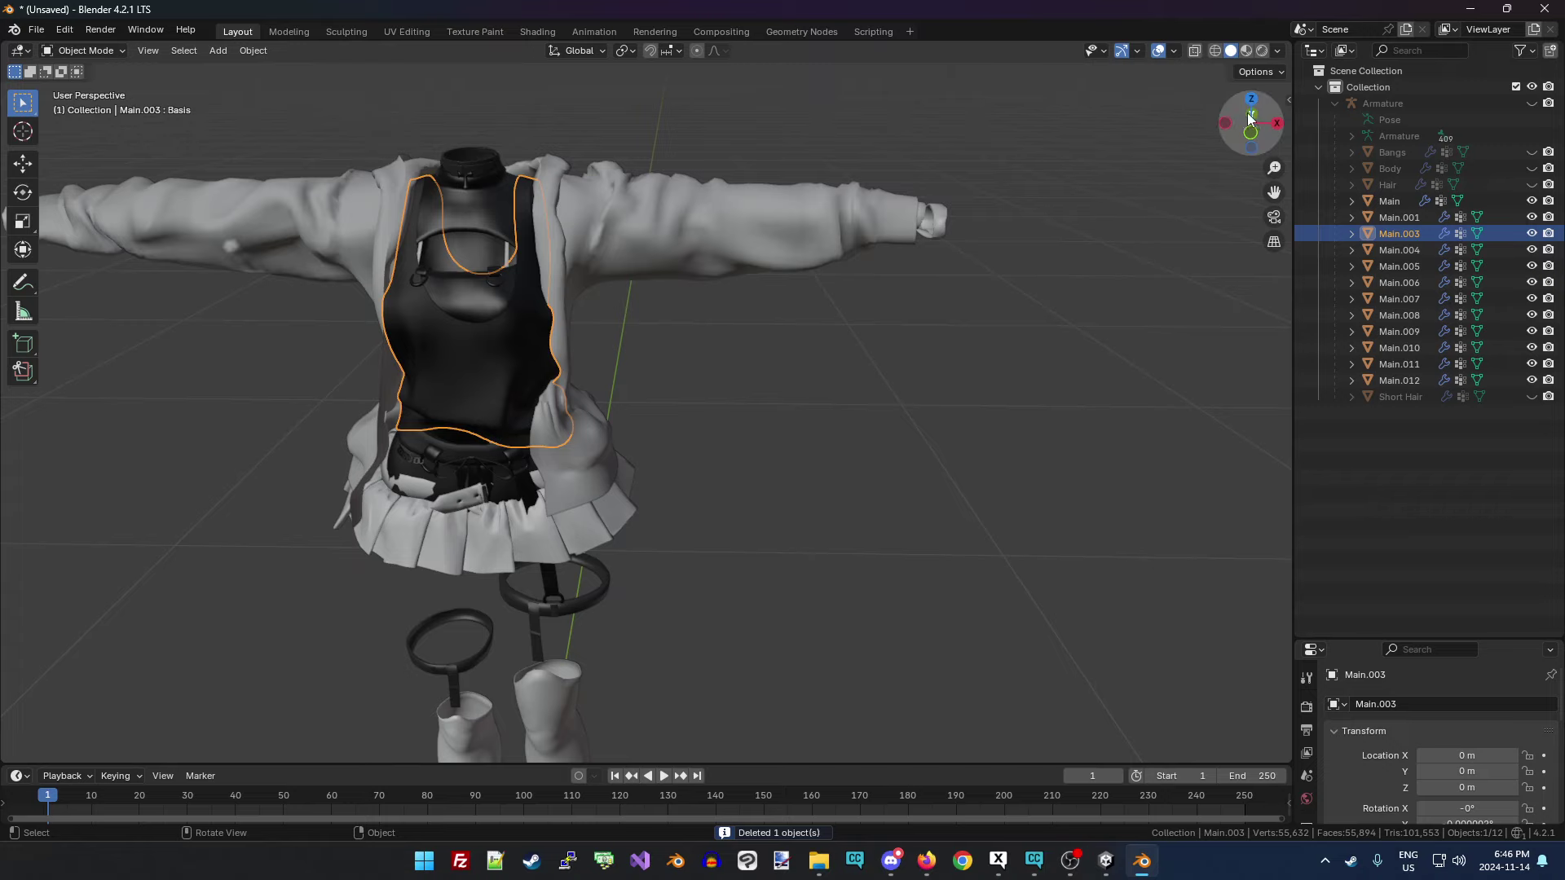
pyautogui.moveTo(1250, 123)
pyautogui.mouseDown()
pyautogui.moveTo(1324, 114)
pyautogui.moveTo(1248, 101)
pyautogui.mouseUp()
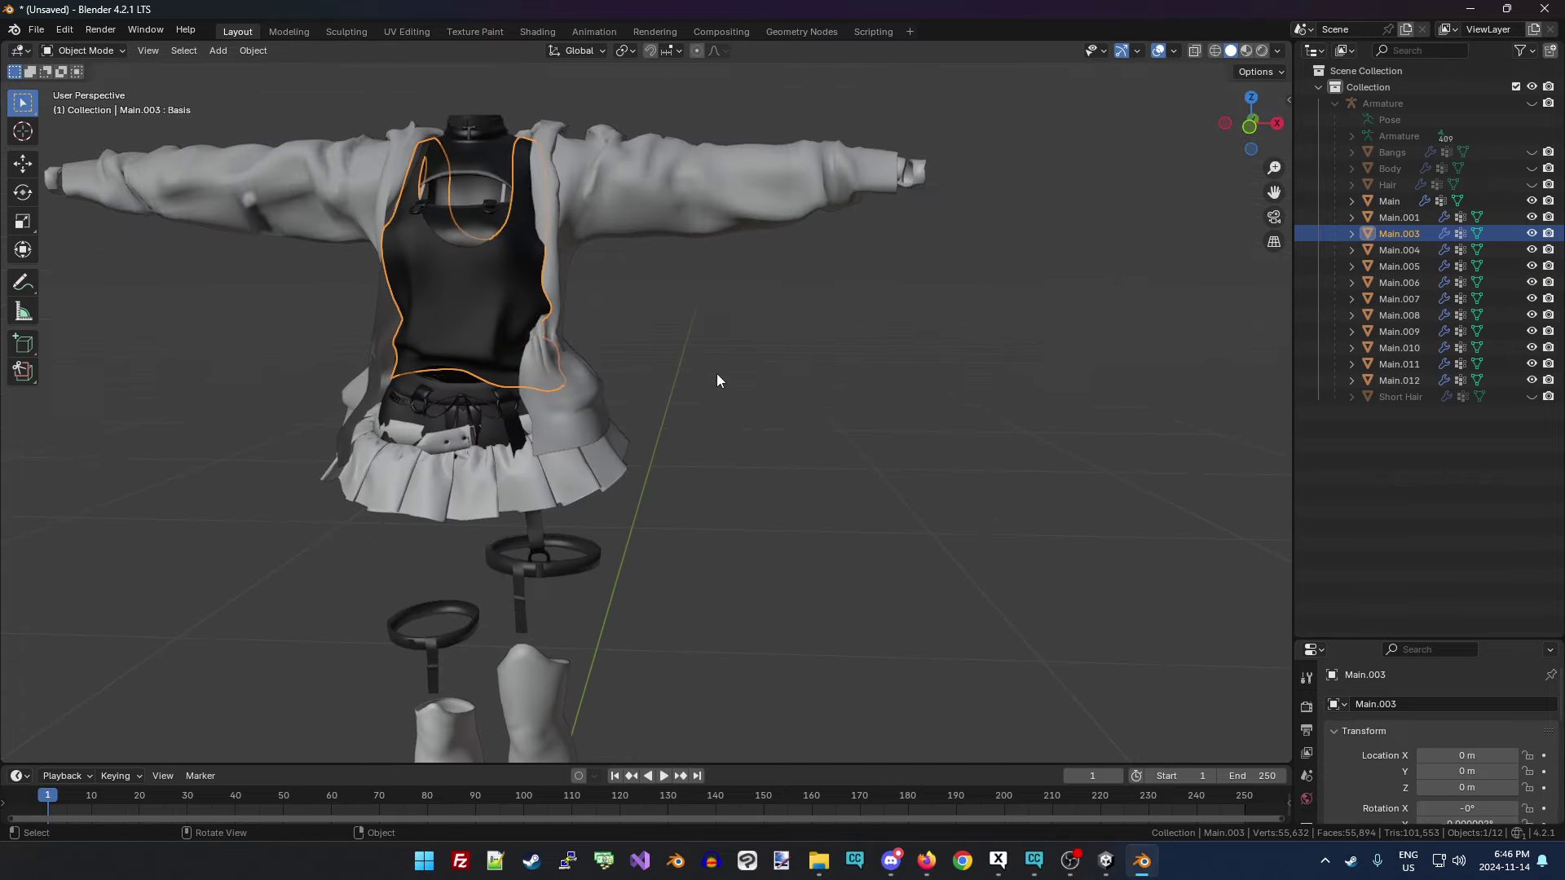
pyautogui.press('Delete')
pyautogui.click(459, 261)
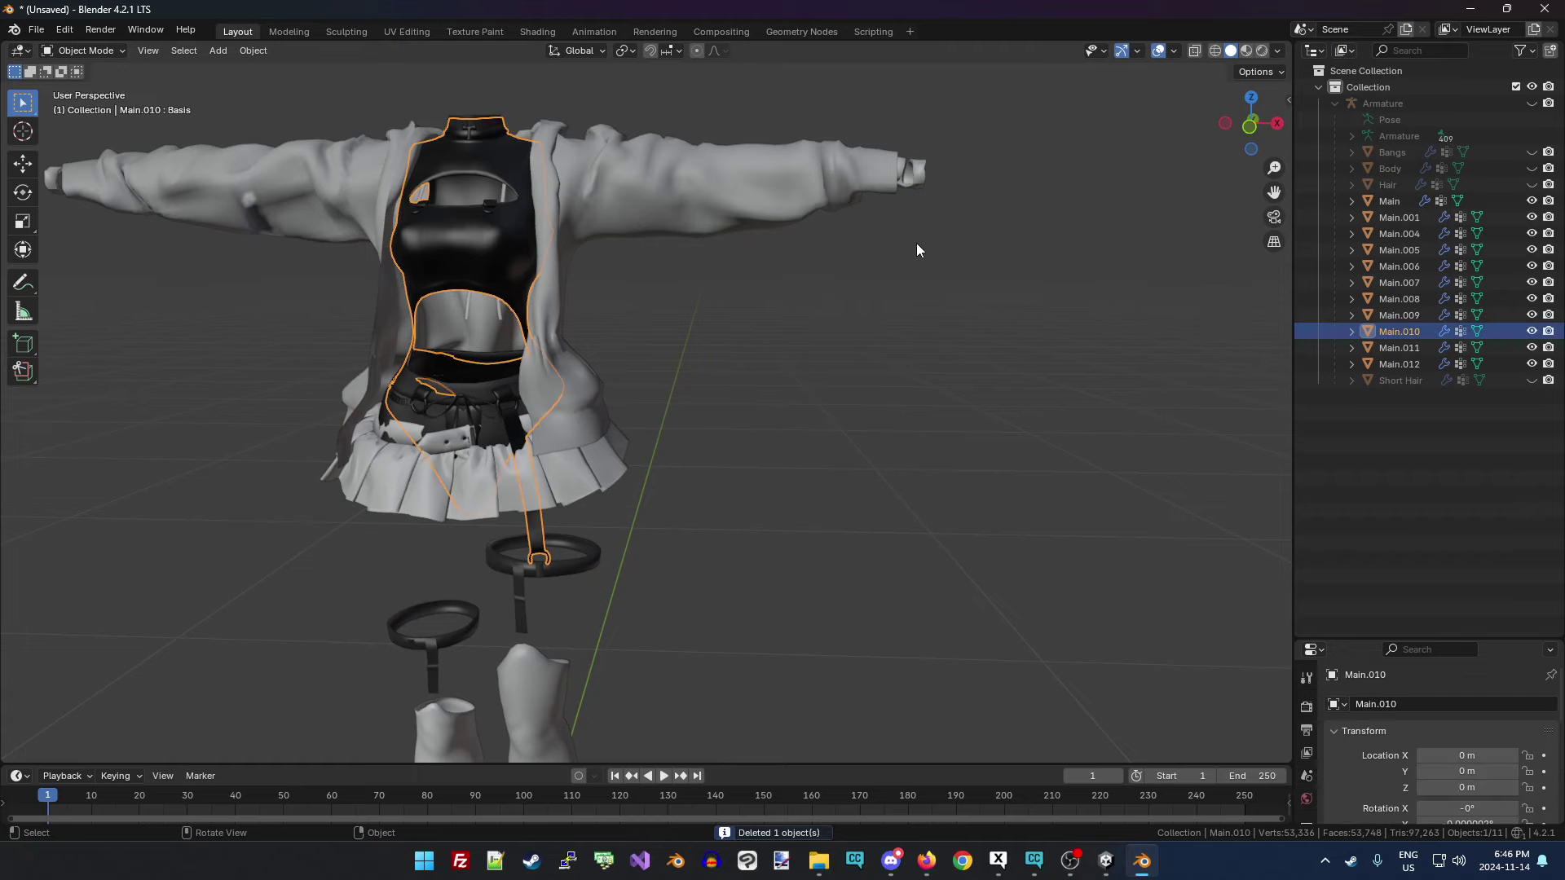
pyautogui.moveTo(1235, 126); pyautogui.dragTo(1247, 128)
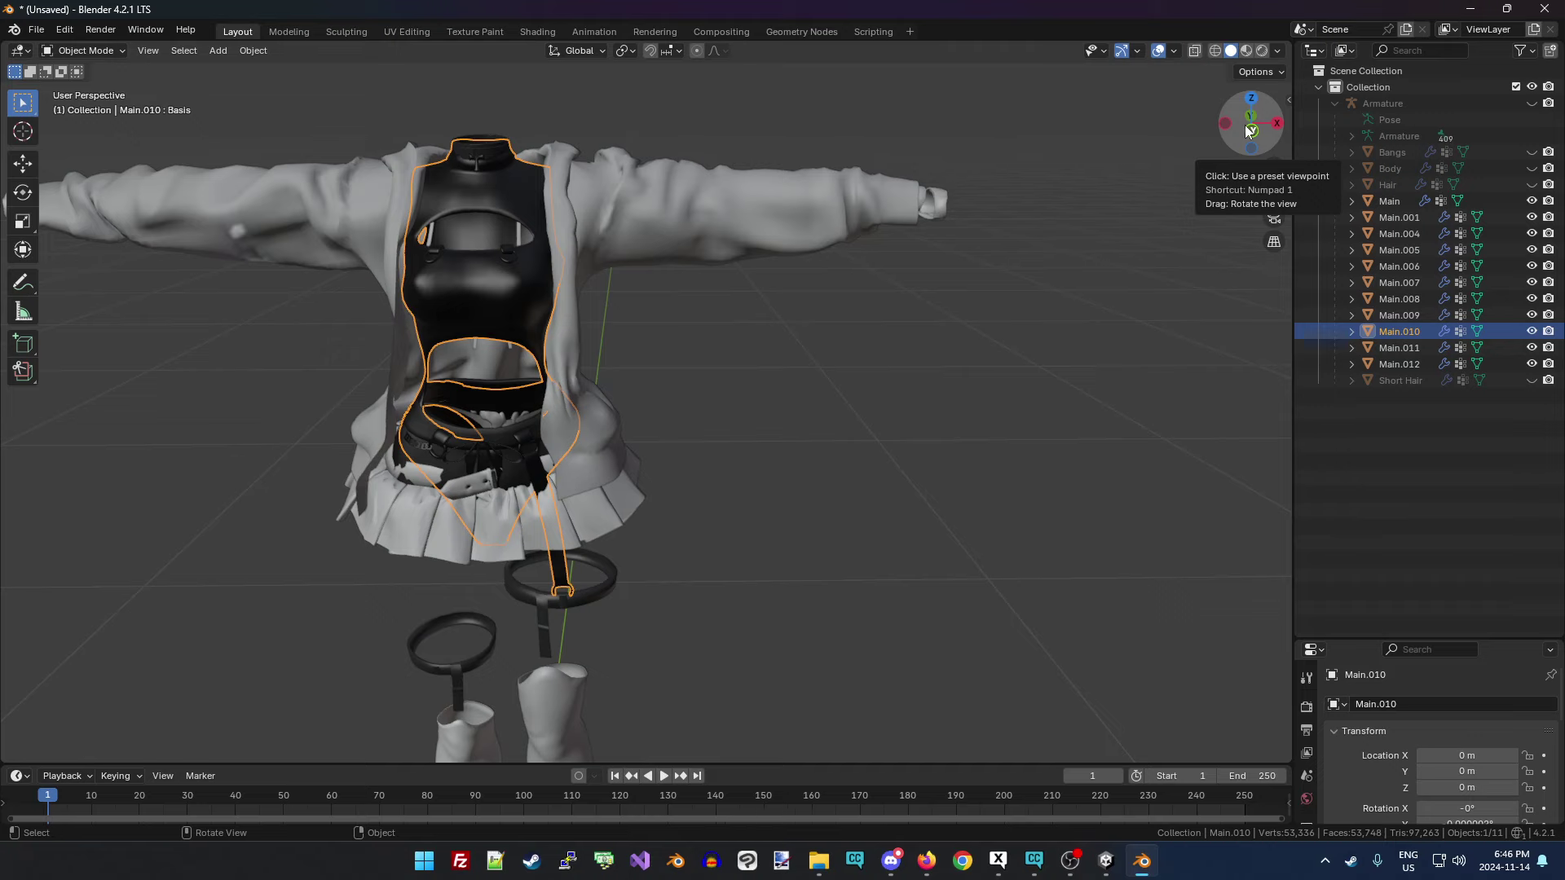
pyautogui.press('Delete')
# Hide the bikini piece Main.001 and delete the cross-shaped chest tape Main.011.
pyautogui.moveTo(474, 339); pyautogui.dragTo(514, 301)
pyautogui.click(520, 308)
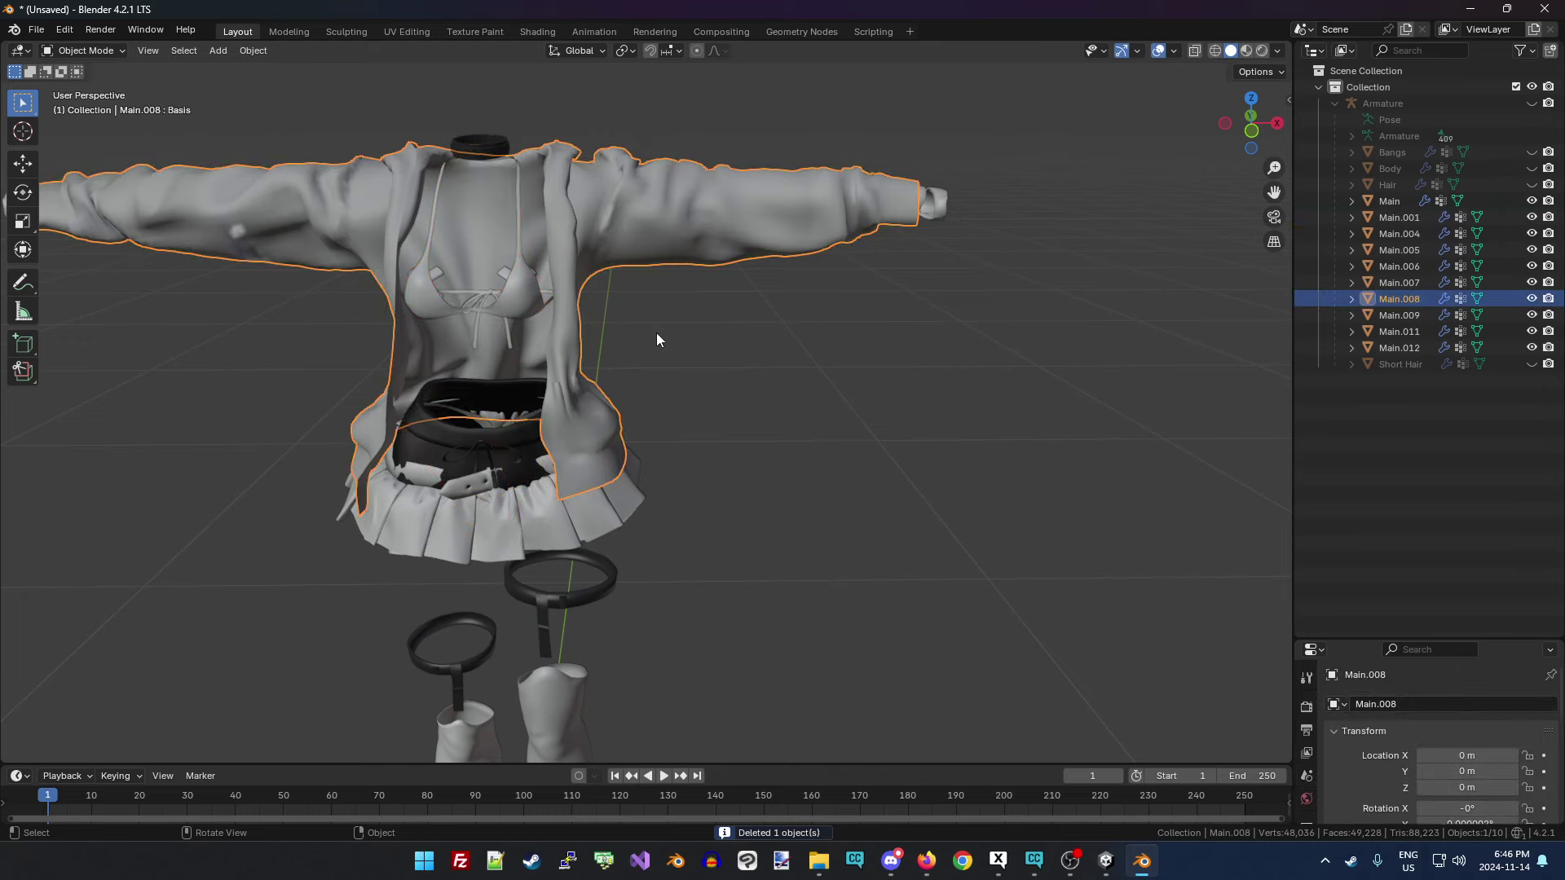
pyautogui.click(515, 324)
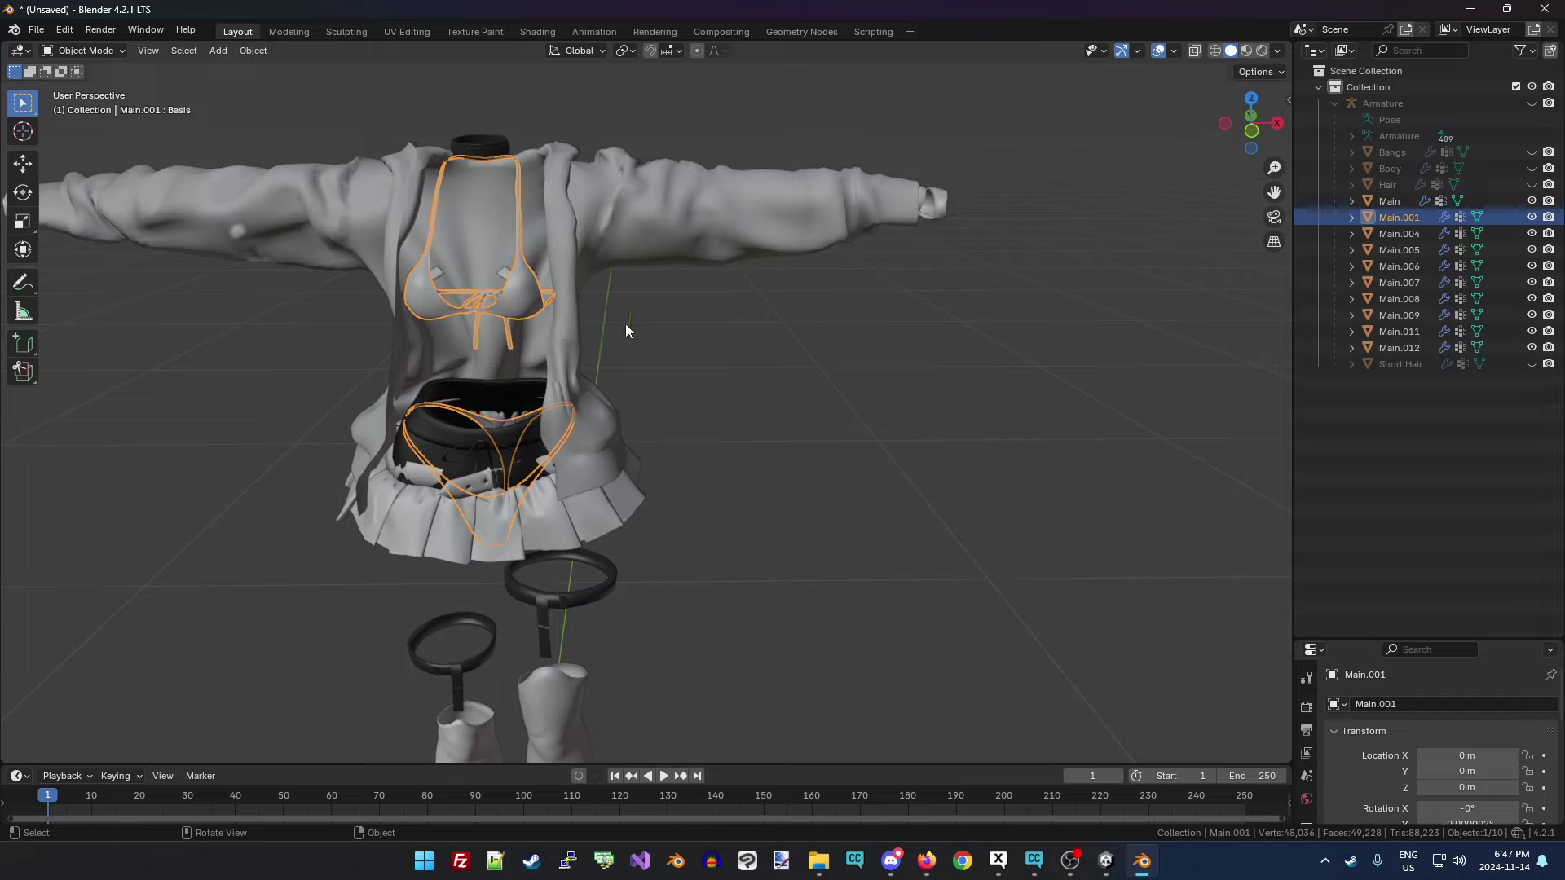
pyautogui.press('h')
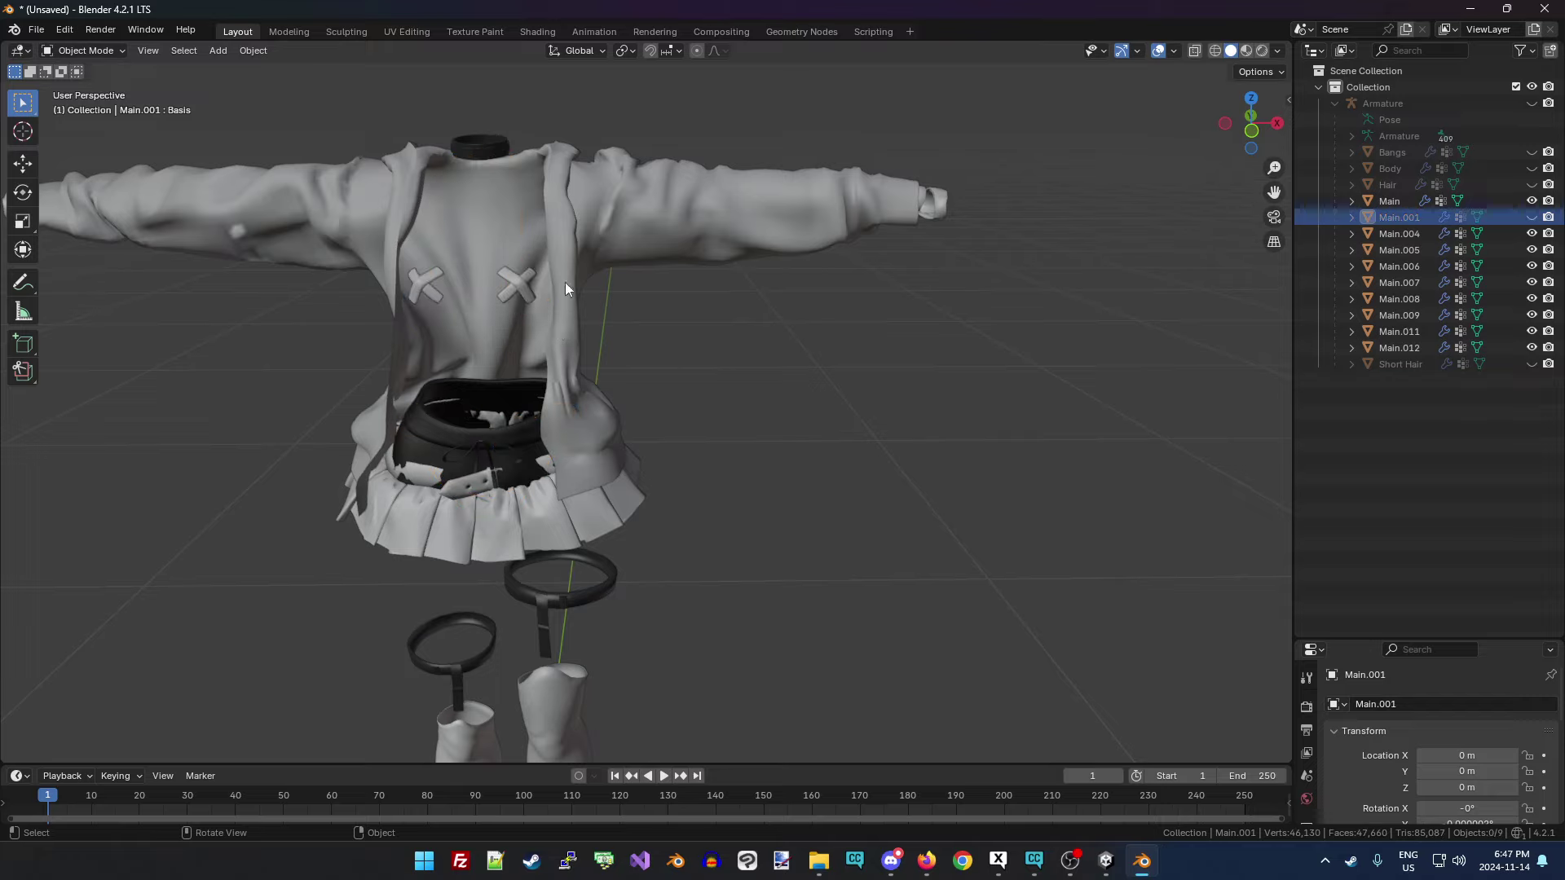
pyautogui.click(520, 282)
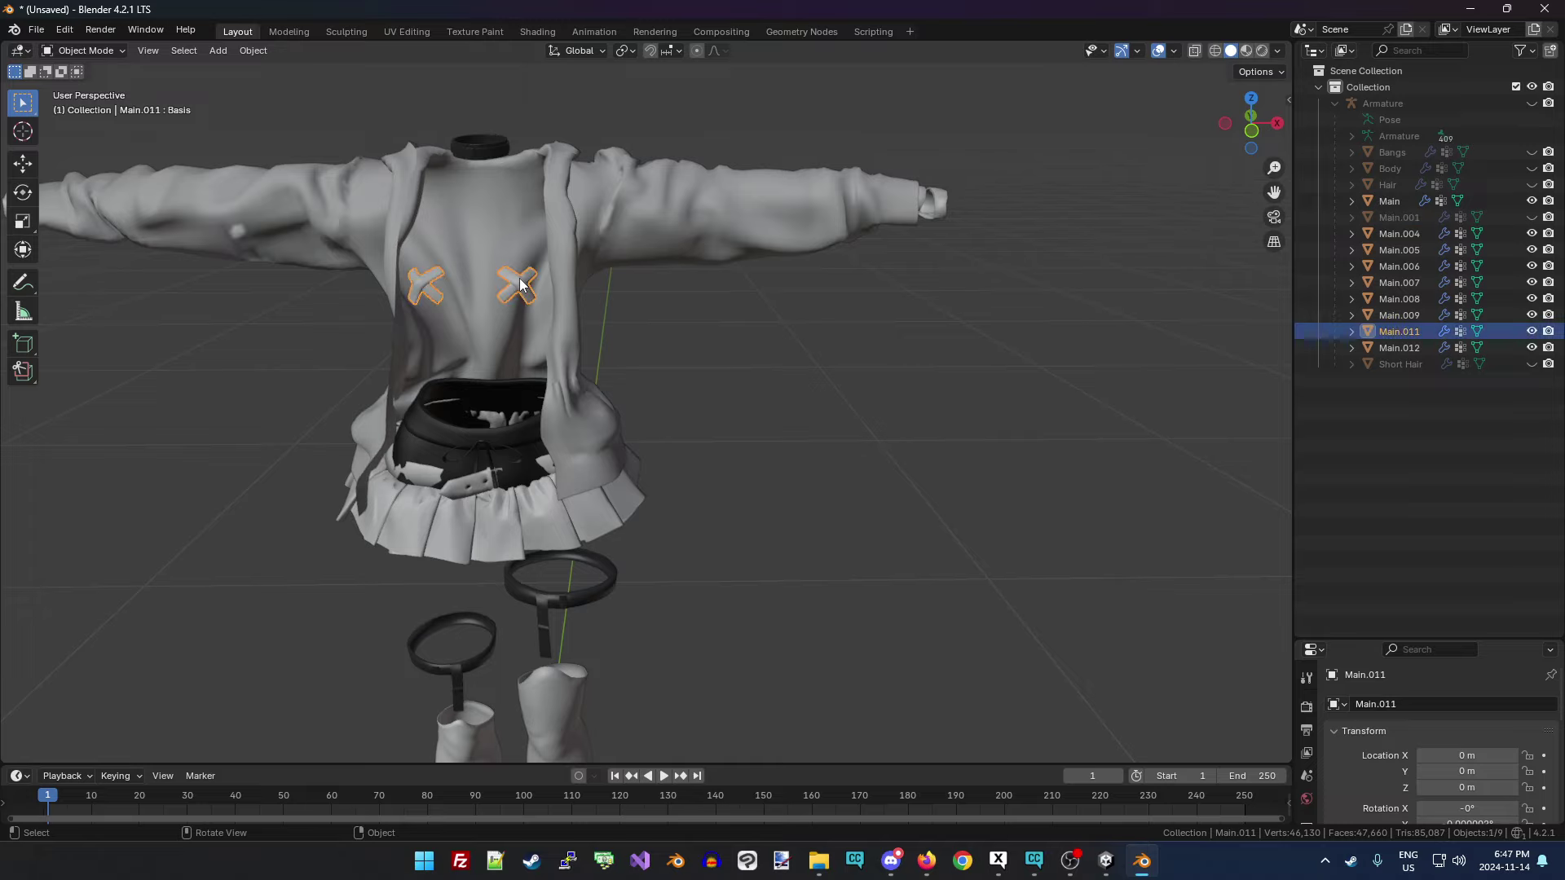
pyautogui.press('Delete')
# Hide the jacket Main.008, and delete Main.004, containing the neck collar and the two thigh straps.
pyautogui.click(621, 225)
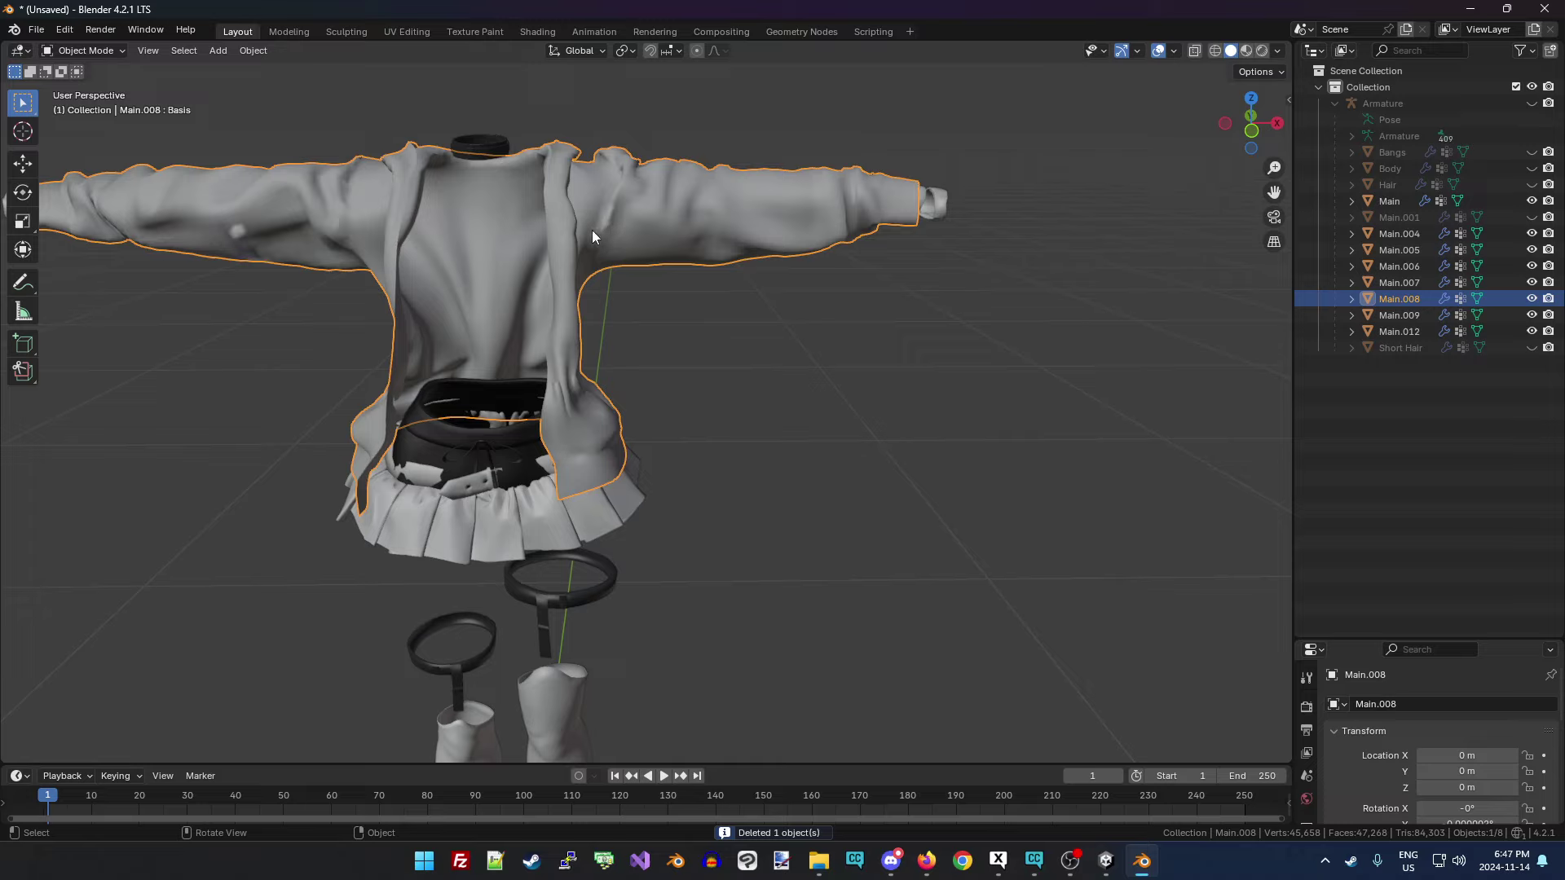
pyautogui.press('h')
pyautogui.click(801, 218)
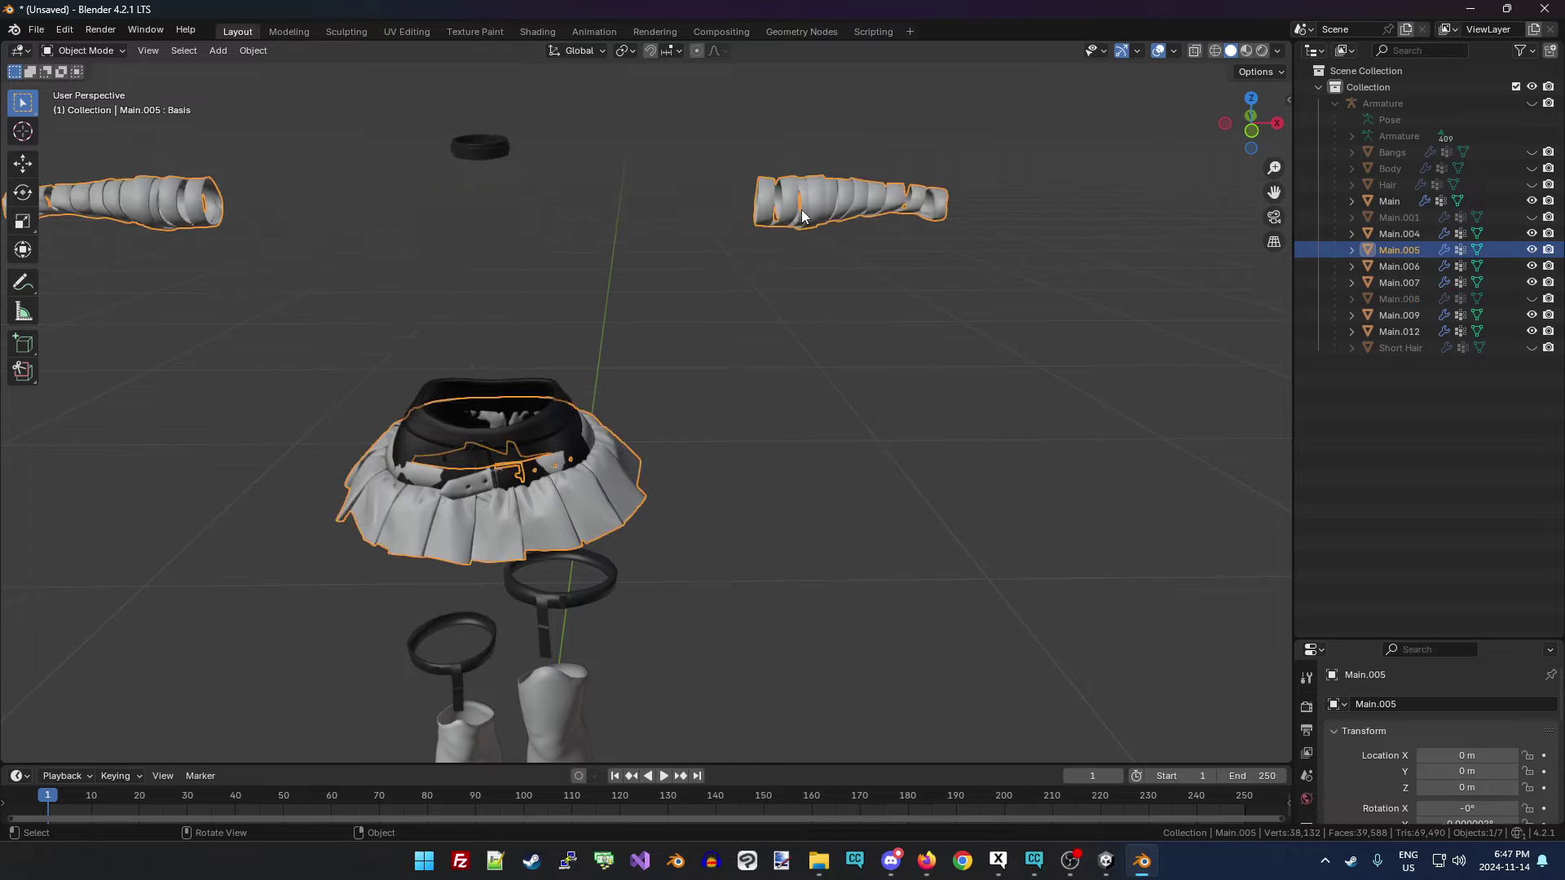
pyautogui.click(482, 155)
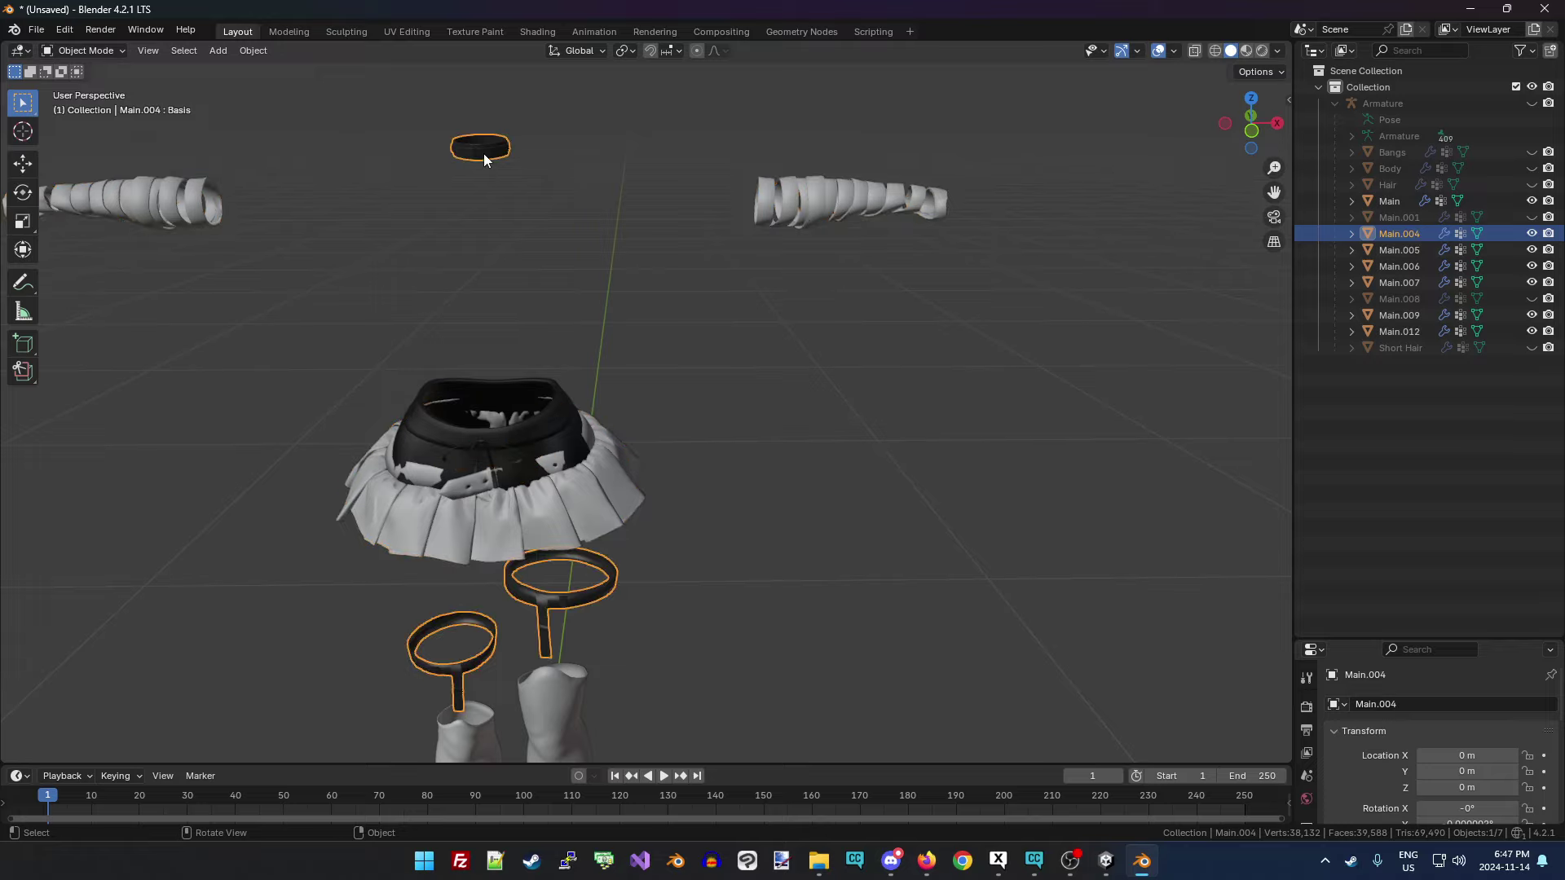
pyautogui.moveTo(1239, 135)
pyautogui.mouseDown()
pyautogui.moveTo(1259, 53)
pyautogui.moveTo(1337, 33)
pyautogui.moveTo(1247, 131)
pyautogui.mouseUp()
pyautogui.press('Delete')
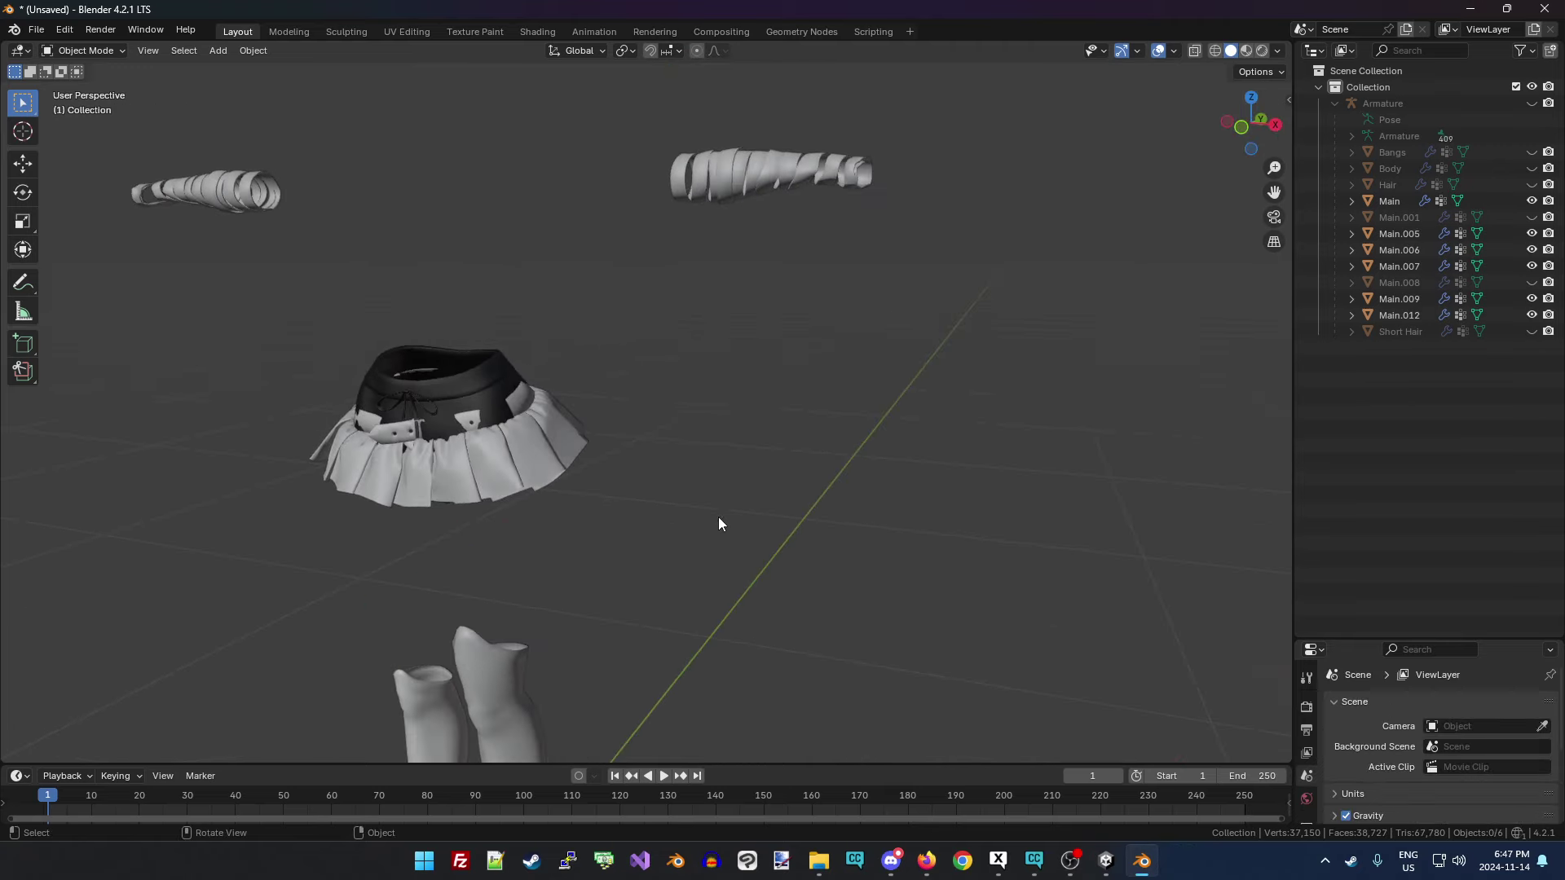
# Delete the two separate stocking pieces above the shoes, Main.012 and Main.
pyautogui.scroll(-5, 1175, 227)
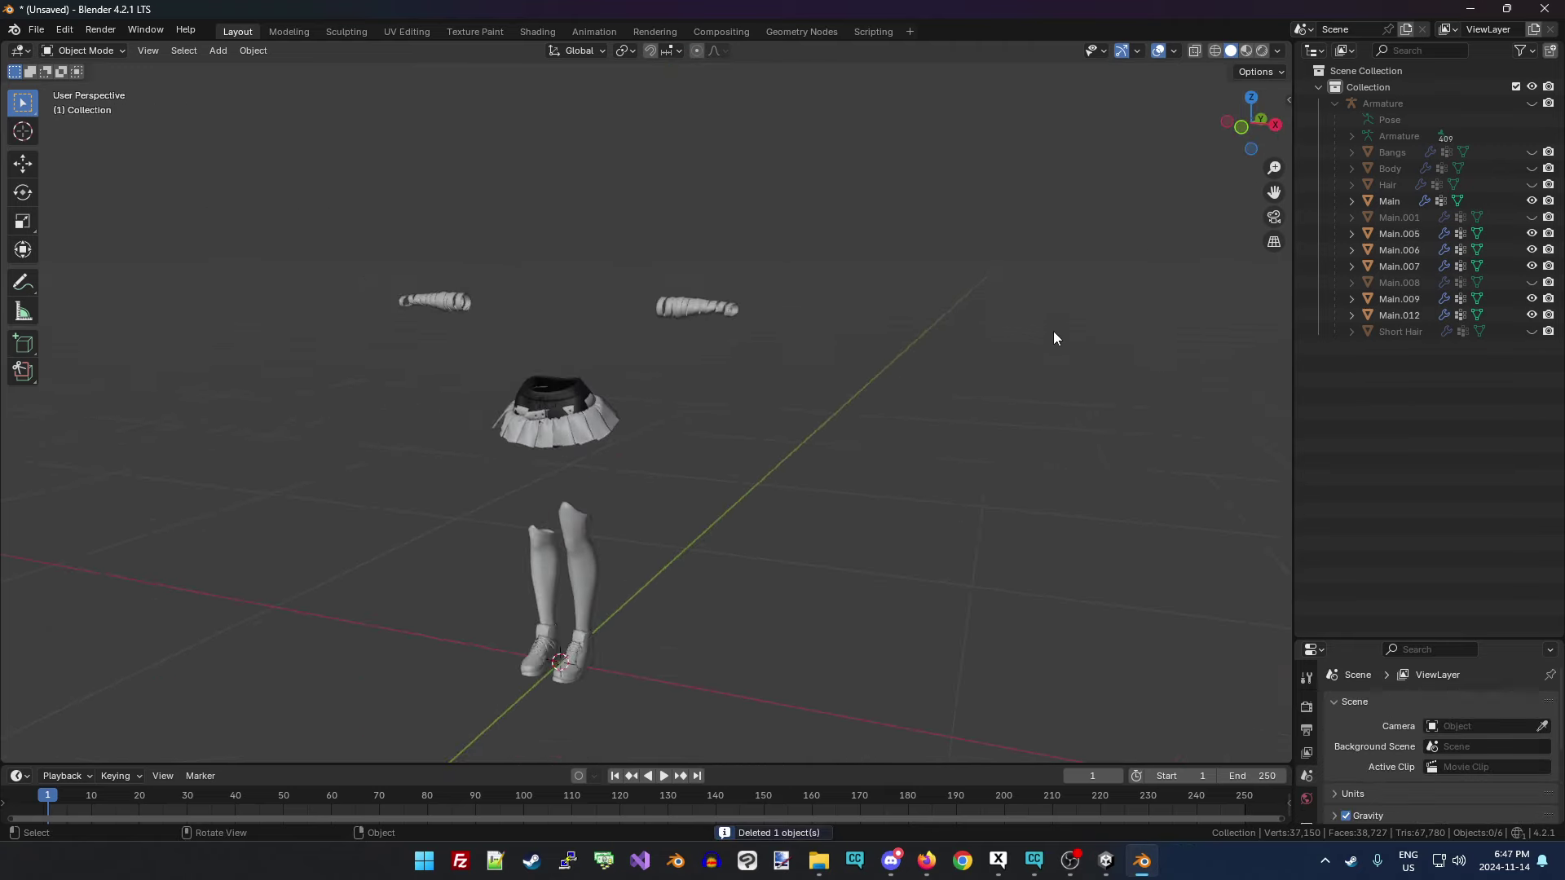
pyautogui.click(588, 565)
pyautogui.press('Delete')
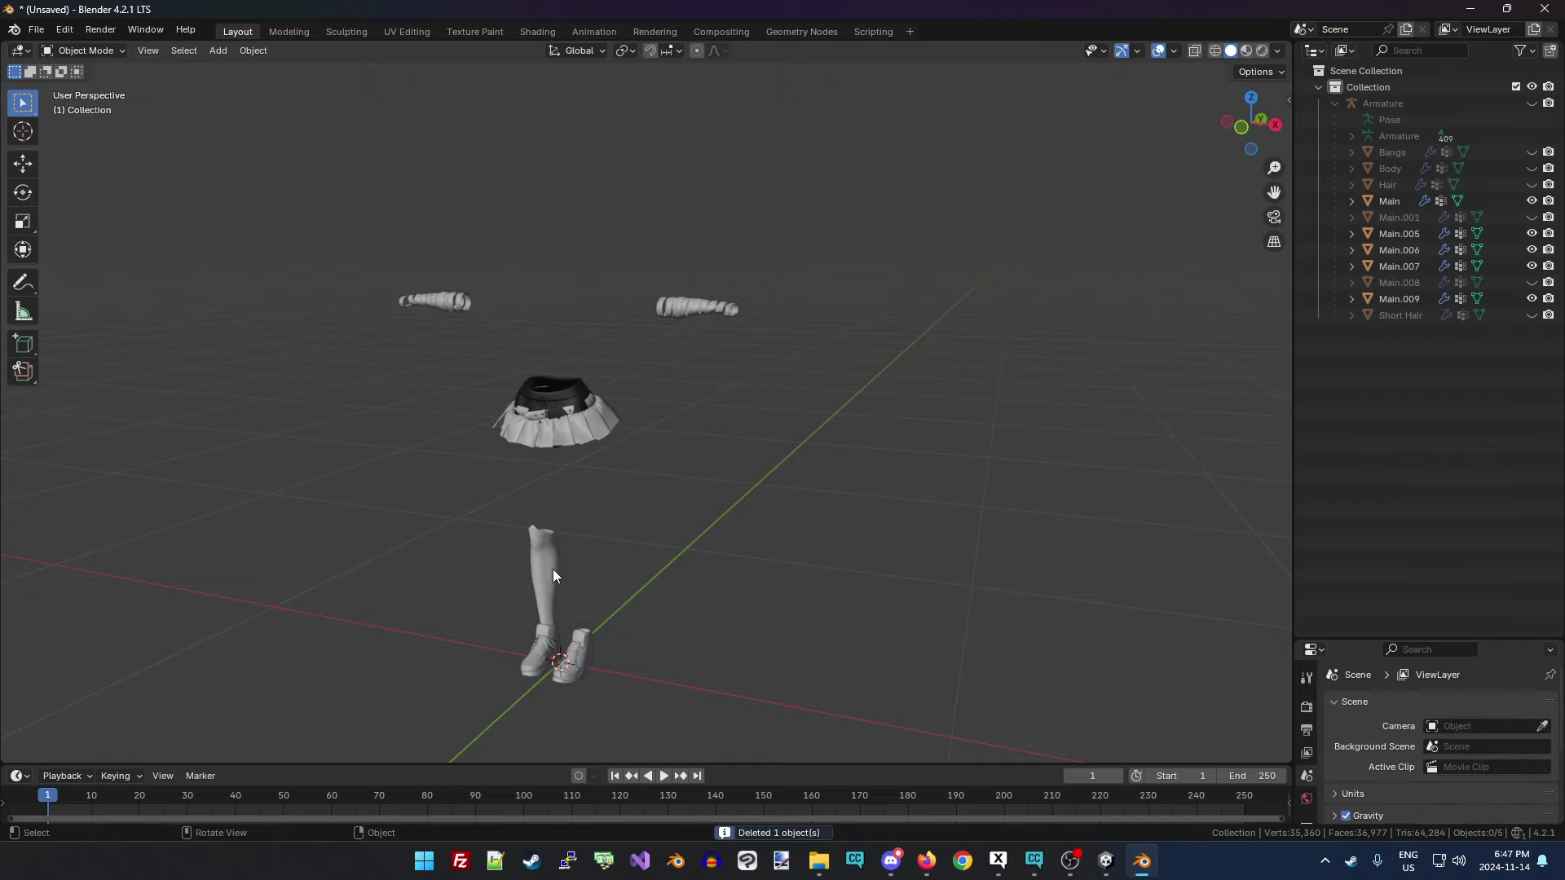
pyautogui.click(552, 571)
pyautogui.press('Delete')
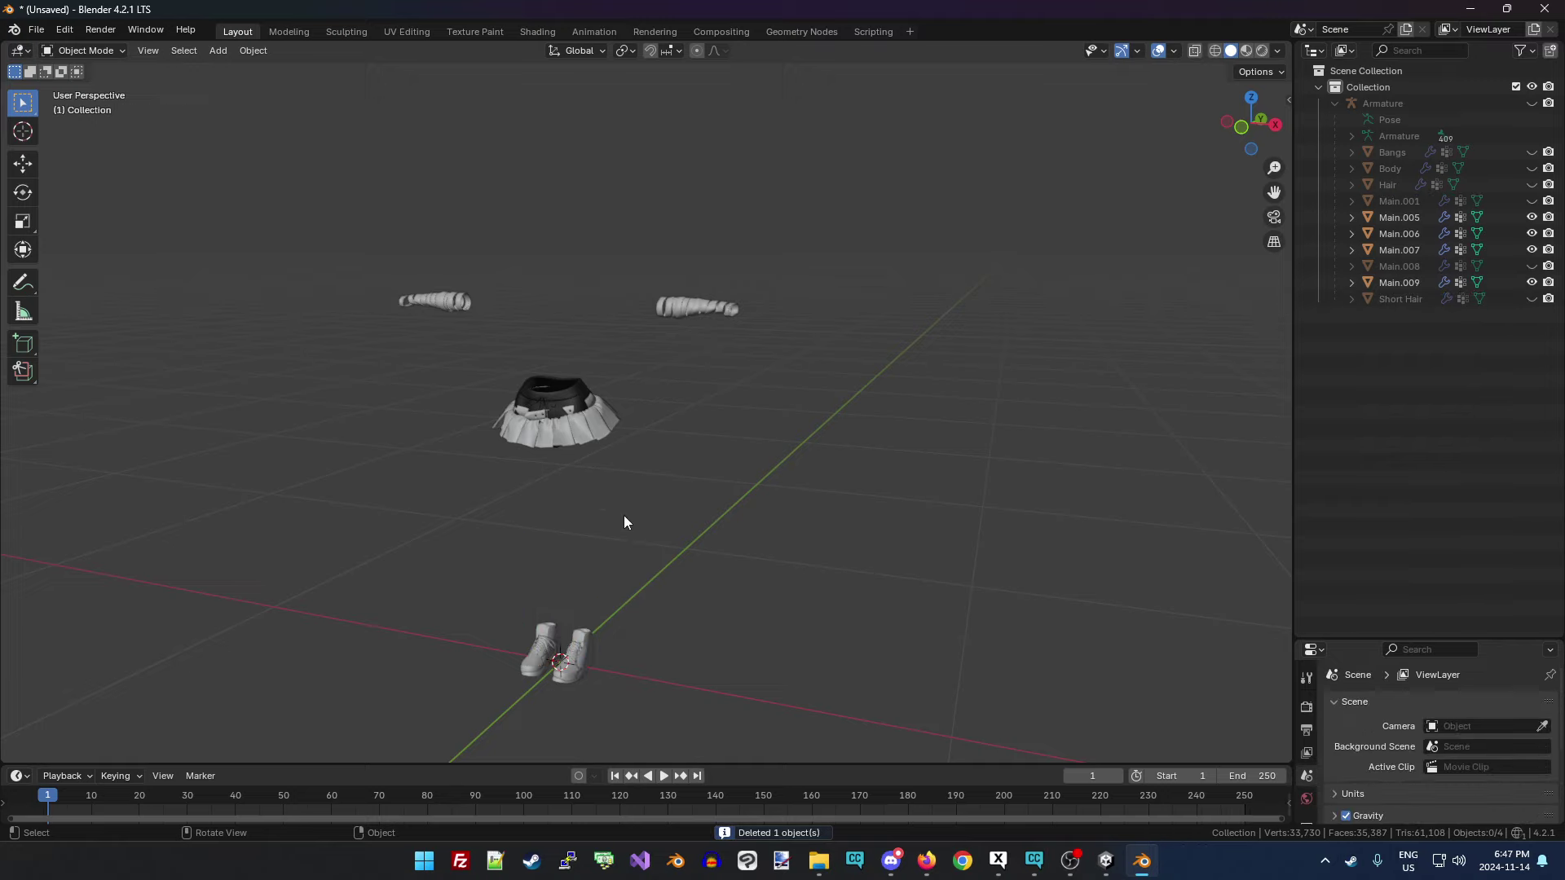
# Select the black shorts Main.006 inside the pleated skirt, check them from another side, and delete them.
pyautogui.scroll(3, 612, 517)
pyautogui.click(466, 372)
pyautogui.moveTo(1249, 123); pyautogui.dragTo(1141, 163)
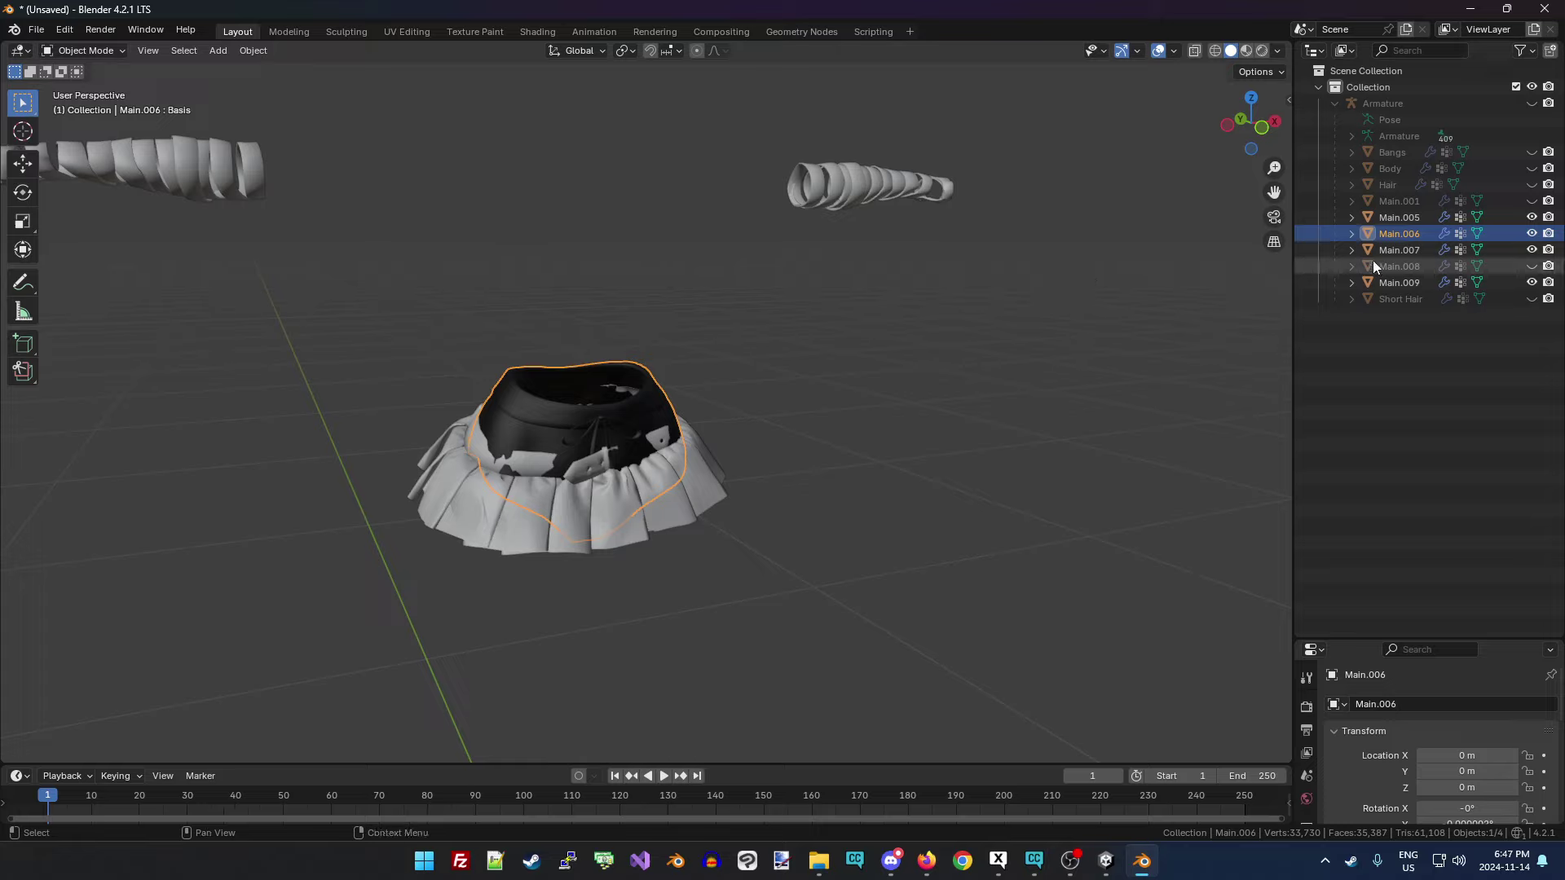
pyautogui.press('Delete')
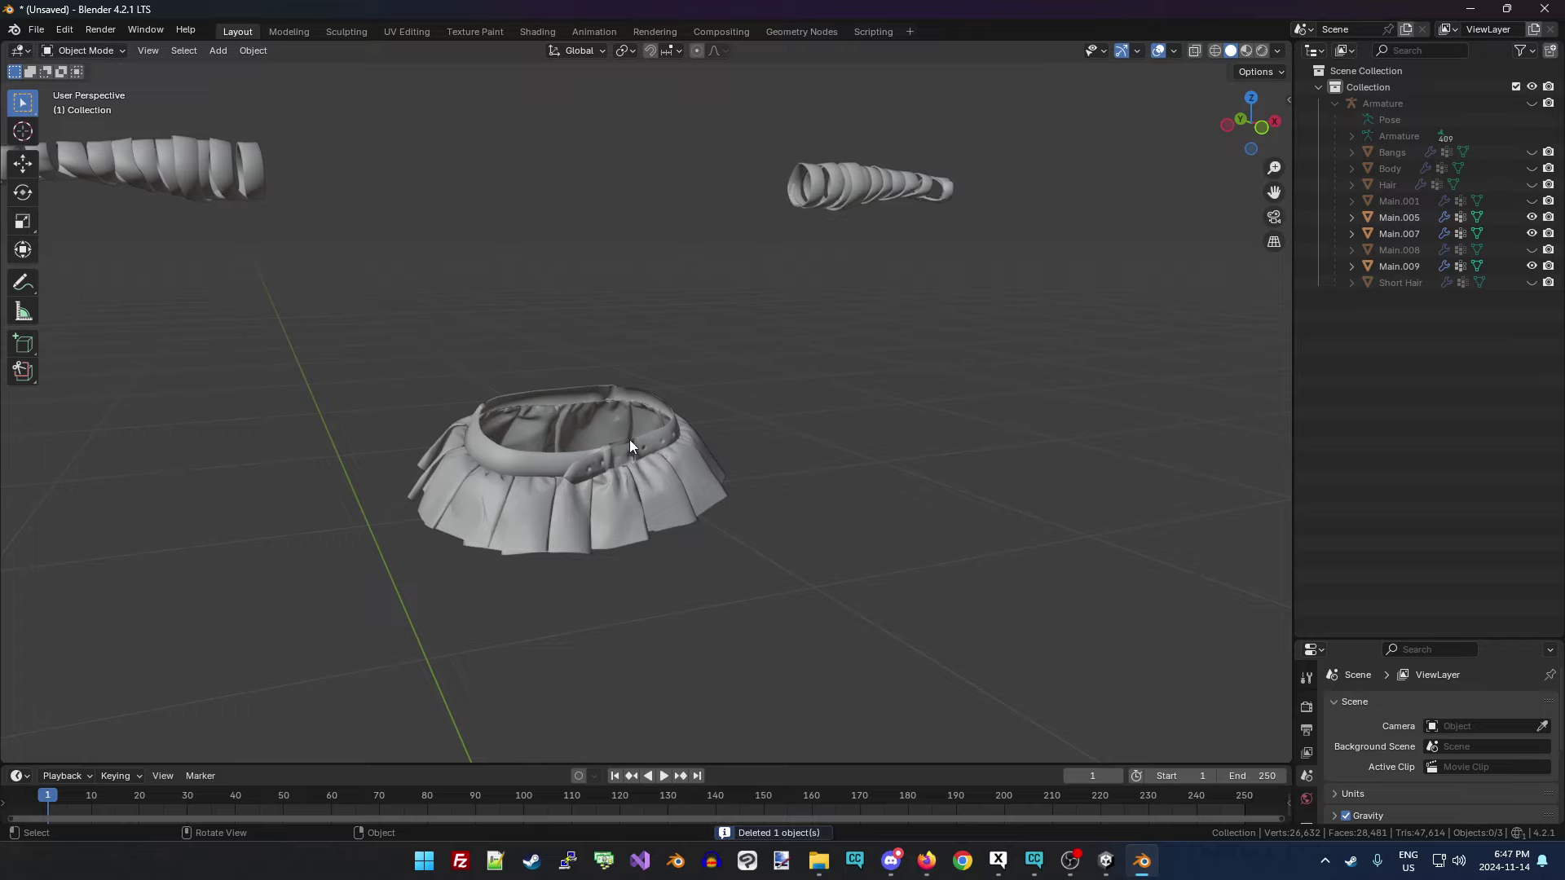
# Inspect the remaining skirt and arm wraps, and select the shoes Main.007 to examine them up close.
pyautogui.click(663, 443)
pyautogui.moveTo(1229, 118); pyautogui.dragTo(1141, 197)
pyautogui.scroll(-3, 1030, 329)
pyautogui.moveTo(1182, 114); pyautogui.dragTo(689, 626)
pyautogui.click(640, 698)
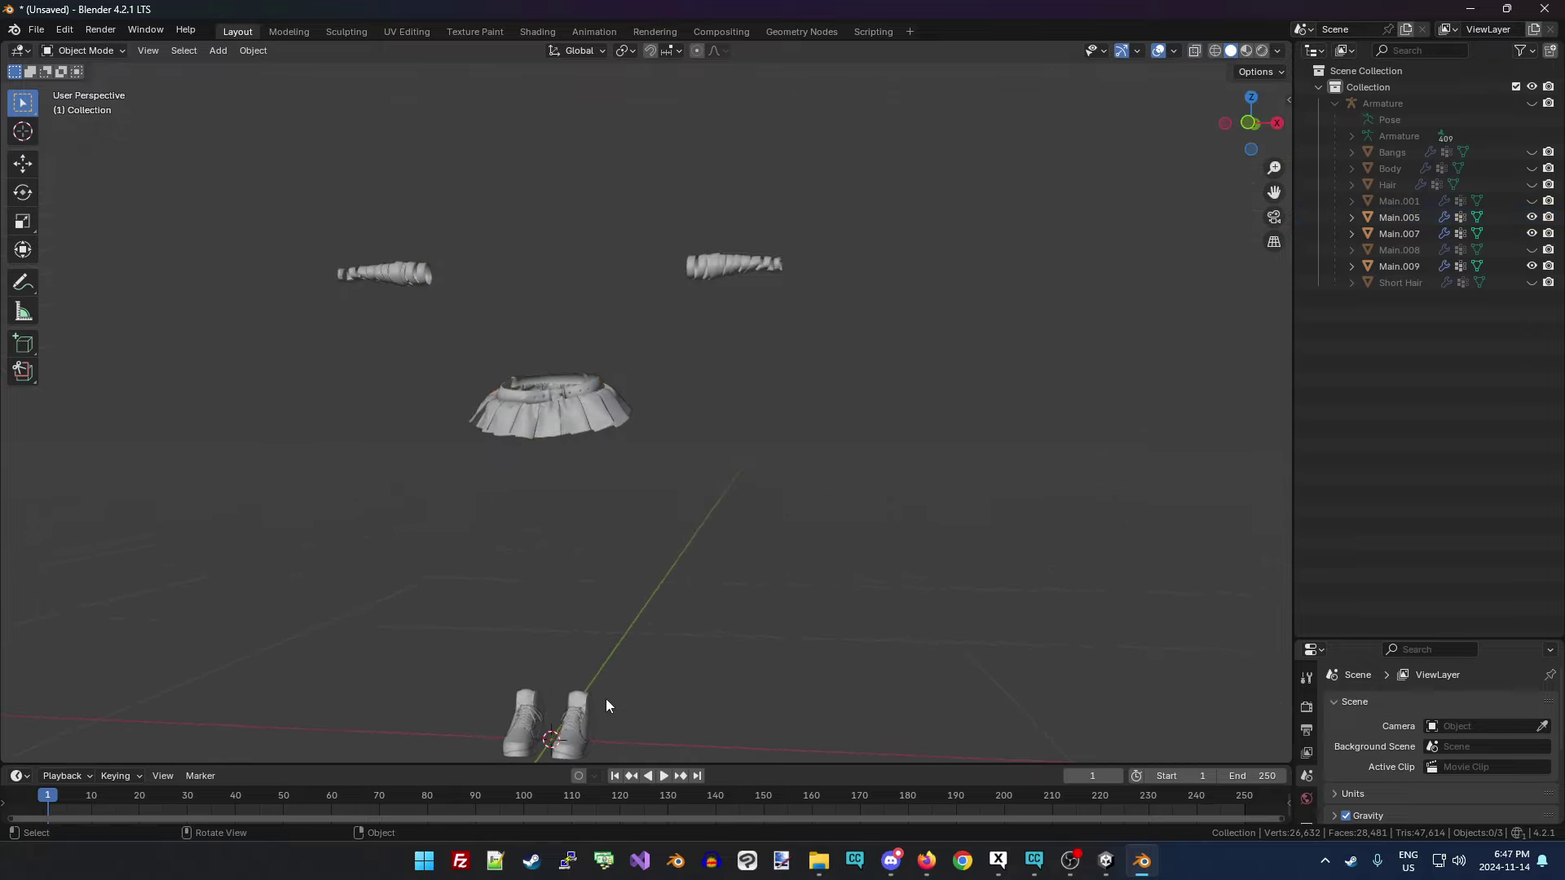
pyautogui.click(571, 718)
pyautogui.click(590, 699)
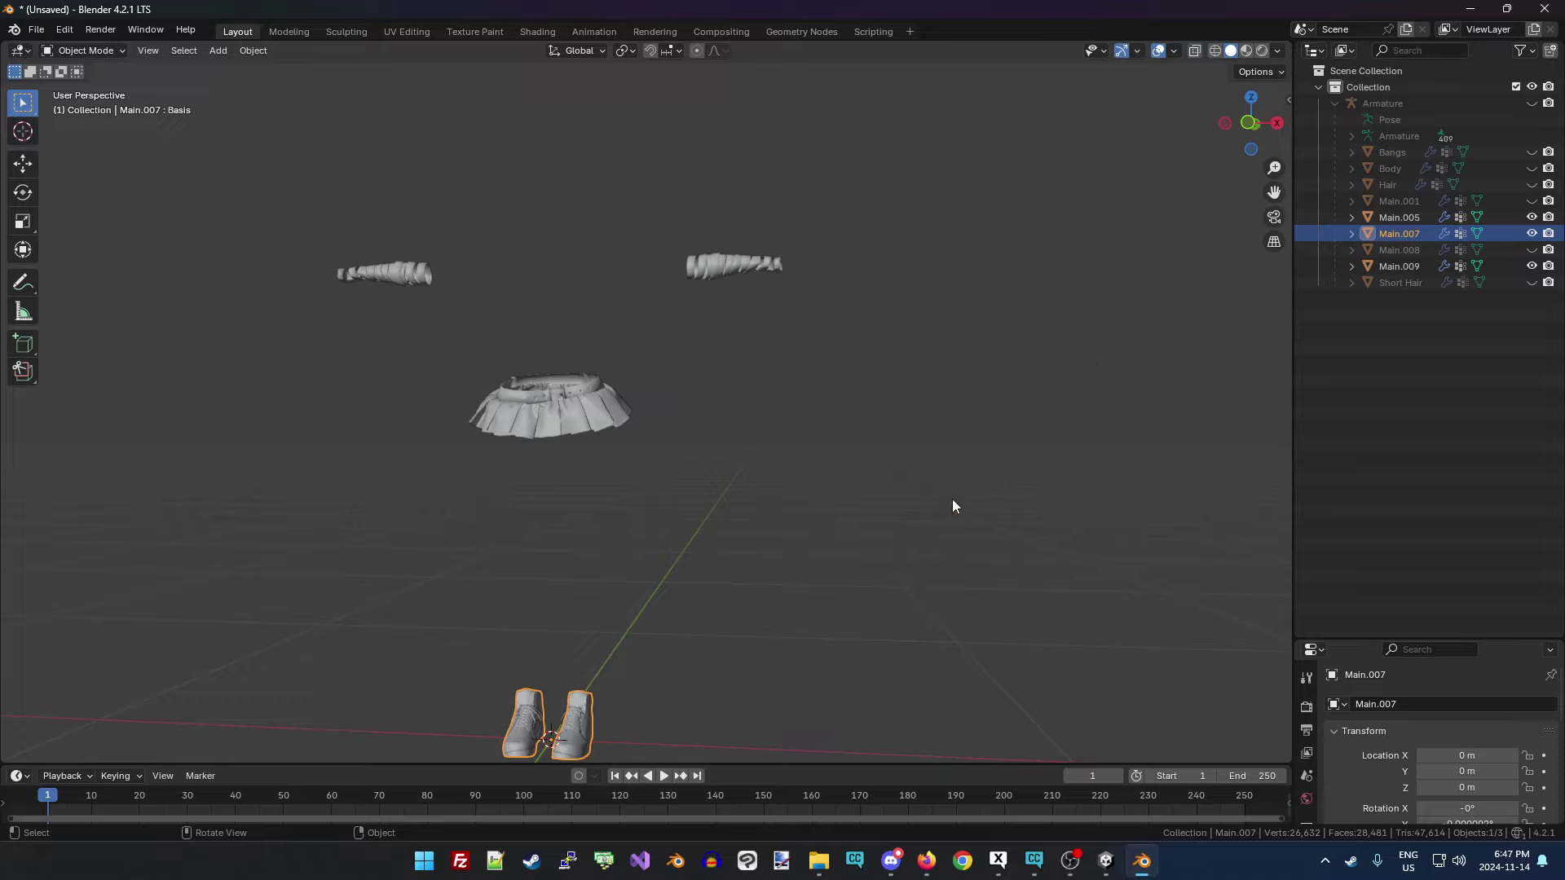
pyautogui.press('KP_Decimal')
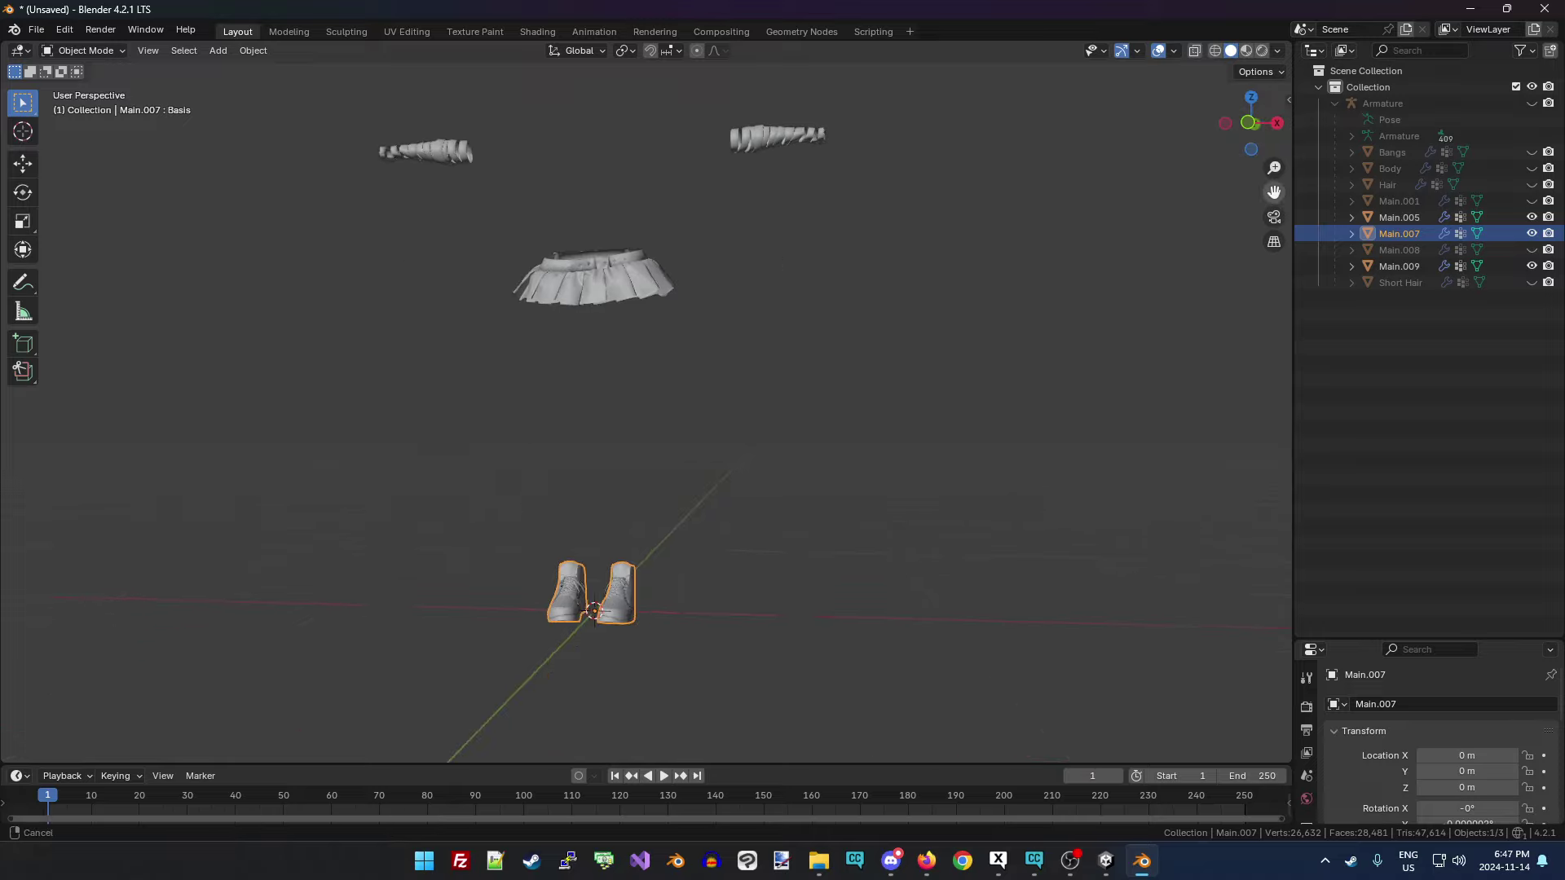
pyautogui.scroll(3, 1051, 390)
pyautogui.moveTo(1255, 122); pyautogui.dragTo(1190, 184)
pyautogui.scroll(1, 989, 290)
pyautogui.scroll(5, 990, 290)
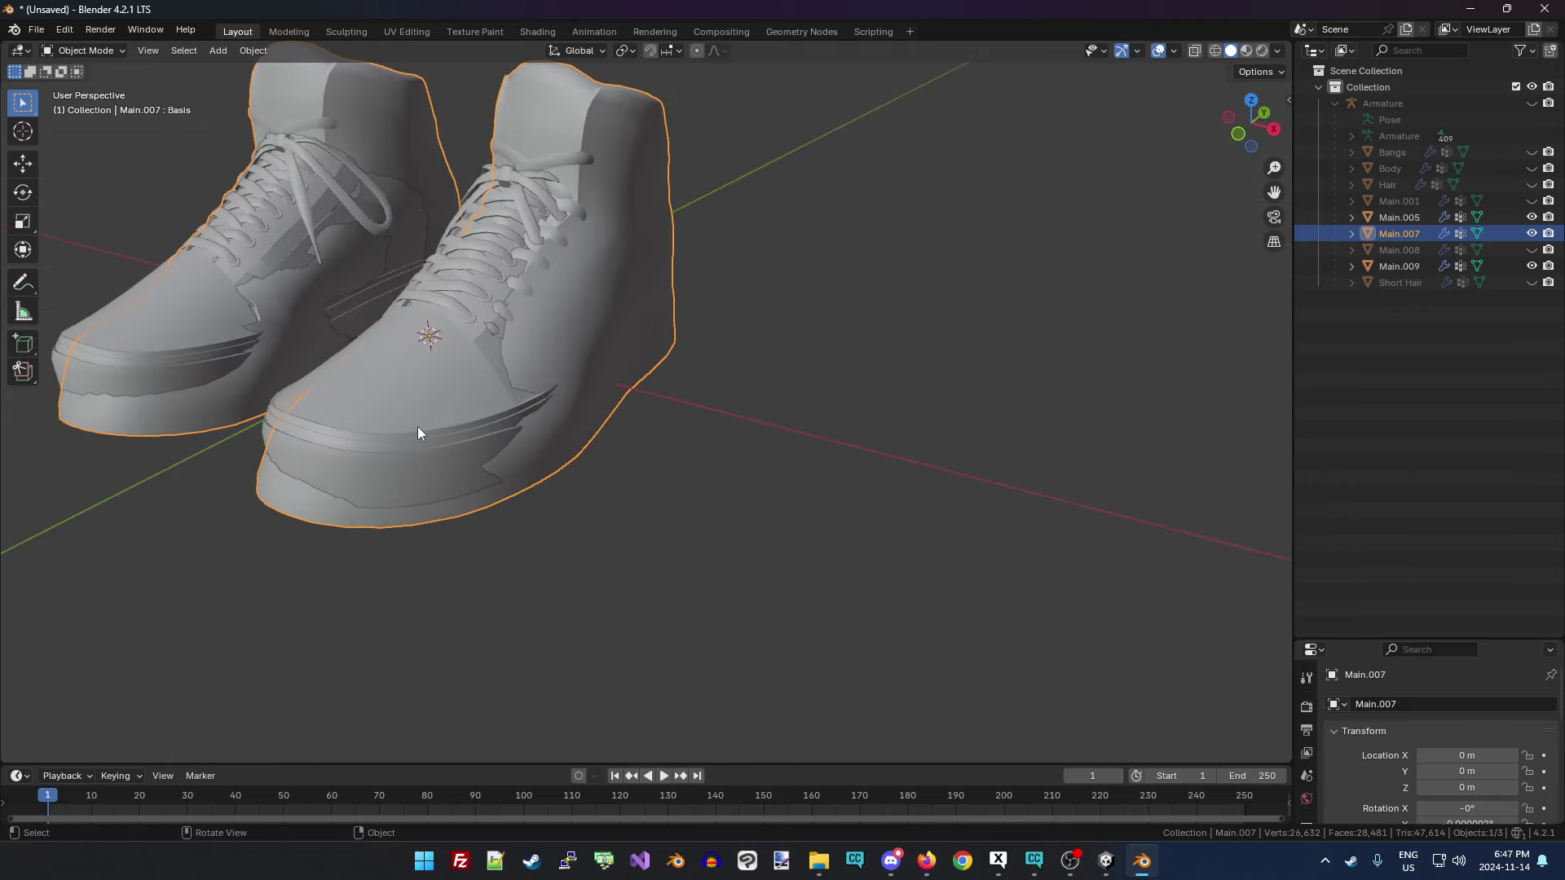
# Compare the overlapping shoes Main.007 and Main.009 by toggling their visibility, and delete the high-top pair Main.007.
pyautogui.click(340, 447)
pyautogui.click(665, 171)
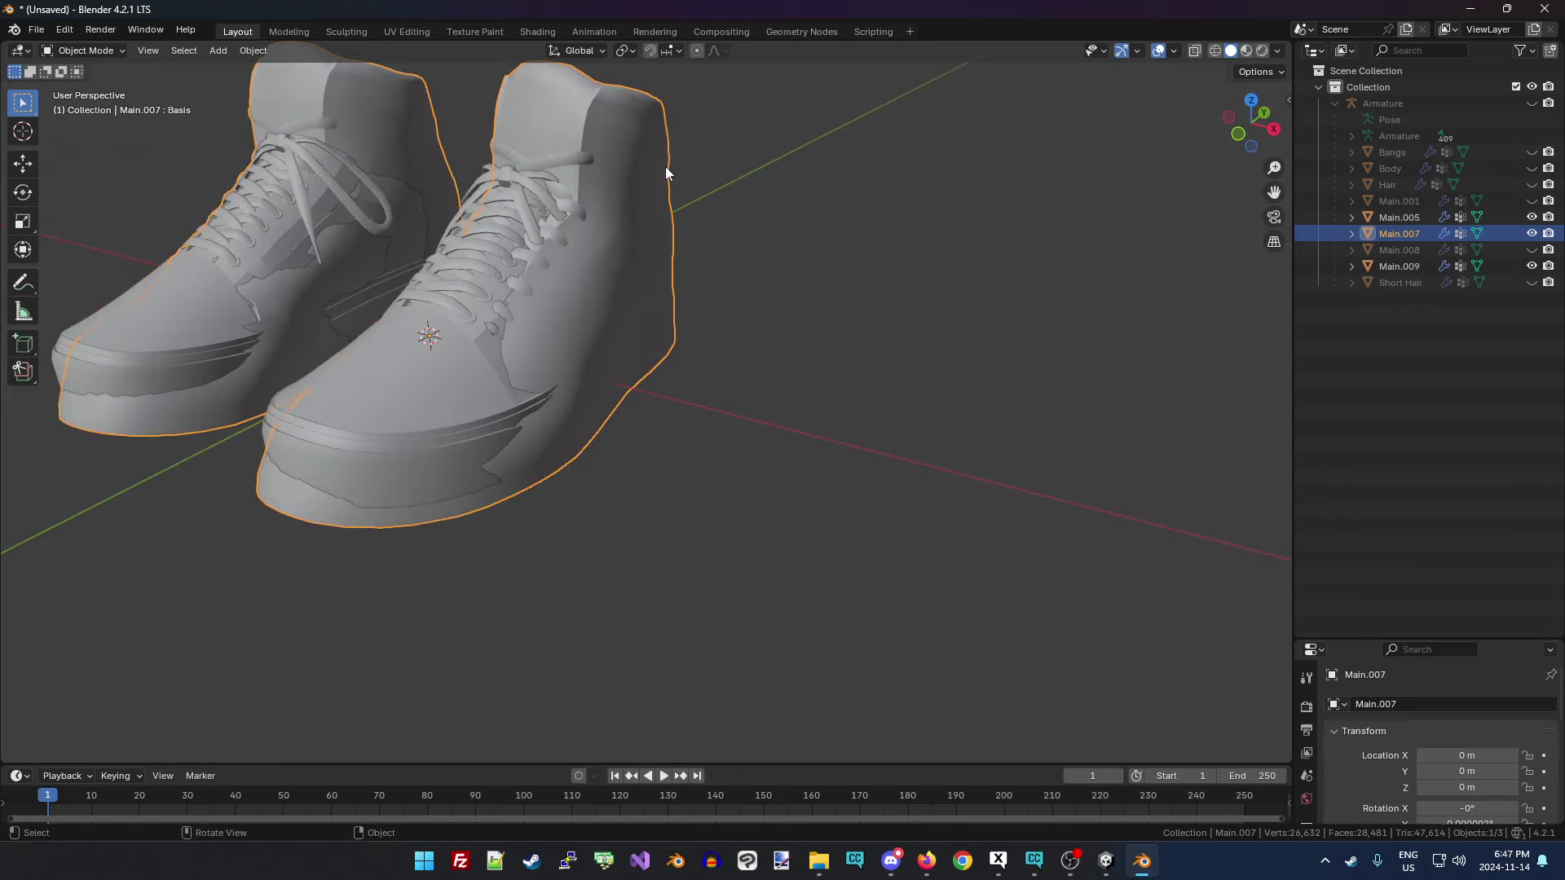
pyautogui.click(1417, 264)
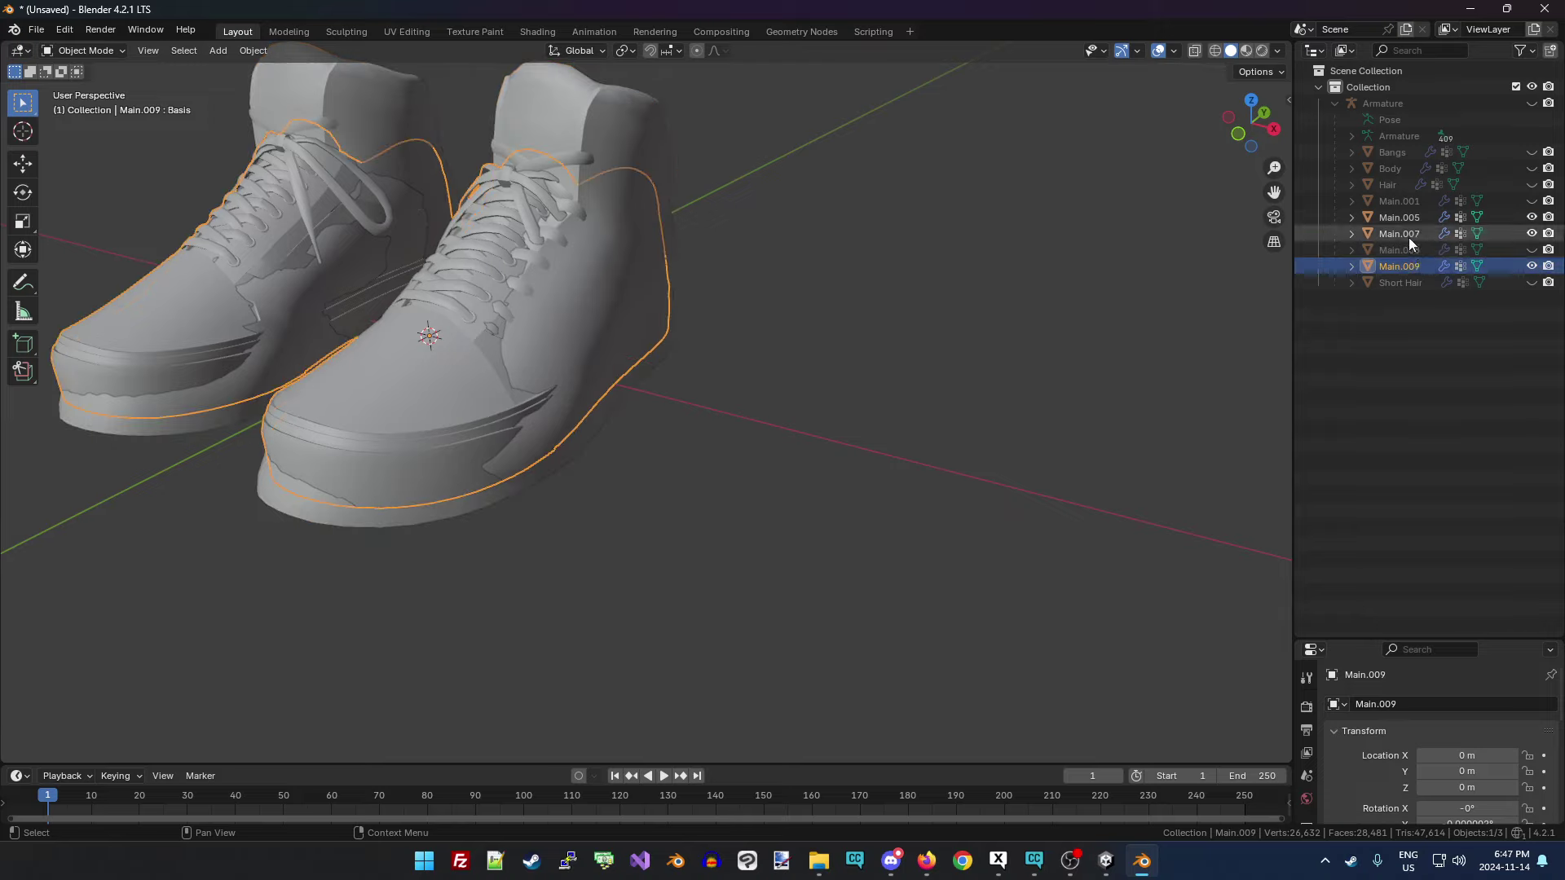
pyautogui.click(1409, 236)
pyautogui.click(1532, 233)
pyautogui.click(1531, 234)
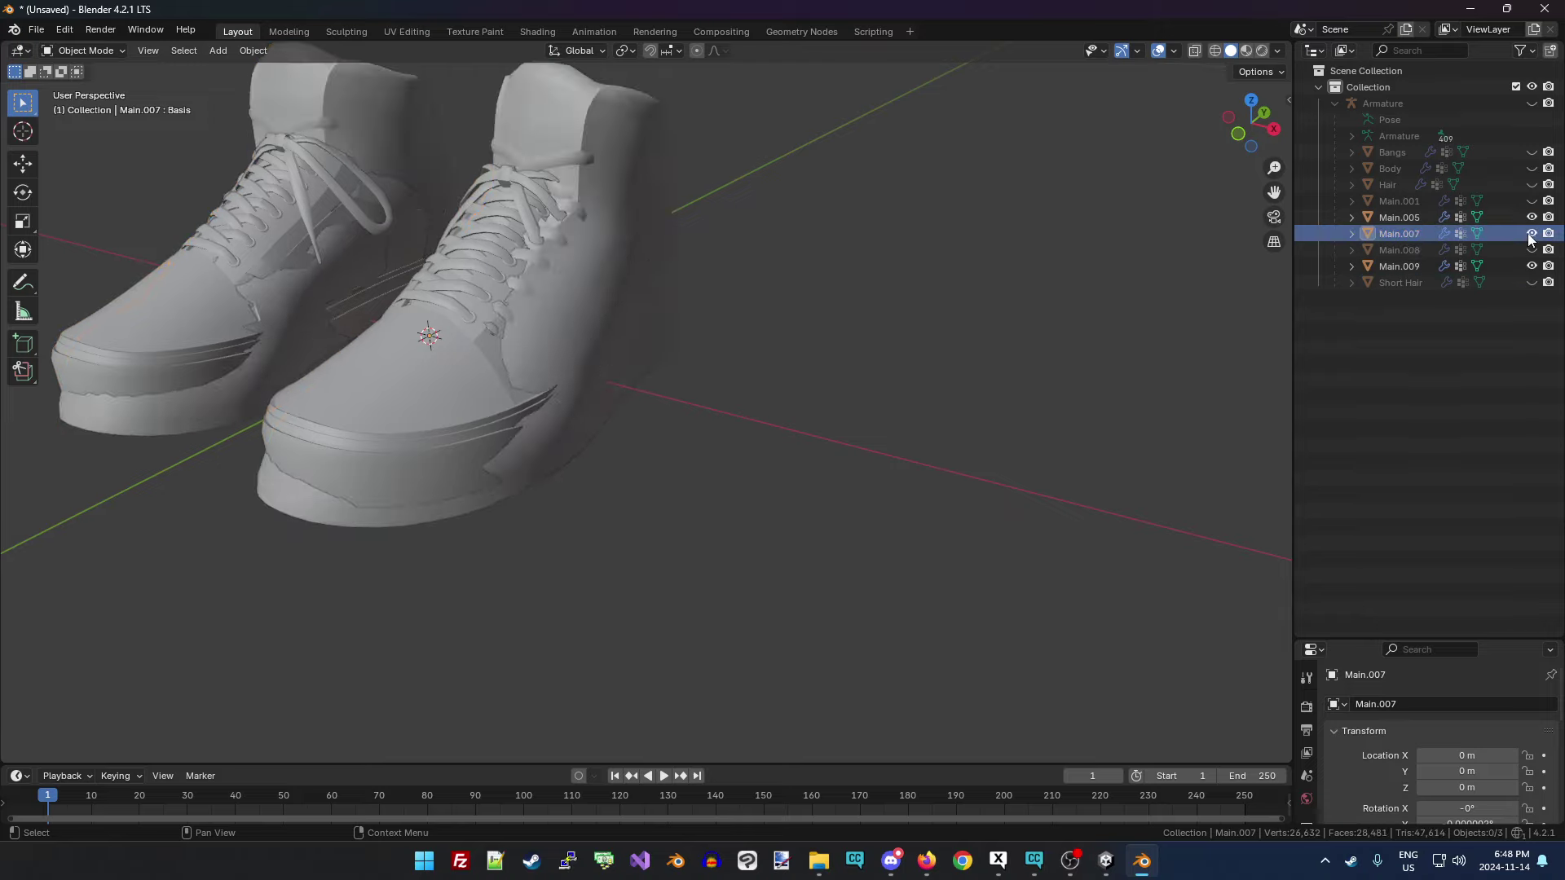
pyautogui.click(1532, 267)
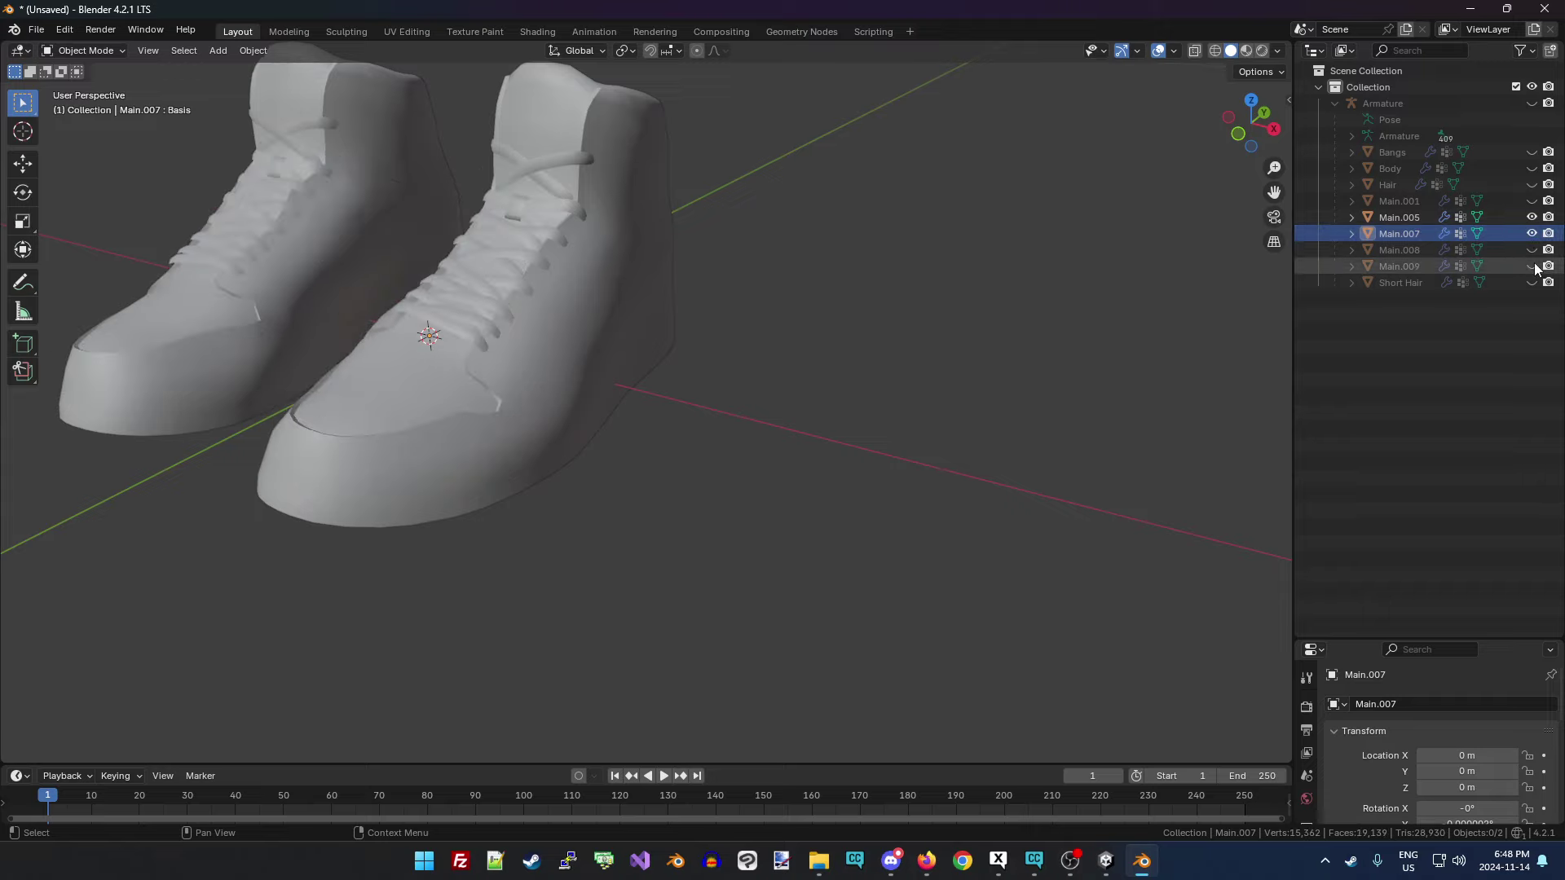
pyautogui.click(1532, 266)
pyautogui.click(569, 110)
pyautogui.press('Delete')
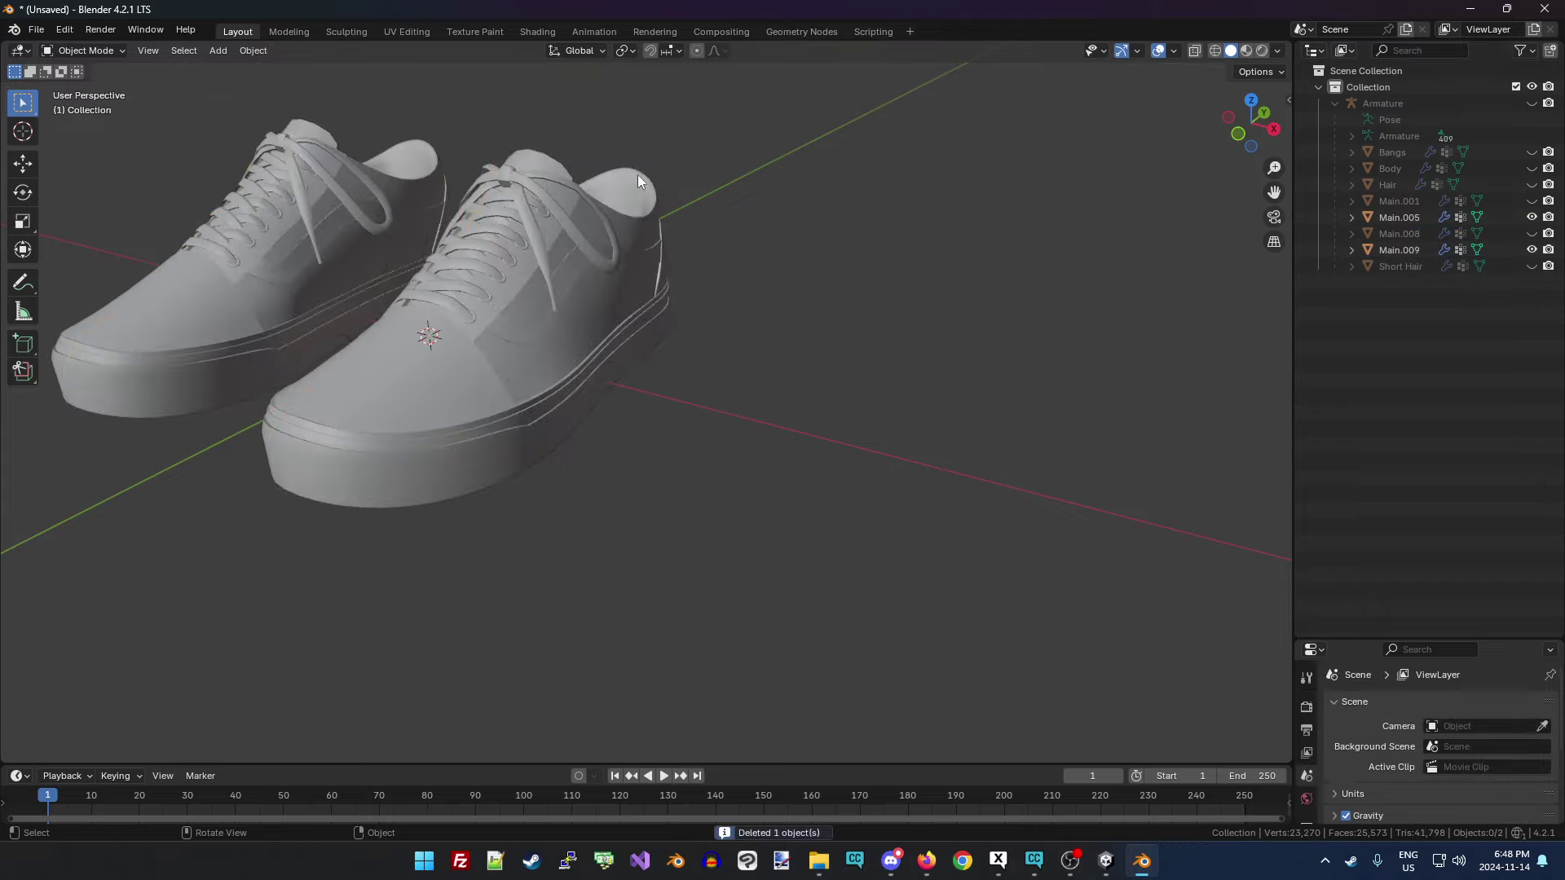
# Enlarge the properties area and delete the remaining low-top sneakers Main.009.
pyautogui.scroll(-4, 673, 203)
pyautogui.moveTo(1245, 135); pyautogui.dragTo(1296, 130)
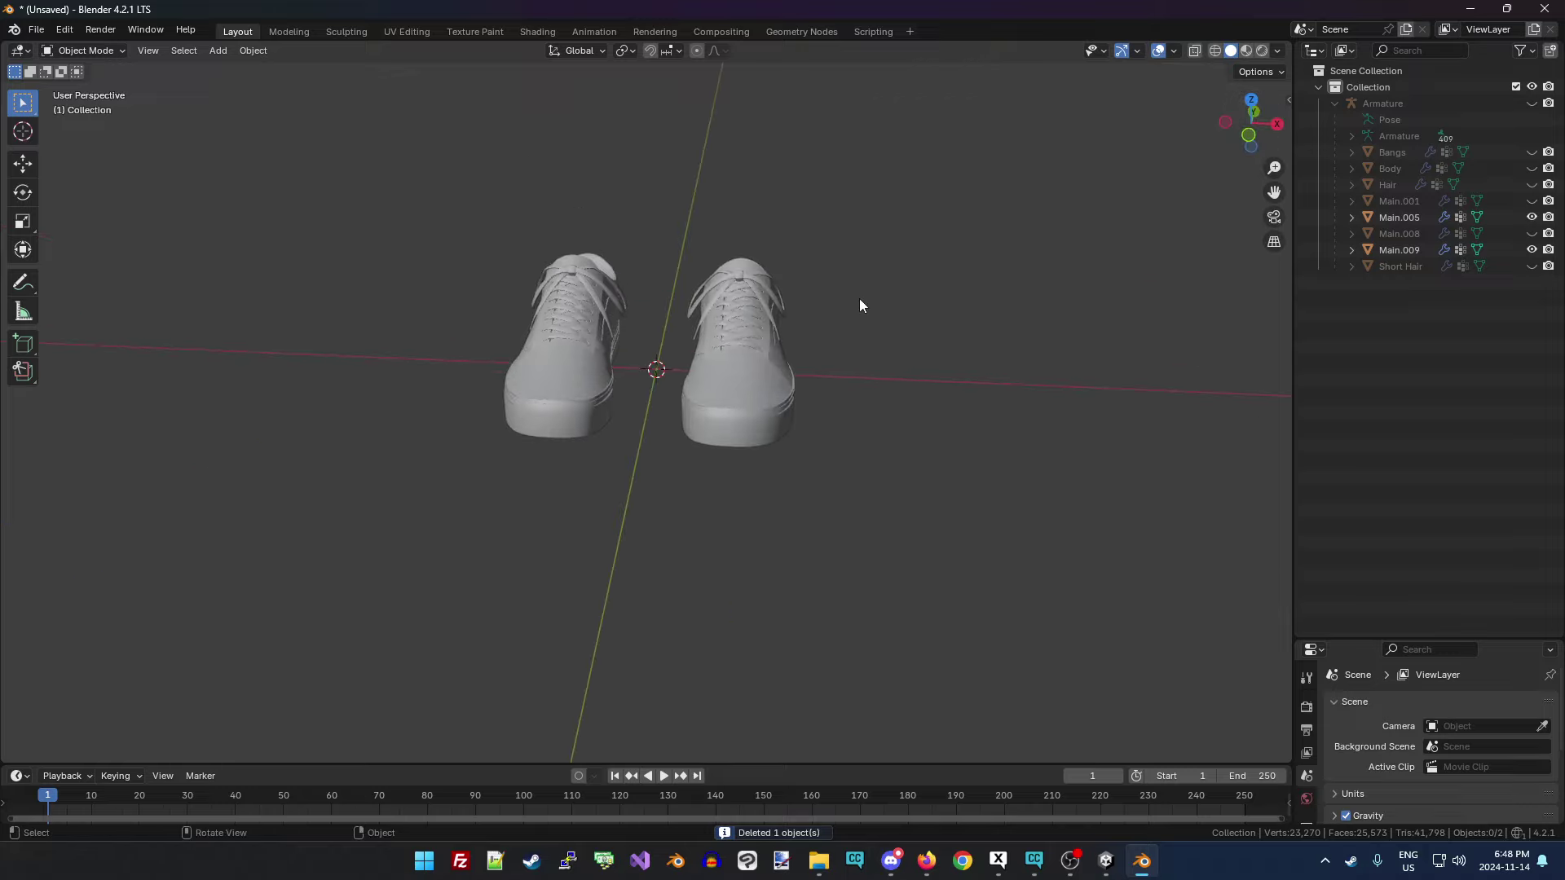
pyautogui.click(708, 380)
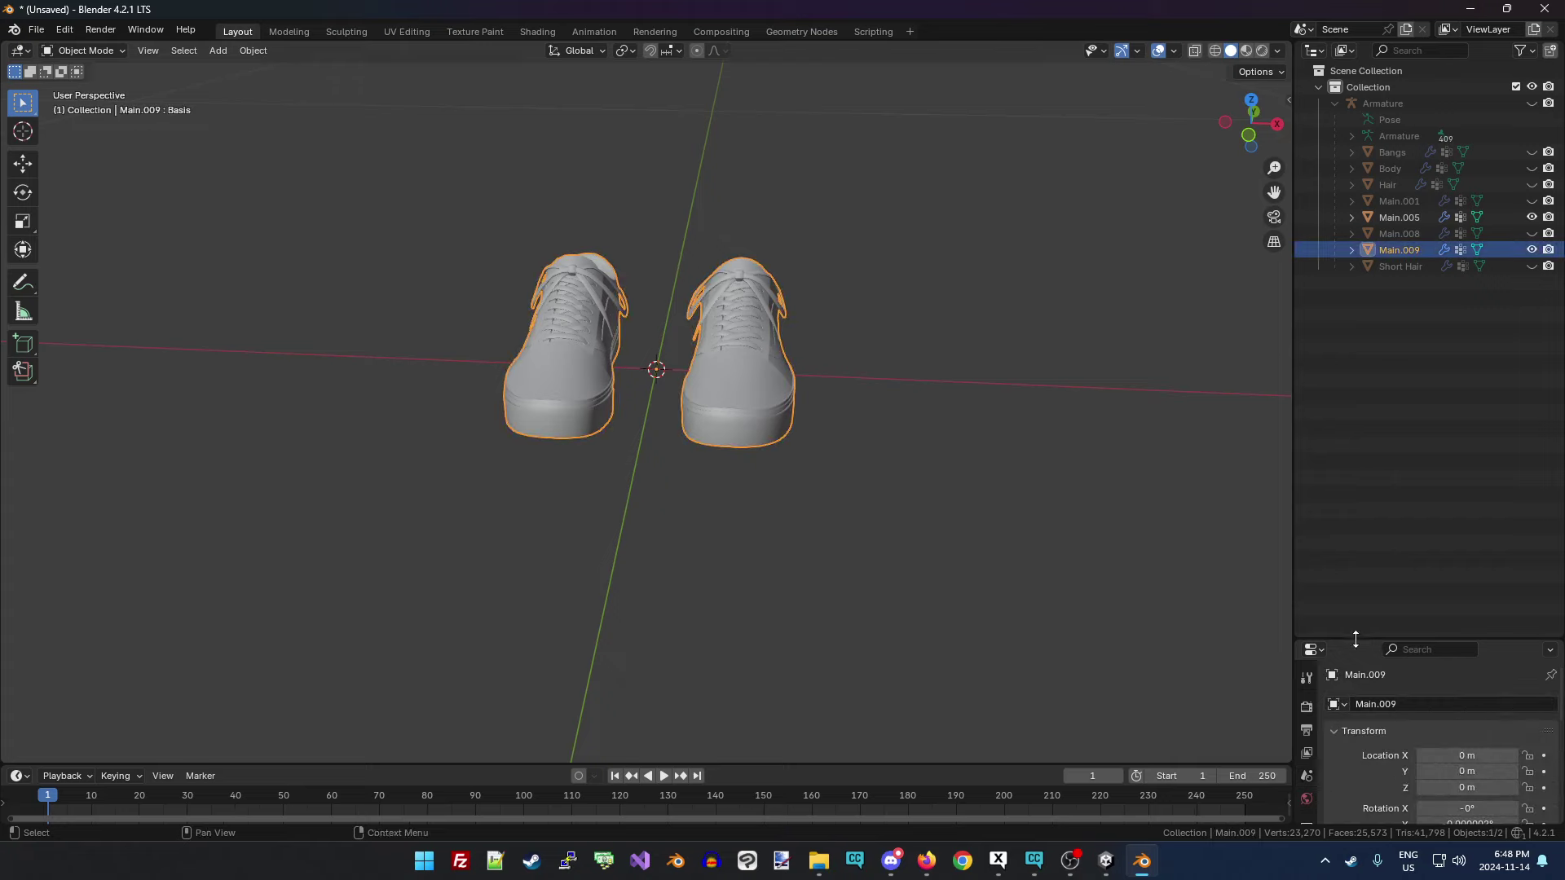
pyautogui.moveTo(1355, 639); pyautogui.dragTo(1355, 411)
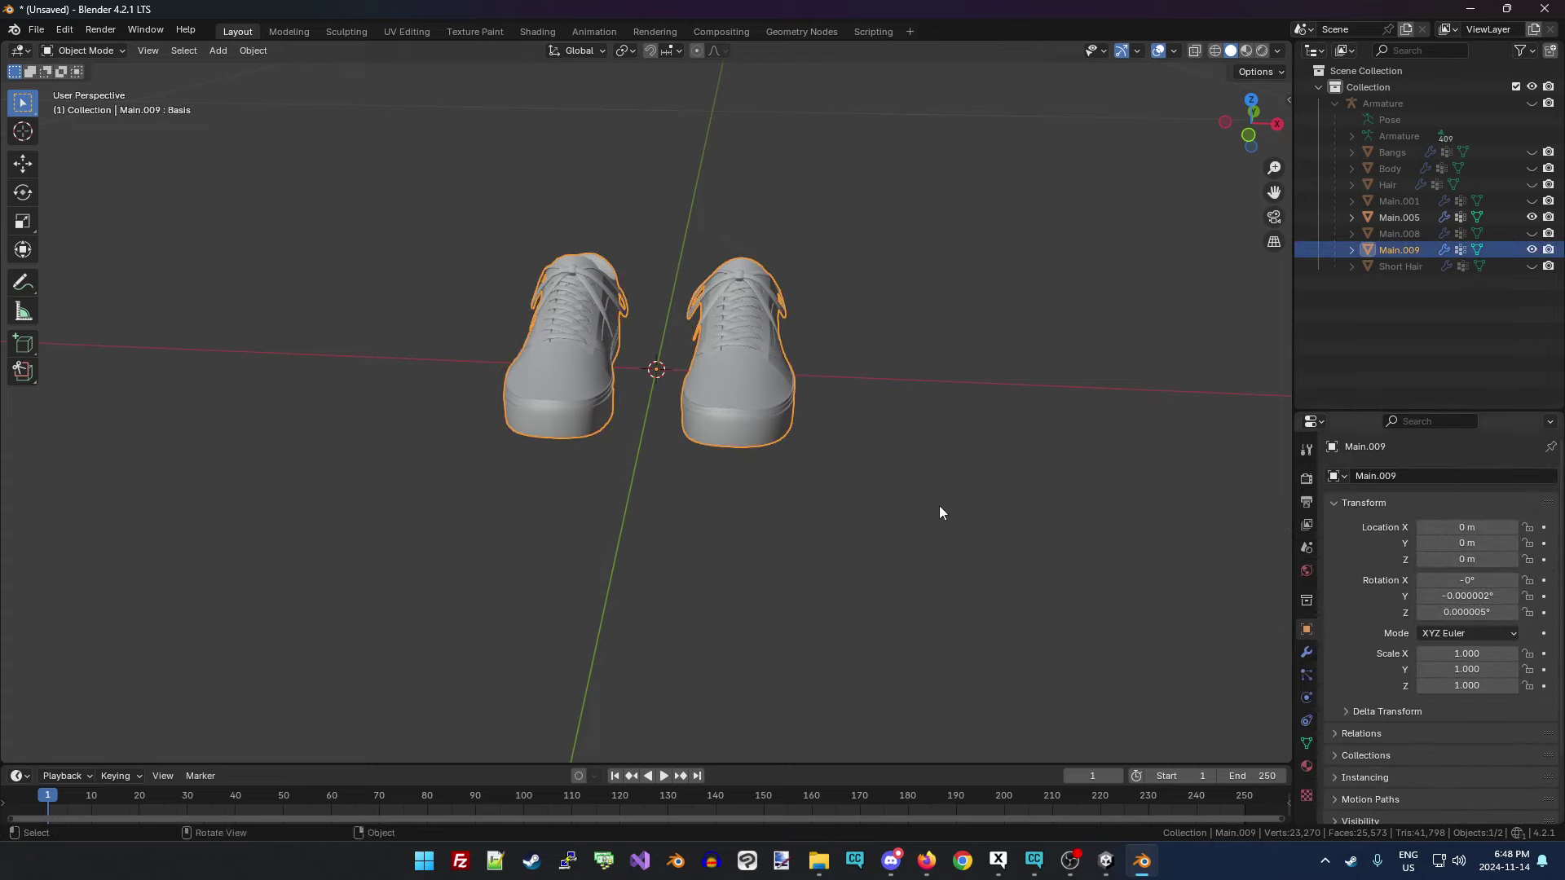
pyautogui.press('Delete')
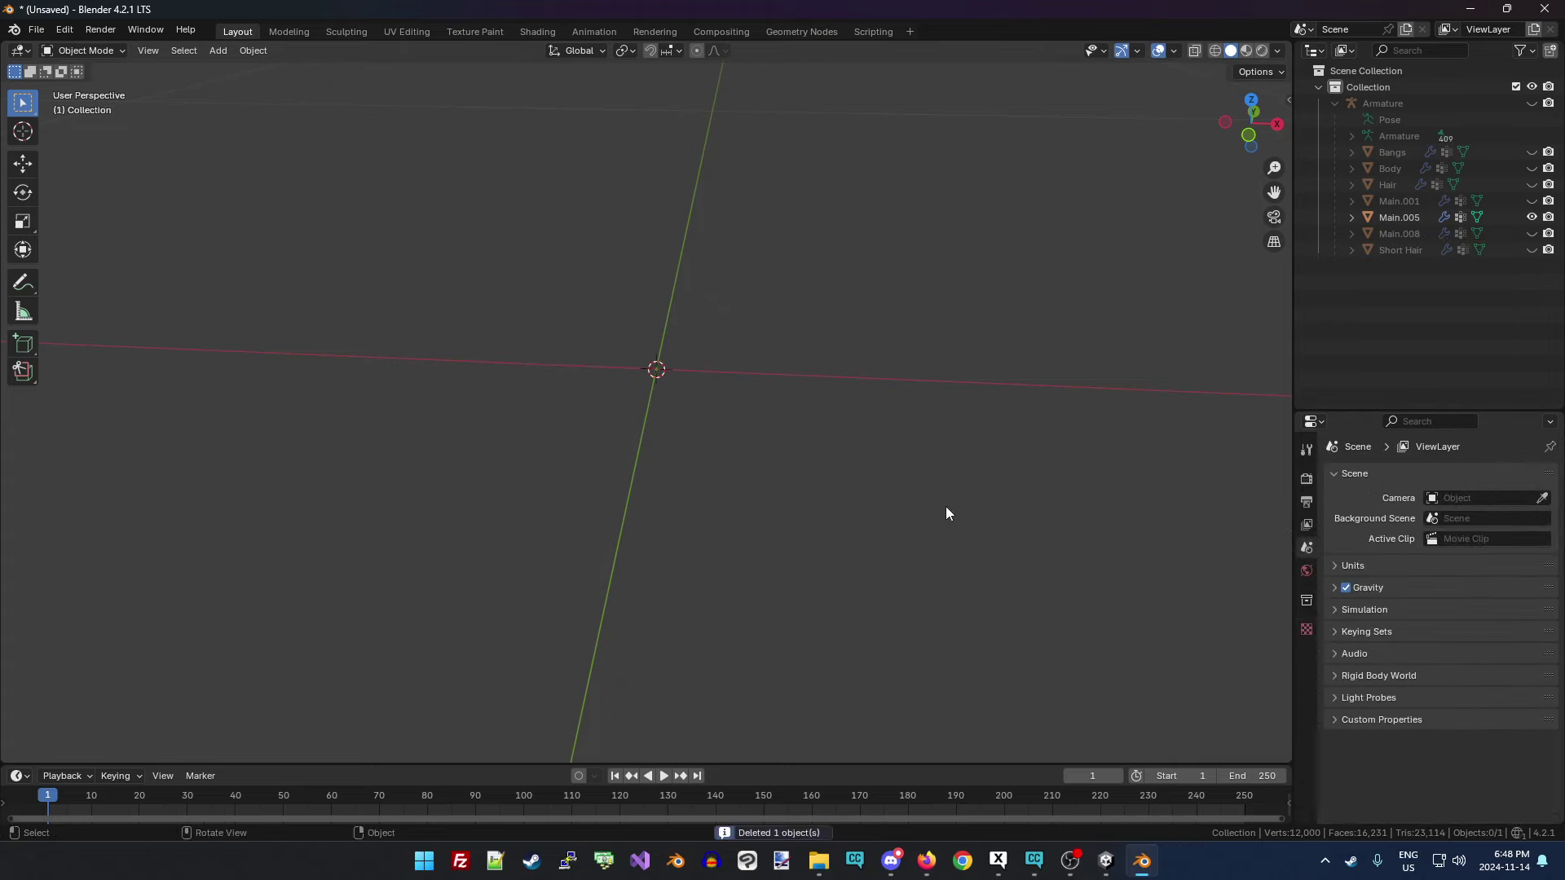
# Unhide the bikini Main.001 and the jacket Main.008, and examine the remaining outfit from several sides.
pyautogui.click(1533, 201)
pyautogui.click(1533, 233)
pyautogui.scroll(-2, 1010, 353)
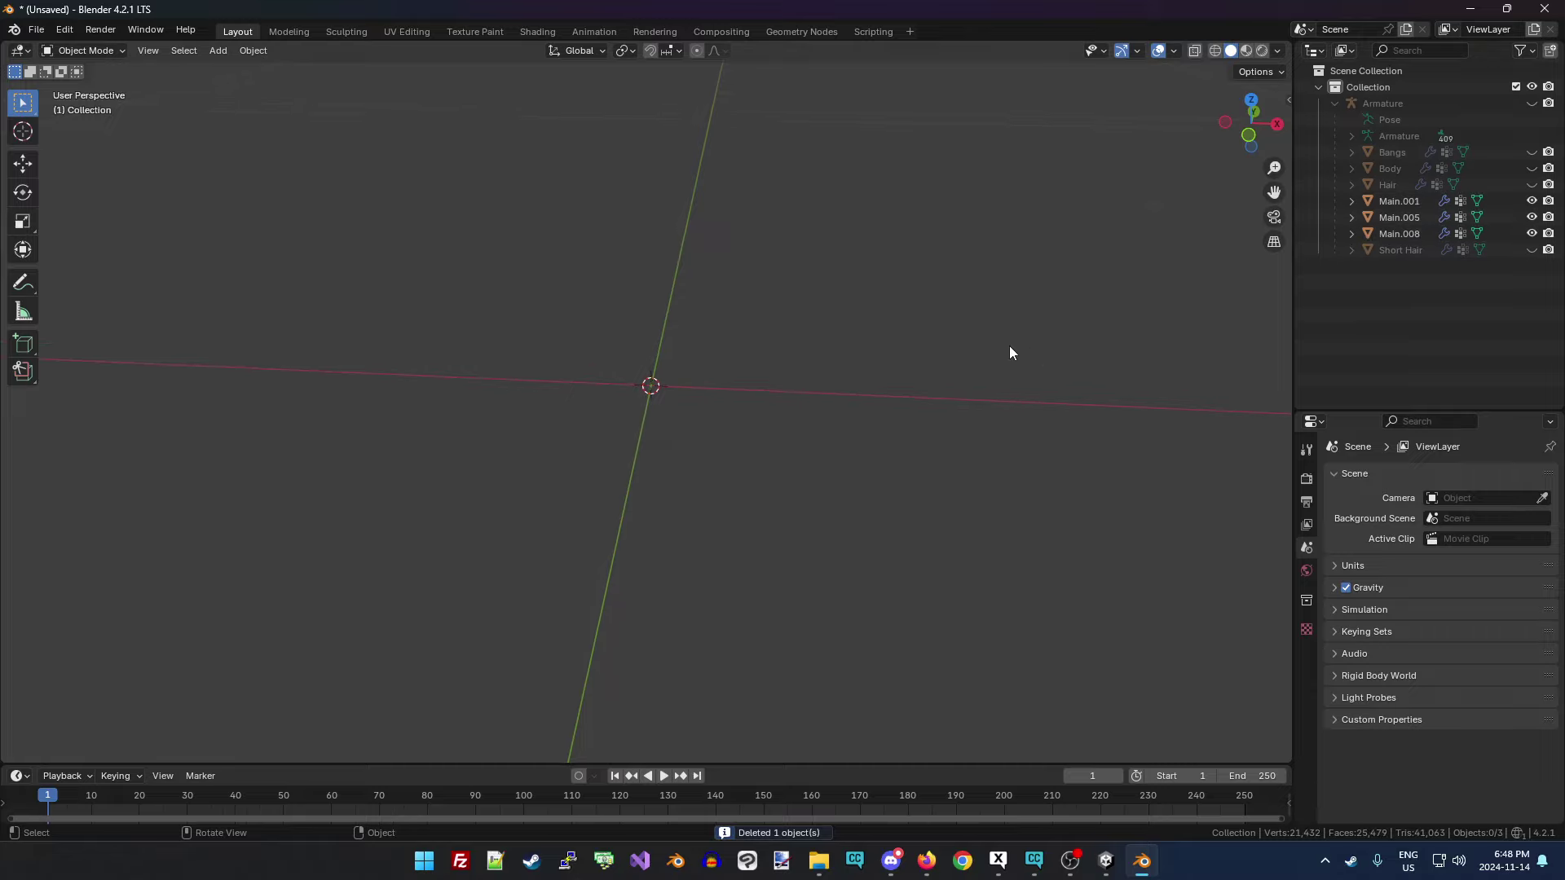
pyautogui.moveTo(1274, 193); pyautogui.dragTo(1212, 614)
pyautogui.moveTo(1240, 96); pyautogui.dragTo(1370, 143)
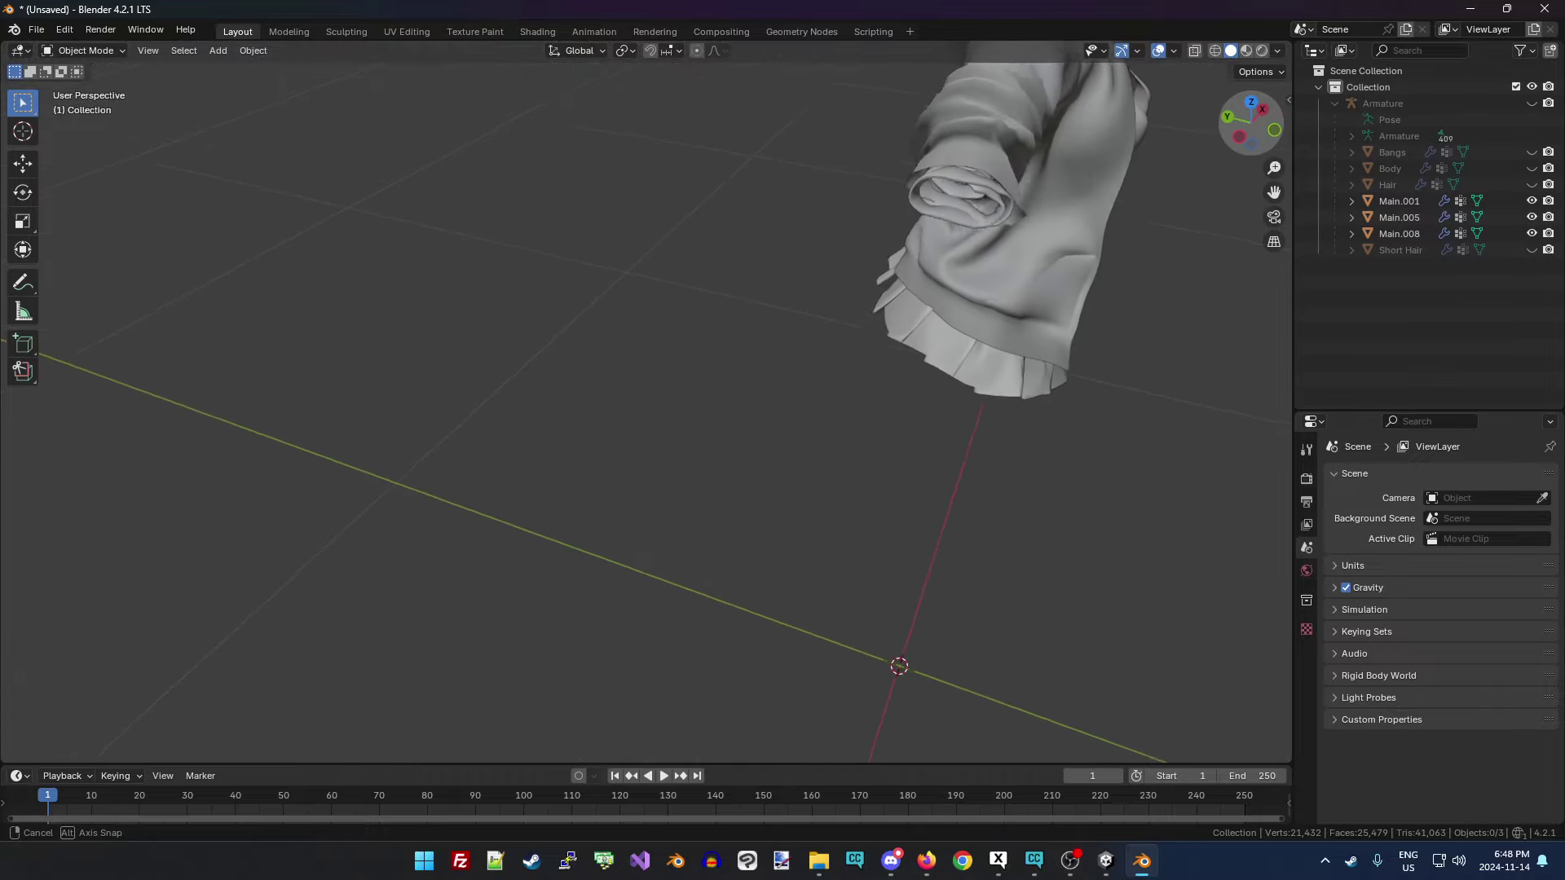
pyautogui.moveTo(1211, 129); pyautogui.dragTo(745, 261)
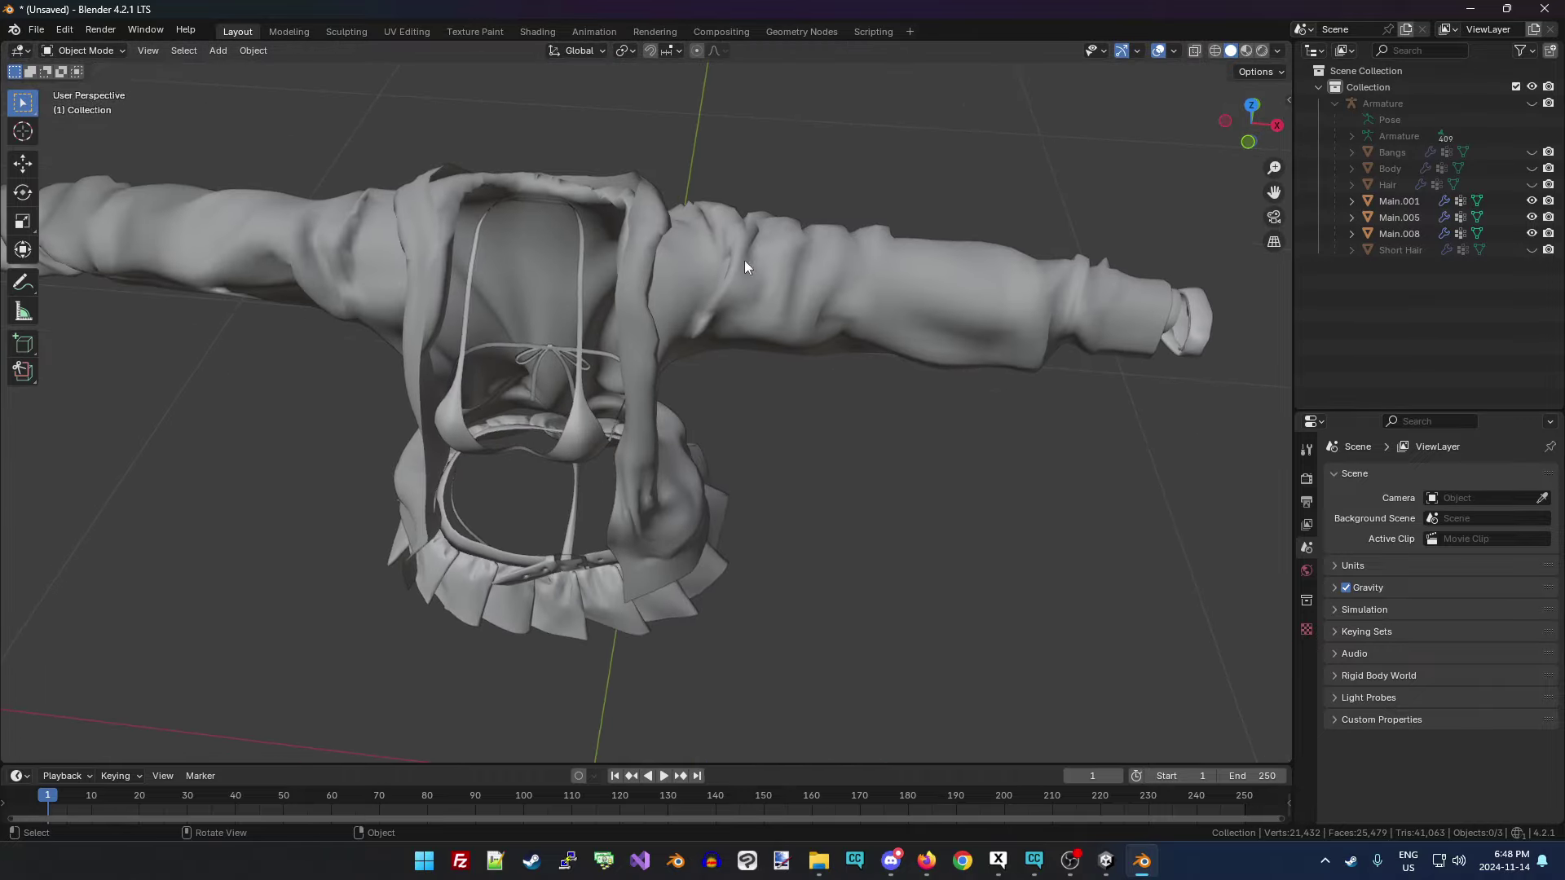
pyautogui.moveTo(1227, 130); pyautogui.dragTo(887, 227)
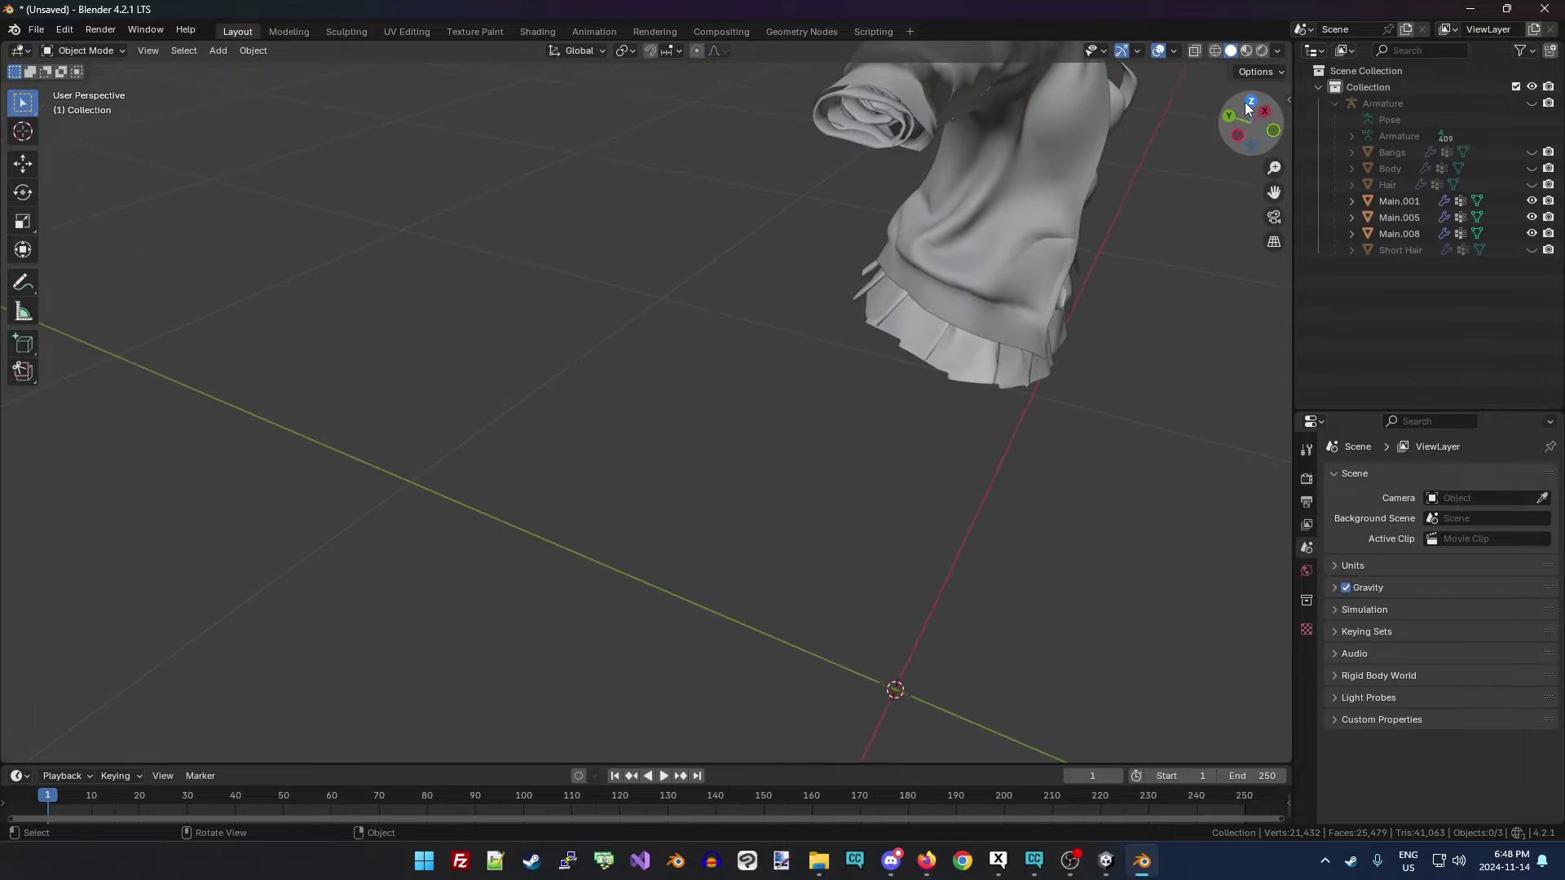
pyautogui.moveTo(1245, 102); pyautogui.dragTo(1191, 258)
pyautogui.moveTo(1251, 126); pyautogui.dragTo(1252, 135)
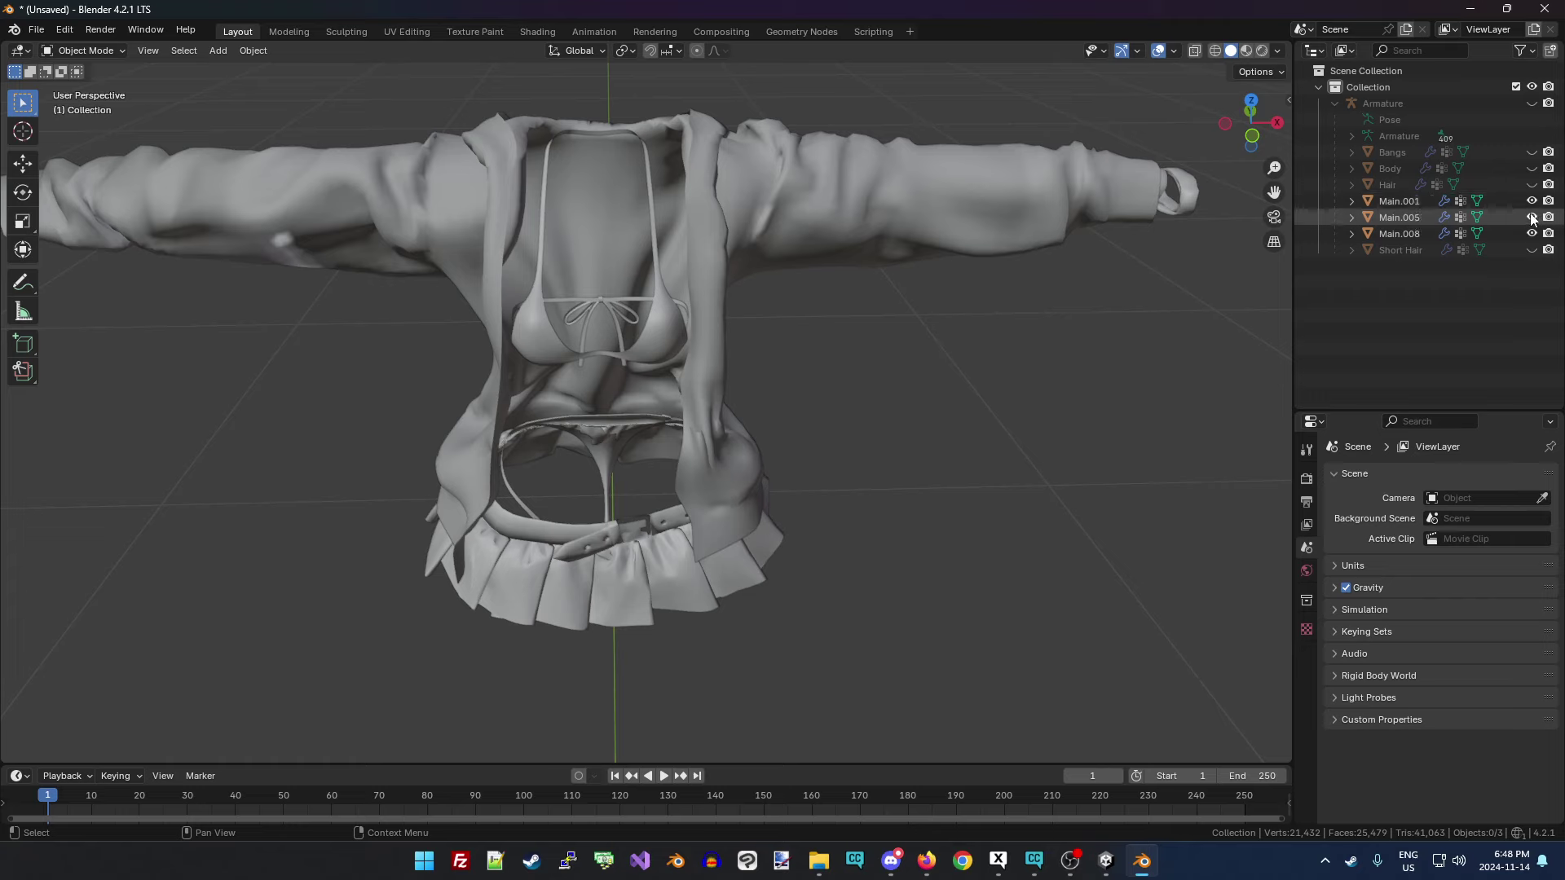
# Hide the jacket Main.008 and the bikini Main.001 so only the skirt and arm wraps are shown.
pyautogui.click(922, 217)
pyautogui.press('h')
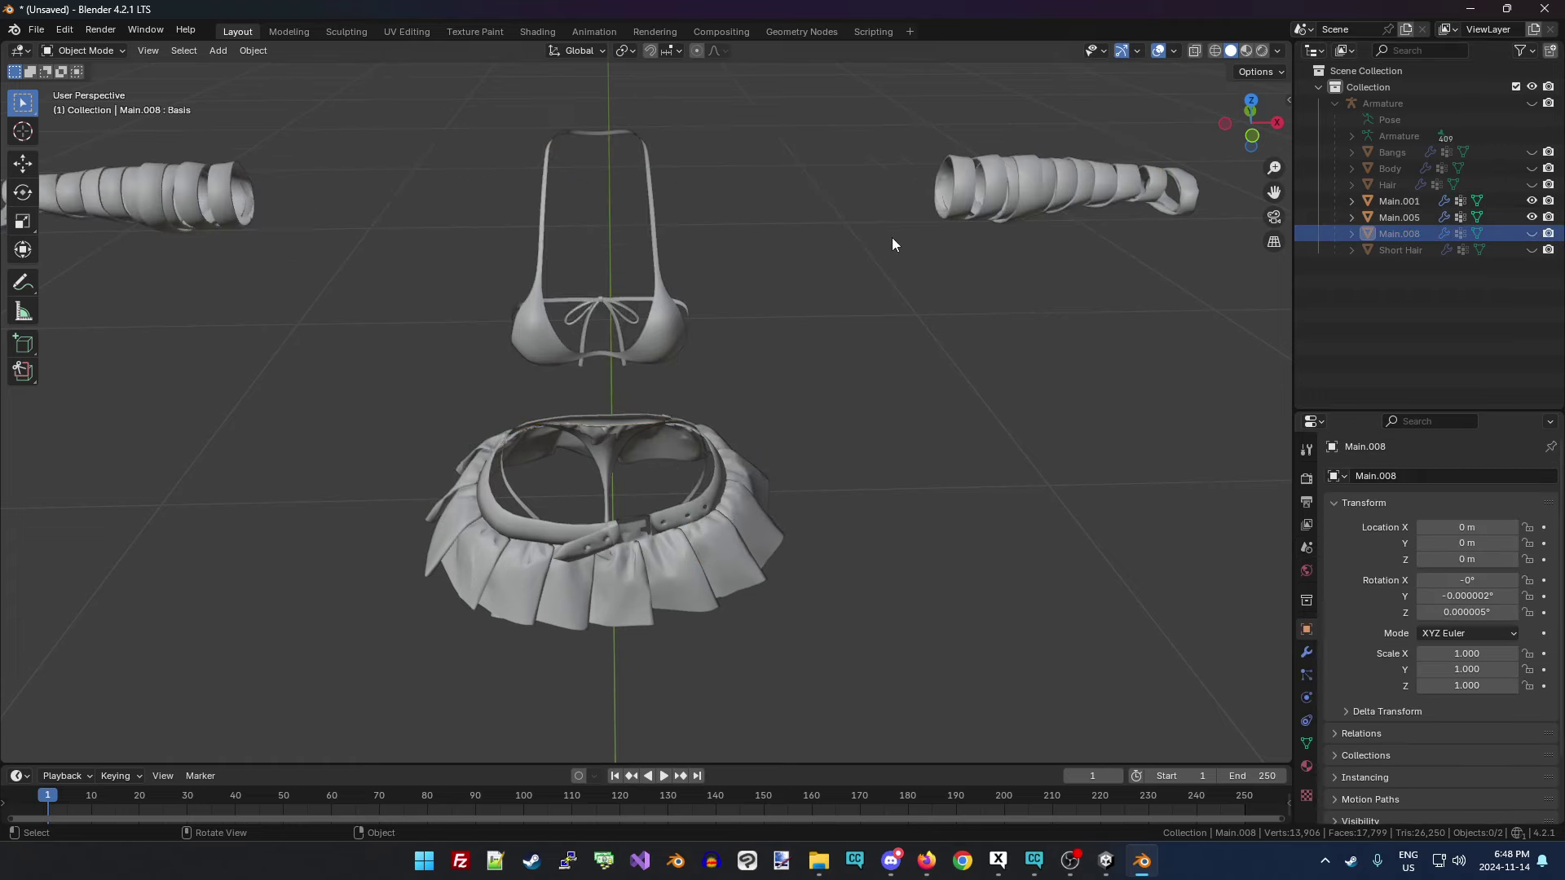
pyautogui.click(678, 540)
pyautogui.click(638, 331)
pyautogui.press('h')
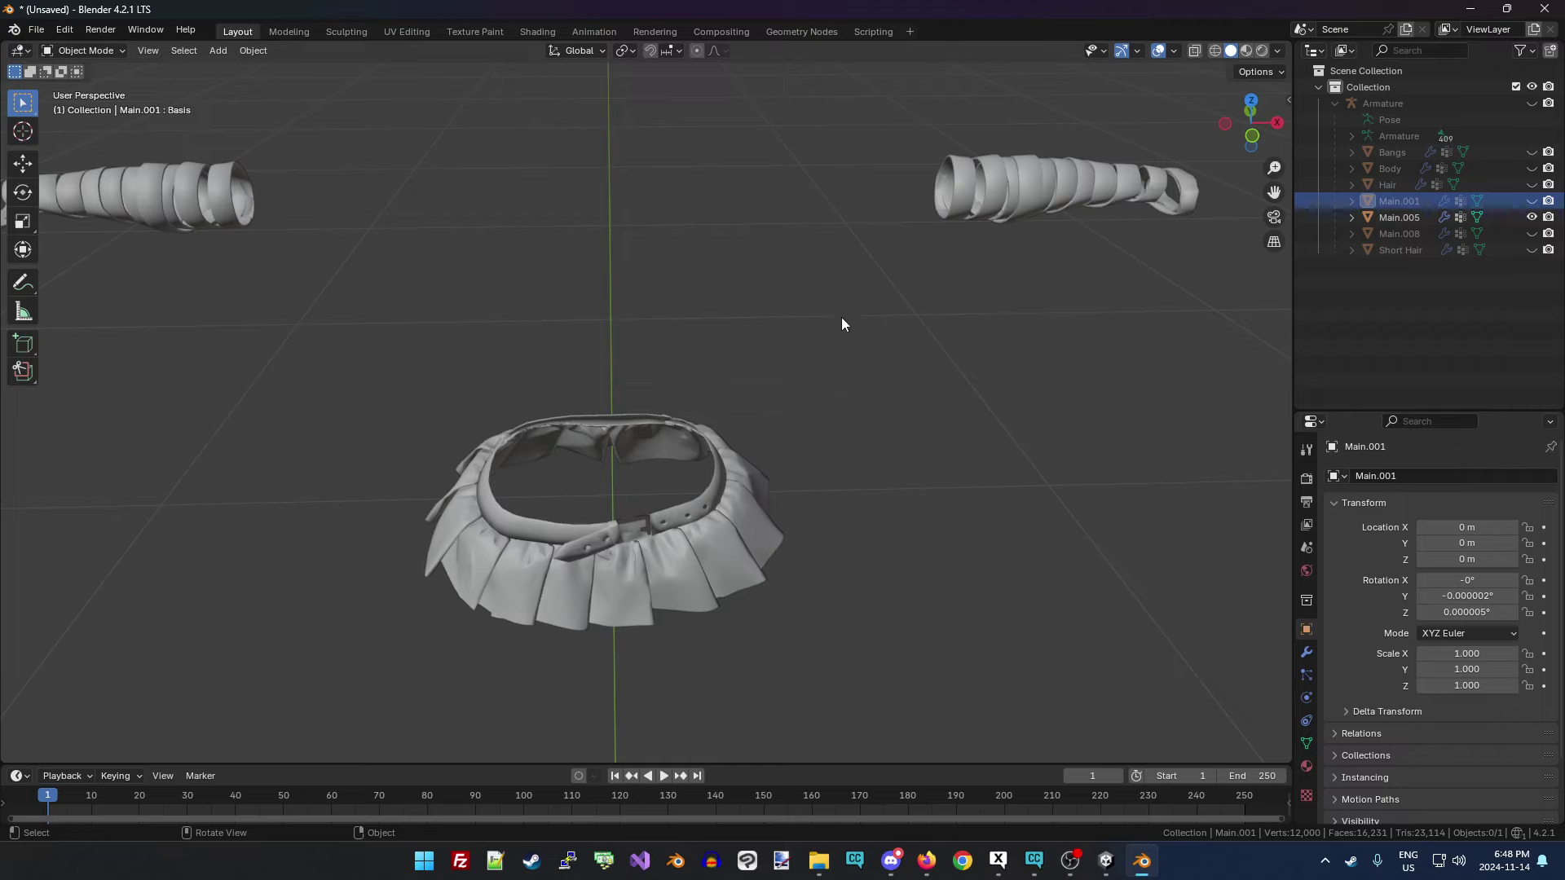
# Separate Main.005, containing the skirt, belt and arm wraps, by loose parts and return to Object Mode.
pyautogui.click(1066, 207)
pyautogui.scroll(-3, 412, 330)
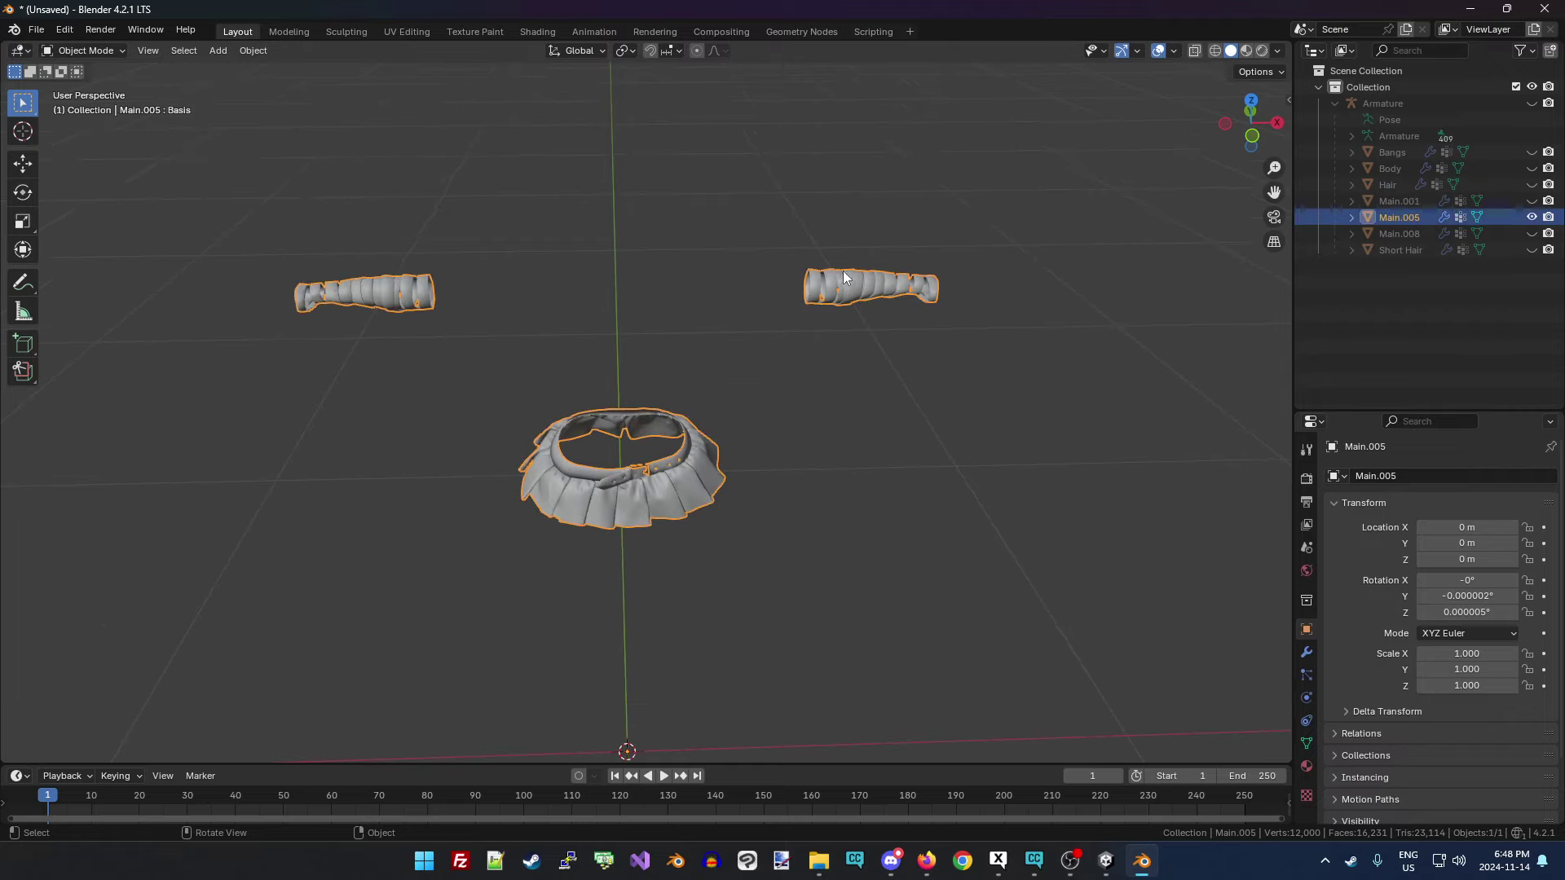
pyautogui.click(98, 49)
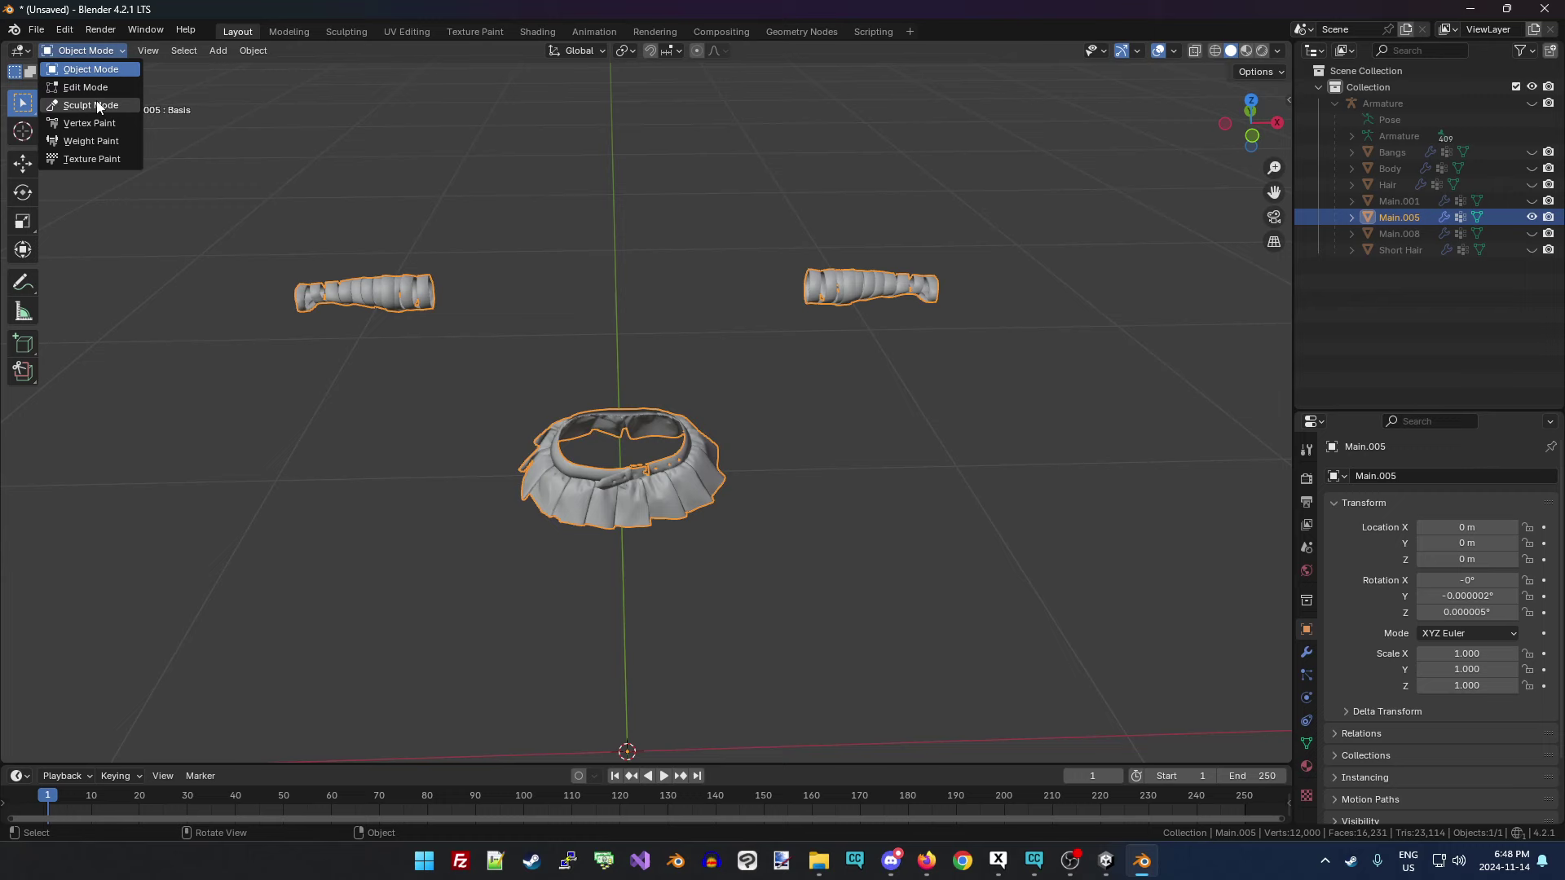
pyautogui.click(91, 86)
pyautogui.click(295, 51)
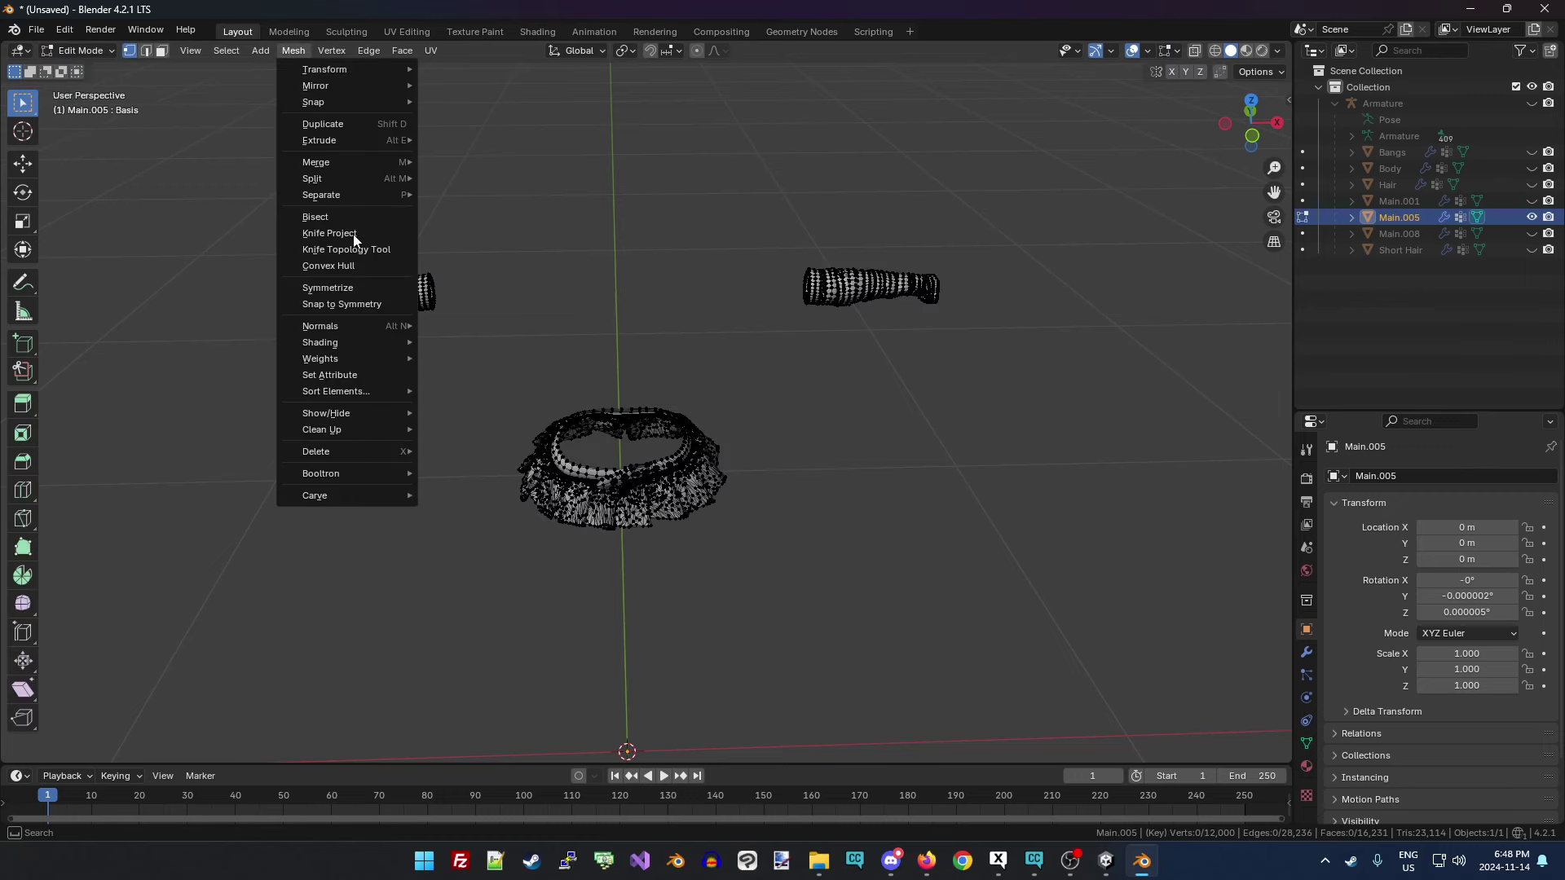
pyautogui.moveTo(368, 194)
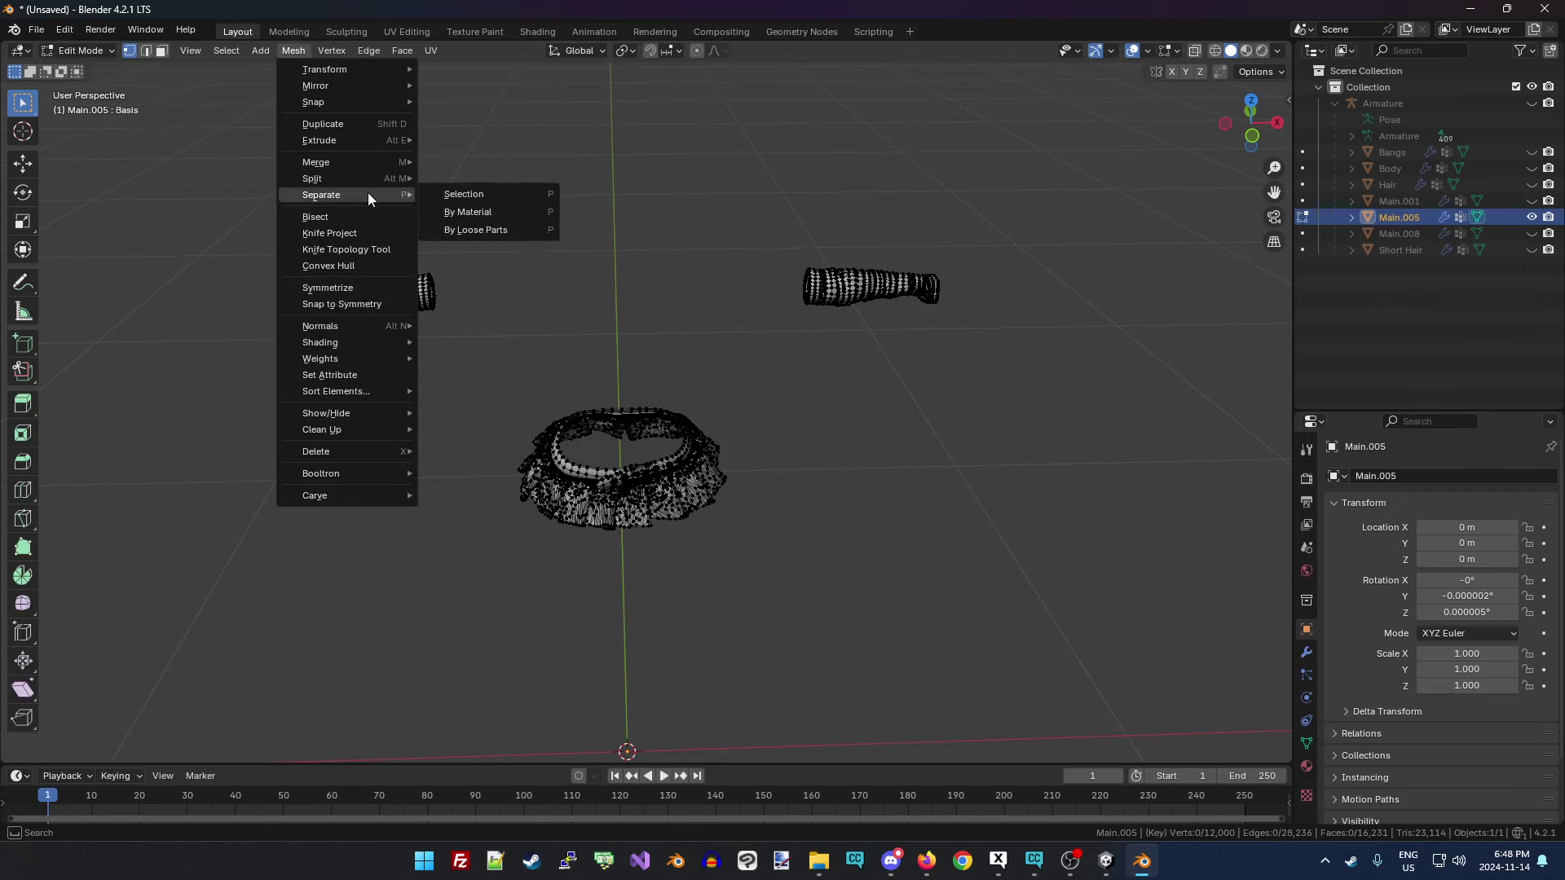
pyautogui.click(480, 229)
pyautogui.click(73, 51)
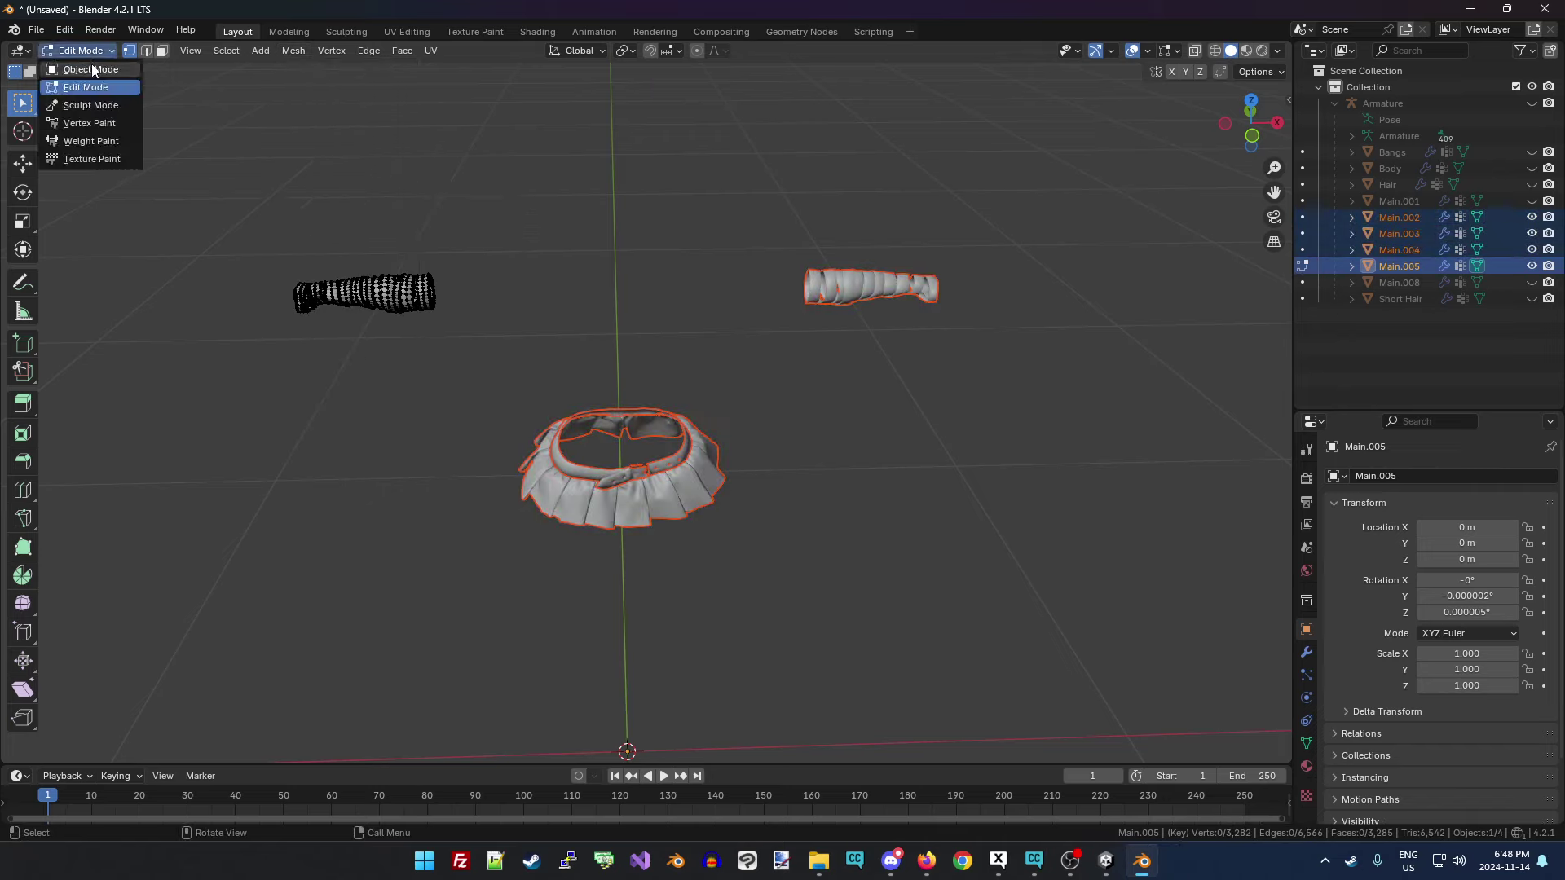
pyautogui.click(91, 68)
# Delete the two separated arm wraps on either side of the skirt.
pyautogui.moveTo(234, 178); pyautogui.dragTo(442, 316)
pyautogui.press('Delete')
pyautogui.moveTo(781, 237); pyautogui.dragTo(923, 329)
pyautogui.press('Delete')
# Unhide the jacket Main.008 and the bikini Main.001, and select them together with the skirt and belt.
pyautogui.click(691, 464)
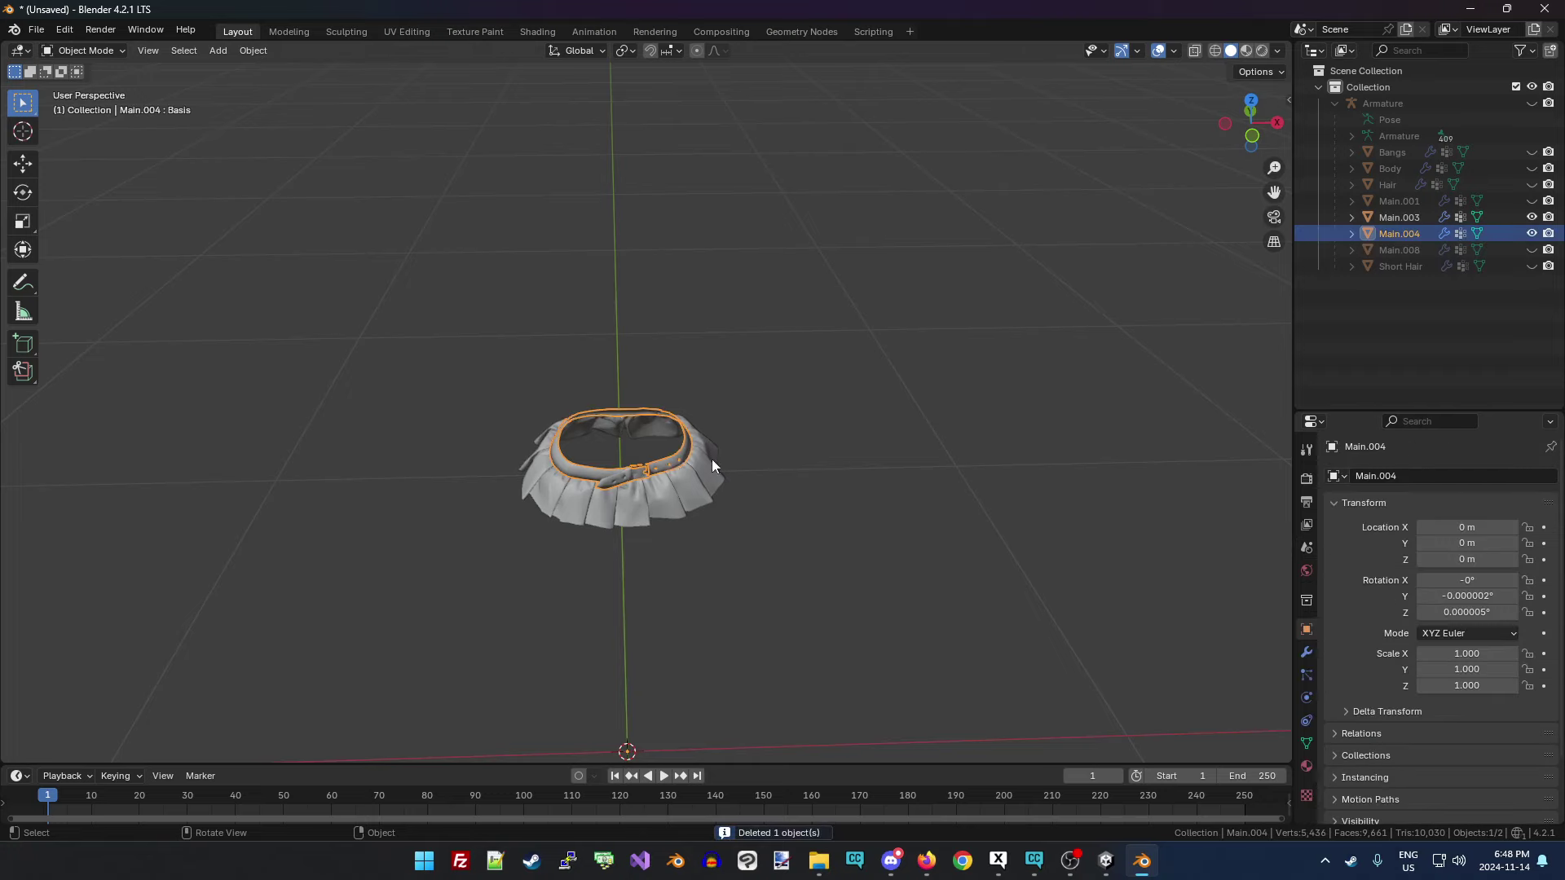
pyautogui.moveTo(426, 344); pyautogui.dragTo(736, 520)
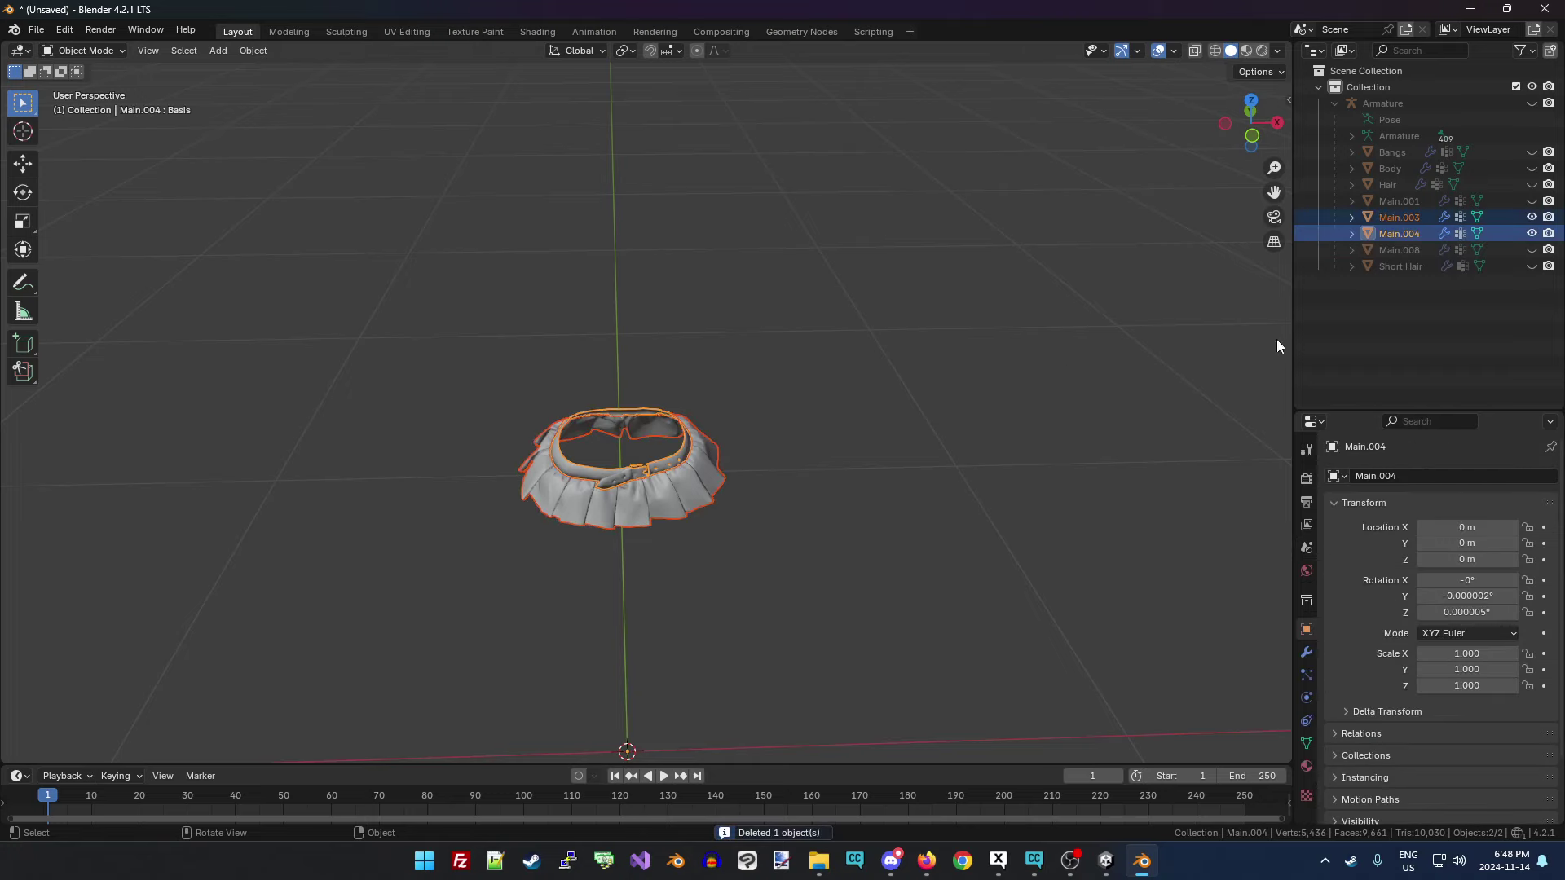
pyautogui.click(1531, 249)
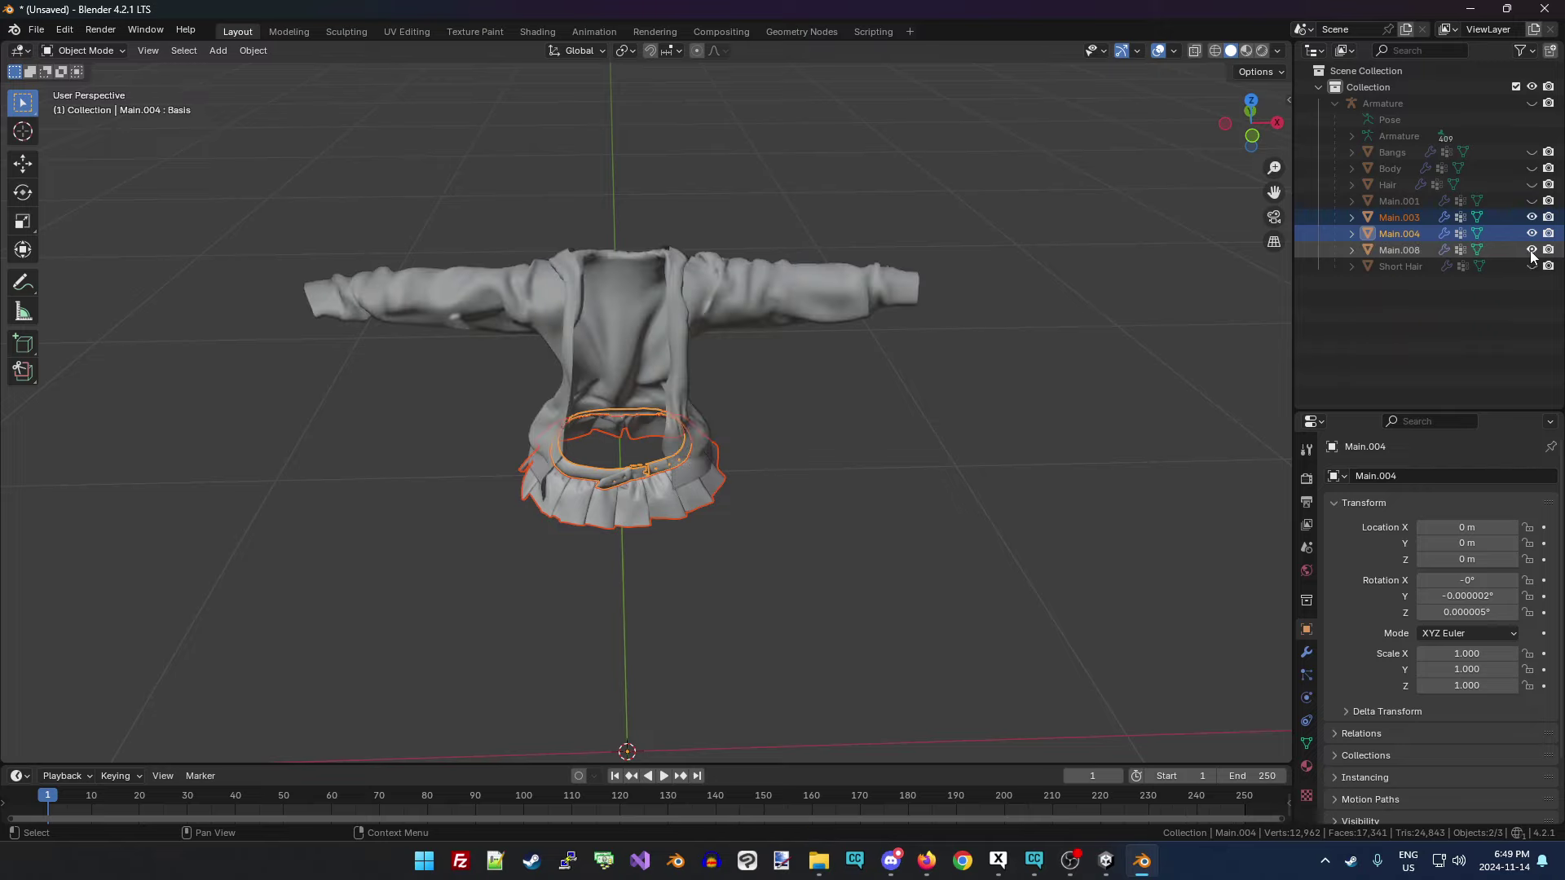
pyautogui.click(1532, 202)
pyautogui.click(845, 457)
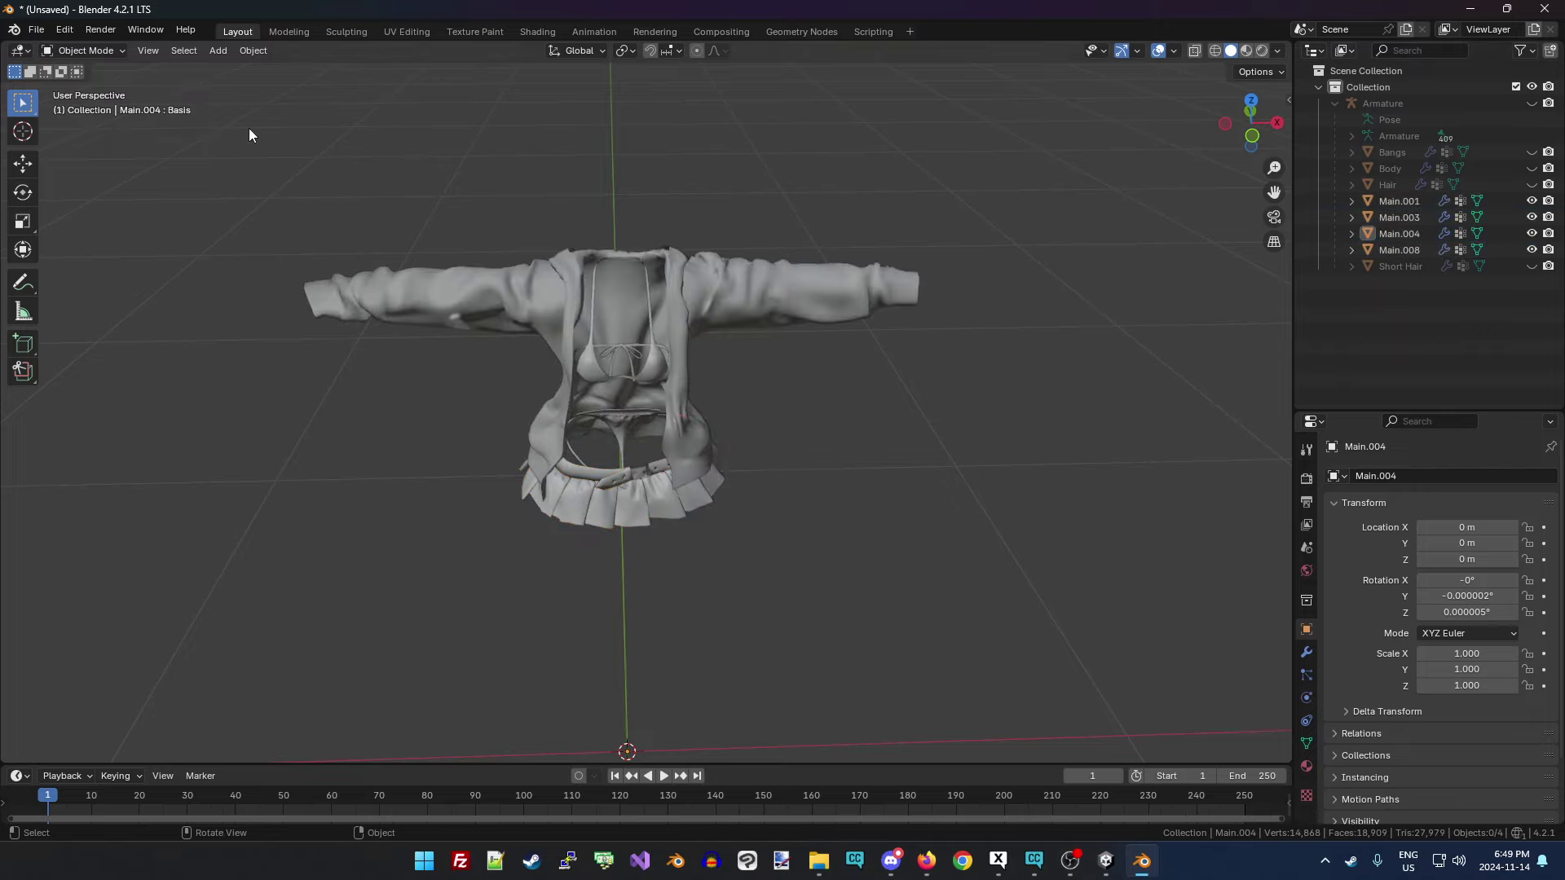
pyautogui.moveTo(249, 134); pyautogui.dragTo(1019, 606)
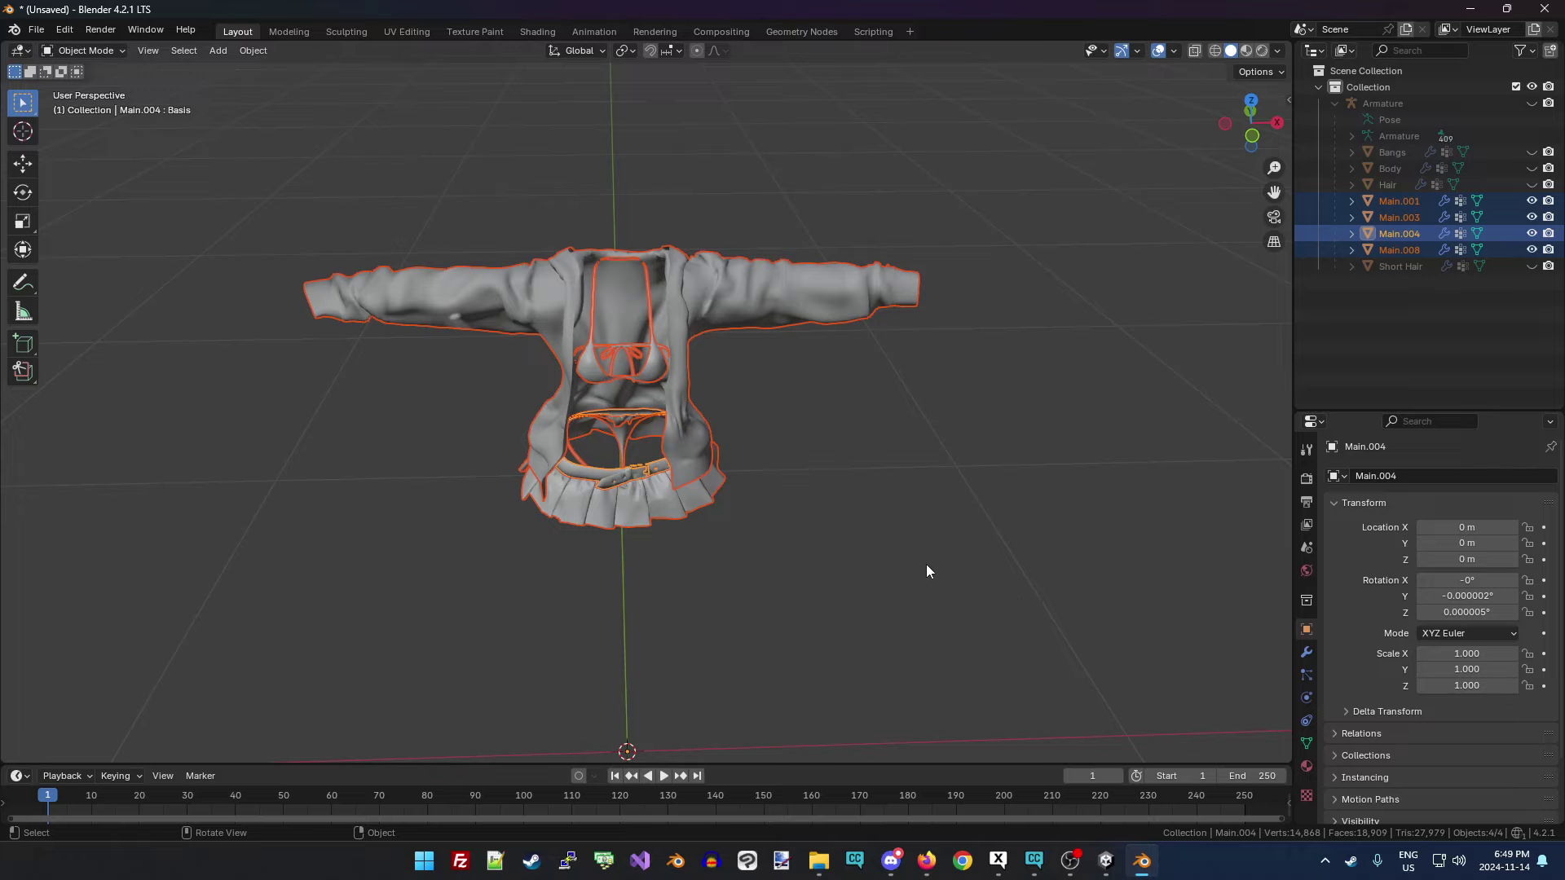
# Join the selected jacket, bikini, skirt and belt meshes into one object and rename it Main.
pyautogui.hotkey('ctrl', 'j')
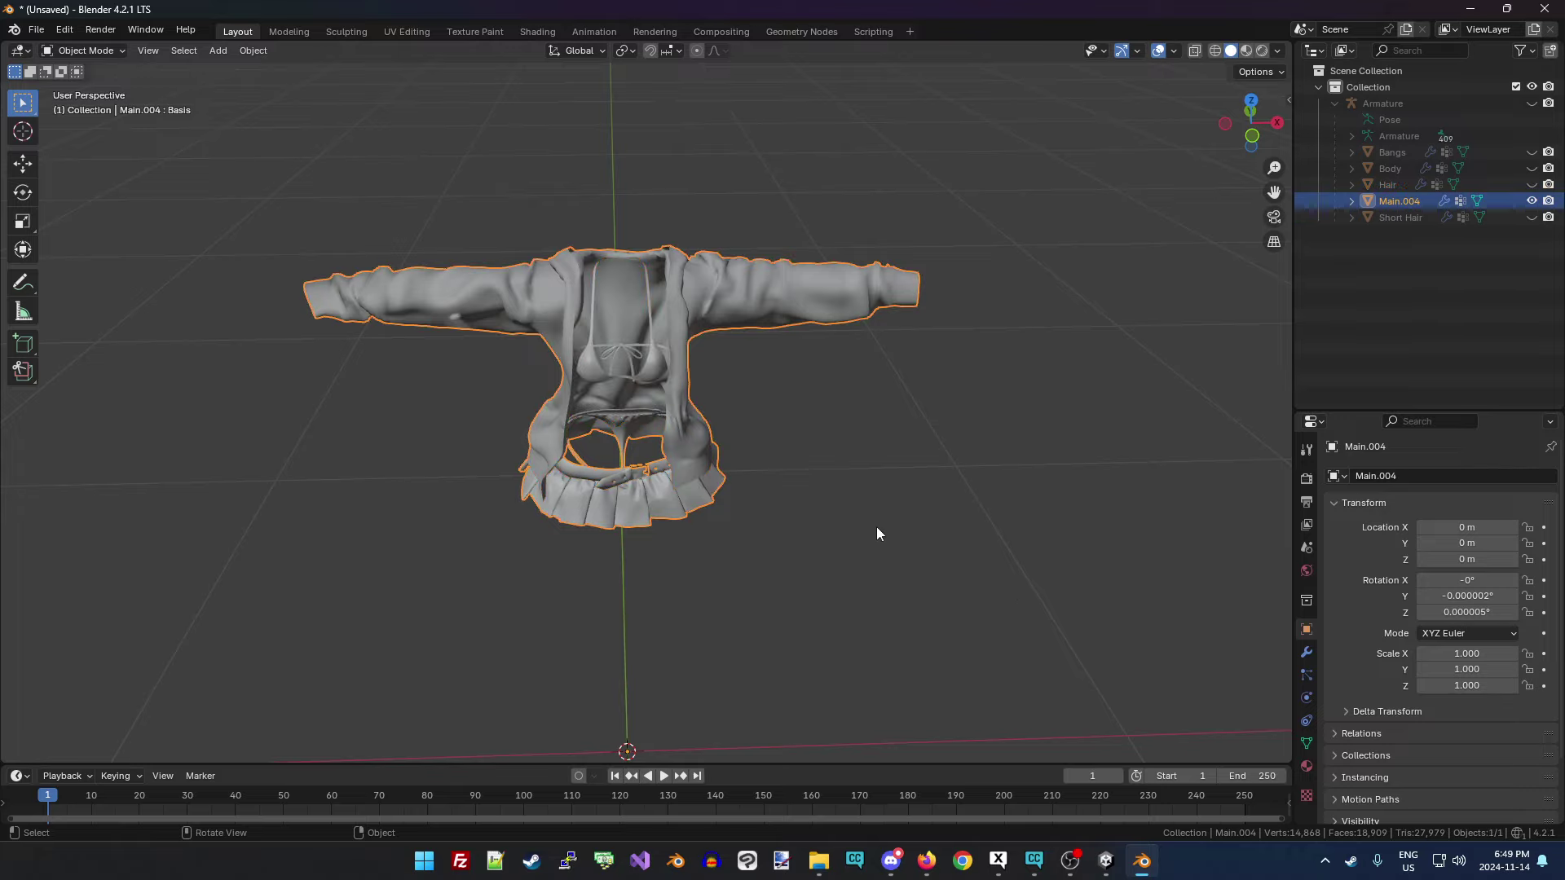
pyautogui.click(872, 448)
pyautogui.click(1415, 201)
pyautogui.doubleClick(1414, 201)
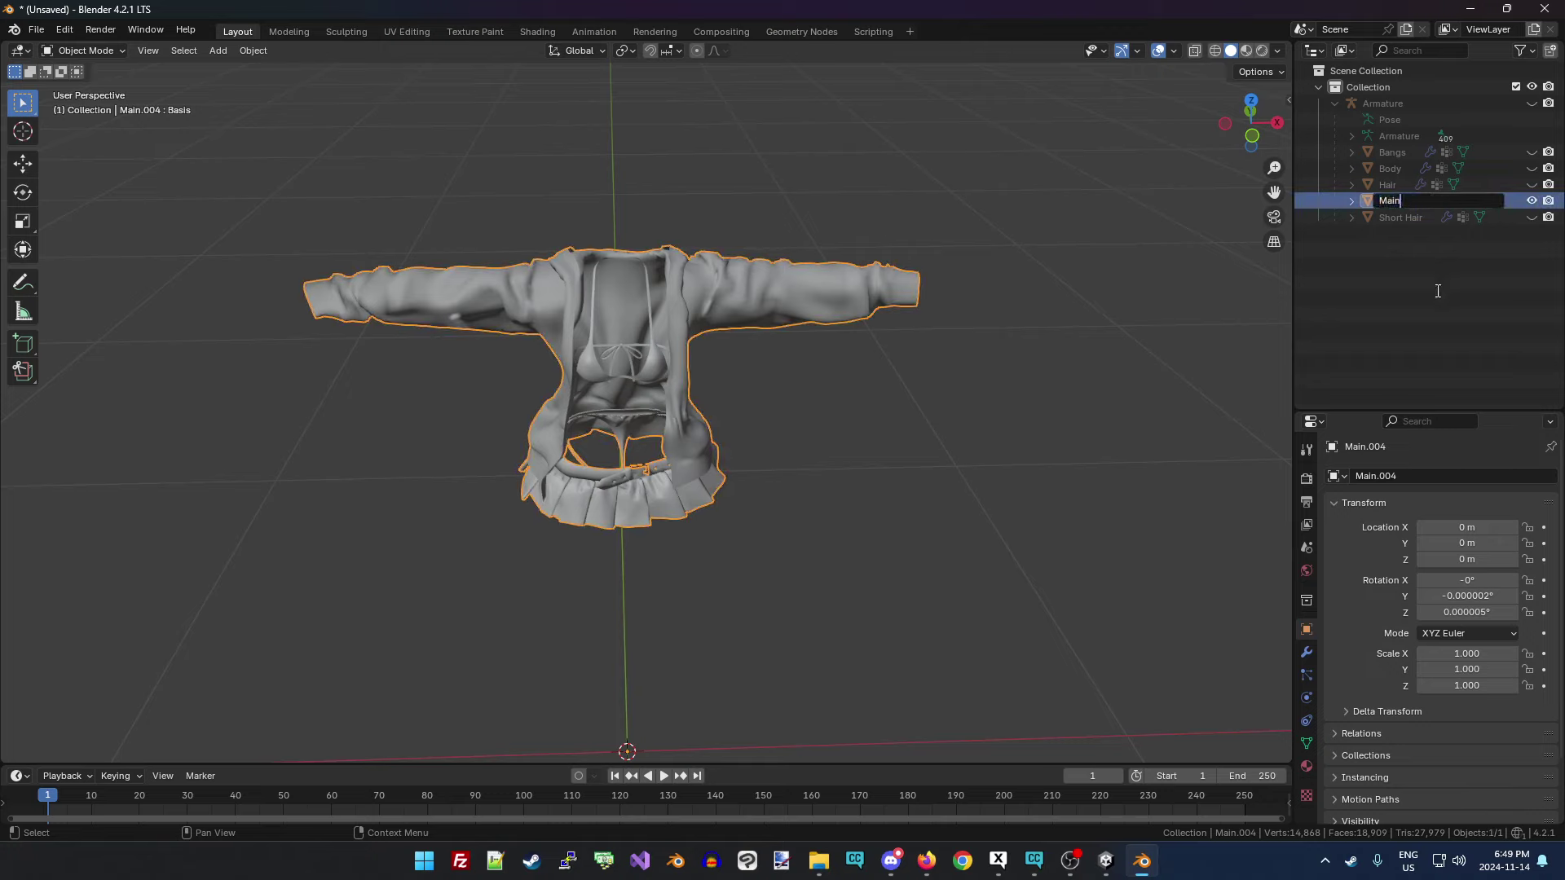
pyautogui.press('Return')
# Unhide the Hair, Short Hair, Body and Bangs objects so the whole avatar is shown.
pyautogui.click(1534, 186)
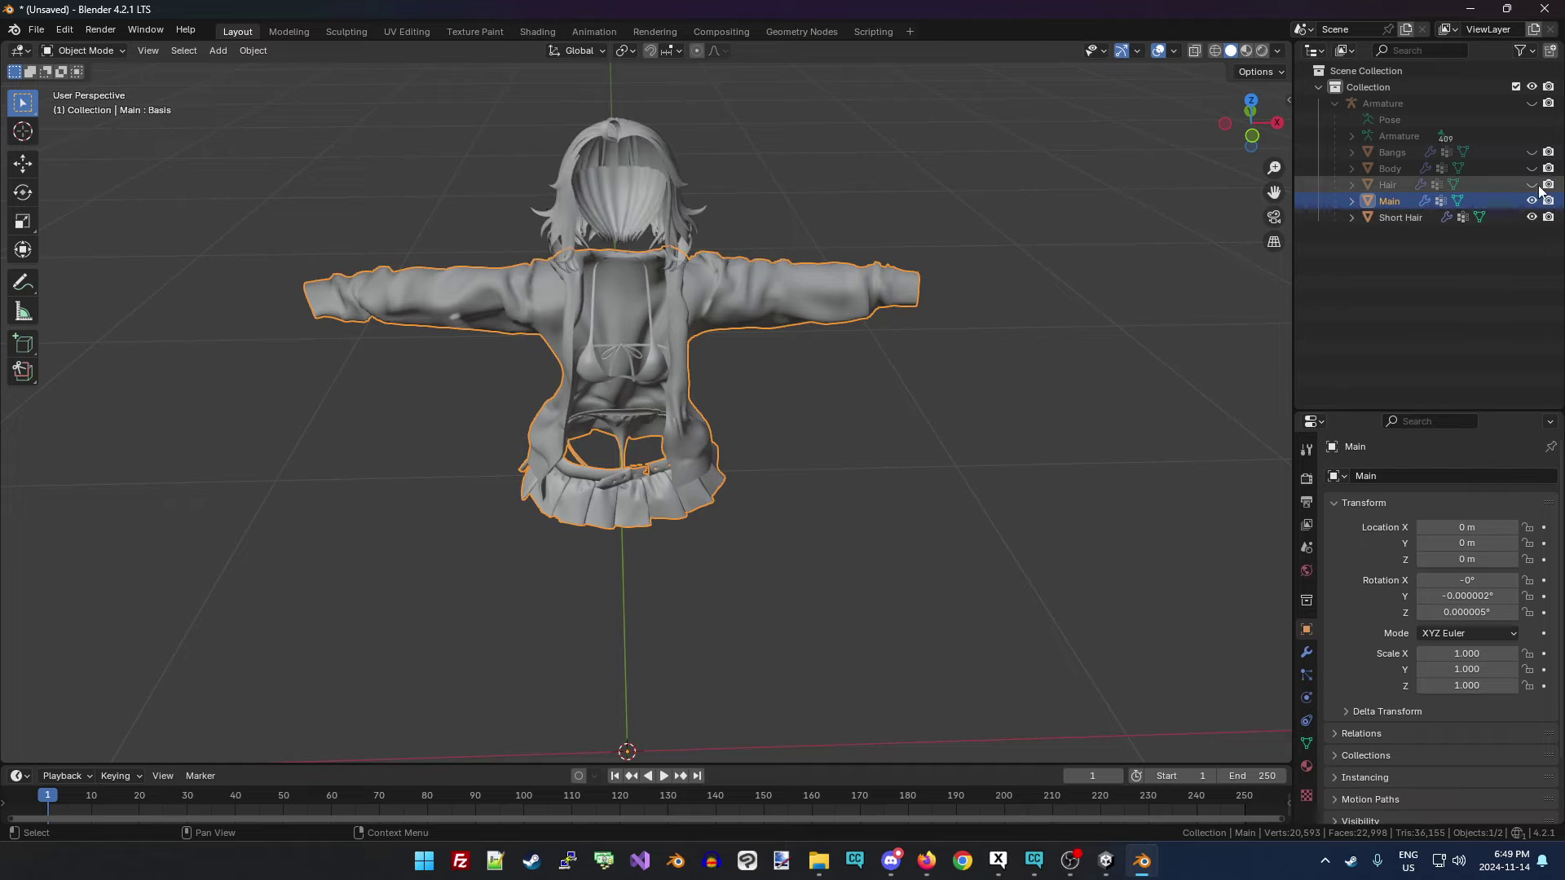
pyautogui.click(1533, 168)
pyautogui.click(1532, 152)
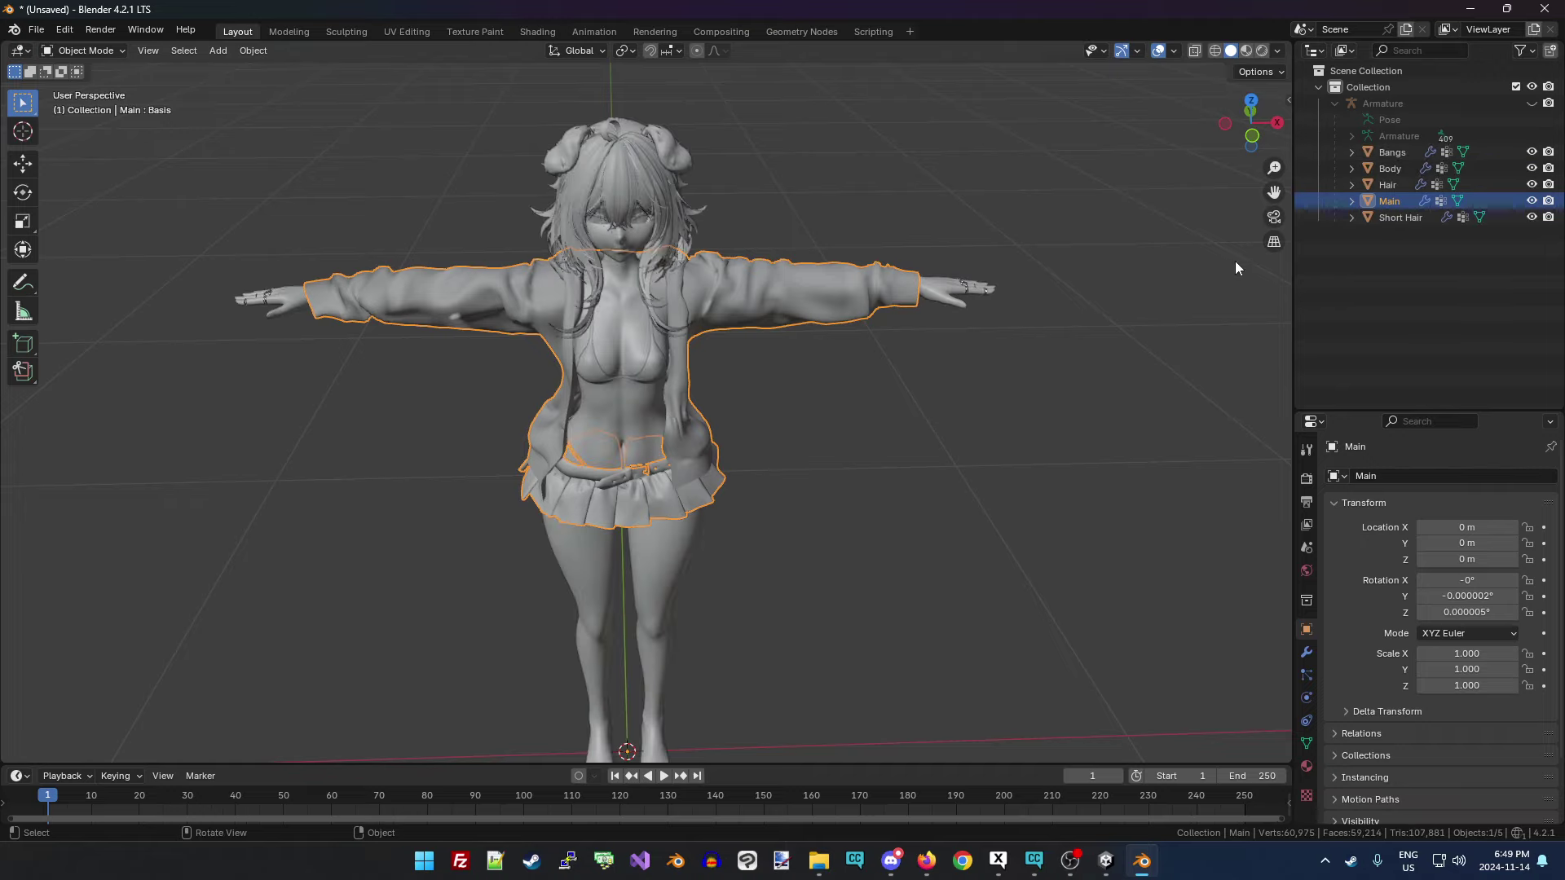
pyautogui.moveTo(1251, 123); pyautogui.dragTo(1247, 135)
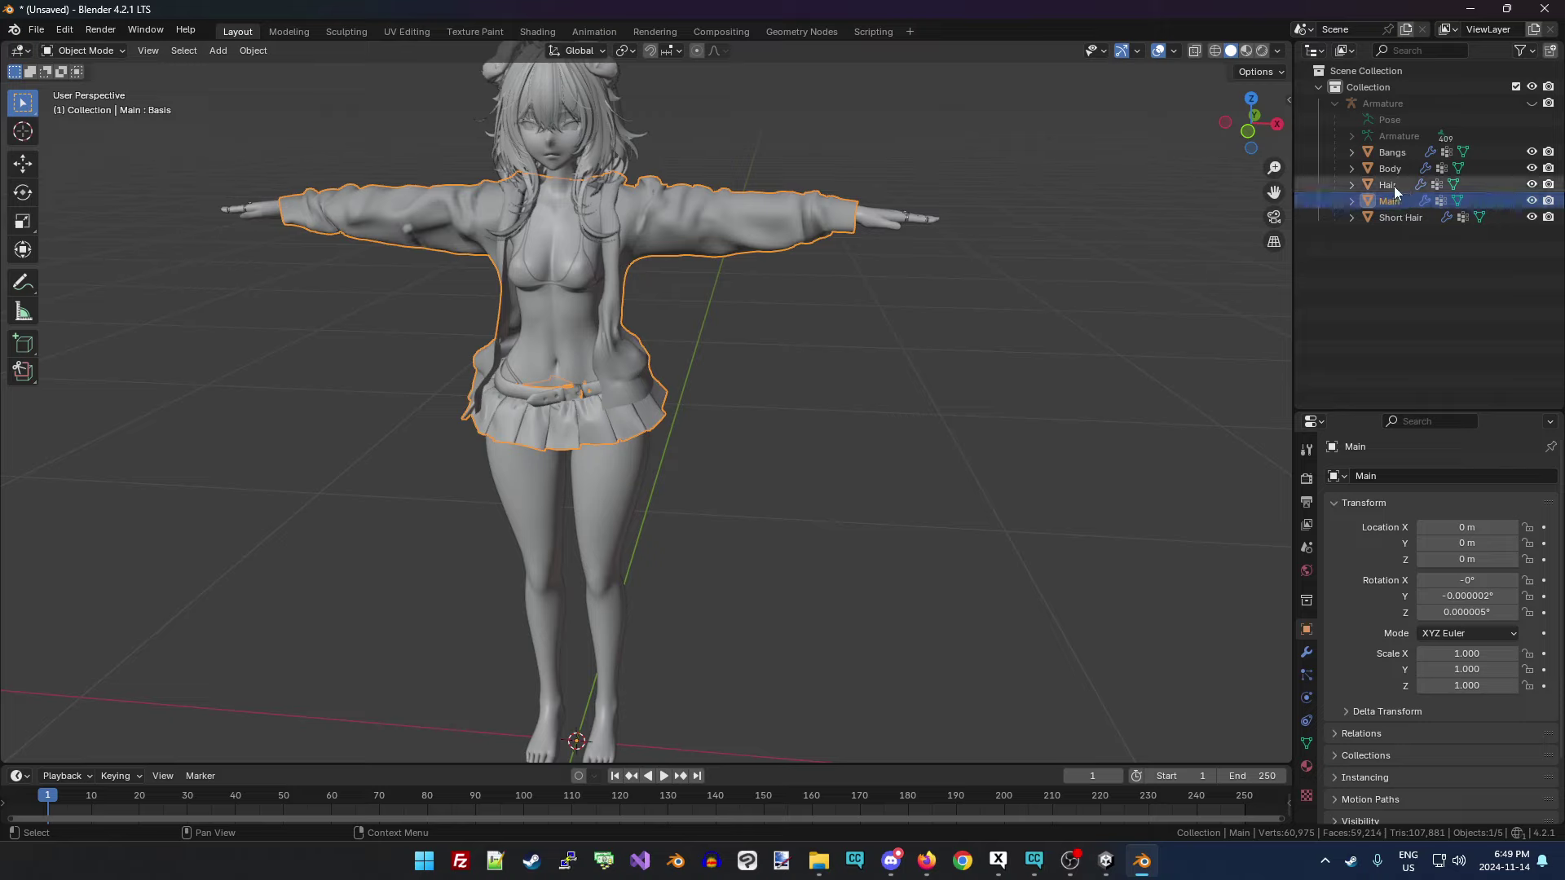
# Enlarge the properties area and examine the material slots of the Bangs object.
pyautogui.moveTo(1365, 411); pyautogui.dragTo(1365, 263)
pyautogui.click(1392, 152)
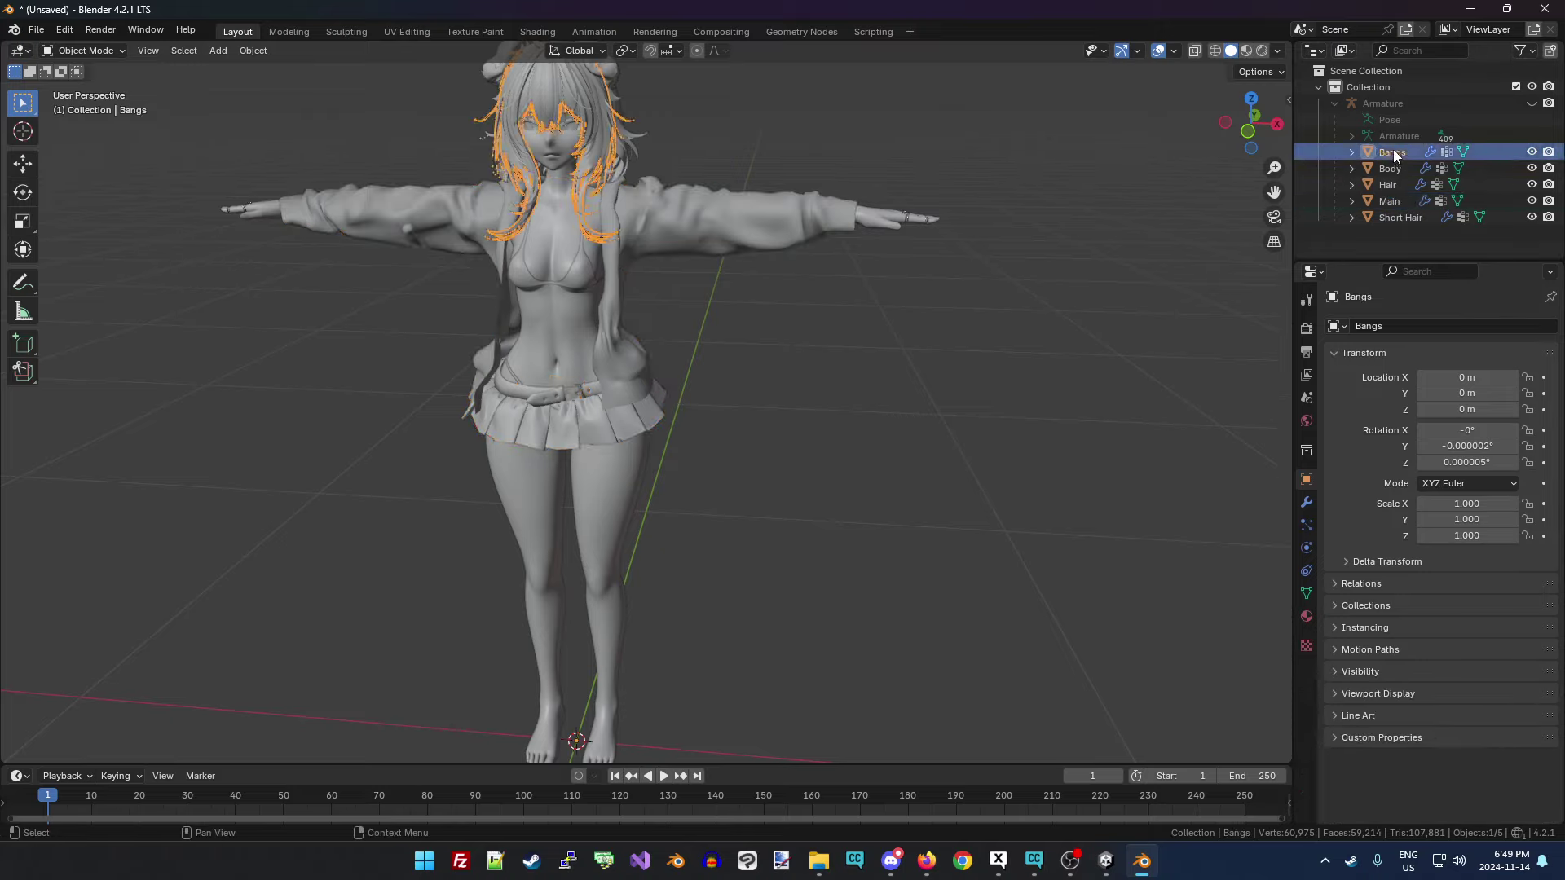
pyautogui.click(1305, 617)
pyautogui.moveTo(1270, 190); pyautogui.dragTo(1322, 326)
pyautogui.scroll(3, 1079, 244)
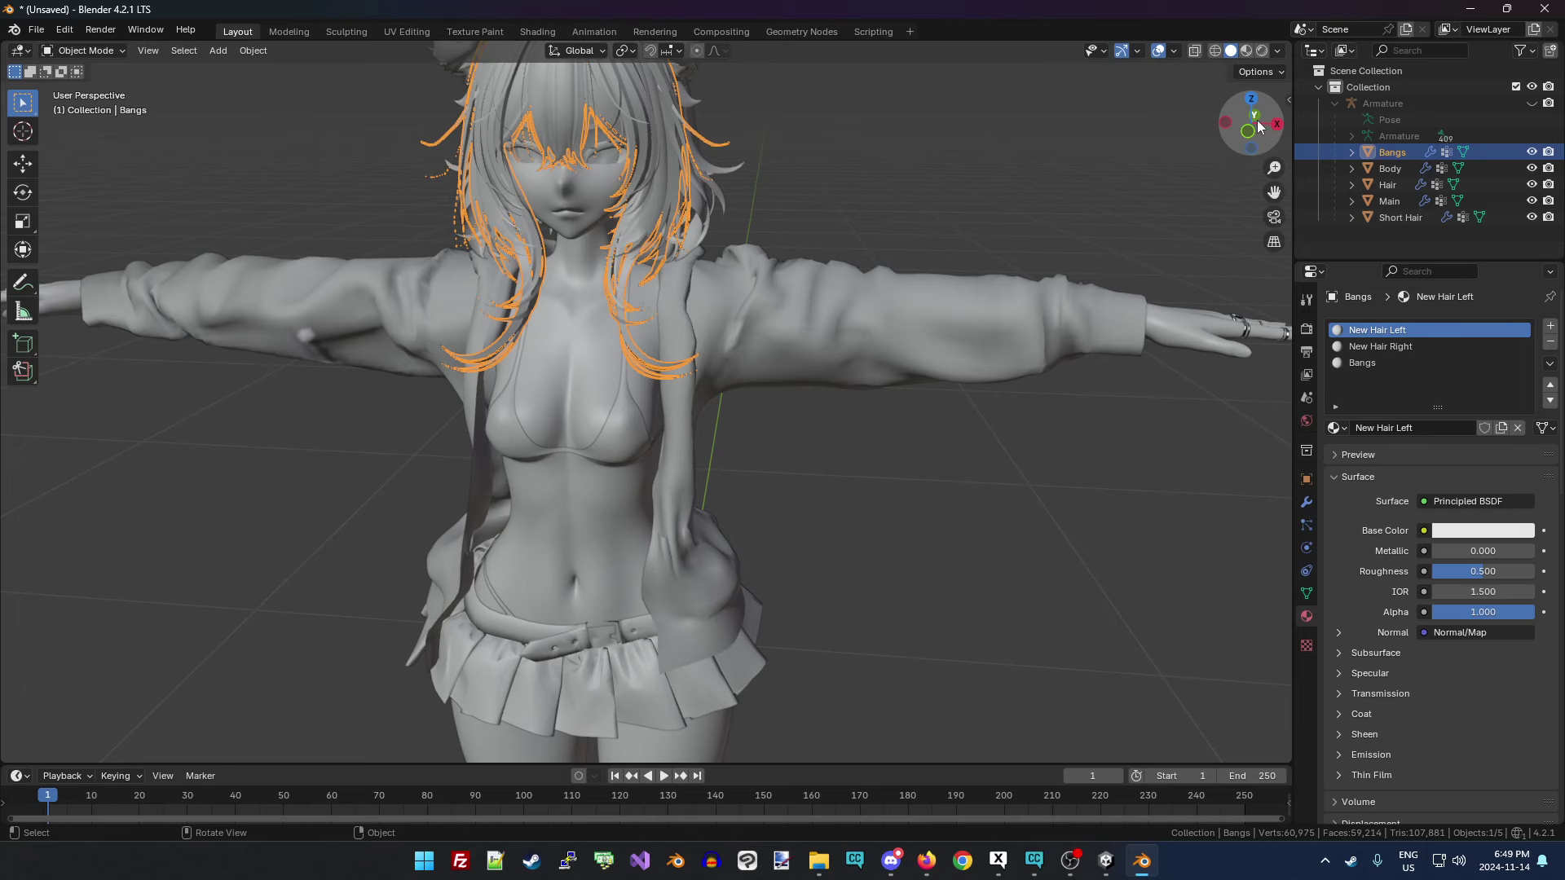
pyautogui.moveTo(1259, 126); pyautogui.dragTo(1257, 140)
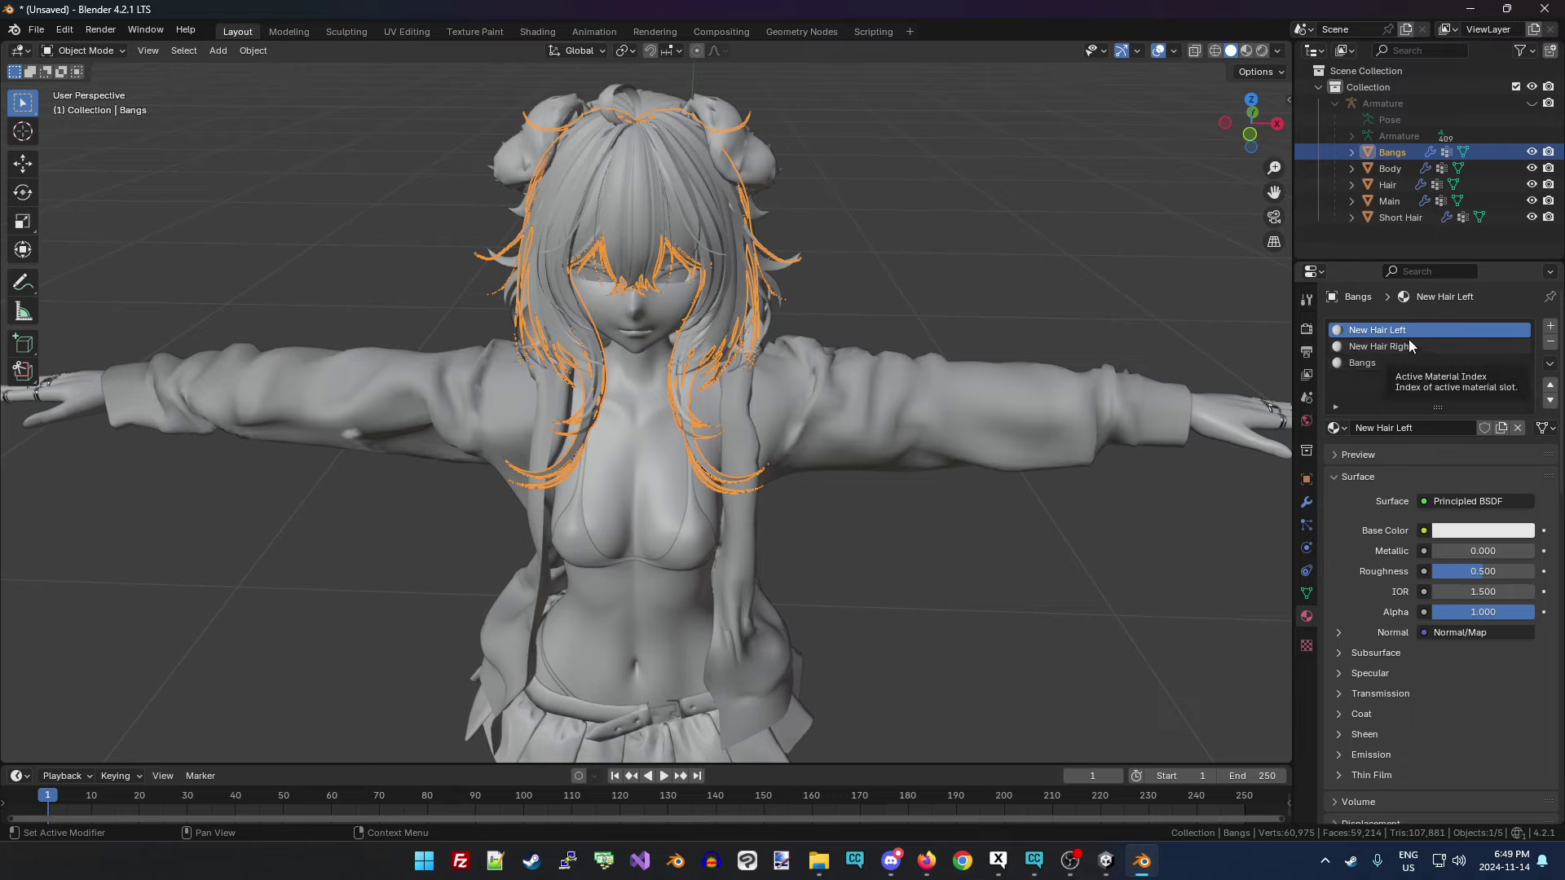
# Remove the Fox Ear L and Fox Ear R material slots from the Hair object.
pyautogui.click(1385, 184)
pyautogui.scroll(-1, 1434, 358)
pyautogui.scroll(1, 1454, 365)
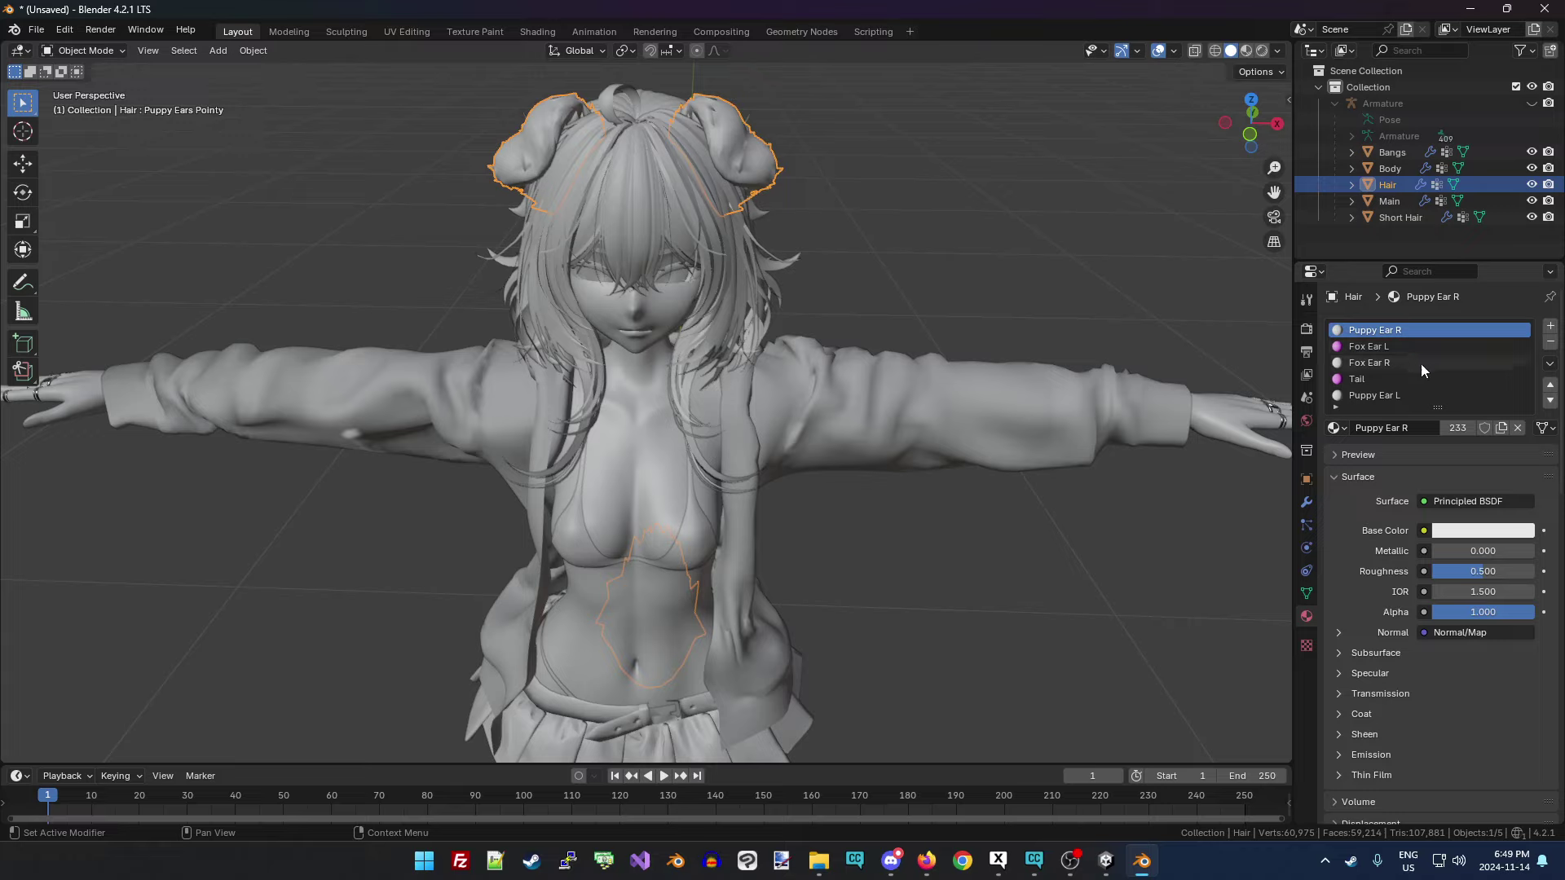
pyautogui.click(1391, 350)
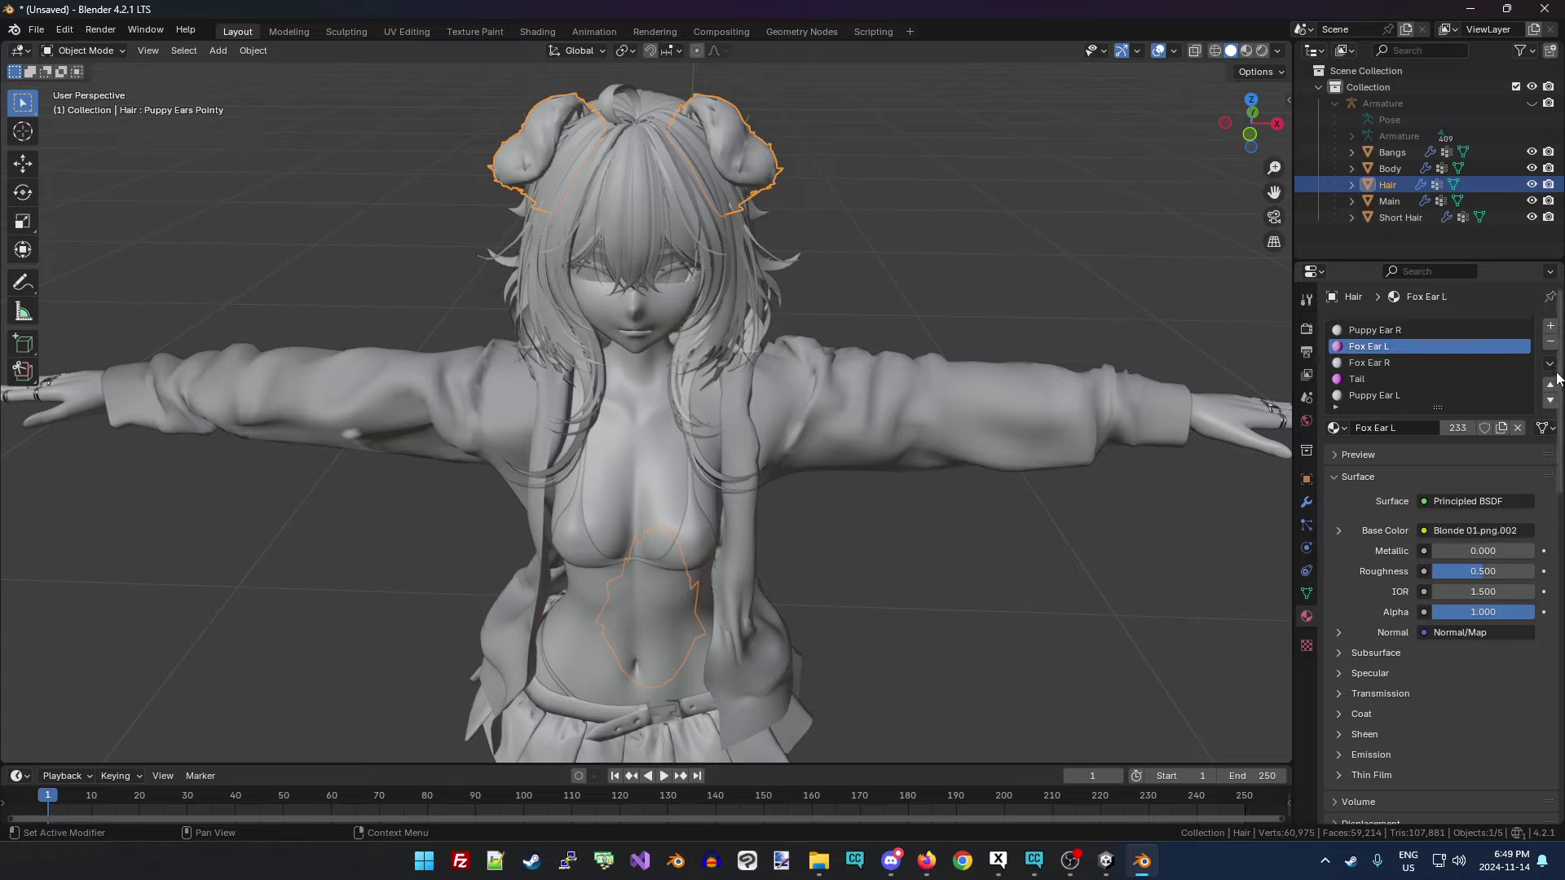
pyautogui.click(1551, 345)
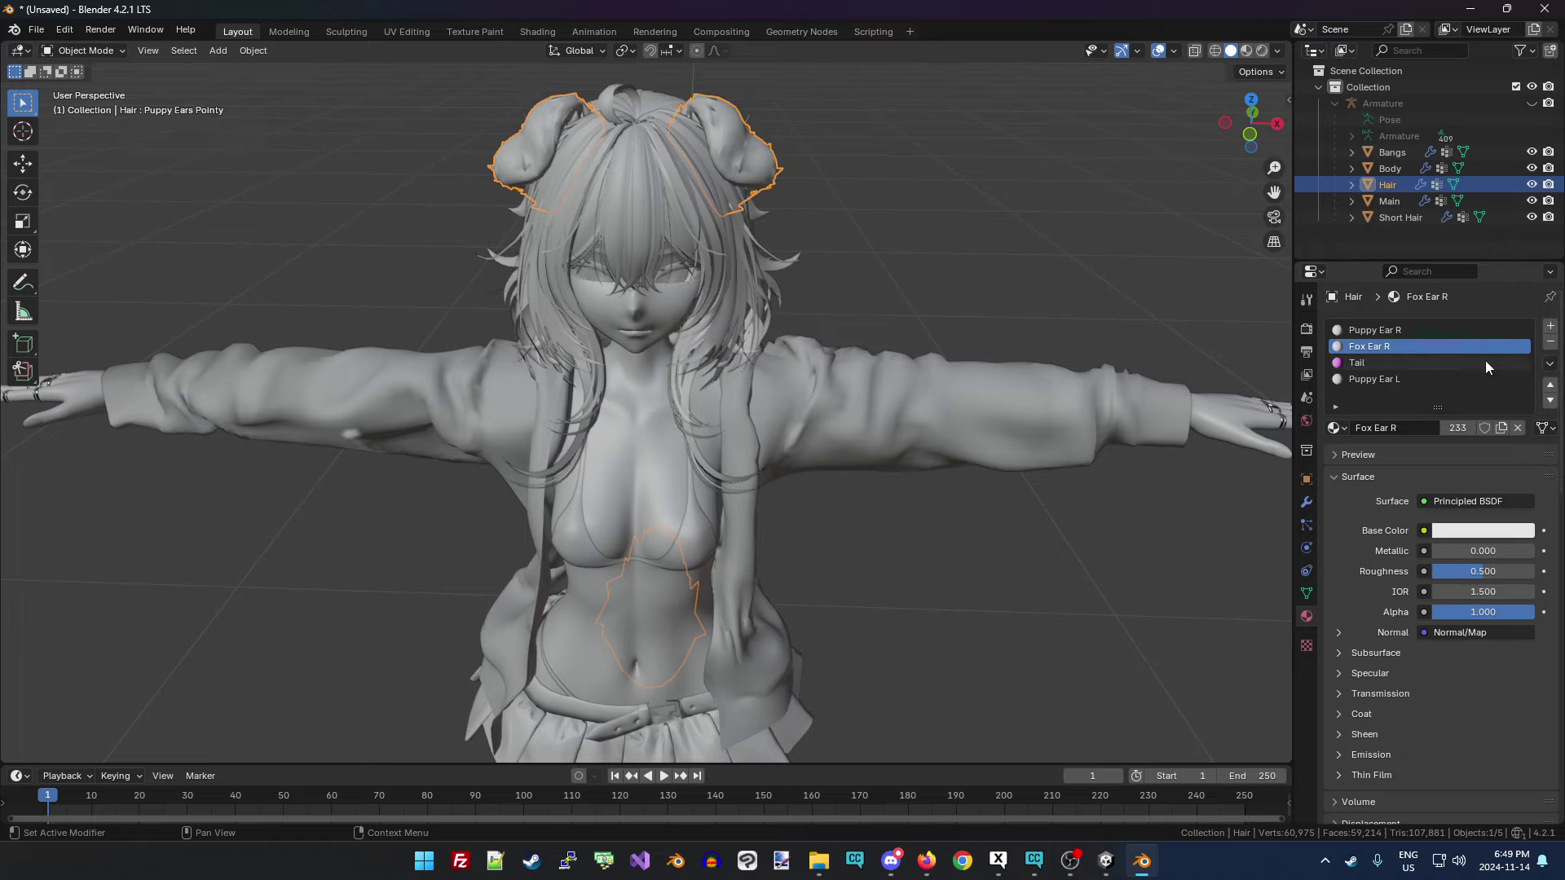
pyautogui.click(1548, 345)
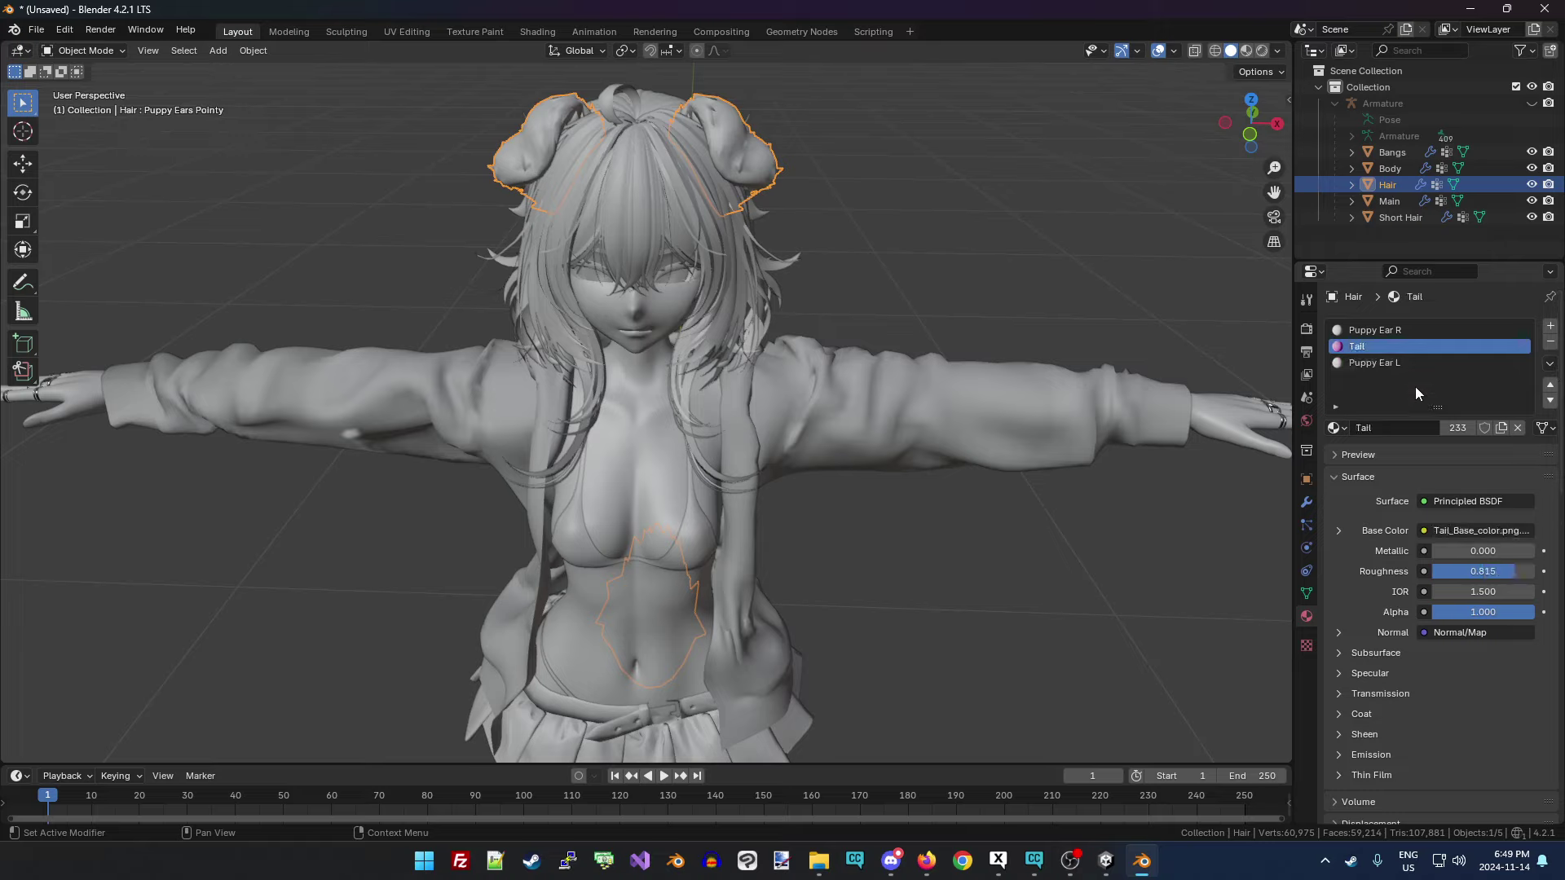
# Move the Hair object's Puppy Ear L material slot up one place and remove the Puppy Ear R slot.
pyautogui.click(1401, 362)
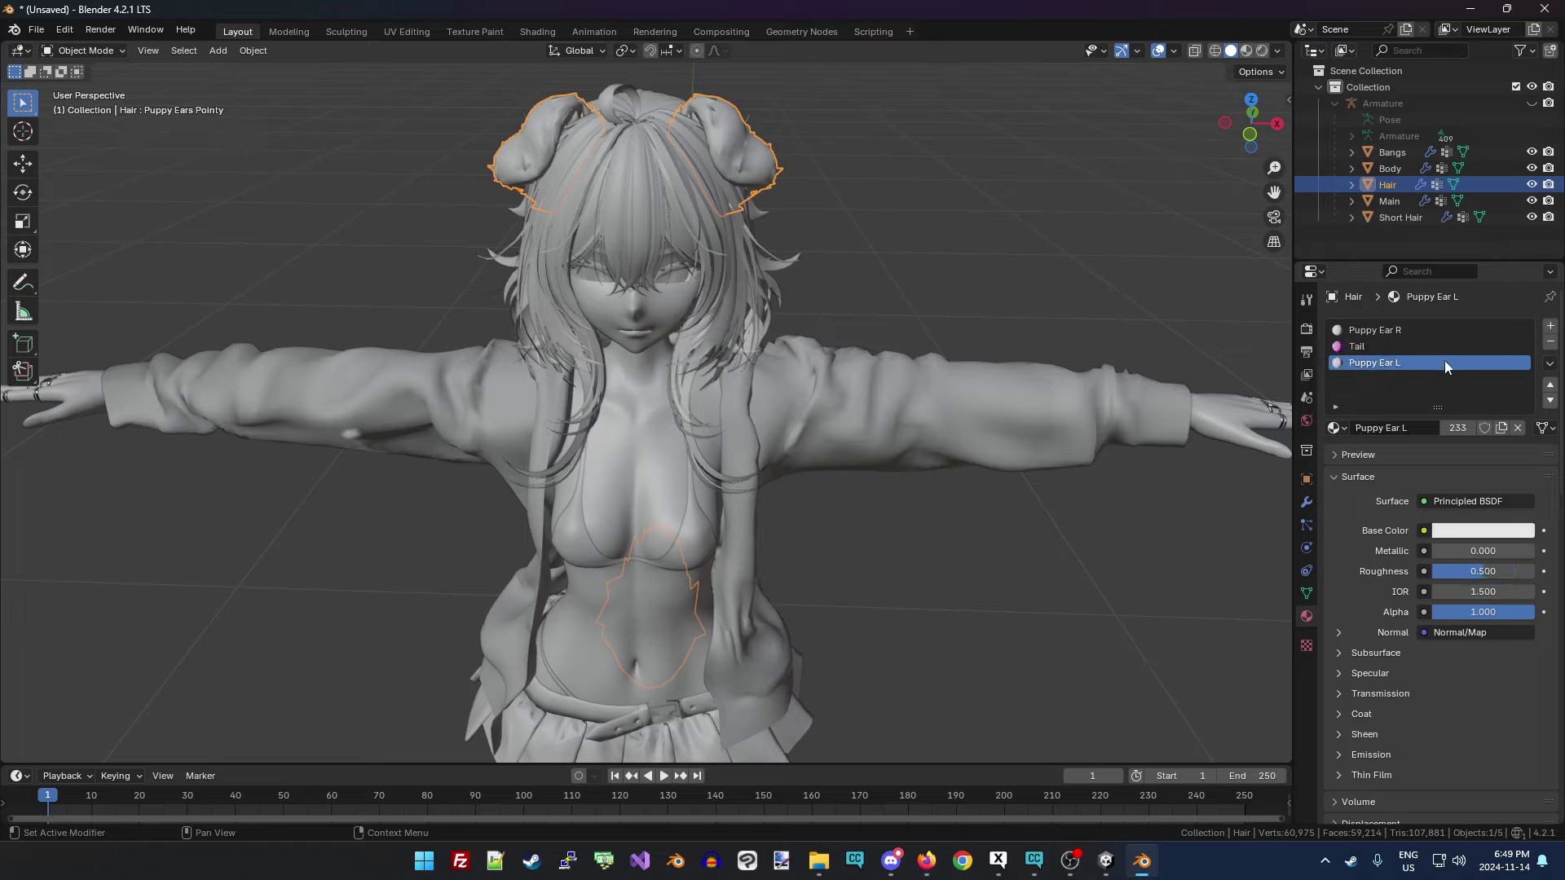
pyautogui.click(1550, 384)
pyautogui.click(1411, 332)
pyautogui.click(1551, 342)
# Rename the Hair object's Puppy Ear L material to Puppy Ear.
pyautogui.press('F2')
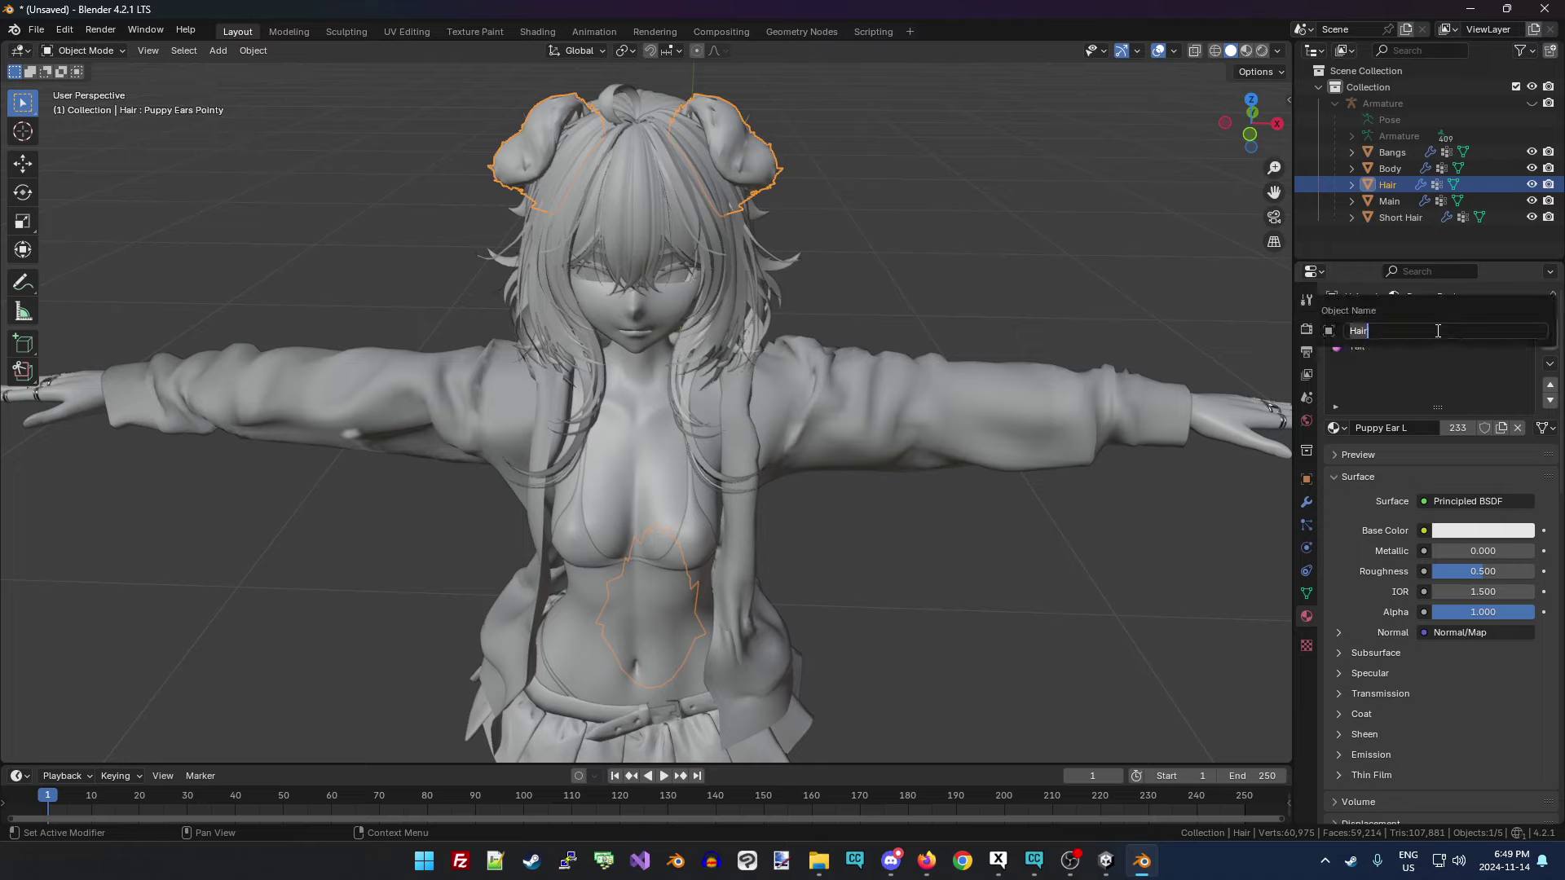
pyautogui.press('Escape')
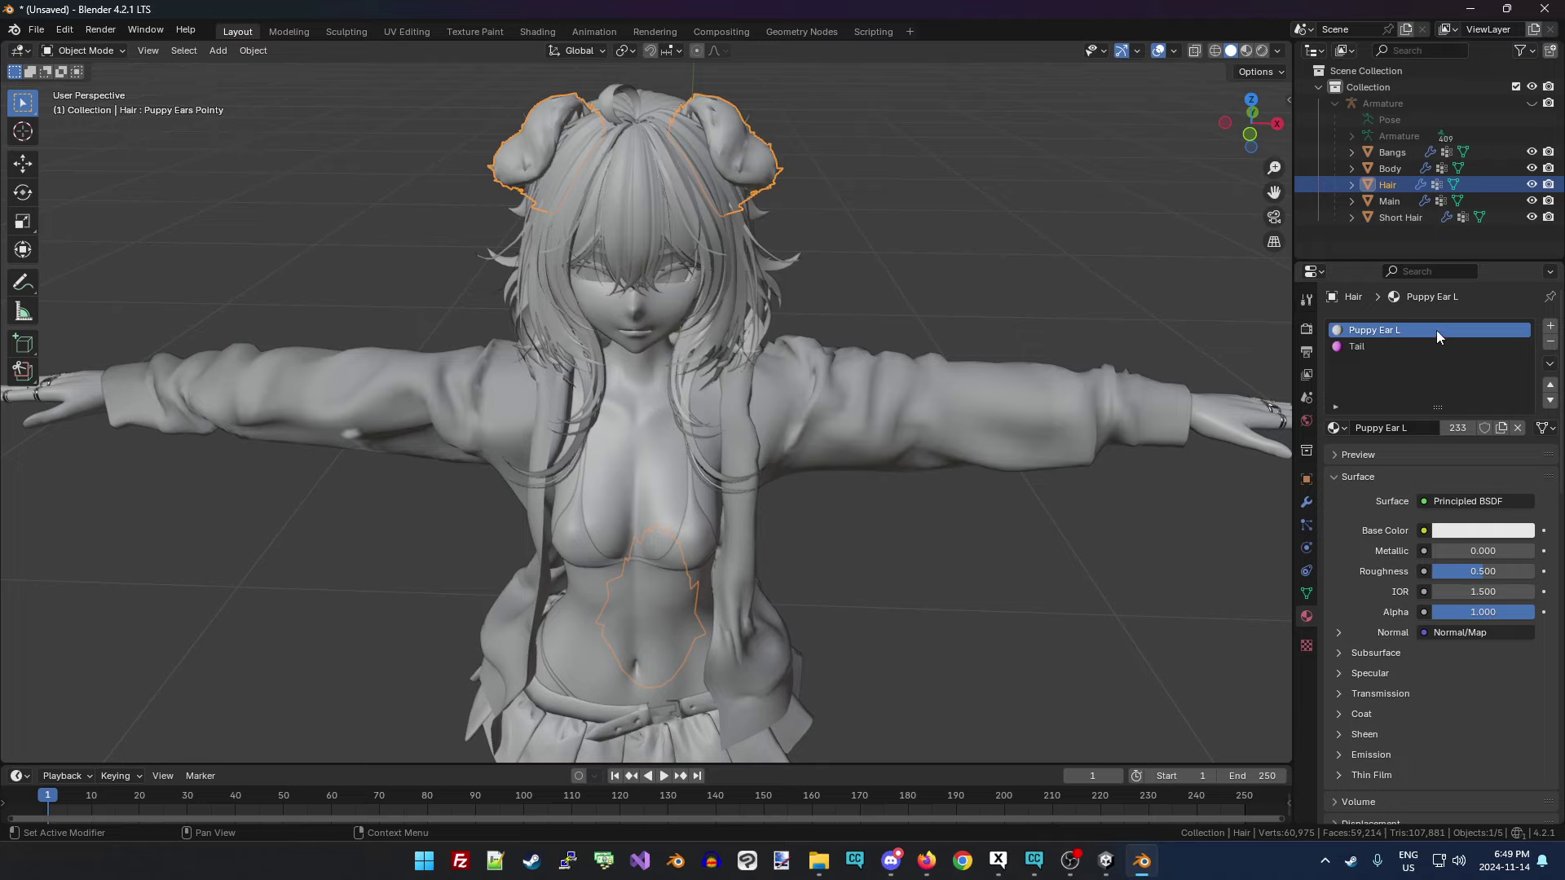
pyautogui.press('F2')
pyautogui.press('Escape')
pyautogui.click(1415, 427)
pyautogui.hotkey('alt', 'Tab')
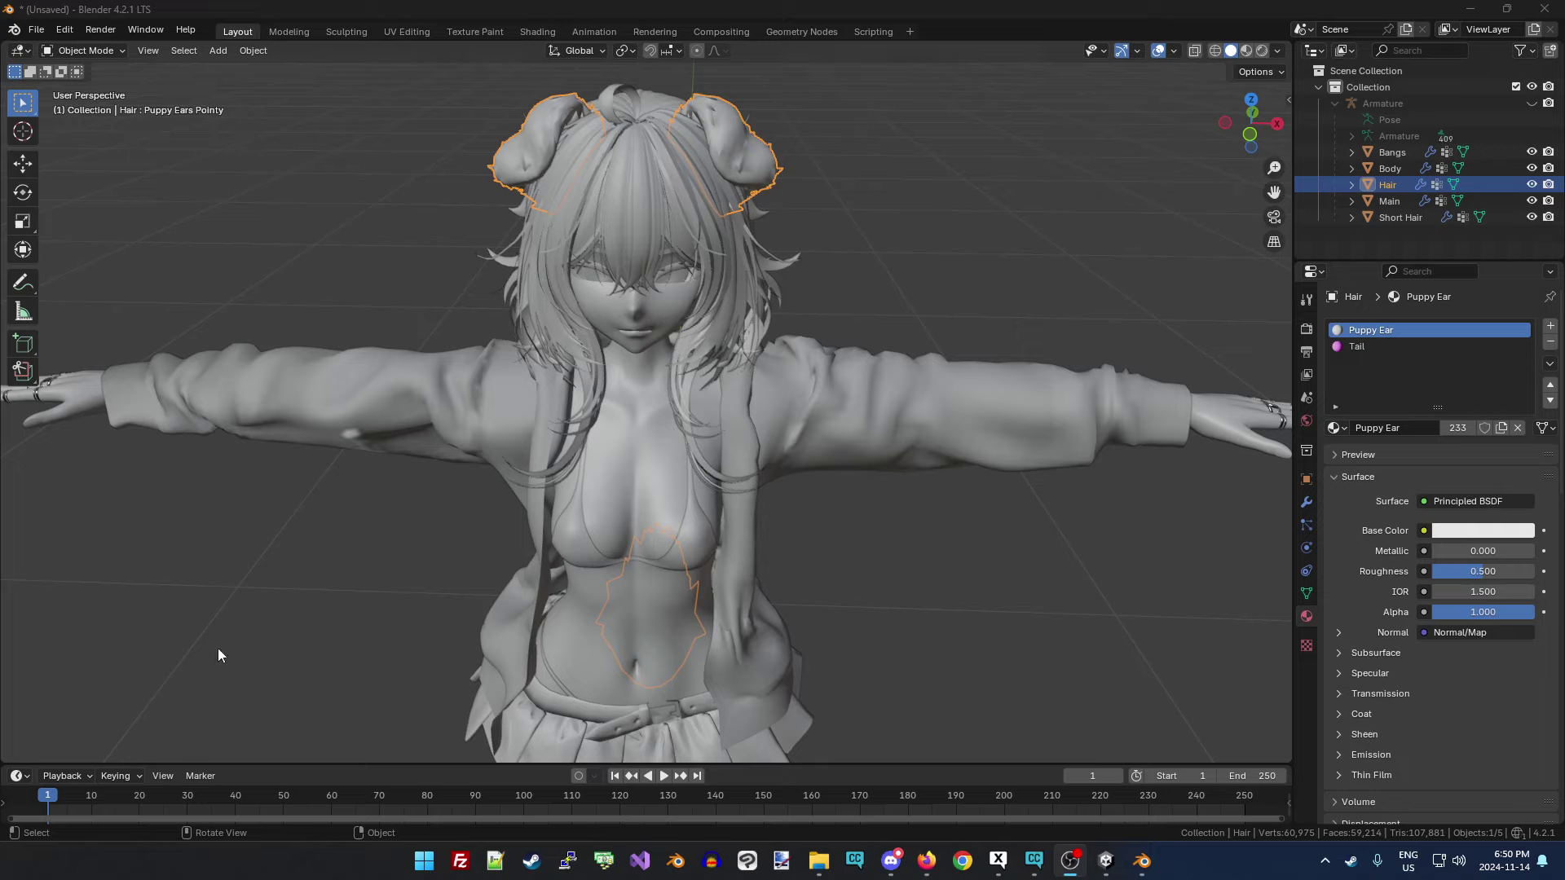
# Join the Bangs and Hair objects into Short Hair, keeping Short Hair as the active object.
pyautogui.click(1404, 152)
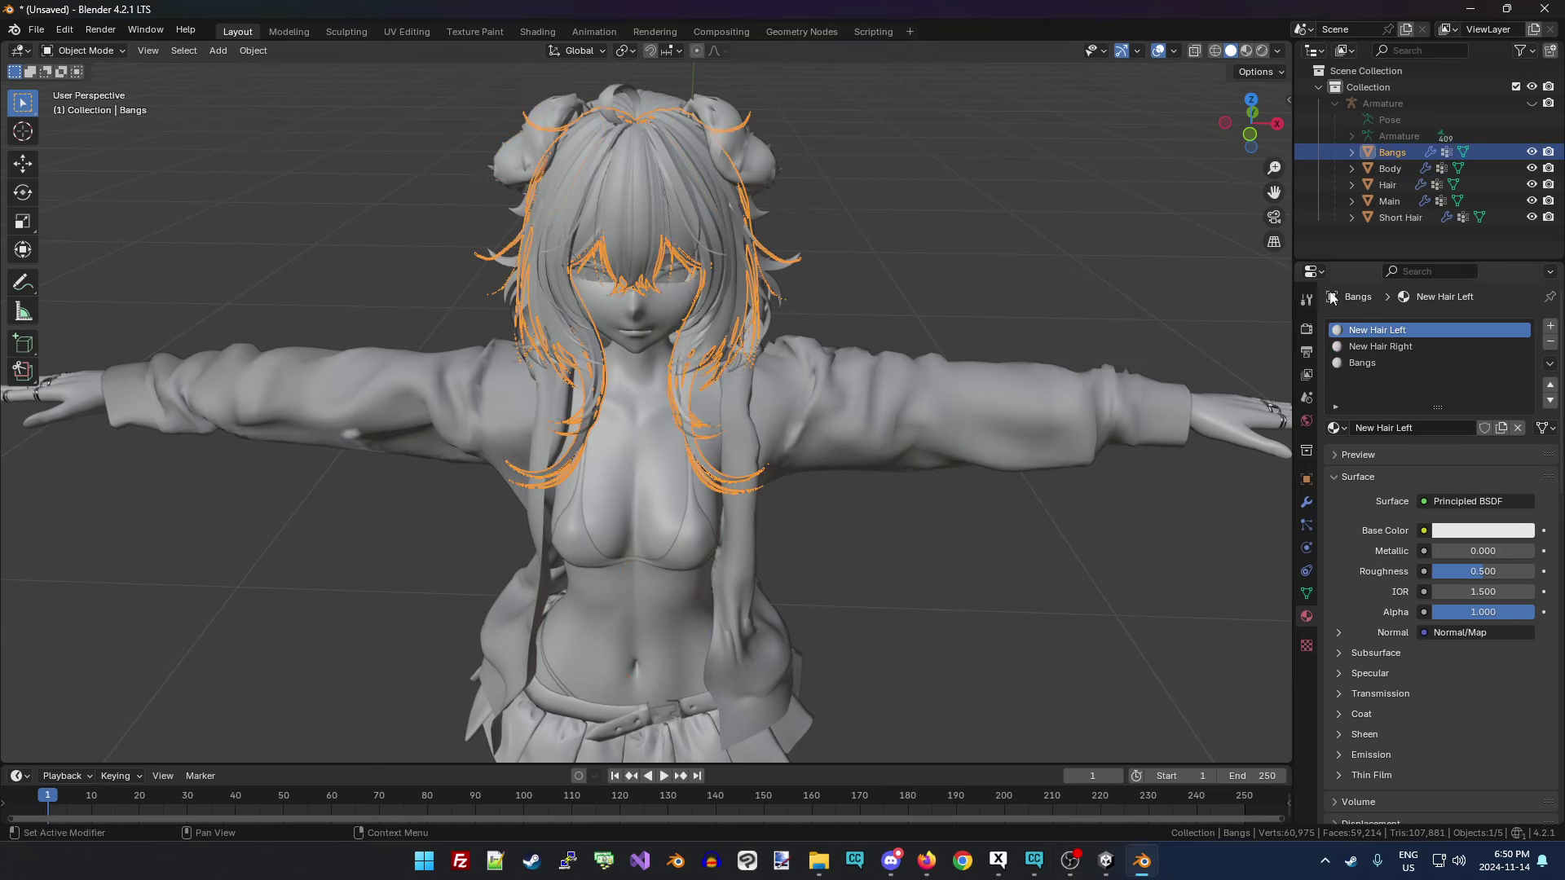
pyautogui.keyDown('ctrl'); pyautogui.click(1400, 186); pyautogui.keyUp('ctrl')
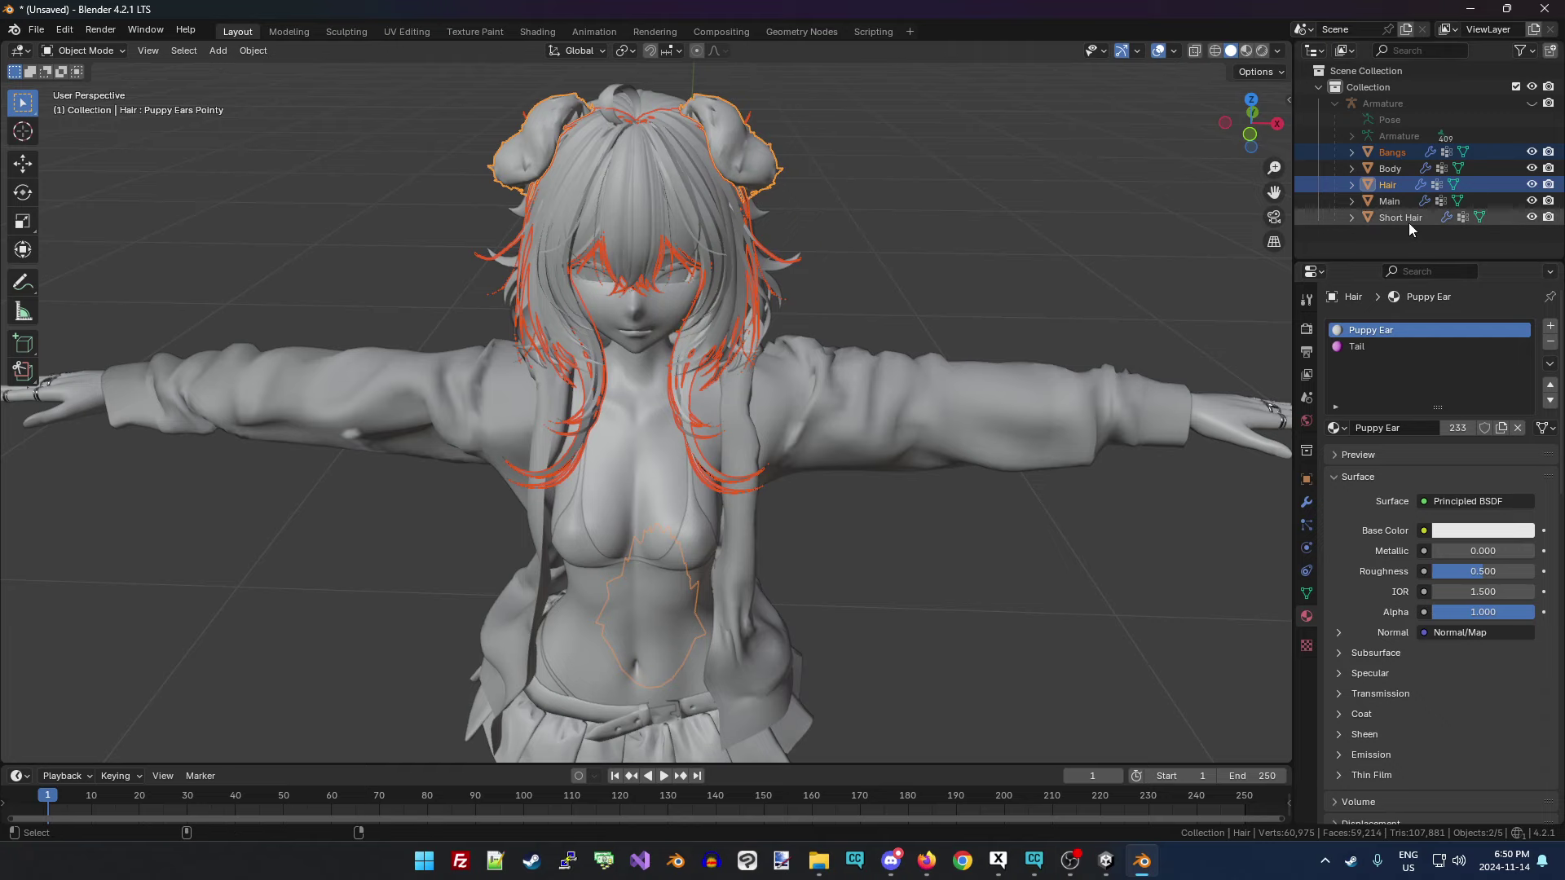
pyautogui.keyDown('ctrl'); pyautogui.click(1409, 222); pyautogui.keyUp('ctrl')
pyautogui.hotkey('ctrl', 'j')
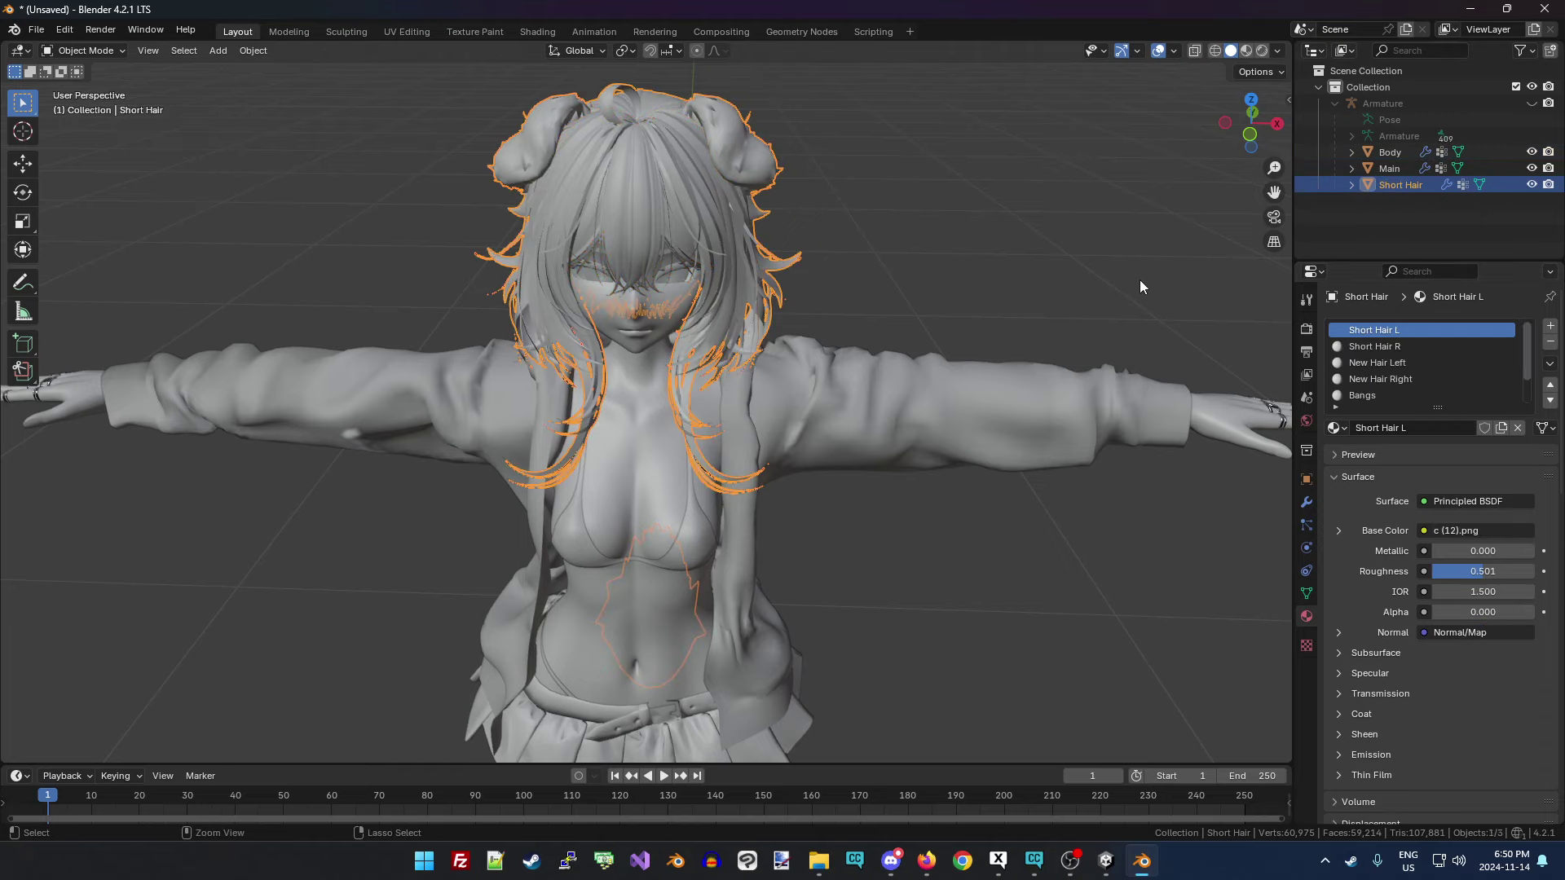
# Expand the joined Short Hair object's material list and compare its Short Hair, New Hair and Bangs materials.
pyautogui.moveTo(1249, 124); pyautogui.dragTo(1178, 153)
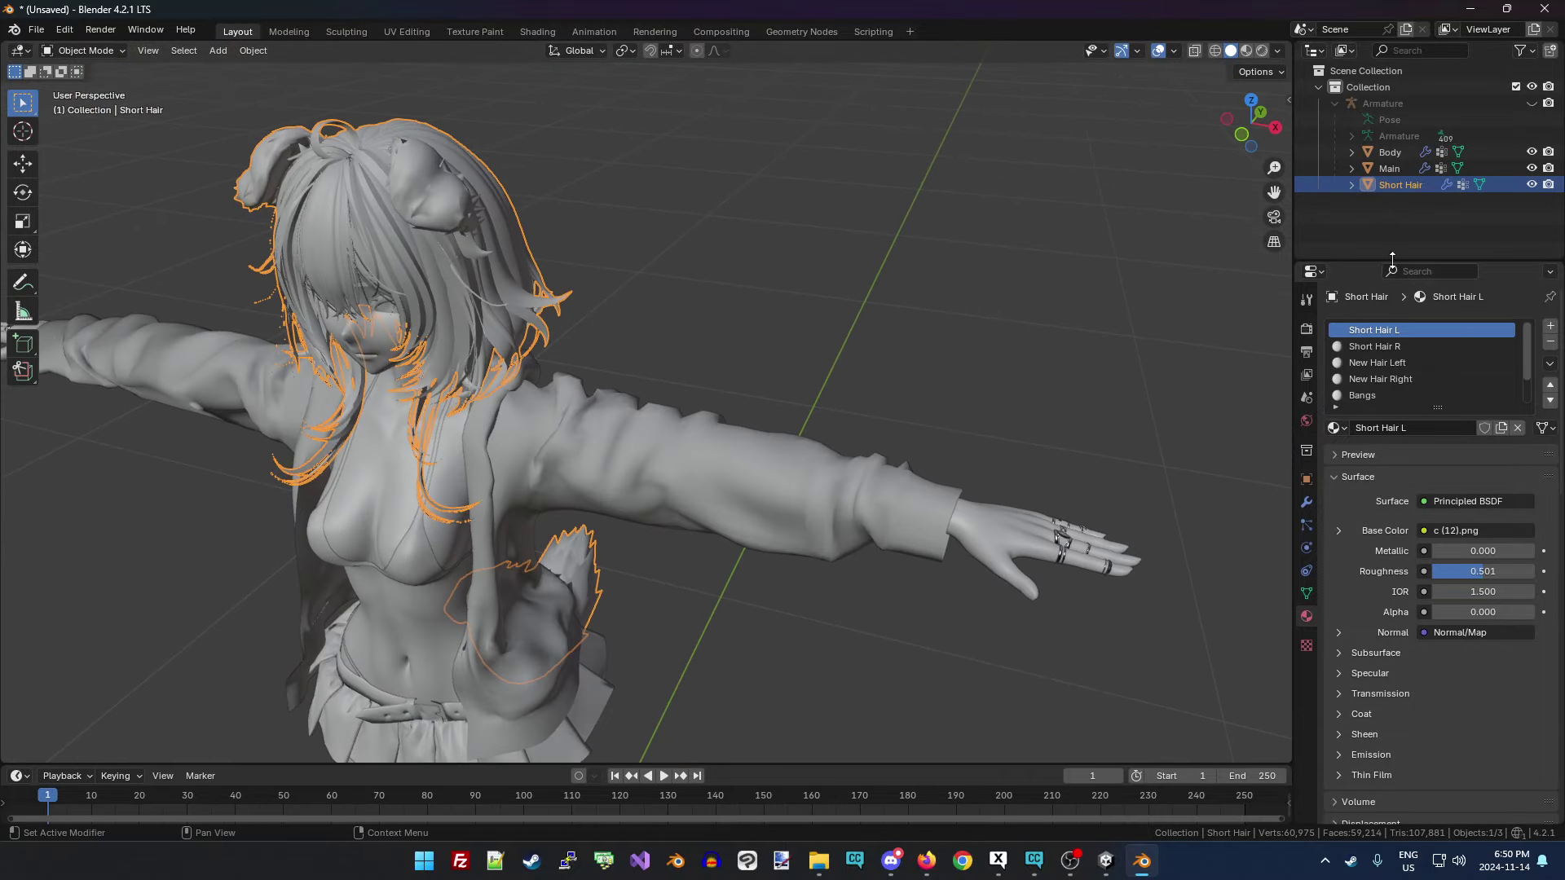
pyautogui.moveTo(1386, 261); pyautogui.dragTo(1385, 214)
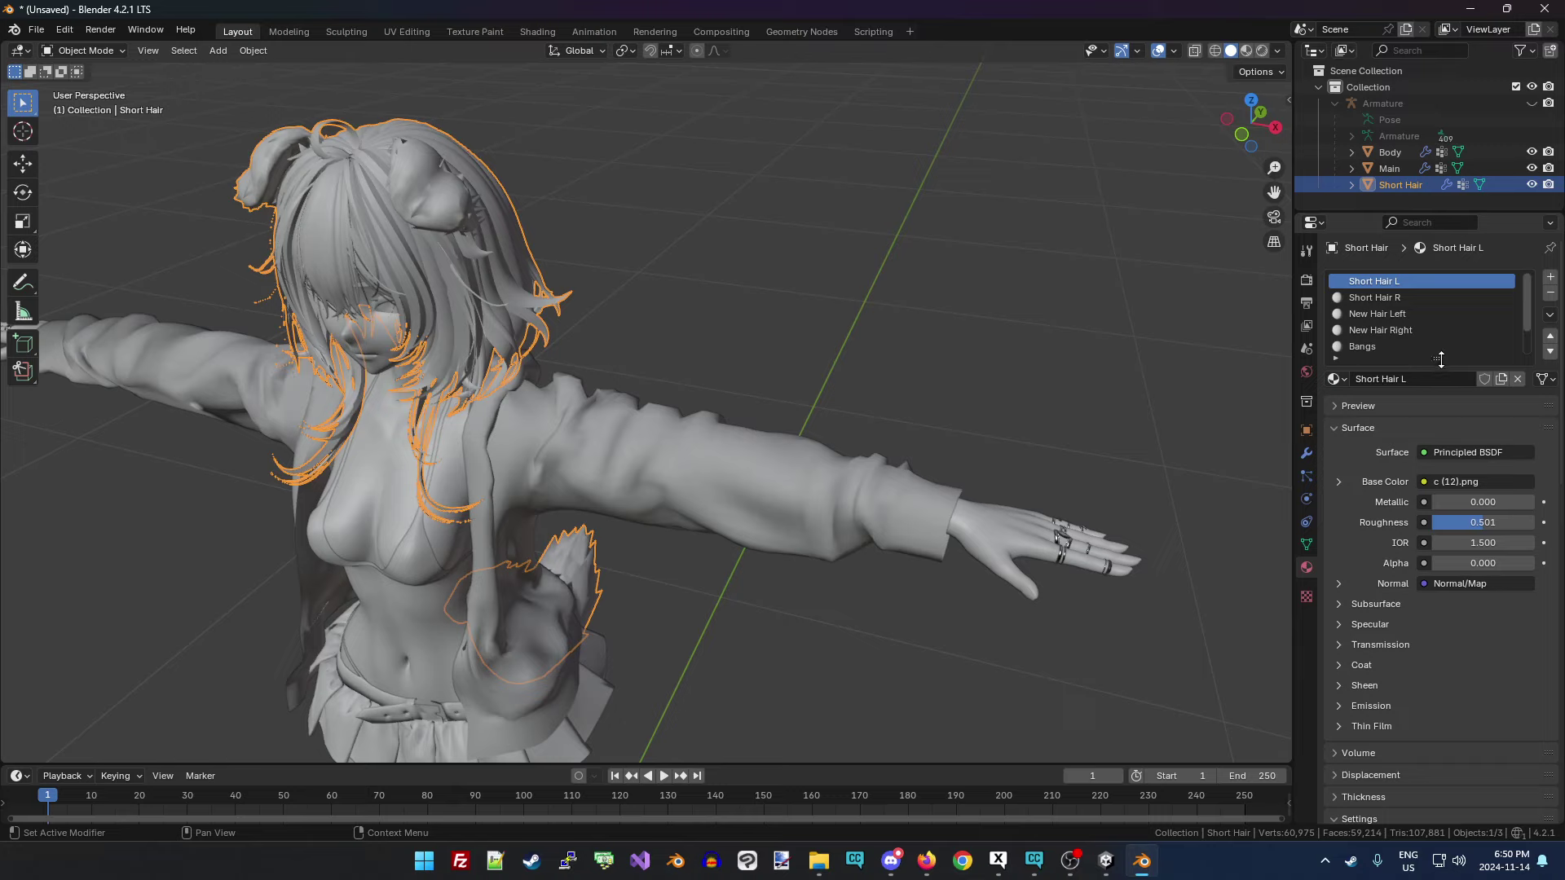
pyautogui.moveTo(1441, 359); pyautogui.dragTo(1437, 408)
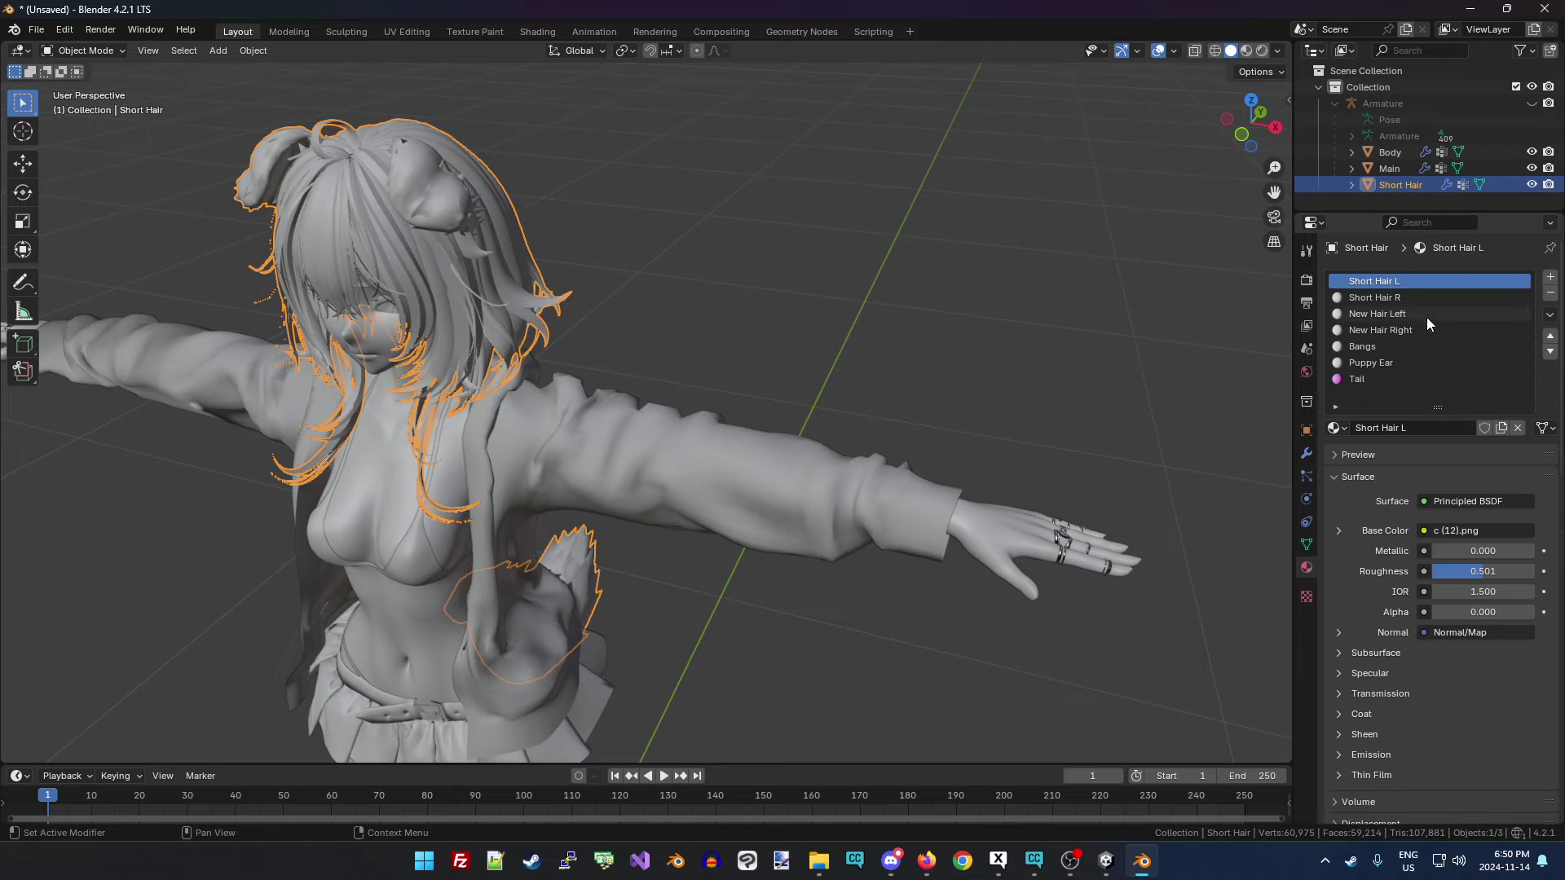
pyautogui.click(1427, 316)
pyautogui.click(1411, 334)
pyautogui.click(1410, 348)
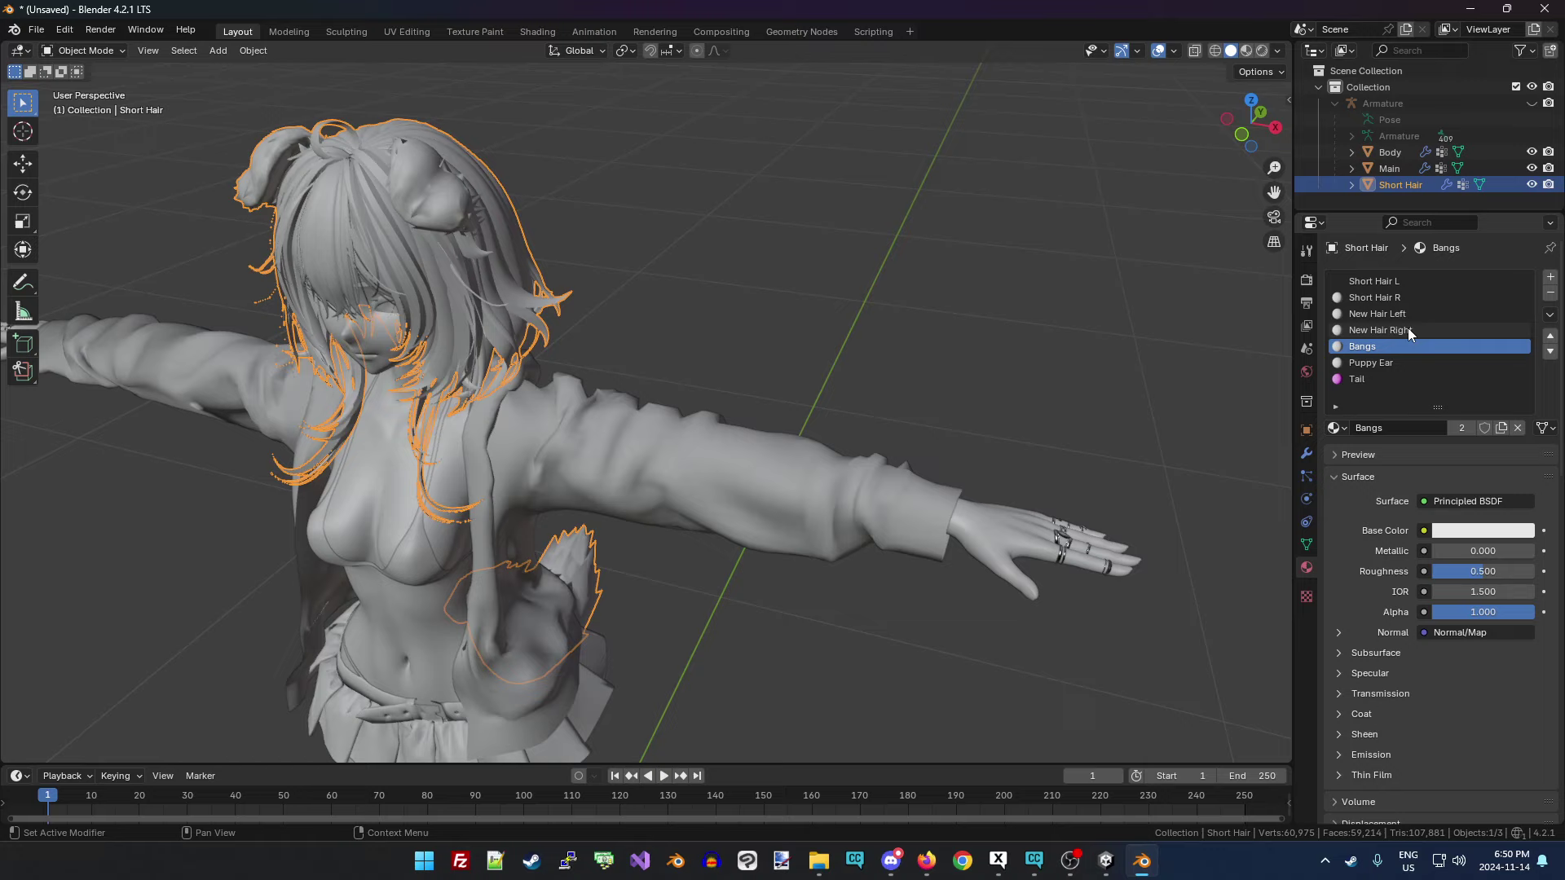
pyautogui.click(1402, 316)
pyautogui.click(1408, 283)
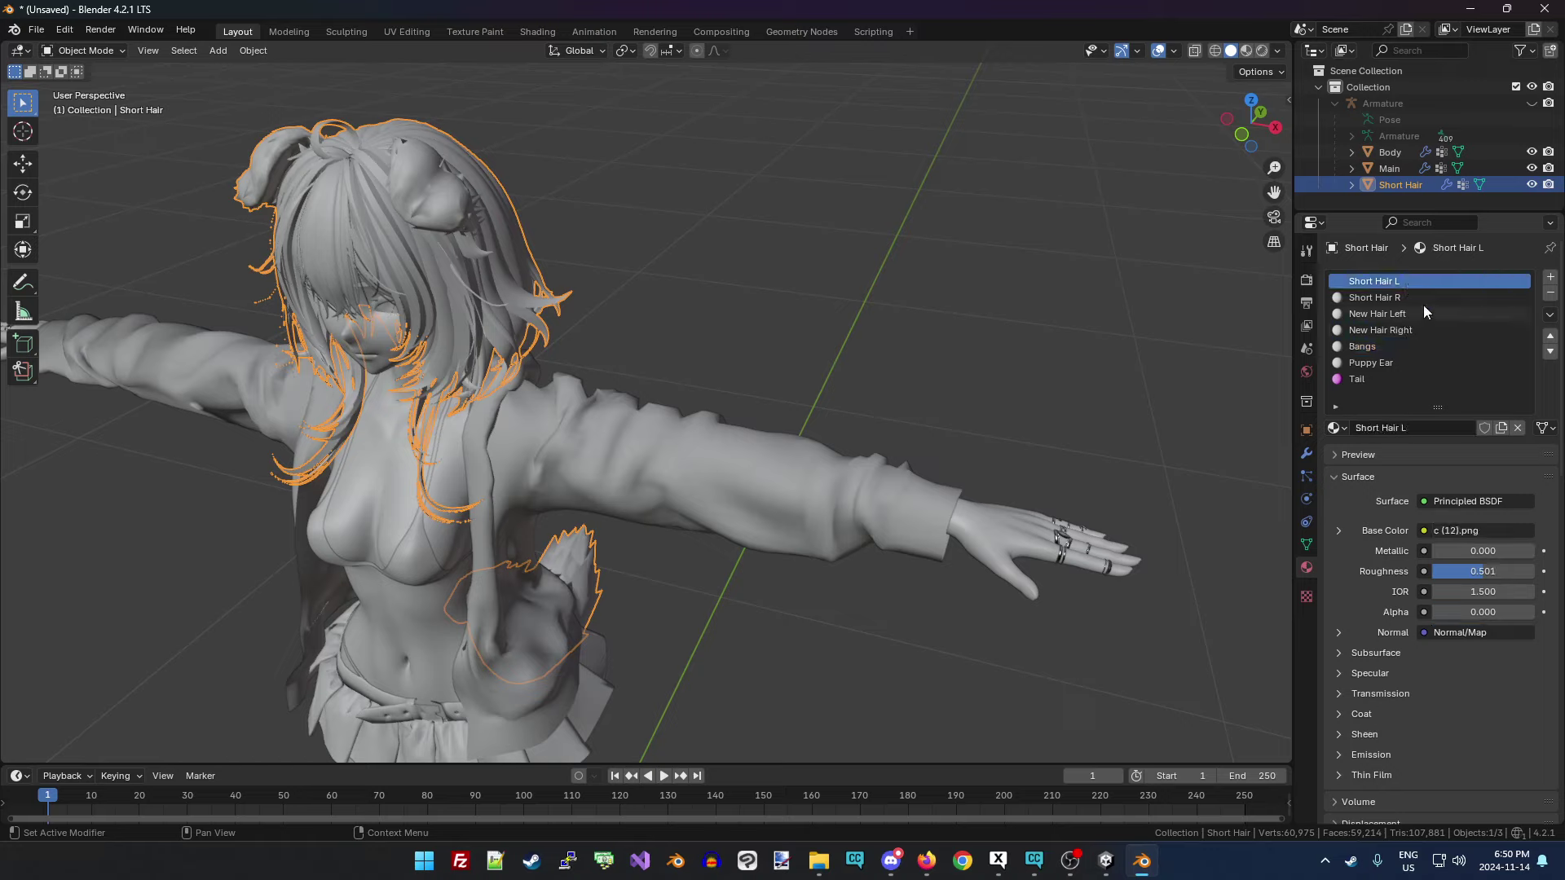
pyautogui.click(1392, 299)
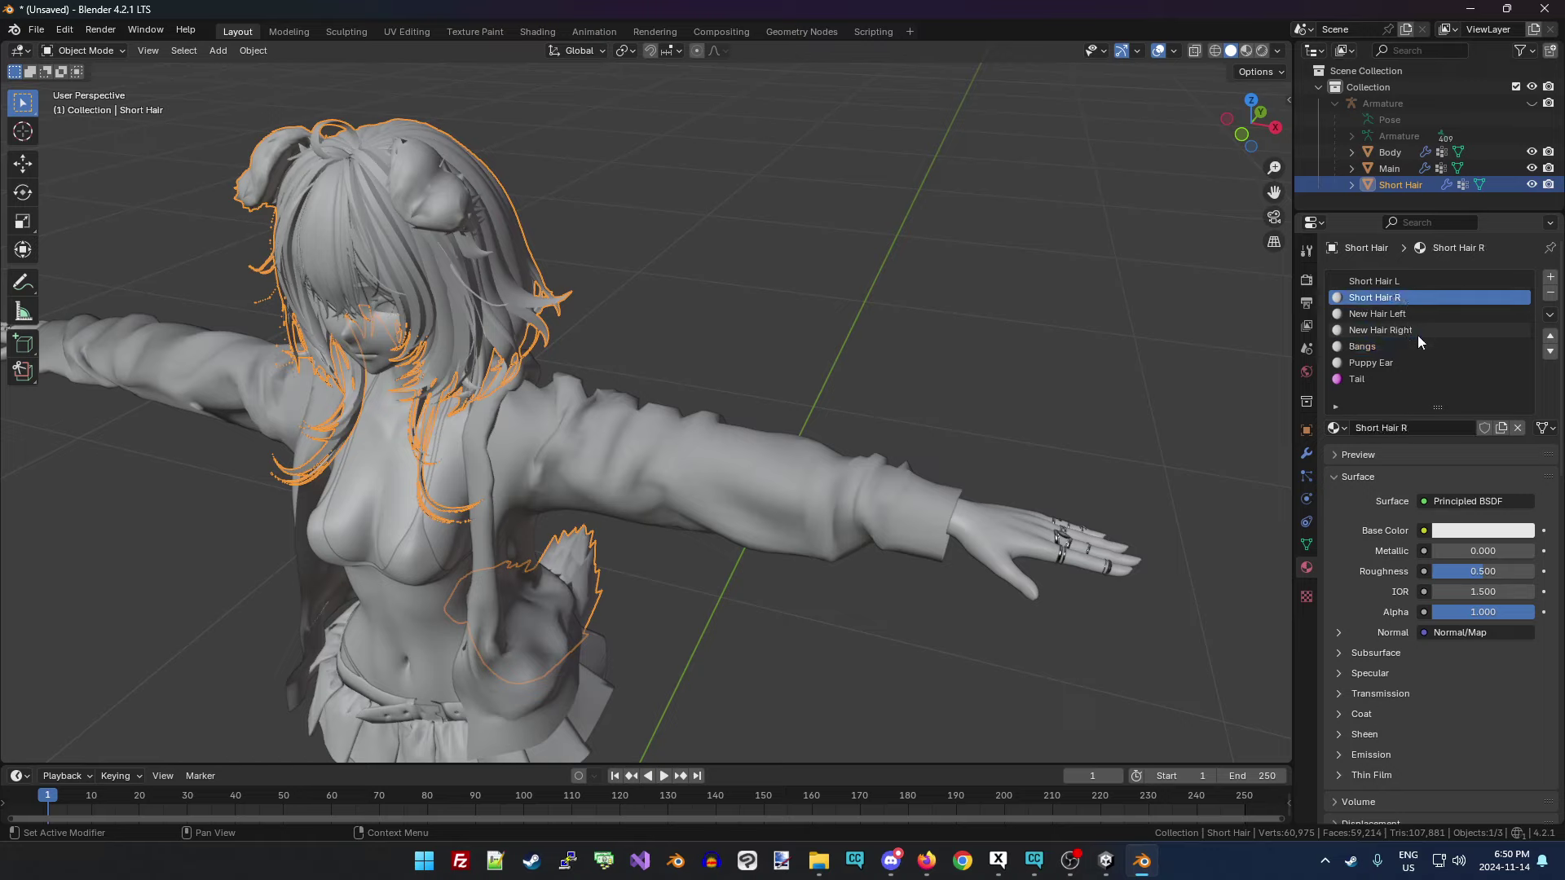
pyautogui.click(1404, 280)
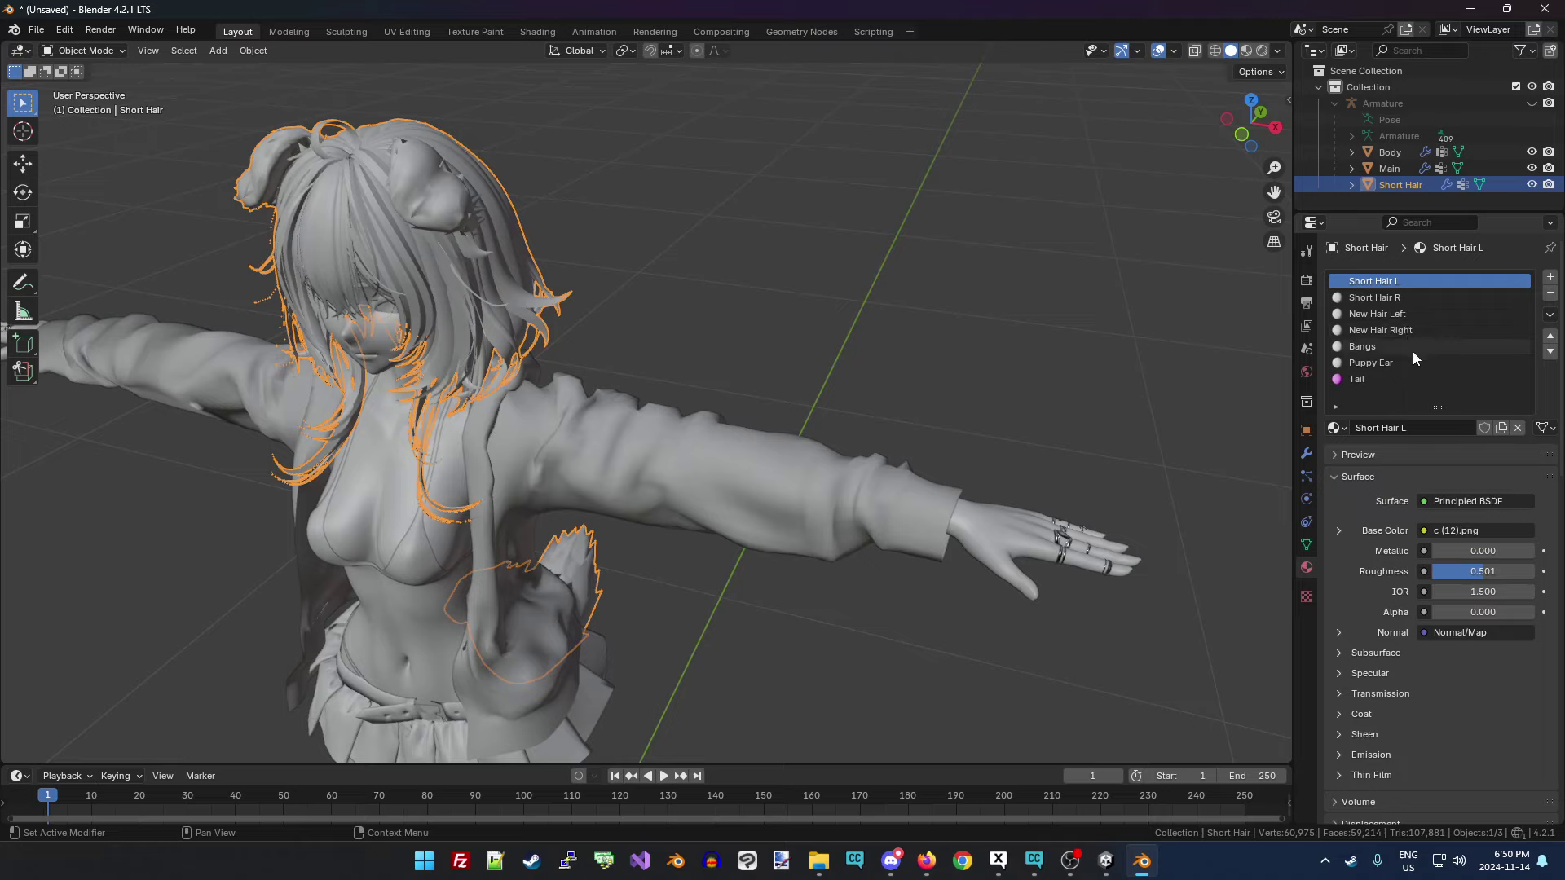
# Remove the Short Hair R, New Hair Left, New Hair Right and Bangs material slots from the Short Hair object.
pyautogui.click(1387, 297)
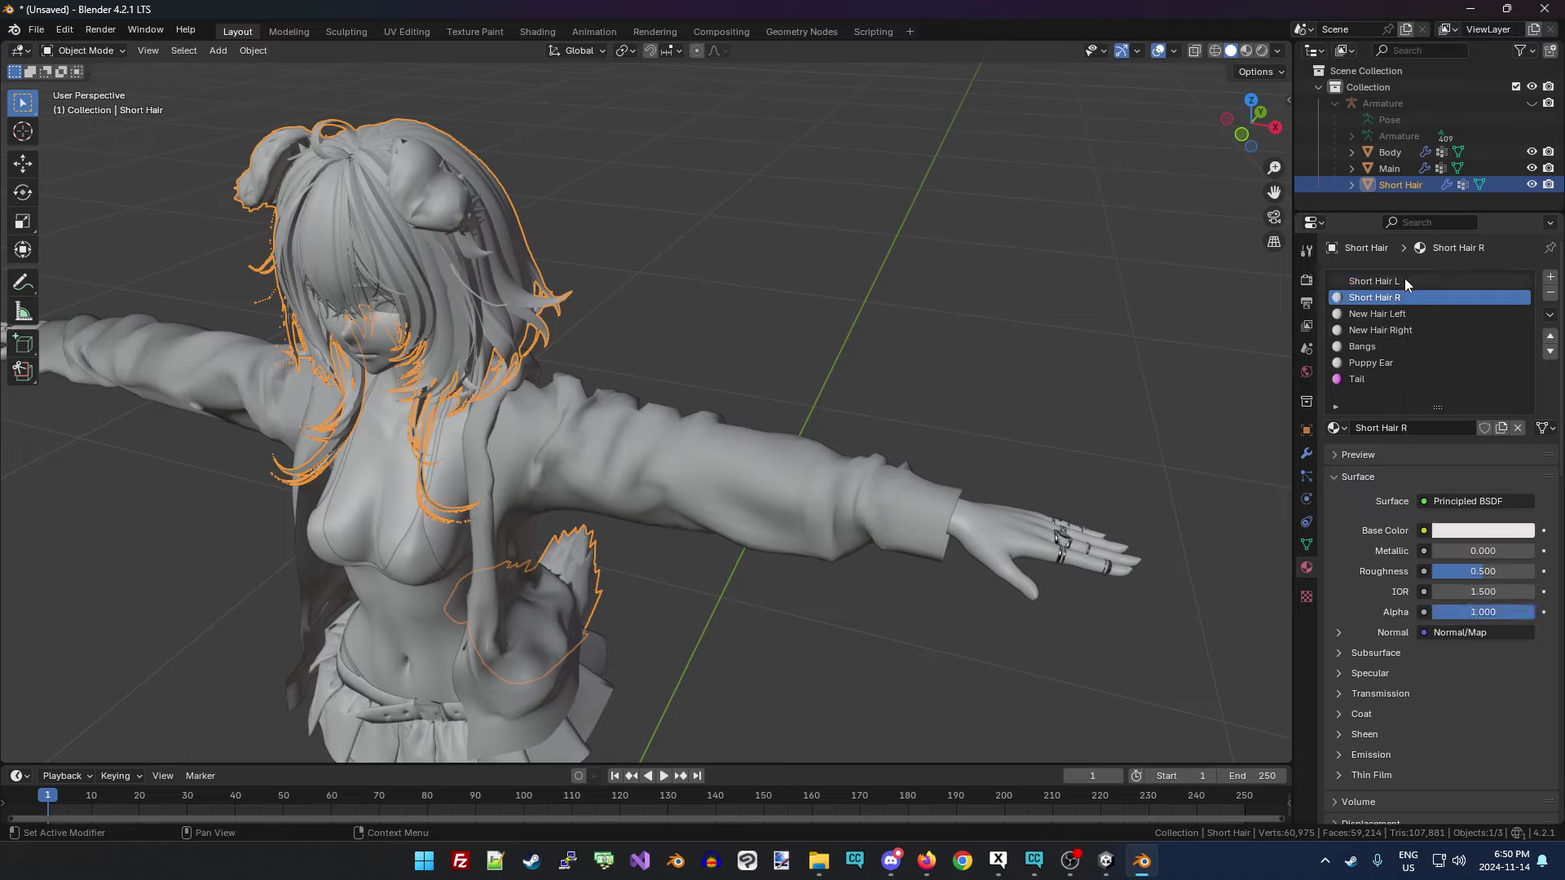
pyautogui.click(1555, 297)
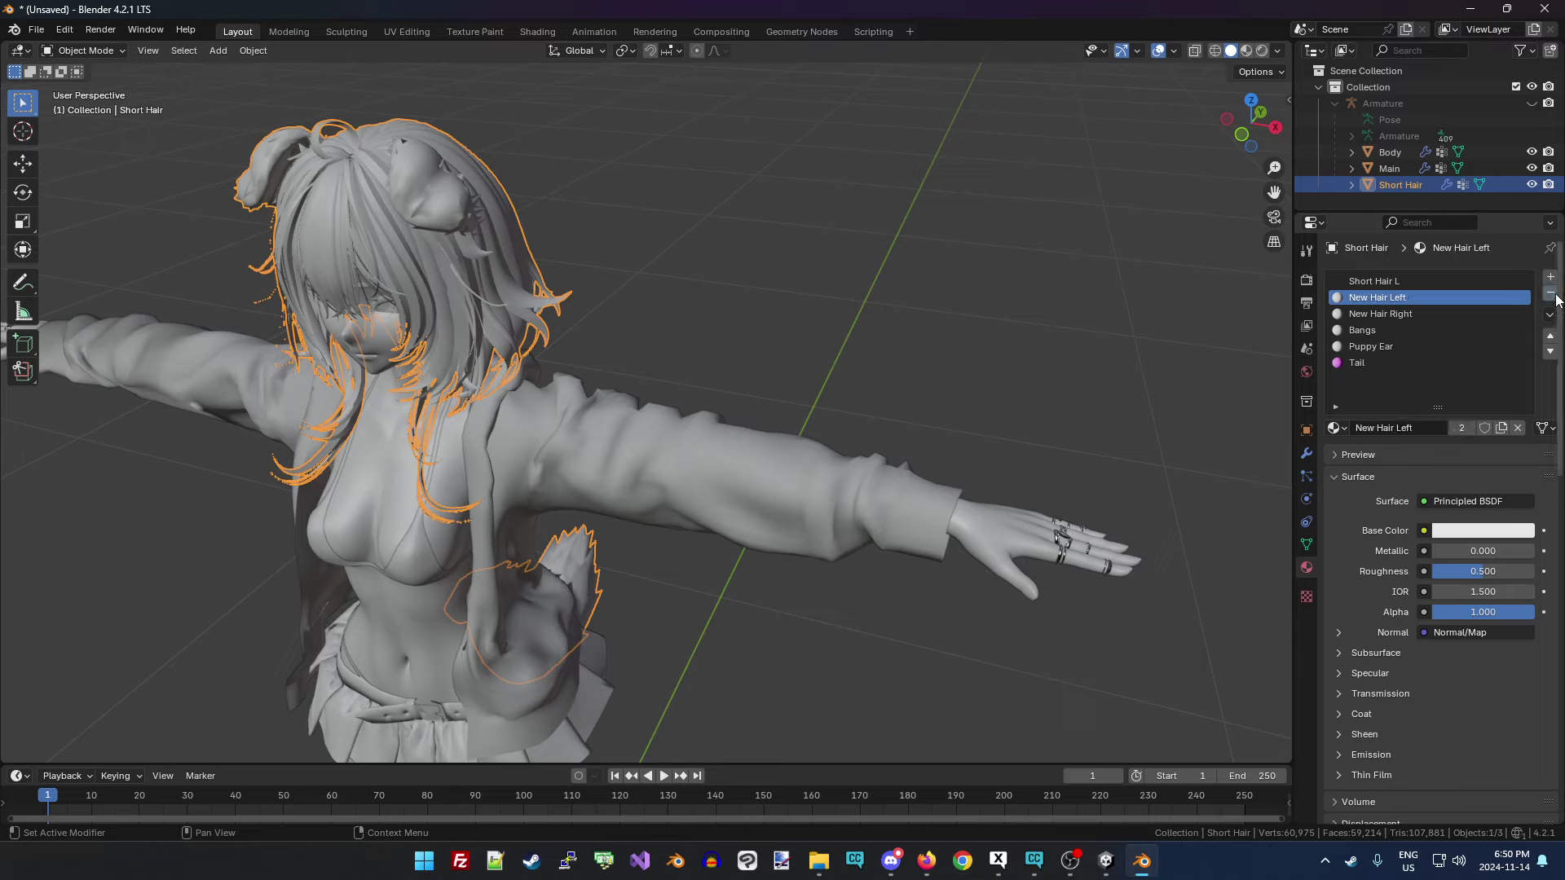
pyautogui.click(1555, 296)
pyautogui.click(1553, 295)
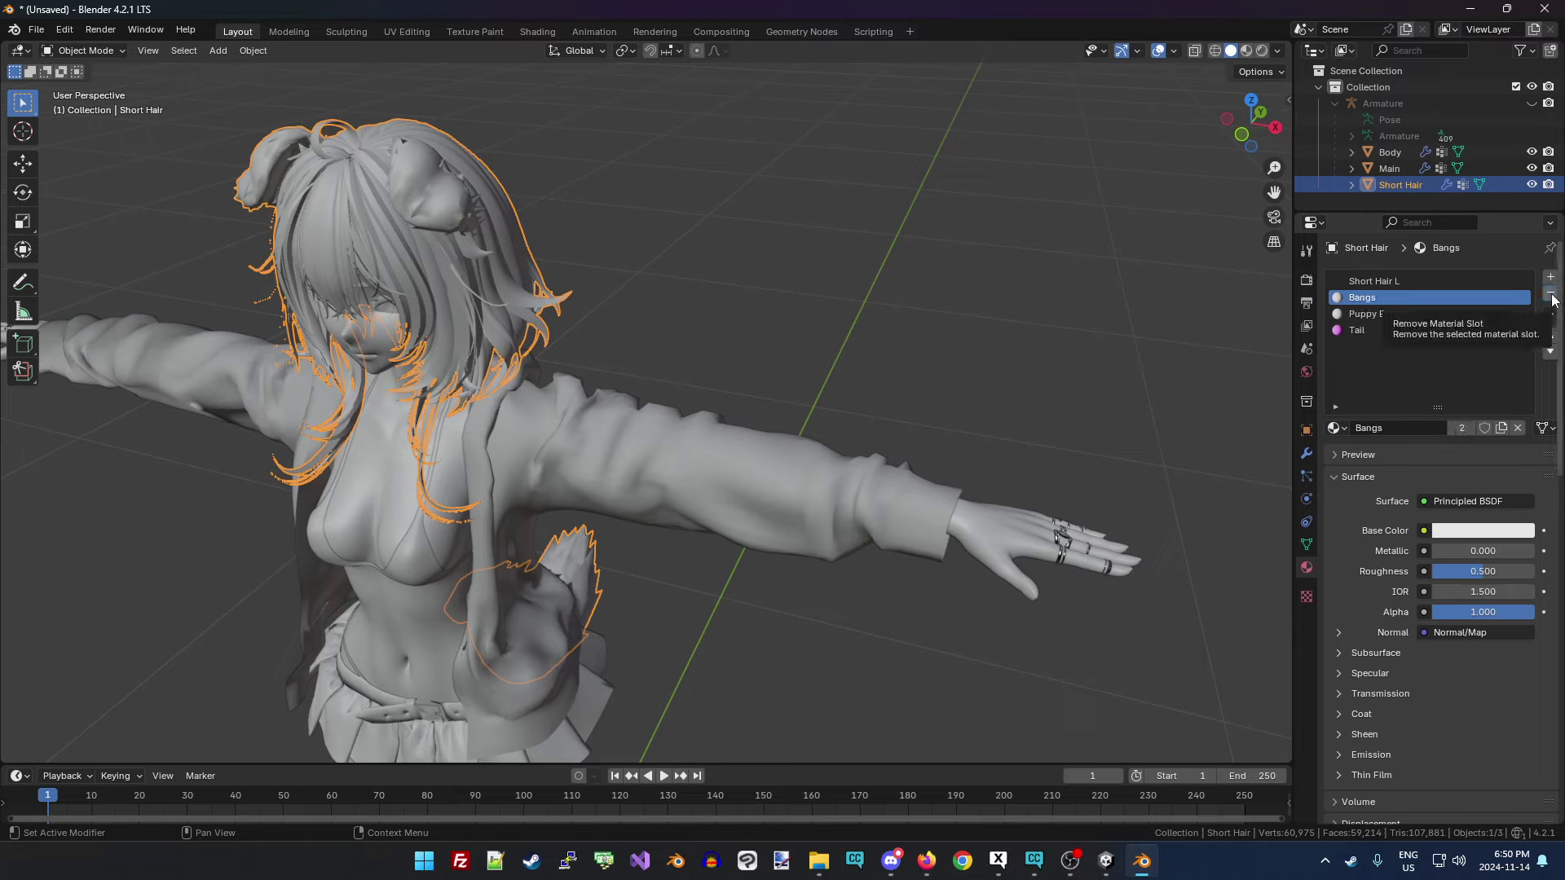
pyautogui.click(1553, 295)
# Review the remaining material slots on the Short Hair, Body and Main objects.
pyautogui.click(1420, 282)
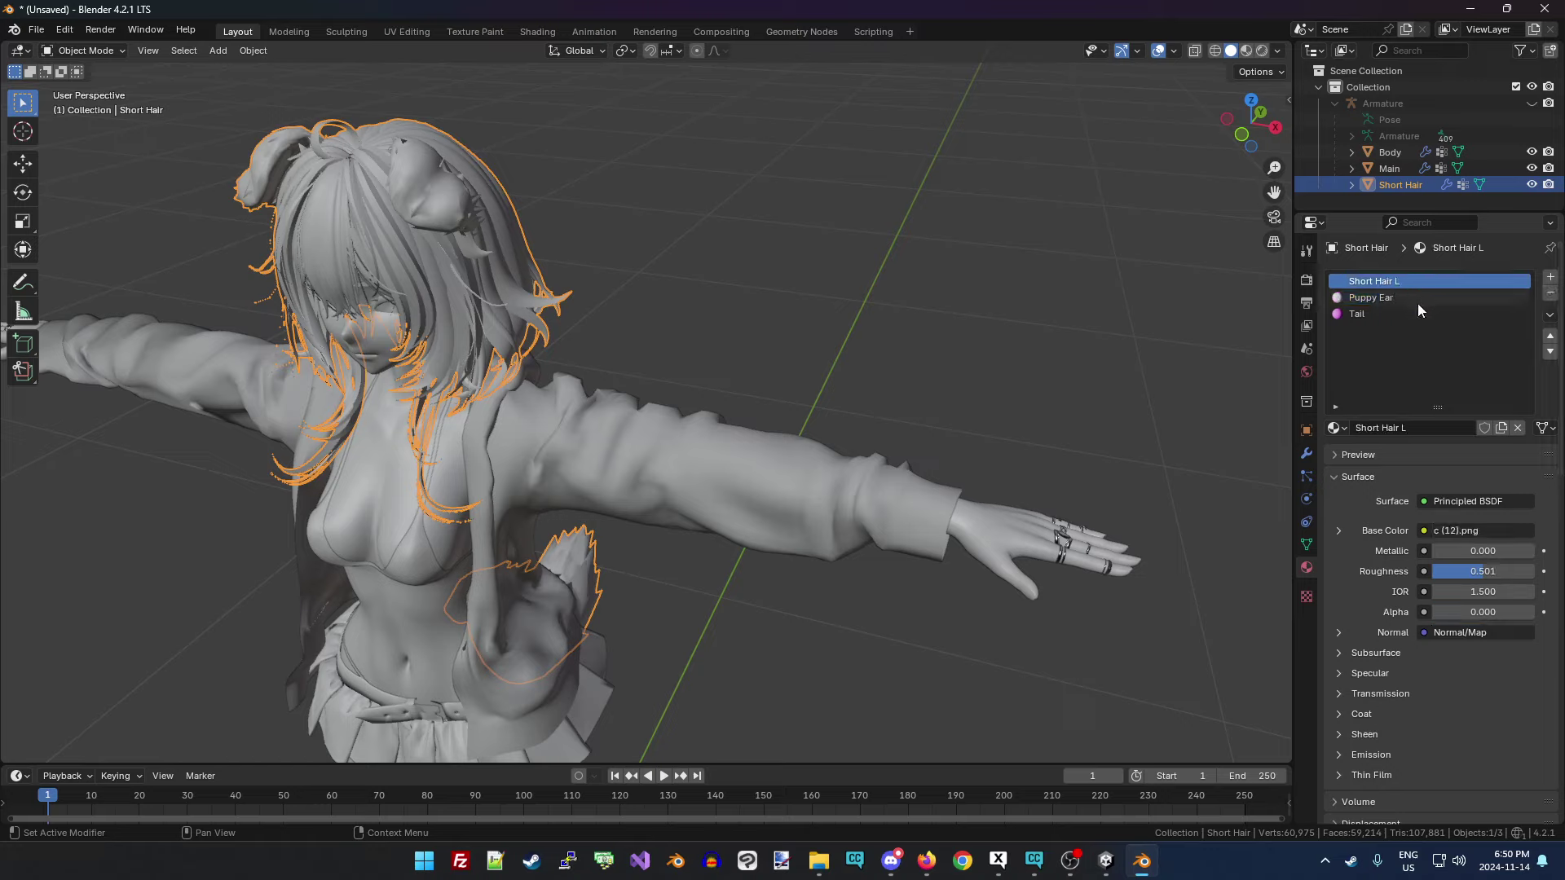
pyautogui.click(1417, 298)
pyautogui.click(1400, 315)
pyautogui.click(1402, 282)
pyautogui.click(1395, 154)
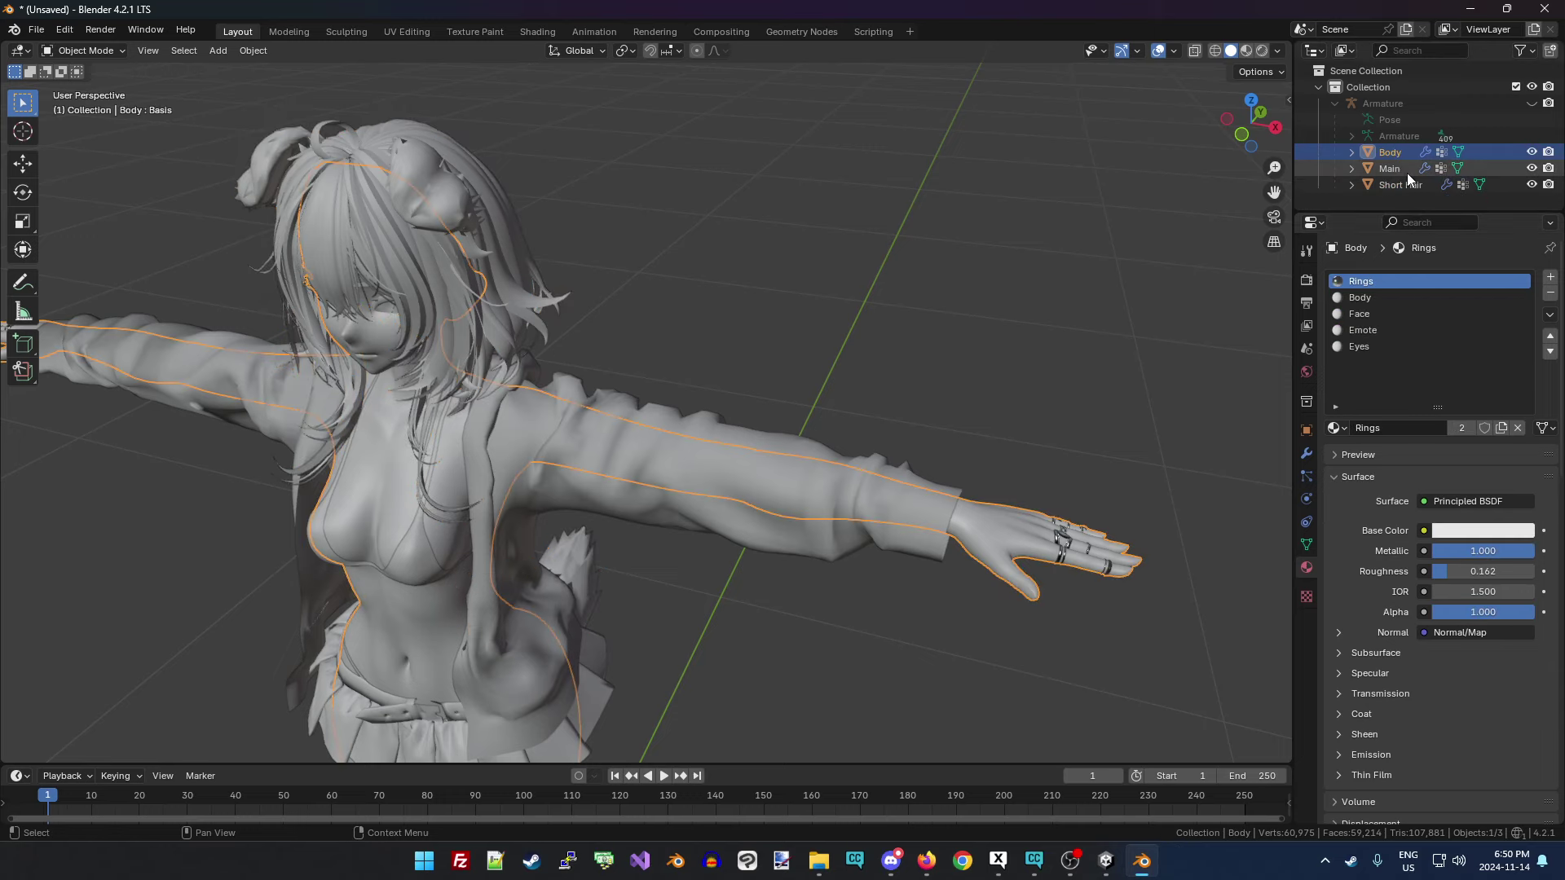
pyautogui.click(1380, 299)
pyautogui.click(1379, 314)
pyautogui.click(1379, 330)
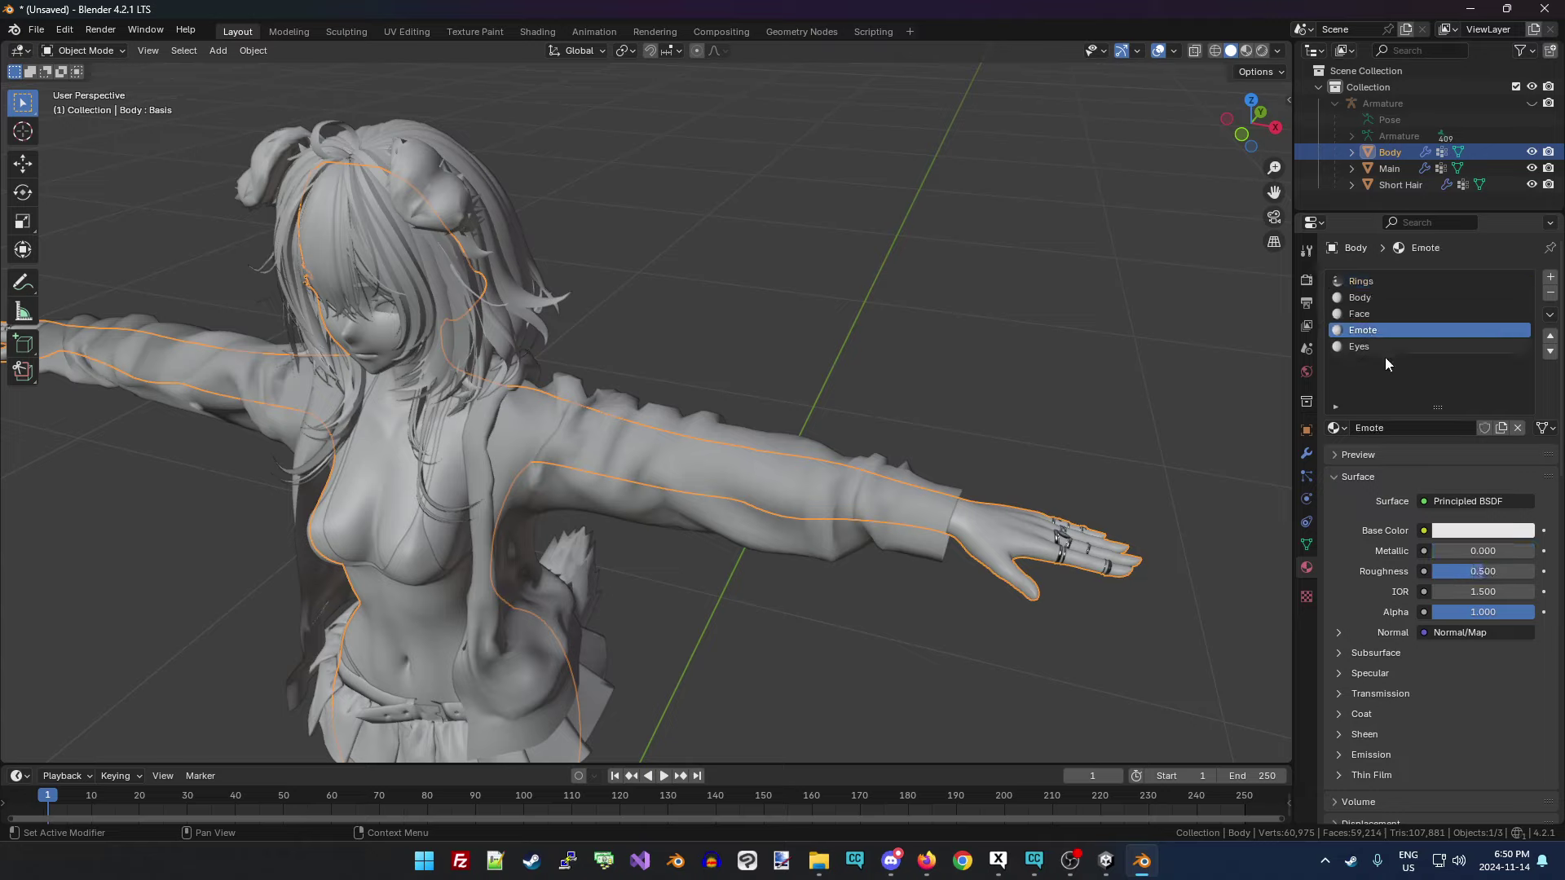
pyautogui.click(1377, 348)
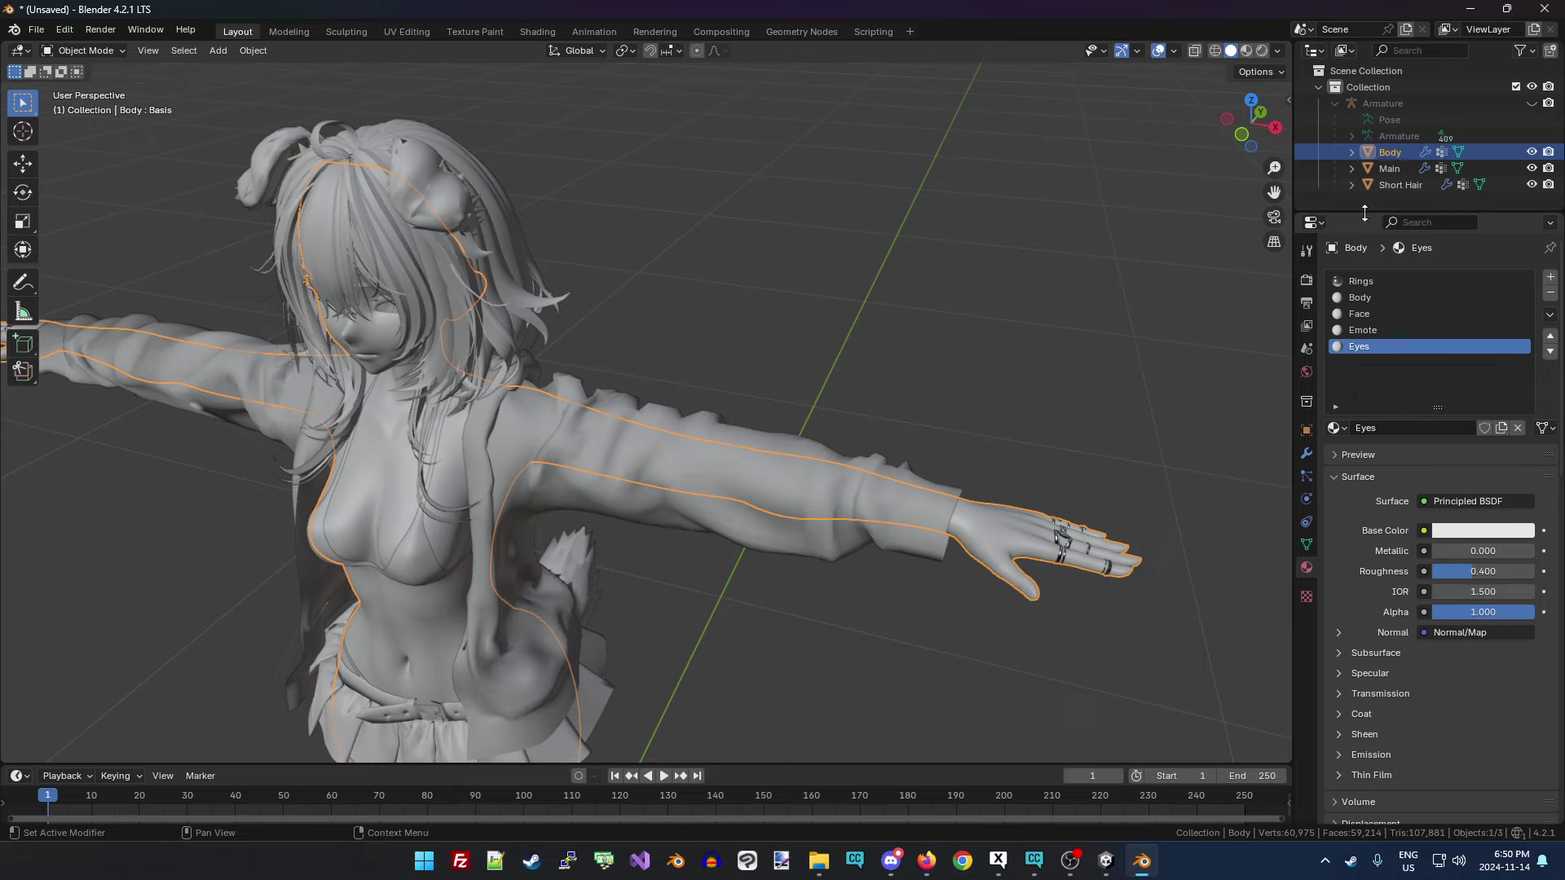
pyautogui.click(1392, 169)
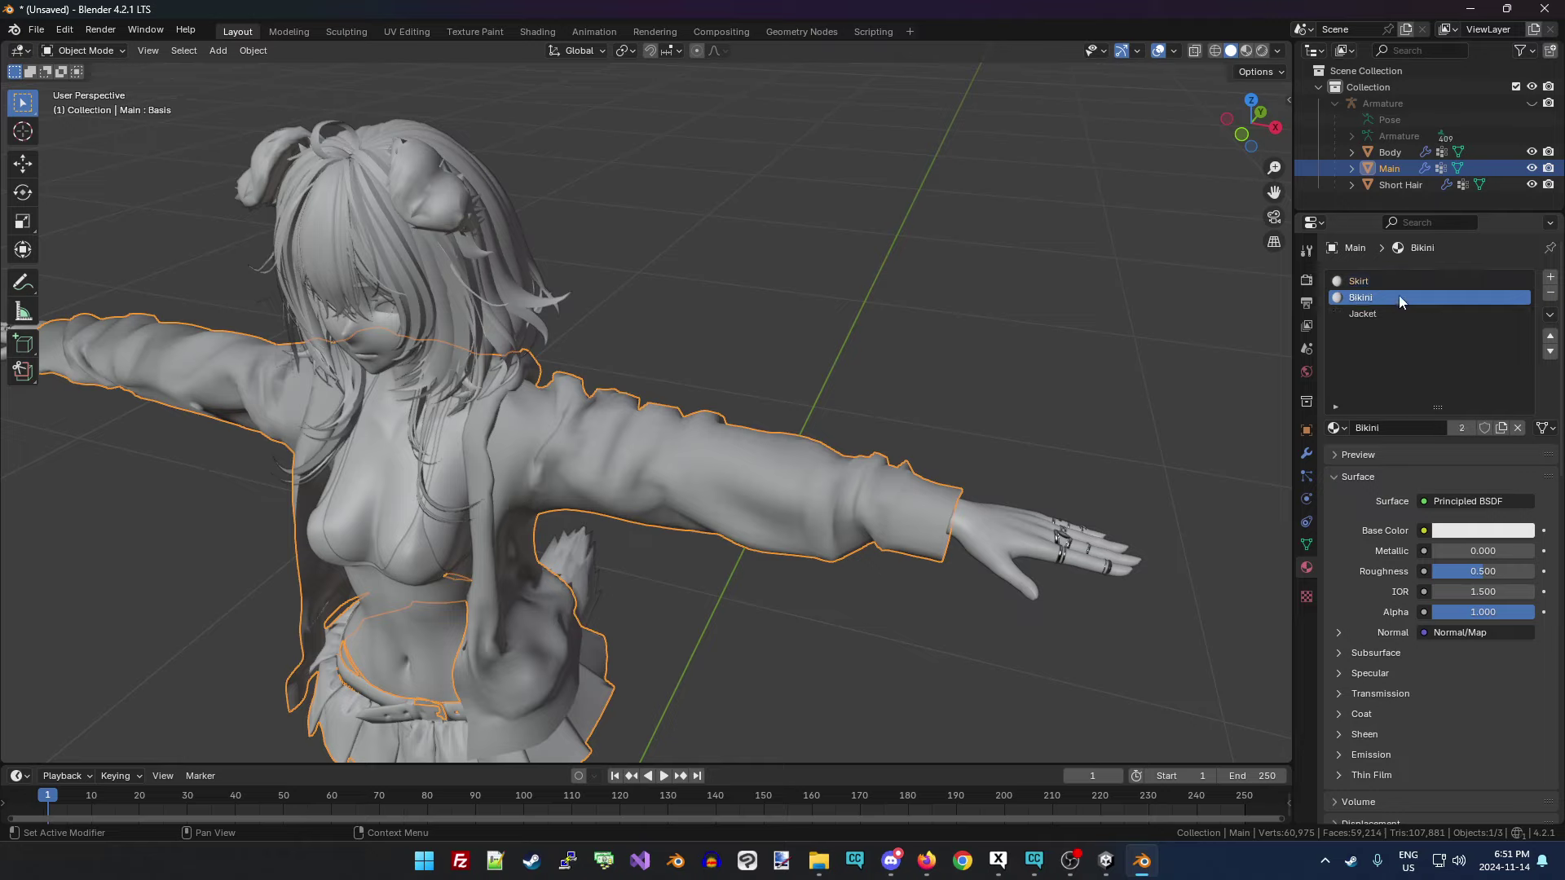
pyautogui.click(1388, 154)
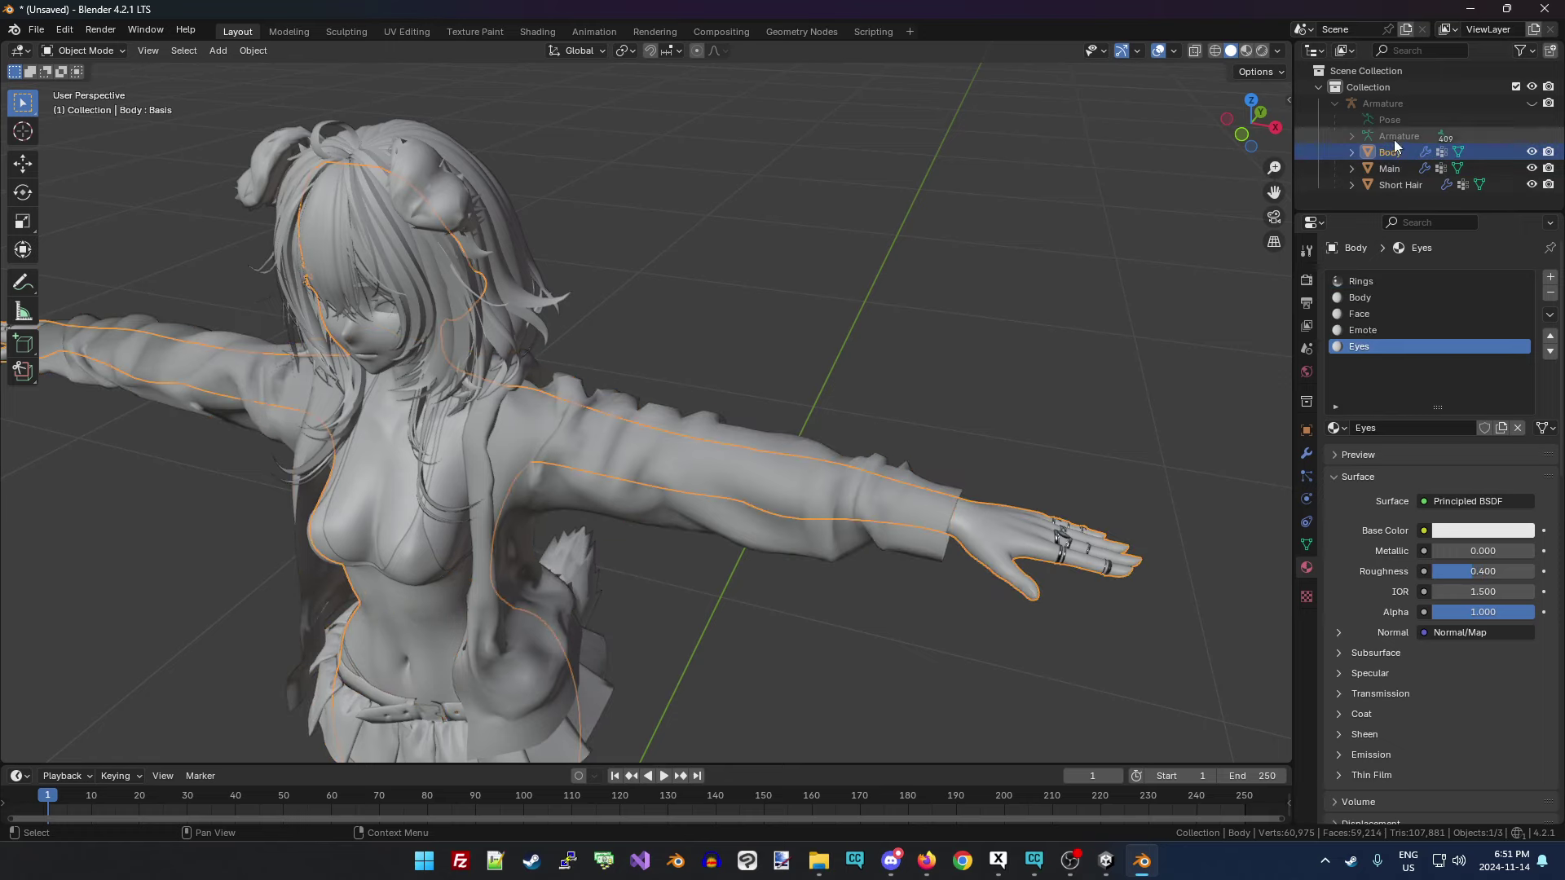
# Widen the properties area and display the Body object's vertex groups and shape keys.
pyautogui.click(1402, 186)
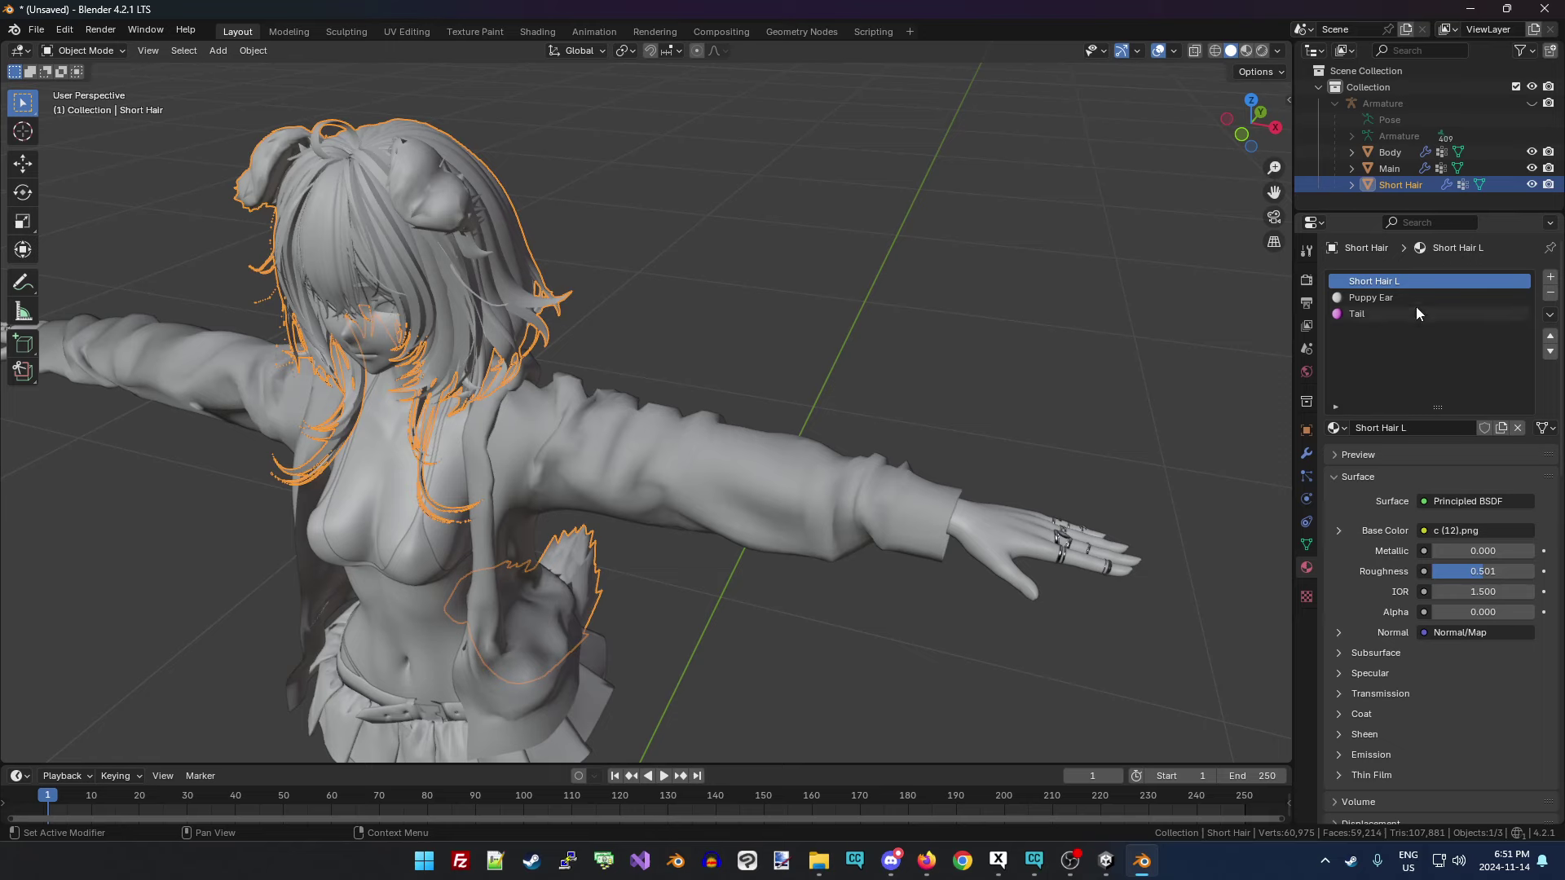
pyautogui.click(1394, 155)
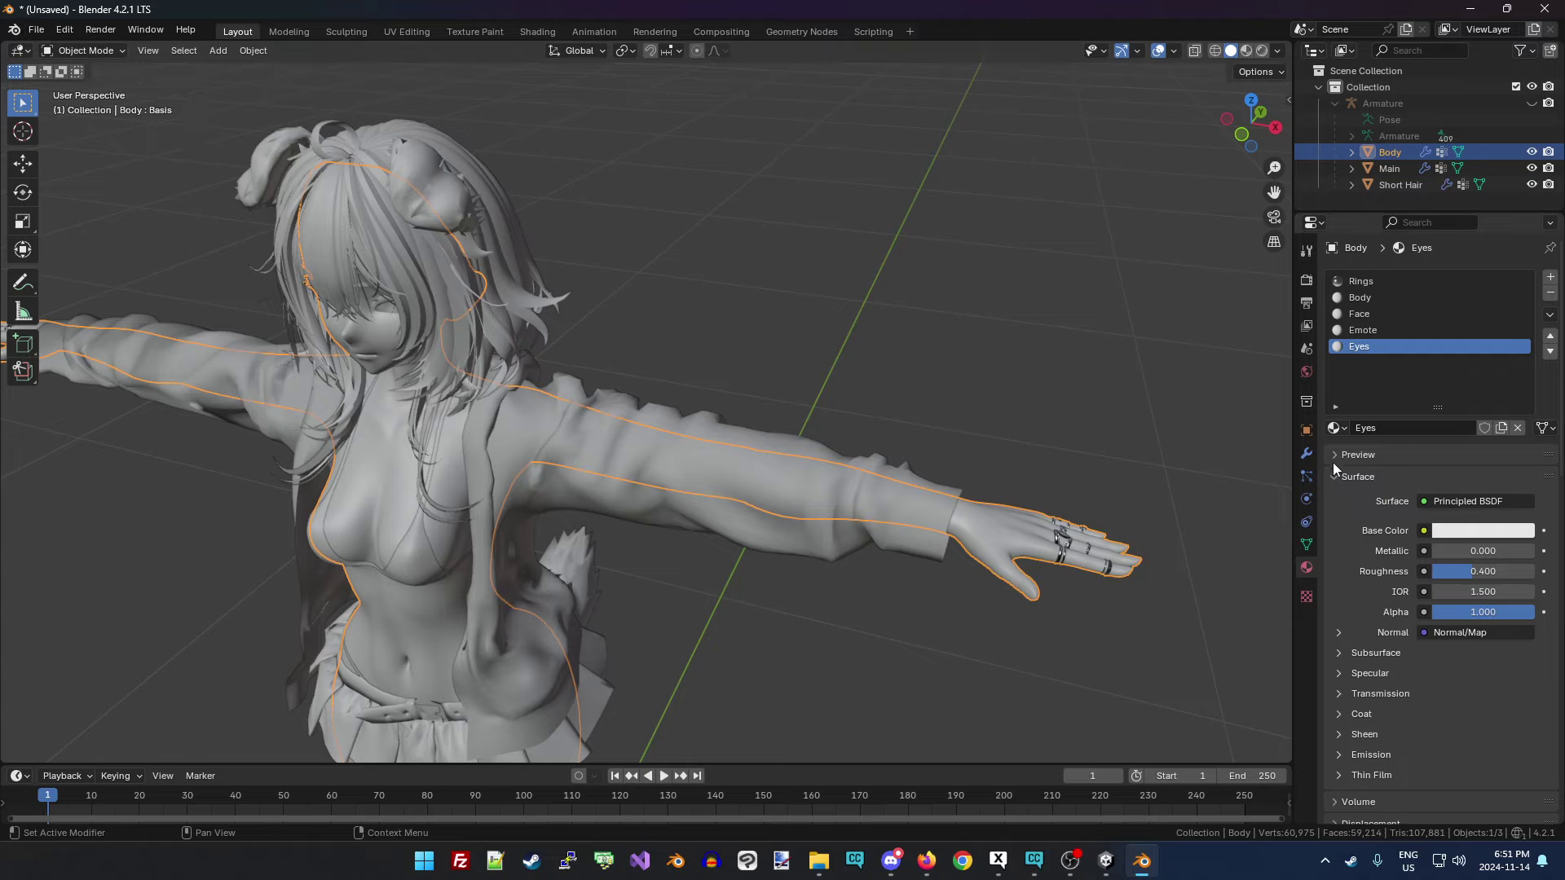
pyautogui.moveTo(1294, 534); pyautogui.dragTo(1192, 538)
pyautogui.click(1205, 544)
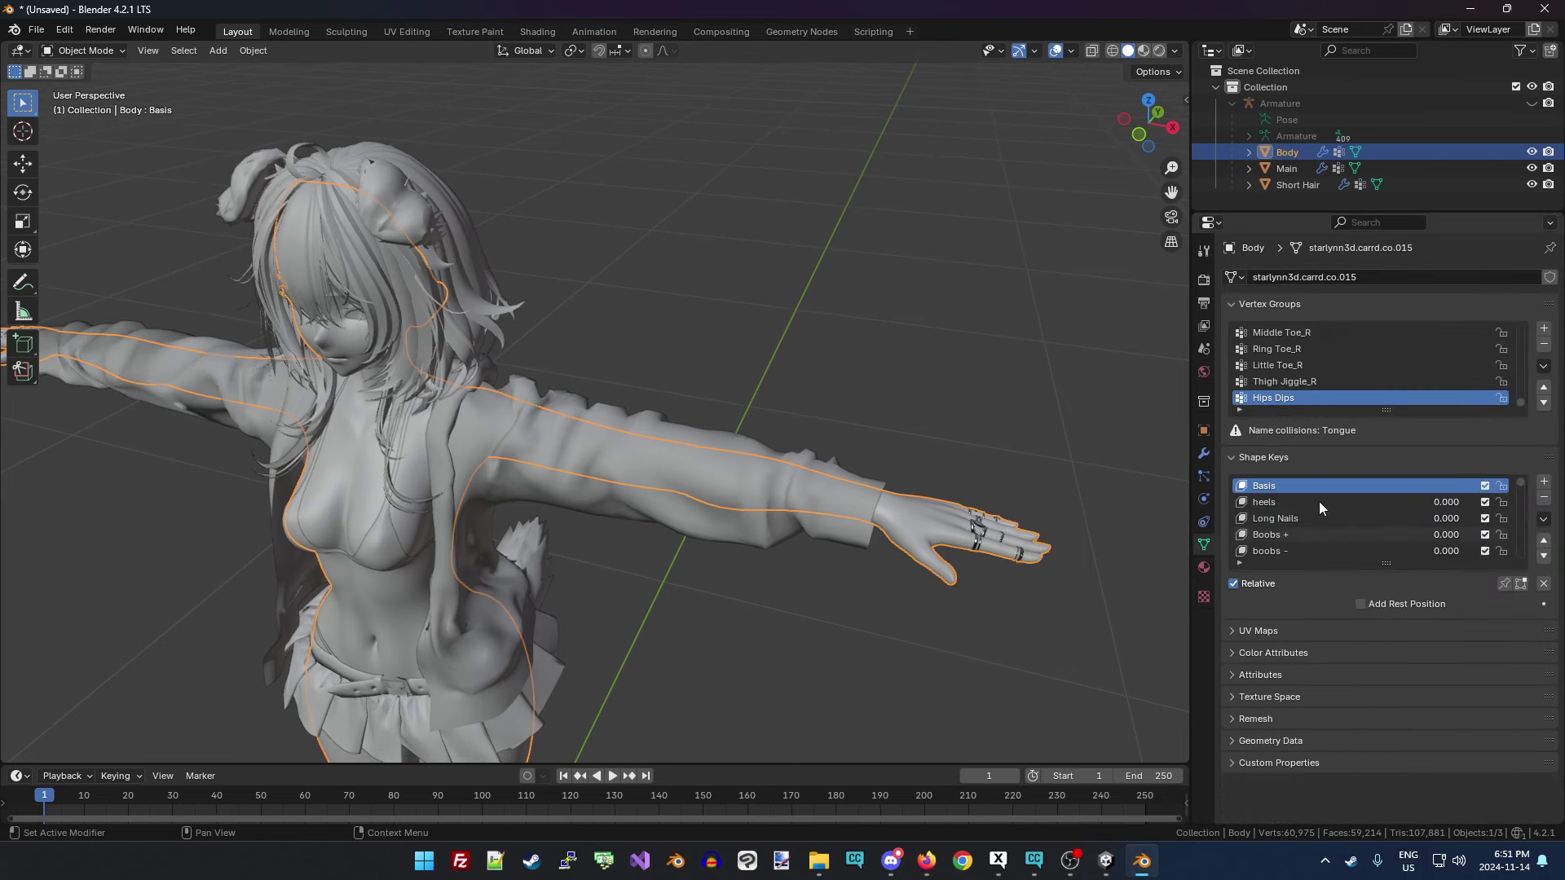
# Start saving the file under a new name and set the destination to the Saki project's 3.0\FBX folder, copying its path from File Explorer.
pyautogui.click(37, 34)
pyautogui.click(89, 168)
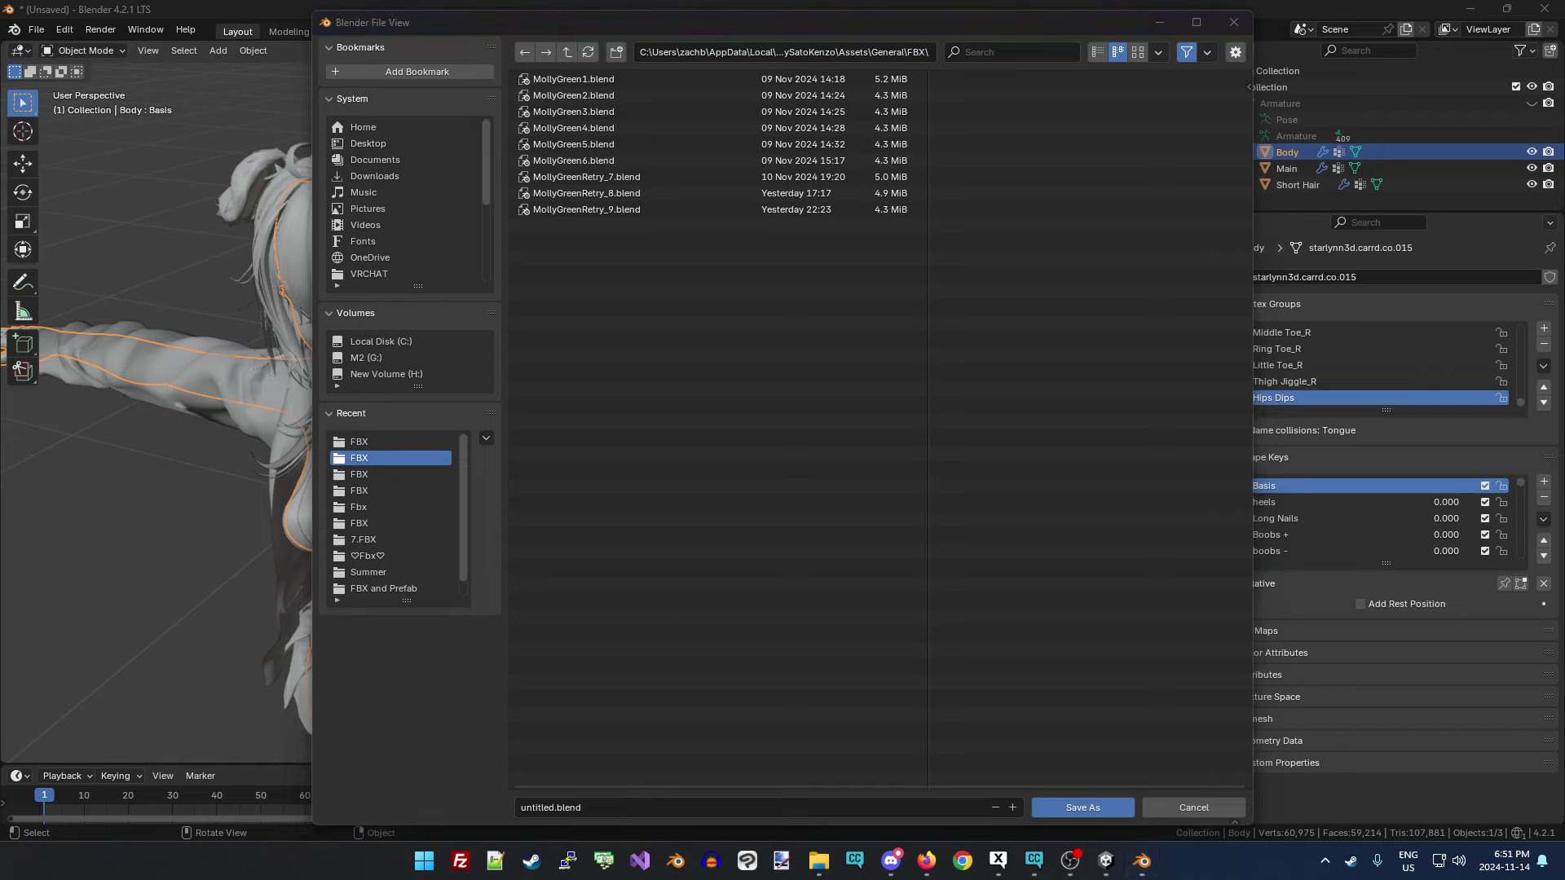
pyautogui.hotkey('alt', 'Tab')
pyautogui.click(550, 193)
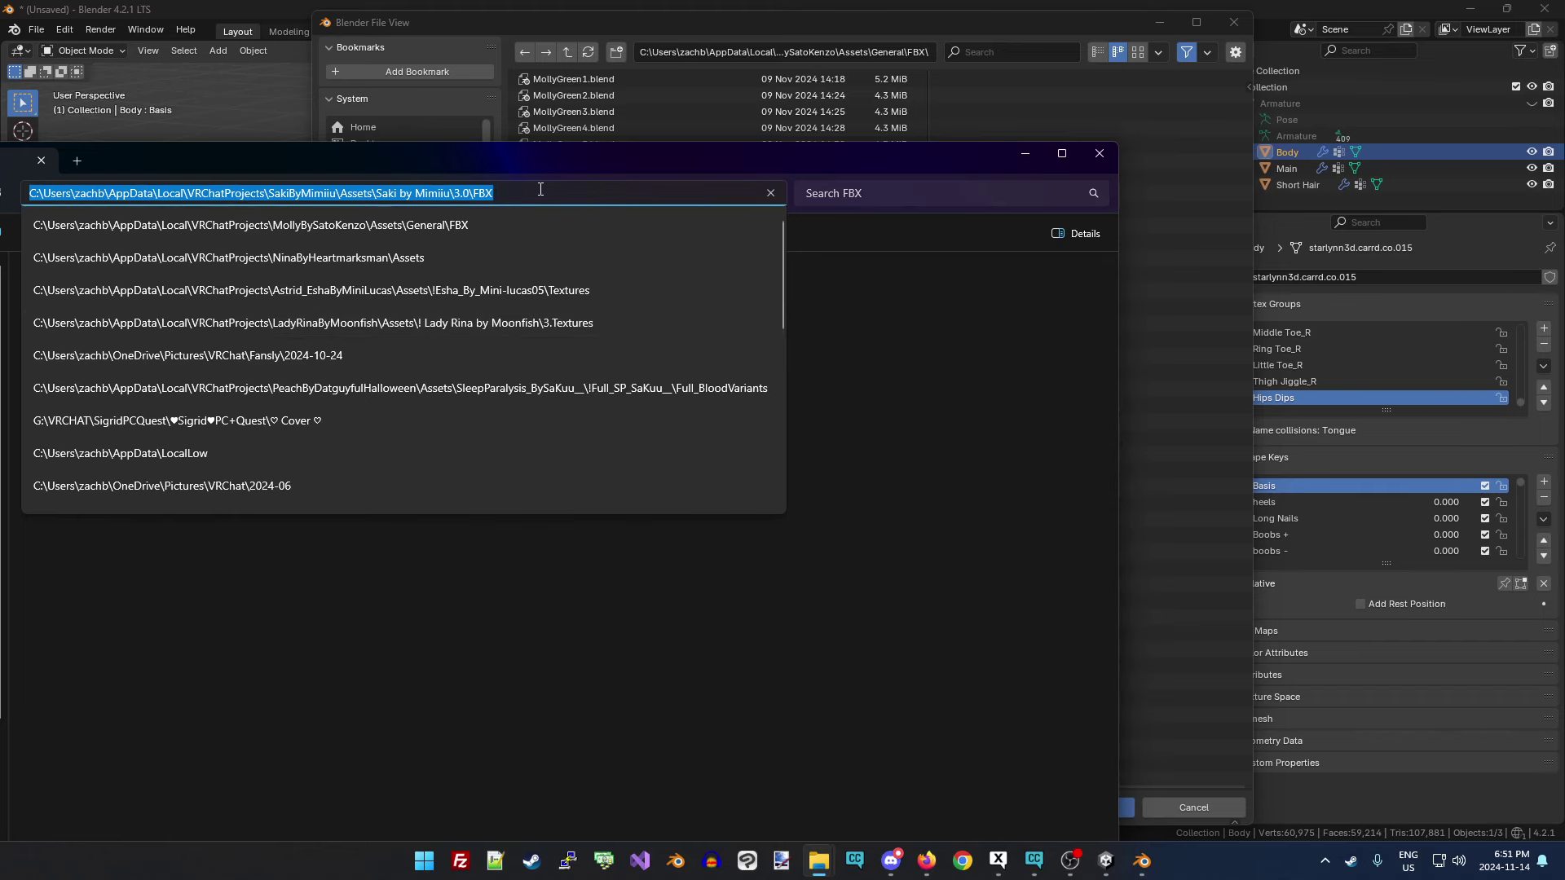
pyautogui.hotkey('ctrl', 'c')
pyautogui.hotkey('alt', 'Tab')
pyautogui.click(892, 51)
pyautogui.hotkey('ctrl', 'v')
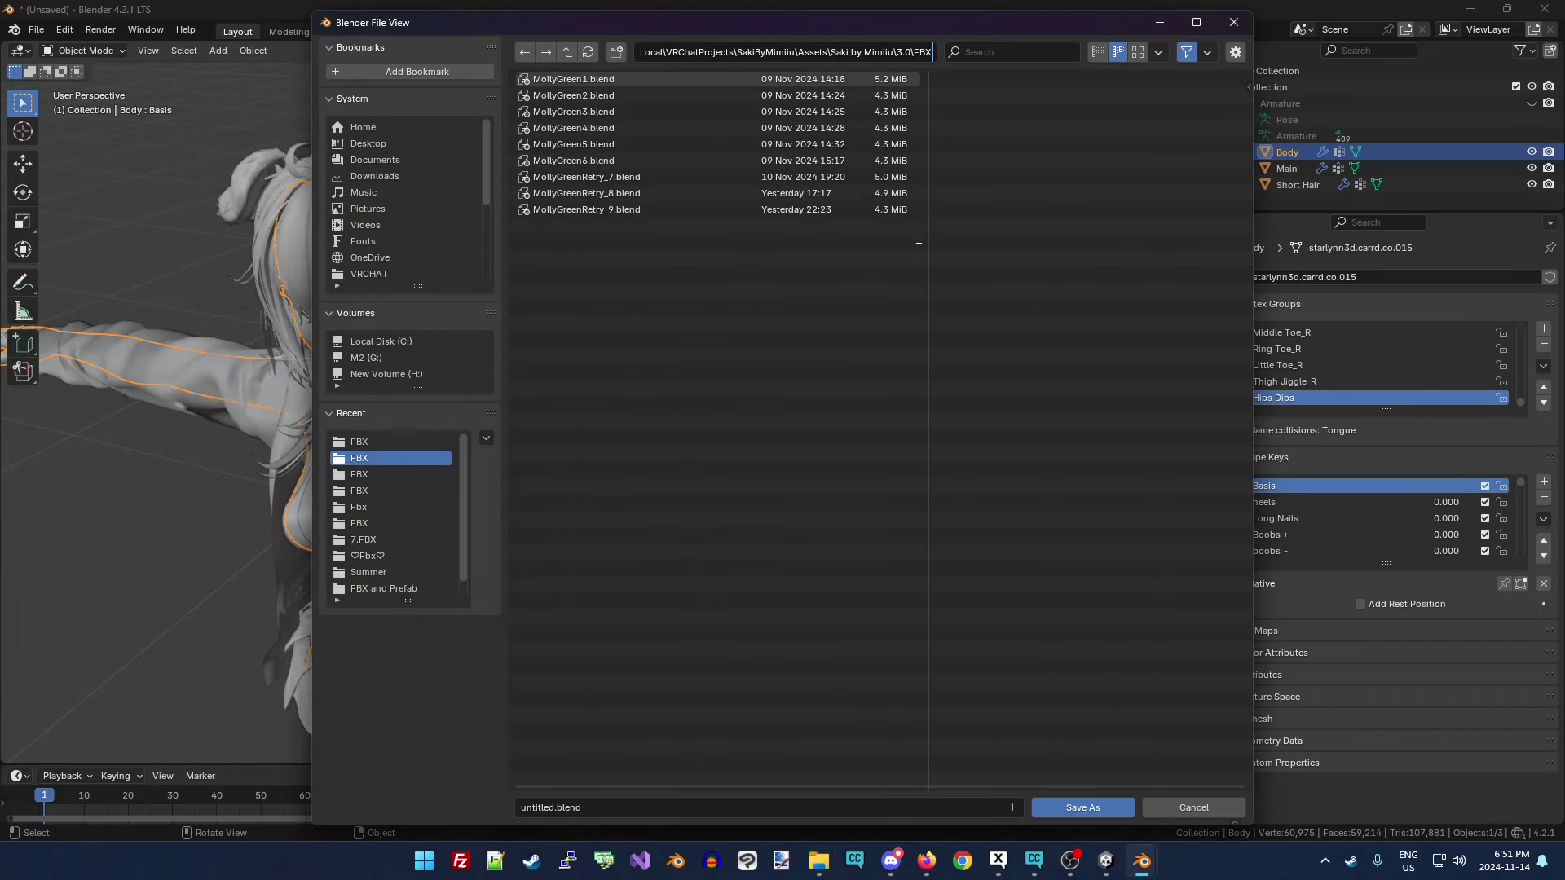
pyautogui.press('Return')
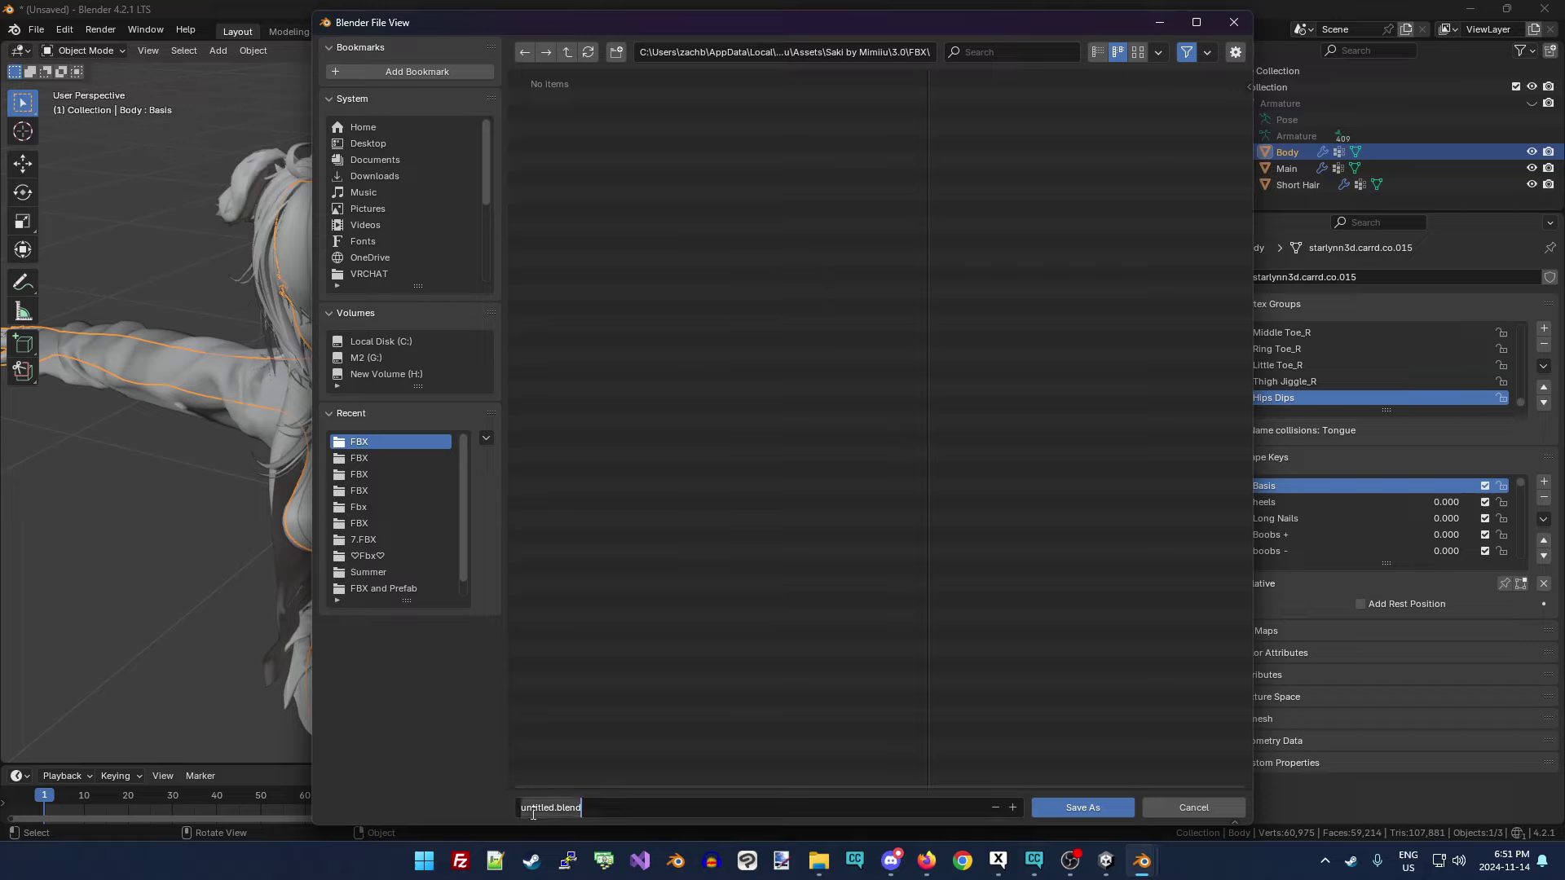
# Name the Blender file SakiGreen1 and save it.
pyautogui.moveTo(550, 812); pyautogui.dragTo(460, 803)
pyautogui.write('SakiGreen1')
pyautogui.click(1087, 810)
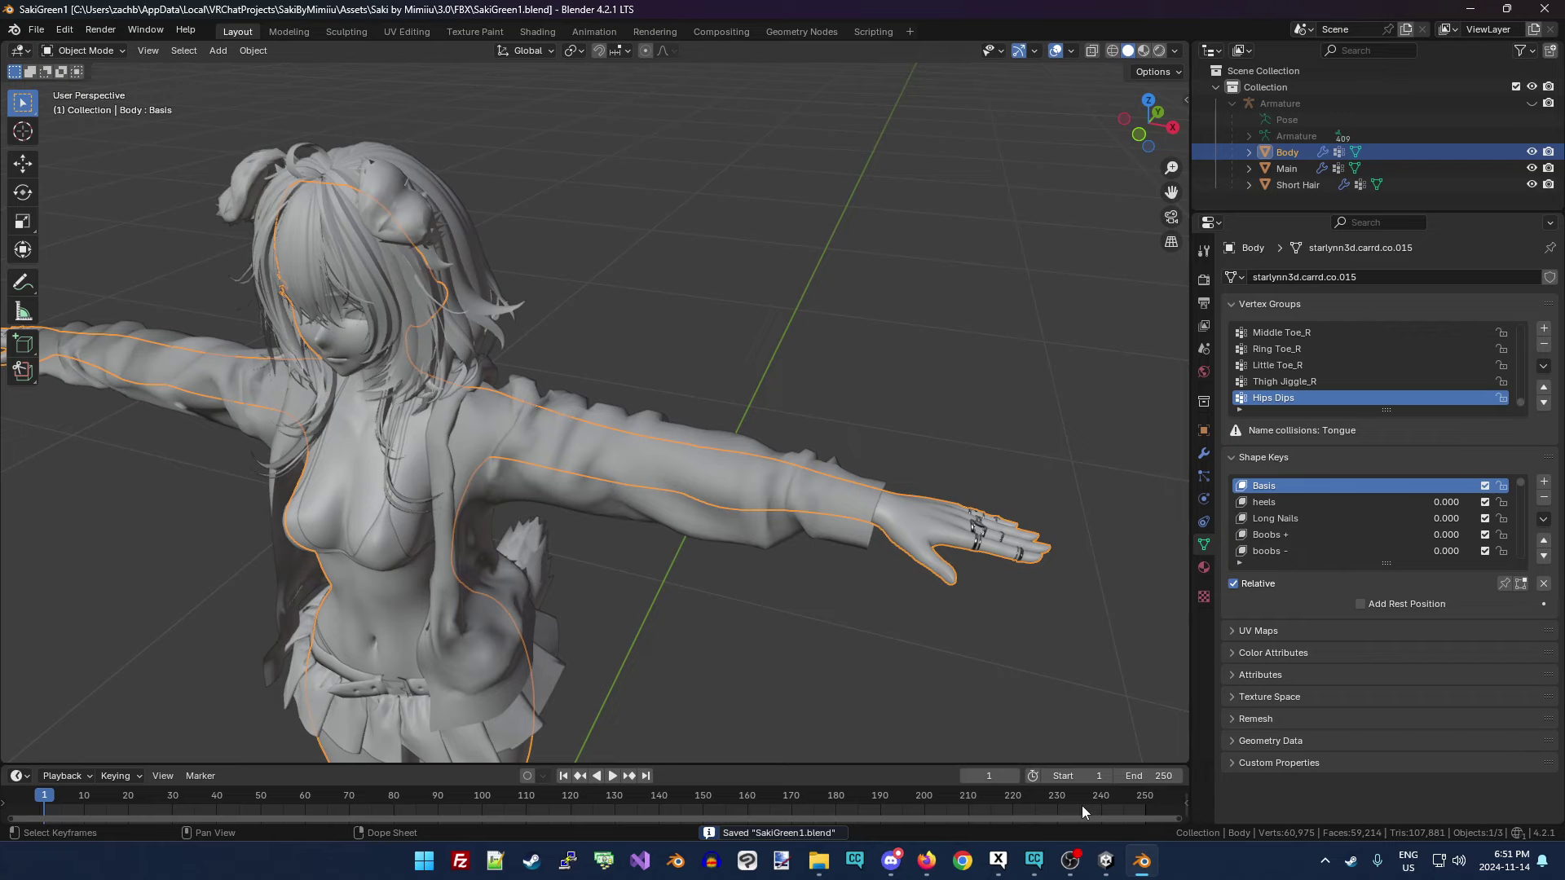
# Hide the Main and Short Hair objects so that only the Body shows.
pyautogui.moveTo(865, 294); pyautogui.dragTo(1027, 302, button='middle')
pyautogui.moveTo(1148, 130); pyautogui.dragTo(1117, 140)
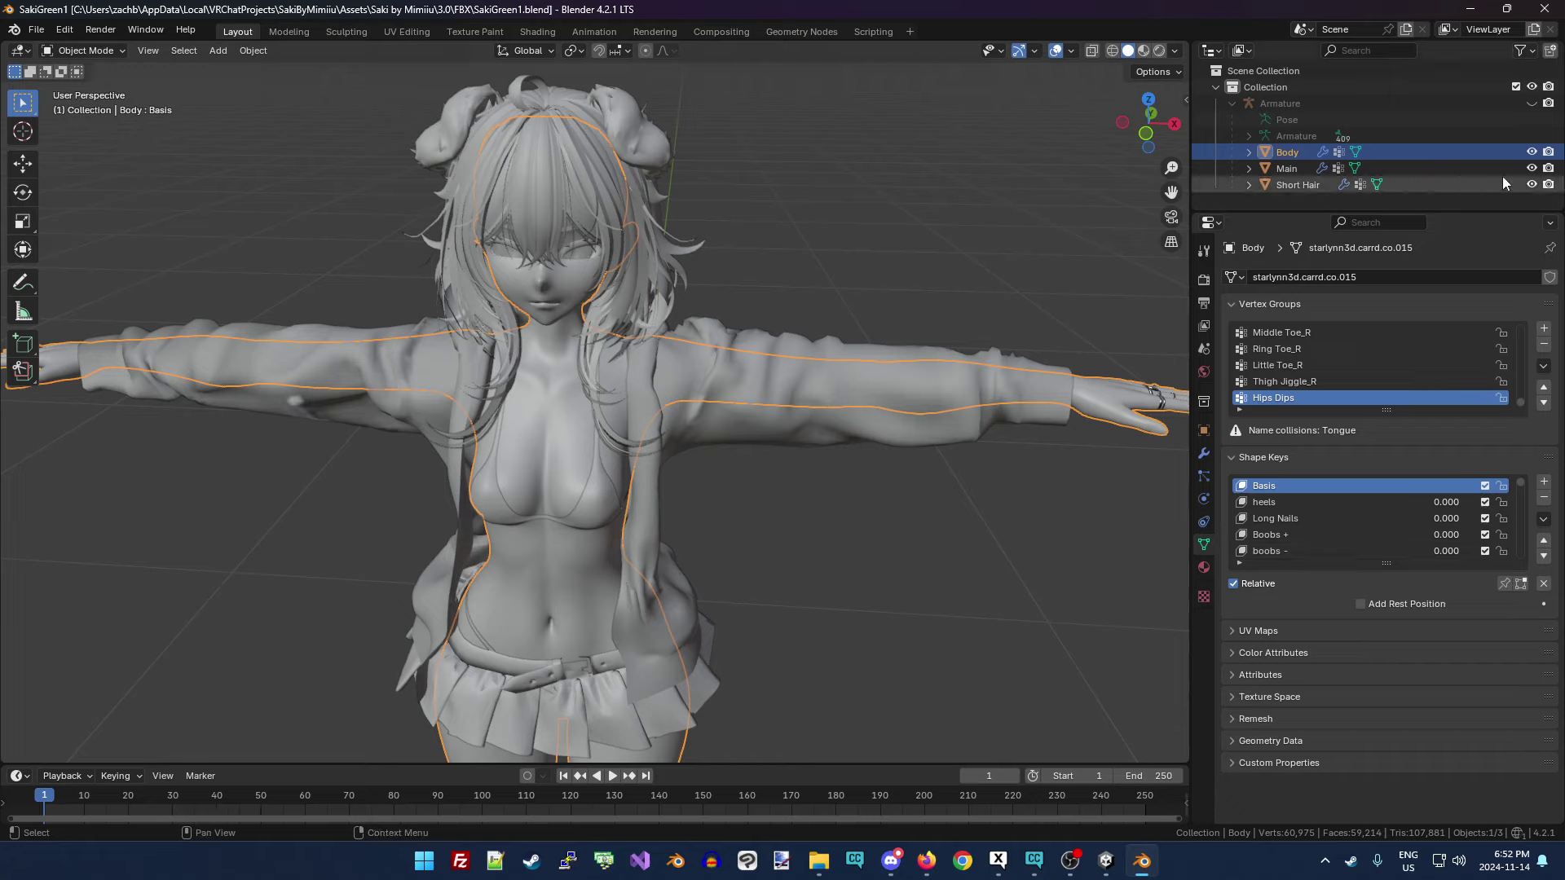
pyautogui.click(1531, 167)
pyautogui.click(1532, 185)
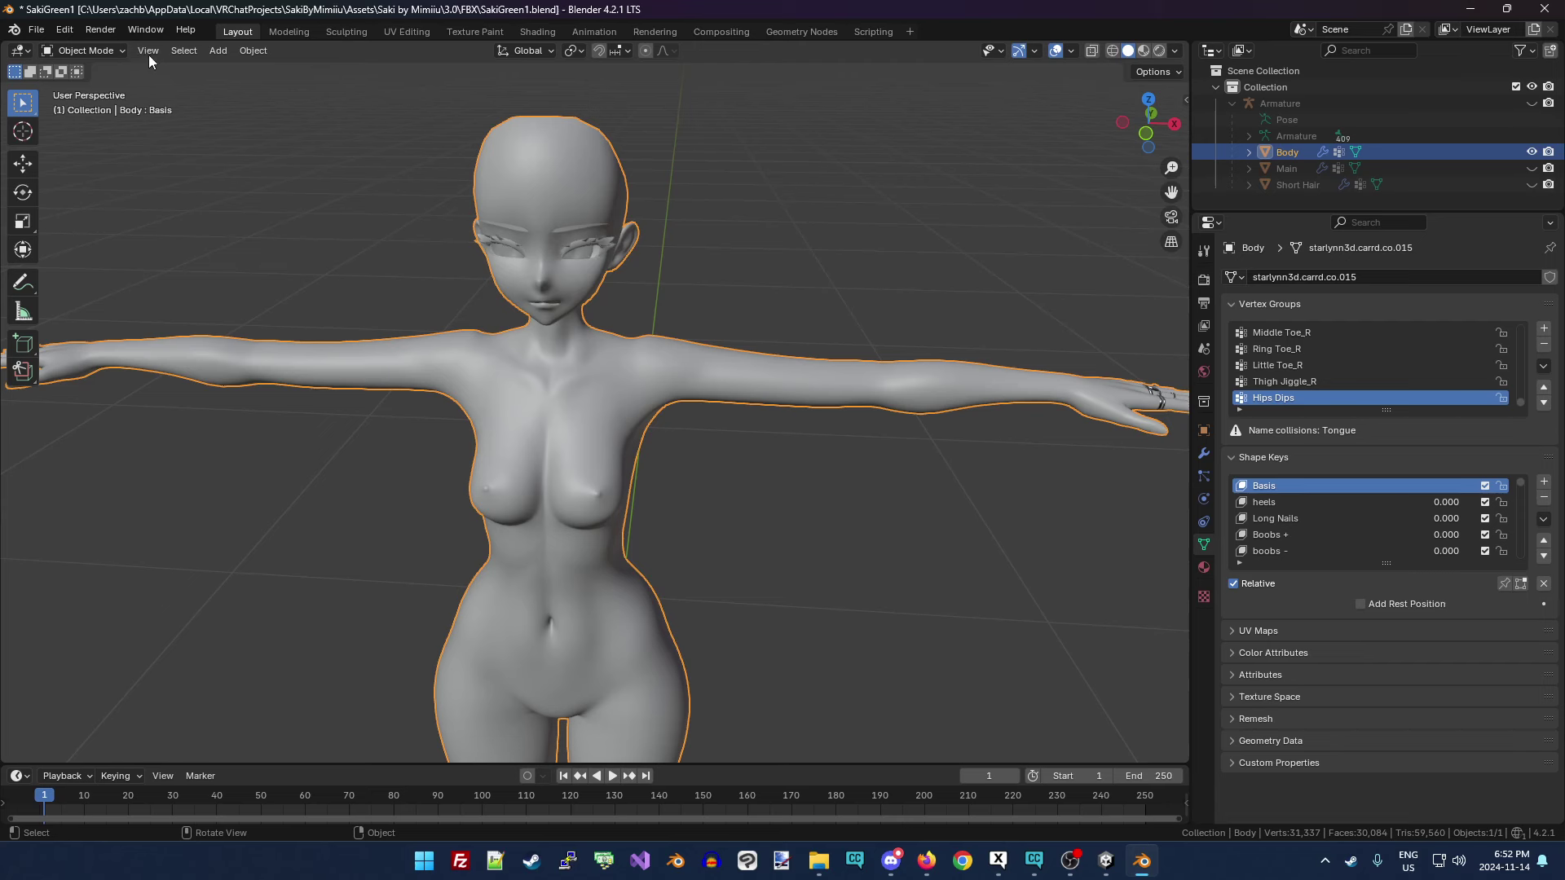
# Separate the Body mesh by material in Edit Mode, then return to Object Mode with nothing selected.
pyautogui.click(76, 49)
pyautogui.click(78, 88)
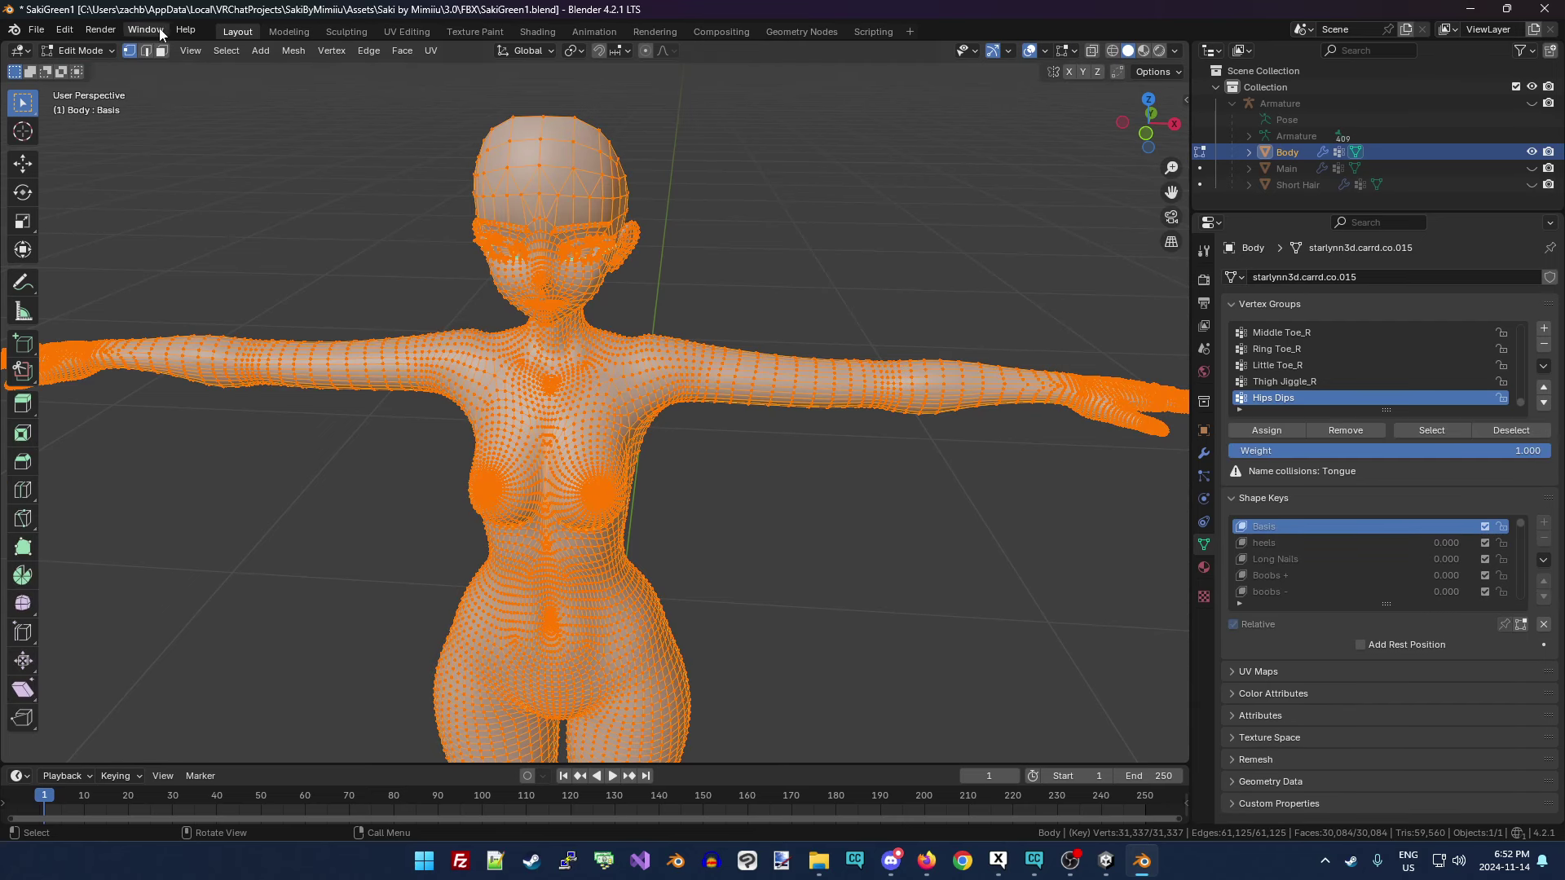
pyautogui.click(295, 51)
pyautogui.moveTo(369, 194)
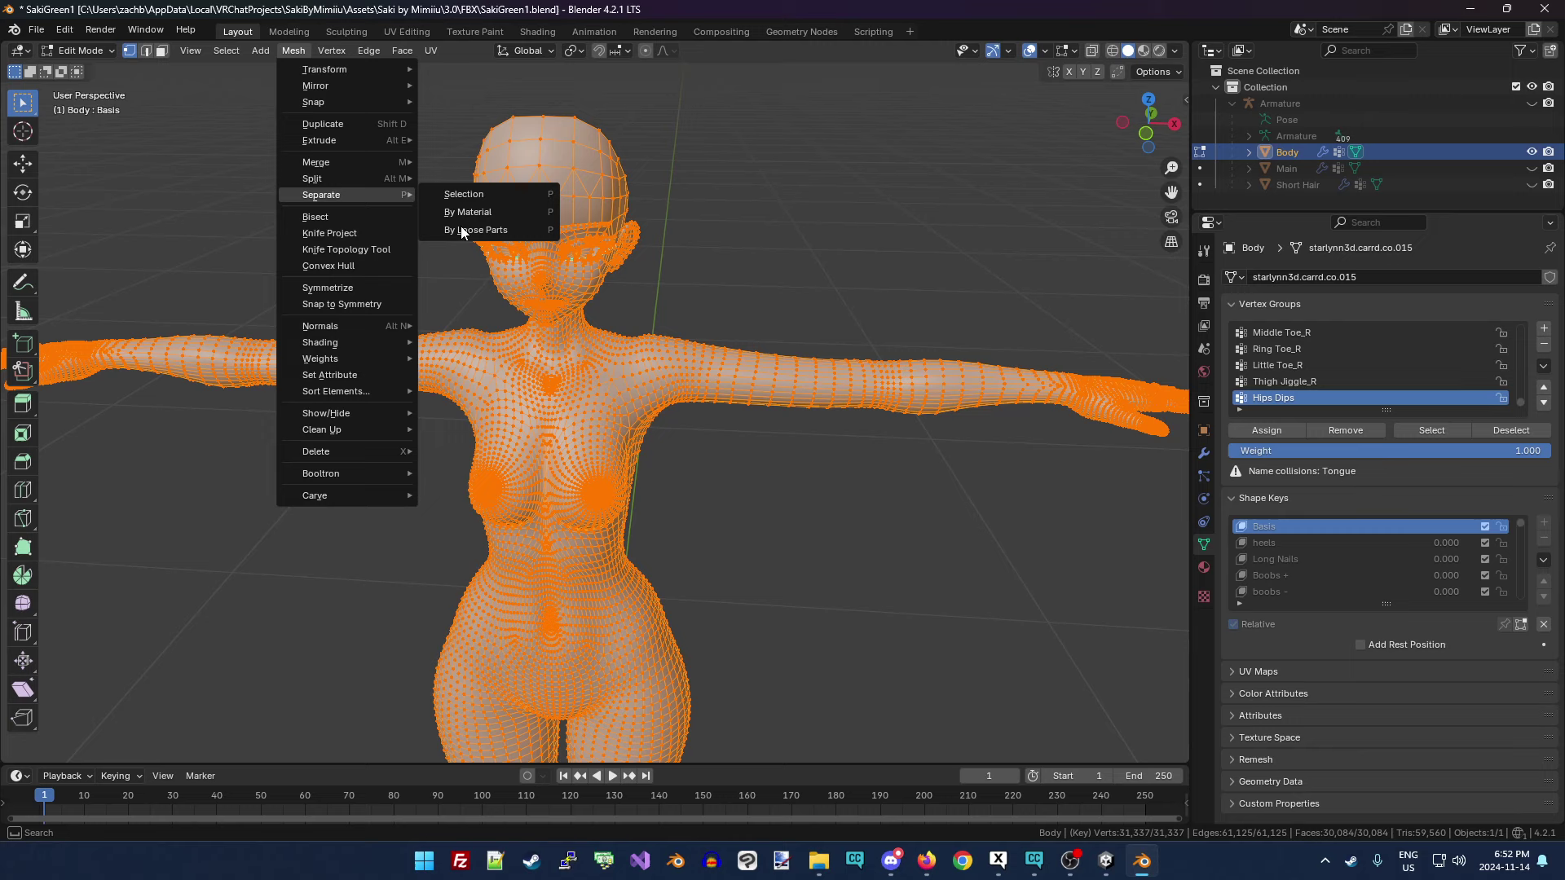
pyautogui.click(462, 230)
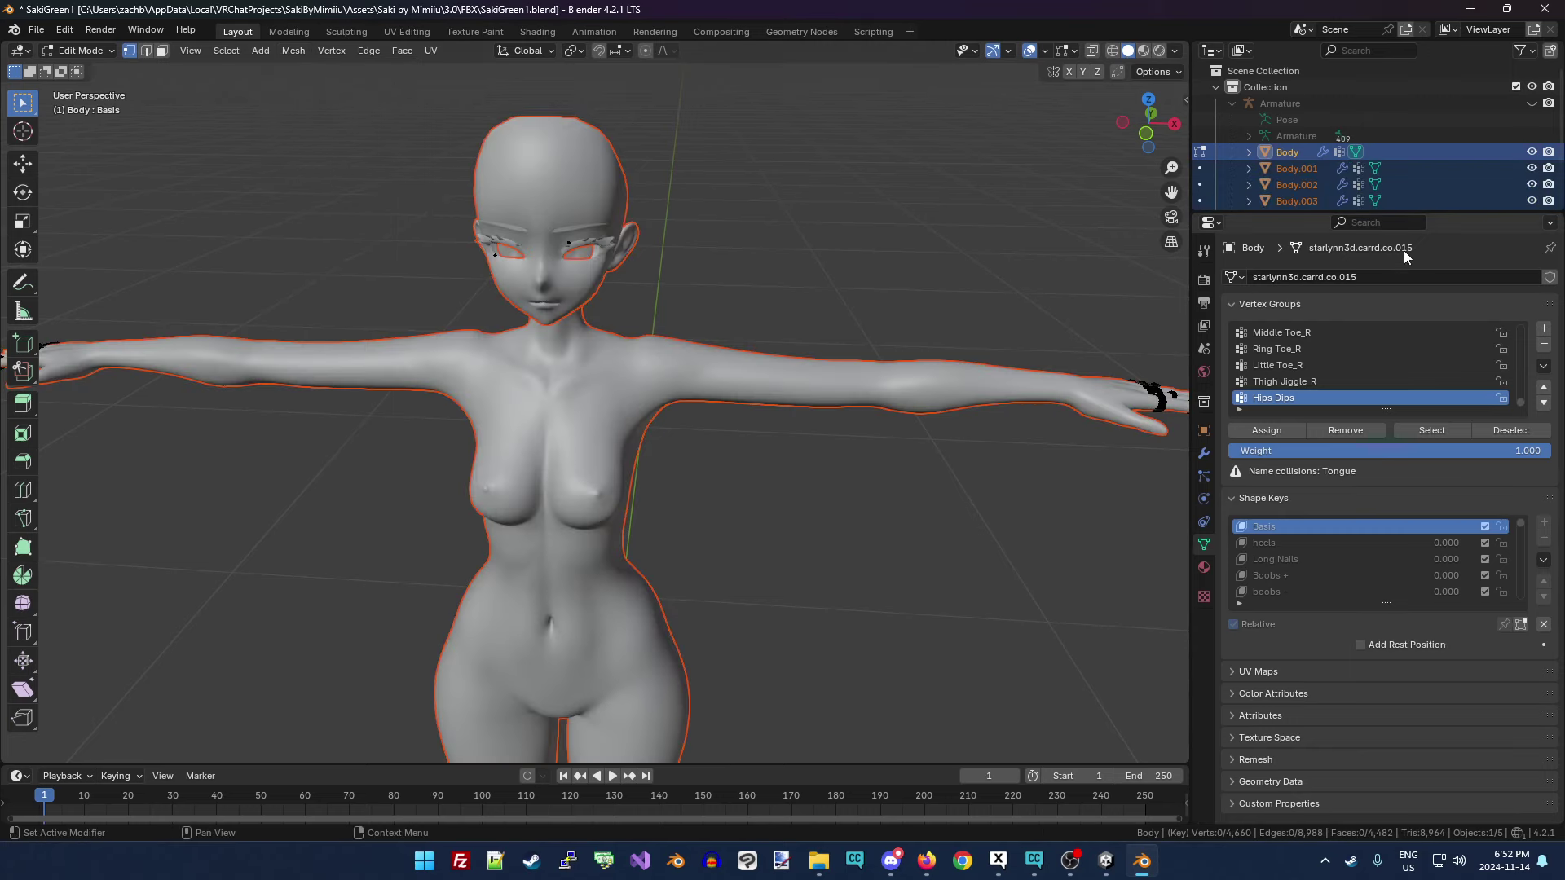
pyautogui.moveTo(1299, 211); pyautogui.dragTo(1314, 279)
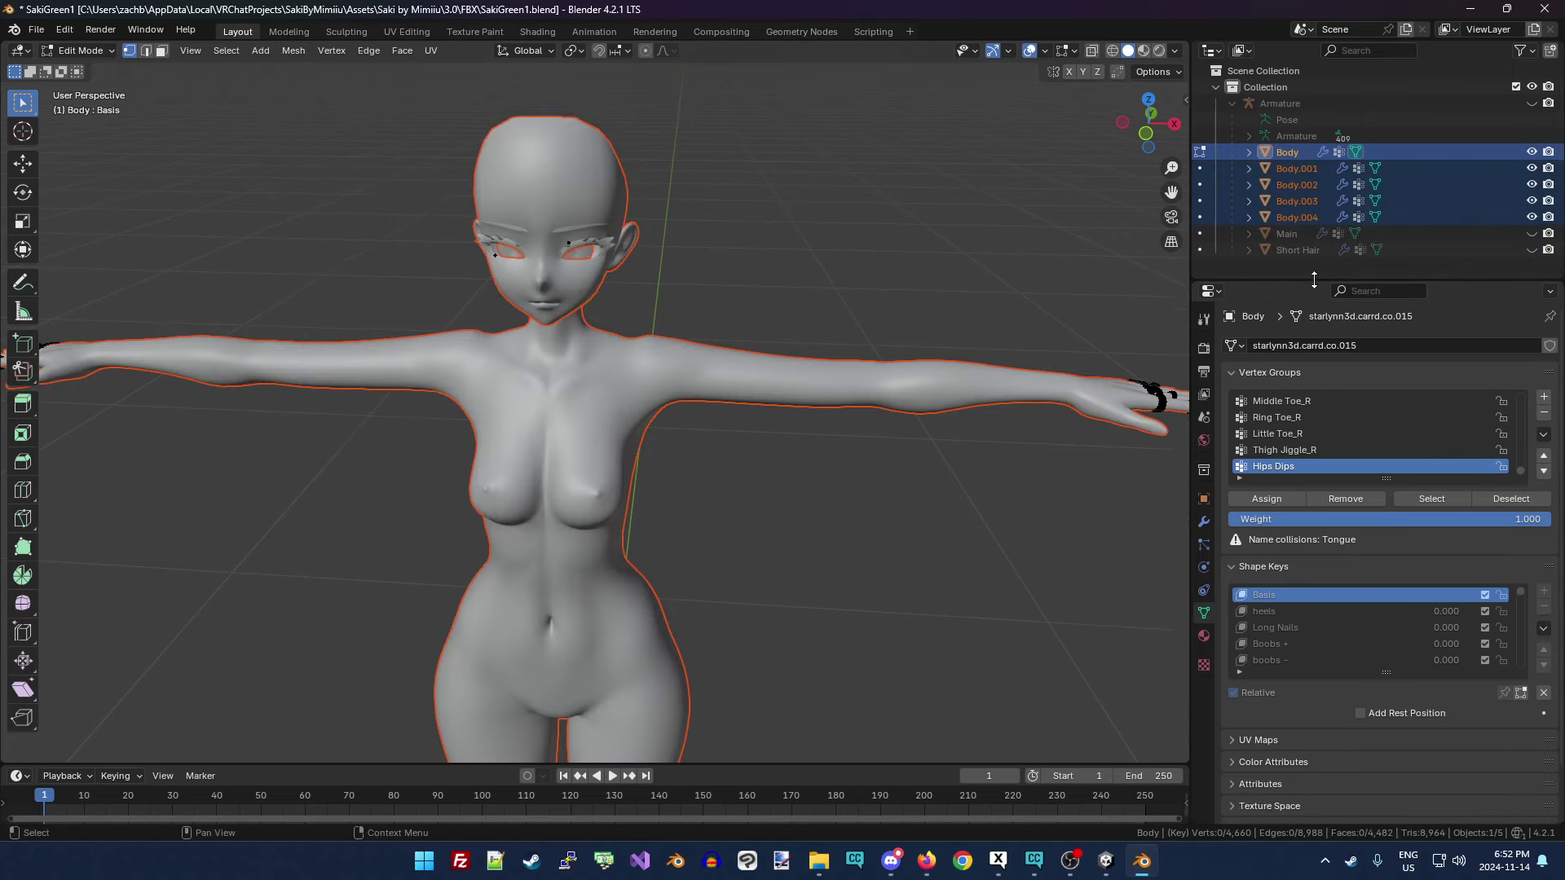
pyautogui.click(90, 51)
pyautogui.click(90, 70)
pyautogui.click(875, 238)
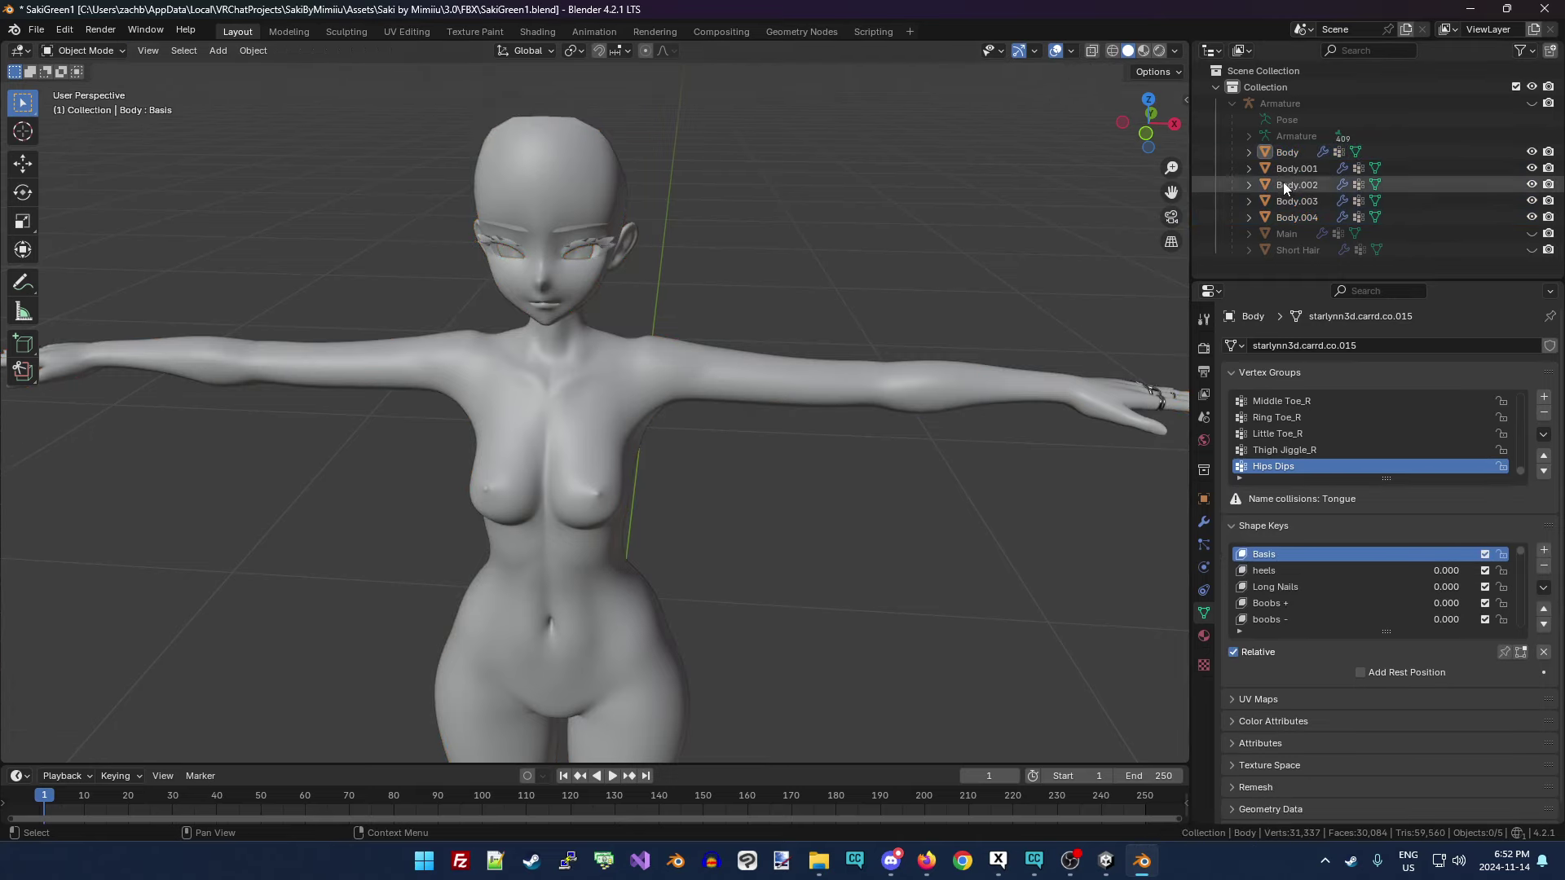
# Check what each separated Body piece contains and delete the object holding the finger rings.
pyautogui.click(1307, 170)
pyautogui.press('Up')
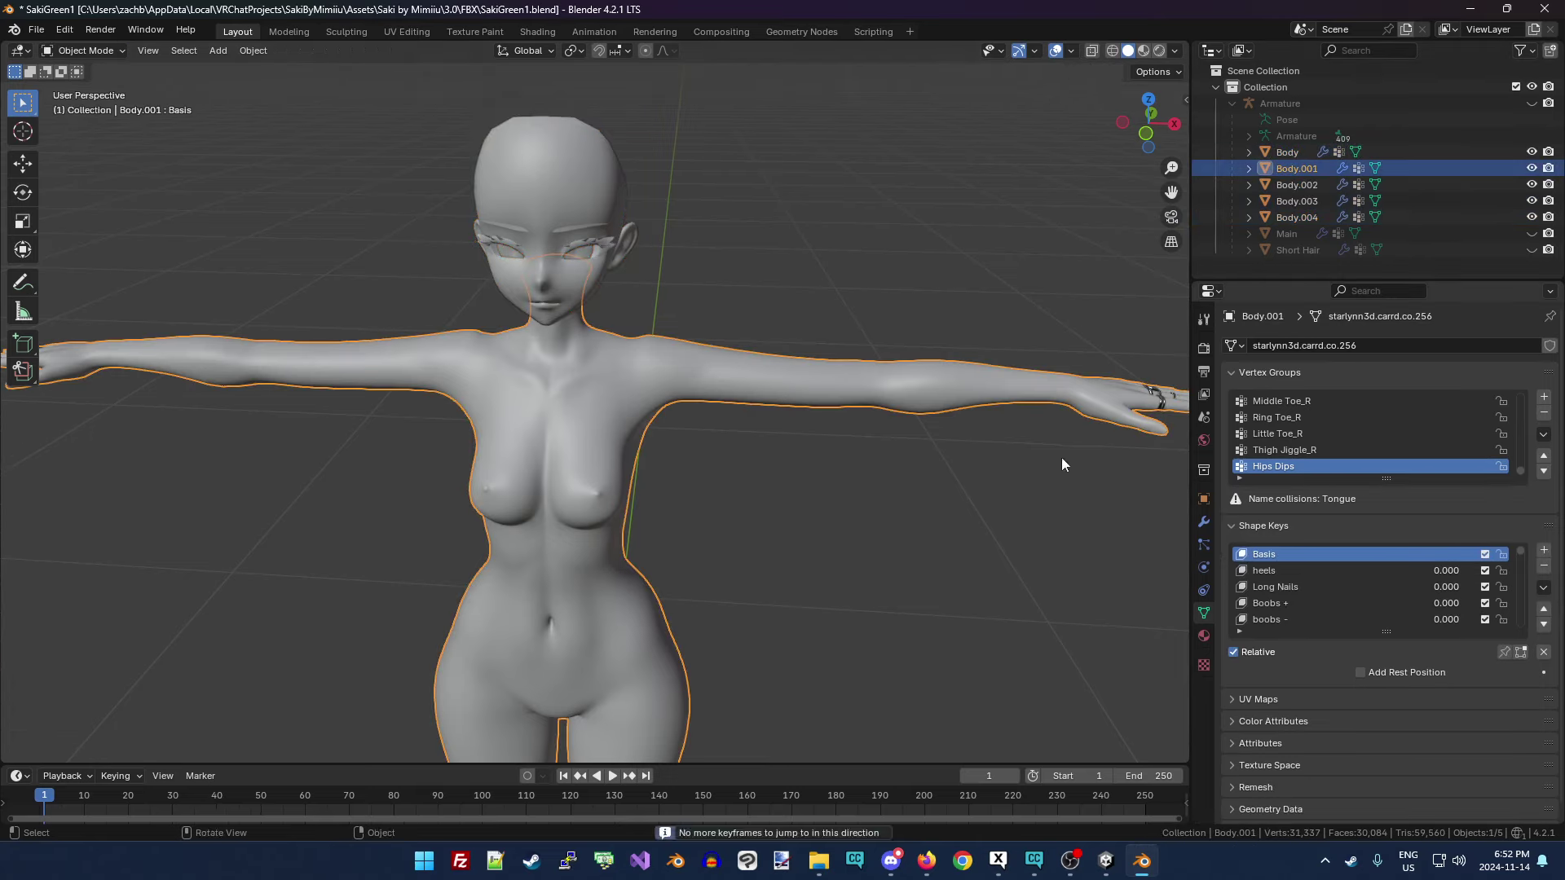
pyautogui.click(1291, 195)
pyautogui.click(1294, 184)
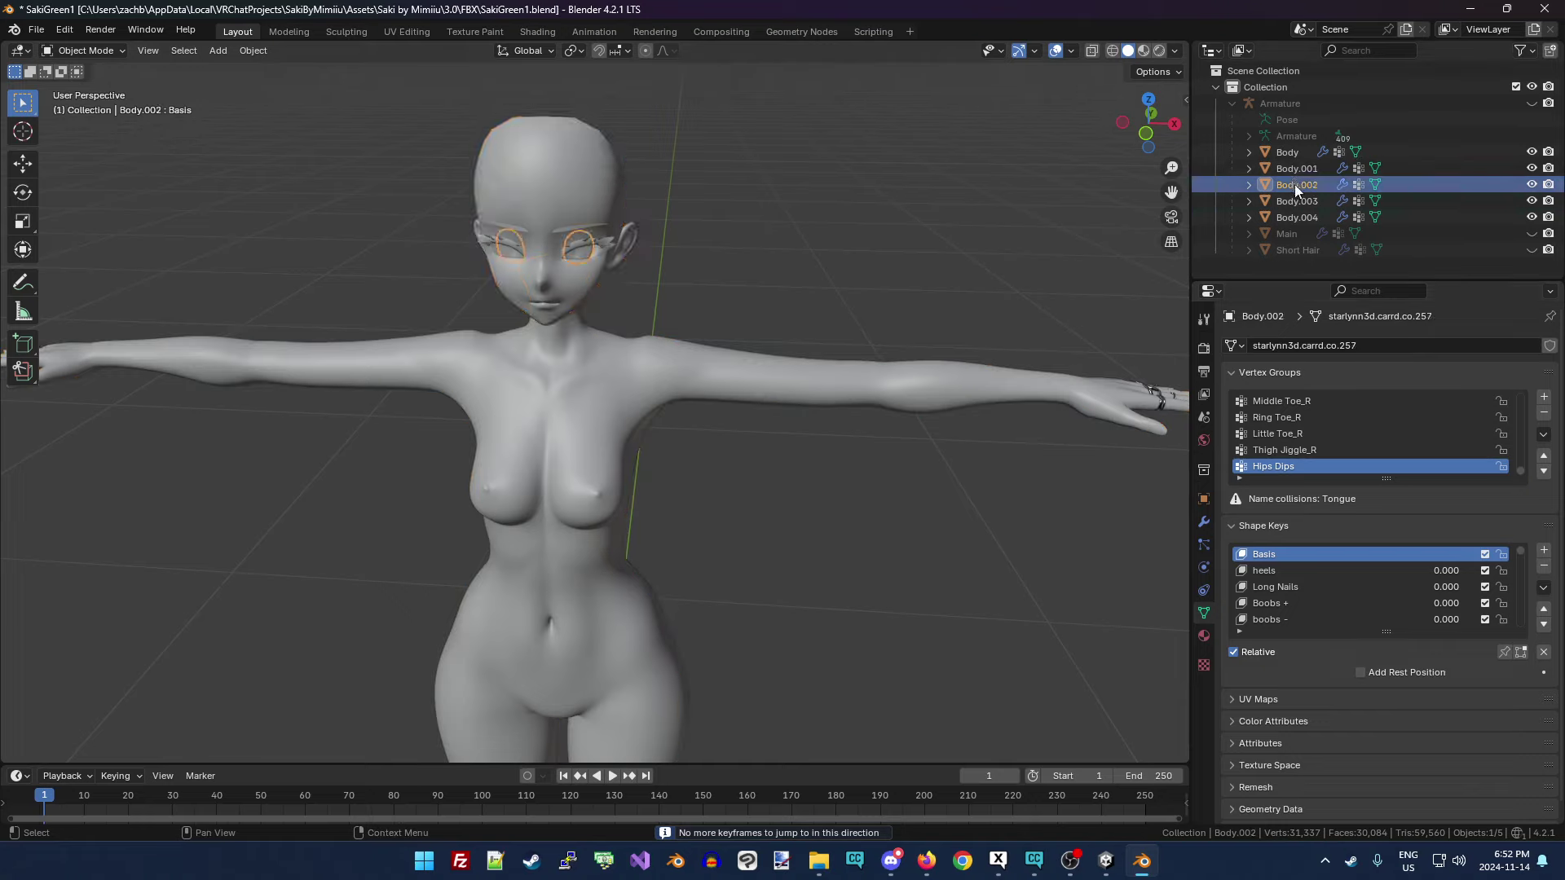
pyautogui.click(1308, 199)
pyautogui.click(1307, 218)
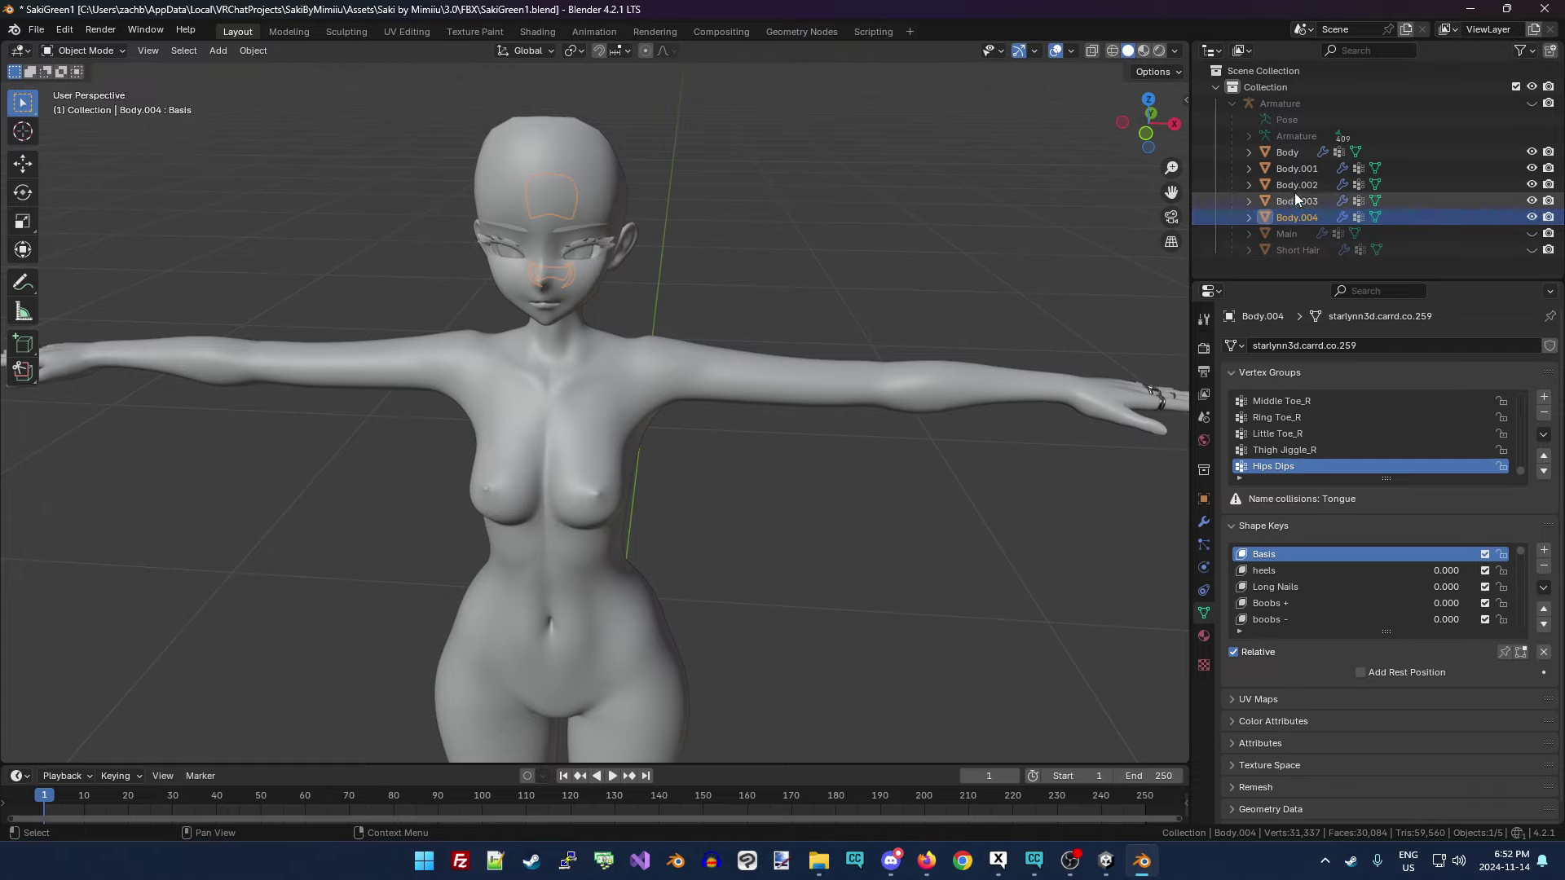
pyautogui.click(1296, 157)
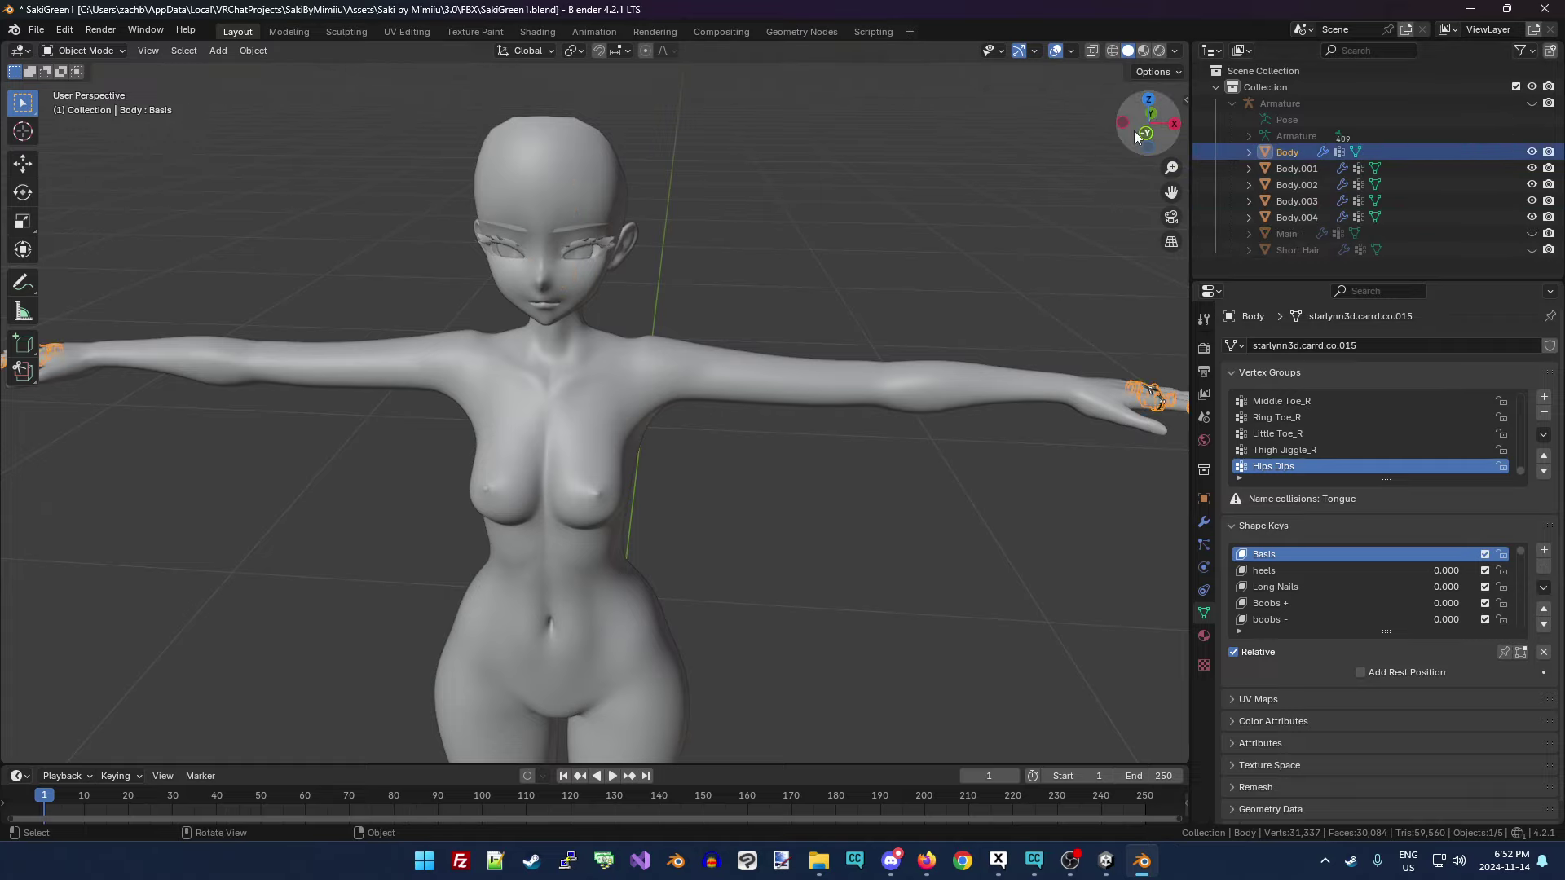
pyautogui.moveTo(1157, 122)
pyautogui.mouseDown()
pyautogui.moveTo(1128, 131)
pyautogui.moveTo(1174, 127)
pyautogui.moveTo(1133, 129)
pyautogui.mouseUp()
pyautogui.press('Delete')
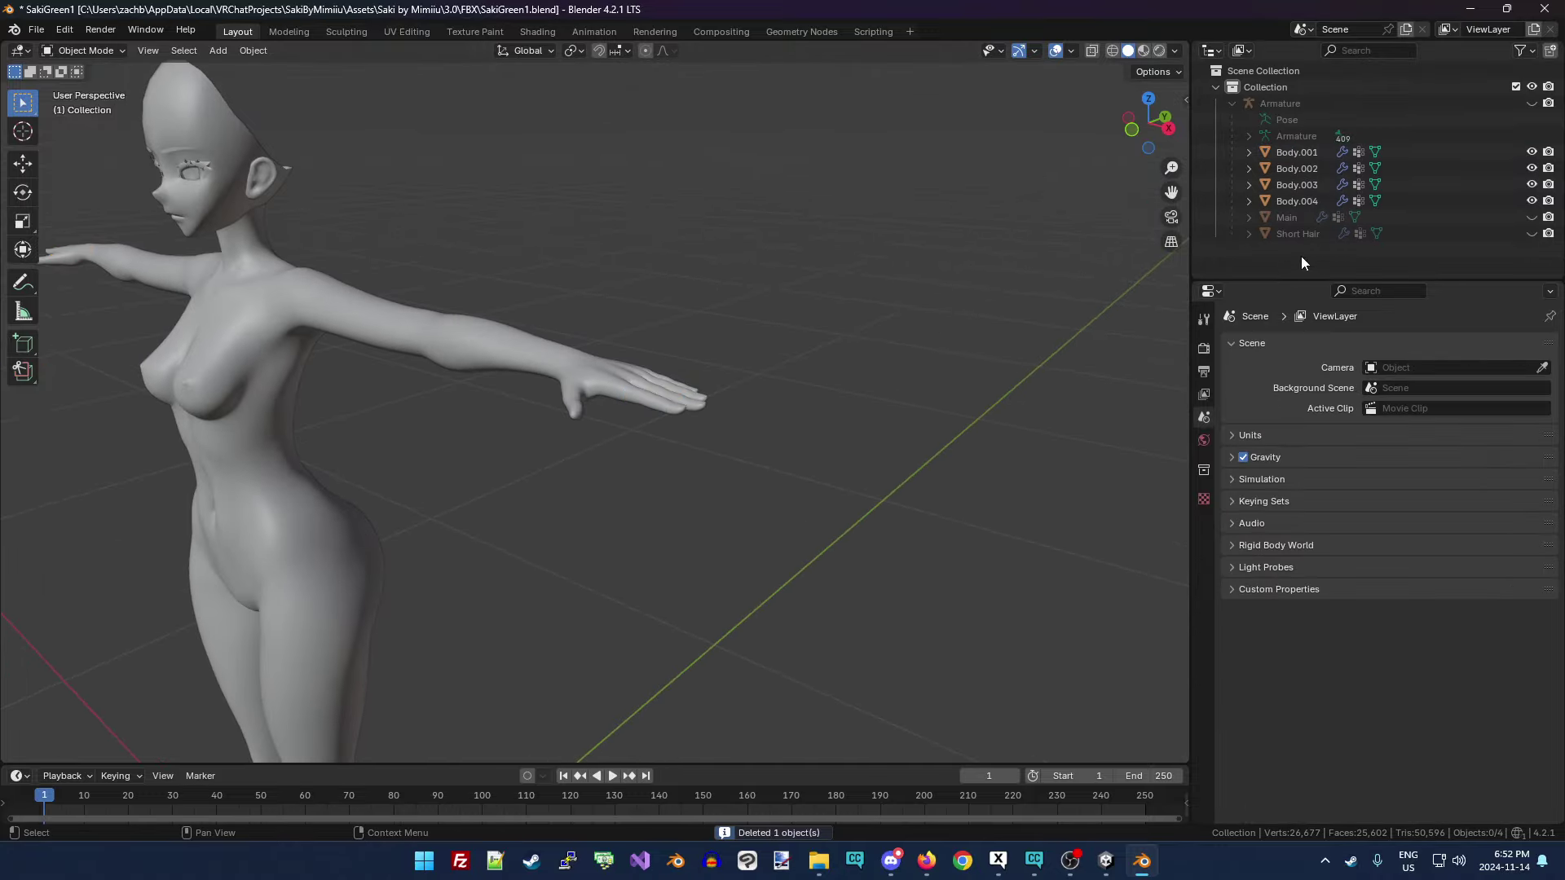
# Join Body.001, Body.002 and Body.003 into Body.004, keeping Body.004 as the active object.
pyautogui.click(1296, 202)
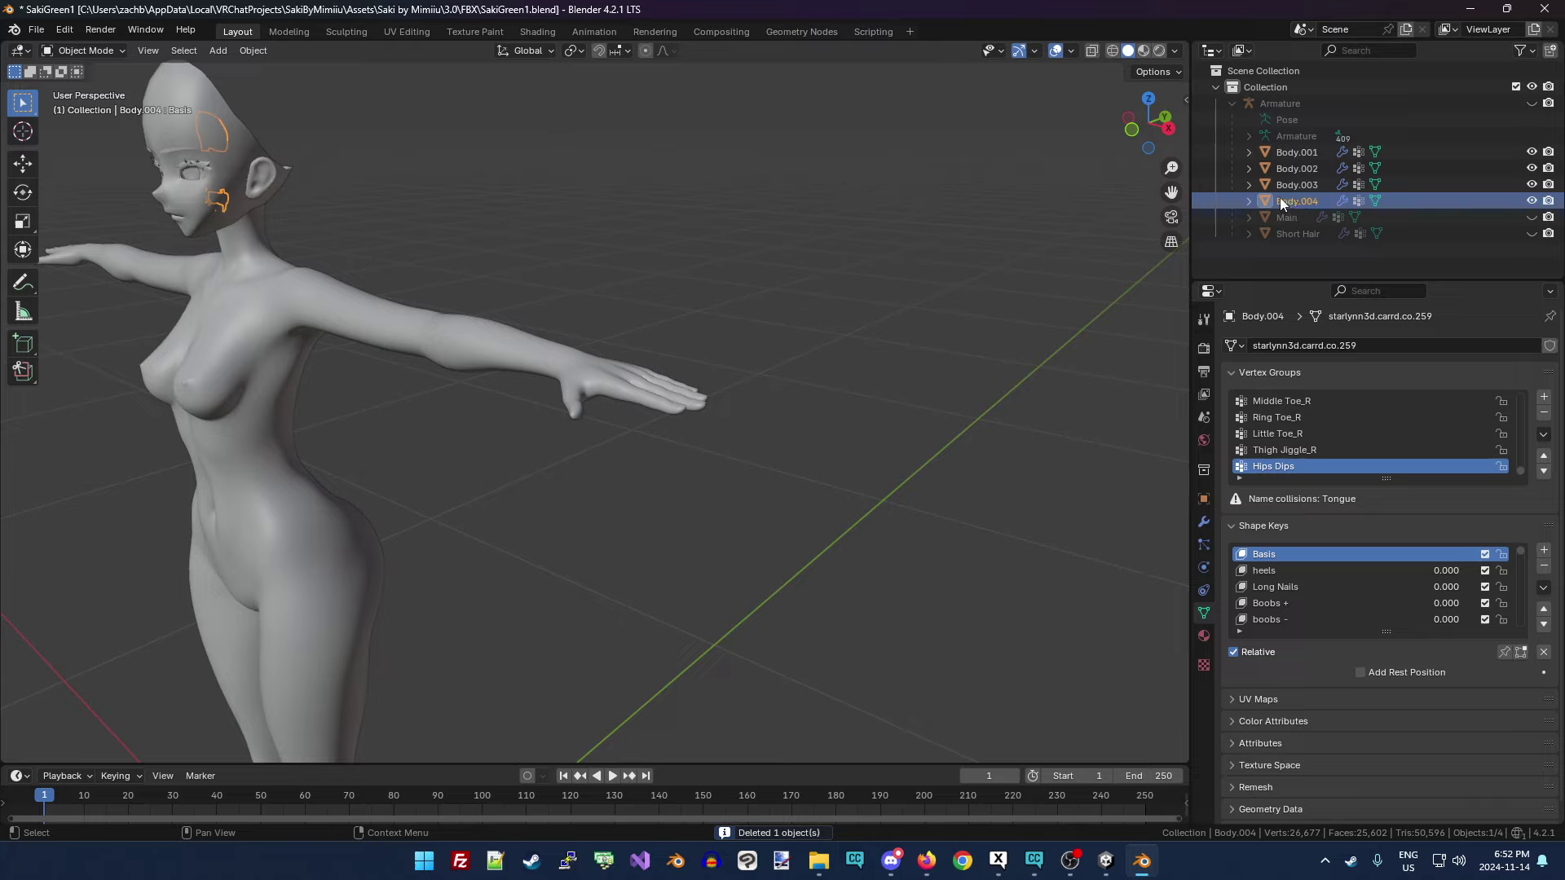
pyautogui.keyDown('shift'); pyautogui.click(1300, 153); pyautogui.keyUp('shift')
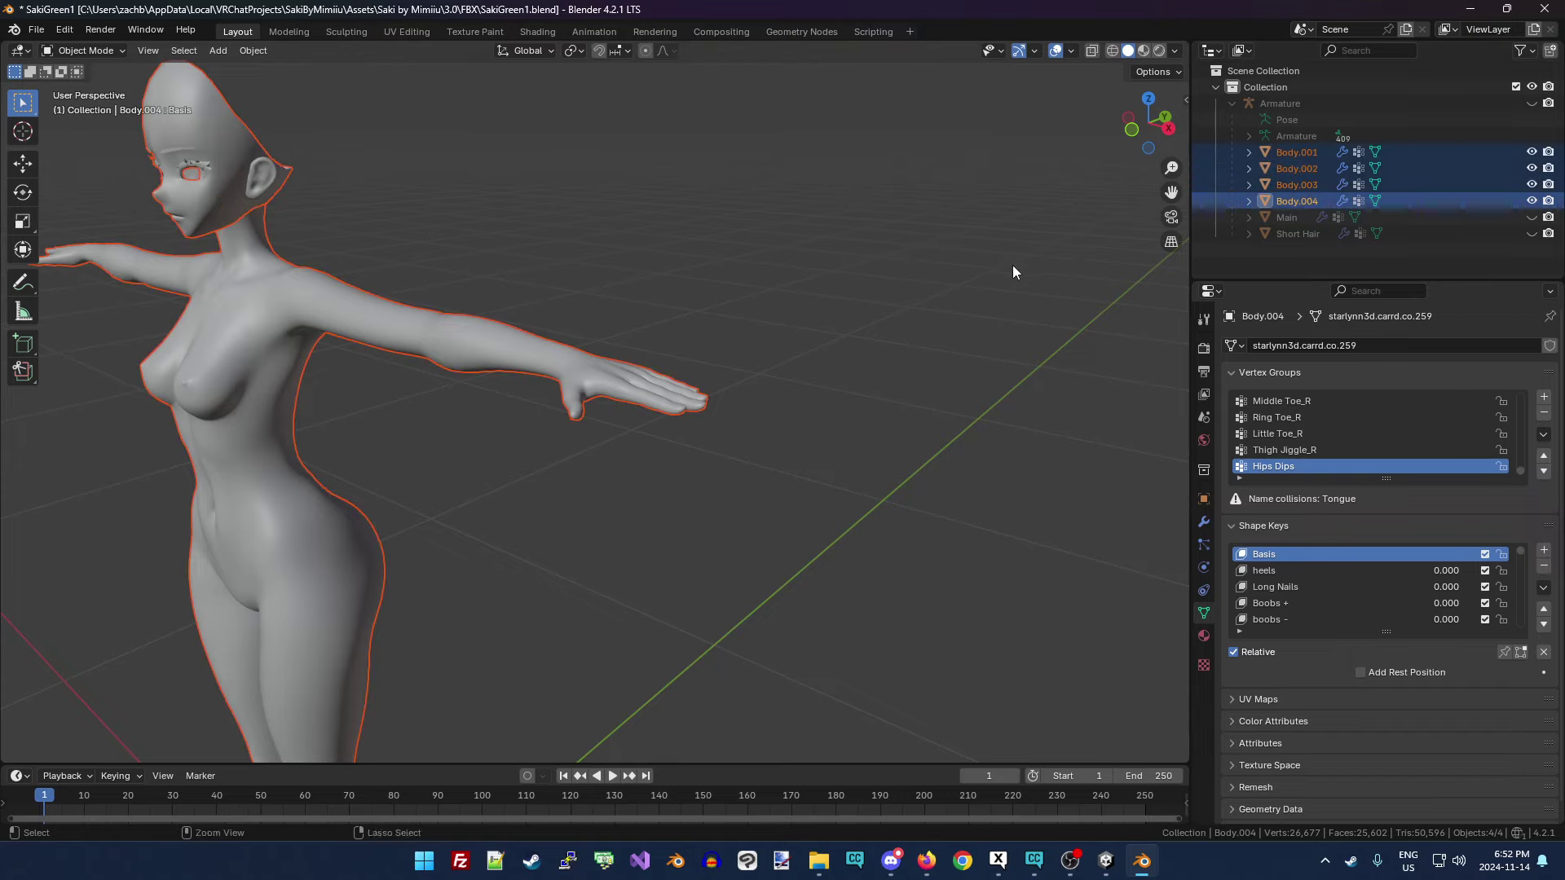
pyautogui.hotkey('ctrl', 'j')
# Rename the joined object to Body.
pyautogui.doubleClick(1304, 155)
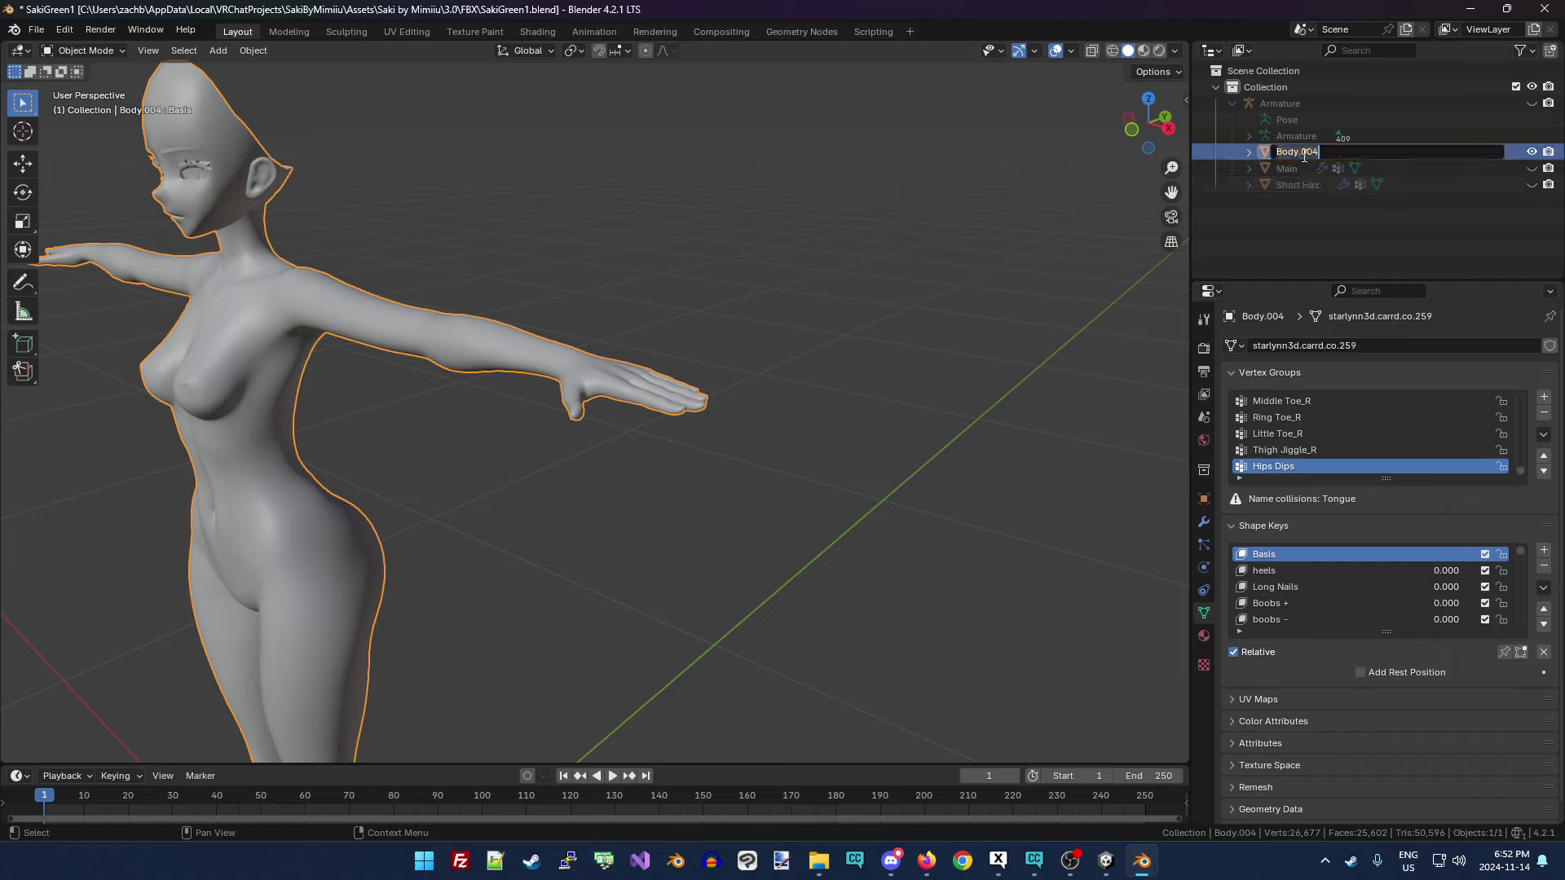
pyautogui.press('End')
pyautogui.press('BackSpace')
pyautogui.press('BackSpace')
pyautogui.press('BackSpace')
pyautogui.press('BackSpace')
pyautogui.press('Return')
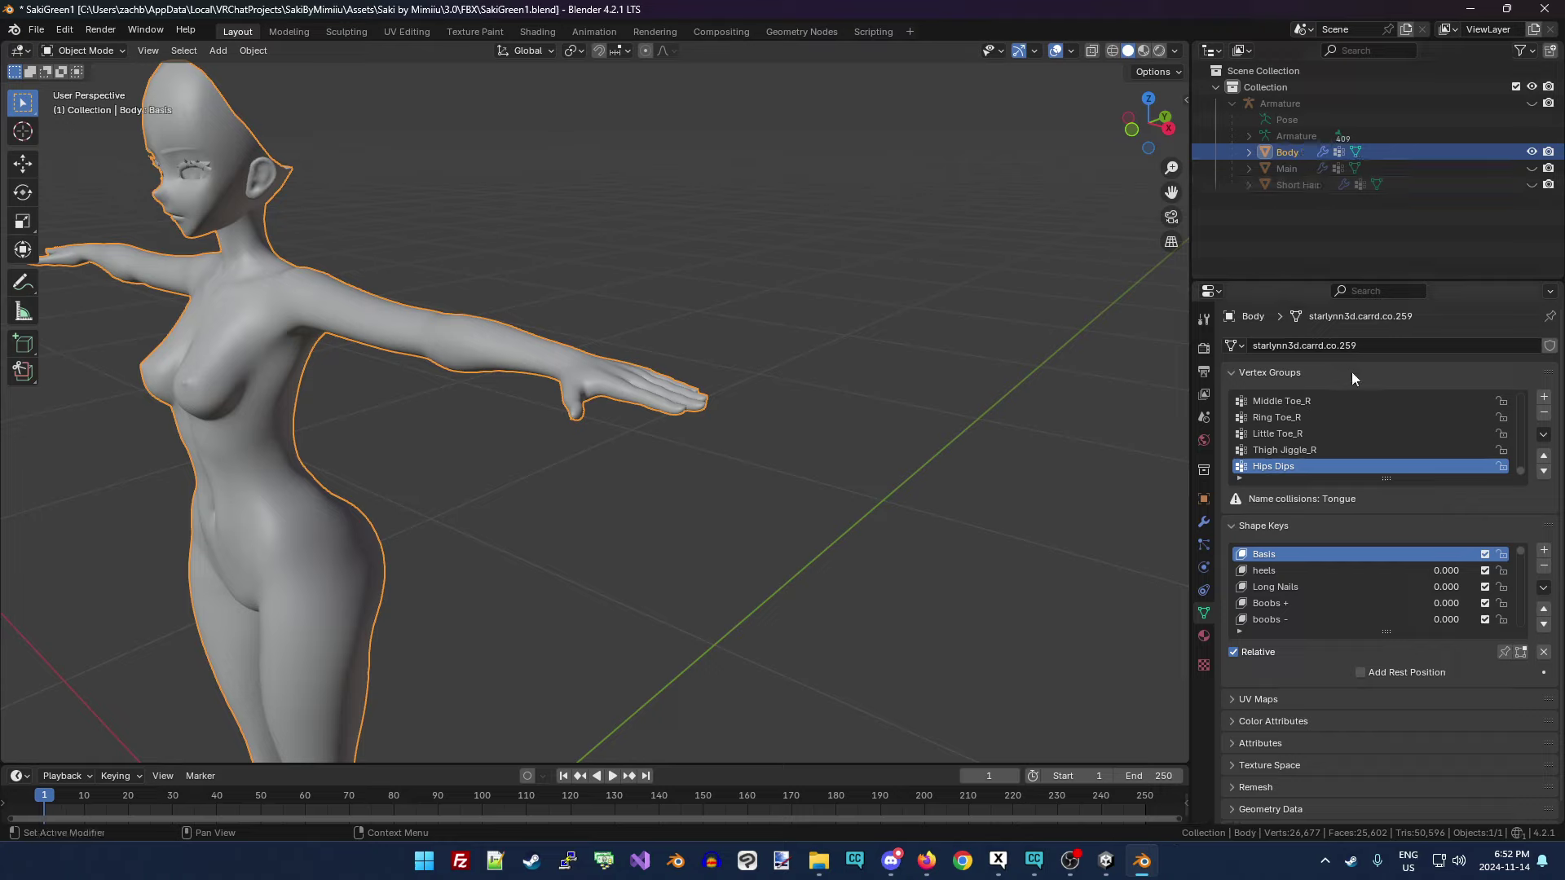
# Enlarge the shape key list and make the Short Hair and Main objects visible again.
pyautogui.moveTo(1284, 282); pyautogui.dragTo(1287, 239)
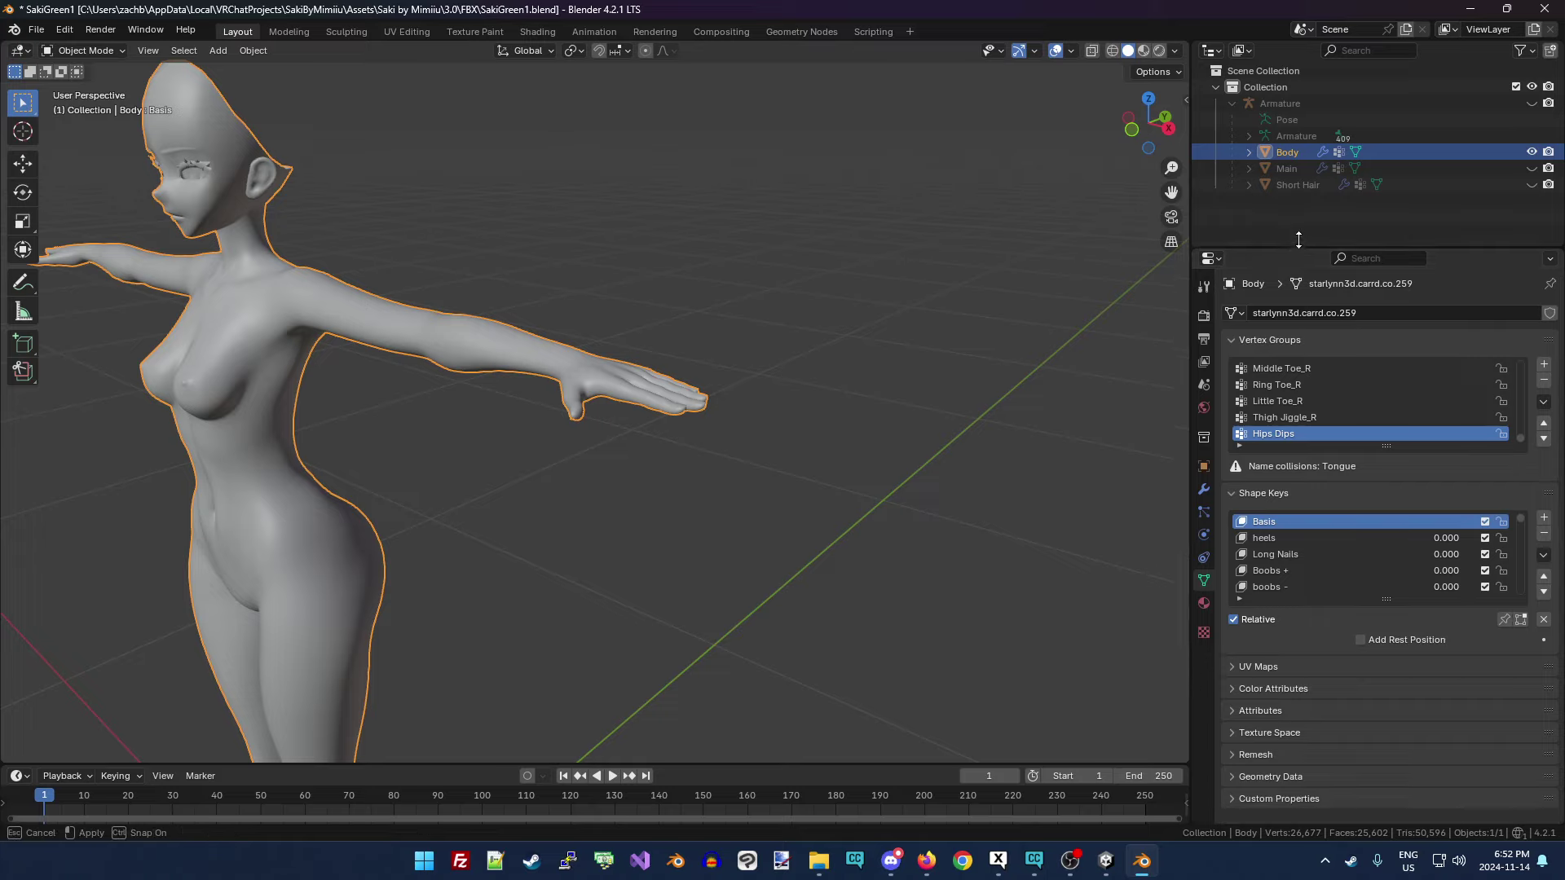
pyautogui.moveTo(1386, 590)
pyautogui.mouseDown()
pyautogui.moveTo(1386, 718)
pyautogui.moveTo(1387, 613)
pyautogui.mouseUp()
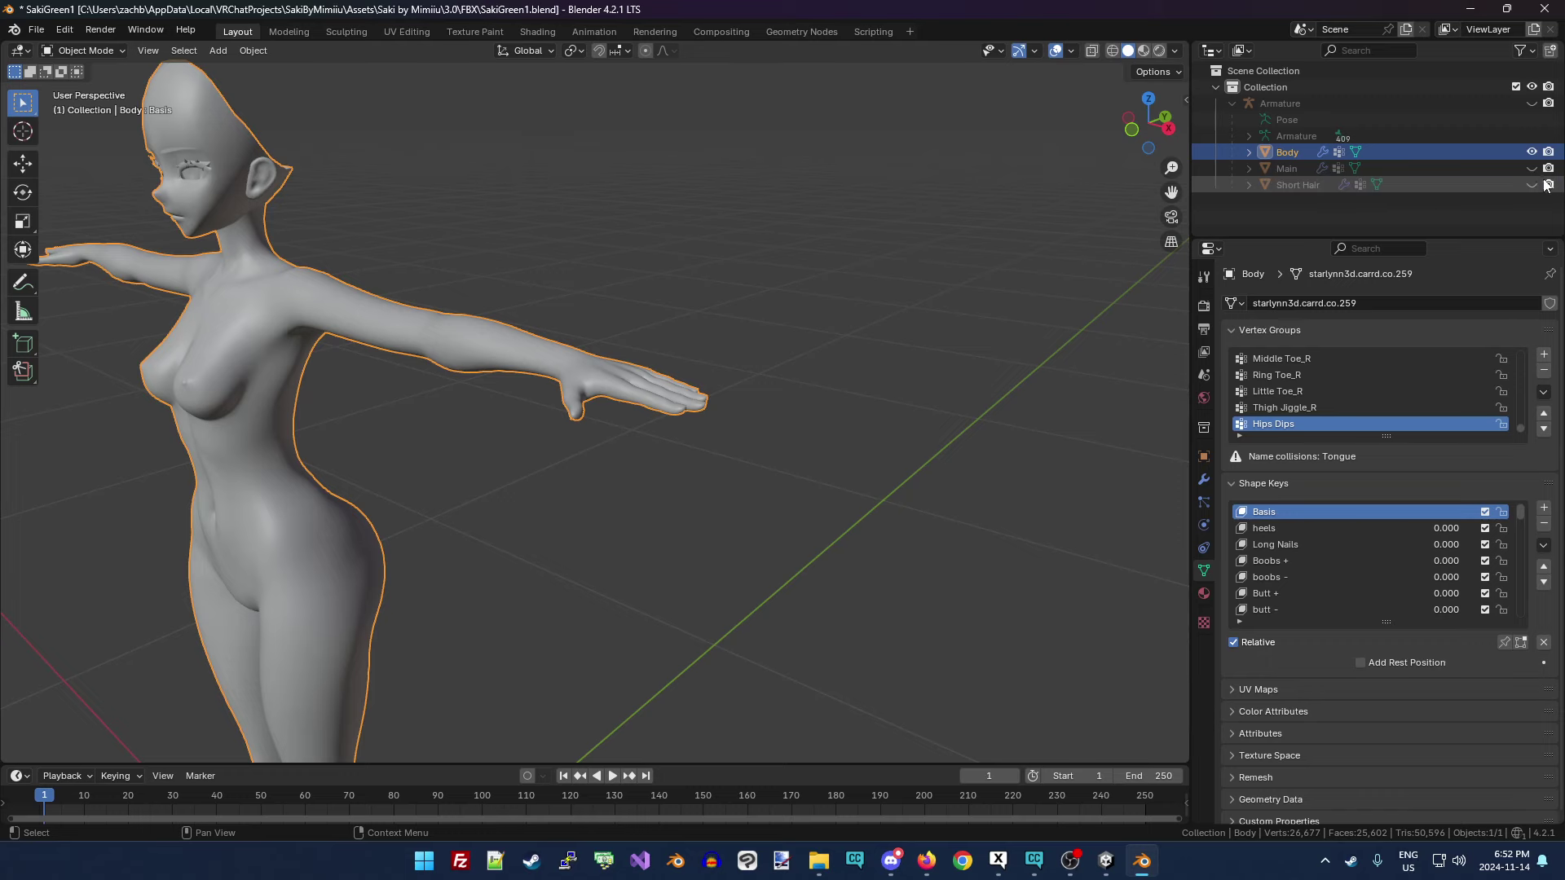
pyautogui.click(1531, 184)
pyautogui.click(1531, 168)
pyautogui.moveTo(1149, 122); pyautogui.dragTo(1076, 147)
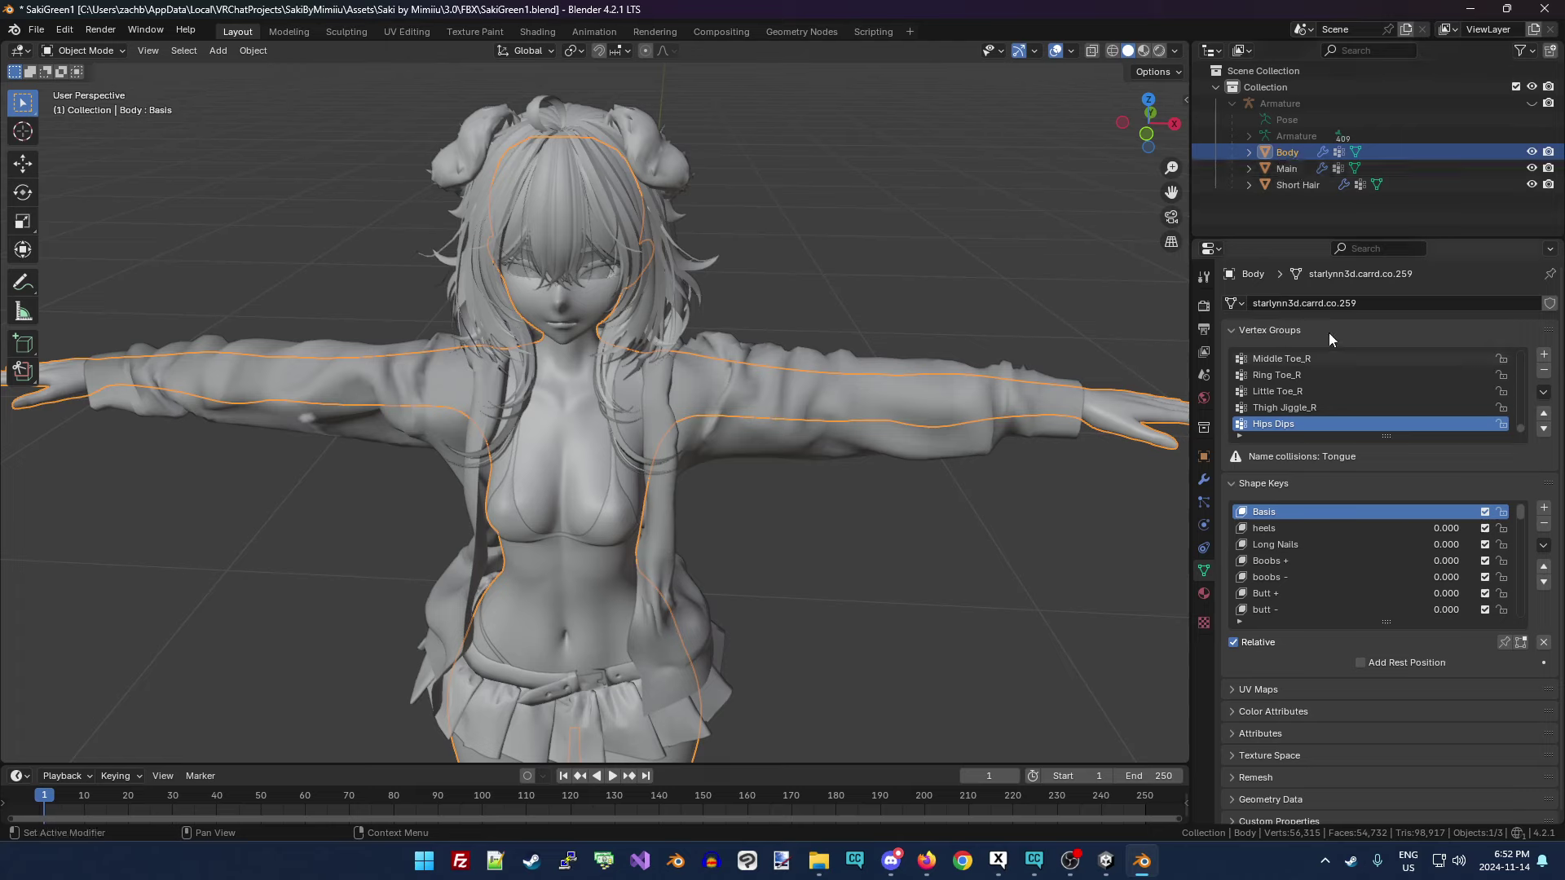
# Review the material slots on the Body and Main objects, including Main's Jacket material.
pyautogui.click(1203, 595)
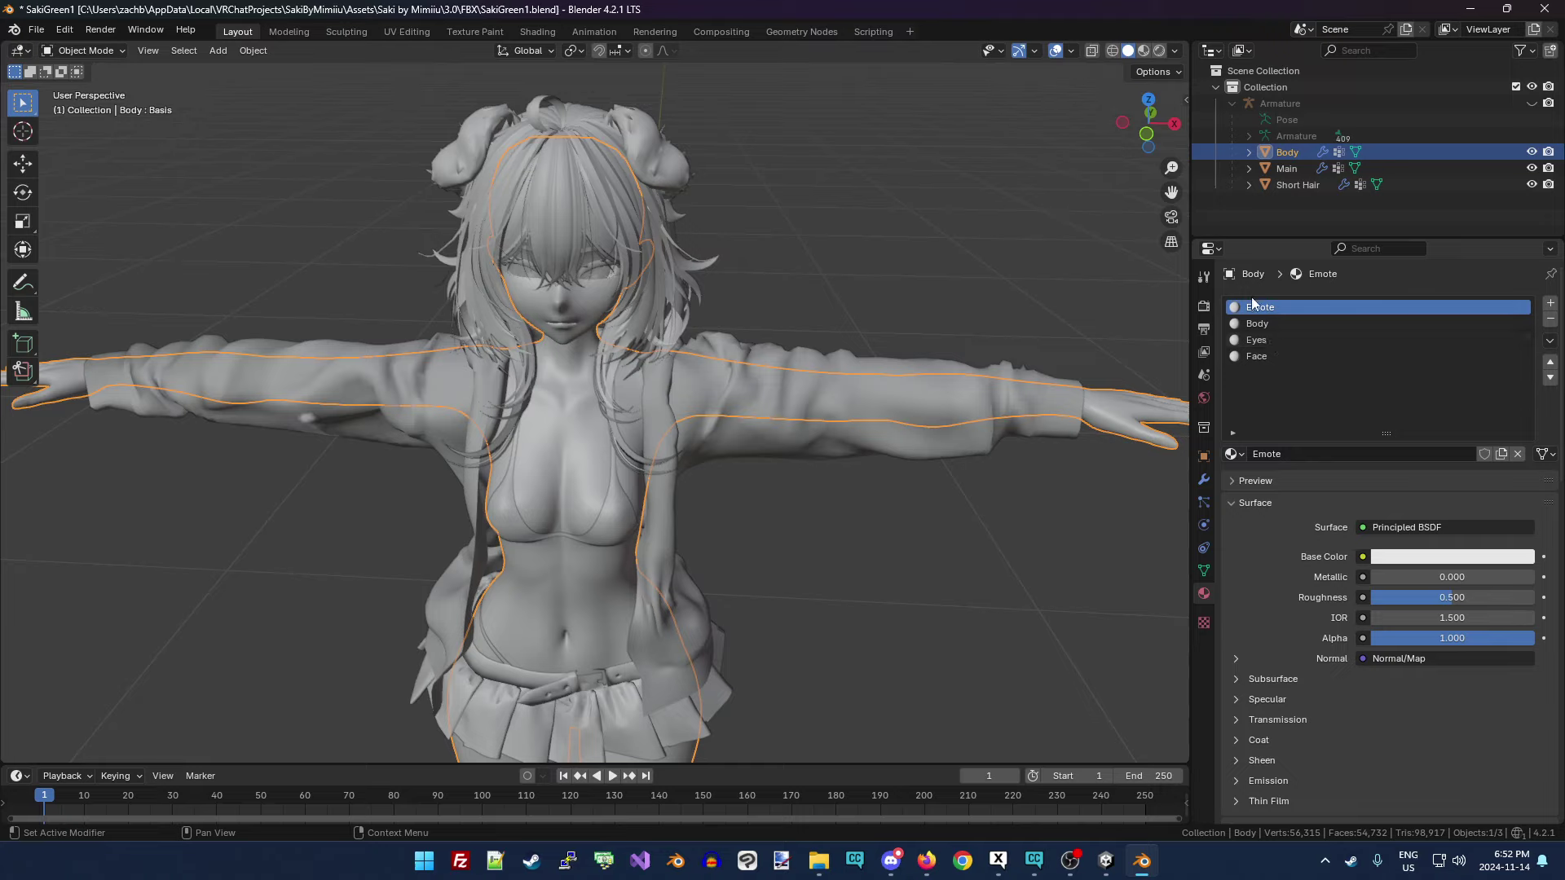
pyautogui.click(1293, 169)
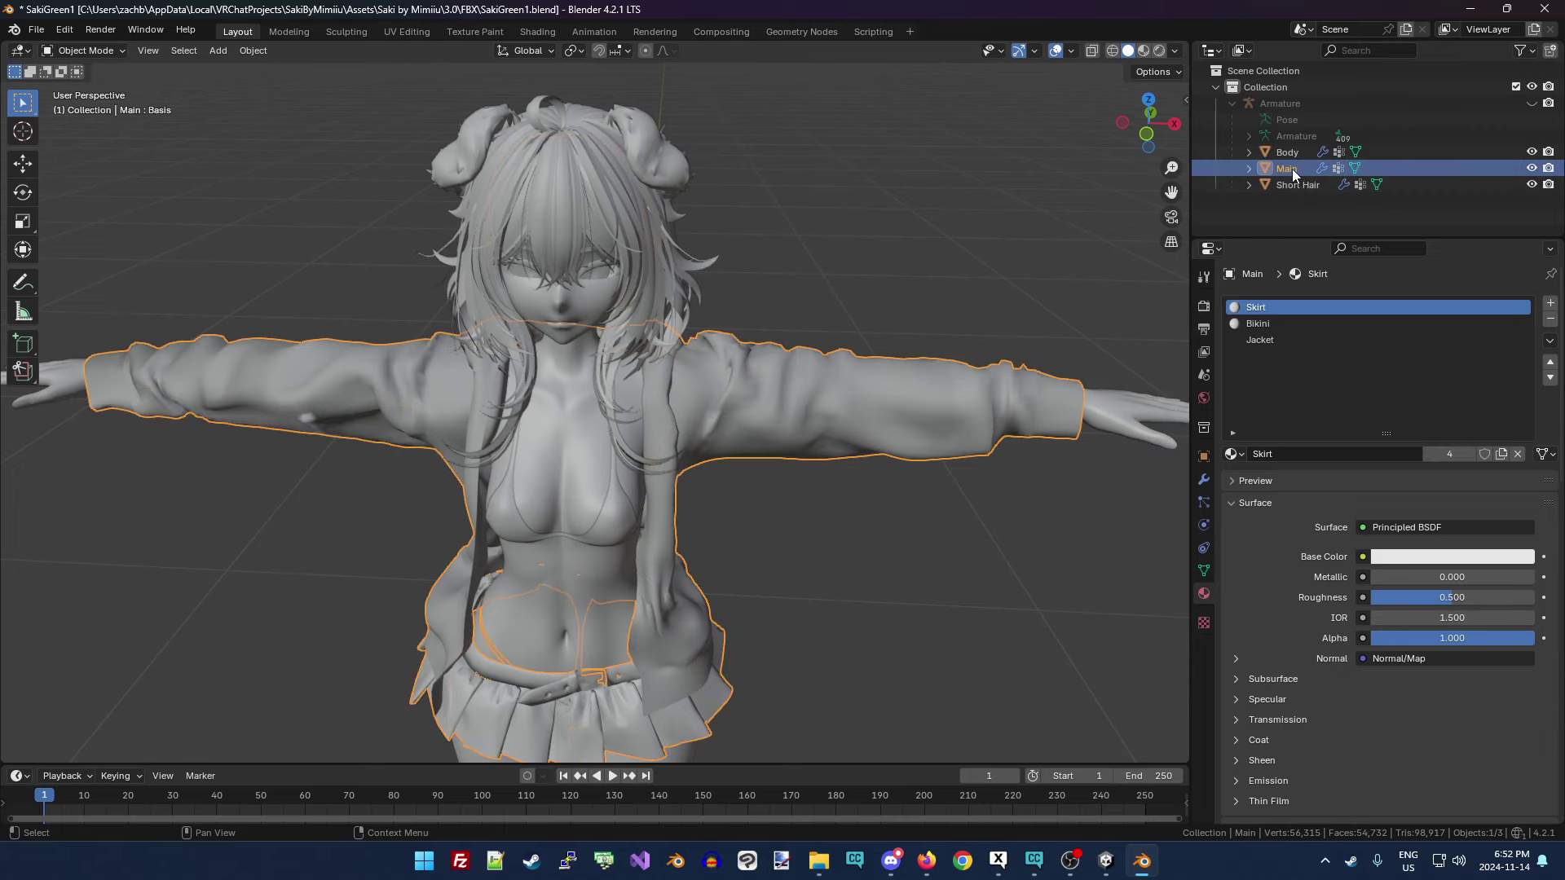
pyautogui.click(1295, 339)
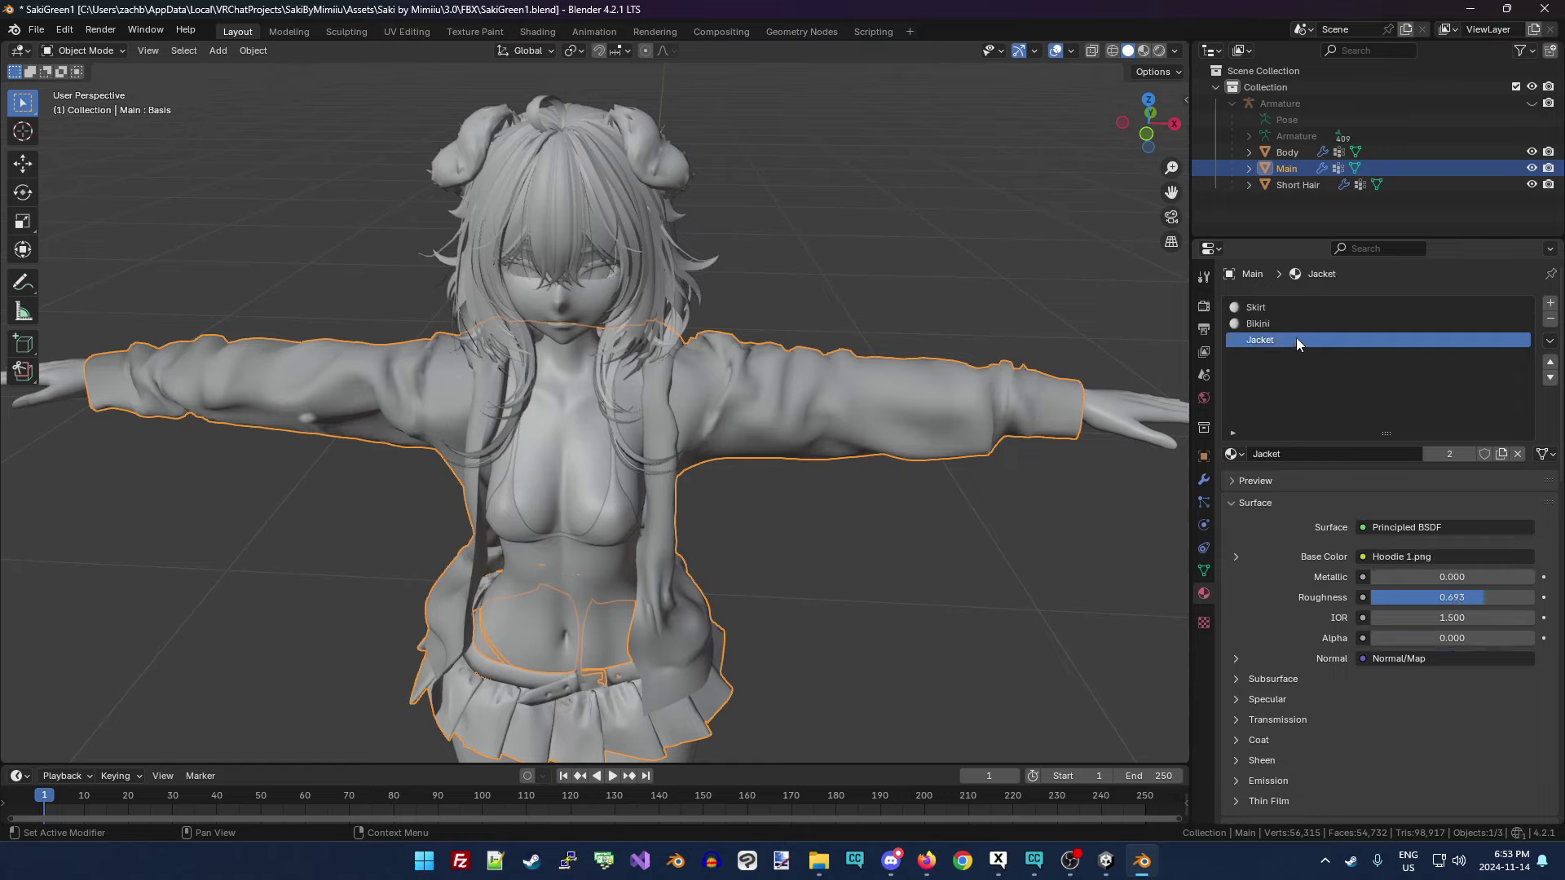
# Remove the Puppy Ear and Tail material slots from the Short Hair object, leaving only Short Hair L.
pyautogui.click(1293, 184)
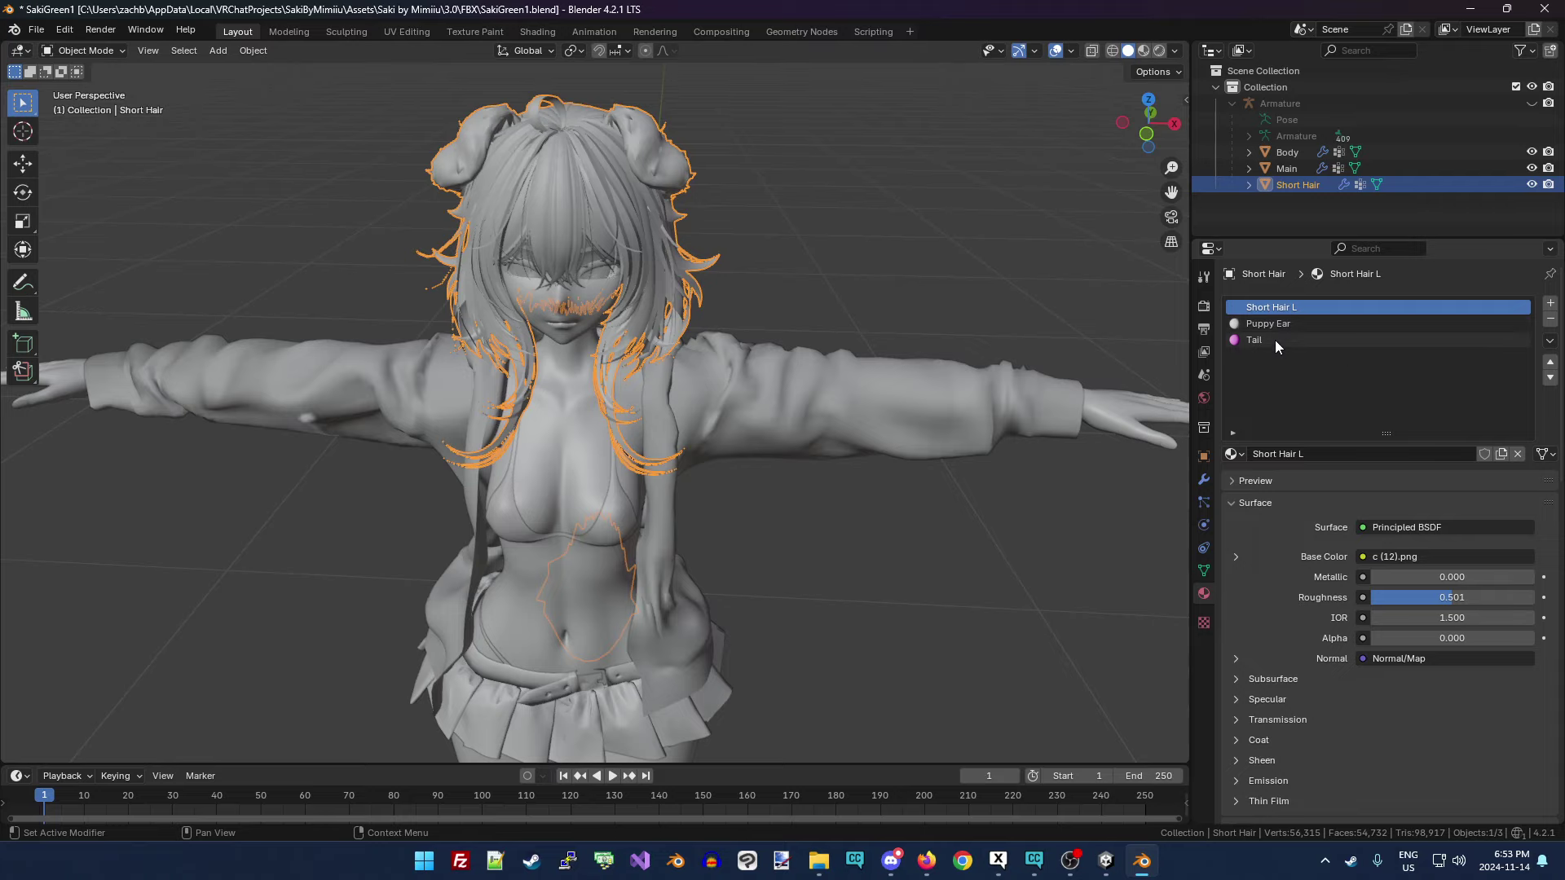
pyautogui.moveTo(1137, 119)
pyautogui.mouseDown()
pyautogui.moveTo(1084, 126)
pyautogui.moveTo(1139, 114)
pyautogui.moveTo(1139, 129)
pyautogui.mouseUp()
pyautogui.click(1289, 324)
pyautogui.click(1283, 305)
pyautogui.click(1297, 326)
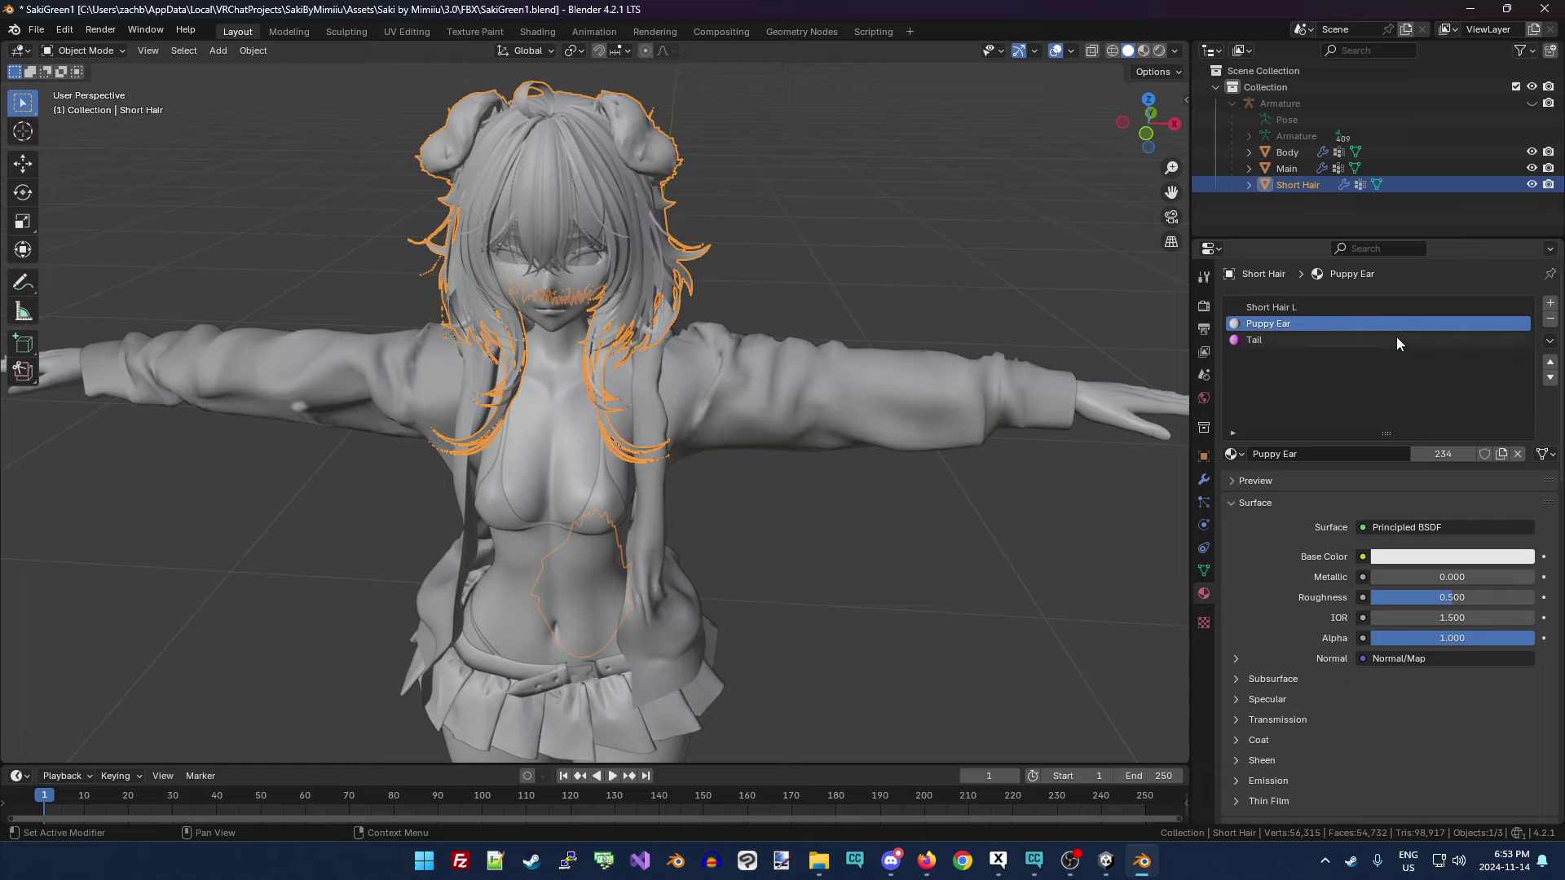
pyautogui.click(1550, 320)
pyautogui.click(1550, 321)
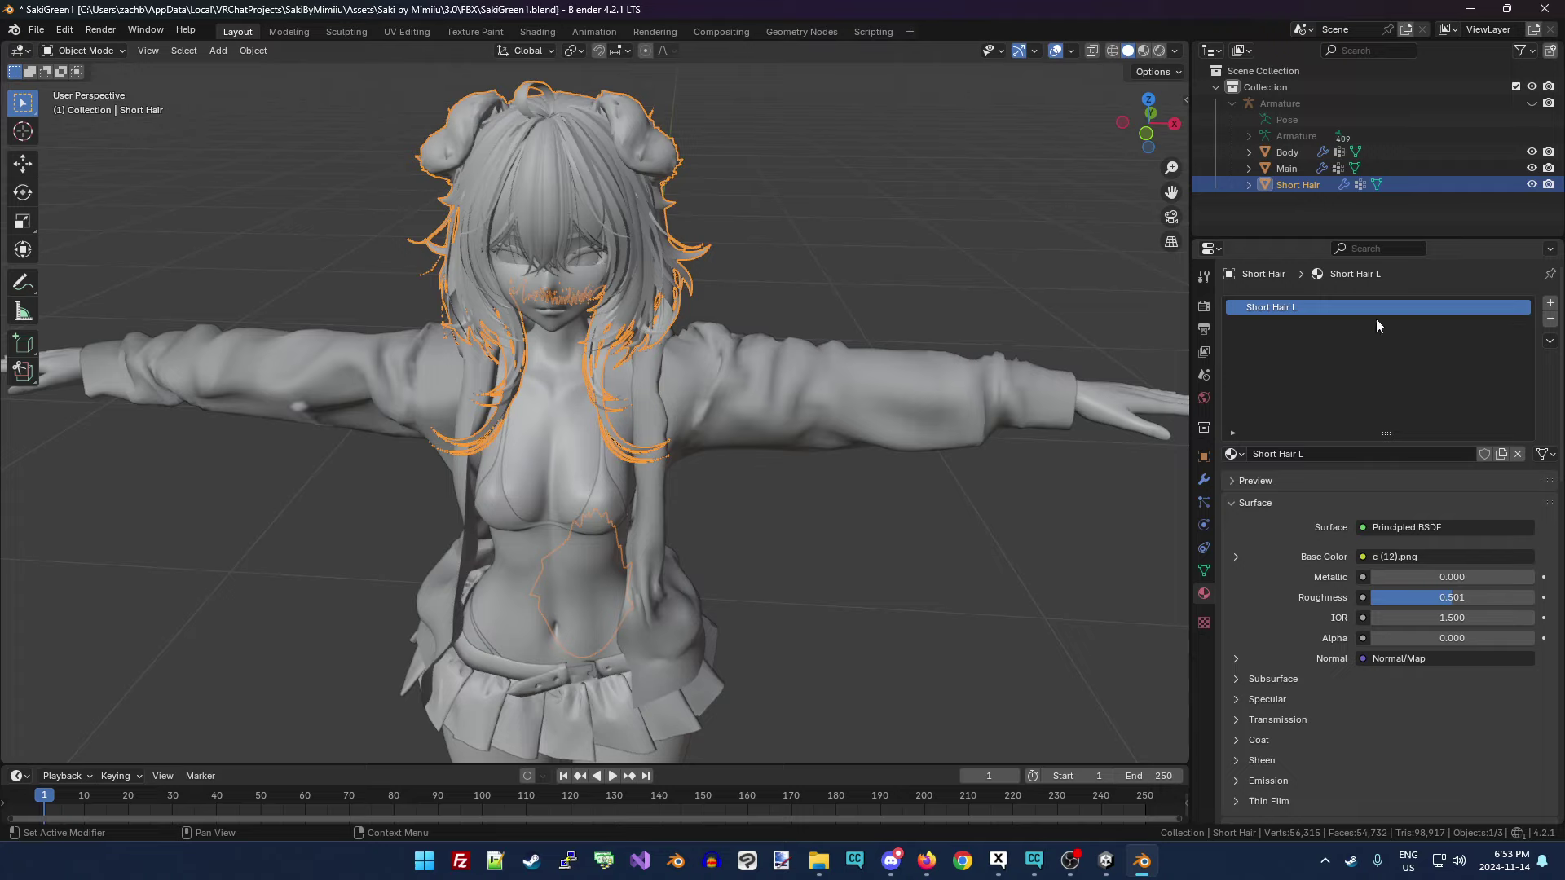
# Rename the Short Hair object's remaining material to Hair.
pyautogui.click(1326, 453)
pyautogui.write('Hair')
pyautogui.press('Return')
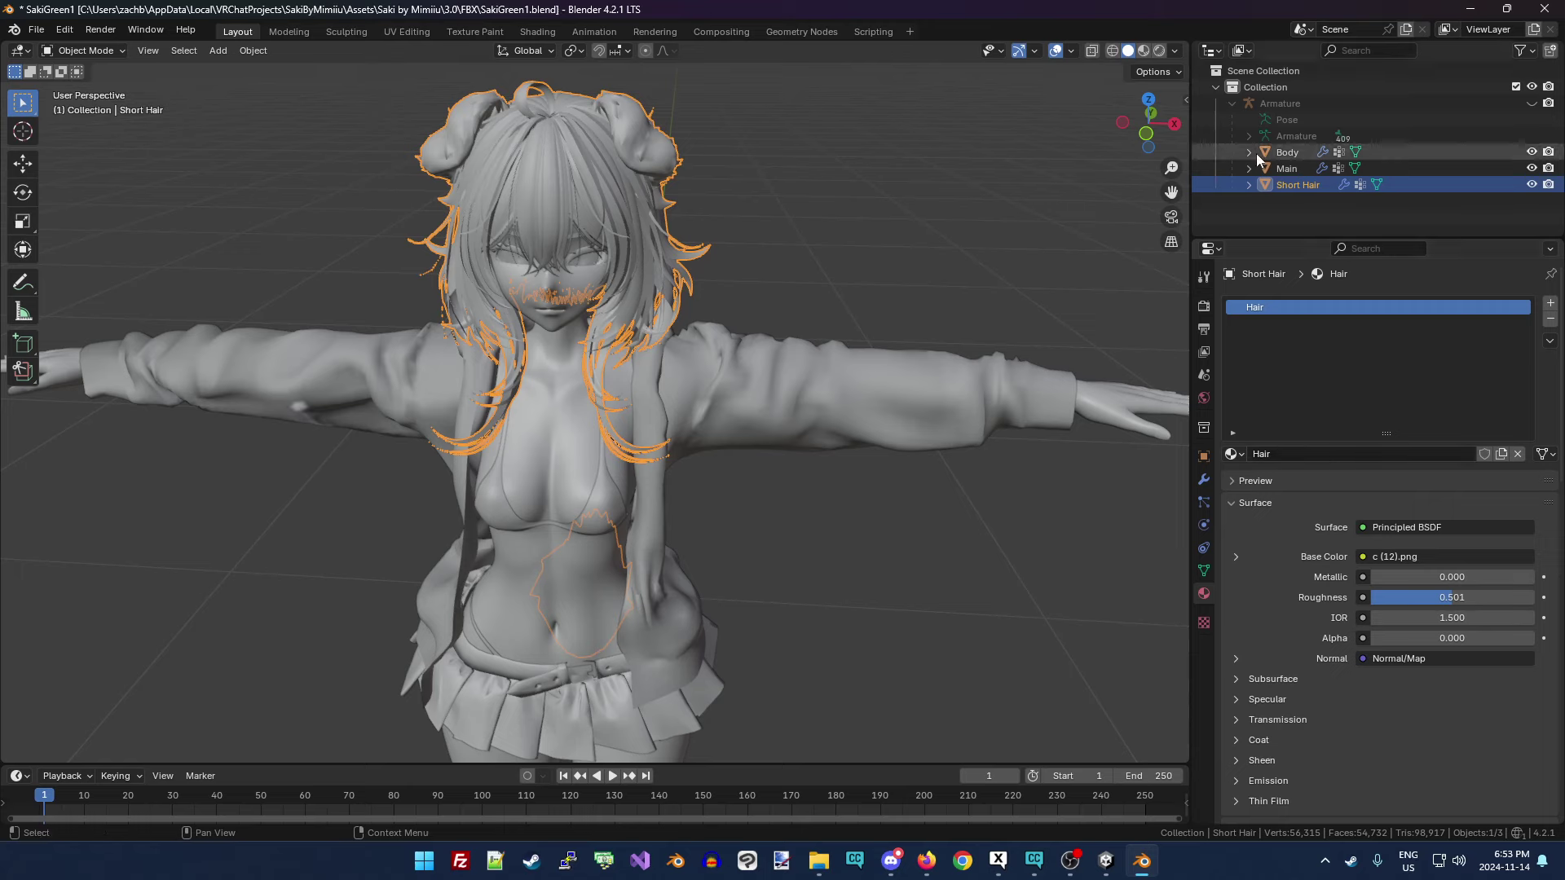
# Recheck the material slots on the Body, Main and Short Hair objects.
pyautogui.click(1302, 150)
pyautogui.click(1286, 168)
pyautogui.click(1293, 183)
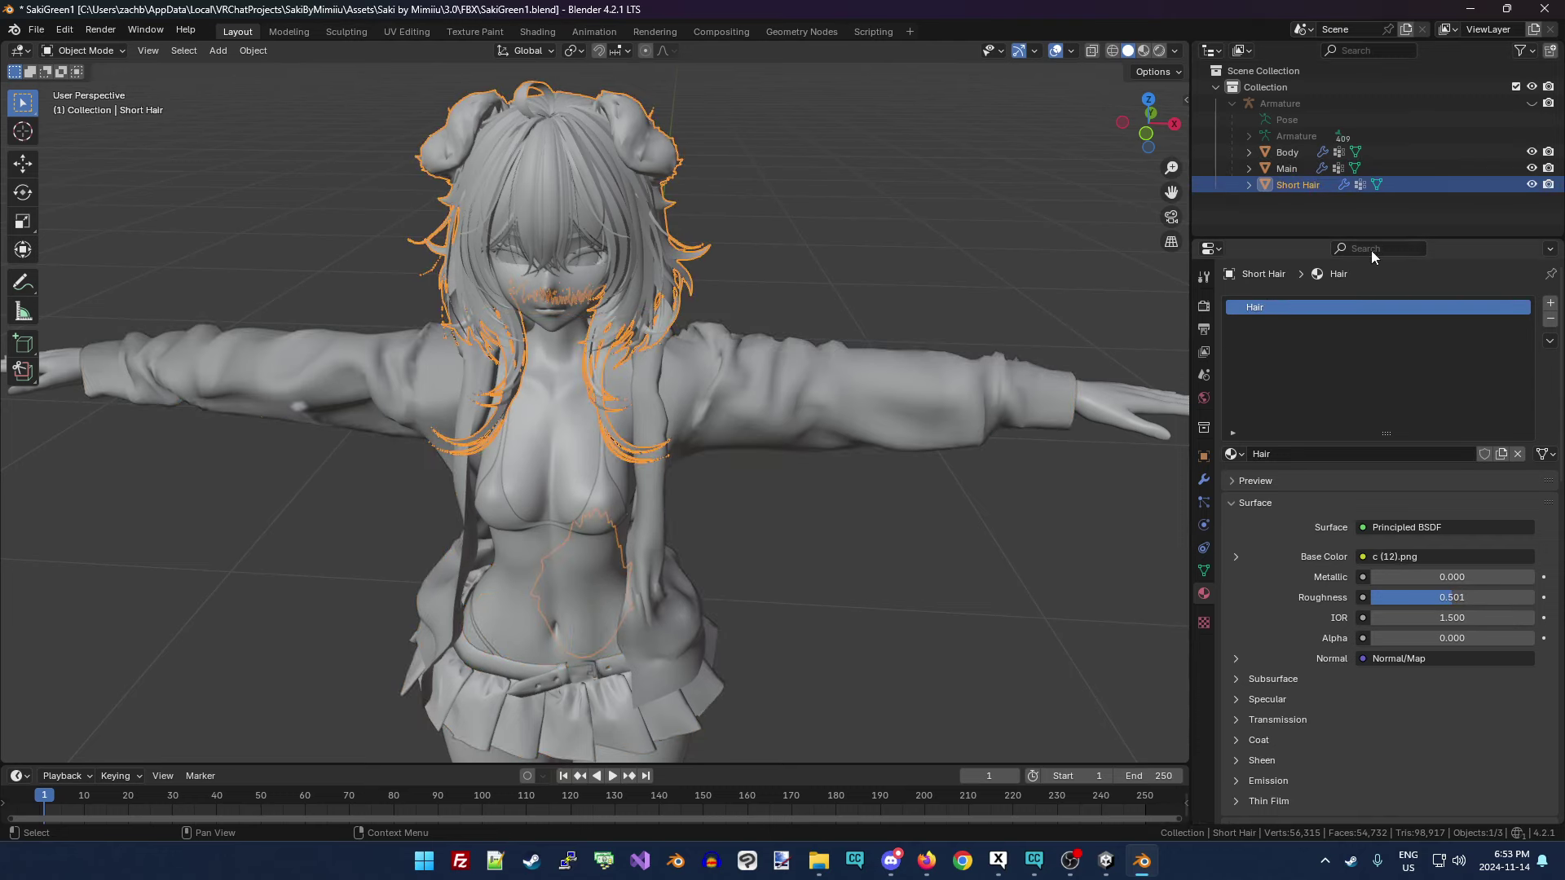
# Add a Decimate modifier to the Main object.
pyautogui.click(951, 314)
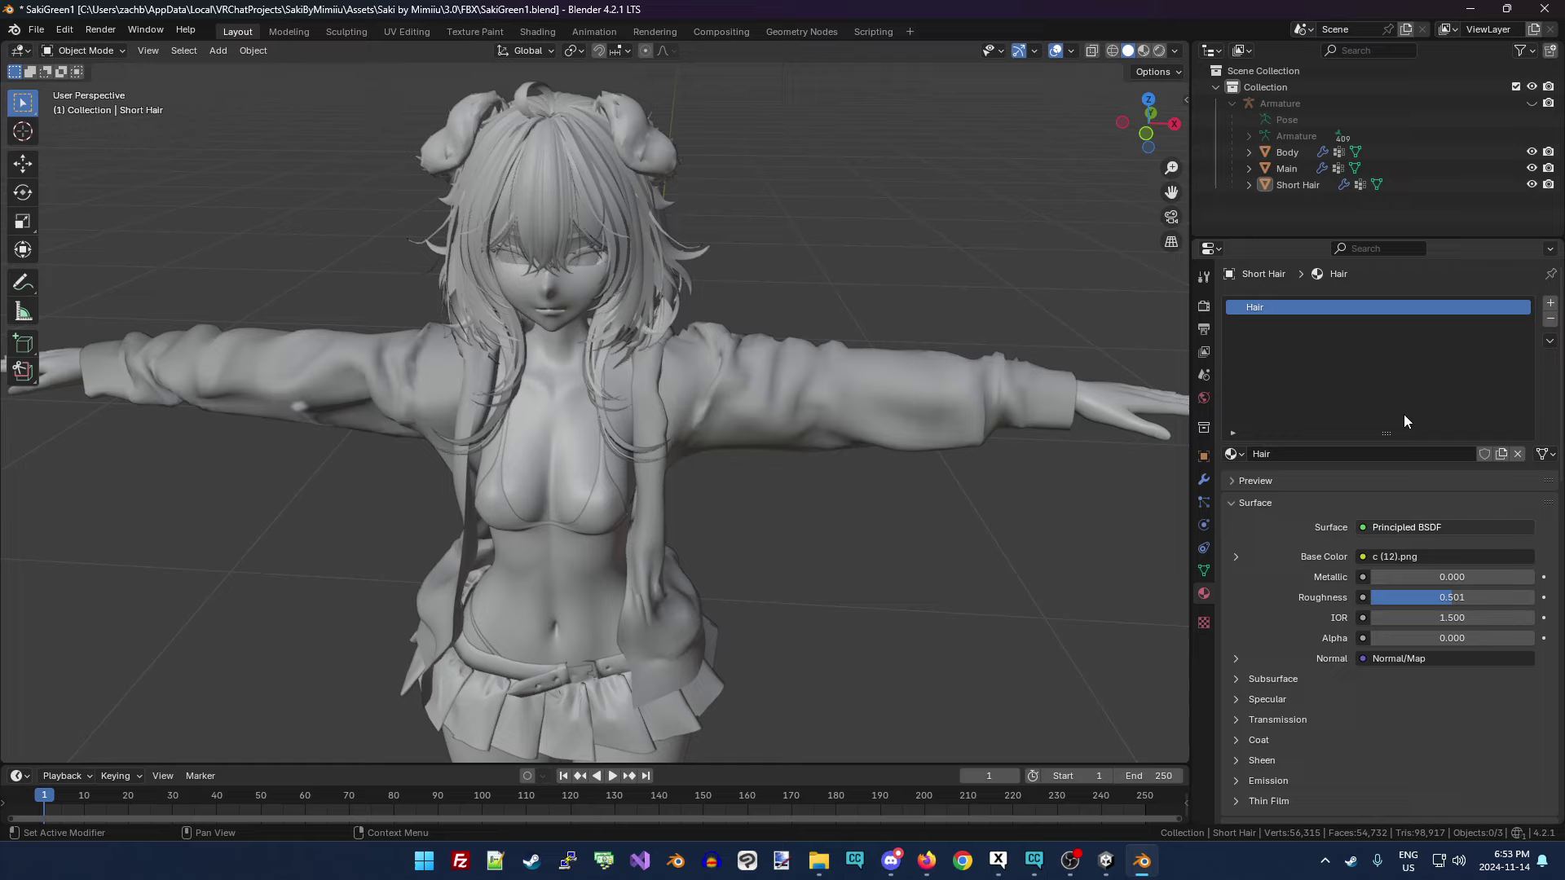
pyautogui.click(1291, 174)
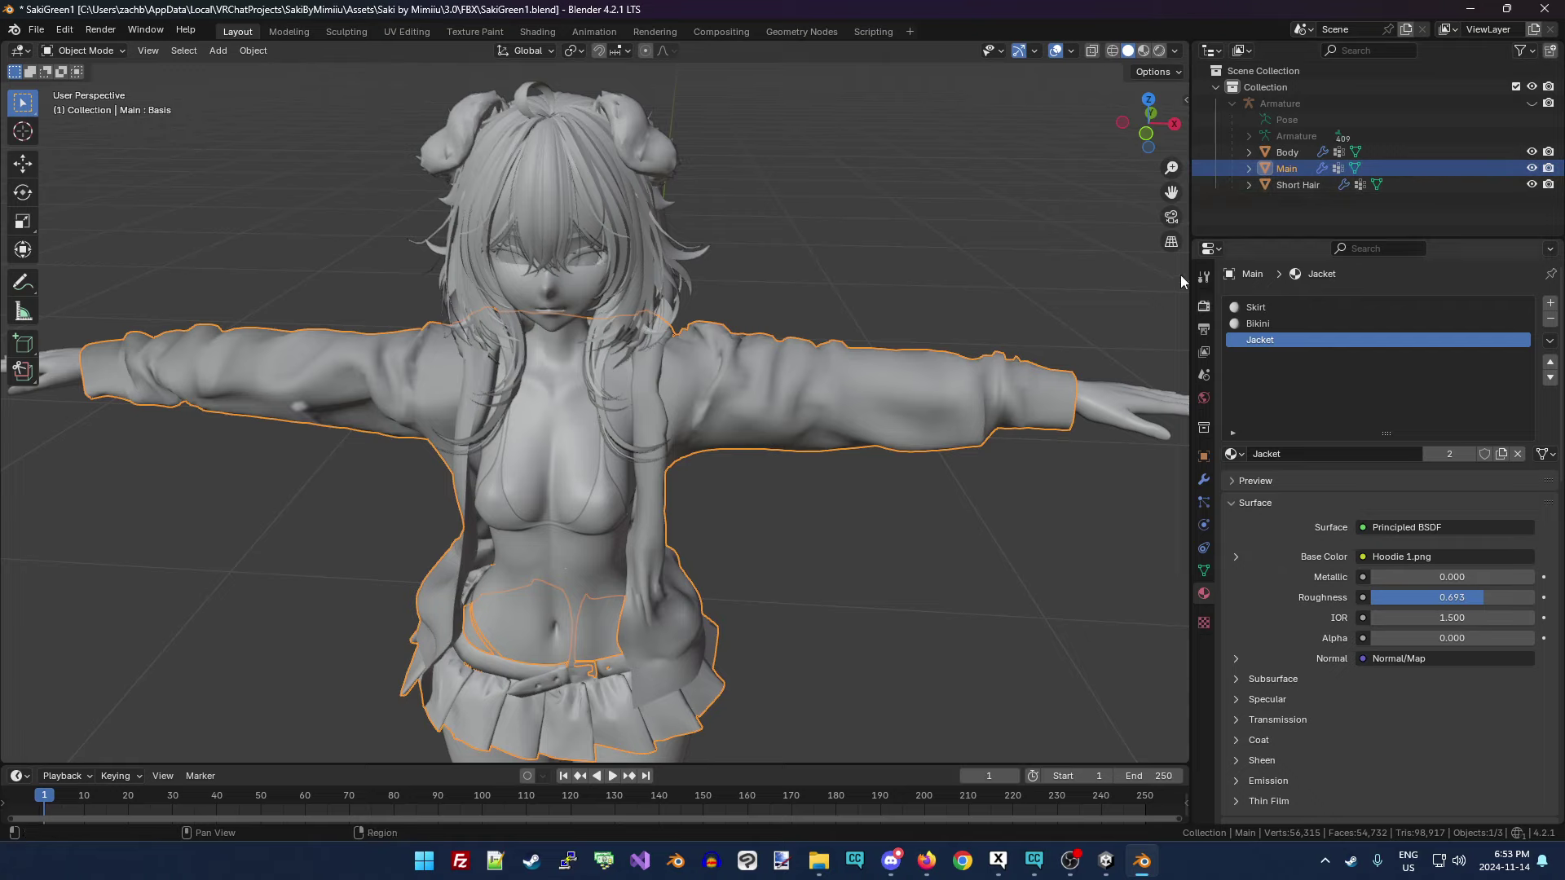
pyautogui.moveTo(1140, 143)
pyautogui.mouseDown()
pyautogui.moveTo(1210, 141)
pyautogui.moveTo(1142, 131)
pyautogui.mouseUp()
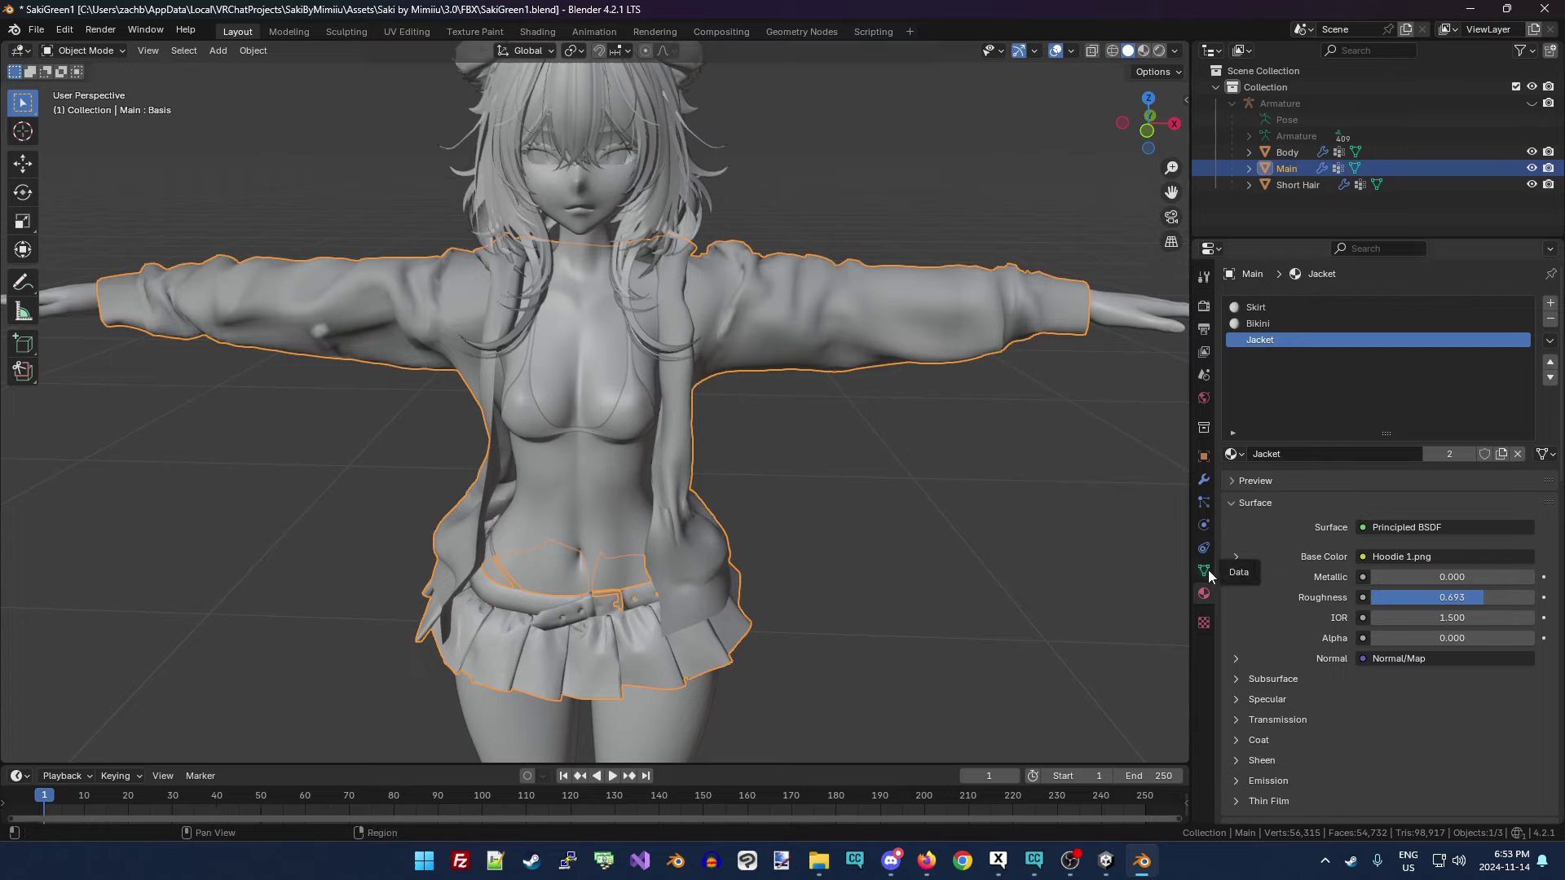
pyautogui.click(1204, 479)
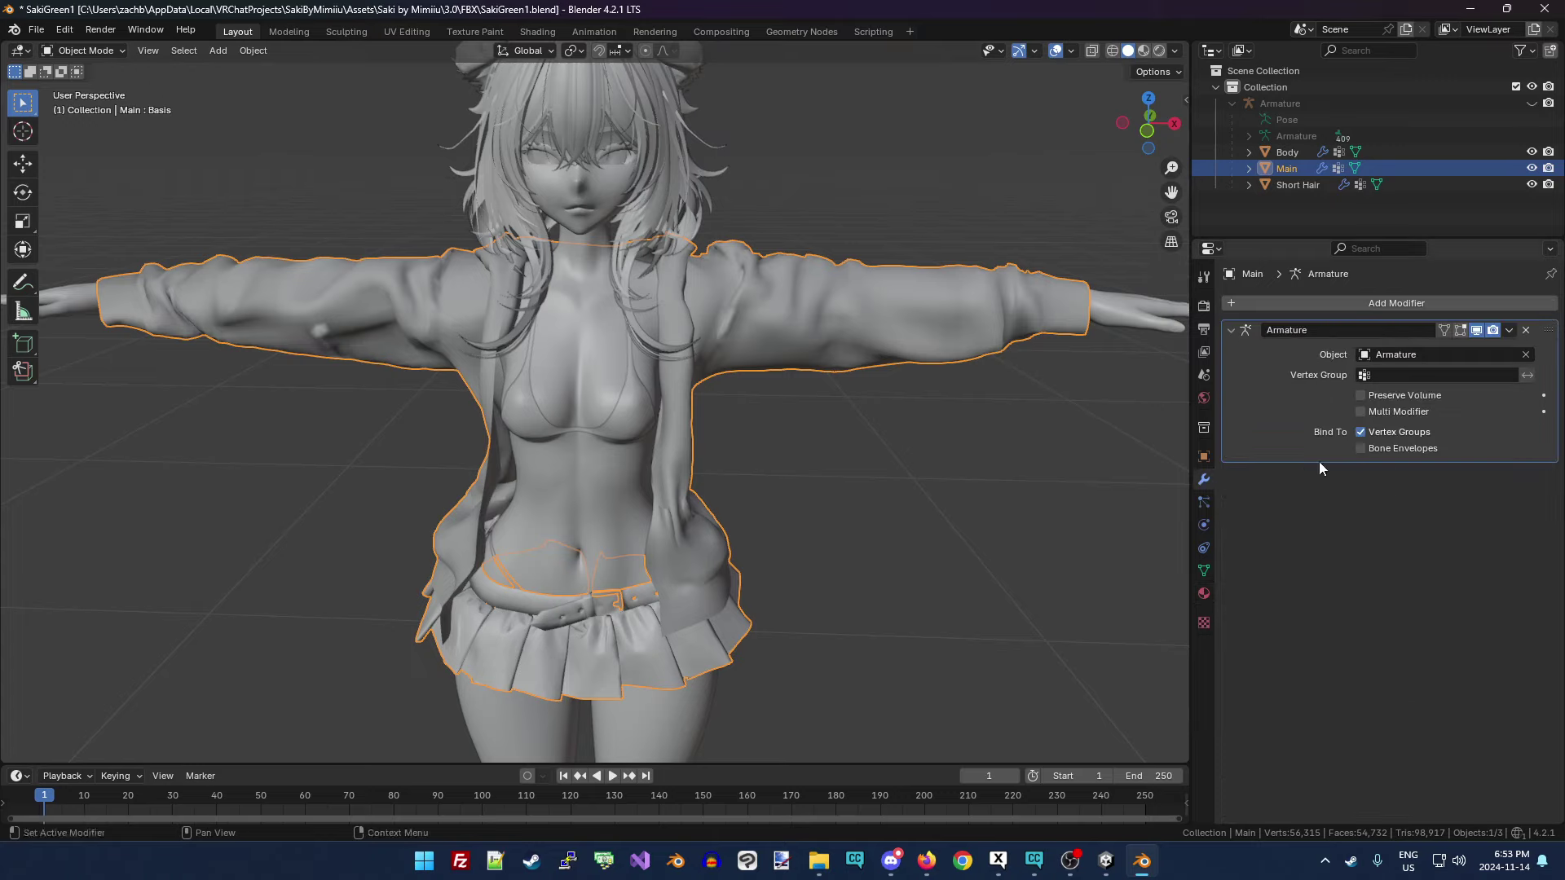
pyautogui.click(1402, 298)
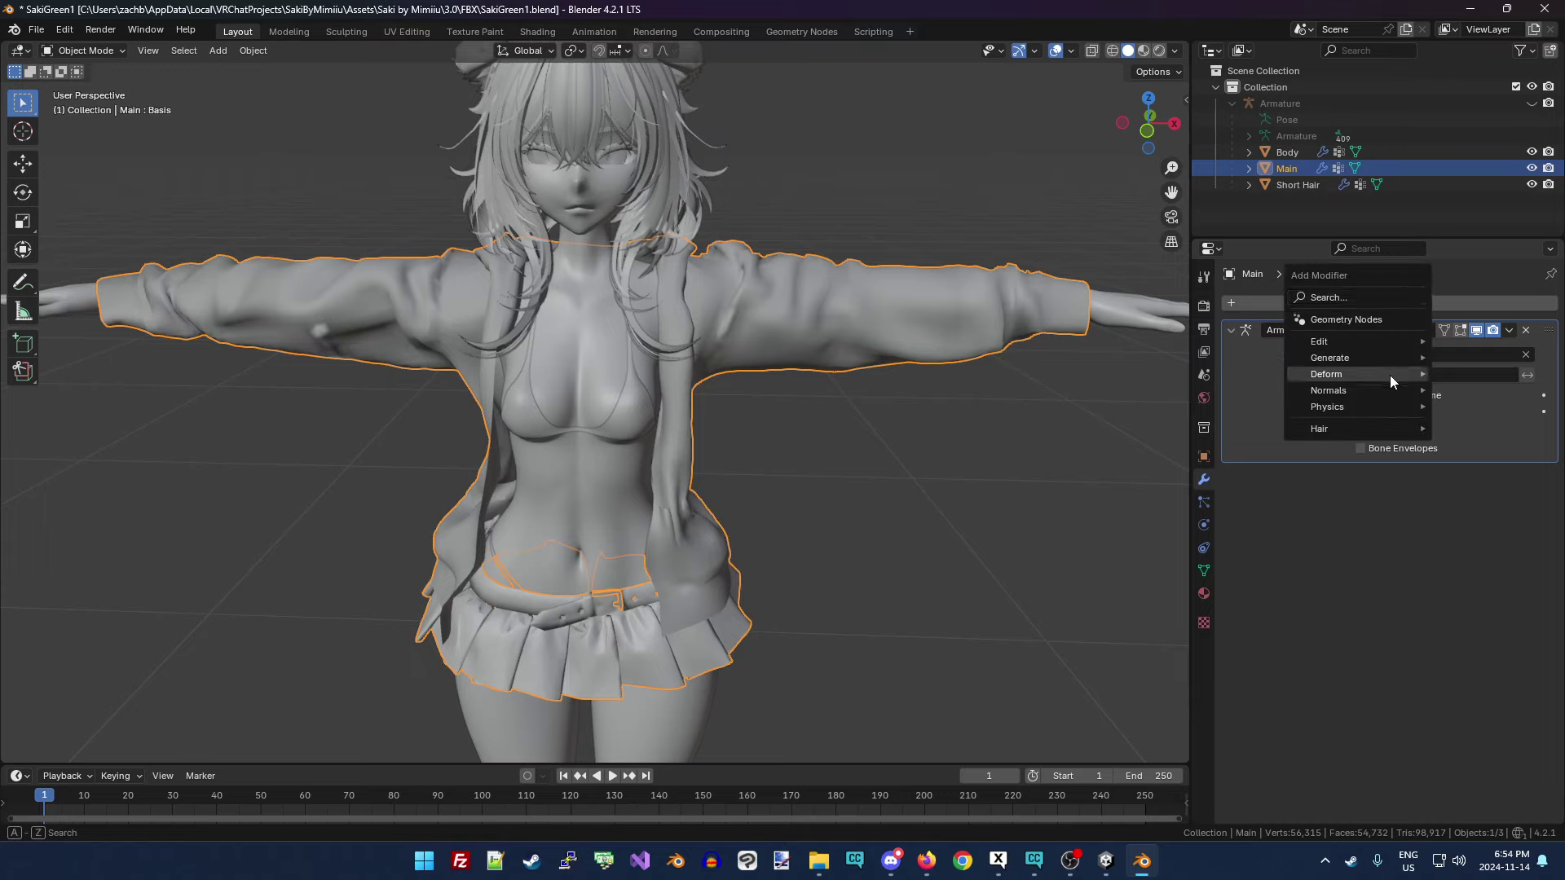
pyautogui.moveTo(1380, 363)
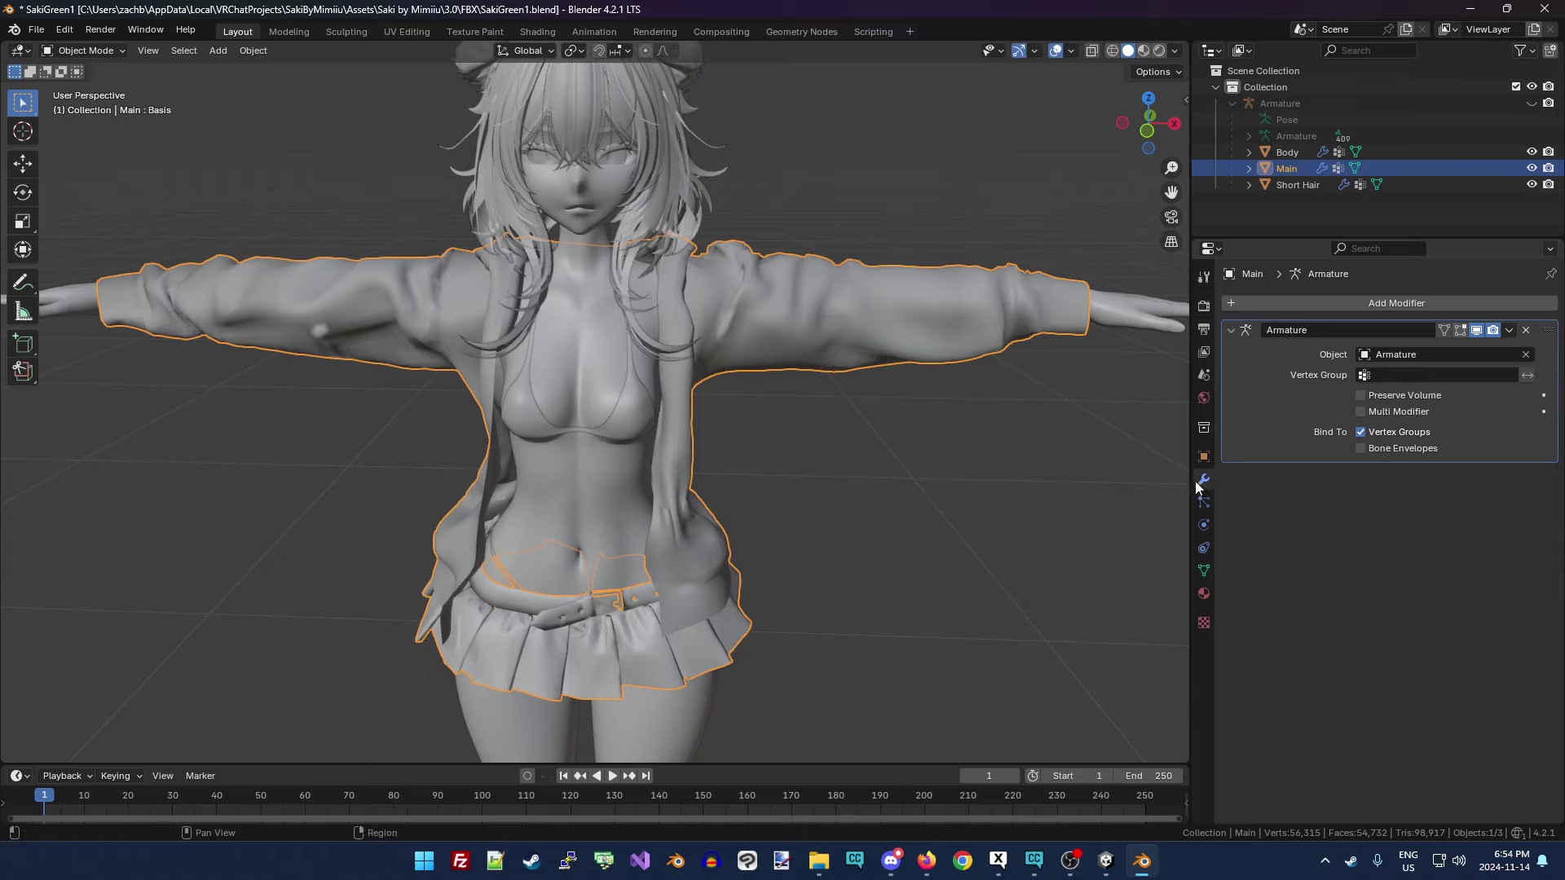
pyautogui.click(1361, 304)
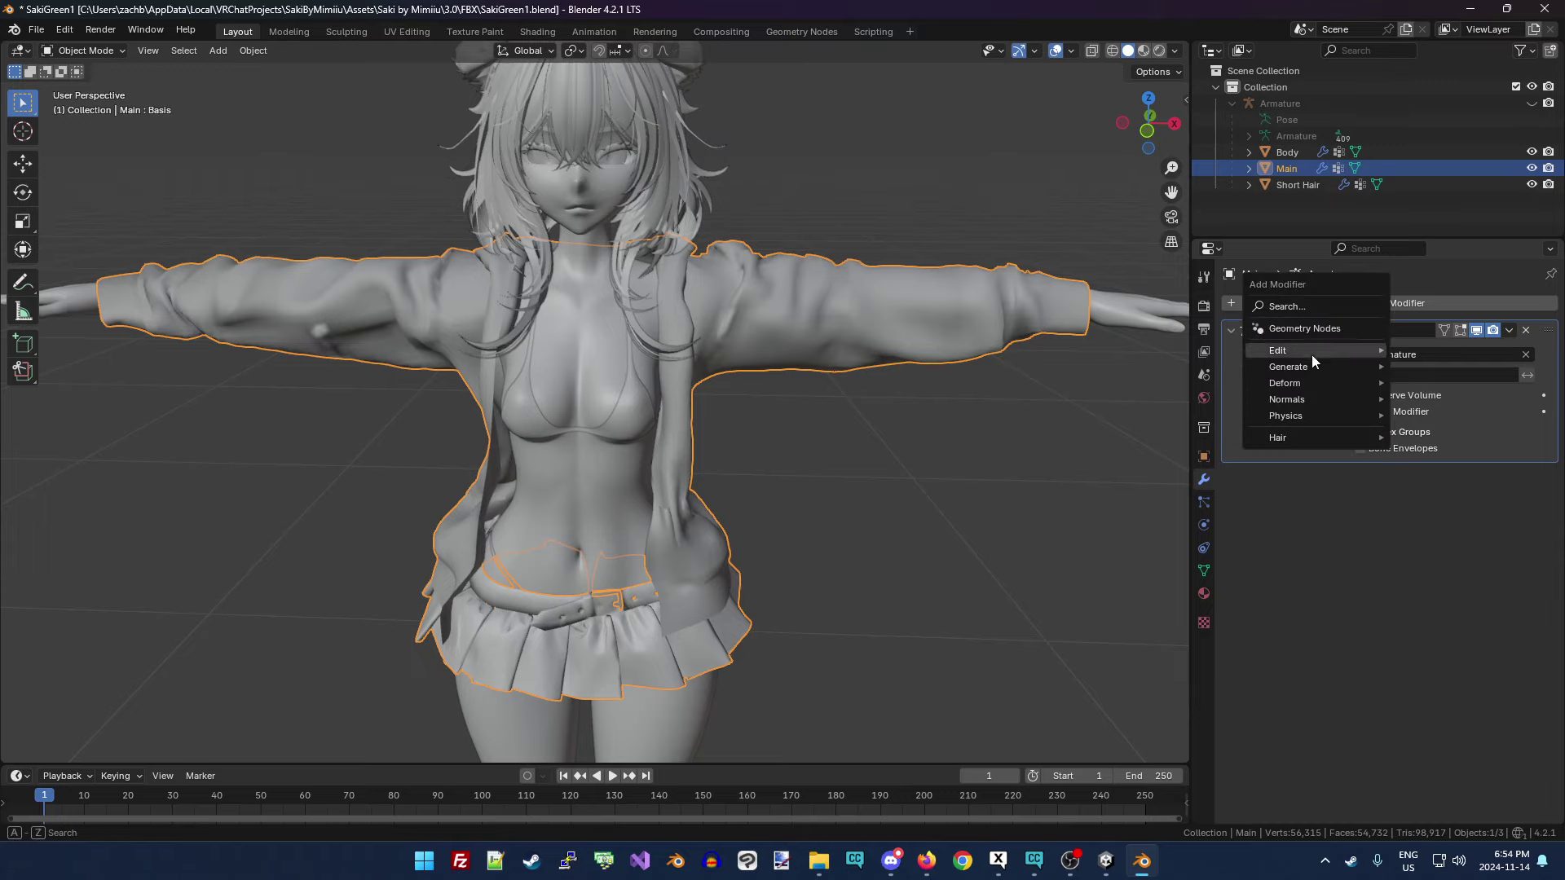
pyautogui.moveTo(1312, 368)
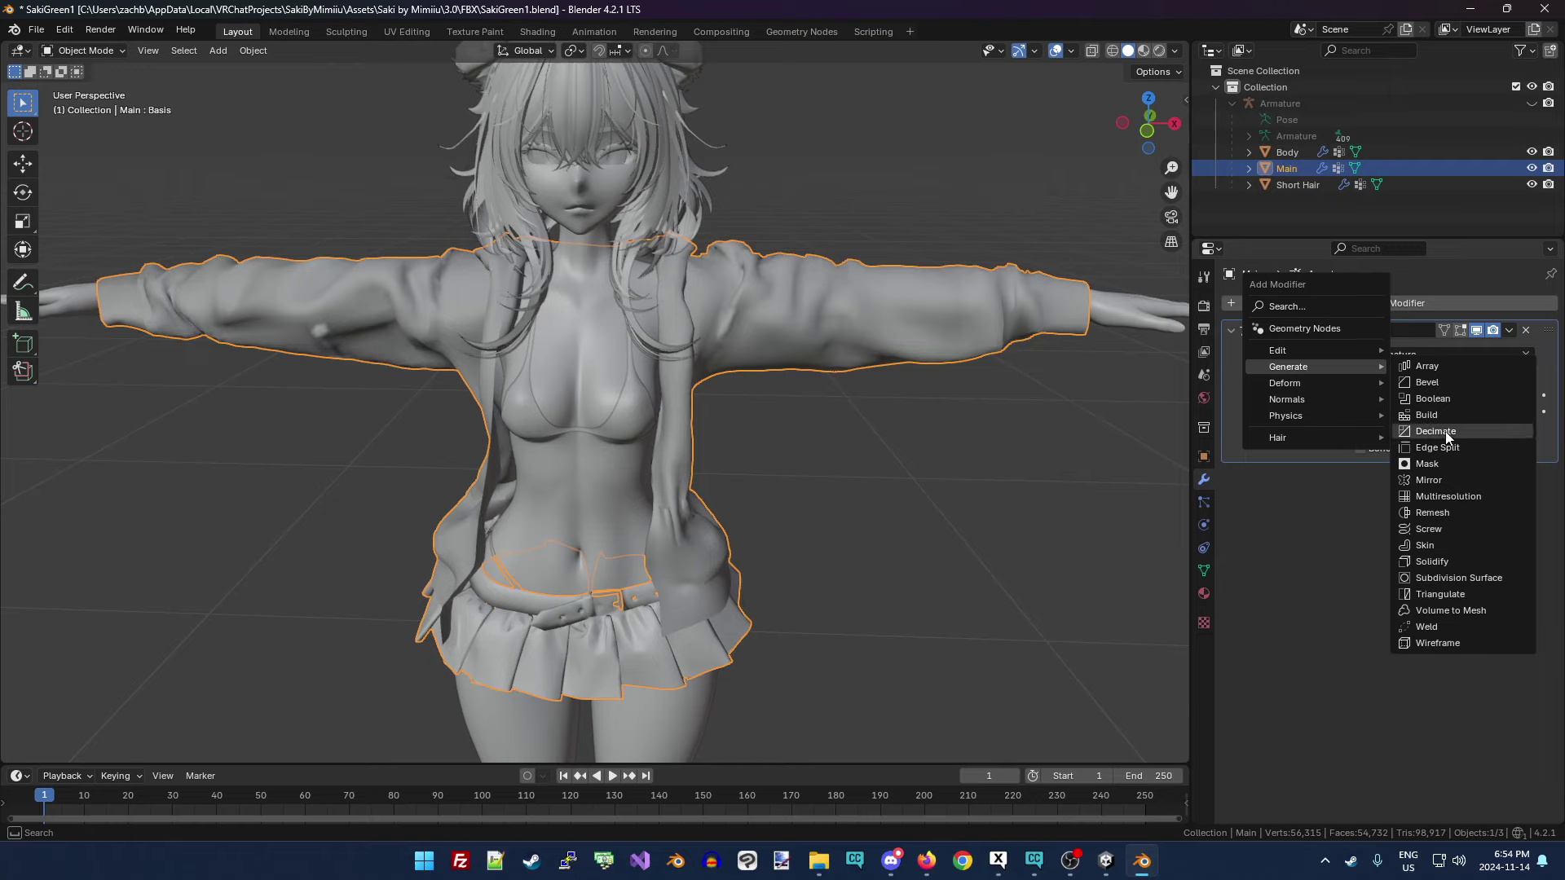
pyautogui.click(1436, 431)
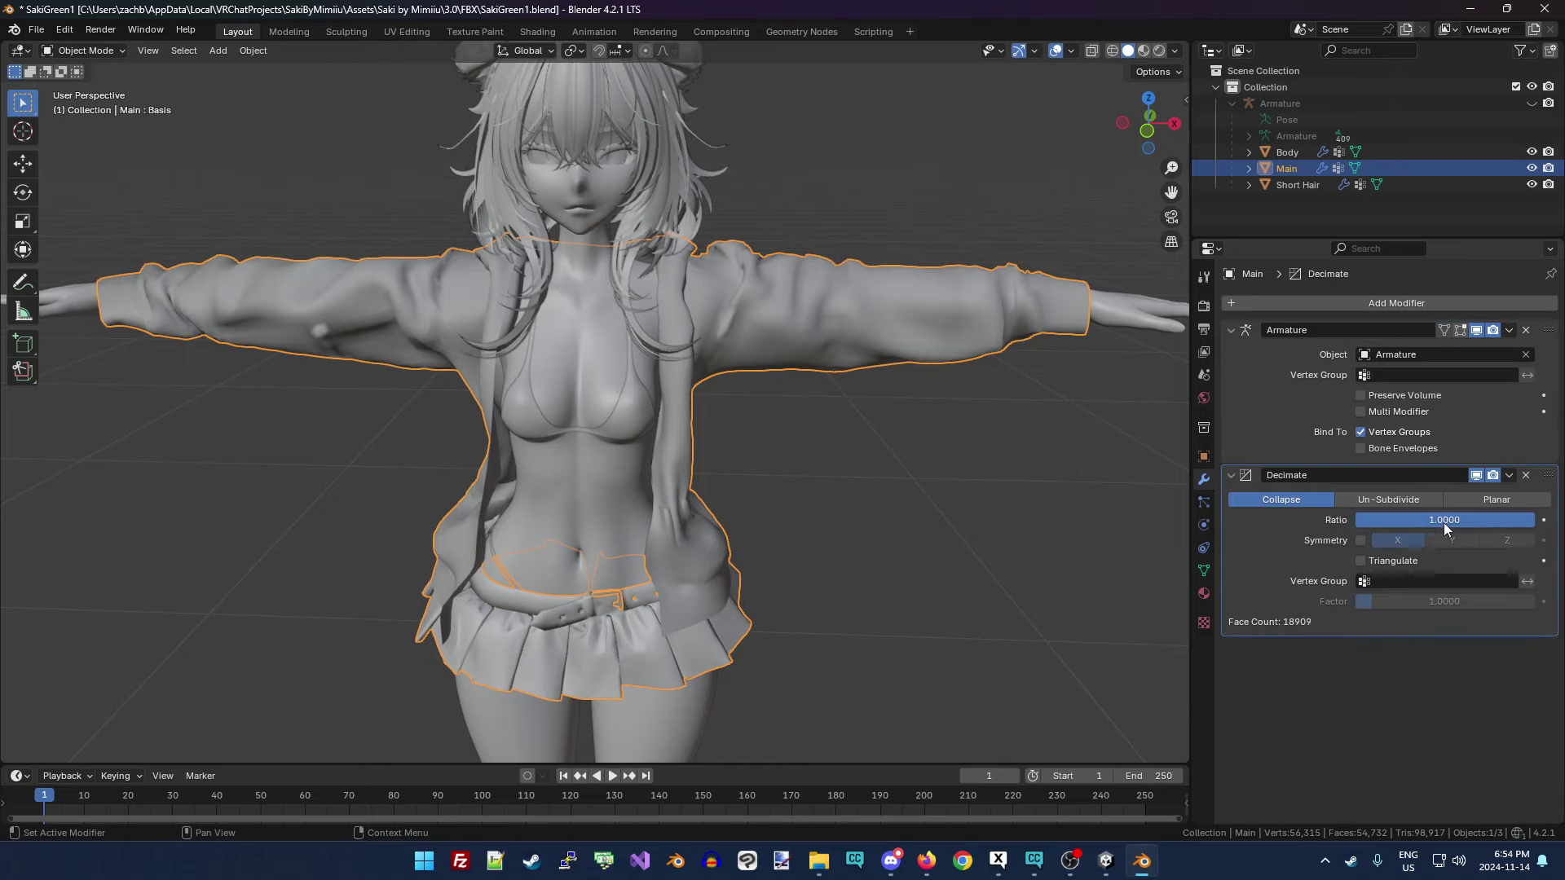
# Set the Main object's Decimate ratio to 0.5.
pyautogui.click(1455, 522)
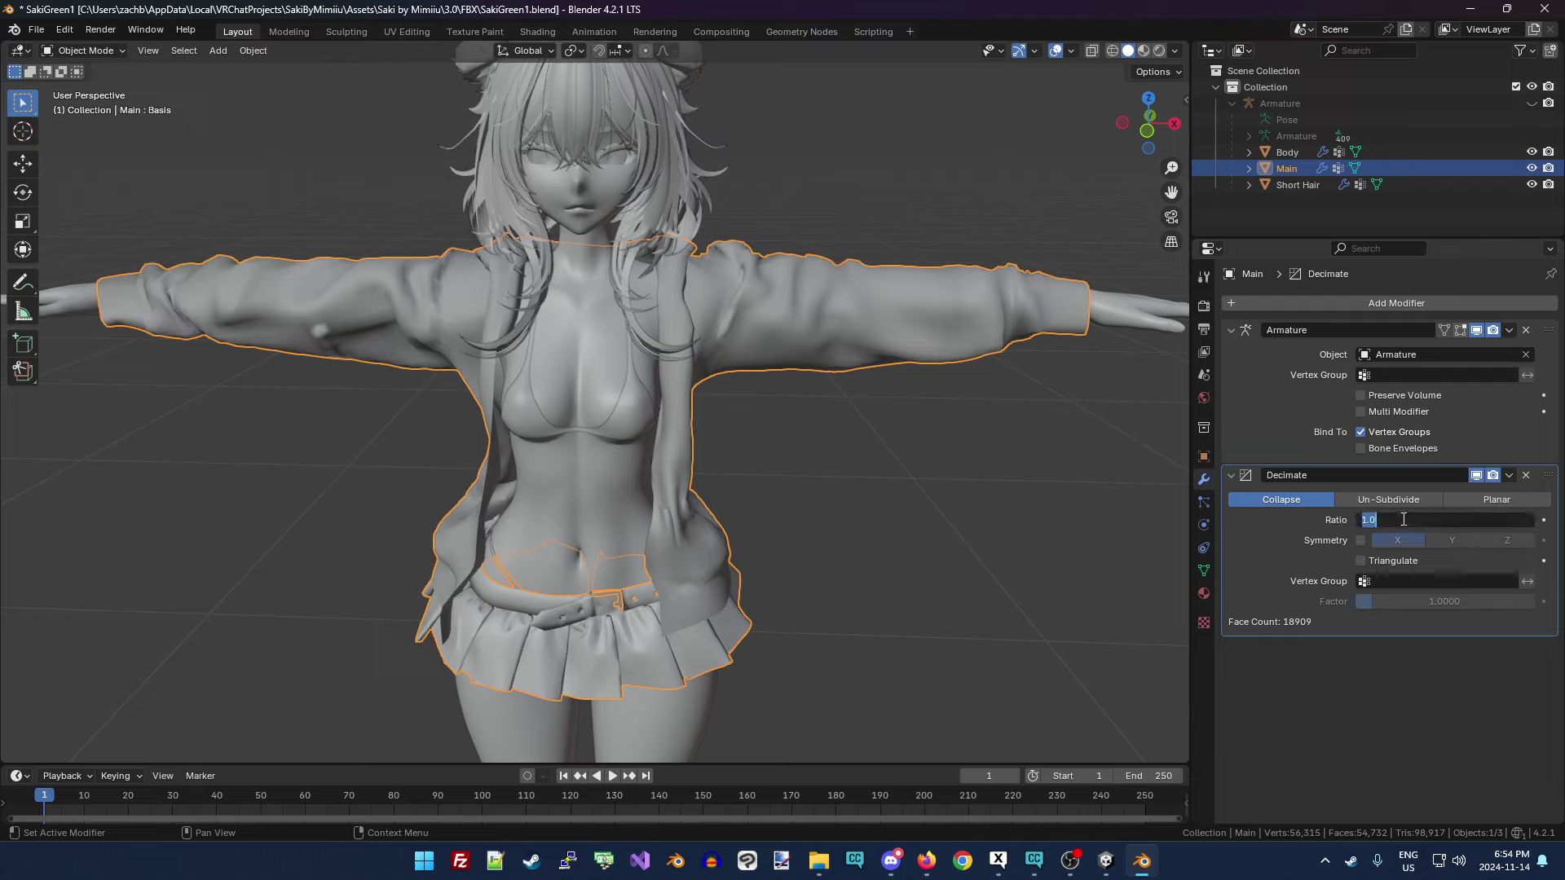
pyautogui.write('0.5')
pyautogui.press('Return')
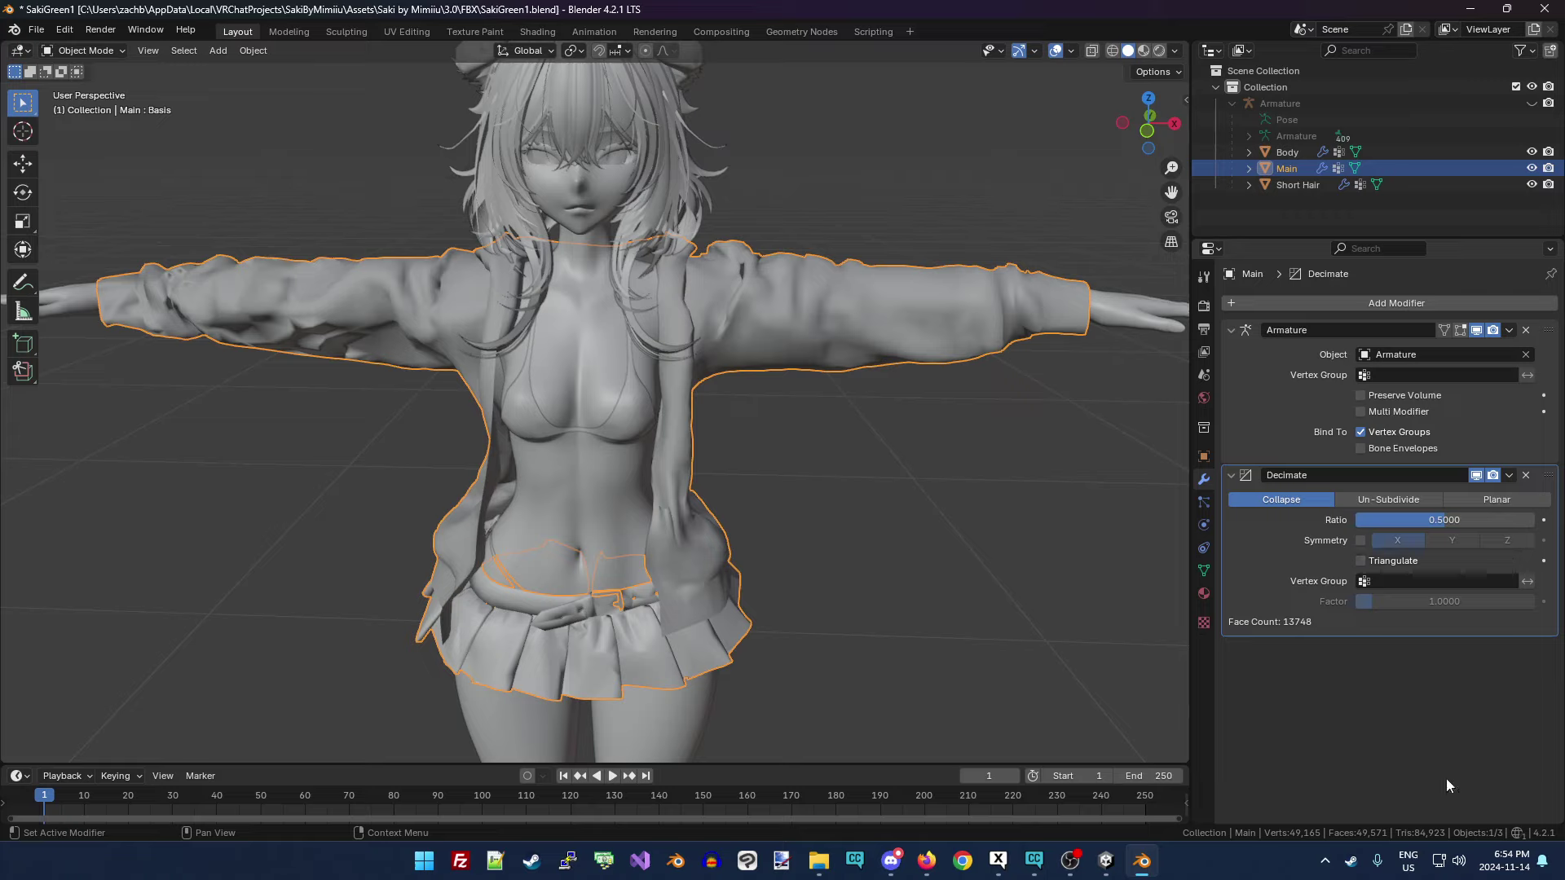
# Reset the Decimate ratio to 1 and remove the Decimate modifier from the Main object.
pyautogui.click(1468, 520)
pyautogui.write('1')
pyautogui.press('Return')
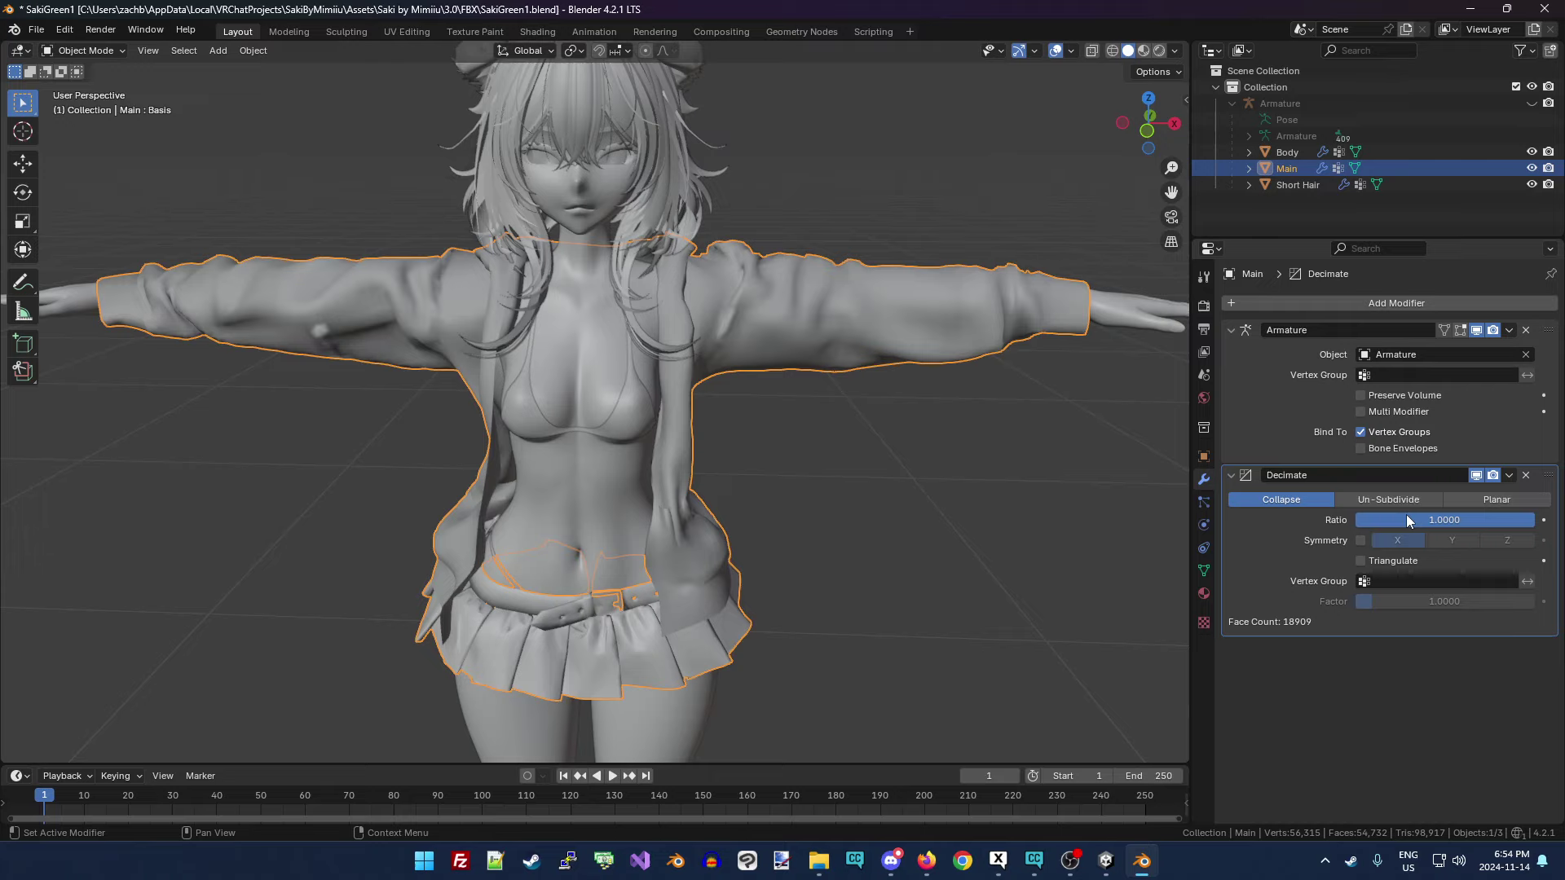
pyautogui.click(1526, 475)
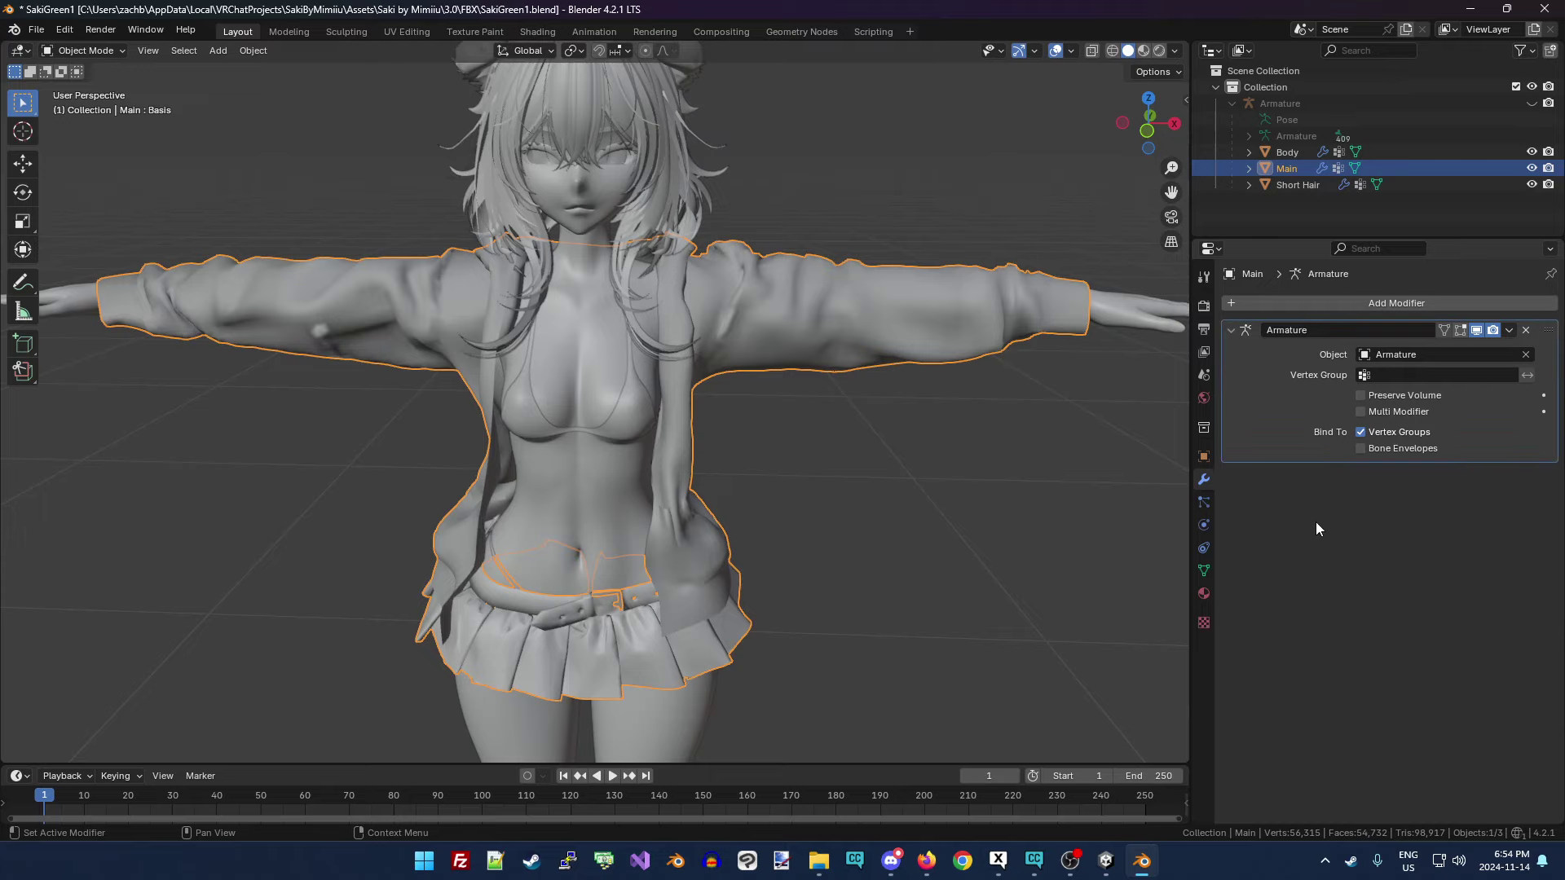
# Open the Body mesh in Edit Mode and switch to face selection.
pyautogui.moveTo(1133, 122); pyautogui.dragTo(863, 335)
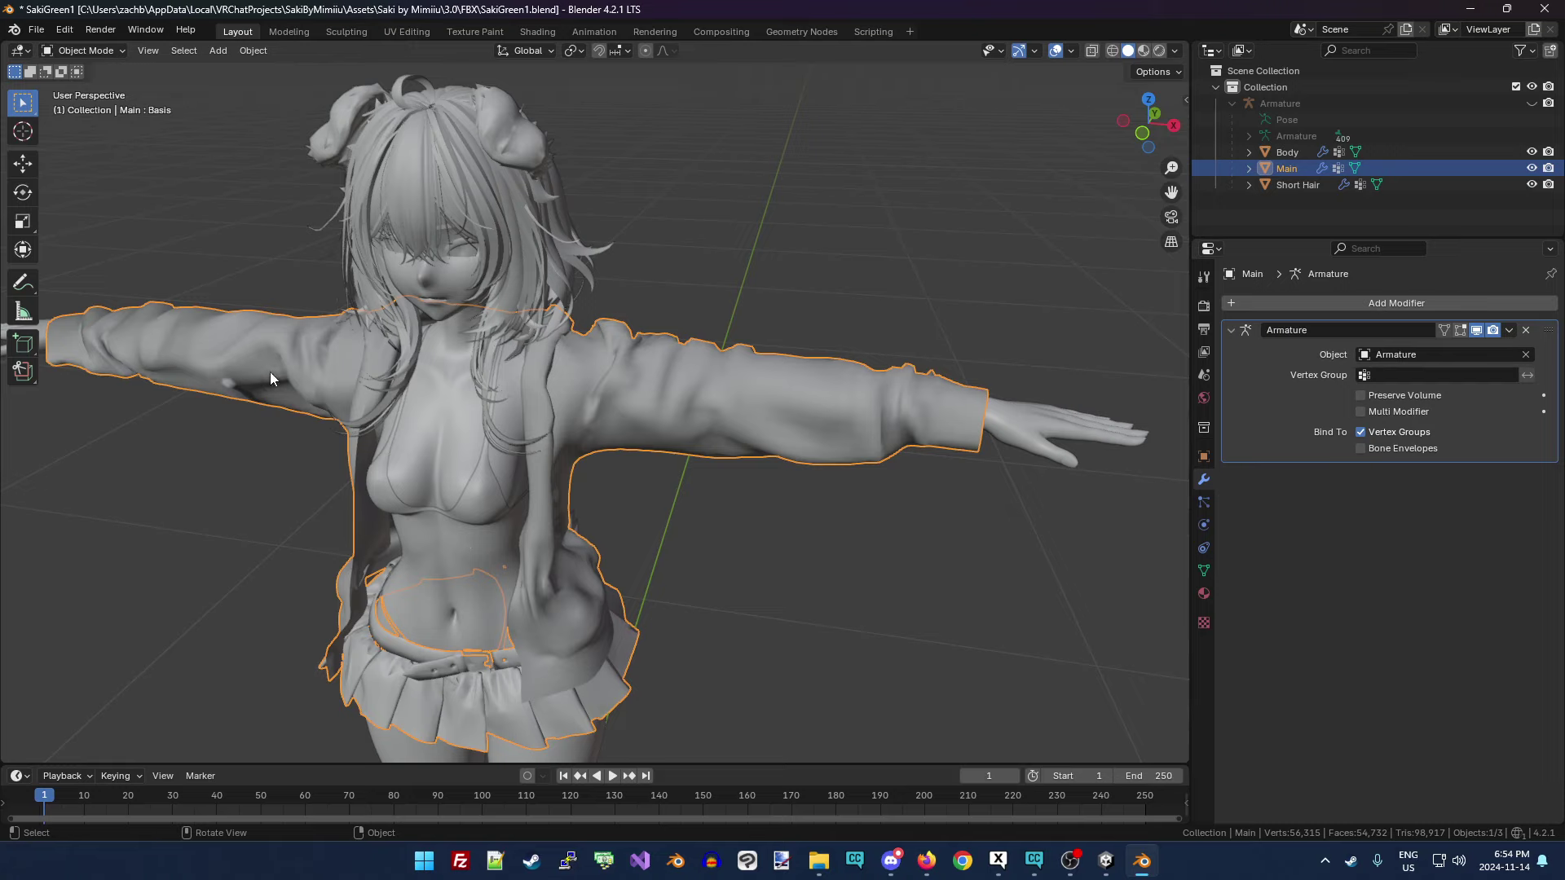
pyautogui.moveTo(1143, 124); pyautogui.dragTo(960, 207)
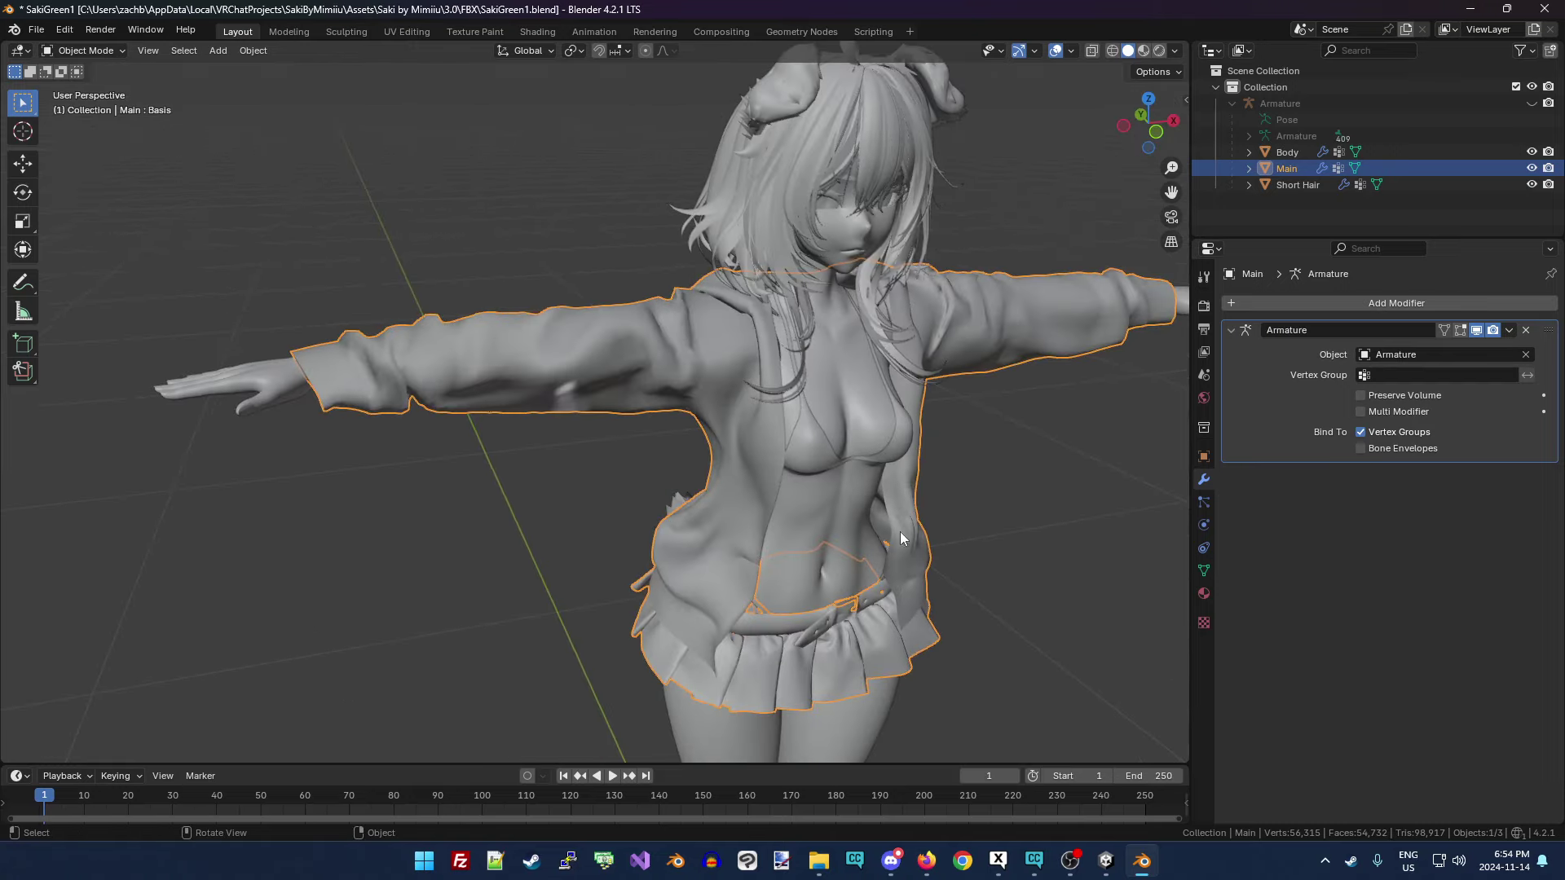
pyautogui.moveTo(1146, 126); pyautogui.dragTo(751, 254)
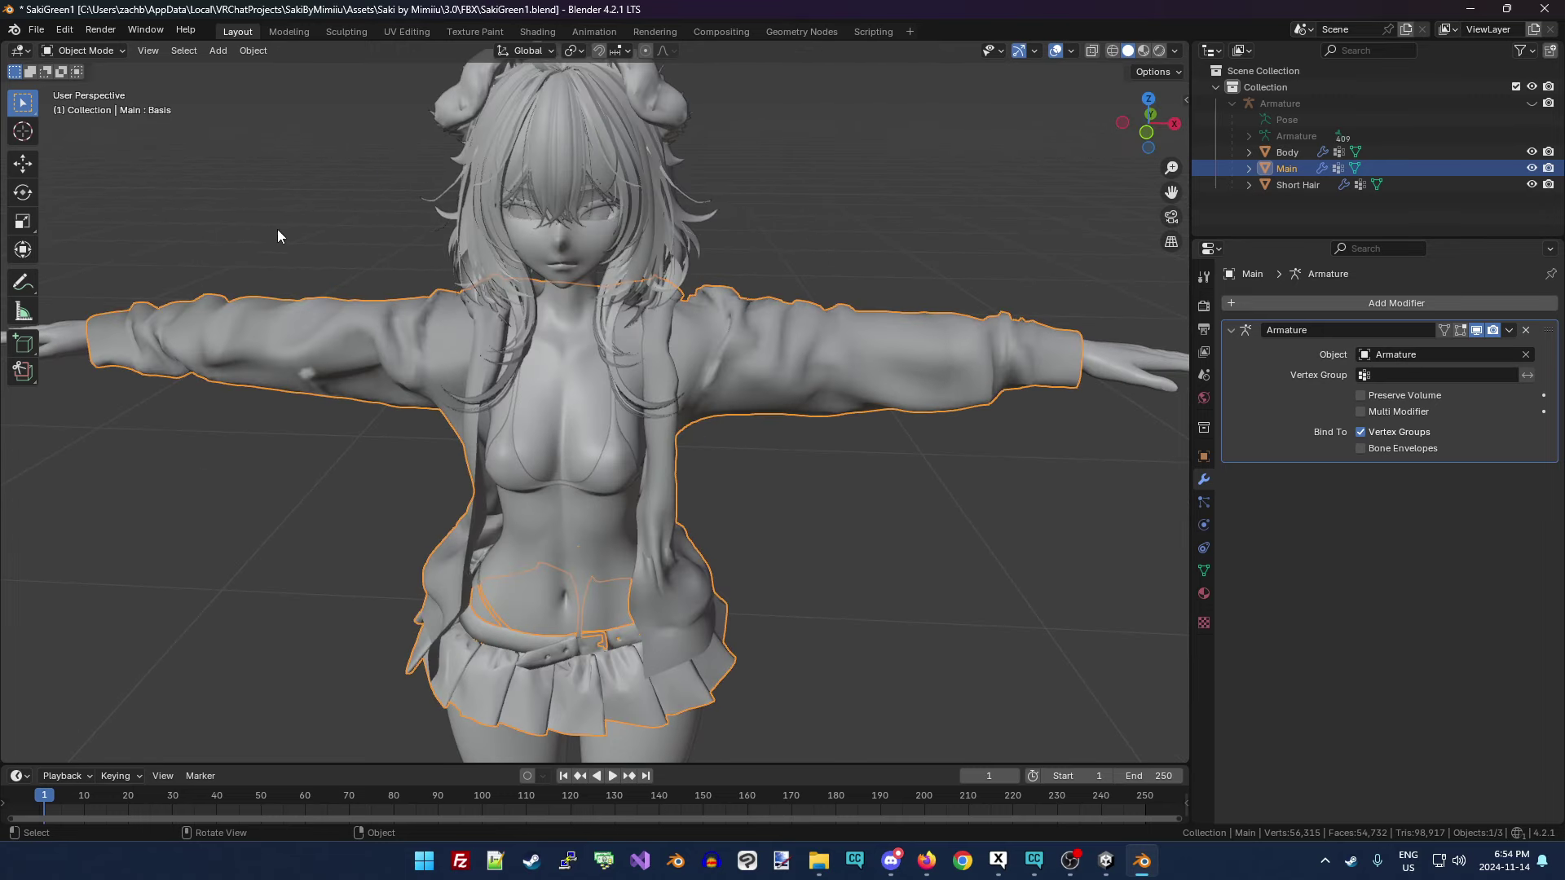
pyautogui.click(1288, 153)
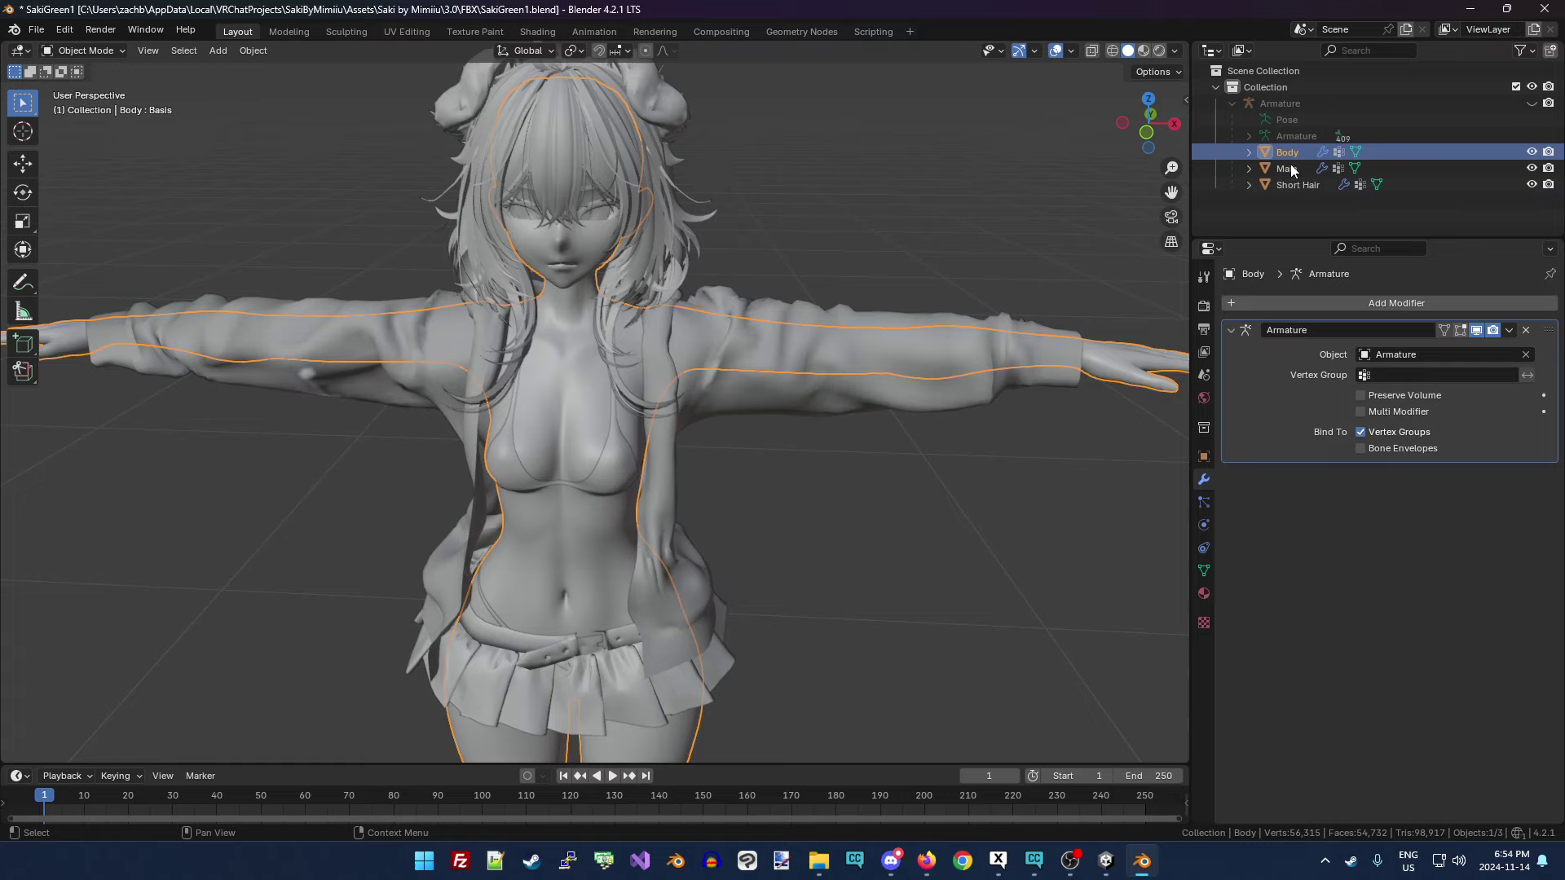
pyautogui.click(84, 51)
pyautogui.click(77, 90)
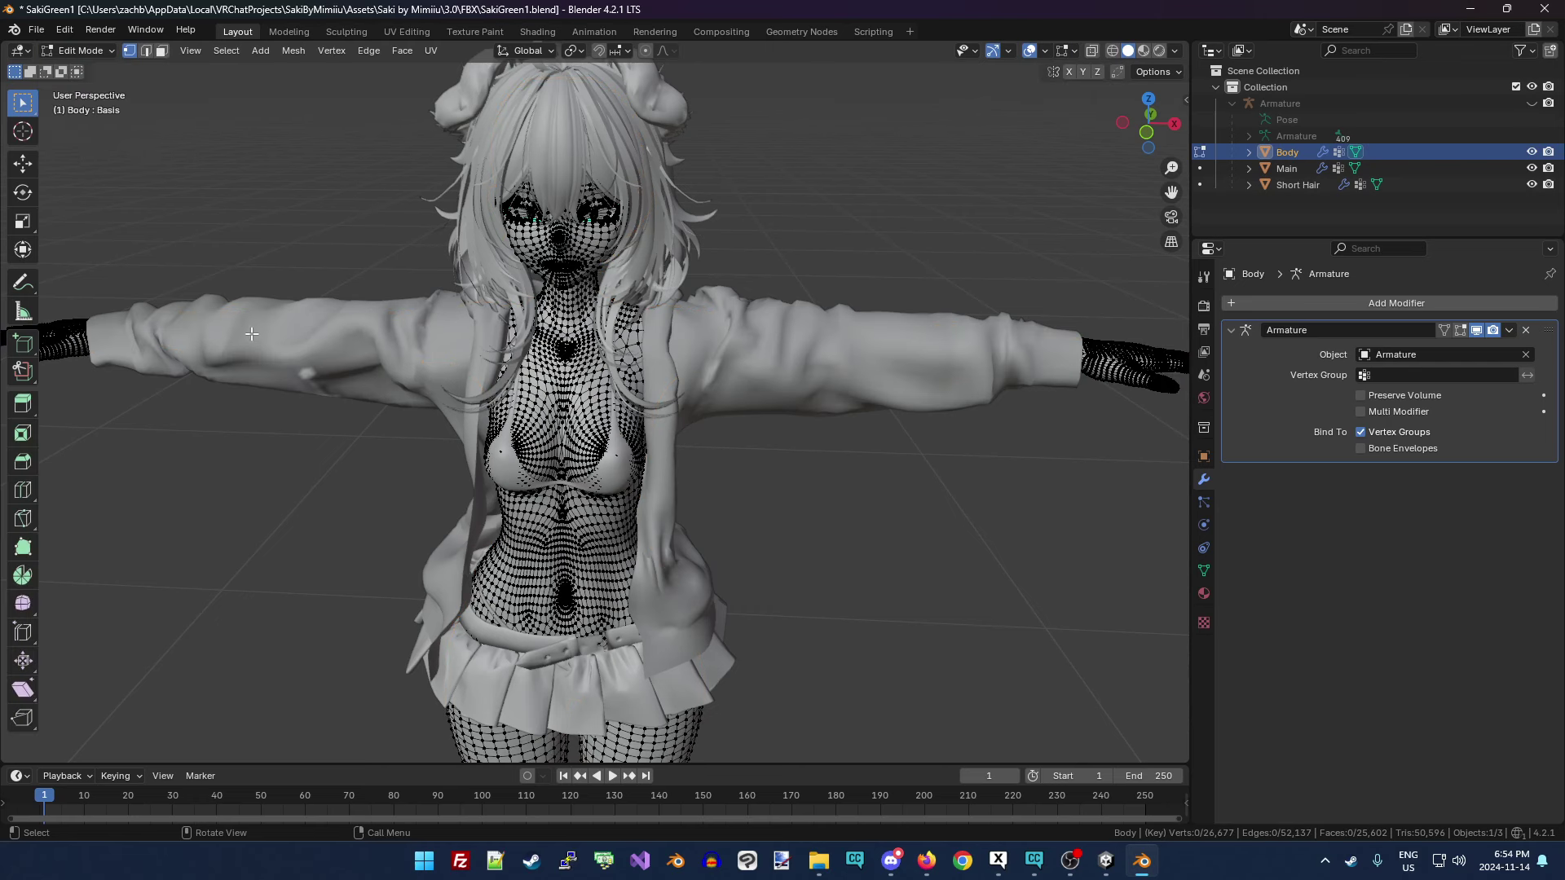
pyautogui.click(162, 52)
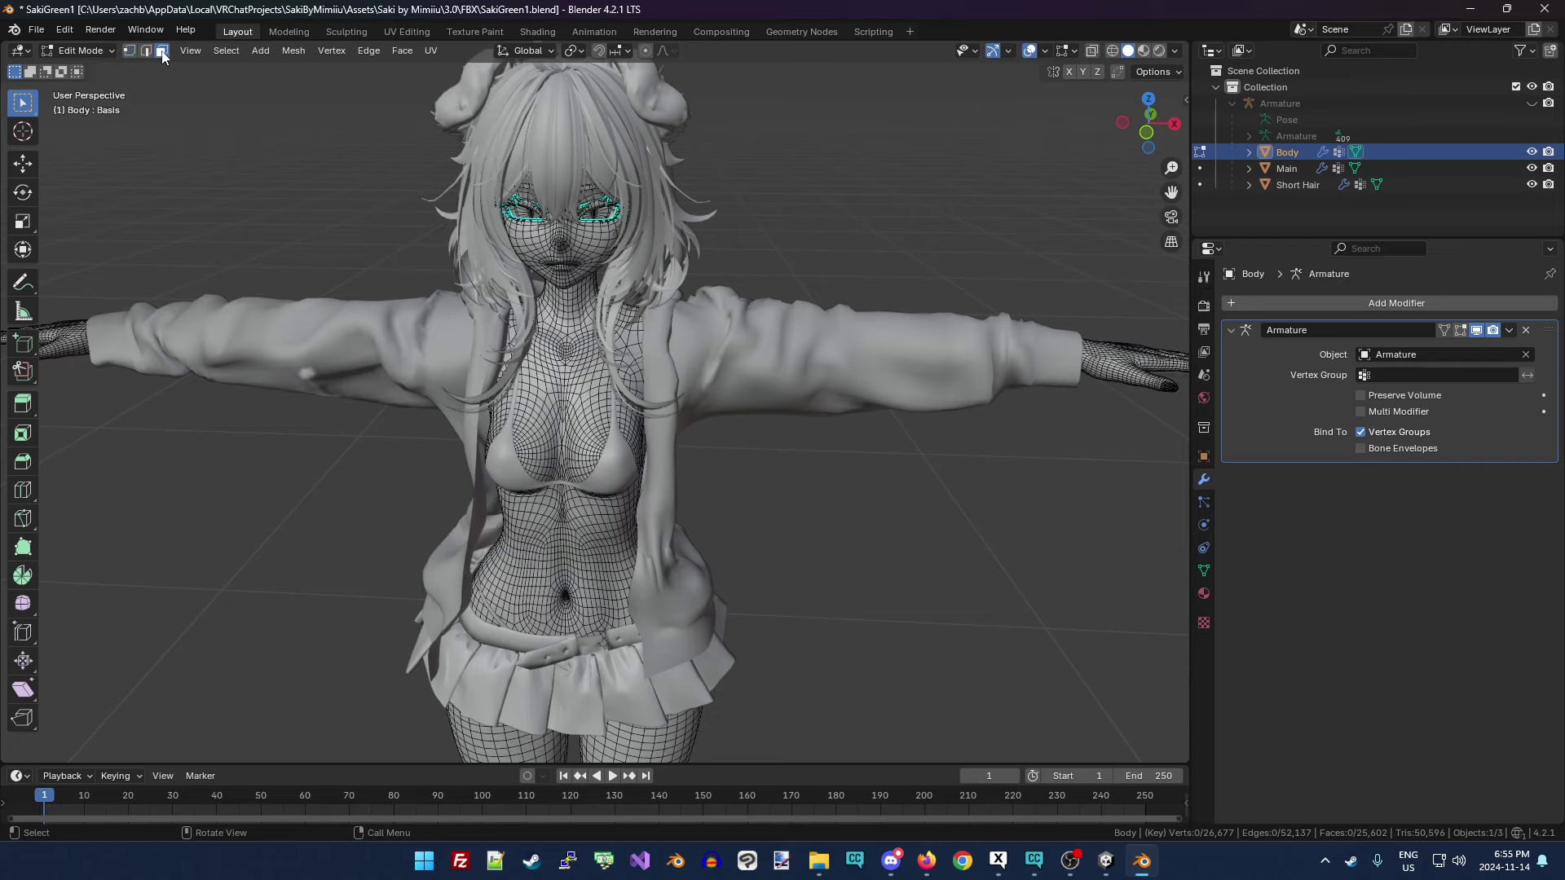
# Try selecting different face loops around the avatar's left hand and wrist, close to the jacket cuff.
pyautogui.moveTo(1171, 192); pyautogui.dragTo(558, 268)
pyautogui.moveTo(1046, 277); pyautogui.dragTo(904, 361)
pyautogui.scroll(-1, 986, 291)
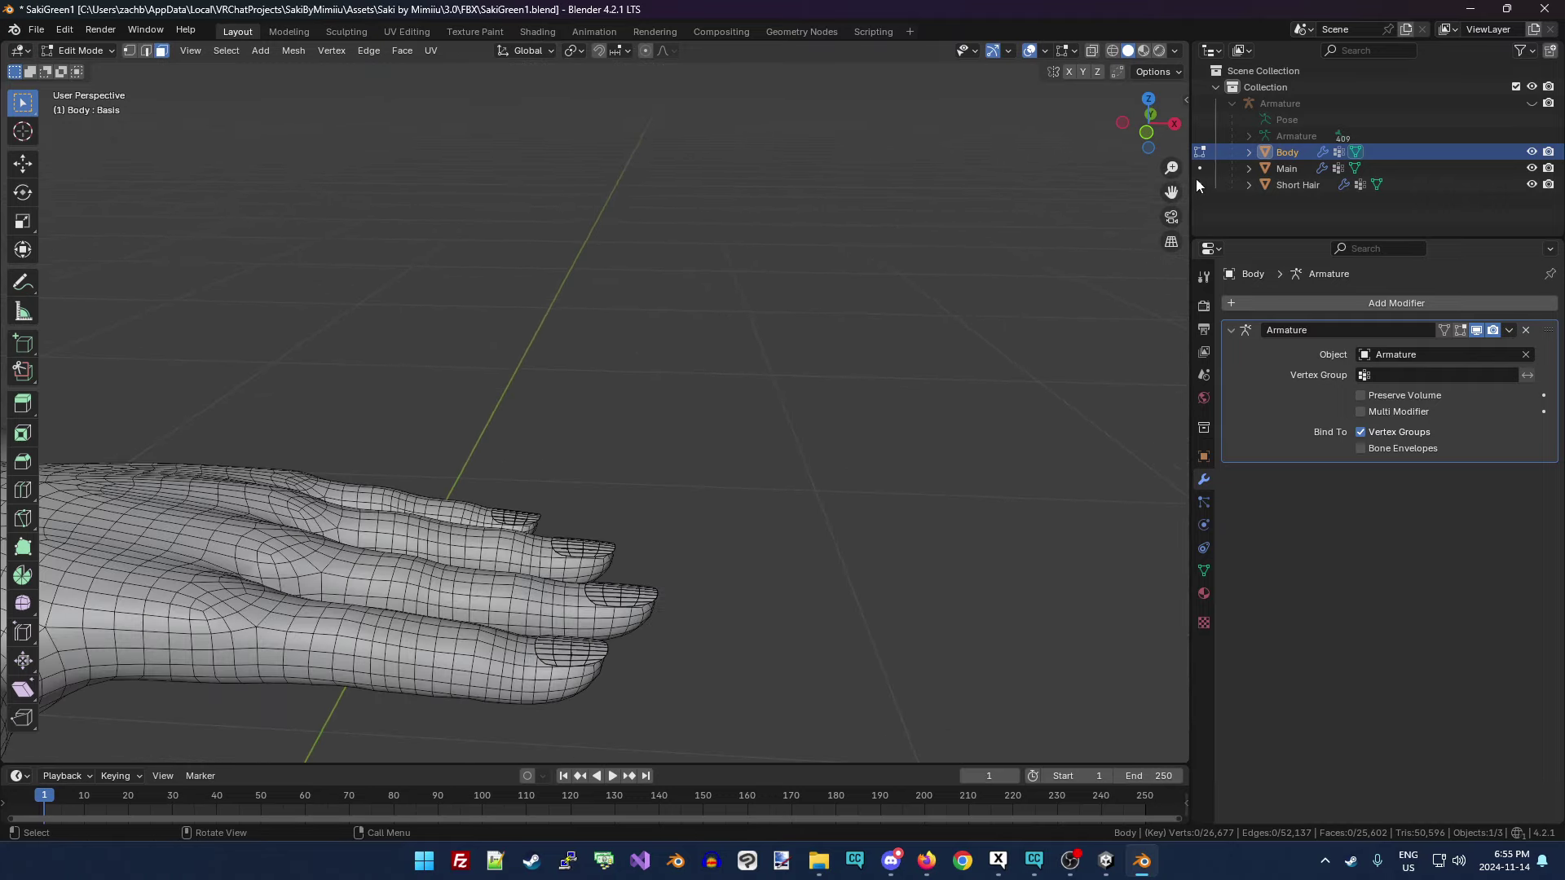
pyautogui.moveTo(1171, 193); pyautogui.dragTo(1147, 147)
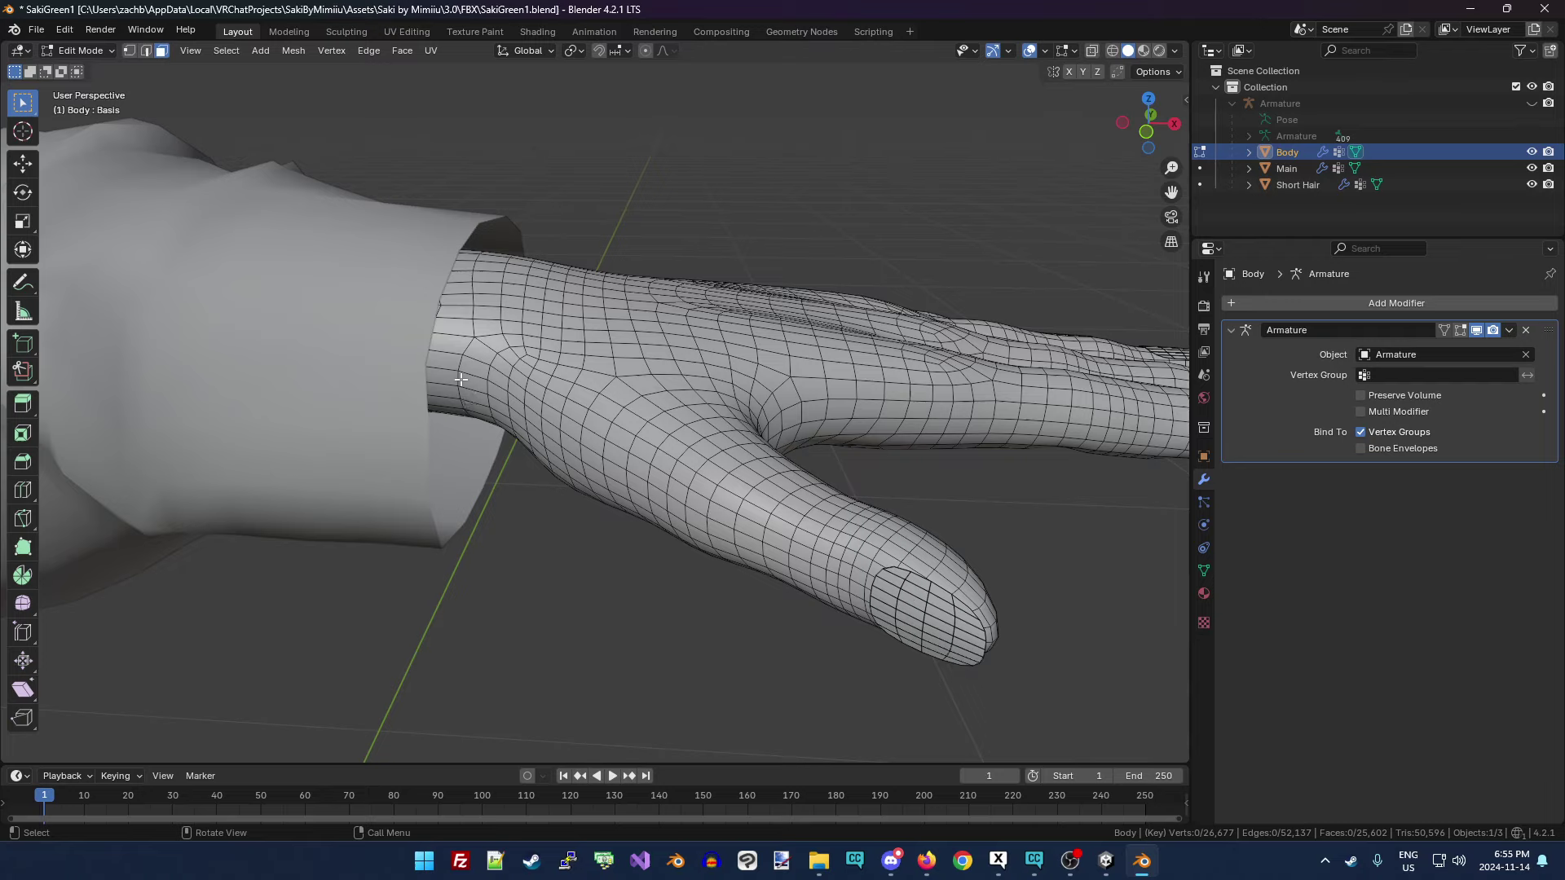
pyautogui.keyDown('alt'); pyautogui.click(601, 358); pyautogui.keyUp('alt')
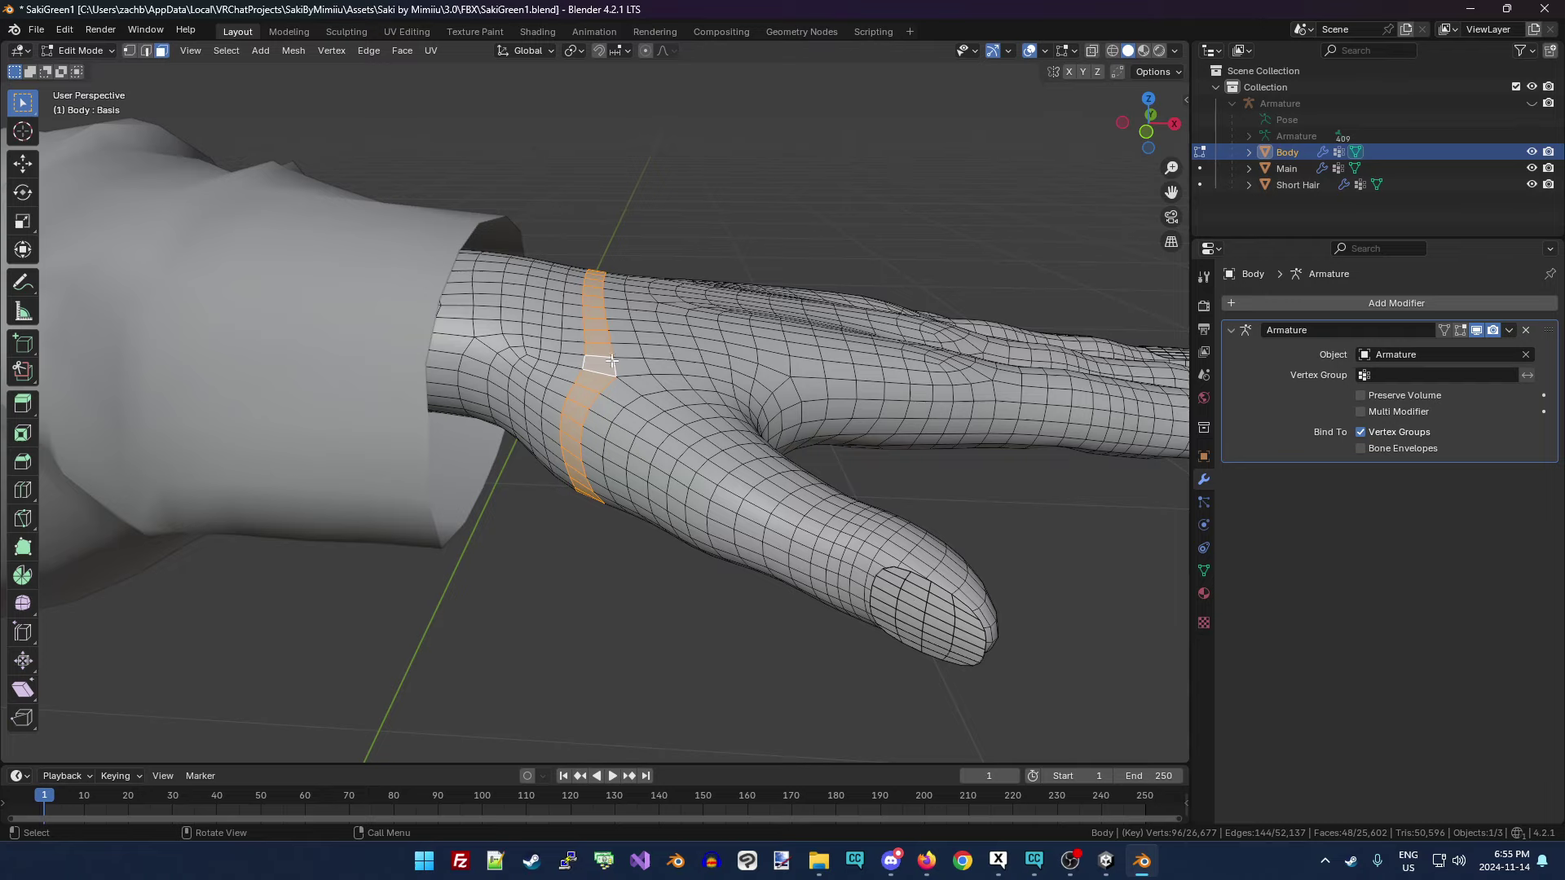
pyautogui.click(642, 361)
pyautogui.click(624, 339)
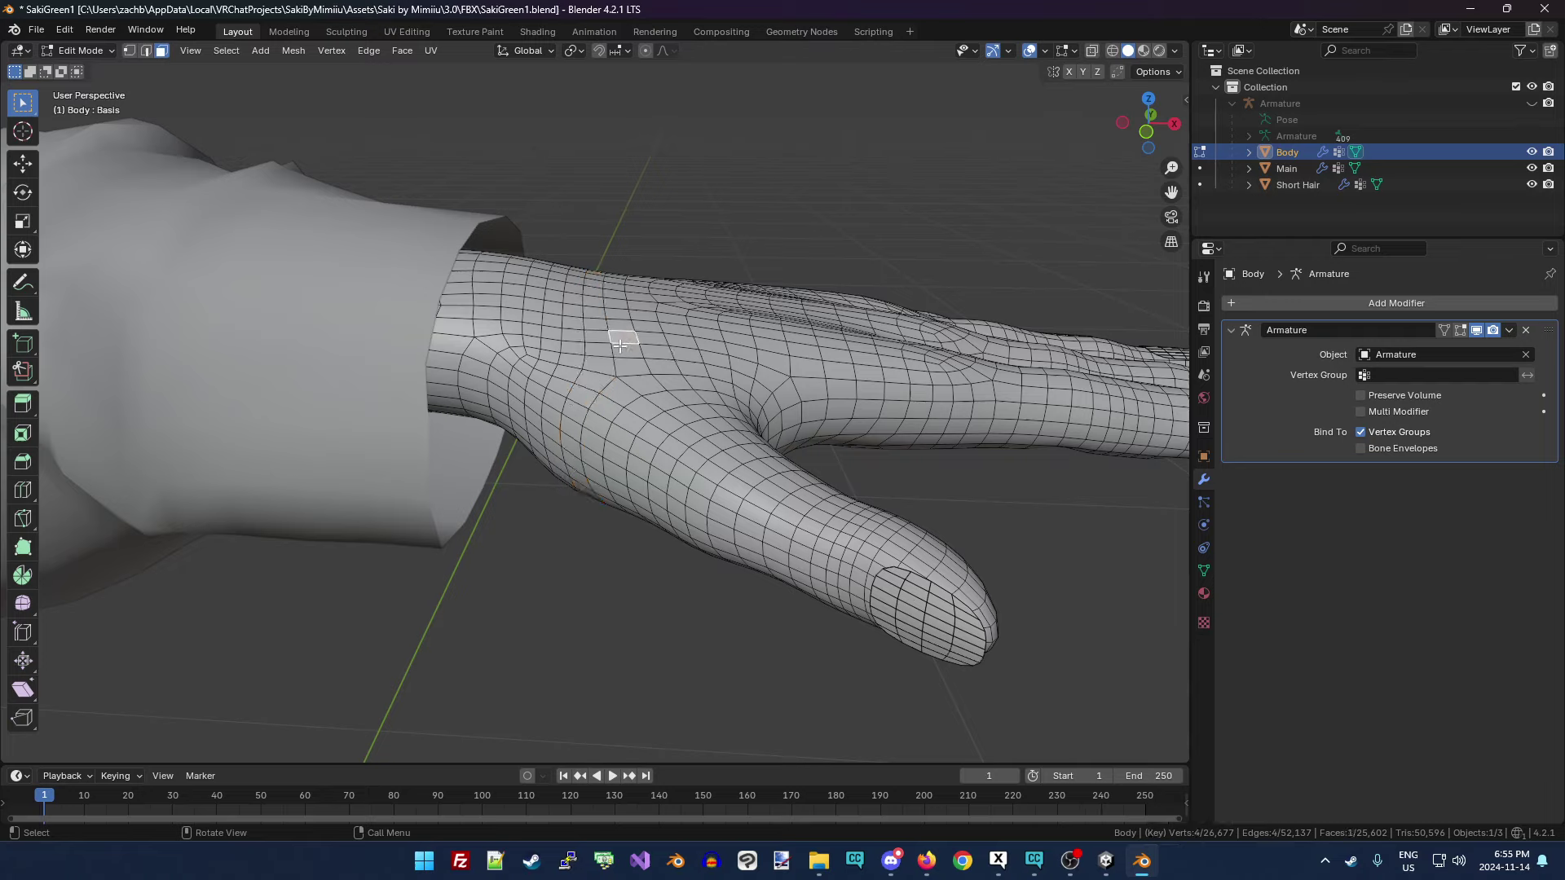
pyautogui.keyDown('alt'); pyautogui.click(559, 335); pyautogui.keyUp('alt')
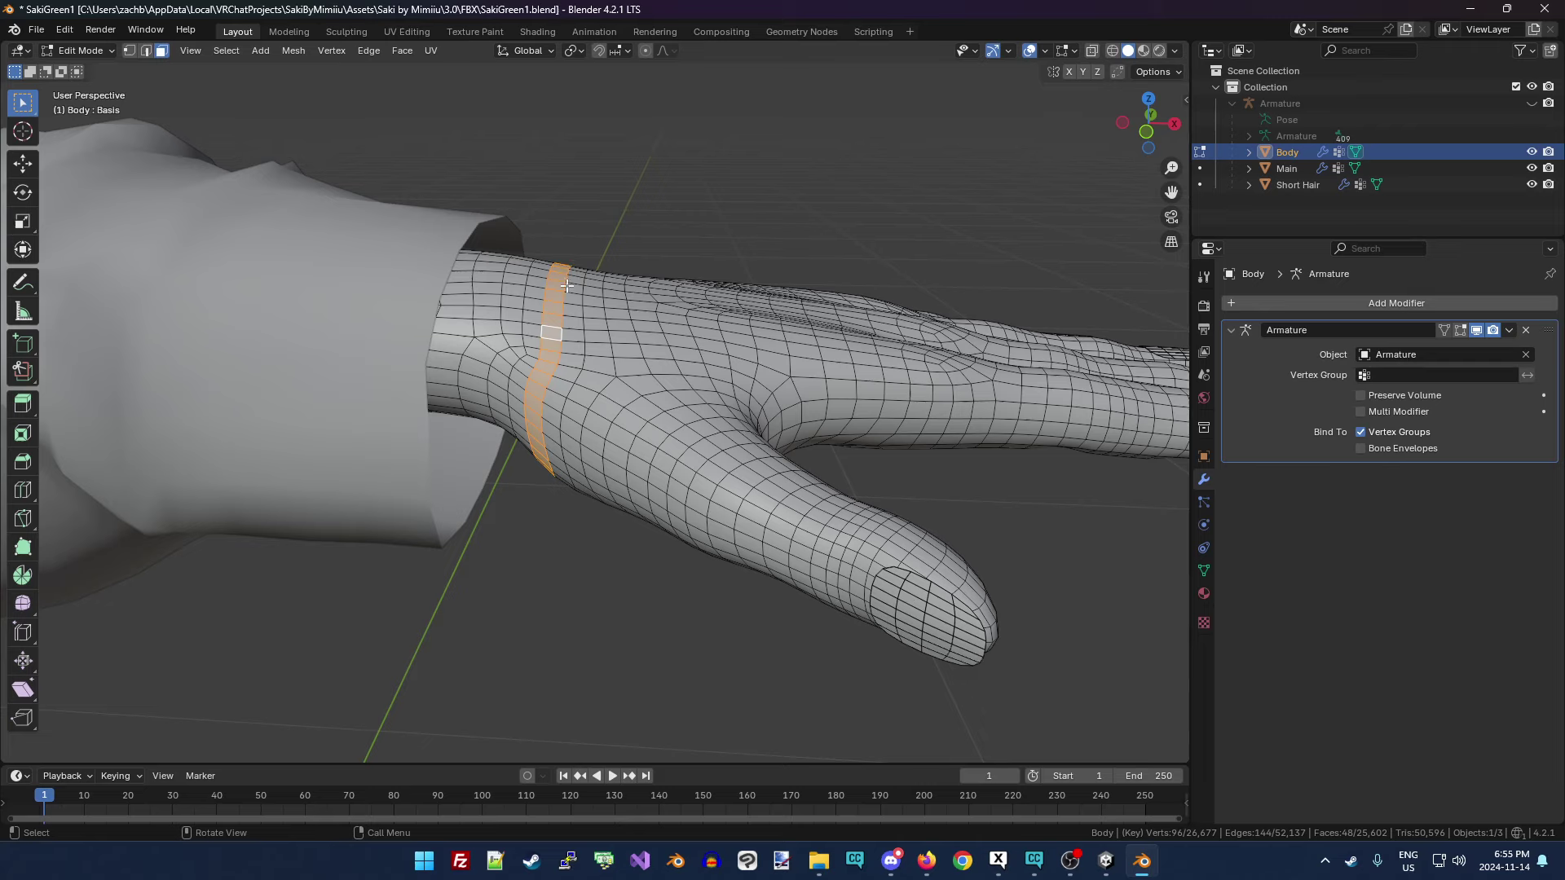
pyautogui.keyDown('alt'); pyautogui.click(488, 317); pyautogui.keyUp('alt')
pyautogui.click(676, 329)
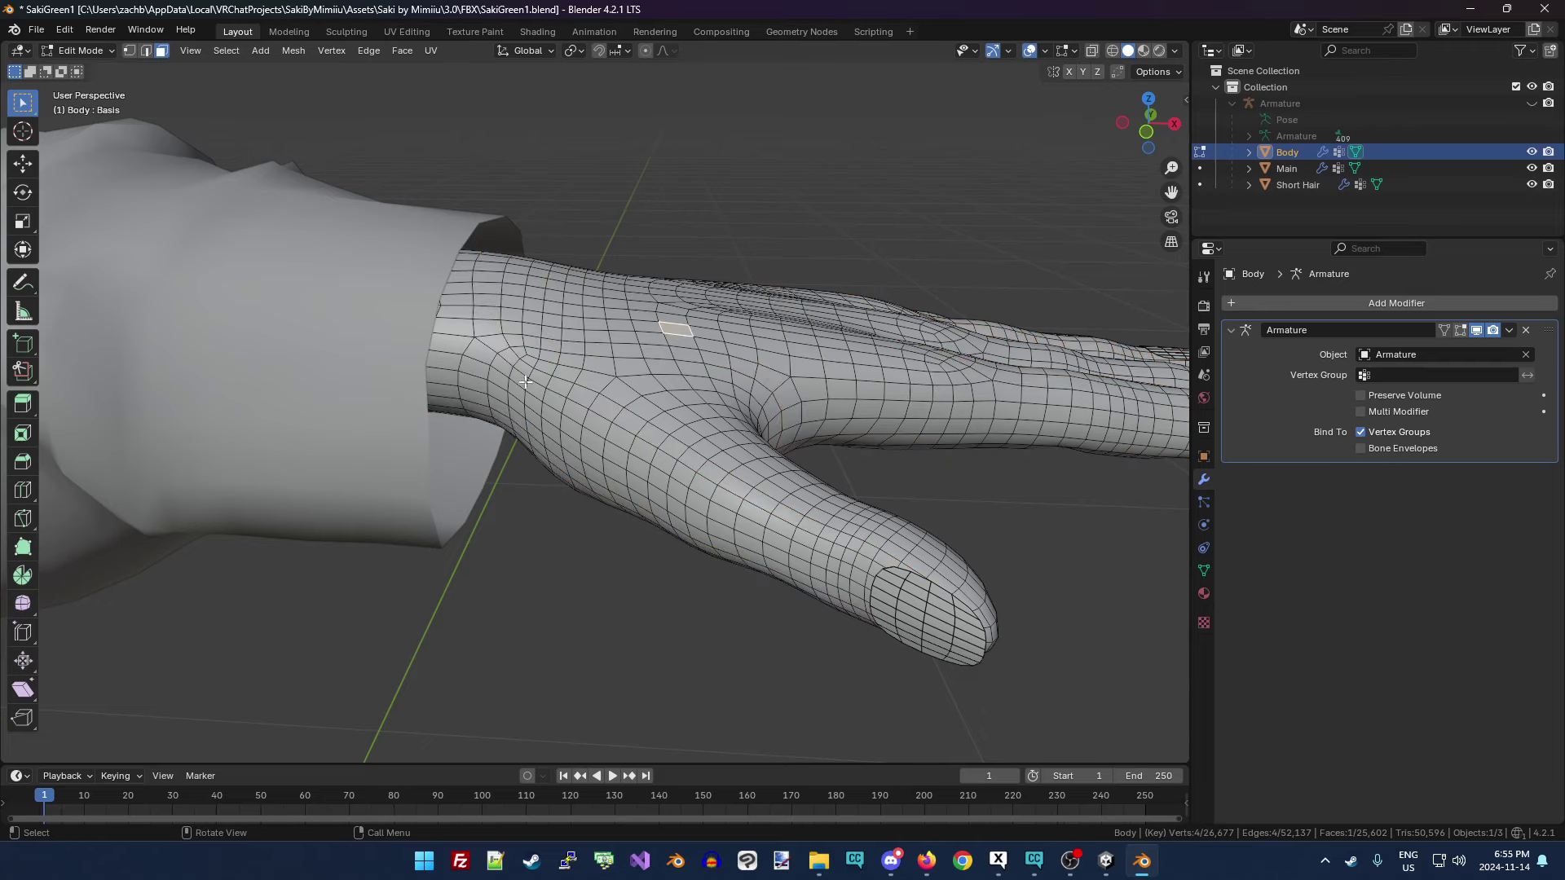
# Hide the Body face loops around the left wrist at the edge of the jacket cuff.
pyautogui.keyDown('alt'); pyautogui.click(454, 323); pyautogui.keyUp('alt')
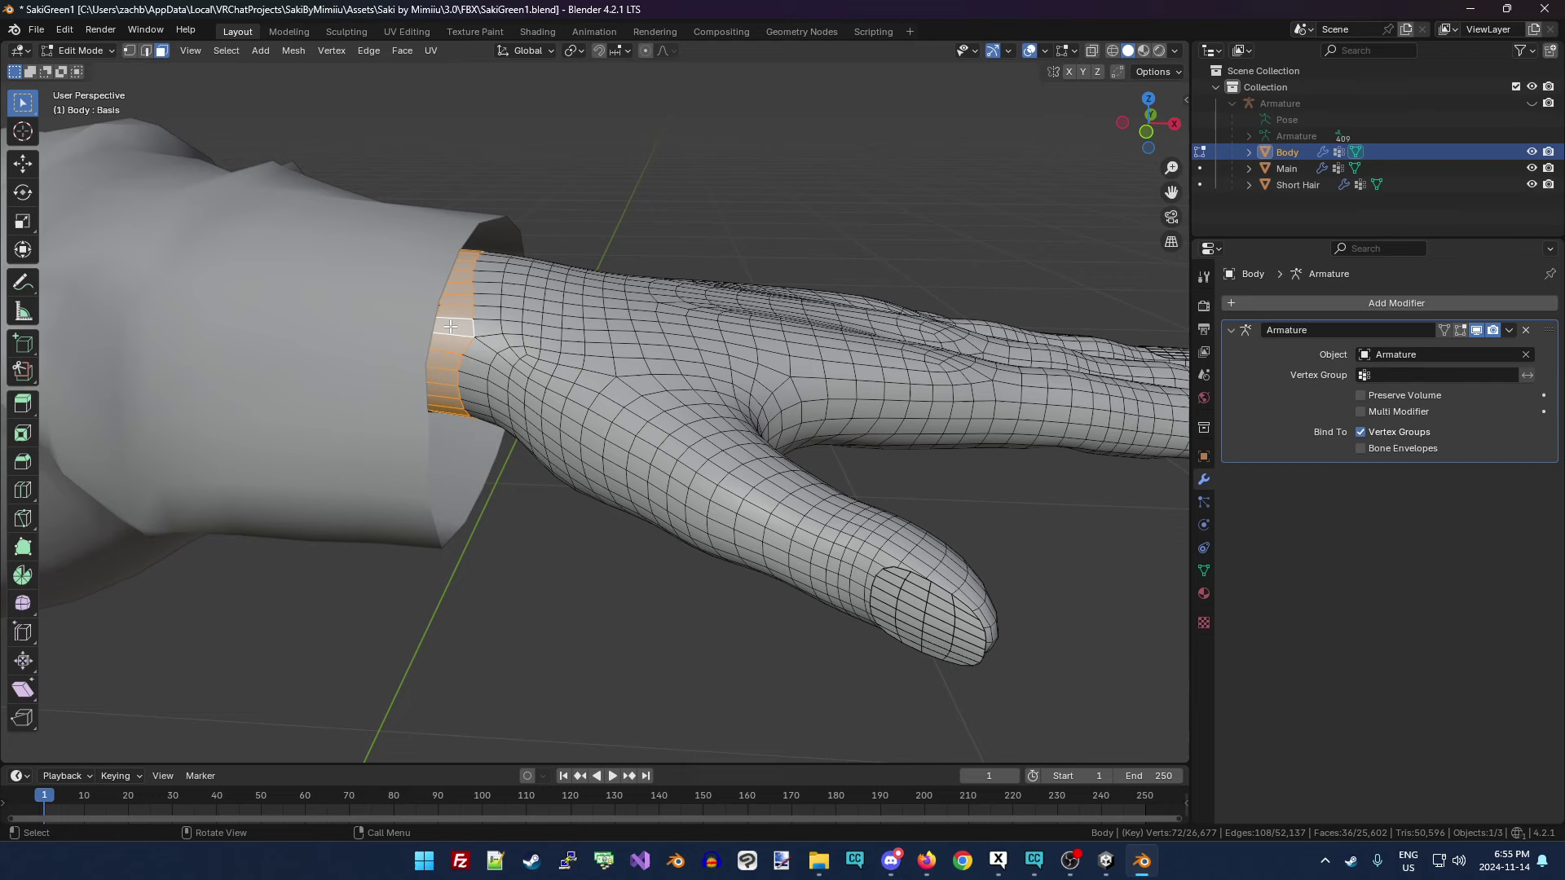
pyautogui.press('h')
pyautogui.moveTo(1122, 138); pyautogui.dragTo(725, 253)
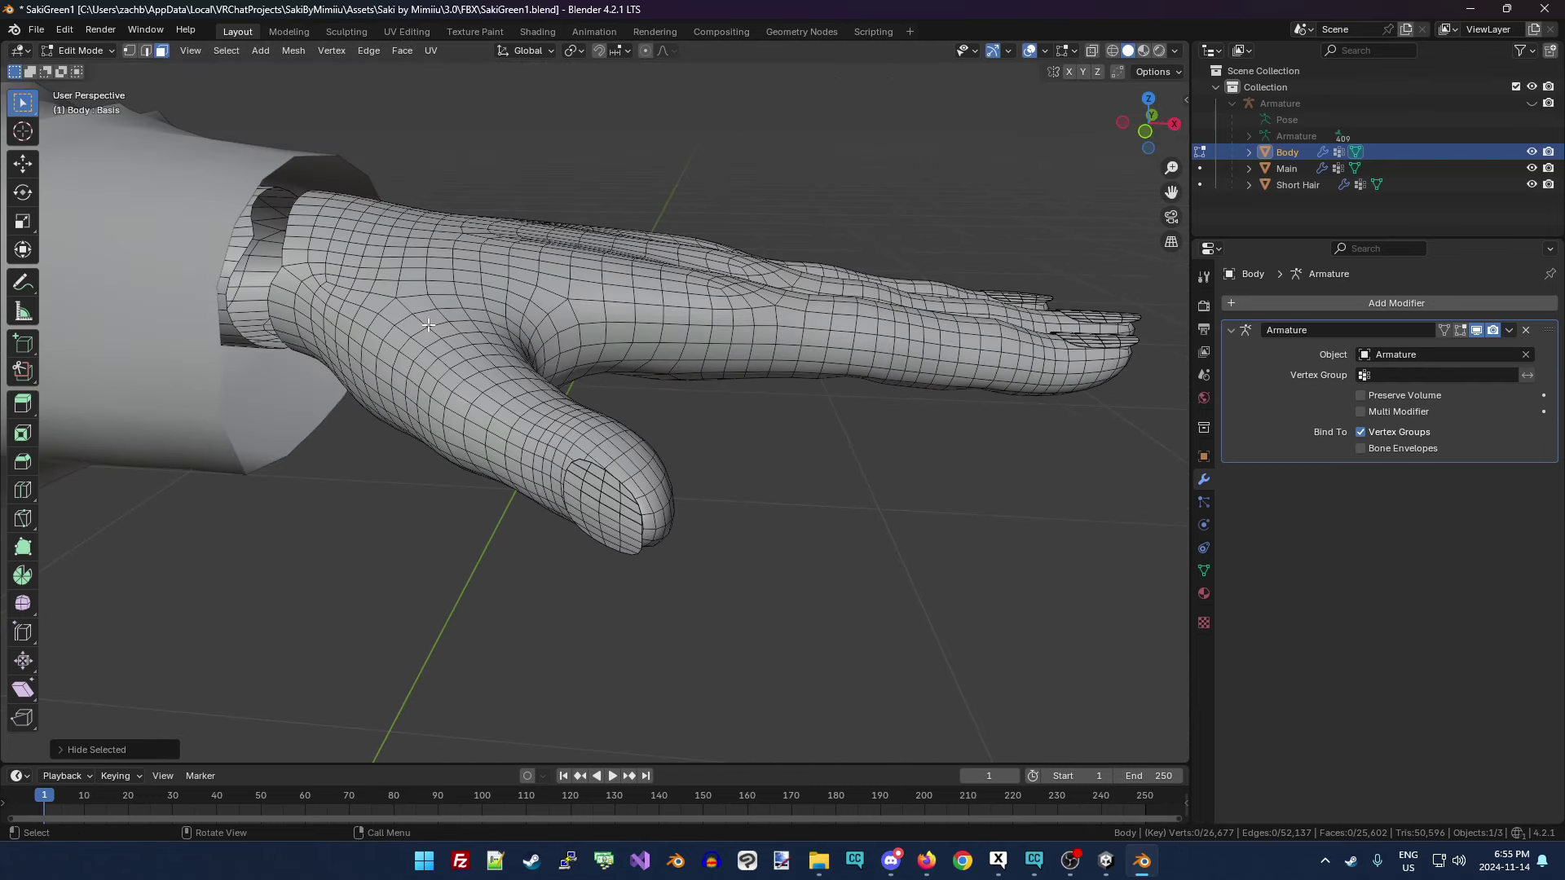
pyautogui.keyDown('alt'); pyautogui.click(296, 248); pyautogui.keyUp('alt')
pyautogui.press('h')
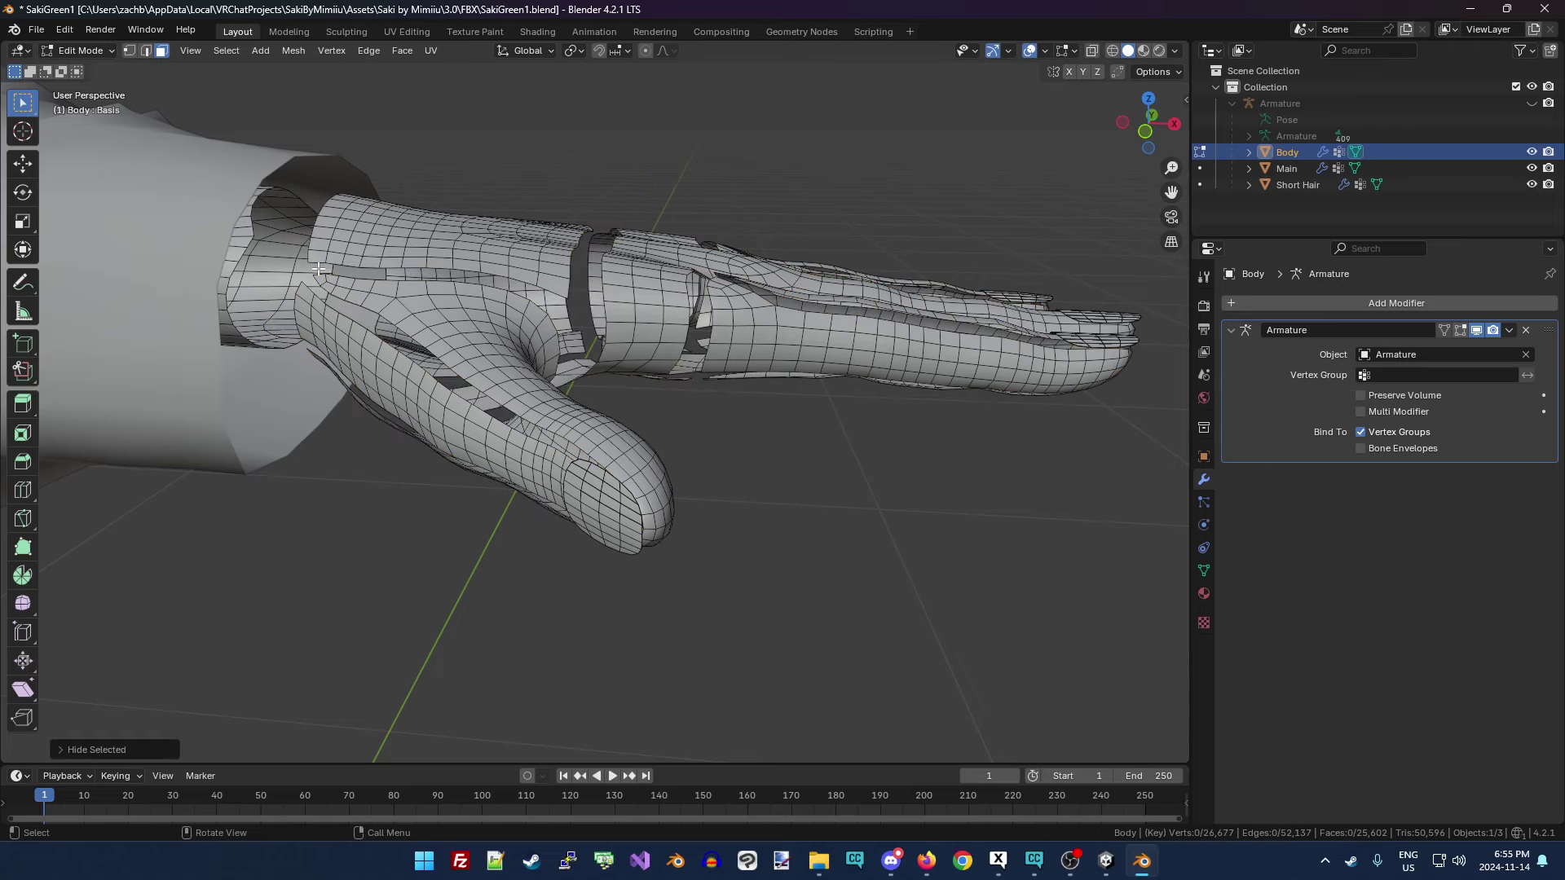
pyautogui.keyDown('alt'); pyautogui.click(238, 247); pyautogui.keyUp('alt')
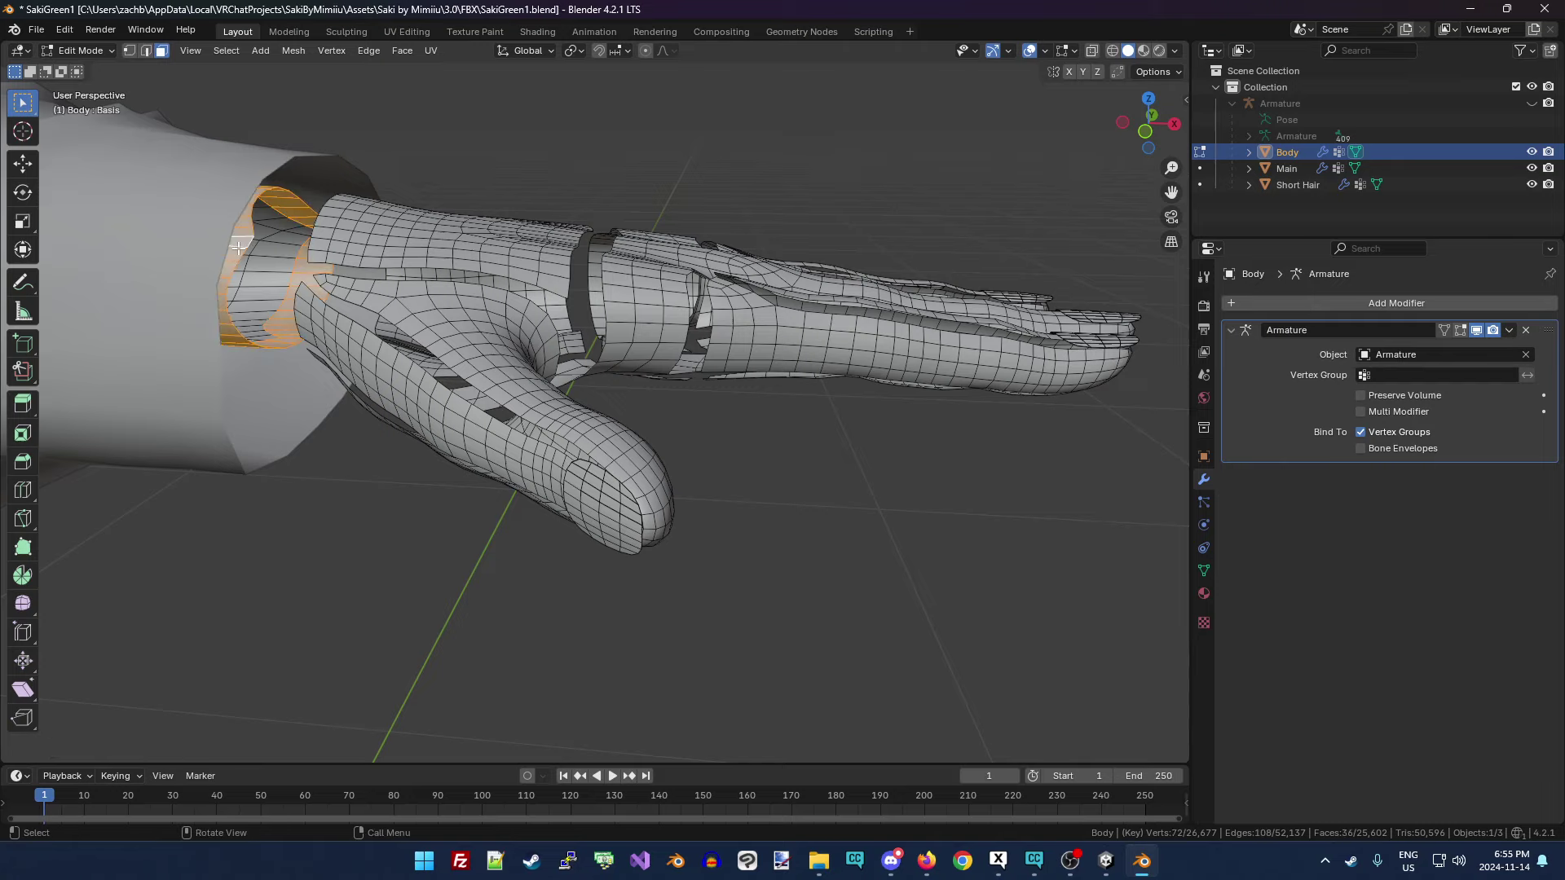
pyautogui.press('h')
# Hide the bulk of the left hand's faces that extend beyond the jacket cuff.
pyautogui.moveTo(1139, 157); pyautogui.dragTo(1132, 155)
pyautogui.scroll(-4, 900, 375)
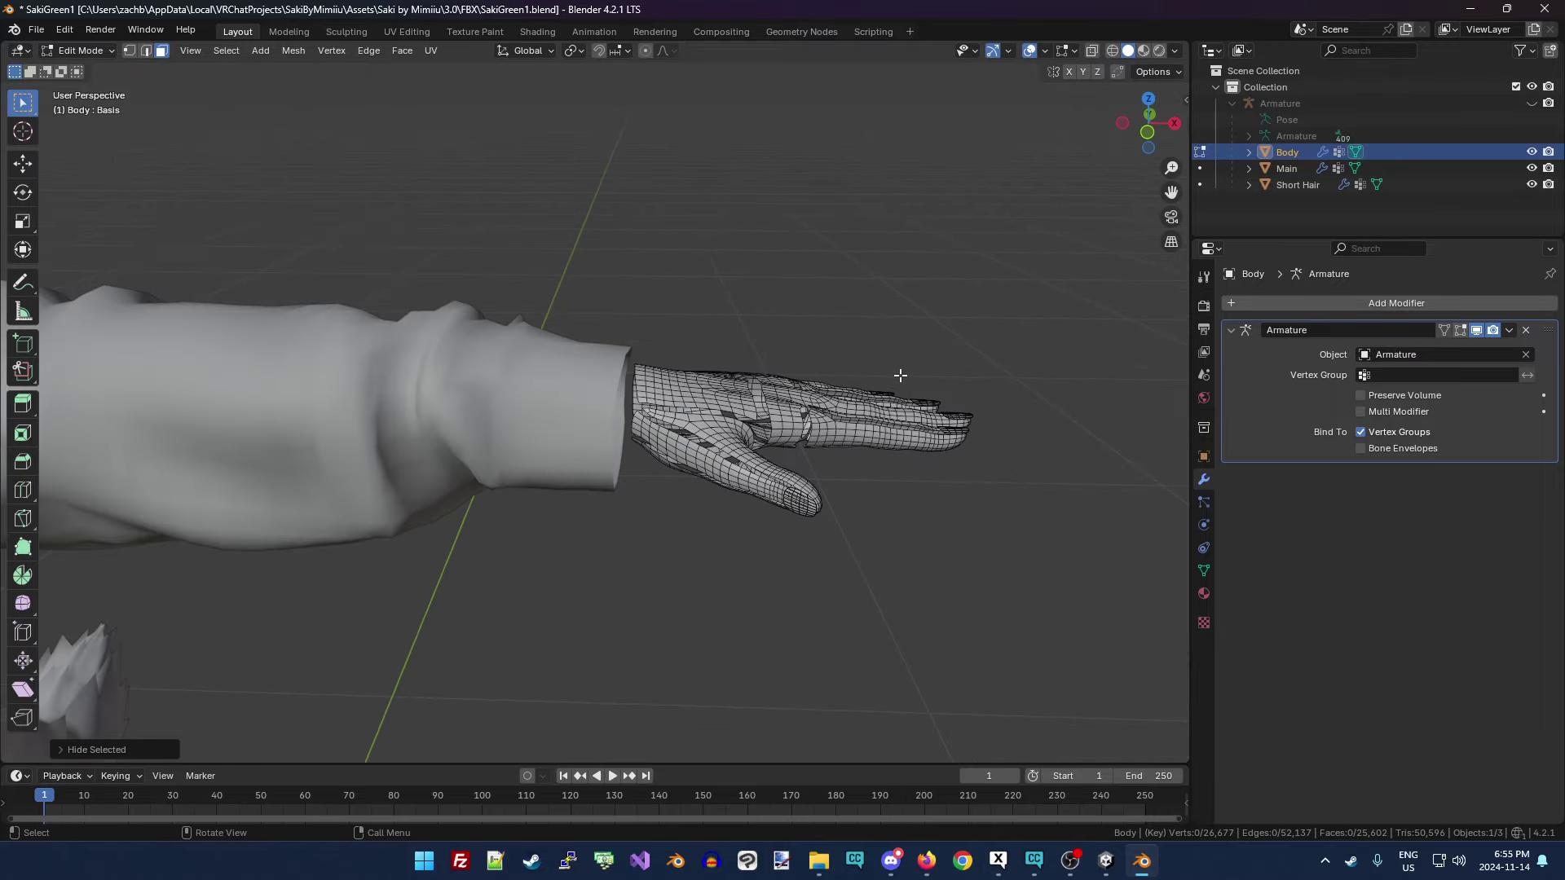
pyautogui.moveTo(657, 317); pyautogui.dragTo(982, 542)
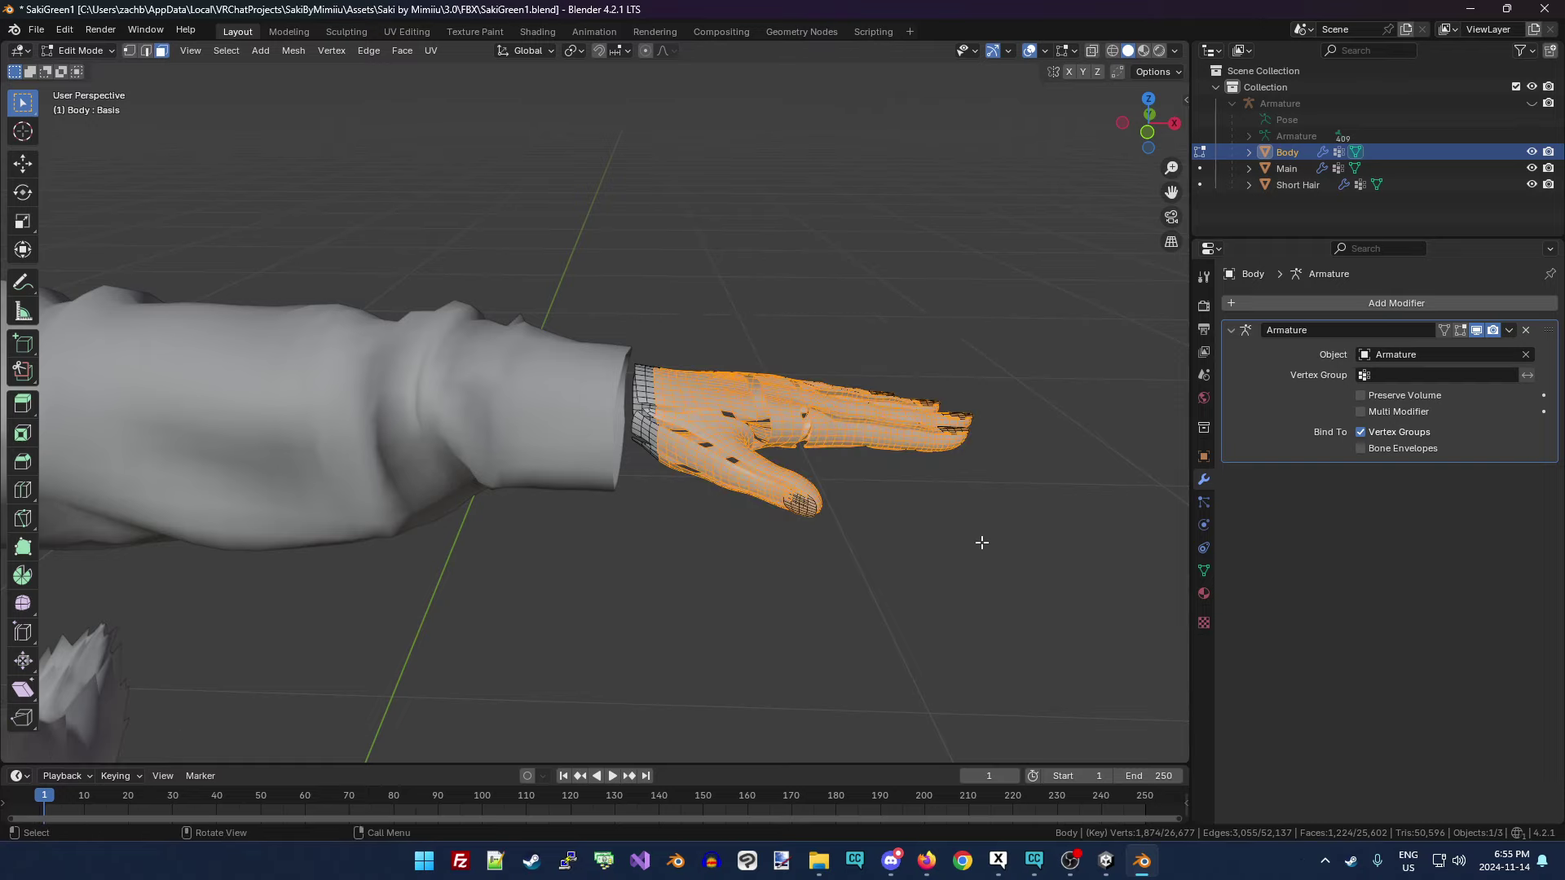
pyautogui.press('h')
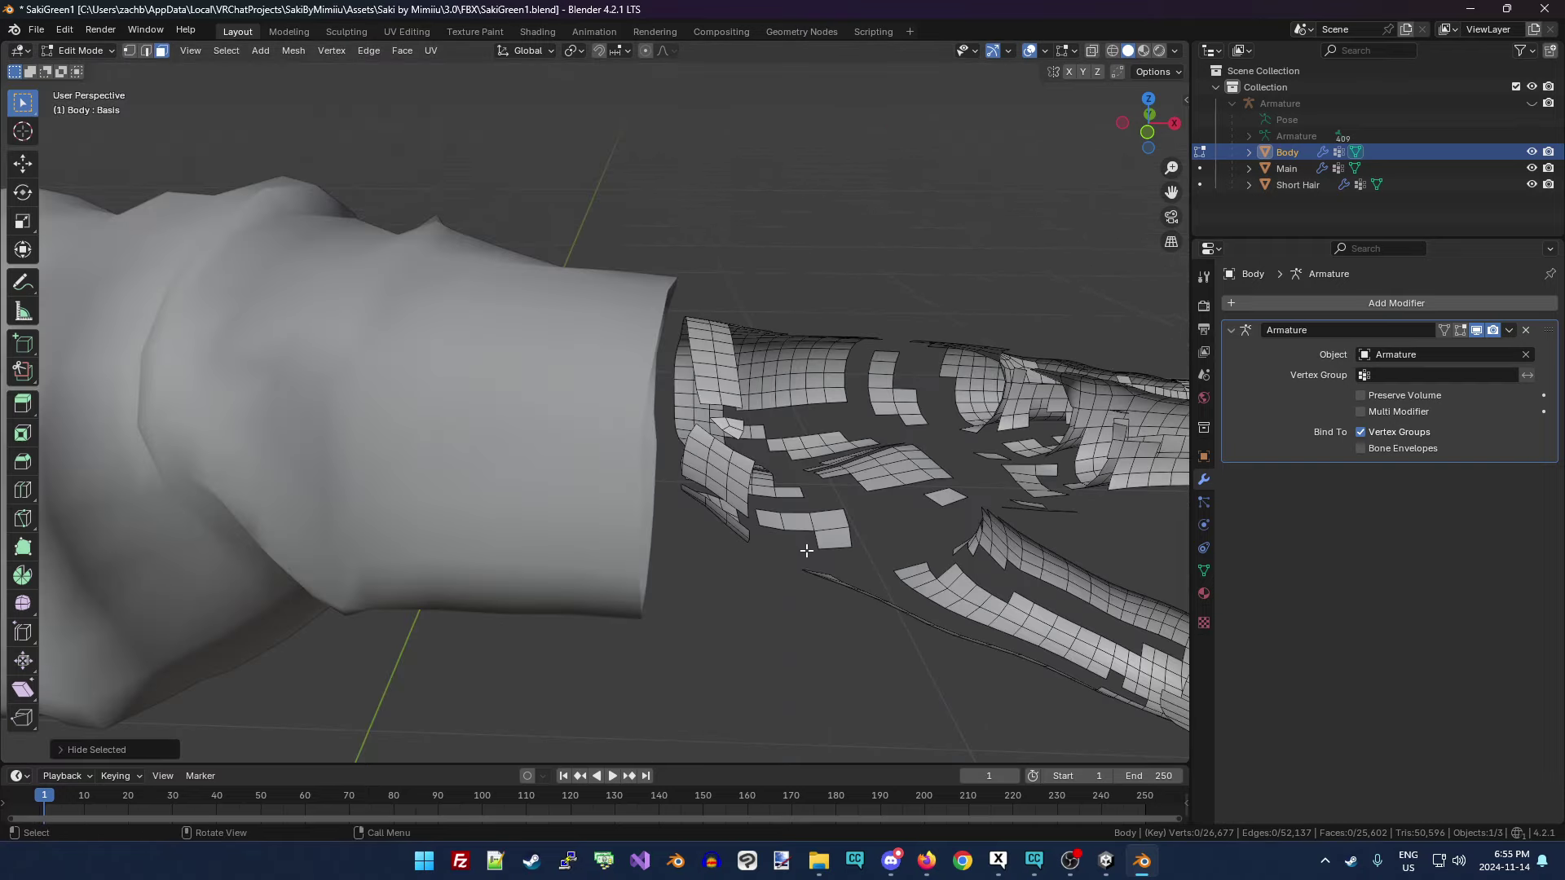
pyautogui.moveTo(660, 333); pyautogui.dragTo(996, 540)
pyautogui.press('h')
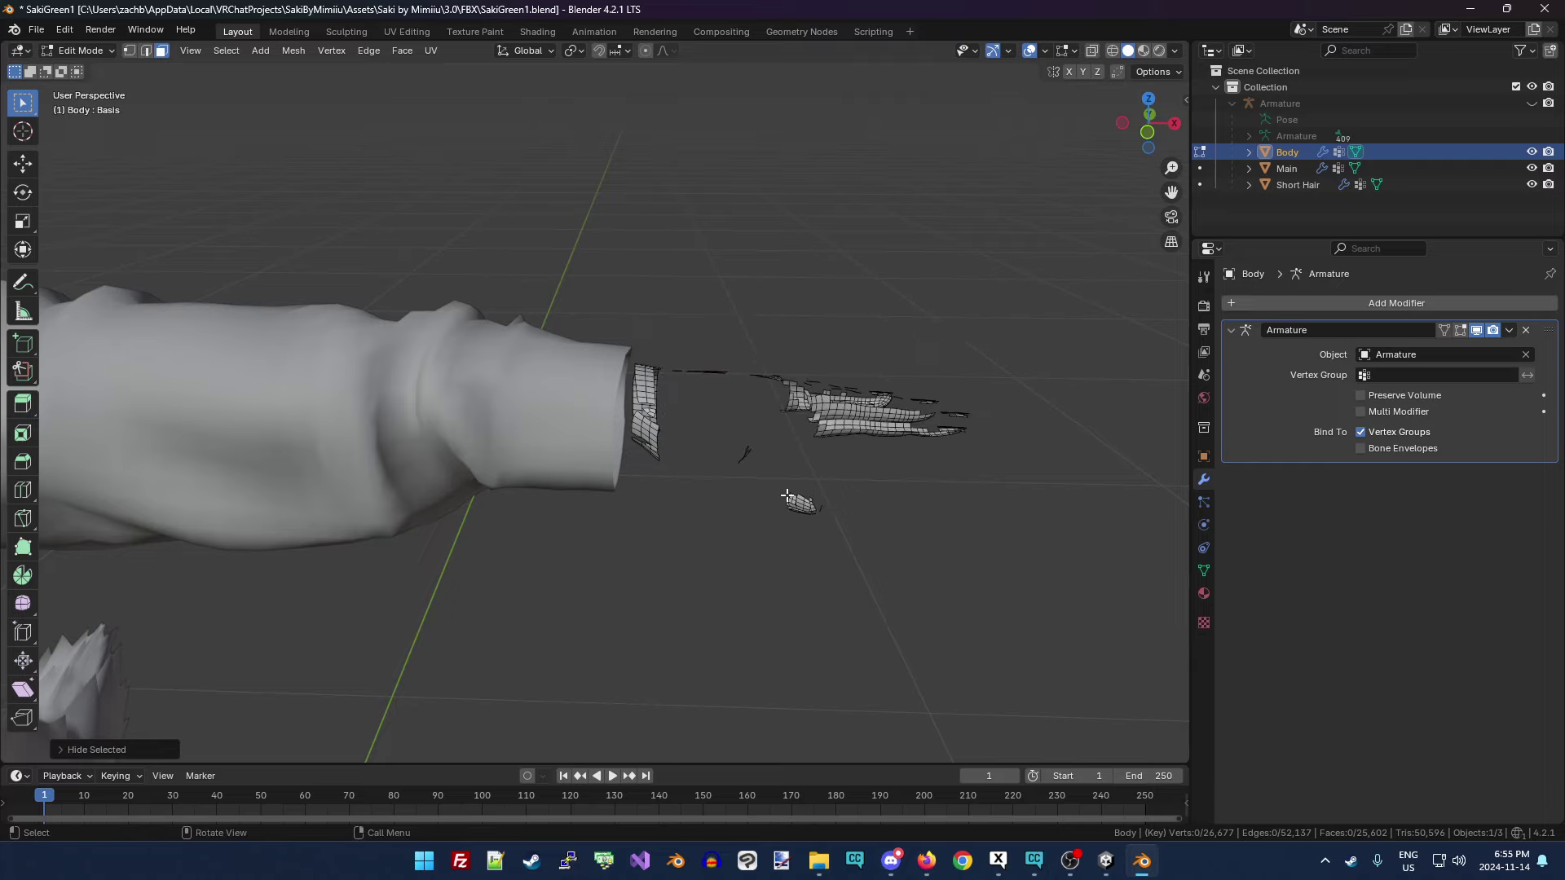
# Hide the remaining wrist, finger and thumb face groups of the left hand beyond the jacket cuff.
pyautogui.moveTo(648, 356); pyautogui.dragTo(785, 494)
pyautogui.press('h')
pyautogui.moveTo(633, 364); pyautogui.dragTo(990, 574)
pyautogui.press('h')
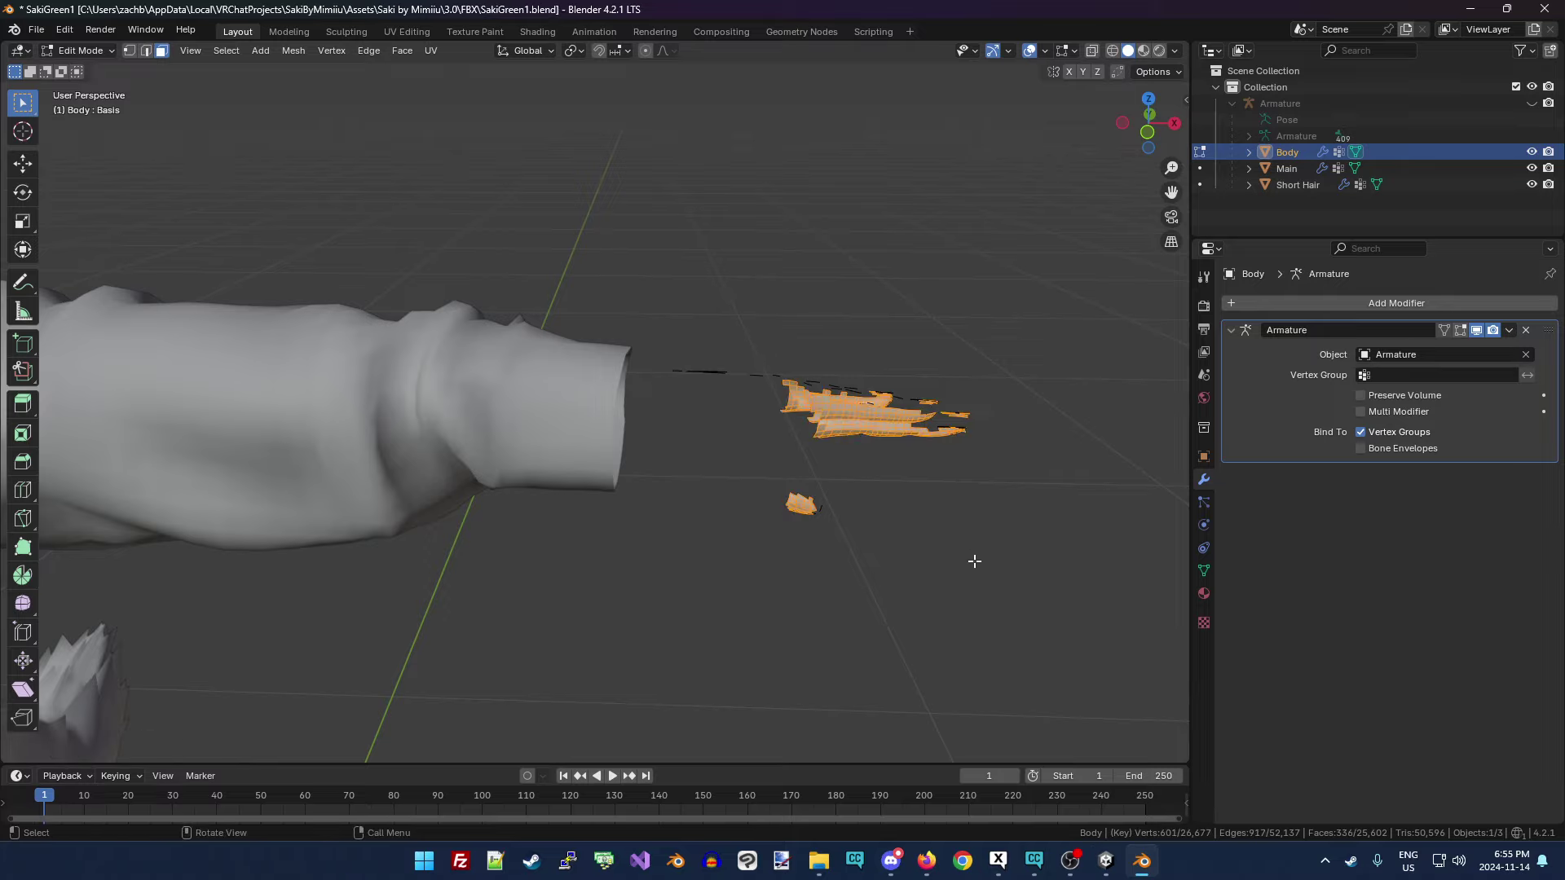
pyautogui.press('h')
# Hide the last stray finger fragments of the left hand, checking from below.
pyautogui.moveTo(1142, 129); pyautogui.dragTo(1170, 331)
pyautogui.moveTo(1147, 147); pyautogui.dragTo(1147, 128)
pyautogui.moveTo(575, 81); pyautogui.dragTo(916, 273)
pyautogui.press('h')
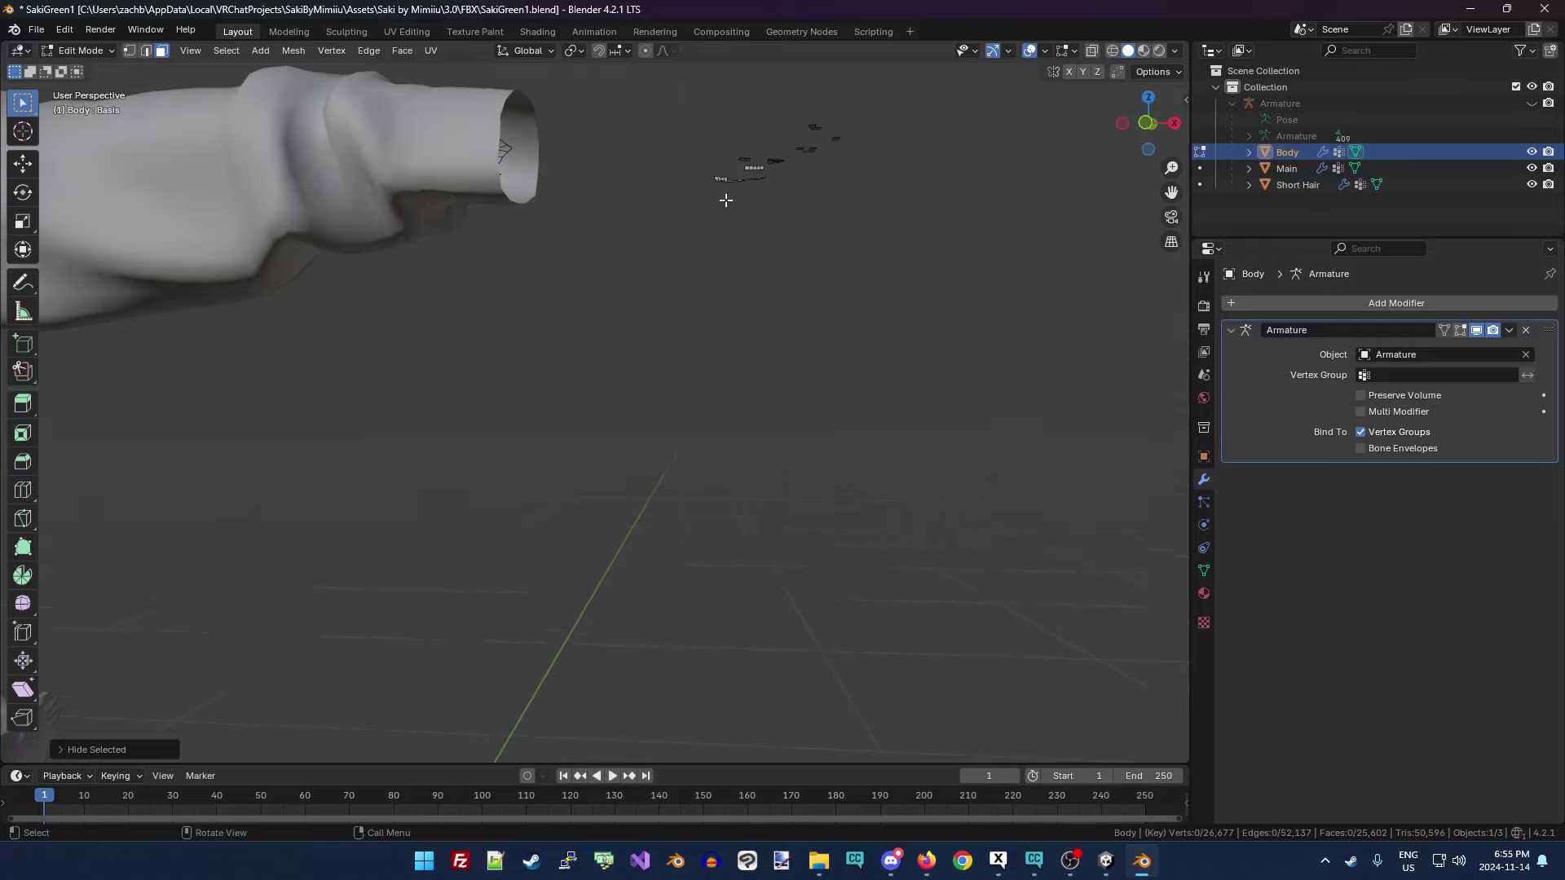
pyautogui.moveTo(691, 113); pyautogui.dragTo(918, 265)
pyautogui.press('h')
# Hide a Body face loop around the avatar's right wrist, just outside the jacket cuff.
pyautogui.moveTo(1139, 141); pyautogui.dragTo(1139, 196)
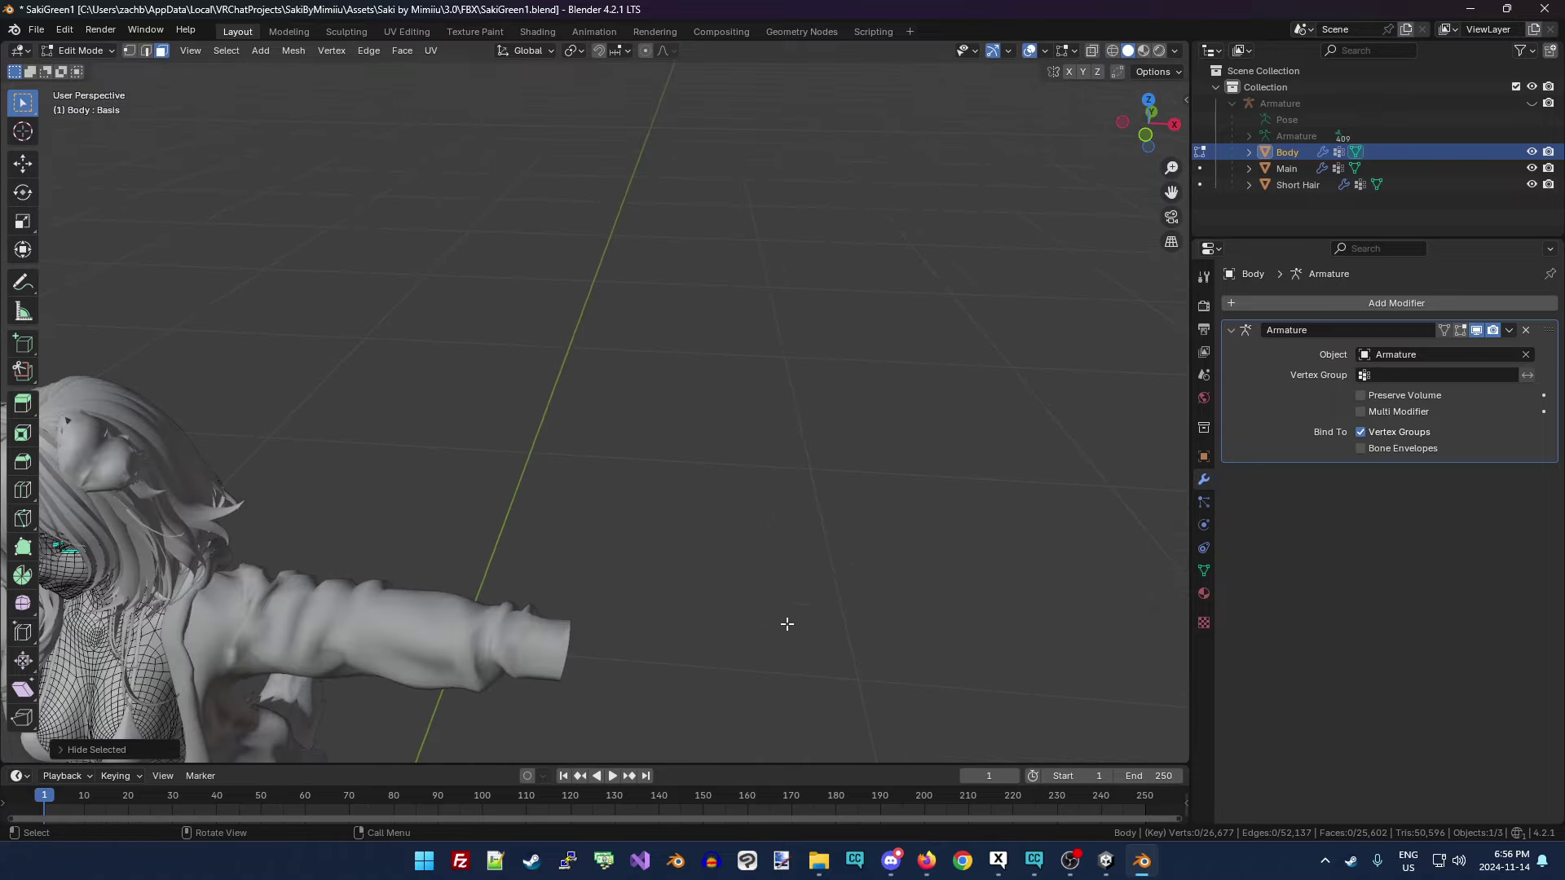
pyautogui.moveTo(1170, 119); pyautogui.dragTo(701, 462)
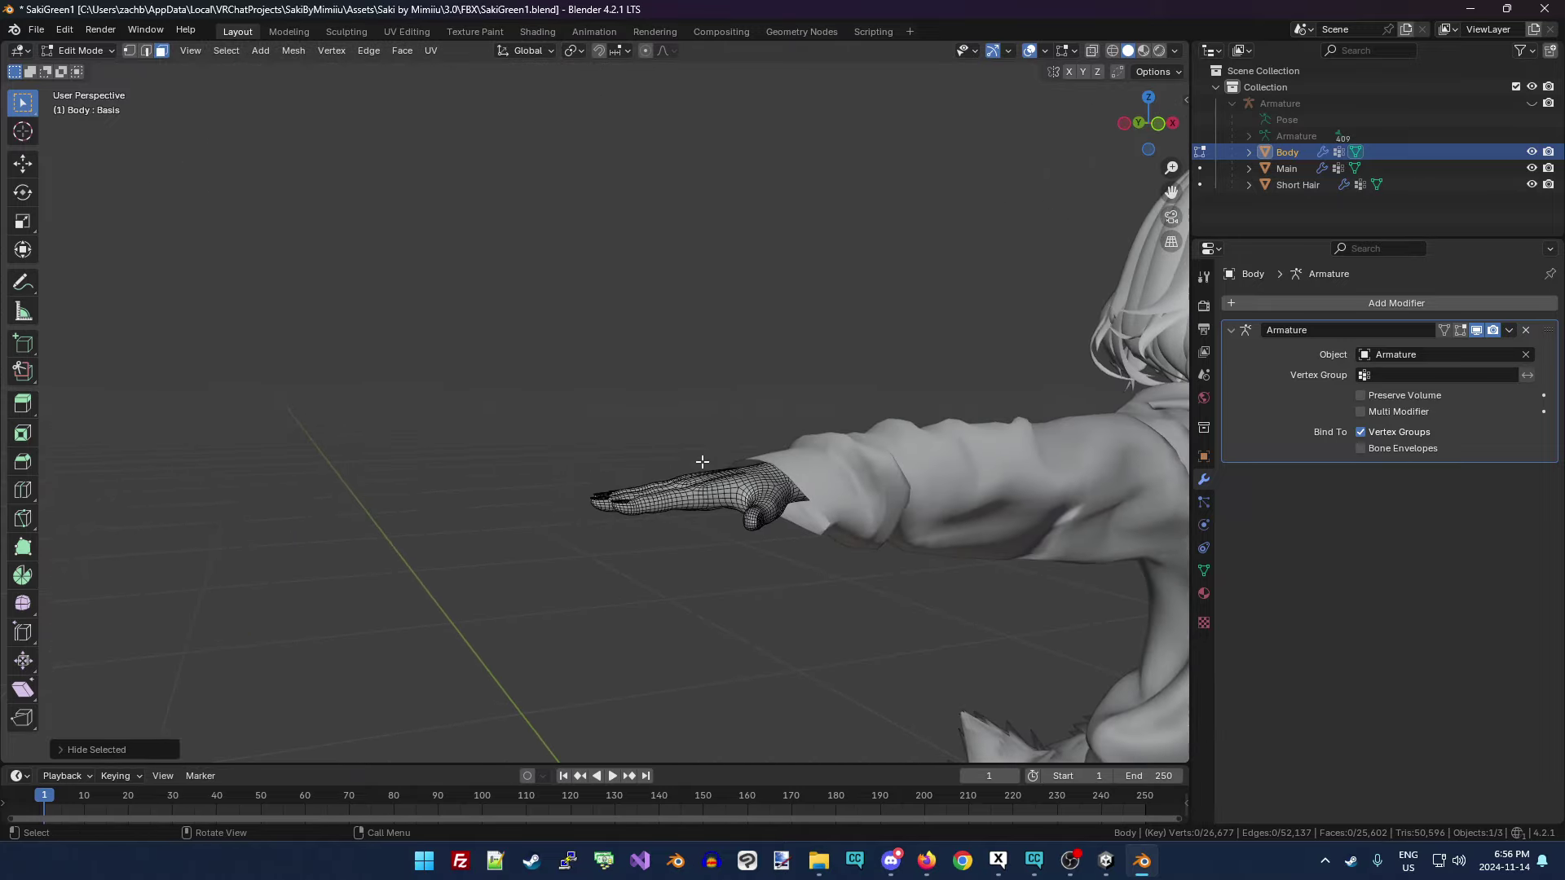
pyautogui.scroll(3, 781, 481)
pyautogui.moveTo(1171, 192); pyautogui.dragTo(1003, 294)
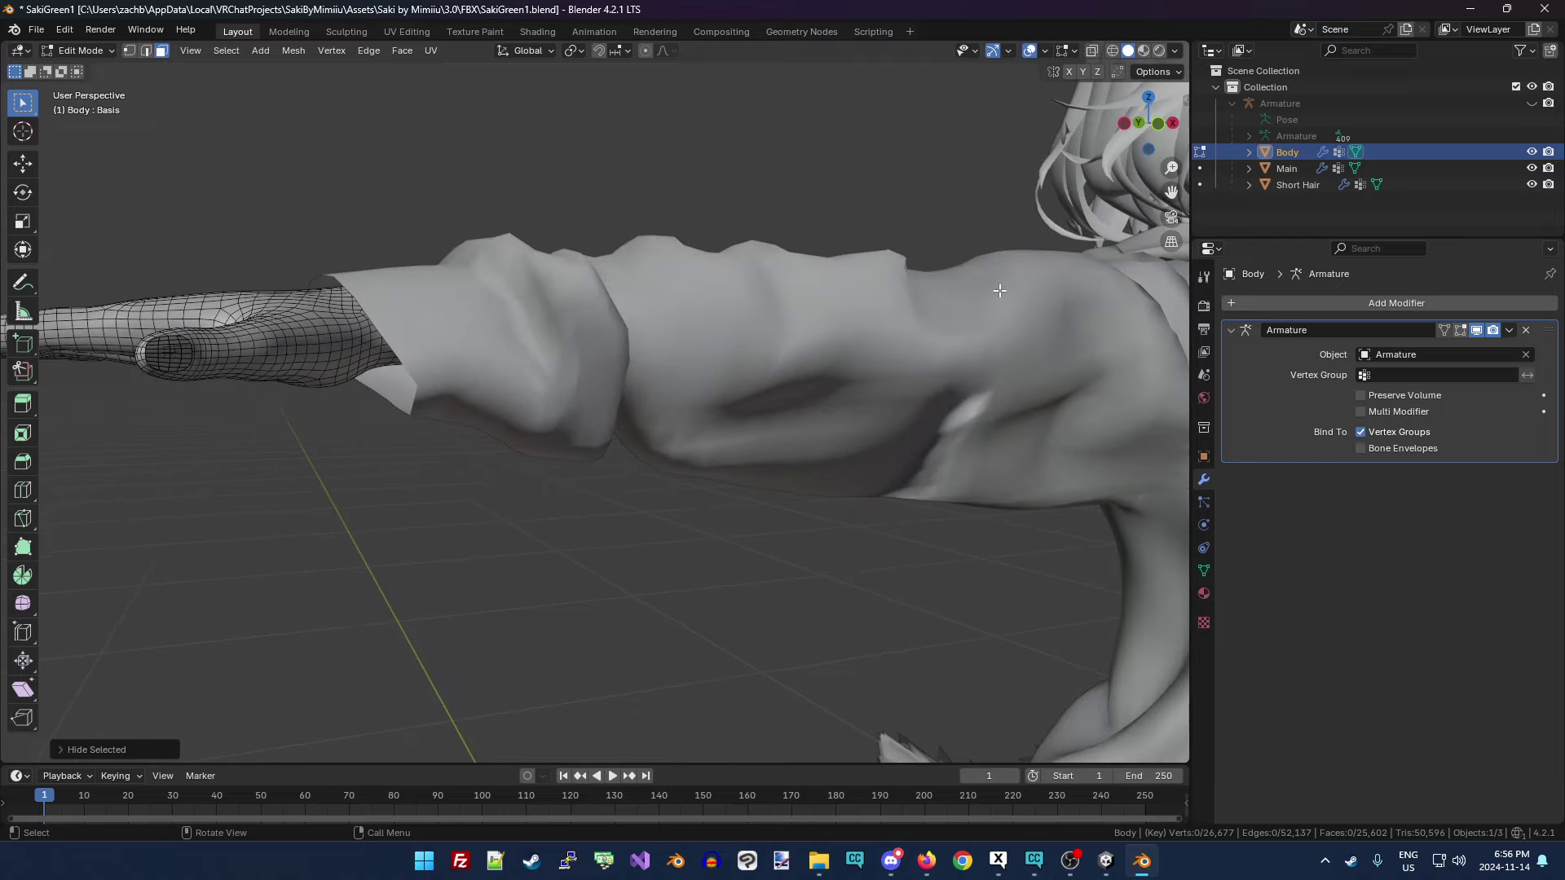
pyautogui.scroll(5, 662, 467)
pyautogui.moveTo(1171, 192); pyautogui.dragTo(379, 464)
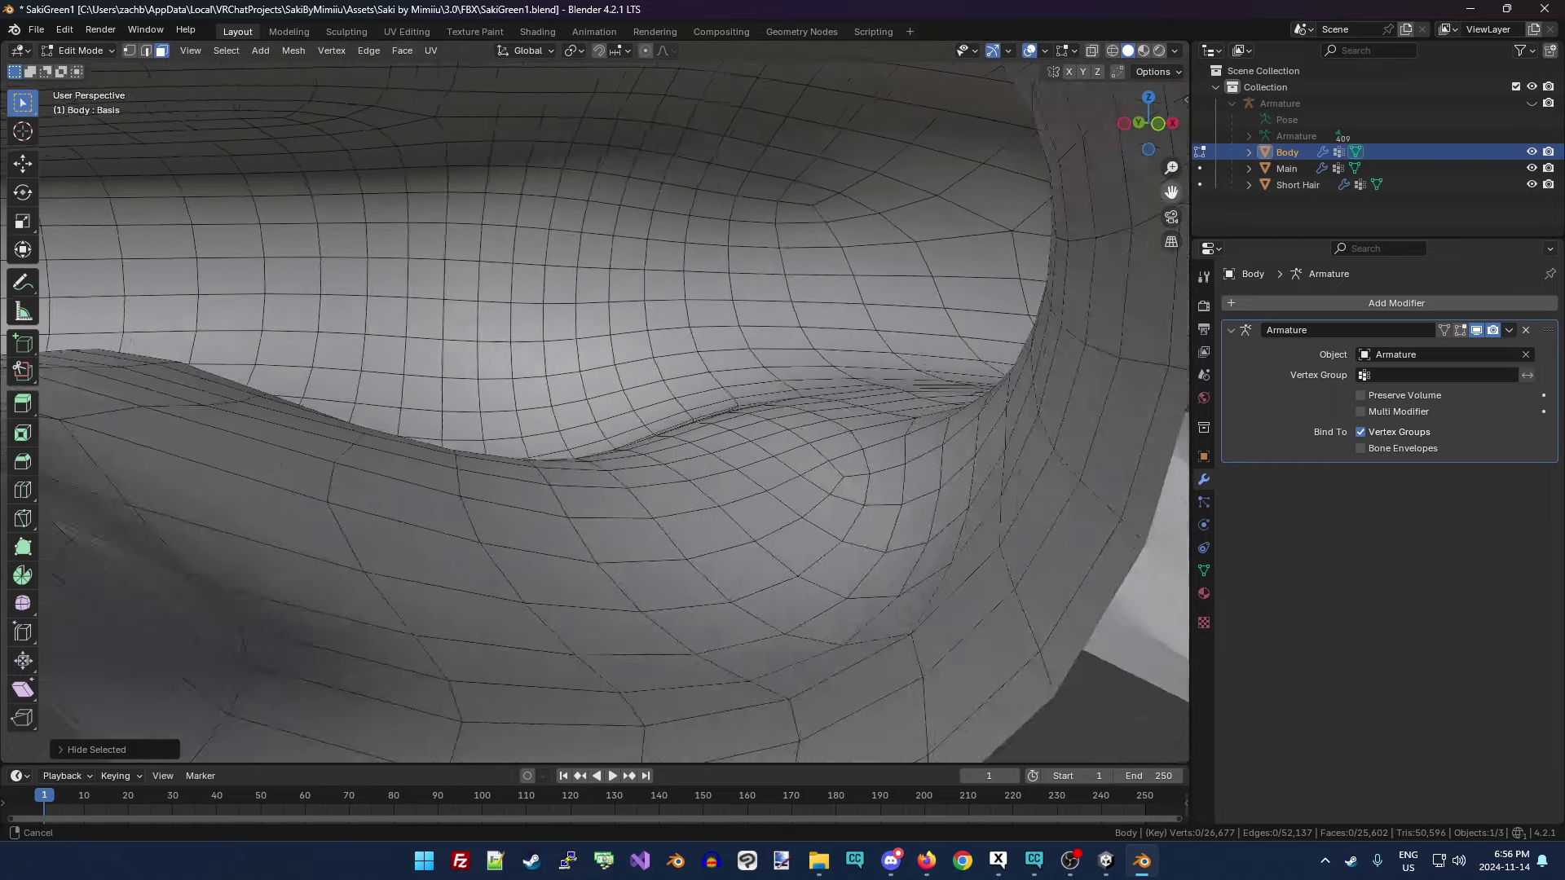
pyautogui.scroll(-9, 1100, 217)
pyautogui.moveTo(1148, 124); pyautogui.dragTo(1182, 49)
pyautogui.scroll(6, 536, 532)
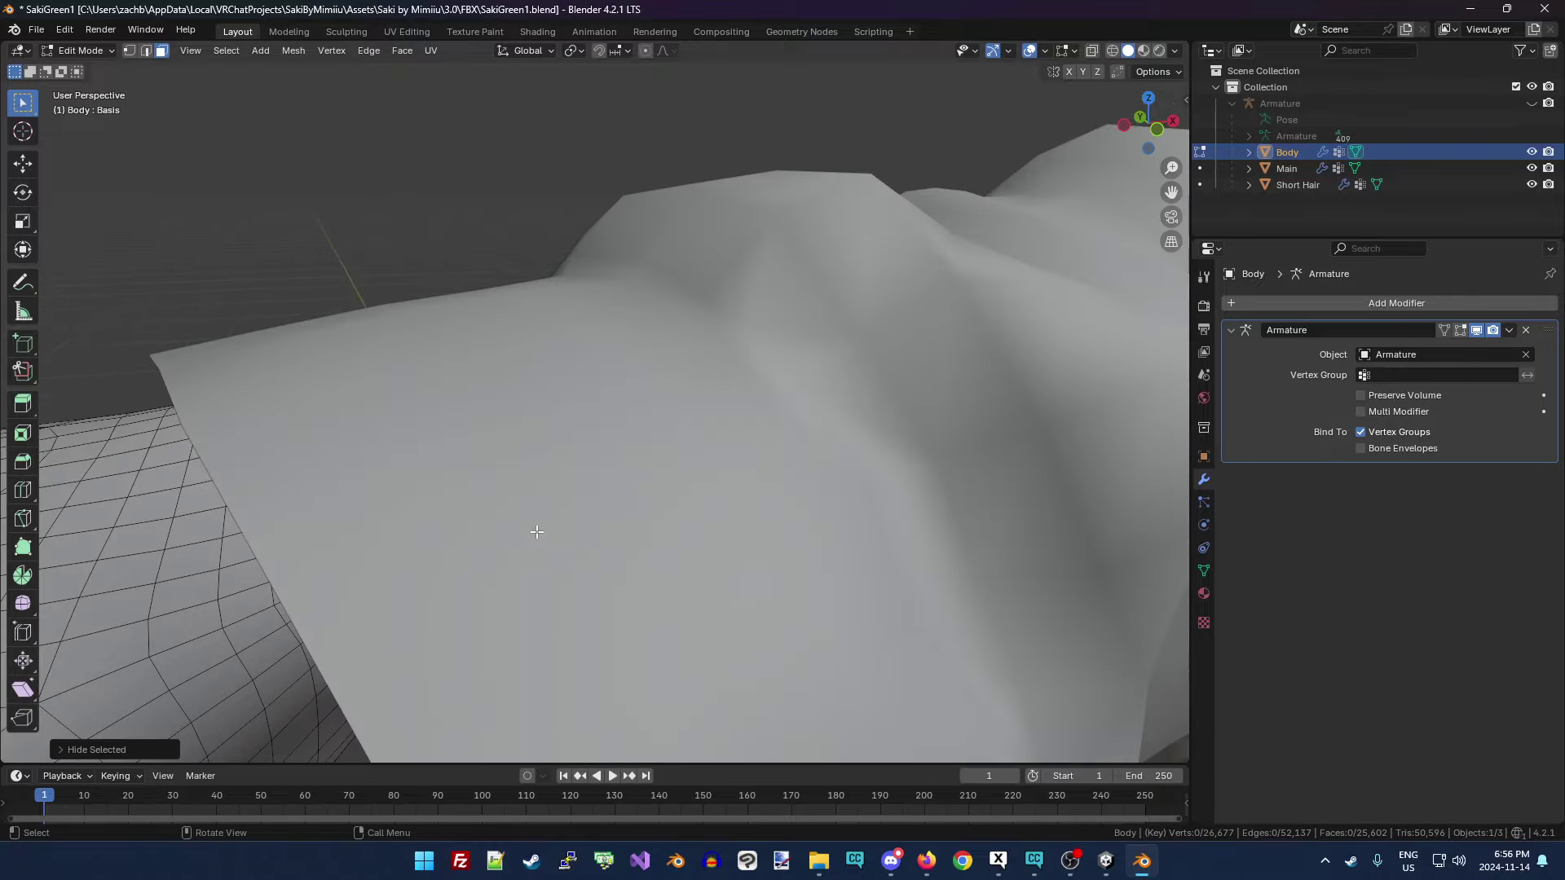
pyautogui.moveTo(1170, 191); pyautogui.dragTo(812, 344)
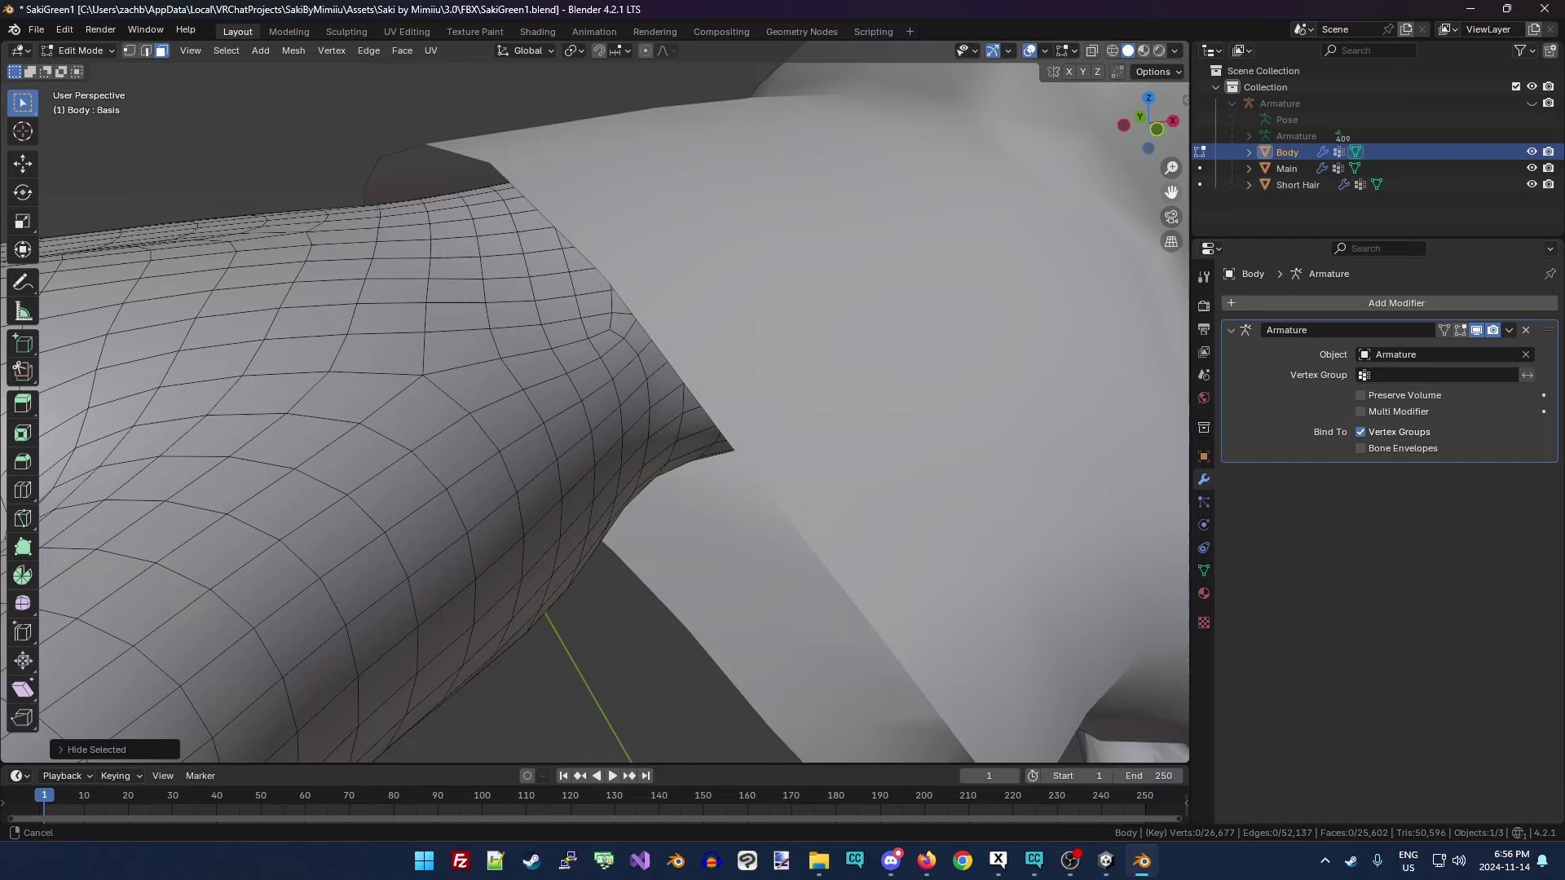
pyautogui.keyDown('alt'); pyautogui.click(576, 347); pyautogui.keyUp('alt')
pyautogui.press('h')
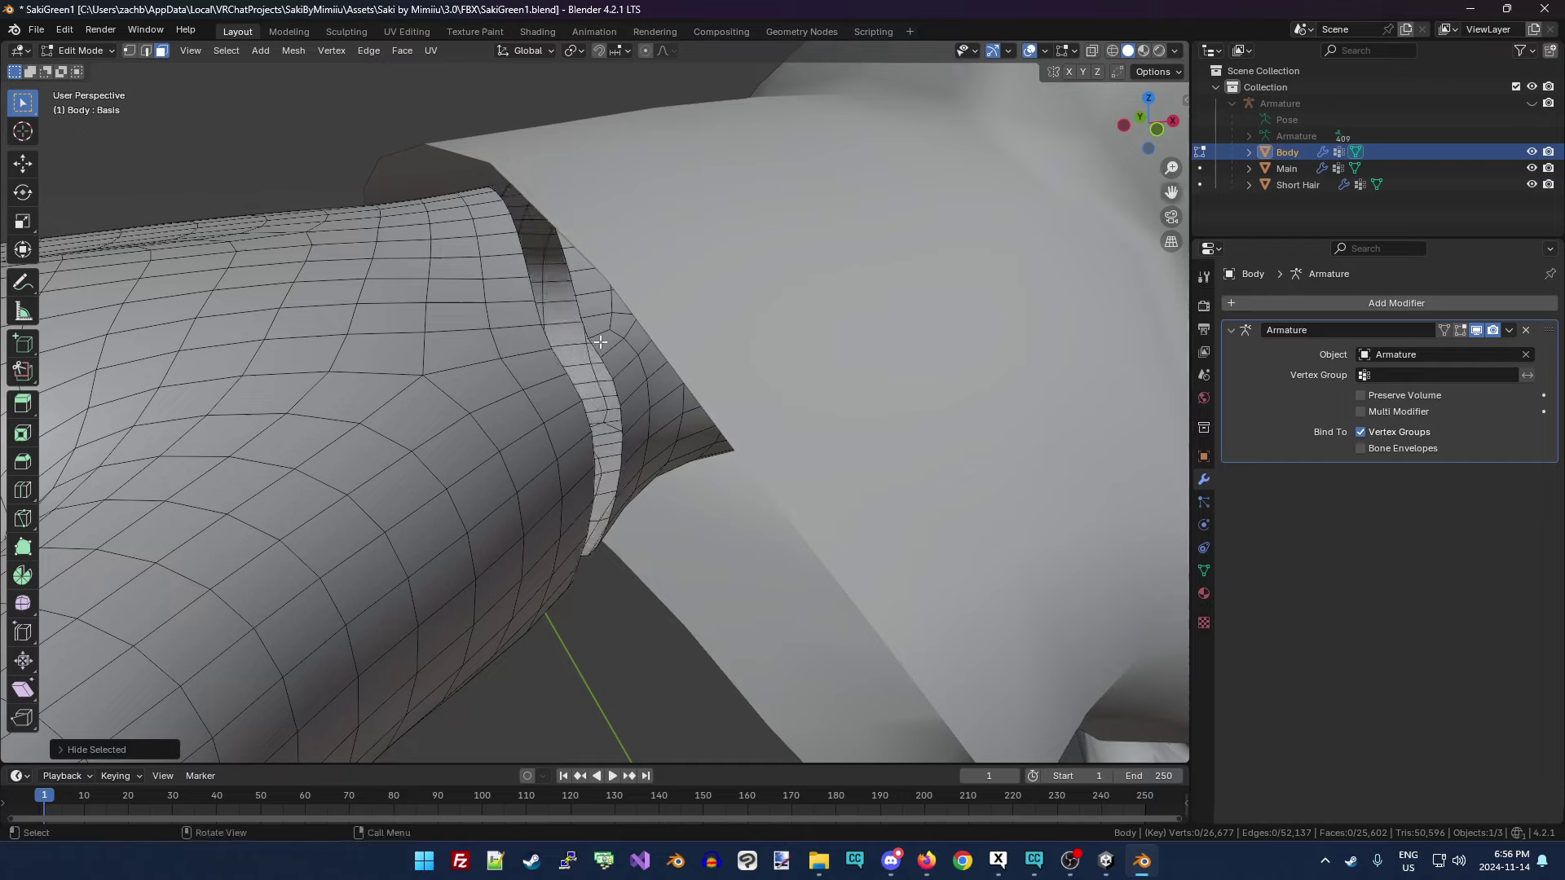
# Try selecting the right wrist's face loop closest to the edge of the jacket cuff.
pyautogui.keyDown('alt'); pyautogui.click(698, 430); pyautogui.keyUp('alt')
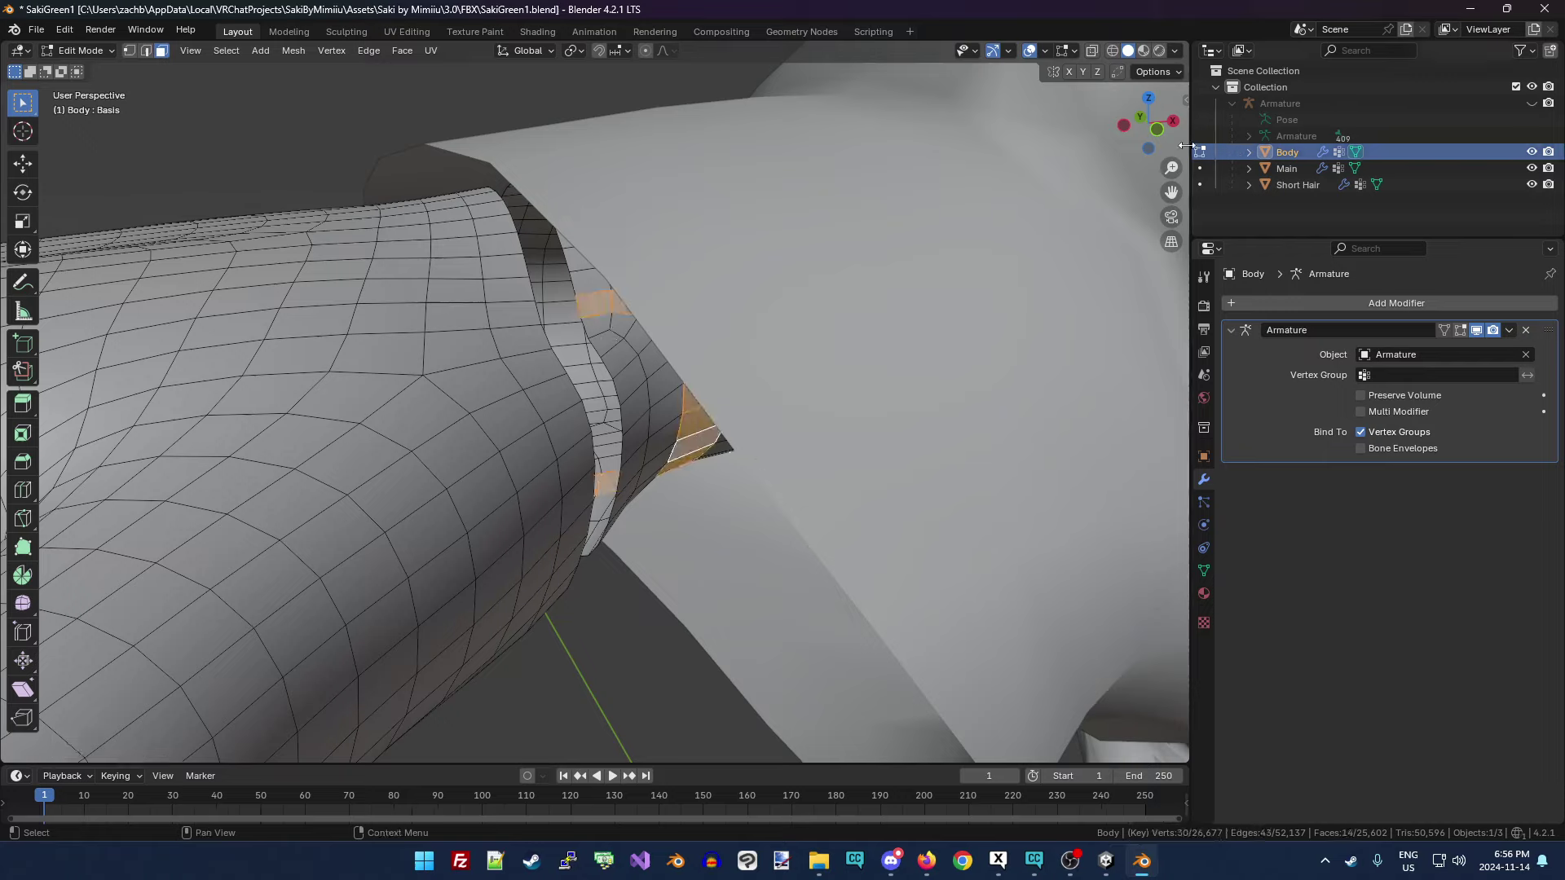
pyautogui.moveTo(698, 430); pyautogui.dragTo(738, 359, button='middle')
pyautogui.moveTo(1141, 137); pyautogui.dragTo(1137, 137)
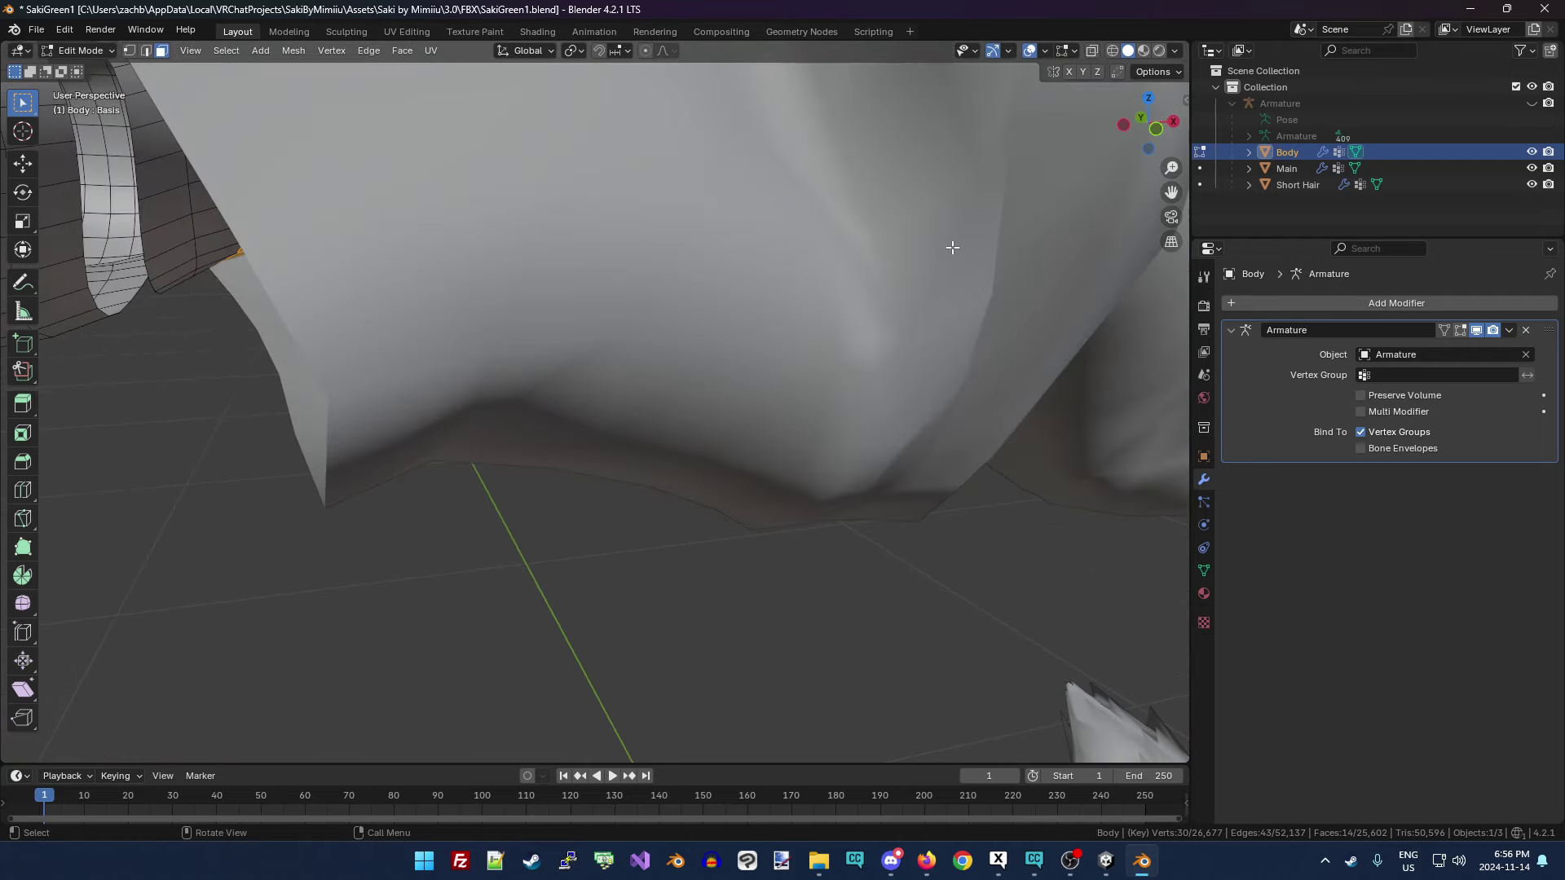
pyautogui.scroll(-1, 951, 259)
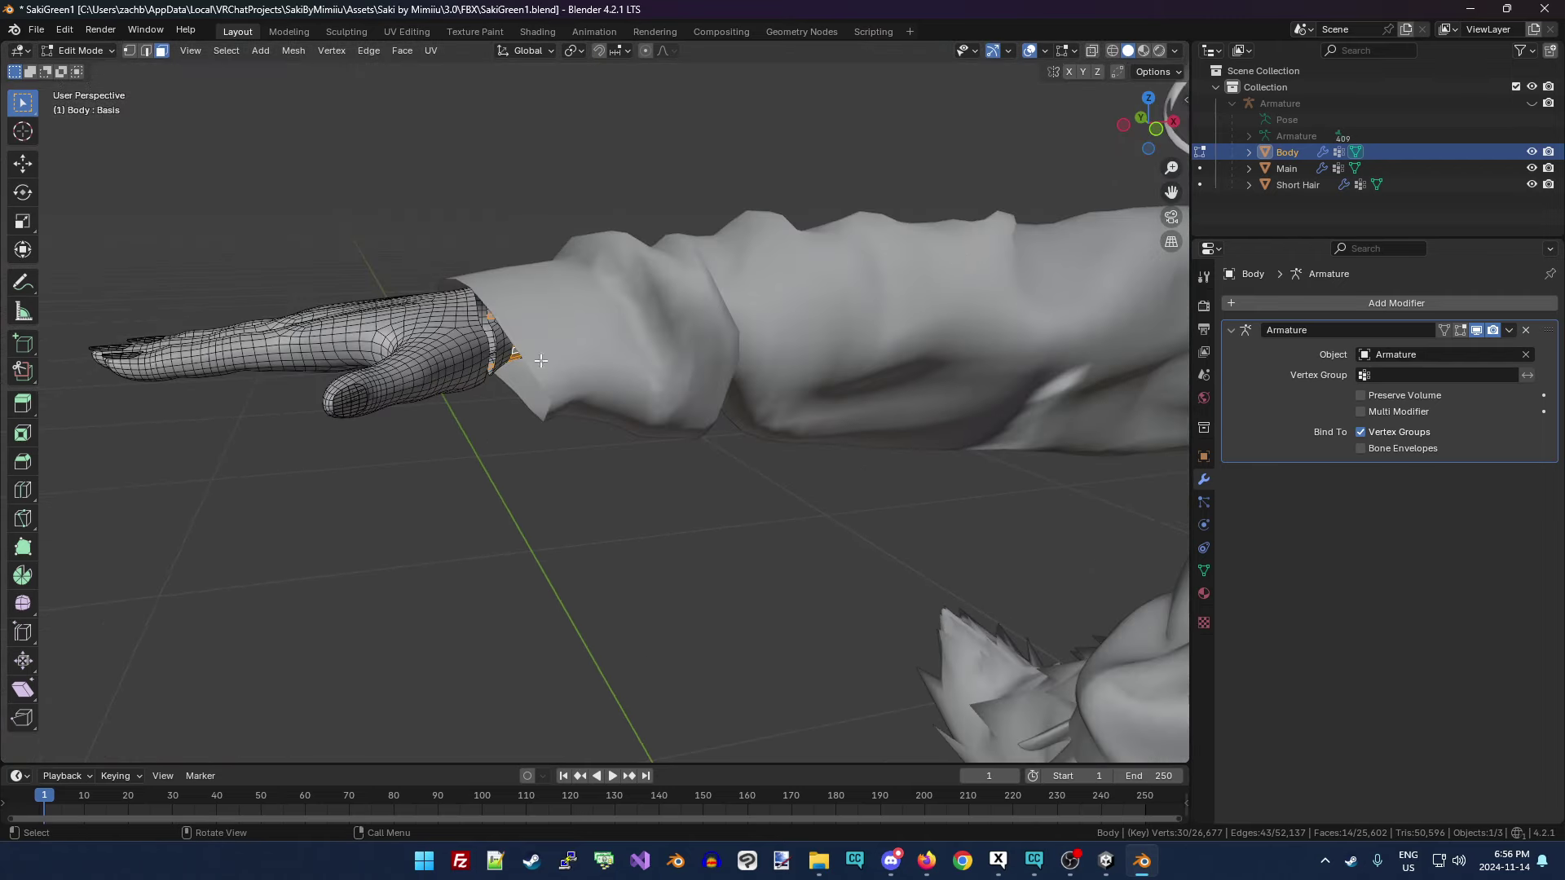
pyautogui.scroll(5, 527, 374)
pyautogui.click(1116, 129)
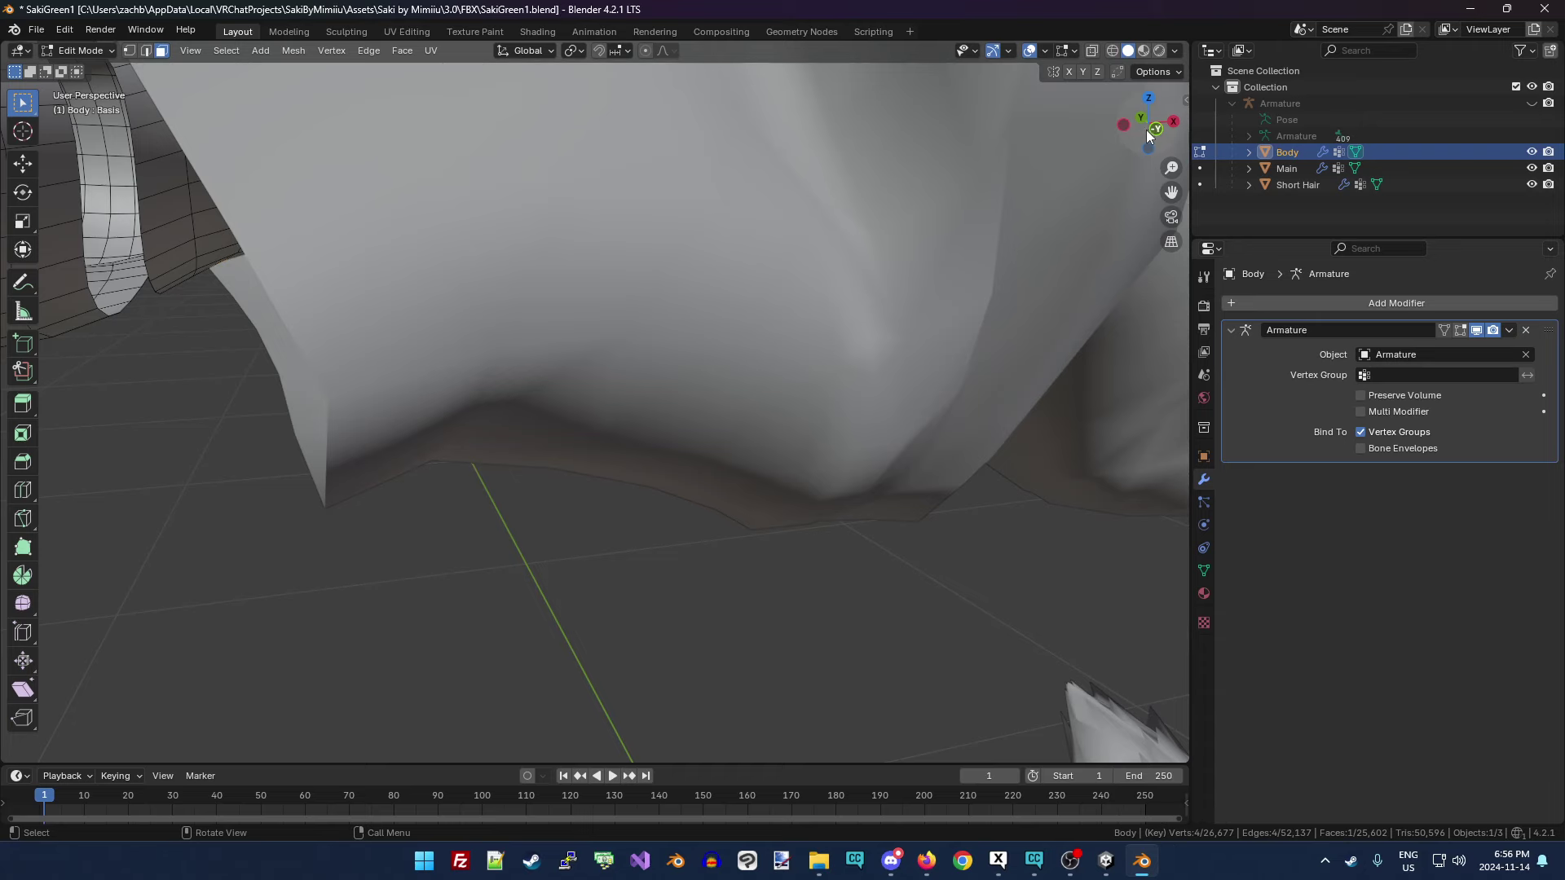
pyautogui.moveTo(1148, 135); pyautogui.dragTo(1143, 136)
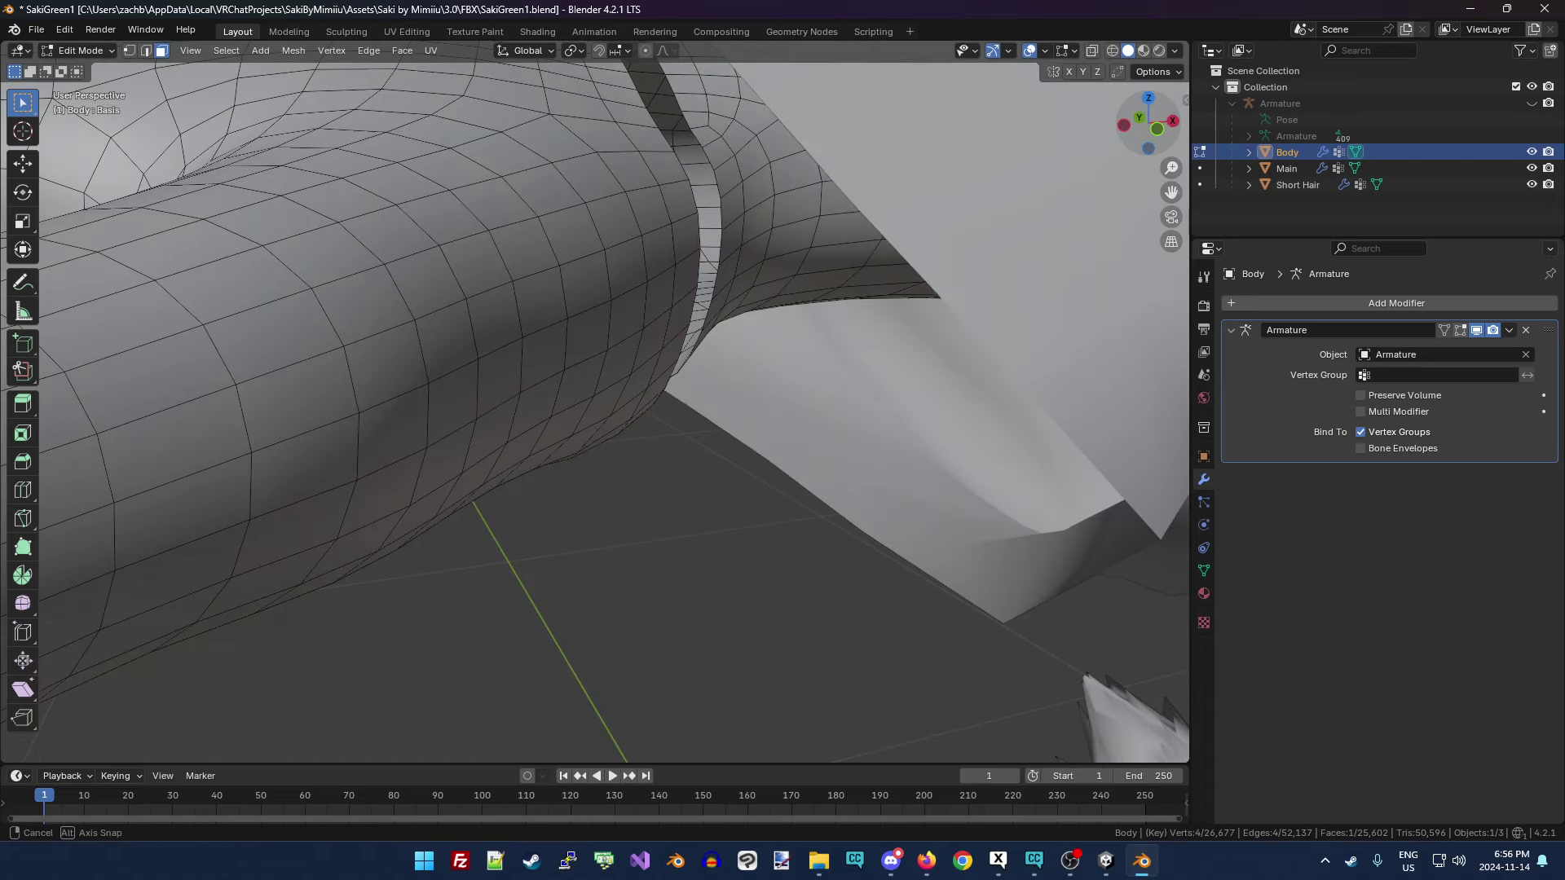
# Hide the successive face loops on the right wrist between the base of the thumb and the jacket cuff.
pyautogui.keyDown('alt'); pyautogui.click(798, 201); pyautogui.keyUp('alt')
pyautogui.keyDown('alt'); pyautogui.click(838, 216); pyautogui.keyUp('alt')
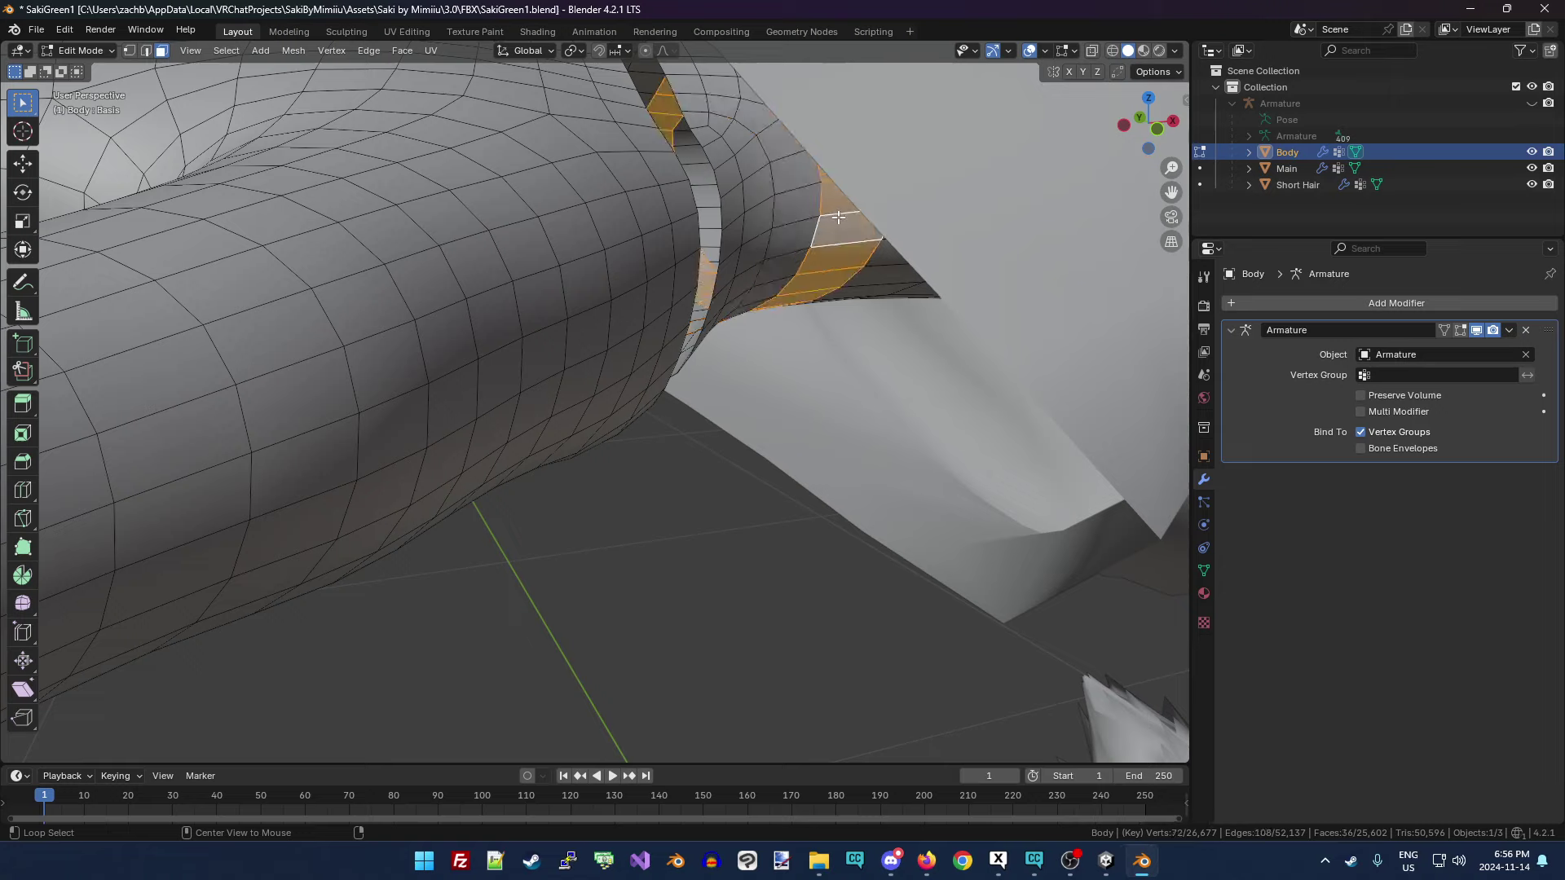
pyautogui.press('h')
pyautogui.keyDown('alt'); pyautogui.click(788, 224); pyautogui.keyUp('alt')
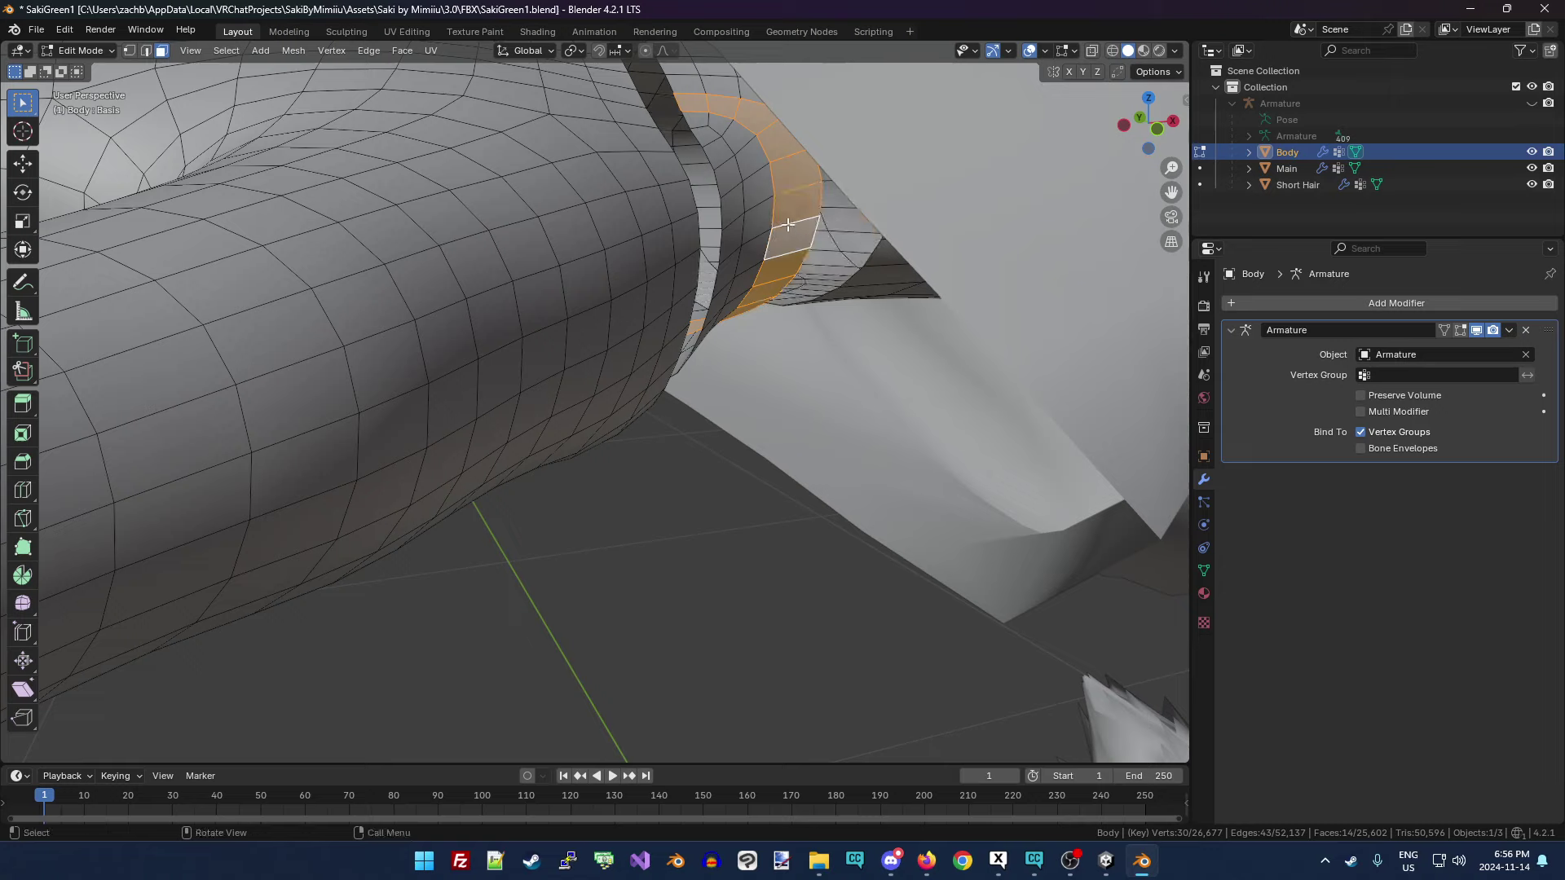
pyautogui.press('h')
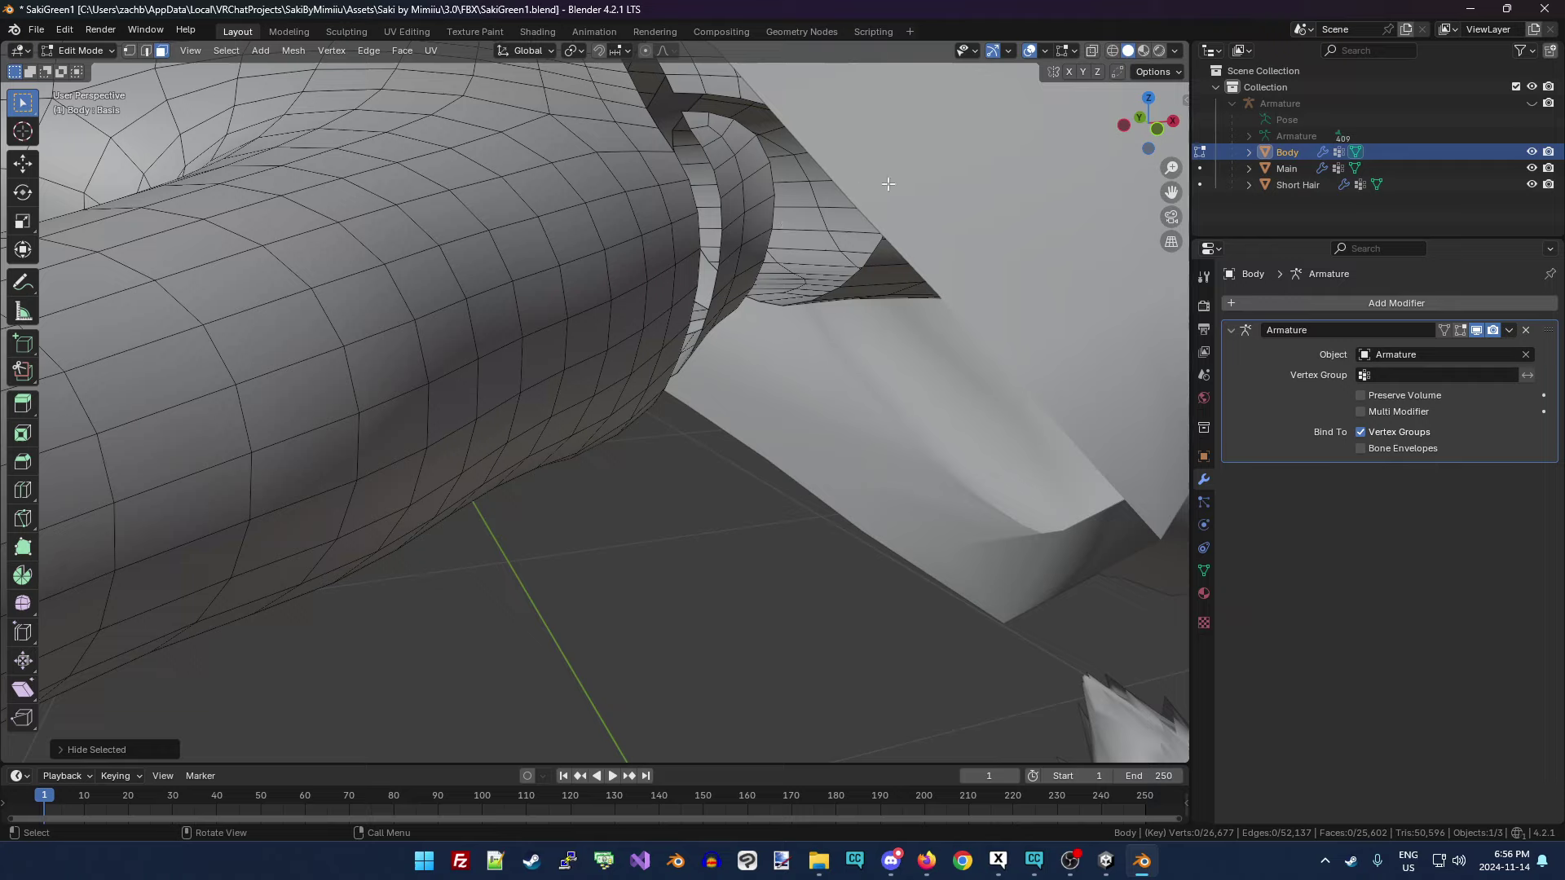
pyautogui.keyDown('alt'); pyautogui.click(754, 177); pyautogui.keyUp('alt')
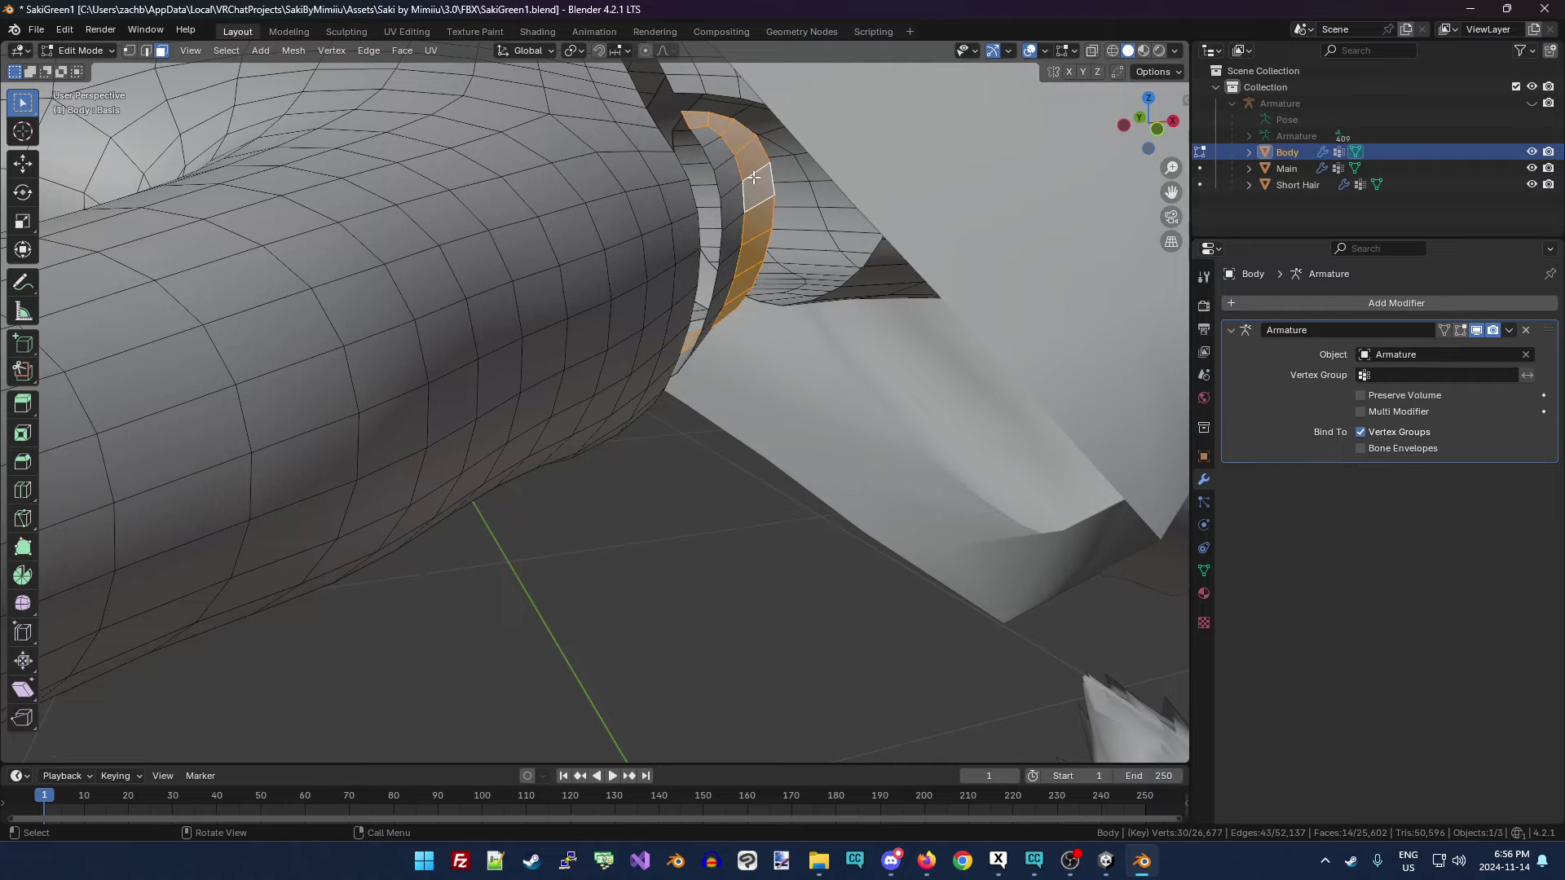
pyautogui.press('h')
pyautogui.keyDown('alt'); pyautogui.click(730, 218); pyautogui.keyUp('alt')
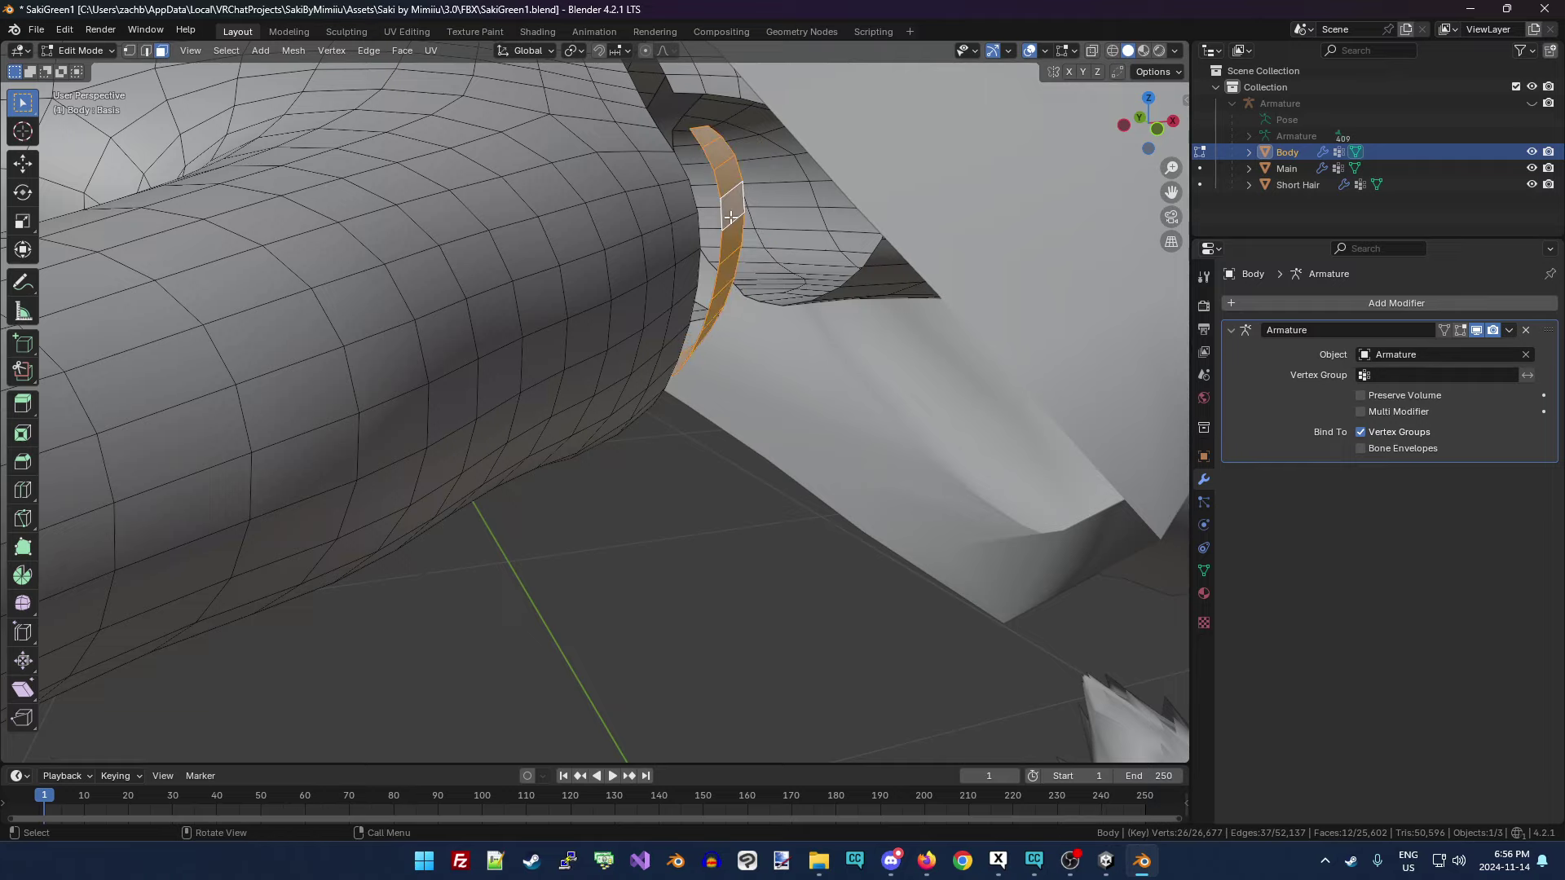
pyautogui.press('h')
# Hide the face loops left on the upper side of the right wrist beside the cuff opening.
pyautogui.moveTo(1149, 123); pyautogui.dragTo(1154, 134)
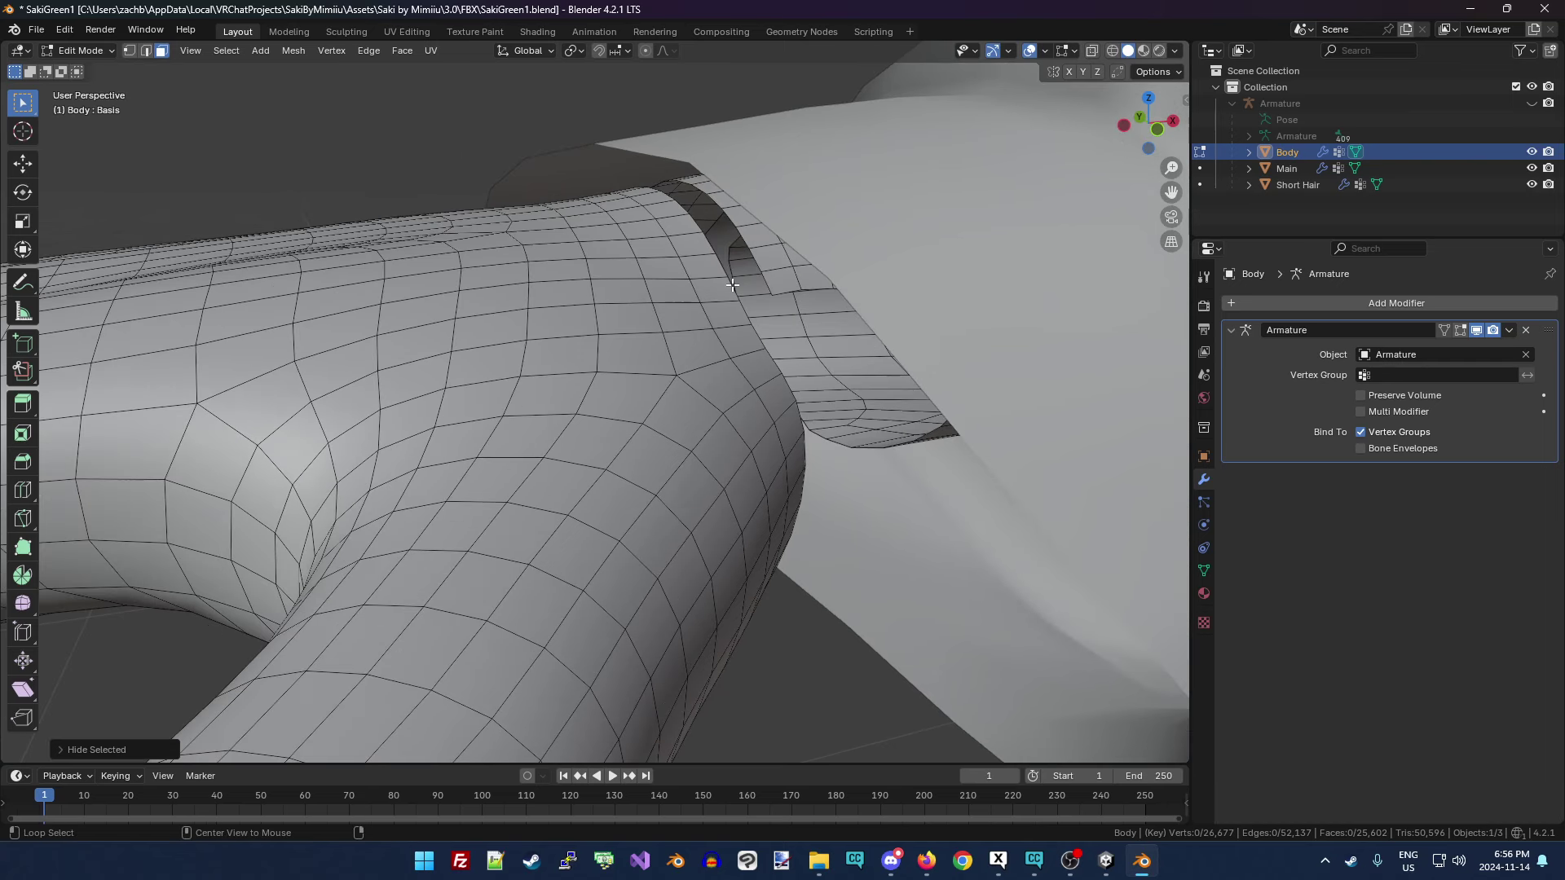
pyautogui.keyDown('alt'); pyautogui.click(761, 245); pyautogui.keyUp('alt')
pyautogui.press('h')
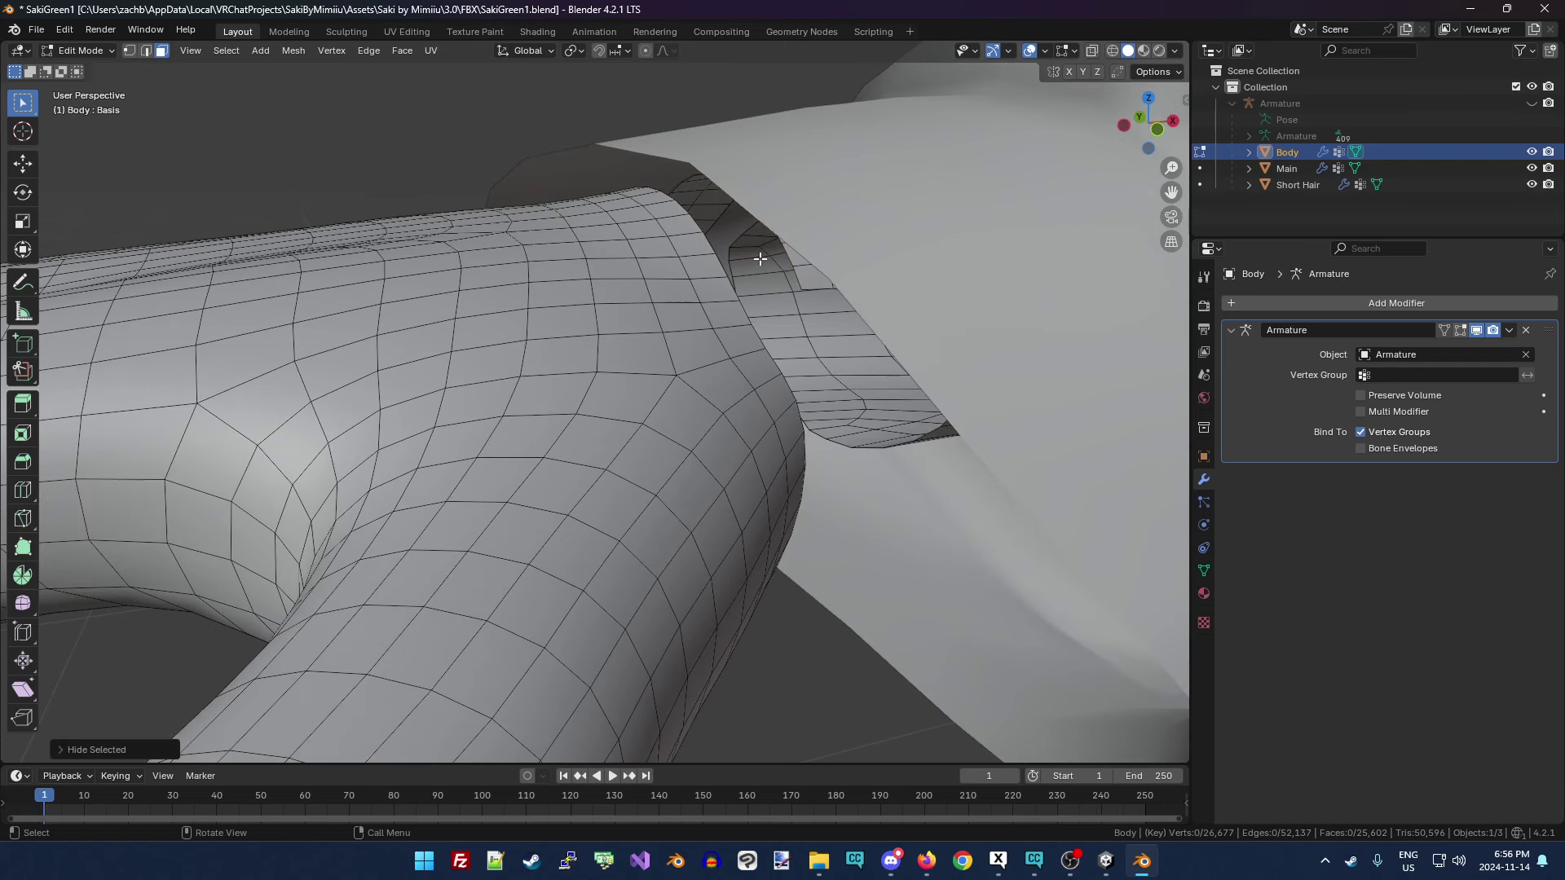
pyautogui.keyDown('alt'); pyautogui.click(803, 264); pyautogui.keyUp('alt')
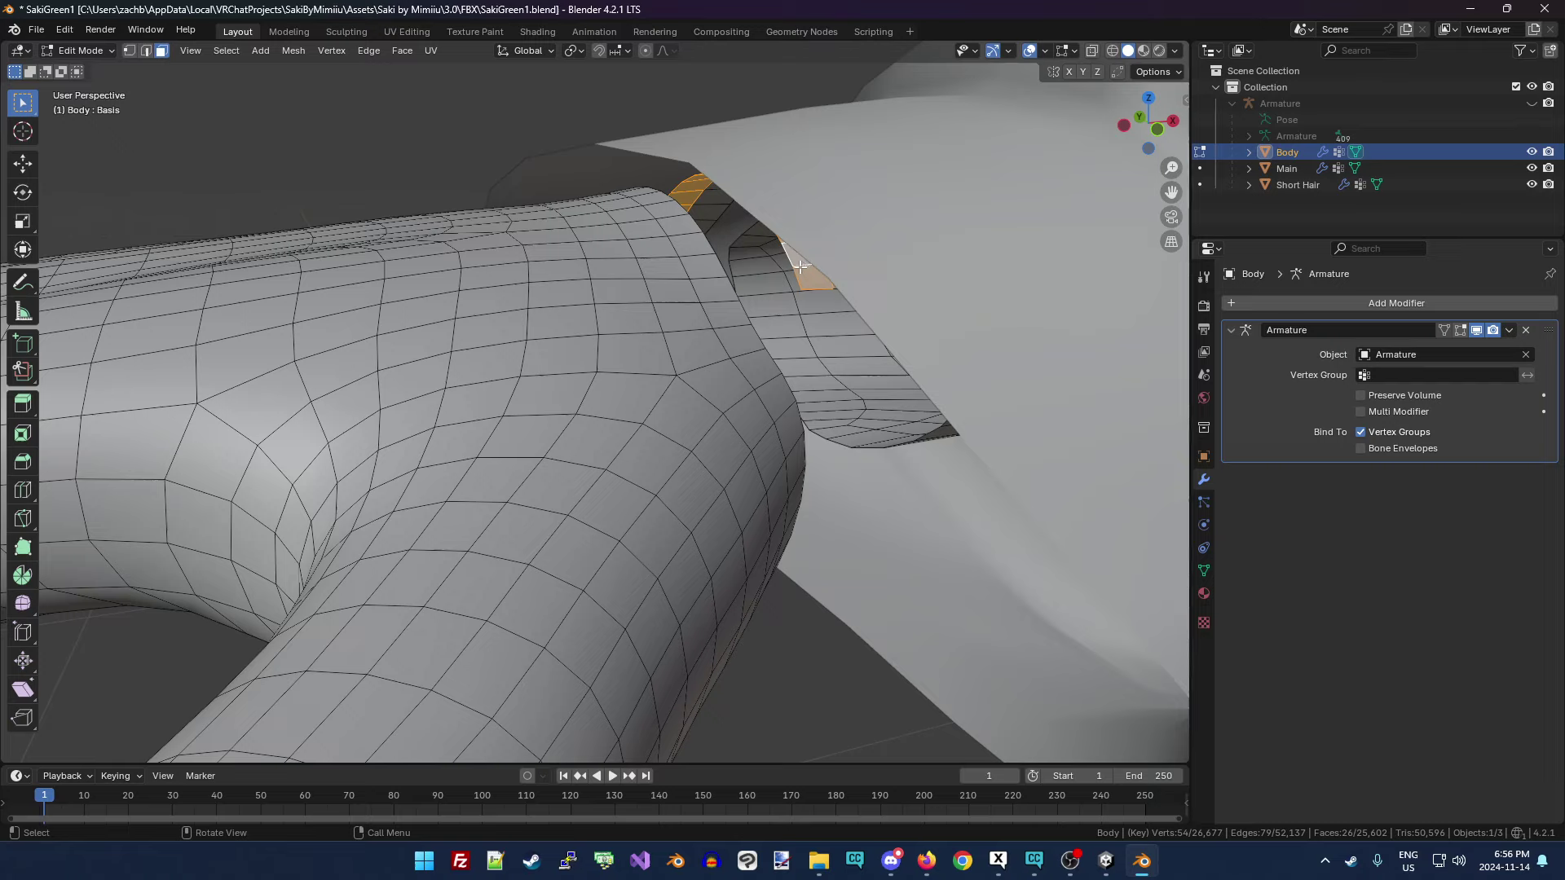
pyautogui.press('h')
pyautogui.keyDown('alt'); pyautogui.click(711, 212); pyautogui.keyUp('alt')
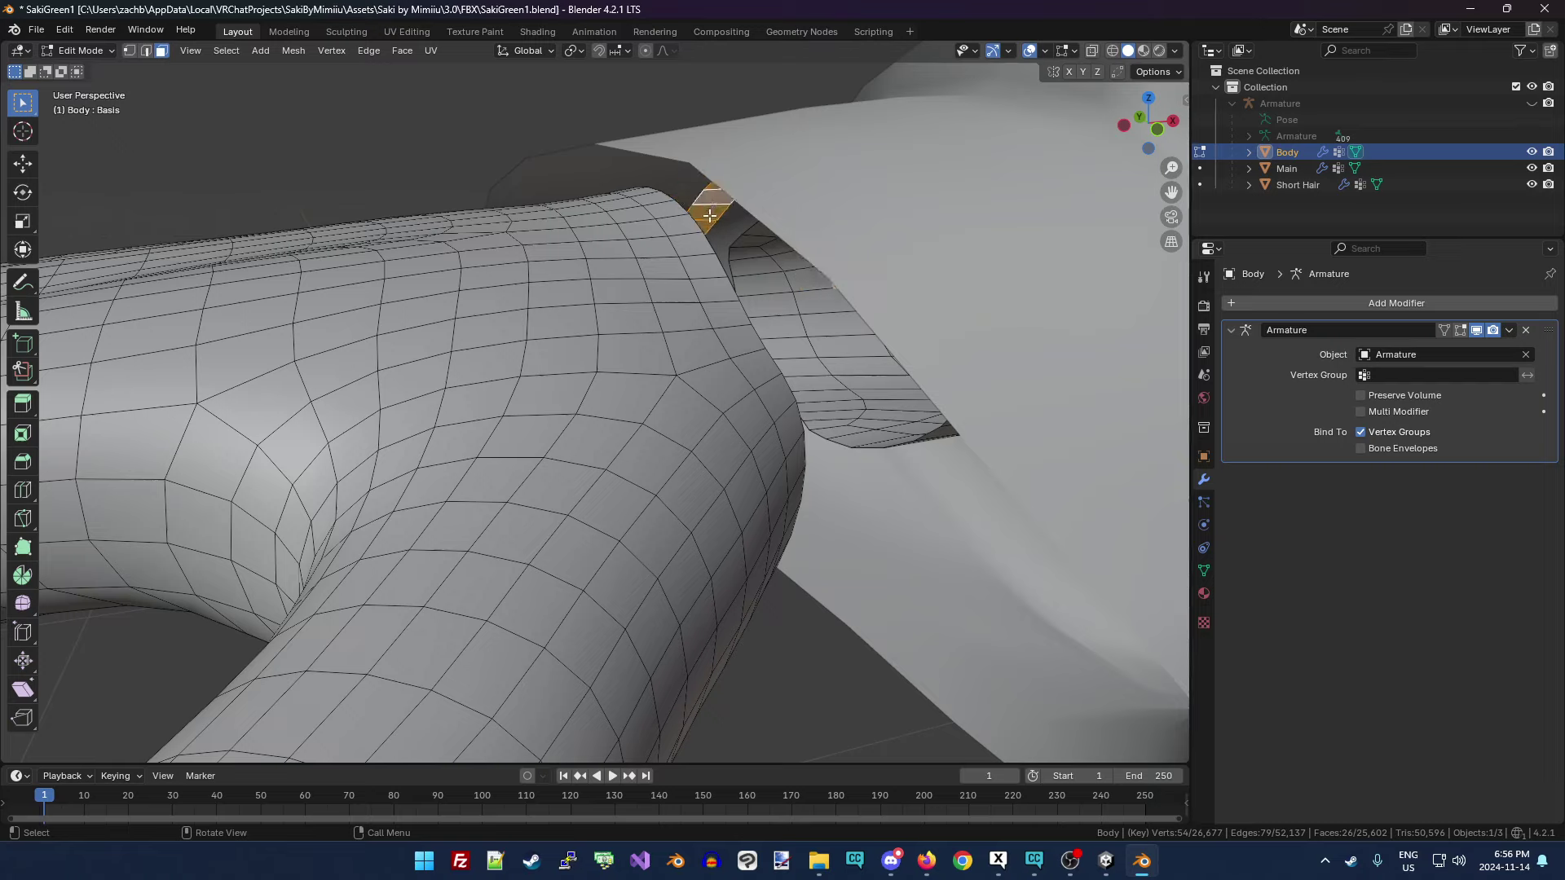
pyautogui.press('h')
# Hide three more face loops along the wrist-side edge of the right palm.
pyautogui.keyDown('alt'); pyautogui.click(699, 280); pyautogui.keyUp('alt')
pyautogui.press('h')
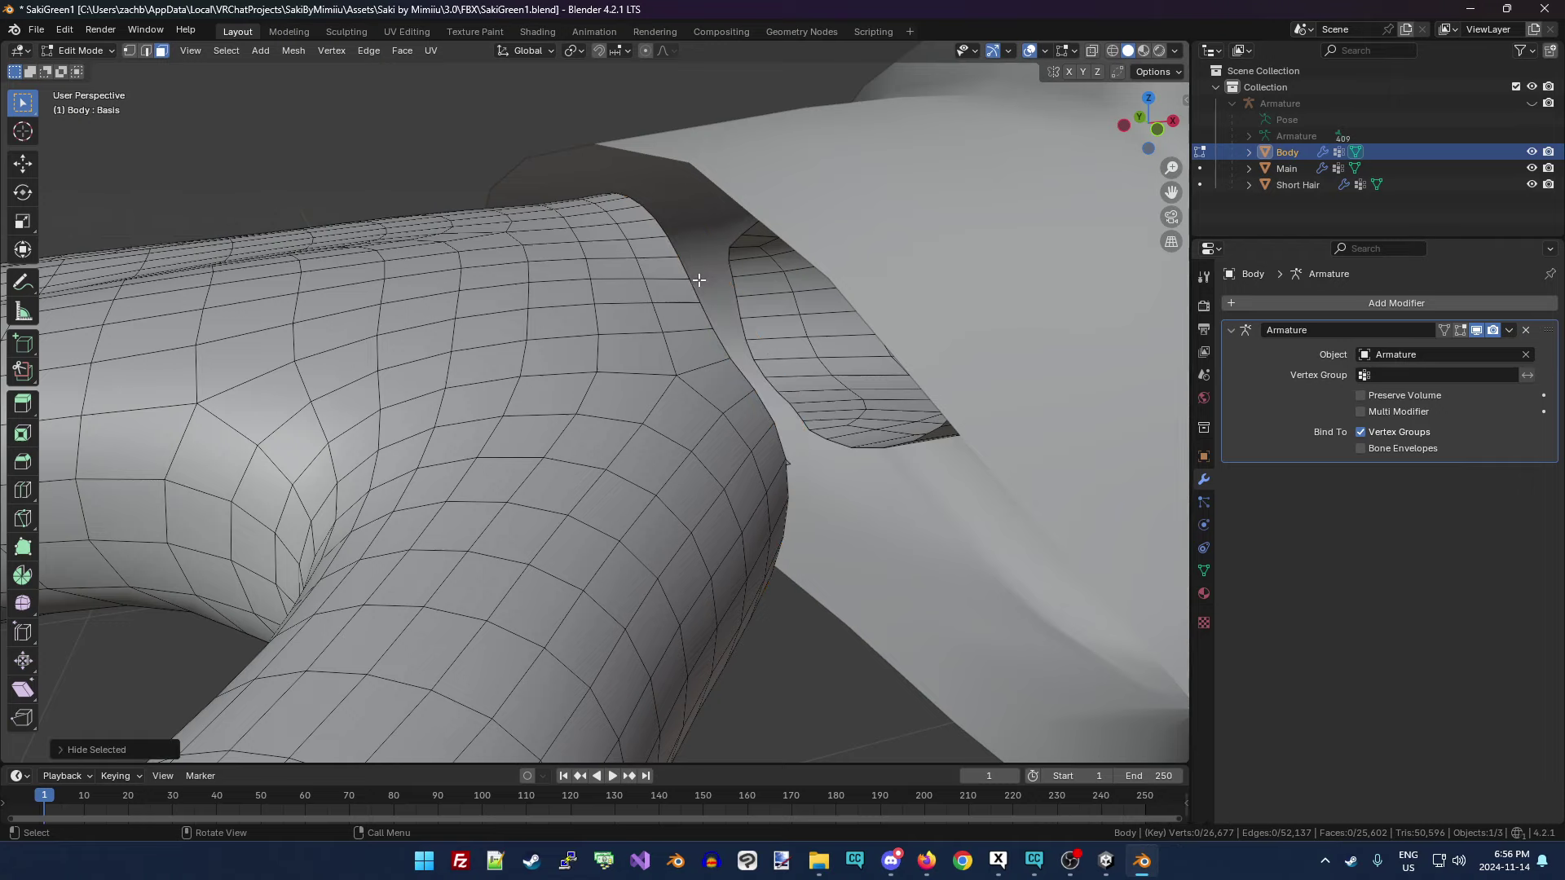
pyautogui.keyDown('alt'); pyautogui.click(678, 306); pyautogui.keyUp('alt')
pyautogui.press('h')
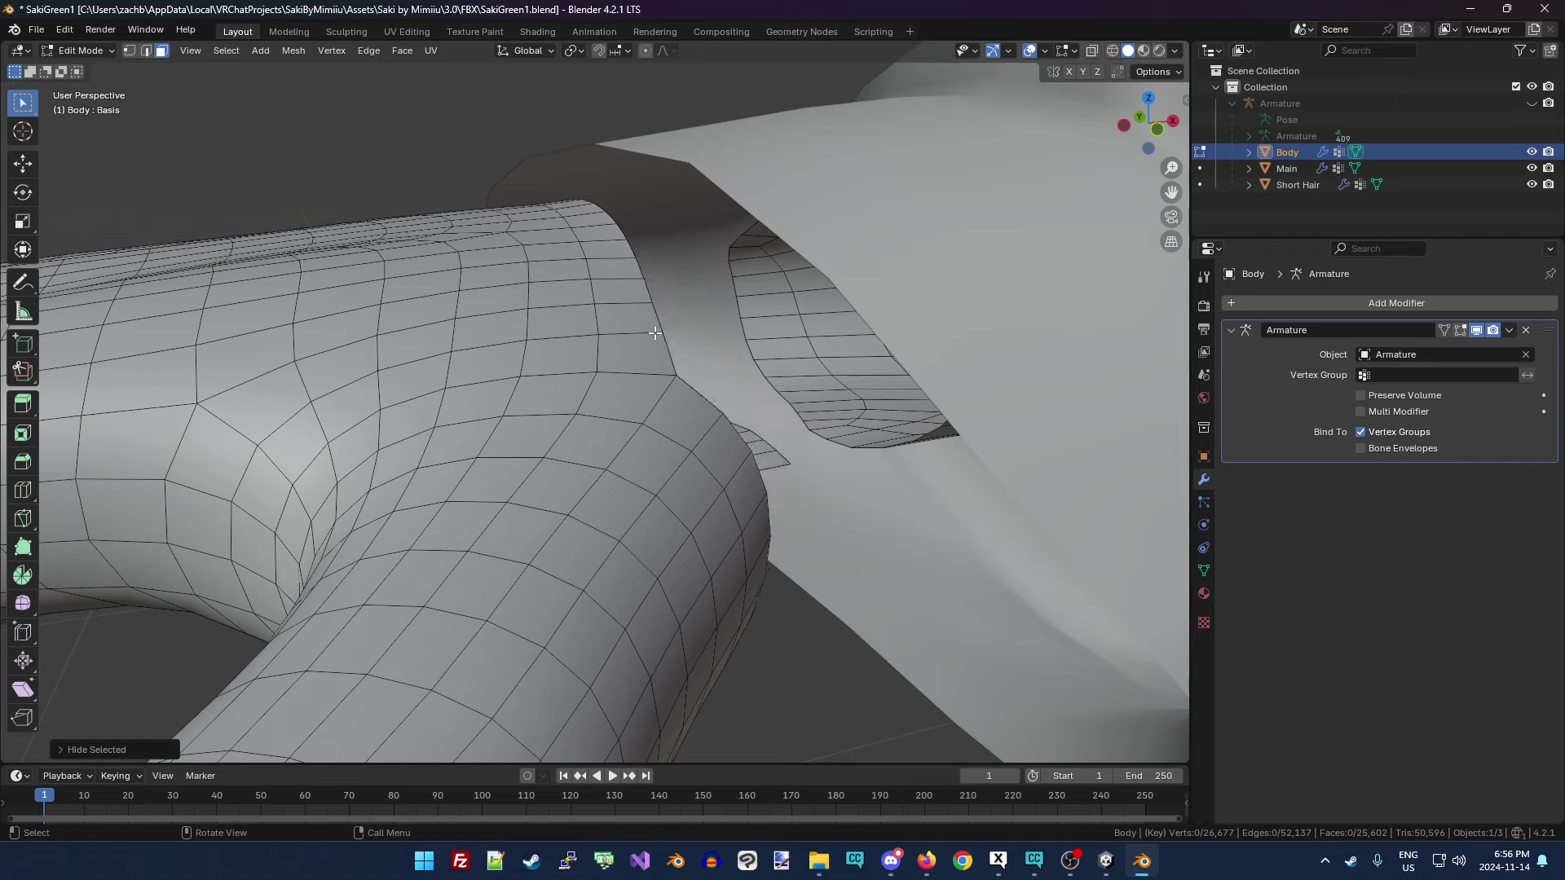
pyautogui.keyDown('alt'); pyautogui.click(626, 335); pyautogui.keyUp('alt')
pyautogui.press('h')
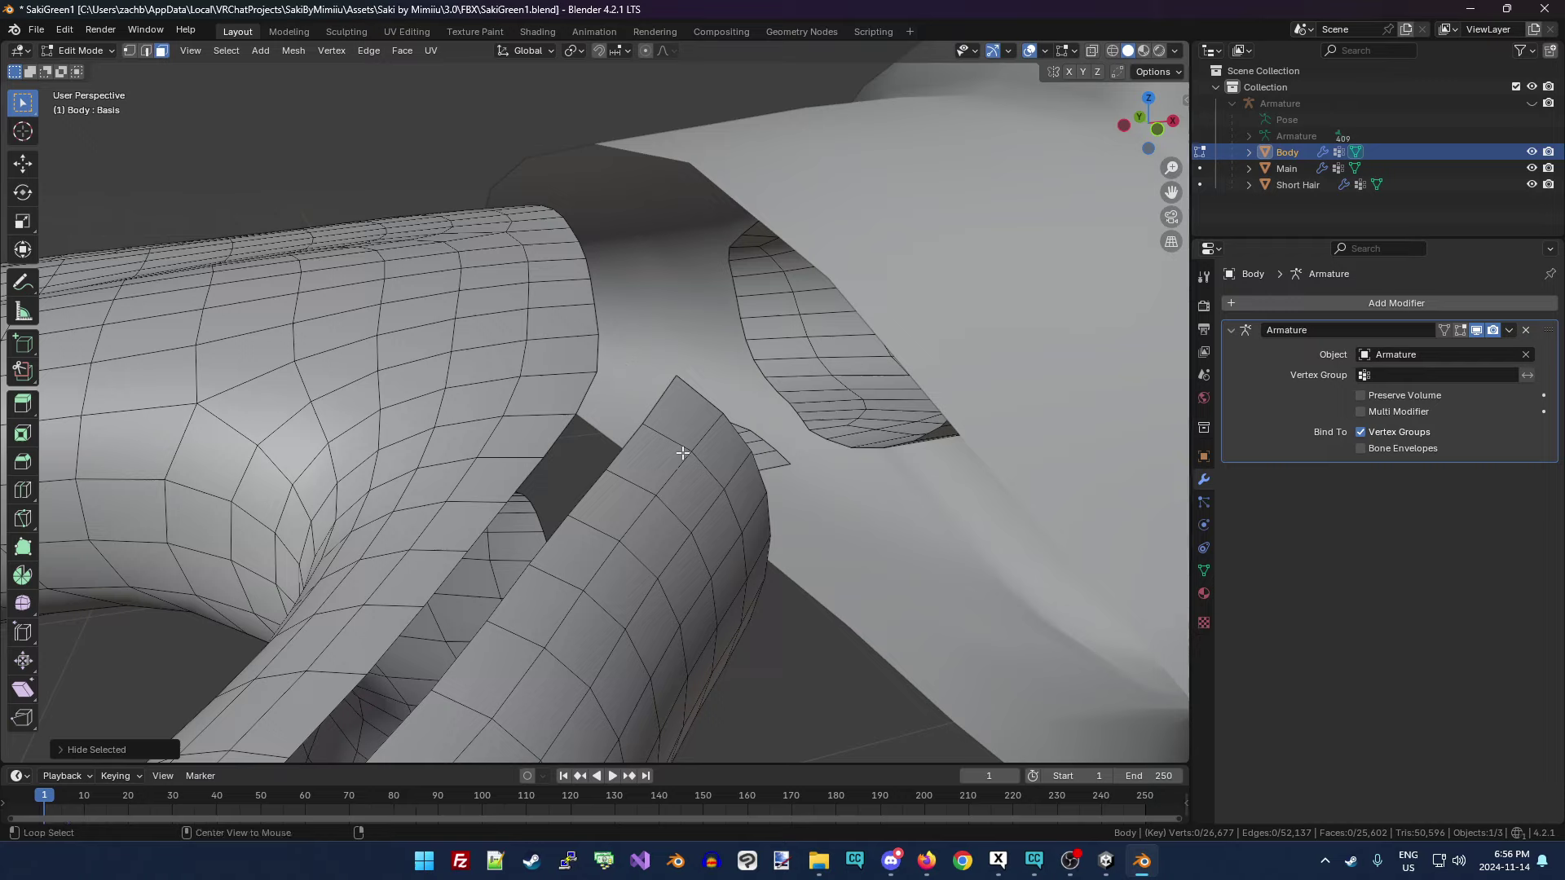
# Hide the face loop at the right thumb's base and loops in the leftover patch near the cuff.
pyautogui.keyDown('alt'); pyautogui.click(700, 447); pyautogui.keyUp('alt')
pyautogui.press('h')
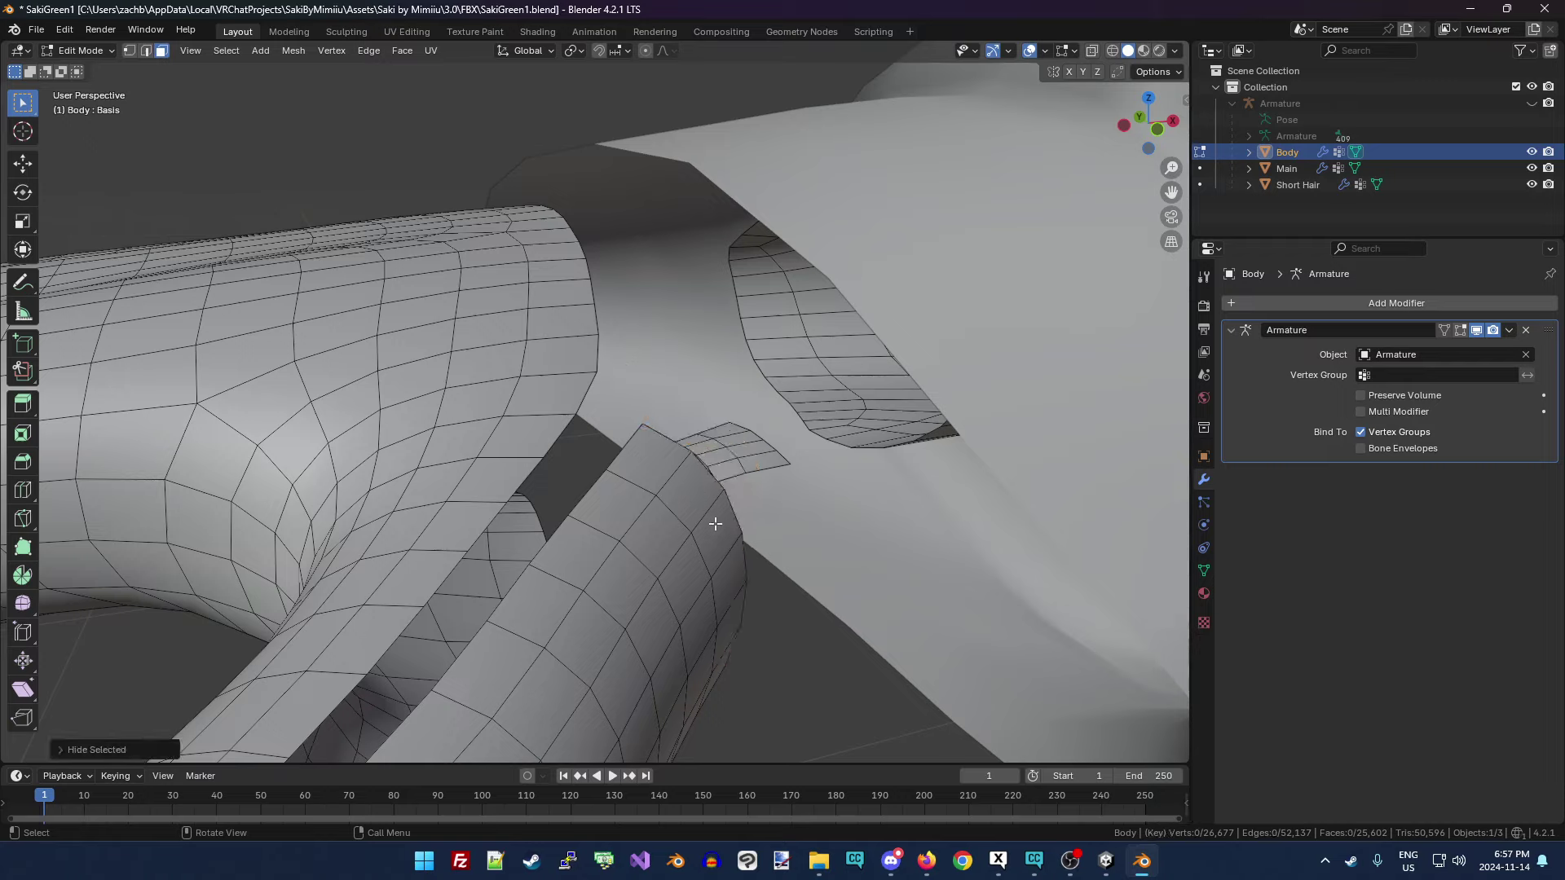
pyautogui.keyDown('alt'); pyautogui.click(742, 457); pyautogui.keyUp('alt')
pyautogui.press('h')
pyautogui.keyDown('alt'); pyautogui.click(726, 465); pyautogui.keyUp('alt')
pyautogui.press('h')
# Hide the bulk of the right palm and thumb faces outside the jacket cuff.
pyautogui.moveTo(570, 138); pyautogui.dragTo(265, 610)
pyautogui.press('h')
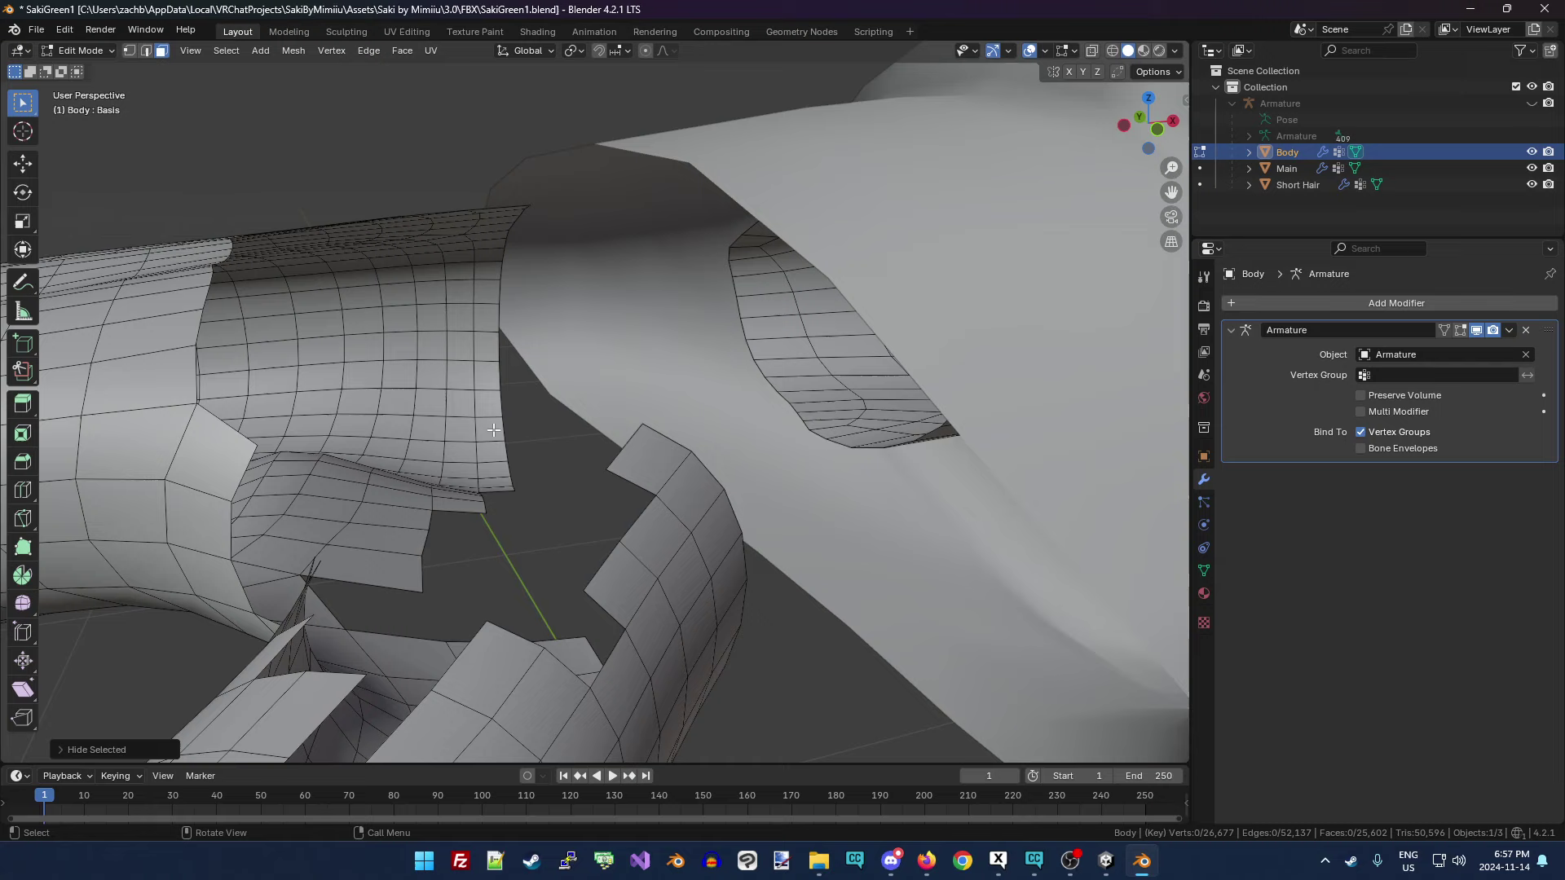
pyautogui.moveTo(552, 163); pyautogui.dragTo(222, 629)
pyautogui.moveTo(513, 404); pyautogui.dragTo(698, 716)
pyautogui.press('h')
pyautogui.moveTo(152, 163); pyautogui.dragTo(473, 603)
pyautogui.press('h')
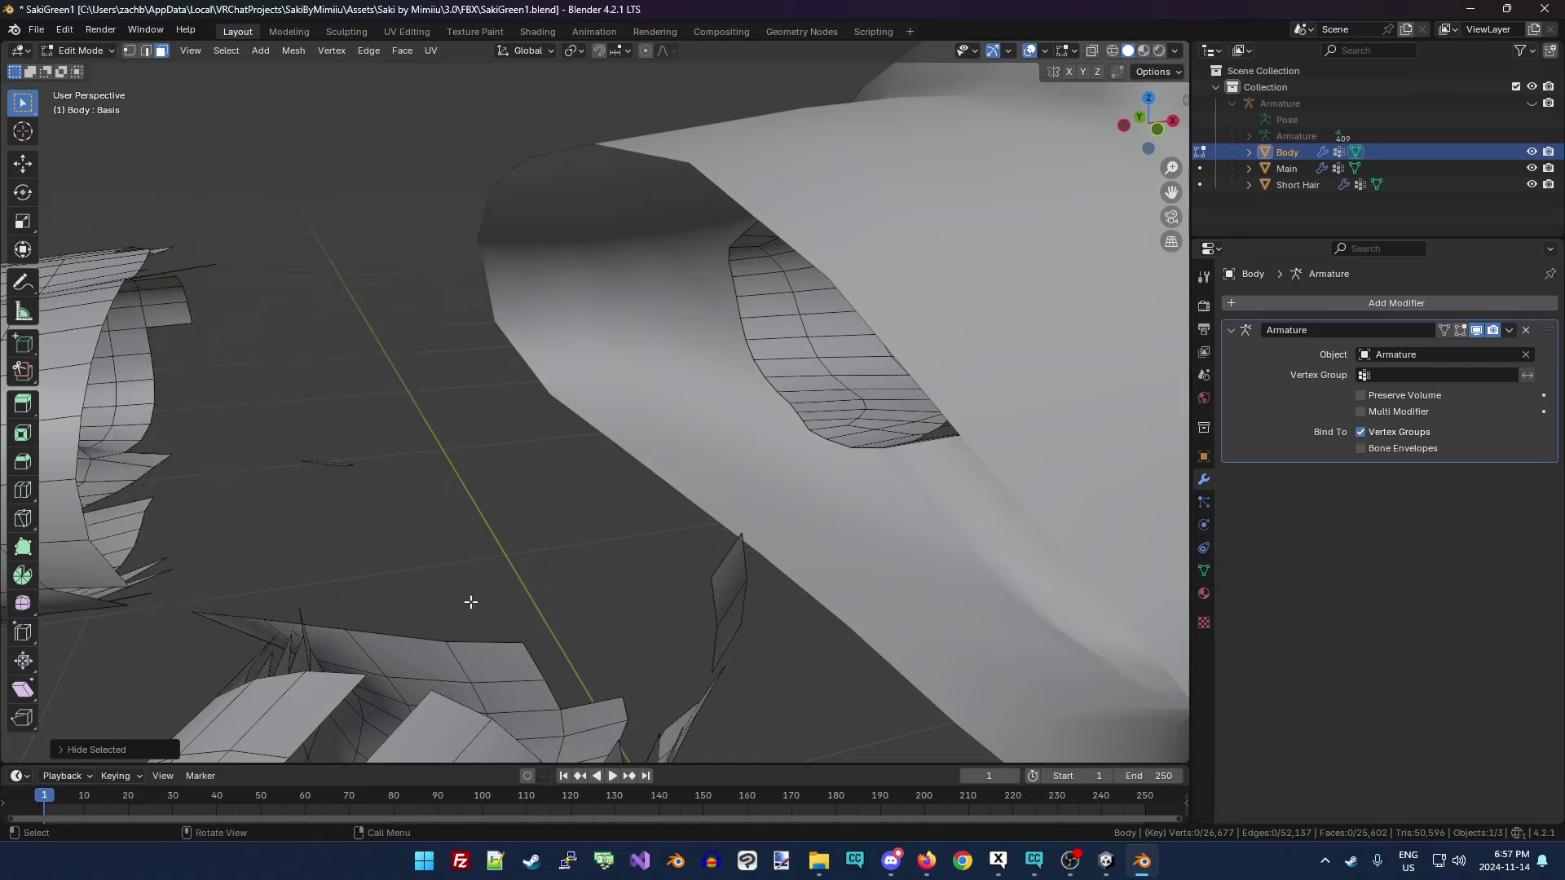
# Hide the outermost Body face loop visible inside the right jacket cuff.
pyautogui.moveTo(557, 529); pyautogui.dragTo(827, 762)
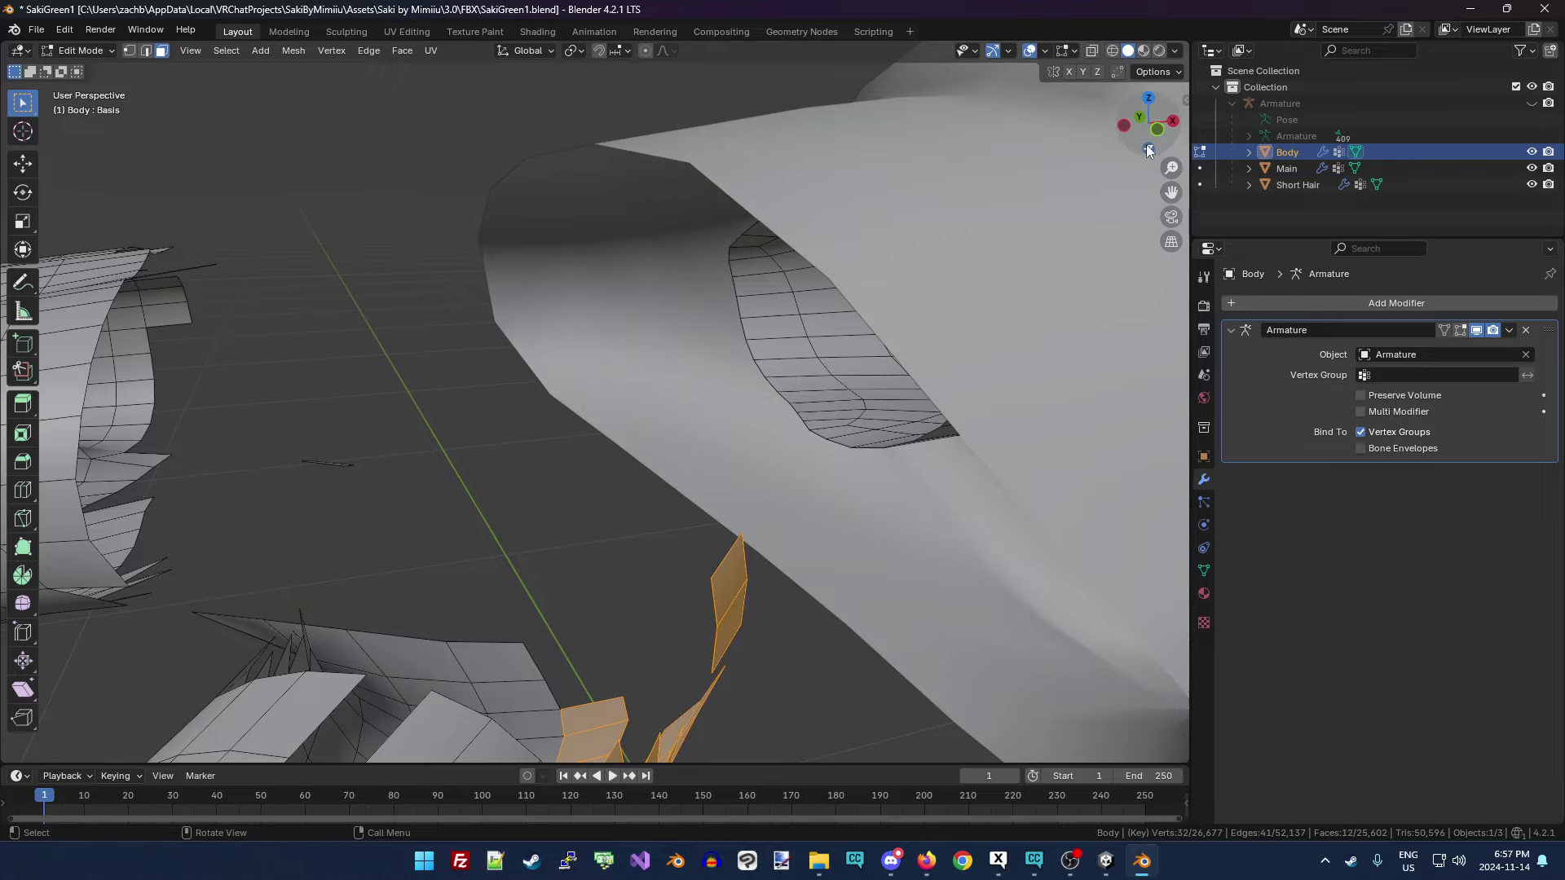
pyautogui.moveTo(1153, 123); pyautogui.dragTo(1160, 124)
pyautogui.moveTo(1171, 192); pyautogui.dragTo(1129, 200)
pyautogui.moveTo(1051, 155); pyautogui.dragTo(1157, 148)
pyautogui.scroll(-5, 1045, 243)
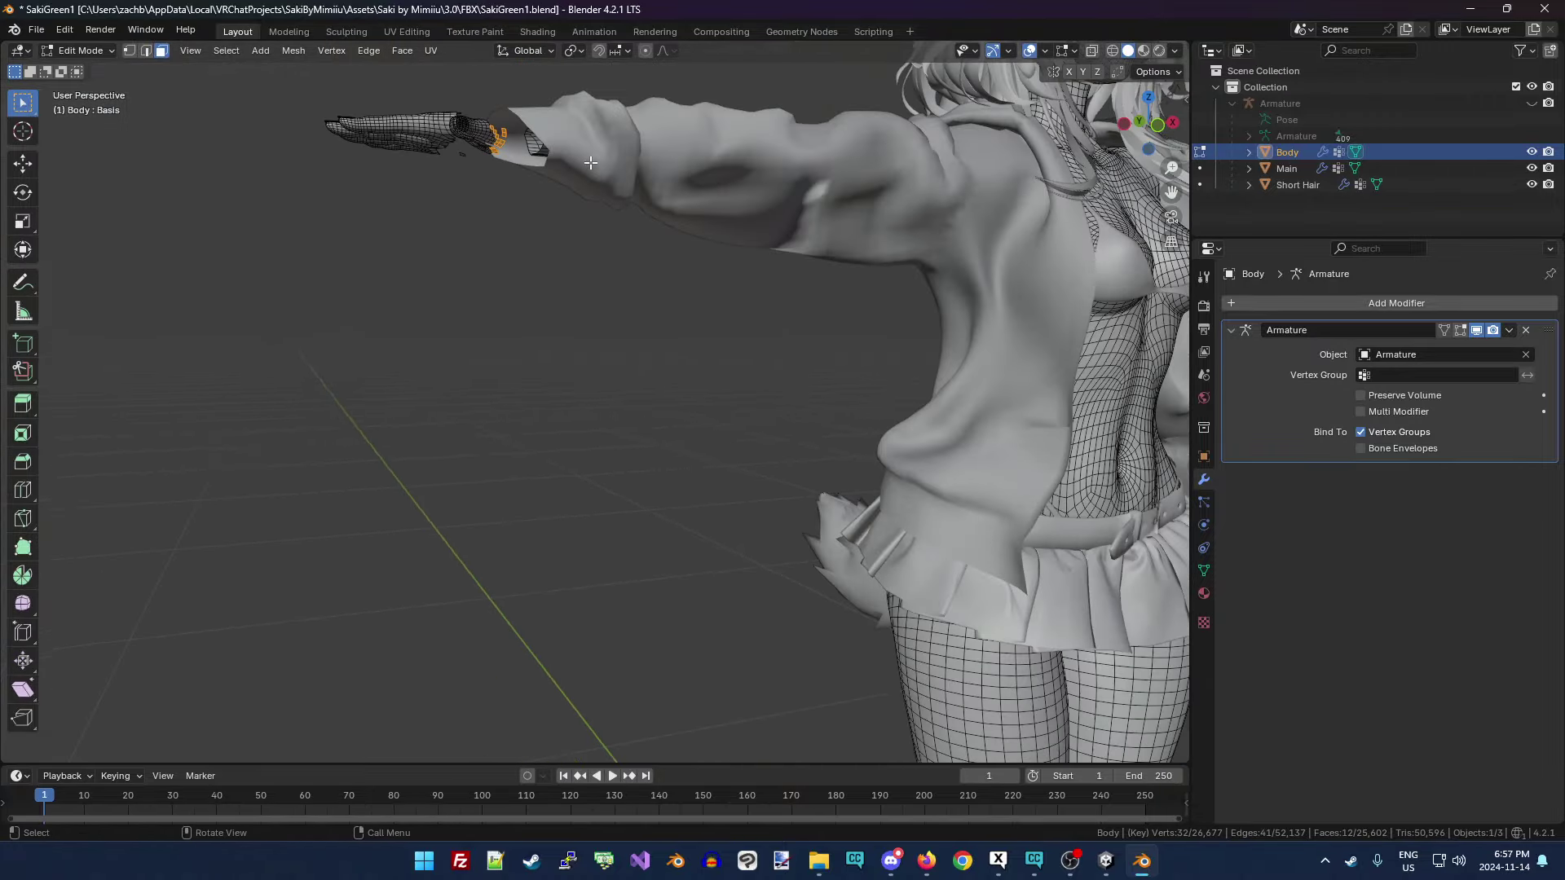
pyautogui.scroll(3, 584, 162)
pyautogui.moveTo(1180, 198); pyautogui.dragTo(1269, 406)
pyautogui.keyDown('alt'); pyautogui.click(615, 263); pyautogui.keyUp('alt')
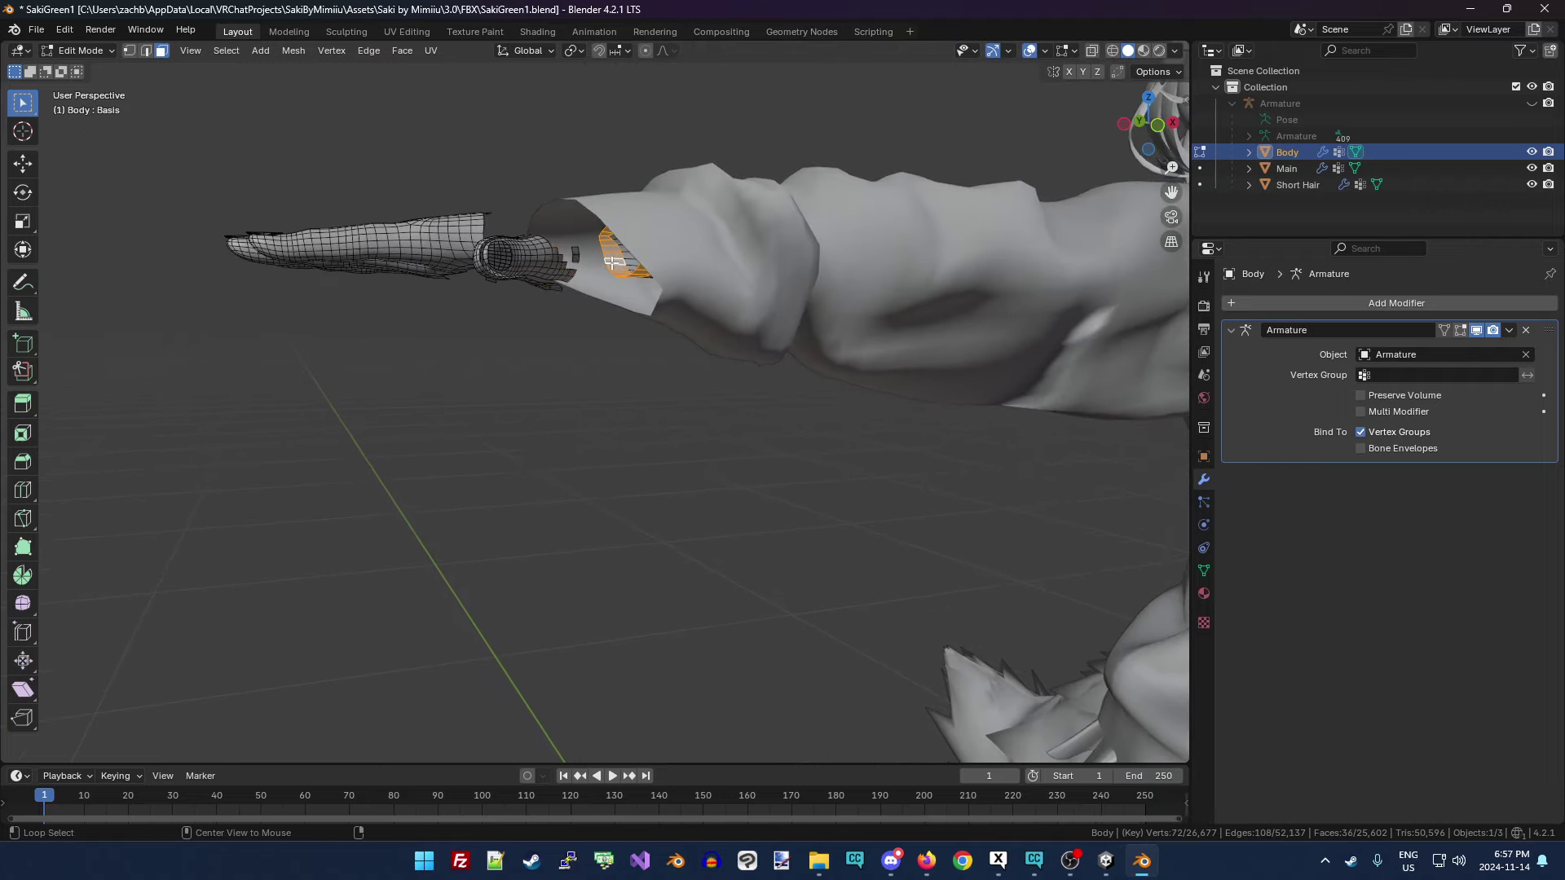
pyautogui.press('h')
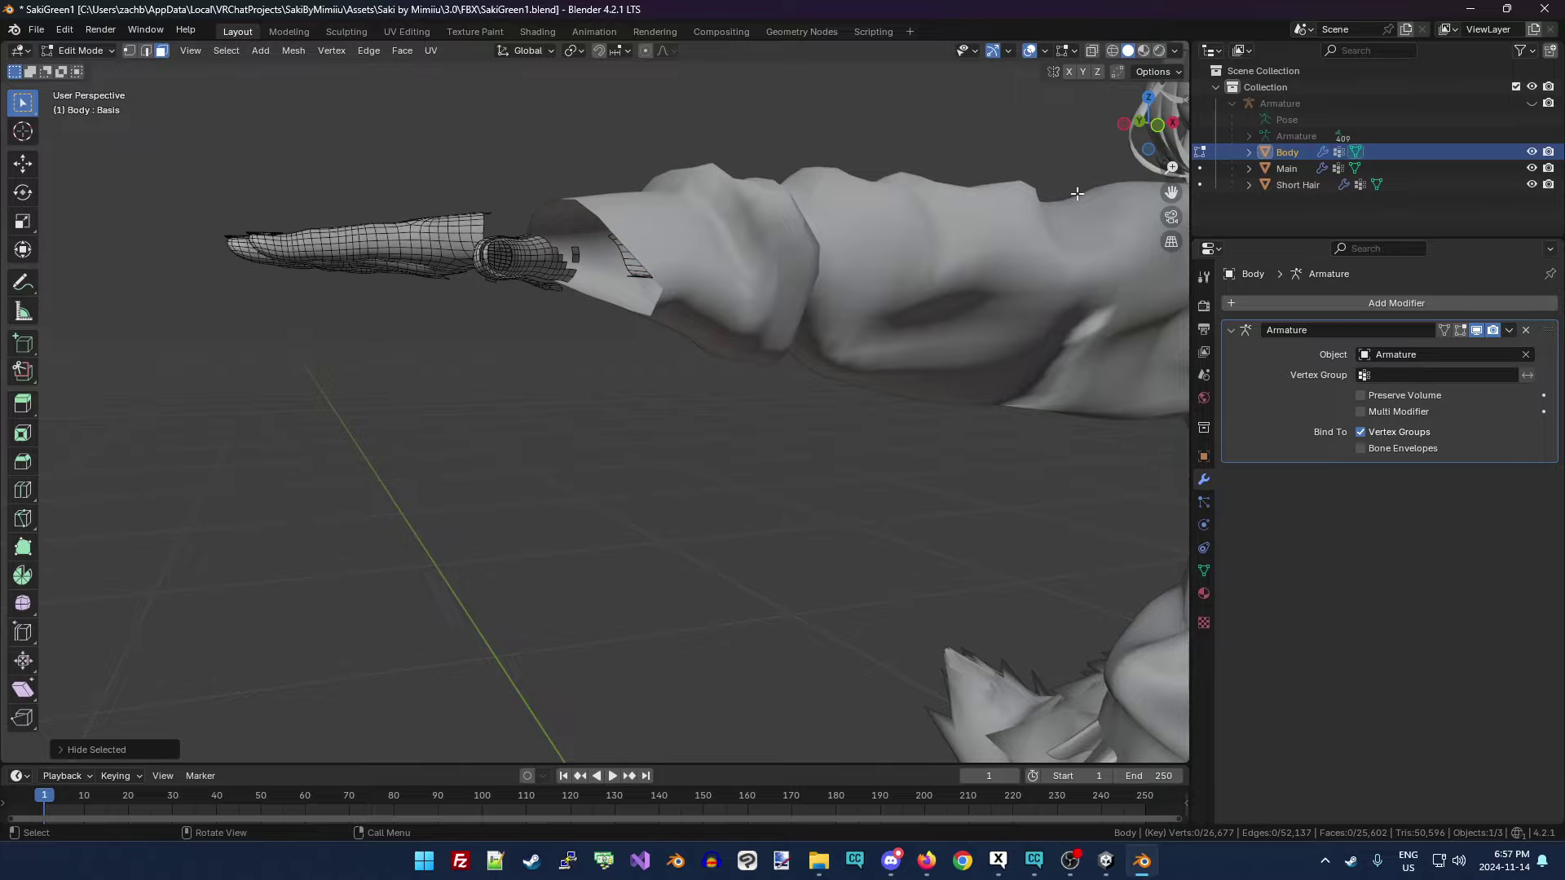
# Hide three Body face loops visible inside the left jacket cuff.
pyautogui.moveTo(1149, 124); pyautogui.dragTo(1087, 140)
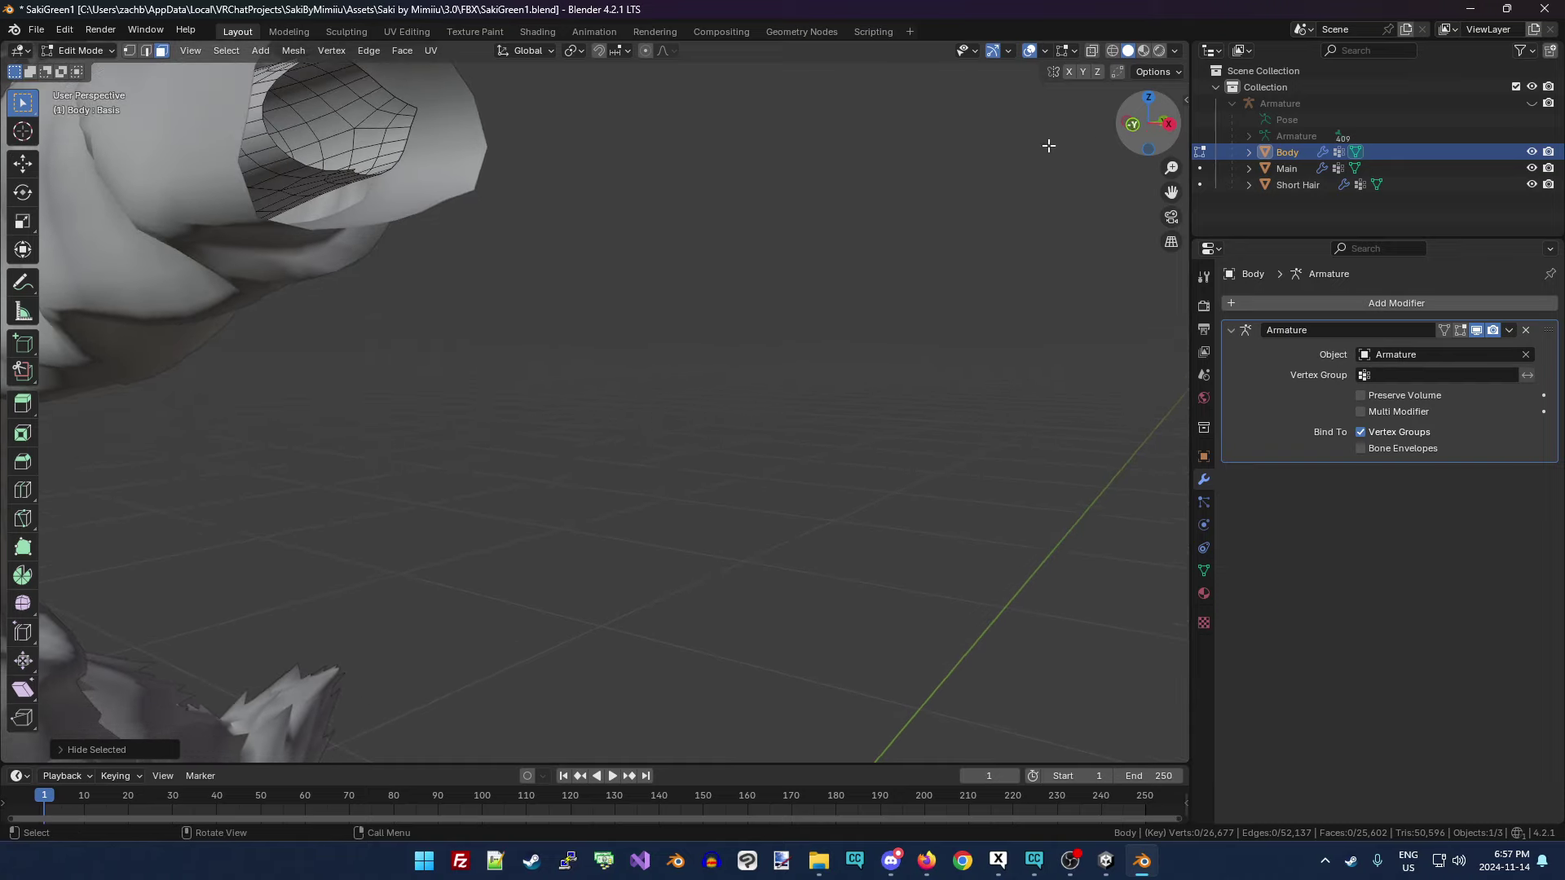
pyautogui.keyDown('alt'); pyautogui.click(303, 170); pyautogui.keyUp('alt')
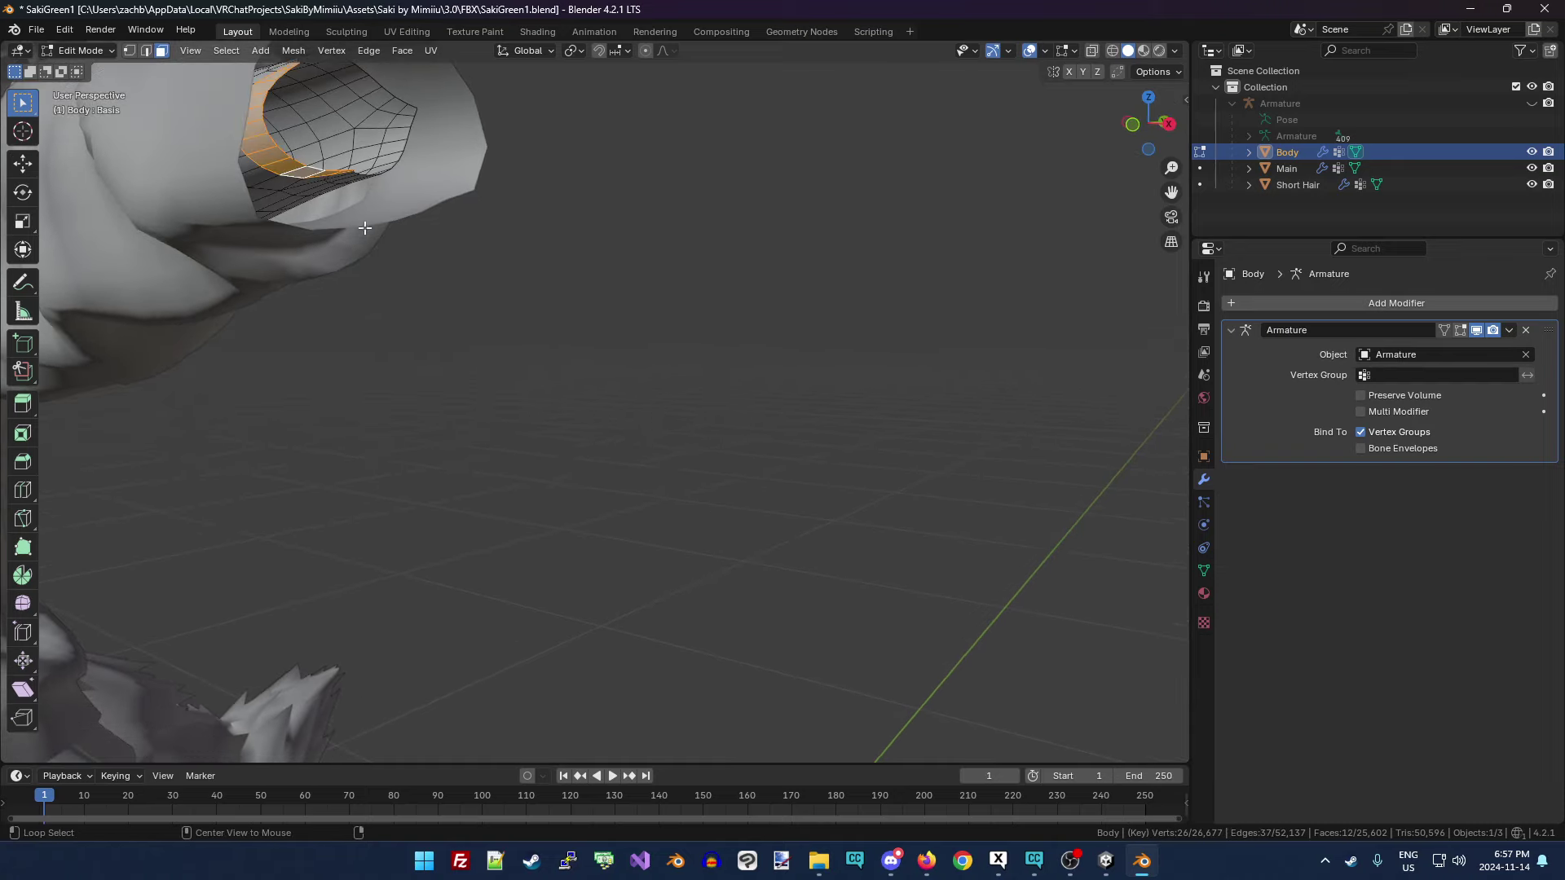
pyautogui.press('h')
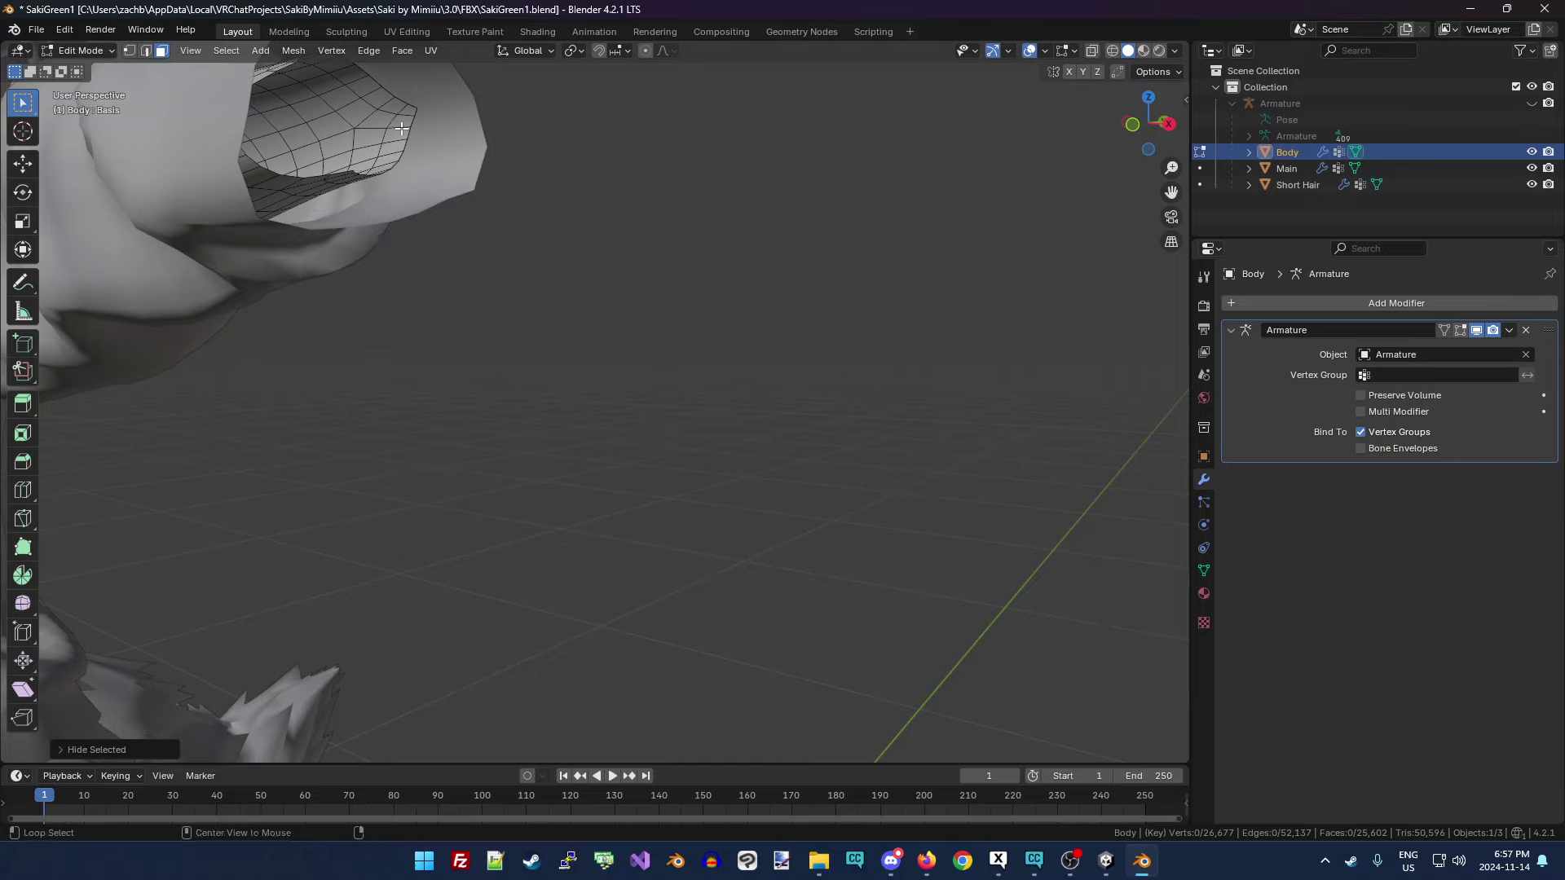
pyautogui.hotkey('ctrl', 'z')
pyautogui.press('h')
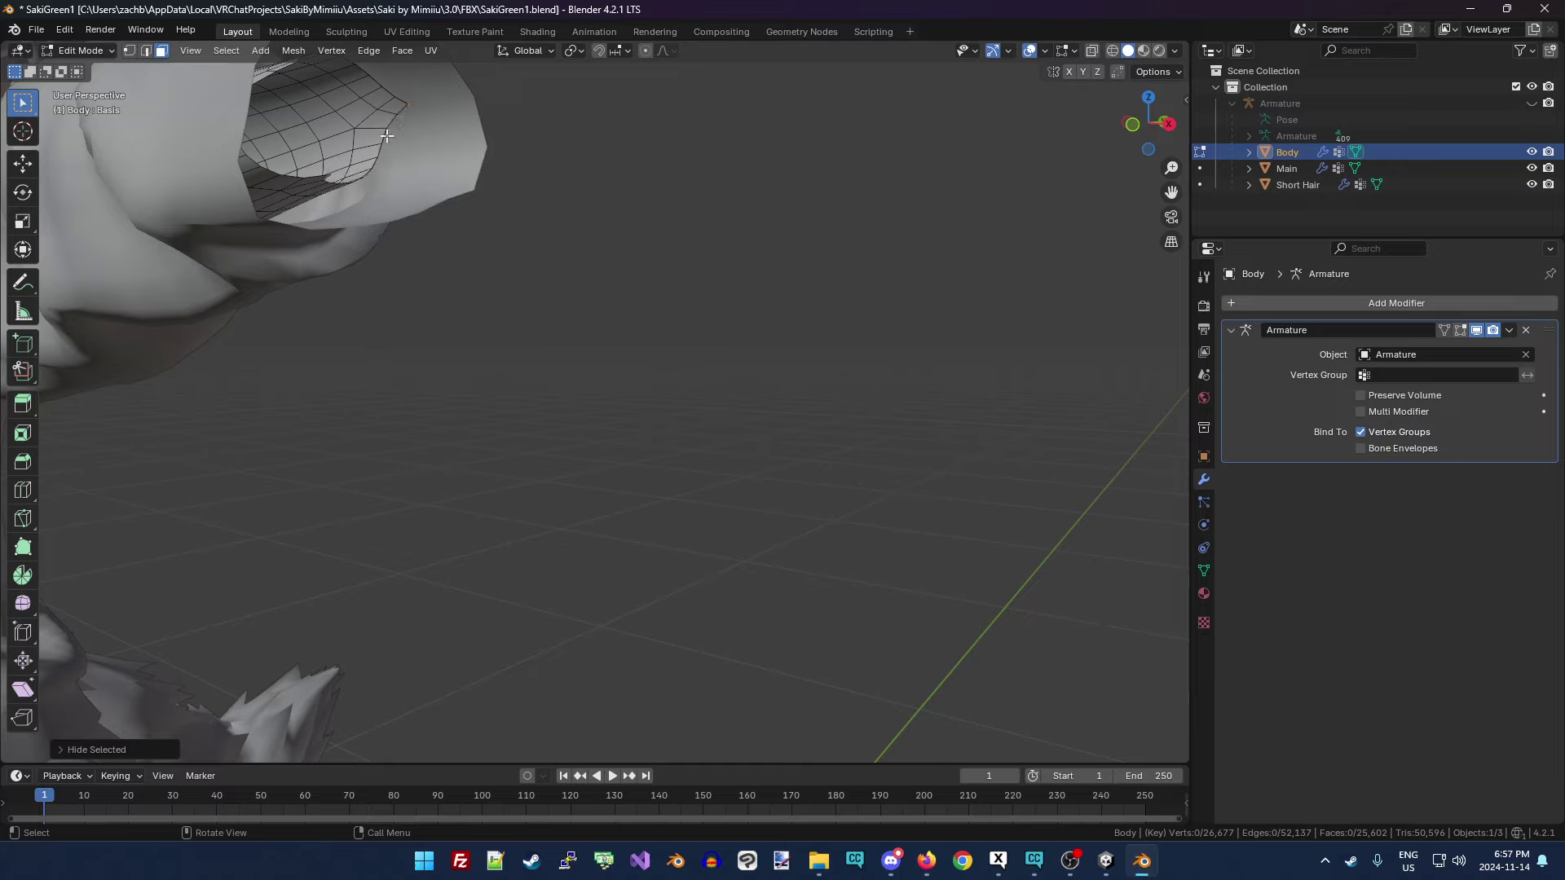
pyautogui.keyDown('alt'); pyautogui.click(374, 92); pyautogui.keyUp('alt')
pyautogui.press('h')
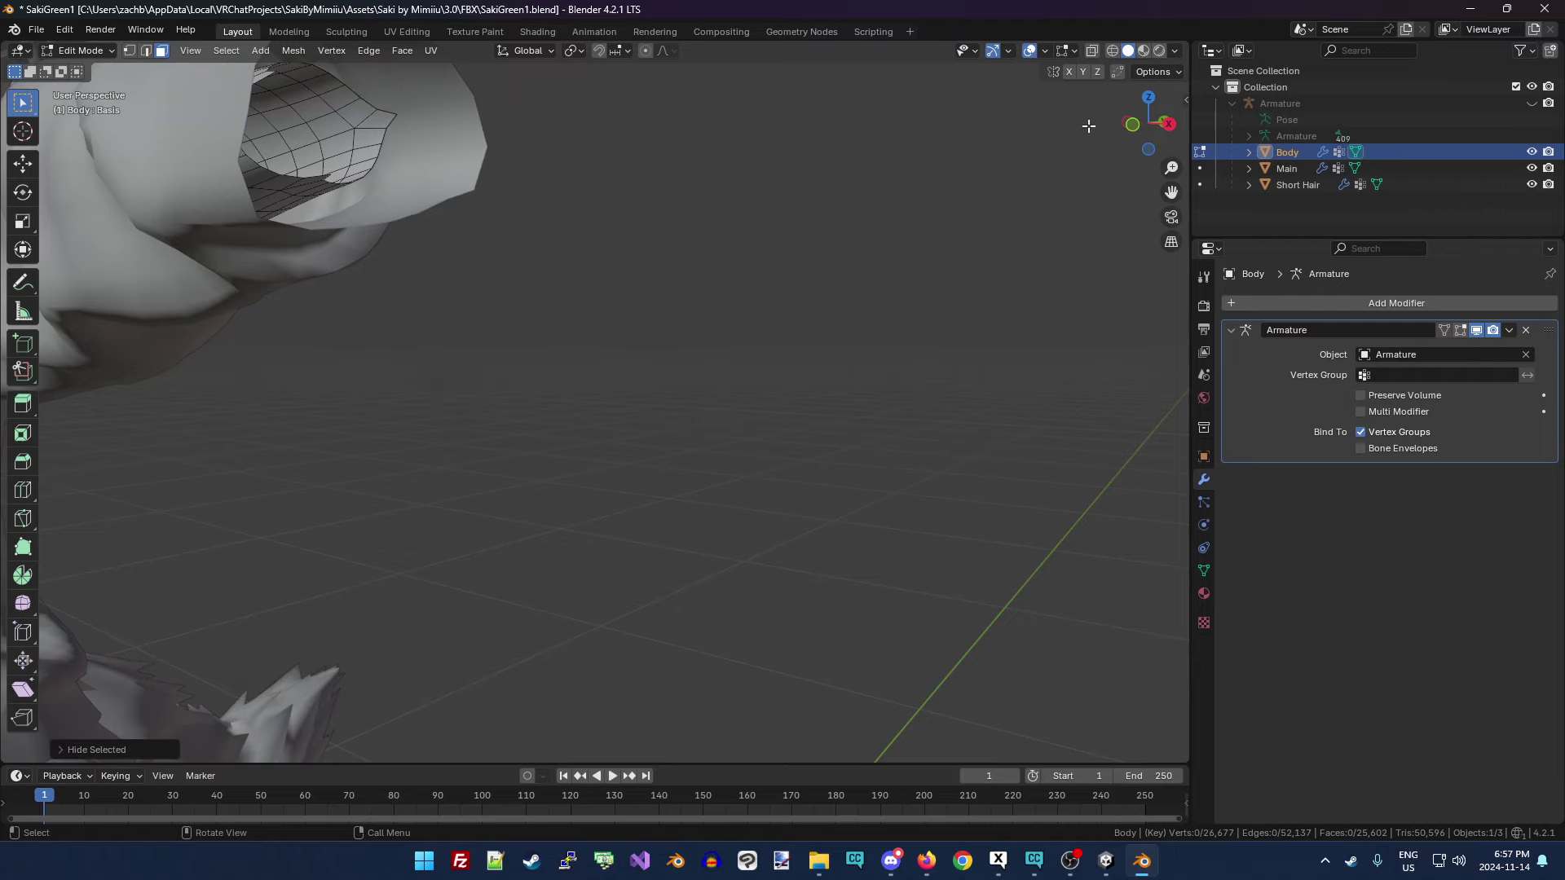
# Hide the outer layers of the remaining right finger and thumb faces outside the jacket cuff.
pyautogui.moveTo(1135, 126); pyautogui.dragTo(306, 418)
pyautogui.scroll(-8, 848, 179)
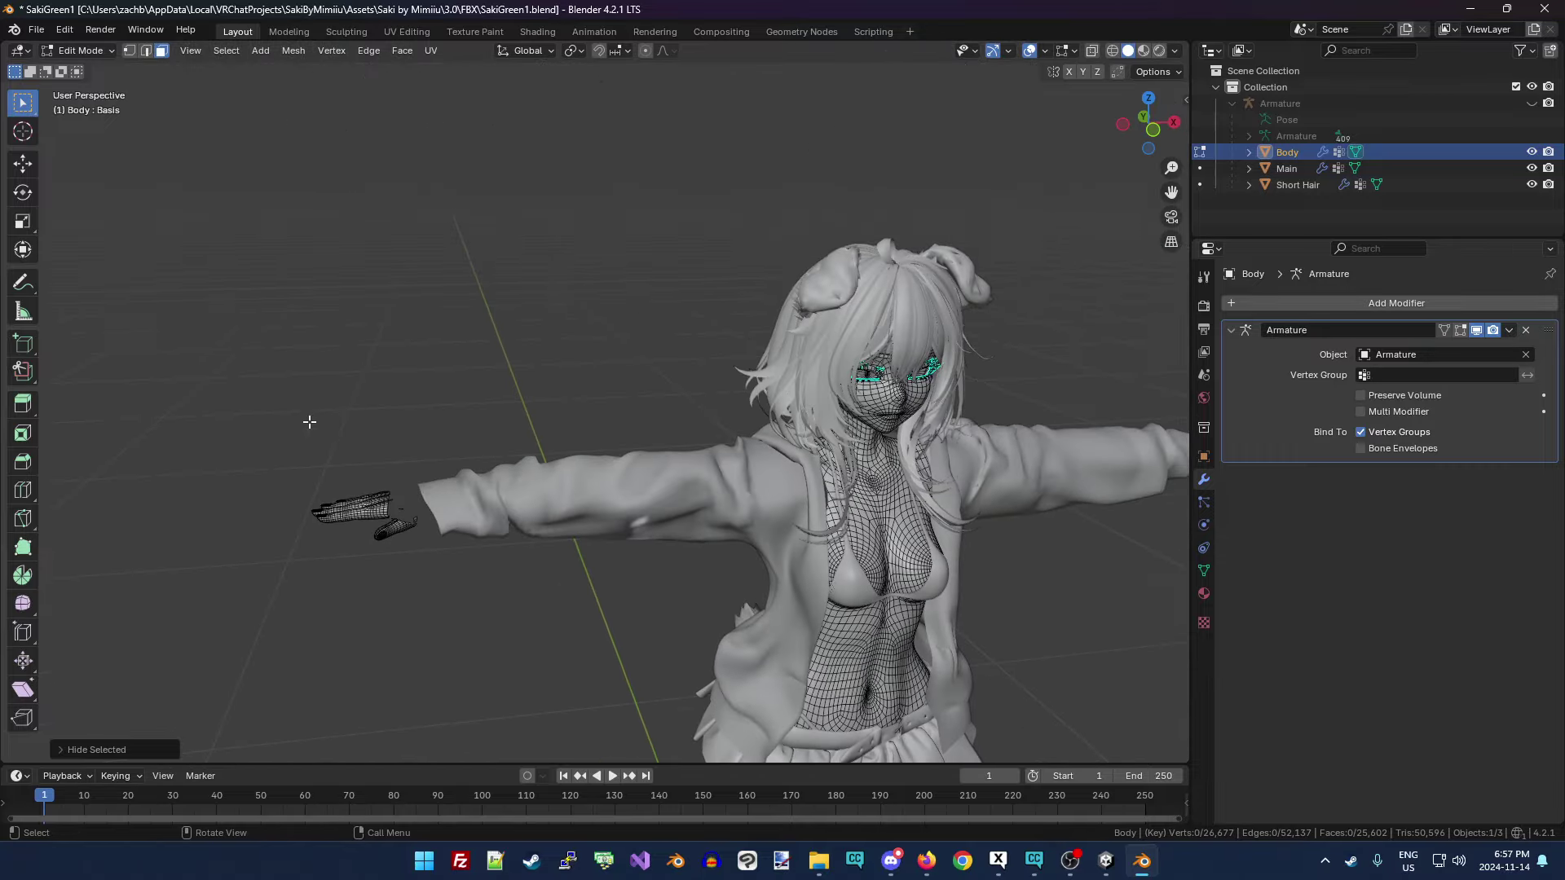
pyautogui.scroll(5, 295, 490)
pyautogui.moveTo(1172, 193); pyautogui.dragTo(1548, 20)
pyautogui.moveTo(374, 286); pyautogui.dragTo(759, 489)
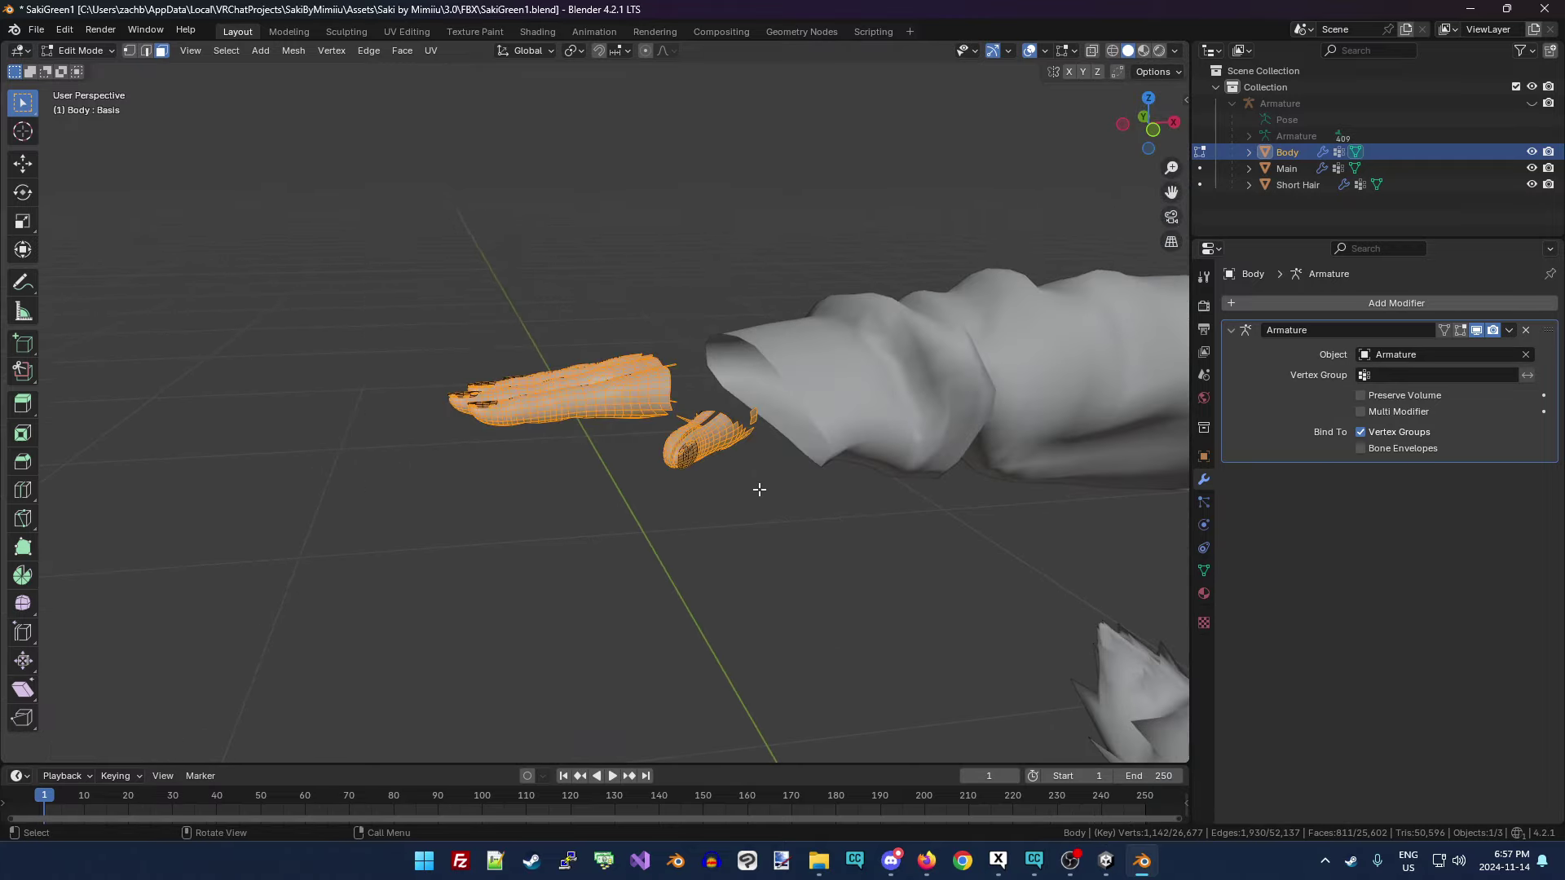
pyautogui.press('h')
pyautogui.moveTo(381, 308); pyautogui.dragTo(731, 499)
pyautogui.press('h')
# Hide the last leftover finger and thumb fragments of the right hand.
pyautogui.moveTo(374, 321); pyautogui.dragTo(712, 535)
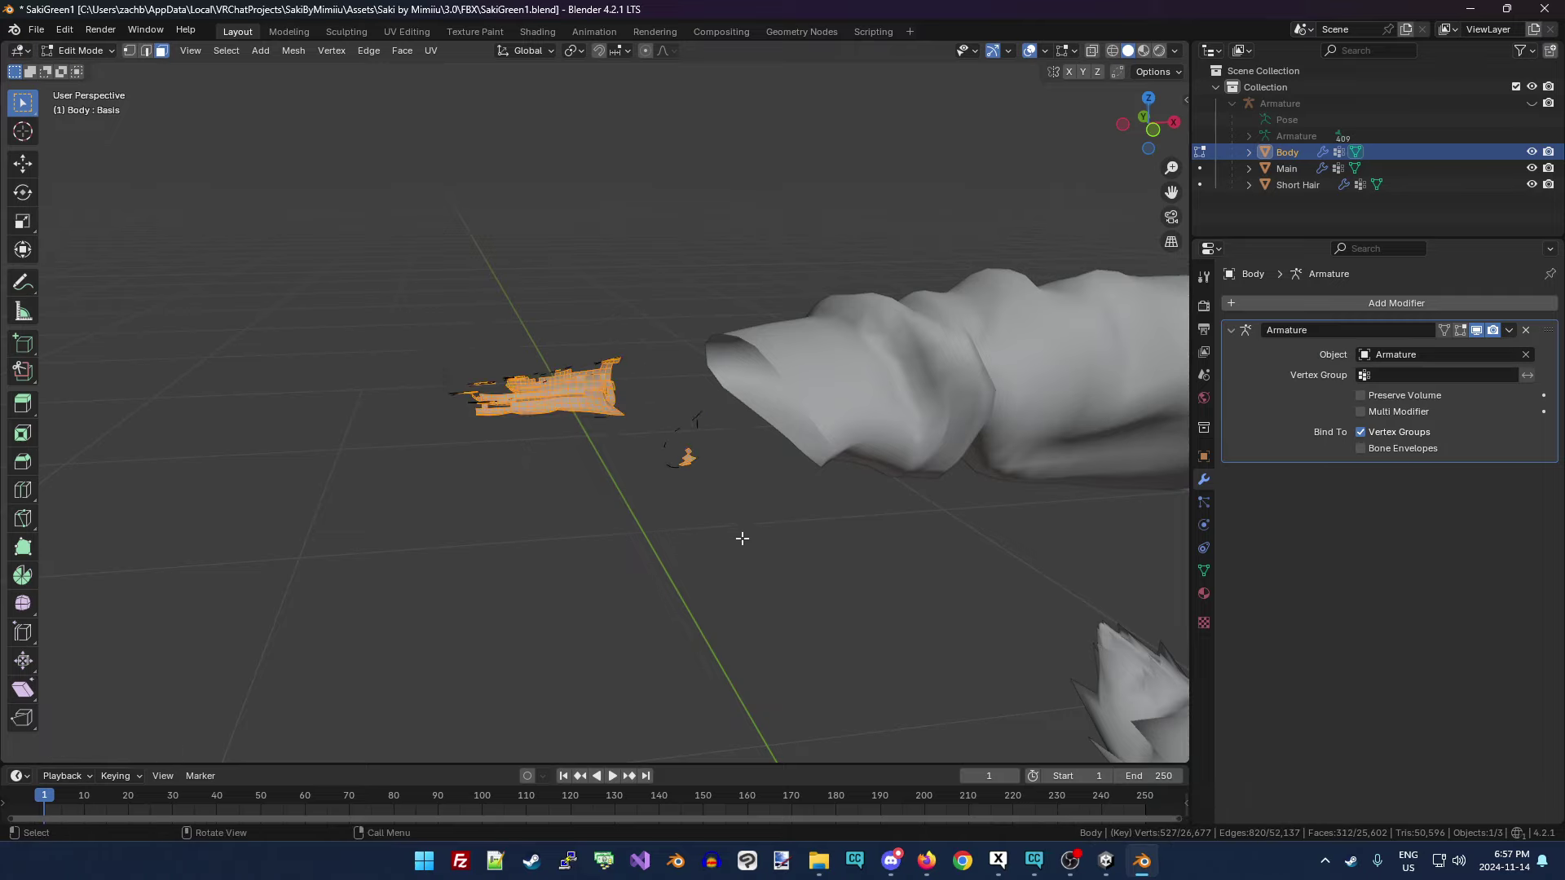
pyautogui.press('h')
pyautogui.moveTo(405, 306); pyautogui.dragTo(719, 516)
pyautogui.press('h')
pyautogui.scroll(3, 701, 518)
pyautogui.moveTo(118, 186); pyautogui.dragTo(1047, 745)
pyautogui.press('h')
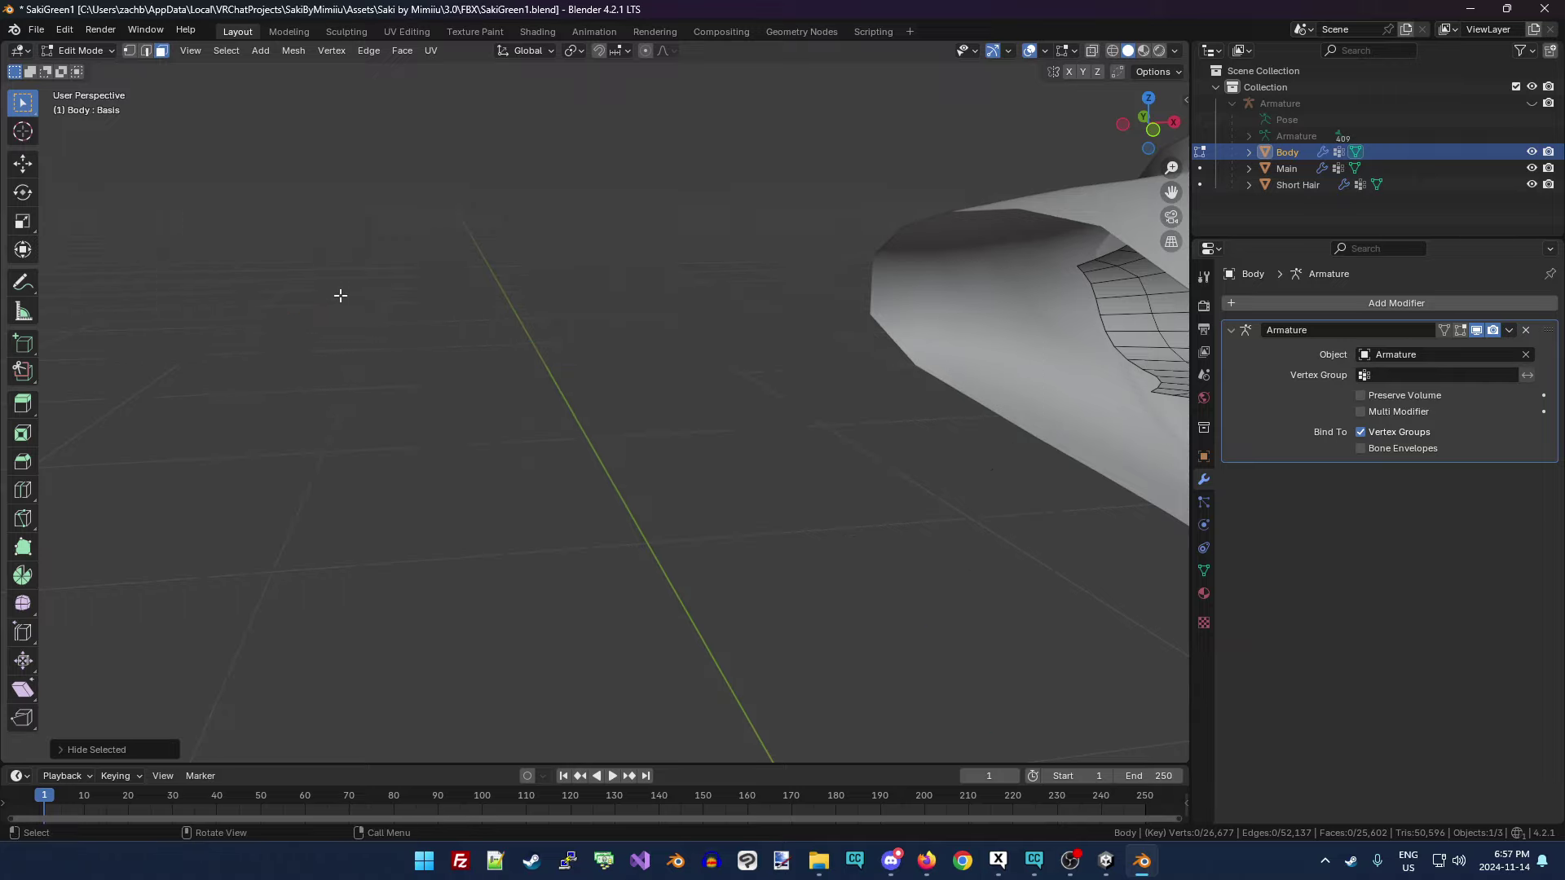
# Return to Object Mode and hide the Short Hair object covering the left shoulder.
pyautogui.scroll(2, 528, 418)
pyautogui.moveTo(1171, 192); pyautogui.dragTo(605, 113)
pyautogui.moveTo(605, 692); pyautogui.dragTo(563, 685)
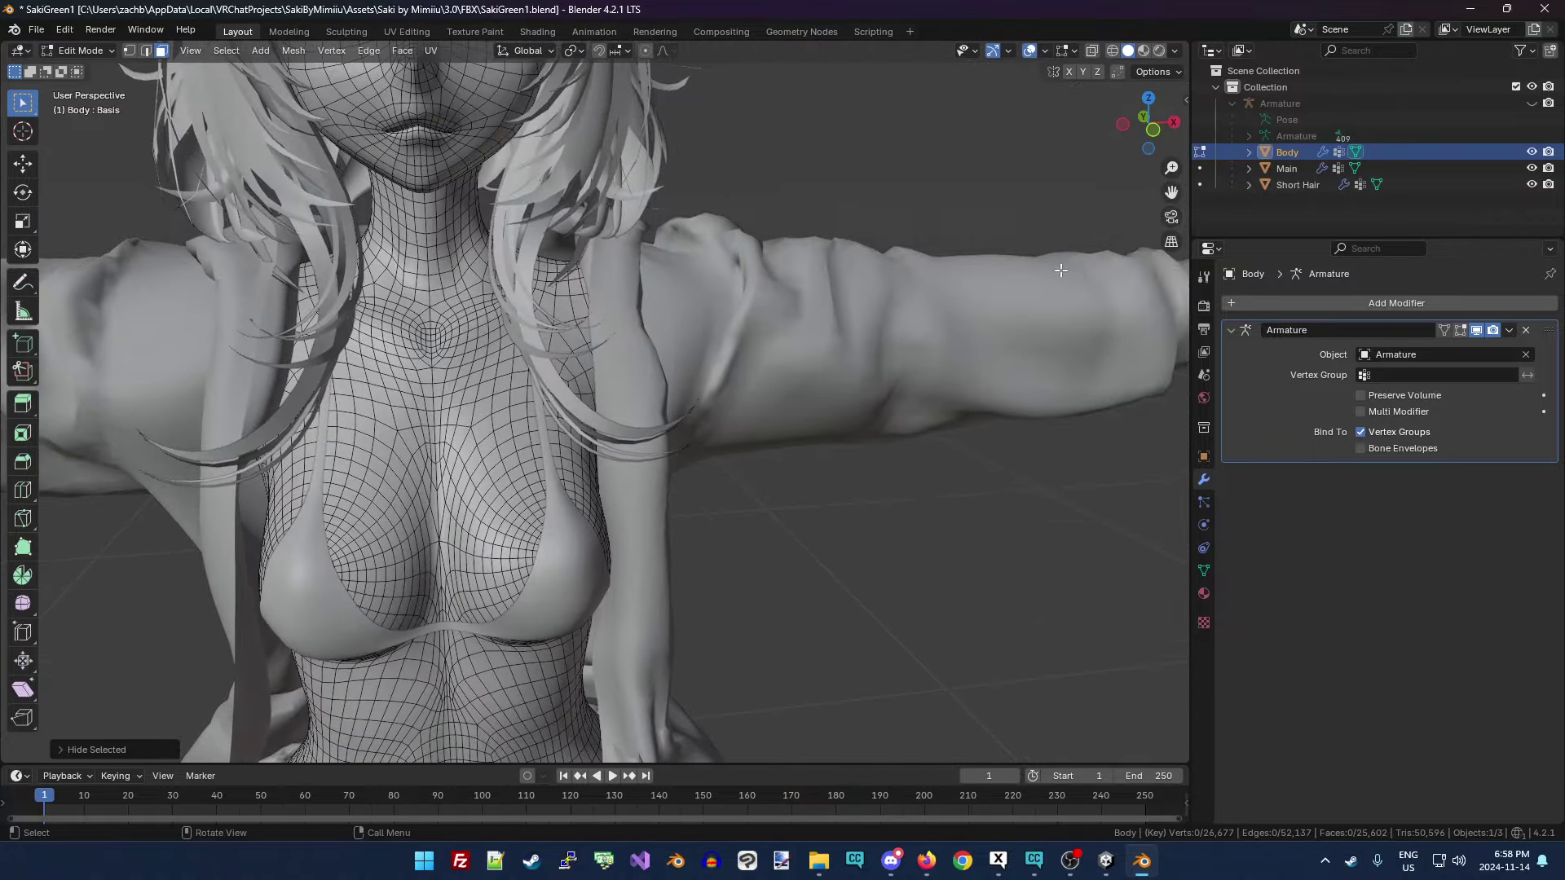
pyautogui.moveTo(1156, 122); pyautogui.dragTo(1068, 193)
pyautogui.scroll(5, 1105, 197)
pyautogui.moveTo(1153, 130); pyautogui.dragTo(1173, 130)
pyautogui.moveTo(1172, 191); pyautogui.dragTo(546, 159)
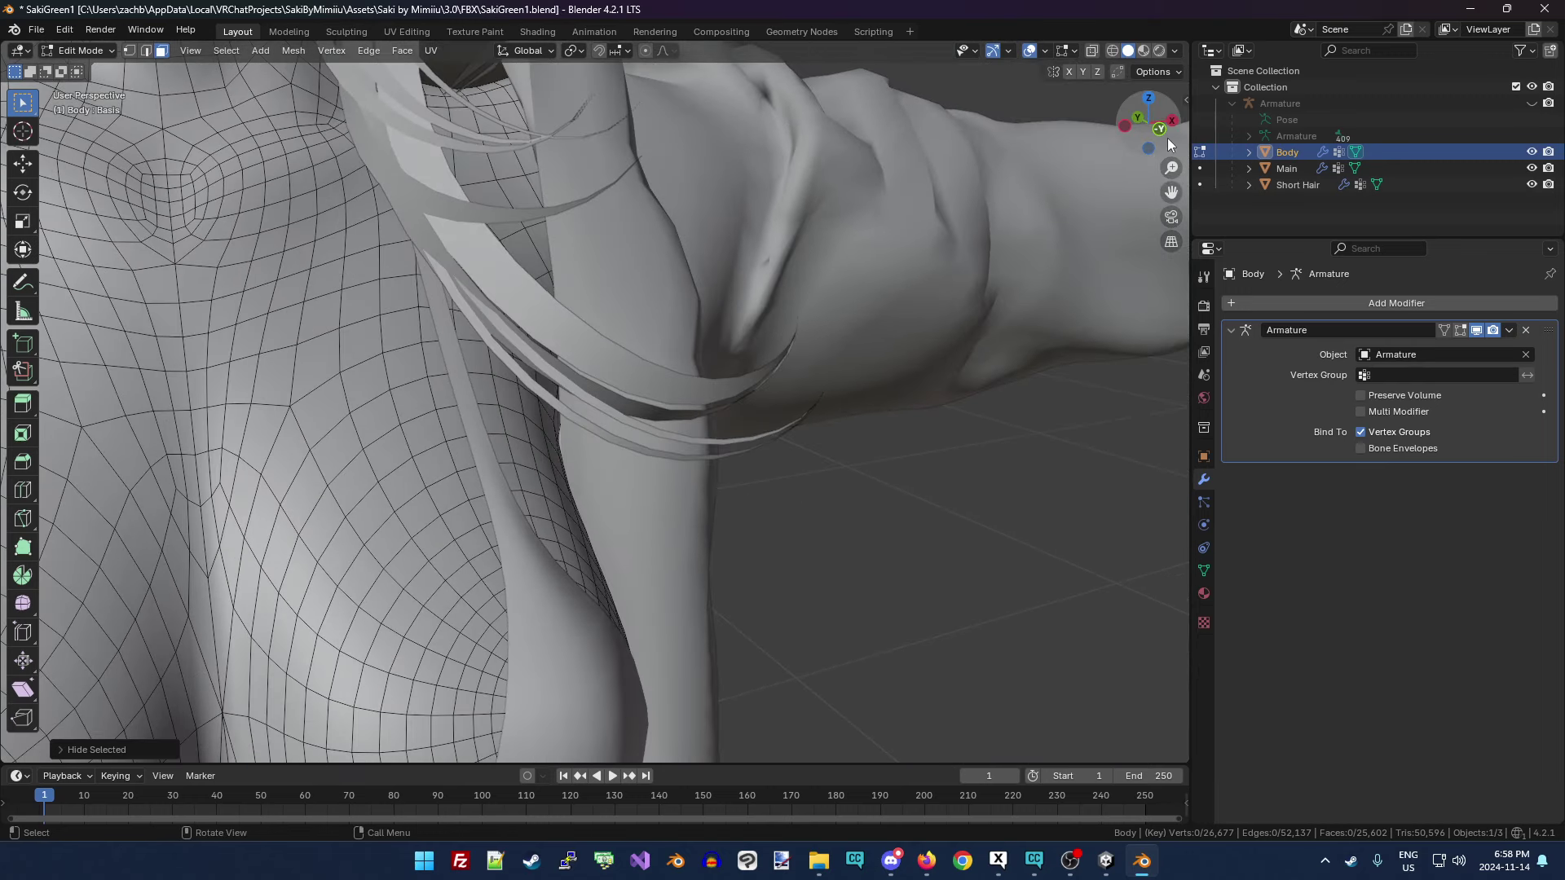
pyautogui.moveTo(1172, 134); pyautogui.dragTo(1164, 143)
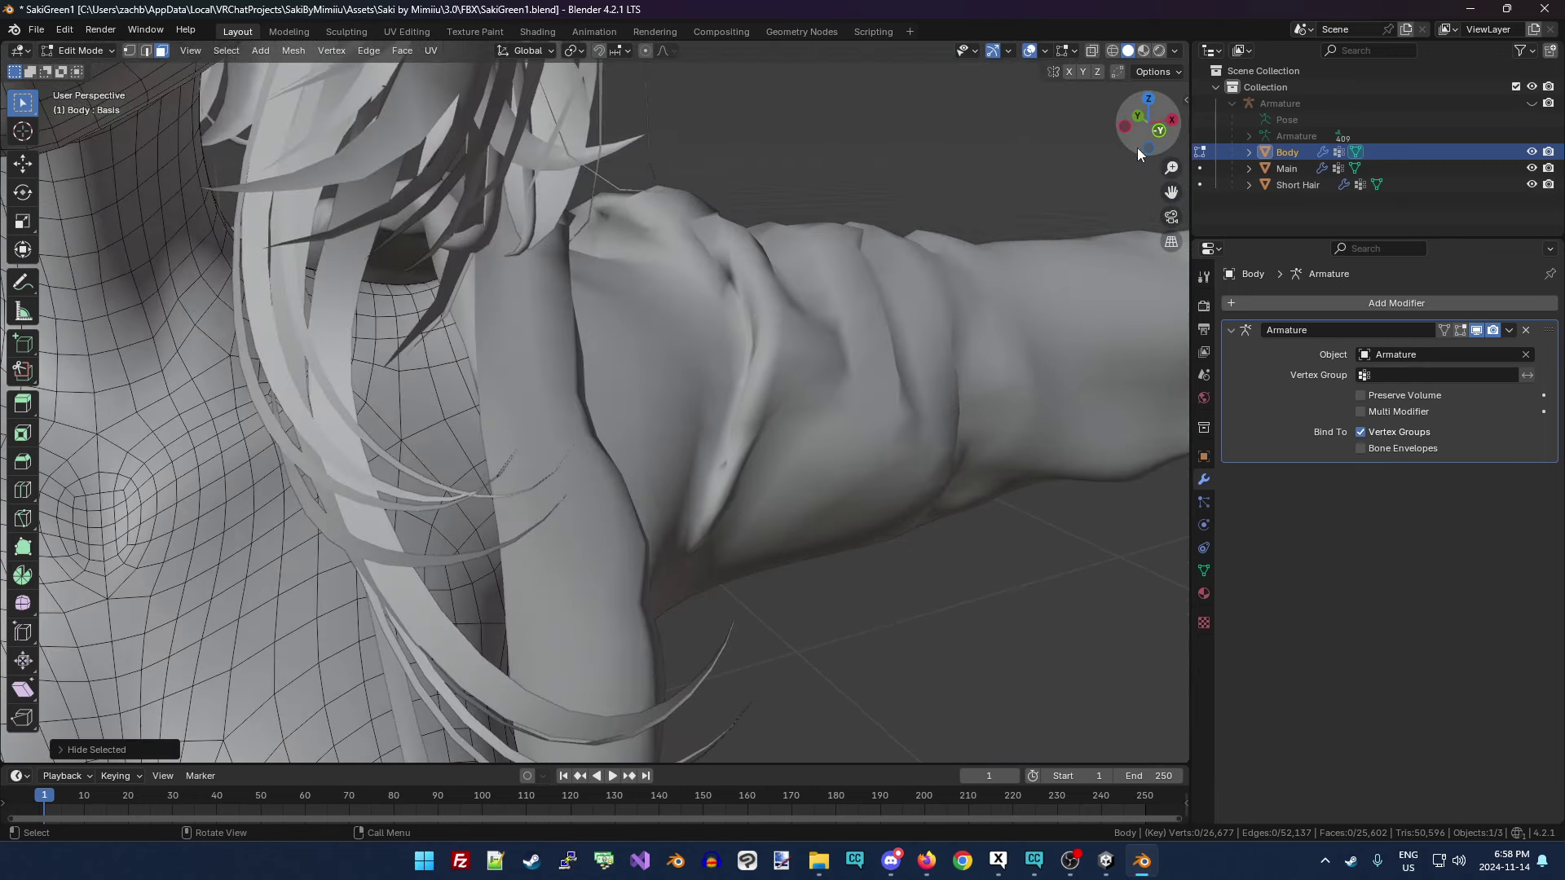
pyautogui.click(442, 117)
pyautogui.click(106, 49)
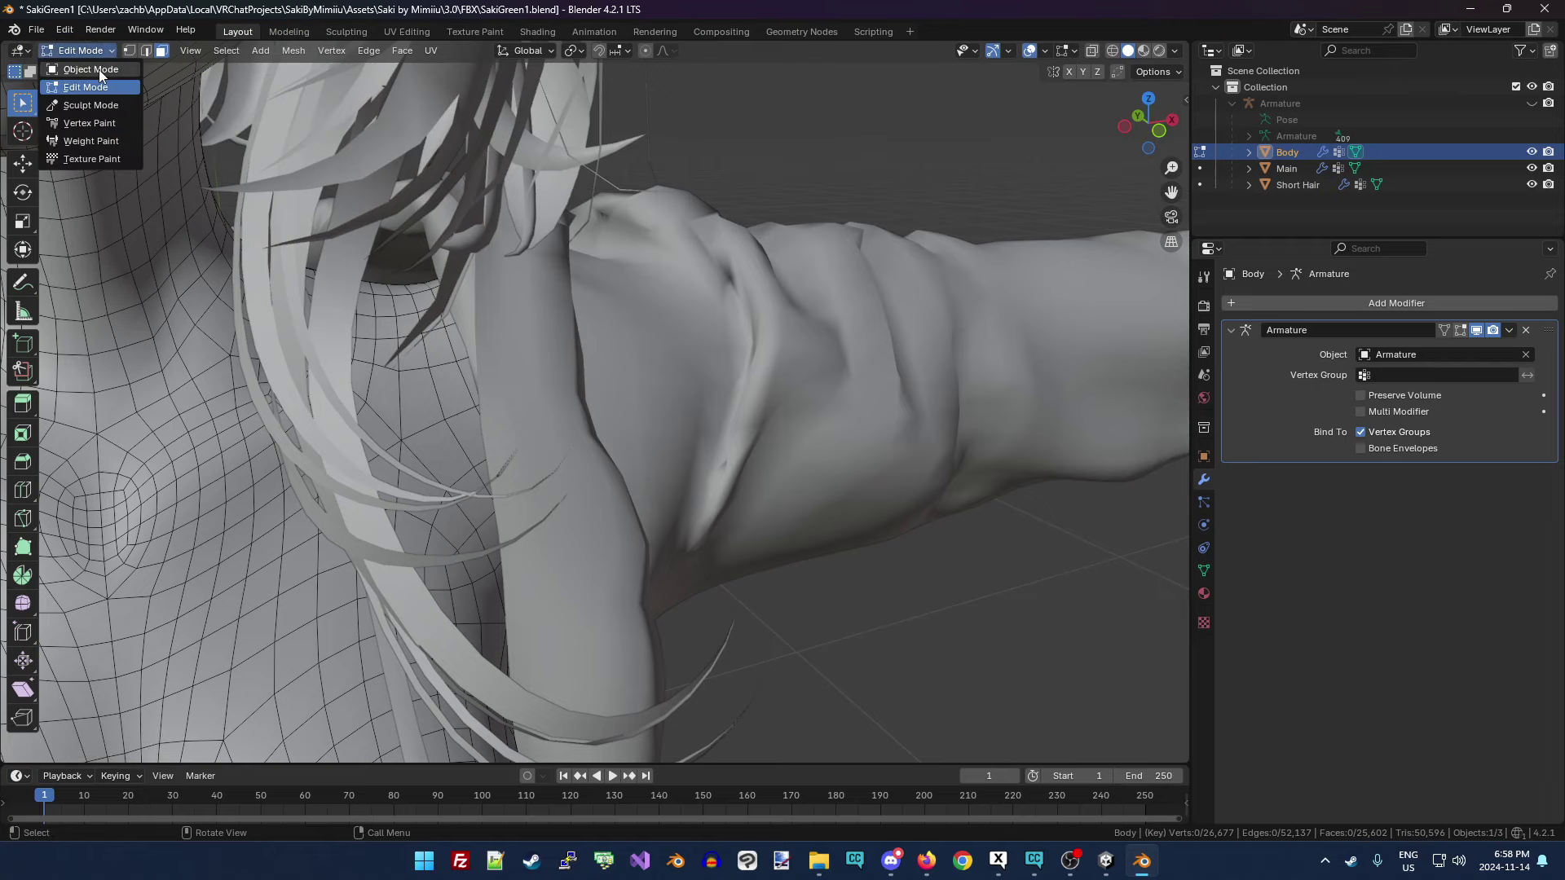
pyautogui.click(99, 65)
pyautogui.click(329, 148)
pyautogui.press('h')
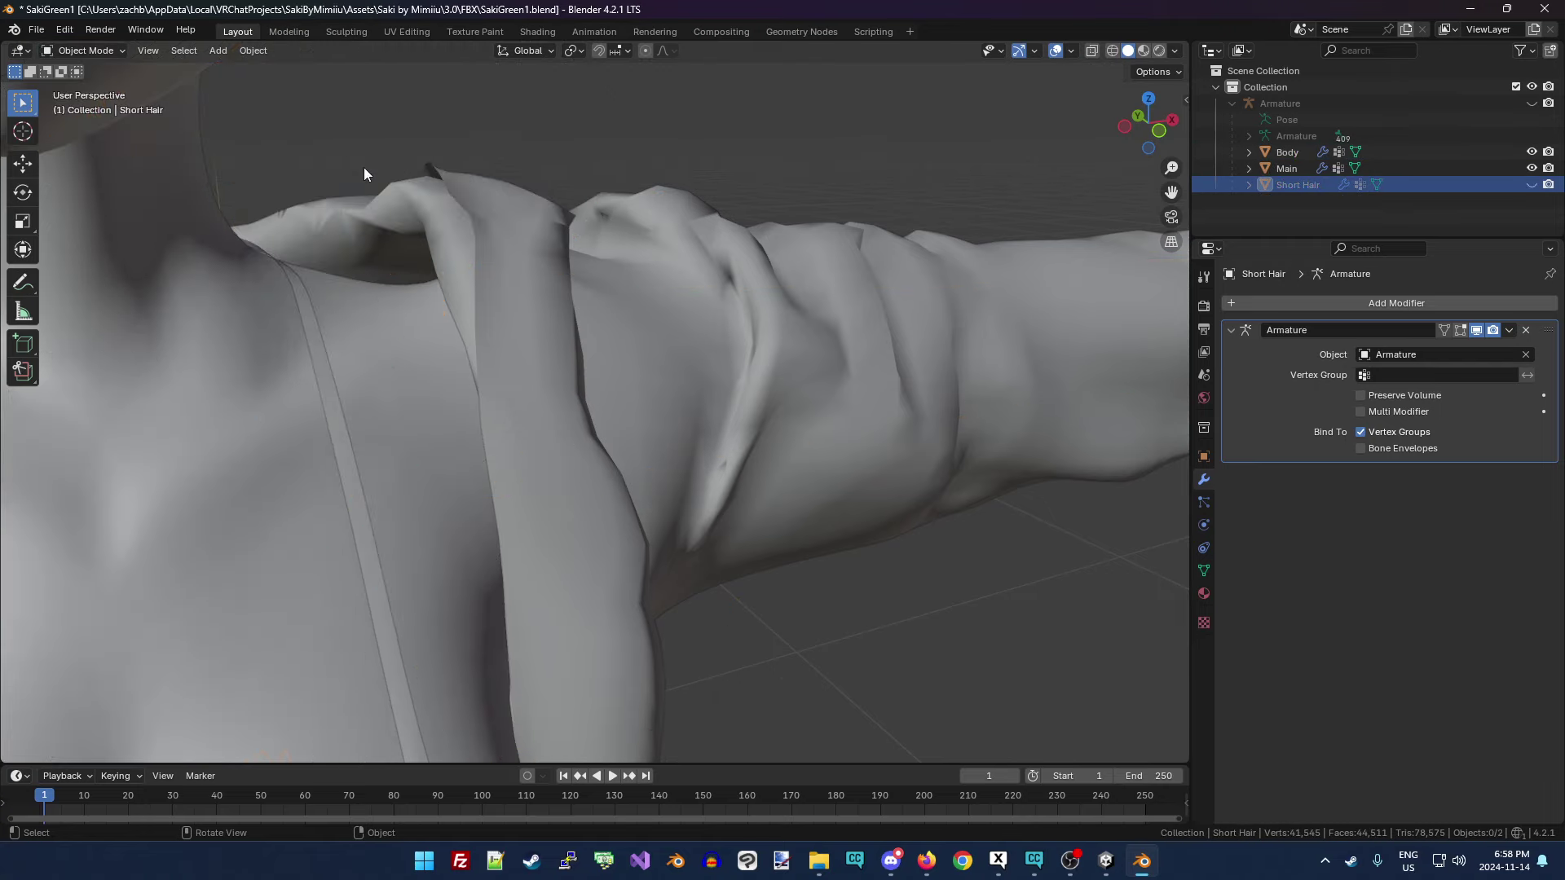
# Put the Body mesh back in Edit Mode and hide three face loops around the left shoulder beside the jacket opening.
pyautogui.moveTo(1157, 130); pyautogui.dragTo(1171, 134)
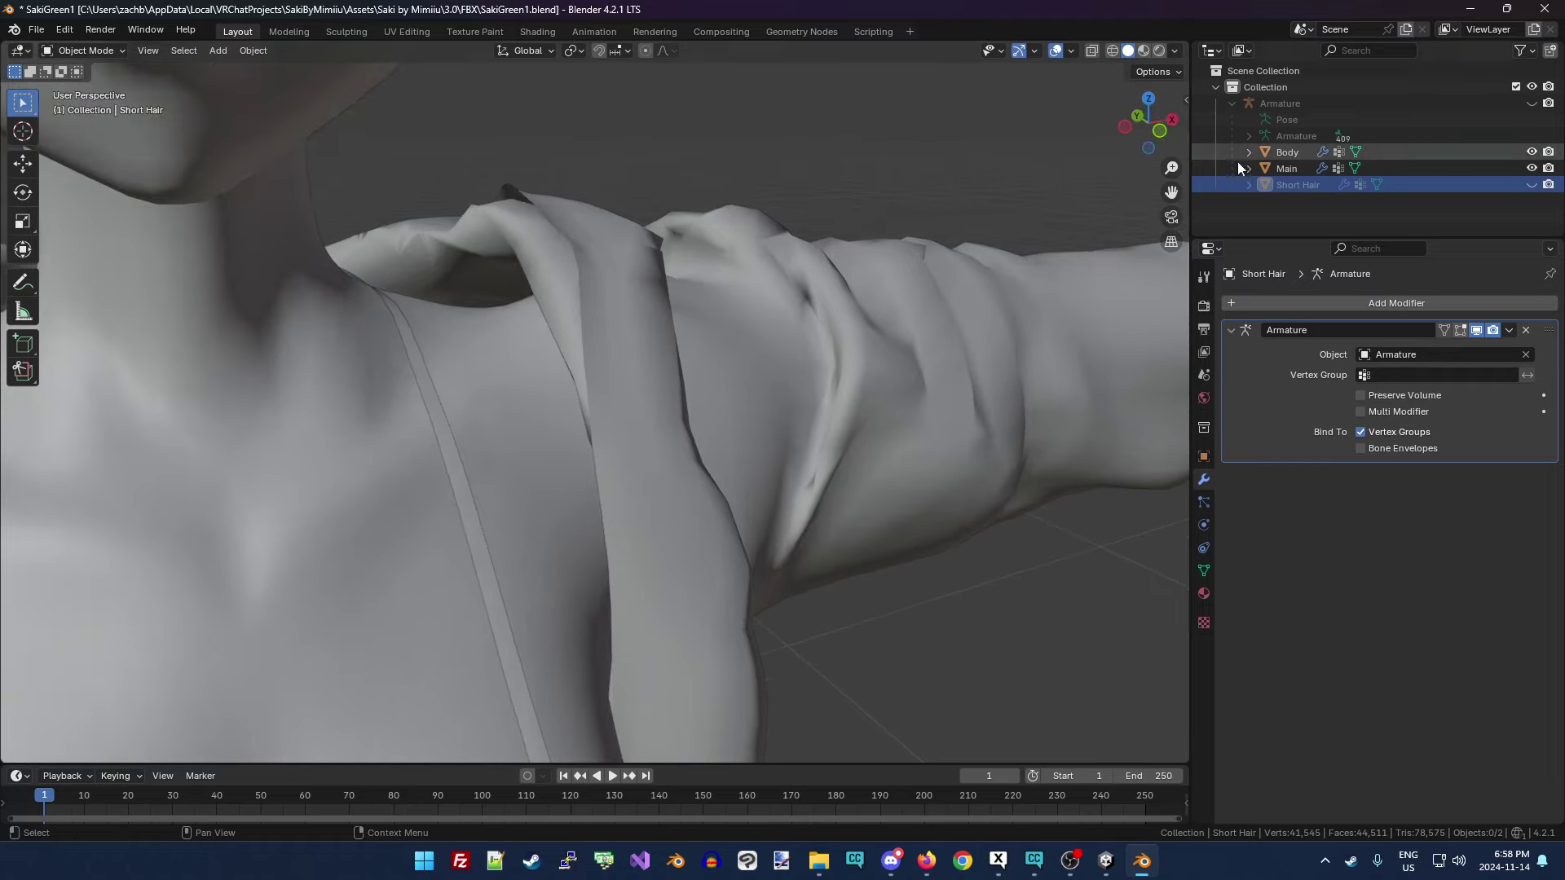
pyautogui.click(1287, 153)
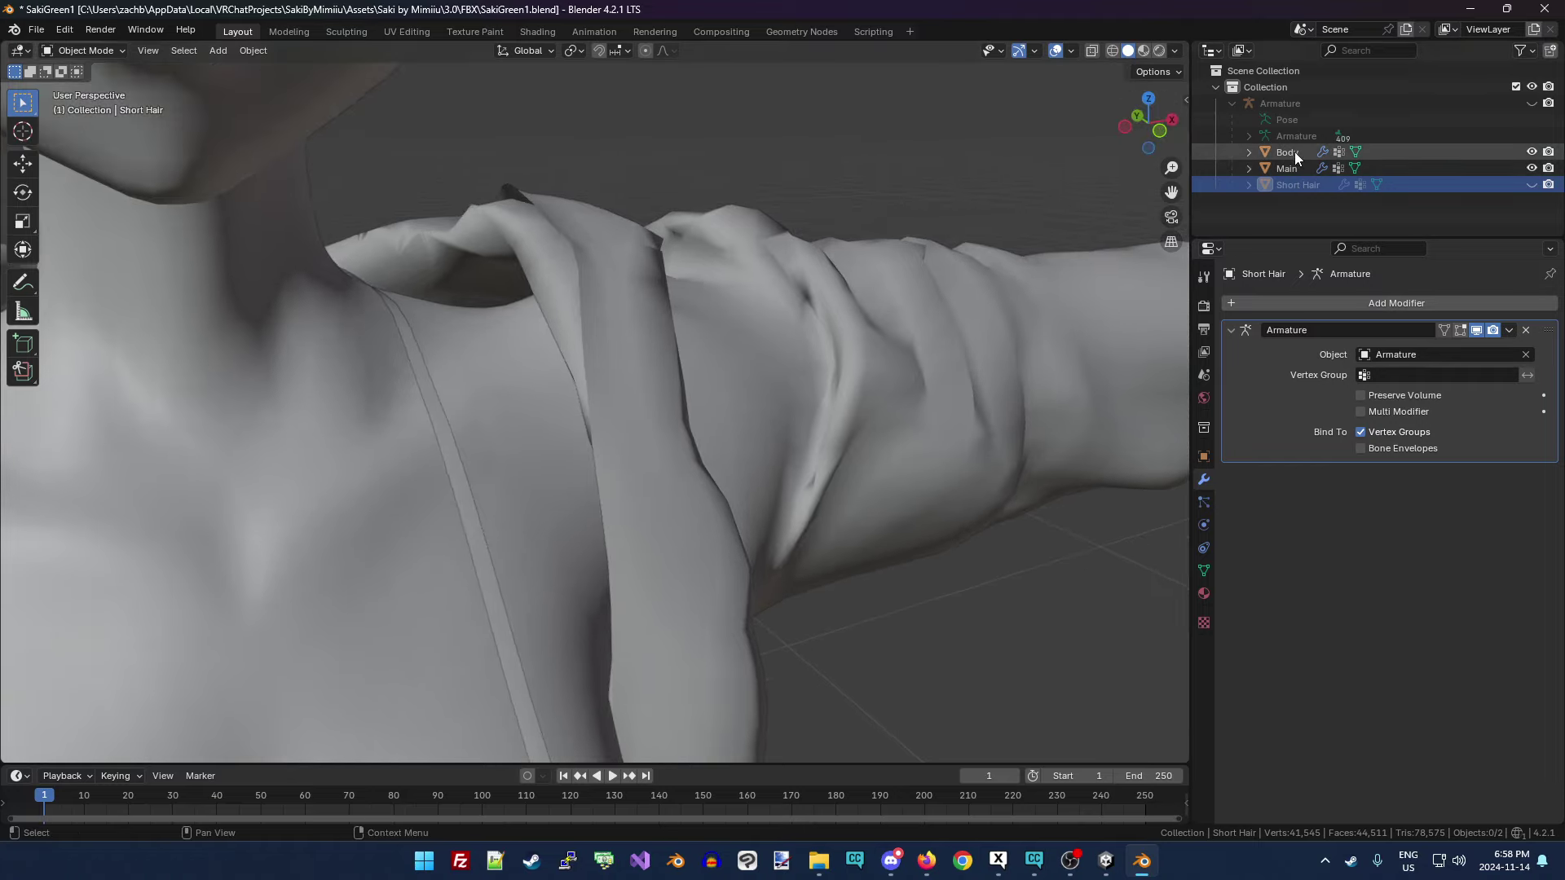
pyautogui.click(80, 53)
pyautogui.click(100, 86)
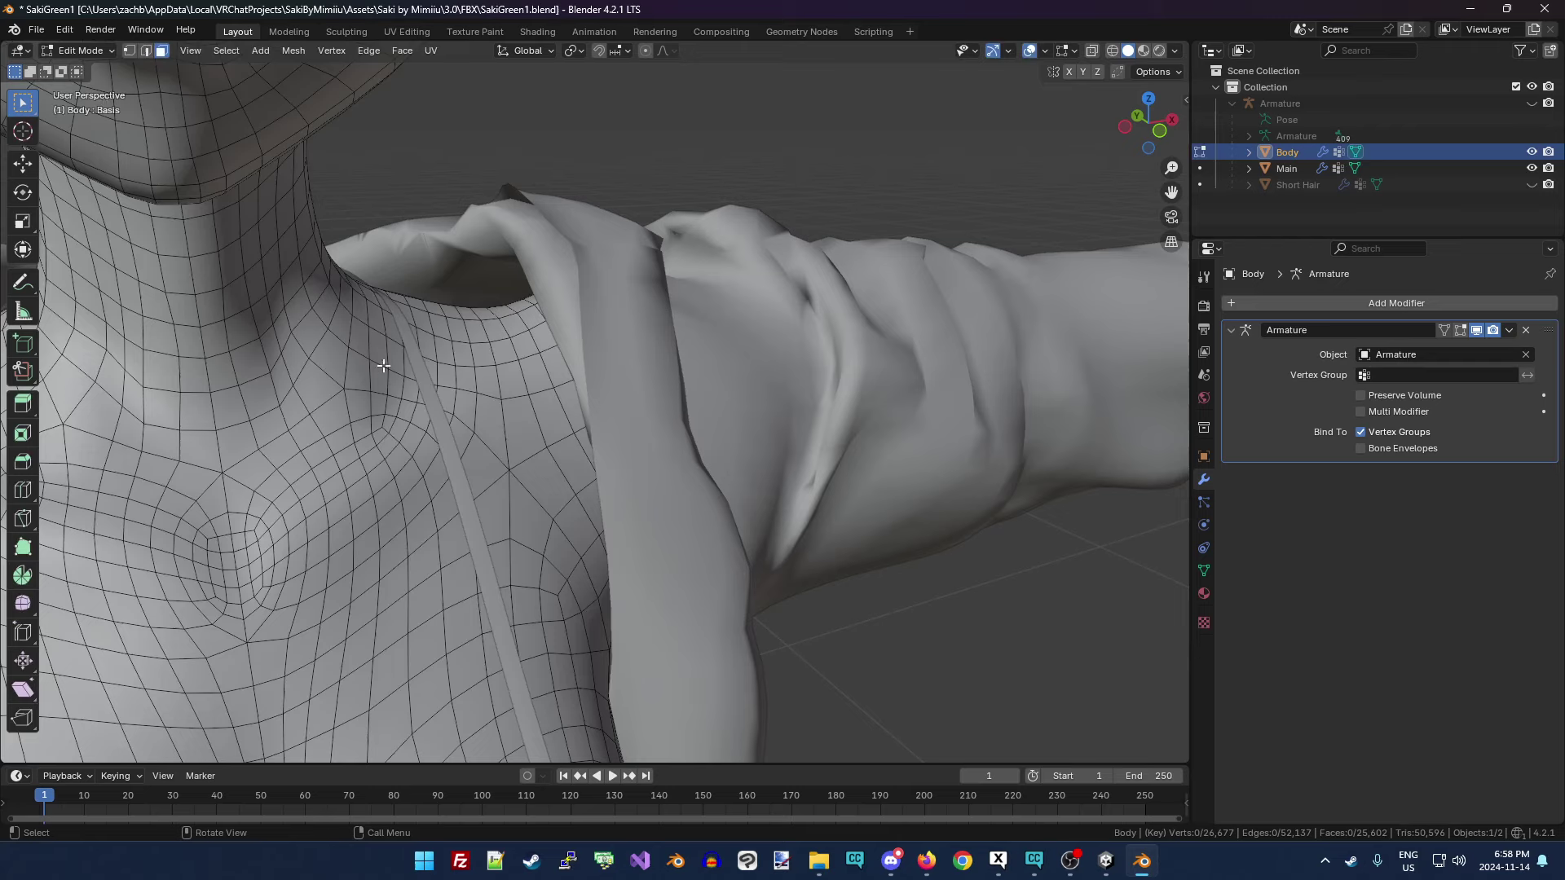
pyautogui.keyDown('alt'); pyautogui.click(556, 388); pyautogui.keyUp('alt')
pyautogui.press('h')
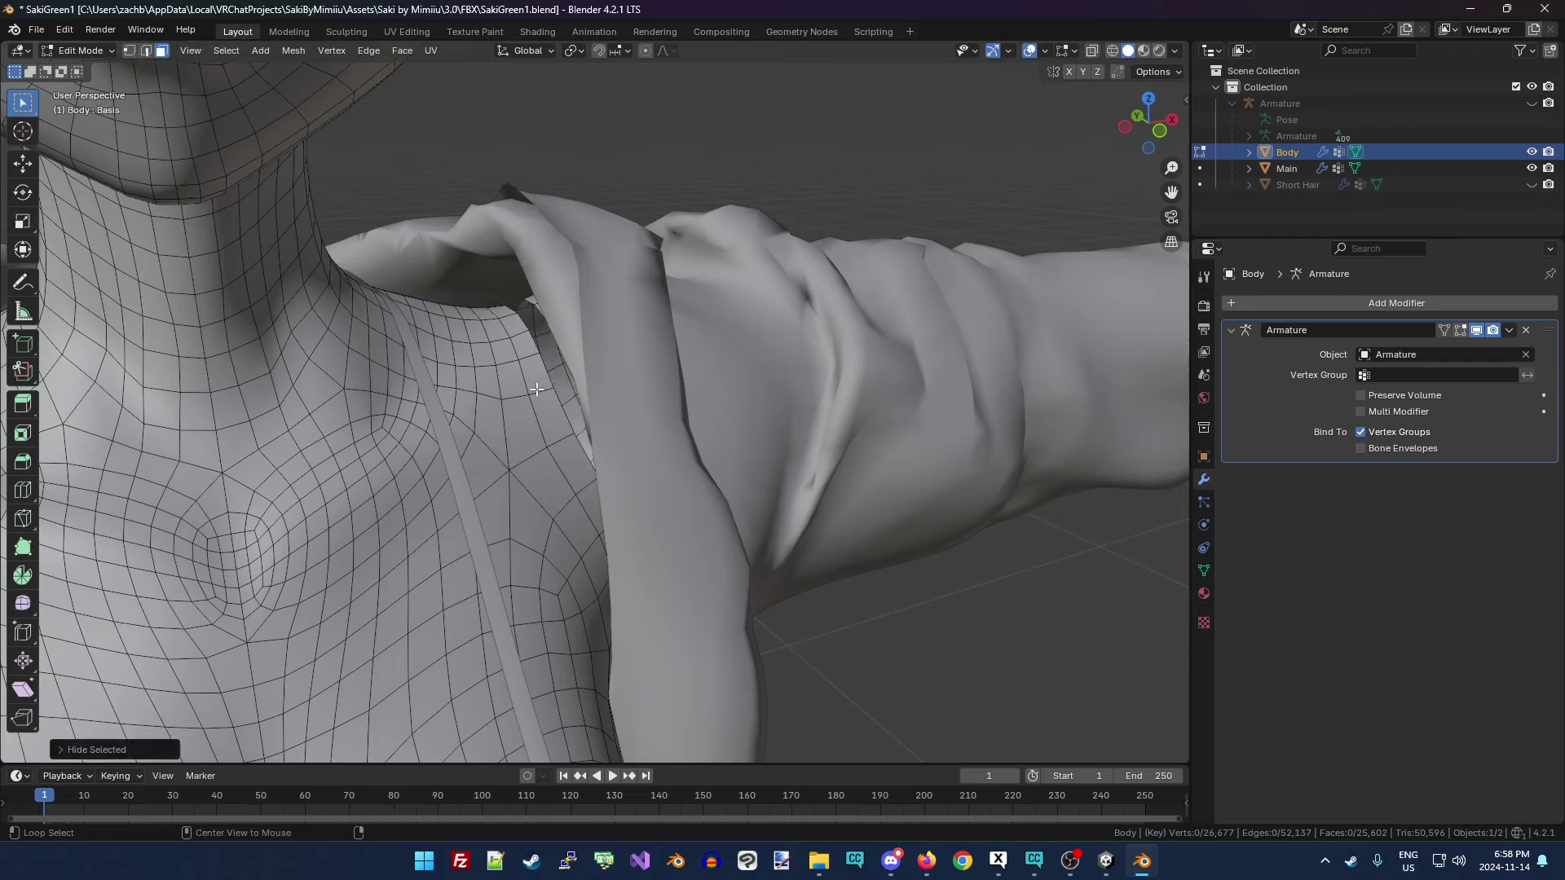
pyautogui.keyDown('alt'); pyautogui.click(539, 391); pyautogui.keyUp('alt')
pyautogui.press('h')
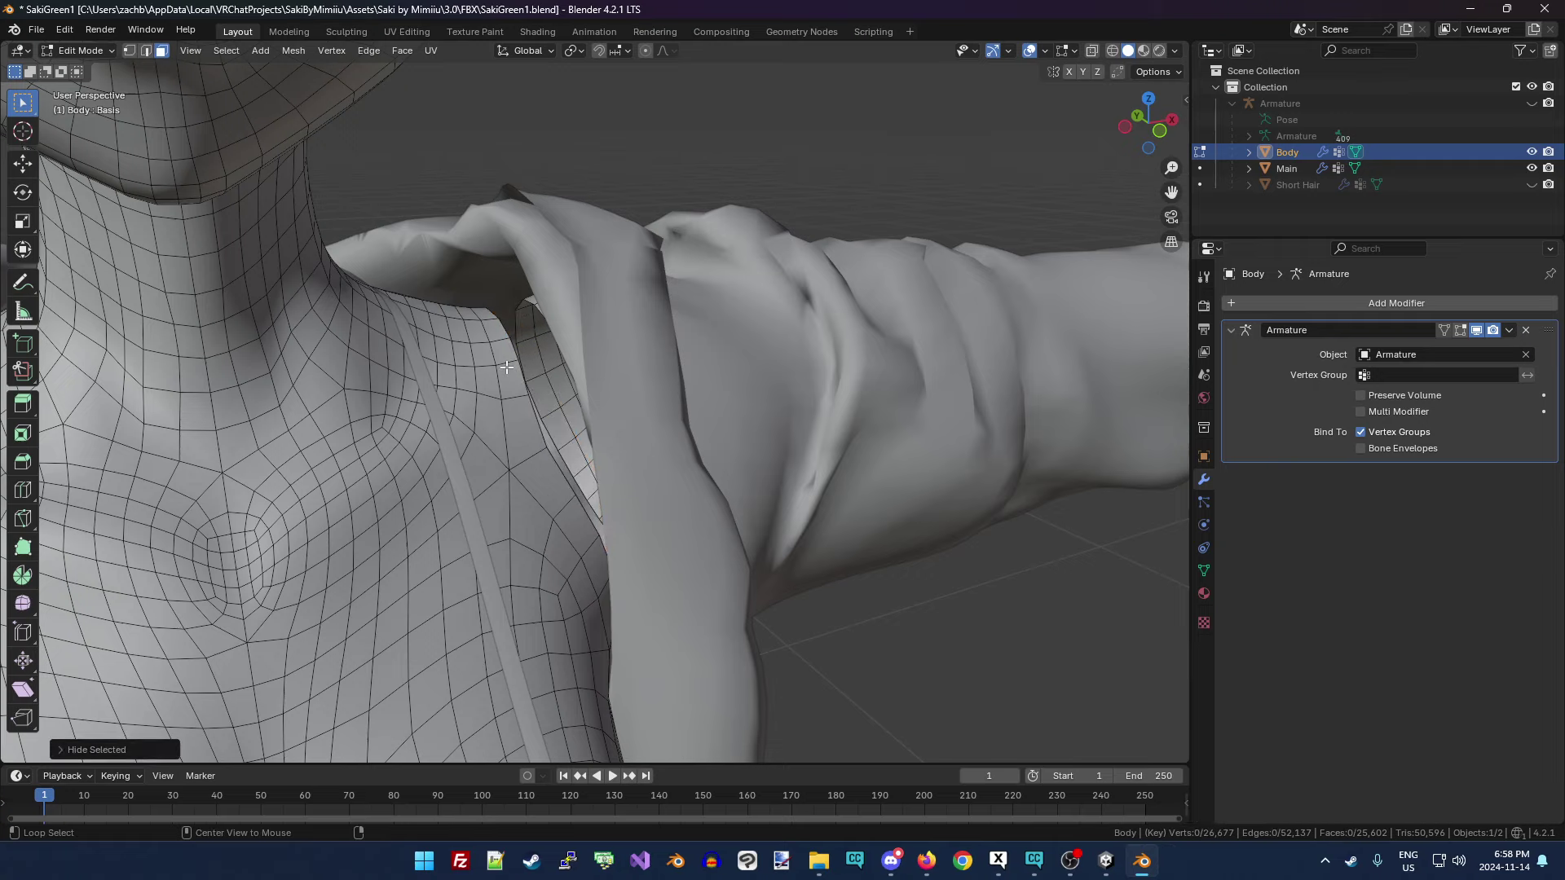
pyautogui.keyDown('alt'); pyautogui.click(507, 369); pyautogui.keyUp('alt')
pyautogui.press('h')
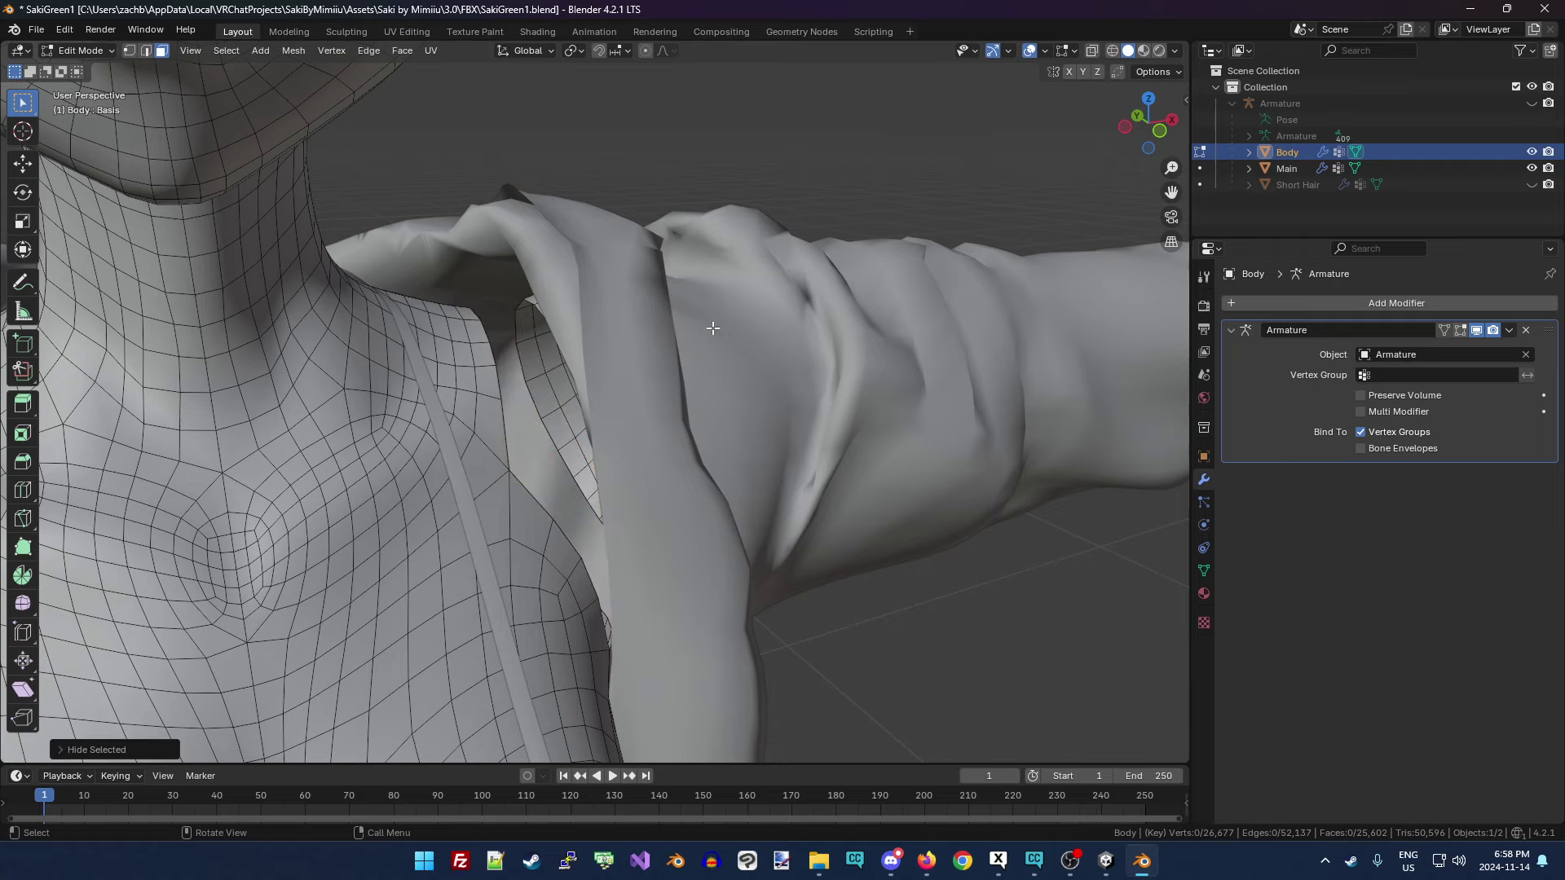
# Hide two more face loops at the shoulder end of the left upper arm inside the jacket.
pyautogui.moveTo(1145, 127); pyautogui.dragTo(1153, 127)
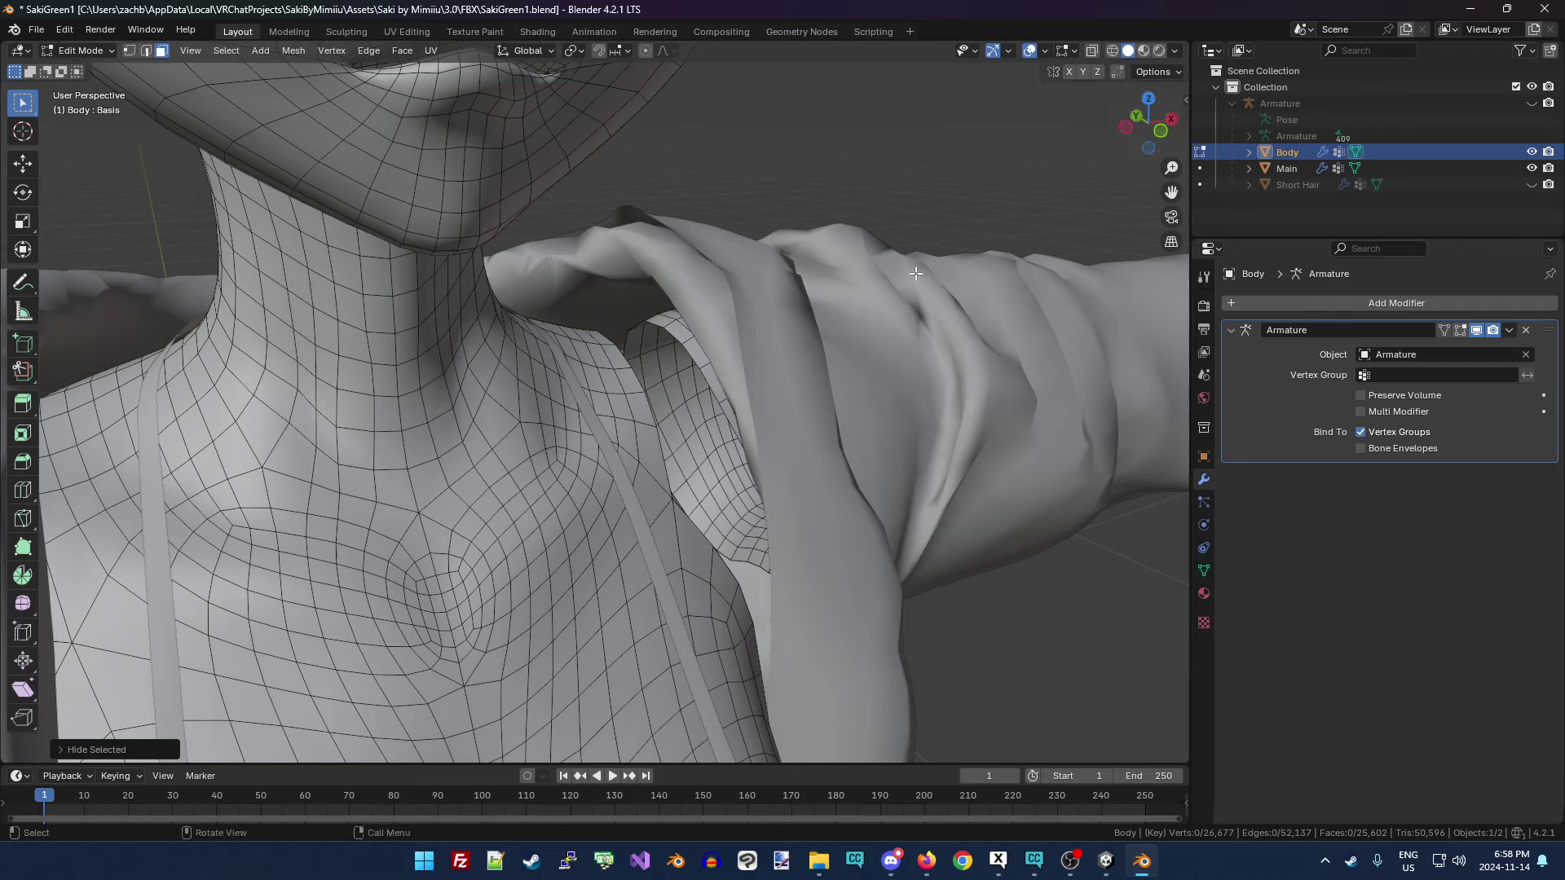
pyautogui.keyDown('alt'); pyautogui.click(702, 365); pyautogui.keyUp('alt')
pyautogui.press('h')
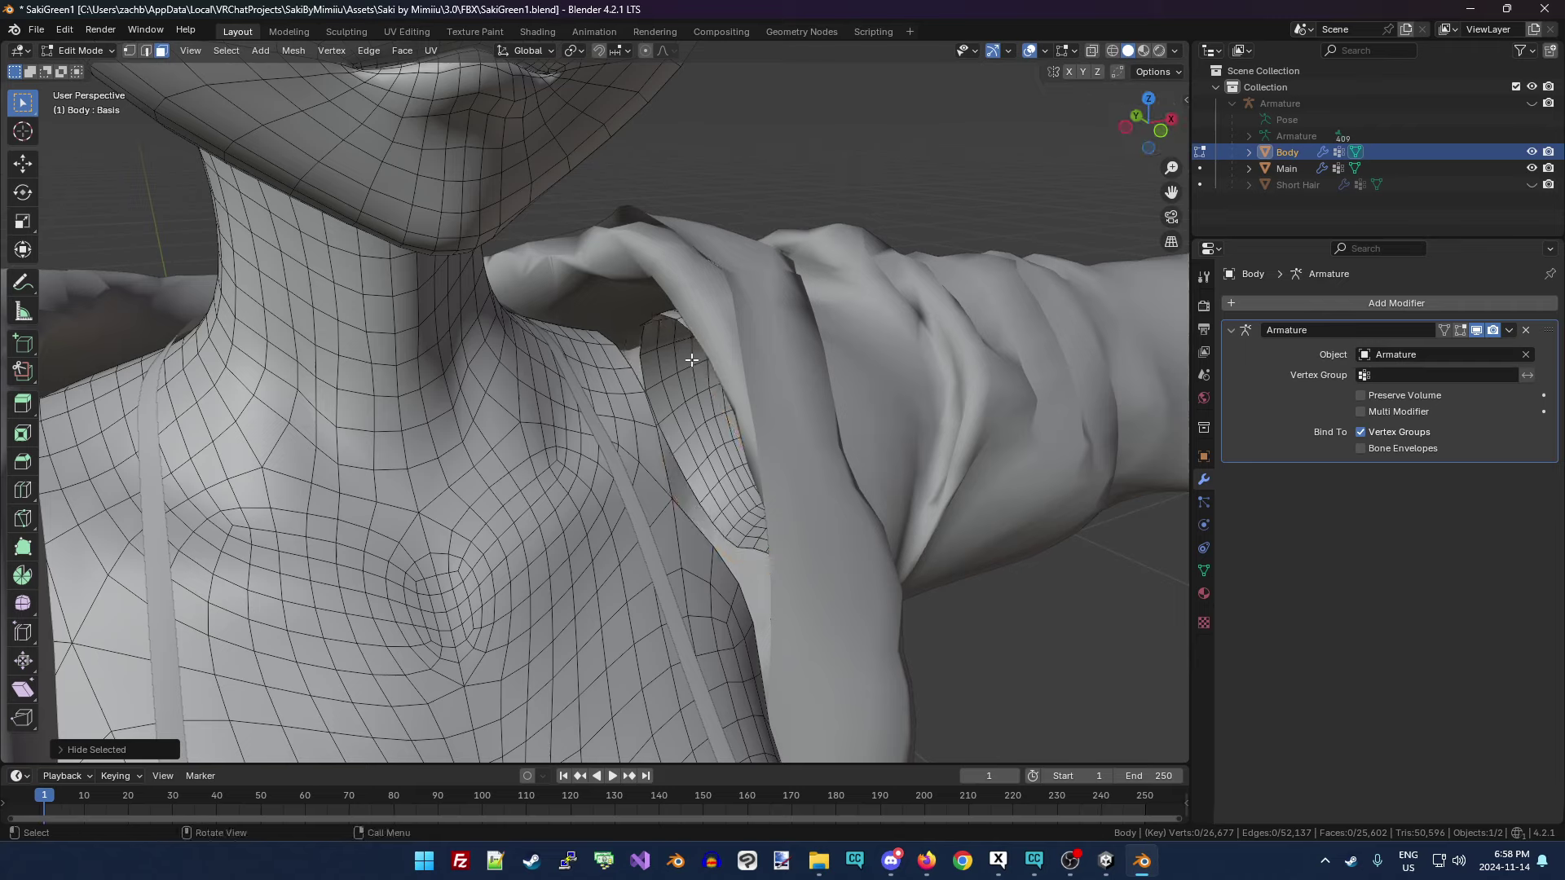
pyautogui.keyDown('alt'); pyautogui.click(679, 324); pyautogui.keyUp('alt')
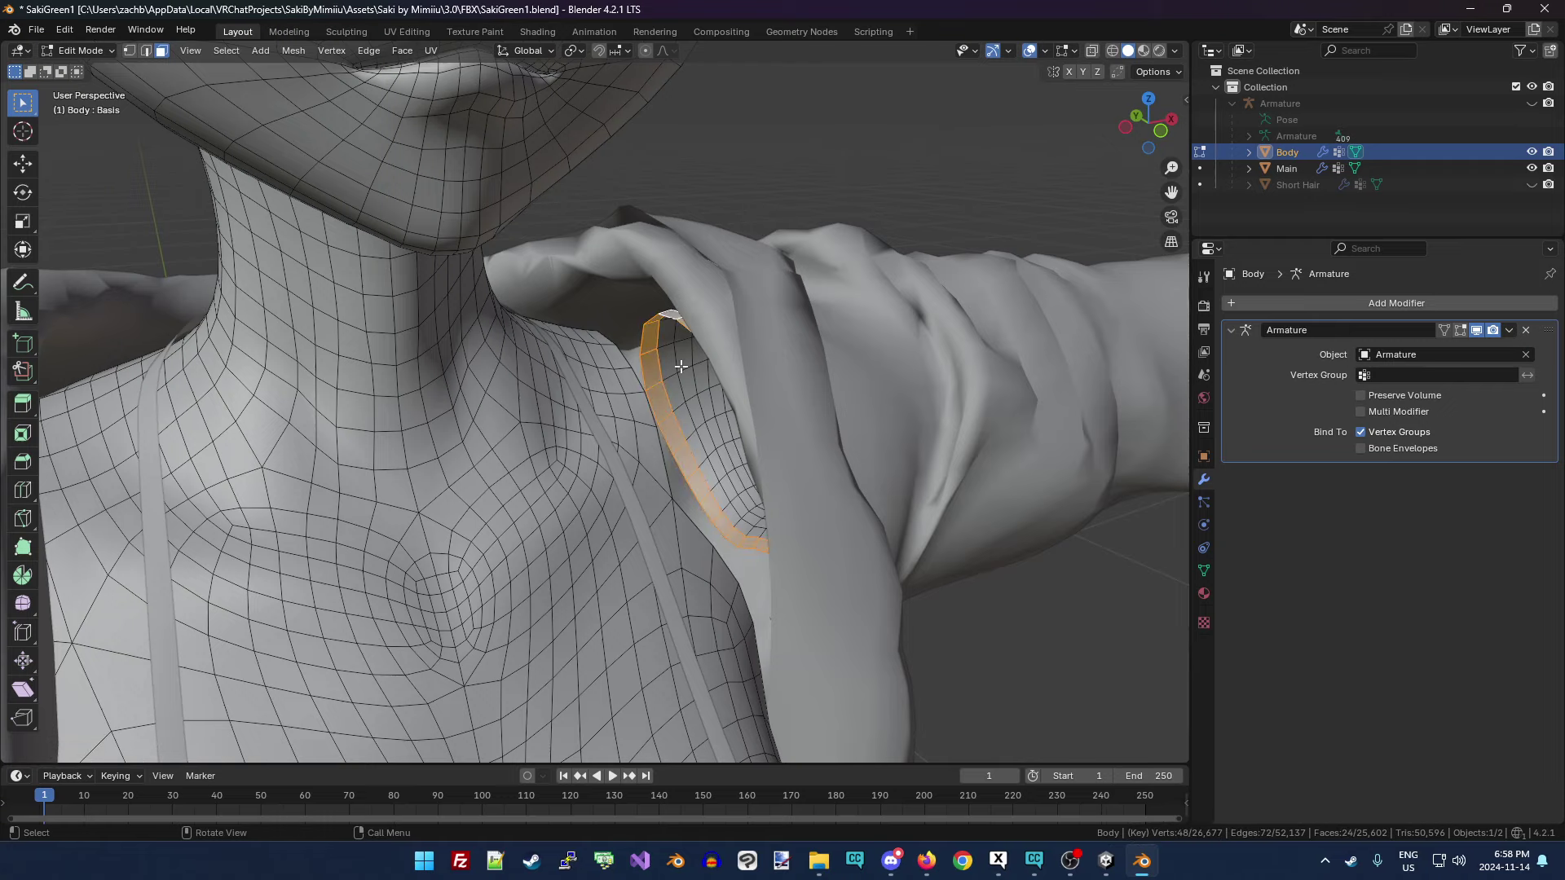
pyautogui.press('h')
# Hide three Body face loops around the right shoulder where it meets the jacket edge.
pyautogui.moveTo(1148, 122); pyautogui.dragTo(1255, 204)
pyautogui.moveTo(1171, 167); pyautogui.dragTo(1124, 130)
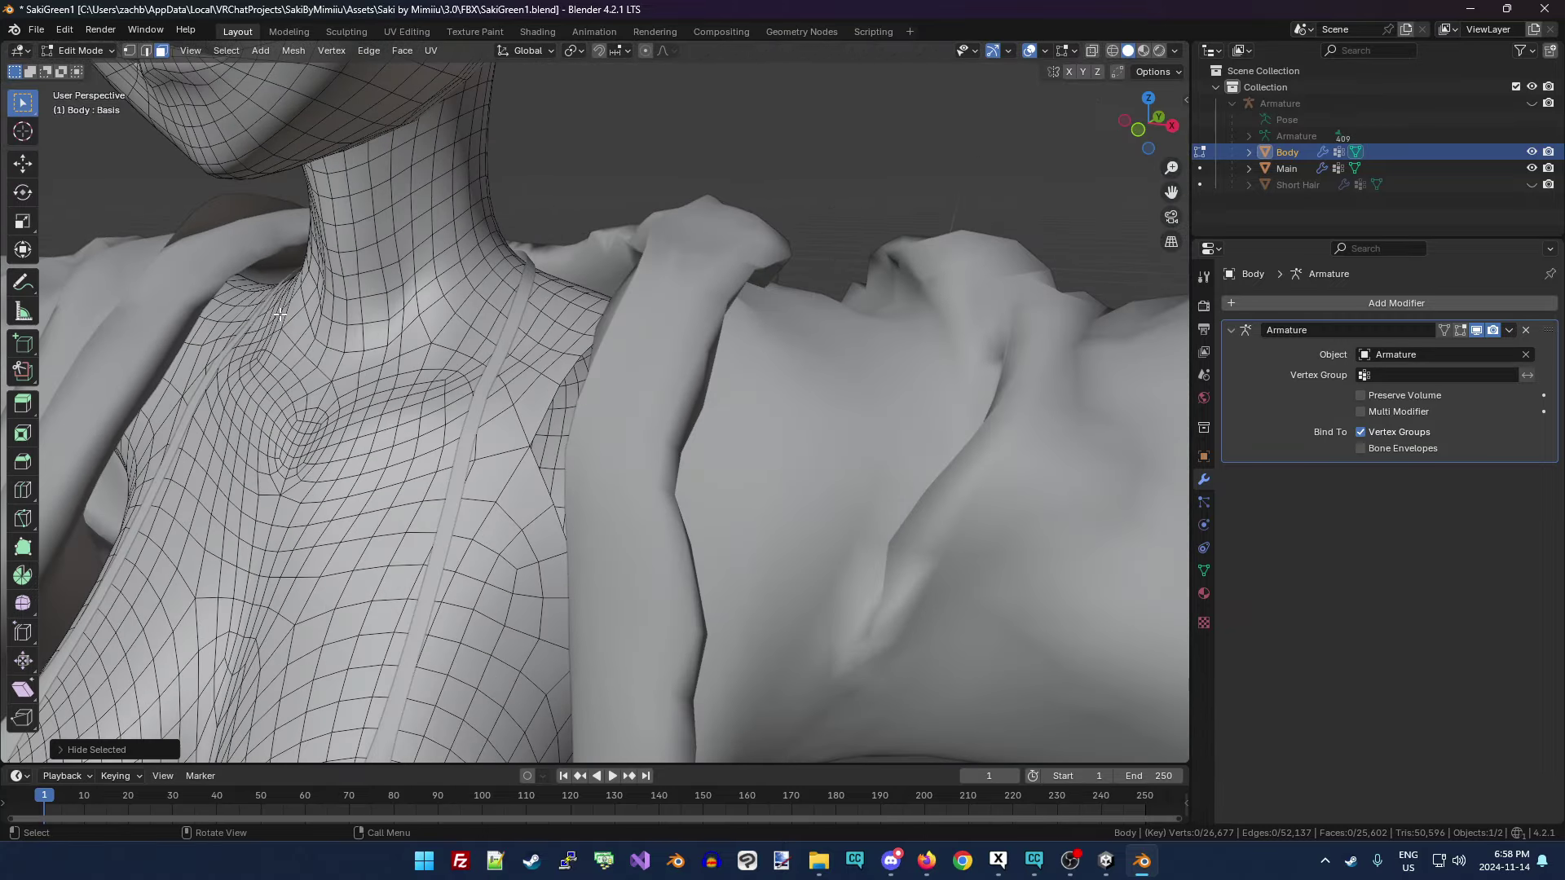
pyautogui.keyDown('alt'); pyautogui.click(211, 322); pyautogui.keyUp('alt')
pyautogui.press('h')
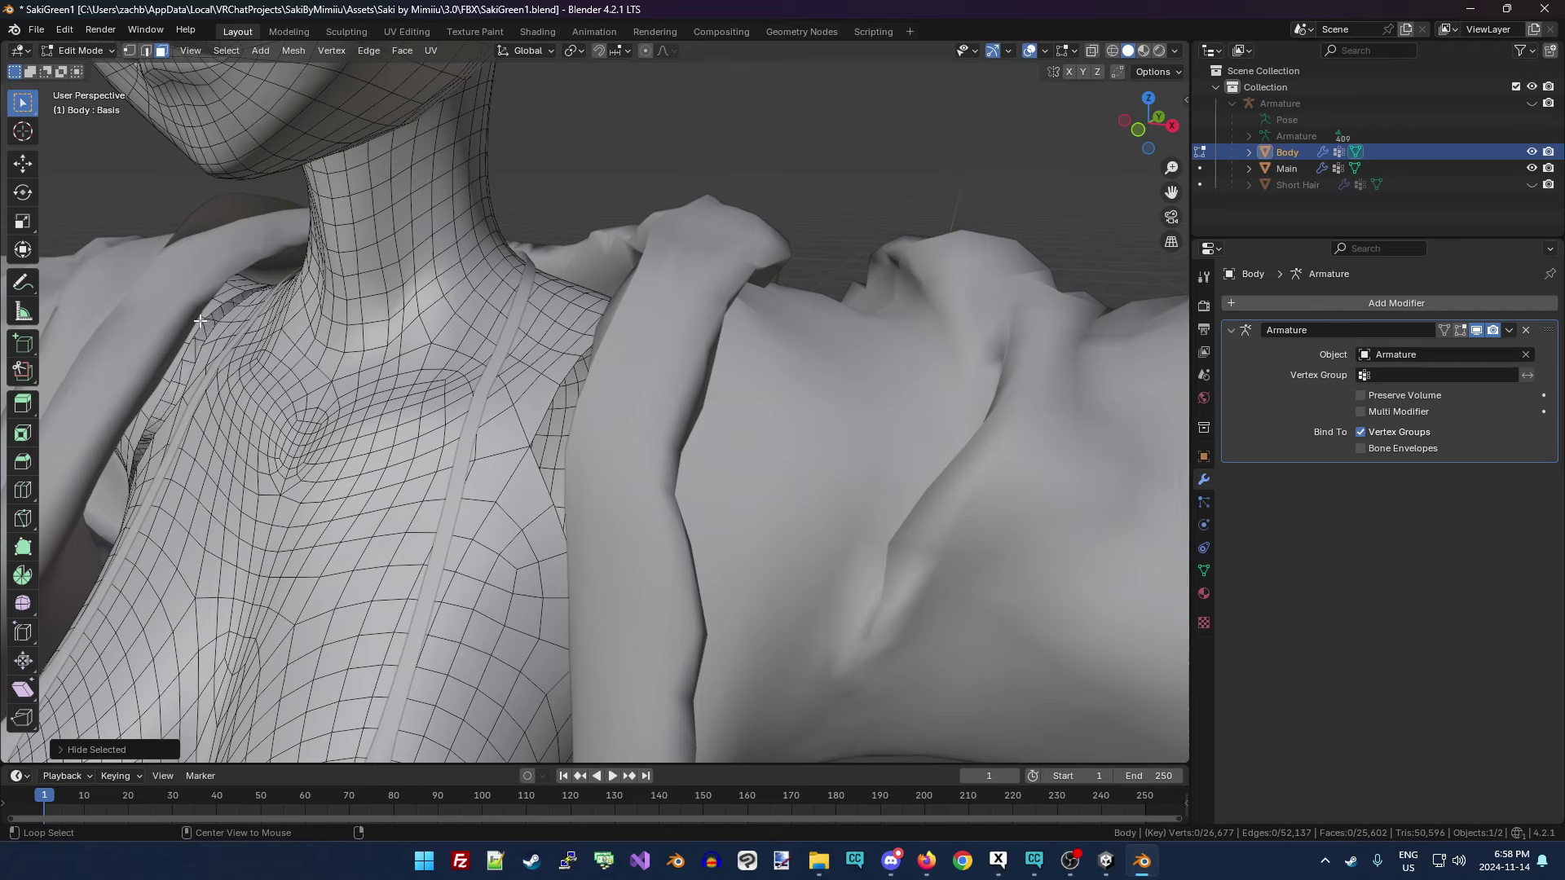
pyautogui.keyDown('alt'); pyautogui.click(201, 319); pyautogui.keyUp('alt')
pyautogui.press('h')
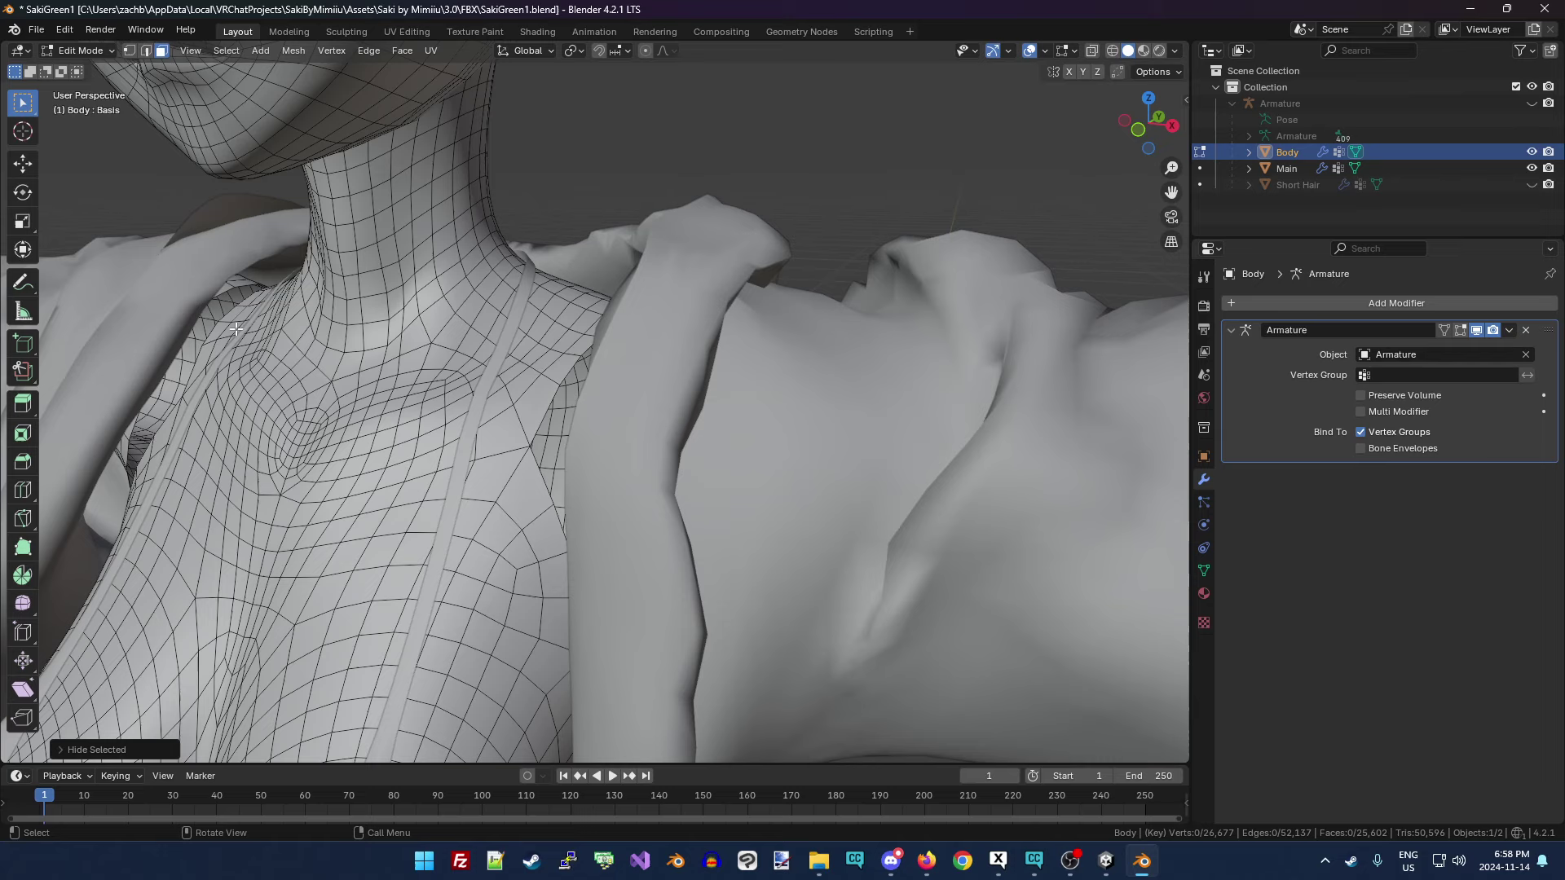
pyautogui.keyDown('alt'); pyautogui.click(230, 286); pyautogui.keyUp('alt')
pyautogui.press('h')
# Try selecting the Body face loops that run along the upper back and shoulder, and clear the selection.
pyautogui.moveTo(1148, 124); pyautogui.dragTo(1167, 110)
pyautogui.moveTo(1077, 185); pyautogui.dragTo(1039, 228)
pyautogui.moveTo(1165, 111); pyautogui.dragTo(1148, 133)
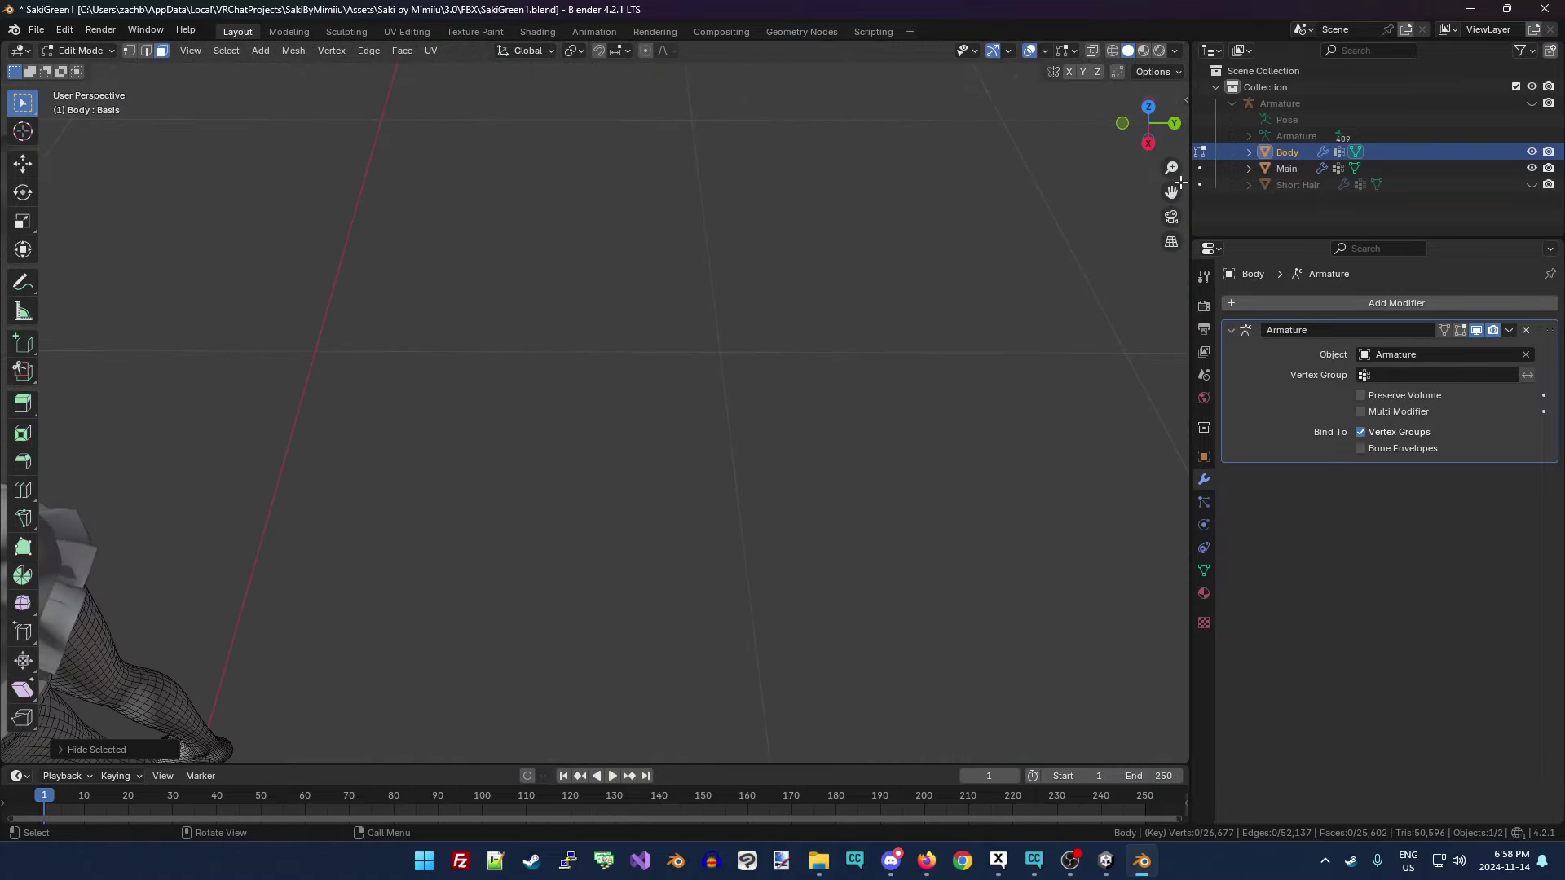
pyautogui.moveTo(1171, 191); pyautogui.dragTo(1440, 216)
pyautogui.scroll(12, 602, 394)
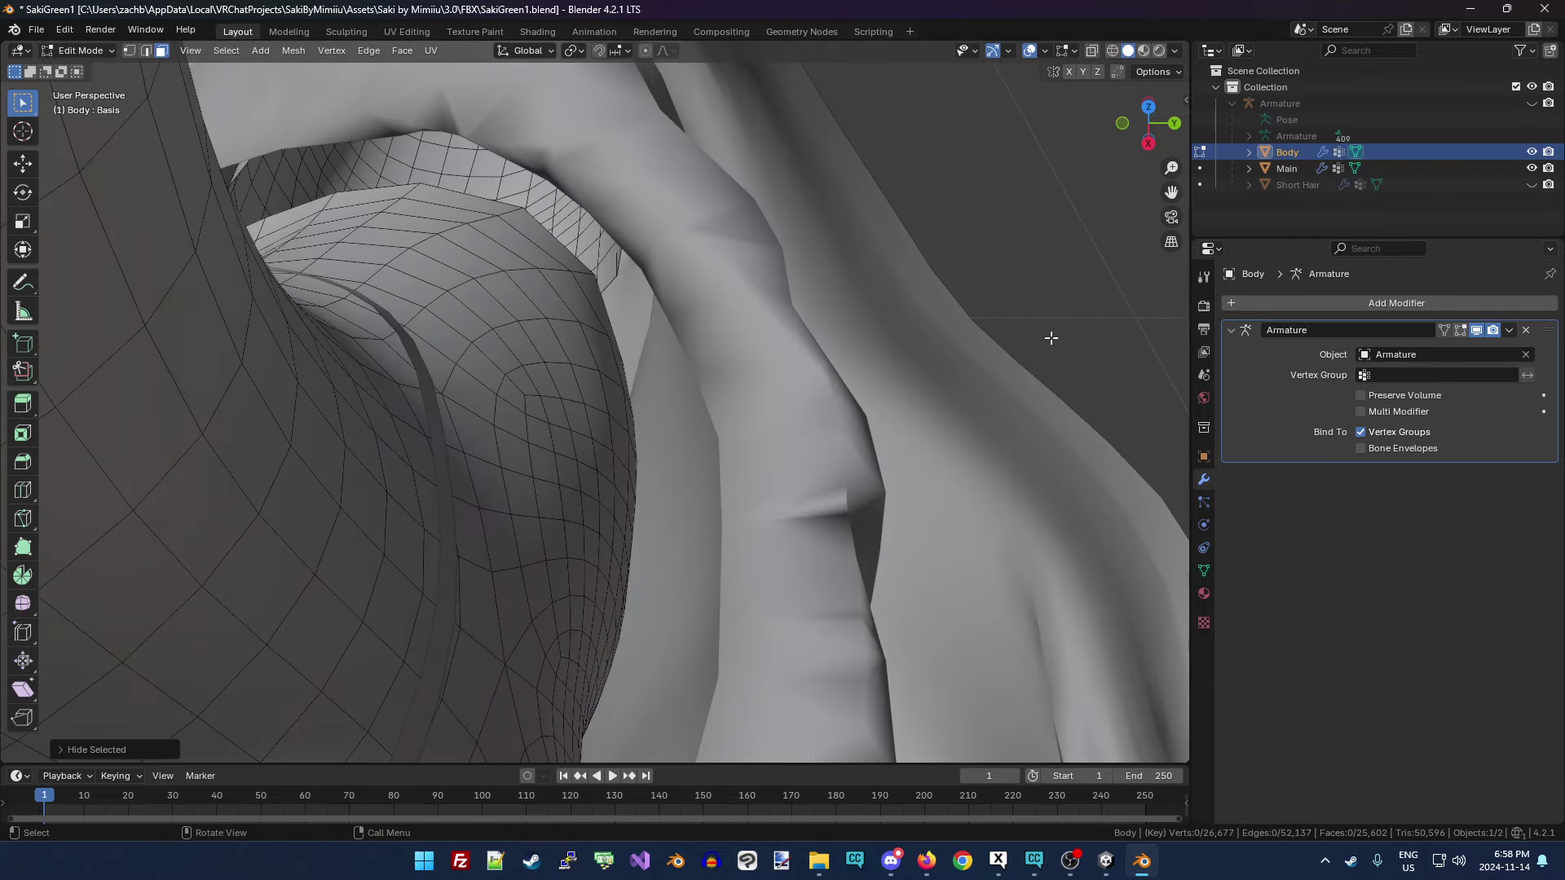
pyautogui.moveTo(1157, 126); pyautogui.dragTo(1140, 128)
pyautogui.moveTo(1172, 192); pyautogui.dragTo(1464, 124)
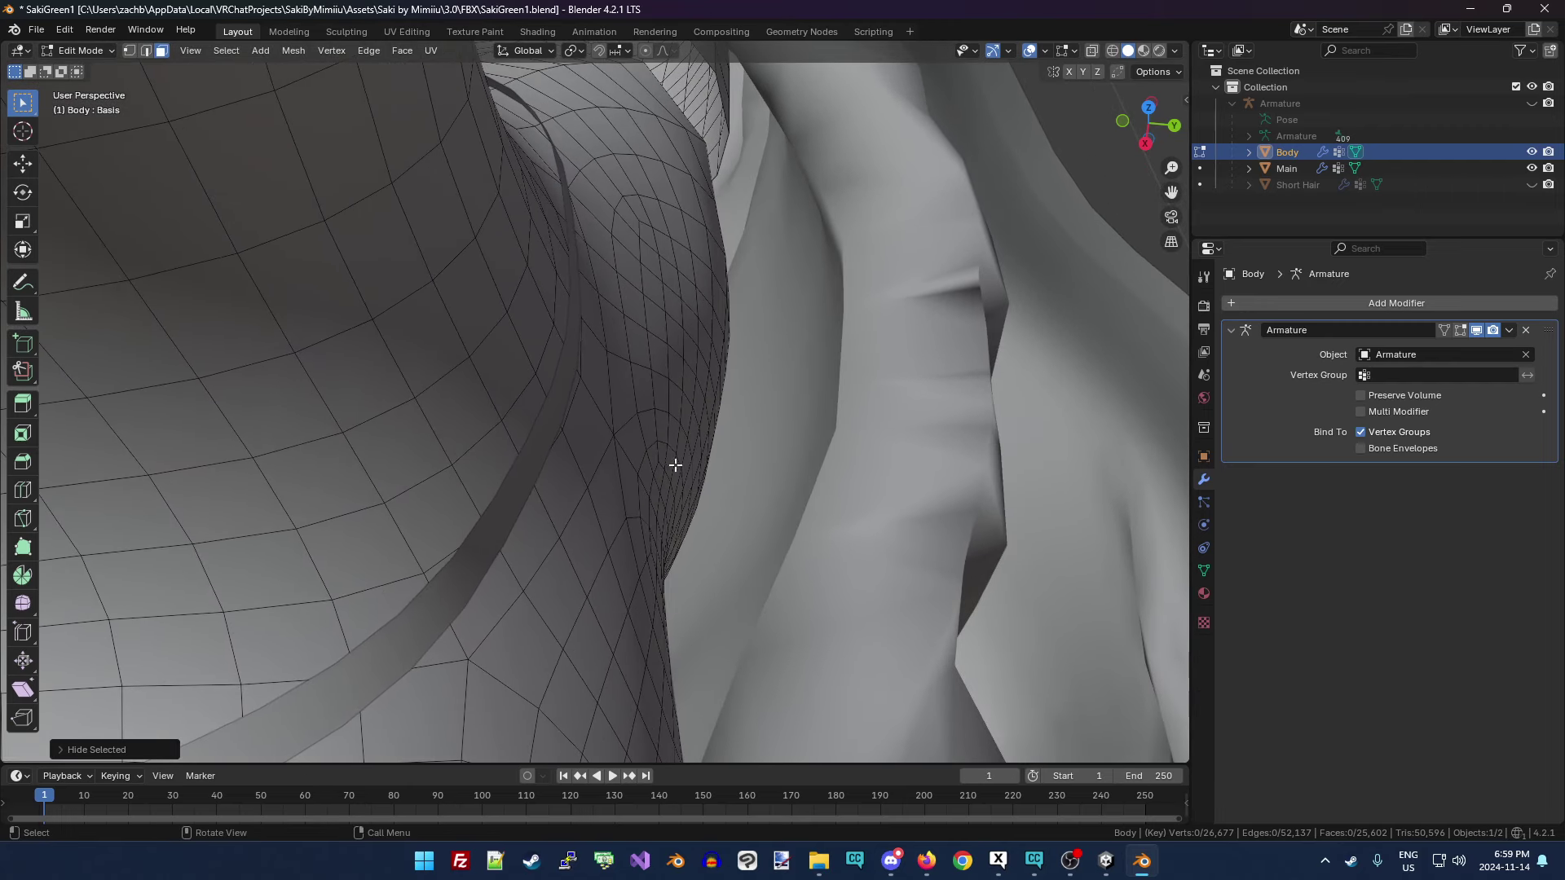
pyautogui.keyDown('alt'); pyautogui.click(711, 408); pyautogui.keyUp('alt')
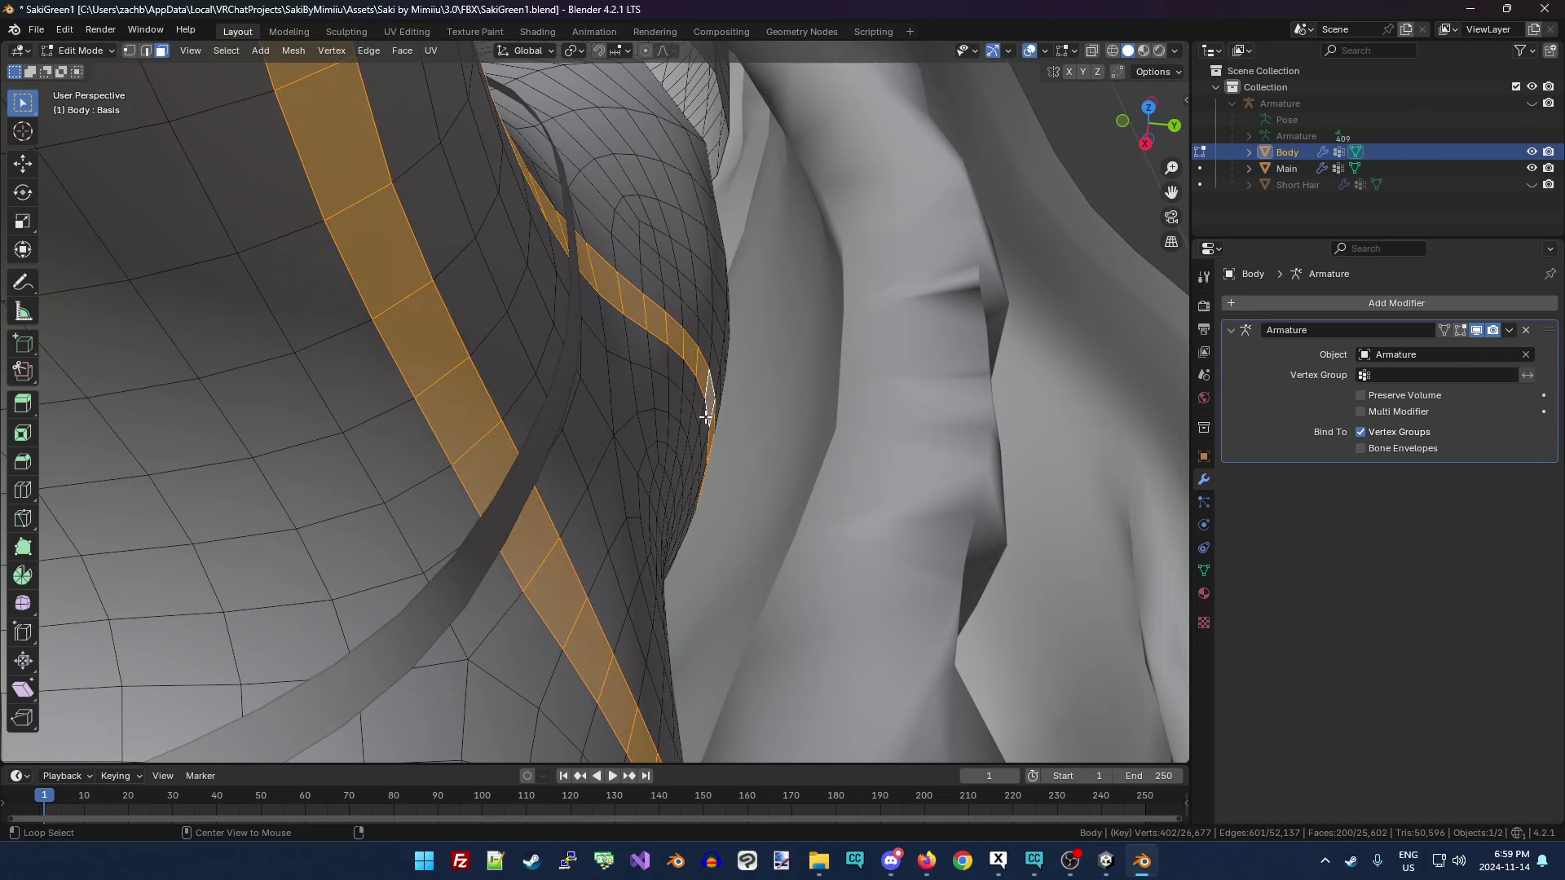
pyautogui.keyDown('alt'); pyautogui.click(705, 417); pyautogui.keyUp('alt')
pyautogui.scroll(-4, 884, 297)
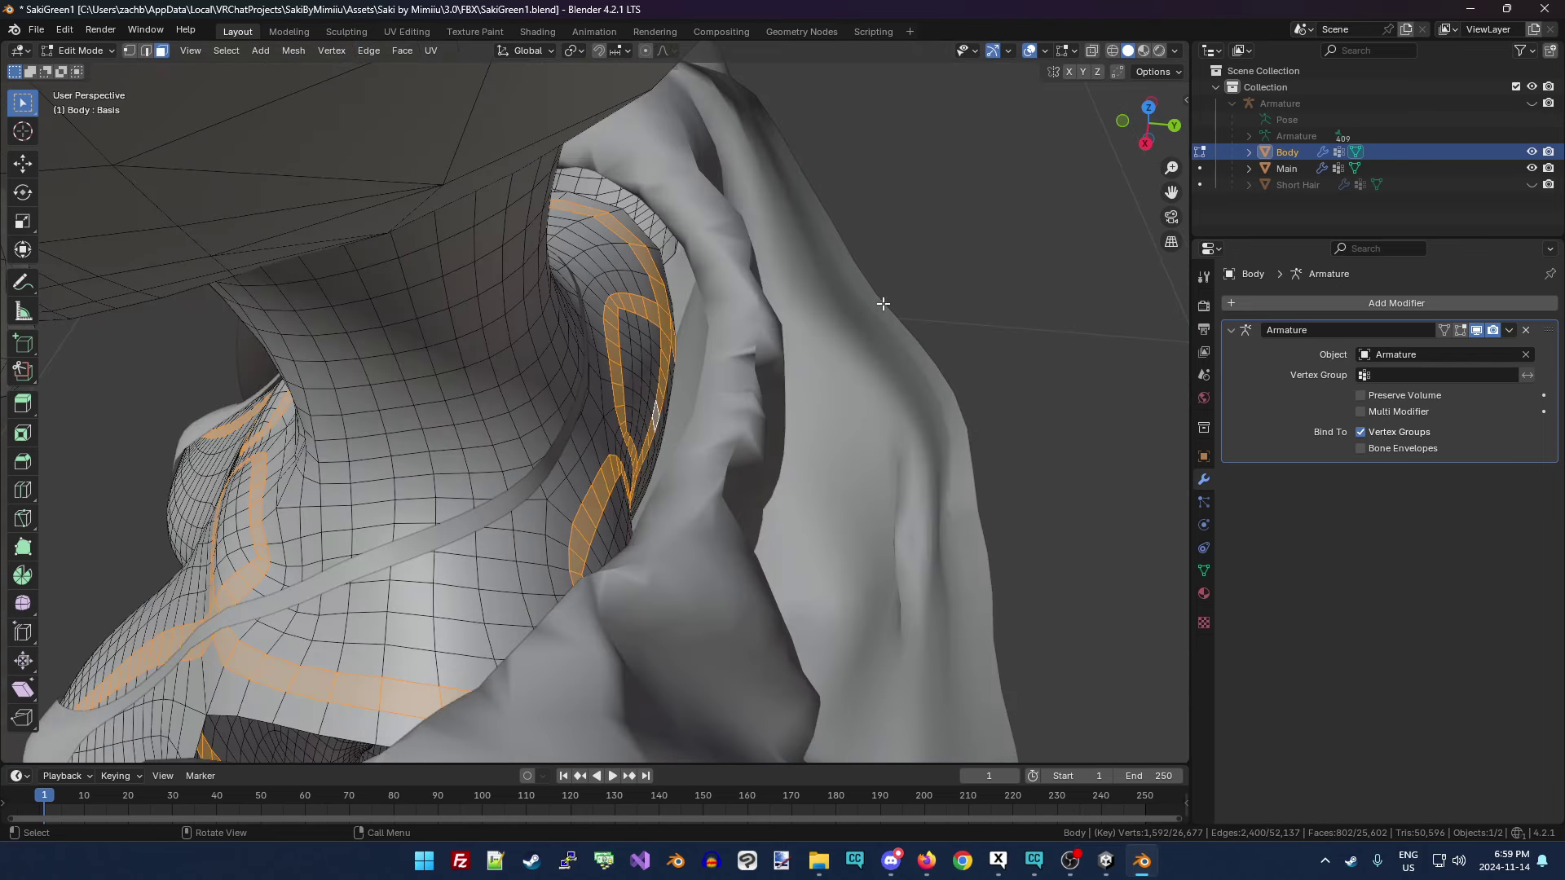
pyautogui.moveTo(1136, 140); pyautogui.dragTo(1046, 147)
pyautogui.moveTo(1171, 192); pyautogui.dragTo(1109, 232)
pyautogui.moveTo(1158, 143); pyautogui.dragTo(1090, 162)
pyautogui.hotkey('alt', 'a')
pyautogui.moveTo(1169, 194); pyautogui.dragTo(1267, 191)
pyautogui.scroll(2, 848, 322)
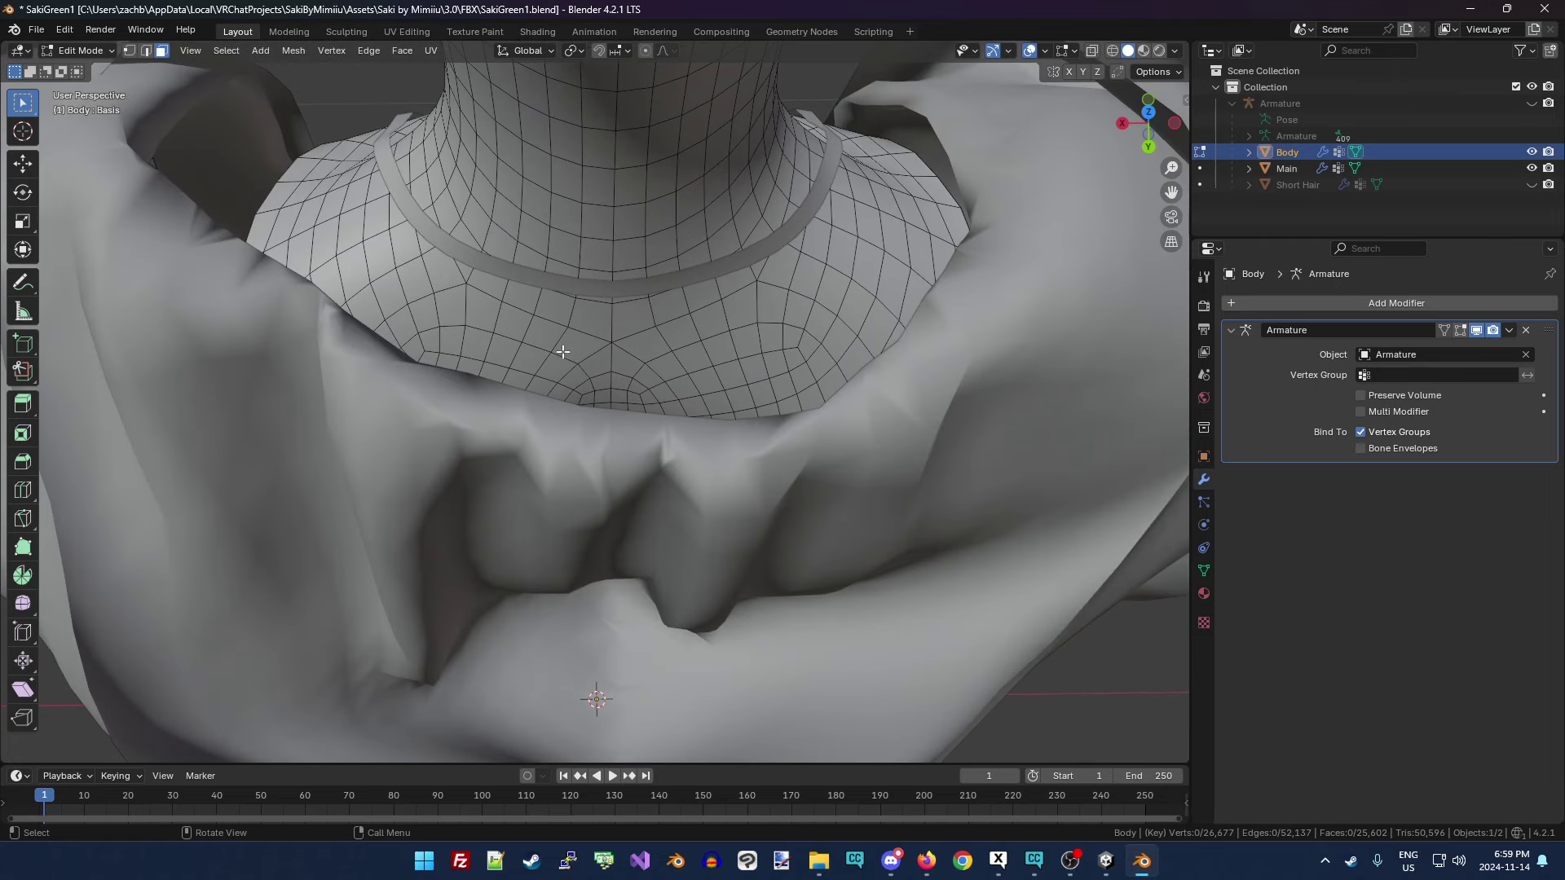
pyautogui.hotkey('ctrl', 'z')
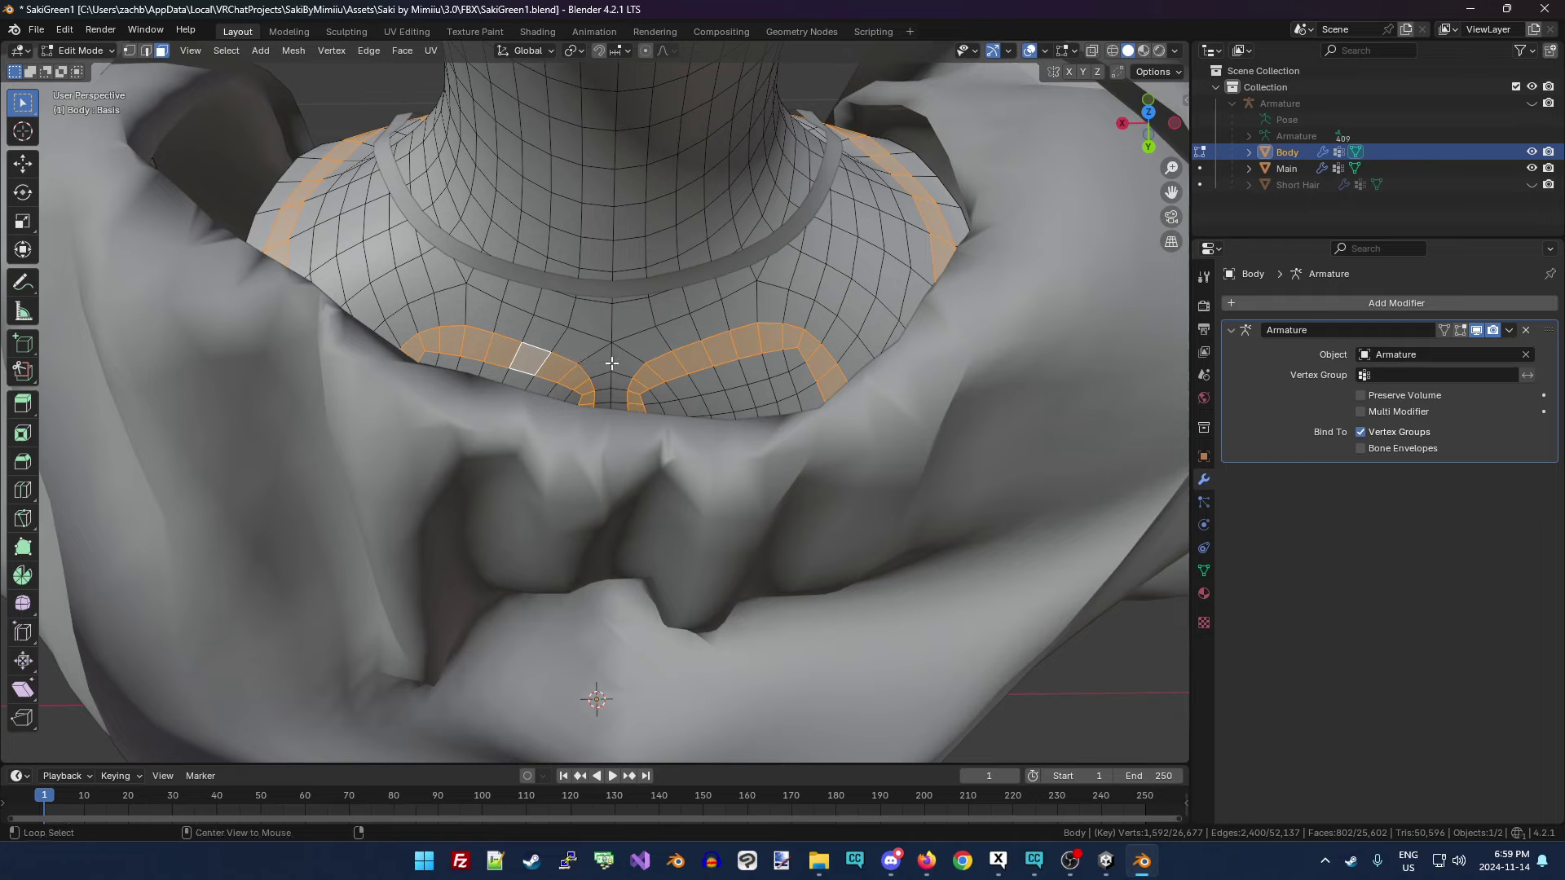
pyautogui.keyDown('alt'); pyautogui.click(589, 397); pyautogui.keyUp('alt')
pyautogui.click(528, 358)
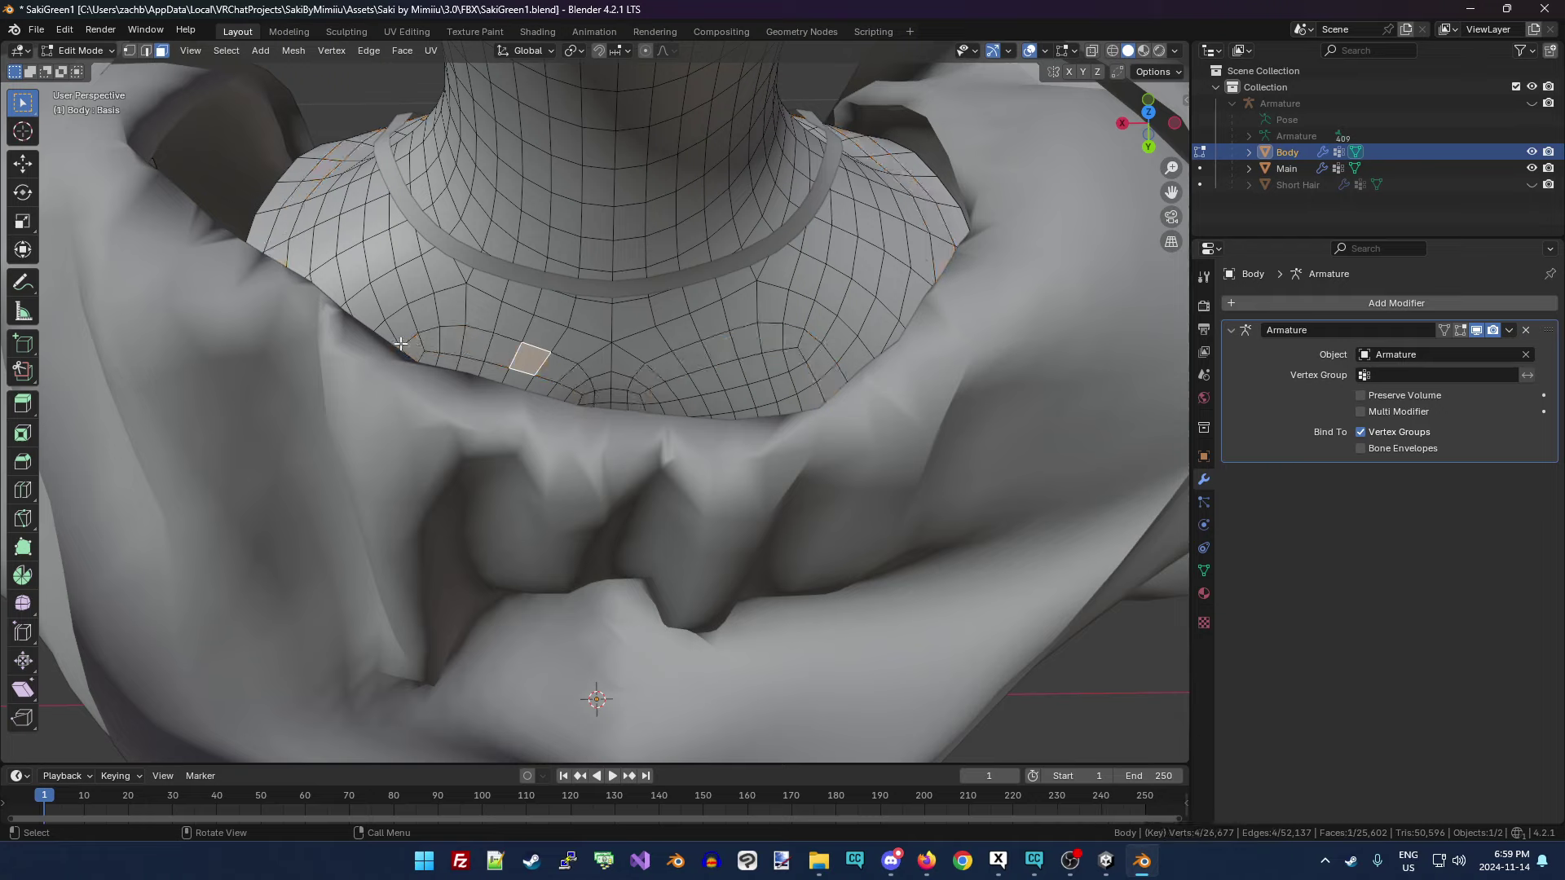
# Box-select the Body faces across the upper back, from the lower neck to the jacket collar, and hide them.
pyautogui.moveTo(412, 350); pyautogui.dragTo(476, 365)
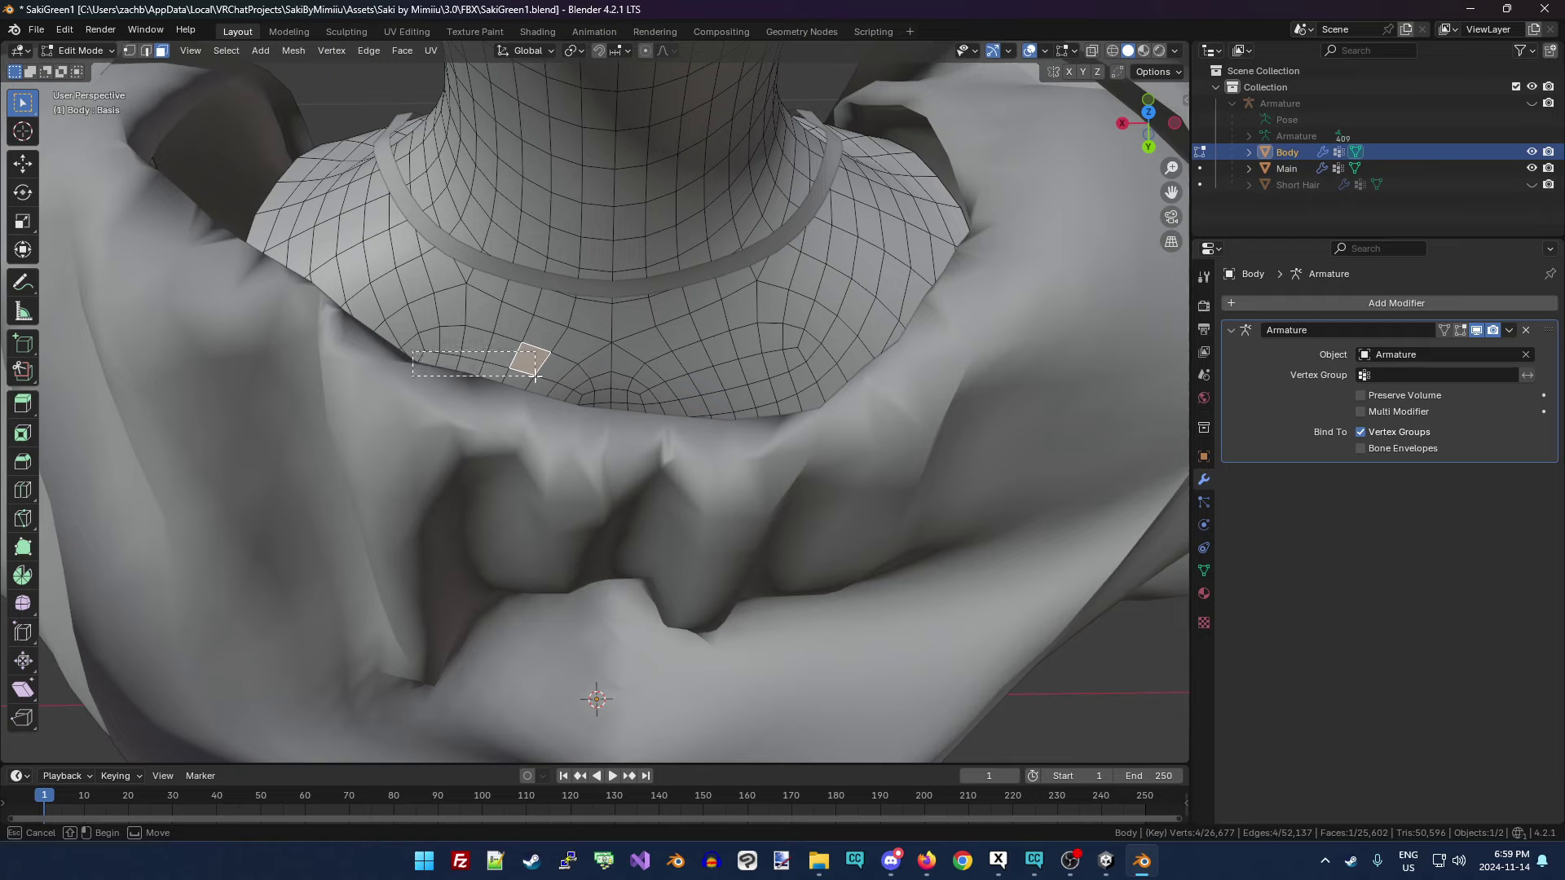
pyautogui.moveTo(844, 405); pyautogui.dragTo(843, 405)
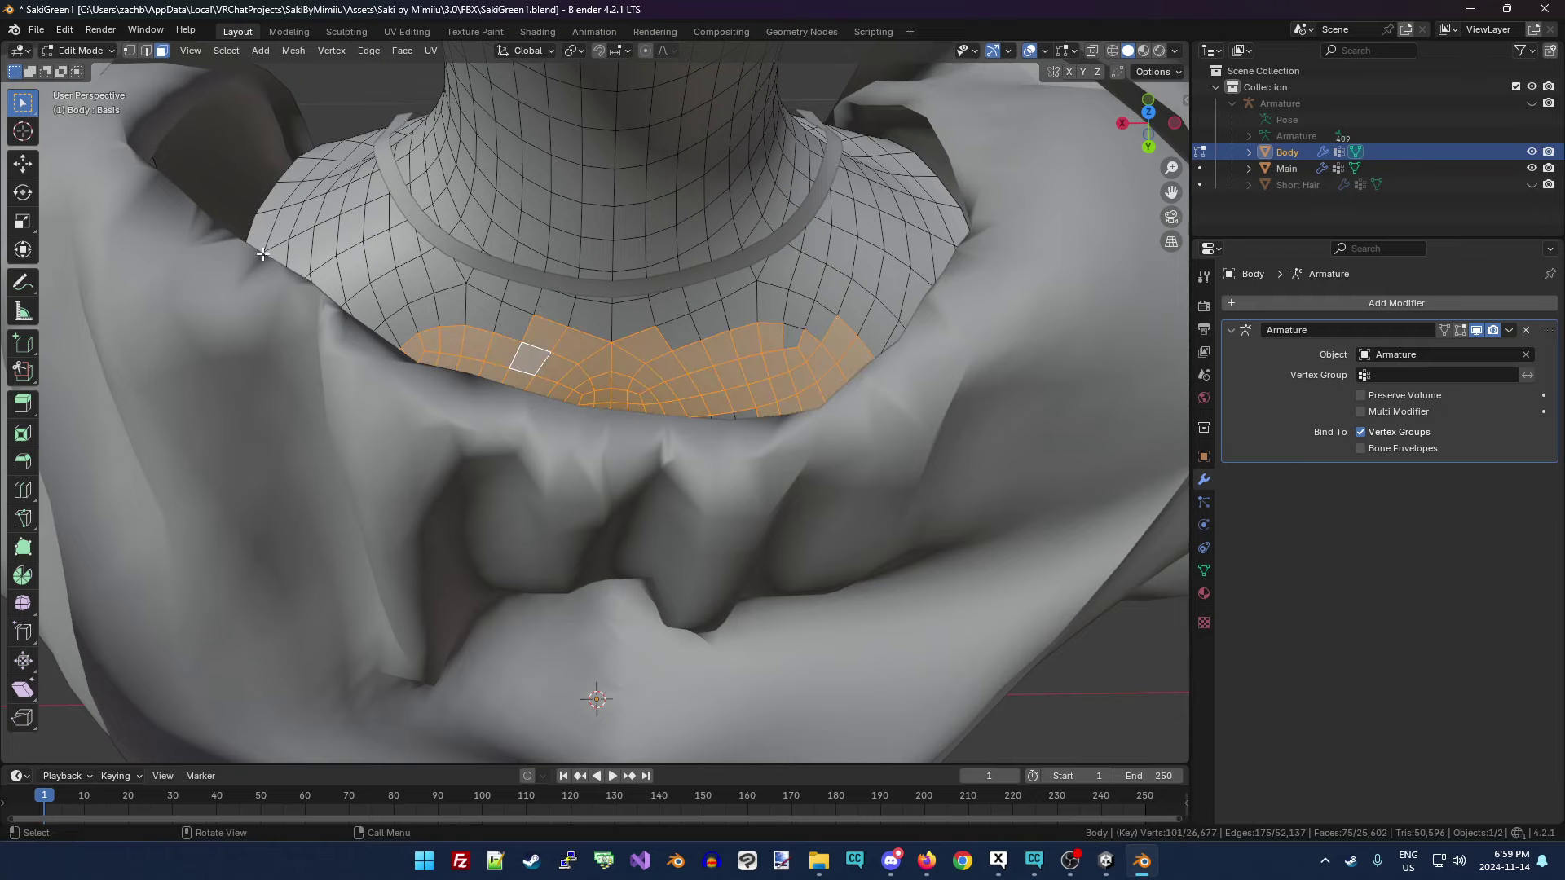
pyautogui.moveTo(256, 251); pyautogui.dragTo(860, 394)
pyautogui.moveTo(951, 410); pyautogui.dragTo(955, 413)
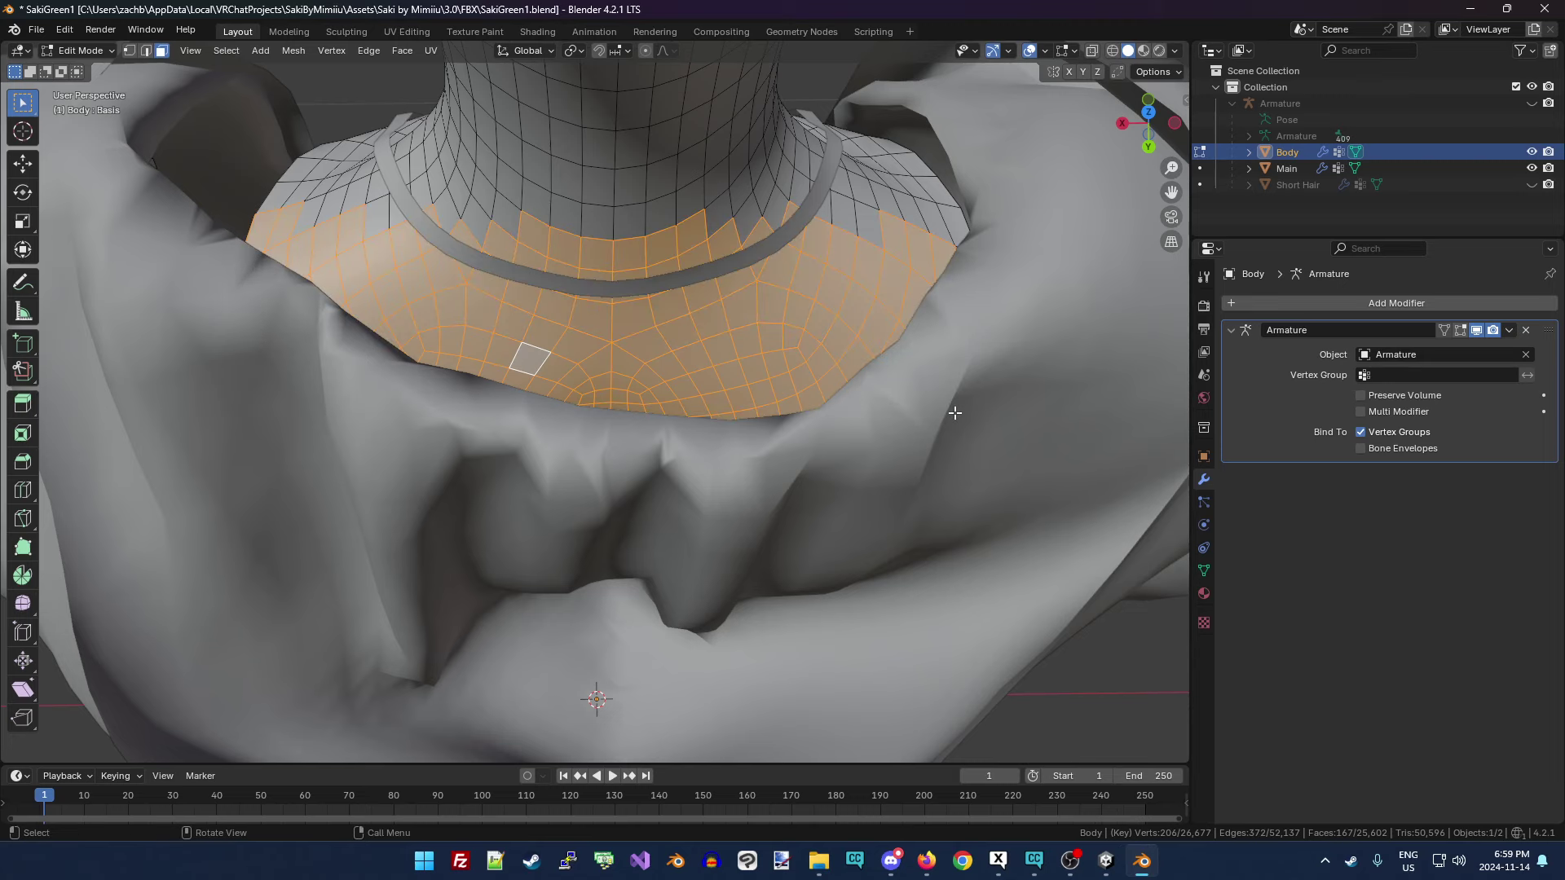
pyautogui.press('h')
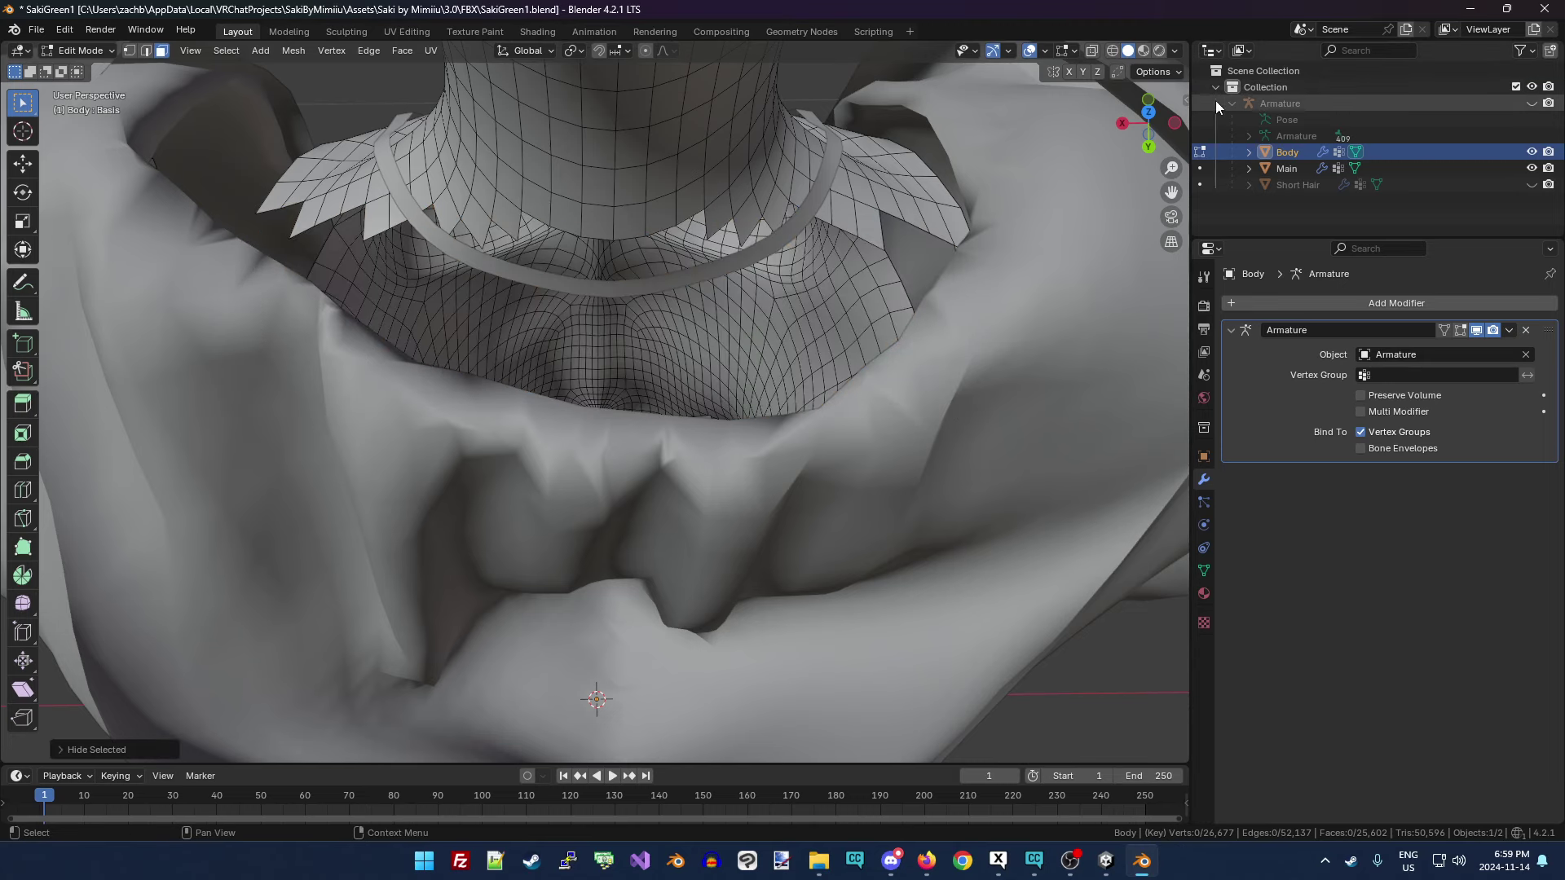
# Hide the Body faces of the buttocks below the jacket hem and the front hip and upper-thigh faces behind them.
pyautogui.moveTo(1147, 122)
pyautogui.mouseDown()
pyautogui.moveTo(1151, 167)
pyautogui.moveTo(1149, 139)
pyautogui.mouseUp()
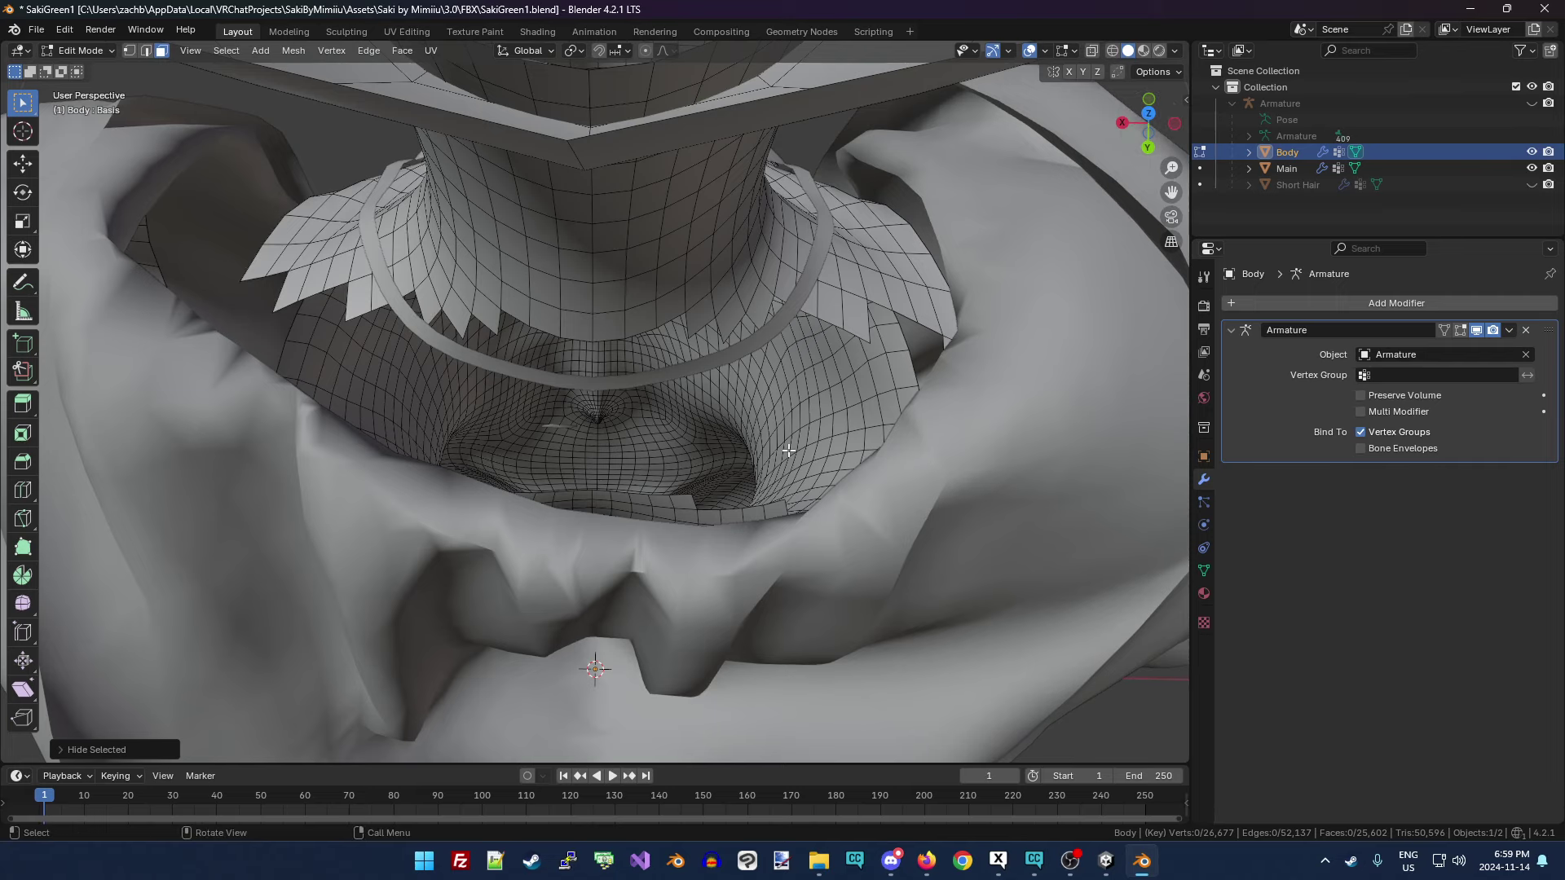
pyautogui.moveTo(1145, 130); pyautogui.dragTo(1148, 178)
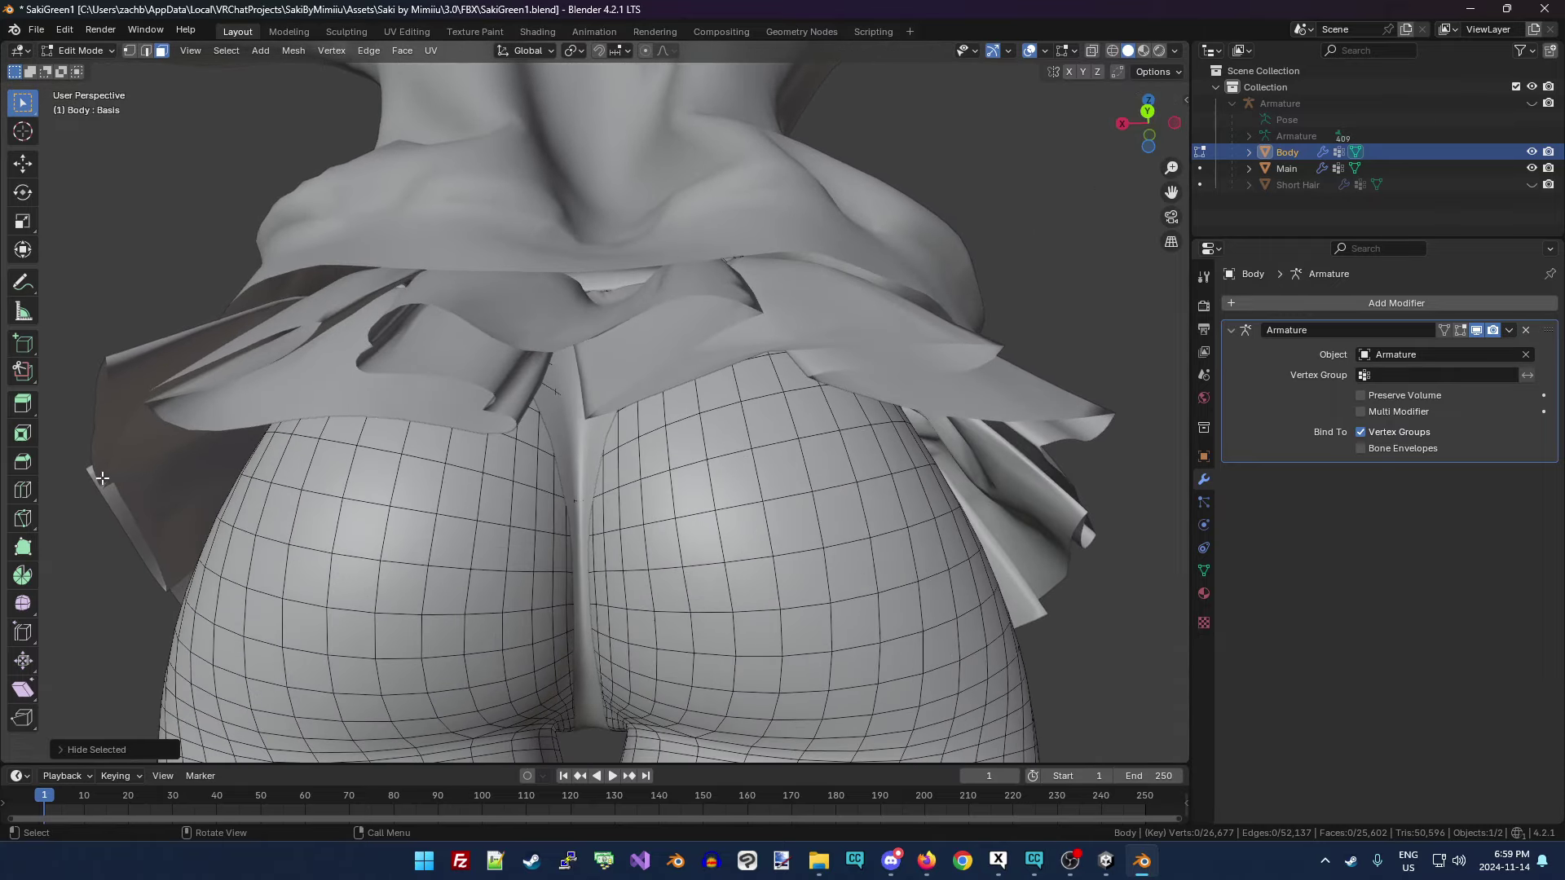
pyautogui.moveTo(103, 479); pyautogui.dragTo(1074, 733)
pyautogui.press('h')
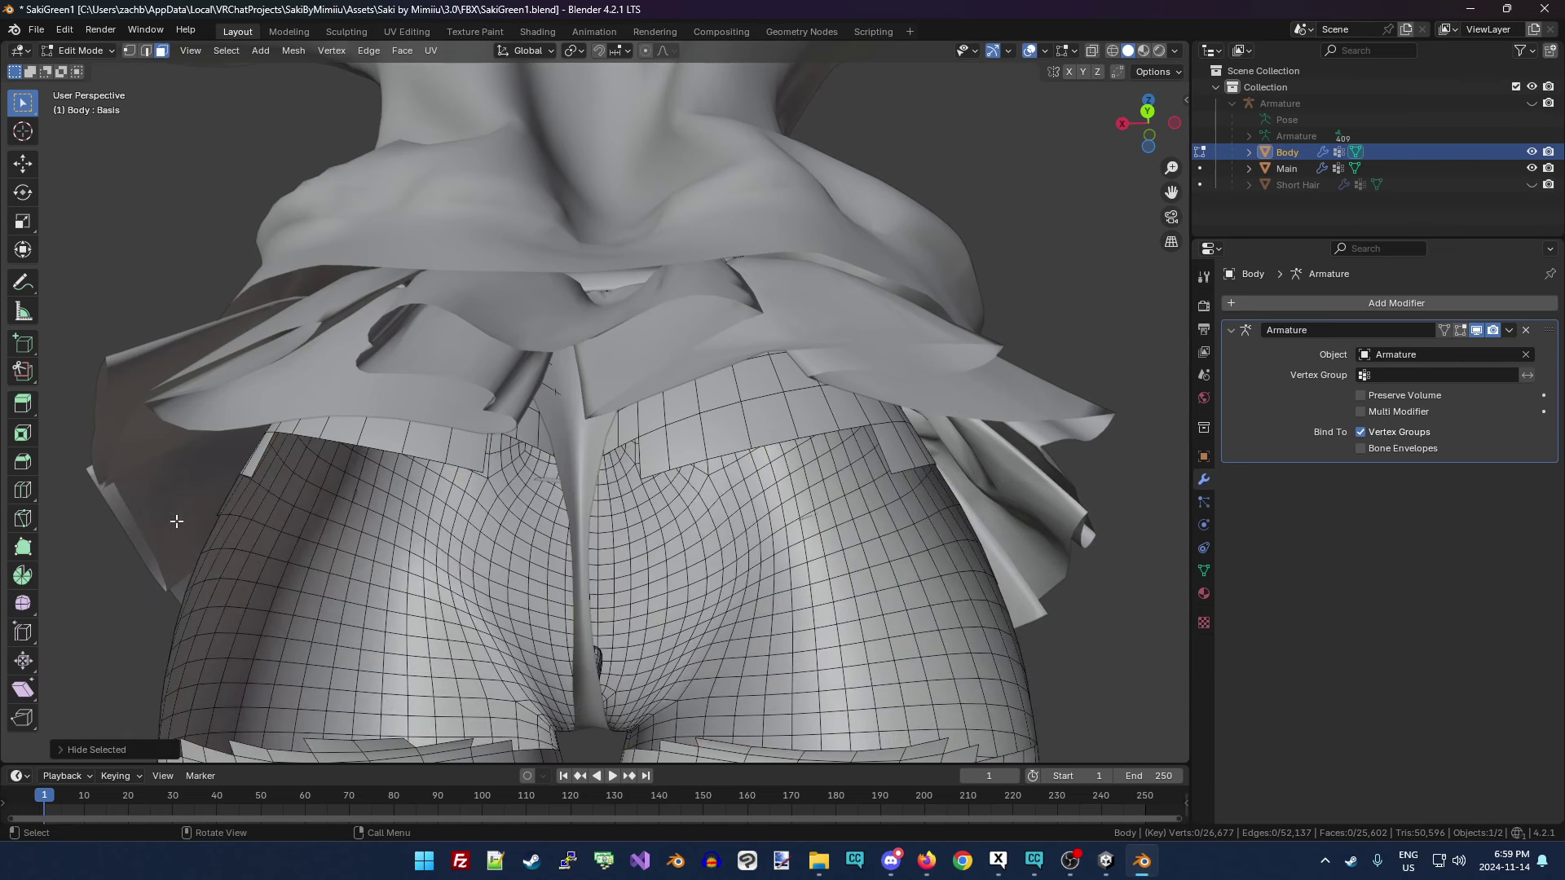
pyautogui.moveTo(184, 423); pyautogui.dragTo(1056, 701)
pyautogui.press('h')
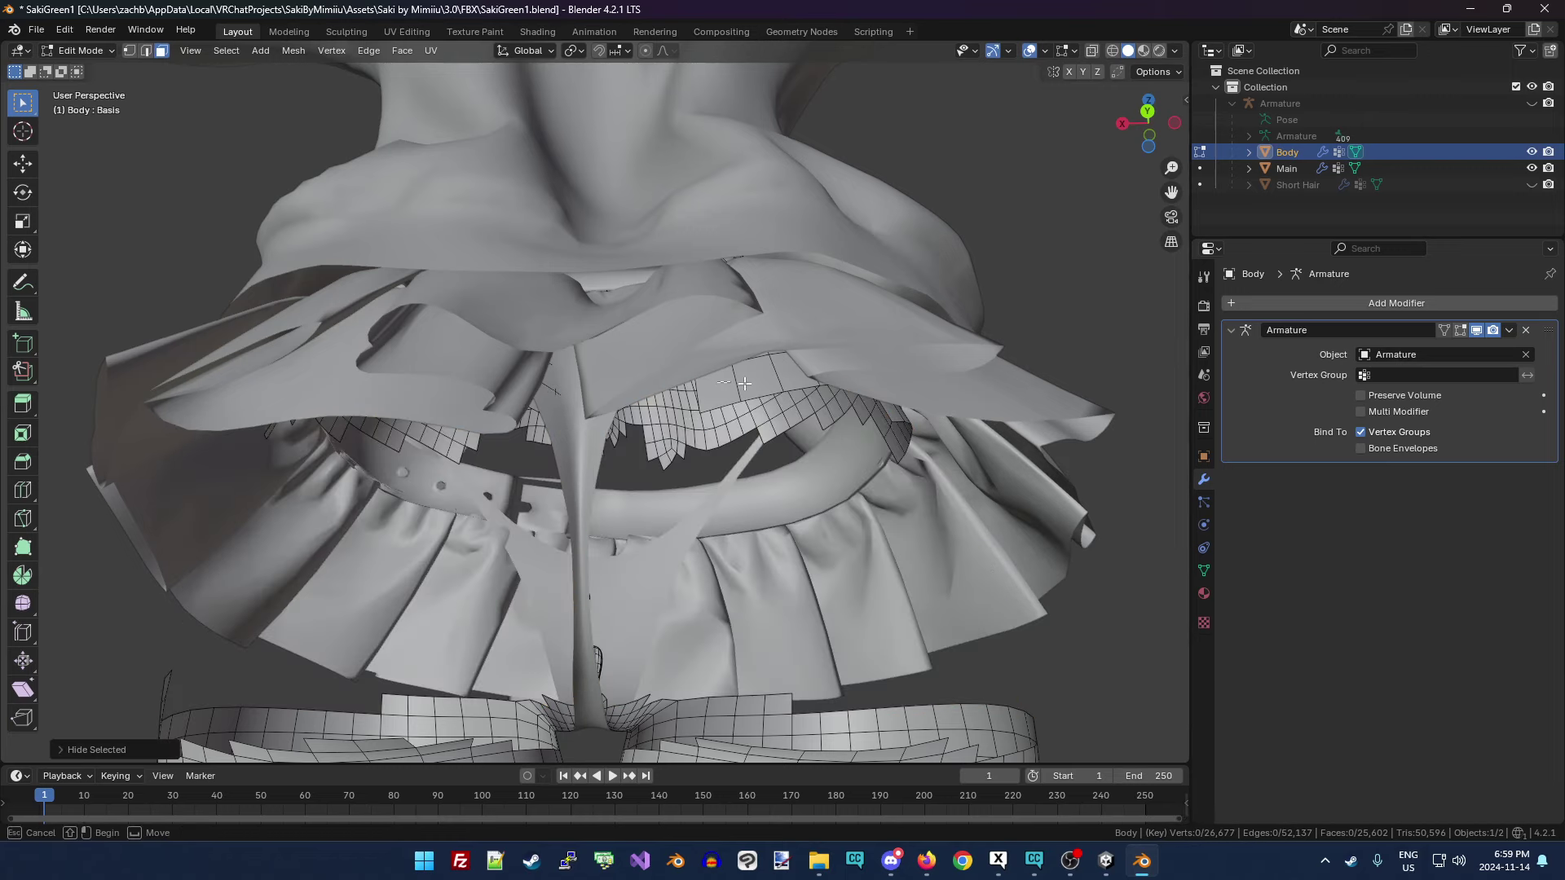
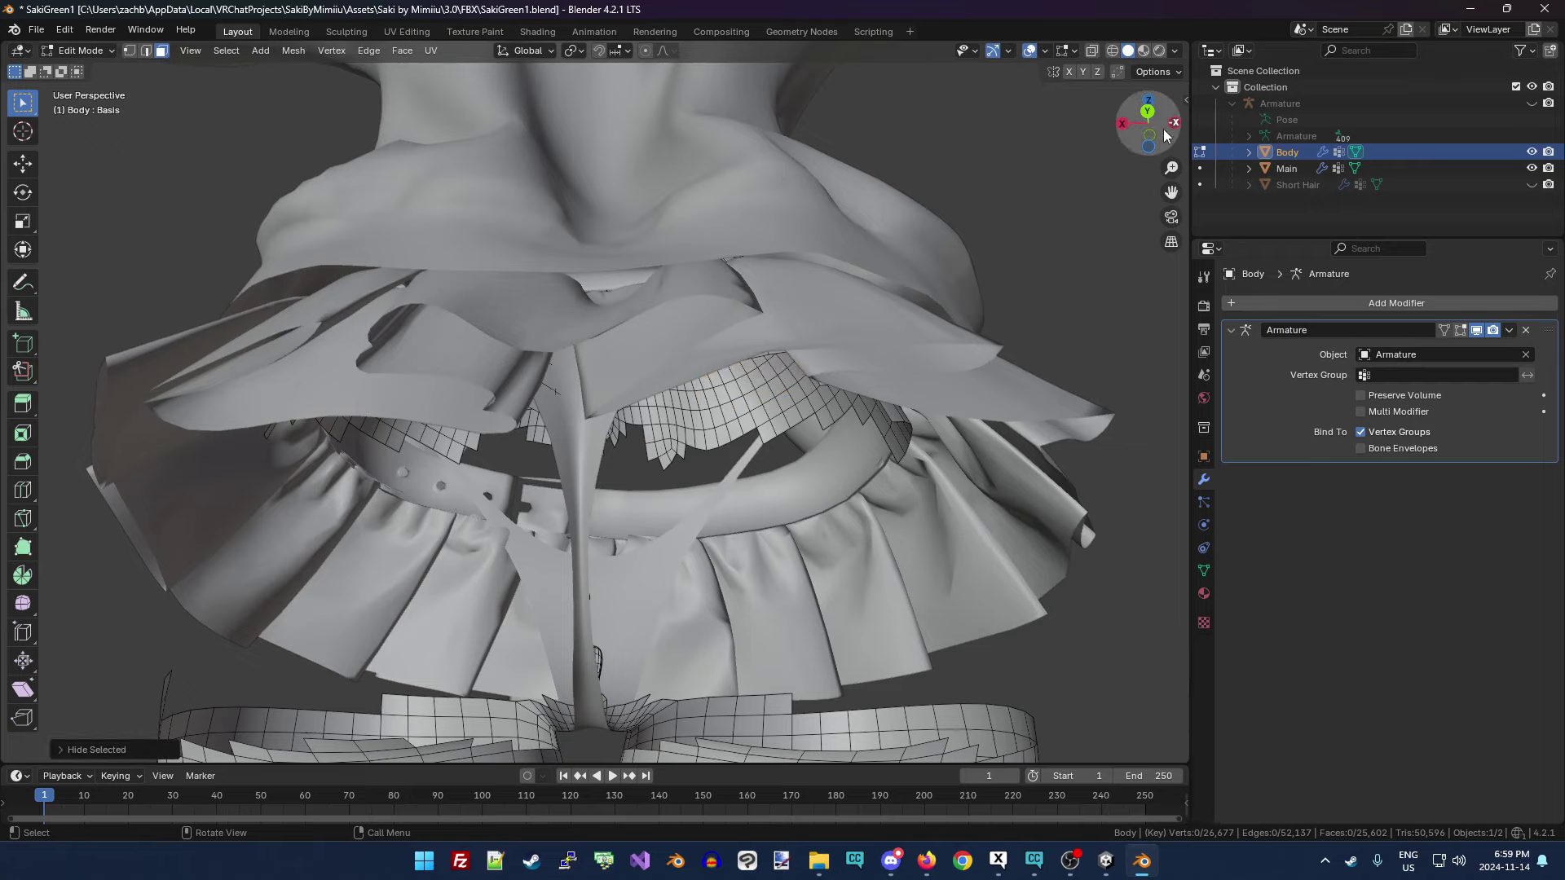
# Box-select the Body faces of both upper thighs below the skirt hem and hide them.
pyautogui.moveTo(1162, 132); pyautogui.dragTo(1147, 183)
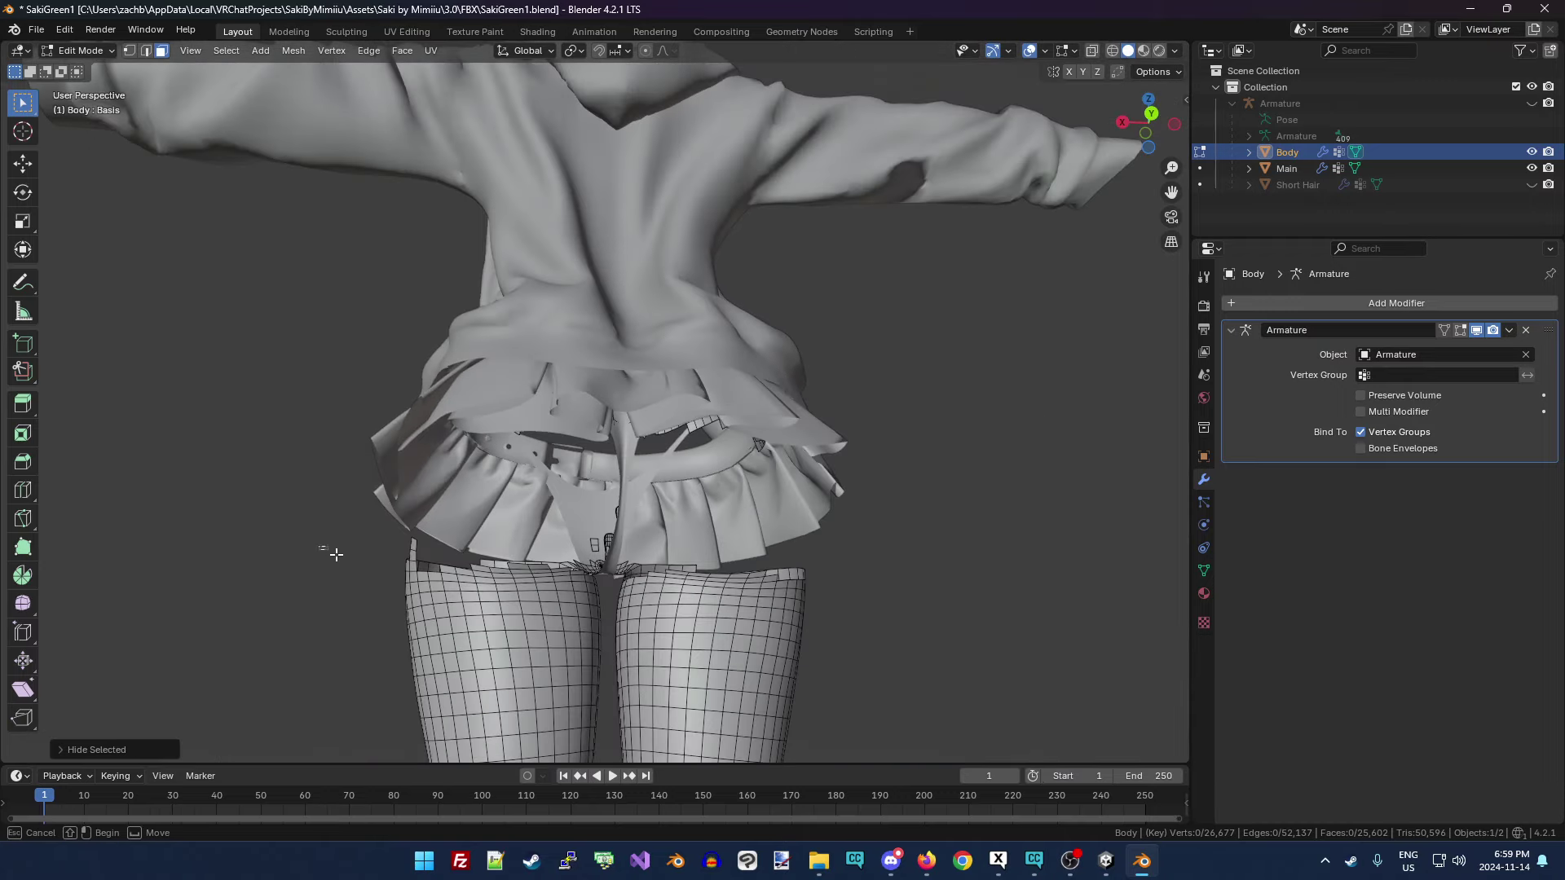
pyautogui.moveTo(322, 546); pyautogui.dragTo(855, 766)
pyautogui.click(861, 652)
pyautogui.moveTo(335, 572); pyautogui.dragTo(856, 746)
pyautogui.press('h')
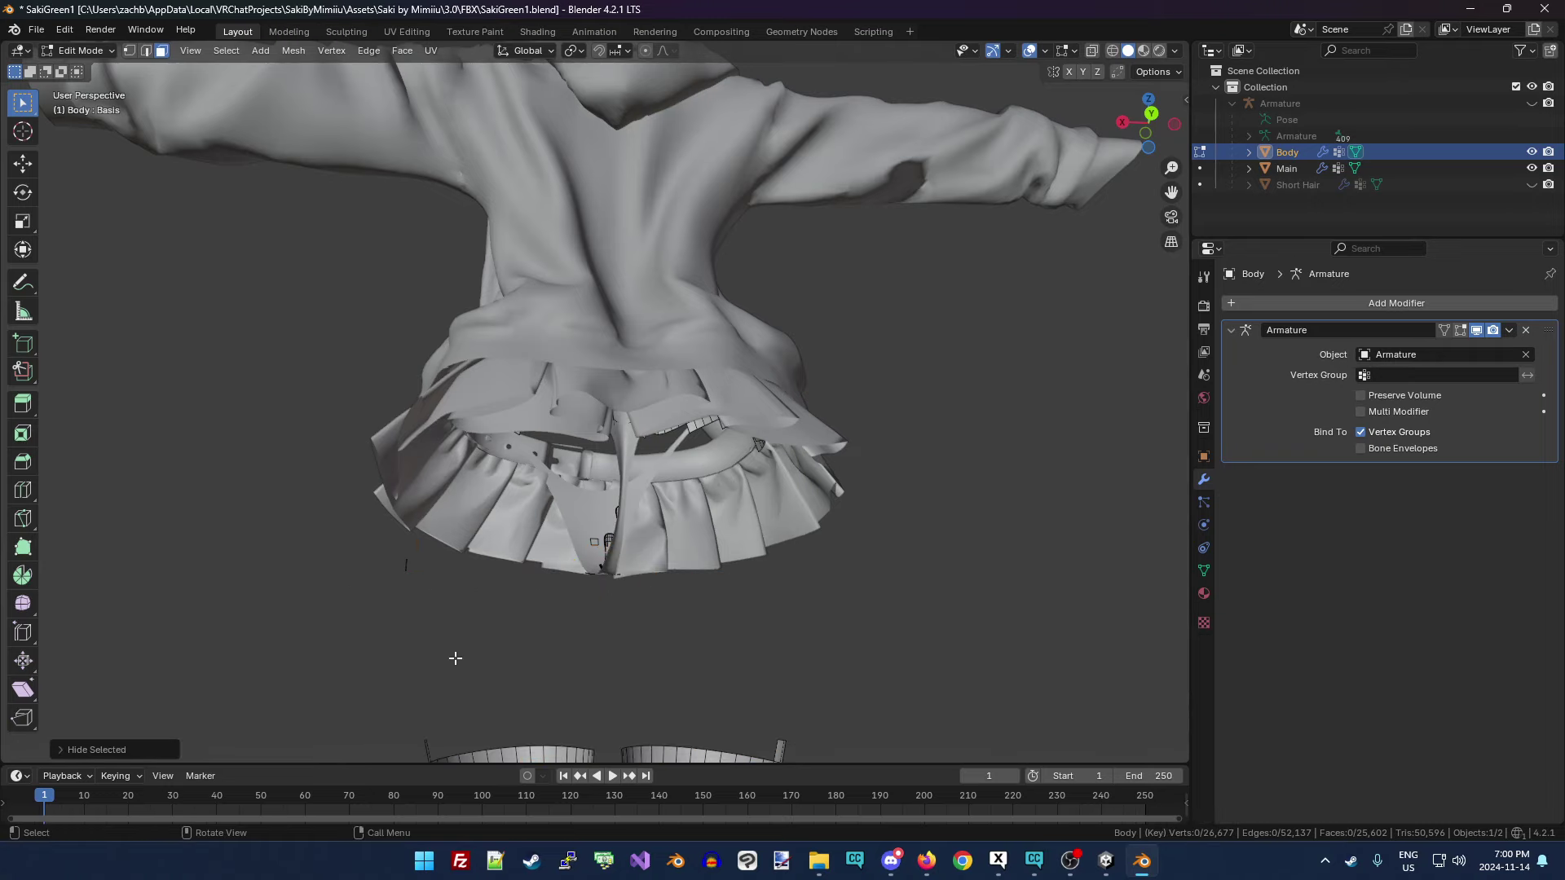
pyautogui.moveTo(373, 550); pyautogui.dragTo(765, 716)
pyautogui.scroll(-4, 420, 587)
pyautogui.click(765, 716)
pyautogui.scroll(-5, 758, 695)
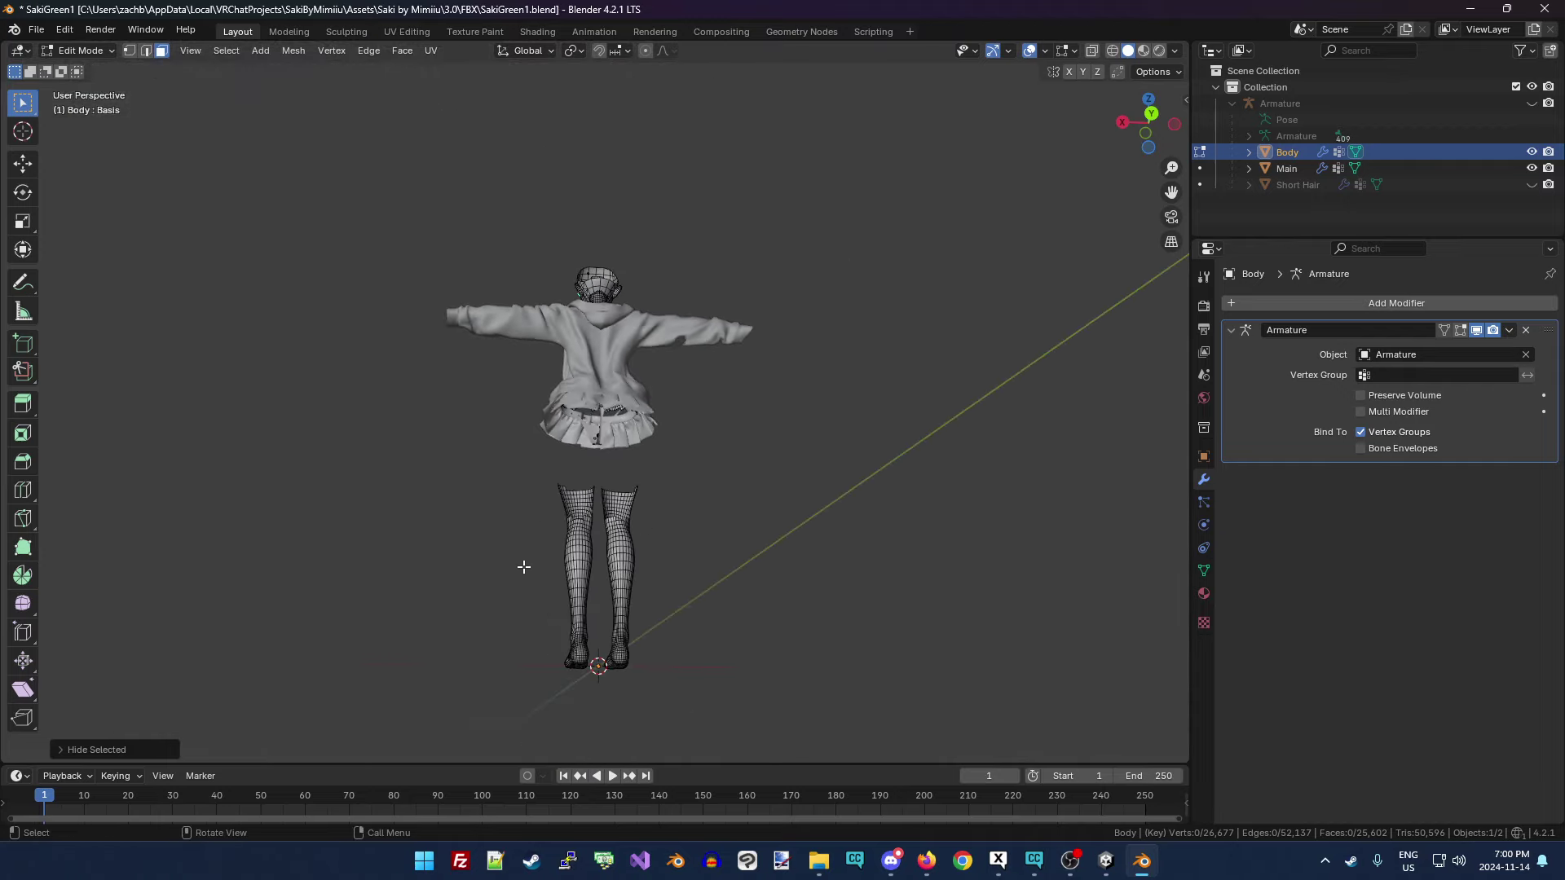
# Box-select the remaining Body faces of both lower legs and feet and hide them.
pyautogui.moveTo(495, 472); pyautogui.dragTo(737, 733)
pyautogui.click(727, 723)
pyautogui.moveTo(509, 467); pyautogui.dragTo(731, 707)
pyautogui.press('h')
pyautogui.scroll(1, 648, 686)
pyautogui.moveTo(459, 487); pyautogui.dragTo(703, 742)
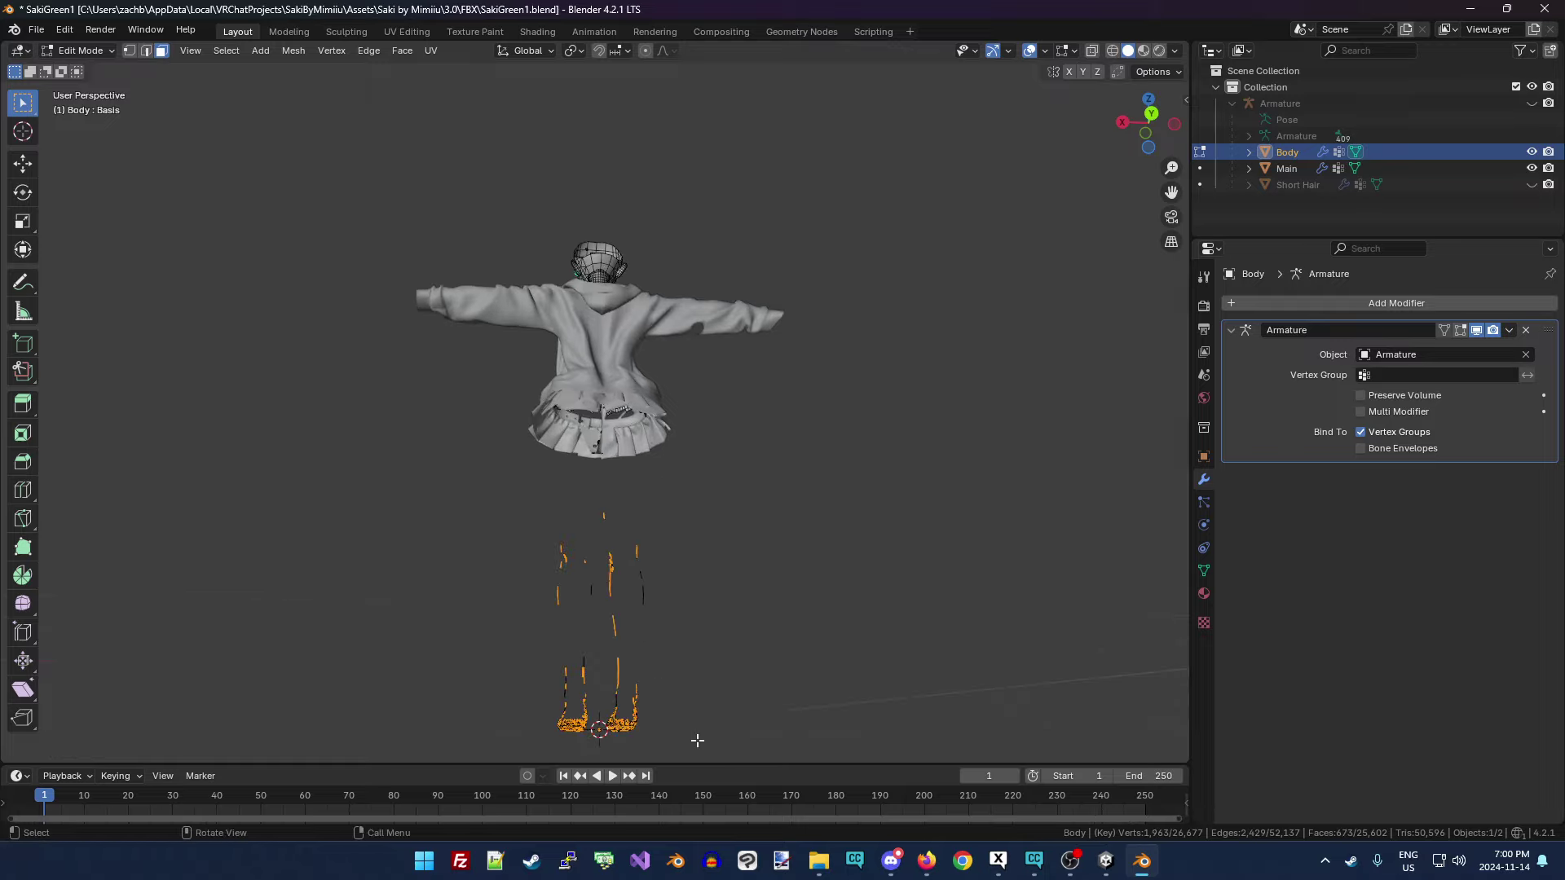
pyautogui.press('h')
# Hide the leftover Body face fragments along the legs and feet that are reachable from the side.
pyautogui.moveTo(1148, 122); pyautogui.dragTo(1125, 122)
pyautogui.moveTo(492, 535); pyautogui.dragTo(716, 738)
pyautogui.moveTo(494, 604); pyautogui.dragTo(633, 736)
pyautogui.press('h')
pyautogui.moveTo(457, 622); pyautogui.dragTo(703, 766)
pyautogui.scroll(1, 714, 741)
pyautogui.scroll(5, 715, 740)
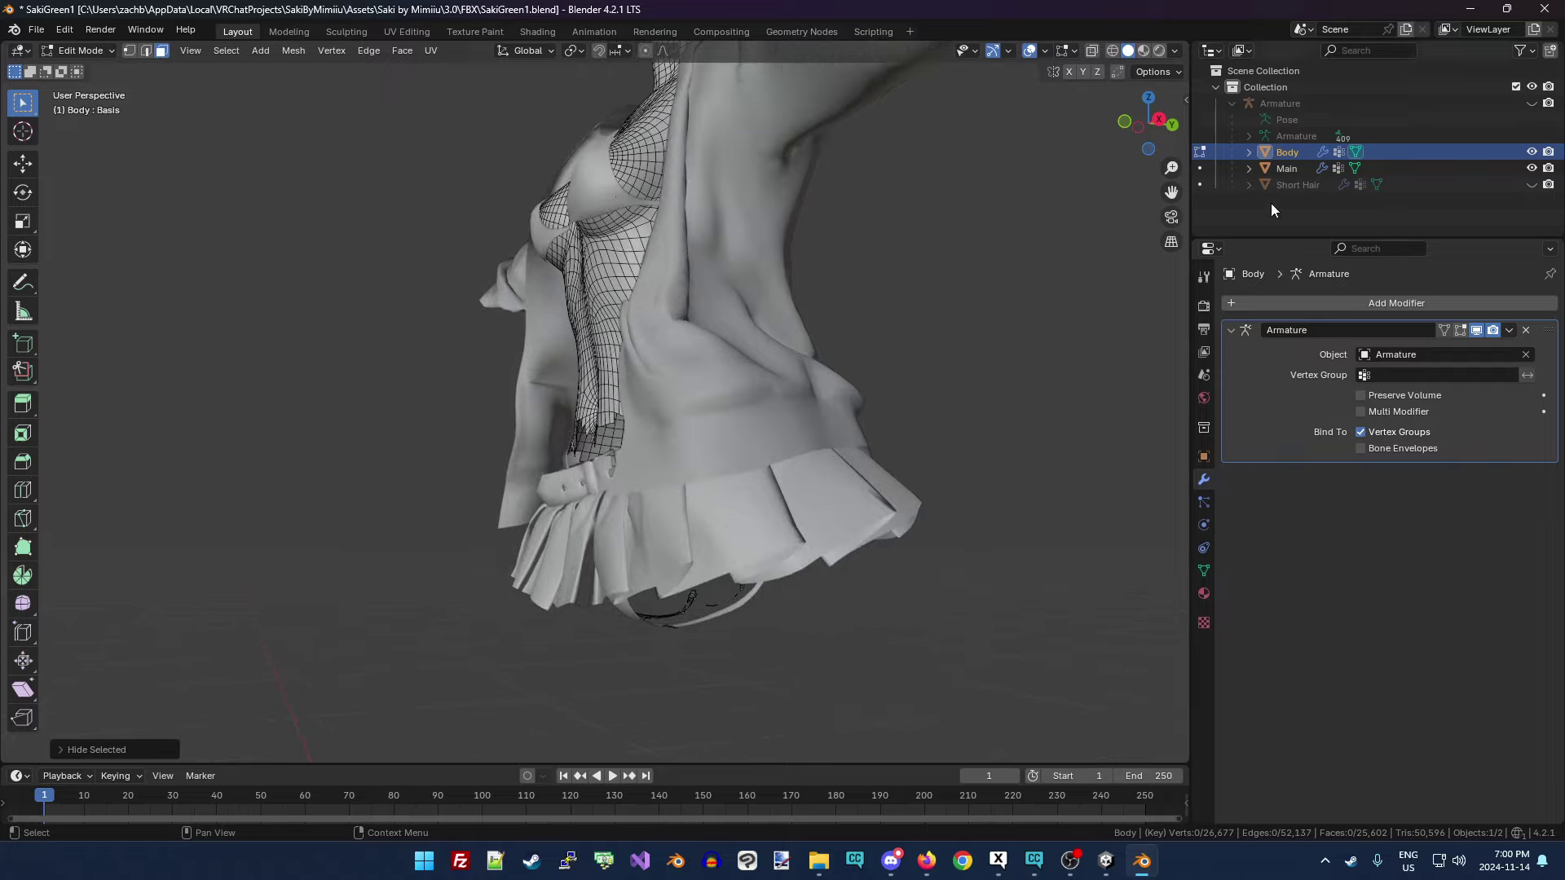
pyautogui.moveTo(1171, 193); pyautogui.dragTo(223, 8)
pyautogui.moveTo(575, 742); pyautogui.dragTo(570, 580)
pyautogui.moveTo(460, 458); pyautogui.dragTo(902, 689)
pyautogui.press('h')
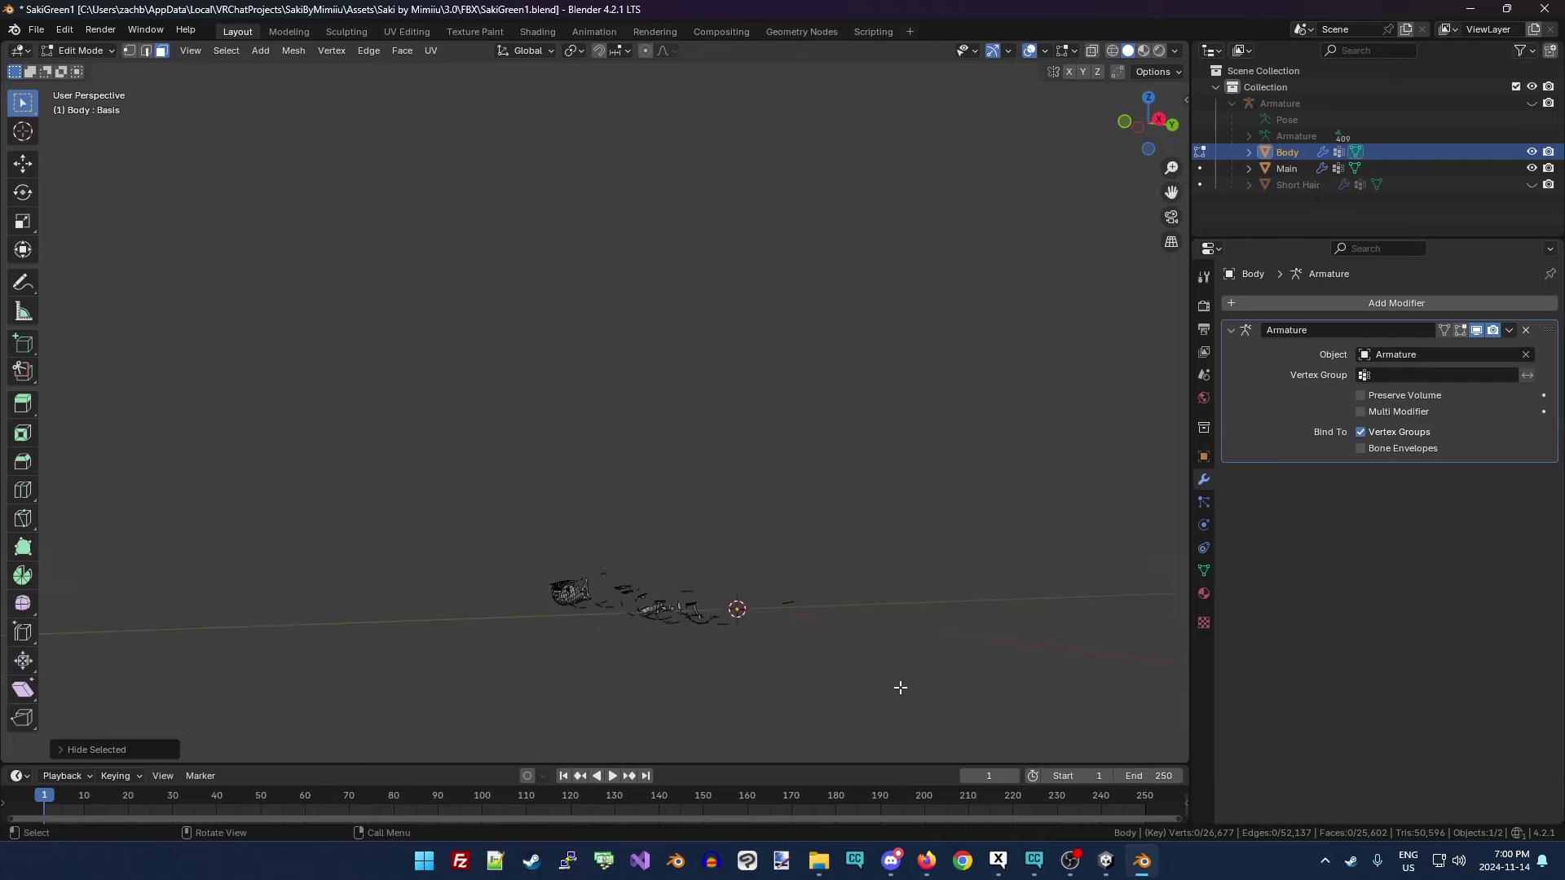
# Hide the last scattered Body foot fragments on the ground near the world origin, selecting them from several angles.
pyautogui.moveTo(483, 522); pyautogui.dragTo(877, 718)
pyautogui.moveTo(1132, 121); pyautogui.dragTo(1231, 130)
pyautogui.moveTo(593, 475); pyautogui.dragTo(974, 714)
pyautogui.press('h')
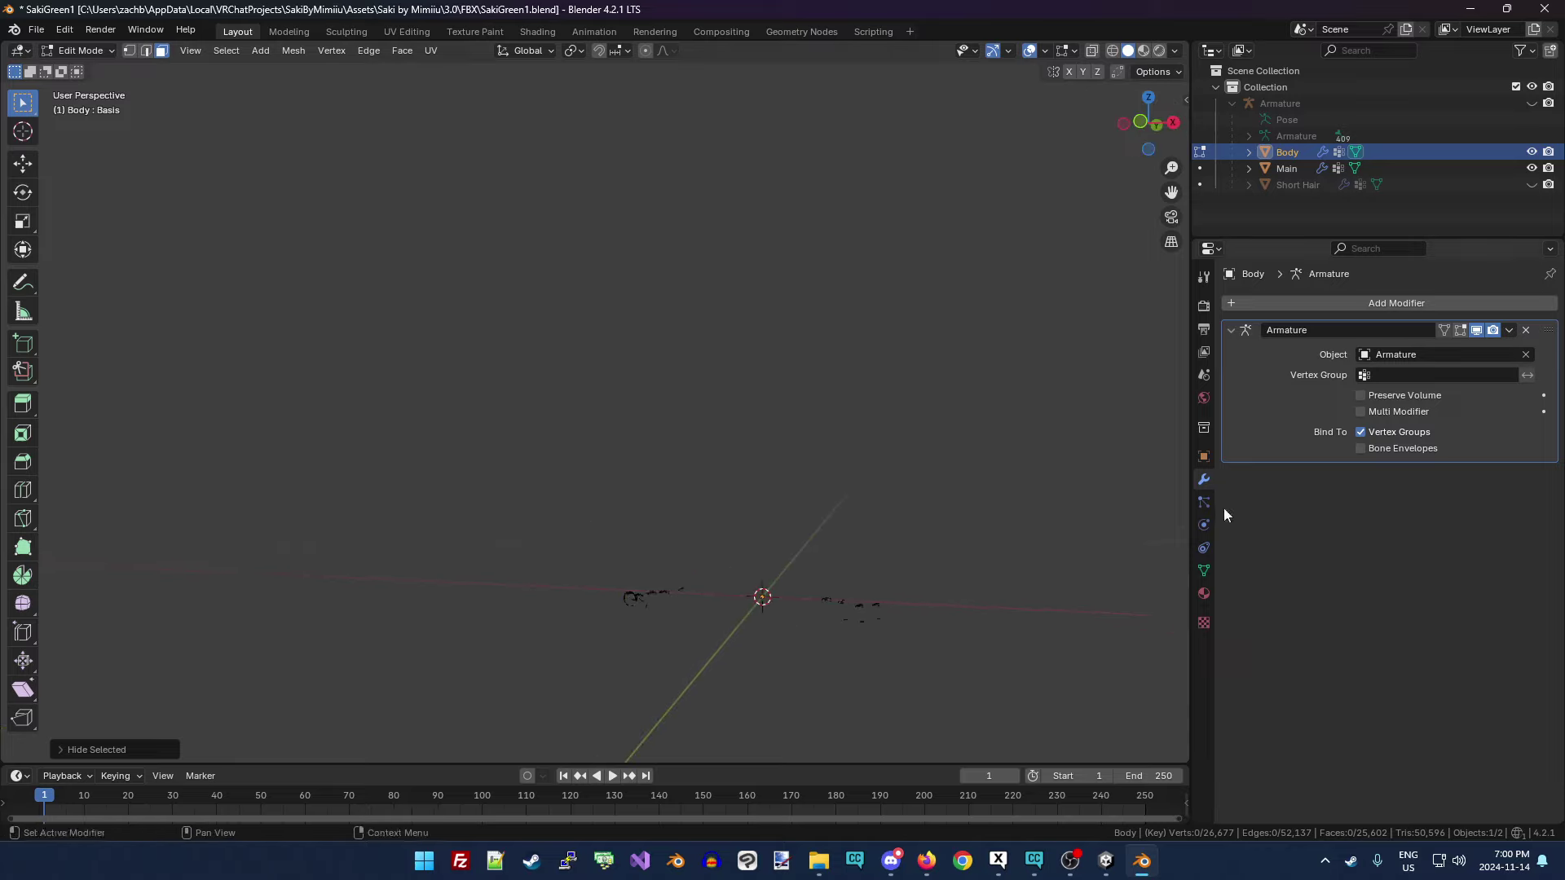
pyautogui.moveTo(1148, 151); pyautogui.dragTo(862, 666)
pyautogui.moveTo(526, 455); pyautogui.dragTo(897, 713)
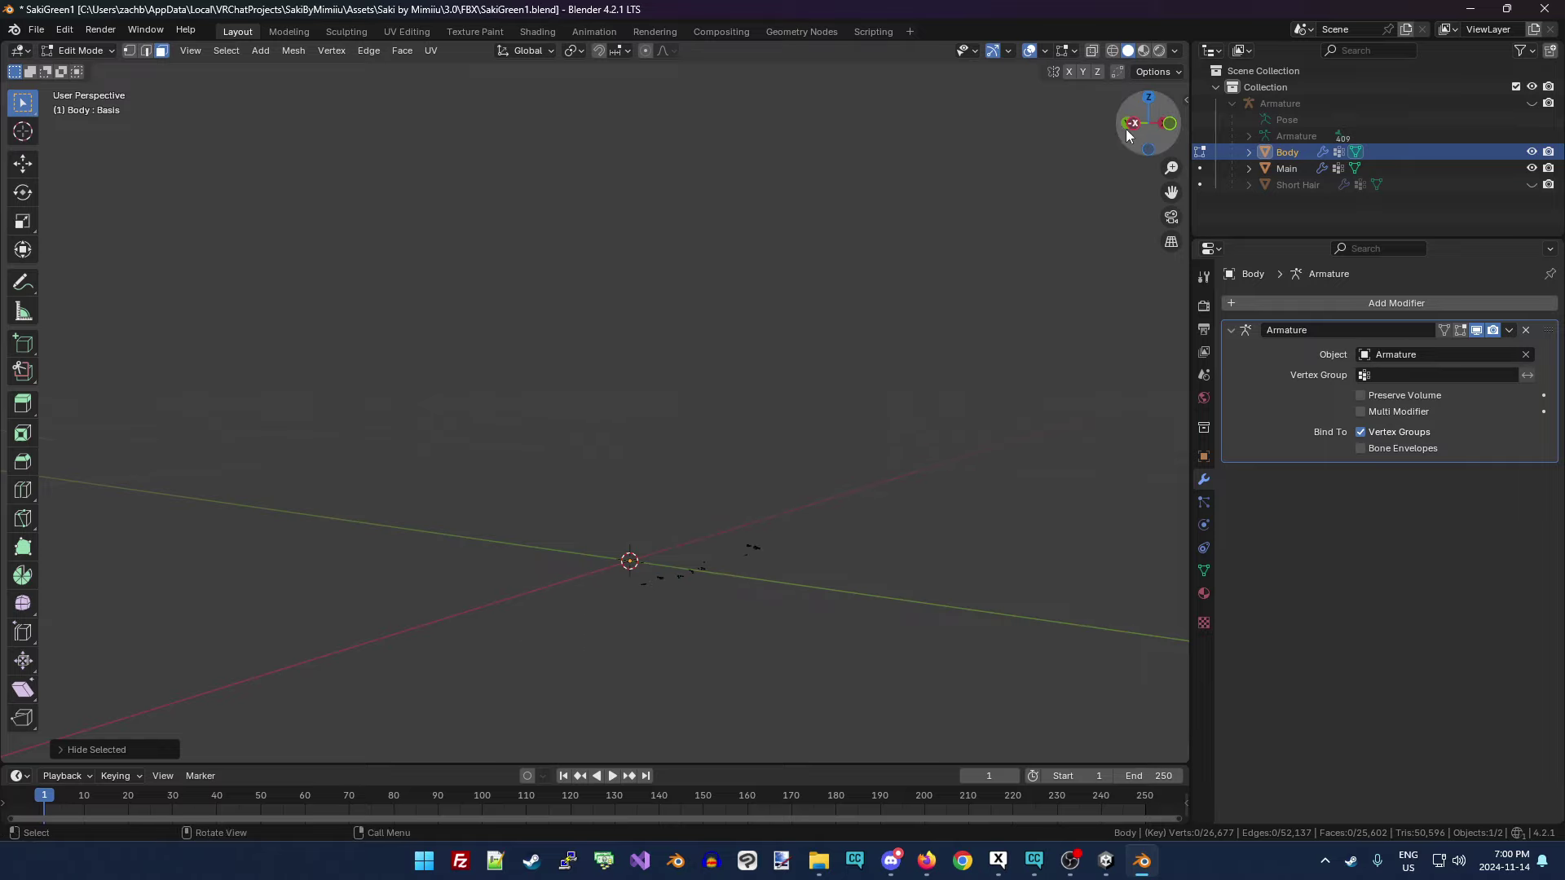
pyautogui.moveTo(1148, 124); pyautogui.dragTo(1007, 217)
pyautogui.scroll(-2, 907, 186)
pyautogui.scroll(-2, 1024, 238)
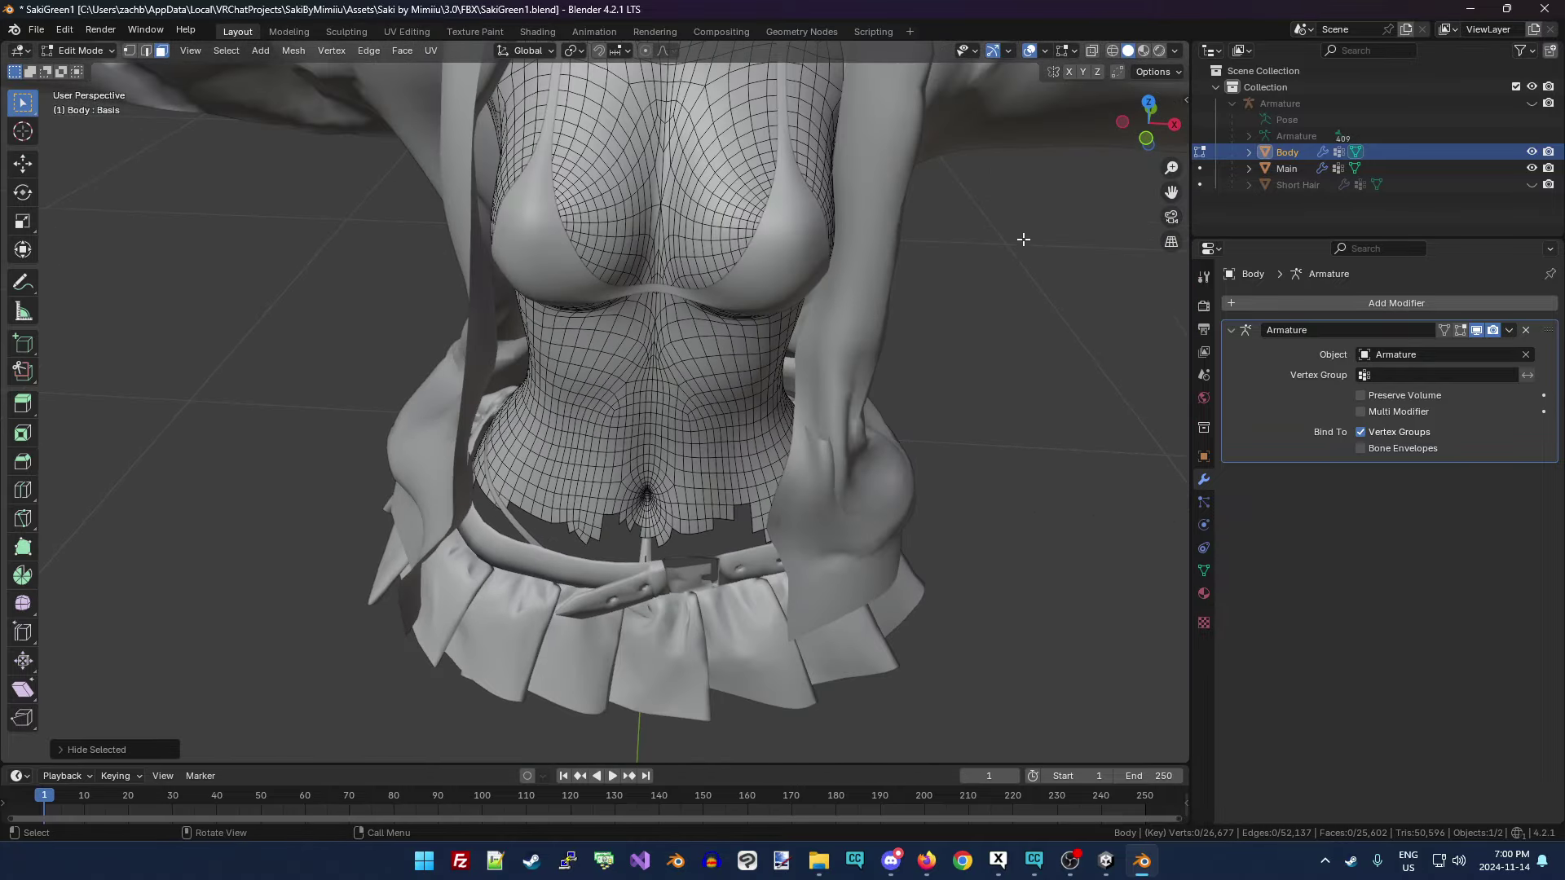
# Hide the Body faces bordering the inner edge of the avatar's right bikini cup.
pyautogui.scroll(3, 1067, 246)
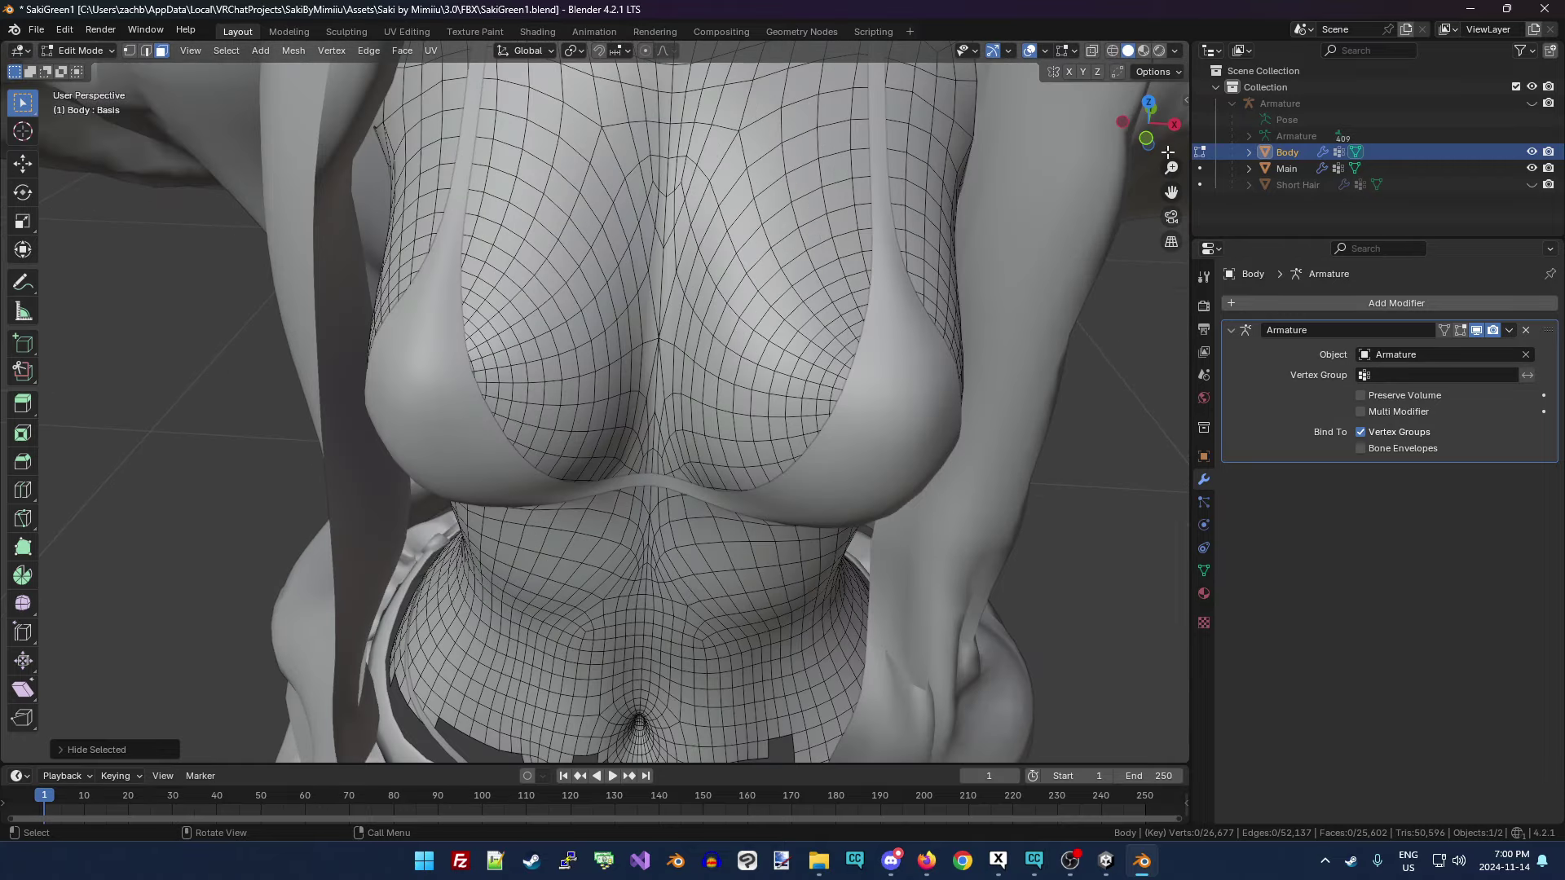
pyautogui.moveTo(1168, 140); pyautogui.dragTo(1177, 132)
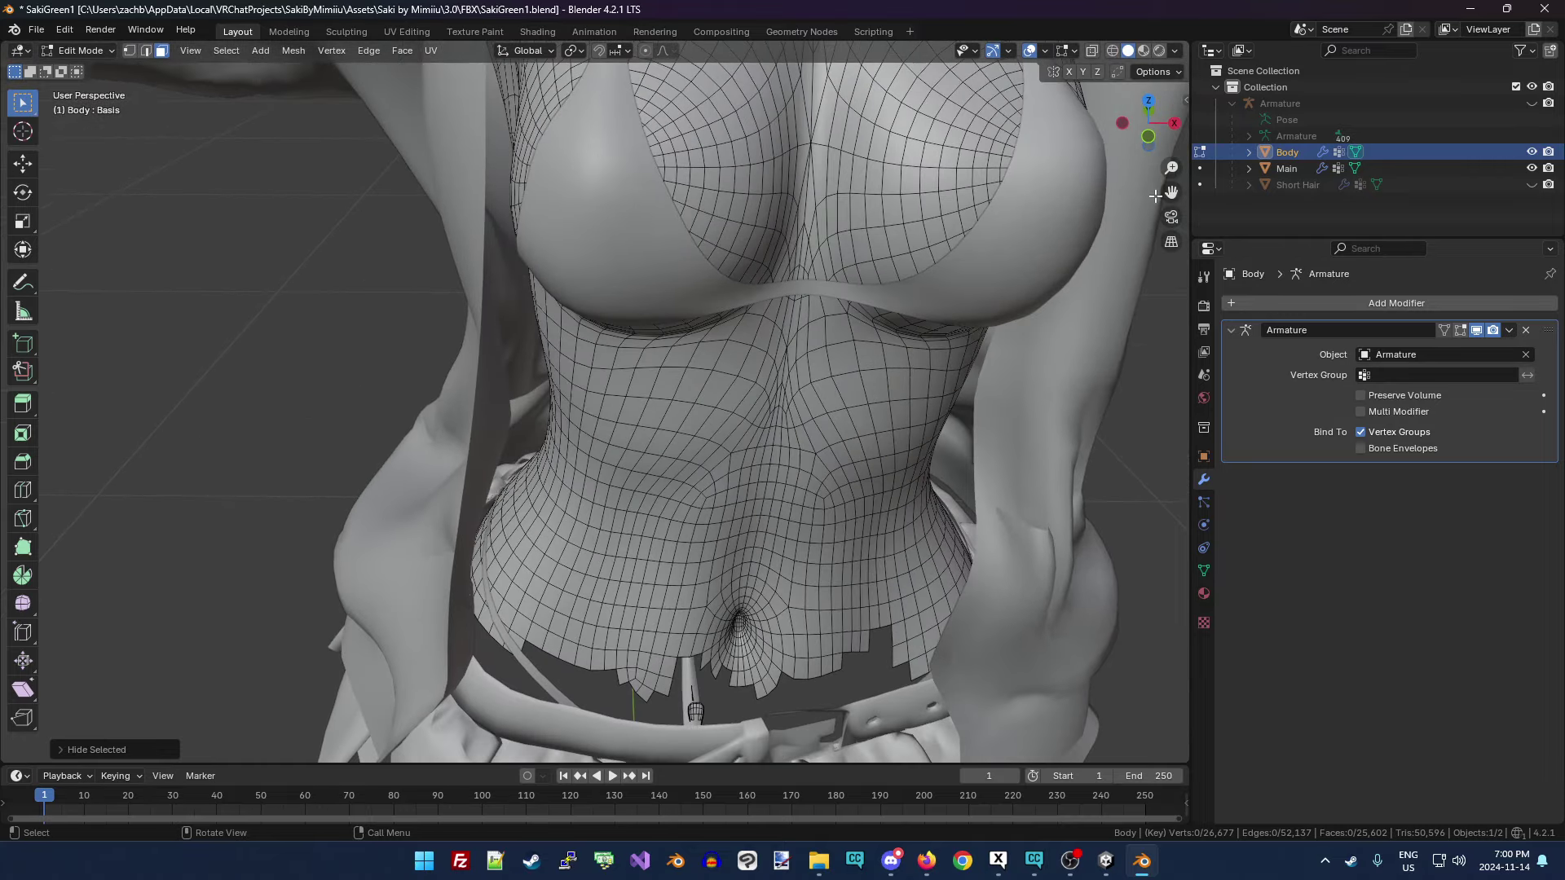
pyautogui.moveTo(1168, 193); pyautogui.dragTo(1145, 387)
pyautogui.scroll(4, 856, 306)
pyautogui.scroll(-4, 717, 295)
pyautogui.scroll(4, 658, 320)
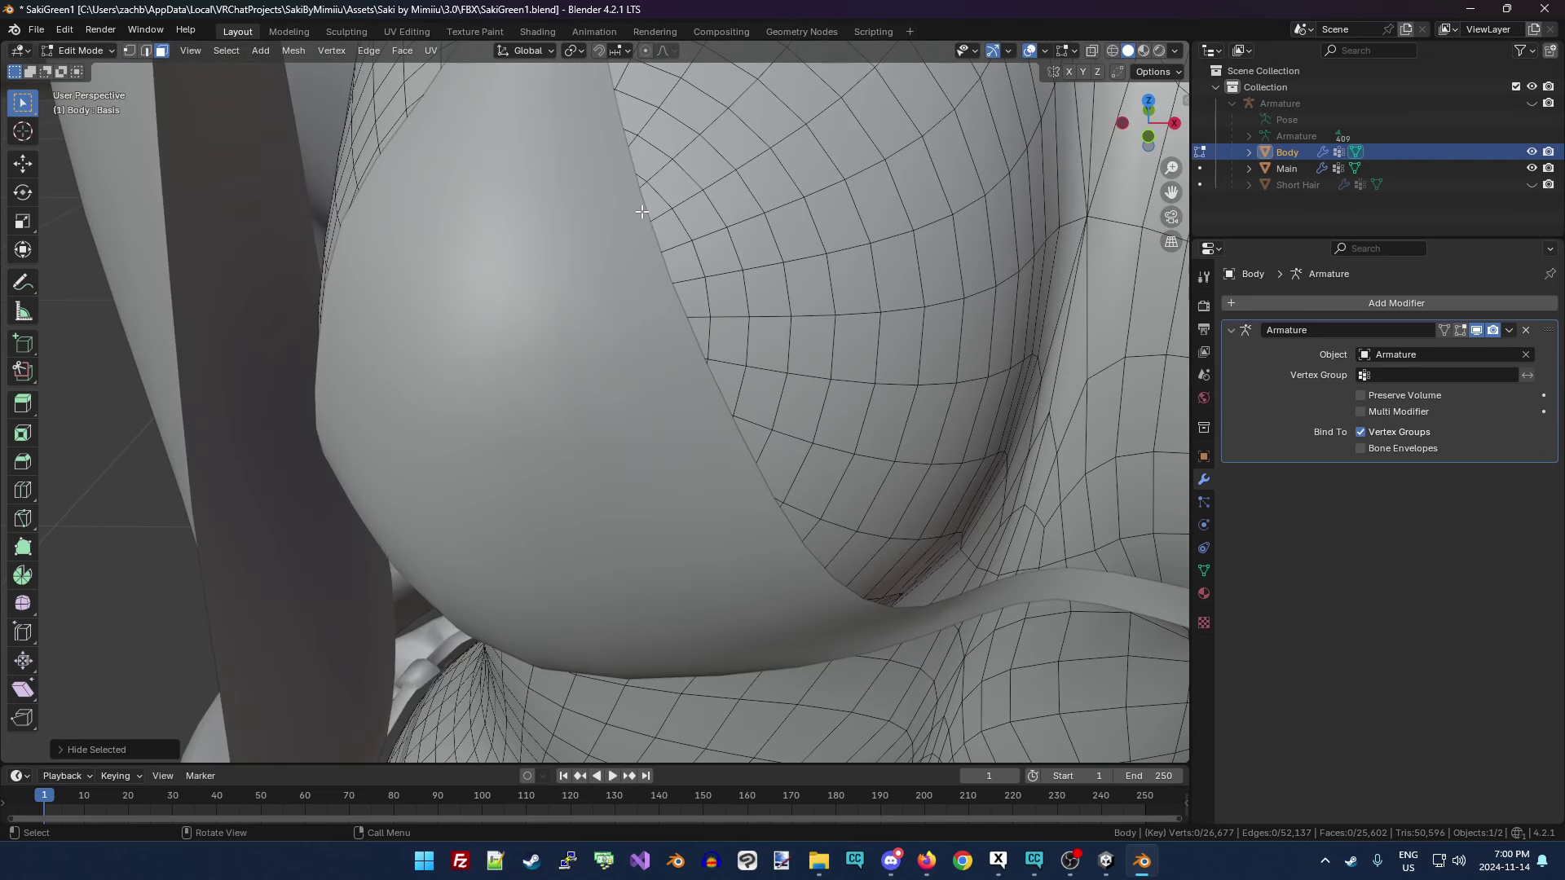
pyautogui.press('b')
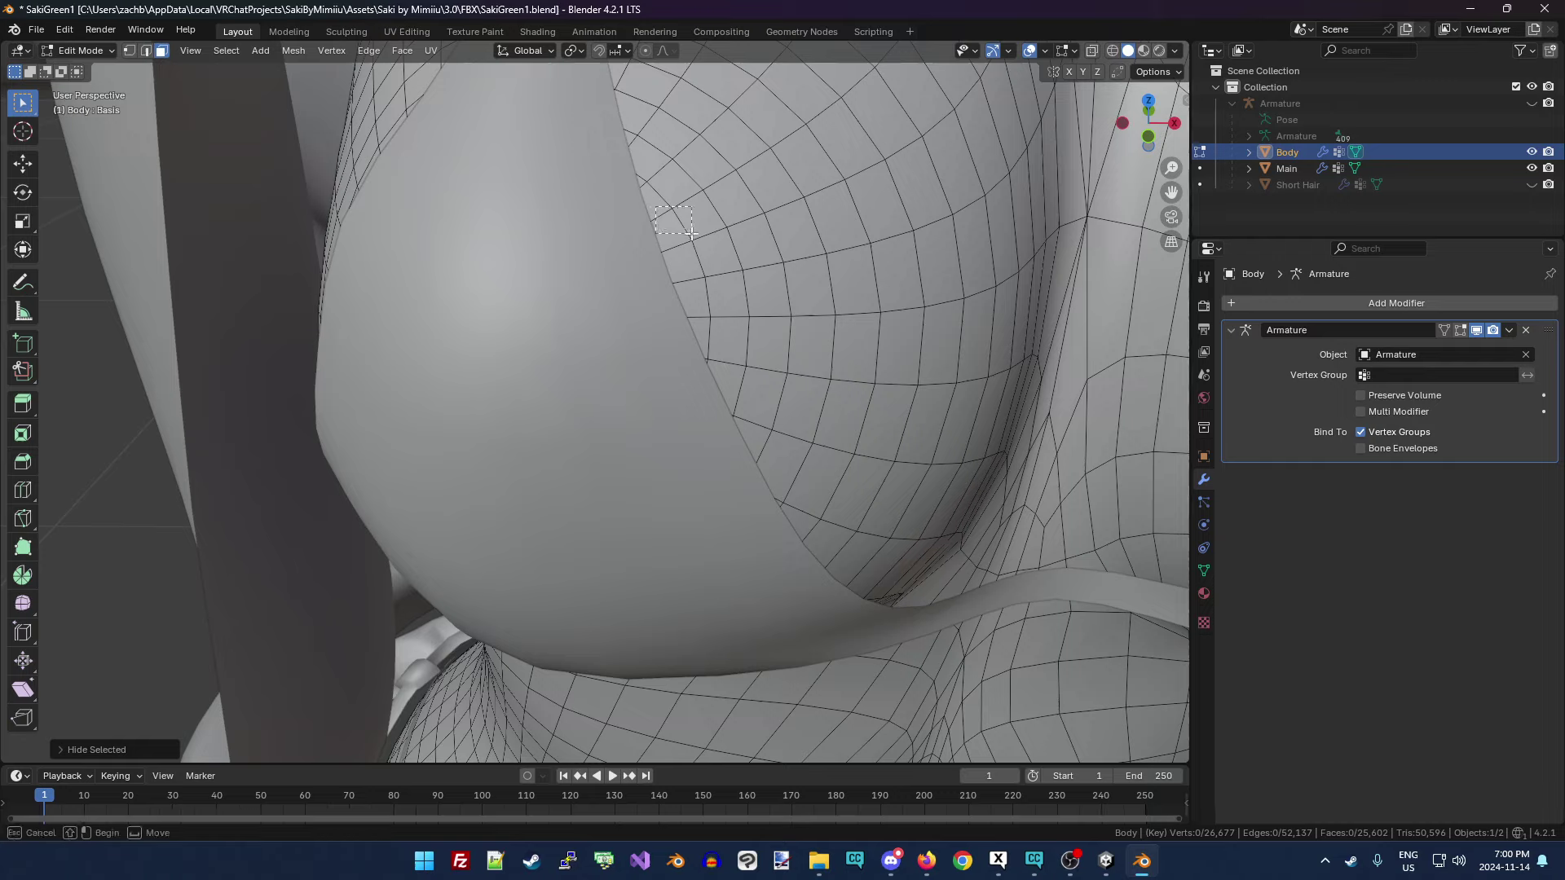
pyautogui.moveTo(664, 186); pyautogui.dragTo(691, 232)
pyautogui.press('h')
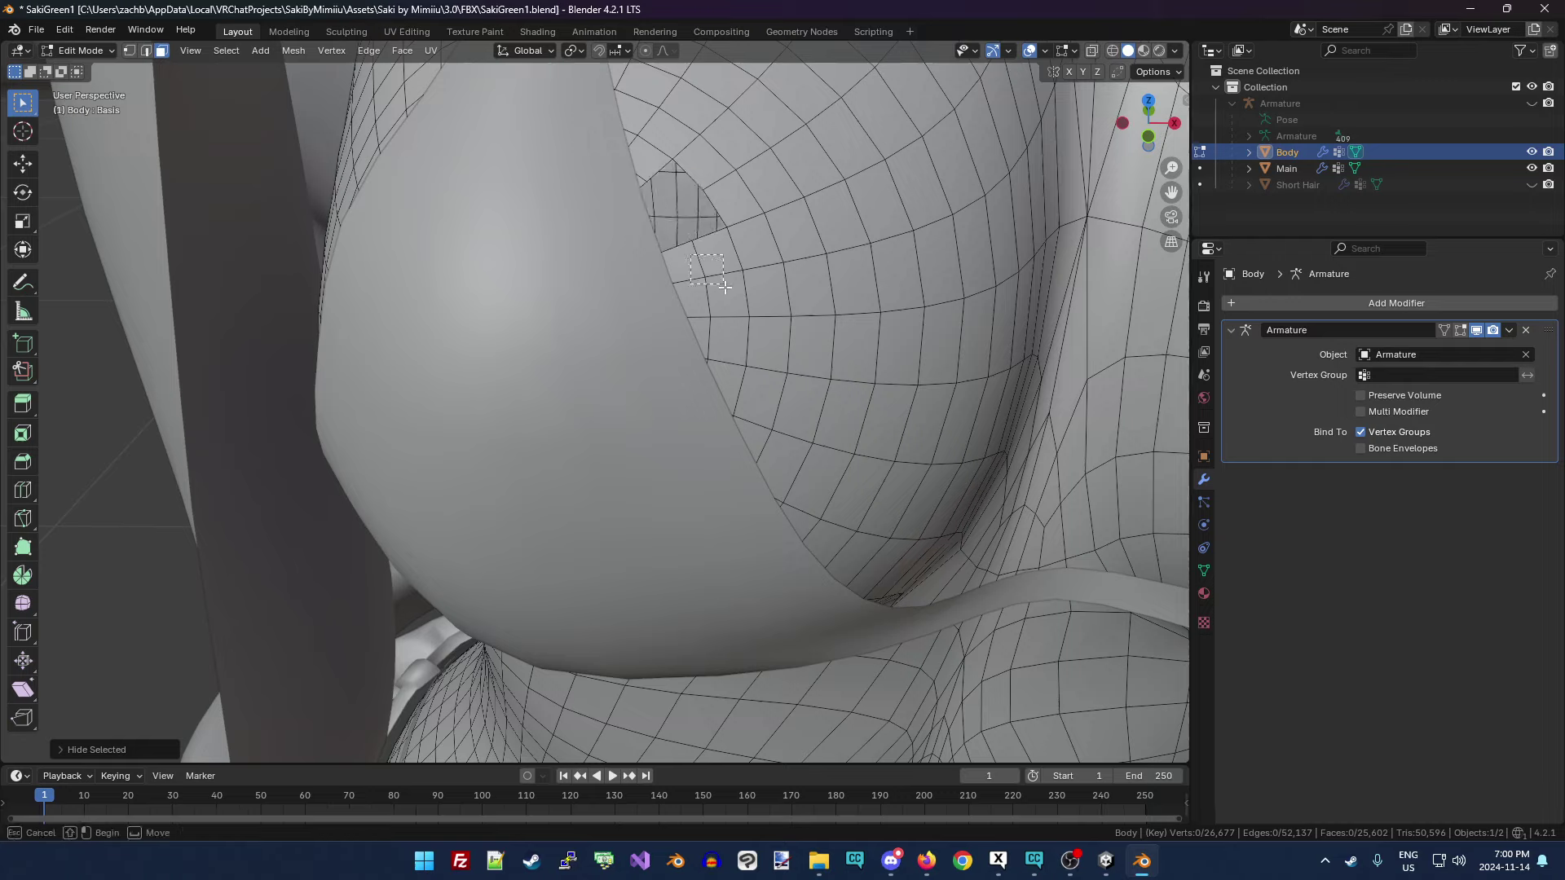
pyautogui.press('b')
pyautogui.moveTo(725, 371); pyautogui.dragTo(726, 374)
pyautogui.press('h')
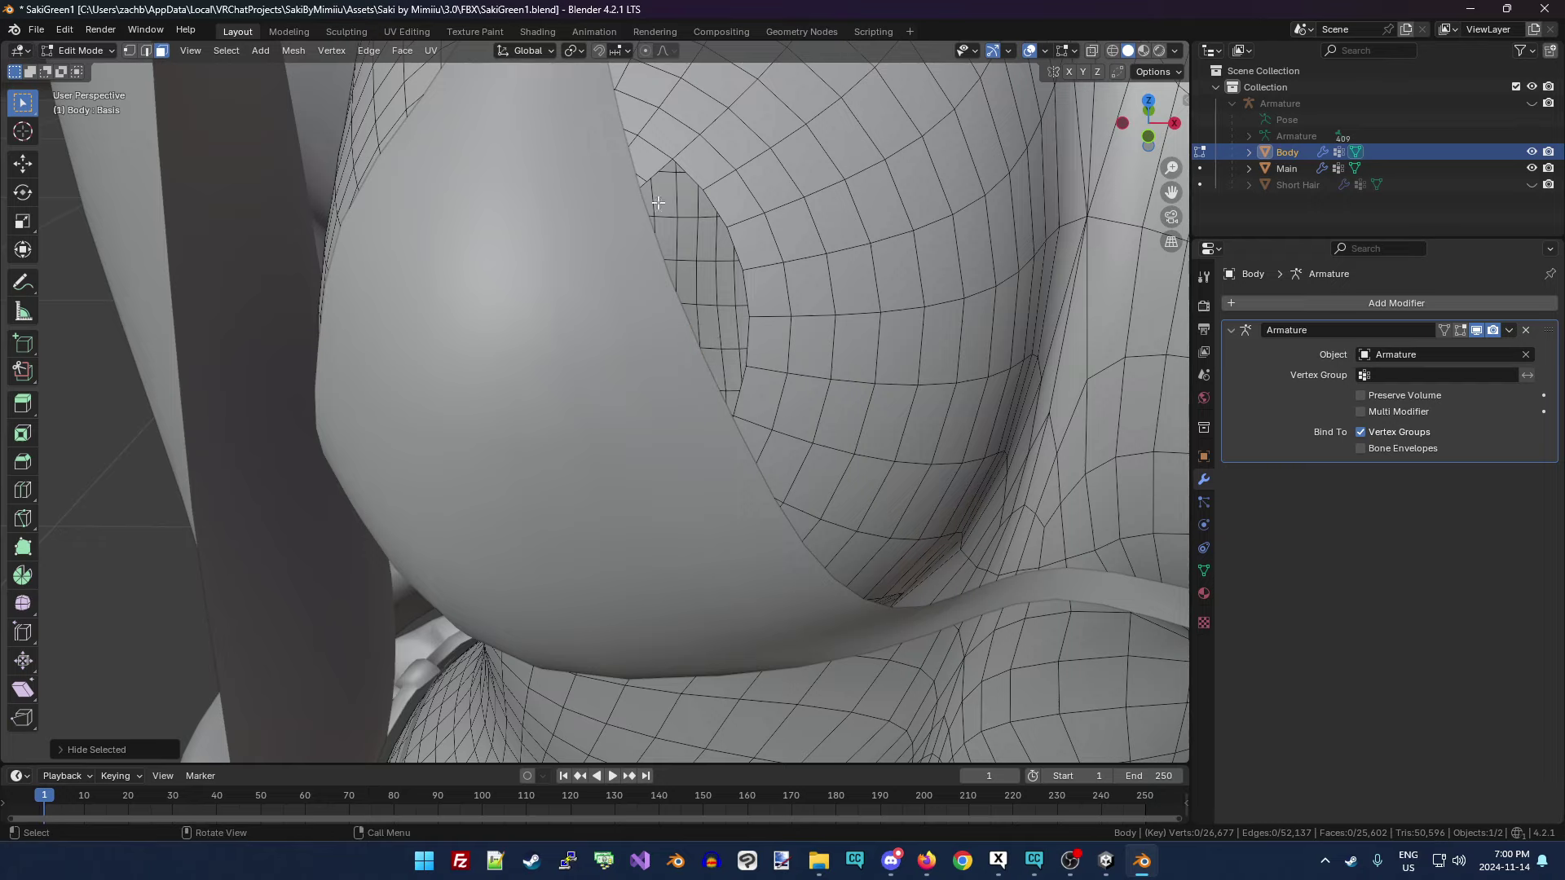
# Extend the hidden Body faces upward along the right cup's inner edge toward the base of the strap.
pyautogui.press('b')
pyautogui.moveTo(631, 106); pyautogui.dragTo(693, 184)
pyautogui.press('h')
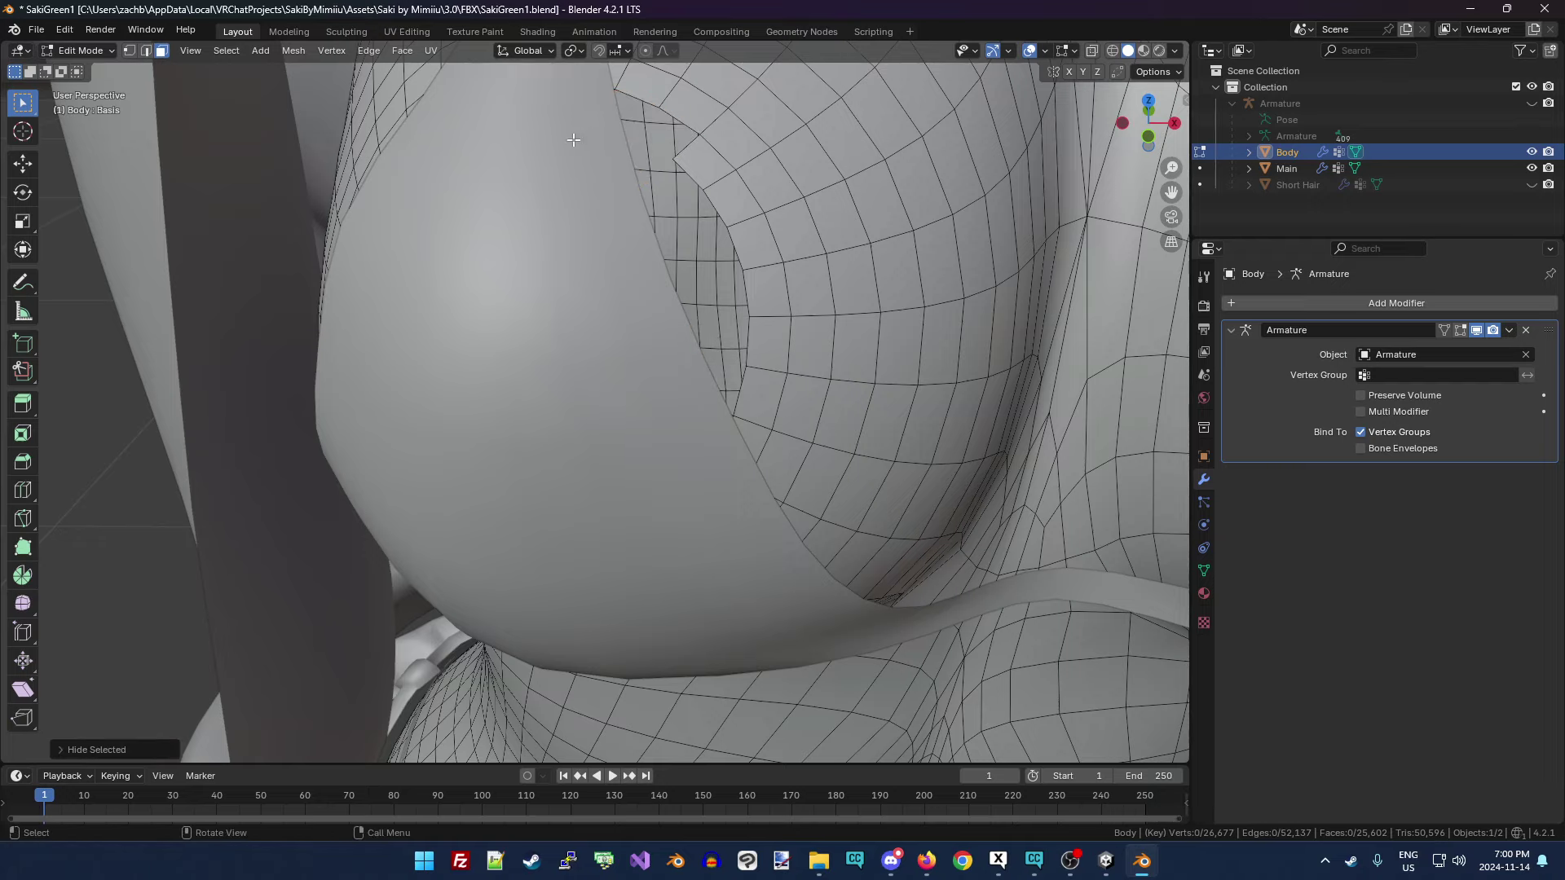
pyautogui.moveTo(1172, 192); pyautogui.dragTo(1423, 522)
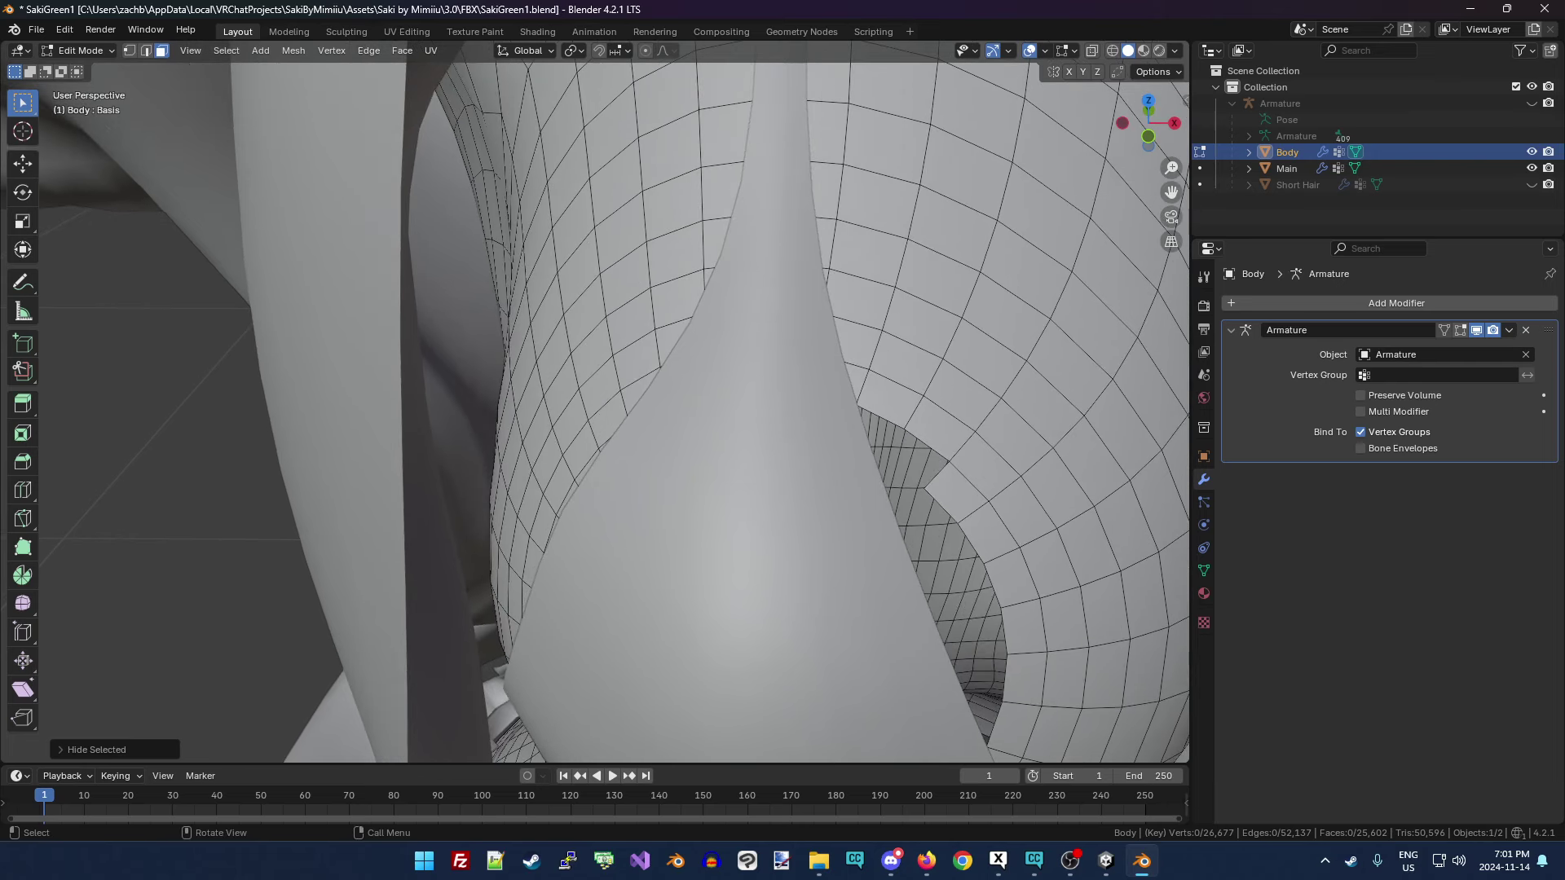
pyautogui.moveTo(845, 308); pyautogui.dragTo(888, 386)
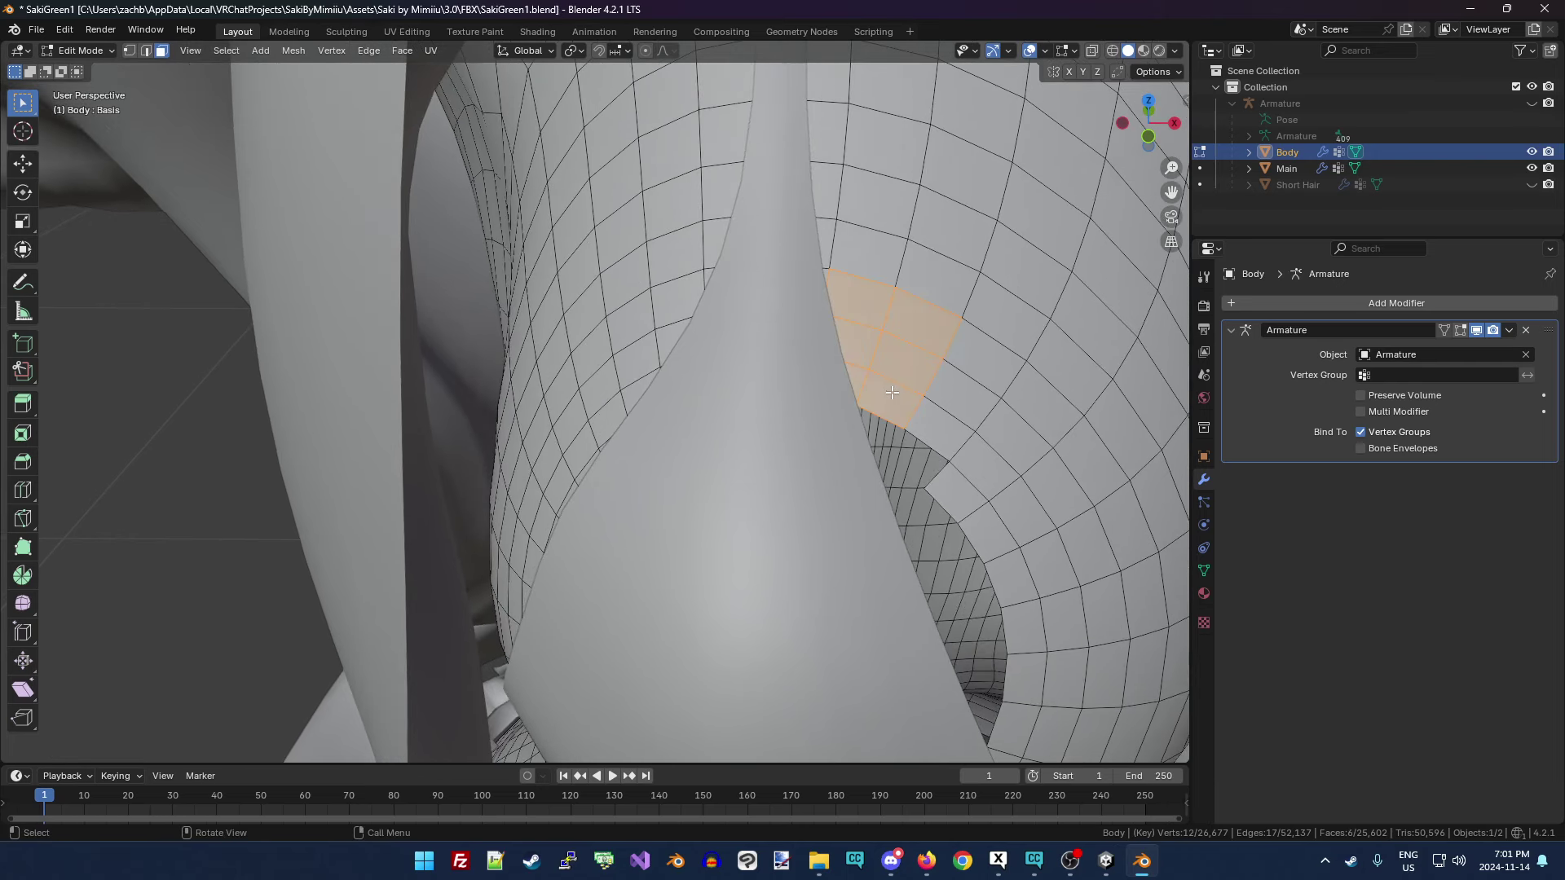
pyautogui.press('h')
# Hide the Body faces on both sides of the right strap's base and down the cup's outer edge.
pyautogui.press('b')
pyautogui.moveTo(701, 213); pyautogui.dragTo(735, 290)
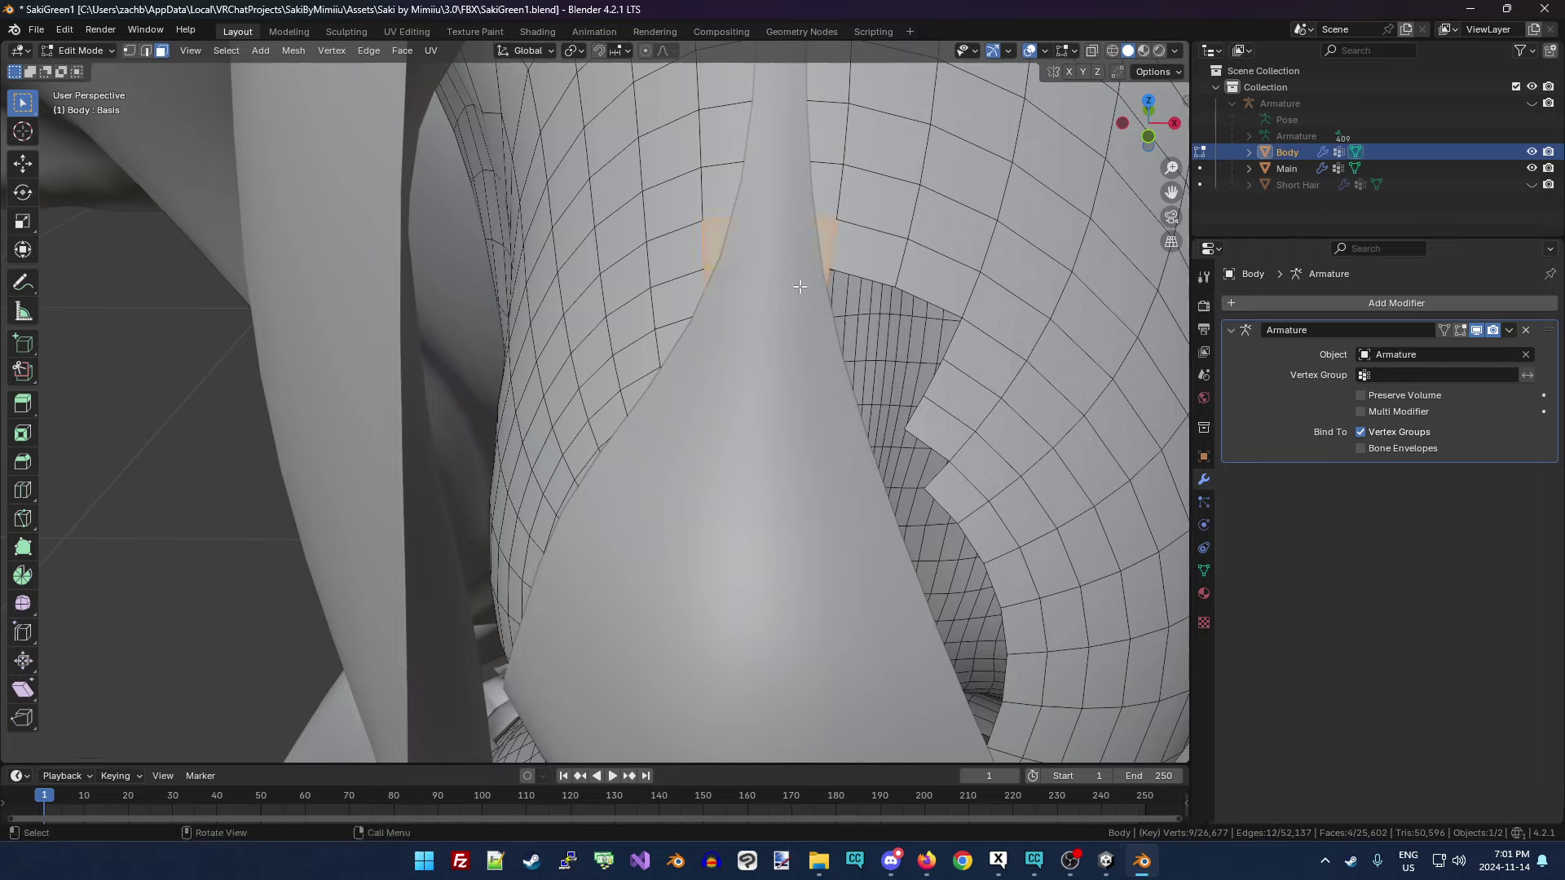
pyautogui.press('h')
pyautogui.press('b')
pyautogui.moveTo(626, 314); pyautogui.dragTo(678, 362)
pyautogui.press('h')
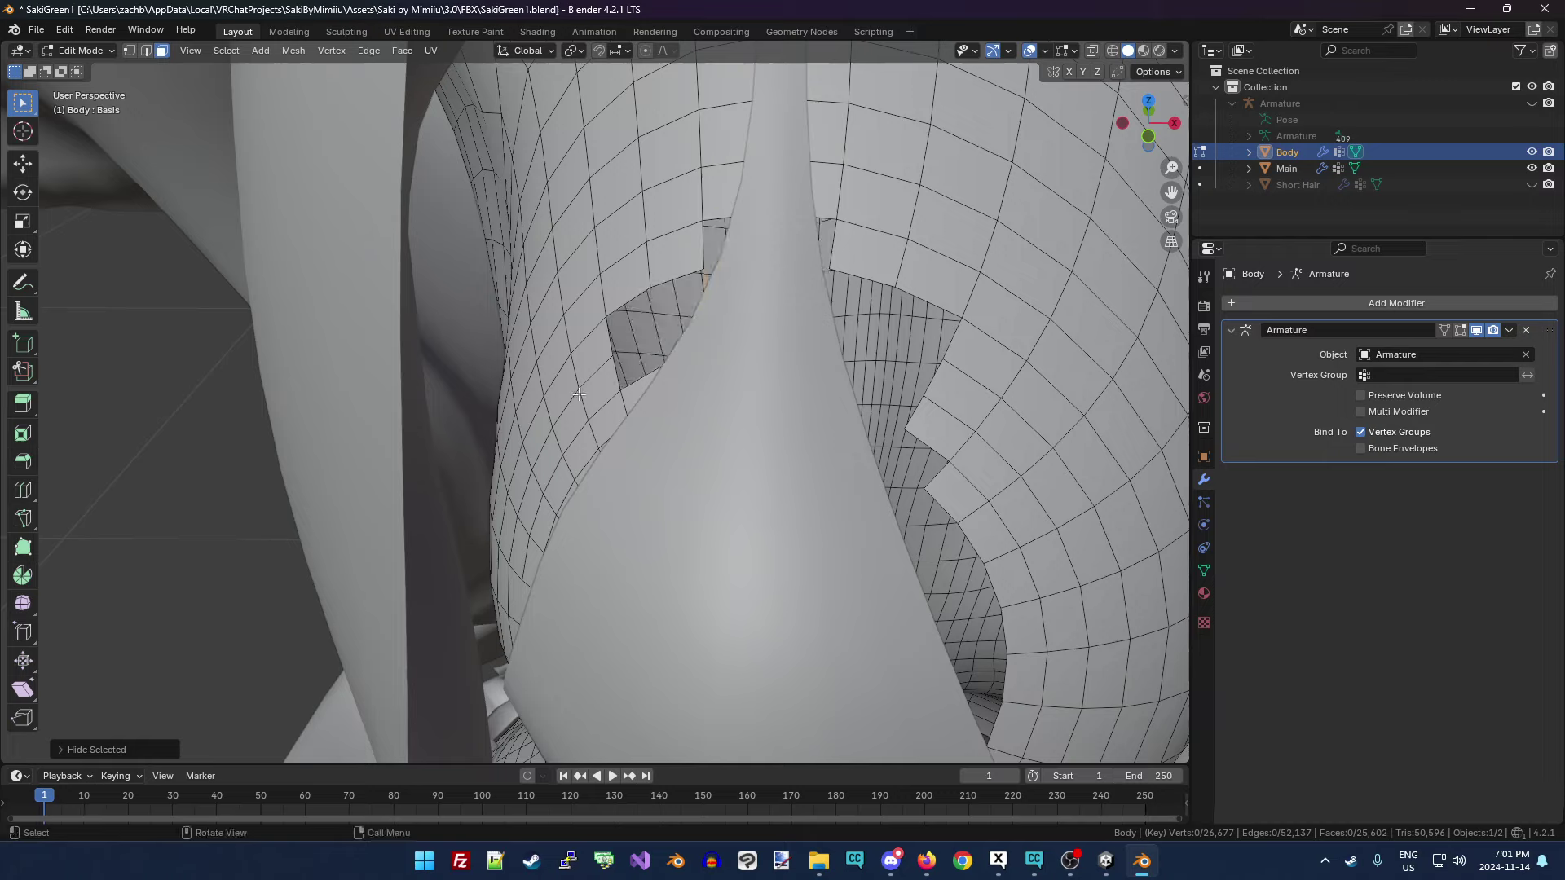
pyautogui.moveTo(579, 395); pyautogui.dragTo(545, 613)
pyautogui.press('h')
pyautogui.press('h')
pyautogui.press('h')
pyautogui.press('h')
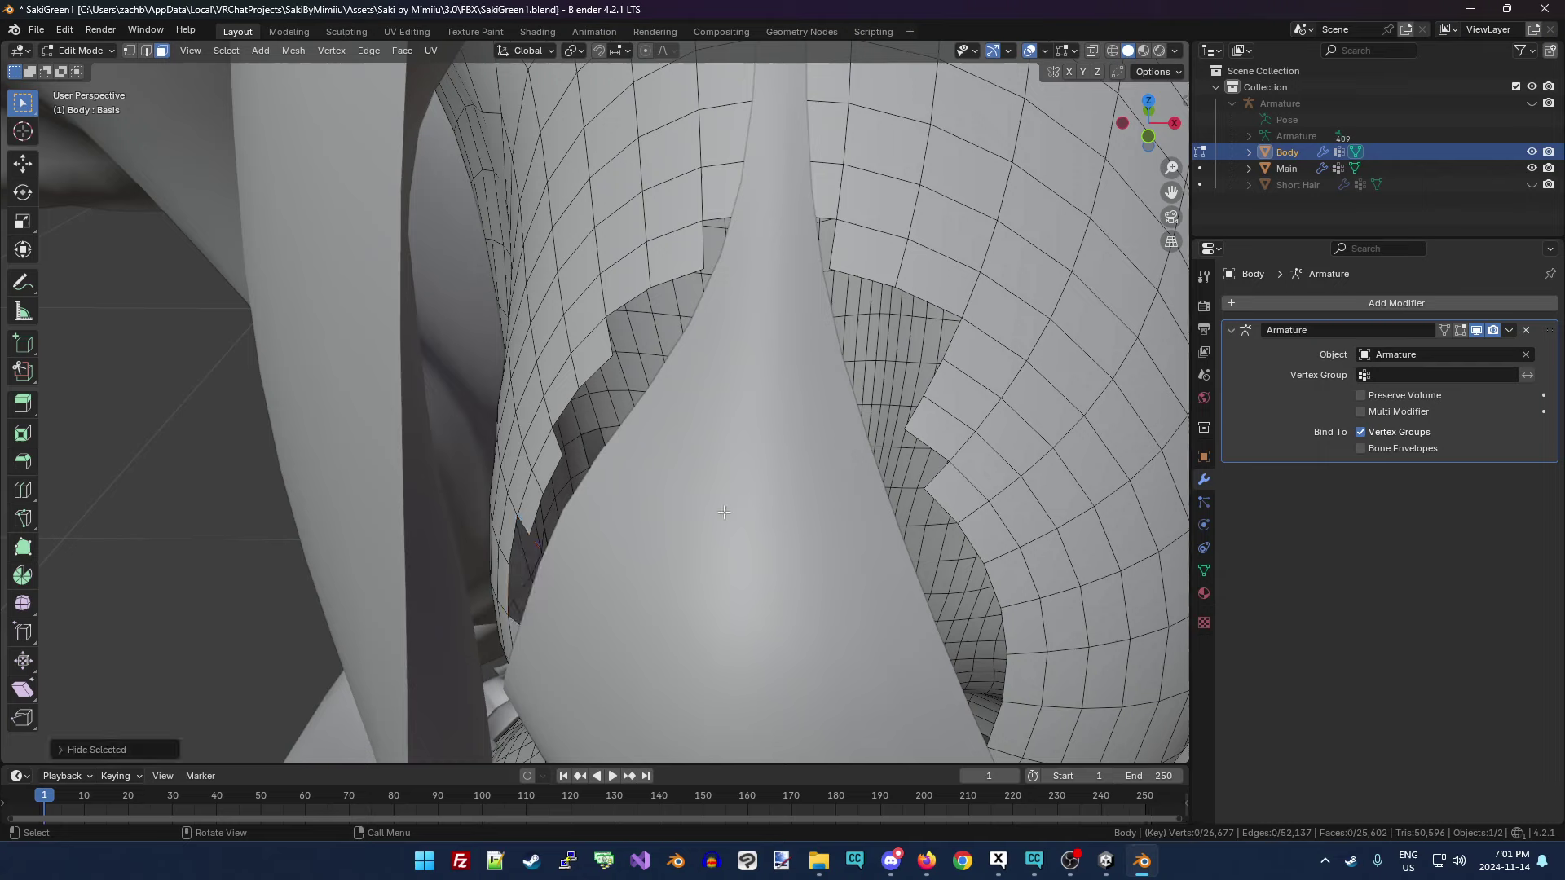
# Hide the stray Body face and the remaining faces at the lower outer corner of the right cup.
pyautogui.moveTo(1167, 145); pyautogui.dragTo(1174, 139)
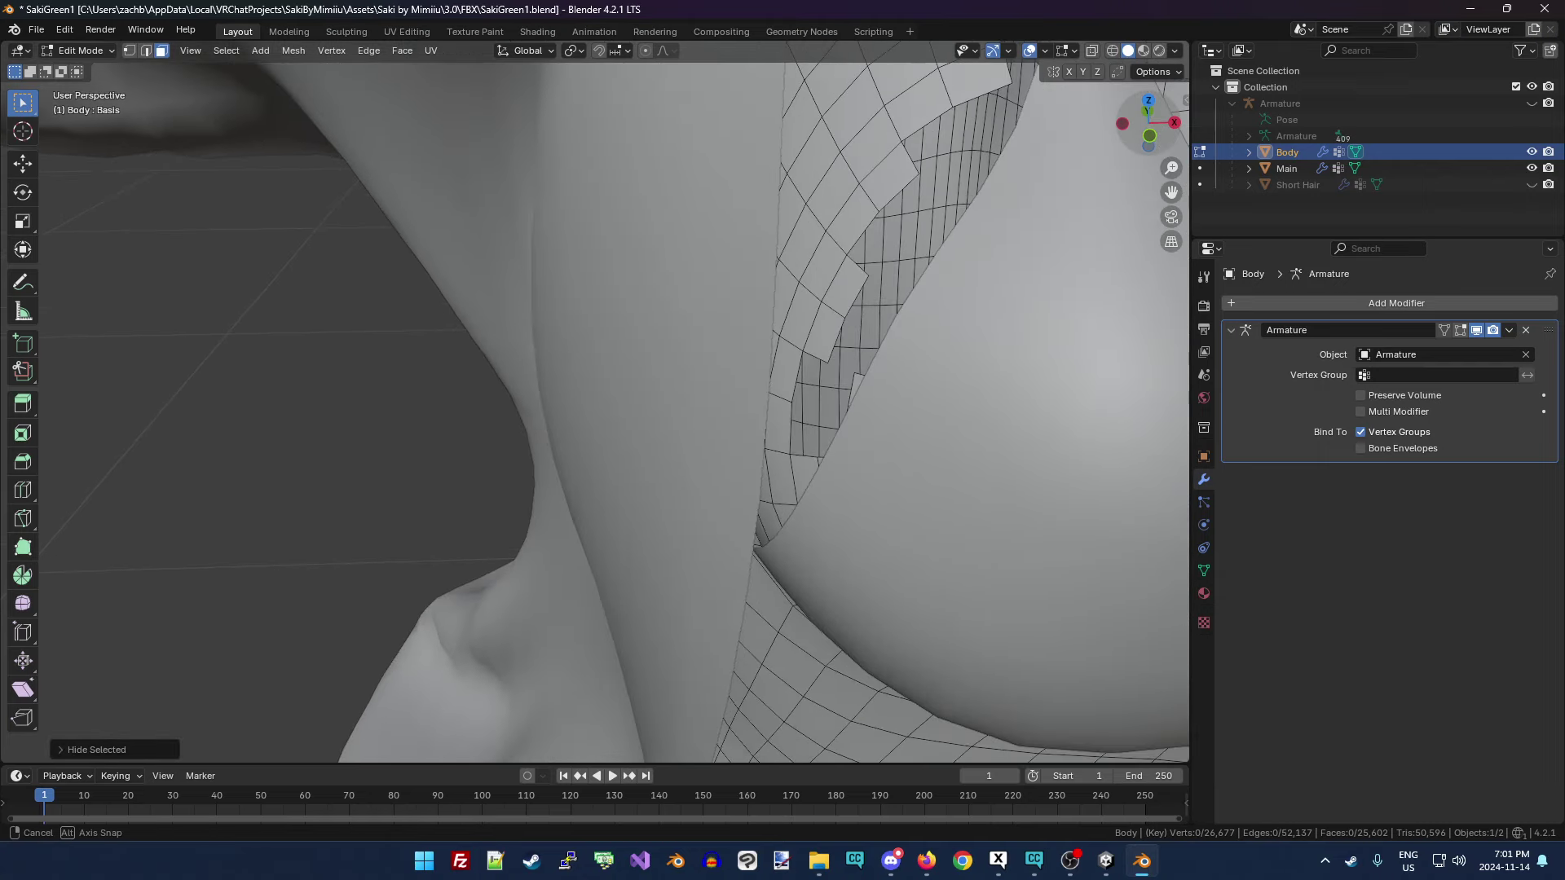
pyautogui.click(861, 391)
pyautogui.press('h')
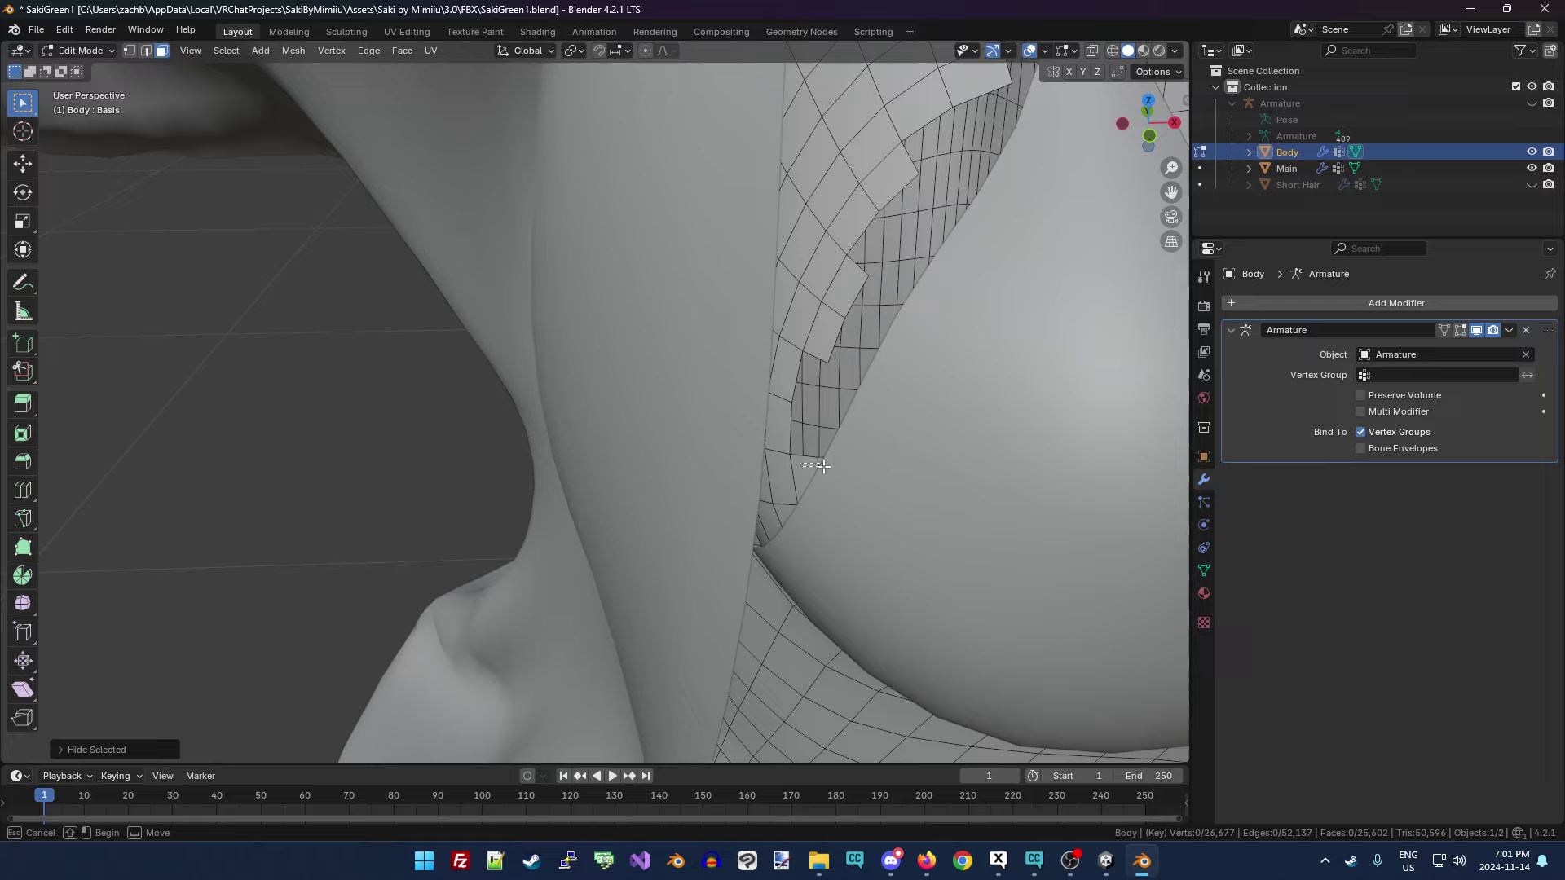
pyautogui.click(811, 465)
pyautogui.press('h')
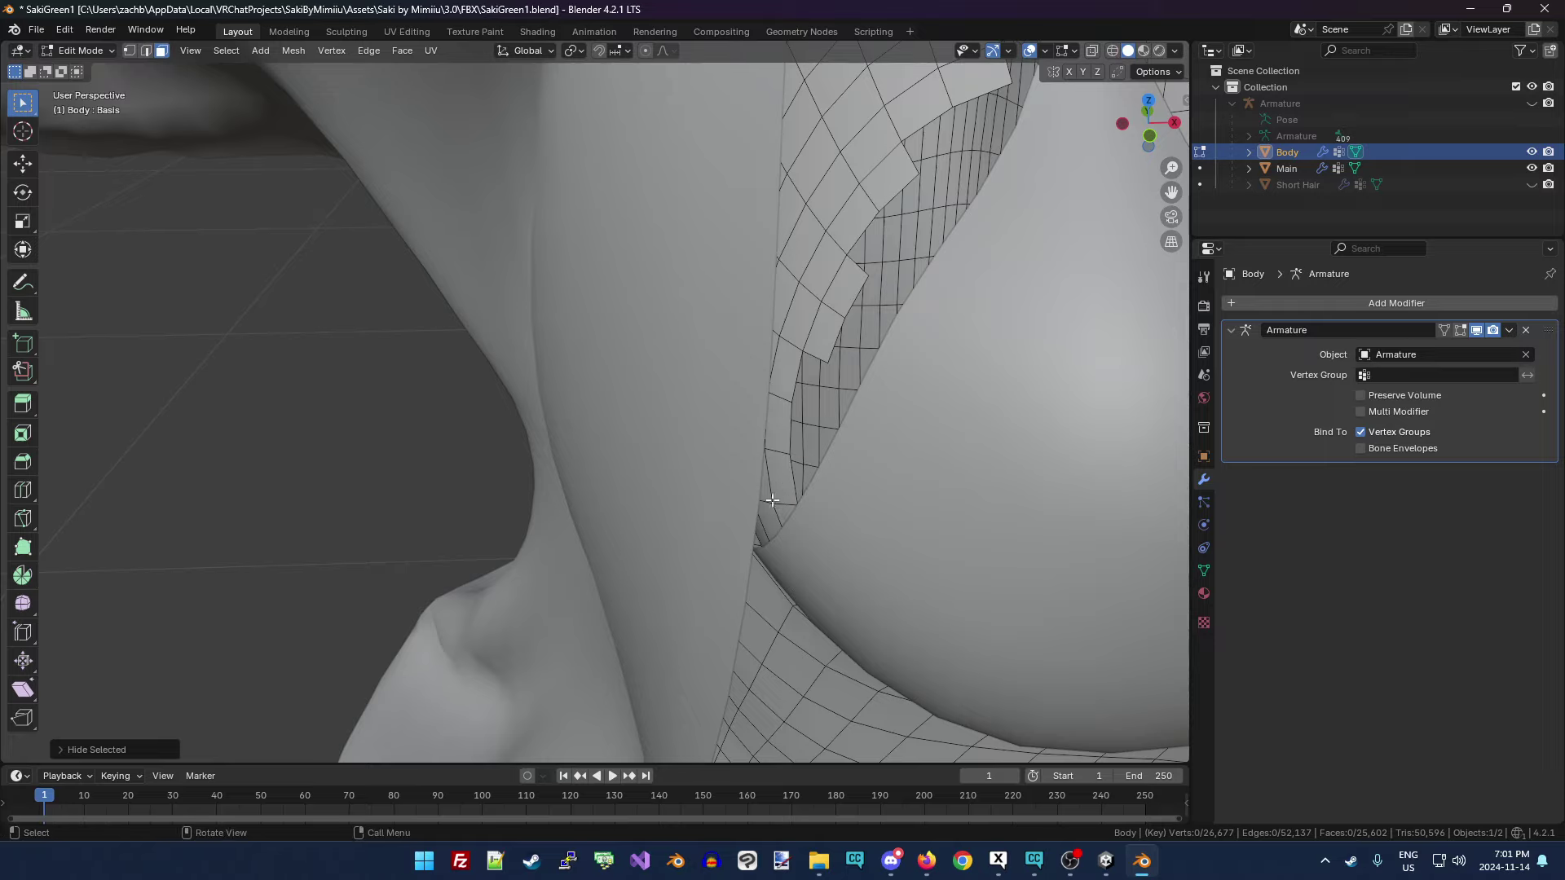
pyautogui.moveTo(771, 481); pyautogui.dragTo(781, 540)
pyautogui.press('h')
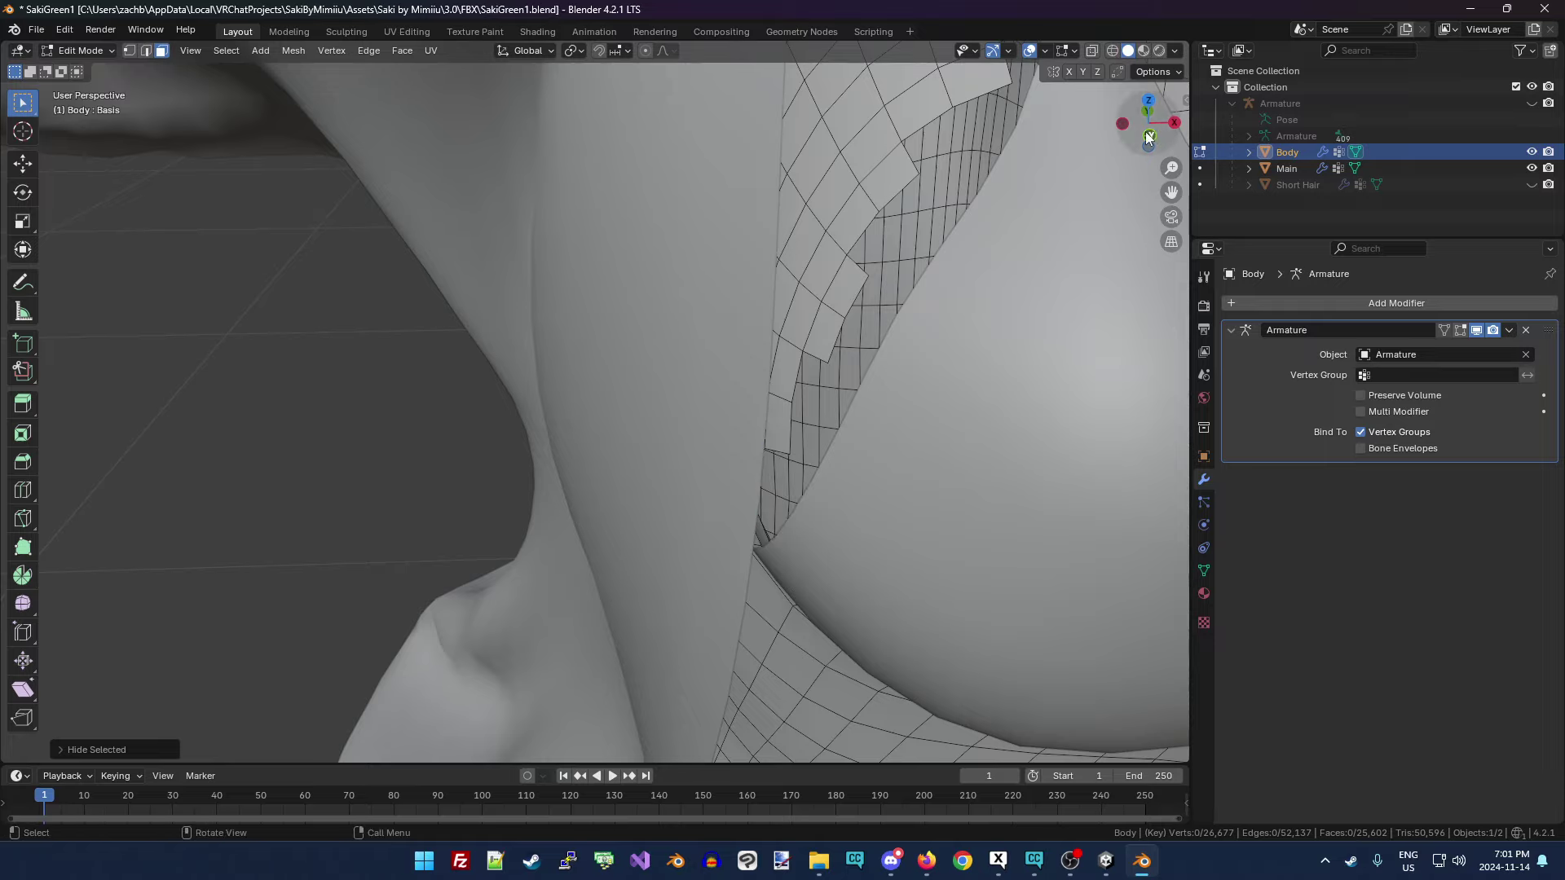
# Hide the Body faces directly beneath the lower edge of the right cup.
pyautogui.moveTo(1147, 137); pyautogui.dragTo(1147, 133)
pyautogui.moveTo(1171, 192); pyautogui.dragTo(1112, 8)
pyautogui.moveTo(1155, 129); pyautogui.dragTo(1154, 96)
pyautogui.scroll(-2, 1034, 209)
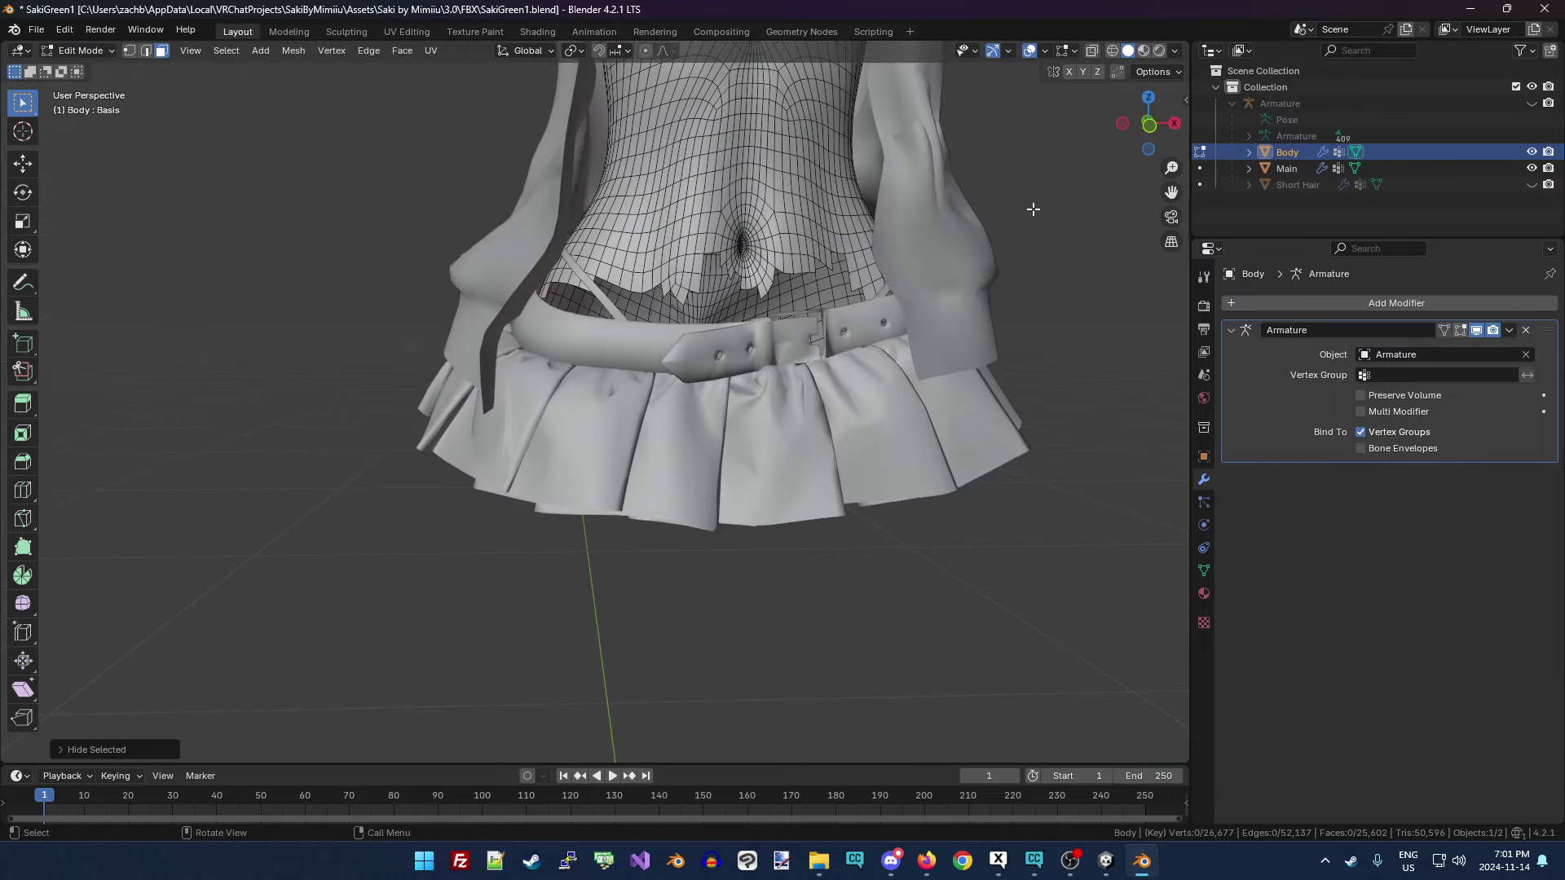
pyautogui.moveTo(1156, 191); pyautogui.dragTo(1169, 191)
pyautogui.moveTo(1157, 119); pyautogui.dragTo(1157, 81)
pyautogui.keyDown('shift'); pyautogui.moveTo(1157, 81); pyautogui.dragTo(1032, 235, button='middle'); pyautogui.keyUp('shift')
pyautogui.moveTo(535, 269); pyautogui.dragTo(625, 279)
pyautogui.press('h')
pyautogui.press('h')
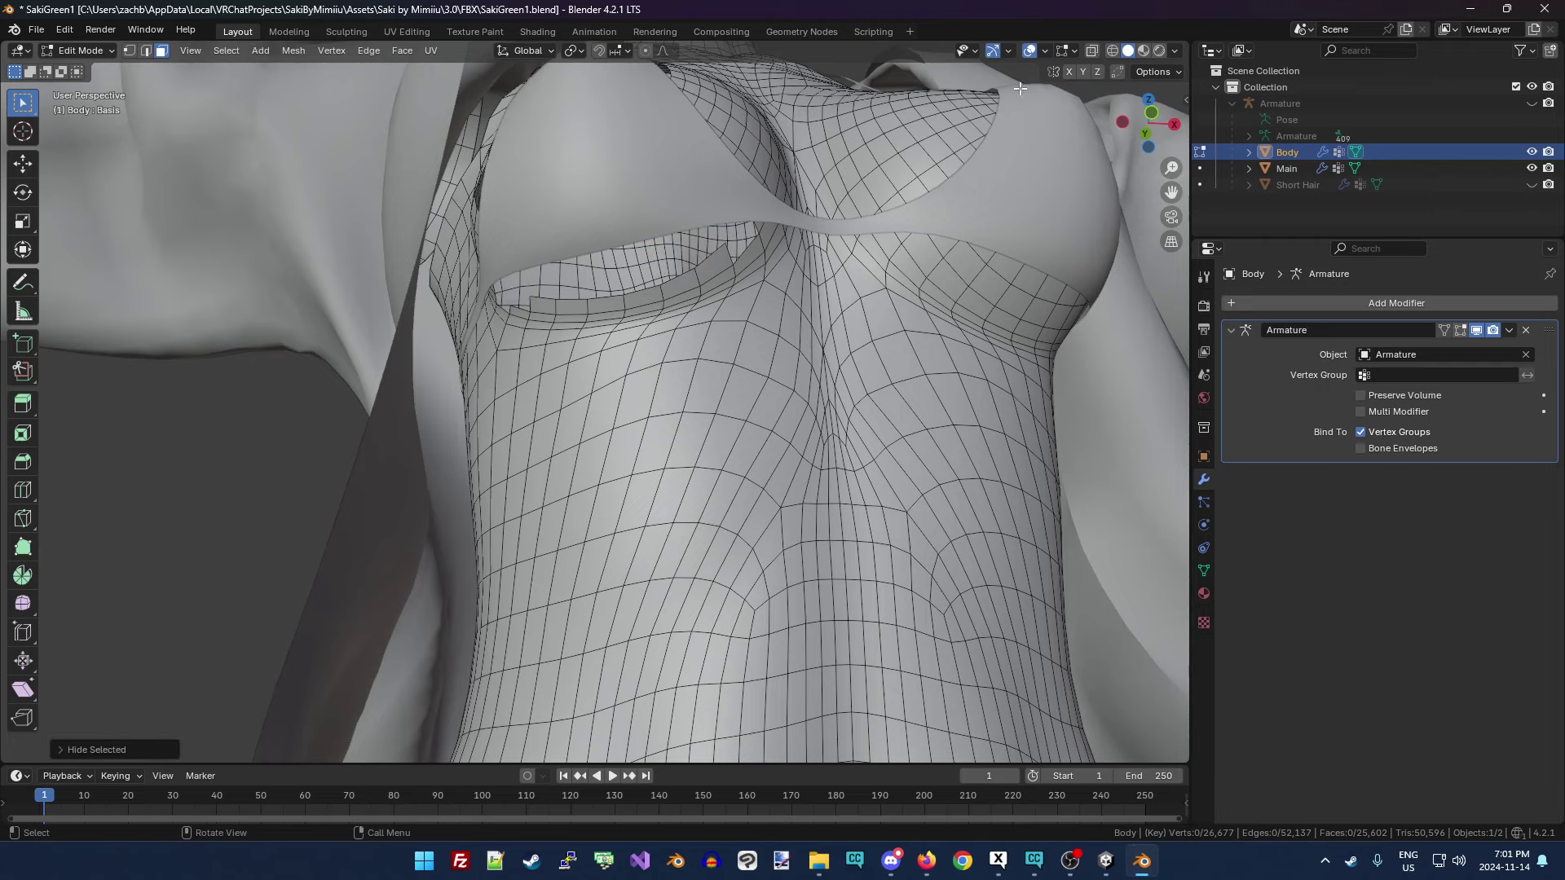
# Hide the remaining Body faces at the right cup's outer side, lower inner corner and neckline edge.
pyautogui.moveTo(1138, 114); pyautogui.dragTo(1113, 118)
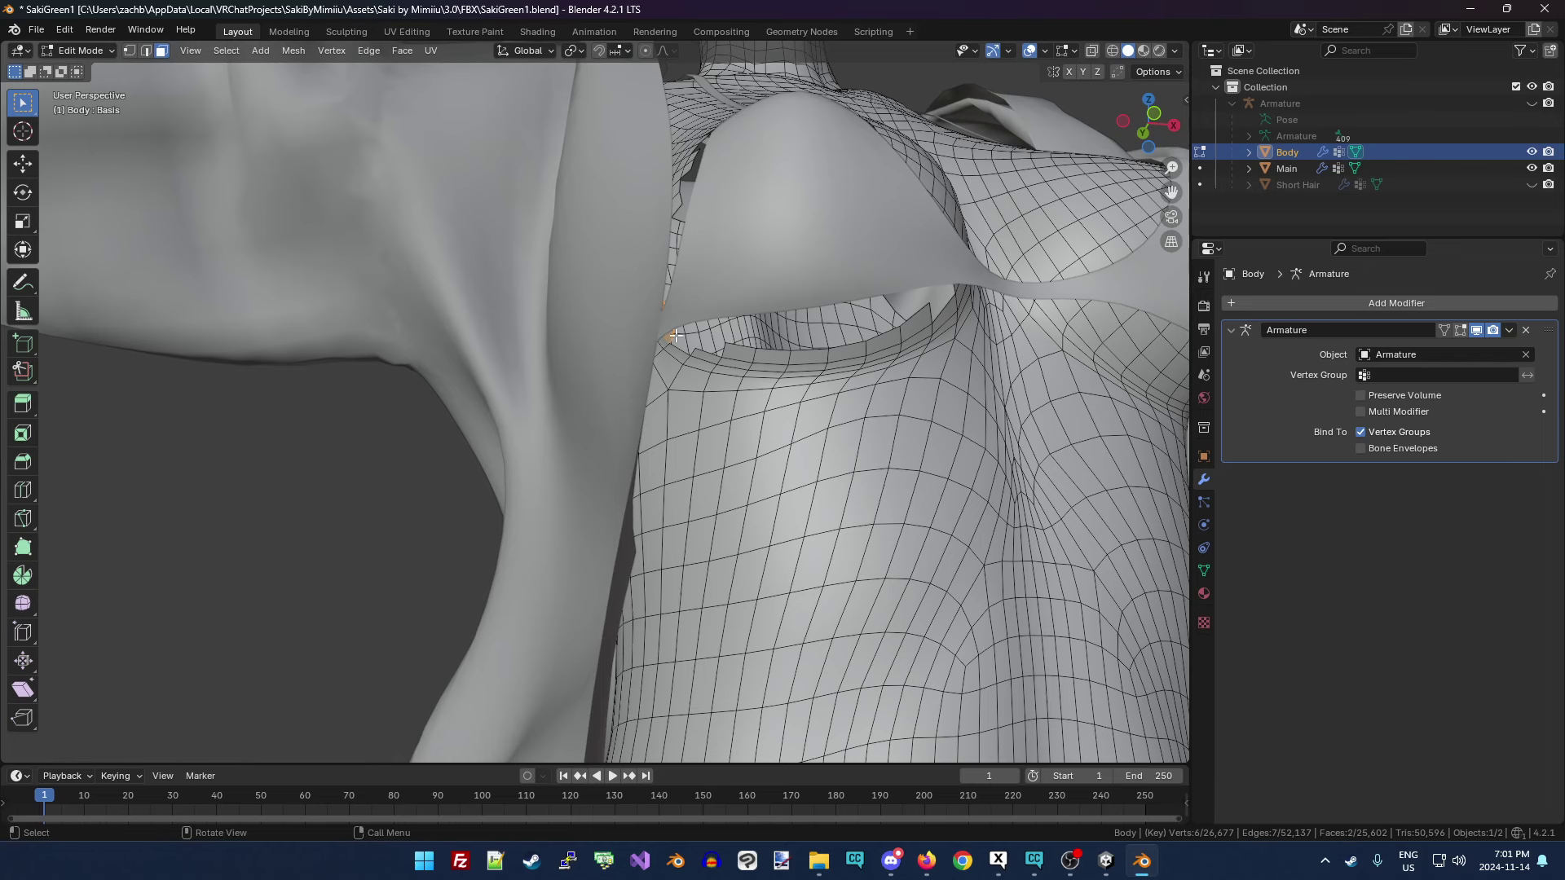
pyautogui.moveTo(1173, 128); pyautogui.dragTo(1146, 128)
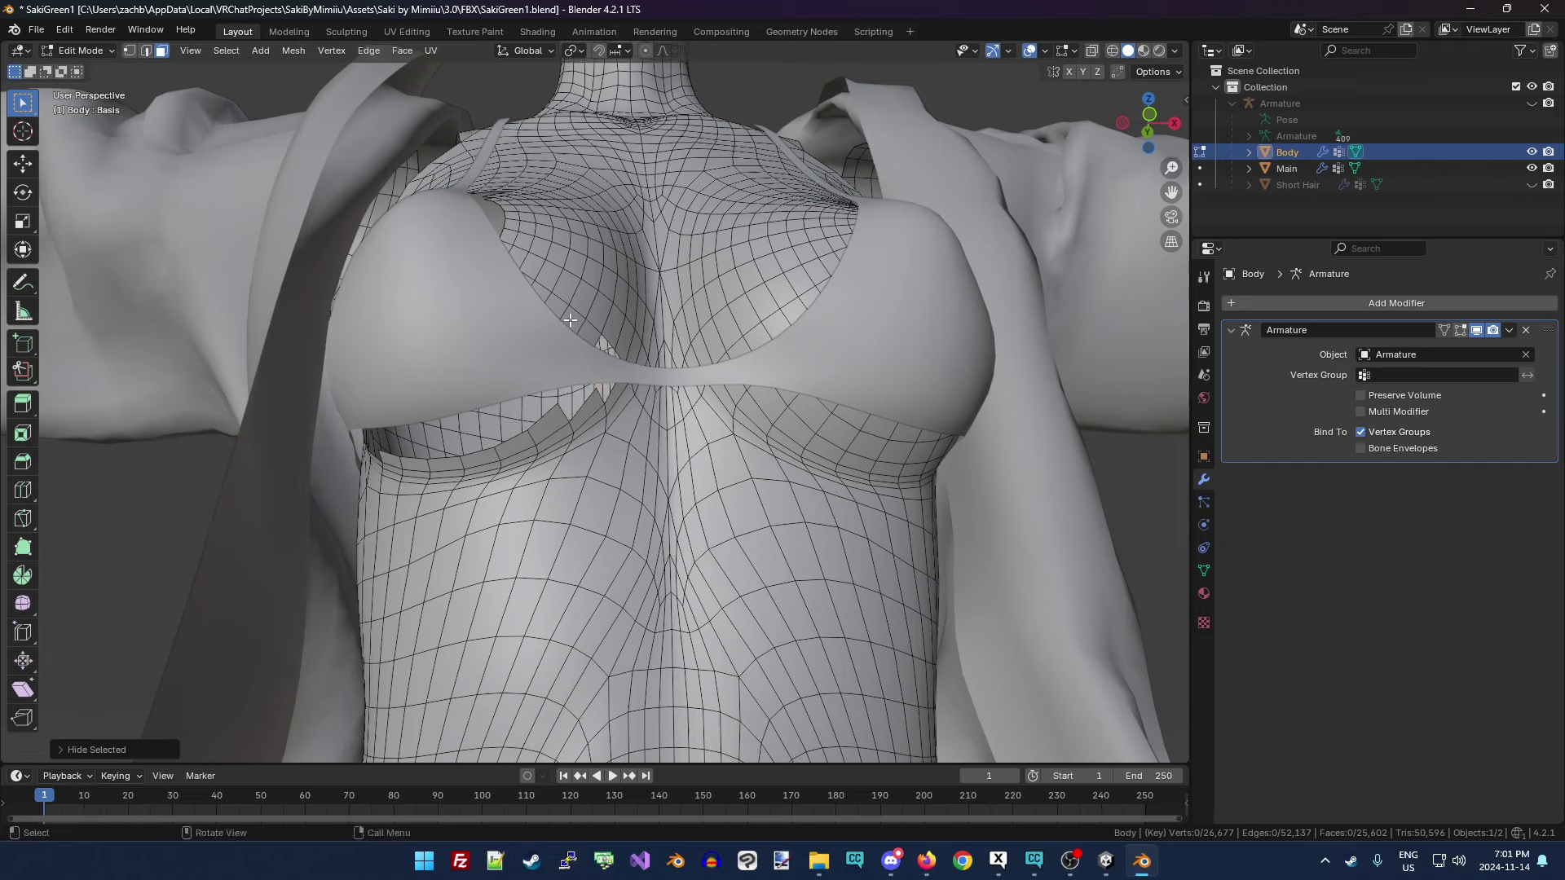
pyautogui.moveTo(570, 303); pyautogui.dragTo(524, 250)
pyautogui.press('h')
pyautogui.press('h')
pyautogui.press('b')
pyautogui.press('h')
pyautogui.press('b')
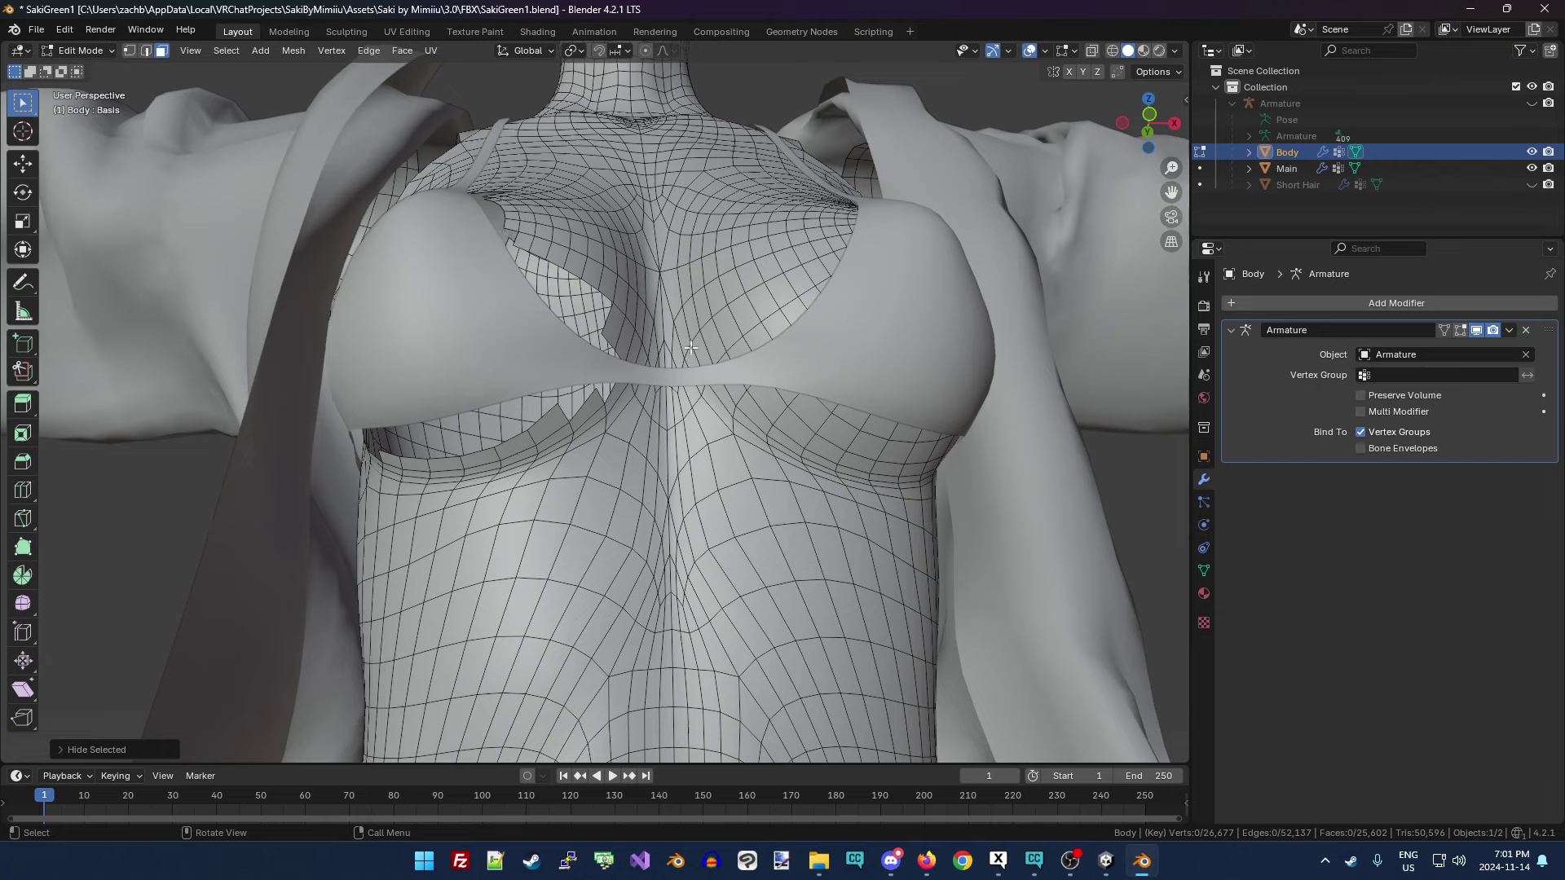
# Box-select the Body faces beneath the lower edge of the avatar's left bikini cup and hide them.
pyautogui.moveTo(792, 397); pyautogui.dragTo(937, 453)
pyautogui.press('h')
pyautogui.press('h')
pyautogui.press('h')
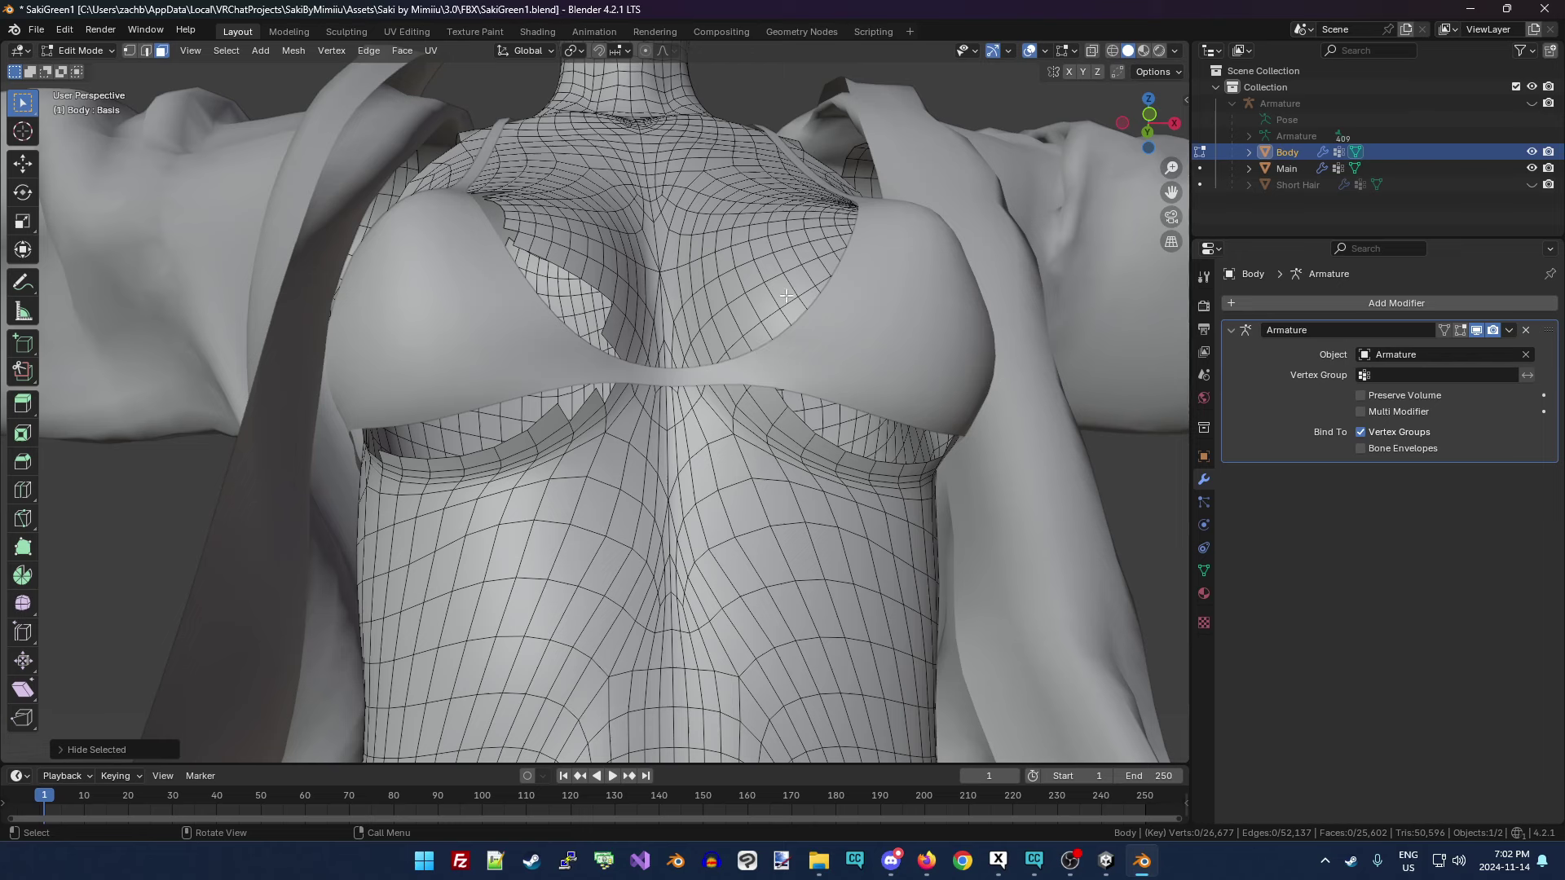
# Hide the Body faces along the lower part of the avatar's left bikini cup's inner neckline edge.
pyautogui.moveTo(796, 283); pyautogui.dragTo(813, 307)
pyautogui.press('h')
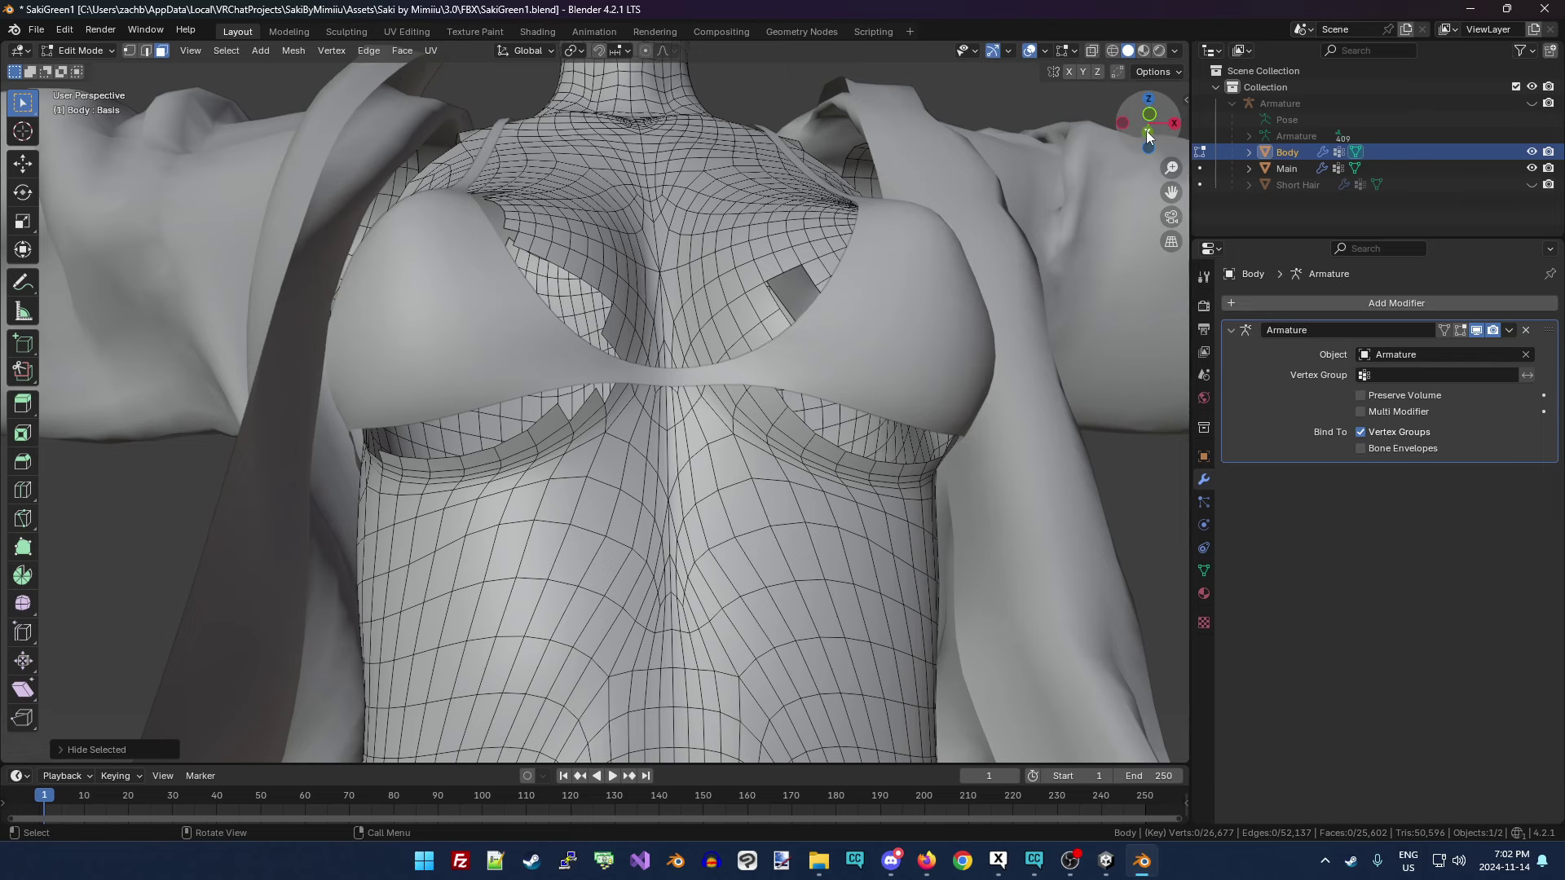
pyautogui.click(1149, 115)
pyautogui.scroll(5, 1048, 272)
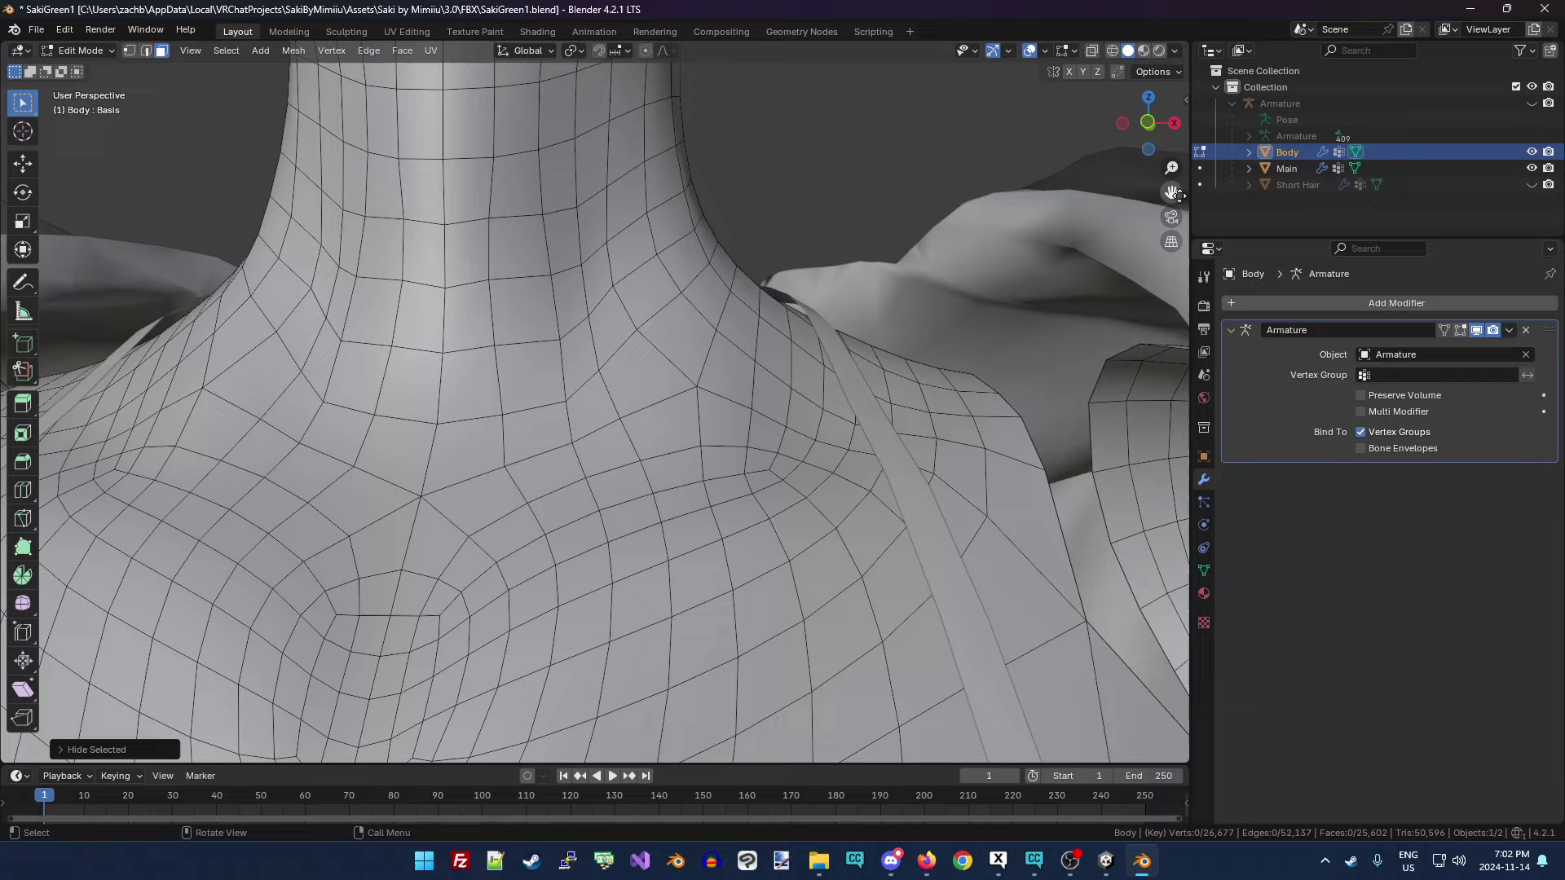
pyautogui.moveTo(1174, 193); pyautogui.dragTo(1047, 354)
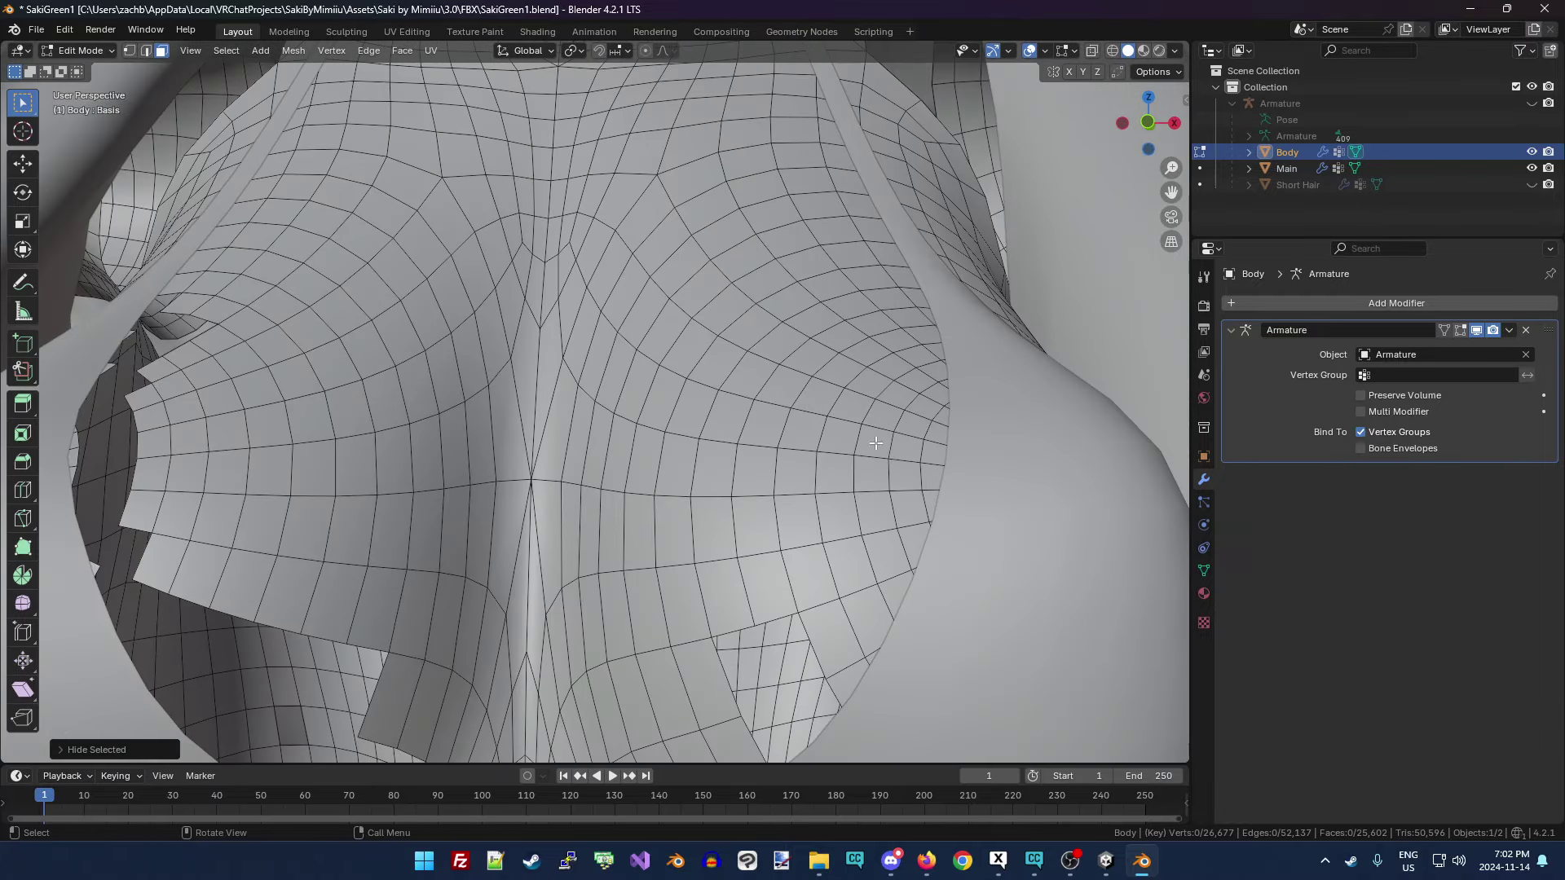
pyautogui.moveTo(1171, 192); pyautogui.dragTo(821, 532)
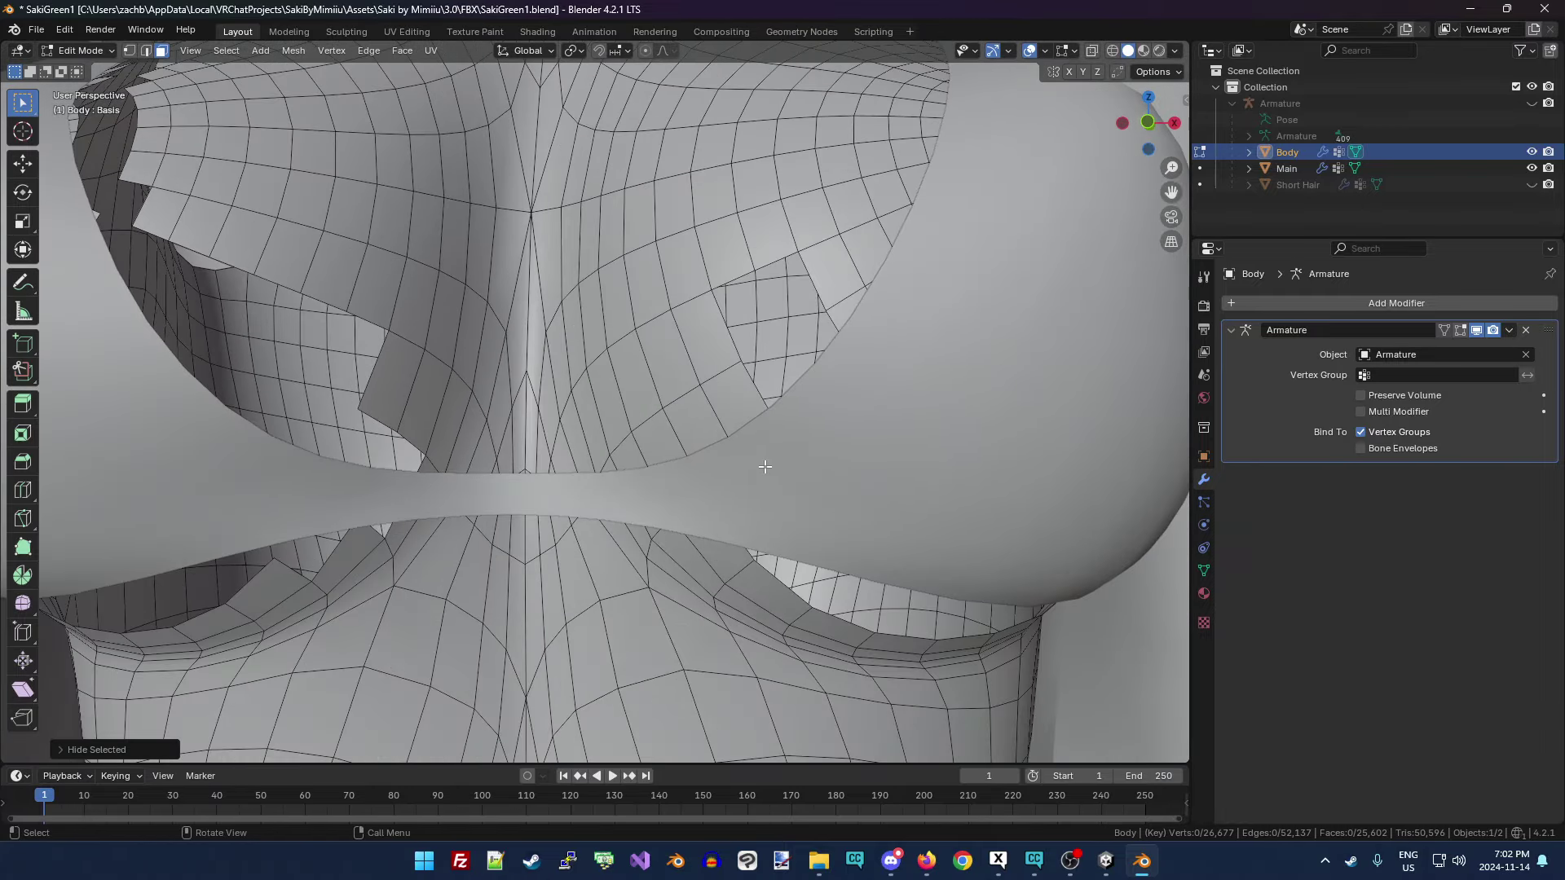
pyautogui.moveTo(695, 364); pyautogui.dragTo(725, 405)
pyautogui.press('h')
pyautogui.moveTo(852, 269); pyautogui.dragTo(872, 298)
pyautogui.press('h')
# Hide the Body faces further up the inner edge of the avatar's left cup, towards the strap.
pyautogui.press('l')
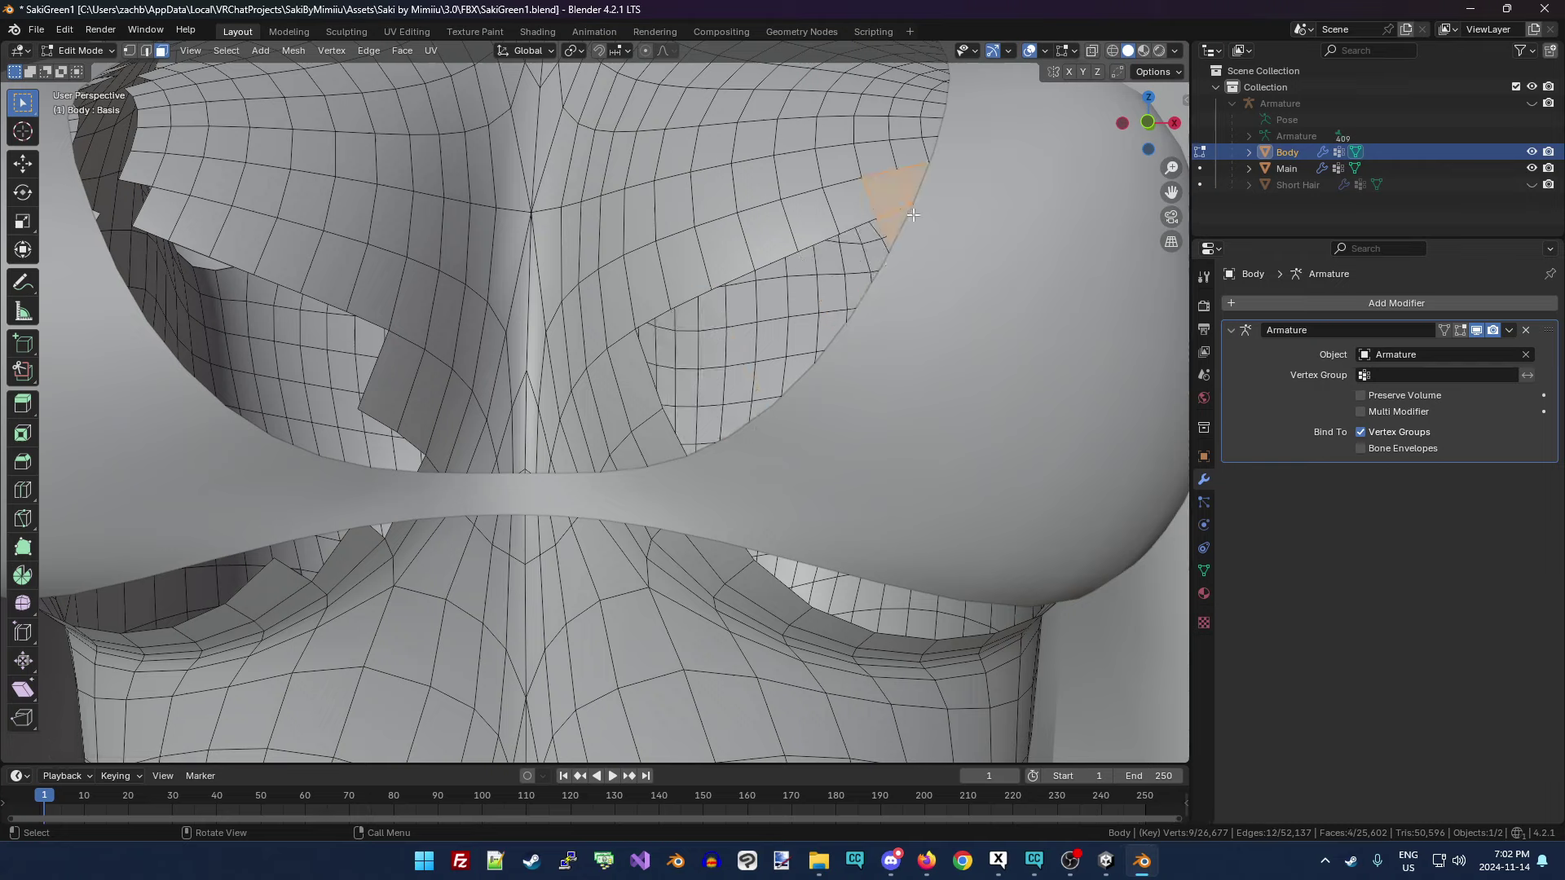
pyautogui.press('h')
pyautogui.press('b')
pyautogui.moveTo(932, 150); pyautogui.dragTo(933, 153)
pyautogui.press('h')
pyautogui.press('b')
pyautogui.moveTo(913, 92); pyautogui.dragTo(934, 106)
pyautogui.press('h')
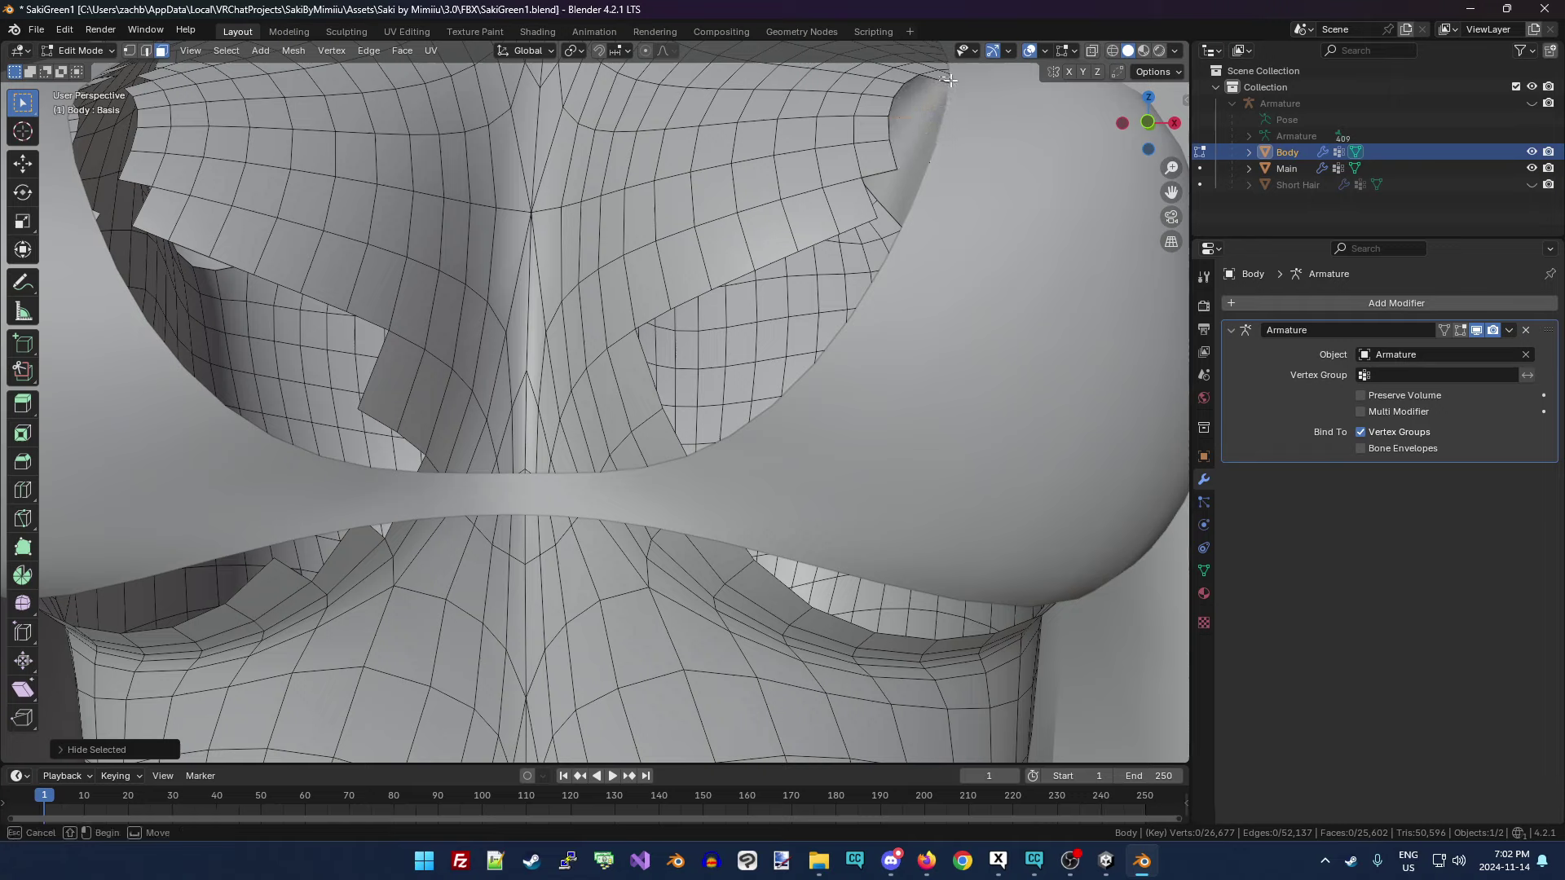
# Hide the Body faces at the lower inner corner of the avatar's left cup and beneath its lower edge.
pyautogui.click(664, 453)
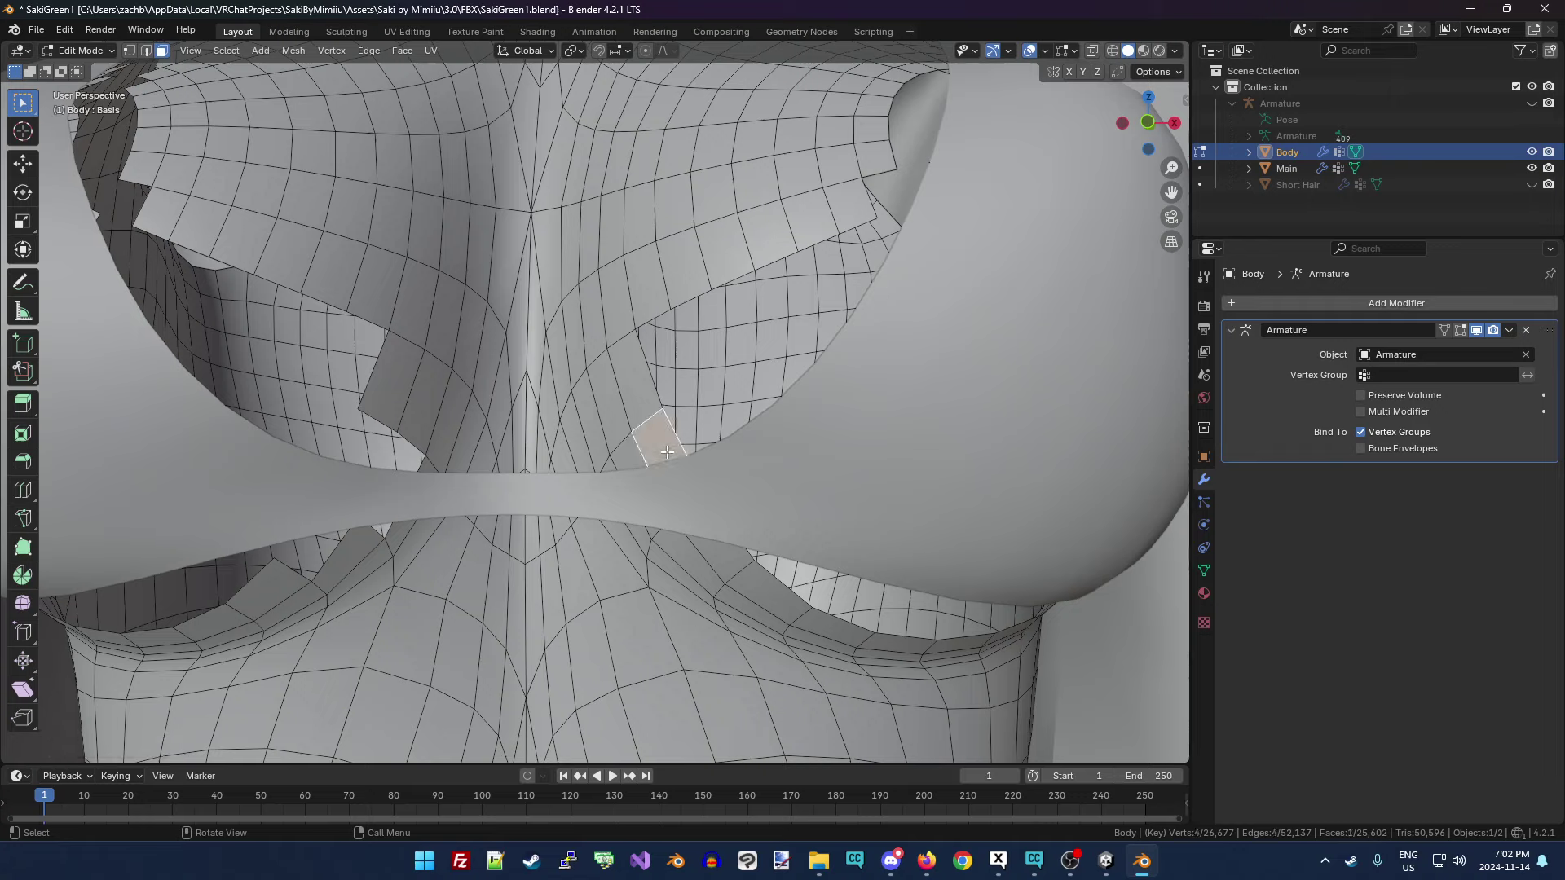
pyautogui.press('h')
pyautogui.click(709, 542)
pyautogui.press('h')
pyautogui.click(740, 580)
pyautogui.press('h')
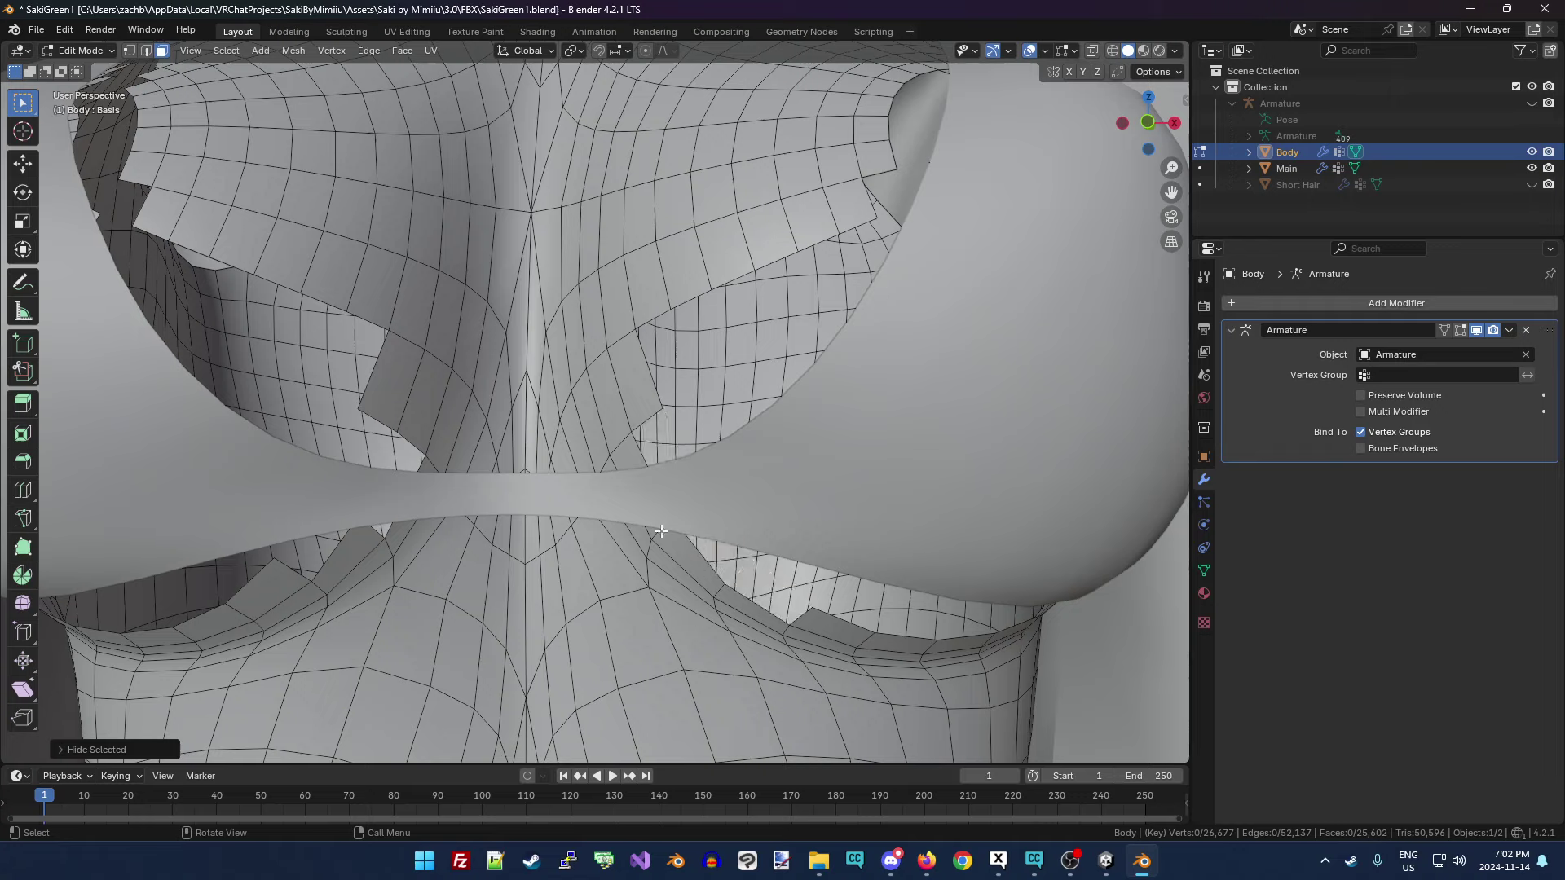
pyautogui.click(629, 449)
pyautogui.press('h')
pyautogui.click(649, 402)
pyautogui.press('h')
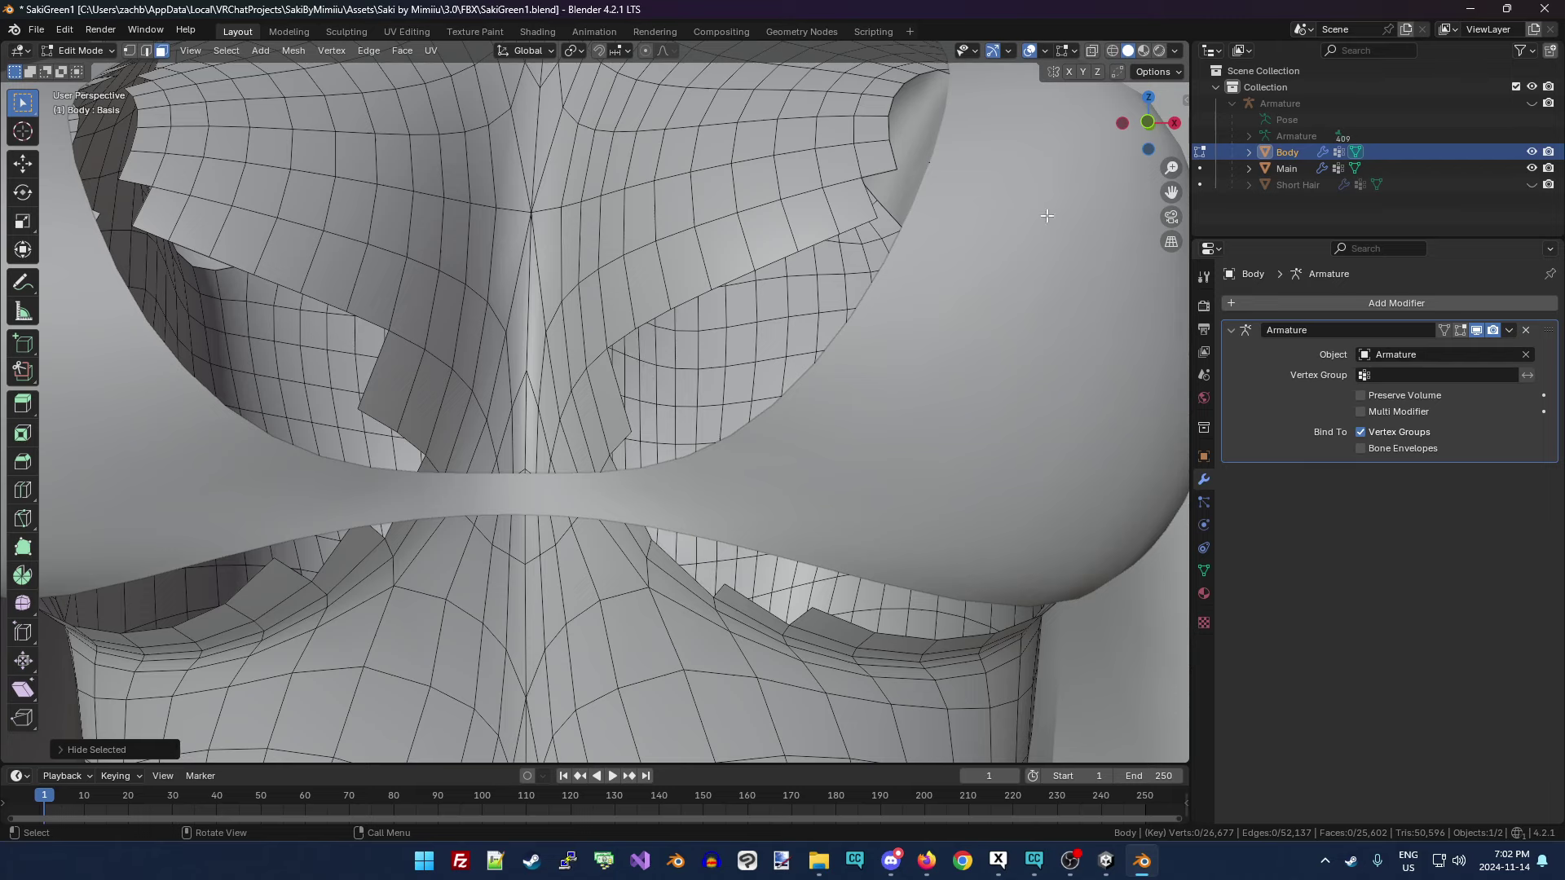
# Hide the Body faces at the inner end of the avatar's right cup, both beneath it and at the lower neckline corner.
pyautogui.moveTo(937, 652); pyautogui.dragTo(353, 623, button='middle')
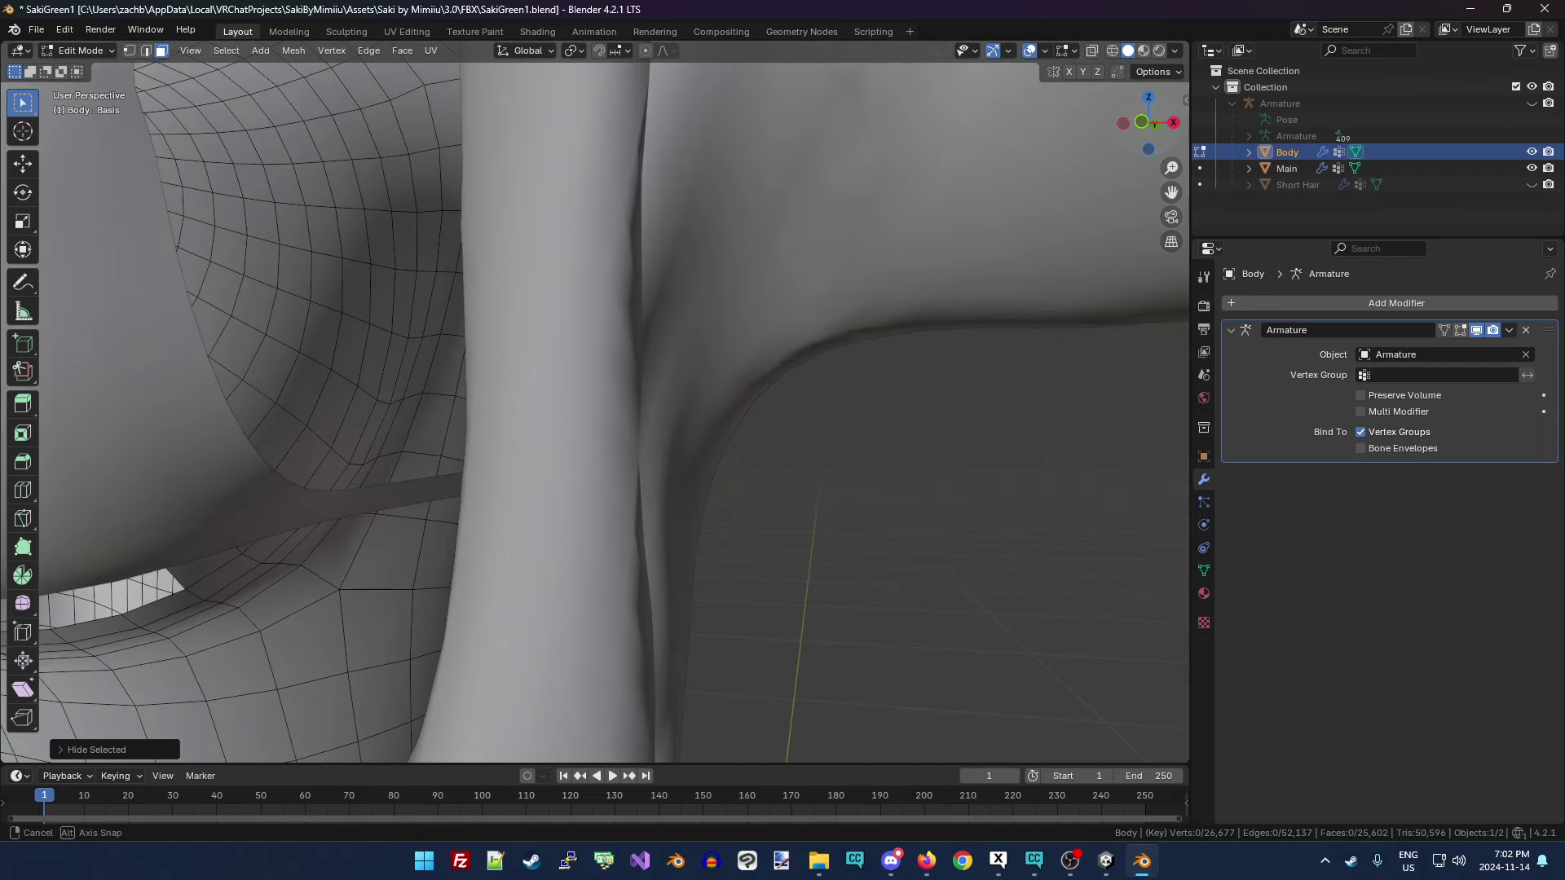
pyautogui.click(243, 525)
pyautogui.press('h')
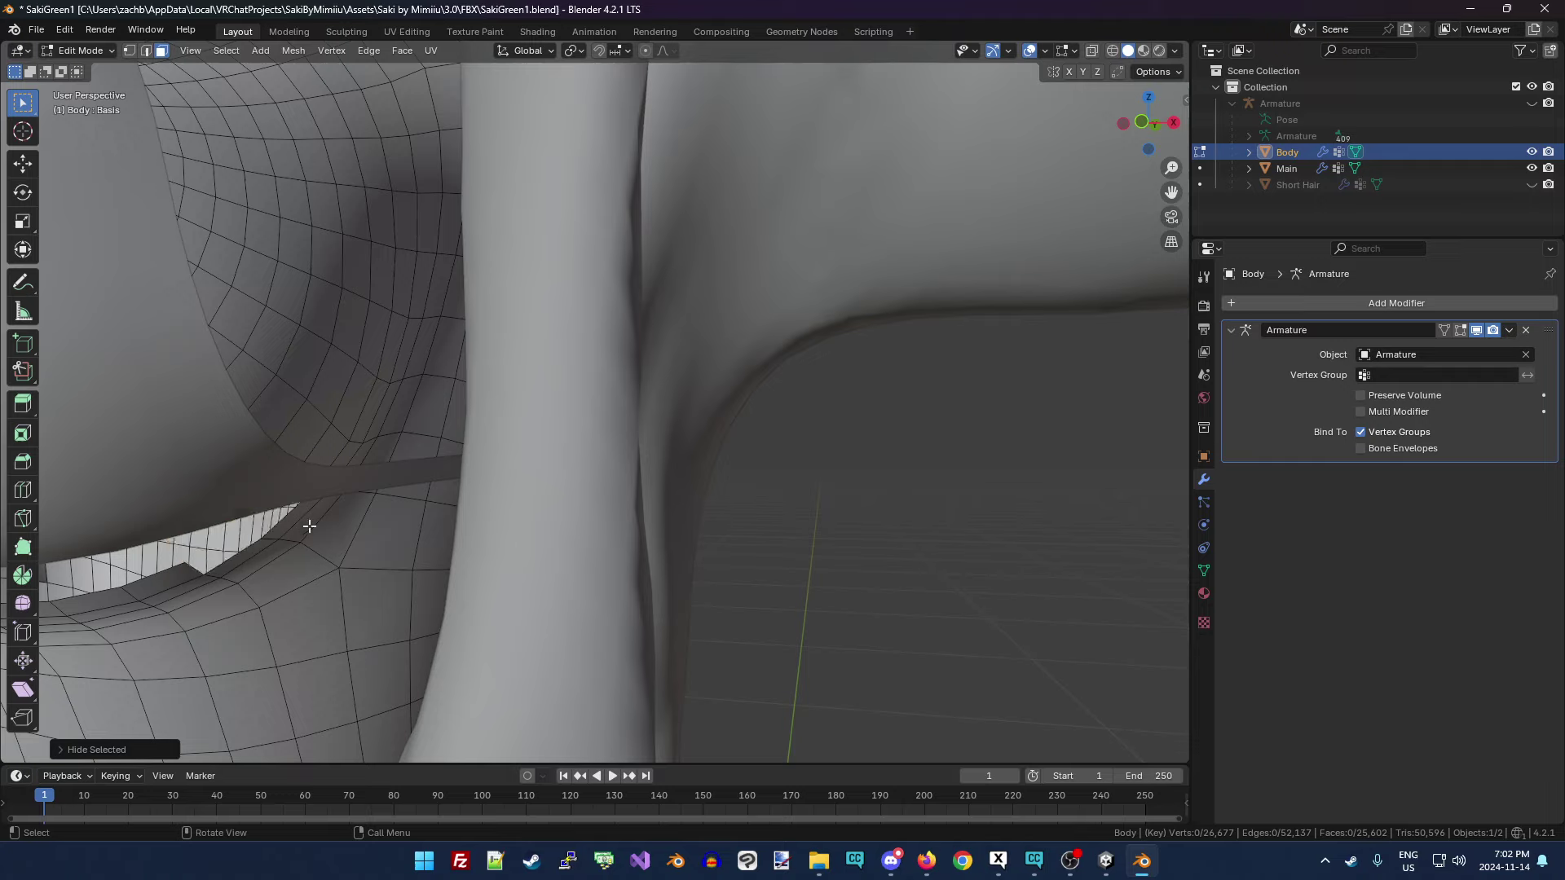
pyautogui.click(259, 359)
pyautogui.press('h')
pyautogui.press('b')
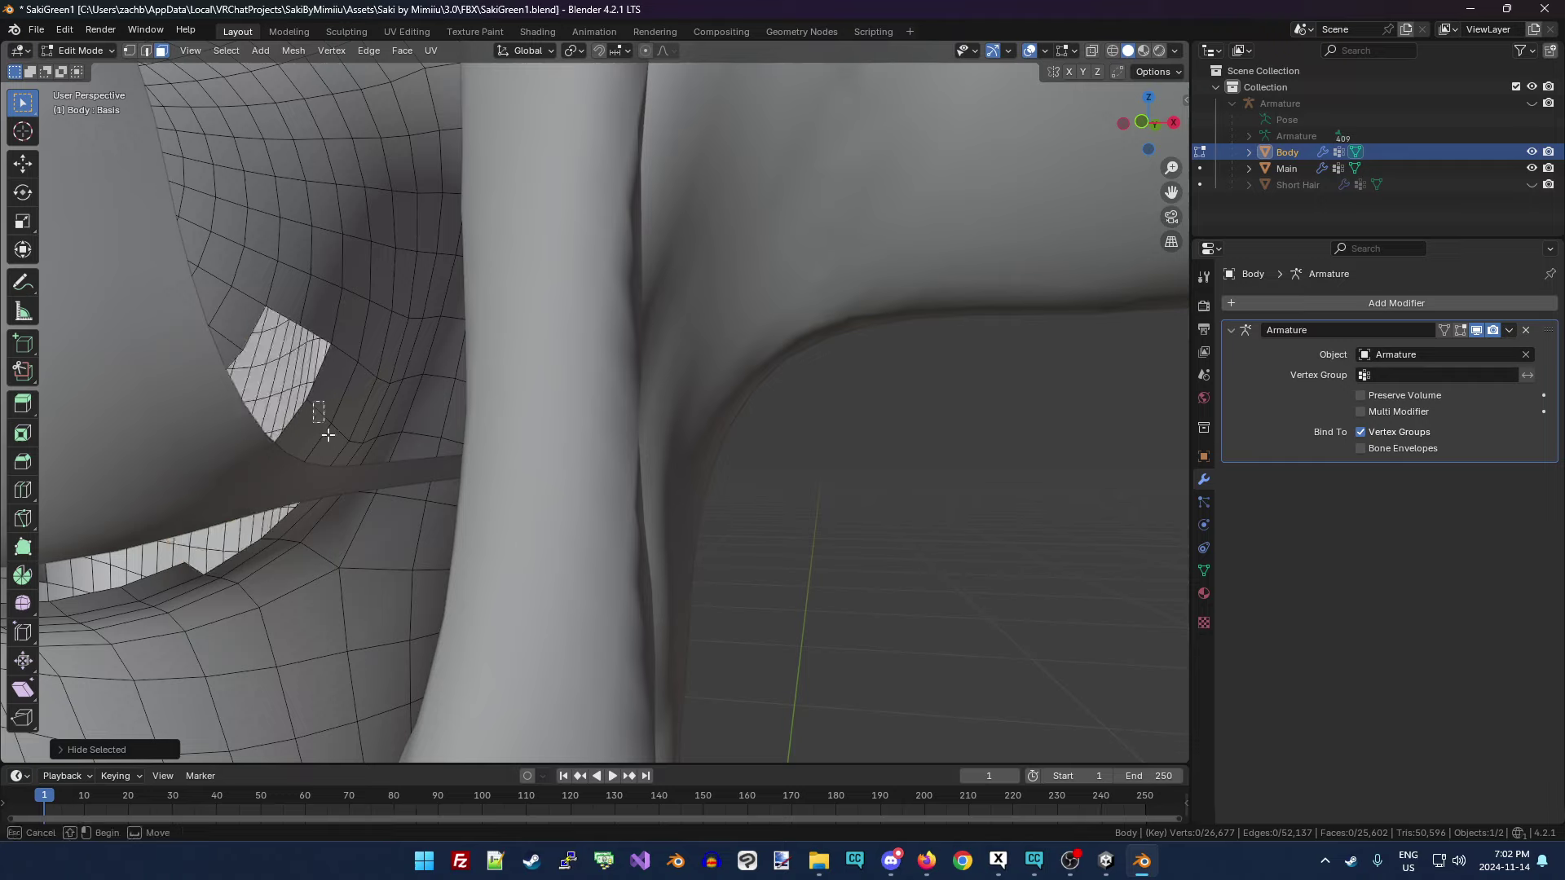
pyautogui.moveTo(337, 440); pyautogui.dragTo(353, 453)
pyautogui.press('h')
# Hide the Body faces up the inner neckline edge of the avatar's right cup.
pyautogui.click(215, 340)
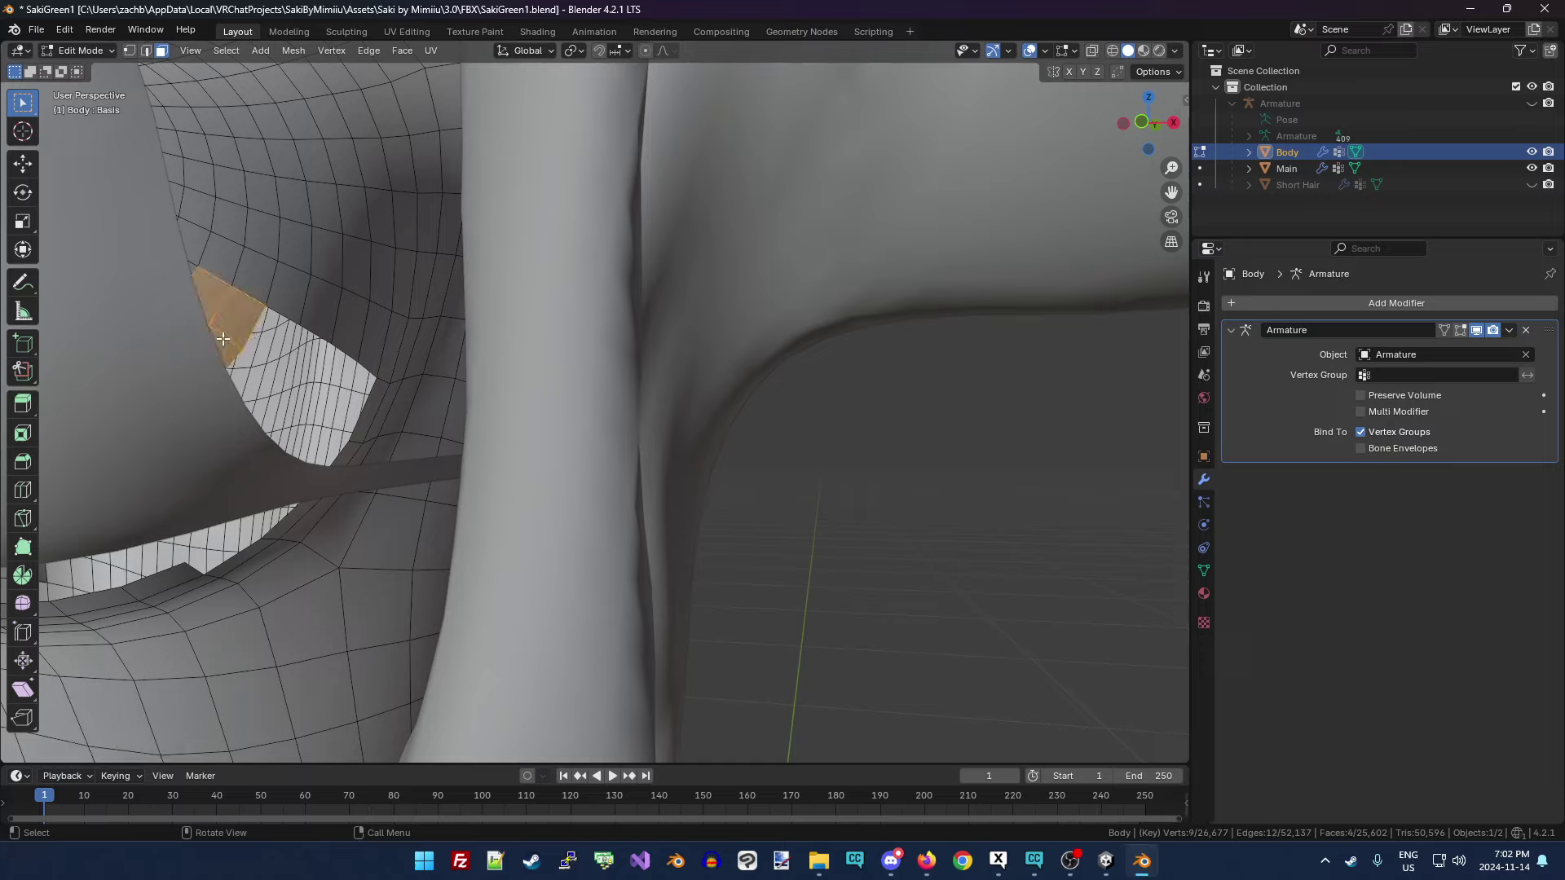
pyautogui.press('h')
pyautogui.press('b')
pyautogui.moveTo(174, 208); pyautogui.dragTo(196, 254)
pyautogui.press('h')
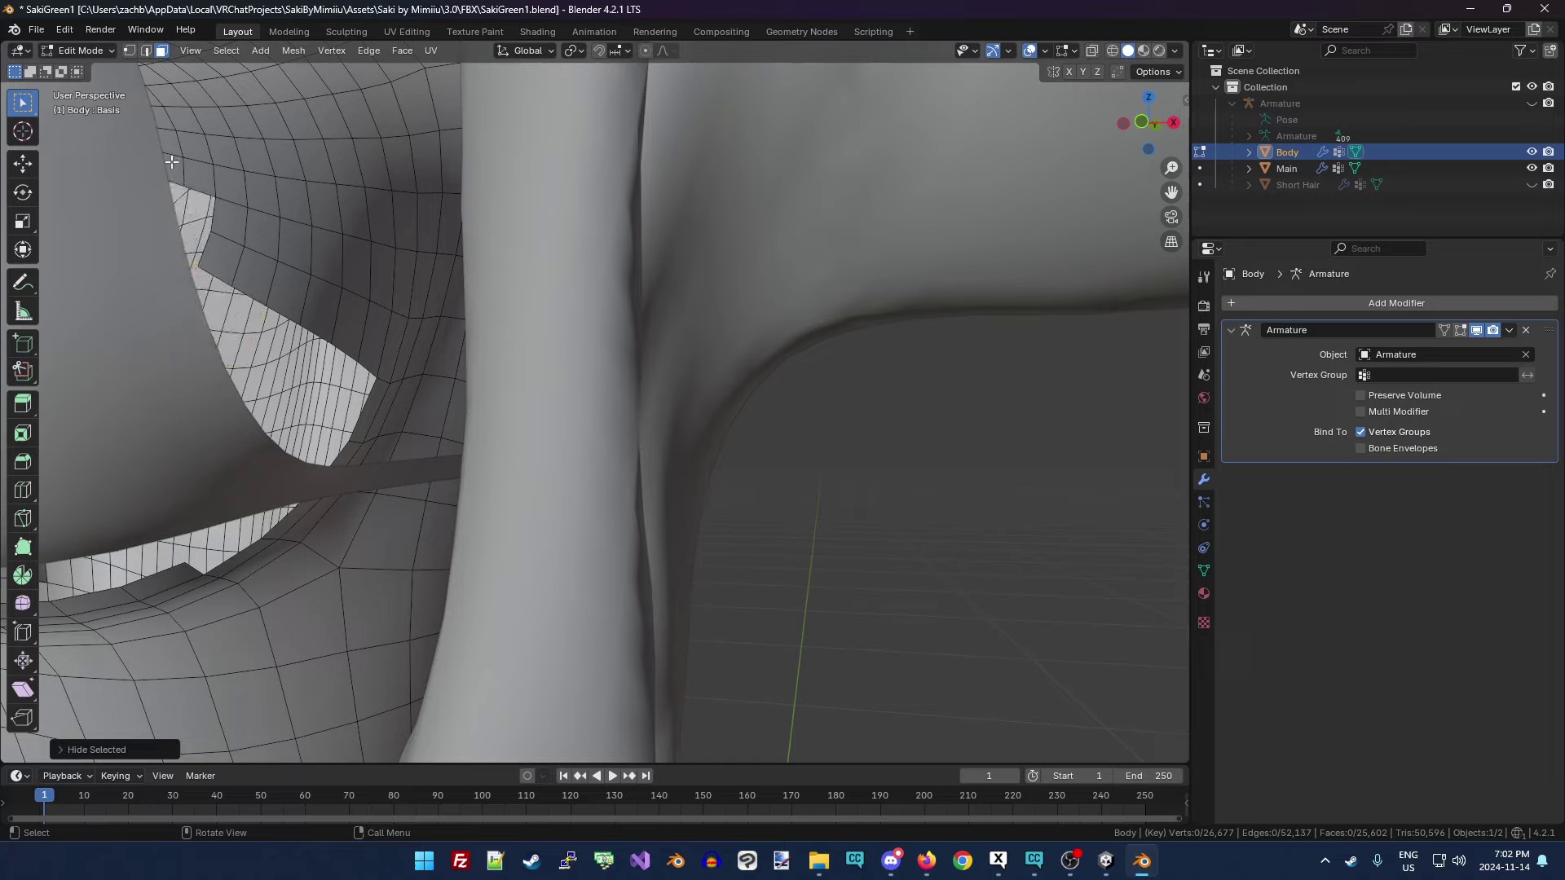
pyautogui.press('b')
pyautogui.moveTo(183, 152); pyautogui.dragTo(205, 181)
pyautogui.press('h')
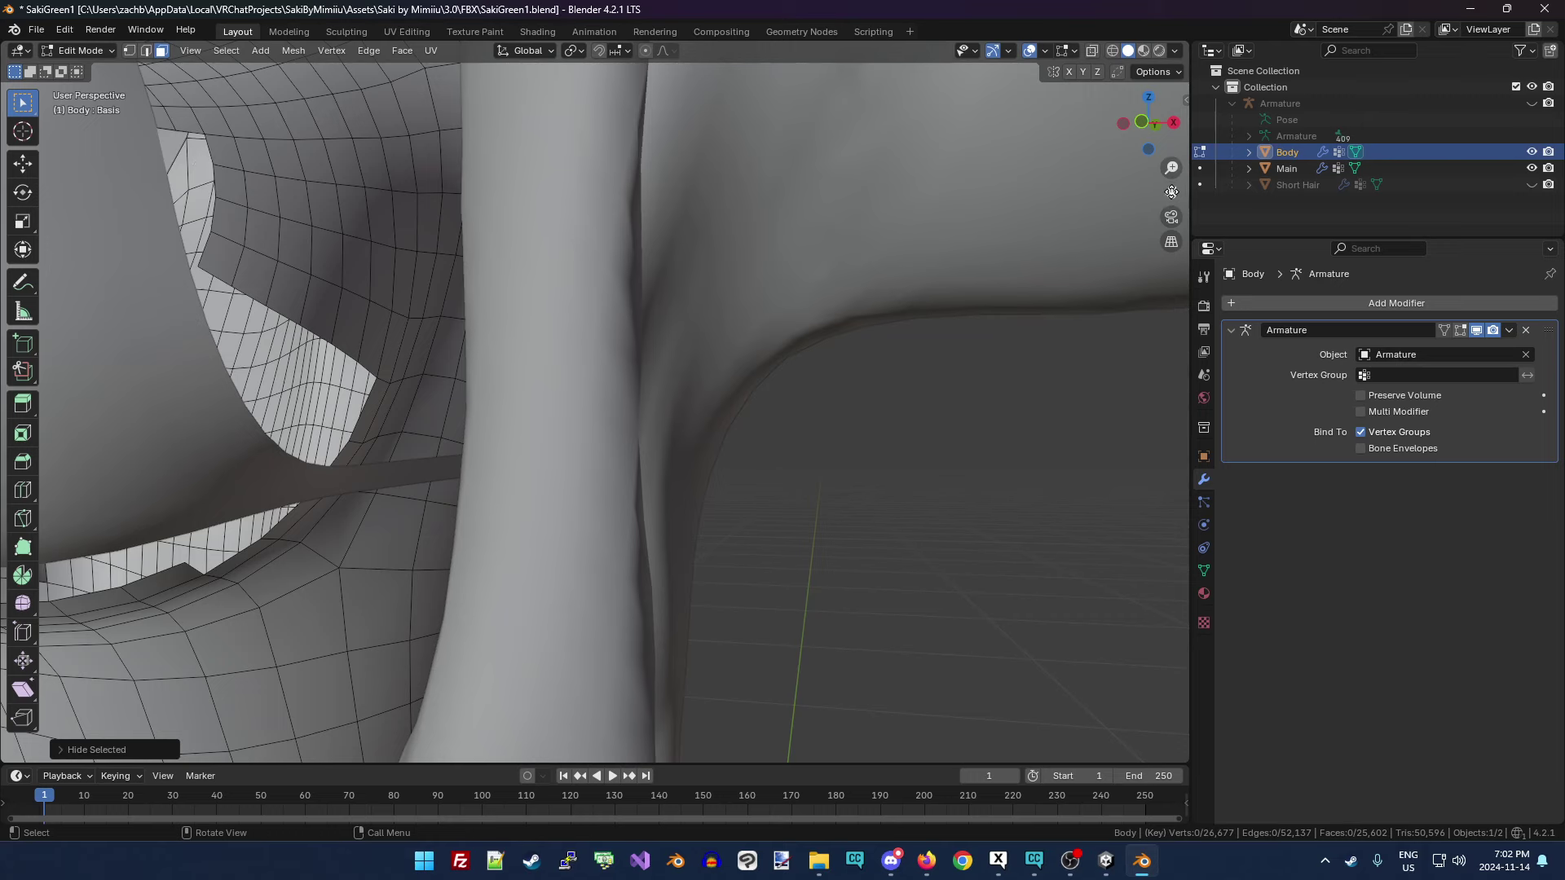
# Hide the Body faces at the upper inner edge of the avatar's right cup, up to the base of its strap.
pyautogui.moveTo(1171, 192); pyautogui.dragTo(1146, 172)
pyautogui.moveTo(778, 241); pyautogui.dragTo(753, 245, button='middle')
pyautogui.click(118, 420)
pyautogui.press('h')
pyautogui.click(114, 448)
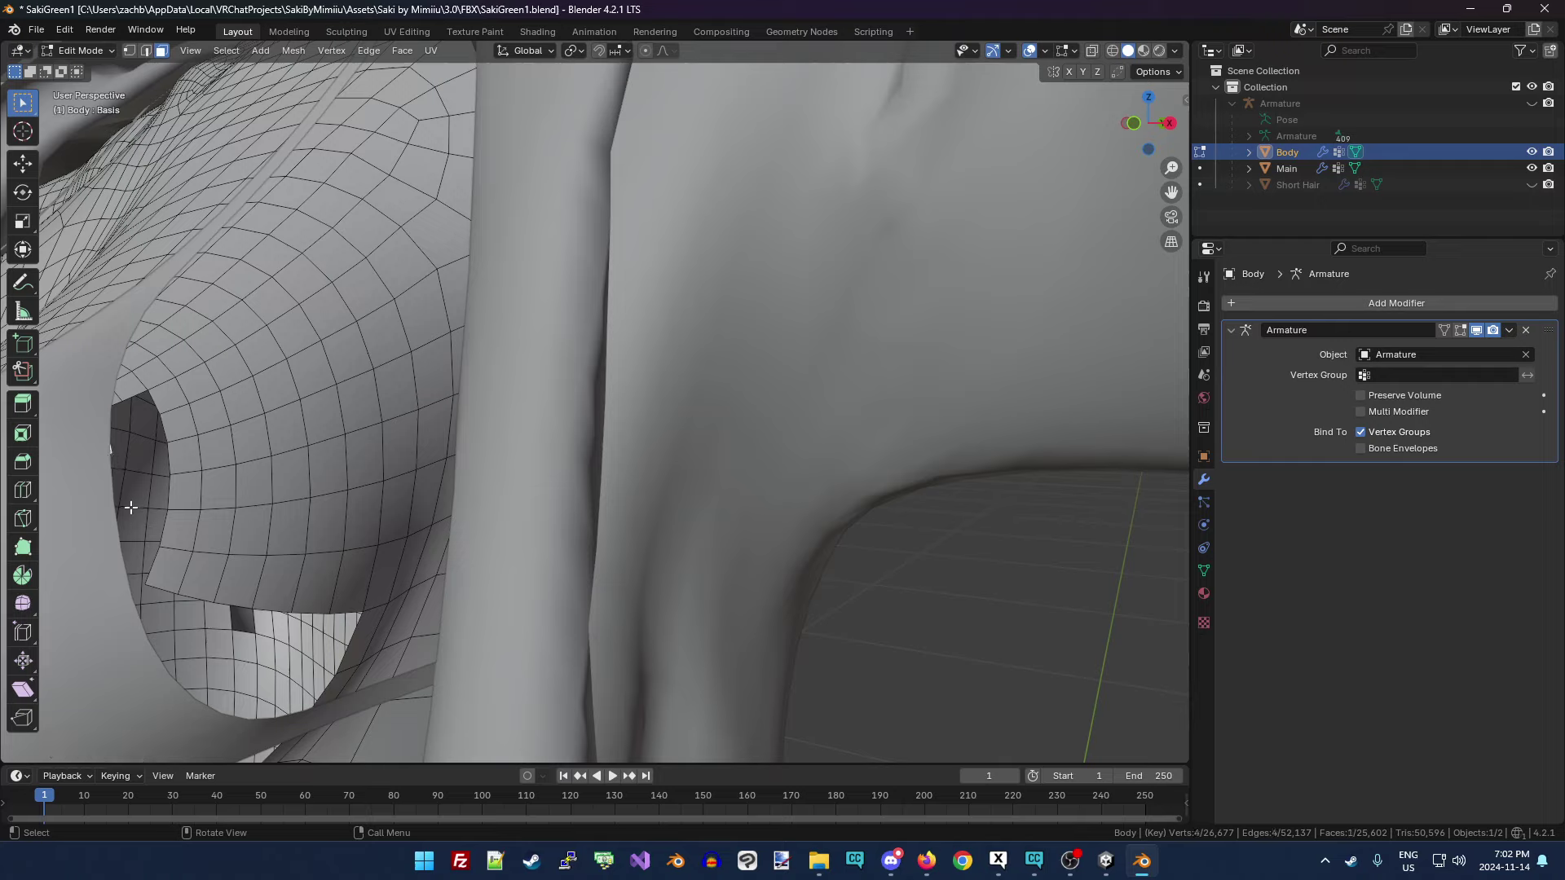
pyautogui.click(123, 392)
pyautogui.press('h')
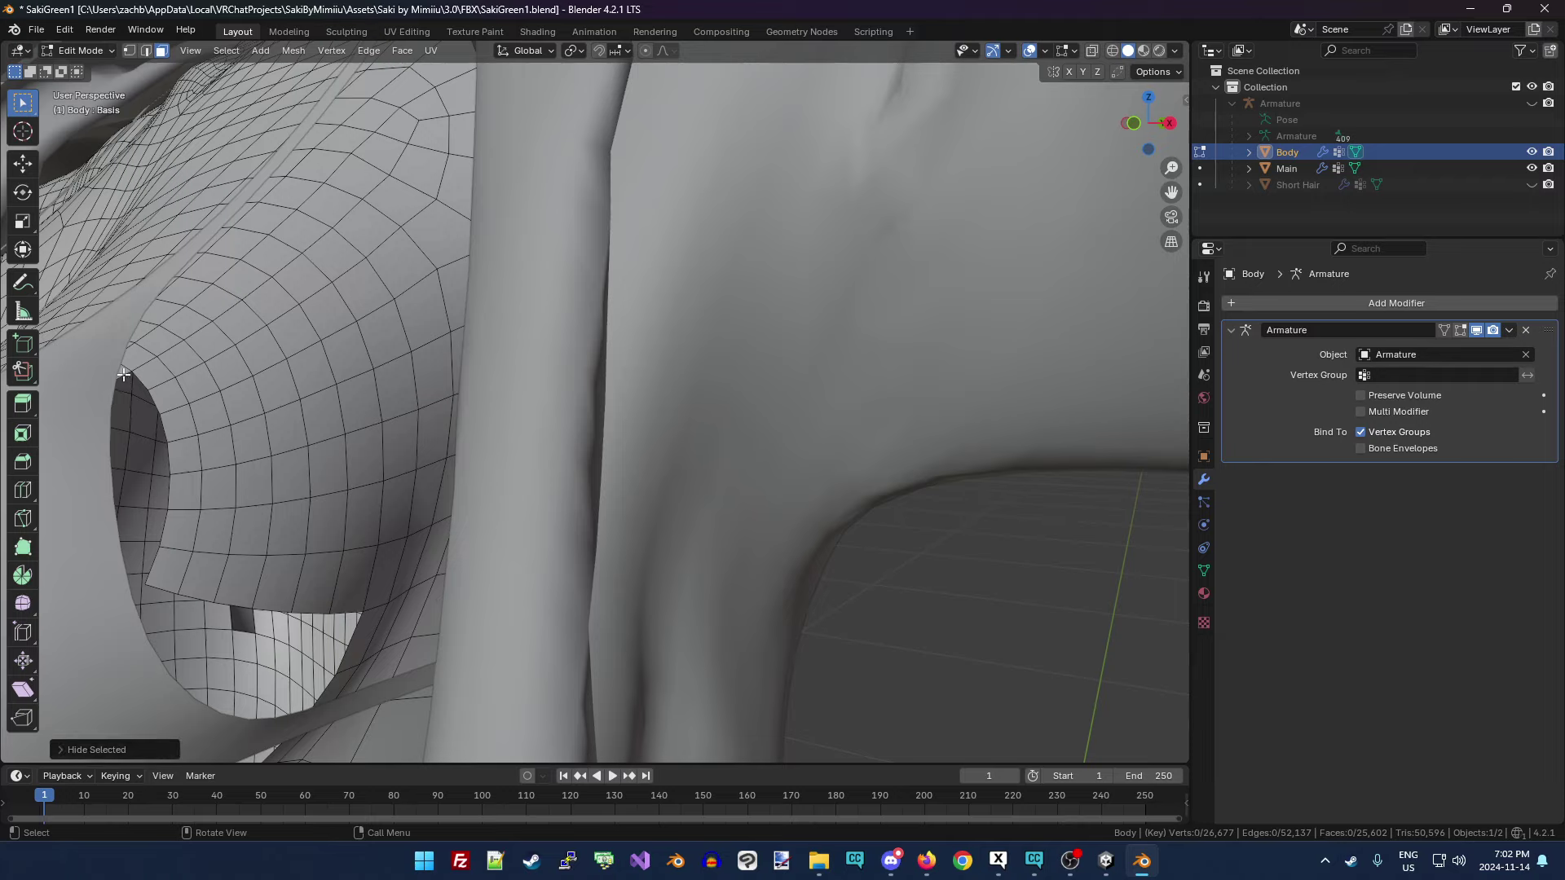
pyautogui.click(129, 342)
pyautogui.press('h')
pyautogui.click(145, 330)
pyautogui.press('h')
pyautogui.click(161, 313)
pyautogui.press('h')
# Hide the remaining Body faces at the upper inner edge of the avatar's left cup, below its strap.
pyautogui.moveTo(1142, 125); pyautogui.dragTo(1113, 144)
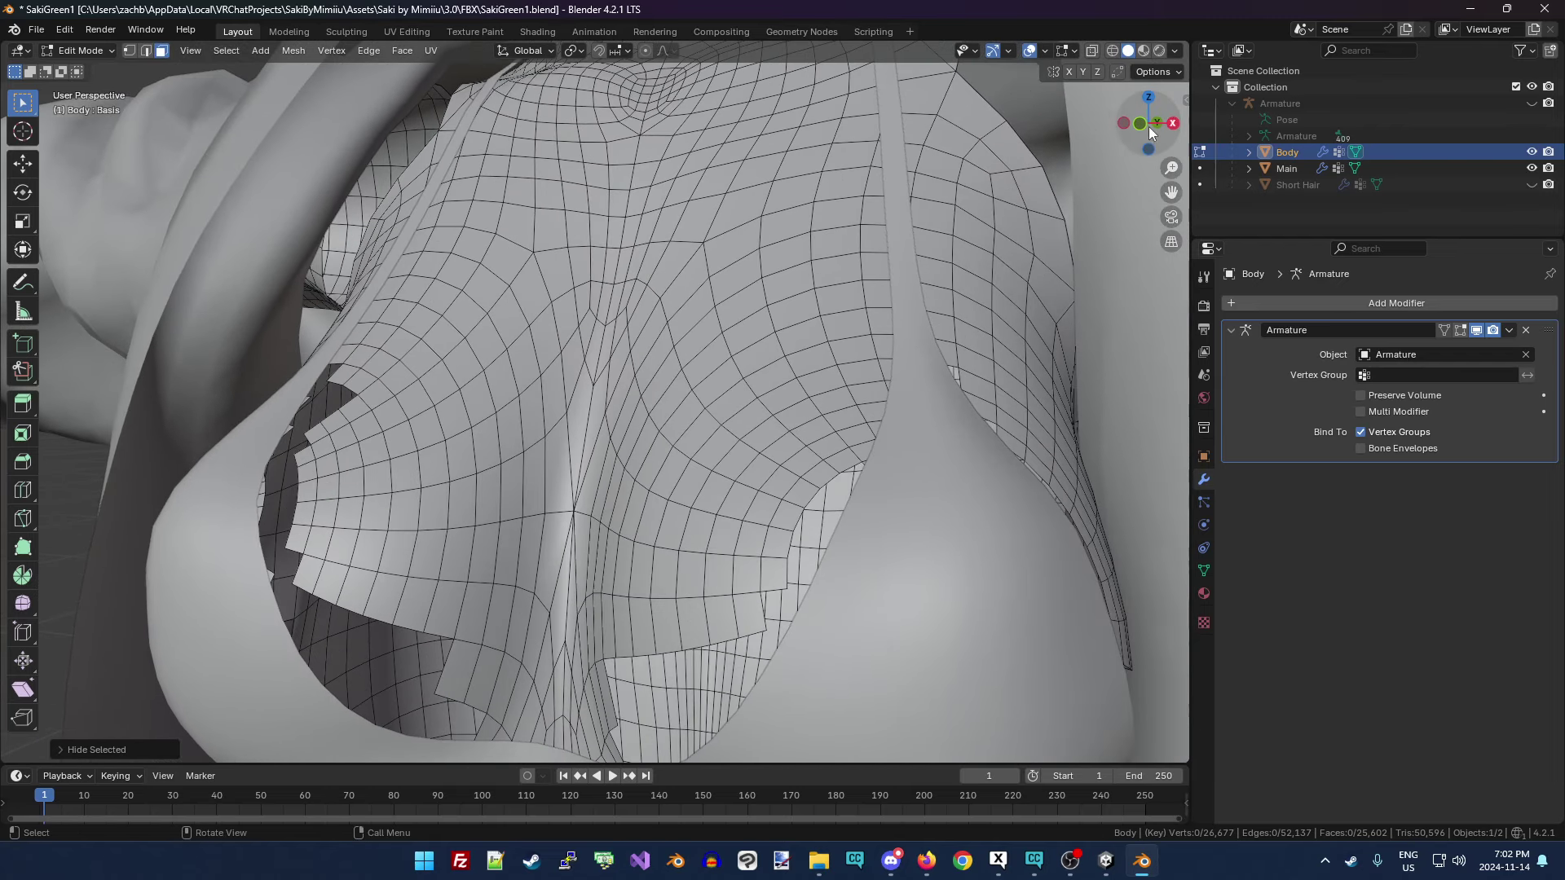
pyautogui.click(868, 434)
pyautogui.press('h')
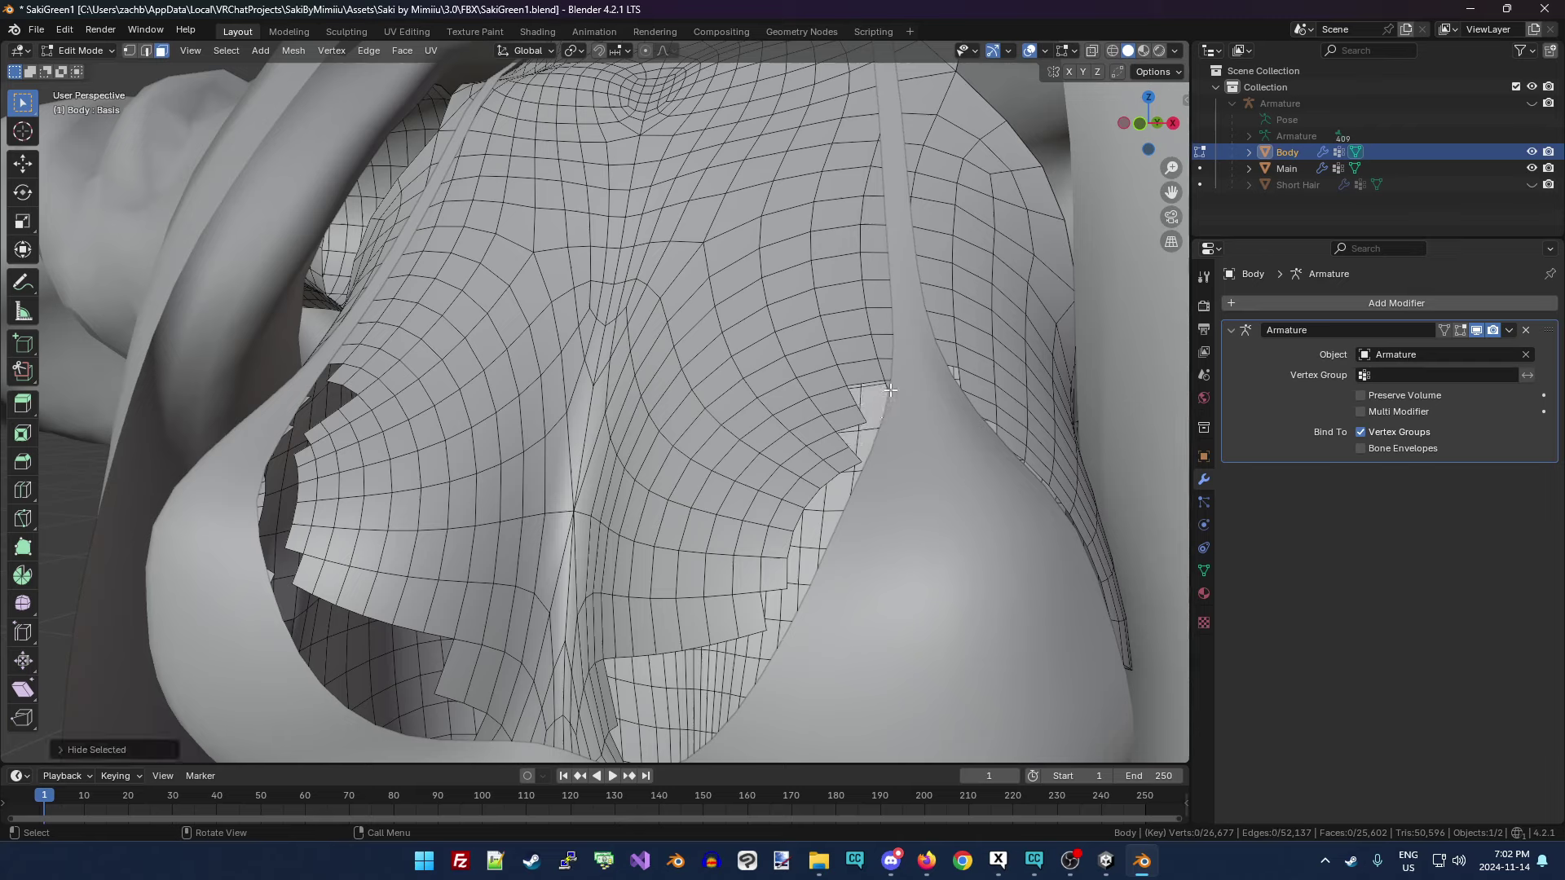
pyautogui.click(884, 420)
pyautogui.press('h')
# Hide the stray Body faces showing through the gap inside the avatar's right cup.
pyautogui.click(259, 509)
pyautogui.press('h')
pyautogui.click(262, 535)
pyautogui.press('h')
pyautogui.click(270, 577)
pyautogui.press('h')
pyautogui.click(288, 430)
pyautogui.press('h')
# Check both cups from several angles and hide the stray Body faces inside the avatar's left cup opening.
pyautogui.moveTo(1139, 125); pyautogui.dragTo(1150, 136)
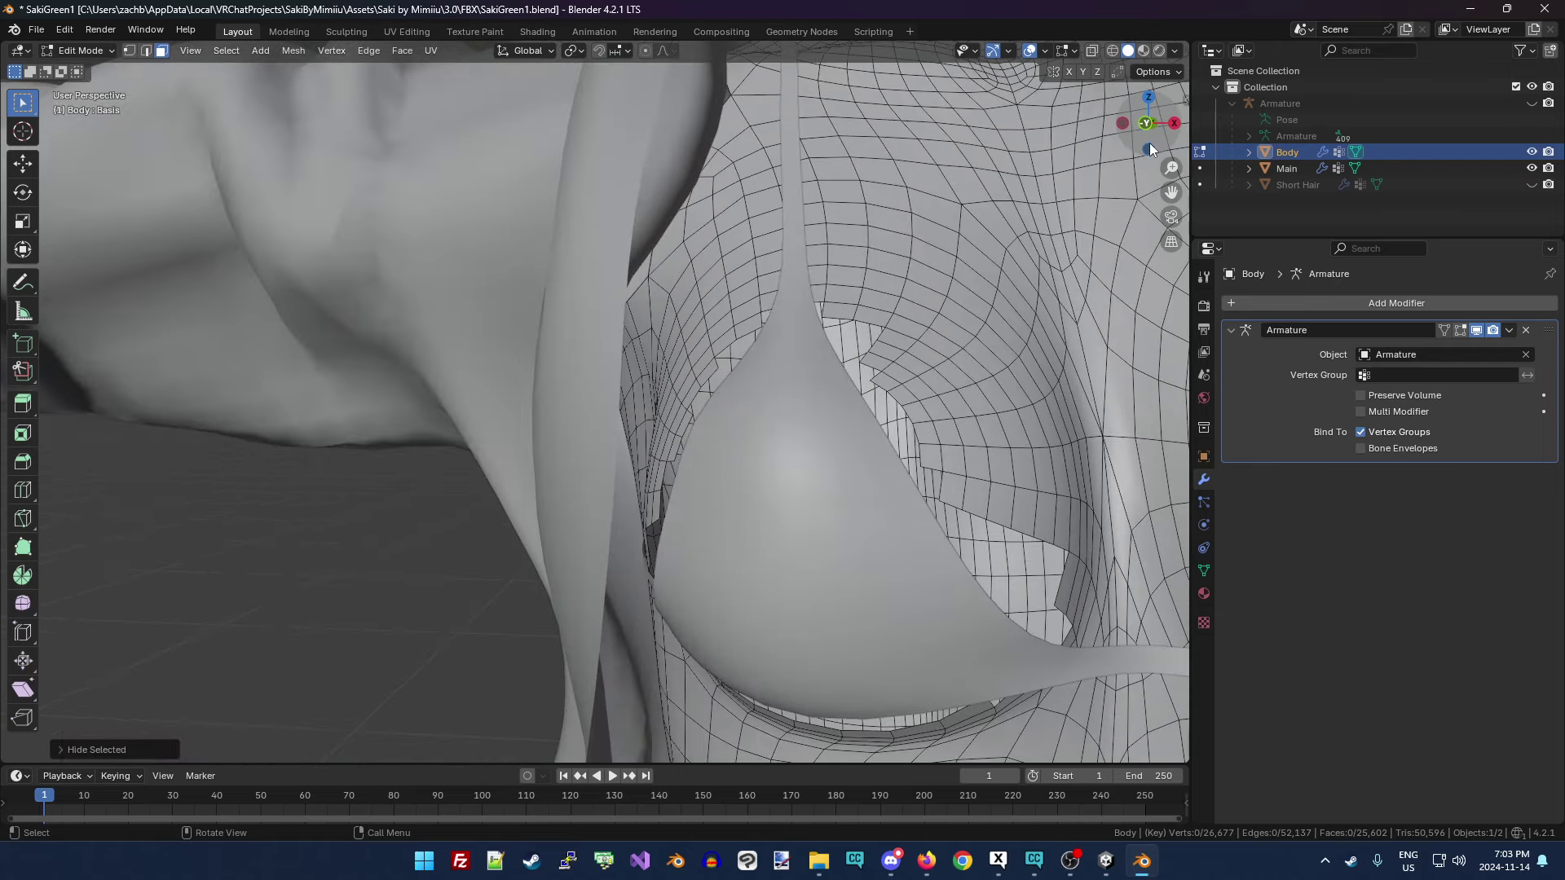
pyautogui.moveTo(1171, 192); pyautogui.dragTo(607, 15)
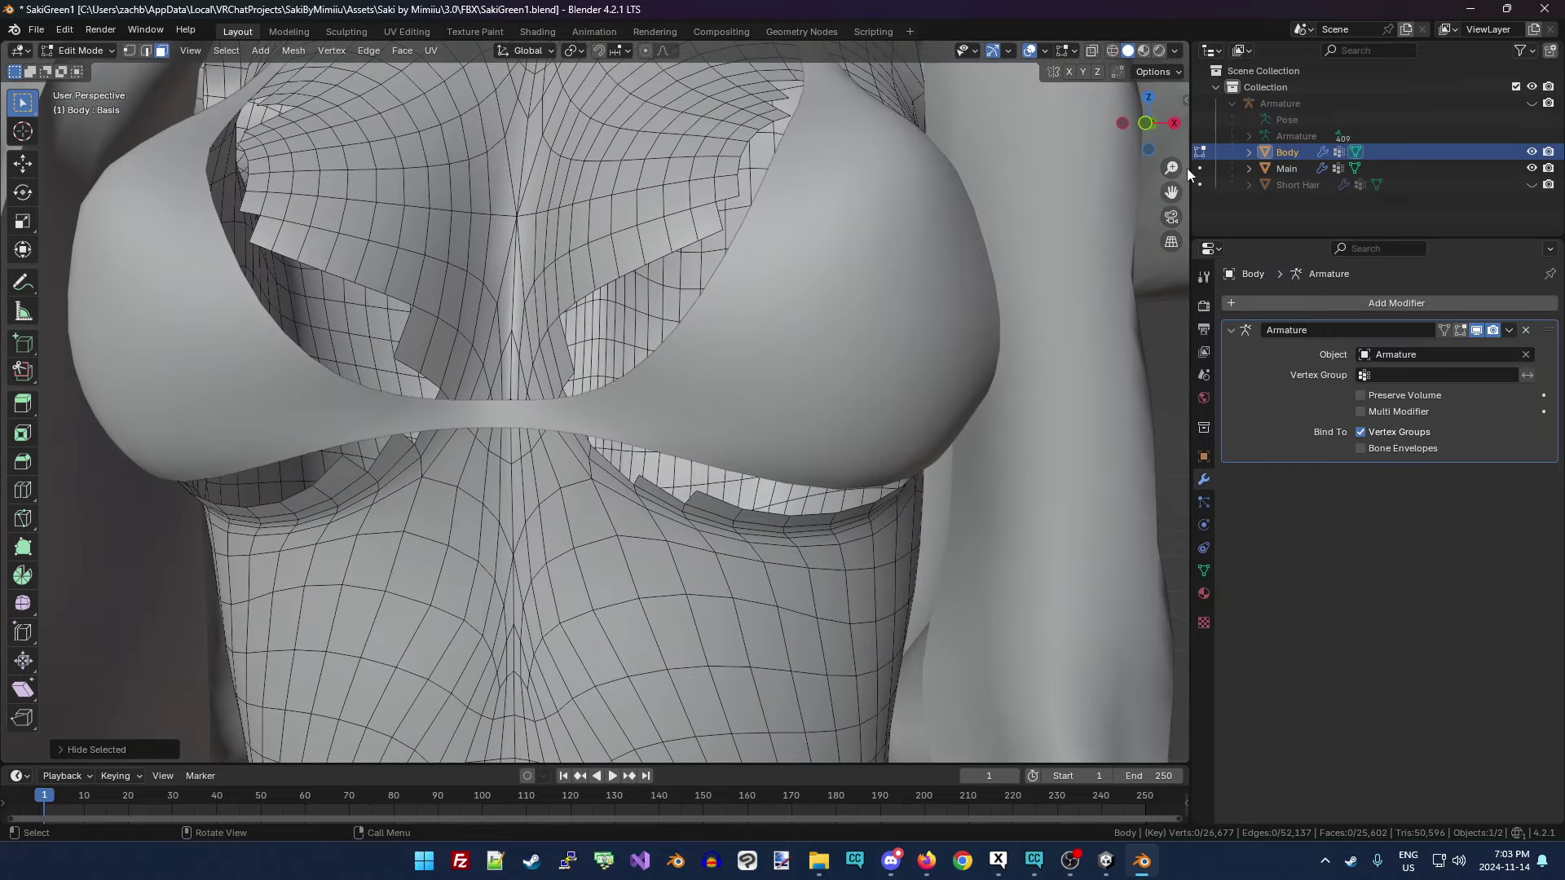
pyautogui.moveTo(1174, 140); pyautogui.dragTo(23, 140)
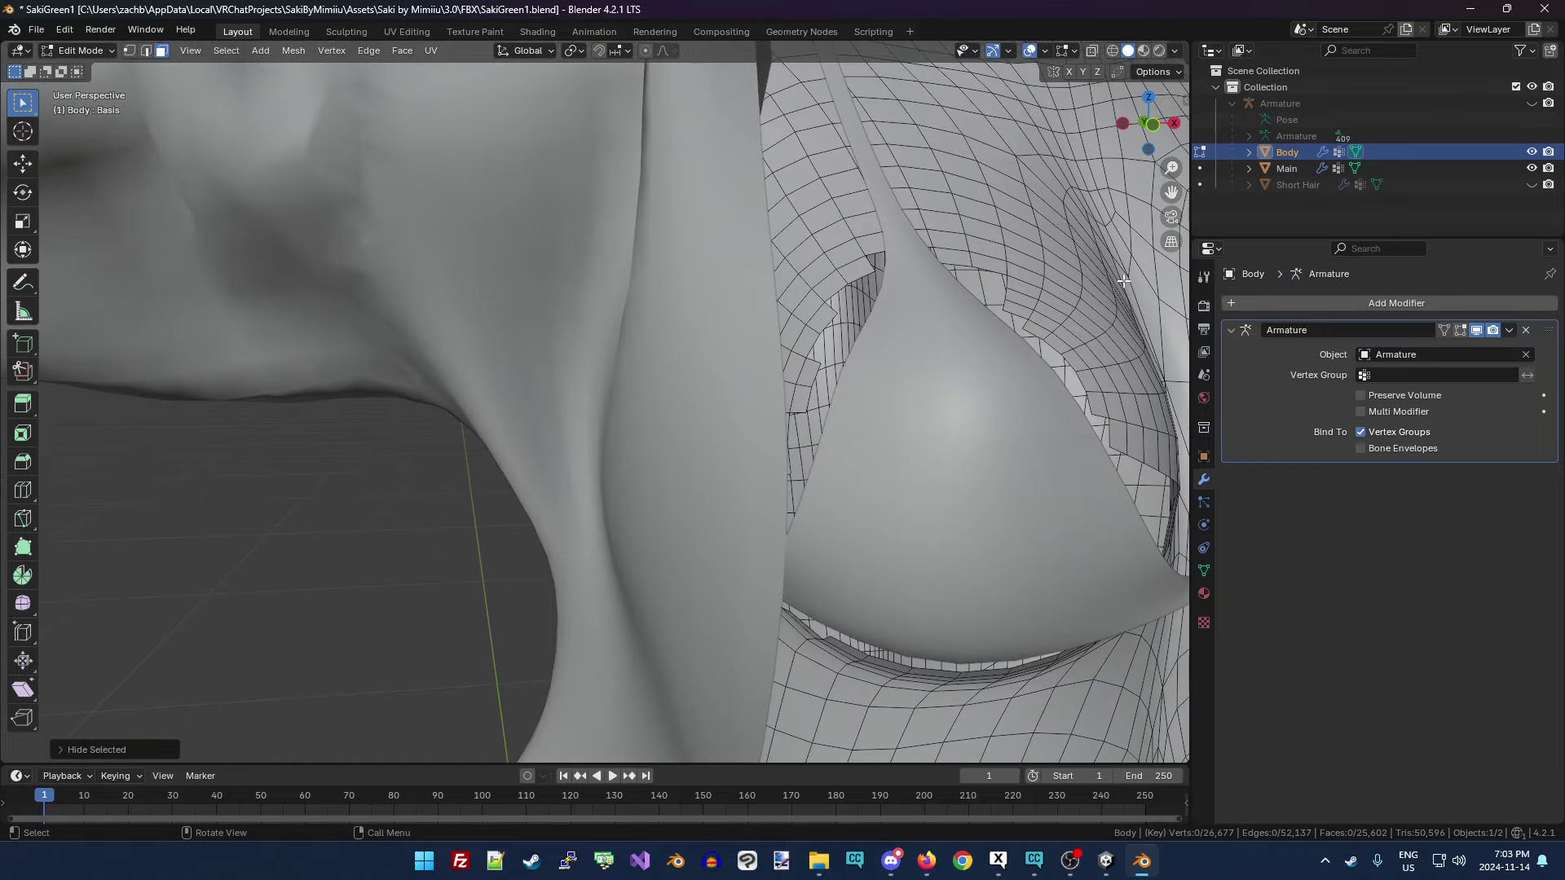
pyautogui.moveTo(1170, 191); pyautogui.dragTo(1146, 220)
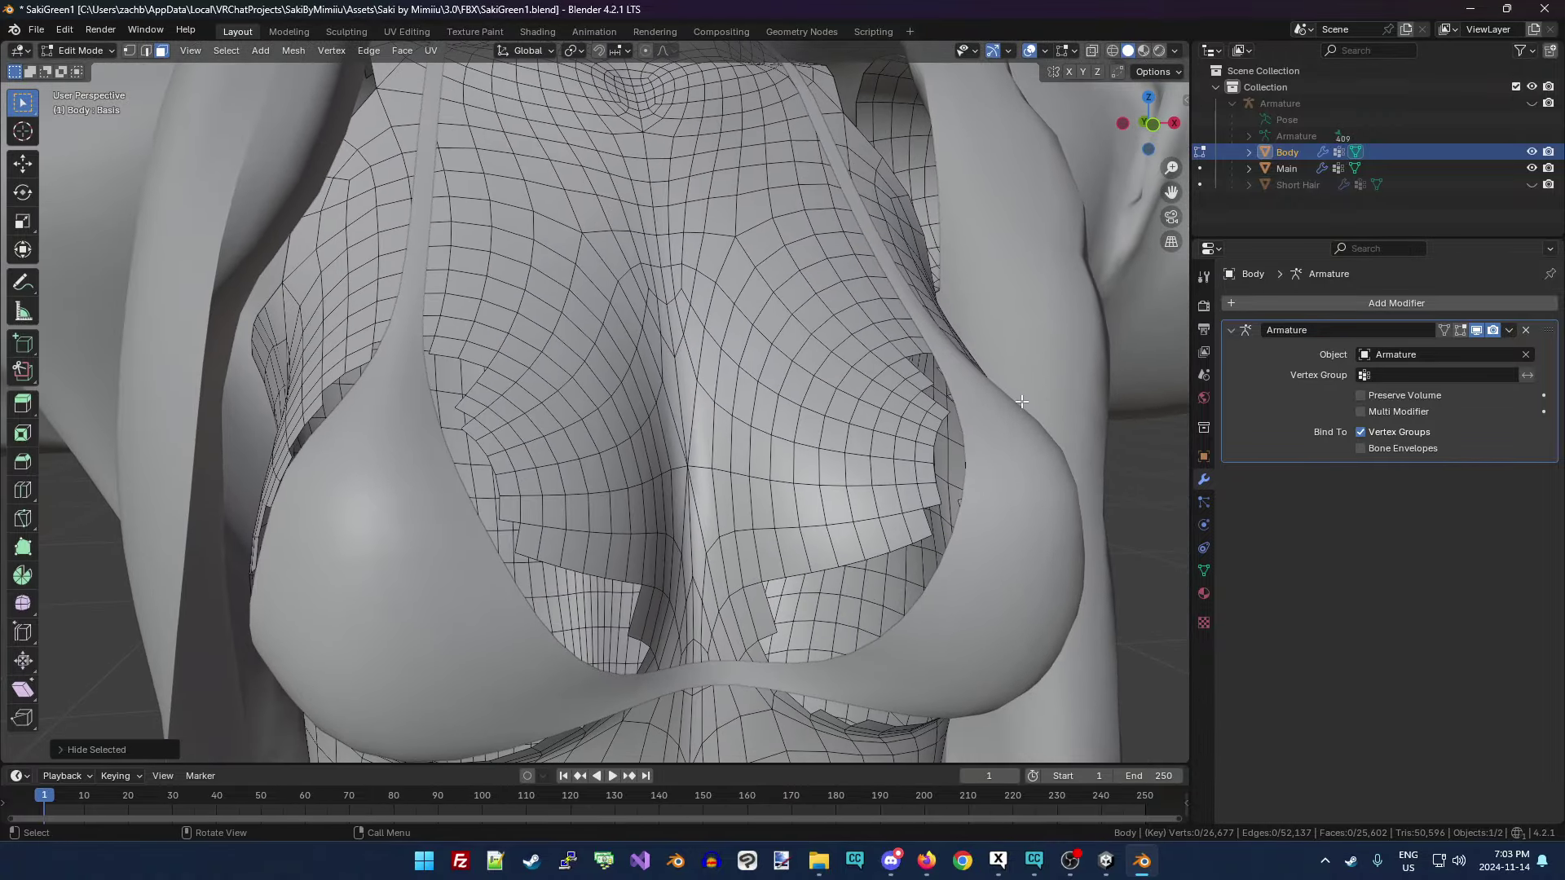
pyautogui.scroll(6, 994, 422)
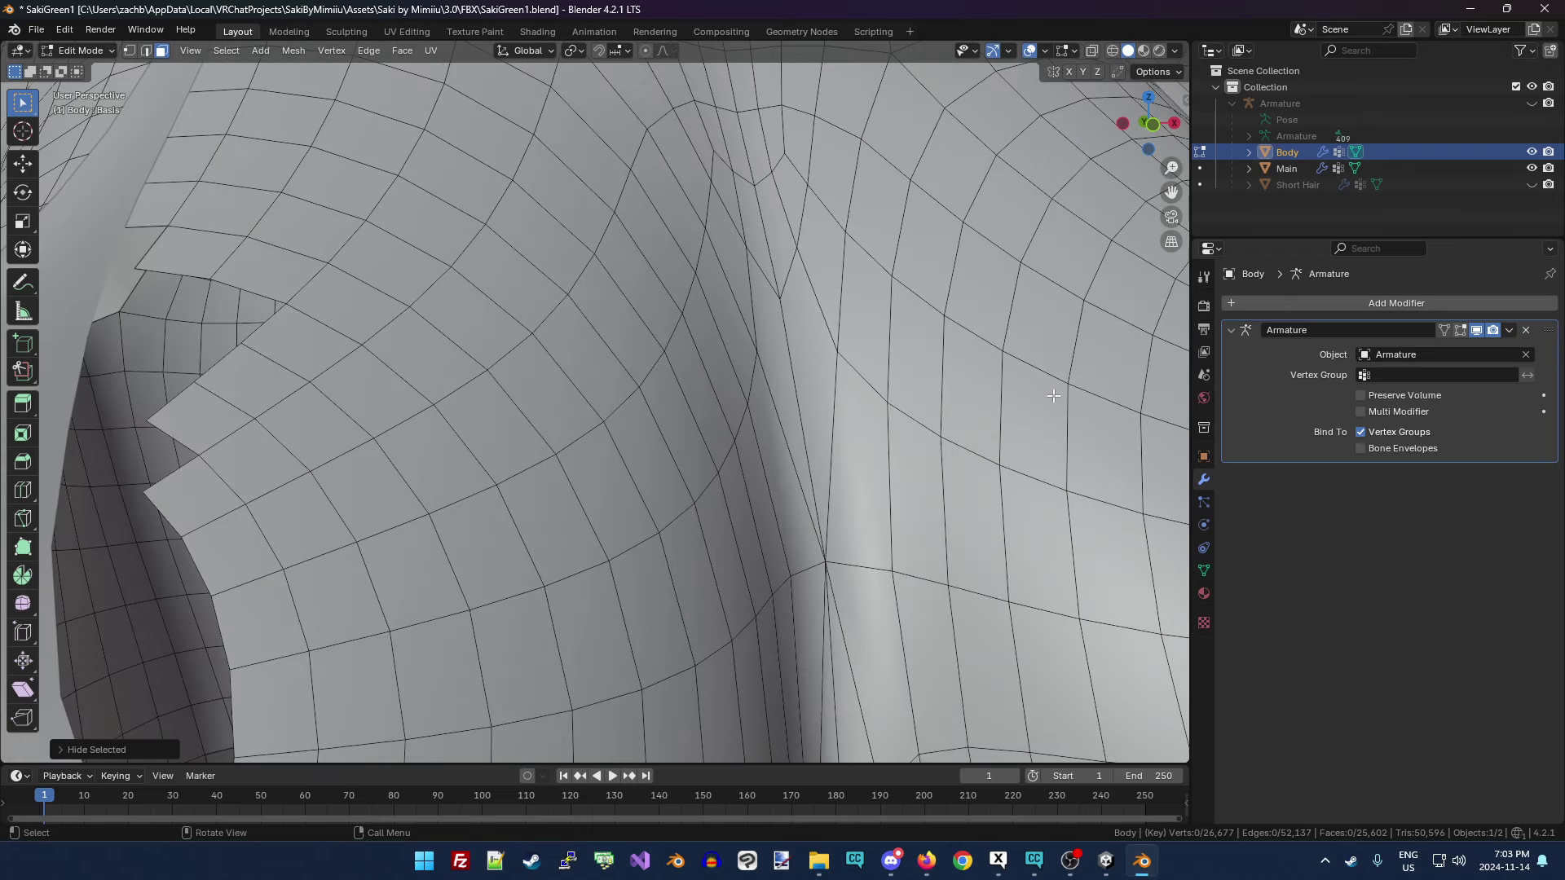
pyautogui.click(1173, 199)
pyautogui.moveTo(1171, 192); pyautogui.dragTo(848, 81)
pyautogui.click(1171, 203)
pyautogui.moveTo(1169, 199); pyautogui.dragTo(1007, 168)
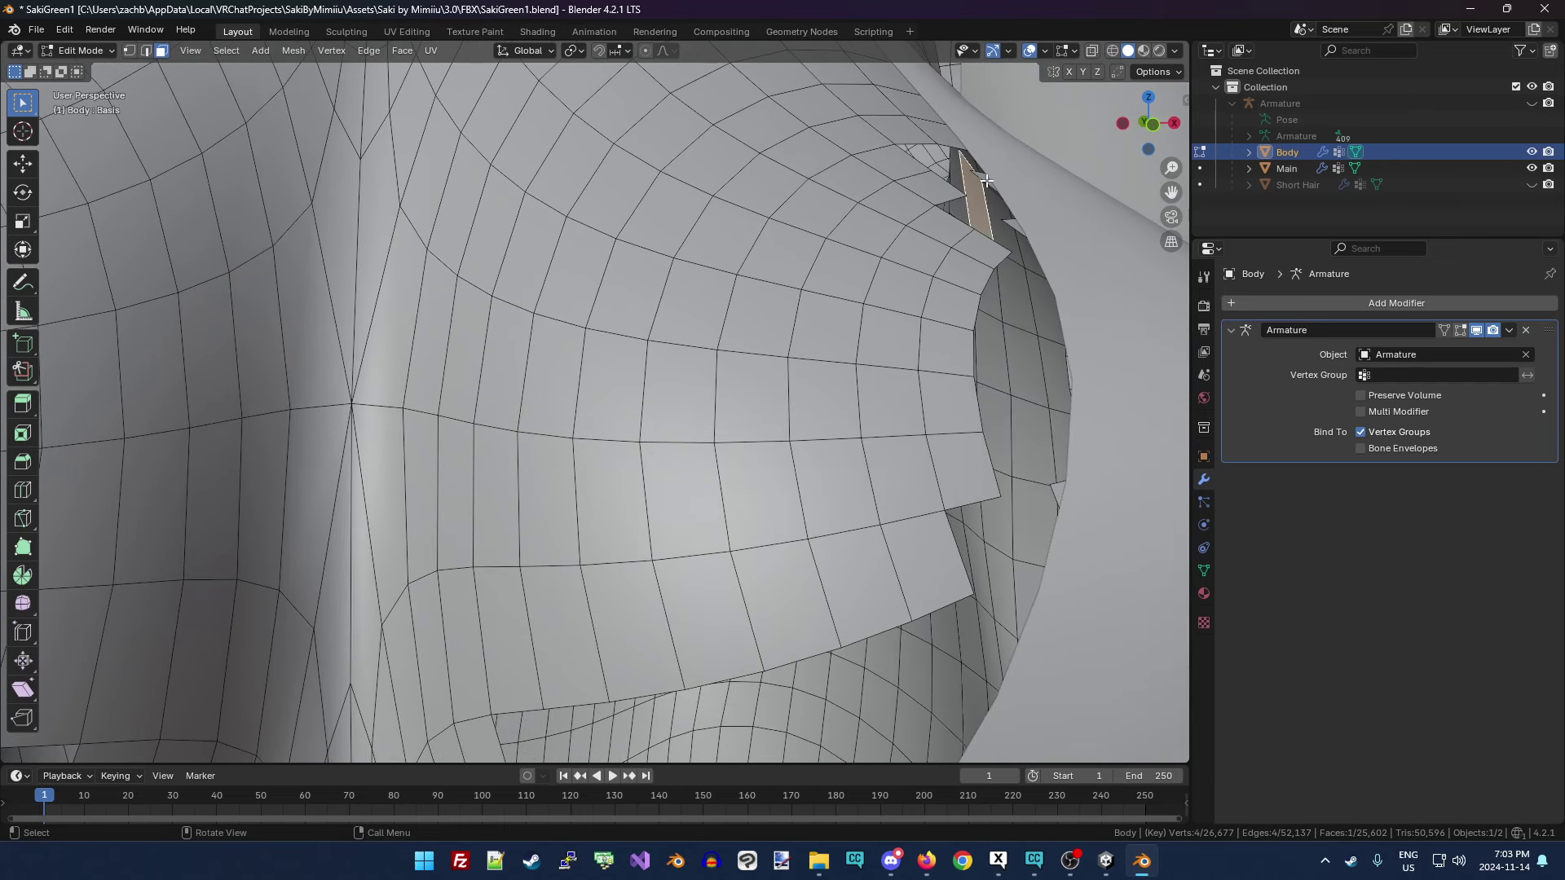
pyautogui.click(1062, 488)
pyautogui.press('h')
pyautogui.scroll(-5, 1084, 456)
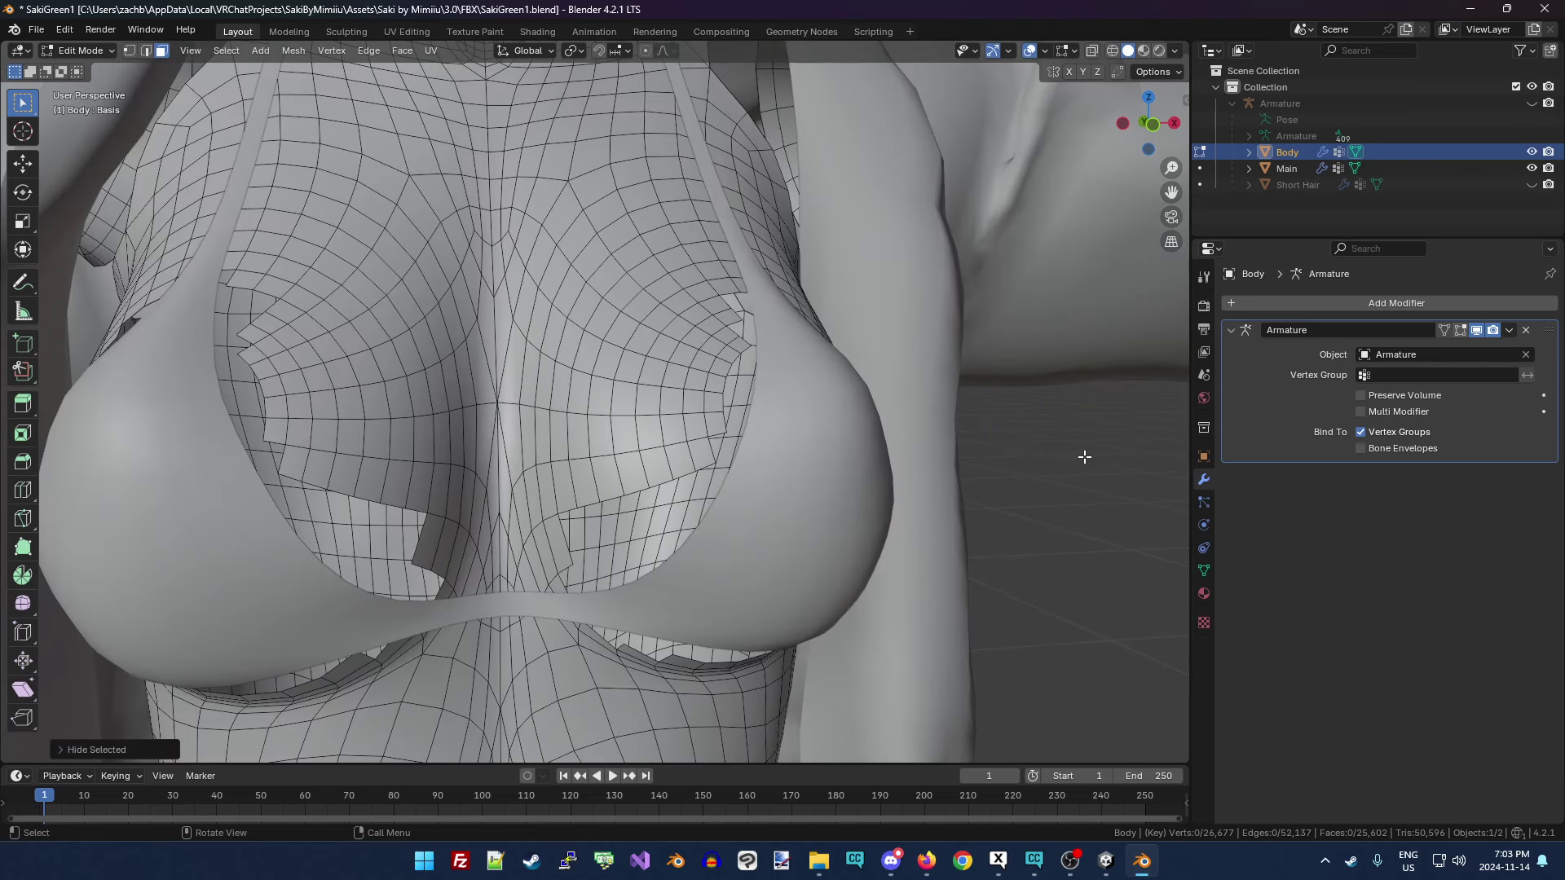
# Hide the Main clothing object so that only the Body mesh is displayed.
pyautogui.moveTo(1162, 160); pyautogui.dragTo(1161, 242)
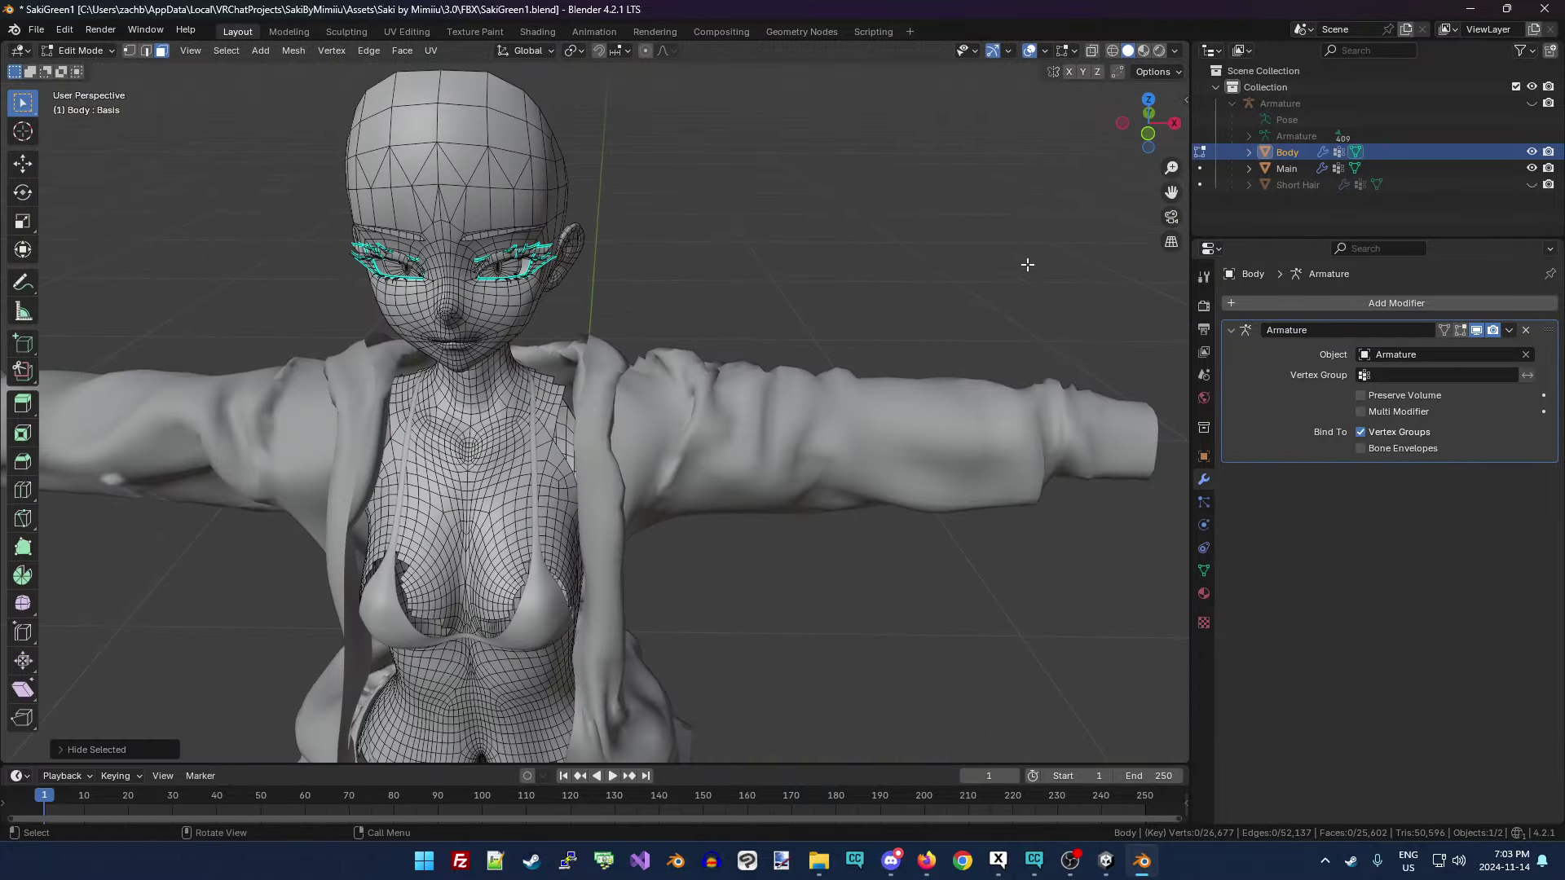
pyautogui.moveTo(1160, 184); pyautogui.dragTo(1163, 196)
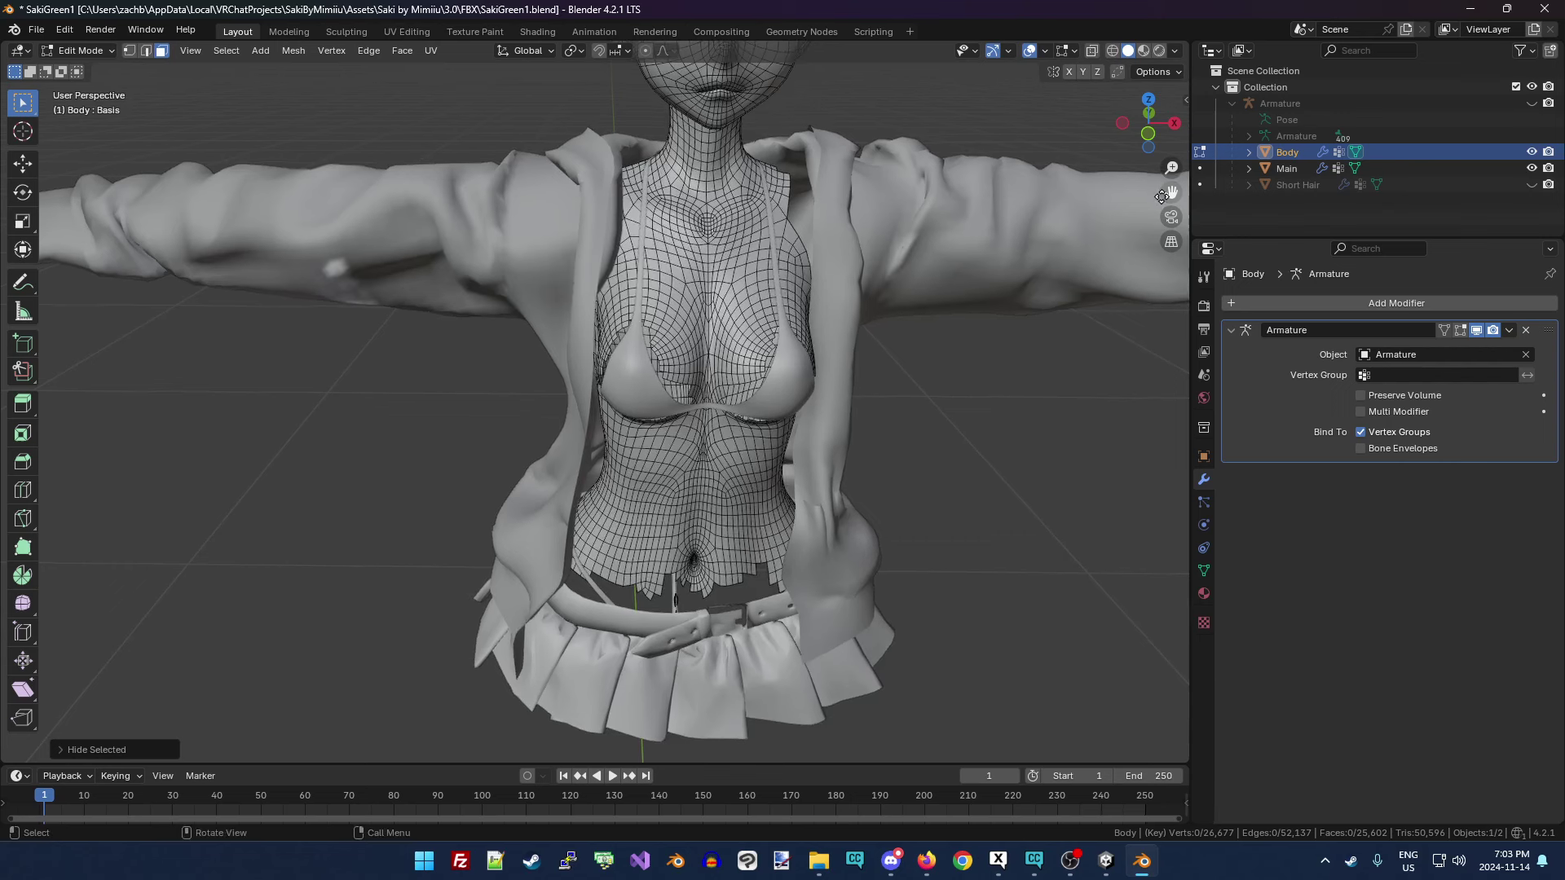
pyautogui.click(1531, 168)
pyautogui.moveTo(1147, 124); pyautogui.dragTo(941, 135)
pyautogui.moveTo(1171, 192)
pyautogui.mouseDown()
pyautogui.moveTo(766, 253)
pyautogui.moveTo(1158, 209)
pyautogui.mouseUp()
pyautogui.moveTo(1170, 138); pyautogui.dragTo(1205, 142)
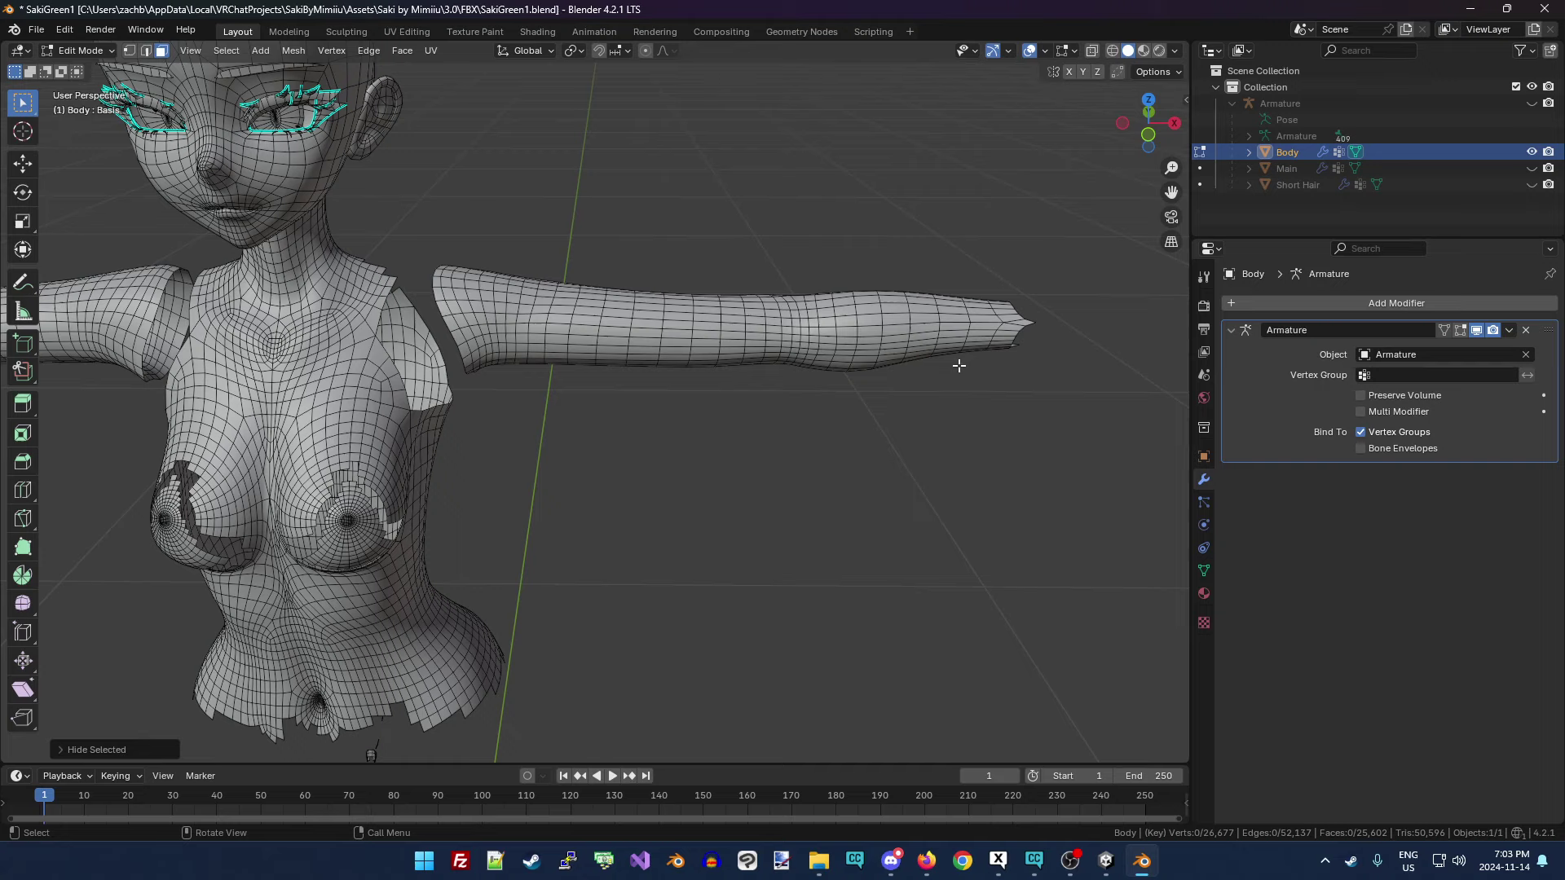
# Save the blend file as a new incremental version.
pyautogui.moveTo(1041, 275); pyautogui.dragTo(934, 241)
pyautogui.click(34, 31)
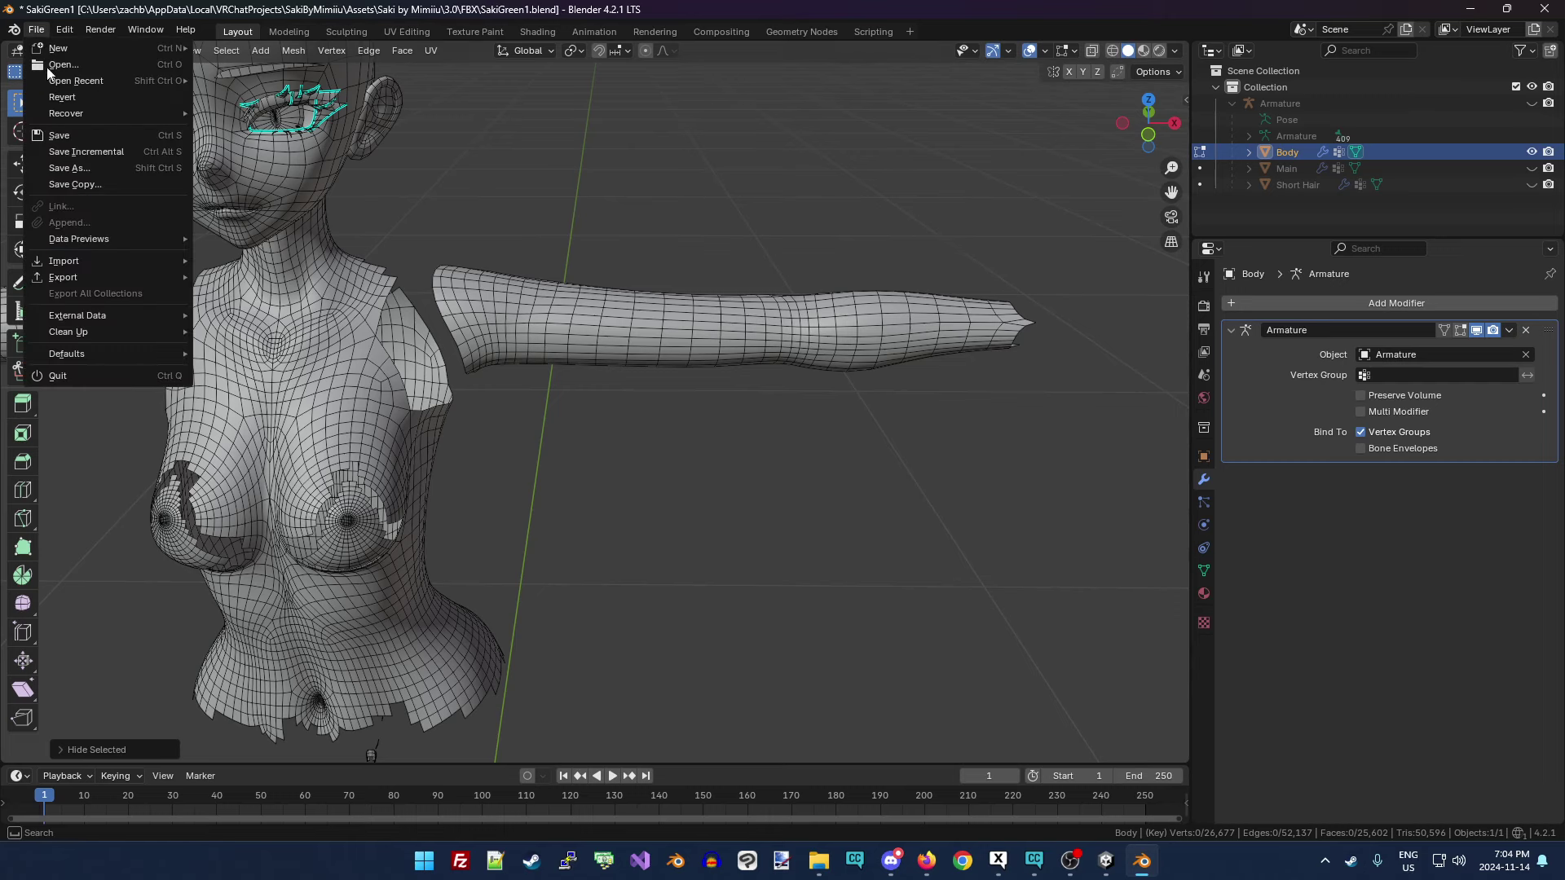
pyautogui.click(90, 151)
# Box-select the faces on the front of the avatar's detached left arm, from upper arm to wrist, and delete them.
pyautogui.moveTo(1023, 274); pyautogui.dragTo(494, 371)
pyautogui.press('x')
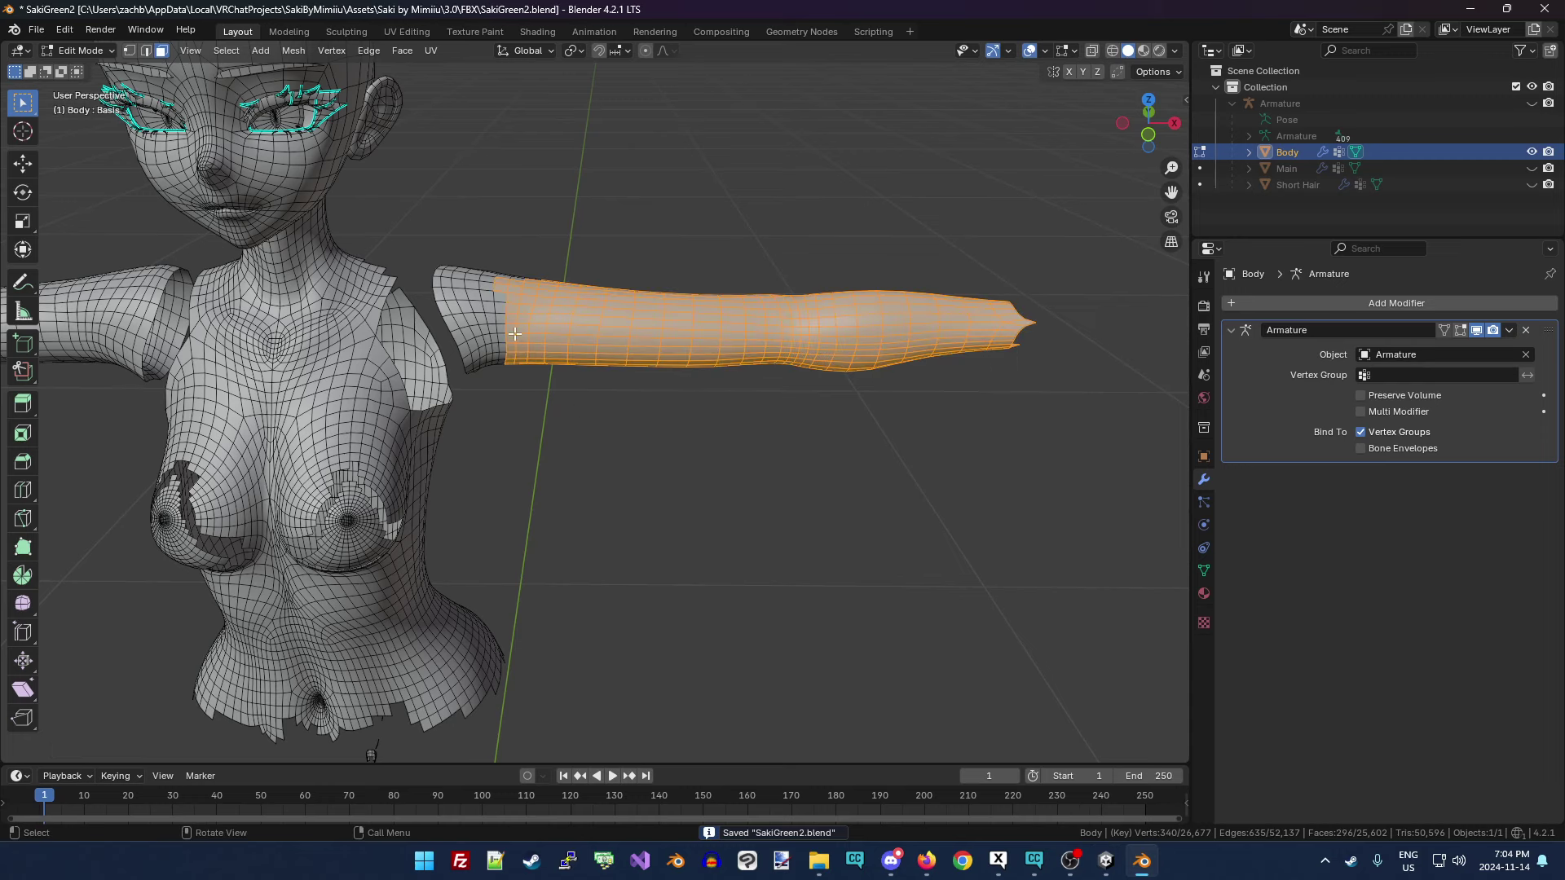
pyautogui.press('x')
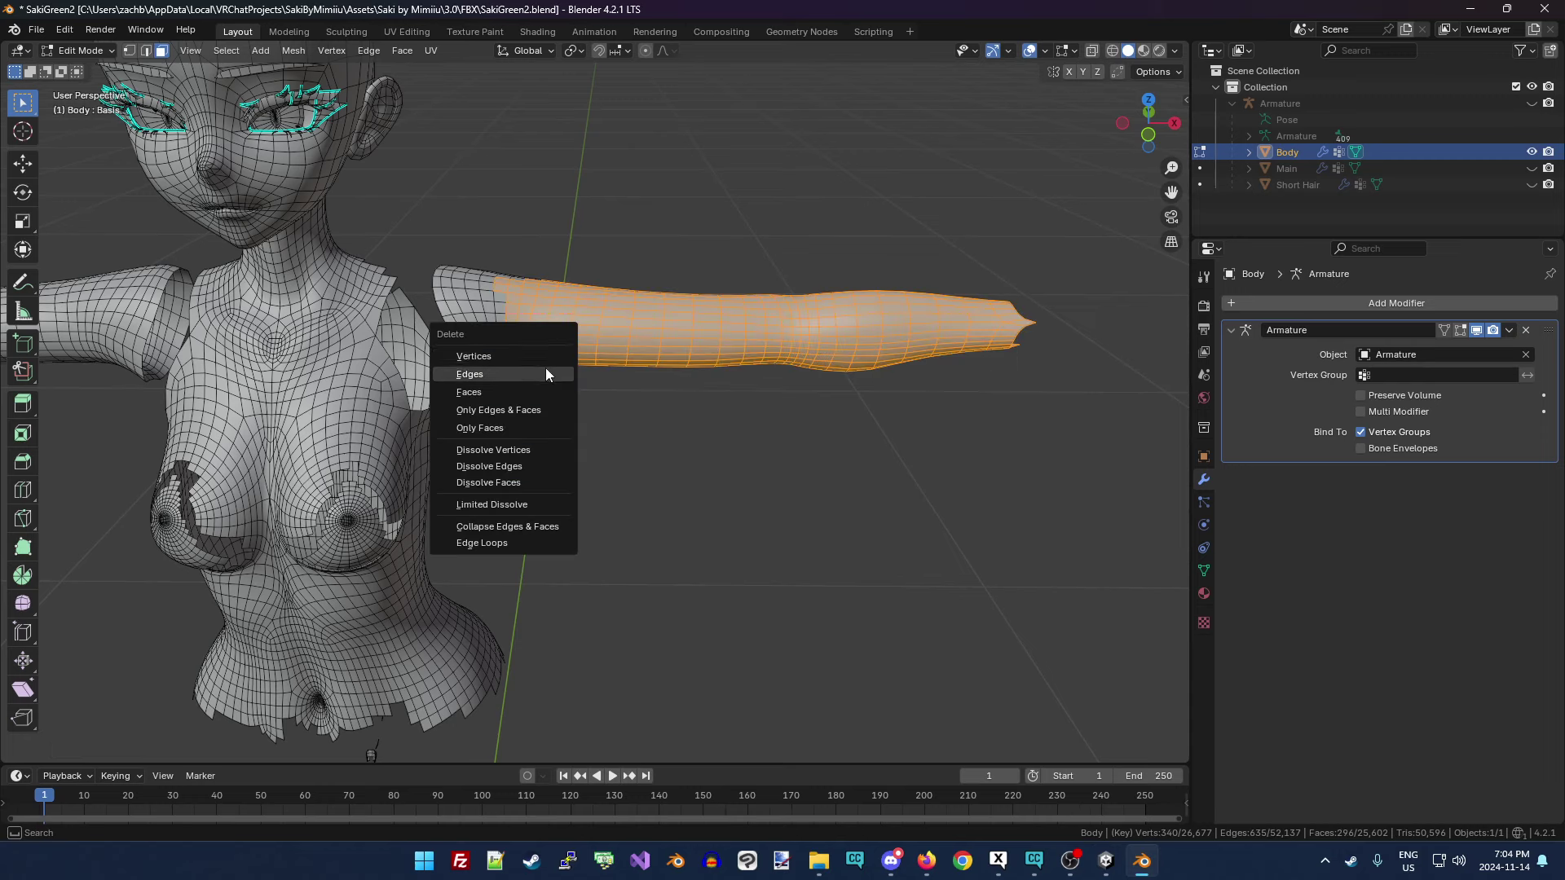
pyautogui.click(502, 392)
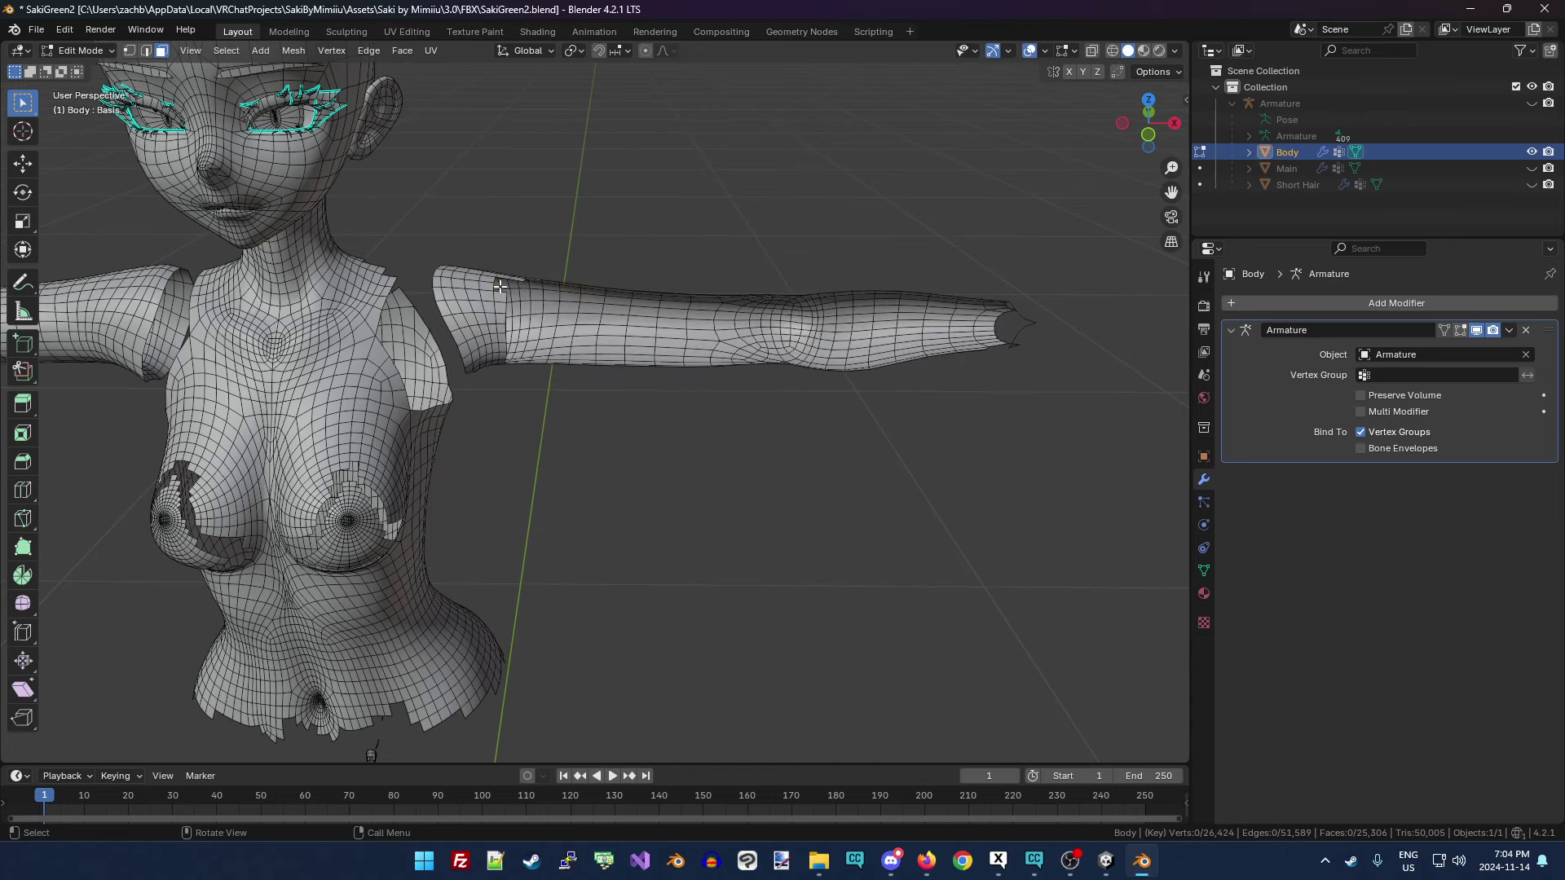
# Delete the faces at the shoulder end of the avatar's left arm and those remaining along the back of the arm.
pyautogui.moveTo(437, 252); pyautogui.dragTo(509, 320)
pyautogui.press('x')
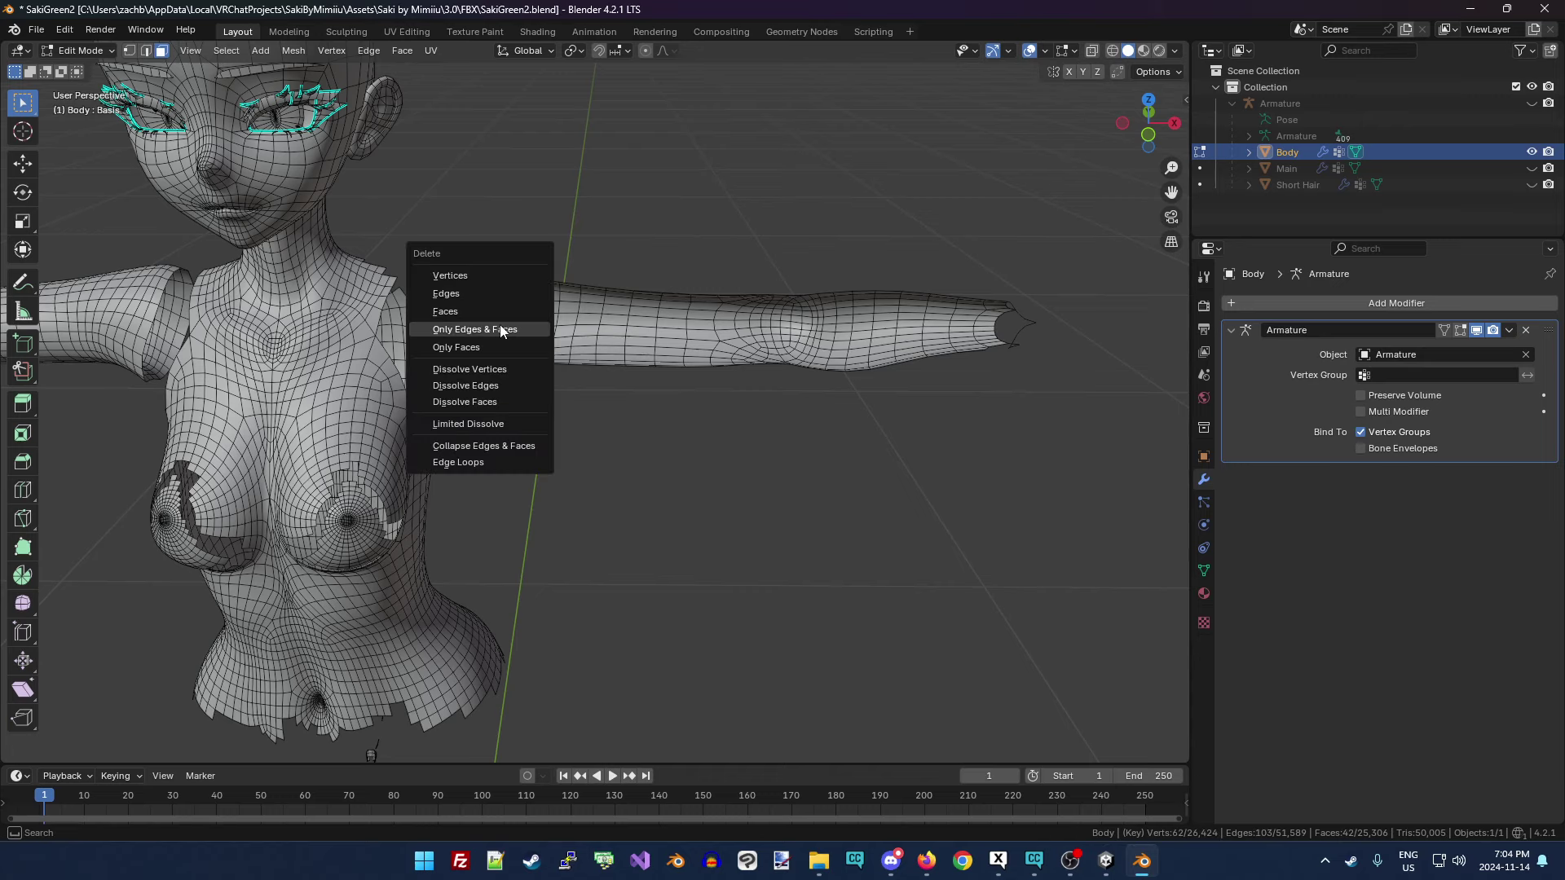
pyautogui.click(479, 320)
pyautogui.moveTo(453, 253); pyautogui.dragTo(555, 329)
pyautogui.press('x')
pyautogui.click(520, 334)
pyautogui.moveTo(523, 259); pyautogui.dragTo(1012, 375)
pyautogui.press('x')
pyautogui.click(900, 377)
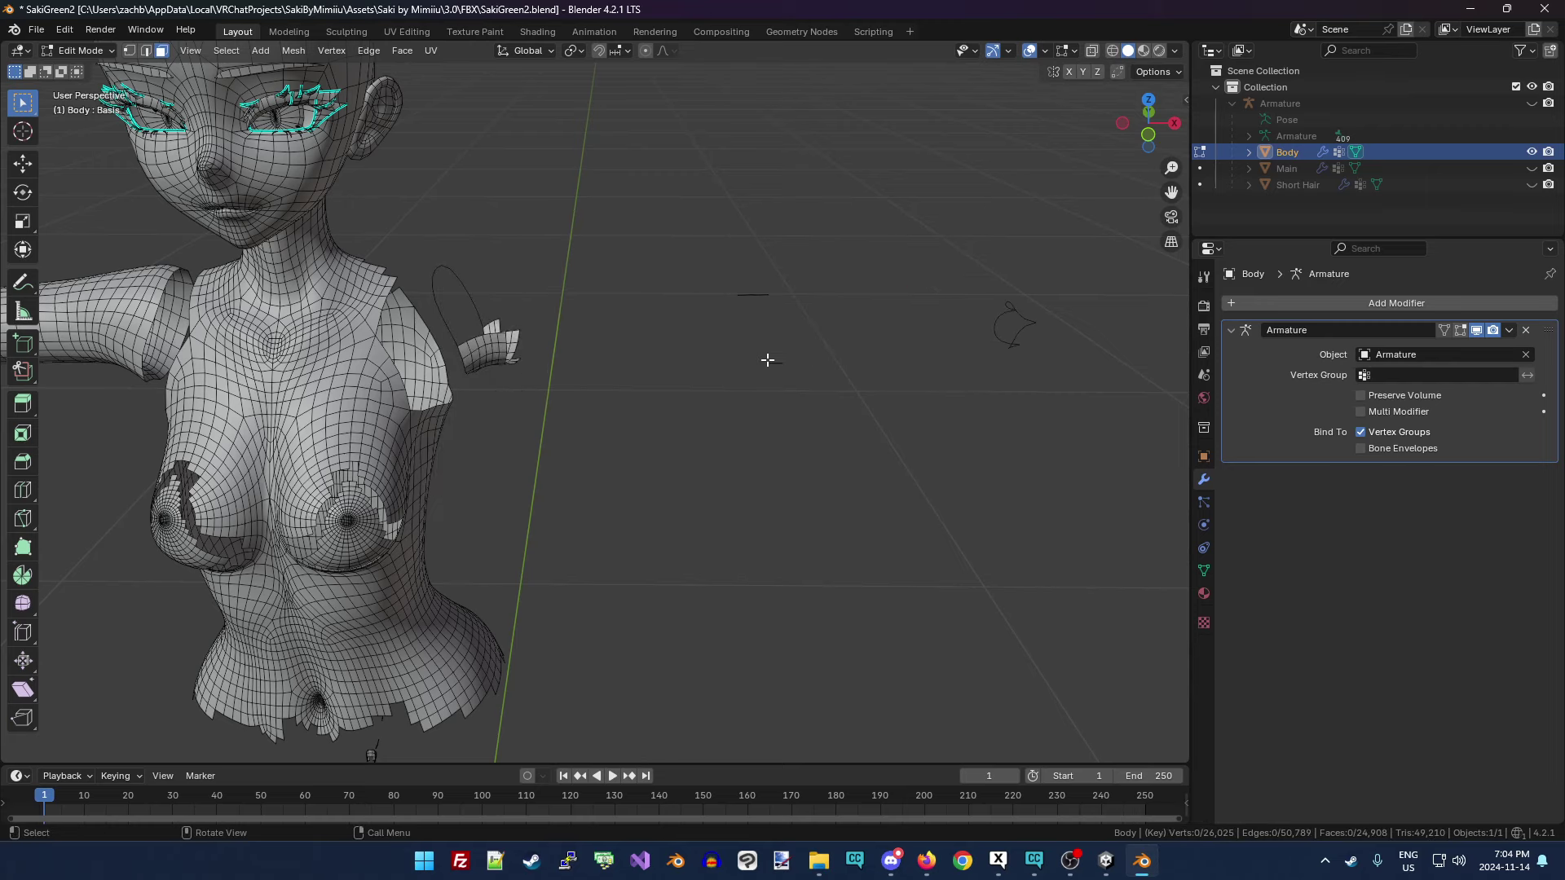
# Select the stray faces left along the avatar's left forearm and delete them.
pyautogui.moveTo(682, 254); pyautogui.dragTo(1025, 398)
pyautogui.moveTo(1145, 136); pyautogui.dragTo(1143, 104)
pyautogui.moveTo(694, 112); pyautogui.dragTo(806, 236)
pyautogui.press('x')
pyautogui.click(758, 253)
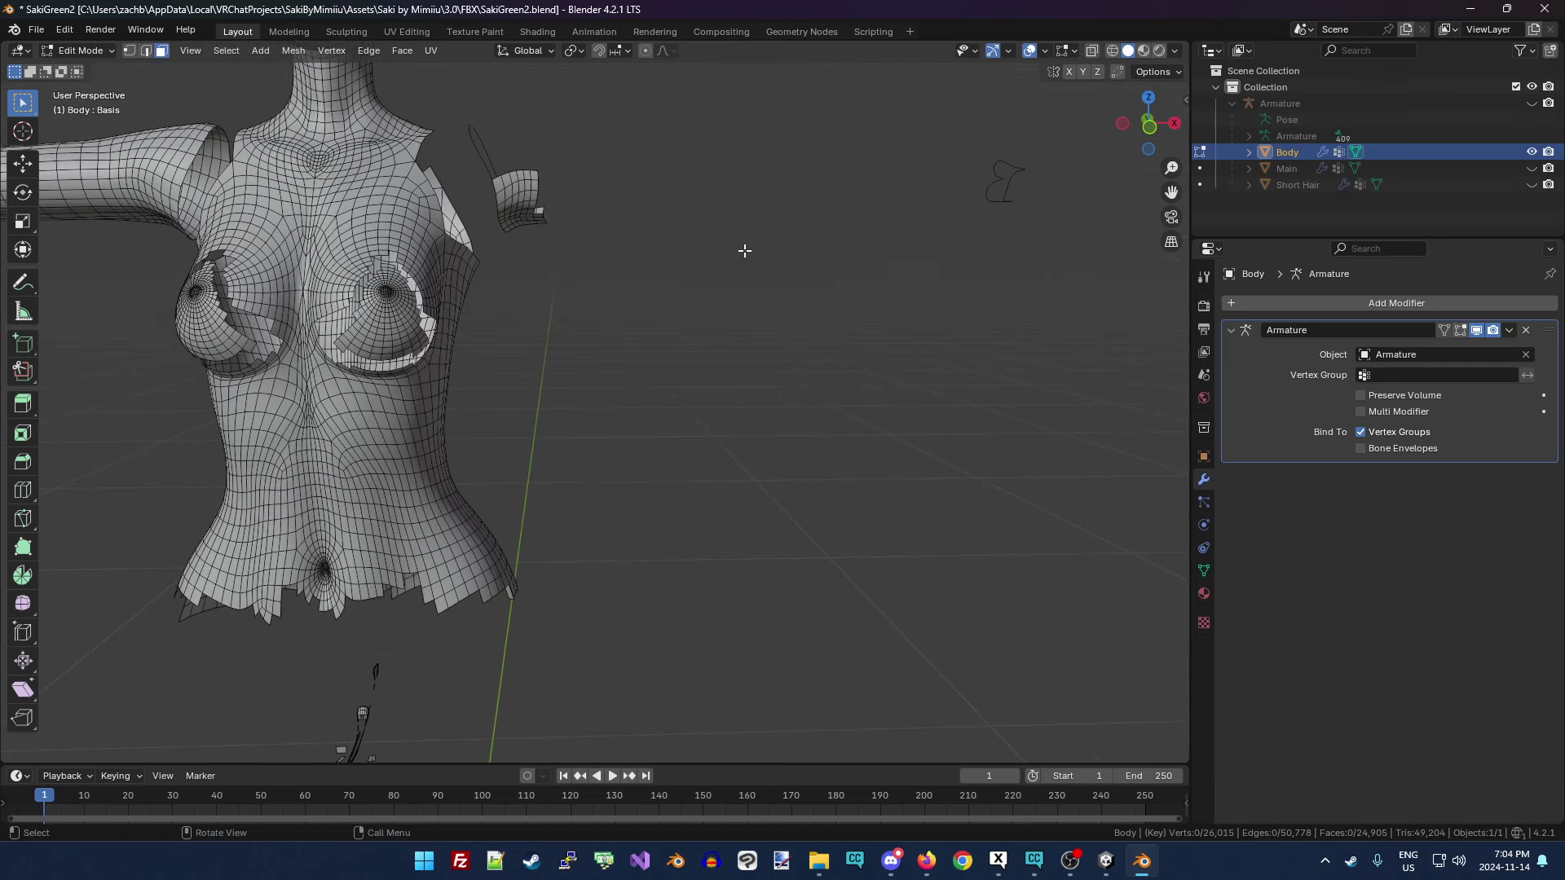
# Delete the small leftover patch of faces beside the avatar's left shoulder.
pyautogui.moveTo(493, 149); pyautogui.dragTo(590, 233)
pyautogui.press('x')
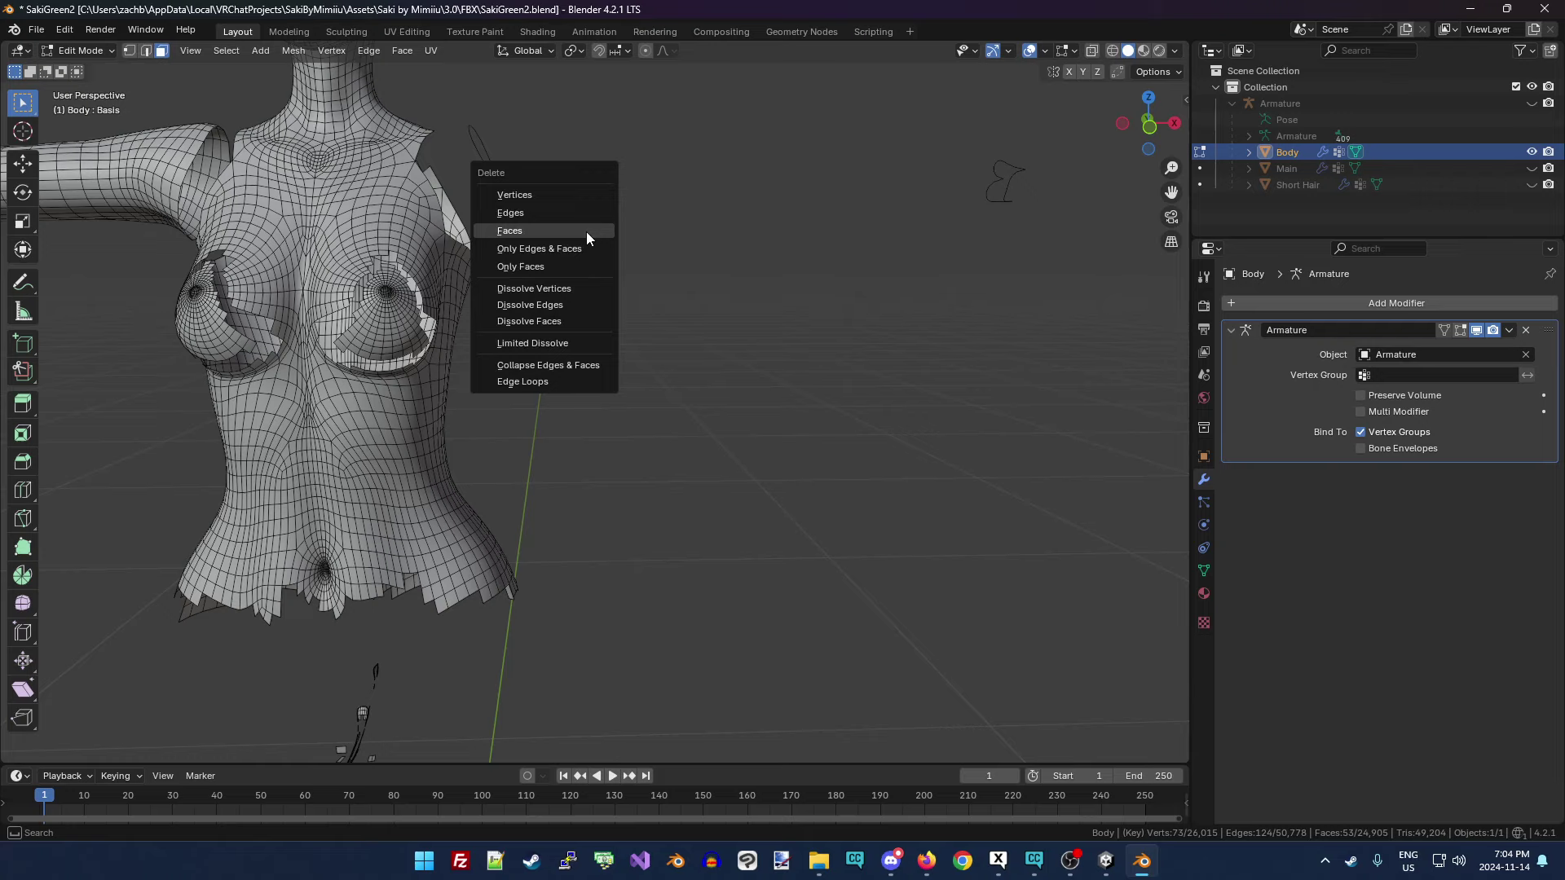
pyautogui.click(585, 232)
pyautogui.moveTo(501, 187); pyautogui.dragTo(558, 240)
pyautogui.press('x')
pyautogui.click(544, 238)
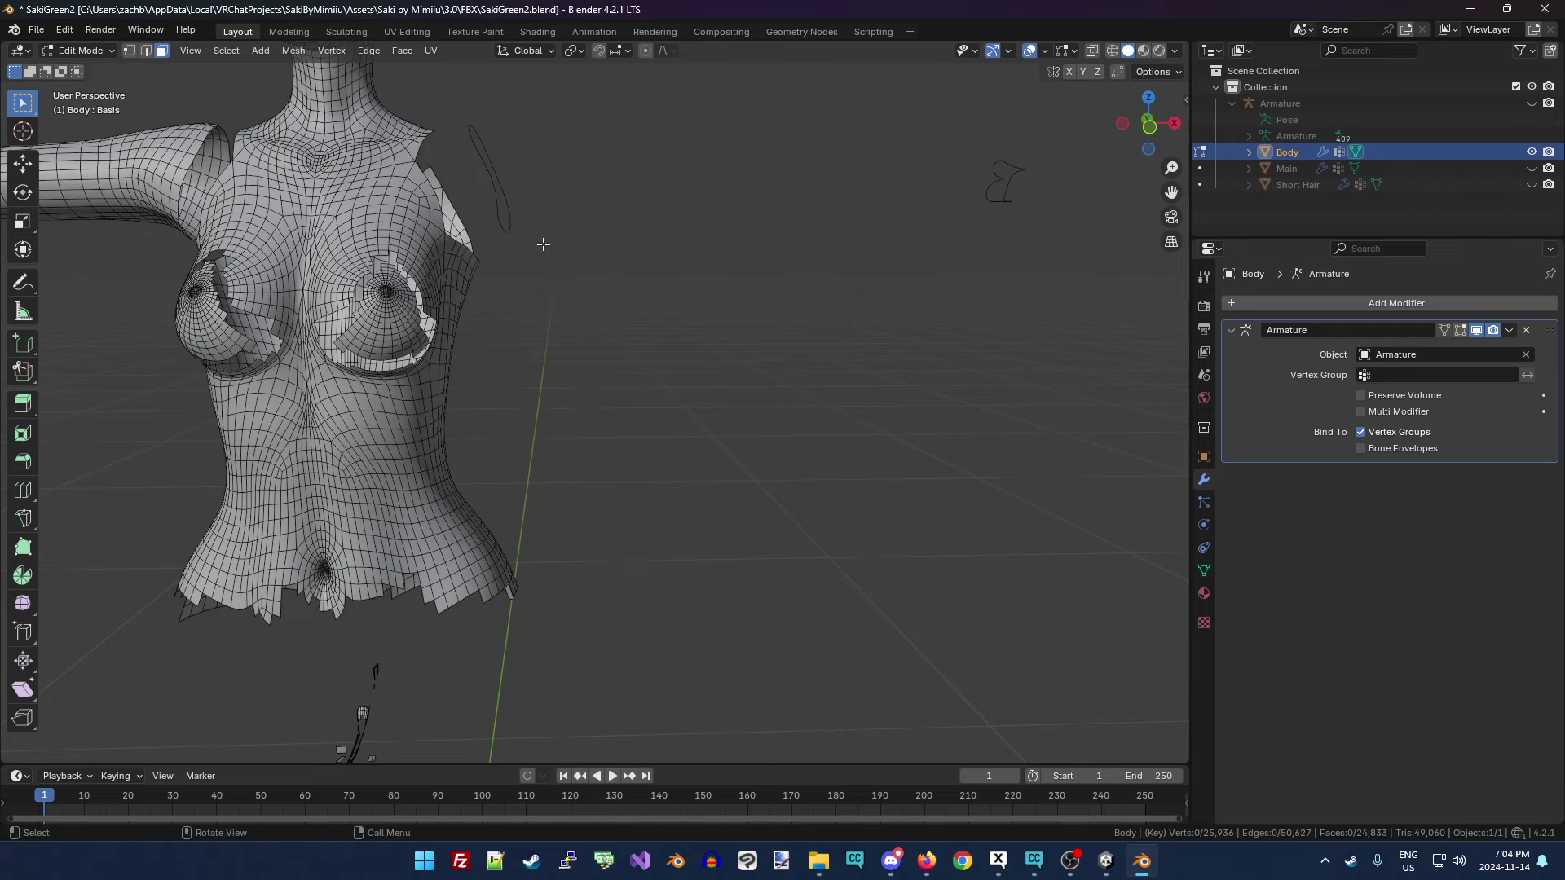
# Box-select the faces of the avatar's detached right forearm, from wrist to elbow, and delete them.
pyautogui.moveTo(1149, 122); pyautogui.dragTo(1017, 251)
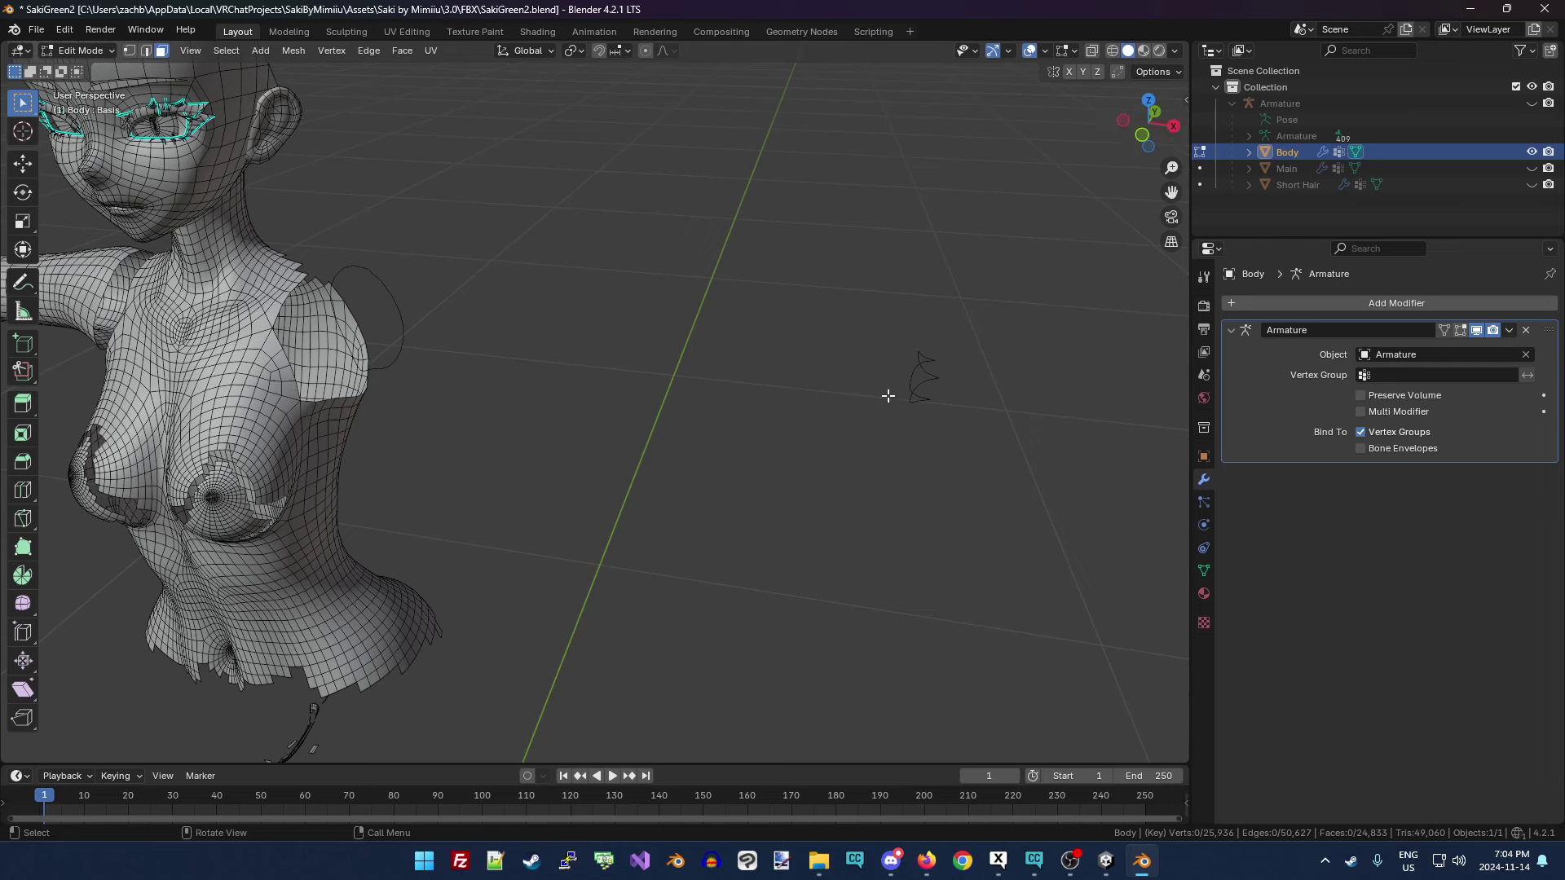
pyautogui.moveTo(1150, 123); pyautogui.dragTo(1129, 119)
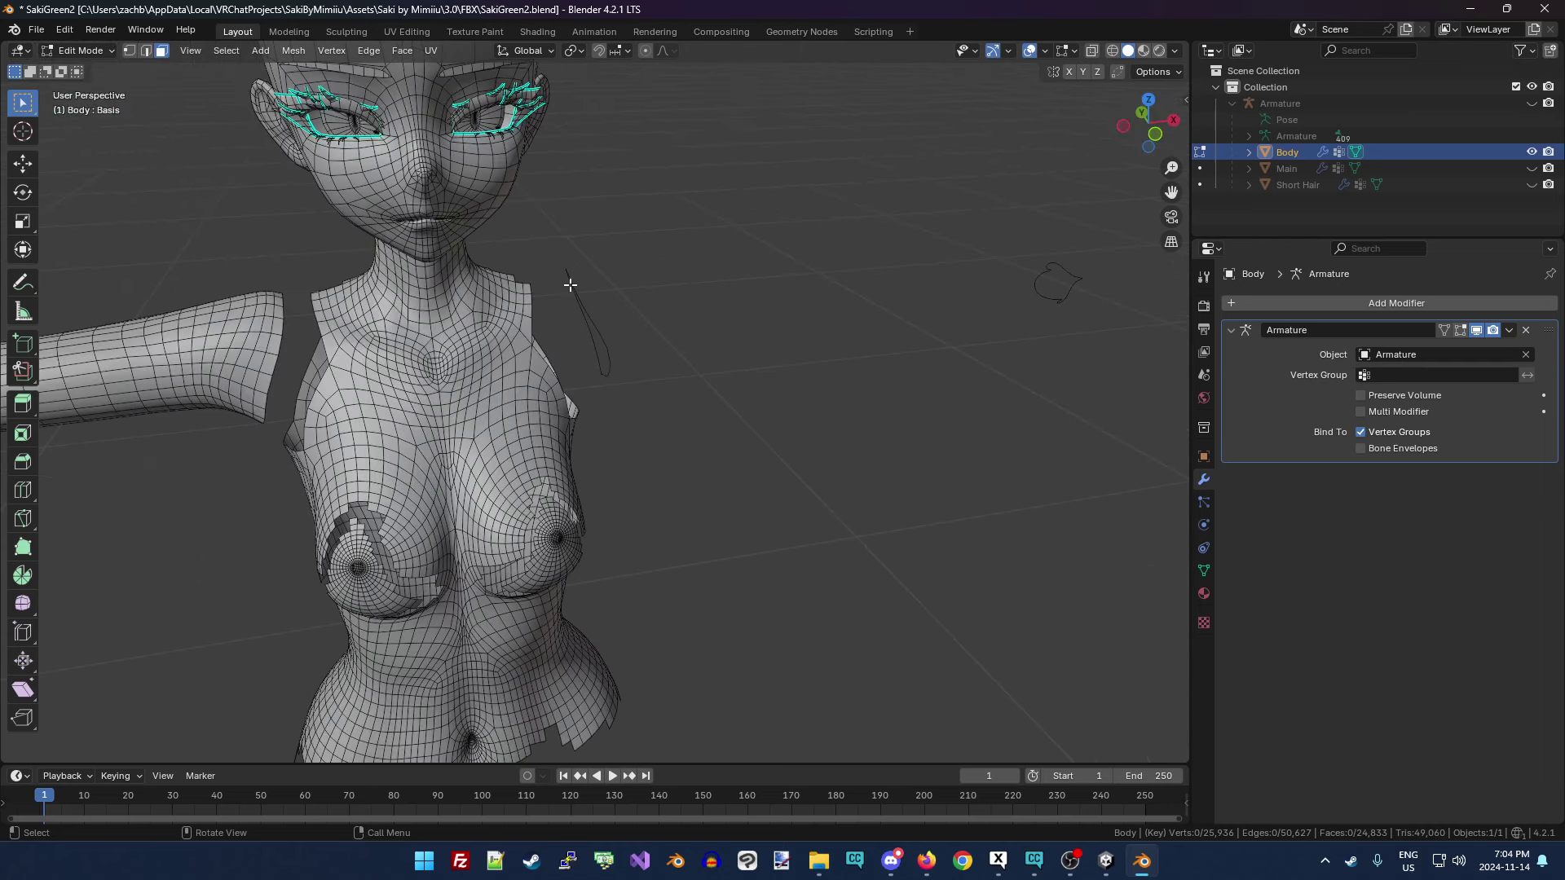
pyautogui.moveTo(1172, 193); pyautogui.dragTo(951, 753)
pyautogui.moveTo(139, 266); pyautogui.dragTo(545, 414)
pyautogui.press('x')
pyautogui.click(453, 416)
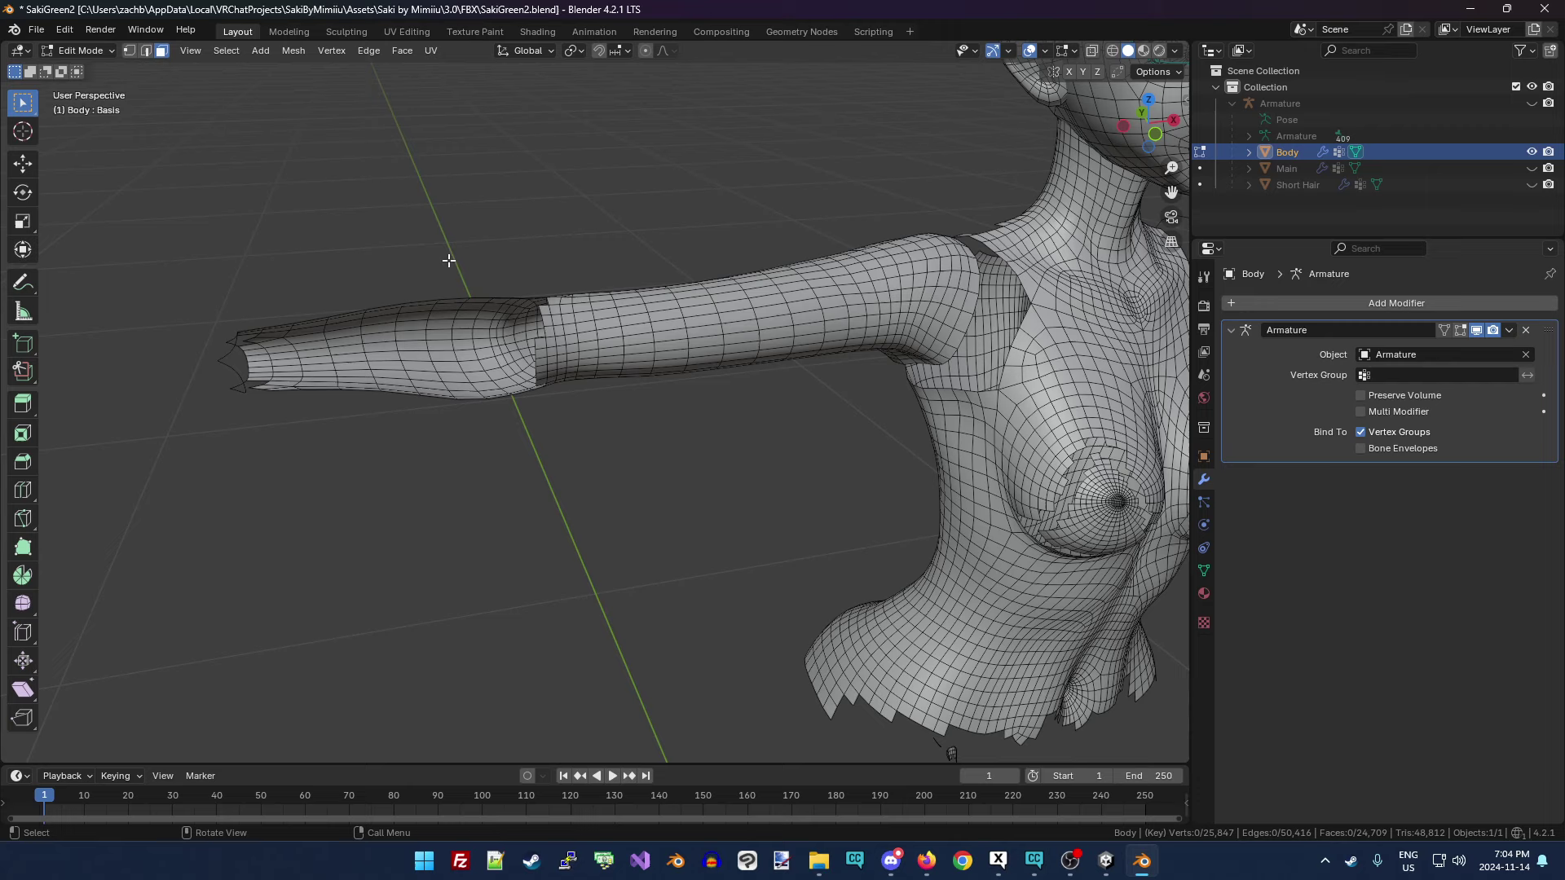
pyautogui.moveTo(203, 261); pyautogui.dragTo(614, 419)
pyautogui.press('x')
pyautogui.click(593, 413)
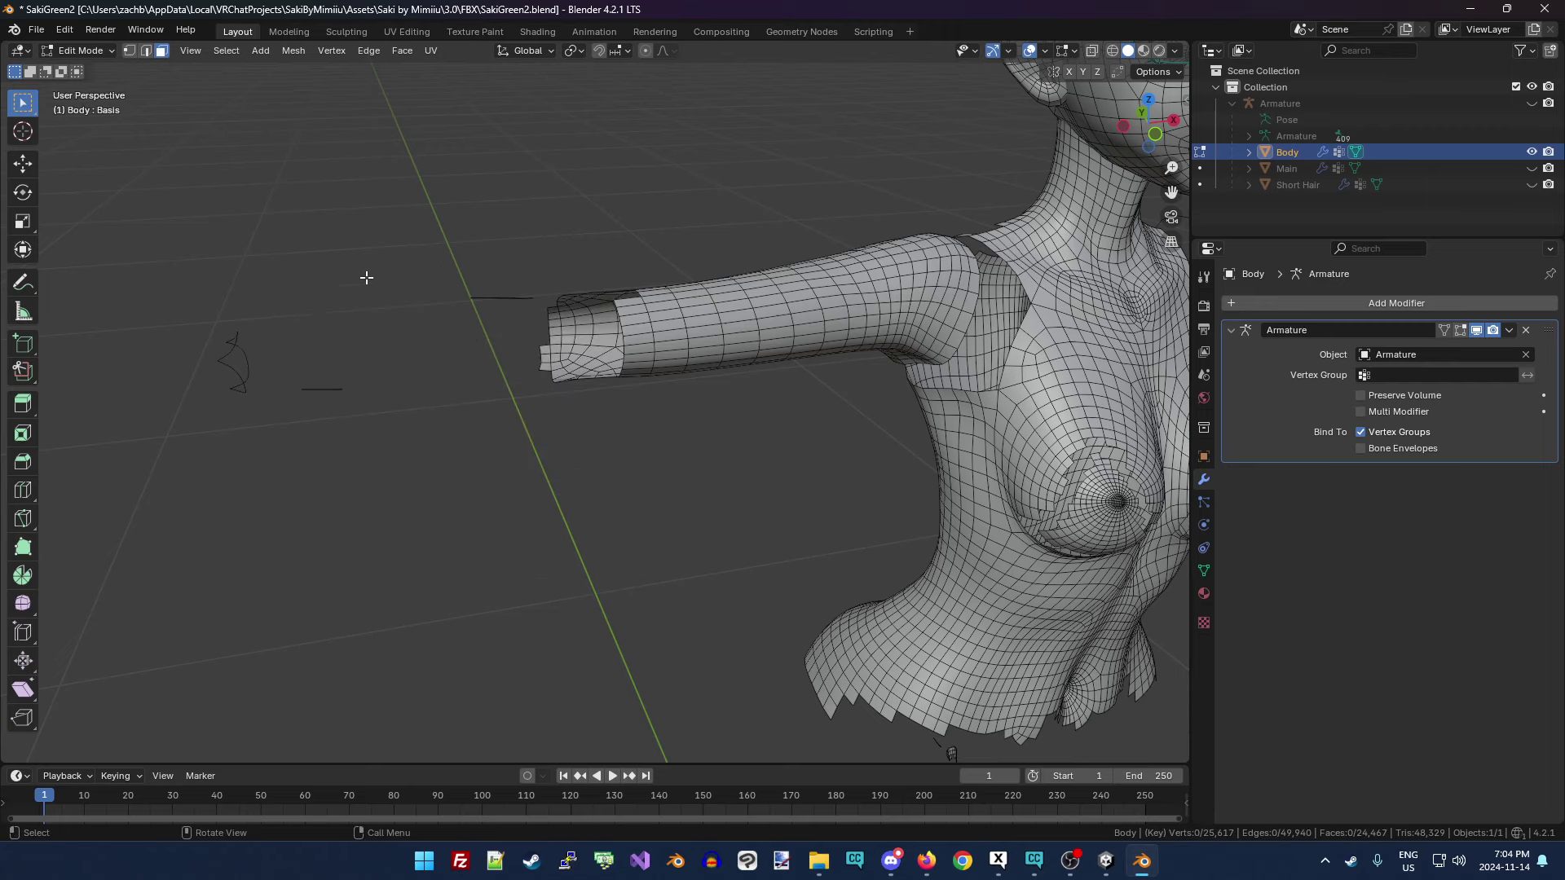
# Delete the faces just above the right elbow and those covering the upper front of the right upper arm.
pyautogui.moveTo(234, 237); pyautogui.dragTo(733, 428)
pyautogui.press('x')
pyautogui.click(724, 420)
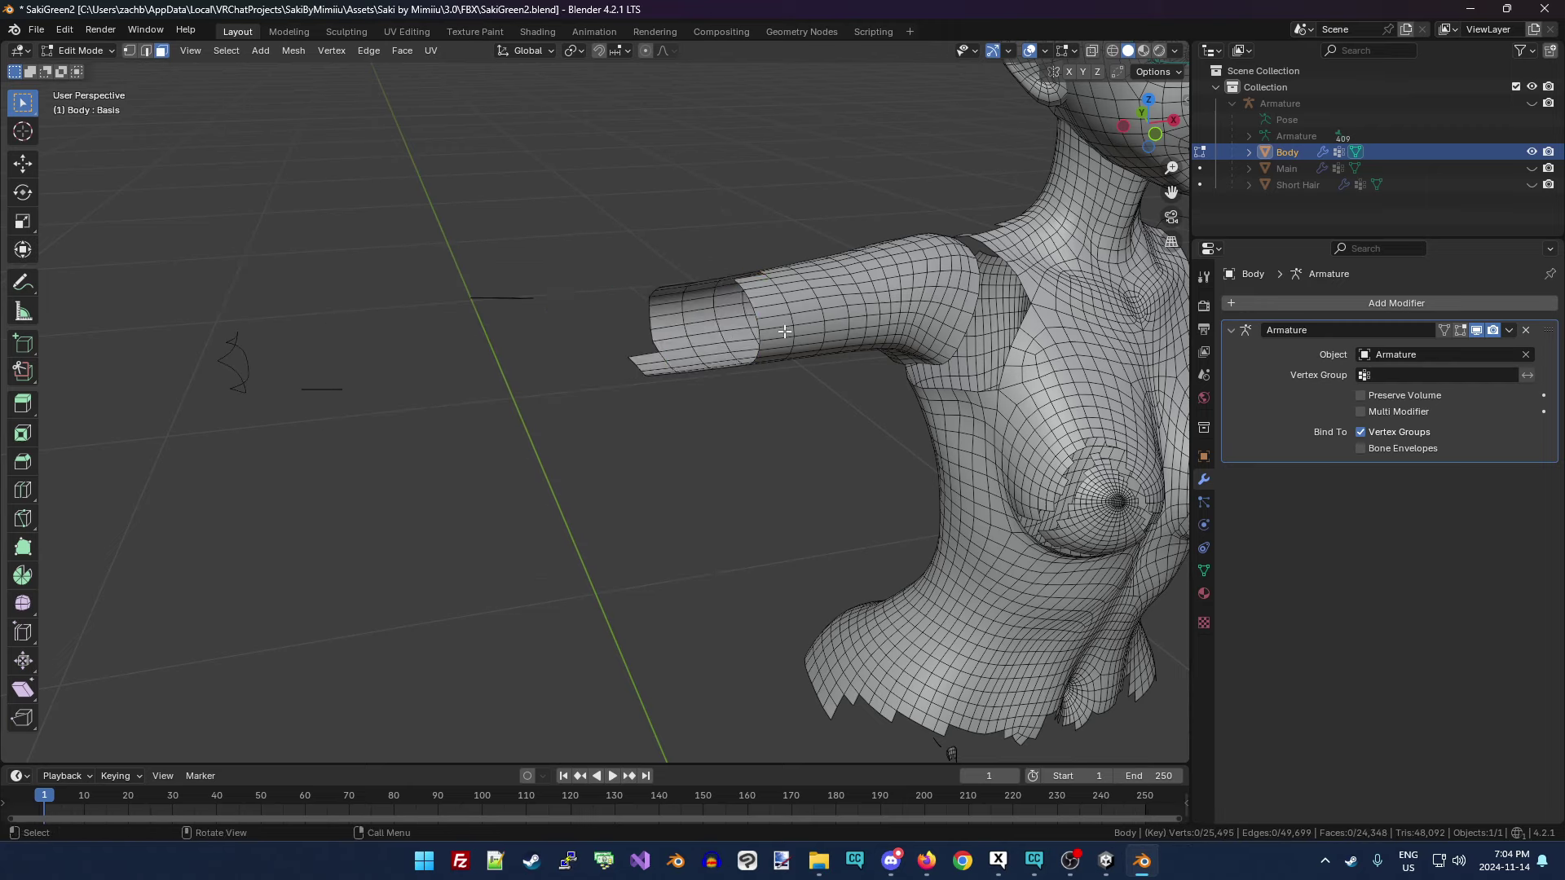
pyautogui.moveTo(1166, 145); pyautogui.dragTo(1110, 135)
pyautogui.moveTo(680, 169); pyautogui.dragTo(419, 273)
pyautogui.press('x')
pyautogui.click(467, 263)
pyautogui.moveTo(683, 168); pyautogui.dragTo(424, 269)
pyautogui.press('x')
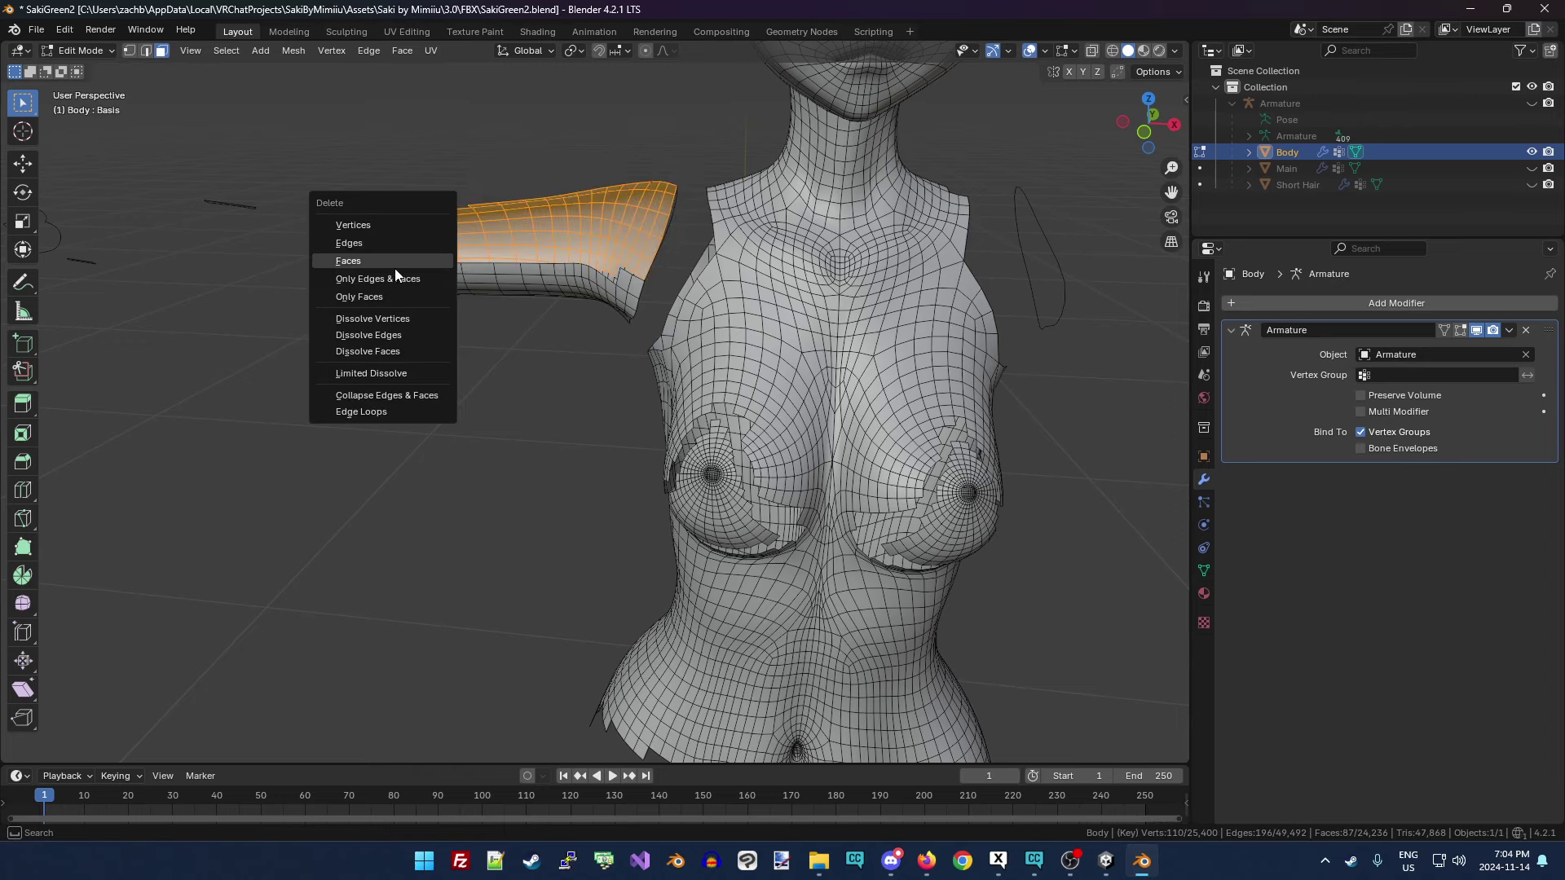
pyautogui.click(395, 266)
# Delete the leftover pieces near the right elbow and the remaining strip of faces along the right upper arm.
pyautogui.moveTo(301, 189); pyautogui.dragTo(514, 331)
pyautogui.press('x')
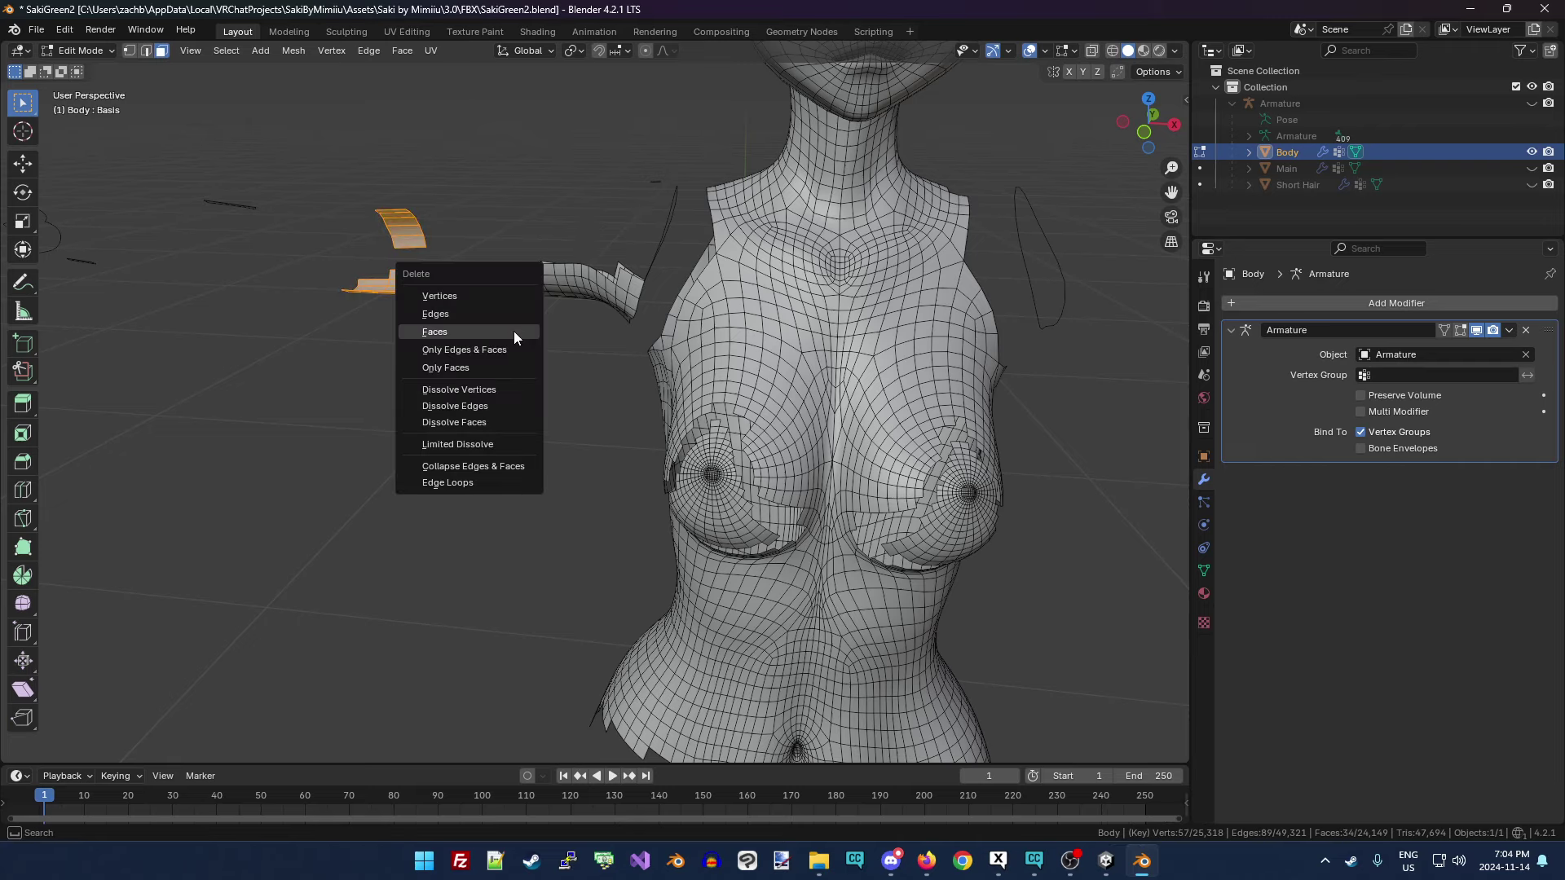
pyautogui.click(513, 331)
pyautogui.click(65, 30)
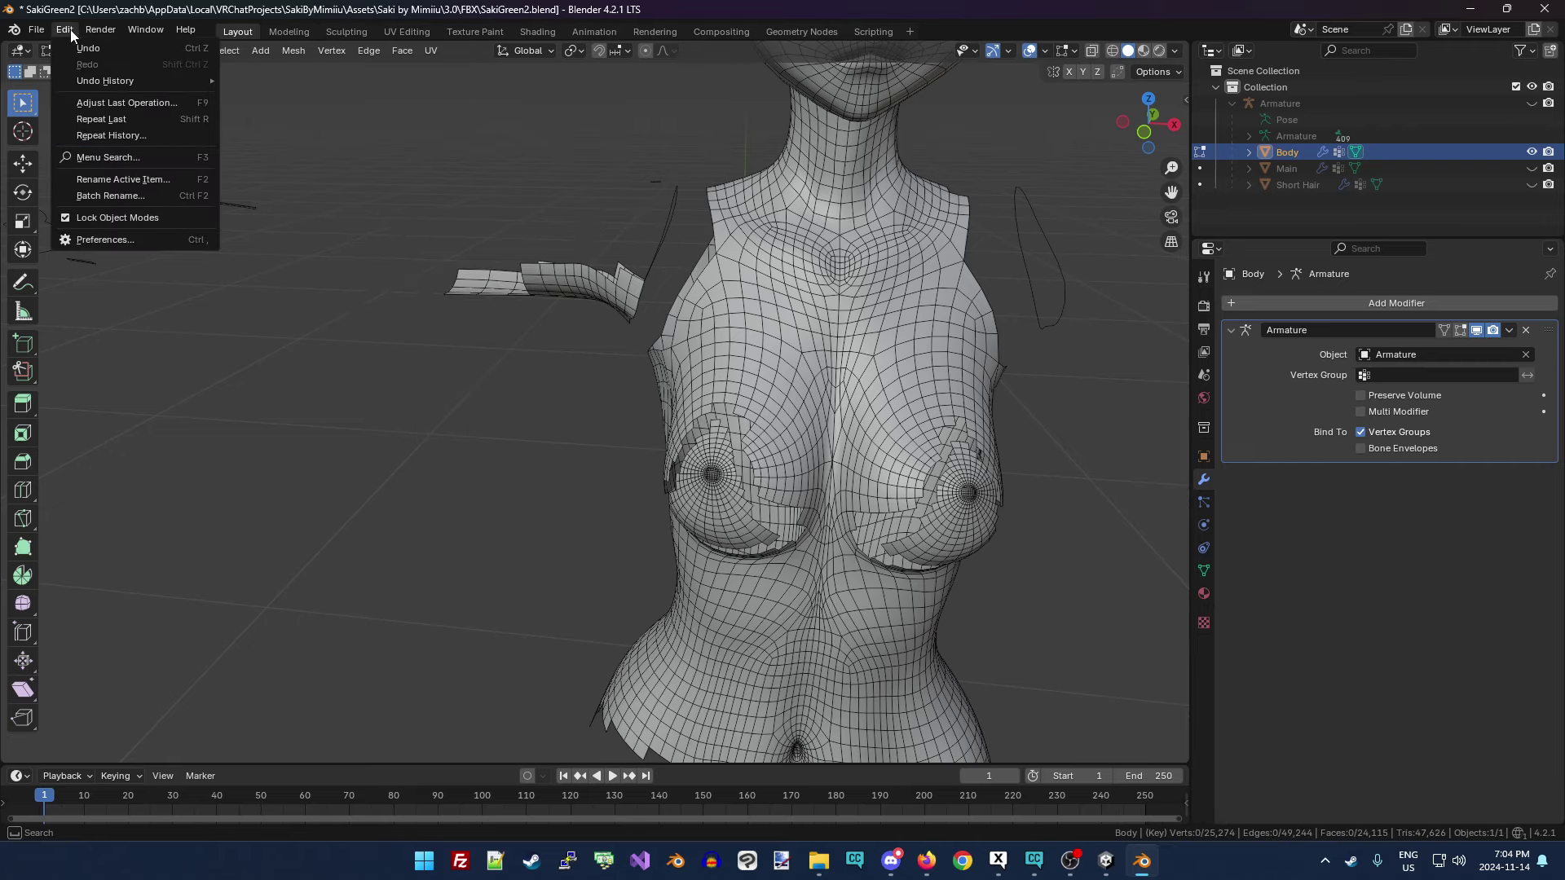
pyautogui.moveTo(401, 222); pyautogui.dragTo(634, 330)
pyautogui.press('x')
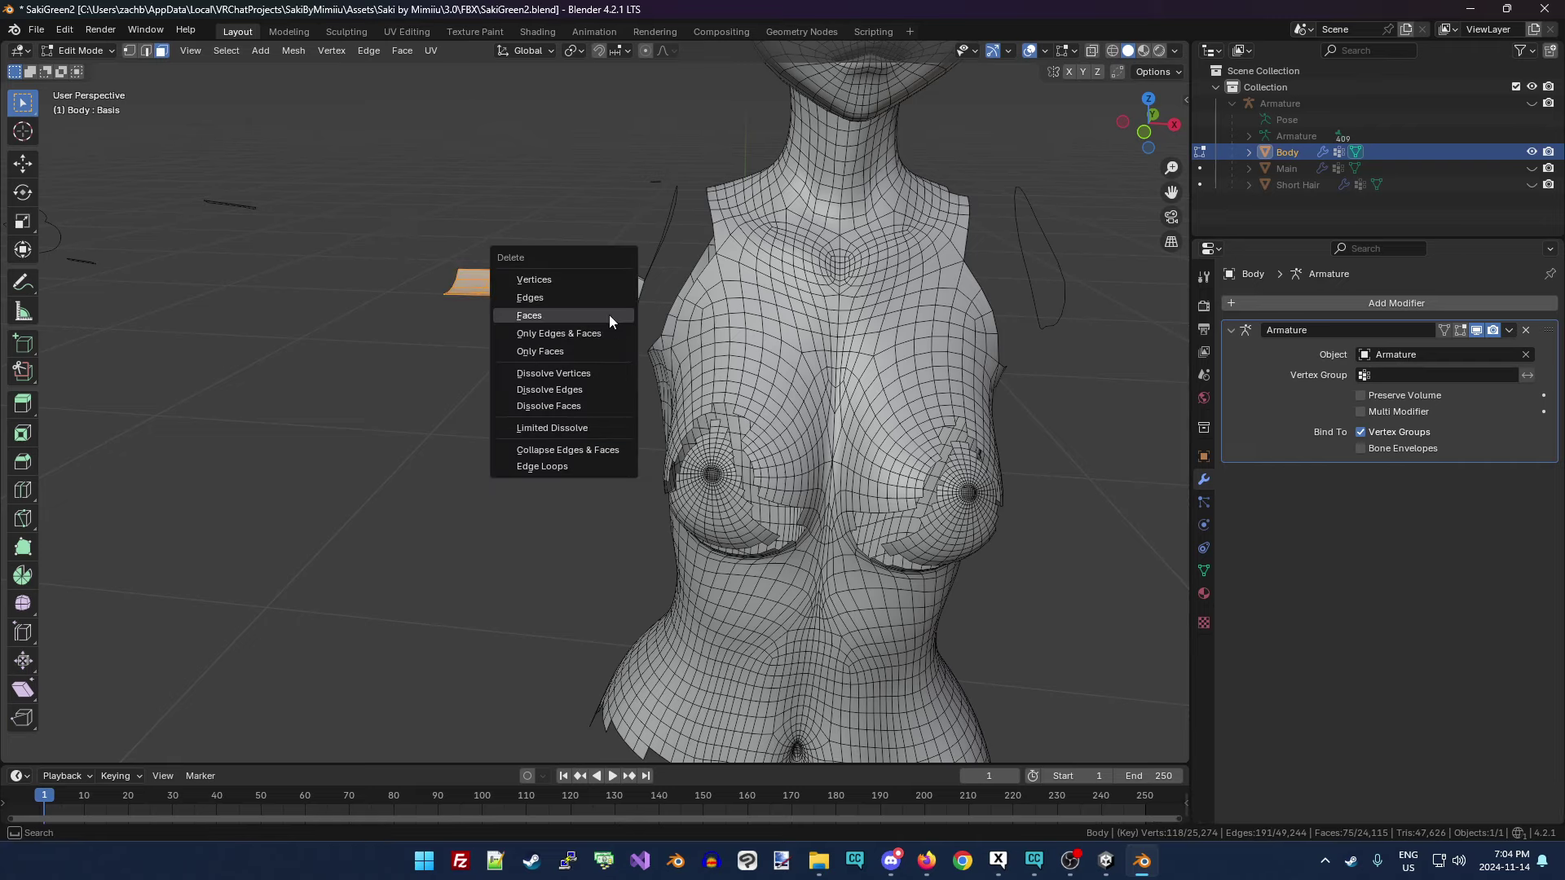
pyautogui.click(609, 315)
pyautogui.moveTo(507, 227); pyautogui.dragTo(629, 321)
pyautogui.press('x')
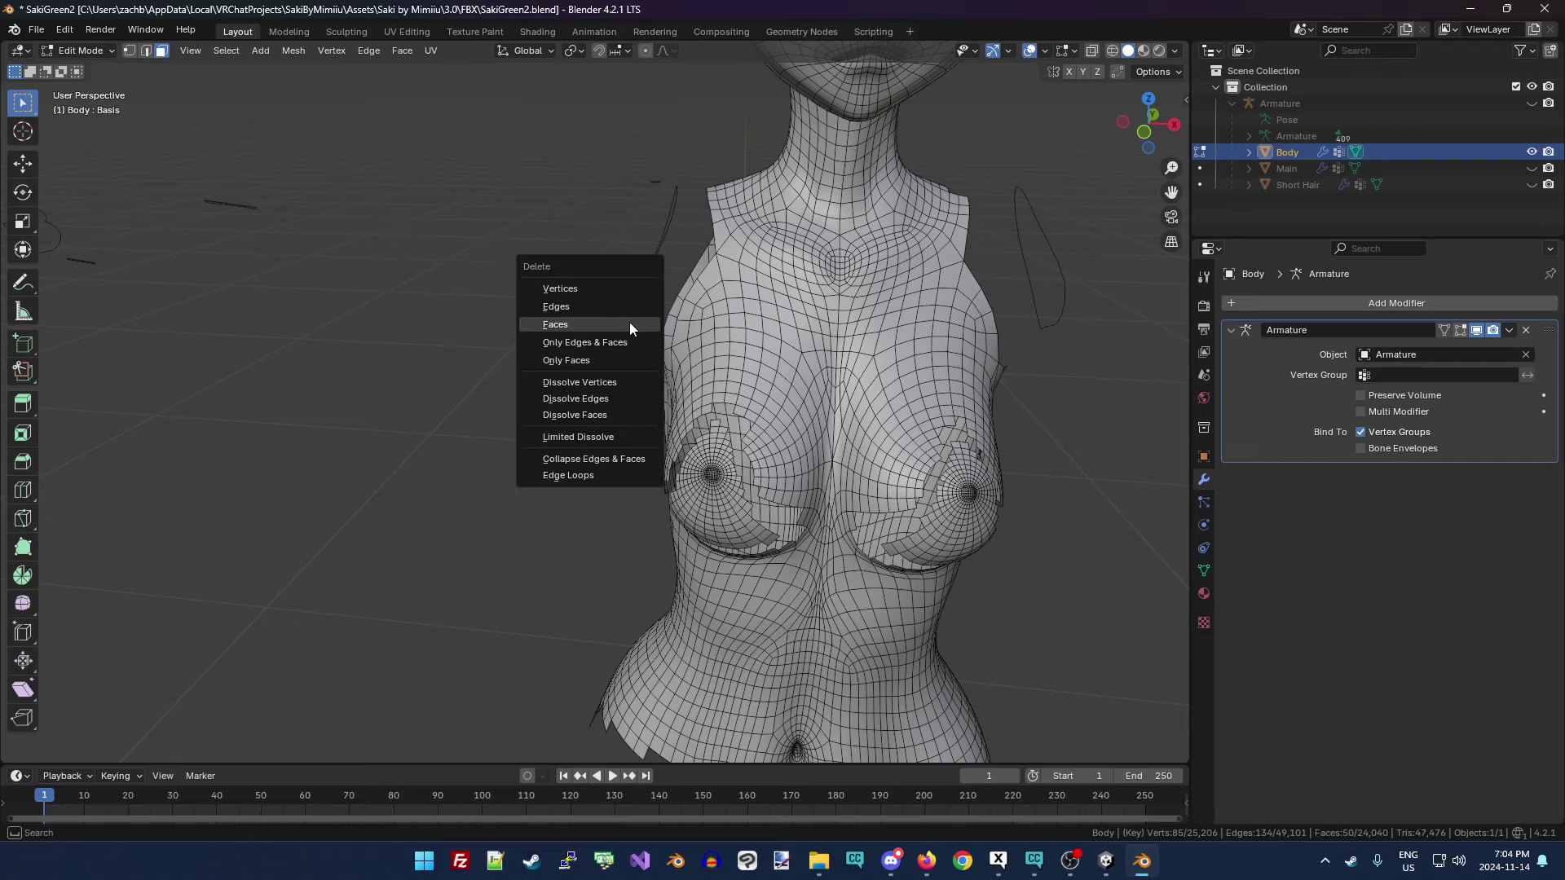
pyautogui.click(629, 321)
# Delete the stray face fragments left beside the avatar's right shoulder.
pyautogui.moveTo(1145, 155); pyautogui.dragTo(1147, 175)
pyautogui.moveTo(629, 309); pyautogui.dragTo(695, 444)
pyautogui.press('x')
pyautogui.click(685, 446)
pyautogui.moveTo(587, 430); pyautogui.dragTo(653, 488)
pyautogui.press('x')
pyautogui.click(652, 489)
# Delete the isolated stray faces left where the avatar's right forearm was.
pyautogui.moveTo(119, 307); pyautogui.dragTo(260, 366)
pyautogui.press('x')
pyautogui.click(204, 343)
pyautogui.press('x')
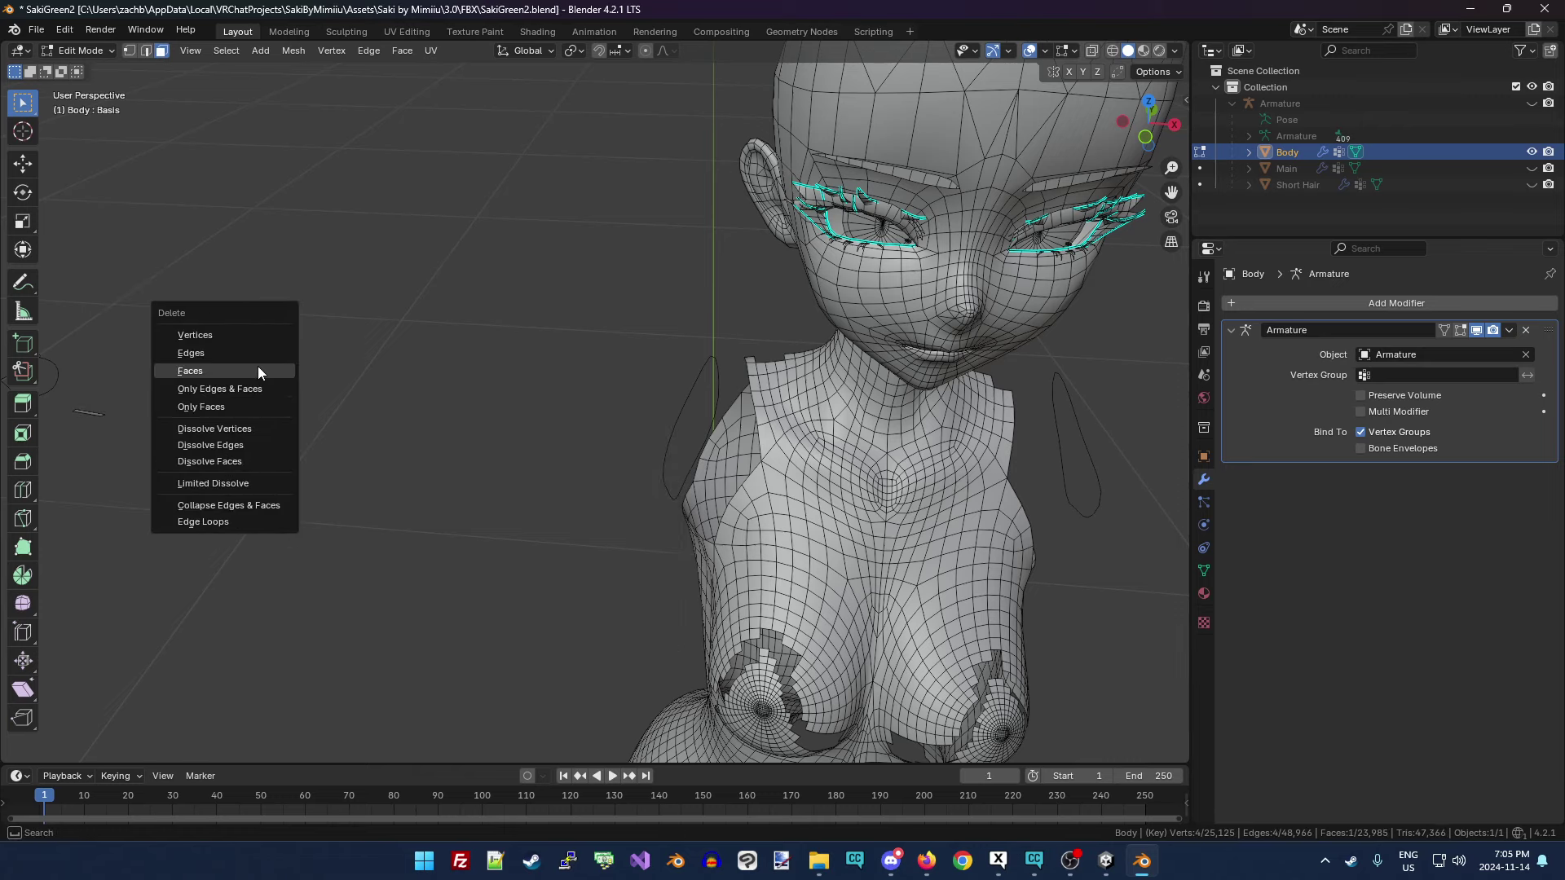
pyautogui.click(258, 370)
pyautogui.moveTo(69, 379); pyautogui.dragTo(113, 433)
pyautogui.press('x')
pyautogui.click(135, 426)
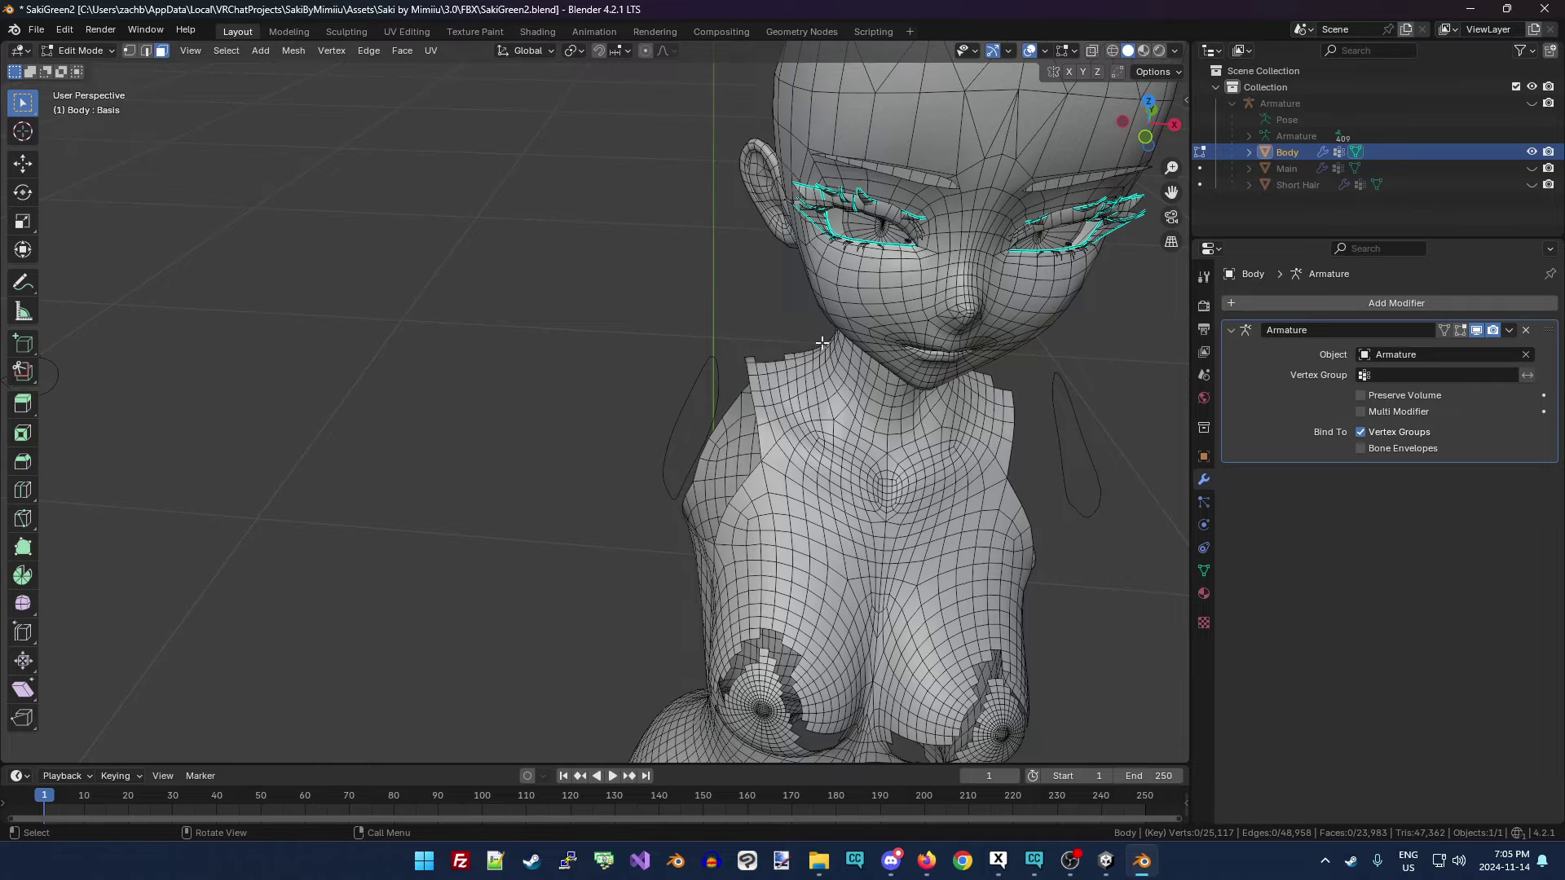
# Select the linked patch of faces at the centre of the avatar's left breast and delete its faces.
pyautogui.moveTo(1142, 158); pyautogui.dragTo(1015, 236, button='middle')
pyautogui.scroll(3, 1059, 220)
pyautogui.moveTo(1171, 192); pyautogui.dragTo(781, 229)
pyautogui.scroll(5, 1047, 238)
pyautogui.moveTo(1146, 156); pyautogui.dragTo(888, 230)
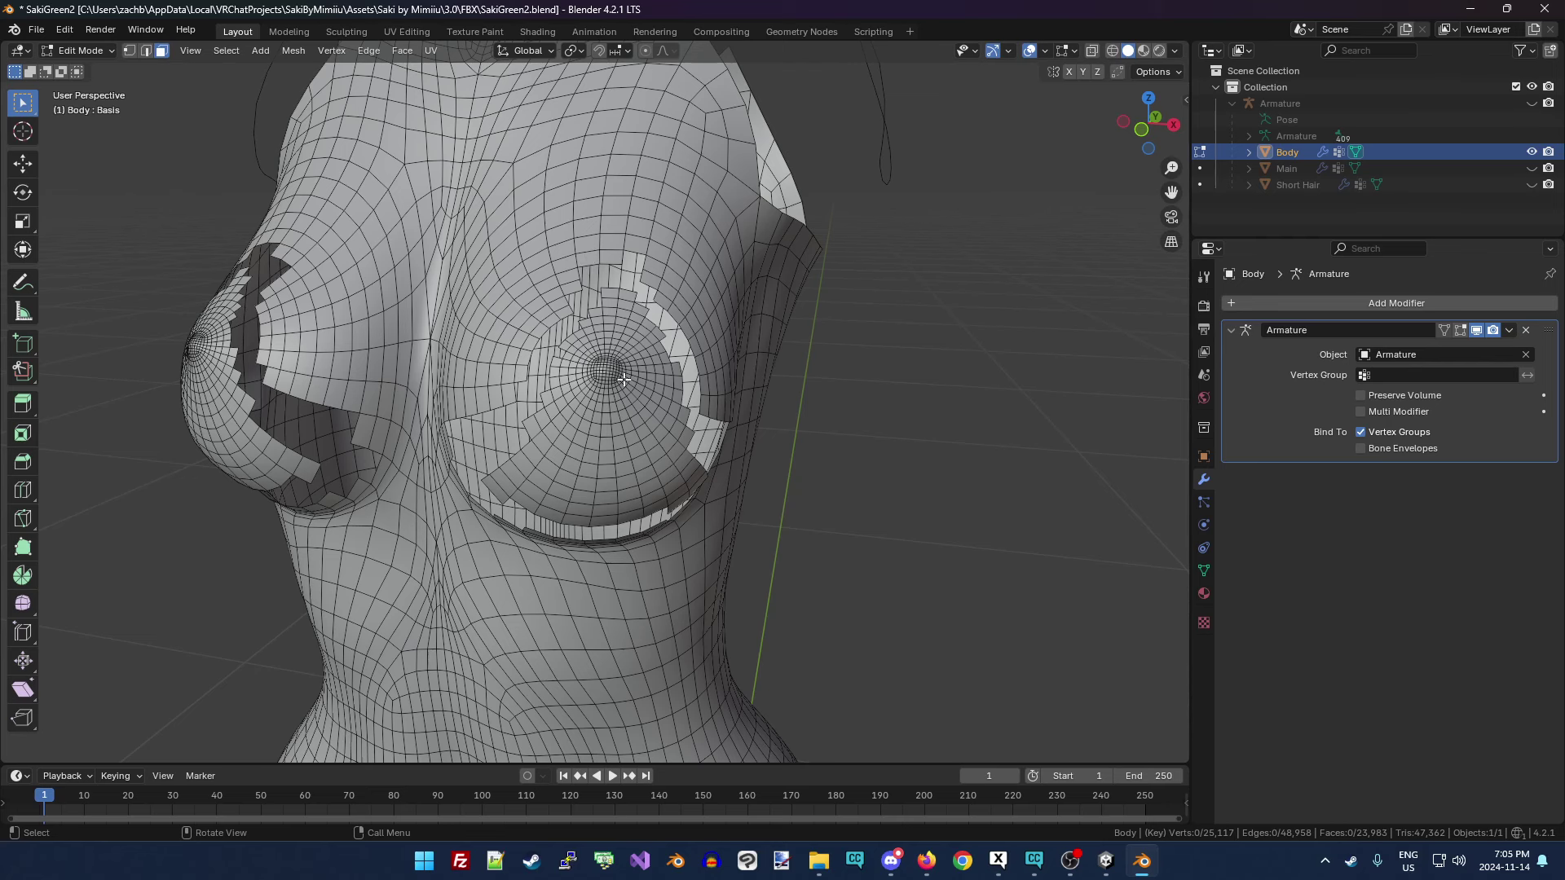
pyautogui.scroll(4, 644, 430)
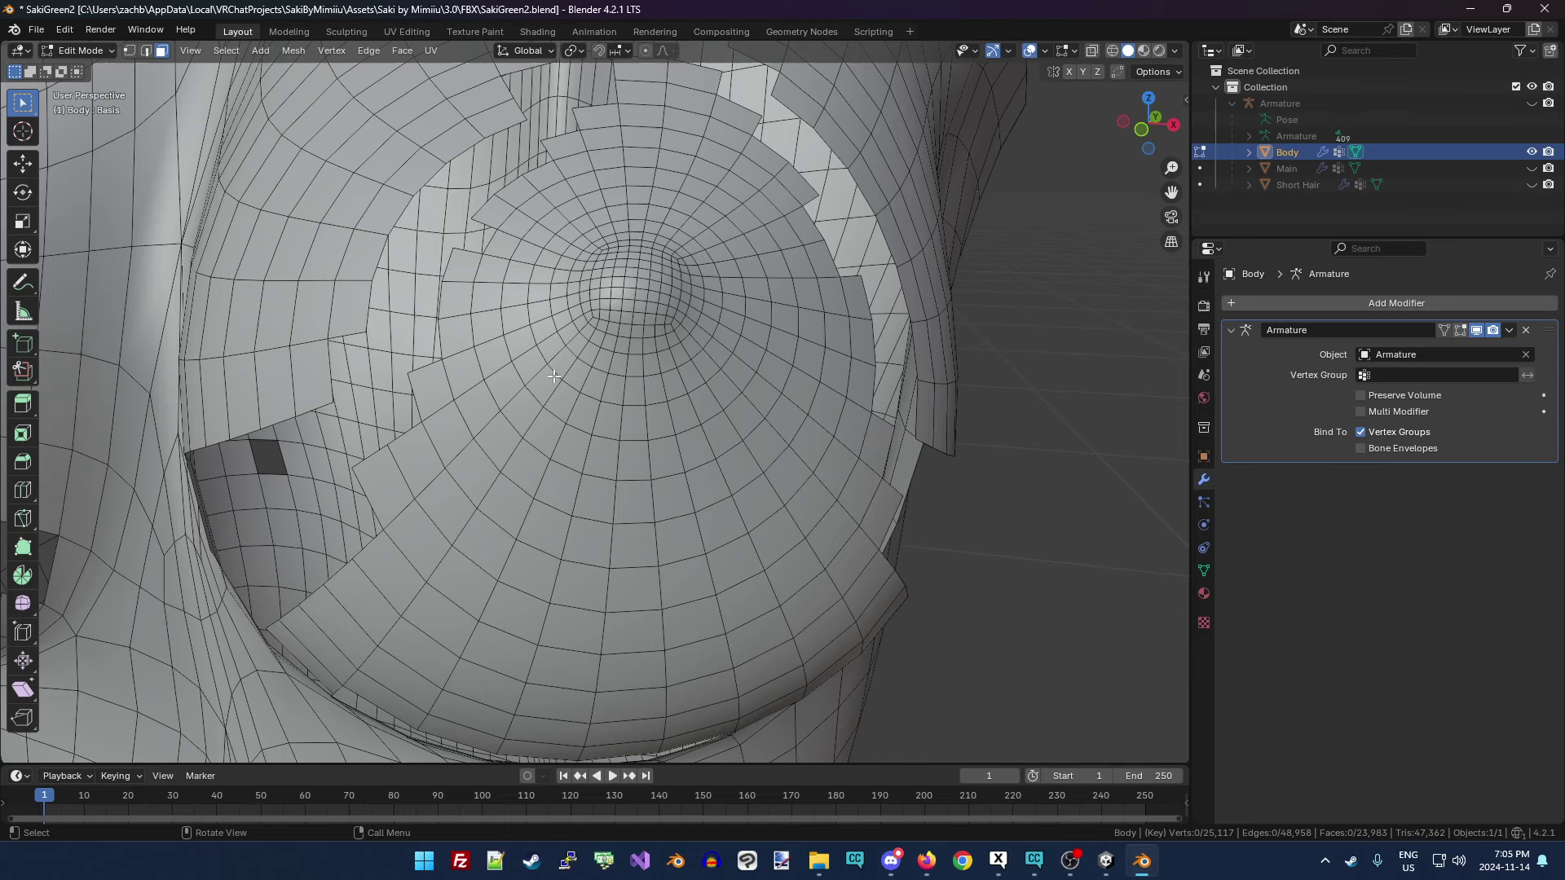
pyautogui.press('l')
pyautogui.press('x')
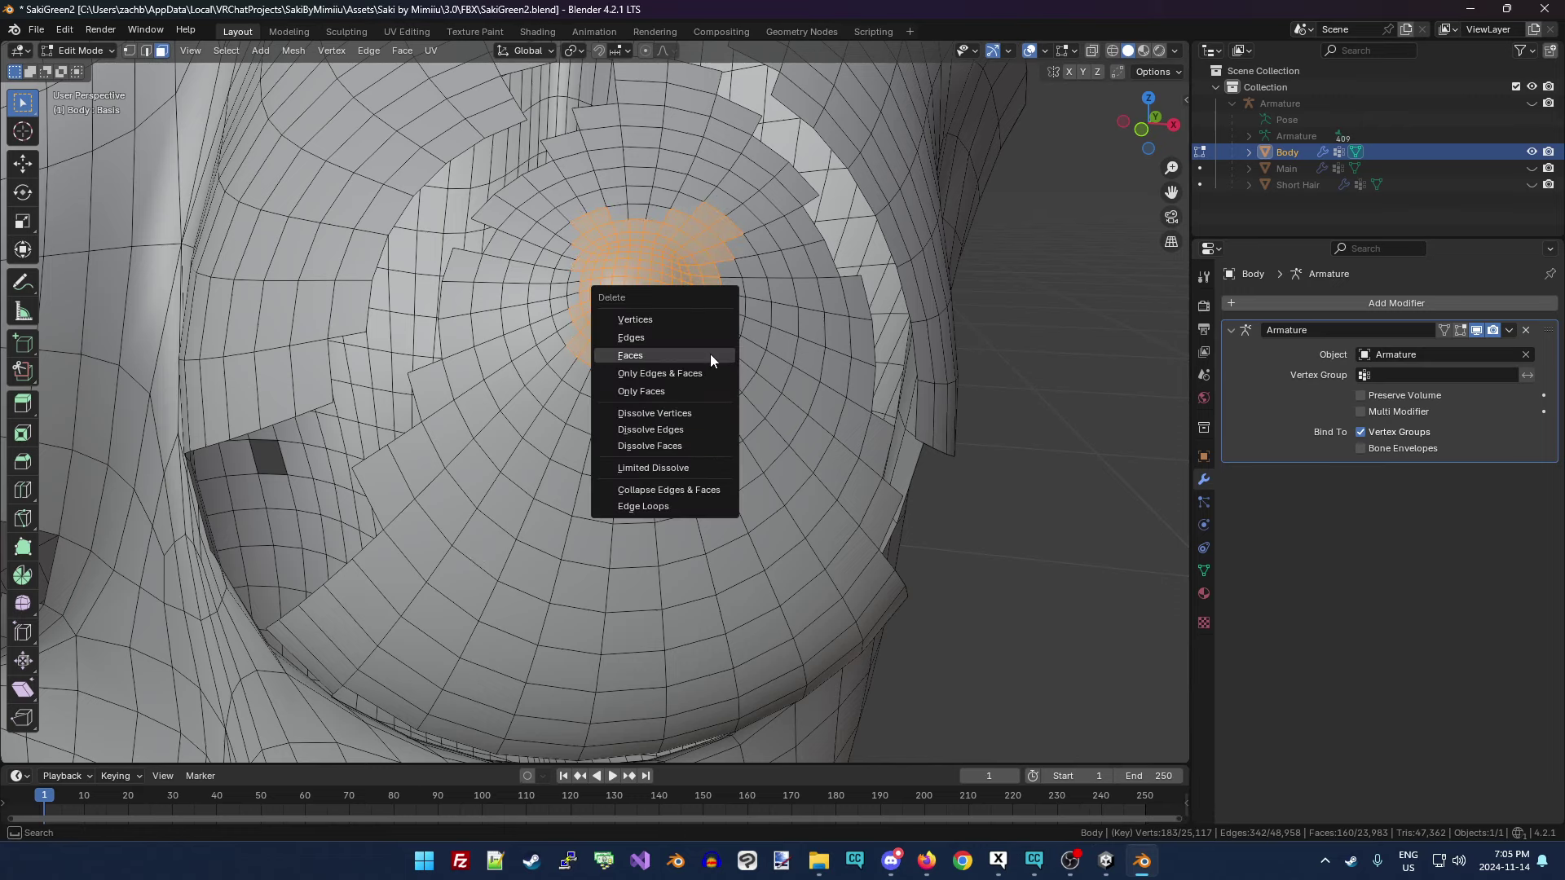
pyautogui.click(652, 356)
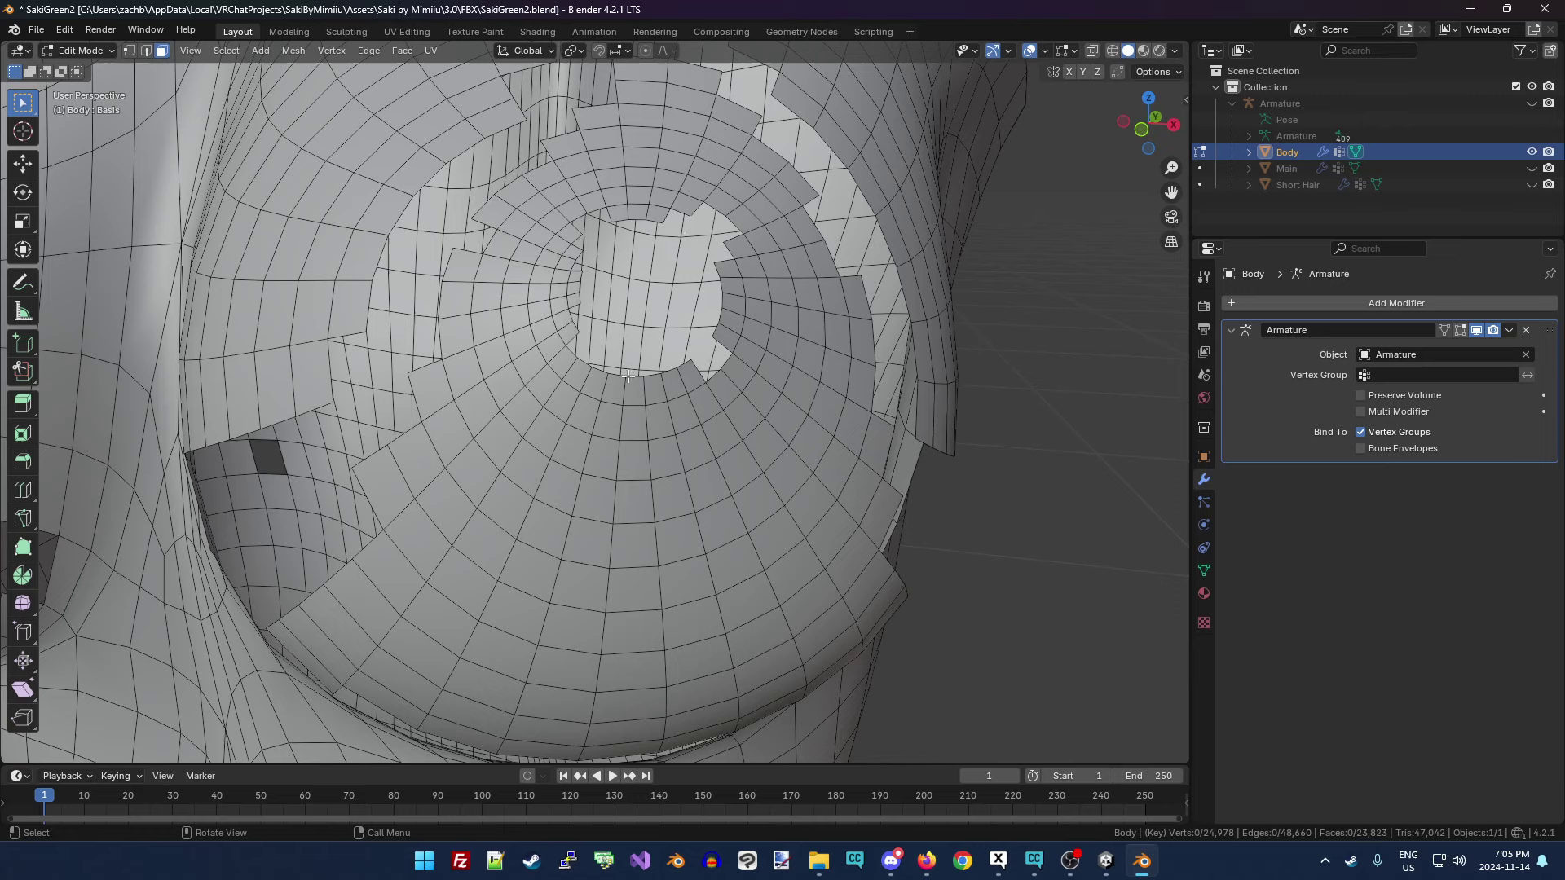
# Loop-select and delete the two innermost full-length radial face strips on the lower part of the left breast.
pyautogui.keyDown('alt'); pyautogui.click(318, 660); pyautogui.keyUp('alt')
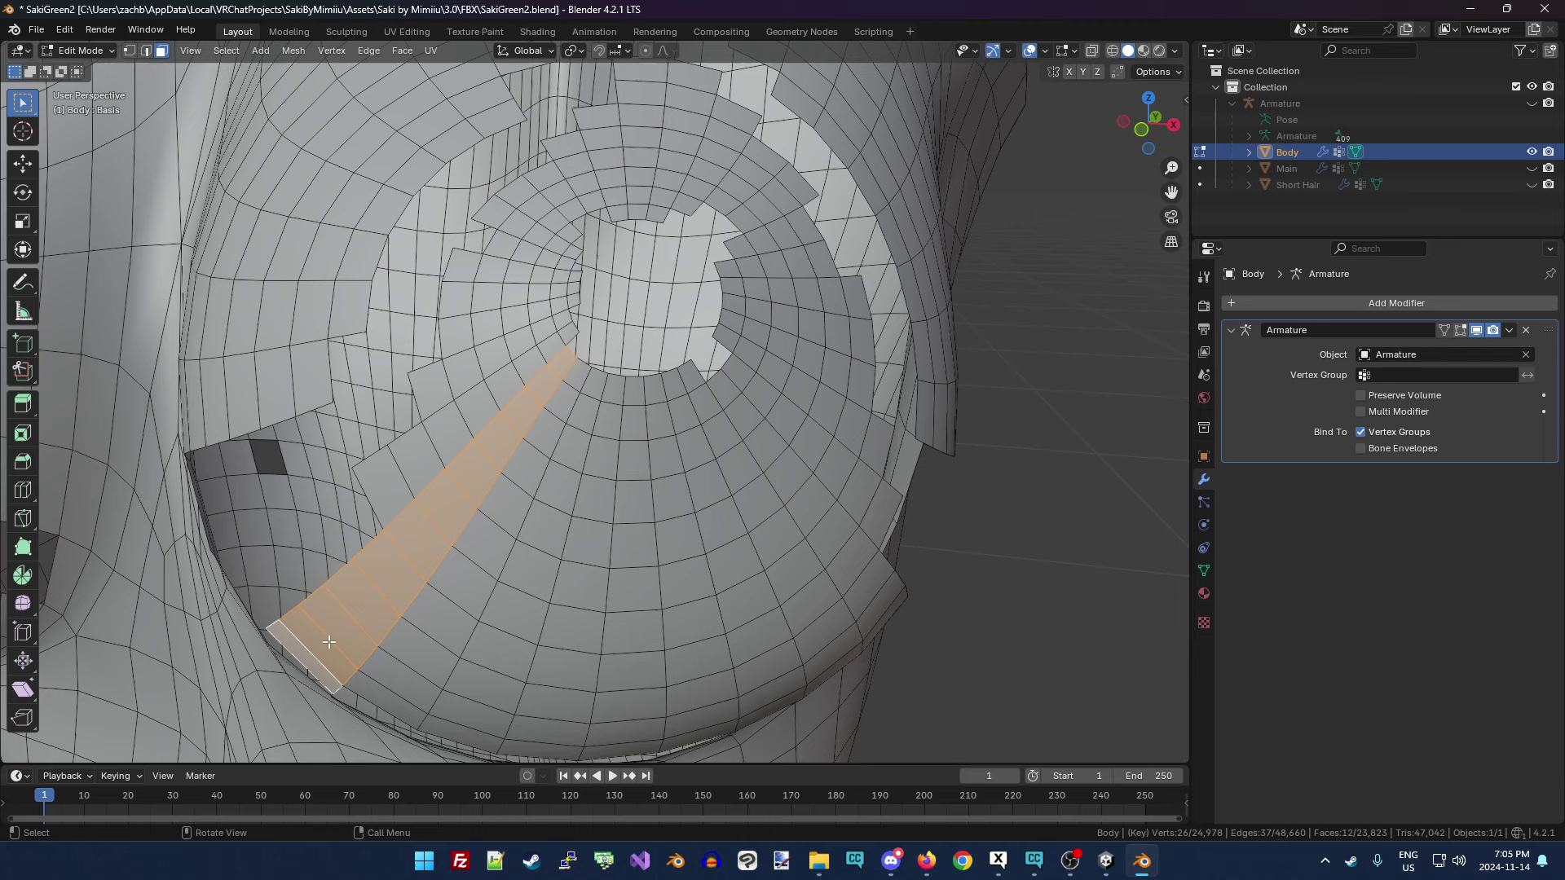
pyautogui.press('x')
pyautogui.click(375, 639)
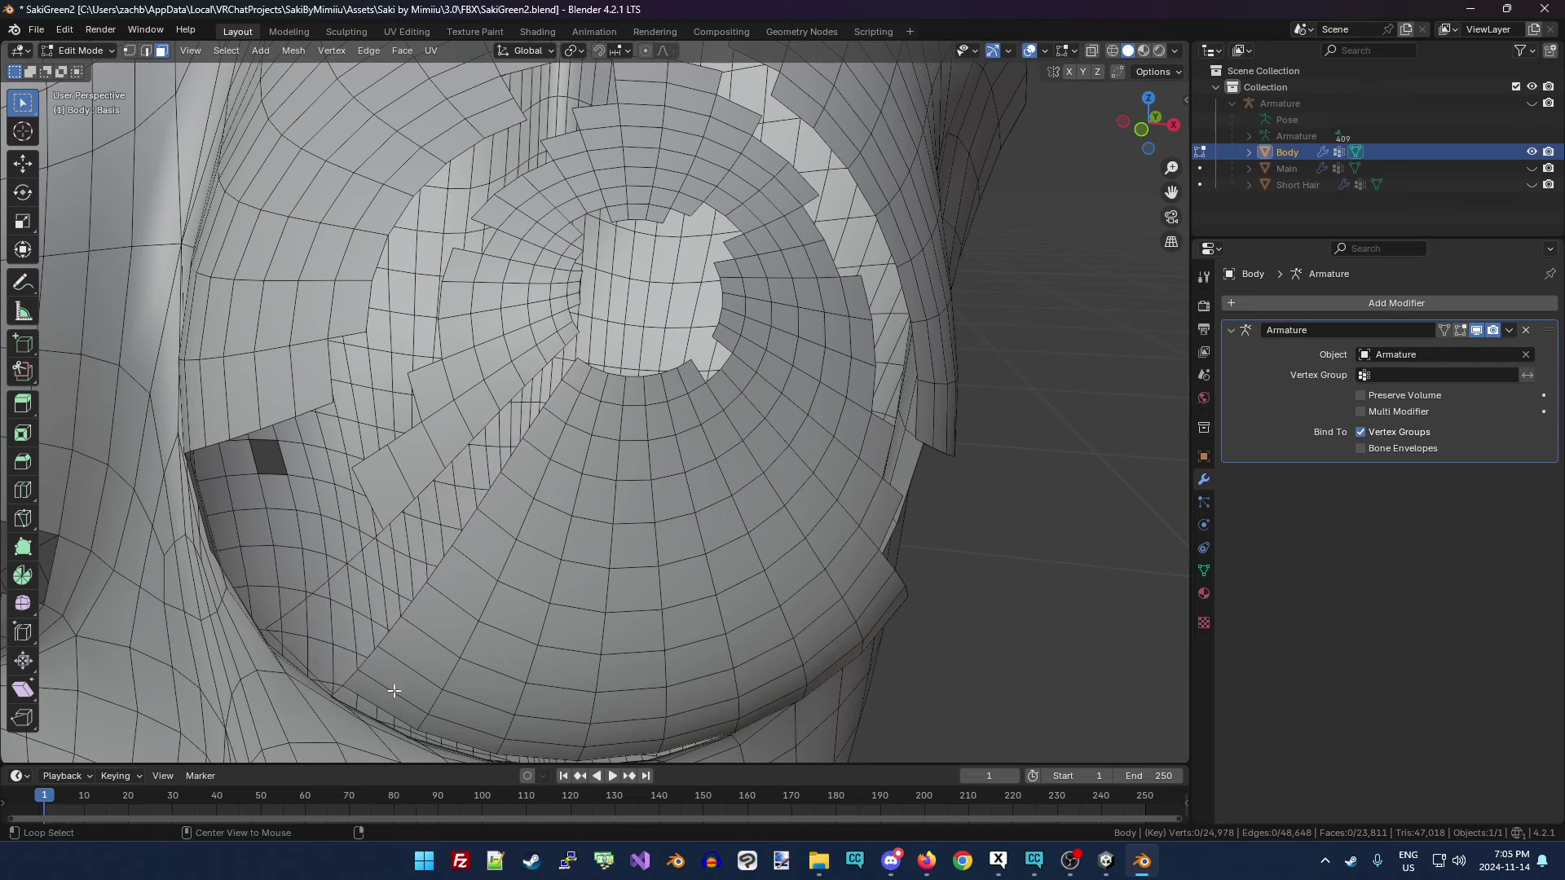
pyautogui.keyDown('alt'); pyautogui.click(394, 691); pyautogui.keyUp('alt')
pyautogui.press('x')
pyautogui.click(395, 691)
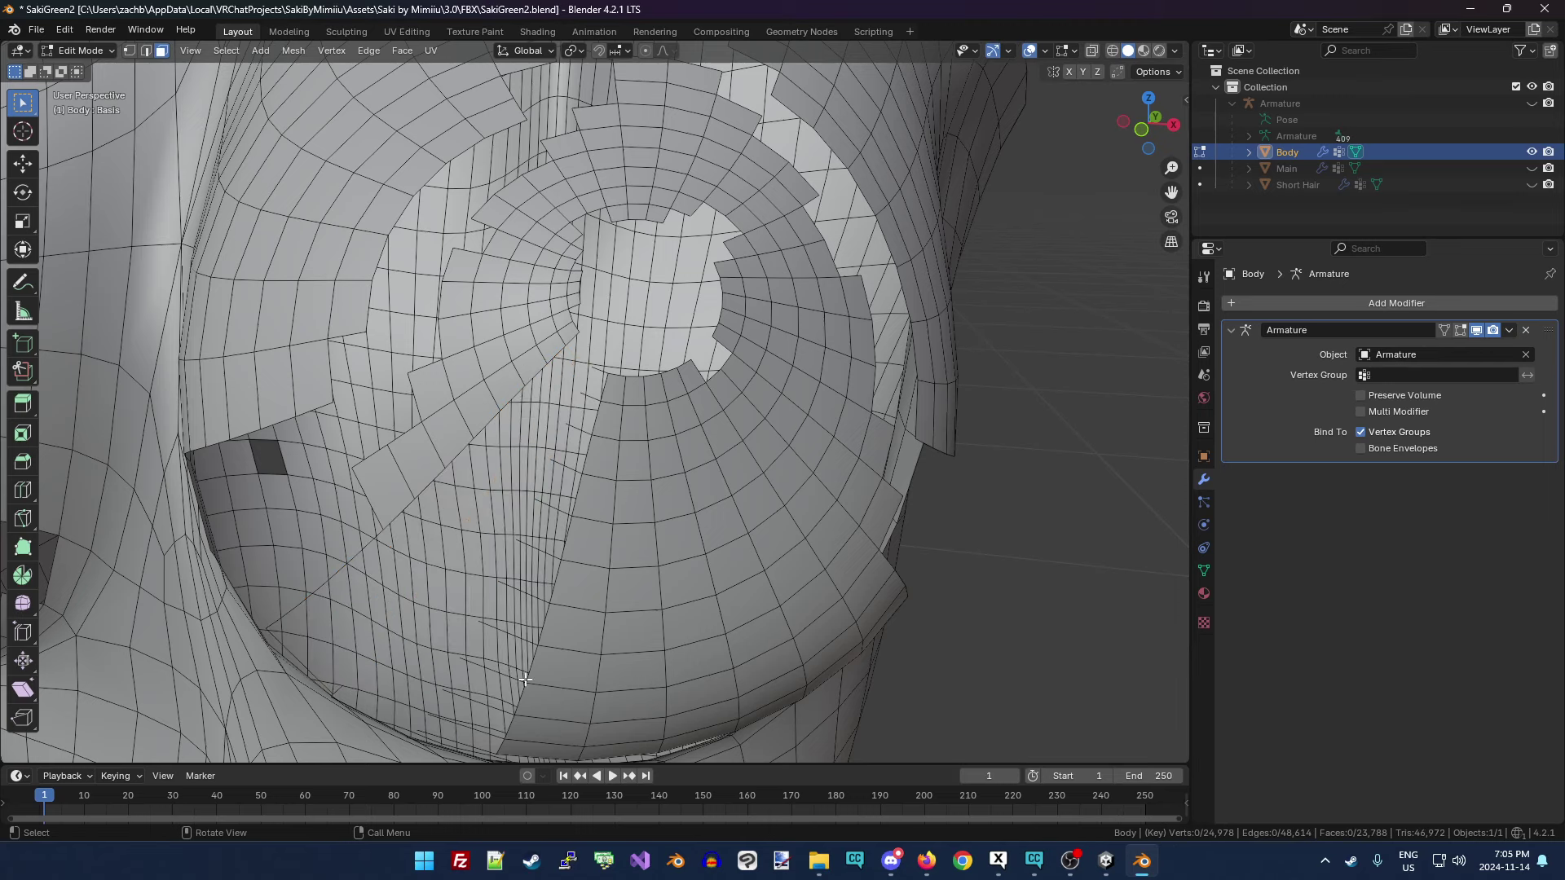
pyautogui.hotkey('ctrl', 'z')
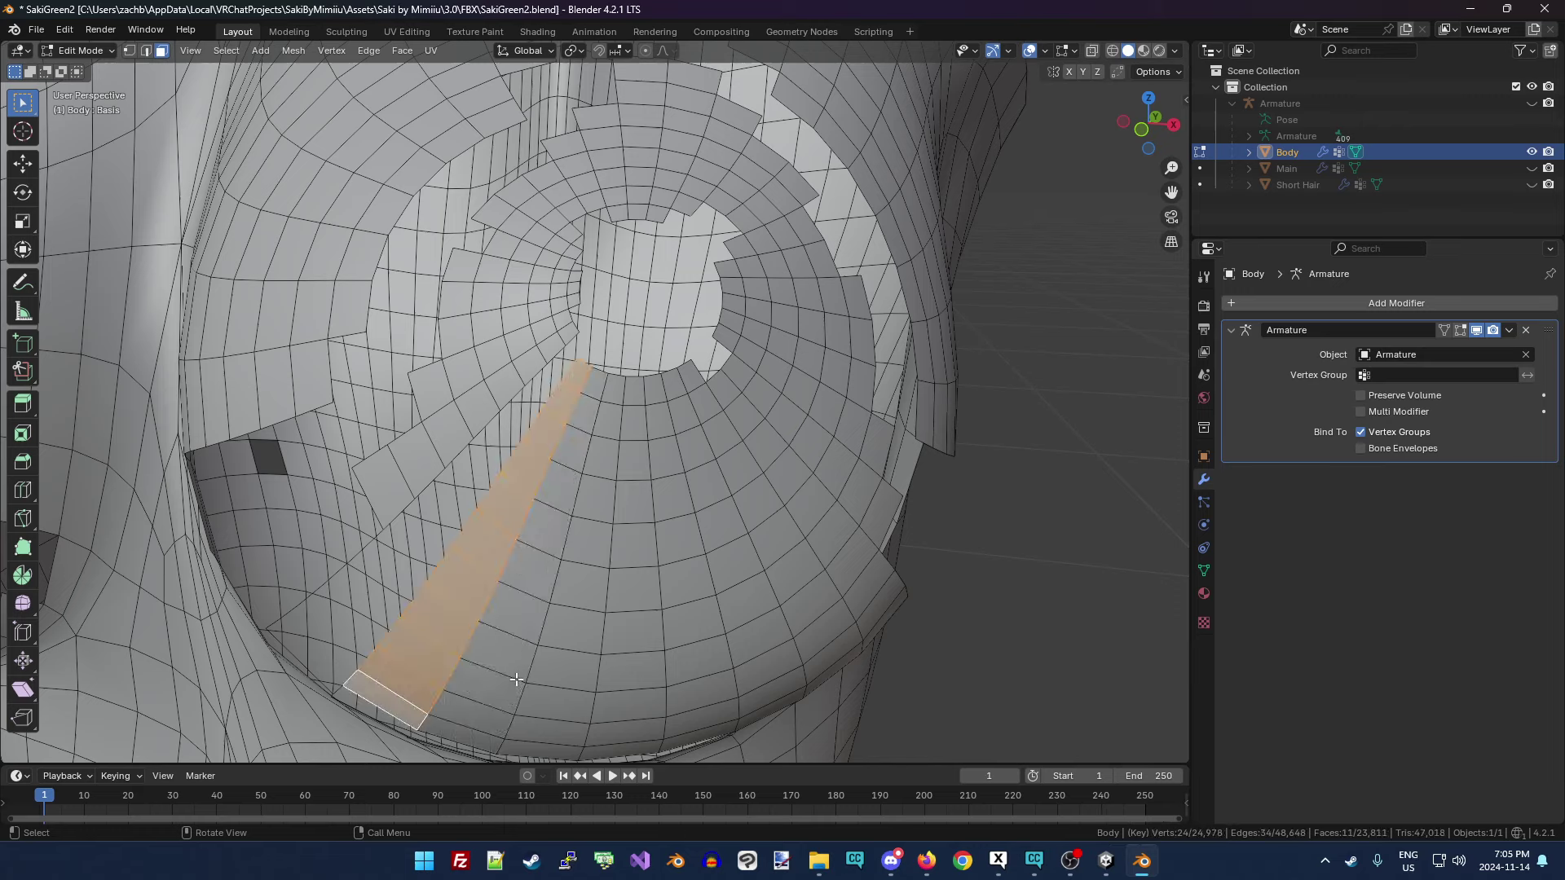
pyautogui.press('x')
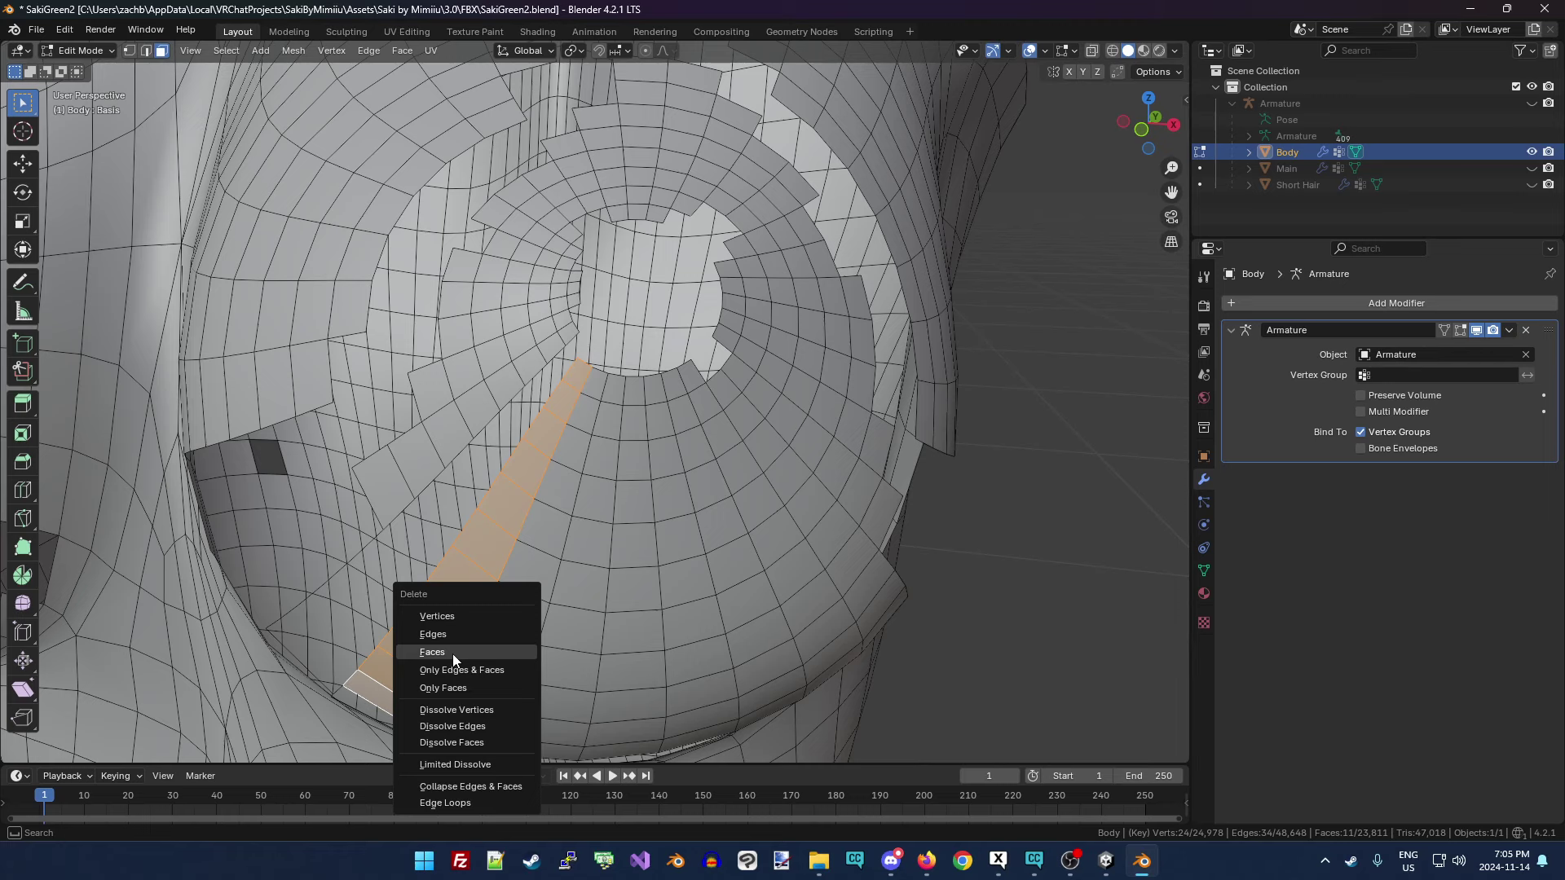
pyautogui.click(451, 654)
# Delete the next two radial face strips, working outward across the lower left breast, using the Faces option.
pyautogui.keyDown('alt'); pyautogui.click(483, 666); pyautogui.keyUp('alt')
pyautogui.press('x')
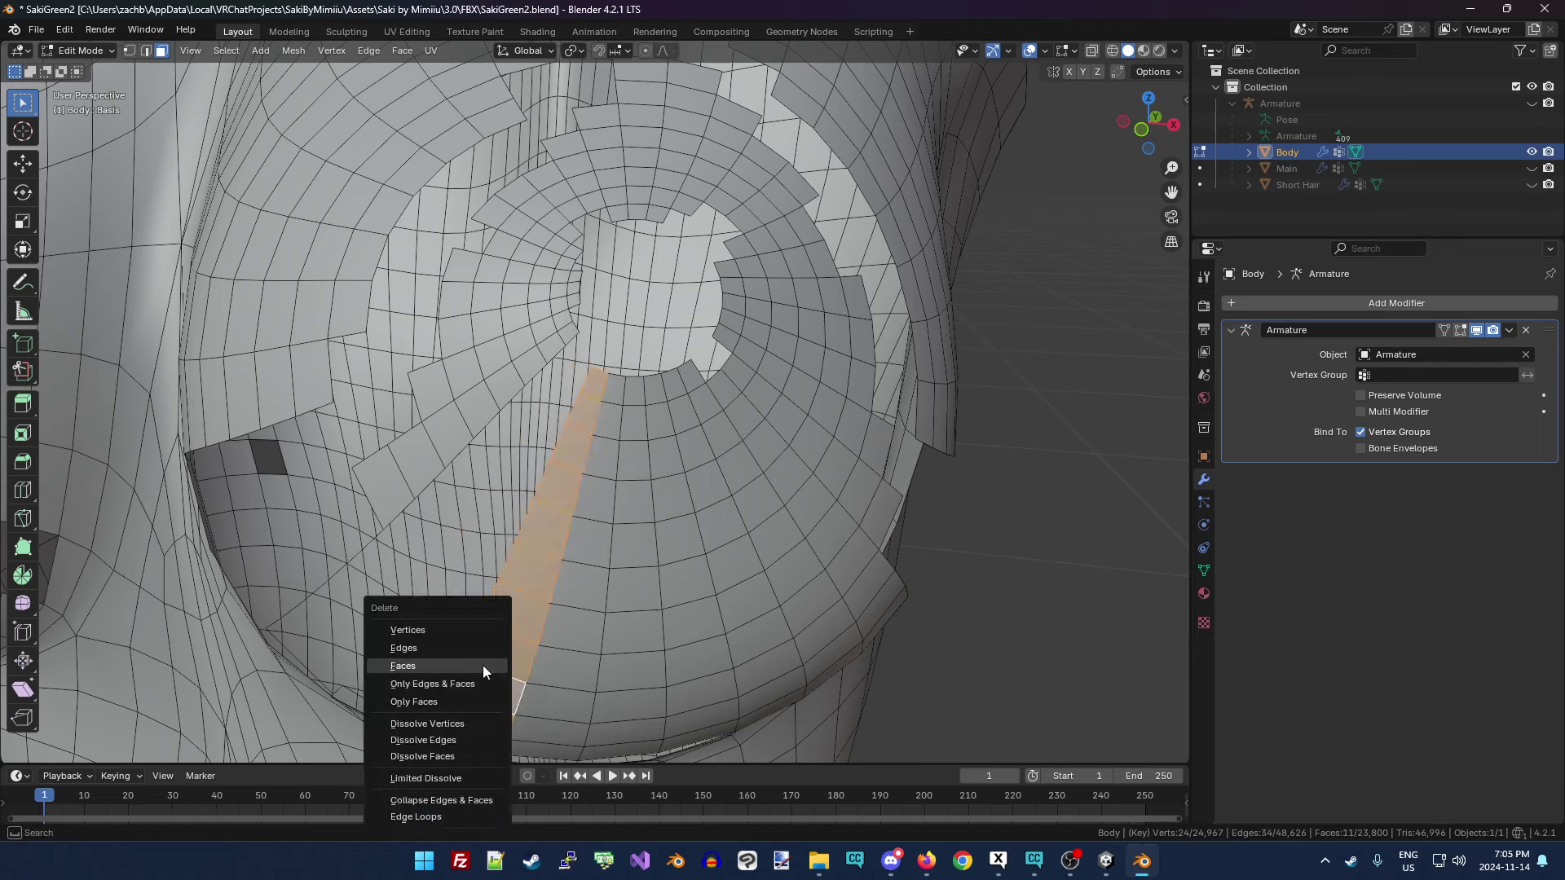
pyautogui.click(483, 665)
pyautogui.keyDown('alt'); pyautogui.click(563, 689); pyautogui.keyUp('alt')
pyautogui.press('x')
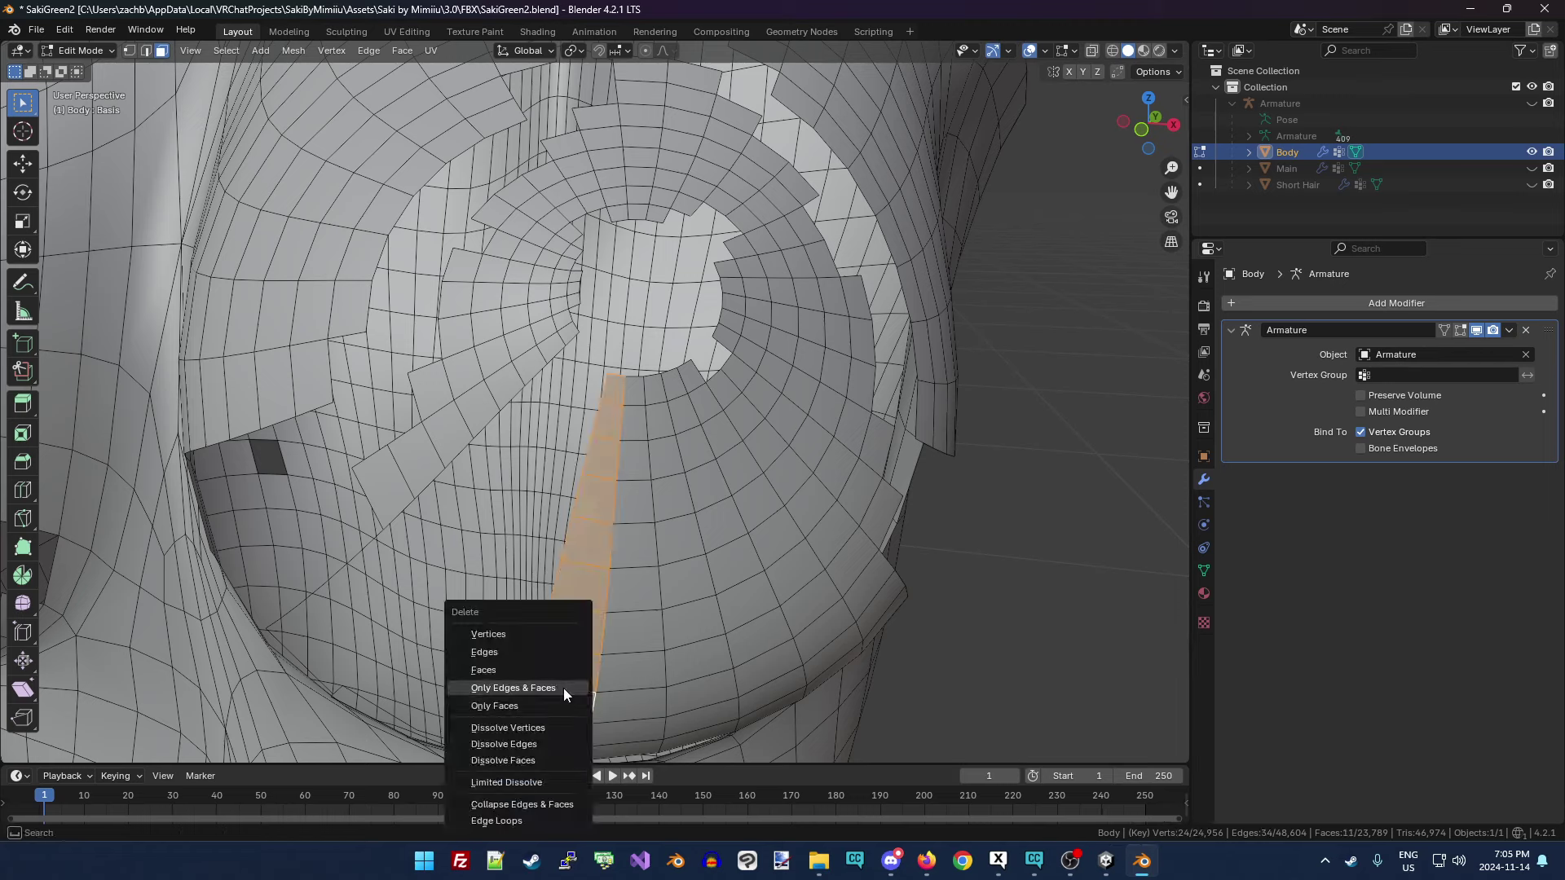
pyautogui.click(564, 688)
pyautogui.hotkey('ctrl', 'z')
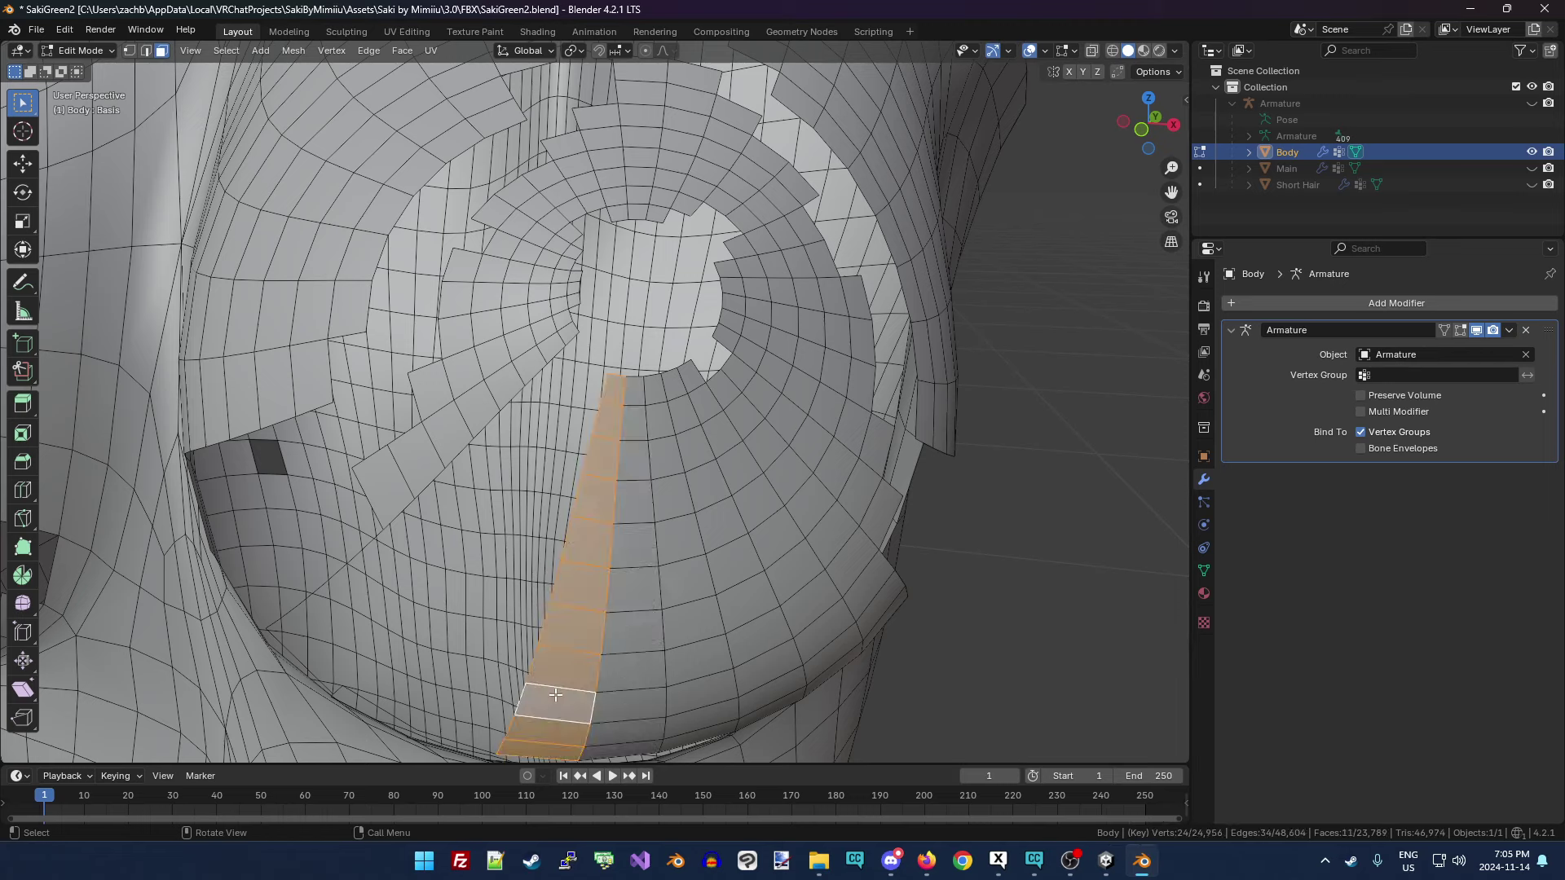
pyautogui.press('x')
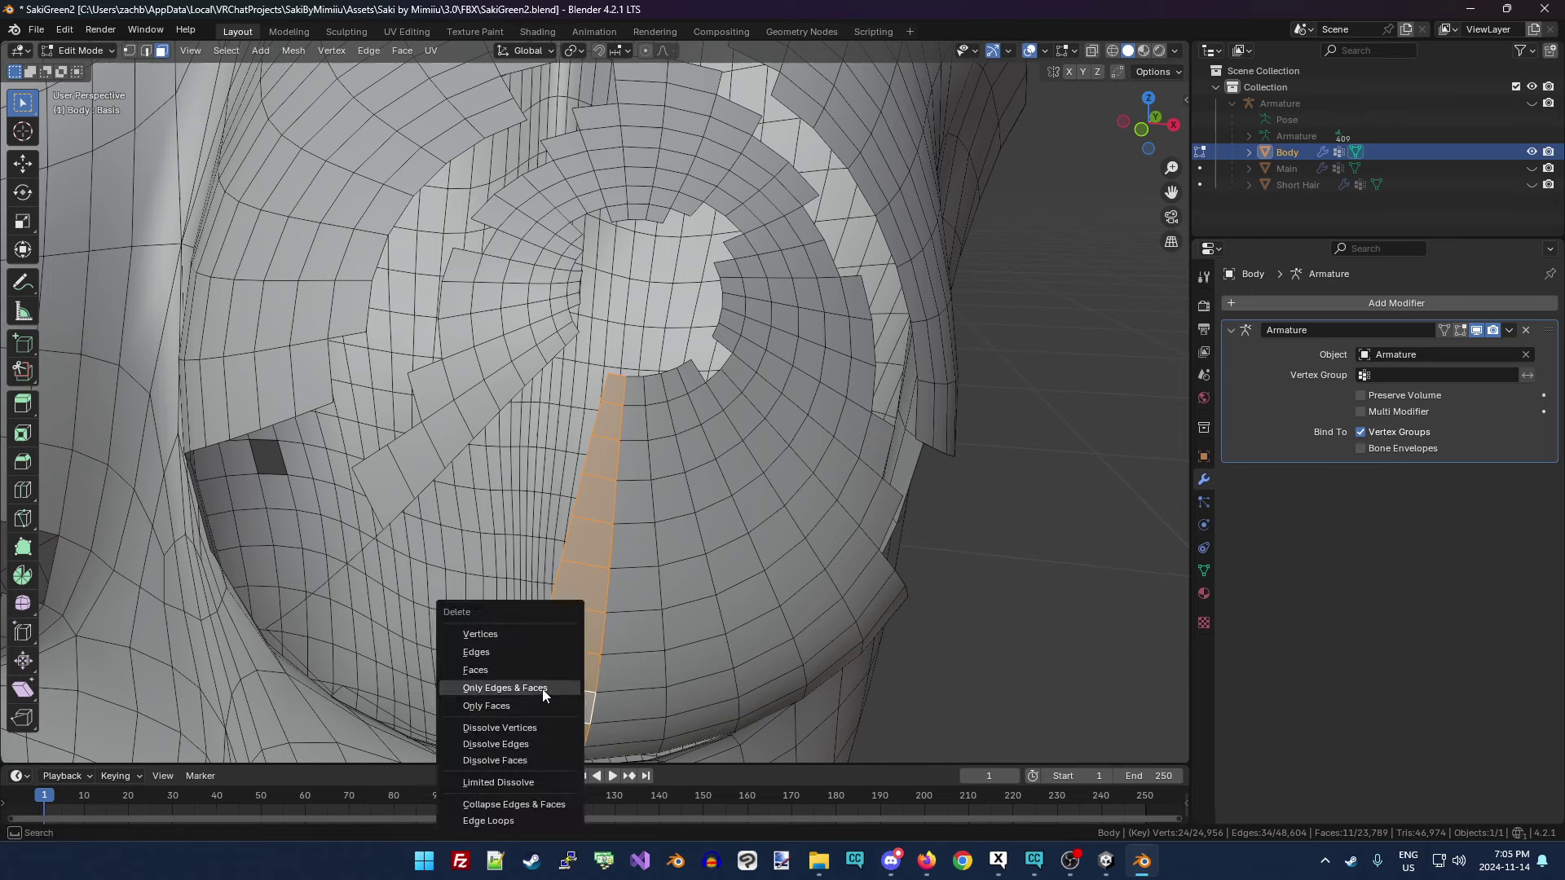
pyautogui.click(523, 674)
# Delete the two radial face strips running straight down from the central opening of the left breast.
pyautogui.keyDown('alt'); pyautogui.click(628, 655); pyautogui.keyUp('alt')
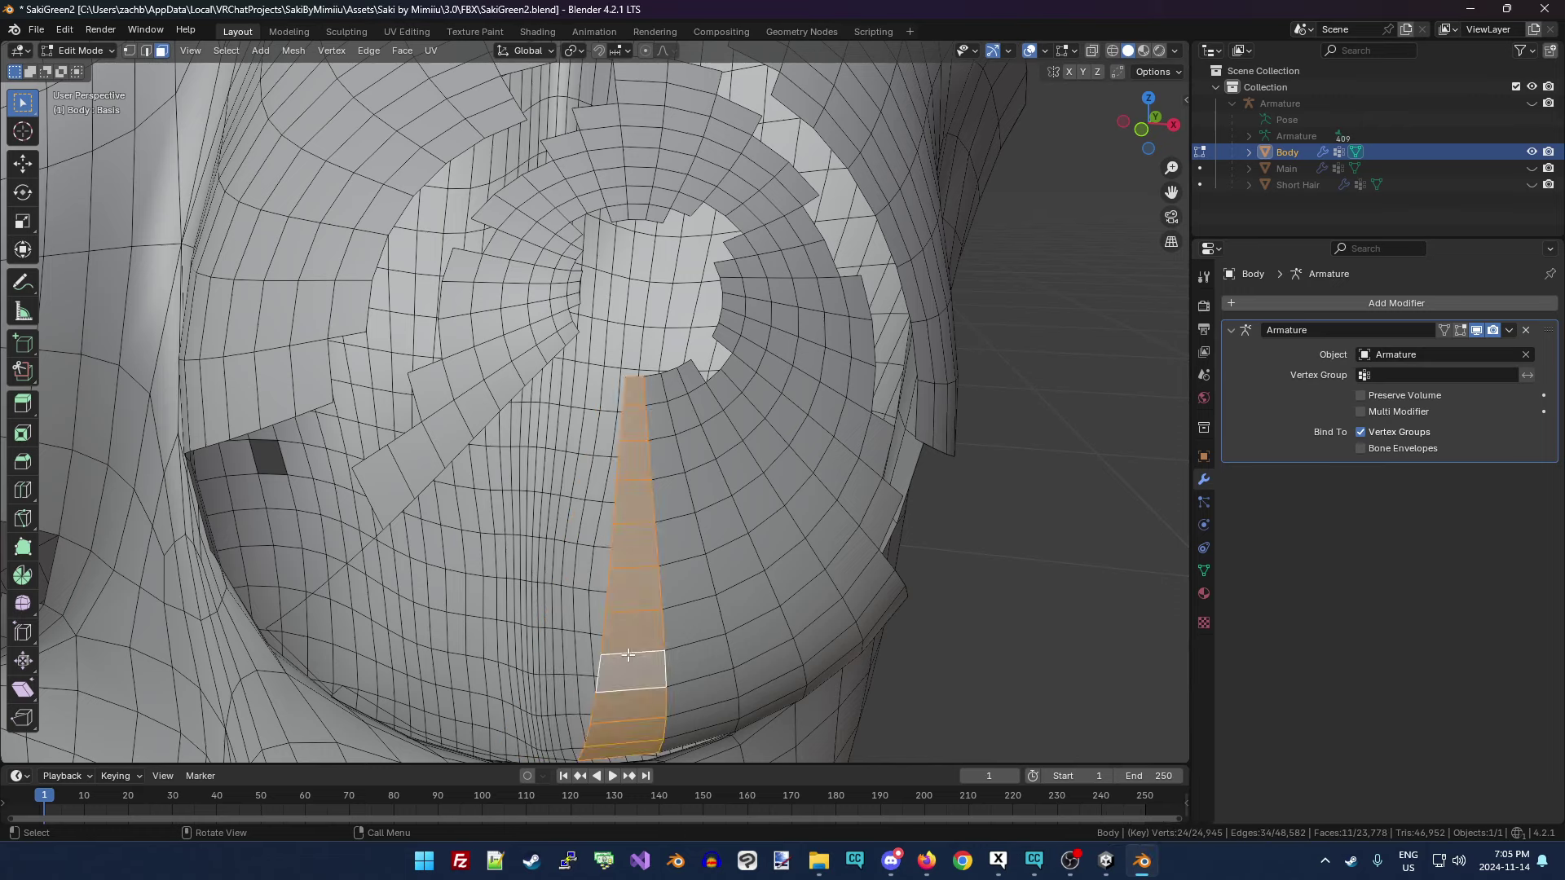
pyautogui.press('x')
pyautogui.click(627, 654)
pyautogui.keyDown('alt'); pyautogui.click(694, 646); pyautogui.keyUp('alt')
pyautogui.press('x')
pyautogui.click(691, 647)
# Delete the last three full-length radial face strips on the lower outer part of the left breast.
pyautogui.moveTo(1156, 124); pyautogui.dragTo(1164, 128)
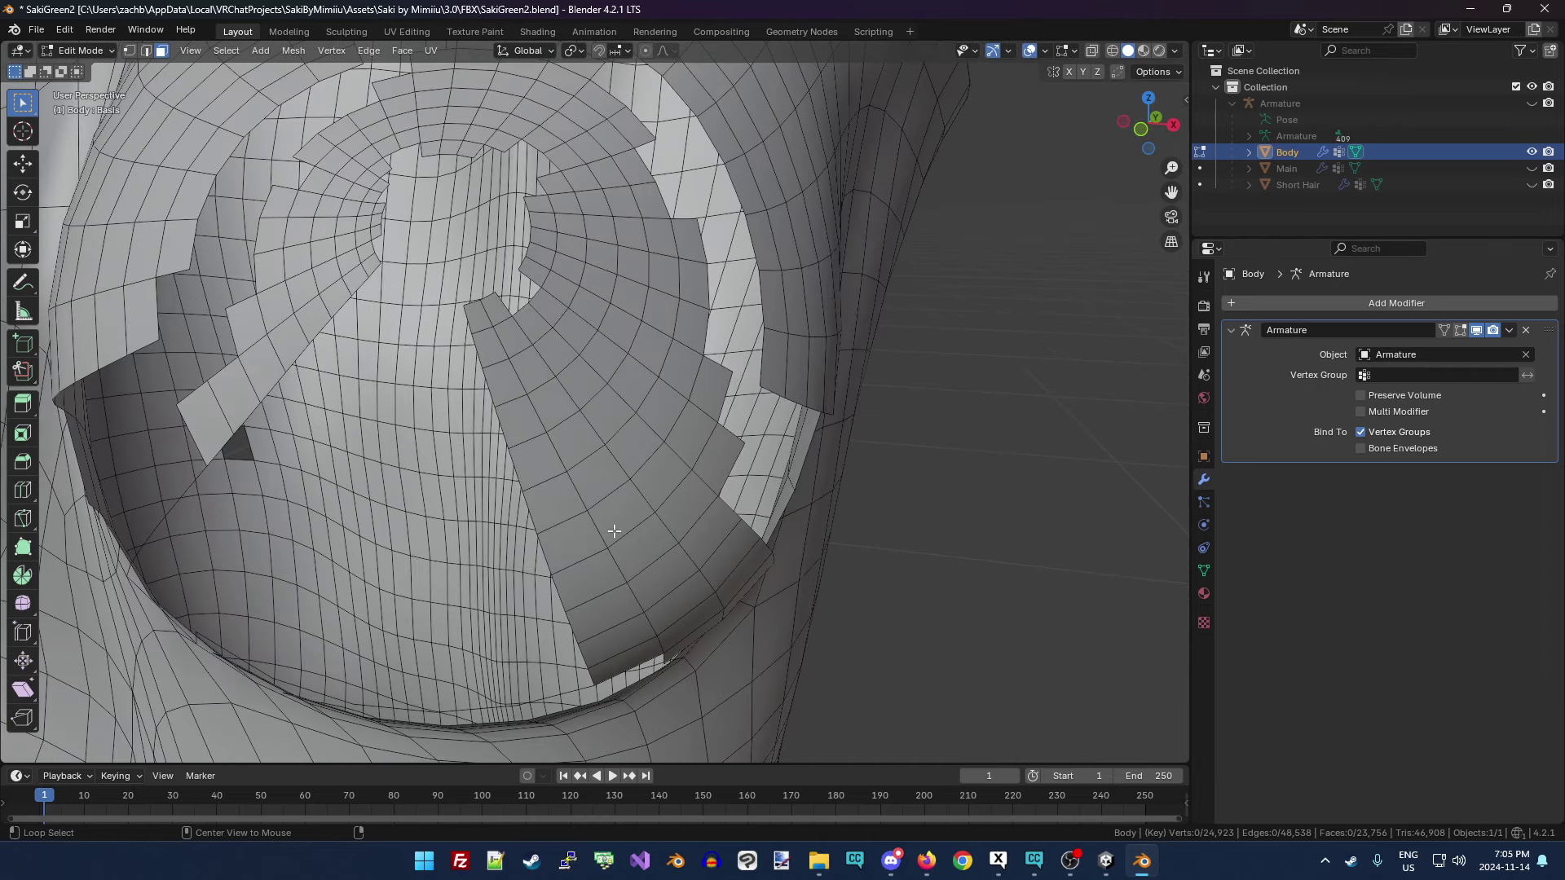
pyautogui.keyDown('alt'); pyautogui.click(589, 555); pyautogui.keyUp('alt')
pyautogui.press('x')
pyautogui.click(590, 555)
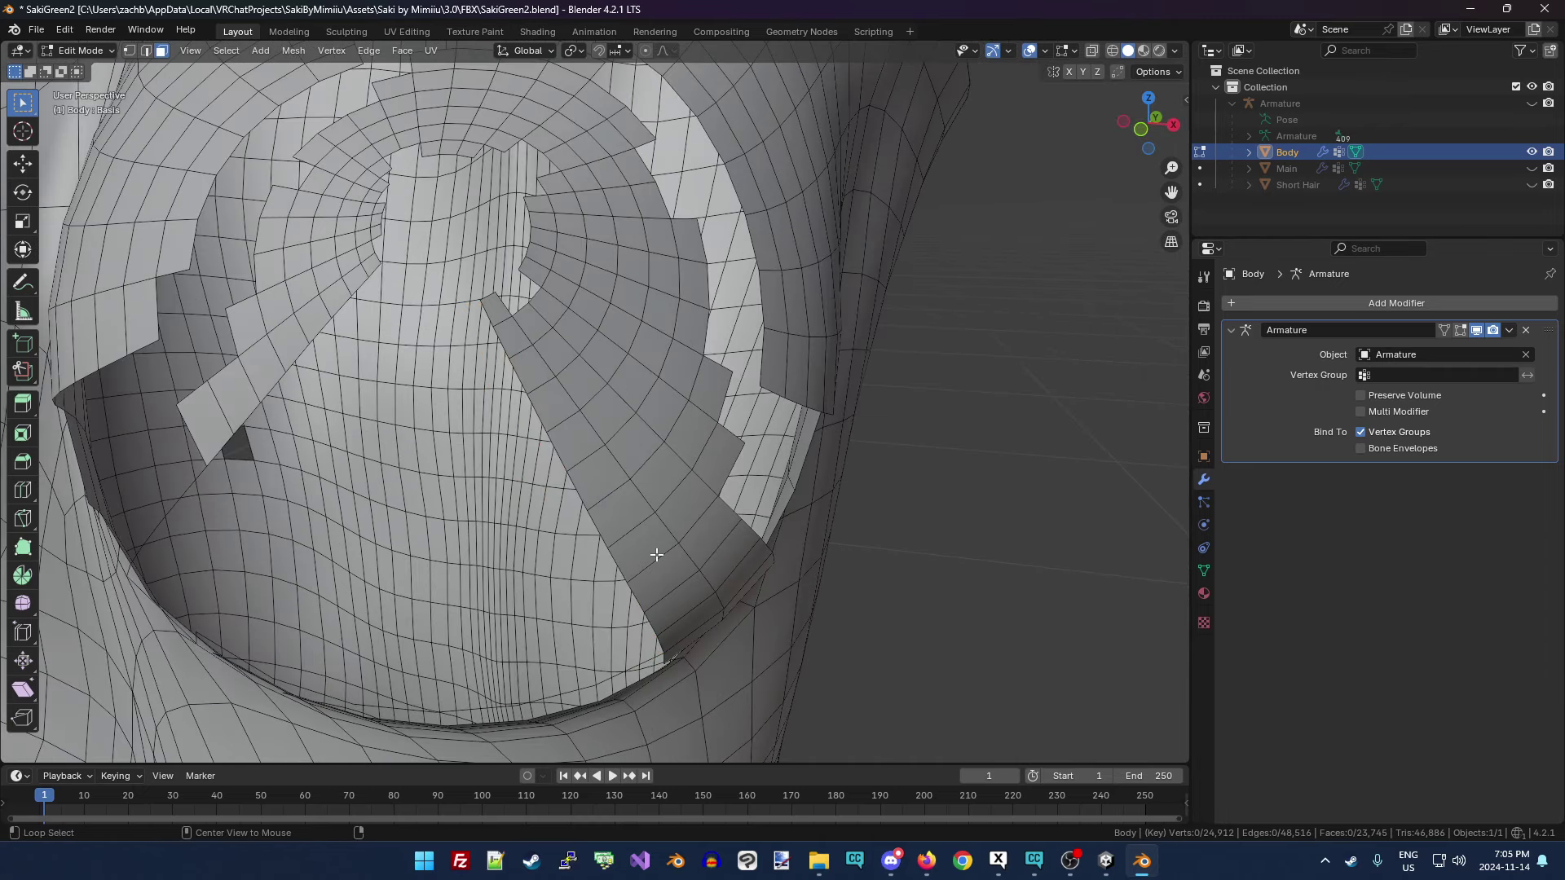
pyautogui.keyDown('alt'); pyautogui.click(657, 554); pyautogui.keyUp('alt')
pyautogui.press('x')
pyautogui.click(657, 554)
pyautogui.keyDown('alt'); pyautogui.click(723, 546); pyautogui.keyUp('alt')
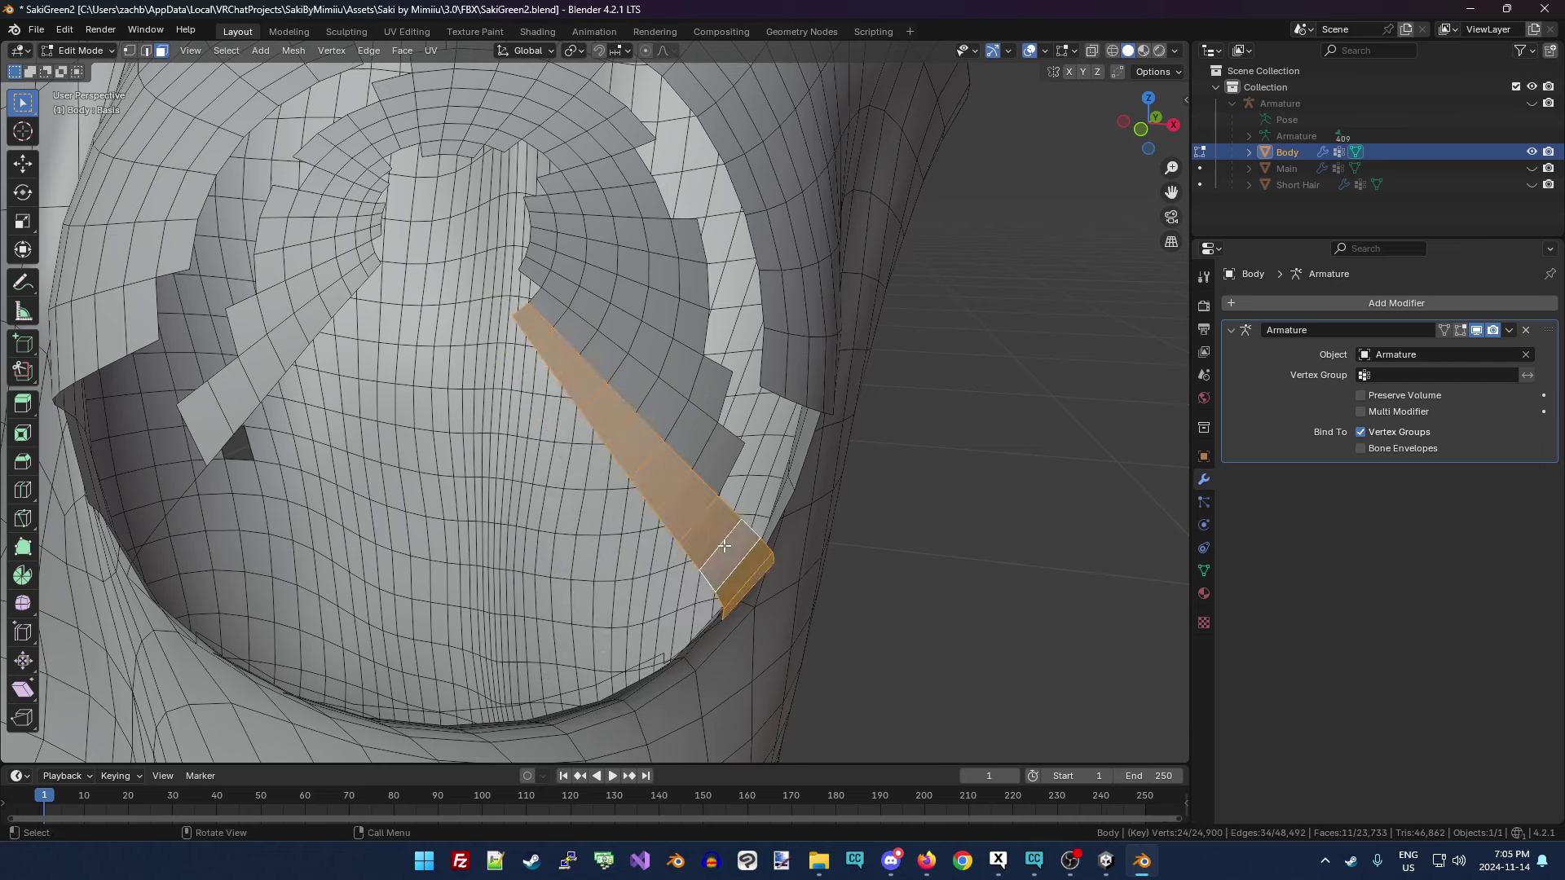
pyautogui.press('x')
pyautogui.click(722, 545)
# Delete the two shorter radial face strips above the cleared area on the outer side of the left breast.
pyautogui.keyDown('alt'); pyautogui.click(673, 424); pyautogui.keyUp('alt')
pyautogui.press('x')
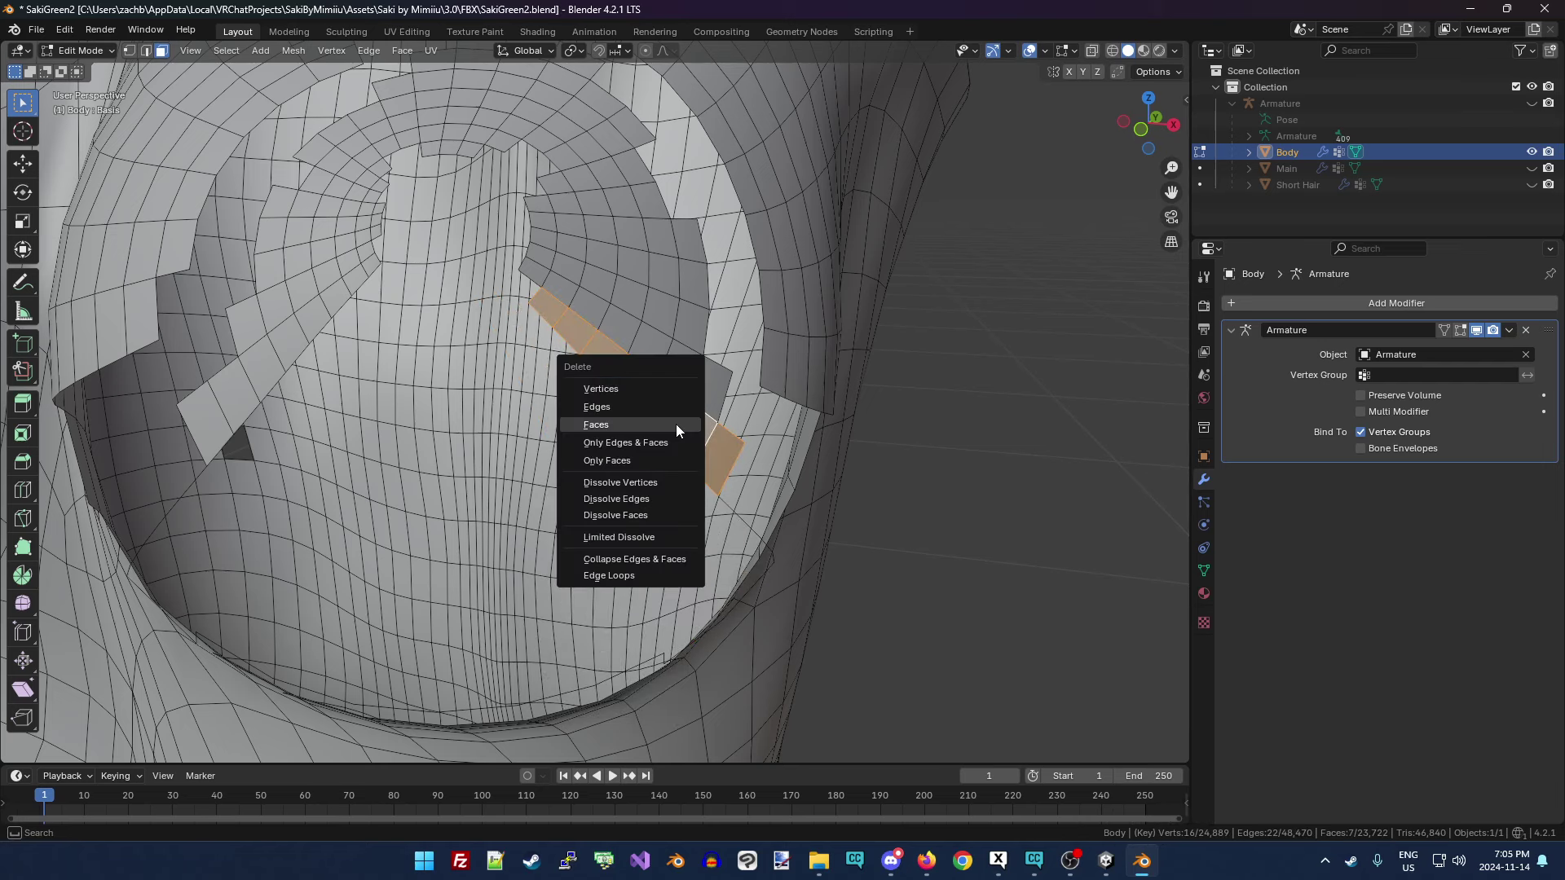
pyautogui.click(677, 424)
pyautogui.keyDown('alt'); pyautogui.click(663, 354); pyautogui.keyUp('alt')
pyautogui.press('x')
pyautogui.click(663, 354)
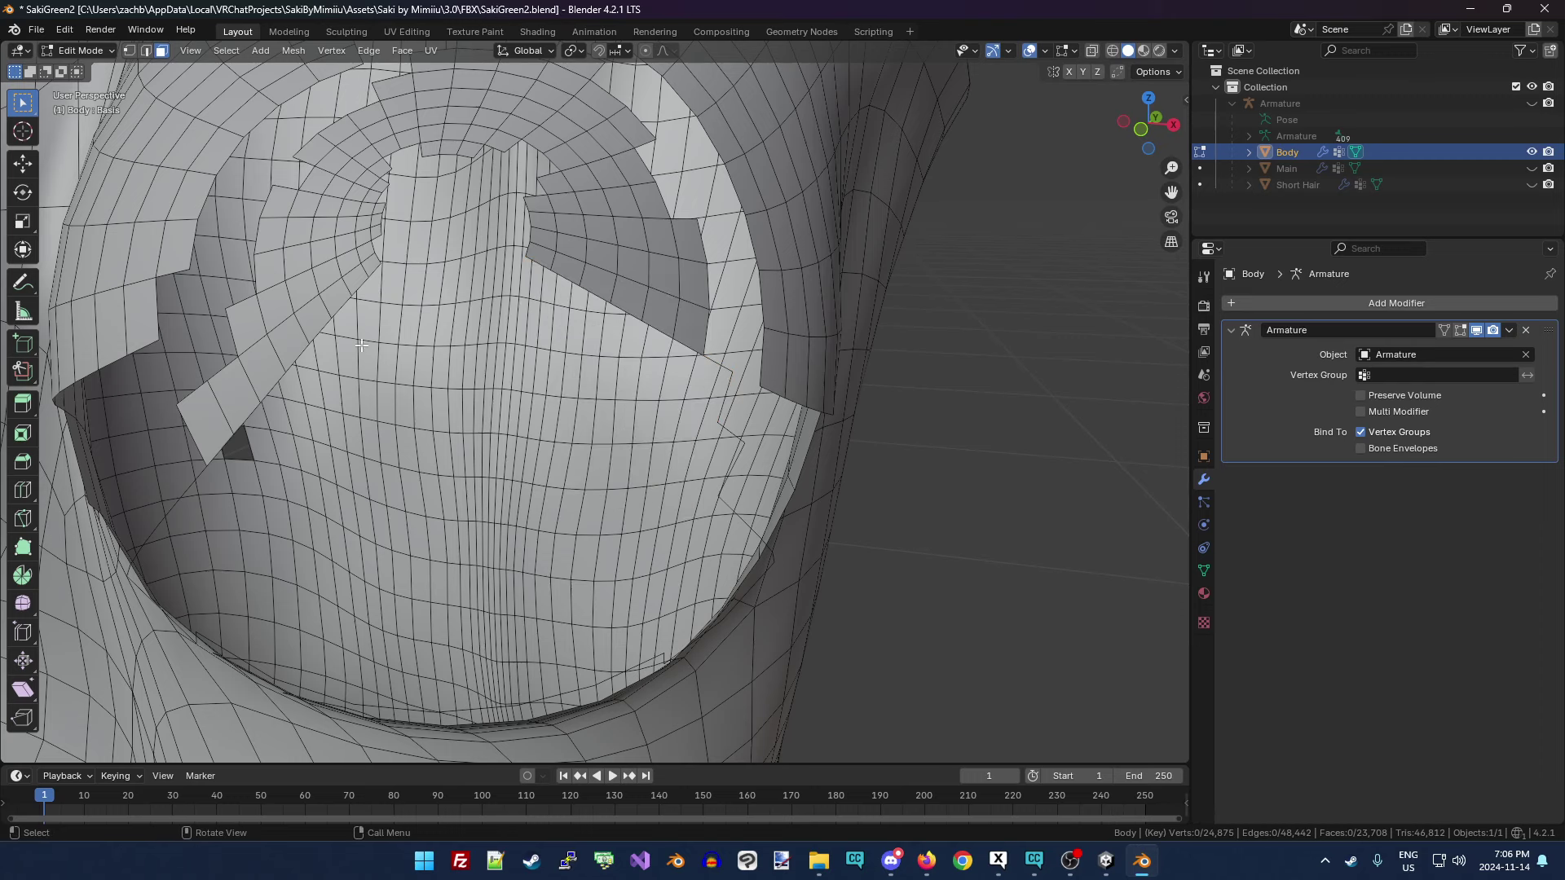
# Delete the protruding radial face strip on the lower inner side of the left breast.
pyautogui.keyDown('alt'); pyautogui.click(282, 356); pyautogui.keyUp('alt')
pyautogui.press('x')
pyautogui.click(283, 356)
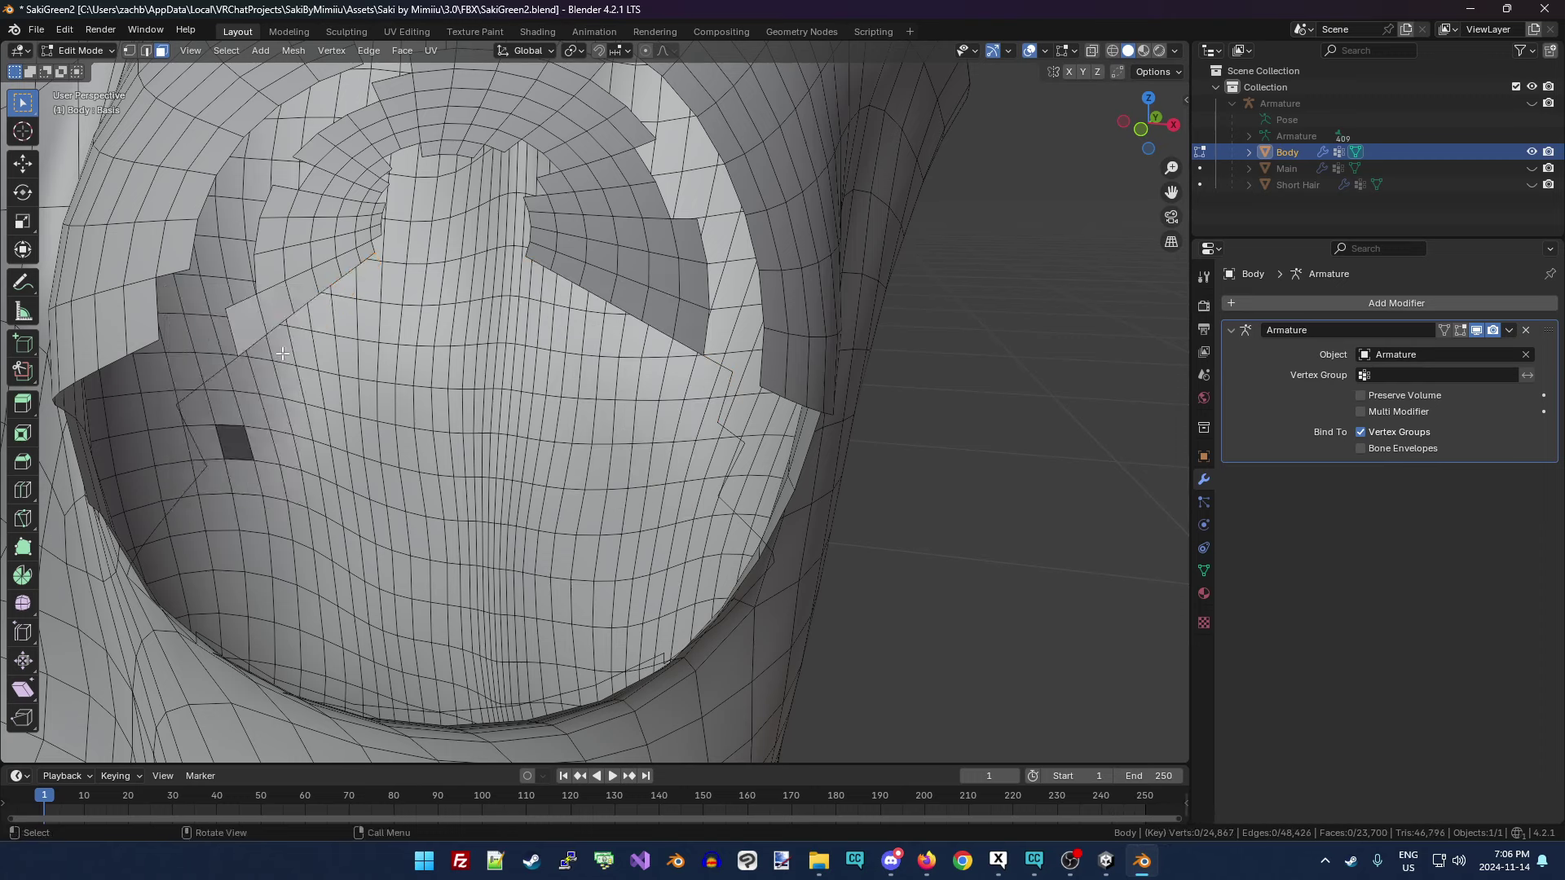
# Delete the three lowest remaining radial face strips on the inner side of the left breast.
pyautogui.keyDown('alt'); pyautogui.click(291, 304); pyautogui.keyUp('alt')
pyautogui.press('x')
pyautogui.click(292, 293)
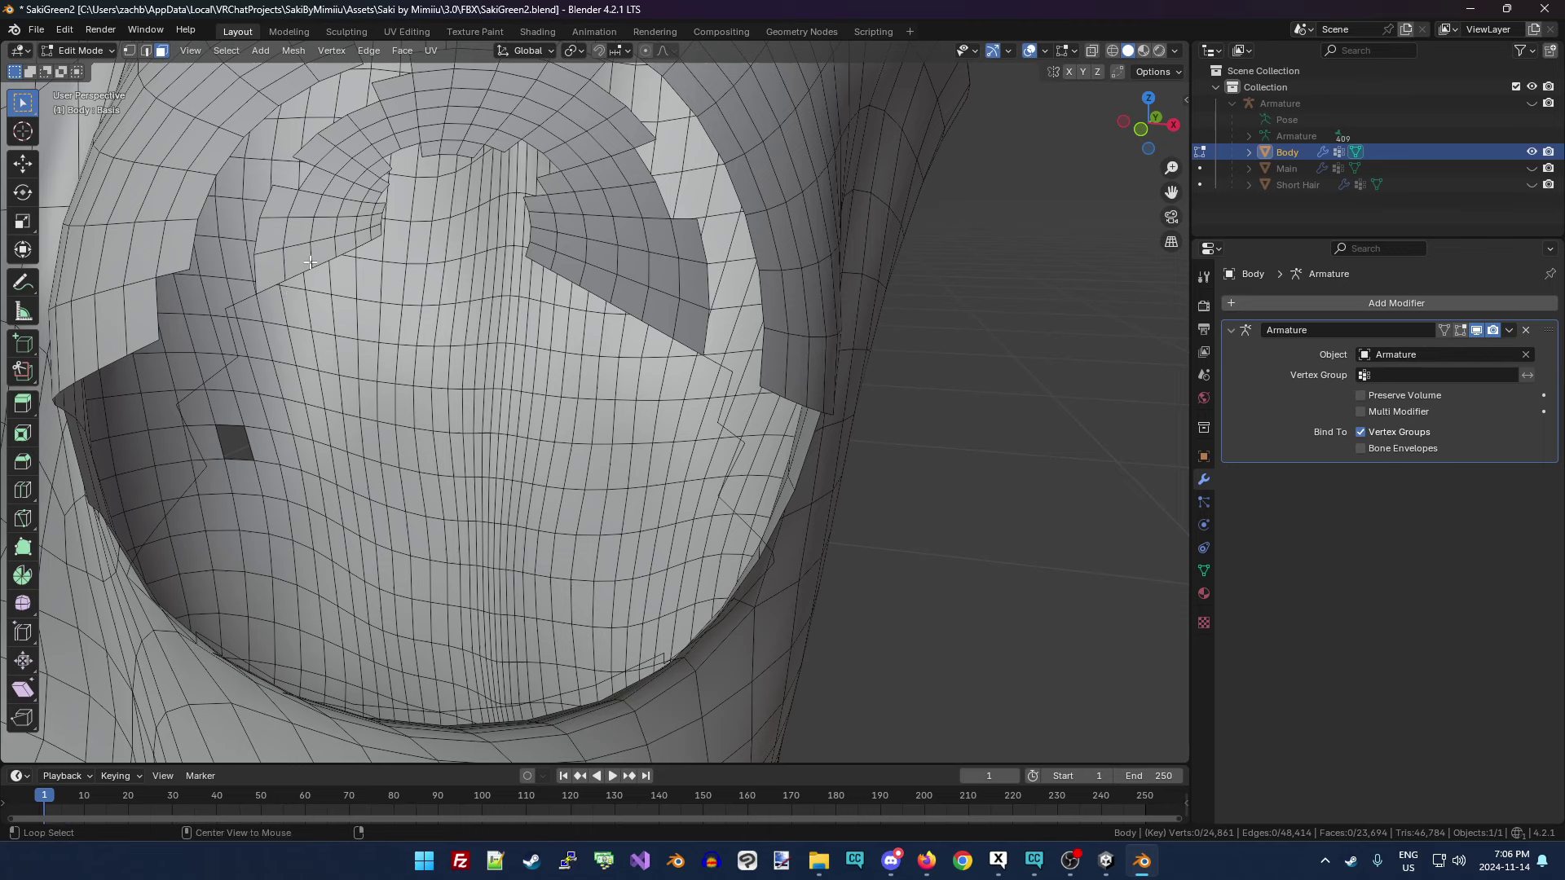
pyautogui.keyDown('alt'); pyautogui.click(311, 262); pyautogui.keyUp('alt')
pyautogui.press('x')
pyautogui.click(311, 262)
pyautogui.keyDown('alt'); pyautogui.click(315, 223); pyautogui.keyUp('alt')
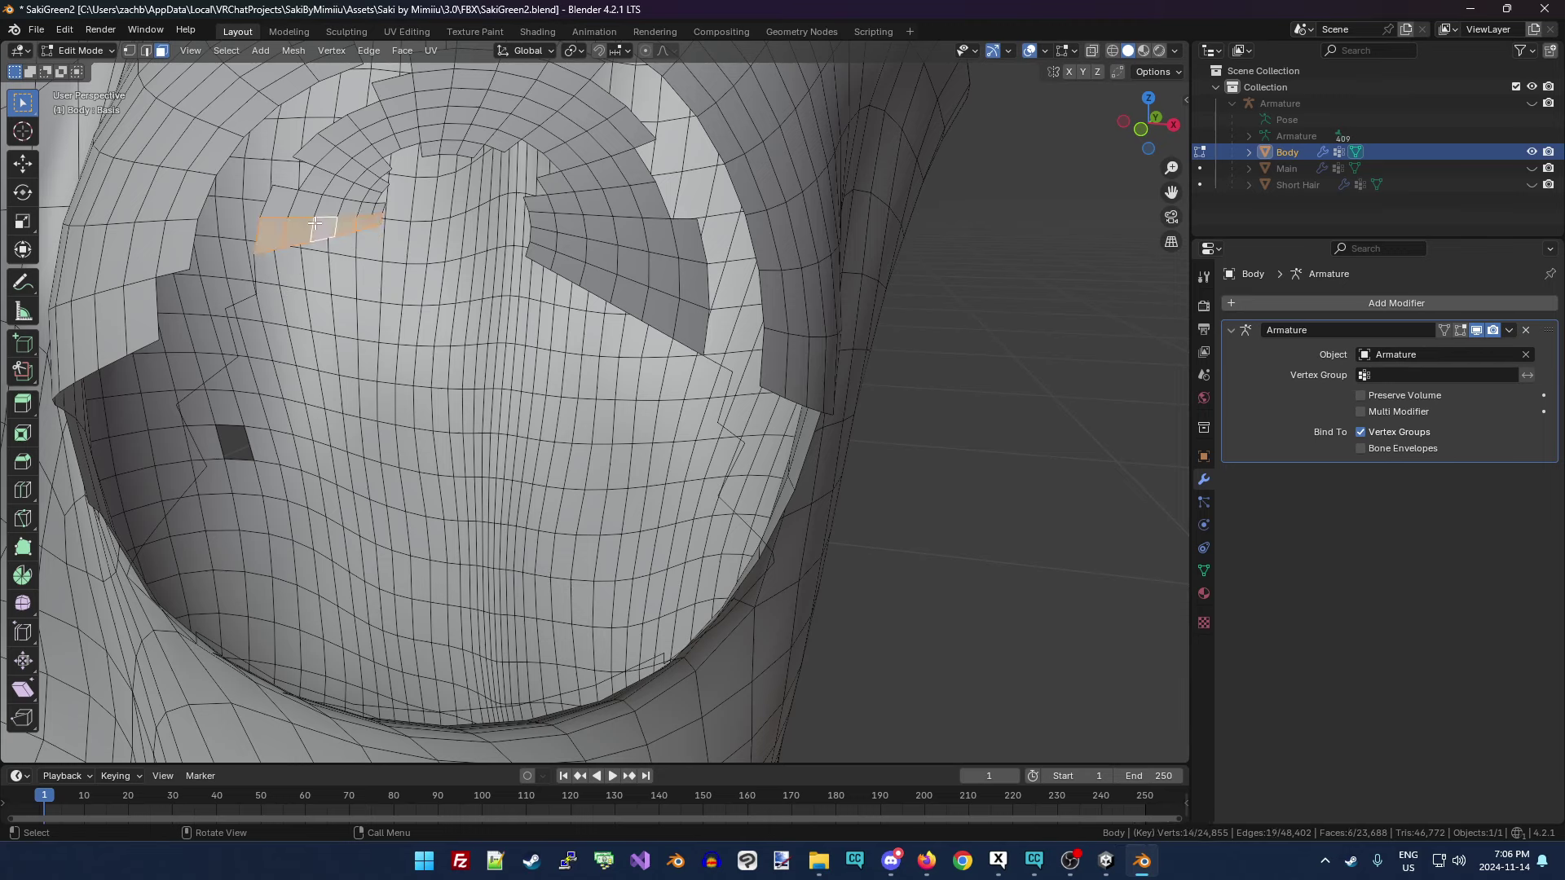
pyautogui.press('x')
pyautogui.click(315, 222)
# Delete the two lowest remaining radial face strips on the outer side of the left breast.
pyautogui.keyDown('alt'); pyautogui.click(618, 261); pyautogui.keyUp('alt')
pyautogui.press('x')
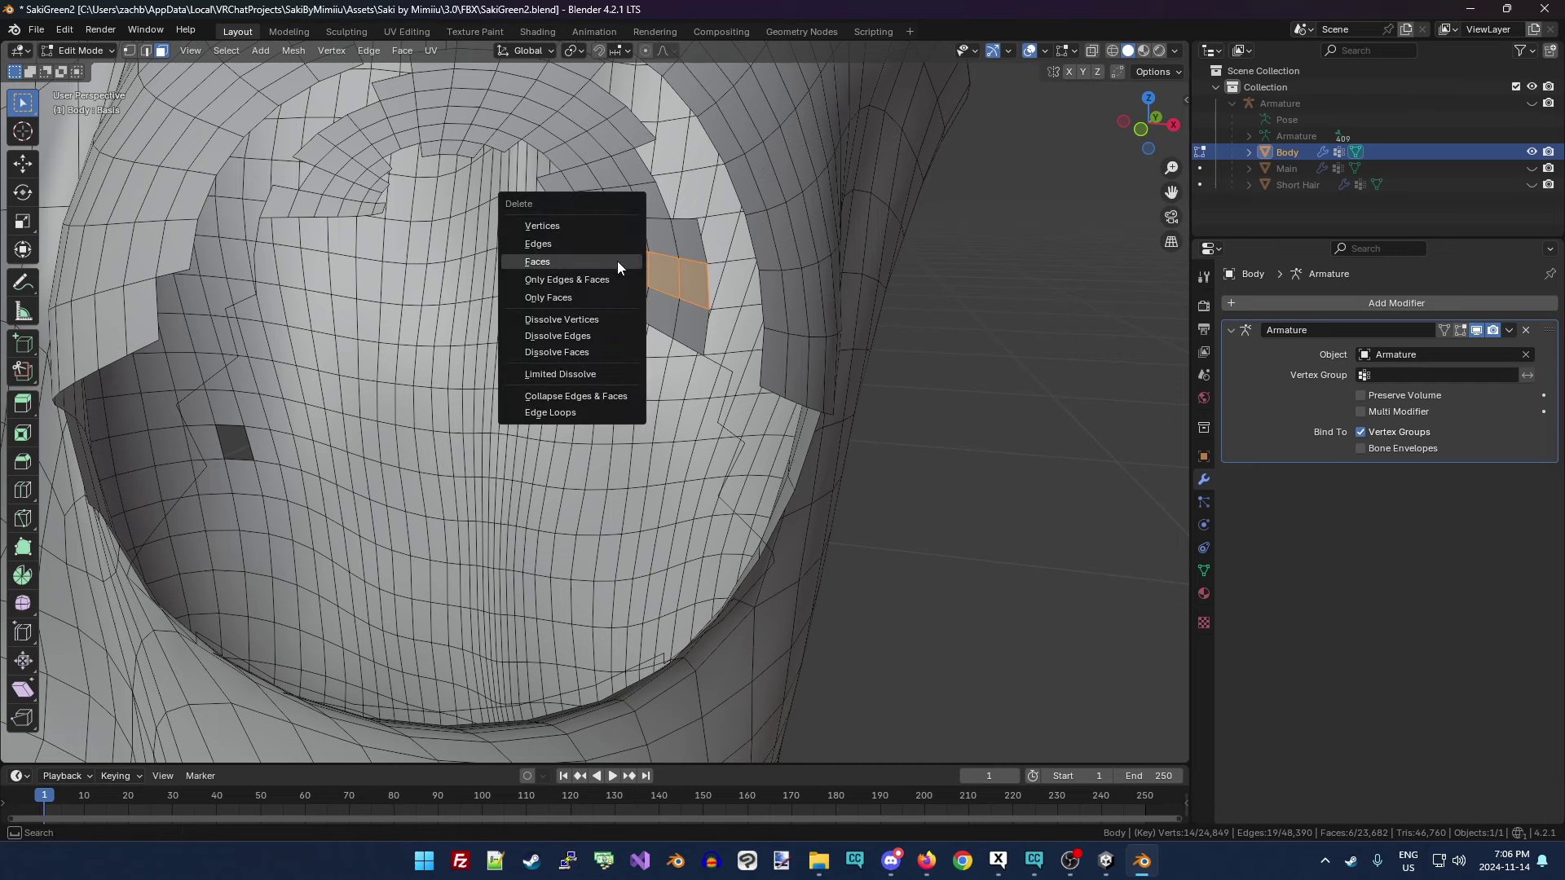
pyautogui.click(618, 261)
pyautogui.keyDown('alt'); pyautogui.click(610, 286); pyautogui.keyUp('alt')
pyautogui.press('x')
pyautogui.click(613, 289)
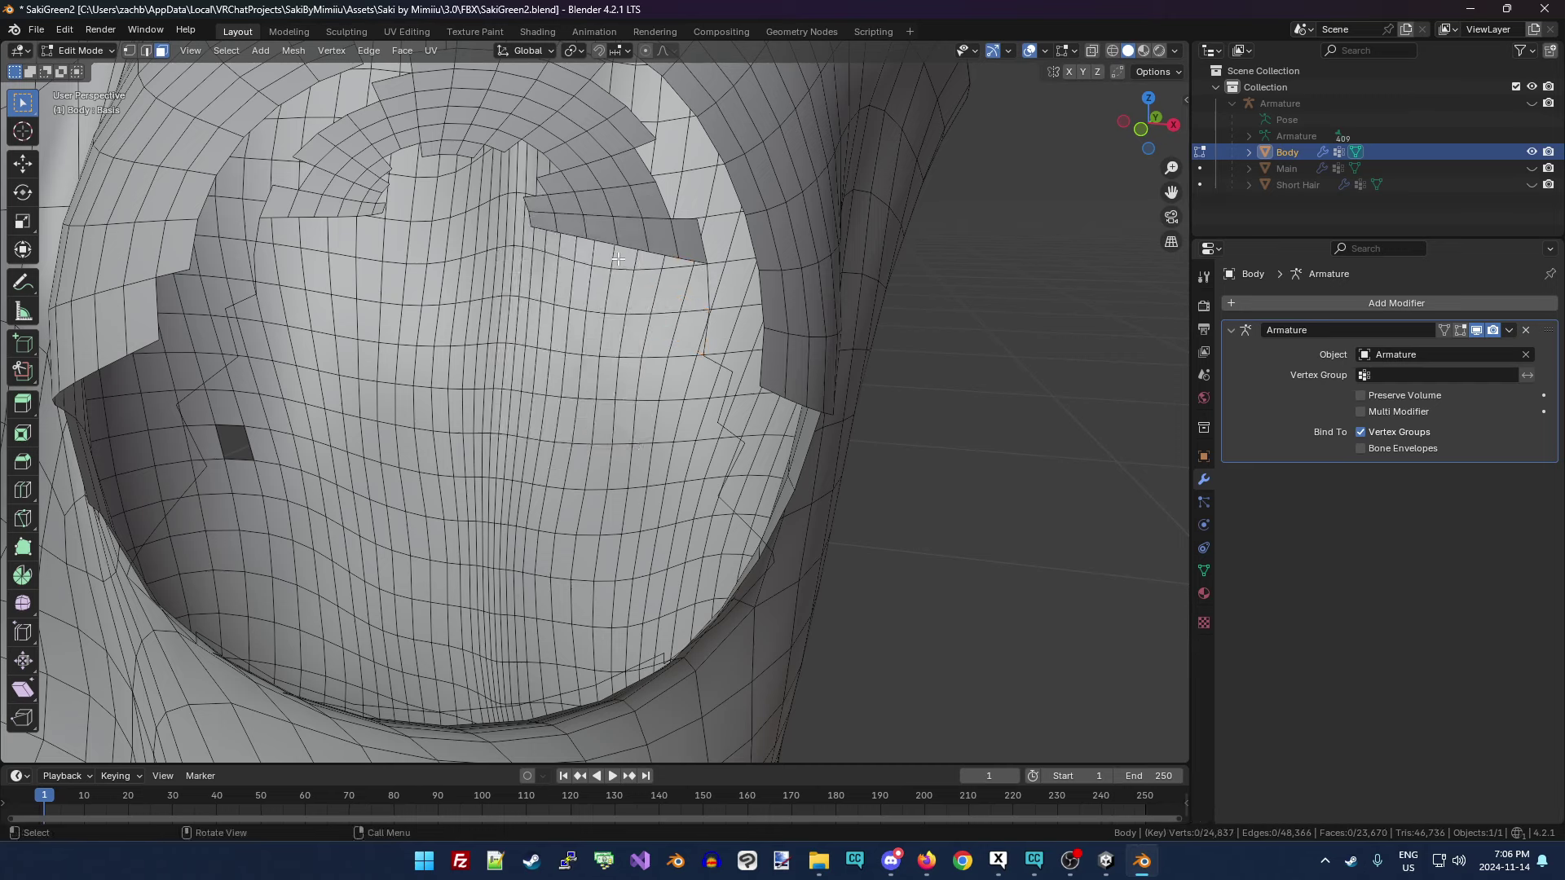
# Delete the three face strips directly above the cleared area on the outer side of the left breast.
pyautogui.keyDown('alt'); pyautogui.click(619, 232); pyautogui.keyUp('alt')
pyautogui.press('x')
pyautogui.click(619, 234)
pyautogui.keyDown('alt'); pyautogui.click(612, 209); pyautogui.keyUp('alt')
pyautogui.press('x')
pyautogui.click(612, 208)
pyautogui.keyDown('alt'); pyautogui.click(590, 171); pyautogui.keyUp('alt')
pyautogui.press('x')
pyautogui.click(591, 169)
# Delete the three radial face strips at the inner end of the remaining fan on top of the left breast.
pyautogui.moveTo(1143, 124)
pyautogui.mouseDown()
pyautogui.moveTo(1116, 135)
pyautogui.moveTo(1129, 122)
pyautogui.mouseUp()
pyautogui.keyDown('alt'); pyautogui.click(385, 596); pyautogui.keyUp('alt')
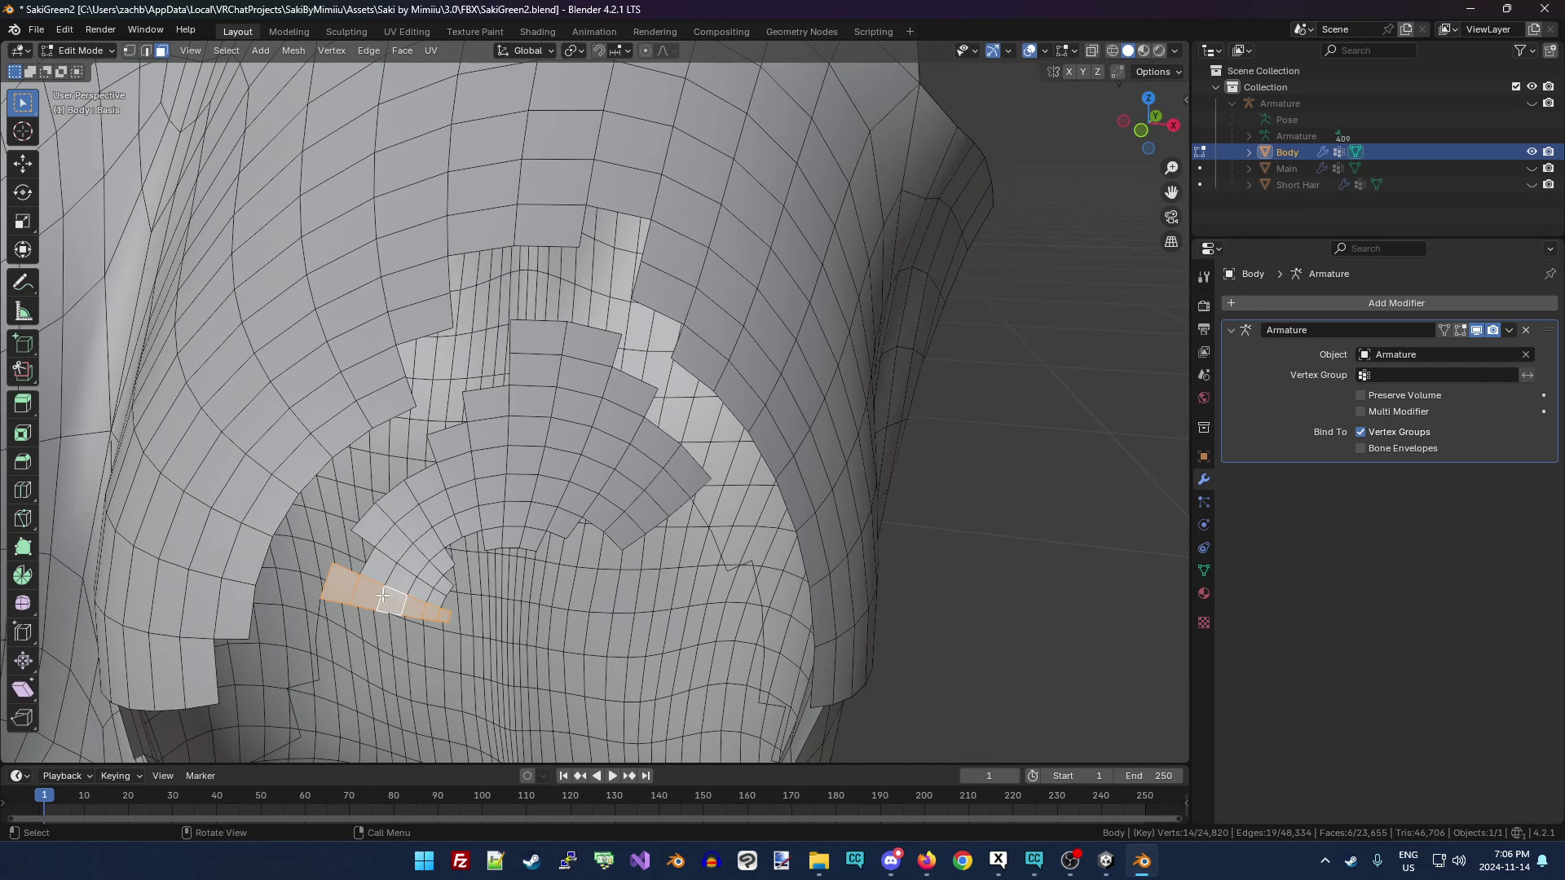
pyautogui.press('x')
pyautogui.click(383, 595)
pyautogui.keyDown('alt'); pyautogui.click(393, 577); pyautogui.keyUp('alt')
pyautogui.press('x')
pyautogui.click(393, 577)
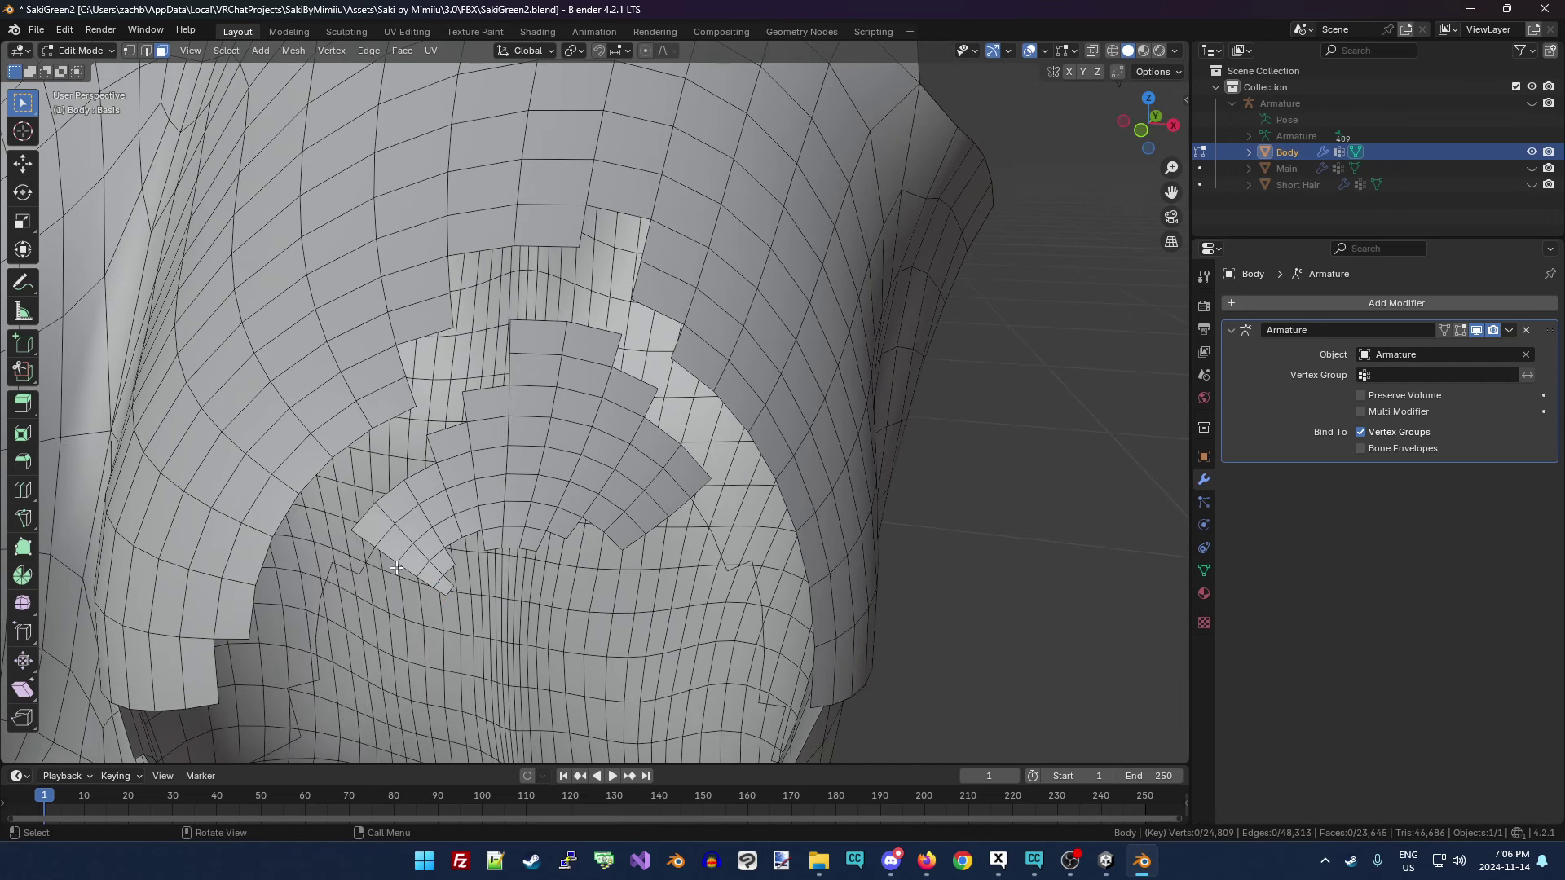
pyautogui.keyDown('alt'); pyautogui.click(400, 556); pyautogui.keyUp('alt')
pyautogui.press('x')
pyautogui.click(400, 555)
# Delete the innermost arc of the left breast's remaining fan, the short row beneath it and the isolated face beside it.
pyautogui.keyDown('alt'); pyautogui.click(438, 533); pyautogui.keyUp('alt')
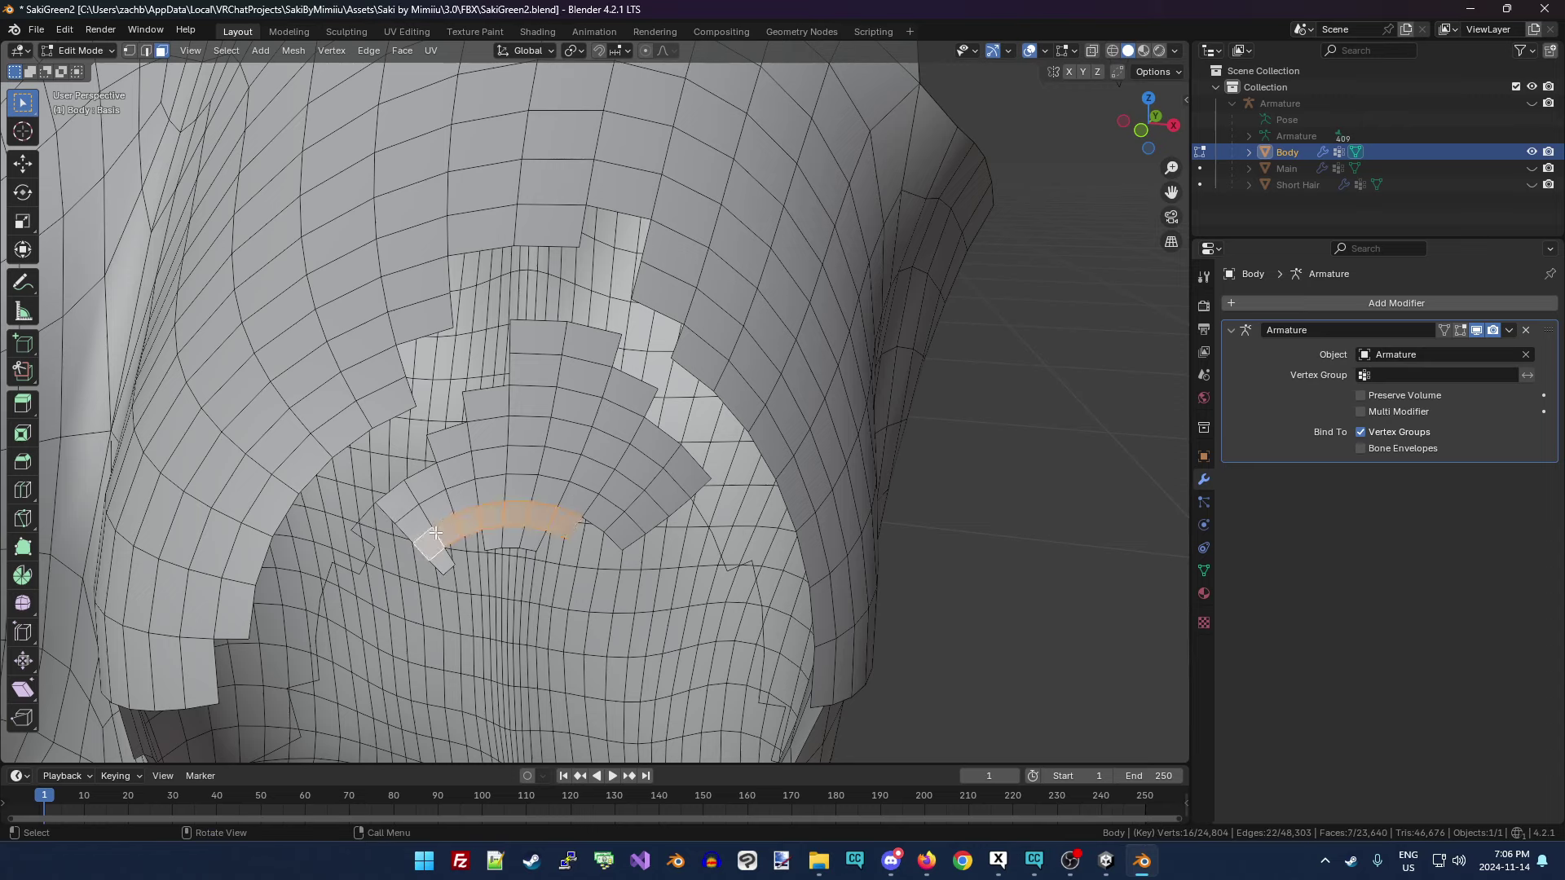
pyautogui.press('x')
pyautogui.click(435, 531)
pyautogui.keyDown('alt'); pyautogui.click(508, 534); pyautogui.keyUp('alt')
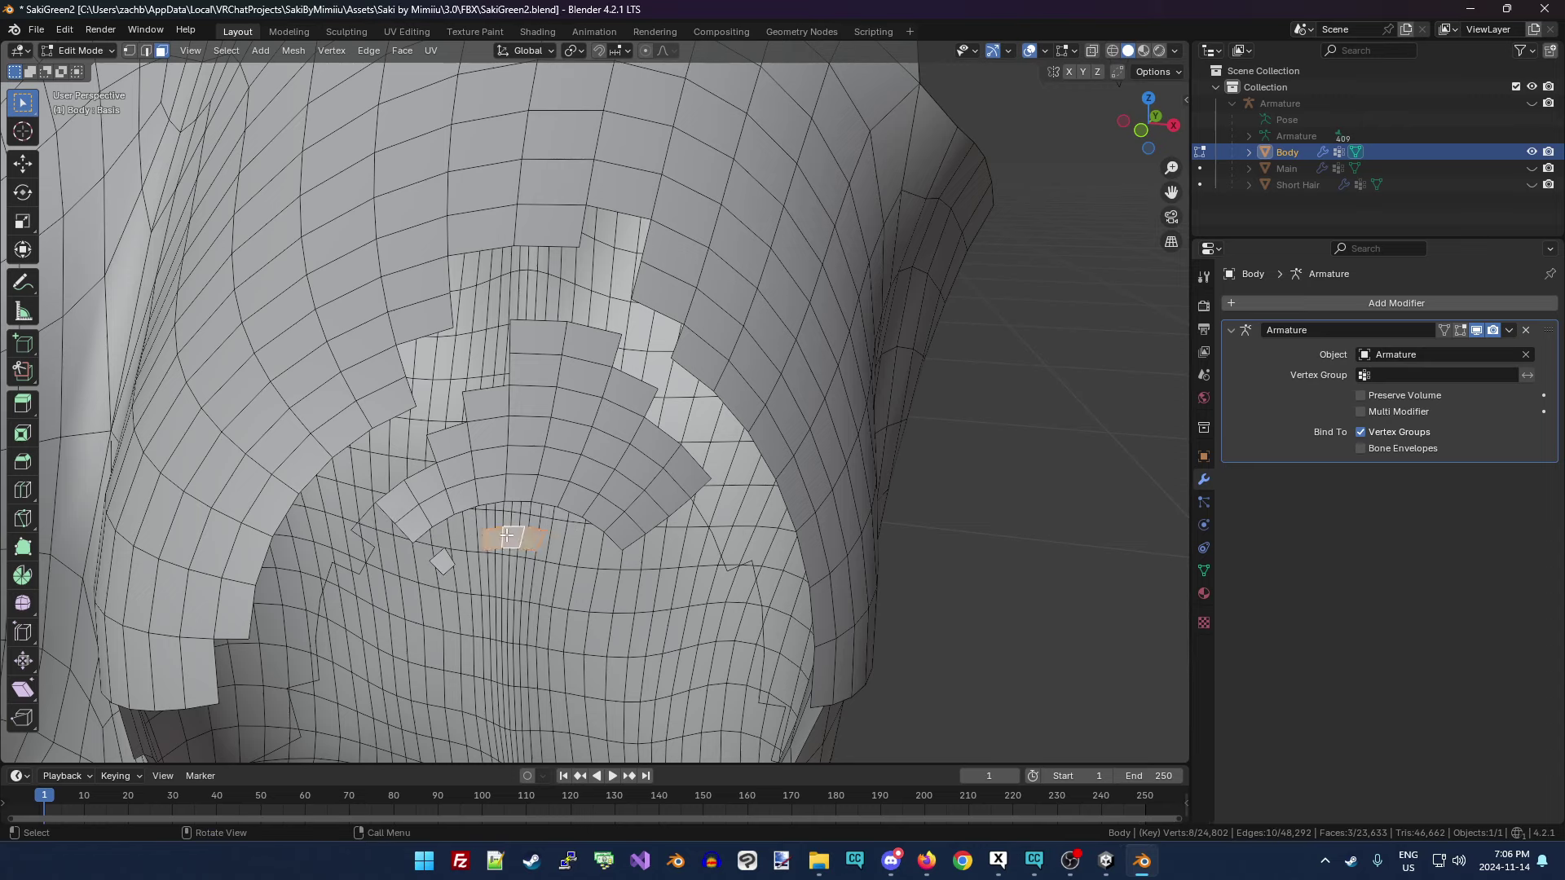
pyautogui.press('x')
pyautogui.click(489, 541)
pyautogui.keyDown('alt'); pyautogui.click(442, 560); pyautogui.keyUp('alt')
pyautogui.press('x')
pyautogui.click(442, 560)
# Delete the three lowest concentric face arcs of the left breast's remaining fan.
pyautogui.keyDown('alt'); pyautogui.click(481, 501); pyautogui.keyUp('alt')
pyautogui.press('x')
pyautogui.click(483, 497)
pyautogui.keyDown('alt'); pyautogui.click(545, 466); pyautogui.keyUp('alt')
pyautogui.press('x')
pyautogui.click(545, 467)
pyautogui.keyDown('alt'); pyautogui.click(546, 443); pyautogui.keyUp('alt')
pyautogui.press('x')
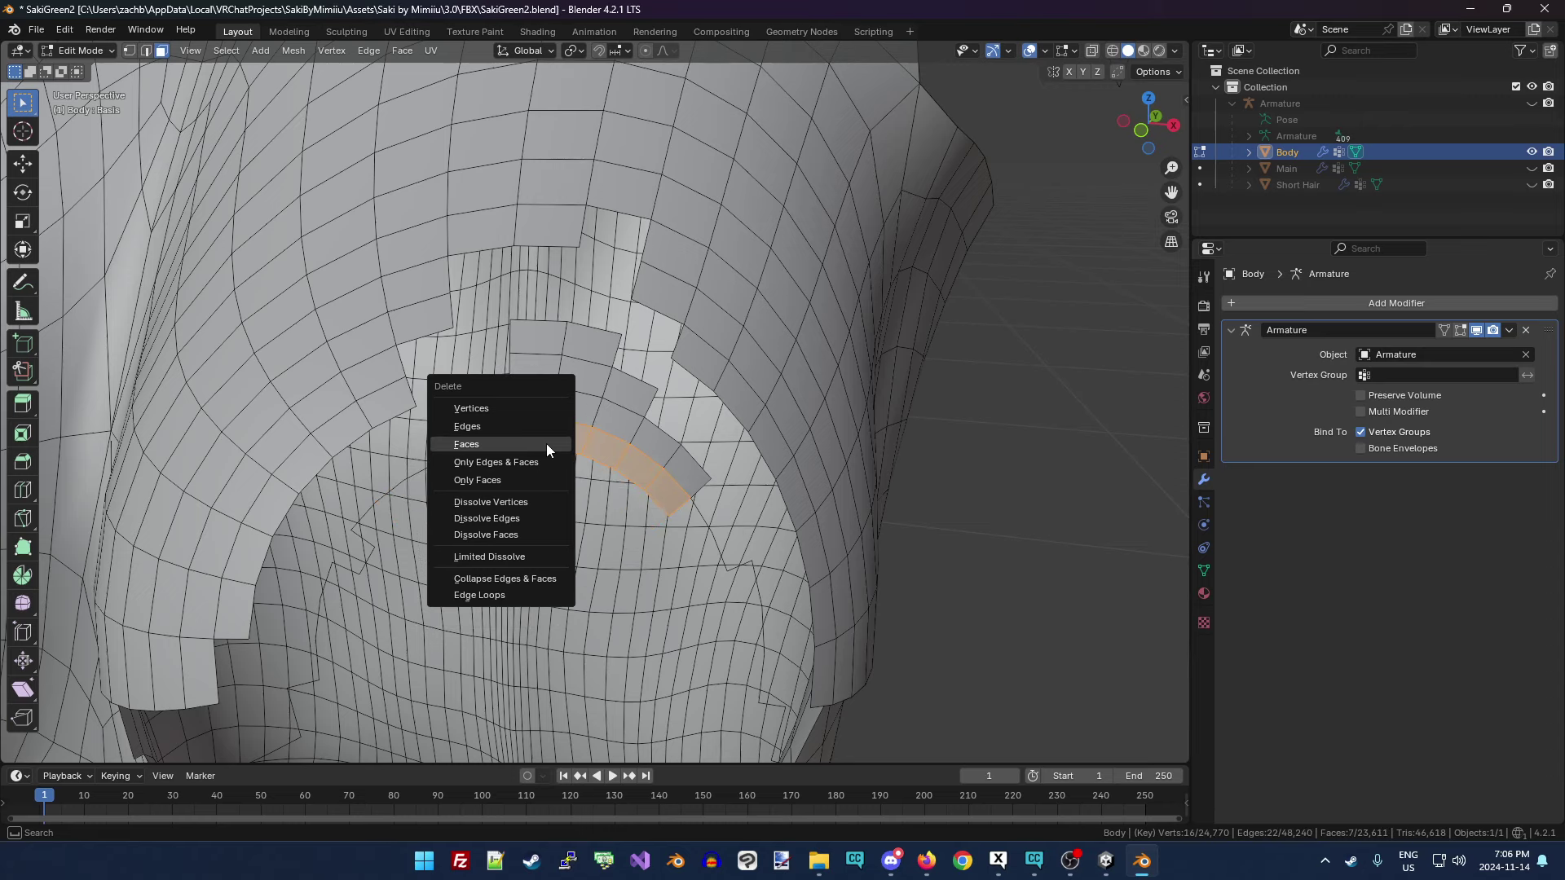
pyautogui.click(546, 443)
# Delete the last three concentric face arcs at the top of the left breast's remaining fan.
pyautogui.keyDown('alt'); pyautogui.click(555, 404); pyautogui.keyUp('alt')
pyautogui.press('x')
pyautogui.click(556, 404)
pyautogui.keyDown('alt'); pyautogui.click(561, 373); pyautogui.keyUp('alt')
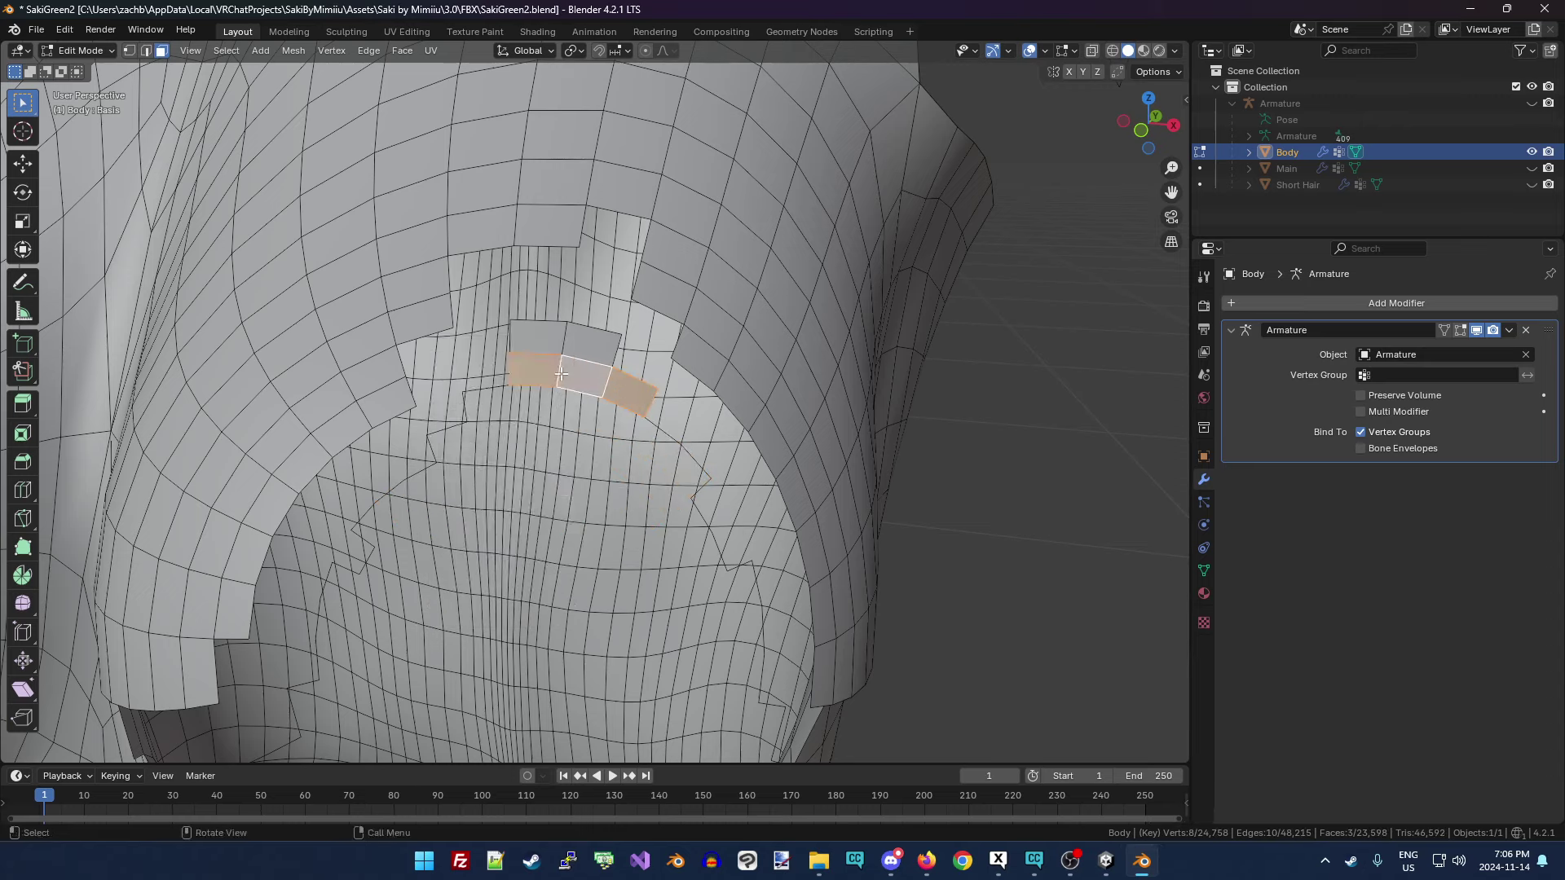
pyautogui.press('x')
pyautogui.click(560, 374)
pyautogui.keyDown('alt'); pyautogui.click(562, 339); pyautogui.keyUp('alt')
pyautogui.press('x')
pyautogui.click(562, 339)
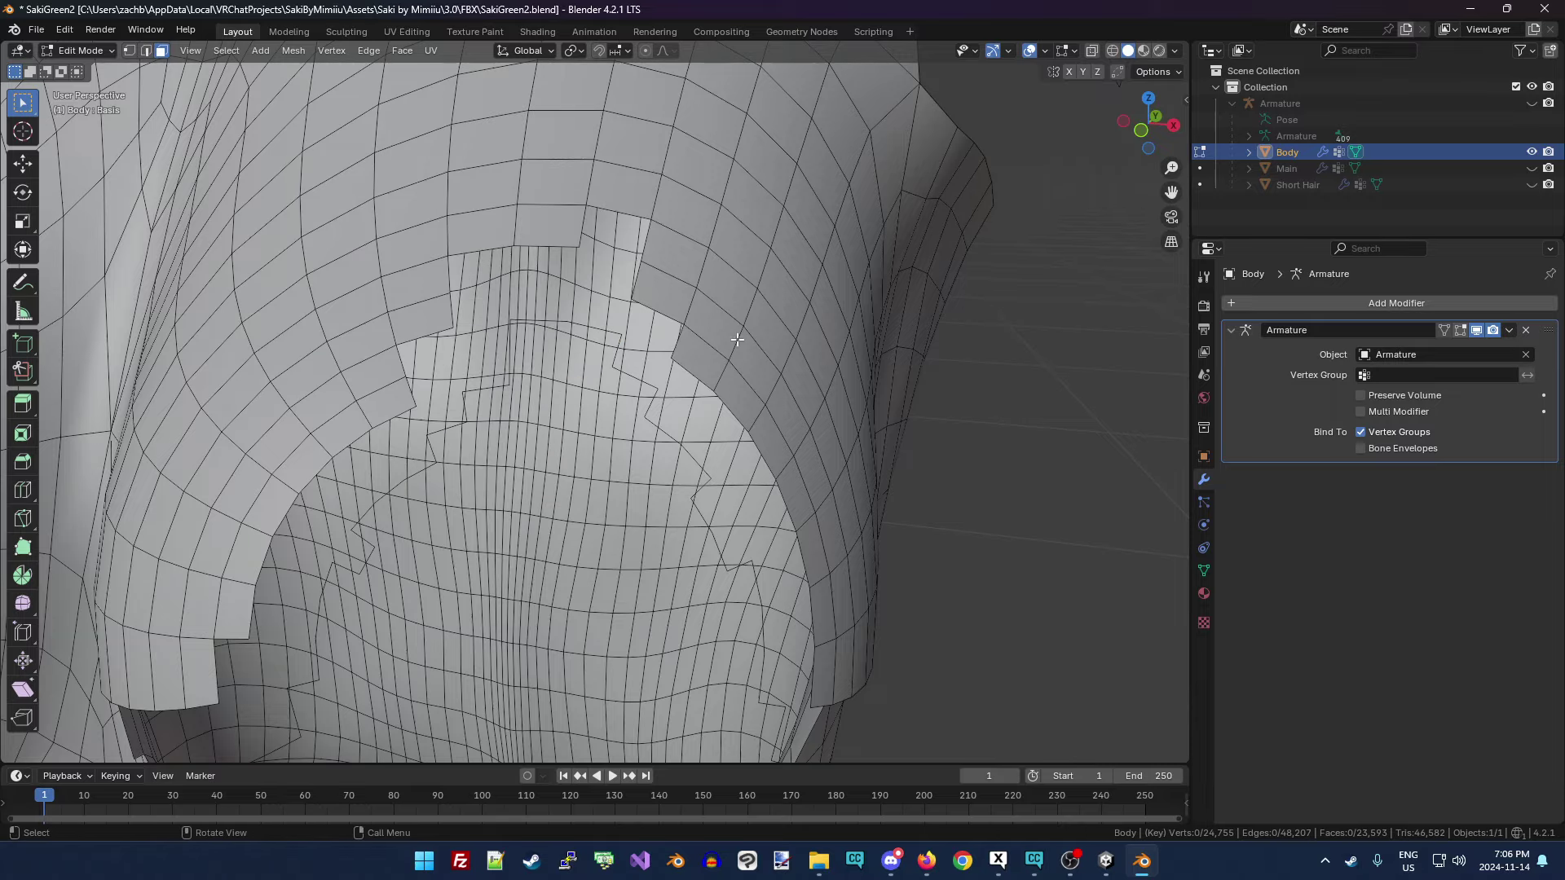
# Delete the protruding corner face and the outermost row of faces along the right breast's lower edge.
pyautogui.moveTo(1171, 193); pyautogui.dragTo(1548, 193)
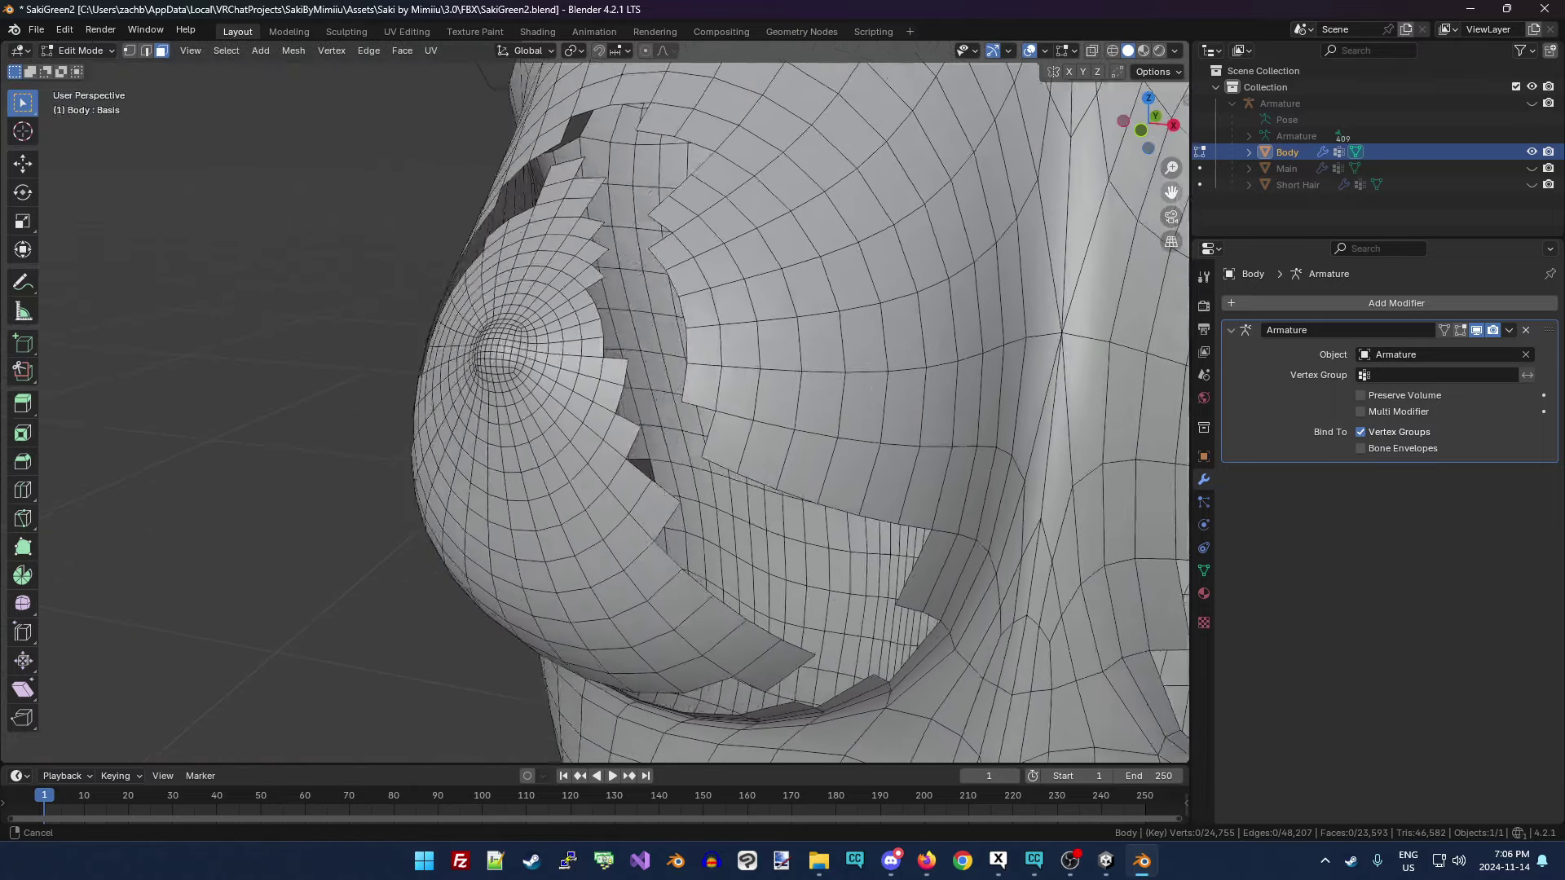
pyautogui.moveTo(972, 209); pyautogui.dragTo(1098, 213)
pyautogui.moveTo(1140, 130); pyautogui.dragTo(1152, 131)
pyautogui.moveTo(1167, 187); pyautogui.dragTo(1059, 165)
pyautogui.moveTo(1152, 132); pyautogui.dragTo(1168, 132)
pyautogui.moveTo(1170, 190); pyautogui.dragTo(925, 146)
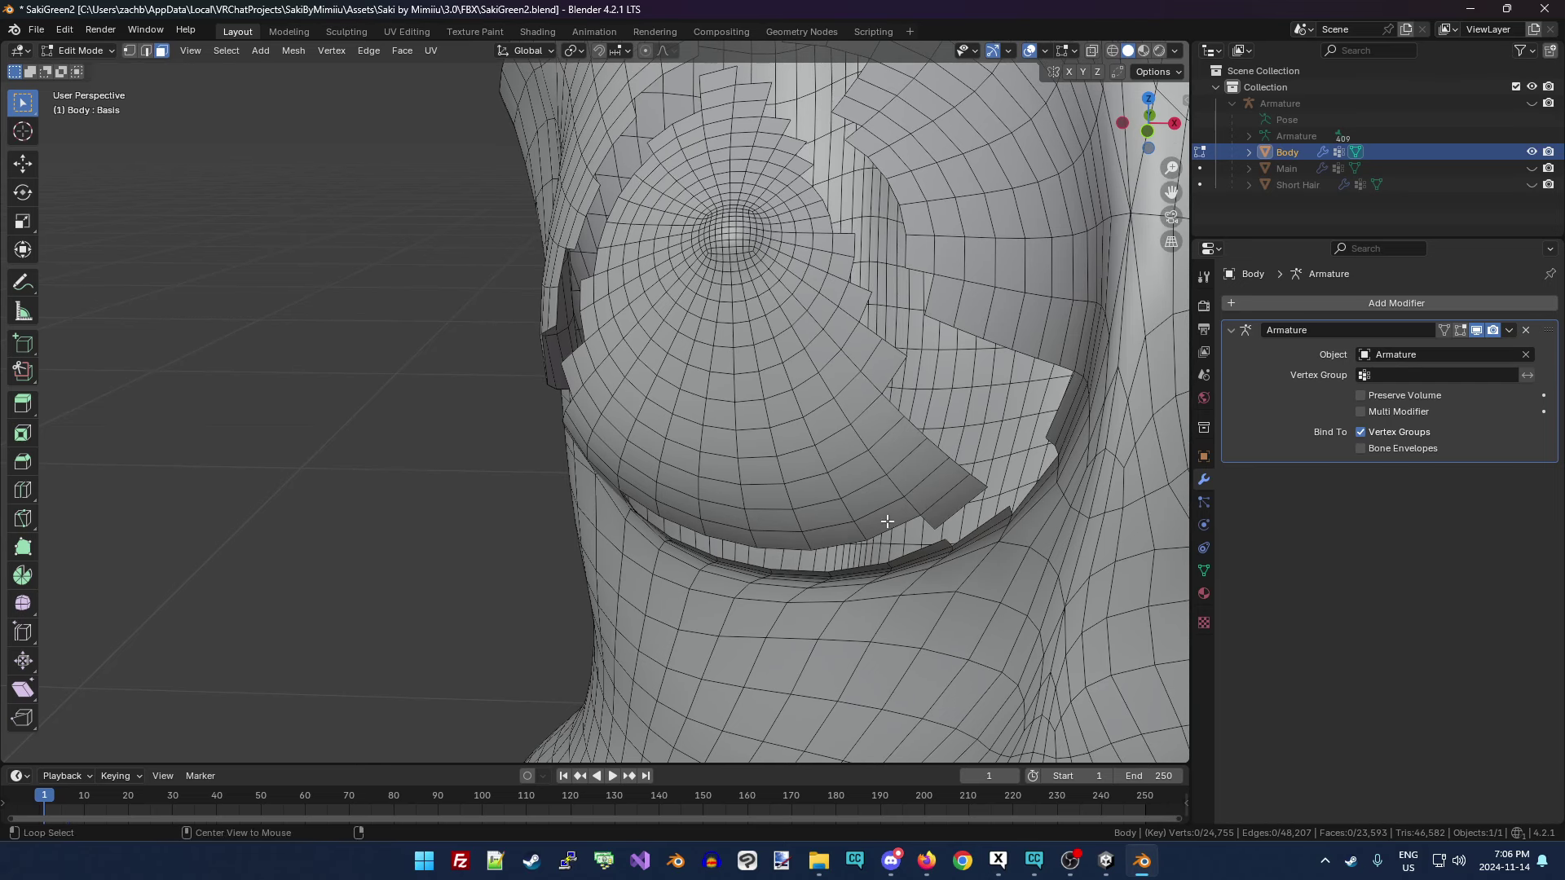
pyautogui.rightClick(927, 522)
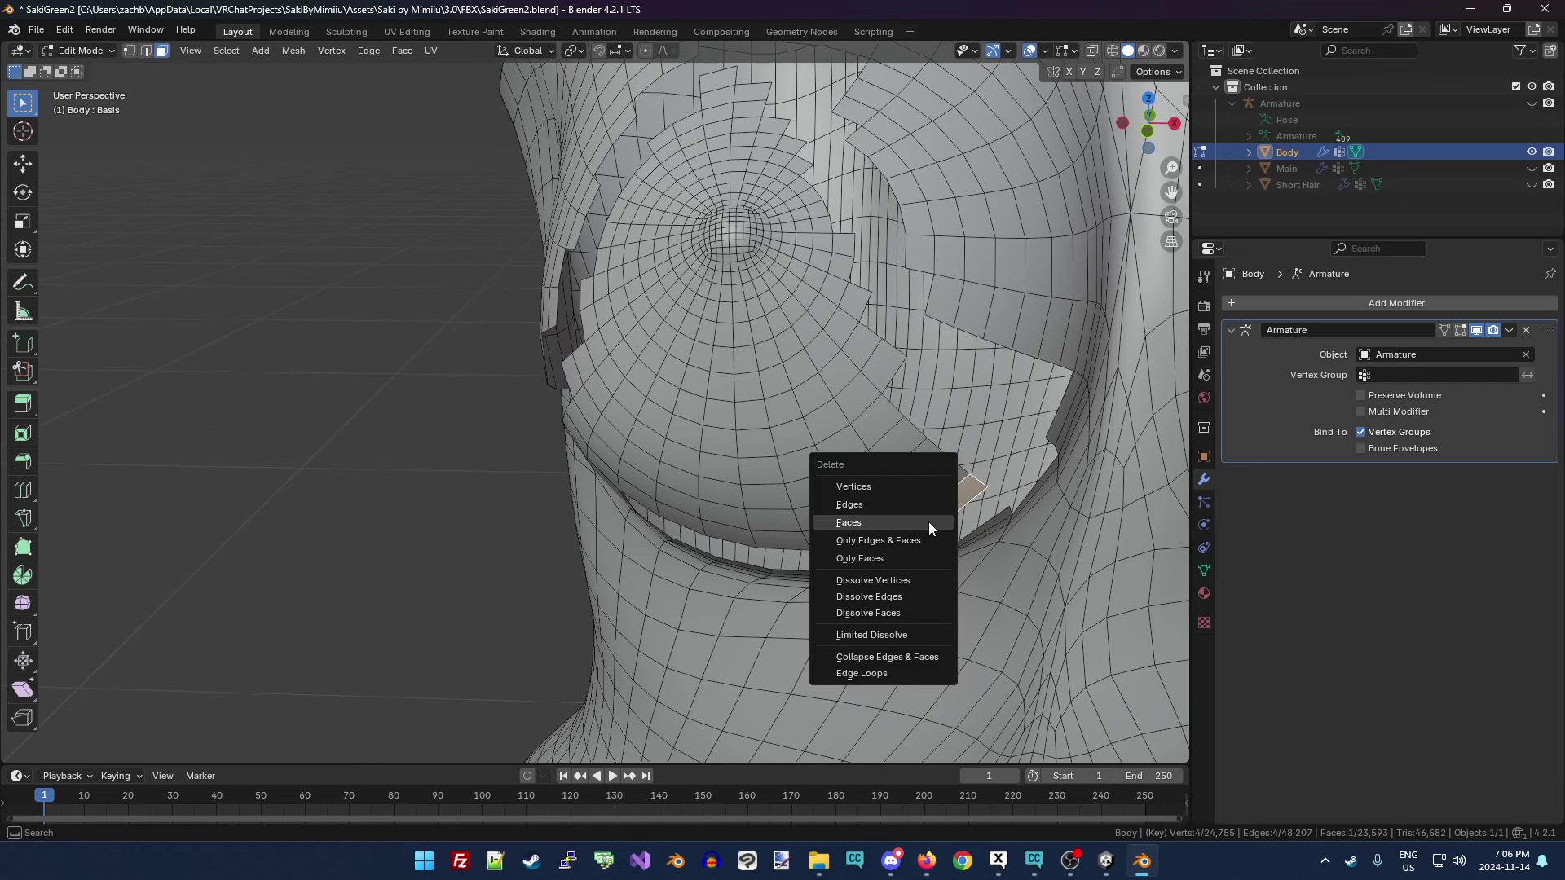
pyautogui.keyDown('alt'); pyautogui.click(753, 539); pyautogui.keyUp('alt')
pyautogui.press('x')
pyautogui.click(753, 539)
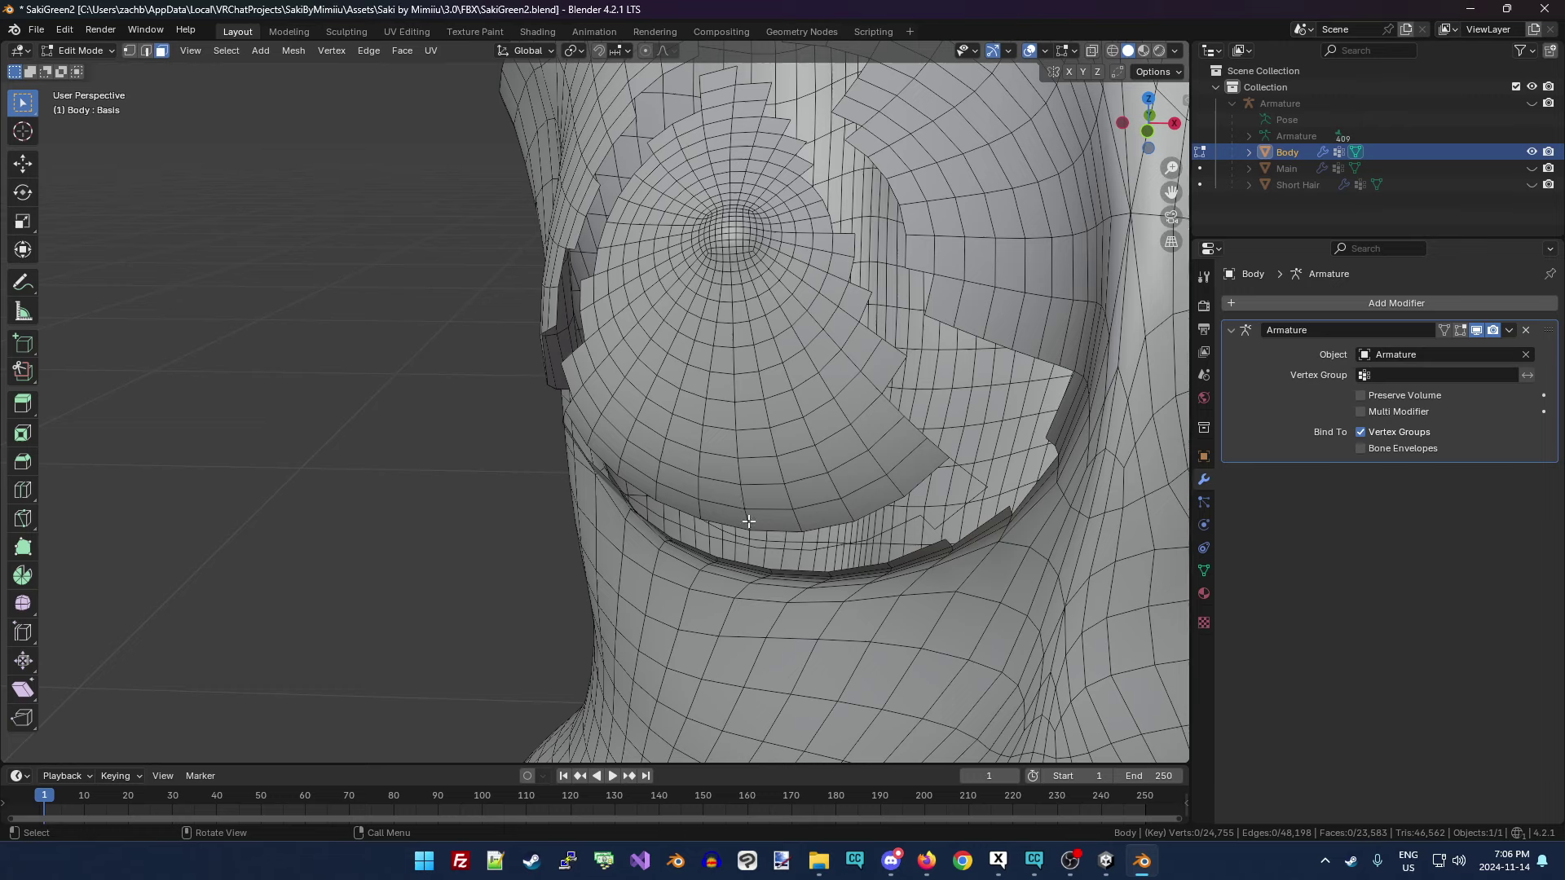
# Delete the next two partial face rings along the underside of the right breast.
pyautogui.press('x')
pyautogui.press('Escape')
pyautogui.hotkey('ctrl', 'z')
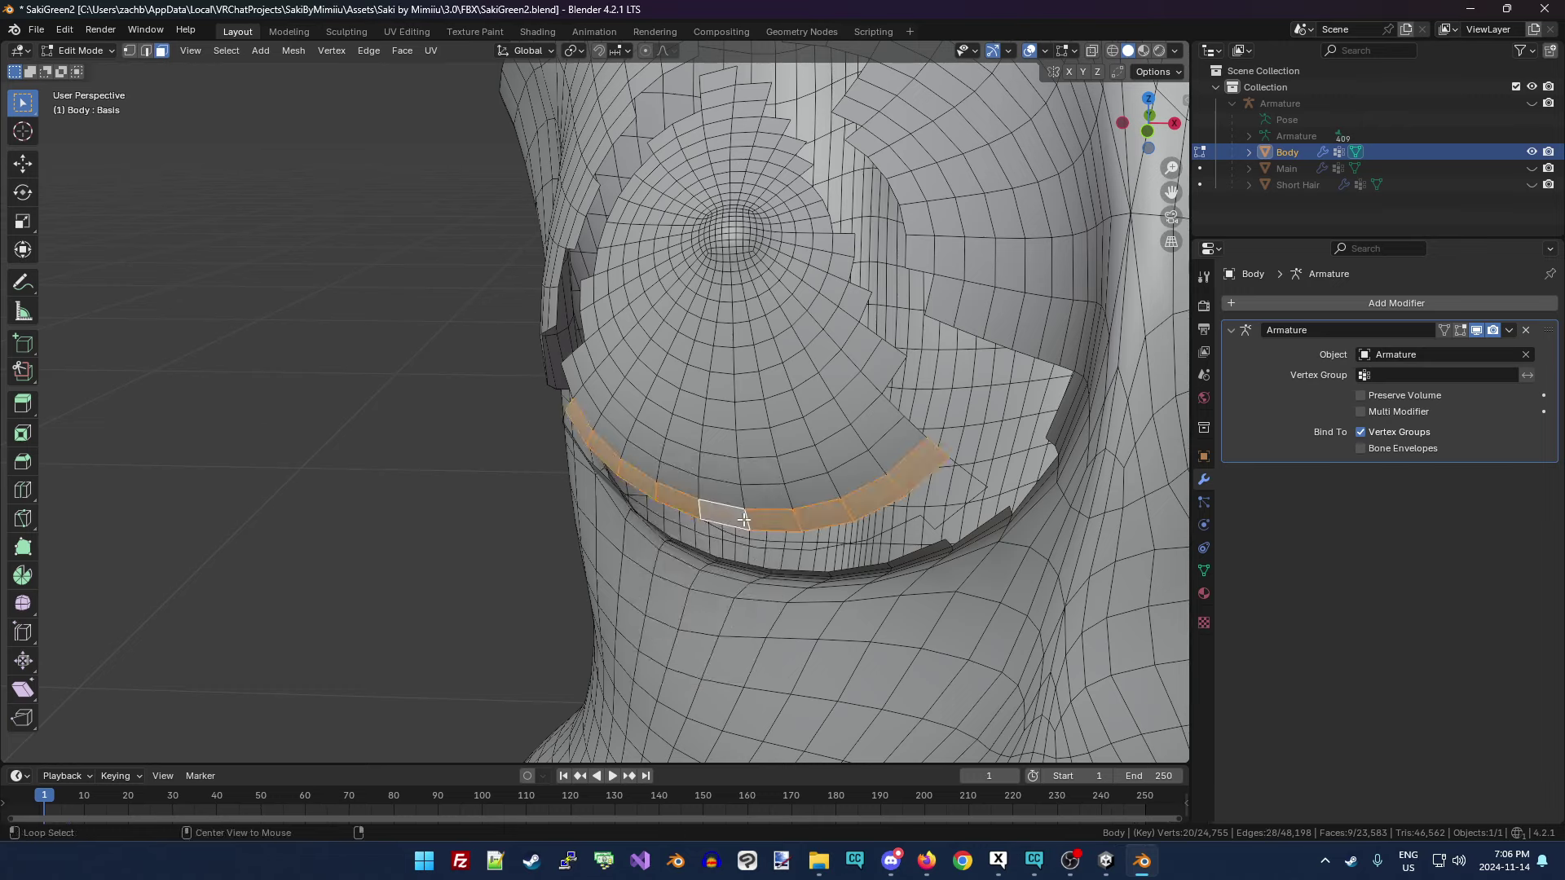
pyautogui.press('x')
pyautogui.click(744, 520)
pyautogui.hotkey('ctrl', 'z')
pyautogui.press('x')
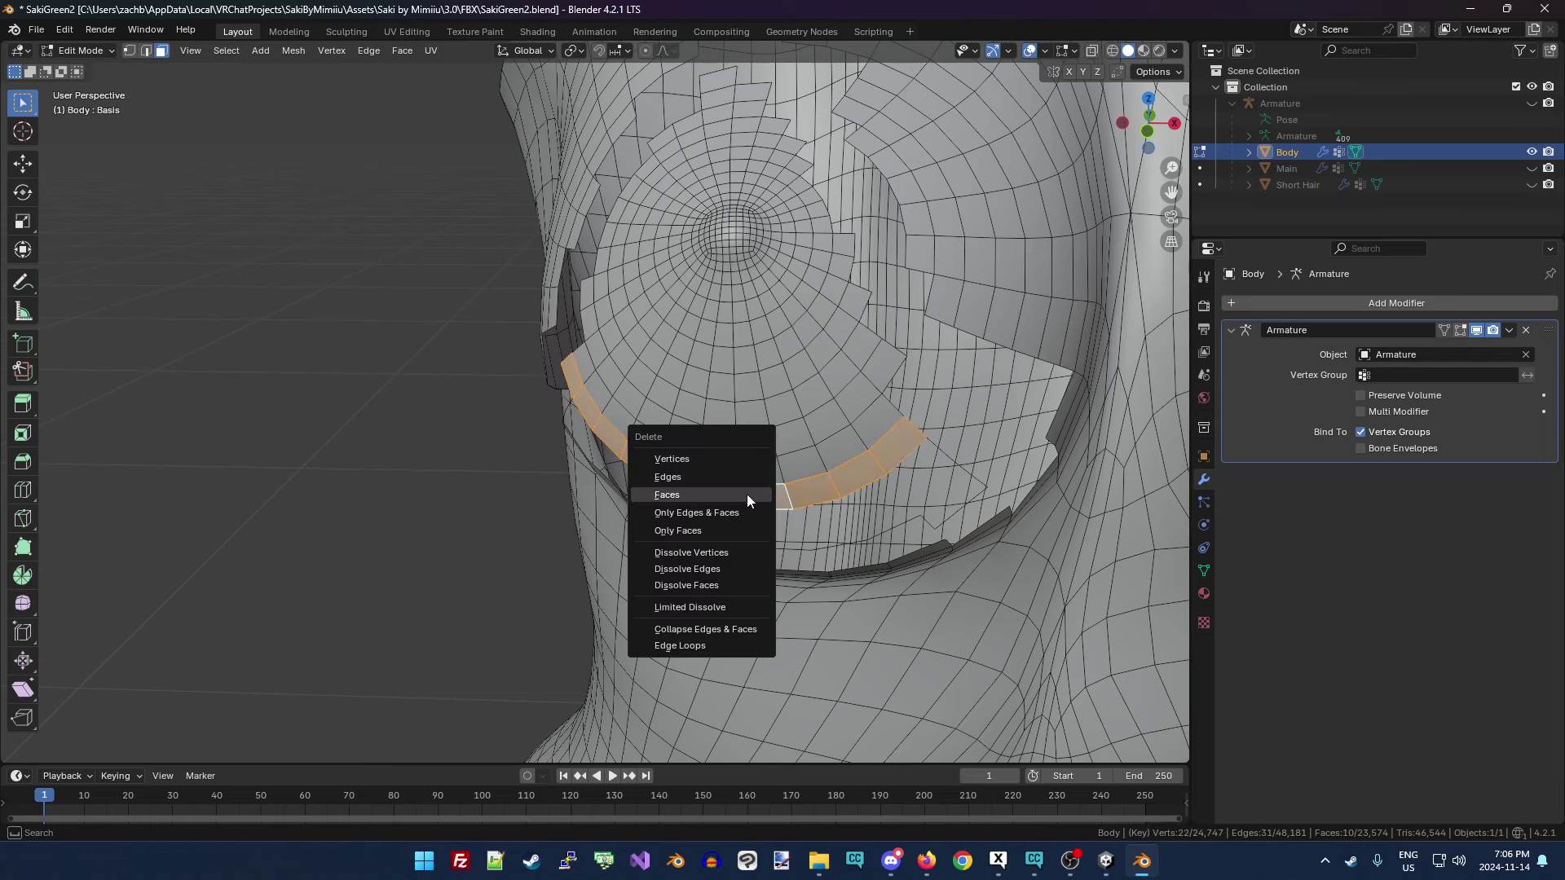
pyautogui.click(746, 494)
# Delete three more partial concentric face rings, working inward from the right breast's lower edge.
pyautogui.hotkey('ctrl', 'z')
pyautogui.press('x')
pyautogui.click(740, 468)
pyautogui.hotkey('ctrl', 'z')
pyautogui.press('x')
pyautogui.click(736, 446)
pyautogui.hotkey('ctrl', 'z')
pyautogui.press('x')
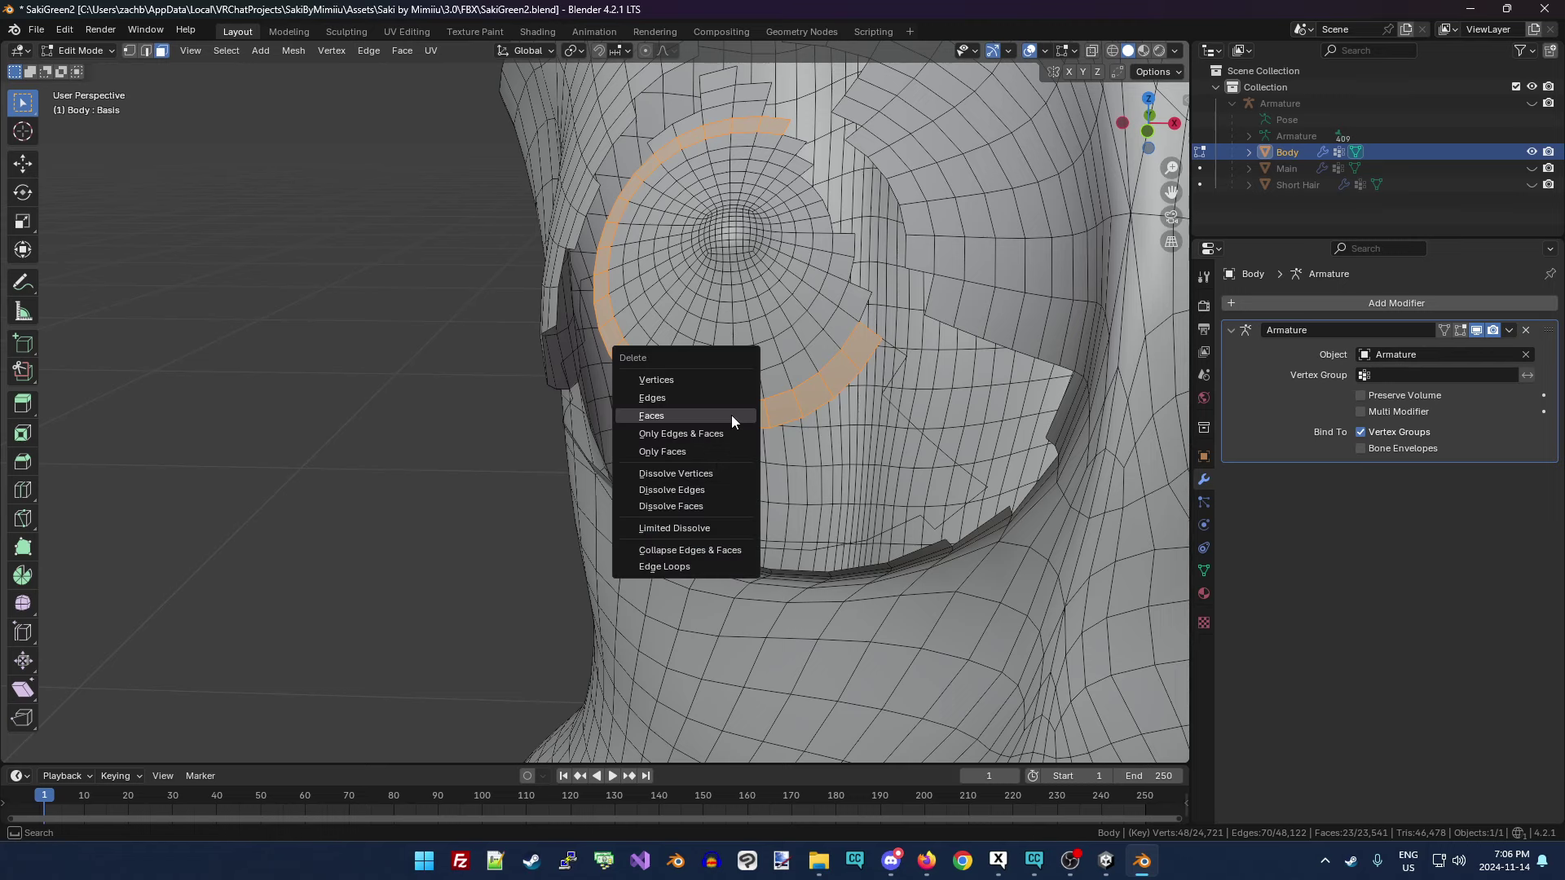
pyautogui.click(733, 410)
# Delete the two outermost remaining face rings of the disc at the centre of the right breast.
pyautogui.hotkey('ctrl', 'z')
pyautogui.press('x')
pyautogui.click(737, 397)
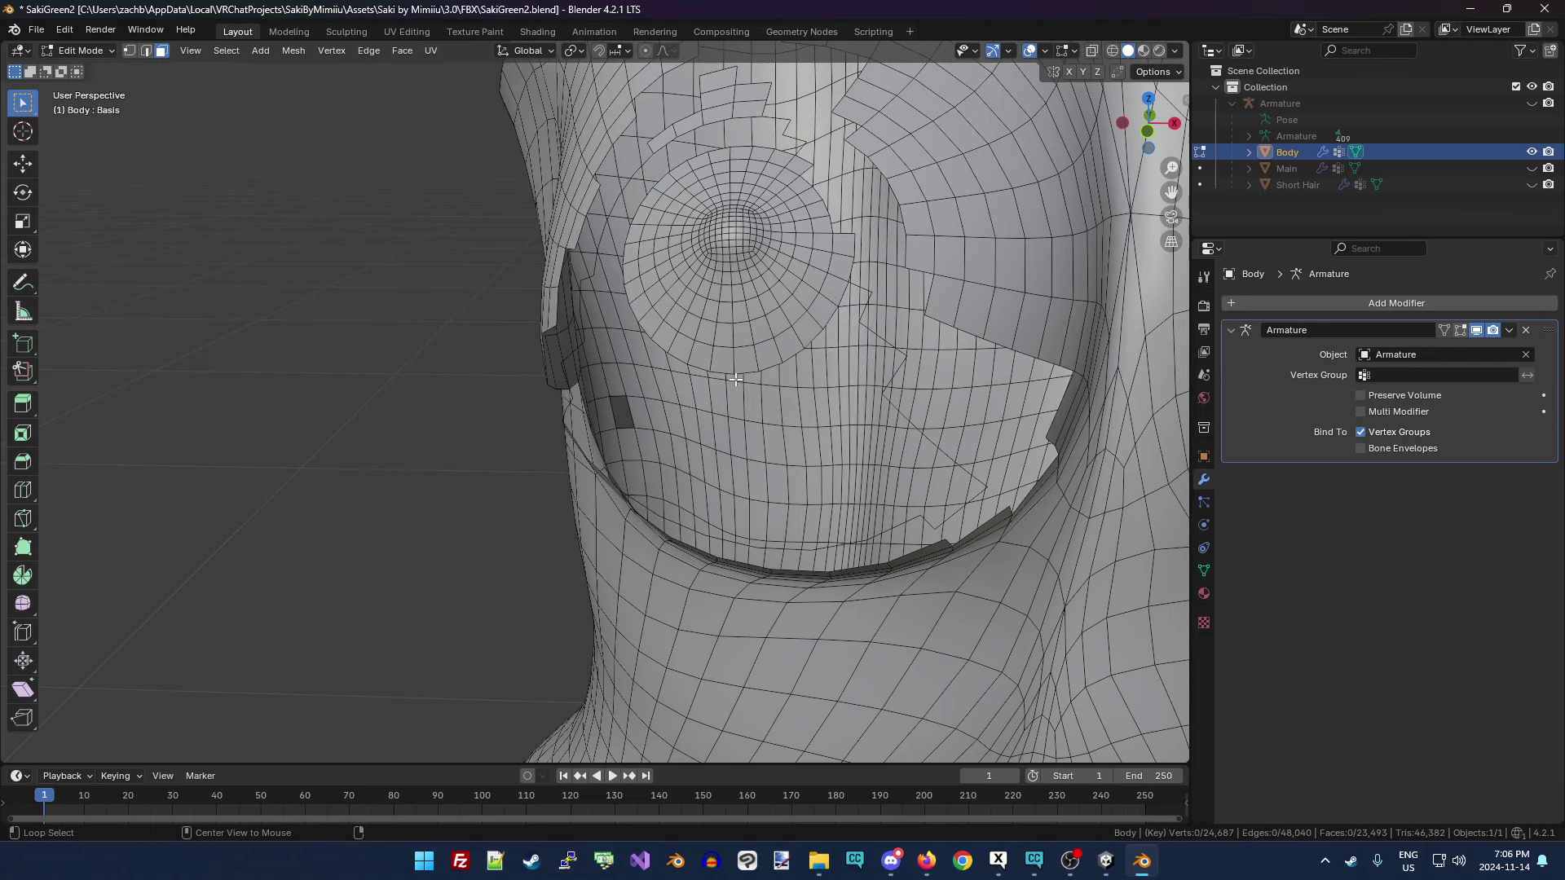
pyautogui.hotkey('ctrl', 'z')
pyautogui.press('x')
pyautogui.click(740, 358)
# Delete the three outermost full face rings of the right breast's remaining circular disc.
pyautogui.hotkey('ctrl', 'z')
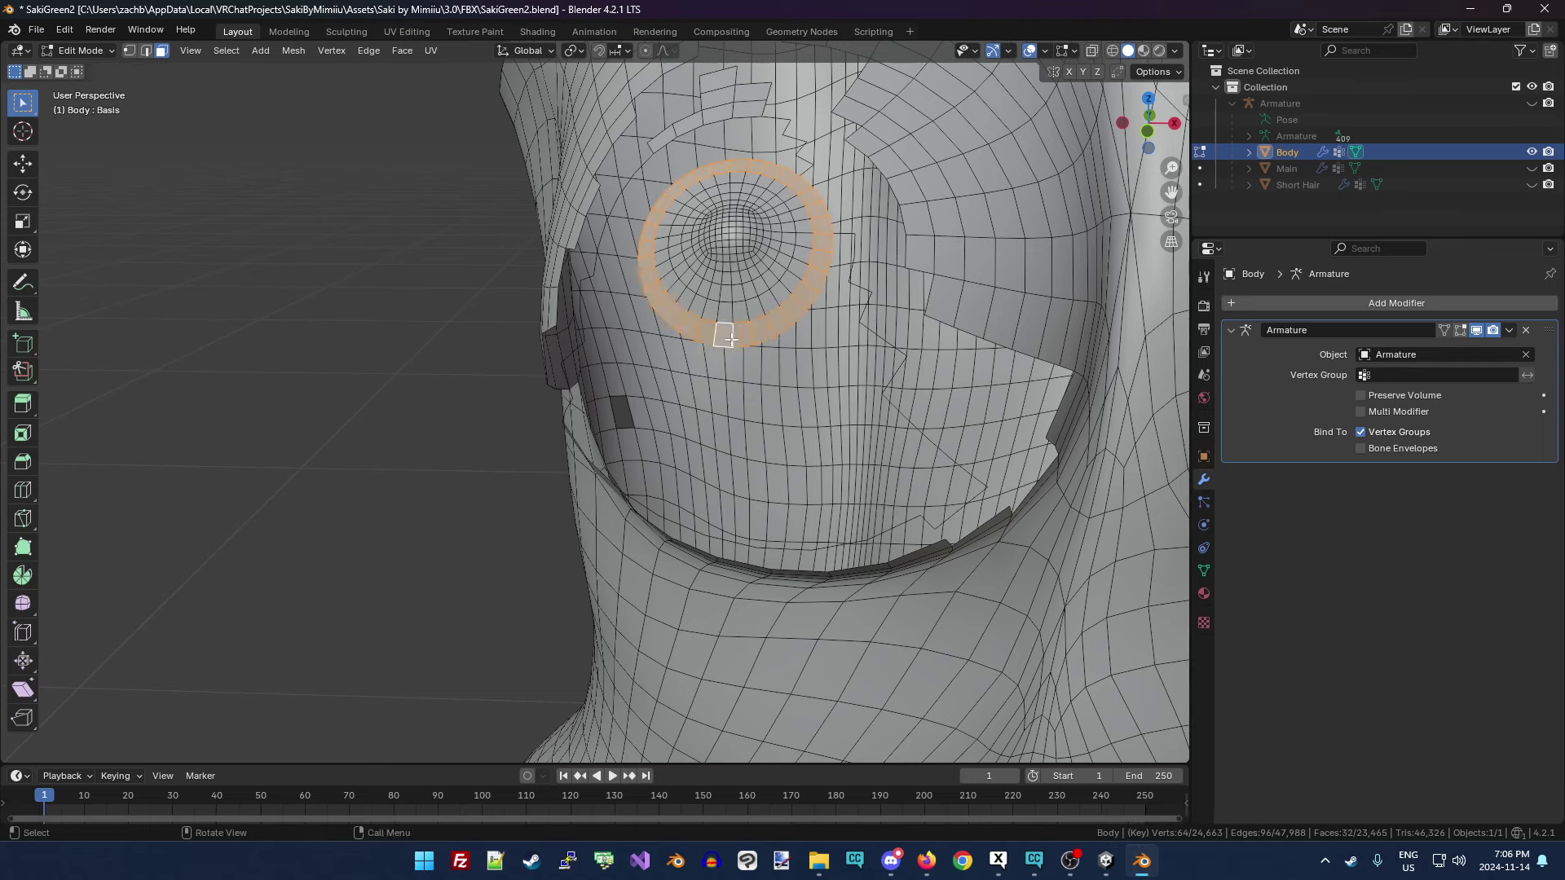
pyautogui.press('x')
pyautogui.click(731, 341)
pyautogui.keyDown('alt'); pyautogui.click(730, 311); pyautogui.keyUp('alt')
pyautogui.press('x')
pyautogui.click(730, 312)
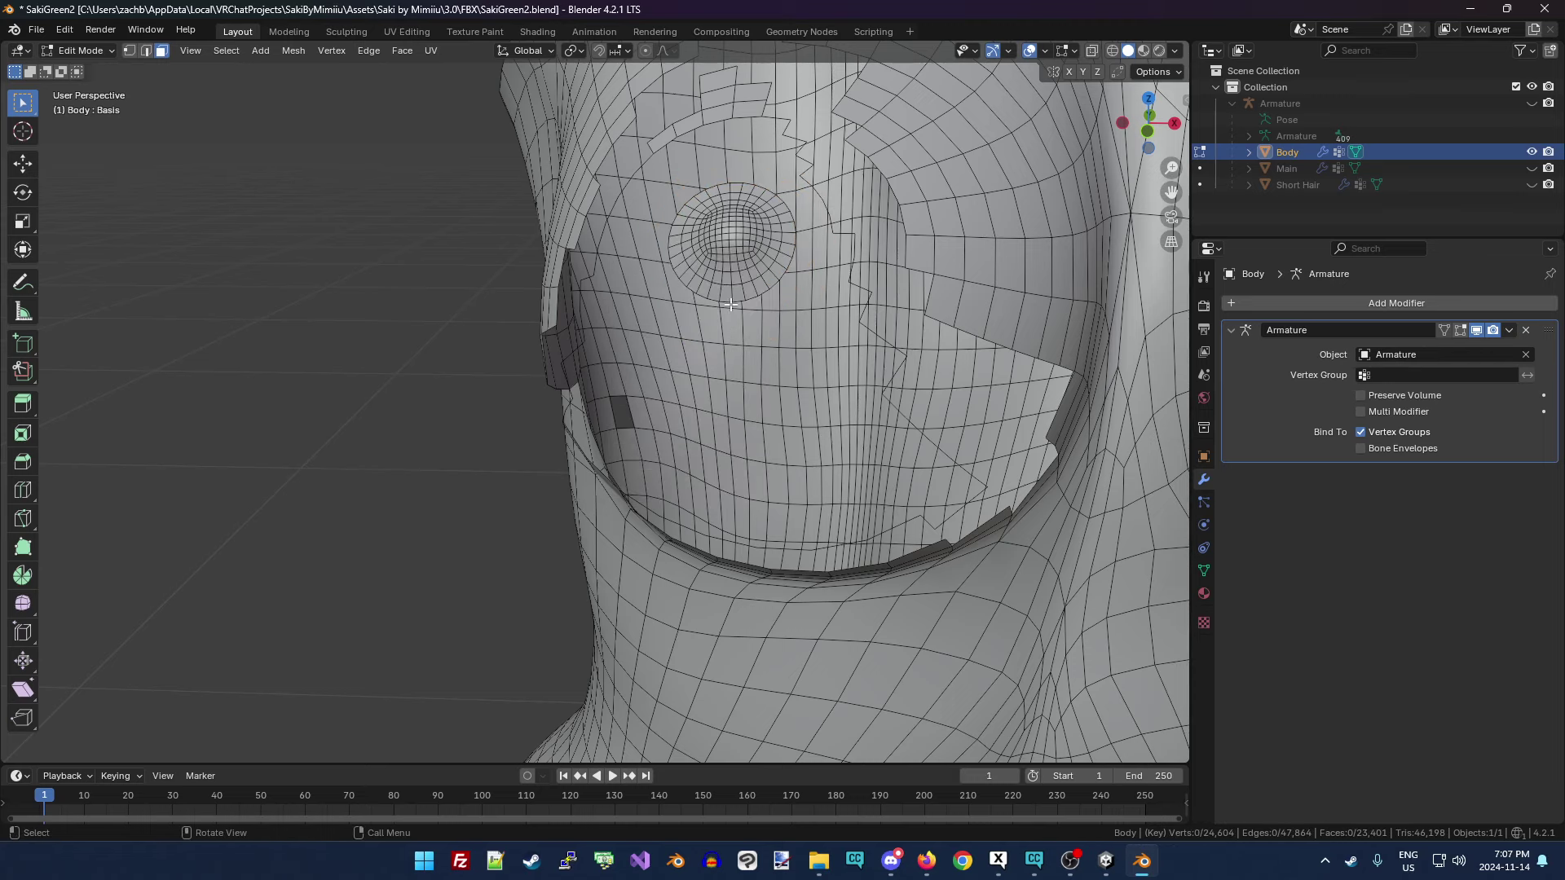
pyautogui.keyDown('alt'); pyautogui.click(736, 293); pyautogui.keyUp('alt')
pyautogui.press('x')
pyautogui.click(732, 295)
# Delete the last three face rings surrounding the small central grid patch of the right breast.
pyautogui.keyDown('alt'); pyautogui.click(731, 283); pyautogui.keyUp('alt')
pyautogui.press('x')
pyautogui.click(731, 282)
pyautogui.keyDown('alt'); pyautogui.click(729, 267); pyautogui.keyUp('alt')
pyautogui.press('x')
pyautogui.click(728, 267)
pyautogui.keyDown('alt'); pyautogui.click(728, 262); pyautogui.keyUp('alt')
pyautogui.press('x')
pyautogui.click(728, 259)
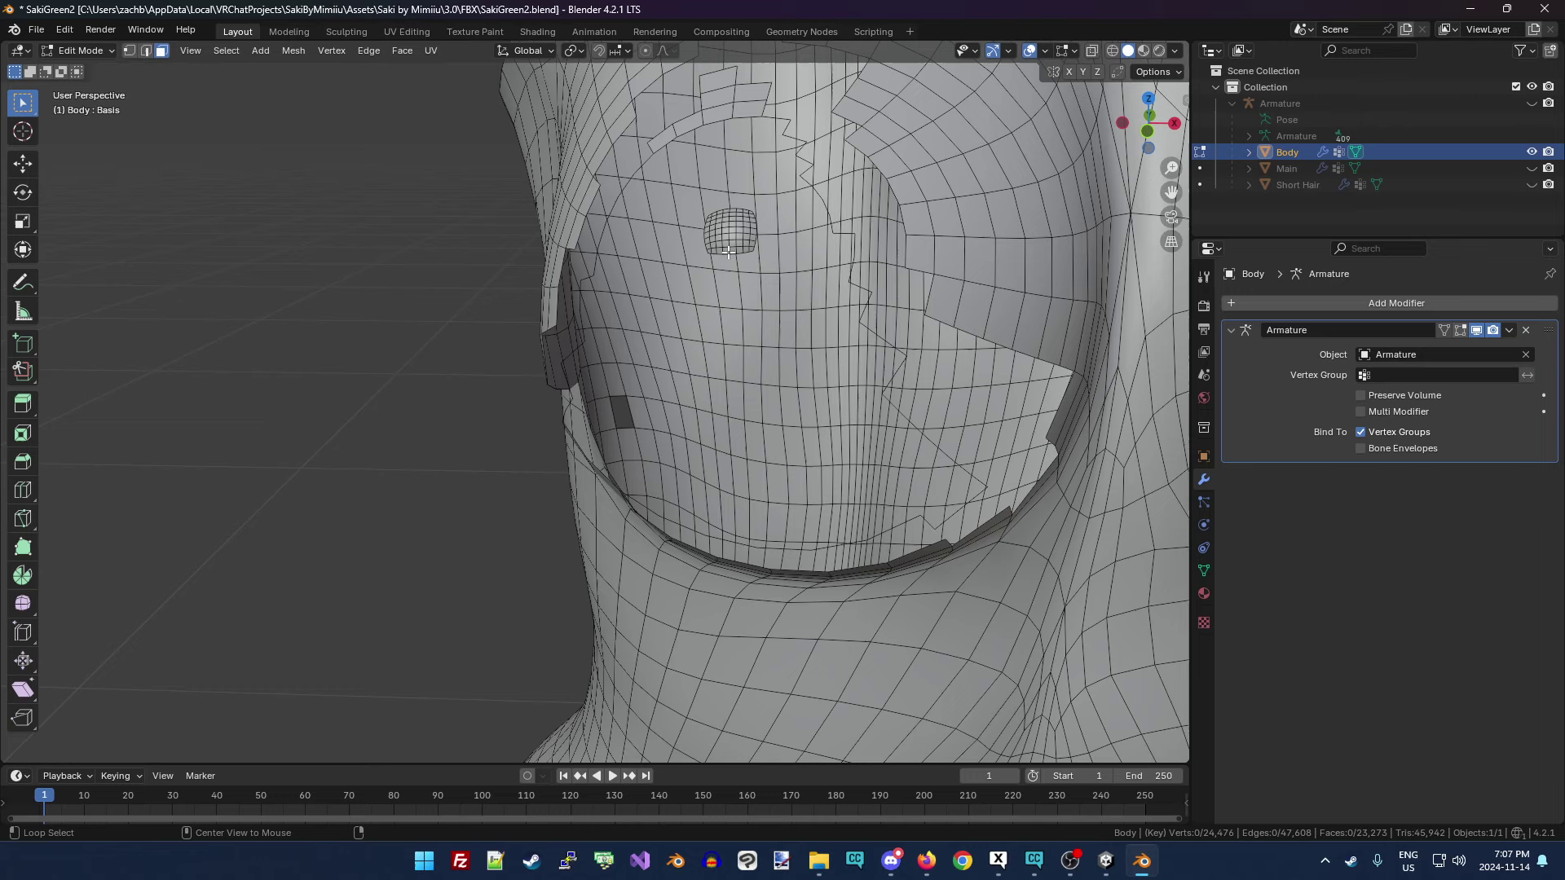
# Delete the three lowest face rows of the small central grid patch on the right breast.
pyautogui.keyDown('alt'); pyautogui.click(728, 252); pyautogui.keyUp('alt')
pyautogui.press('x')
pyautogui.click(727, 251)
pyautogui.keyDown('alt'); pyautogui.click(729, 245); pyautogui.keyUp('alt')
pyautogui.press('x')
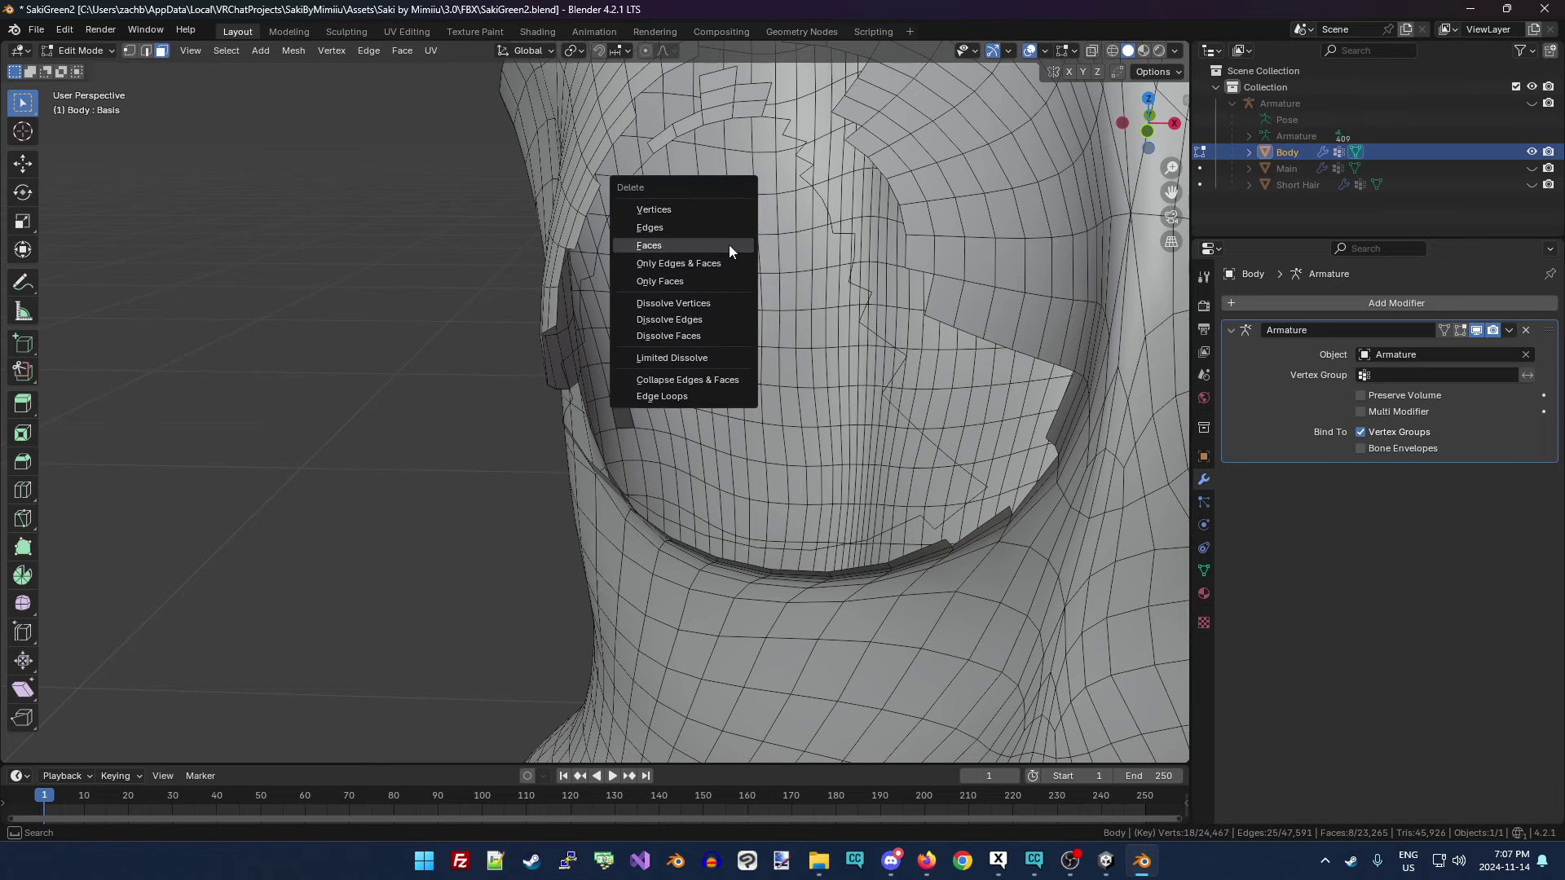
pyautogui.click(729, 244)
pyautogui.keyDown('alt'); pyautogui.click(728, 237); pyautogui.keyUp('alt')
pyautogui.press('x')
pyautogui.click(729, 238)
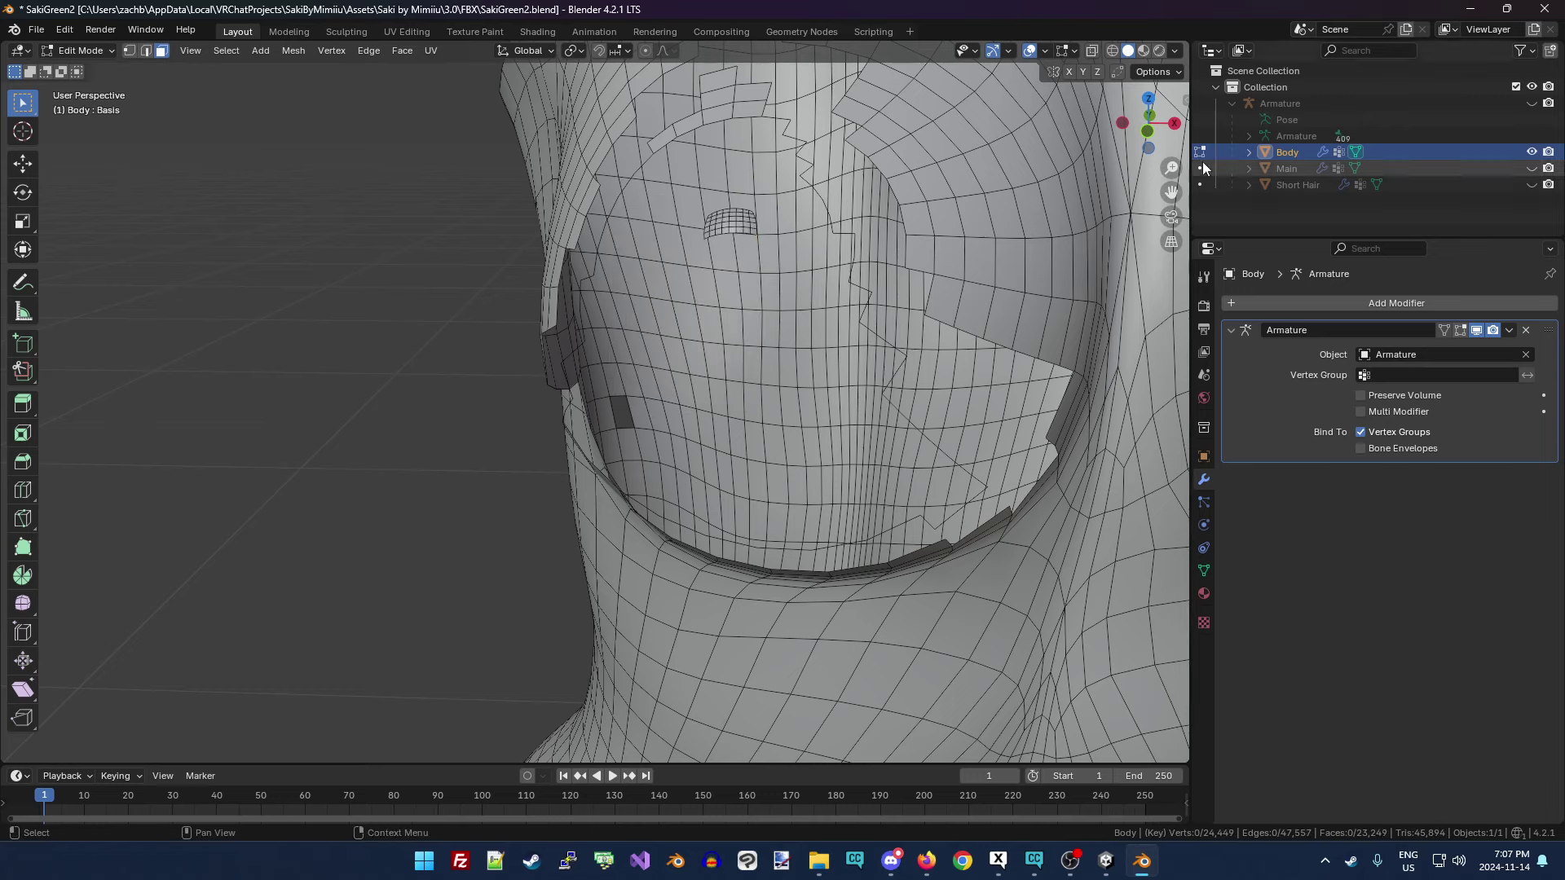
# Delete the thin leftover face strip along the lower outer edge of the right breast opening.
pyautogui.moveTo(1154, 133); pyautogui.dragTo(1162, 136)
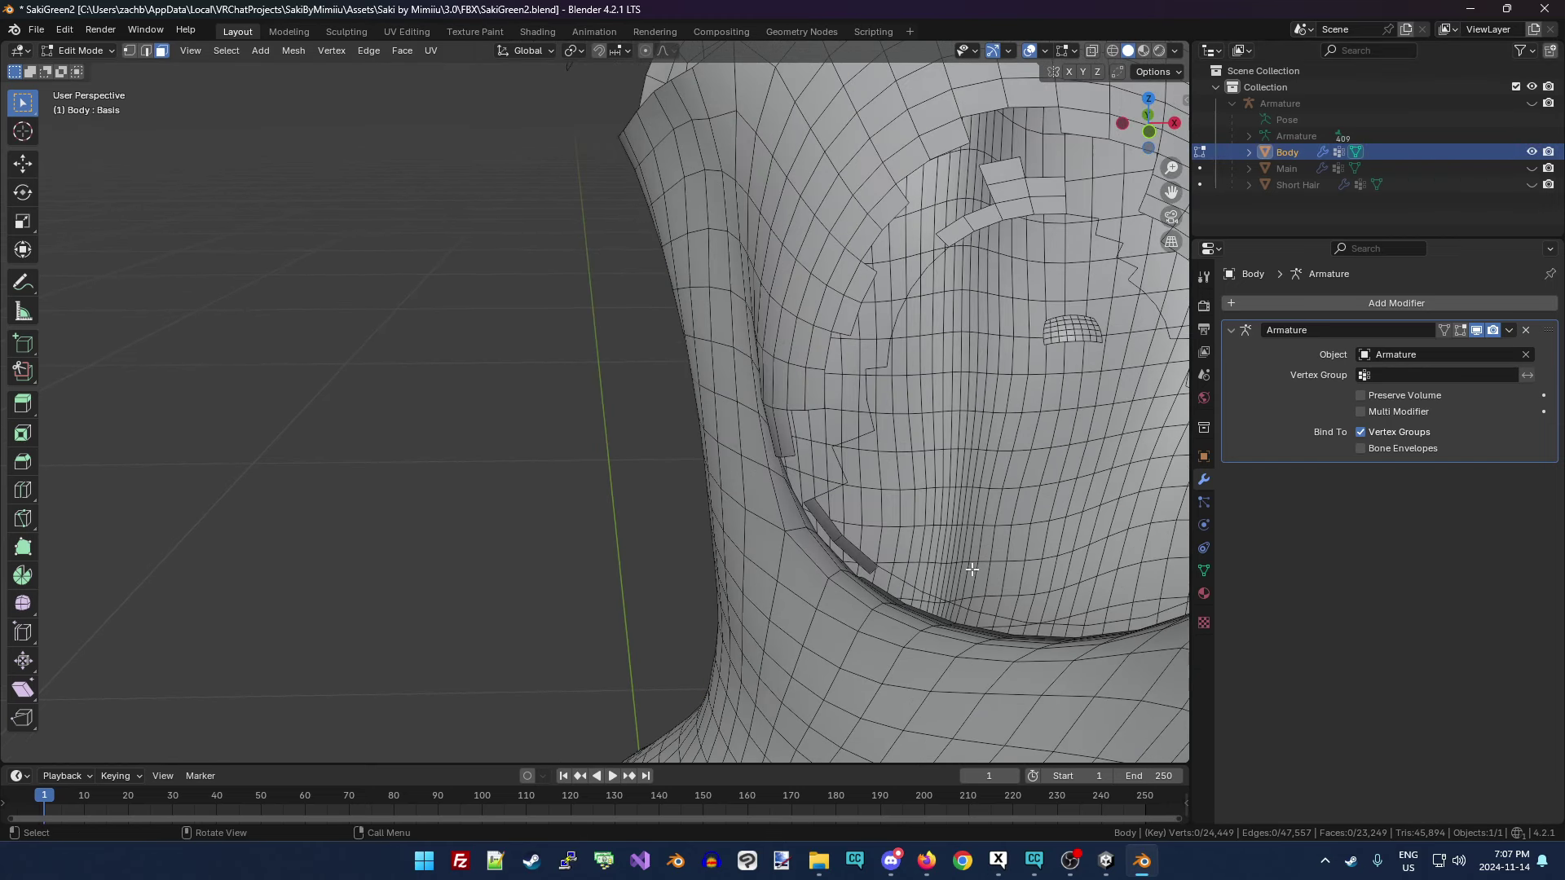
pyautogui.keyDown('alt'); pyautogui.click(837, 540); pyautogui.keyUp('alt')
pyautogui.press('x')
pyautogui.click(835, 540)
# Delete the leftover arc faces and the isolated face above them near the top of the right breast opening.
pyautogui.keyDown('alt'); pyautogui.click(1004, 215); pyautogui.keyUp('alt')
pyautogui.press('x')
pyautogui.click(1000, 213)
pyautogui.keyDown('alt'); pyautogui.click(1023, 194); pyautogui.keyUp('alt')
pyautogui.press('x')
pyautogui.click(1032, 198)
pyautogui.click(1010, 187)
pyautogui.press('x')
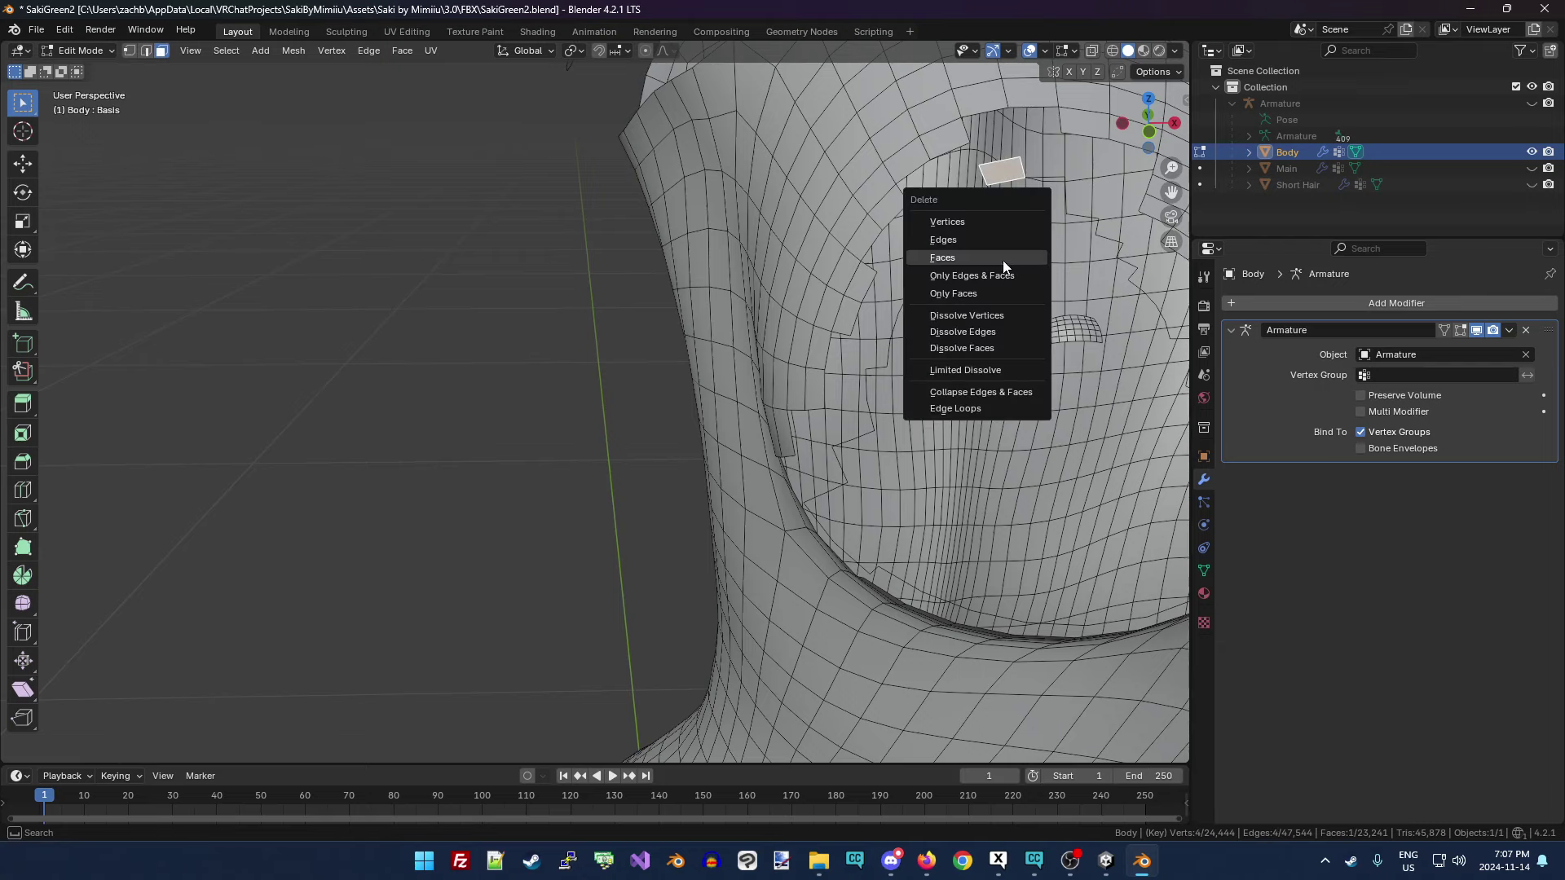
pyautogui.click(1009, 259)
# Delete two more face strips from the remaining central grid patch of the right breast.
pyautogui.keyDown('alt'); pyautogui.click(1073, 333); pyautogui.keyUp('alt')
pyautogui.press('x')
pyautogui.click(1074, 335)
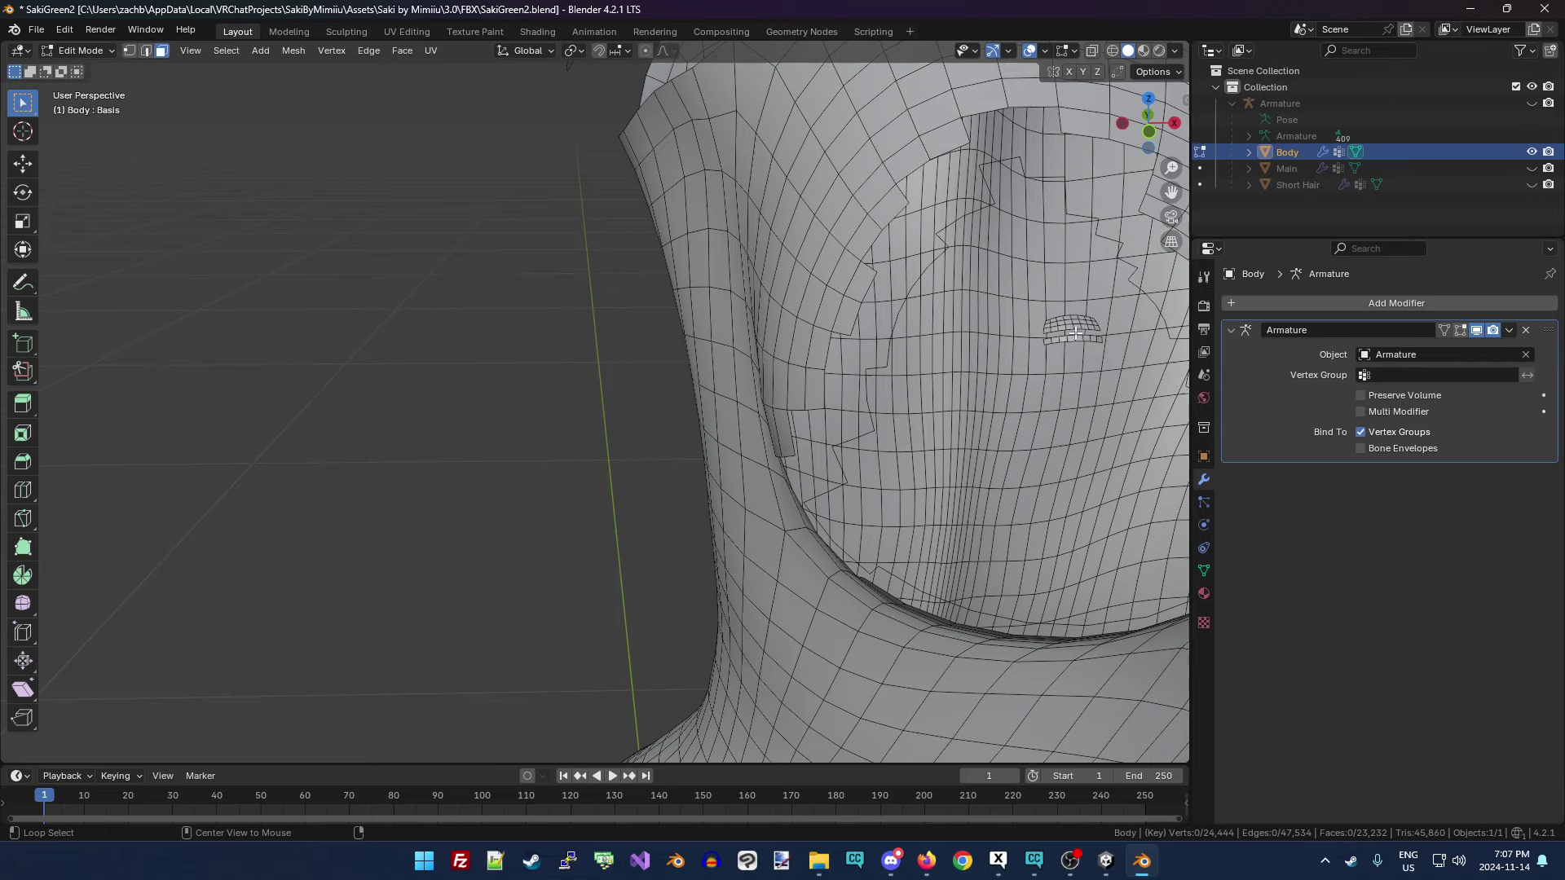
pyautogui.keyDown('alt'); pyautogui.click(1078, 337); pyautogui.keyUp('alt')
pyautogui.press('x')
pyautogui.click(1074, 324)
# Delete three further face strips from the split remnants of the right breast's central patch.
pyautogui.scroll(5, 1127, 269)
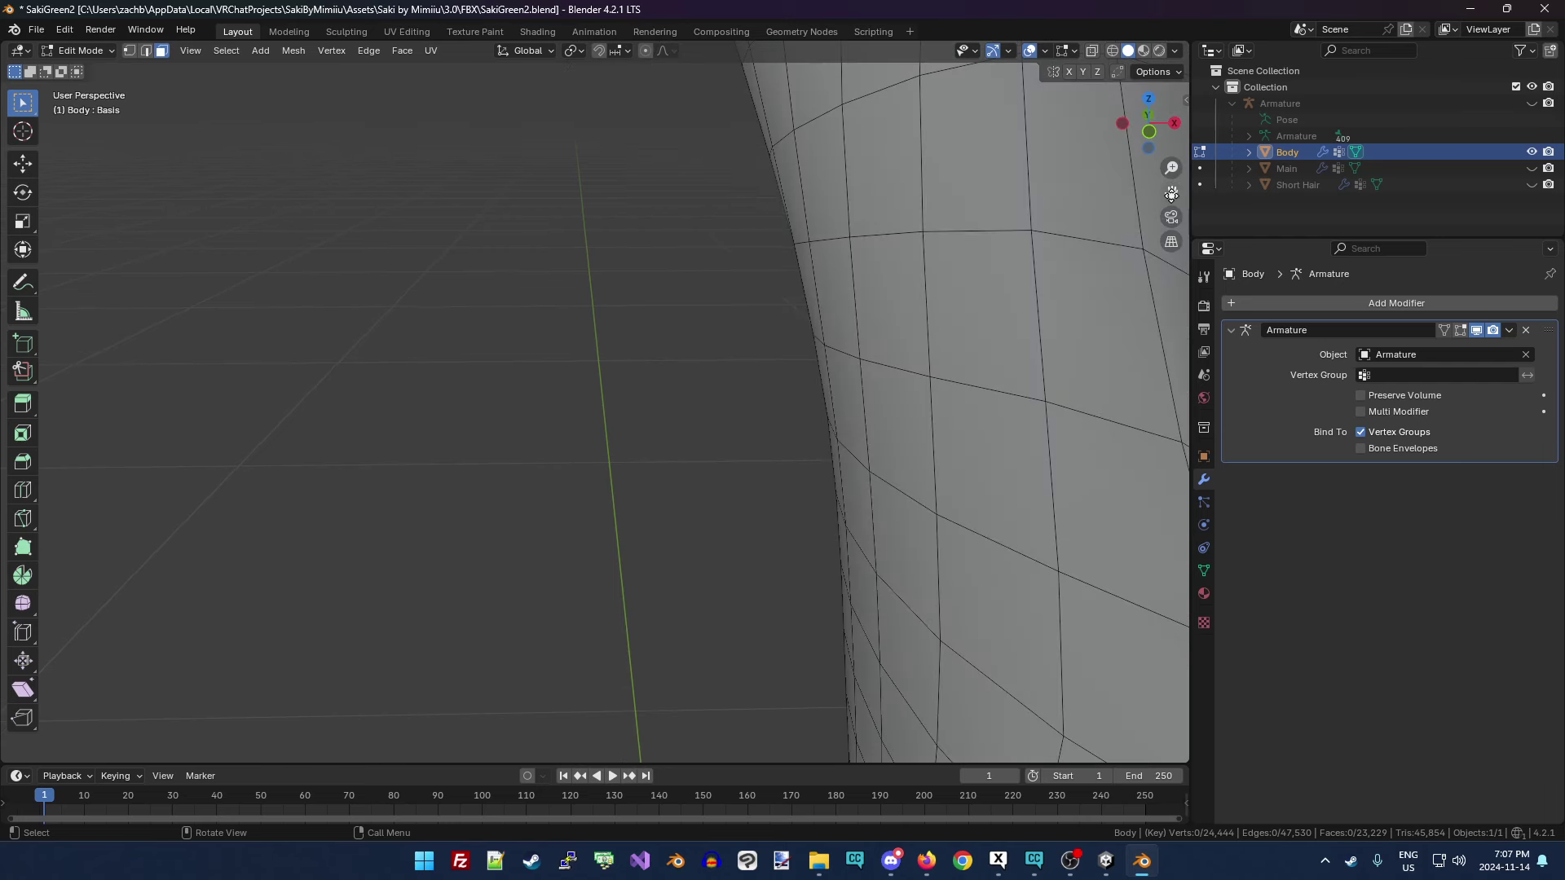
pyautogui.scroll(-6, 1079, 283)
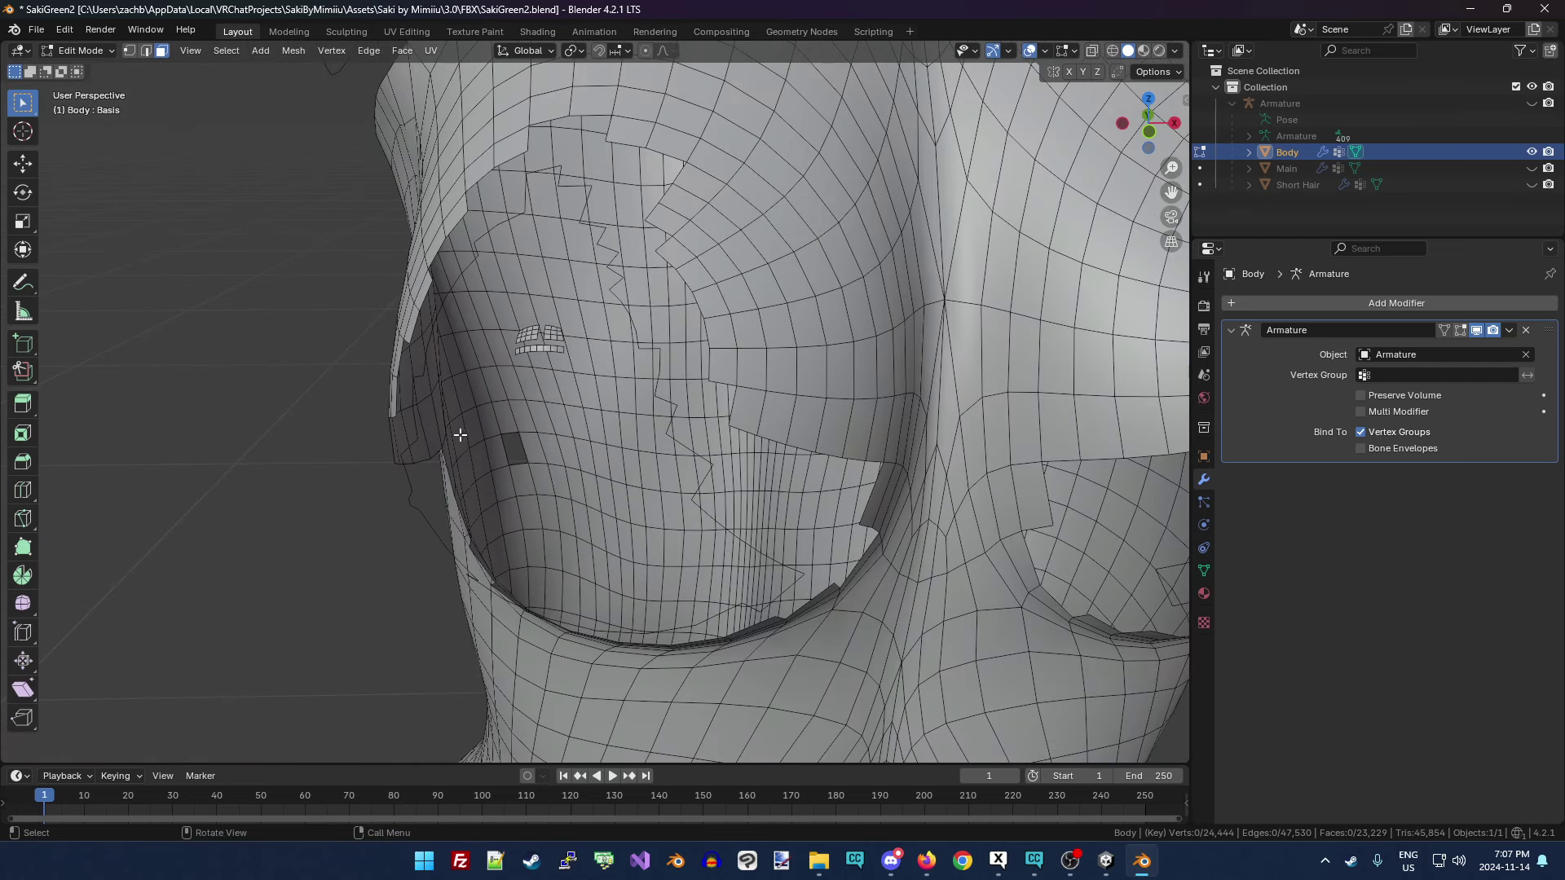
pyautogui.keyDown('alt'); pyautogui.click(548, 347); pyautogui.keyUp('alt')
pyautogui.press('x')
pyautogui.click(549, 340)
pyautogui.keyDown('alt'); pyautogui.click(554, 334); pyautogui.keyUp('alt')
pyautogui.press('x')
pyautogui.click(557, 338)
pyautogui.keyDown('alt'); pyautogui.click(556, 336); pyautogui.keyUp('alt')
pyautogui.press('x')
pyautogui.click(552, 339)
# Delete a small face strip from the floating central patch inside the right breast opening.
pyautogui.scroll(-8, 1105, 218)
pyautogui.scroll(10, 1134, 196)
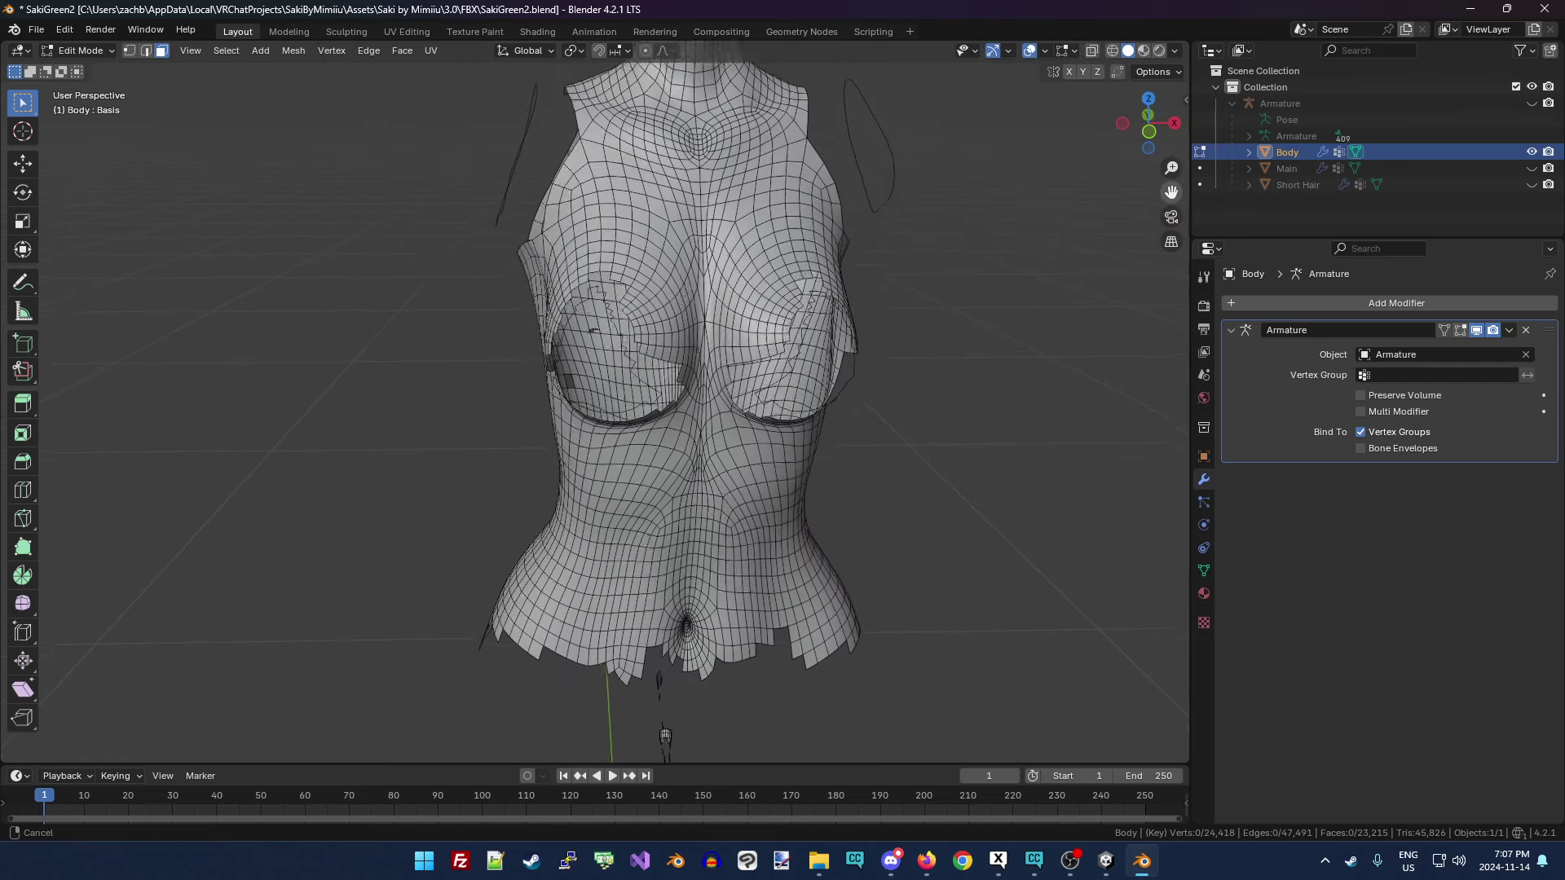
pyautogui.moveTo(1171, 193); pyautogui.dragTo(821, 593)
pyautogui.moveTo(1153, 139)
pyautogui.mouseDown()
pyautogui.moveTo(1183, 142)
pyautogui.moveTo(1169, 155)
pyautogui.moveTo(1168, 113)
pyautogui.moveTo(1169, 167)
pyautogui.mouseUp()
pyautogui.keyDown('alt'); pyautogui.click(625, 523); pyautogui.keyUp('alt')
pyautogui.press('x')
pyautogui.click(624, 523)
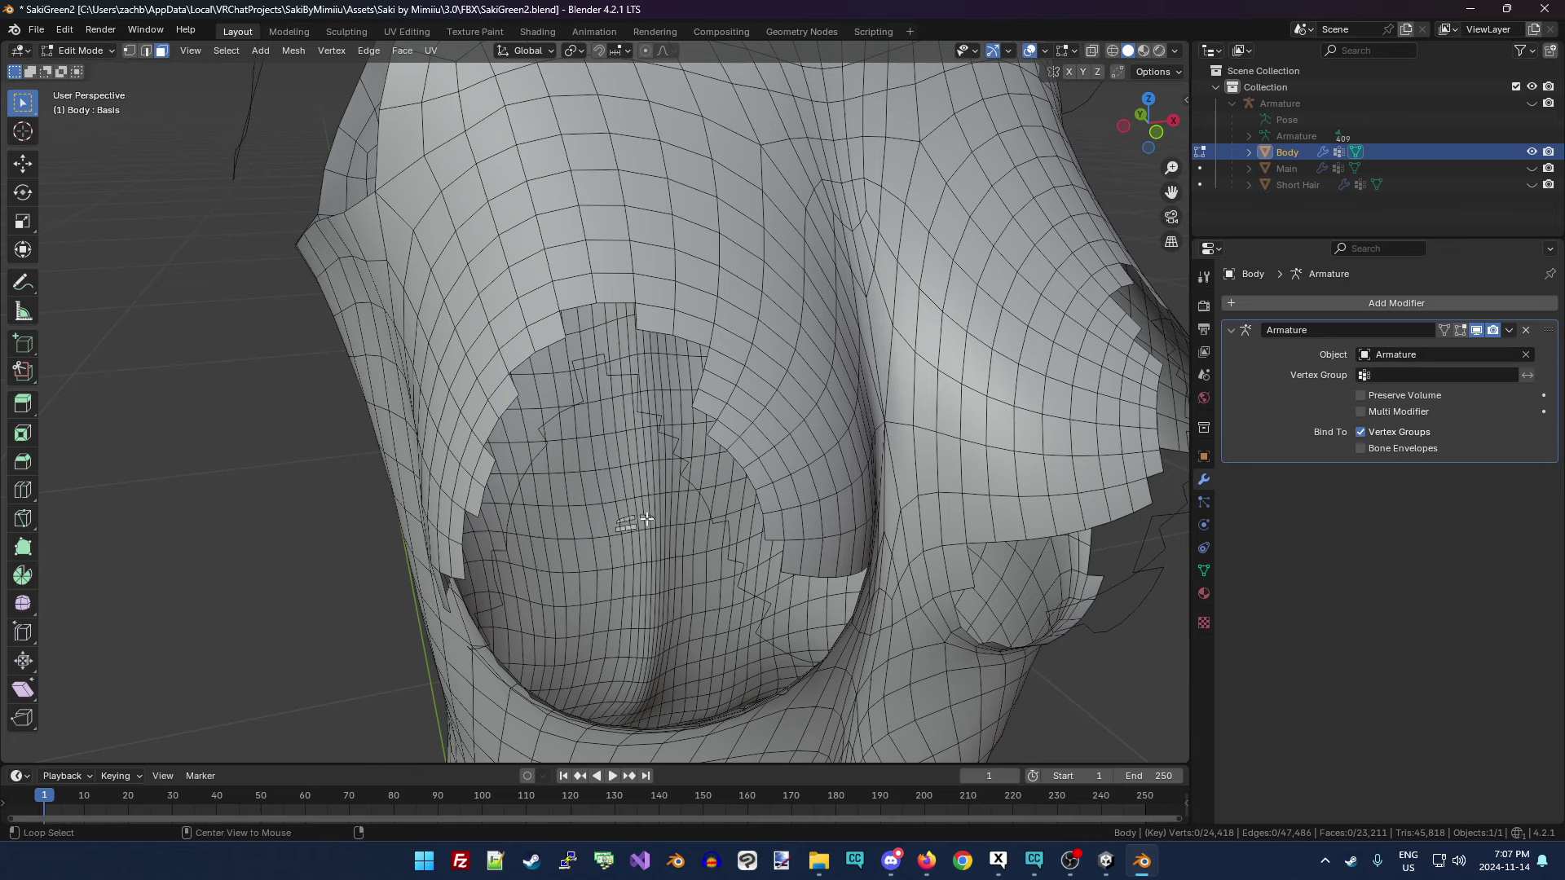
# Delete the remaining faces of the detached grid patch inside the right breast opening.
pyautogui.keyDown('alt'); pyautogui.click(646, 518); pyautogui.keyUp('alt')
pyautogui.press('x')
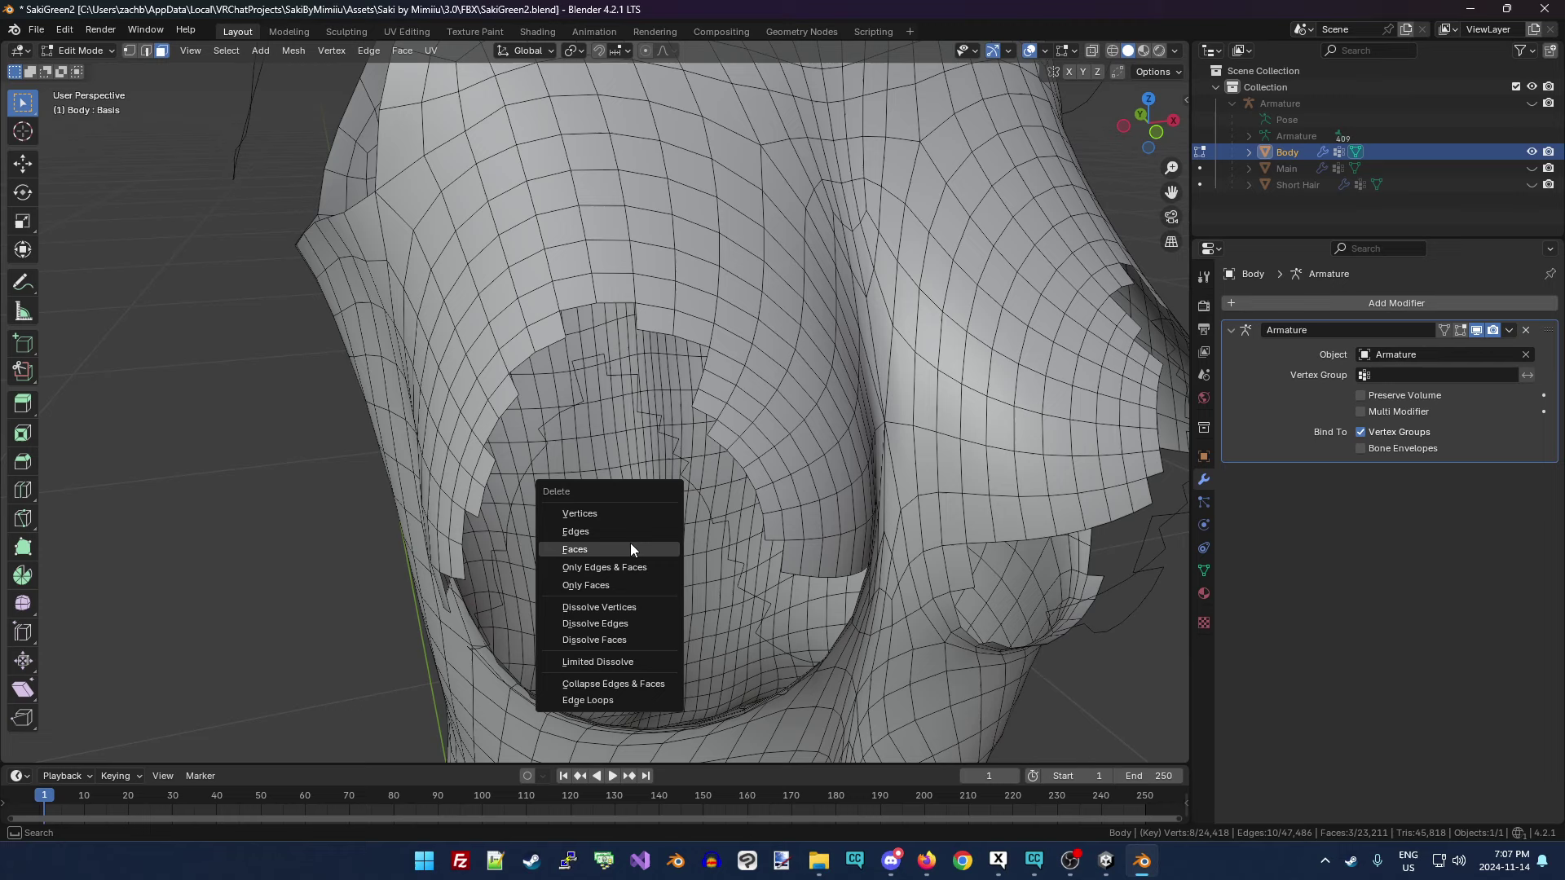
pyautogui.click(630, 543)
pyautogui.click(627, 522)
pyautogui.press('x')
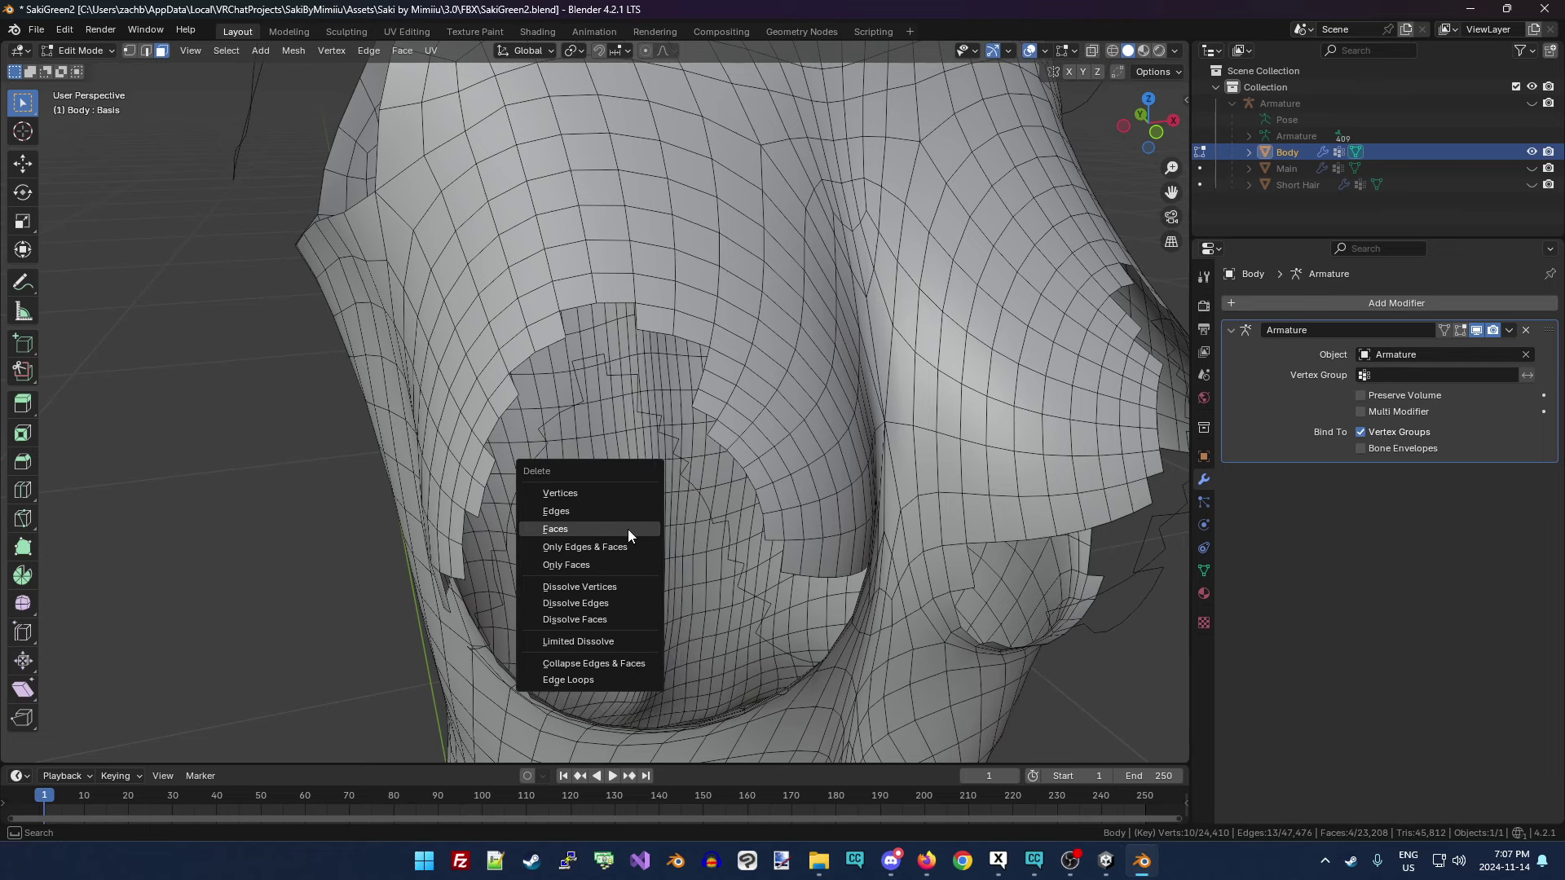
pyautogui.click(628, 532)
pyautogui.click(621, 531)
pyautogui.press('x')
pyautogui.click(638, 538)
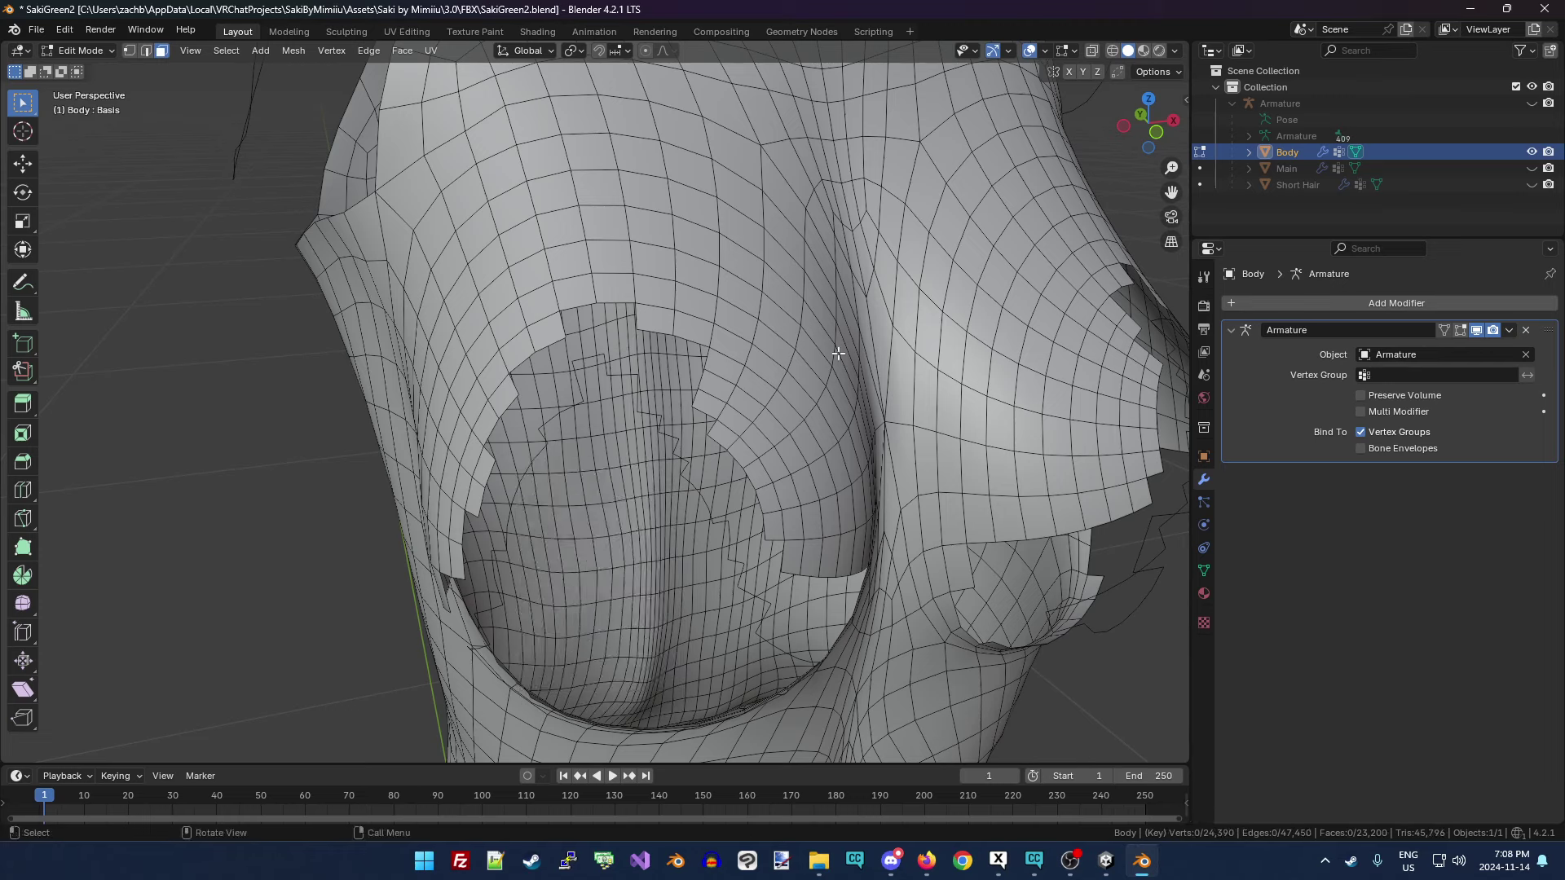
# Hide the vertical face strips running down the right side of the torso from the armhole to the hip.
pyautogui.moveTo(1156, 140); pyautogui.dragTo(1438, 148)
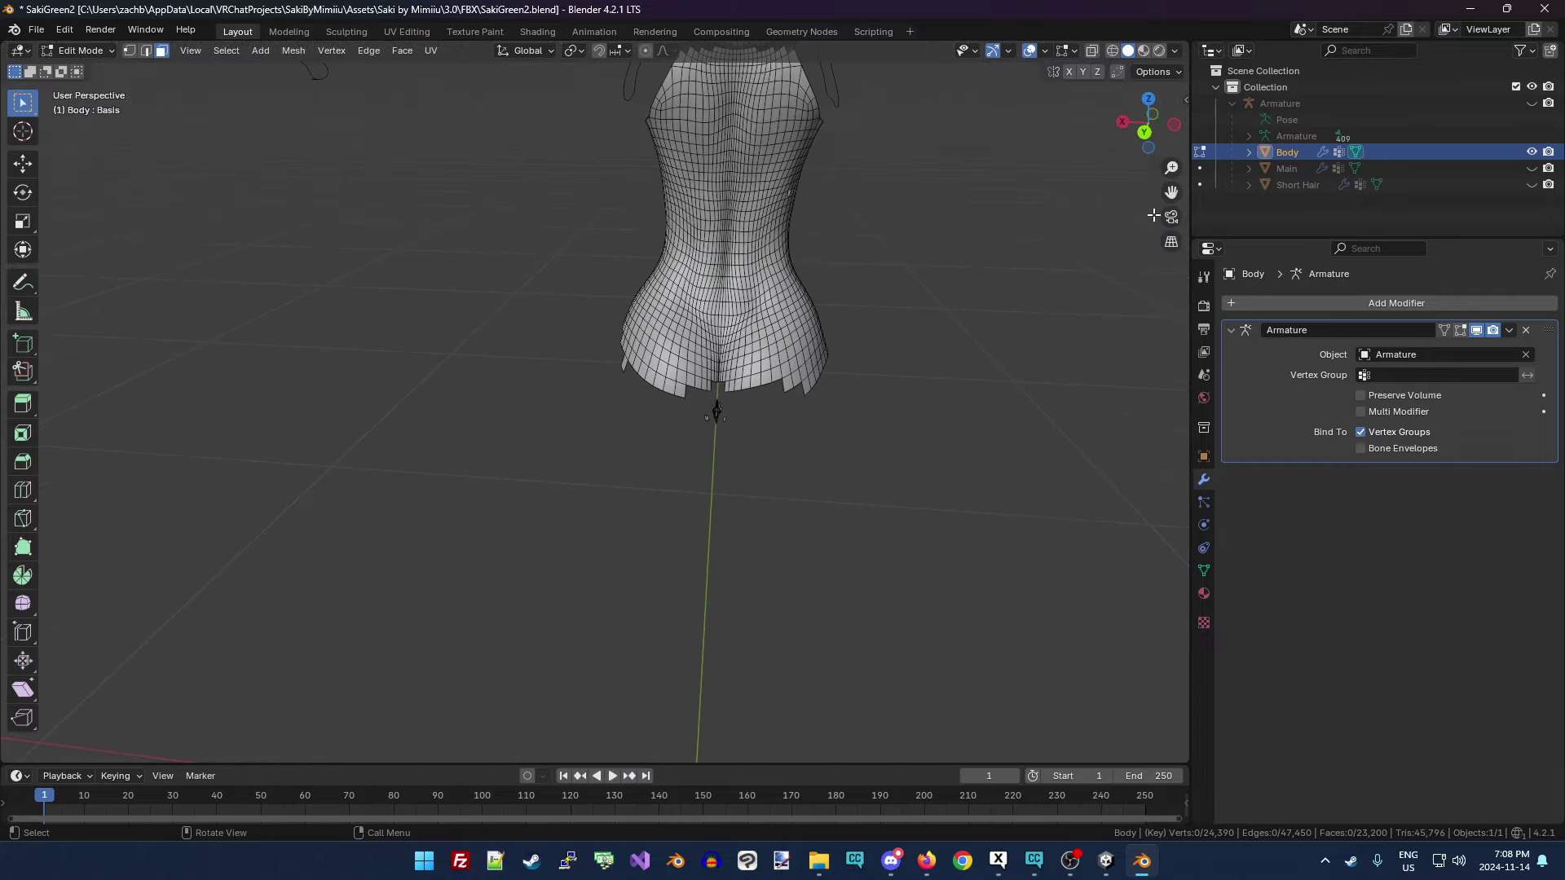
pyautogui.moveTo(1170, 188); pyautogui.dragTo(967, 394)
pyautogui.scroll(4, 1025, 260)
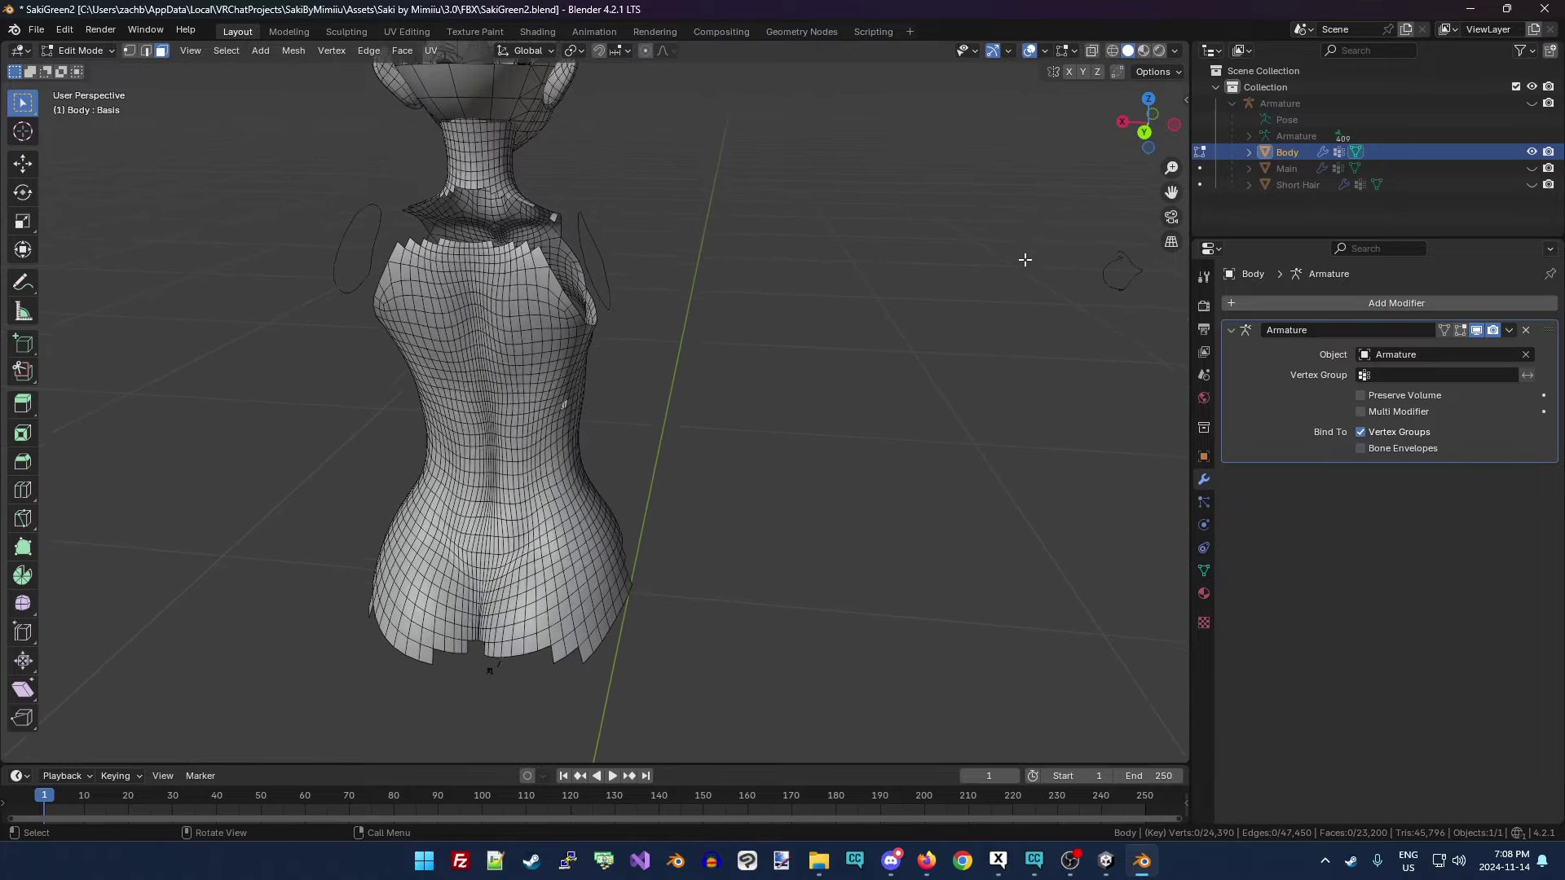
pyautogui.moveTo(1156, 151); pyautogui.dragTo(1112, 139)
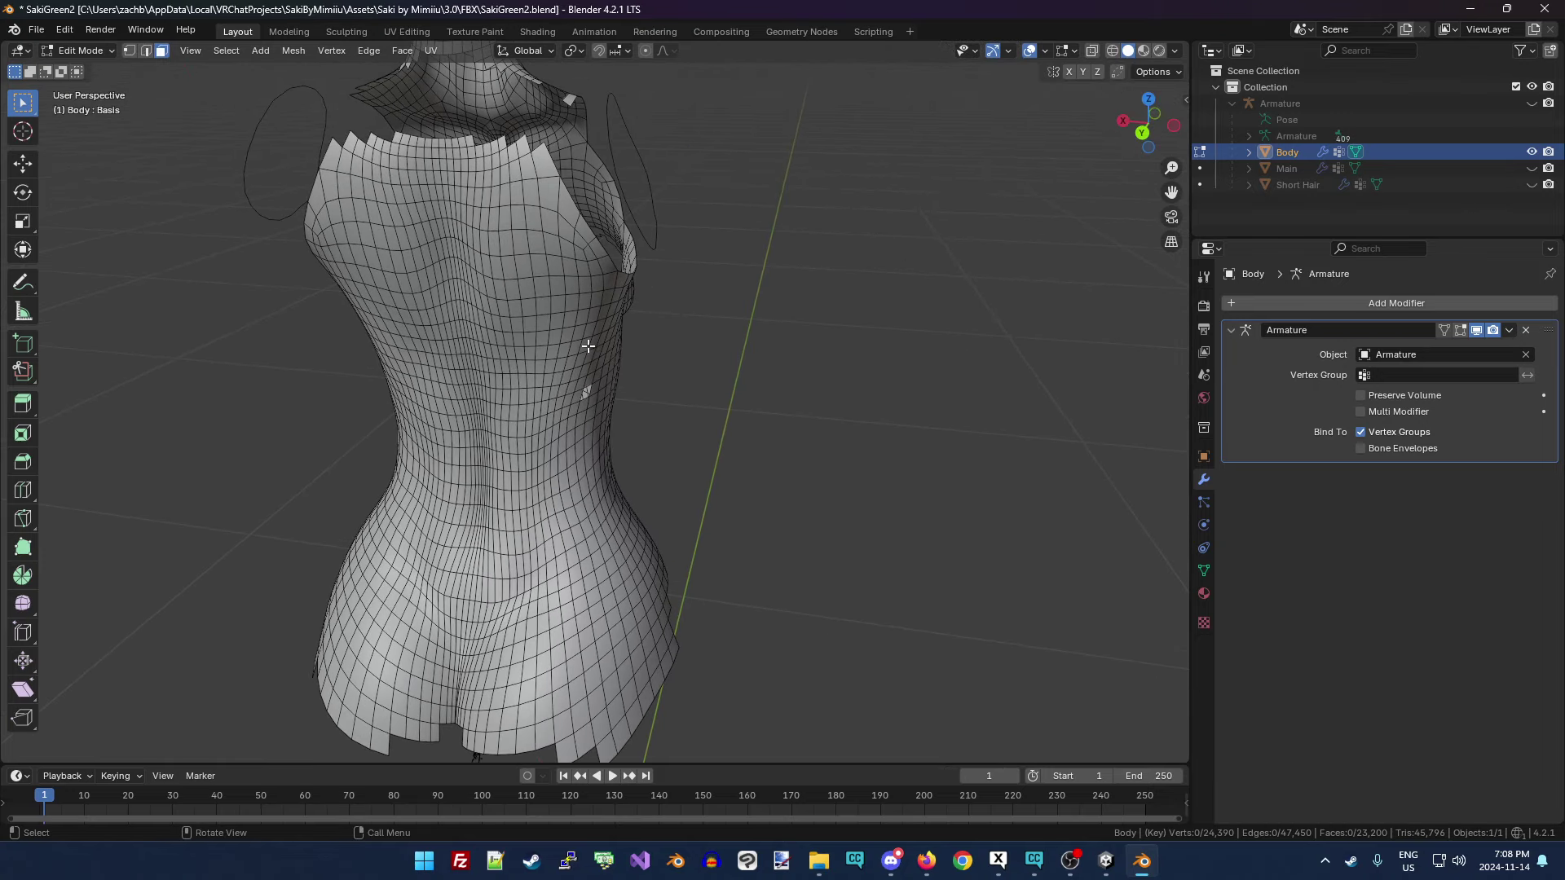
pyautogui.press('alt')
pyautogui.keyDown('alt'); pyautogui.click(623, 293); pyautogui.keyUp('alt')
pyautogui.keyDown('alt'); pyautogui.click(621, 296); pyautogui.keyUp('alt')
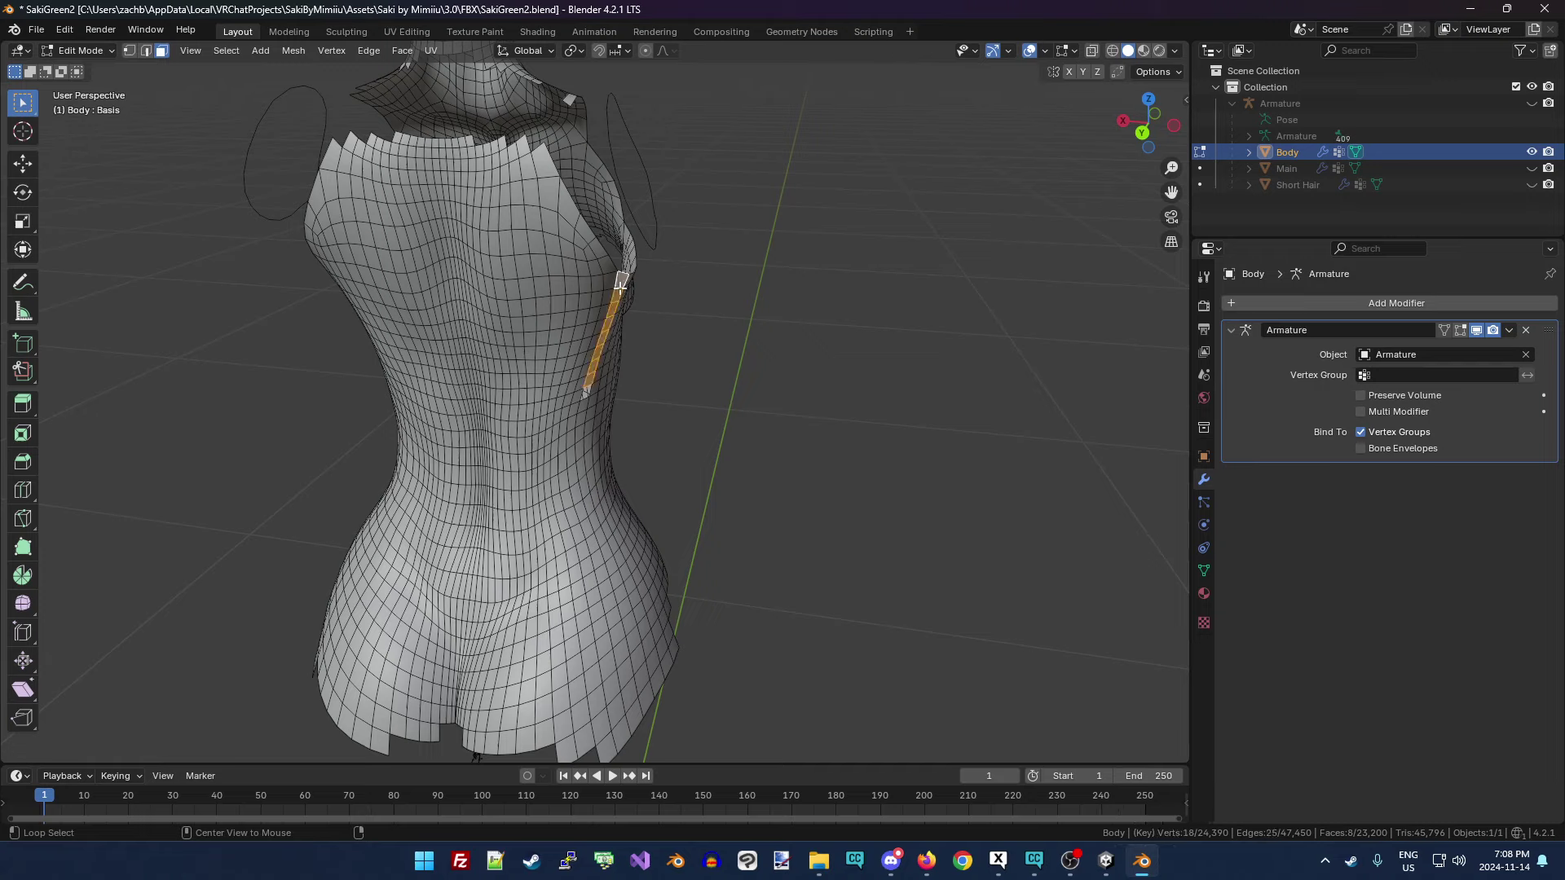
pyautogui.press('h')
pyautogui.keyDown('alt'); pyautogui.click(593, 410); pyautogui.keyUp('alt')
pyautogui.press('h')
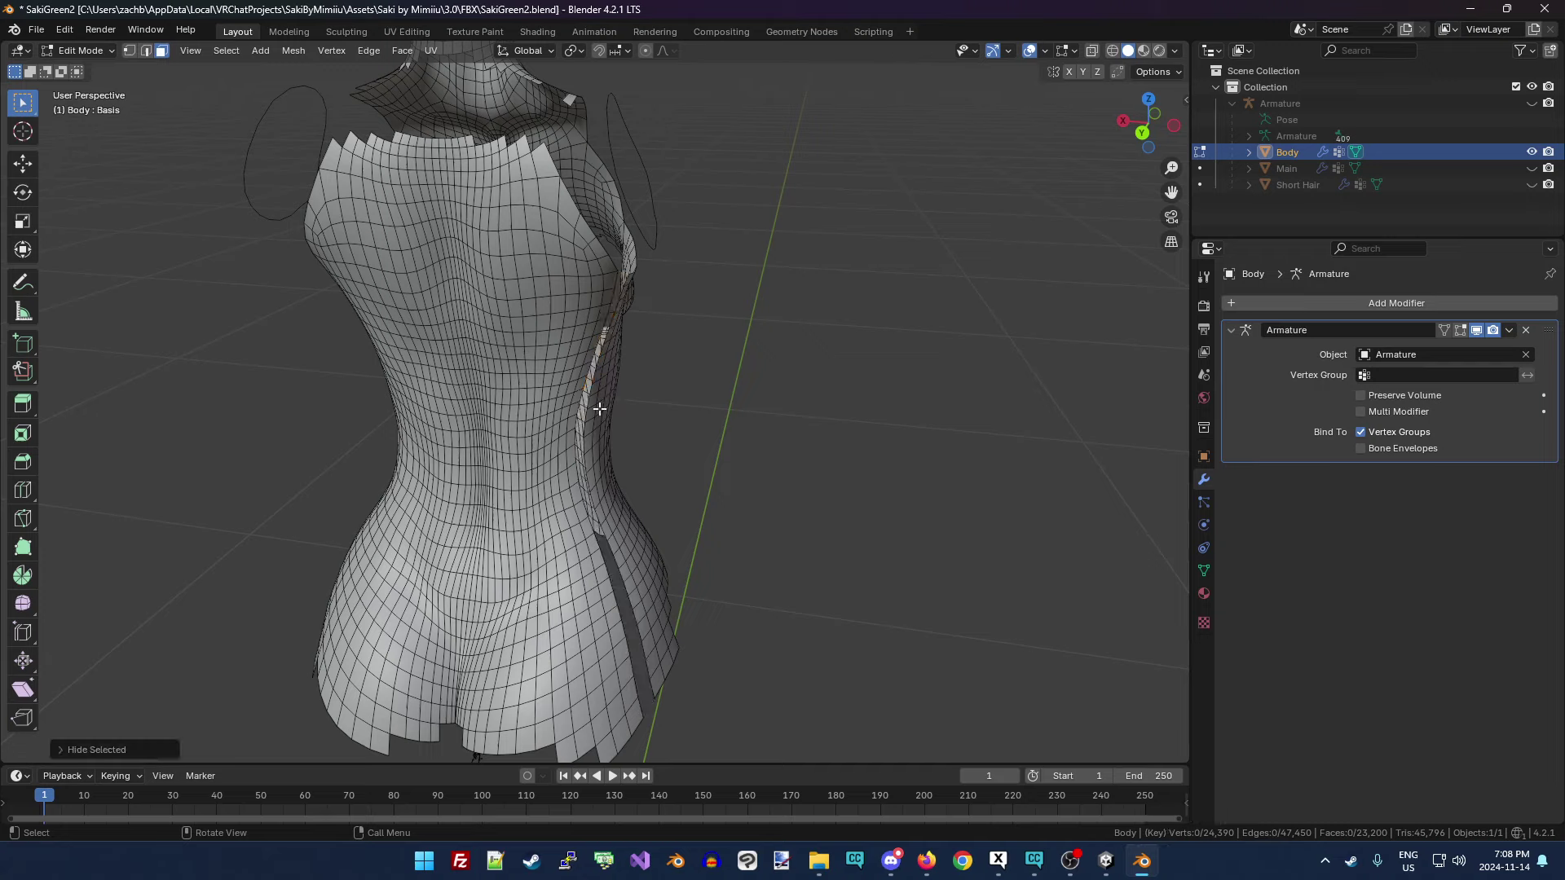
# Hide the matching vertical face strip down the left side of the torso.
pyautogui.moveTo(1149, 128); pyautogui.dragTo(1210, 128)
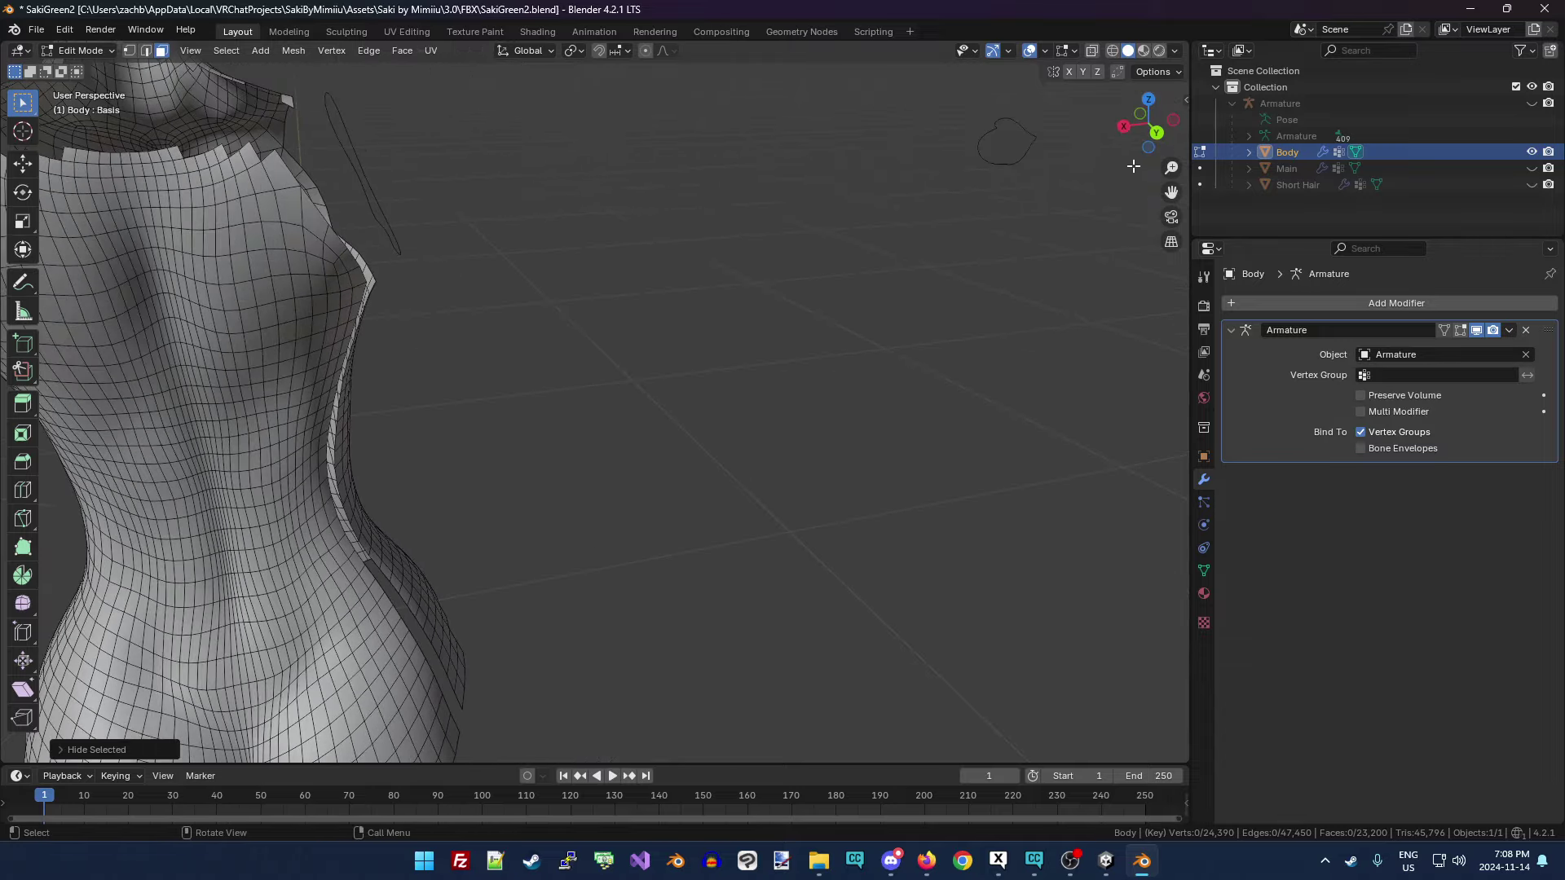
pyautogui.moveTo(1171, 192)
pyautogui.mouseDown()
pyautogui.moveTo(1443, 155)
pyautogui.moveTo(1172, 193)
pyautogui.mouseUp()
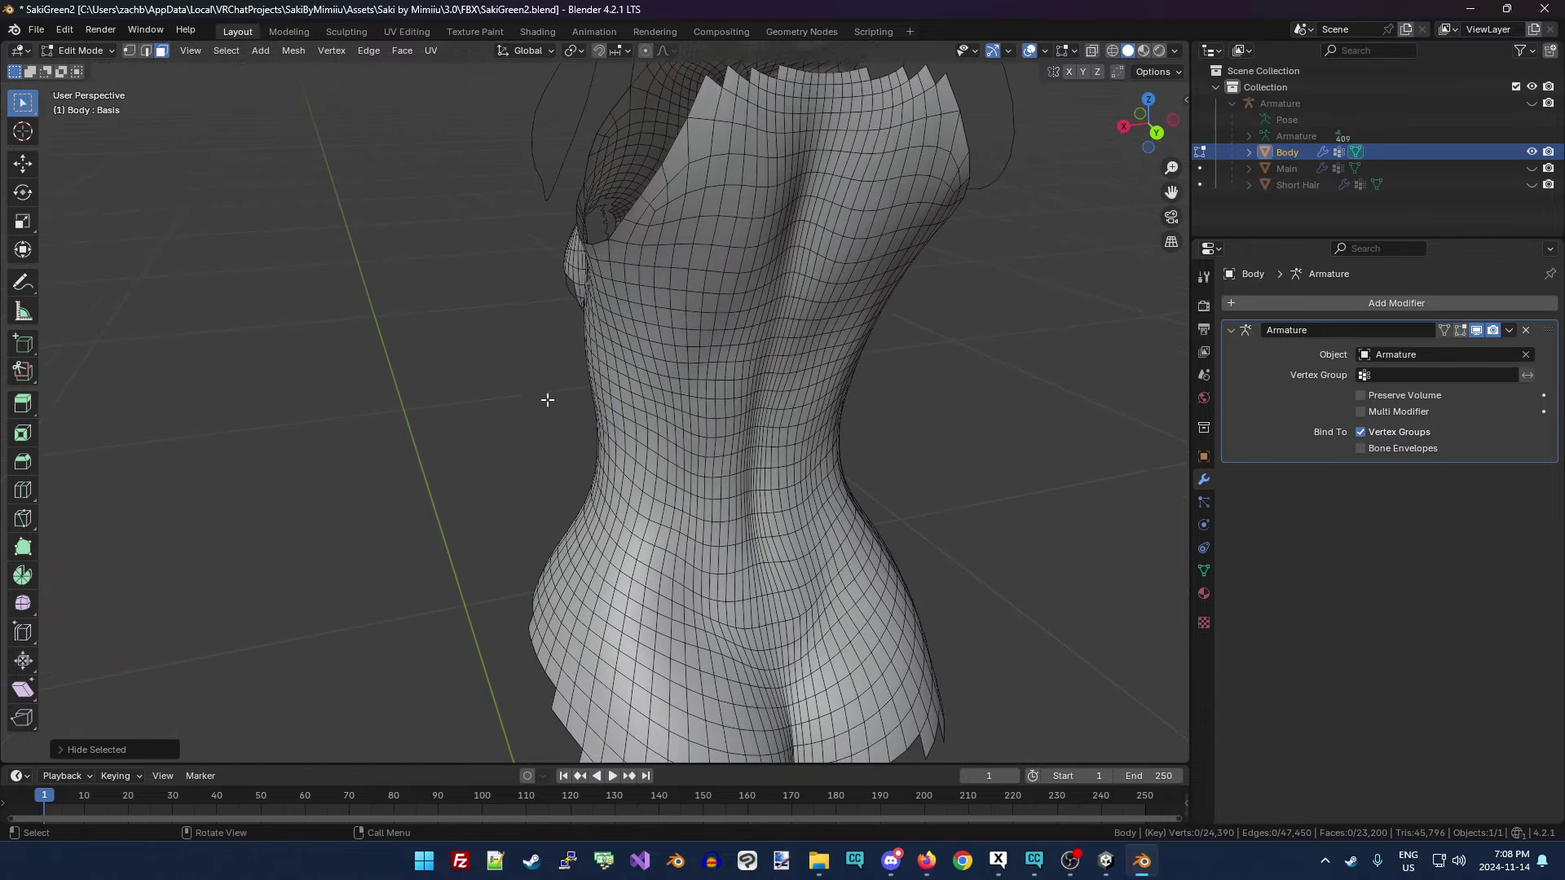
pyautogui.keyDown('alt'); pyautogui.click(603, 262); pyautogui.keyUp('alt')
pyautogui.press('h')
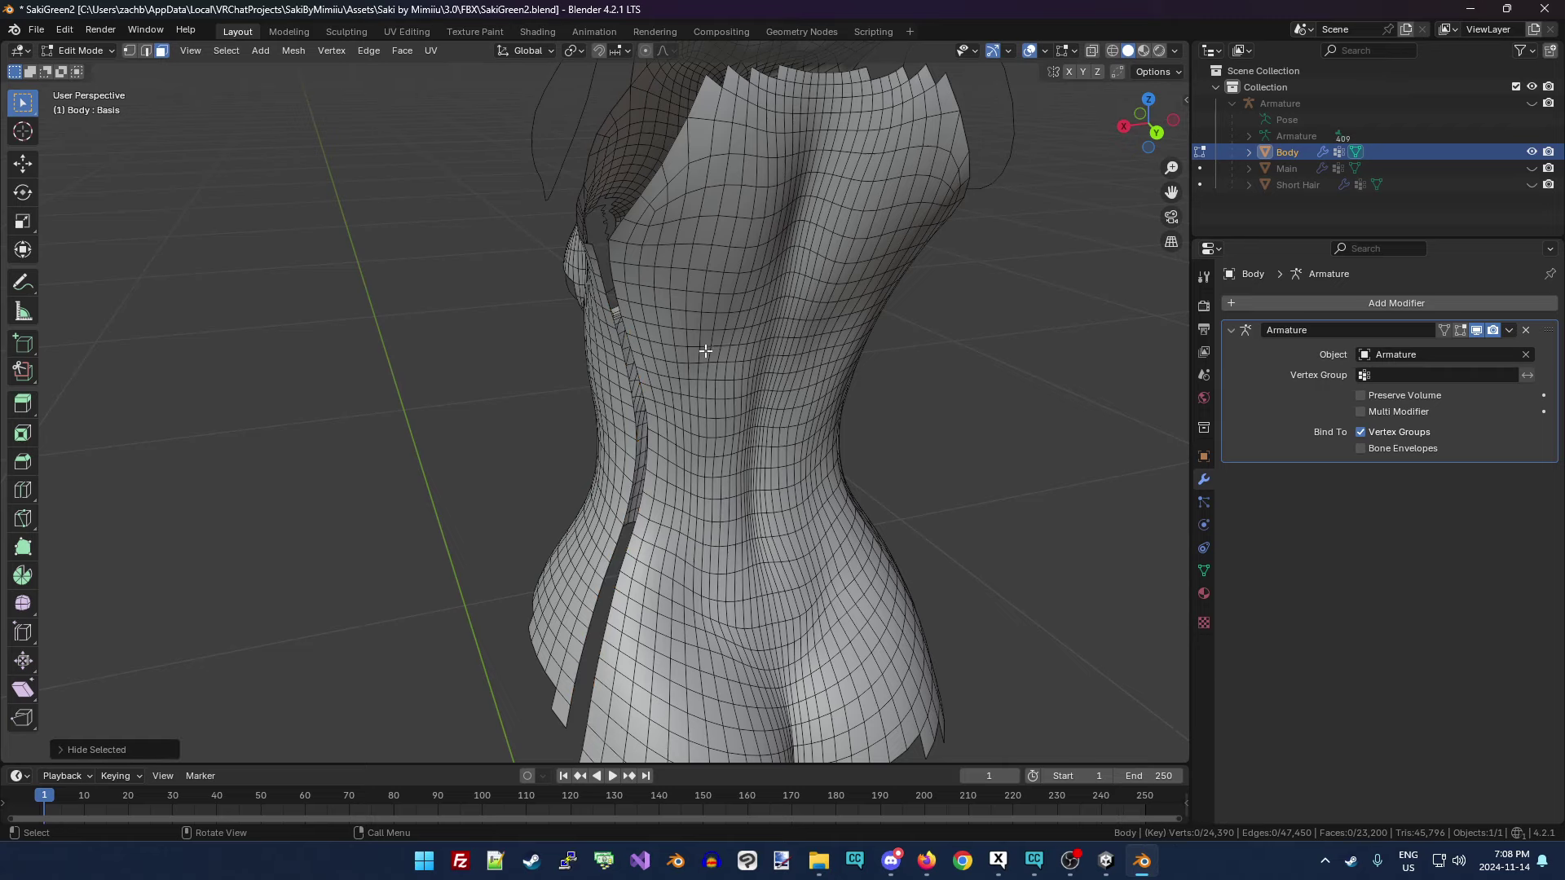
# Select the face loop bordering the back panel beside the left gap and save an incremental version of the file.
pyautogui.moveTo(1147, 131); pyautogui.dragTo(1137, 174)
pyautogui.keyDown('alt'); pyautogui.click(593, 547); pyautogui.keyUp('alt')
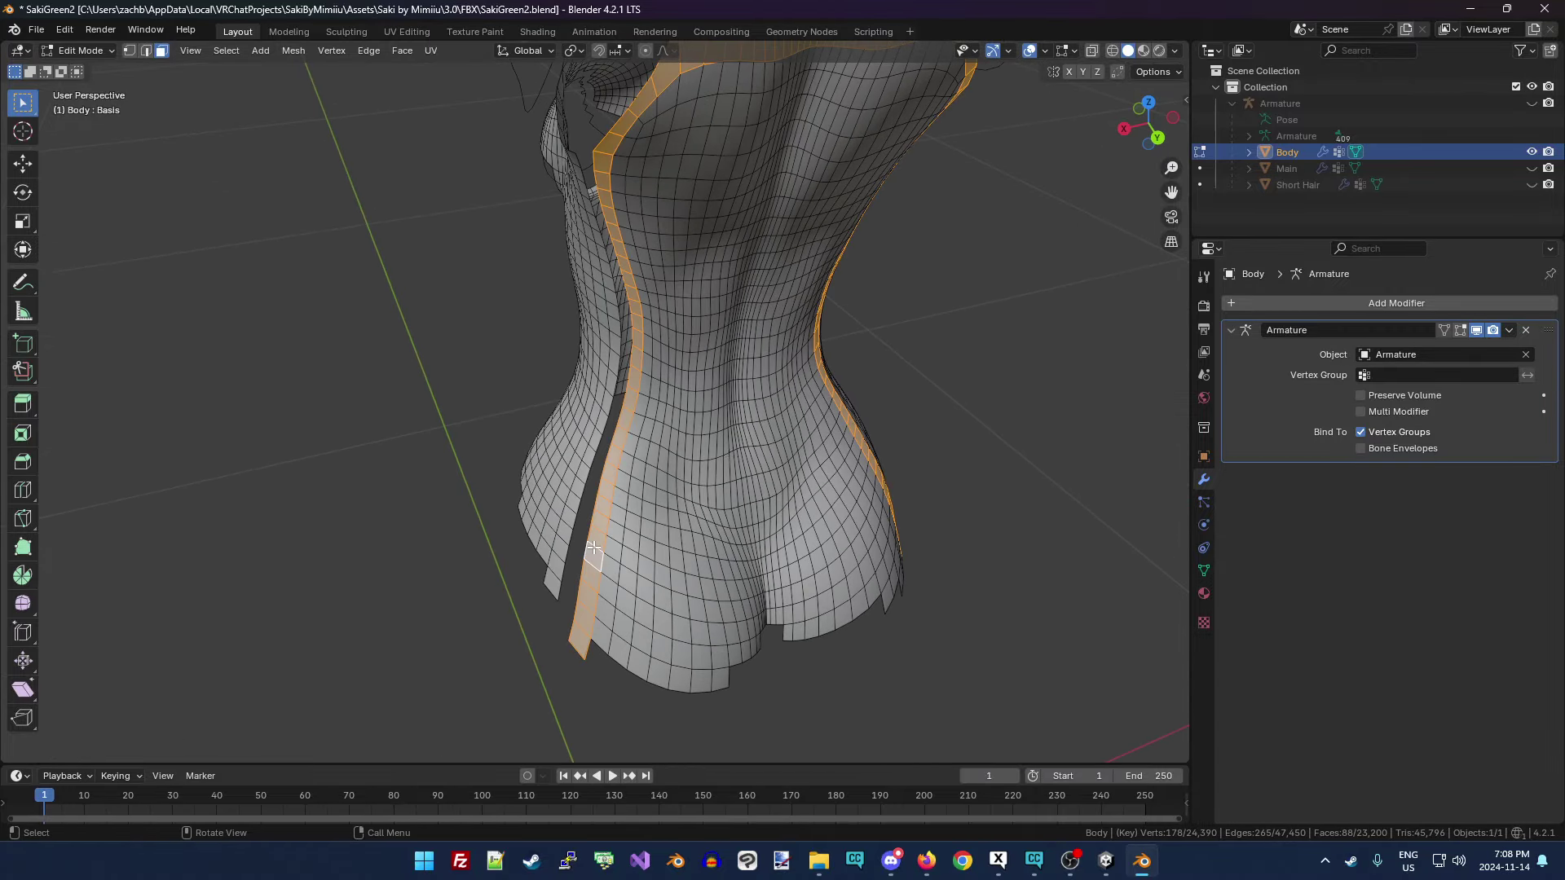
pyautogui.click(37, 30)
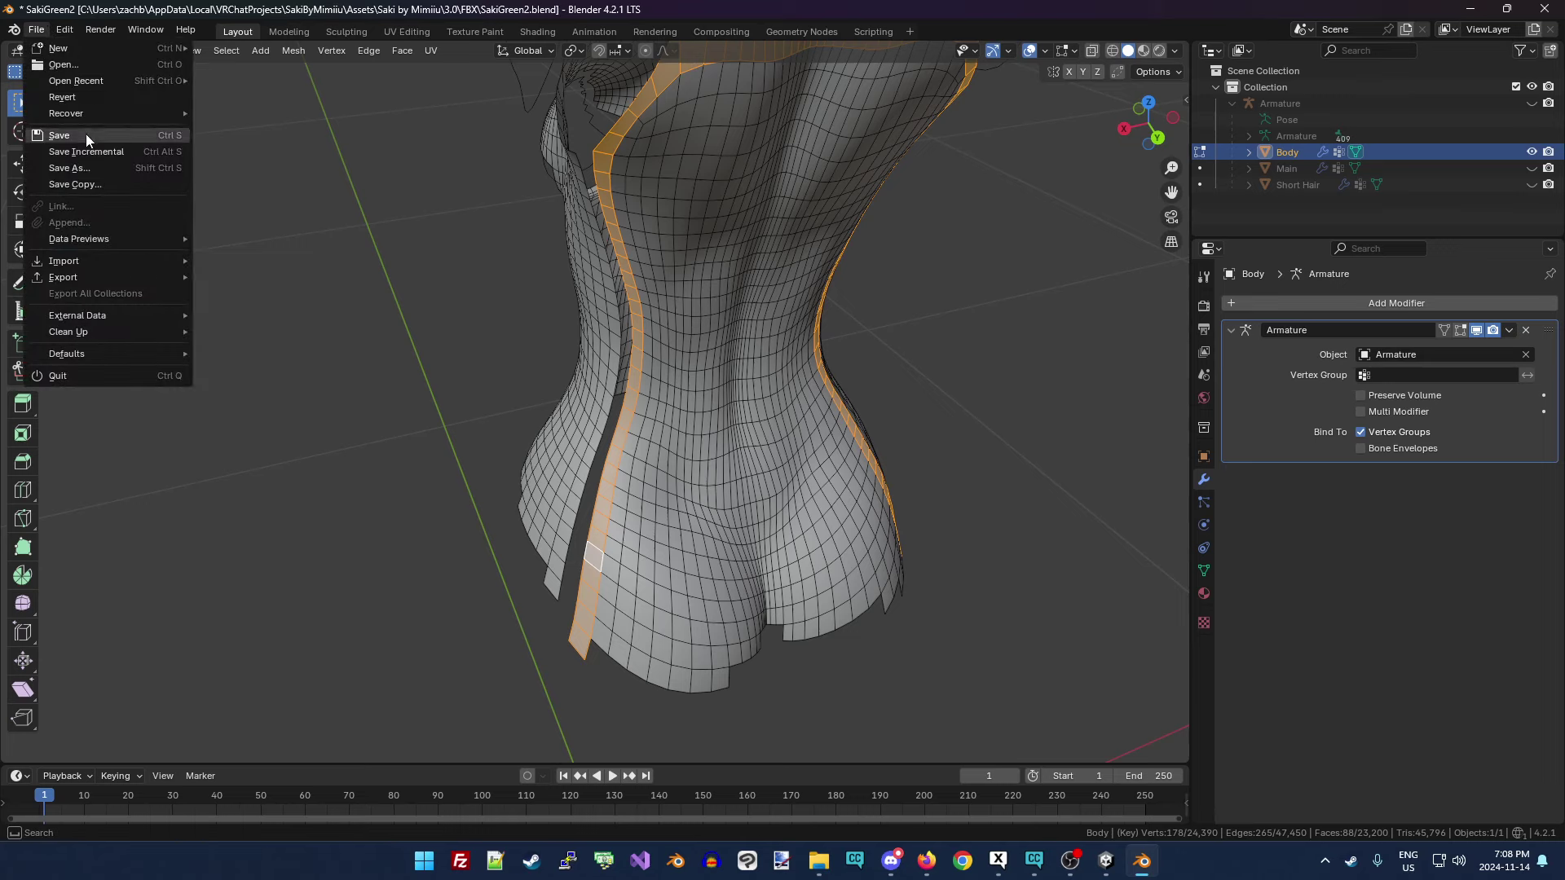
pyautogui.click(94, 152)
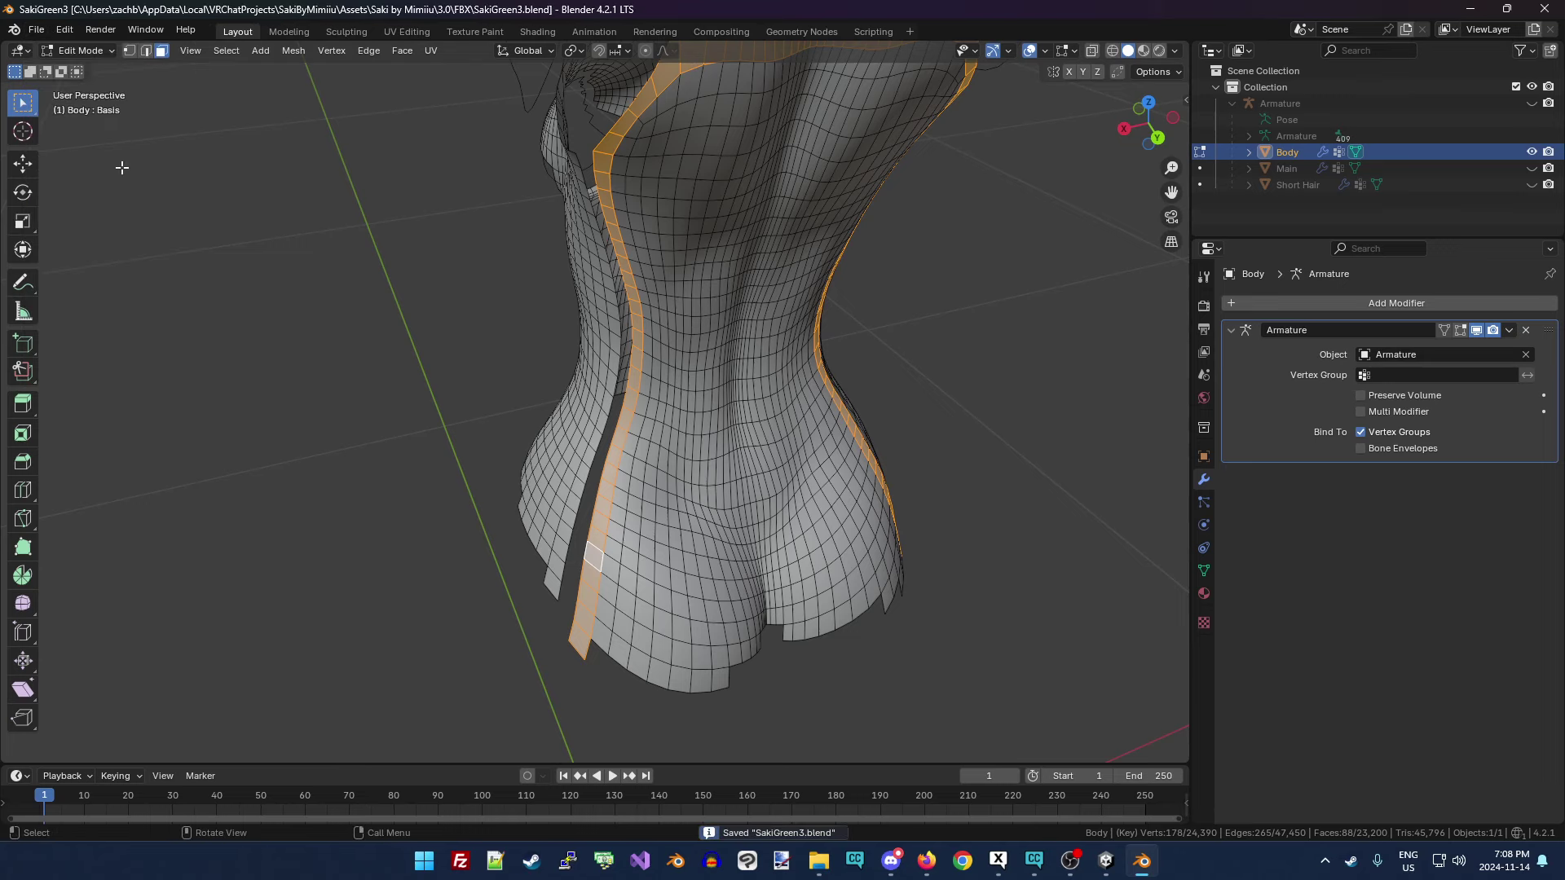
# Delete the selected face loop and the adjoining loop around the outer border of the back panel.
pyautogui.press('x')
pyautogui.click(552, 343)
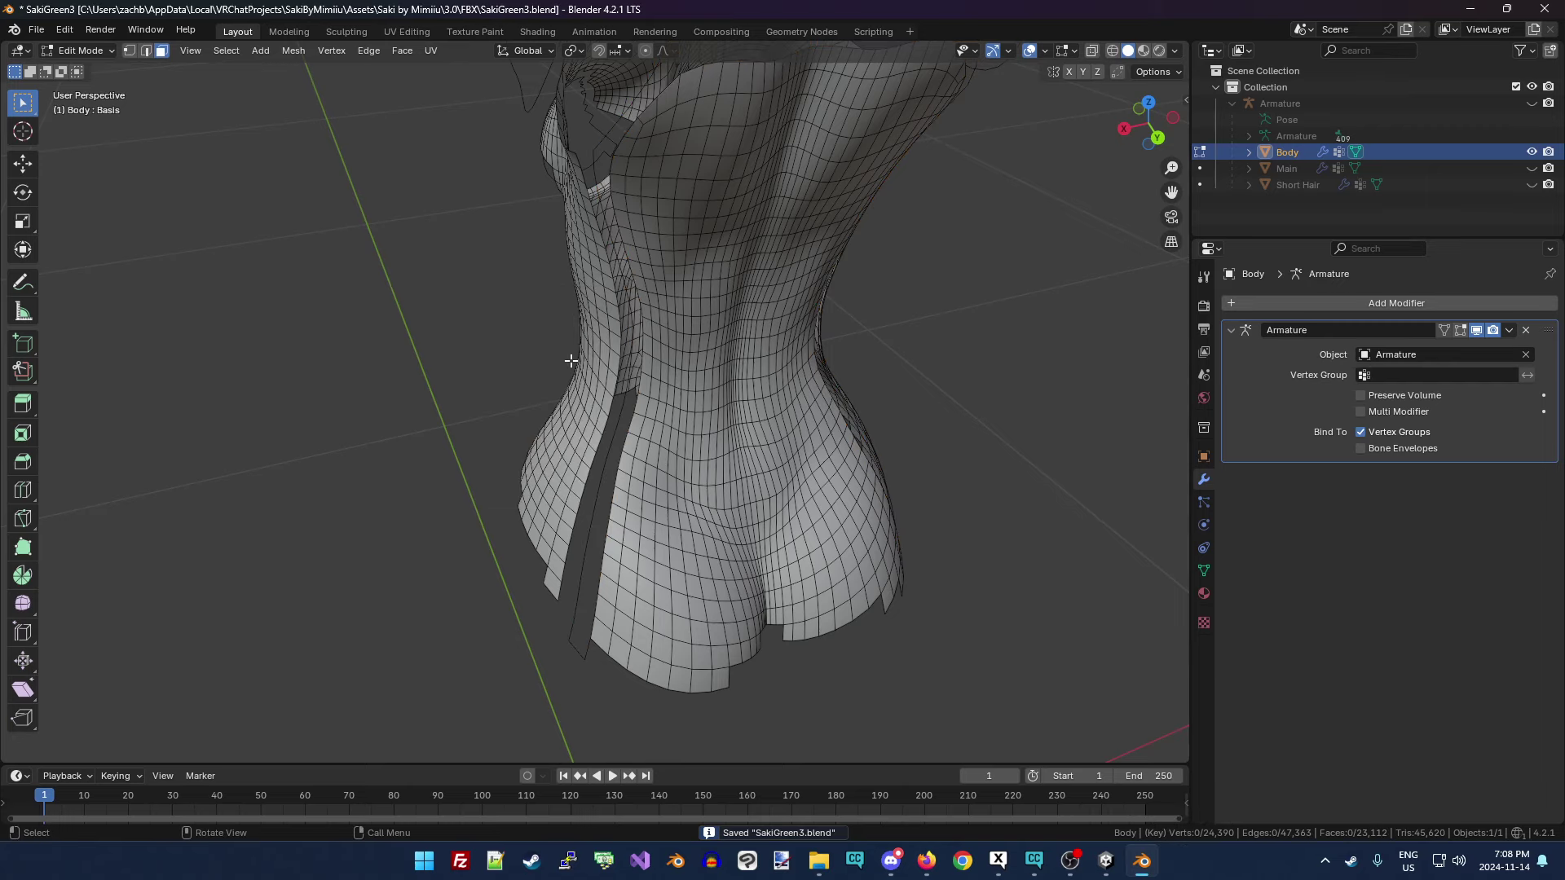
pyautogui.keyDown('alt'); pyautogui.click(628, 476); pyautogui.keyUp('alt')
pyautogui.press('x')
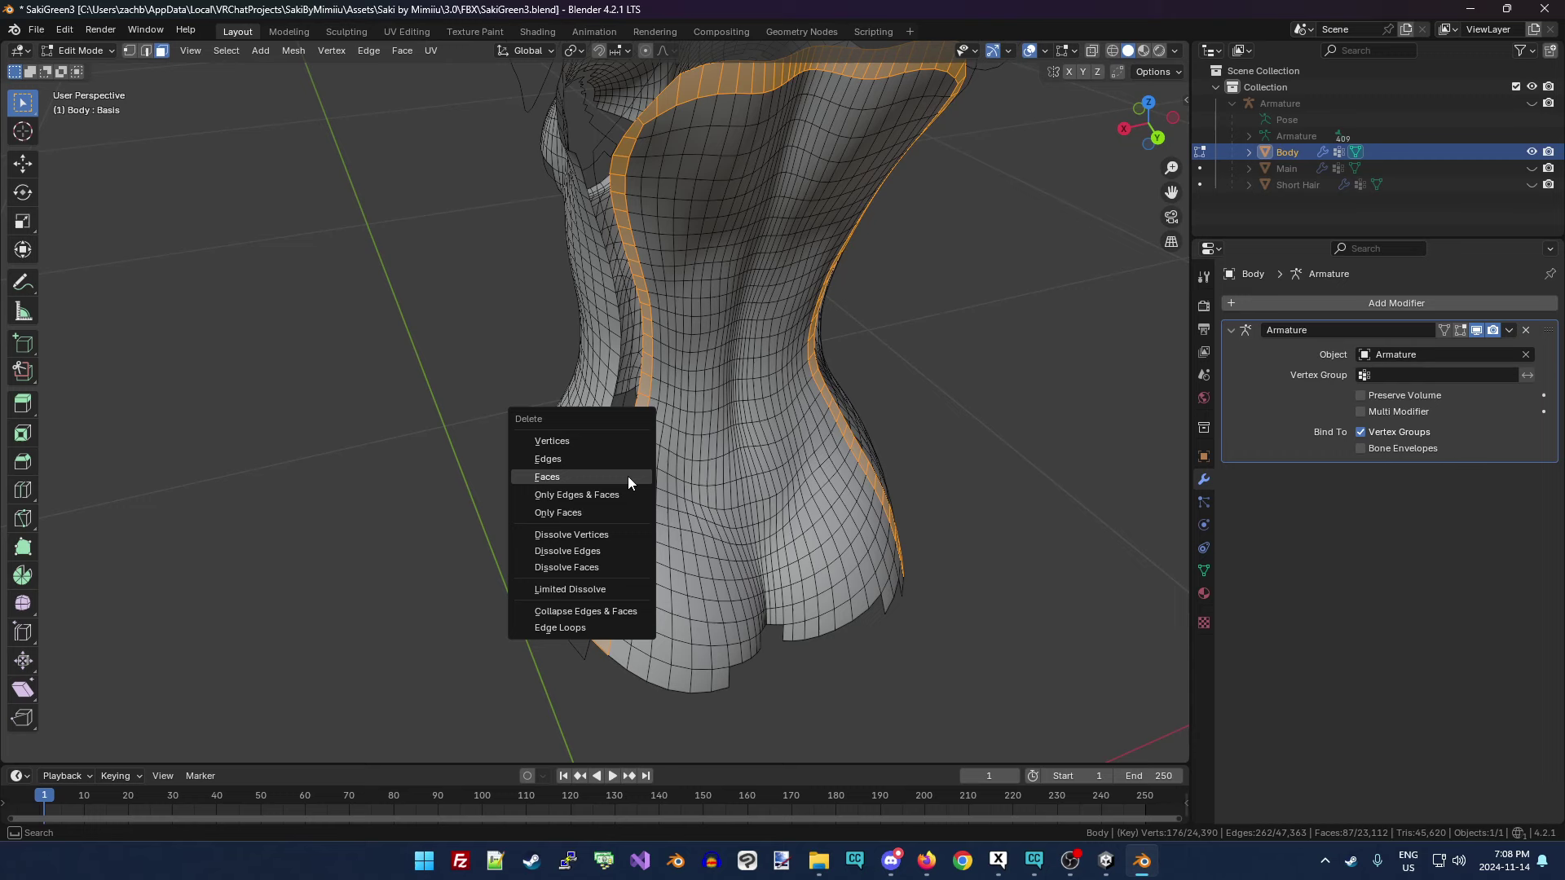
pyautogui.click(627, 476)
# Delete three vertical face columns along the exposed left edge of the back panel.
pyautogui.keyDown('alt'); pyautogui.click(636, 486); pyautogui.keyUp('alt')
pyautogui.press('x')
pyautogui.click(638, 484)
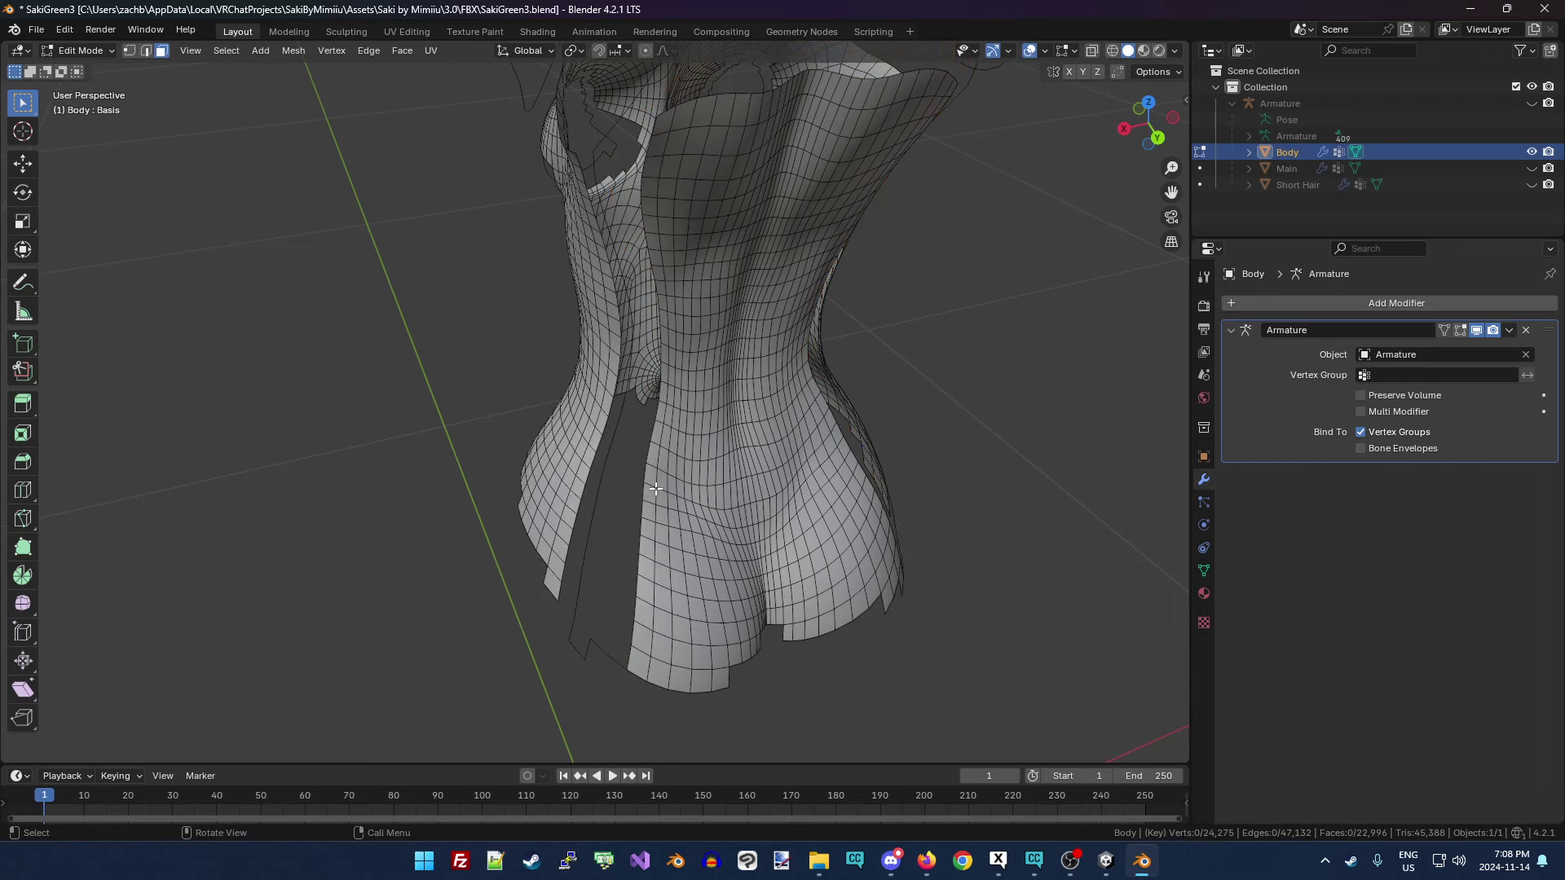
pyautogui.keyDown('alt'); pyautogui.click(652, 486); pyautogui.keyUp('alt')
pyautogui.press('x')
pyautogui.click(652, 487)
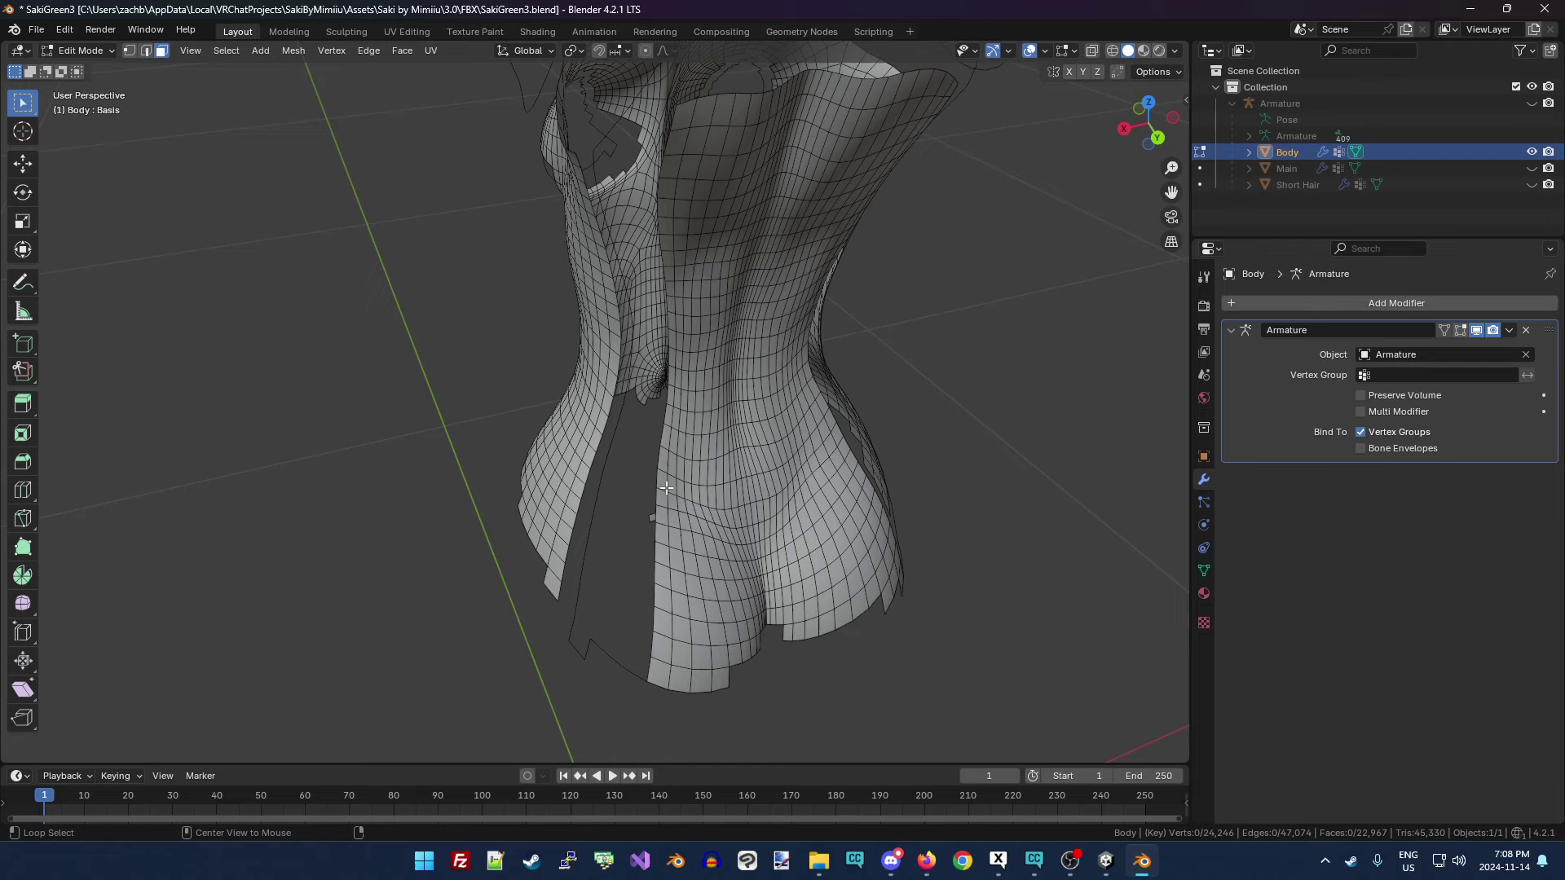
pyautogui.keyDown('alt'); pyautogui.click(666, 487); pyautogui.keyUp('alt')
pyautogui.press('x')
pyautogui.click(663, 490)
# Delete the next three full-height face columns from the left half of the back.
pyautogui.keyDown('alt'); pyautogui.click(675, 496); pyautogui.keyUp('alt')
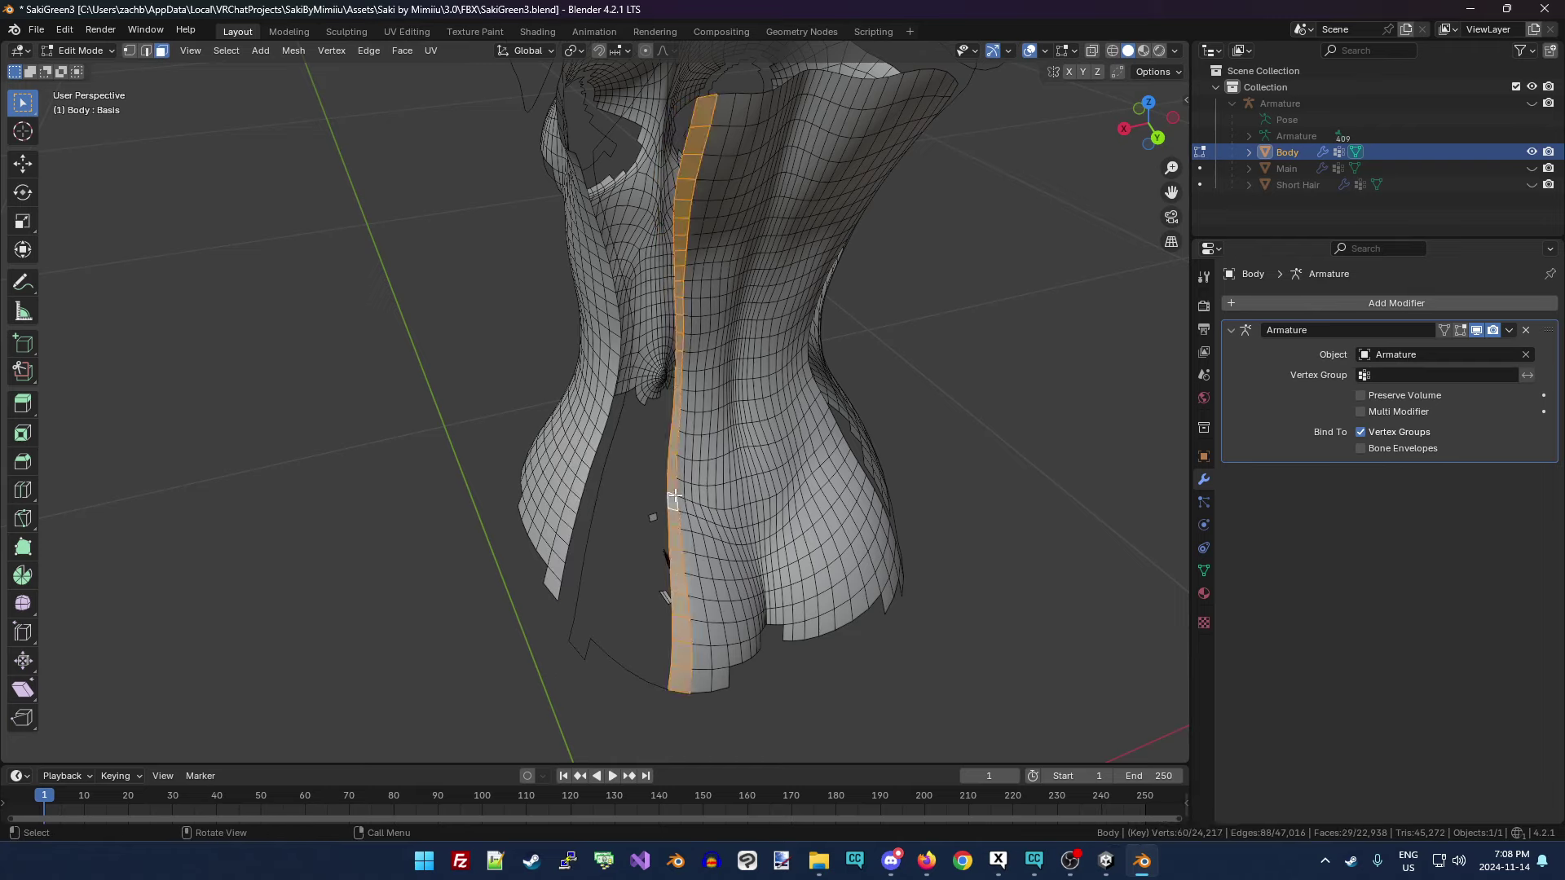
pyautogui.press('x')
pyautogui.click(675, 495)
pyautogui.keyDown('alt'); pyautogui.click(682, 499); pyautogui.keyUp('alt')
pyautogui.press('x')
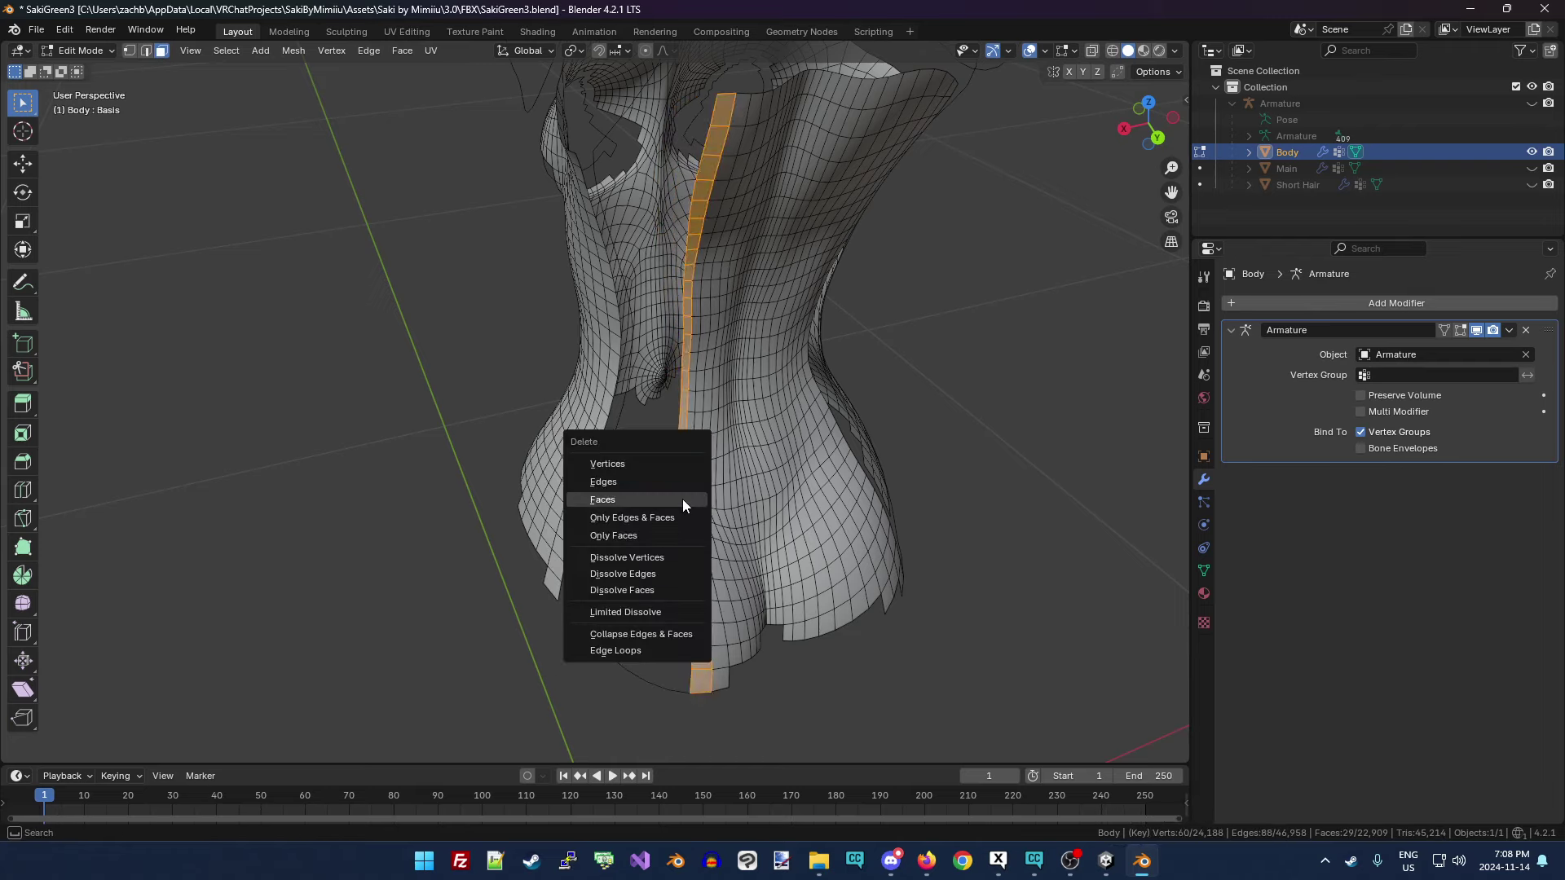
pyautogui.click(682, 498)
pyautogui.keyDown('alt'); pyautogui.click(691, 505); pyautogui.keyUp('alt')
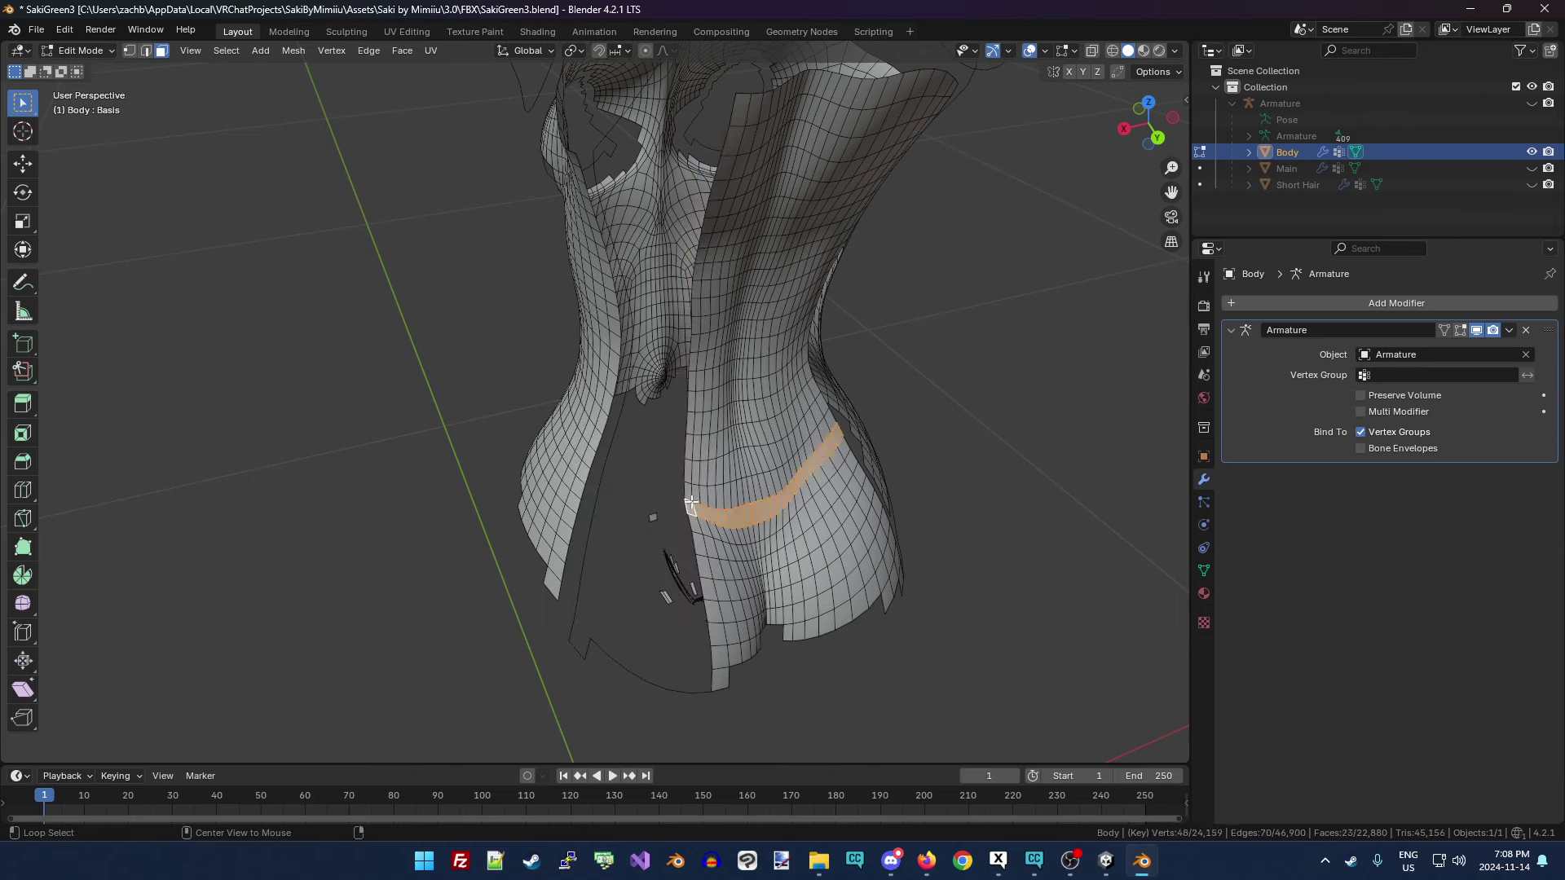
pyautogui.keyDown('alt'); pyautogui.click(691, 502); pyautogui.keyUp('alt')
pyautogui.press('x')
pyautogui.click(691, 501)
# Delete three more face columns of the back, continuing toward the left side of the spine.
pyautogui.keyDown('alt'); pyautogui.click(699, 505); pyautogui.keyUp('alt')
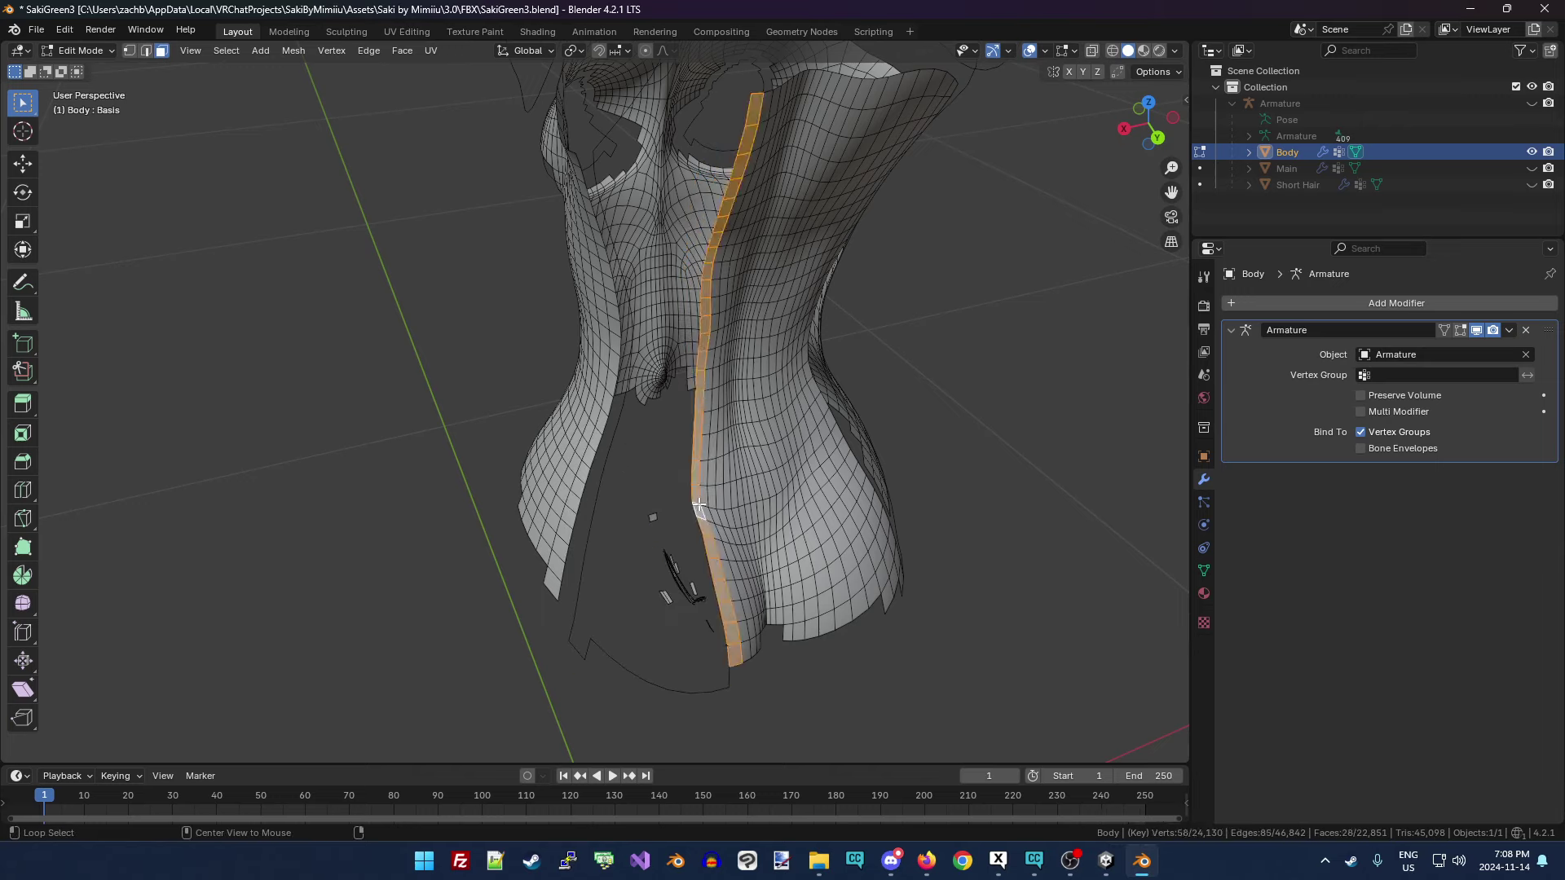
pyautogui.press('x')
pyautogui.click(697, 505)
pyautogui.keyDown('alt'); pyautogui.click(705, 505); pyautogui.keyUp('alt')
pyautogui.press('x')
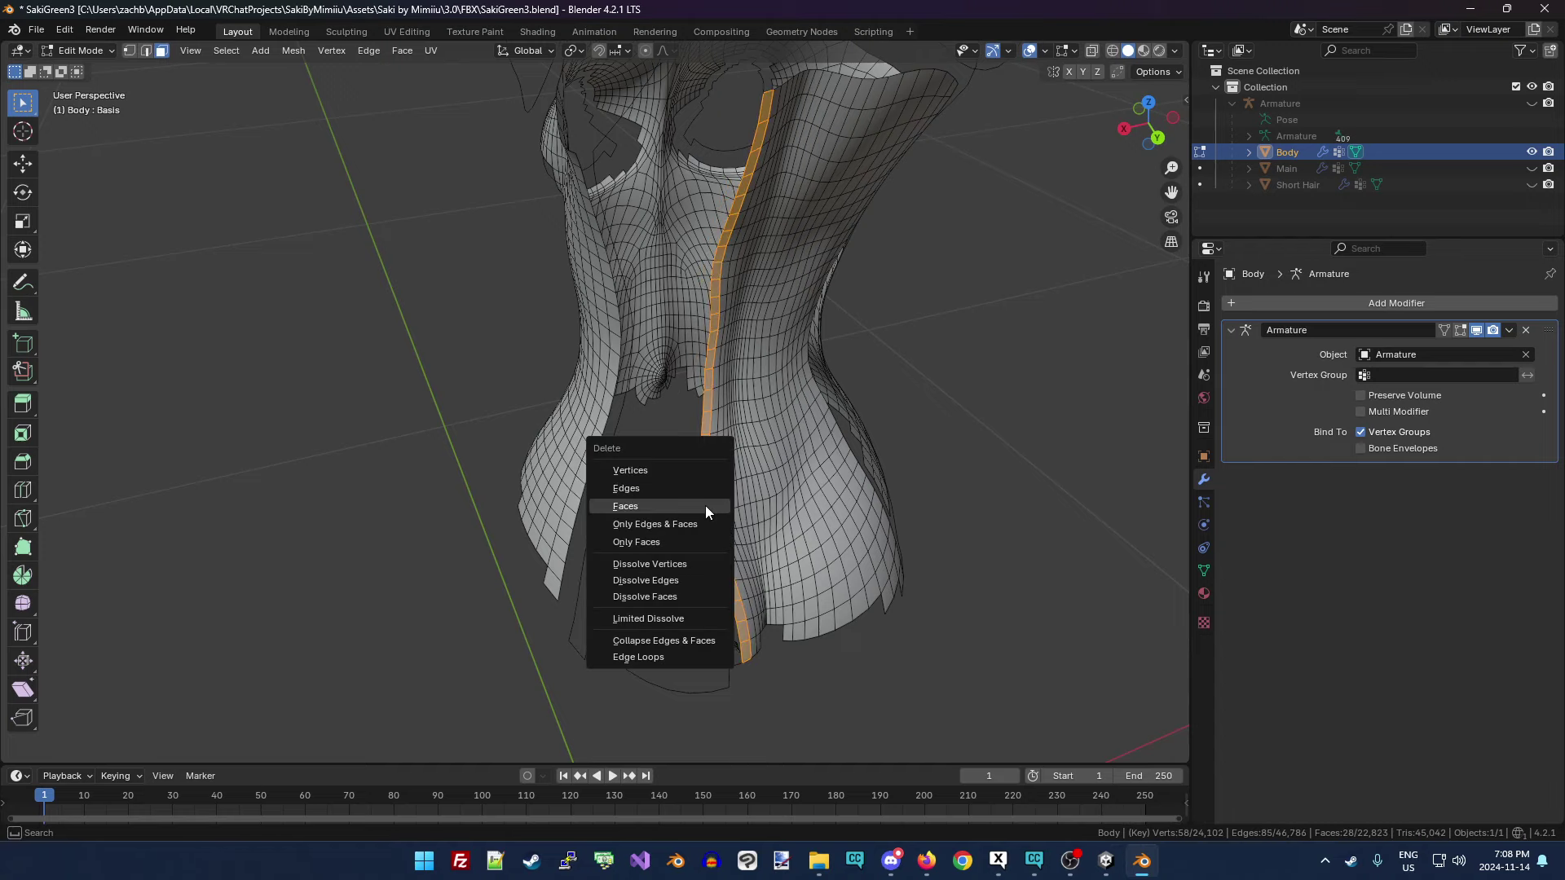
pyautogui.click(706, 505)
pyautogui.keyDown('alt'); pyautogui.click(717, 501); pyautogui.keyUp('alt')
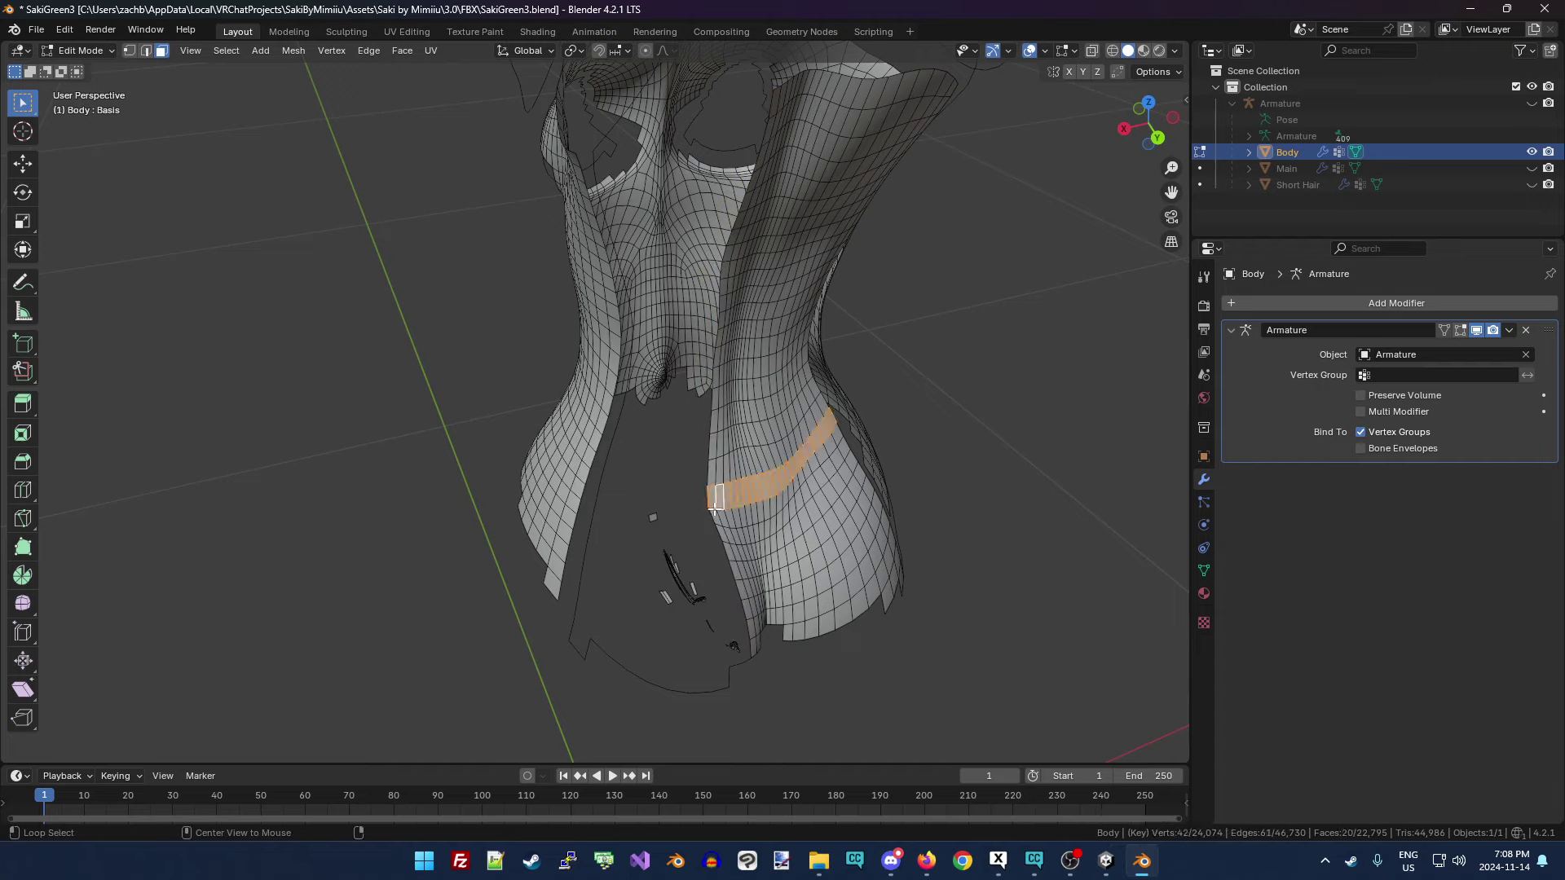
pyautogui.keyDown('alt'); pyautogui.click(716, 501); pyautogui.keyUp('alt')
pyautogui.press('x')
pyautogui.click(717, 507)
# Delete the three narrow face columns of the back nearest the spine and buttock cleft.
pyautogui.keyDown('alt'); pyautogui.click(721, 511); pyautogui.keyUp('alt')
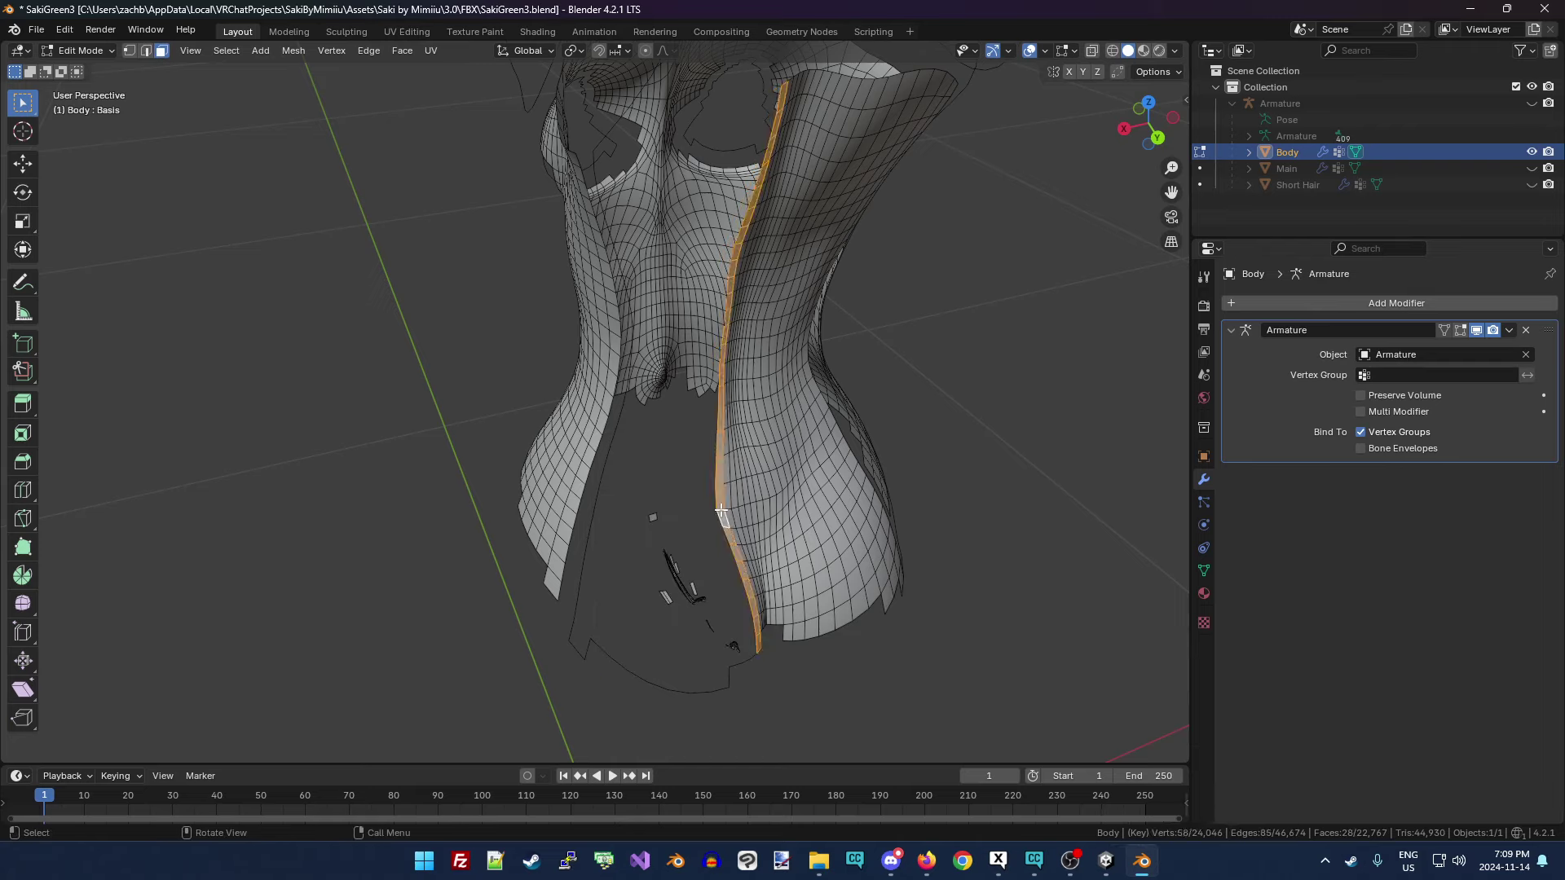
pyautogui.press('x')
pyautogui.click(726, 512)
pyautogui.keyDown('alt'); pyautogui.click(728, 512); pyautogui.keyUp('alt')
pyautogui.press('x')
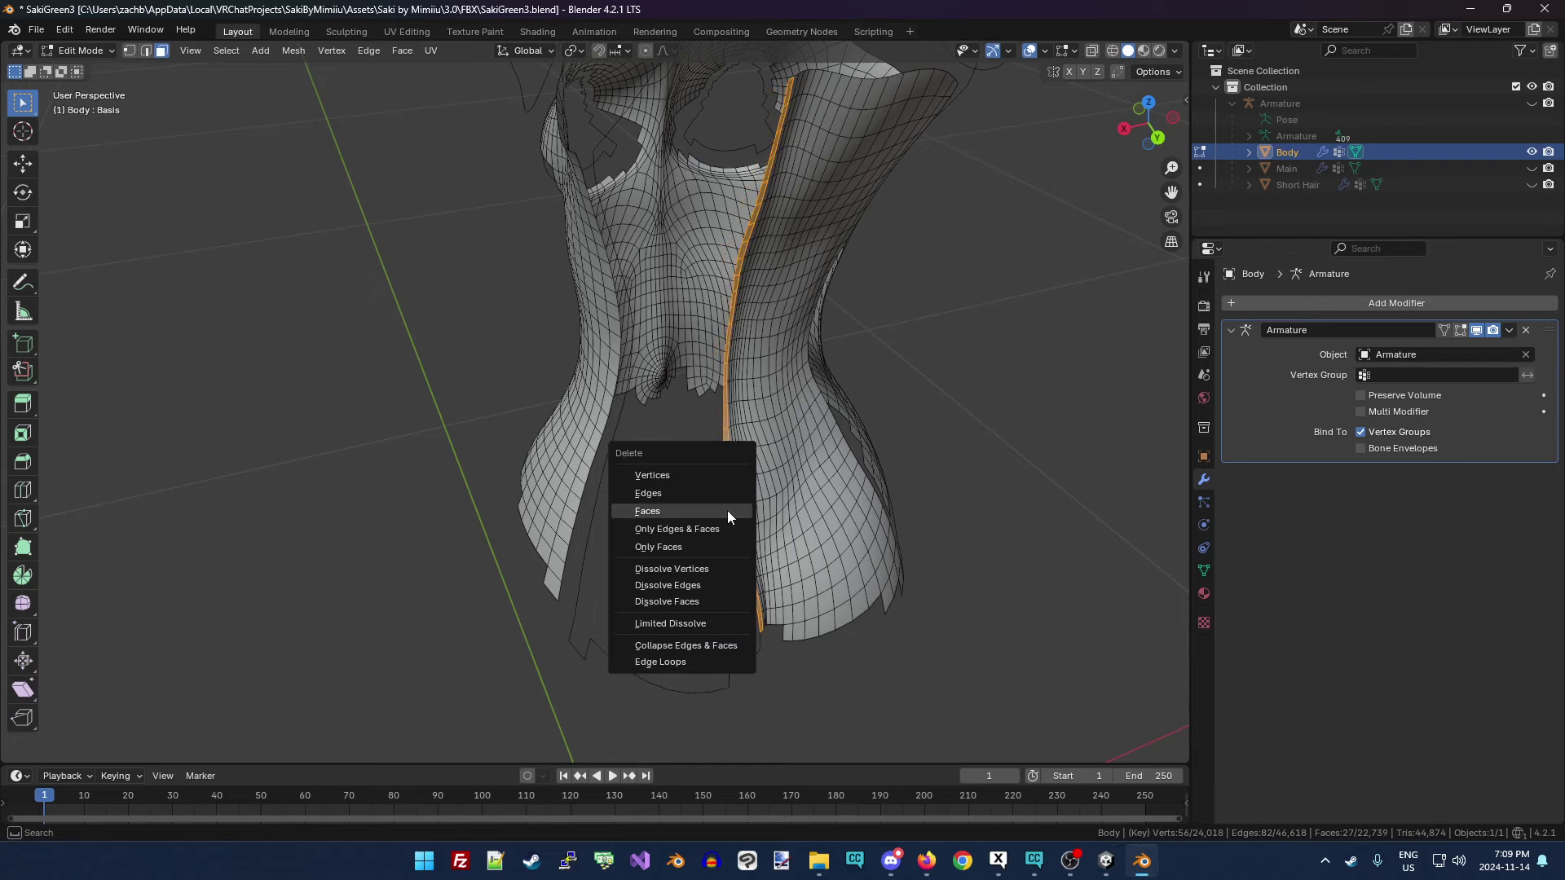
pyautogui.click(727, 511)
pyautogui.keyDown('alt'); pyautogui.click(737, 513); pyautogui.keyUp('alt')
pyautogui.keyDown('alt'); pyautogui.click(734, 512); pyautogui.keyUp('alt')
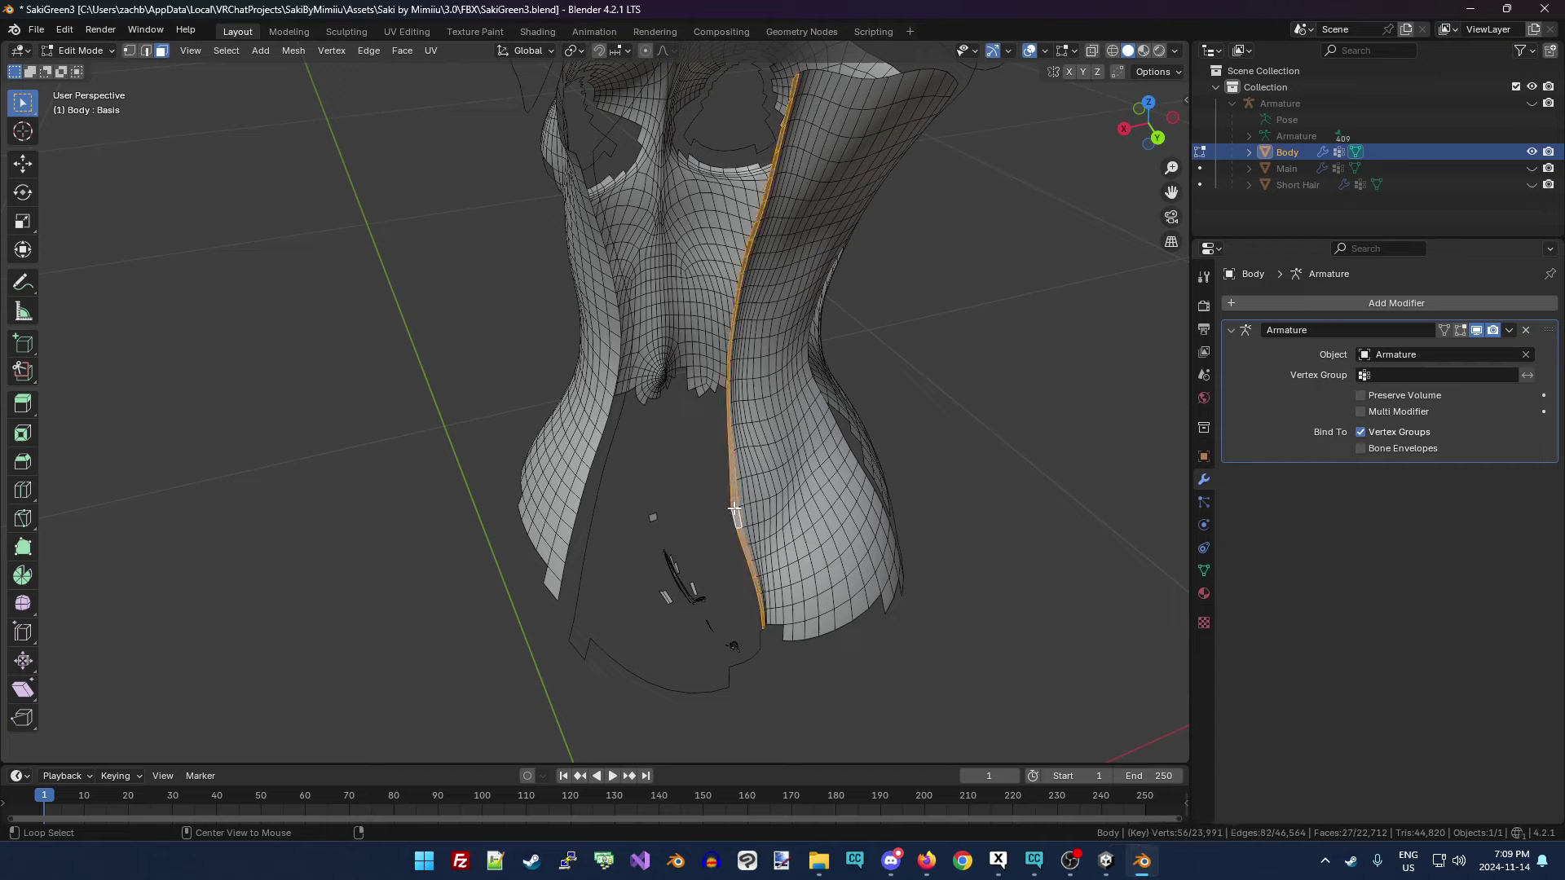
pyautogui.press('x')
pyautogui.click(733, 509)
# Delete four further narrow face columns along the spine edge of the remaining back panel.
pyautogui.keyDown('alt'); pyautogui.click(742, 510); pyautogui.keyUp('alt')
pyautogui.press('x')
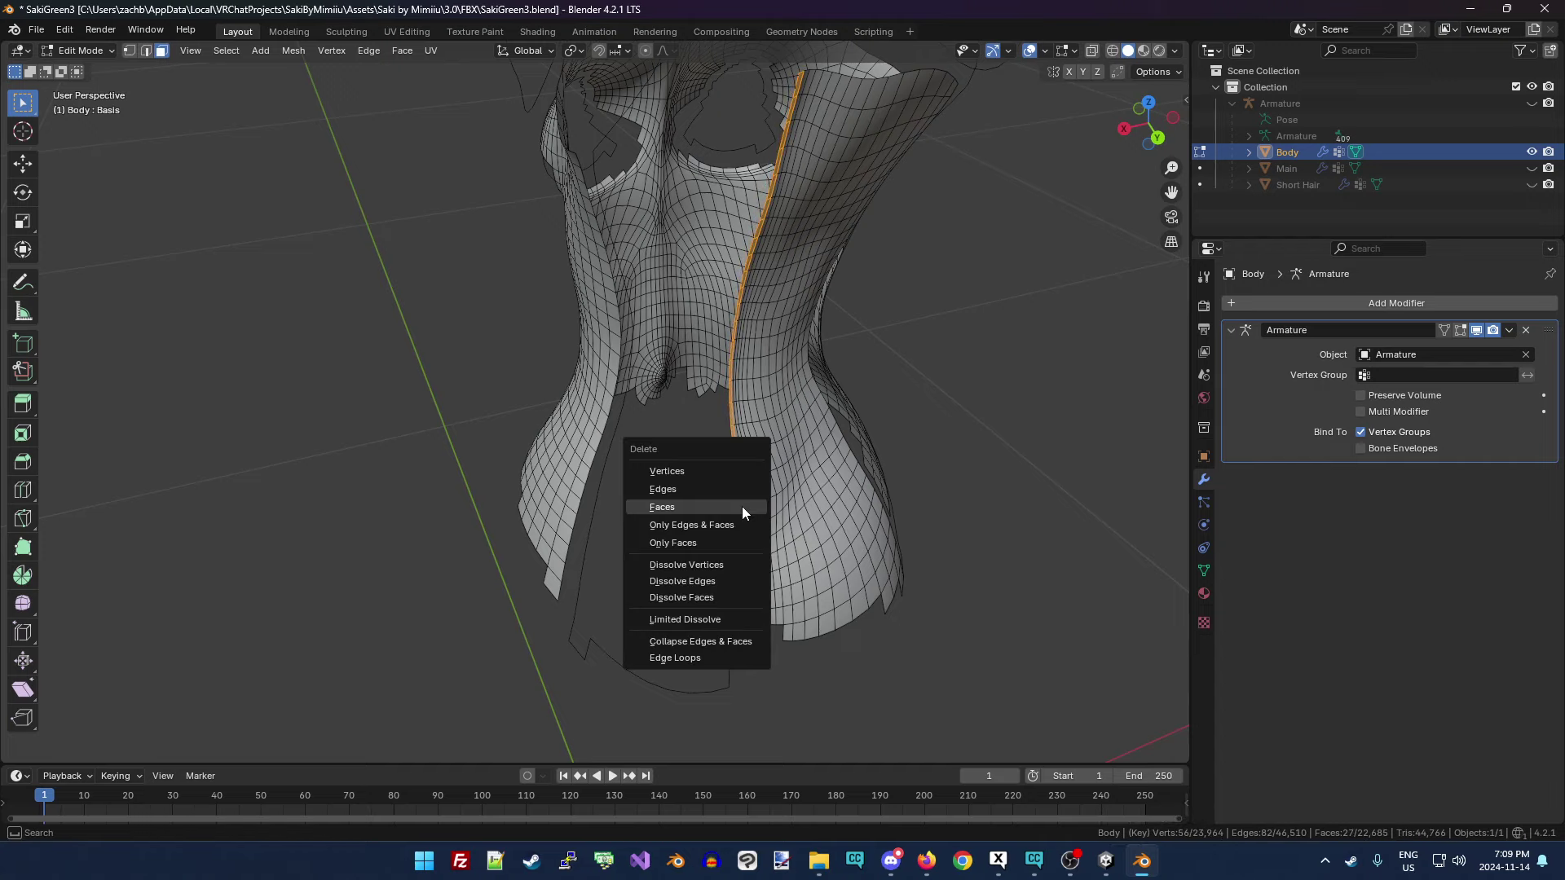
pyautogui.click(743, 508)
pyautogui.keyDown('alt'); pyautogui.click(747, 507); pyautogui.keyUp('alt')
pyautogui.press('x')
pyautogui.click(747, 508)
pyautogui.keyDown('alt'); pyautogui.click(758, 503); pyautogui.keyUp('alt')
pyautogui.press('x')
pyautogui.click(758, 505)
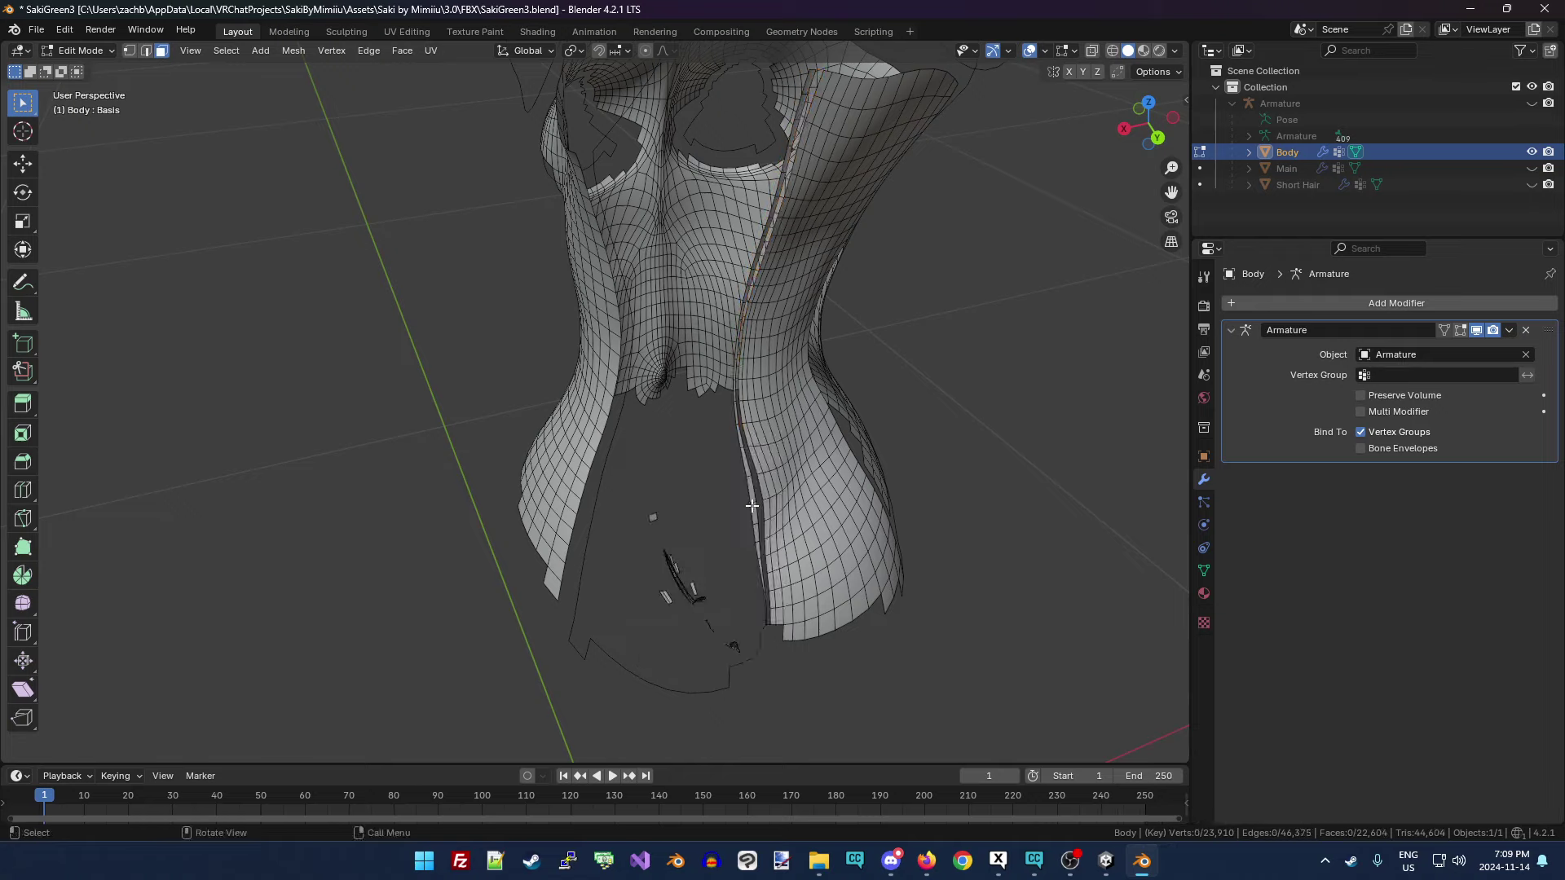
pyautogui.keyDown('alt'); pyautogui.click(752, 502); pyautogui.keyUp('alt')
pyautogui.press('x')
pyautogui.click(751, 507)
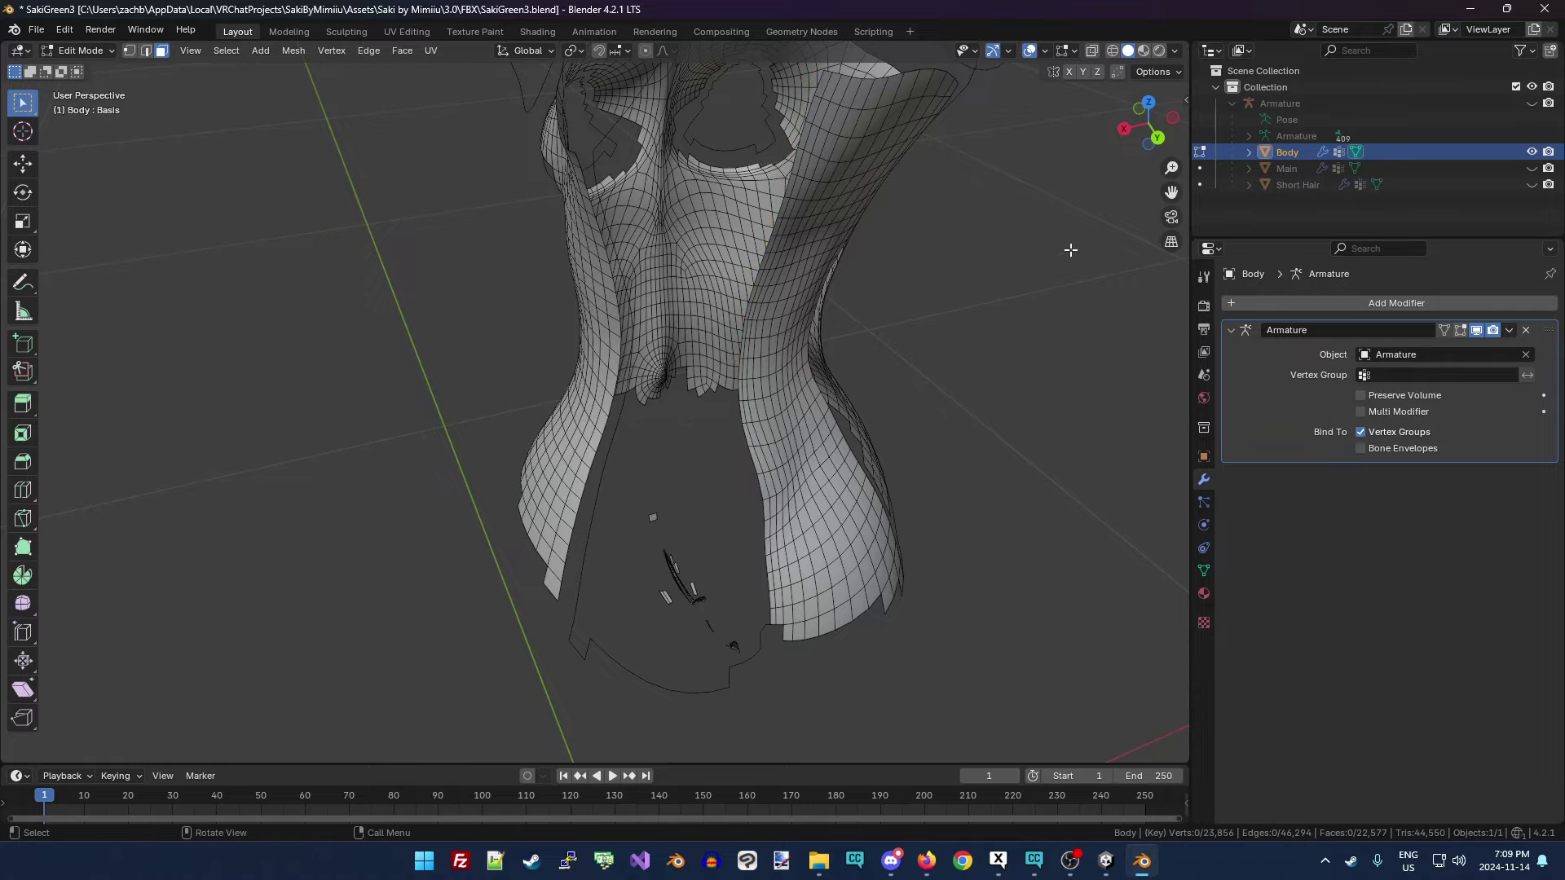
# Delete three vertical face columns from the outer right edge of the remaining back panel.
pyautogui.moveTo(1149, 126); pyautogui.dragTo(1066, 128)
pyautogui.moveTo(1171, 192); pyautogui.dragTo(881, 77)
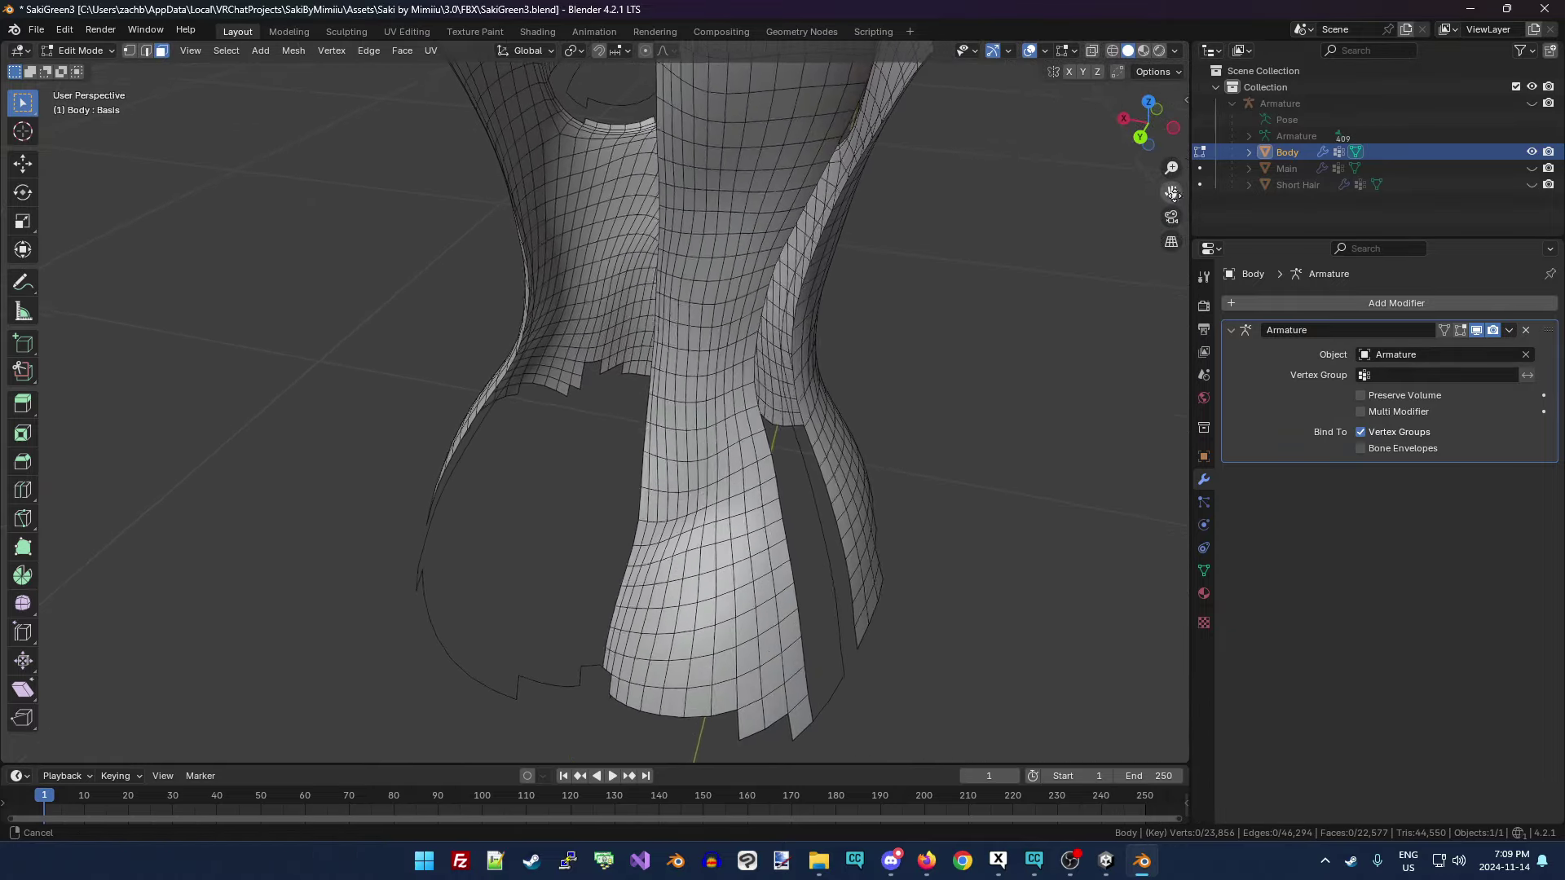
pyautogui.keyDown('alt'); pyautogui.click(767, 484); pyautogui.keyUp('alt')
pyautogui.press('x')
pyautogui.click(768, 487)
pyautogui.keyDown('alt'); pyautogui.click(746, 498); pyautogui.keyUp('alt')
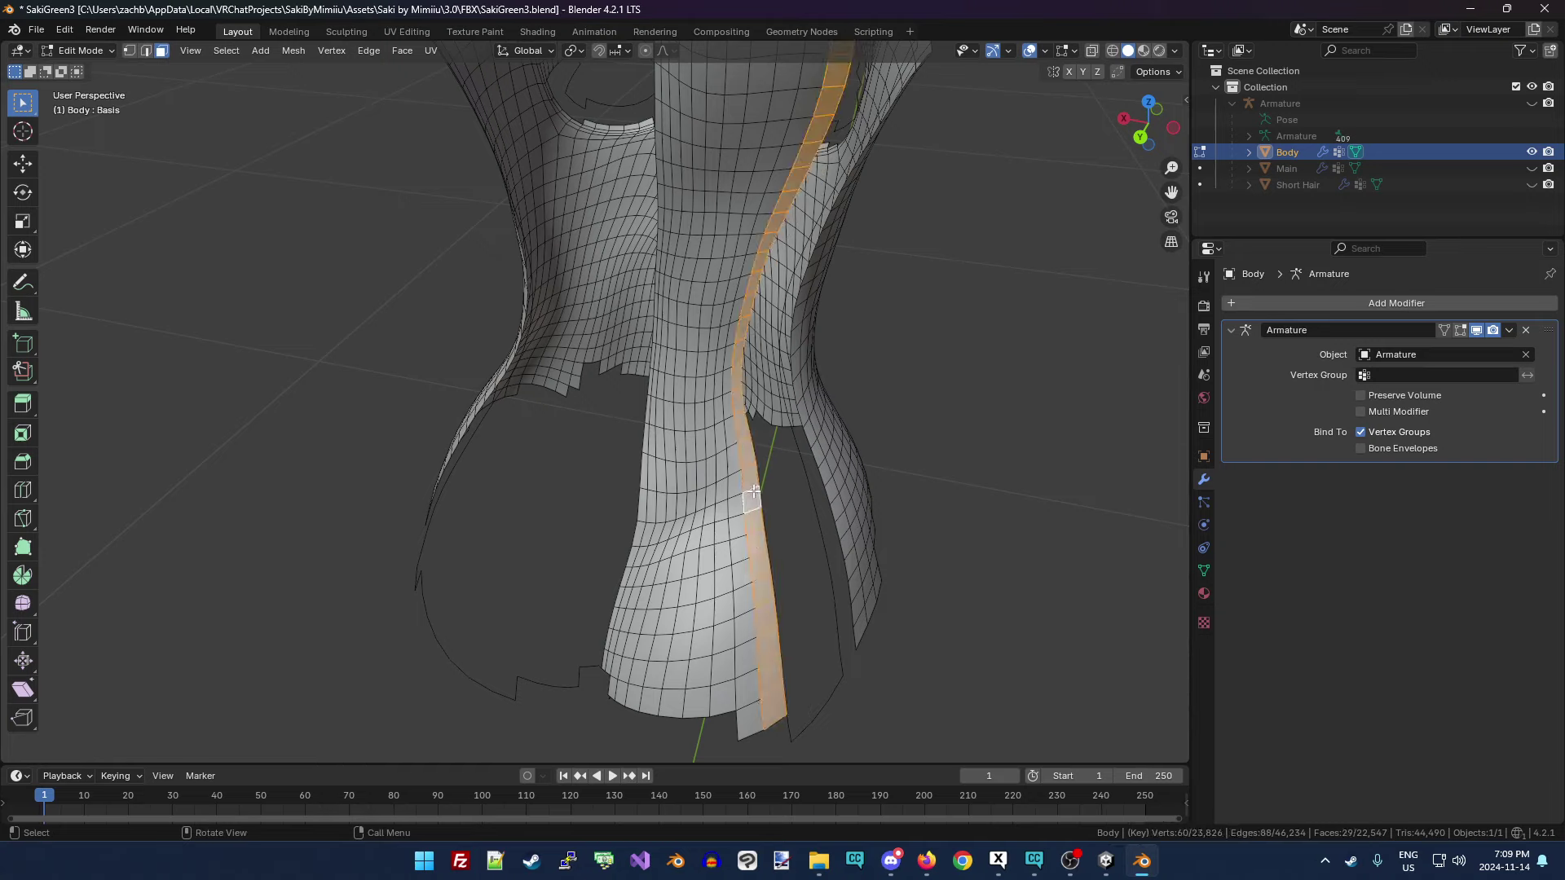
pyautogui.press('x')
pyautogui.click(753, 490)
pyautogui.keyDown('alt'); pyautogui.click(734, 503); pyautogui.keyUp('alt')
pyautogui.press('x')
pyautogui.click(730, 500)
# Delete three more vertical face columns from the right edge of the remaining back panel, moving toward the spine.
pyautogui.keyDown('alt'); pyautogui.click(722, 504); pyautogui.keyUp('alt')
pyautogui.press('x')
pyautogui.click(722, 505)
pyautogui.keyDown('alt'); pyautogui.click(702, 510); pyautogui.keyUp('alt')
pyautogui.press('x')
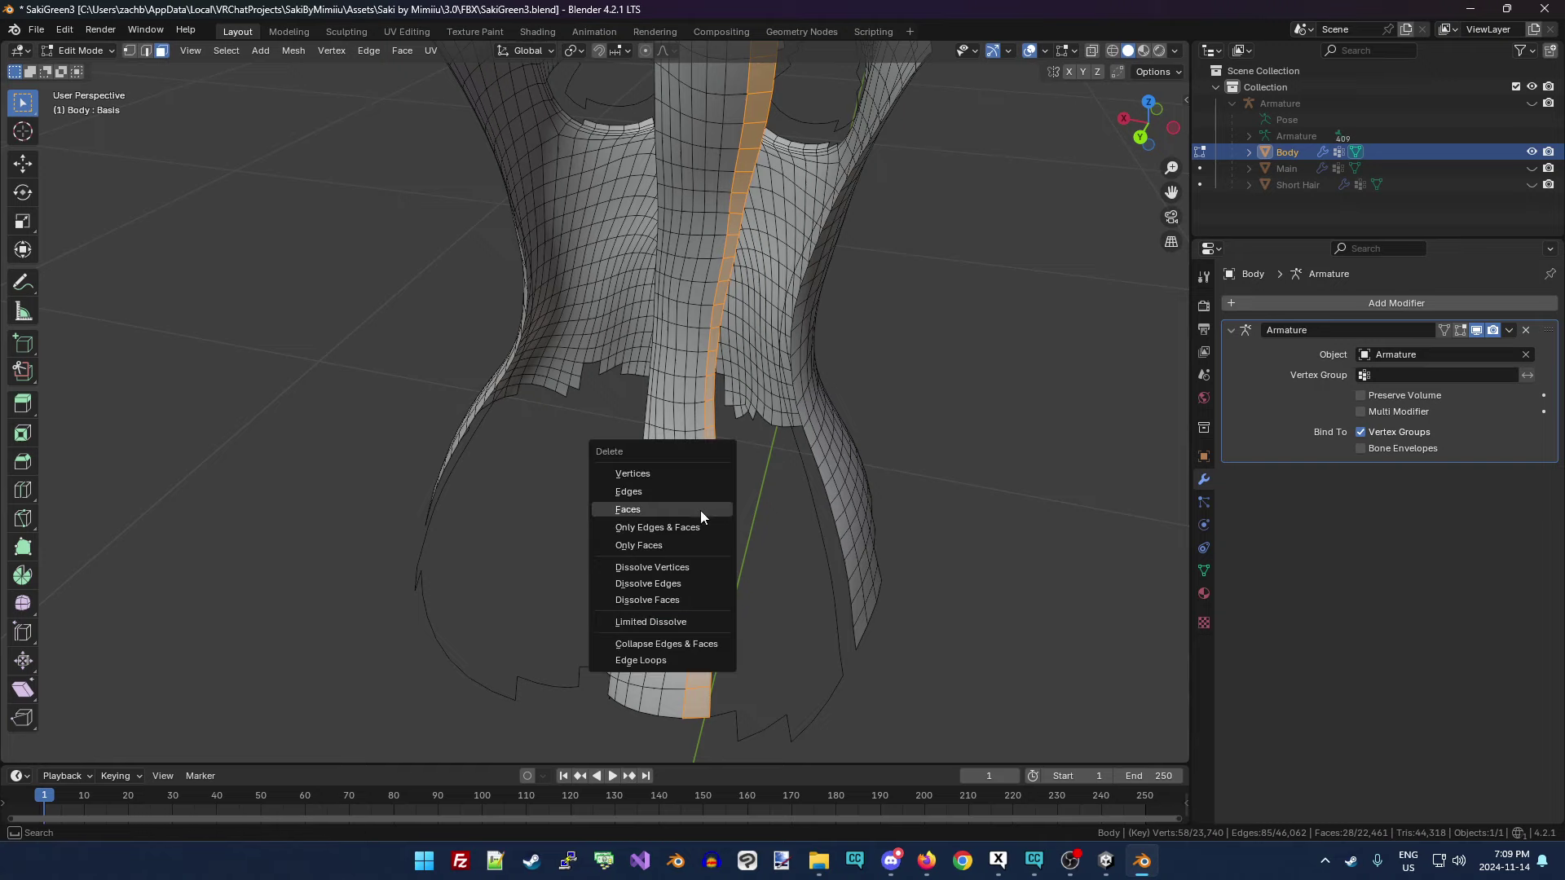
pyautogui.click(701, 510)
pyautogui.keyDown('alt'); pyautogui.click(697, 514); pyautogui.keyUp('alt')
pyautogui.press('x')
pyautogui.click(699, 512)
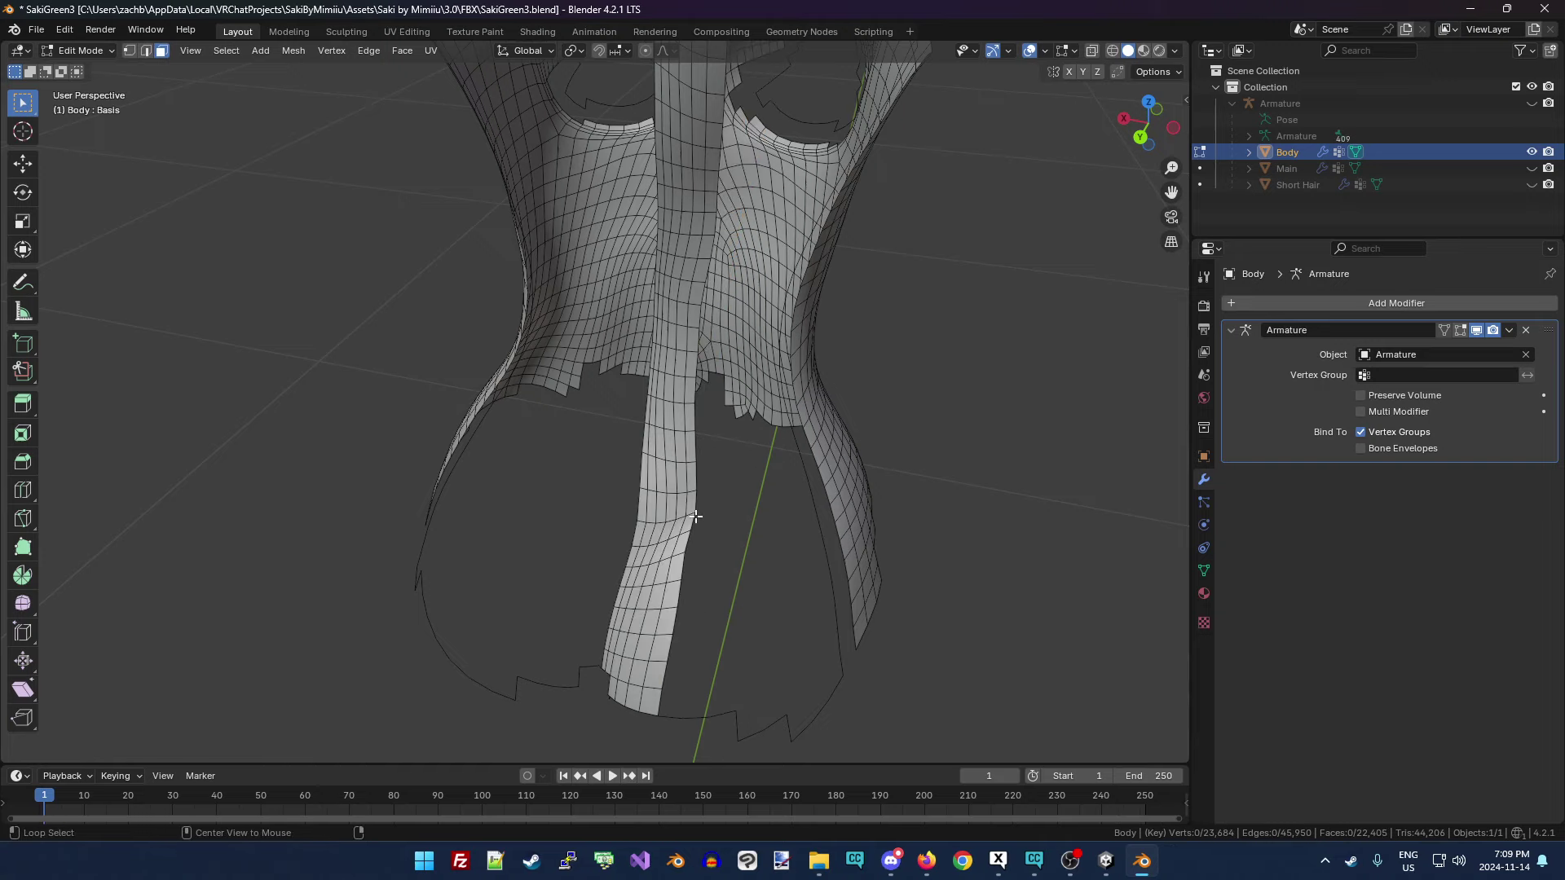
# Delete the next three narrow face columns along the right edge of the thin back strip.
pyautogui.keyDown('alt'); pyautogui.click(688, 513); pyautogui.keyUp('alt')
pyautogui.press('x')
pyautogui.click(687, 514)
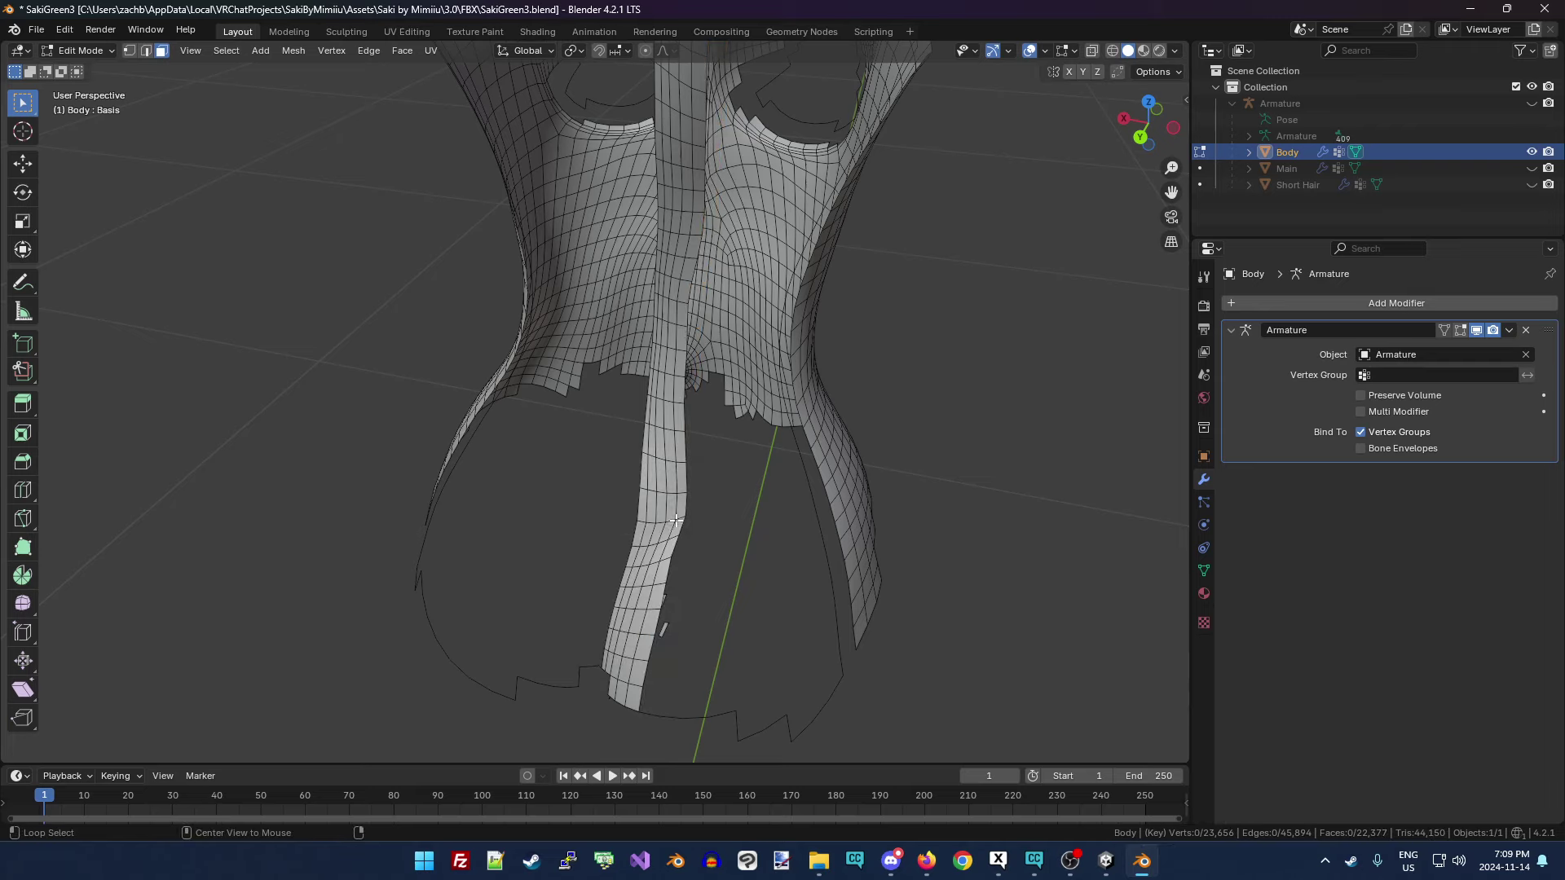
pyautogui.keyDown('alt'); pyautogui.click(682, 518); pyautogui.keyUp('alt')
pyautogui.press('x')
pyautogui.click(682, 518)
pyautogui.keyDown('alt'); pyautogui.click(669, 518); pyautogui.keyUp('alt')
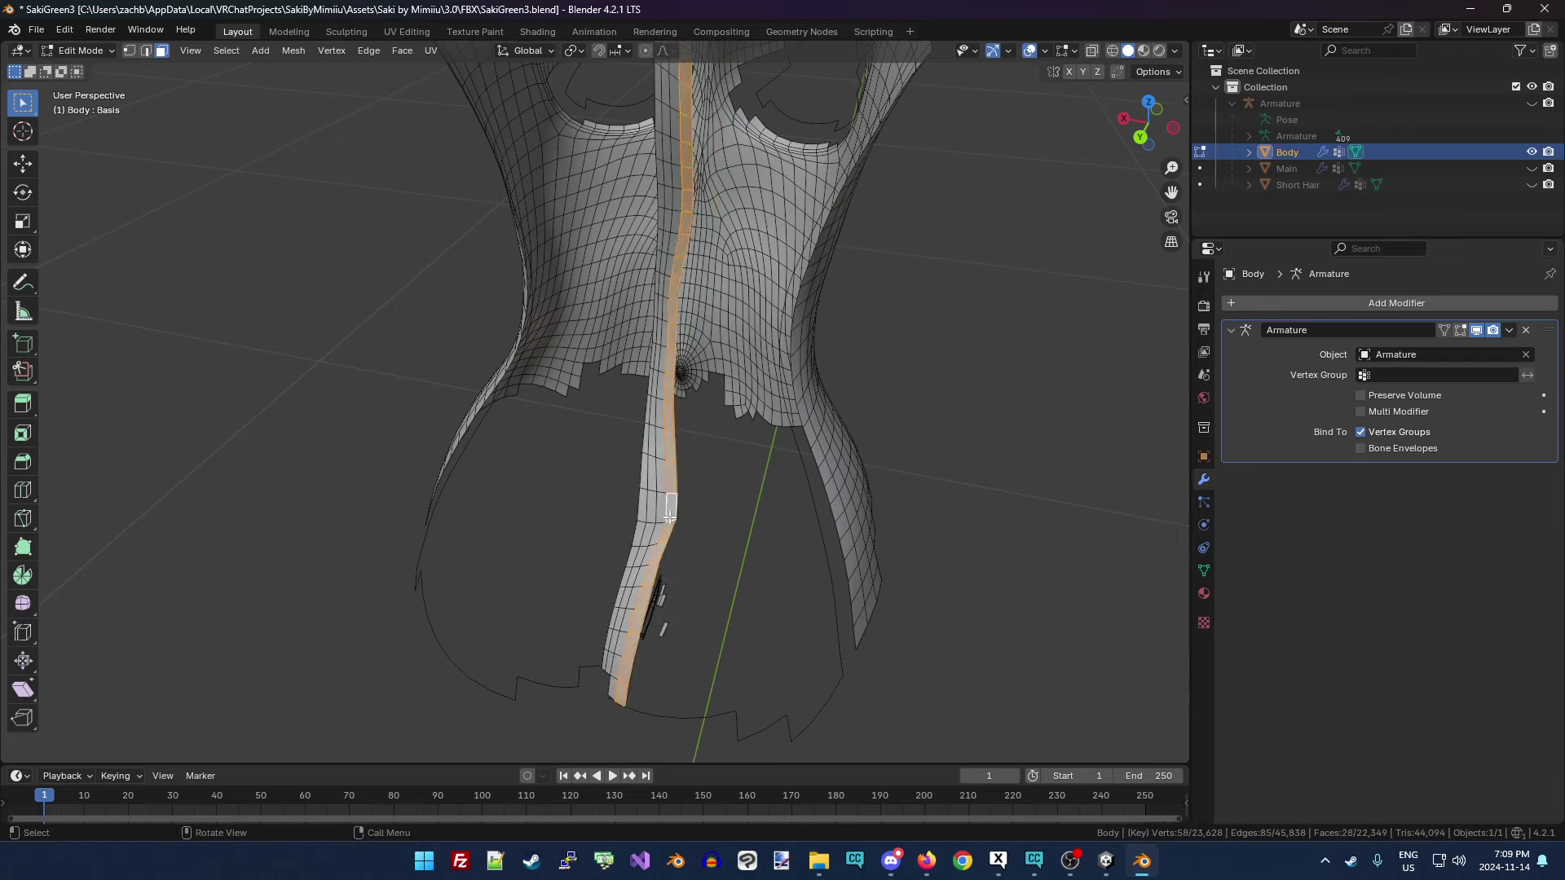
pyautogui.press('x')
pyautogui.click(667, 518)
# Delete the last three narrow face columns of the back strip, clearing the middle of the back.
pyautogui.keyDown('alt'); pyautogui.click(649, 526); pyautogui.keyUp('alt')
pyautogui.press('x')
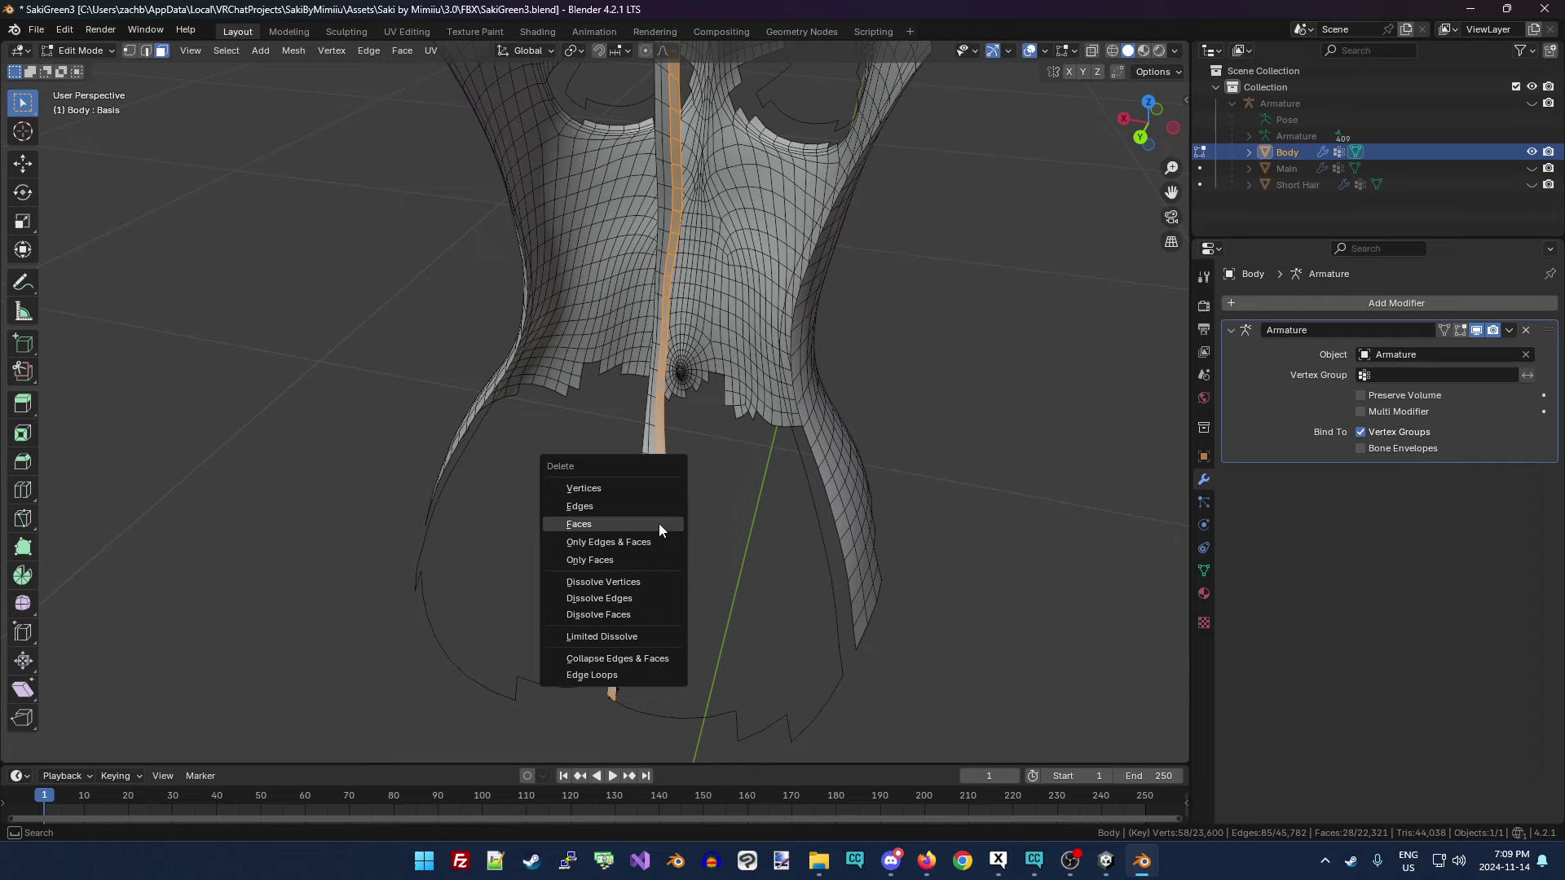
pyautogui.click(659, 523)
pyautogui.keyDown('alt'); pyautogui.click(650, 522); pyautogui.keyUp('alt')
pyautogui.press('x')
pyautogui.click(650, 522)
pyautogui.keyDown('alt'); pyautogui.click(647, 522); pyautogui.keyUp('alt')
pyautogui.press('x')
pyautogui.click(647, 526)
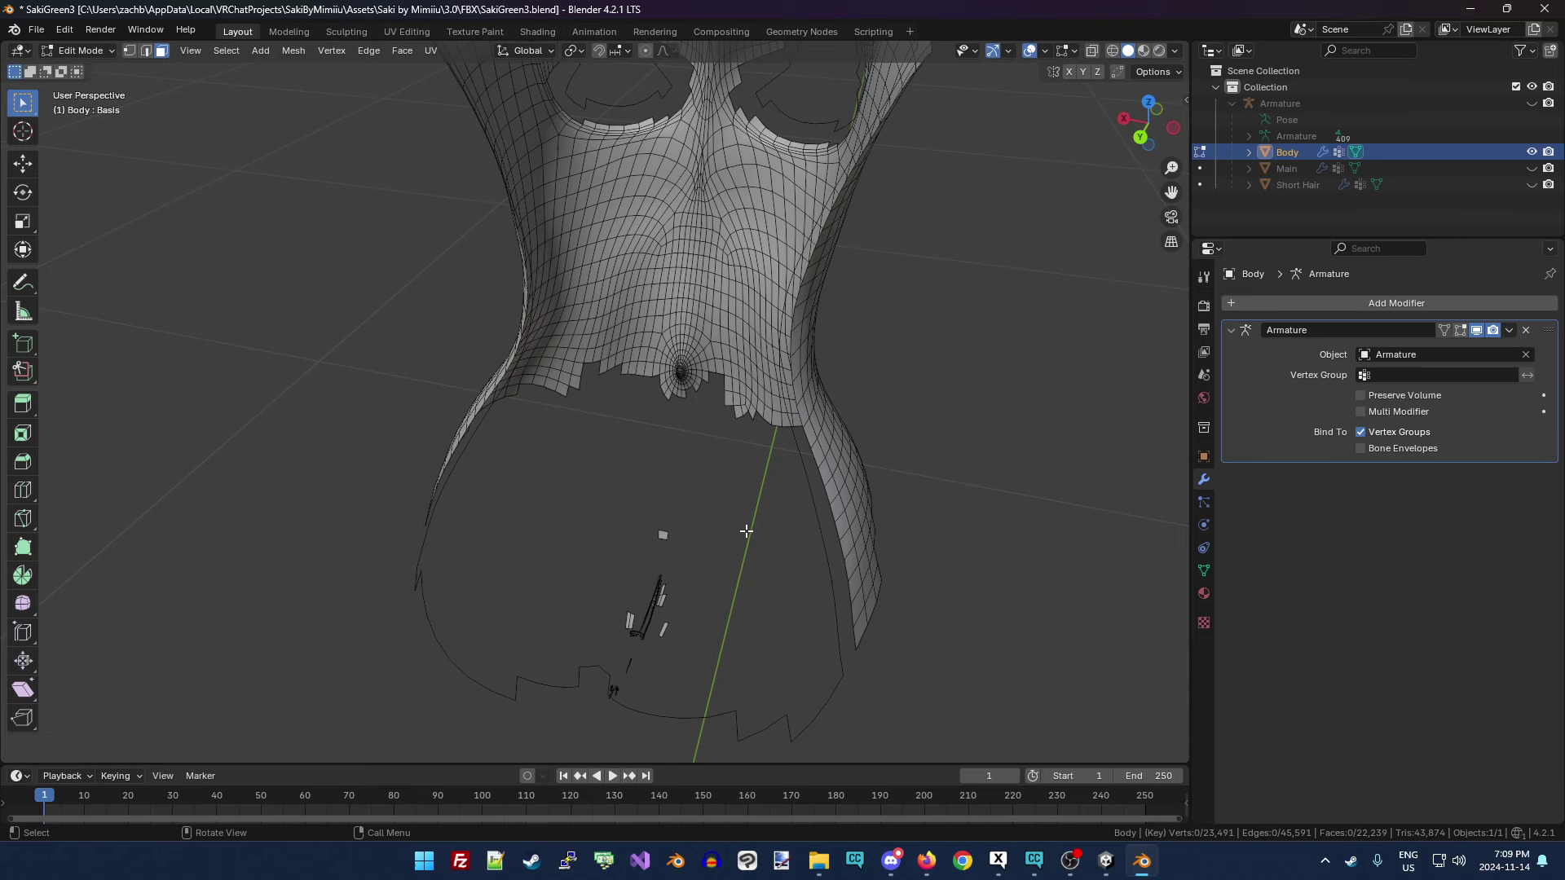
# Delete the four horizontal face rows of the leftover strip across the upper back.
pyautogui.scroll(-3, 906, 367)
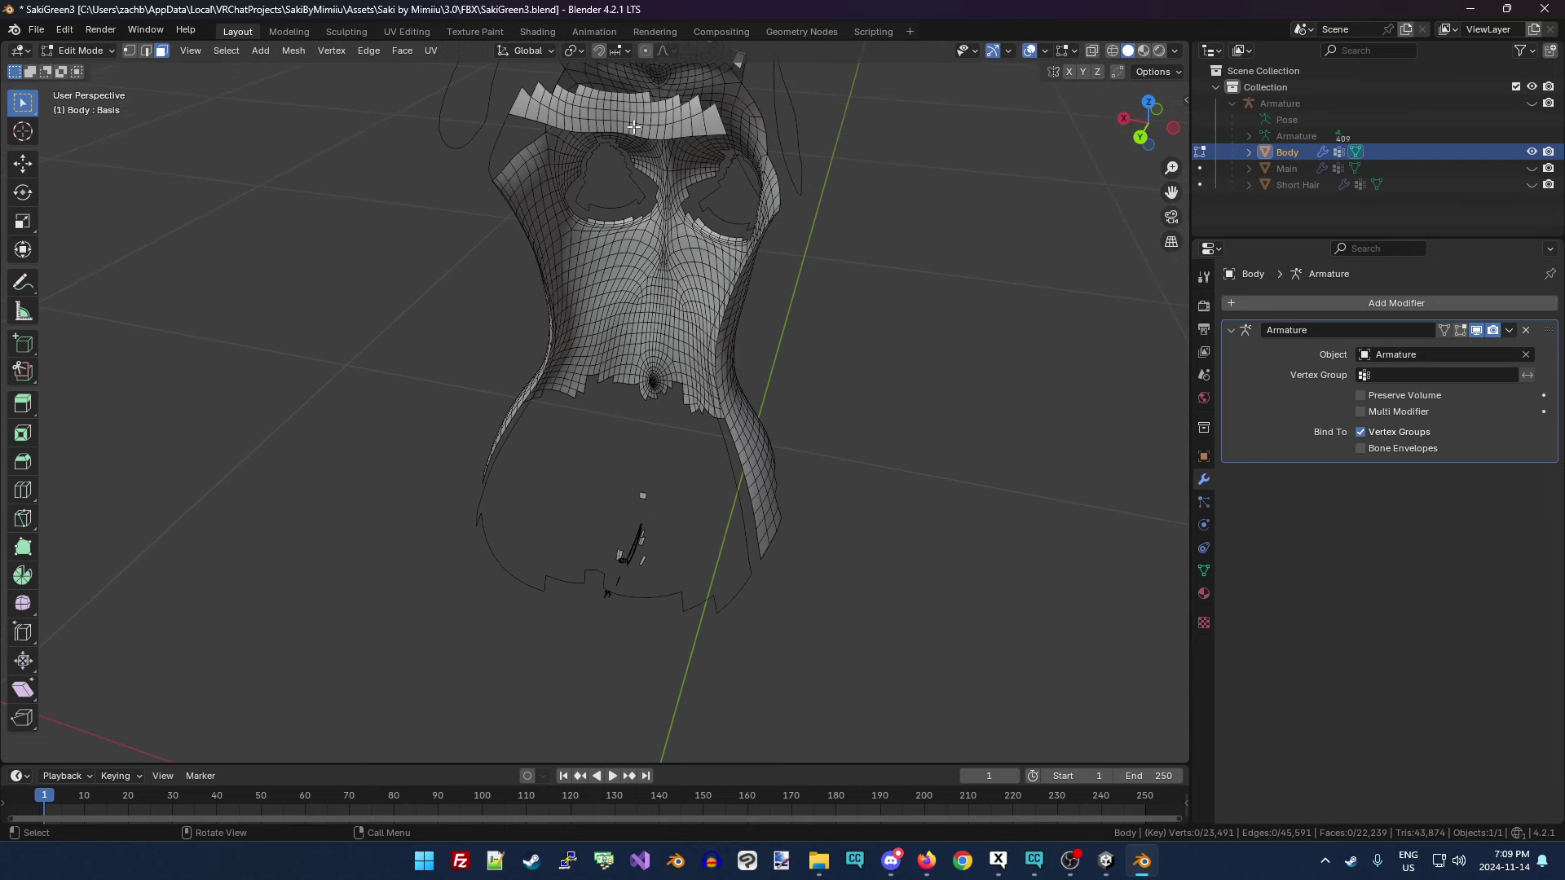
pyautogui.keyDown('alt'); pyautogui.click(615, 126); pyautogui.keyUp('alt')
pyautogui.press('x')
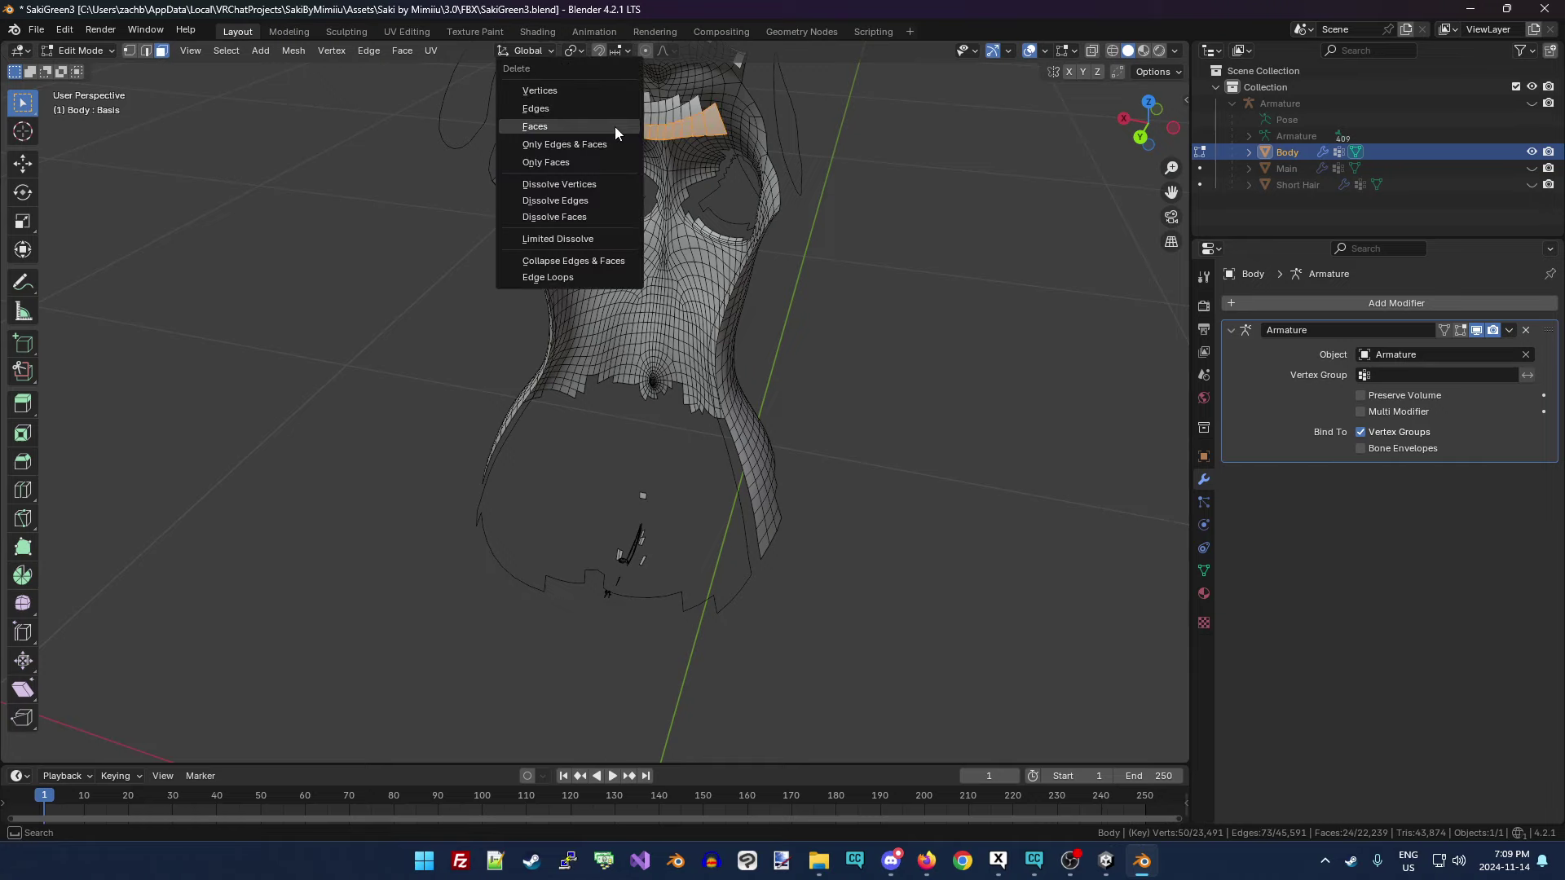
pyautogui.click(613, 128)
pyautogui.keyDown('alt'); pyautogui.click(613, 118); pyautogui.keyUp('alt')
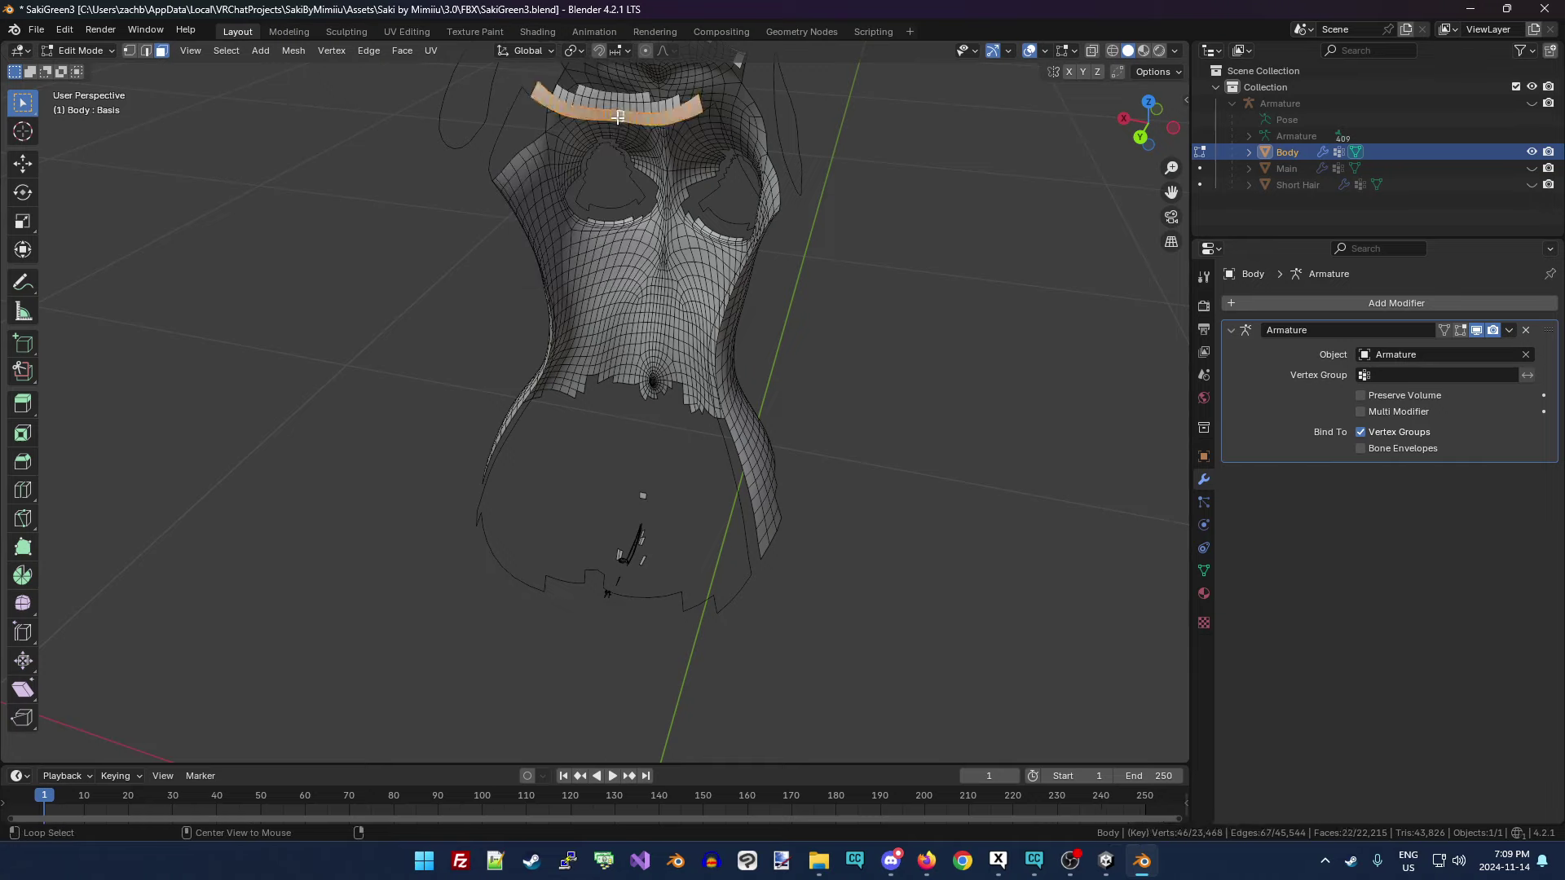
pyautogui.press('x')
pyautogui.click(618, 117)
pyautogui.keyDown('alt'); pyautogui.click(617, 106); pyautogui.keyUp('alt')
pyautogui.press('x')
pyautogui.click(618, 106)
pyautogui.keyDown('alt'); pyautogui.click(615, 98); pyautogui.keyUp('alt')
pyautogui.press('x')
pyautogui.click(618, 101)
# Examine the trimmed torso and the loose face fragments below the hips from several angles.
pyautogui.moveTo(1171, 193); pyautogui.dragTo(1078, 324)
pyautogui.moveTo(1161, 130); pyautogui.dragTo(696, 65)
pyautogui.moveTo(978, 122); pyautogui.dragTo(1051, 124)
pyautogui.scroll(-5, 1109, 277)
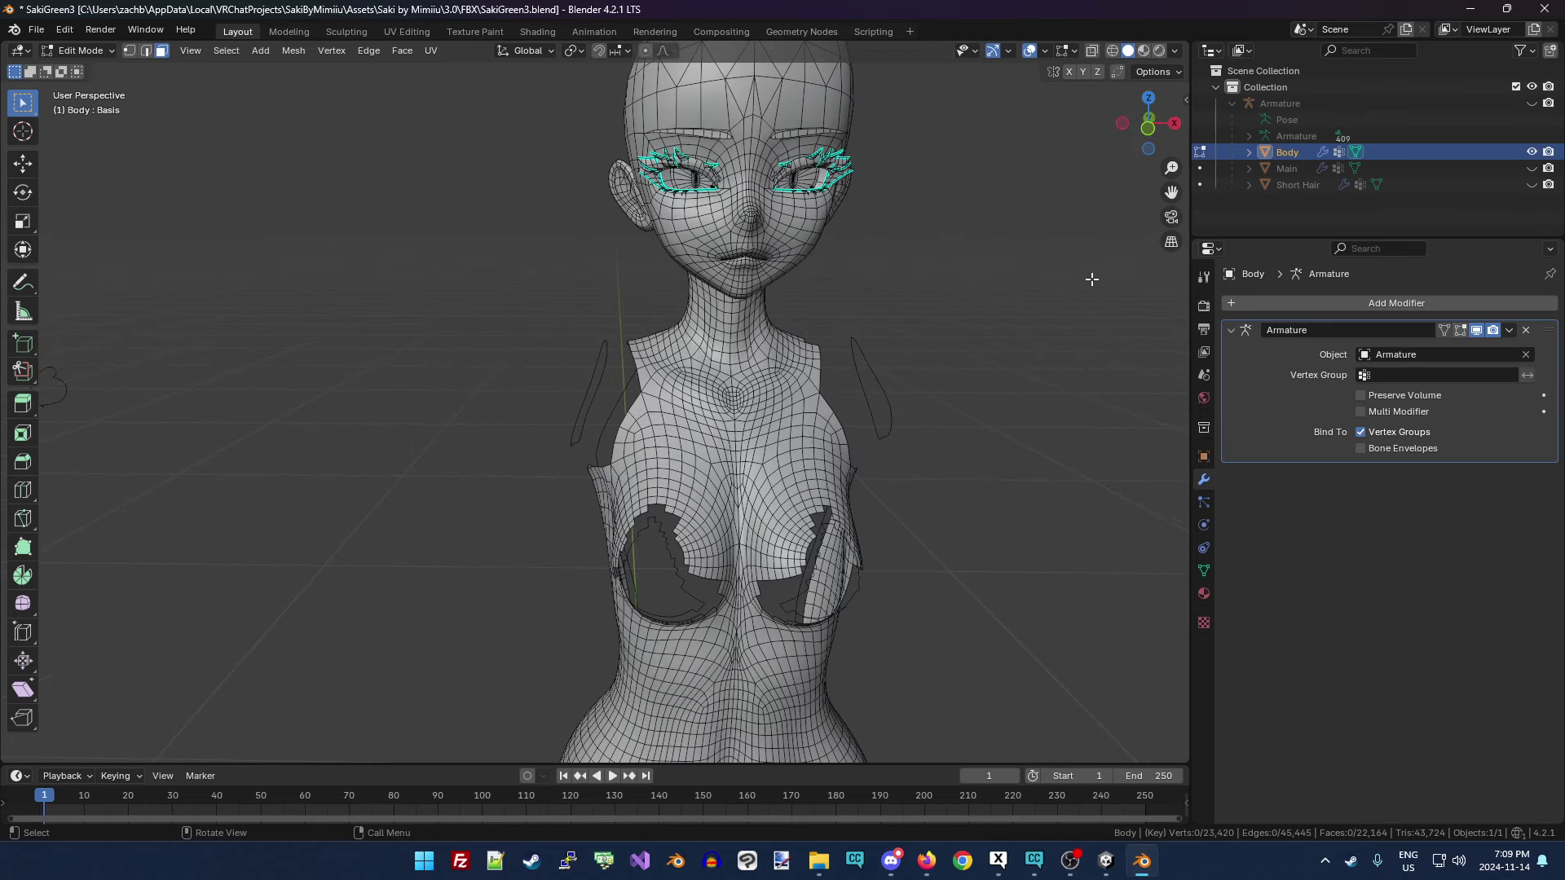
pyautogui.moveTo(1171, 192); pyautogui.dragTo(1094, 1)
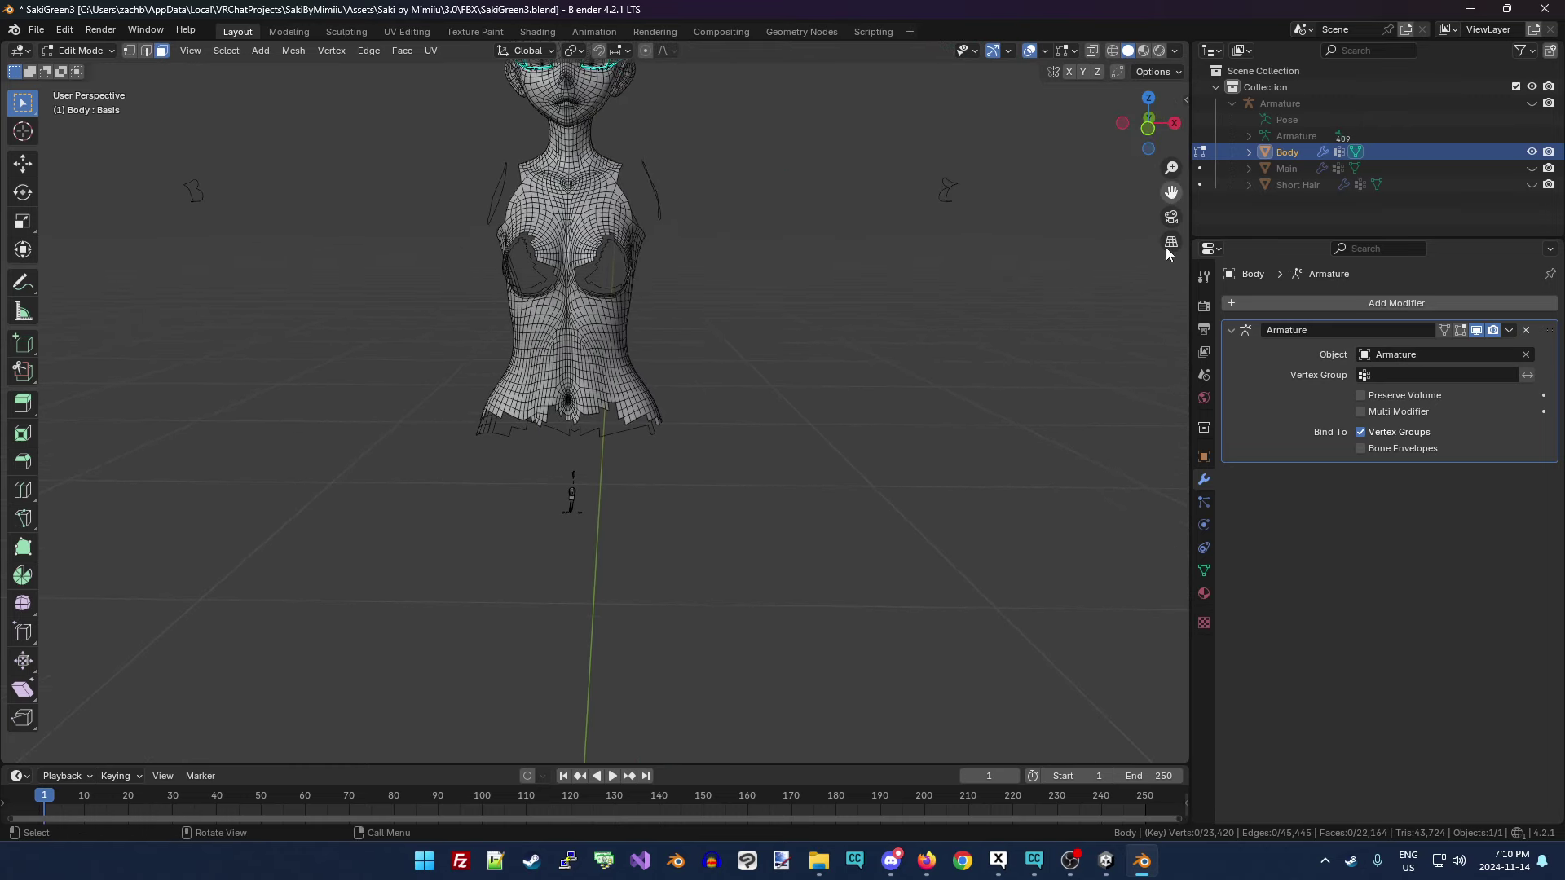
pyautogui.scroll(7, 895, 573)
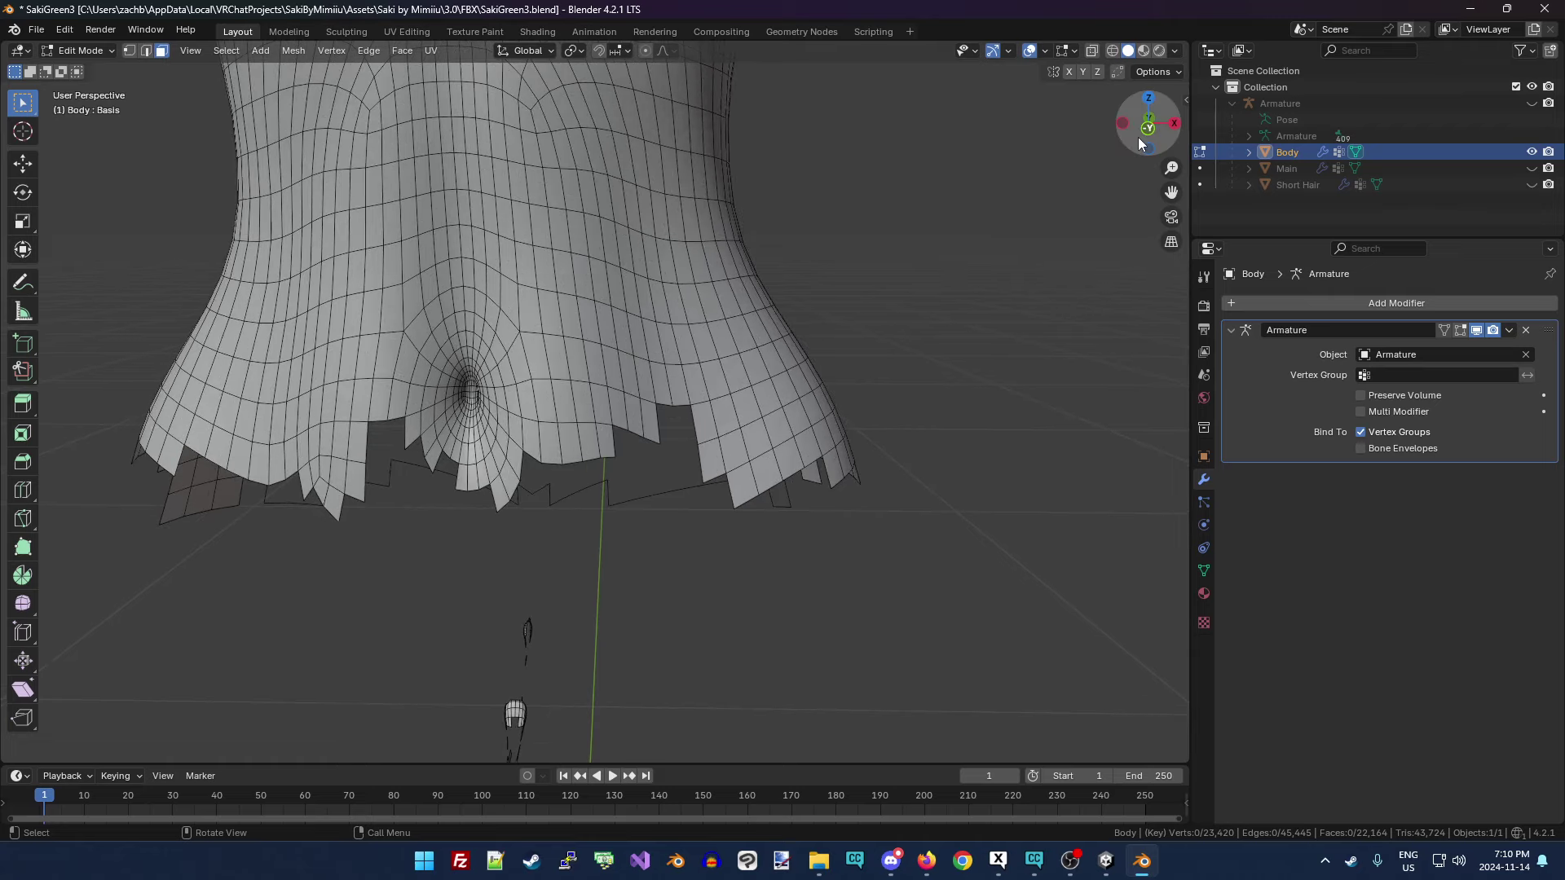
pyautogui.moveTo(1148, 164); pyautogui.dragTo(1169, 260)
pyautogui.moveTo(1171, 190); pyautogui.dragTo(1133, 217)
pyautogui.moveTo(1173, 122); pyautogui.dragTo(1135, 150)
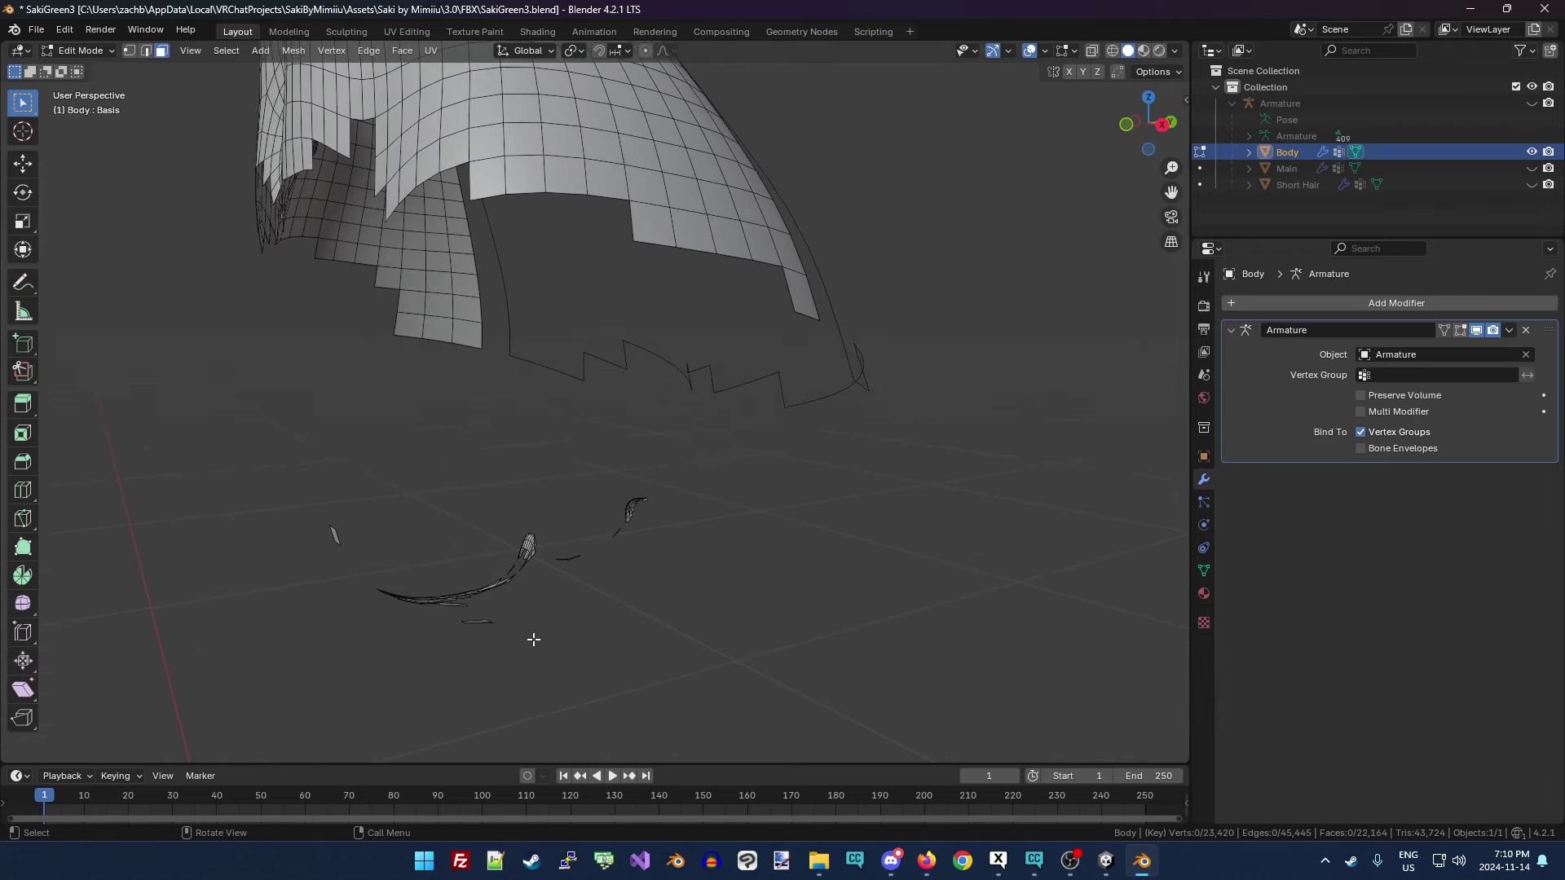
pyautogui.moveTo(1139, 139); pyautogui.dragTo(1154, 200)
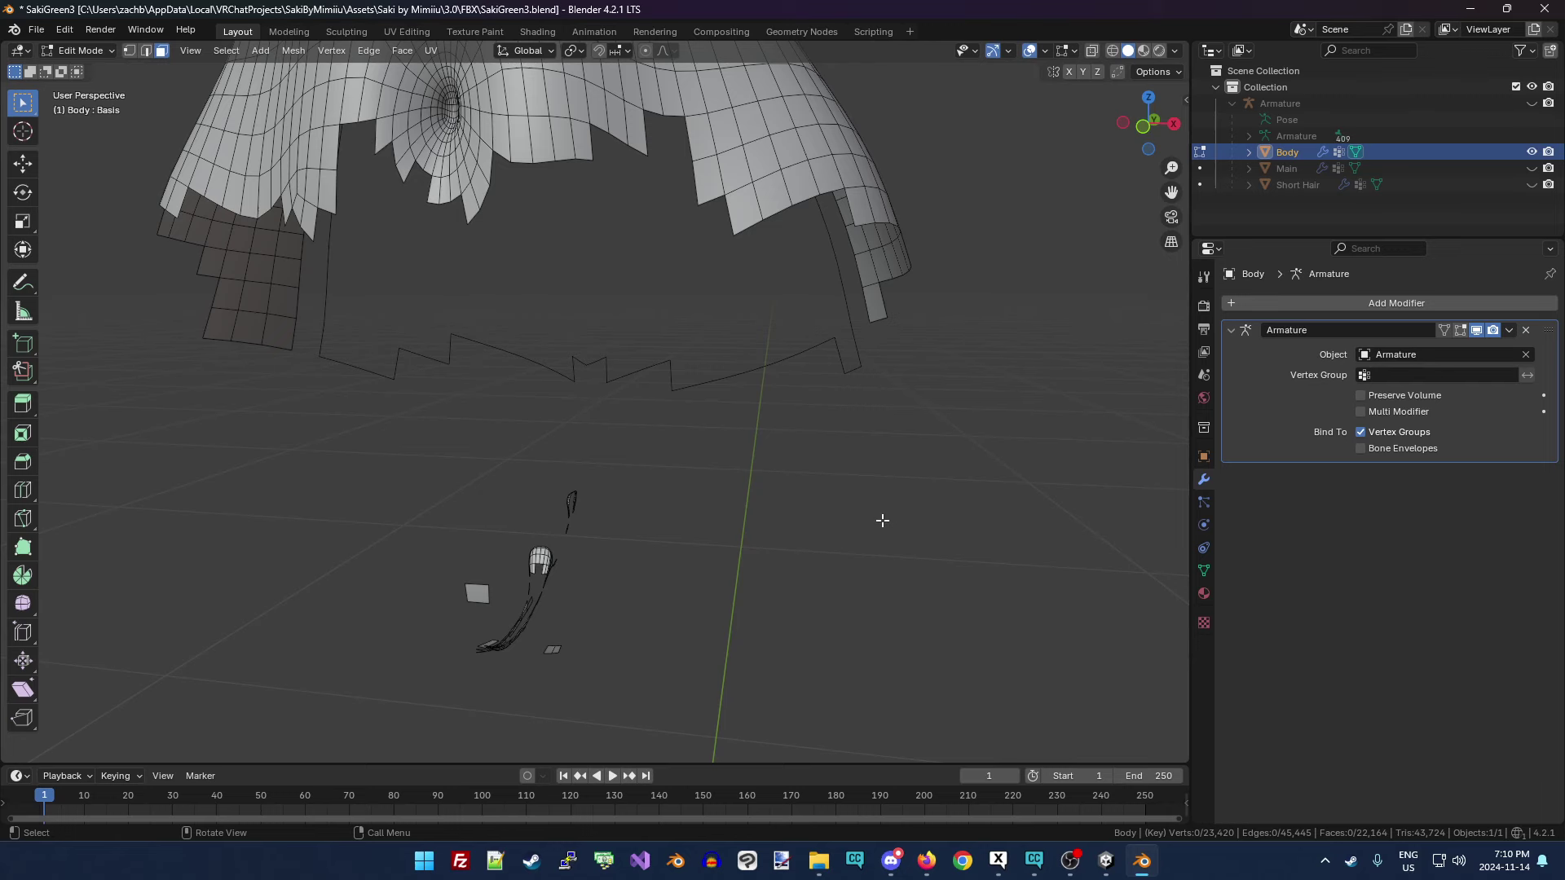
# Reveal the hidden Body faces, clear the selection, and show the Short Hair and Main objects.
pyautogui.hotkey('alt', 'h')
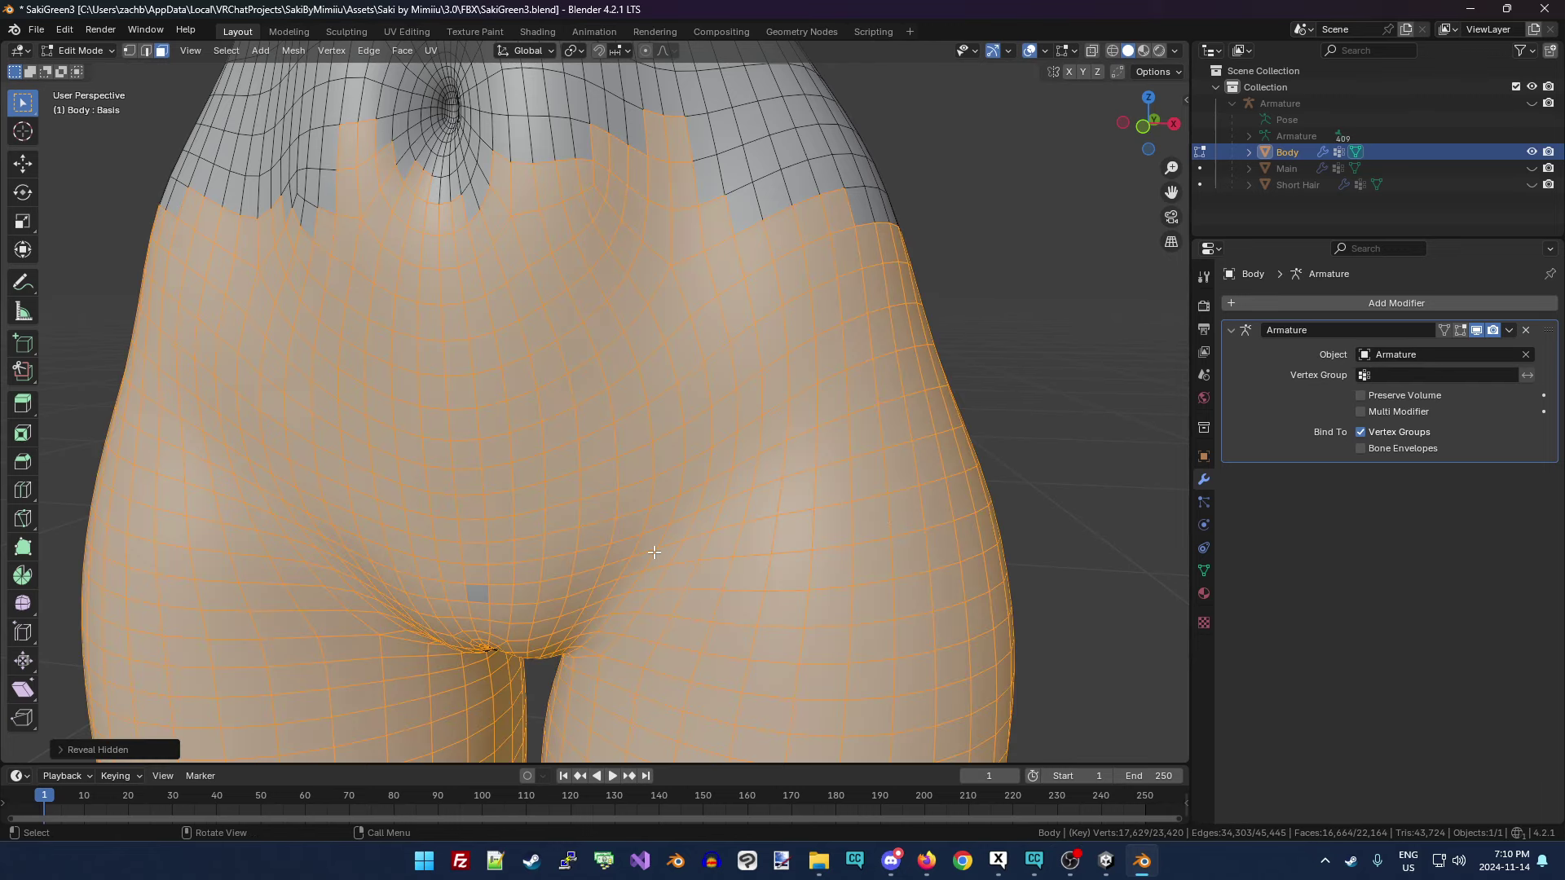
pyautogui.scroll(-6, 727, 486)
pyautogui.moveTo(1149, 122); pyautogui.dragTo(1153, 124)
pyautogui.click(1070, 270)
pyautogui.scroll(-3, 1086, 276)
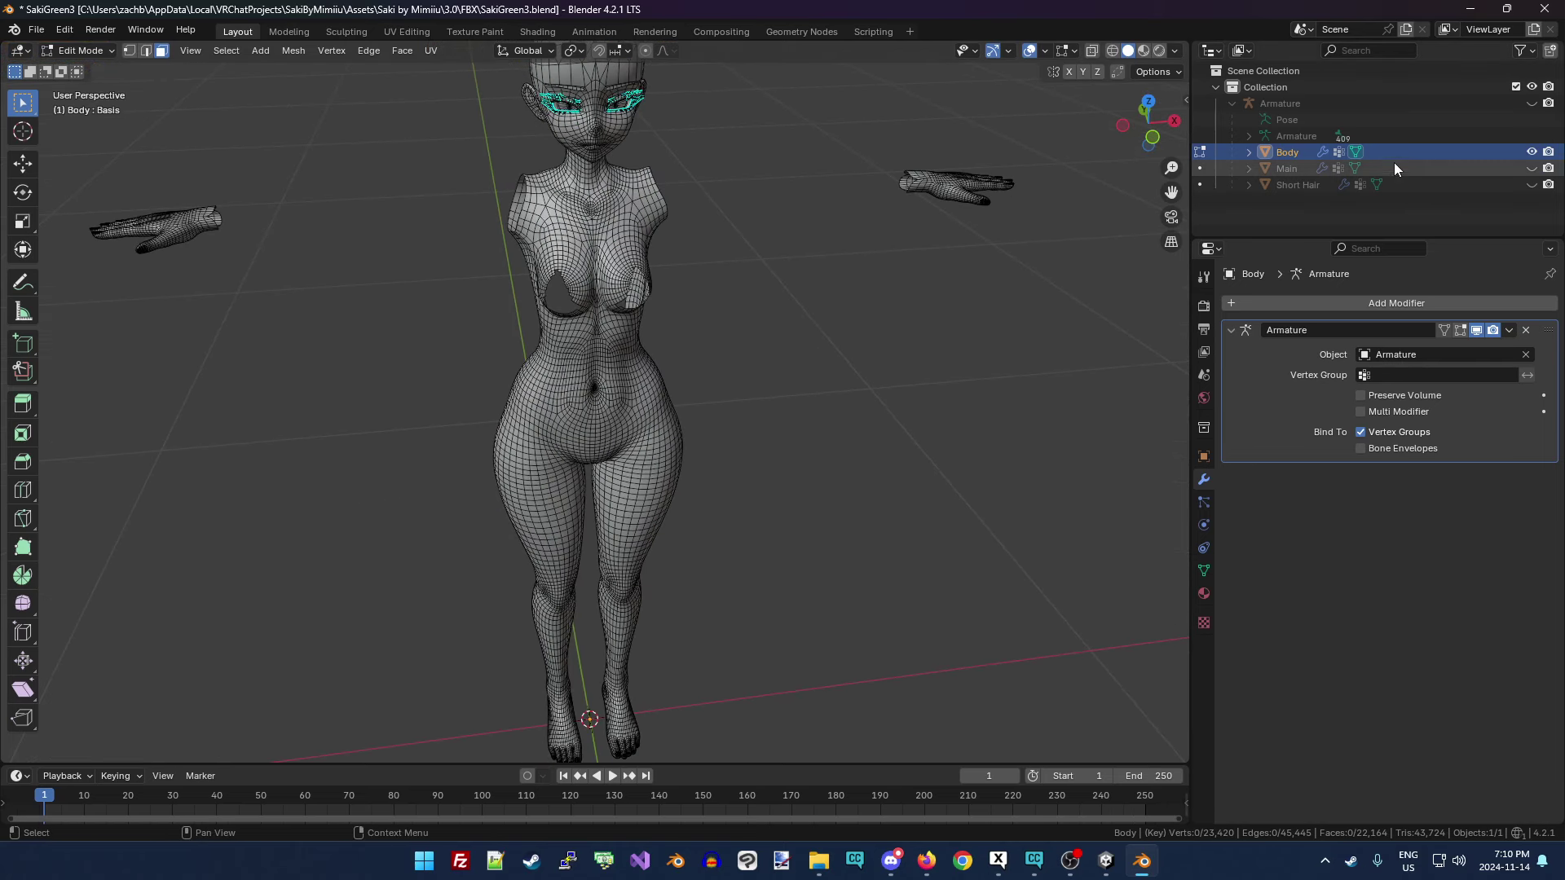
pyautogui.click(1531, 184)
pyautogui.click(1531, 168)
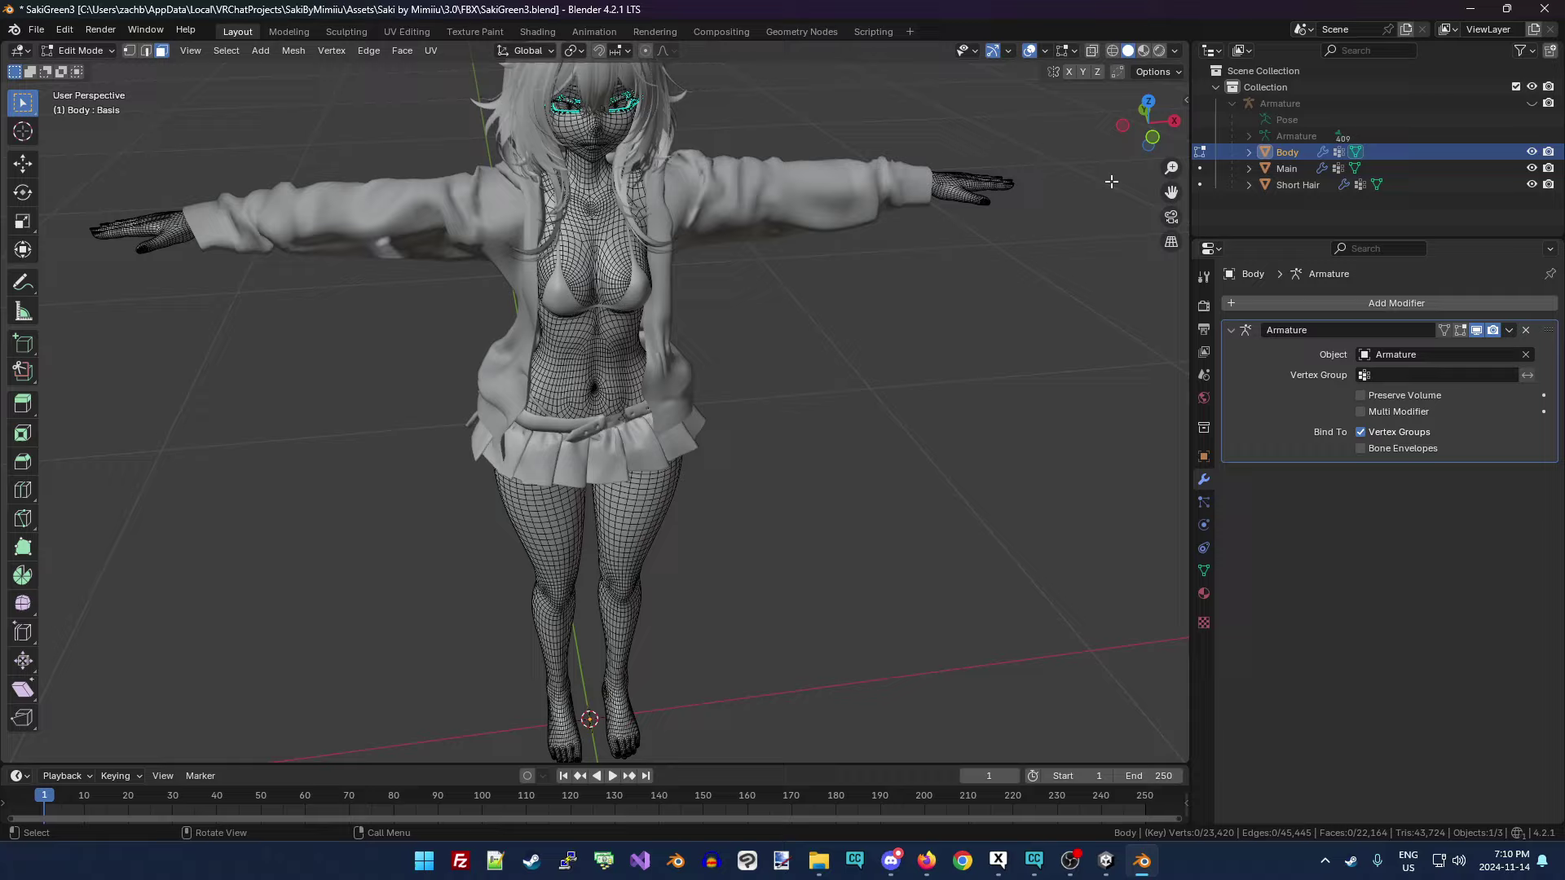
# Hide the Body face loops bordering both sides of the underwear at the front of the crotch.
pyautogui.moveTo(1162, 99); pyautogui.dragTo(1218, 82)
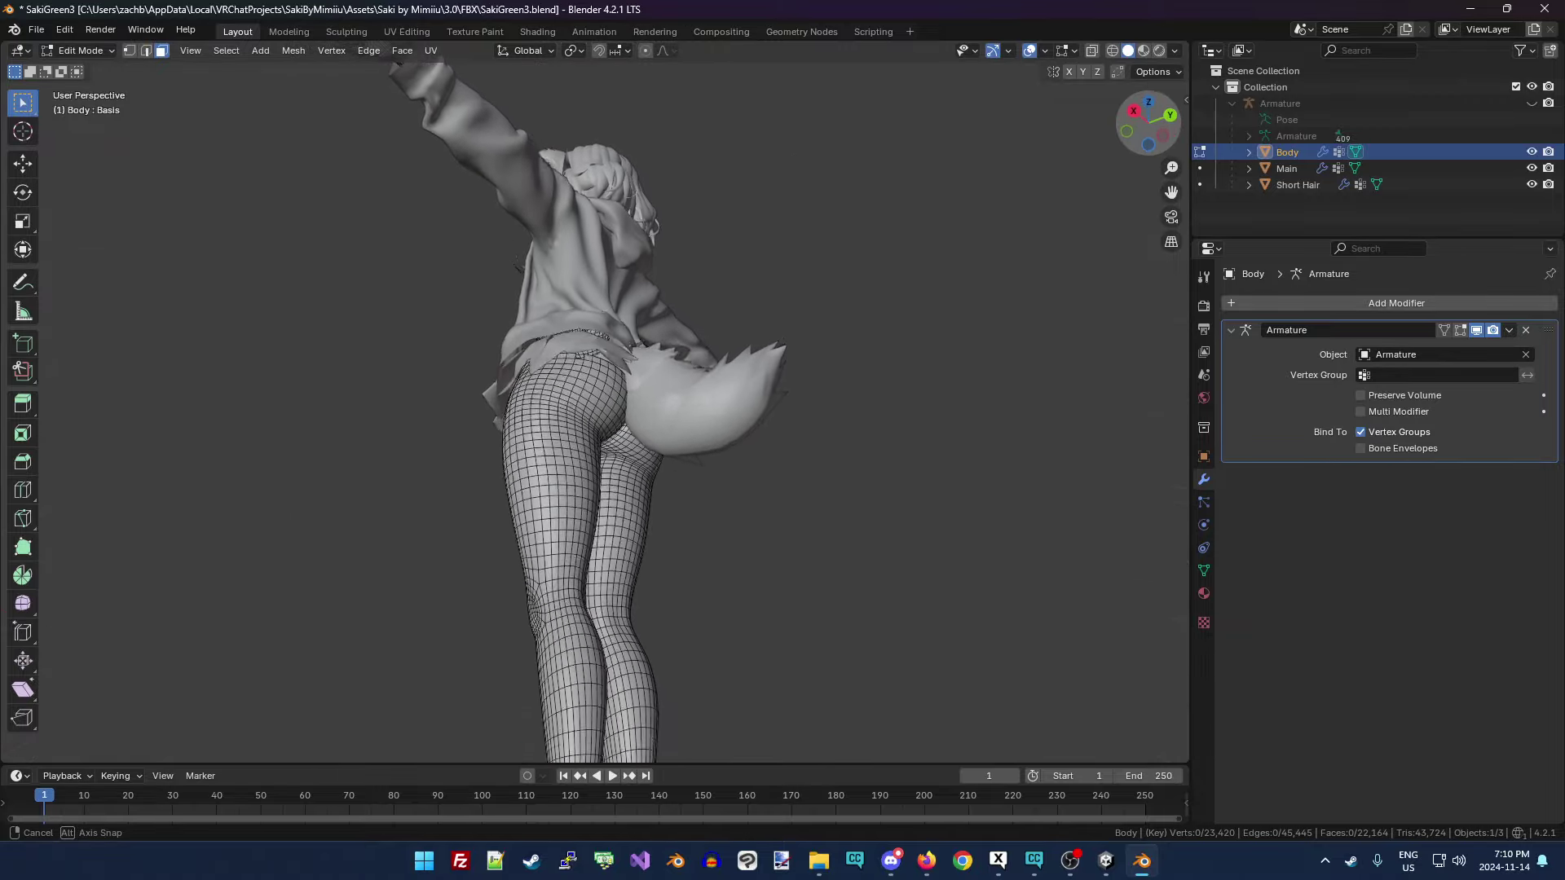
pyautogui.moveTo(933, 175); pyautogui.dragTo(1145, 123)
pyautogui.scroll(5, 744, 478)
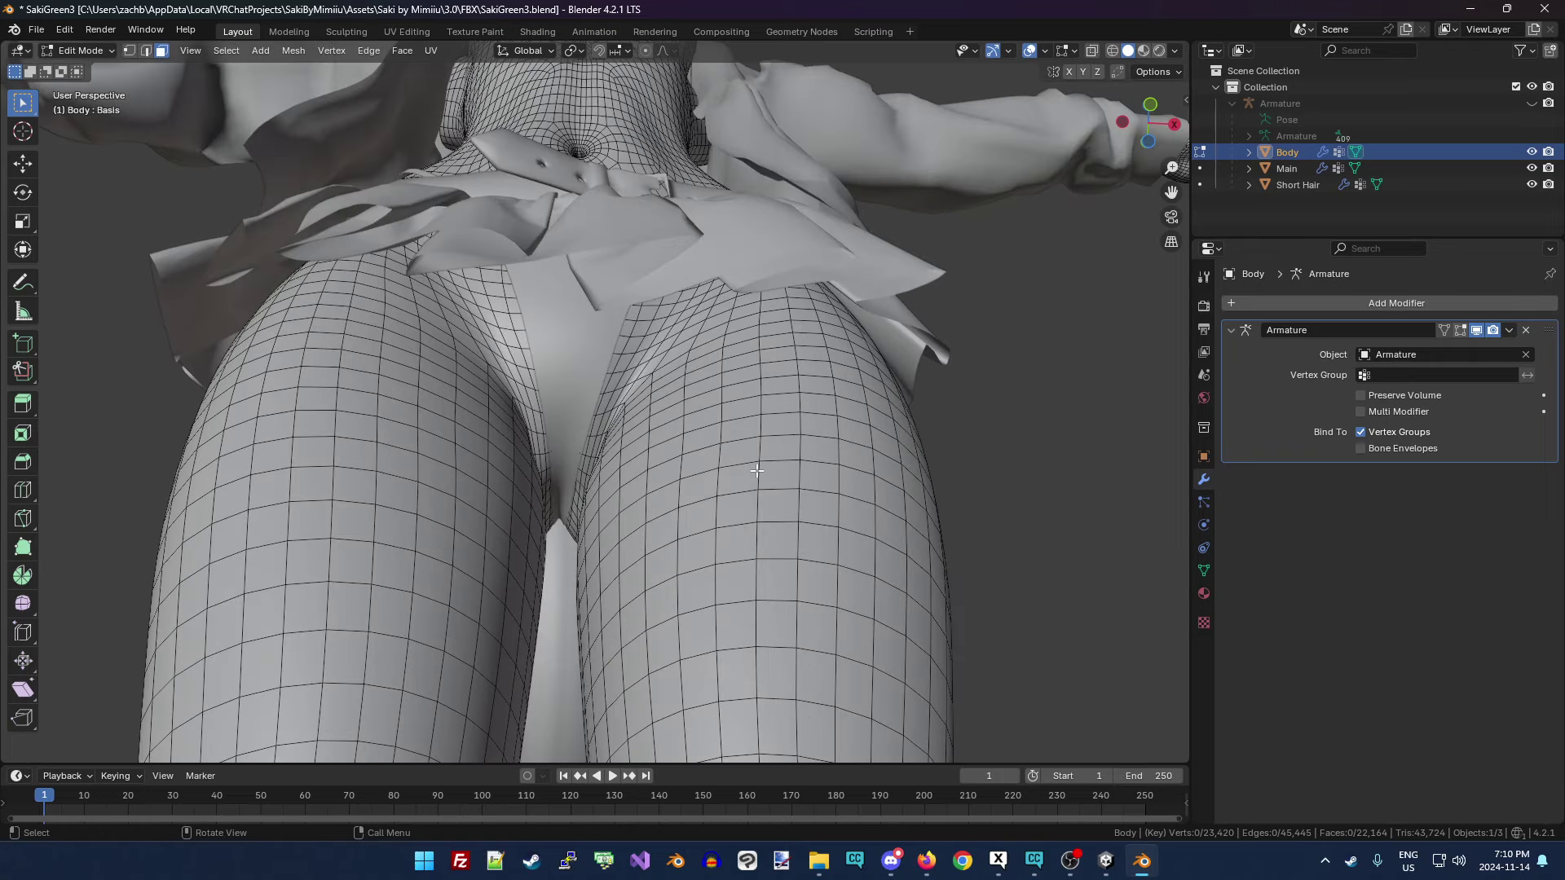
pyautogui.scroll(-4, 749, 476)
pyautogui.scroll(5, 757, 473)
pyautogui.moveTo(1147, 122)
pyautogui.mouseDown()
pyautogui.moveTo(1088, 122)
pyautogui.moveTo(1148, 122)
pyautogui.mouseUp()
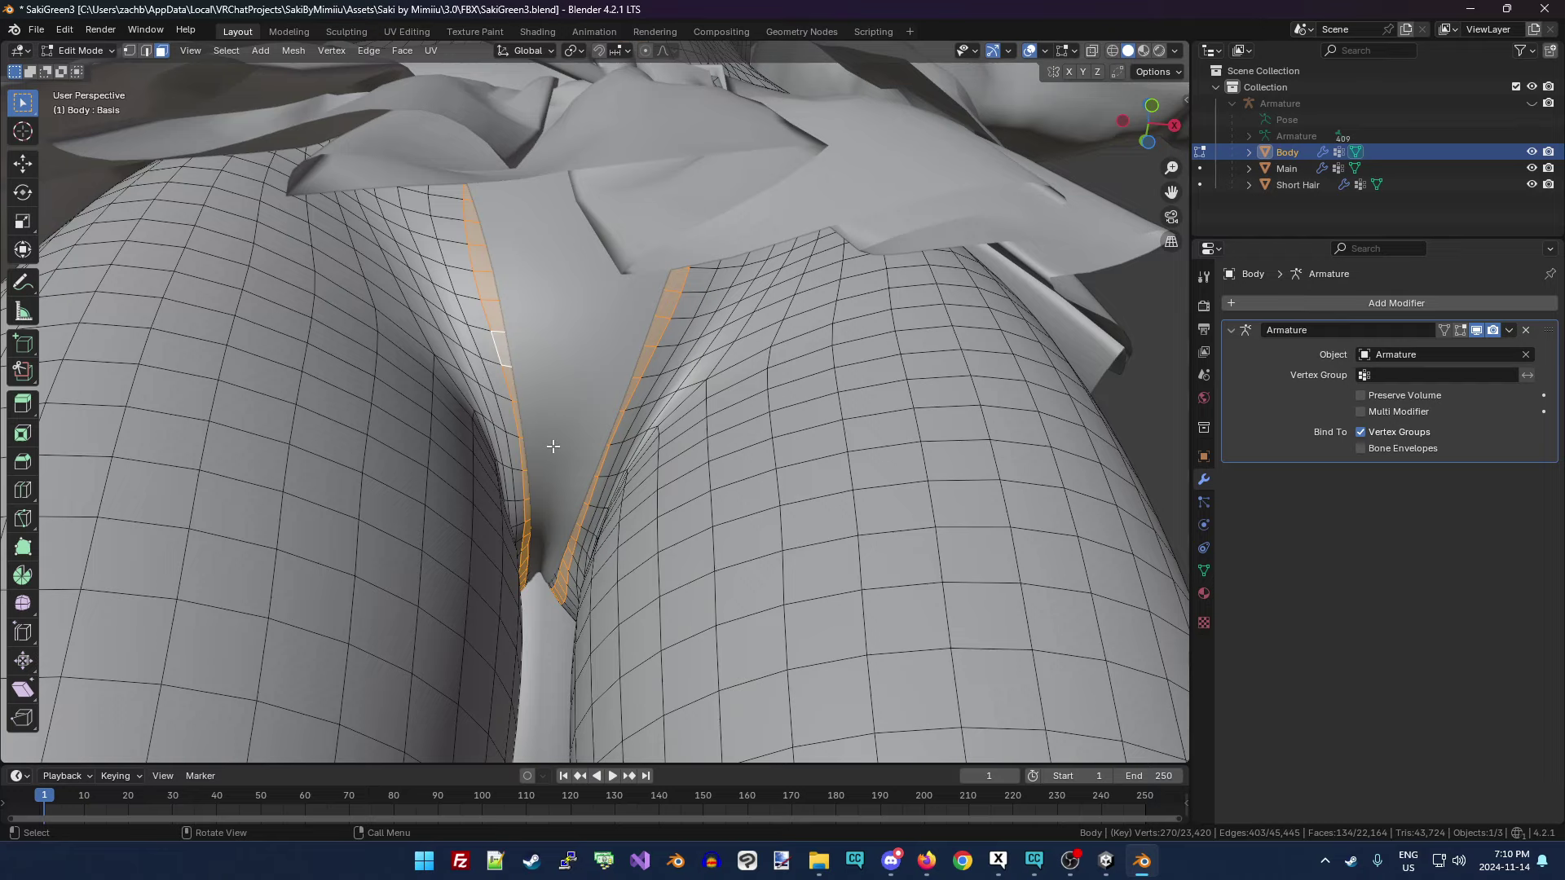
pyautogui.press('h')
# Hide the exposed Body face loop beside the underwear between the buttocks.
pyautogui.moveTo(1125, 137); pyautogui.dragTo(810, 391)
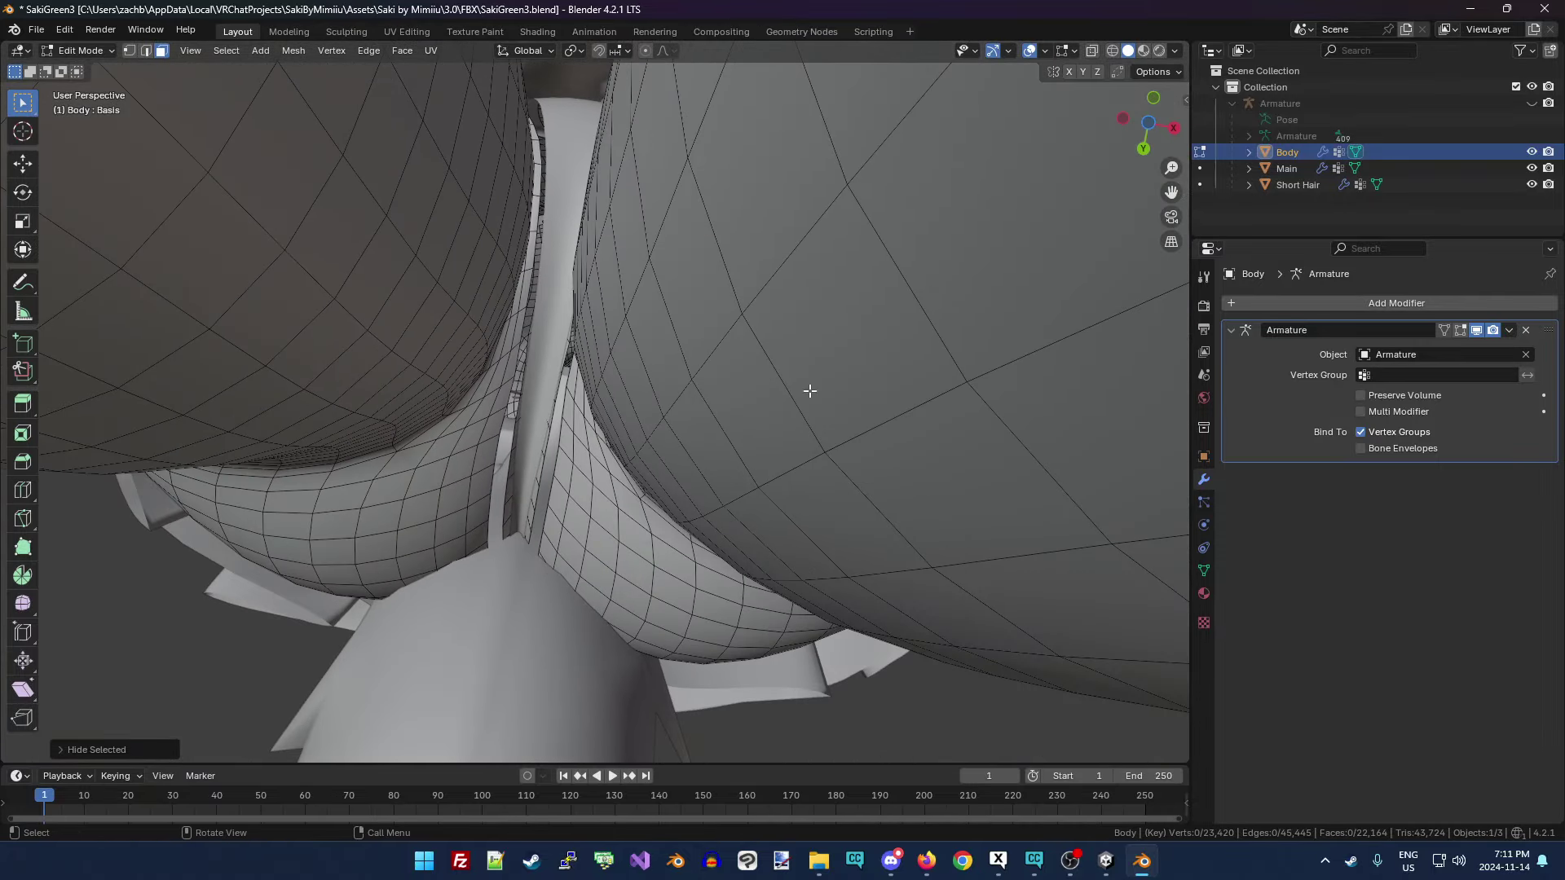
pyautogui.keyDown('alt'); pyautogui.click(533, 505); pyautogui.keyUp('alt')
pyautogui.press('h')
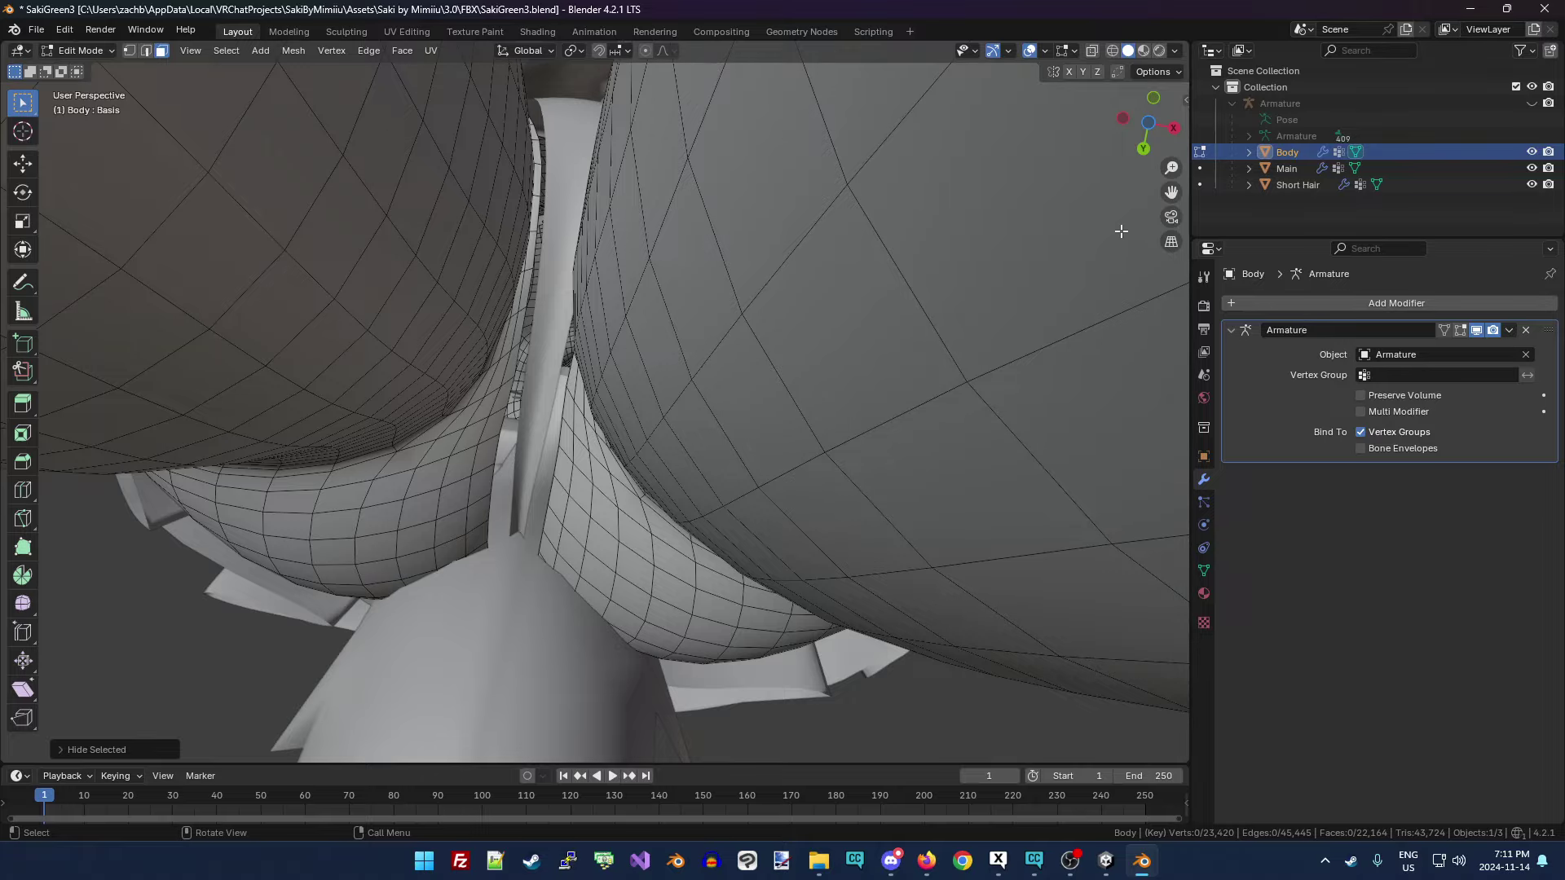
# Hide the Main and Short Hair objects and examine the separated Body faces around the crotch.
pyautogui.moveTo(1147, 124); pyautogui.dragTo(888, 416)
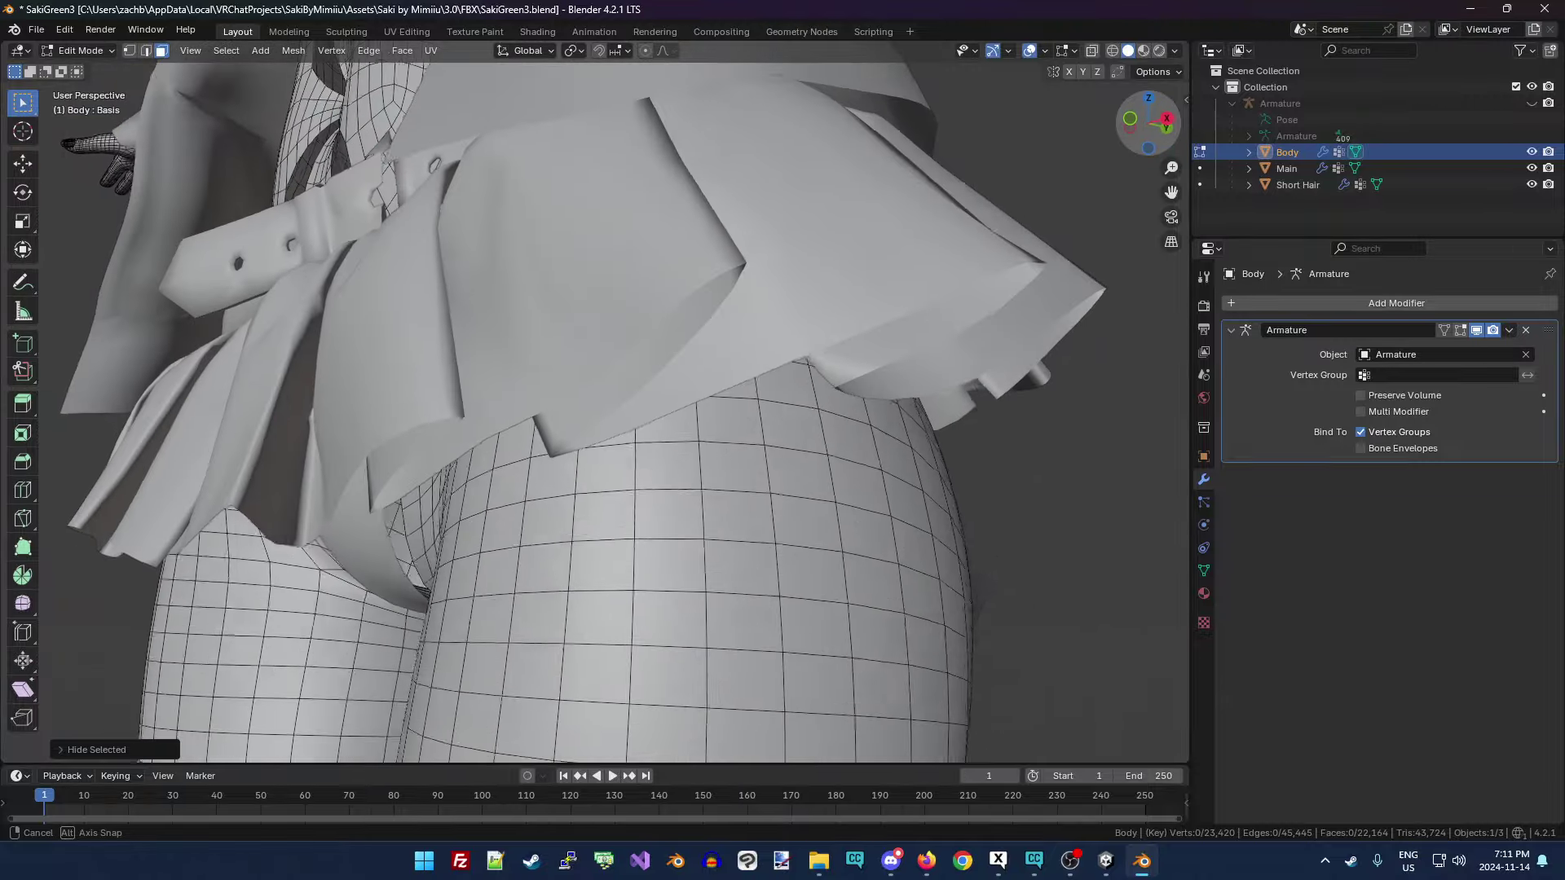
pyautogui.moveTo(848, 342); pyautogui.dragTo(1115, 161)
pyautogui.moveTo(986, 151); pyautogui.dragTo(1047, 106)
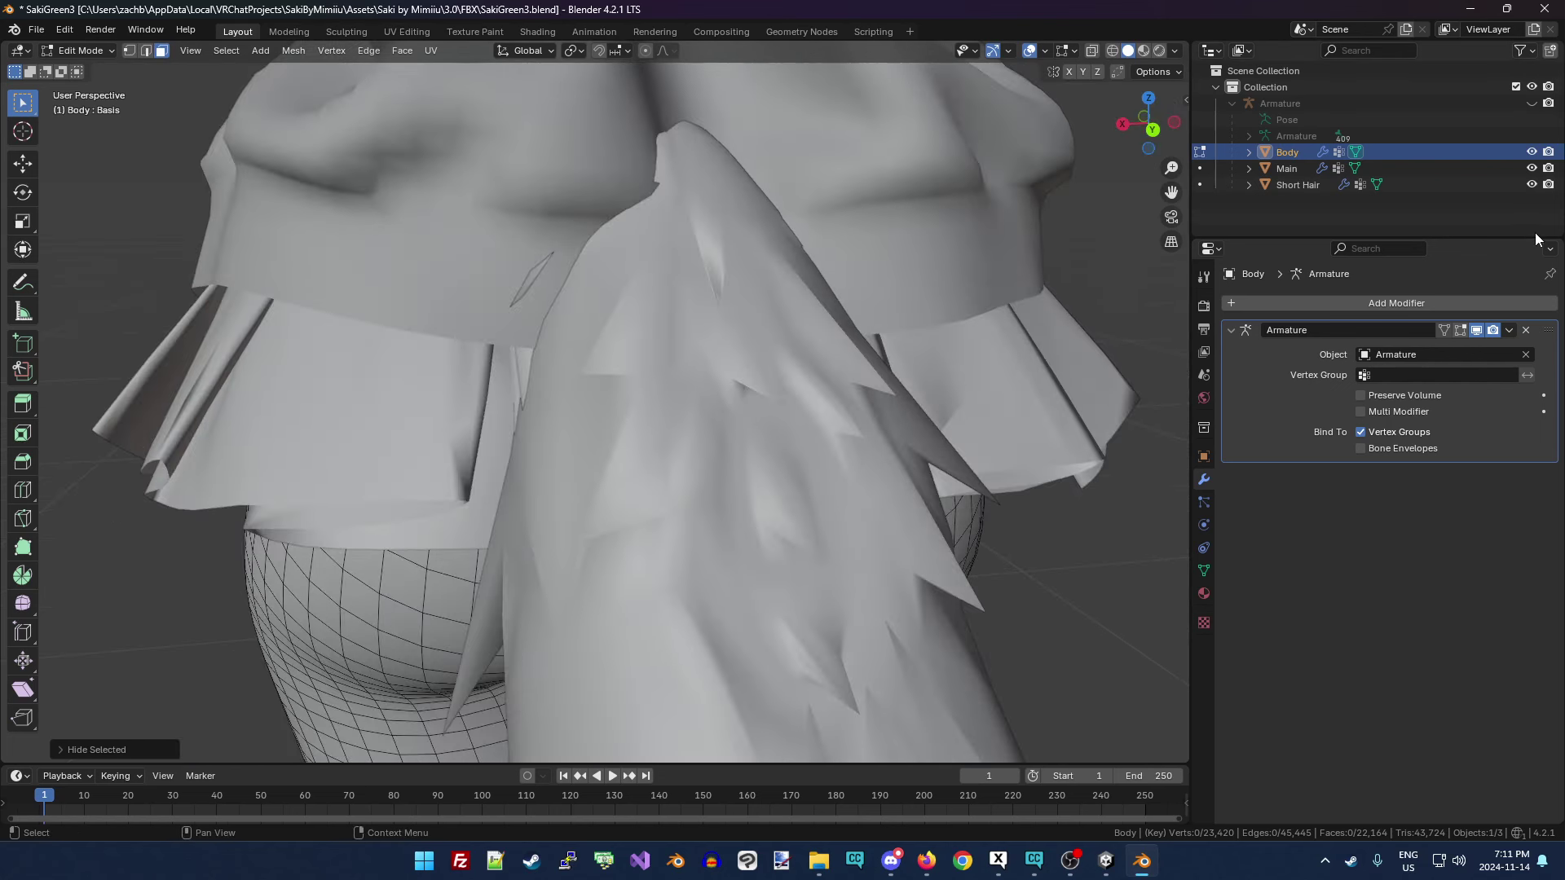
pyautogui.click(1531, 168)
pyautogui.click(1532, 185)
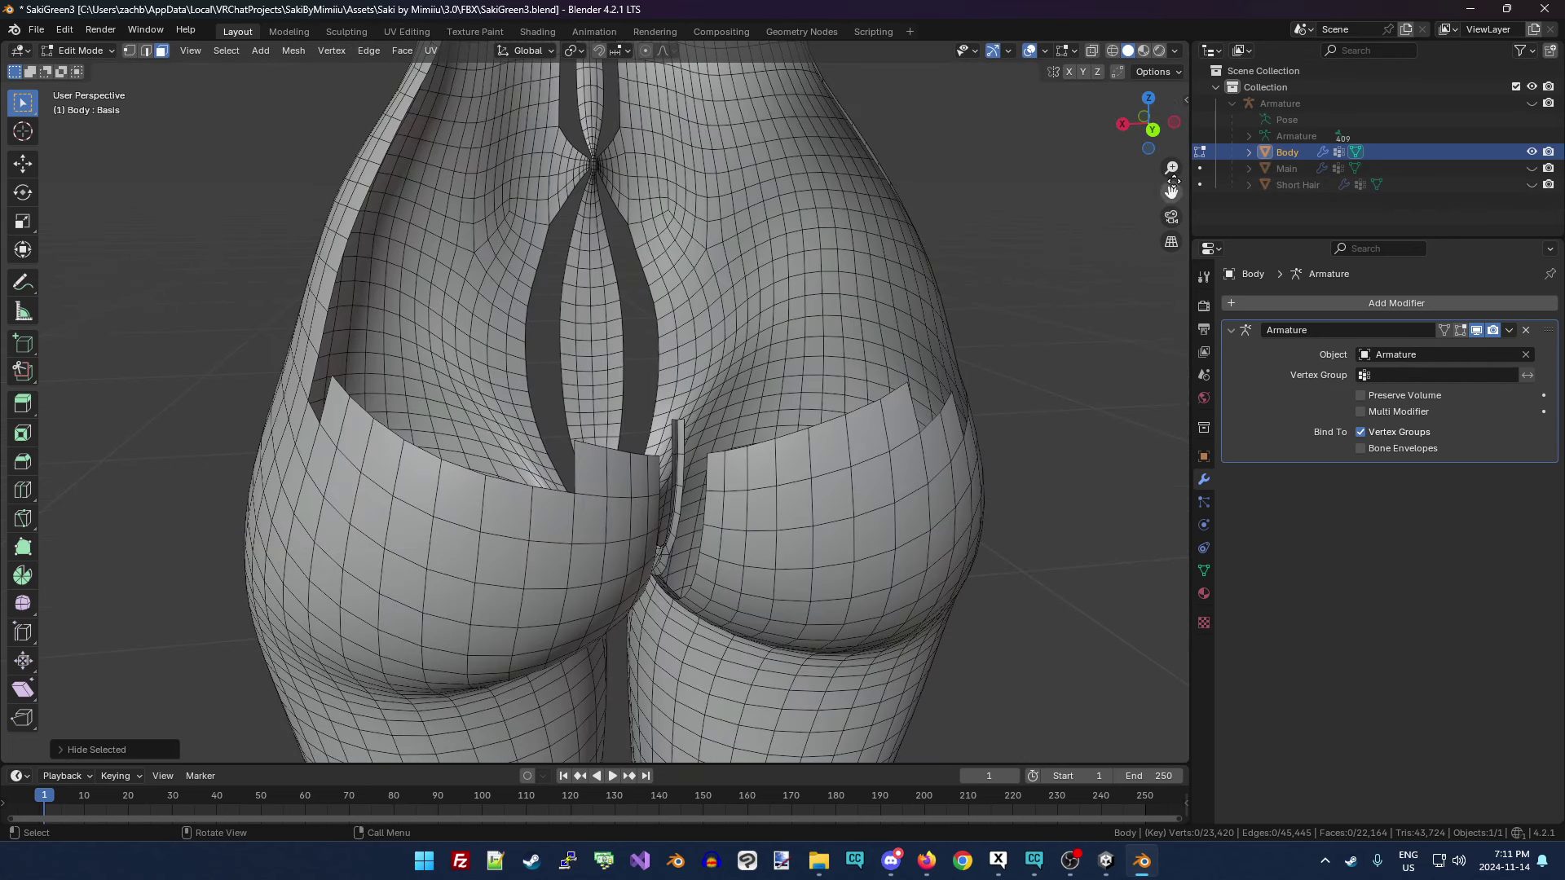
pyautogui.moveTo(1158, 130)
pyautogui.mouseDown()
pyautogui.moveTo(1104, 143)
pyautogui.moveTo(1133, 183)
pyautogui.moveTo(1129, 155)
pyautogui.moveTo(1104, 164)
pyautogui.moveTo(1141, 105)
pyautogui.mouseUp()
pyautogui.scroll(2, 884, 406)
pyautogui.scroll(2, 885, 406)
pyautogui.scroll(-3, 842, 320)
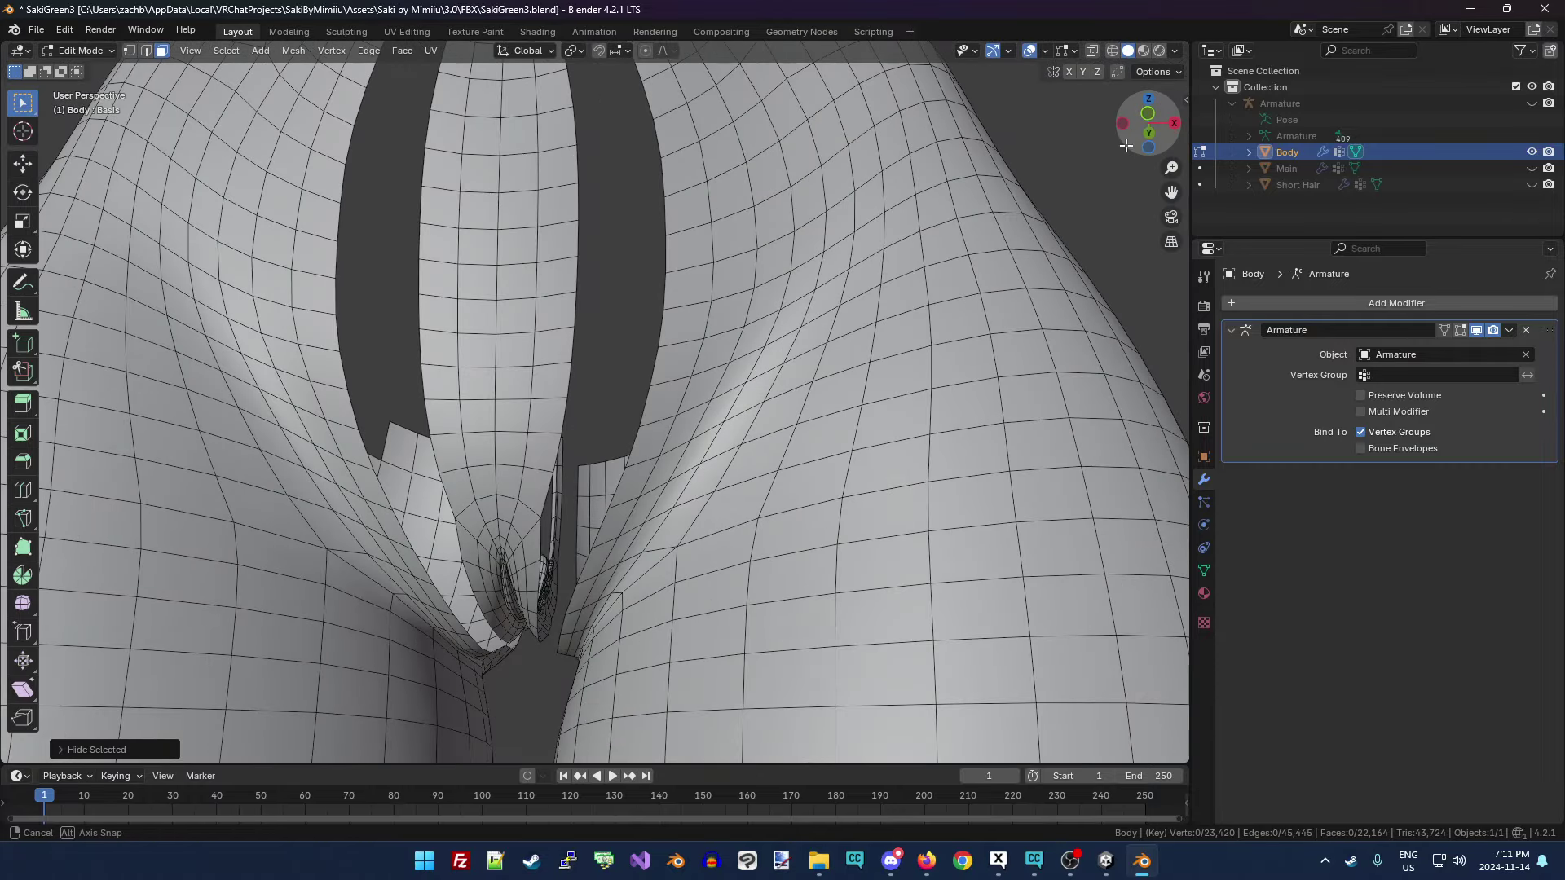
# Show the Main object and hide the short face rows crossing the central belly strip just above the belt.
pyautogui.click(1532, 168)
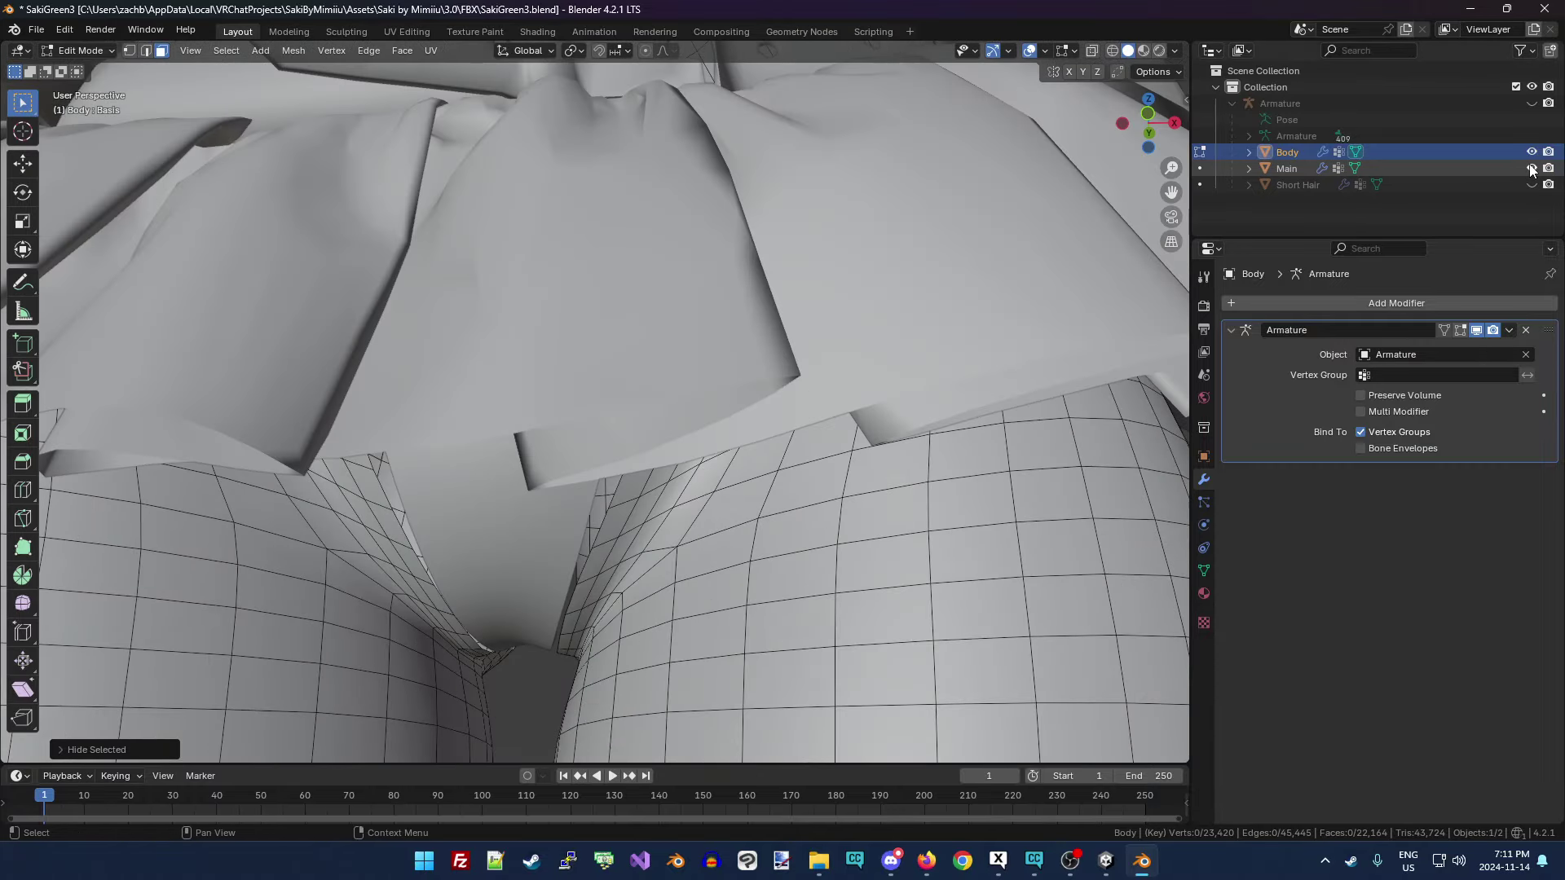
pyautogui.moveTo(876, 200); pyautogui.dragTo(887, 309, button='middle')
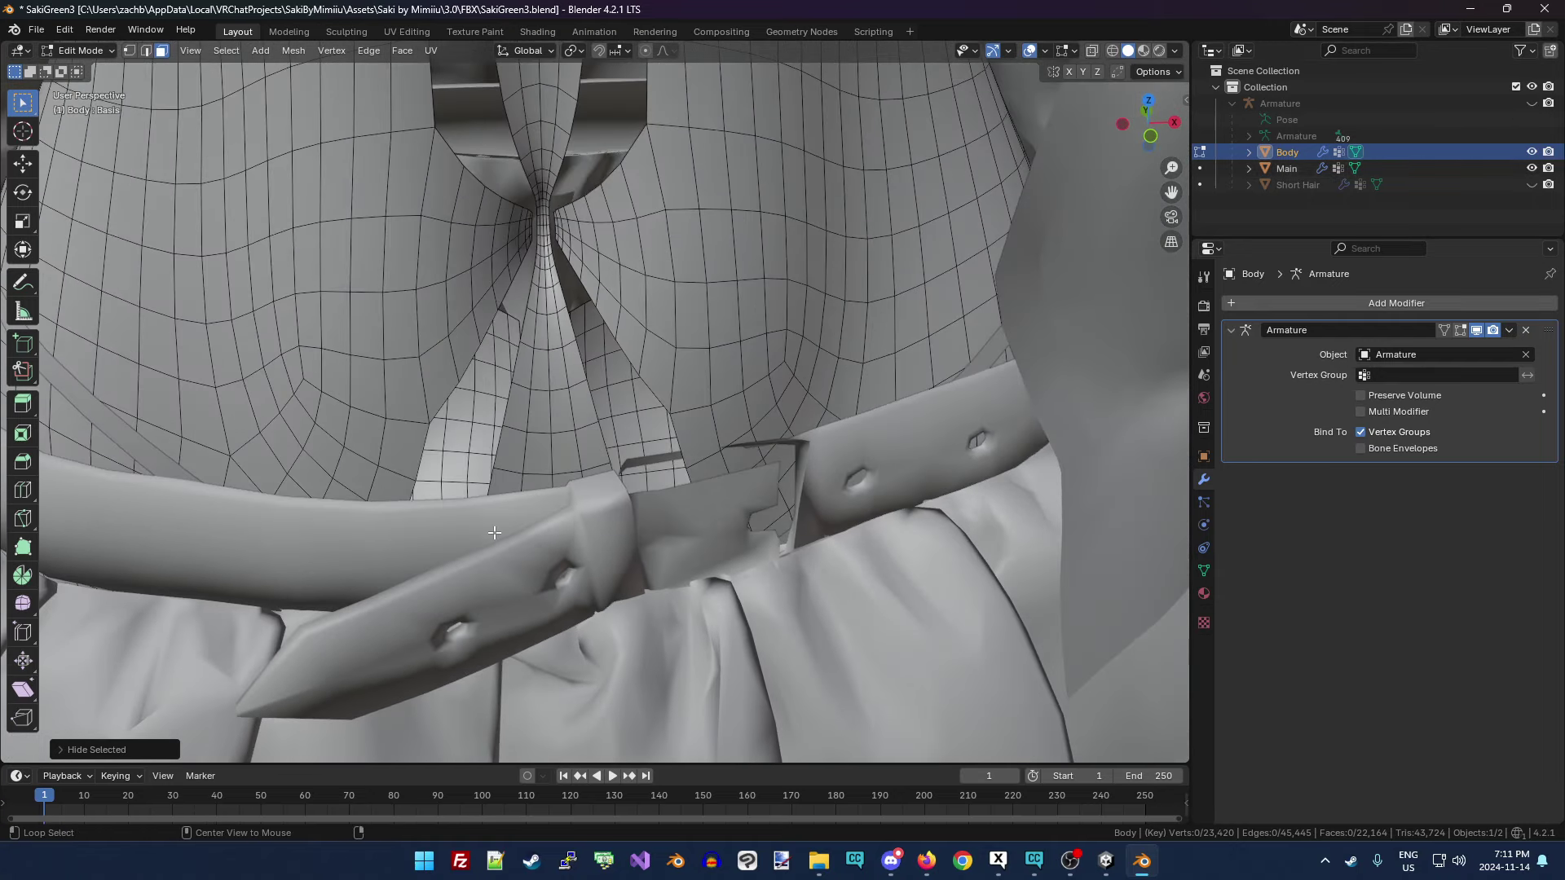
pyautogui.keyDown('alt'); pyautogui.click(523, 487); pyautogui.keyUp('alt')
pyautogui.press('h')
pyautogui.keyDown('alt'); pyautogui.click(527, 455); pyautogui.keyUp('alt')
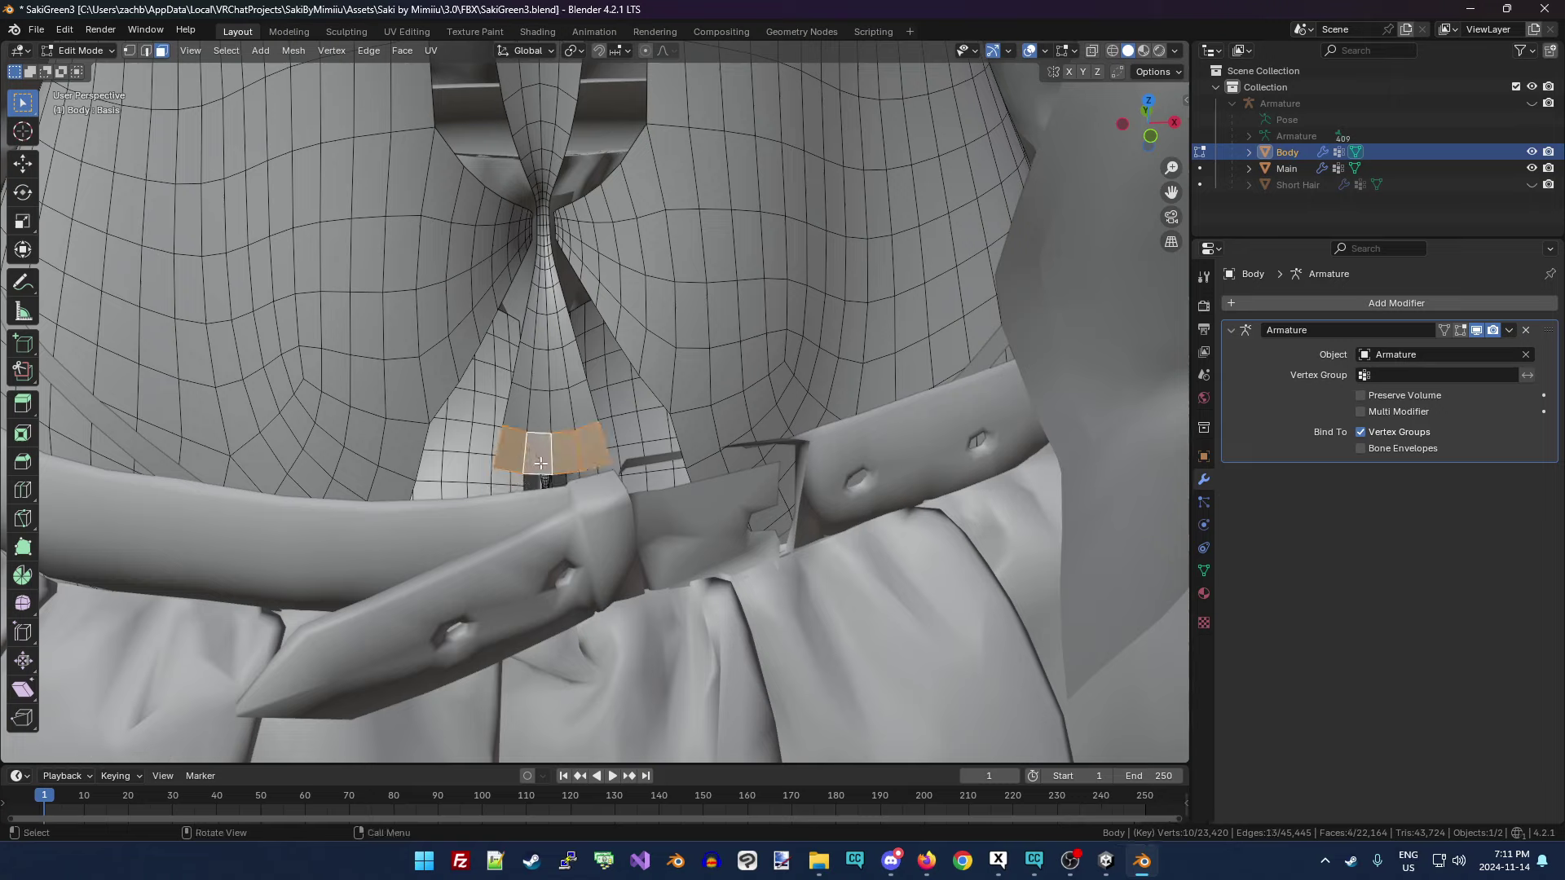
pyautogui.press('h')
# Hide the Main object and delete the isolated central face strip of the lower belly, including its leftover side column.
pyautogui.moveTo(1148, 140); pyautogui.dragTo(746, 85)
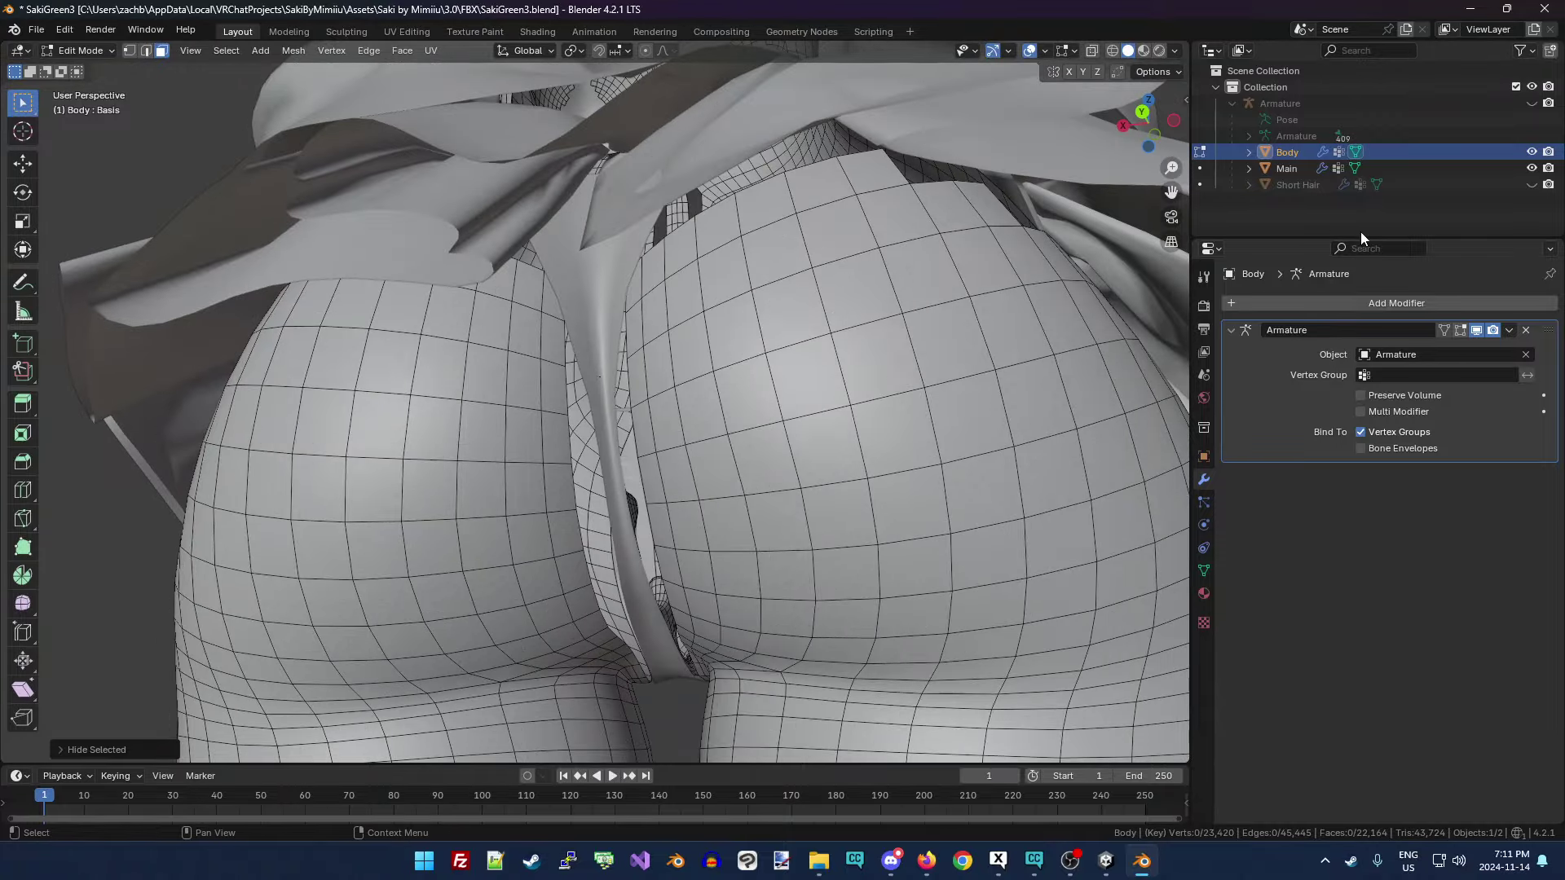
pyautogui.click(1532, 168)
pyautogui.moveTo(1145, 130); pyautogui.dragTo(1125, 140)
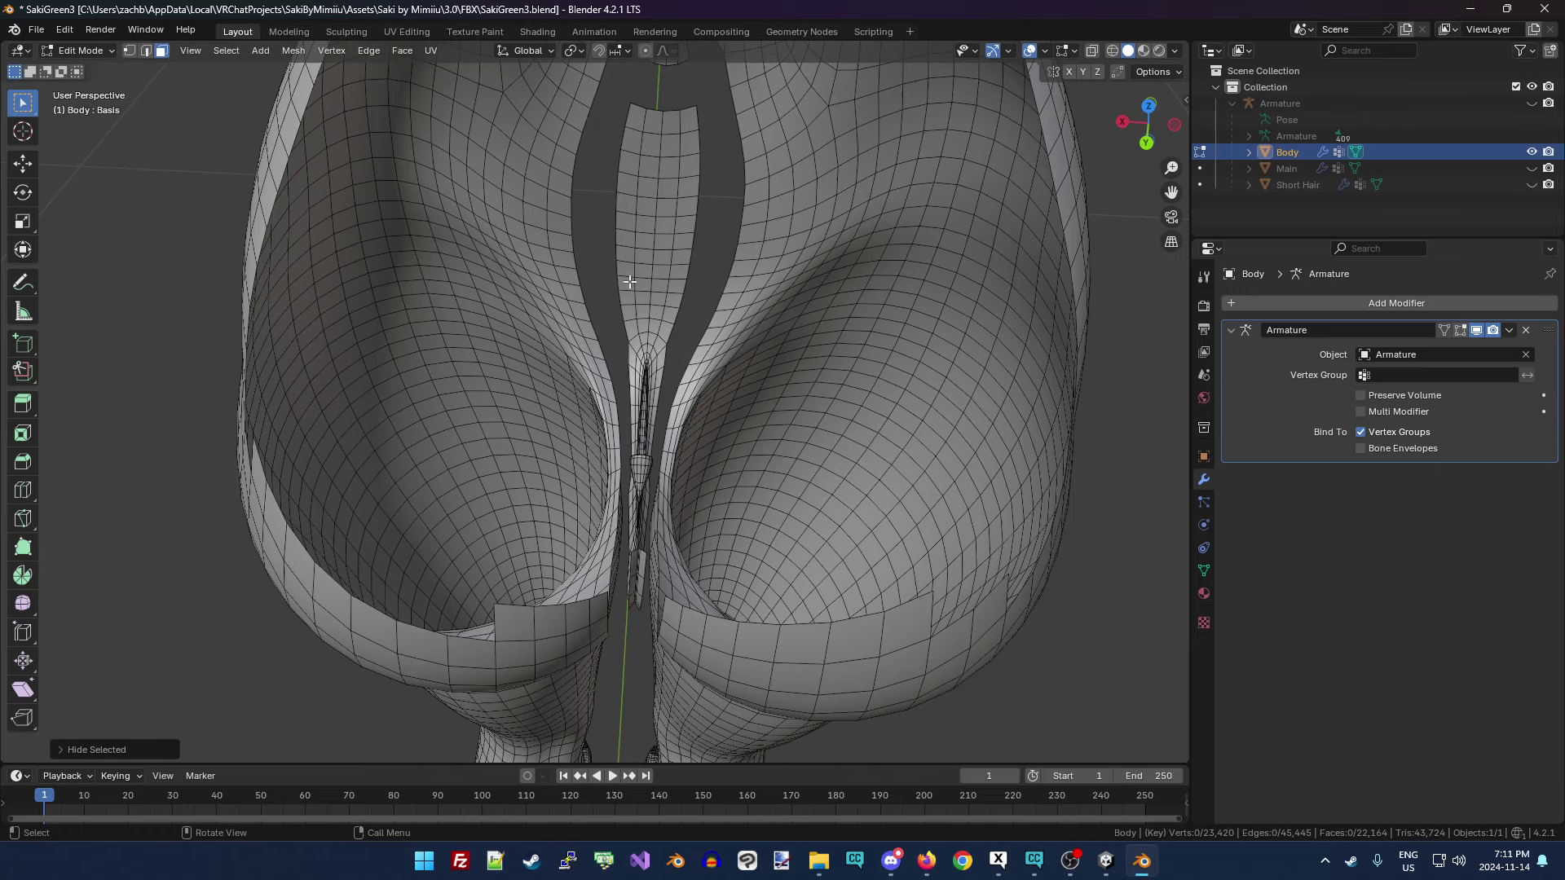
pyautogui.moveTo(626, 112); pyautogui.dragTo(683, 299)
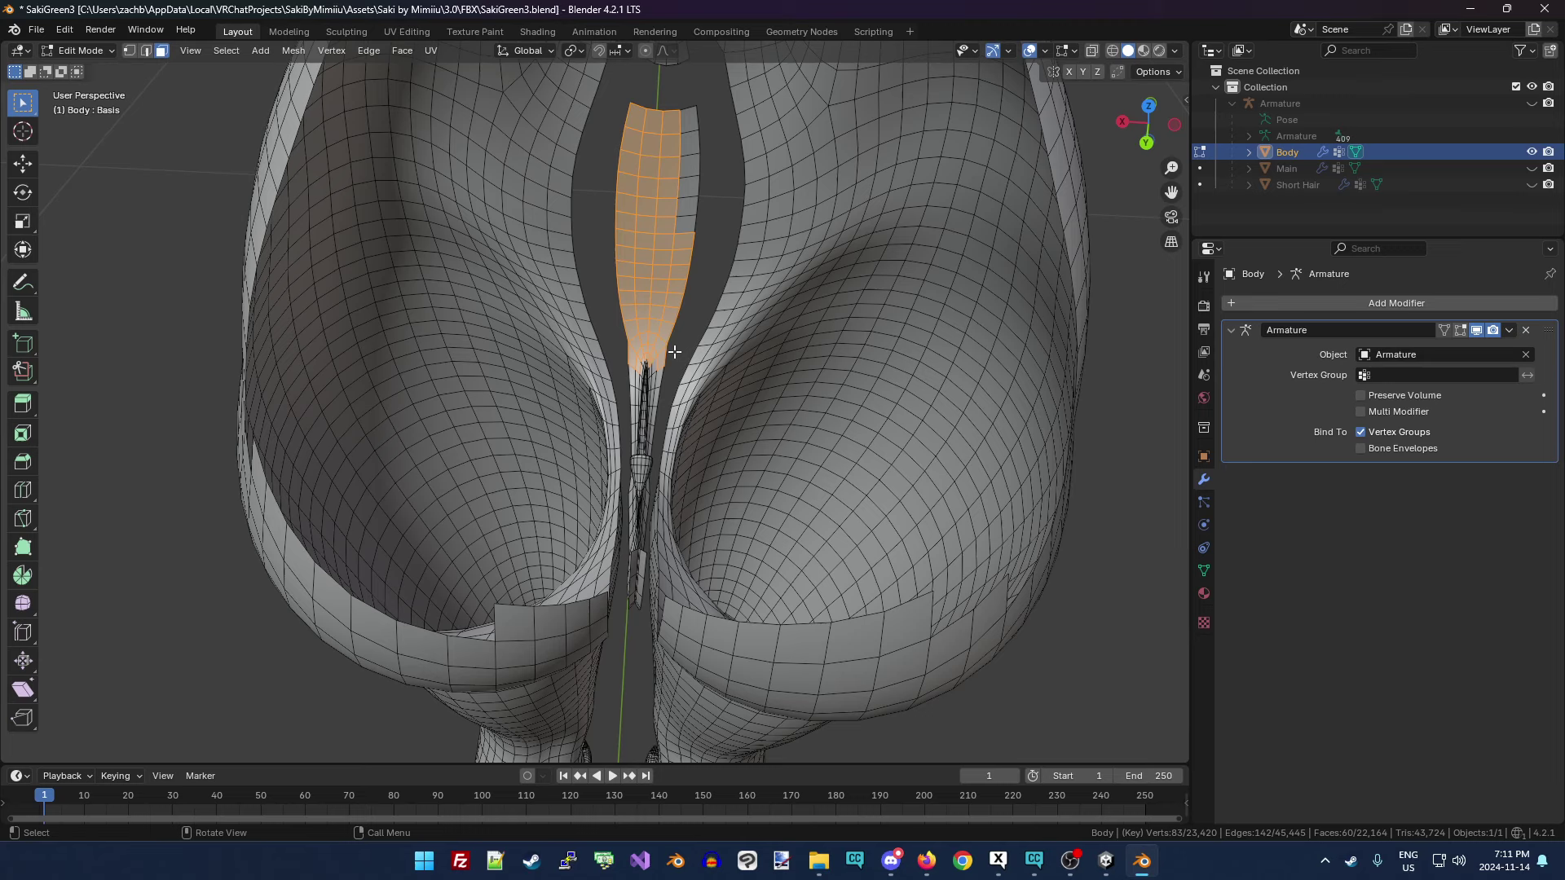
pyautogui.press('x')
pyautogui.click(670, 332)
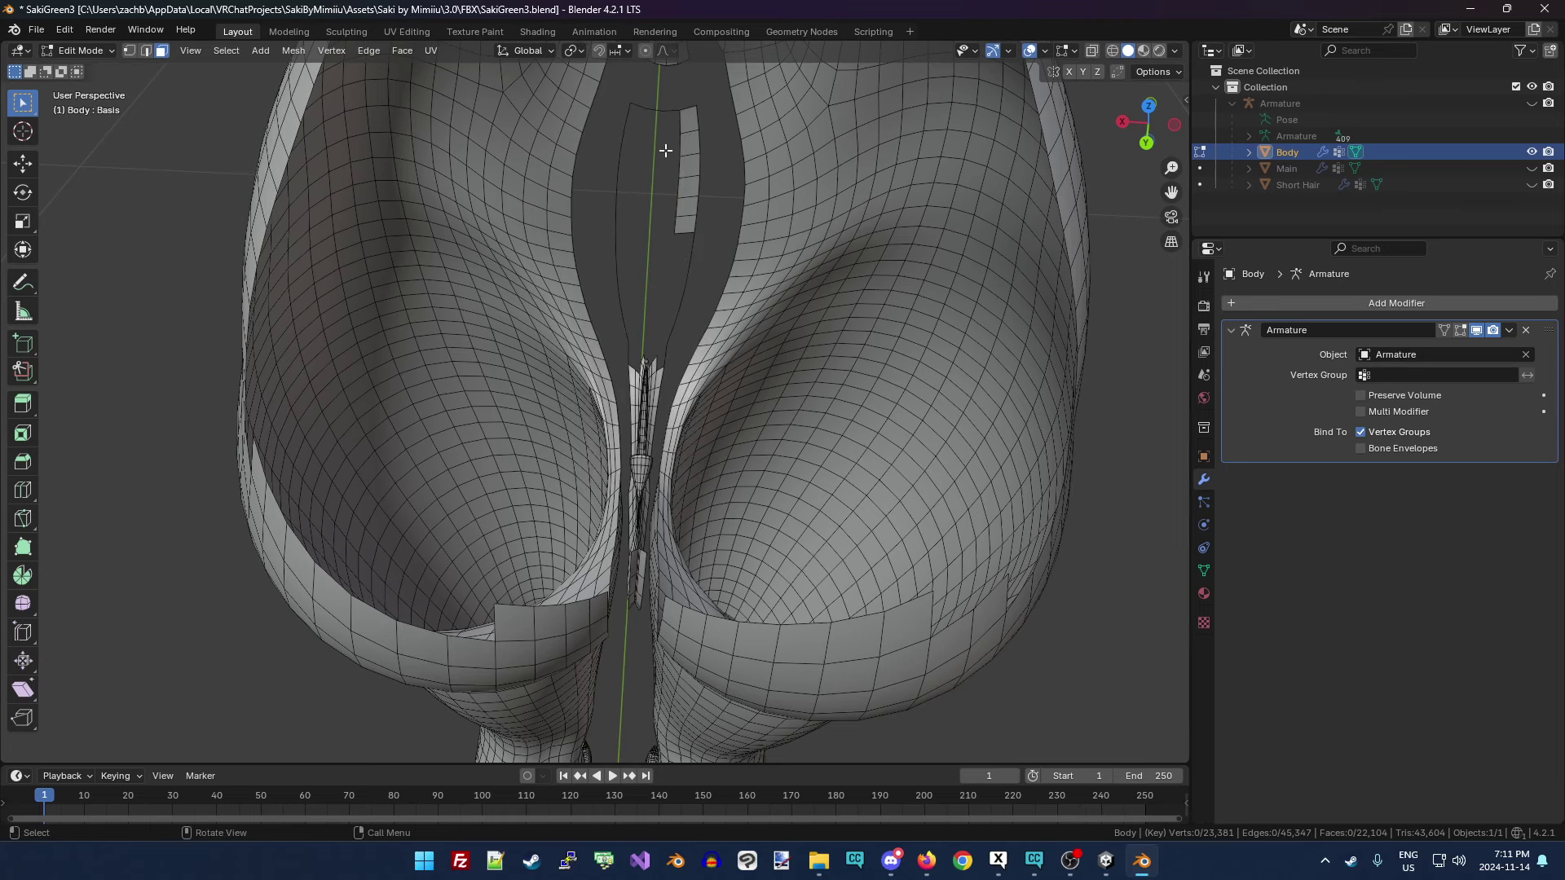
pyautogui.moveTo(664, 100); pyautogui.dragTo(700, 231)
pyautogui.press('x')
pyautogui.click(691, 229)
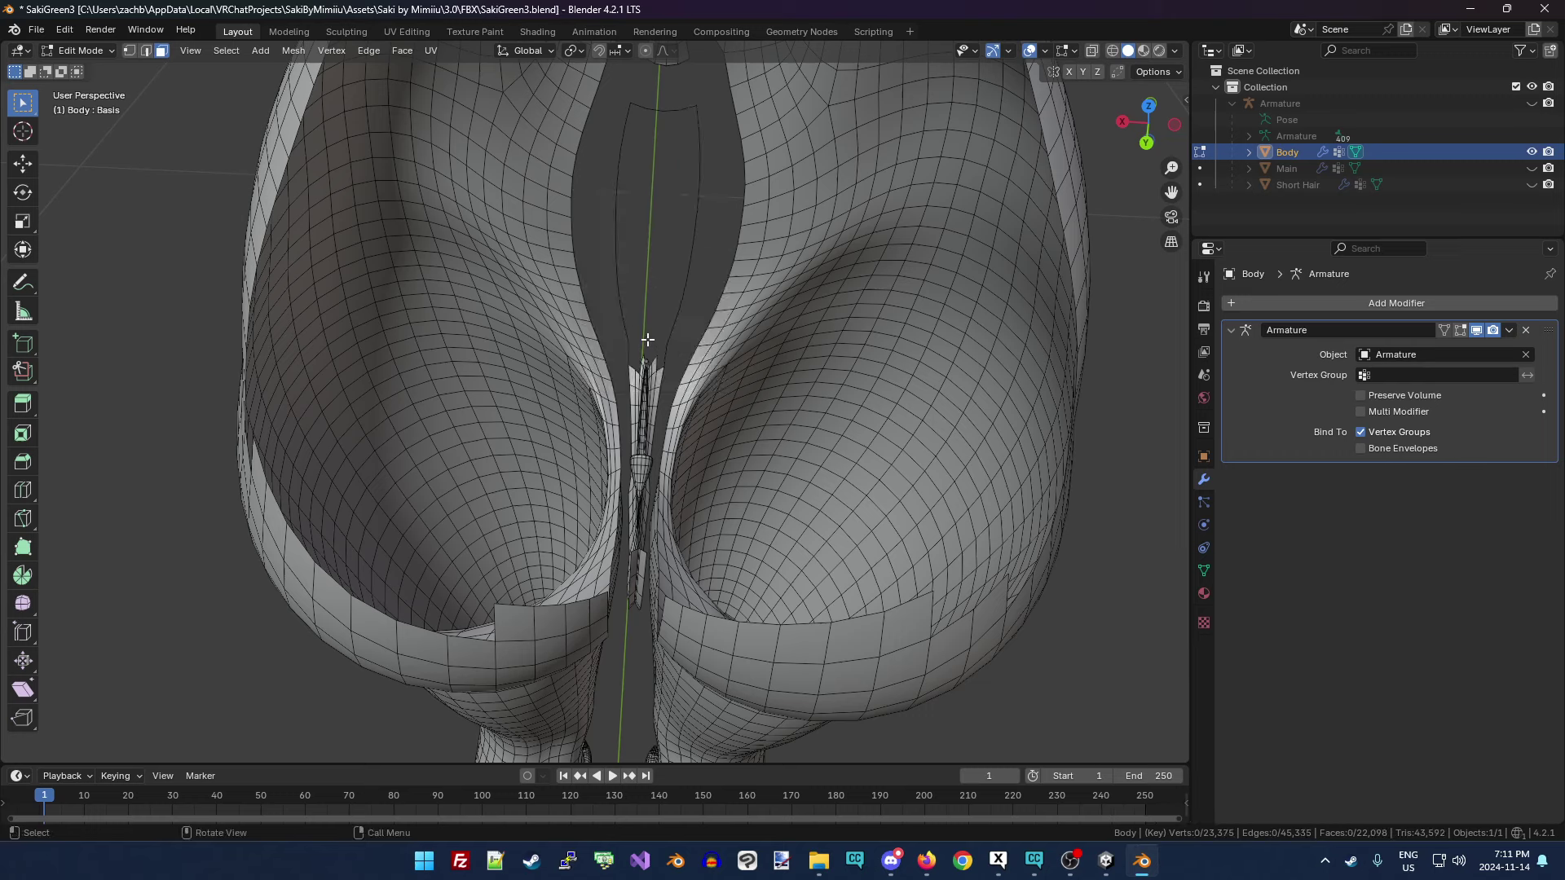
# Delete the isolated inner Body faces along the gap between the buttocks, including the small fragment at its lower end.
pyautogui.moveTo(627, 340); pyautogui.dragTo(643, 605)
pyautogui.press('x')
pyautogui.click(661, 416)
pyautogui.press('x')
pyautogui.click(648, 442)
pyautogui.press('x')
pyautogui.click(647, 482)
pyautogui.press('x')
pyautogui.click(642, 527)
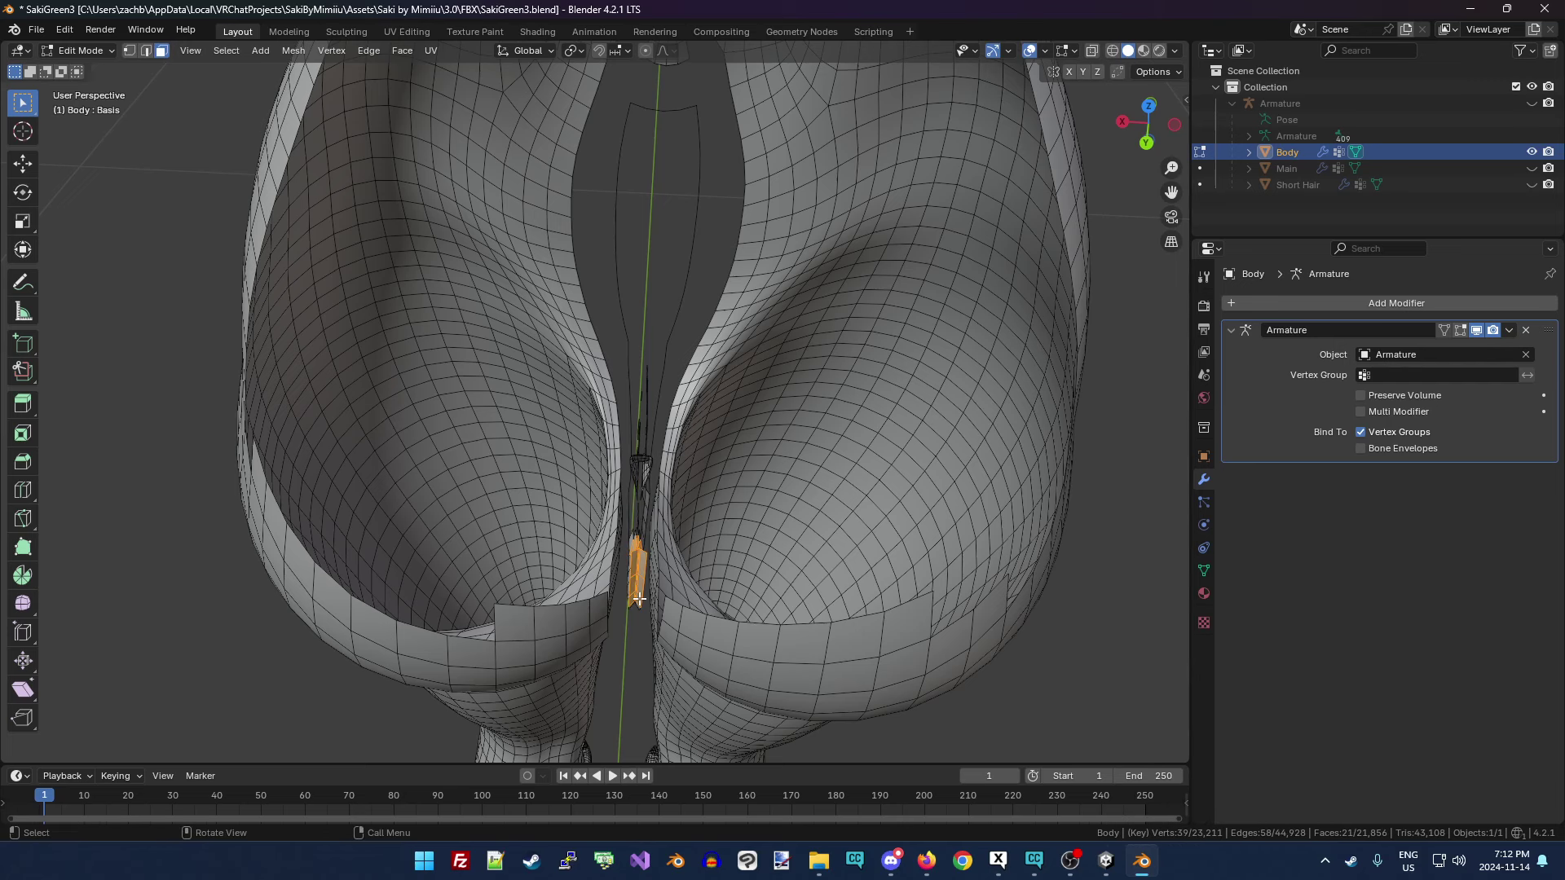
pyautogui.press('x')
pyautogui.click(644, 608)
# Delete the upper ring-shaped cluster of leftover inner Body faces in the gap between the buttocks.
pyautogui.scroll(2, 661, 579)
pyautogui.scroll(2, 661, 578)
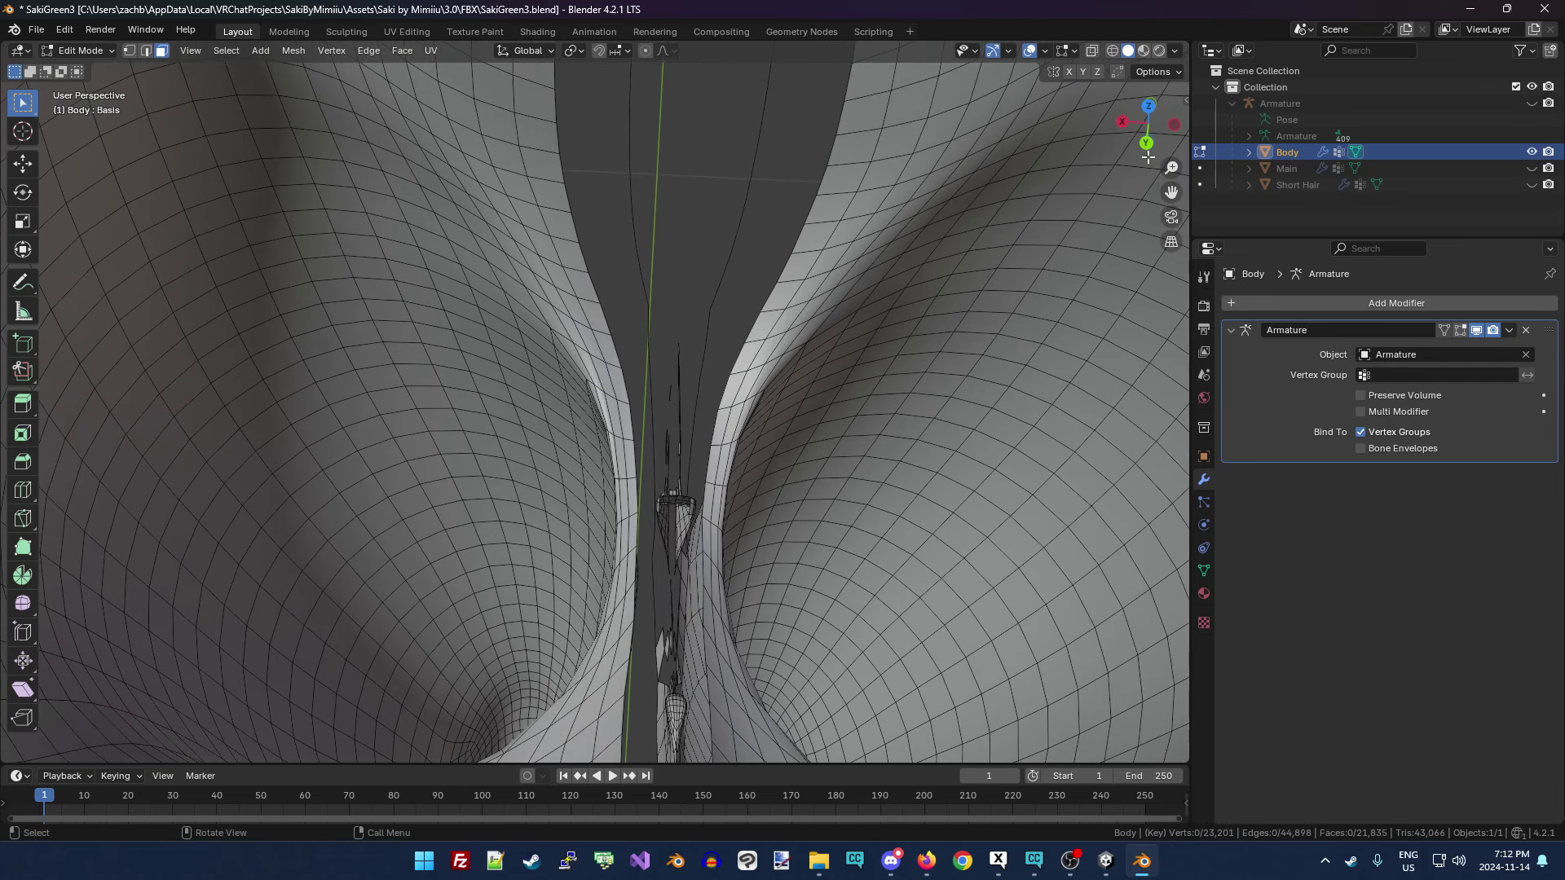
pyautogui.moveTo(1173, 196); pyautogui.dragTo(1173, 195)
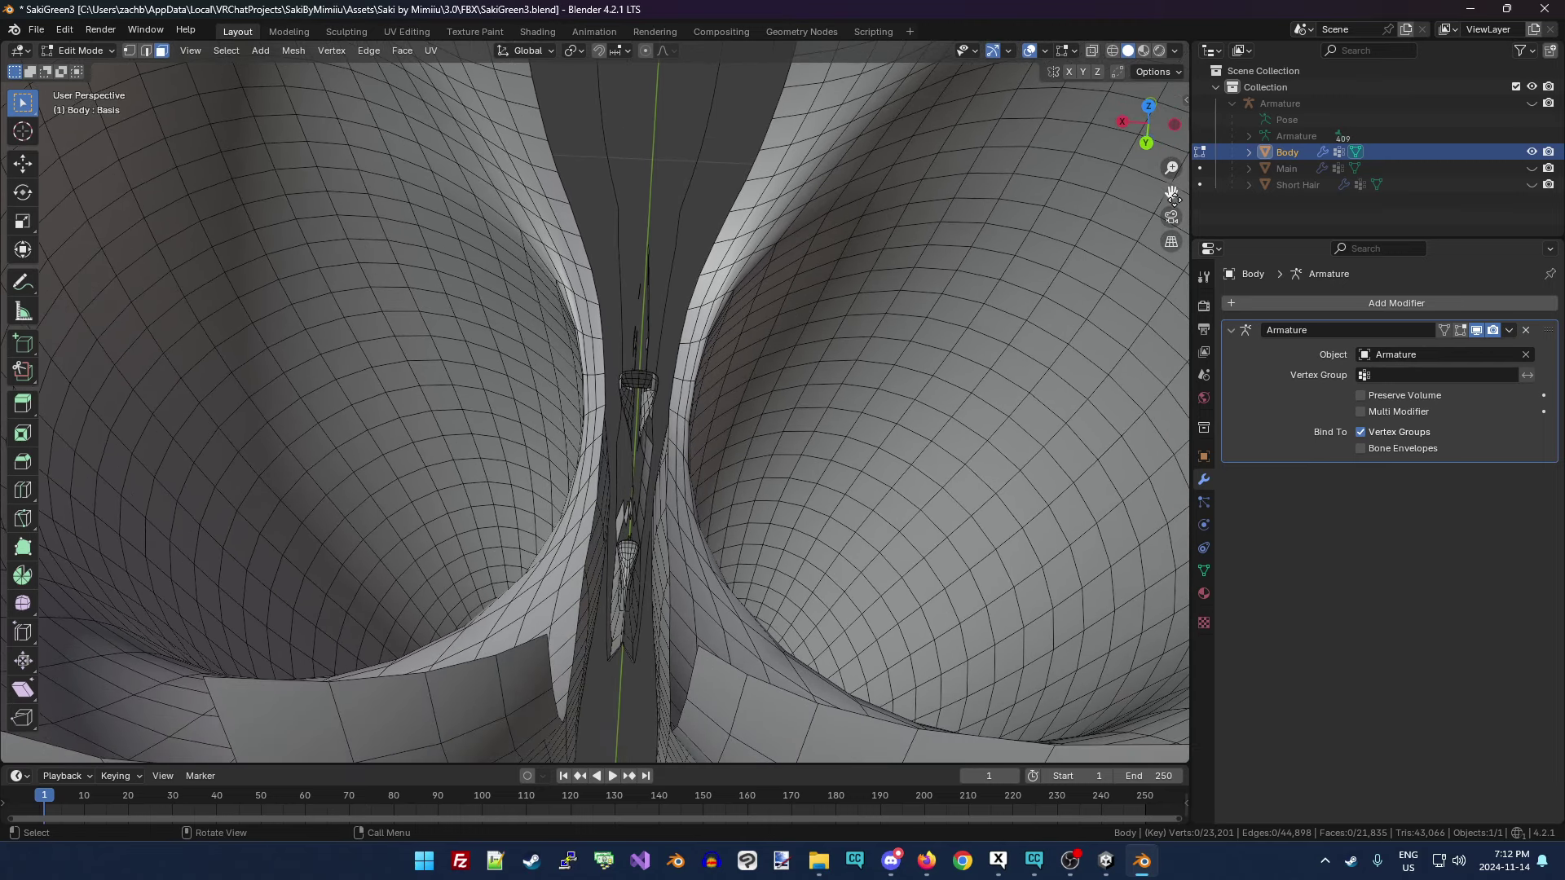
pyautogui.moveTo(625, 237); pyautogui.dragTo(664, 432)
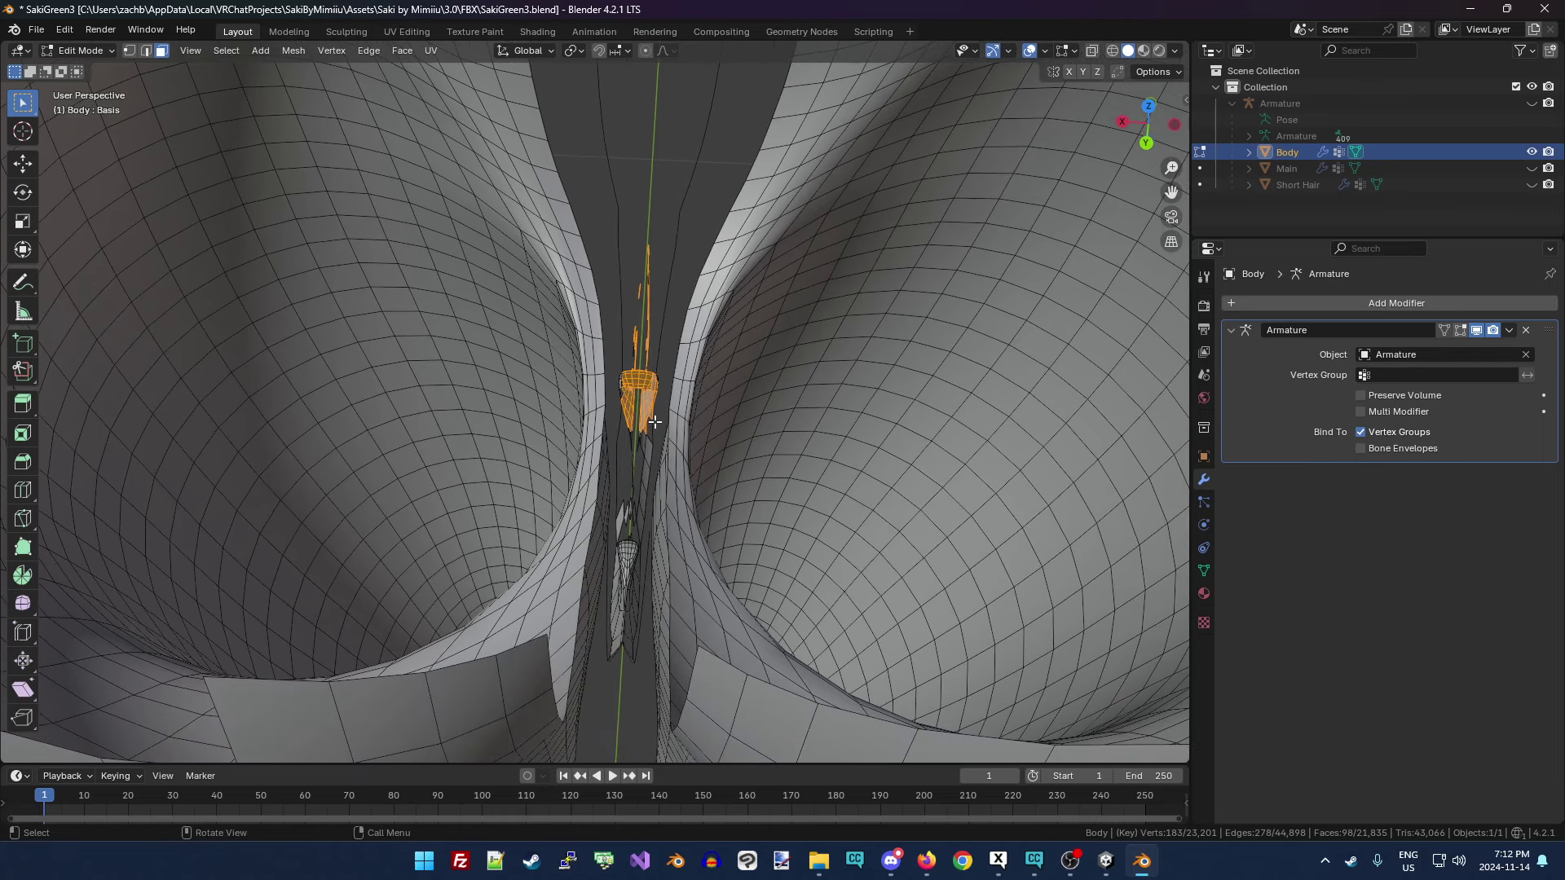
pyautogui.press('x')
pyautogui.click(656, 422)
pyautogui.moveTo(624, 262); pyautogui.dragTo(660, 421)
pyautogui.press('x')
pyautogui.click(660, 420)
# Delete the leftover face fragments beneath the ring, down through the second small ring in the gap.
pyautogui.moveTo(624, 256); pyautogui.dragTo(629, 592)
pyautogui.press('x')
pyautogui.click(642, 399)
pyautogui.press('x')
pyautogui.click(646, 516)
pyautogui.press('x')
pyautogui.click(629, 591)
pyautogui.moveTo(617, 534); pyautogui.dragTo(629, 568)
pyautogui.press('x')
pyautogui.click(629, 568)
# Delete the last small face clusters and slivers near the lower end of the gap between the thighs.
pyautogui.scroll(2, 627, 564)
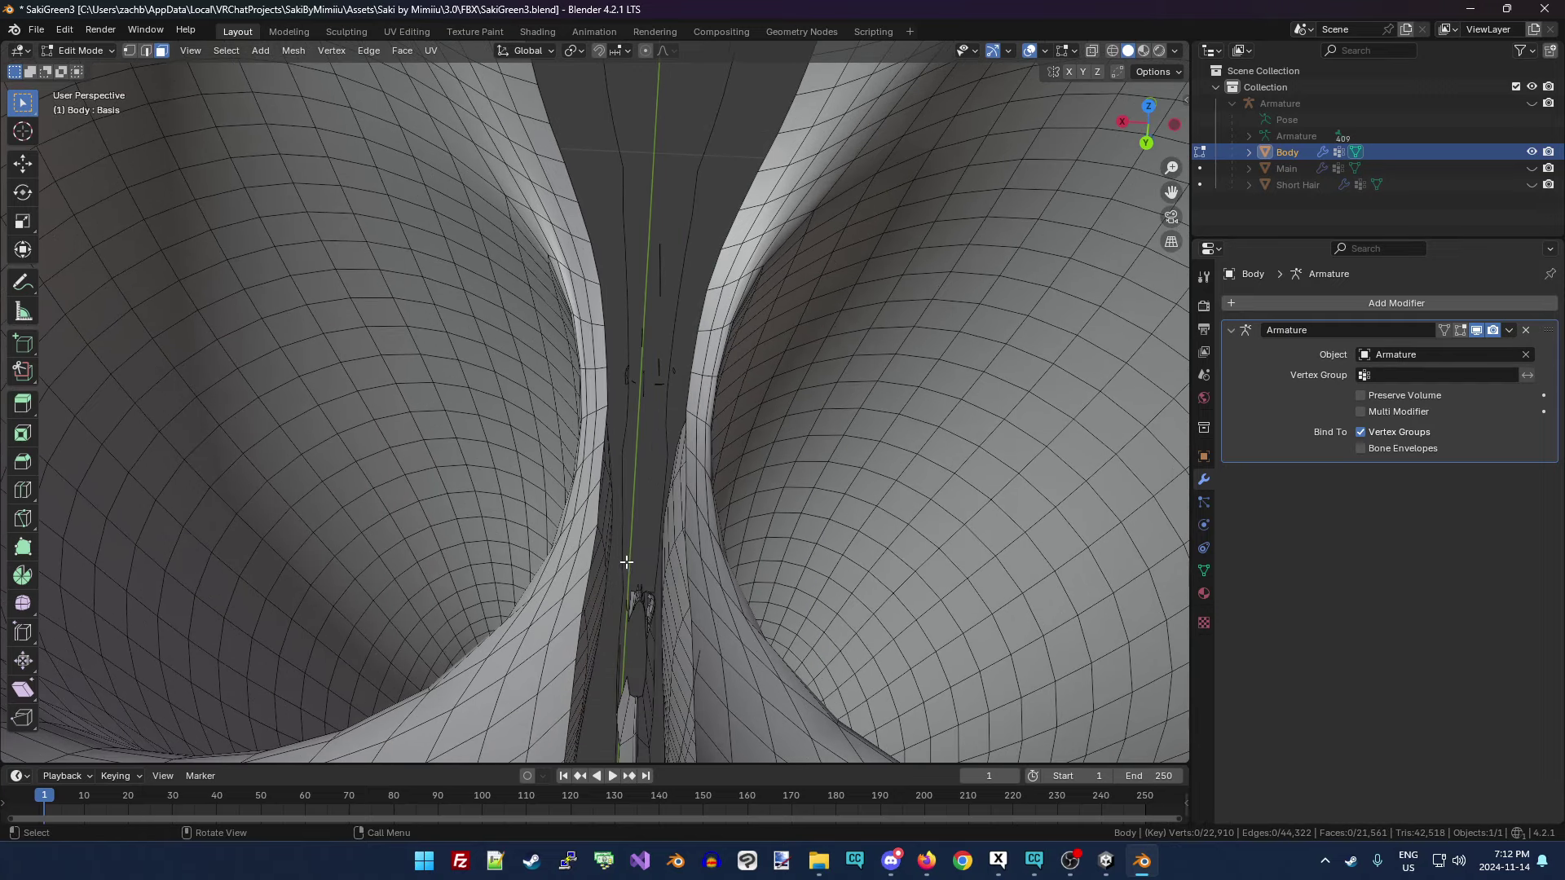
pyautogui.moveTo(1165, 189); pyautogui.dragTo(590, 628)
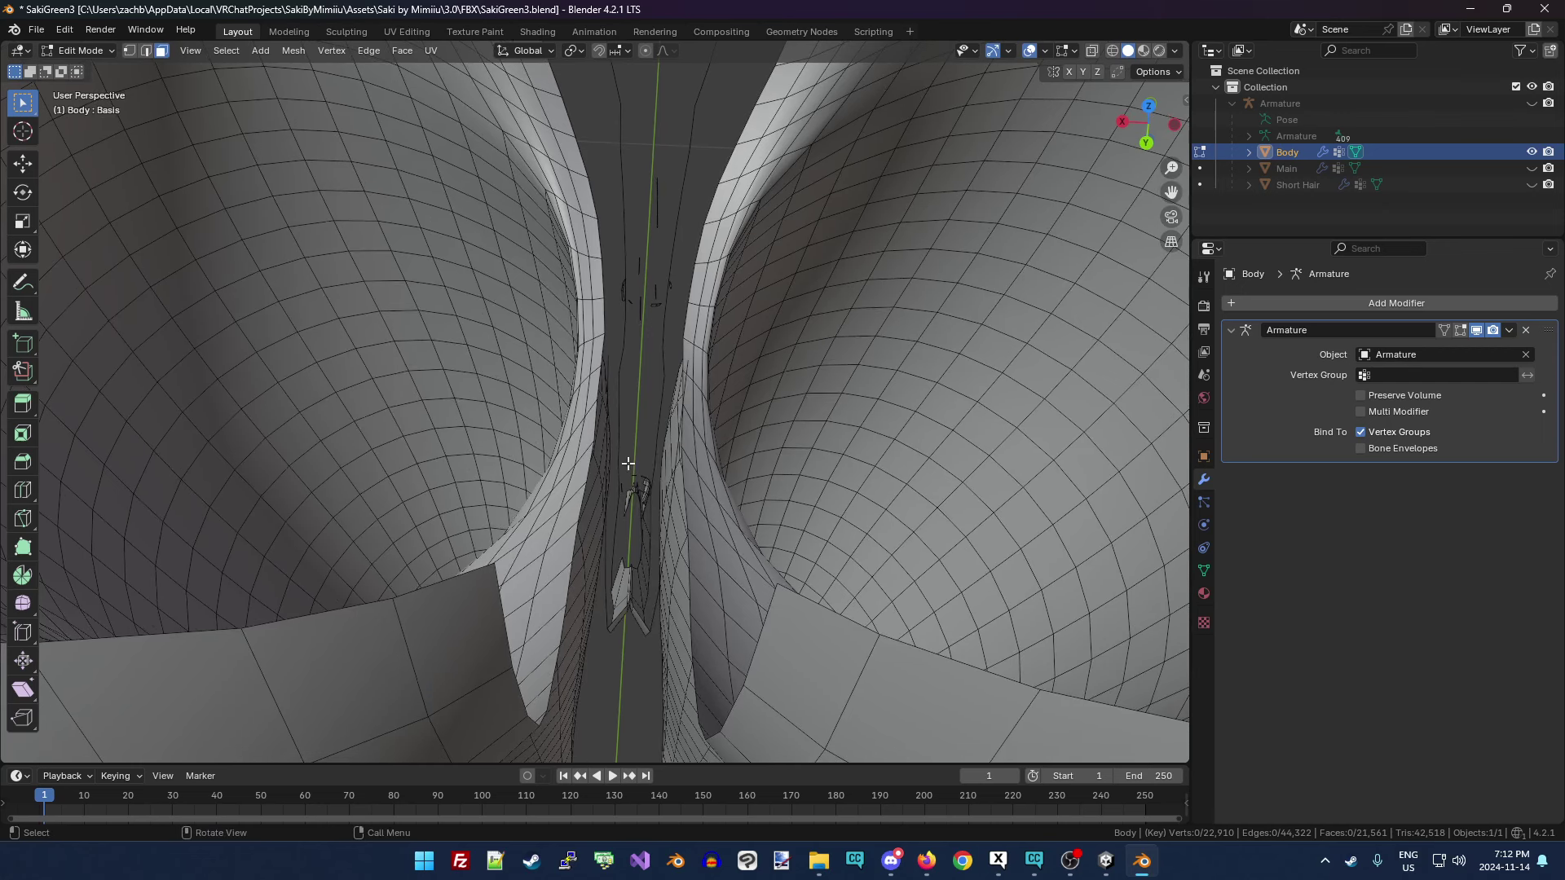
pyautogui.moveTo(627, 463); pyautogui.dragTo(646, 535)
pyautogui.press('x')
pyautogui.click(644, 534)
pyautogui.moveTo(618, 457); pyautogui.dragTo(648, 626)
pyautogui.press('x')
pyautogui.click(649, 510)
pyautogui.press('x')
pyautogui.click(637, 618)
pyautogui.moveTo(628, 532); pyautogui.dragTo(646, 590)
pyautogui.press('x')
pyautogui.click(627, 577)
# Select the linked stray face island floating inside the hip and delete it, along with the leftover single face beside it.
pyautogui.moveTo(726, 546); pyautogui.dragTo(978, 530, button='middle')
pyautogui.moveTo(693, 676); pyautogui.dragTo(693, 628, button='middle')
pyautogui.scroll(2, 693, 628)
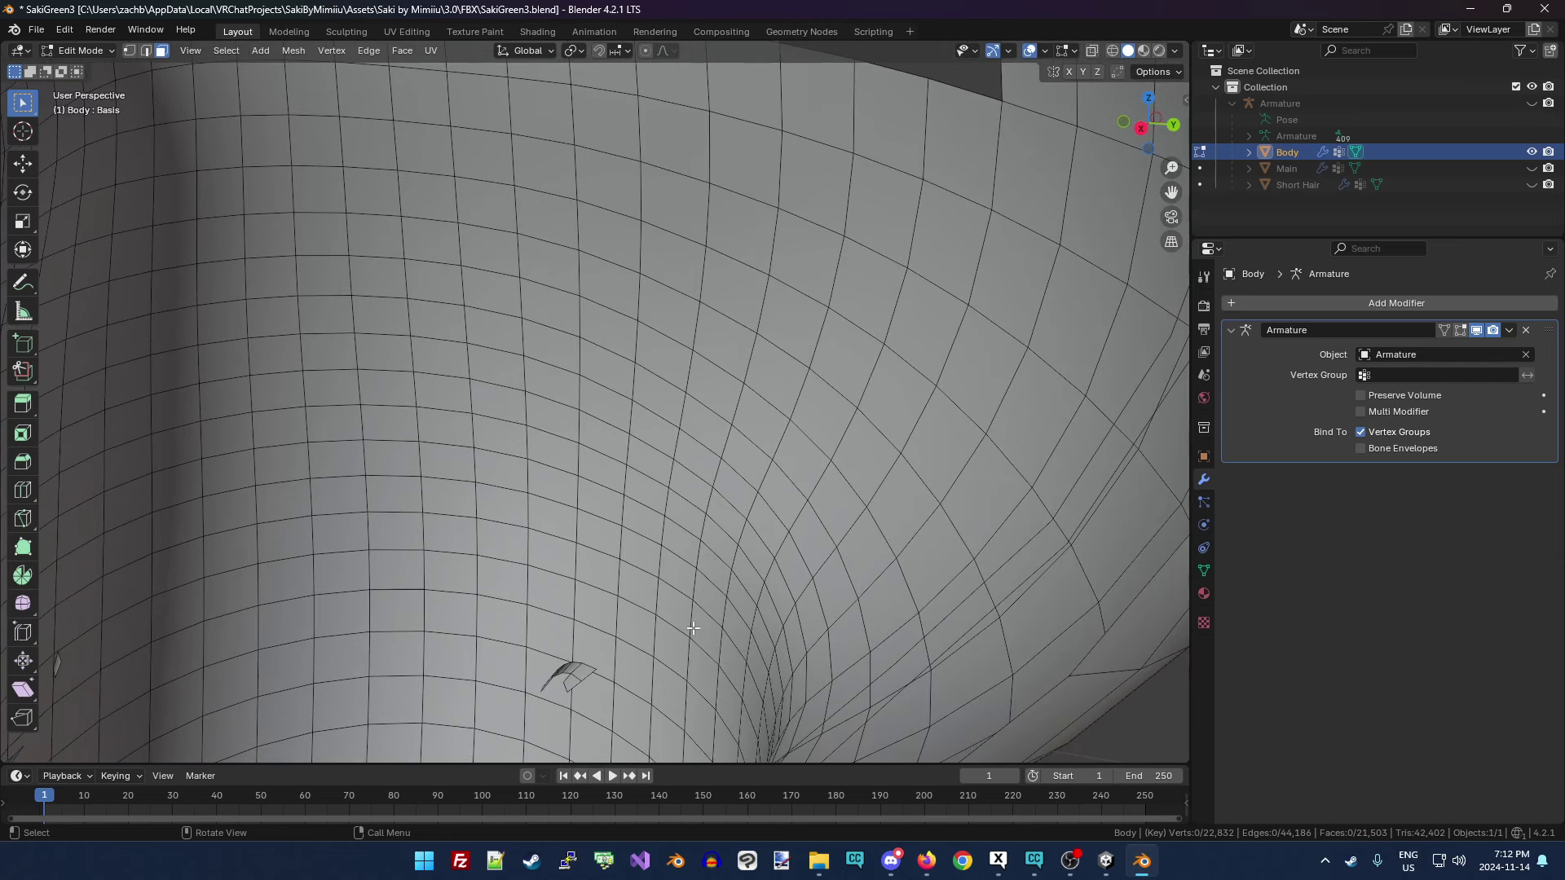
pyautogui.moveTo(1171, 193); pyautogui.dragTo(1183, 45)
pyautogui.press('l')
pyautogui.press('x')
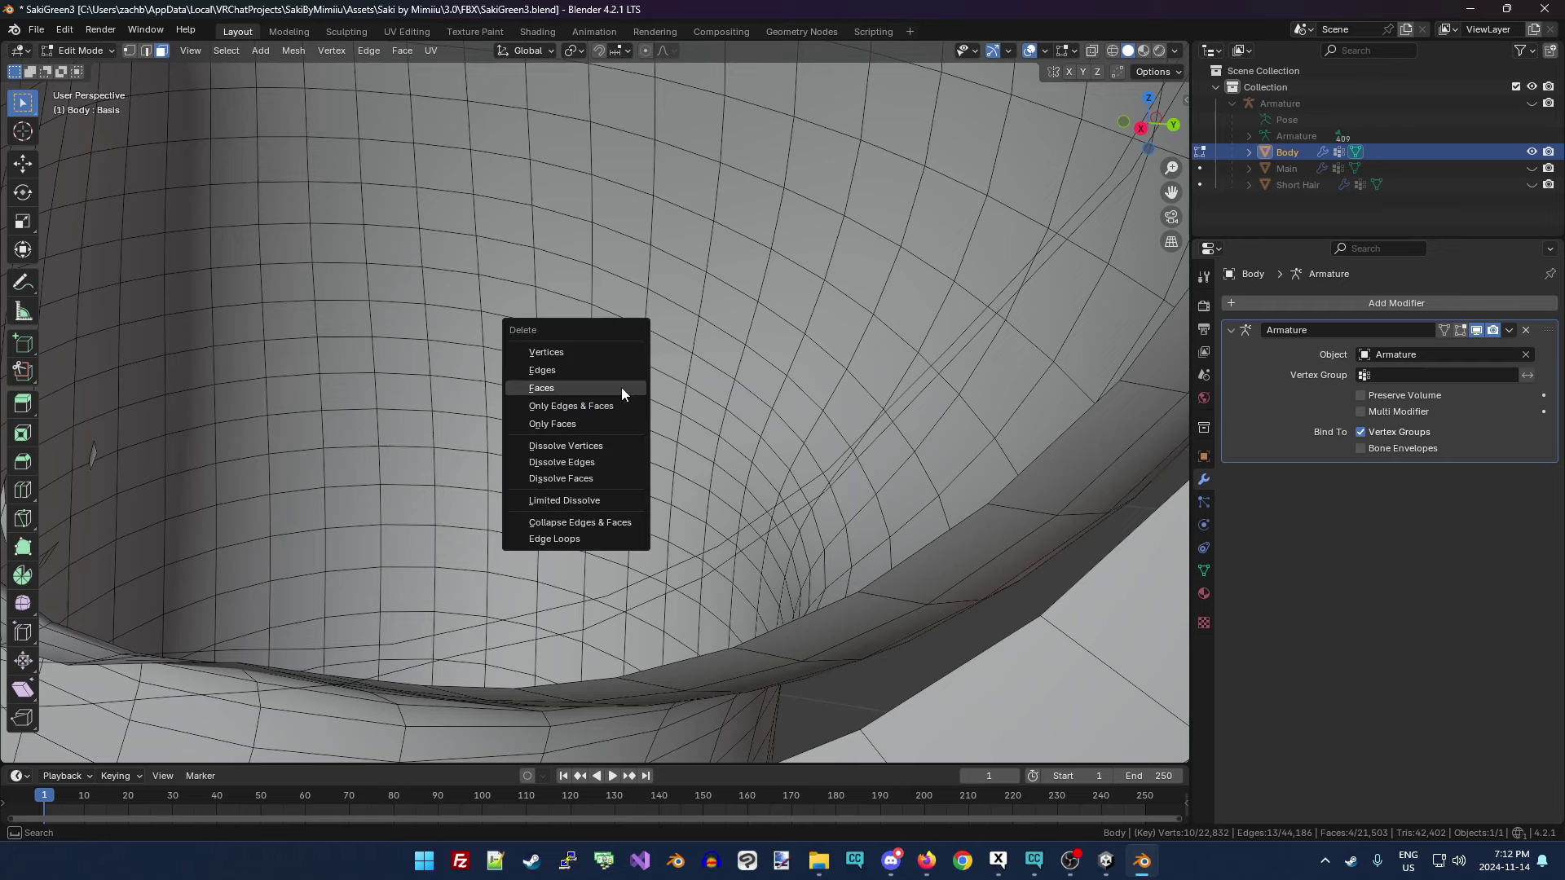
pyautogui.click(621, 388)
pyautogui.click(618, 403)
pyautogui.press('x')
pyautogui.click(620, 404)
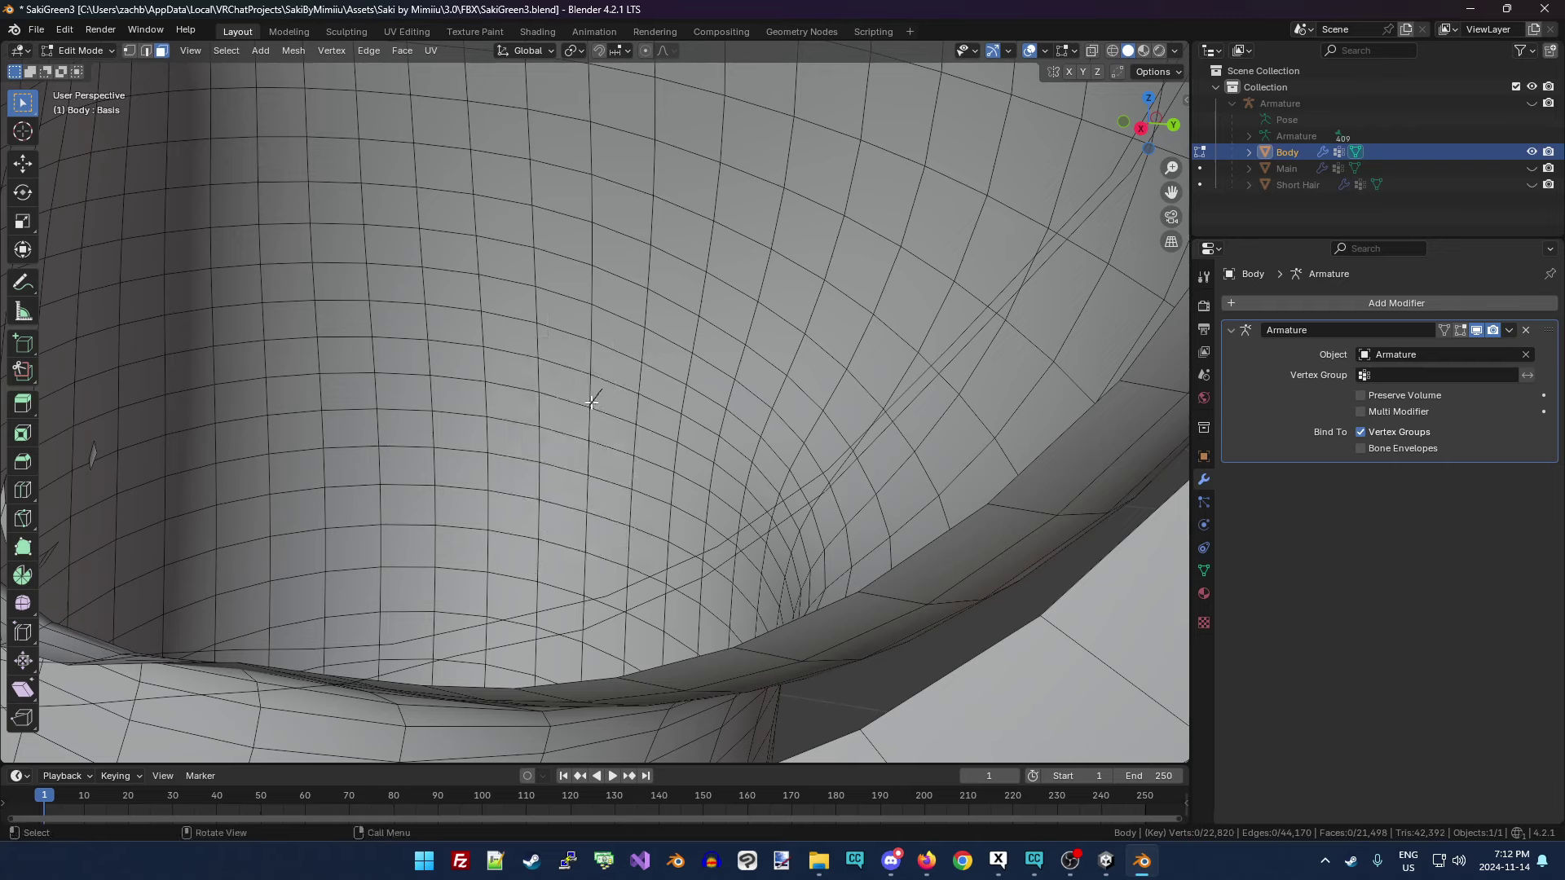
# Delete the tiny stray face floating in front of the inner hip surface.
pyautogui.click(609, 423)
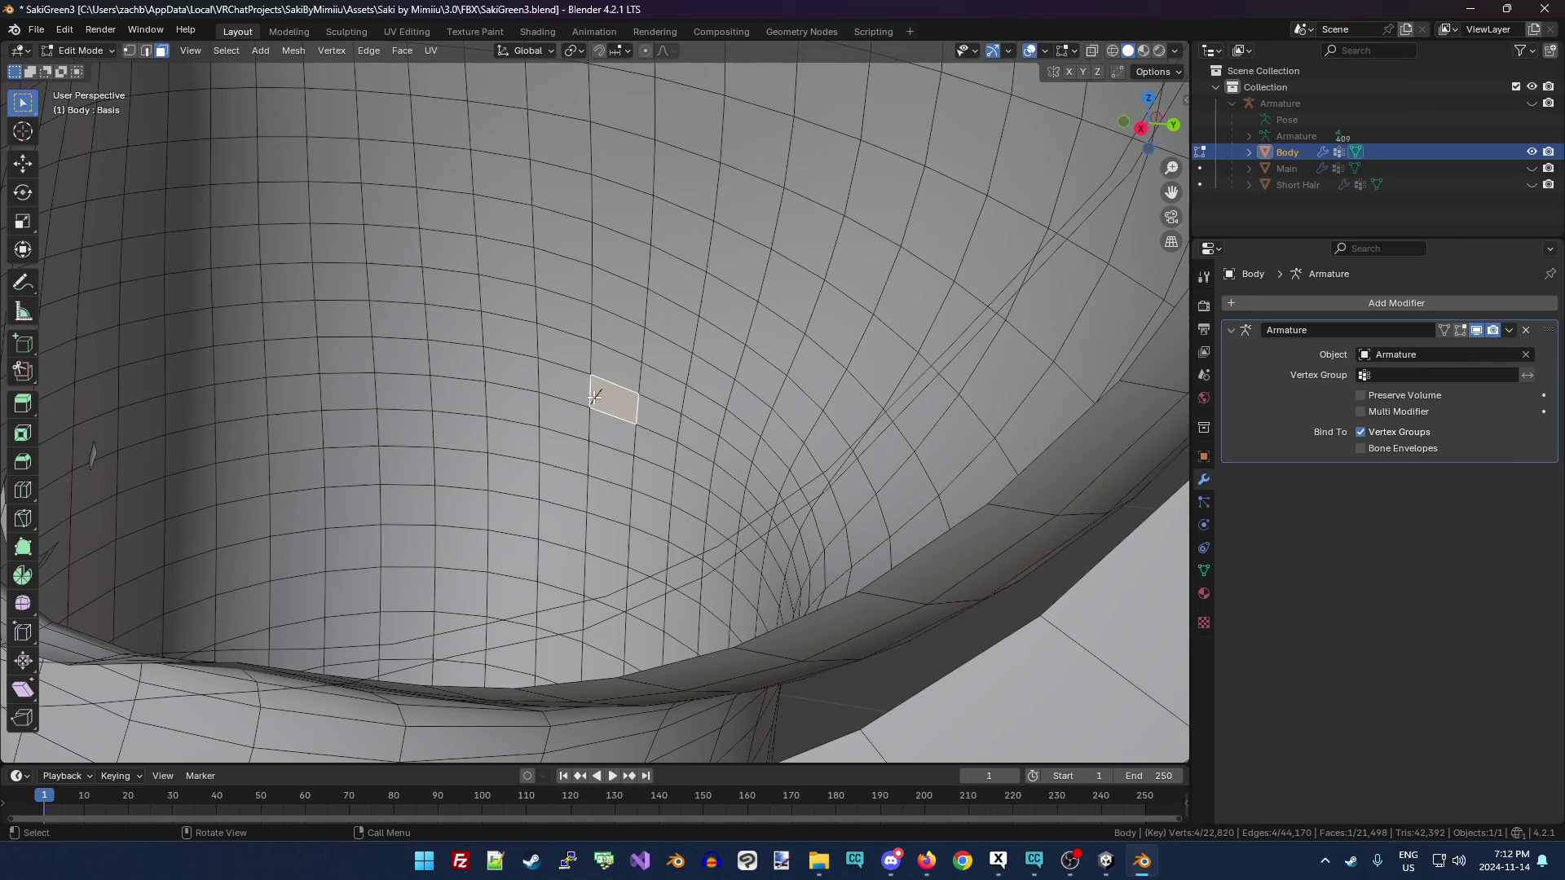
pyautogui.moveTo(1146, 111); pyautogui.dragTo(686, 273)
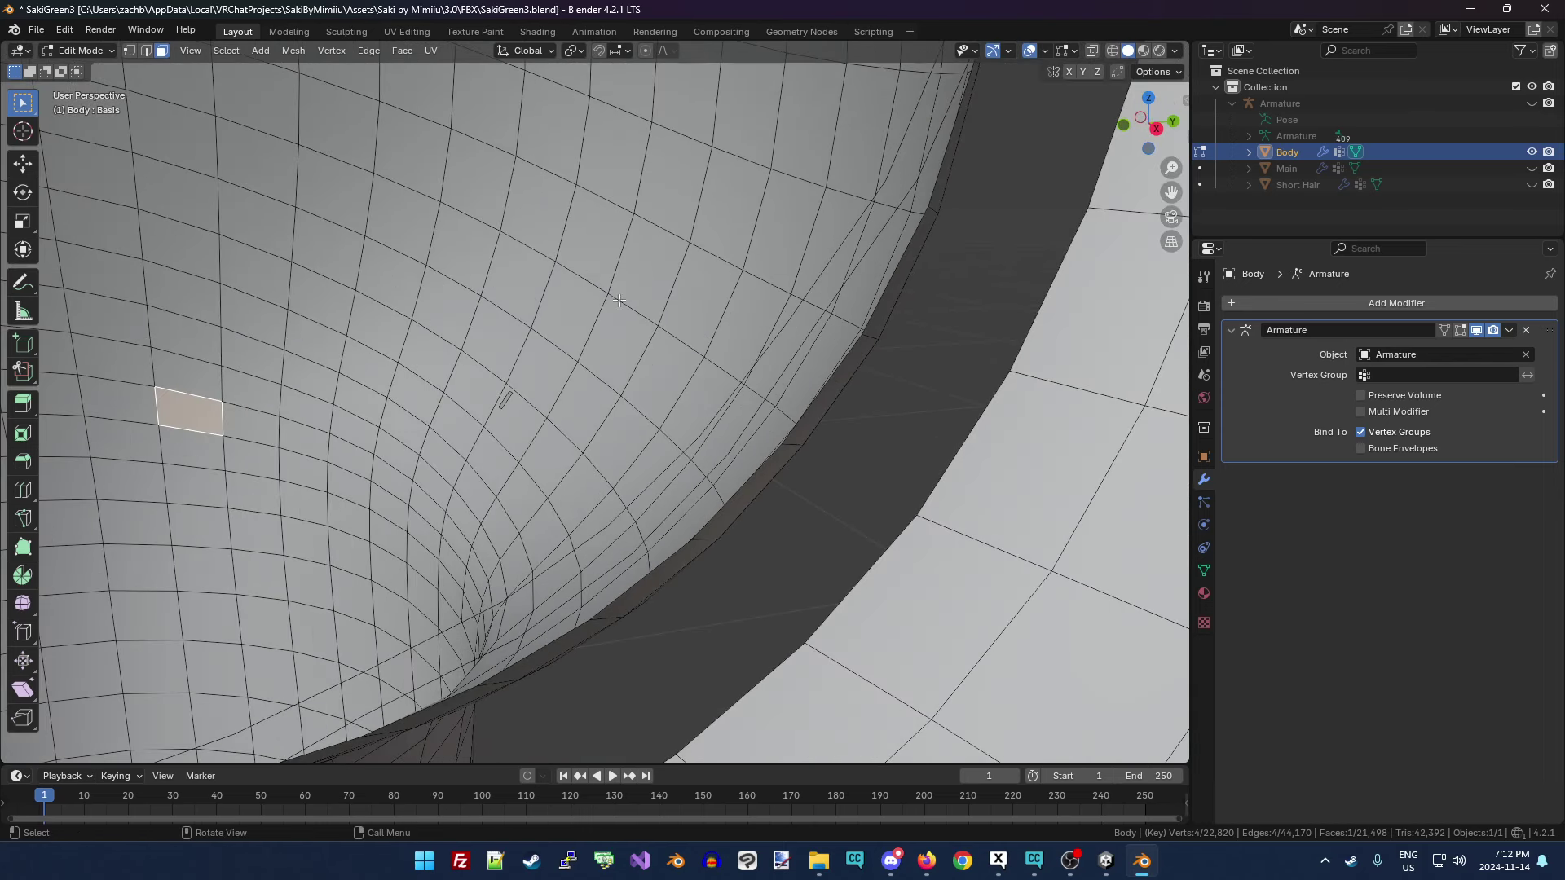
pyautogui.press('x')
pyautogui.click(502, 404)
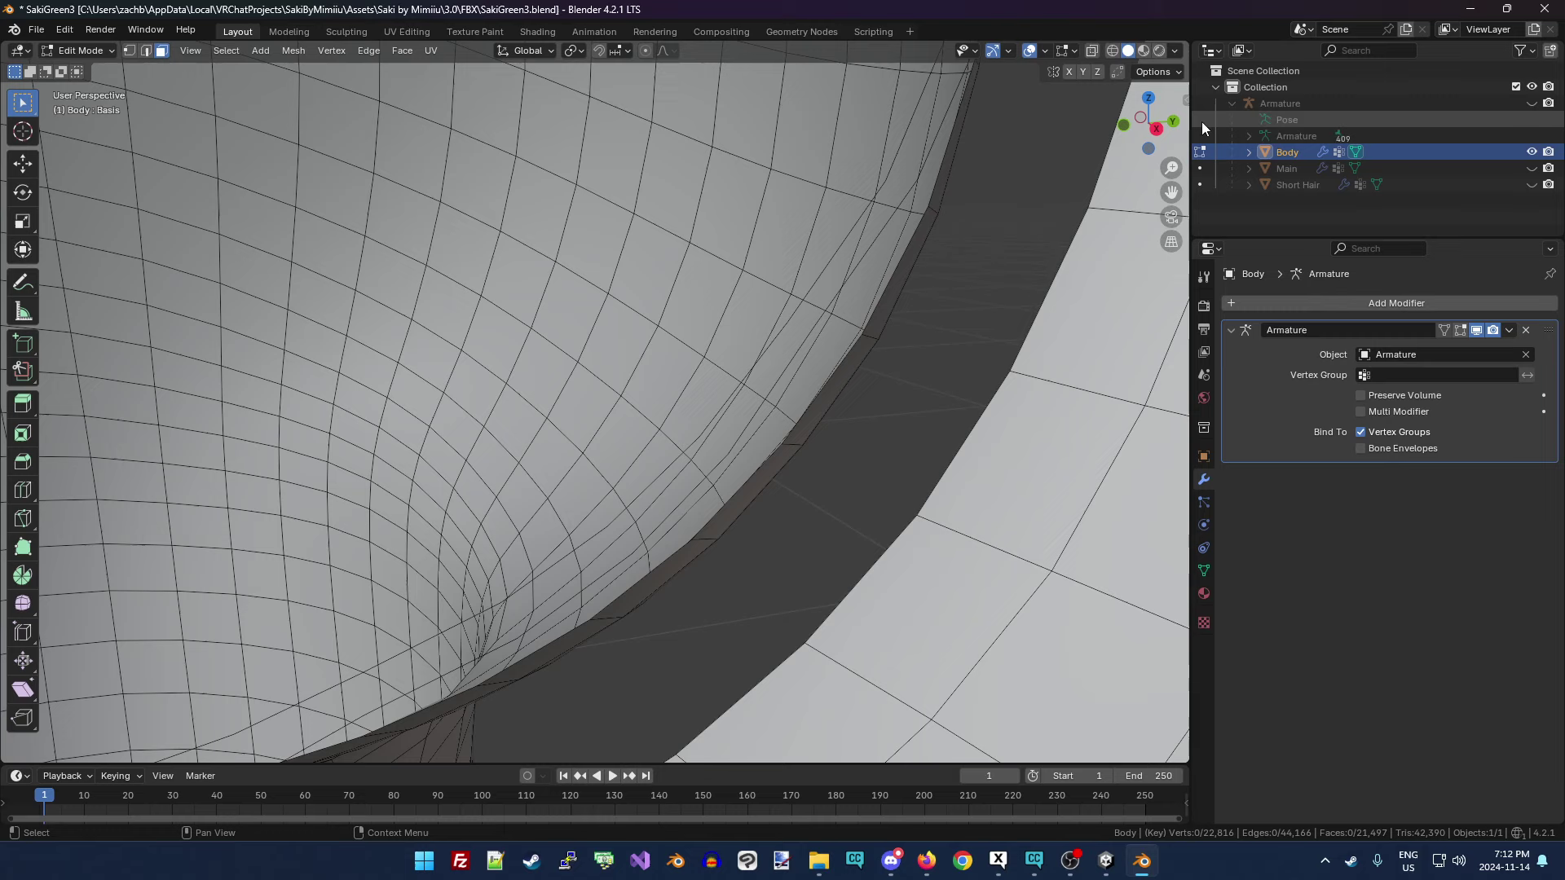
# Delete the loose faces floating in the open gap beside the inner thigh rim.
pyautogui.moveTo(1147, 122); pyautogui.dragTo(1026, 166)
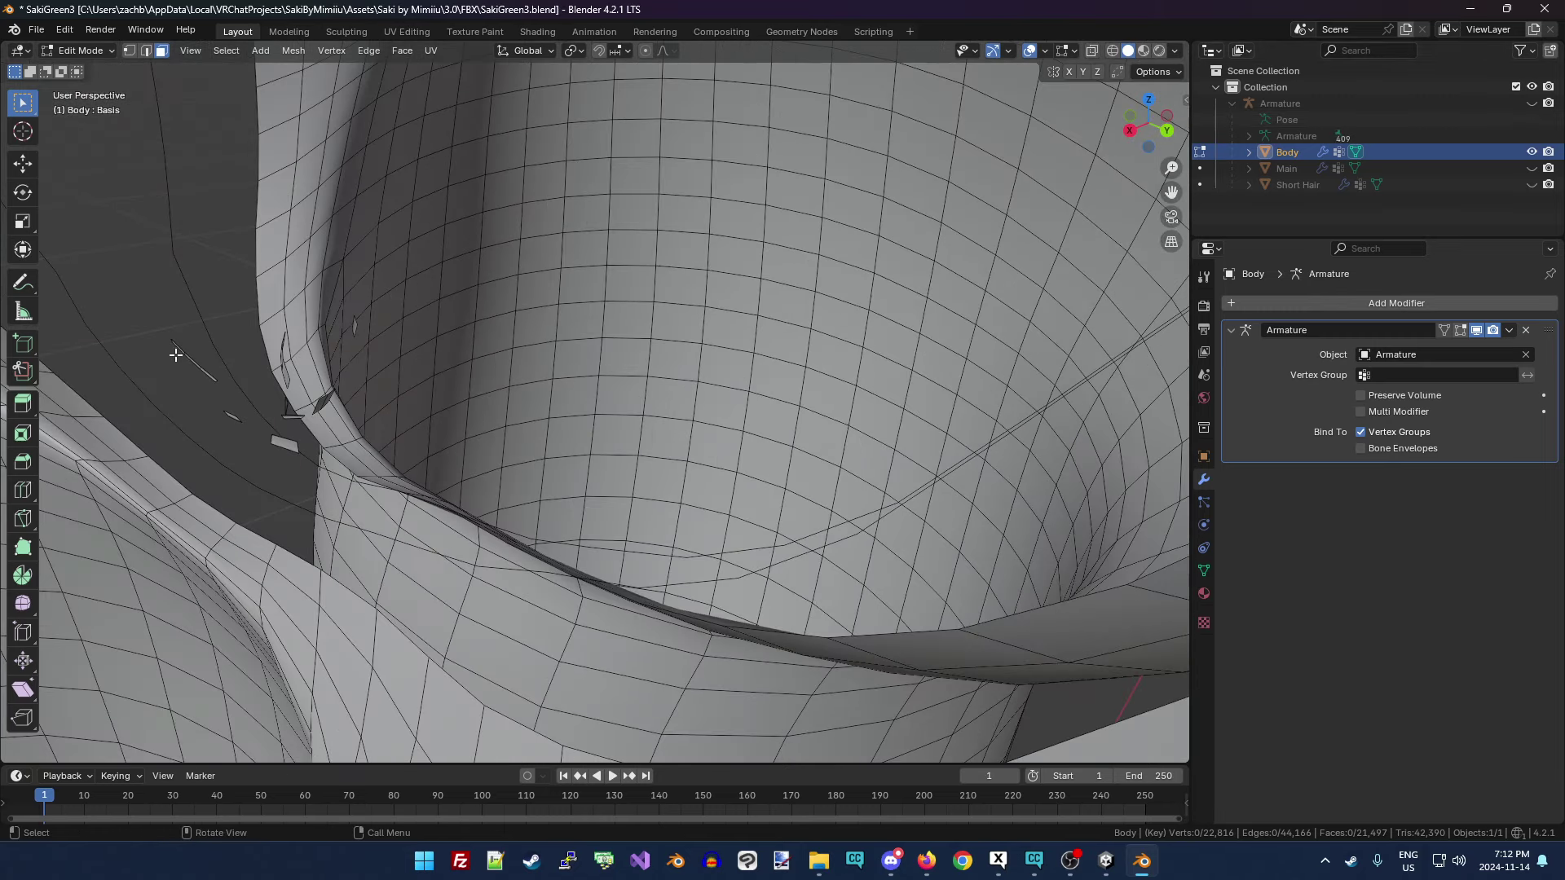
pyautogui.moveTo(172, 339); pyautogui.dragTo(268, 439)
pyautogui.press('x')
pyautogui.click(213, 378)
pyautogui.press('x')
pyautogui.click(267, 438)
pyautogui.click(278, 443)
pyautogui.press('x')
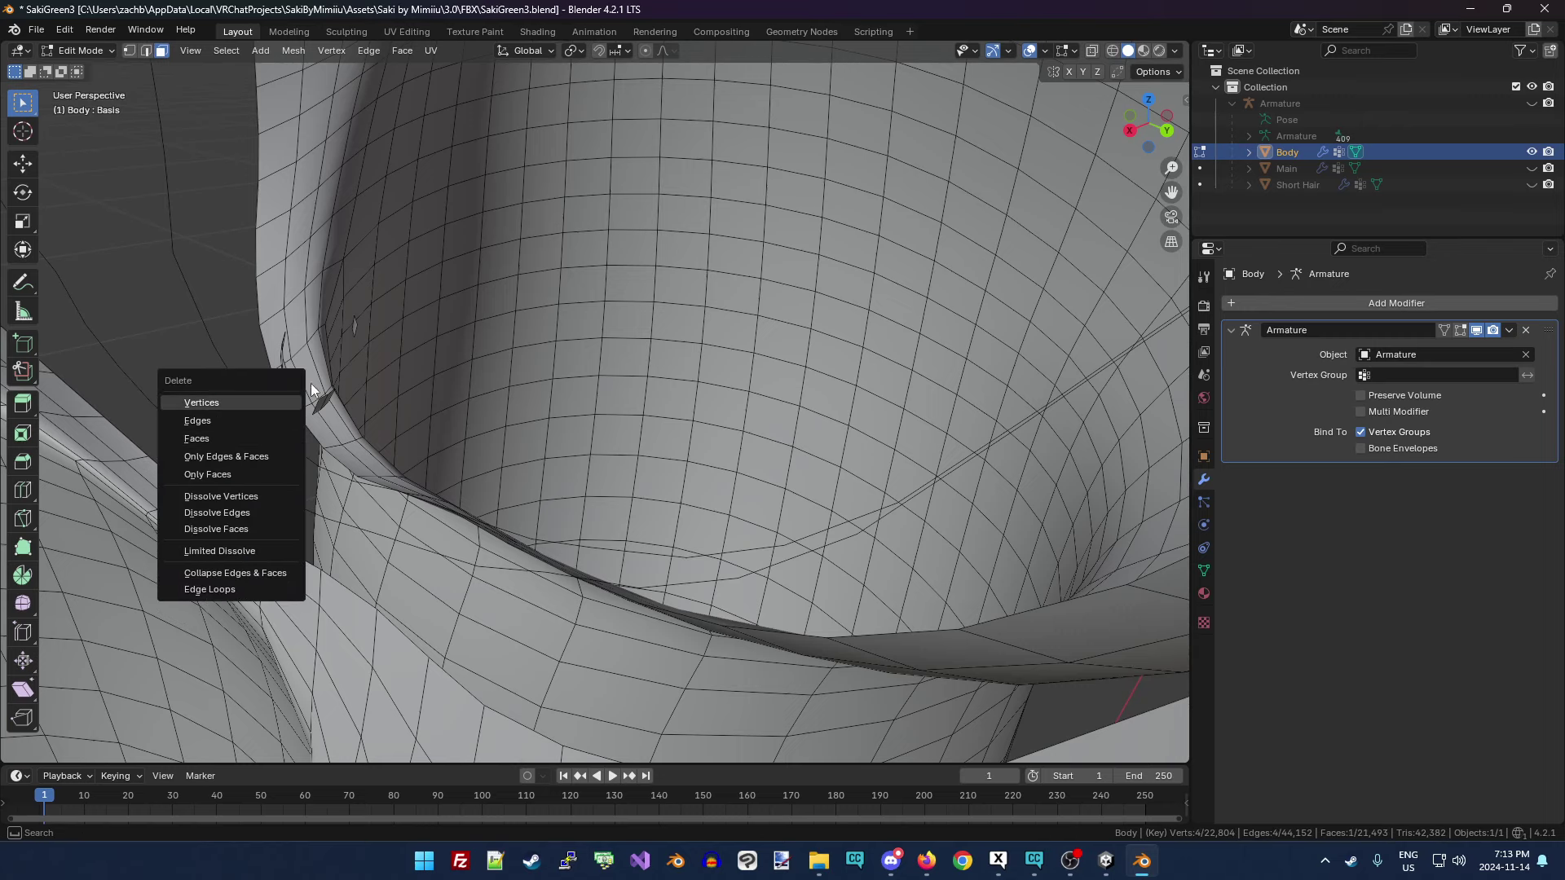
pyautogui.click(263, 436)
# Delete the stray face in front of the inner hip wall and the dark sliver on the adjacent rim.
pyautogui.click(354, 327)
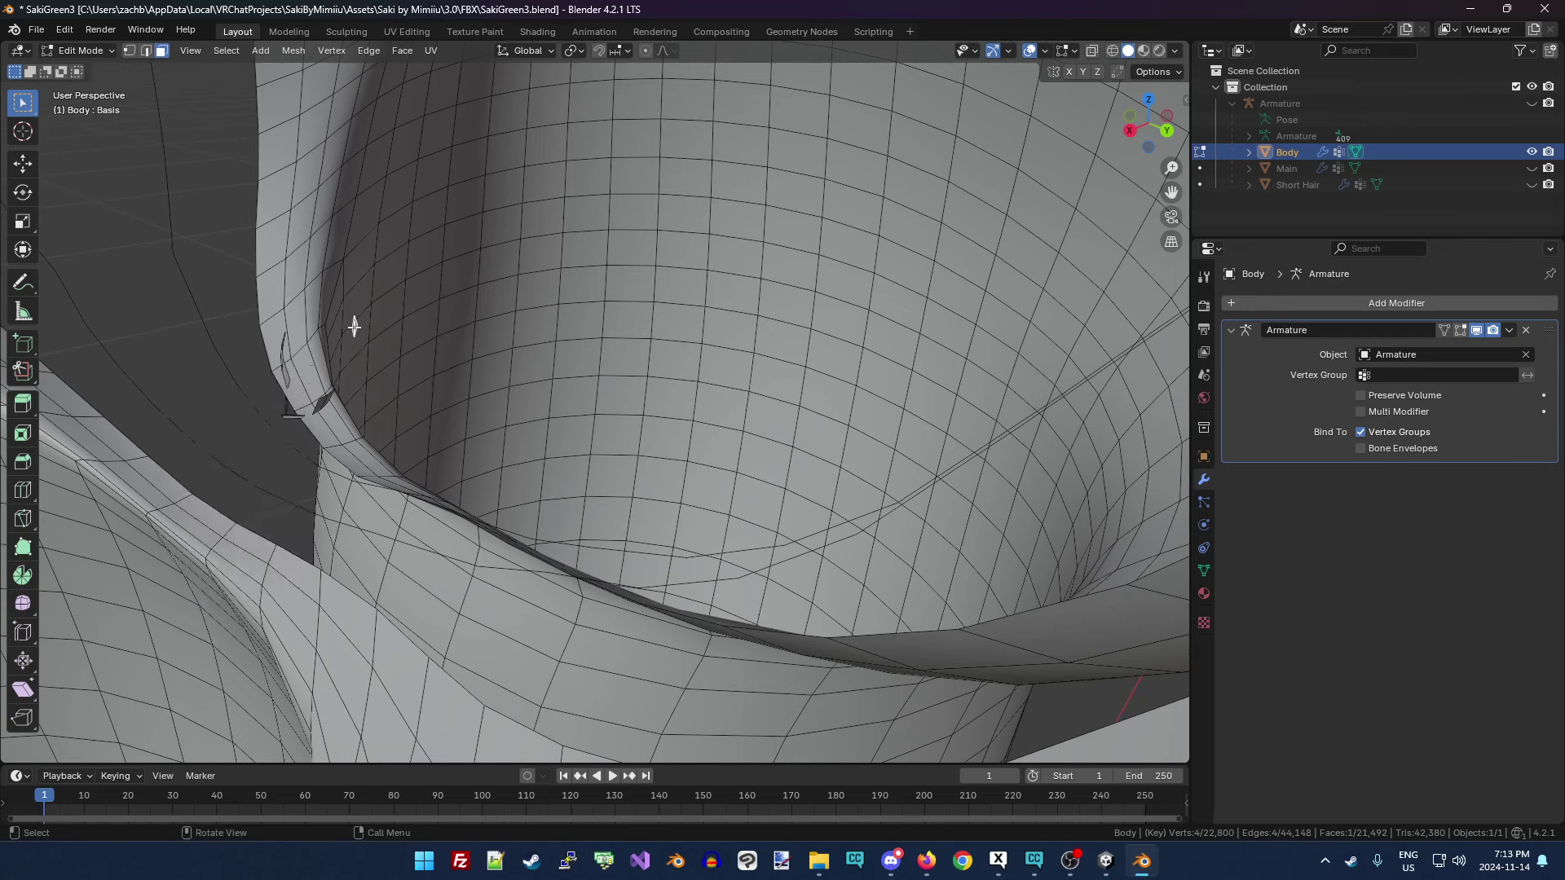
pyautogui.press('x')
pyautogui.click(354, 327)
pyautogui.click(319, 399)
pyautogui.press('x')
pyautogui.click(319, 399)
# Delete the remaining stray slivers around the inner rim of the crotch opening.
pyautogui.click(332, 394)
pyautogui.press('x')
pyautogui.click(324, 419)
pyautogui.press('x')
pyautogui.click(273, 417)
pyautogui.click(287, 373)
pyautogui.press('x')
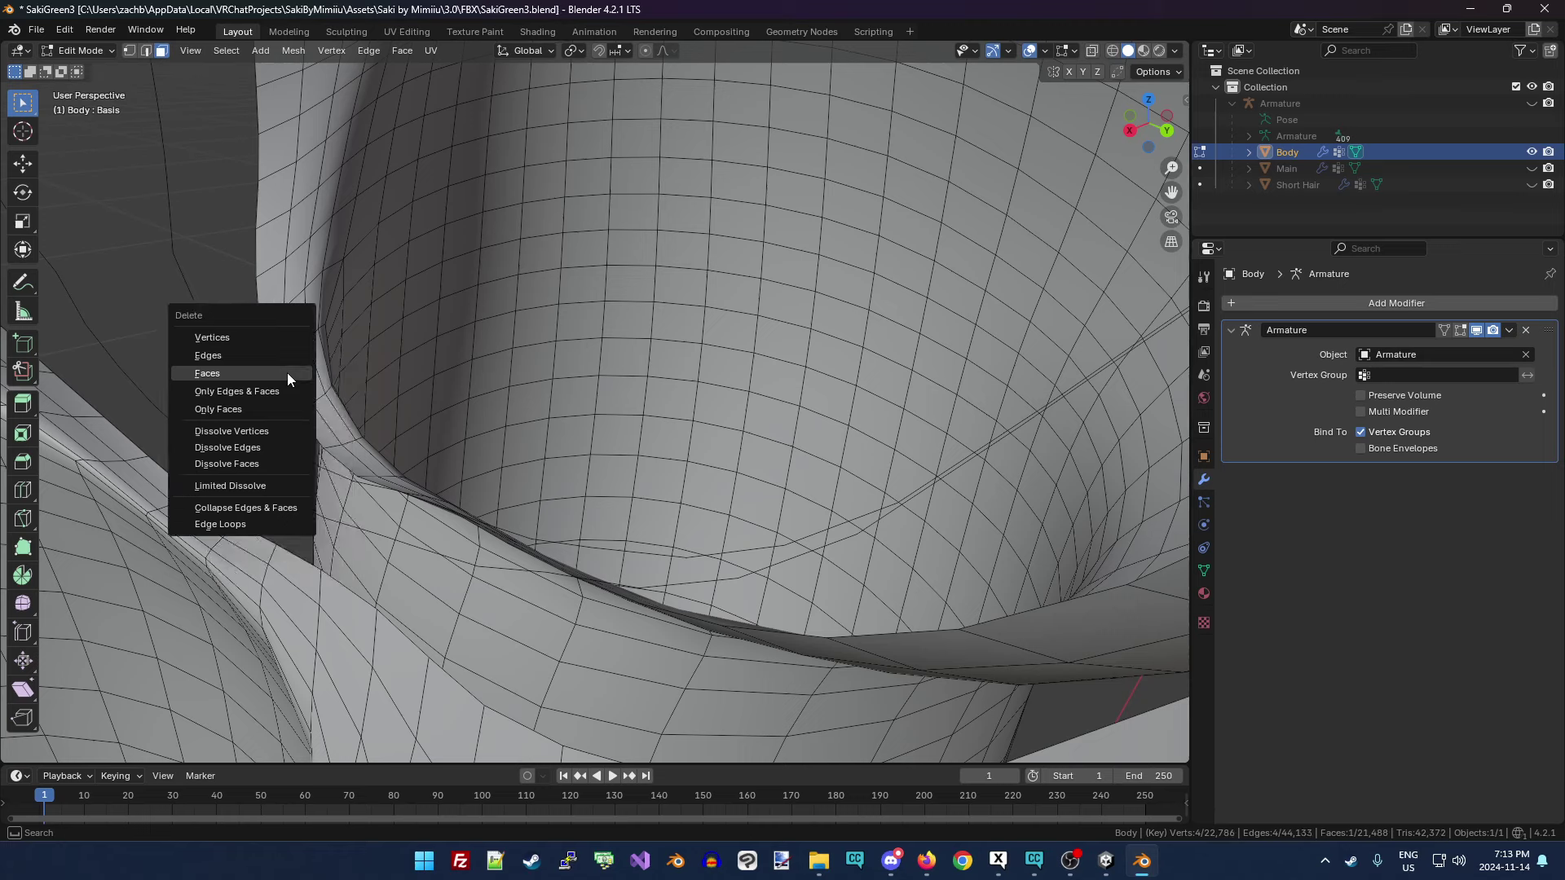
pyautogui.click(287, 373)
pyautogui.click(283, 357)
pyautogui.click(275, 417)
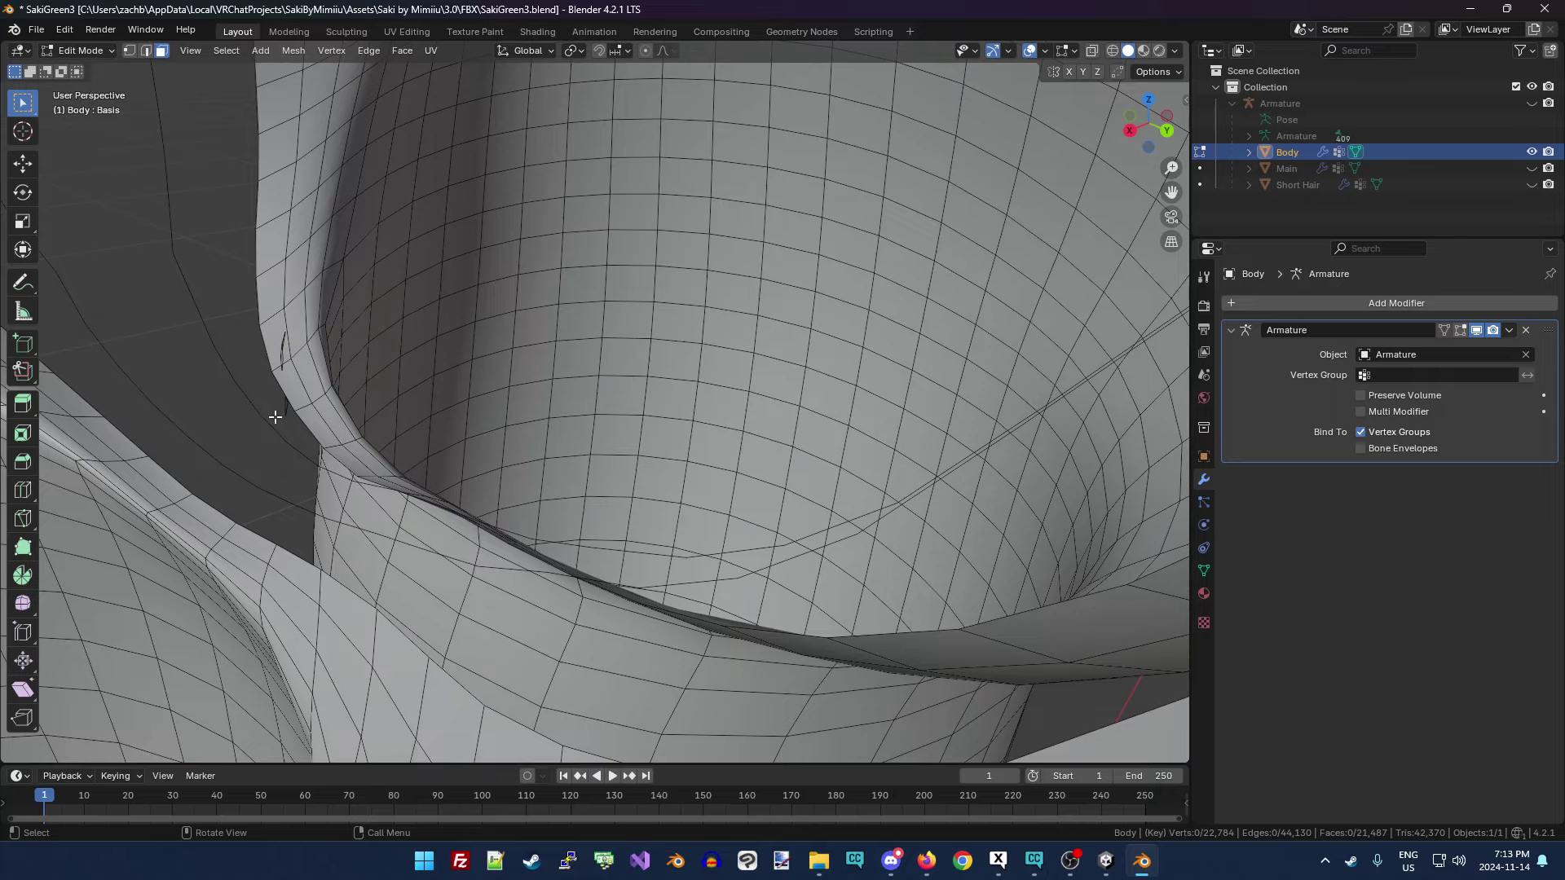
# Delete the upright pair of stray faces and the thin diagonal sliver on the opposite side of the crotch opening.
pyautogui.moveTo(1141, 126); pyautogui.dragTo(1076, 137)
pyautogui.keyDown('shift'); pyautogui.moveTo(122, 571); pyautogui.dragTo(501, 514, button='middle'); pyautogui.keyUp('shift')
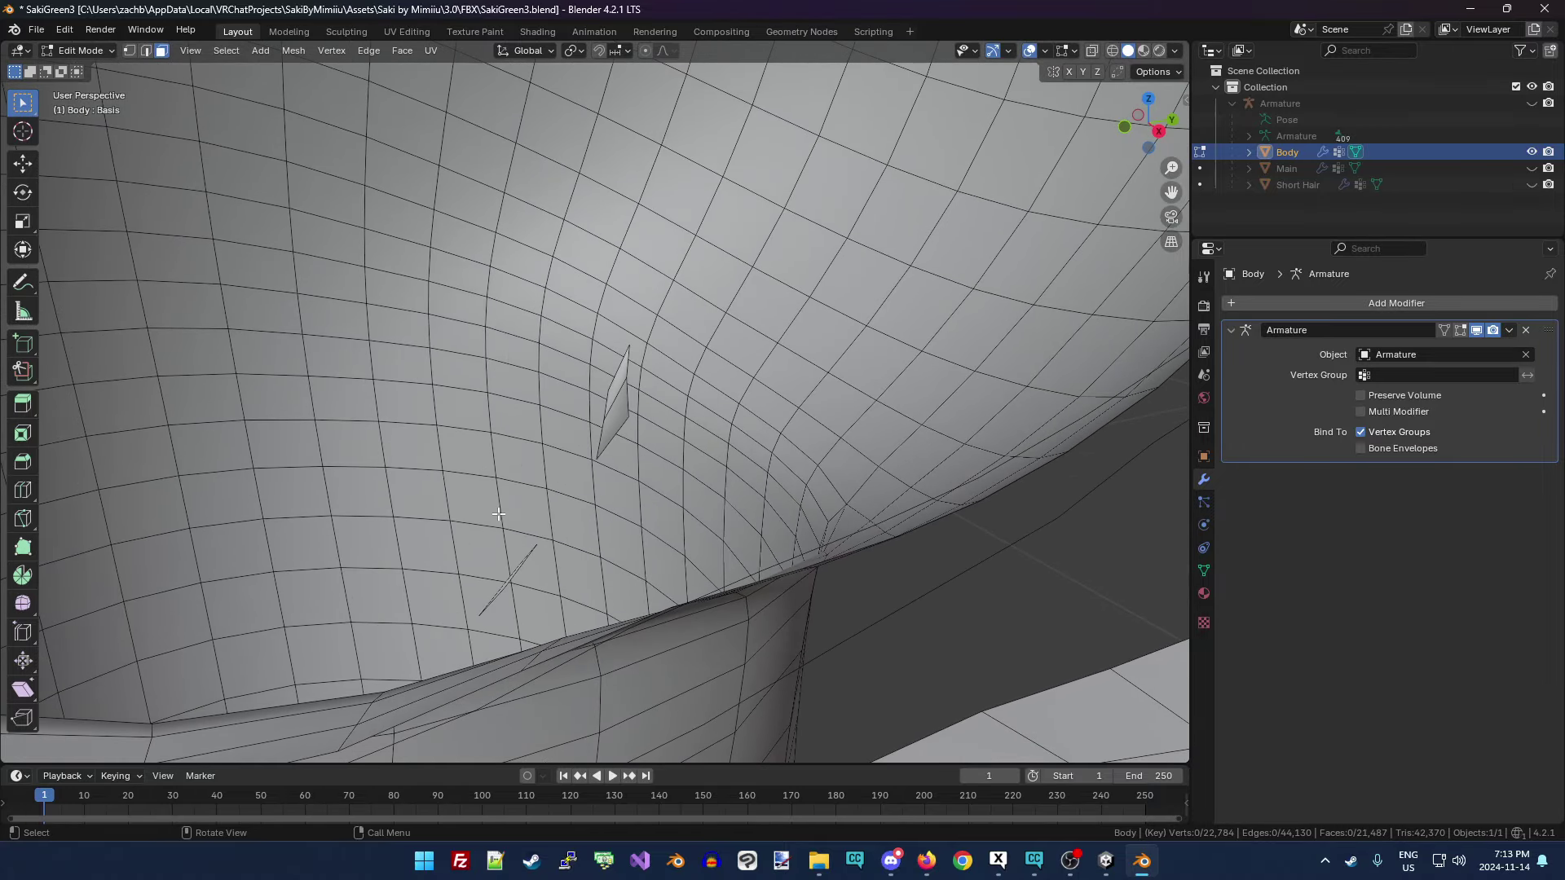
pyautogui.click(608, 419)
pyautogui.press('x')
pyautogui.click(608, 419)
pyautogui.press('x')
pyautogui.click(616, 391)
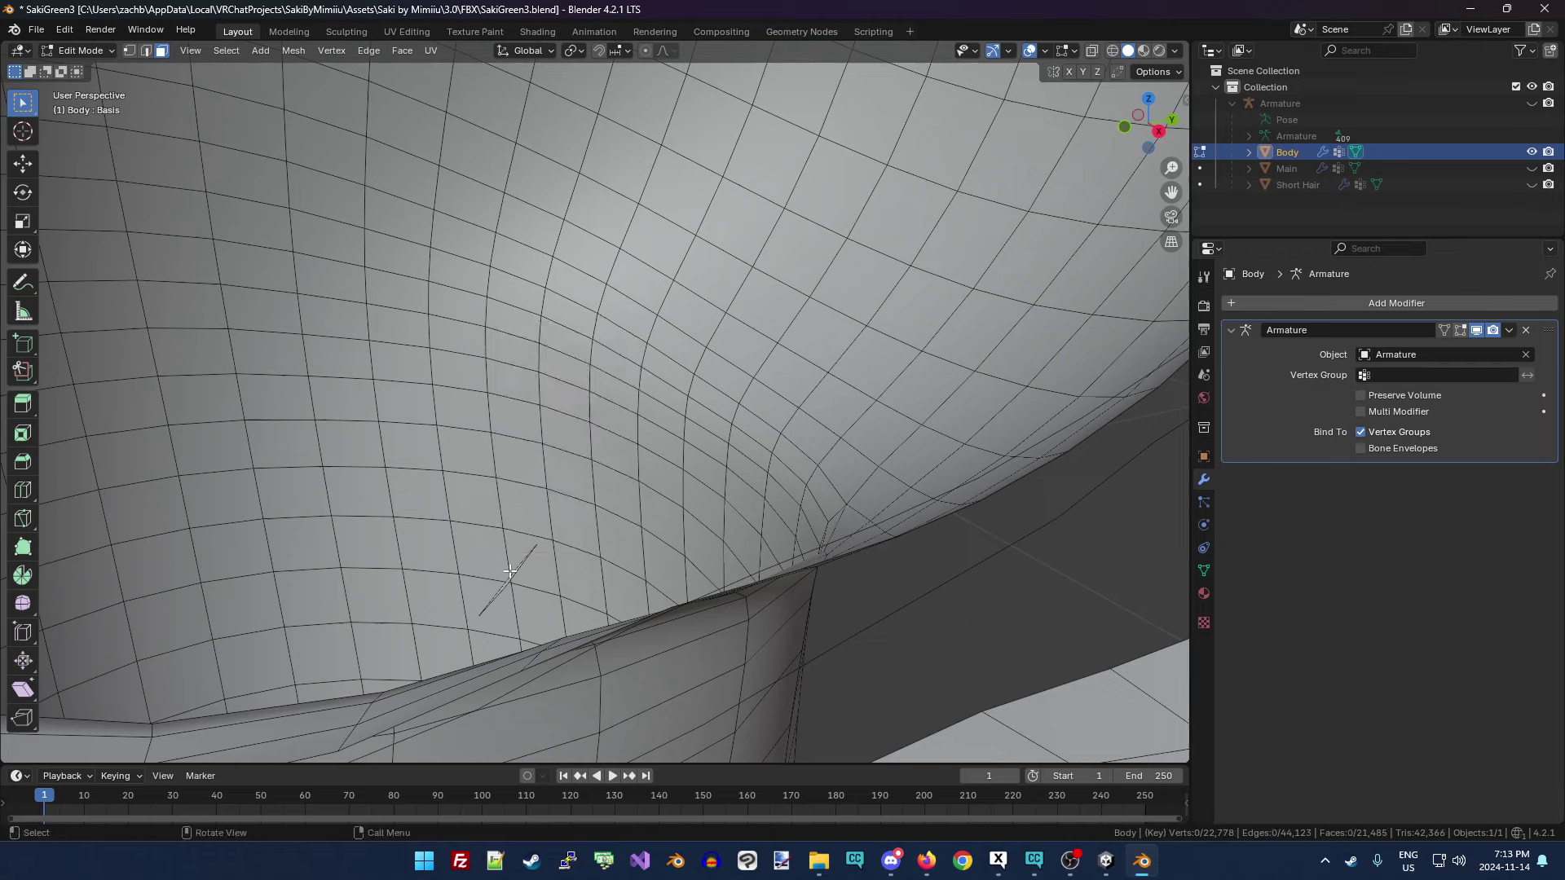
pyautogui.click(511, 572)
pyautogui.press('x')
pyautogui.click(542, 567)
# Reveal all hidden Body faces and clear the selection.
pyautogui.moveTo(661, 521); pyautogui.dragTo(647, 517, button='middle')
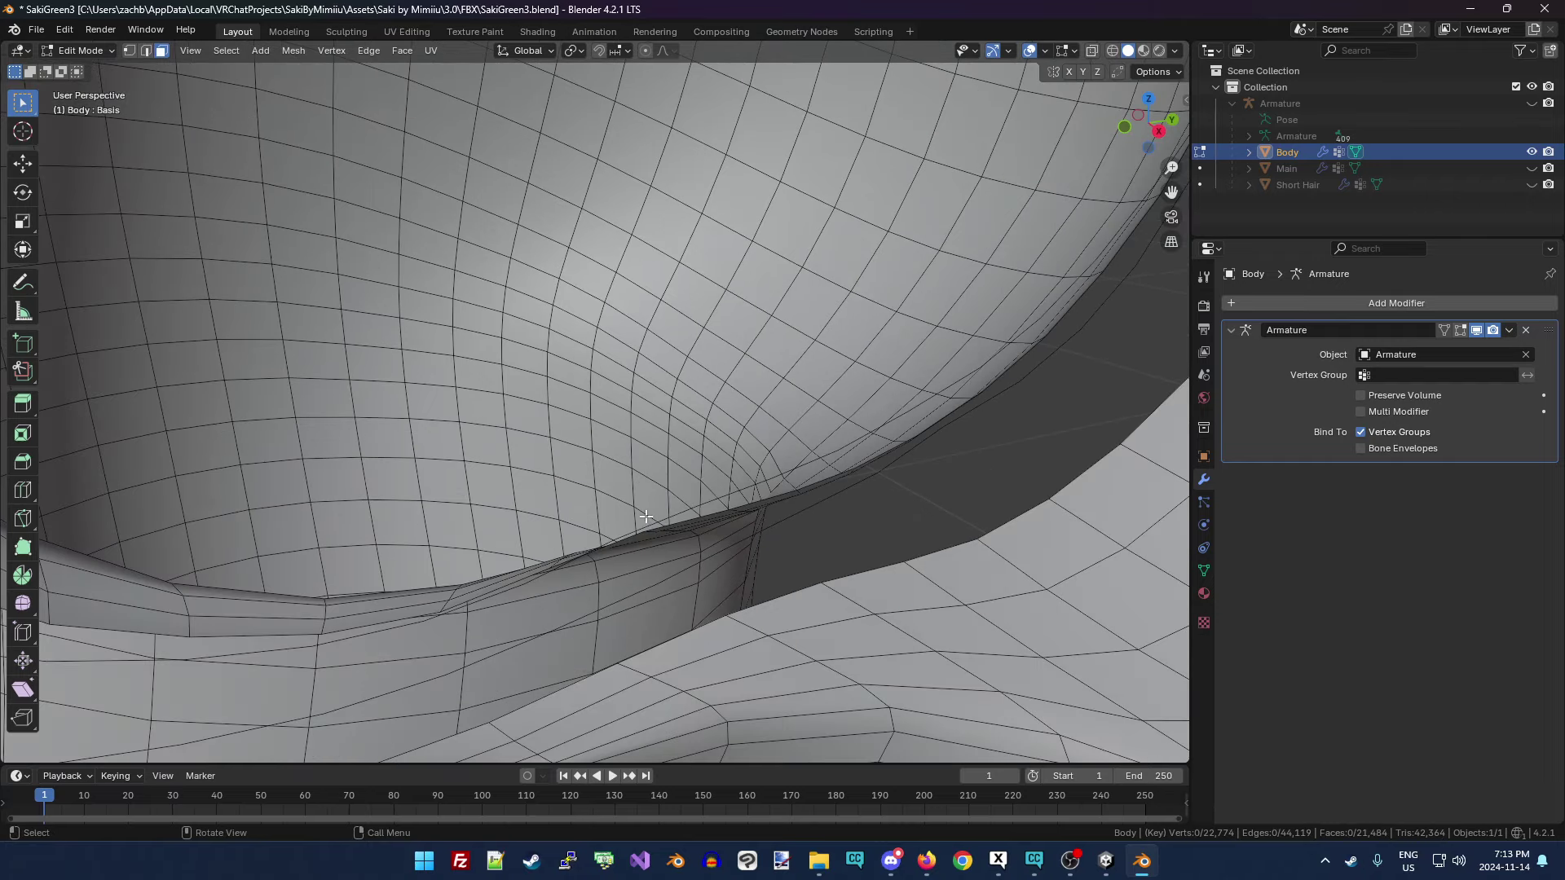
pyautogui.moveTo(1150, 154); pyautogui.dragTo(630, 461)
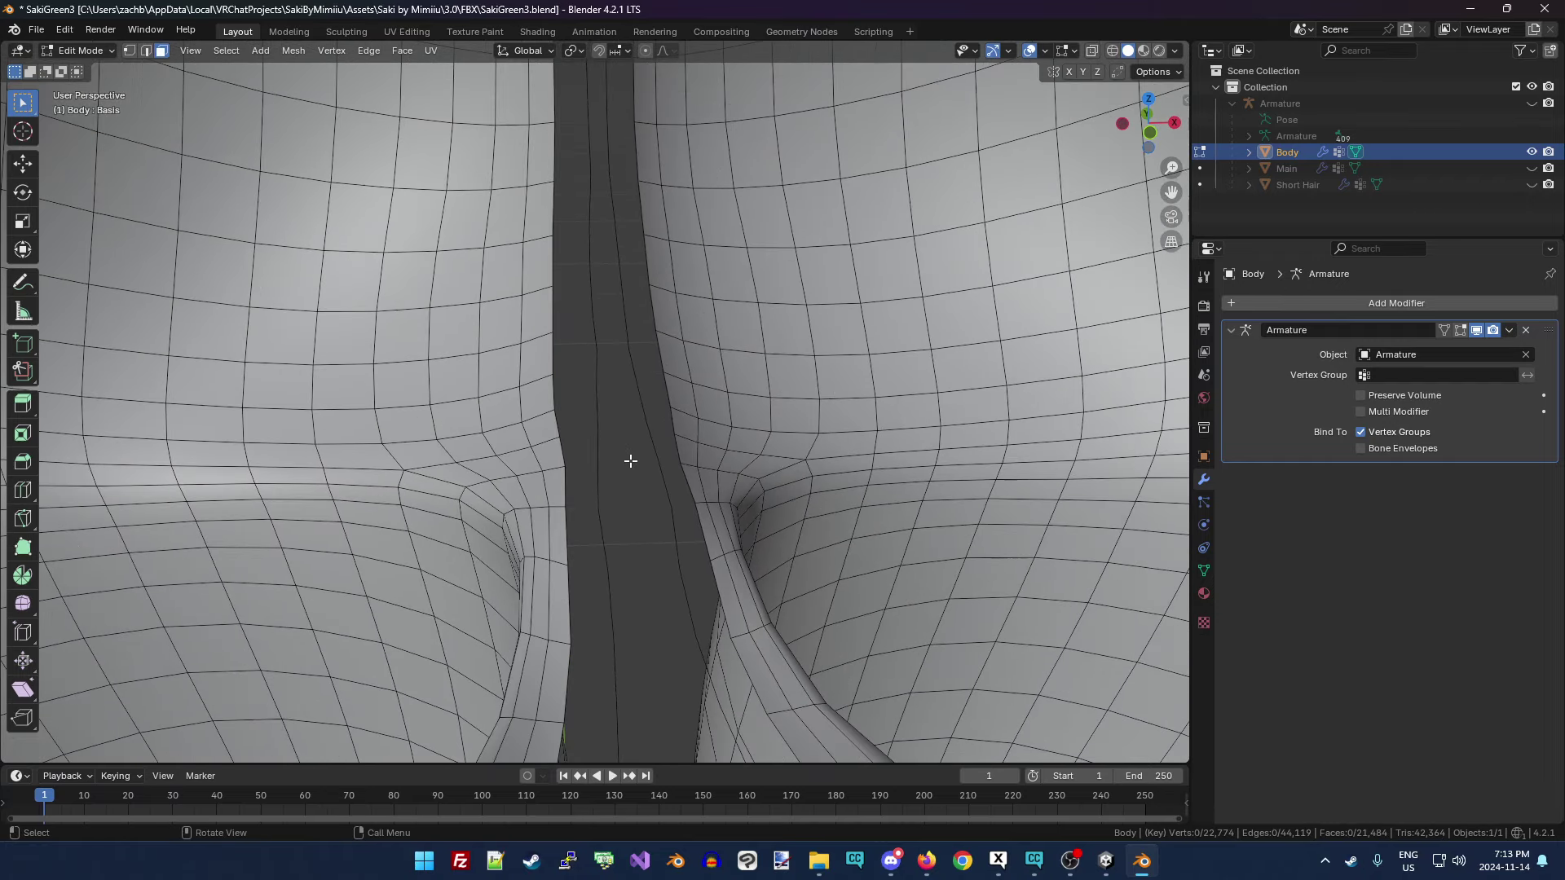
pyautogui.scroll(-3, 649, 537)
pyautogui.scroll(-4, 638, 537)
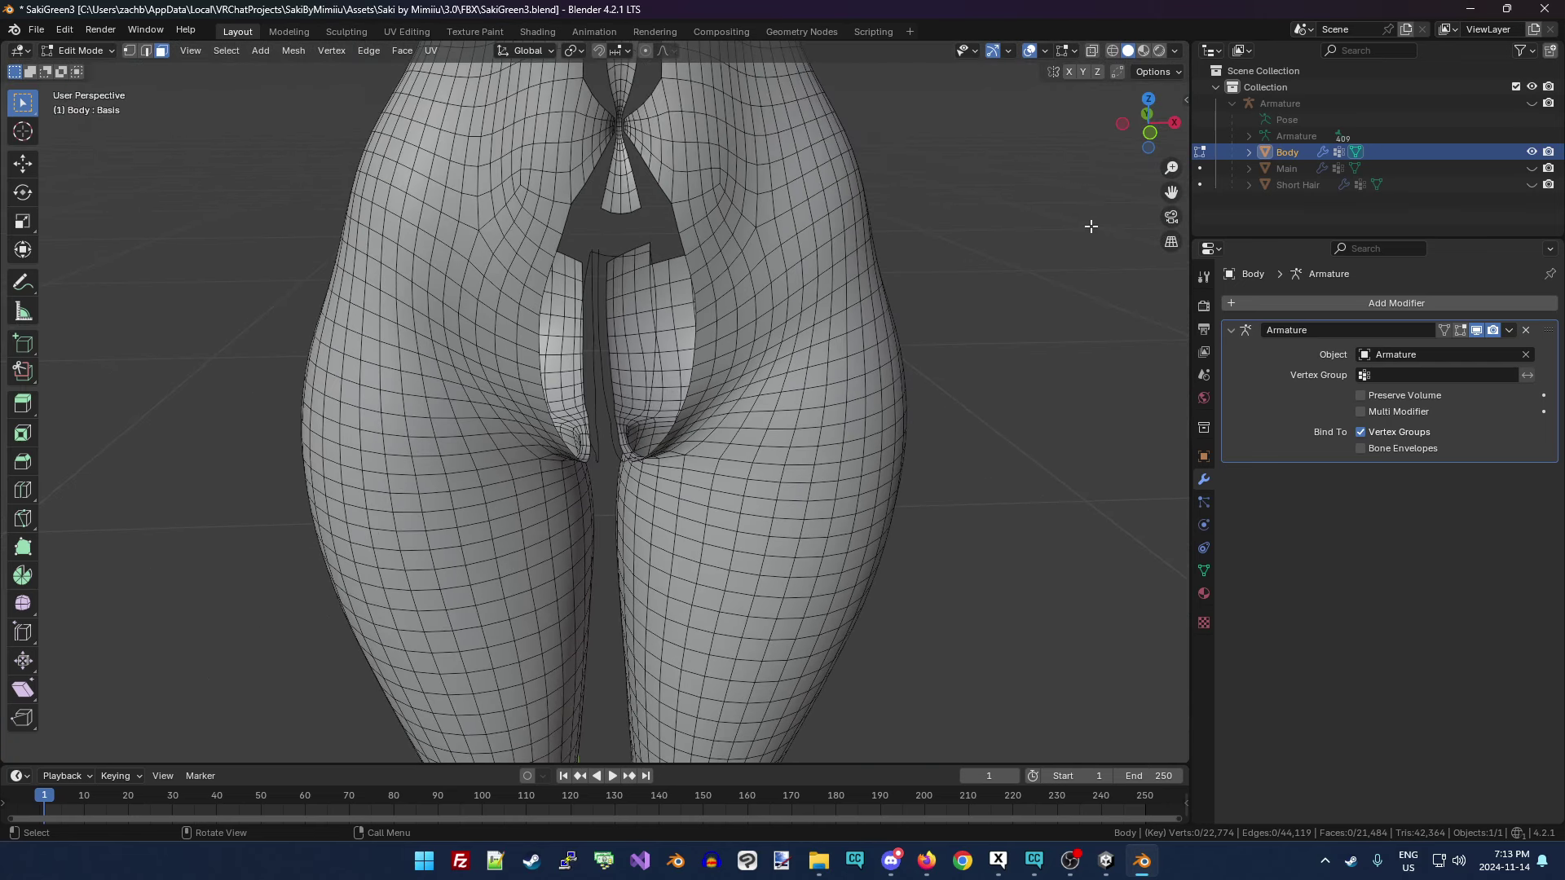
pyautogui.hotkey('alt', 'h')
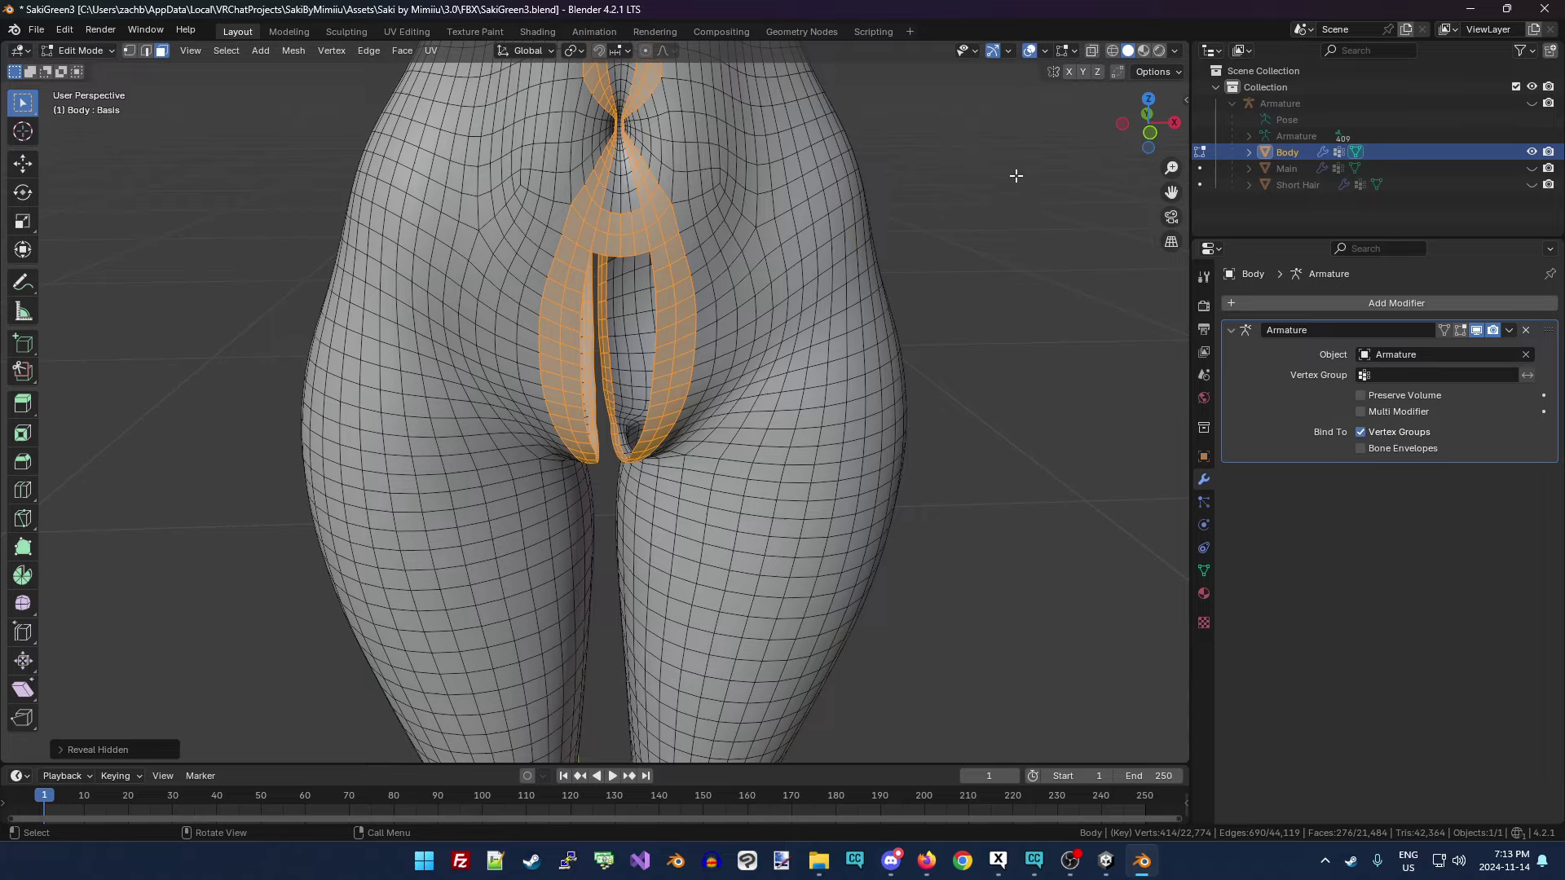
pyautogui.moveTo(1129, 131)
pyautogui.mouseDown()
pyautogui.moveTo(1115, 131)
pyautogui.moveTo(1157, 134)
pyautogui.mouseUp()
pyautogui.click(1069, 241)
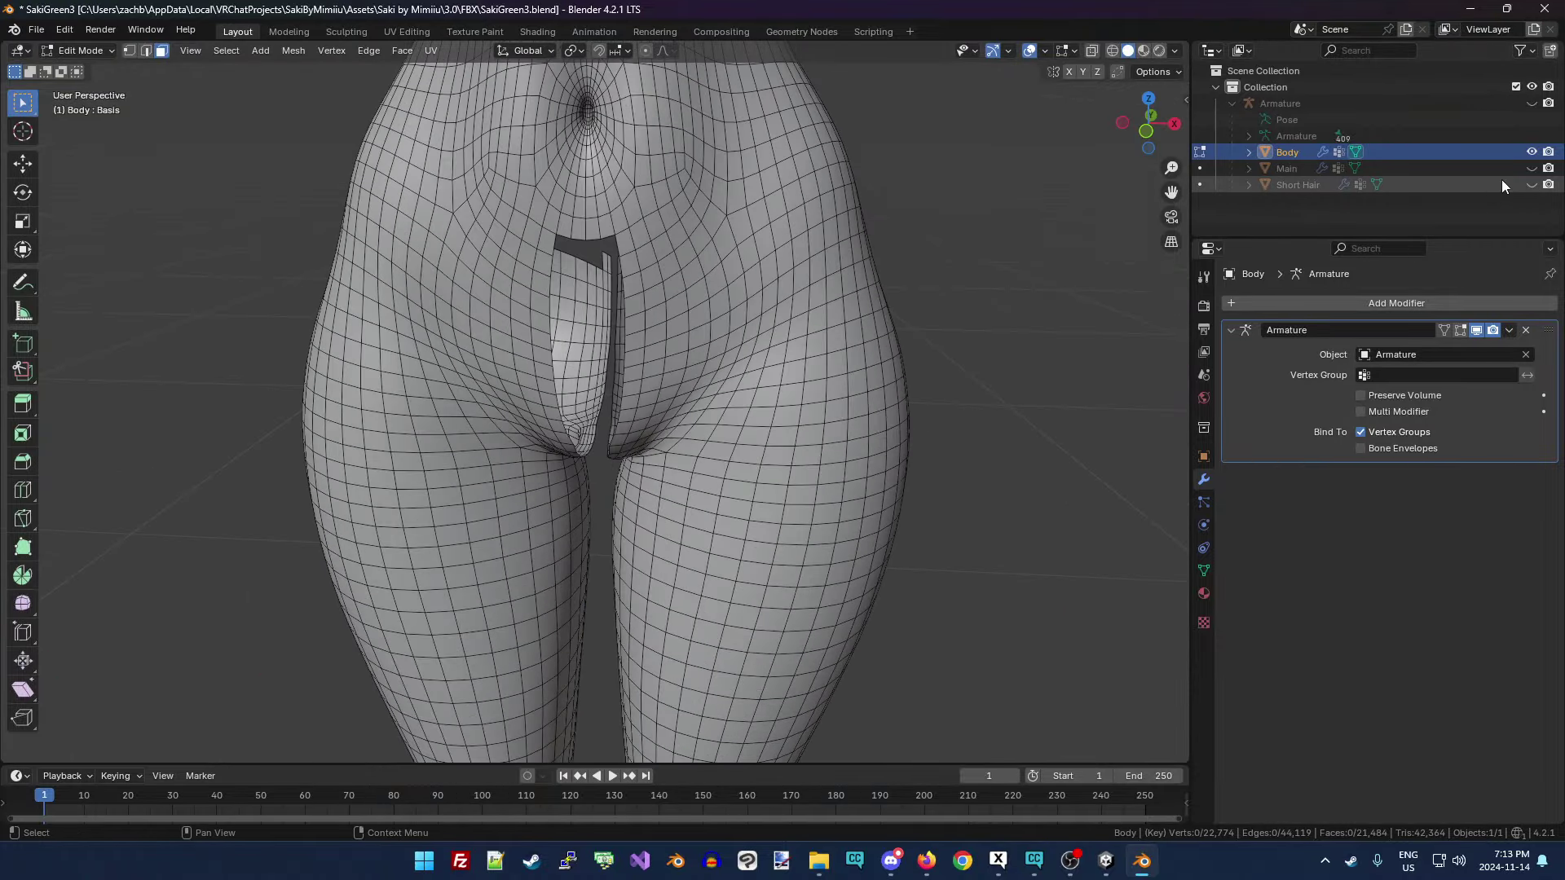
# Show the Main and Short Hair objects and examine the whole dressed avatar from the front.
pyautogui.moveTo(1531, 168); pyautogui.dragTo(1532, 184)
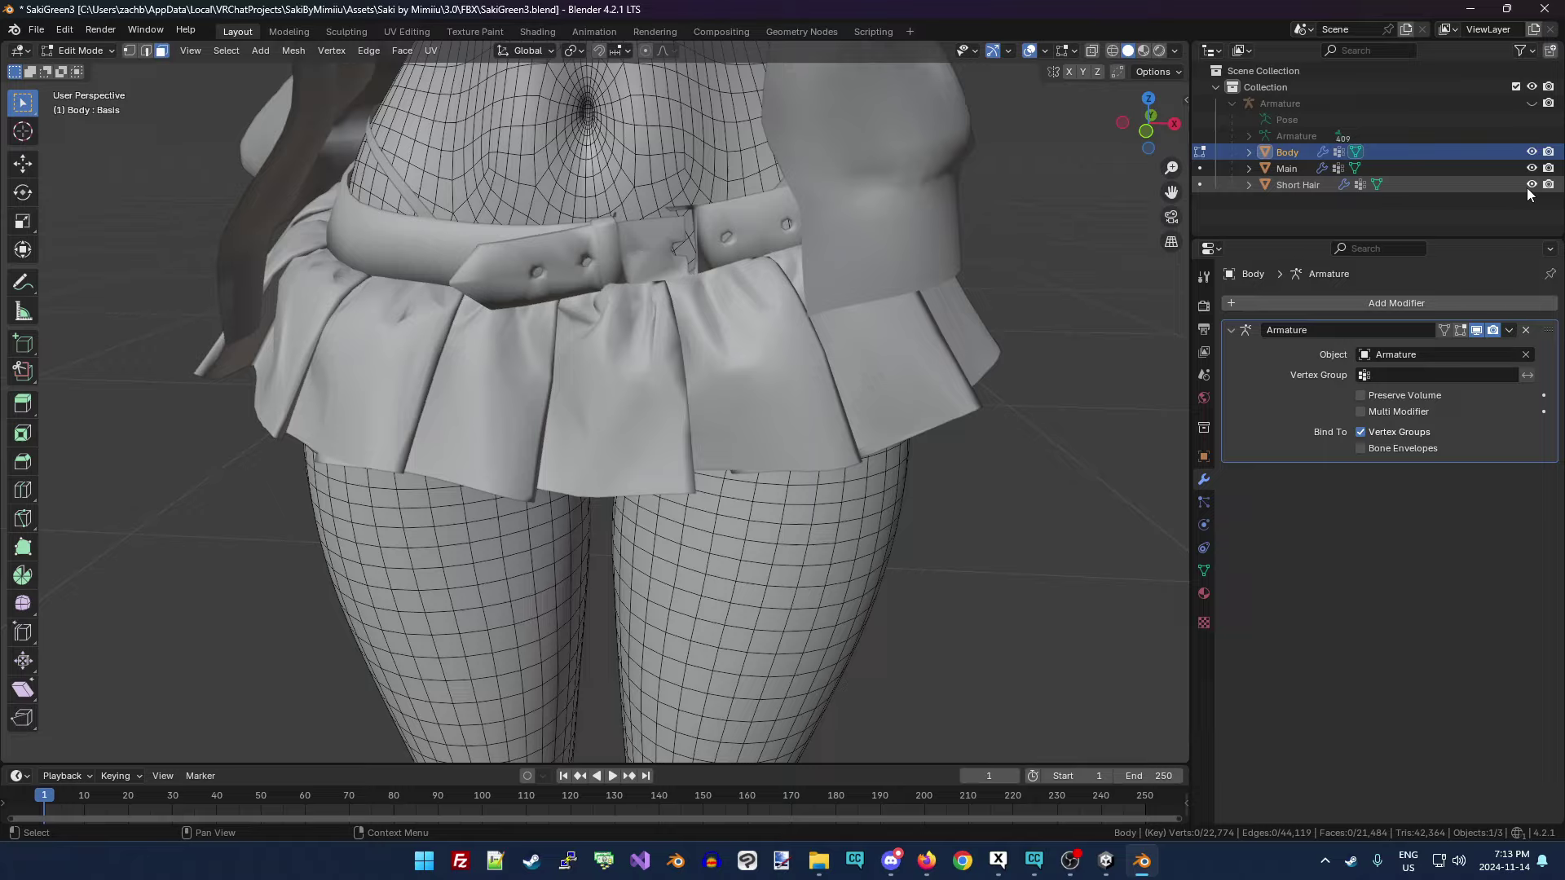
pyautogui.moveTo(1147, 123)
pyautogui.mouseDown()
pyautogui.moveTo(1151, 150)
pyautogui.moveTo(1152, 137)
pyautogui.mouseUp()
pyautogui.scroll(-3, 949, 361)
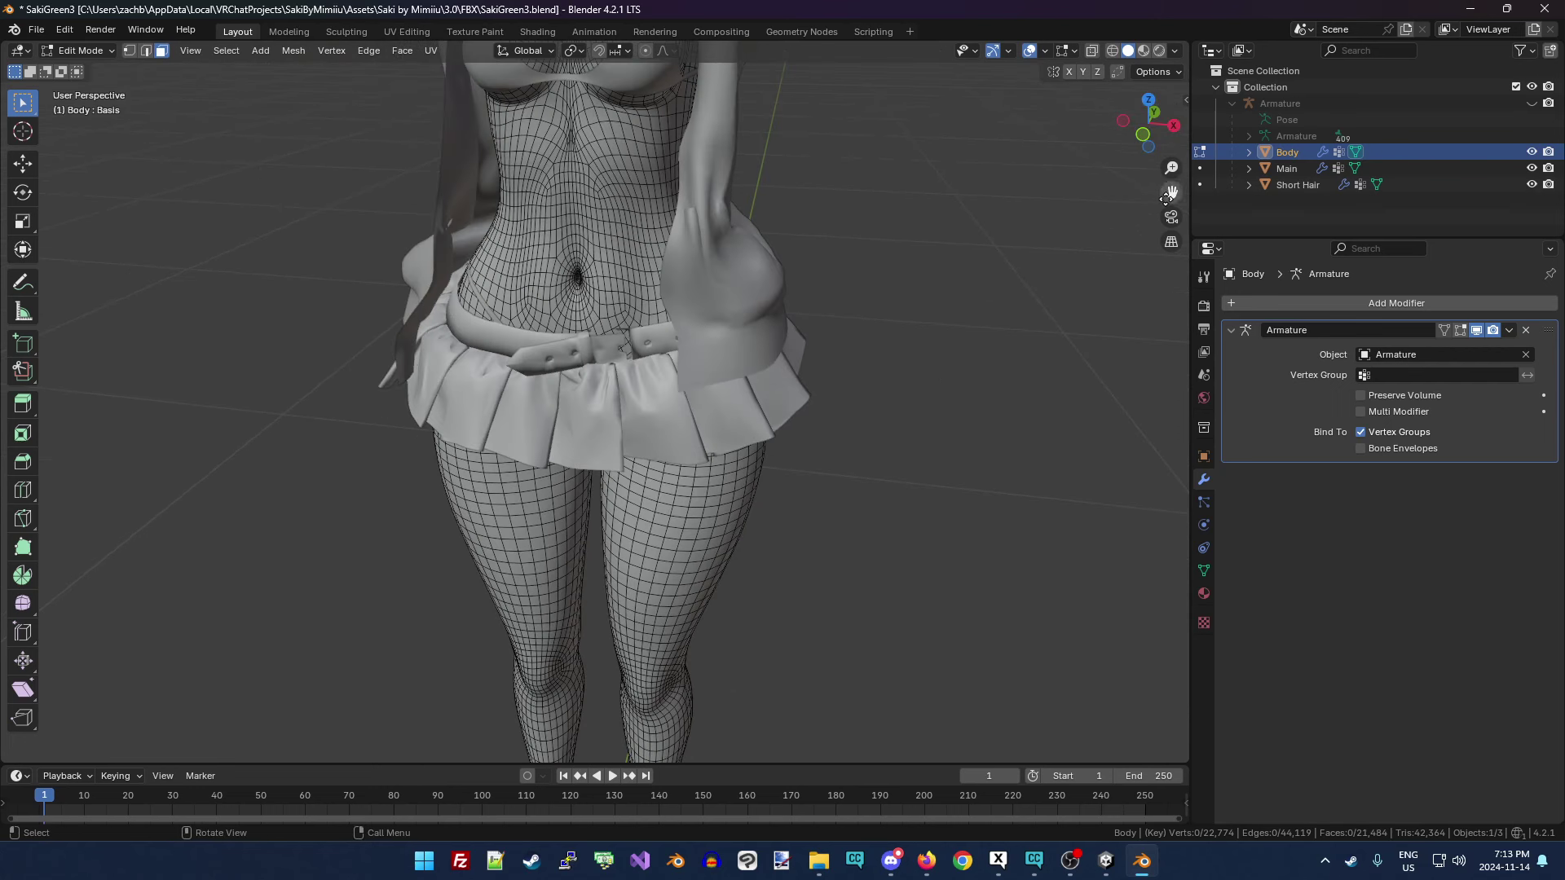
pyautogui.moveTo(1166, 198); pyautogui.dragTo(1160, 200)
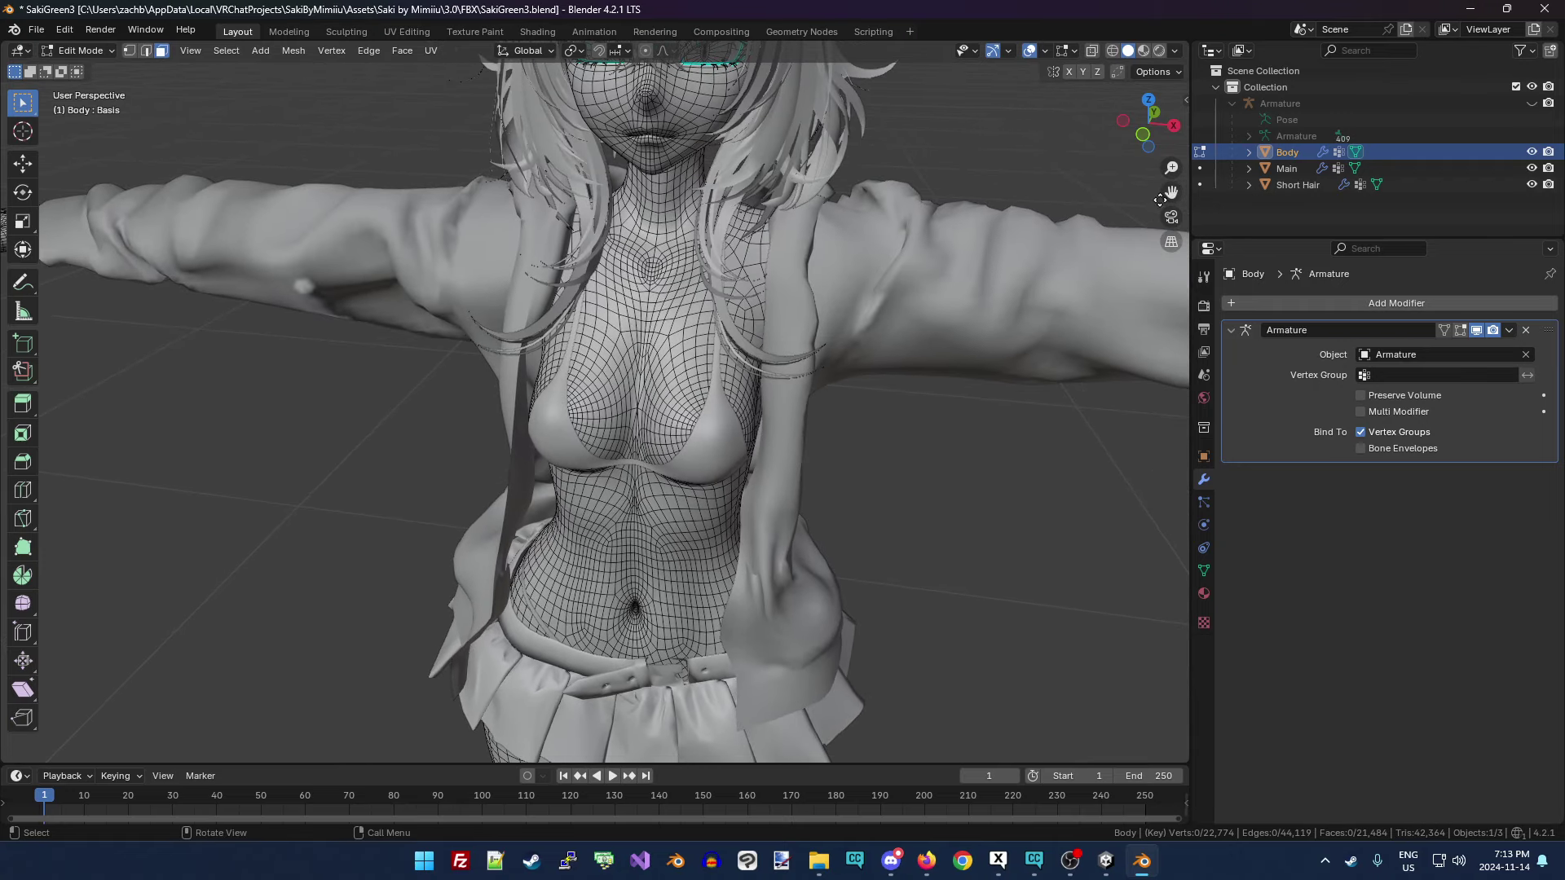
pyautogui.scroll(-5, 1057, 218)
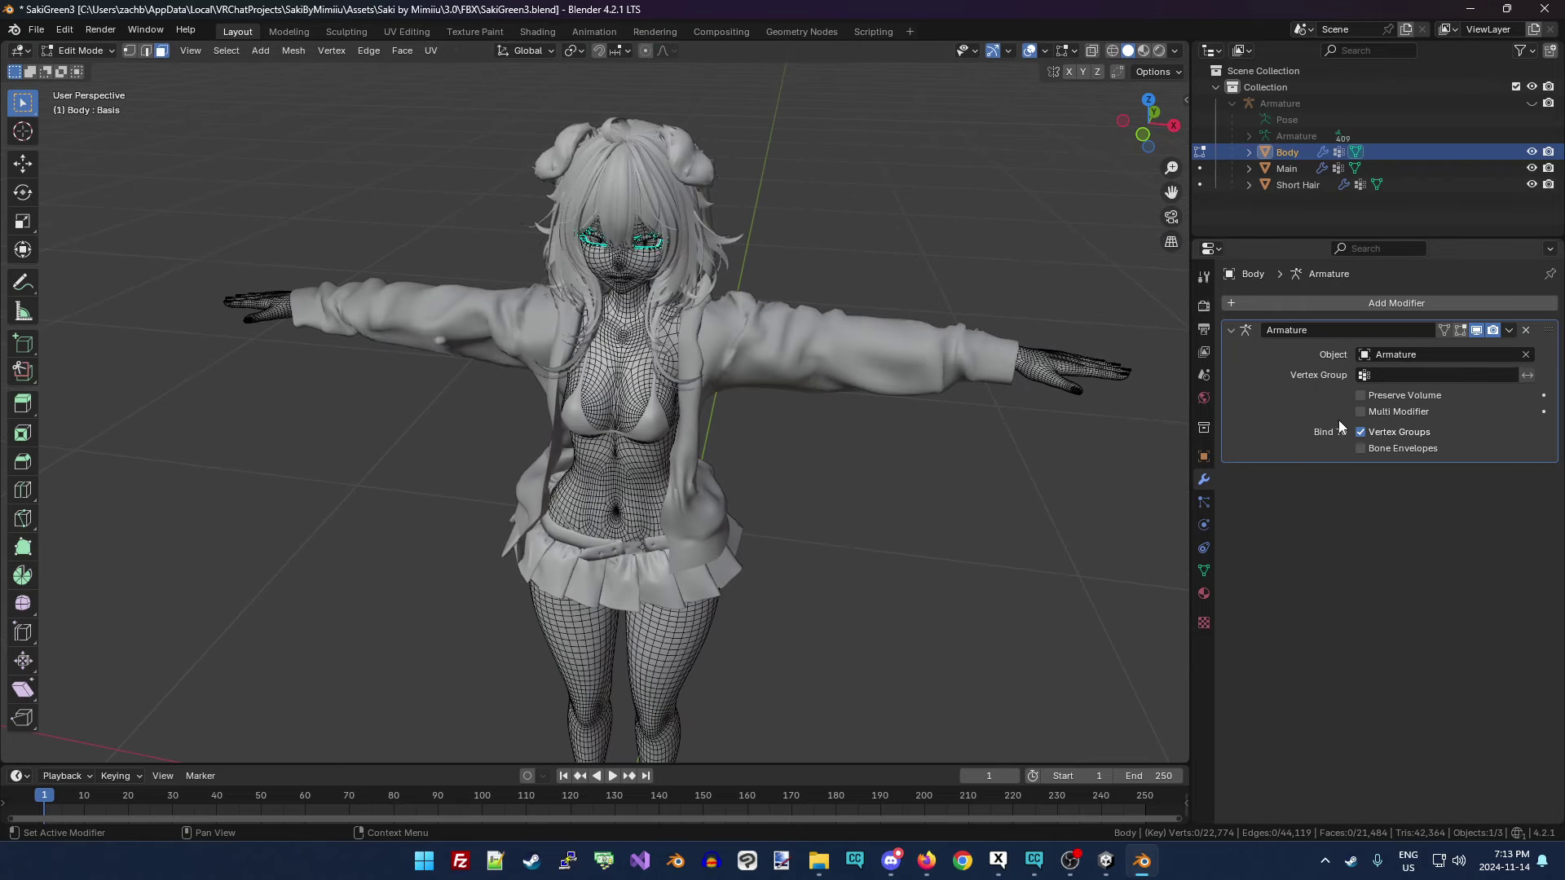
# Leave mesh editing of the Body by switching to Object Mode.
pyautogui.click(1304, 187)
pyautogui.click(1285, 169)
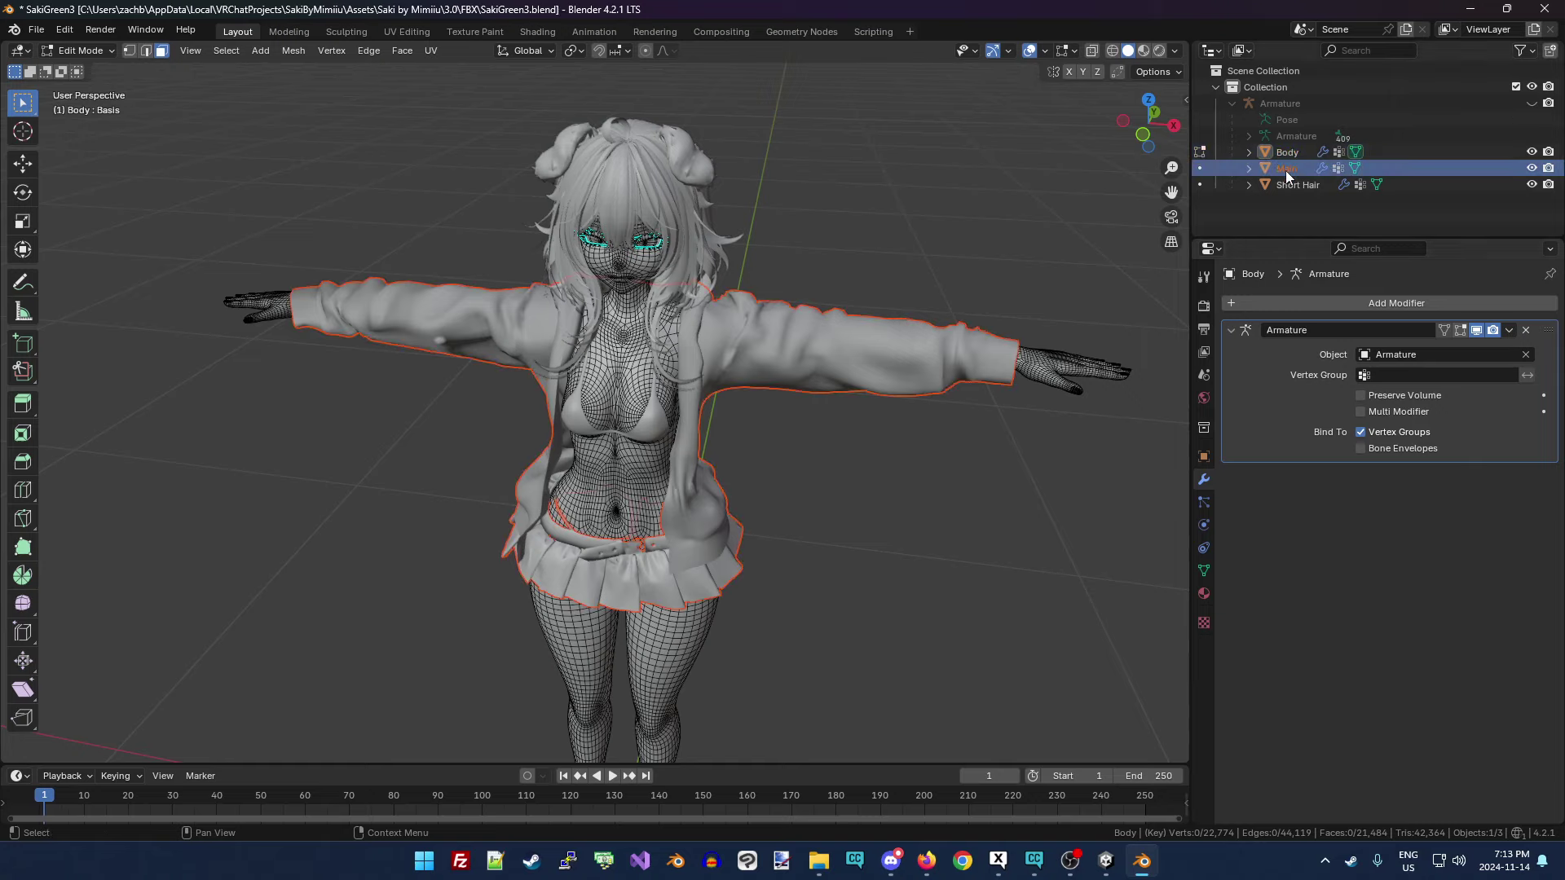
pyautogui.click(1288, 155)
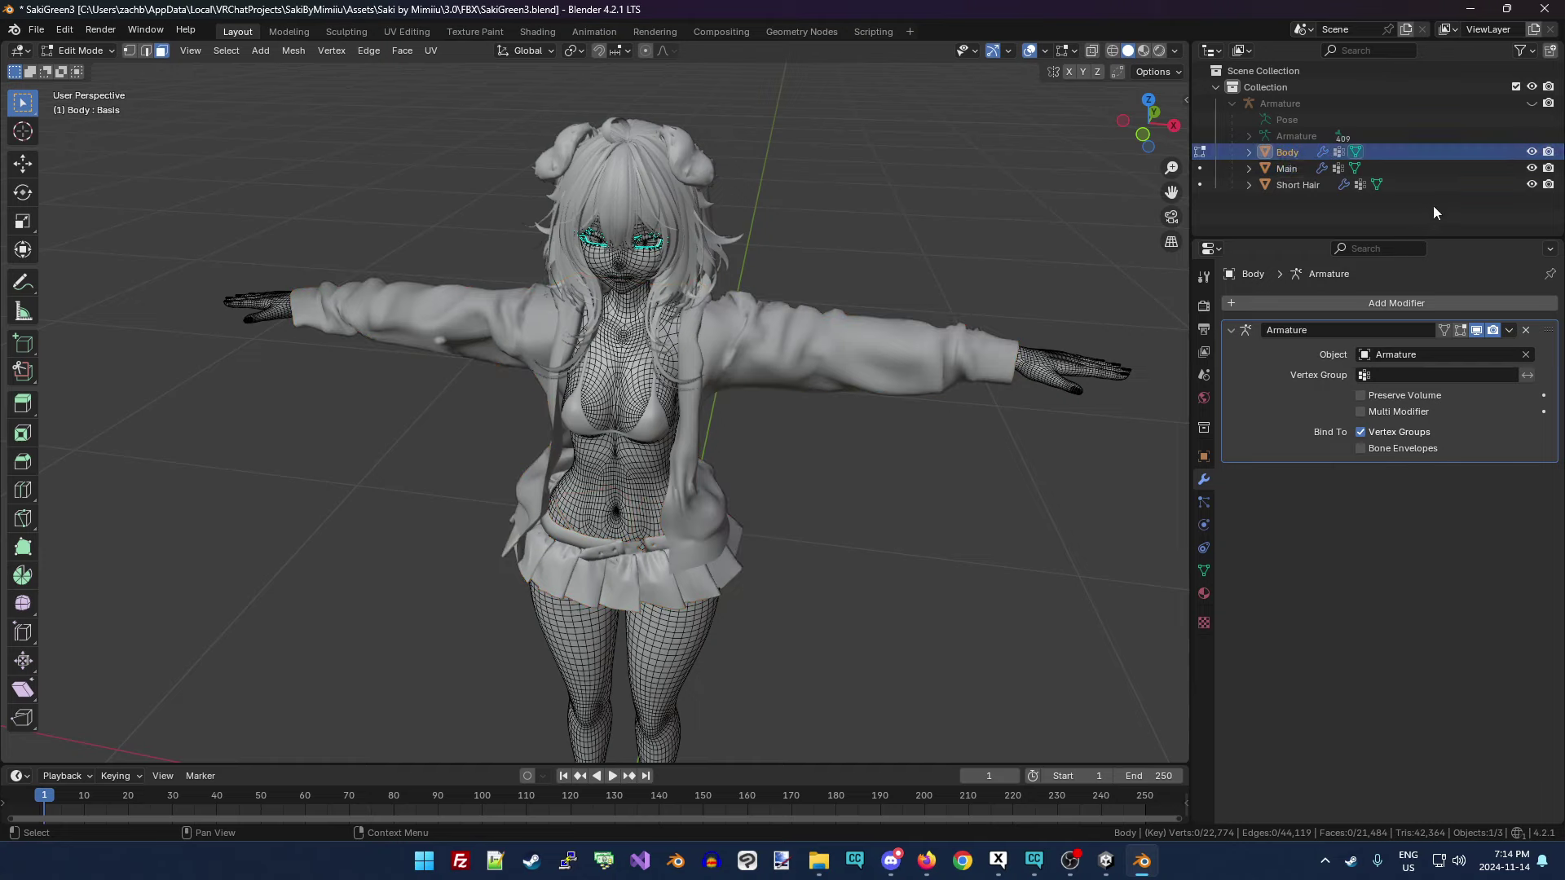
pyautogui.click(73, 53)
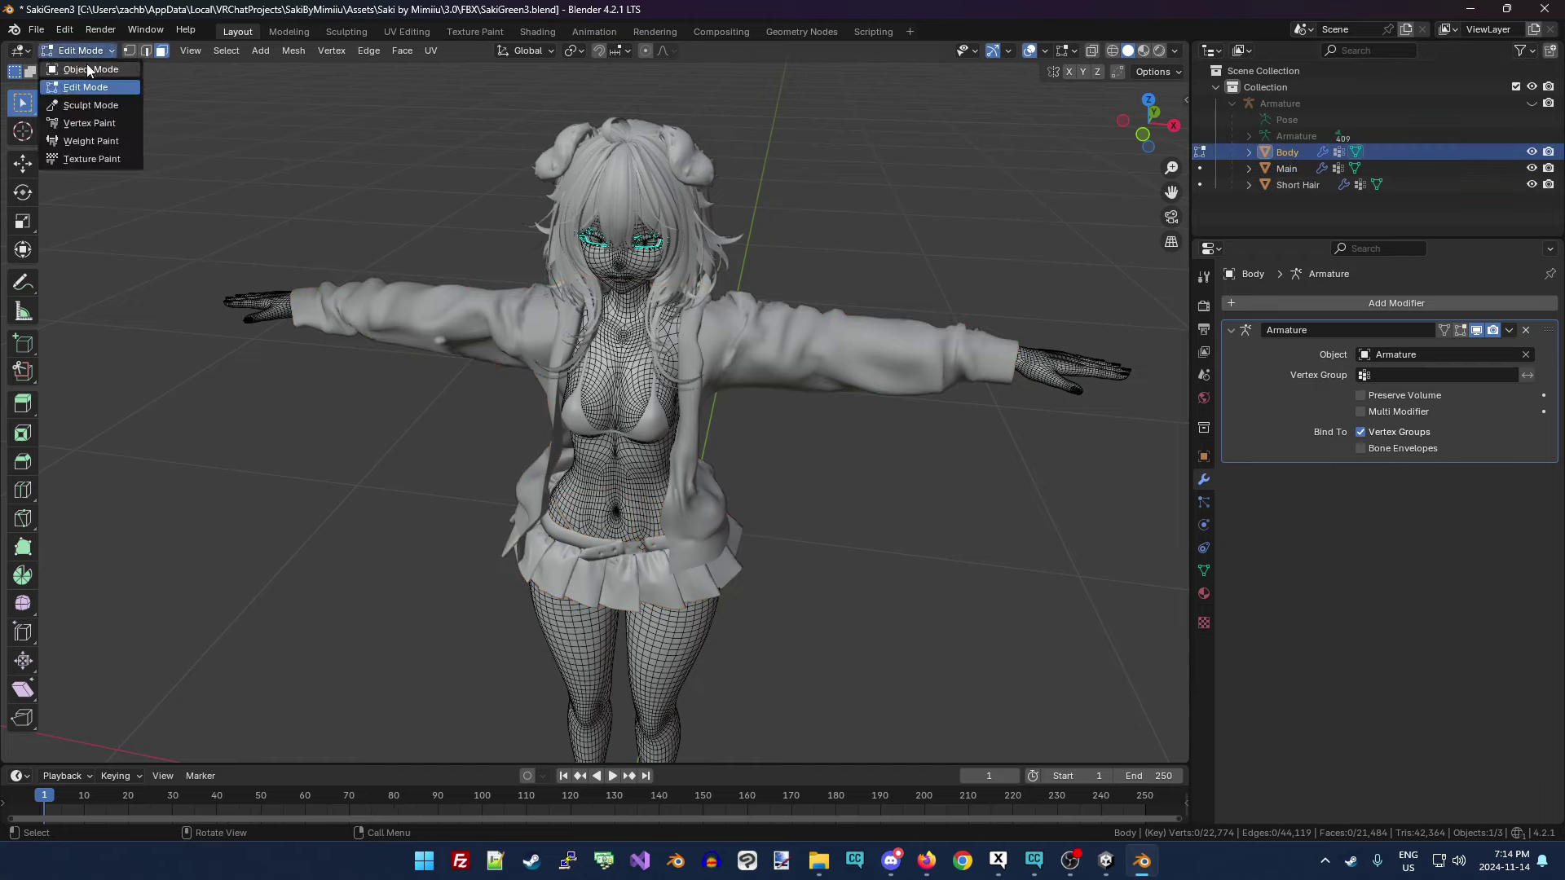
pyautogui.click(81, 72)
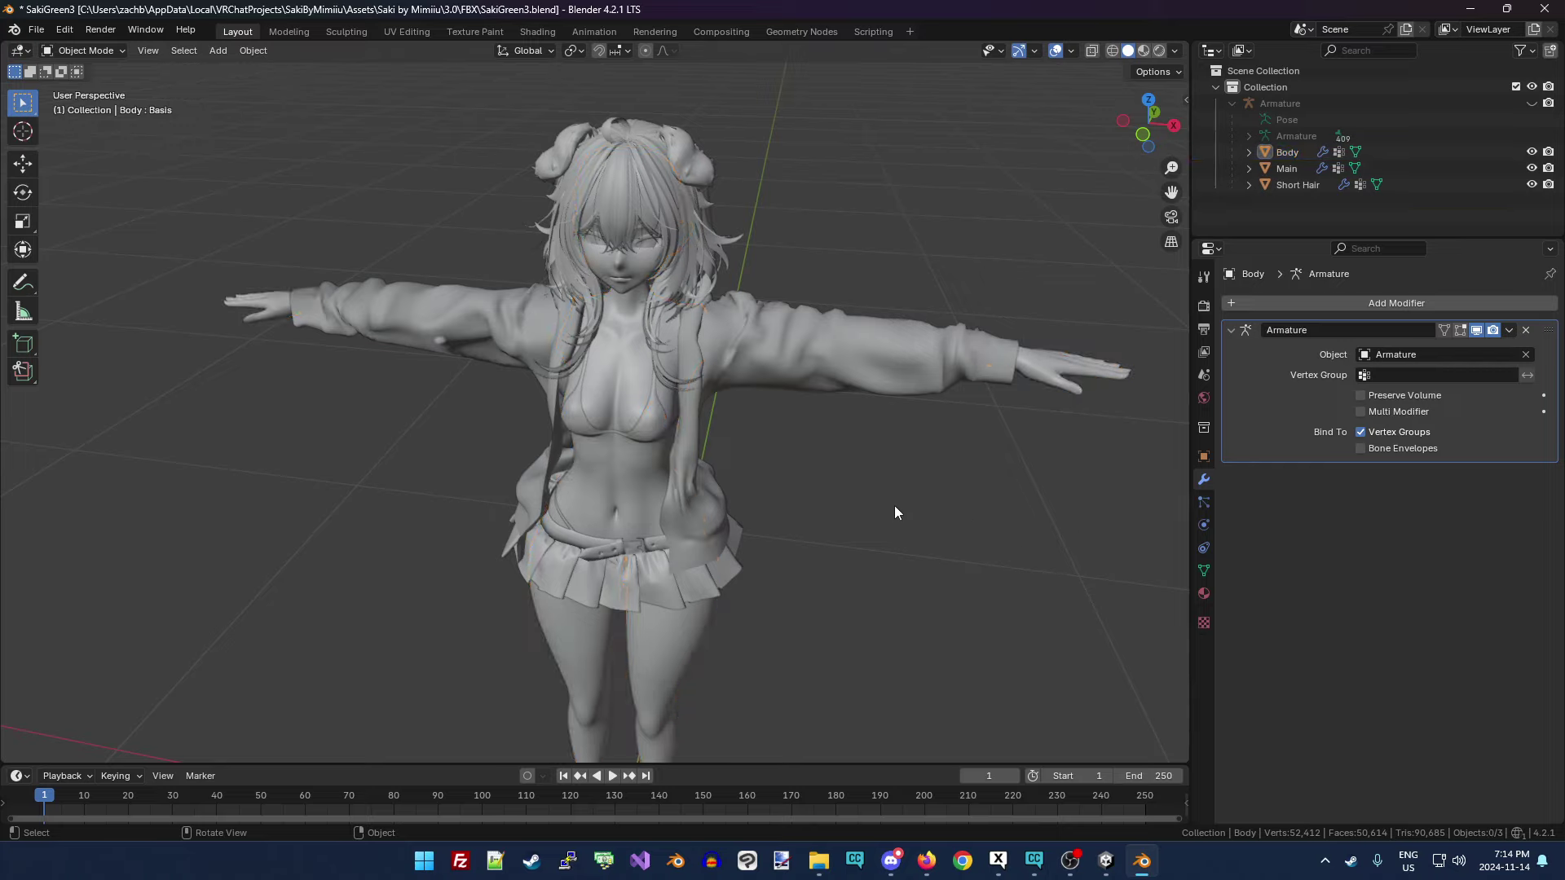
# Toggle the visibility of the Body and Main objects off and on to compare them on the avatar.
pyautogui.moveTo(1131, 146); pyautogui.dragTo(554, 273)
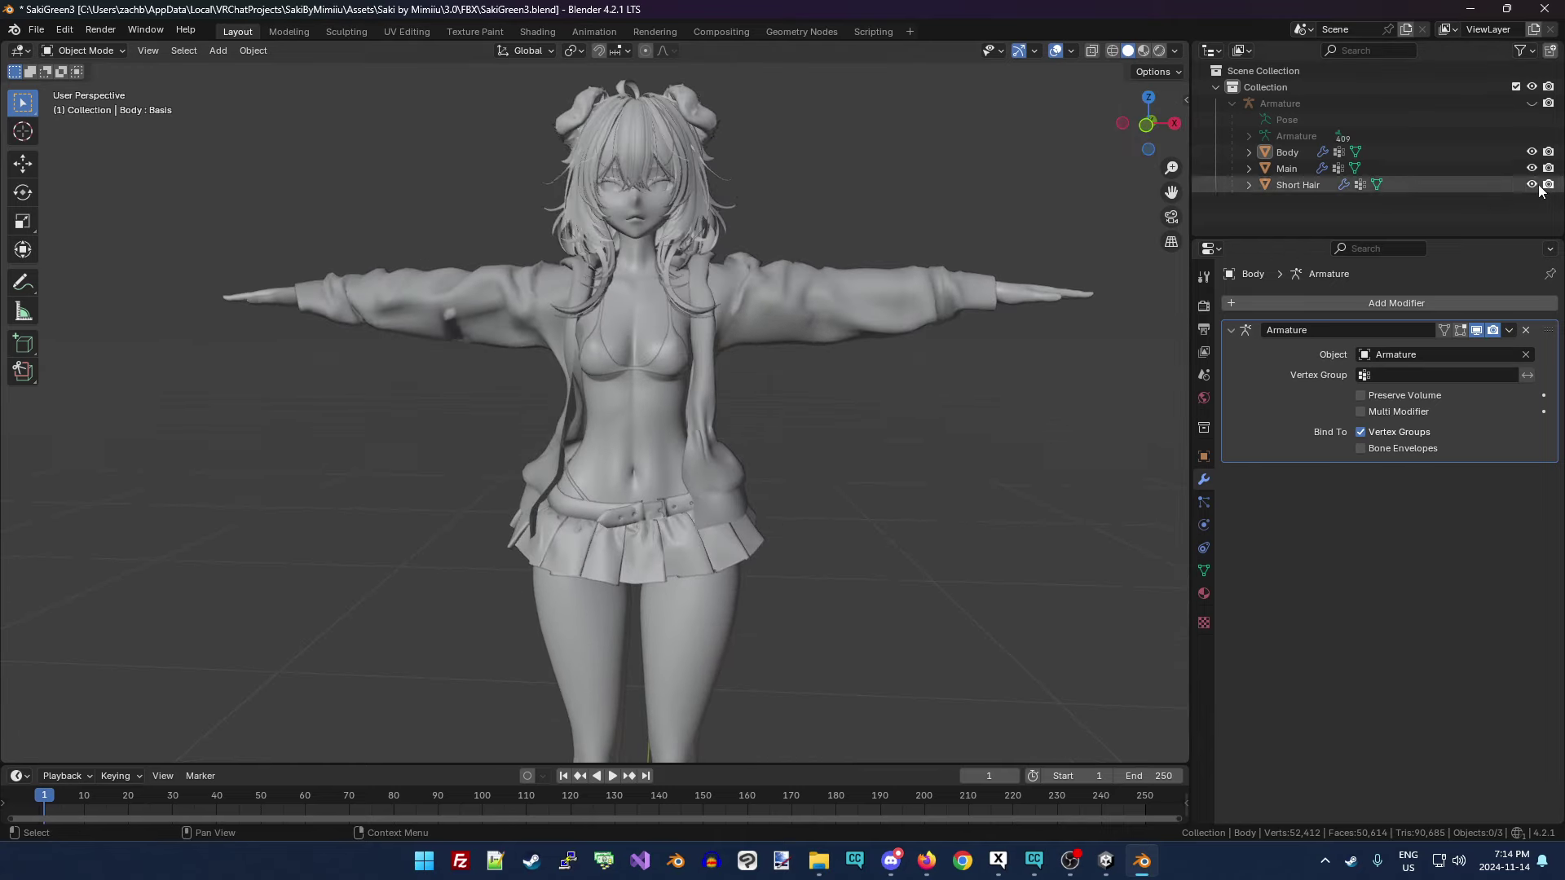
pyautogui.click(1531, 152)
pyautogui.click(1531, 152)
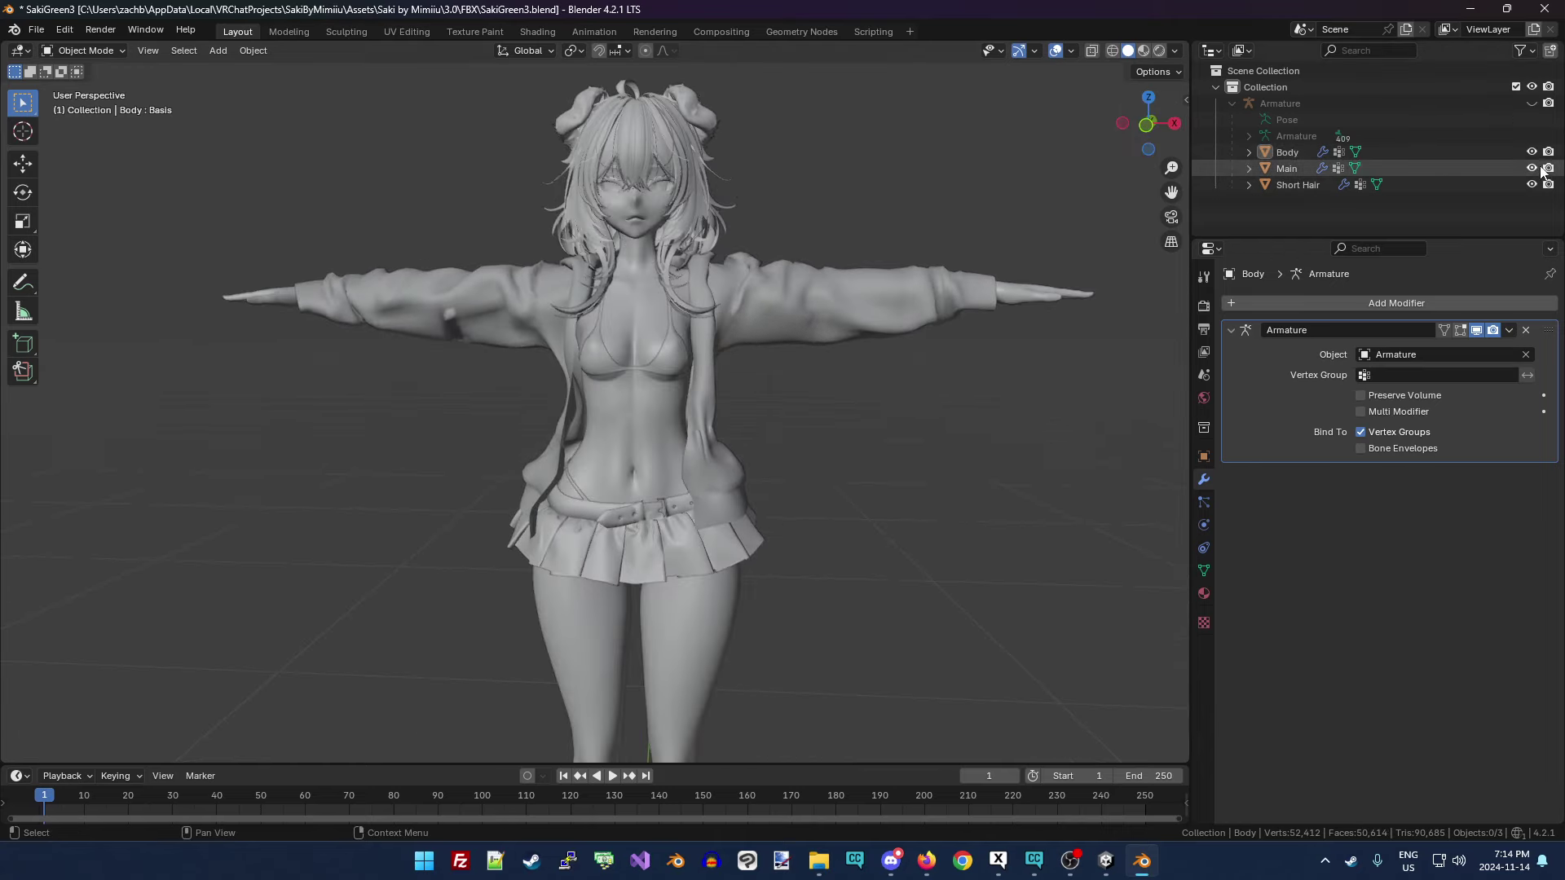
pyautogui.click(1532, 169)
pyautogui.click(1531, 169)
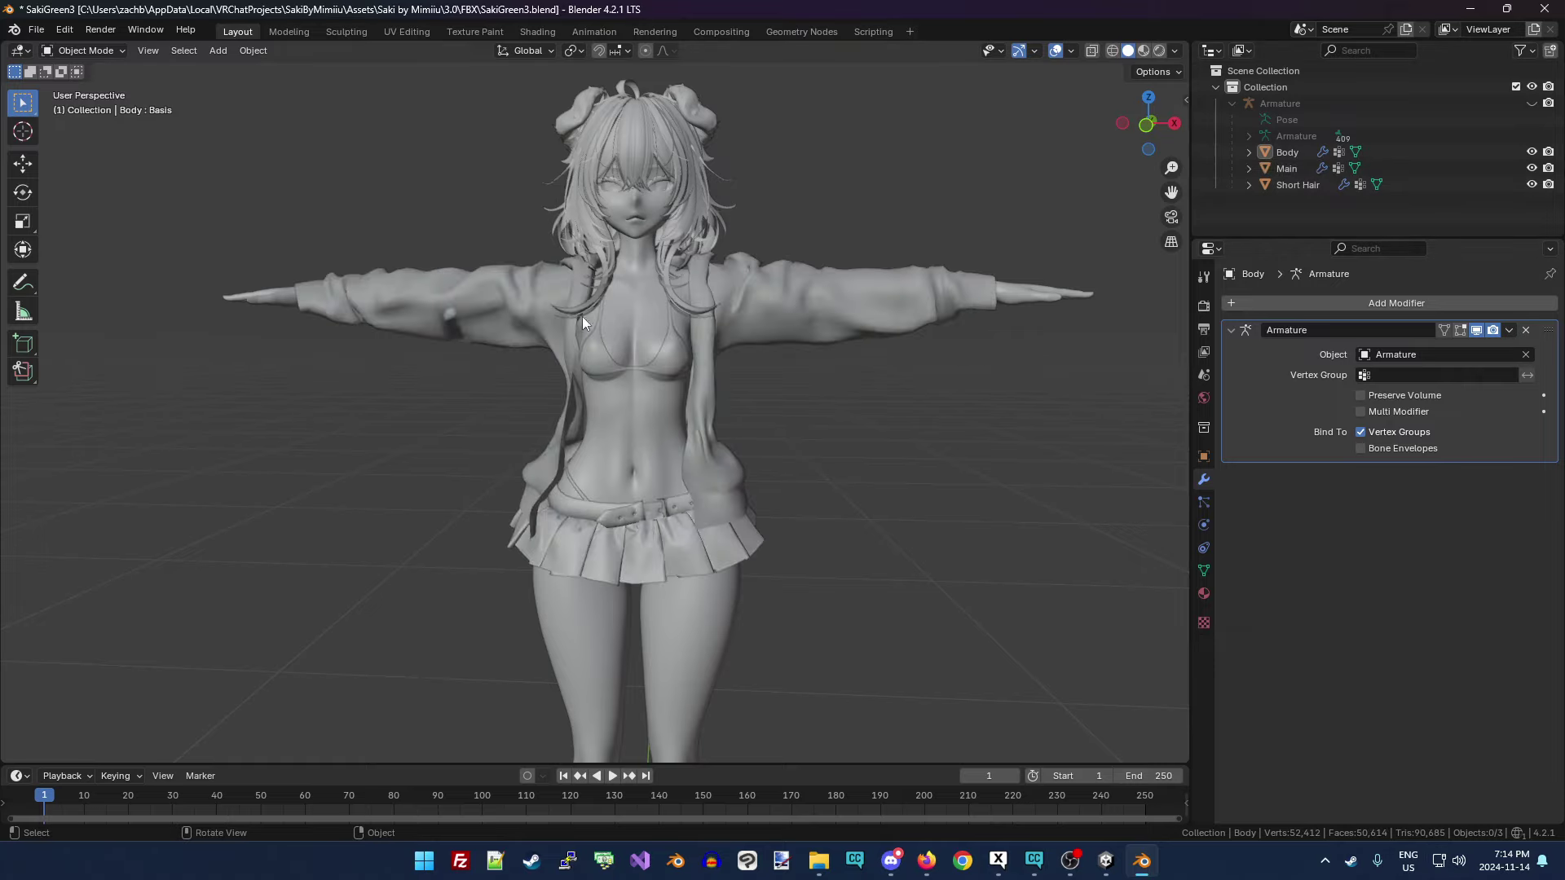
# Add a Decimate modifier to the Short Hair object and set its collapse ratio to 0.5.
pyautogui.moveTo(1167, 124)
pyautogui.mouseDown()
pyautogui.moveTo(1043, 114)
pyautogui.moveTo(1141, 122)
pyautogui.mouseUp()
pyautogui.click(1304, 185)
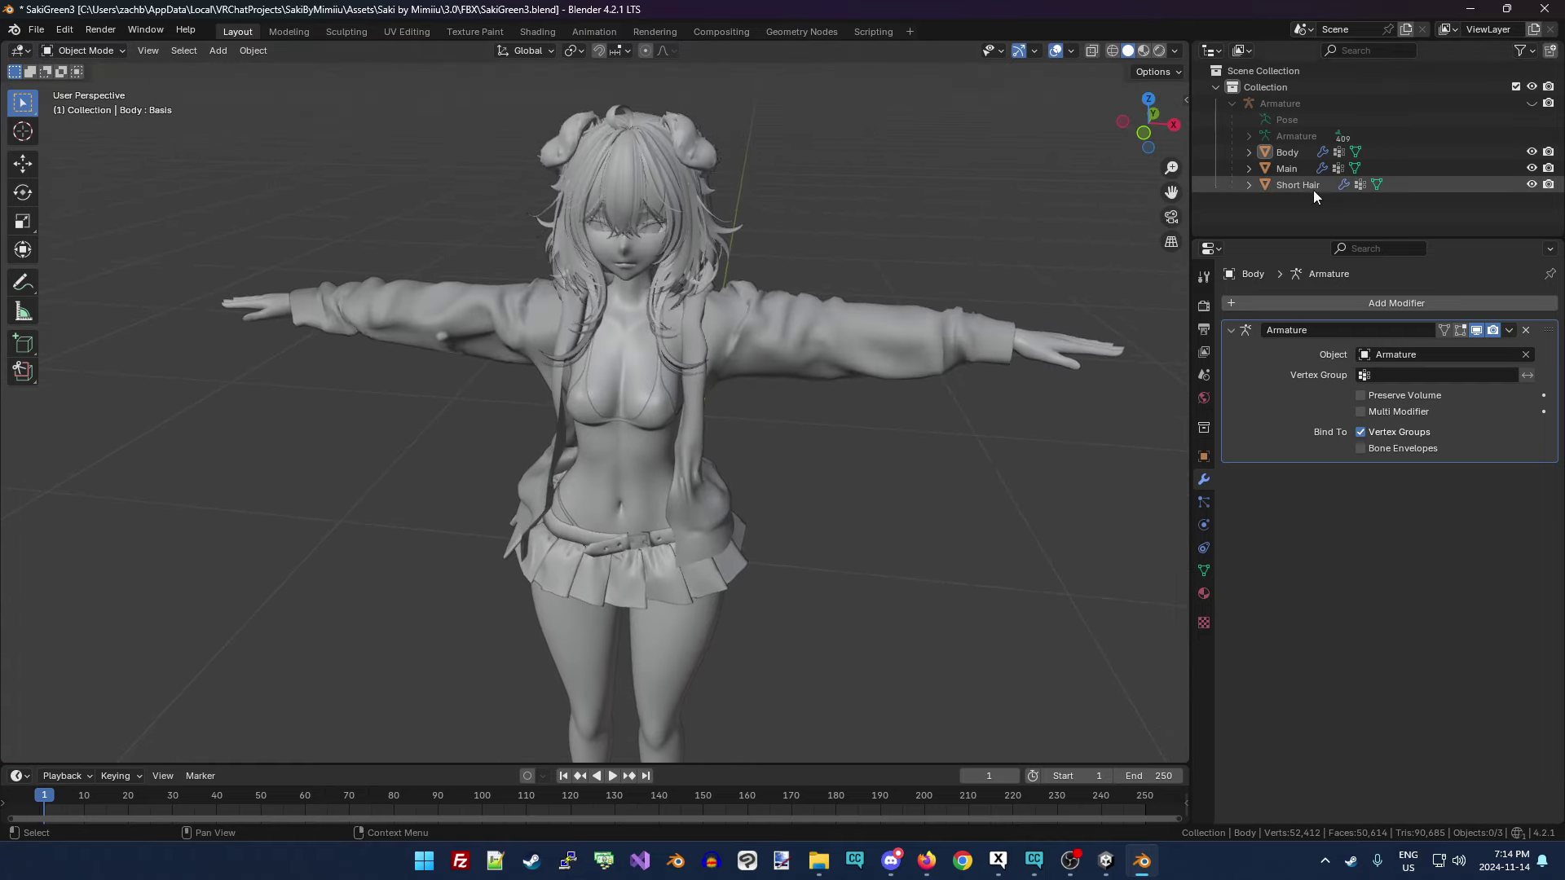
pyautogui.click(1439, 303)
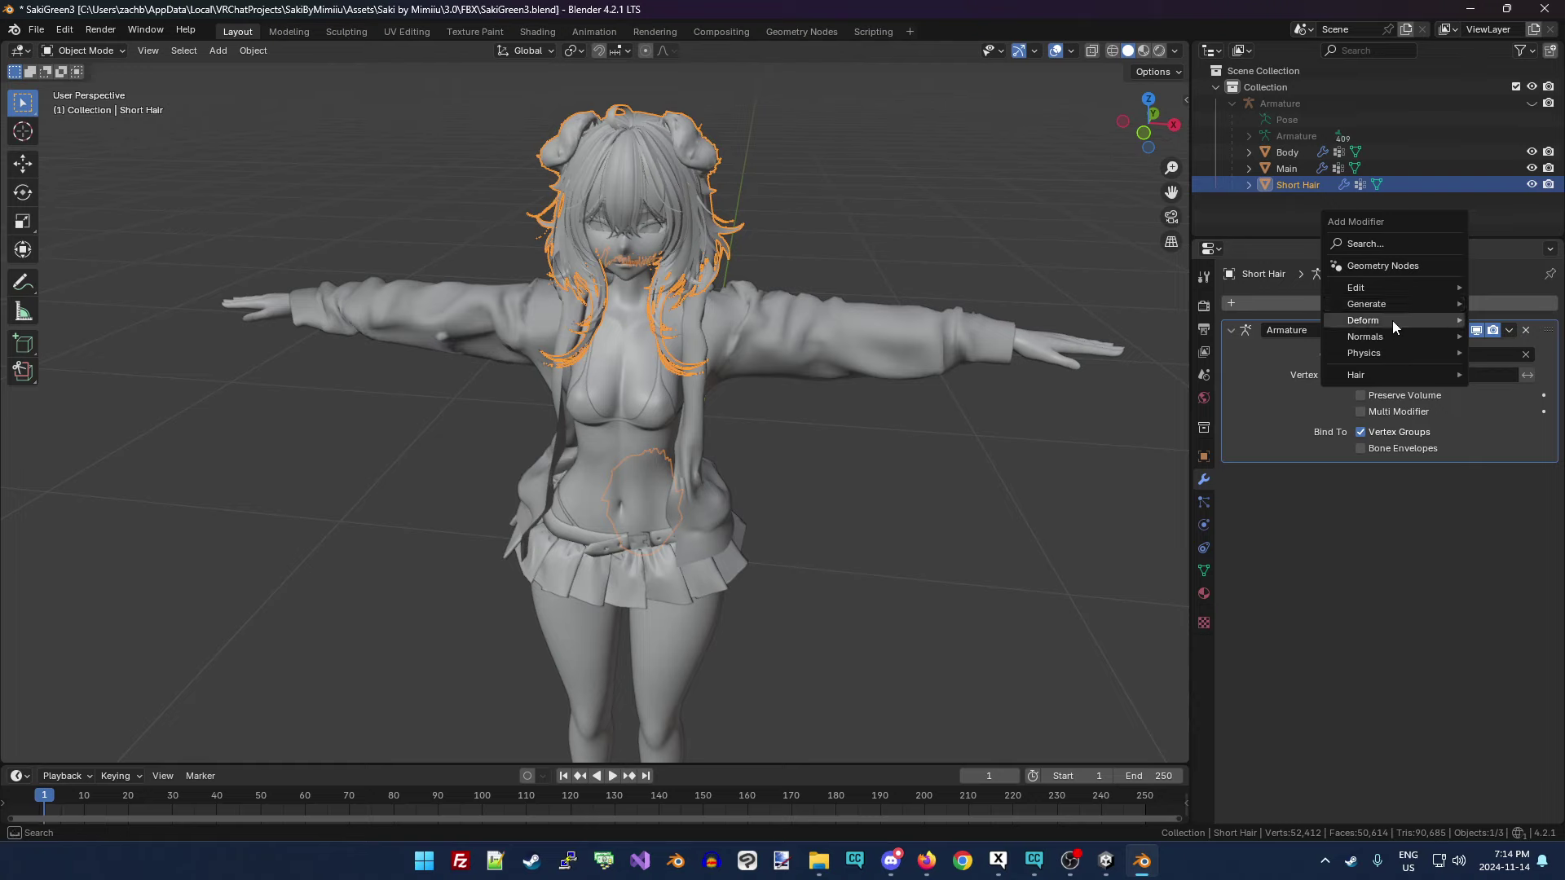
pyautogui.moveTo(1382, 303)
pyautogui.click(1244, 369)
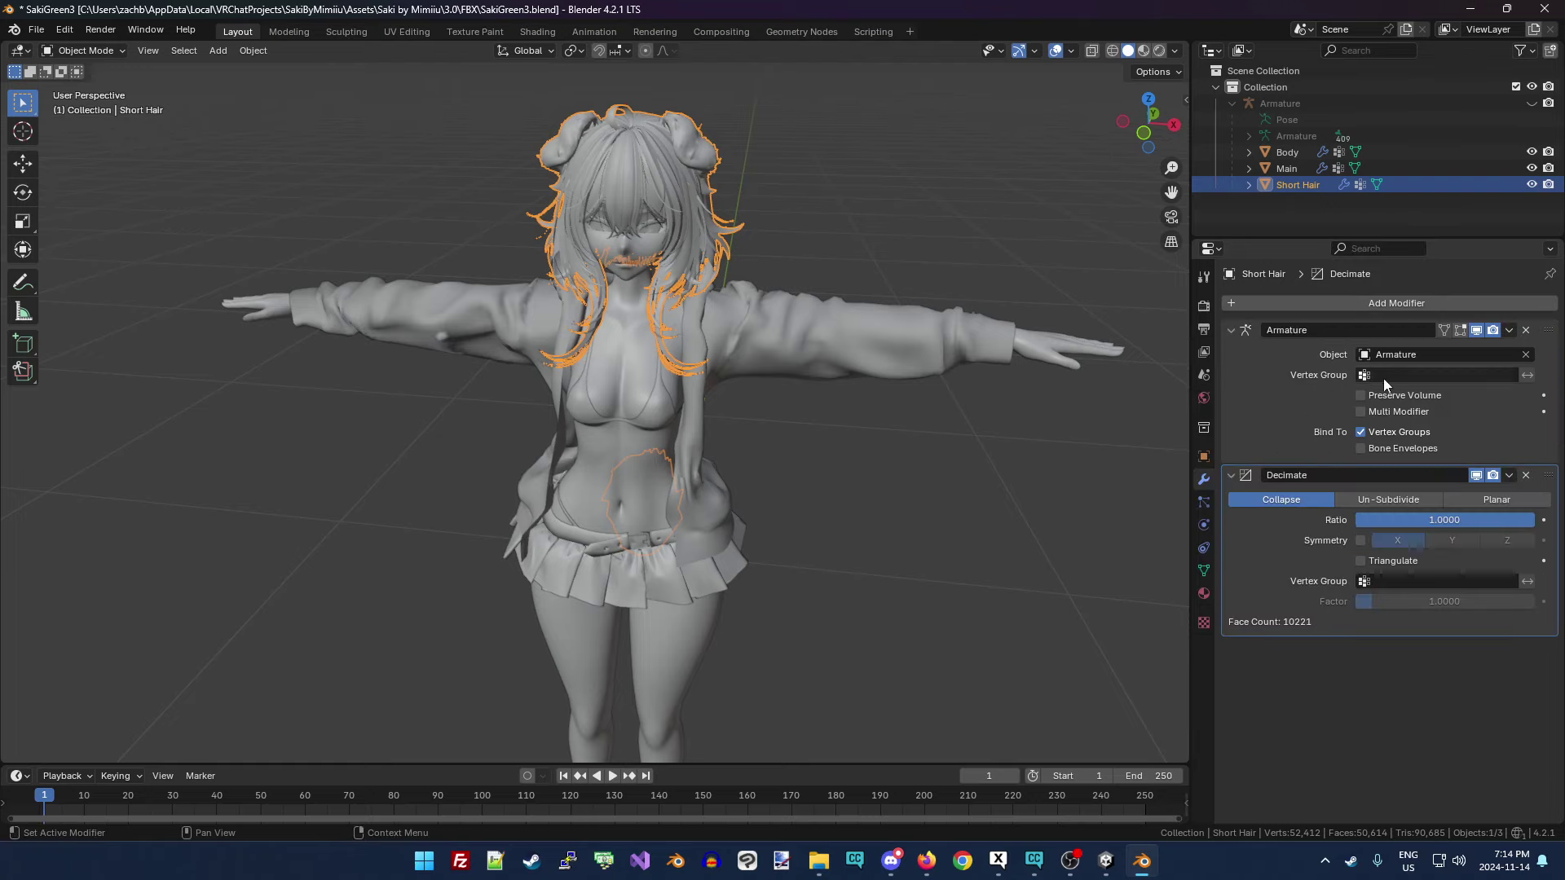
pyautogui.click(1453, 522)
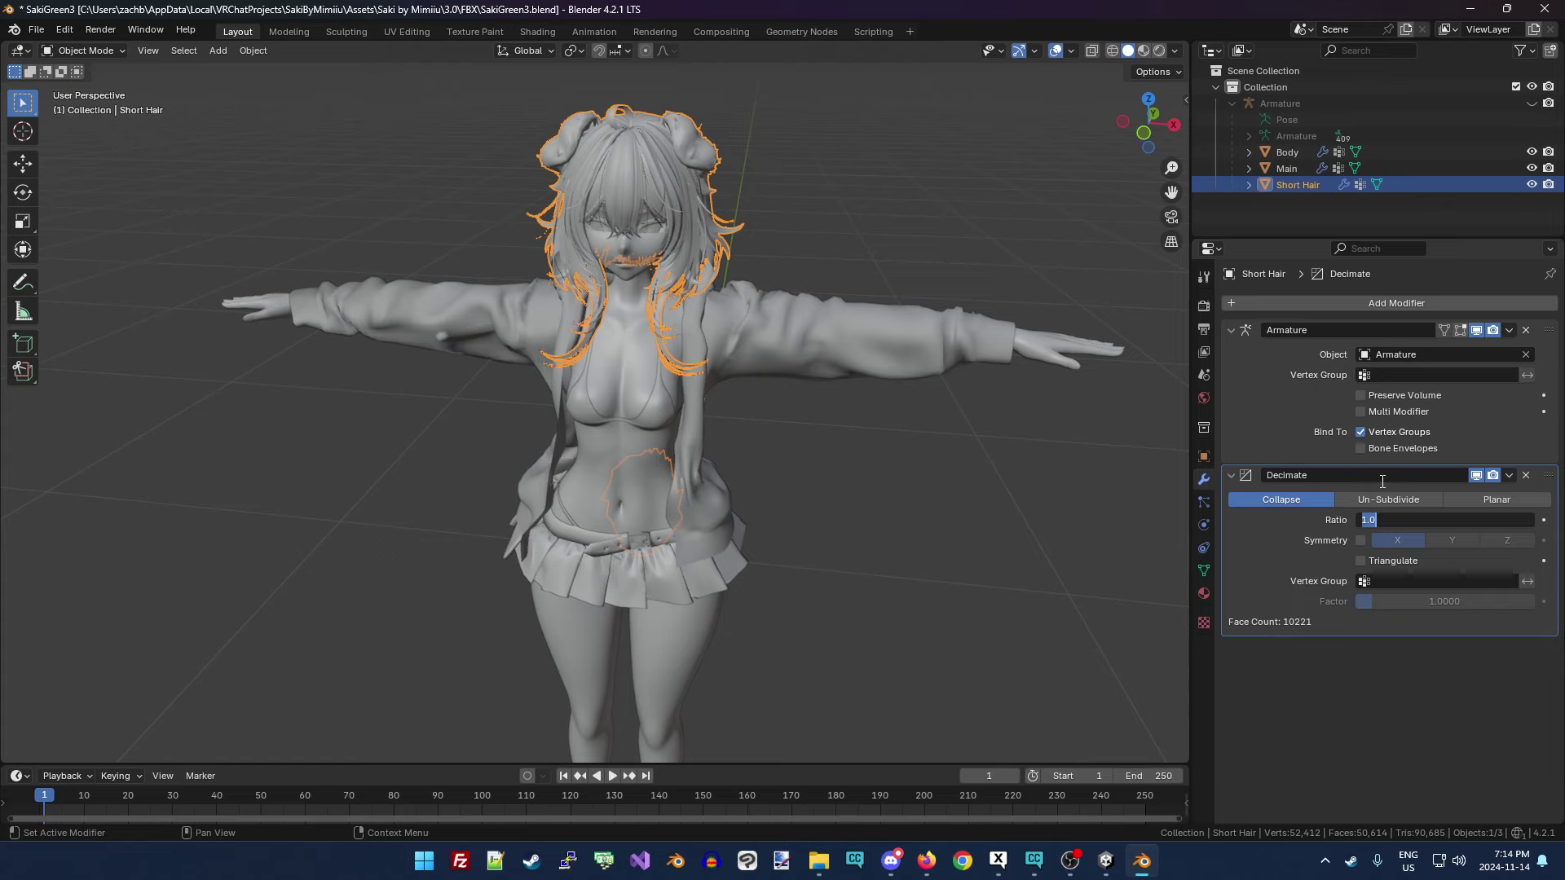
pyautogui.press('Return')
pyautogui.scroll(3, 969, 297)
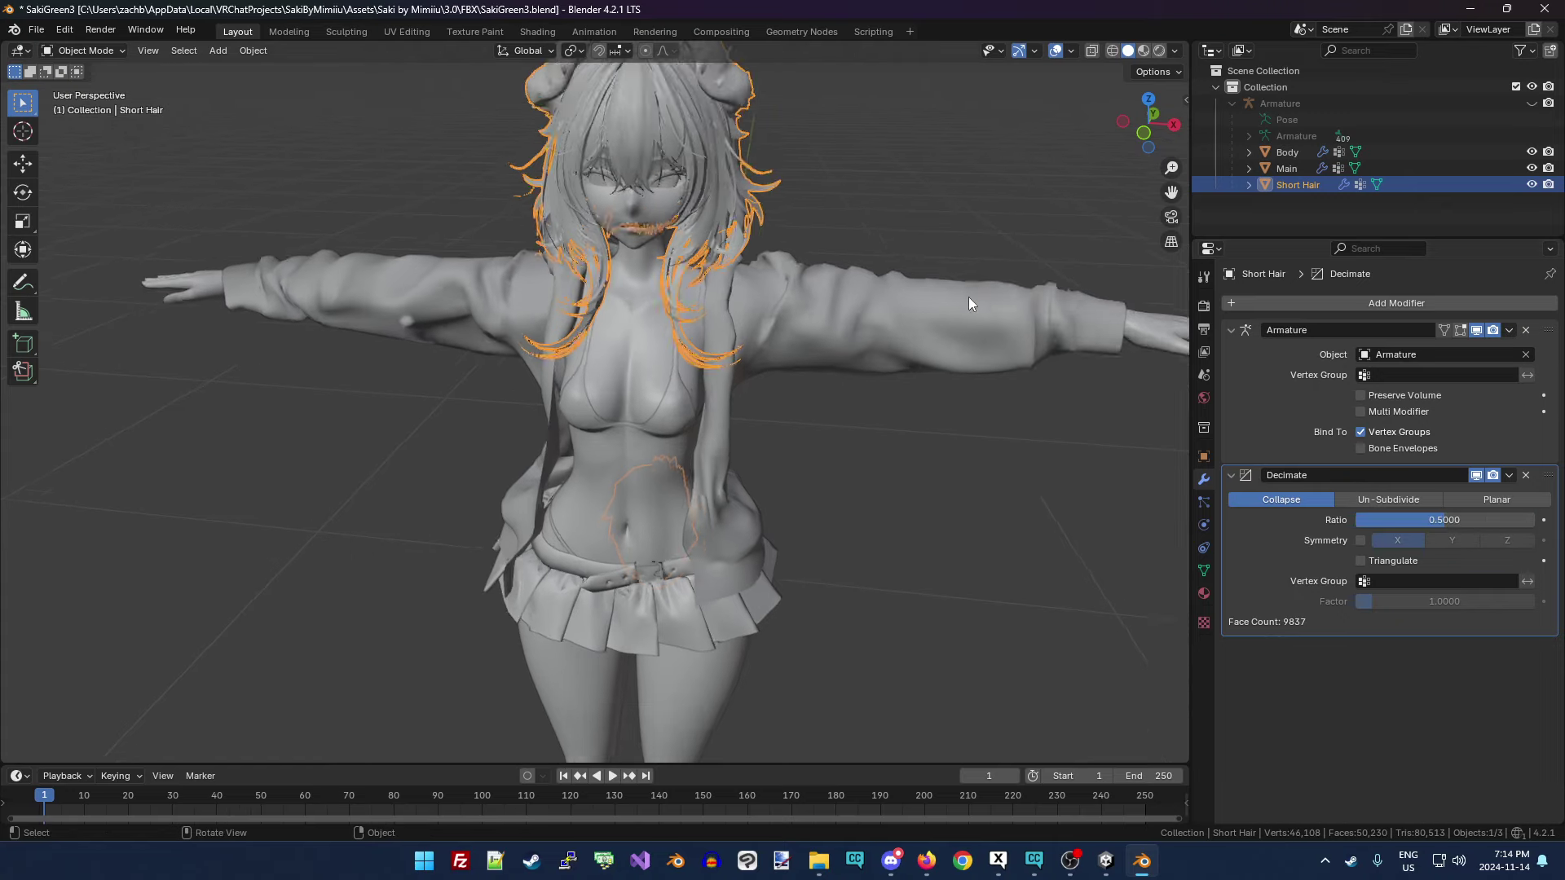
# Set the Short Hair Decimate ratio to 0.4, check the hair from the front and clear the selection.
pyautogui.moveTo(1166, 136); pyautogui.dragTo(1161, 134)
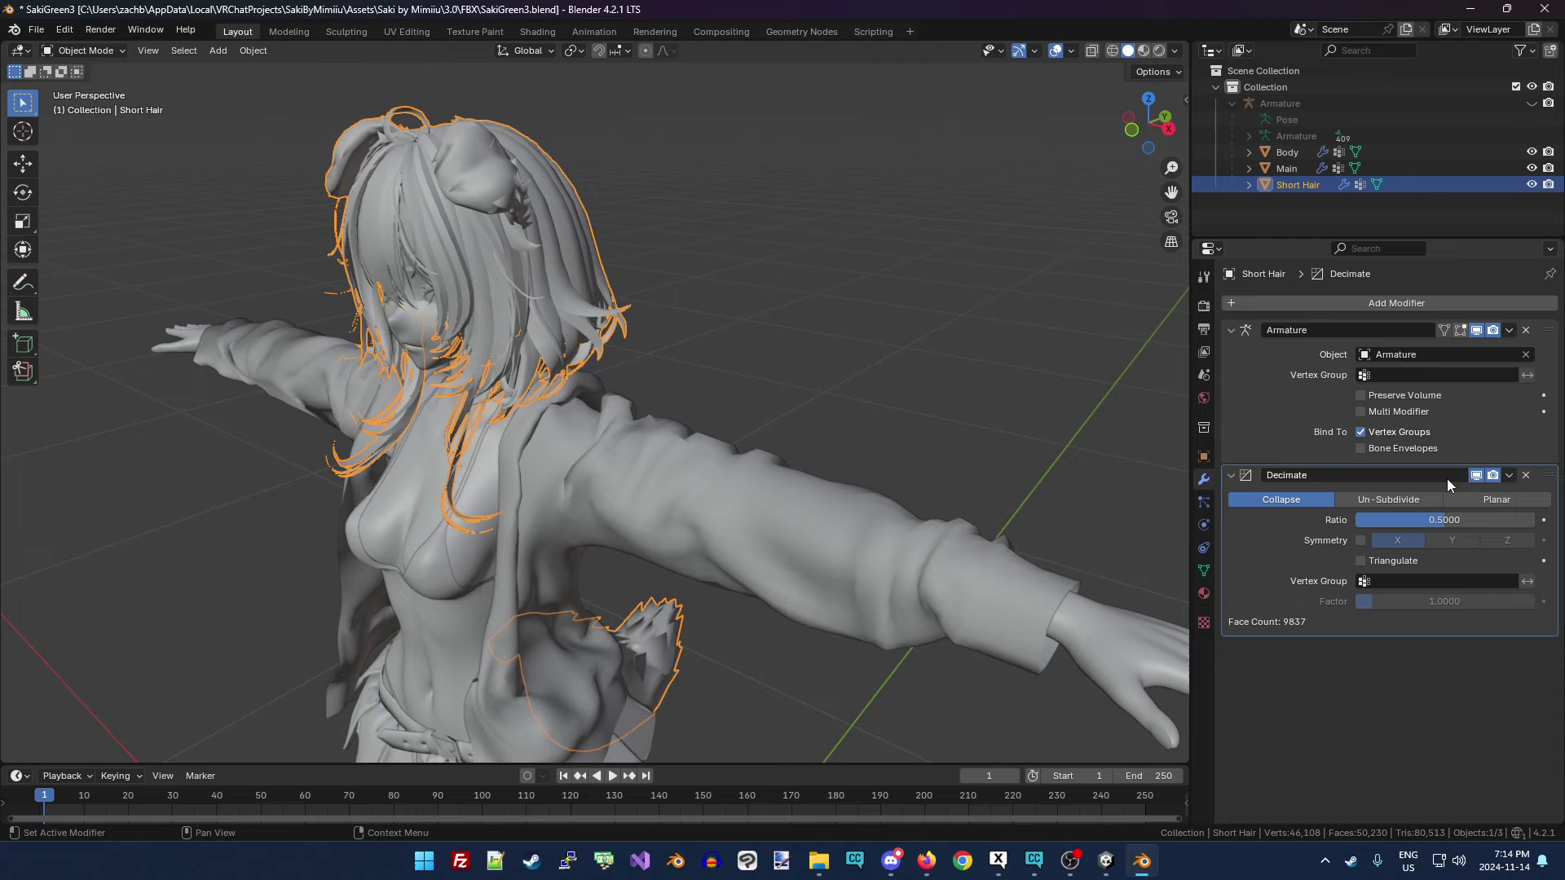
pyautogui.click(1471, 519)
pyautogui.write('.4')
pyautogui.press('Return')
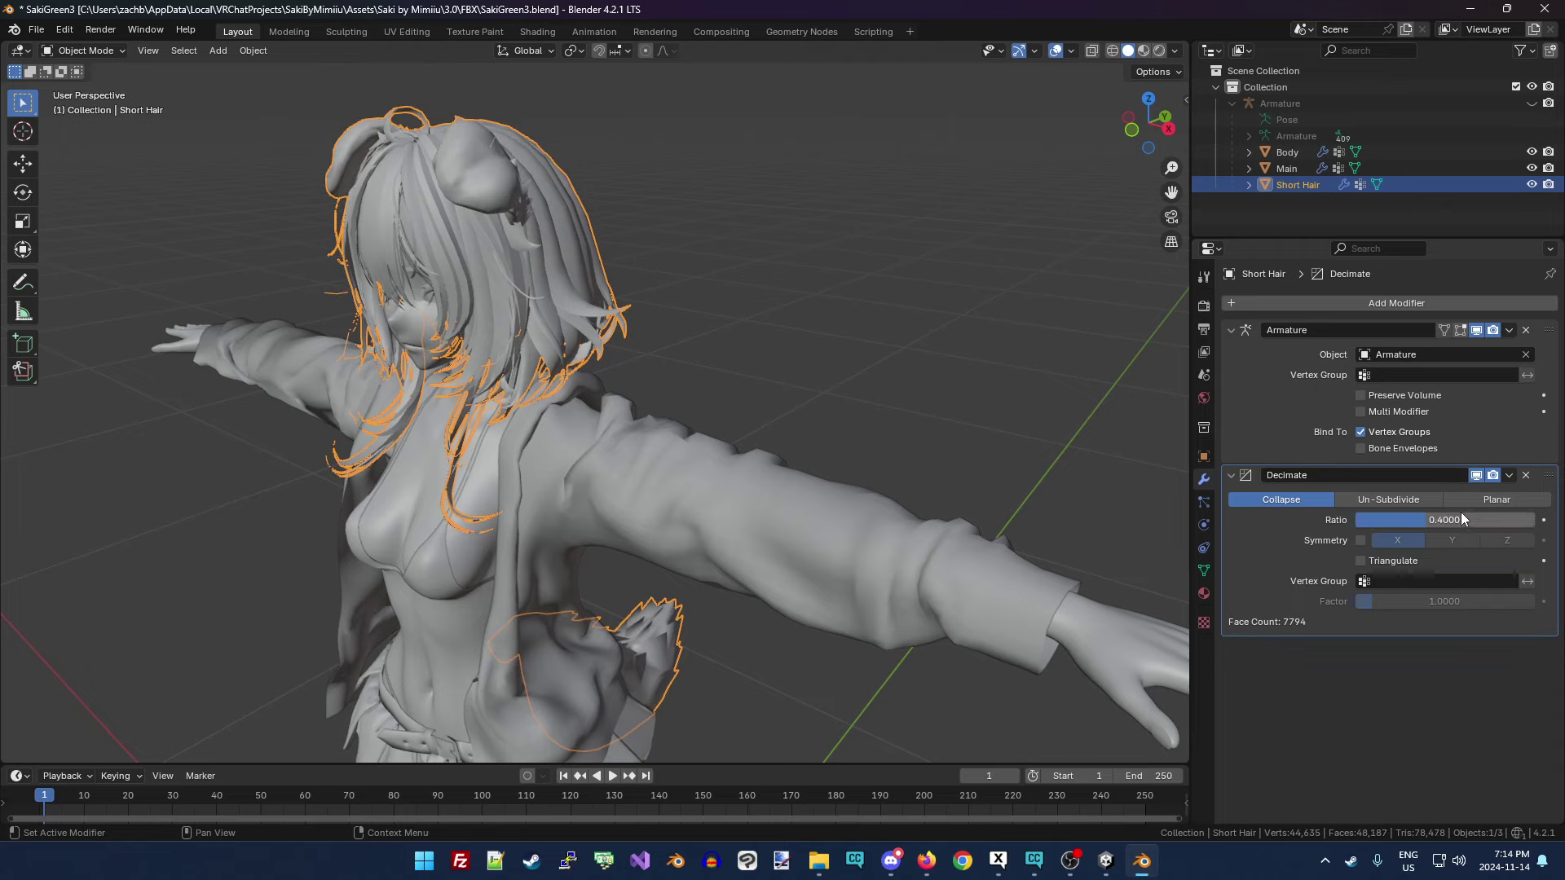
pyautogui.moveTo(1147, 132); pyautogui.dragTo(1222, 130)
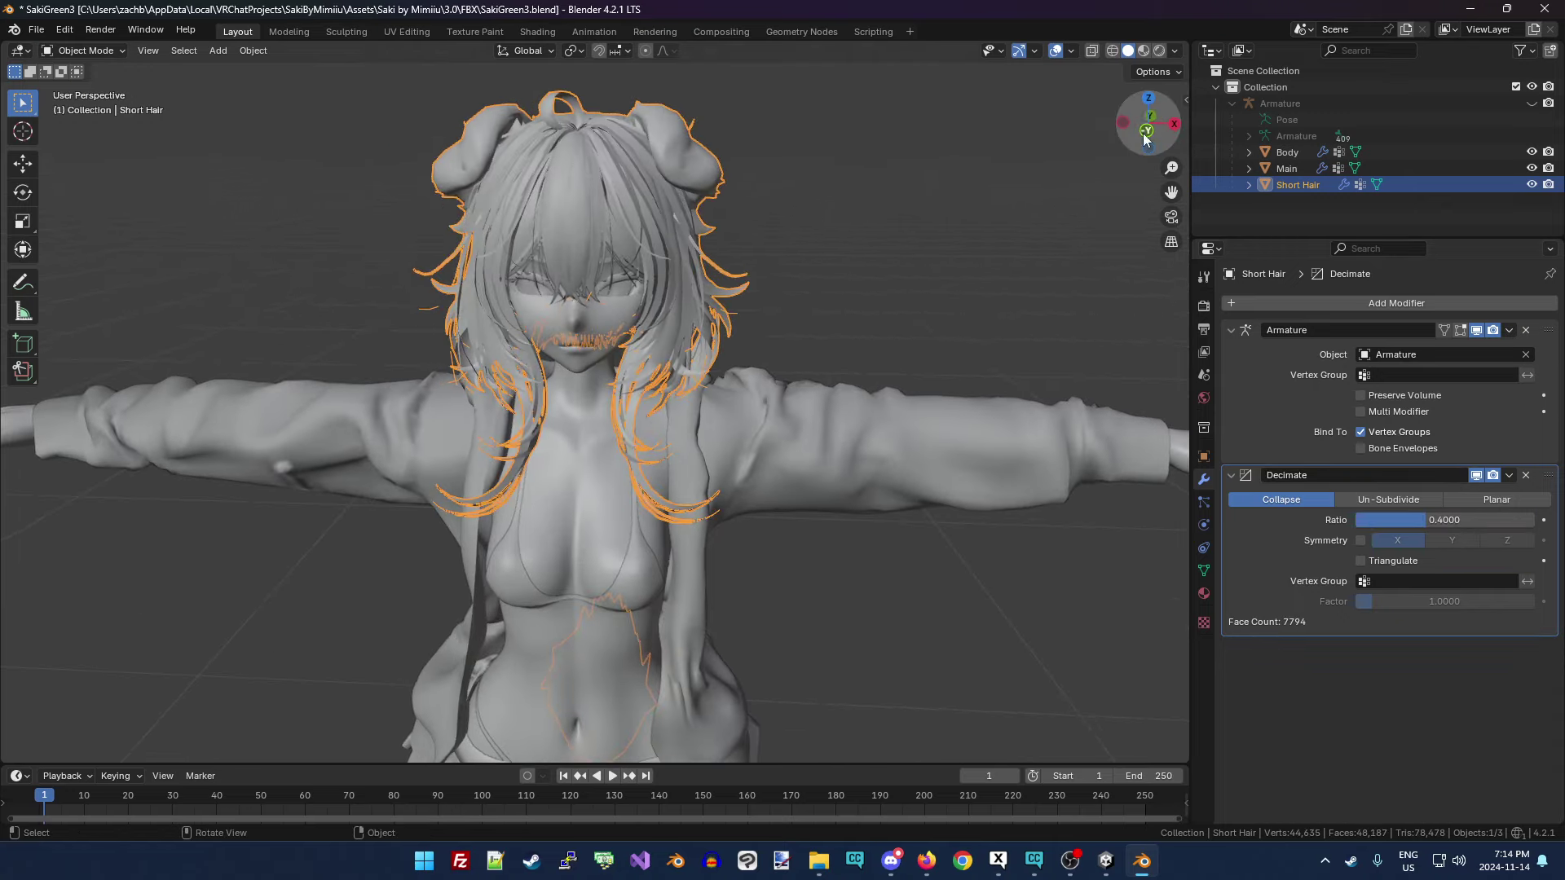
pyautogui.click(1035, 245)
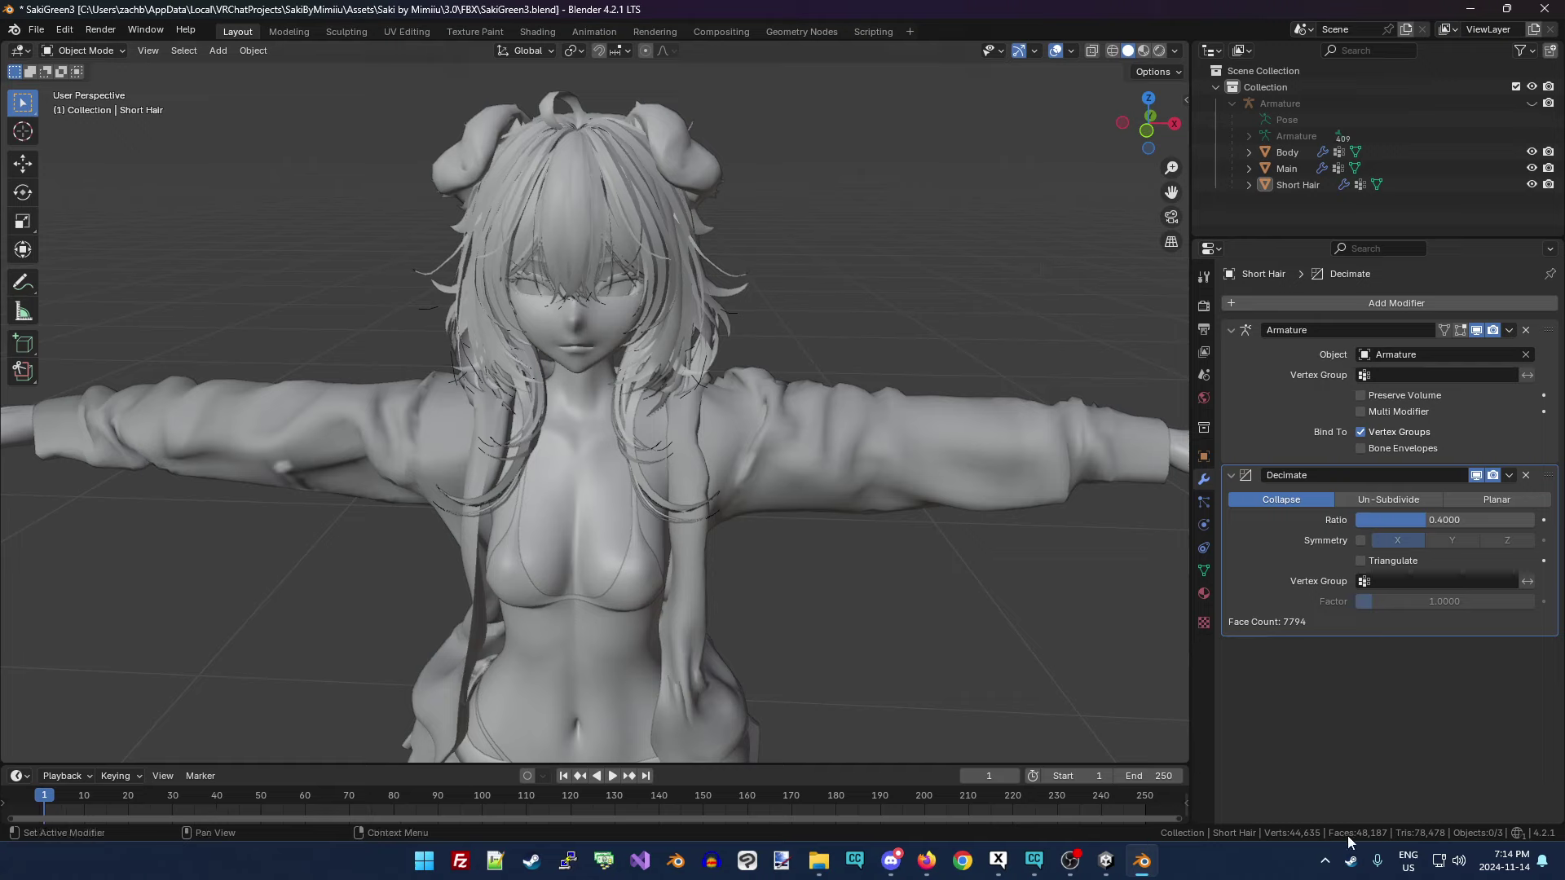
# Add a Decimate modifier to the Main clothing object and set its collapse ratio to 0.8.
pyautogui.click(1288, 168)
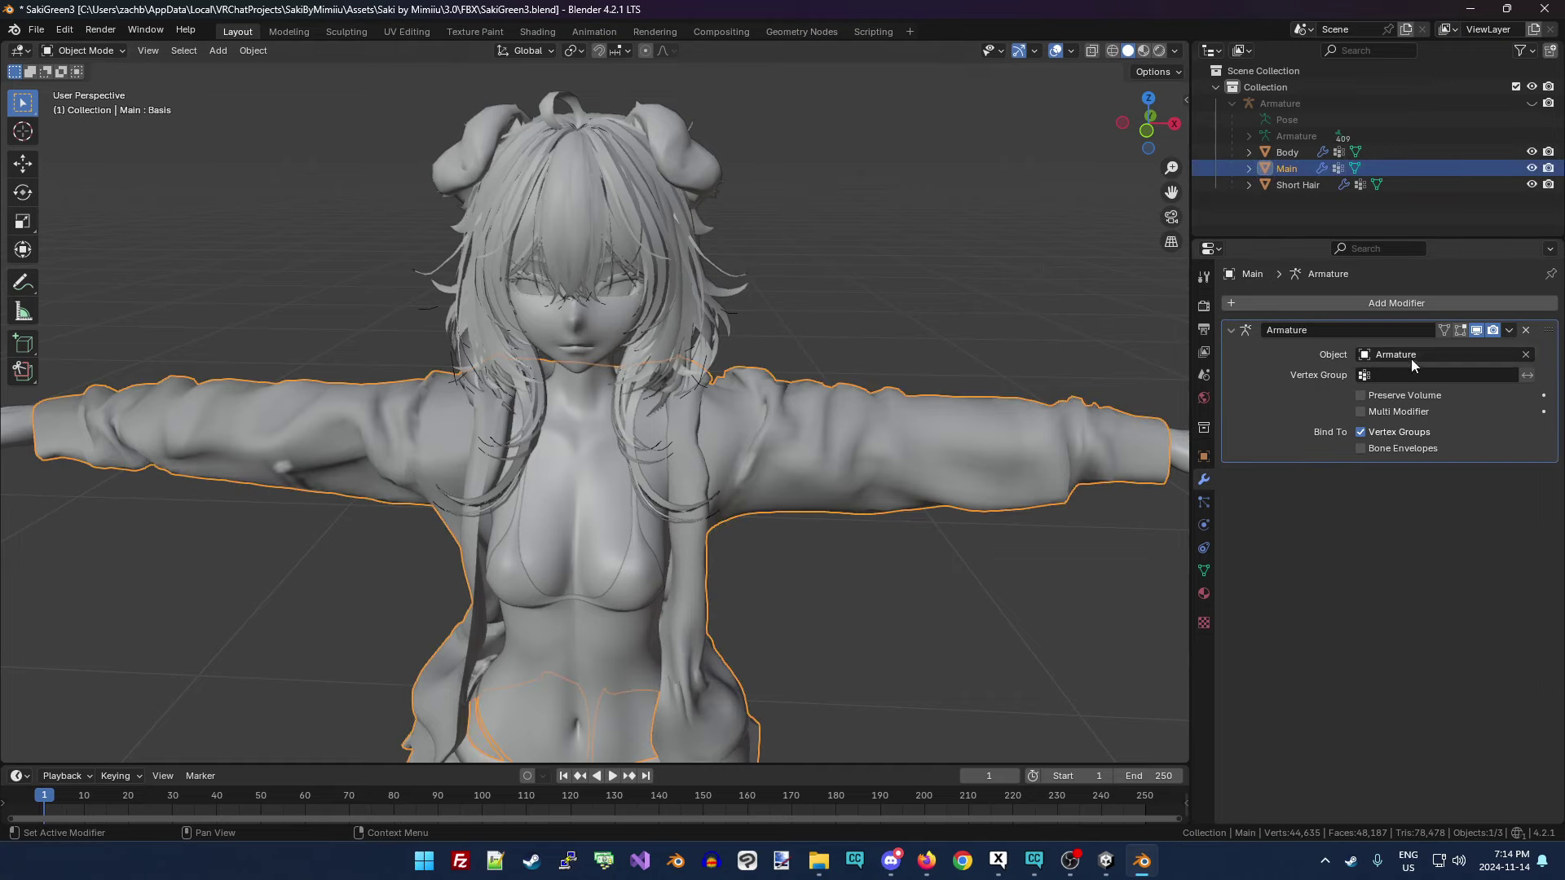
pyautogui.click(1390, 314)
pyautogui.moveTo(1342, 309)
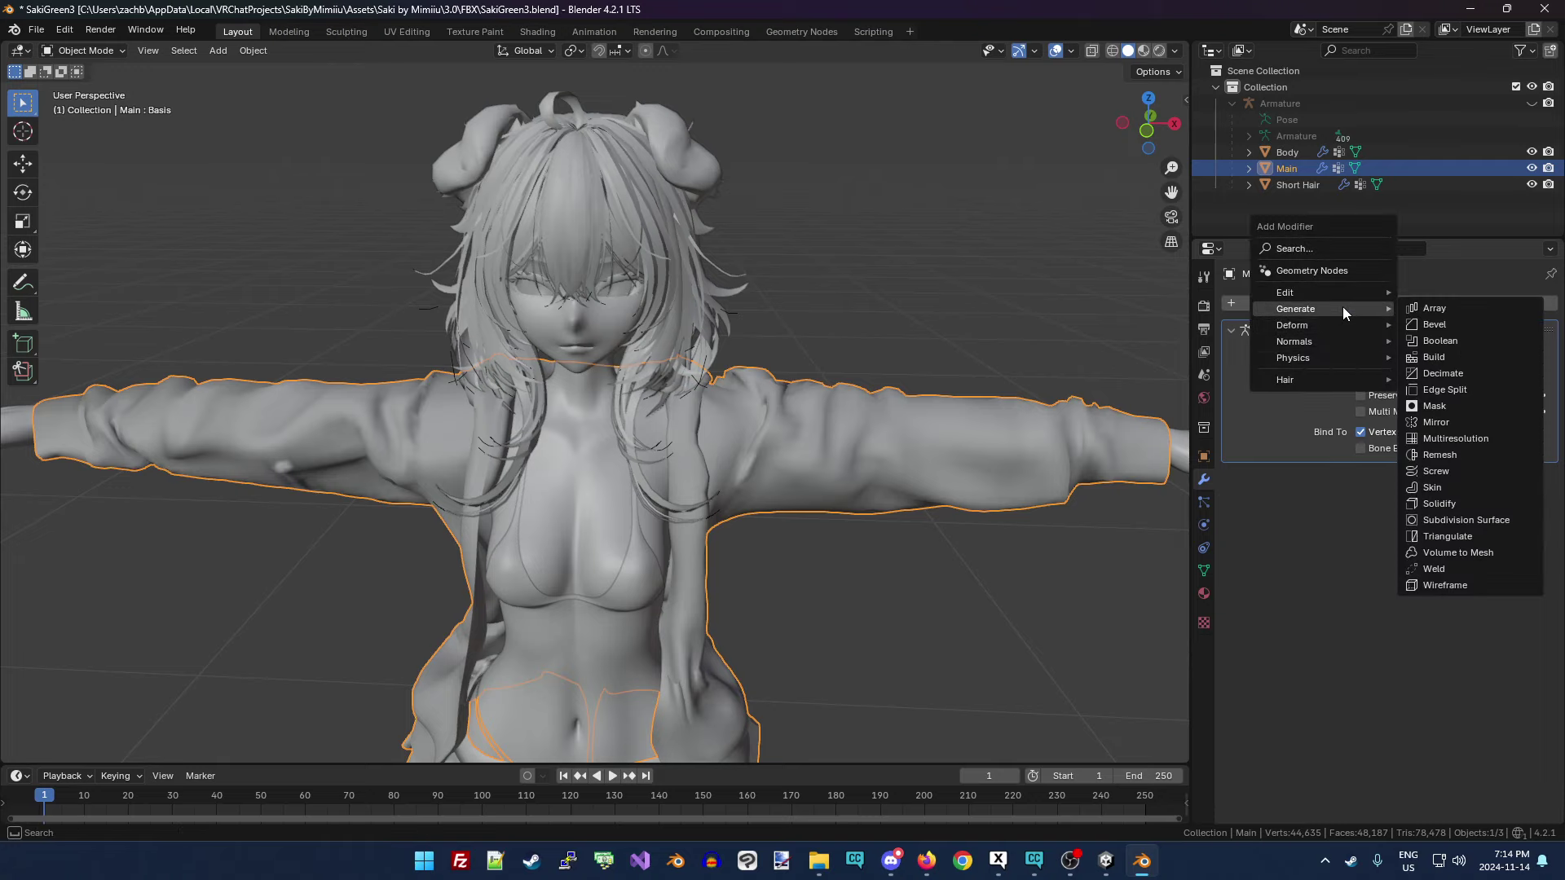
pyautogui.click(1448, 373)
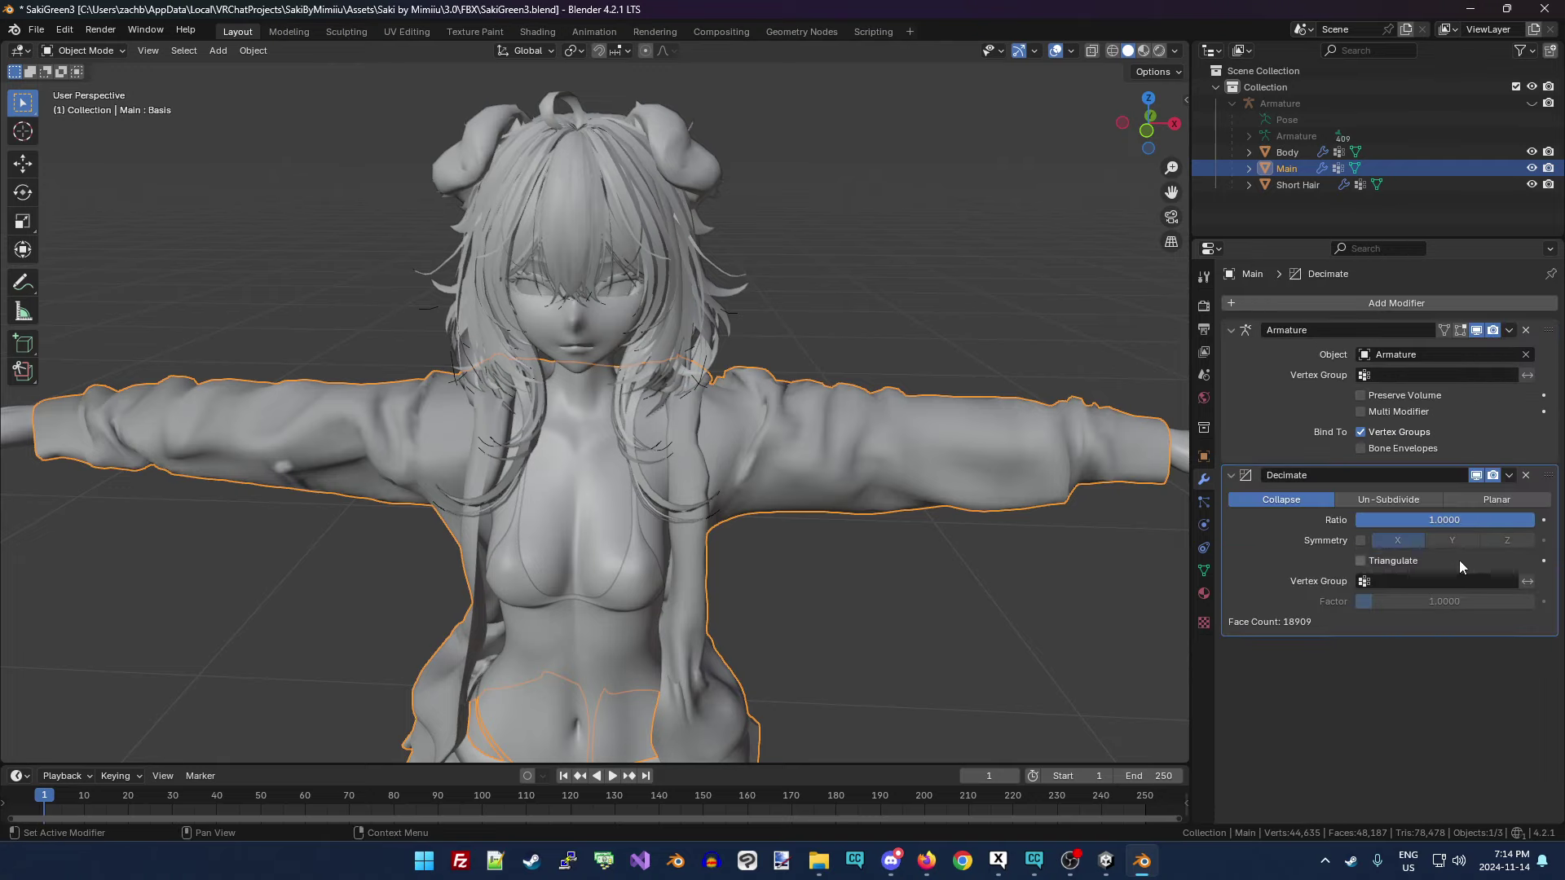
pyautogui.click(1465, 518)
pyautogui.write('.8')
pyautogui.press('Return')
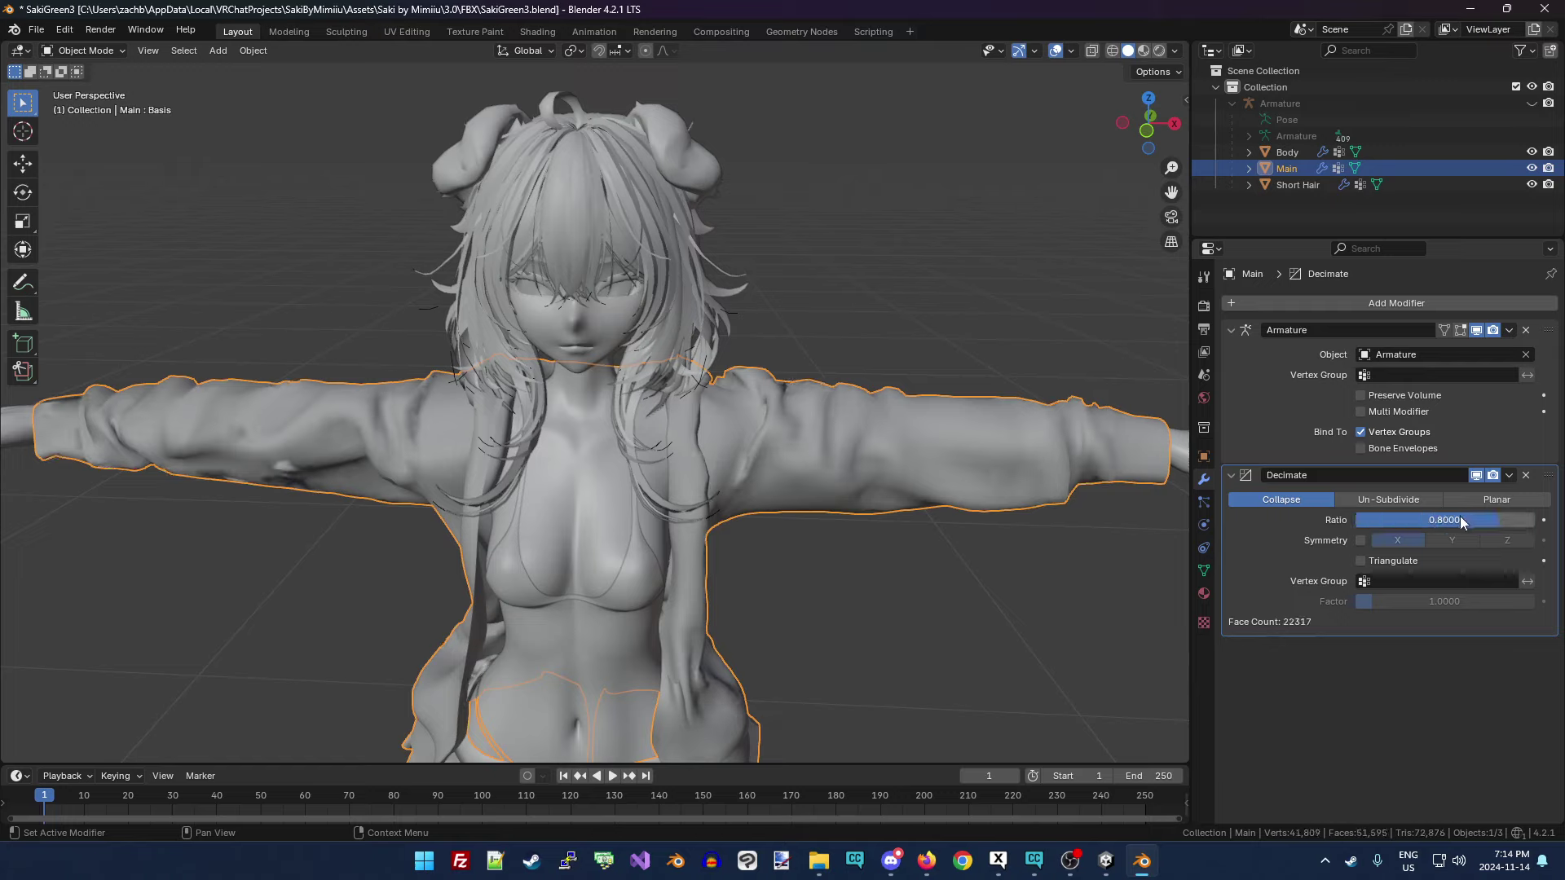
# Reduce the Main object's Decimate ratio to 0.7 and further to 0.68.
pyautogui.doubleClick(1491, 518)
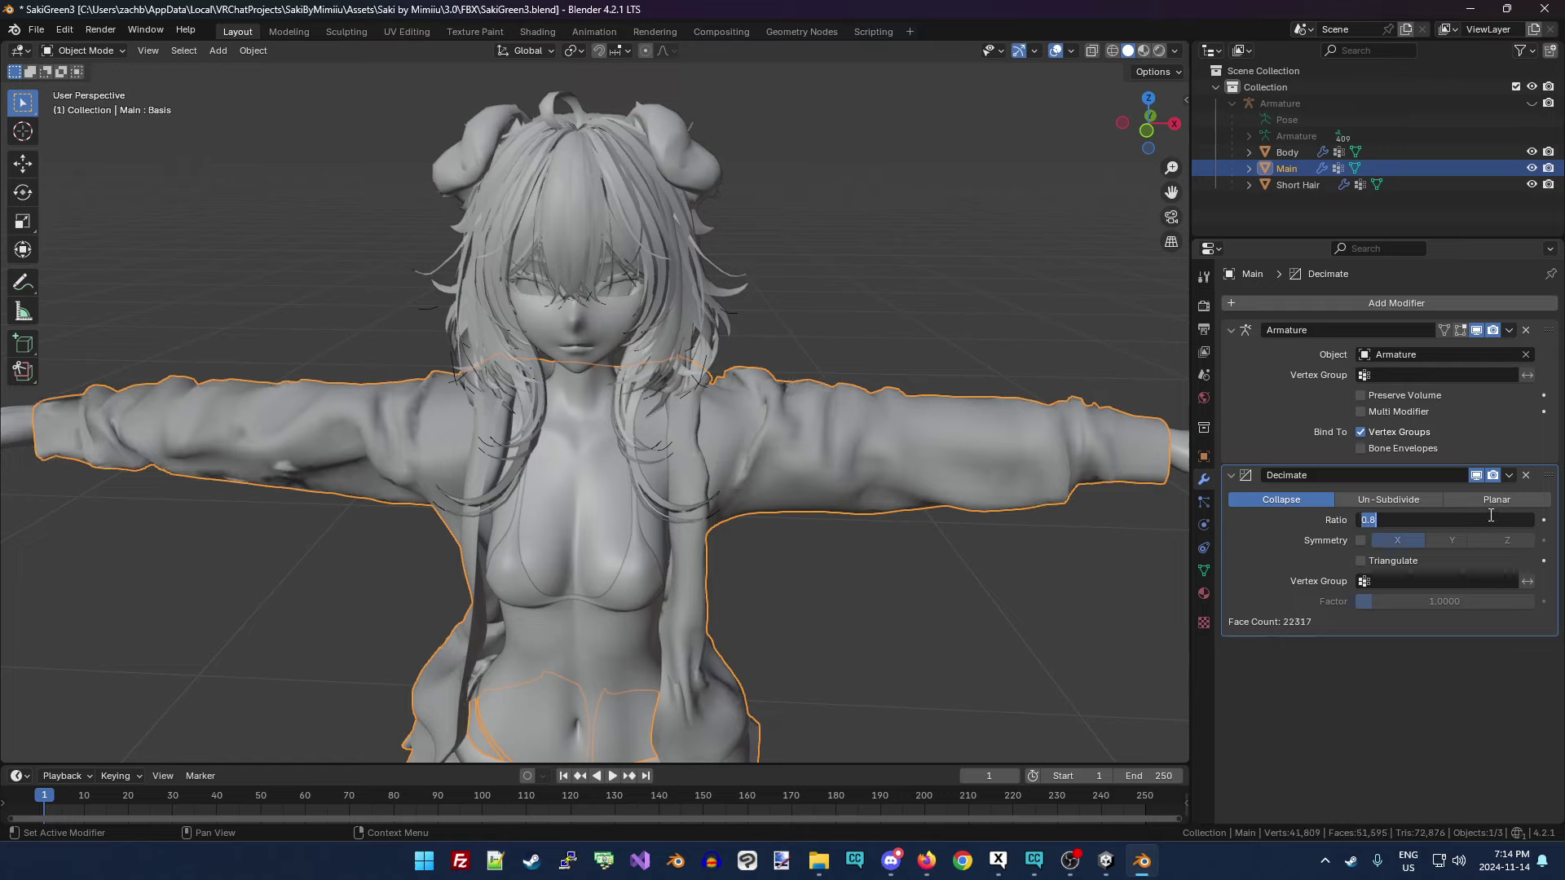
pyautogui.write('.7')
pyautogui.press('Return')
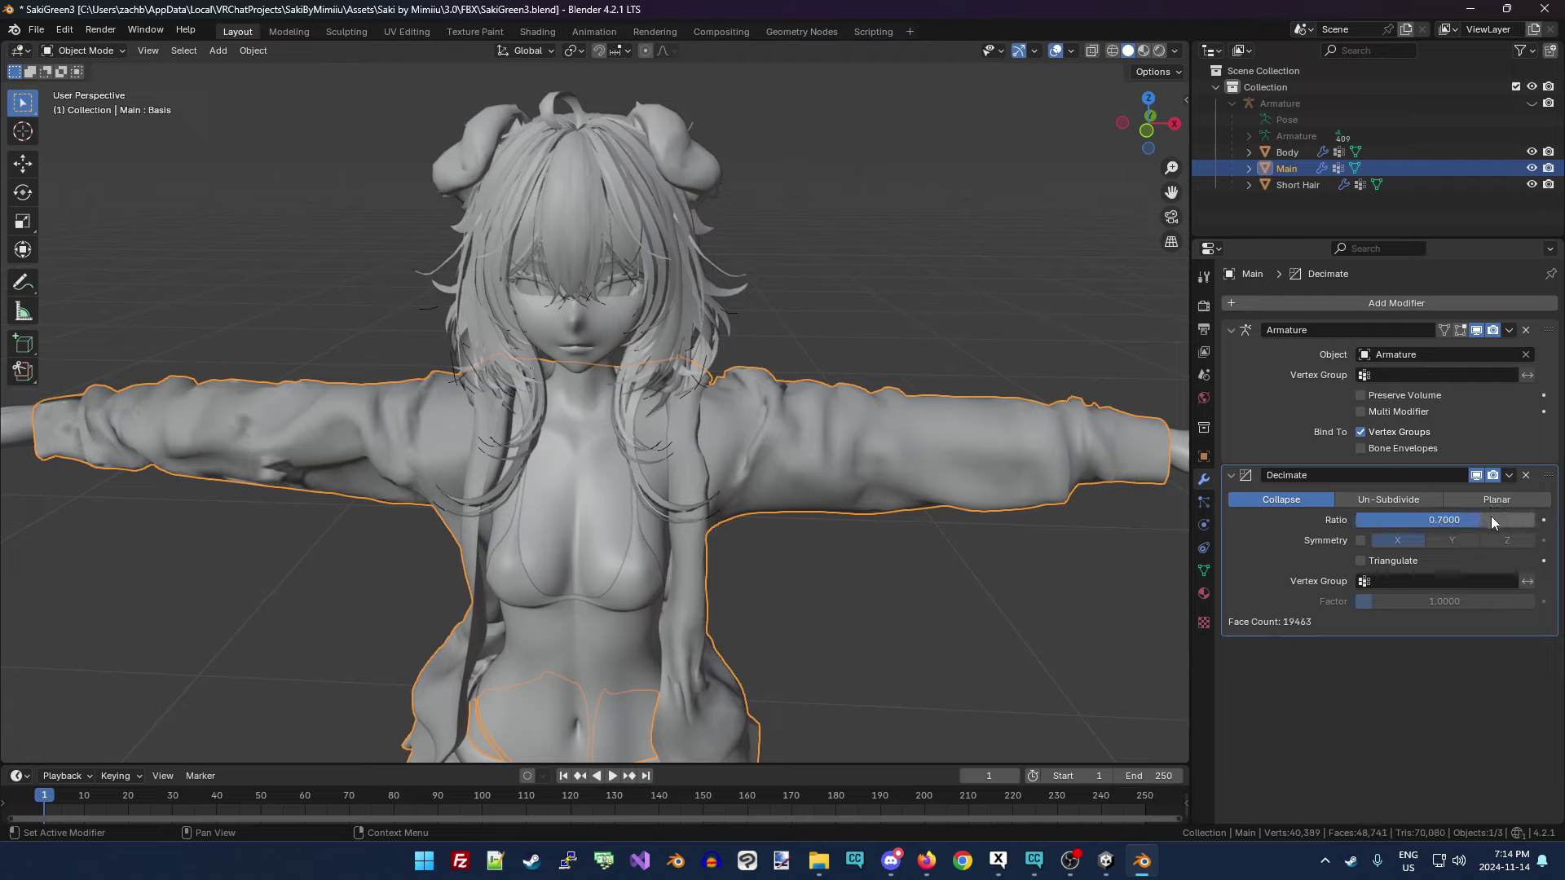
pyautogui.doubleClick(1490, 516)
pyautogui.write('.68')
pyautogui.press('Return')
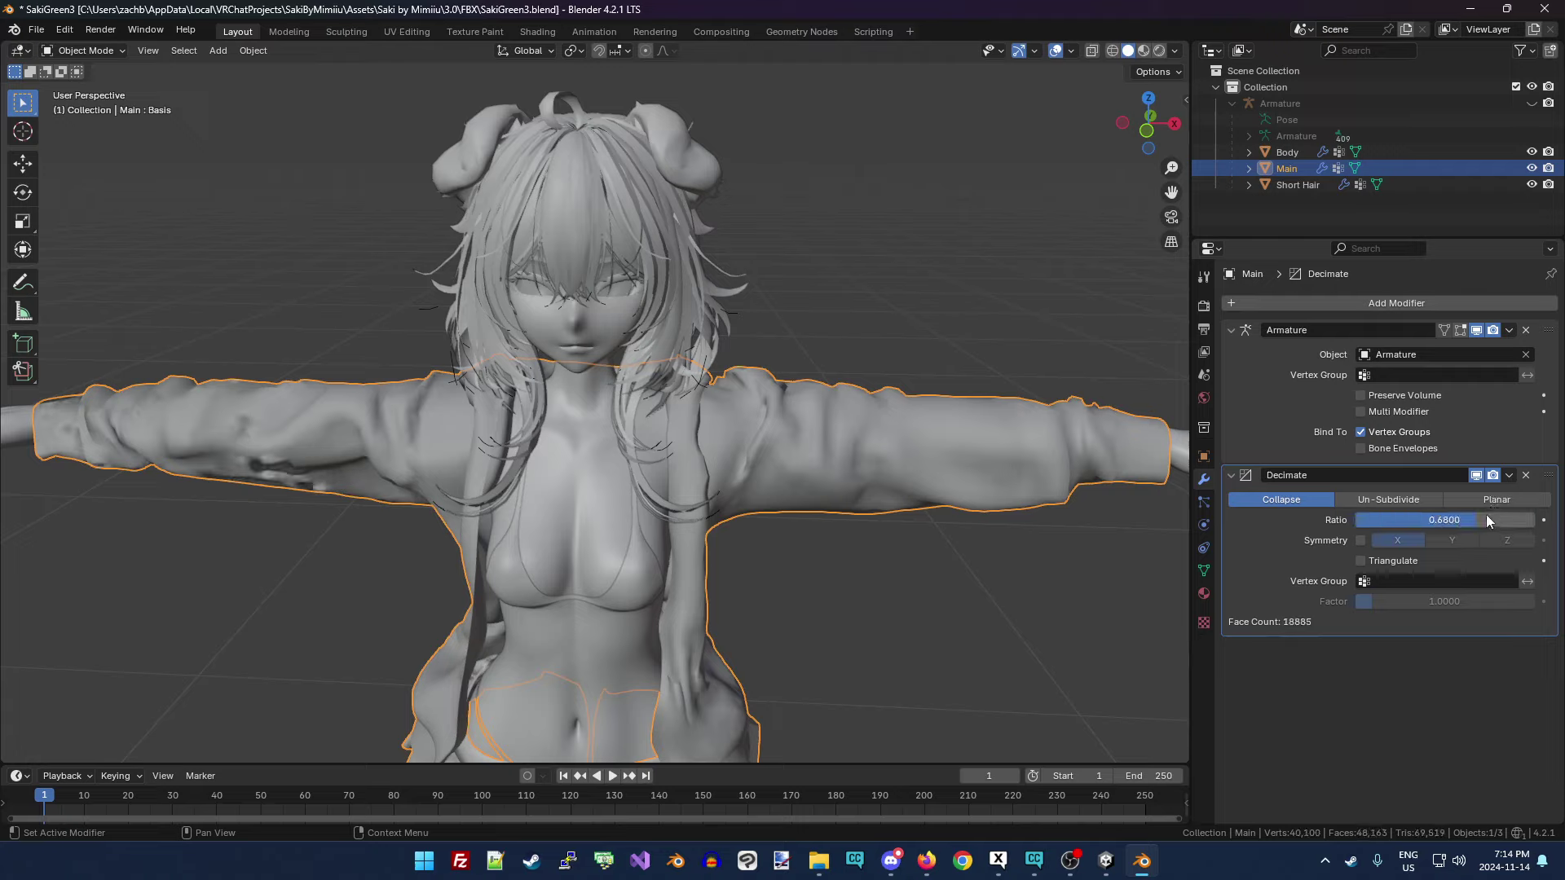
# Clear the selection and examine the decimated hair and clothing on the avatar from several angles.
pyautogui.click(988, 604)
pyautogui.scroll(-3, 988, 604)
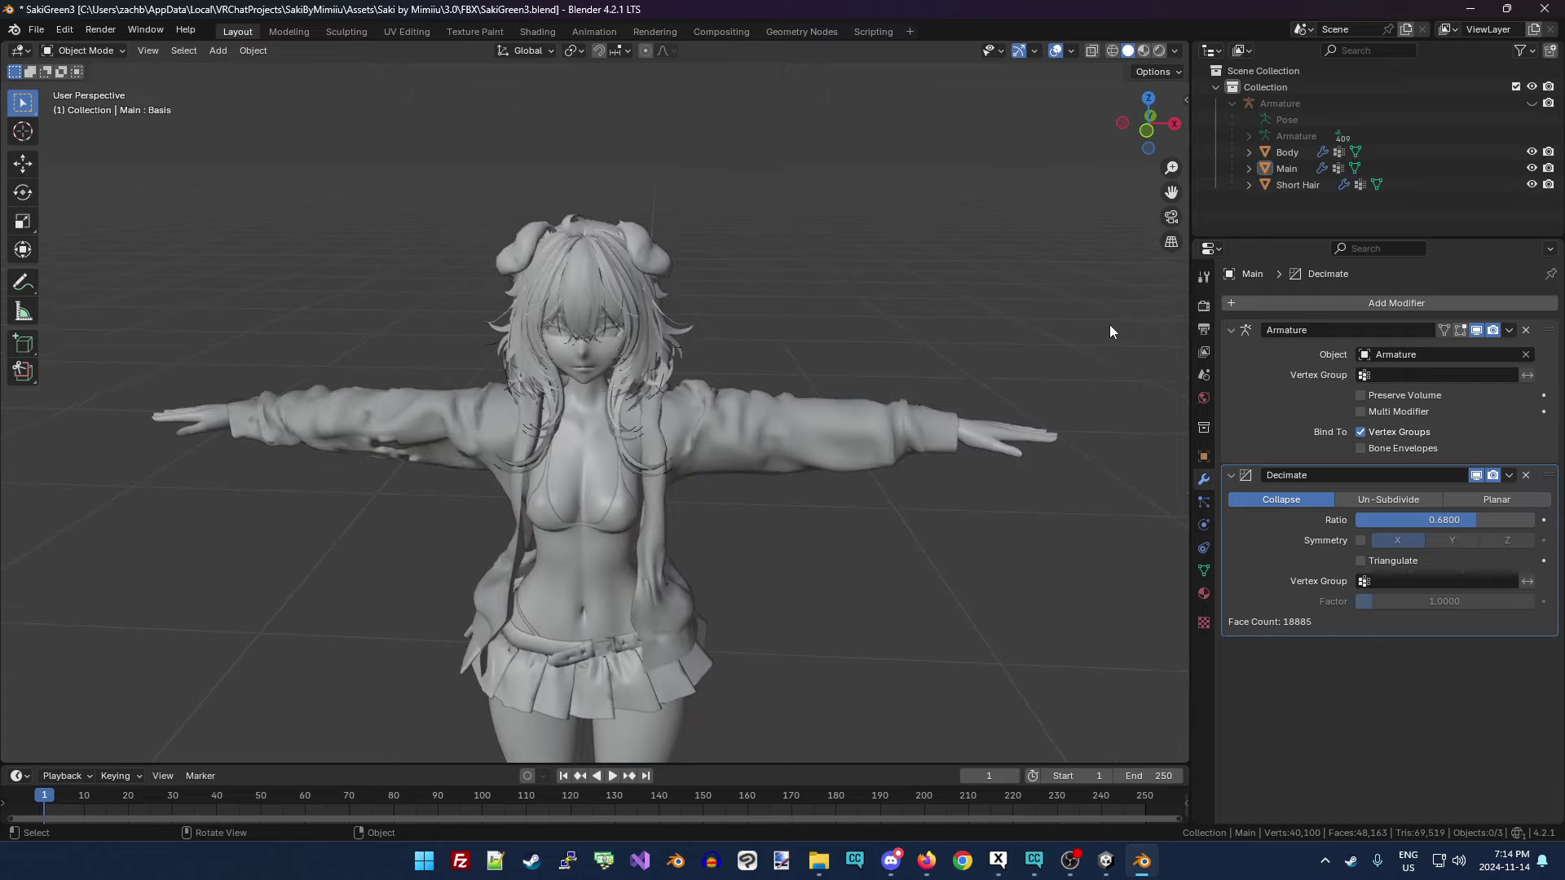
pyautogui.moveTo(1136, 149); pyautogui.dragTo(1060, 48)
pyautogui.moveTo(974, 98); pyautogui.dragTo(994, 231)
pyautogui.scroll(4, 983, 237)
pyautogui.moveTo(1145, 124); pyautogui.dragTo(1084, 135)
pyautogui.scroll(-5, 1037, 291)
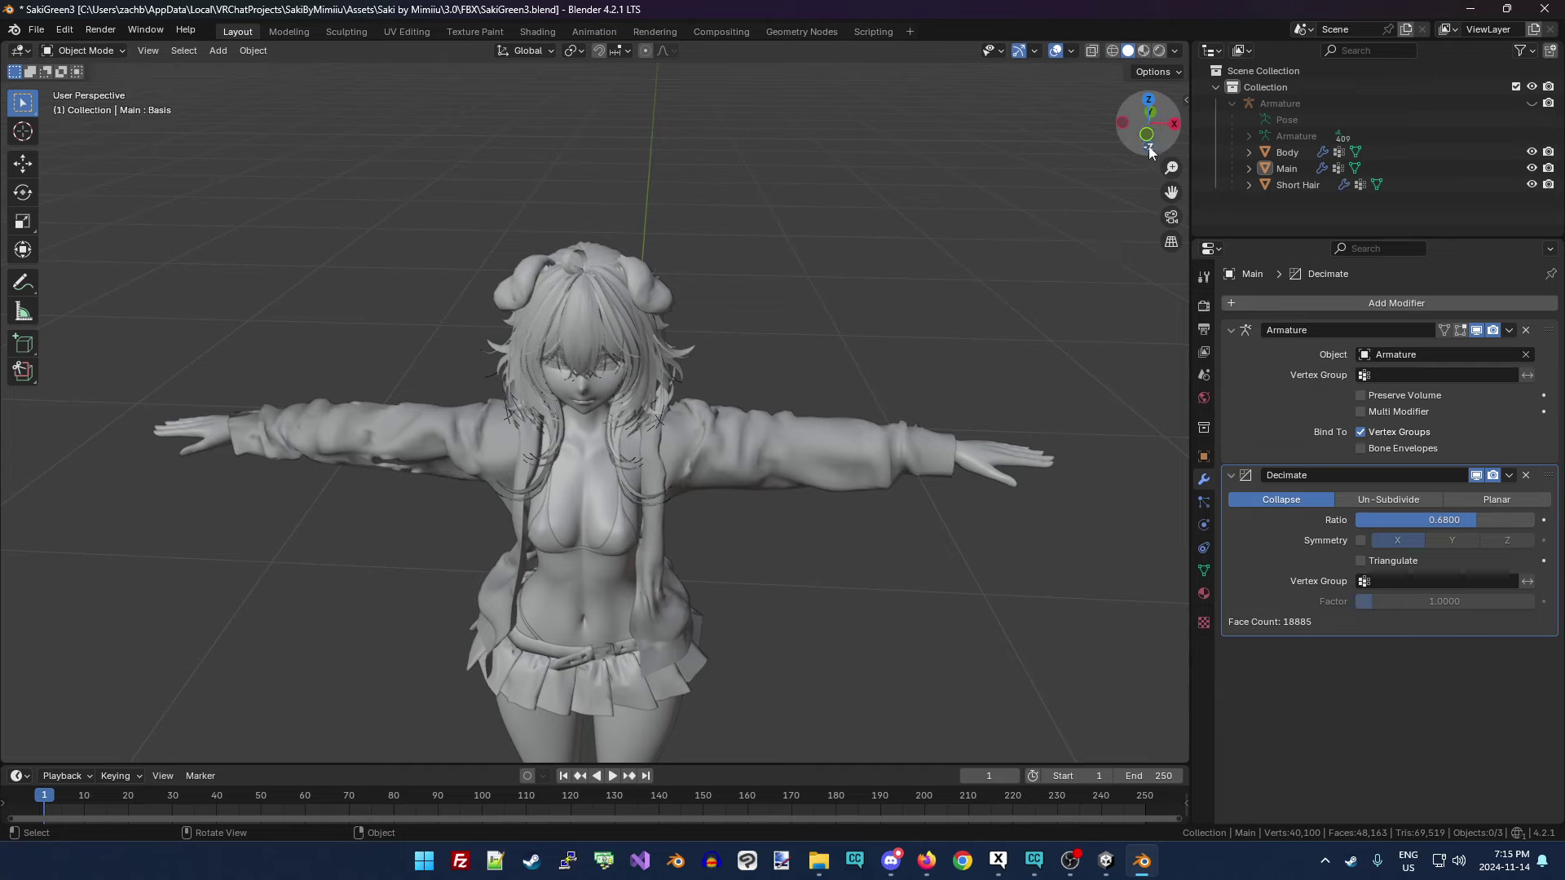
pyautogui.moveTo(1148, 134); pyautogui.dragTo(1148, 119)
# Save the avatar project as a new incremental version of the Blender file.
pyautogui.click(36, 29)
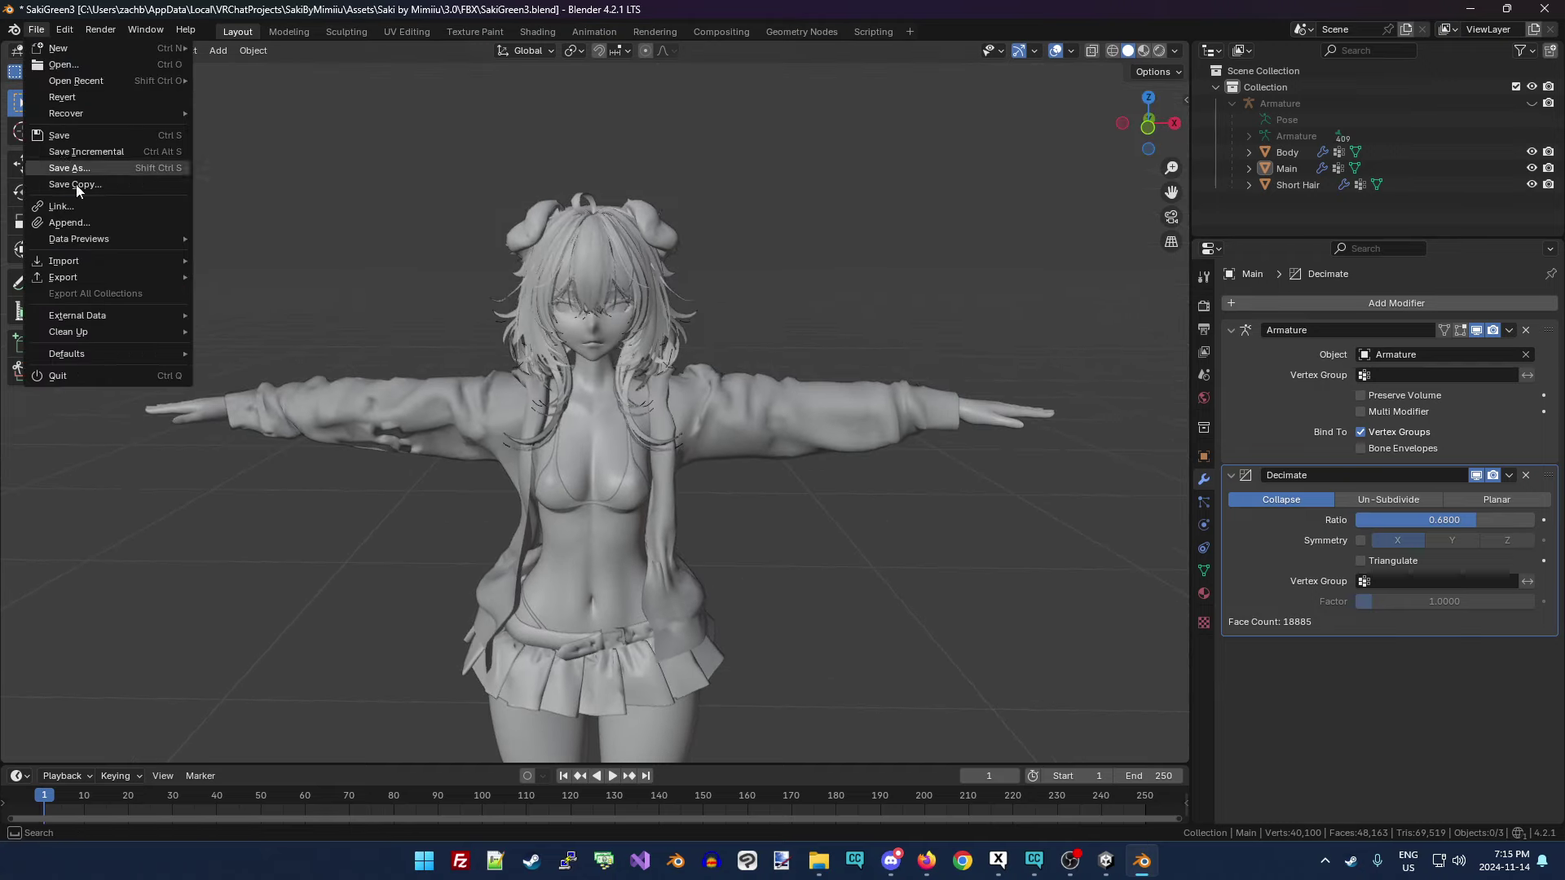
pyautogui.click(106, 153)
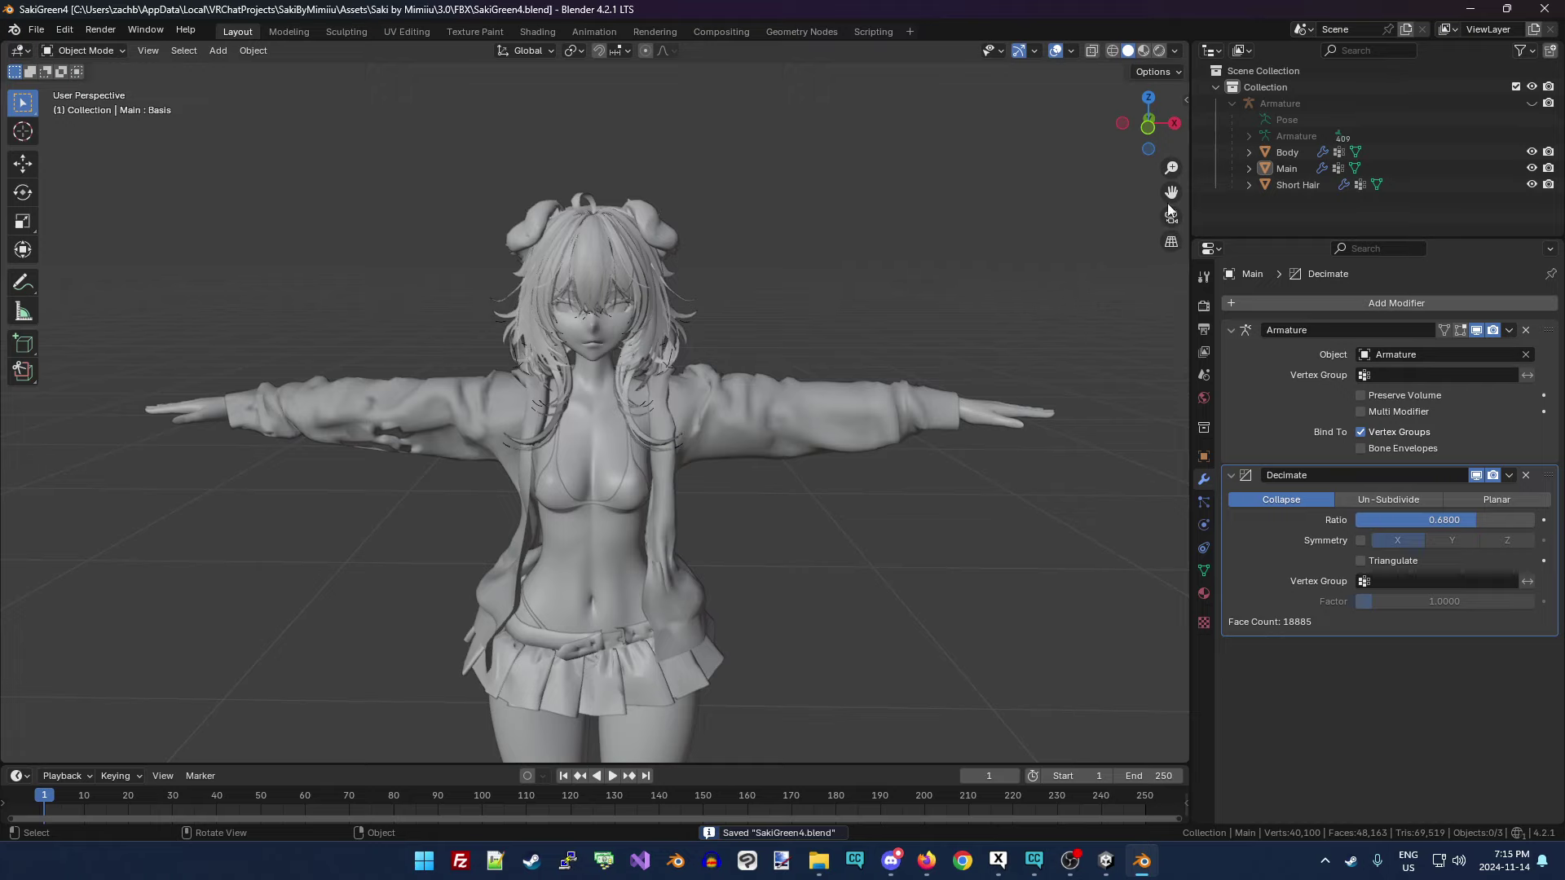
pyautogui.moveTo(1171, 194); pyautogui.dragTo(1157, 377)
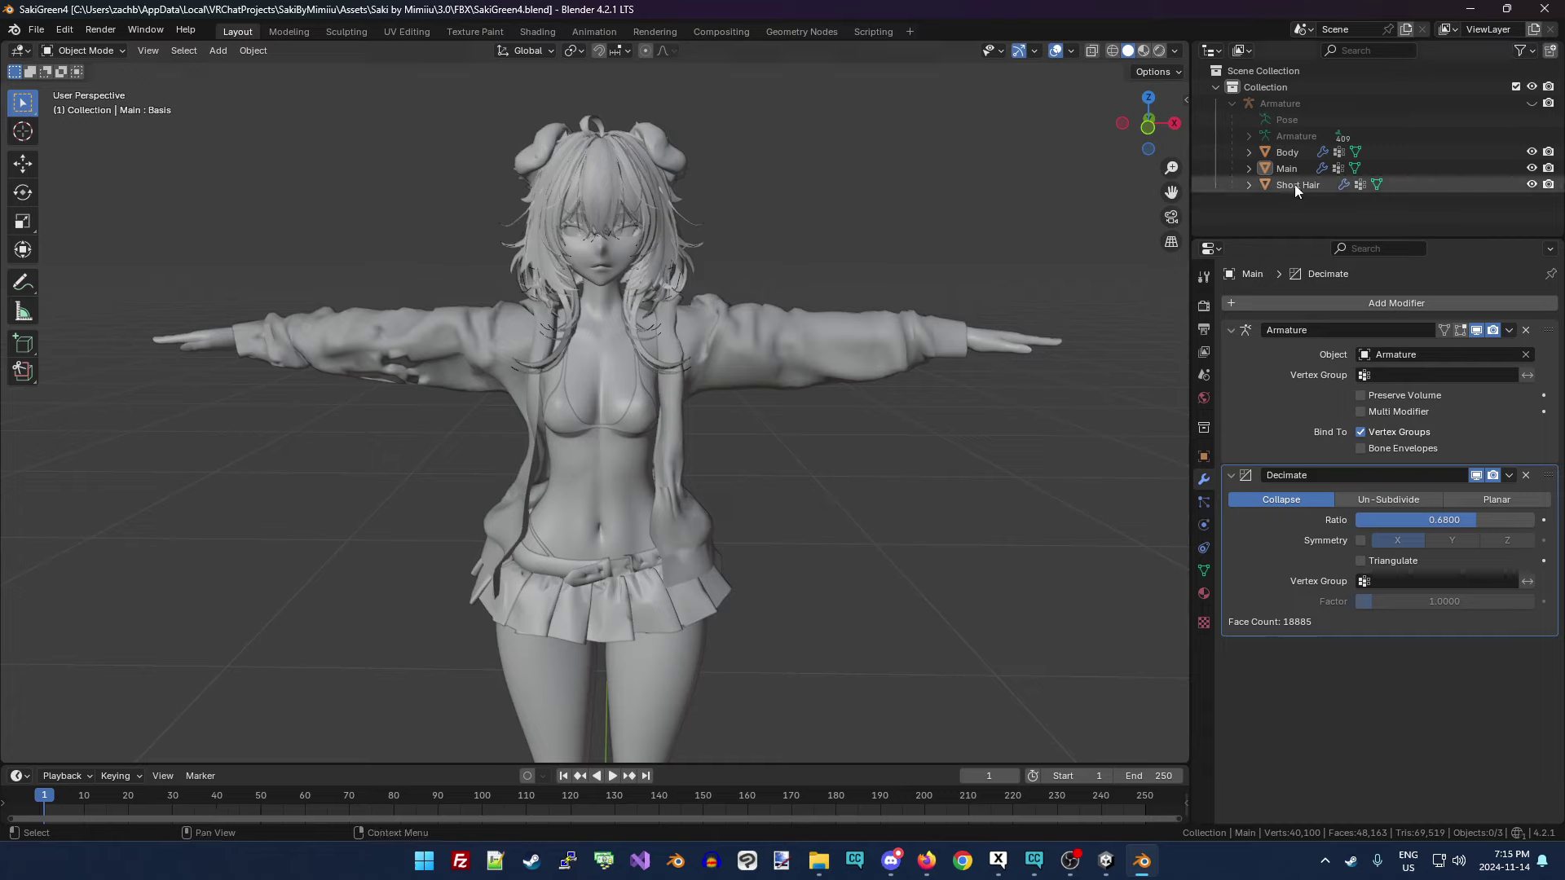
# Show the Armature and start an FBX export of the avatar with the Unity operator preset loaded.
pyautogui.click(1531, 104)
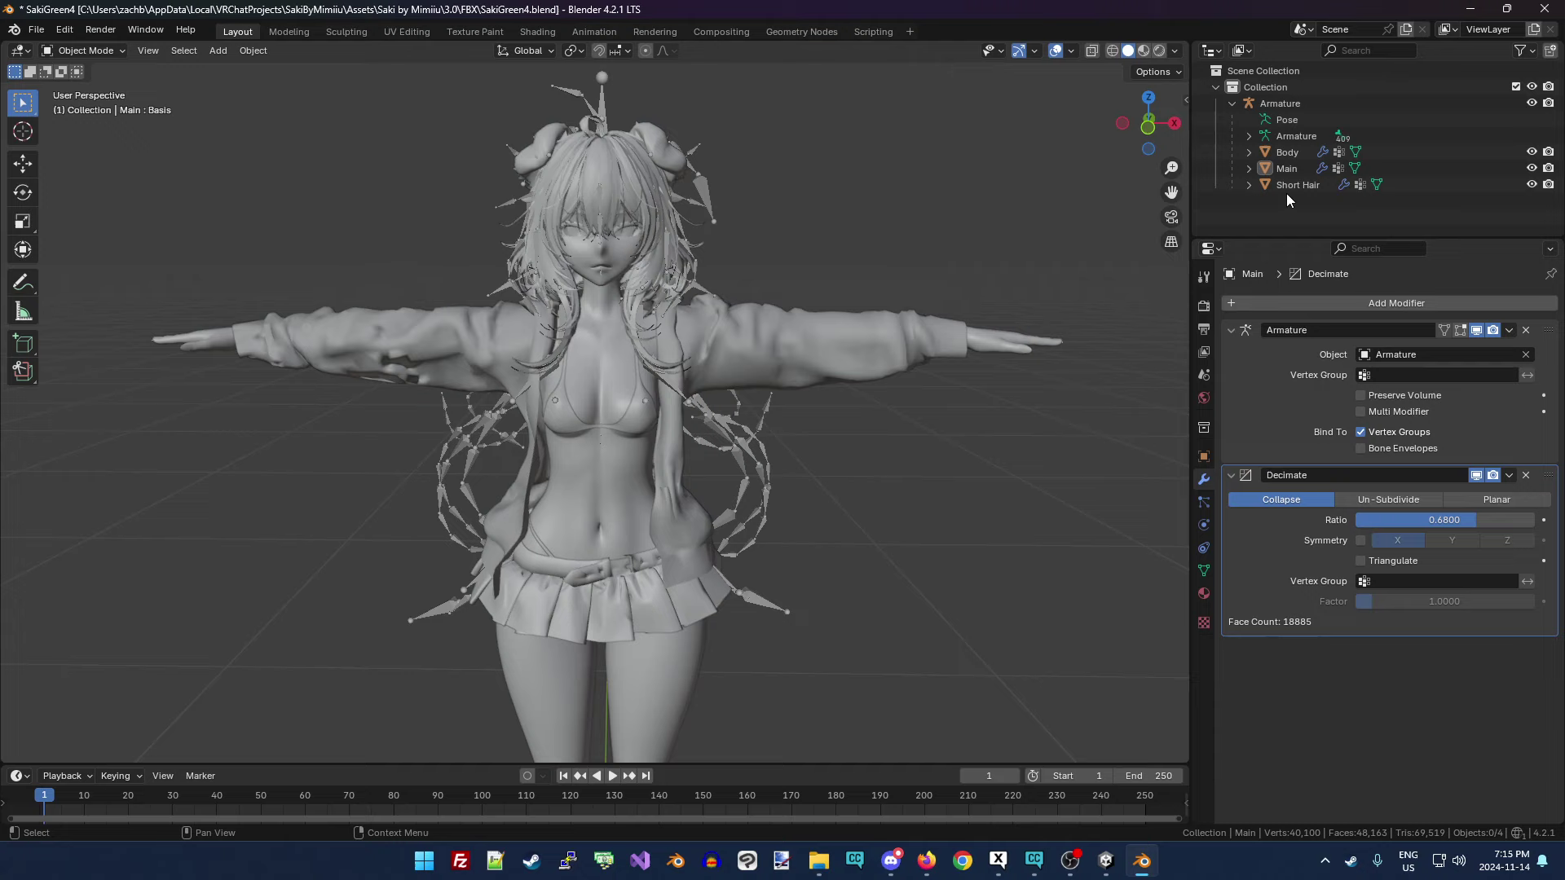
pyautogui.click(36, 29)
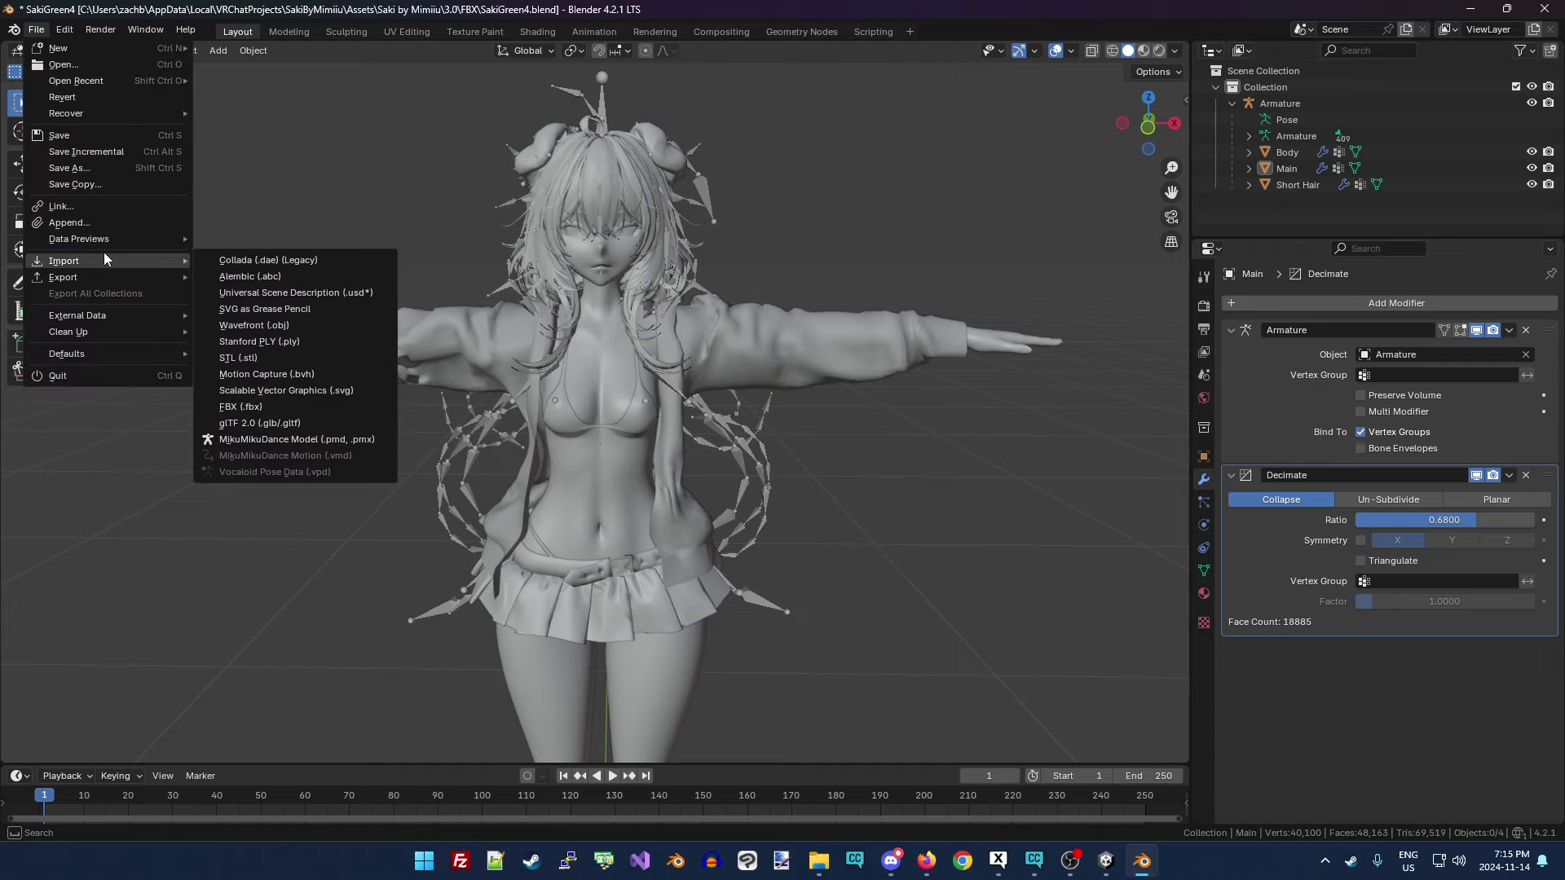
pyautogui.moveTo(125, 276)
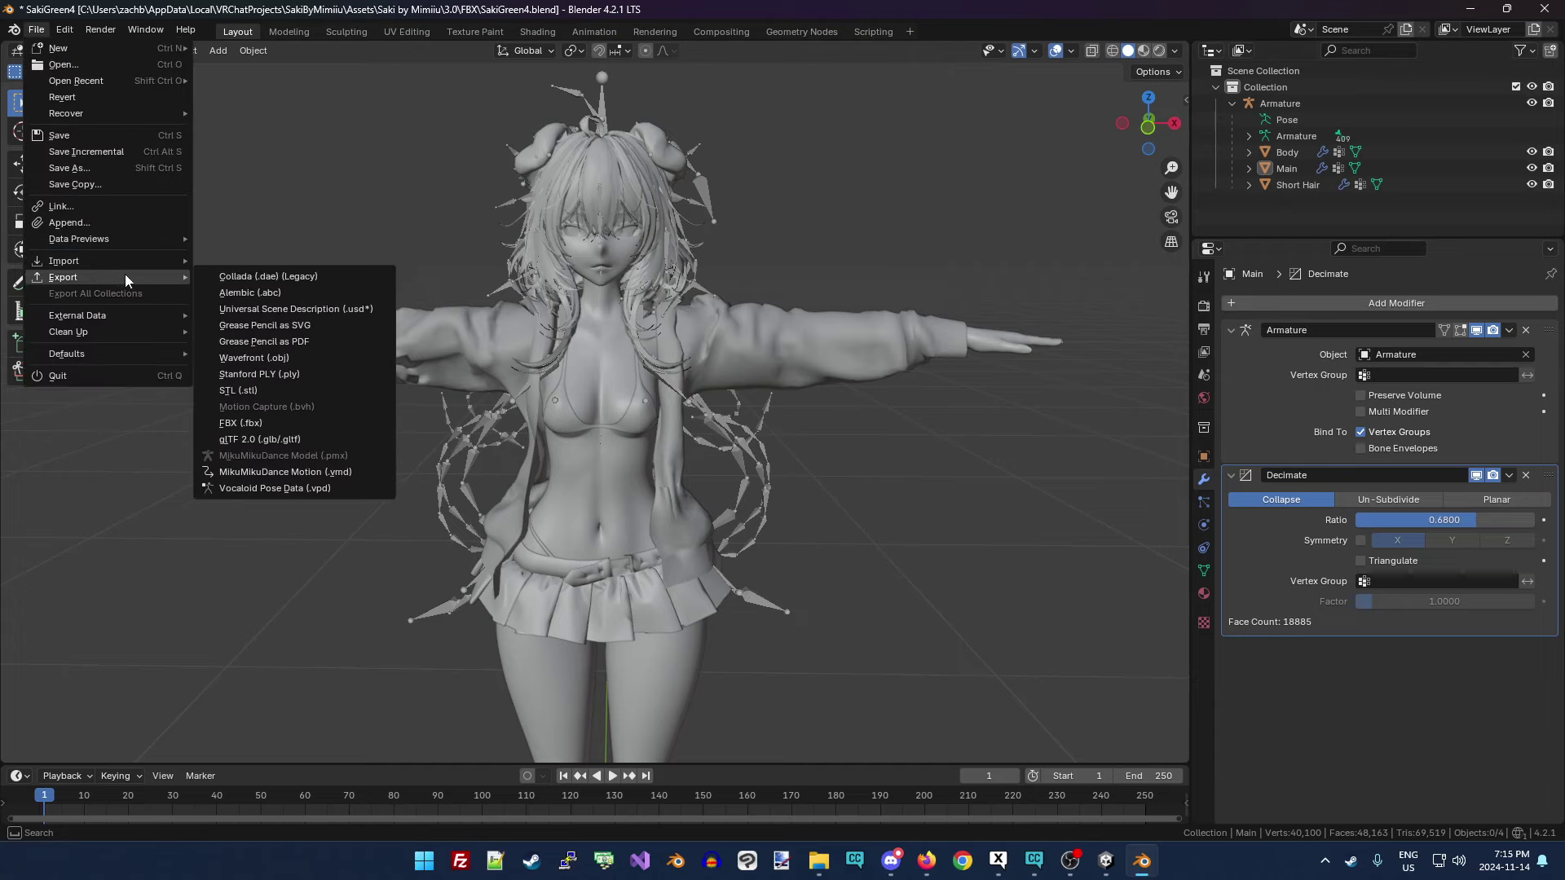
pyautogui.click(261, 422)
pyautogui.moveTo(921, 23); pyautogui.dragTo(701, 37)
pyautogui.click(897, 98)
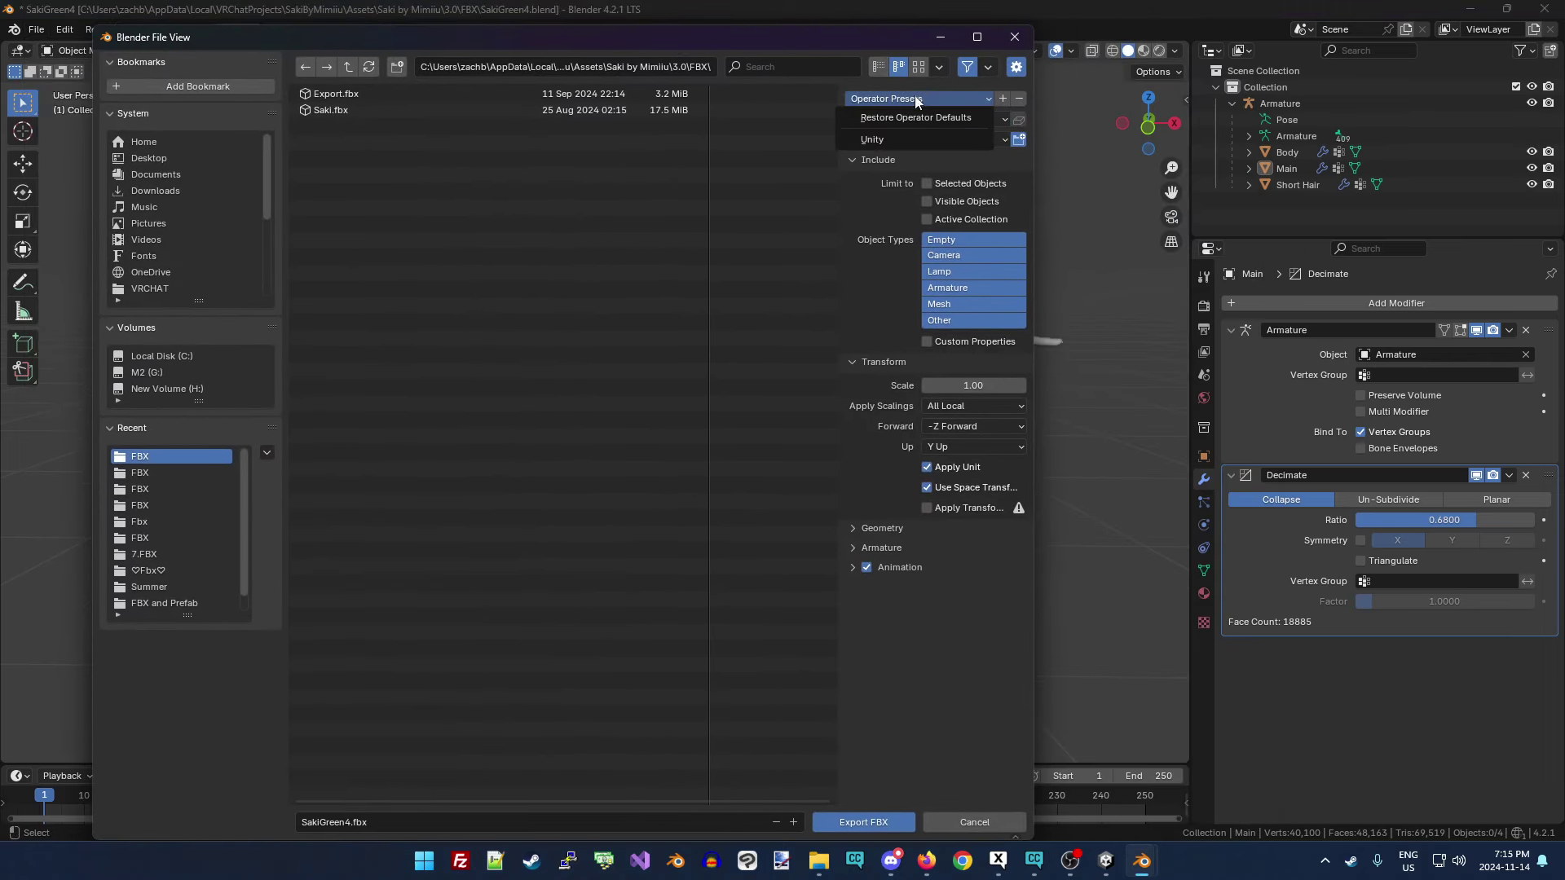
pyautogui.click(885, 141)
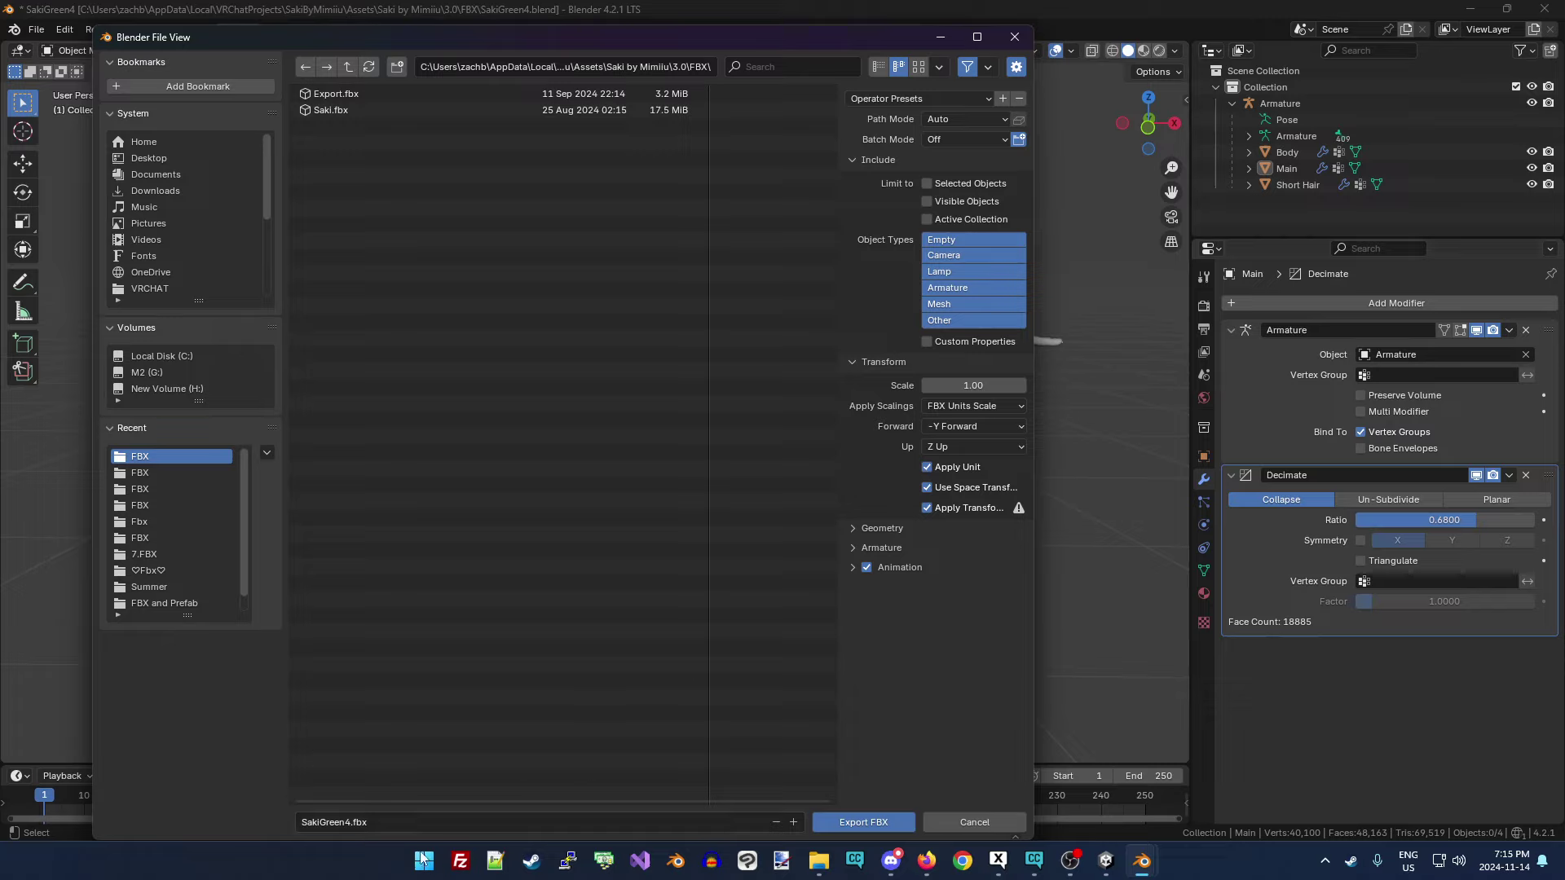
# Name the export file SakiGreen1.fbx and export the avatar to the project's FBX folder.
pyautogui.click(410, 825)
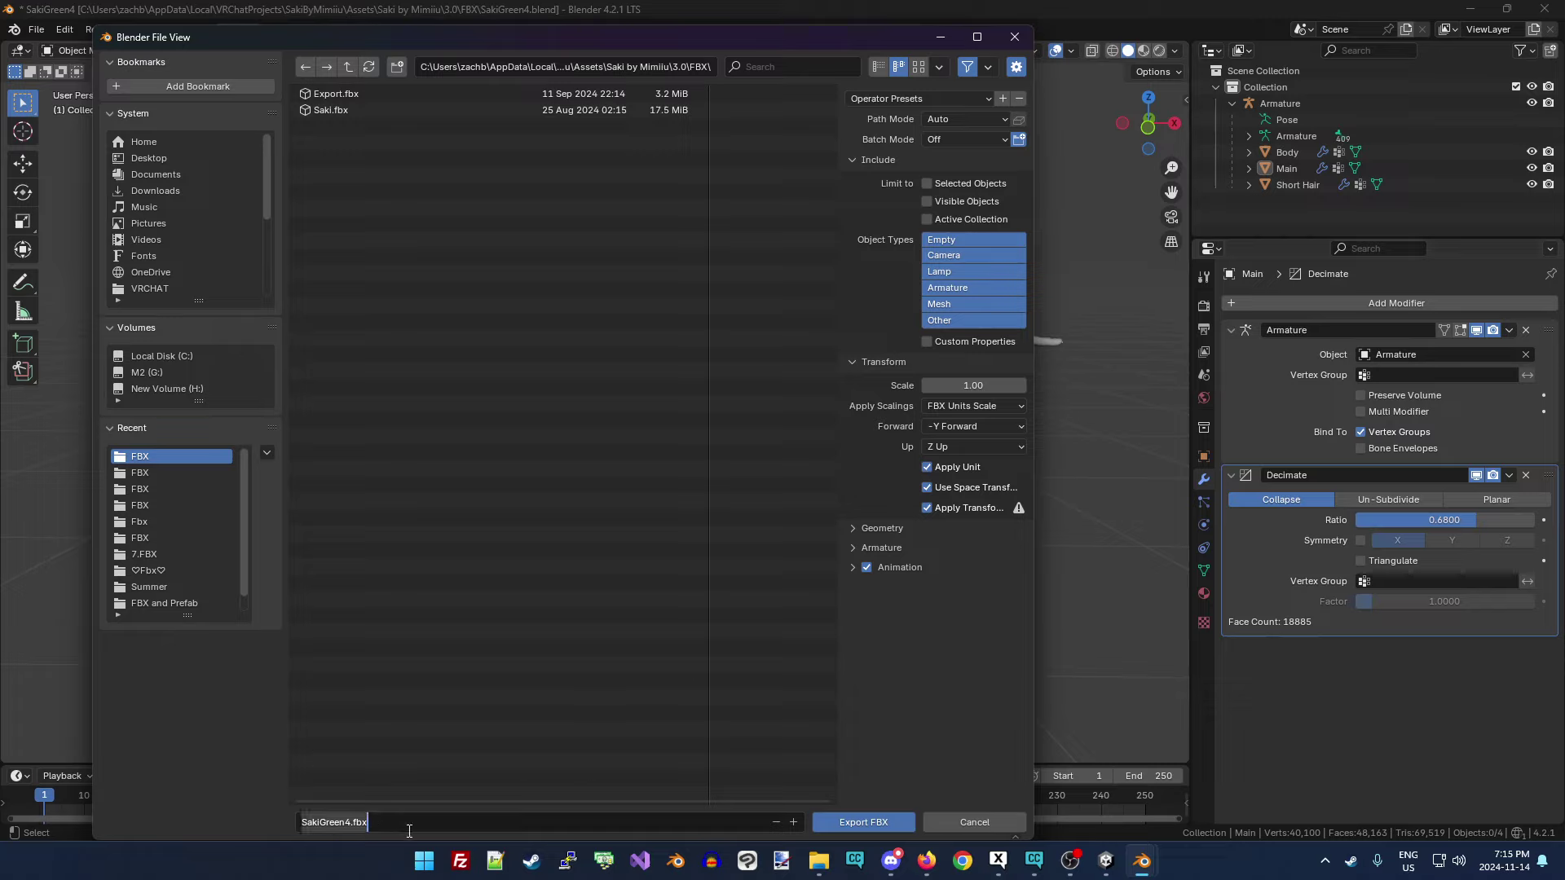
pyautogui.click(346, 823)
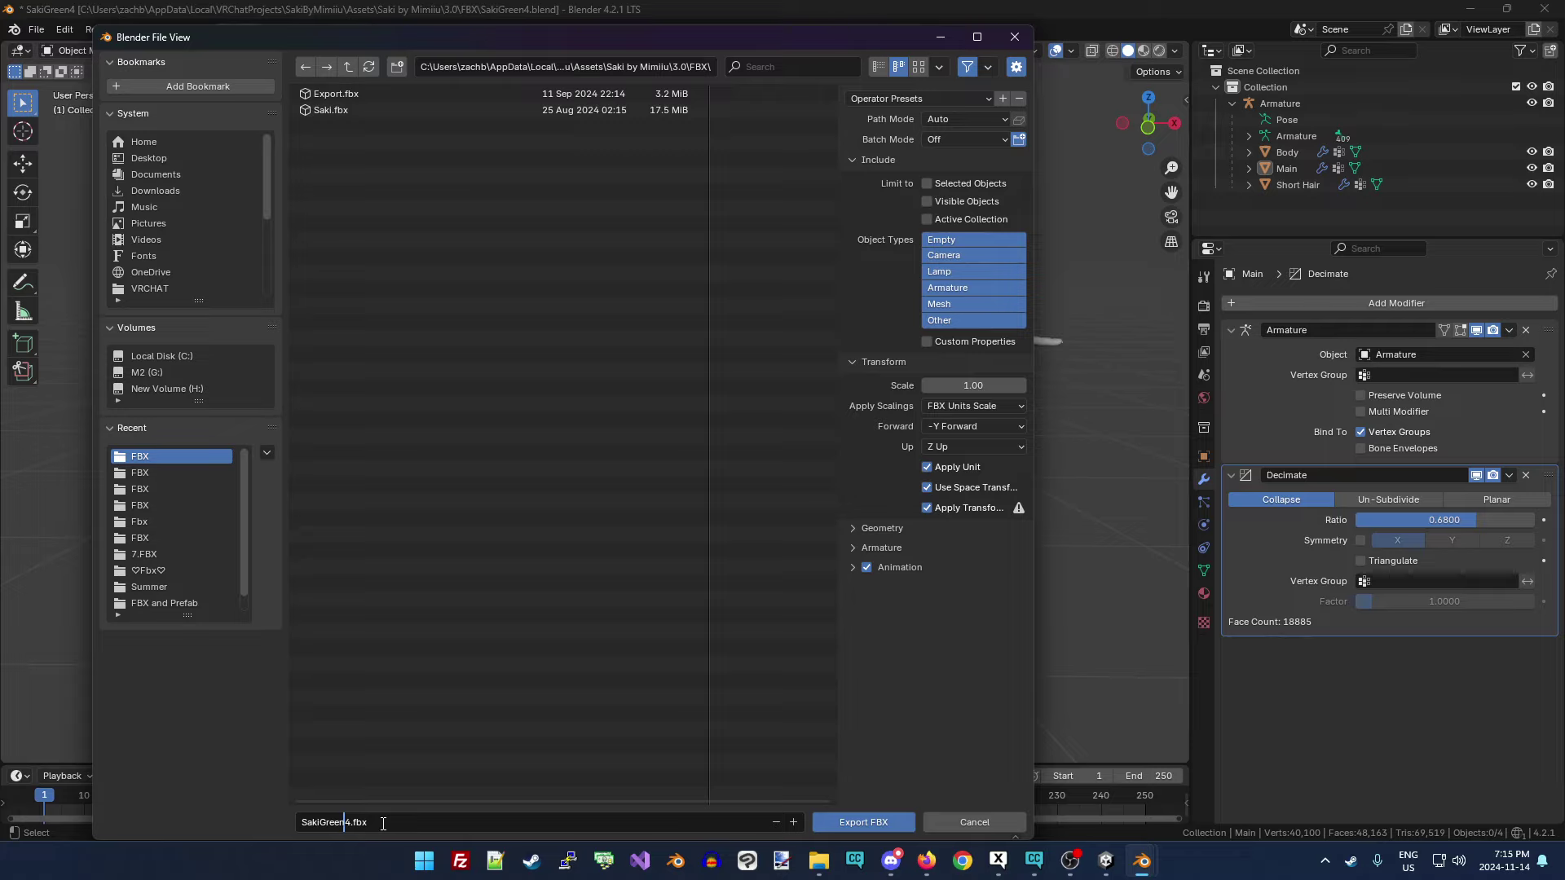
pyautogui.press('Delete')
pyautogui.write('1')
pyautogui.click(856, 823)
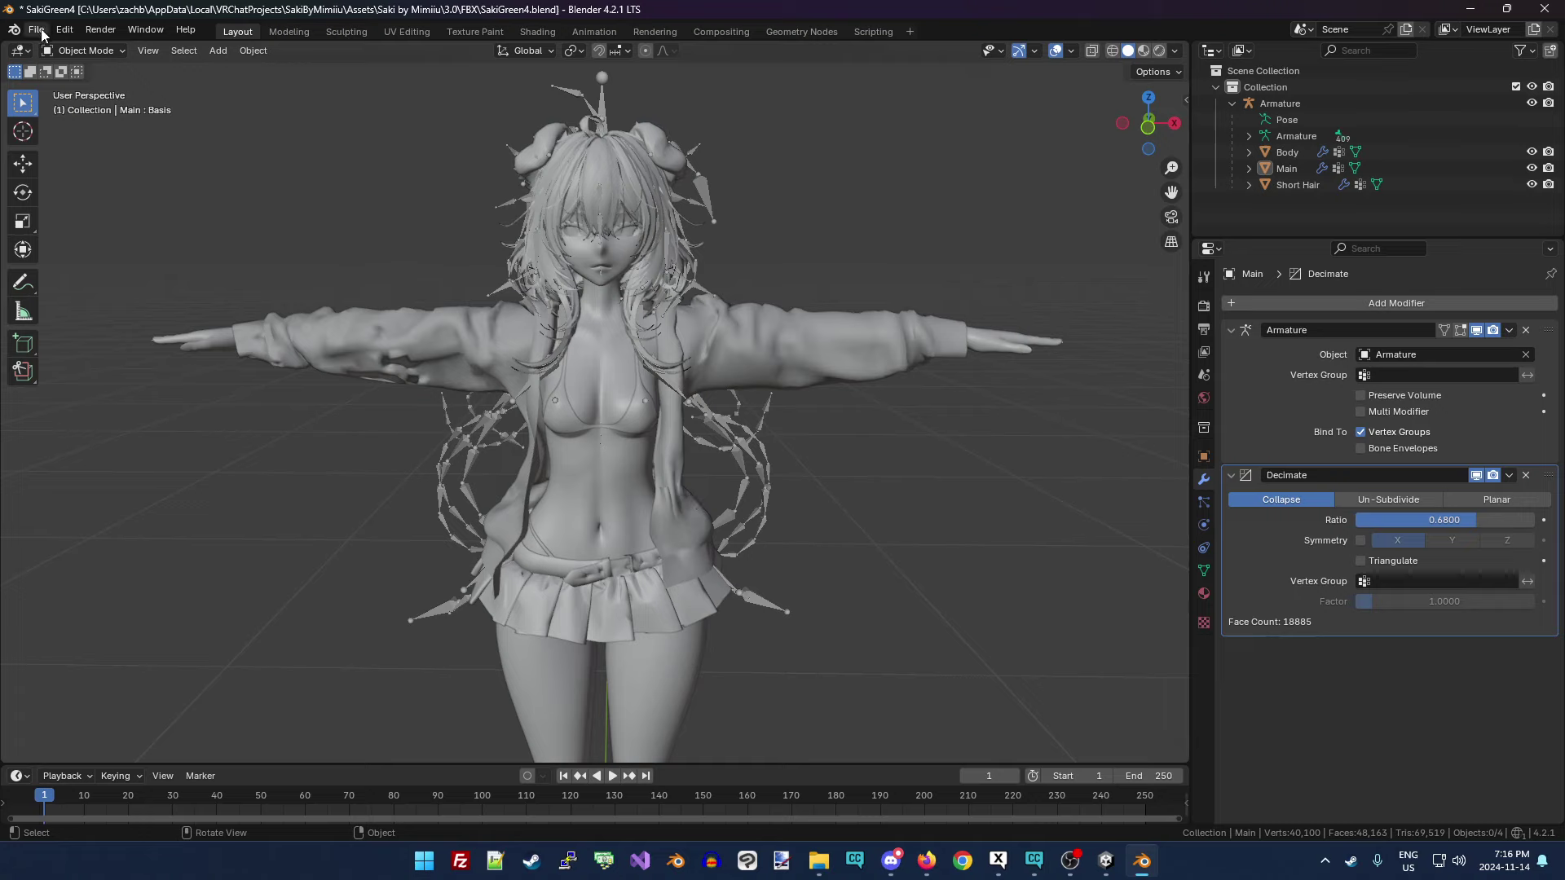
# Start a new General scene, saving the changes to SakiGreen4.blend.
pyautogui.click(37, 31)
pyautogui.moveTo(77, 46)
pyautogui.click(237, 54)
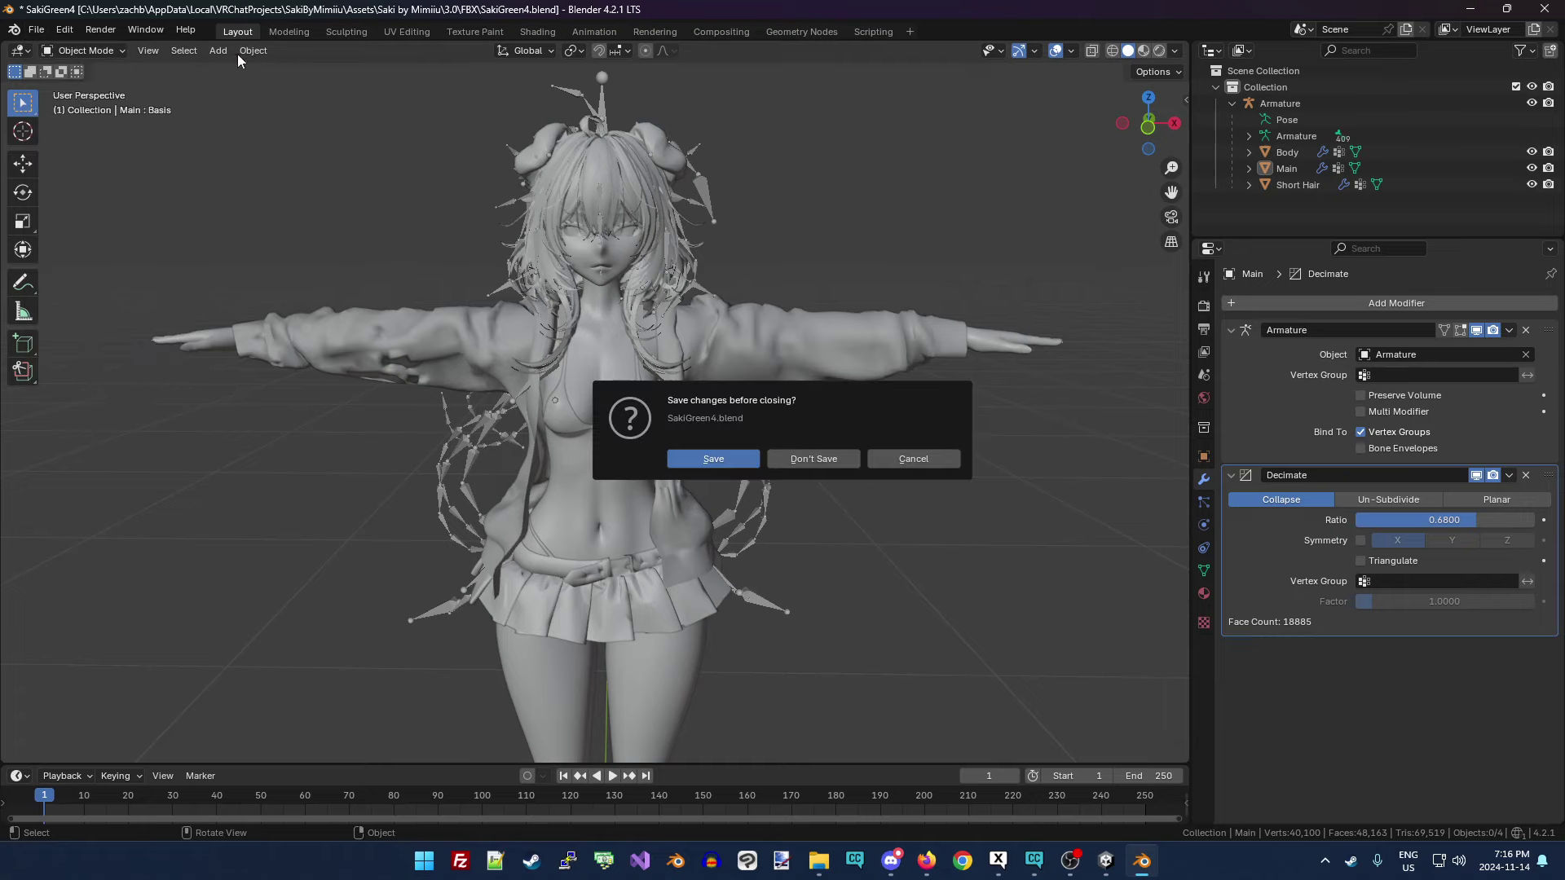
pyautogui.click(734, 458)
# Import SakiGreen1.fbx from the Saki by Mimiiu 3.0 FBX folder into the new scene.
pyautogui.click(37, 30)
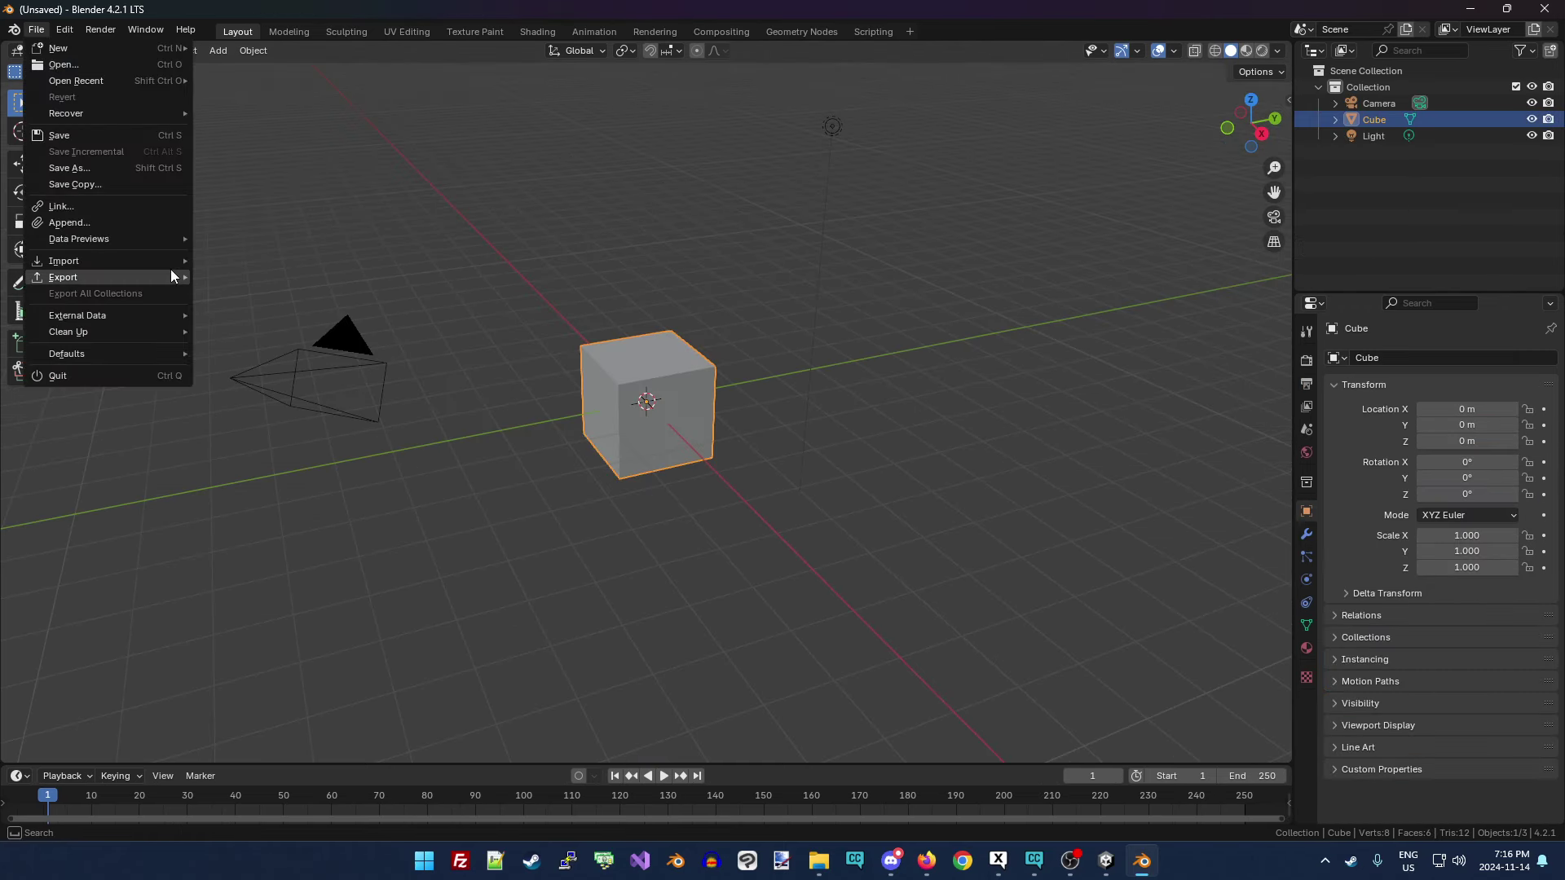
pyautogui.moveTo(155, 264)
pyautogui.click(287, 406)
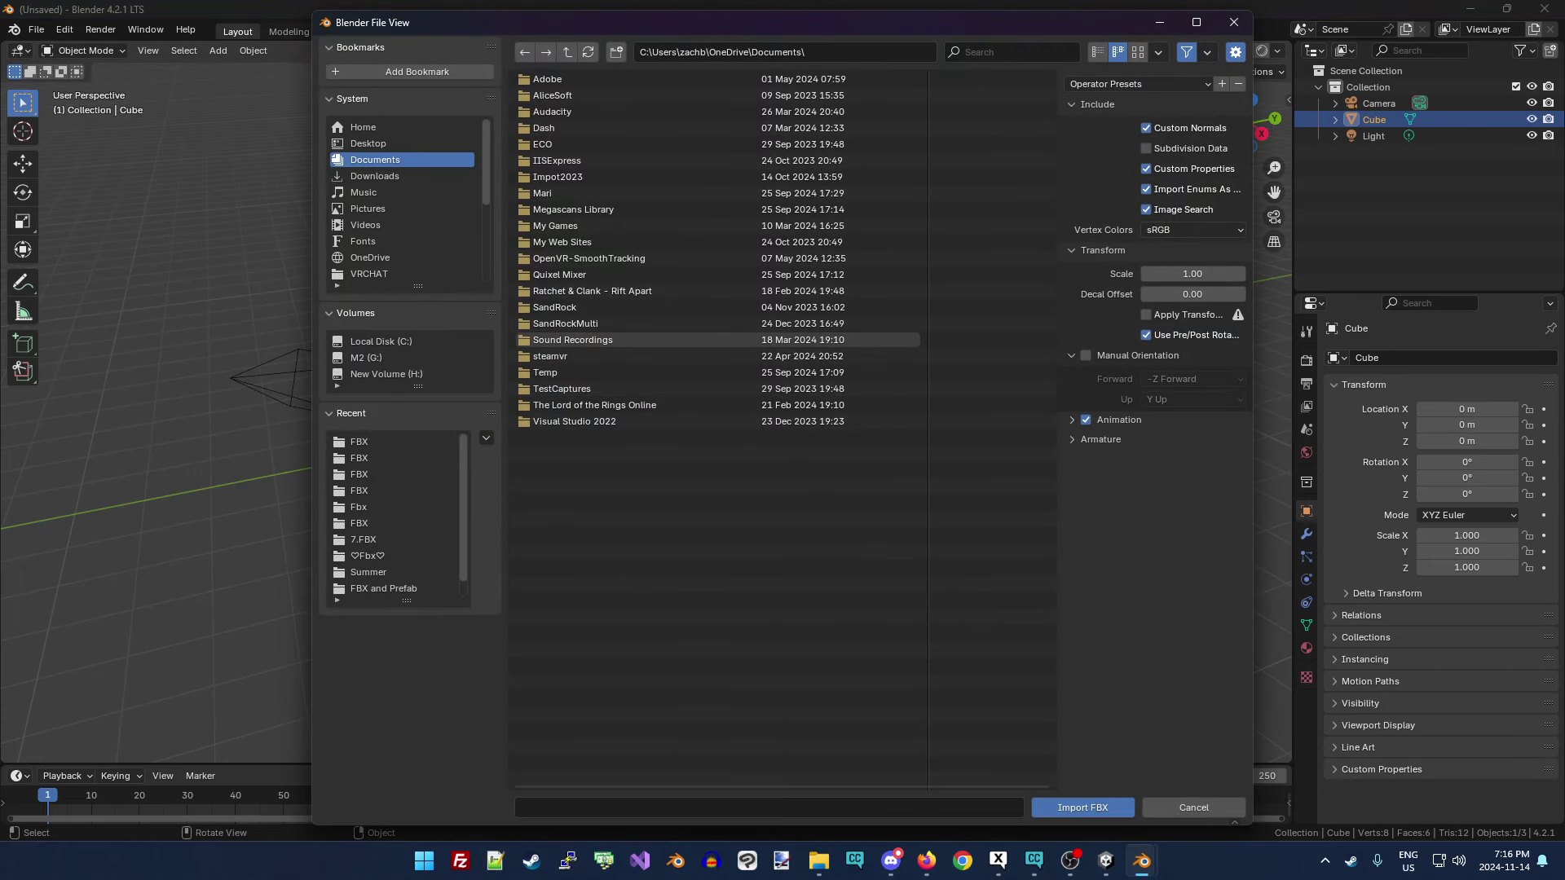
pyautogui.hotkey('alt', 'Tab')
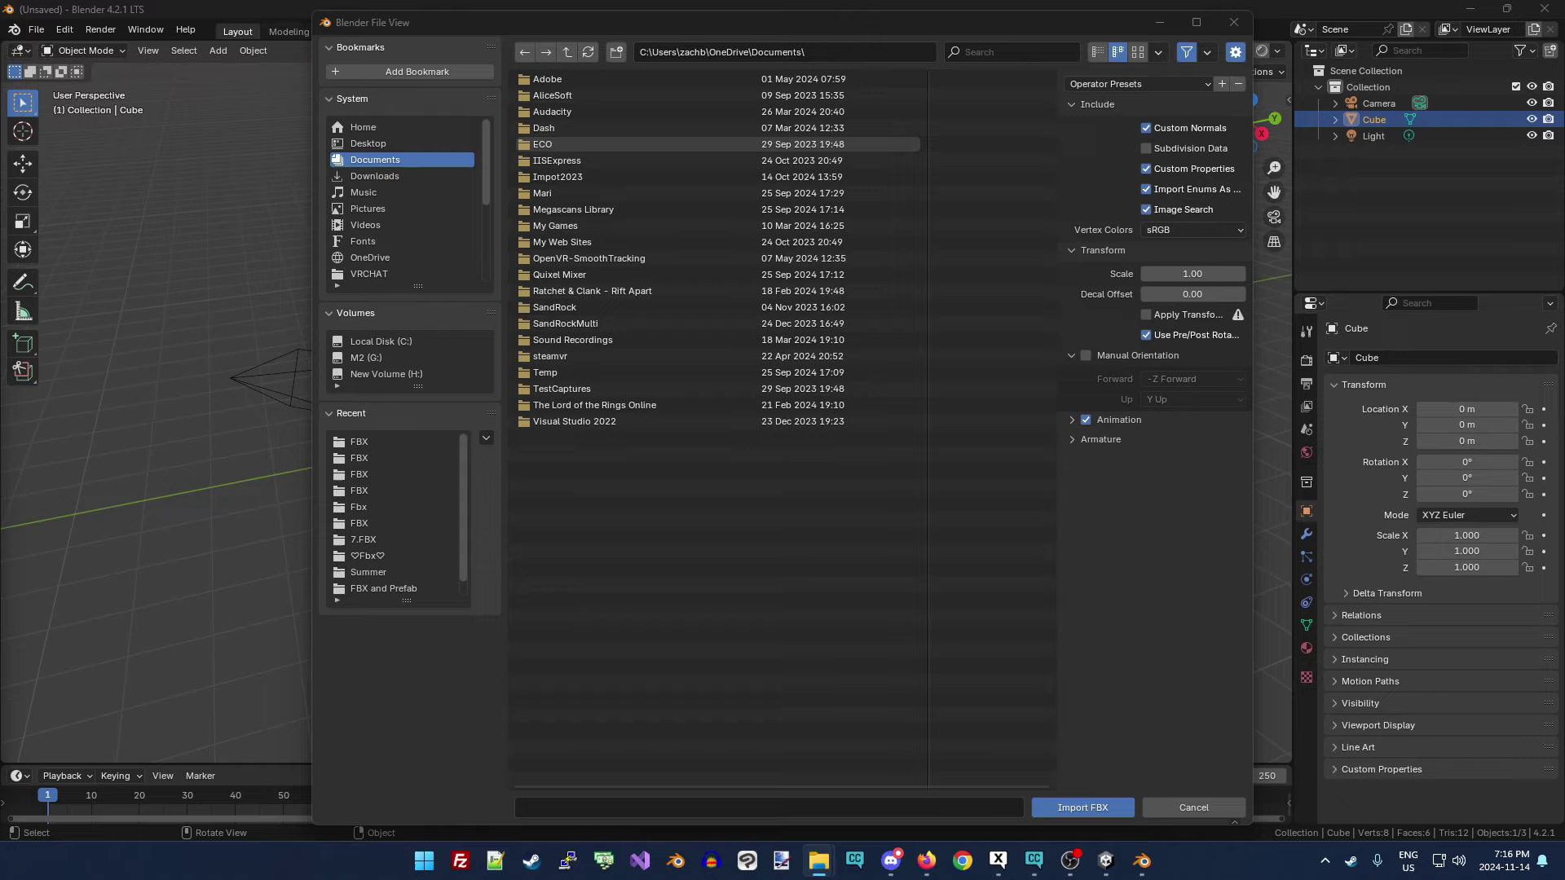
pyautogui.click(847, 51)
pyautogui.hotkey('ctrl', 'v')
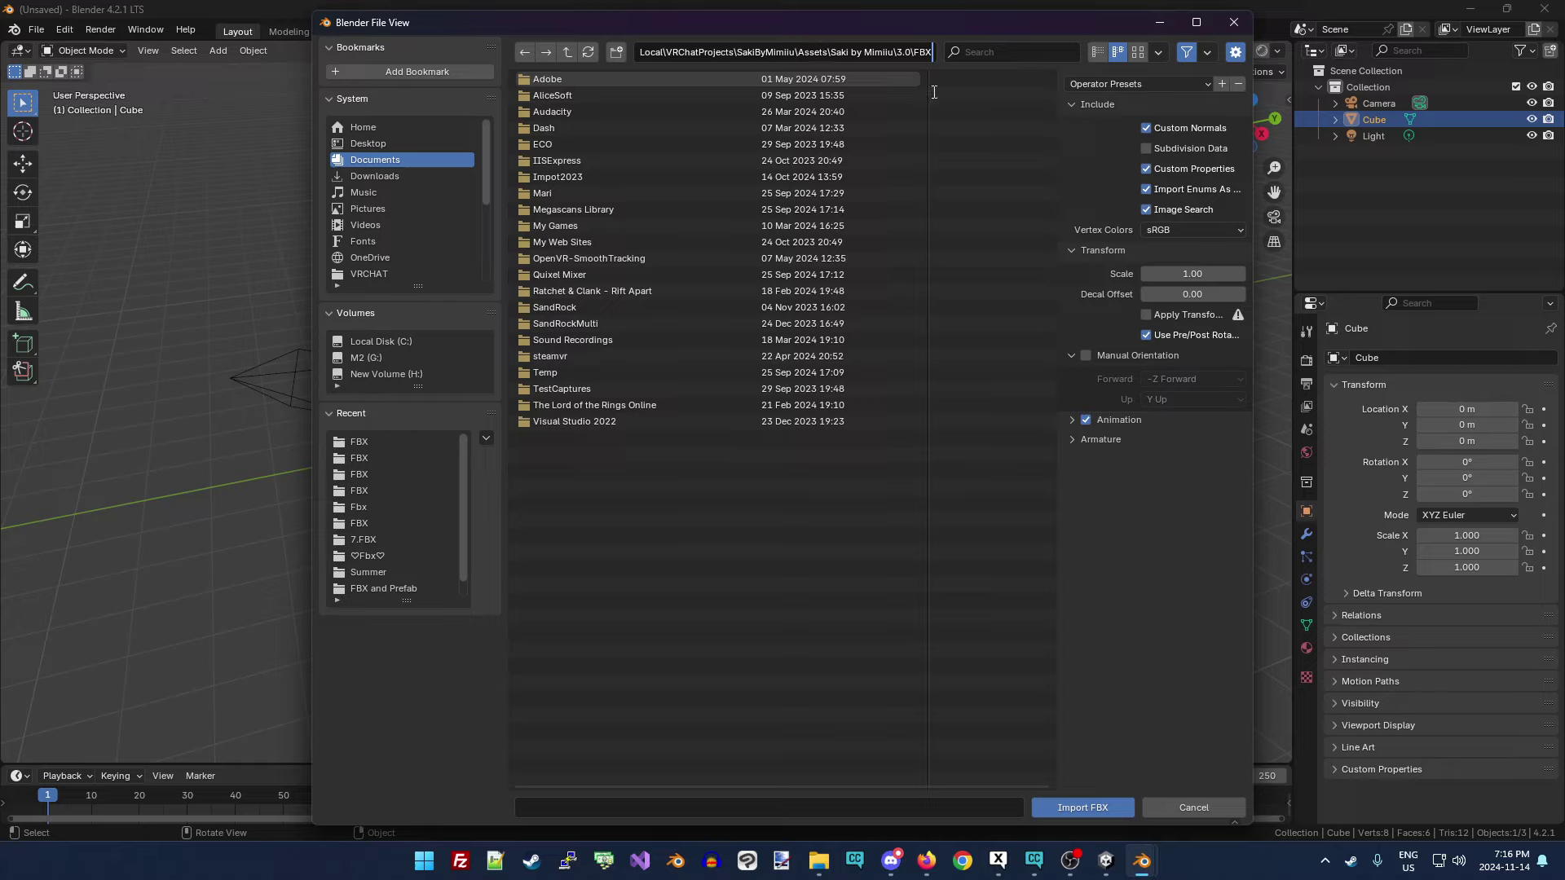
pyautogui.press('Return')
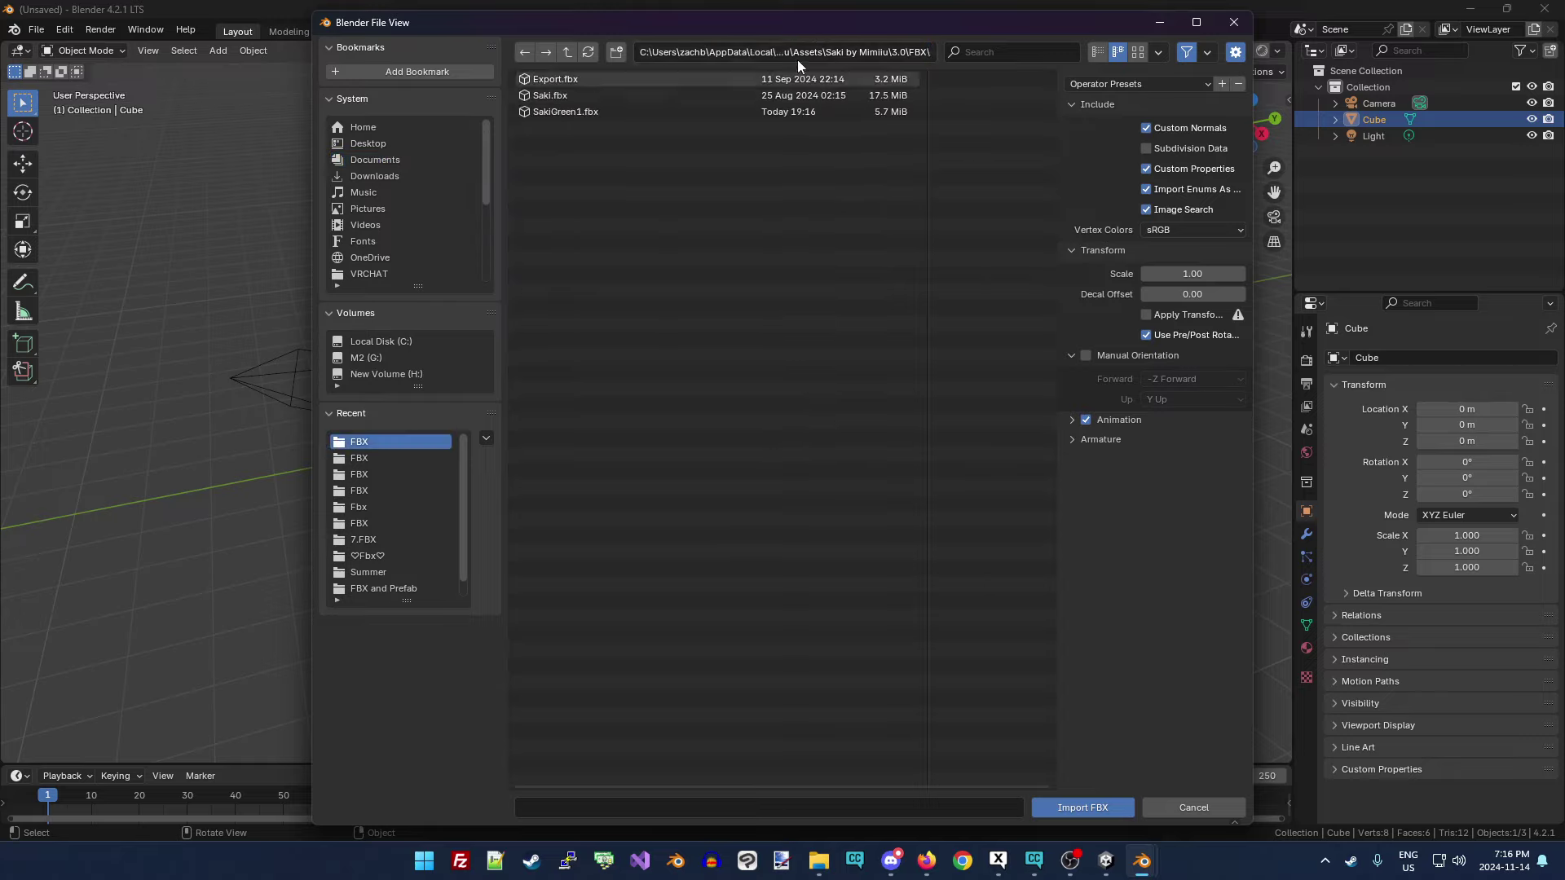
pyautogui.doubleClick(581, 114)
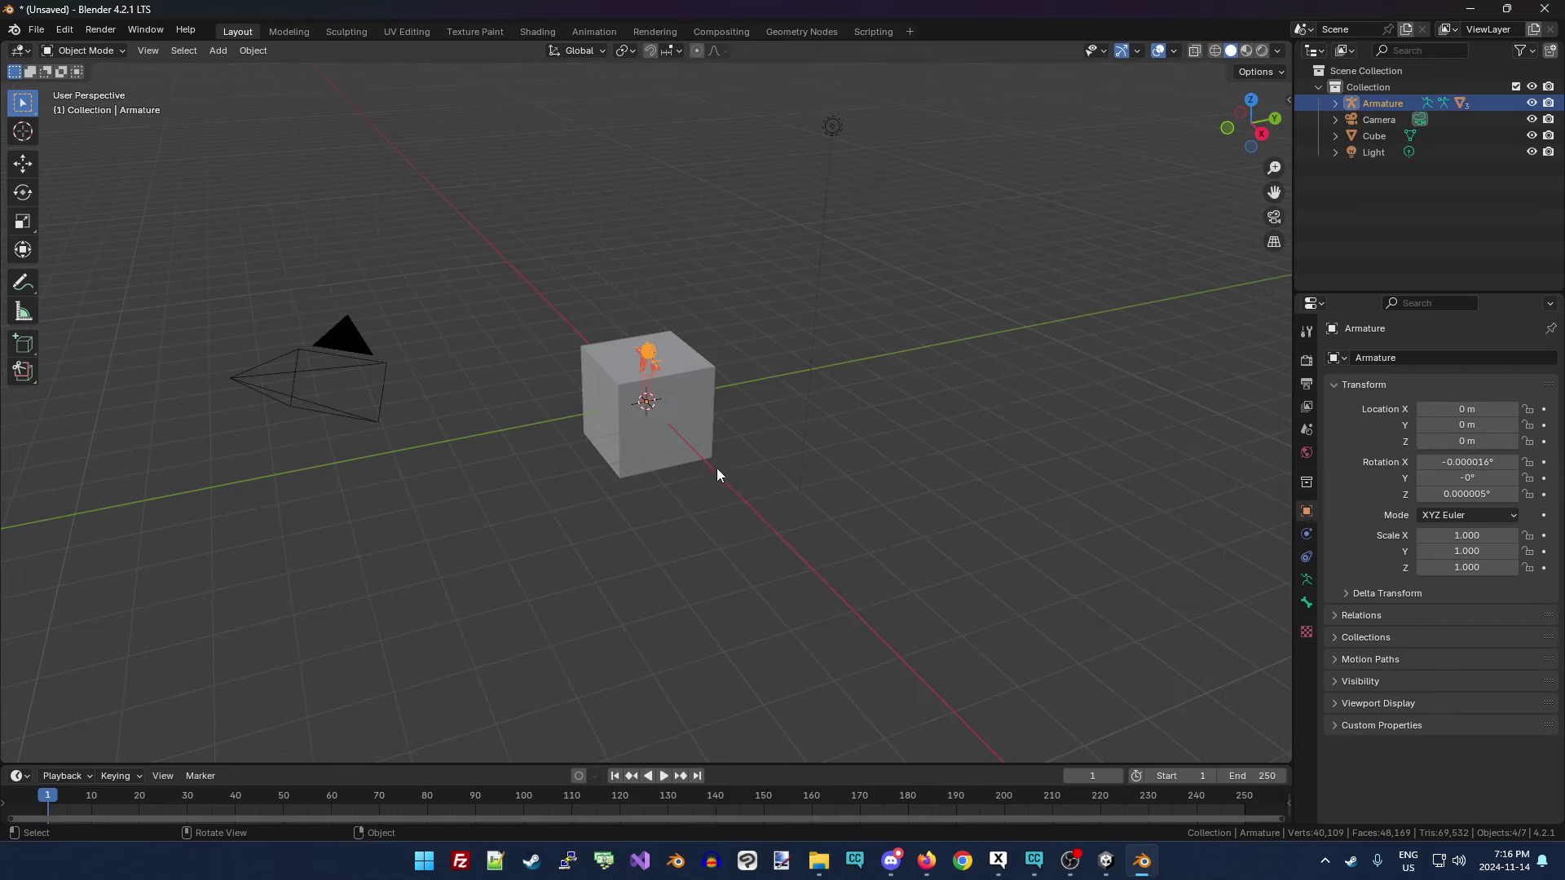
# Delete the default Camera, Cube and Light, expand the Armature's contents and view the imported avatar from the front.
pyautogui.moveTo(1389, 176); pyautogui.dragTo(1359, 119)
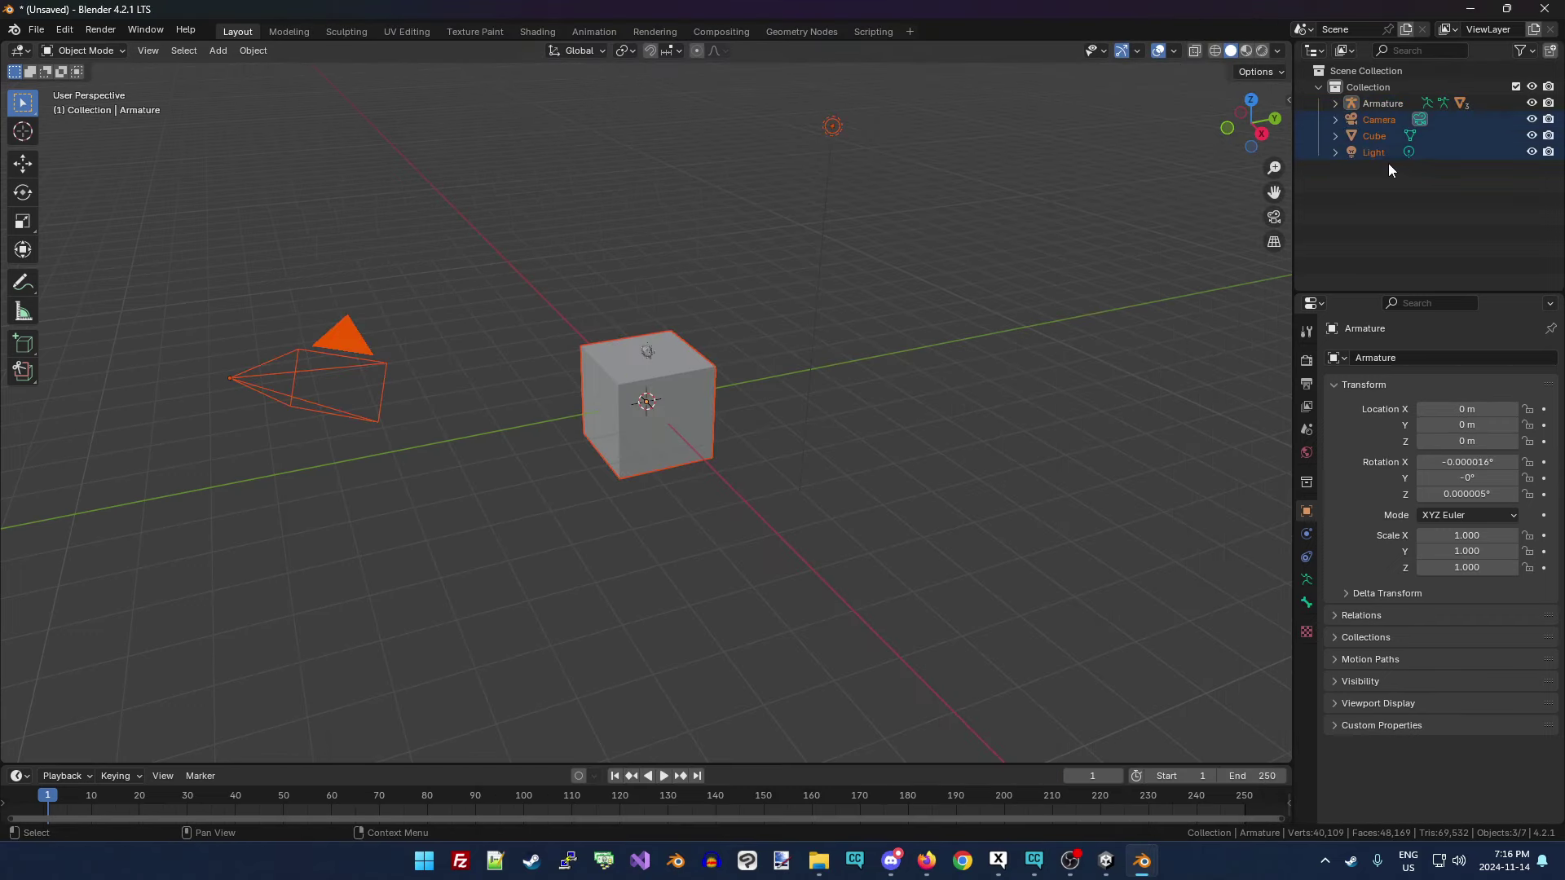
pyautogui.press('Delete')
pyautogui.click(1335, 104)
pyautogui.scroll(11, 1074, 384)
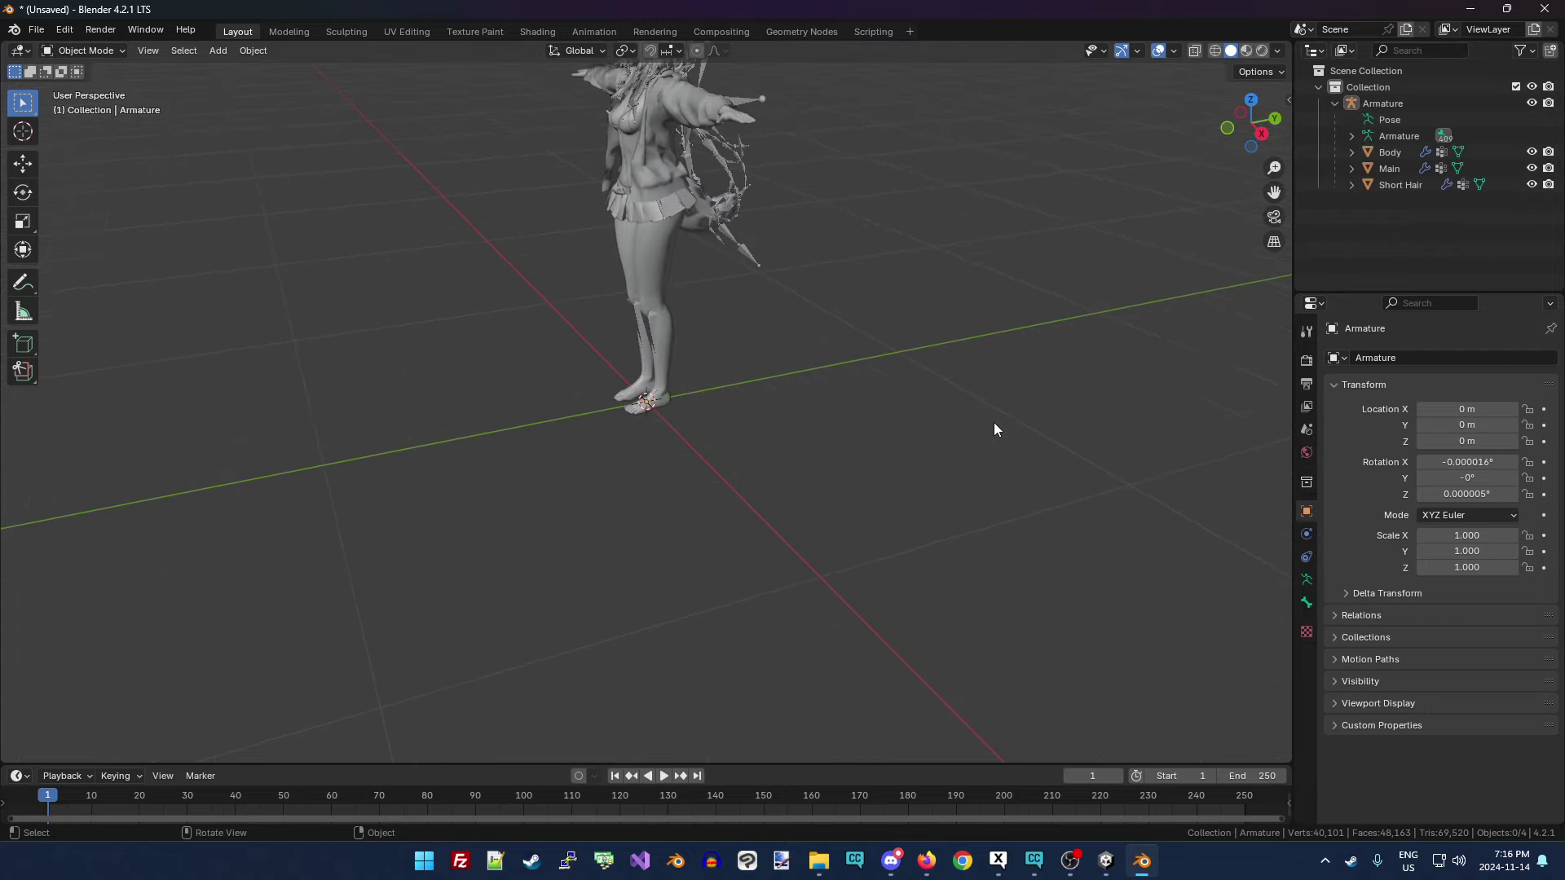
pyautogui.moveTo(1241, 130); pyautogui.dragTo(1377, 170)
pyautogui.moveTo(995, 229); pyautogui.dragTo(995, 201, button='middle')
pyautogui.moveTo(1273, 192); pyautogui.dragTo(1267, 442)
pyautogui.scroll(5, 1126, 211)
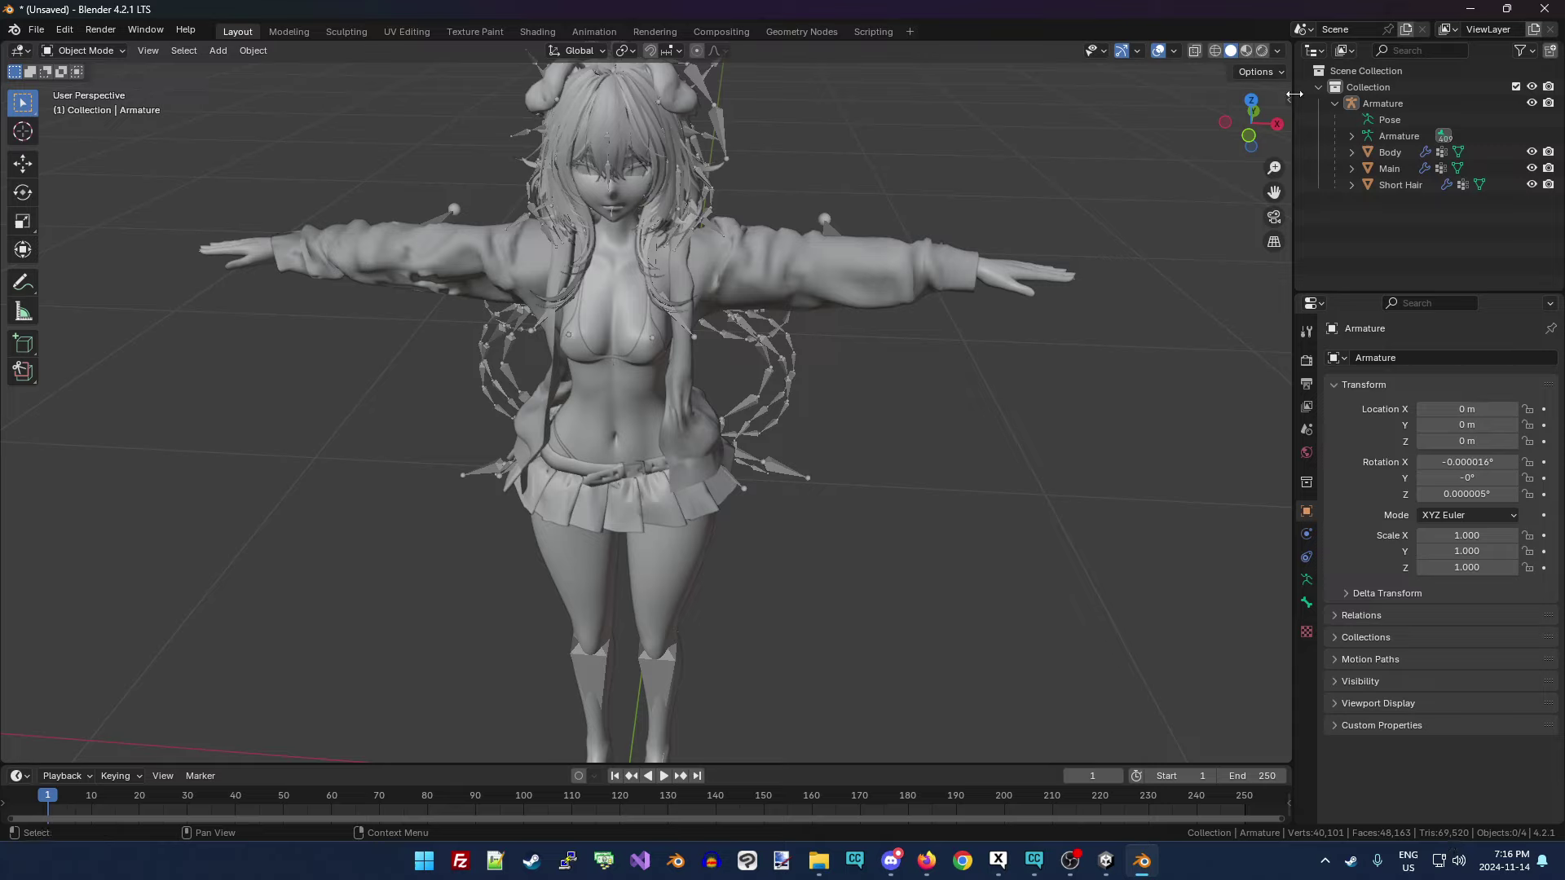
# Show the CATS plugin tools and expand the Bone Parenting and Optimization sections.
pyautogui.press('n')
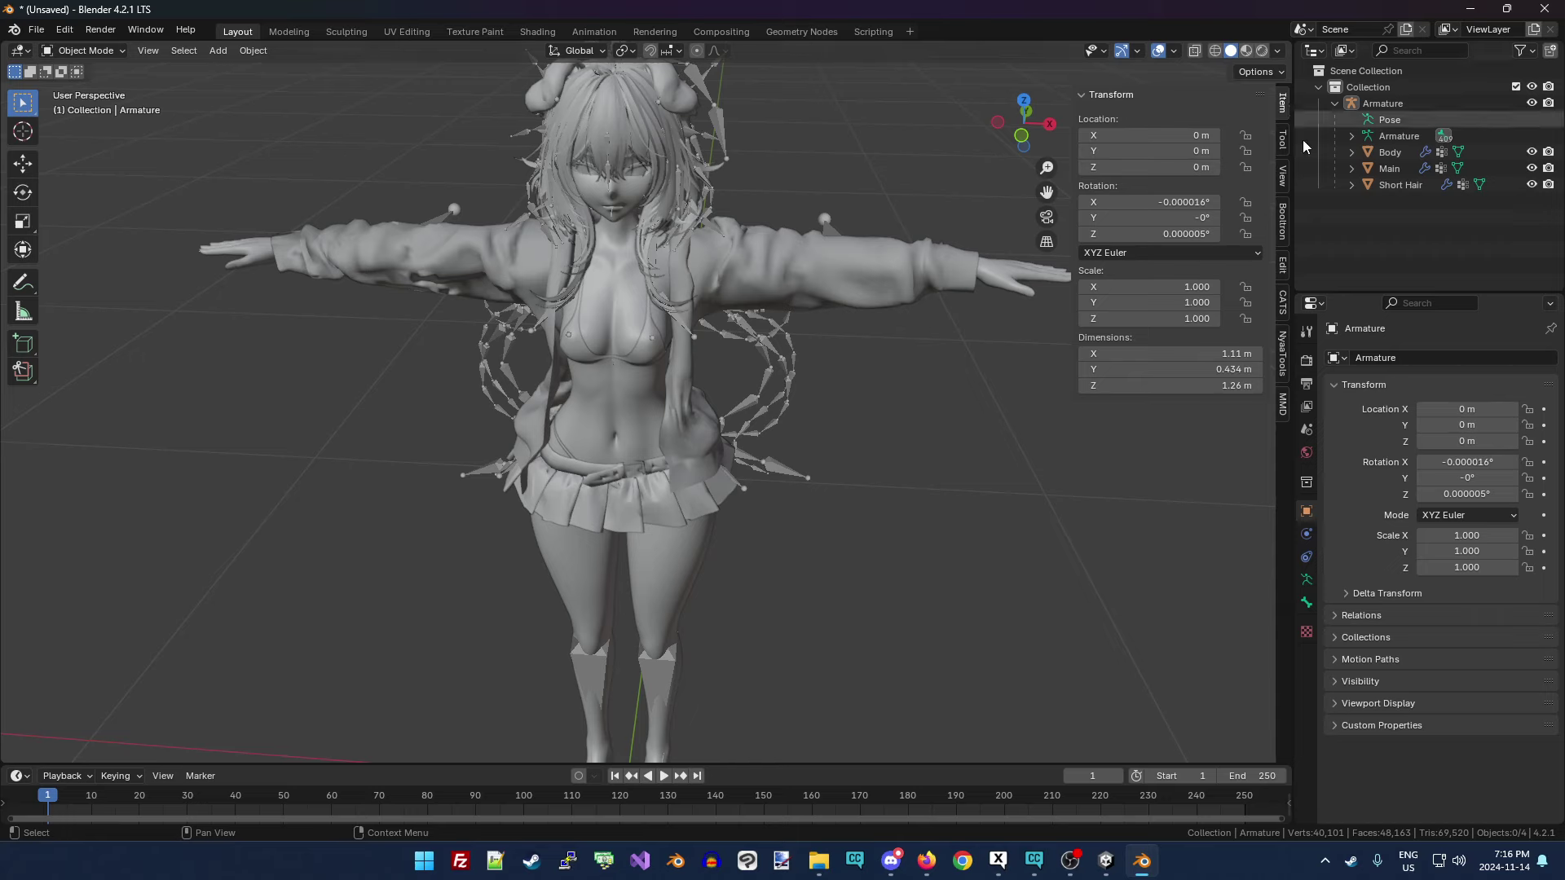
pyautogui.click(1282, 303)
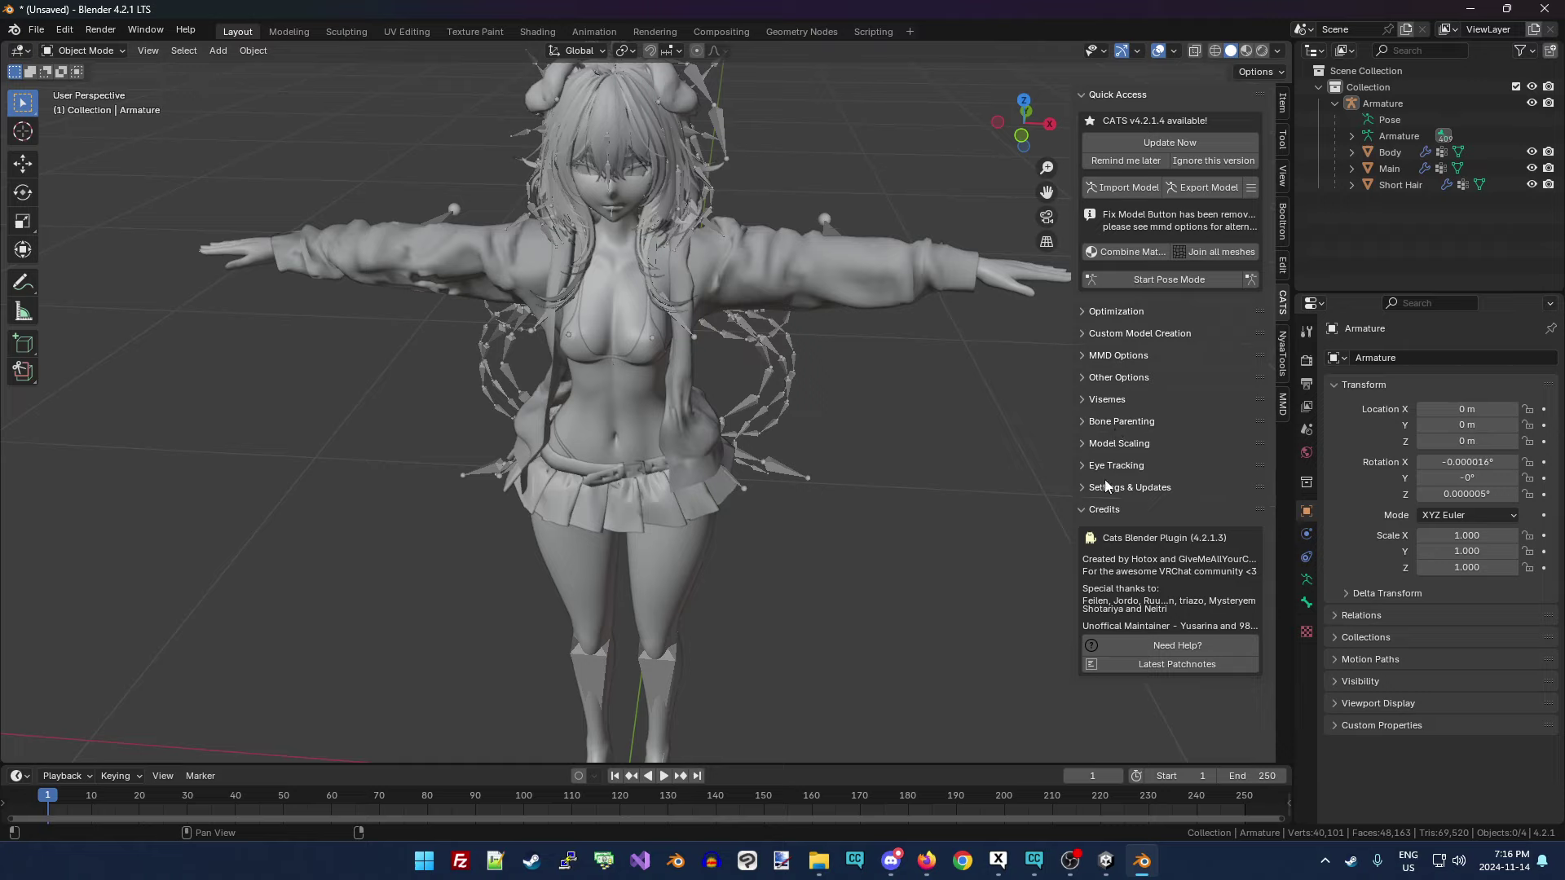
pyautogui.click(1087, 420)
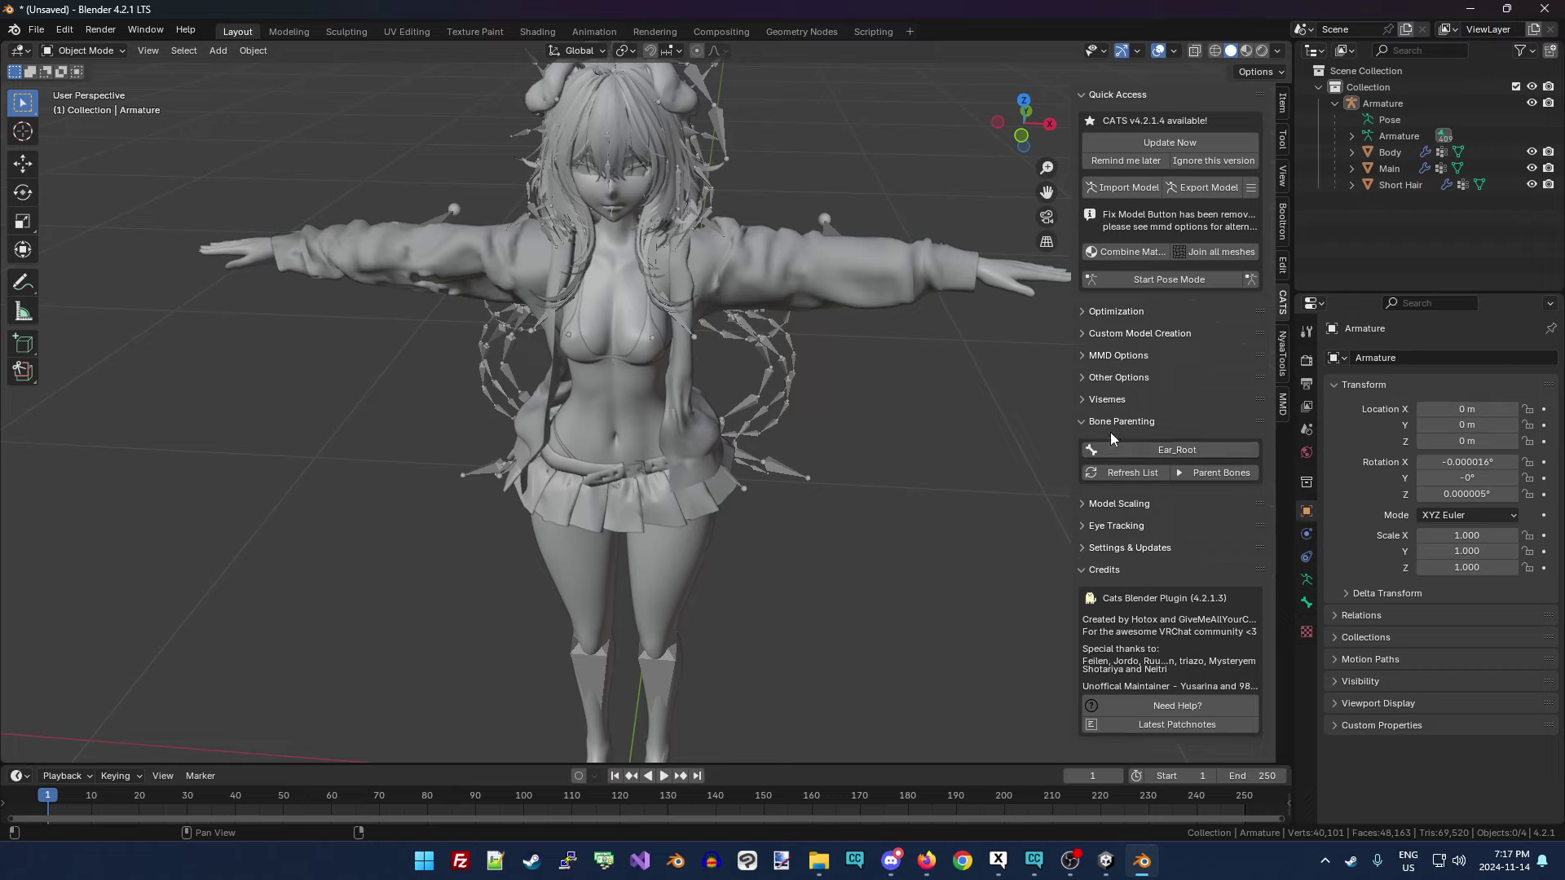
pyautogui.click(1095, 312)
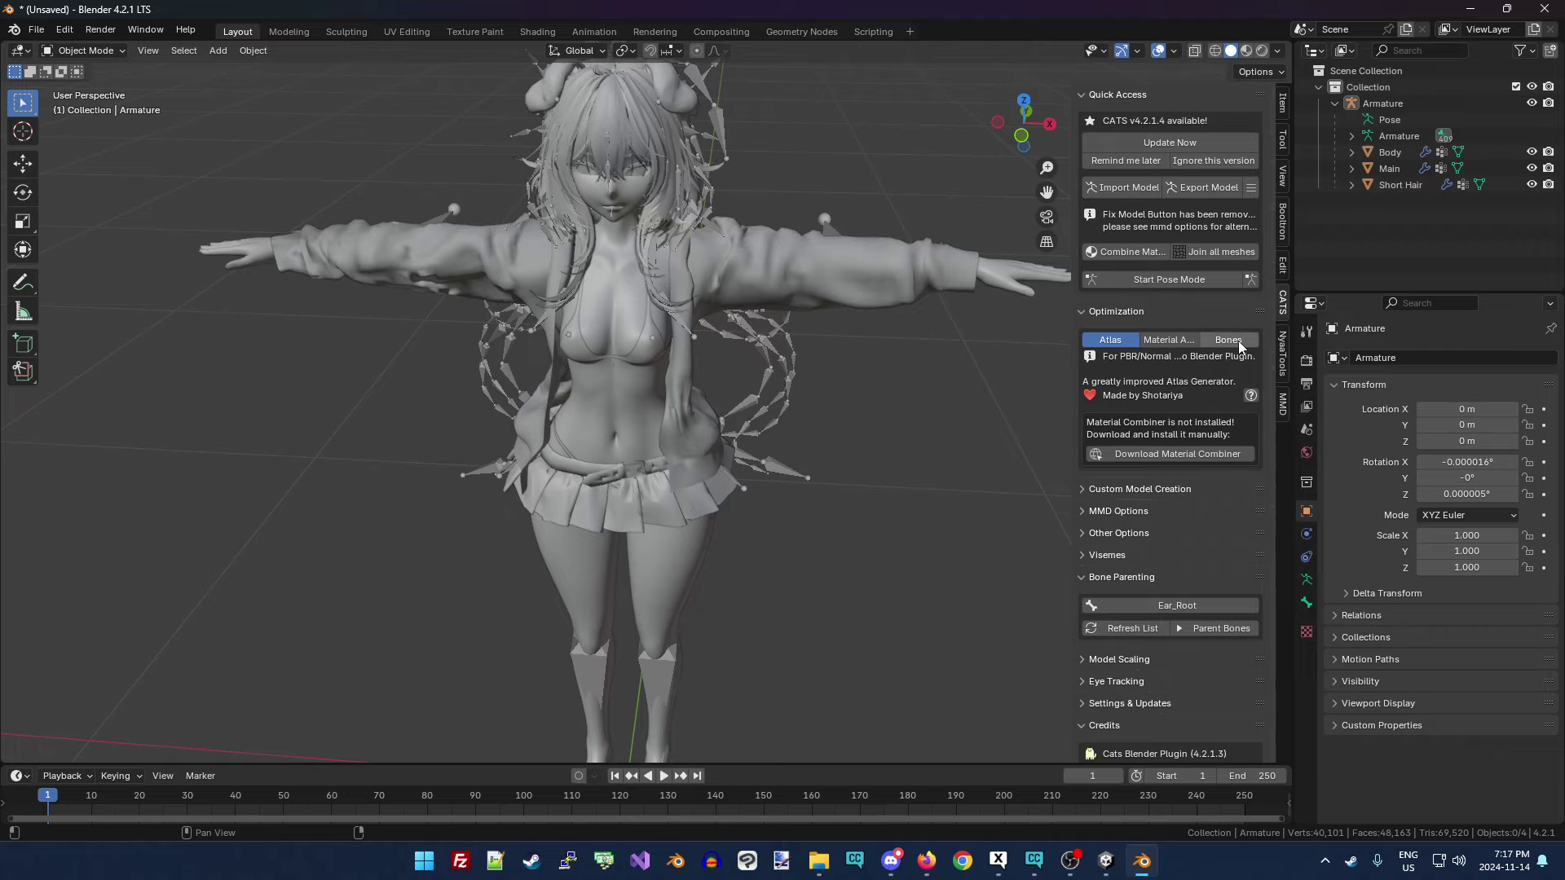
# Save the imported avatar as a new Blender file named SakiGreen5.blend in the FBX folder.
pyautogui.click(36, 32)
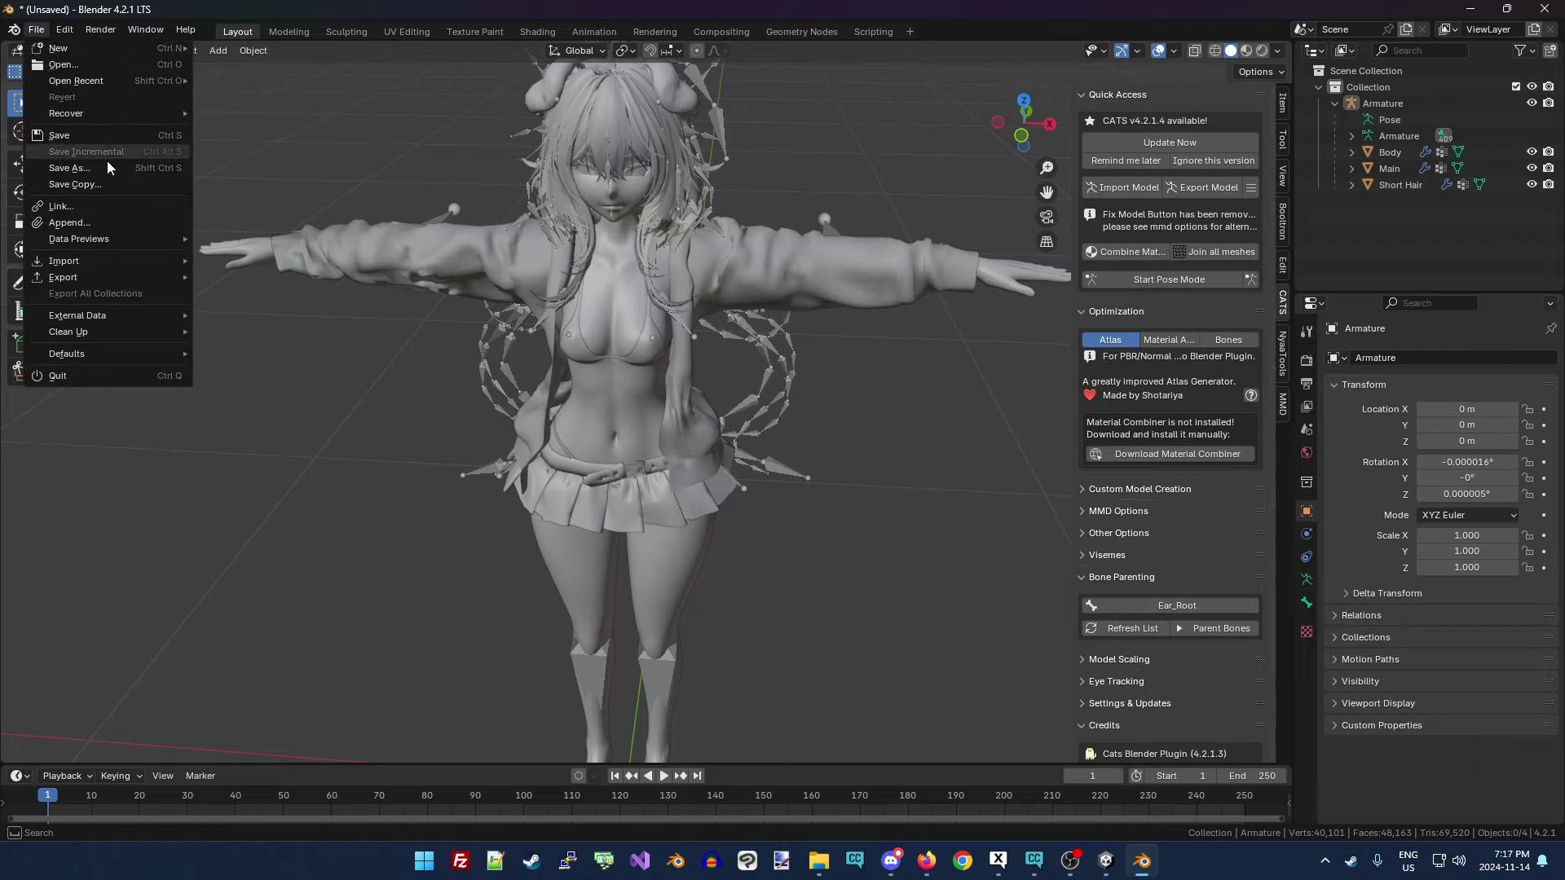
pyautogui.click(155, 166)
pyautogui.click(605, 128)
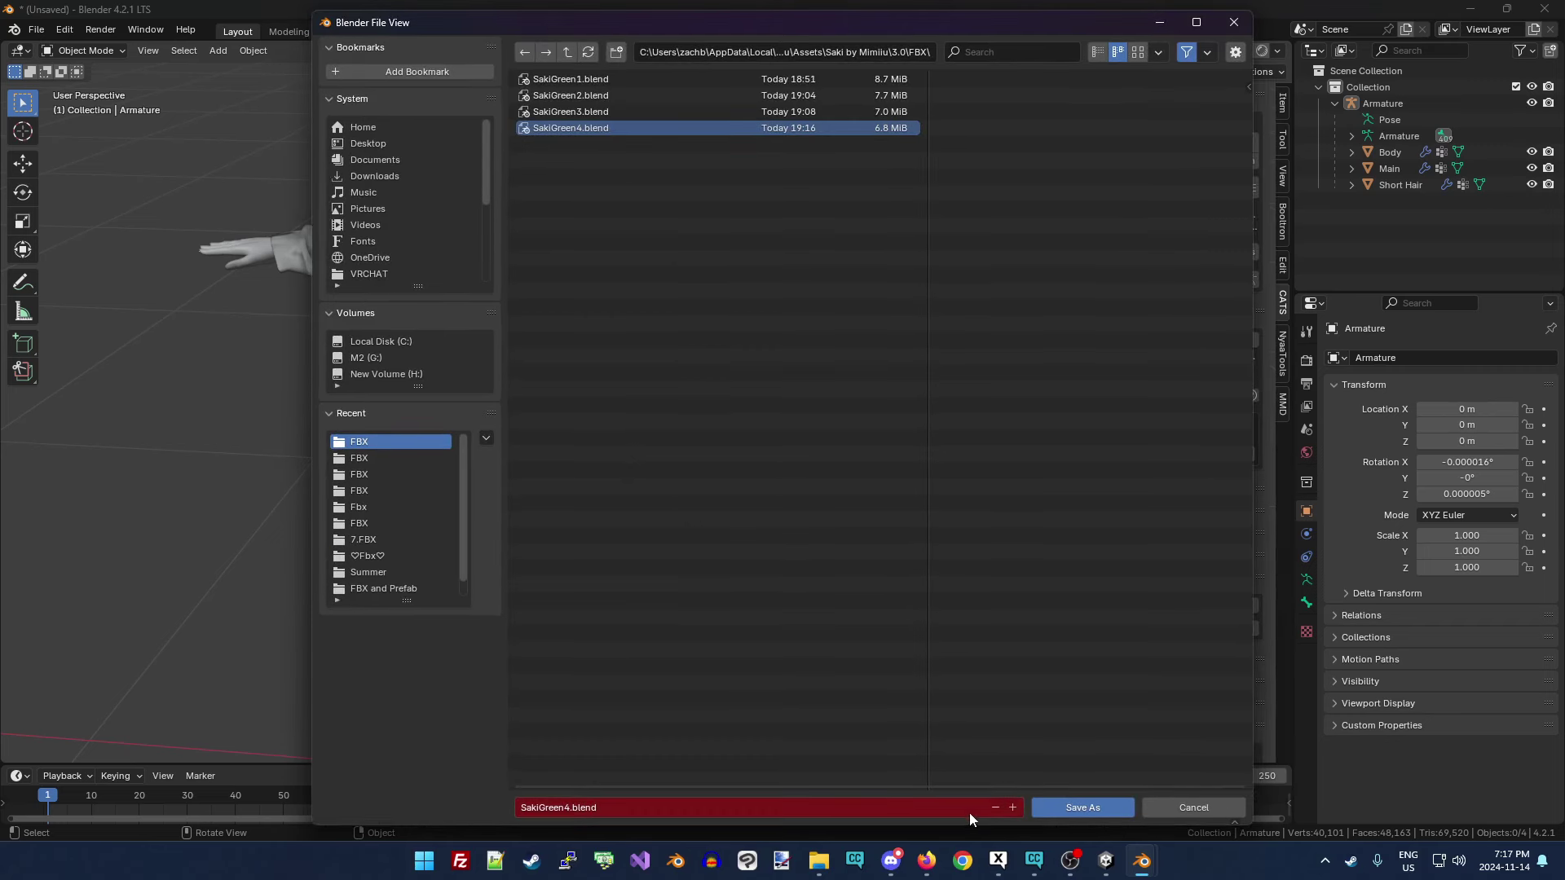
pyautogui.click(1013, 807)
pyautogui.click(1060, 807)
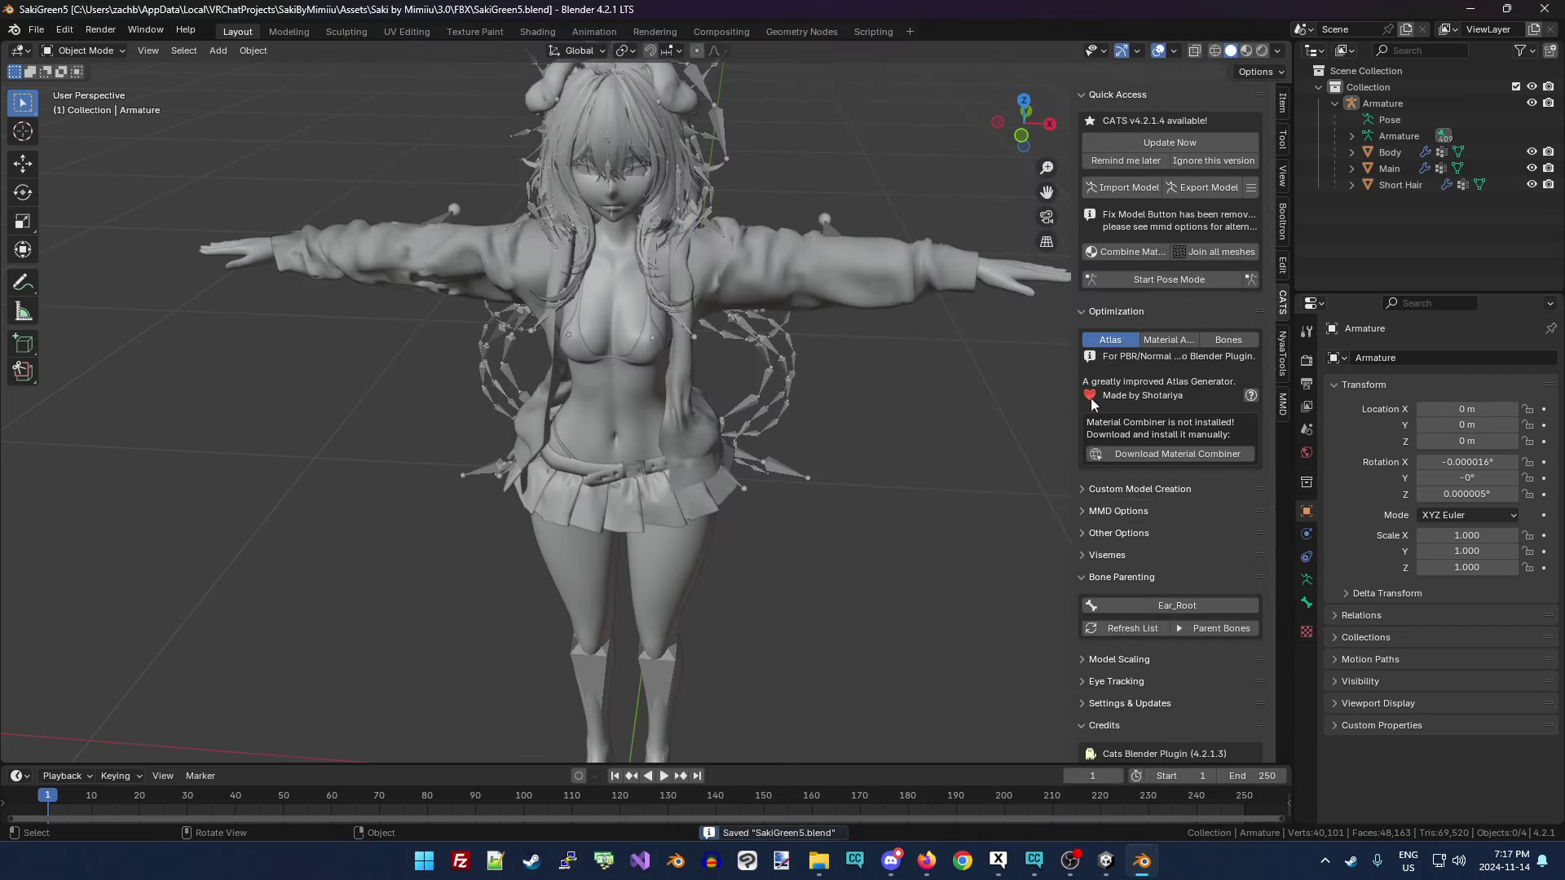
# Open the CATS bone optimization options and review the available meshes and bone chains to merge.
pyautogui.click(1234, 342)
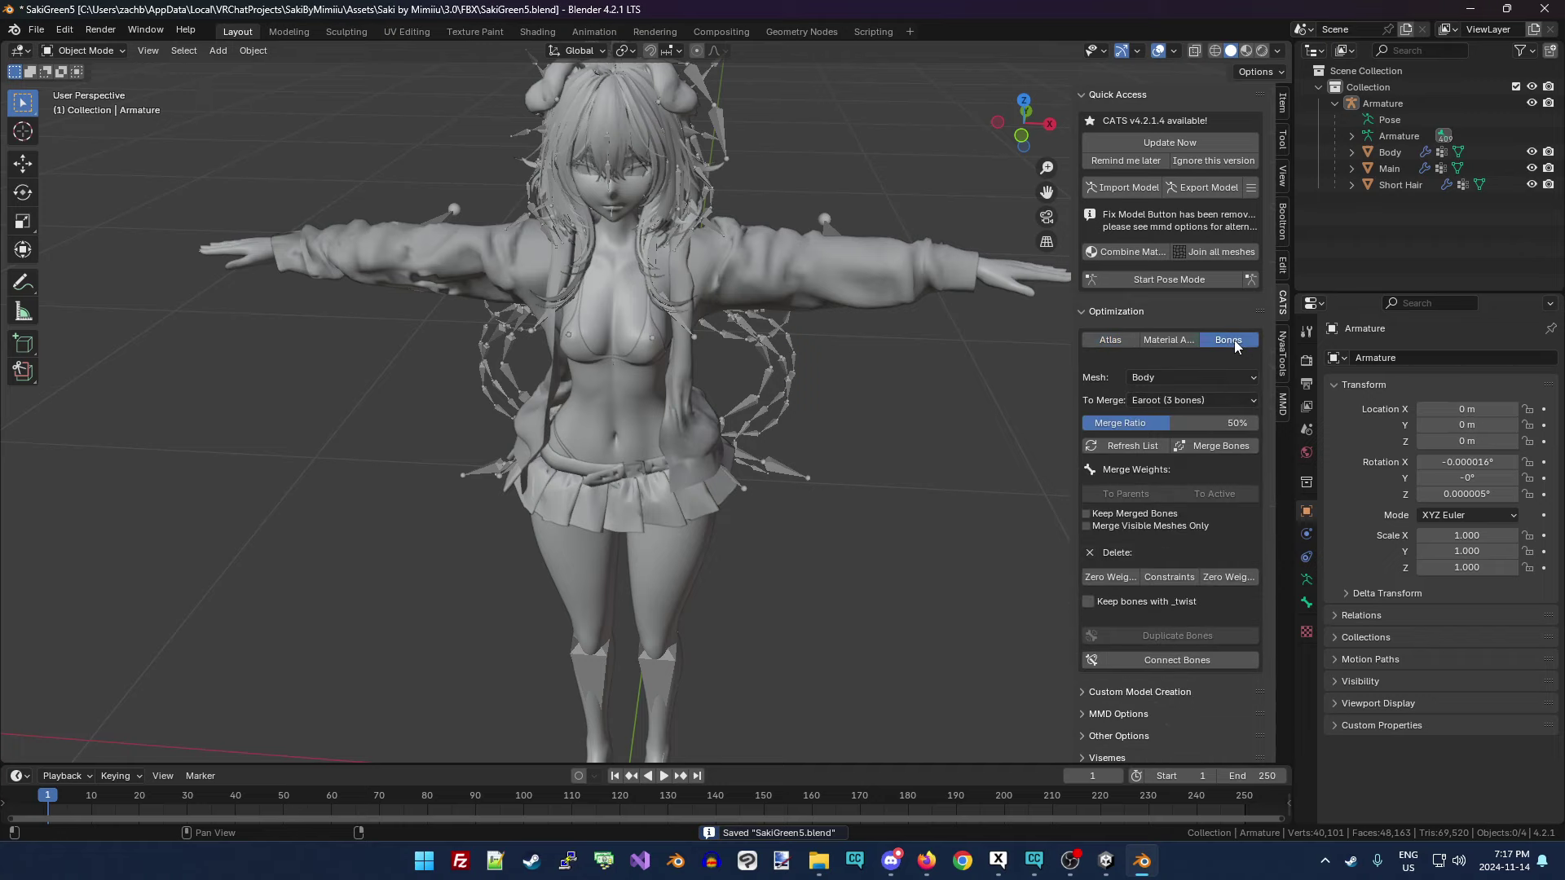
pyautogui.click(1193, 376)
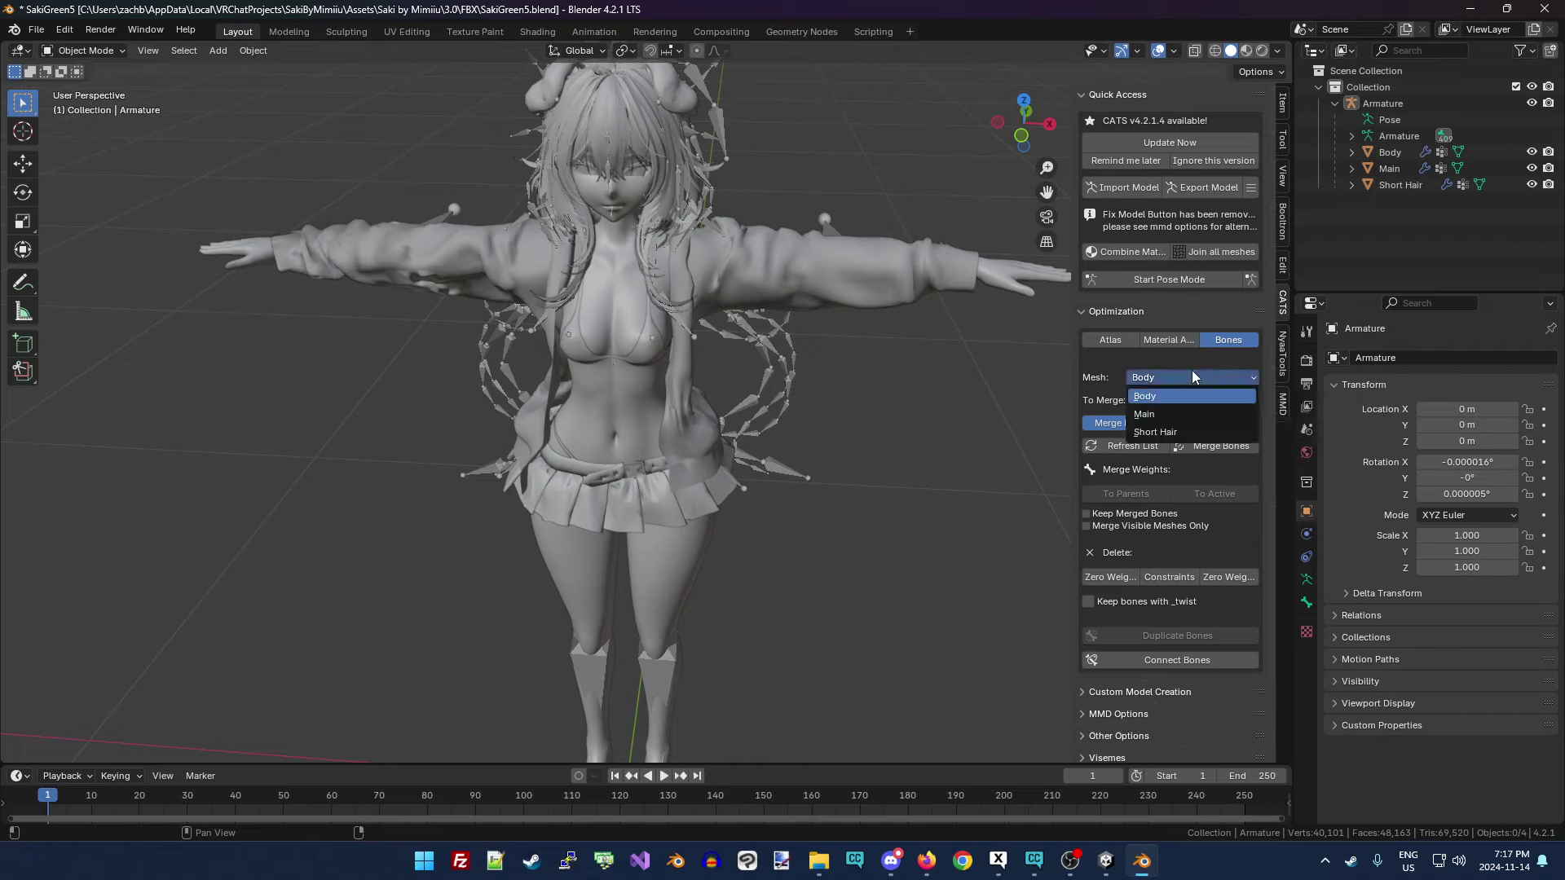
pyautogui.click(1191, 366)
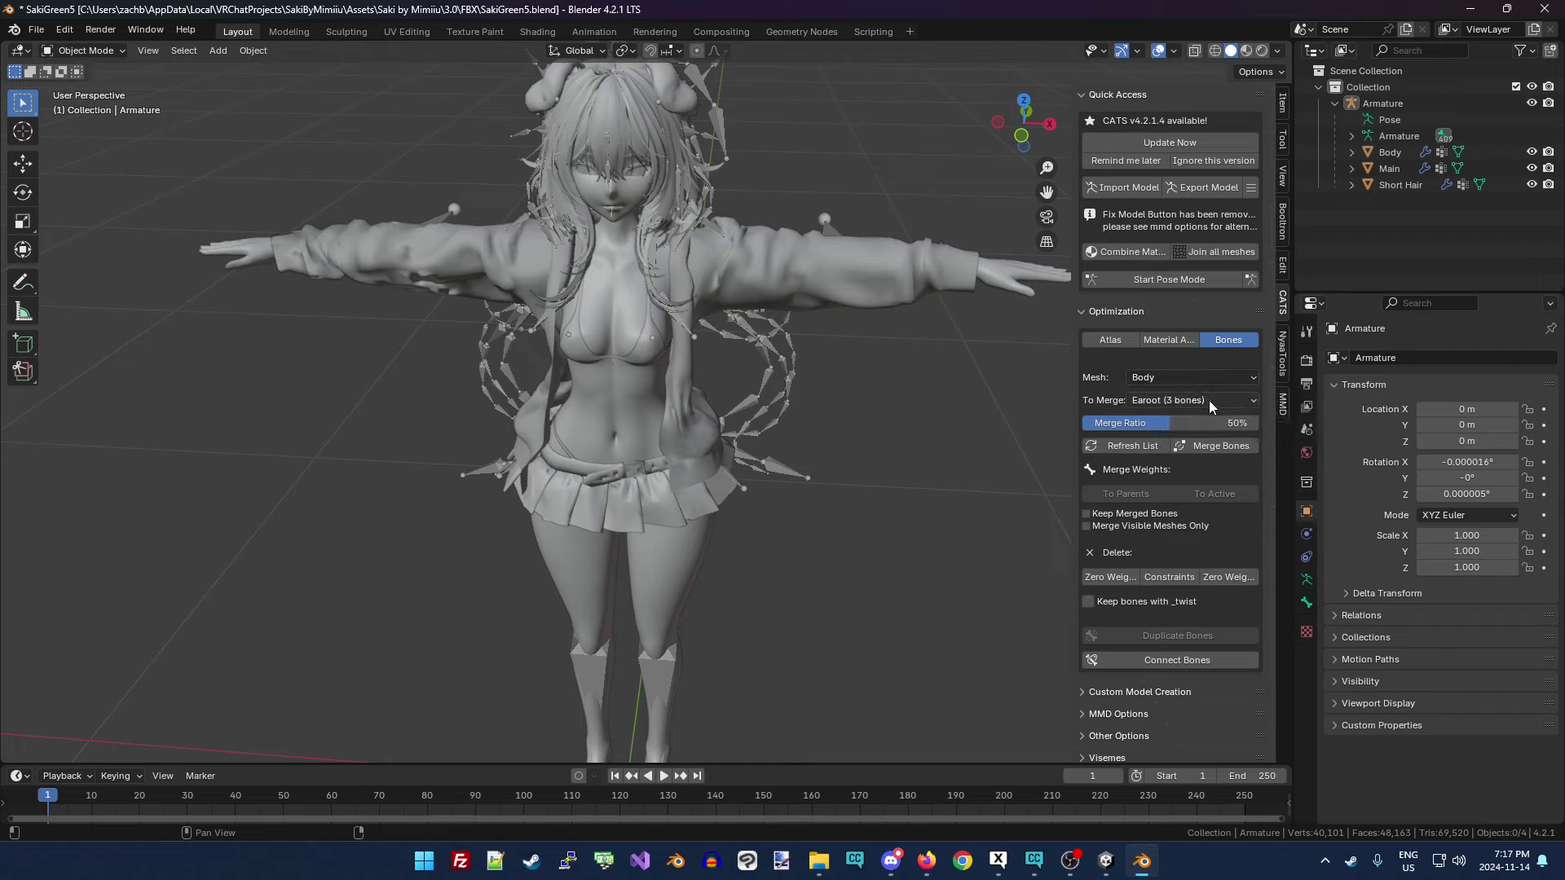
pyautogui.click(1210, 399)
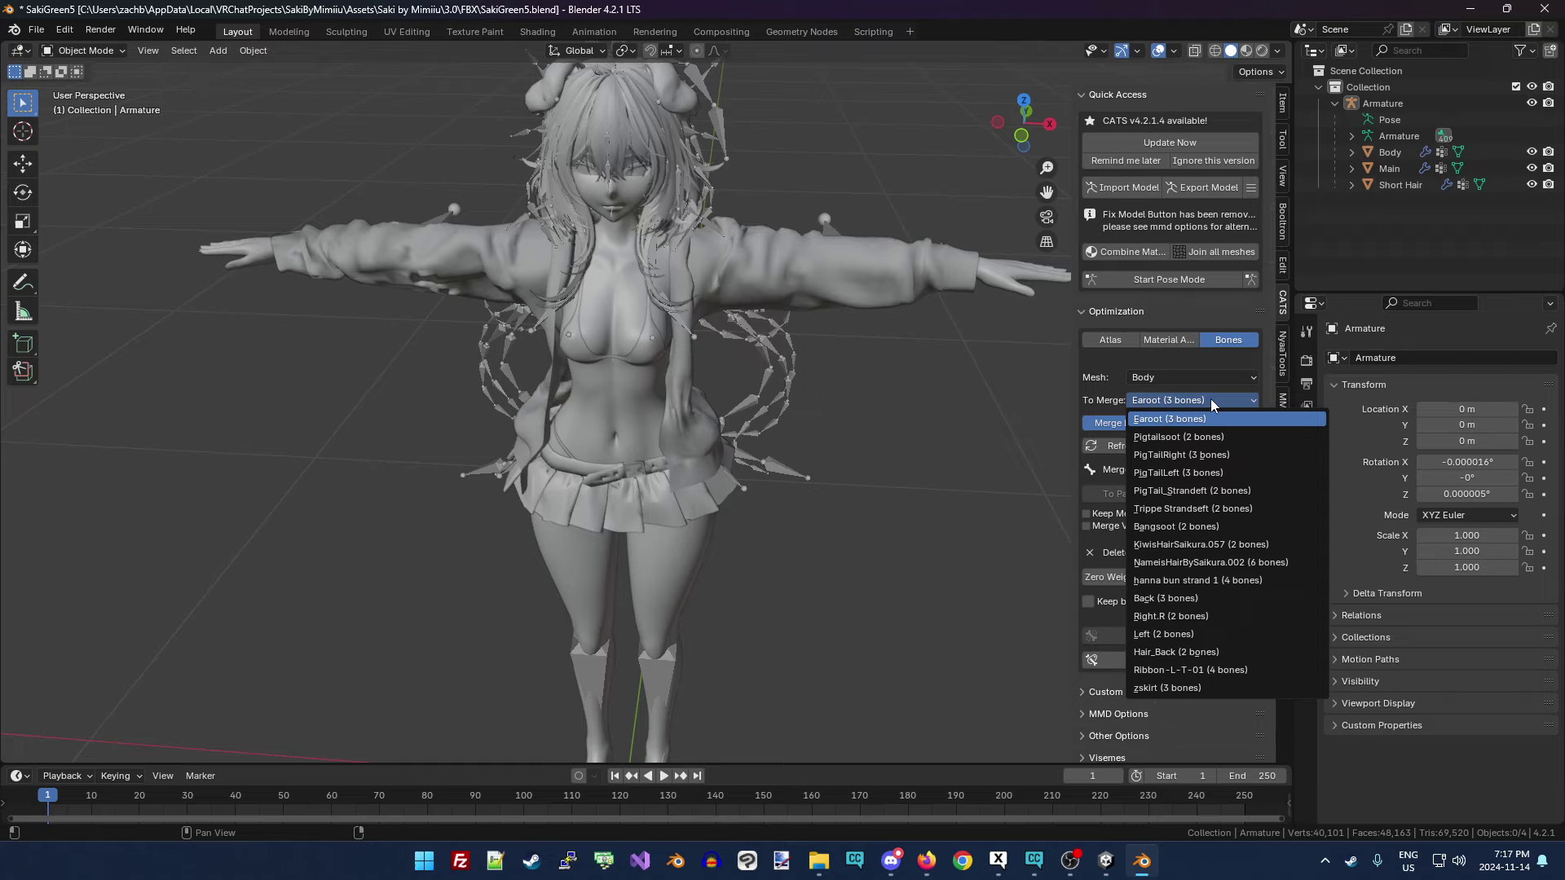
pyautogui.click(1212, 418)
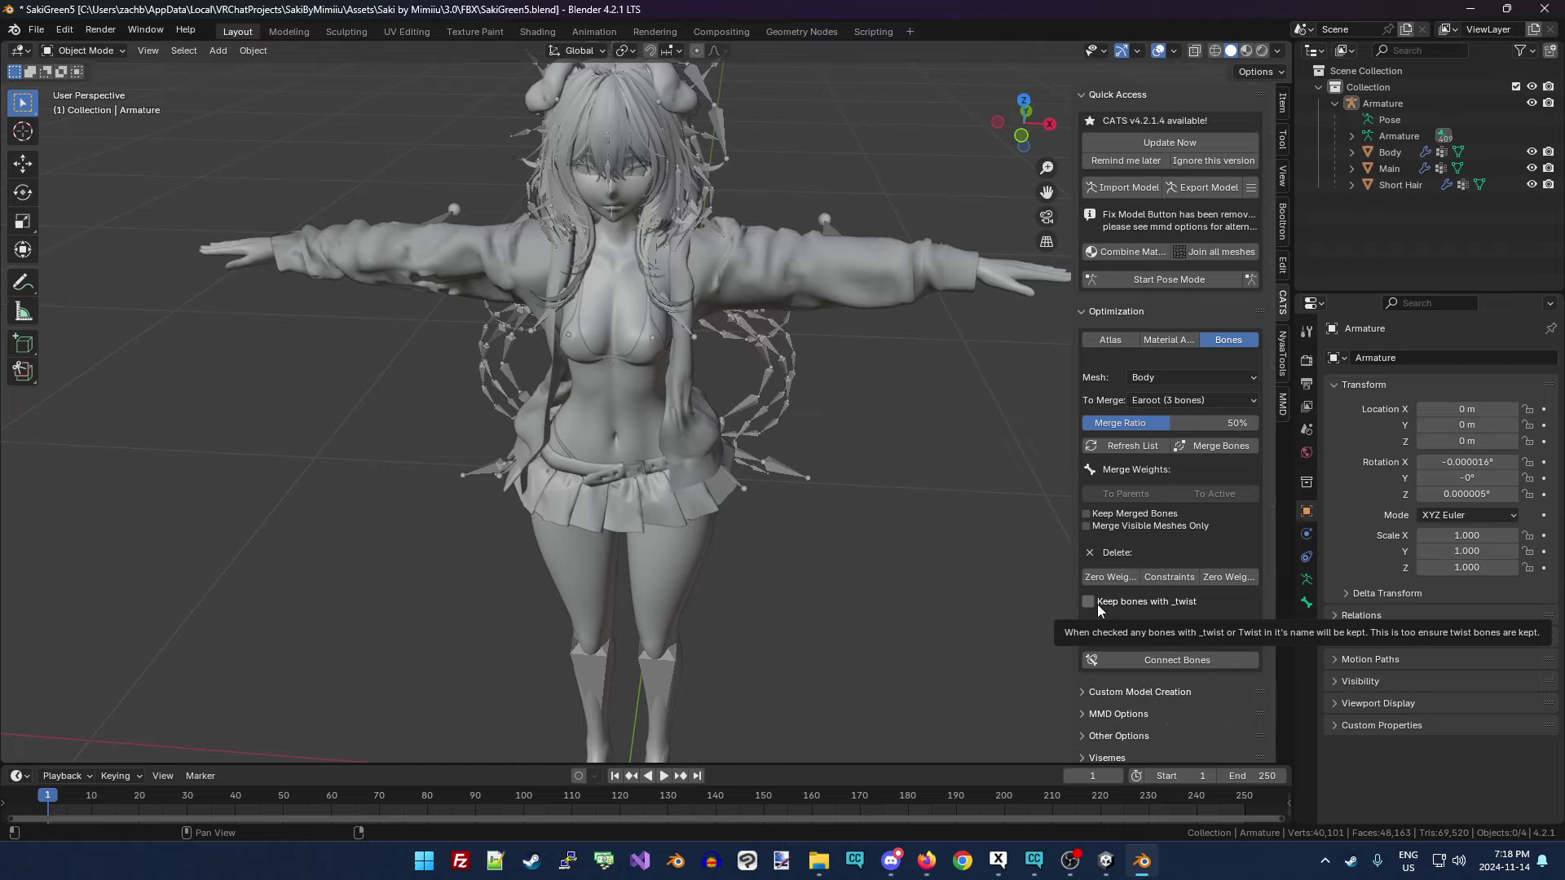
# Enable Keep bones with _twist and delete the armature's zero weight bones.
pyautogui.click(1089, 603)
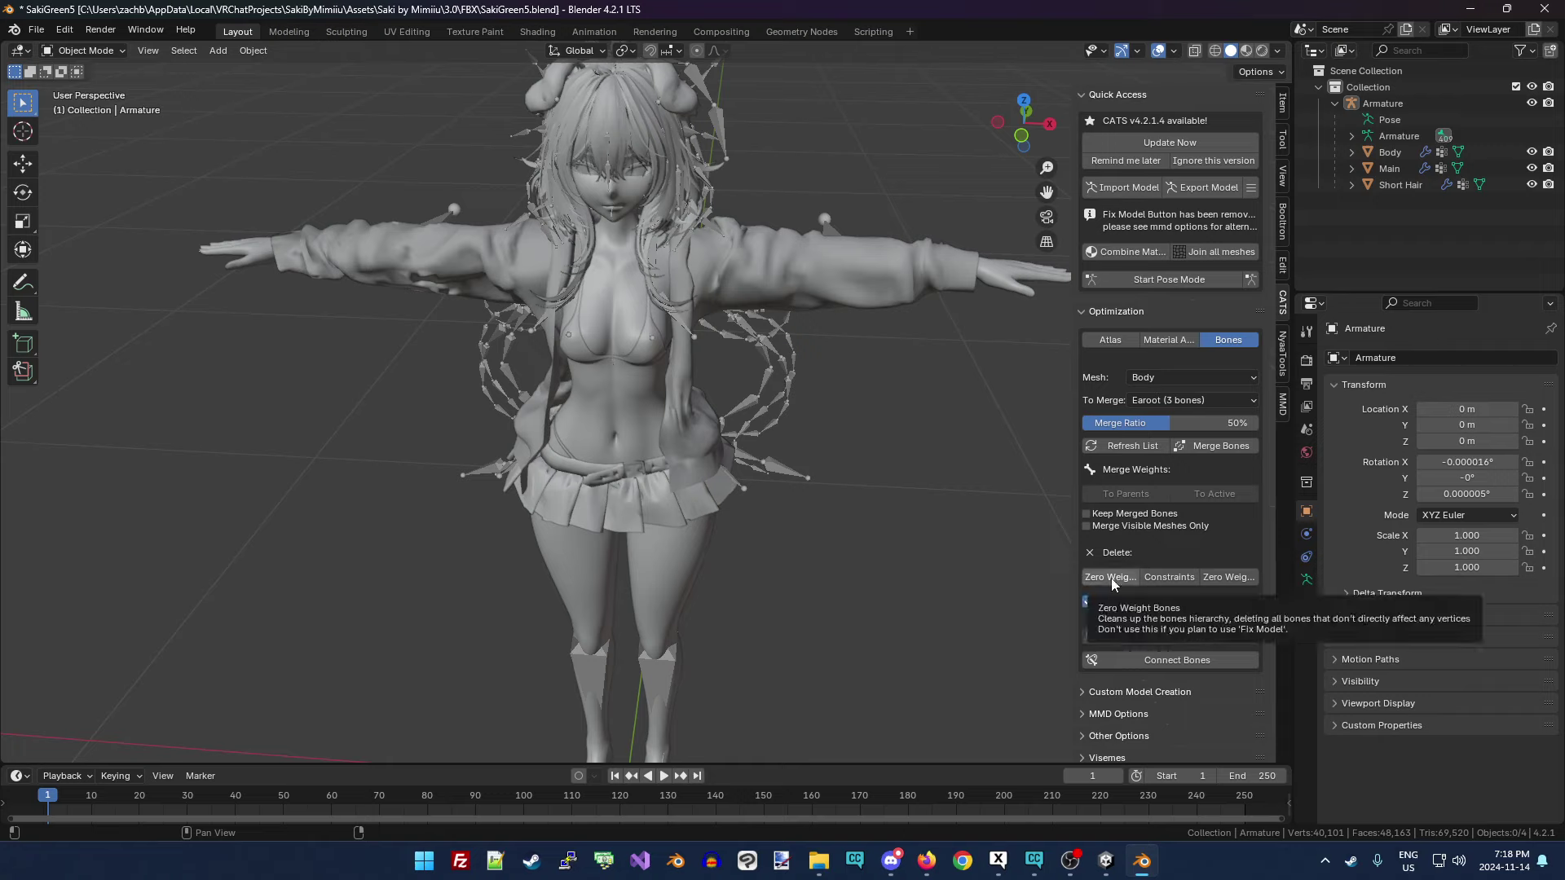
pyautogui.click(1112, 579)
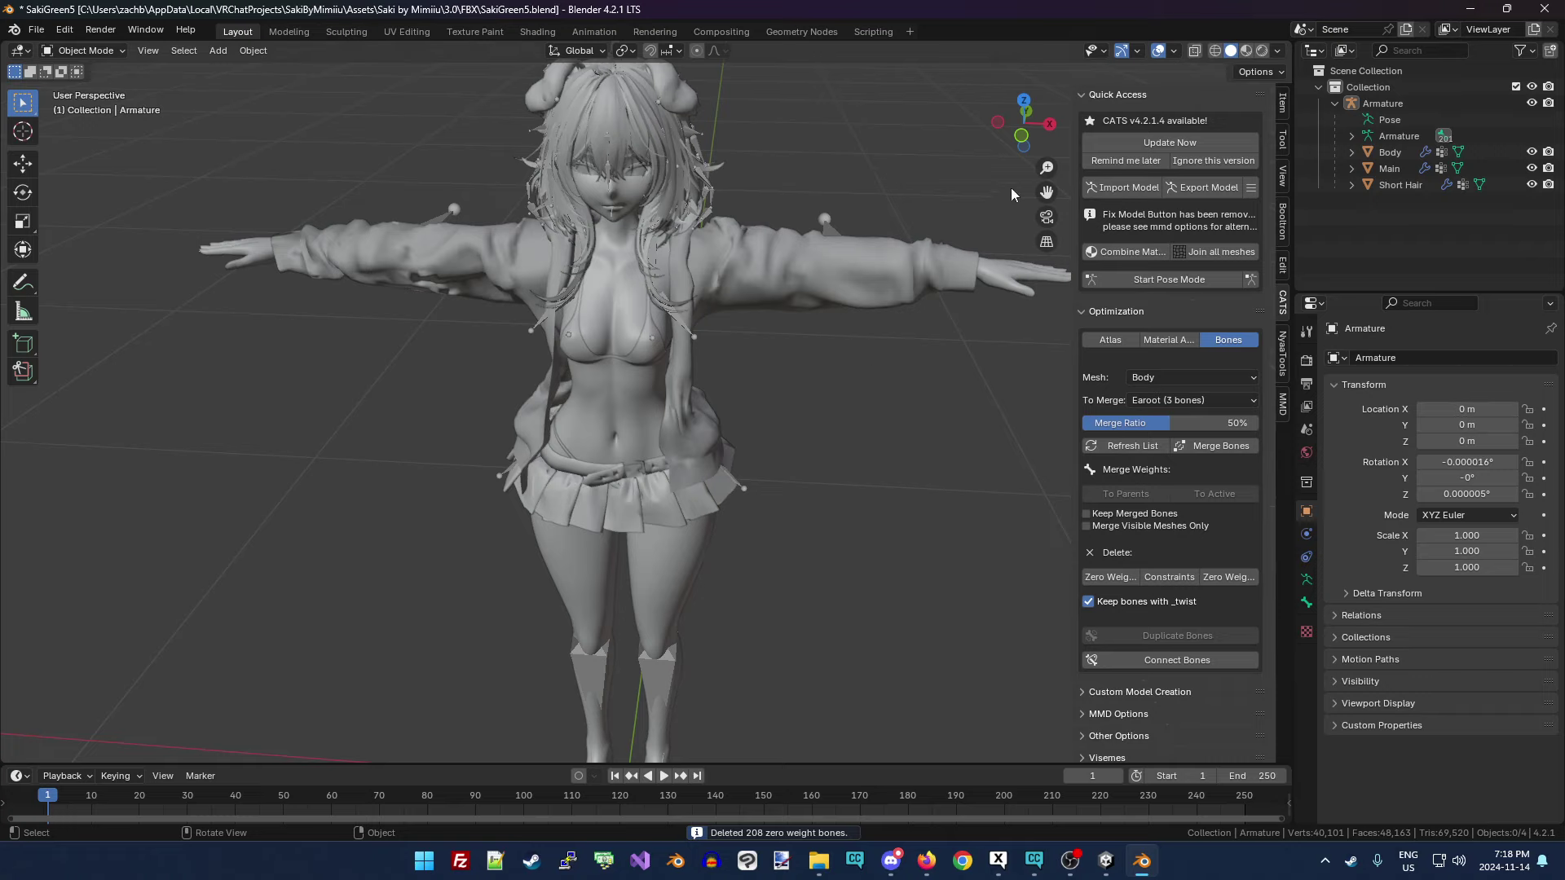
pyautogui.moveTo(1023, 124)
pyautogui.mouseDown()
pyautogui.moveTo(1129, 129)
pyautogui.moveTo(1004, 130)
pyautogui.moveTo(1037, 122)
pyautogui.moveTo(1023, 122)
pyautogui.mouseUp()
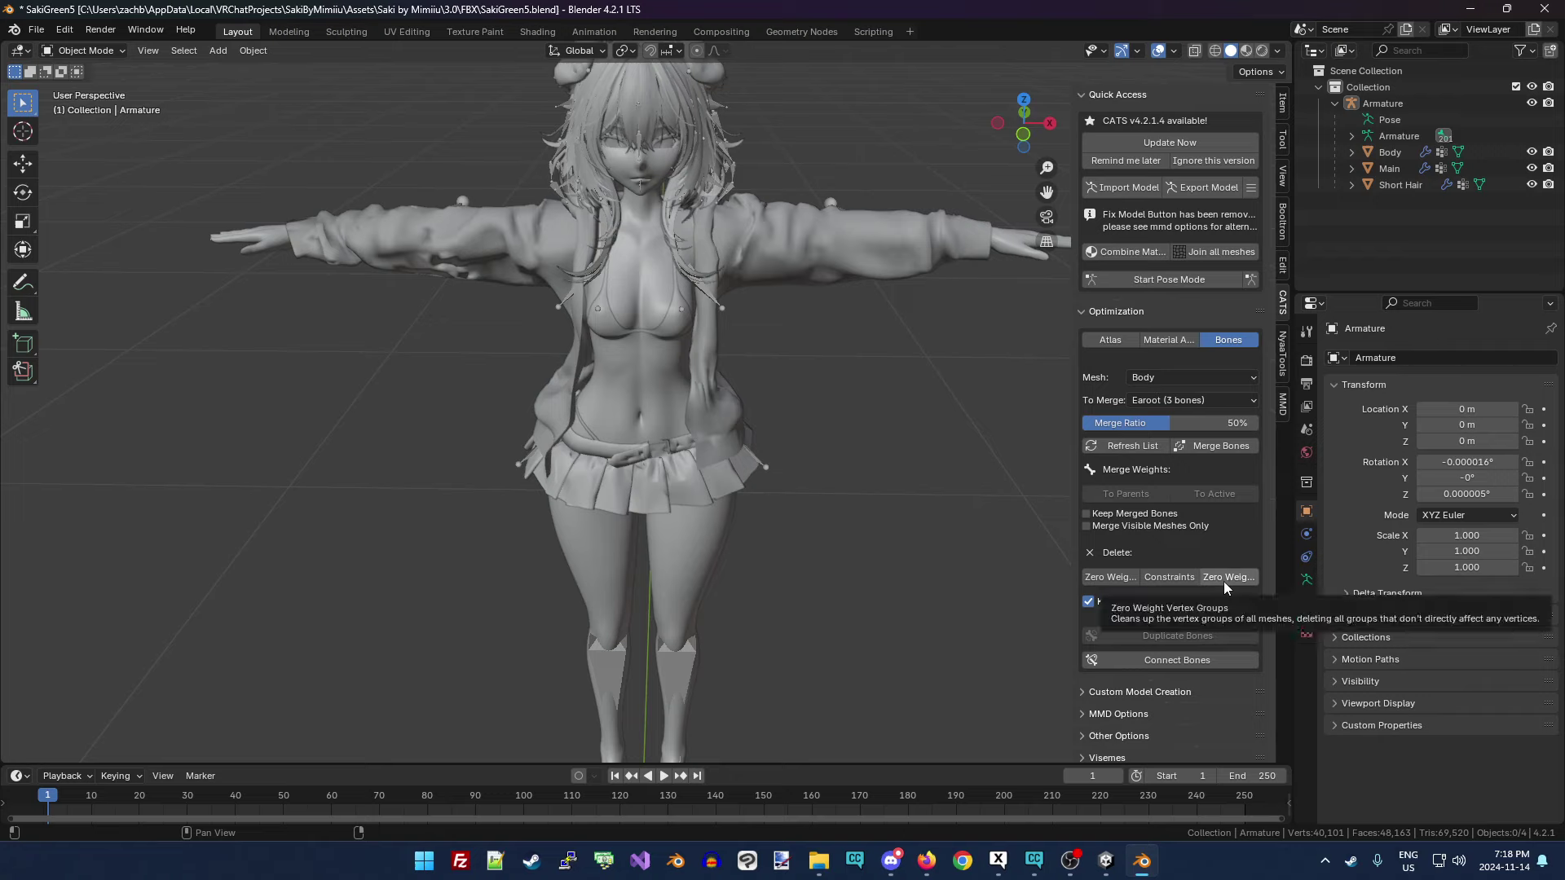
pyautogui.moveTo(1019, 136)
pyautogui.mouseDown()
pyautogui.moveTo(1113, 192)
pyautogui.moveTo(1025, 245)
pyautogui.moveTo(983, 131)
pyautogui.moveTo(1023, 114)
pyautogui.moveTo(1018, 139)
pyautogui.mouseUp()
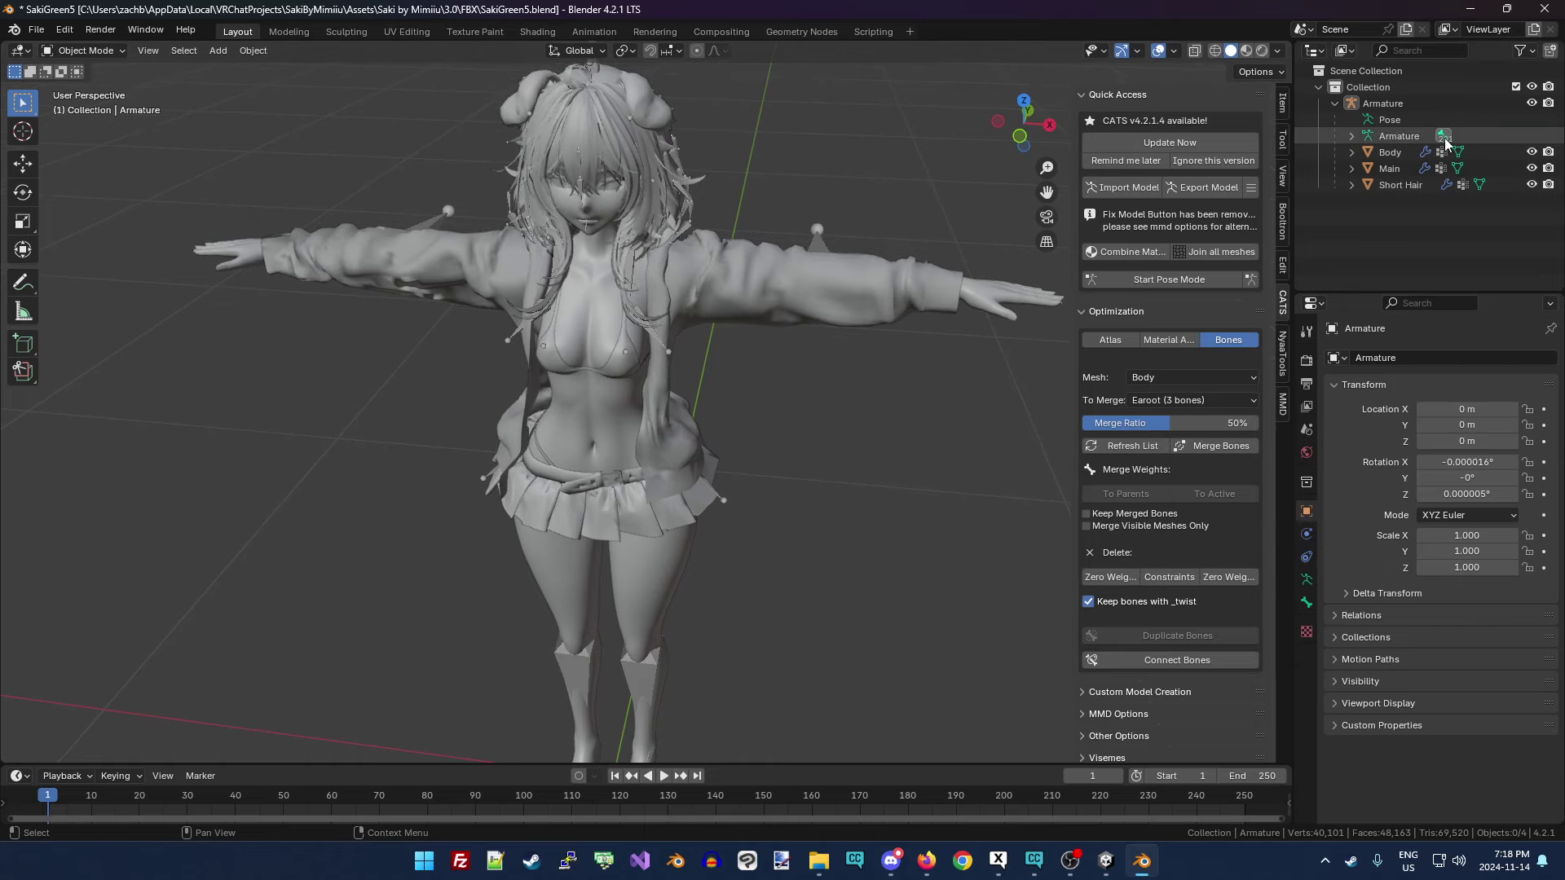
# Expand the Armature's bone hierarchy down to the children of Hips and enlarge the Outliner to show them.
pyautogui.click(1353, 135)
pyautogui.click(1368, 152)
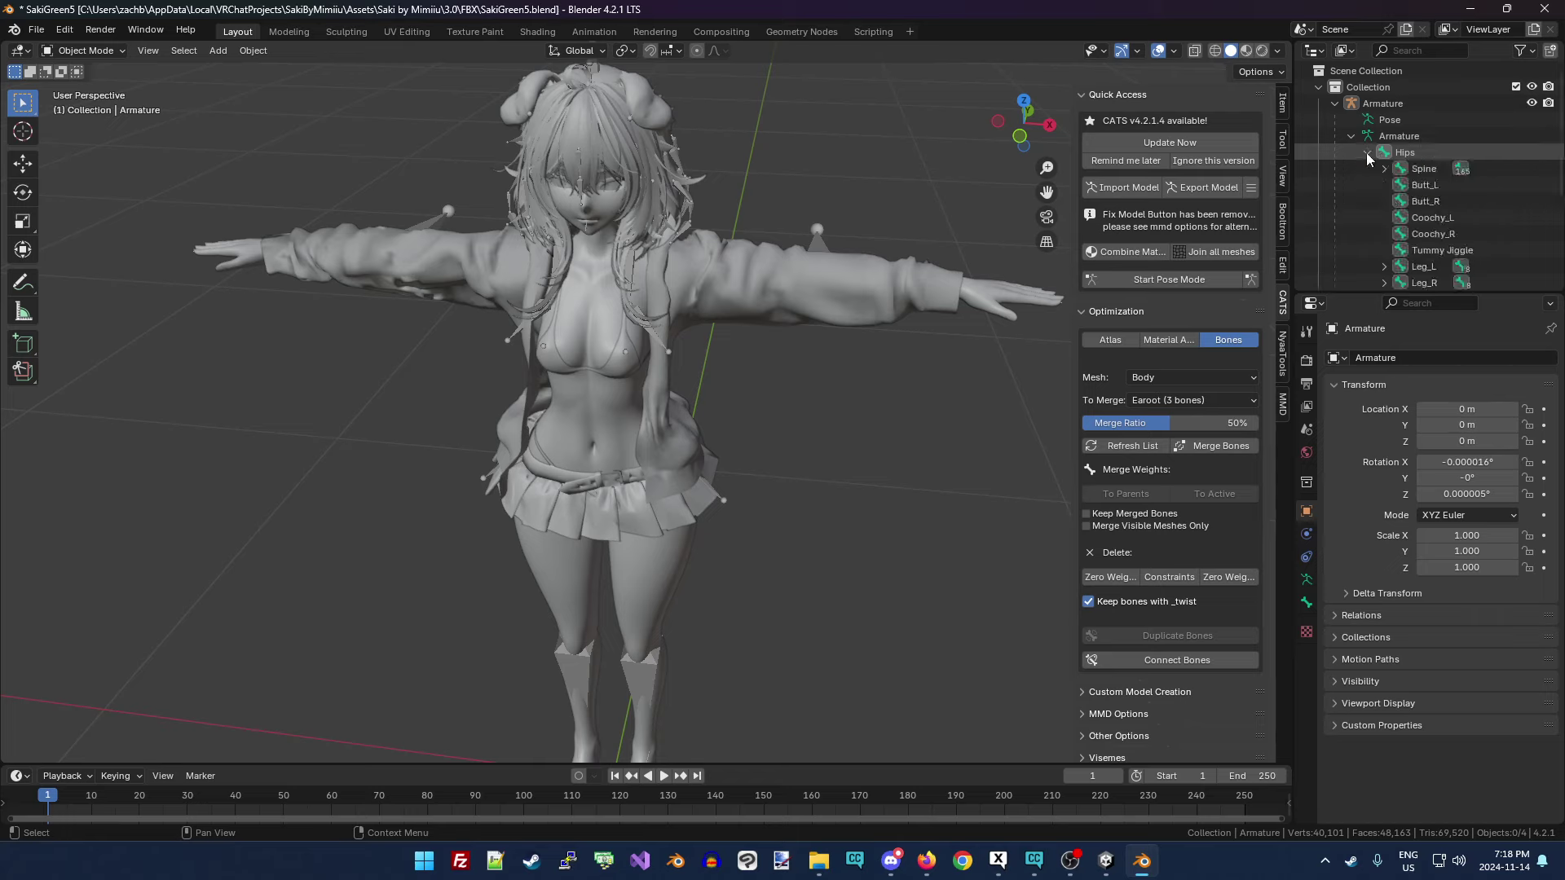
pyautogui.moveTo(1369, 291); pyautogui.dragTo(1369, 438)
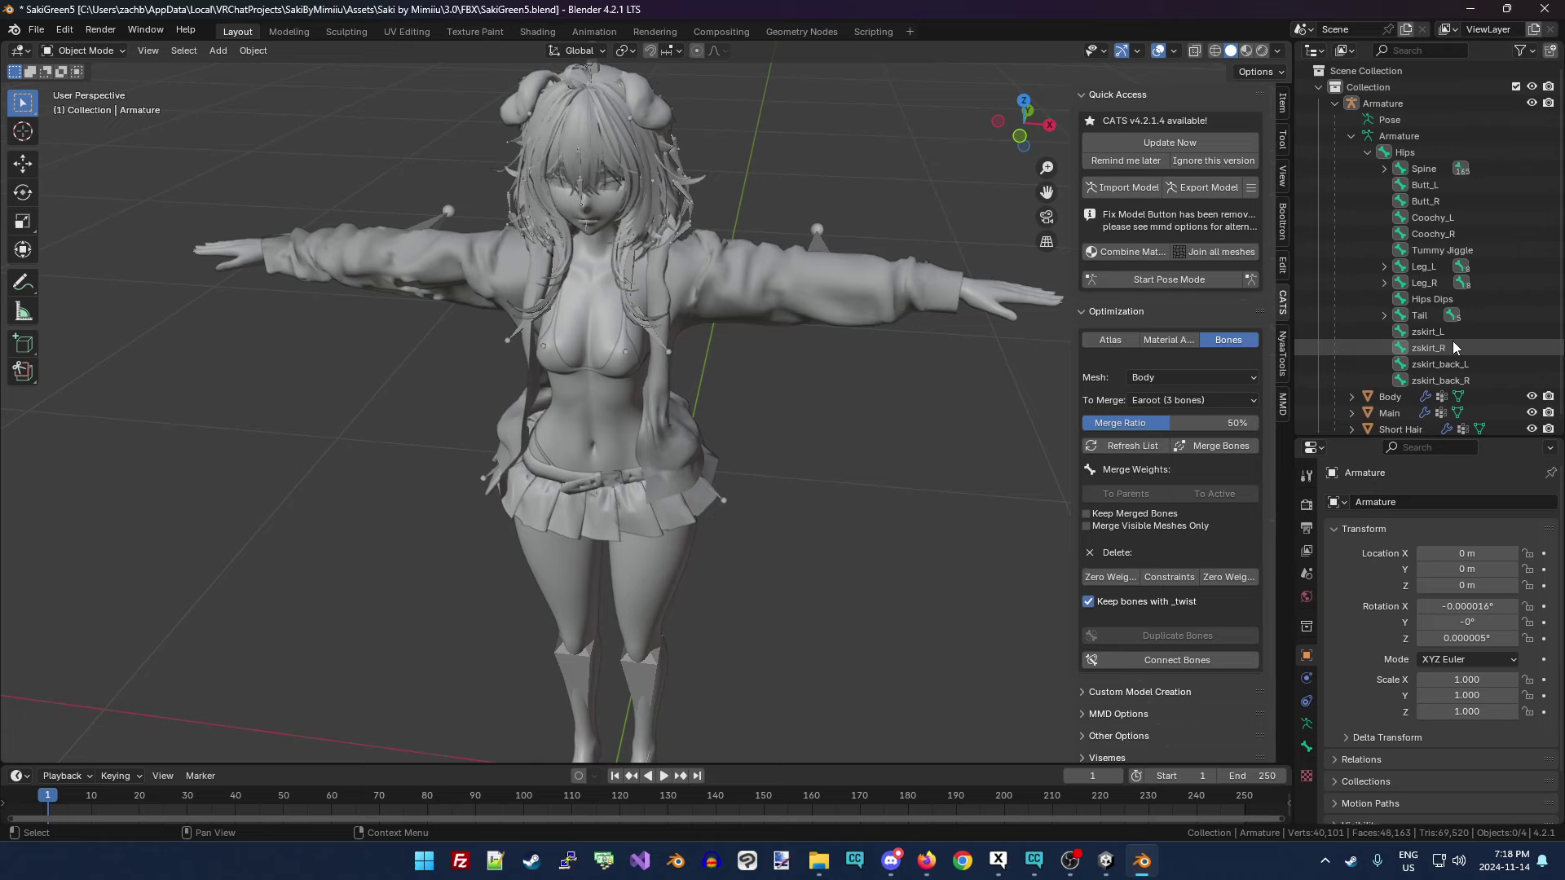
pyautogui.moveTo(1025, 124); pyautogui.dragTo(986, 138)
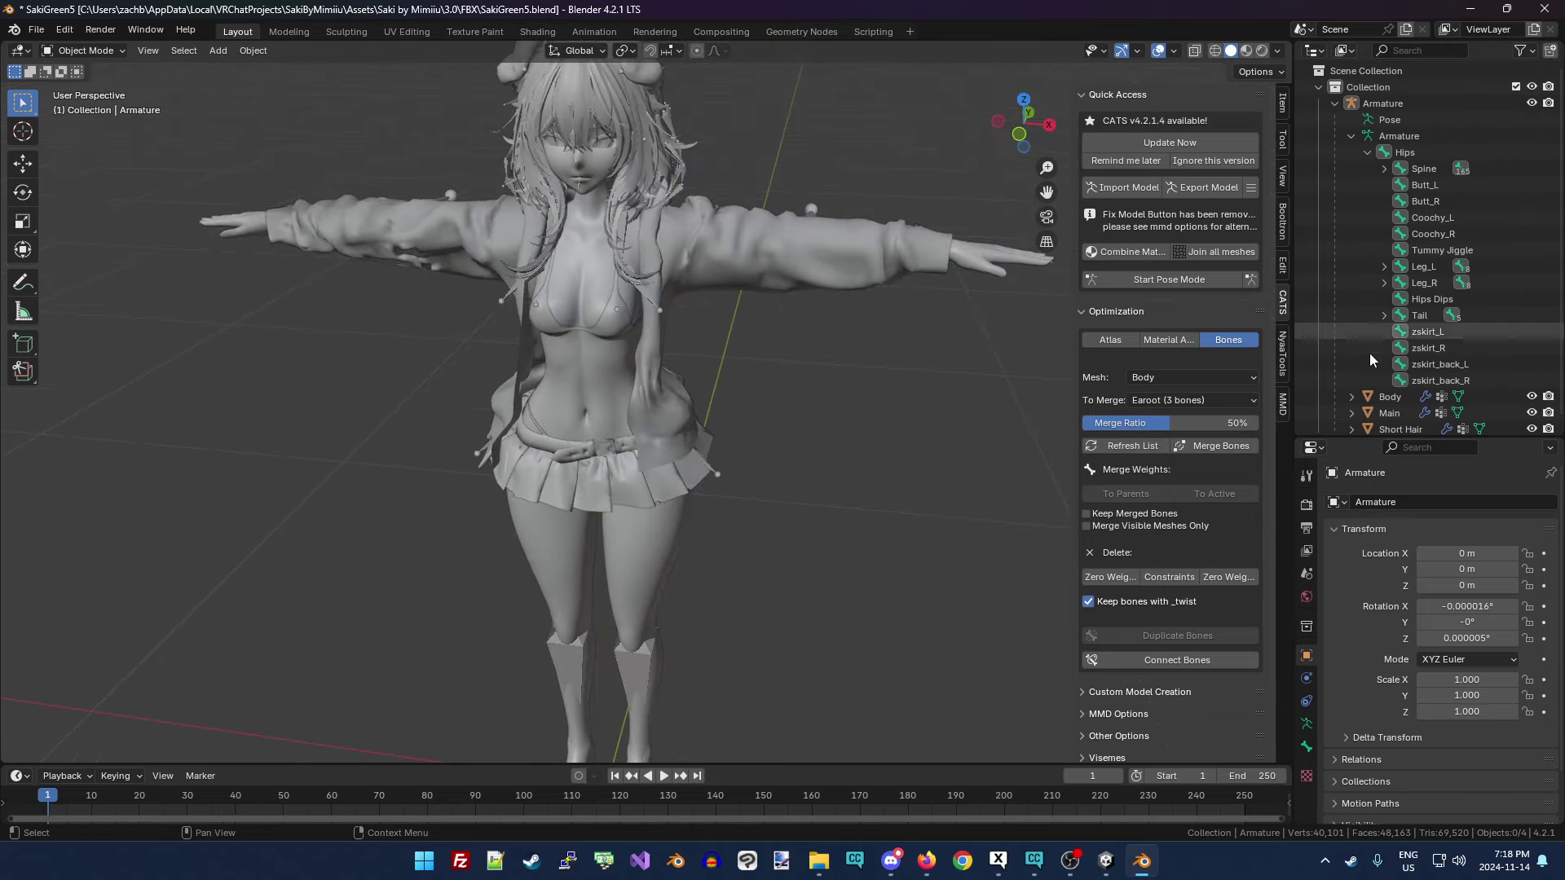
# Hide the Short Hair, Main and Body meshes and view the bare armature from the side.
pyautogui.click(1530, 430)
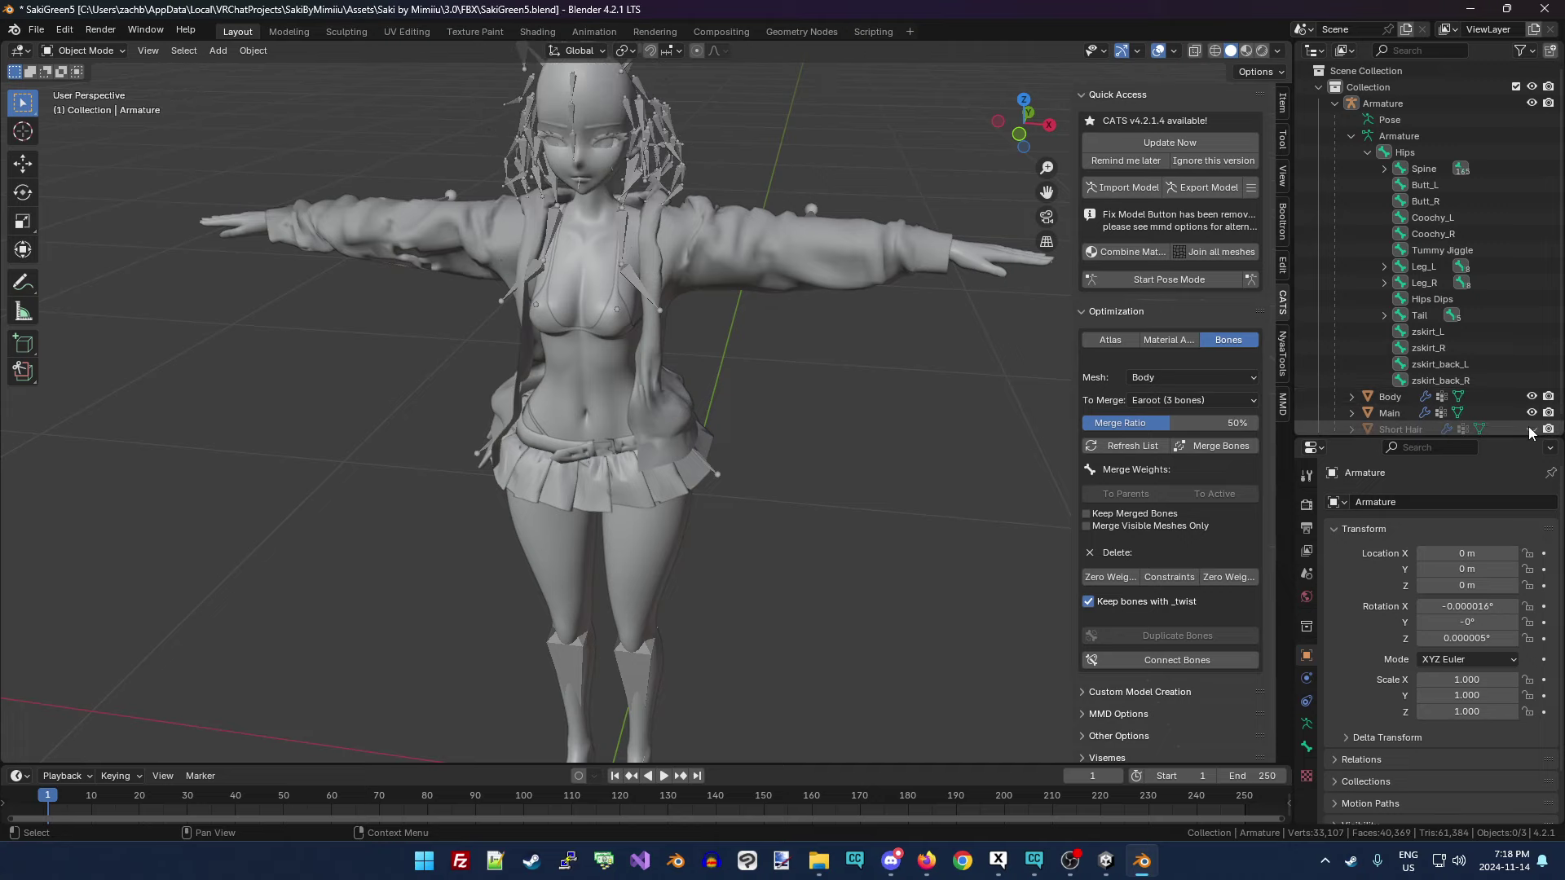
pyautogui.click(1532, 413)
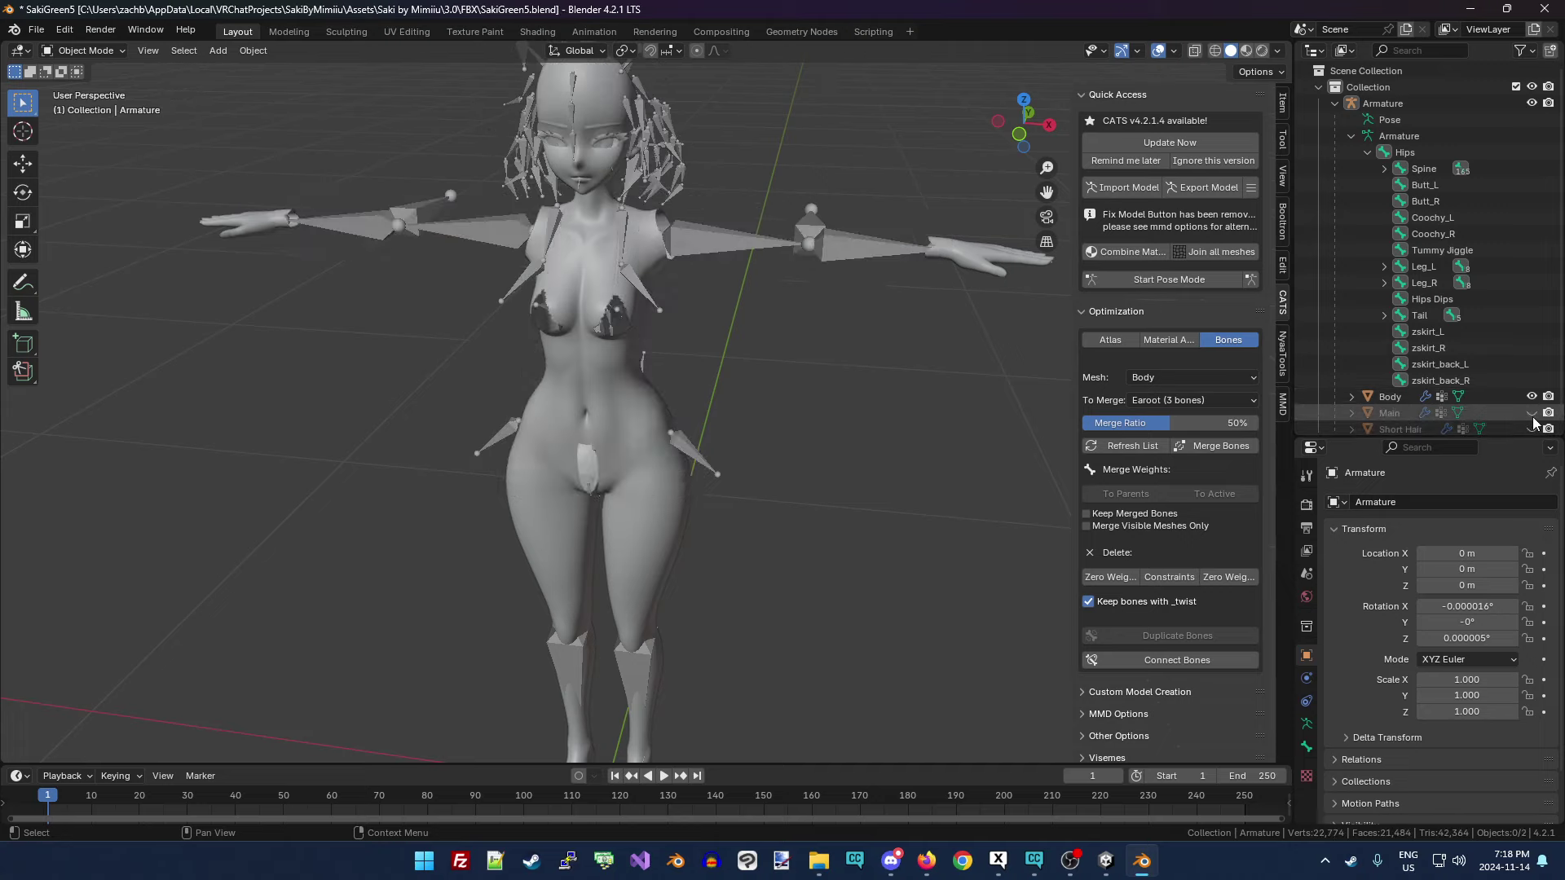
pyautogui.click(1532, 397)
pyautogui.moveTo(1015, 126); pyautogui.dragTo(902, 122)
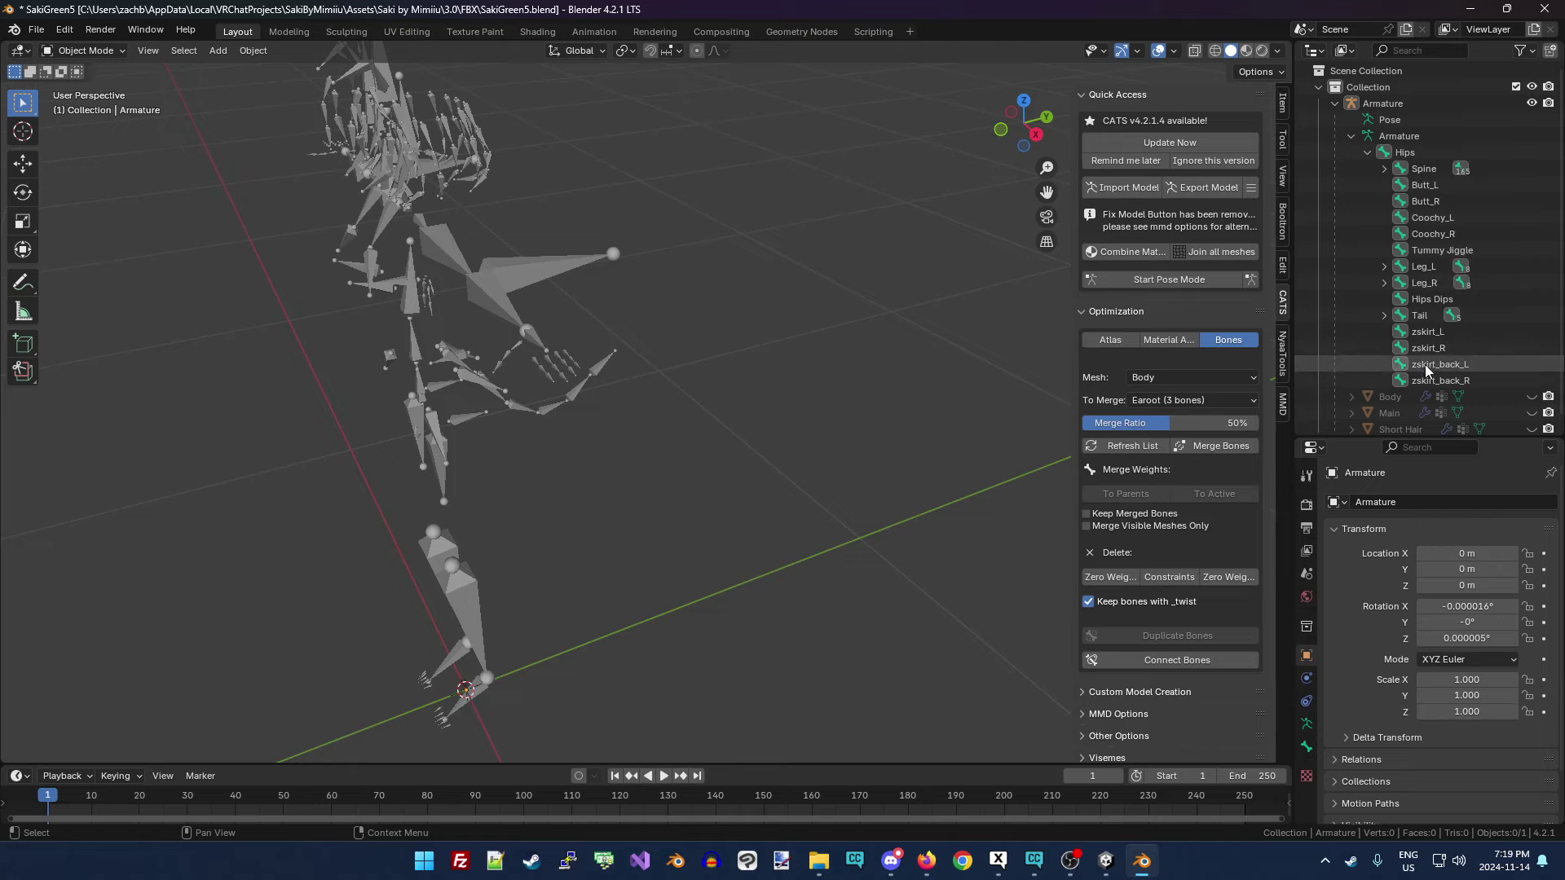
# Switch the armature to Edit Mode with the tail bones in close view.
pyautogui.scroll(4, 628, 411)
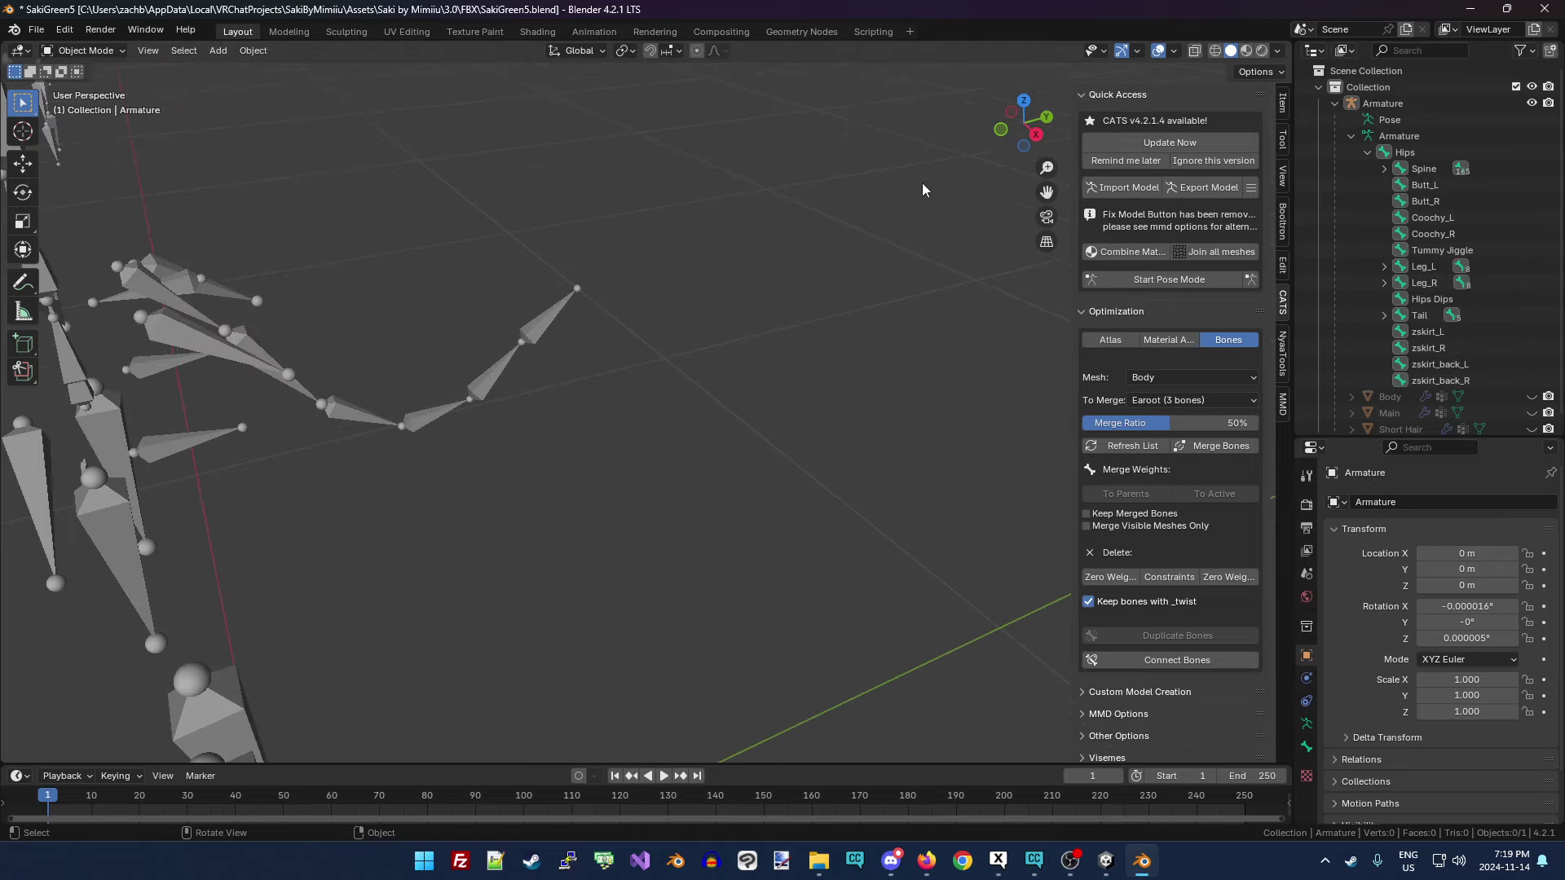
pyautogui.moveTo(1028, 123); pyautogui.dragTo(969, 140)
pyautogui.moveTo(1047, 192); pyautogui.dragTo(1214, 430)
pyautogui.moveTo(1022, 131); pyautogui.dragTo(615, 533)
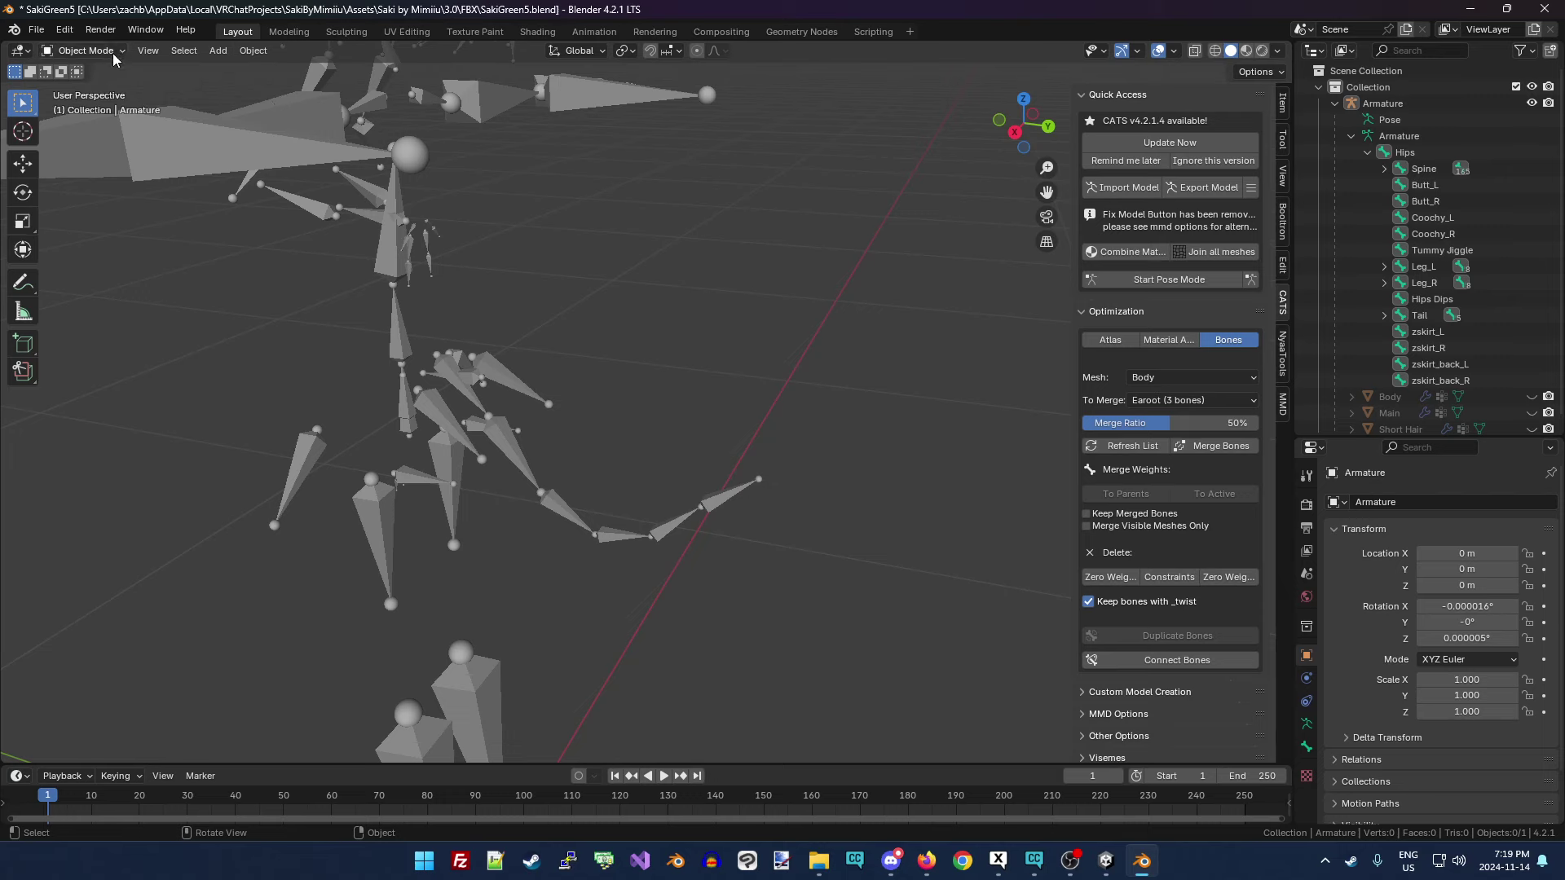
pyautogui.click(84, 51)
pyautogui.click(86, 88)
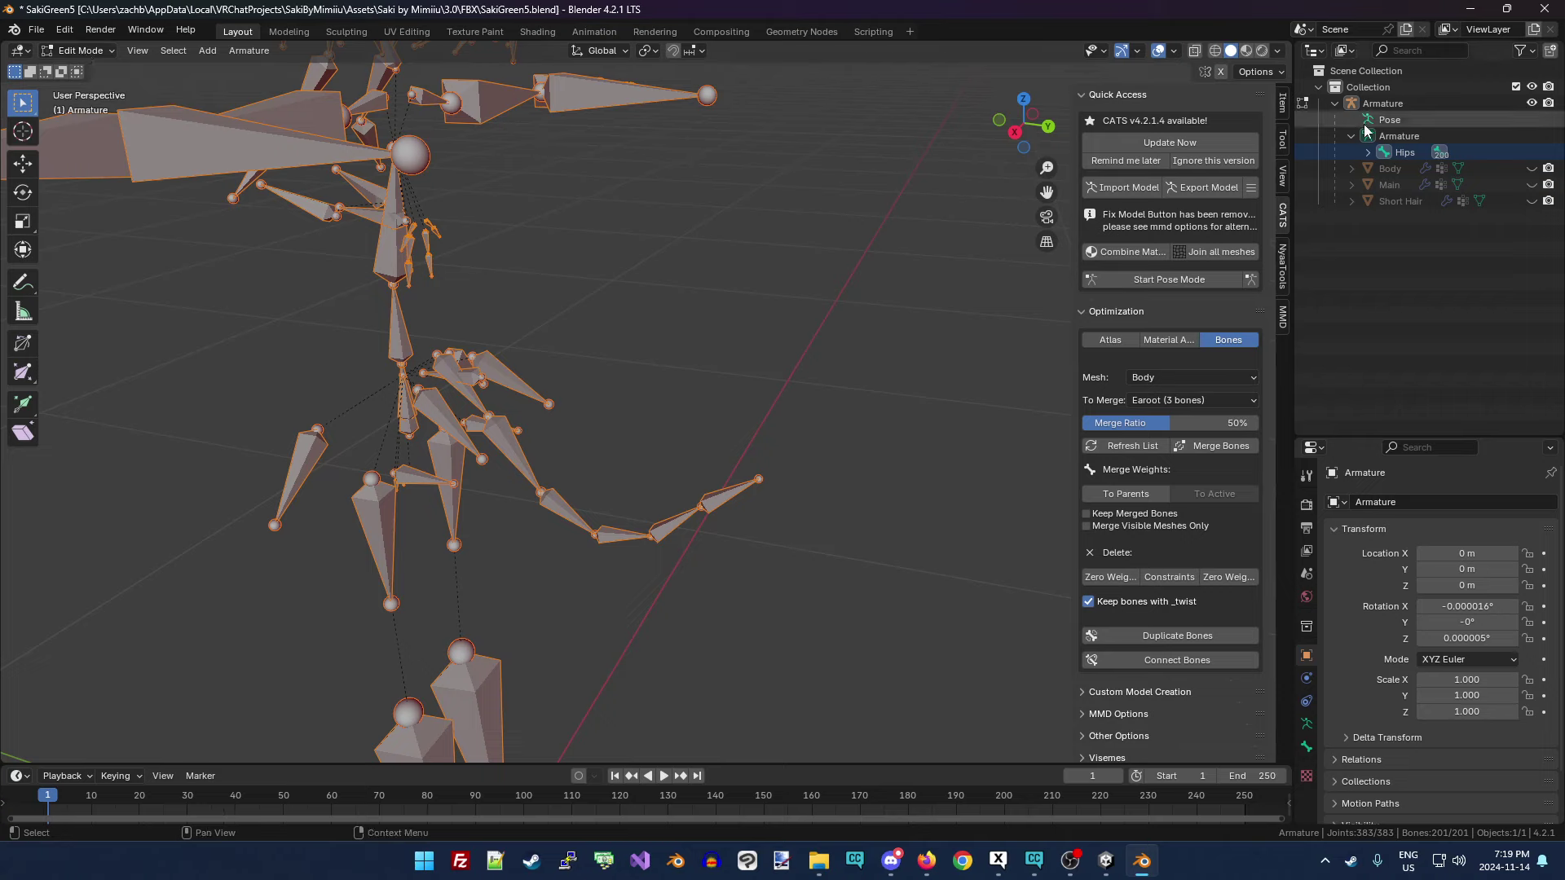
# Try to dissolve the last two tail bones, Tail_004 and Tail_005.
pyautogui.click(691, 514)
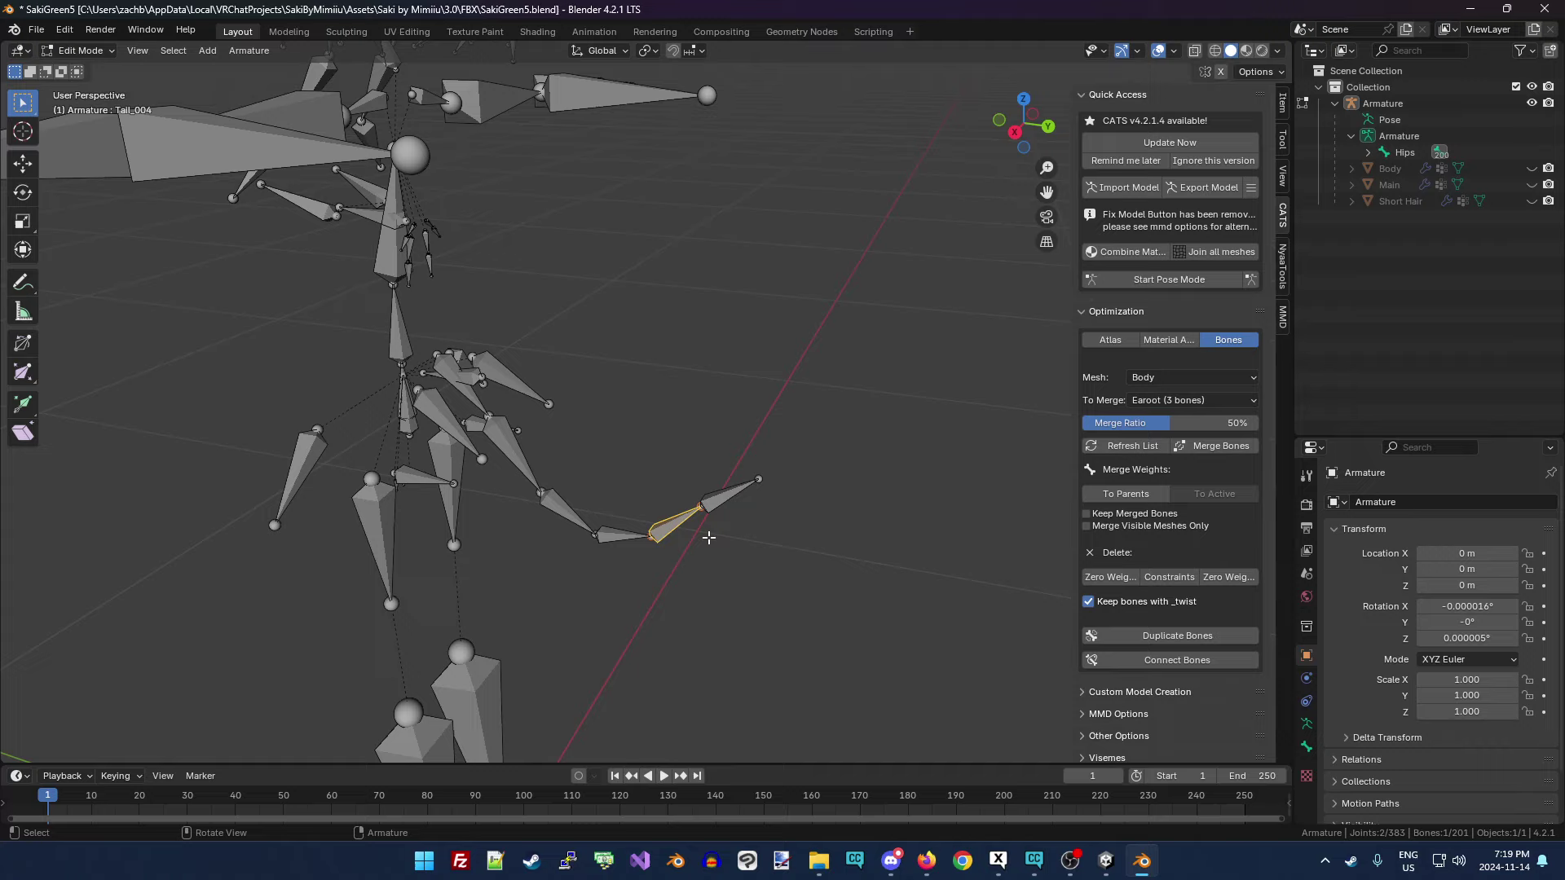
pyautogui.keyDown('ctrl'); pyautogui.click(728, 495); pyautogui.keyUp('ctrl')
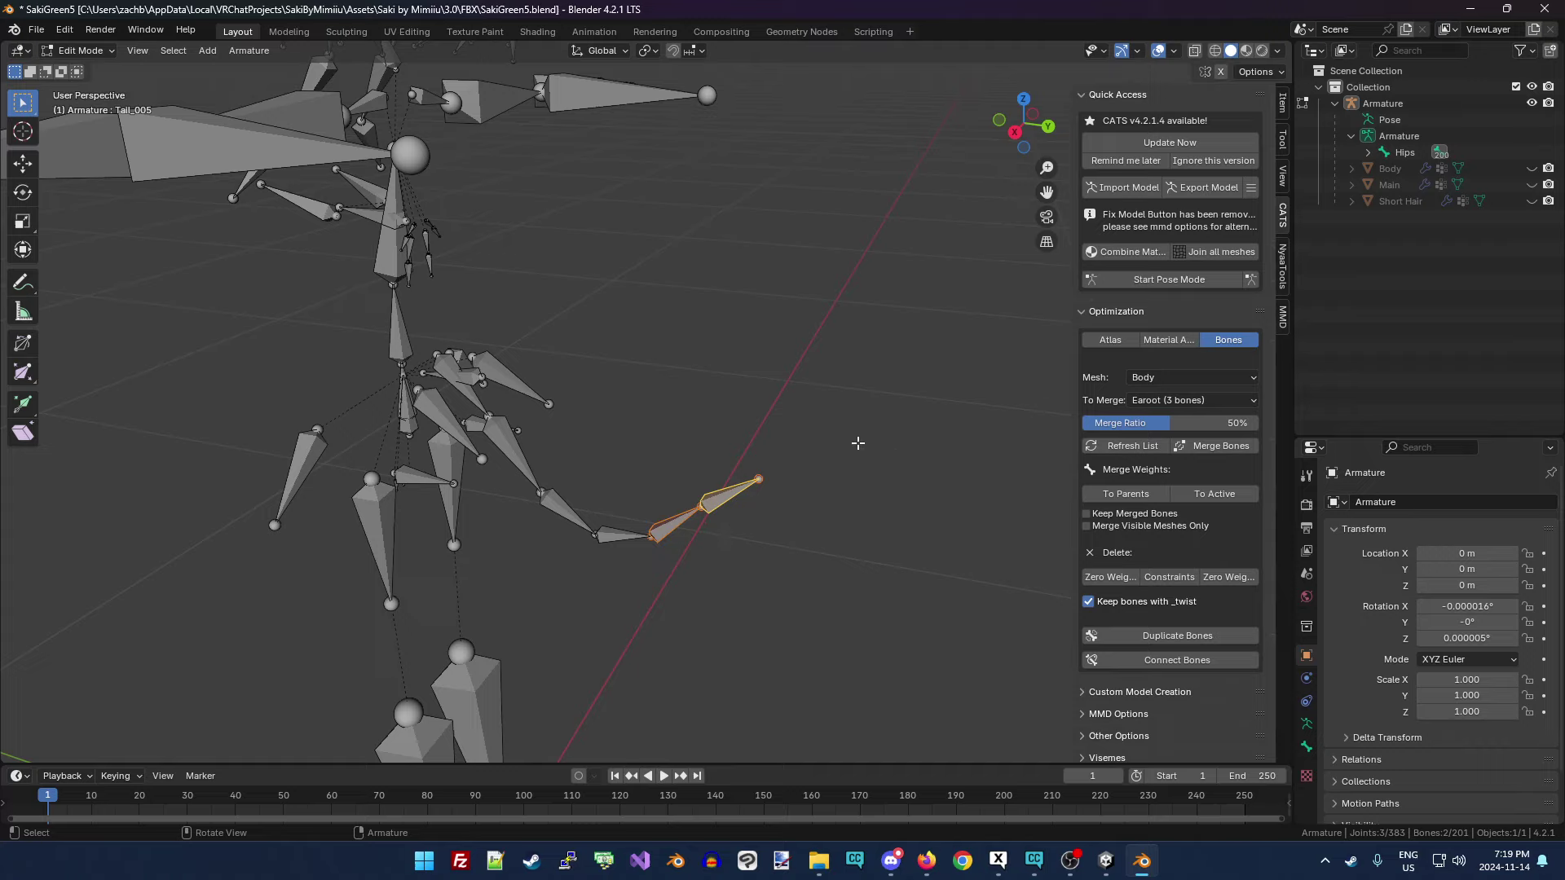
pyautogui.press('x')
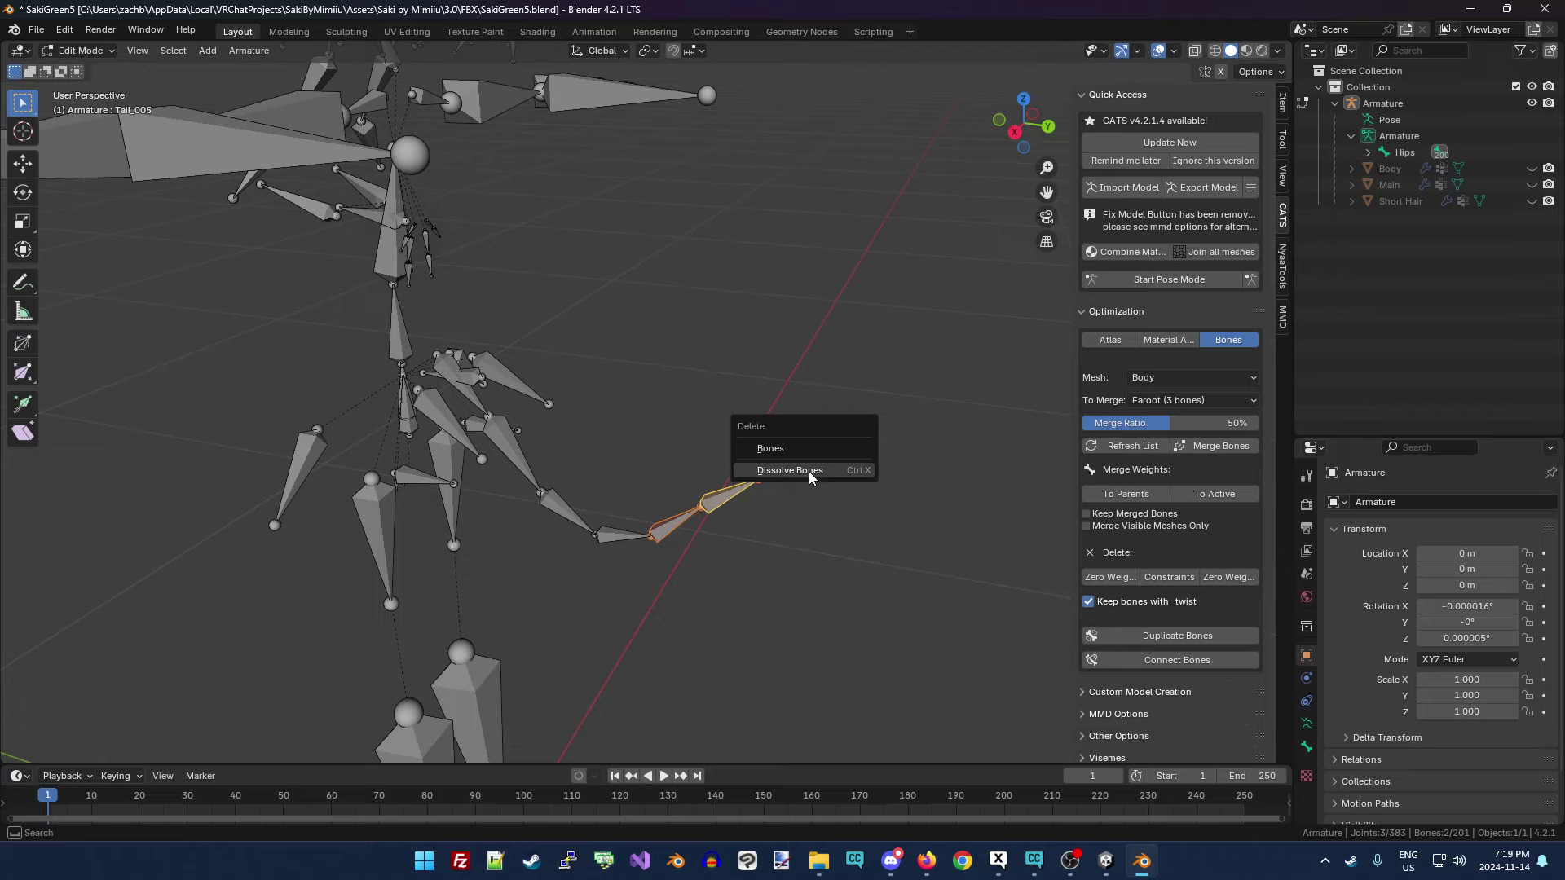
pyautogui.click(809, 473)
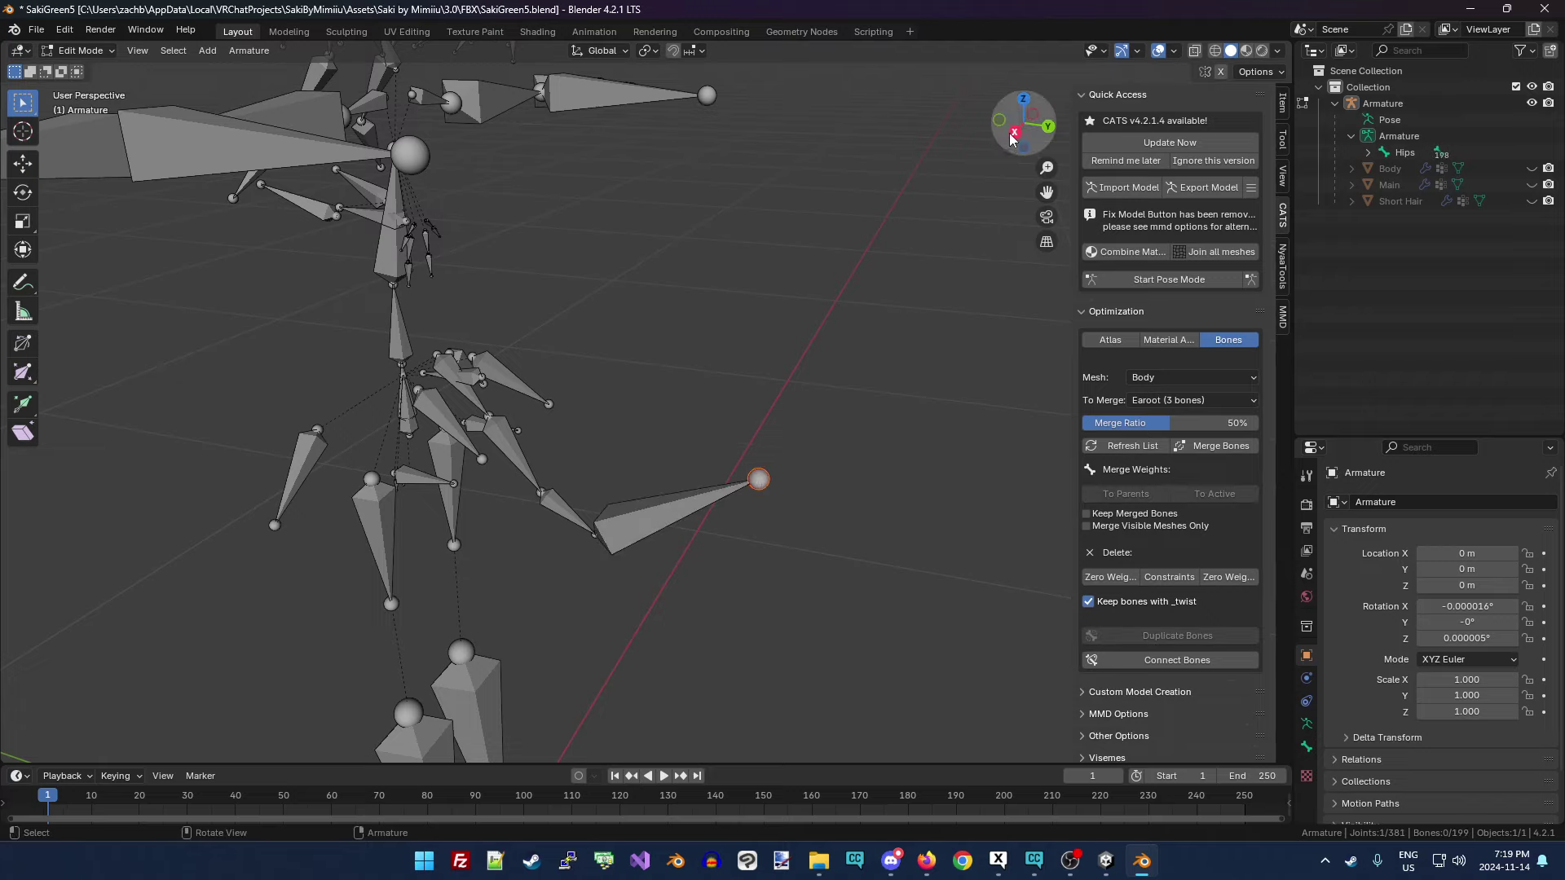
# Try to dissolve the Tail_001 and Tail_002 bones nearer the tail's base.
pyautogui.moveTo(1011, 139); pyautogui.dragTo(1037, 147)
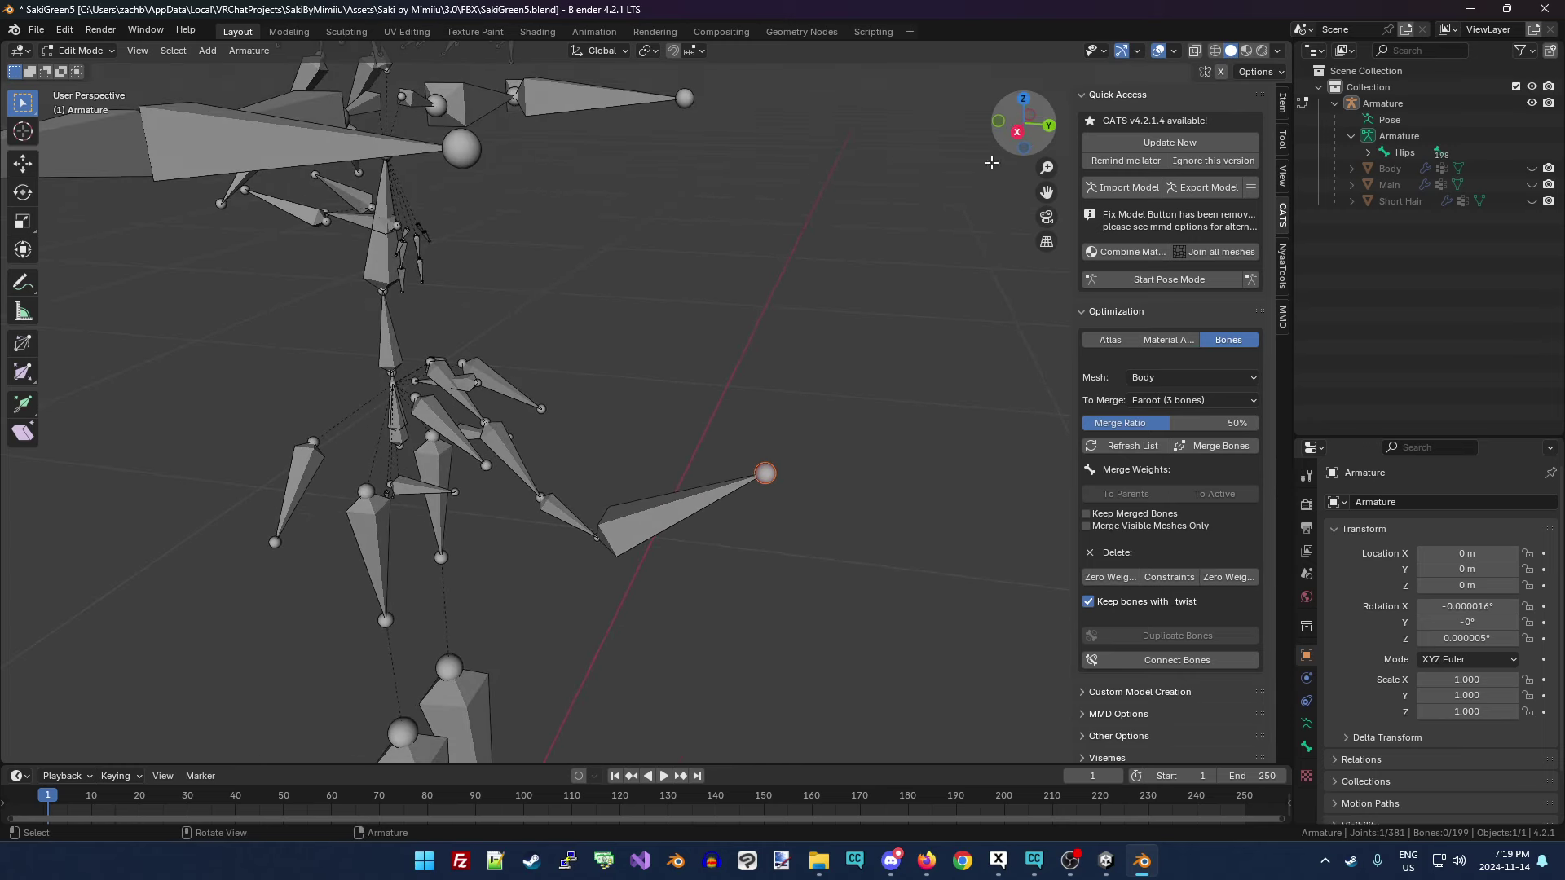
pyautogui.click(513, 456)
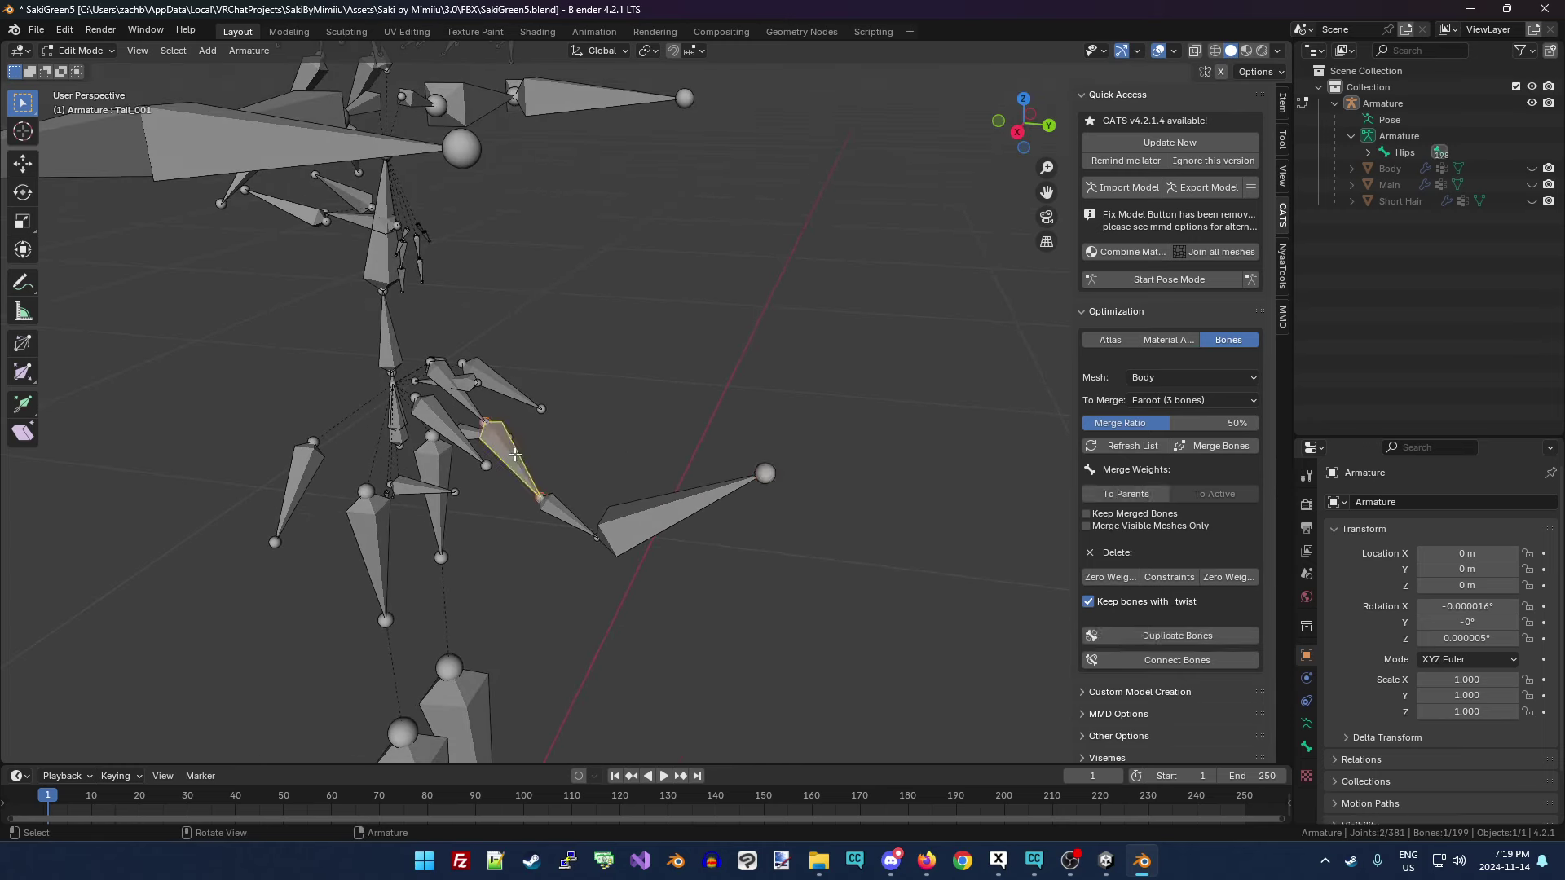
pyautogui.keyDown('ctrl'); pyautogui.click(562, 511); pyautogui.keyUp('ctrl')
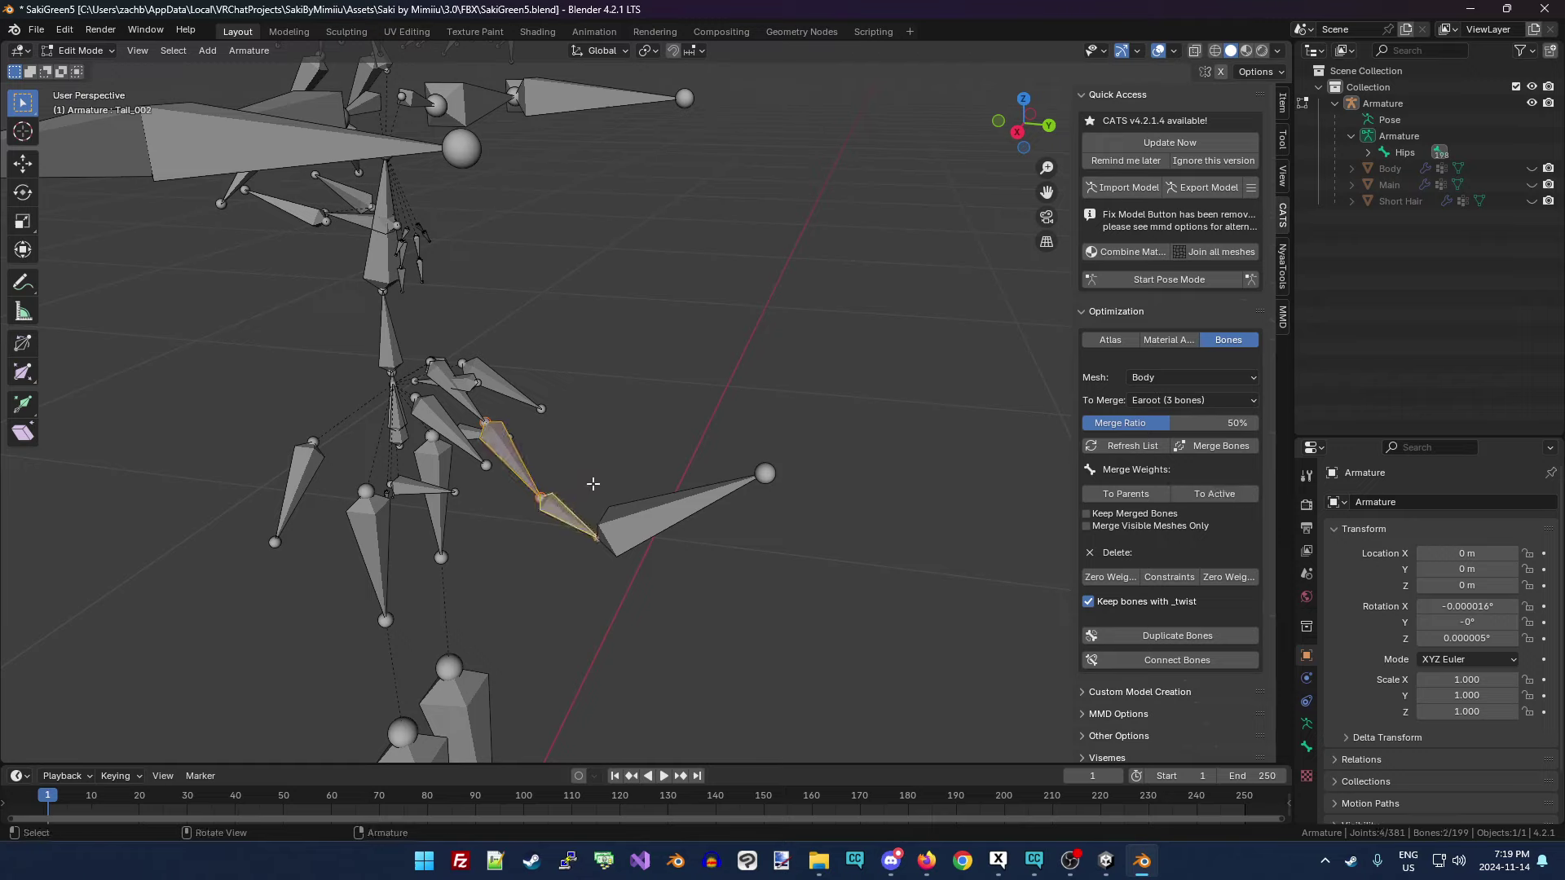
pyautogui.press('x')
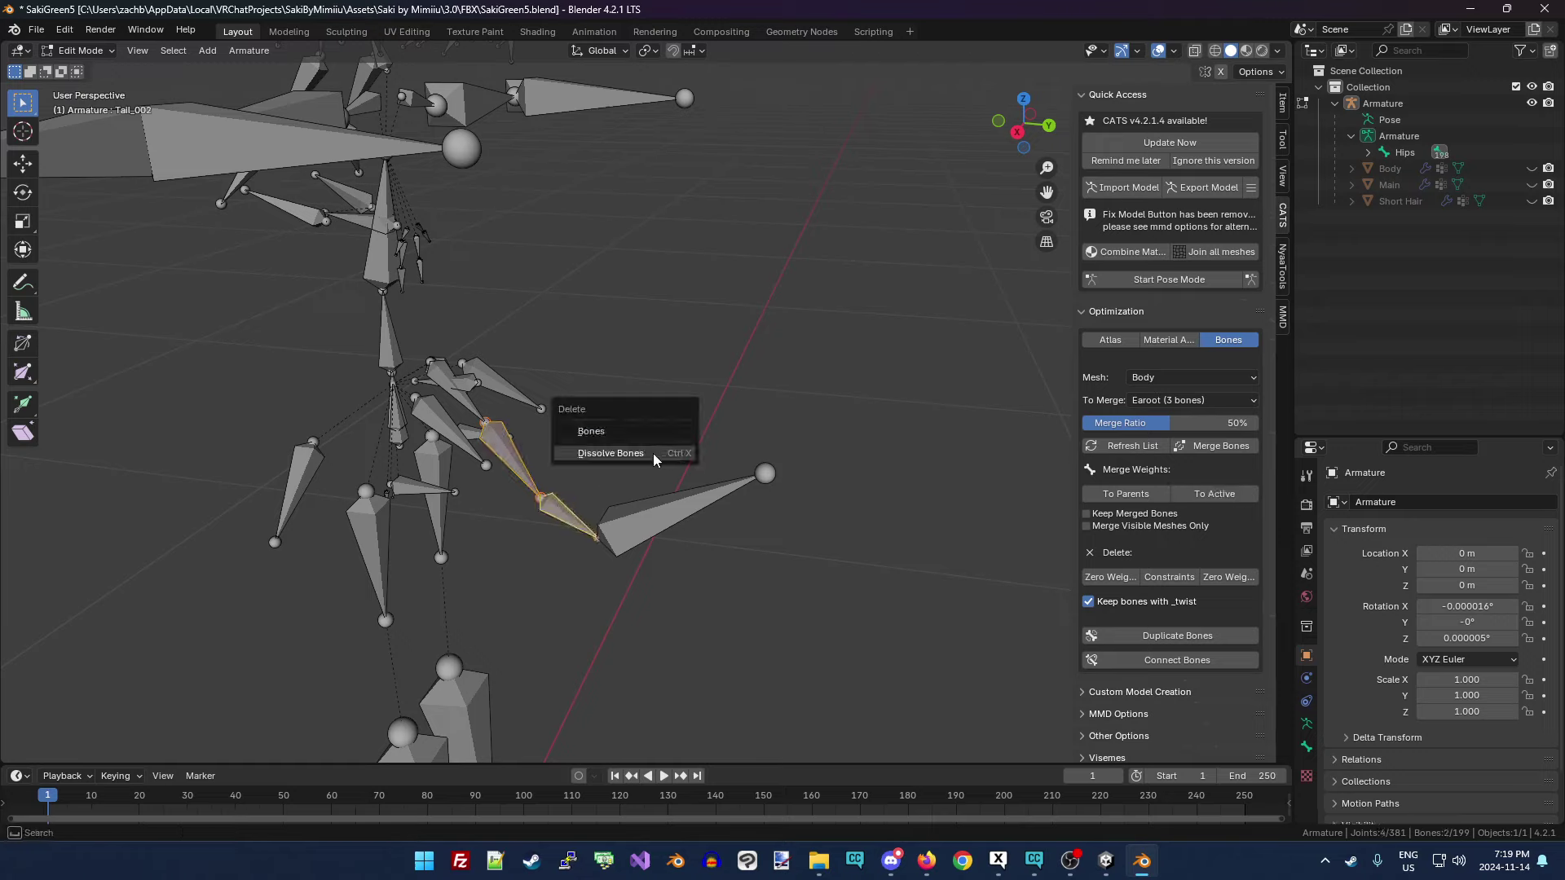
pyautogui.click(610, 453)
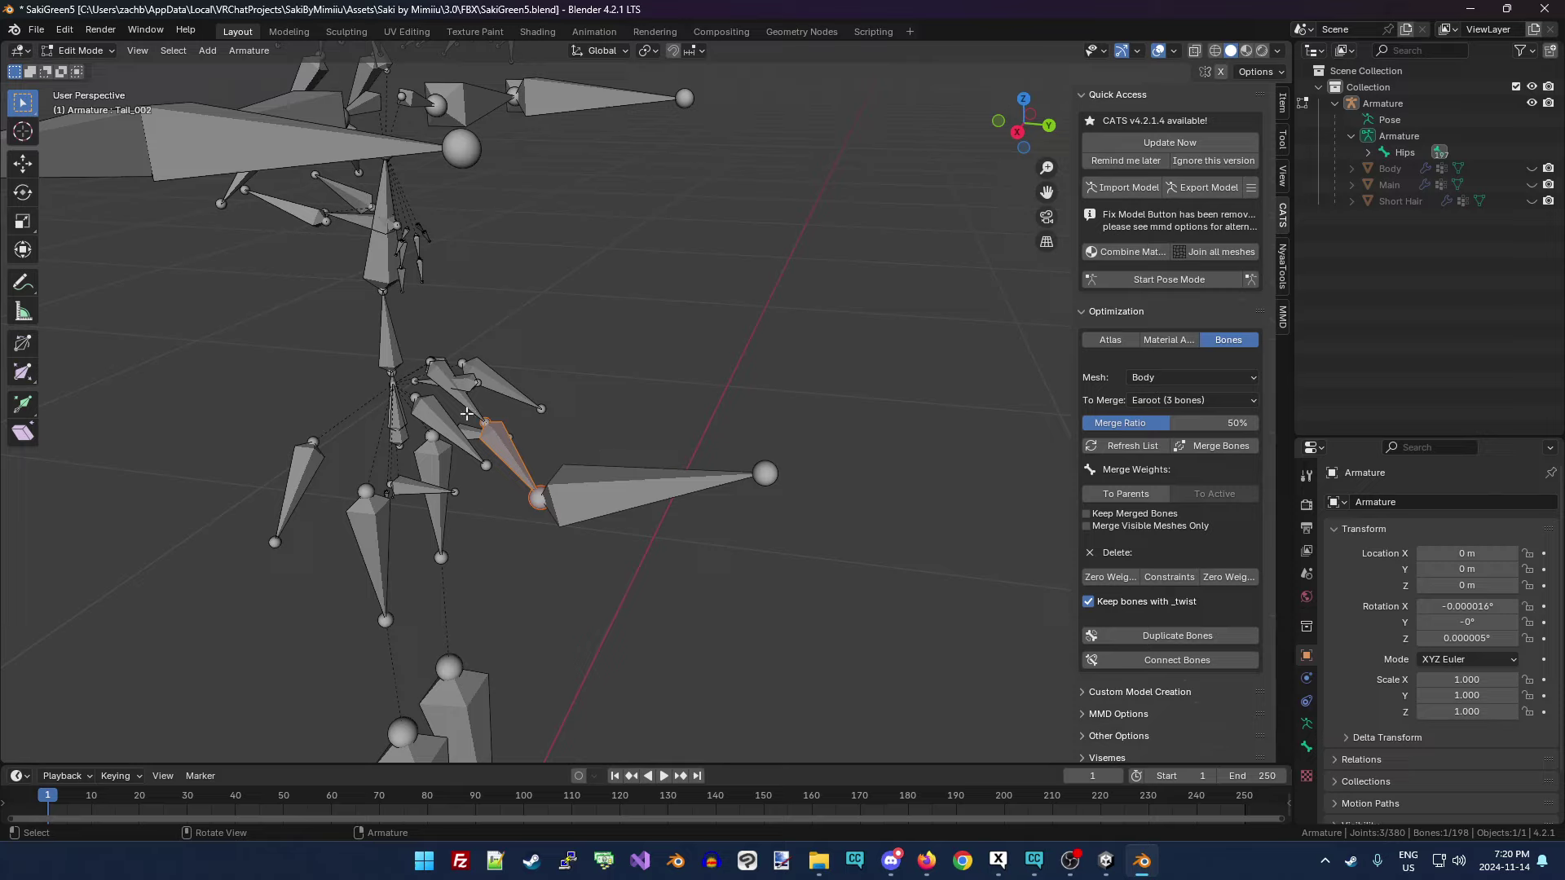
# Undo both tail bone dissolves to restore the original tail chain.
pyautogui.click(470, 405)
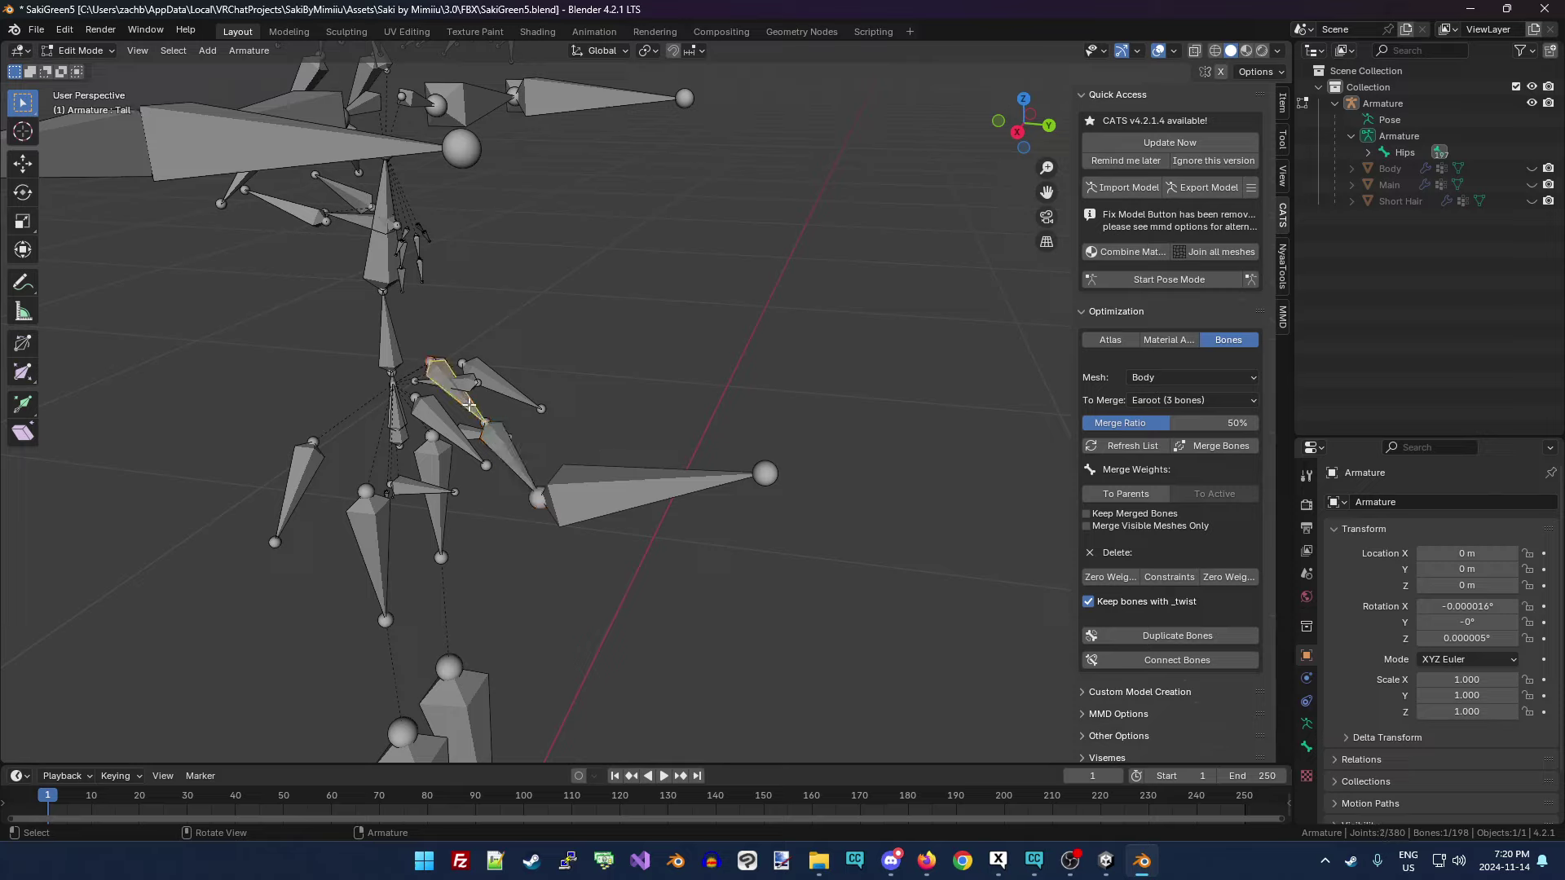
pyautogui.click(513, 453)
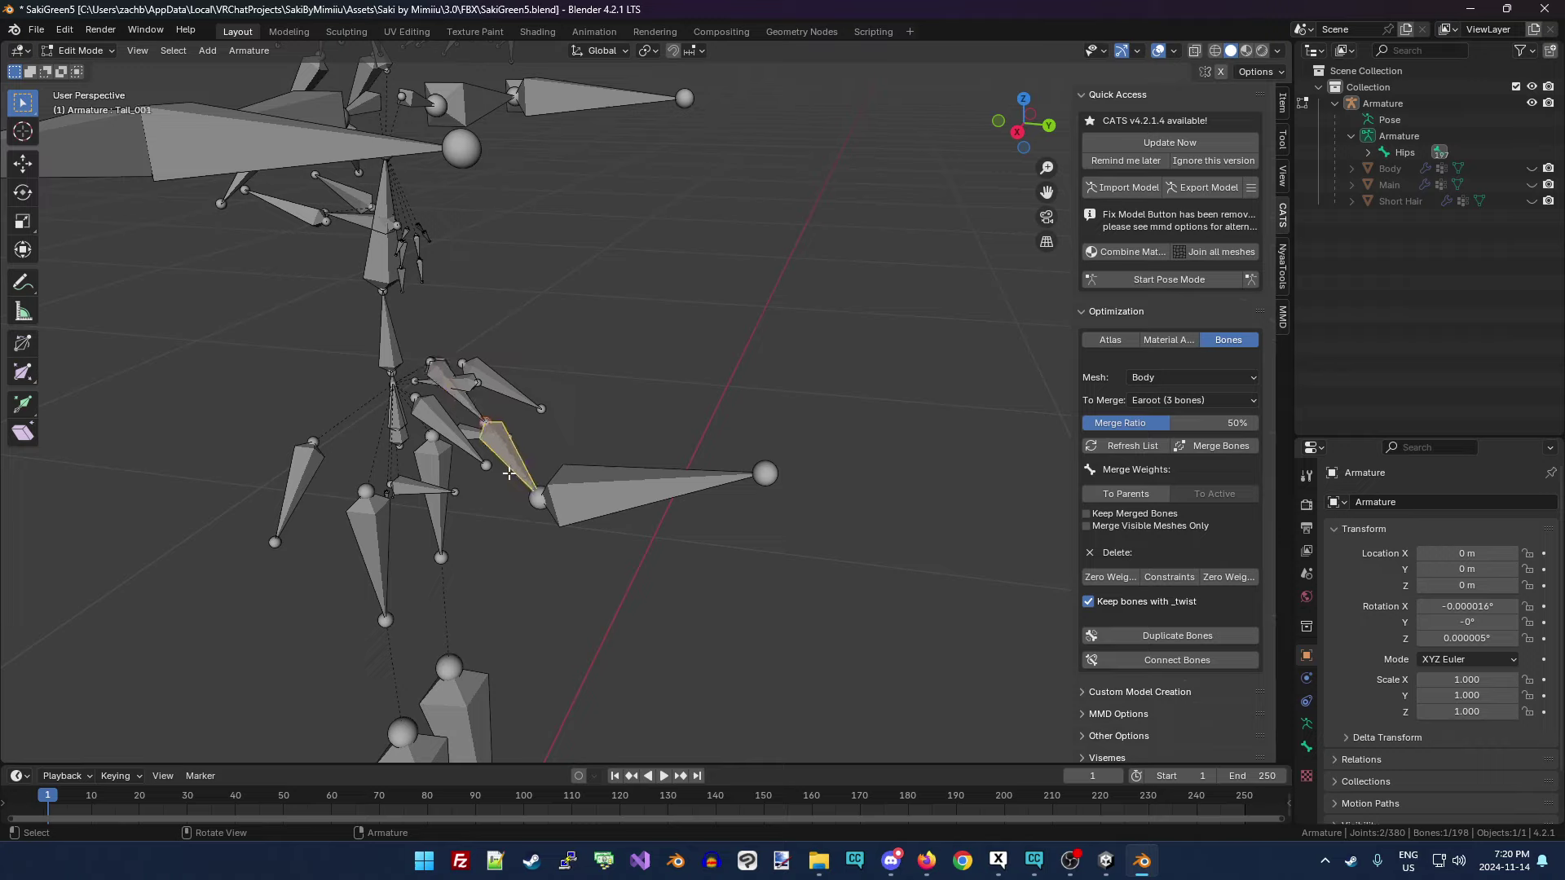
pyautogui.keyDown('ctrl'); pyautogui.rightClick(593, 540); pyautogui.keyUp('ctrl')
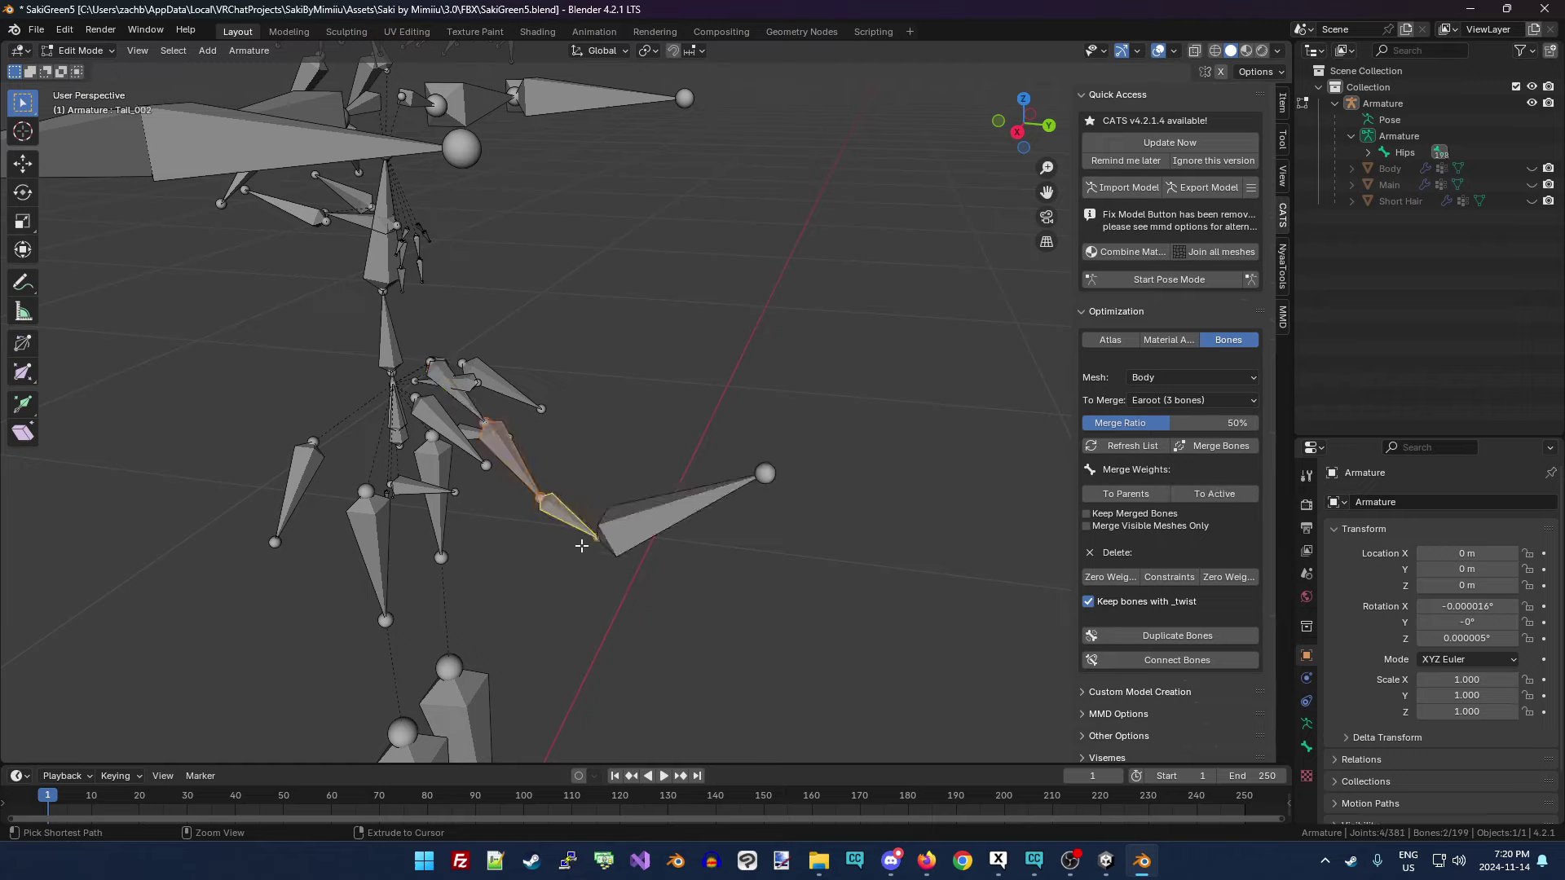
pyautogui.hotkey('ctrl', 'z')
pyautogui.hotkey('ctrl', 'z')
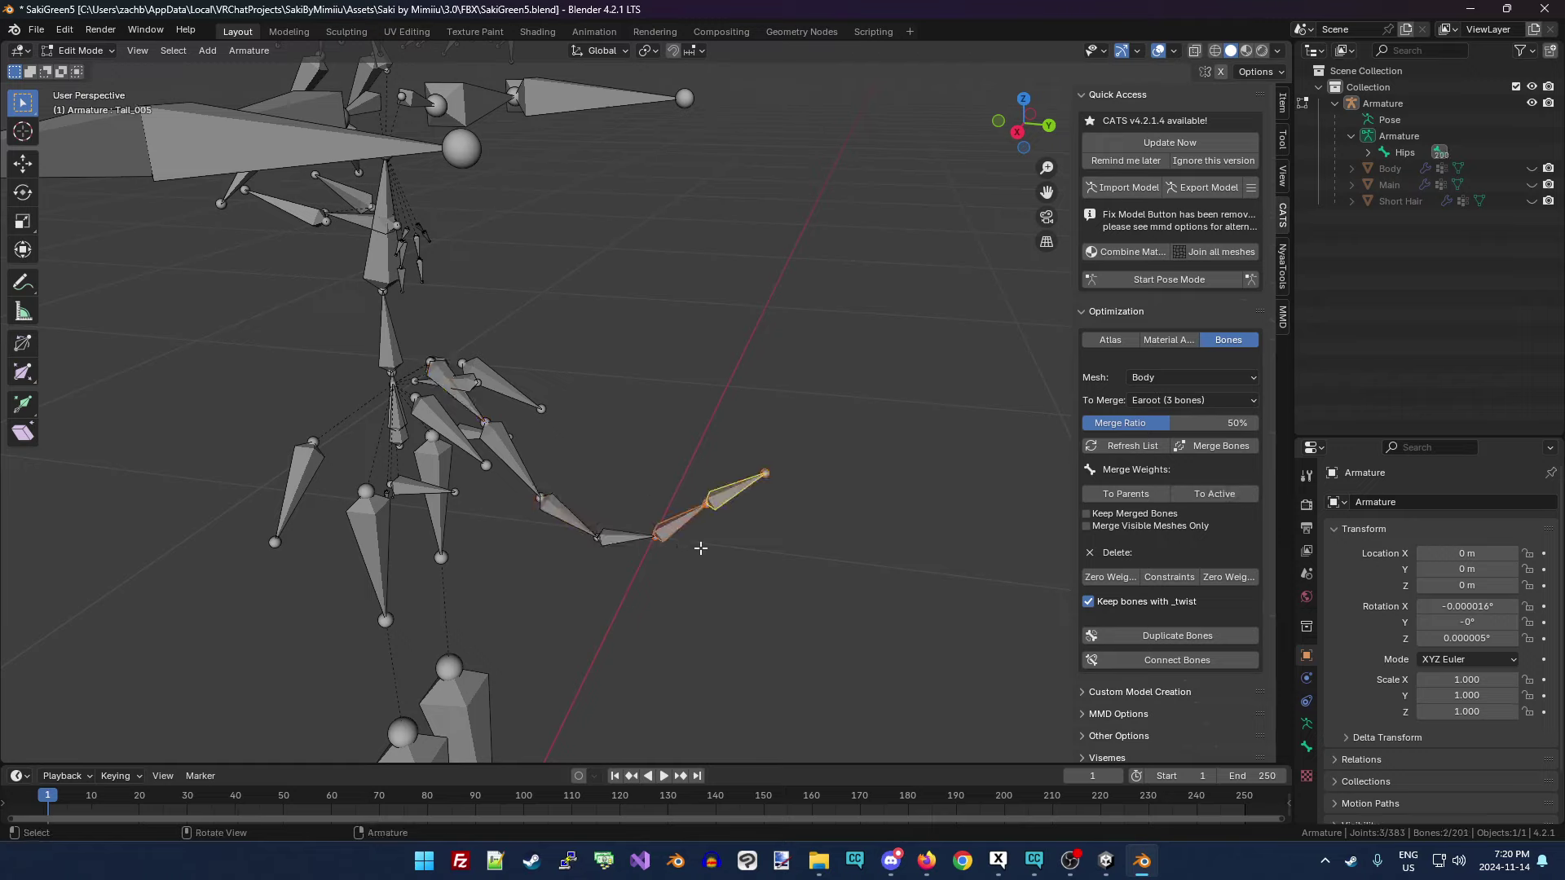
# Select the whole tail bone chain from Tail through Tail_005.
pyautogui.click(709, 544)
pyautogui.moveTo(665, 460); pyautogui.dragTo(737, 538)
pyautogui.click(680, 530)
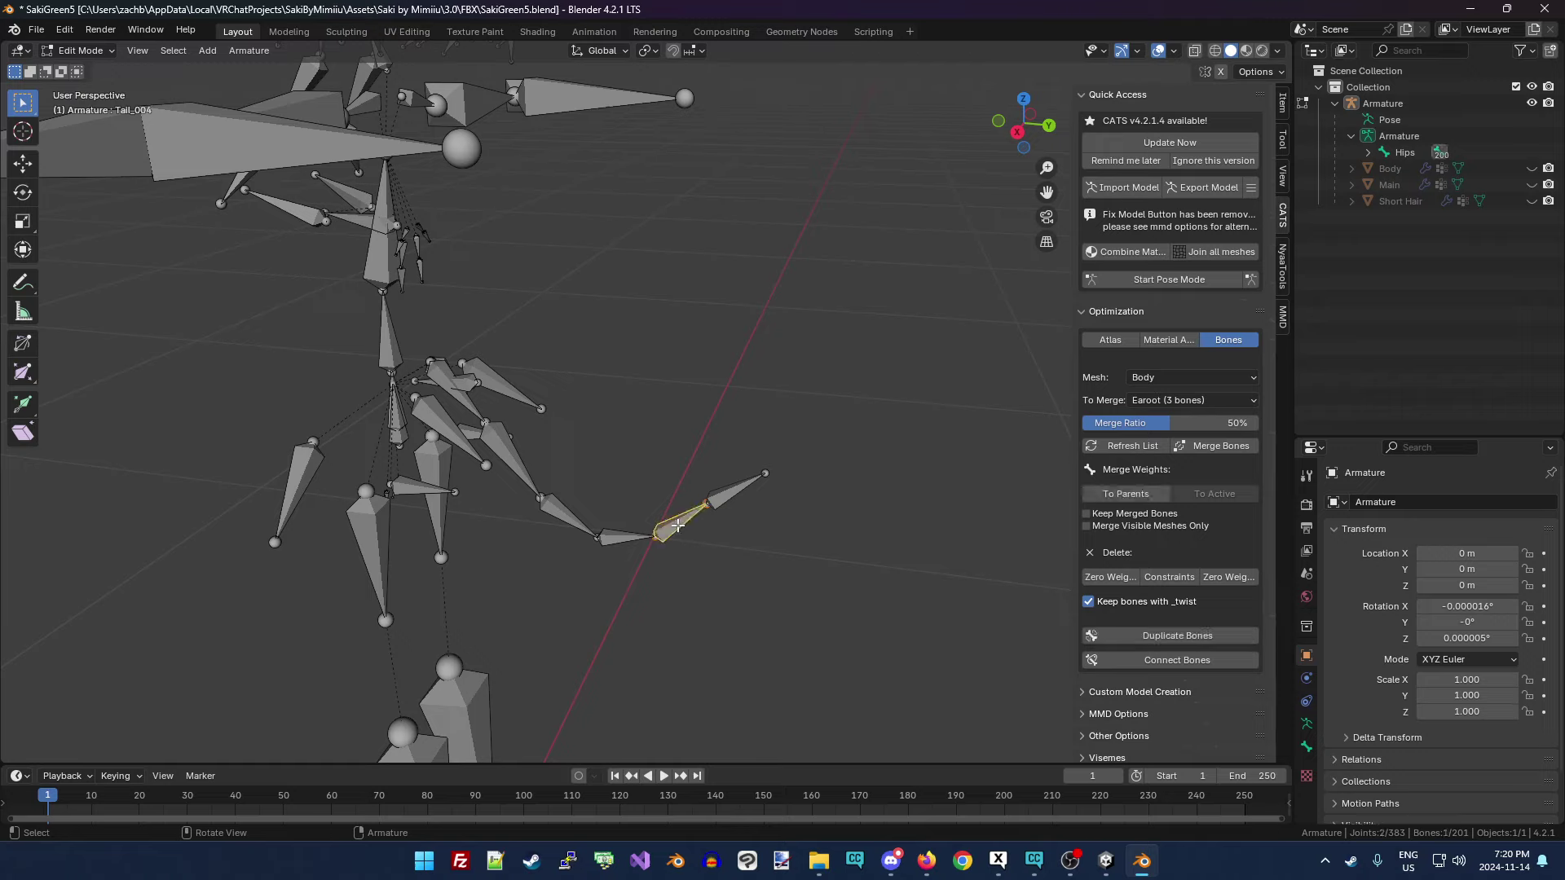
pyautogui.click(766, 573)
pyautogui.click(719, 496)
pyautogui.keyDown('shift'); pyautogui.click(676, 523); pyautogui.keyUp('shift')
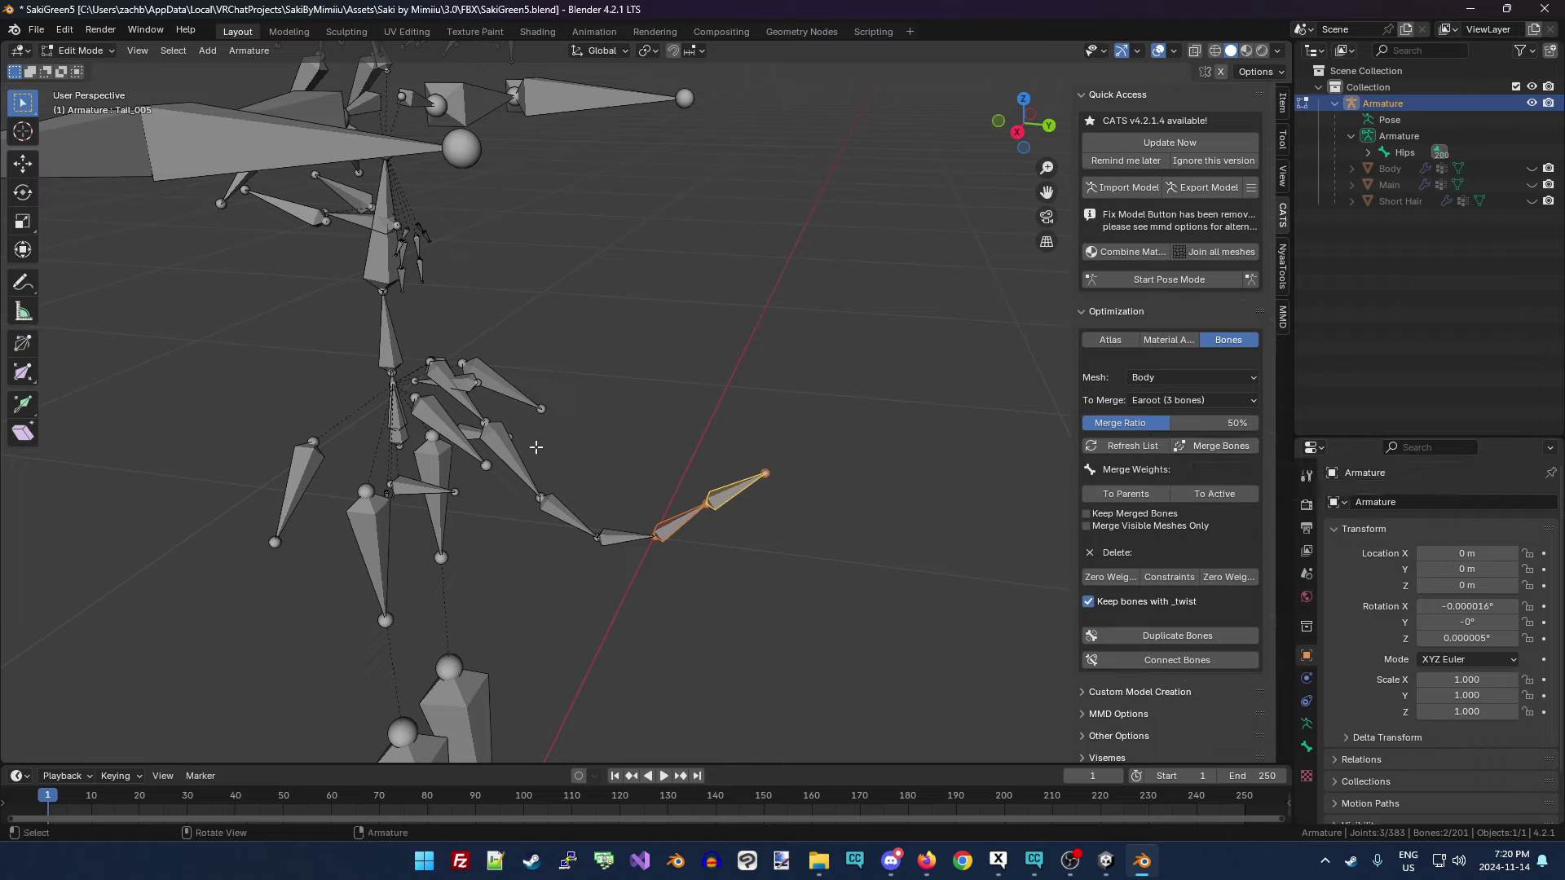
pyautogui.click(727, 490)
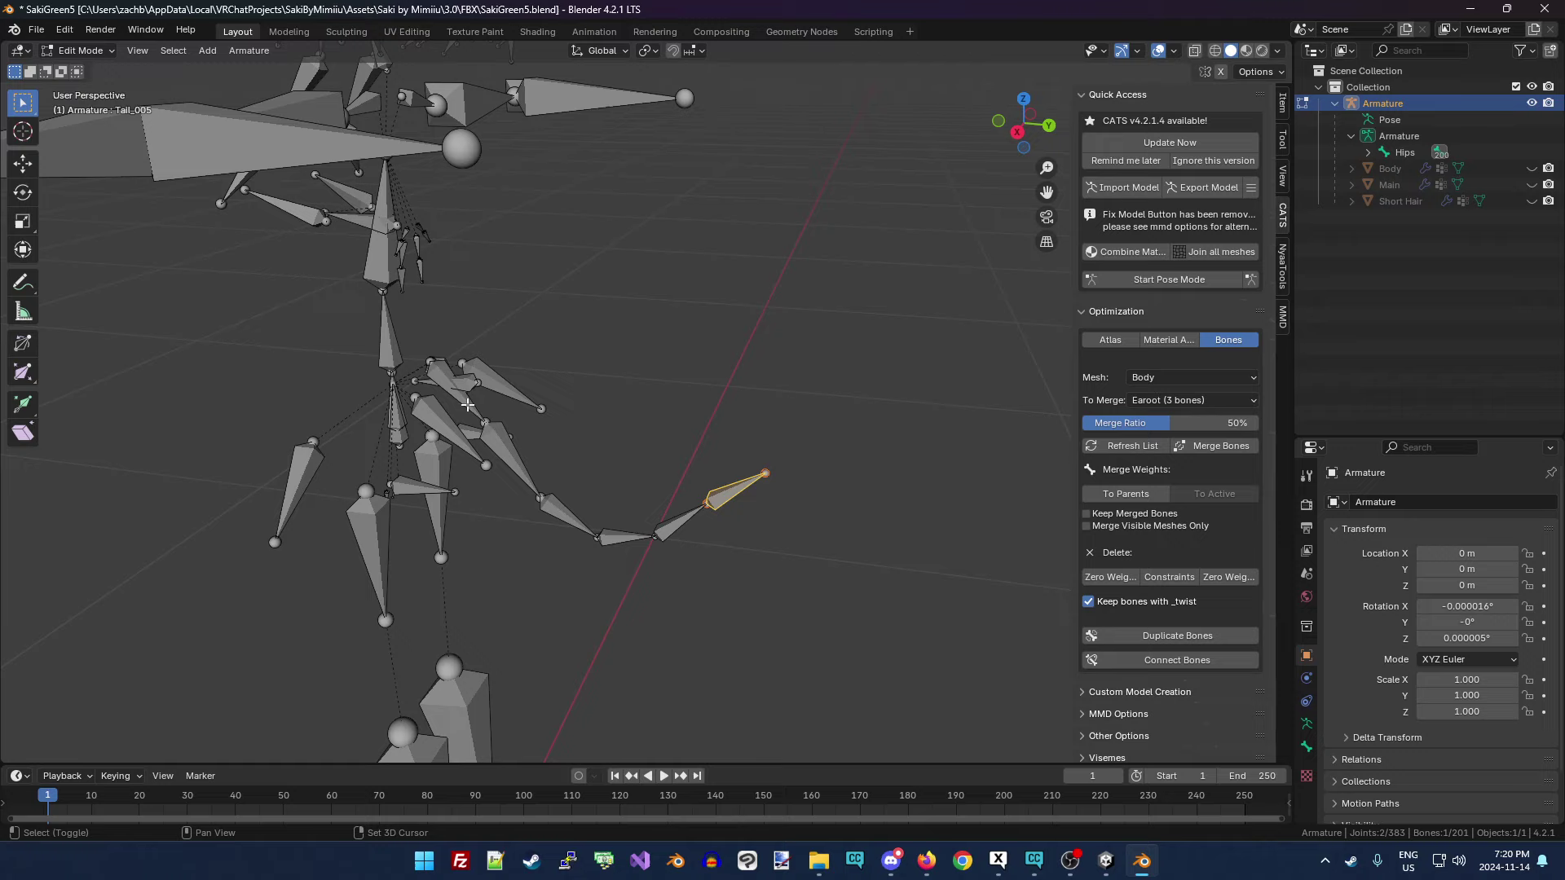
pyautogui.keyDown('shift'); pyautogui.click(468, 405); pyautogui.keyUp('shift')
pyautogui.click(735, 494)
pyautogui.keyDown('ctrl'); pyautogui.click(462, 396); pyautogui.keyUp('ctrl')
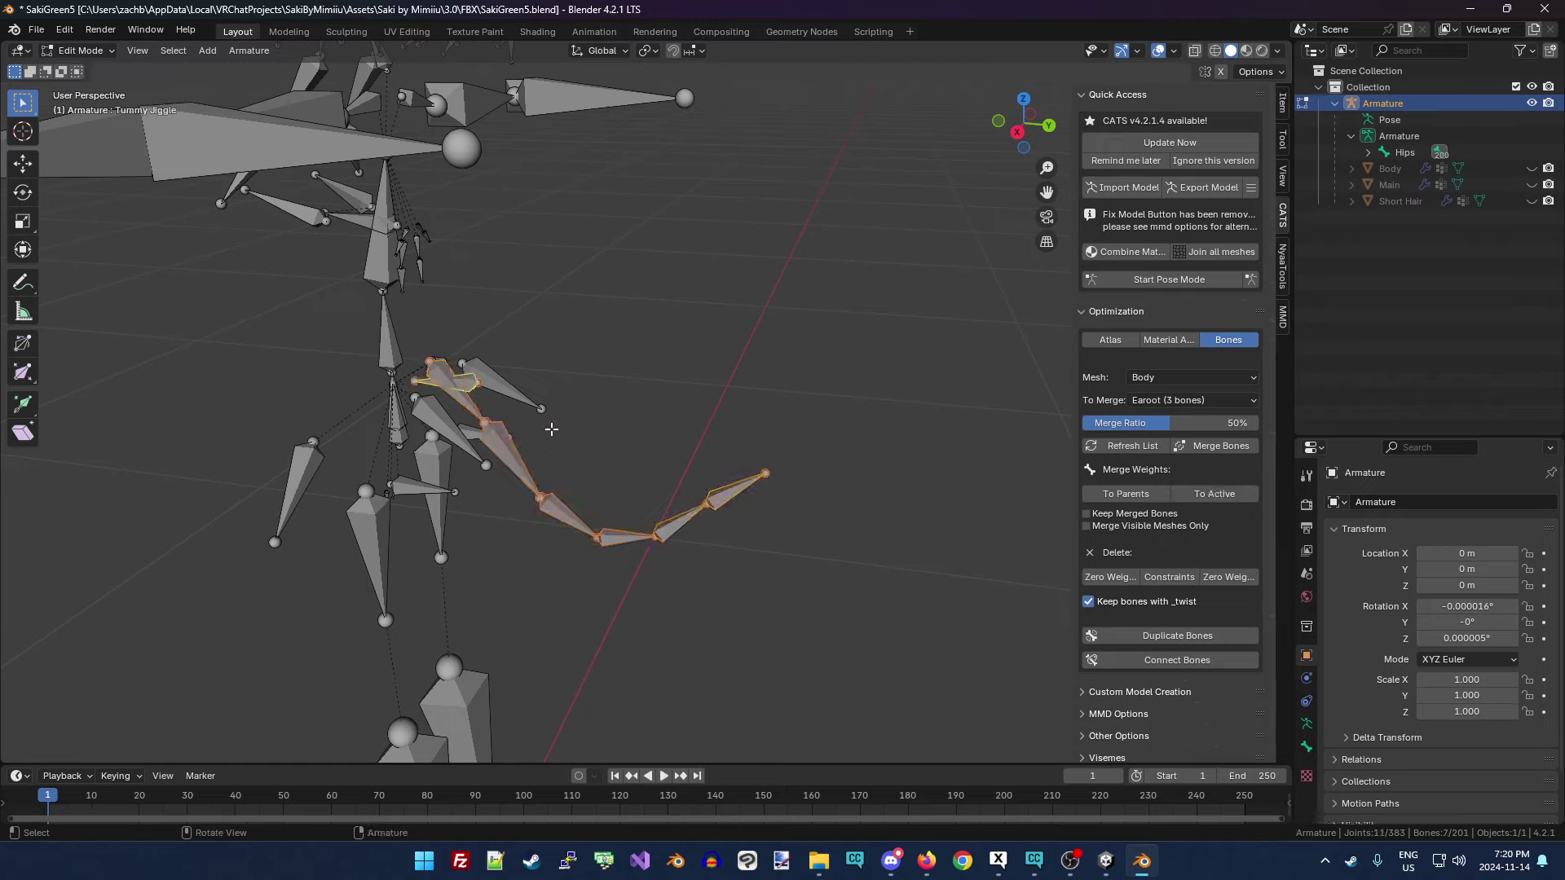
pyautogui.click(462, 402)
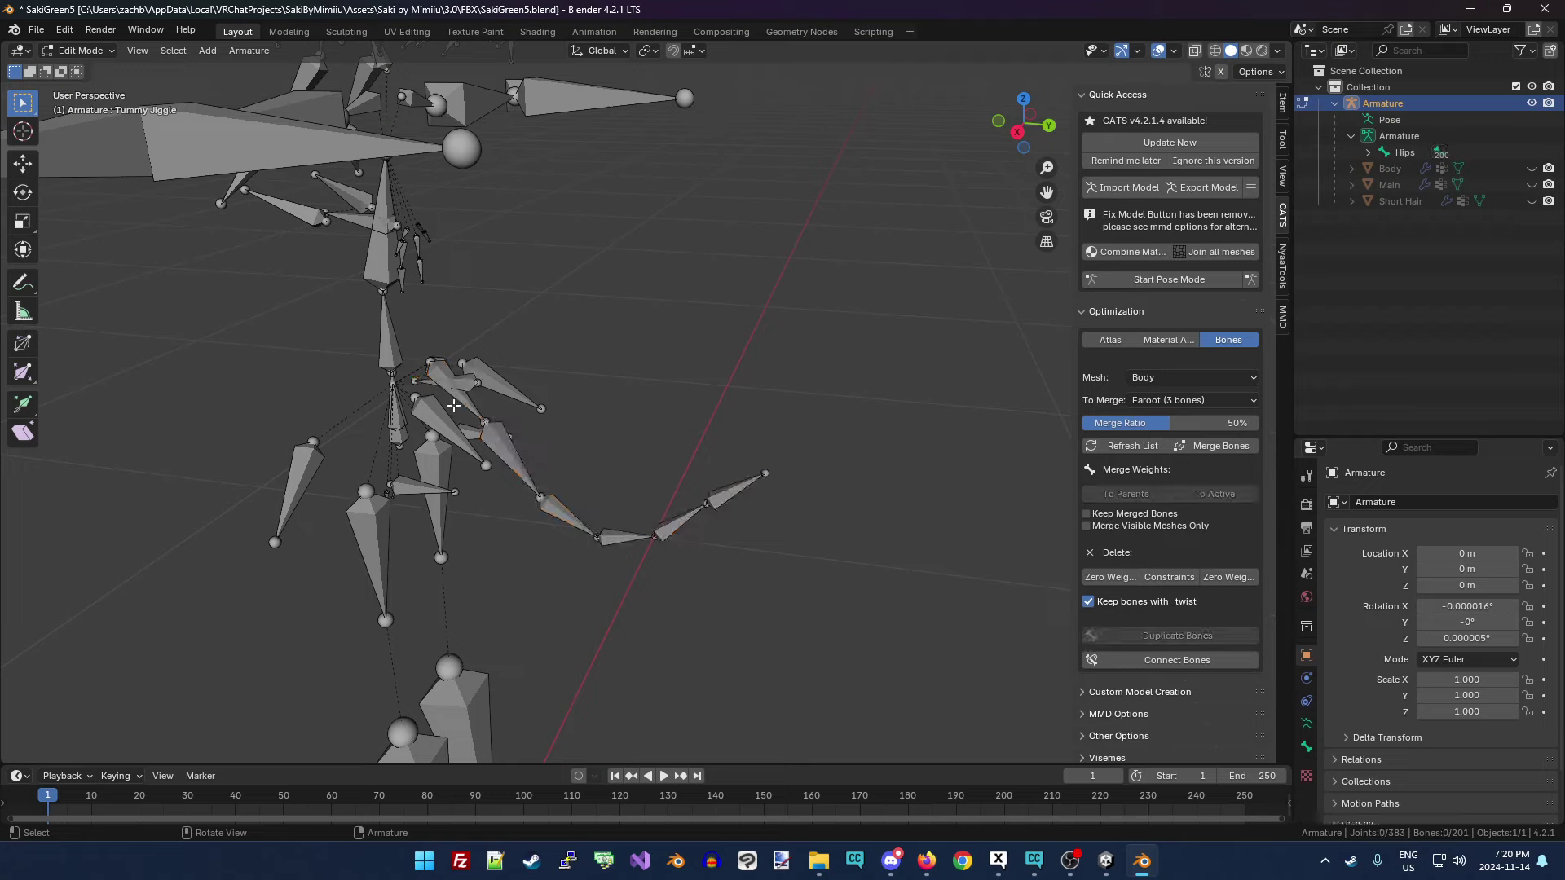
pyautogui.keyDown('ctrl'); pyautogui.click(722, 493); pyautogui.keyUp('ctrl')
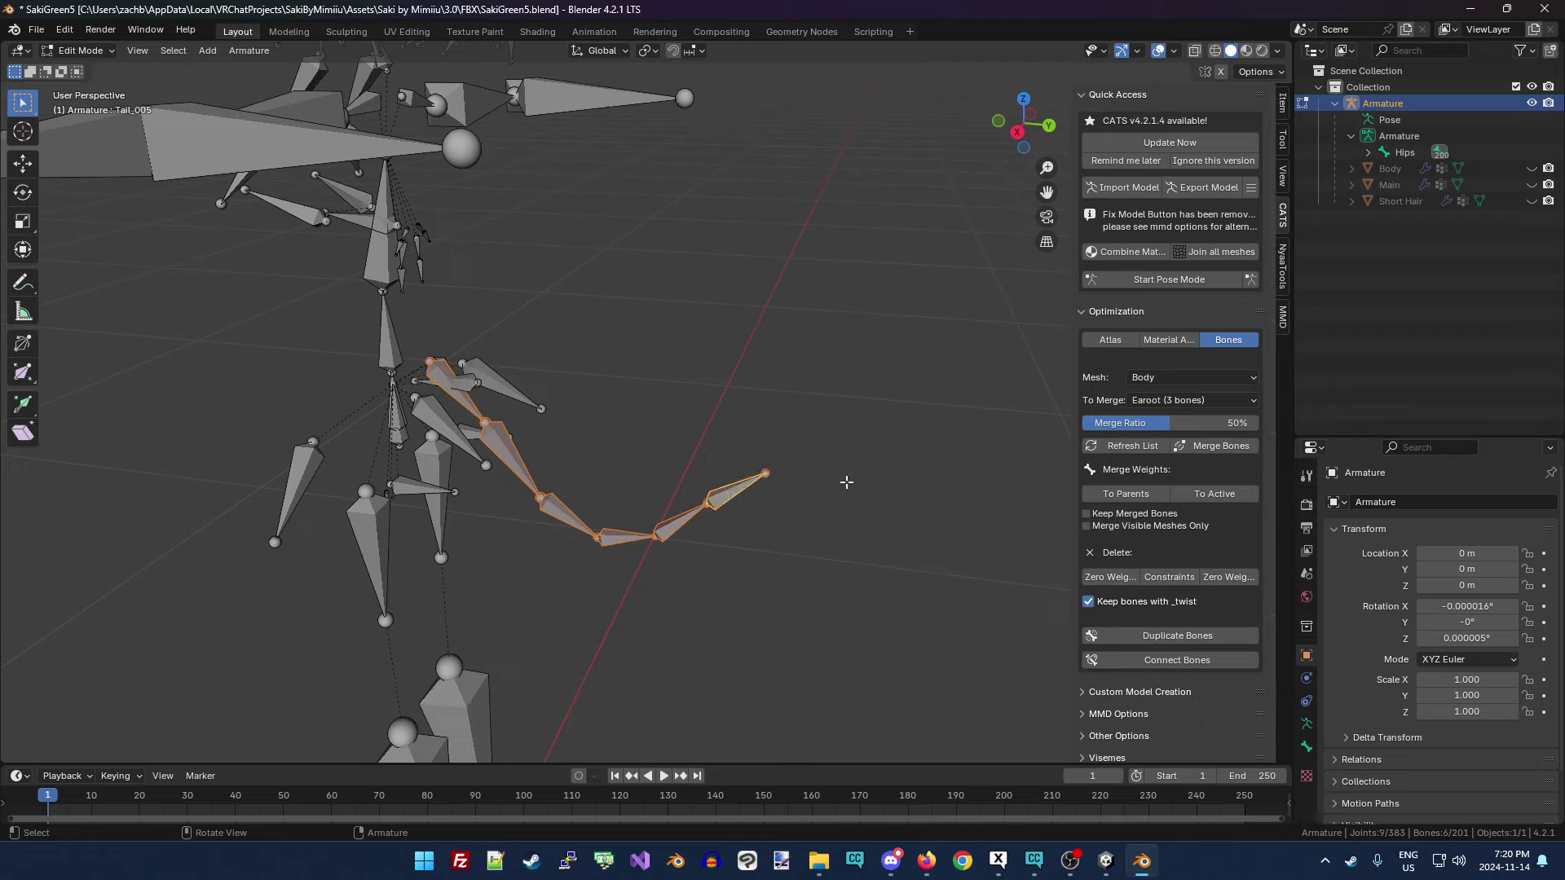
# Try to merge the Earoot bones for the Body mesh at a 50% merge ratio.
pyautogui.click(1229, 447)
pyautogui.scroll(-3, 925, 378)
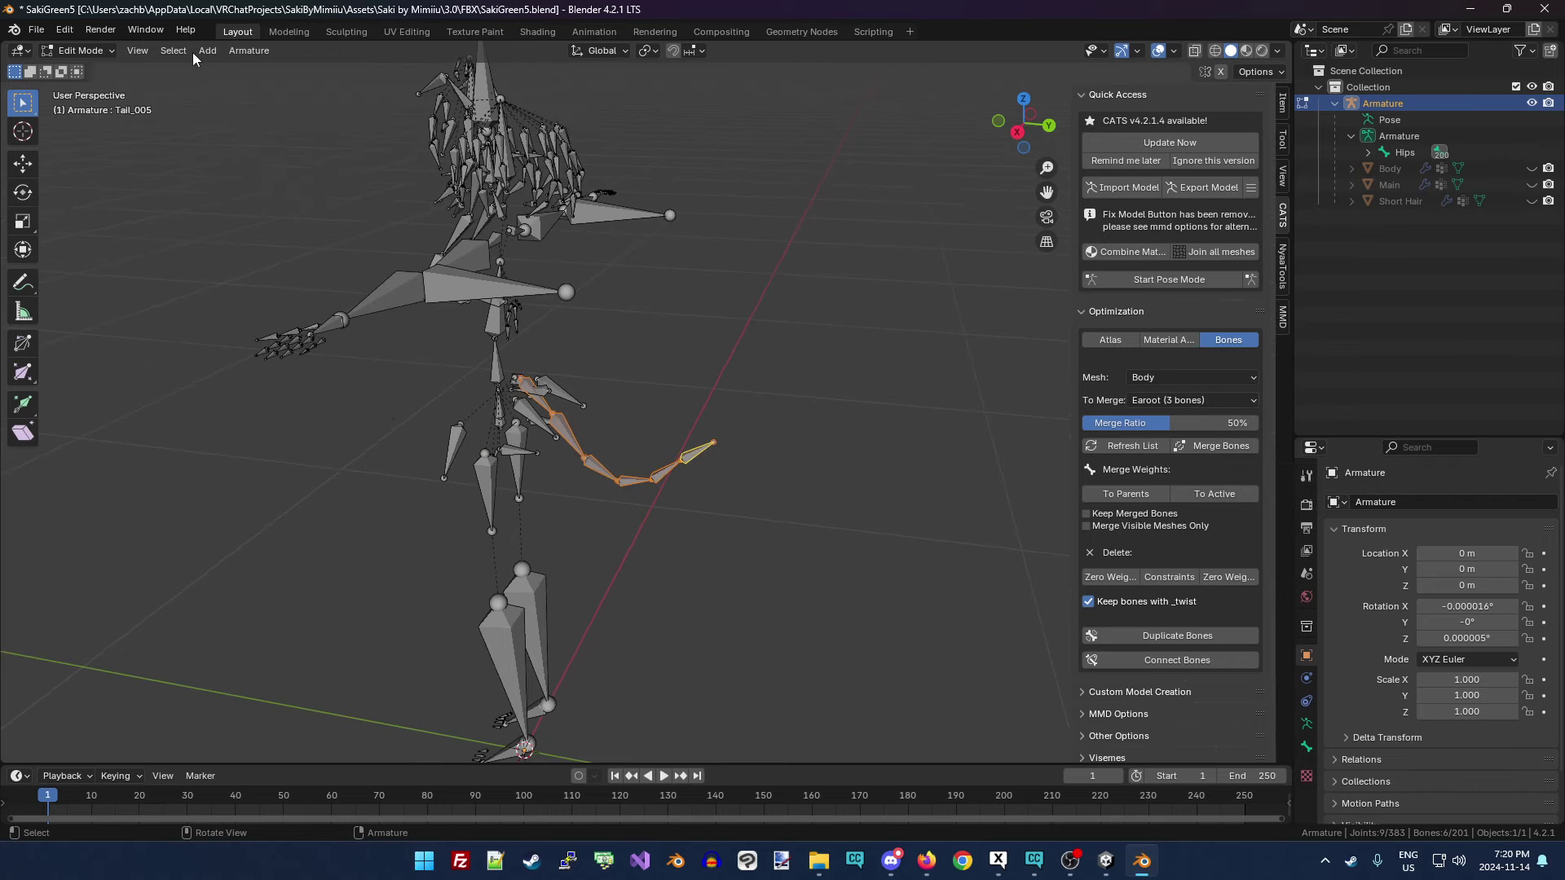
pyautogui.click(64, 29)
pyautogui.click(78, 49)
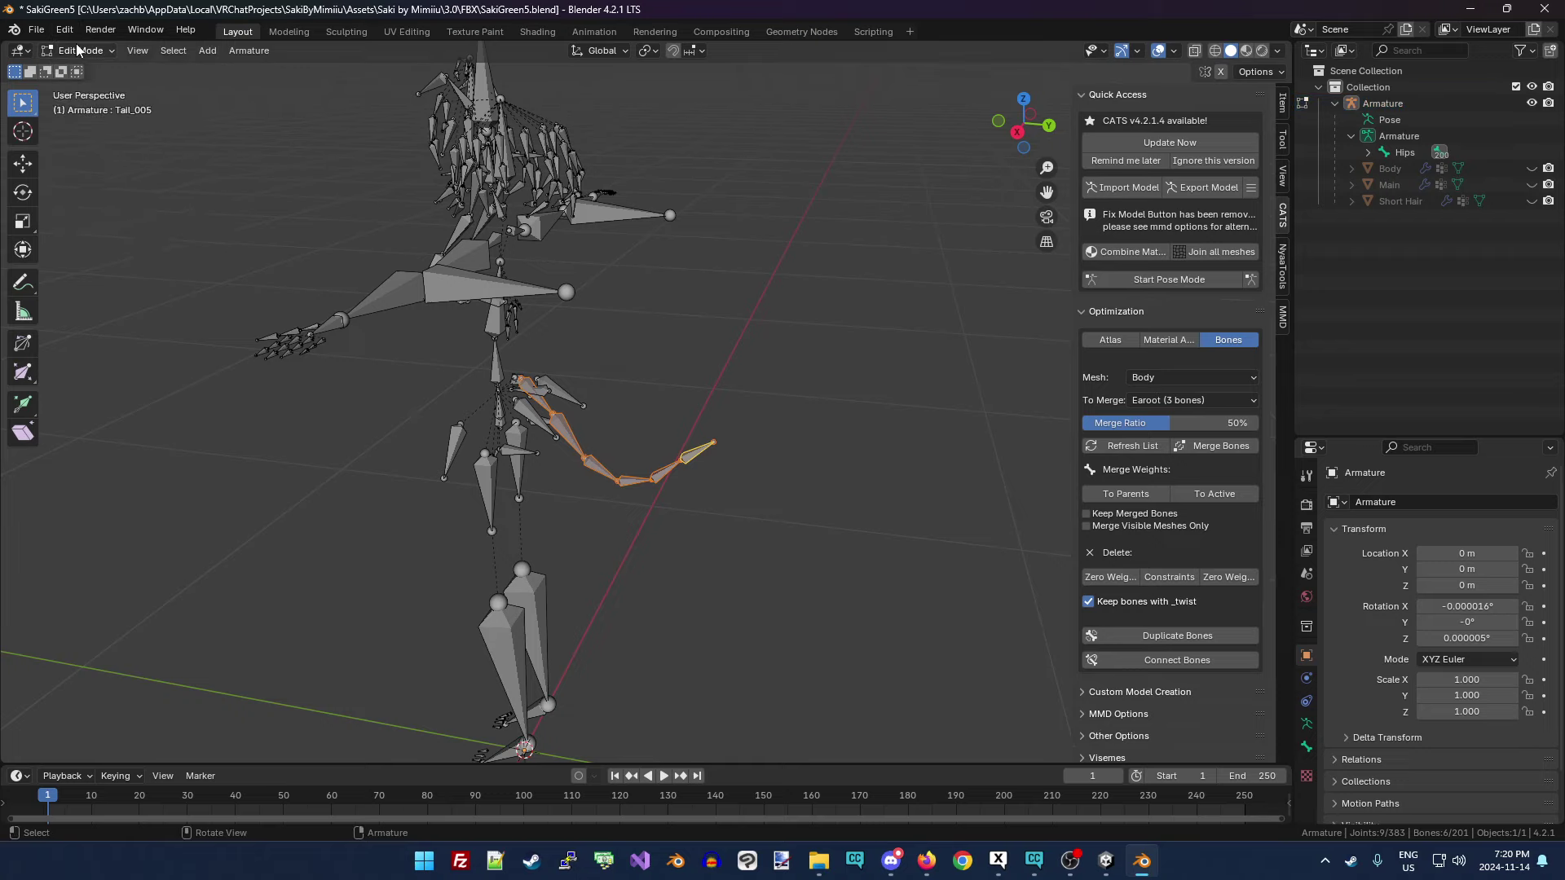
pyautogui.click(1222, 447)
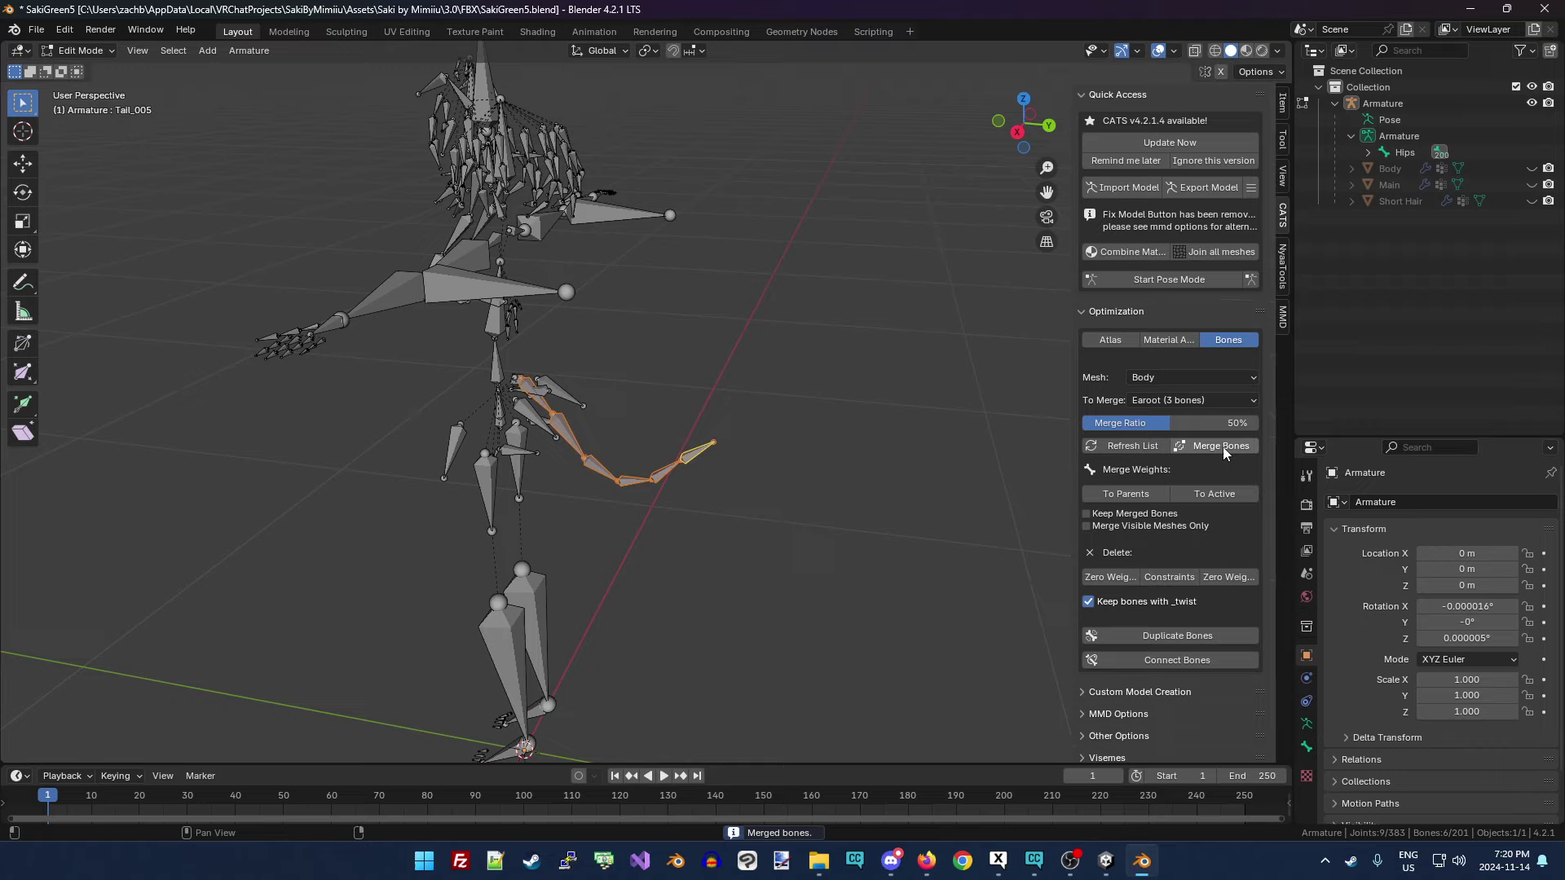
# Try to merge the zskirt bones for the Short Hair mesh at a 50% merge ratio.
pyautogui.click(1191, 375)
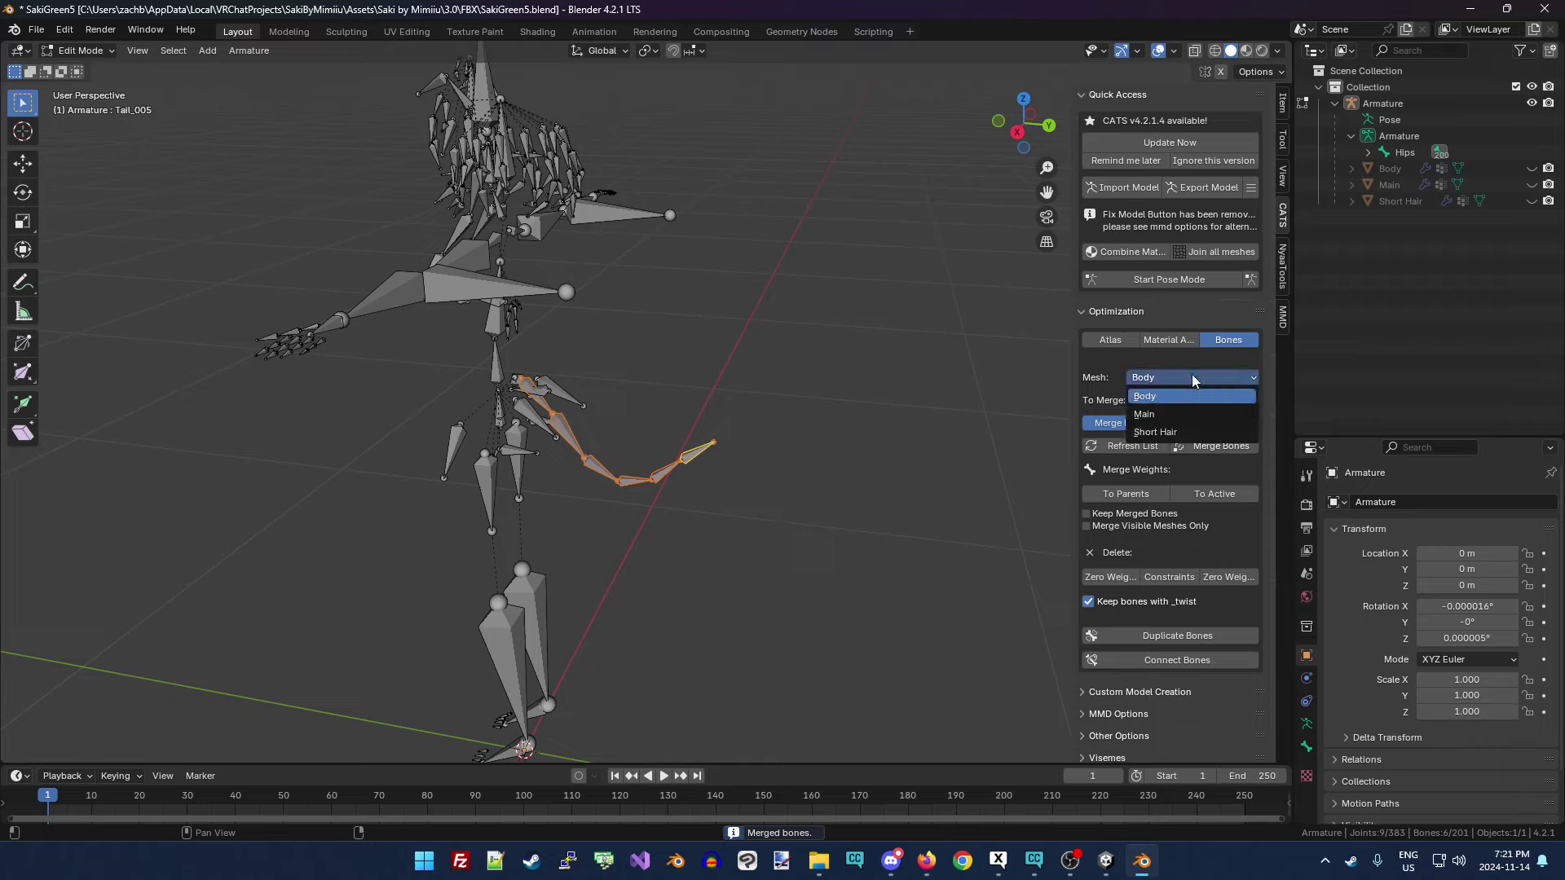
pyautogui.click(1185, 432)
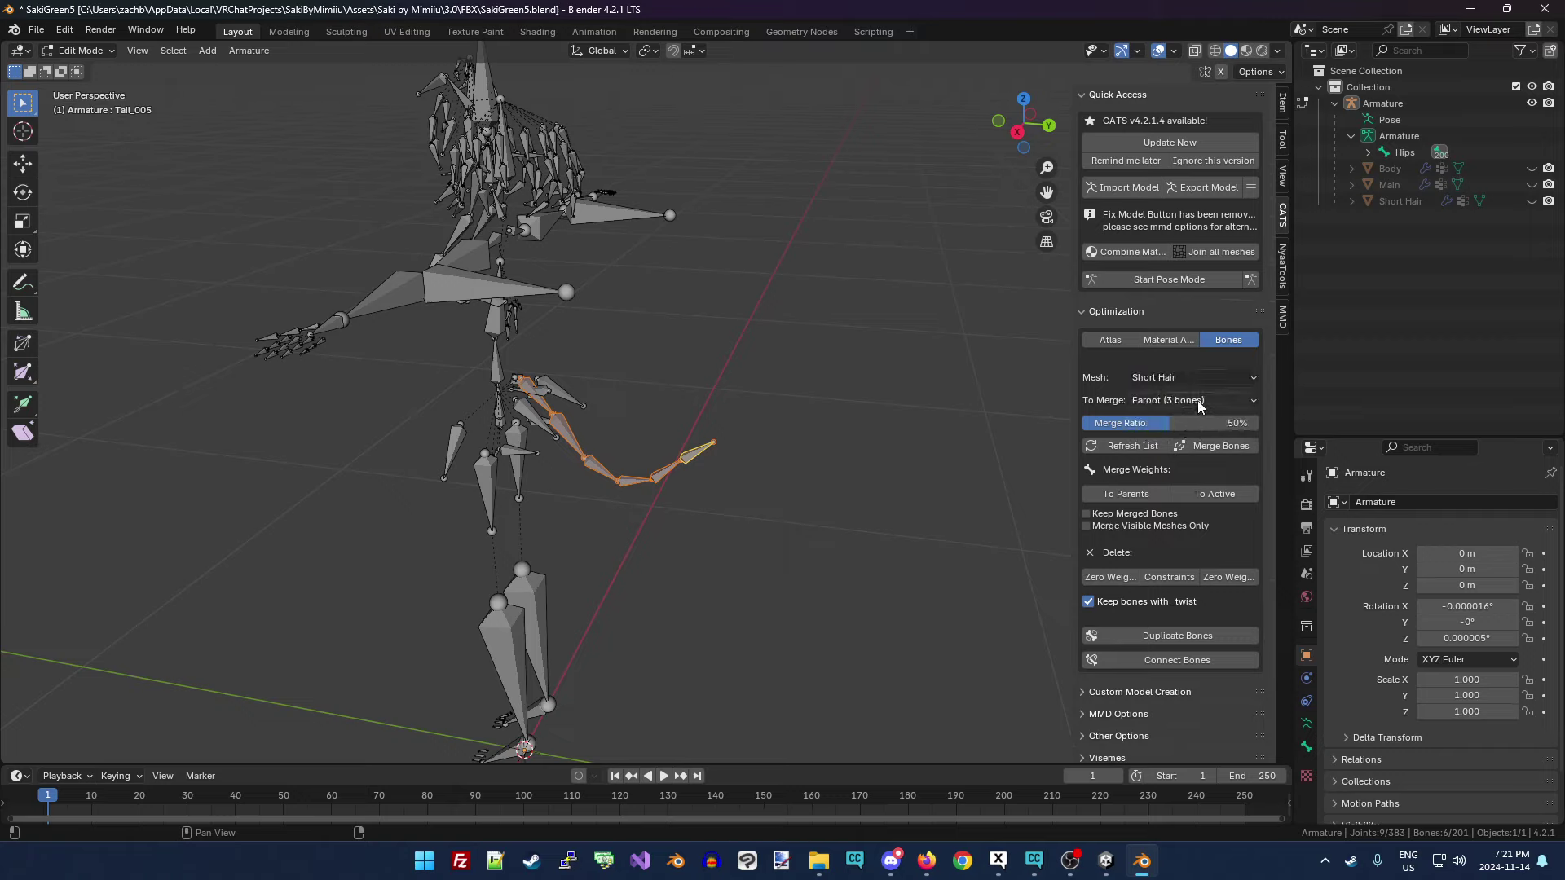
pyautogui.click(1198, 401)
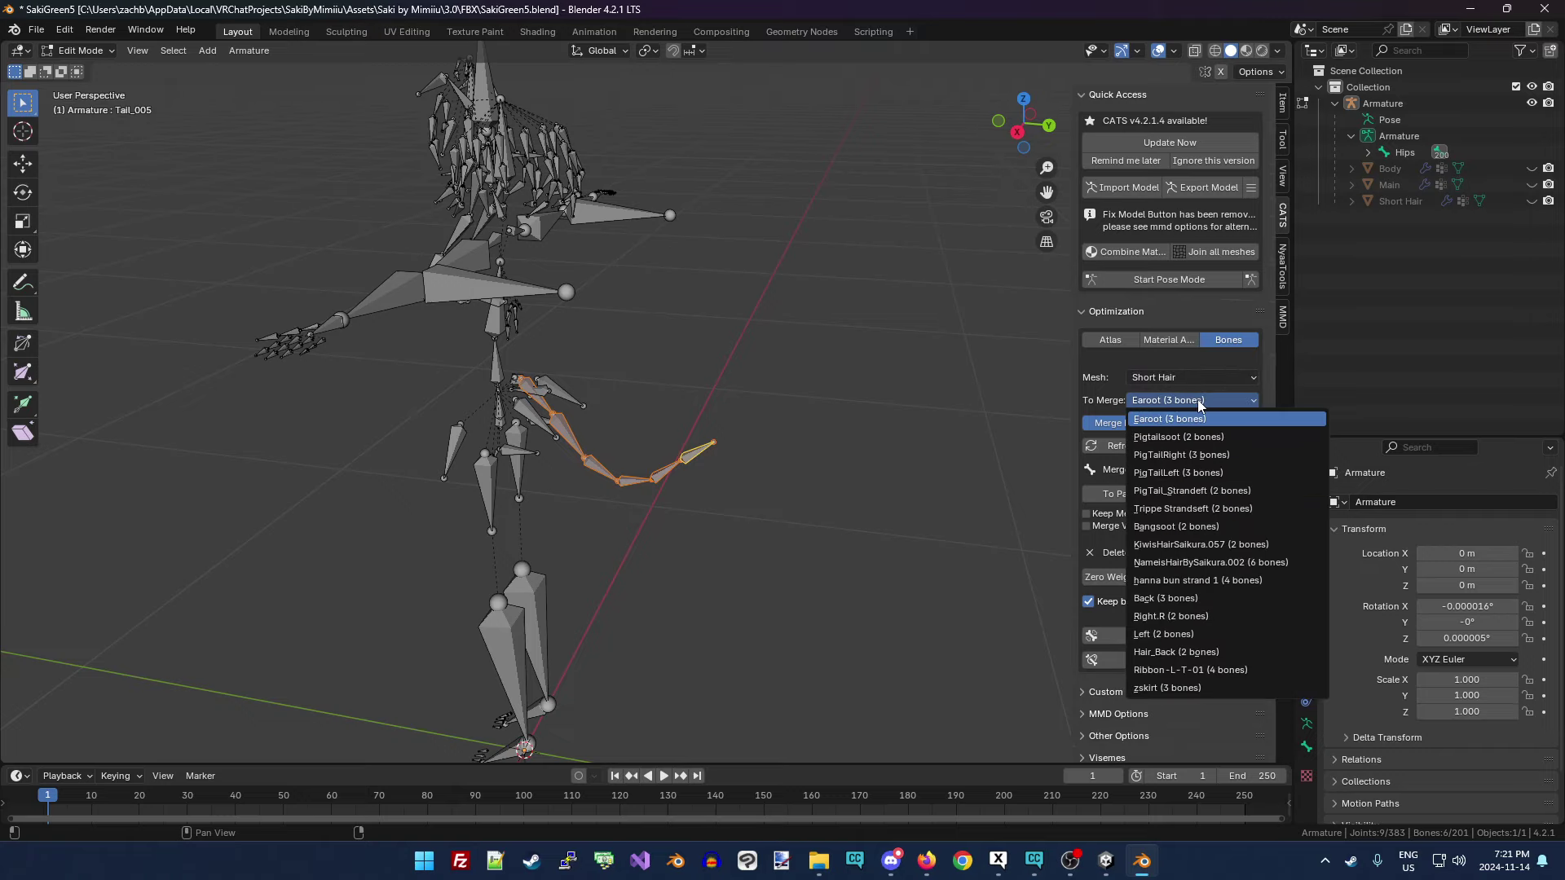
pyautogui.click(1223, 687)
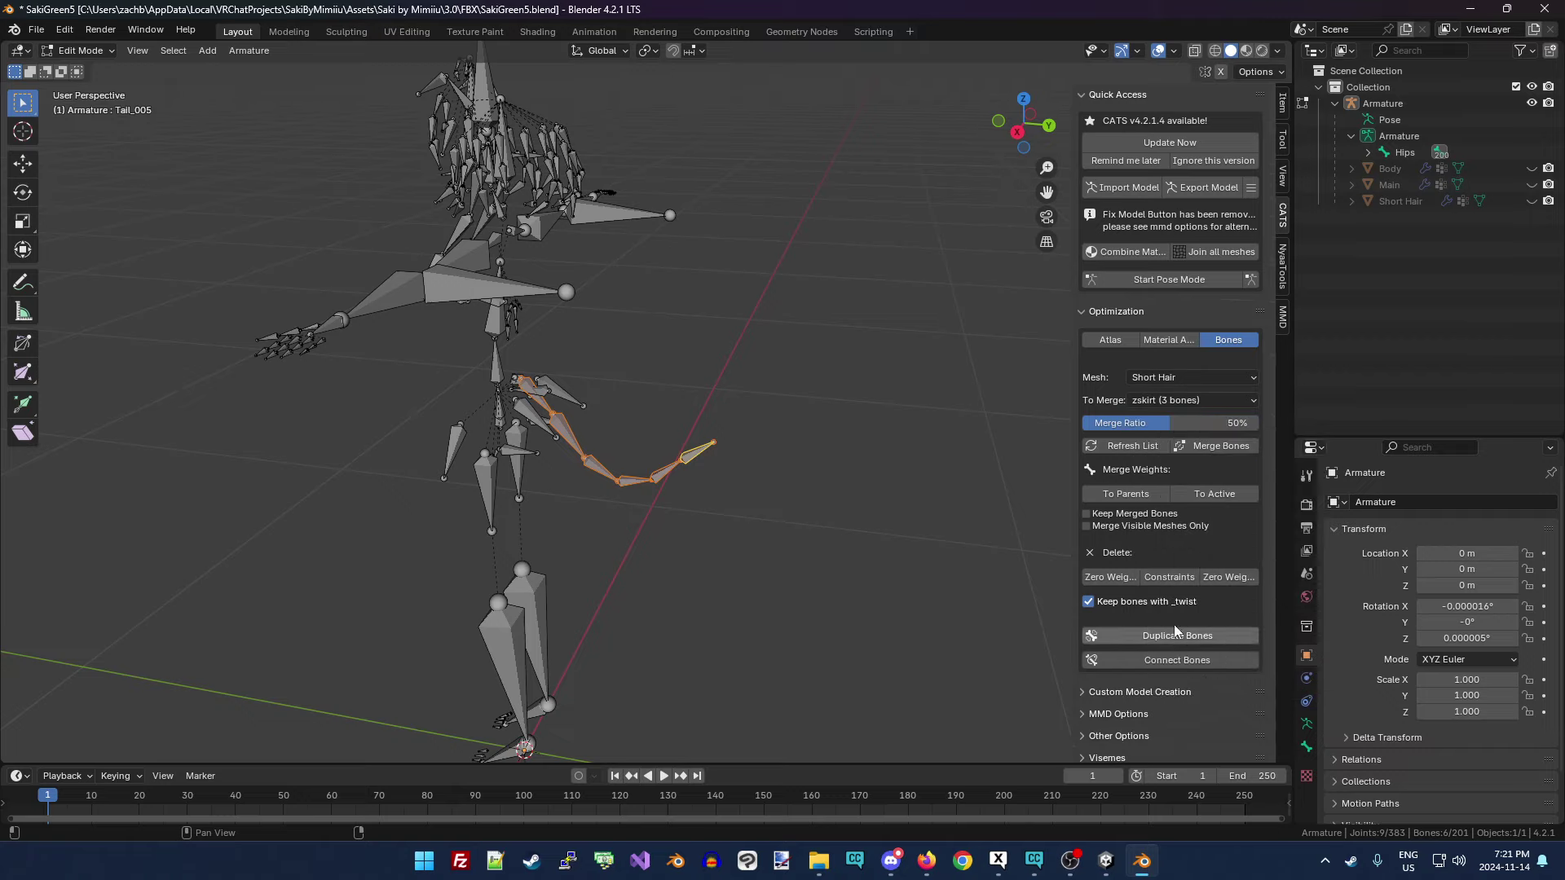
pyautogui.click(1217, 447)
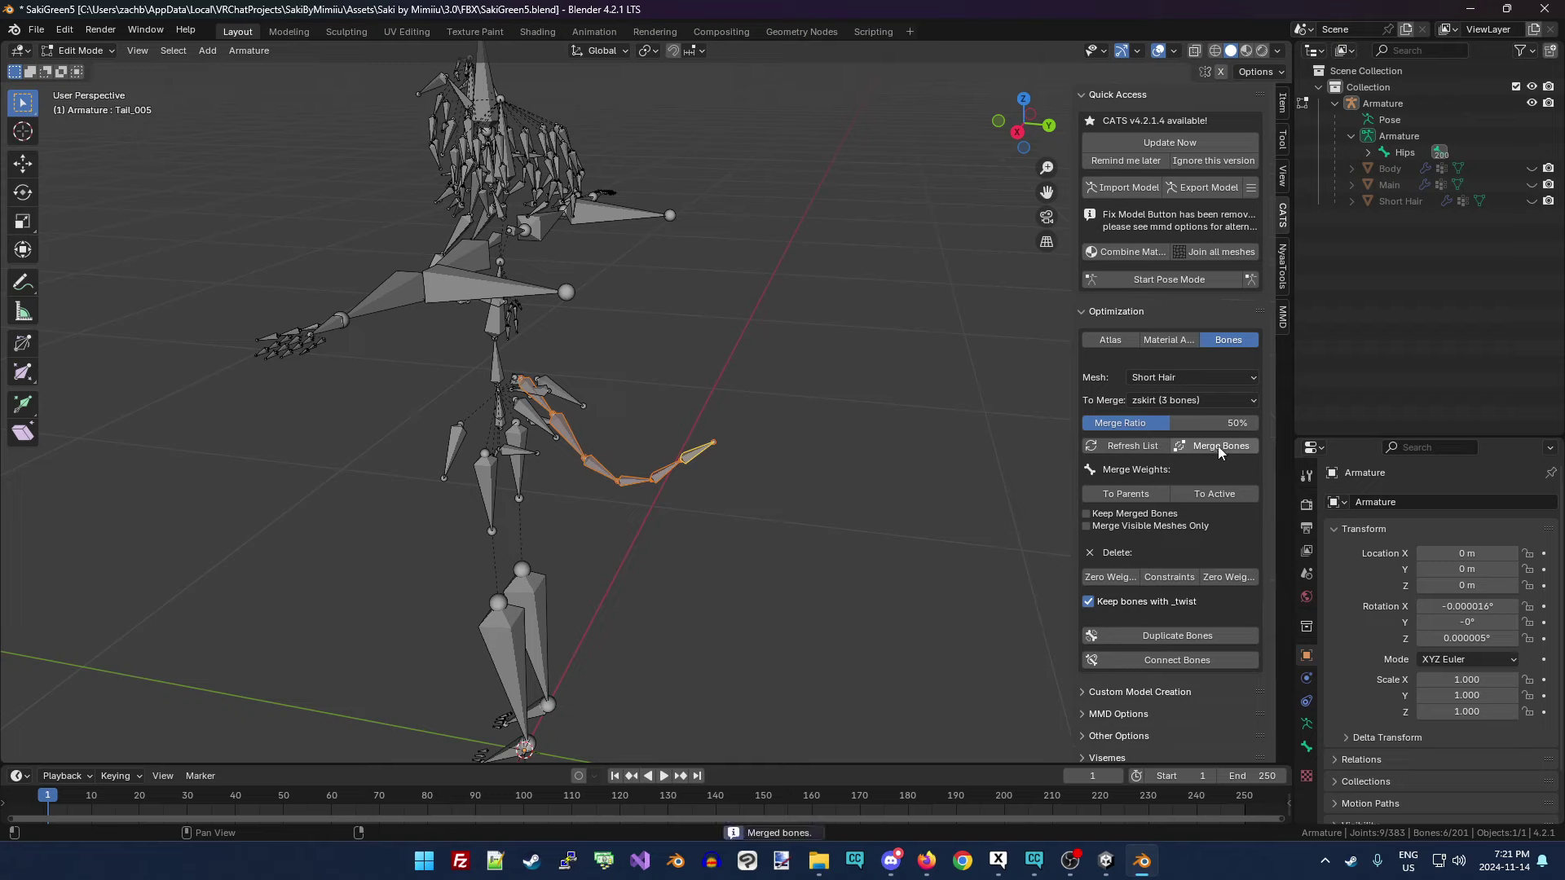
# Merge the Bangsoot bones for the Main mesh at a 50% merge ratio.
pyautogui.click(1203, 399)
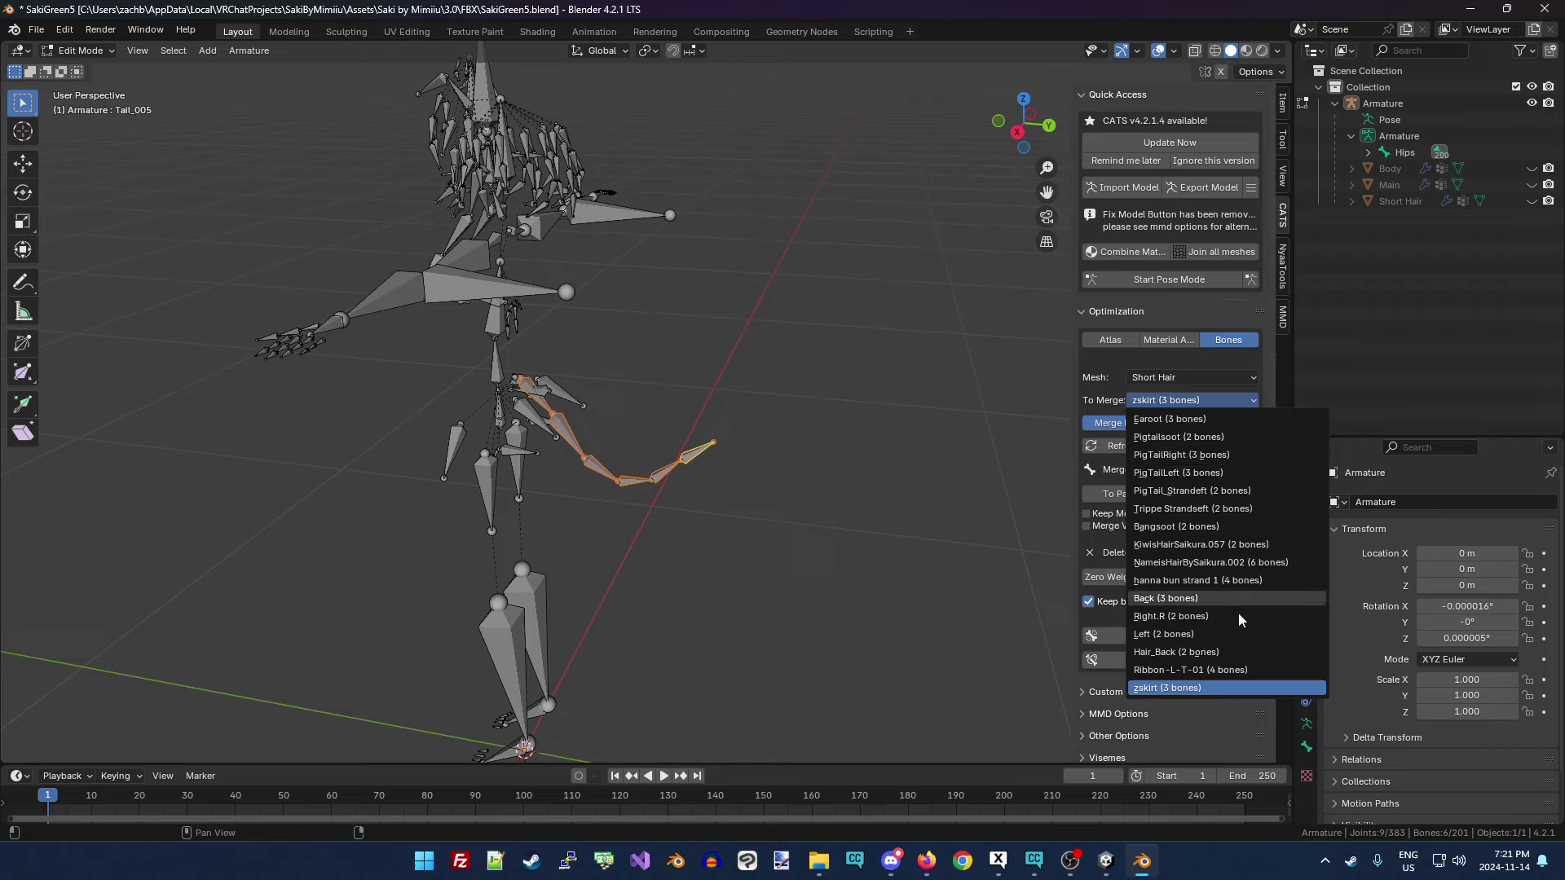
pyautogui.click(1184, 376)
pyautogui.click(1190, 416)
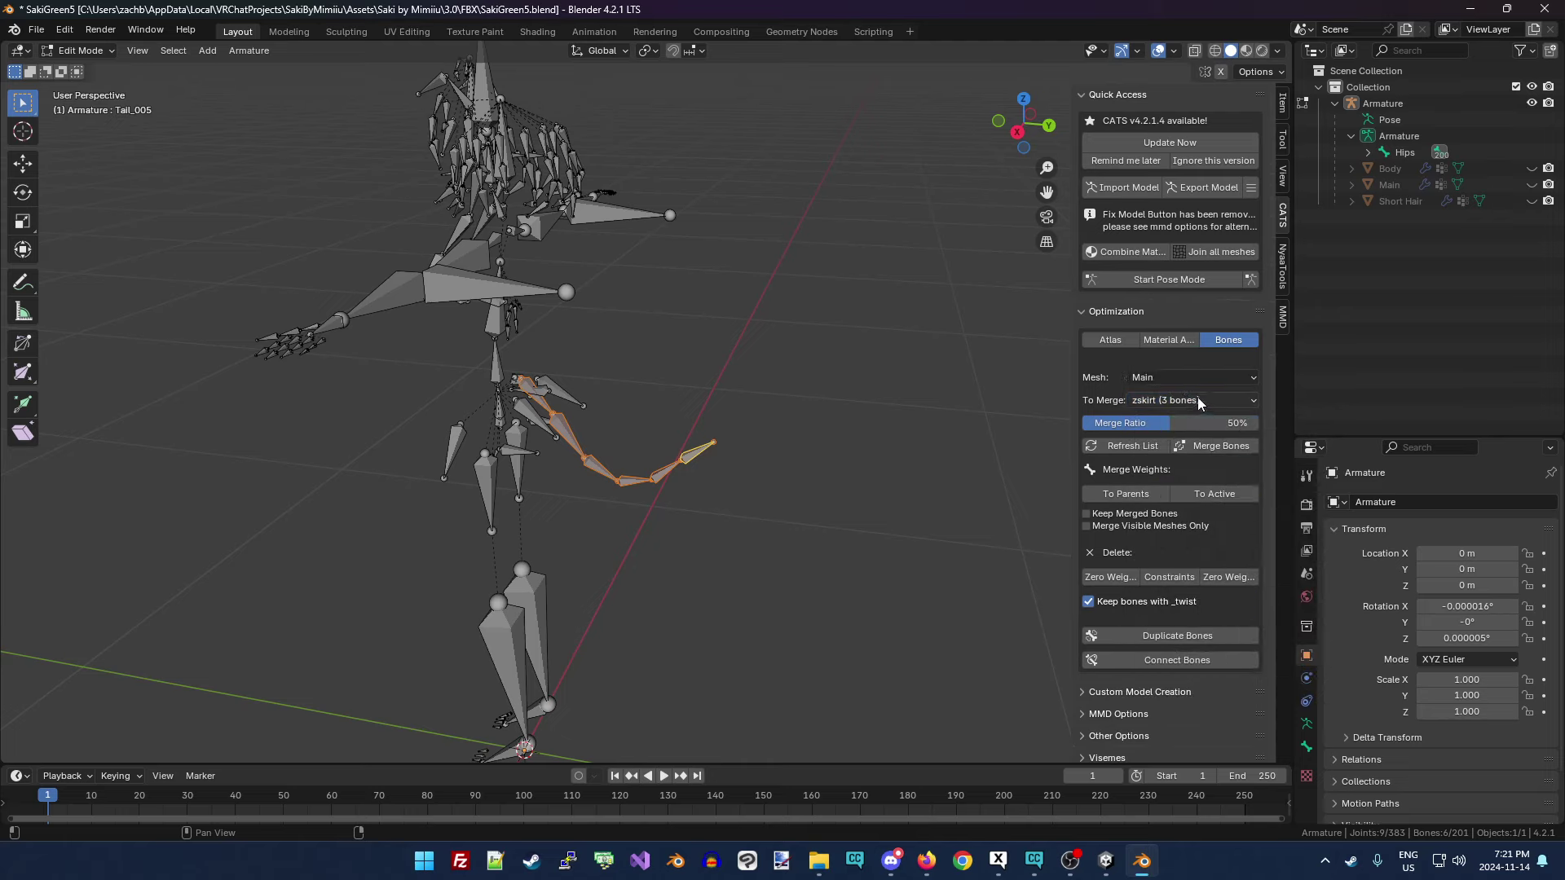
pyautogui.click(1196, 398)
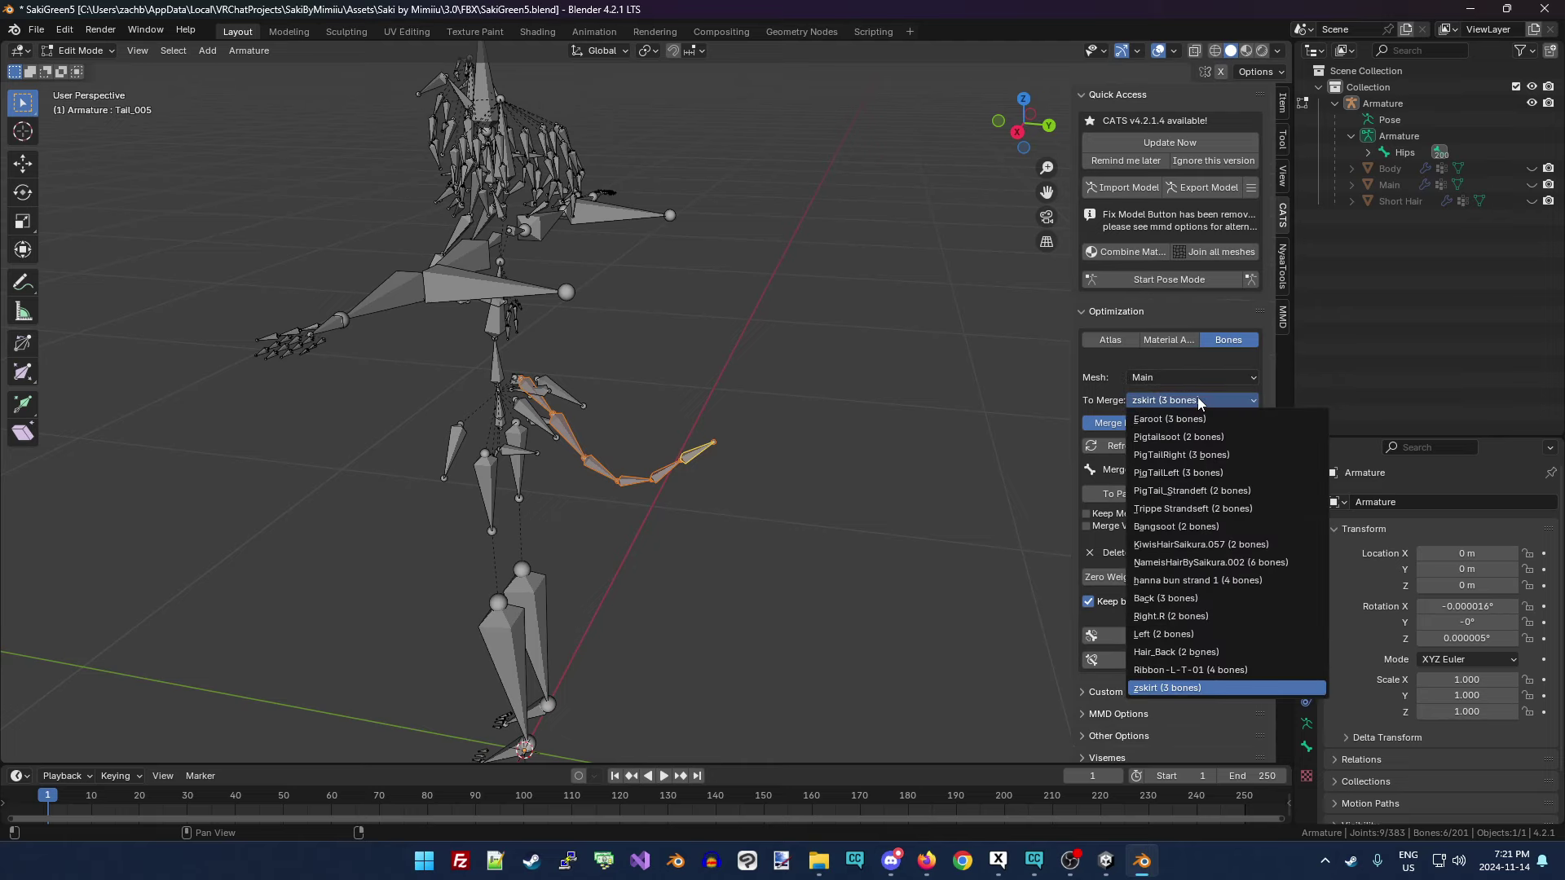
pyautogui.click(1129, 665)
pyautogui.click(1186, 402)
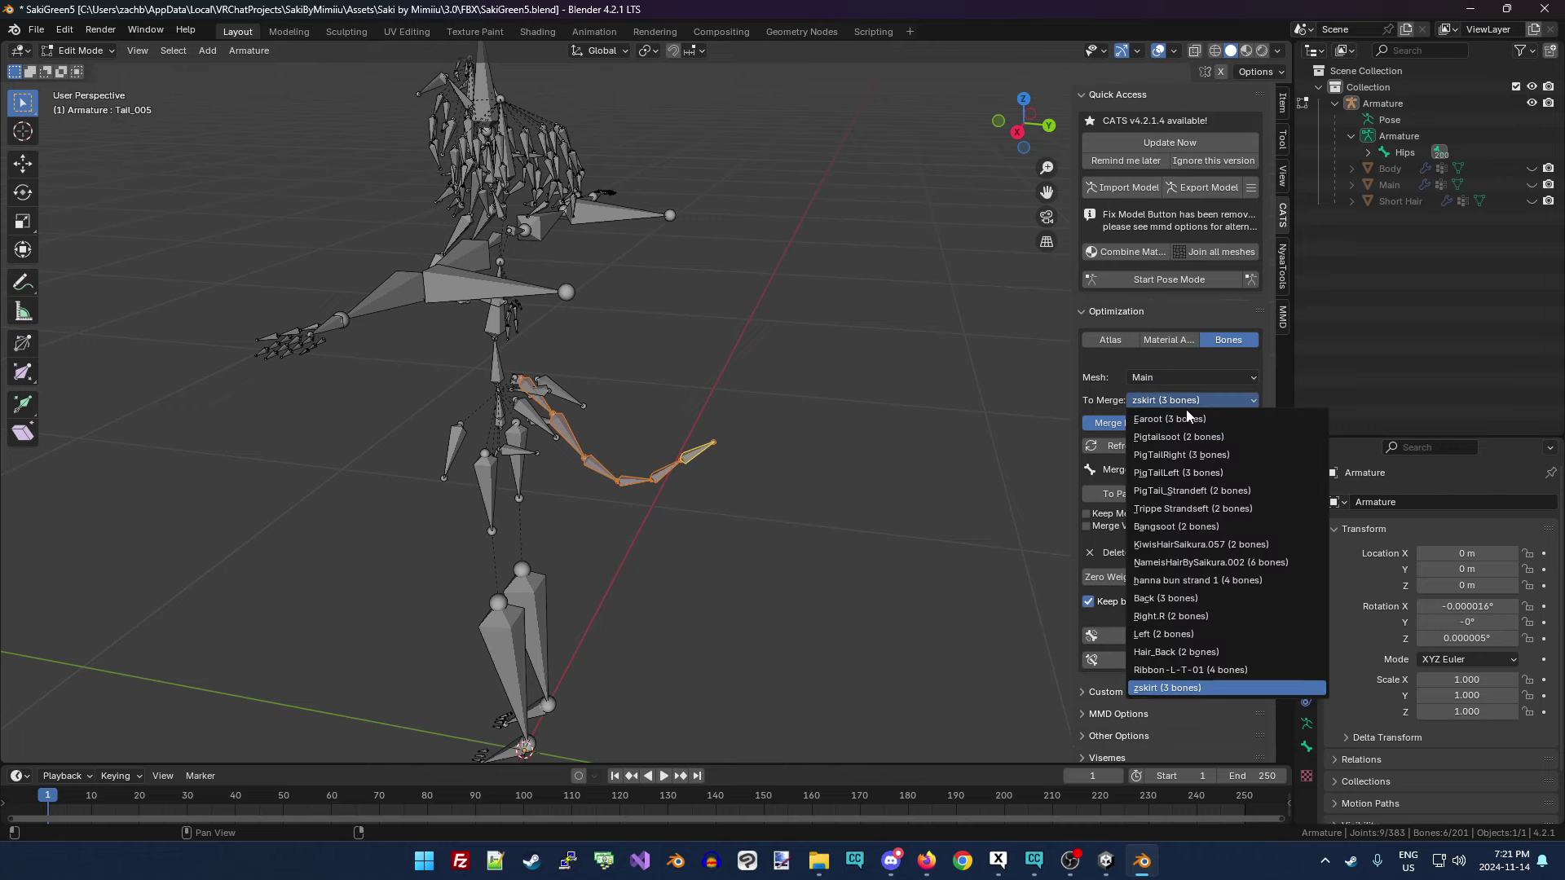
pyautogui.click(1253, 526)
pyautogui.click(1220, 447)
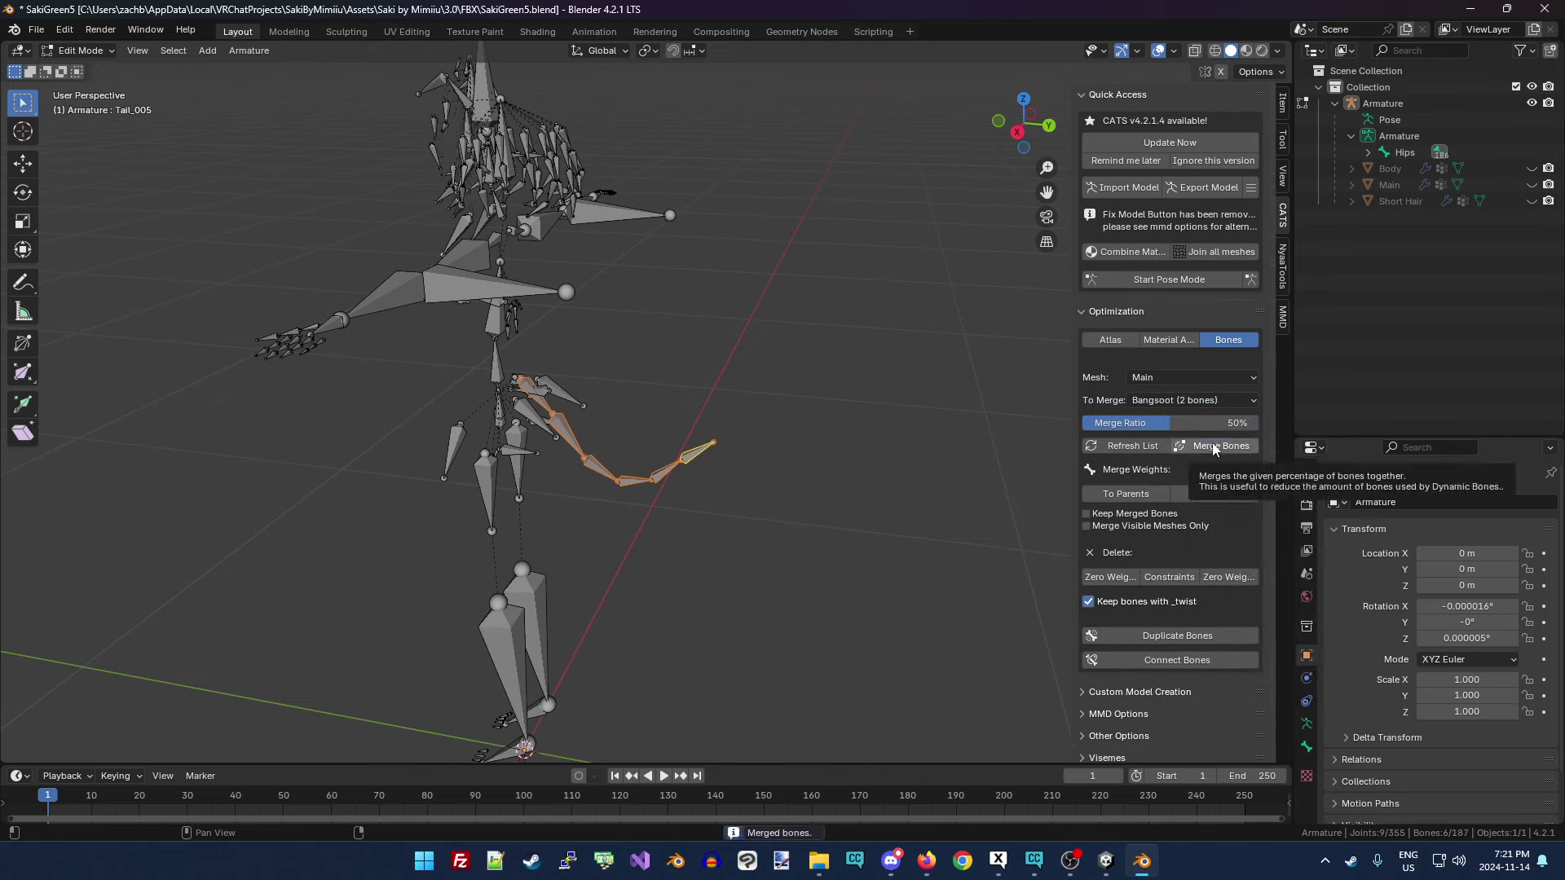
# Try to merge the Earoot bones for the Main mesh at a 50% merge ratio.
pyautogui.moveTo(1023, 124); pyautogui.dragTo(893, 133)
pyautogui.click(1175, 402)
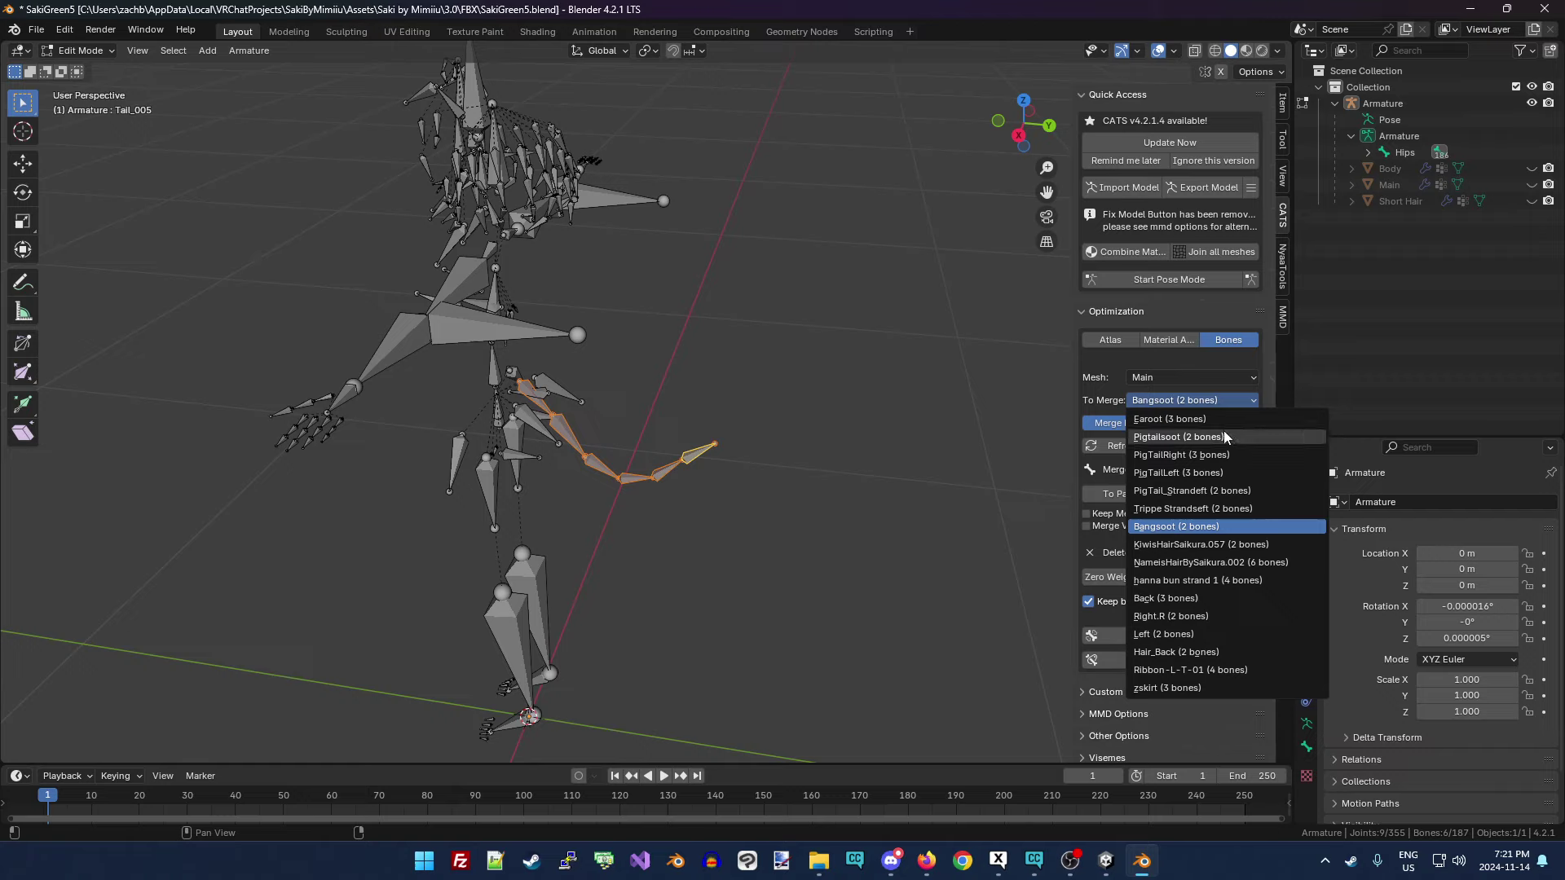
pyautogui.click(1210, 419)
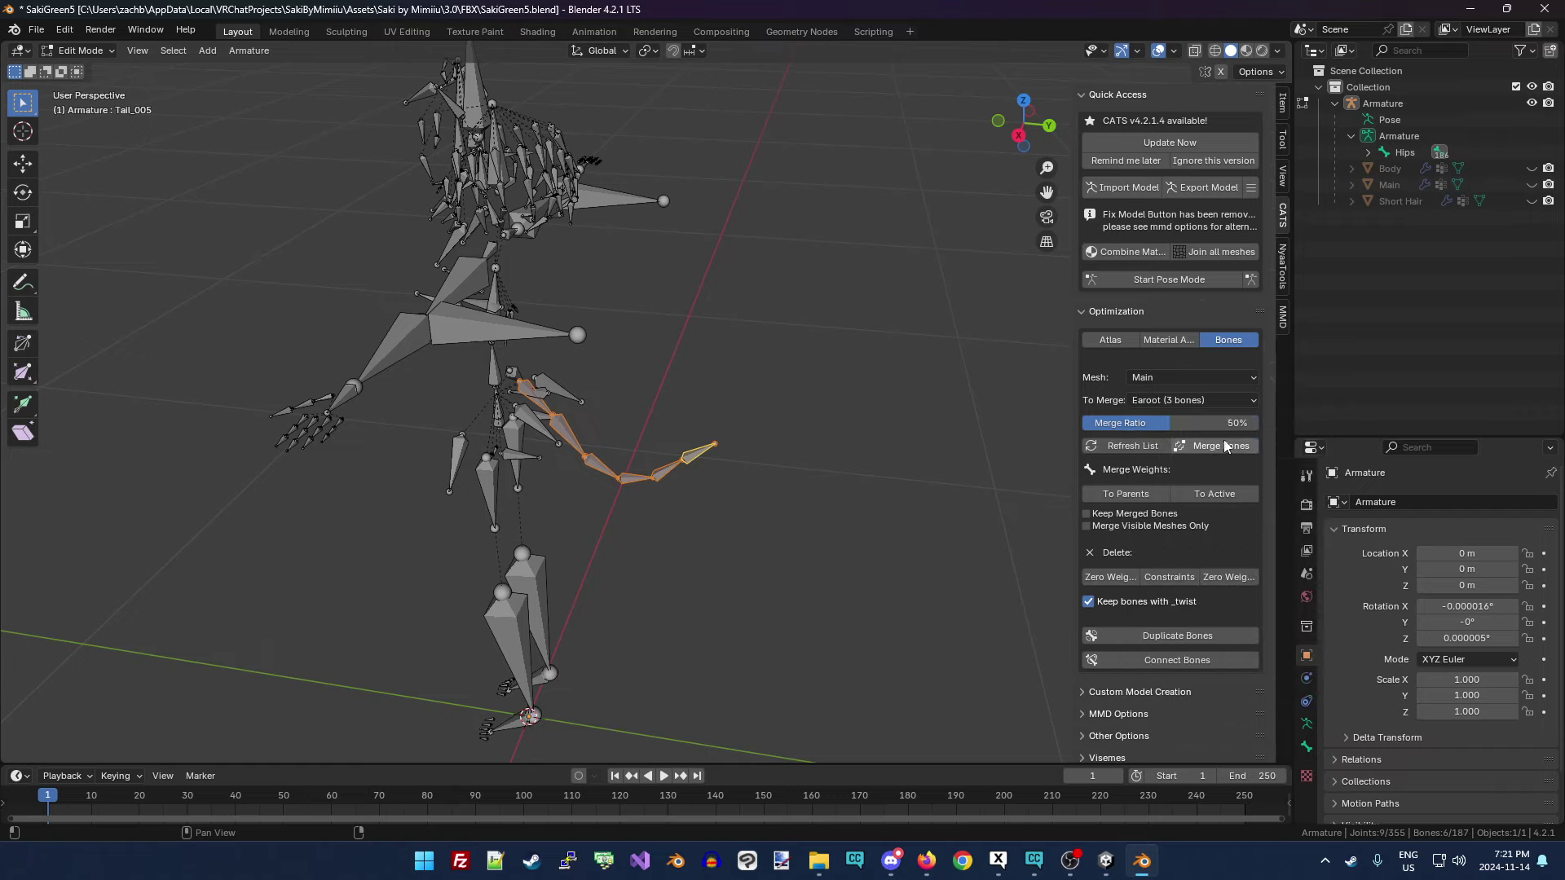
pyautogui.click(1230, 445)
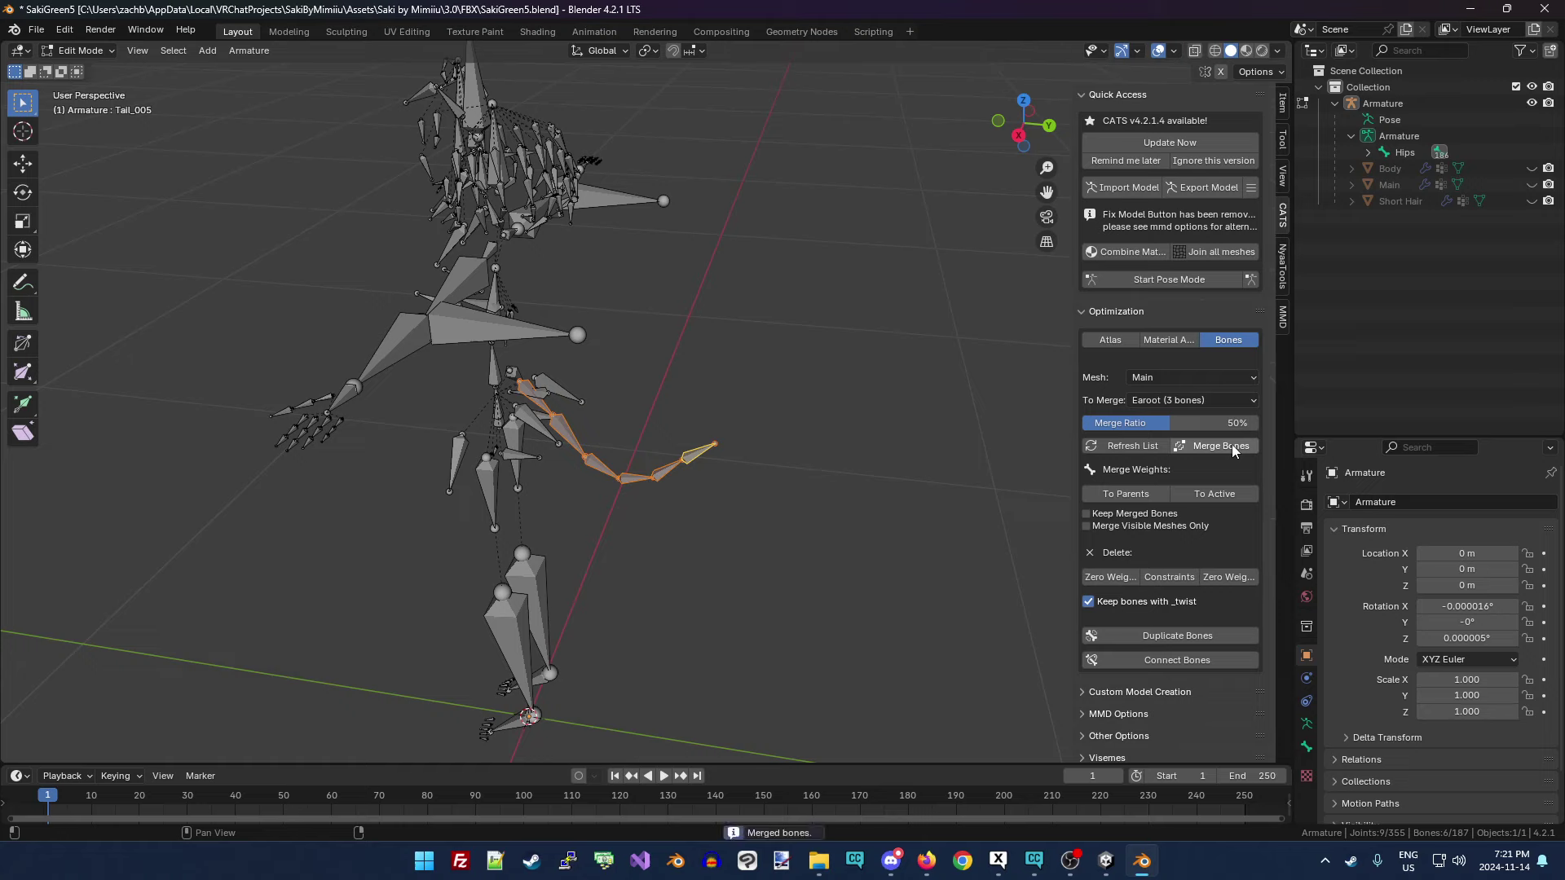
# Try to merge the NameisHairBySaikura.002 bones for the Main mesh at a 50% merge ratio.
pyautogui.click(1200, 398)
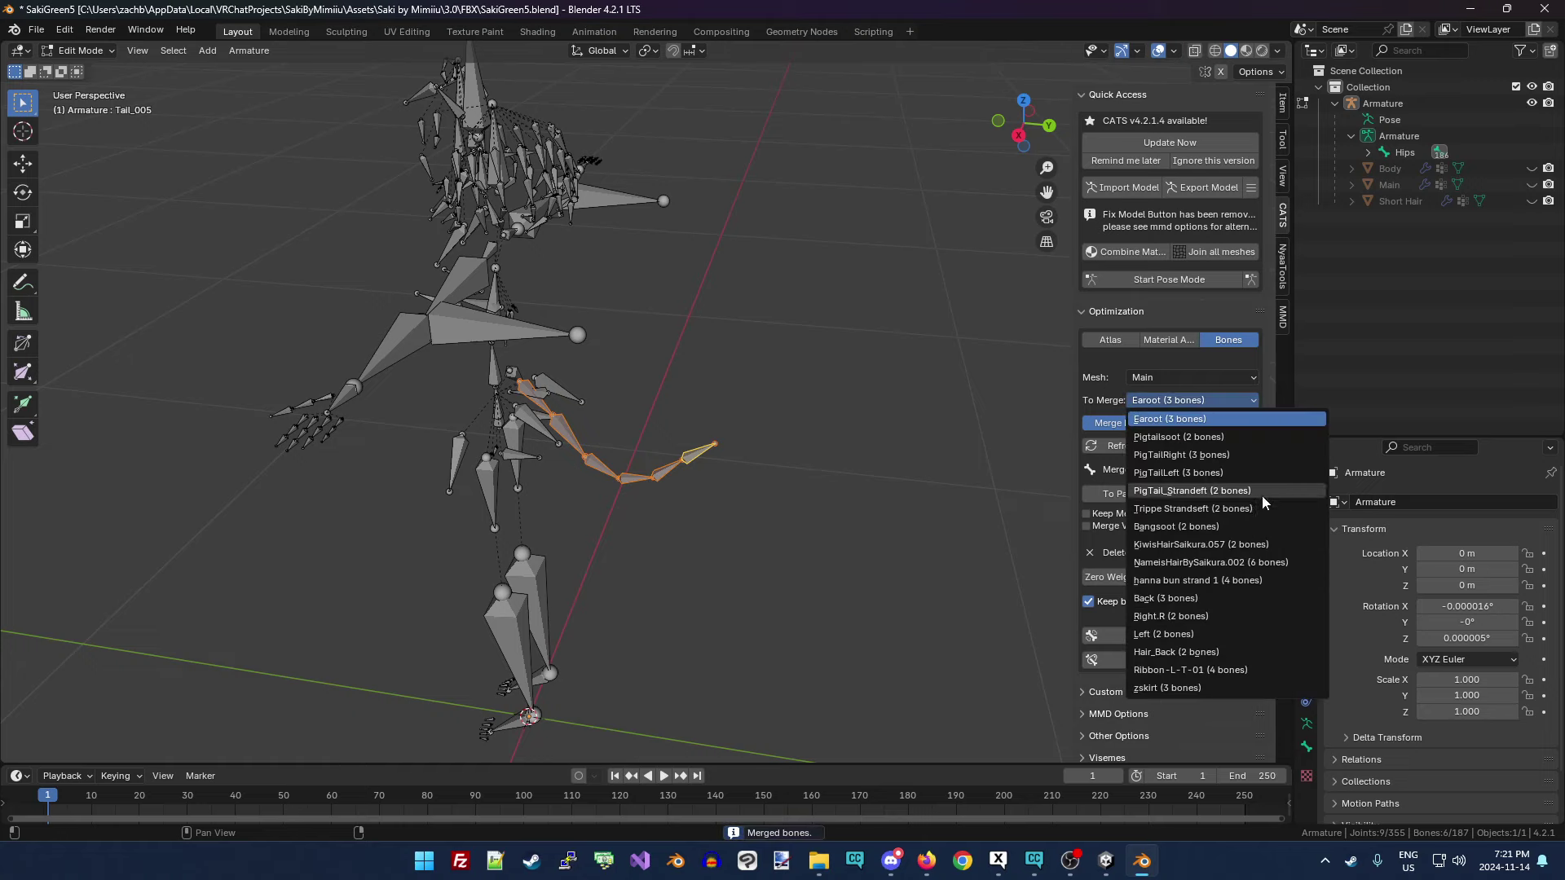
pyautogui.click(1288, 559)
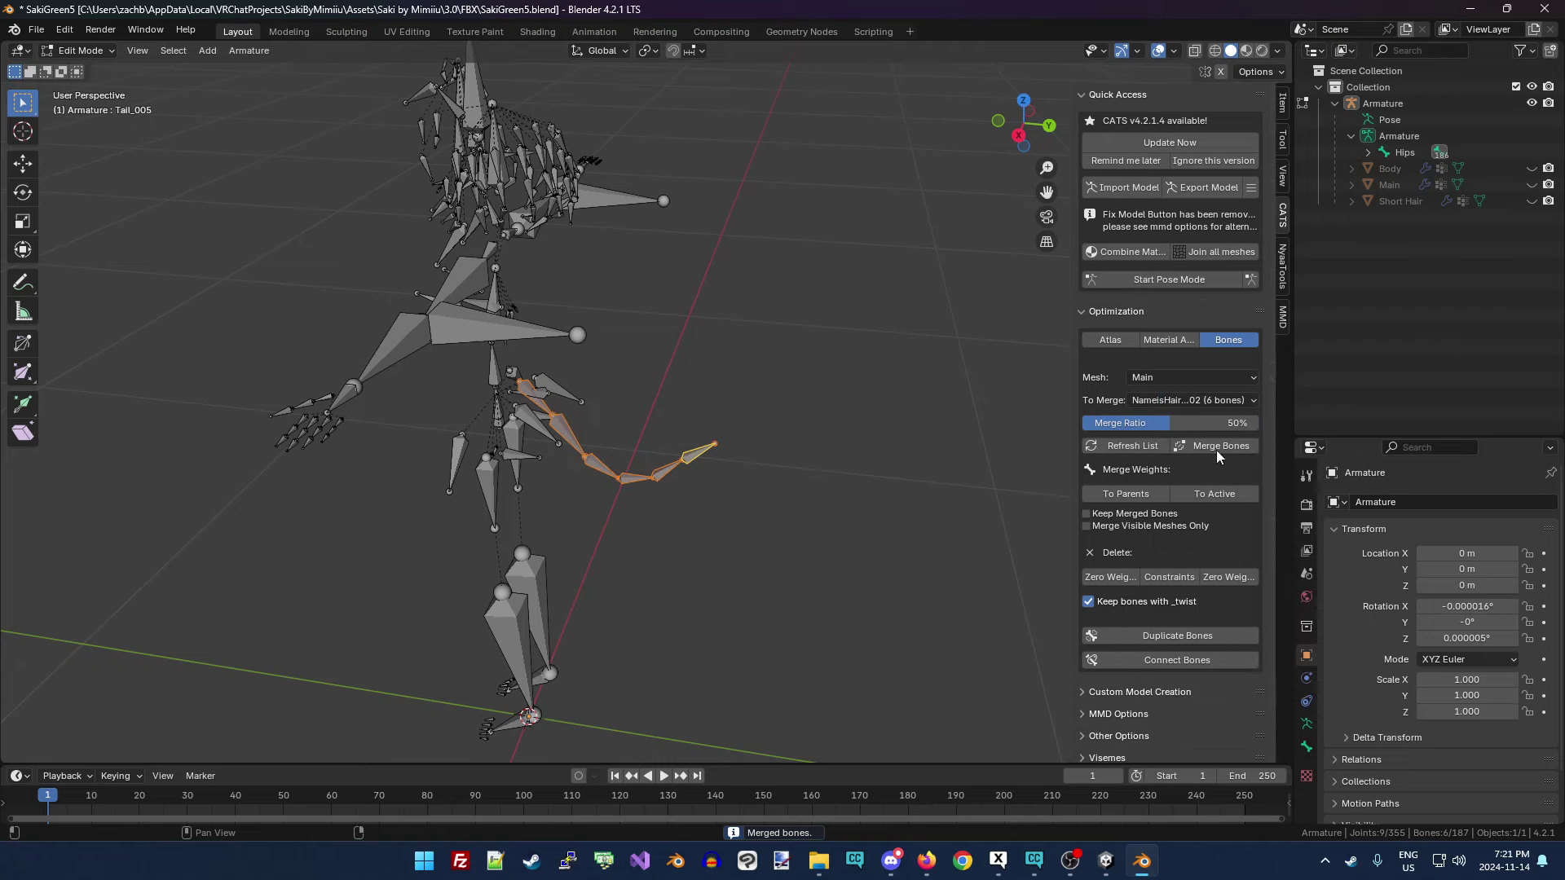
pyautogui.click(1220, 448)
pyautogui.click(1214, 401)
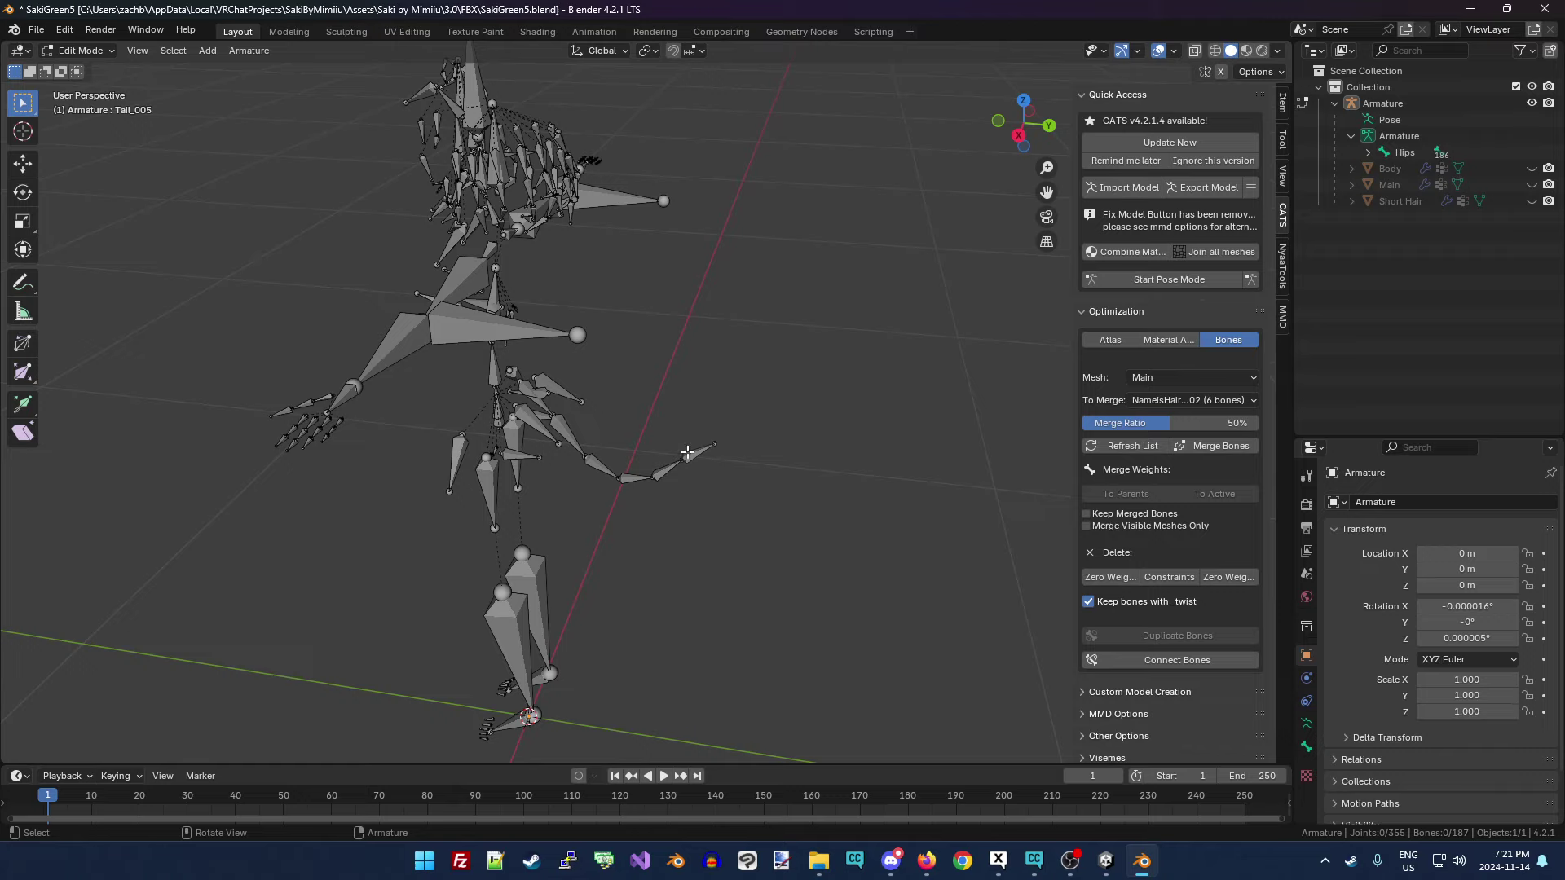
# Turn off keeping bones with _twist and try to merge the NameisHairBySaikura.002 bones for the Short Hair mesh at 50%.
pyautogui.click(1191, 399)
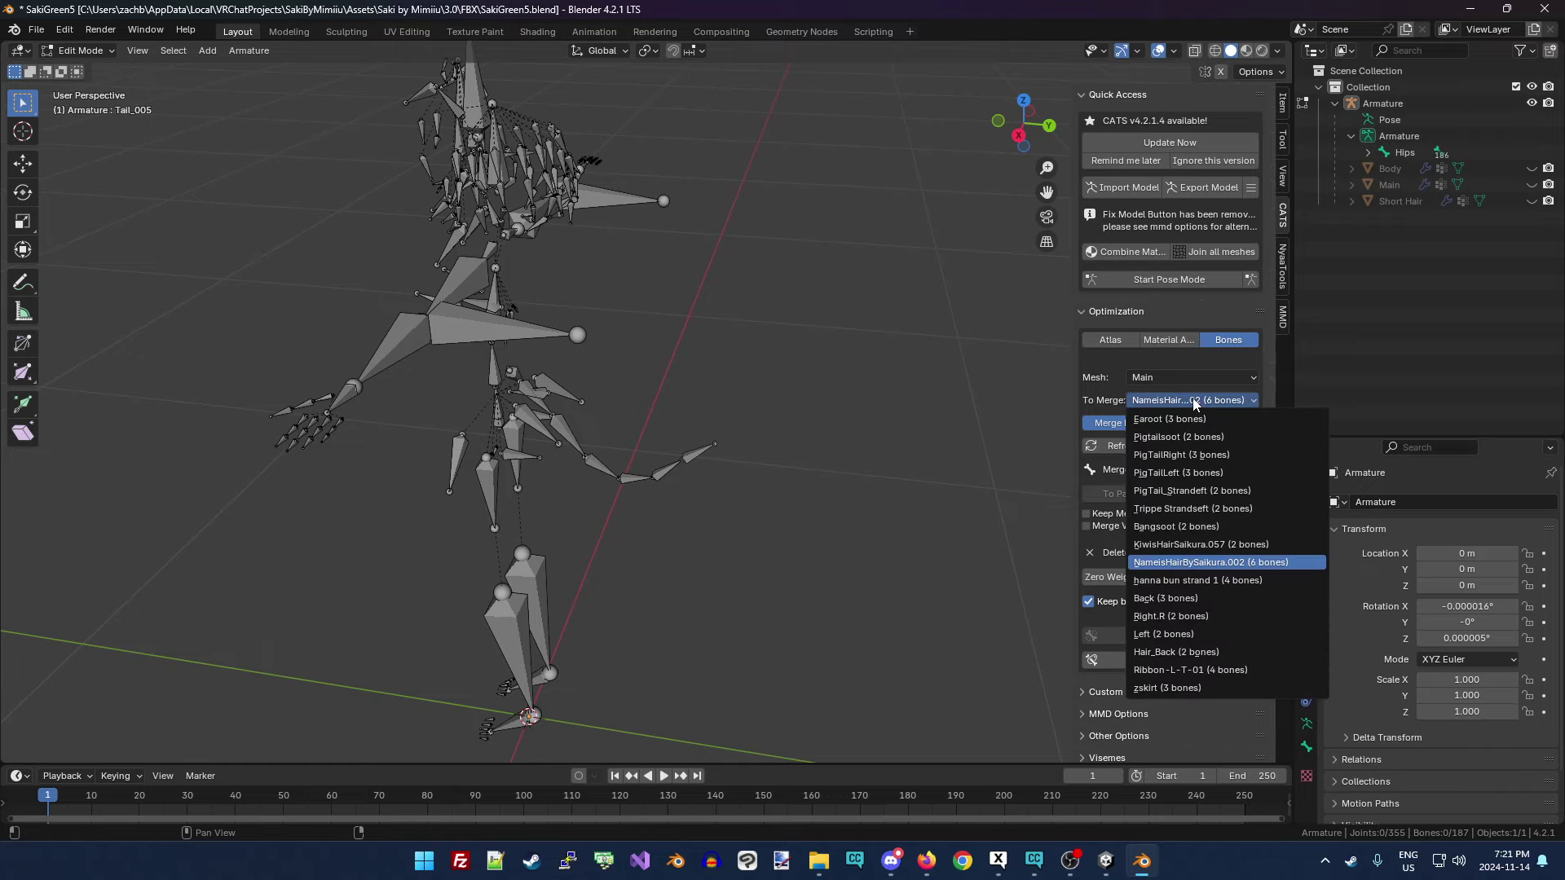
pyautogui.click(1182, 373)
pyautogui.click(1186, 436)
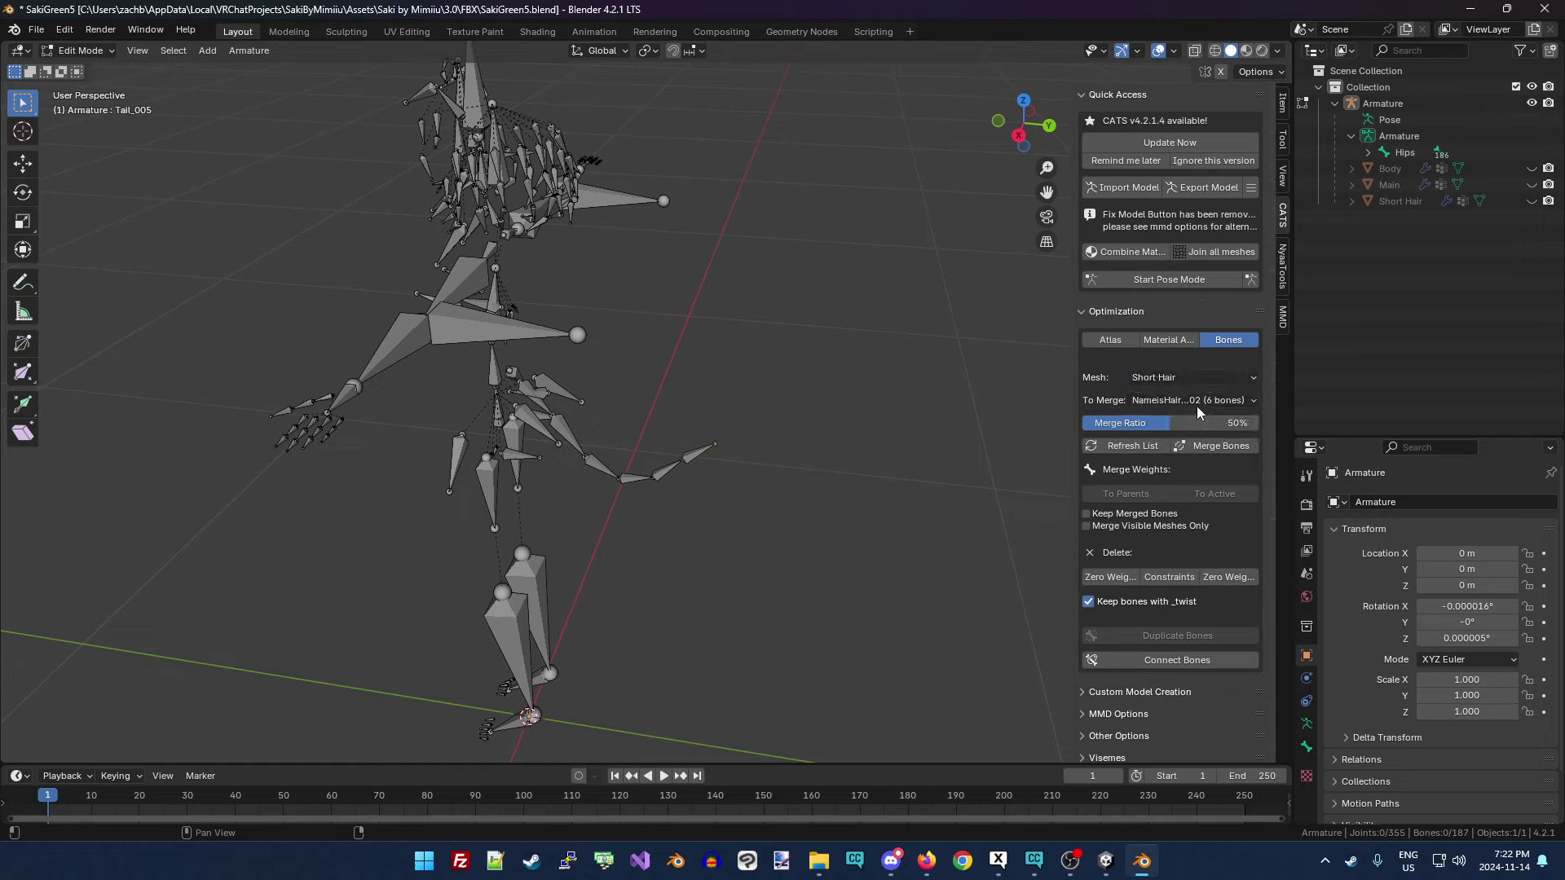
pyautogui.click(1197, 404)
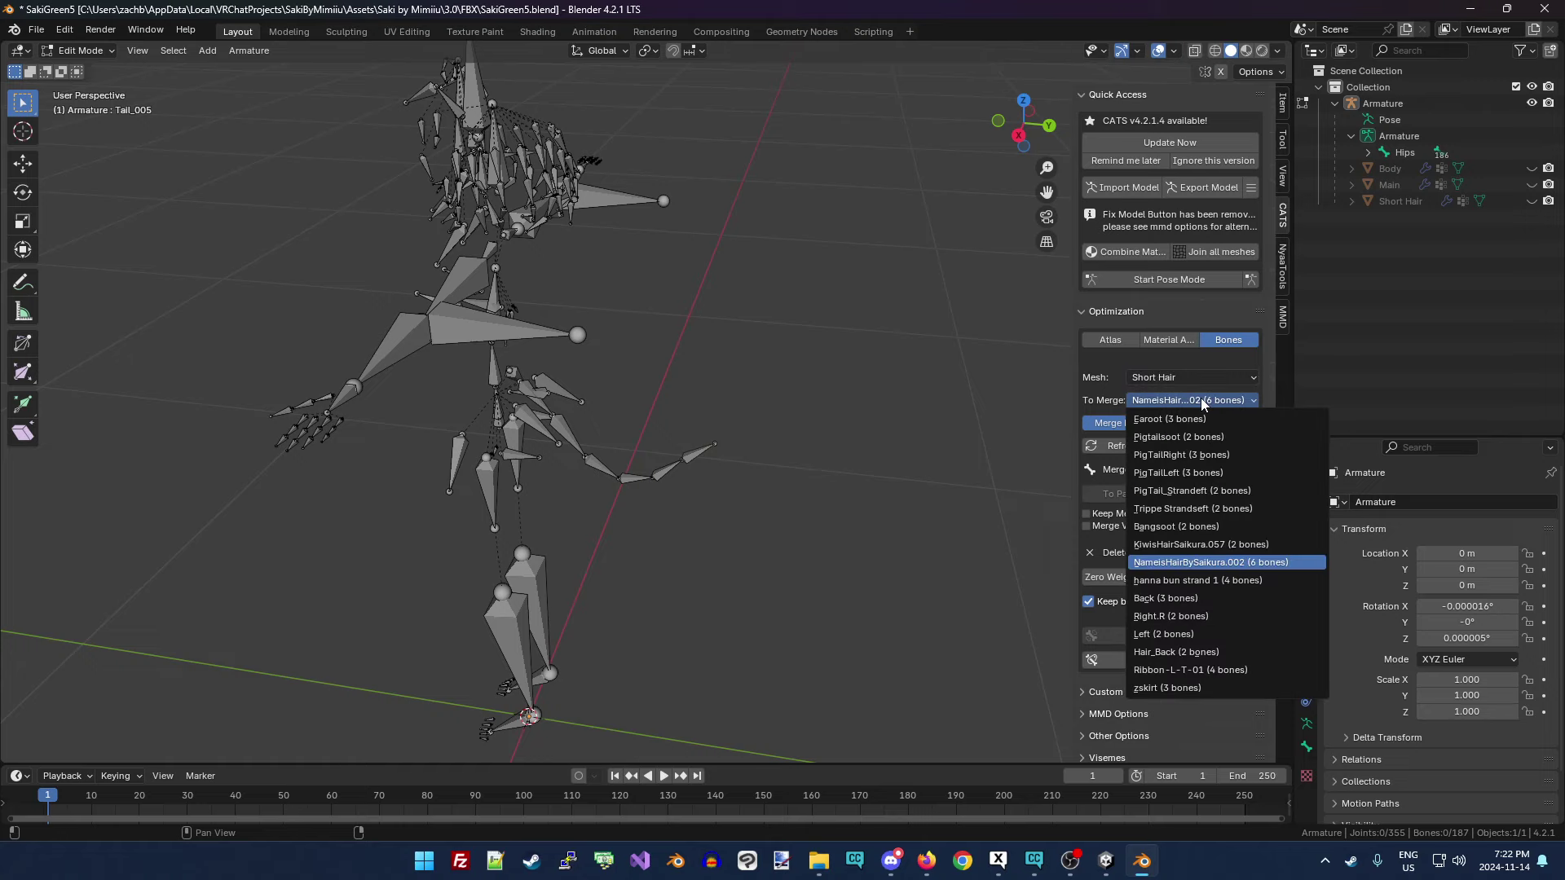
pyautogui.click(1256, 568)
pyautogui.click(1219, 446)
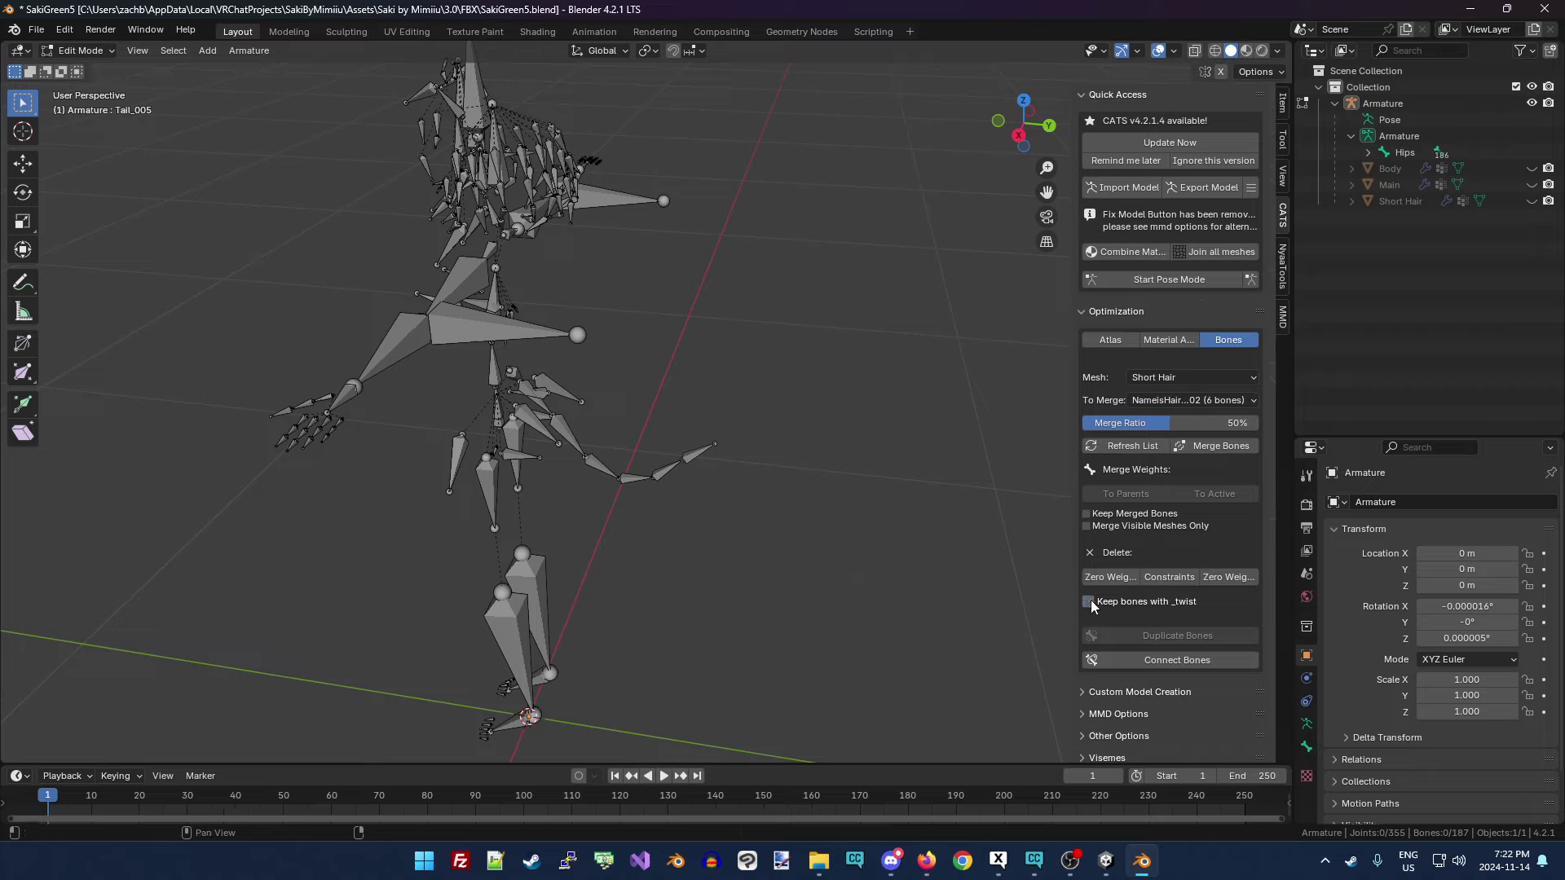
pyautogui.click(1221, 400)
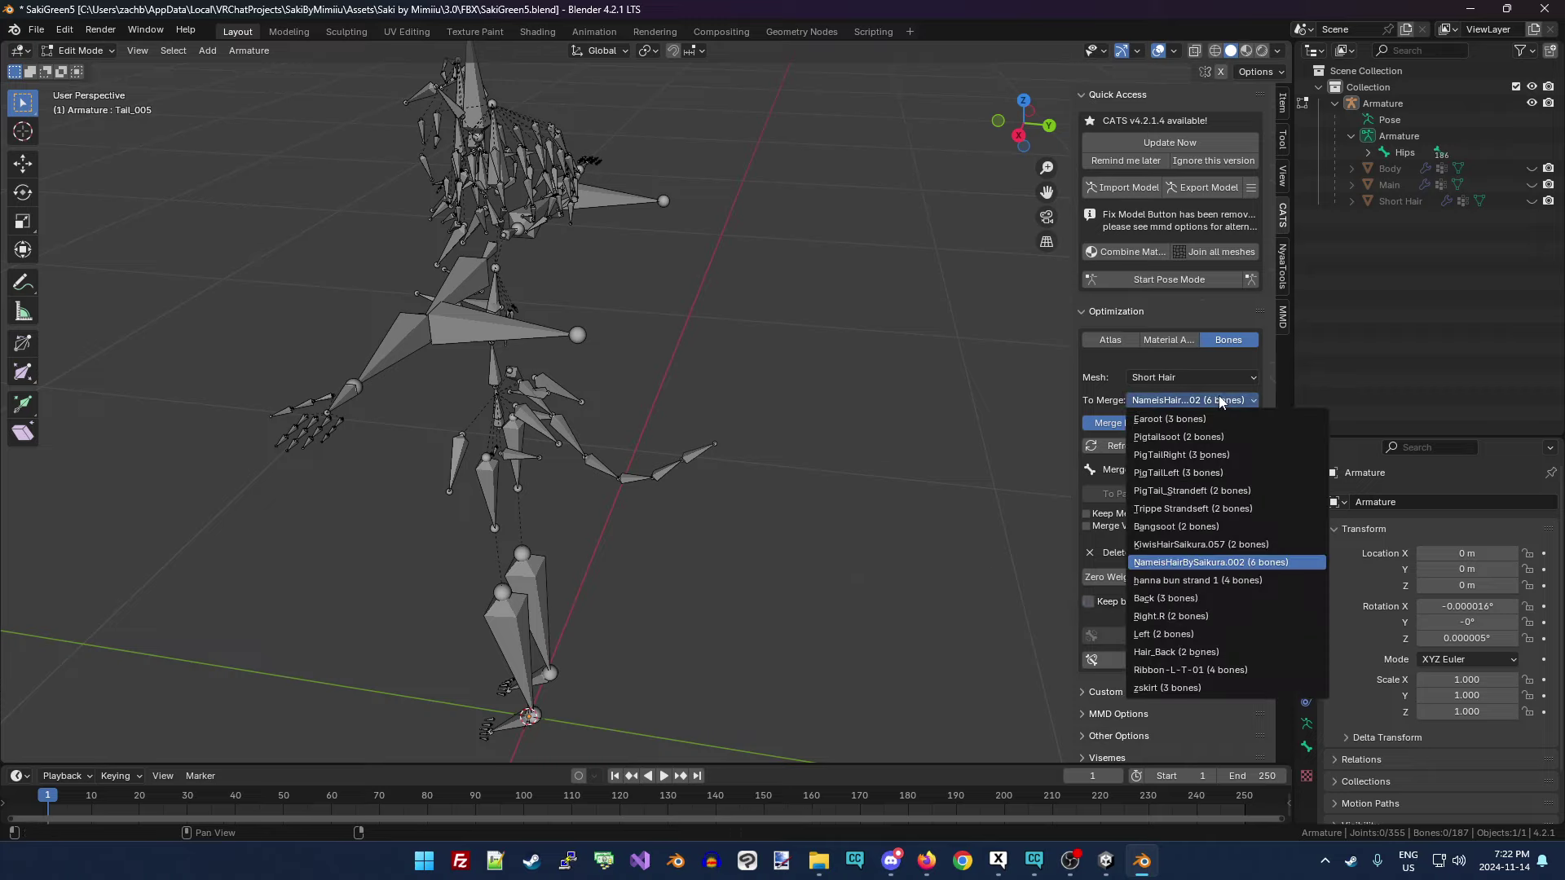
pyautogui.click(1224, 400)
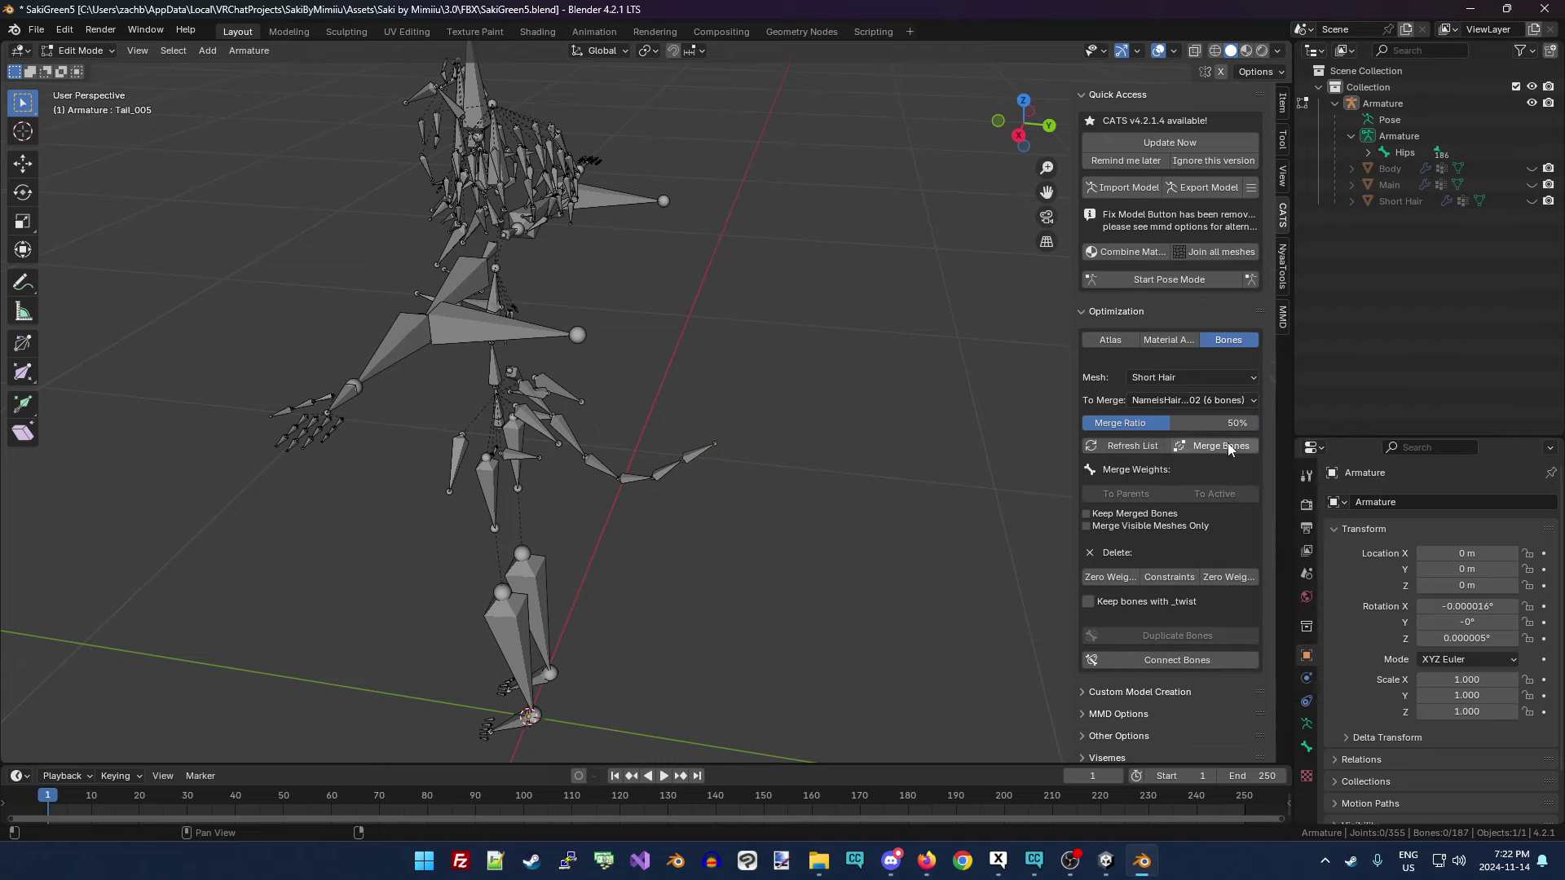
pyautogui.click(1229, 448)
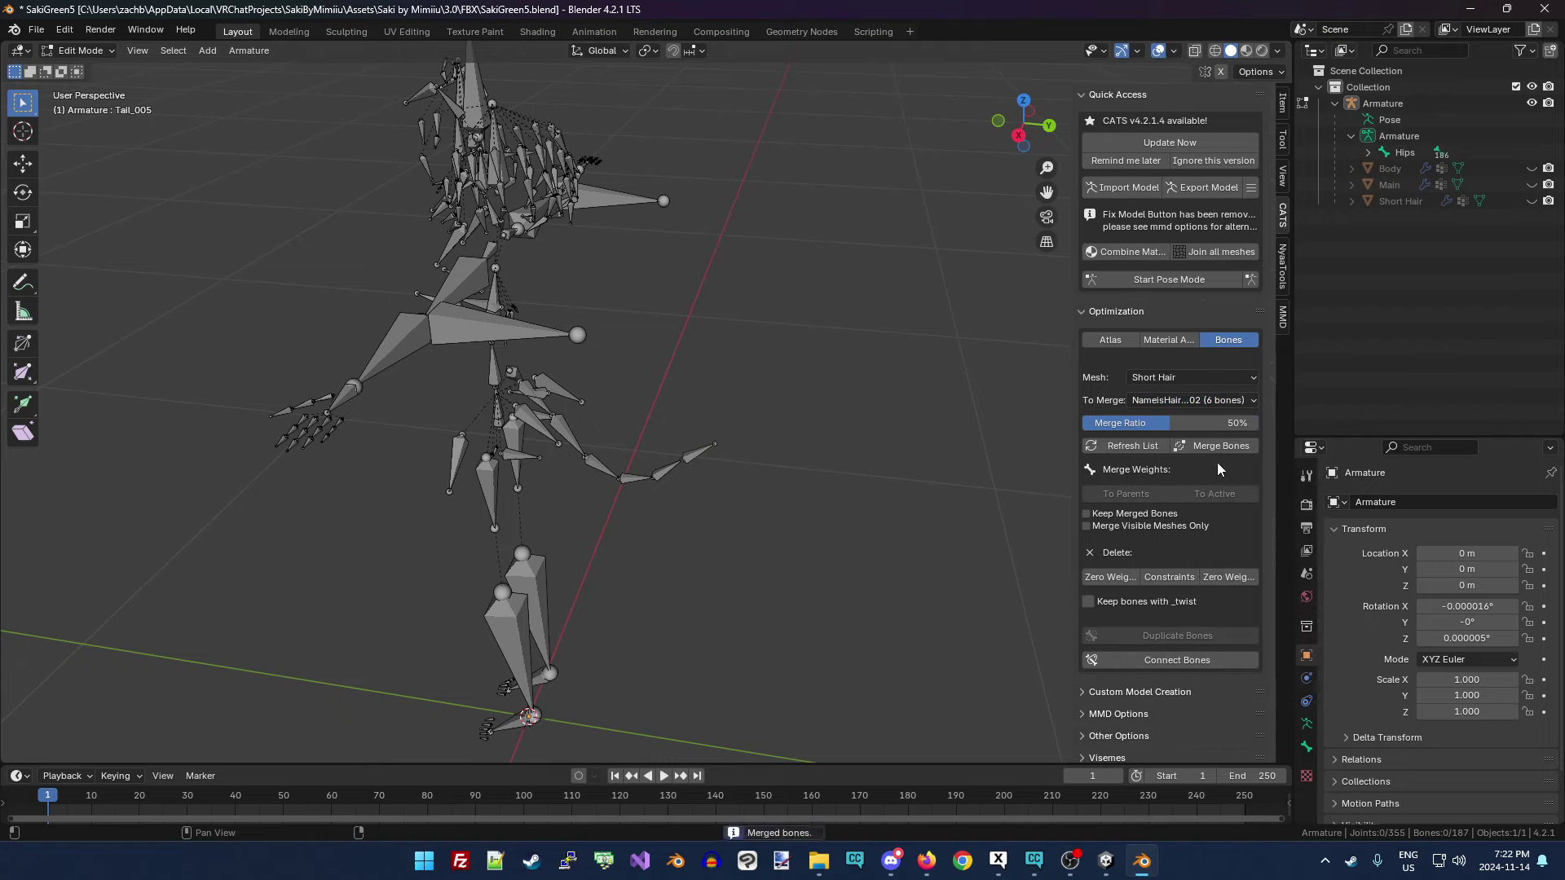
# Refresh the root bone list and merge the Ribbon-L-T-01 bones for the Short Hair mesh at a 50% ratio.
pyautogui.click(1141, 445)
pyautogui.click(1198, 399)
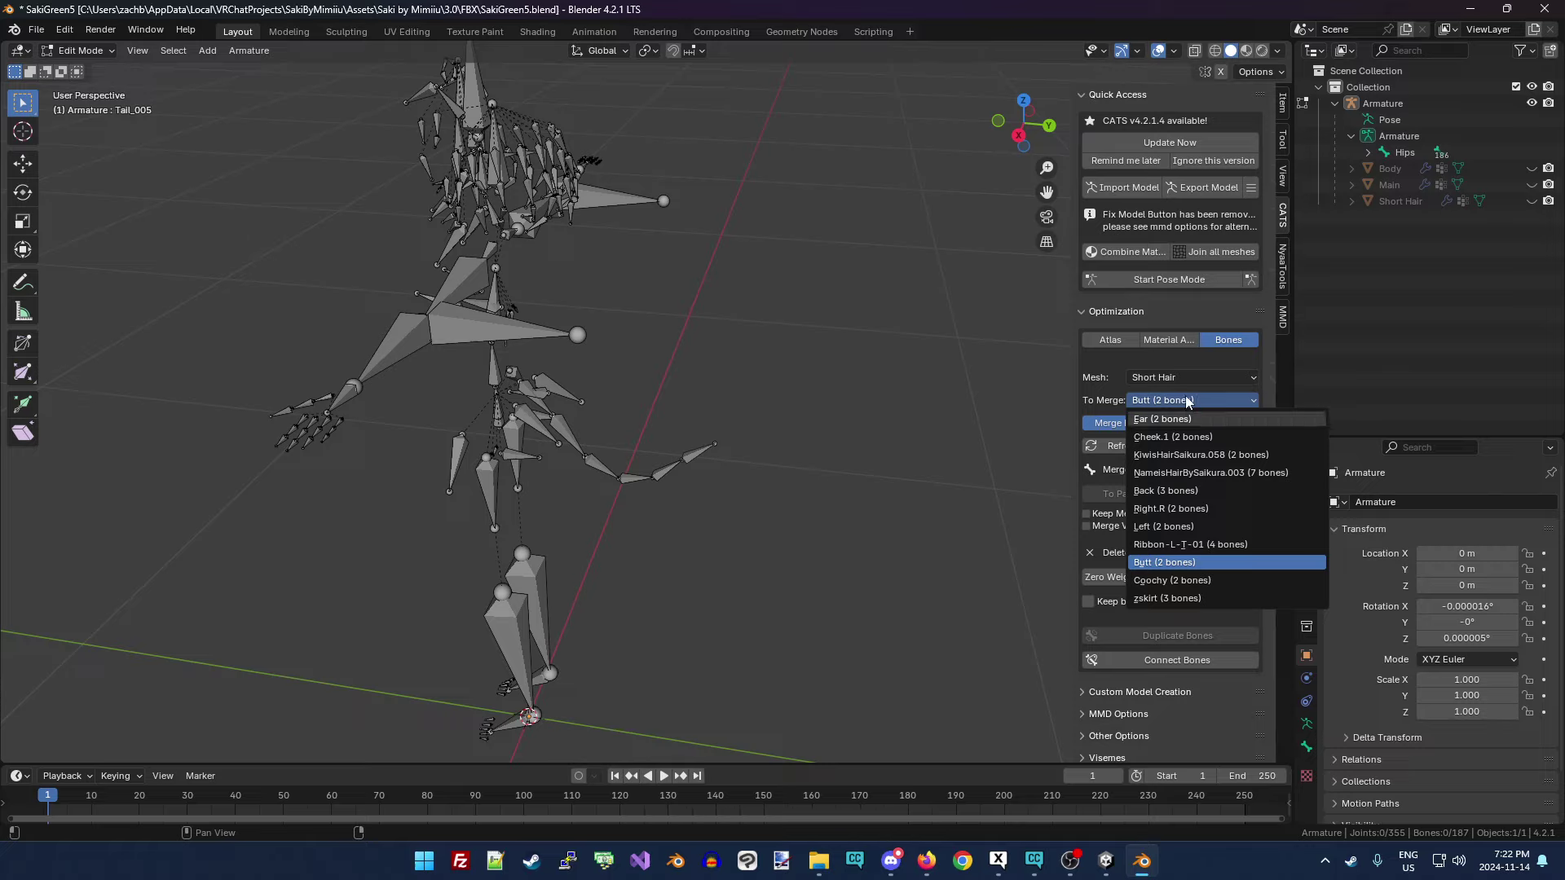
pyautogui.click(1215, 545)
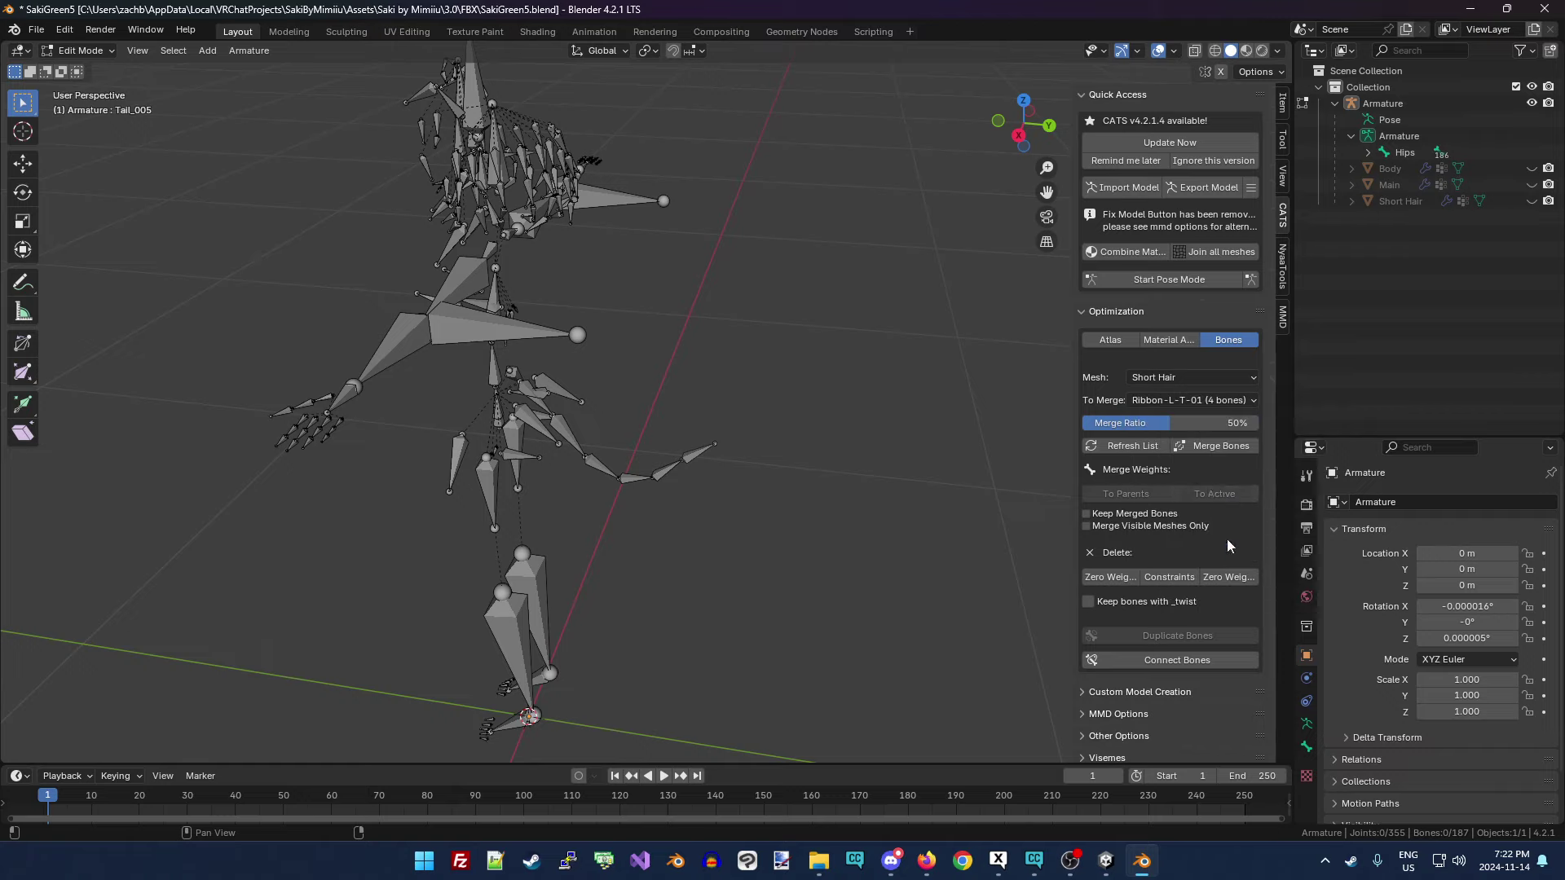
pyautogui.click(1222, 447)
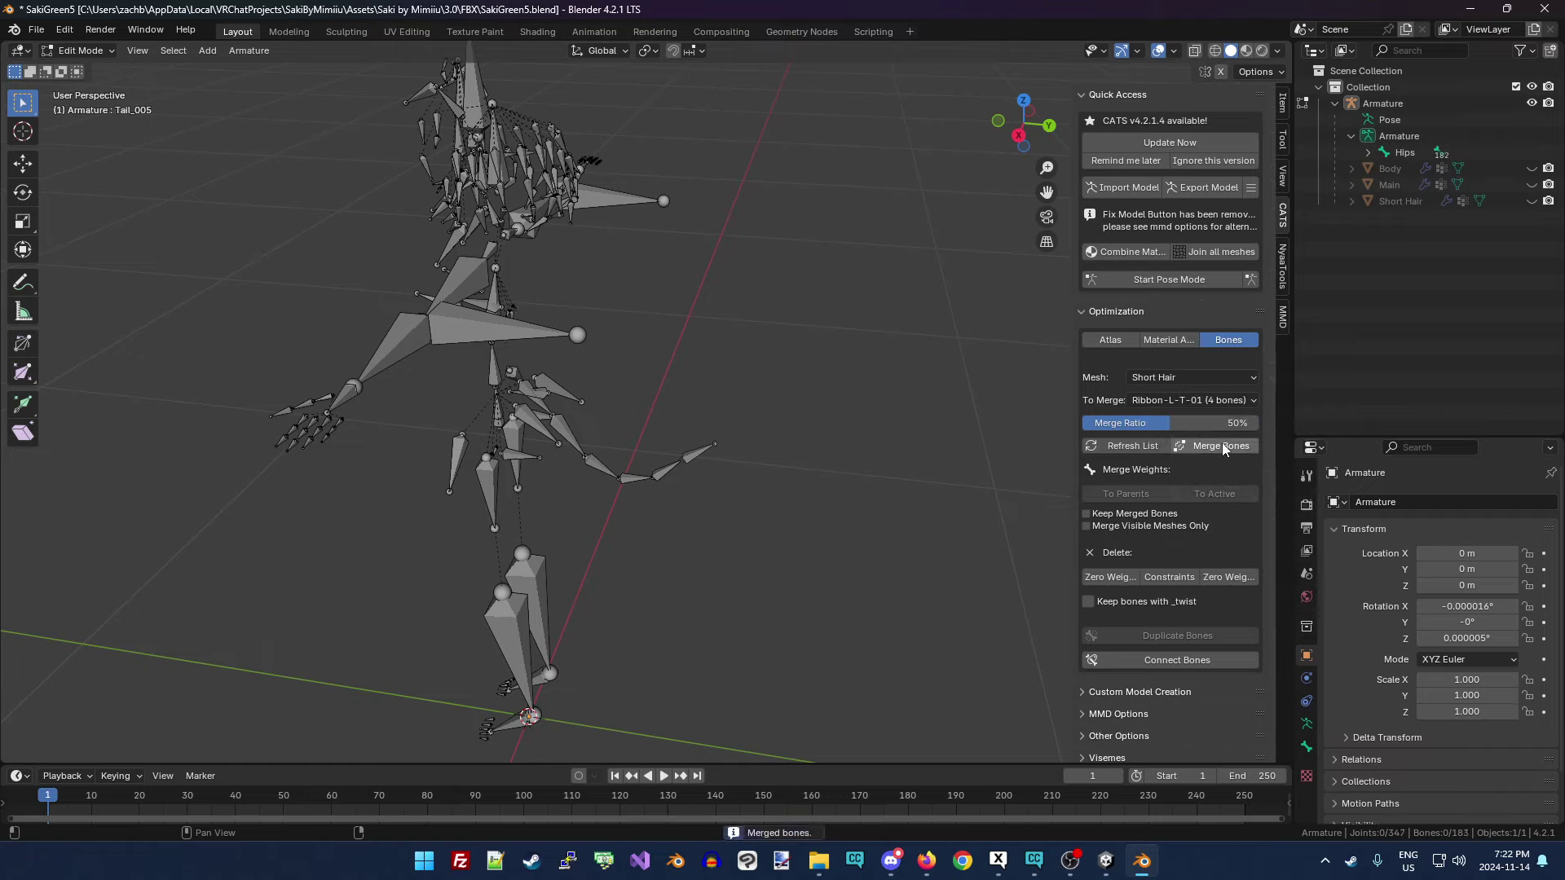
# Refresh the root bone list for the Main mesh and try to merge its NameisHairBySaikura.003 bones at 50%.
pyautogui.click(1196, 377)
pyautogui.click(1200, 412)
pyautogui.click(1198, 378)
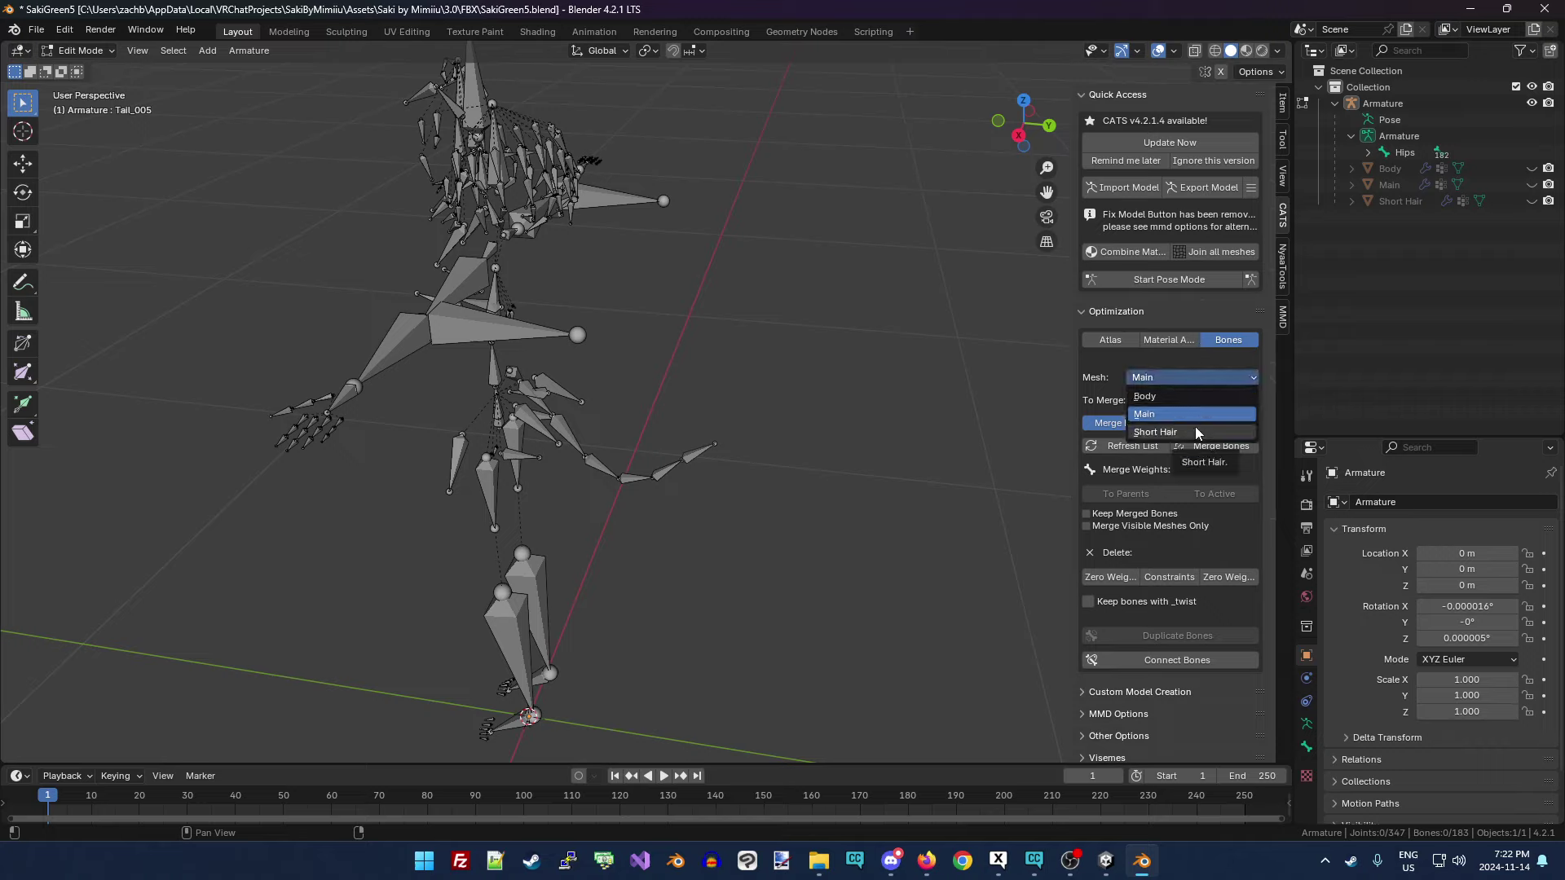
pyautogui.click(1188, 413)
pyautogui.click(1175, 425)
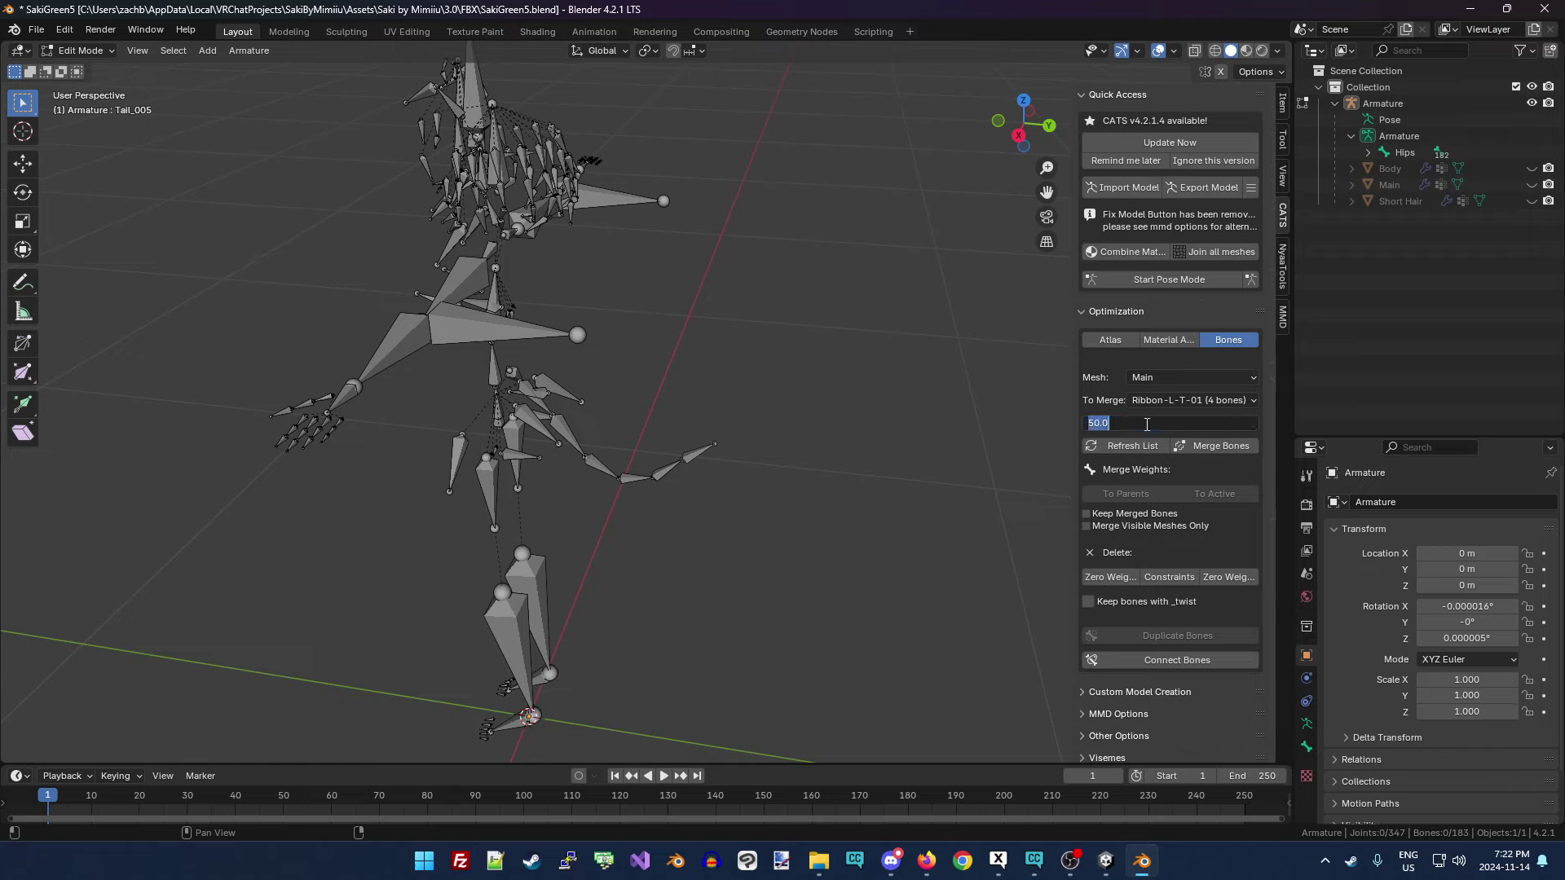
pyautogui.press('Return')
pyautogui.click(1136, 444)
pyautogui.click(1200, 399)
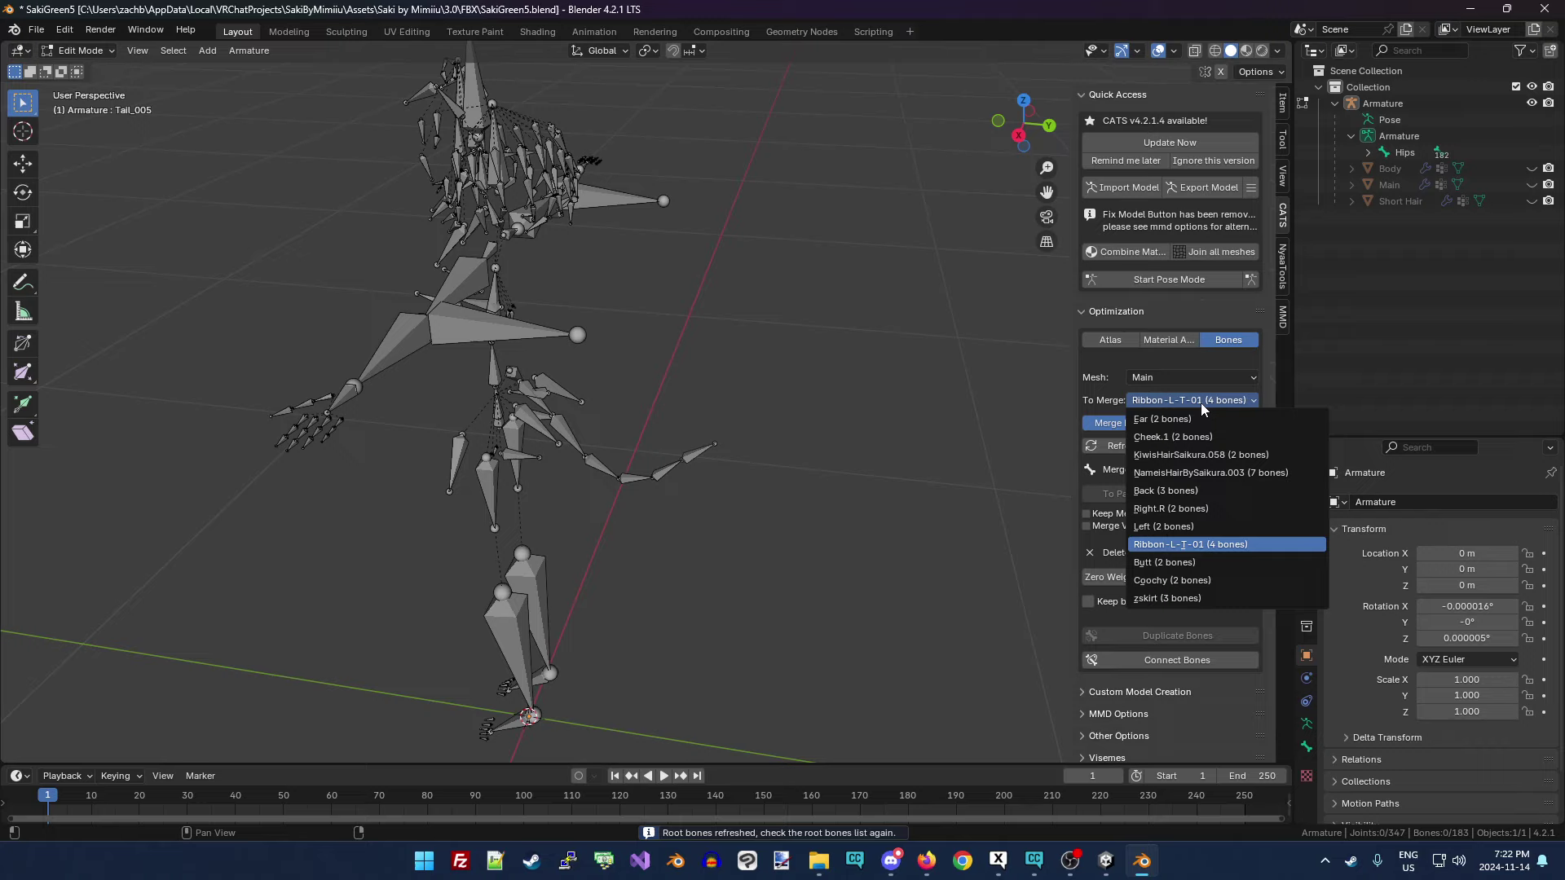
pyautogui.click(1214, 473)
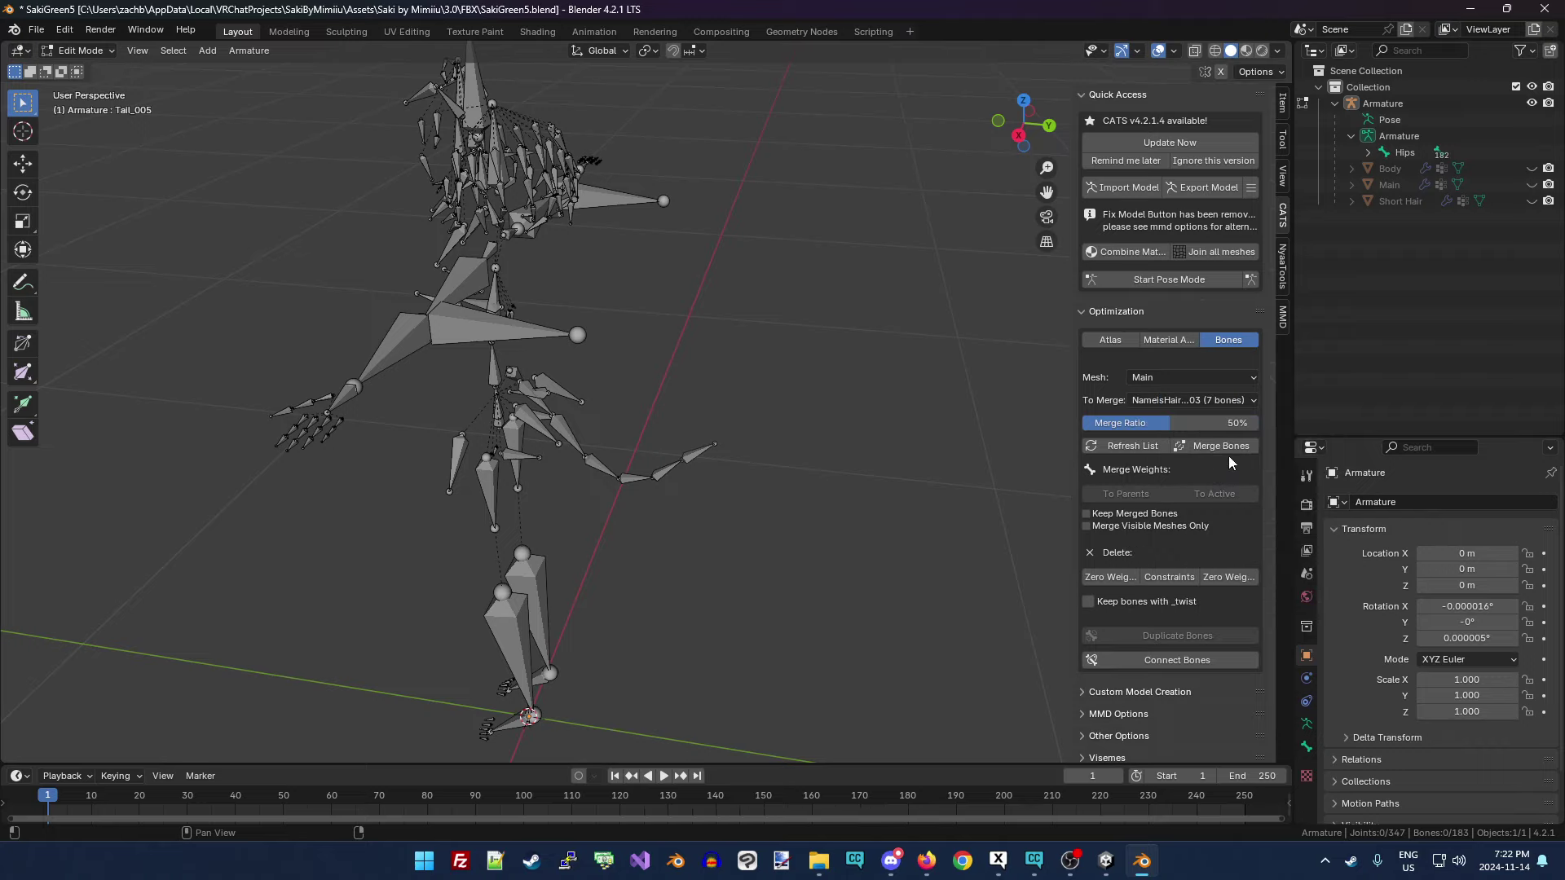
pyautogui.click(1218, 446)
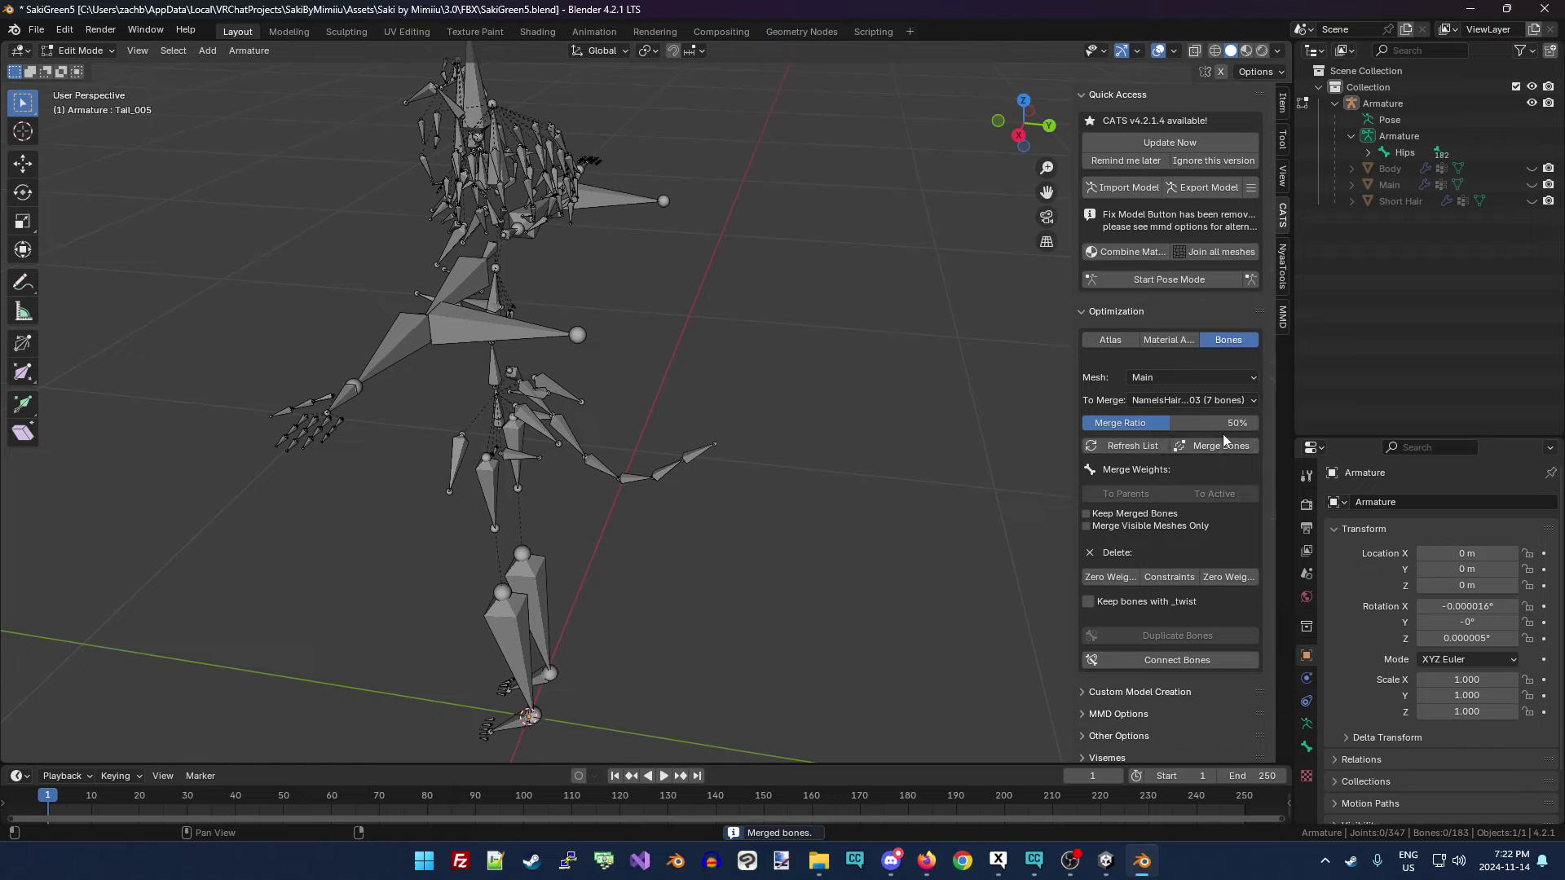
# Try to merge the Cheek.1 bones for the Main mesh at a 50% merge ratio.
pyautogui.click(1217, 399)
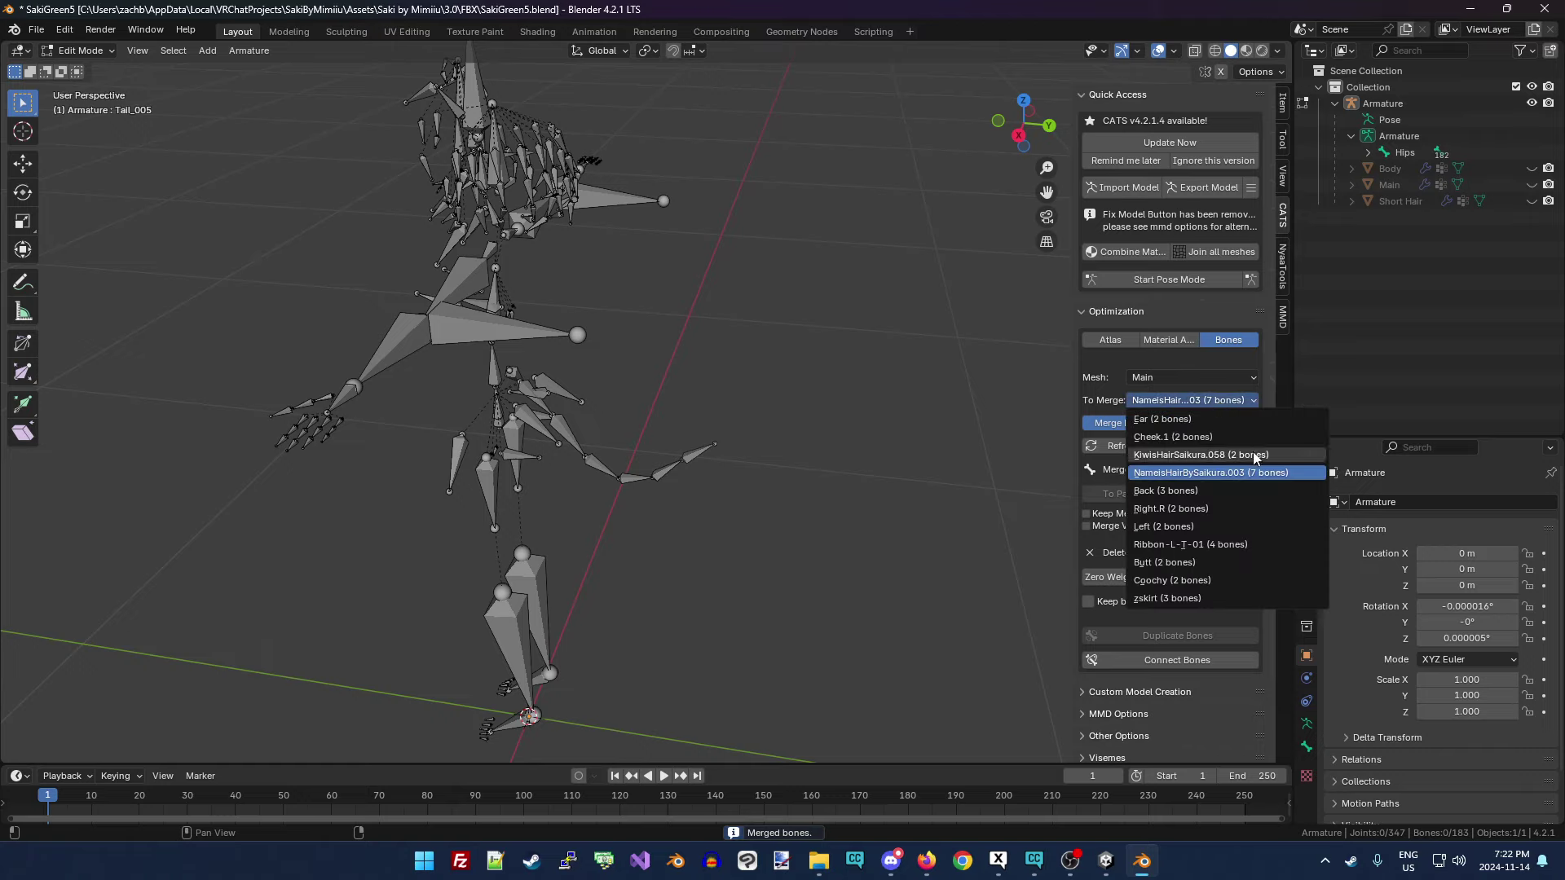
pyautogui.click(1251, 454)
pyautogui.click(1218, 403)
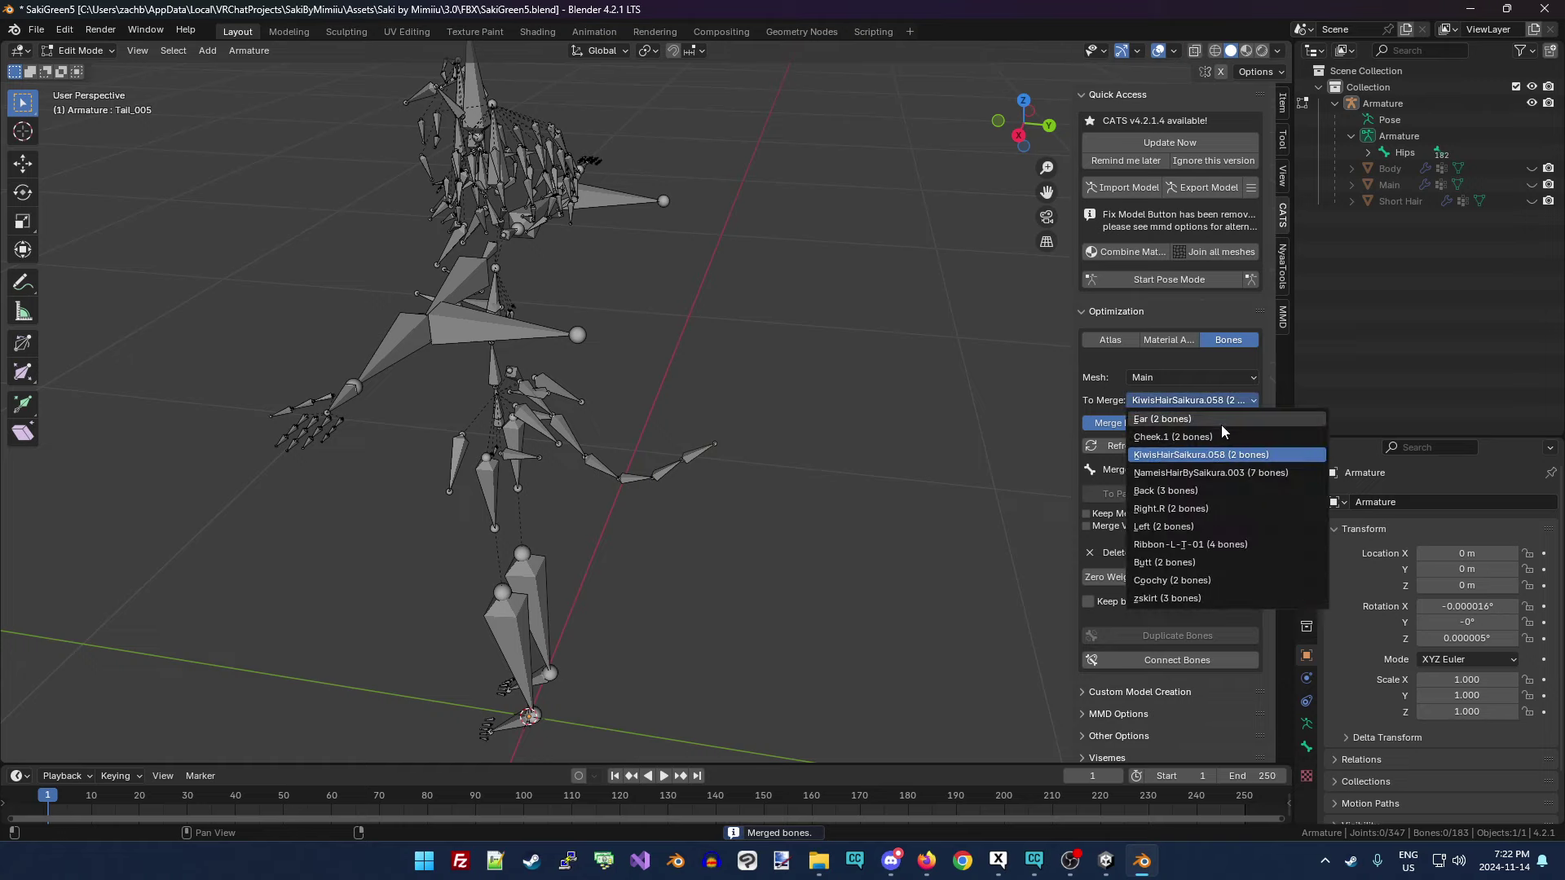
pyautogui.click(1221, 432)
pyautogui.click(1220, 448)
pyautogui.click(1206, 400)
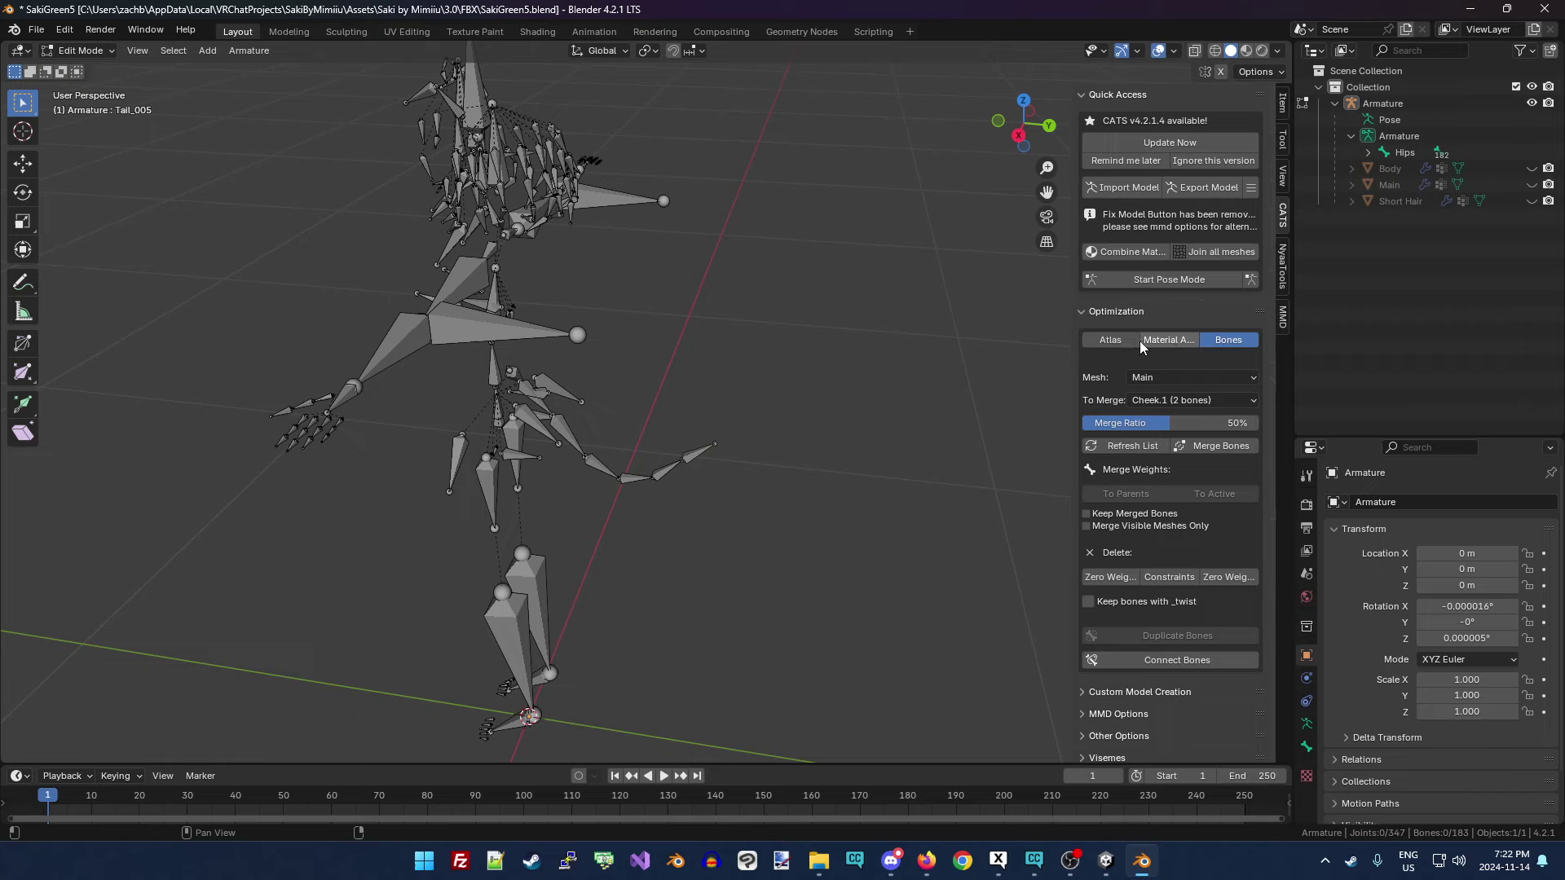
# Inspect the tail and hair bones up close, selecting Tail_004 and the hair bone Left_L.001 to identify them.
pyautogui.scroll(4, 655, 477)
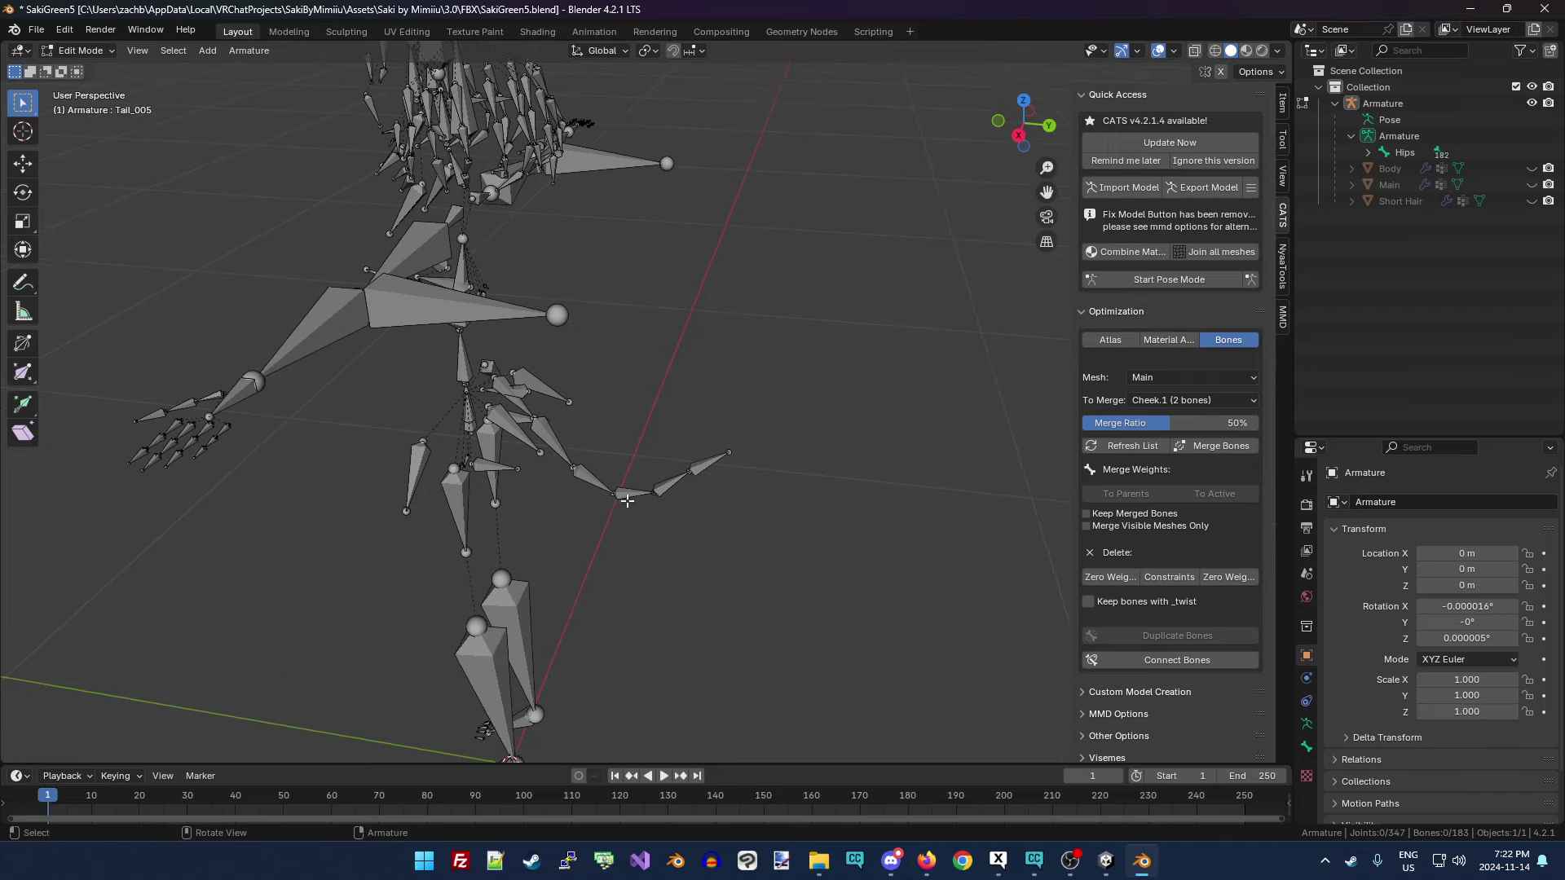
pyautogui.scroll(2, 622, 511)
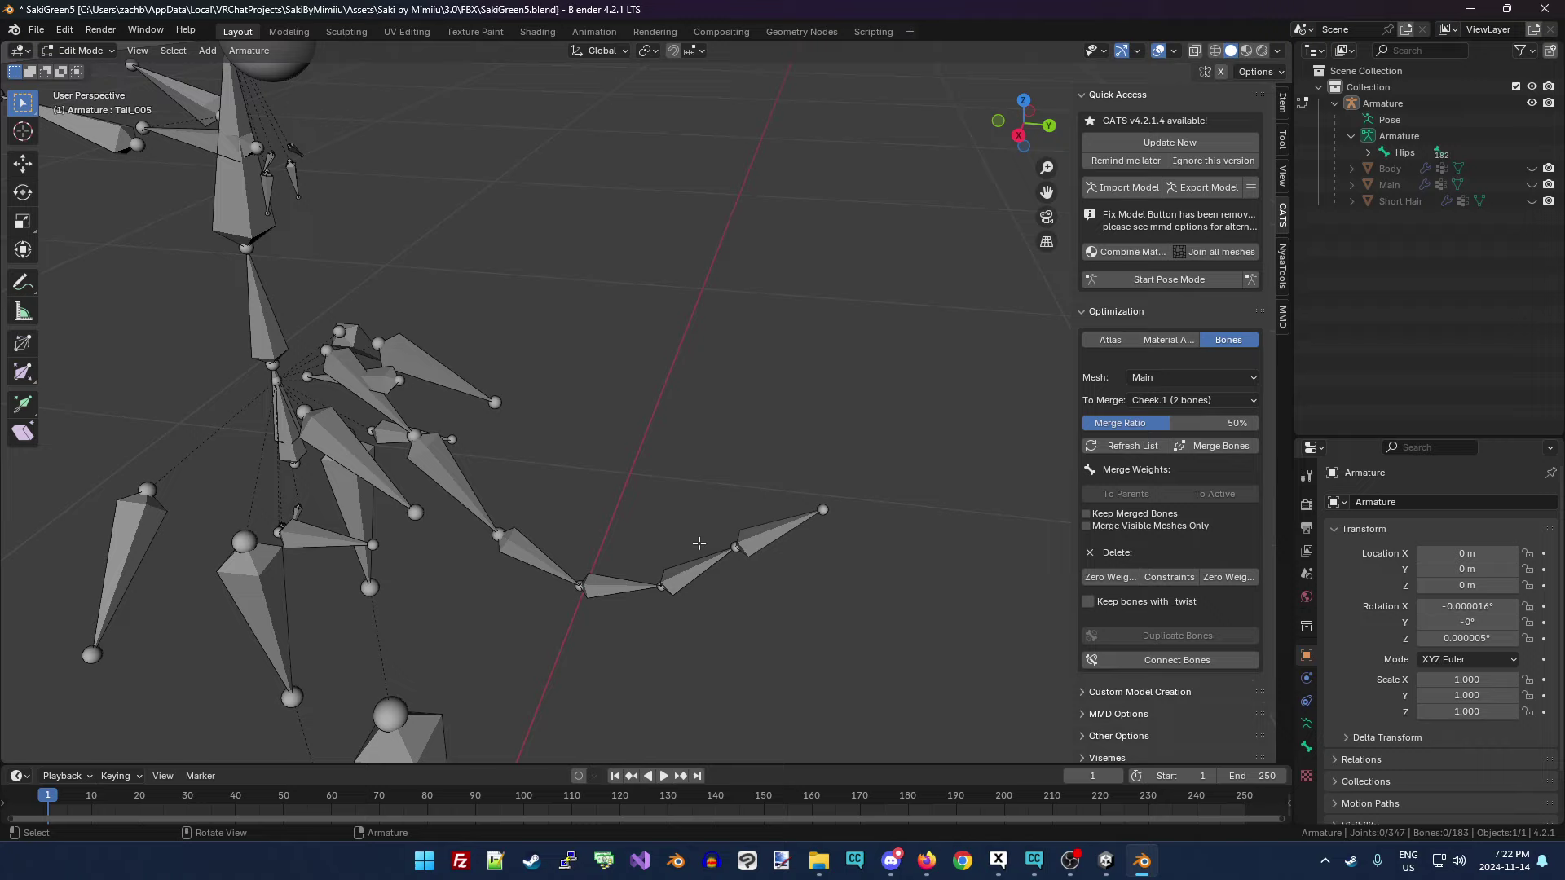
pyautogui.click(708, 572)
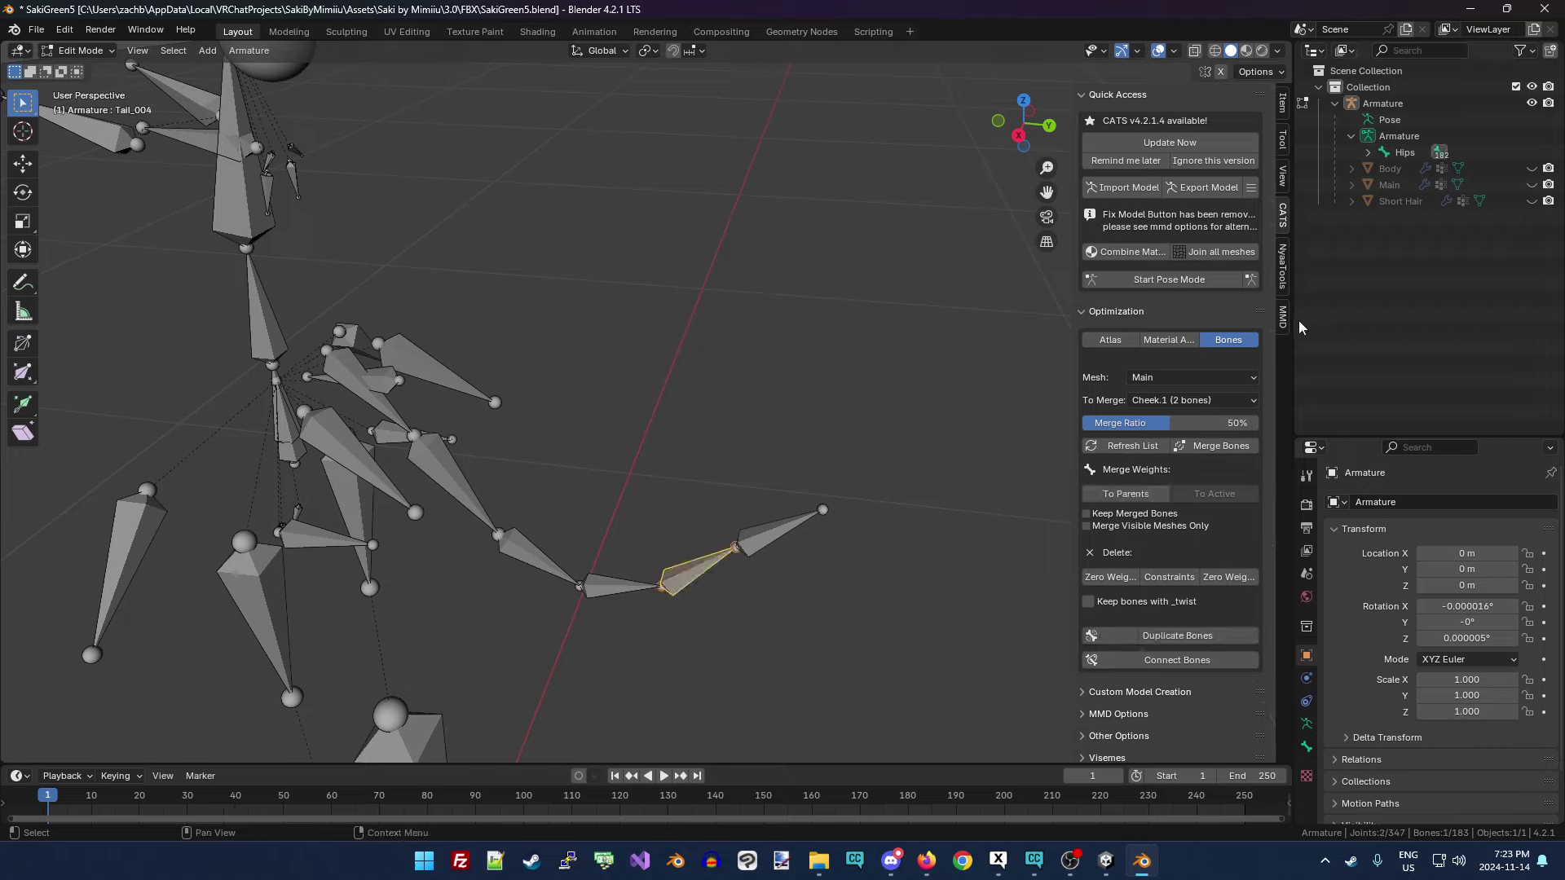
pyautogui.scroll(-5, 652, 432)
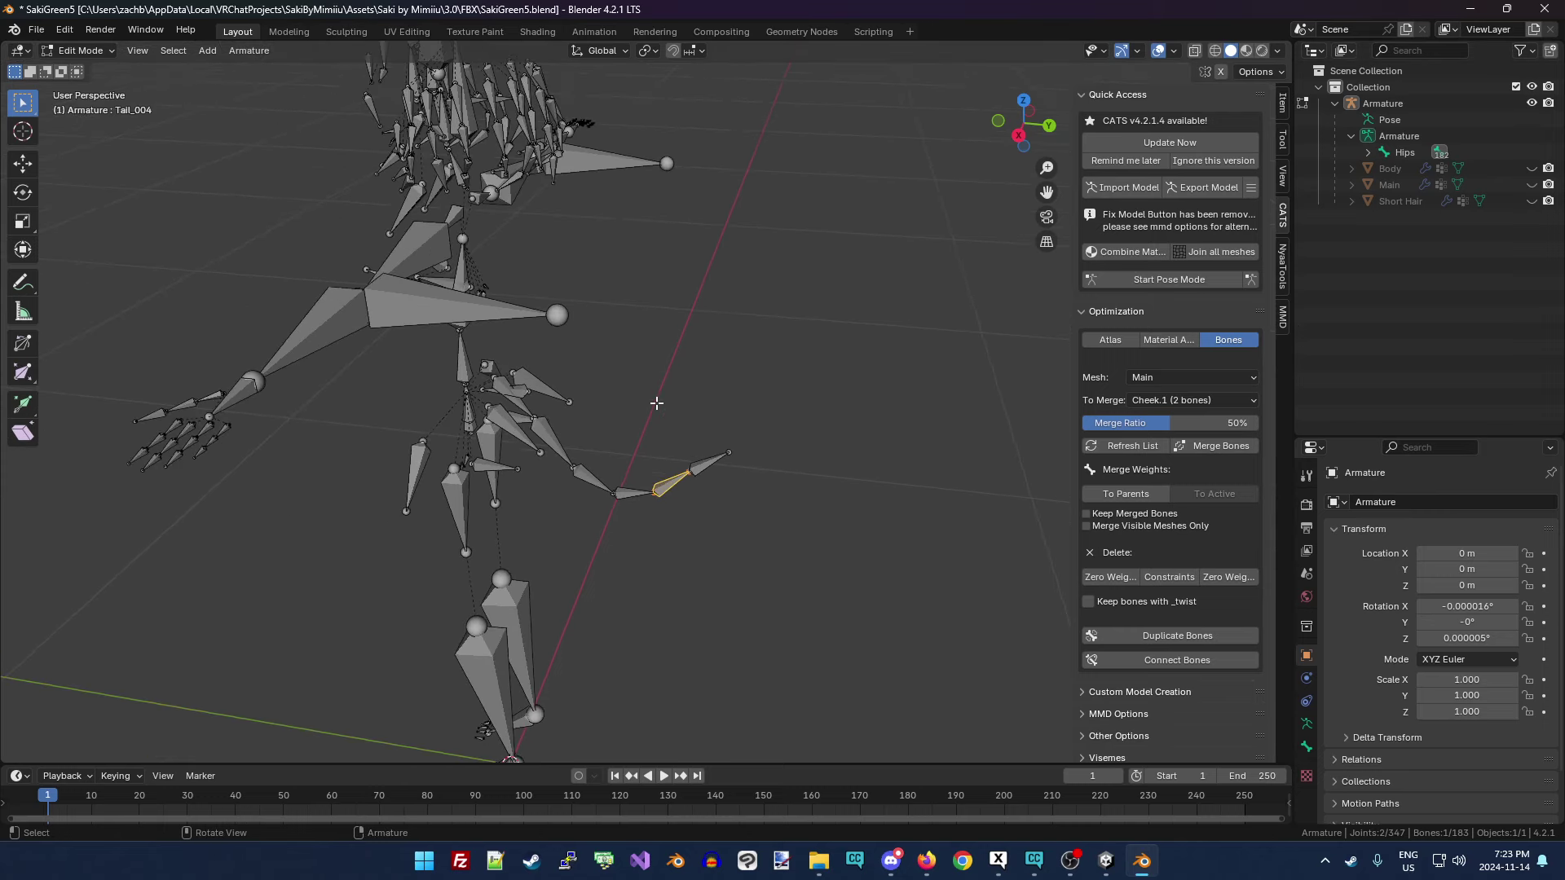
pyautogui.scroll(1, 795, 334)
pyautogui.scroll(-1, 762, 280)
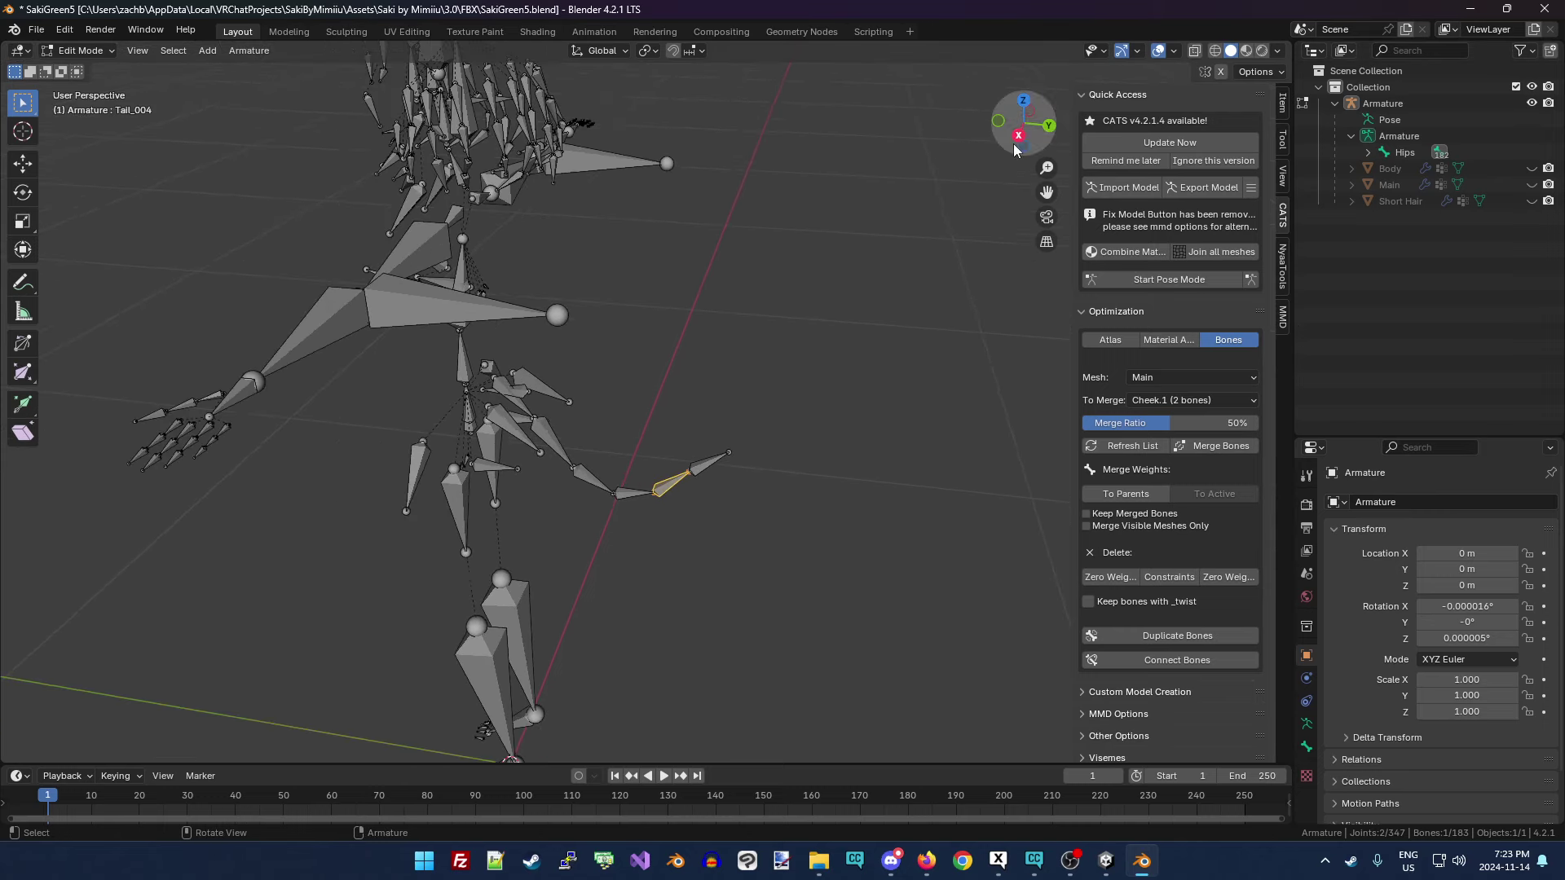
pyautogui.moveTo(1014, 145); pyautogui.dragTo(1133, 181)
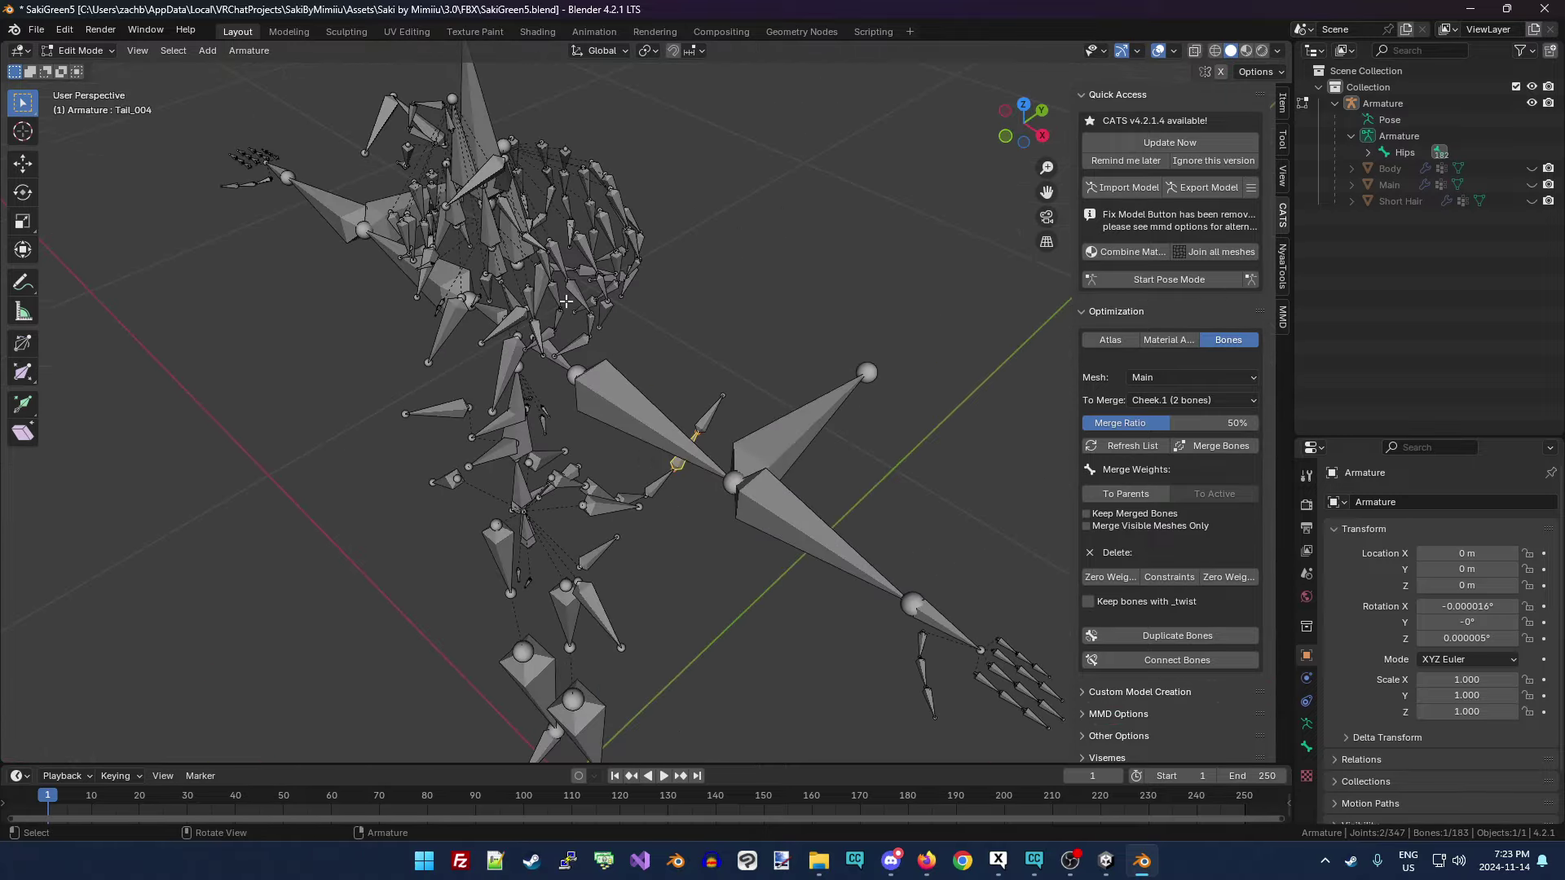
pyautogui.click(577, 302)
# Expand the armature's bone hierarchy from Hips down to Neck and select the Ribbon-L-T-01 bone.
pyautogui.click(1370, 153)
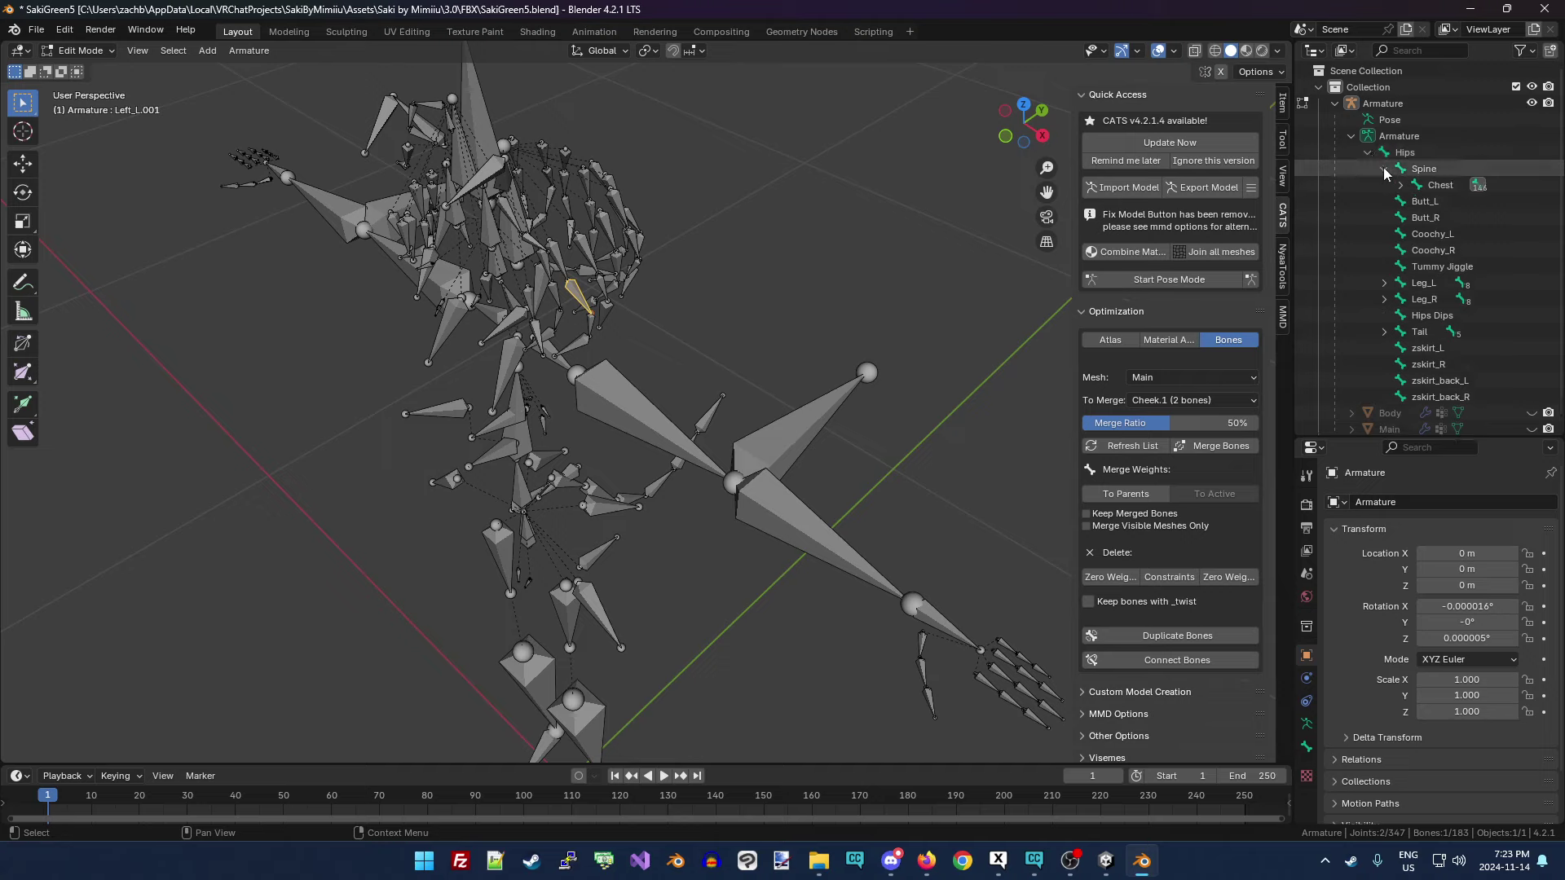
pyautogui.click(1401, 185)
pyautogui.click(1415, 202)
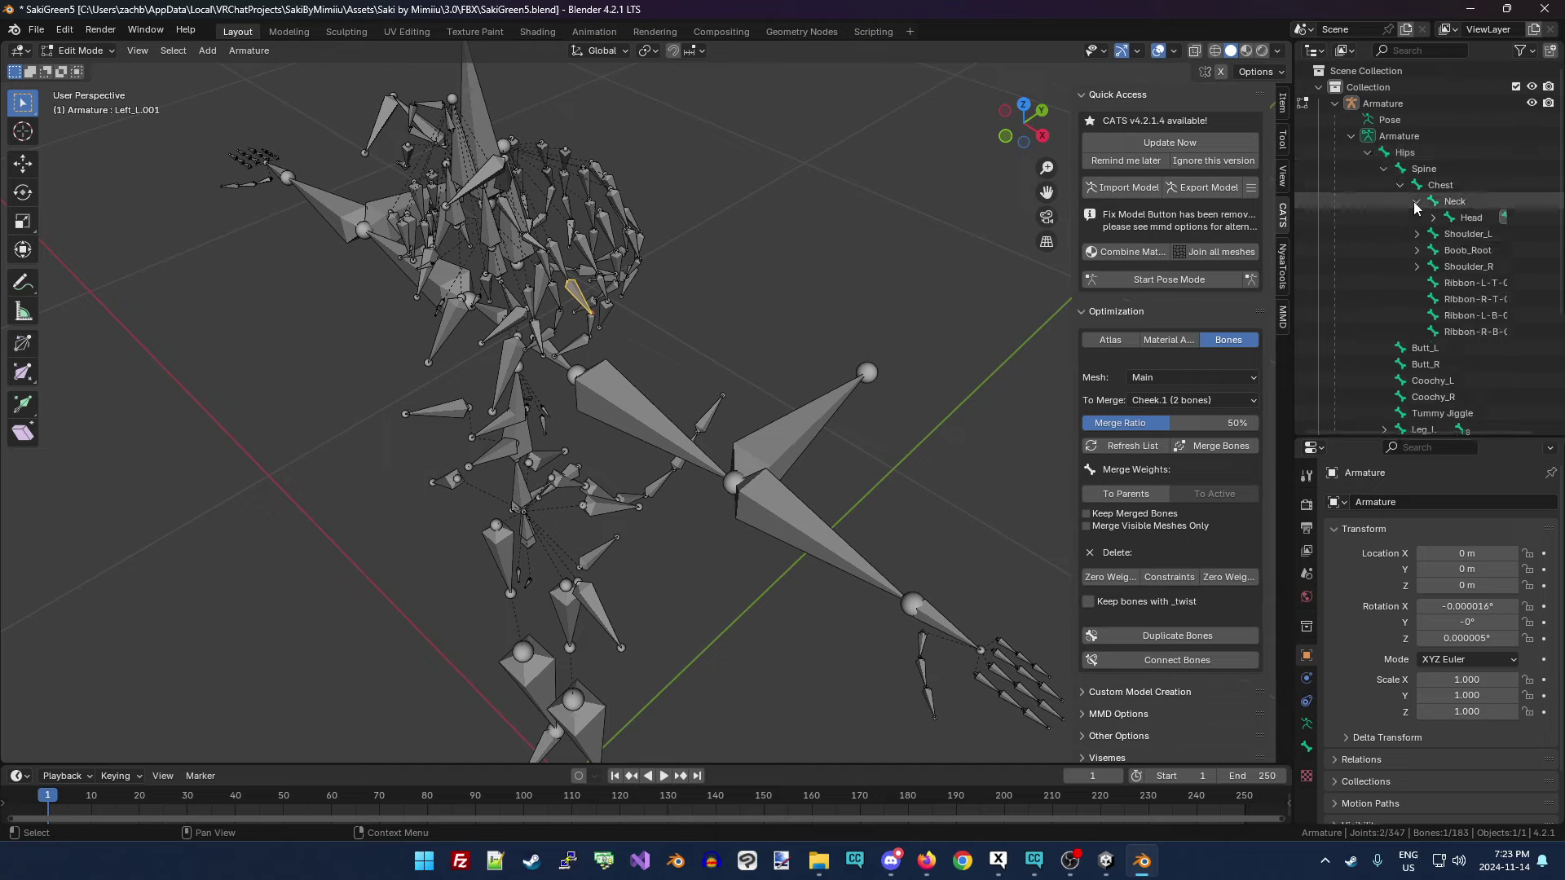
pyautogui.moveTo(1295, 343); pyautogui.dragTo(1192, 352)
pyautogui.click(1380, 285)
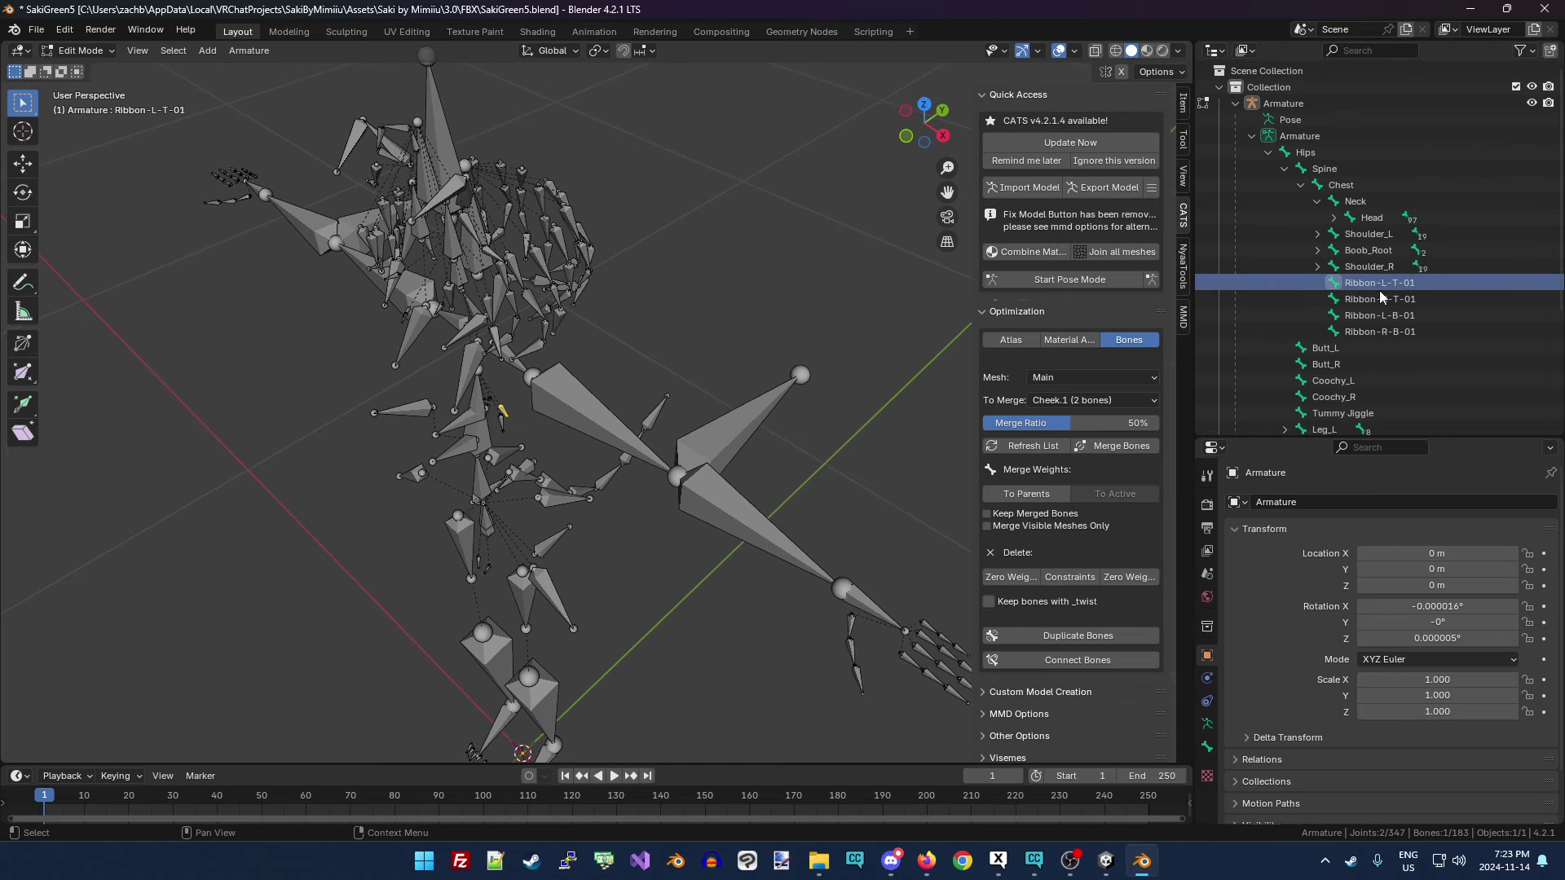
pyautogui.moveTo(925, 123); pyautogui.dragTo(802, 153)
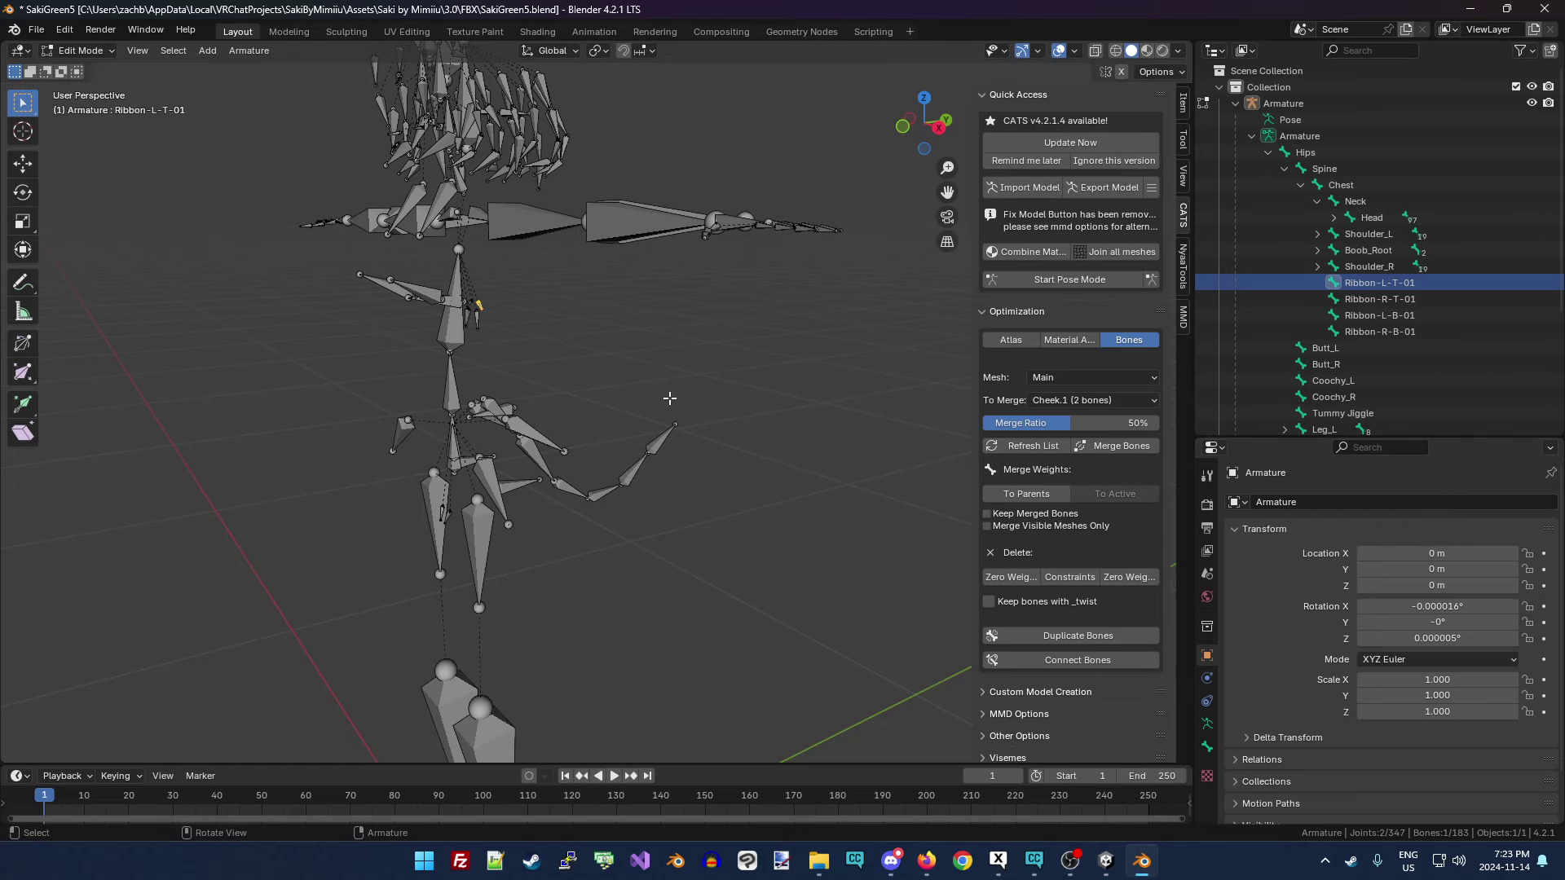
# Enlarge the outliner and delete the lower ribbon bones Ribbon-L-B-01 and Ribbon-R-B-01 from the chest.
pyautogui.scroll(4, 465, 378)
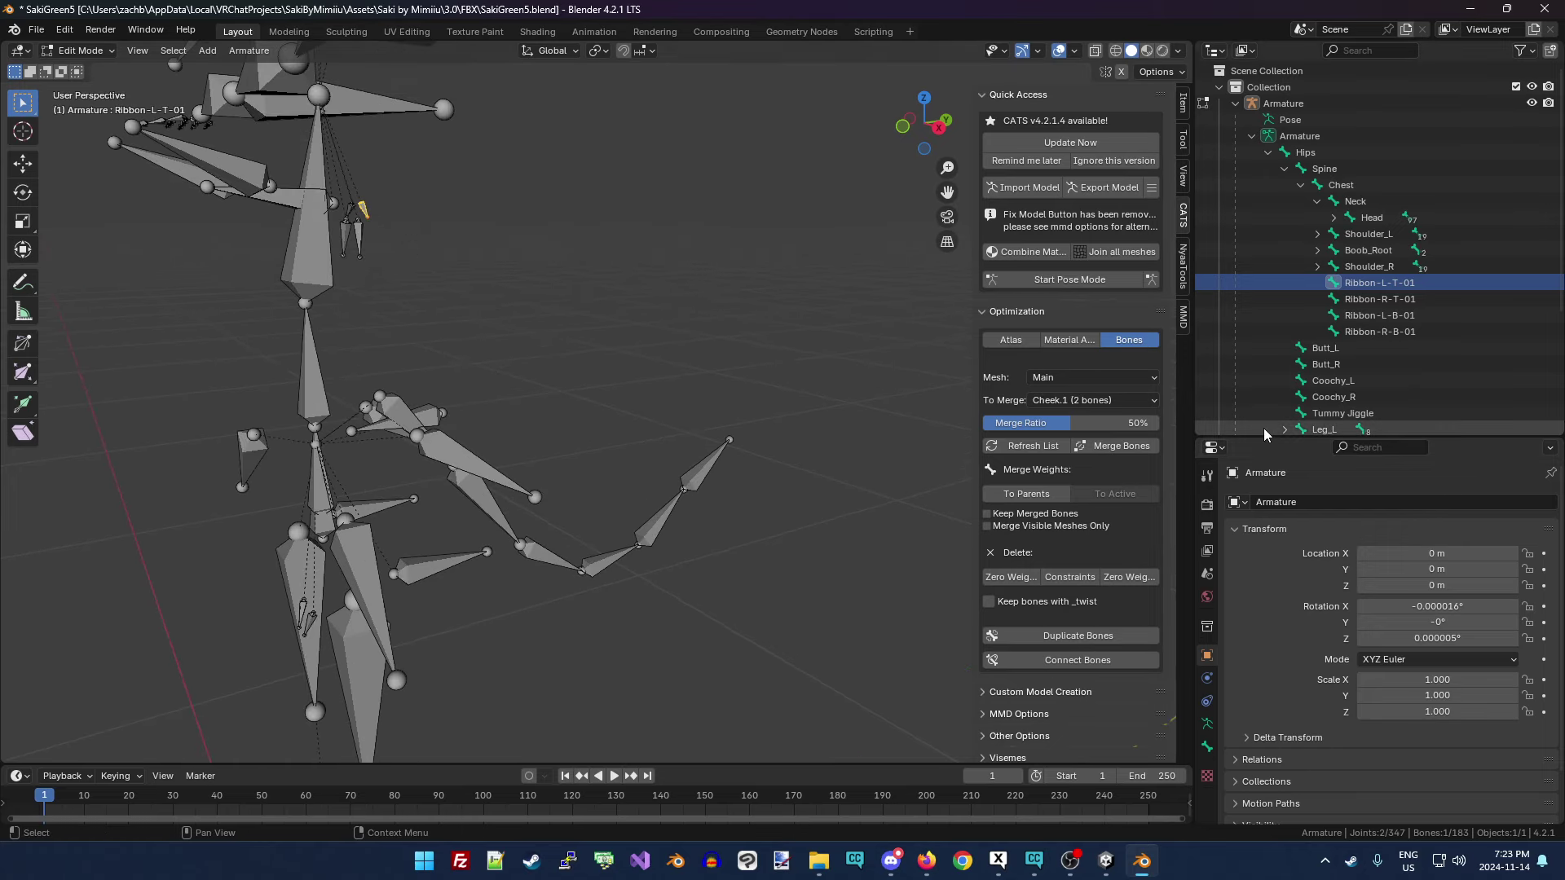
pyautogui.moveTo(1267, 438); pyautogui.dragTo(1286, 621)
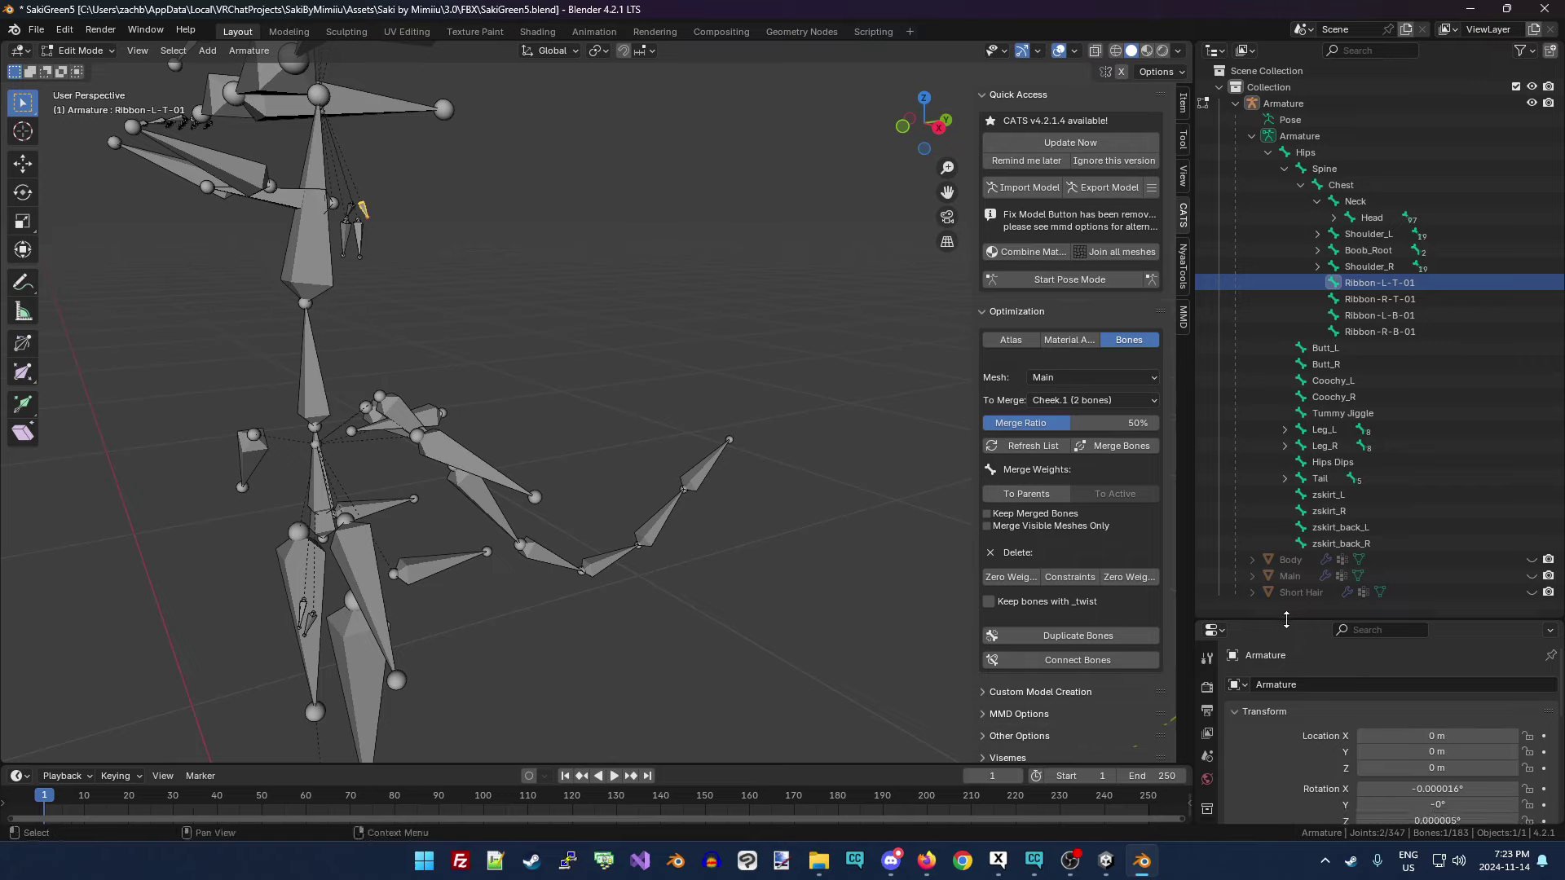
pyautogui.click(355, 235)
pyautogui.press('x')
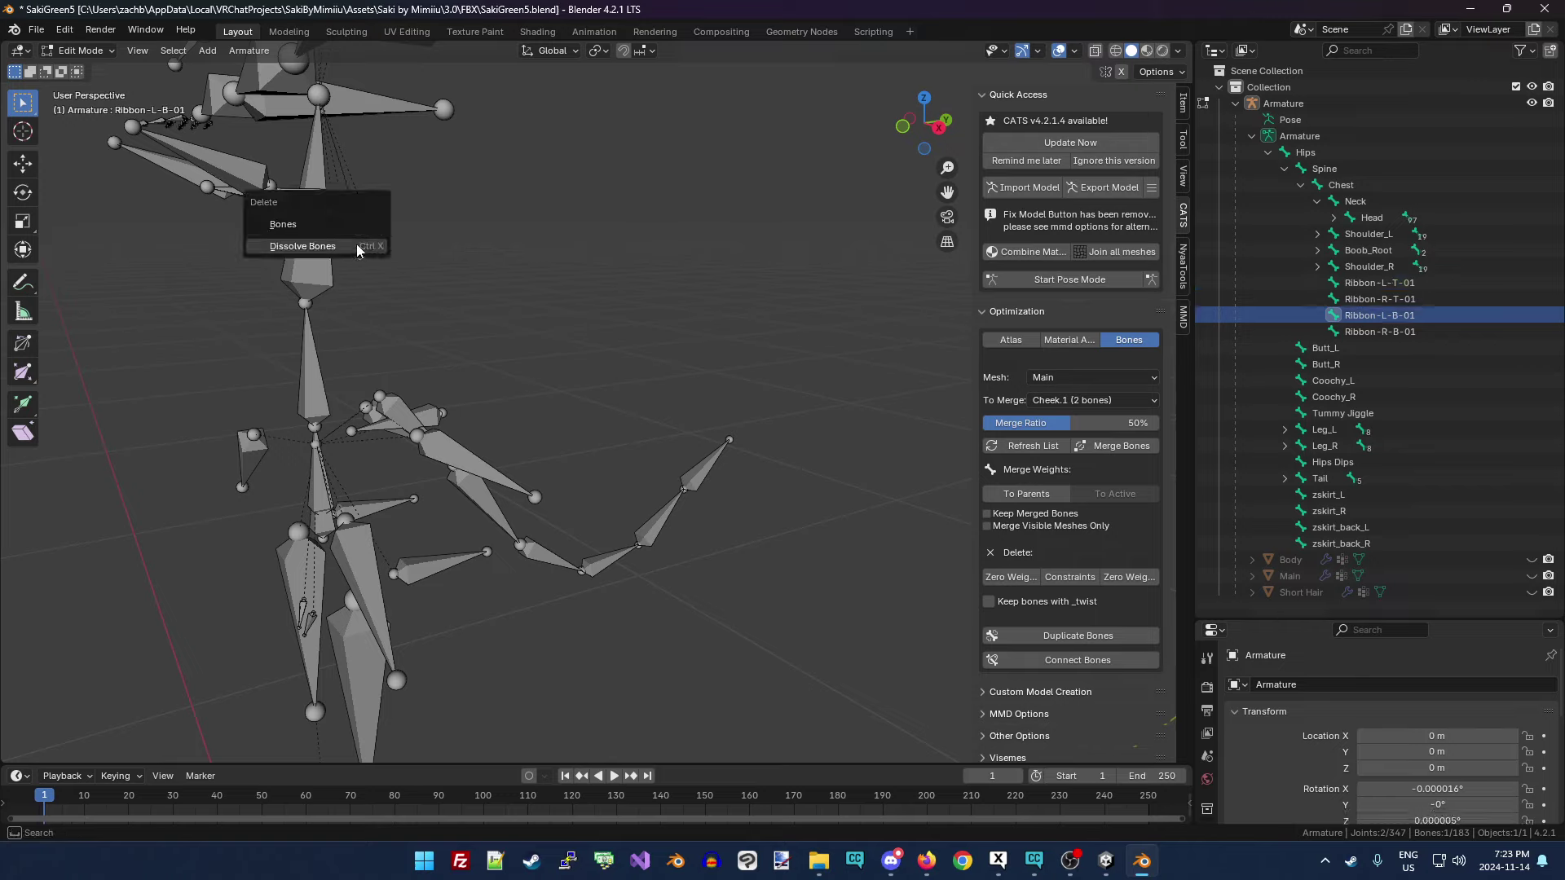
pyautogui.click(349, 232)
pyautogui.click(344, 236)
pyautogui.press('x')
pyautogui.click(344, 235)
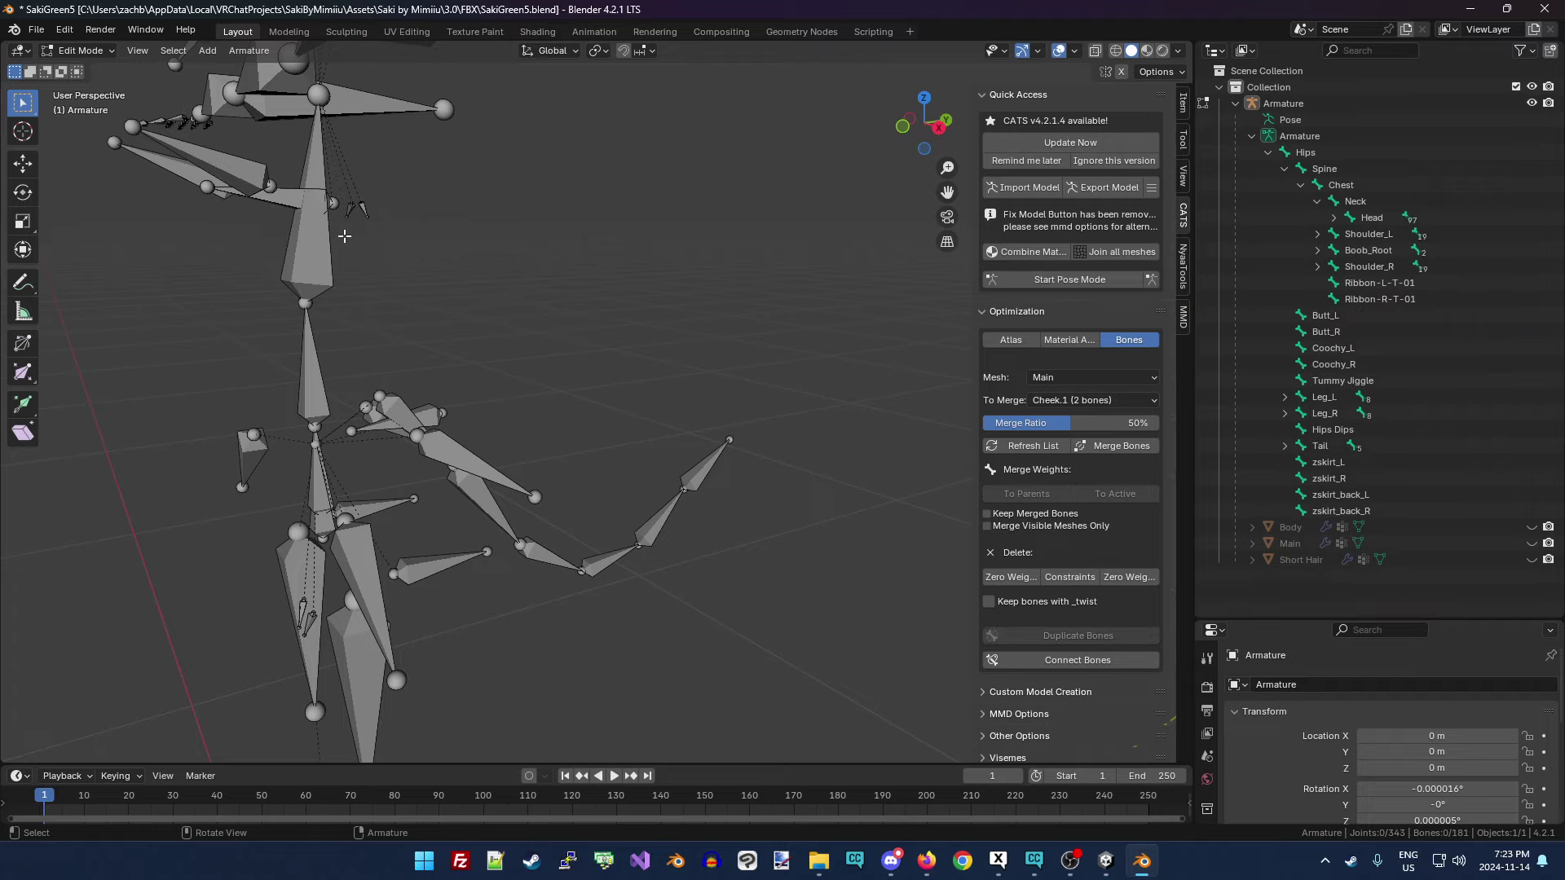
# Delete the upper ribbon bones Ribbon-R-T-01 and Ribbon-L-T-01 from the chest.
pyautogui.click(353, 209)
pyautogui.press('x')
pyautogui.click(356, 209)
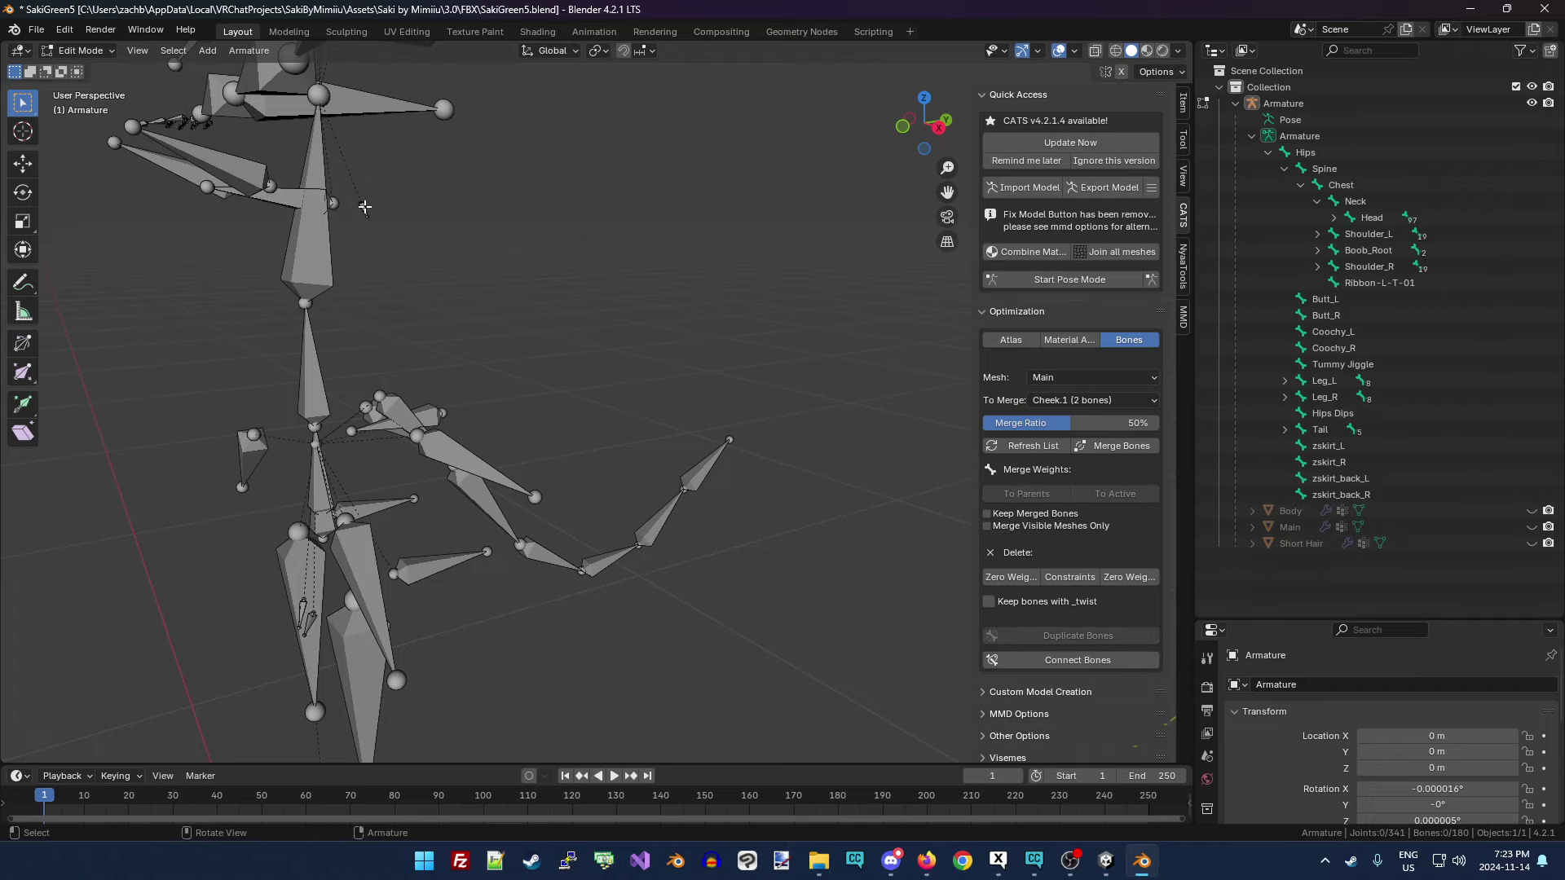
pyautogui.click(364, 207)
pyautogui.press('x')
pyautogui.click(363, 209)
# Inspect the torso bones from several angles, selecting Tummy Jiggle and Boob_Root to identify them.
pyautogui.moveTo(919, 124); pyautogui.dragTo(541, 326)
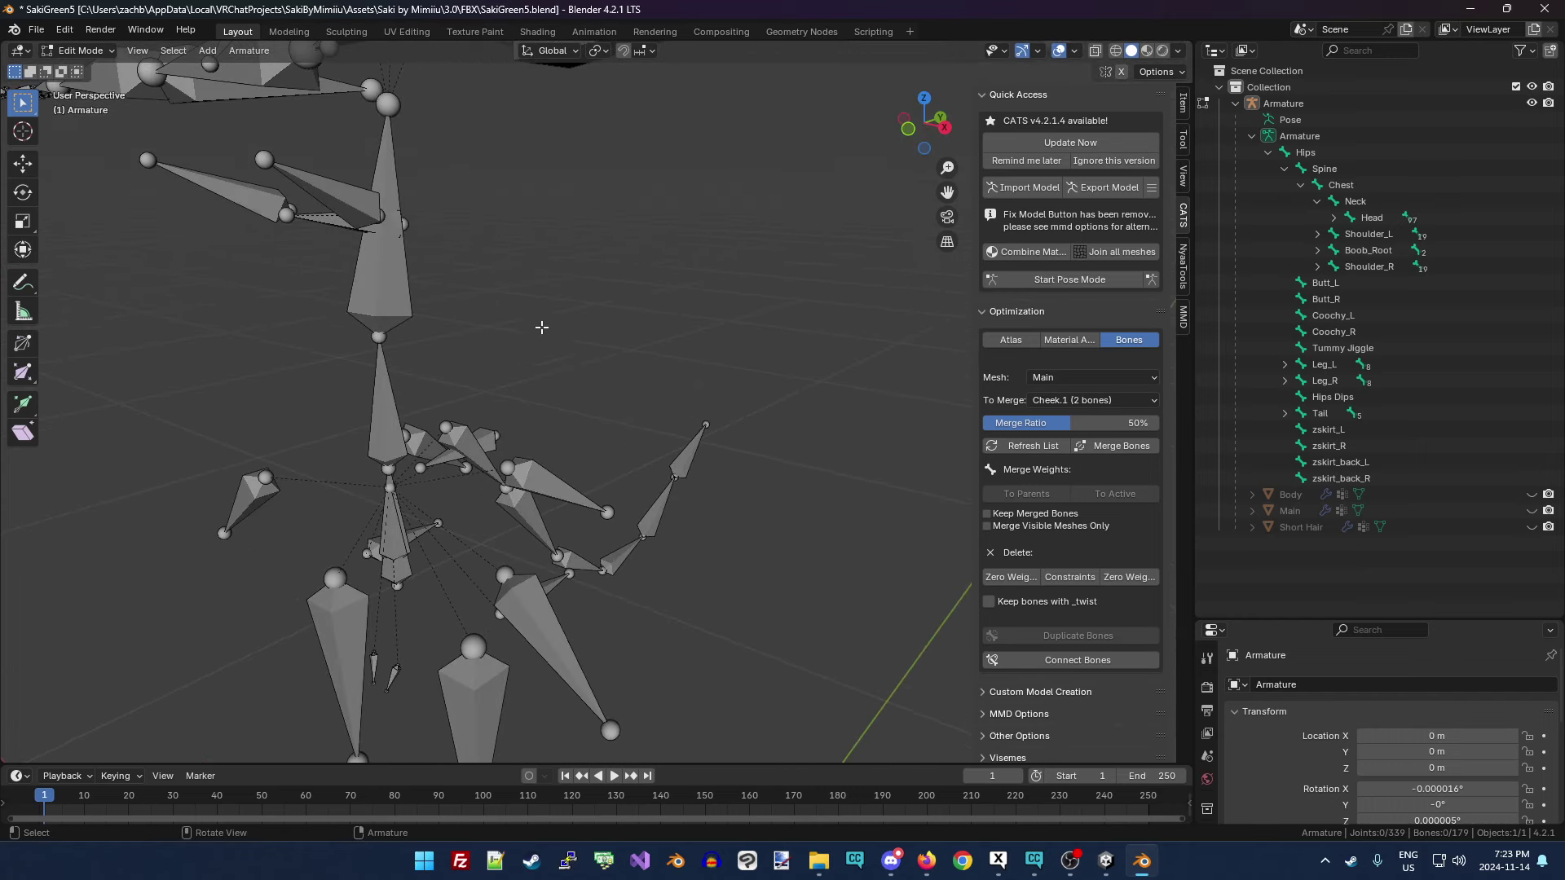
pyautogui.click(491, 438)
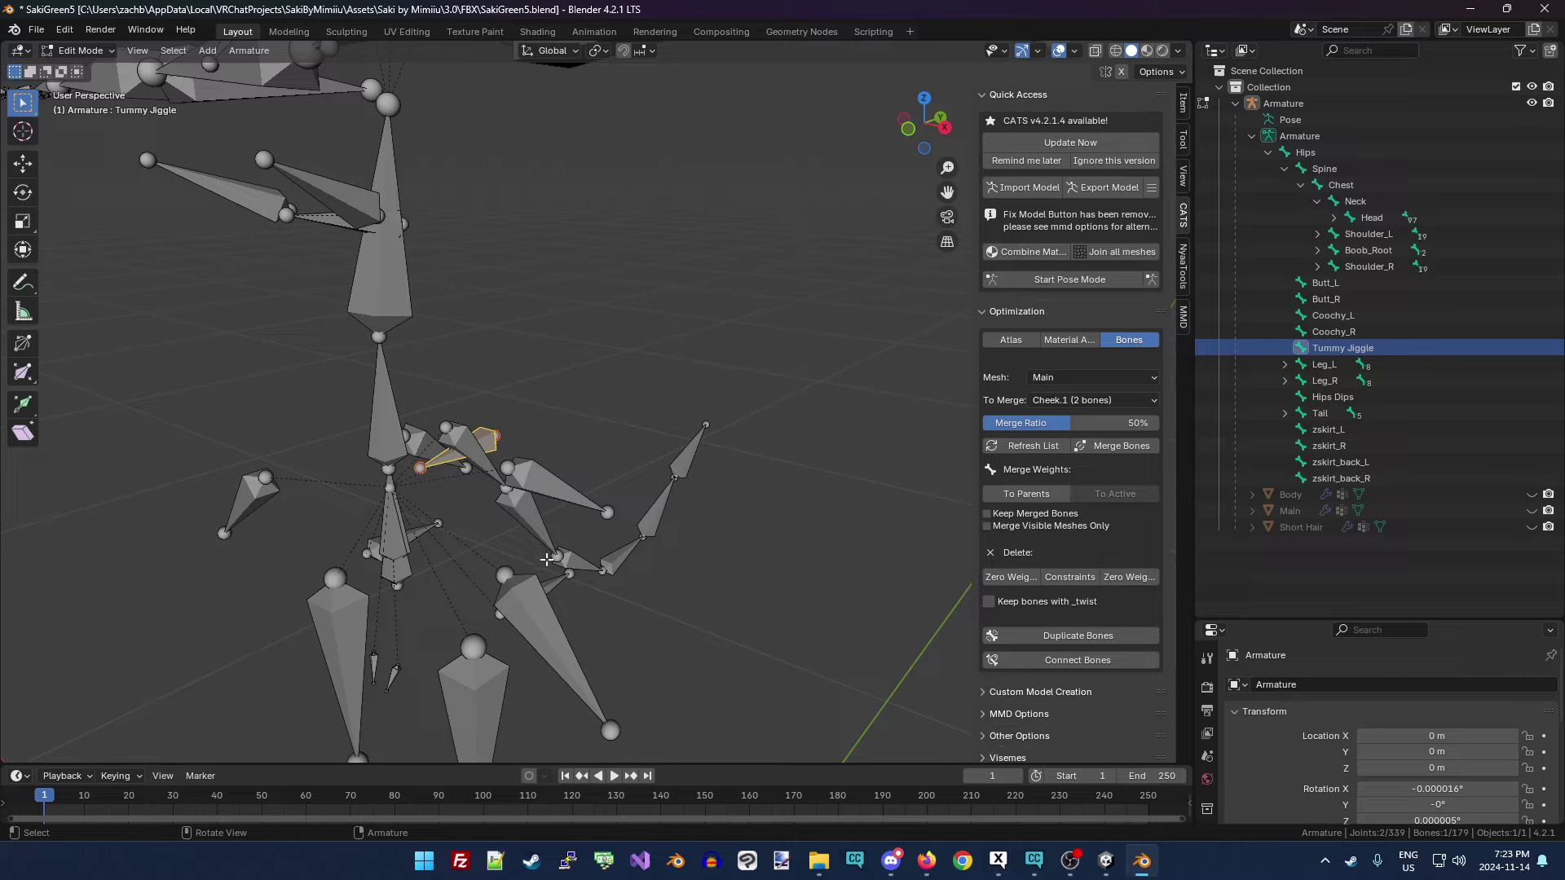
pyautogui.moveTo(929, 124); pyautogui.dragTo(797, 227)
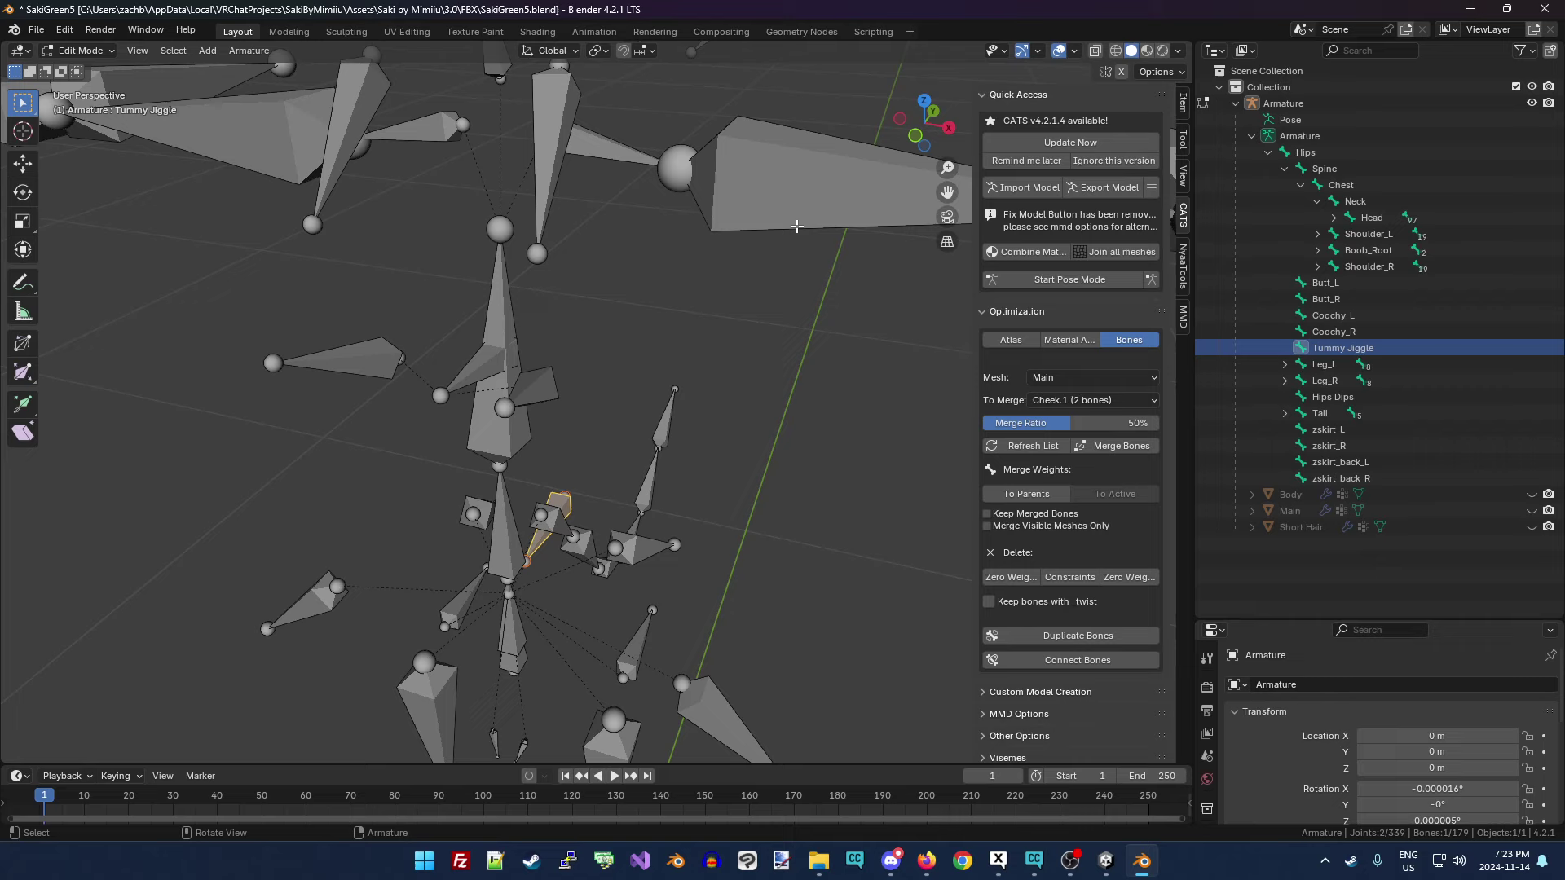
pyautogui.click(340, 359)
pyautogui.click(477, 372)
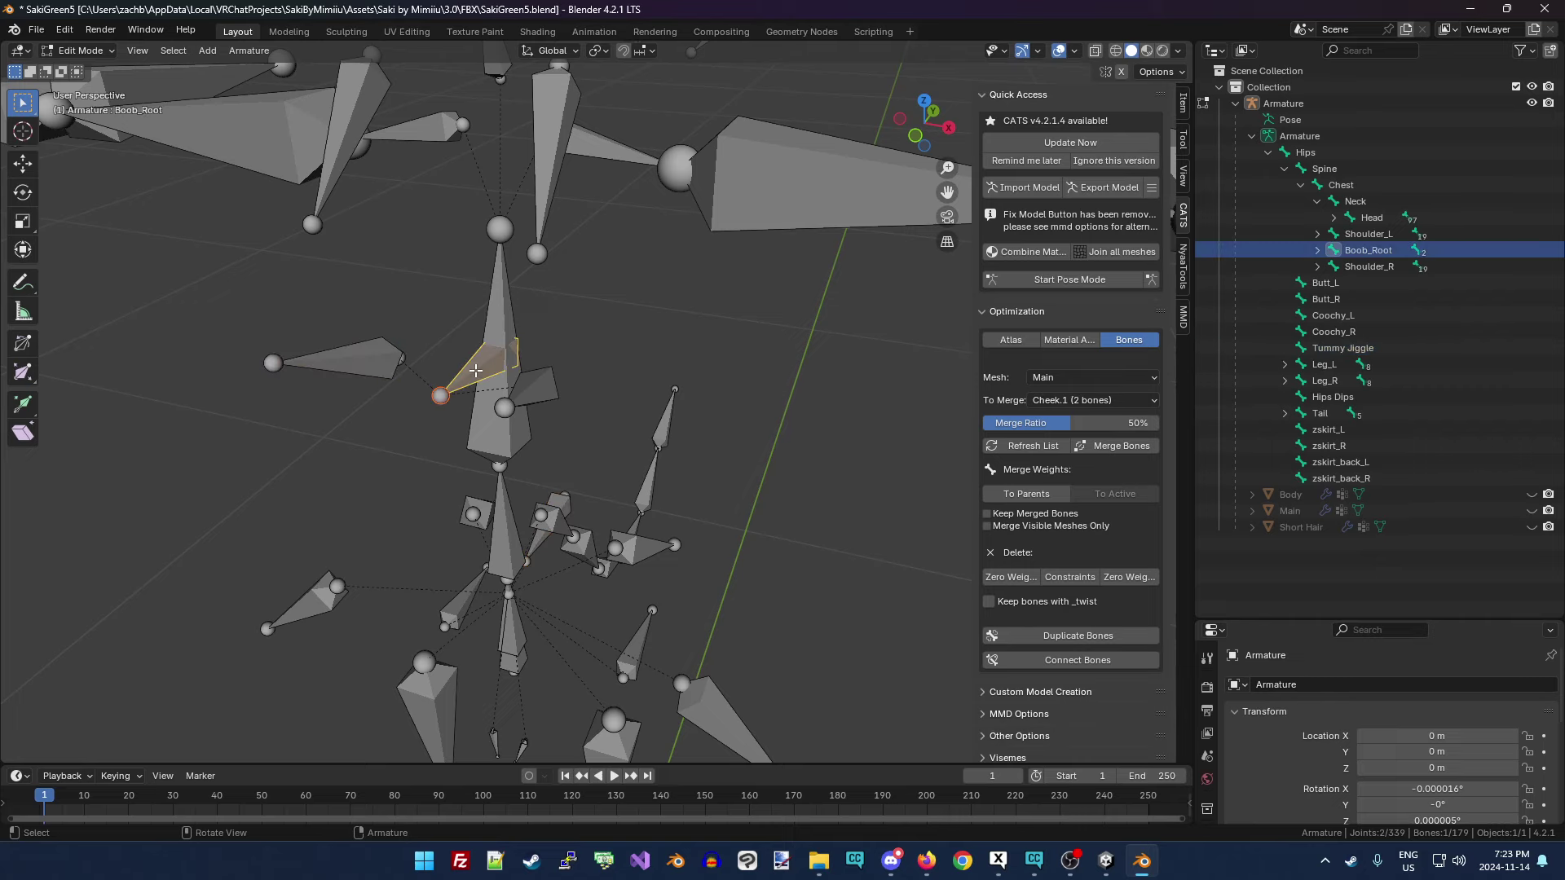
# Examine the hair bones around the head, selecting KiwisHairSaikura.0588, Right.002.R.001 and Left.007.L to identify them.
pyautogui.scroll(-3, 569, 358)
pyautogui.click(577, 255)
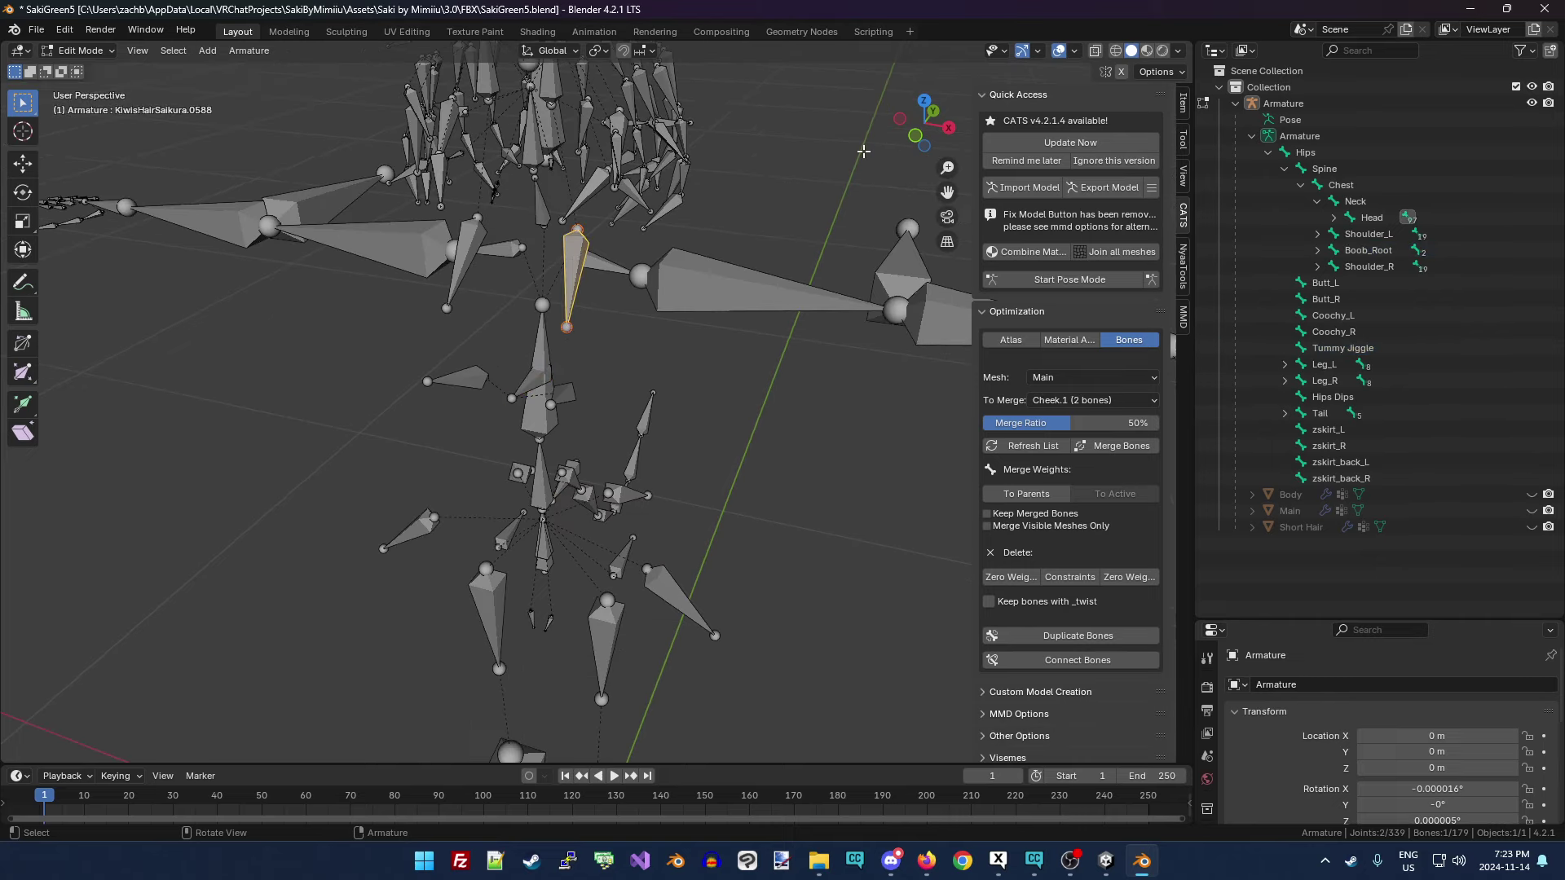
pyautogui.moveTo(944, 115); pyautogui.dragTo(628, 281)
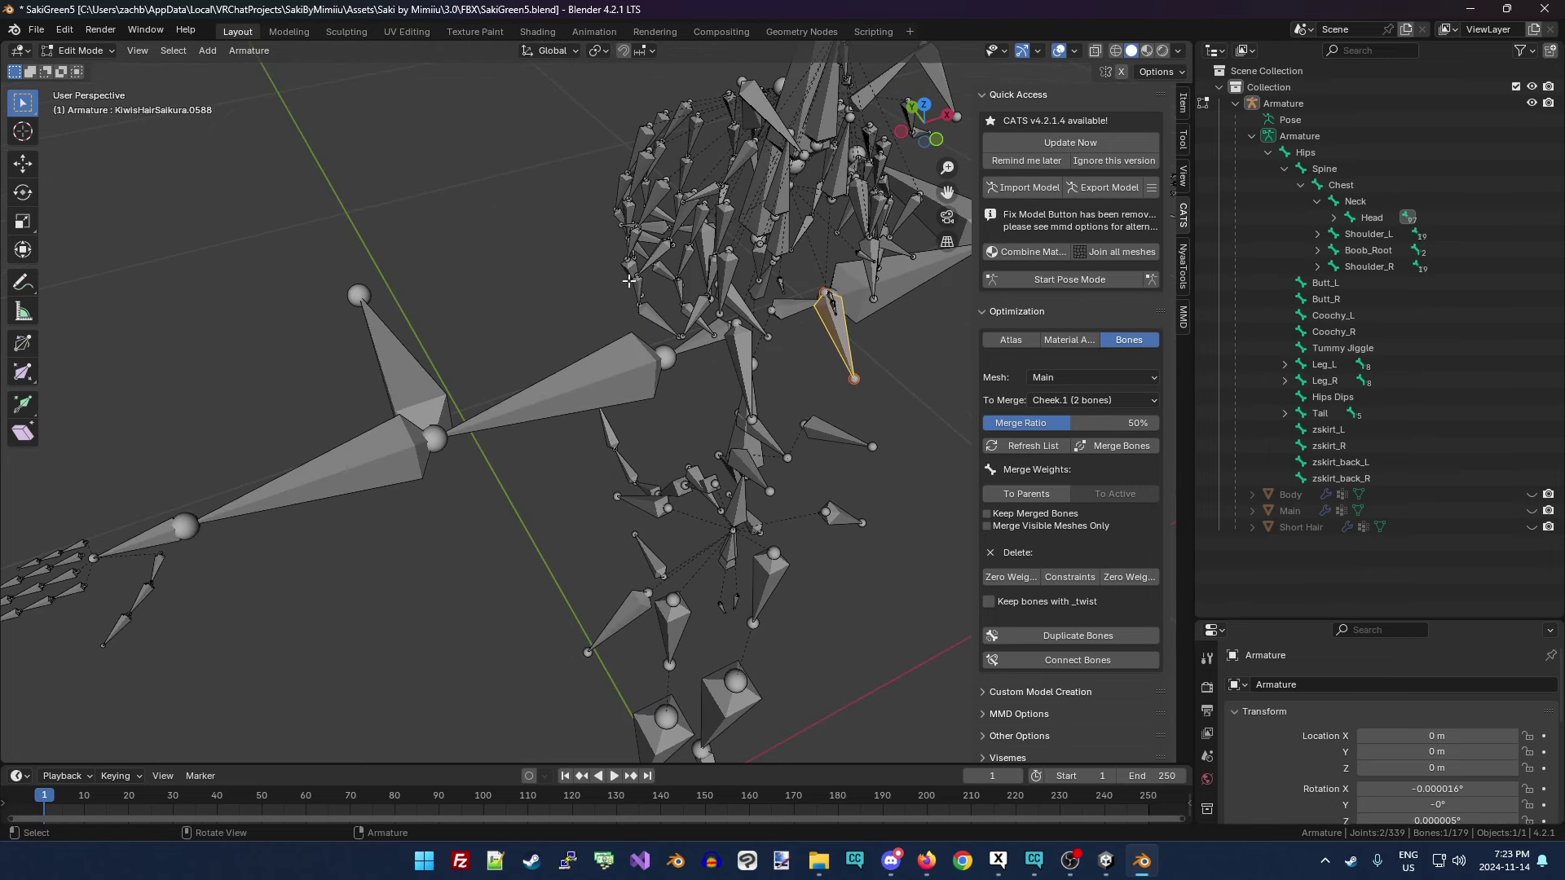
pyautogui.click(645, 165)
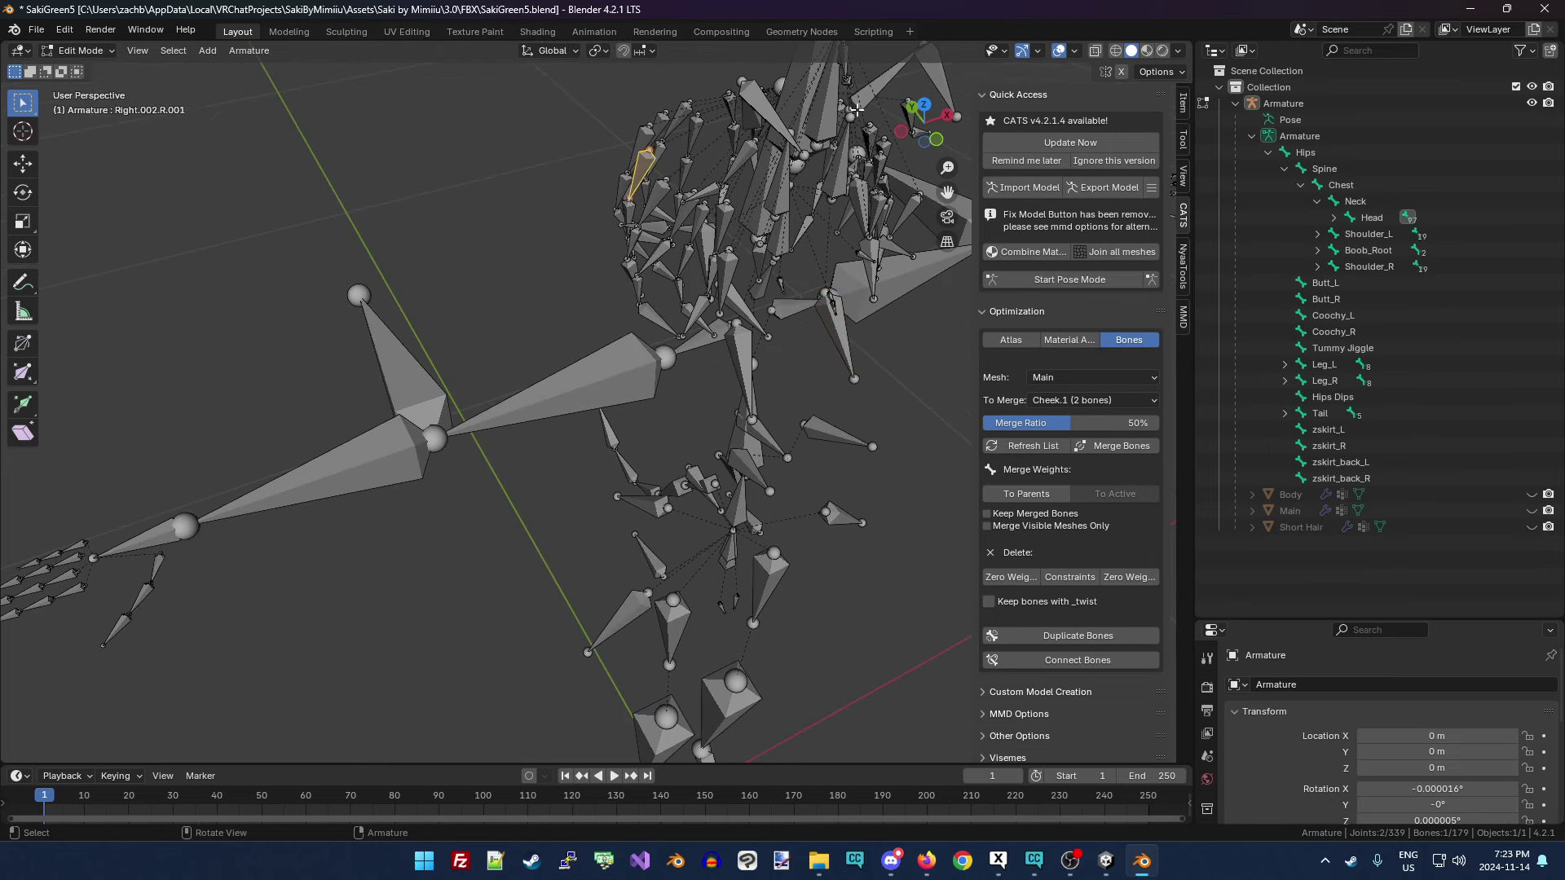
pyautogui.moveTo(937, 135); pyautogui.dragTo(1116, 145)
pyautogui.moveTo(774, 212); pyautogui.dragTo(717, 244)
pyautogui.click(1252, 136)
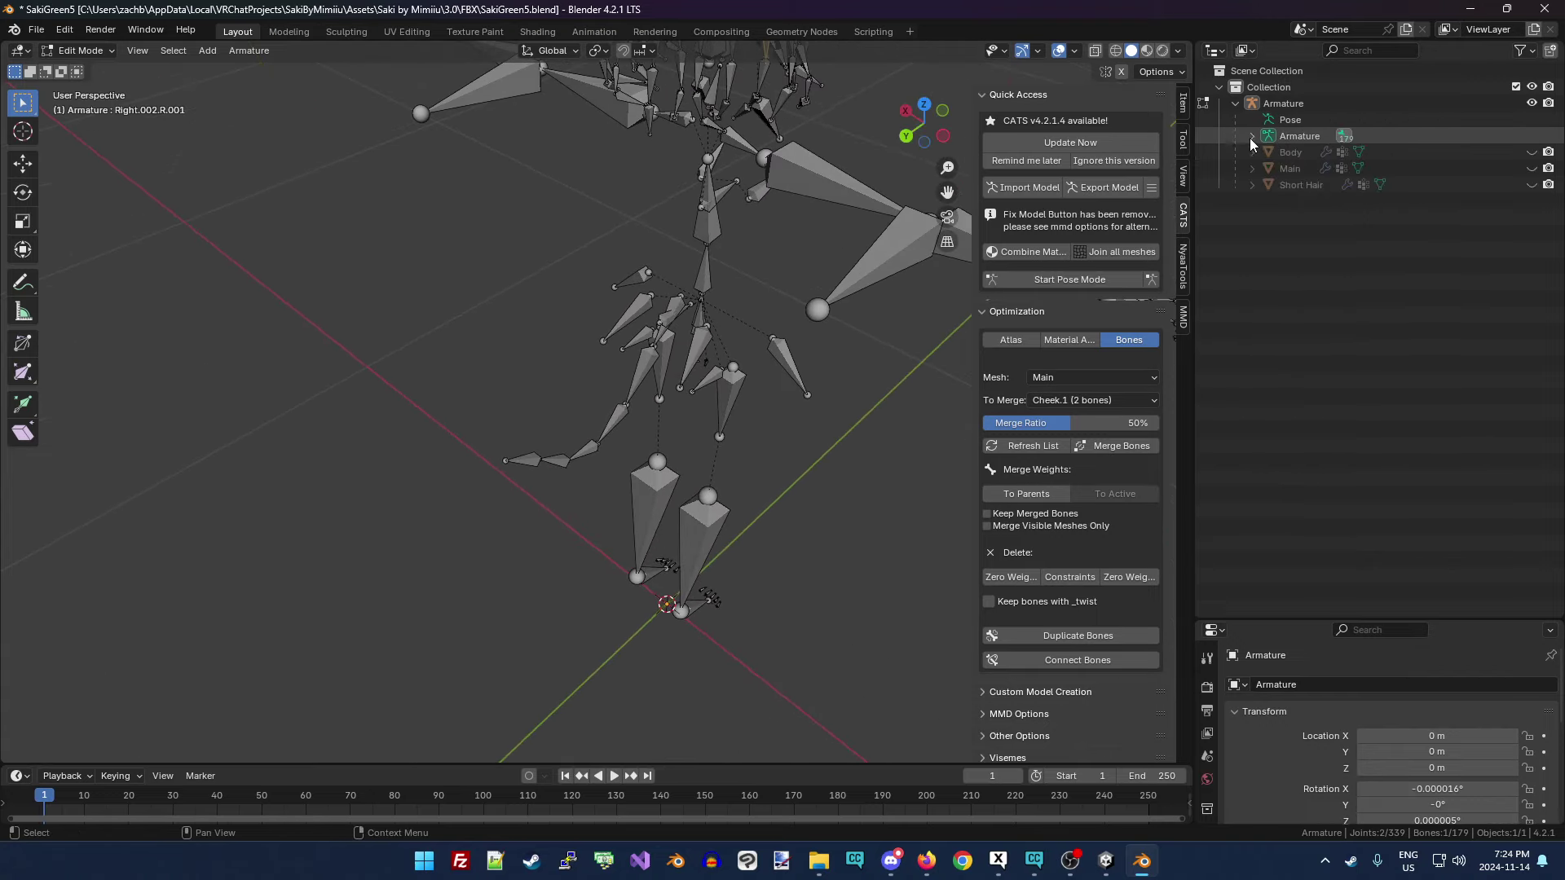
pyautogui.click(1252, 136)
pyautogui.moveTo(923, 120); pyautogui.dragTo(620, 61)
pyautogui.moveTo(848, 171); pyautogui.dragTo(773, 192)
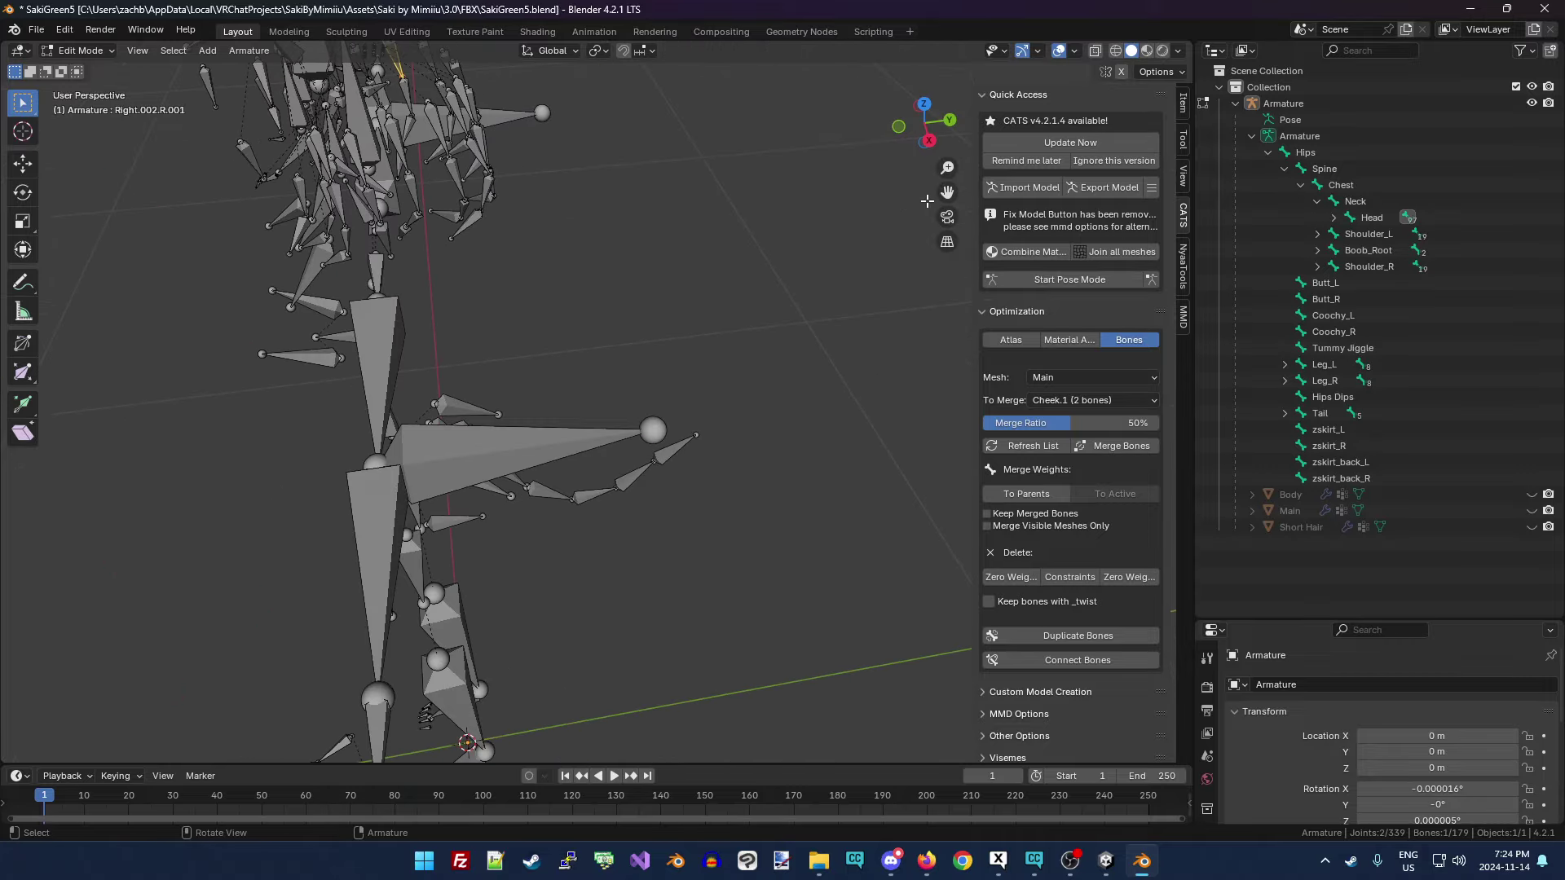
pyautogui.moveTo(945, 192); pyautogui.dragTo(1068, 390)
pyautogui.moveTo(921, 122); pyautogui.dragTo(922, 83)
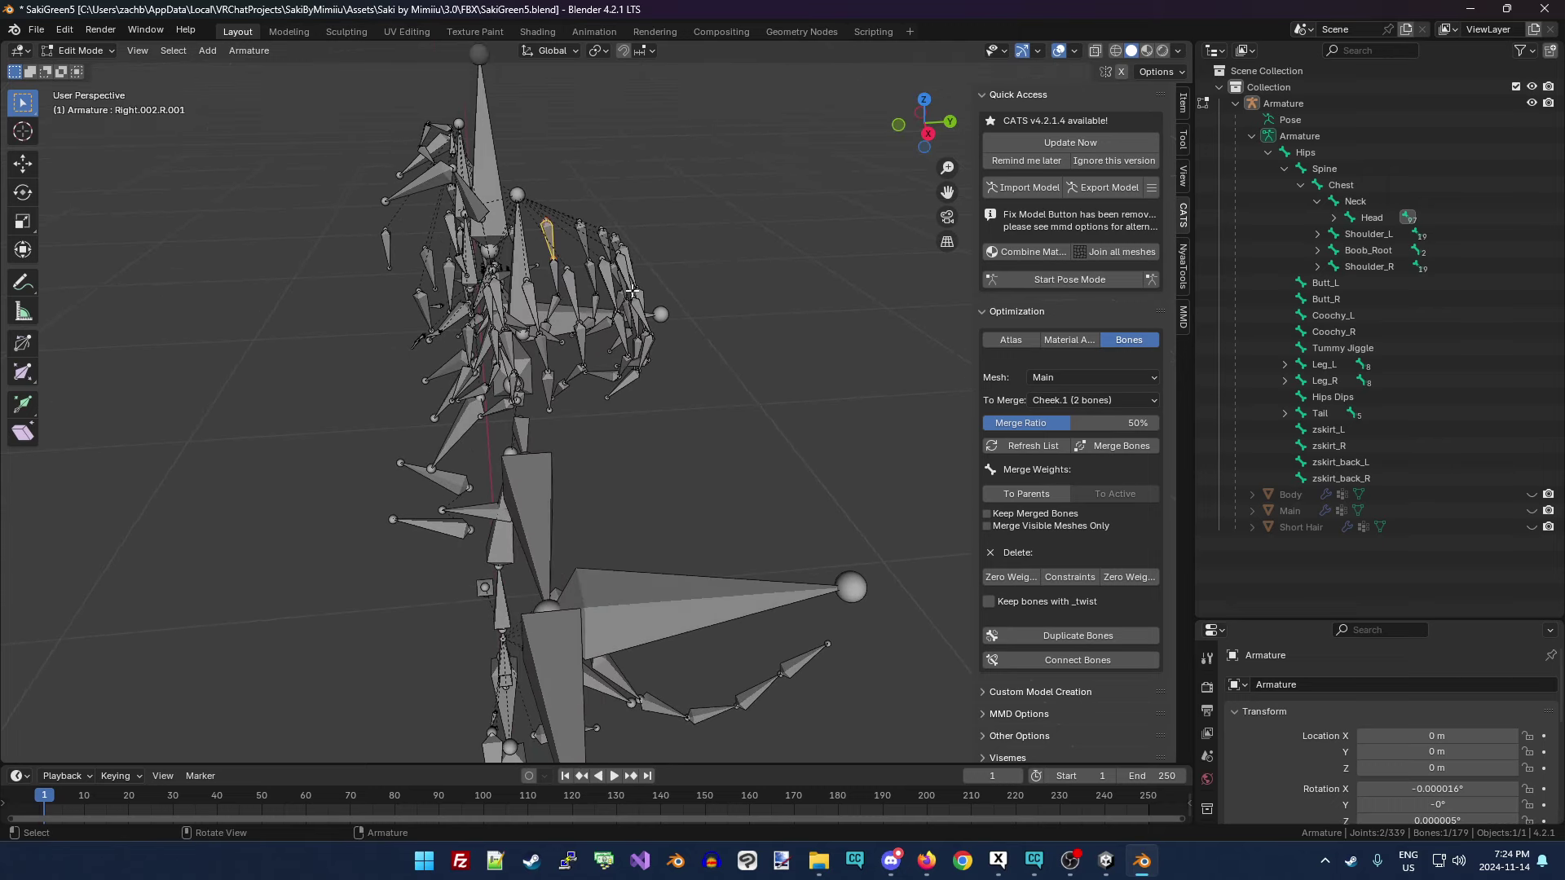
pyautogui.click(594, 282)
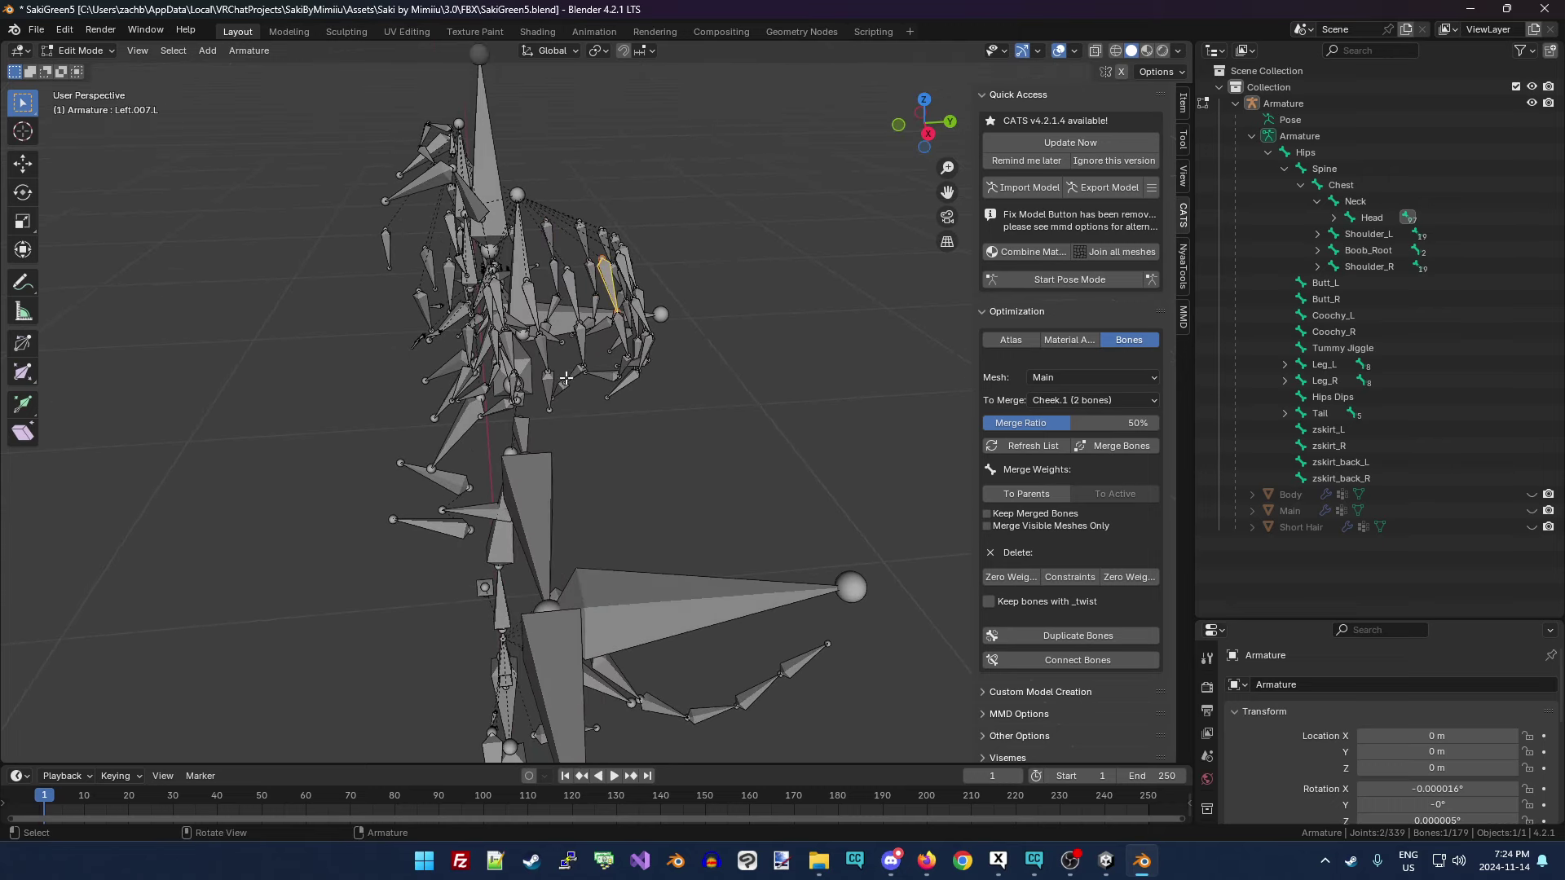
# Refresh the root bone list for the Main mesh and try to merge its NameisHairBySaikura.003 bones at a 100% merge ratio.
pyautogui.click(1087, 377)
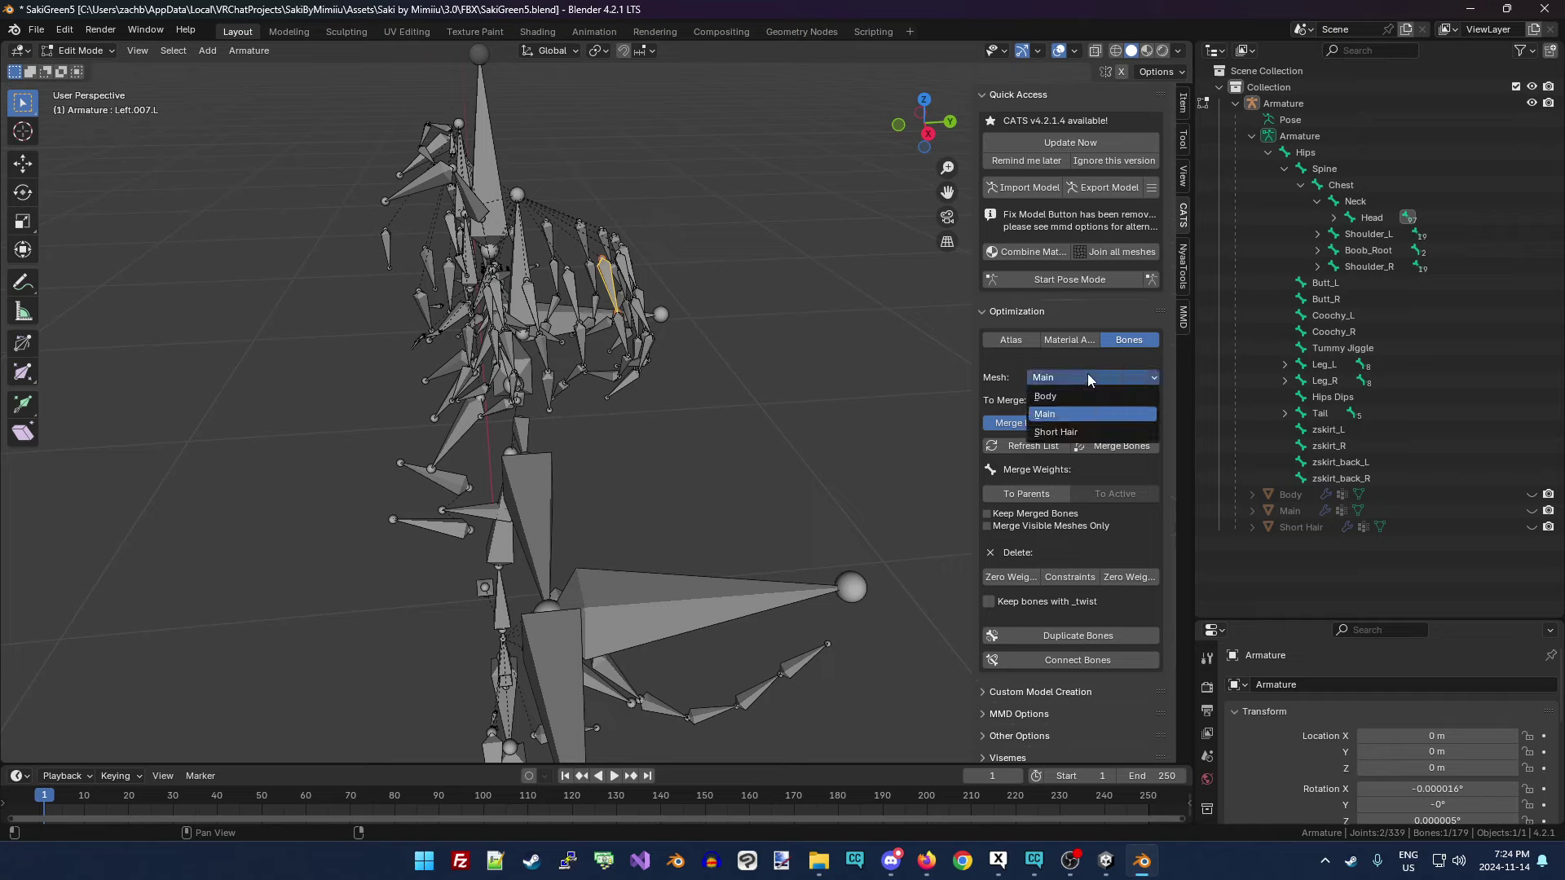
pyautogui.click(1091, 413)
pyautogui.click(1039, 444)
pyautogui.click(1087, 400)
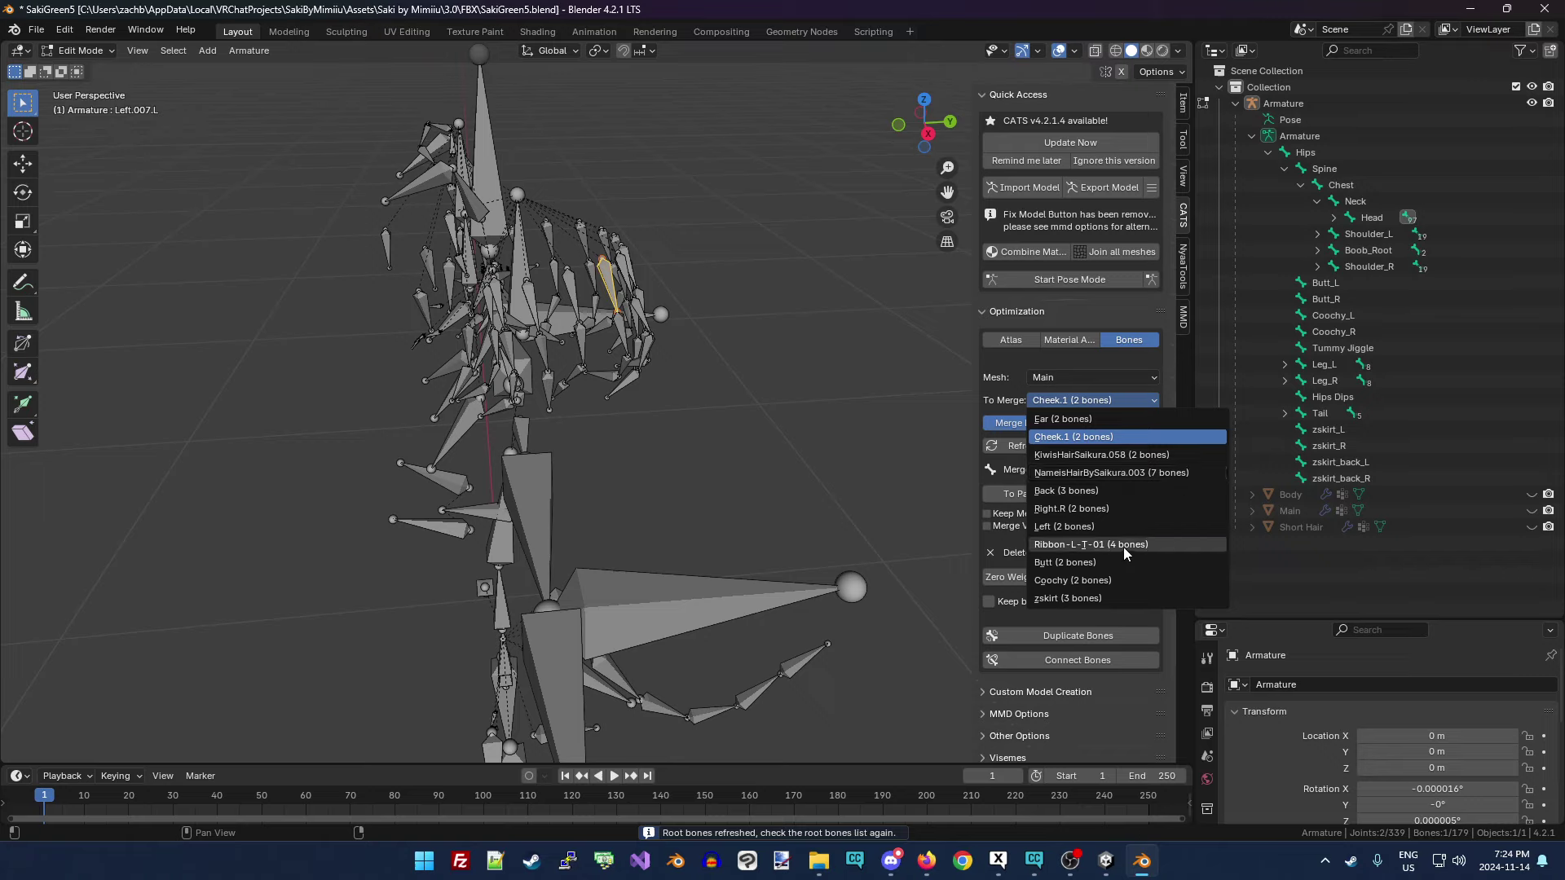
pyautogui.click(1132, 473)
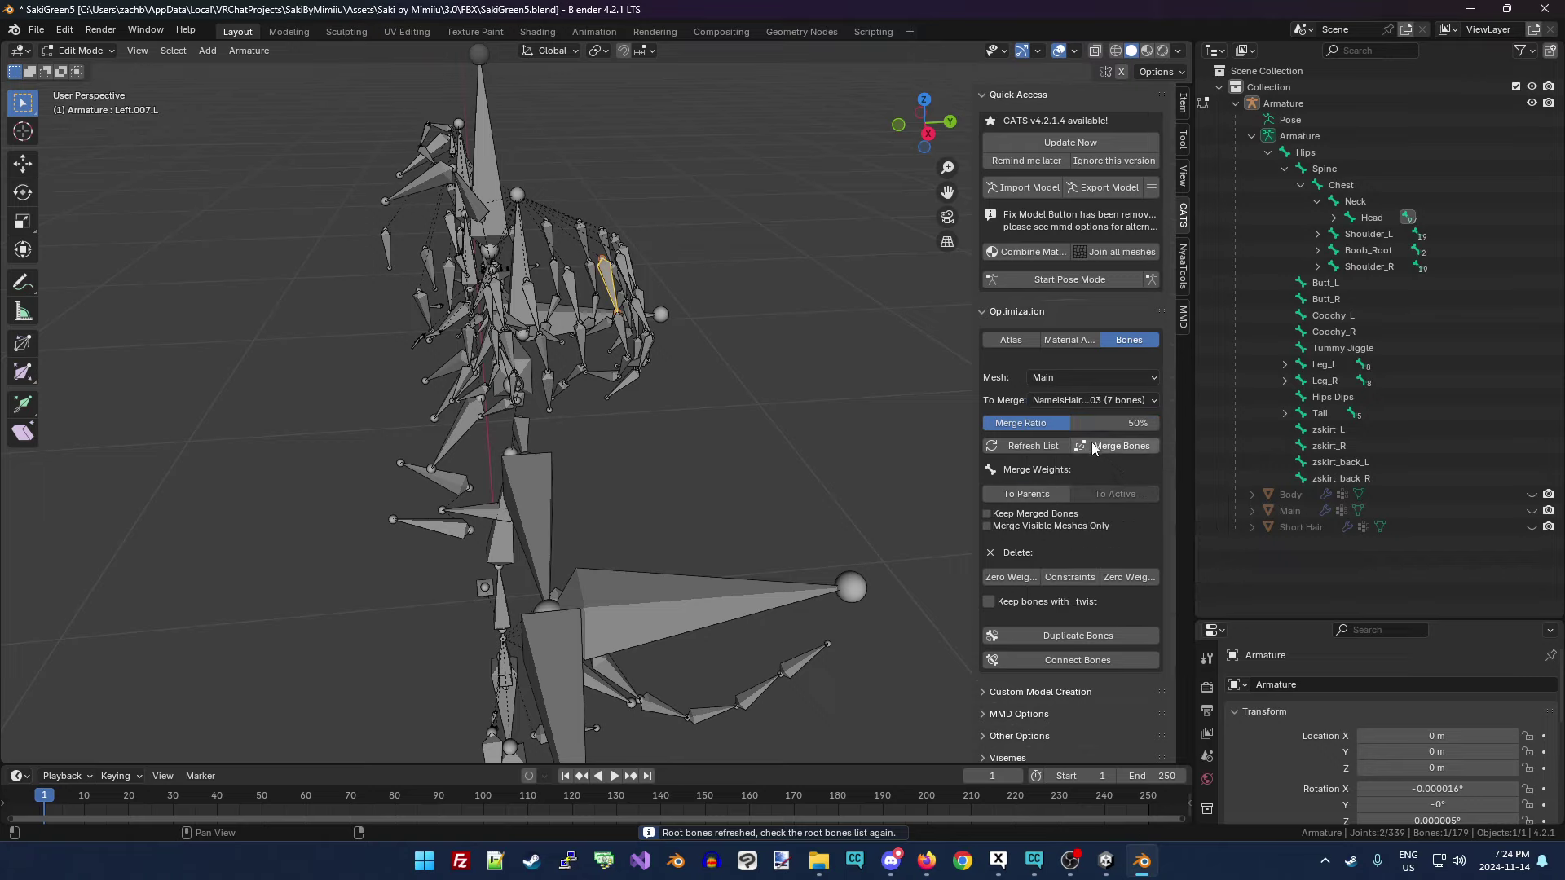
pyautogui.moveTo(1082, 428); pyautogui.dragTo(1155, 430)
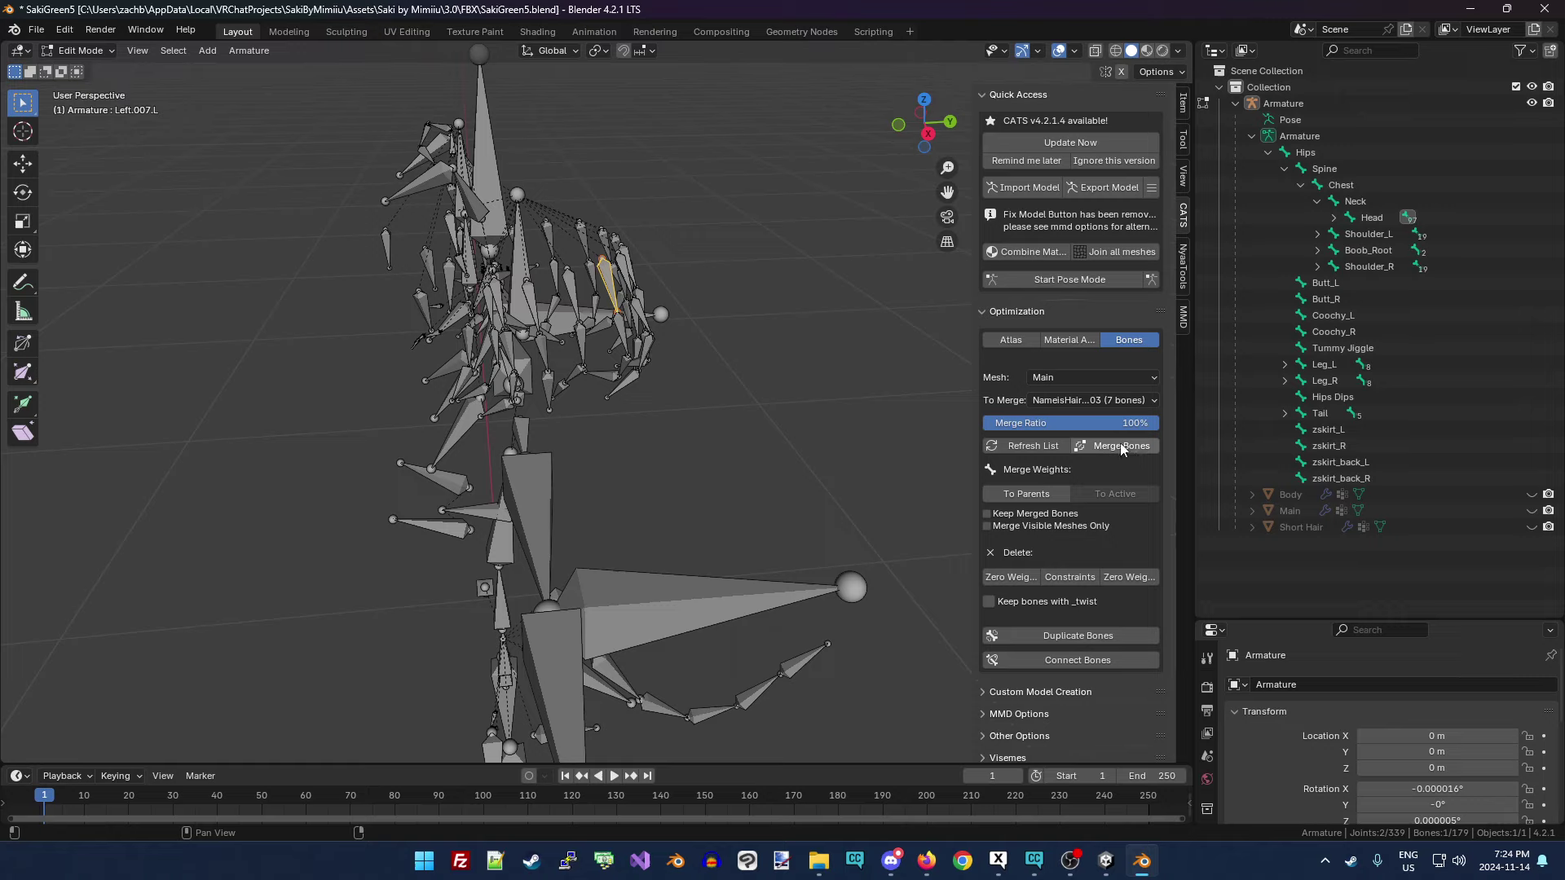
pyautogui.click(1122, 446)
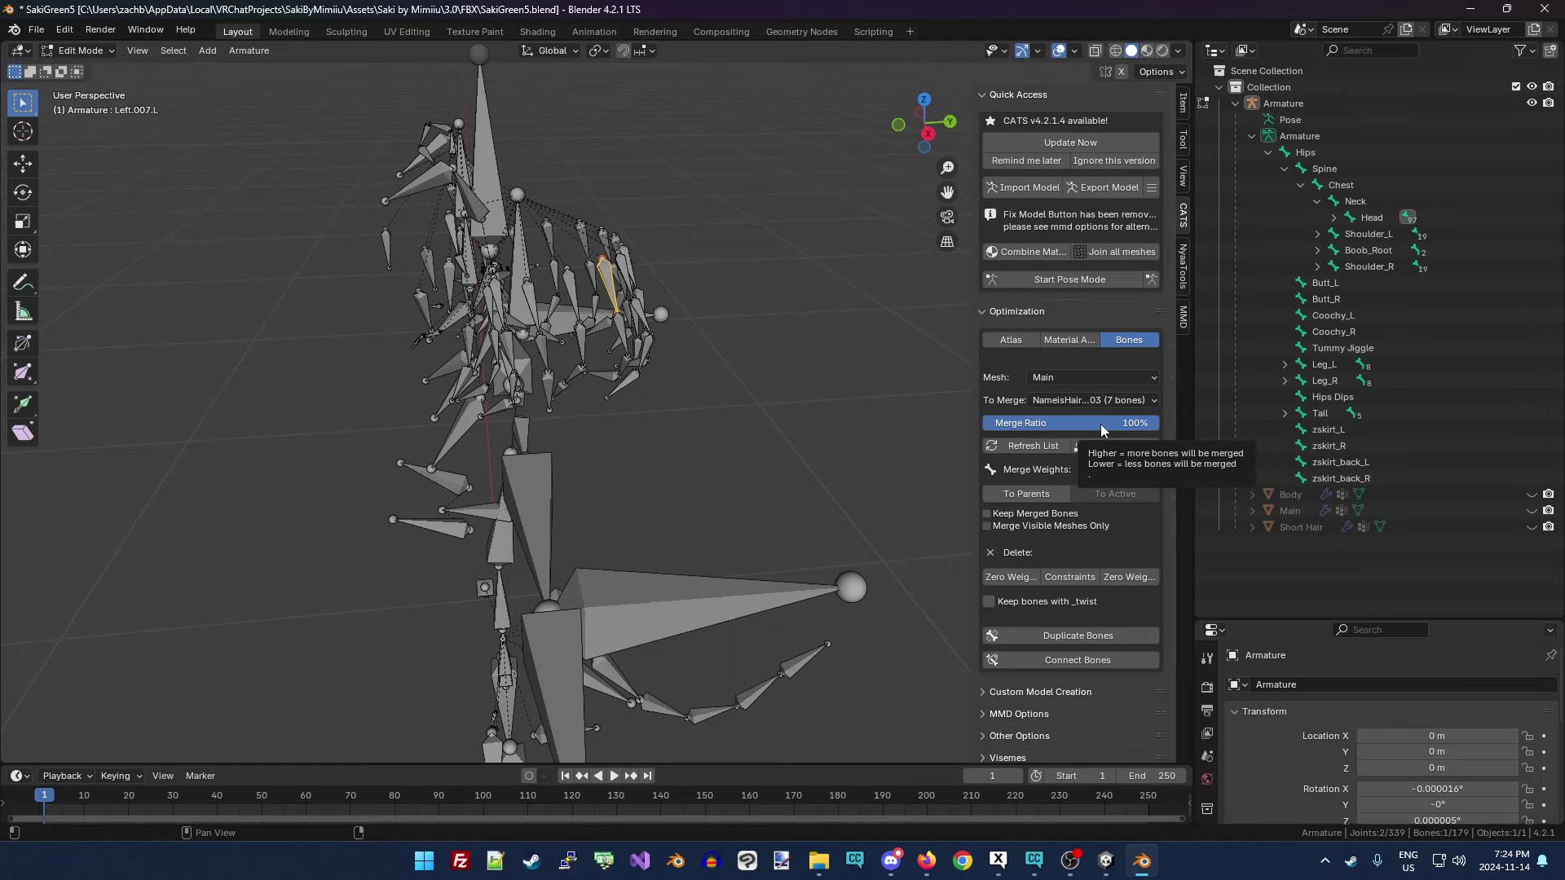
pyautogui.click(1094, 445)
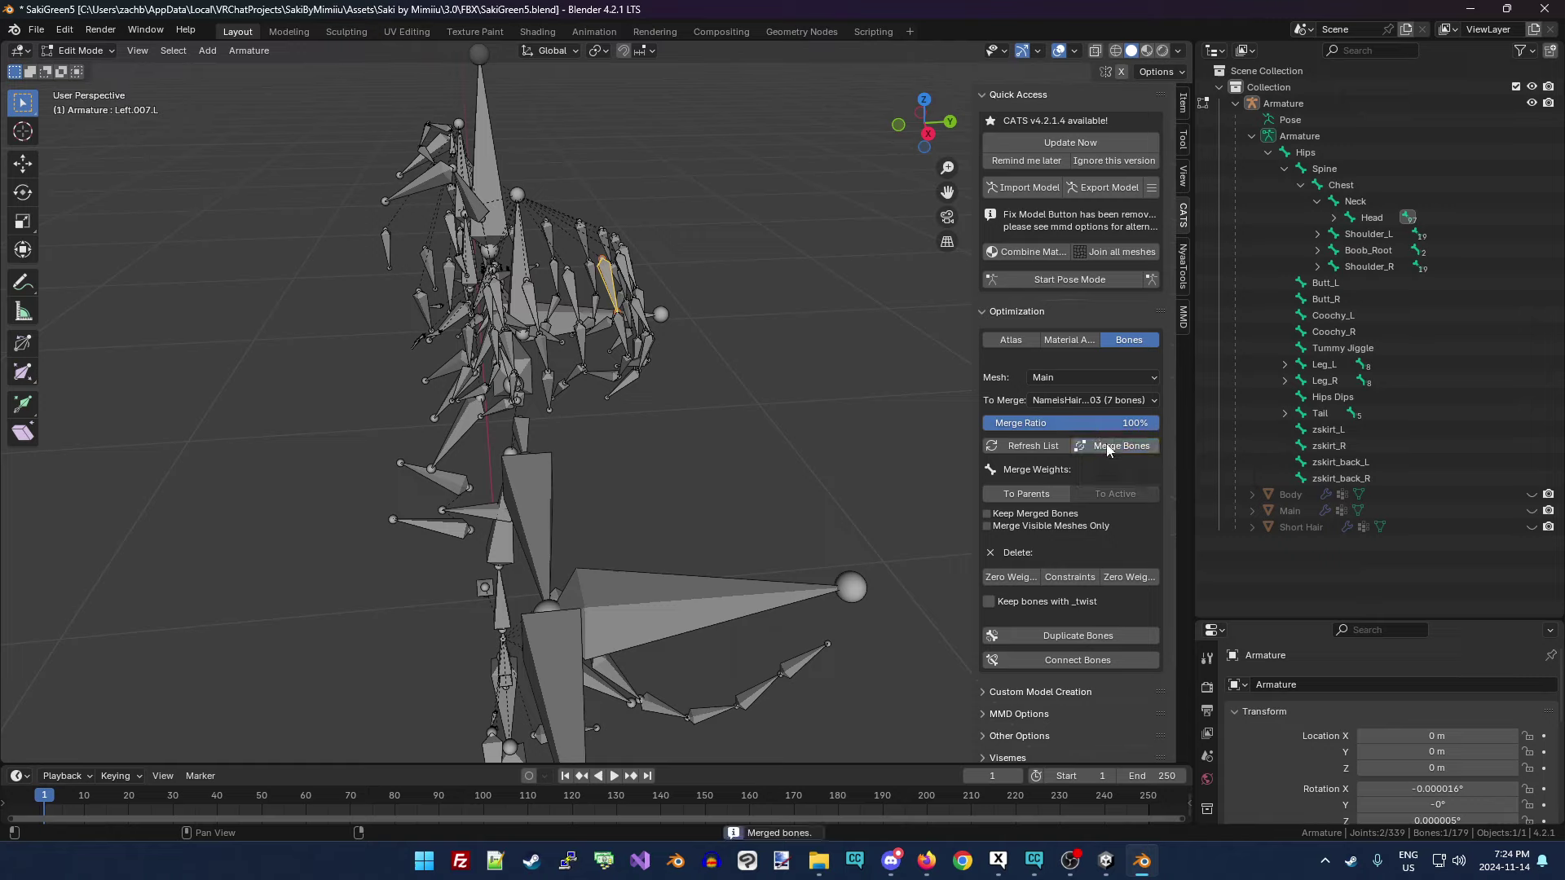
# Merge the weights of Left.007.L into its parent, and clean up zero-weight bones, zero-weight vertex groups and bone constraints.
pyautogui.click(1039, 495)
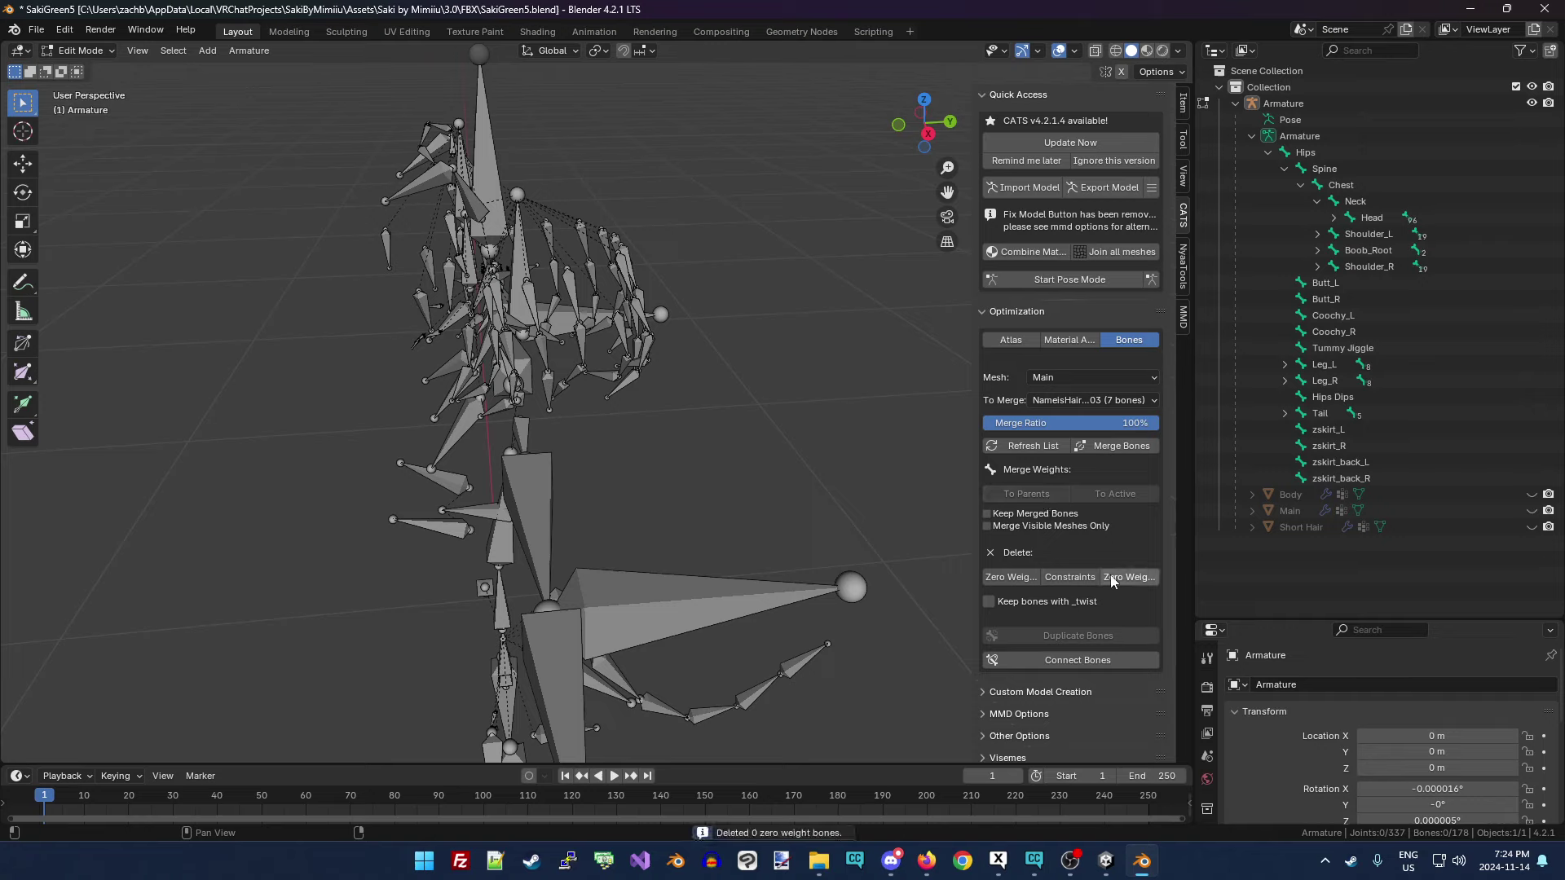
pyautogui.click(1070, 579)
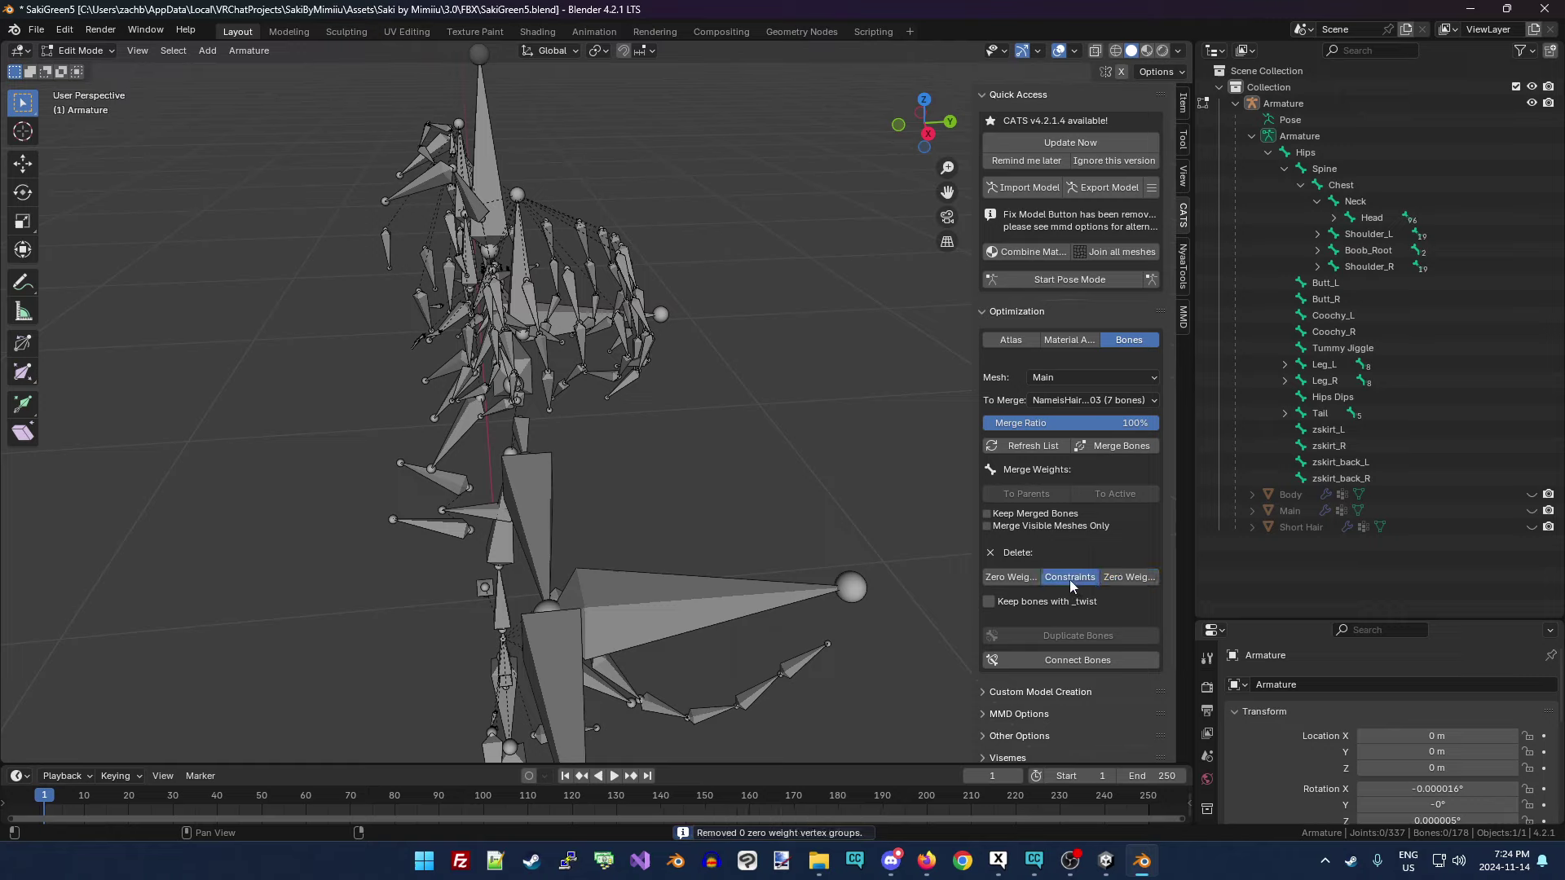
# Refresh the root bone list for the Short Hair mesh, choose its Back bones for merging, and bring up the NyaaTools options.
pyautogui.click(1092, 377)
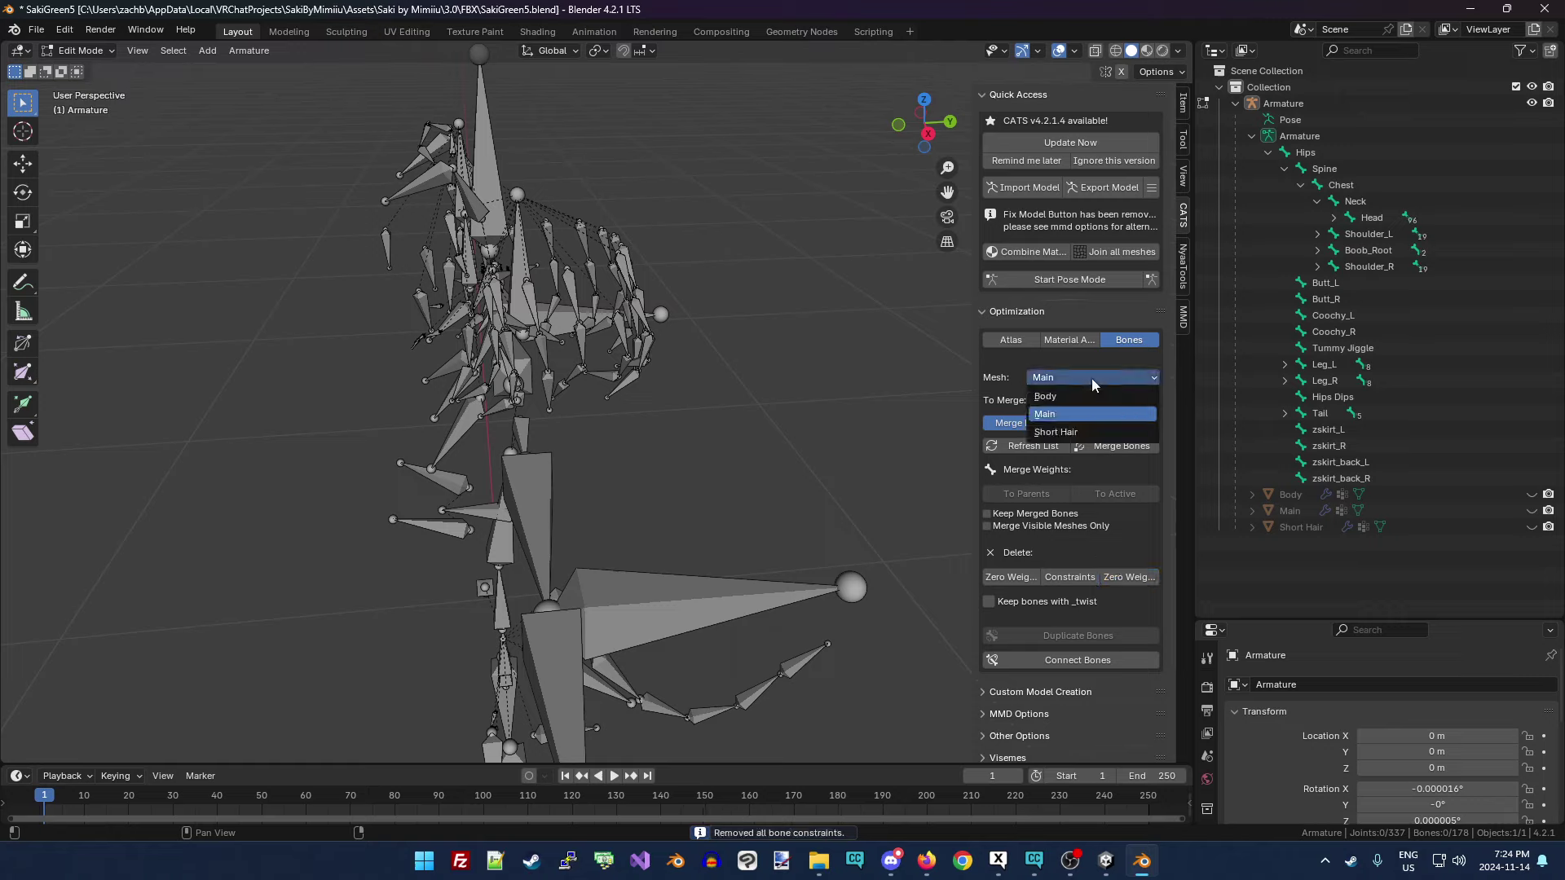
pyautogui.click(1076, 443)
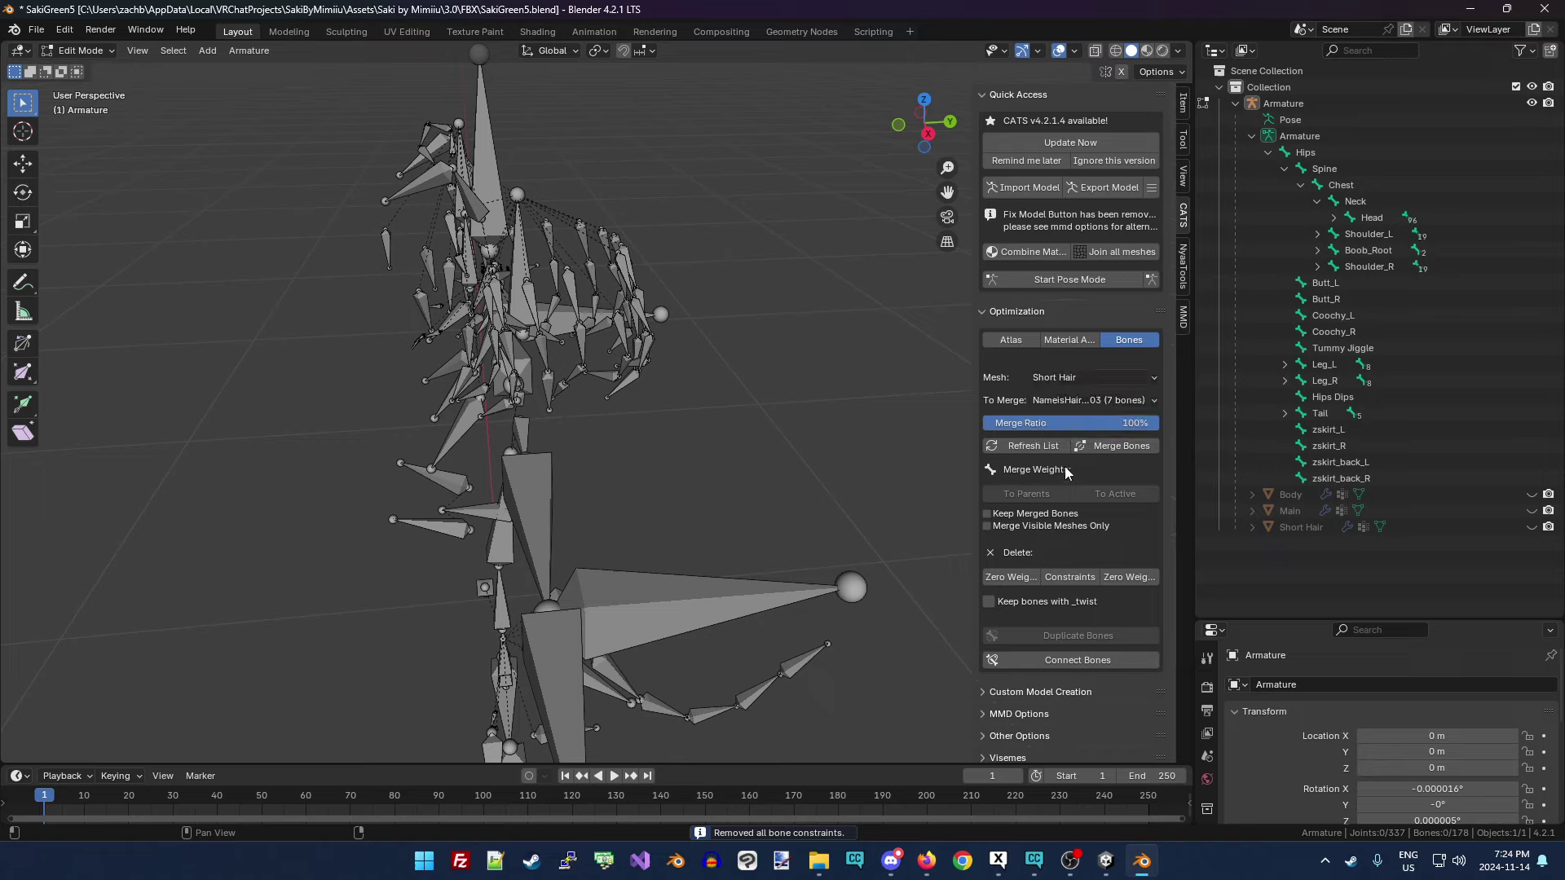
pyautogui.click(1048, 446)
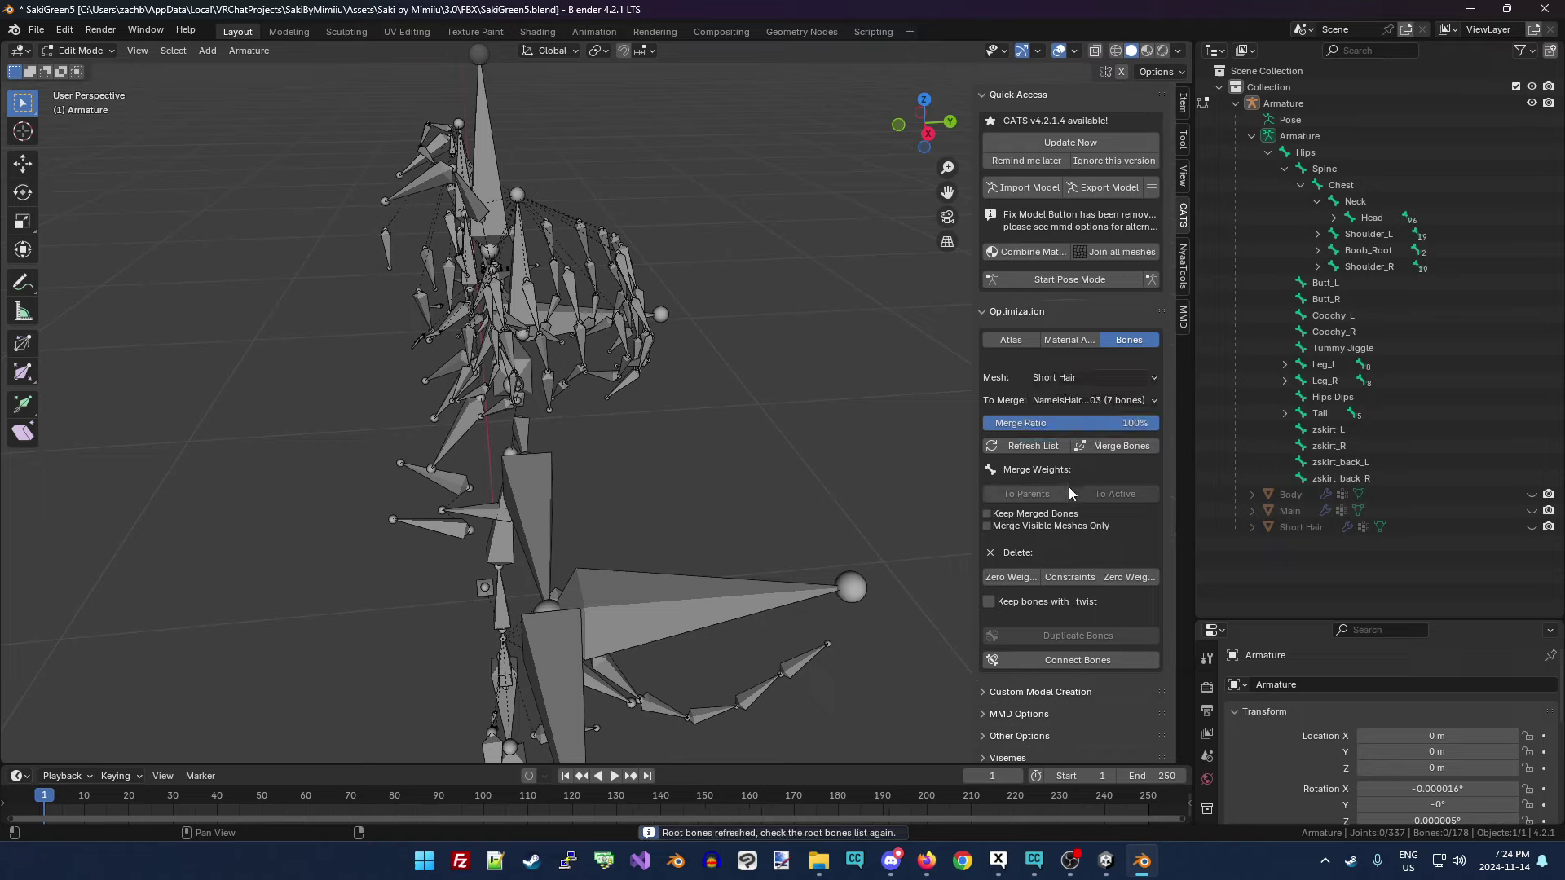
pyautogui.click(1092, 401)
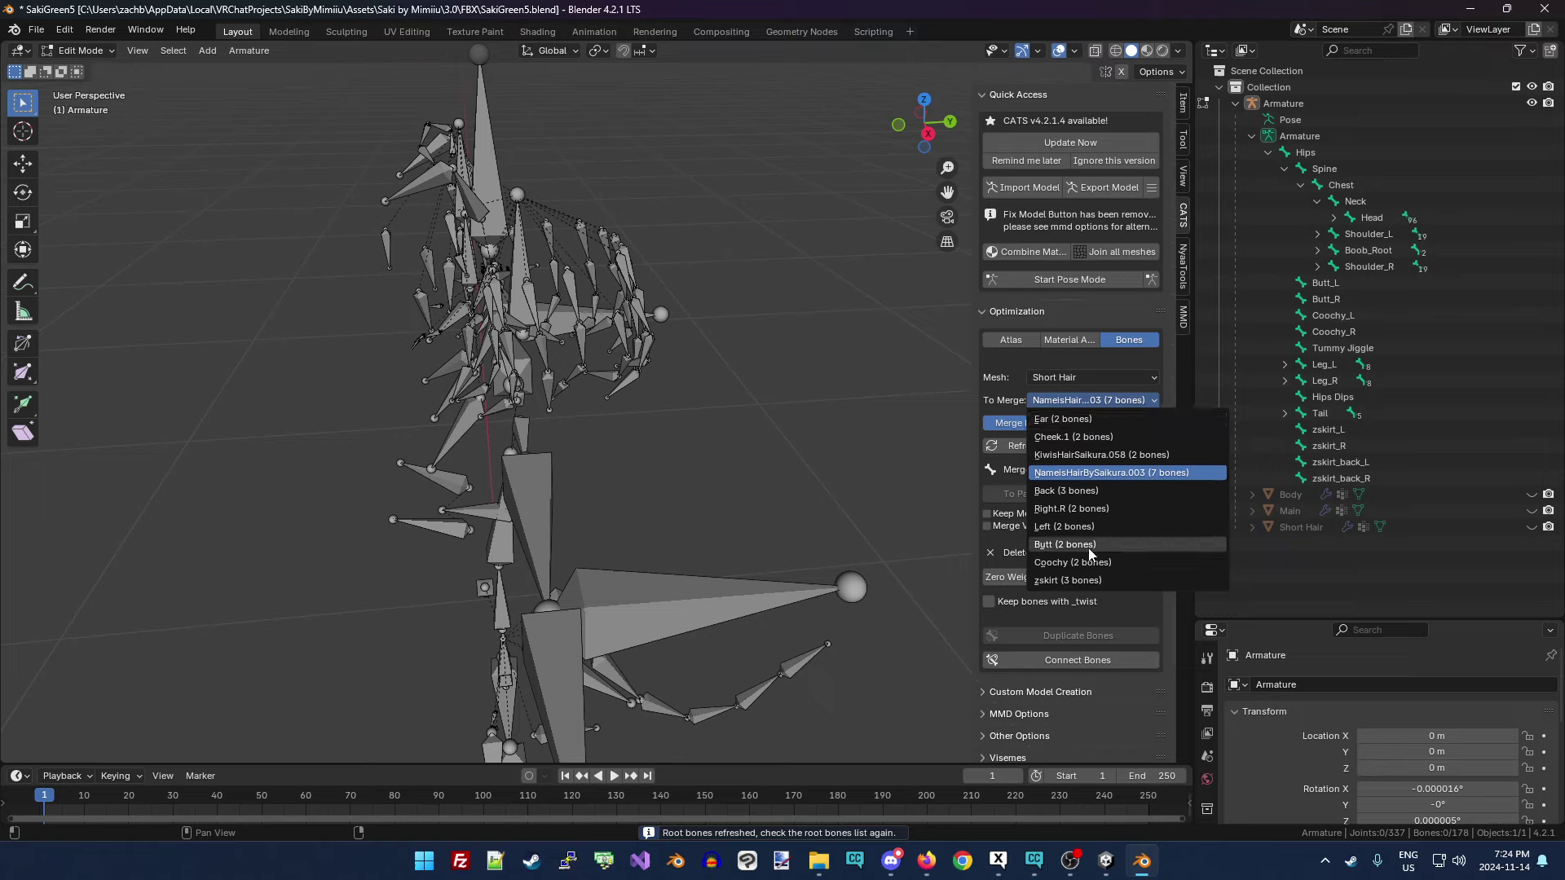
pyautogui.click(1074, 491)
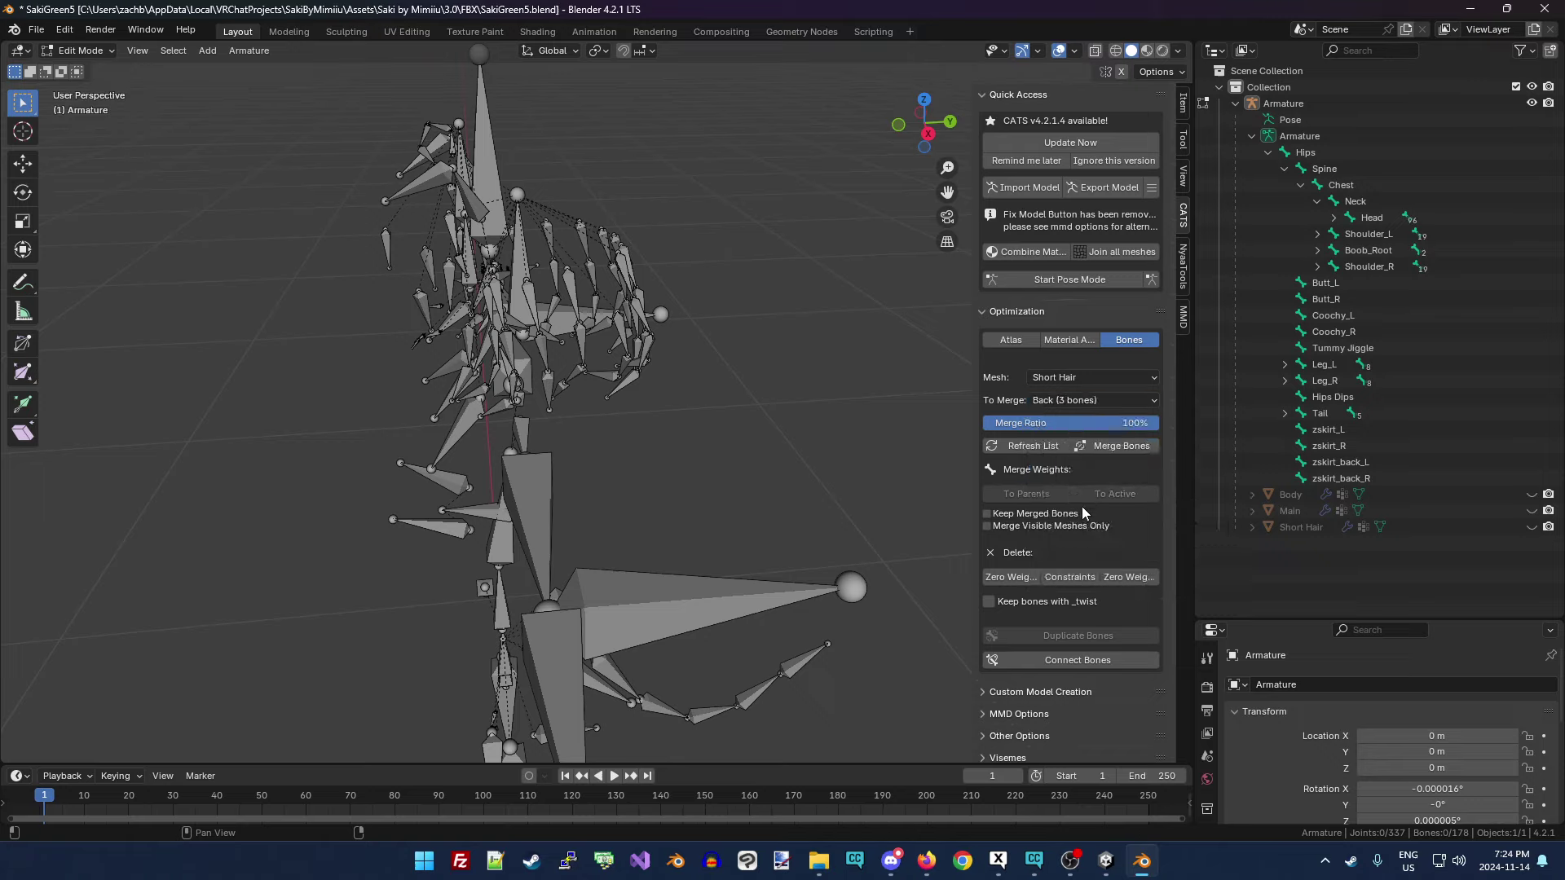
pyautogui.click(1119, 578)
pyautogui.click(1184, 274)
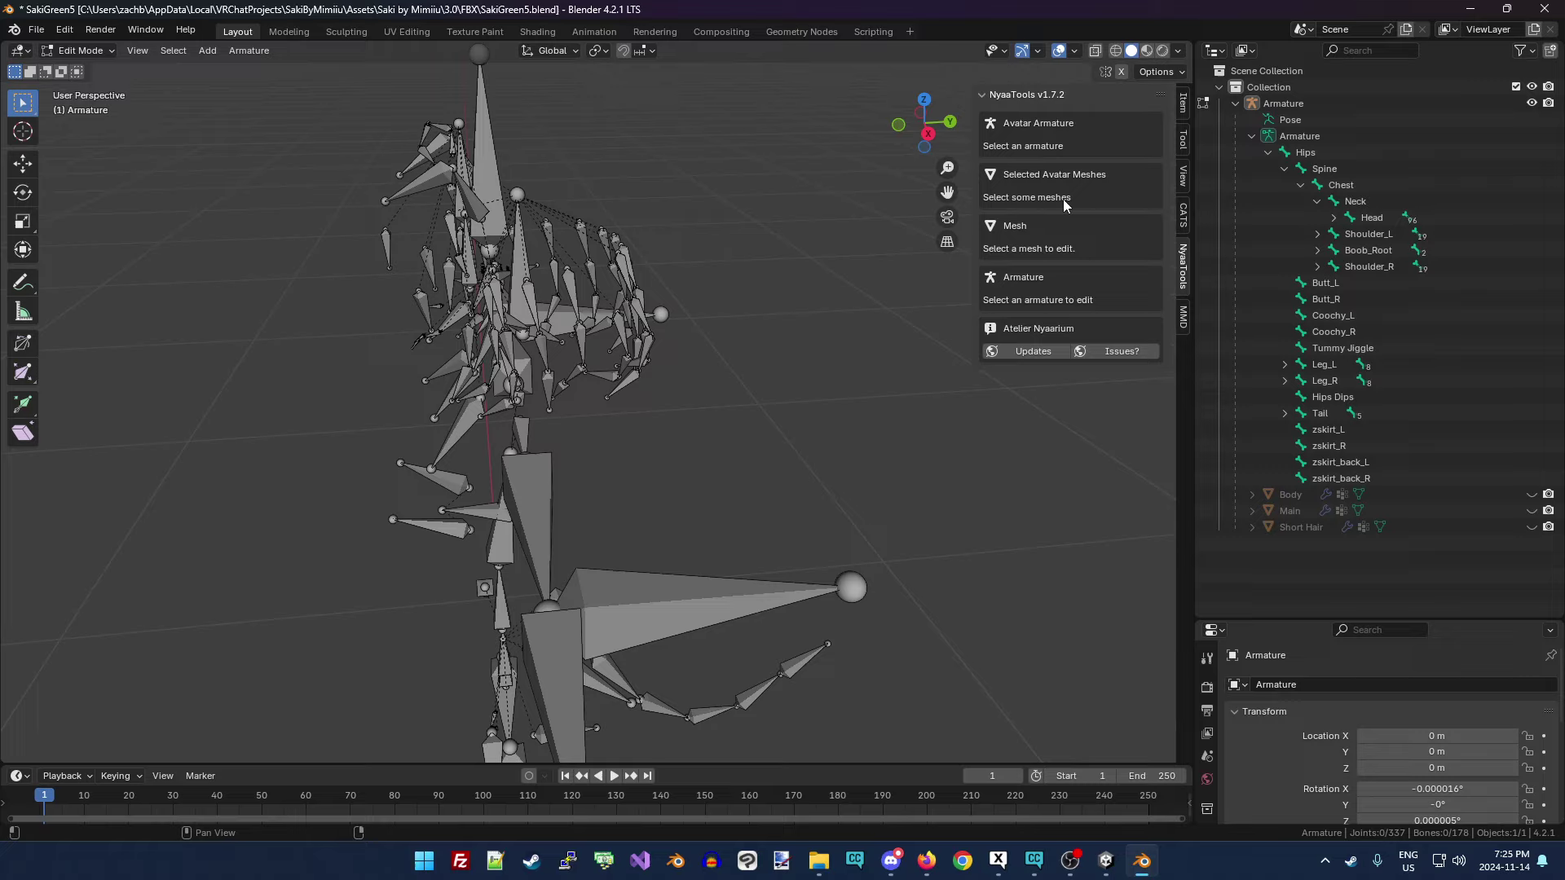
# Dissolve bones near the tip of the tail into one longer end bone.
pyautogui.click(758, 699)
pyautogui.press('x')
pyautogui.click(775, 705)
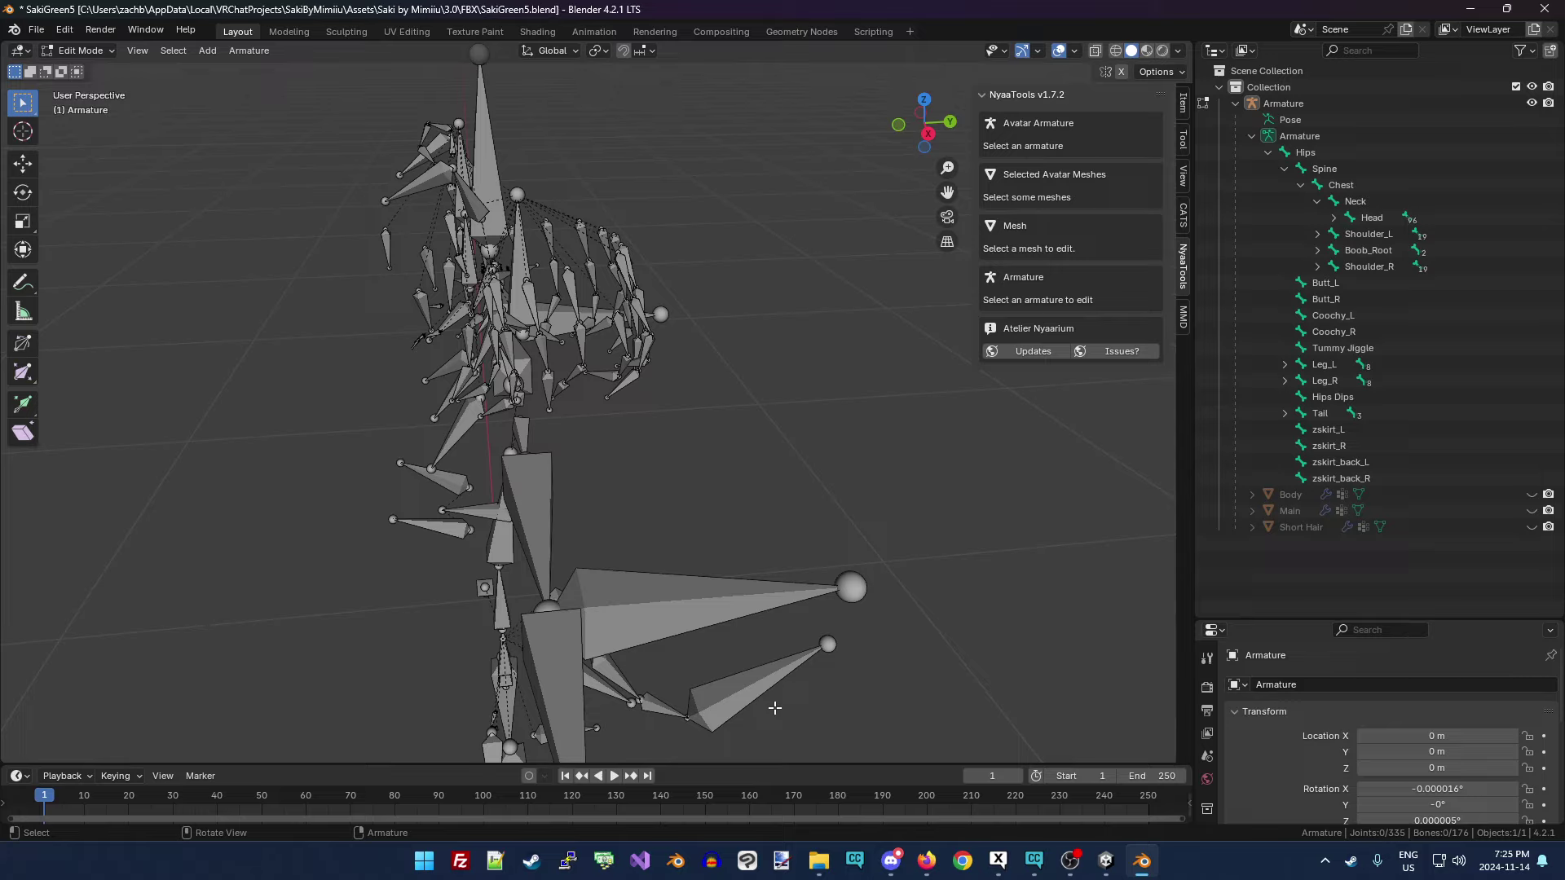
pyautogui.click(618, 670)
pyautogui.moveTo(929, 122); pyautogui.dragTo(768, 379)
pyautogui.press('x')
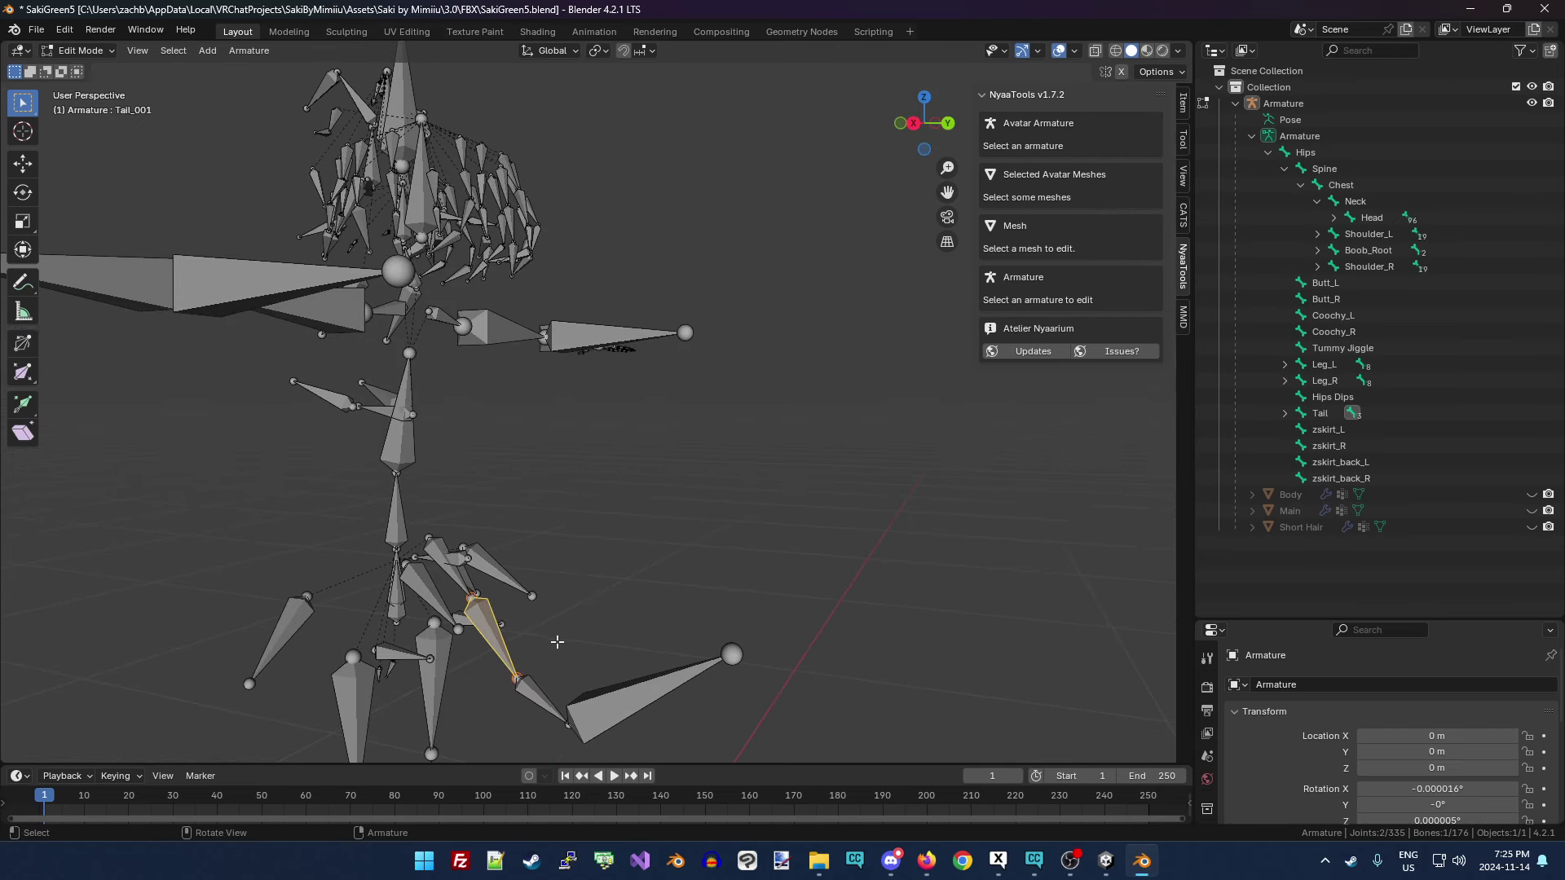
pyautogui.click(528, 693)
pyautogui.press('x')
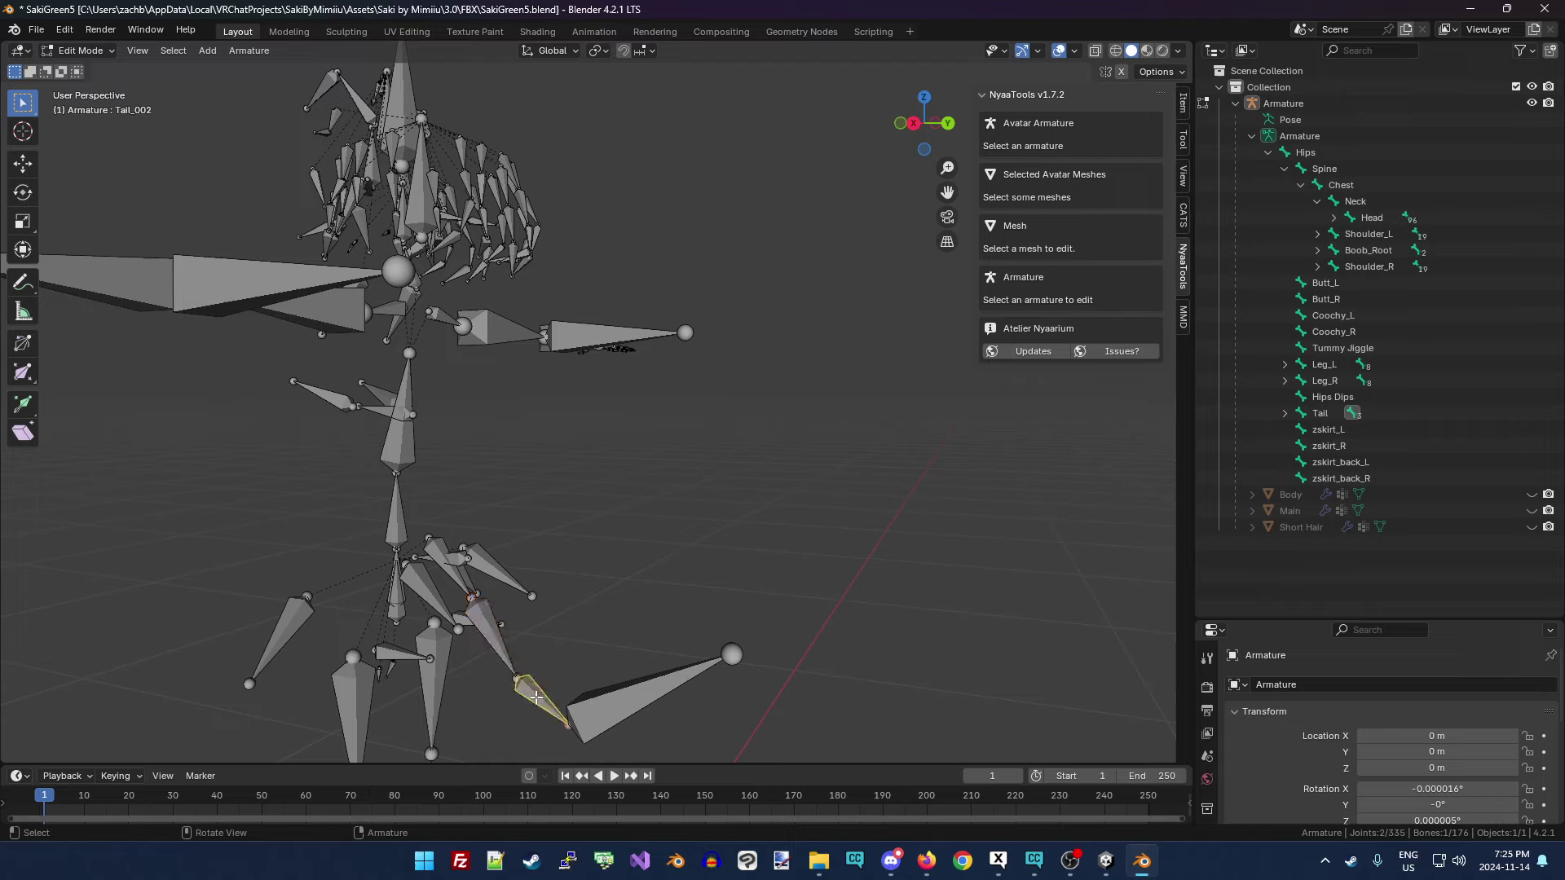
pyautogui.click(486, 641)
pyautogui.click(456, 582)
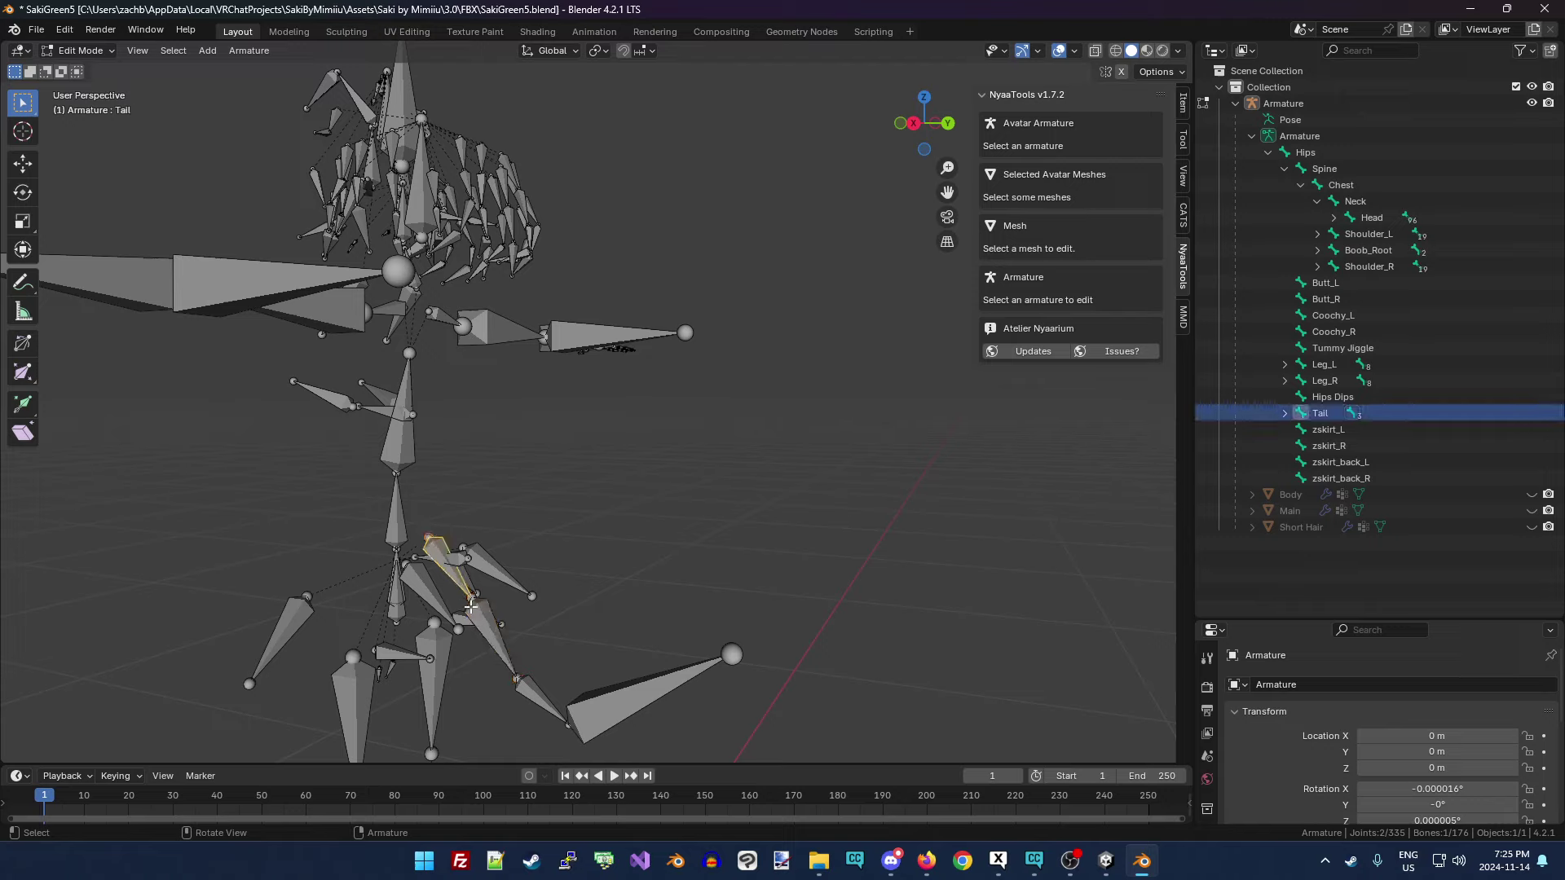
pyautogui.click(487, 630)
# Expand the Tail bone hierarchy down to Tail_003 and dissolve the Tail_002 bone.
pyautogui.click(1284, 413)
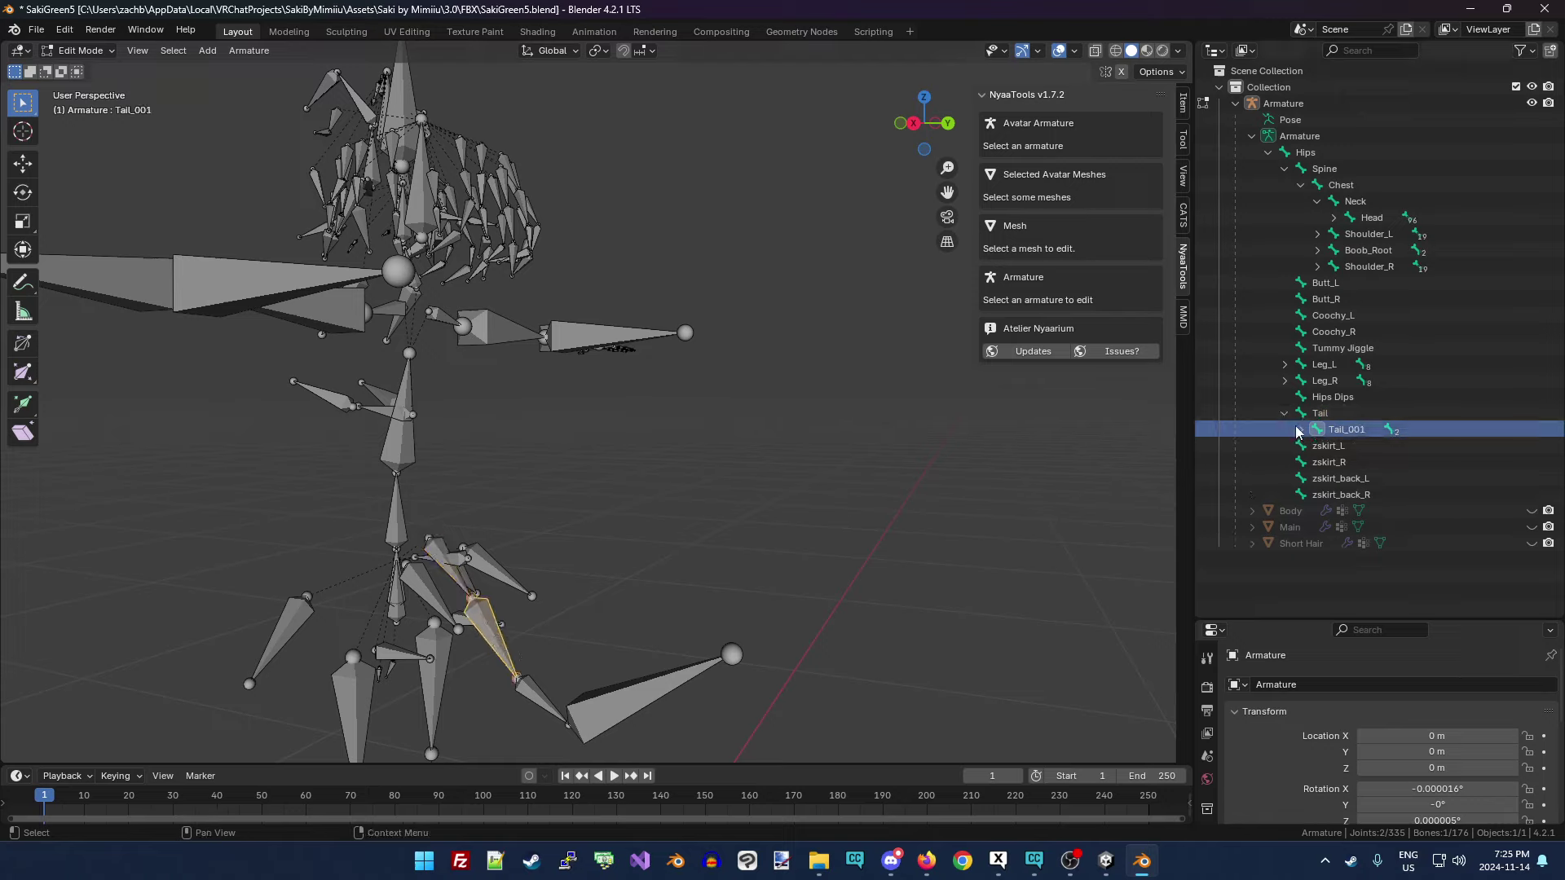
pyautogui.click(1302, 431)
pyautogui.click(1317, 446)
pyautogui.click(1368, 464)
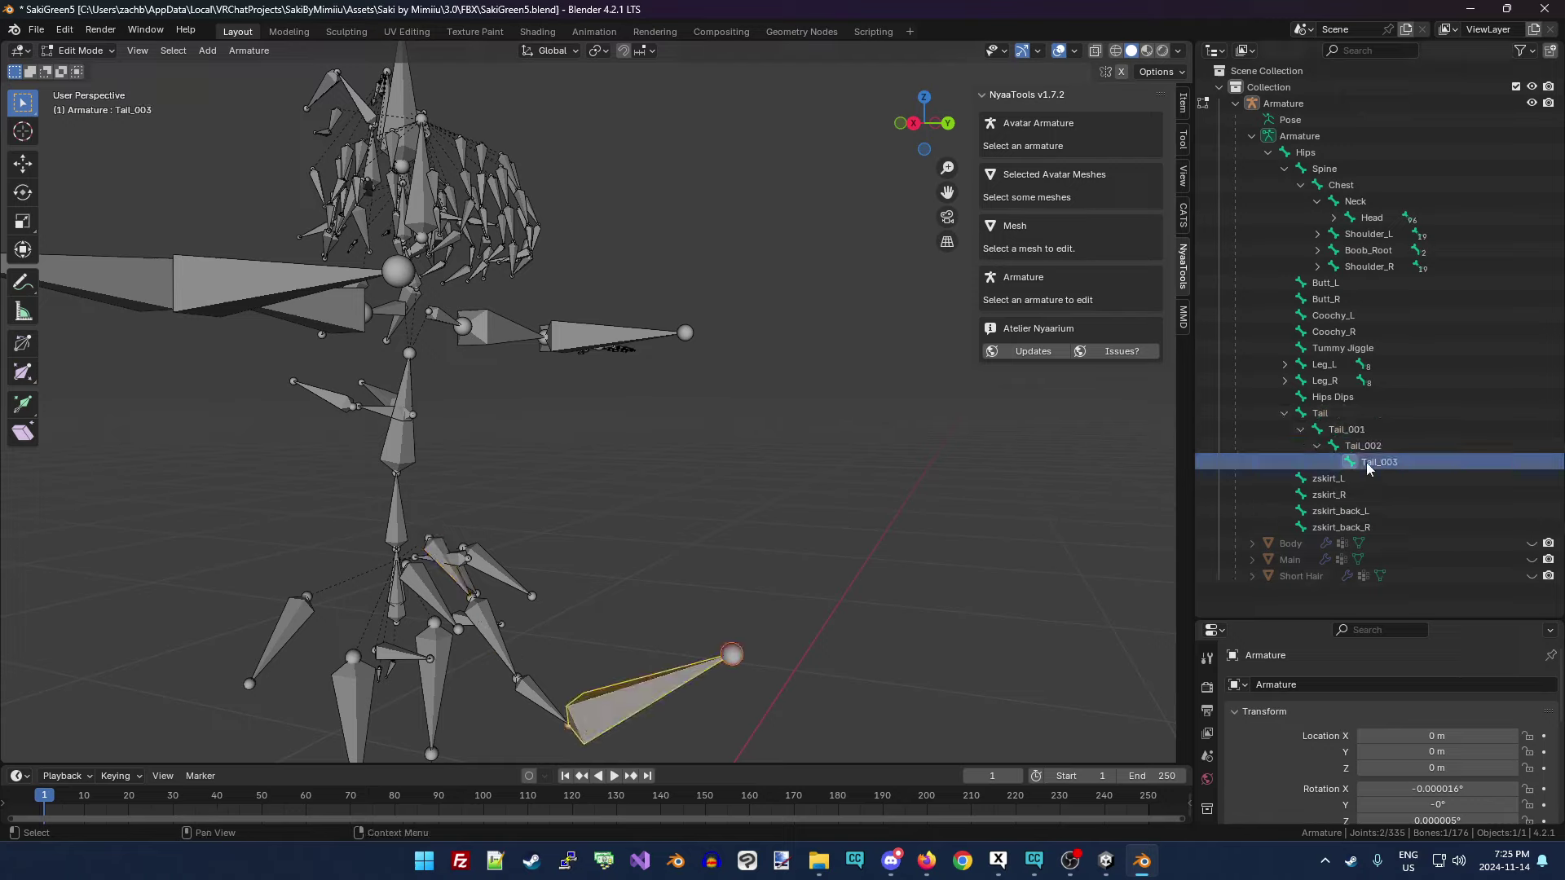
pyautogui.click(1369, 448)
pyautogui.press('x')
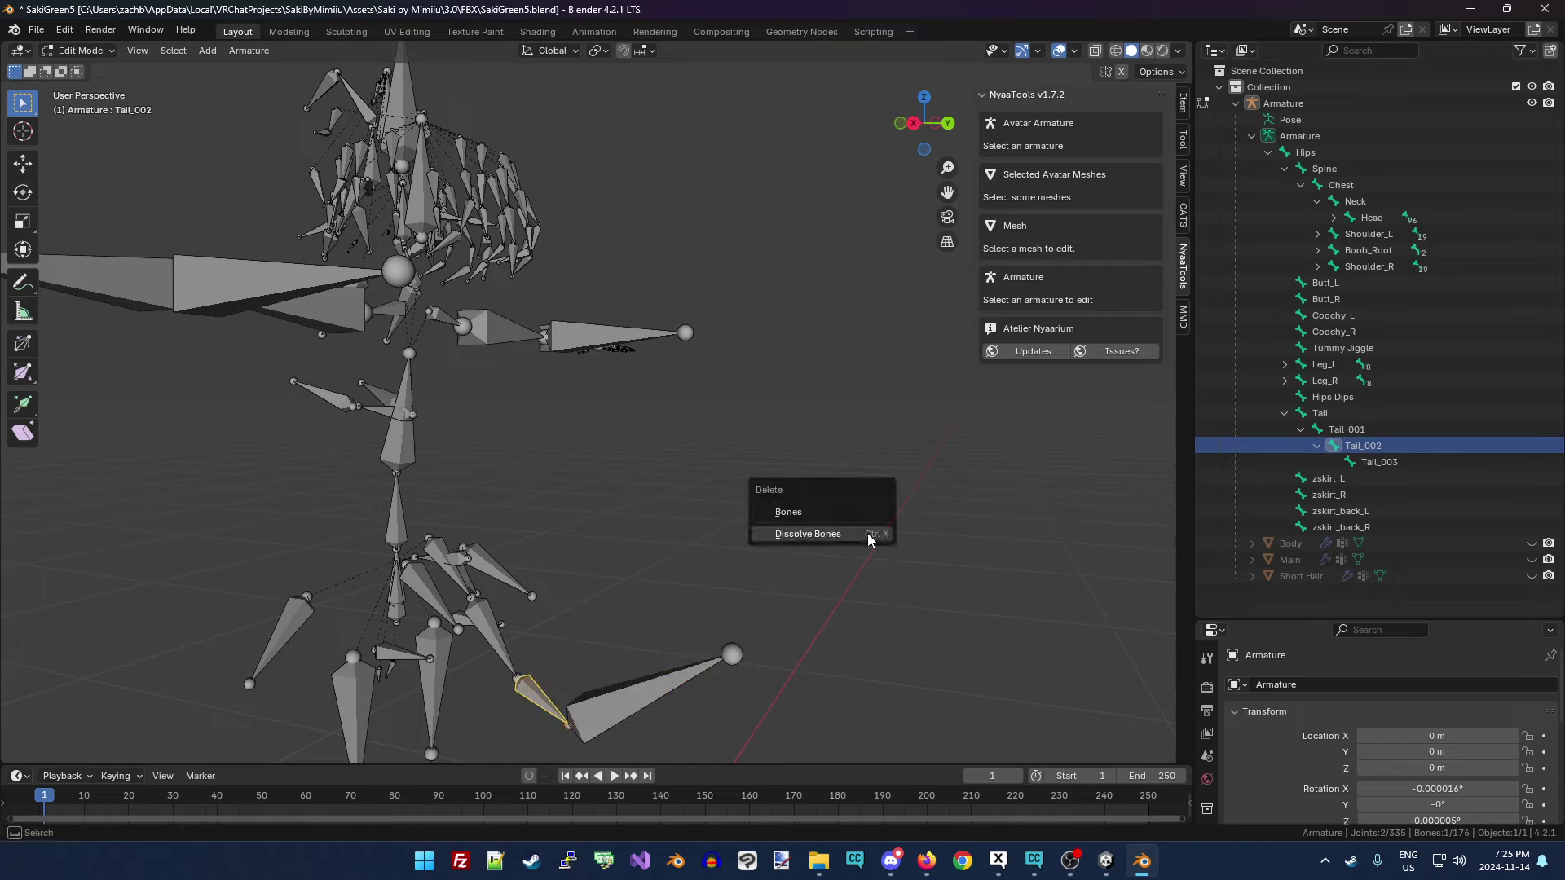
pyautogui.click(867, 535)
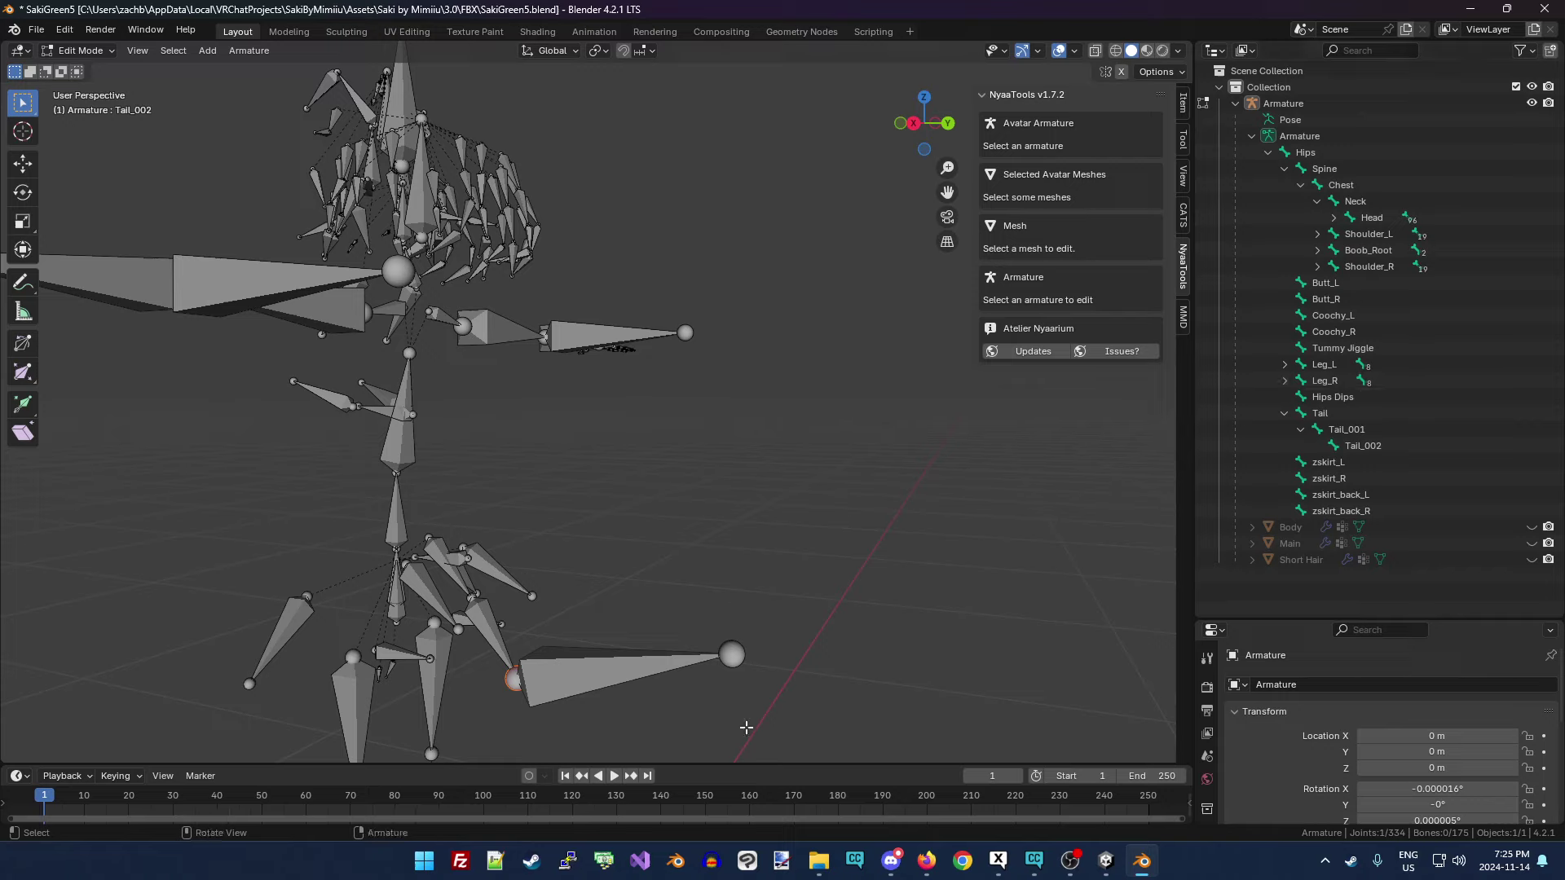
# Try to dissolve the remaining lower tail bones Tail_001 and Tail_002 into one.
pyautogui.click(497, 634)
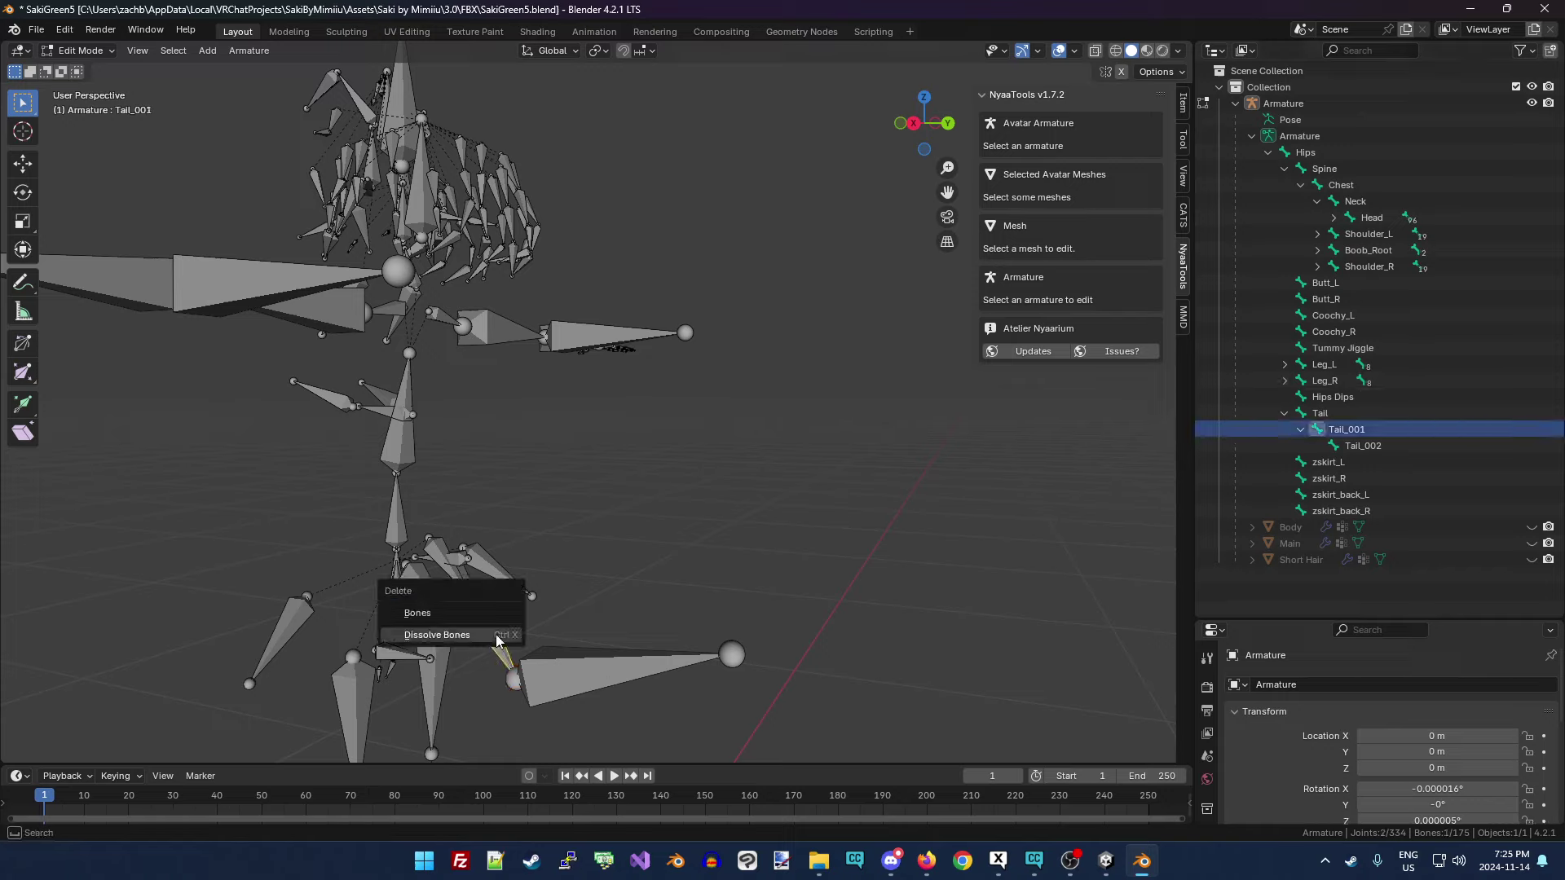
pyautogui.click(1346, 447)
pyautogui.press('x')
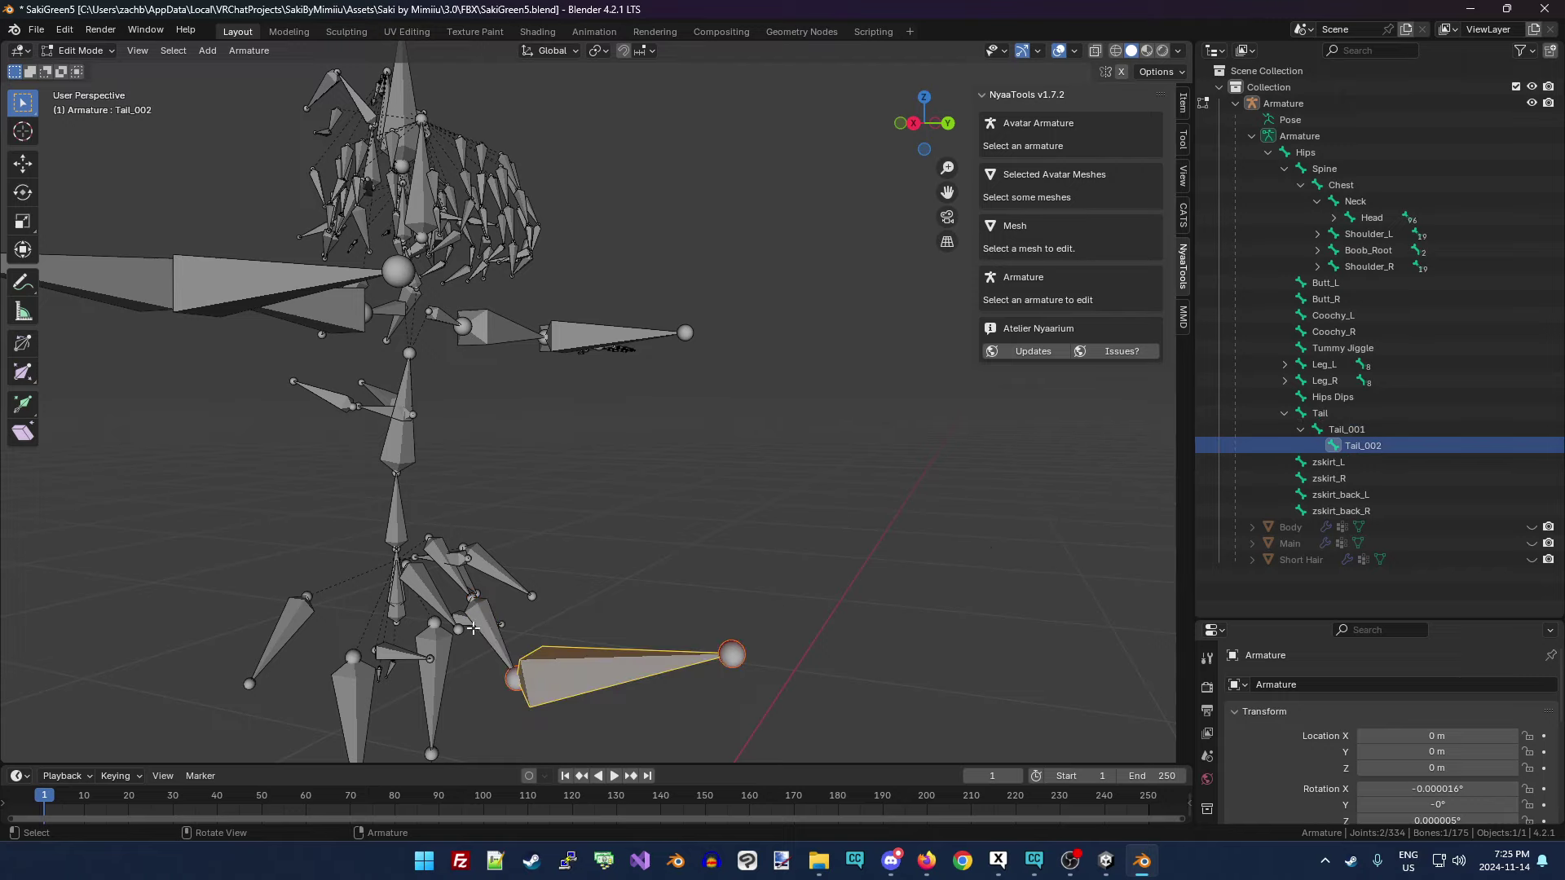
pyautogui.click(481, 625)
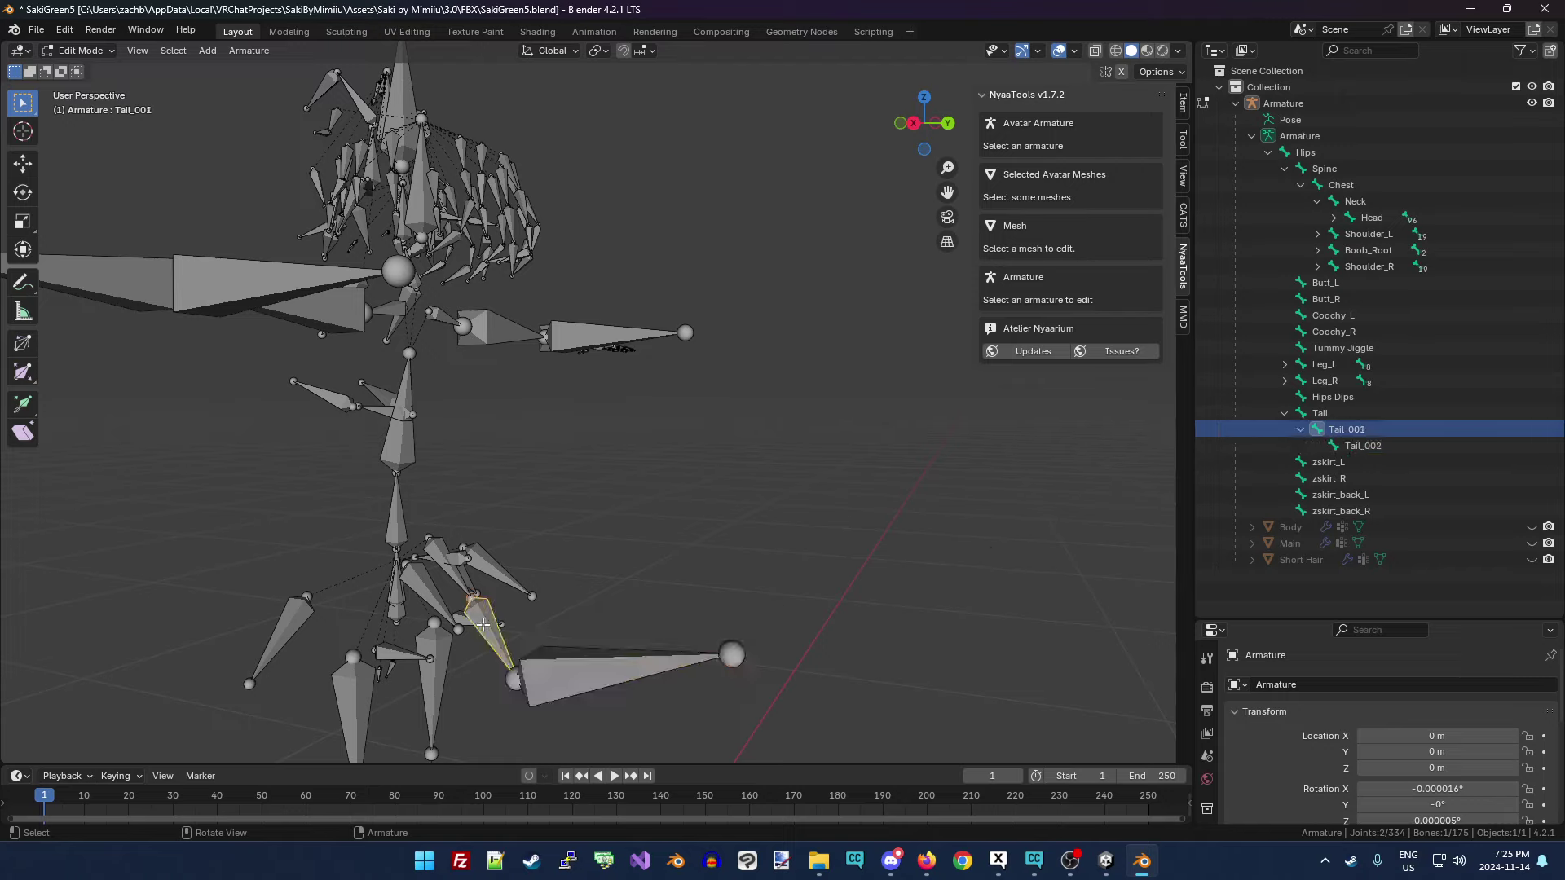
pyautogui.click(569, 681)
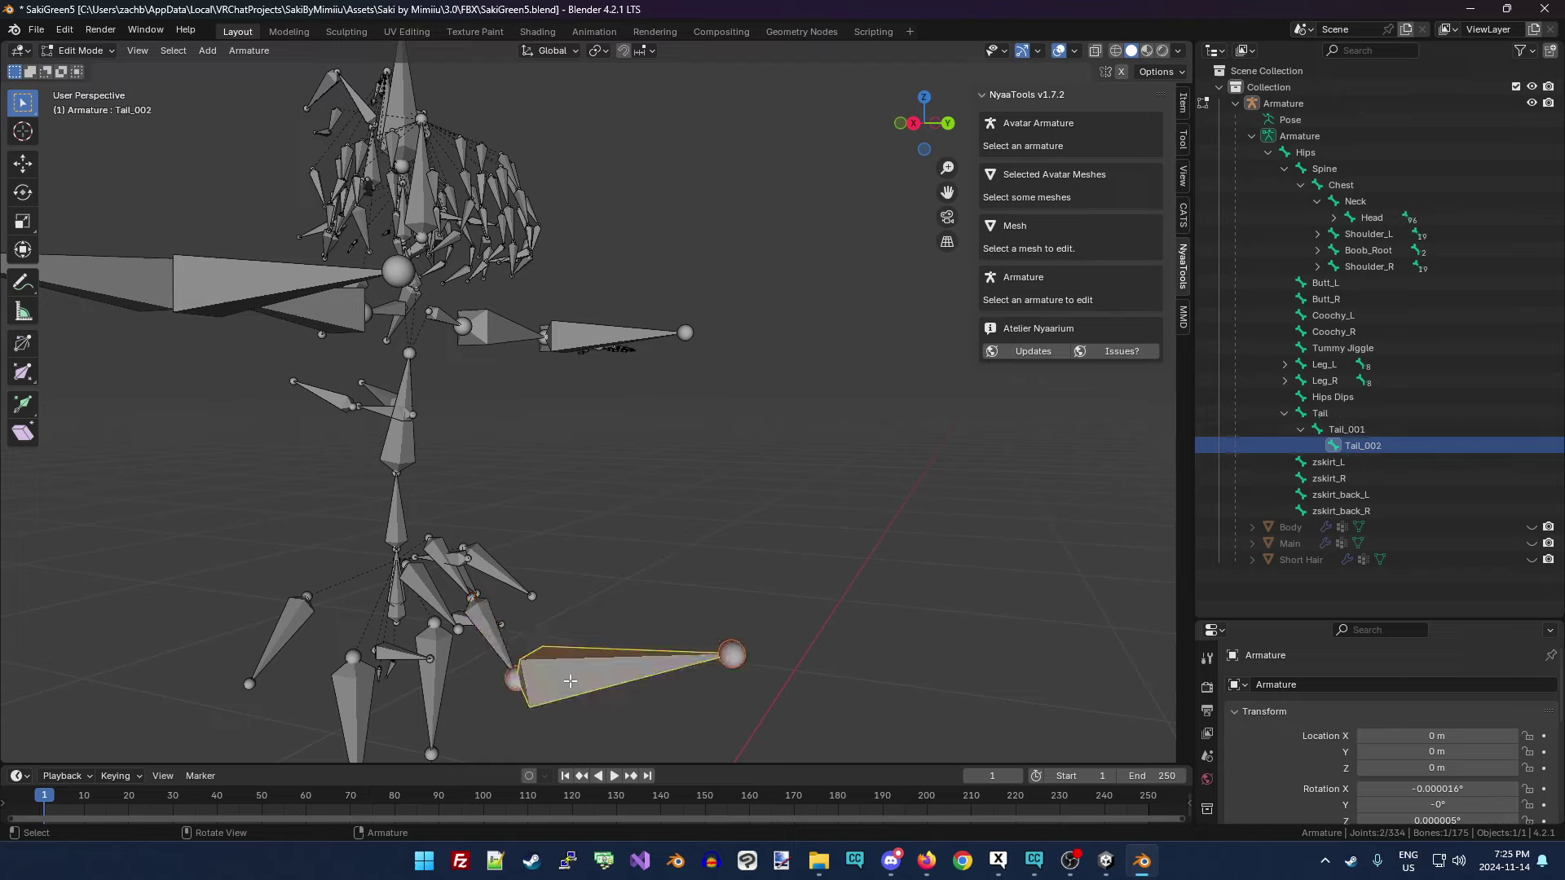
pyautogui.keyDown('shift'); pyautogui.click(486, 638); pyautogui.keyUp('shift')
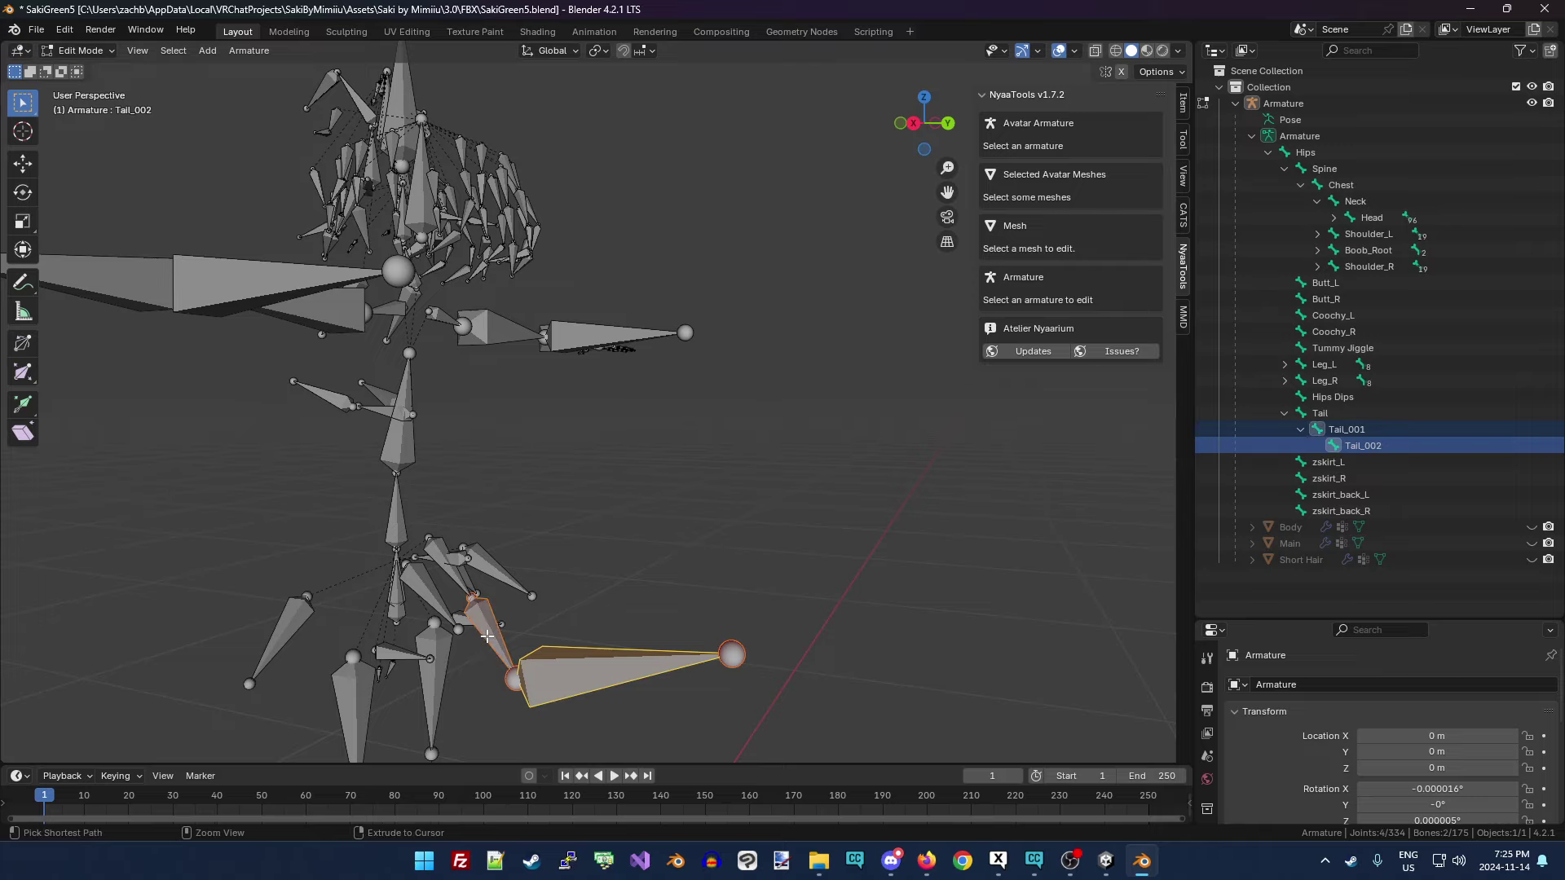
pyautogui.press('x')
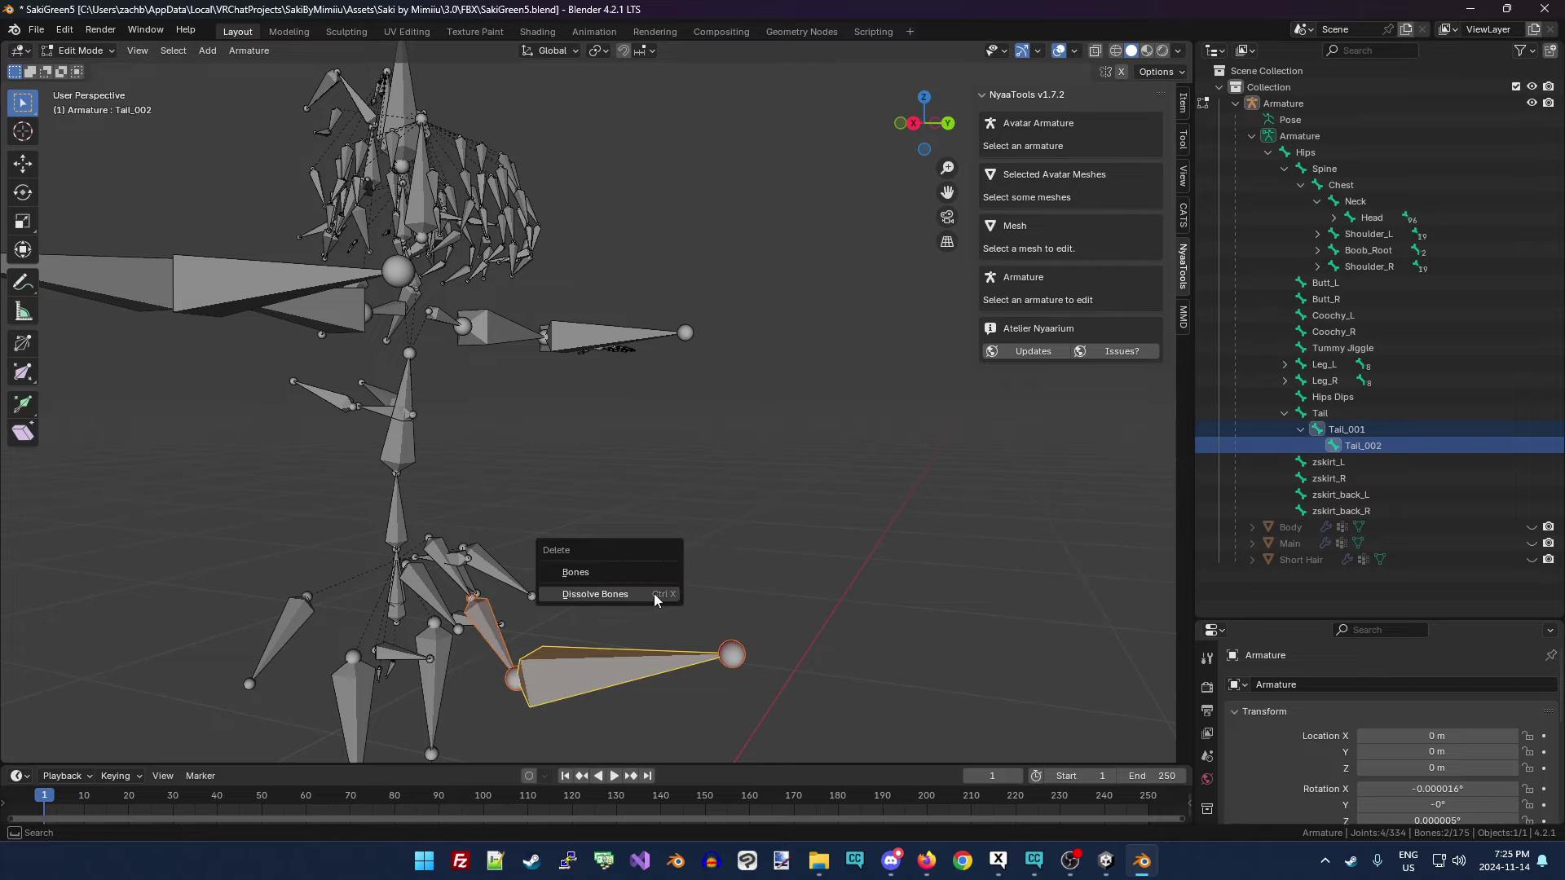
pyautogui.click(655, 595)
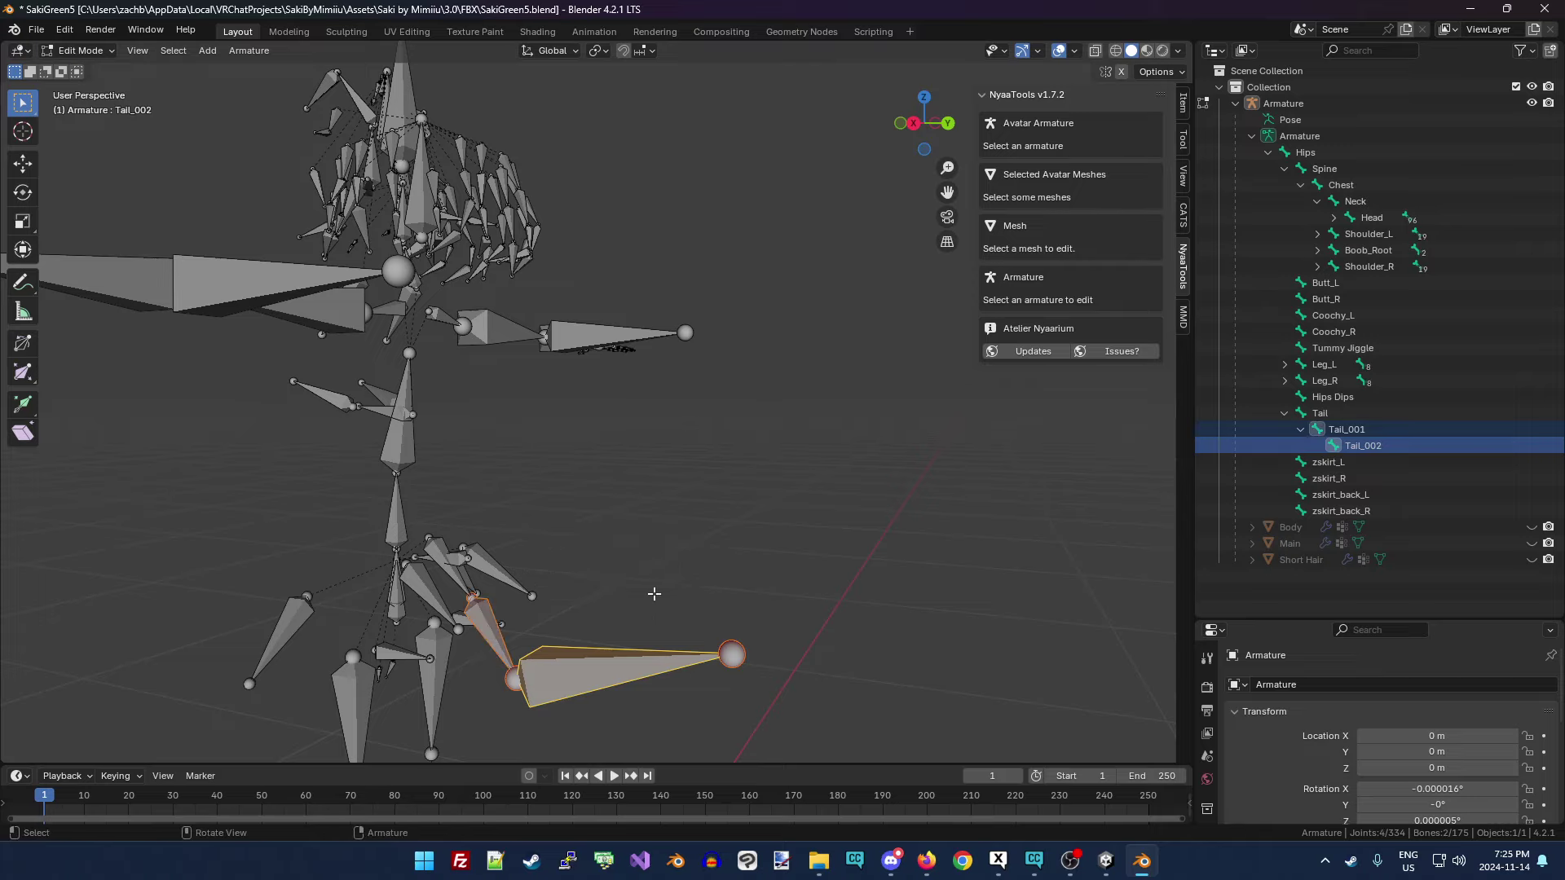
pyautogui.click(741, 430)
pyautogui.moveTo(925, 123)
pyautogui.mouseDown()
pyautogui.moveTo(889, 168)
pyautogui.moveTo(1129, 366)
pyautogui.moveTo(898, 112)
pyautogui.moveTo(938, 132)
pyautogui.mouseUp()
pyautogui.scroll(3, 702, 281)
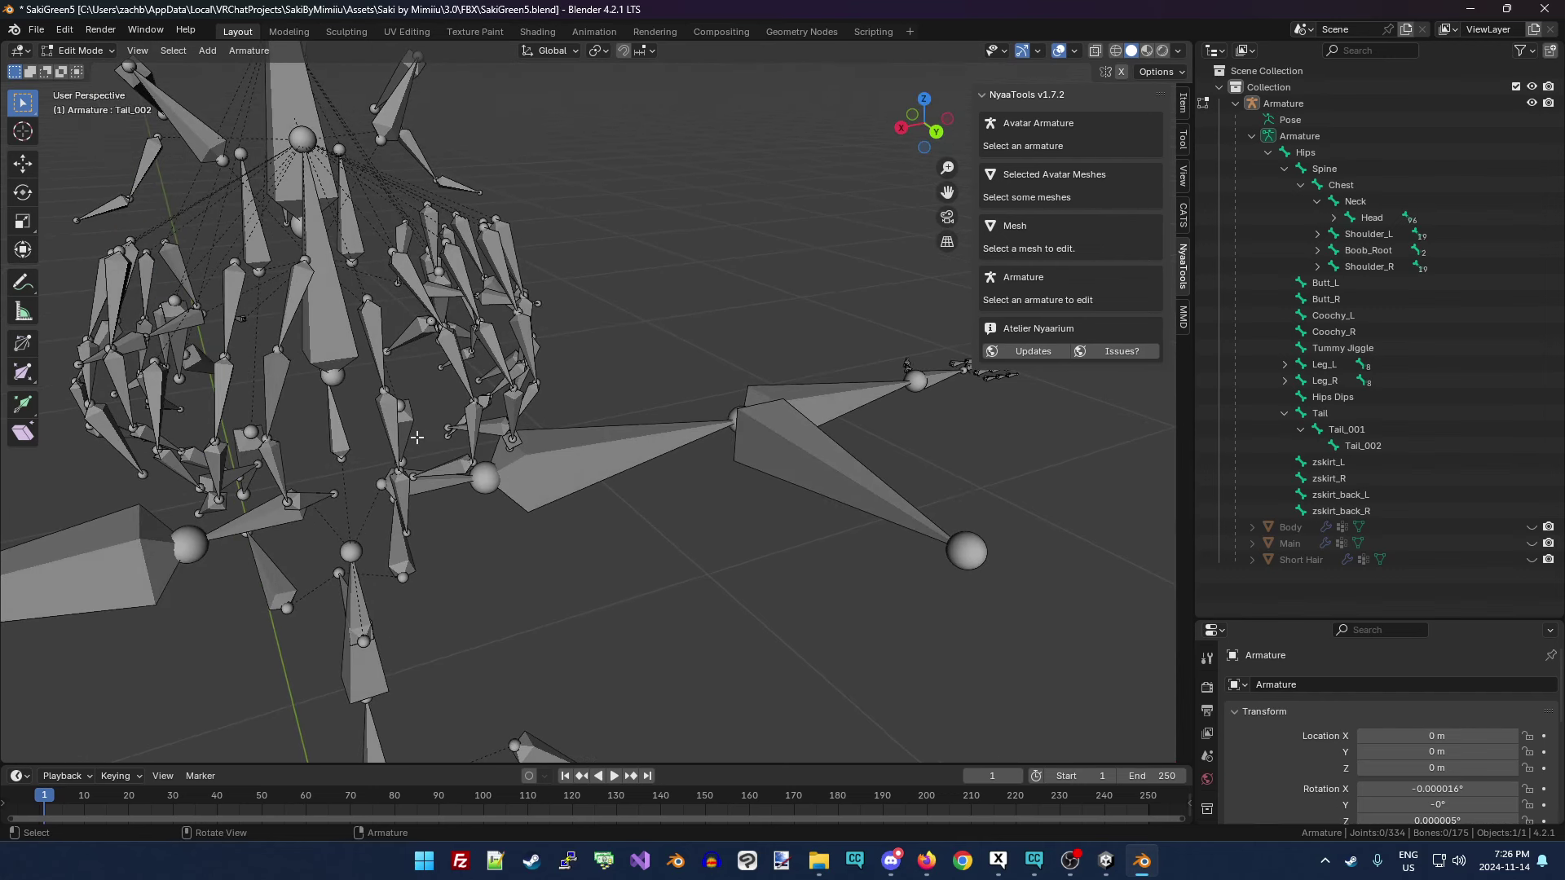
pyautogui.click(400, 500)
pyautogui.click(405, 498)
pyautogui.press('x')
pyautogui.press('Escape')
pyautogui.click(396, 424)
pyautogui.keyDown('alt'); pyautogui.click(397, 423); pyautogui.keyUp('alt')
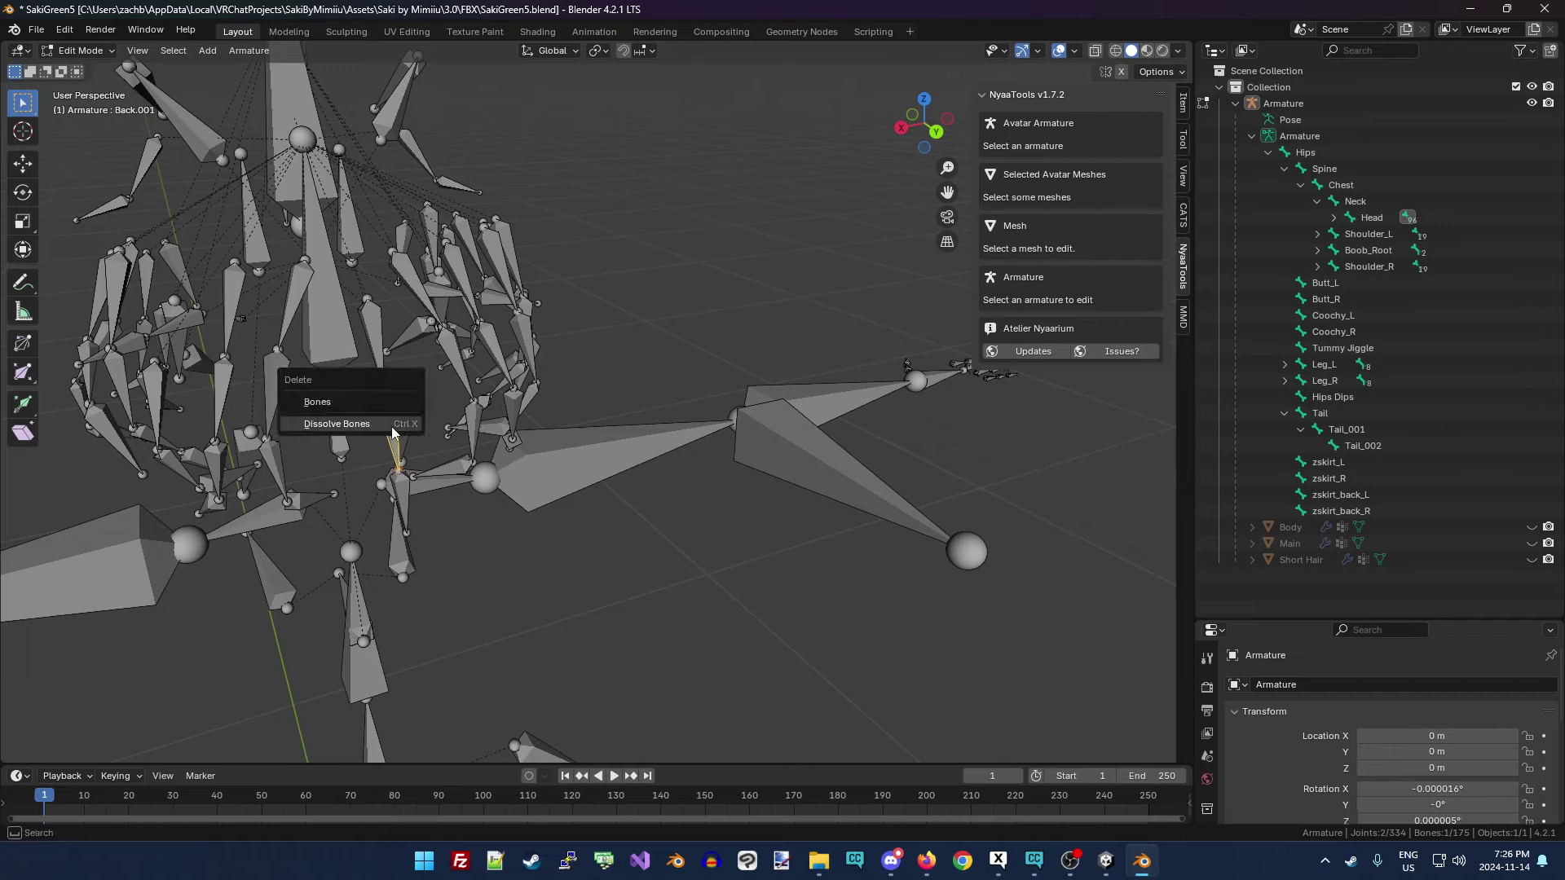
pyautogui.click(385, 436)
pyautogui.keyDown('alt'); pyautogui.click(374, 337); pyautogui.keyUp('alt')
pyautogui.click(365, 352)
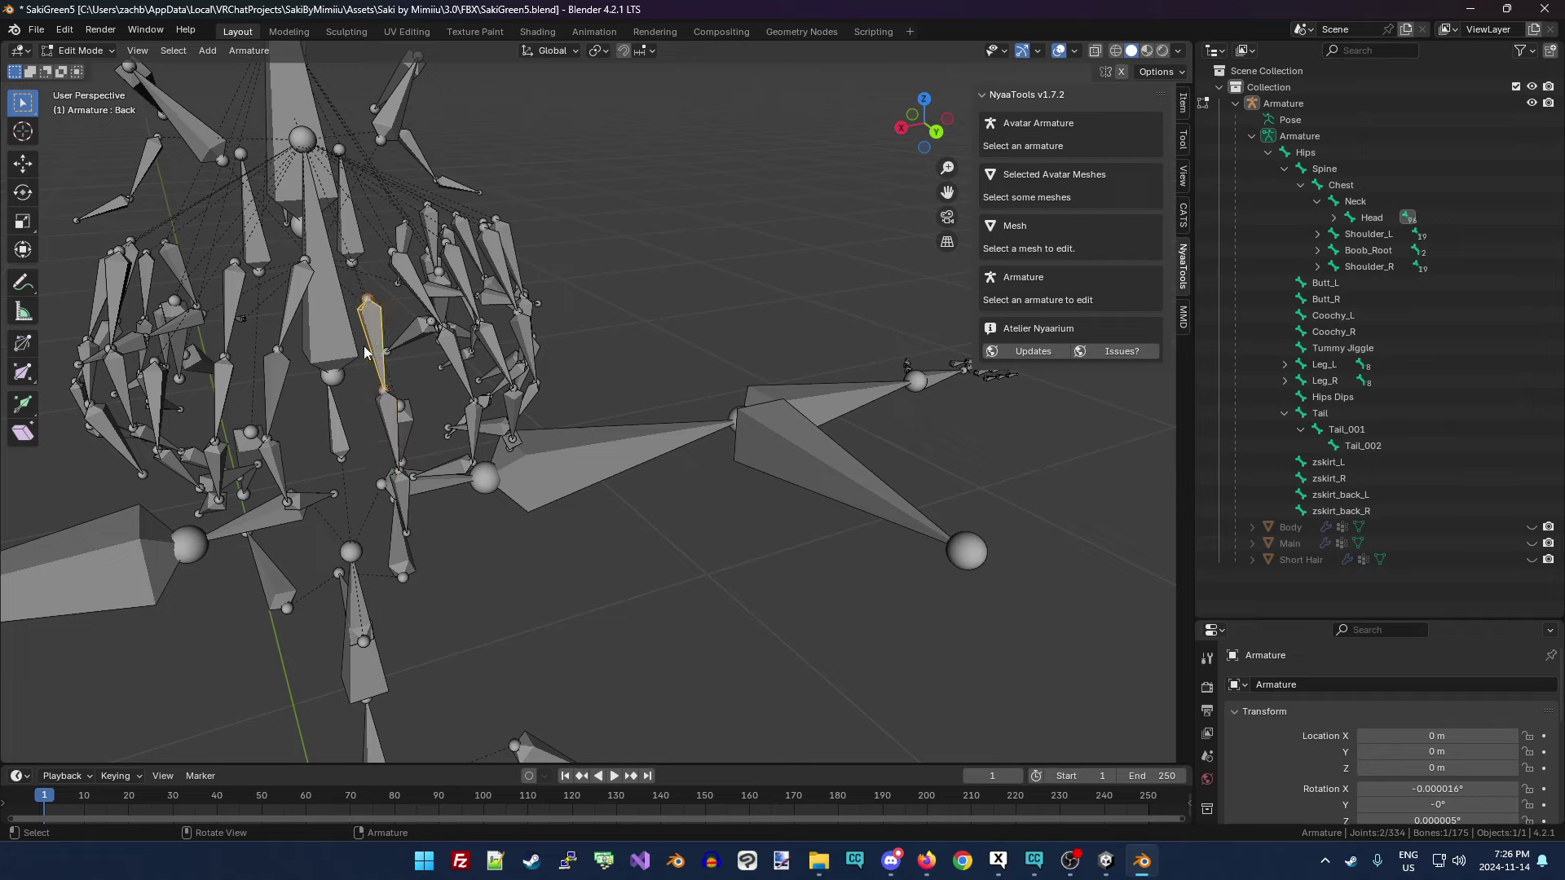
pyautogui.keyDown('alt'); pyautogui.click(451, 357); pyautogui.keyUp('alt')
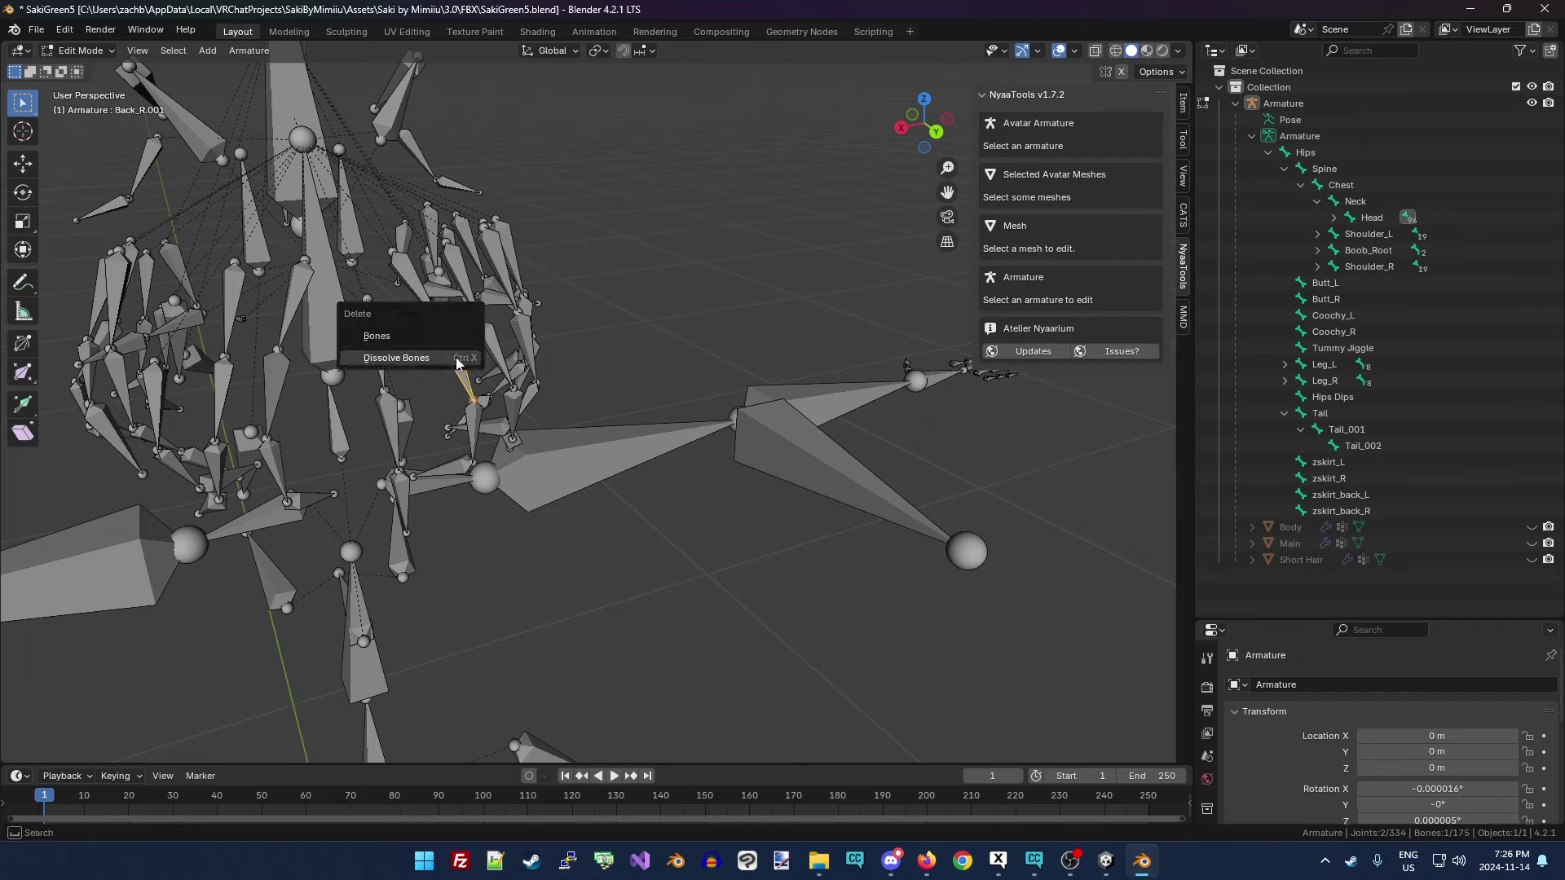
pyautogui.click(450, 358)
pyautogui.click(274, 401)
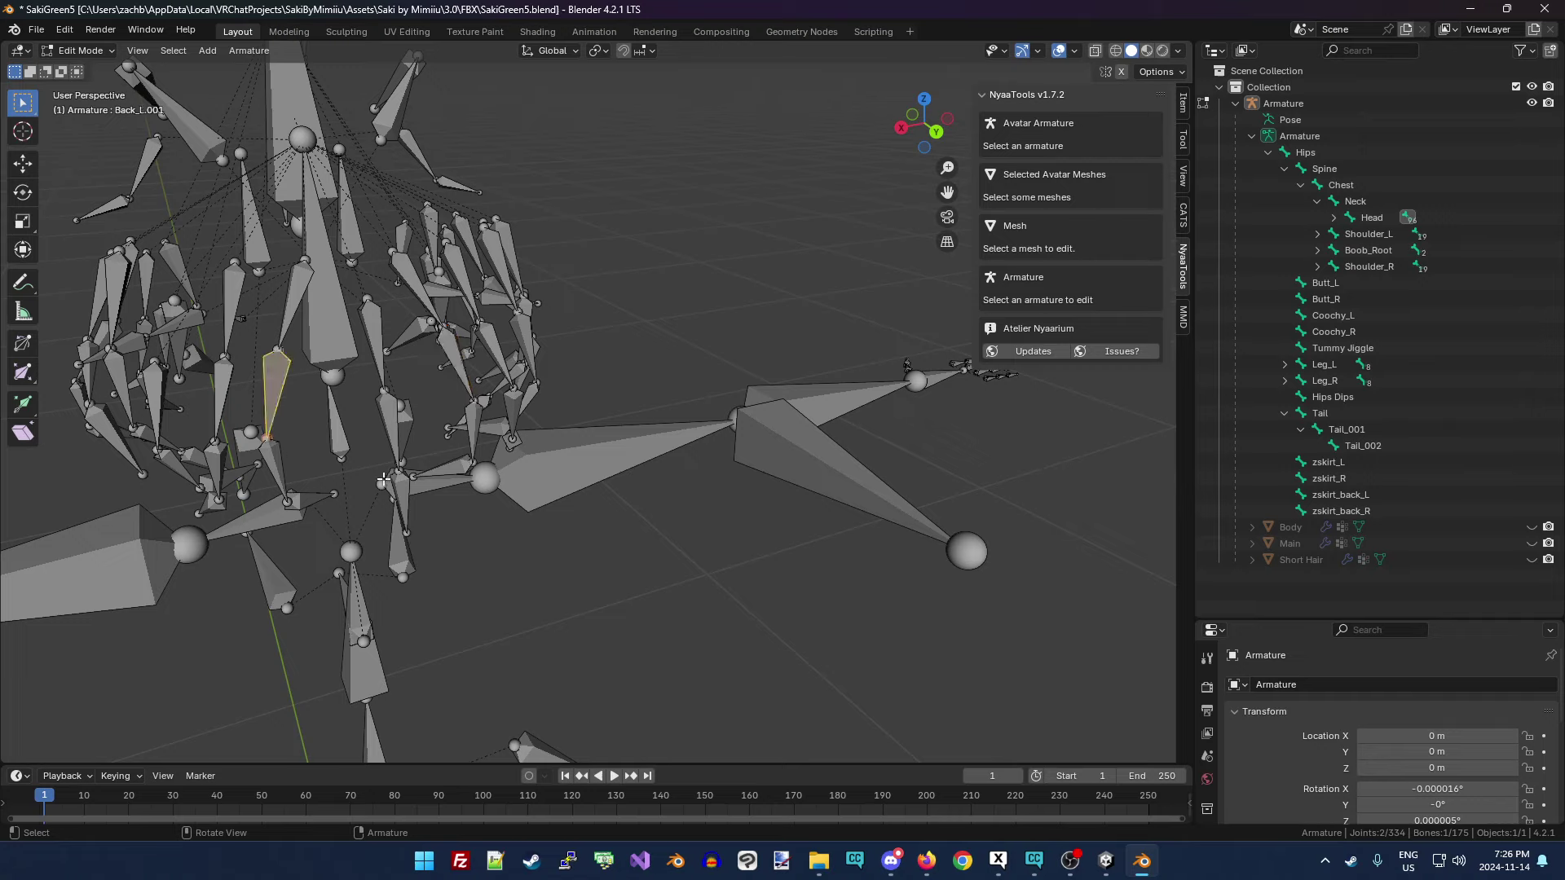
pyautogui.click(401, 494)
pyautogui.keyDown('ctrl'); pyautogui.click(385, 412); pyautogui.keyUp('ctrl')
pyautogui.keyDown('ctrl'); pyautogui.click(374, 342); pyautogui.keyUp('ctrl')
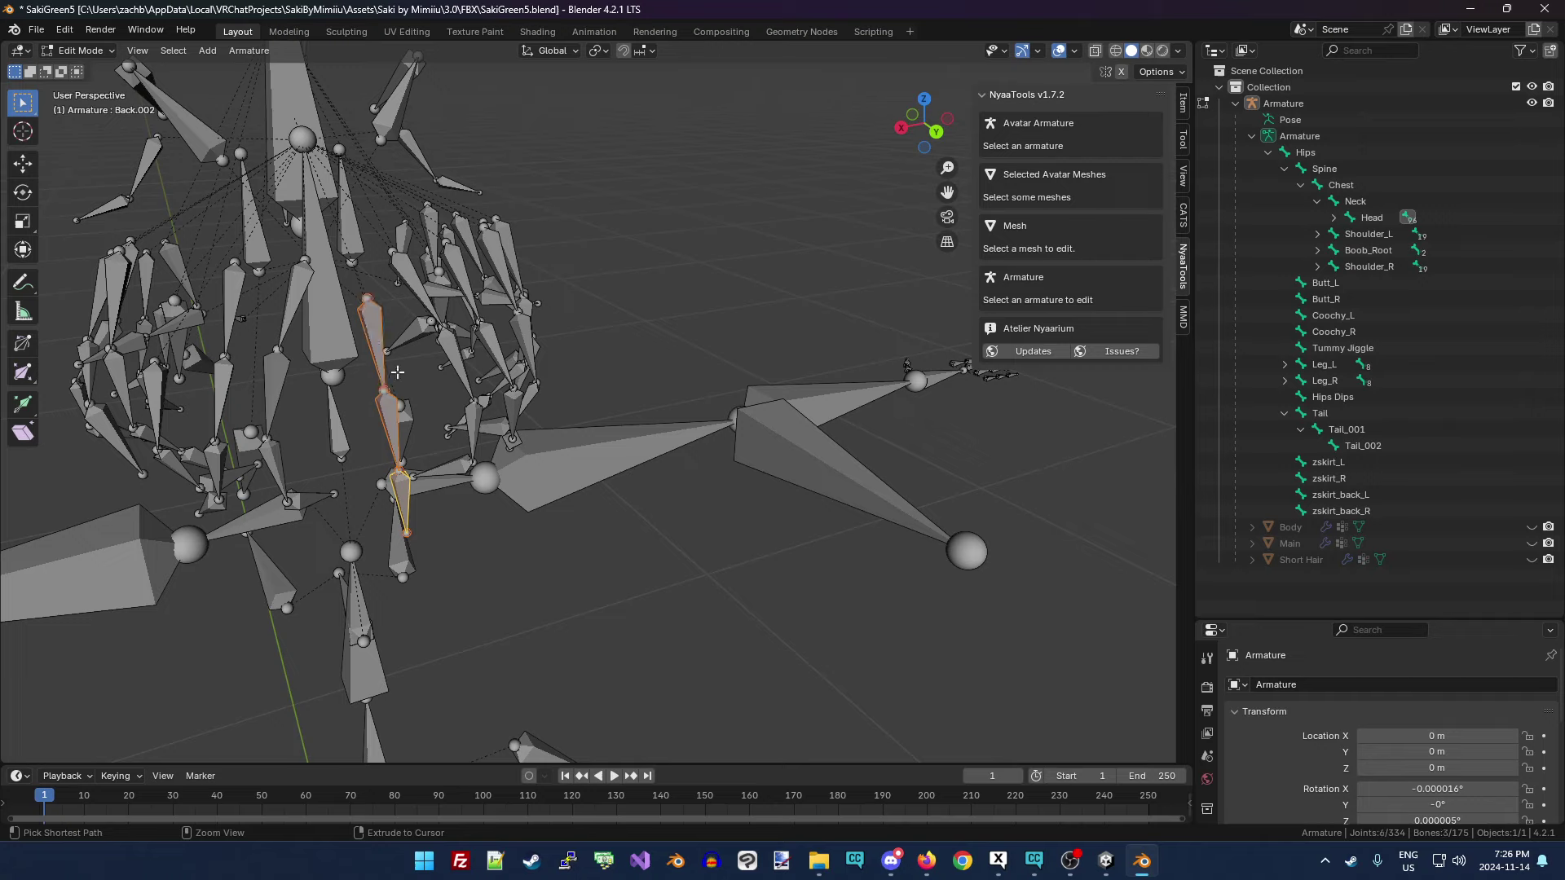
pyautogui.click(493, 583)
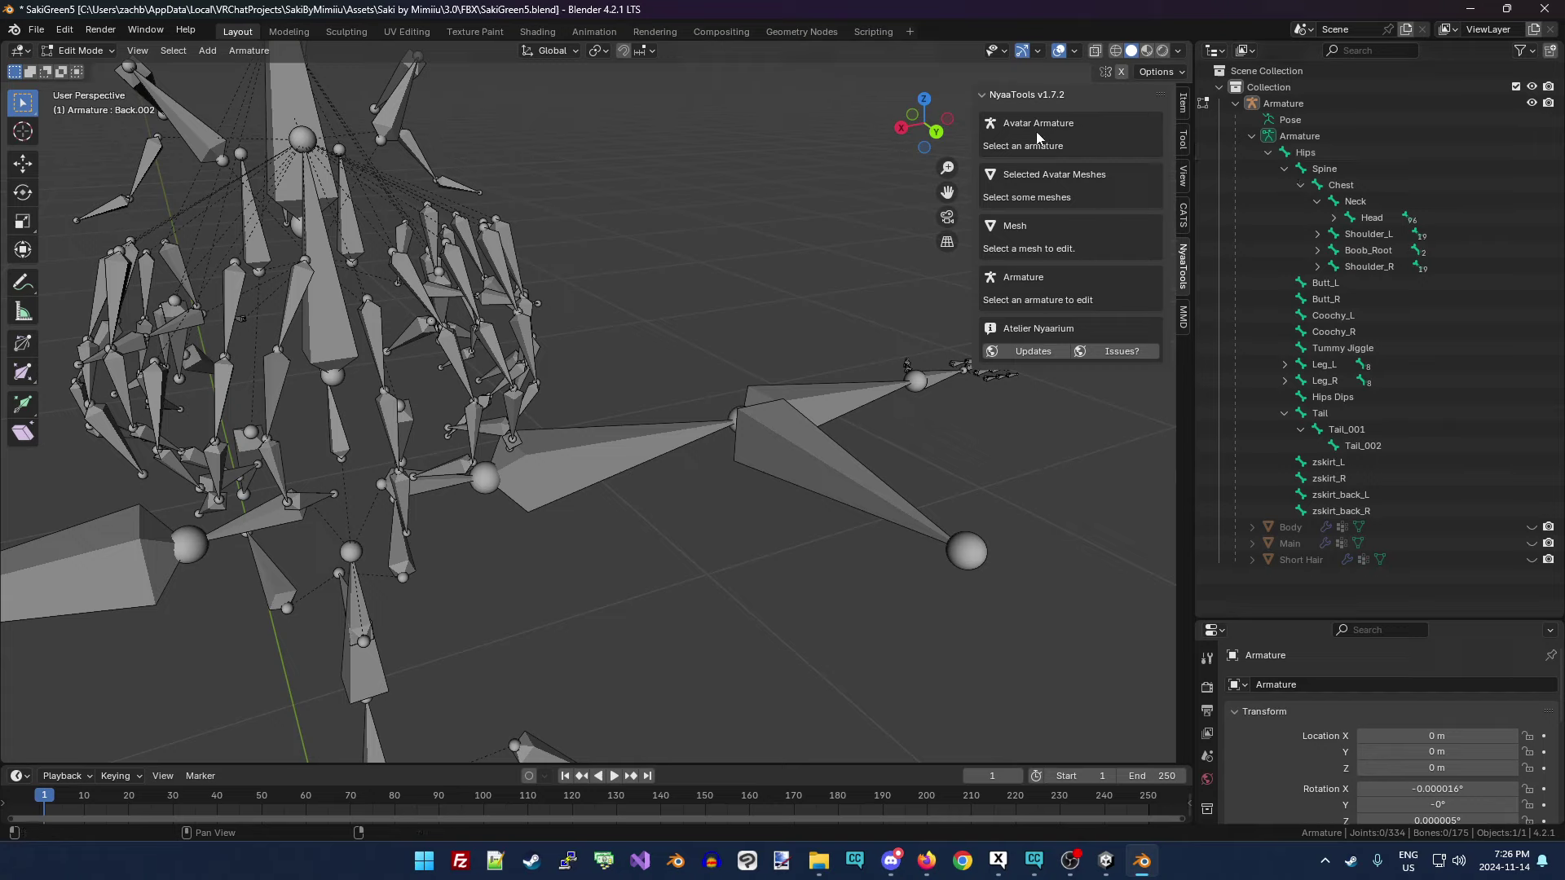
# Check the NyaaTools releases page in the browser for the newest version and its notes, and return to Blender.
pyautogui.click(1031, 352)
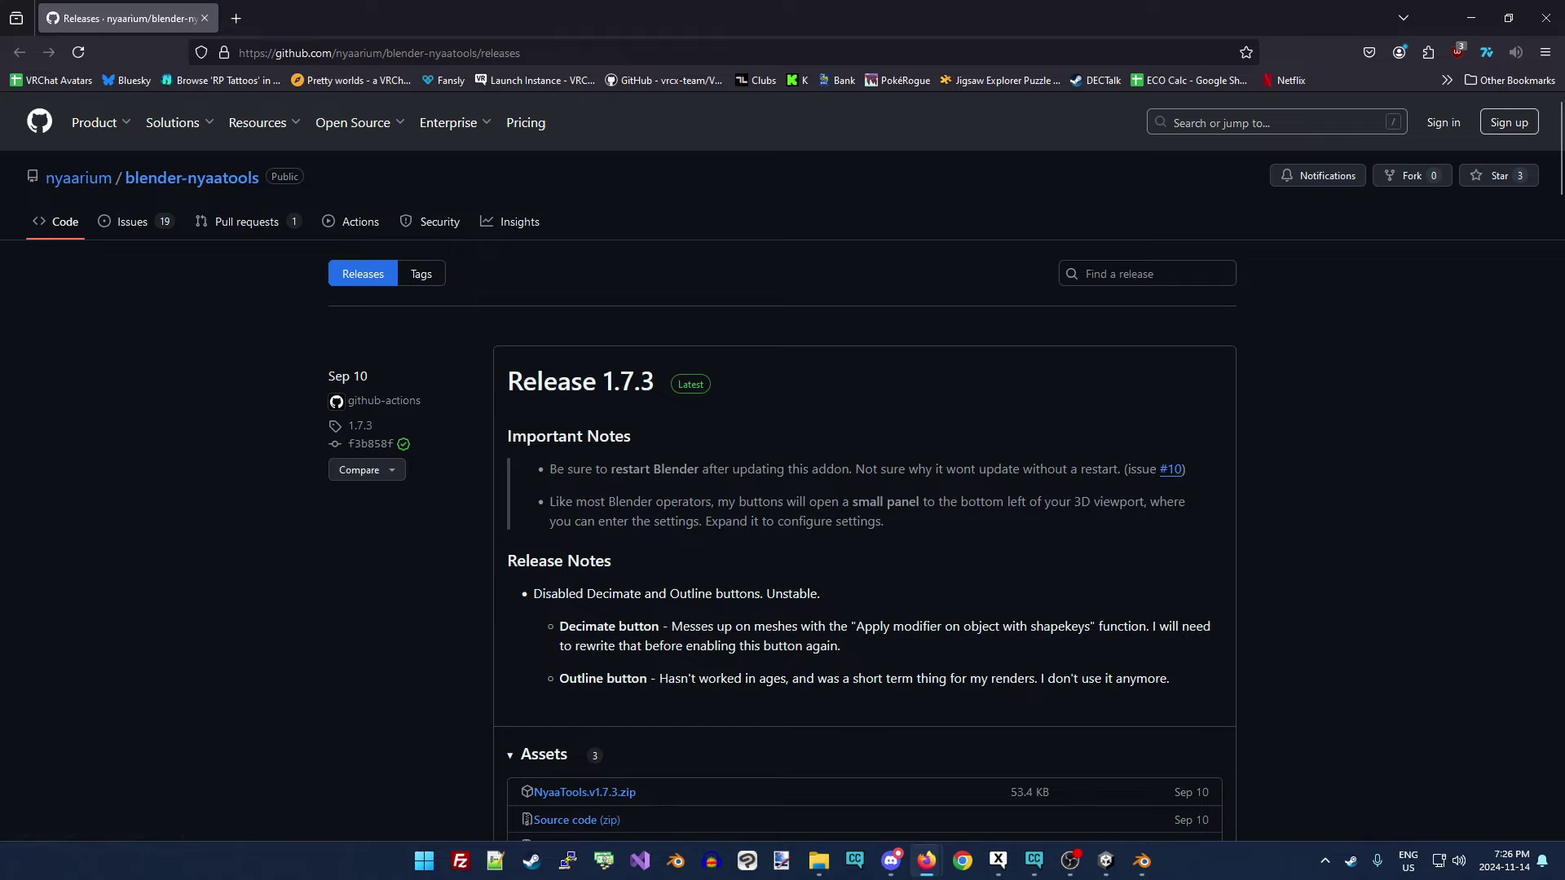
pyautogui.hotkey('alt', 'Tab')
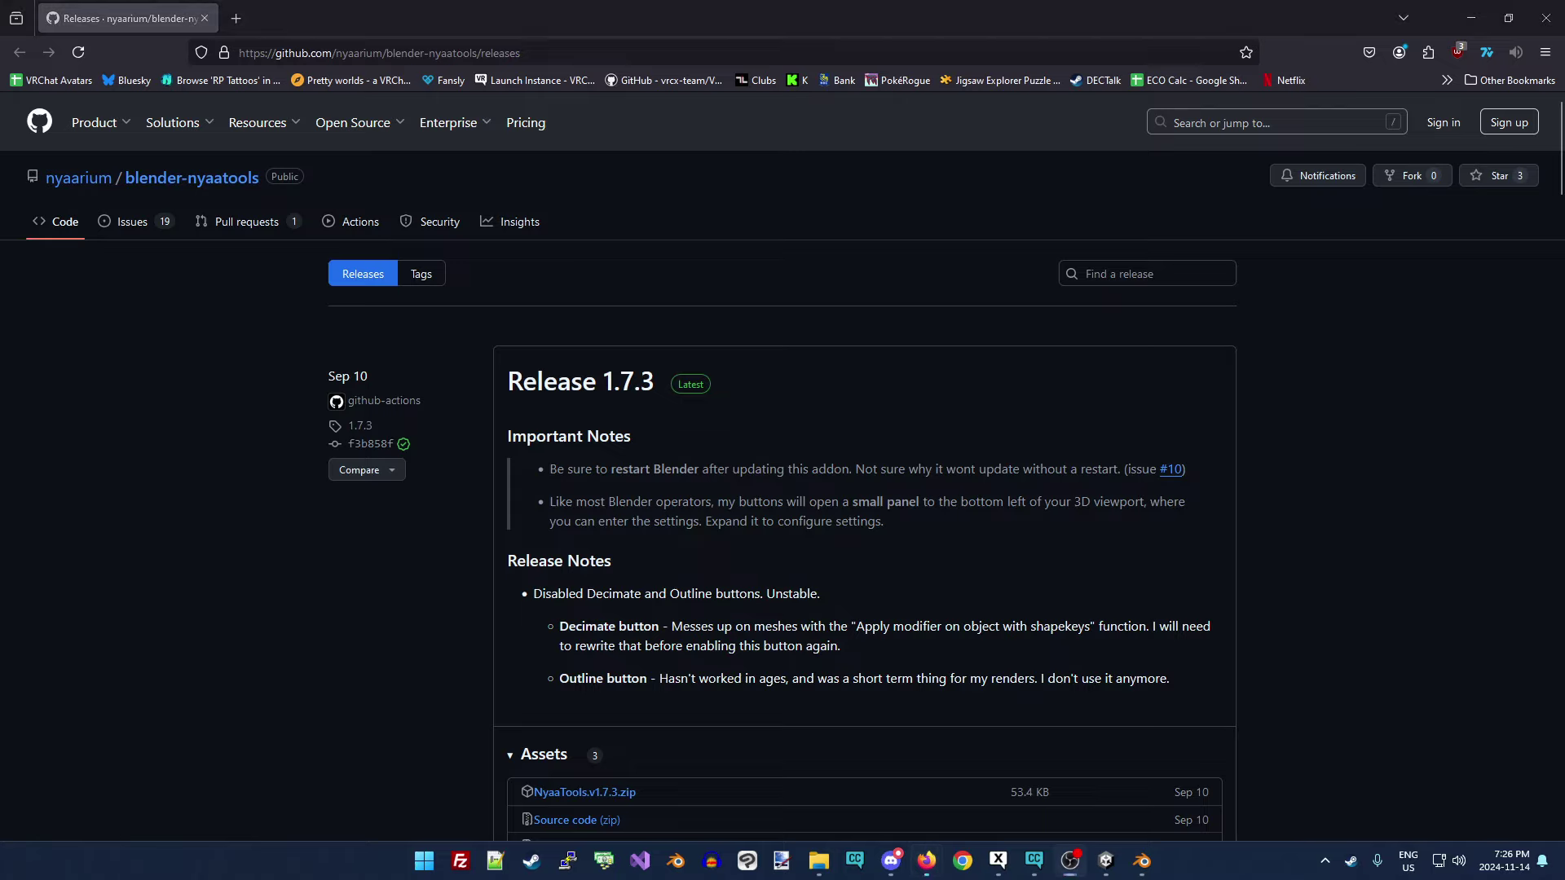
pyautogui.click(271, 682)
pyautogui.scroll(-2, 342, 664)
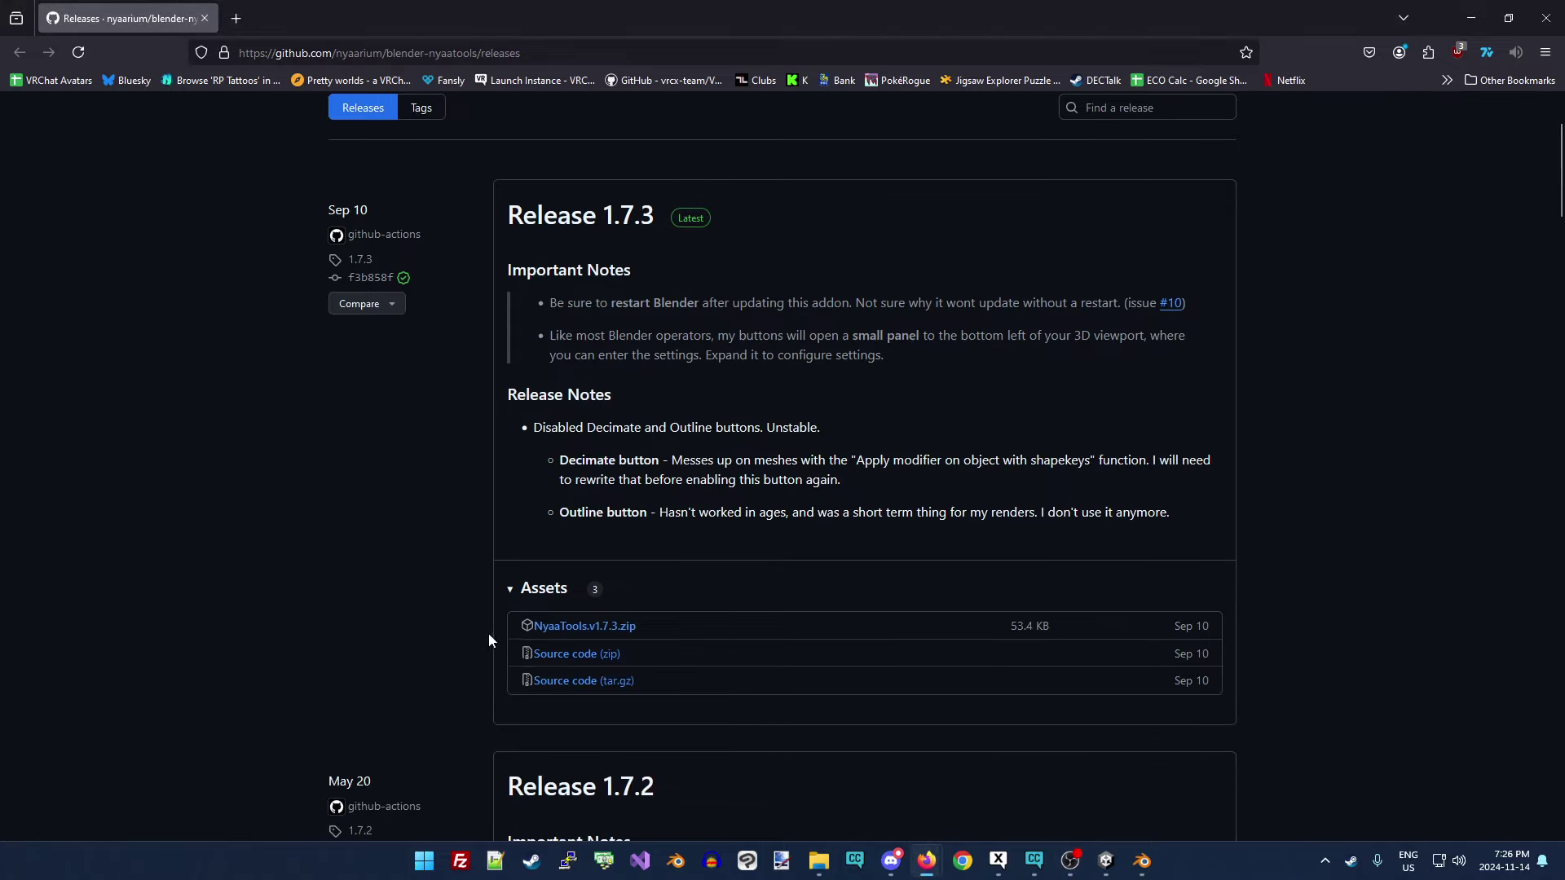
pyautogui.hotkey('alt', 'Tab')
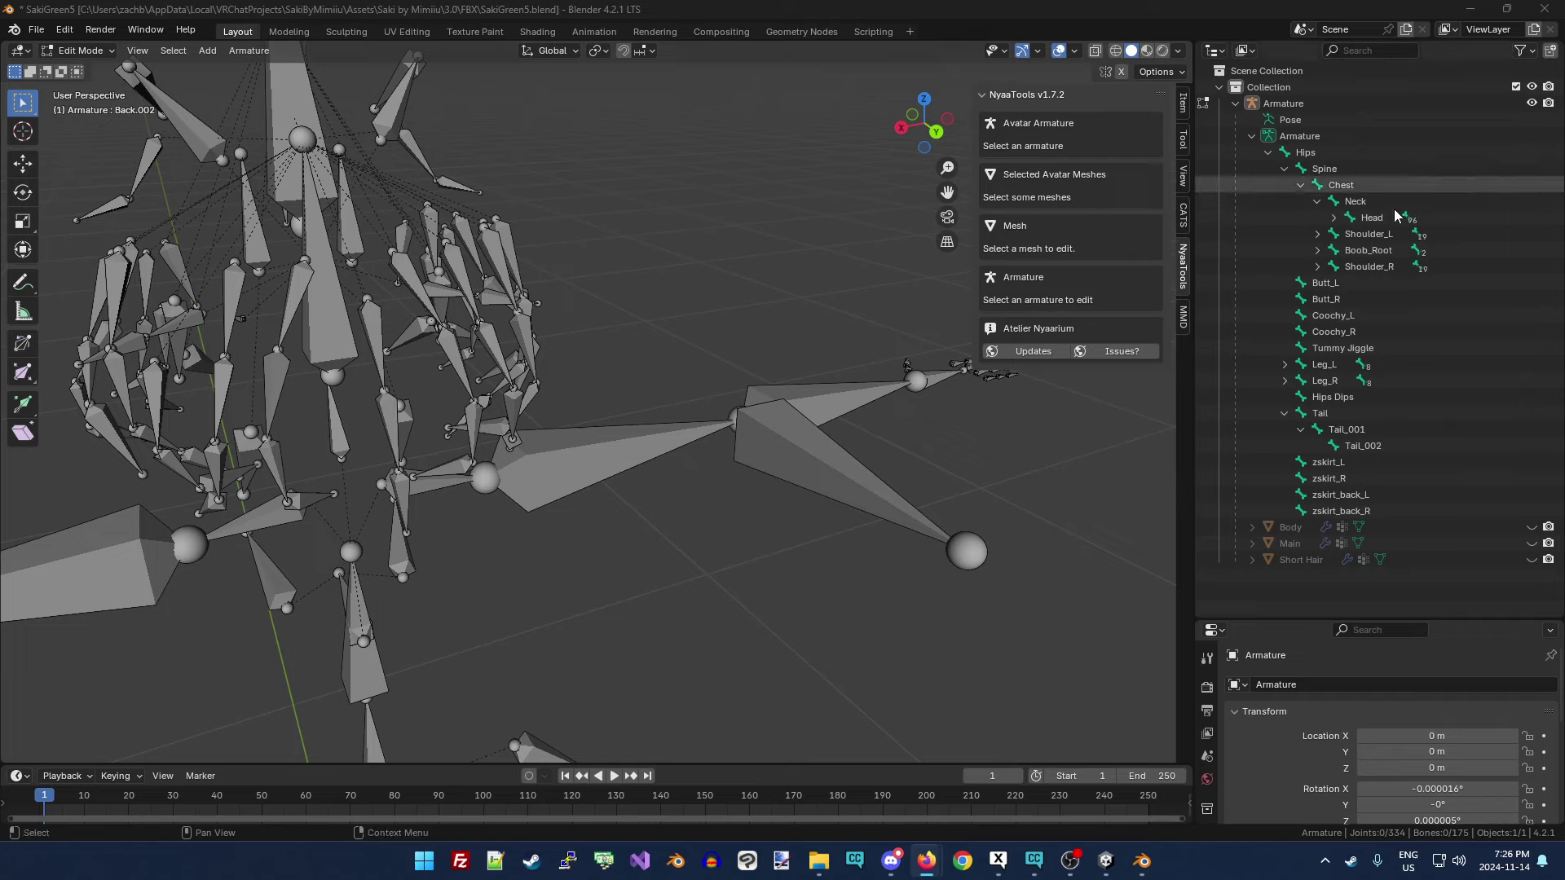
# Make a new NyaaTools avatar from the armature, named saki, and enter its export path.
pyautogui.click(1340, 136)
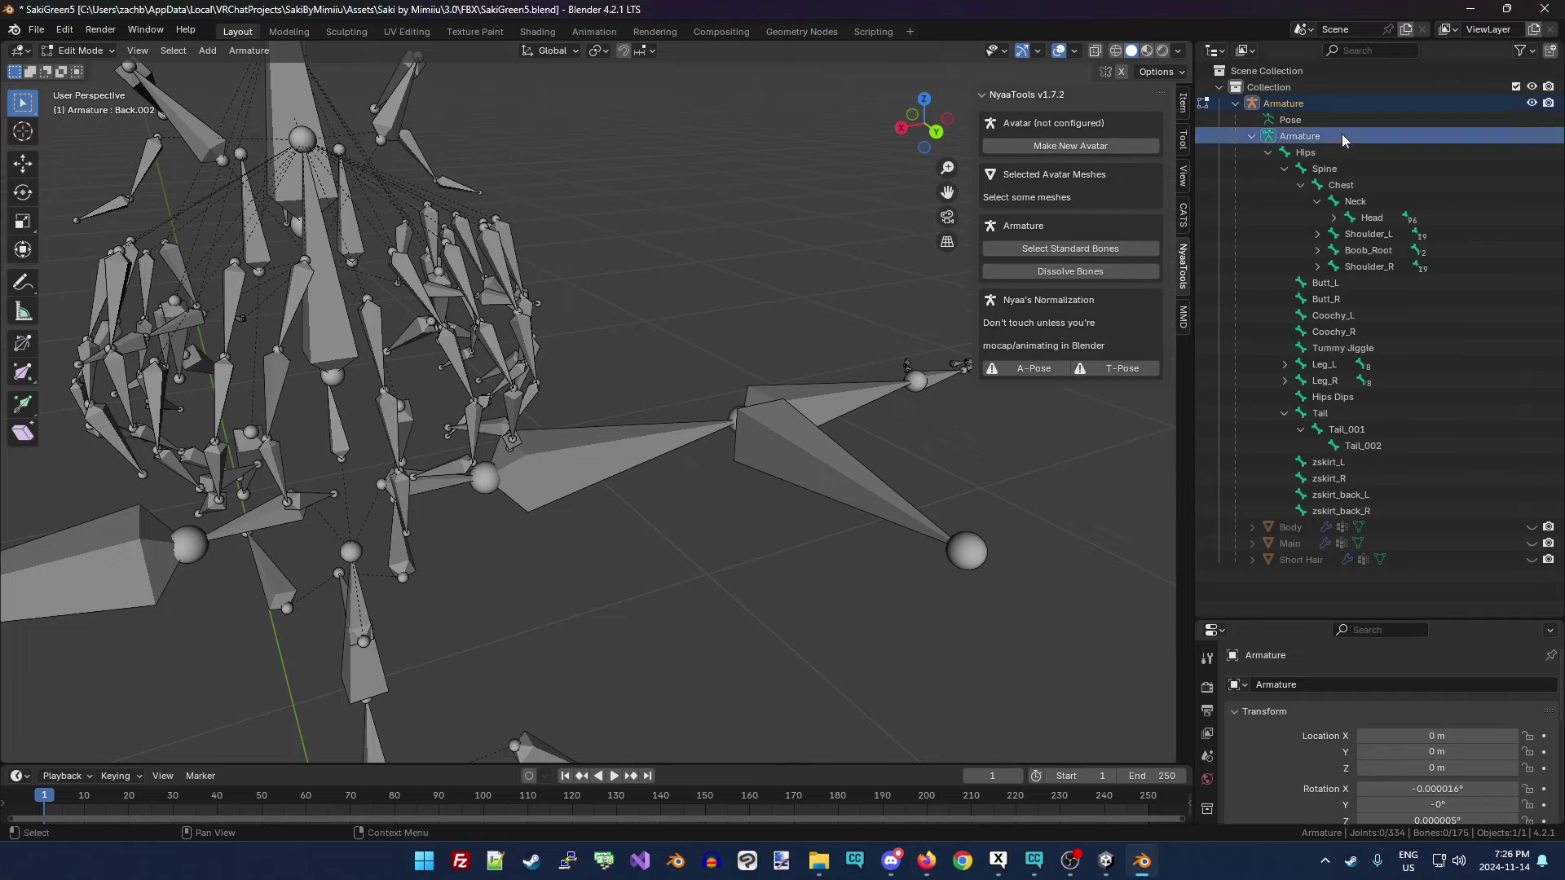
pyautogui.click(1060, 147)
pyautogui.click(144, 749)
pyautogui.click(155, 727)
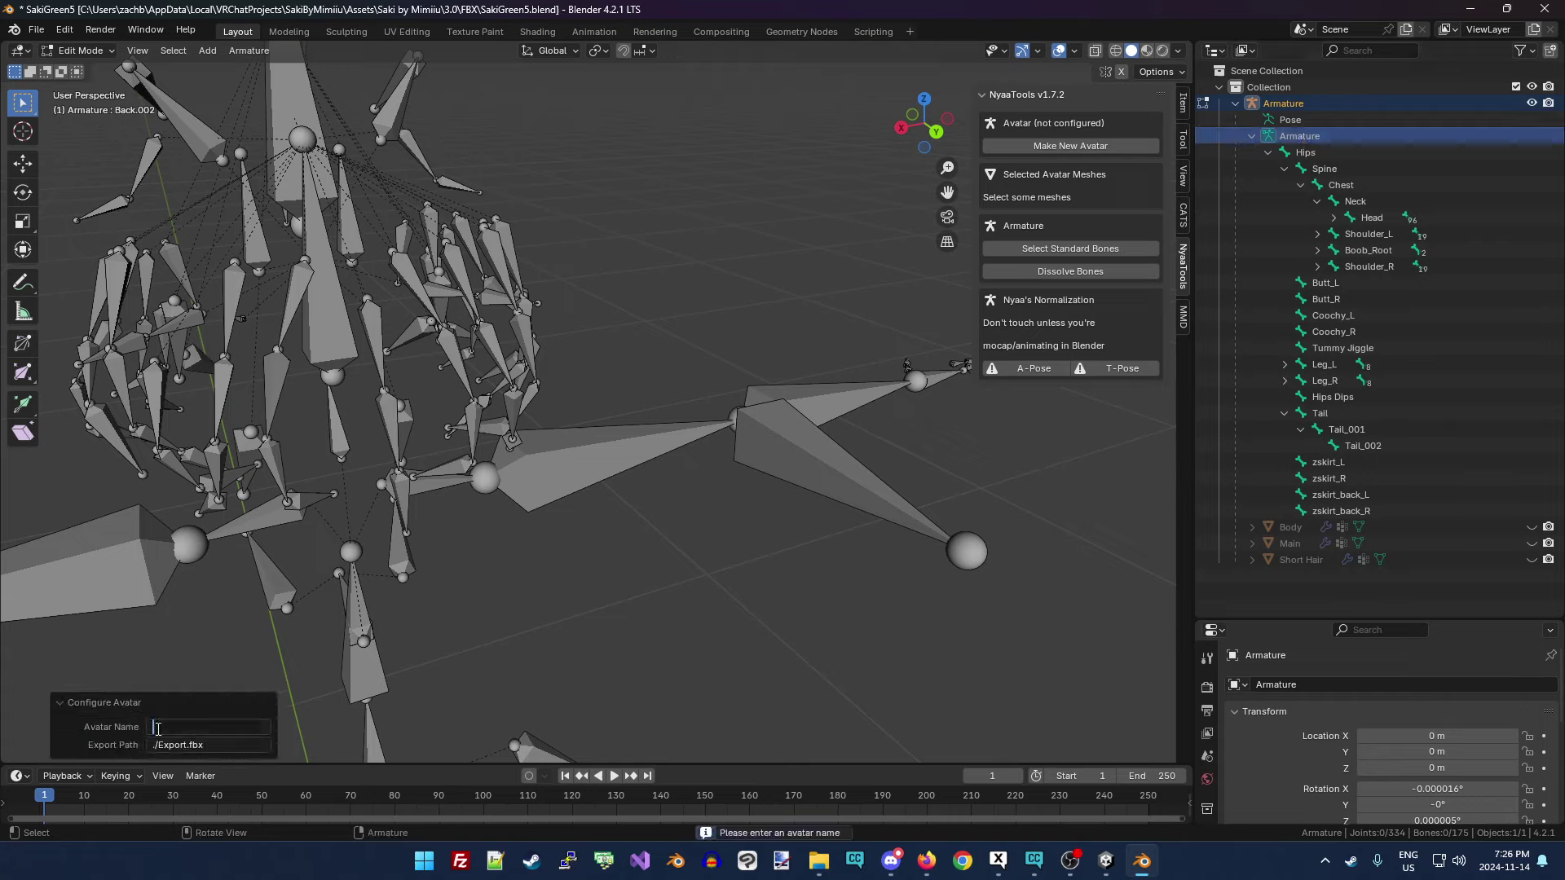
pyautogui.write('saki')
pyautogui.click(177, 745)
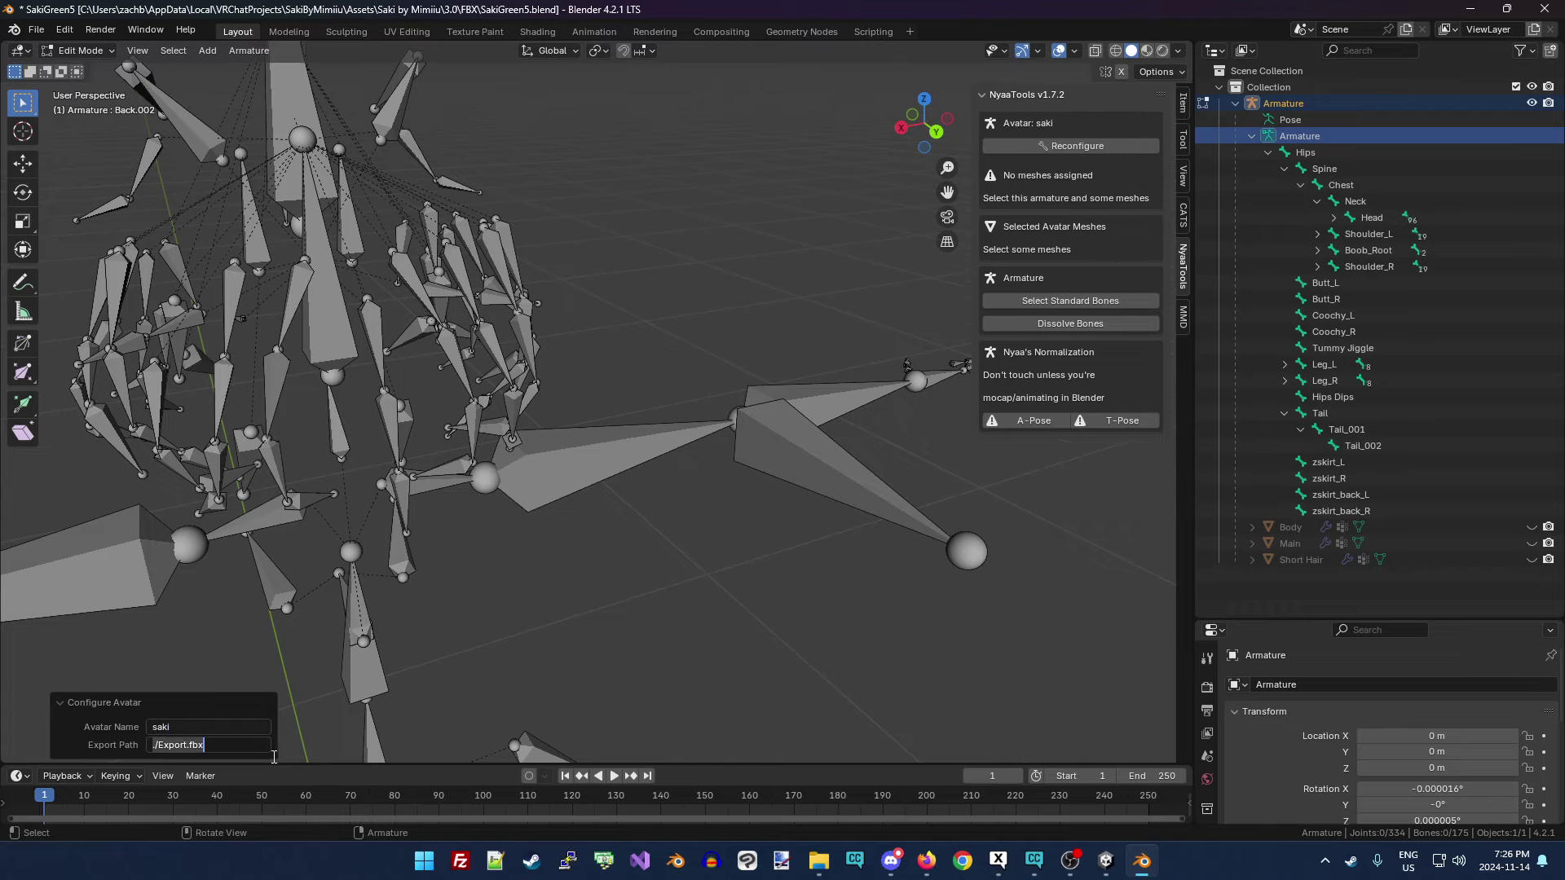
pyautogui.write('./')
pyautogui.press('Return')
# Dissolve the central back hair chain of Back, Back.001 and Back.002 into a single bone with NyaaTools.
pyautogui.click(406, 494)
pyautogui.click(386, 416)
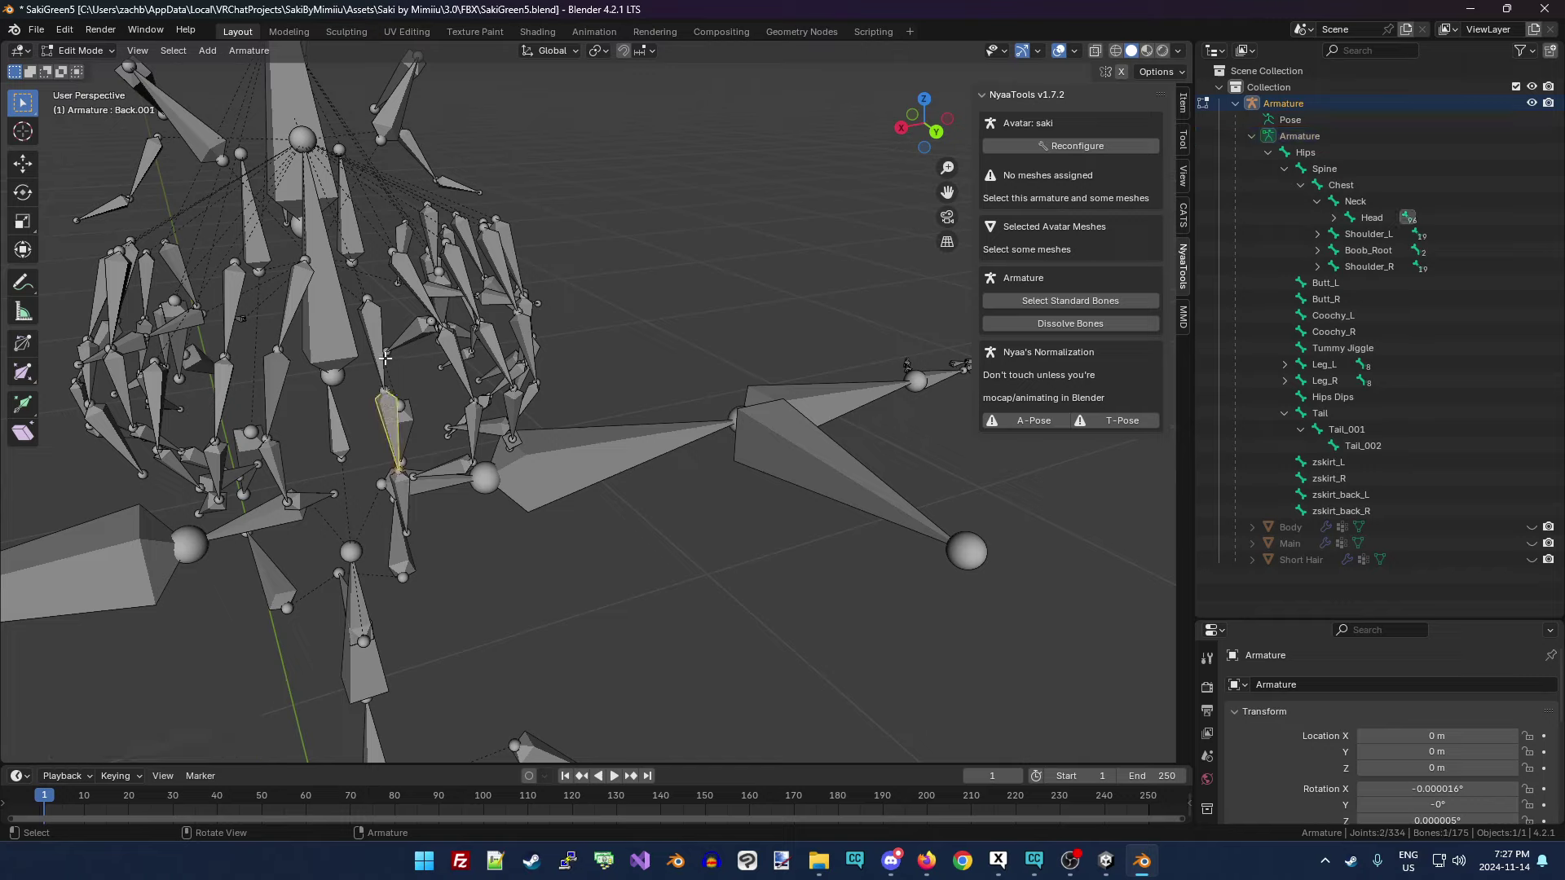
pyautogui.click(405, 494)
pyautogui.keyDown('shift'); pyautogui.click(389, 415); pyautogui.keyUp('shift')
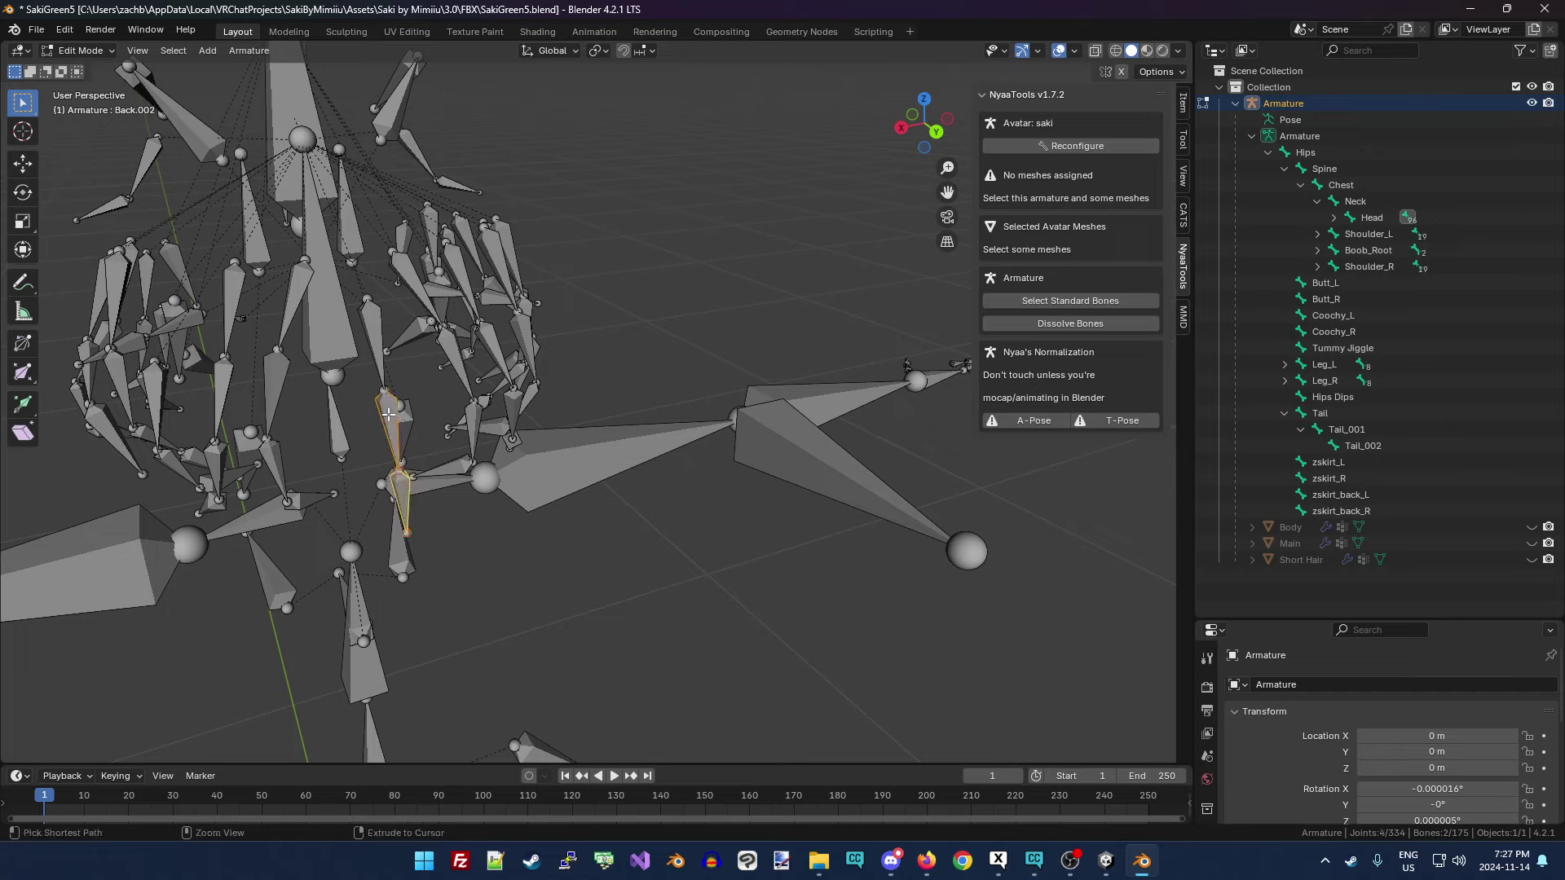
pyautogui.keyDown('shift'); pyautogui.click(378, 338); pyautogui.keyUp('shift')
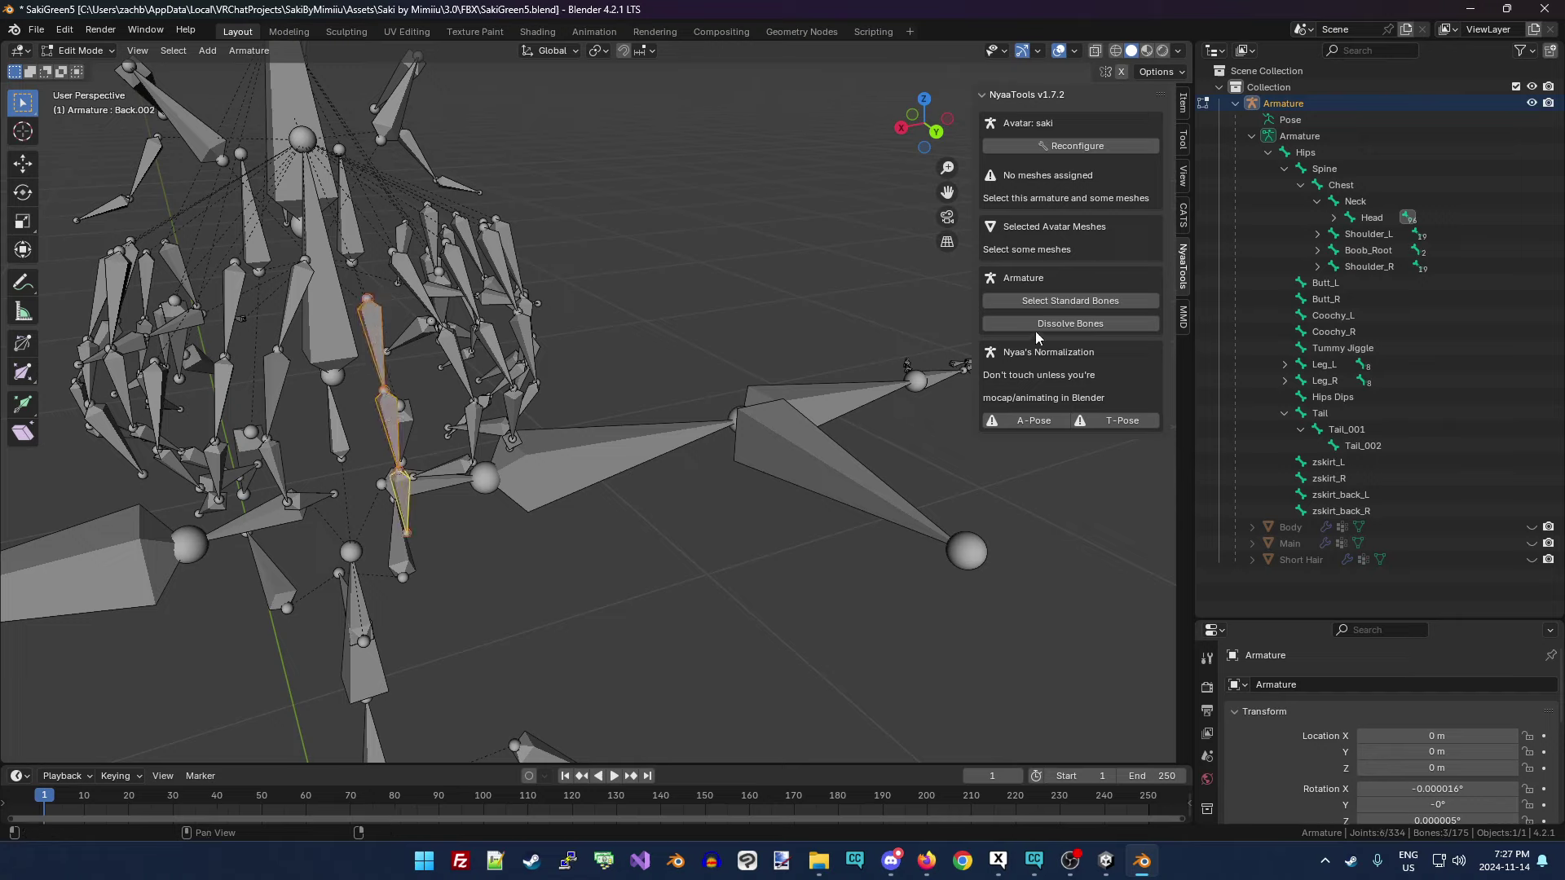
pyautogui.click(1044, 323)
# Dissolve the three-bone Back_R hair chain and the three-bone Back_L hair chain into one bone each.
pyautogui.click(474, 432)
pyautogui.keyDown('shift'); pyautogui.click(457, 366); pyautogui.keyUp('shift')
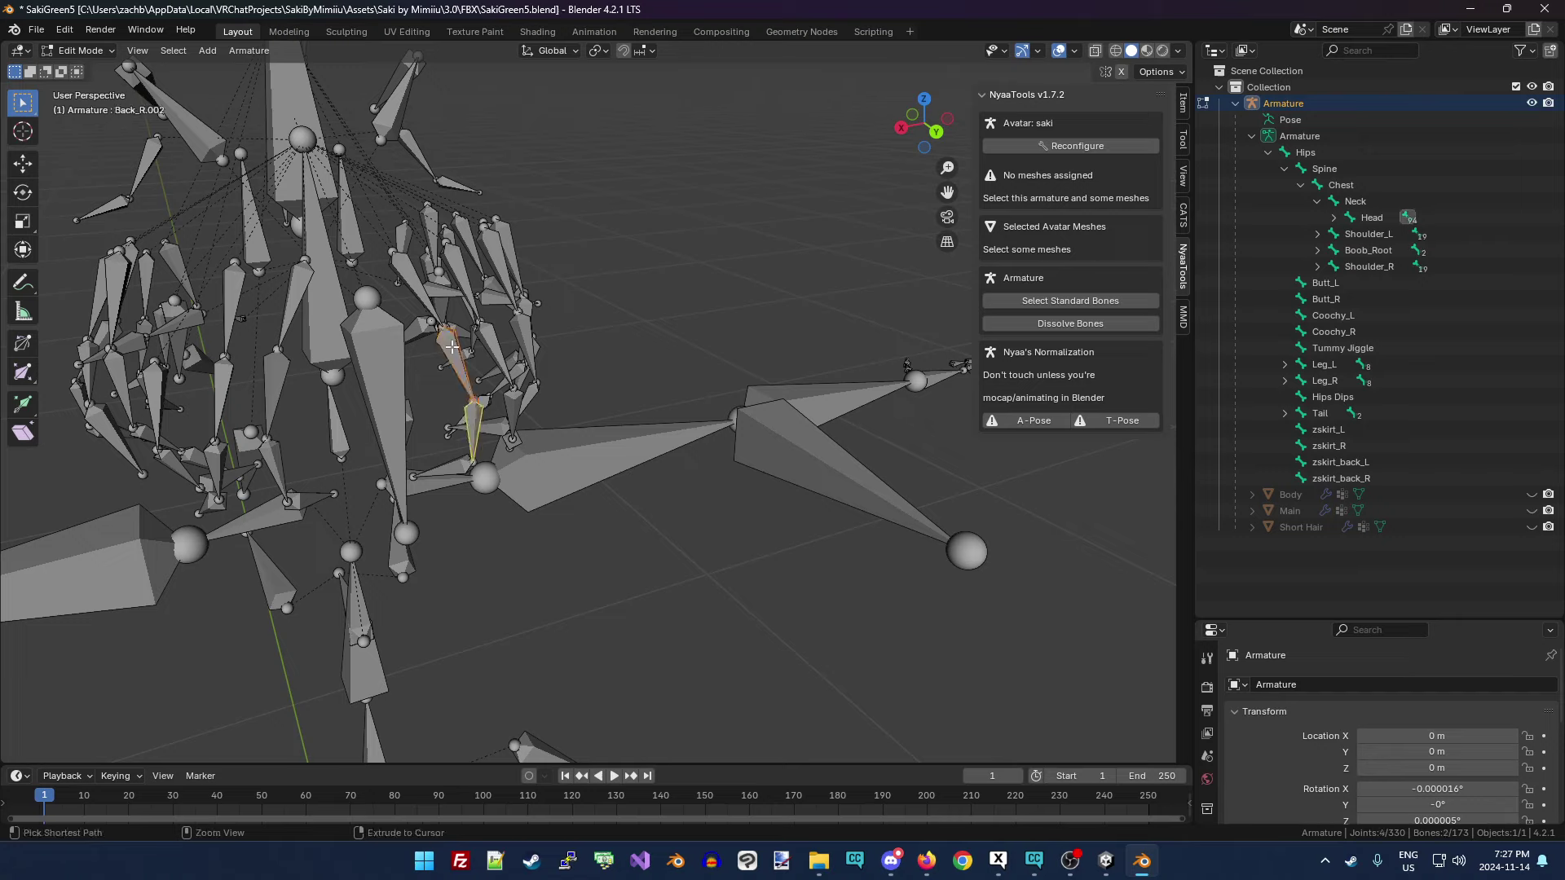
pyautogui.keyDown('shift'); pyautogui.click(416, 290); pyautogui.keyUp('shift')
pyautogui.click(1047, 323)
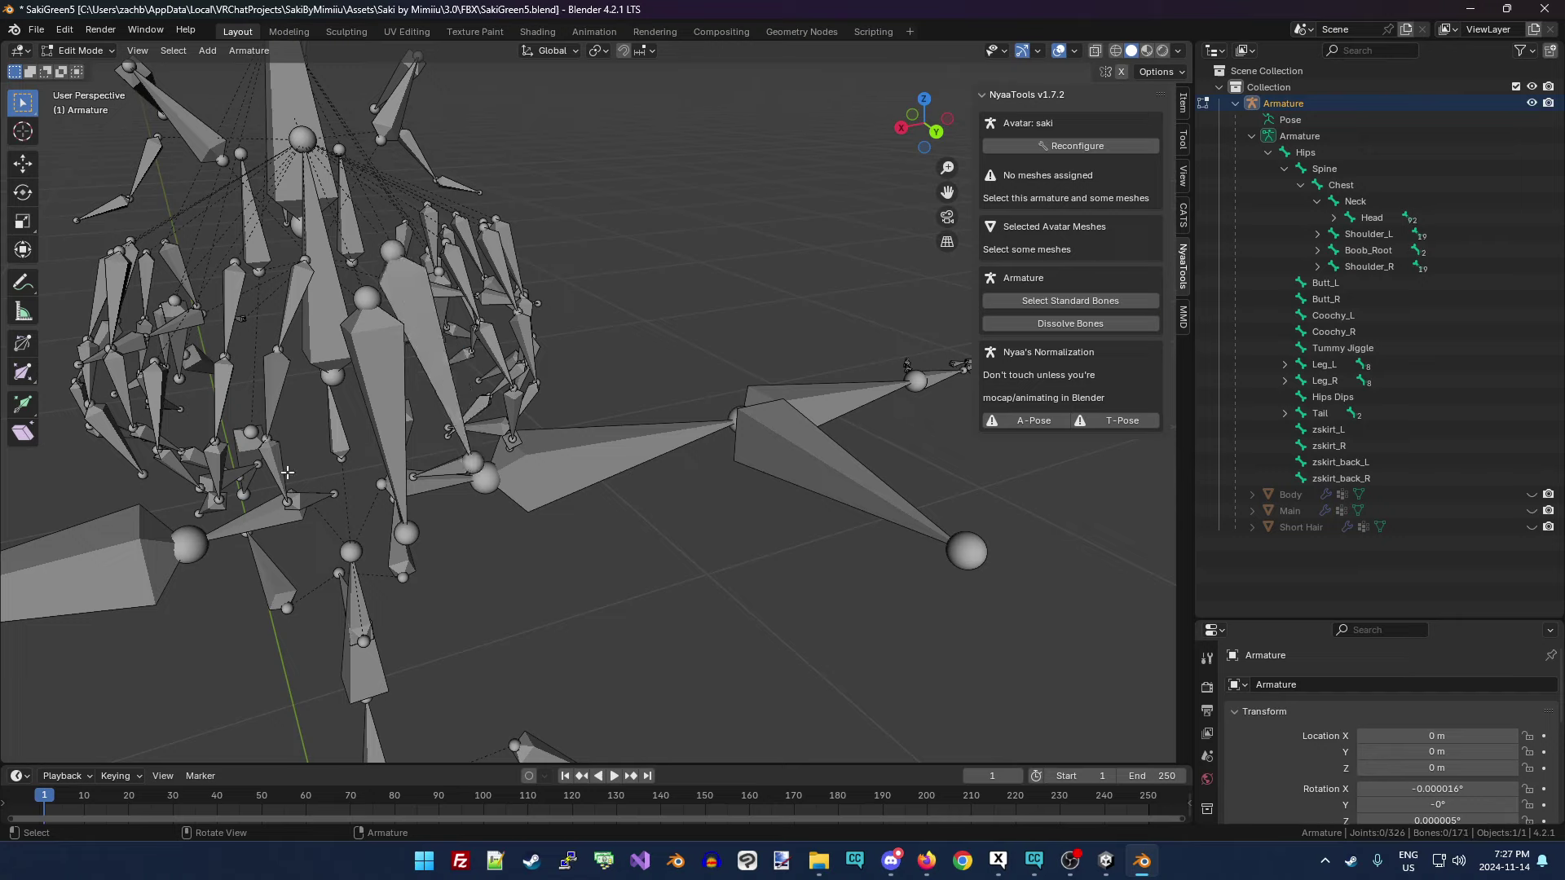
pyautogui.click(275, 471)
pyautogui.keyDown('shift'); pyautogui.click(281, 363); pyautogui.keyUp('shift')
pyautogui.keyDown('shift'); pyautogui.click(295, 303); pyautogui.keyUp('shift')
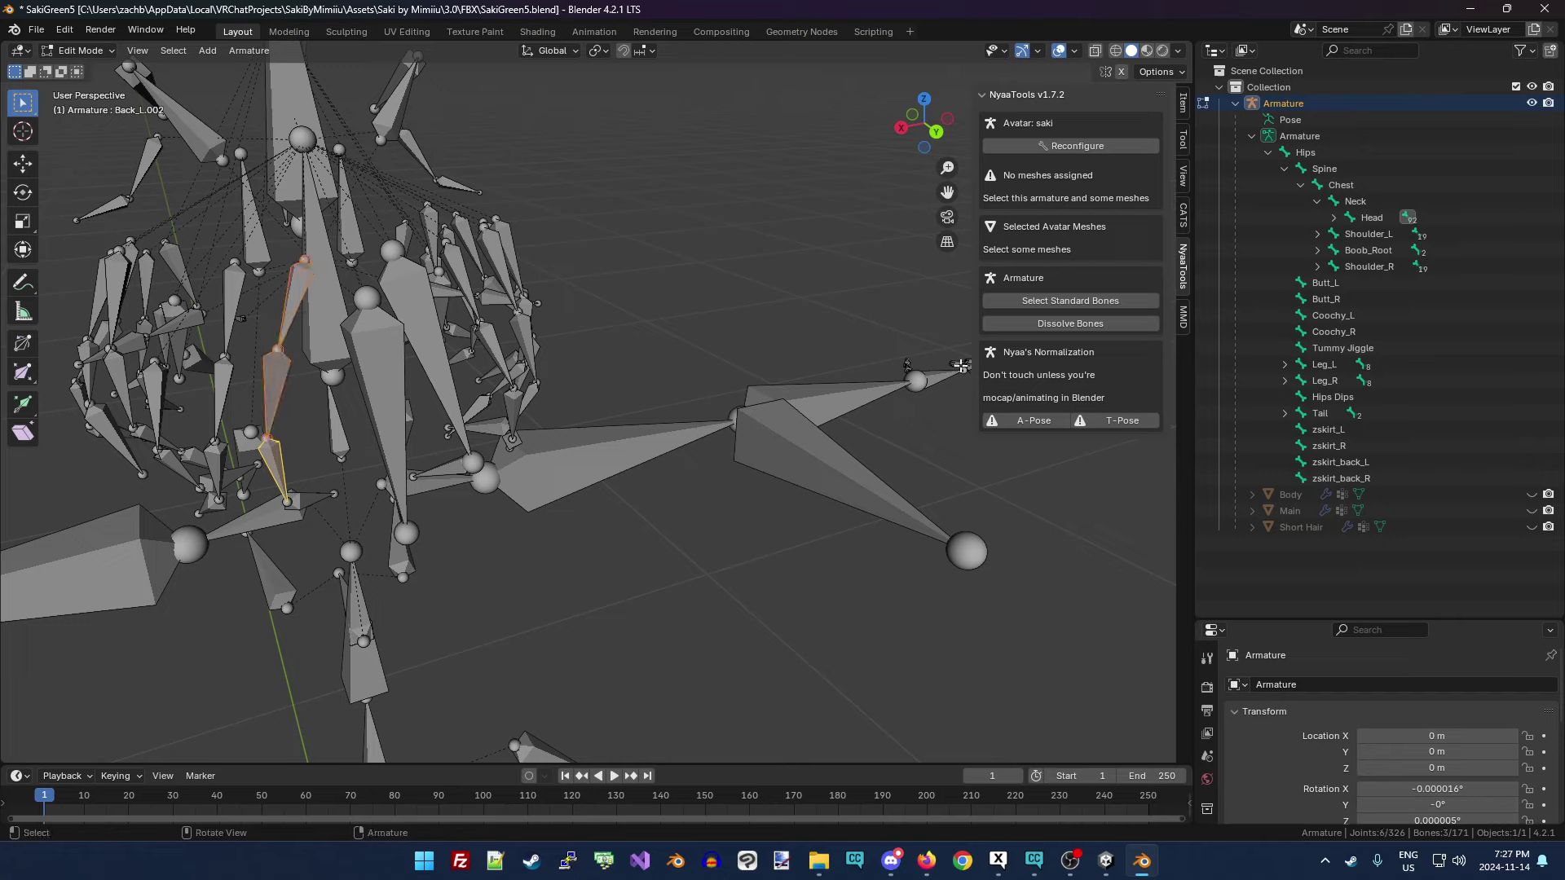
pyautogui.click(1060, 324)
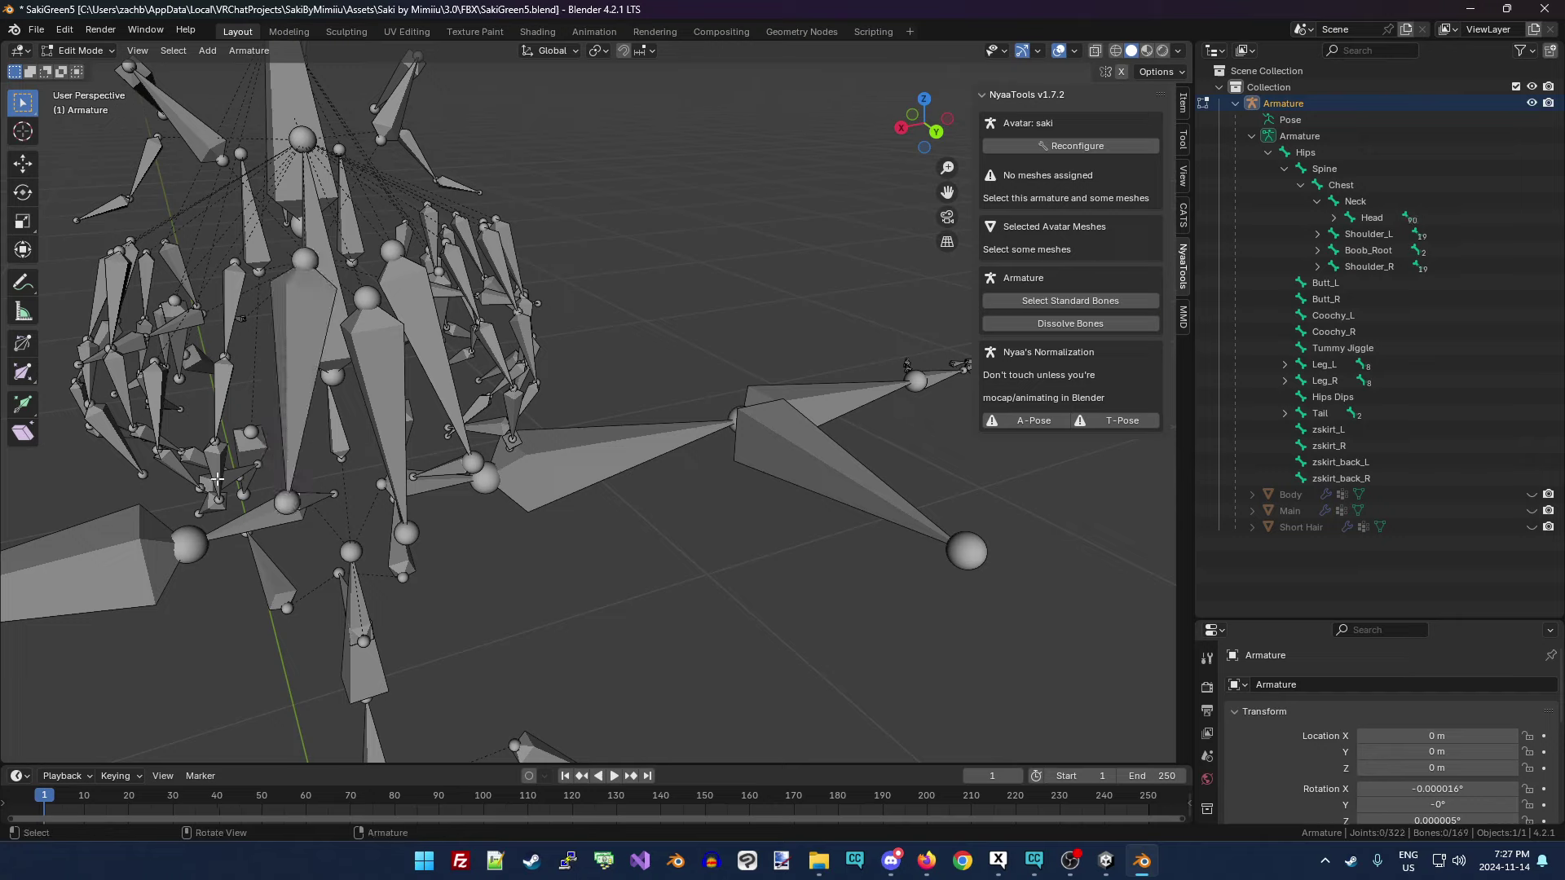
# Dissolve the hair chain just outside Back_L and the BackRight hair chain into one bone each.
pyautogui.click(217, 480)
pyautogui.keyDown('shift'); pyautogui.click(221, 399); pyautogui.keyUp('shift')
pyautogui.keyDown('shift'); pyautogui.click(230, 309); pyautogui.keyUp('shift')
pyautogui.click(1060, 324)
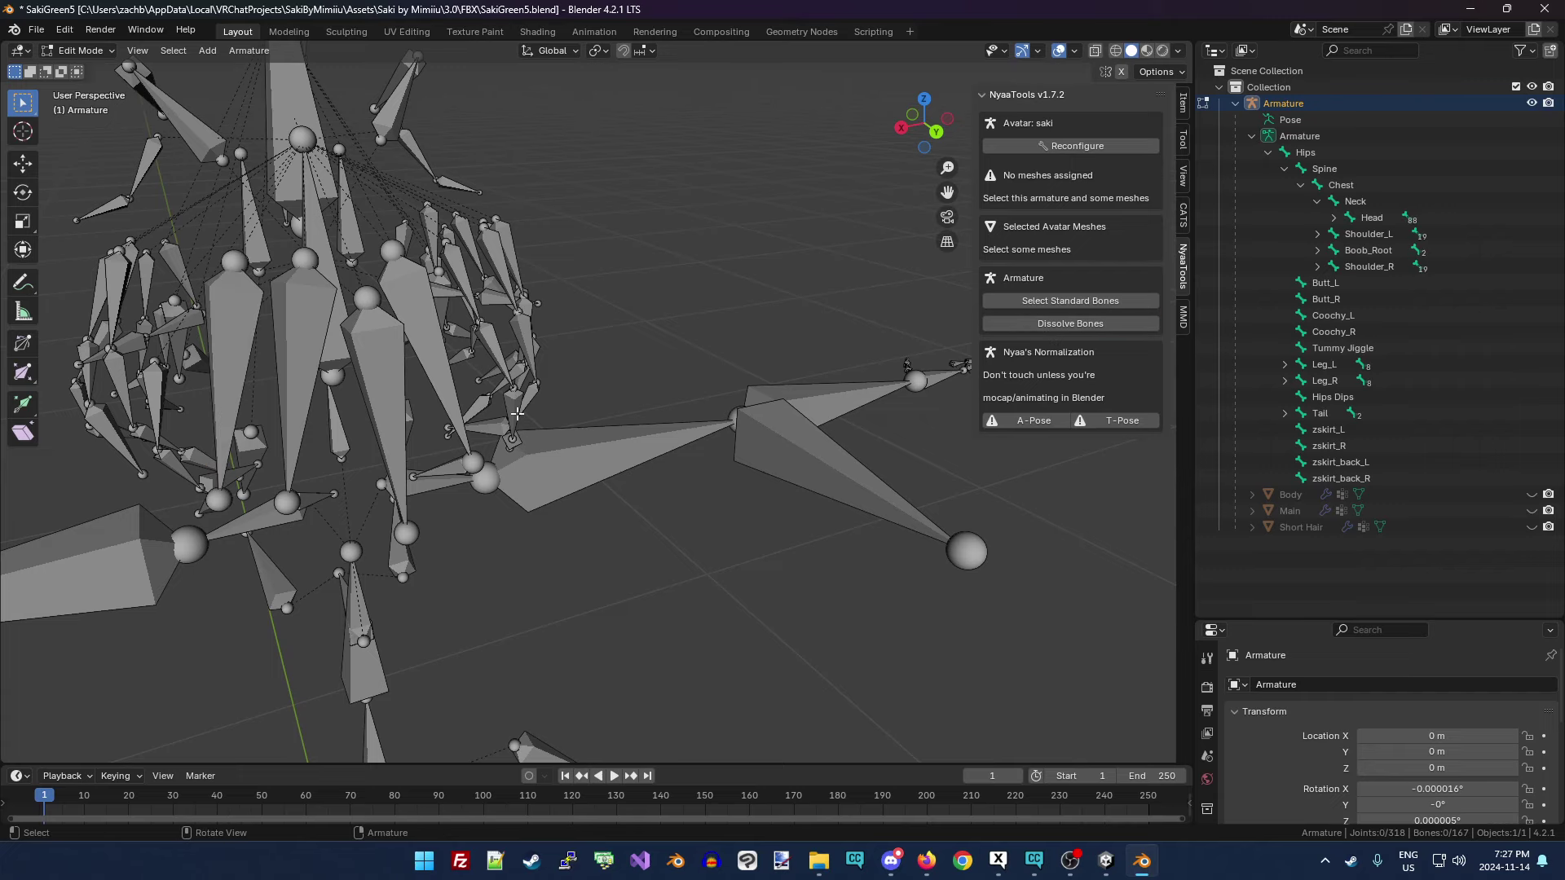
pyautogui.moveTo(518, 414); pyautogui.dragTo(291, 346, button='middle')
pyautogui.click(375, 382)
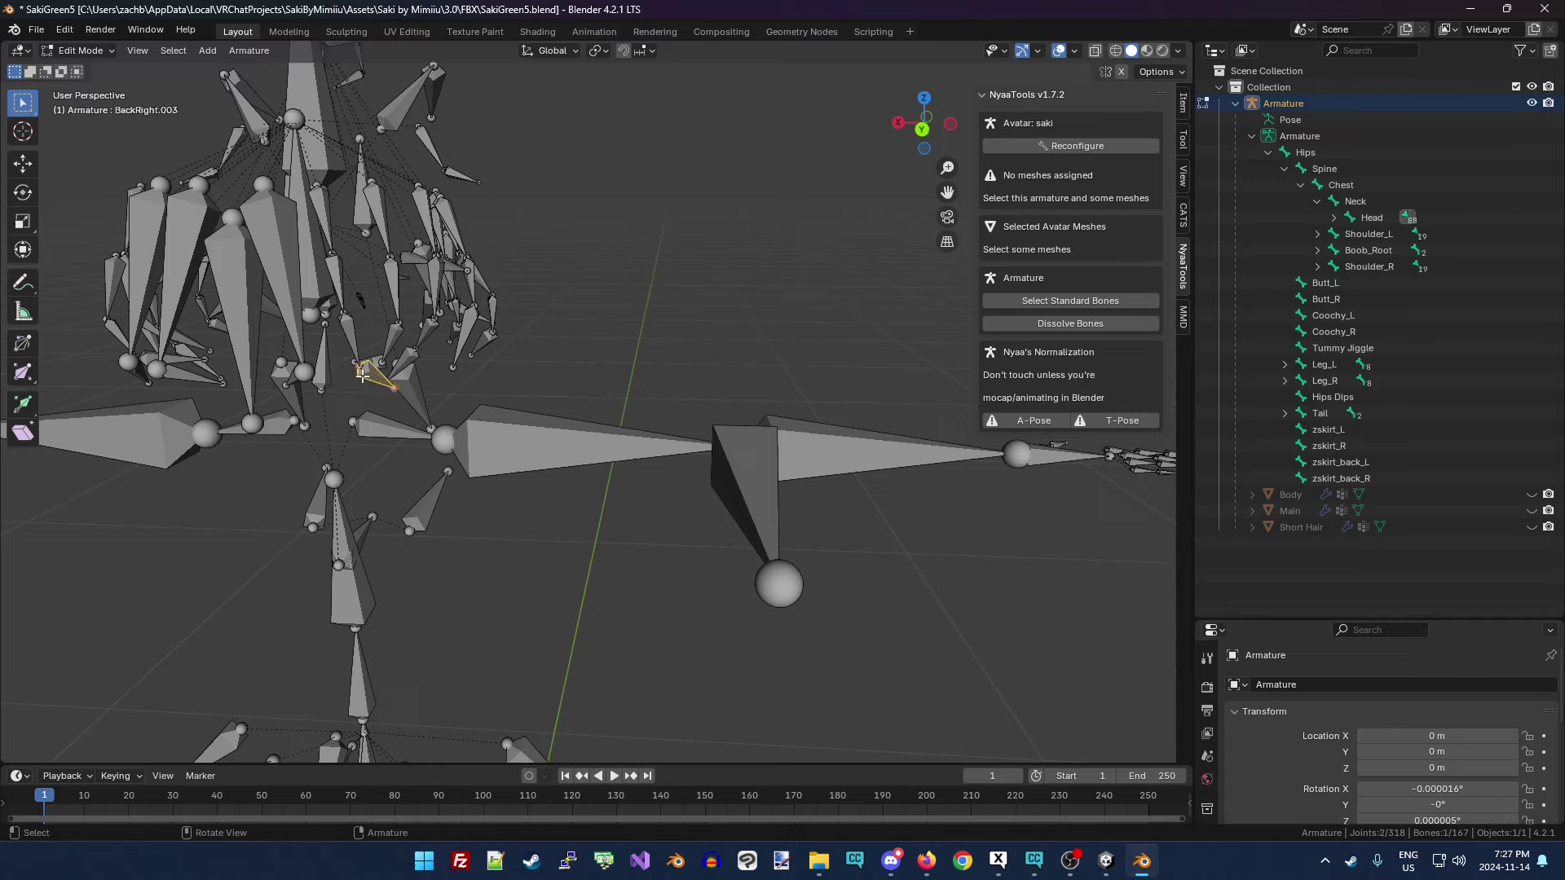
pyautogui.keyDown('ctrl'); pyautogui.click(347, 326); pyautogui.keyUp('ctrl')
pyautogui.keyDown('ctrl'); pyautogui.click(334, 273); pyautogui.keyUp('ctrl')
pyautogui.click(1067, 323)
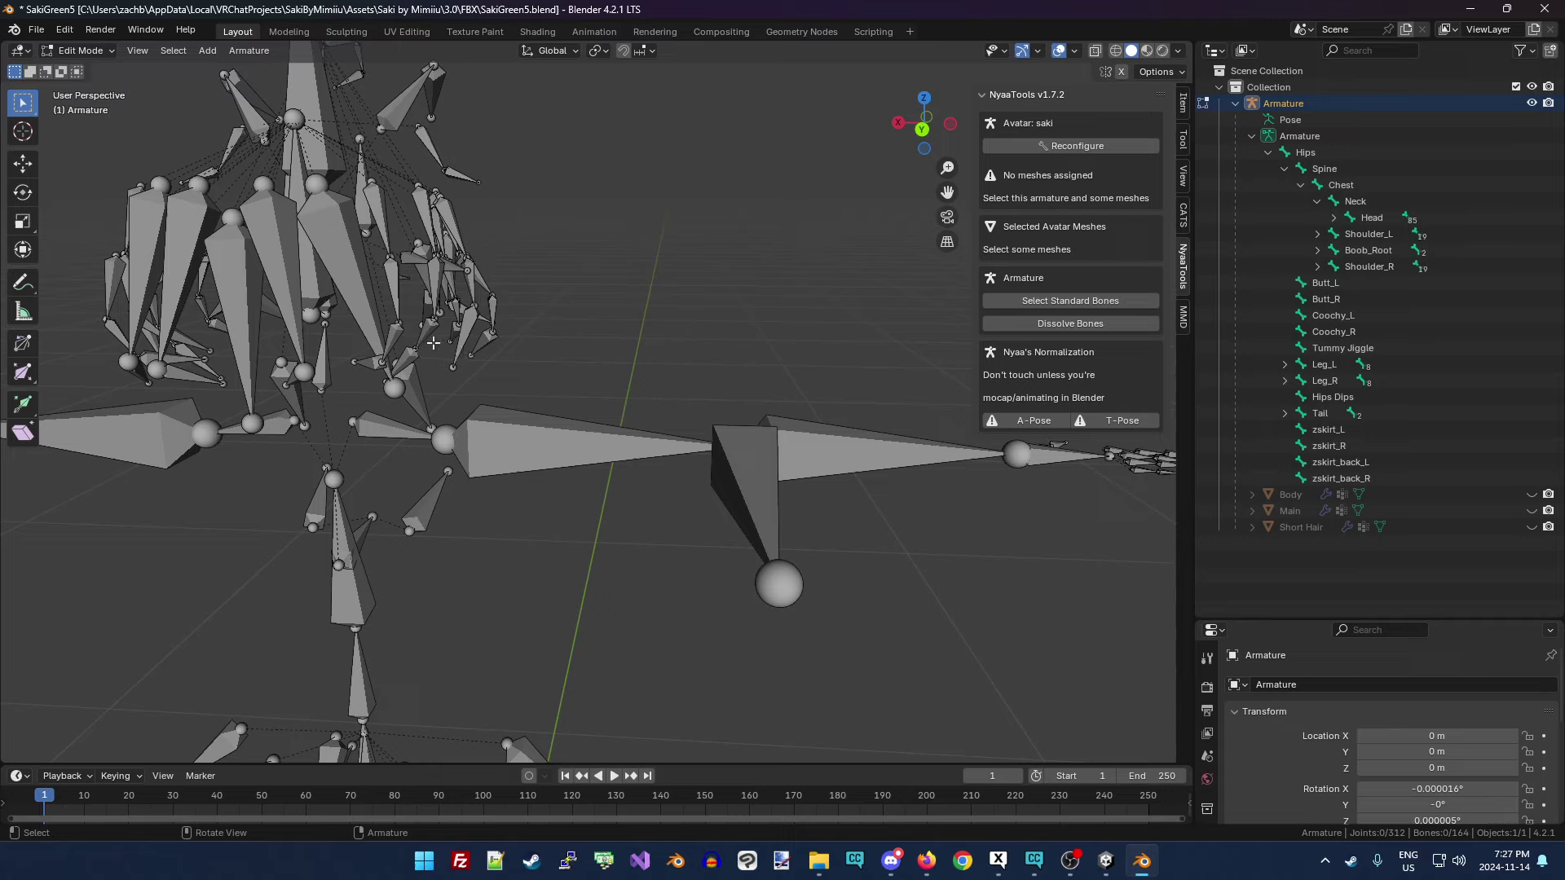
# Dissolve the four-bone hair chain next to BackRight into one bone with NyaaTools and collapse the armature's bone hierarchy in the outliner.
pyautogui.click(368, 363)
pyautogui.keyDown('ctrl'); pyautogui.click(391, 343); pyautogui.keyUp('ctrl')
pyautogui.keyDown('ctrl'); pyautogui.click(396, 292); pyautogui.keyUp('ctrl')
pyautogui.keyDown('ctrl'); pyautogui.click(381, 216); pyautogui.keyUp('ctrl')
pyautogui.click(1038, 323)
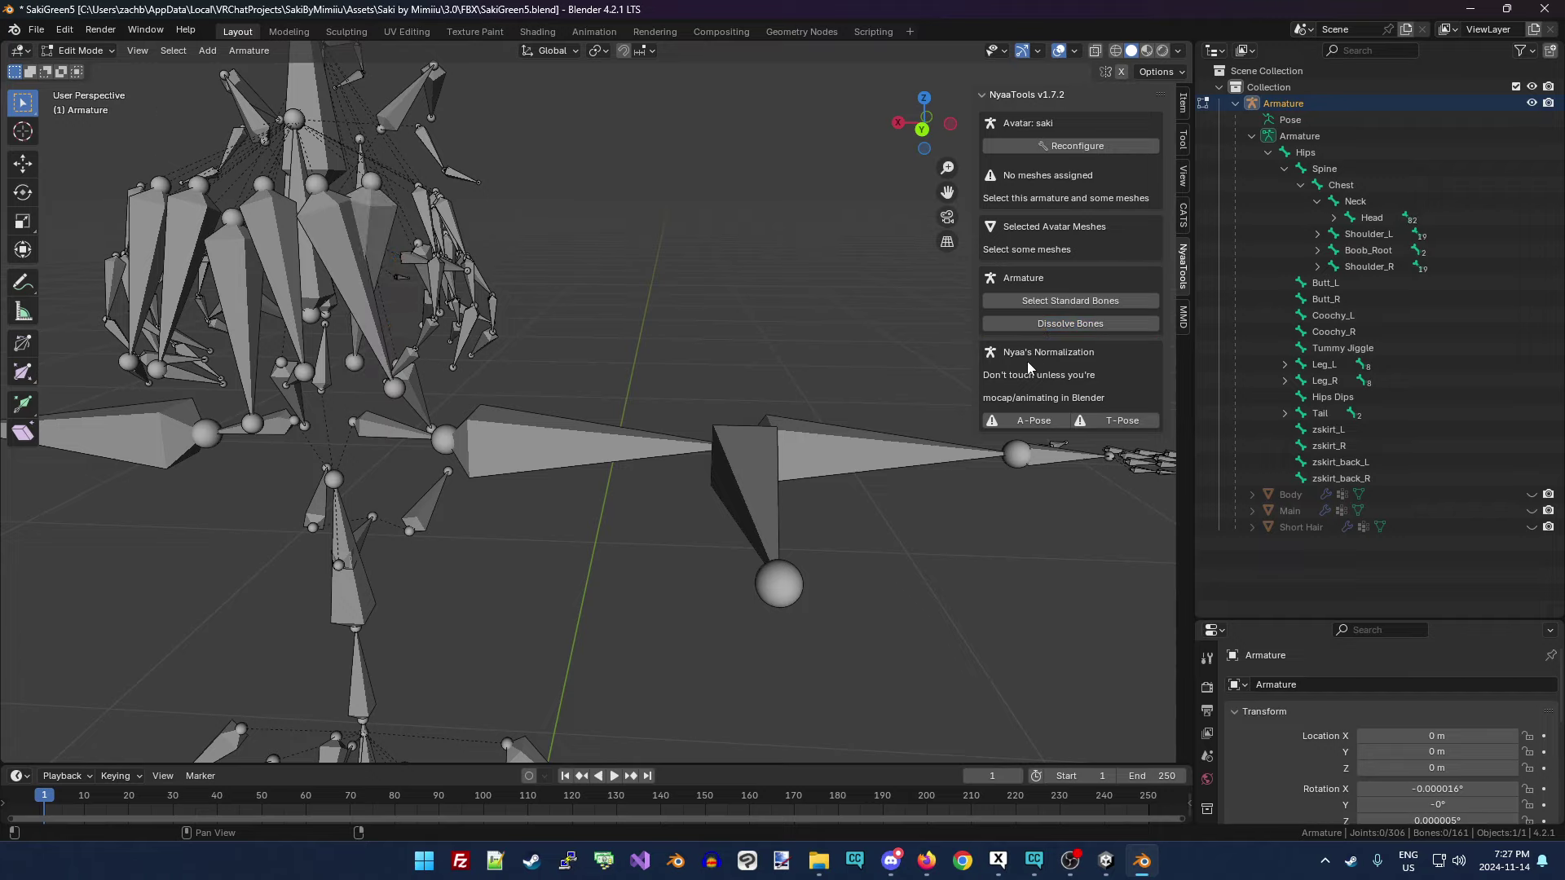
pyautogui.click(1251, 136)
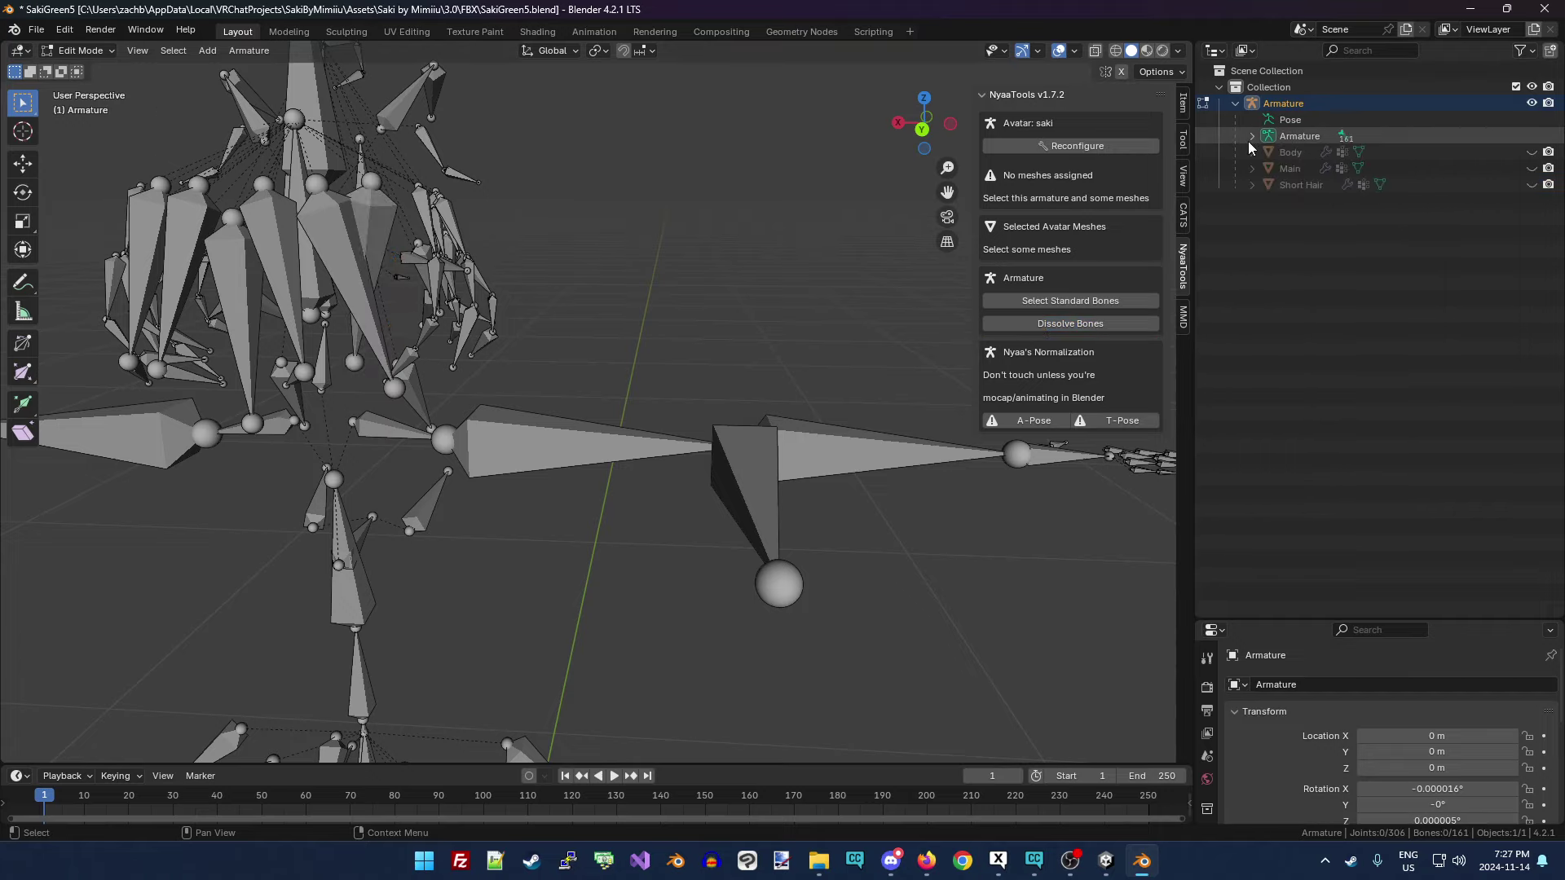
# Dissolve the BackLeft.003 tip bone together with the large hair bone above it into one bone.
pyautogui.moveTo(925, 122)
pyautogui.mouseDown()
pyautogui.moveTo(959, 118)
pyautogui.moveTo(939, 124)
pyautogui.mouseUp()
pyautogui.click(527, 399)
pyautogui.keyDown('shift'); pyautogui.click(523, 279); pyautogui.keyUp('shift')
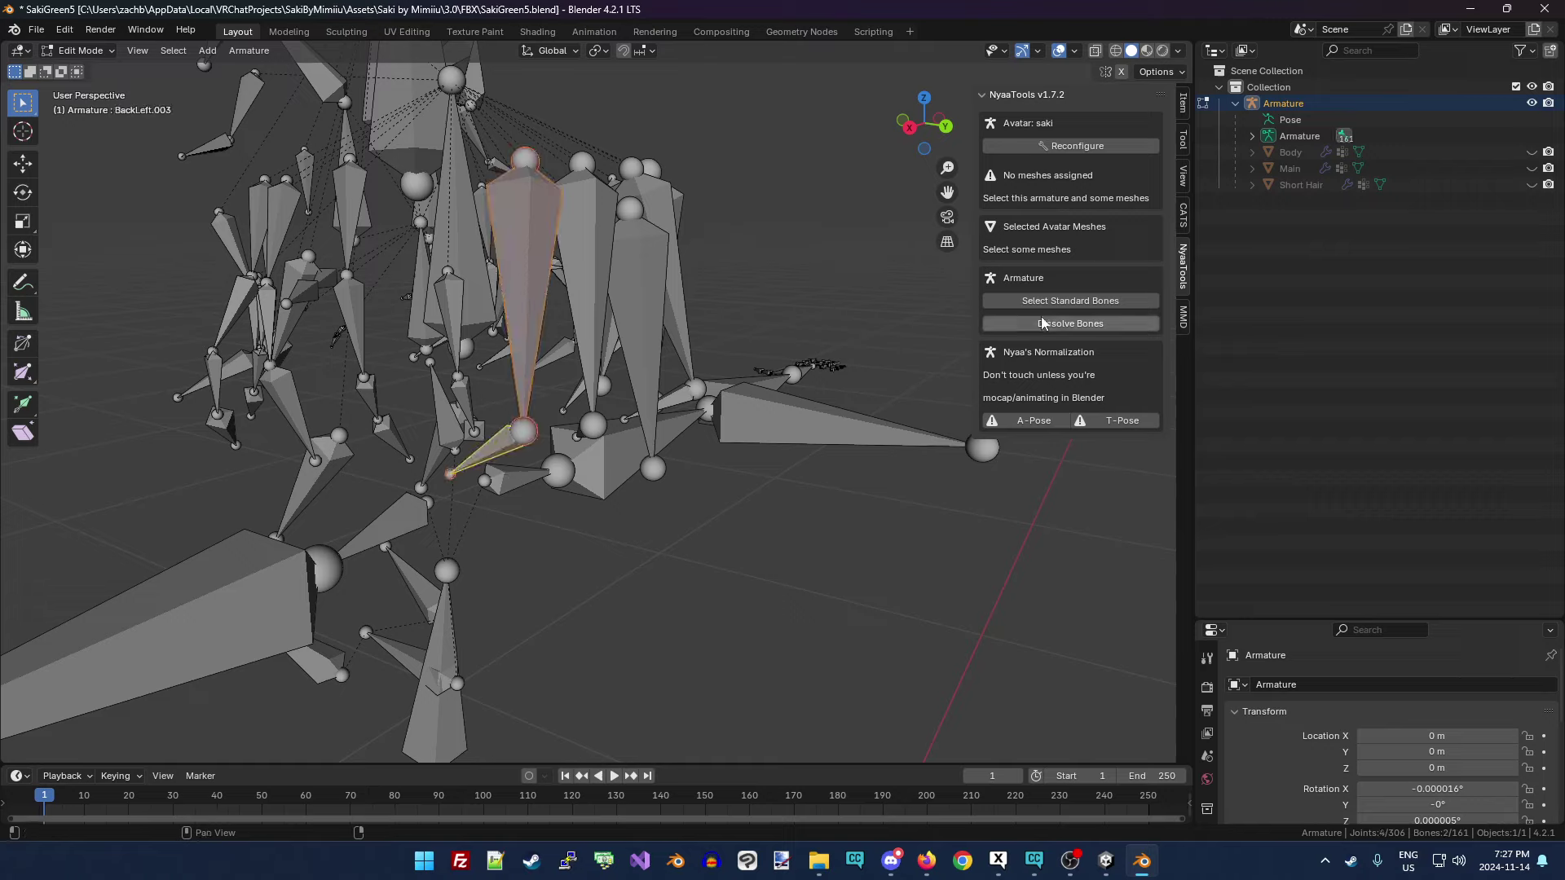
pyautogui.click(1043, 324)
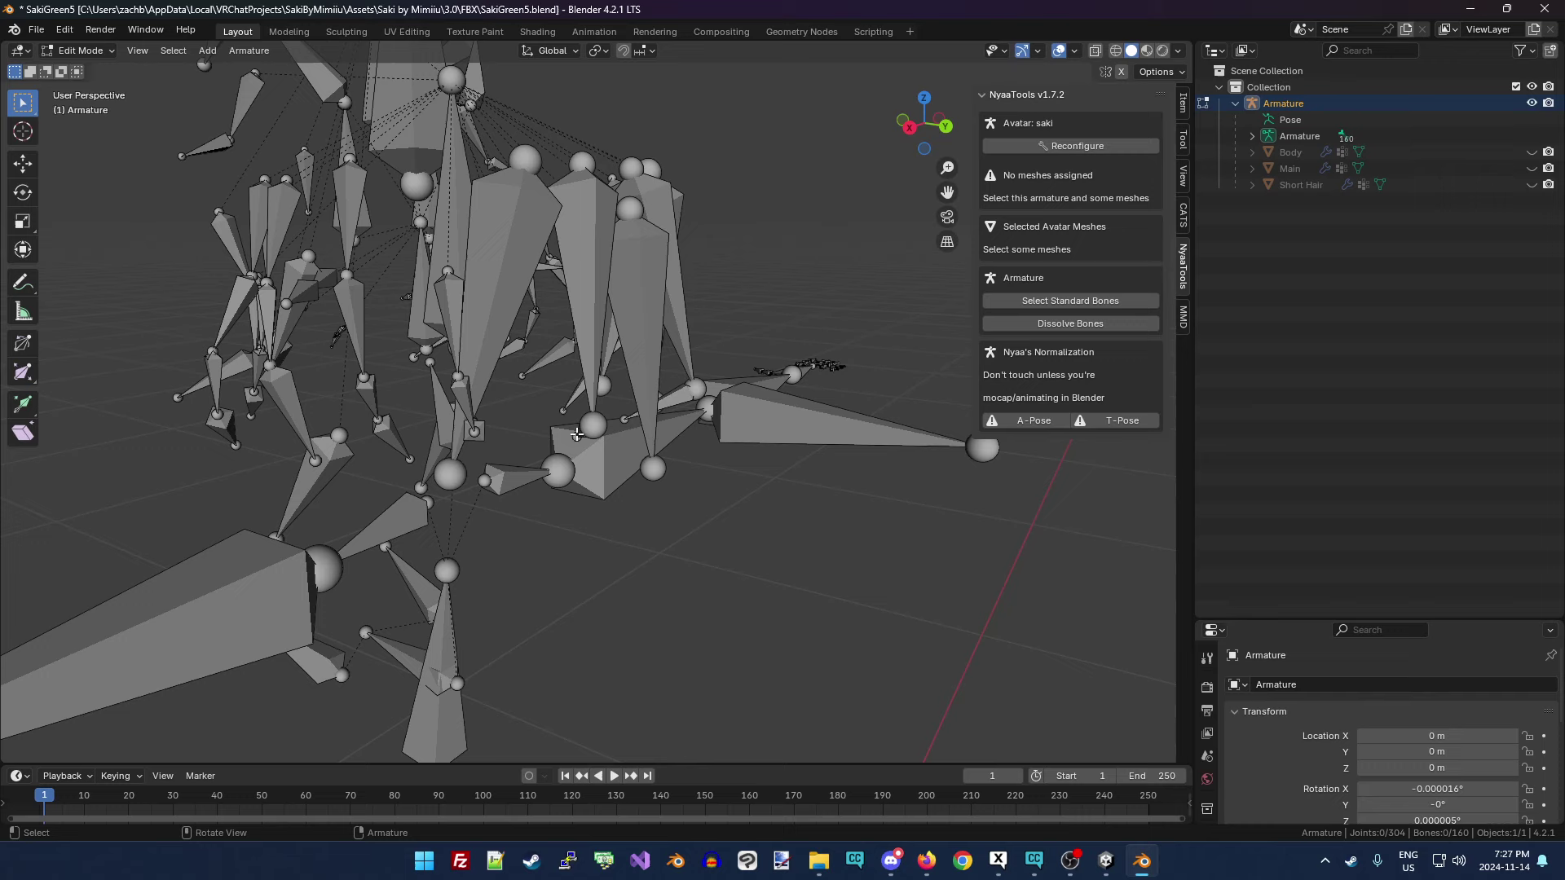
# Dissolve the remaining tip bones Back_L.003 and Back_R.003 into their parent hair bones.
pyautogui.click(580, 432)
pyautogui.moveTo(925, 132); pyautogui.dragTo(920, 127)
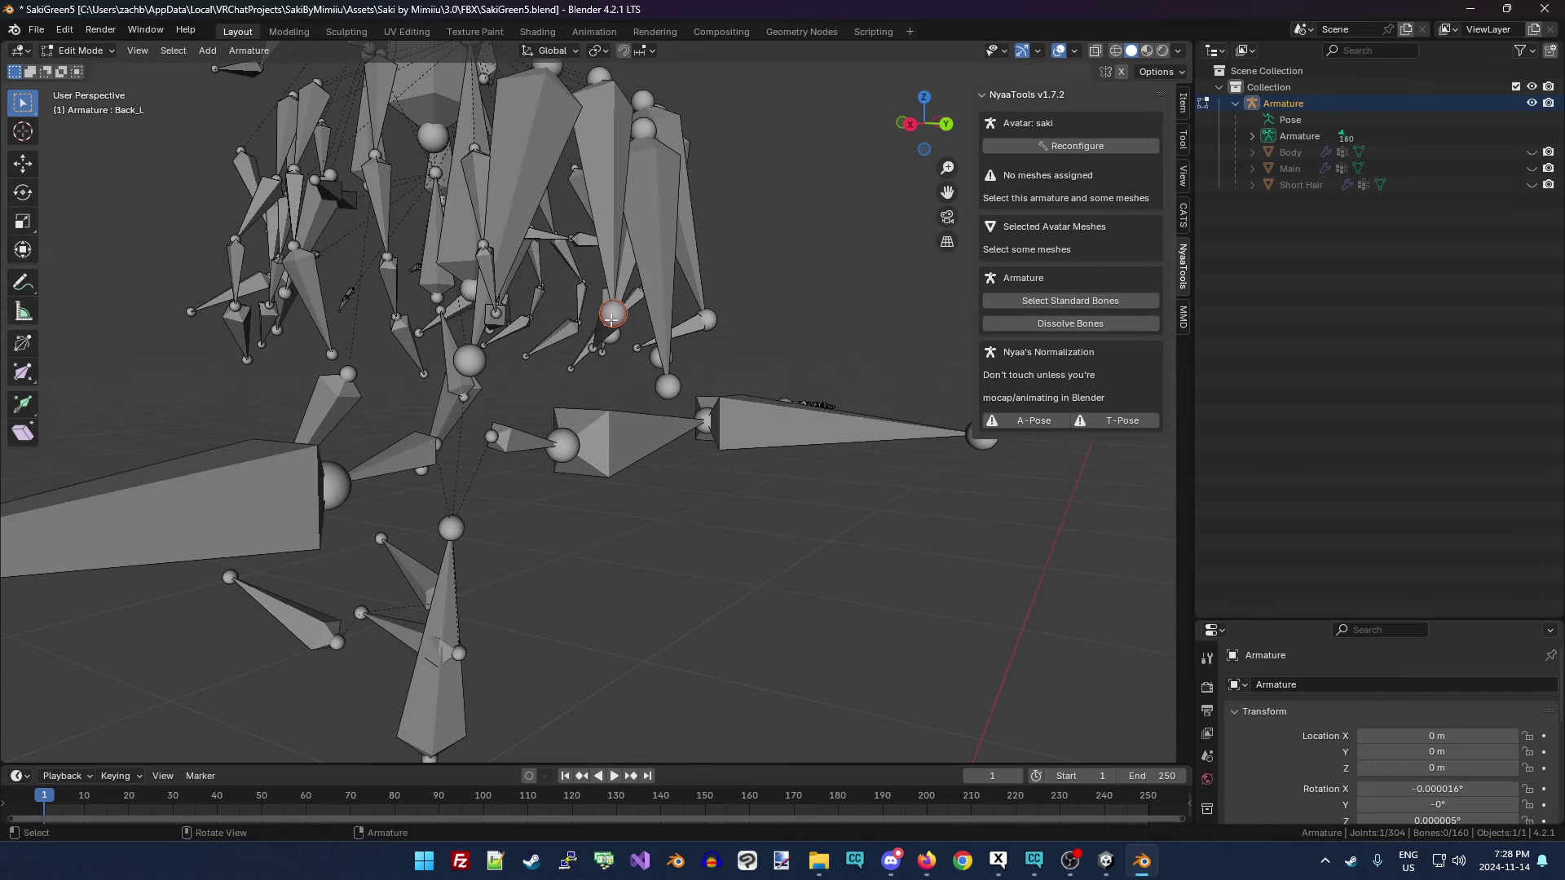
pyautogui.click(599, 337)
pyautogui.keyDown('ctrl'); pyautogui.click(599, 183); pyautogui.keyUp('ctrl')
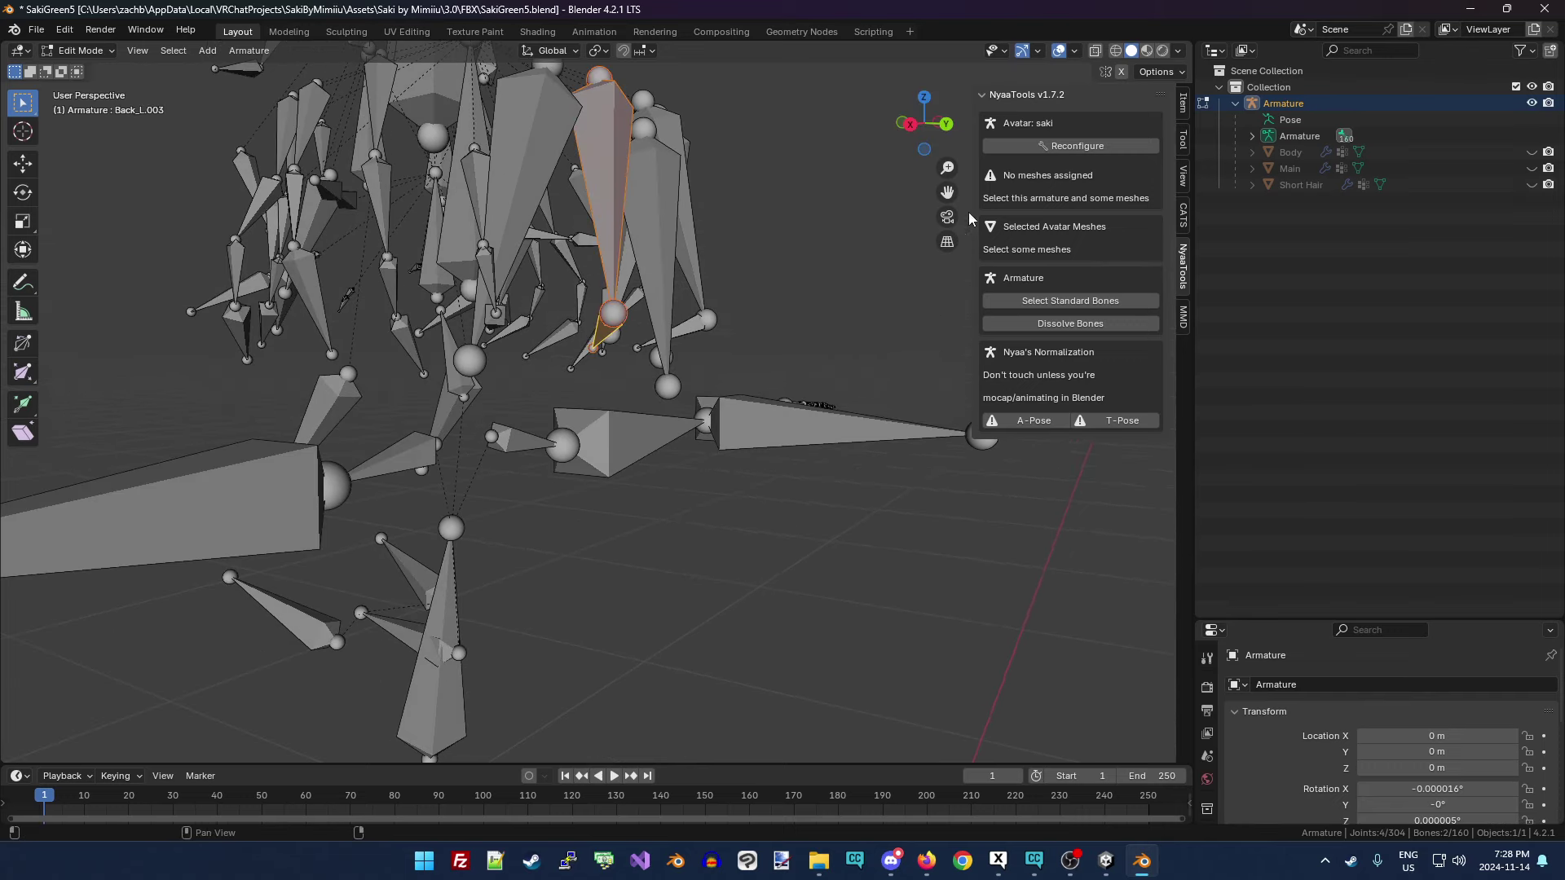
pyautogui.click(1070, 324)
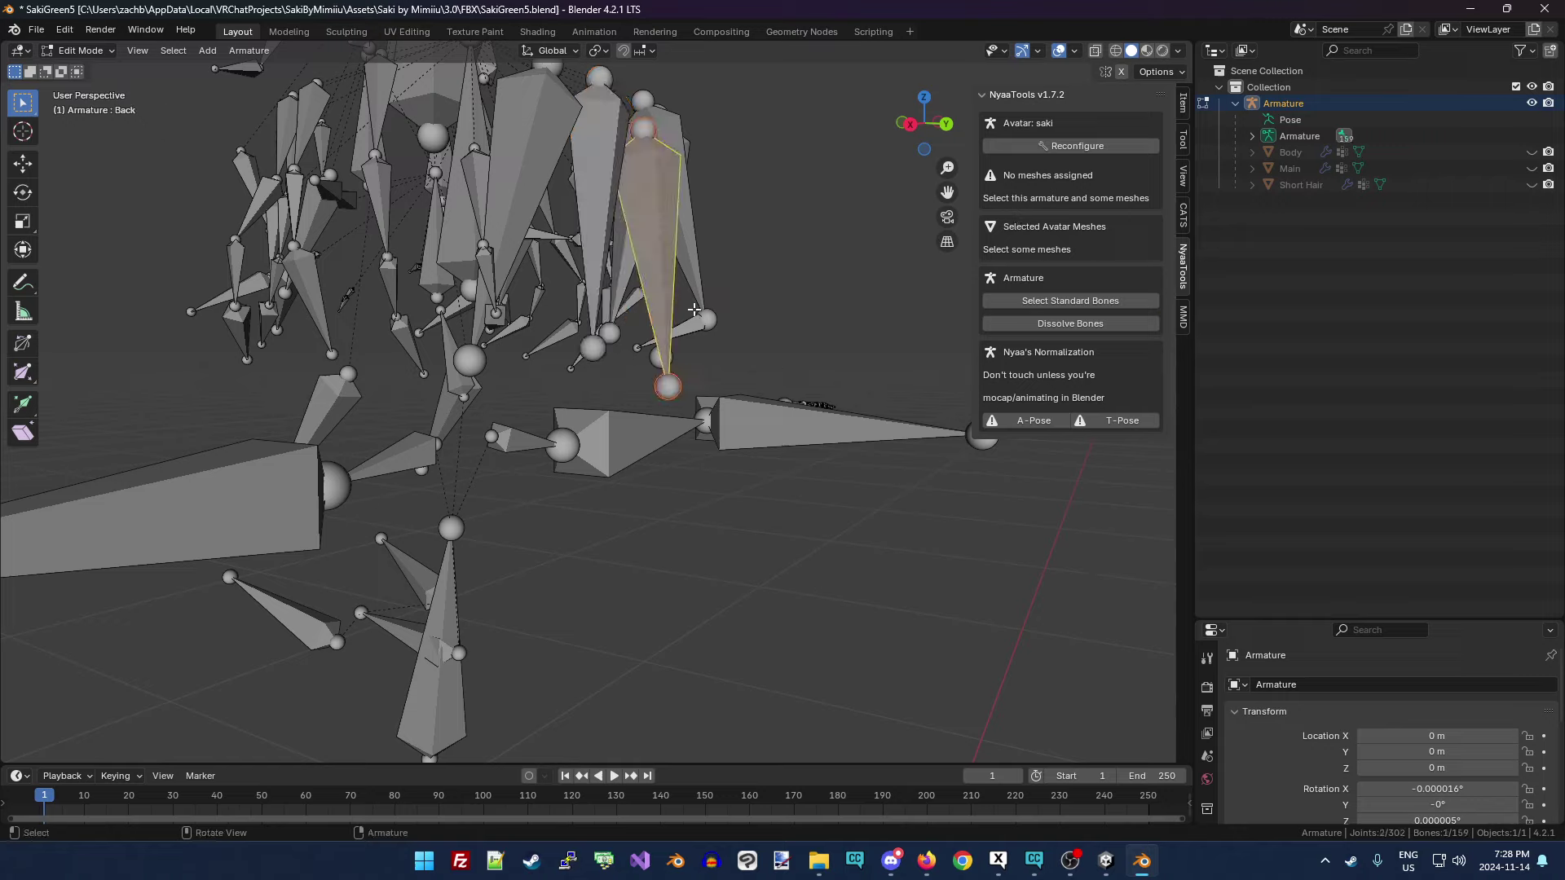
pyautogui.click(687, 325)
pyautogui.keyDown('ctrl'); pyautogui.click(680, 266); pyautogui.keyUp('ctrl')
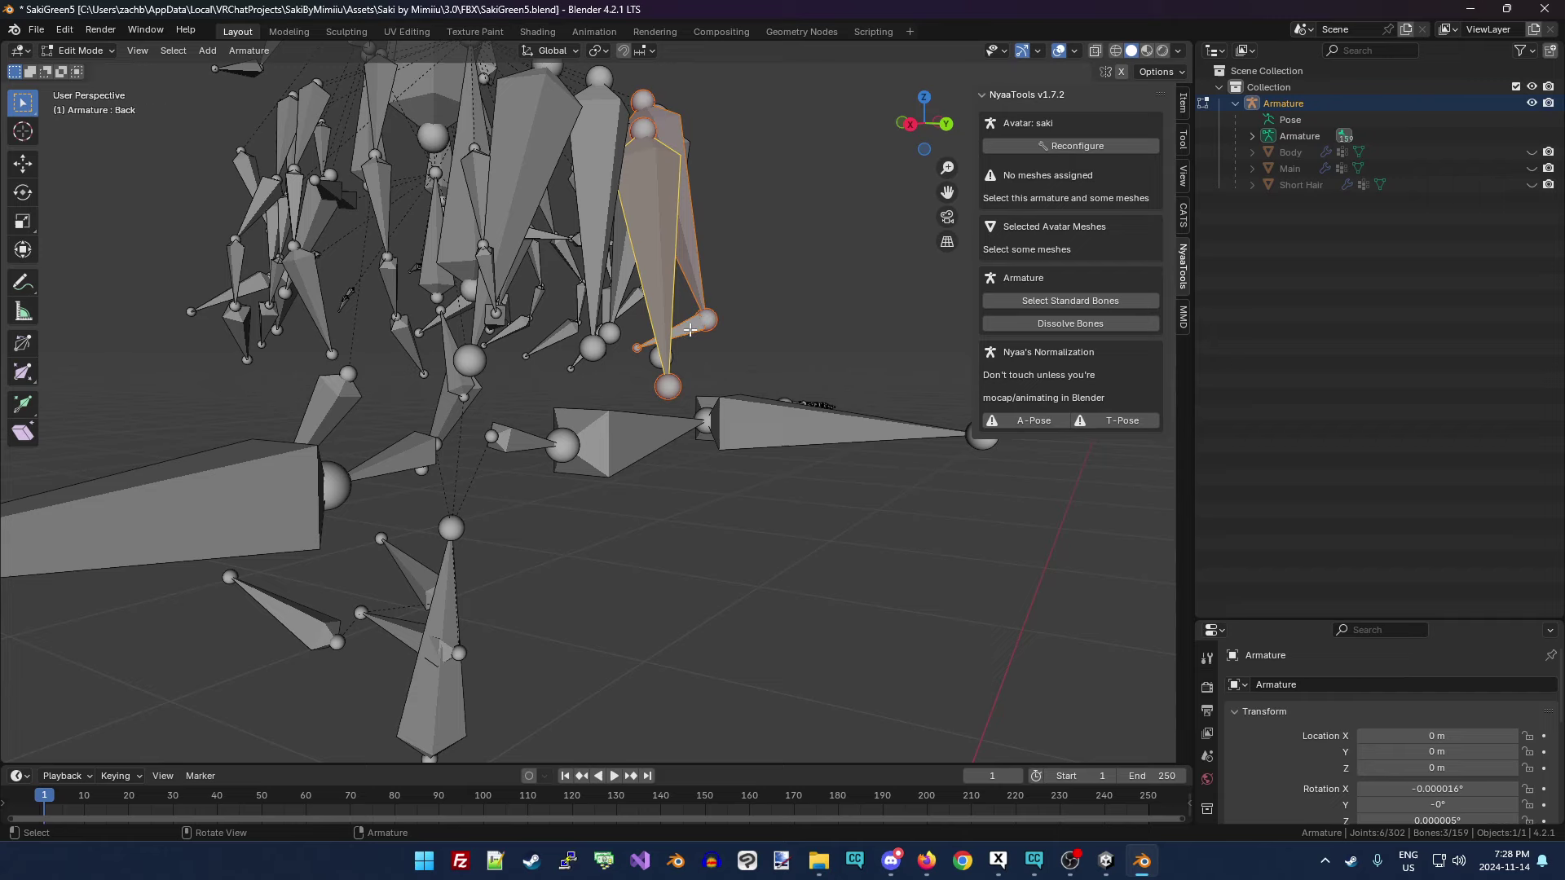
pyautogui.click(1070, 323)
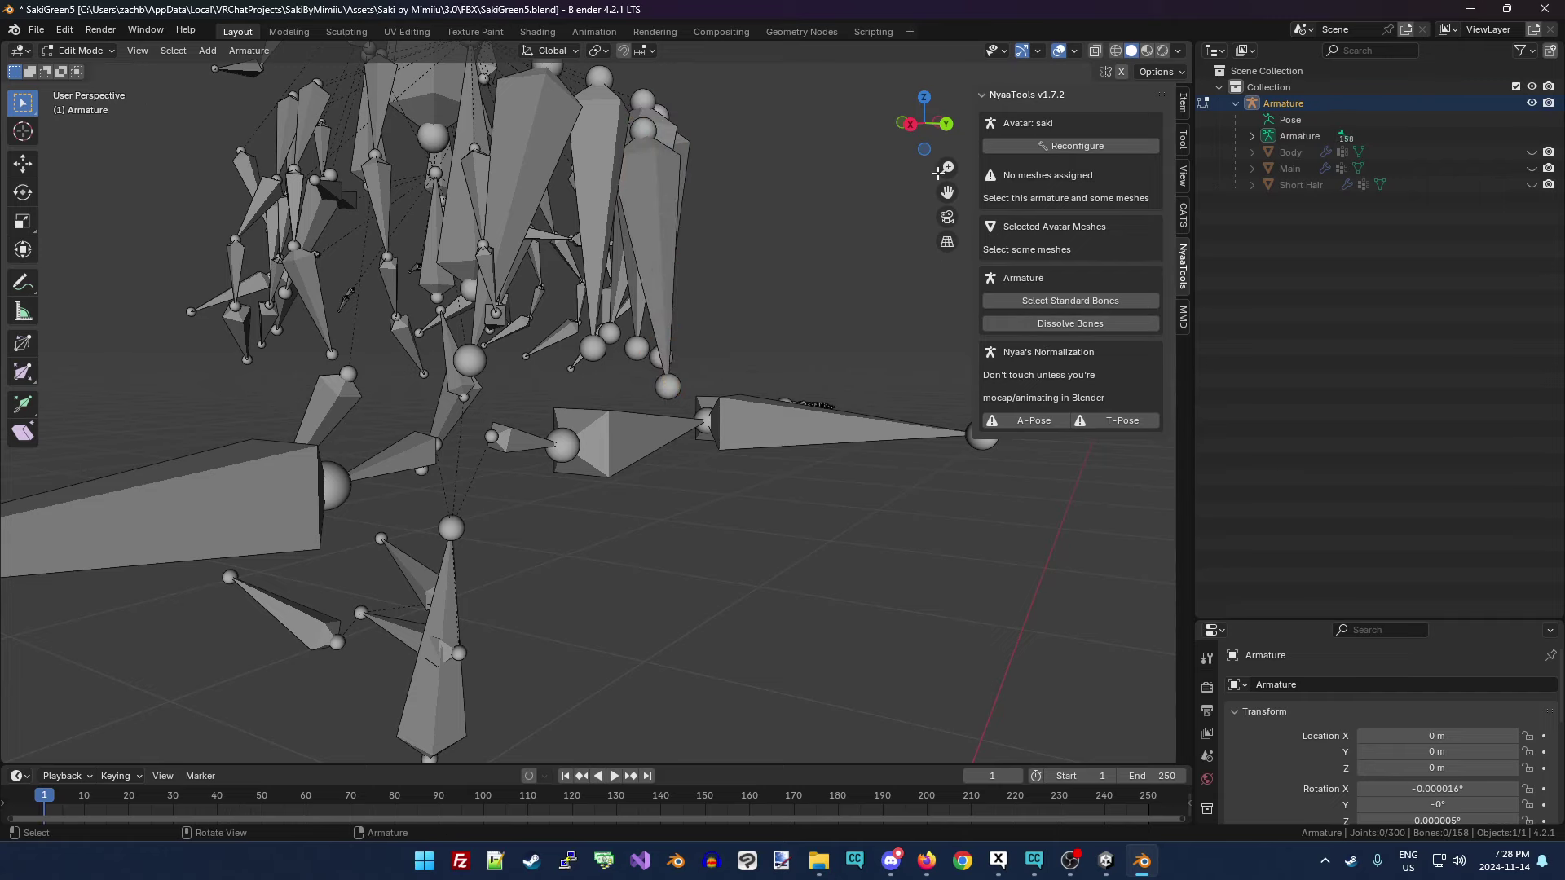
# Dissolve the three-bone side hair chain that ends in Left.010.L into one bone.
pyautogui.moveTo(928, 130); pyautogui.dragTo(861, 233)
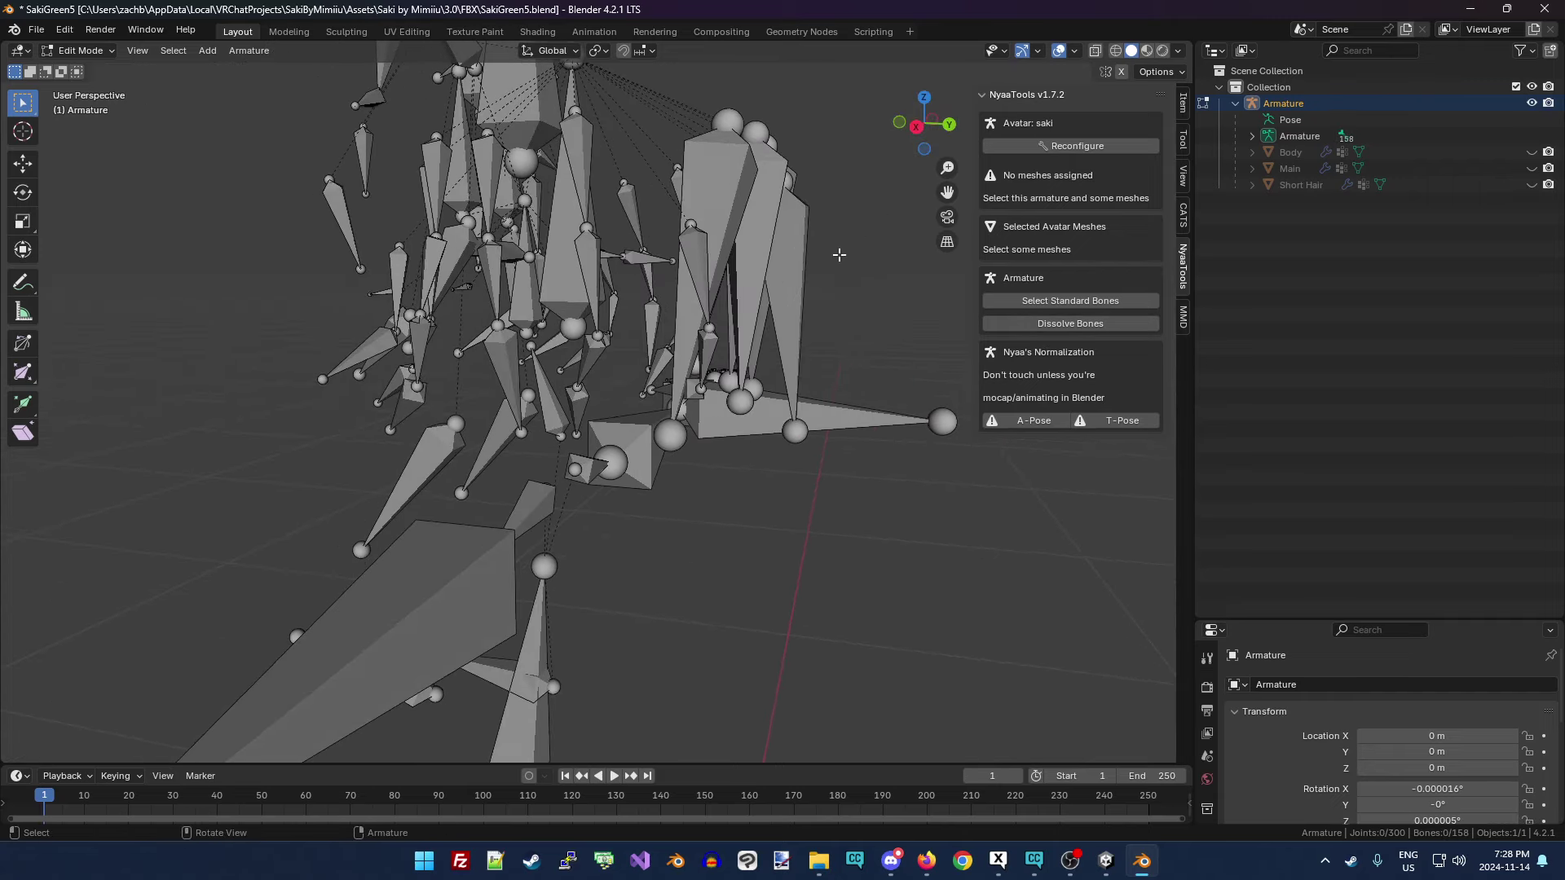
pyautogui.click(691, 391)
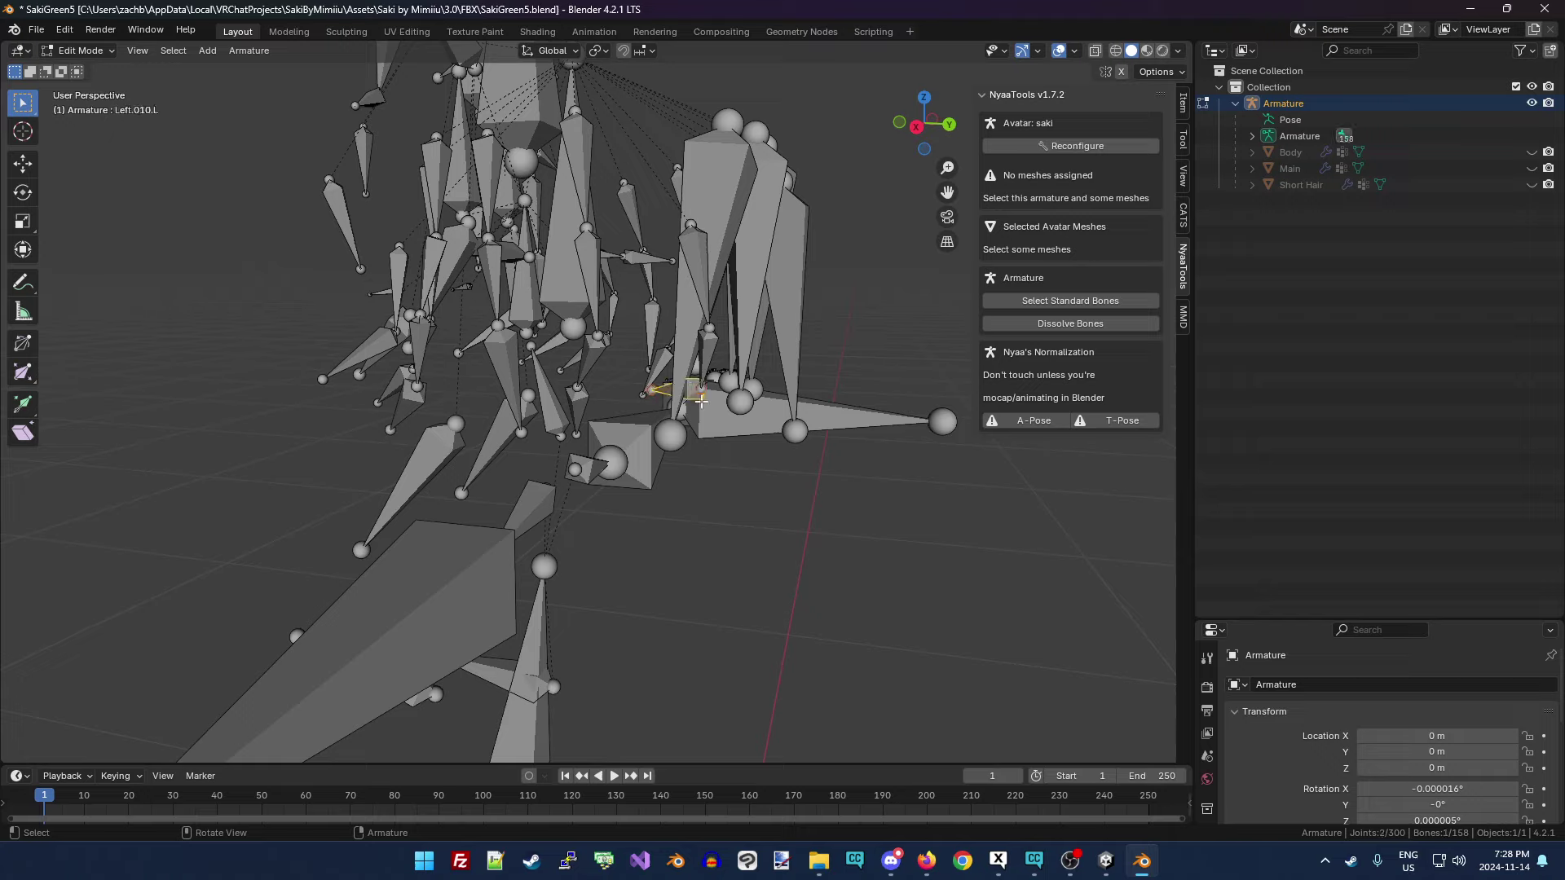
pyautogui.keyDown('shift'); pyautogui.click(708, 357); pyautogui.keyUp('shift')
pyautogui.keyDown('shift'); pyautogui.click(698, 266); pyautogui.keyUp('shift')
pyautogui.click(1071, 324)
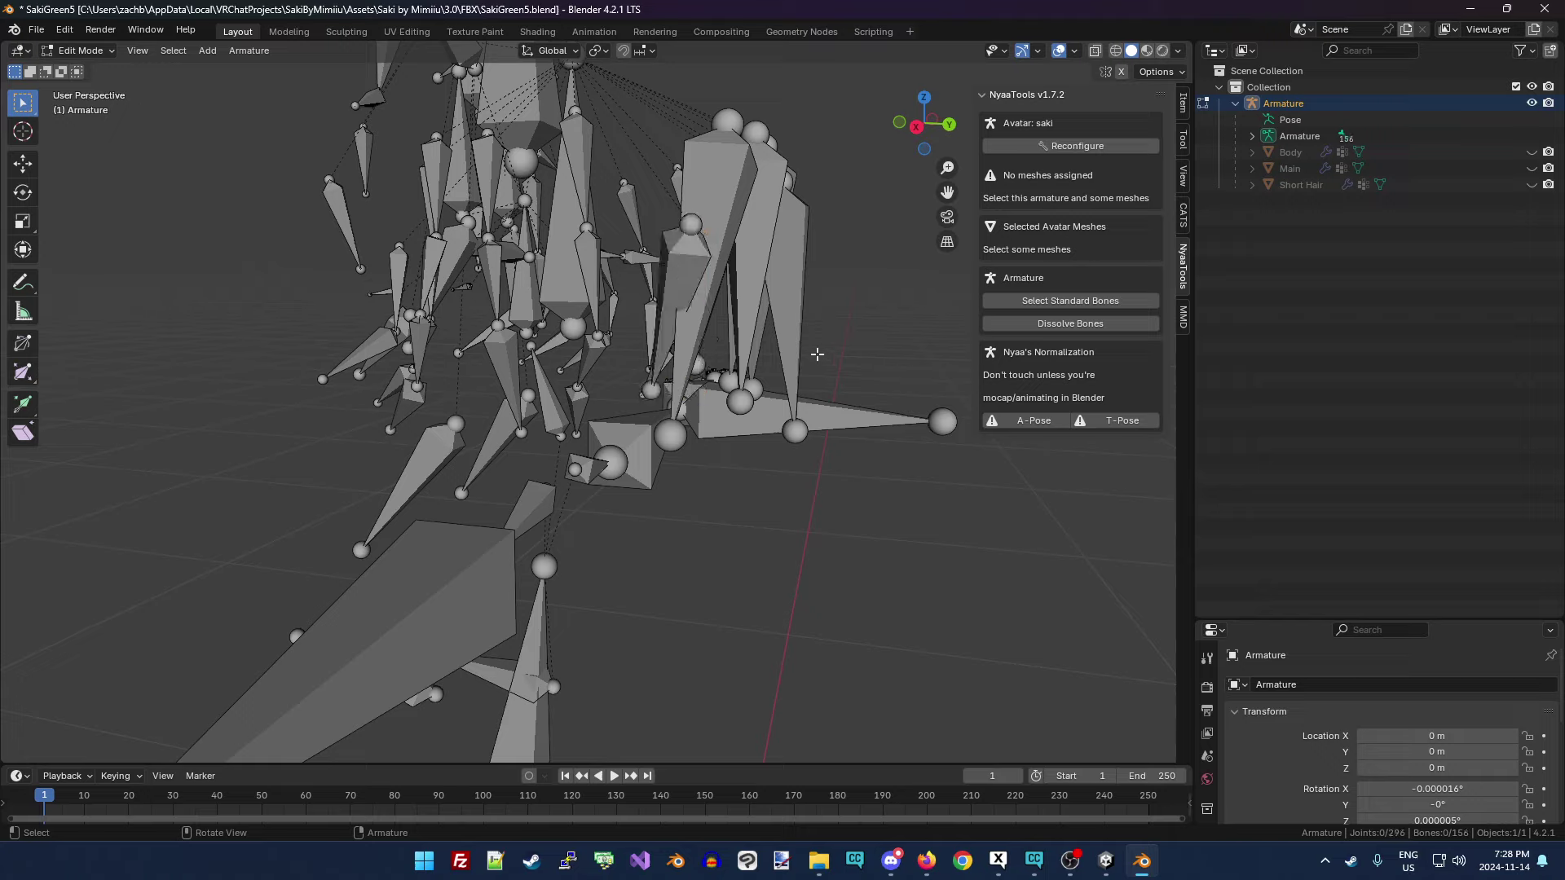
# Dissolve the four-bone side hair chain that ends in Left.006 into one bone.
pyautogui.moveTo(926, 126)
pyautogui.mouseDown()
pyautogui.moveTo(905, 155)
pyautogui.moveTo(915, 137)
pyautogui.mouseUp()
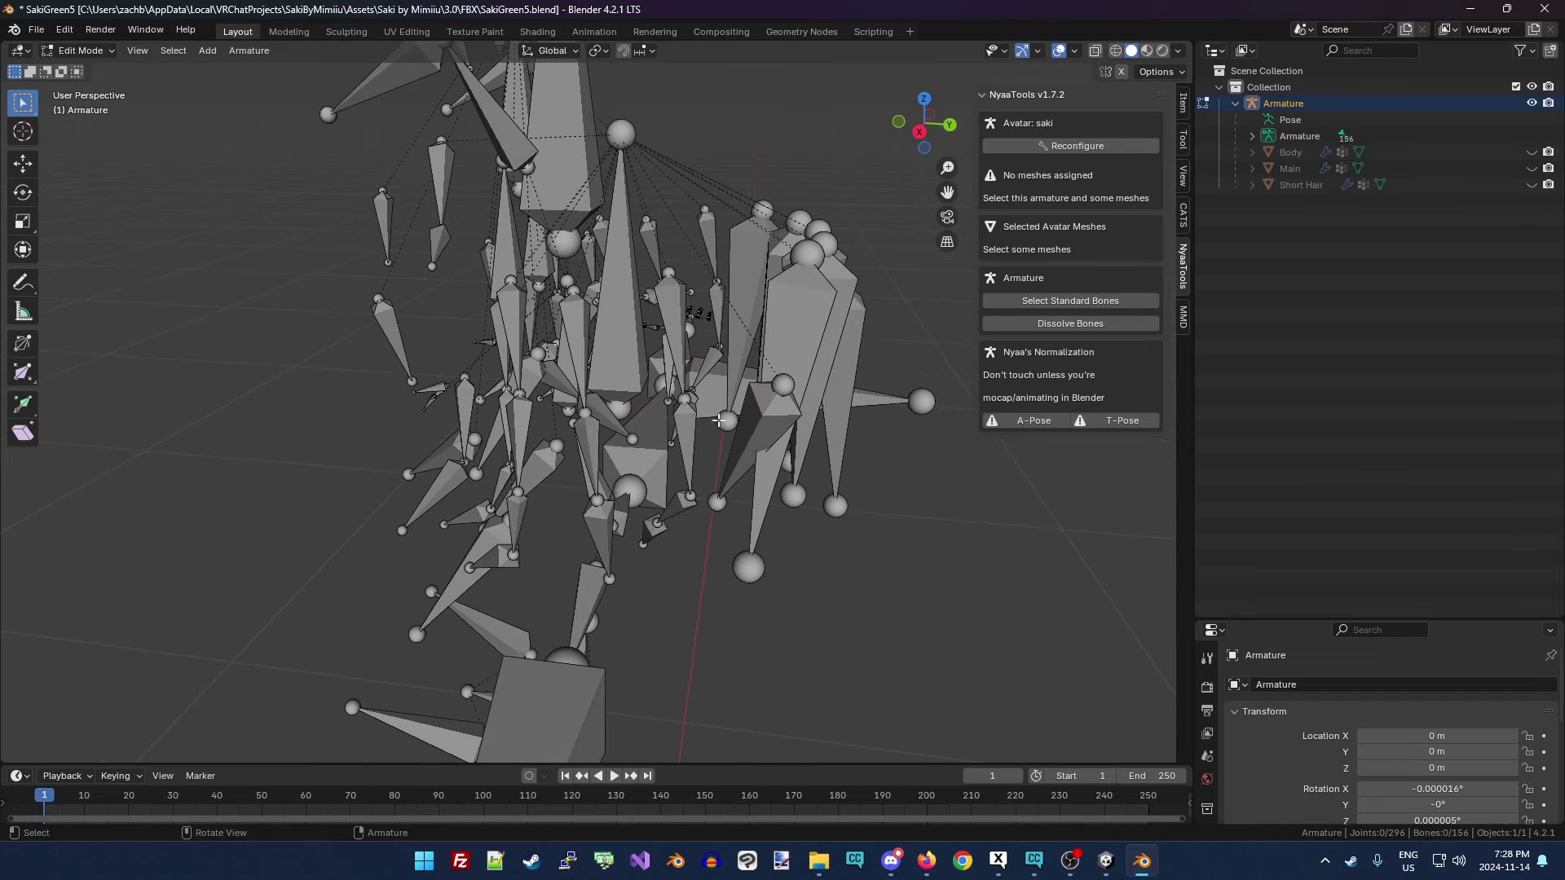
pyautogui.click(653, 536)
pyautogui.keyDown('ctrl'); pyautogui.click(670, 303); pyautogui.keyUp('ctrl')
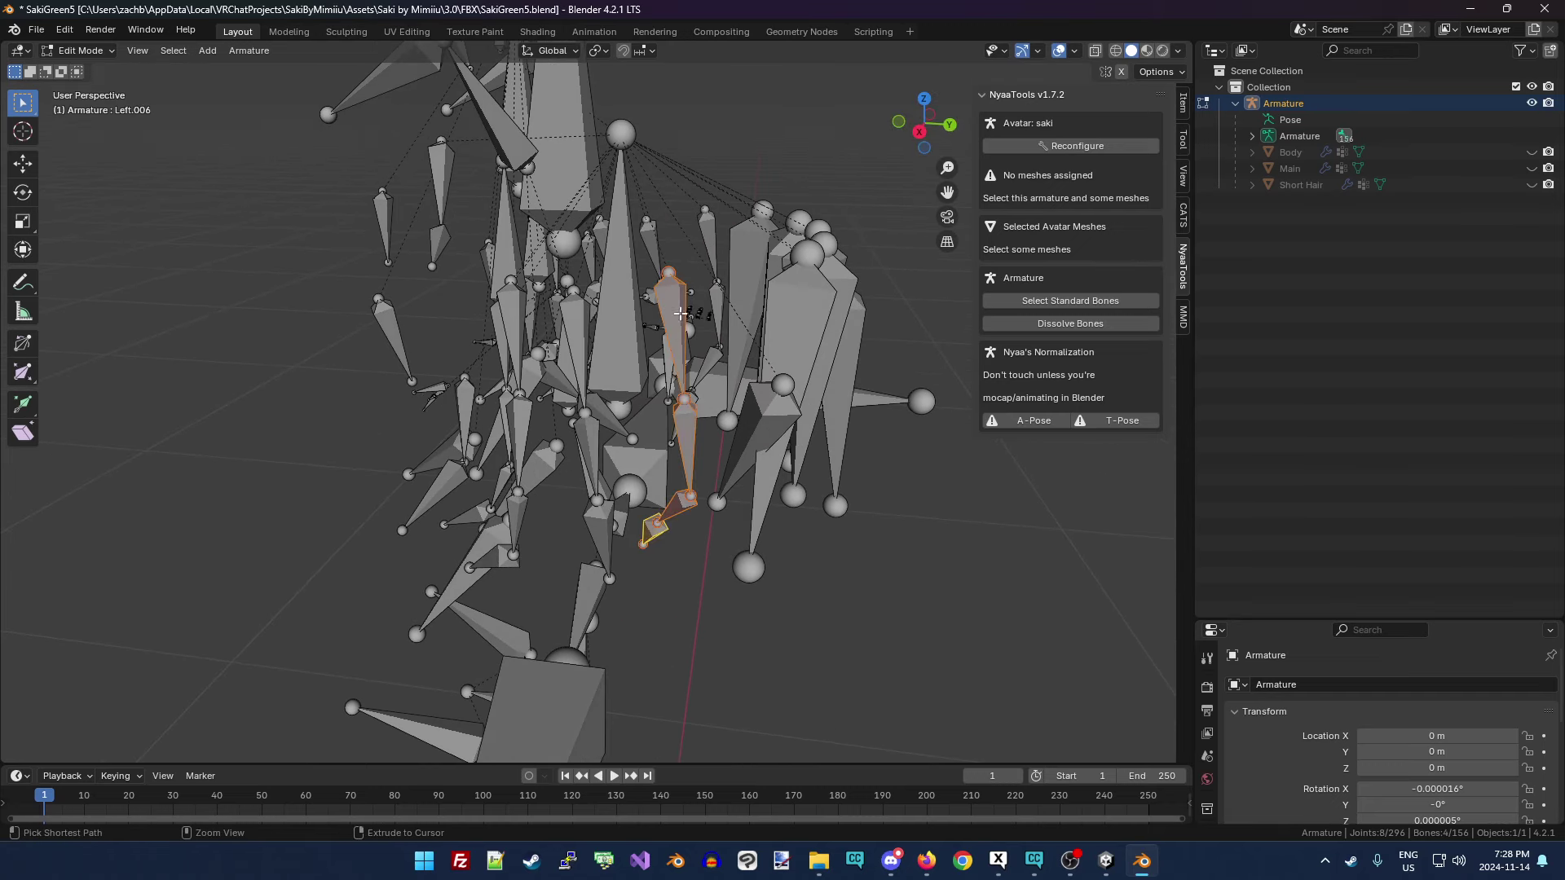
pyautogui.click(1033, 326)
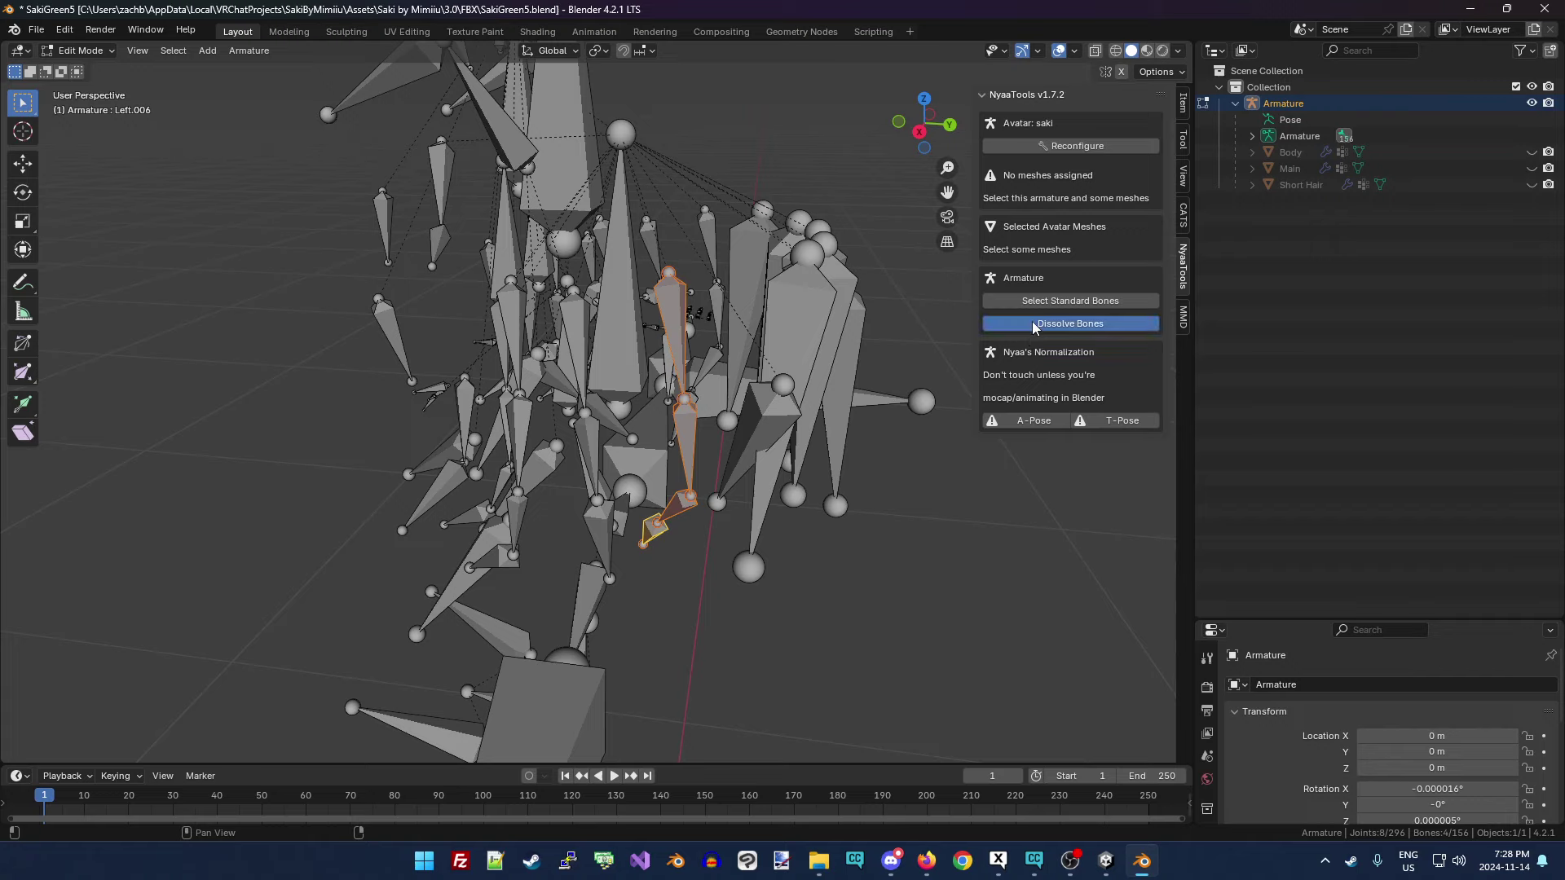
# Dissolve the four-bone side hair chain that ends in Right.002.R.004 into one bone.
pyautogui.moveTo(926, 133); pyautogui.dragTo(701, 147)
pyautogui.click(398, 356)
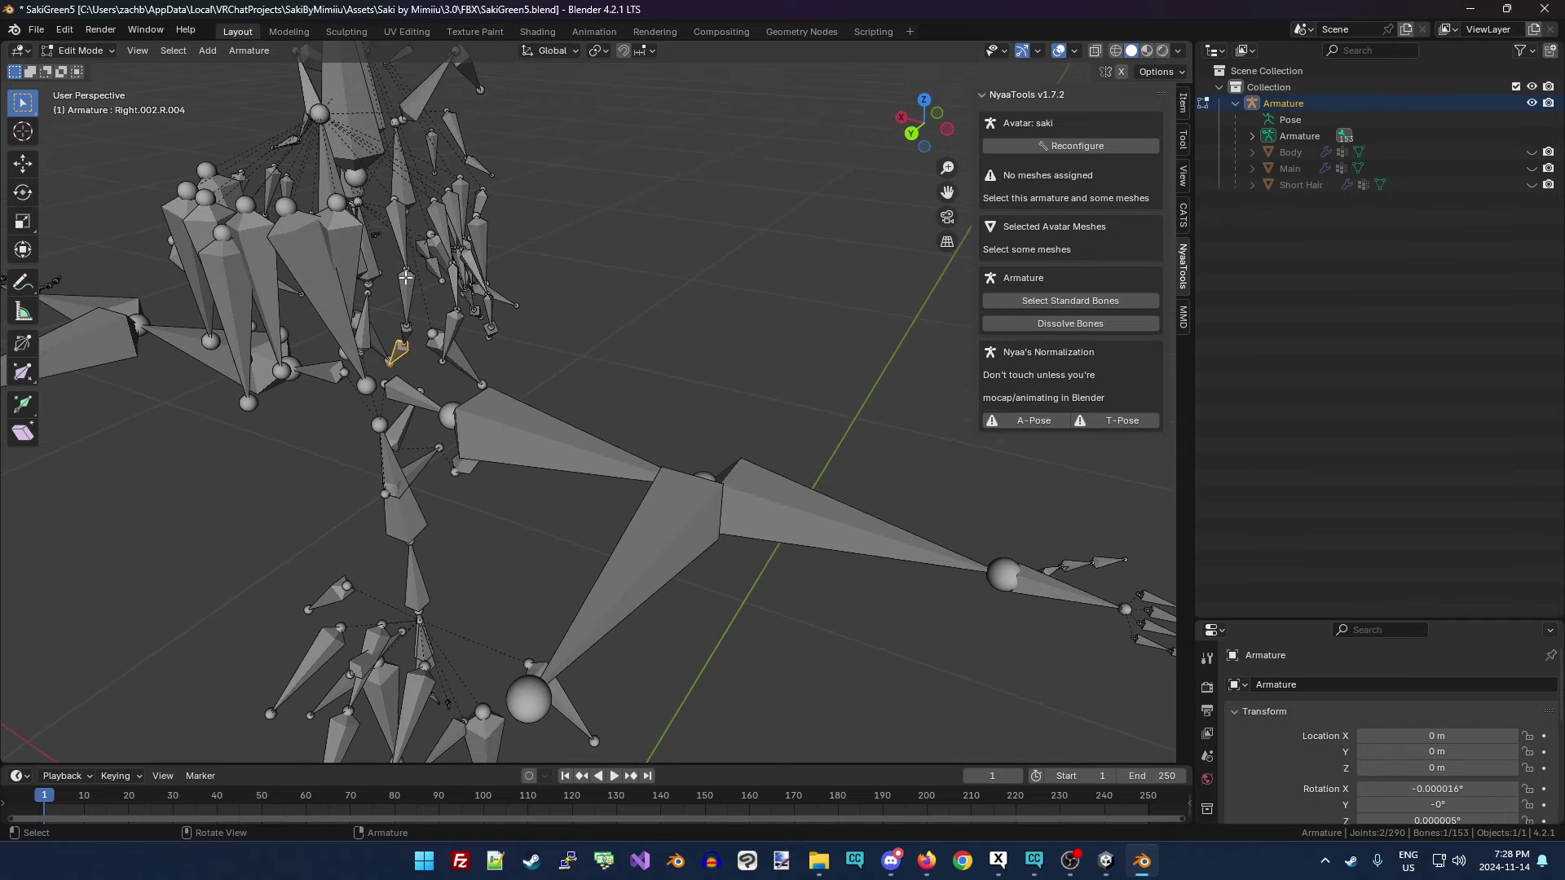
pyautogui.keyDown('ctrl'); pyautogui.click(396, 213); pyautogui.keyUp('ctrl')
pyautogui.click(1027, 326)
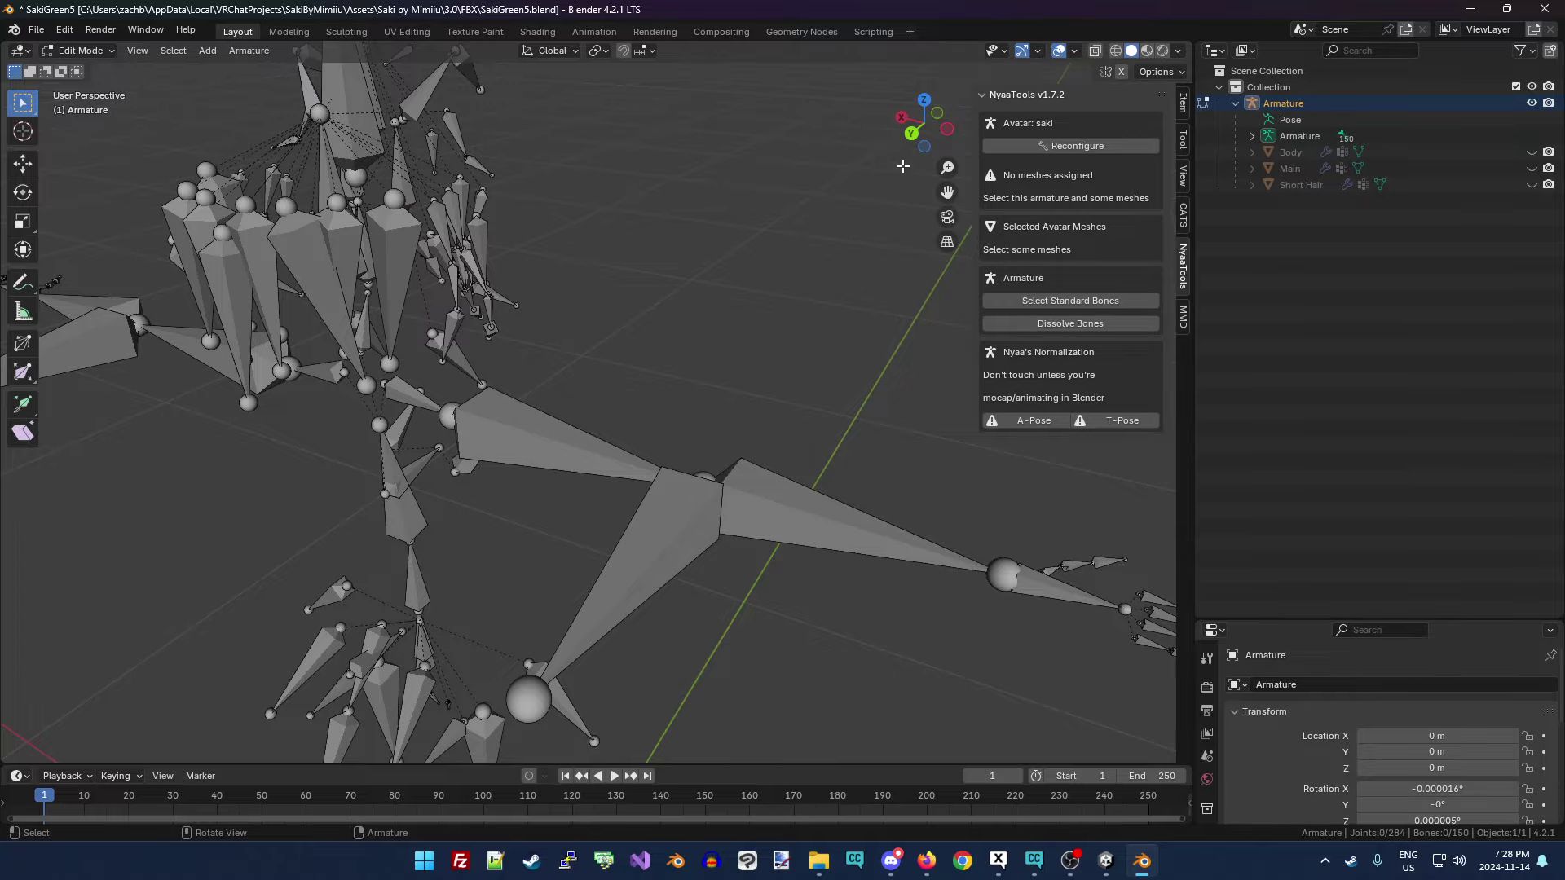
# Dissolve the three-bone side hair chain that ends in Right.002.R into one bone.
pyautogui.moveTo(913, 138); pyautogui.dragTo(577, 181)
pyautogui.click(551, 125)
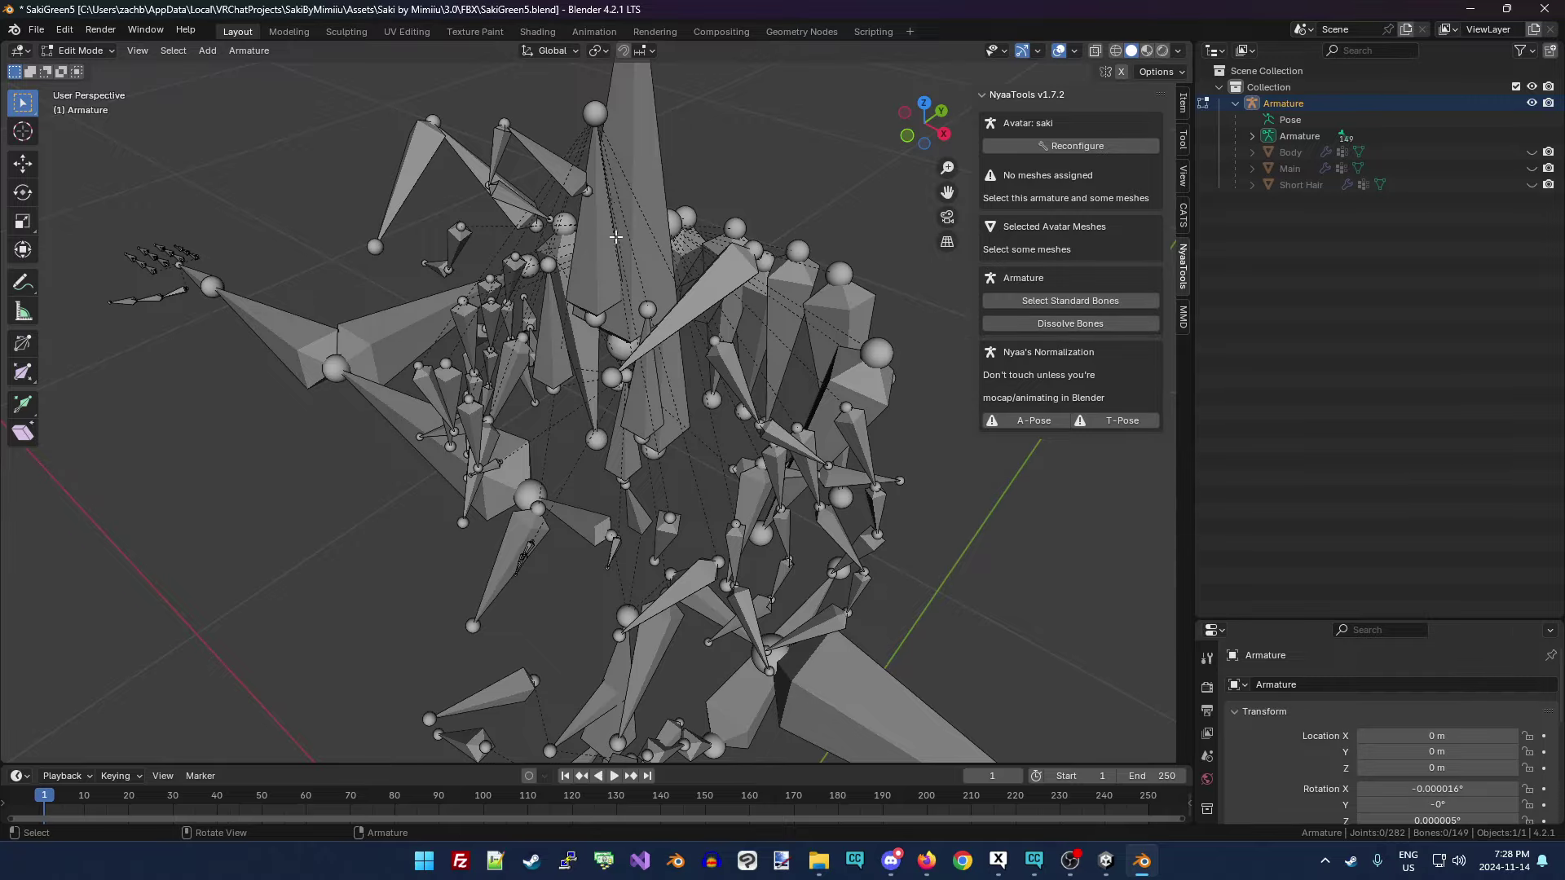
pyautogui.moveTo(919, 153); pyautogui.dragTo(1054, 138)
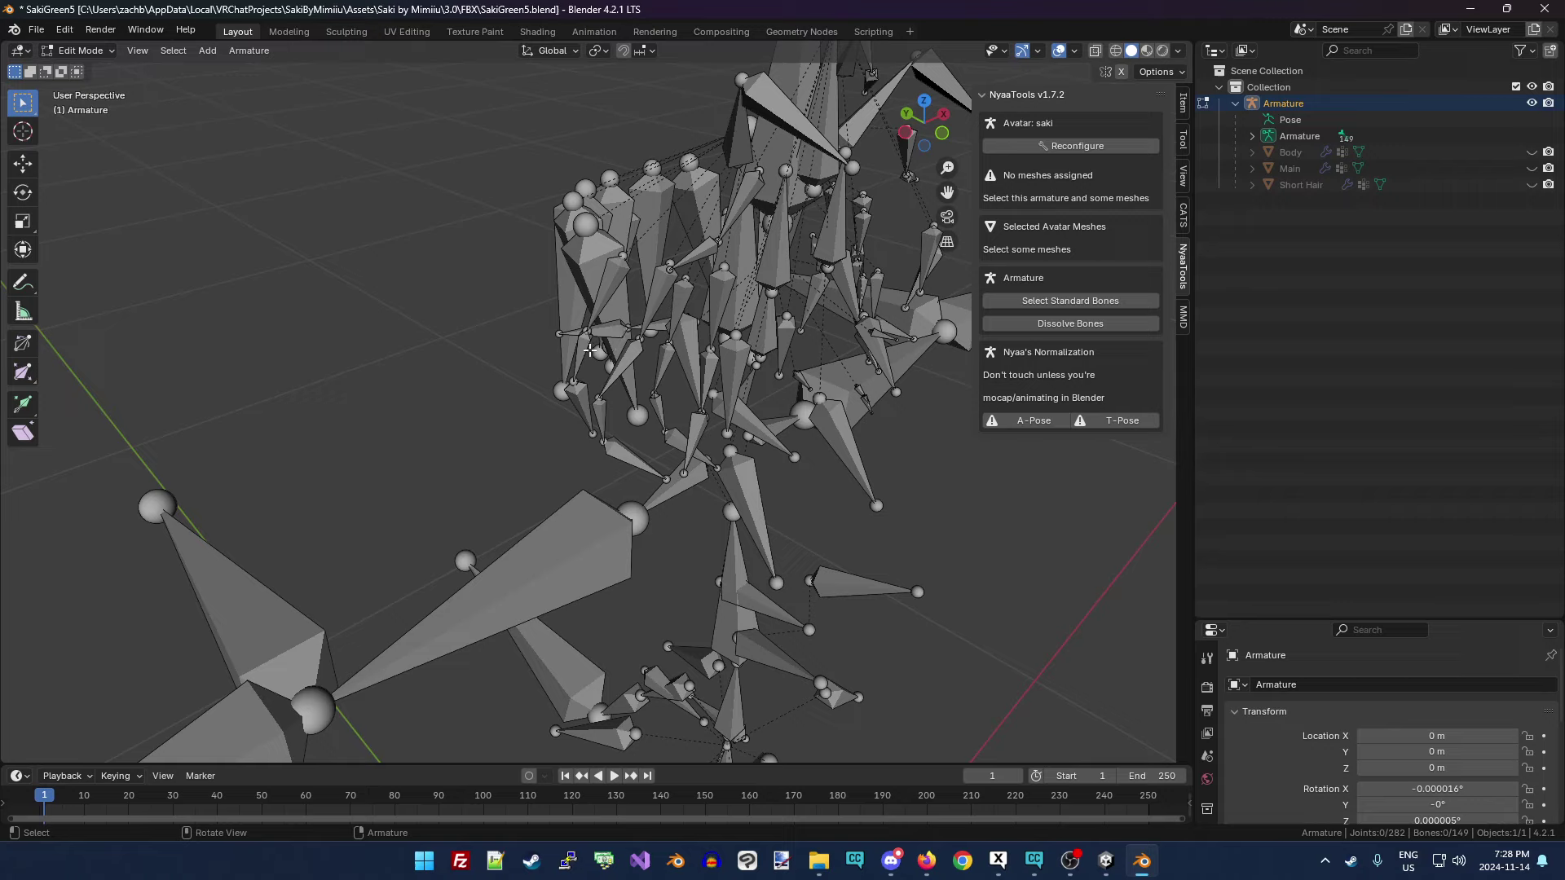
pyautogui.click(577, 400)
pyautogui.hotkey('ctrl', 'l')
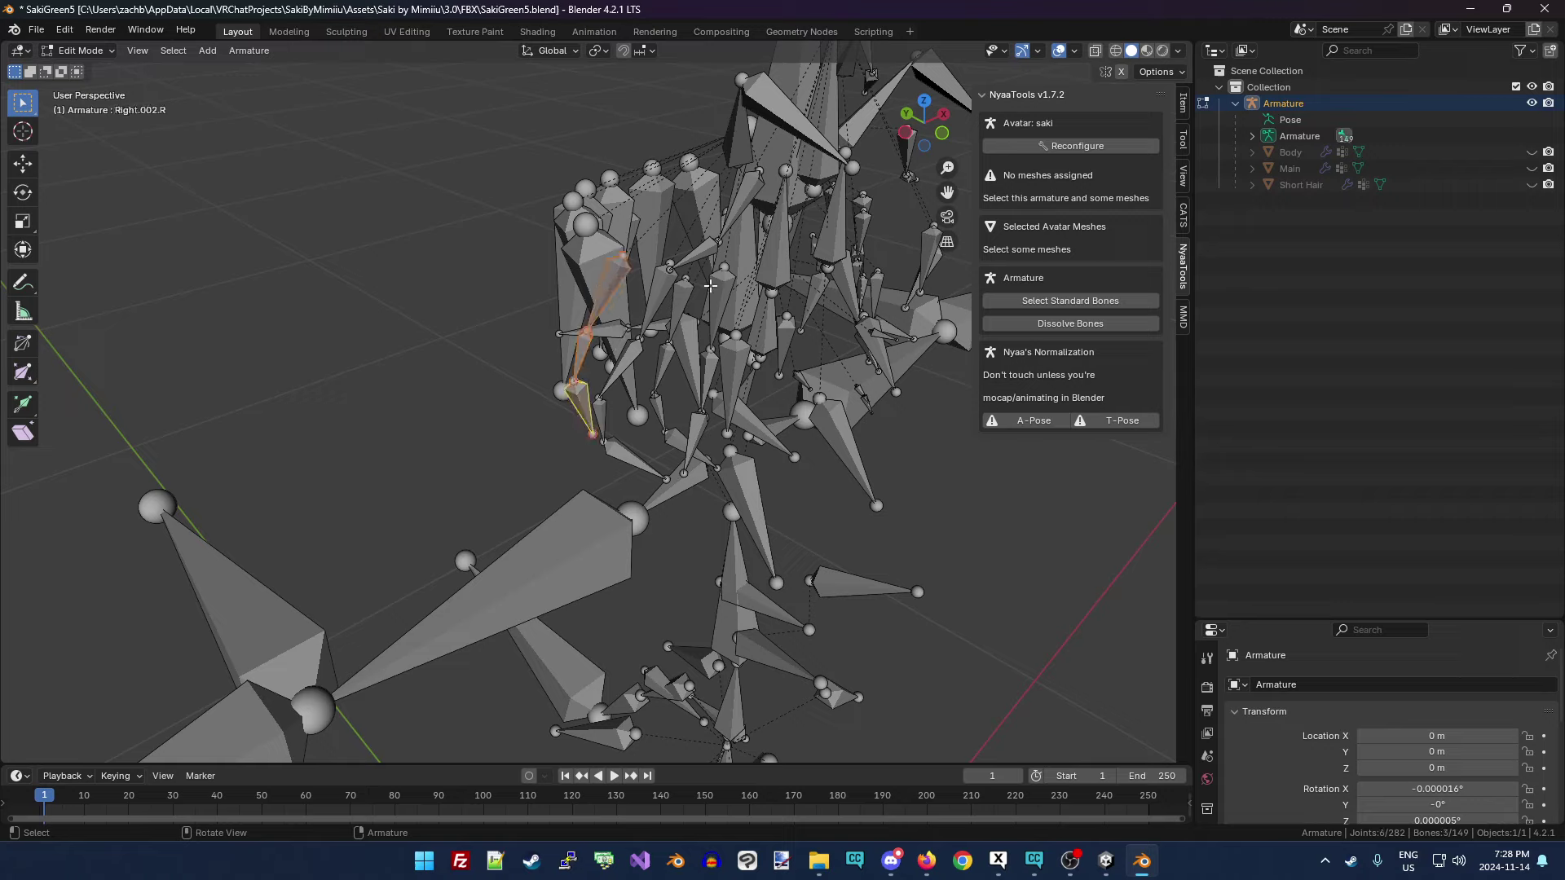
pyautogui.click(1032, 325)
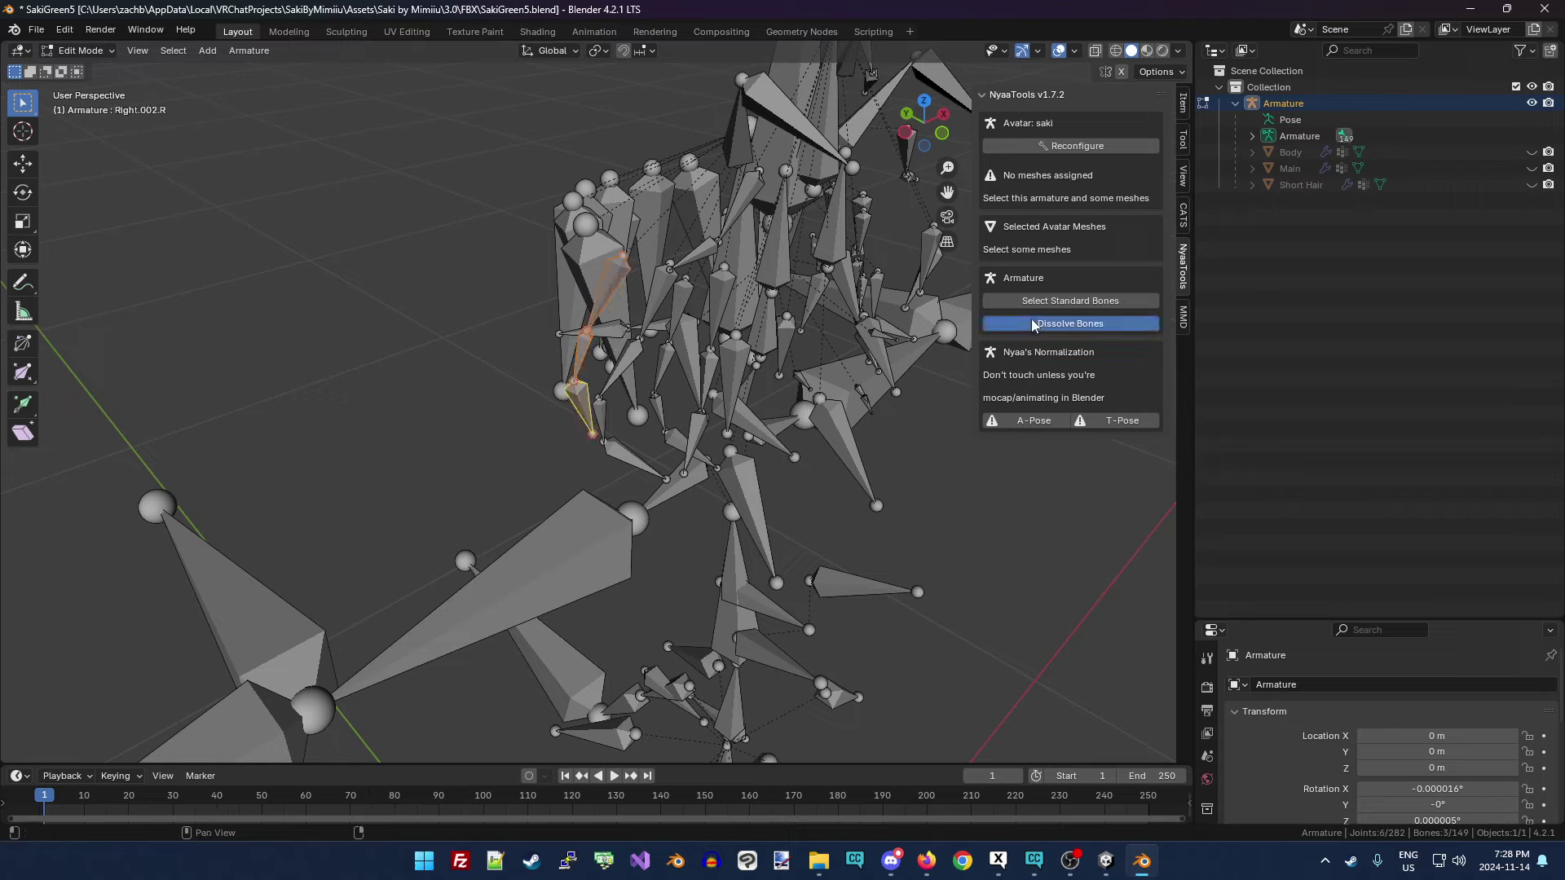
# Dissolve the three-bone side hair chain that ends in Left.002 into one bone.
pyautogui.moveTo(836, 149); pyautogui.dragTo(768, 157)
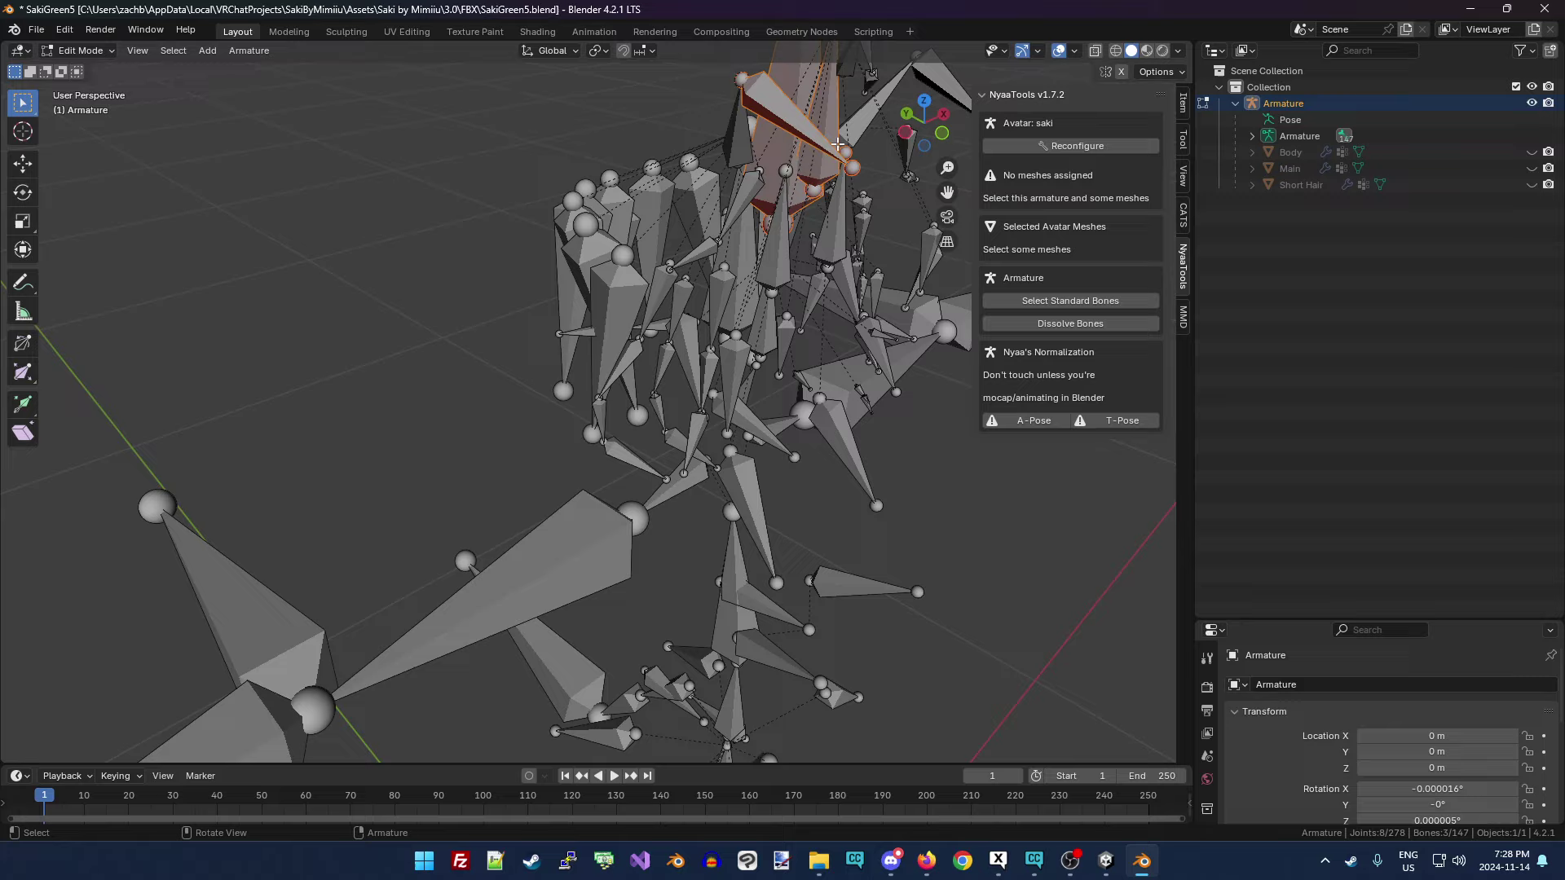
pyautogui.moveTo(929, 131); pyautogui.dragTo(855, 155)
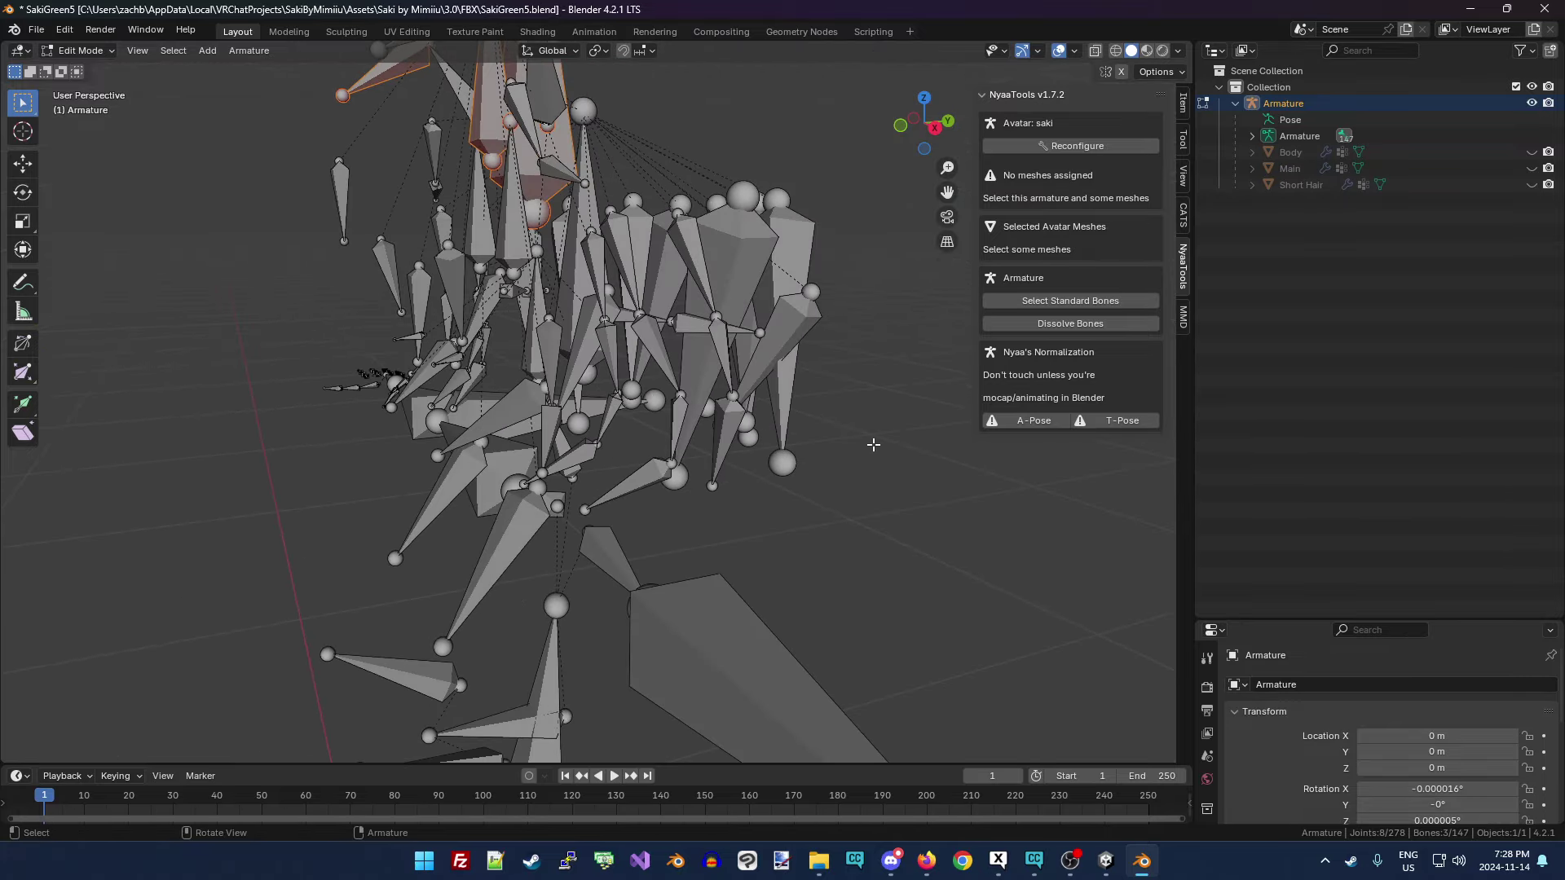
pyautogui.click(769, 509)
pyautogui.click(722, 436)
pyautogui.hotkey('ctrl', 'l')
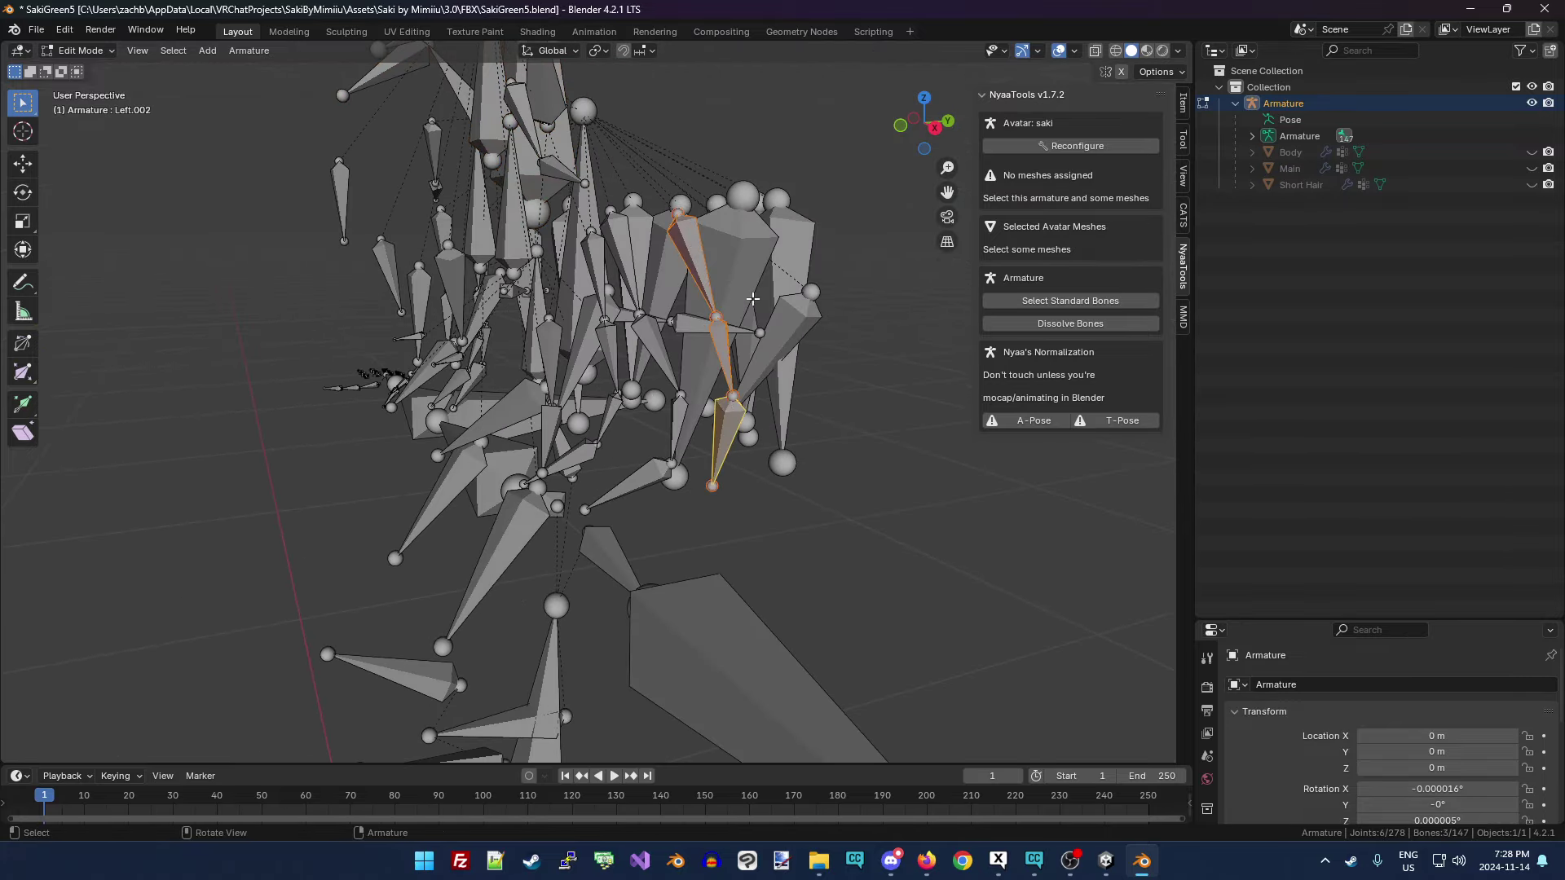
pyautogui.click(1070, 323)
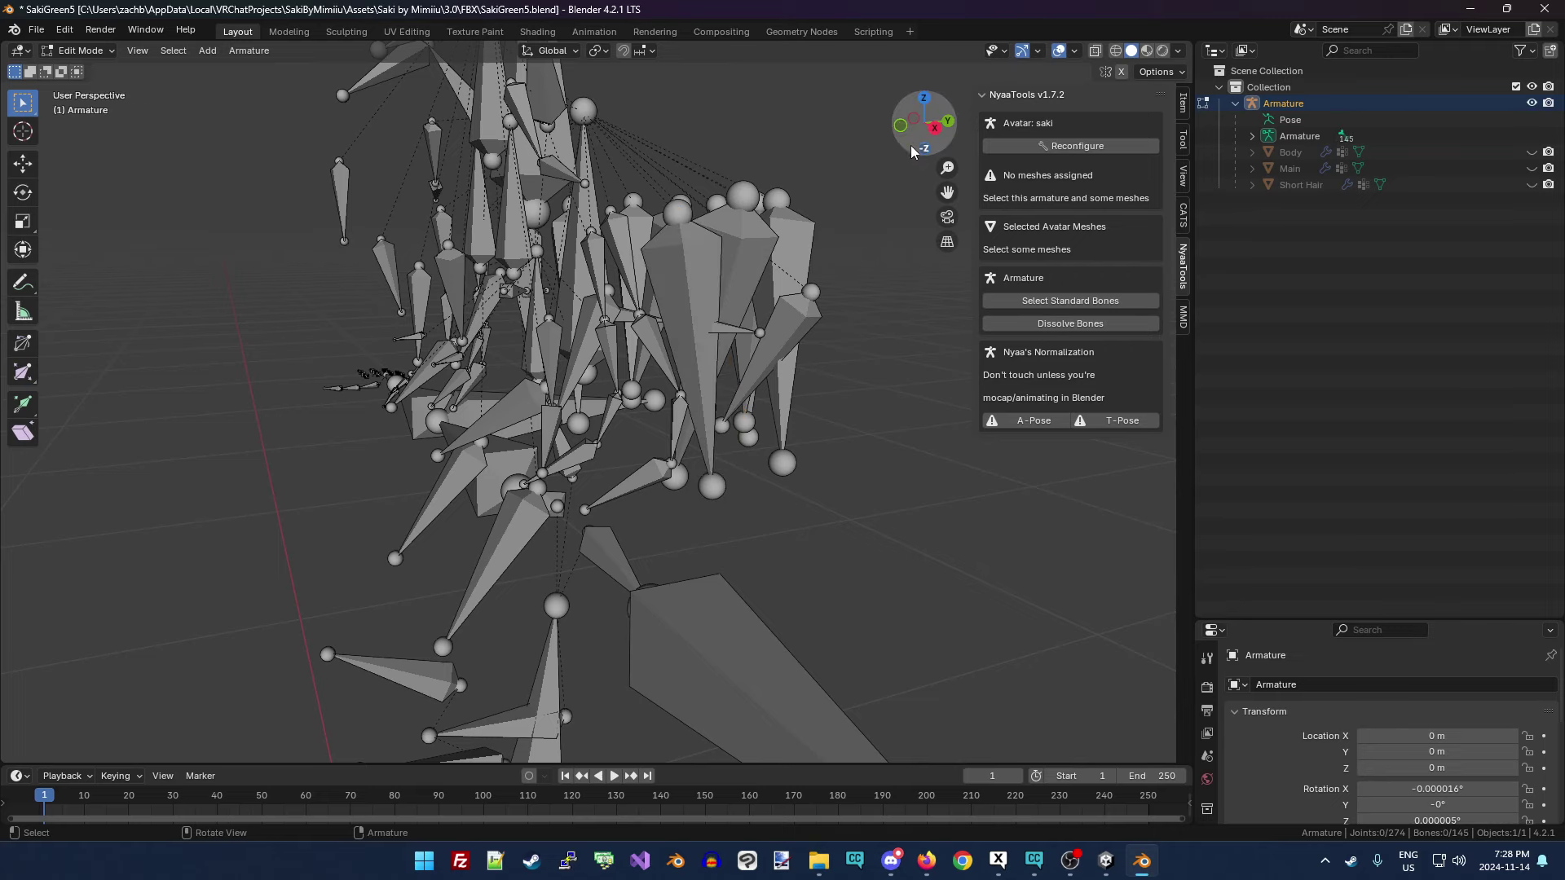
# Unhide the Short Hair, Main and Body meshes and switch the armature to Object Mode.
pyautogui.moveTo(912, 151); pyautogui.dragTo(860, 621)
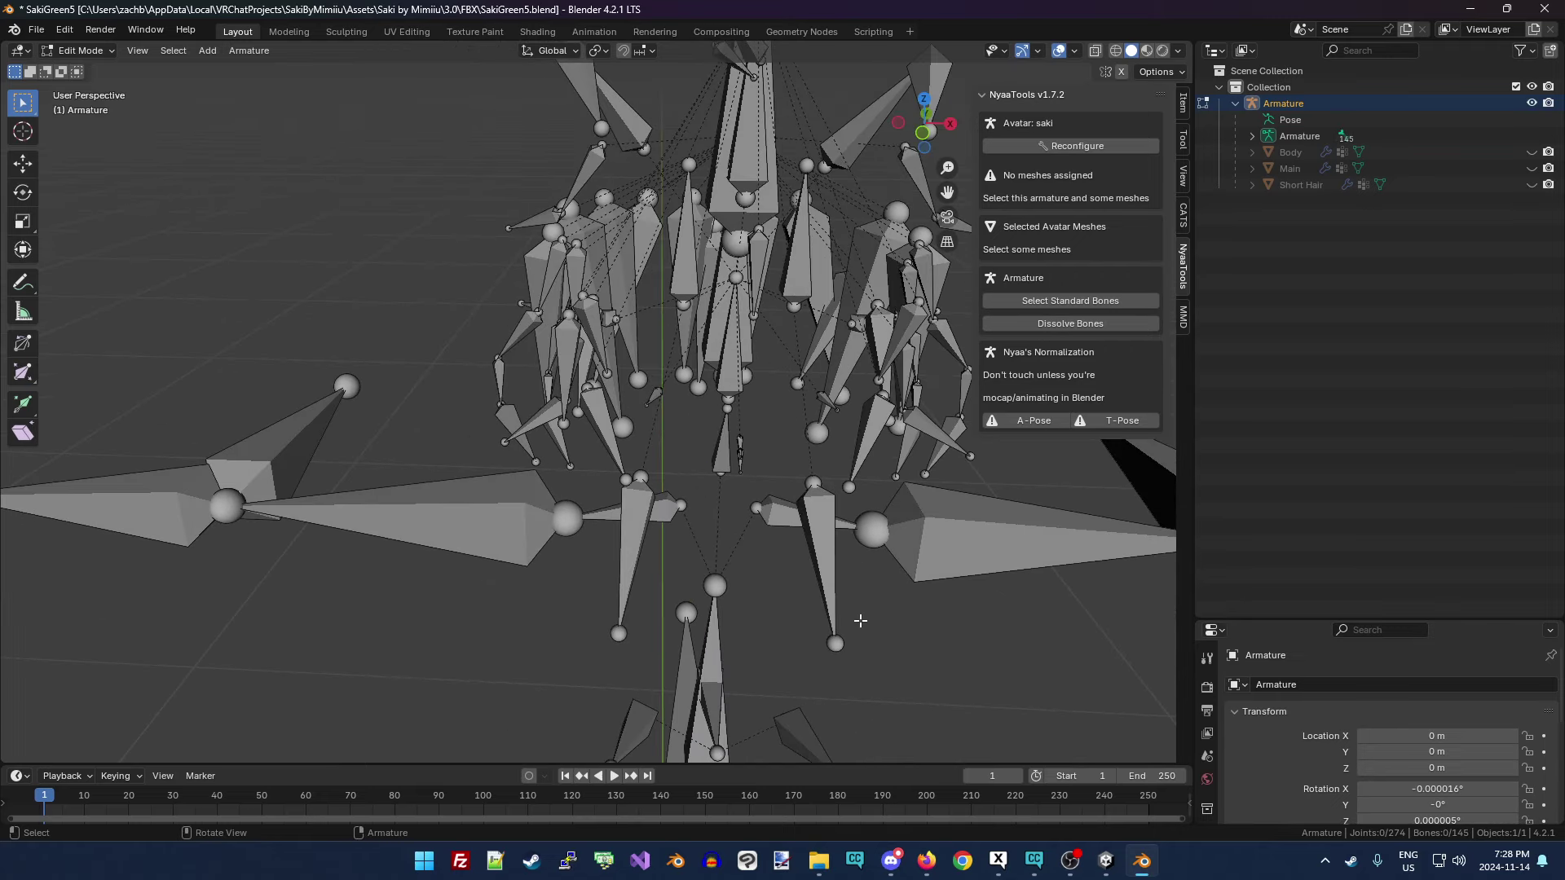
pyautogui.scroll(-5, 864, 569)
pyautogui.scroll(-1, 848, 550)
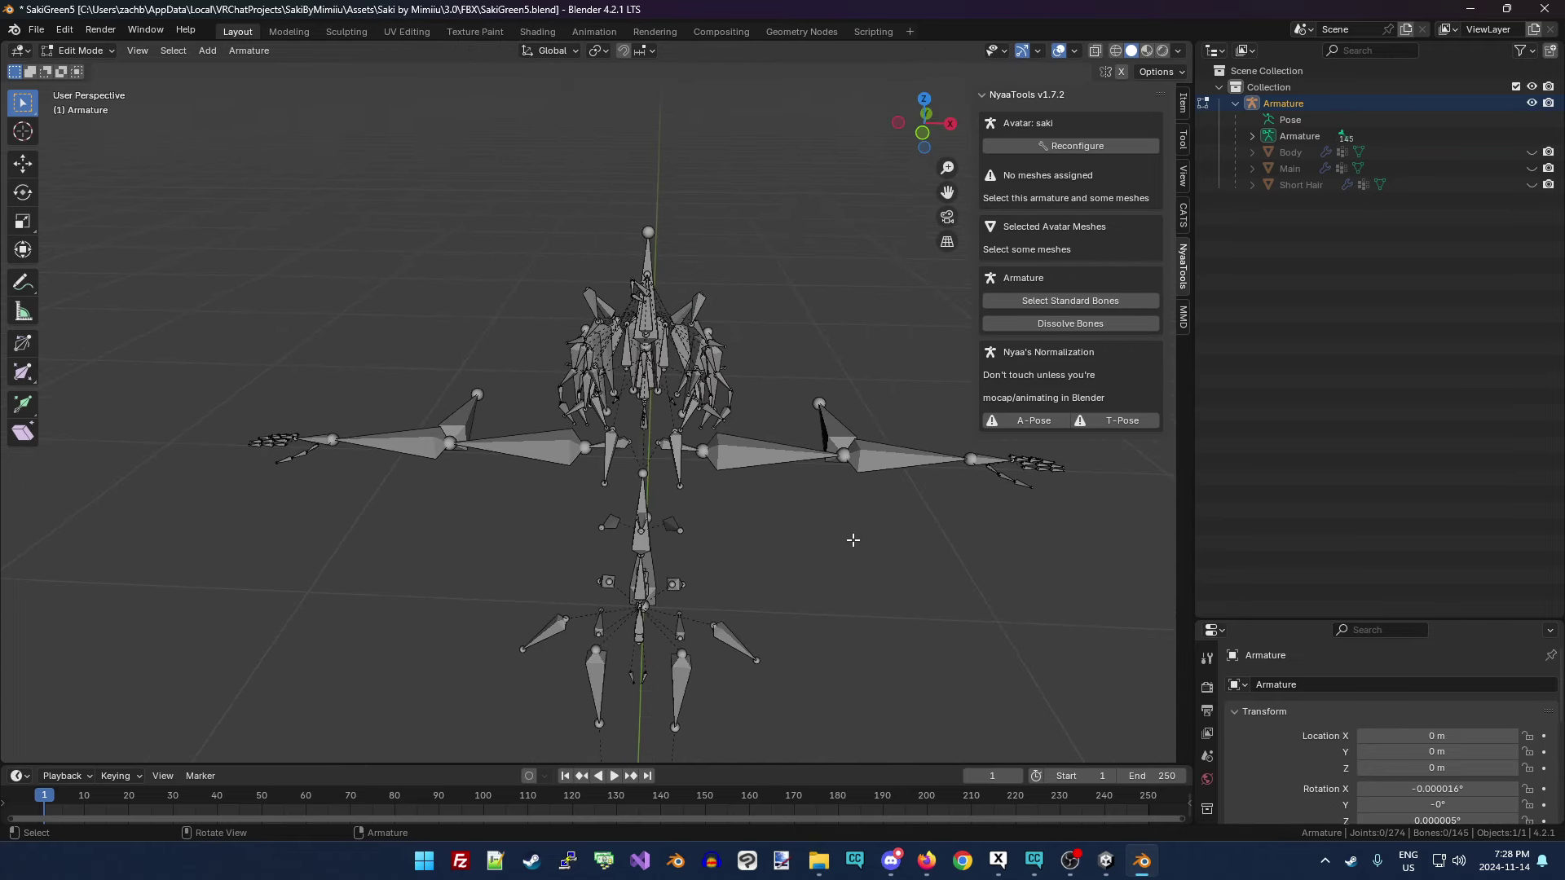
pyautogui.click(1532, 185)
pyautogui.click(1532, 168)
pyautogui.click(1531, 152)
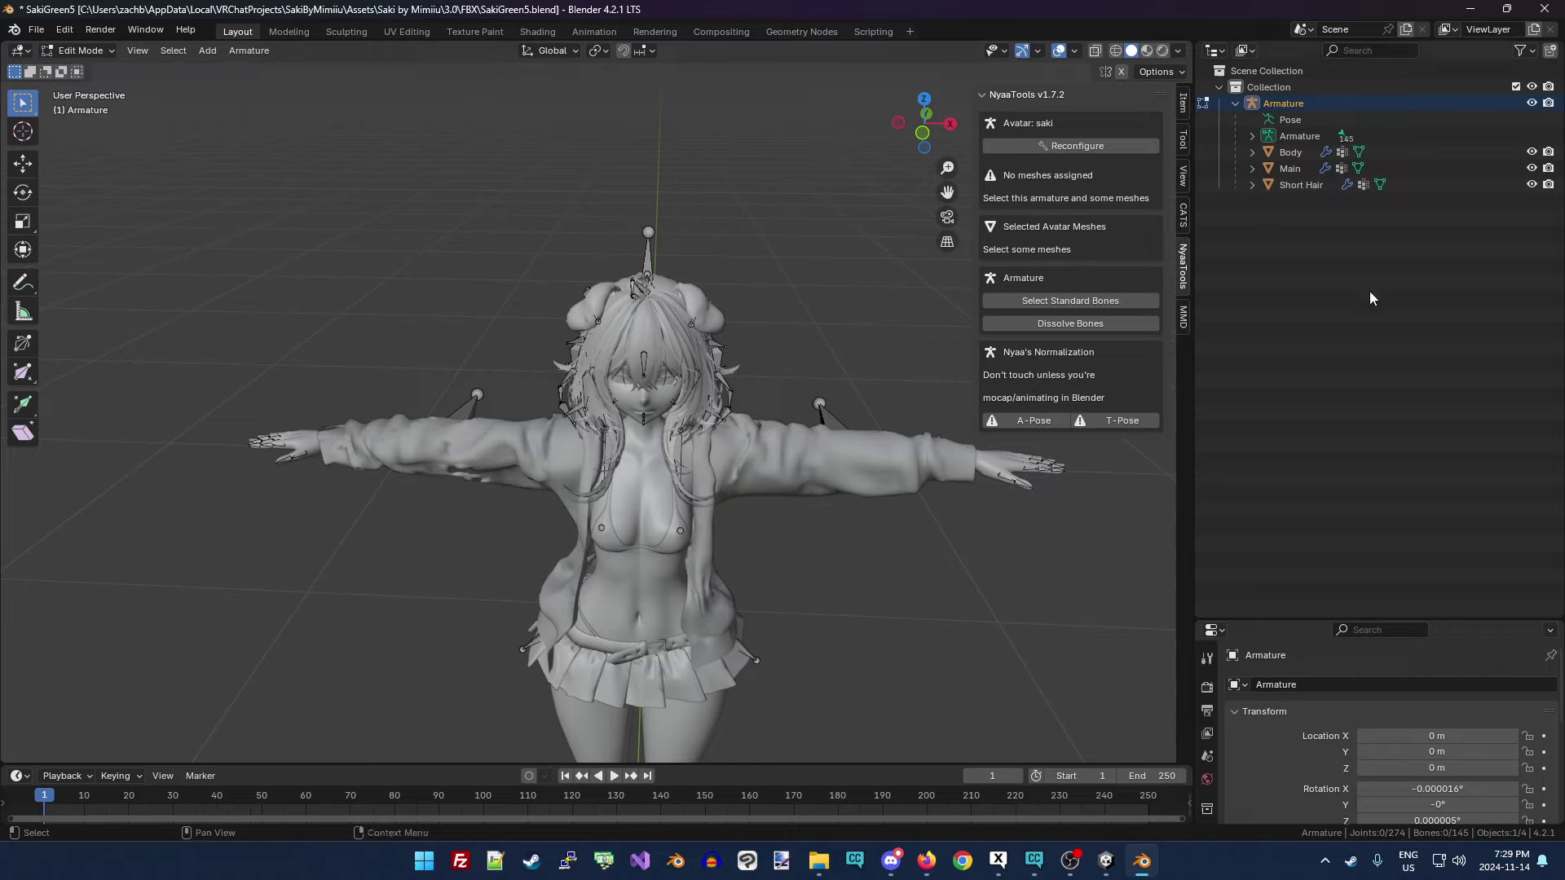
pyautogui.click(82, 50)
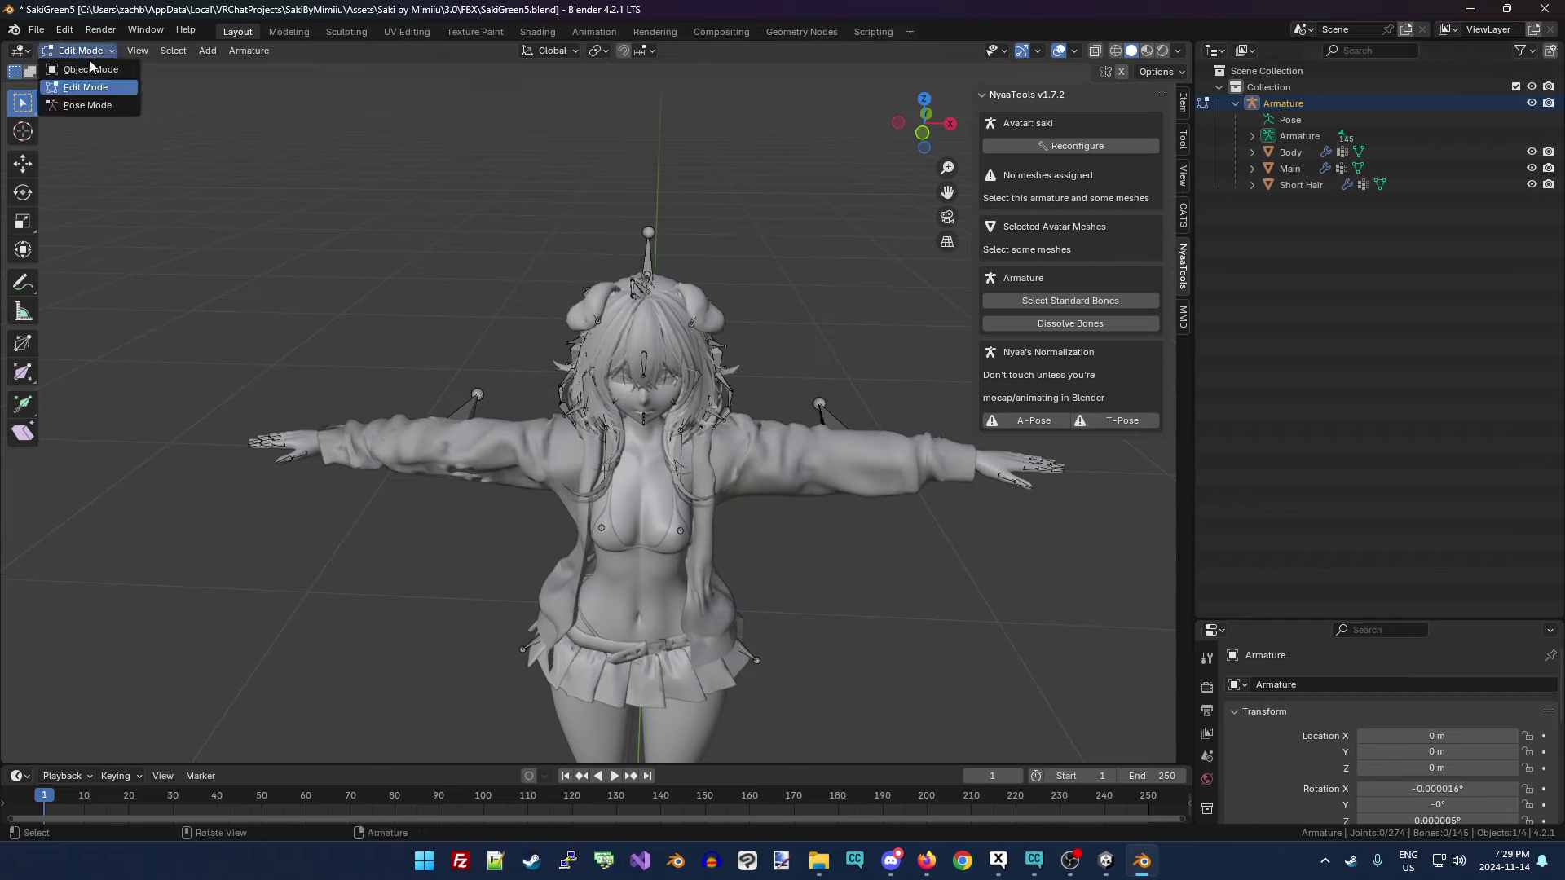
pyautogui.click(91, 68)
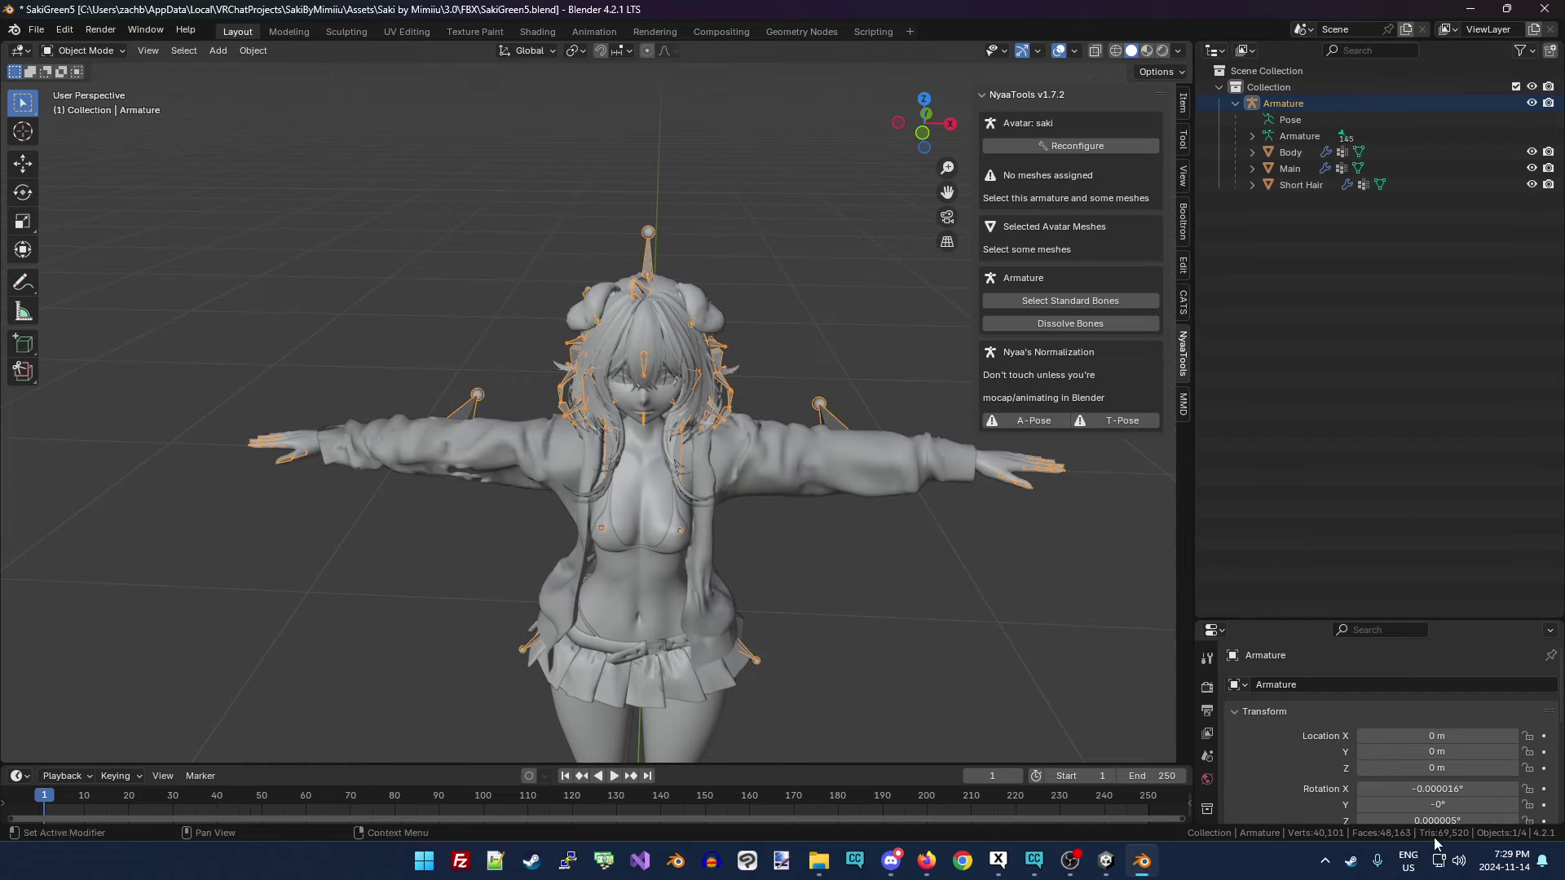
# Examine the material slots of the Short Hair, Main and Body meshes.
pyautogui.click(1302, 184)
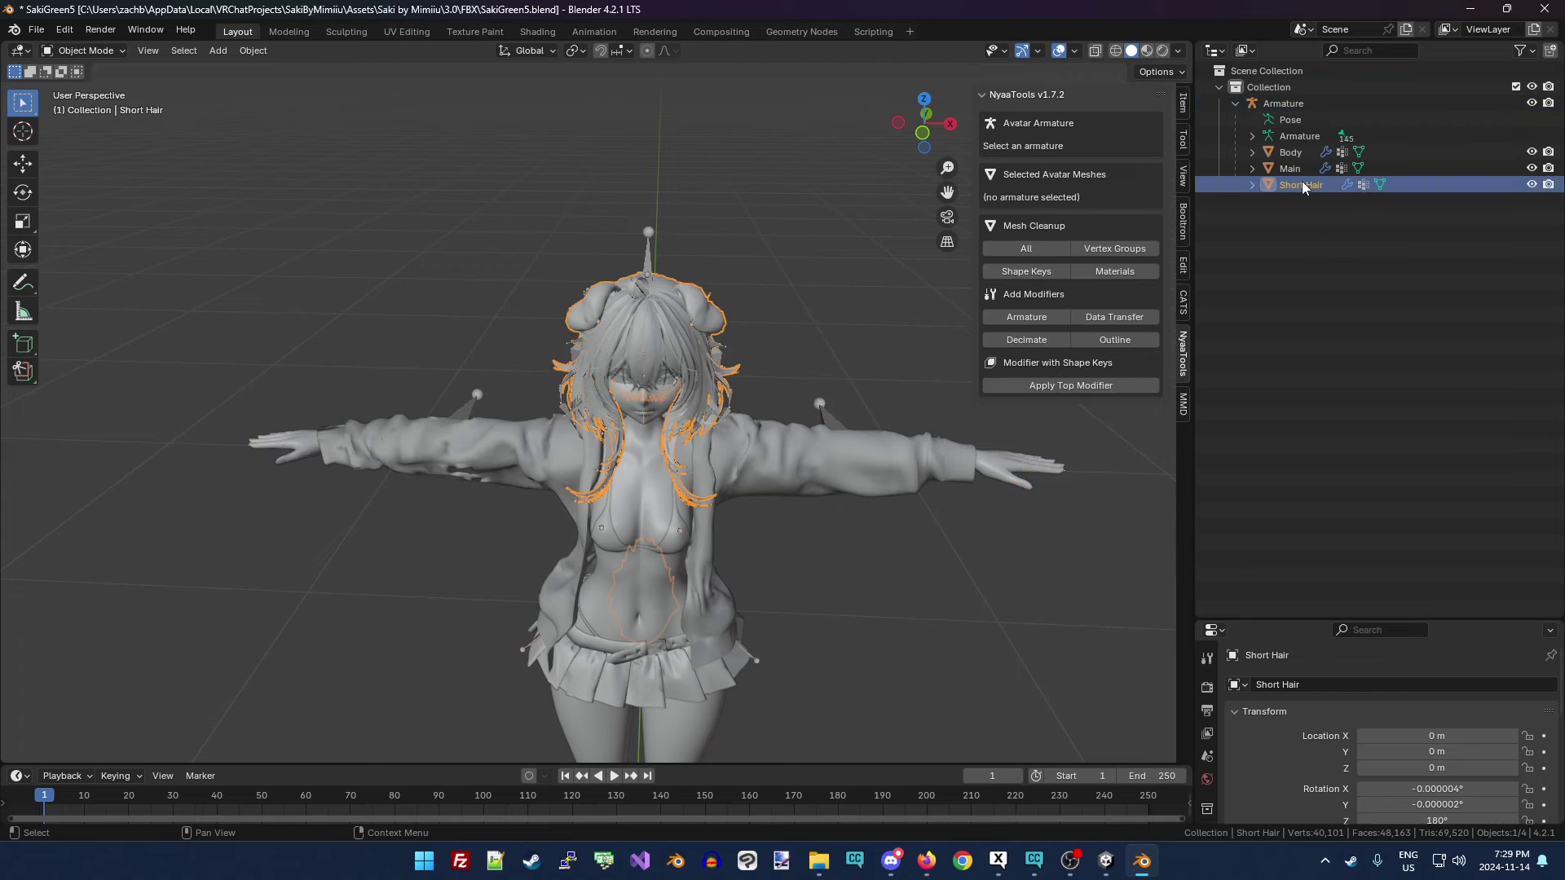
pyautogui.click(1207, 779)
pyautogui.moveTo(1302, 620); pyautogui.dragTo(1303, 320)
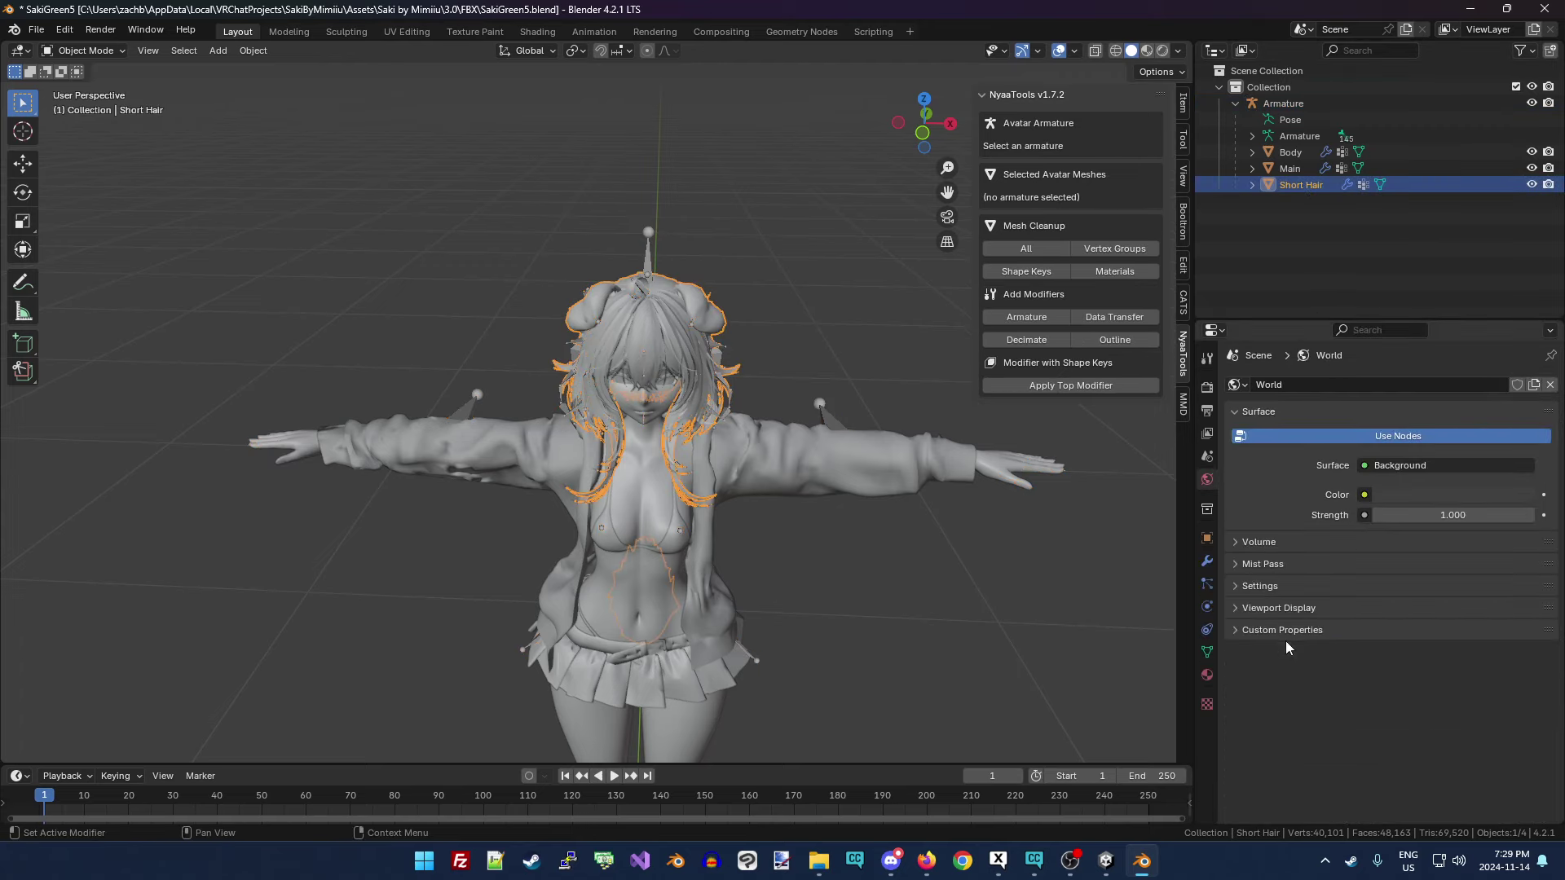
pyautogui.click(1207, 675)
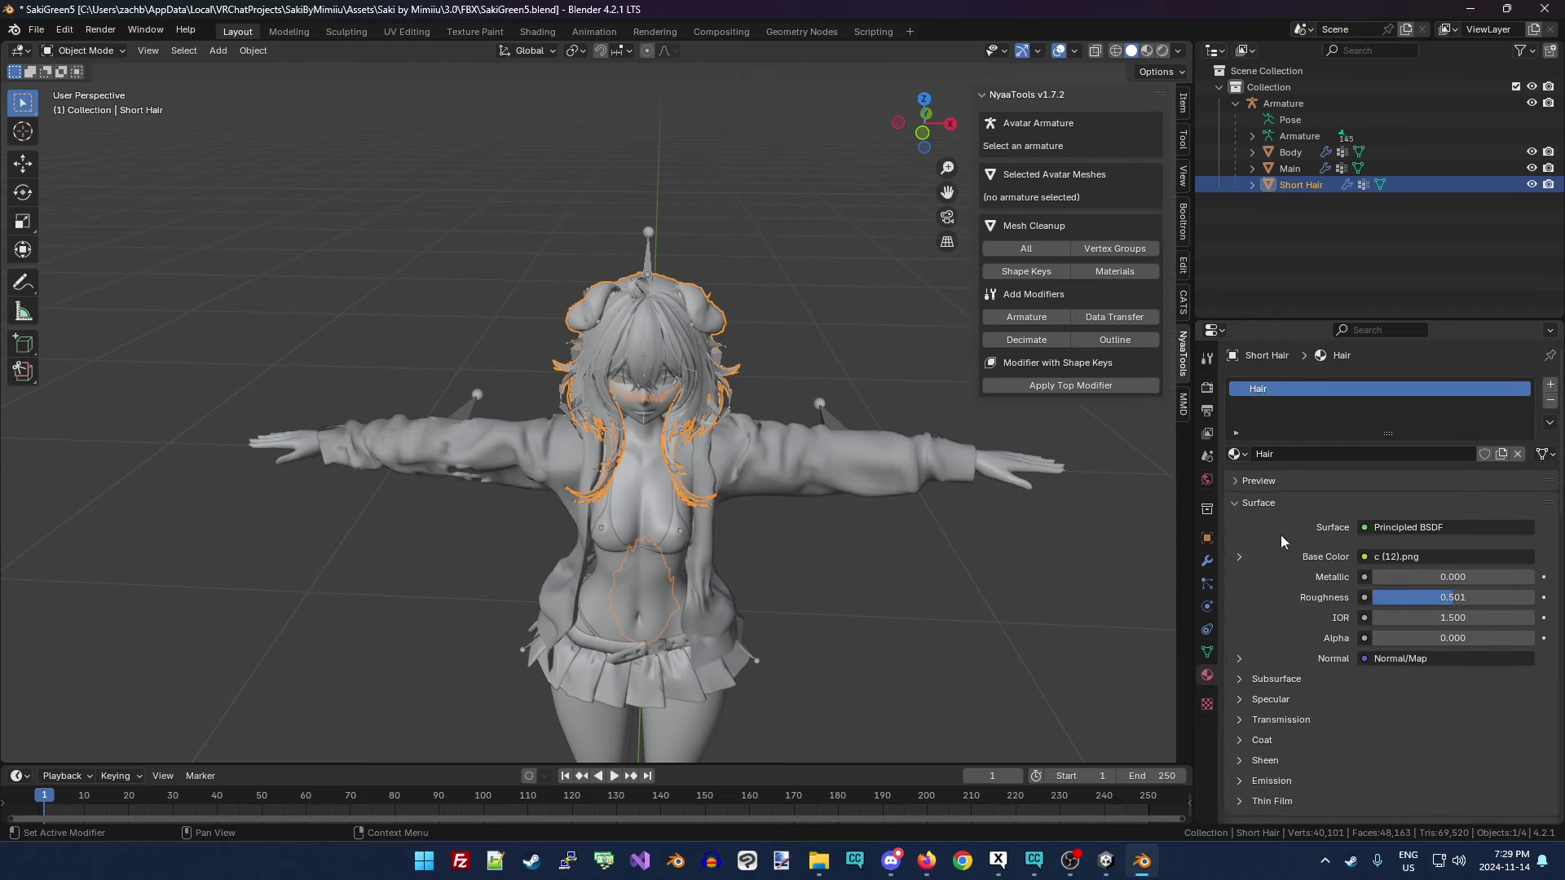
pyautogui.click(1297, 167)
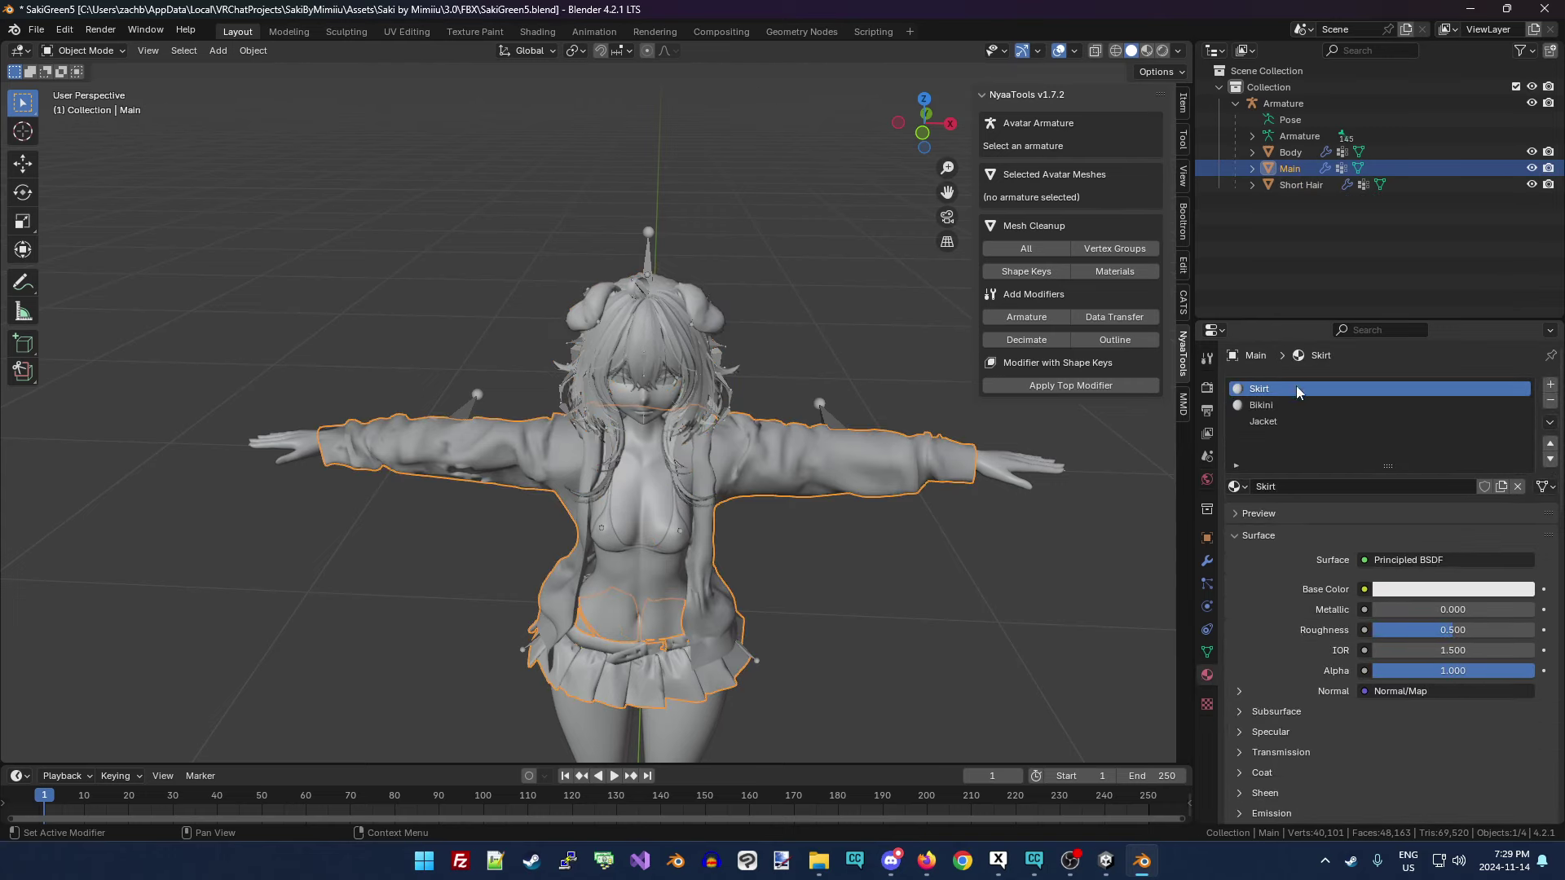
pyautogui.click(1286, 152)
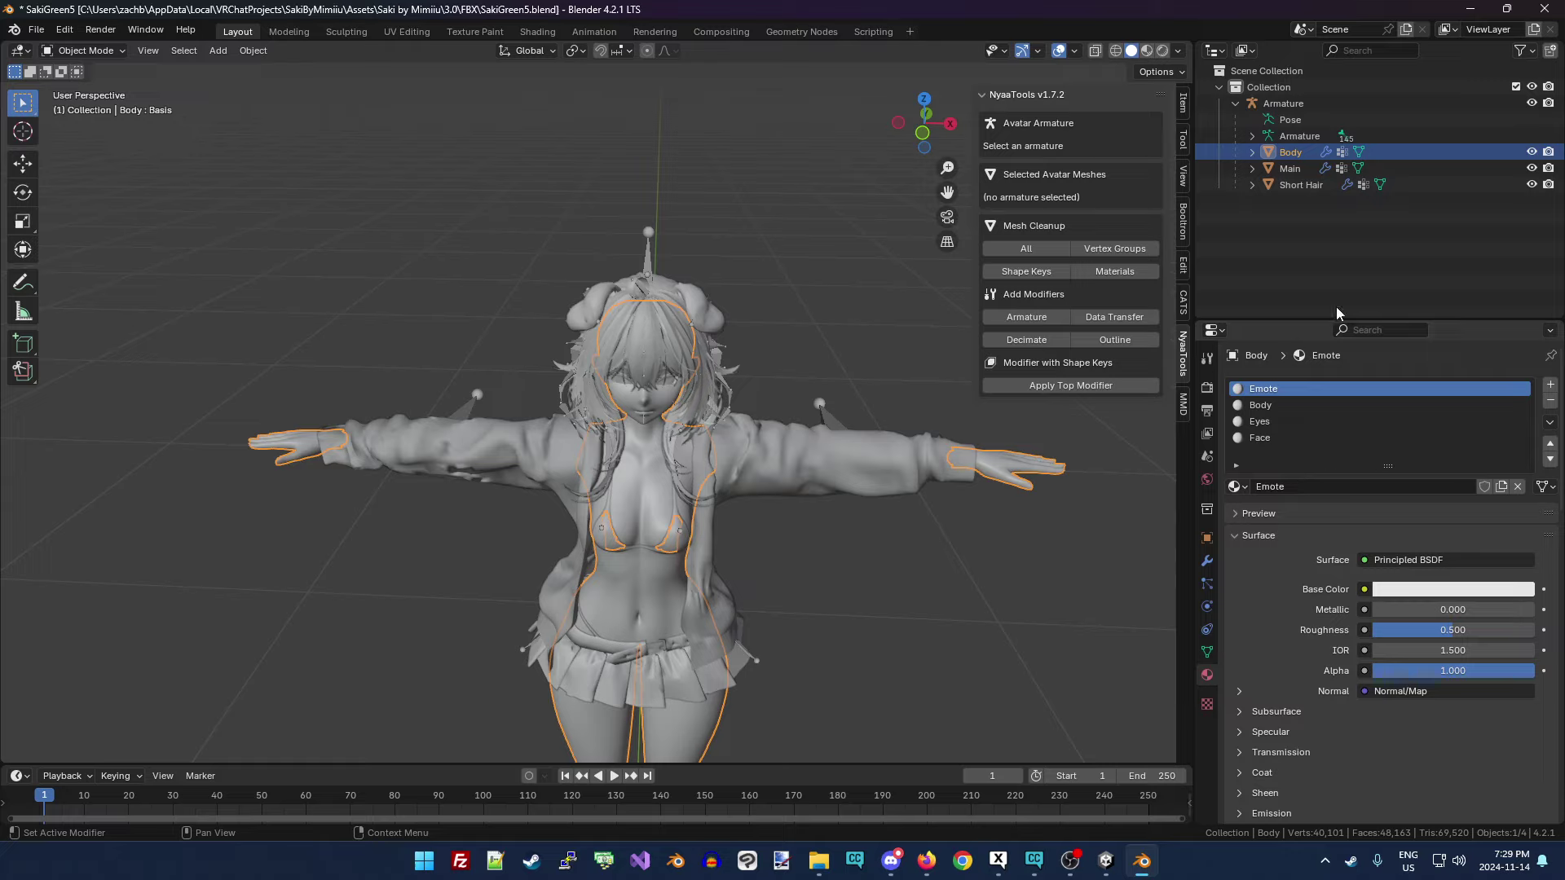
# Join the Main and Short Hair meshes into one object and rename it Clothes.
pyautogui.click(1295, 160)
pyautogui.keyDown('ctrl'); pyautogui.click(1308, 184); pyautogui.keyUp('ctrl')
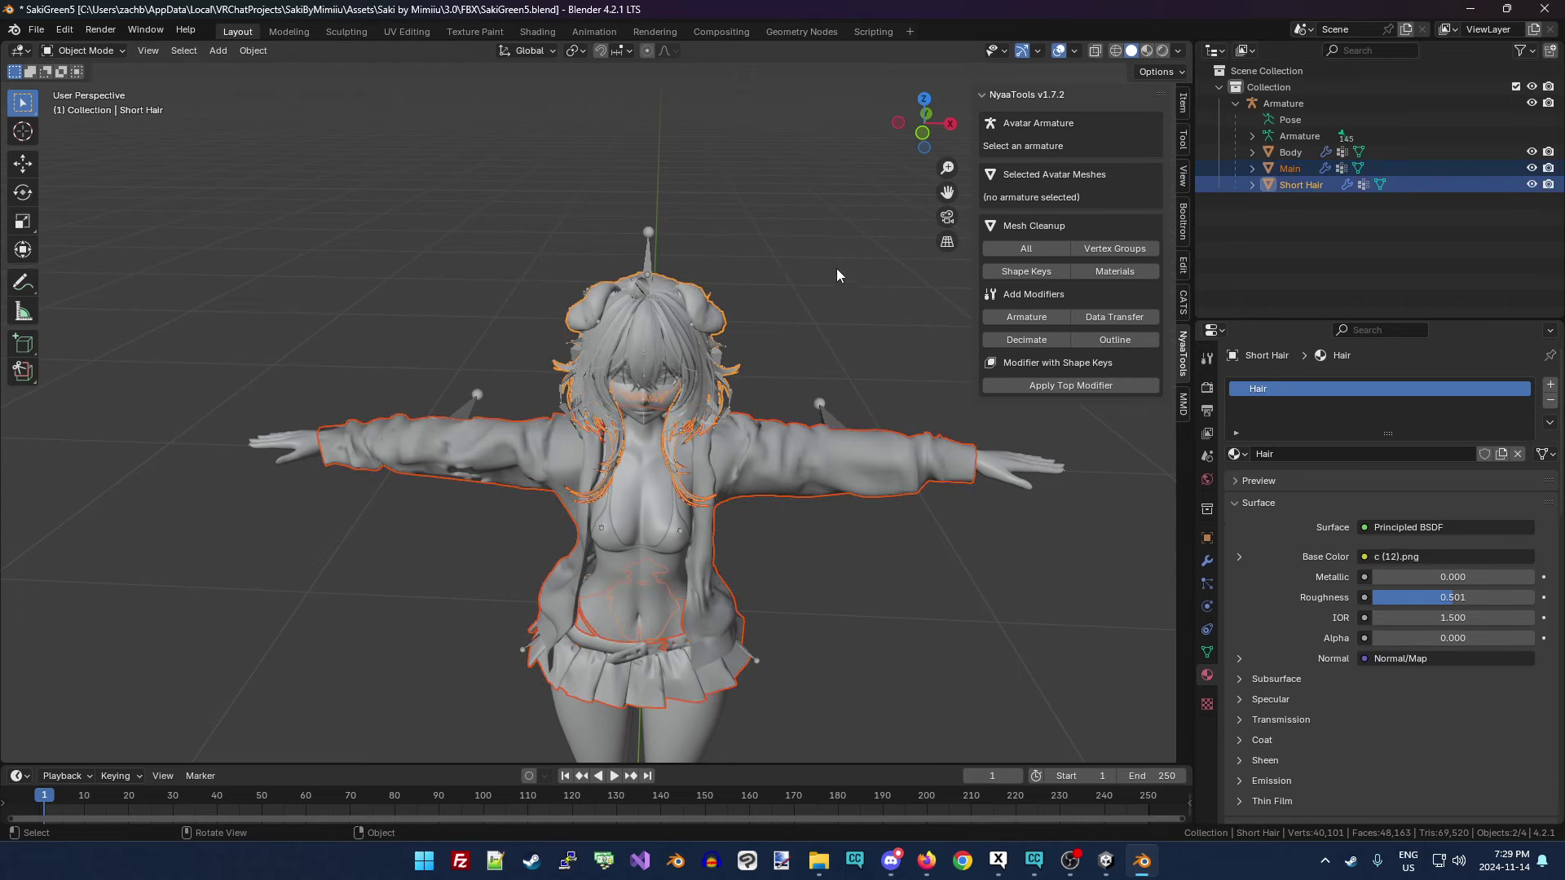
pyautogui.hotkey('ctrl', 'j')
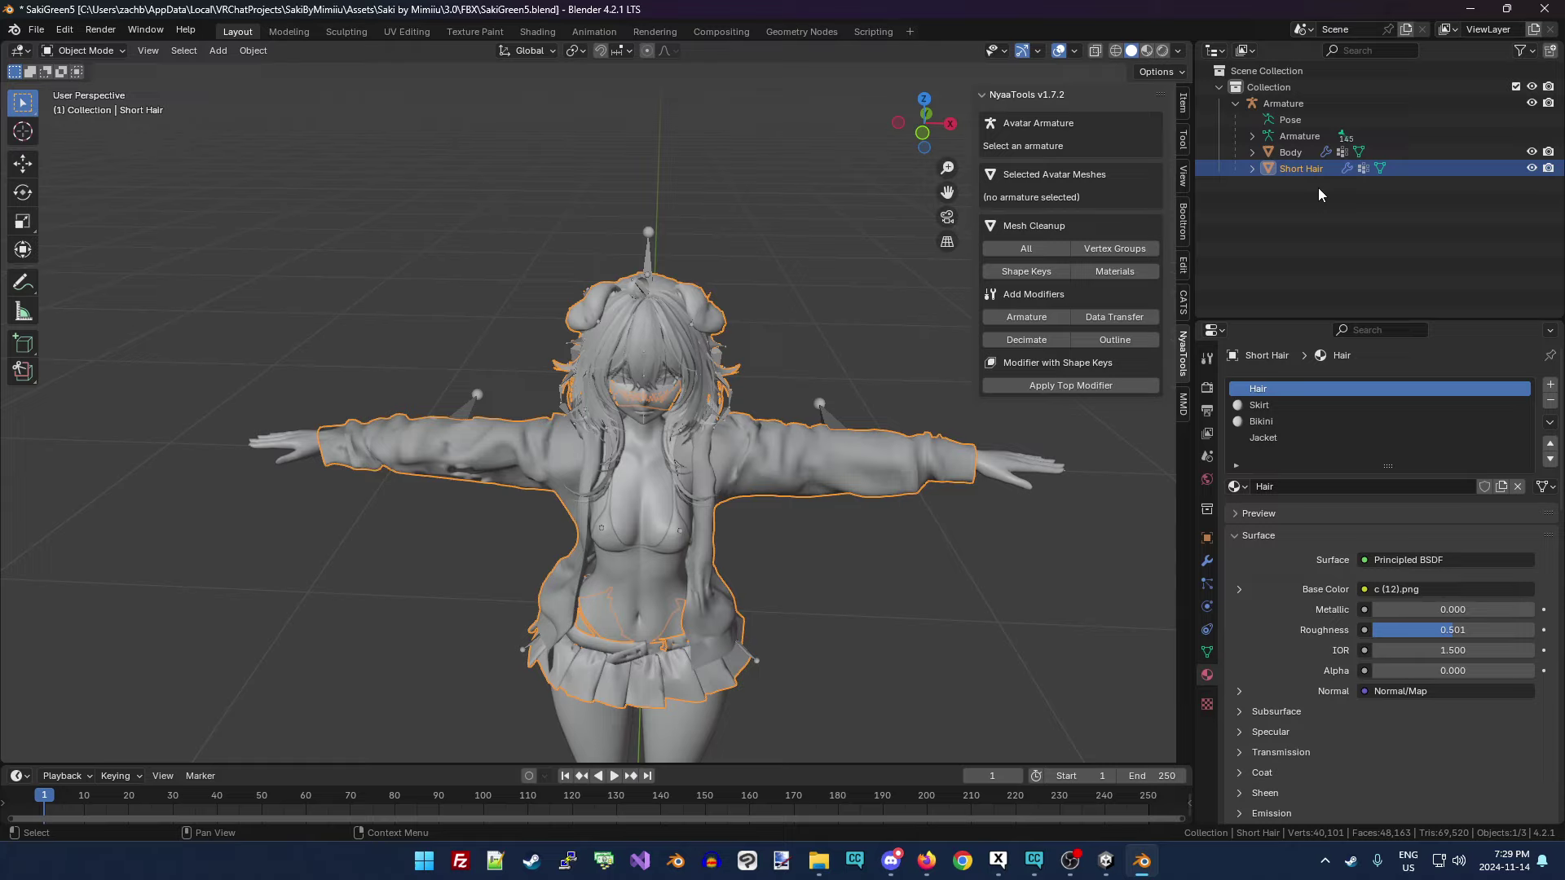
pyautogui.press('F2')
pyautogui.write('Clothes')
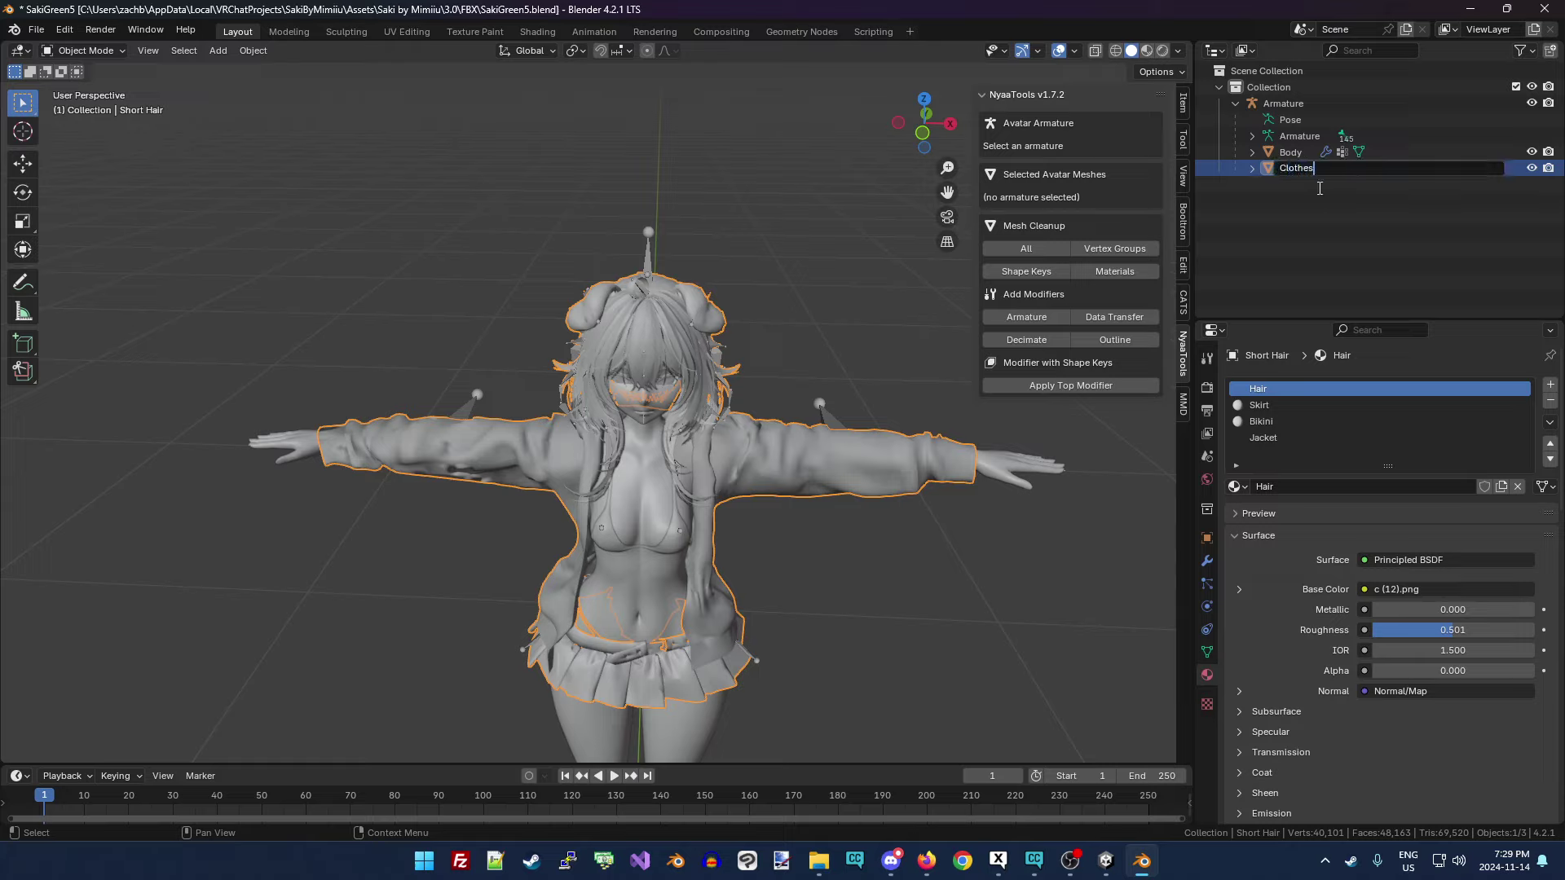
pyautogui.press('Return')
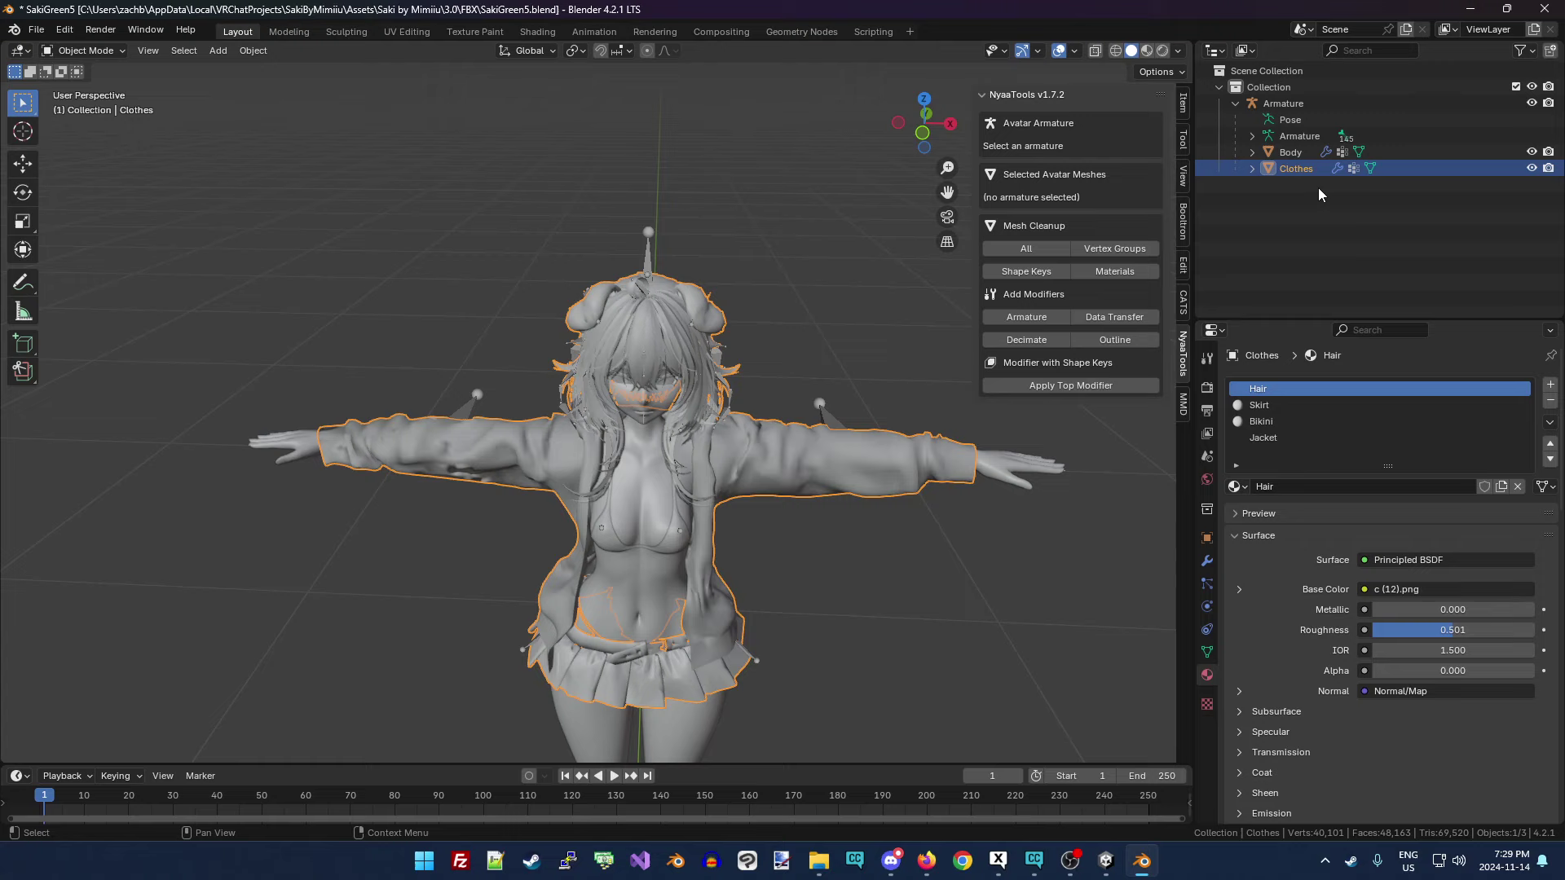
# Hide the armature and inspect the Body and Clothes meshes from several angles.
pyautogui.click(1283, 102)
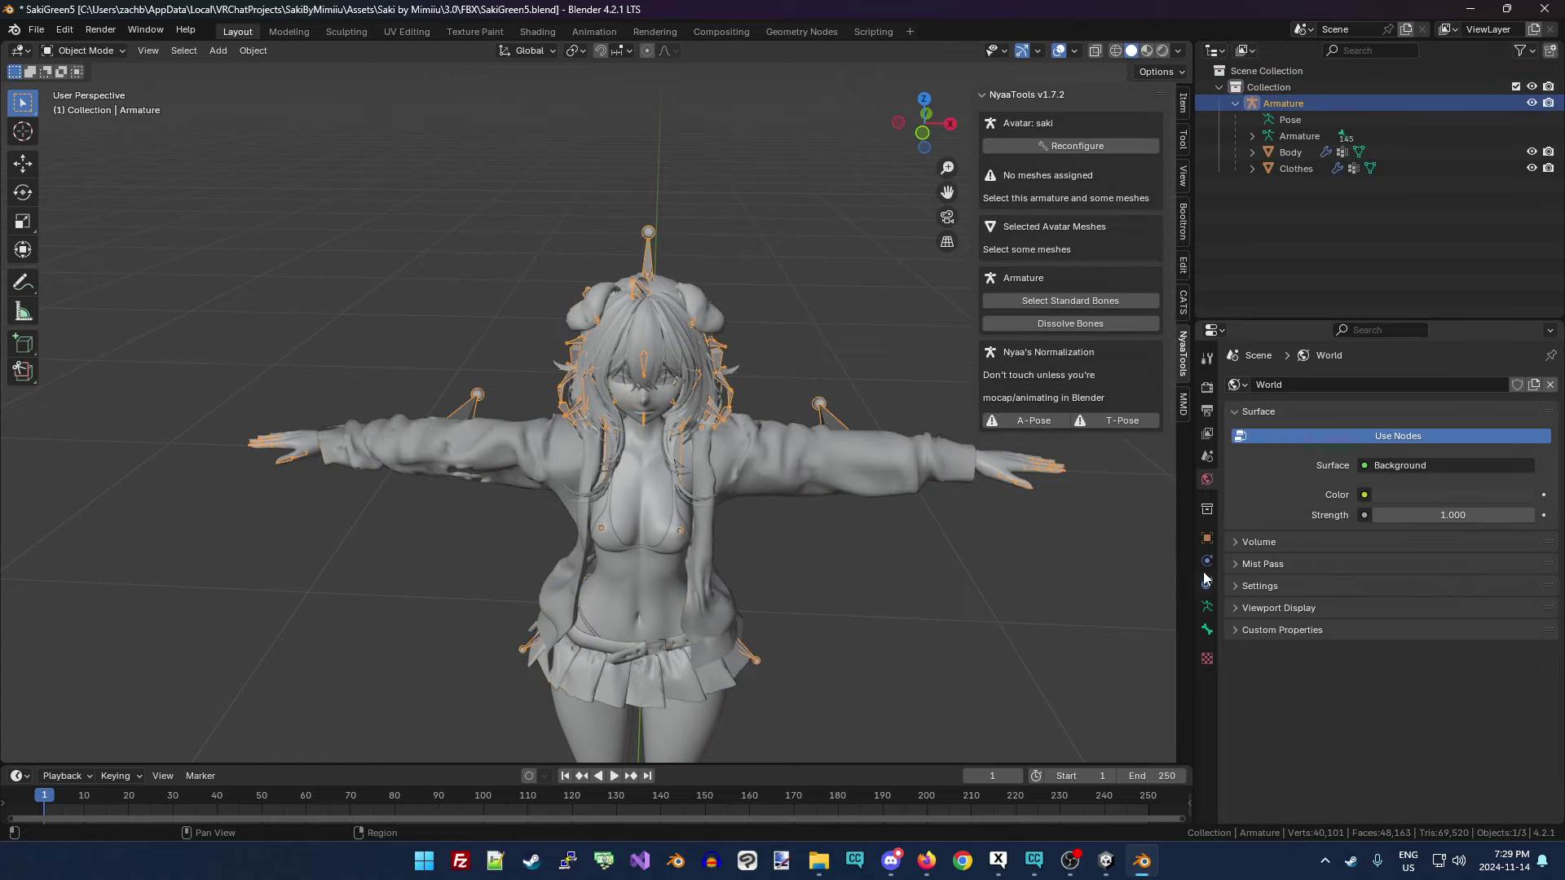
pyautogui.click(1296, 152)
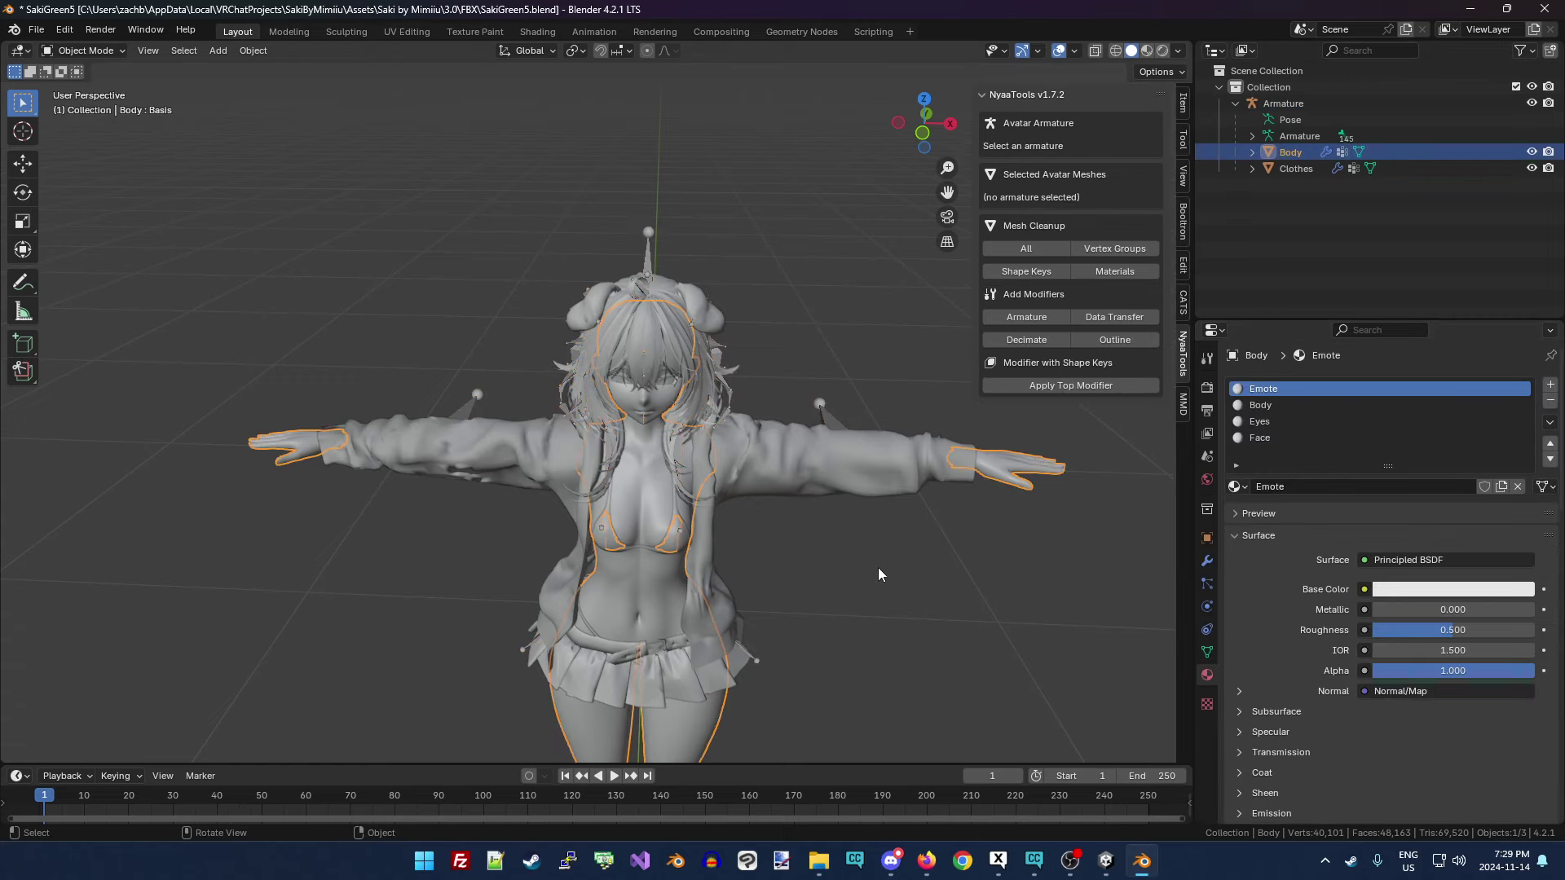
pyautogui.moveTo(924, 124)
pyautogui.mouseDown()
pyautogui.moveTo(927, 4)
pyautogui.moveTo(924, 21)
pyautogui.moveTo(1084, 33)
pyautogui.moveTo(924, 124)
pyautogui.mouseUp()
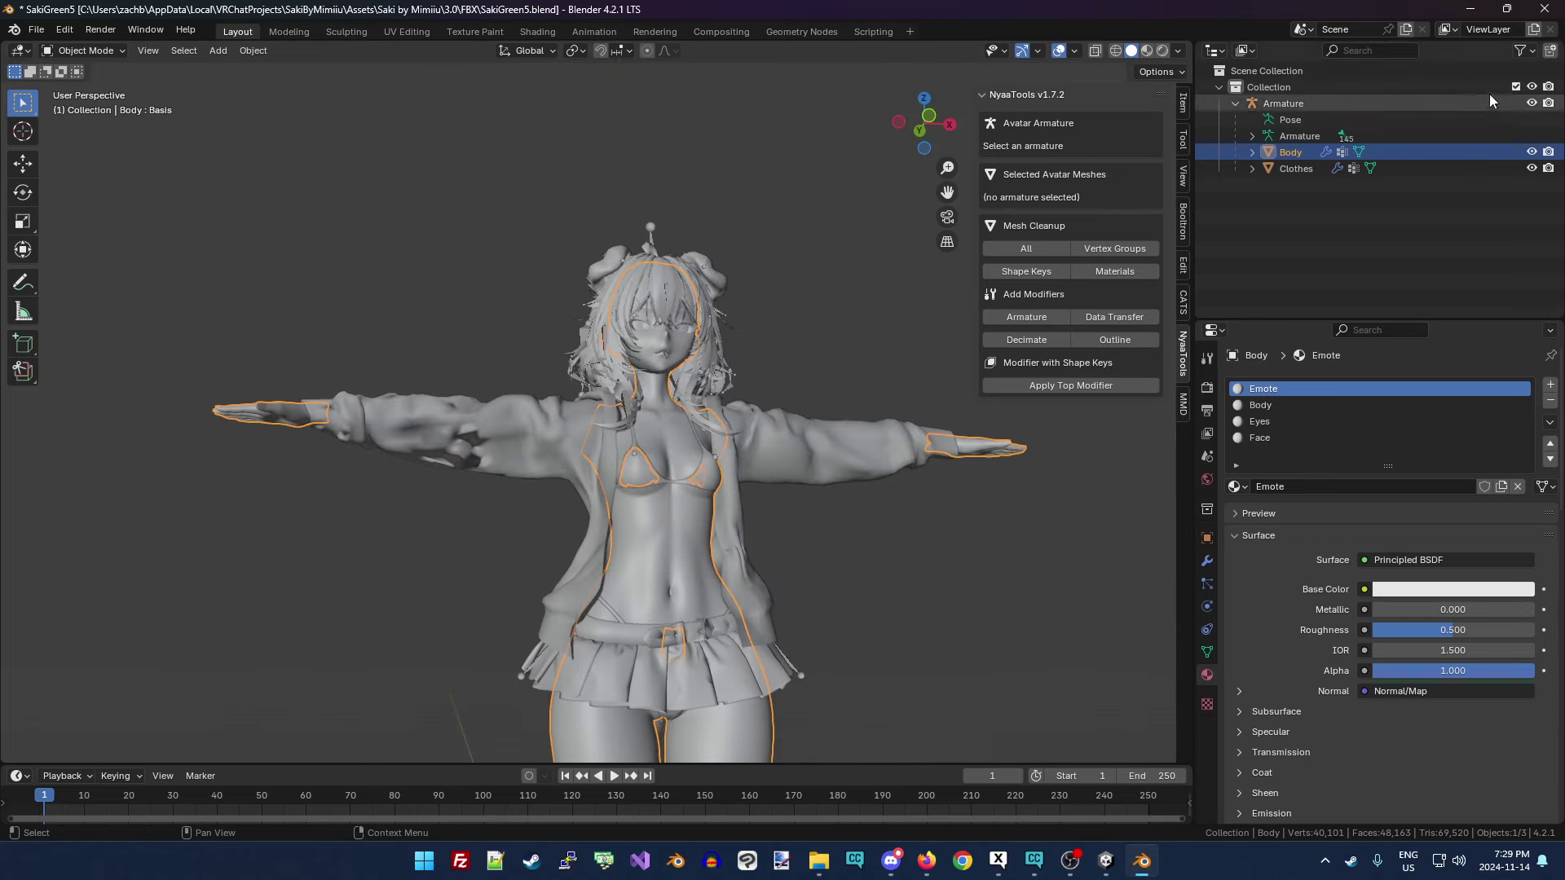
pyautogui.click(1532, 102)
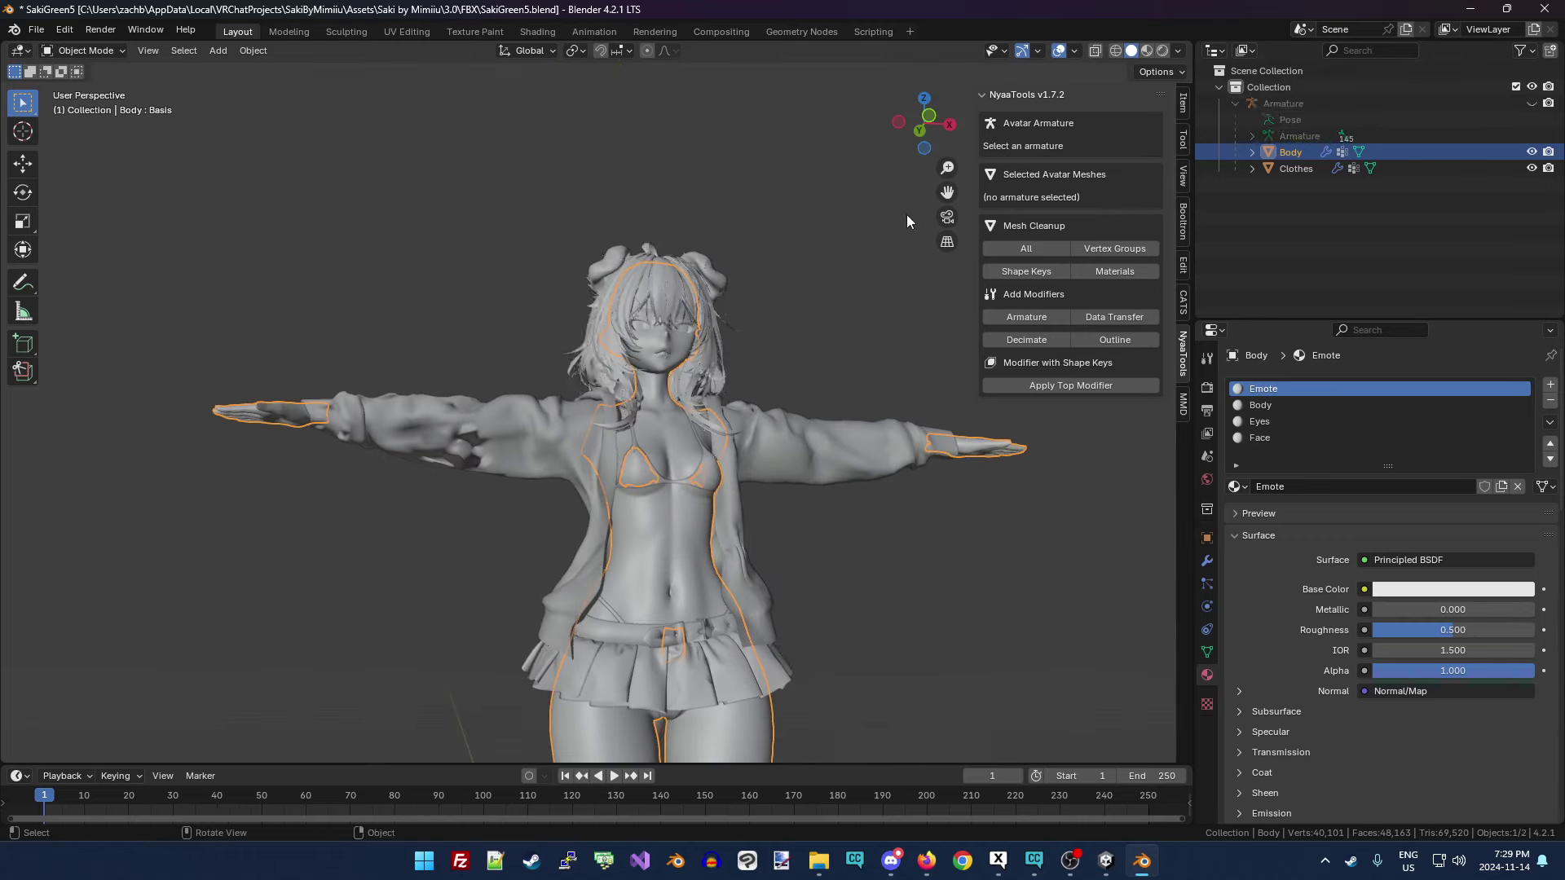
pyautogui.click(840, 344)
pyautogui.moveTo(946, 108)
pyautogui.mouseDown()
pyautogui.moveTo(872, 94)
pyautogui.moveTo(913, 4)
pyautogui.moveTo(1011, 106)
pyautogui.moveTo(924, 124)
pyautogui.mouseUp()
pyautogui.scroll(-6, 795, 414)
pyautogui.scroll(6, 819, 411)
# Examine the full list of shape keys on the Body mesh.
pyautogui.click(1293, 153)
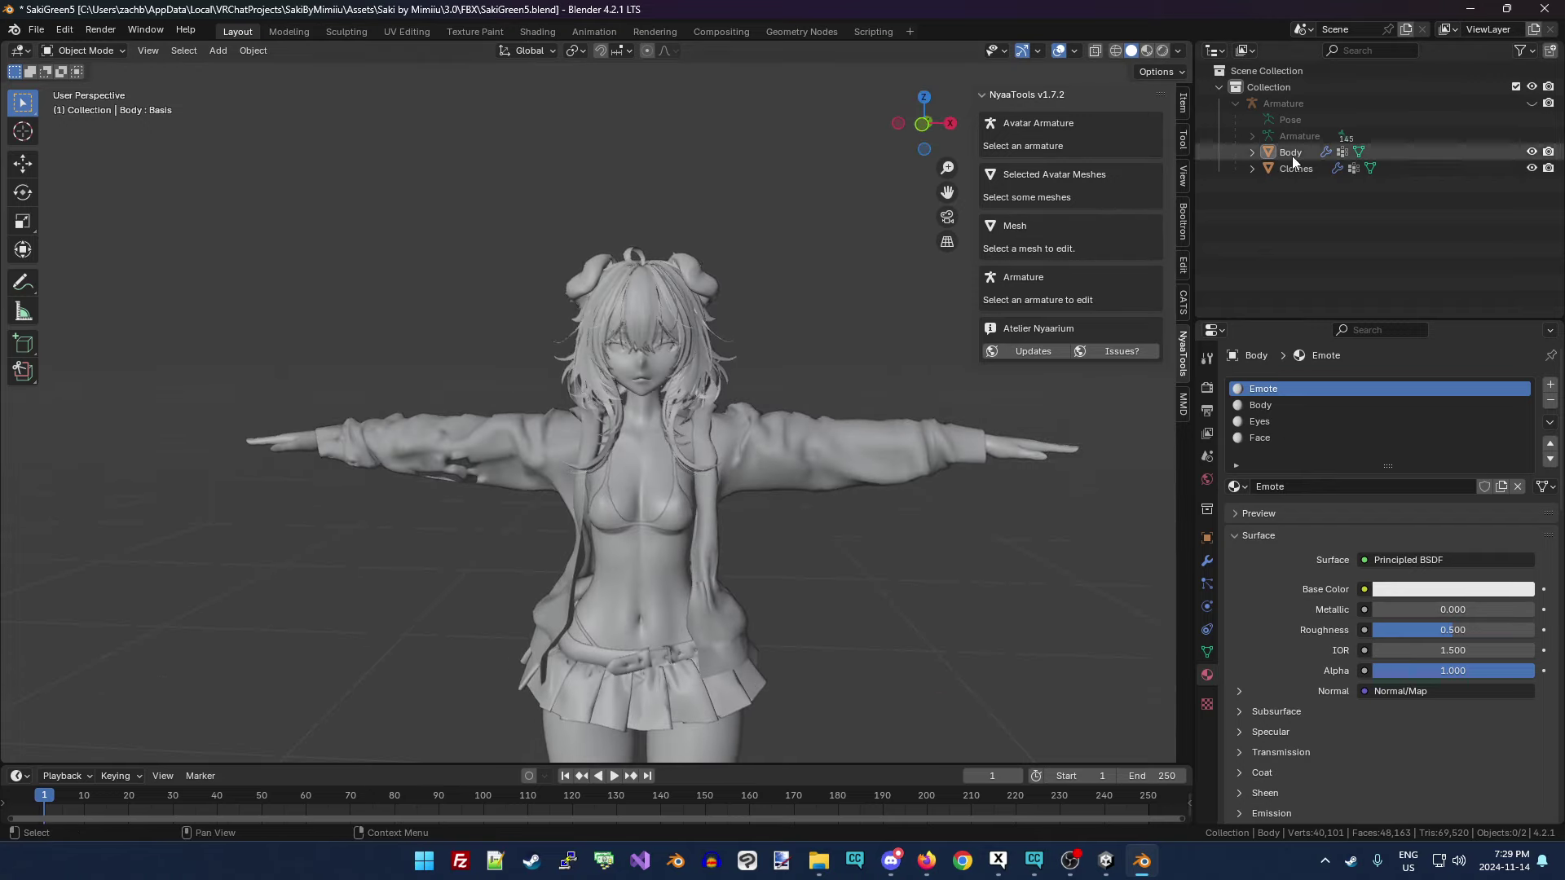
pyautogui.click(1207, 652)
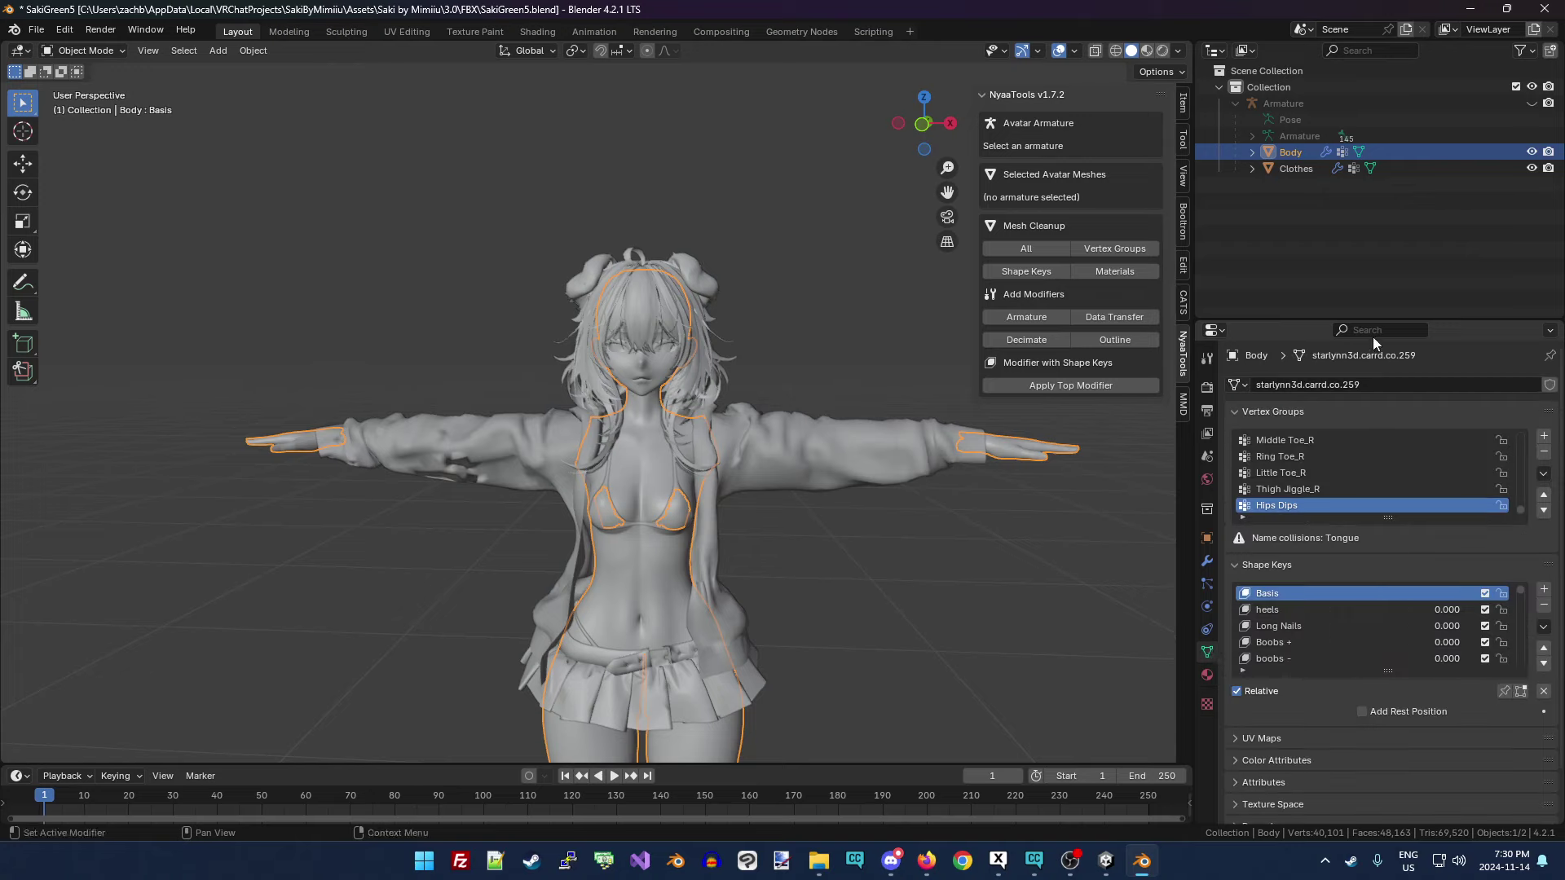
pyautogui.moveTo(1323, 318); pyautogui.dragTo(1317, 209)
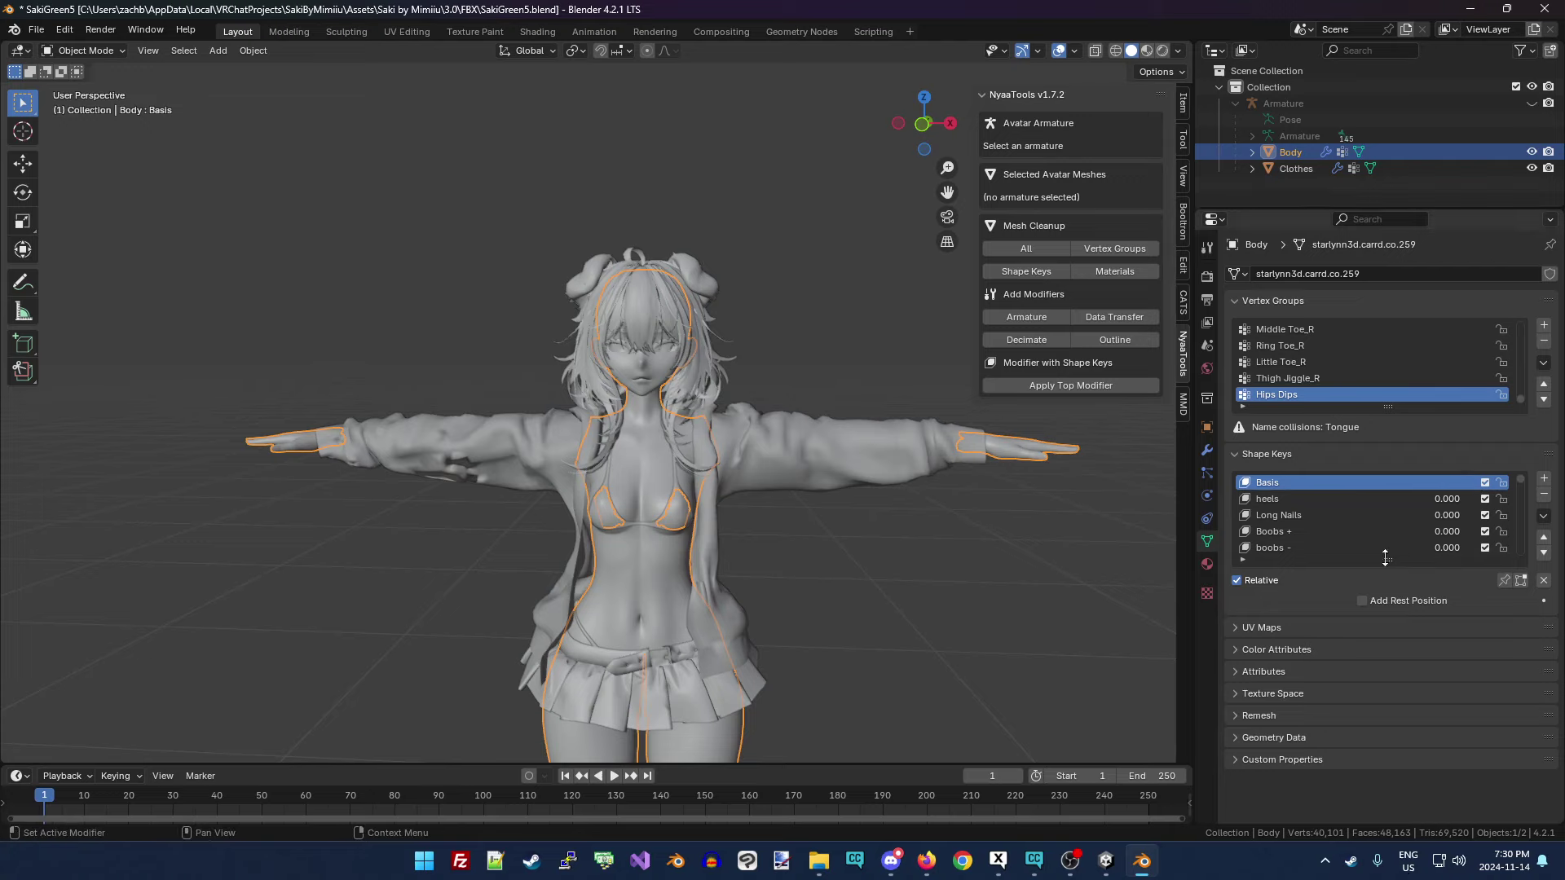
pyautogui.moveTo(1385, 556); pyautogui.dragTo(1386, 689)
pyautogui.scroll(-5, 1357, 627)
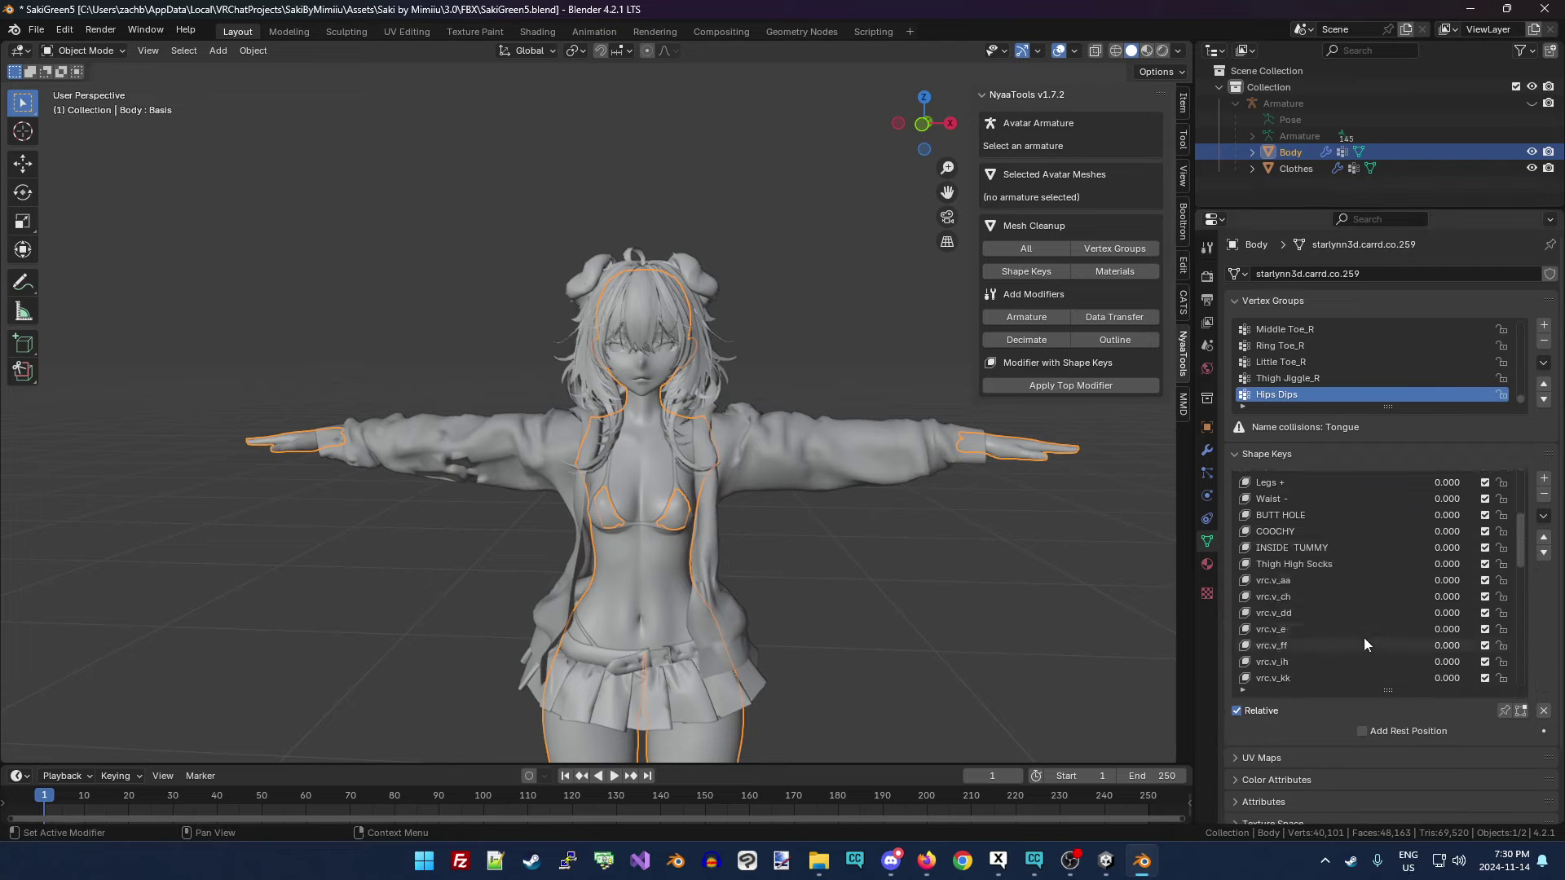
pyautogui.scroll(-8, 1363, 638)
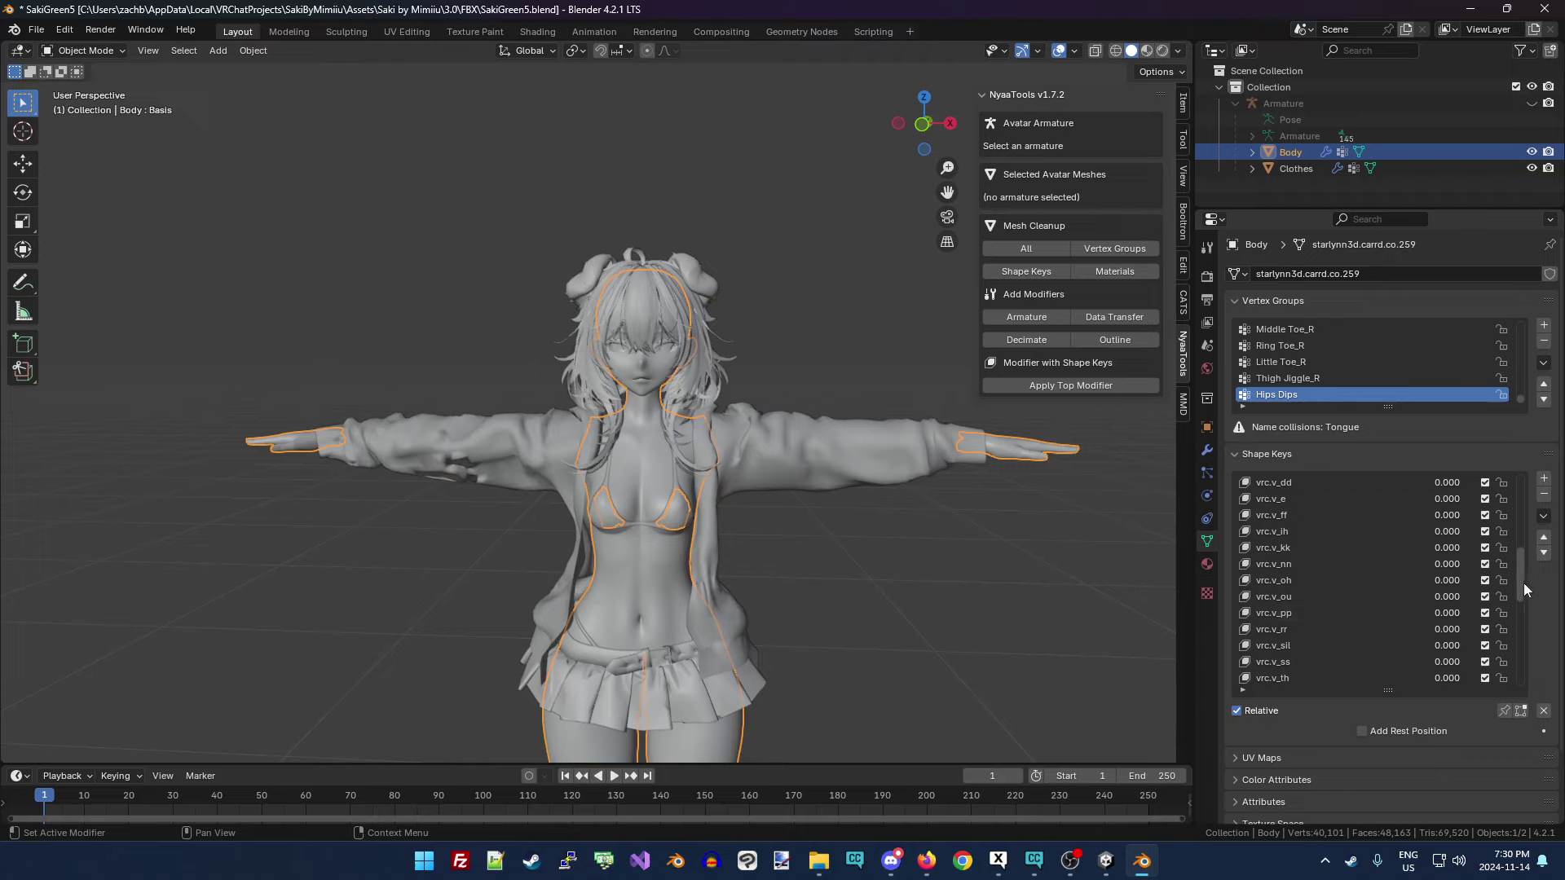
pyautogui.moveTo(1527, 590); pyautogui.dragTo(1552, 683)
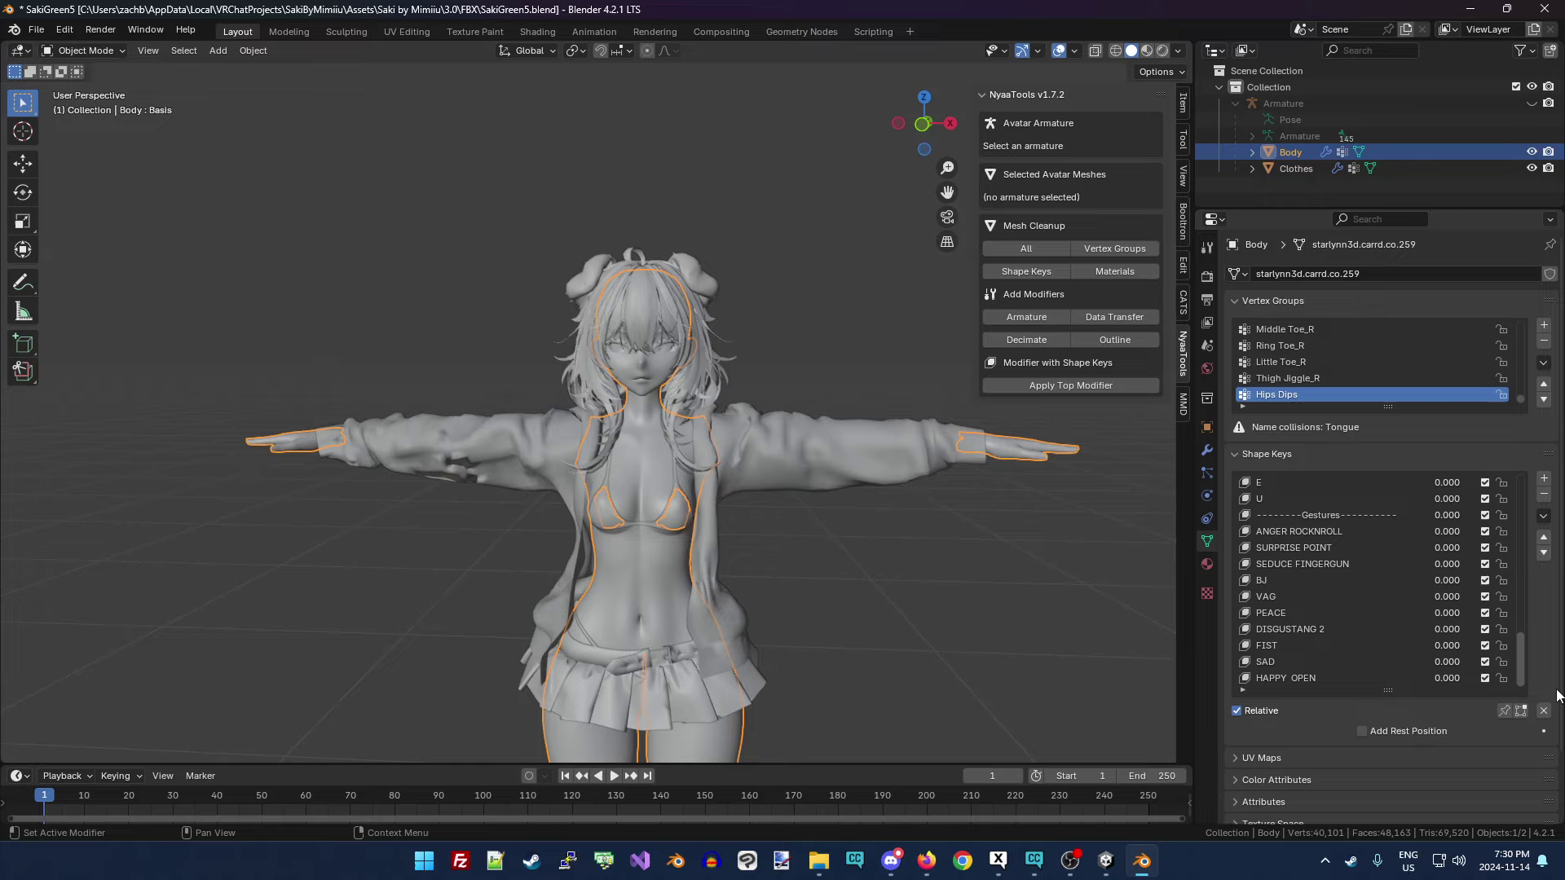
pyautogui.moveTo(1557, 696); pyautogui.dragTo(1544, 486)
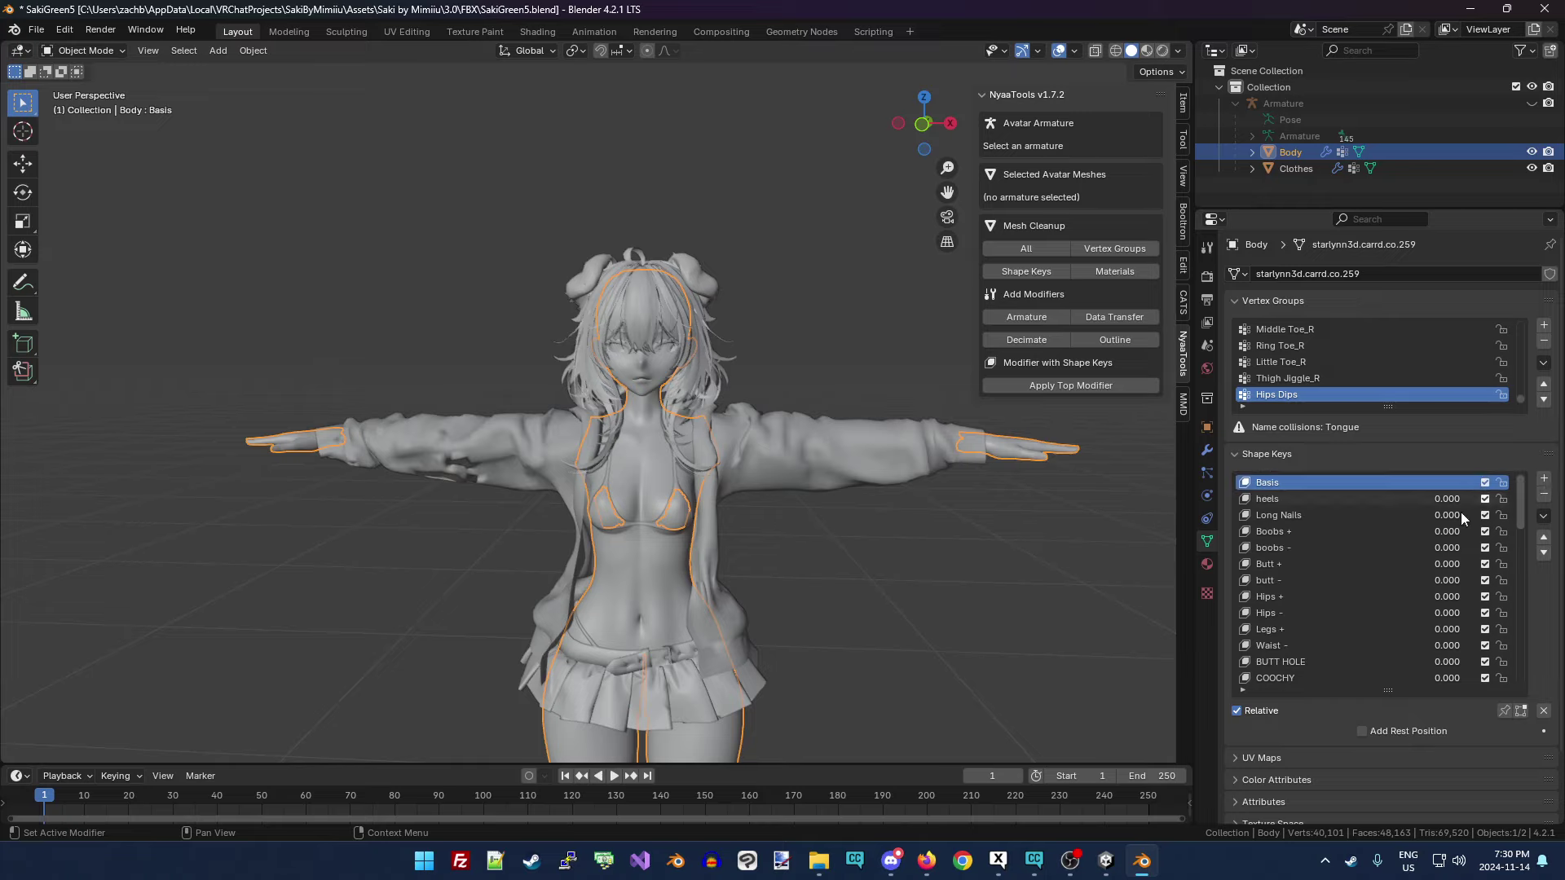
# Deselect the meshes, unhide the armature and save an incremental copy of the file as SakiGreen6.blend.
pyautogui.click(881, 189)
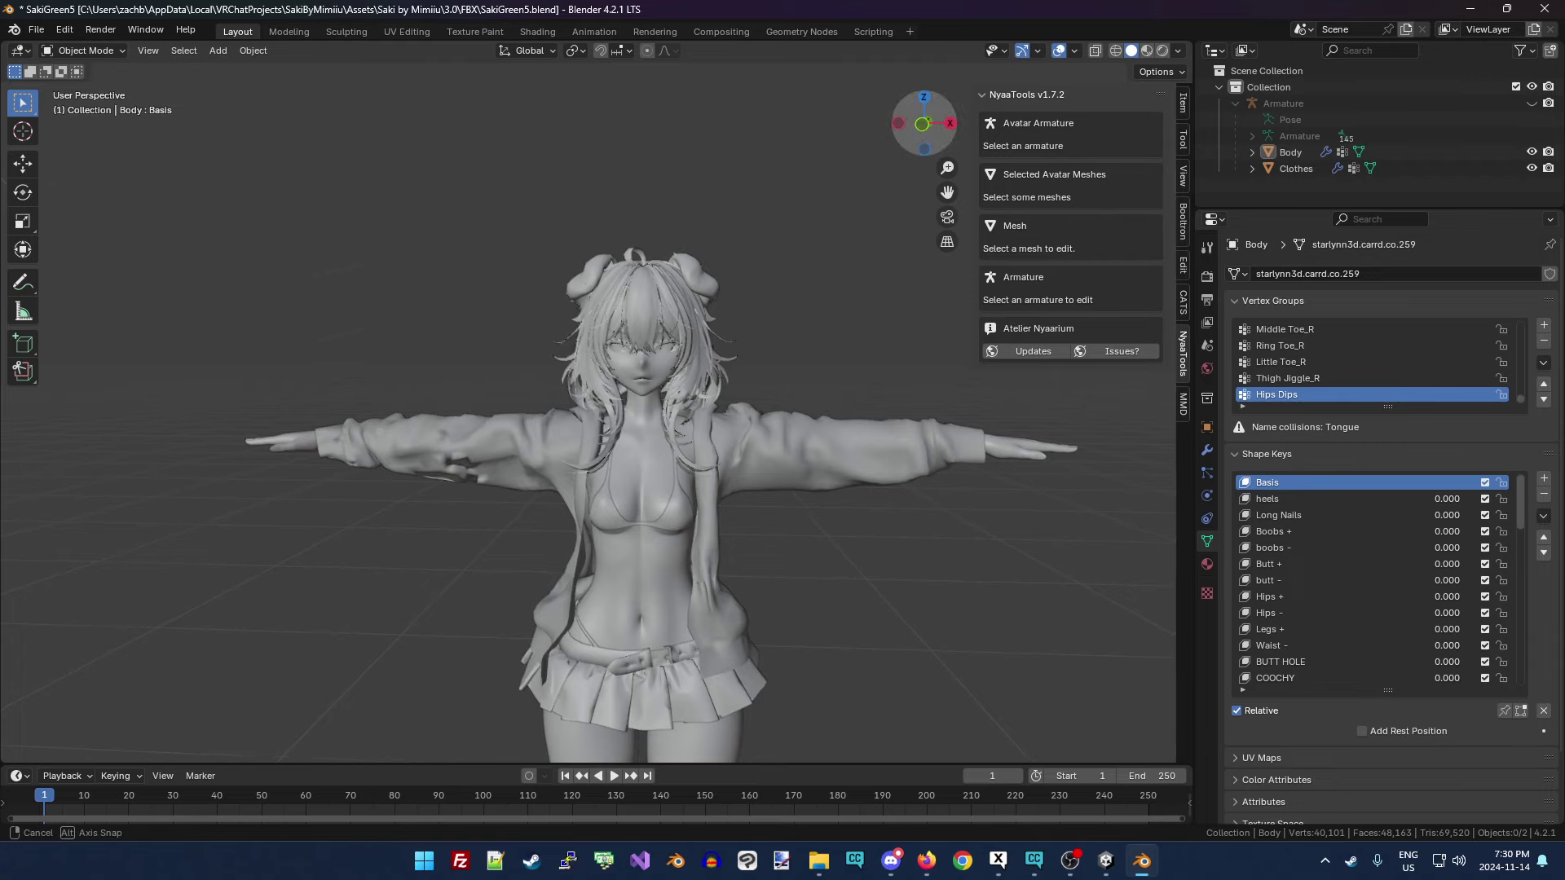
pyautogui.moveTo(924, 123); pyautogui.dragTo(681, 102)
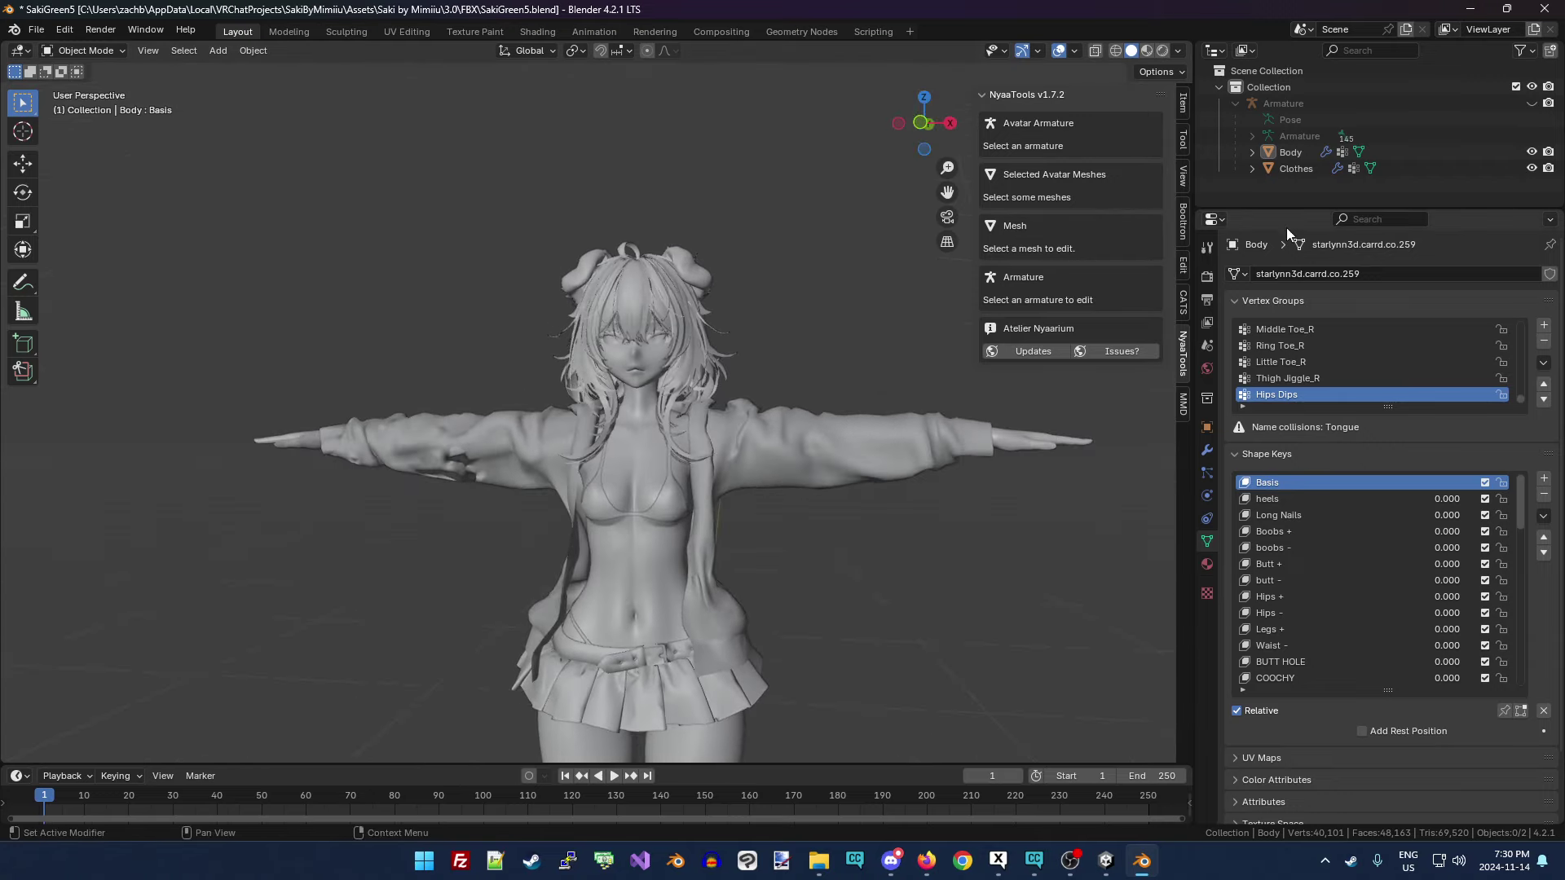
pyautogui.click(1532, 103)
pyautogui.click(37, 30)
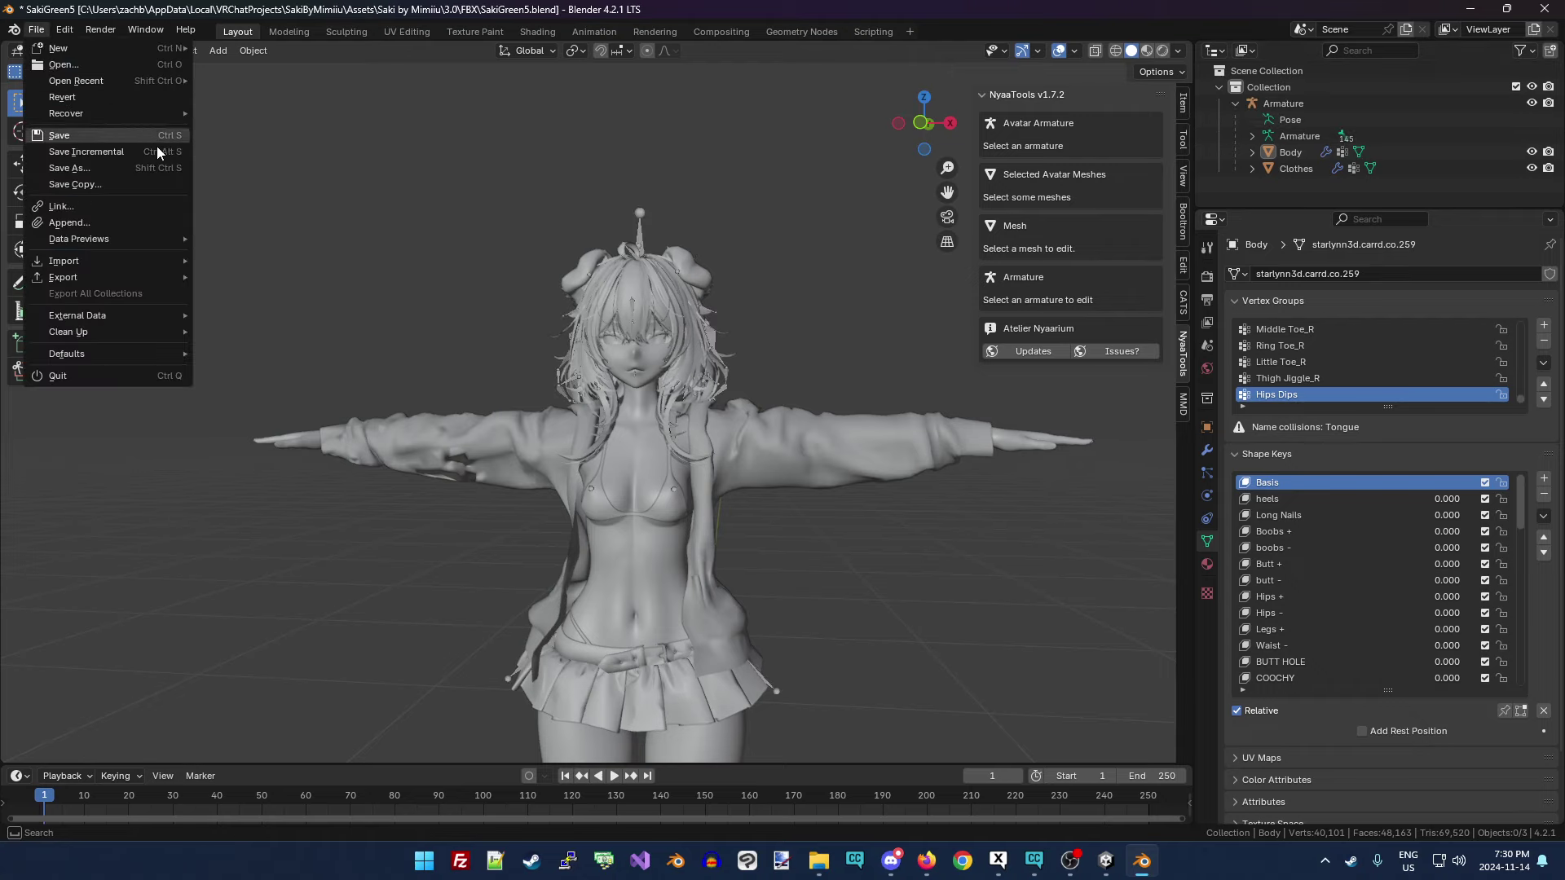
pyautogui.click(122, 153)
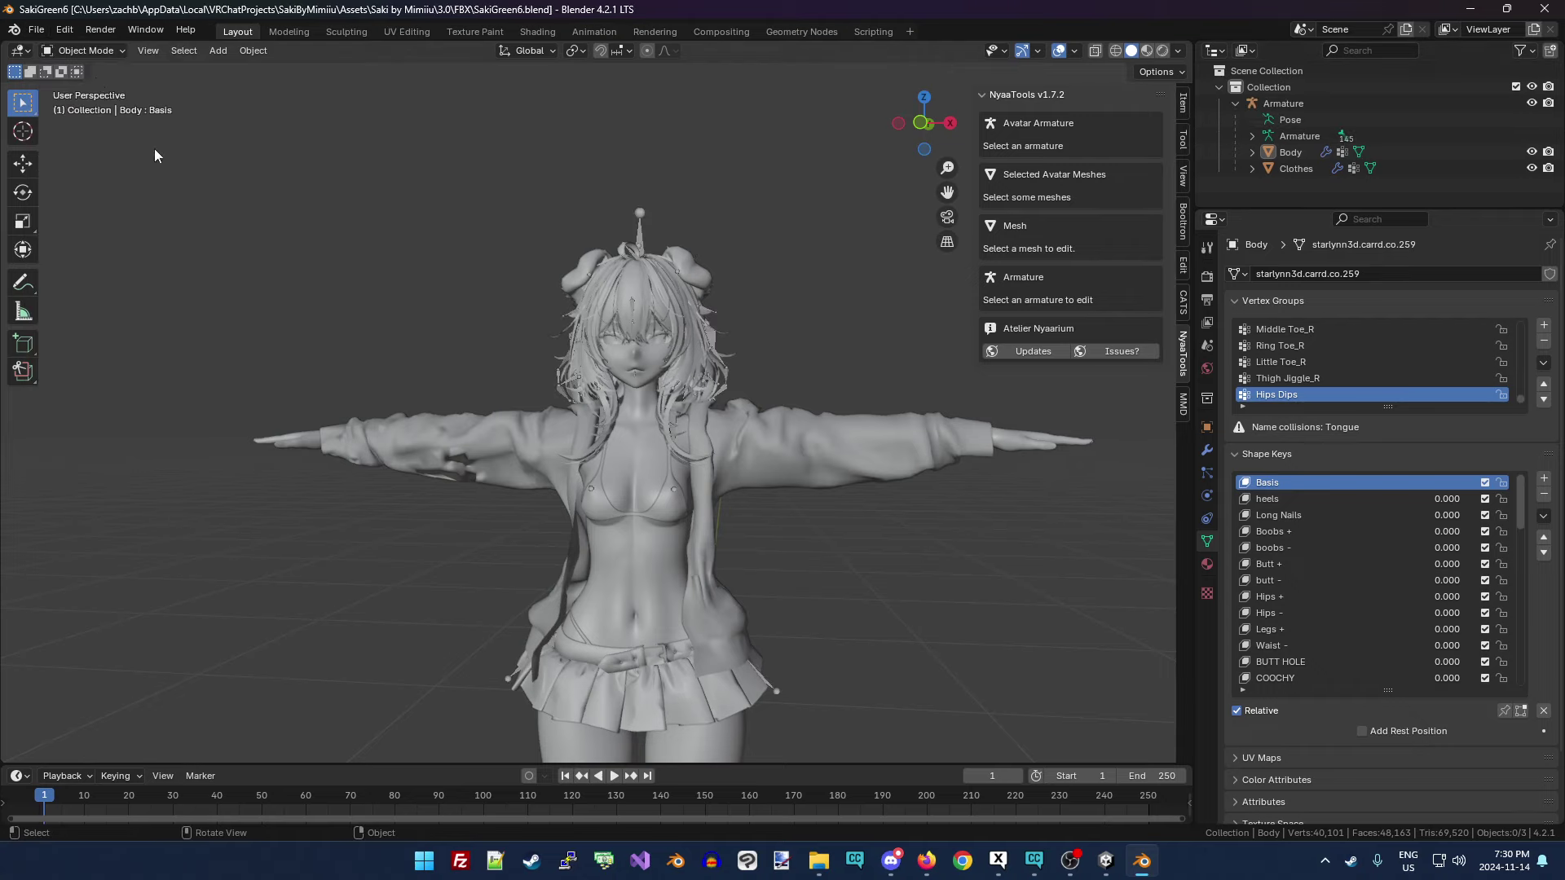
# Select the armature with the Body and Clothes meshes and export them as SakiGreenNew.fbx using a saved export preset.
pyautogui.click(1295, 168)
pyautogui.keyDown('shift'); pyautogui.click(1291, 103); pyautogui.keyUp('shift')
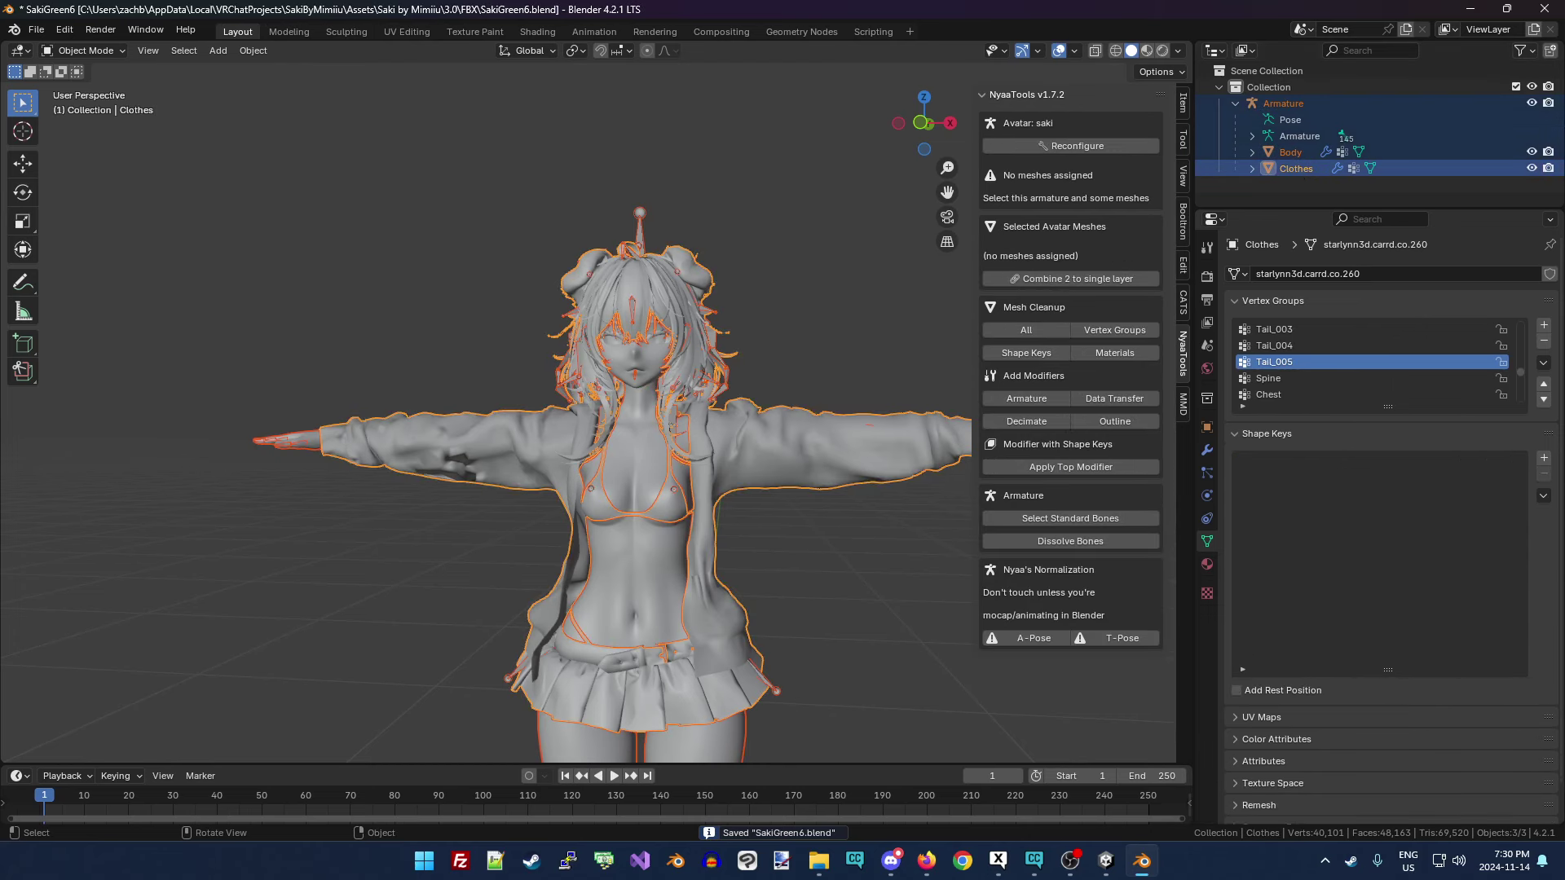
pyautogui.click(43, 28)
pyautogui.moveTo(130, 276)
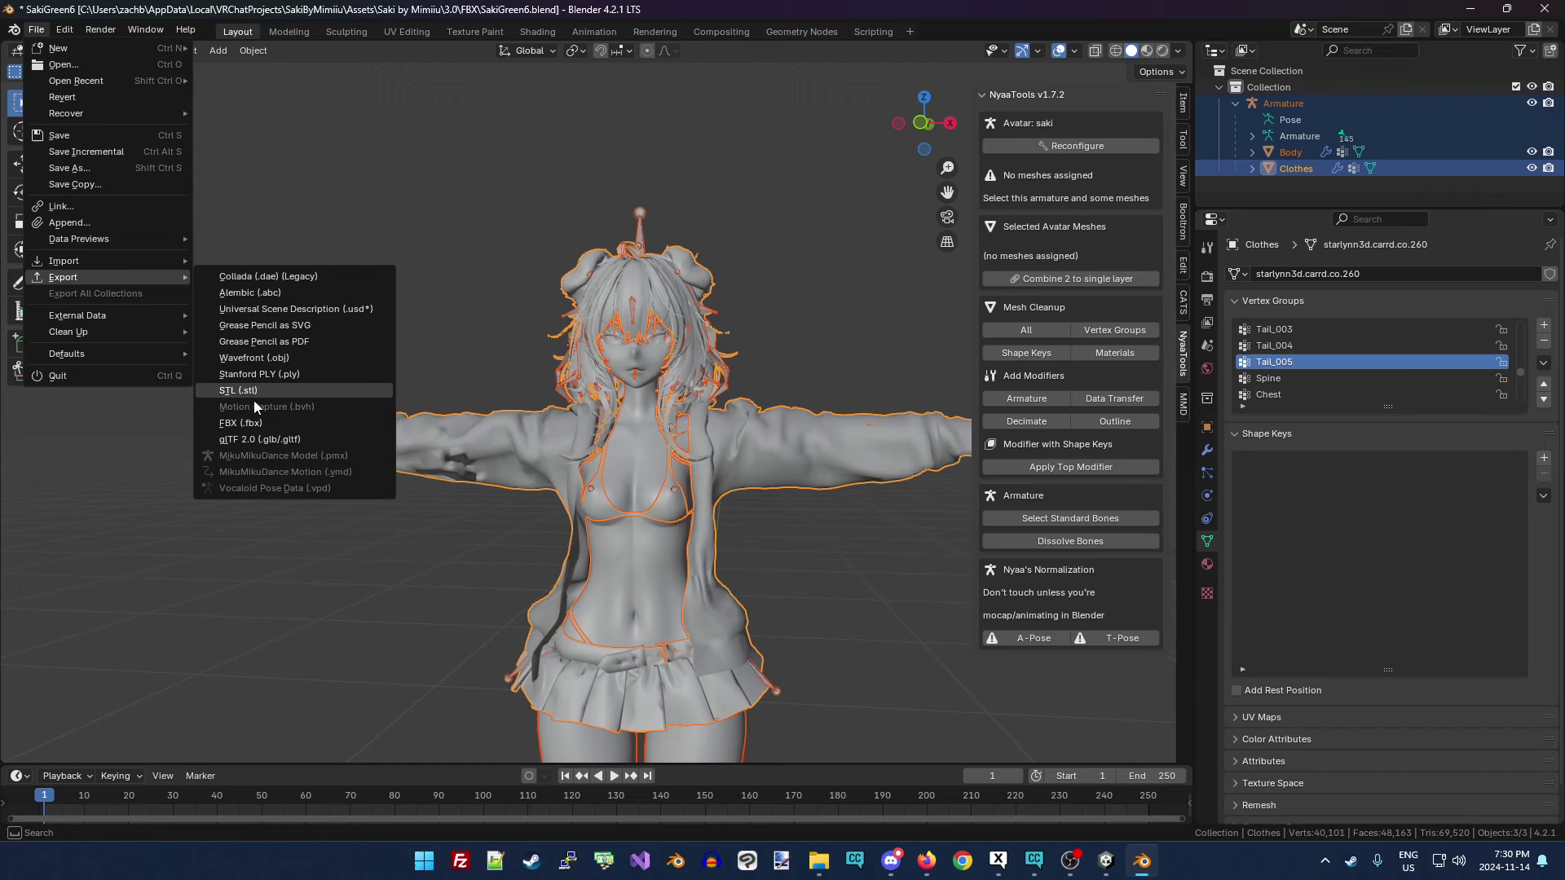
pyautogui.click(248, 423)
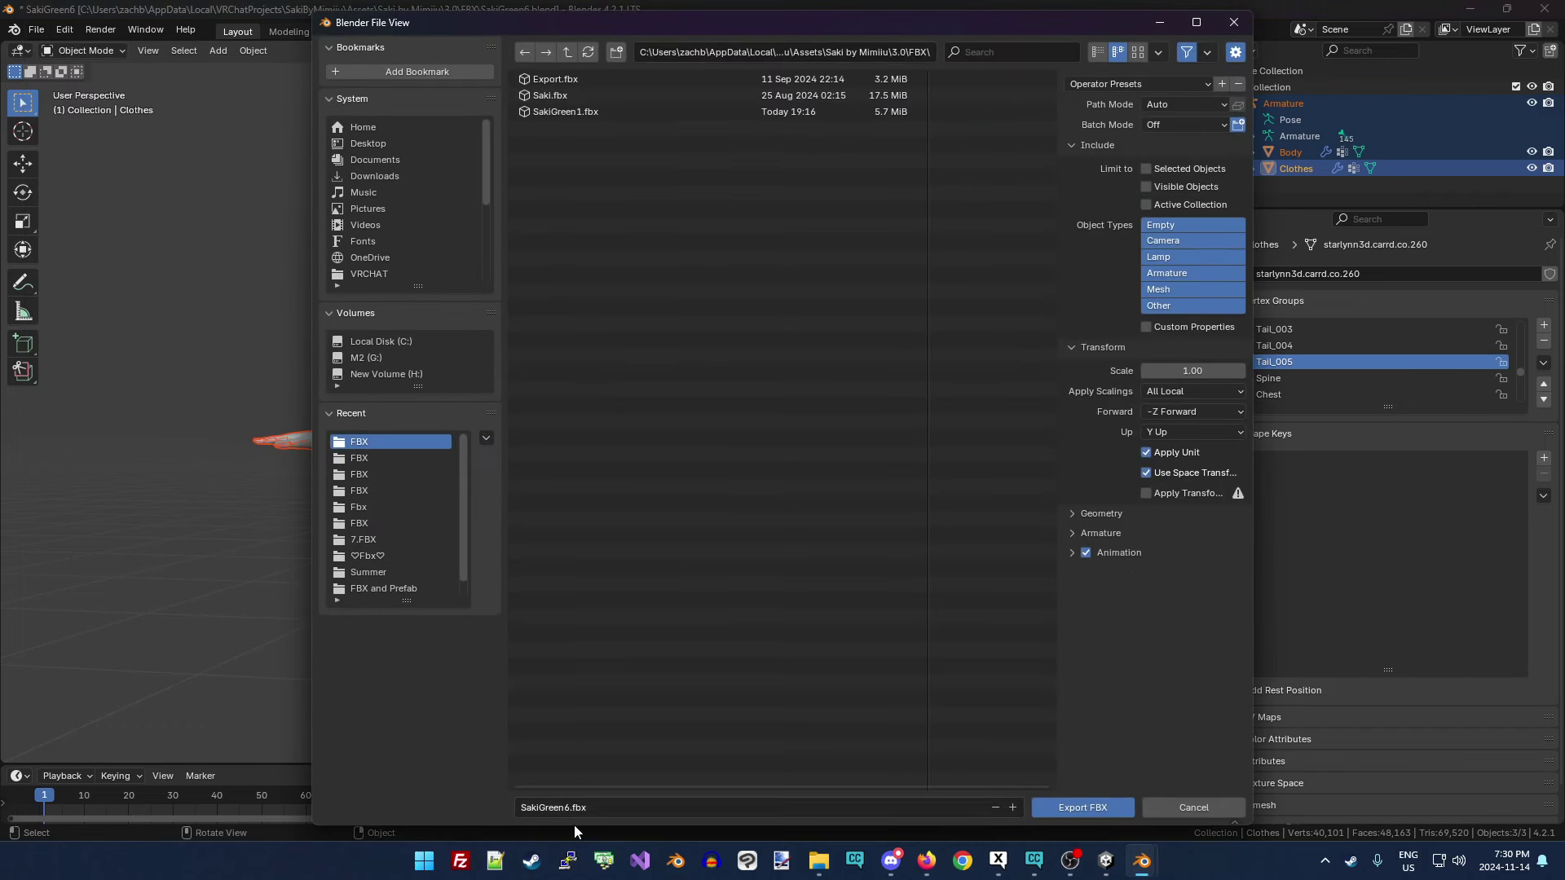
pyautogui.click(567, 807)
pyautogui.click(566, 807)
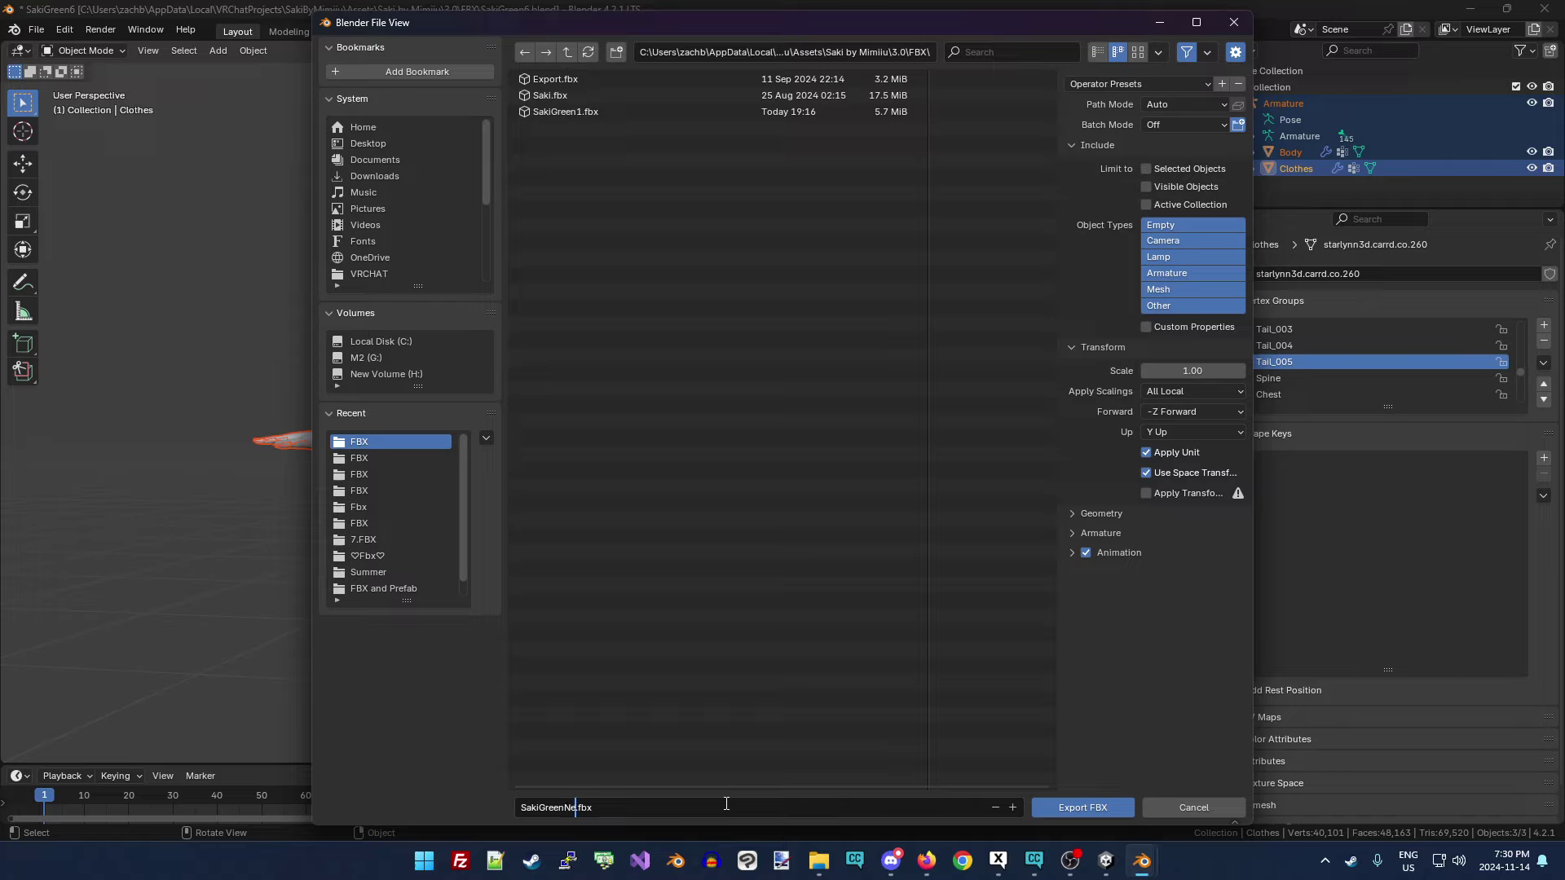
pyautogui.click(1131, 86)
pyautogui.click(1113, 124)
pyautogui.click(1078, 807)
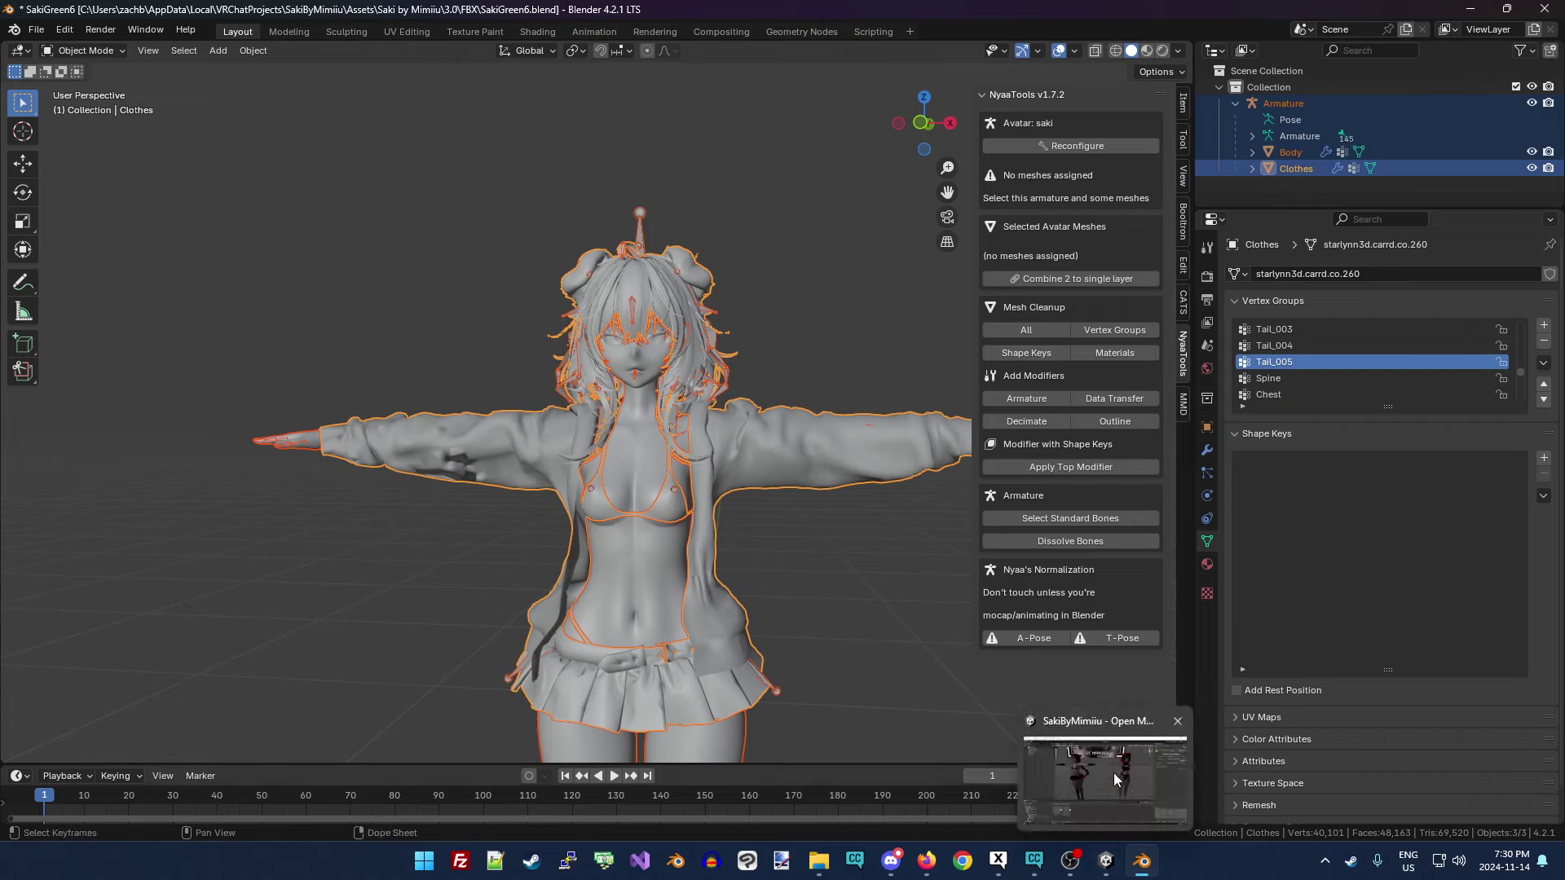
# Switch to Unity and, in the SakiGreenNew model's import settings, enable Read/Write and set Blend Shape Normals to None.
pyautogui.click(1094, 763)
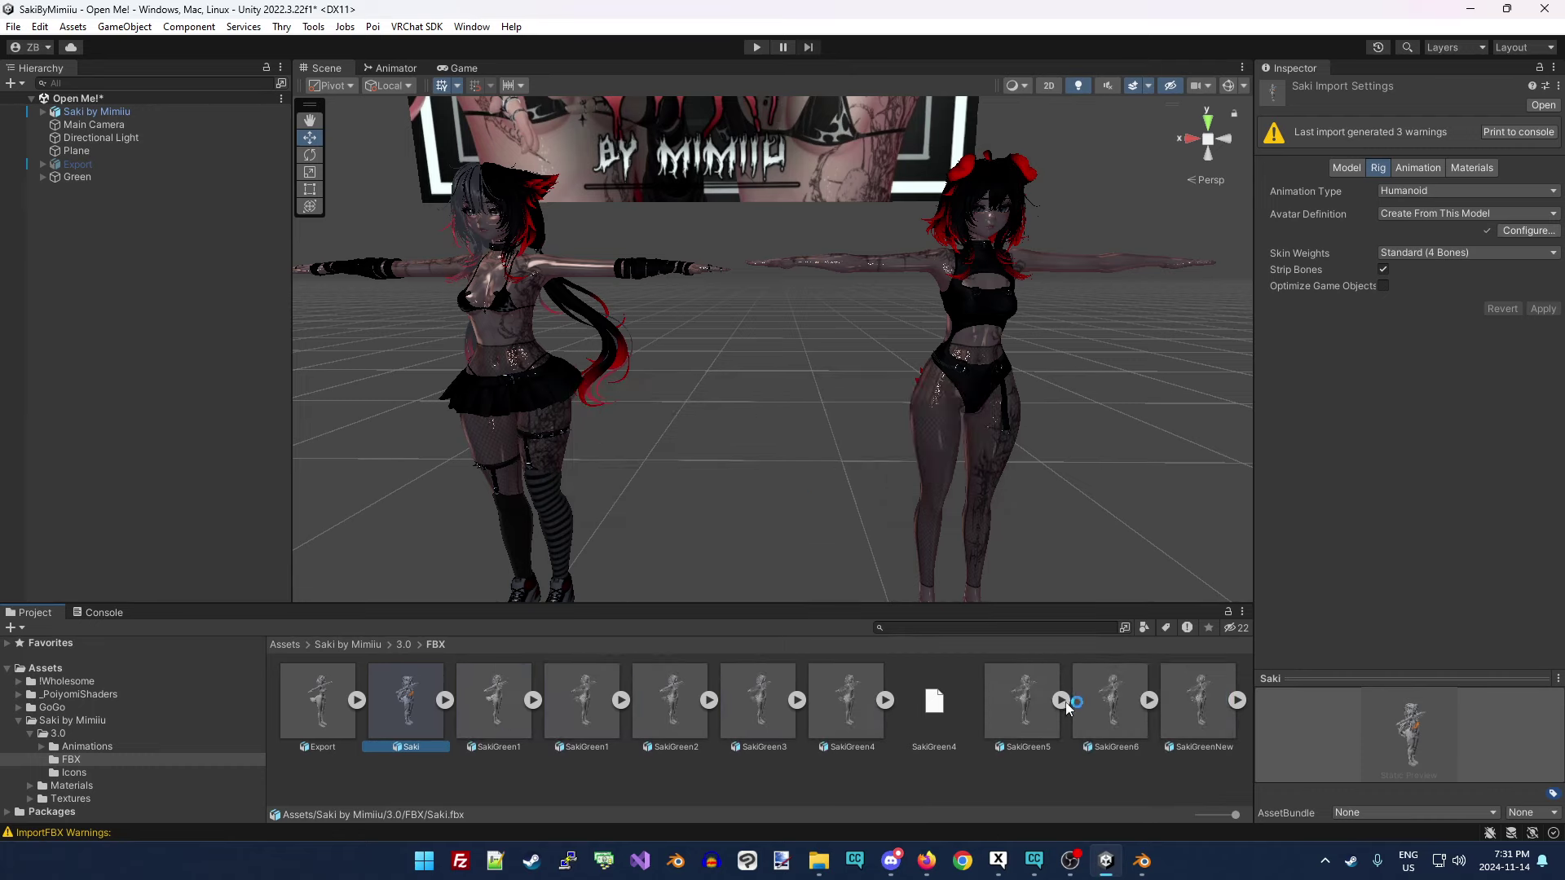
pyautogui.click(1200, 702)
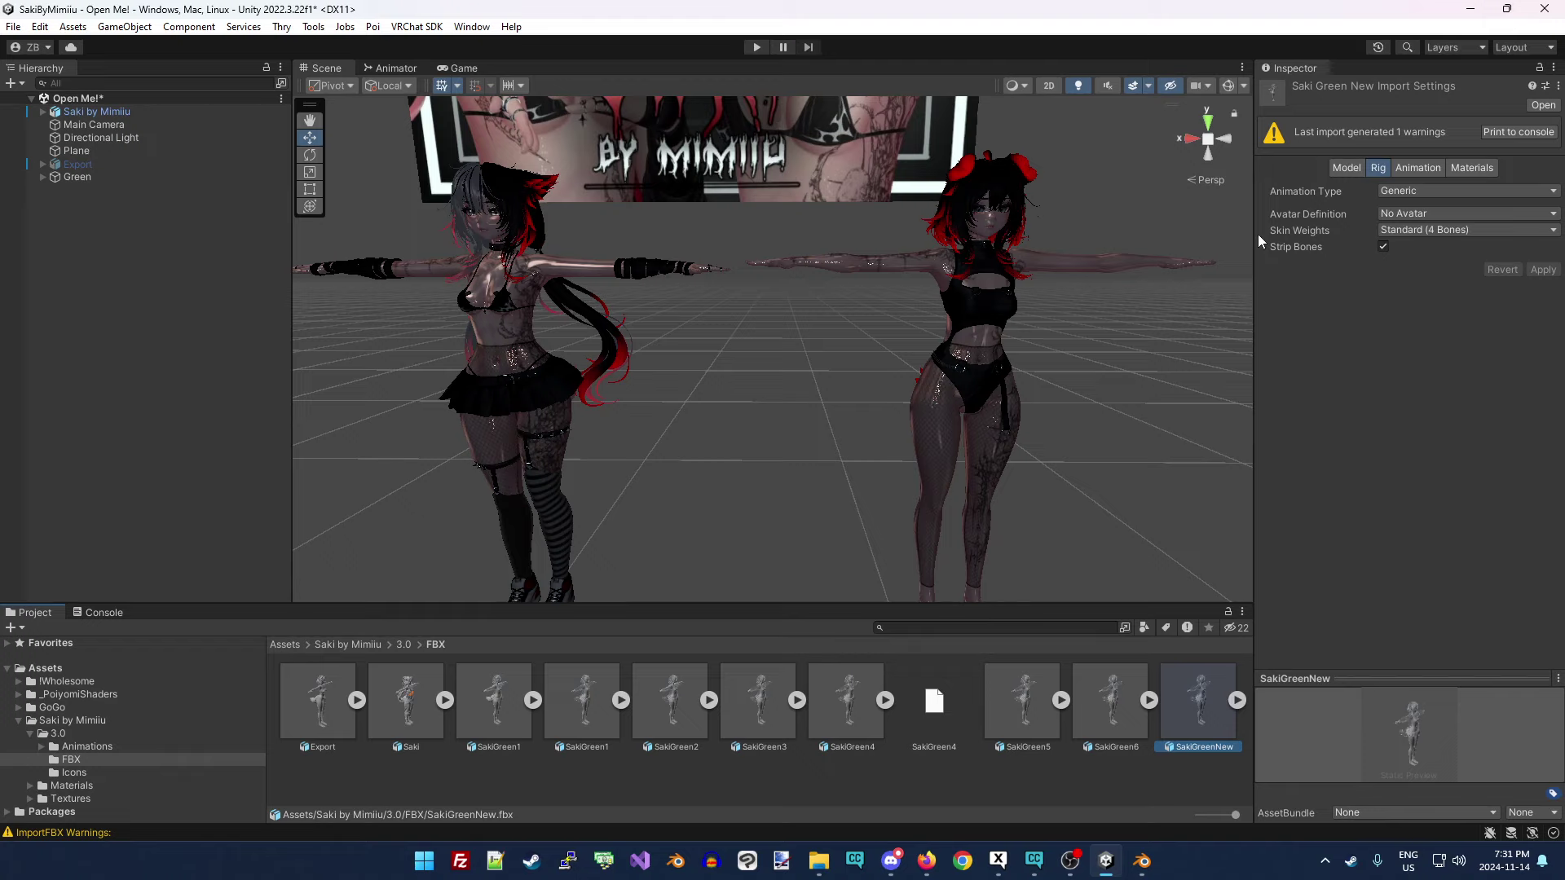
pyautogui.moveTo(1254, 233); pyautogui.dragTo(1050, 235)
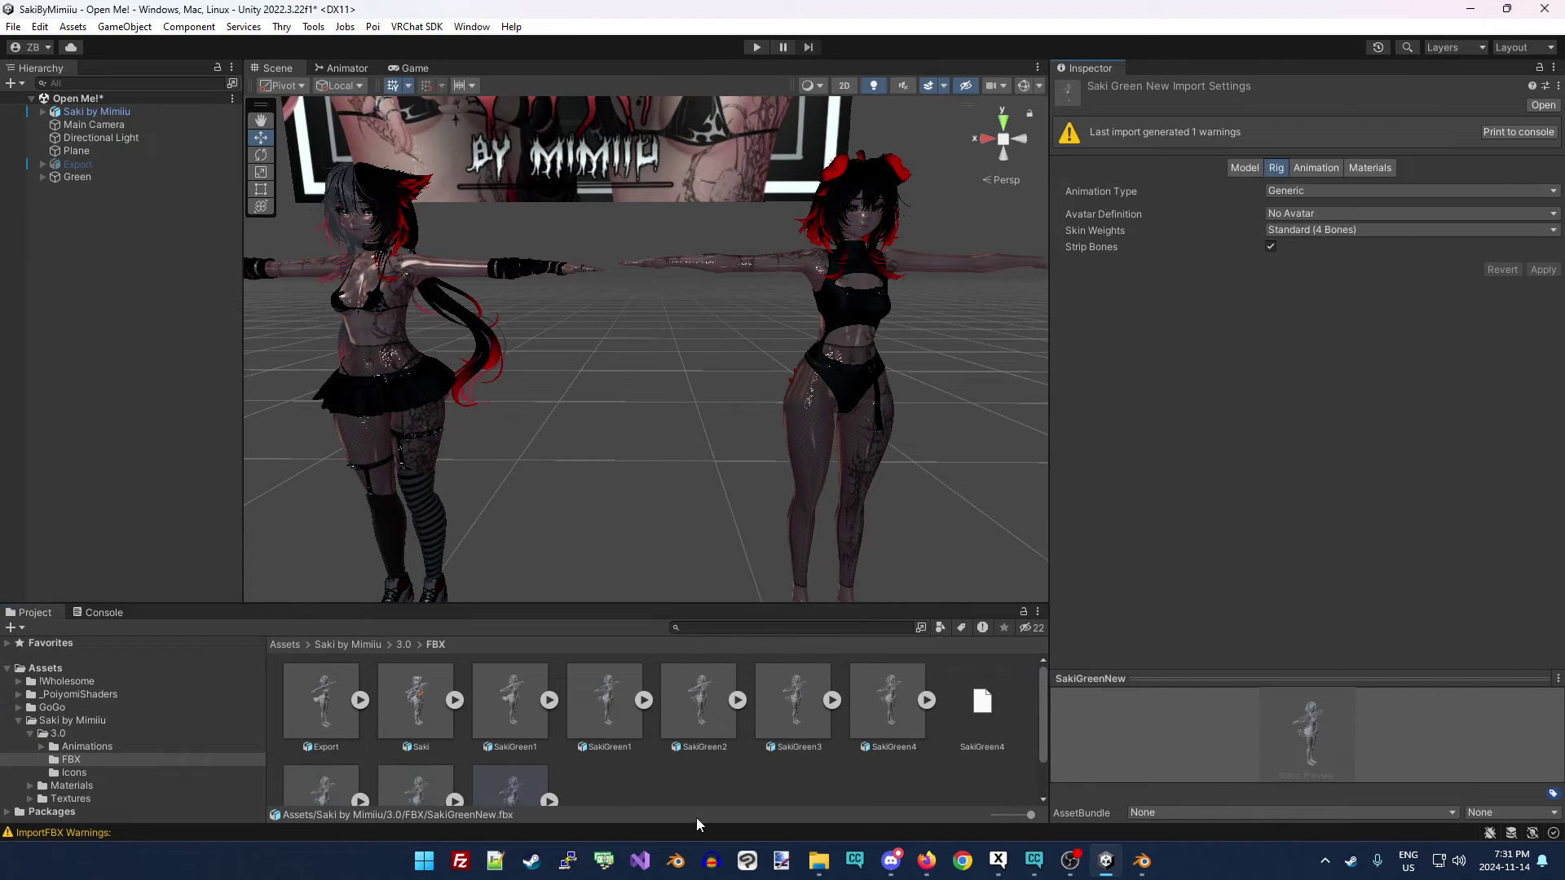
pyautogui.scroll(-2, 570, 795)
pyautogui.click(1240, 167)
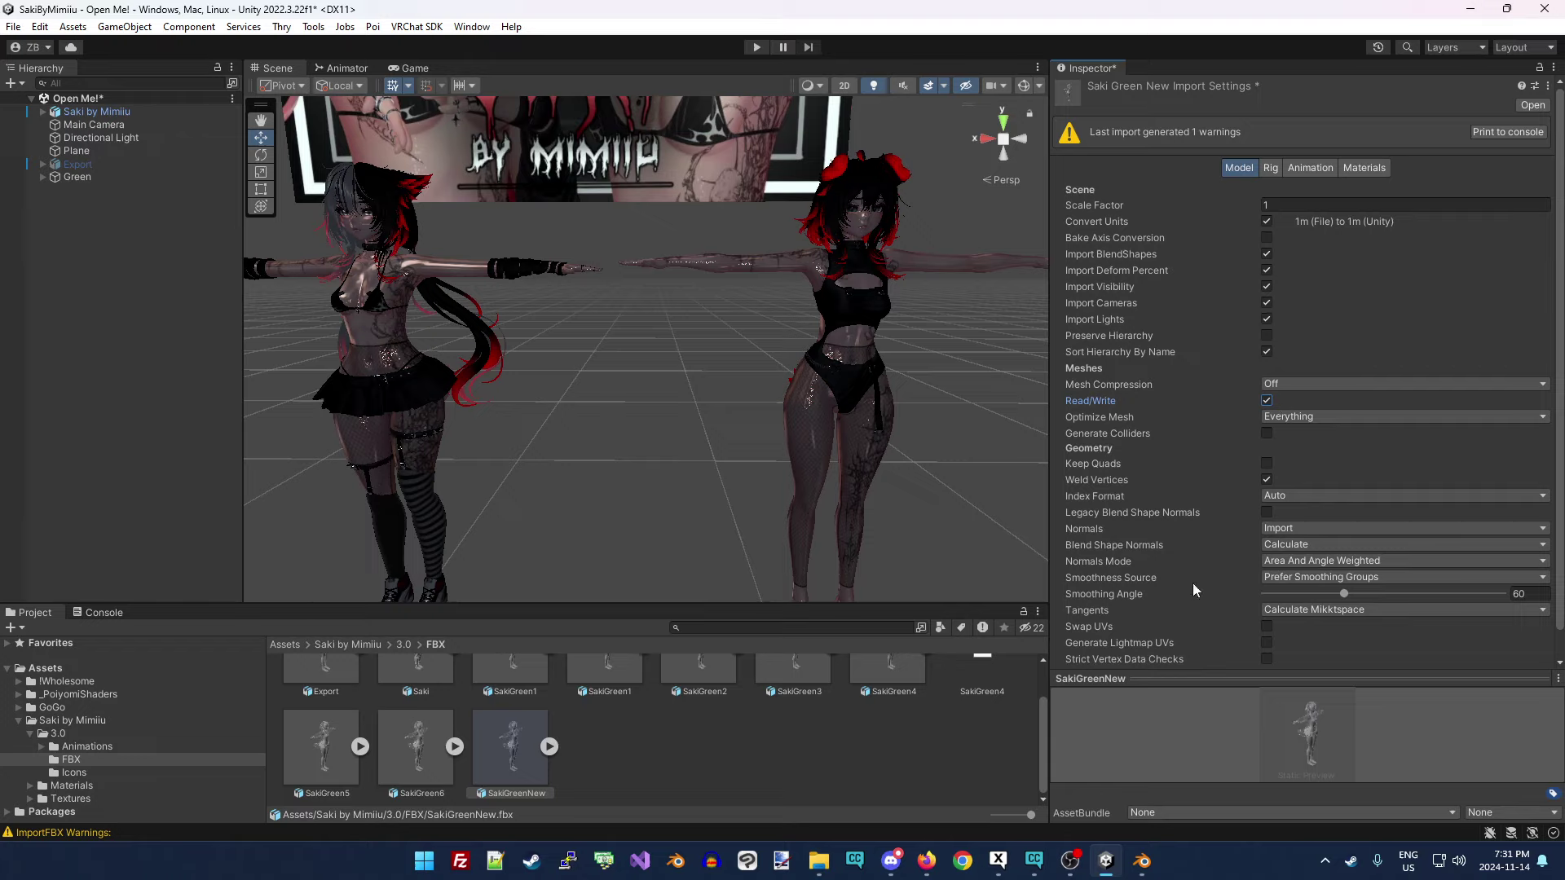
pyautogui.click(1286, 545)
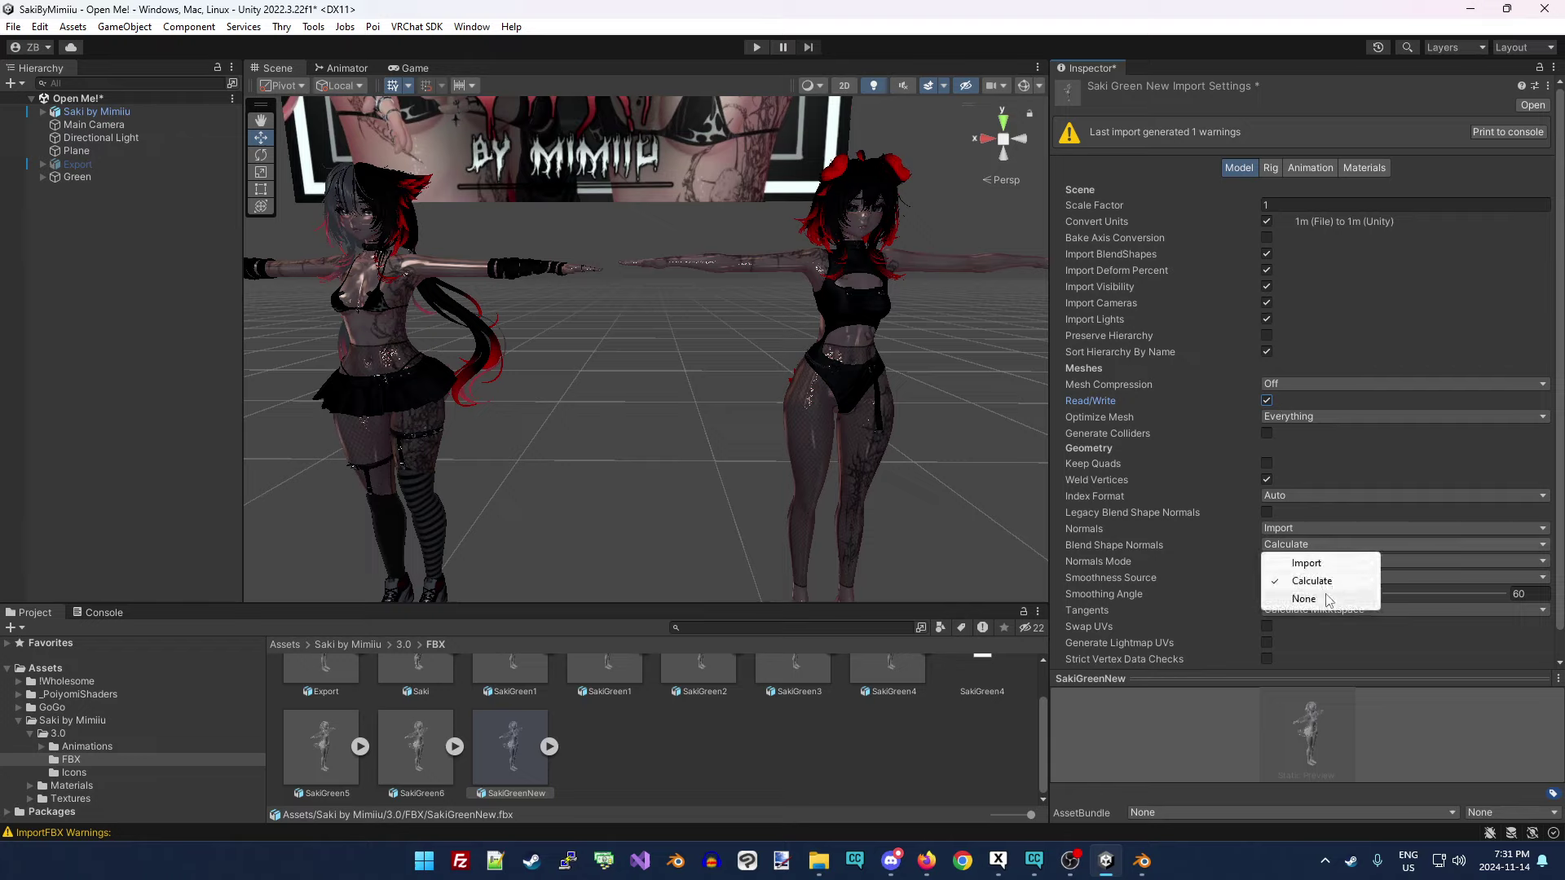
pyautogui.click(1325, 601)
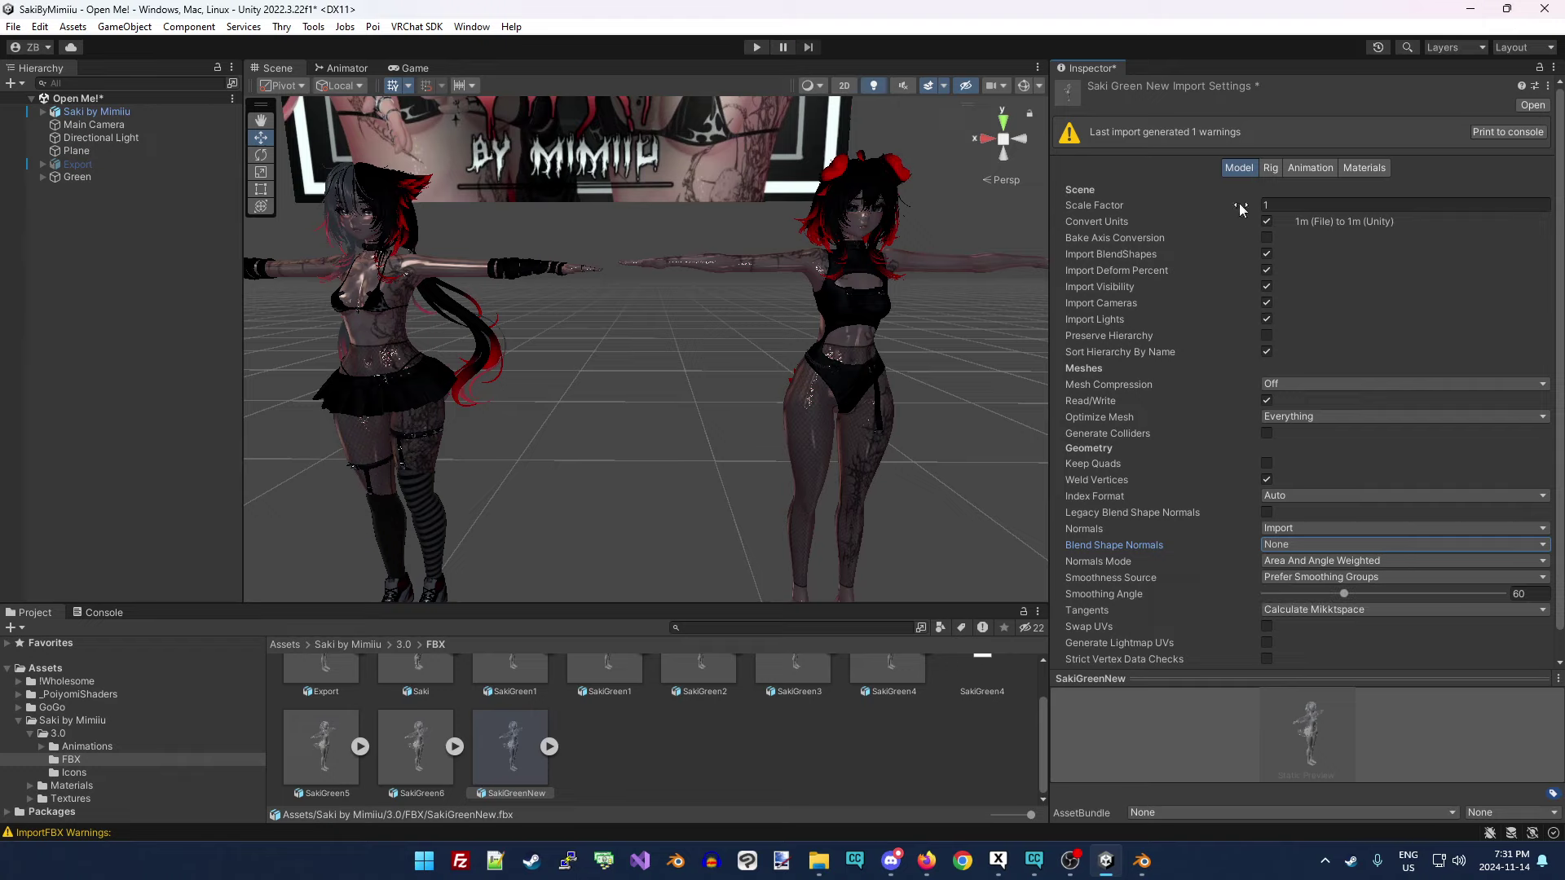
# Set the SakiGreenNew rig's animation type to Humanoid and apply the import settings.
pyautogui.click(1270, 169)
pyautogui.click(1304, 193)
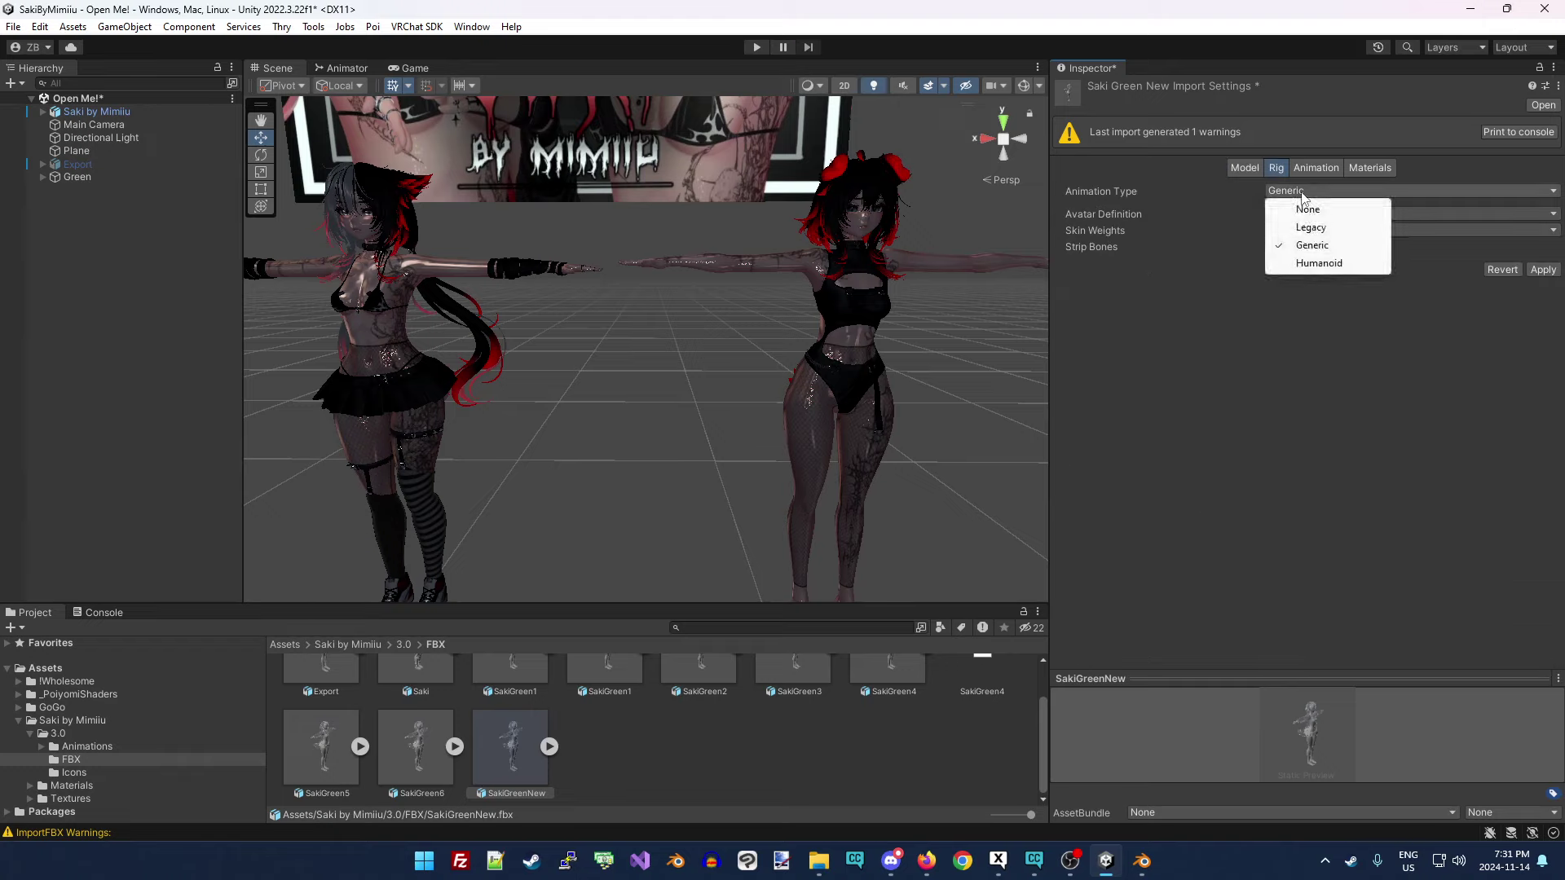
pyautogui.click(1314, 267)
pyautogui.click(1543, 324)
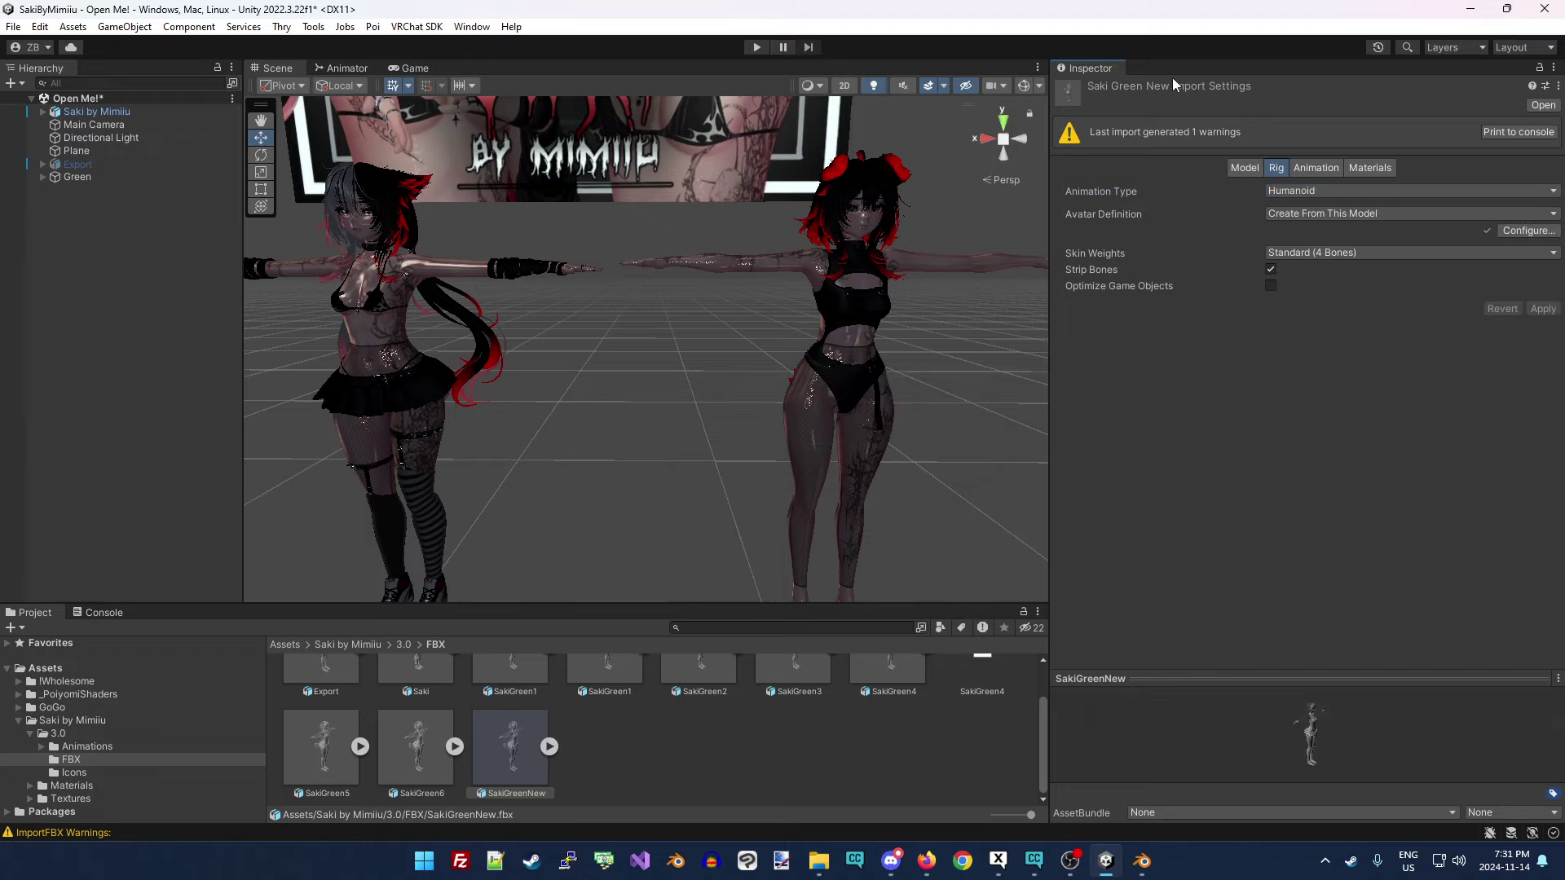
# Review the body and head bone mapping in SakiGreenNew's avatar configuration, and close the configuration.
pyautogui.click(1540, 232)
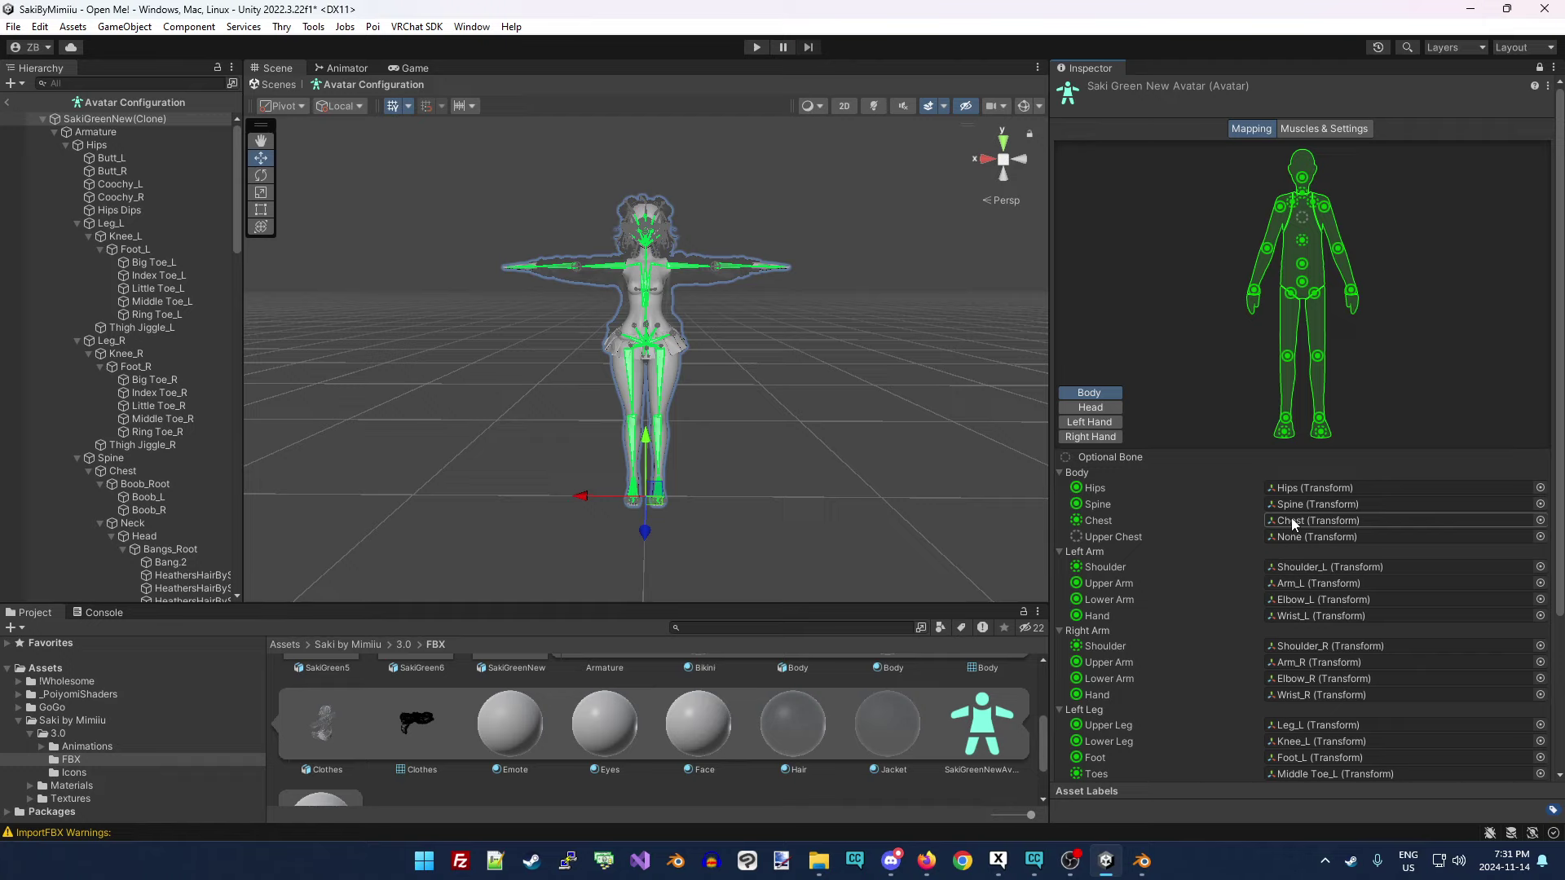
pyautogui.scroll(-3, 1293, 522)
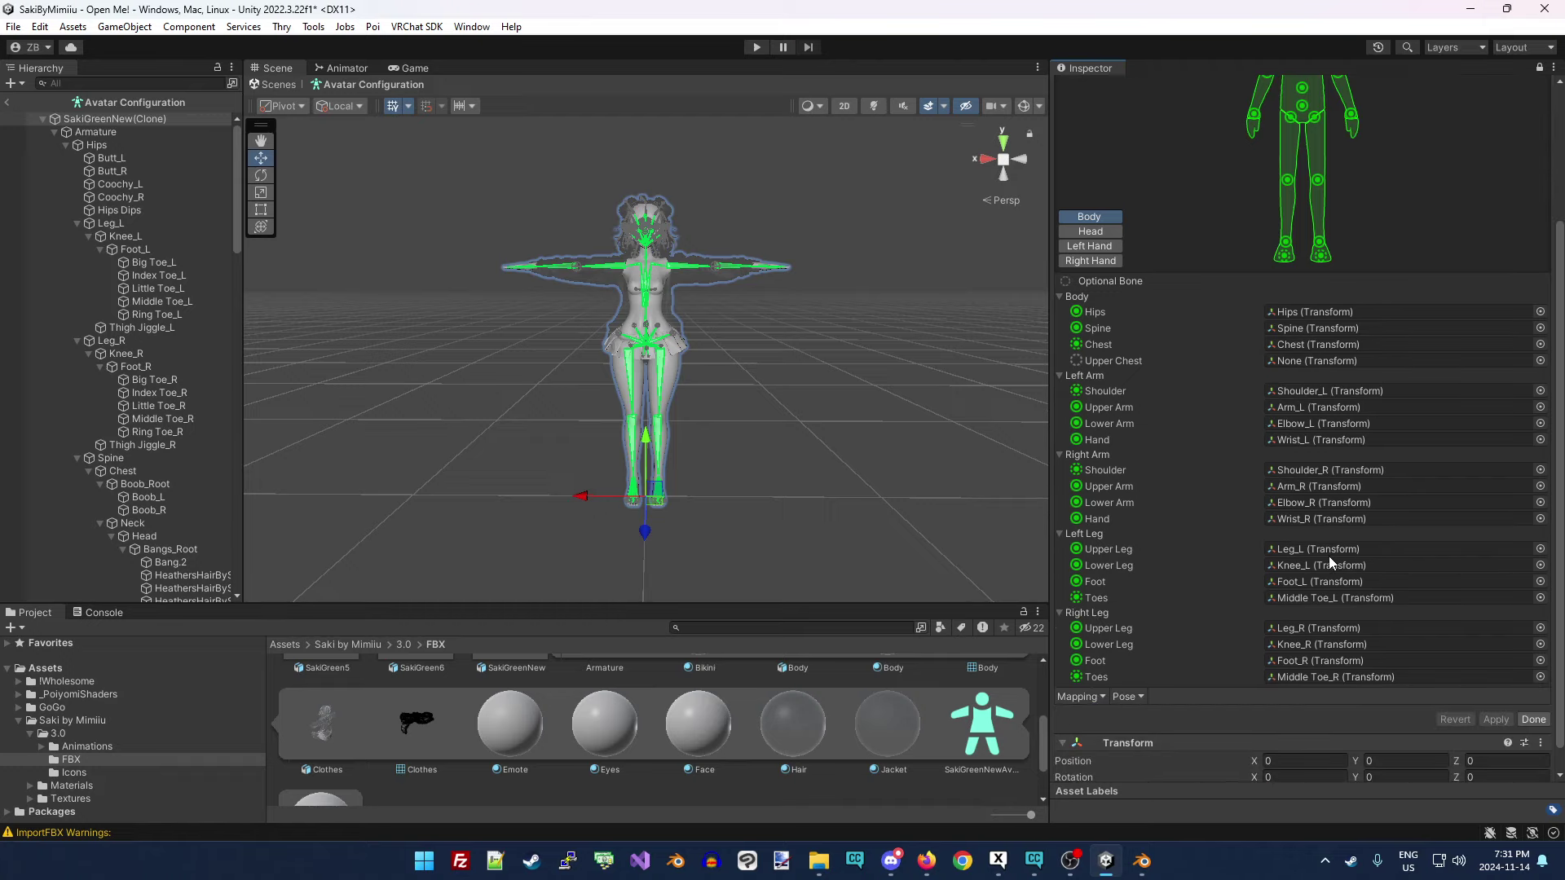
pyautogui.scroll(1, 1288, 554)
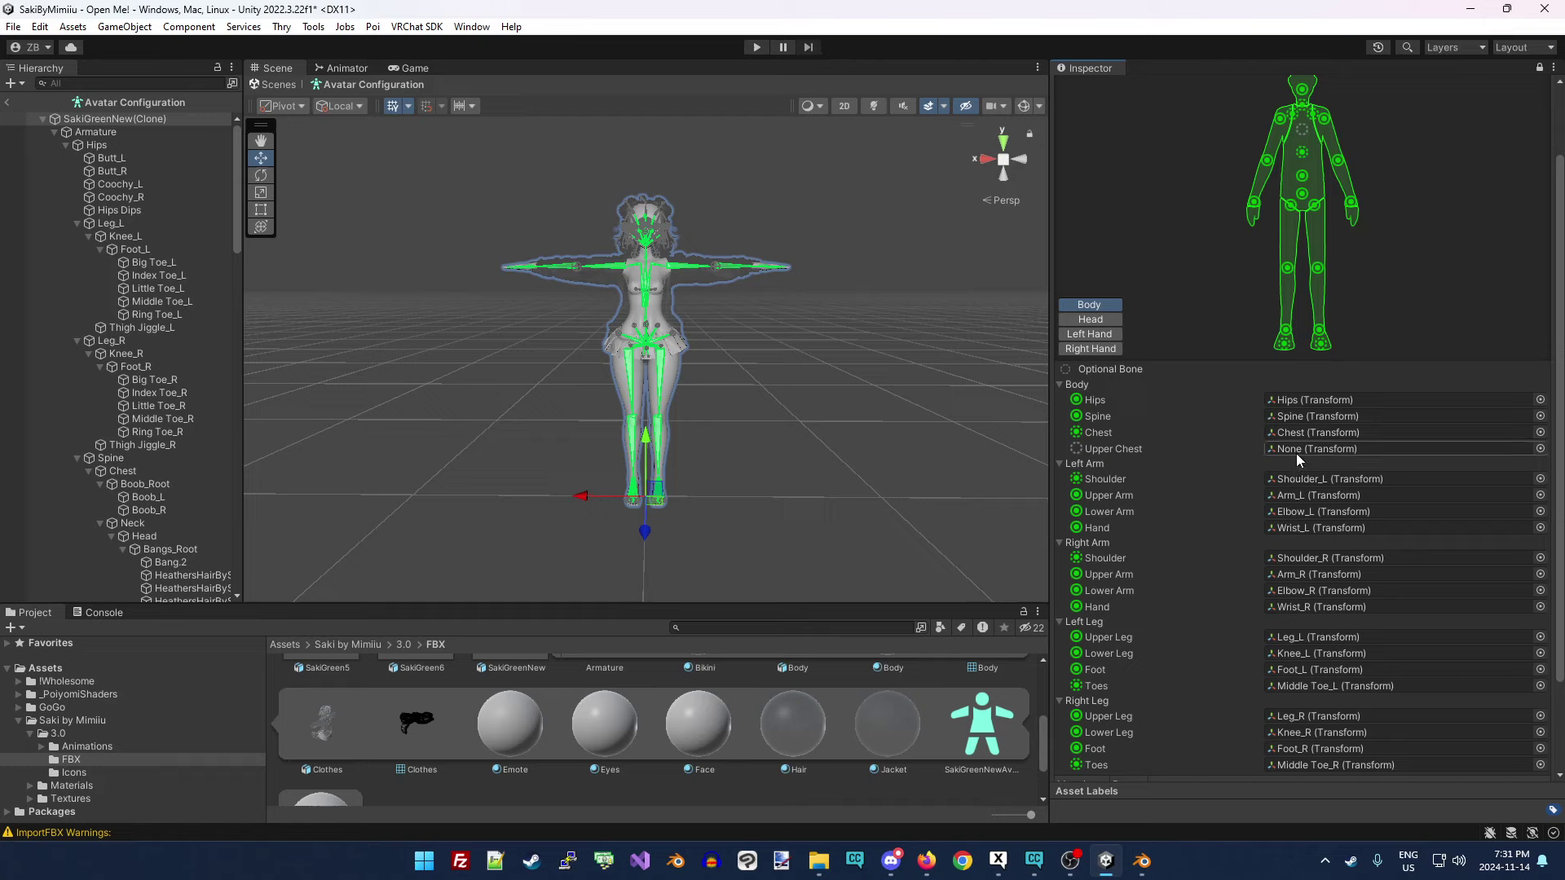
pyautogui.scroll(1, 1235, 212)
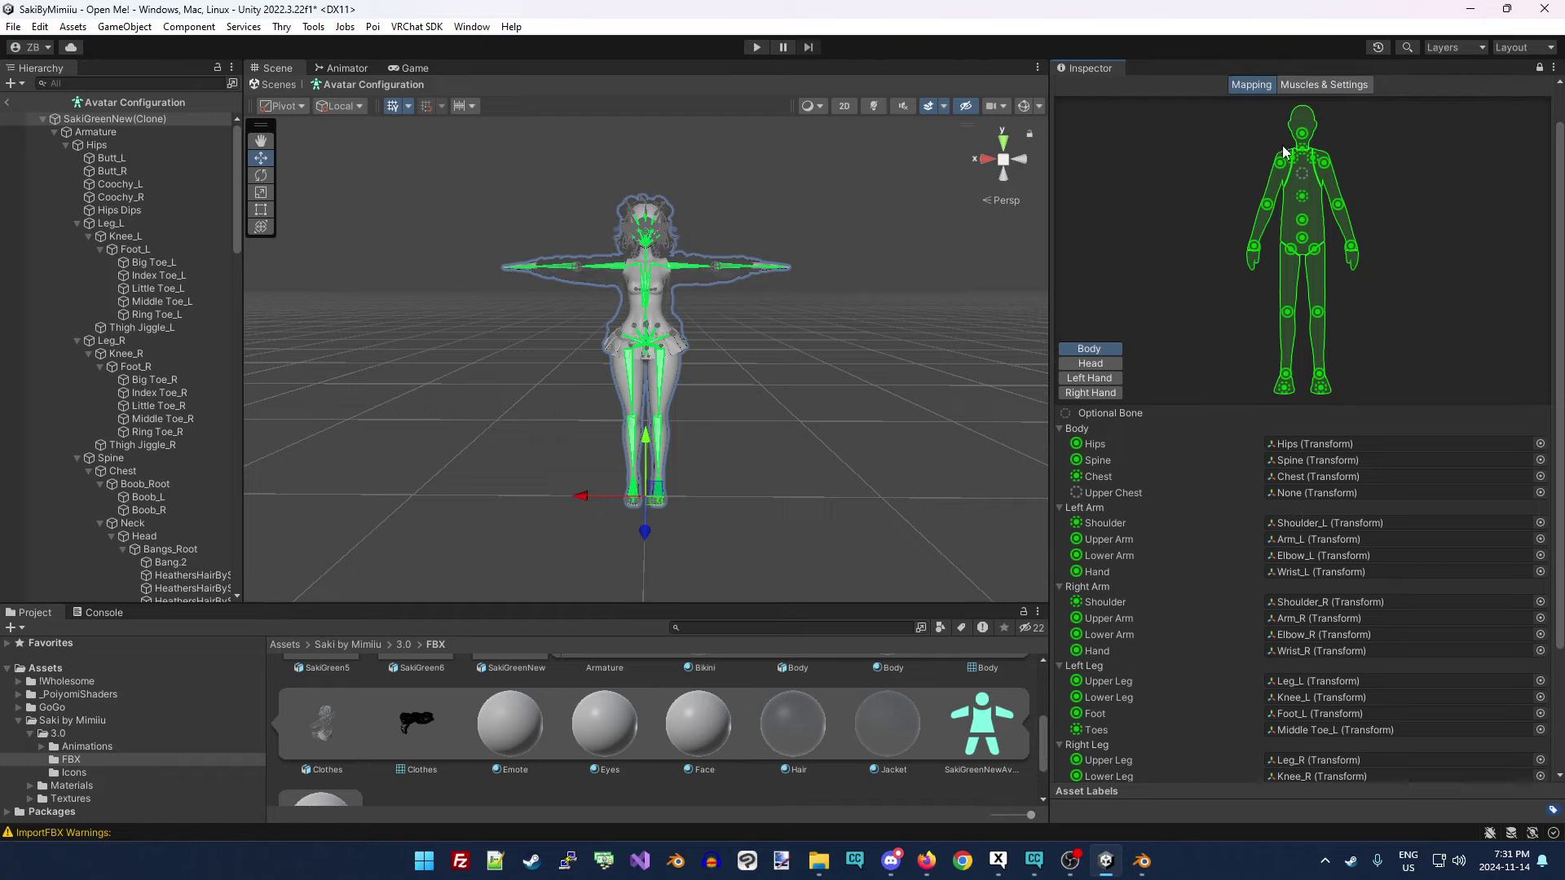
pyautogui.click(1102, 363)
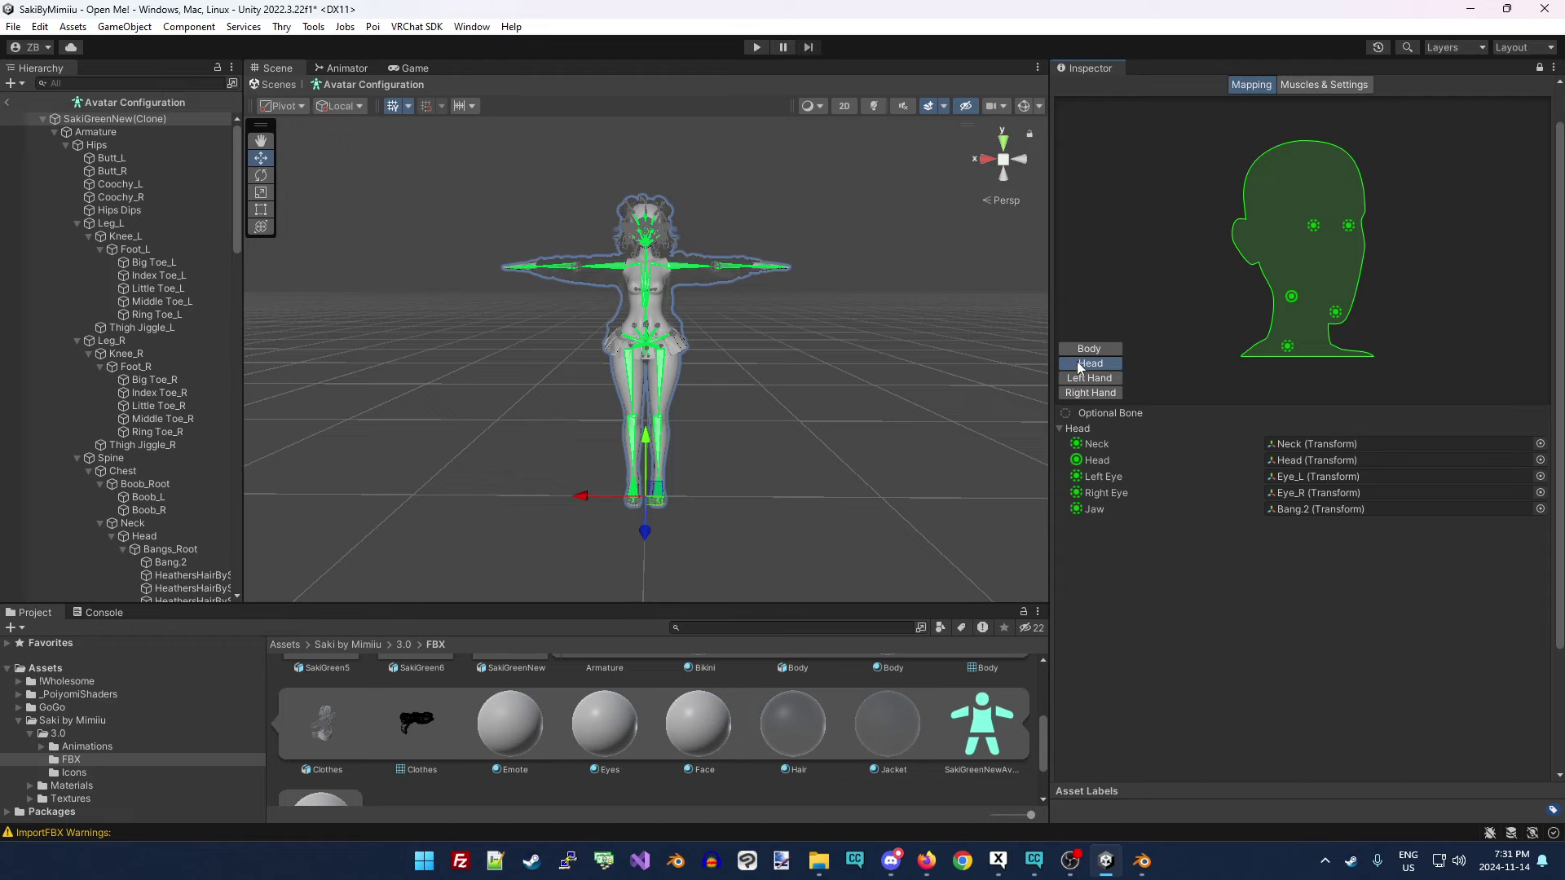
pyautogui.scroll(-5, 1328, 704)
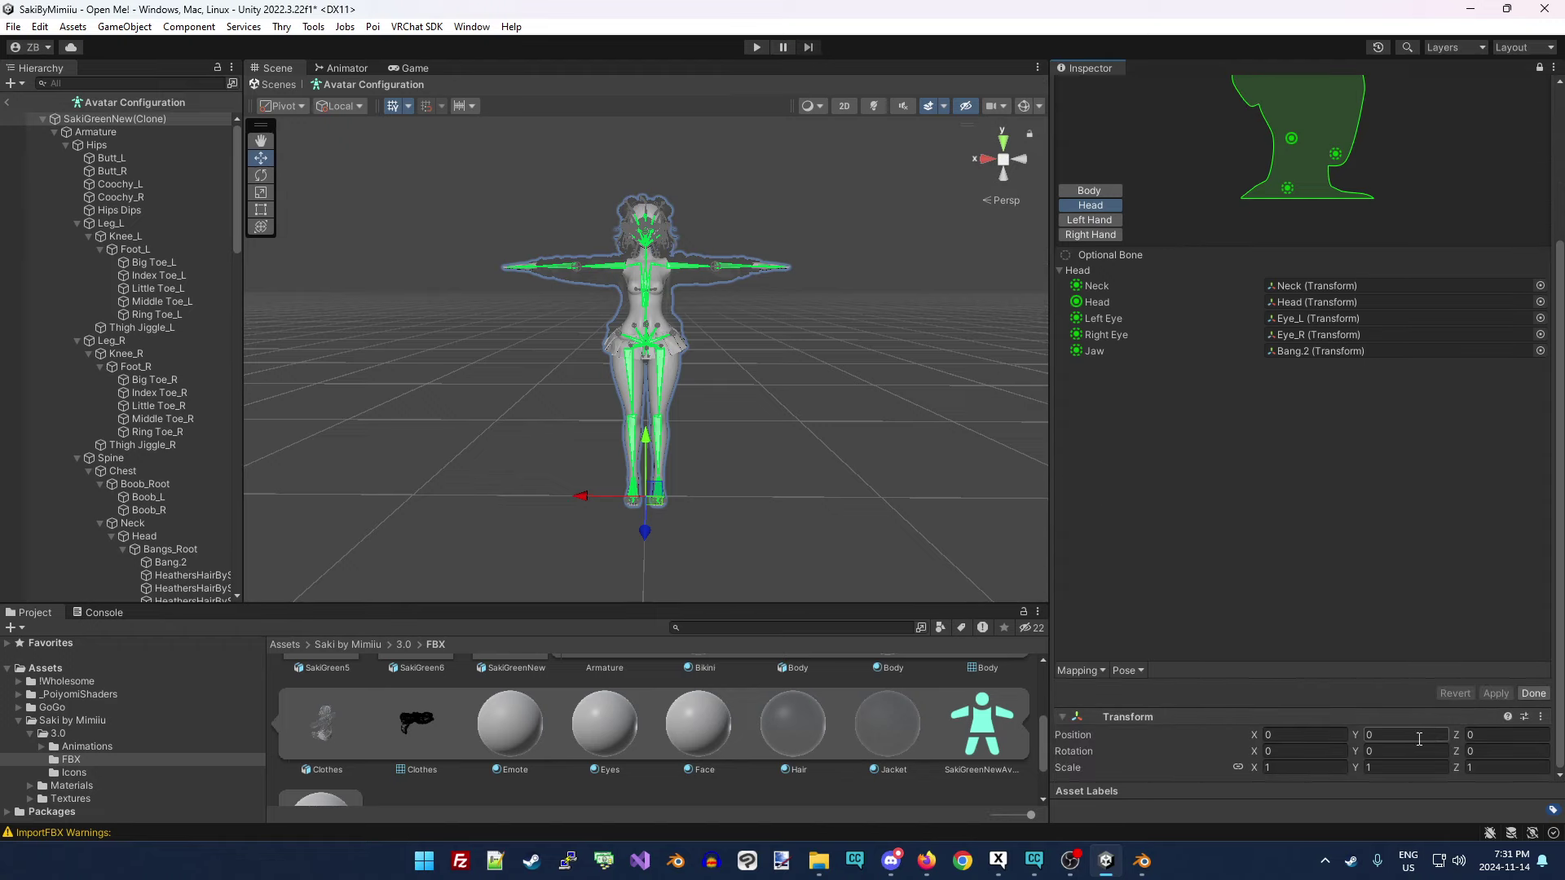
pyautogui.click(1533, 700)
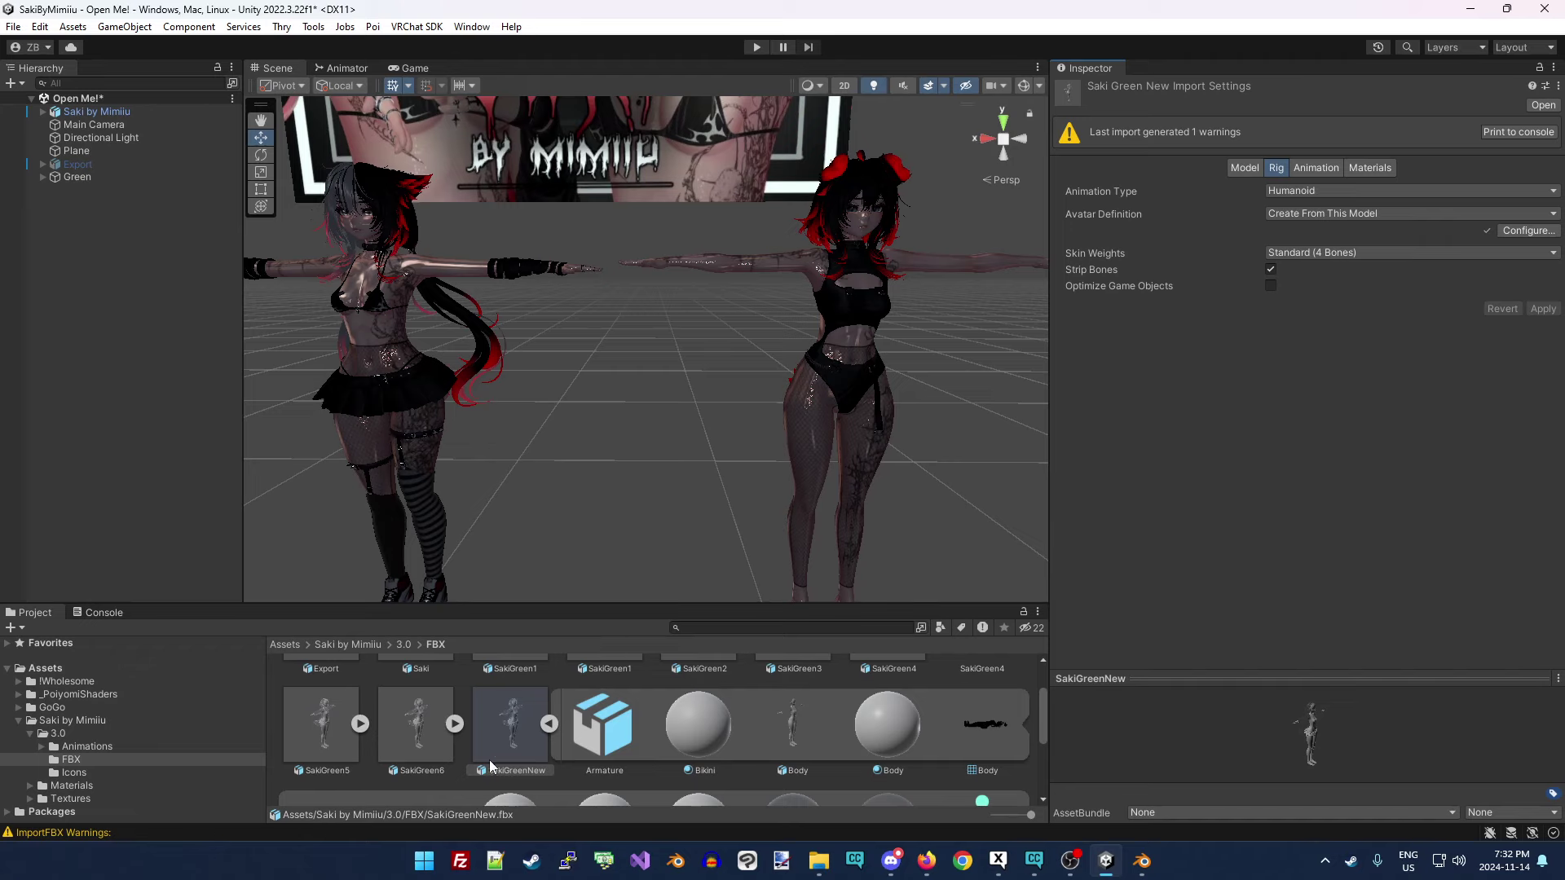
# Place the SakiGreenNew model in the scene beside the original Saki by Mimiiu avatar.
pyautogui.click(550, 723)
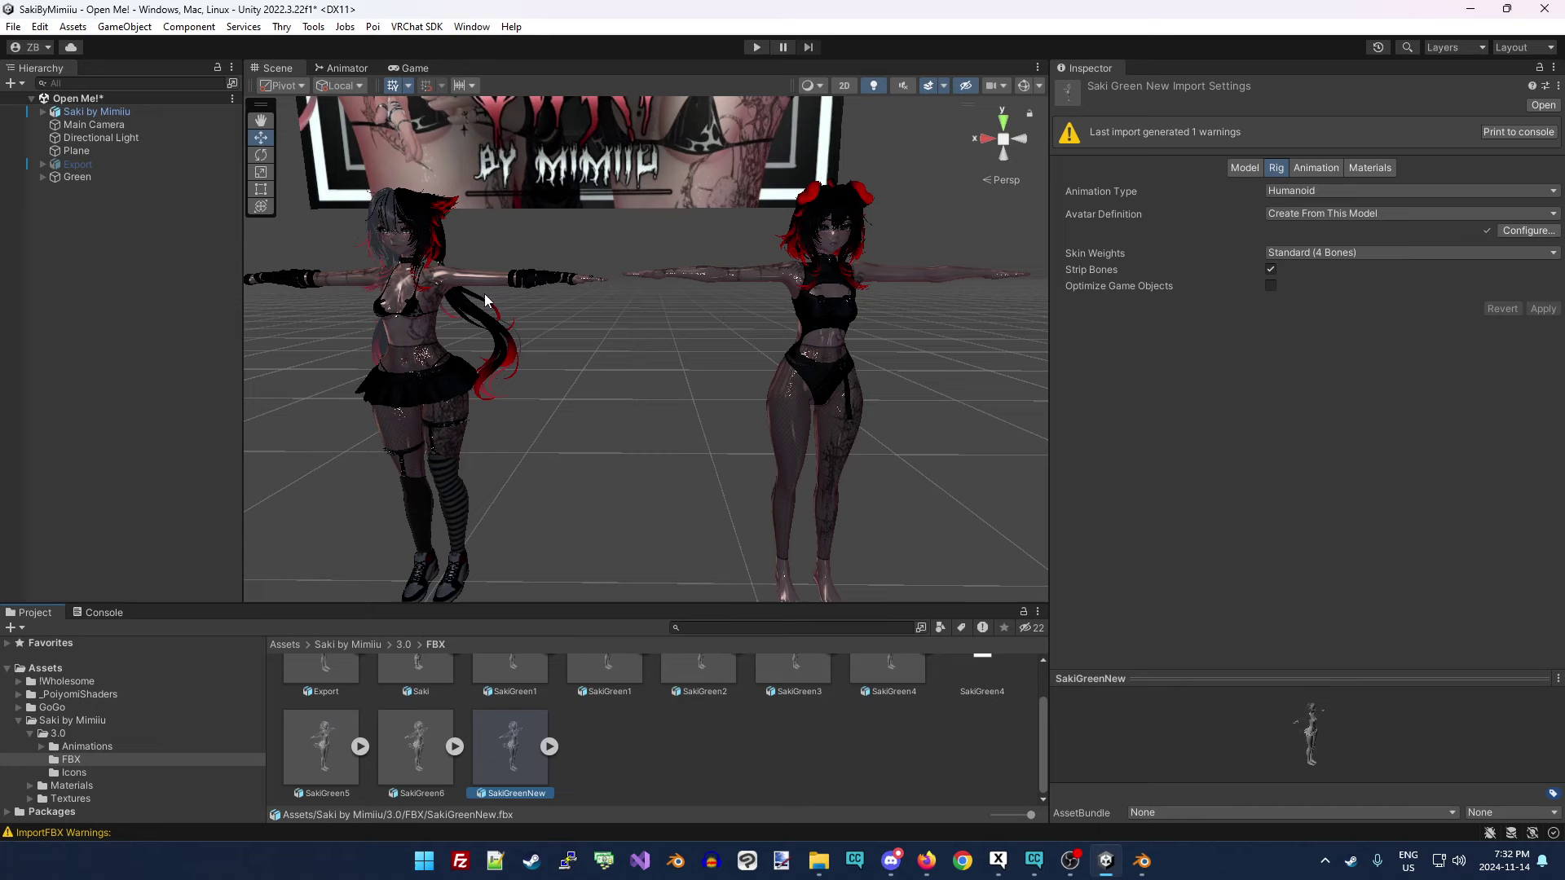
pyautogui.hotkey('ctrl', 'z')
pyautogui.moveTo(663, 407); pyautogui.dragTo(672, 440, button='right')
pyautogui.press('s')
pyautogui.press('a')
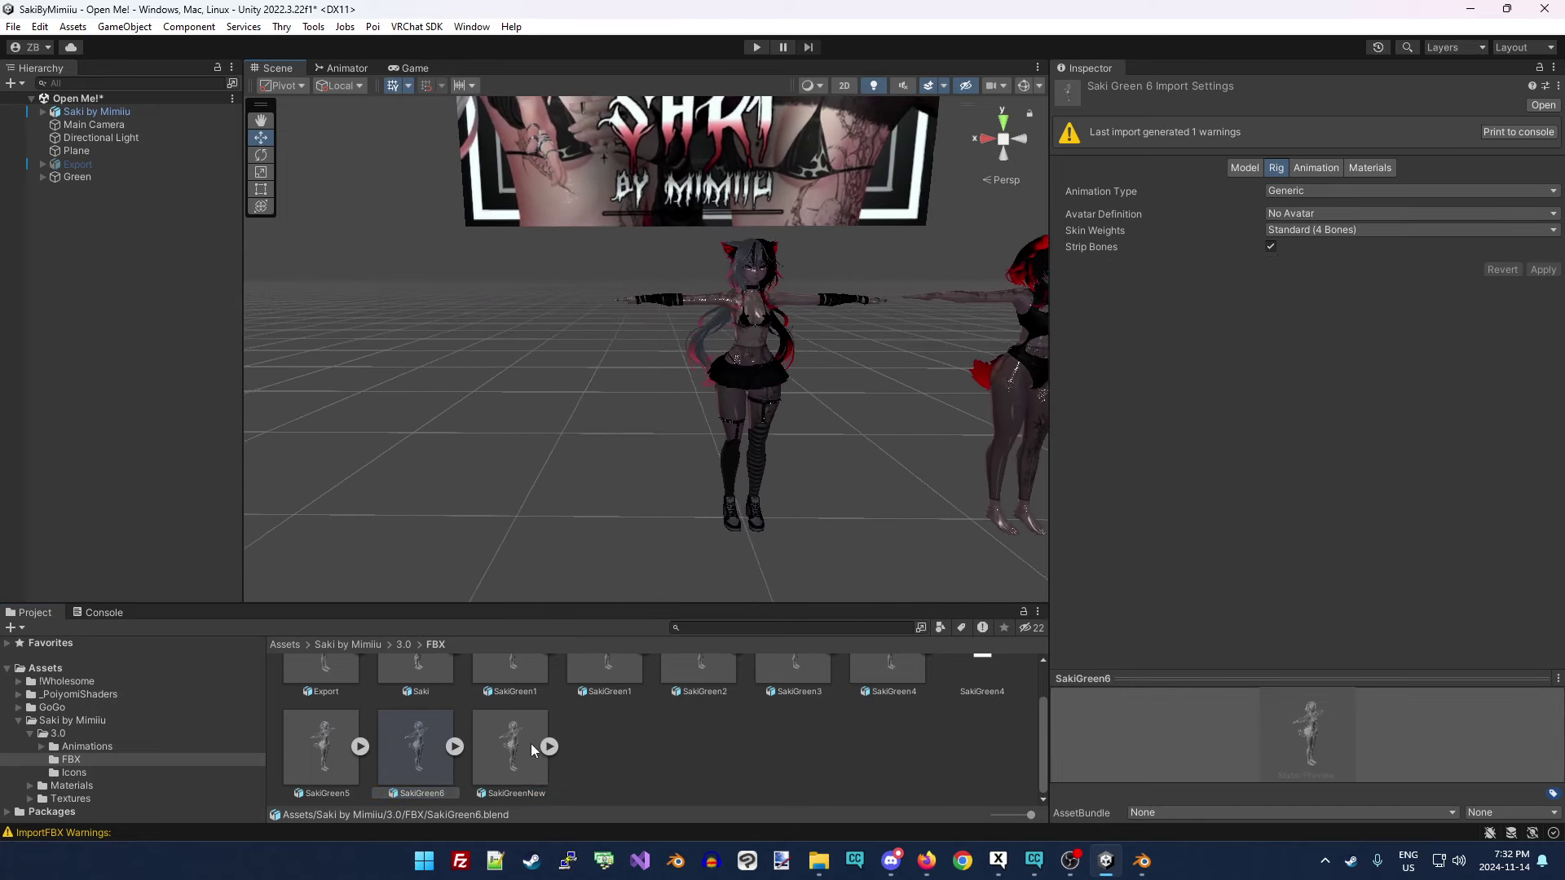
pyautogui.moveTo(530, 744); pyautogui.dragTo(491, 517)
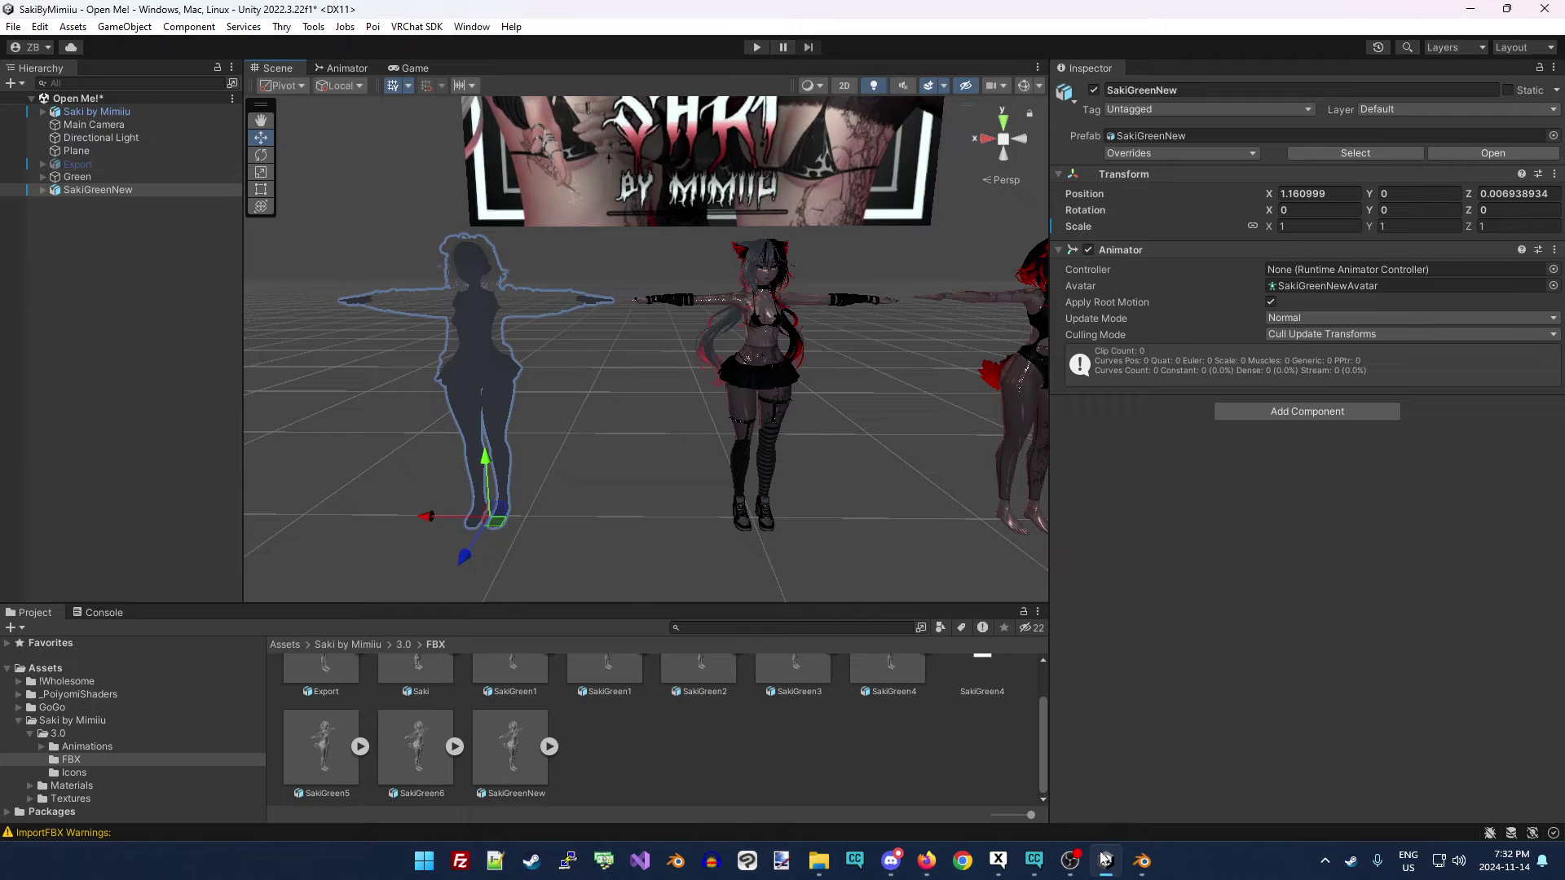
# Check that Pumkins Avatar Tools is installed in VRChat Creator Companion, return to Unity, and set SakiGreenNew as the tool's avatar.
pyautogui.click(1033, 860)
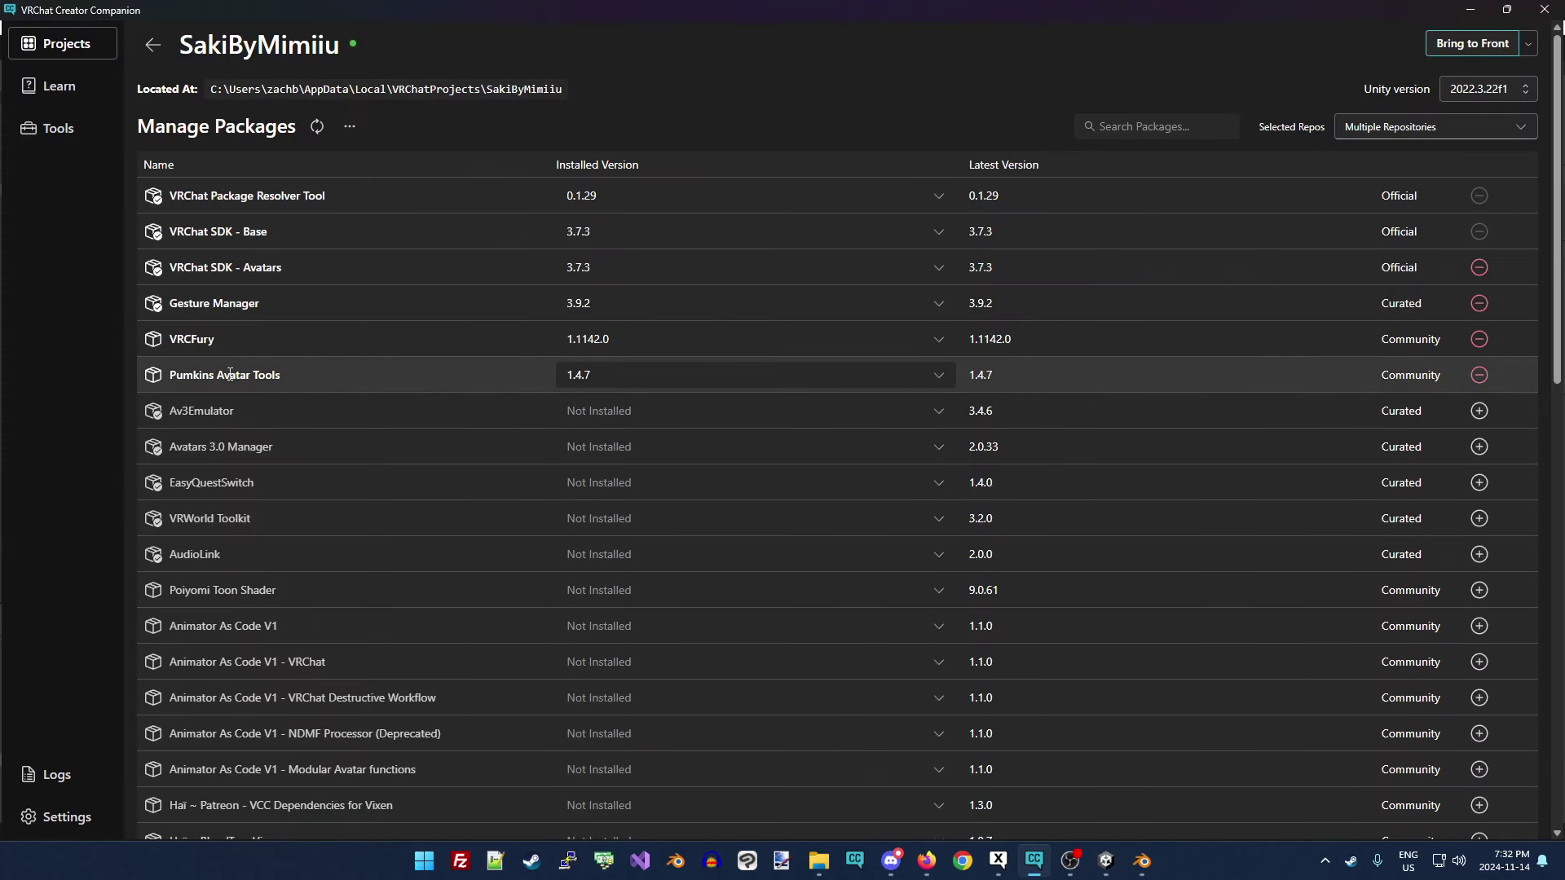
pyautogui.click(1470, 9)
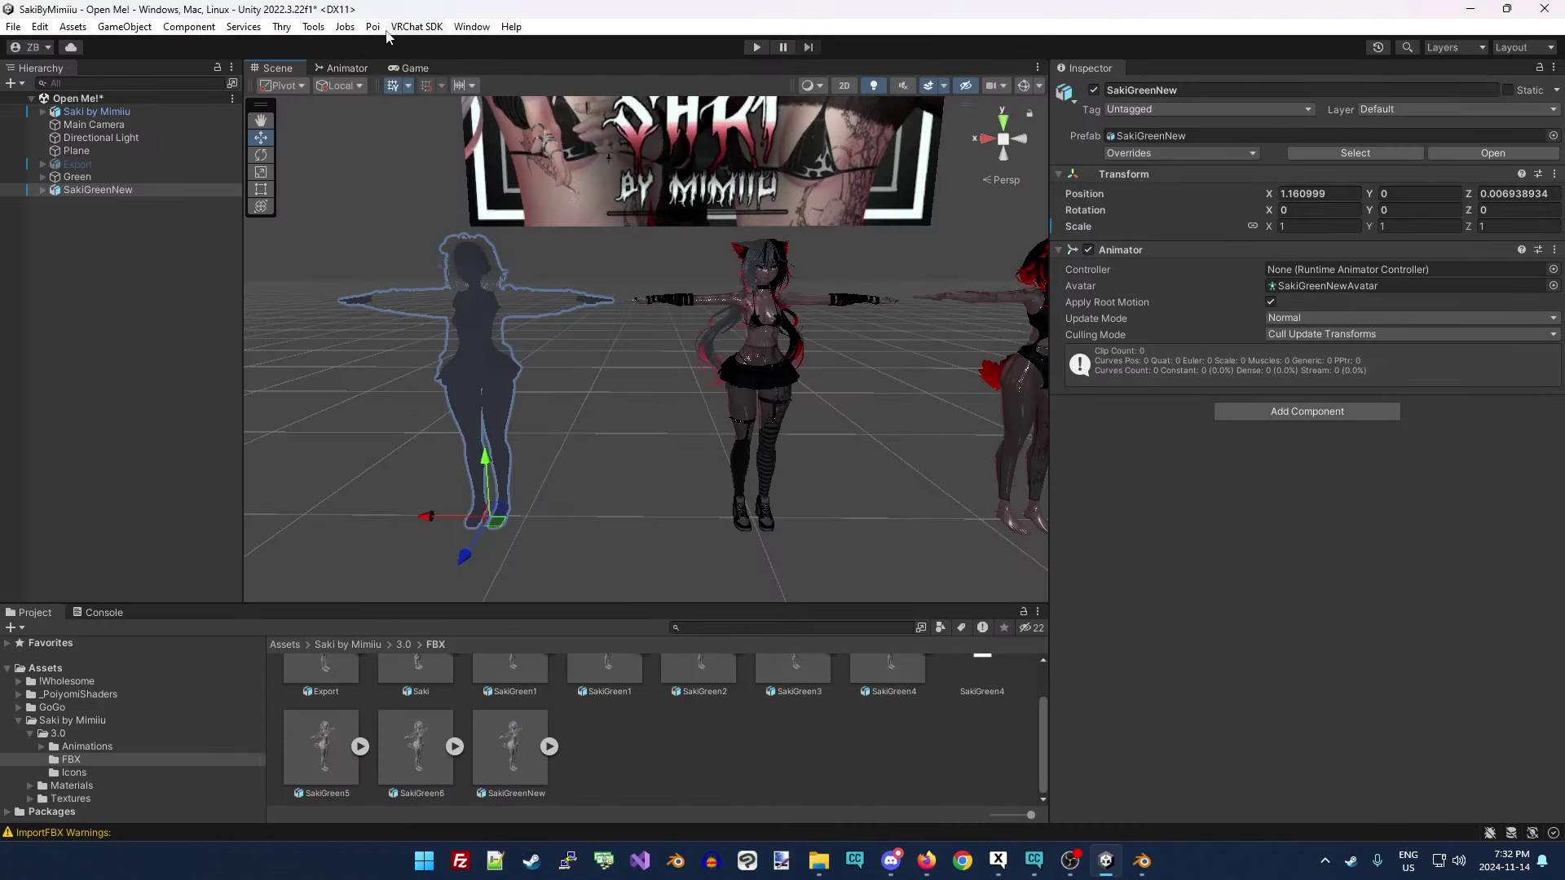
pyautogui.click(313, 27)
pyautogui.moveTo(342, 70)
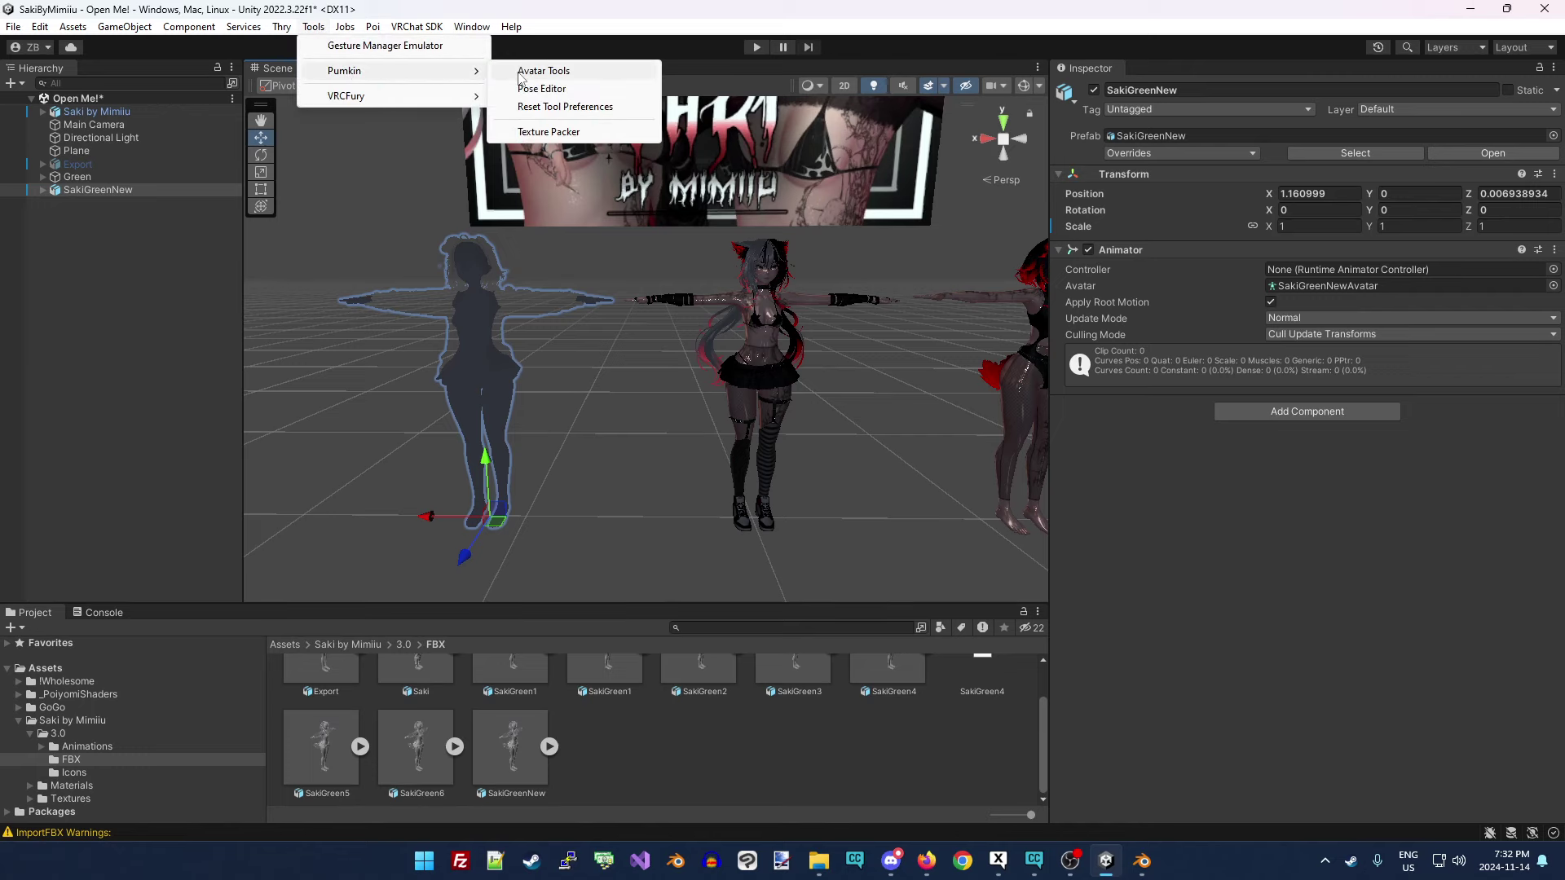
pyautogui.click(534, 70)
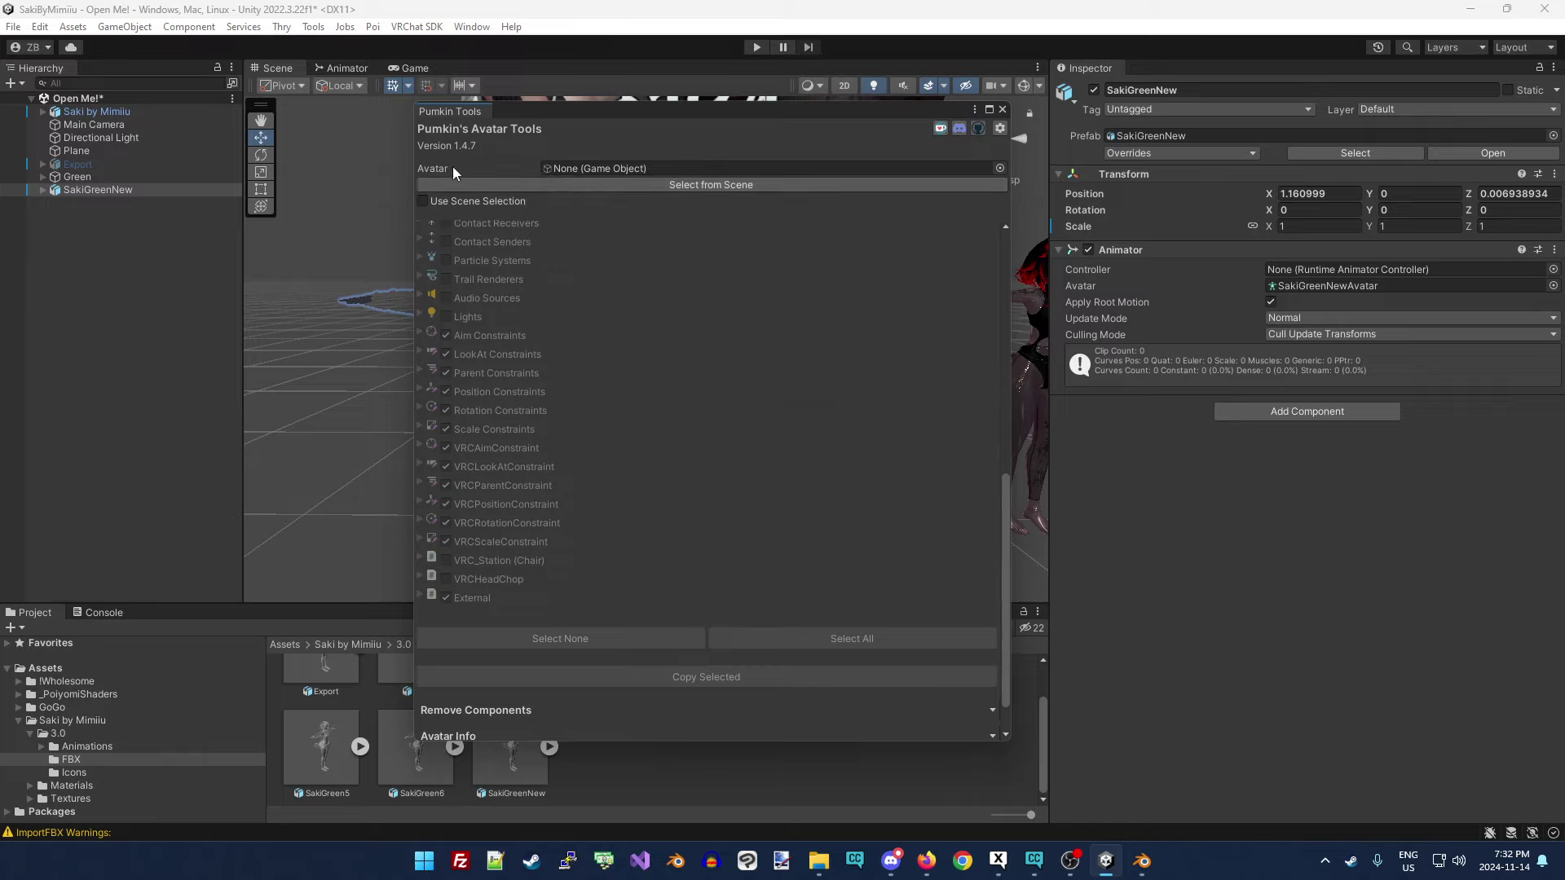
pyautogui.moveTo(87, 189); pyautogui.dragTo(589, 165)
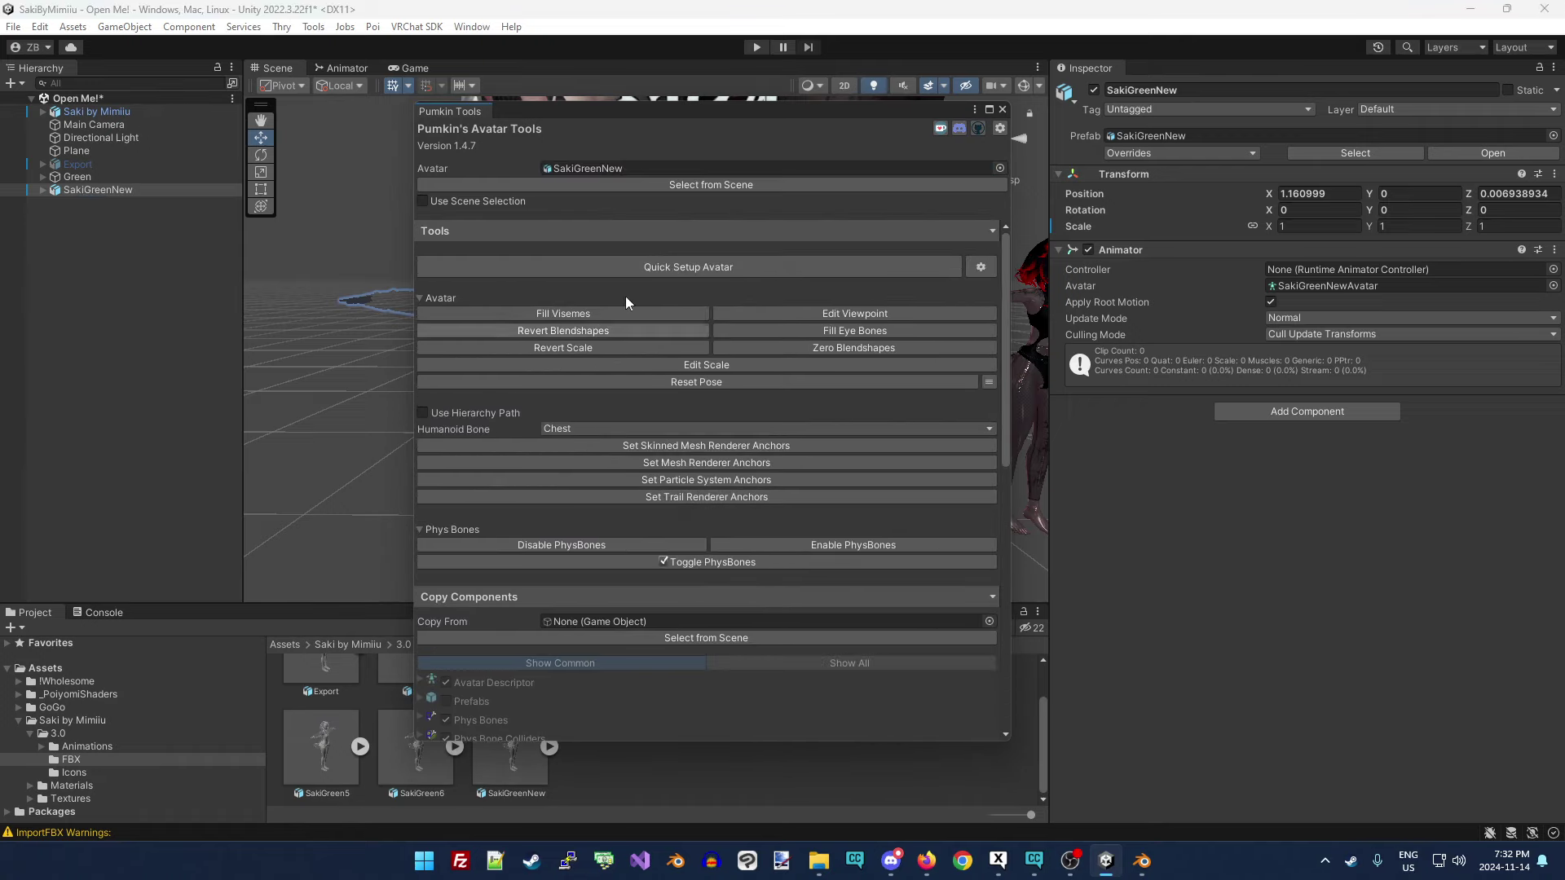
# Copy the preselected components from Saki by Mimiiu to SakiGreenNew with Pumkin's Avatar Tools, and close the tool.
pyautogui.scroll(-3, 625, 296)
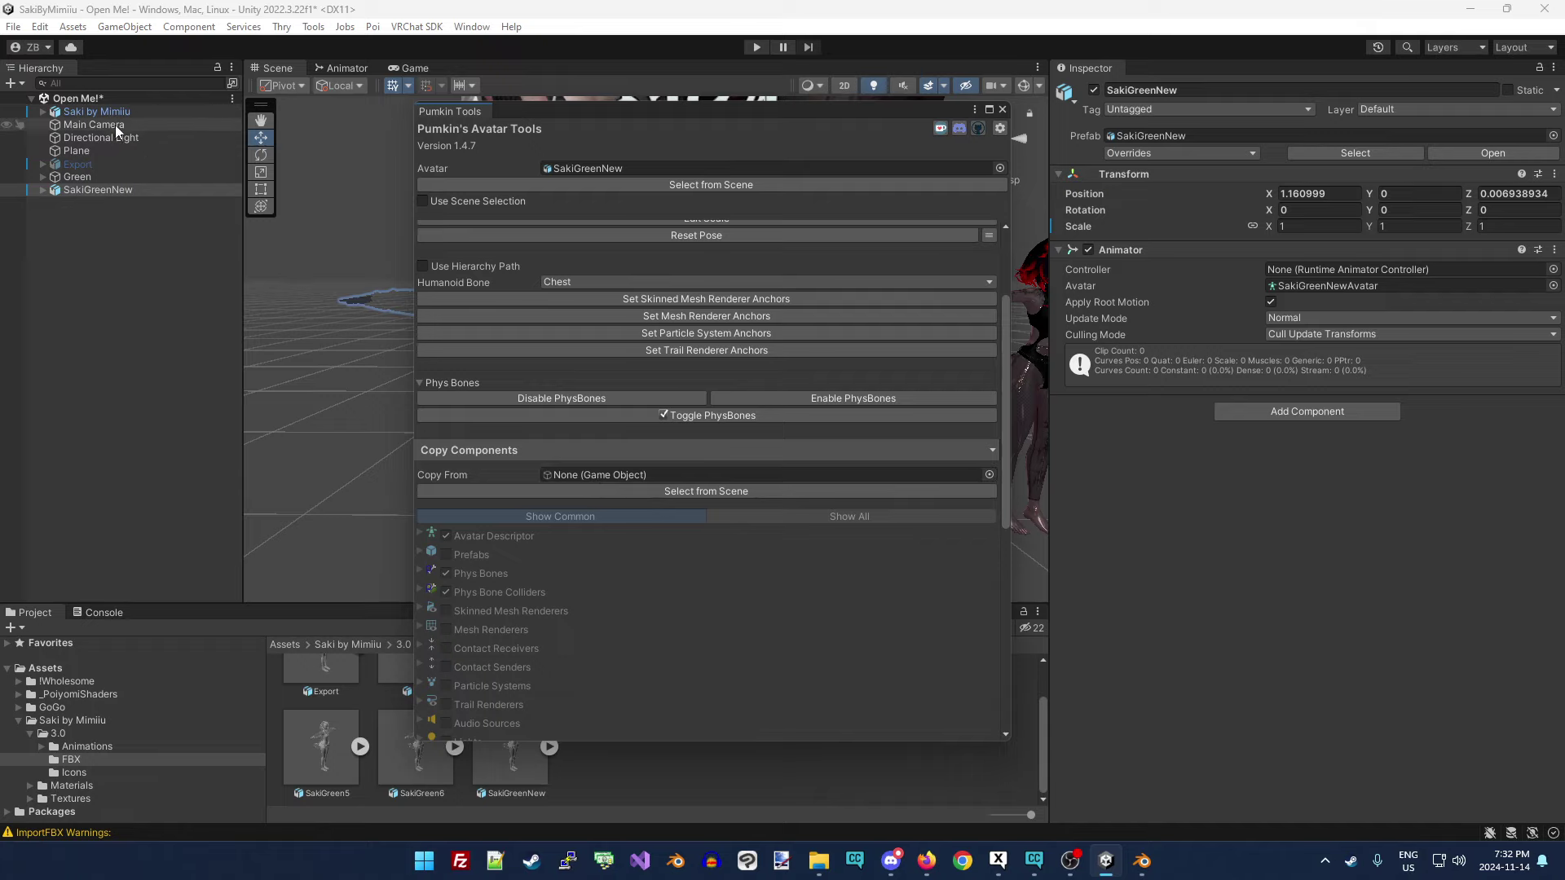
pyautogui.moveTo(109, 110); pyautogui.dragTo(584, 476)
pyautogui.scroll(-5, 635, 501)
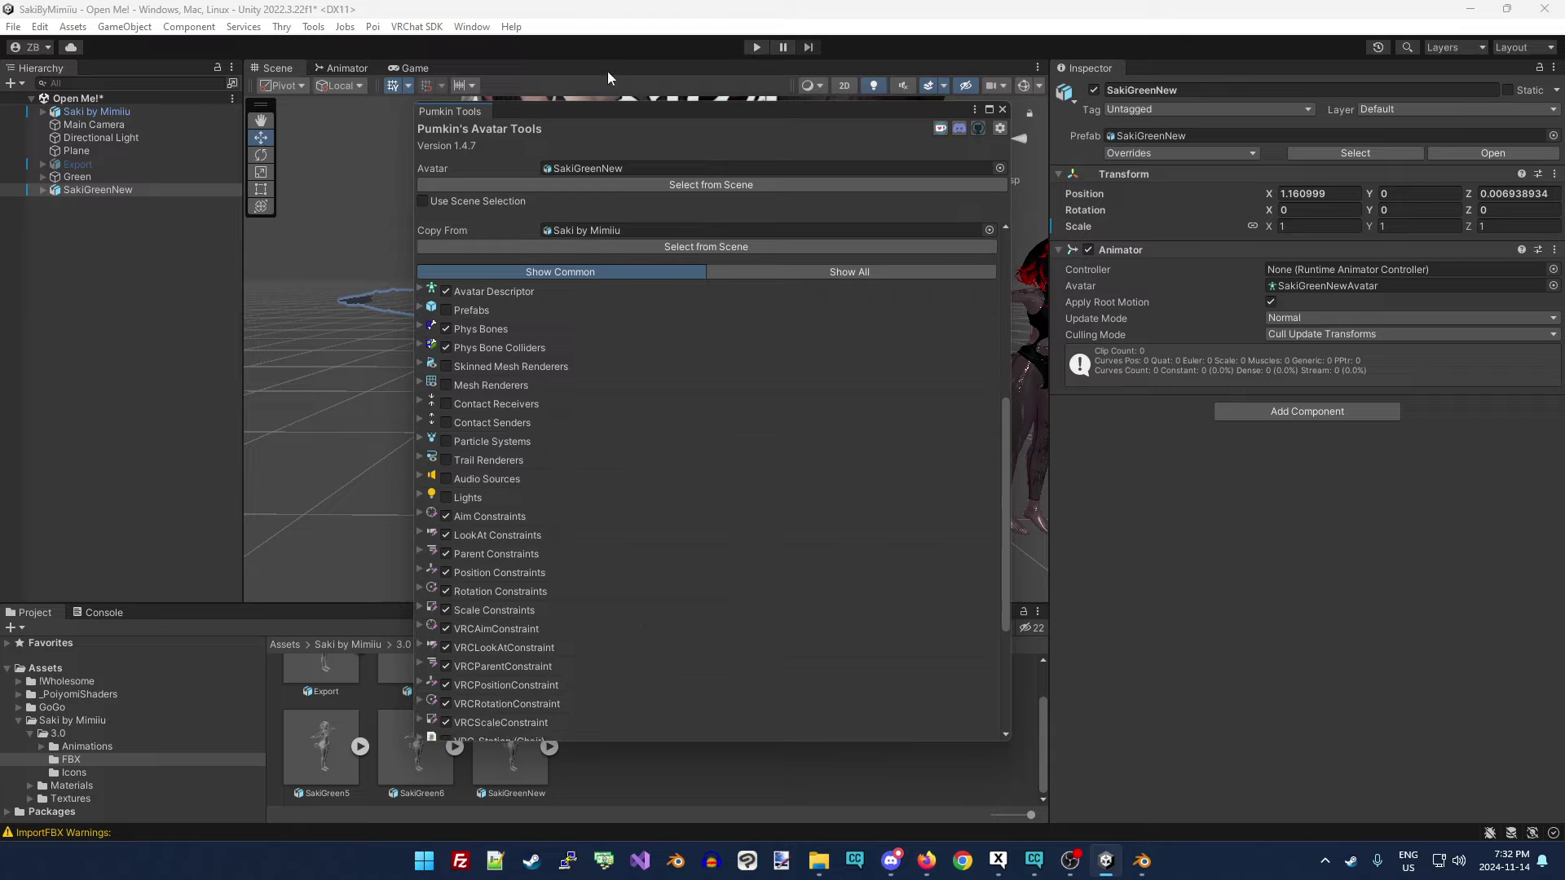
pyautogui.moveTo(581, 101); pyautogui.dragTo(581, 55)
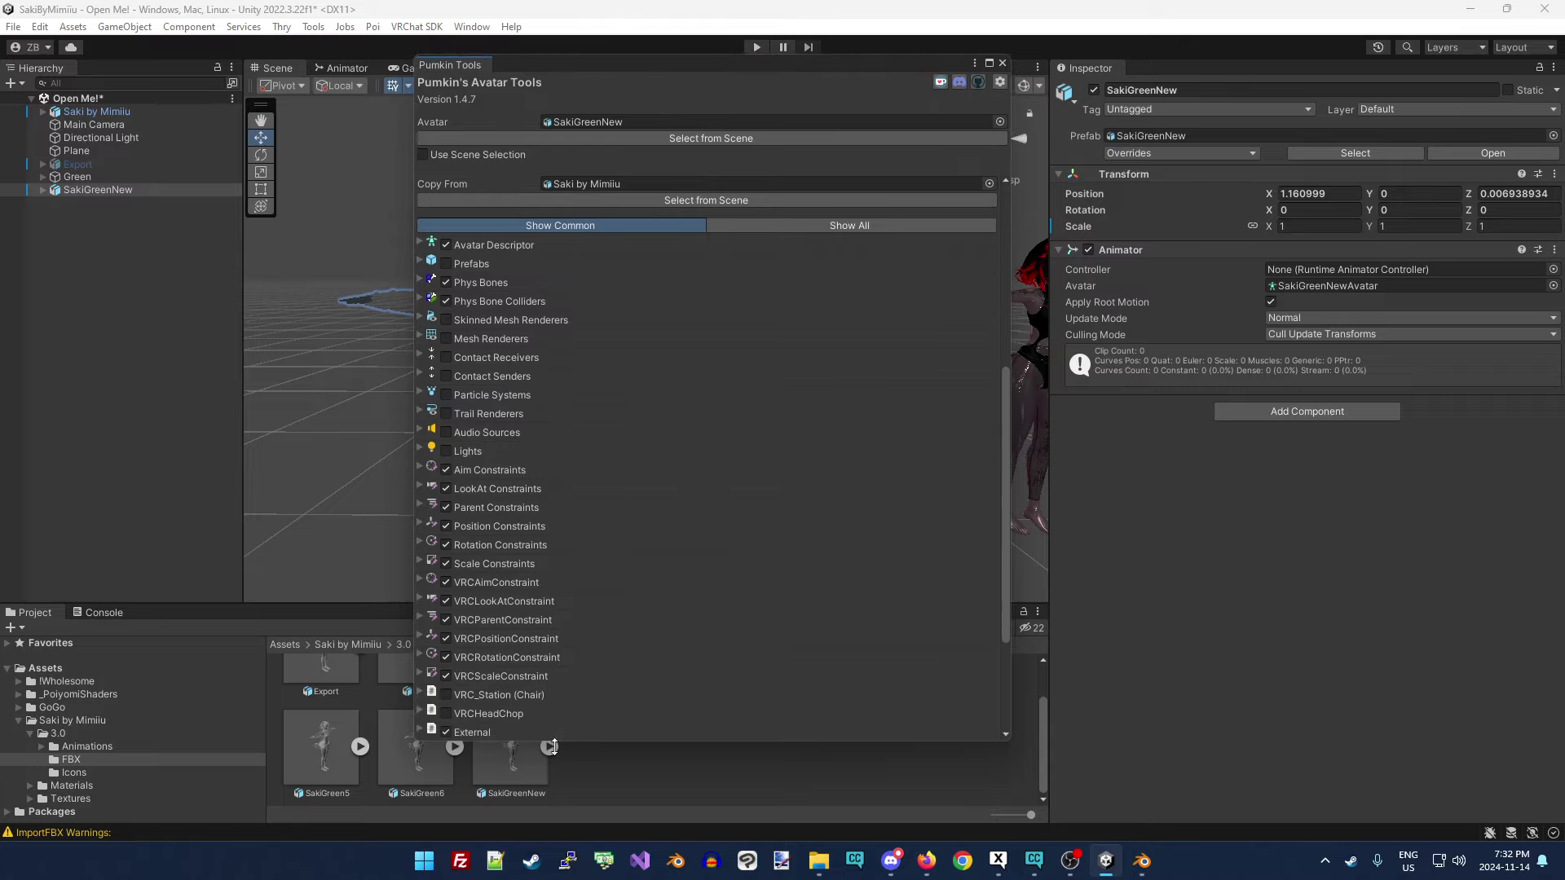
pyautogui.moveTo(594, 740); pyautogui.dragTo(594, 805)
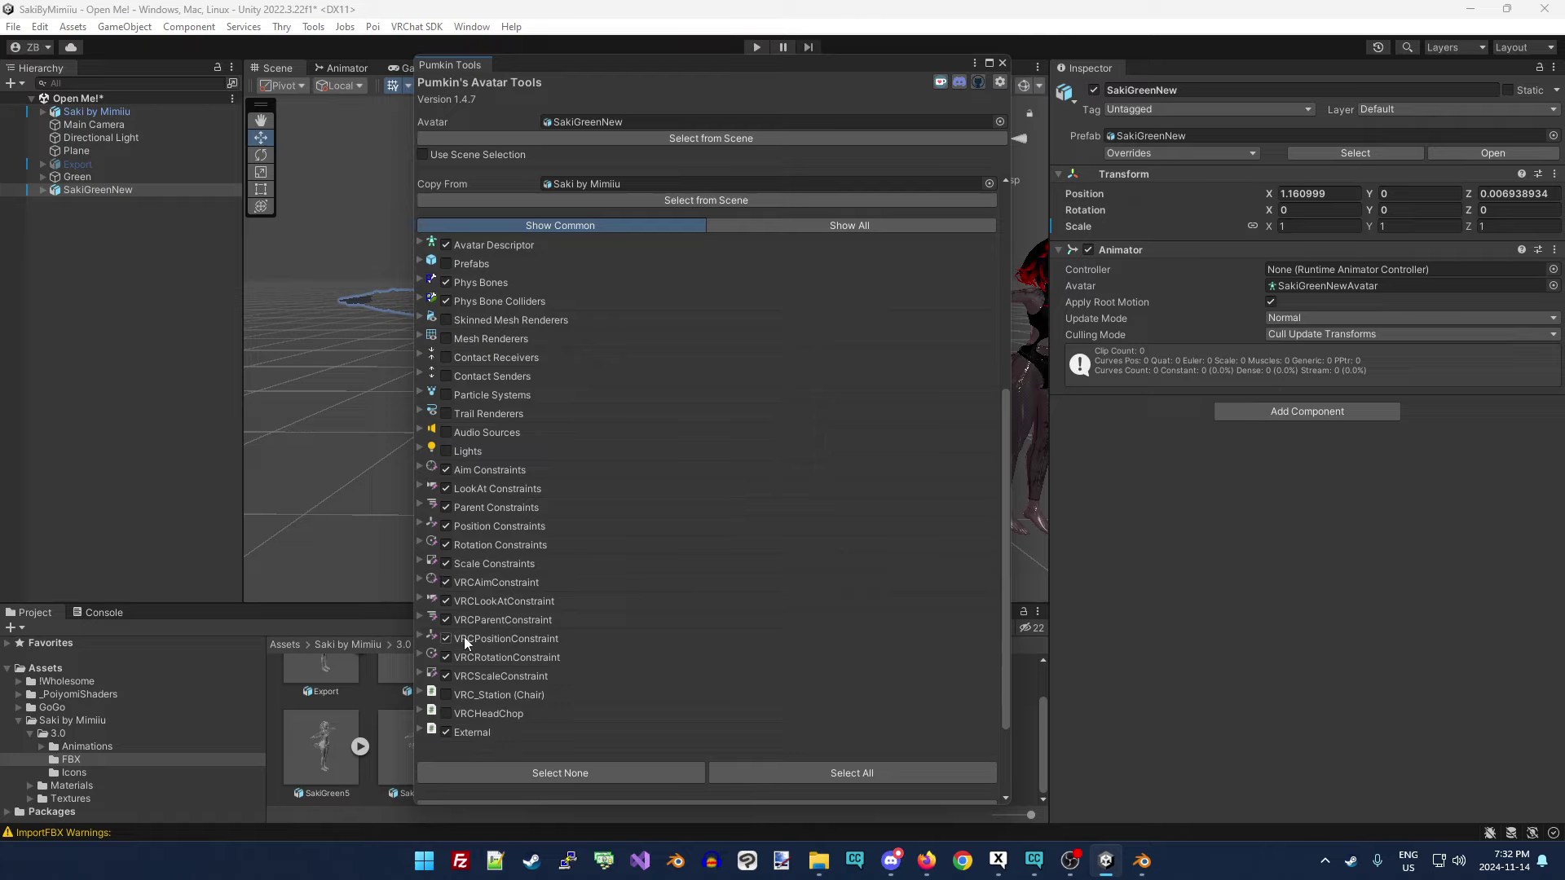
pyautogui.scroll(7, 656, 455)
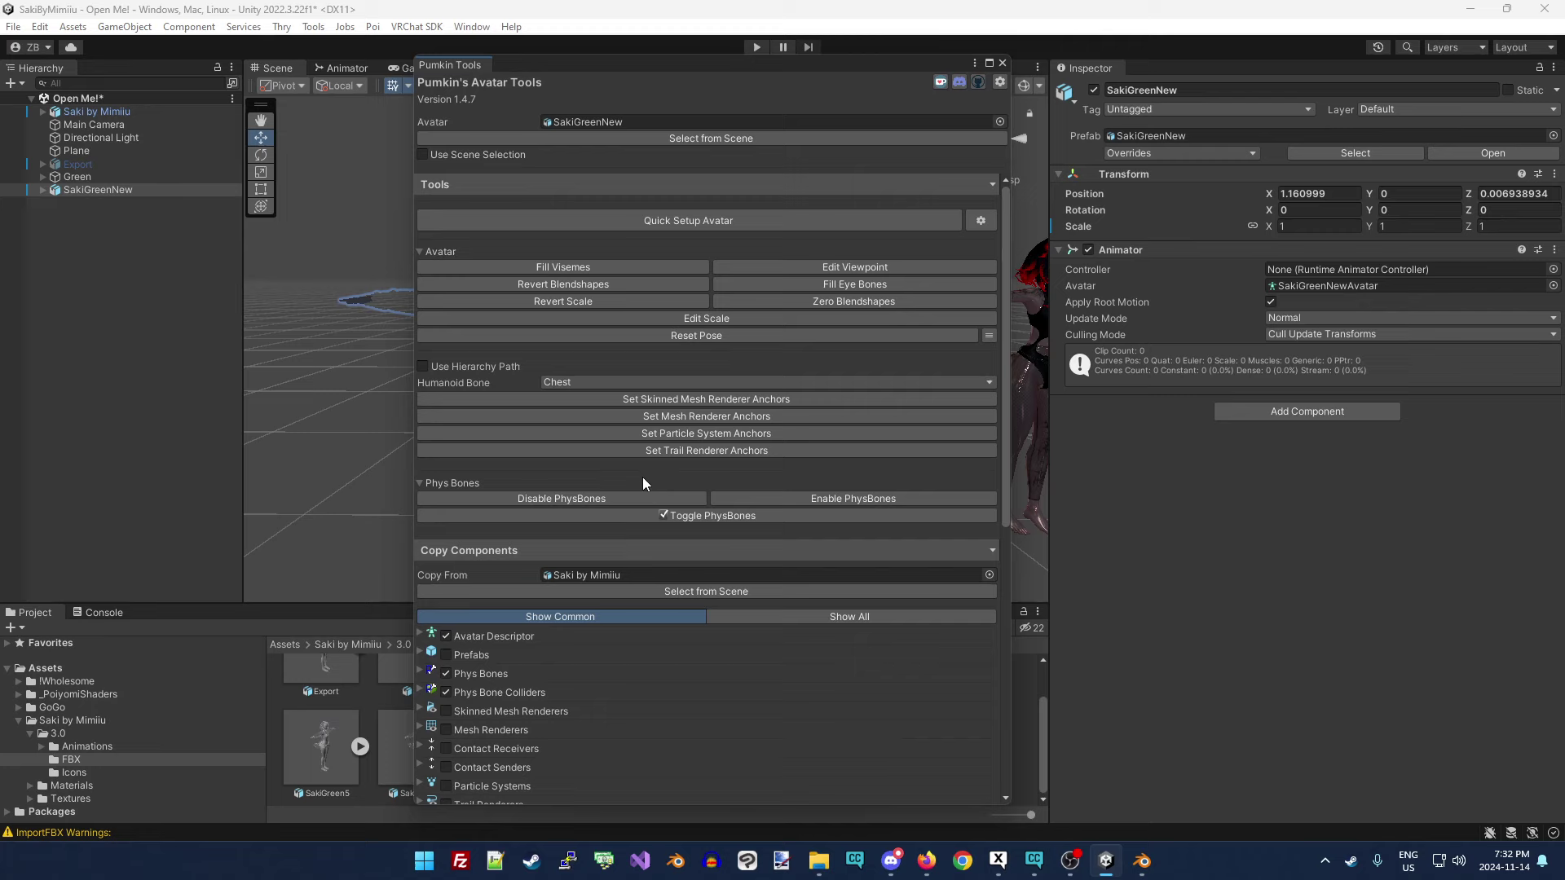
pyautogui.scroll(-6, 629, 520)
pyautogui.scroll(-3, 636, 537)
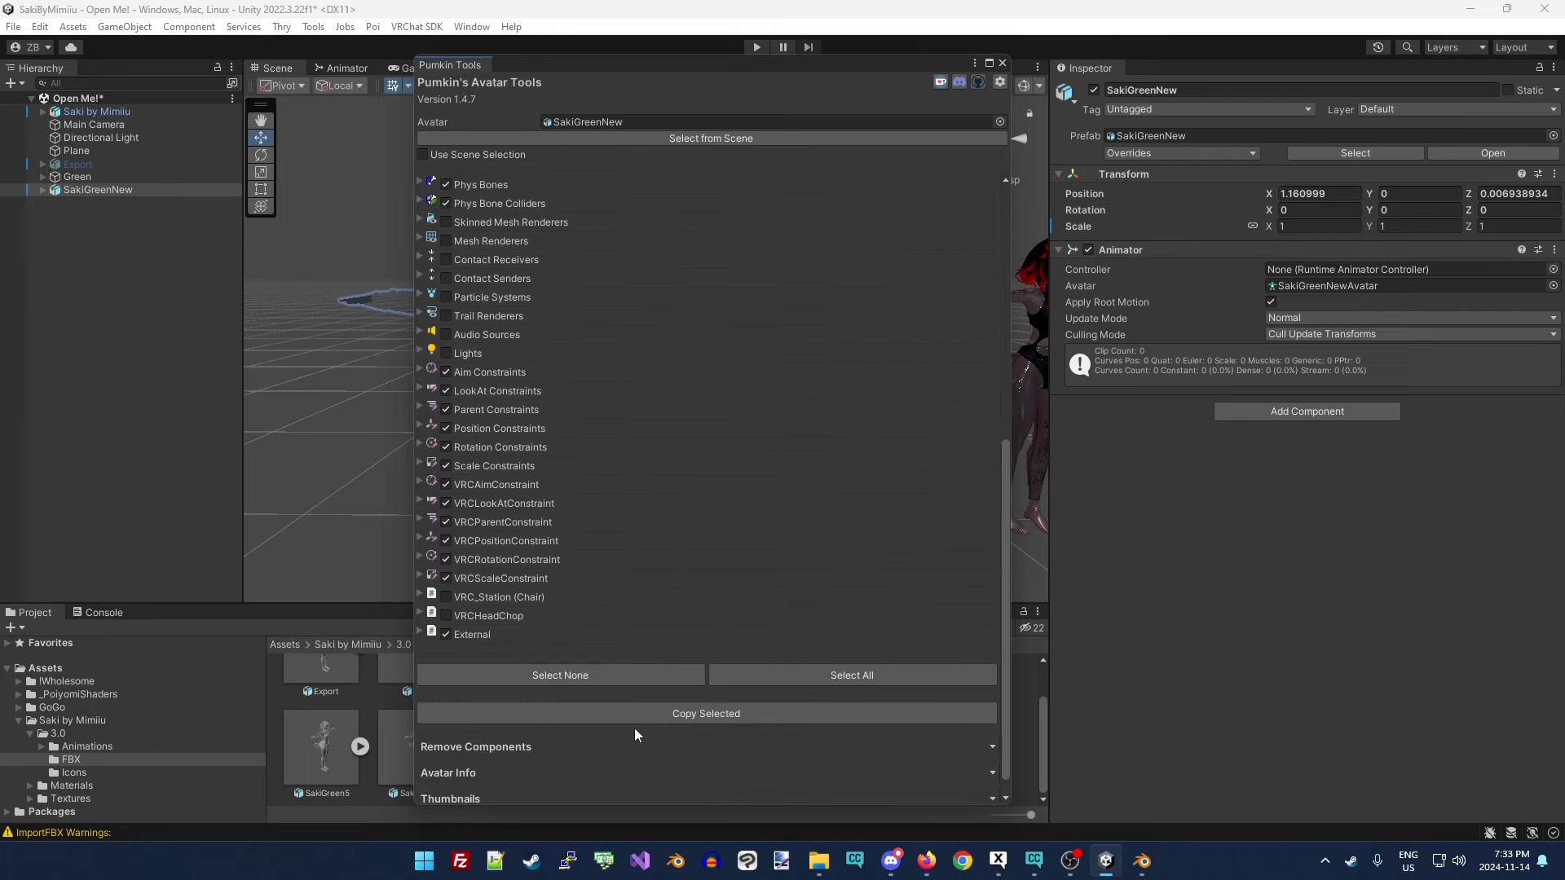
pyautogui.click(653, 712)
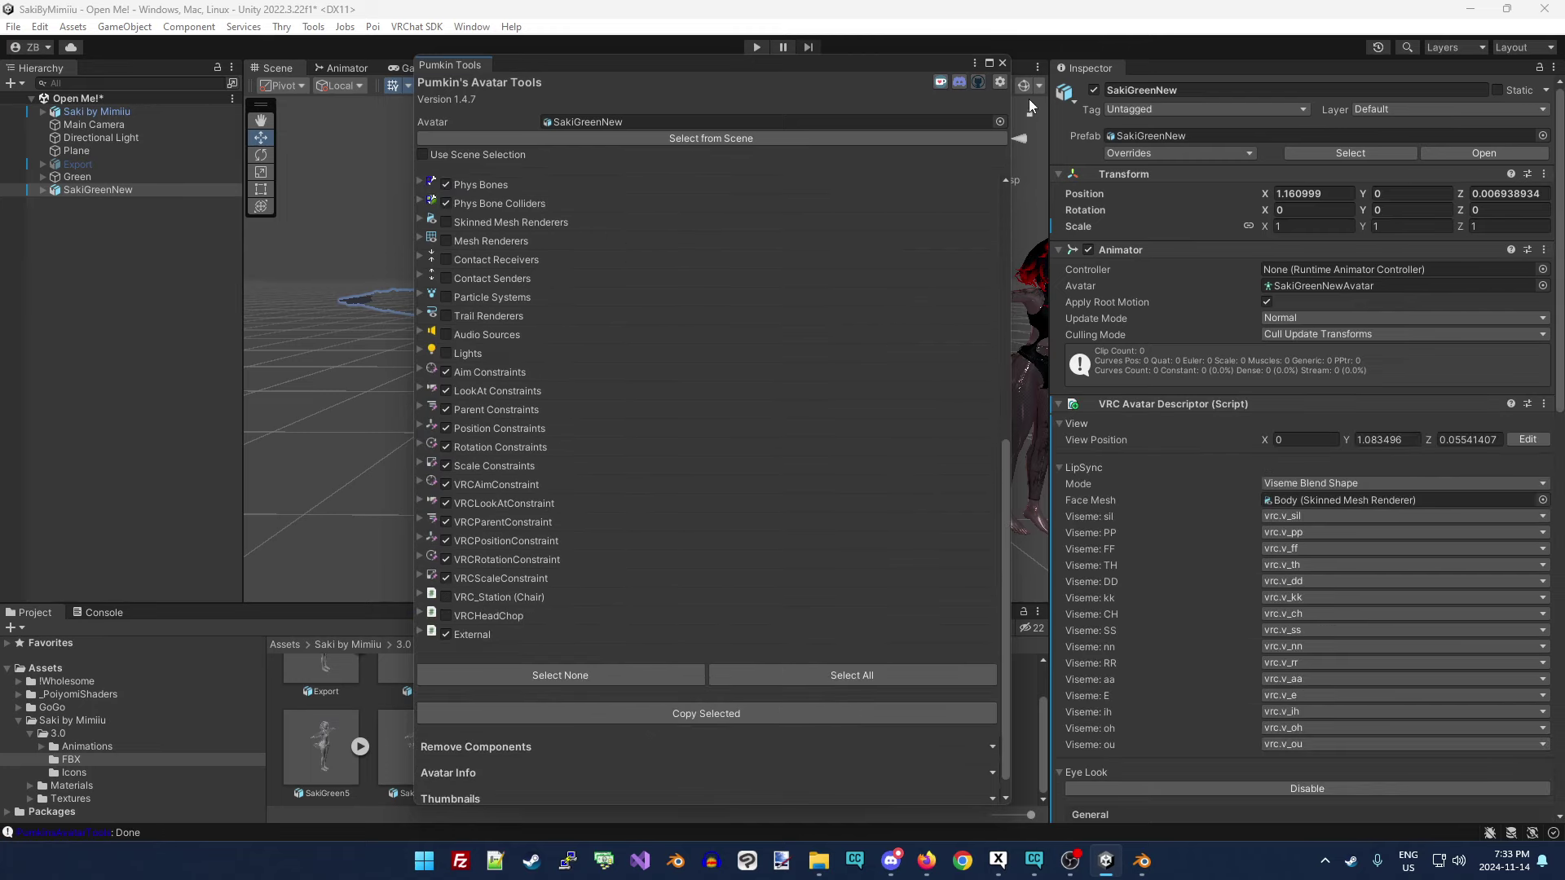
pyautogui.click(1003, 62)
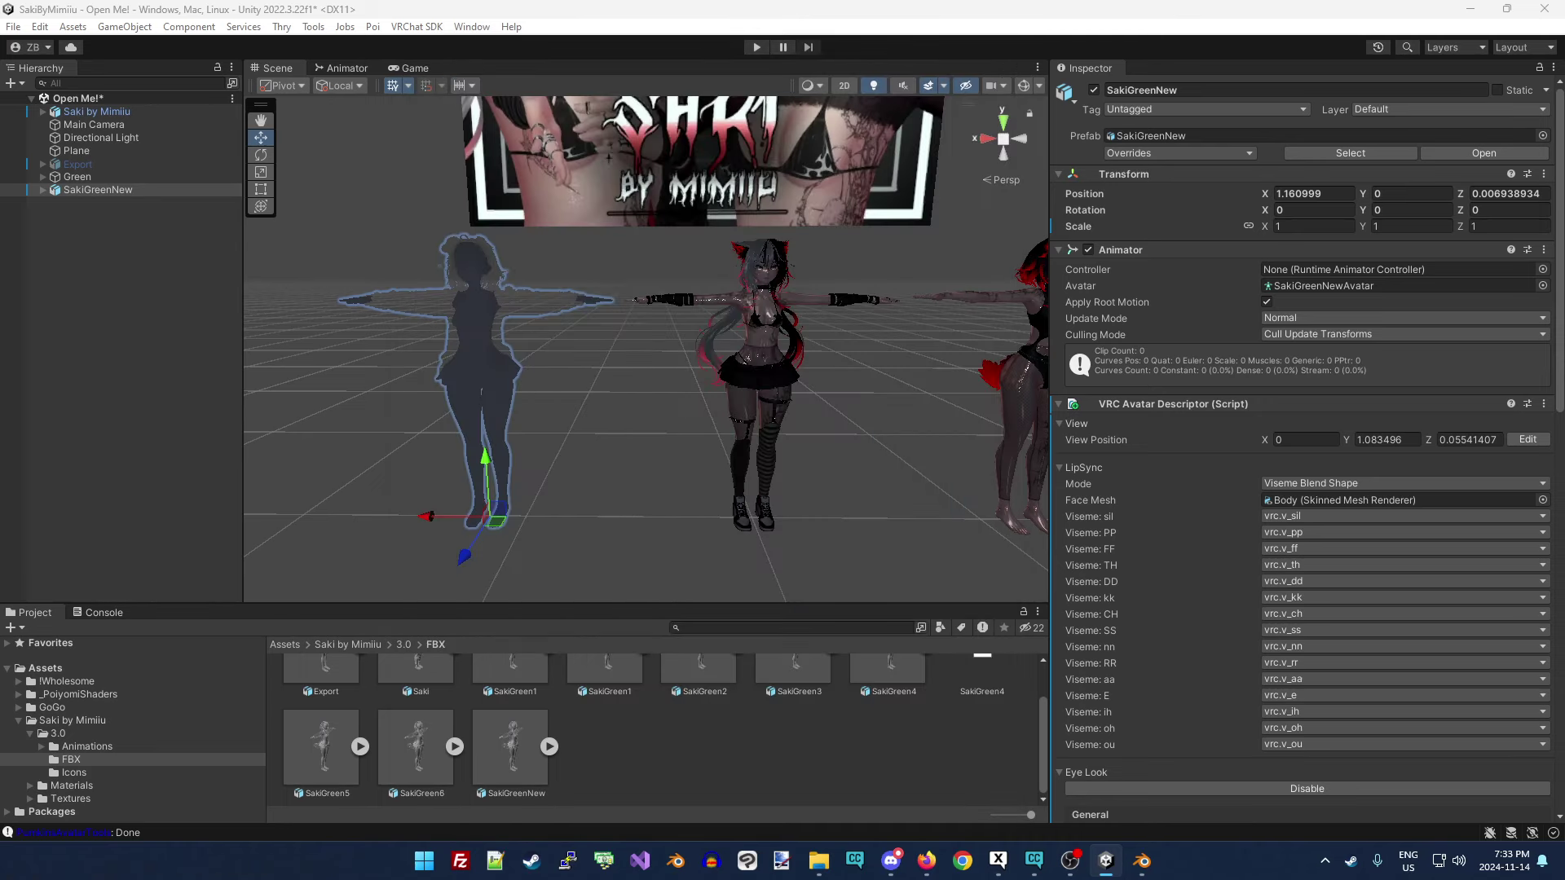
# Inspect the components copied to SakiGreenNew, including its armature hierarchy and the phys bone collider on Hips.
pyautogui.click(88, 191)
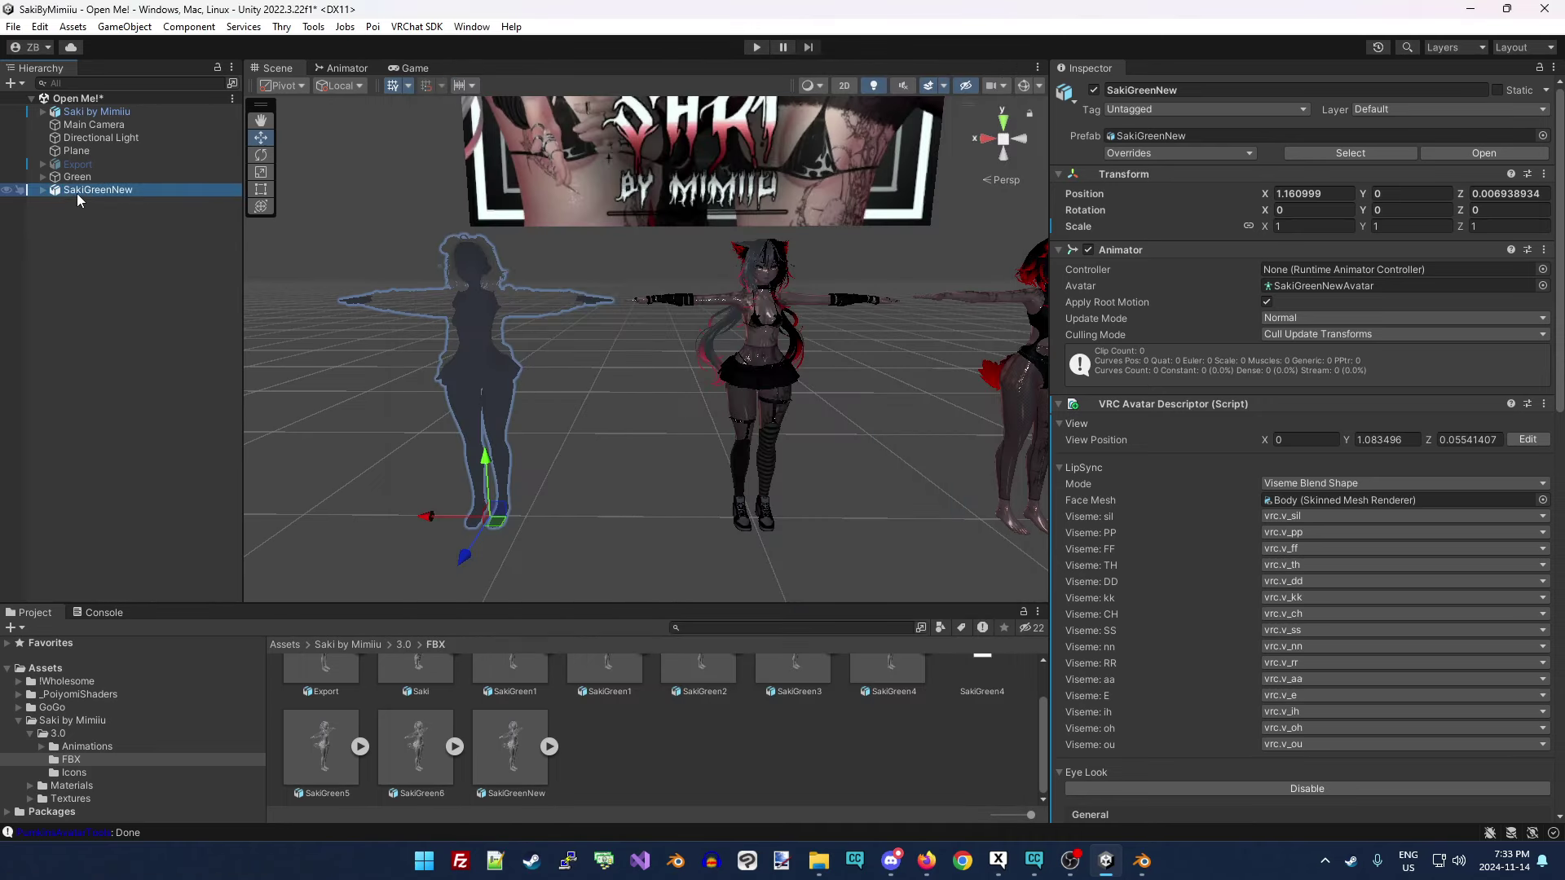
pyautogui.scroll(-4, 1208, 210)
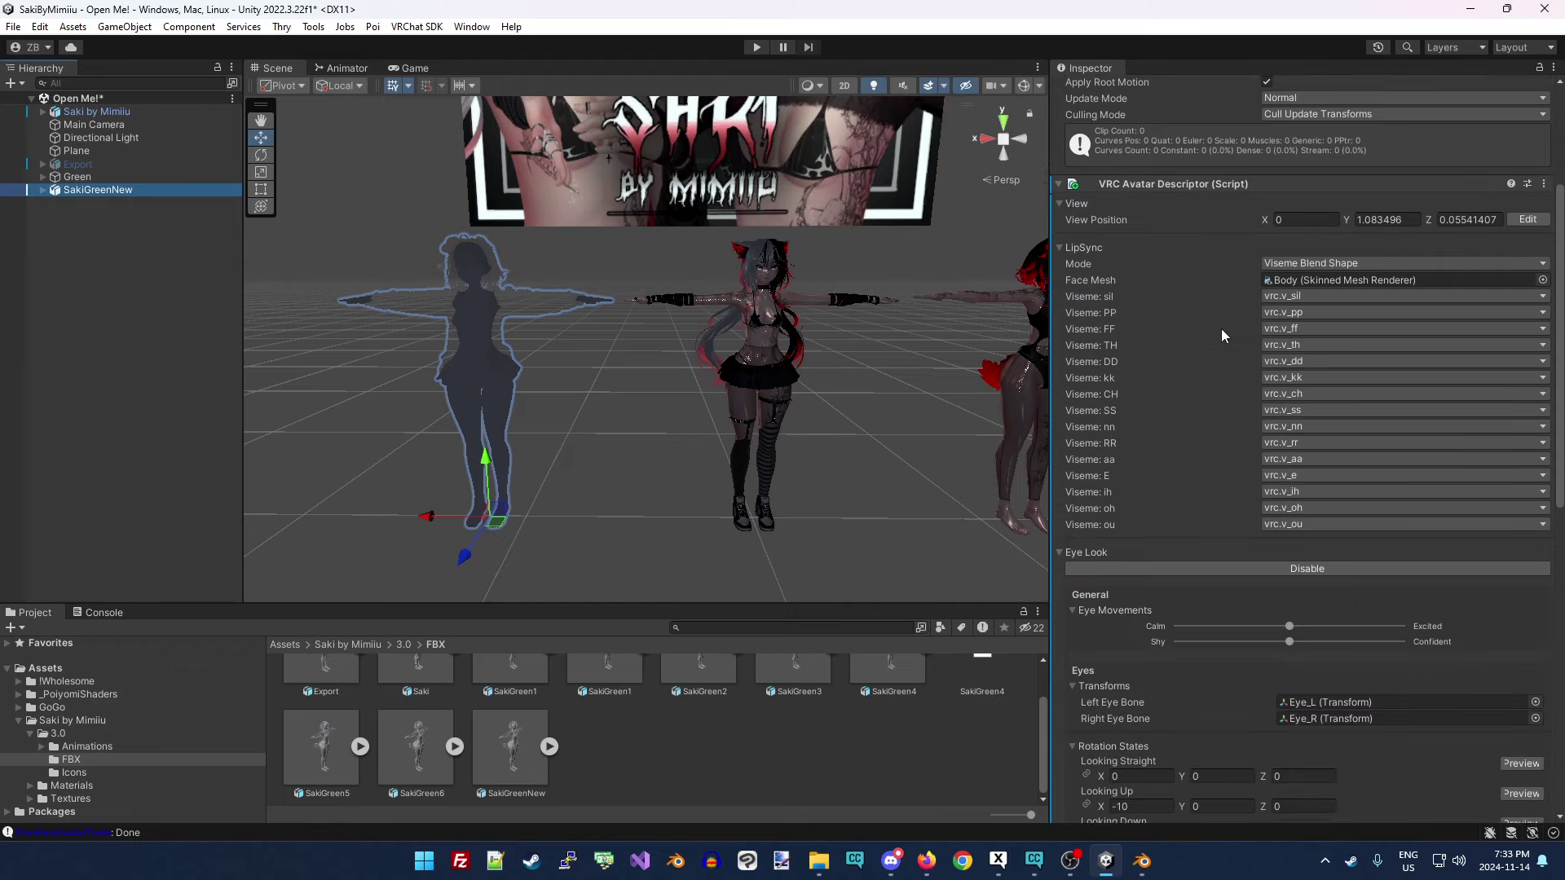
pyautogui.scroll(-1, 1348, 195)
pyautogui.click(40, 191)
pyautogui.moveTo(76, 213); pyautogui.dragTo(1286, 285)
pyautogui.scroll(-6, 1175, 517)
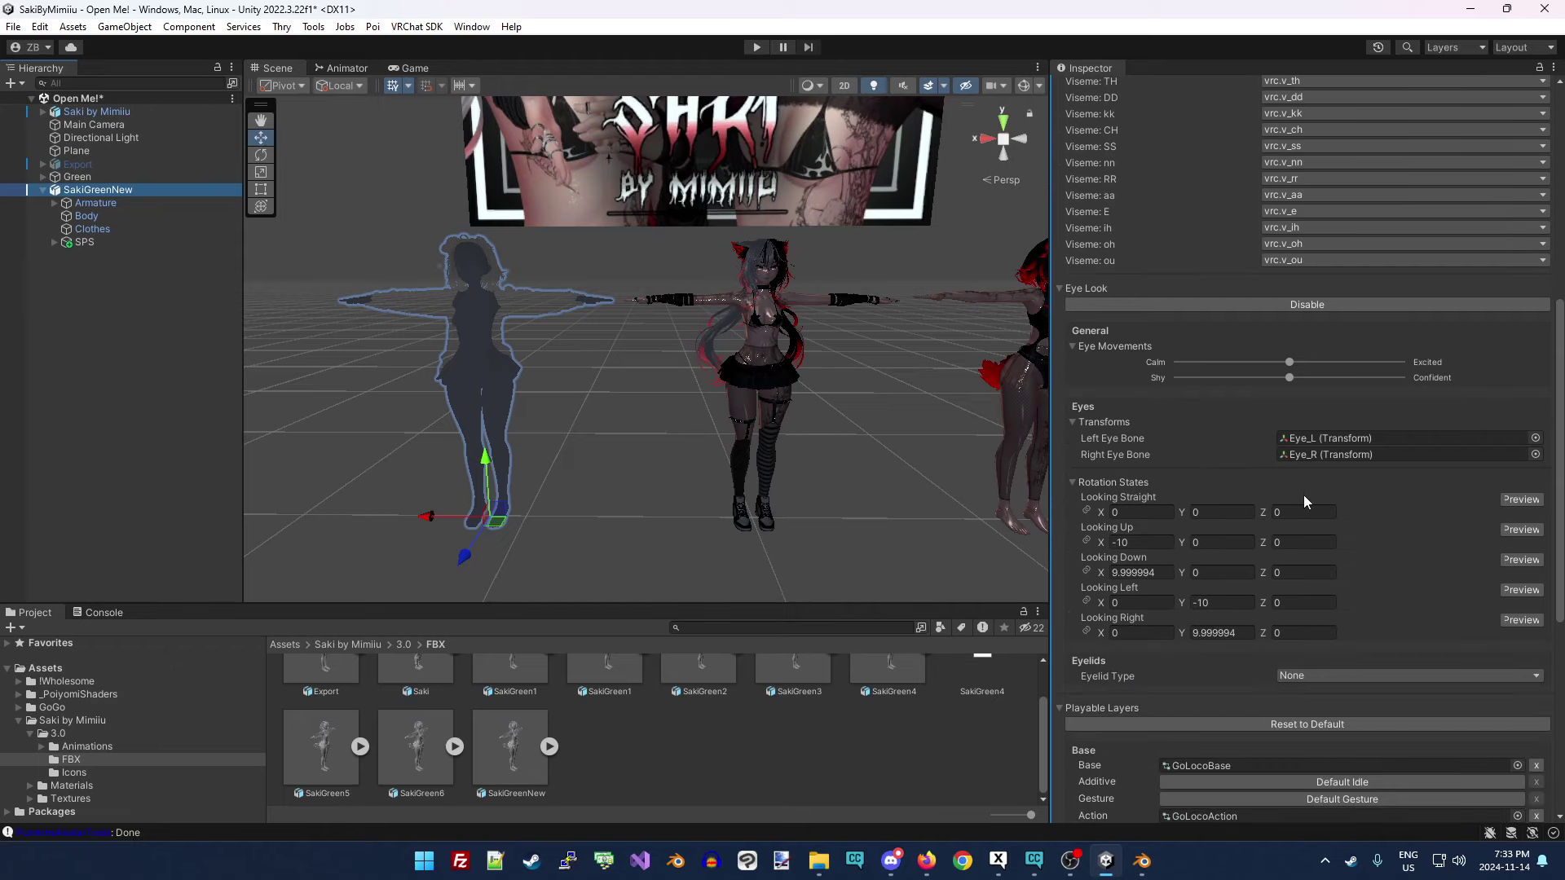
pyautogui.click(55, 203)
pyautogui.click(72, 216)
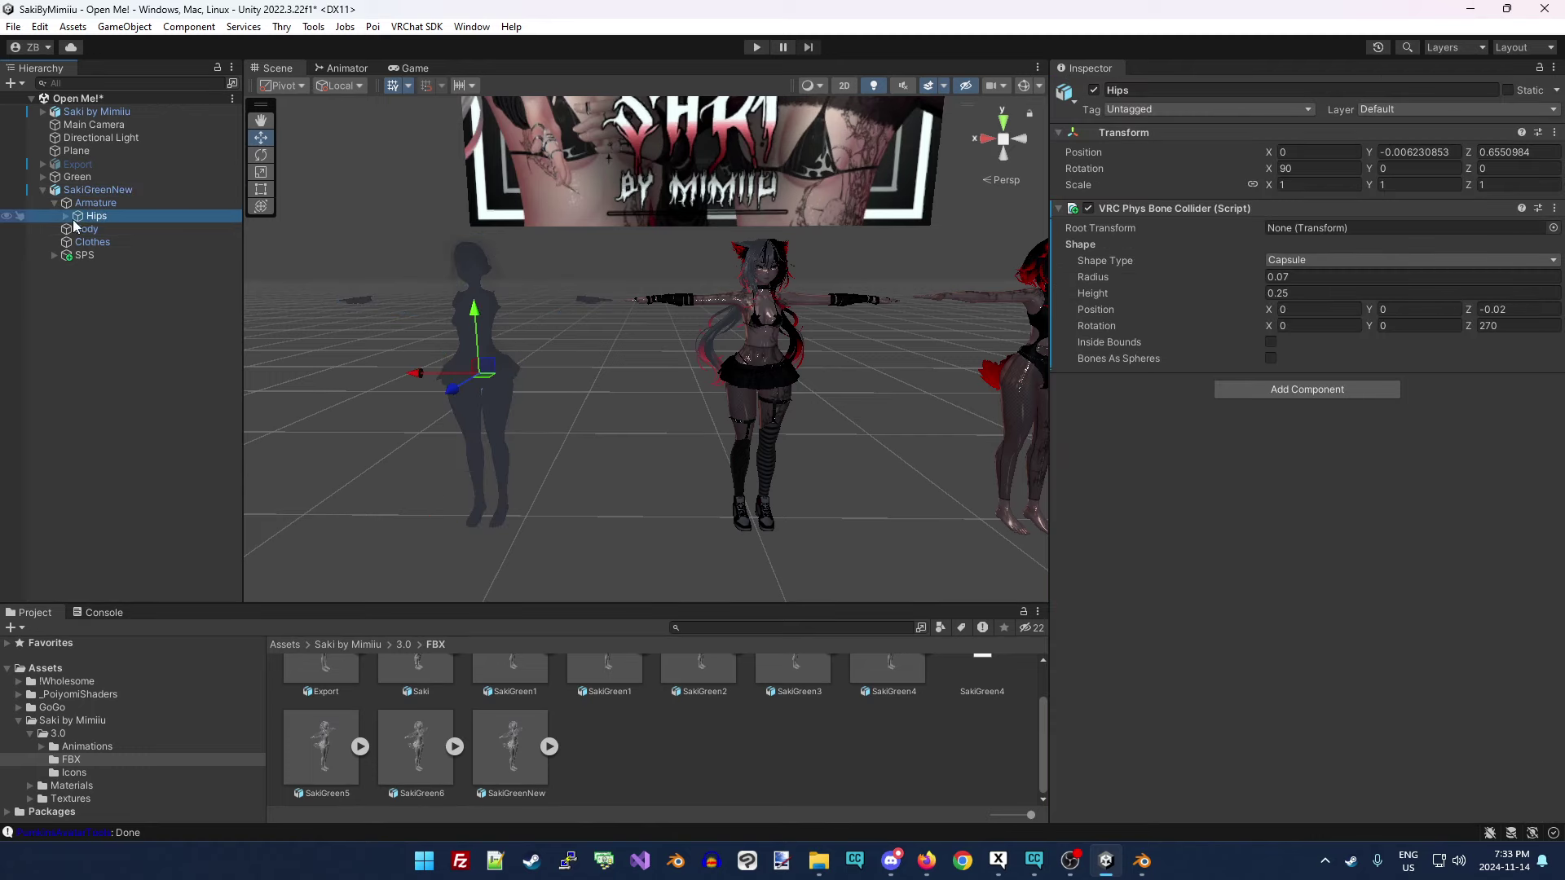
pyautogui.click(67, 216)
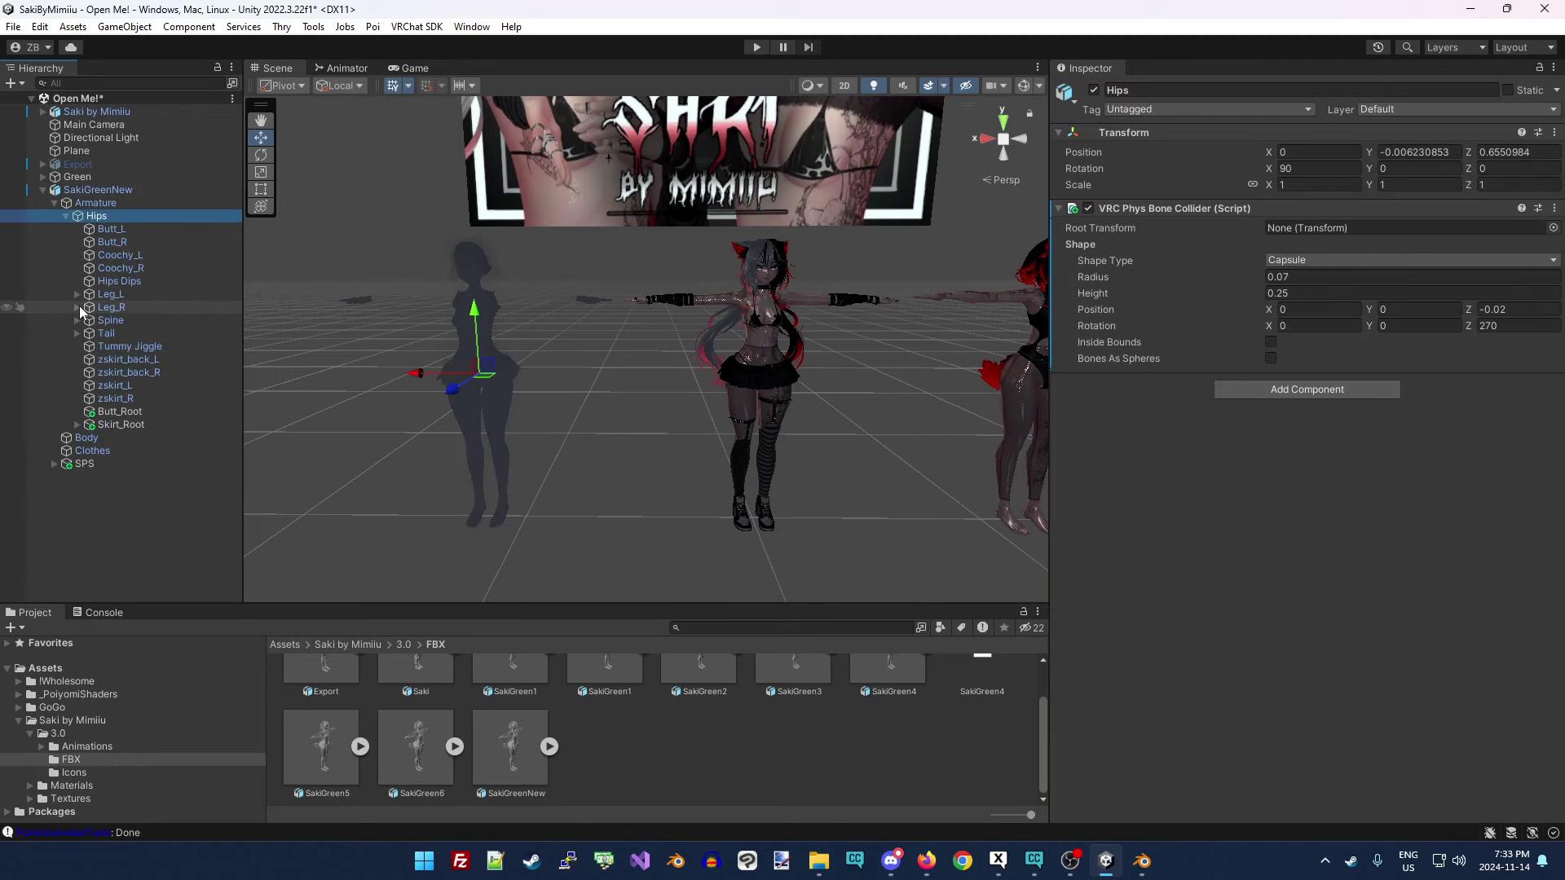
# Review SakiGreenNew's VRC Avatar Descriptor, checking the visemes, eye look, eyelid type options, playable layers, expressions and pipeline manager.
pyautogui.click(114, 190)
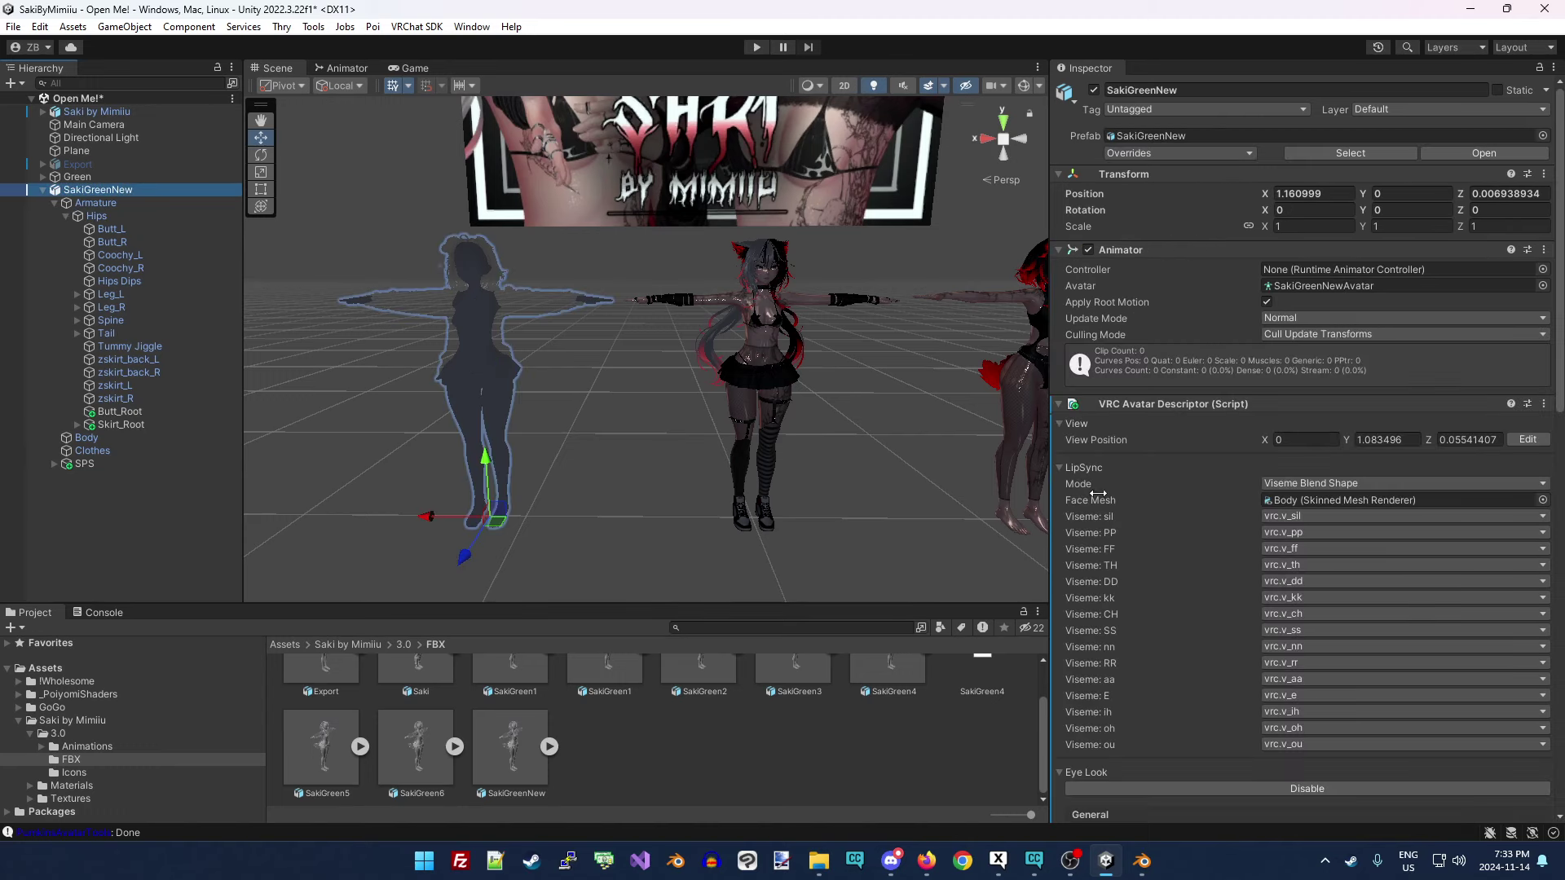
pyautogui.scroll(-15, 1280, 555)
pyautogui.scroll(-10, 1259, 572)
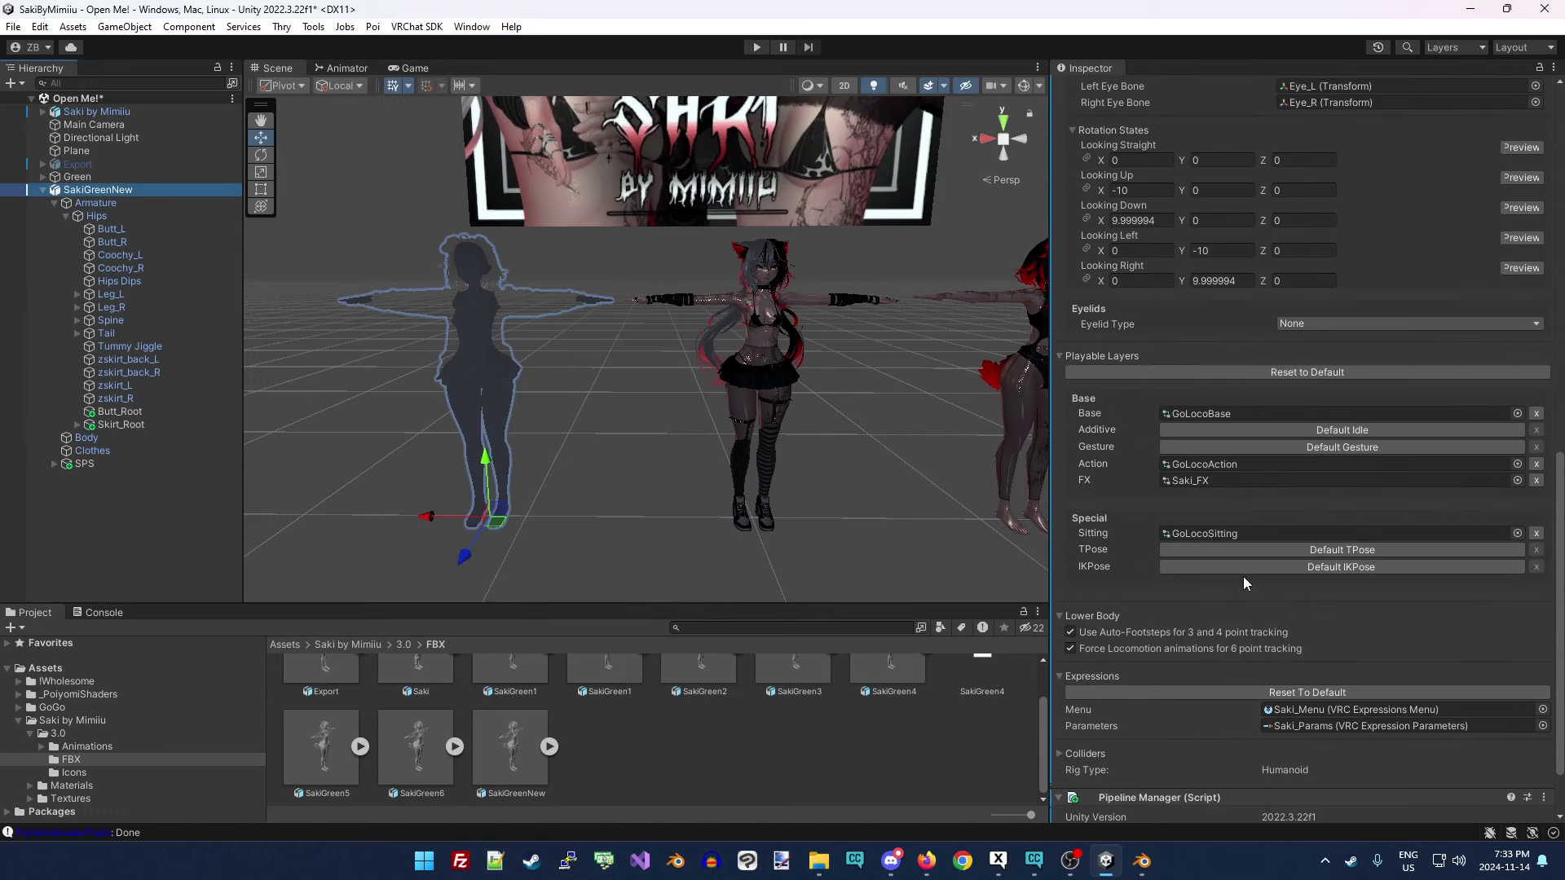
pyautogui.scroll(10, 1236, 628)
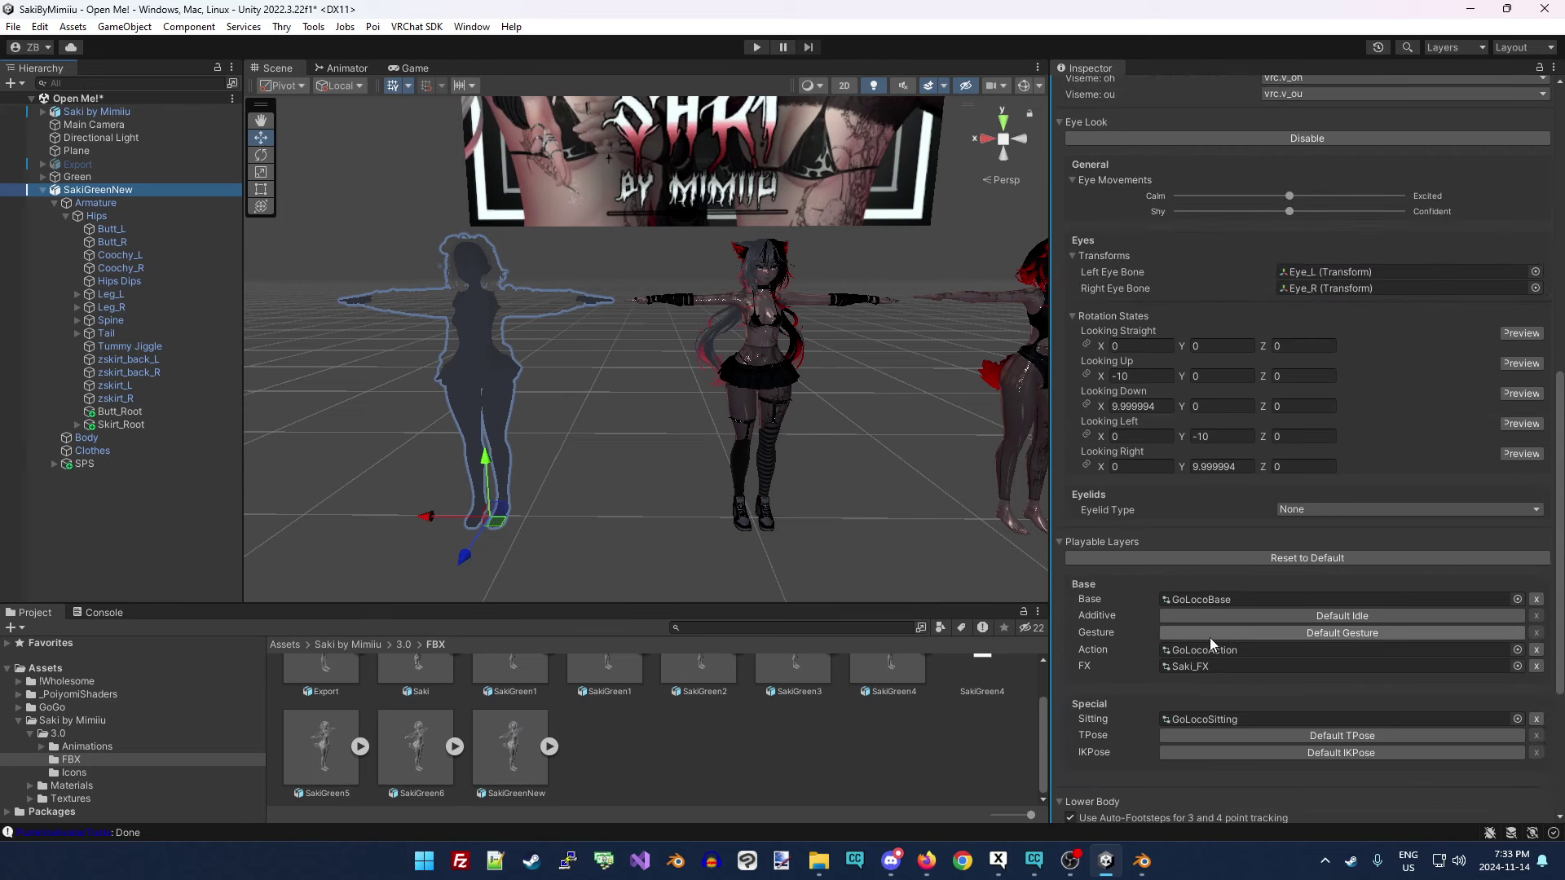
pyautogui.scroll(10, 1234, 660)
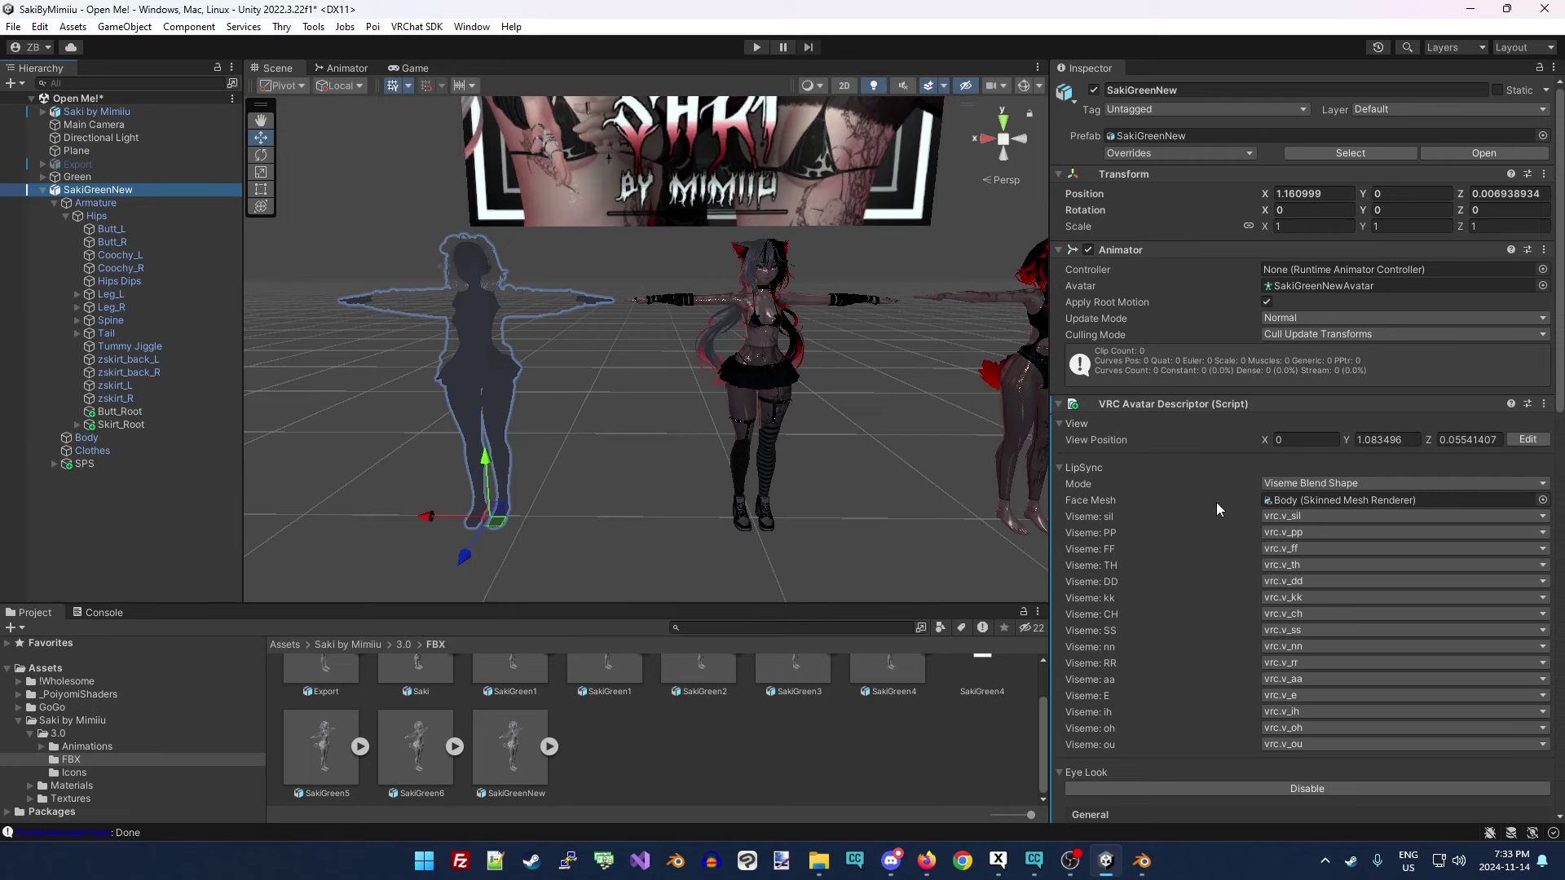
pyautogui.scroll(-10, 1216, 502)
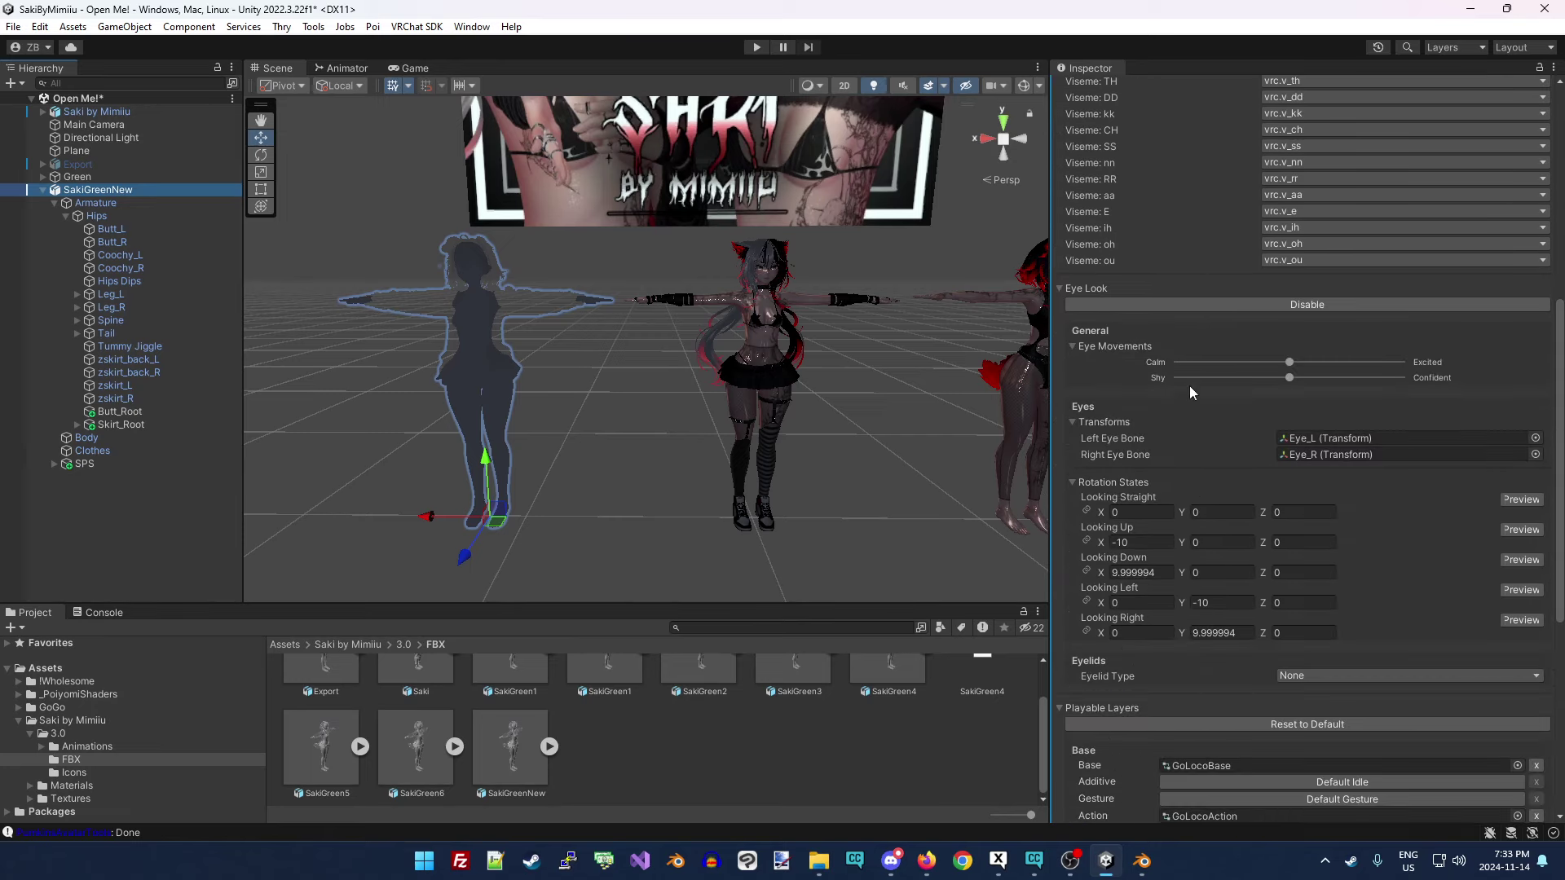
pyautogui.scroll(-4, 1234, 412)
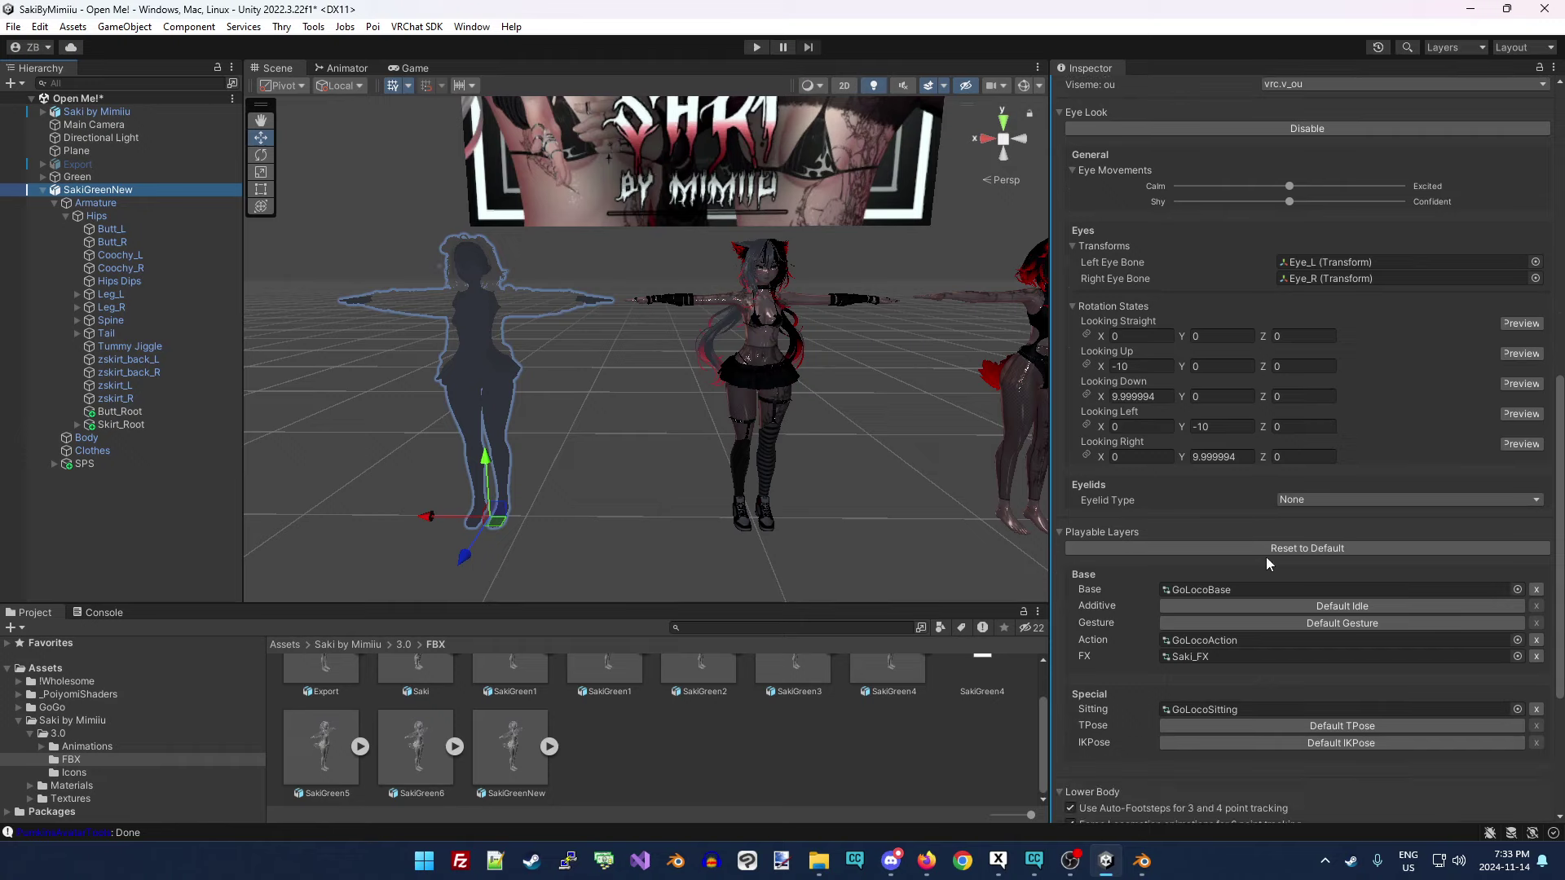
pyautogui.click(1312, 500)
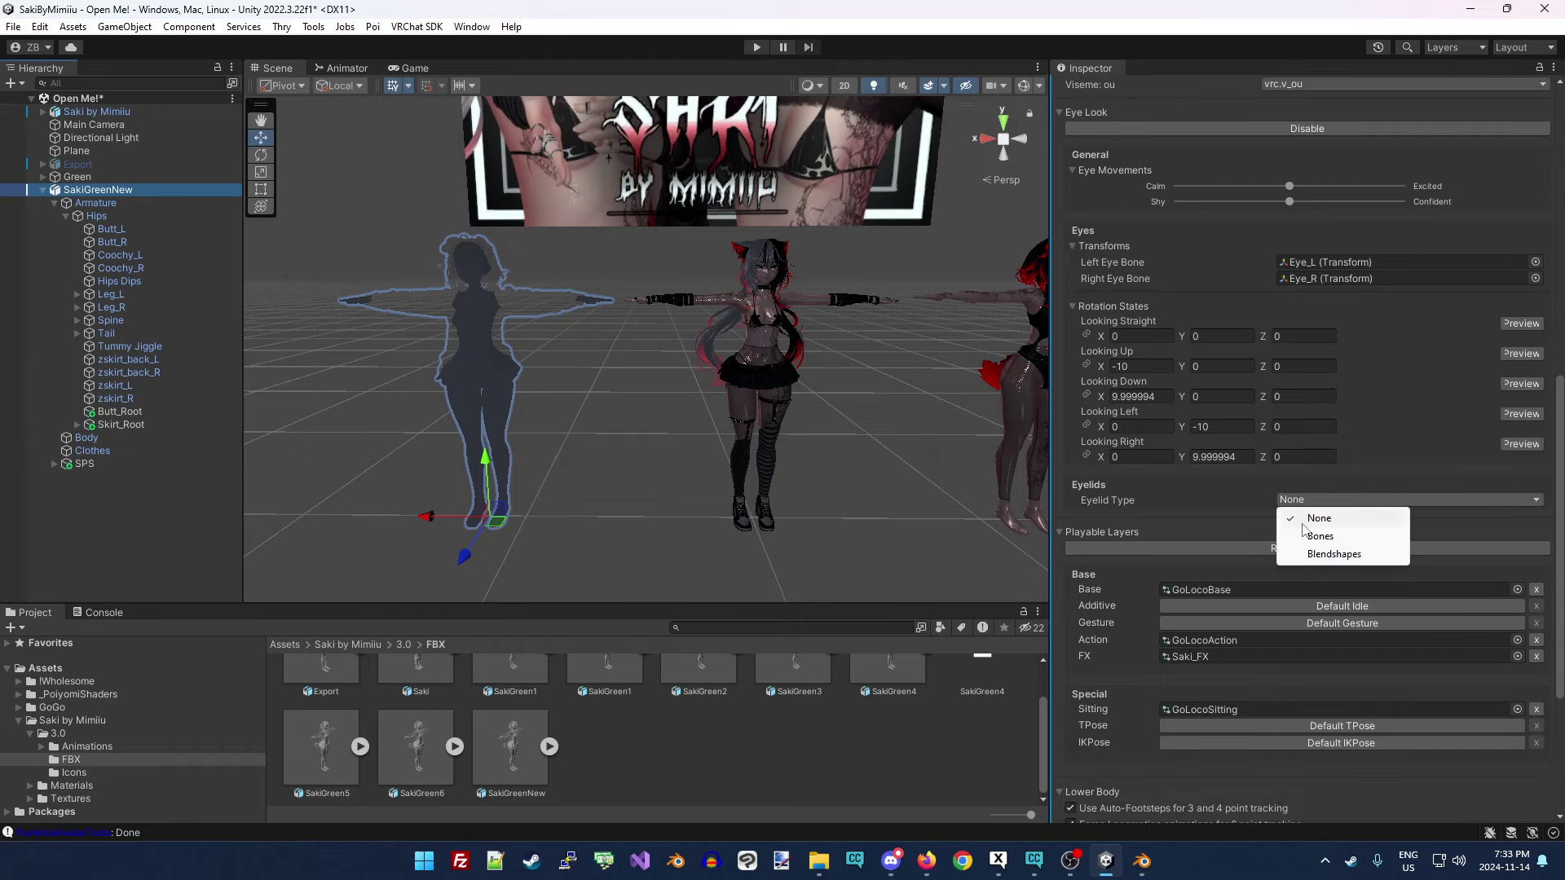
pyautogui.click(1302, 456)
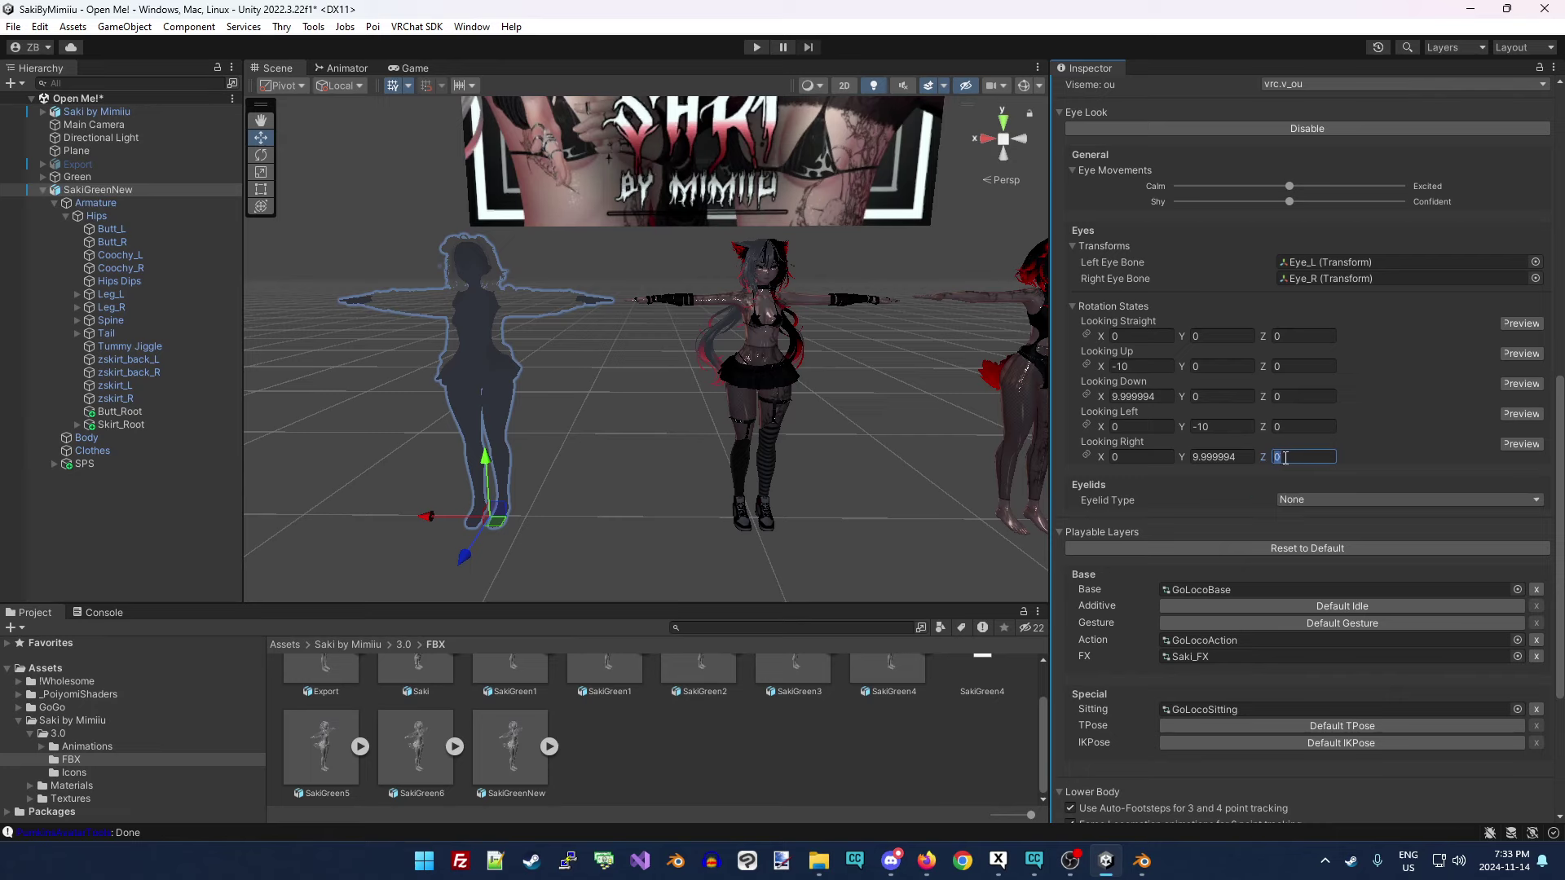
pyautogui.scroll(-3, 1191, 550)
pyautogui.scroll(-3, 1287, 423)
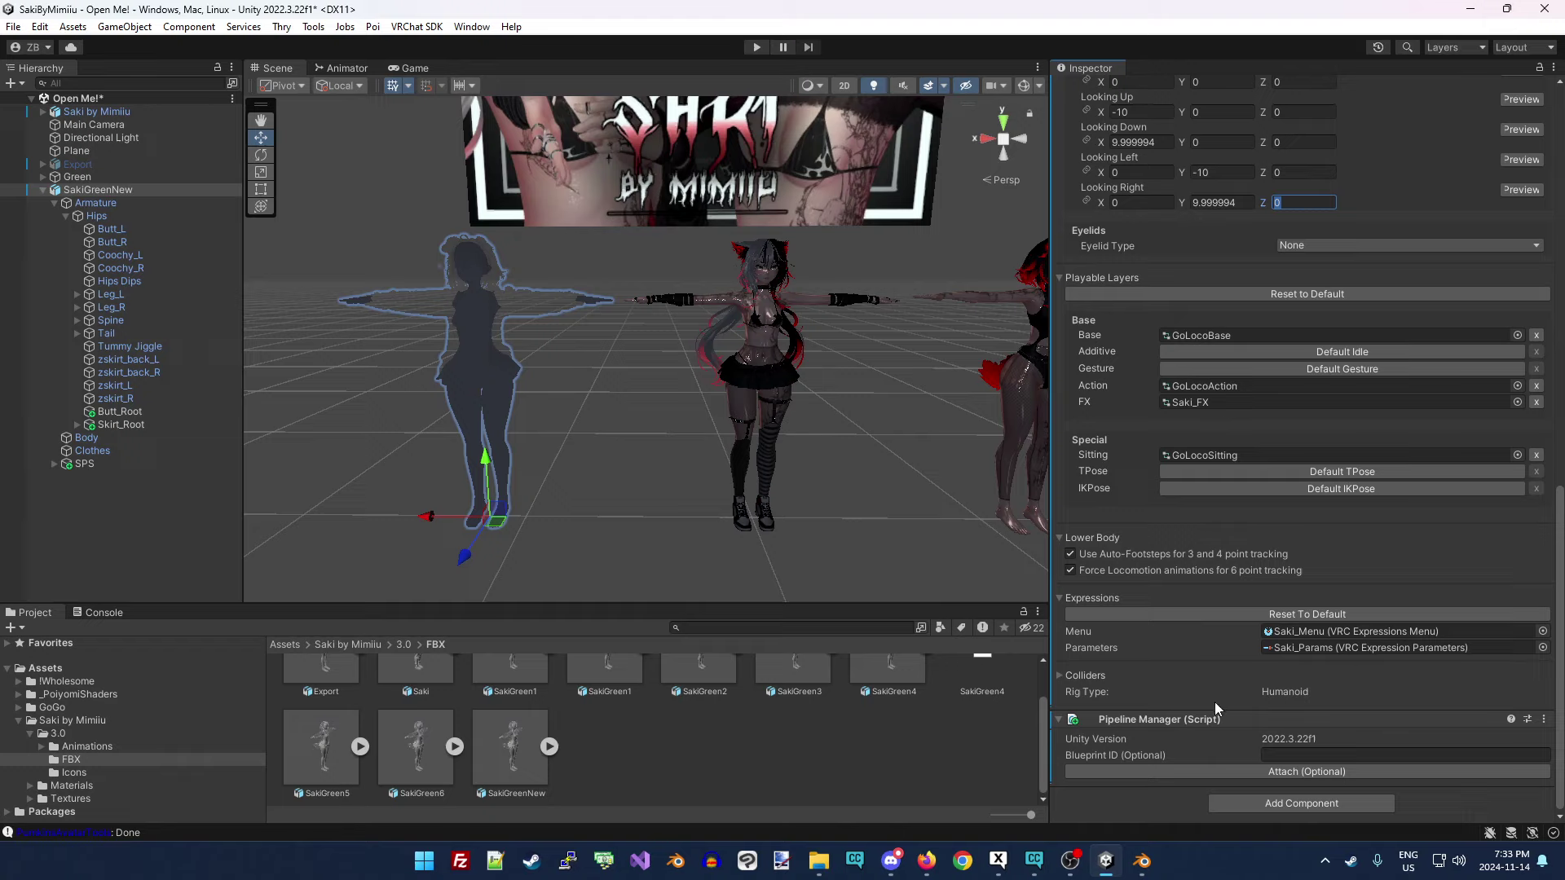
pyautogui.scroll(20, 1231, 685)
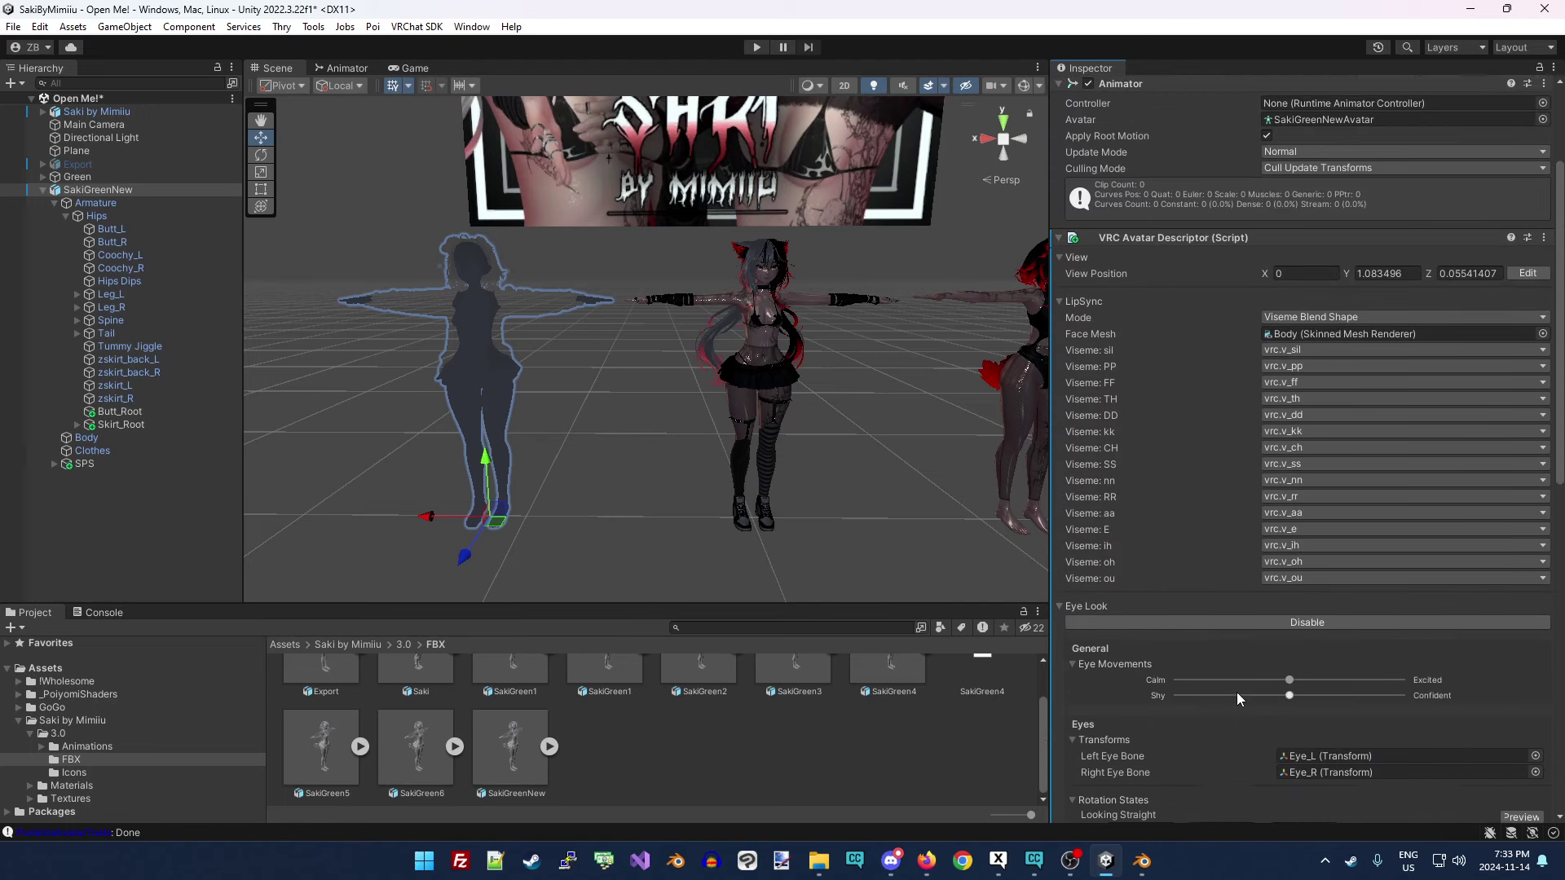
pyautogui.scroll(-15, 1246, 527)
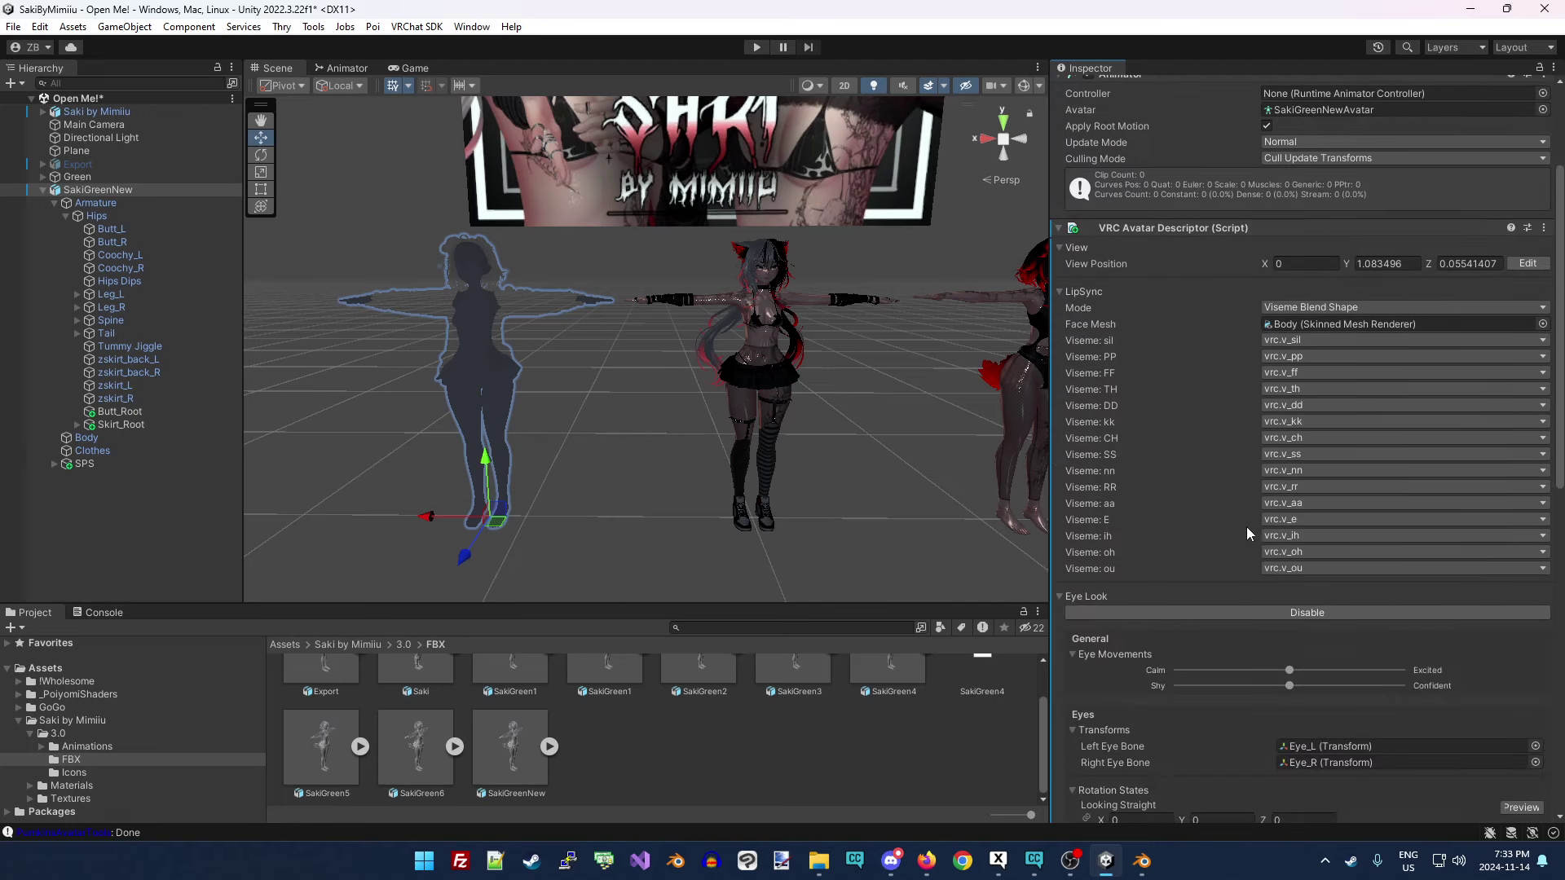
pyautogui.scroll(-2, 1259, 561)
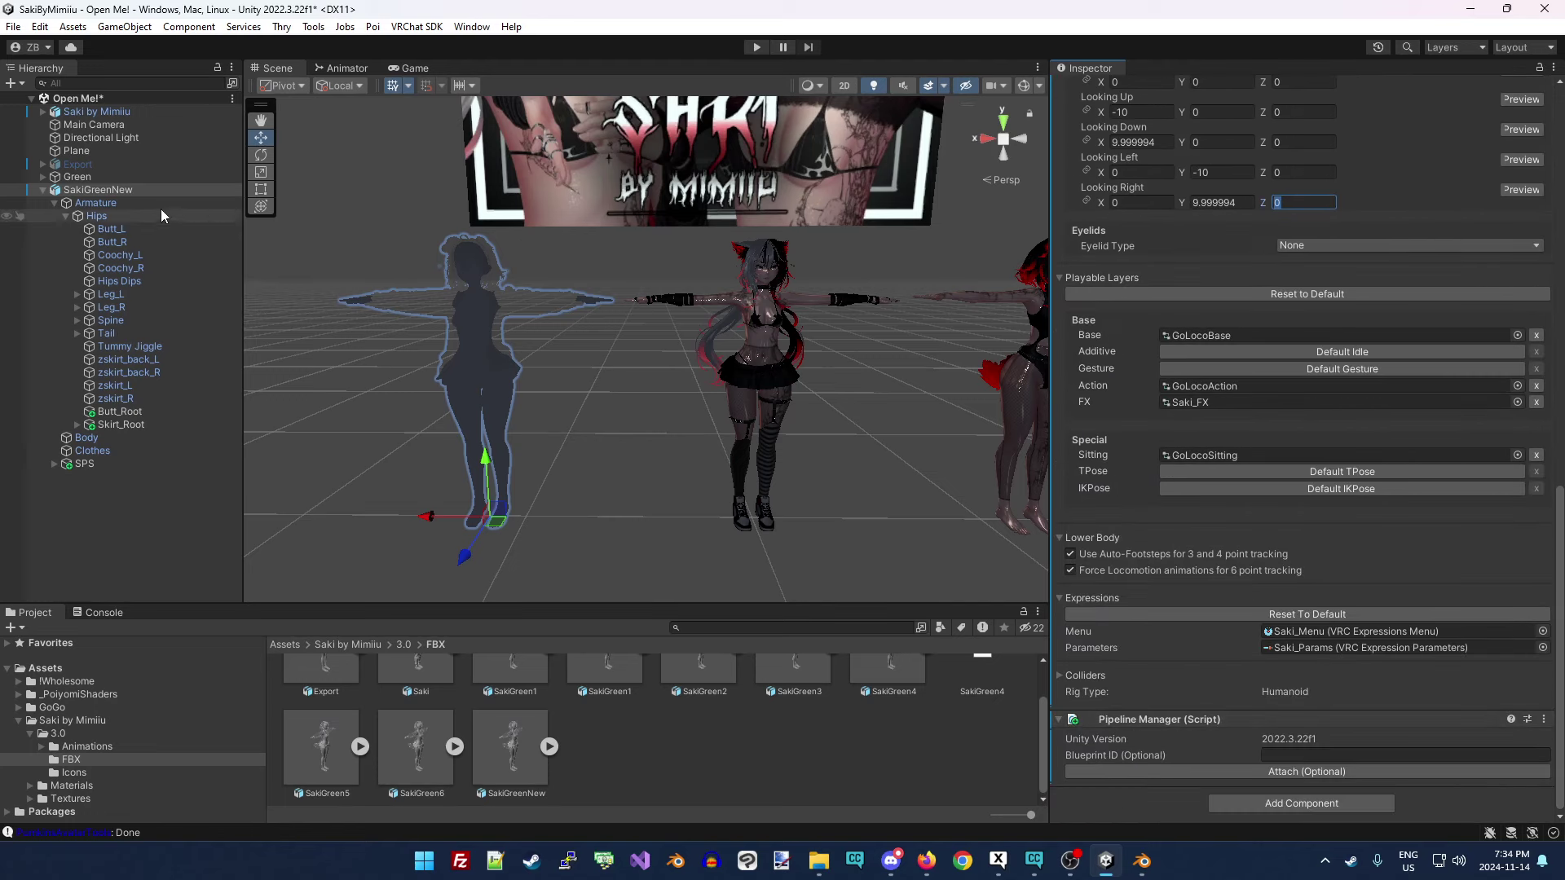
# Open the VRChat SDK control panel.
pyautogui.click(313, 27)
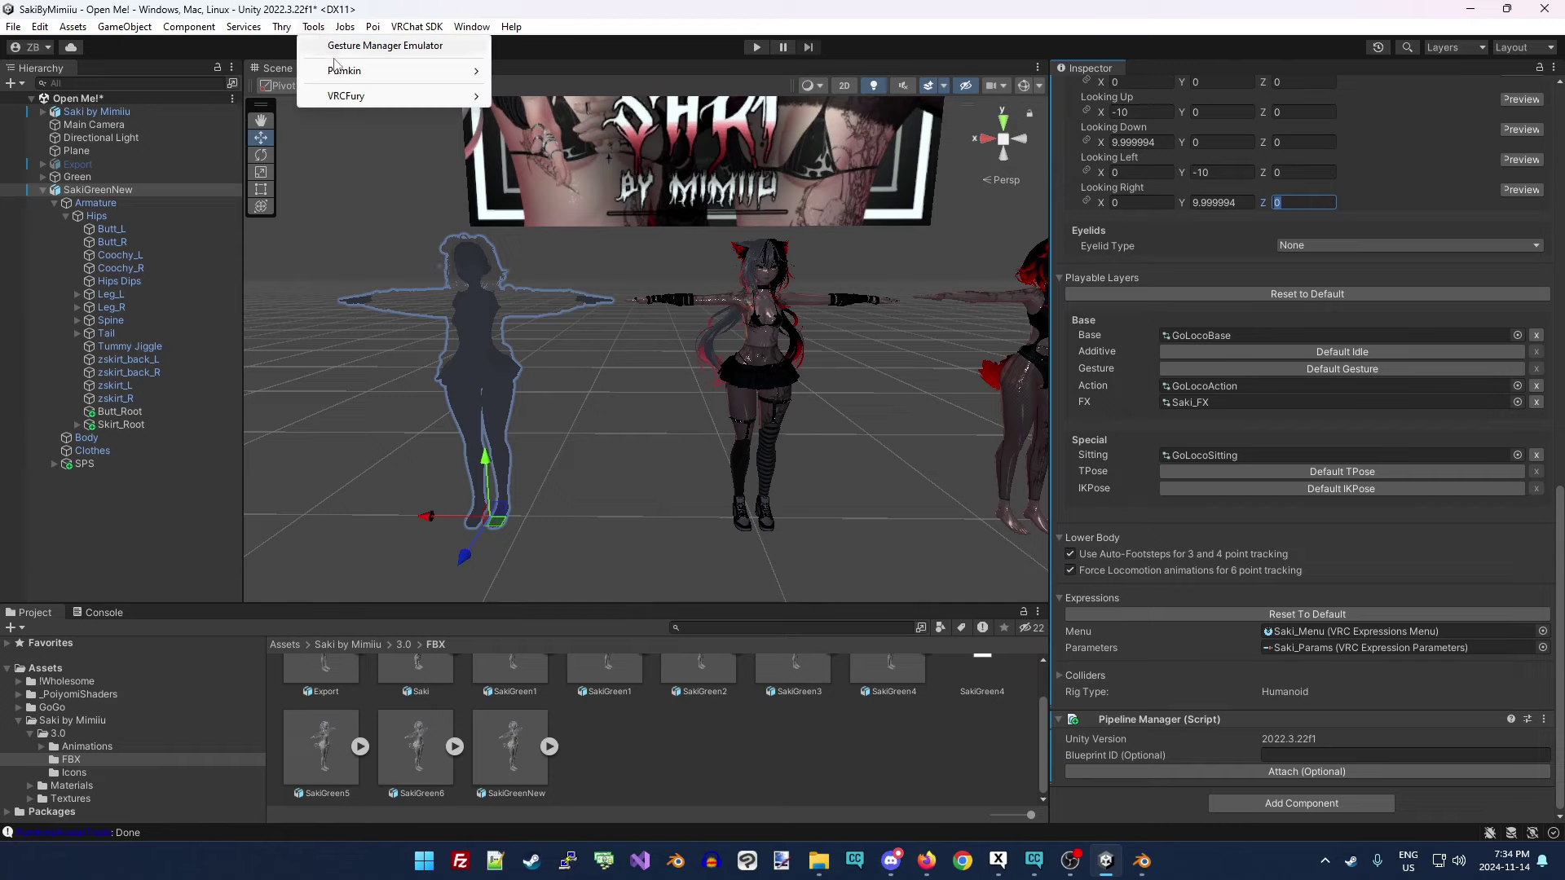
pyautogui.moveTo(416, 27)
pyautogui.click(436, 73)
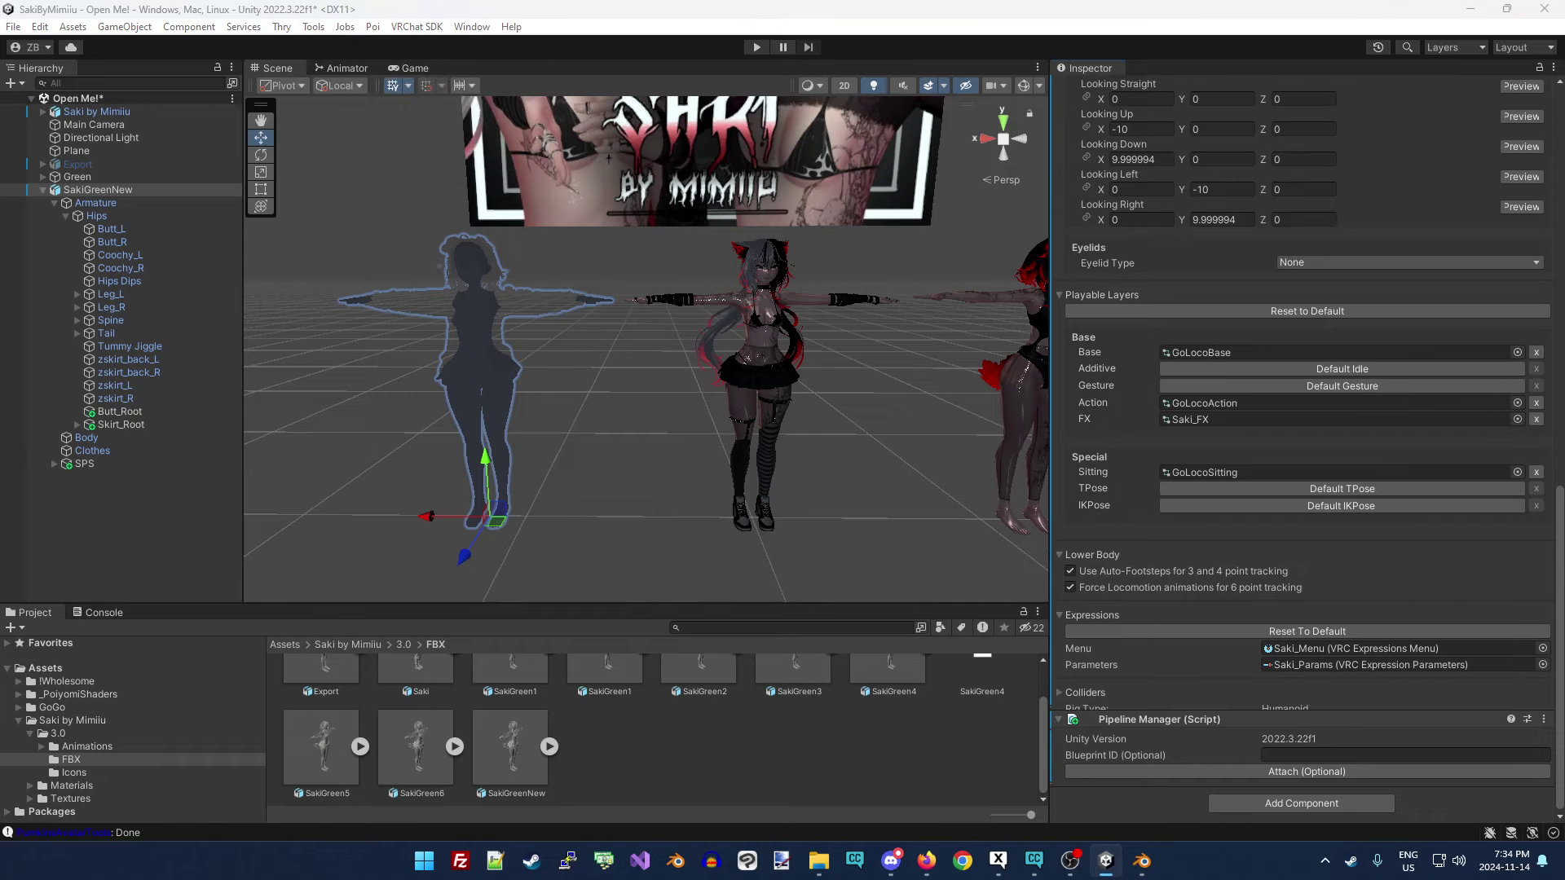
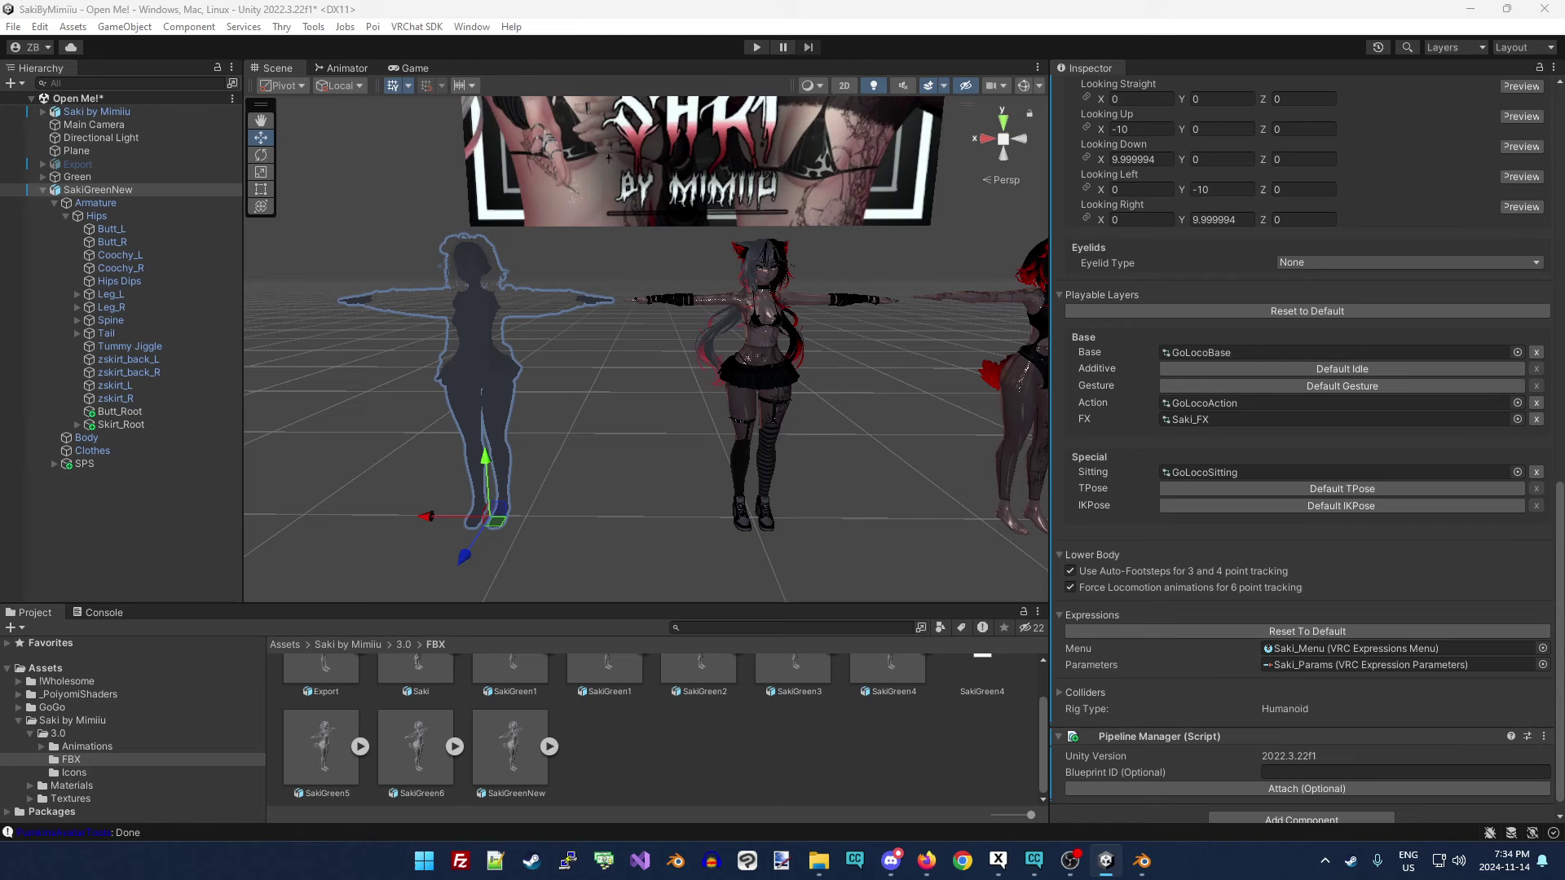
# Review the avatar's validation messages in the VRChat SDK builder and SakiGreenNew's Avatar Descriptor settings.
pyautogui.moveTo(357, 85); pyautogui.dragTo(348, 24)
pyautogui.scroll(-2, 318, 342)
pyautogui.scroll(-5, 280, 462)
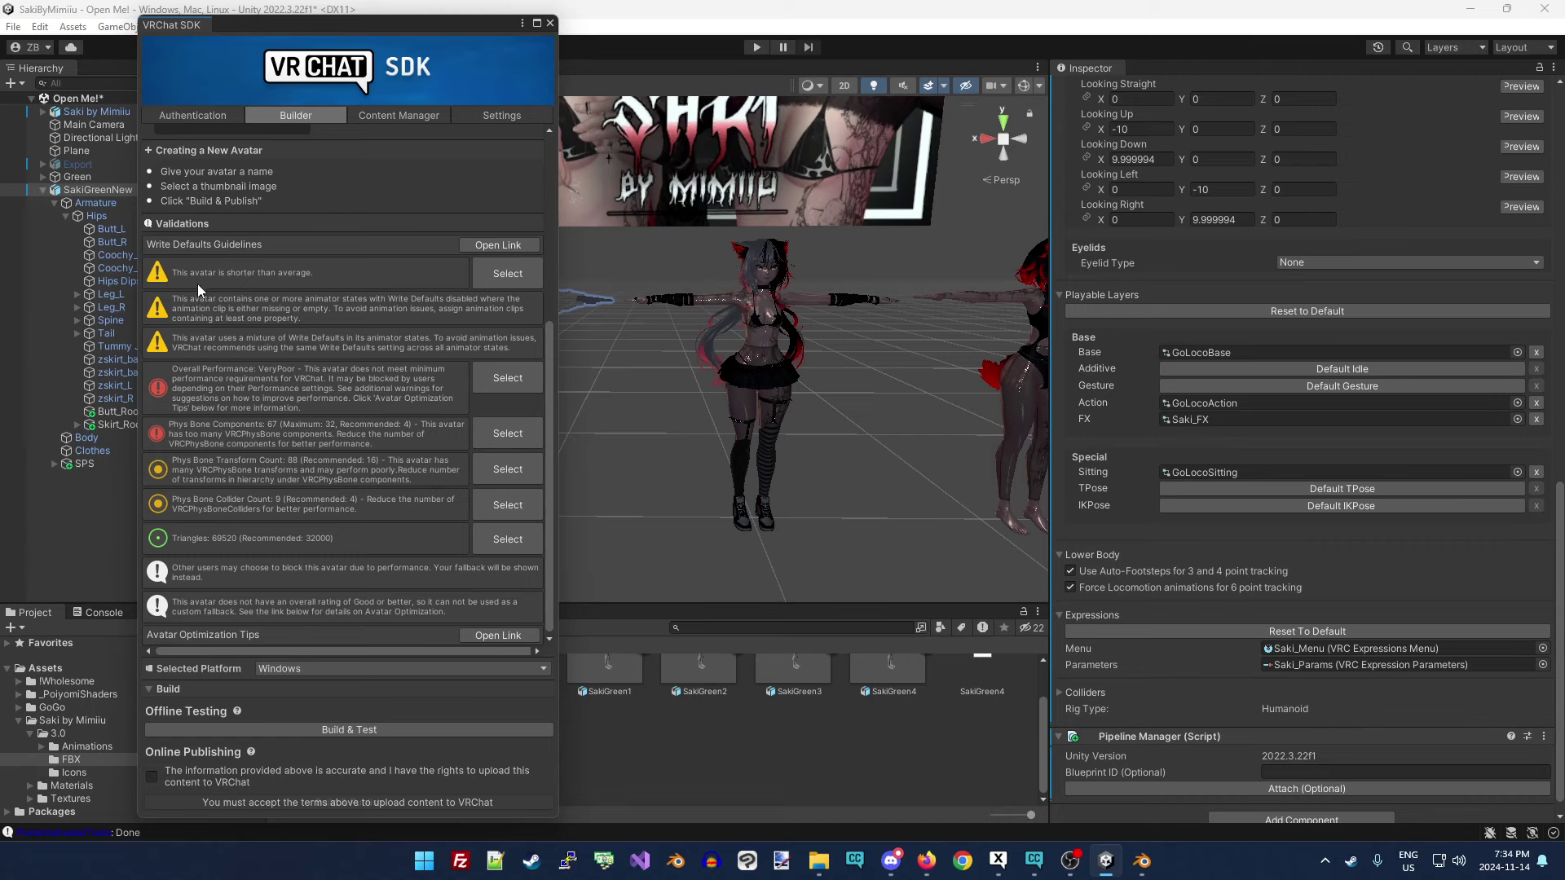
pyautogui.moveTo(390, 30); pyautogui.dragTo(0, 70)
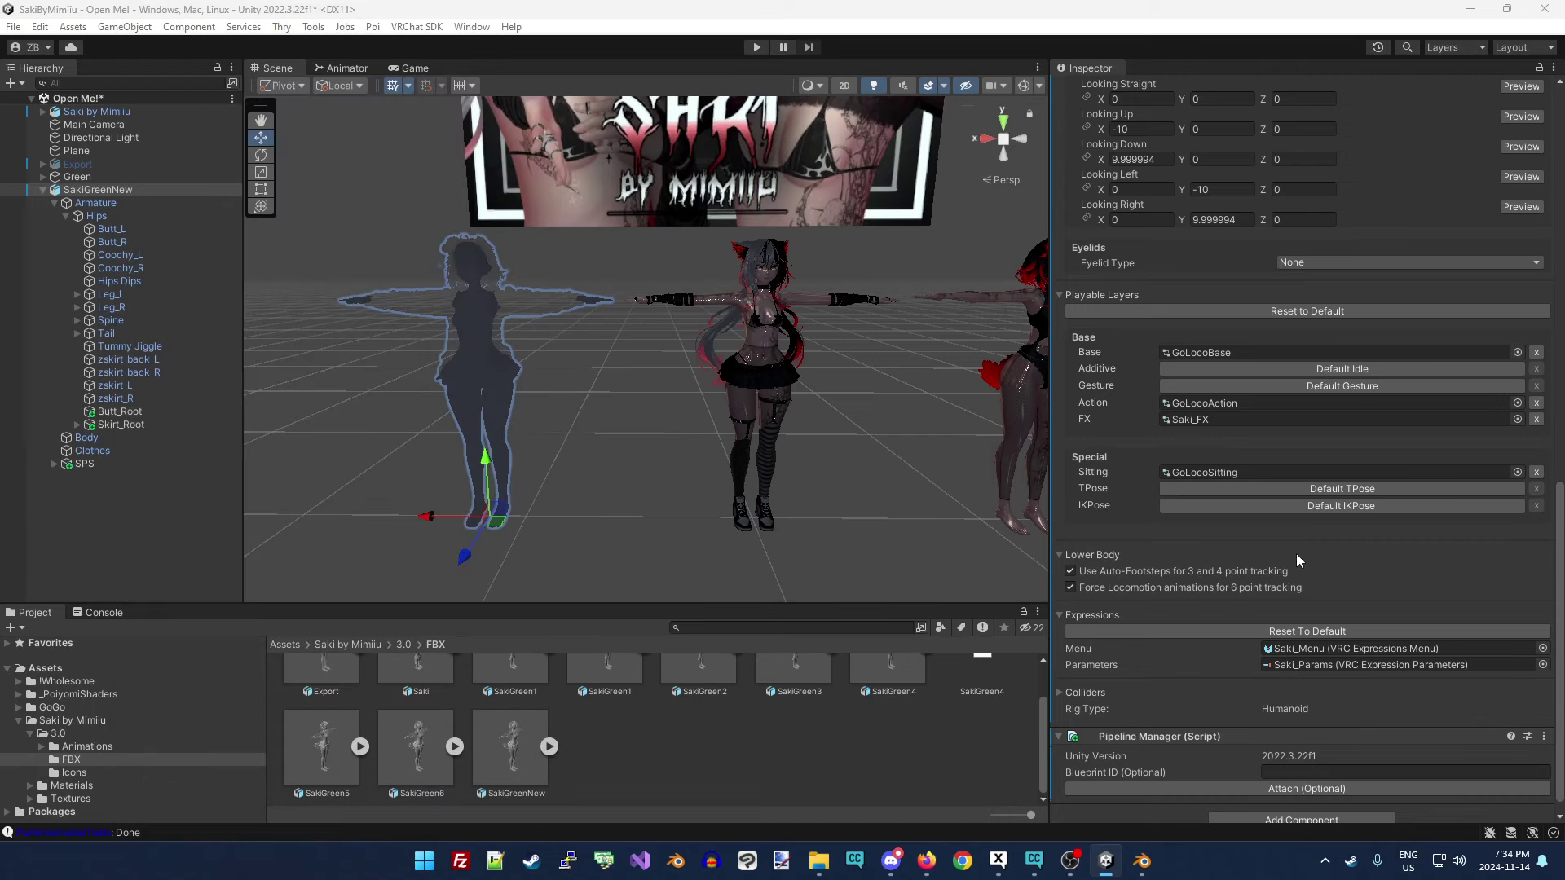
pyautogui.scroll(10, 1229, 657)
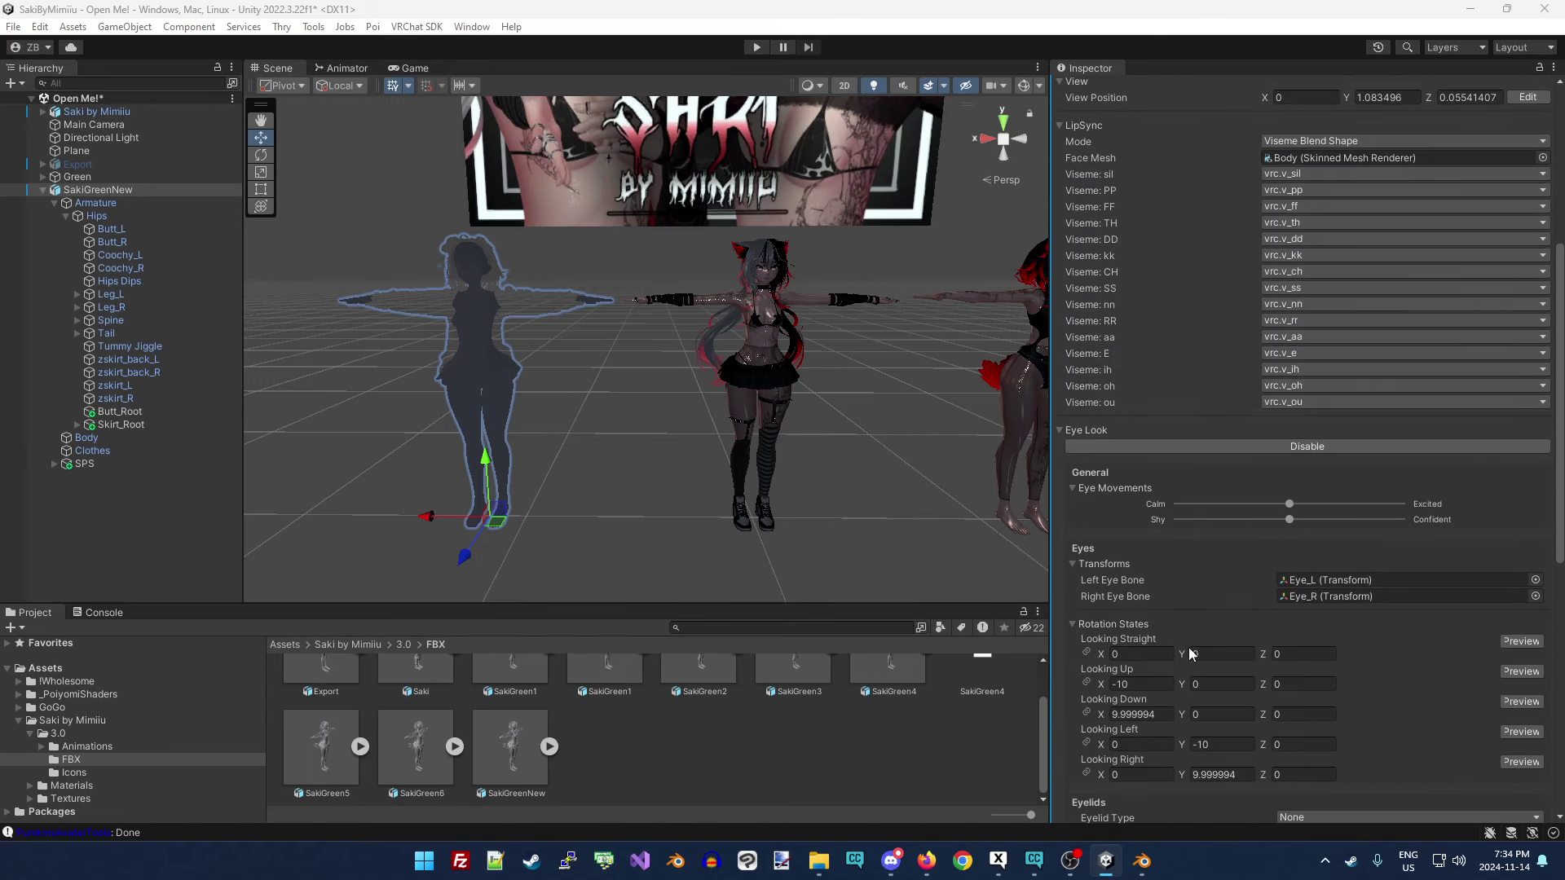
pyautogui.scroll(6, 1165, 611)
pyautogui.scroll(1, 1170, 394)
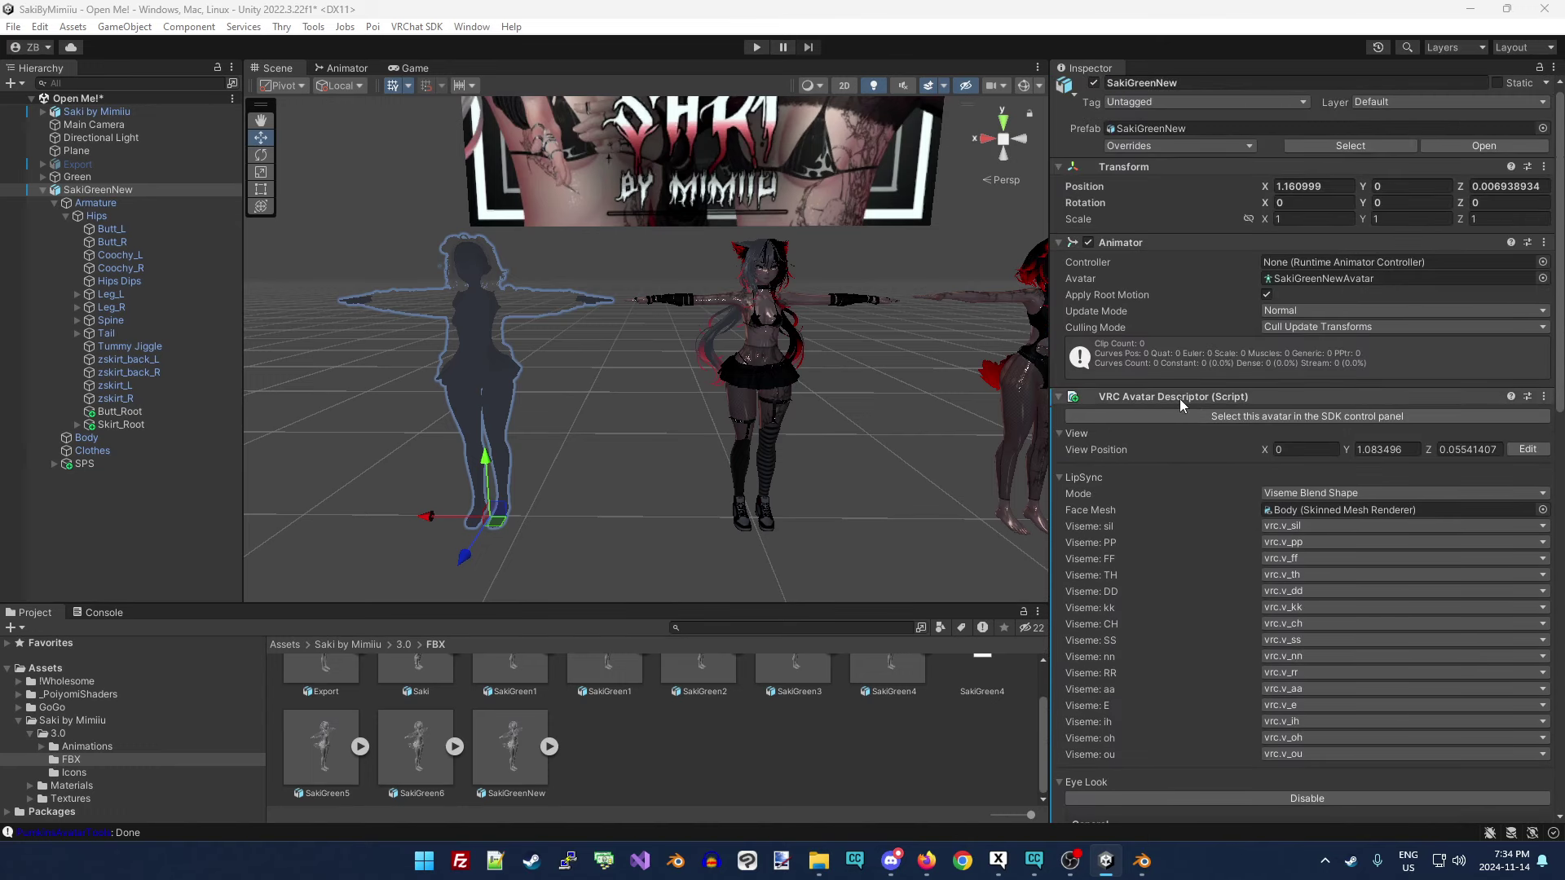
# Inspect the component copy and paste options for the Avatar Descriptor and Animator on Saki by Mimiiu and SakiGreenNew.
pyautogui.click(98, 111)
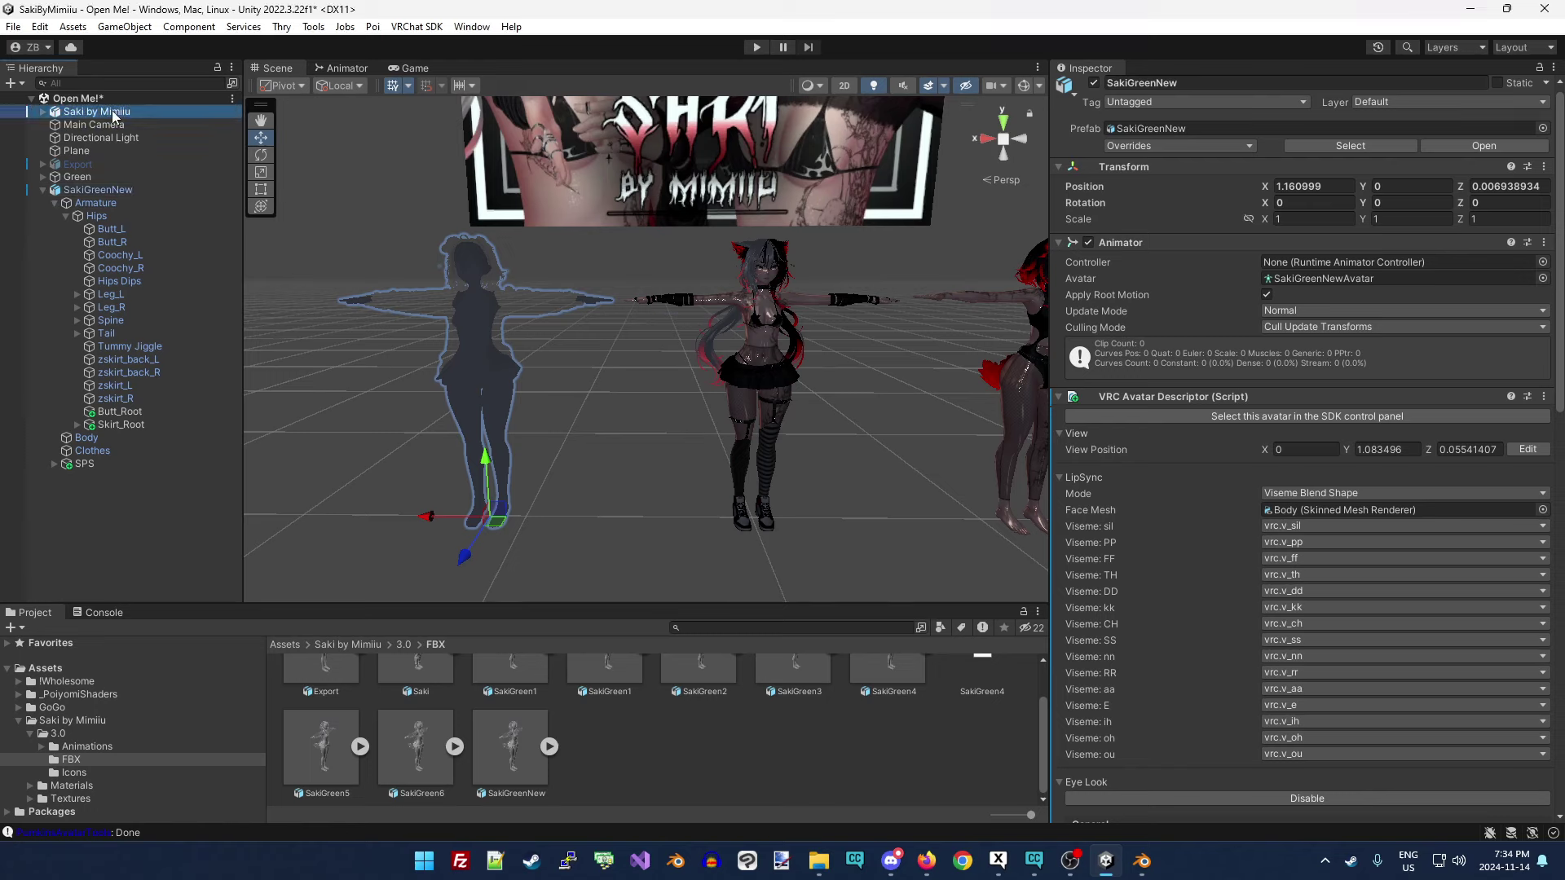
pyautogui.click(1543, 396)
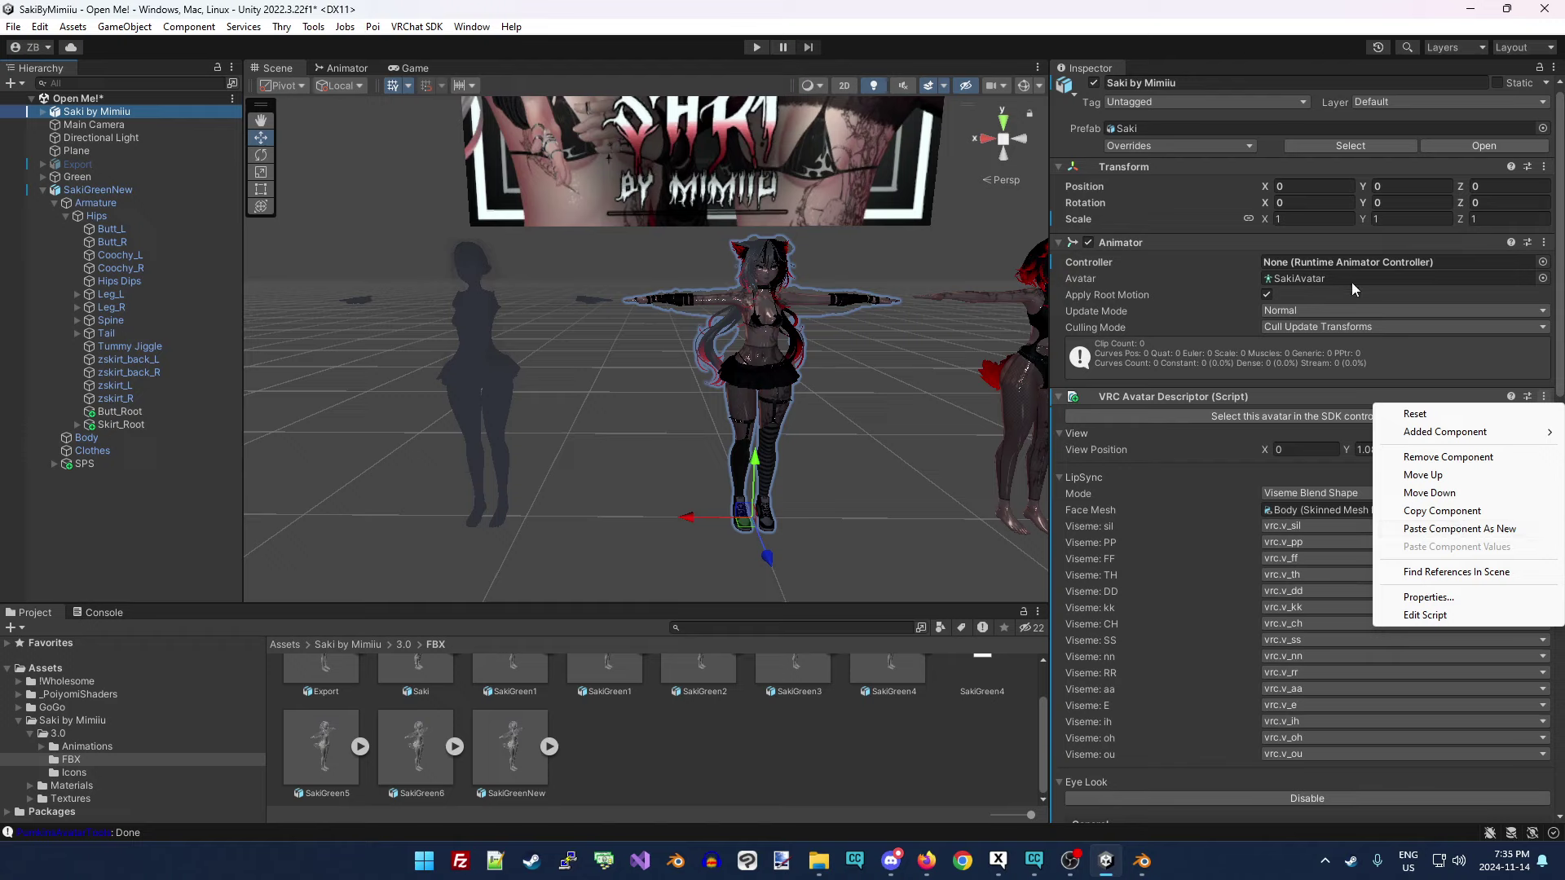
pyautogui.click(1543, 242)
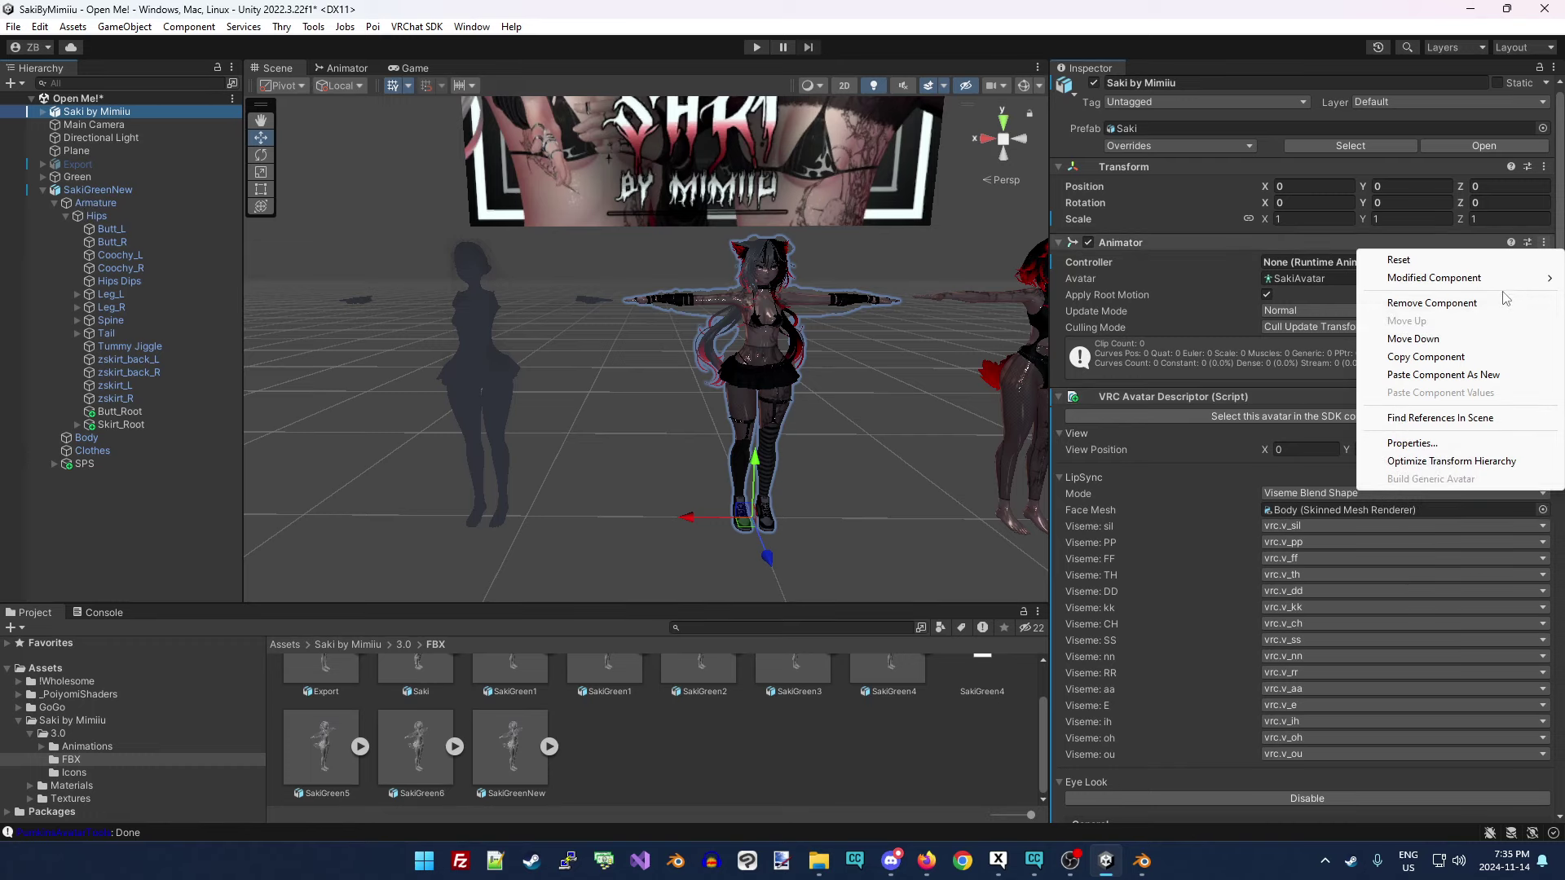
pyautogui.click(93, 193)
pyautogui.click(1543, 396)
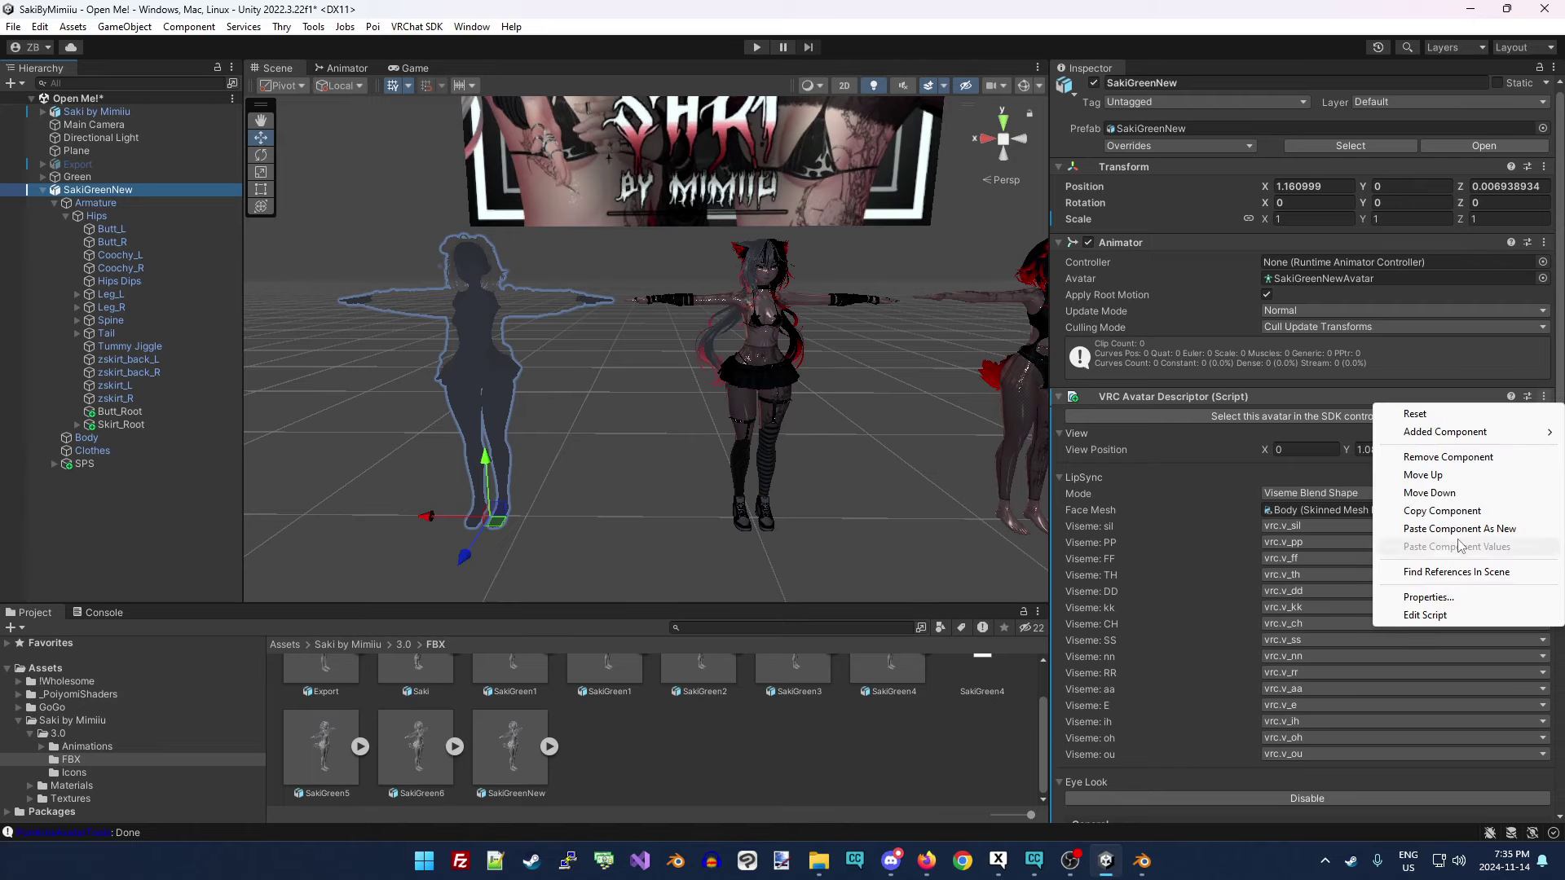
pyautogui.click(1196, 349)
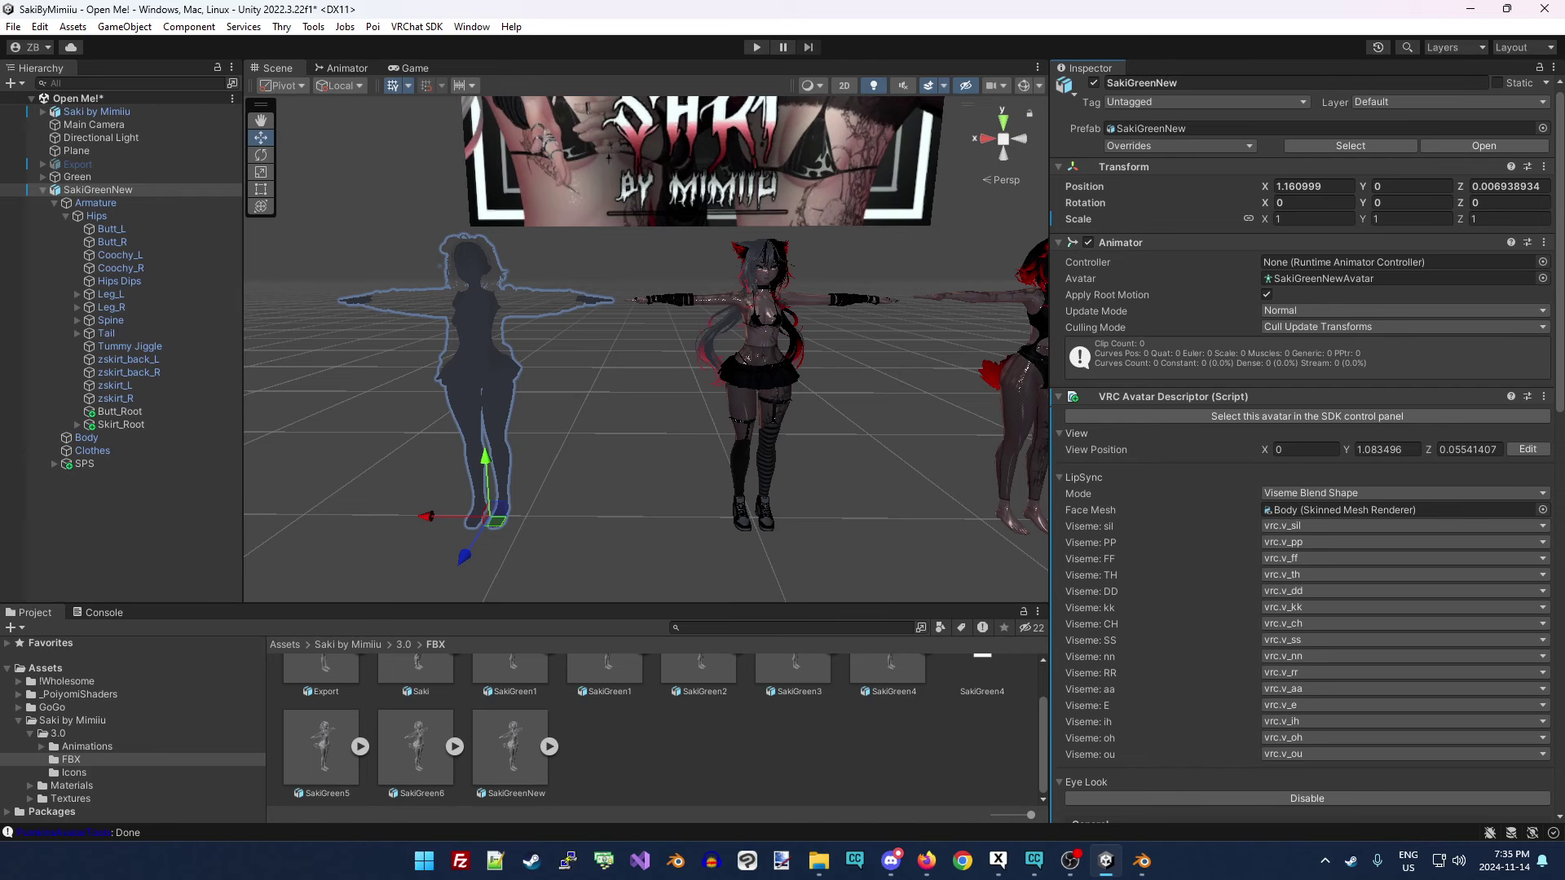
# Bring back the VRChat SDK builder and select all objects flagged by the Phys Bone Components validation.
pyautogui.moveTo(0, 33); pyautogui.dragTo(220, 30)
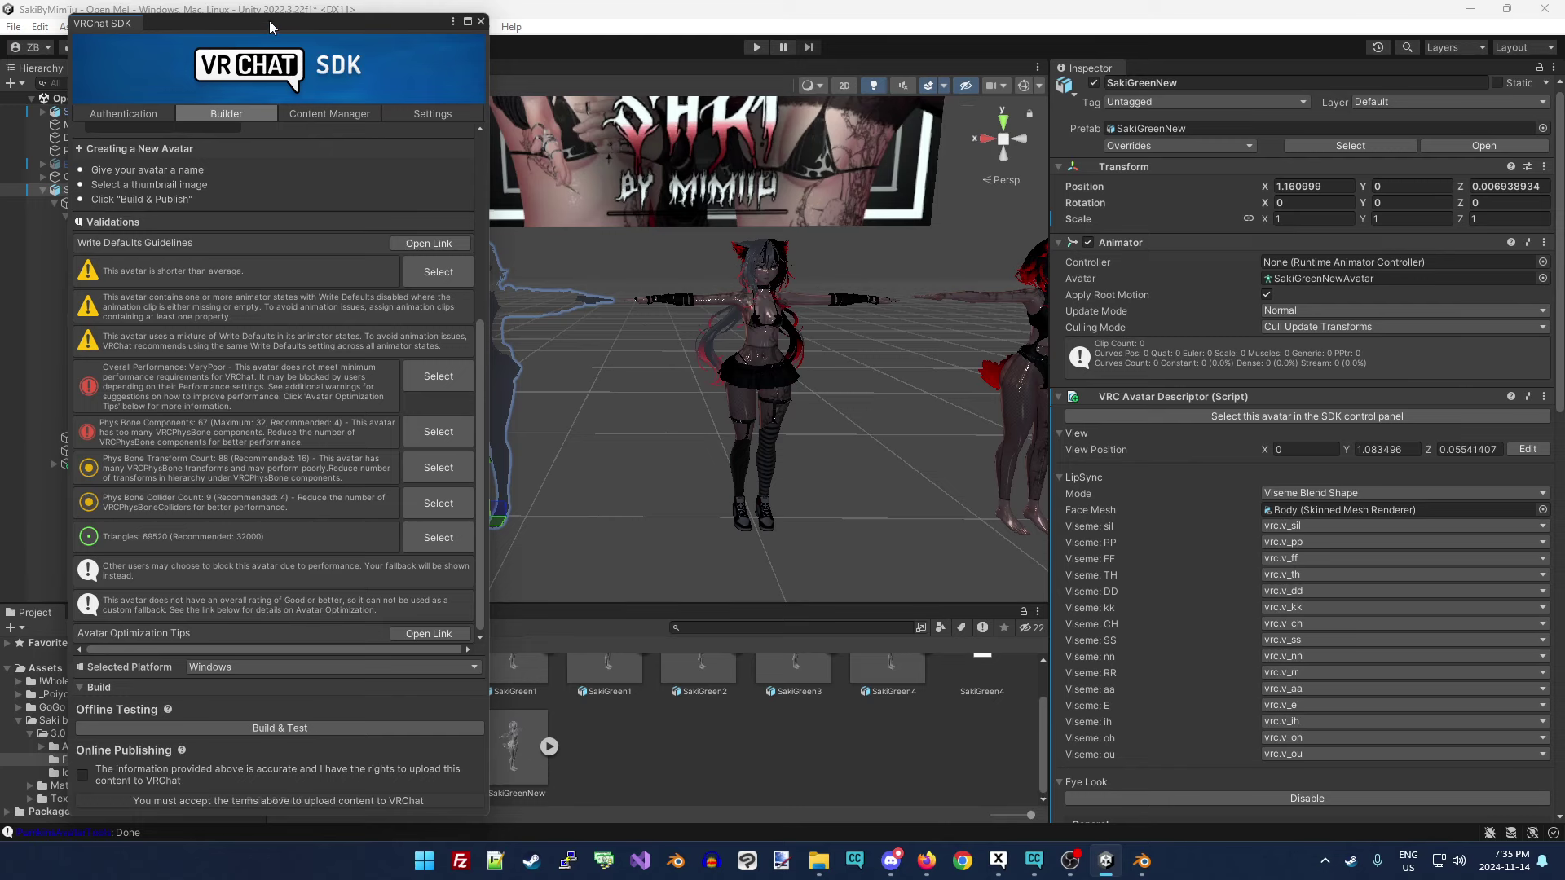
pyautogui.moveTo(270, 27); pyautogui.dragTo(491, 20)
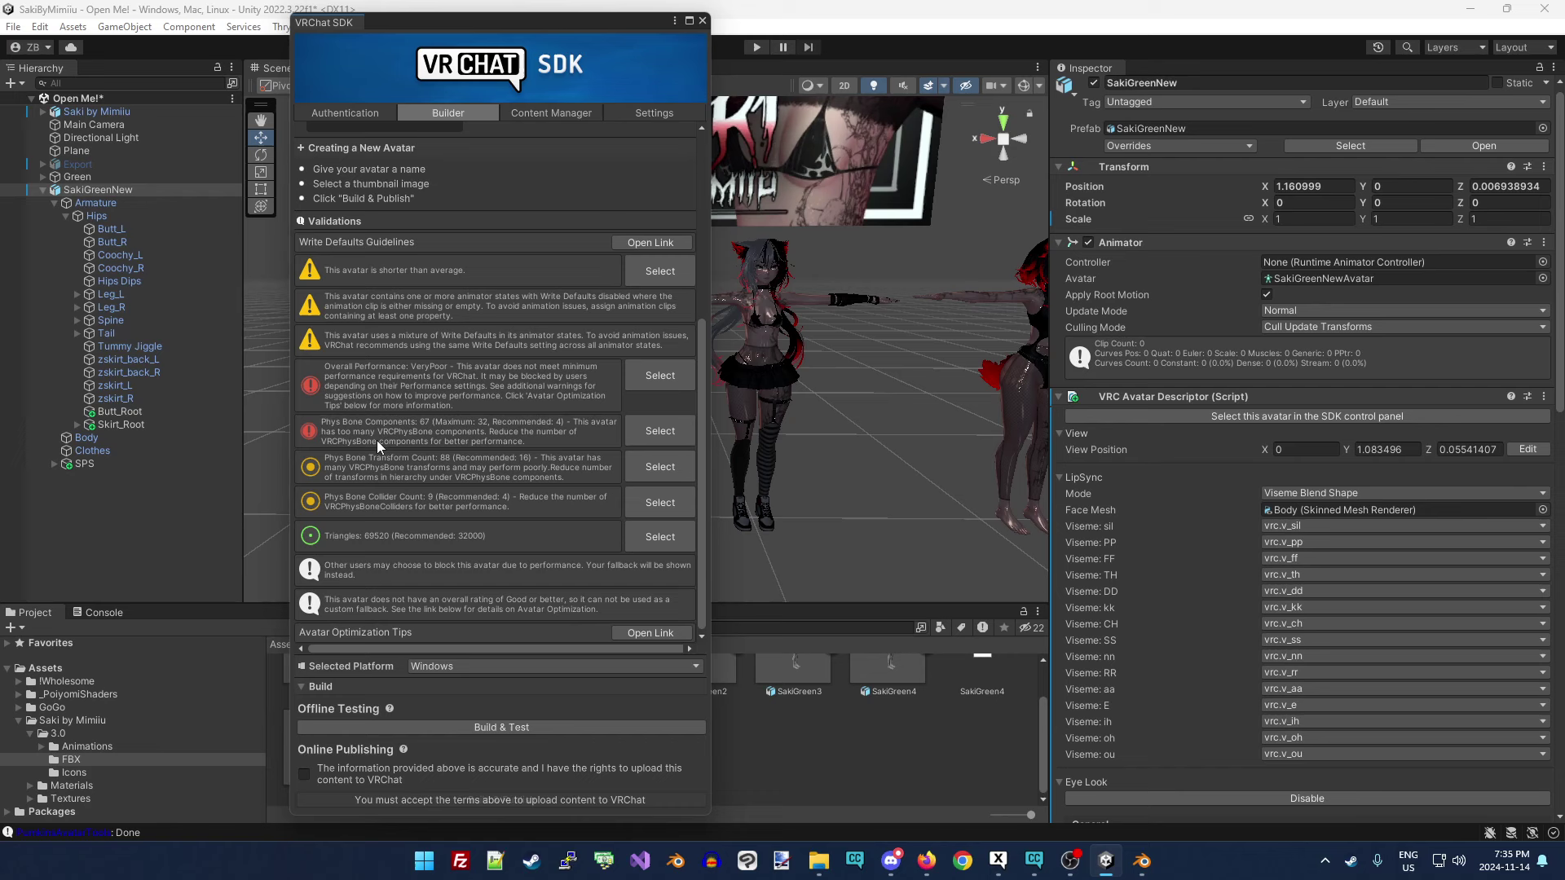
pyautogui.click(659, 431)
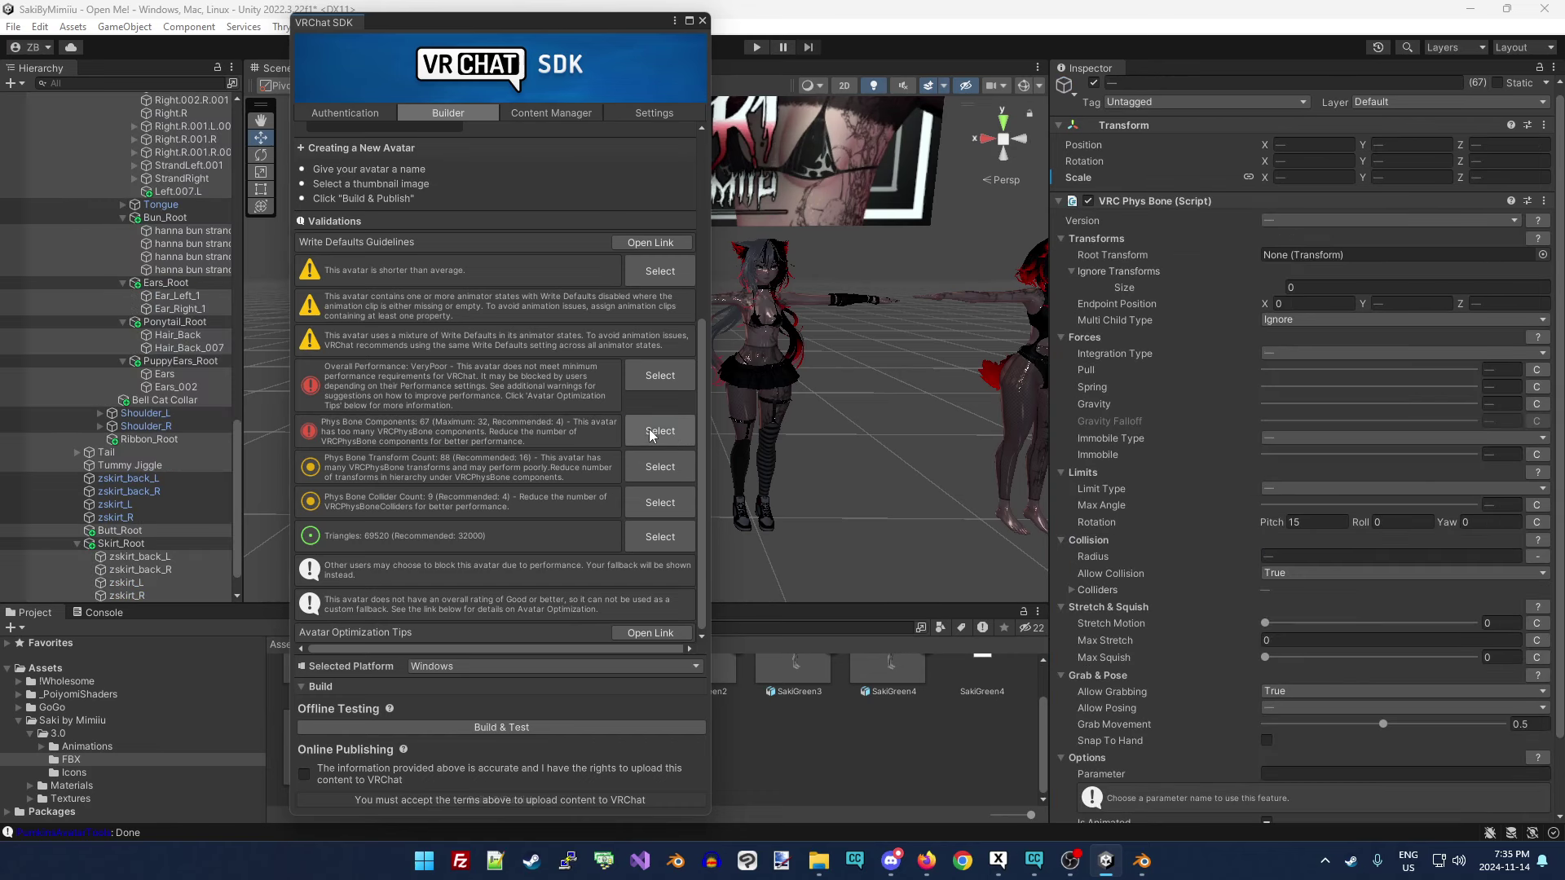
# Enlarge the Hierarchy and examine which bones of SakiGreenNew carry PhysBone components, including Butt_Root and the zskirt_R bone under Skirt_Root.
pyautogui.moveTo(473, 23); pyautogui.dragTo(0, 23)
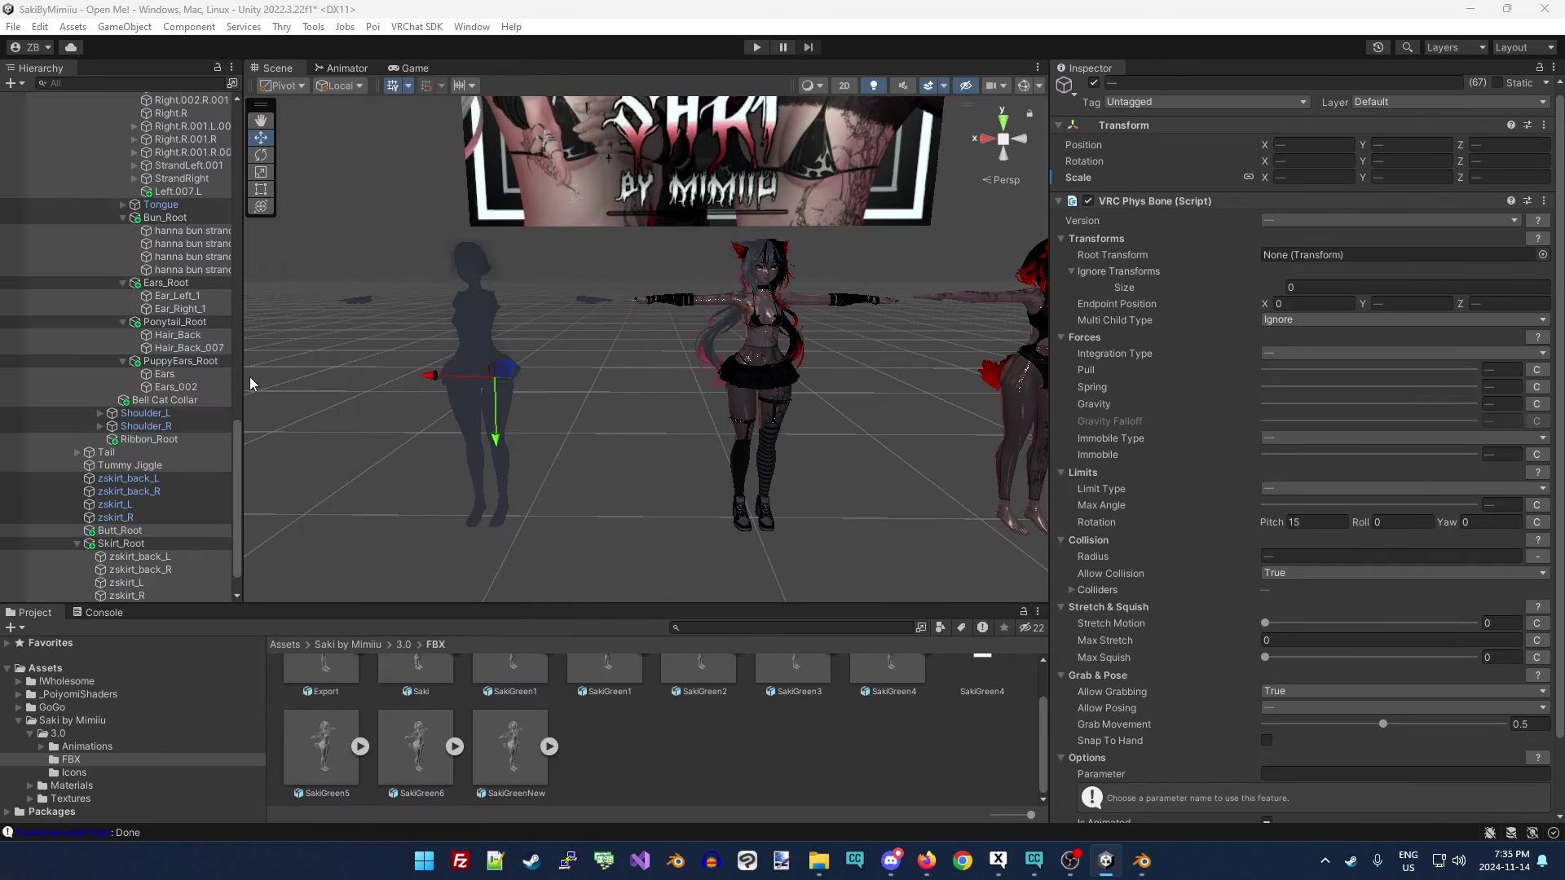
pyautogui.moveTo(242, 375); pyautogui.dragTo(388, 375)
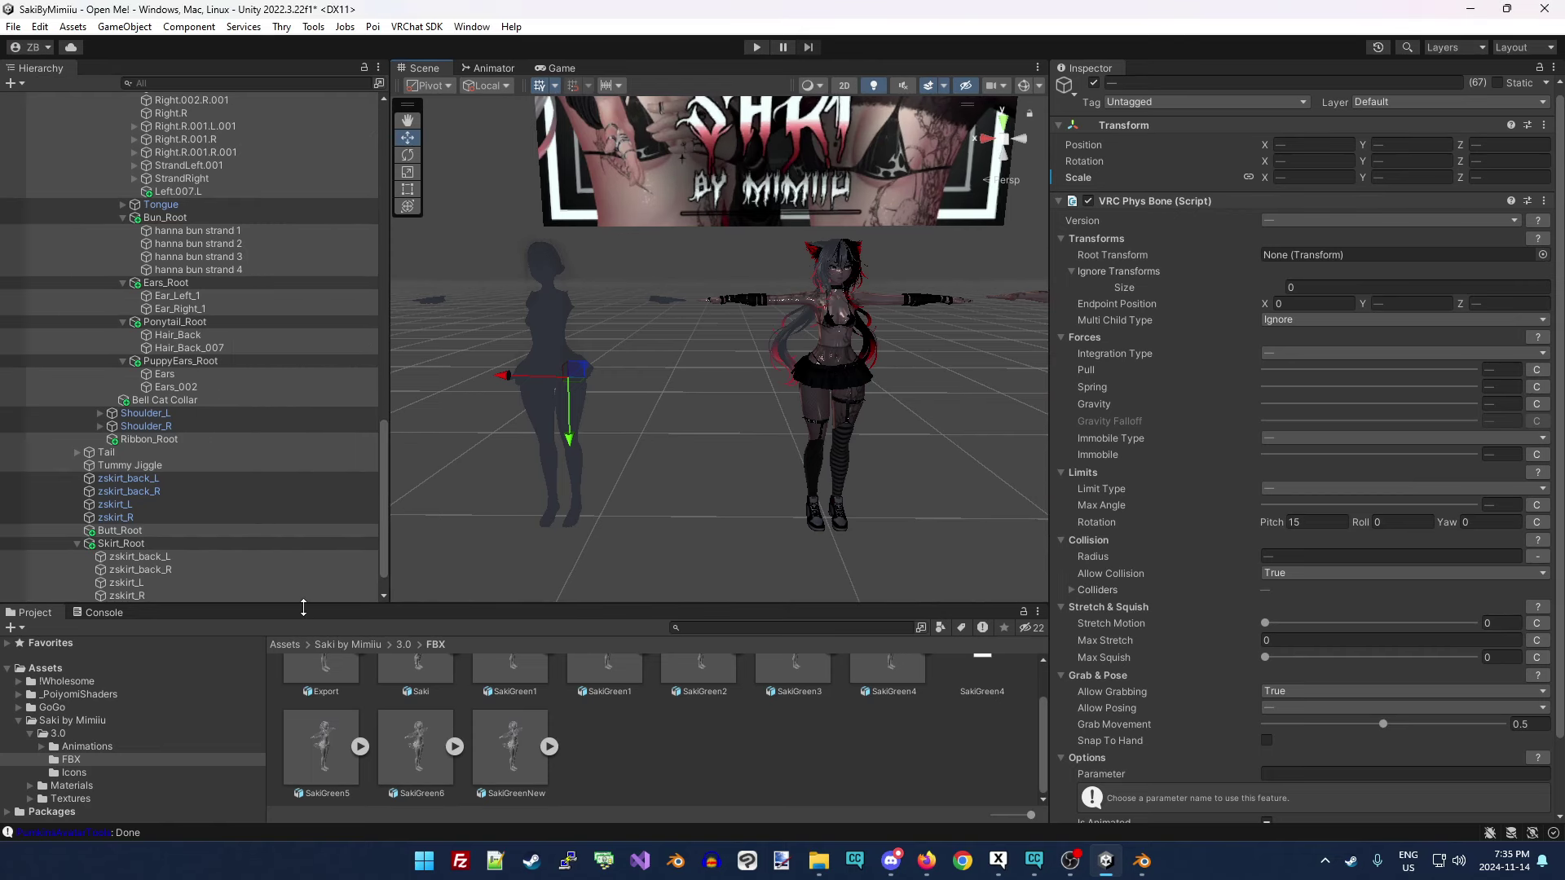
pyautogui.moveTo(303, 607); pyautogui.dragTo(304, 746)
pyautogui.scroll(10, 228, 602)
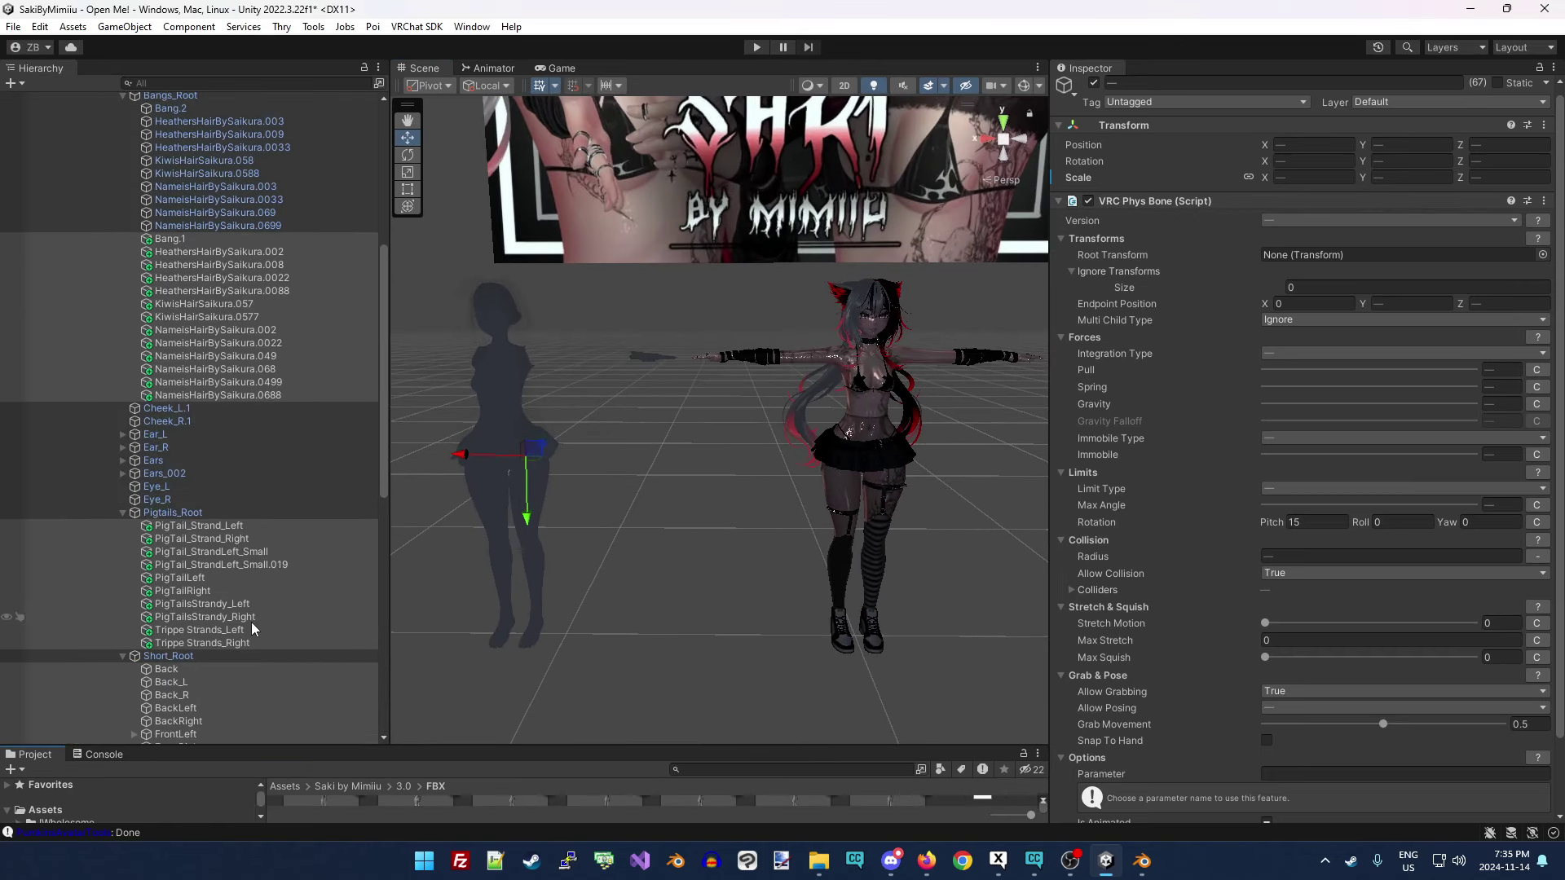
pyautogui.scroll(10, 245, 616)
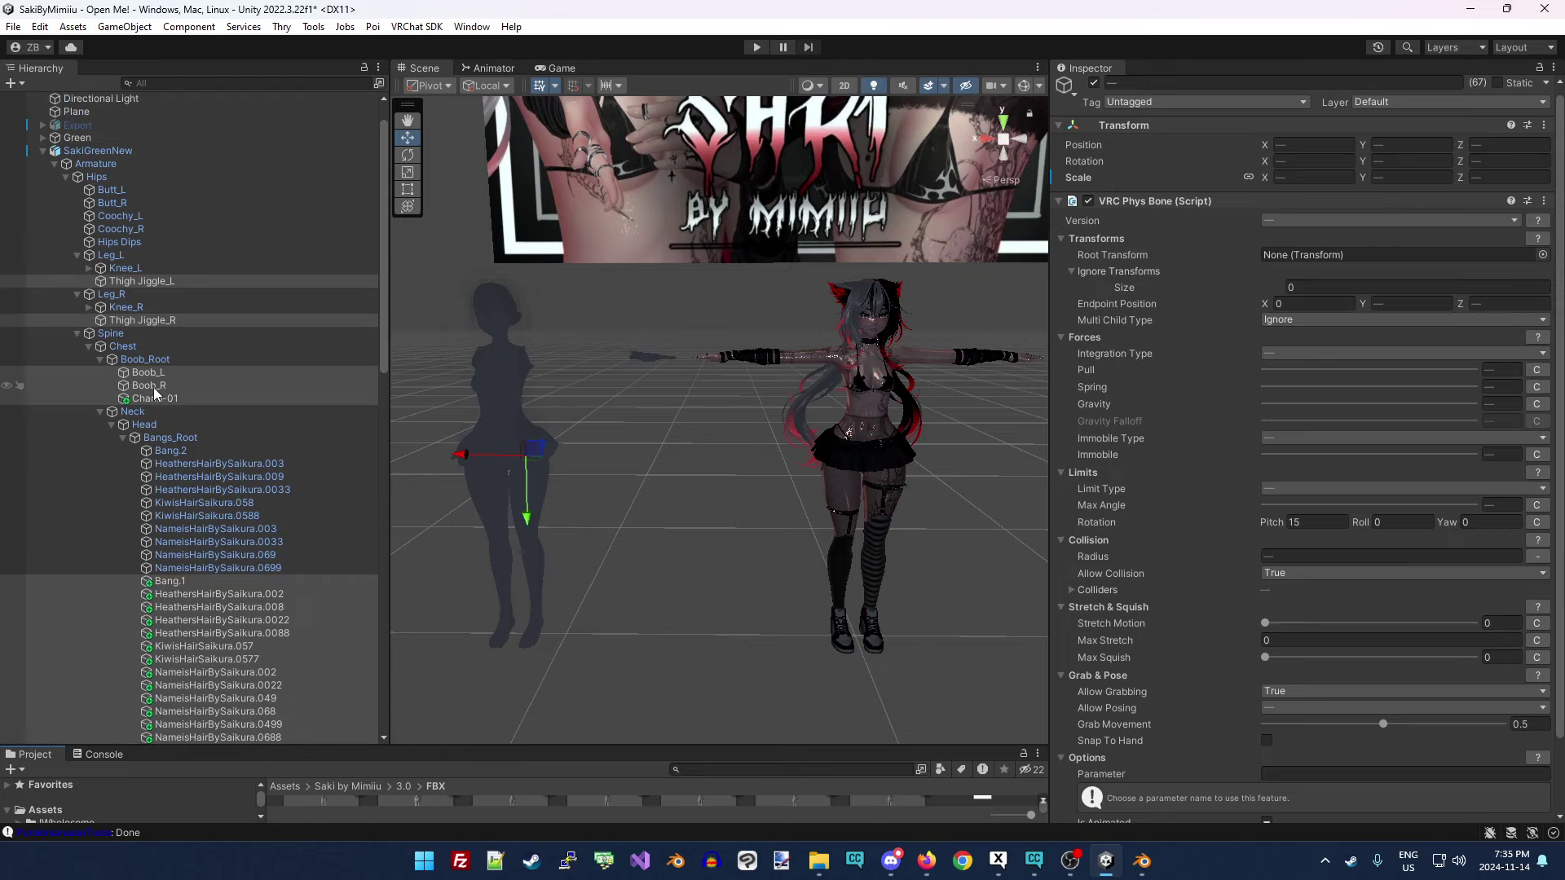
pyautogui.scroll(-4, 275, 500)
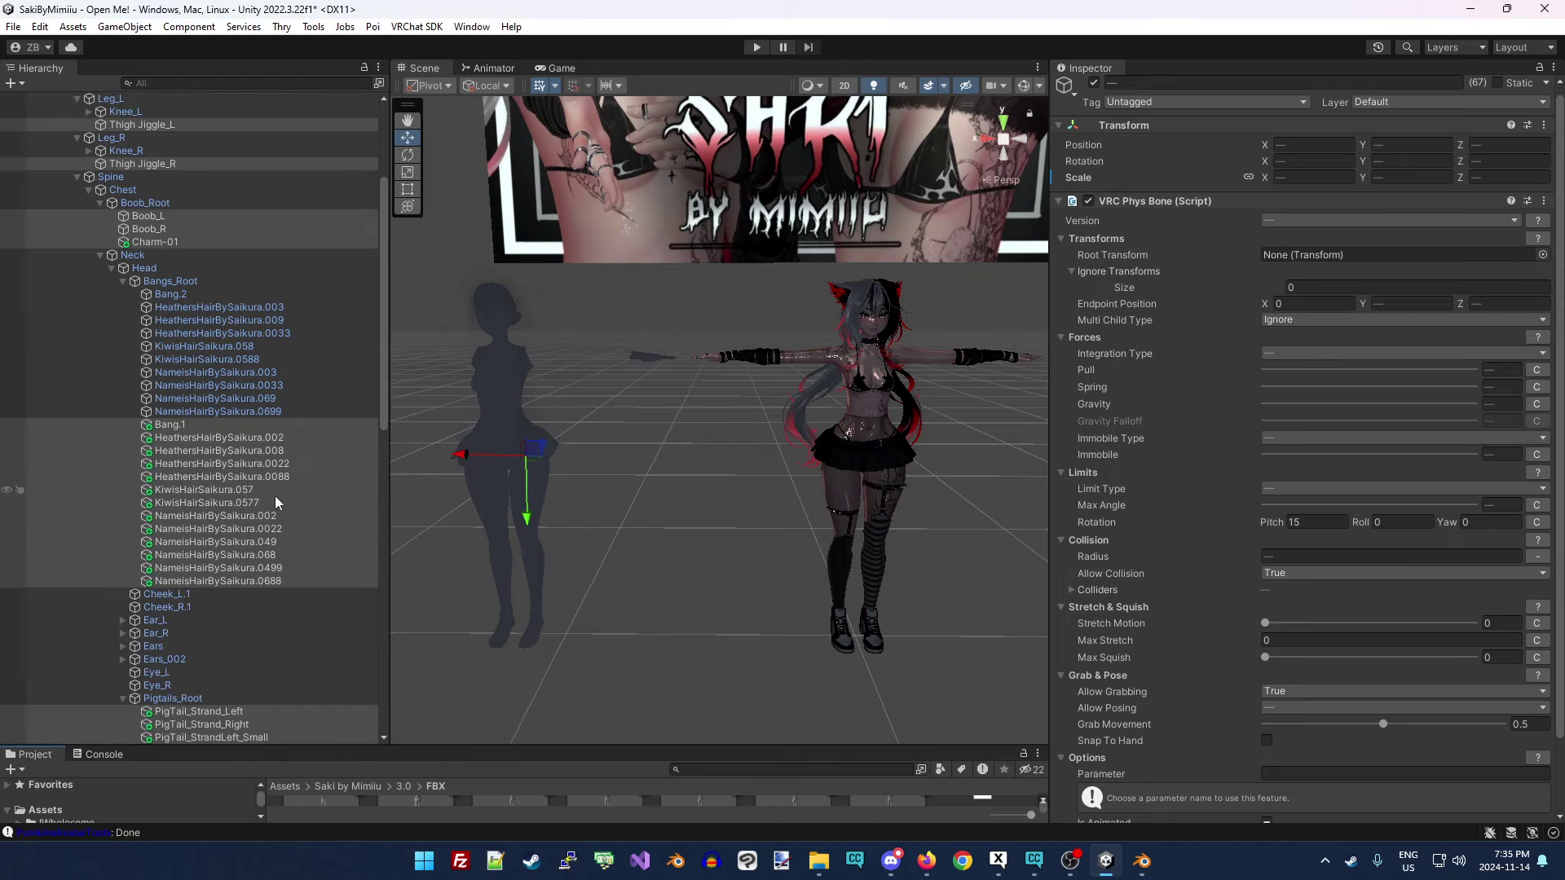
pyautogui.scroll(-18, 315, 458)
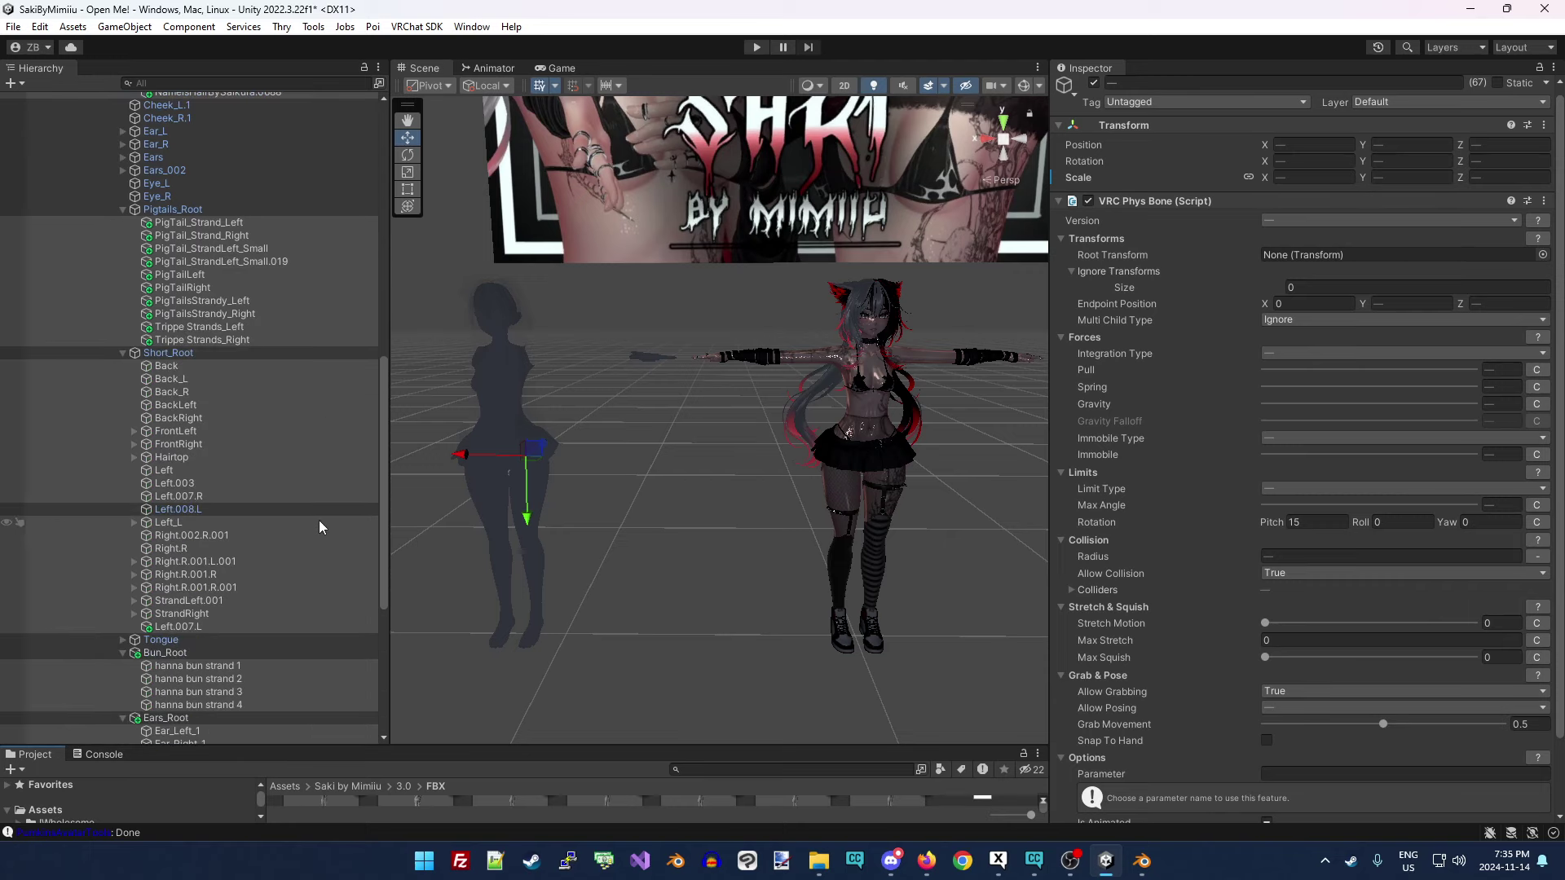
pyautogui.scroll(-4, 316, 527)
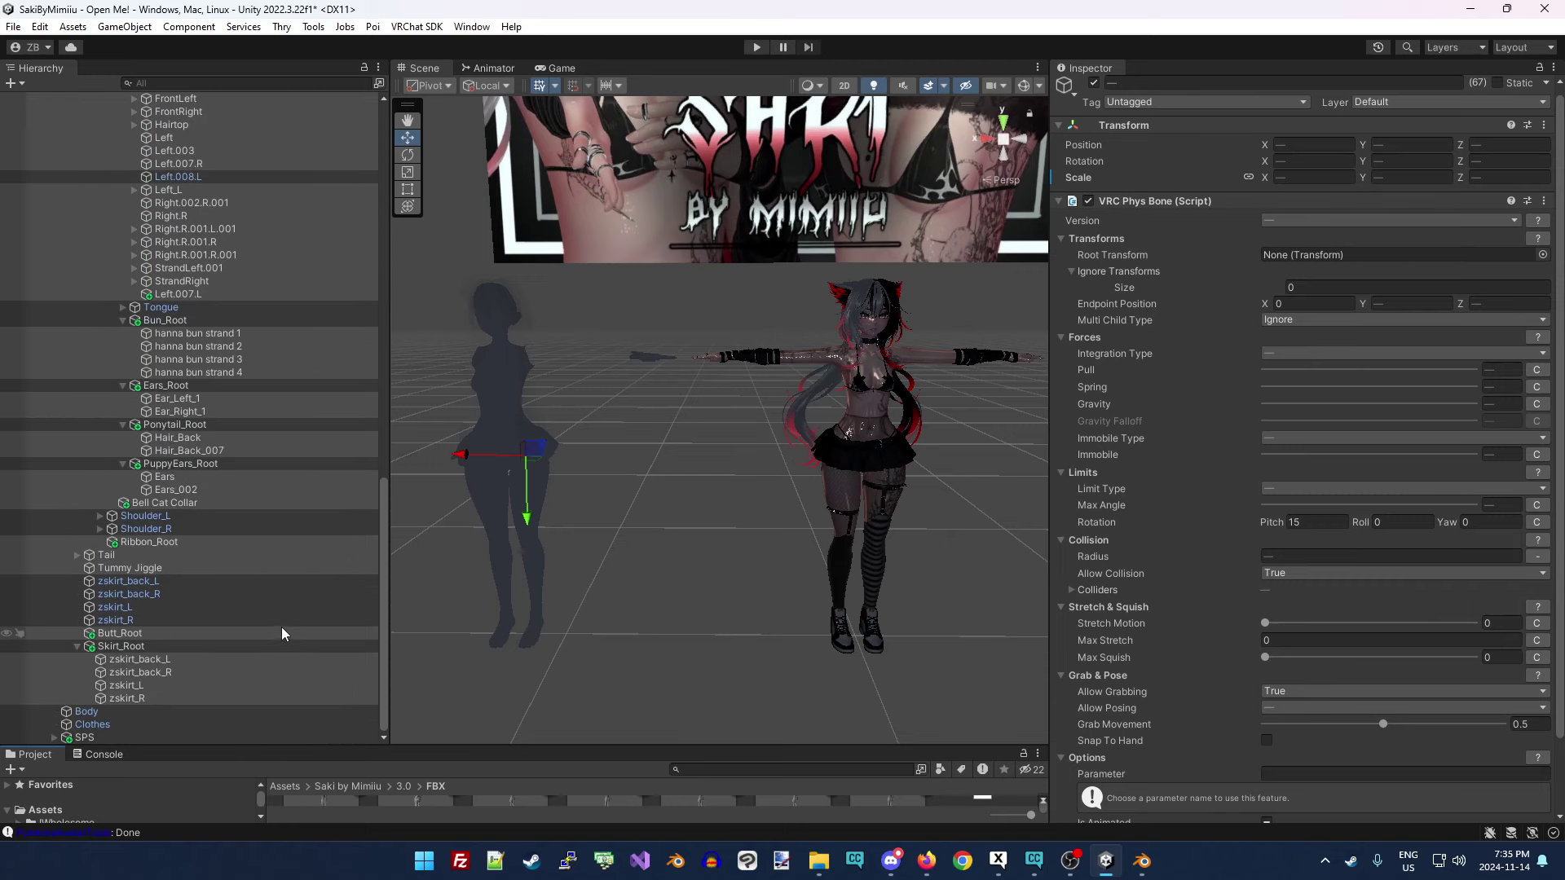
pyautogui.click(144, 633)
pyautogui.click(154, 697)
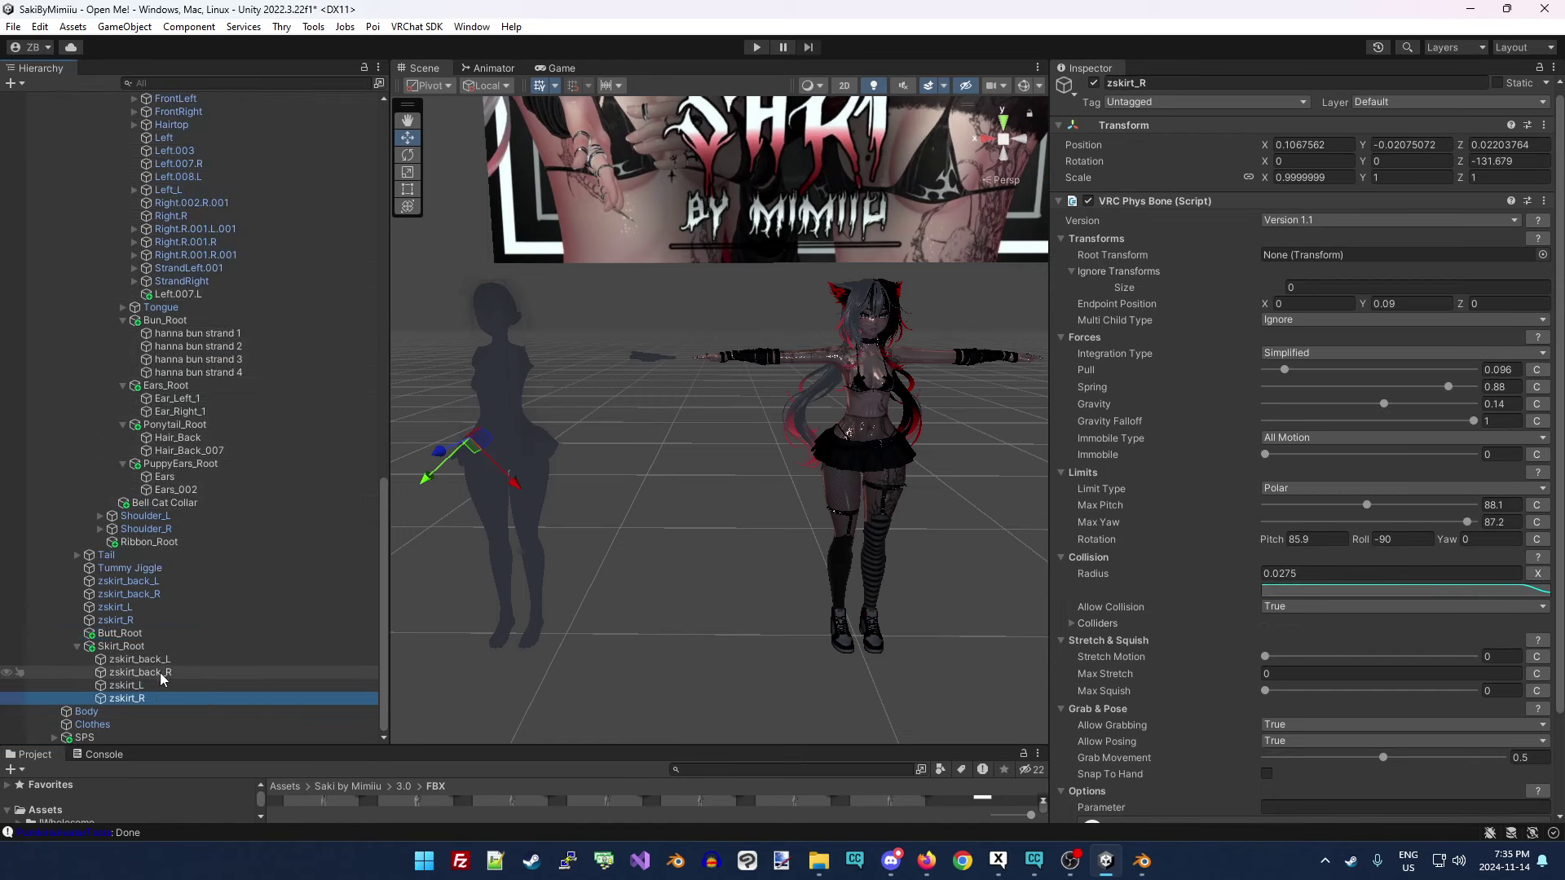
# Delete the Ribbon_Root and Bell Cat Collar objects from the SakiGreenNew armature.
pyautogui.click(174, 540)
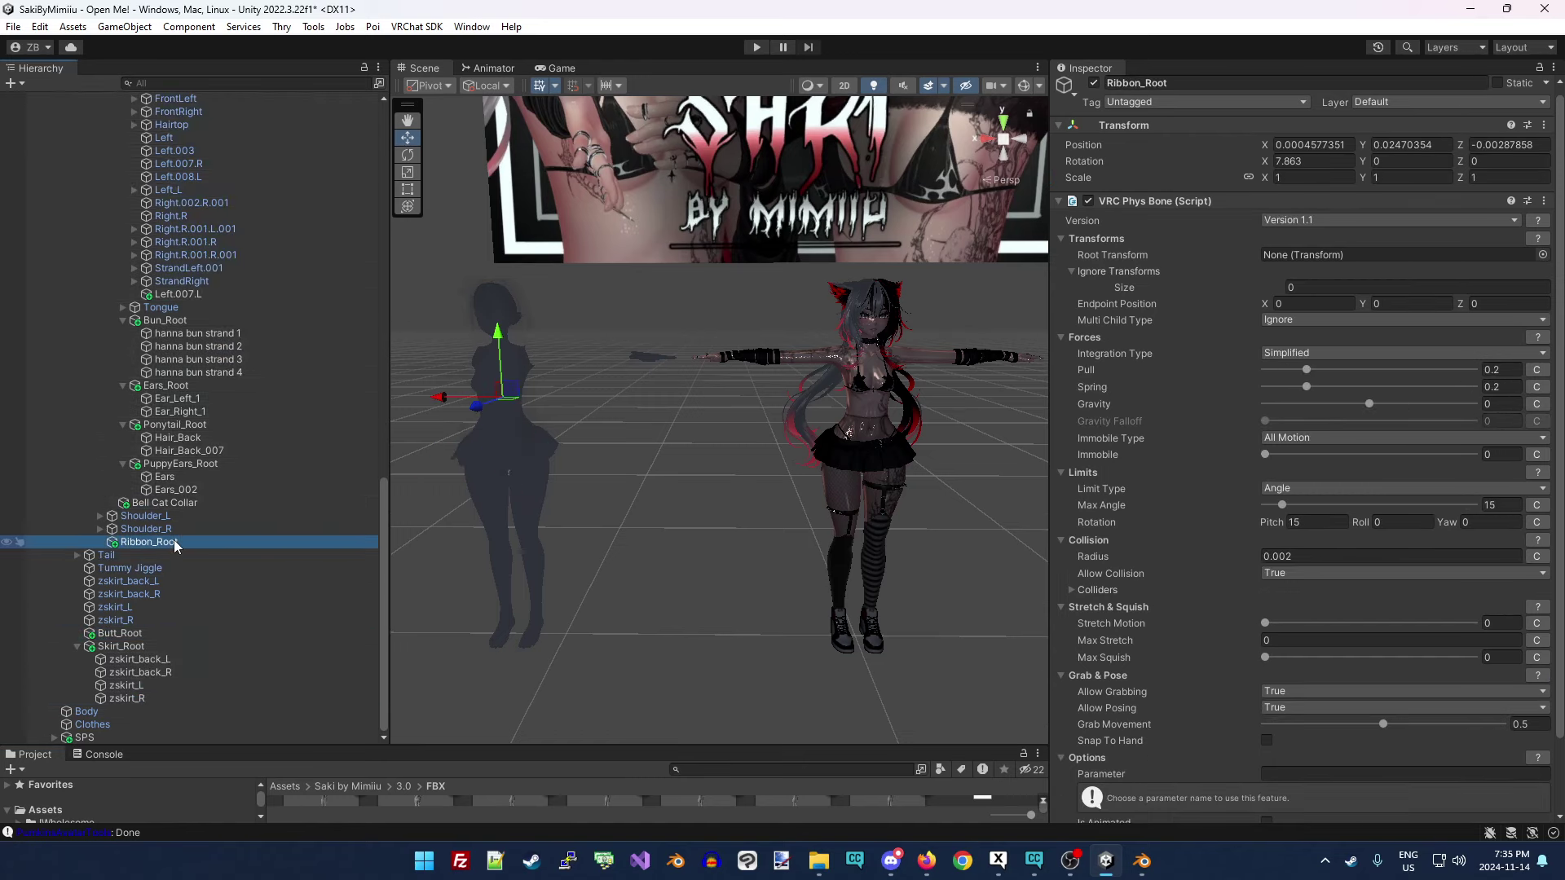
pyautogui.press('Delete')
pyautogui.click(198, 515)
pyautogui.press('Delete')
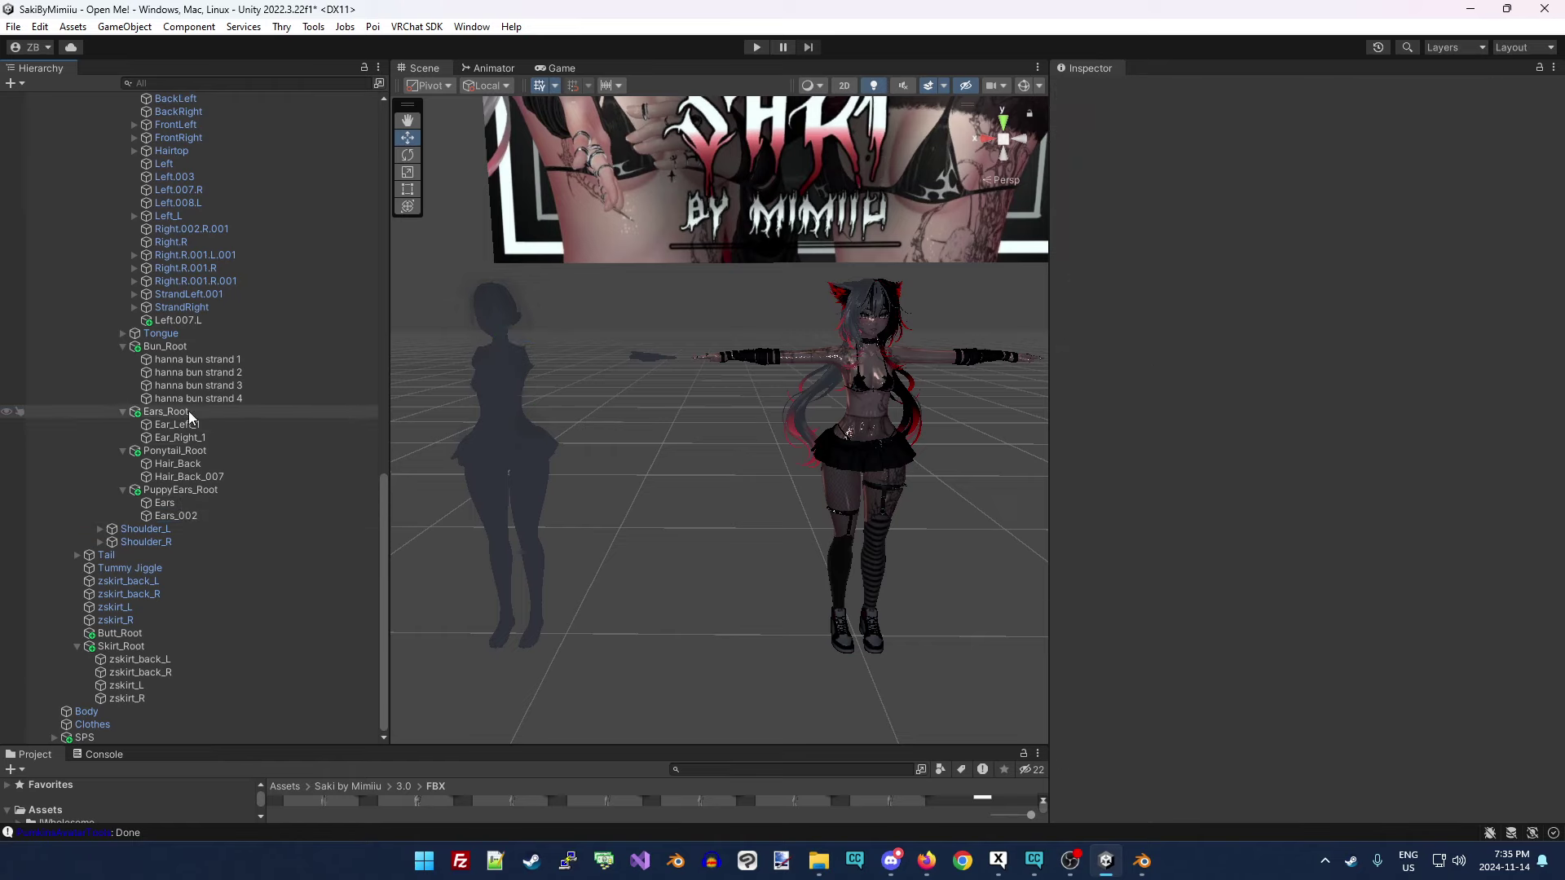
# Delete the added hair bones under Bangs_Root, from Bang.1 through NameisHairBySaikura.0688.
pyautogui.scroll(8, 188, 408)
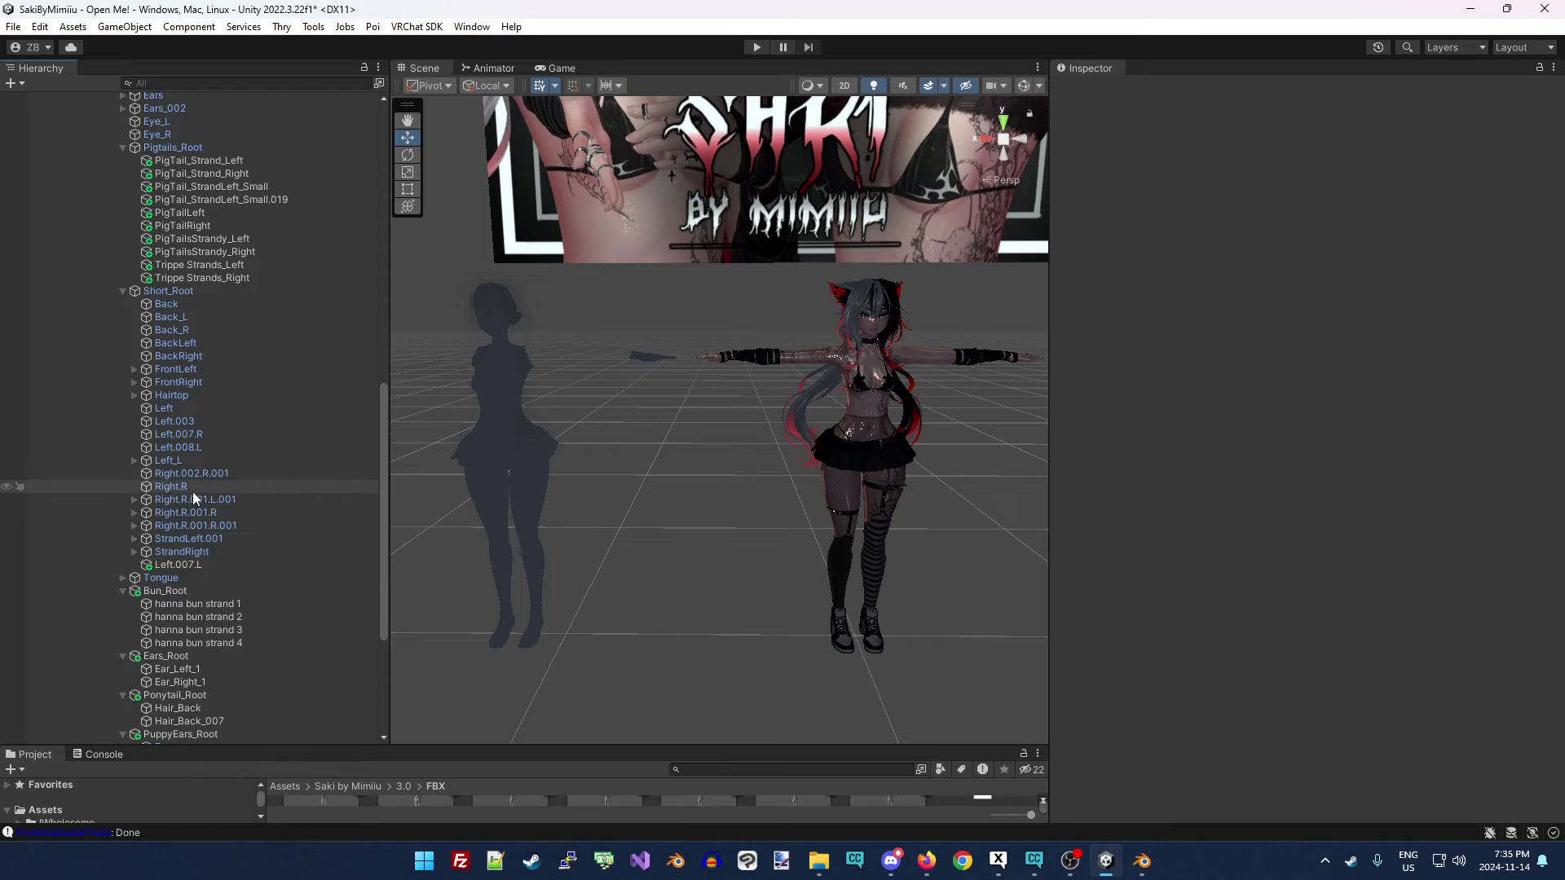
pyautogui.scroll(6, 189, 487)
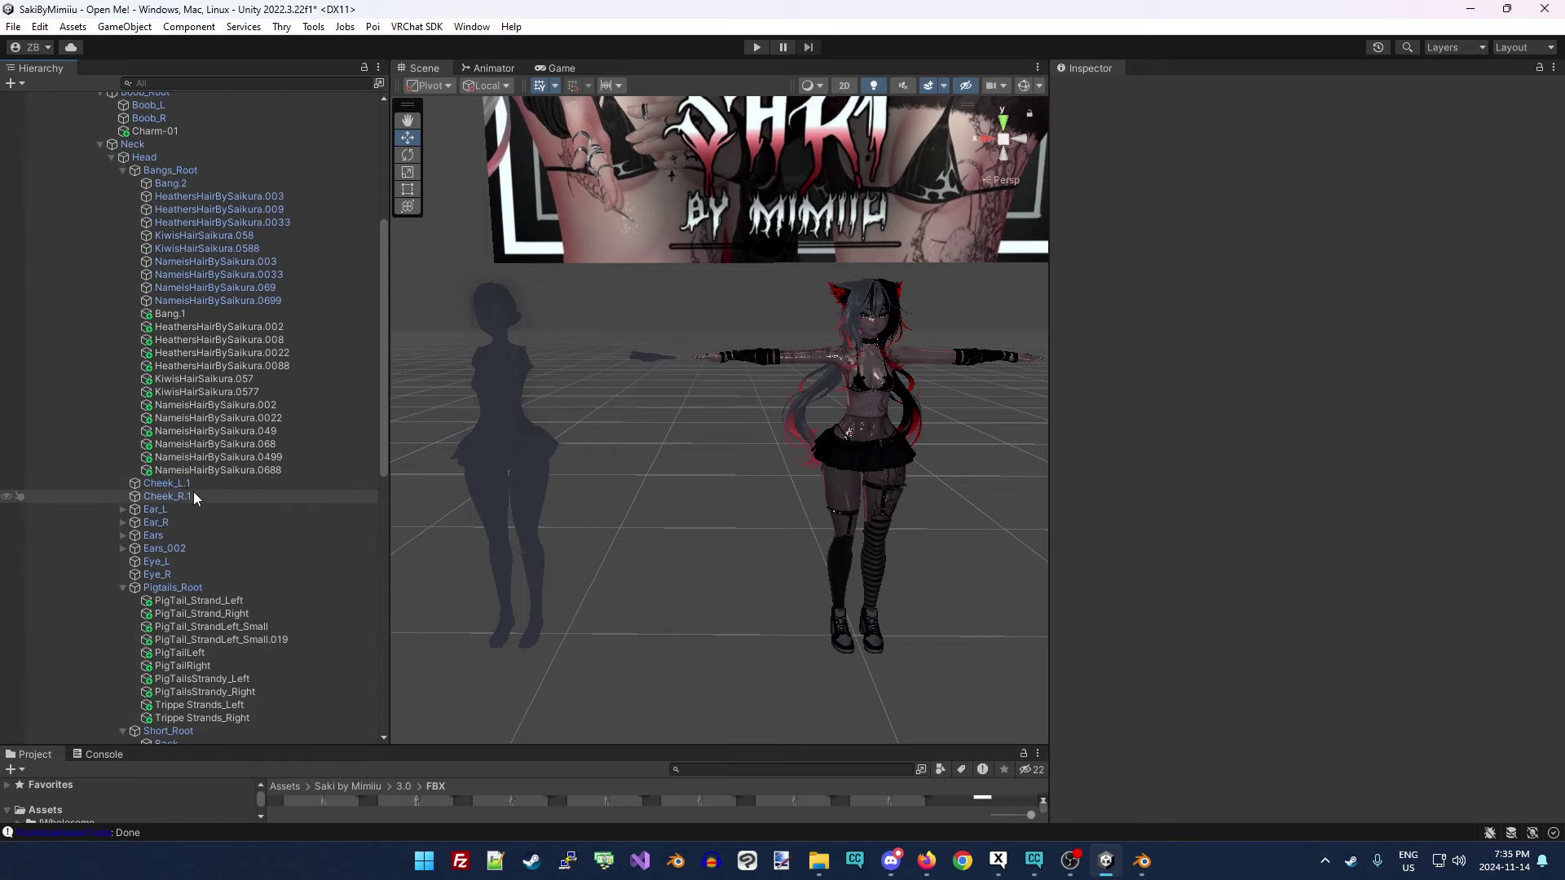
pyautogui.click(198, 468)
pyautogui.keyDown('shift'); pyautogui.click(169, 315); pyautogui.keyUp('shift')
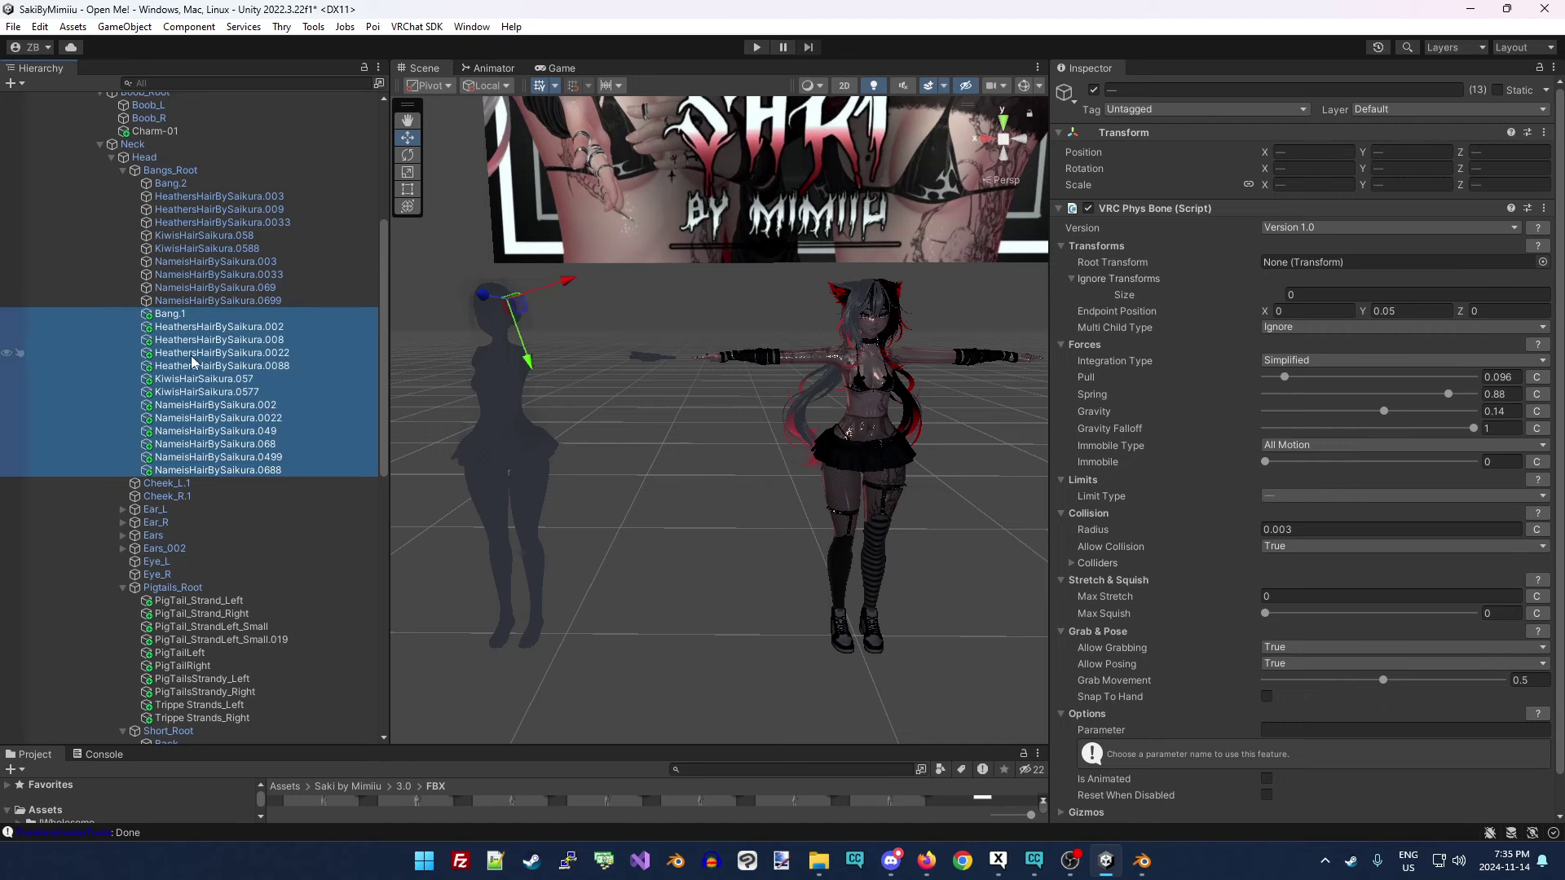
pyautogui.press('Delete')
# Delete all strand bones under Pigtails_Root, from PigTail_Strand_Left through Trippe Strands_Right.
pyautogui.scroll(-2, 253, 456)
pyautogui.click(208, 450)
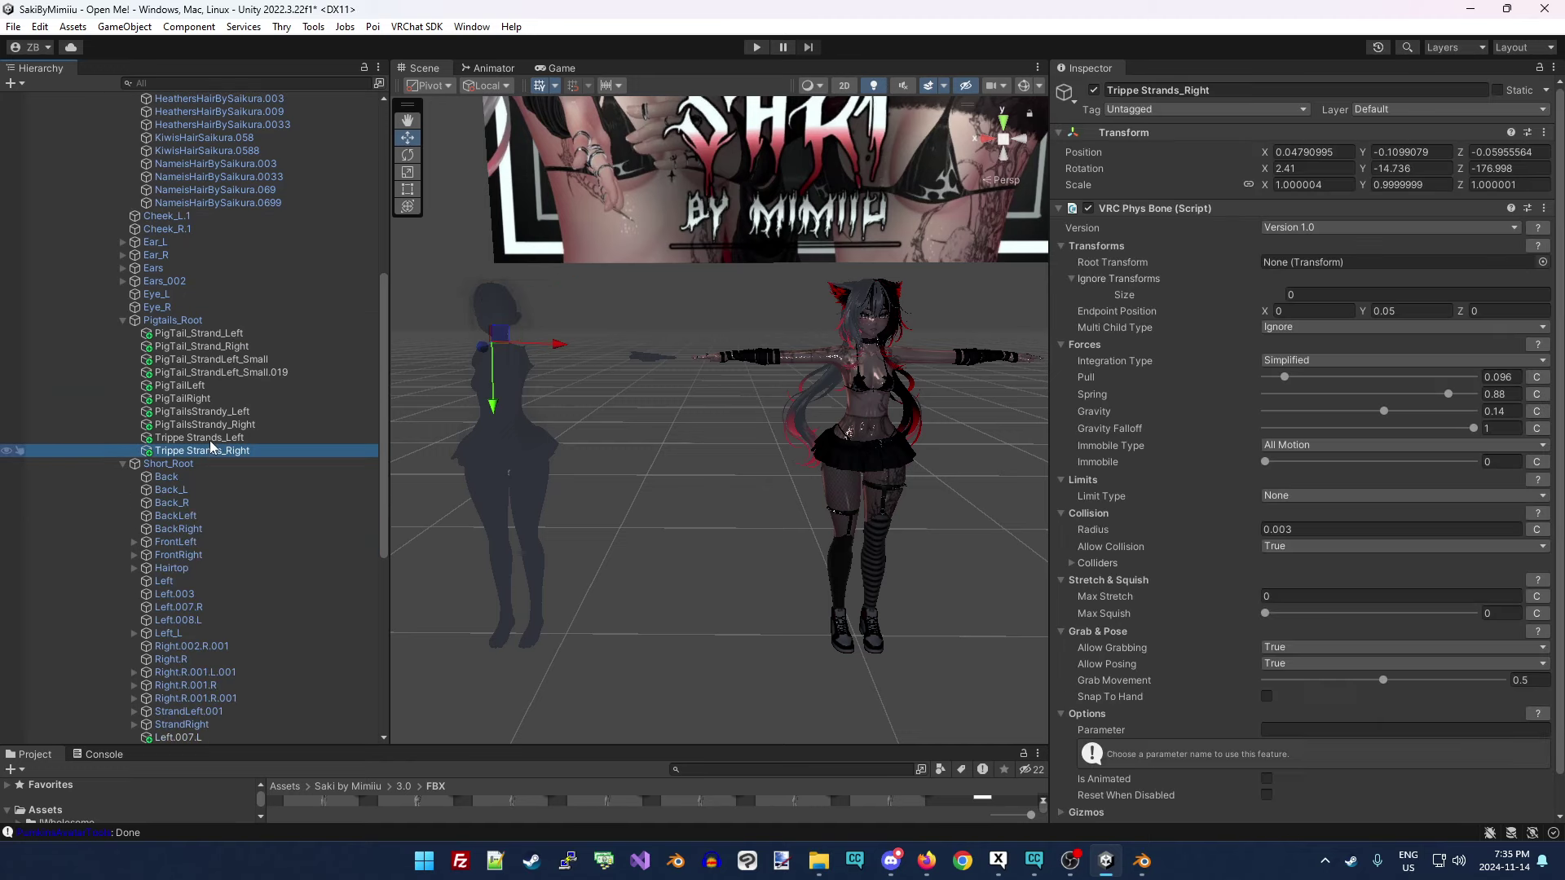
pyautogui.keyDown('shift'); pyautogui.click(189, 332); pyautogui.keyUp('shift')
pyautogui.press('Delete')
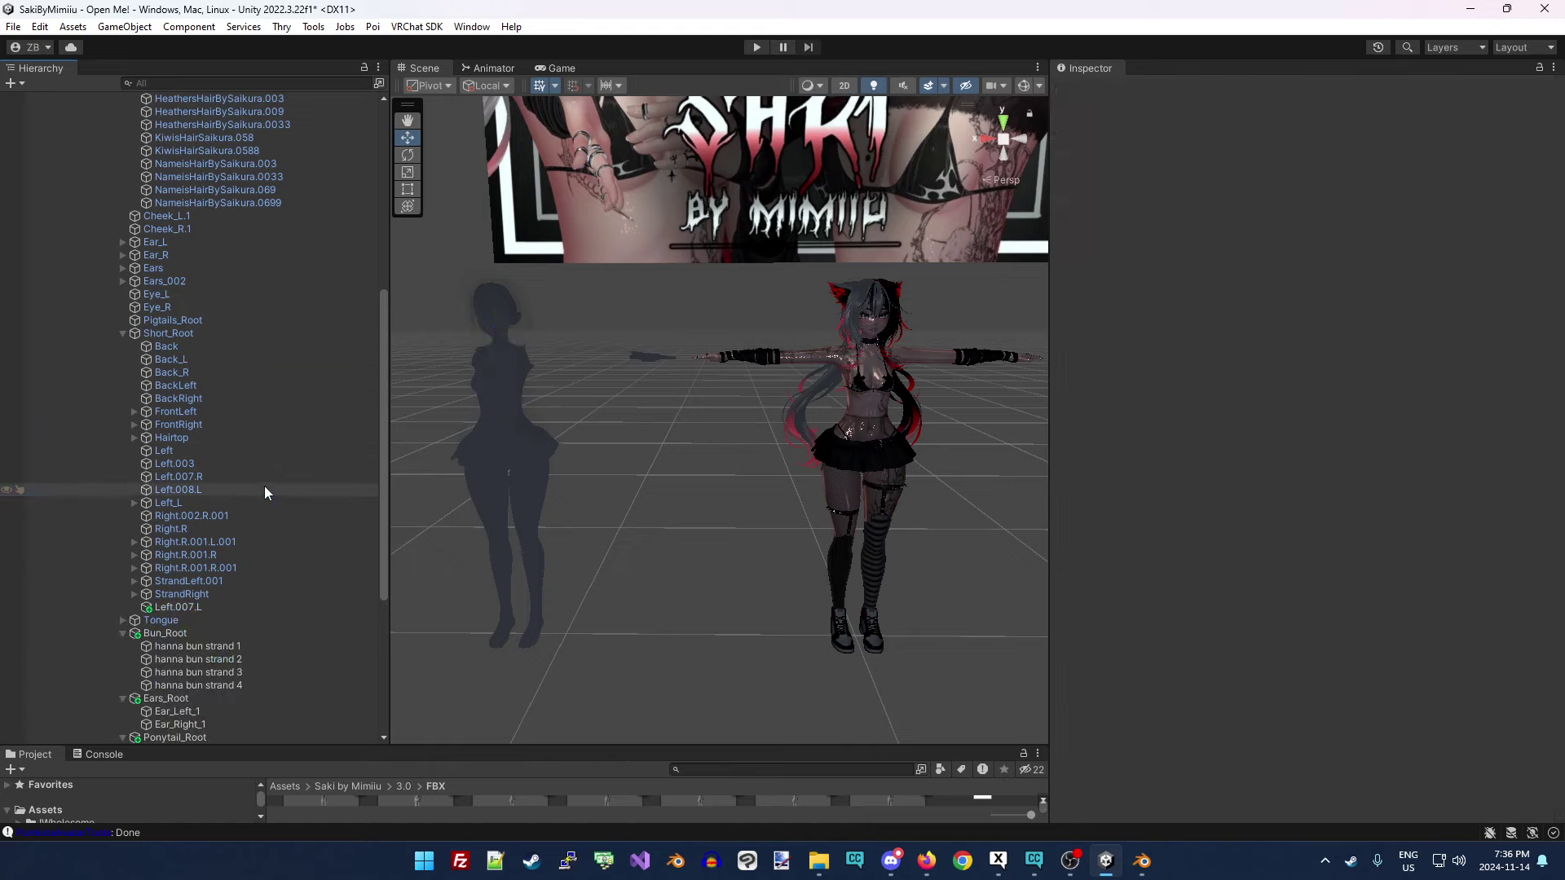
# Delete the Charm-01 object under Boob_Root in the SakiGreenNew armature.
pyautogui.scroll(2, 266, 486)
pyautogui.scroll(4, 266, 489)
pyautogui.click(168, 328)
pyautogui.press('Delete')
# Delete the added Left.007.L bone under Short_Root.
pyautogui.scroll(3, 227, 447)
pyautogui.scroll(-10, 236, 473)
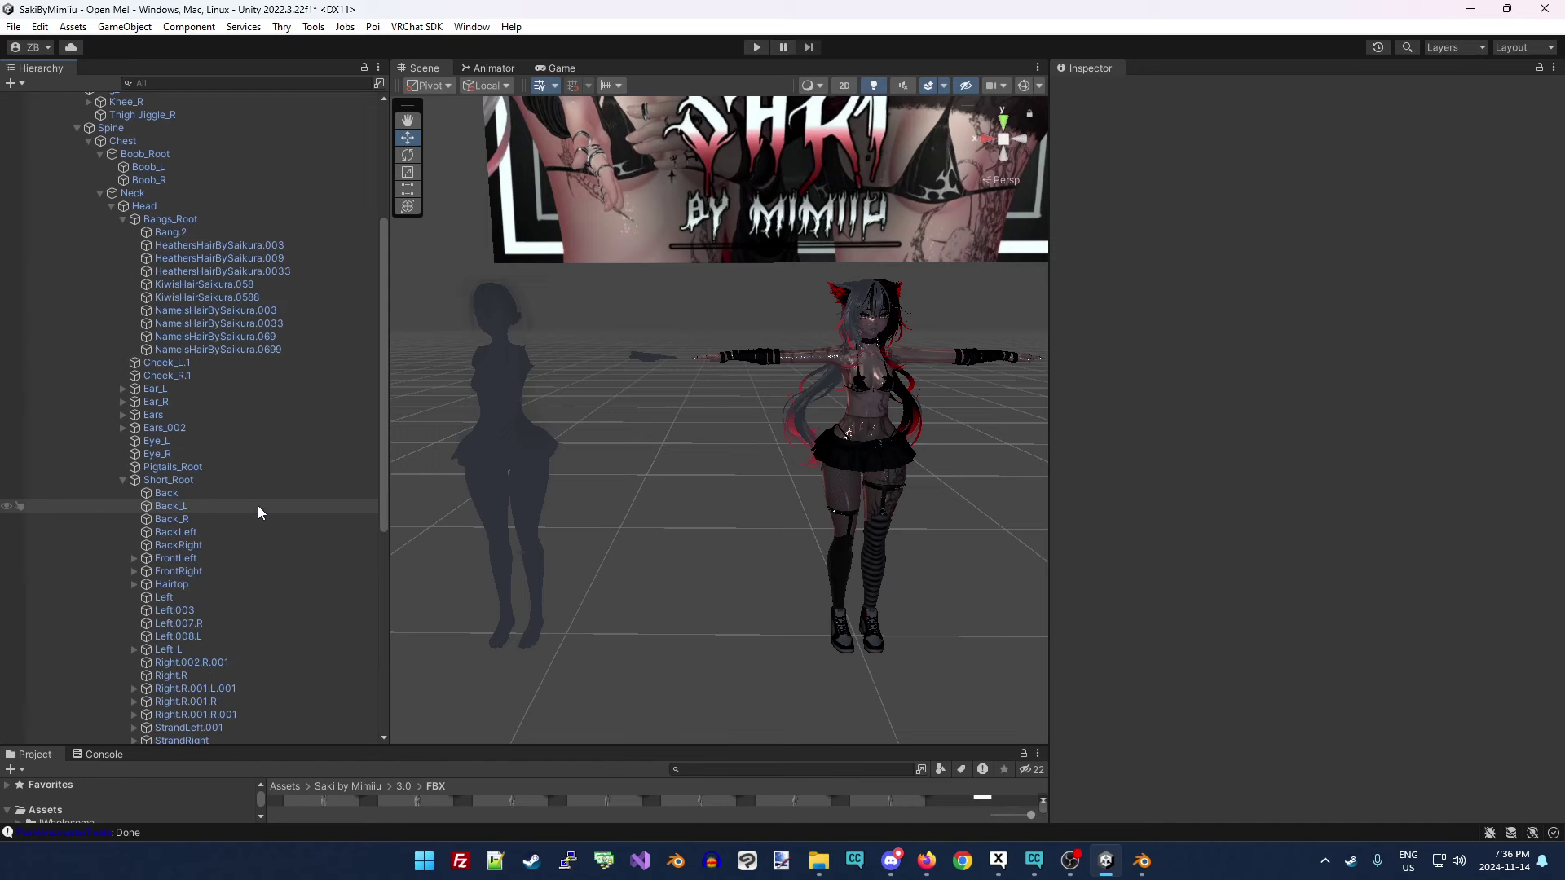
pyautogui.scroll(-4, 260, 522)
pyautogui.click(201, 320)
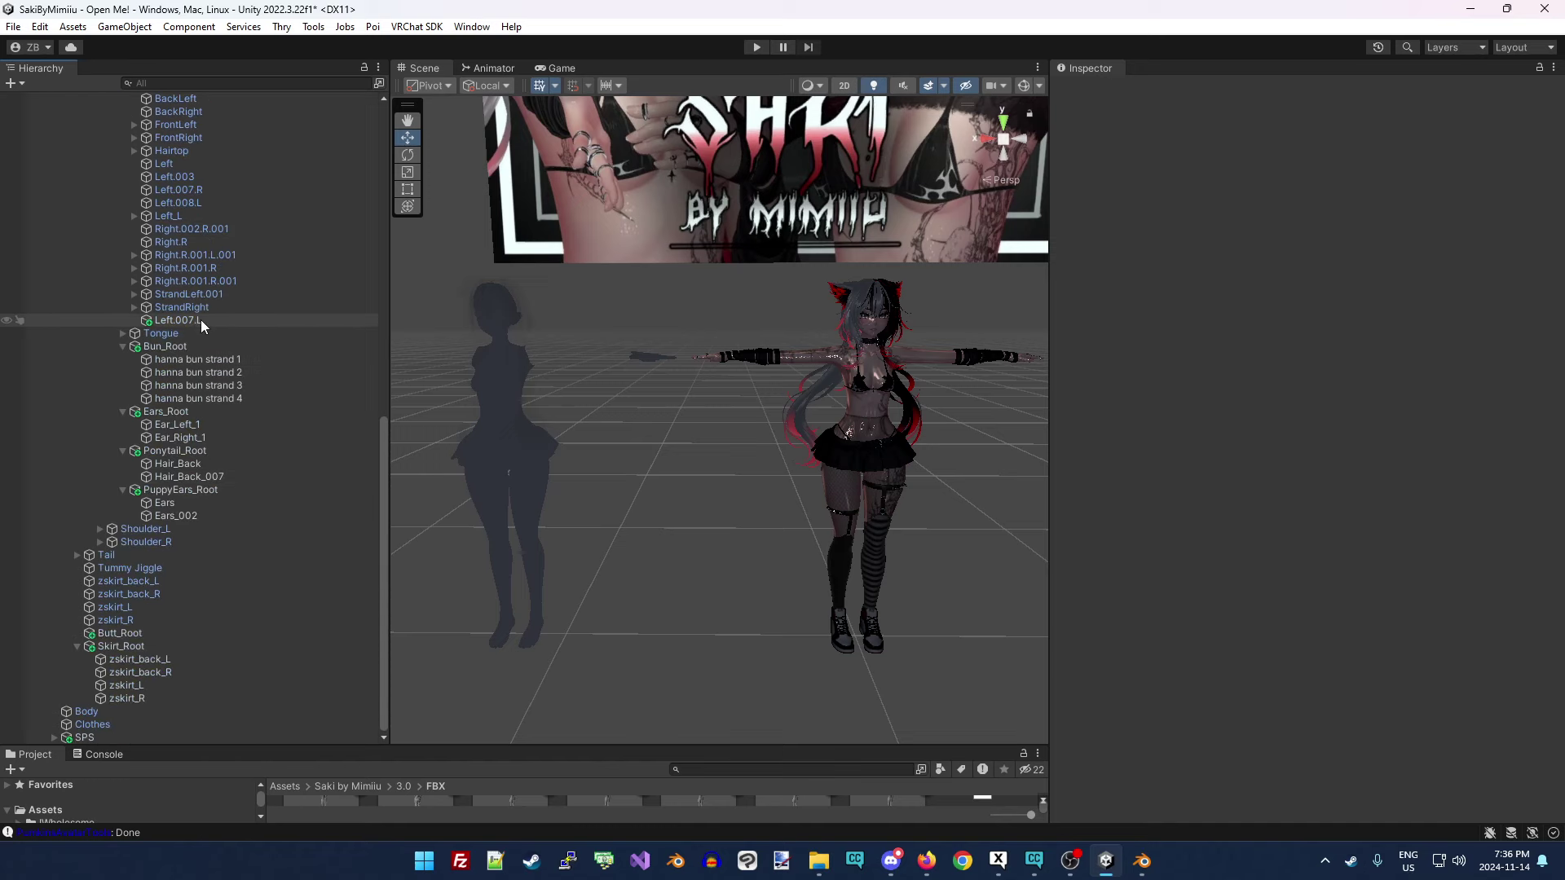
pyautogui.scroll(3, 237, 383)
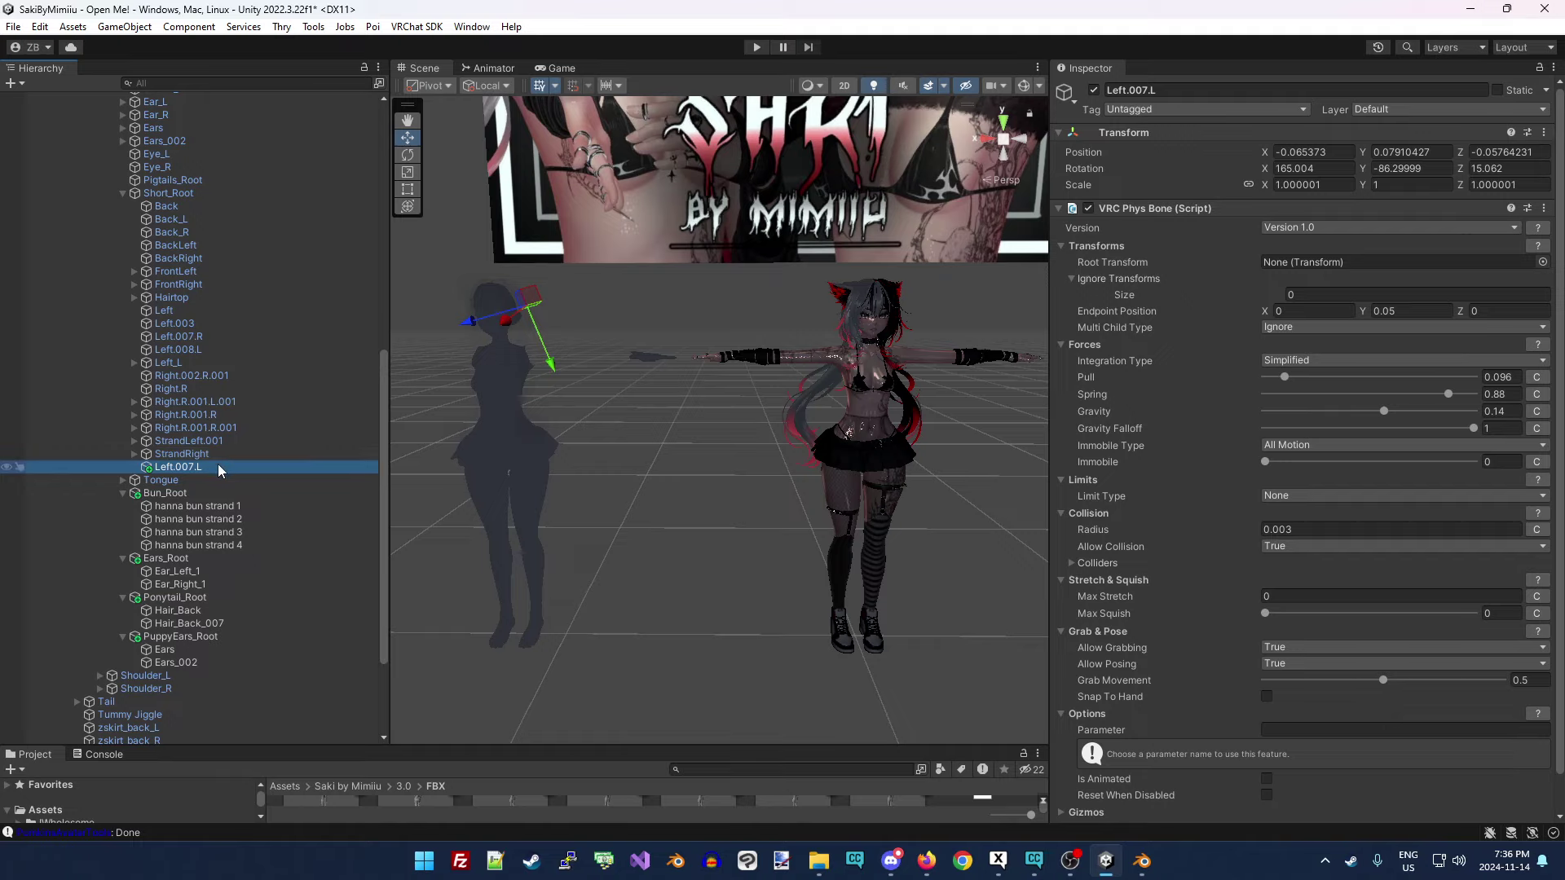
pyautogui.press('Delete')
# Delete the Bun_Root, Ears_Root and Ponytail_Root groups with their child bones from the head.
pyautogui.scroll(-3, 231, 480)
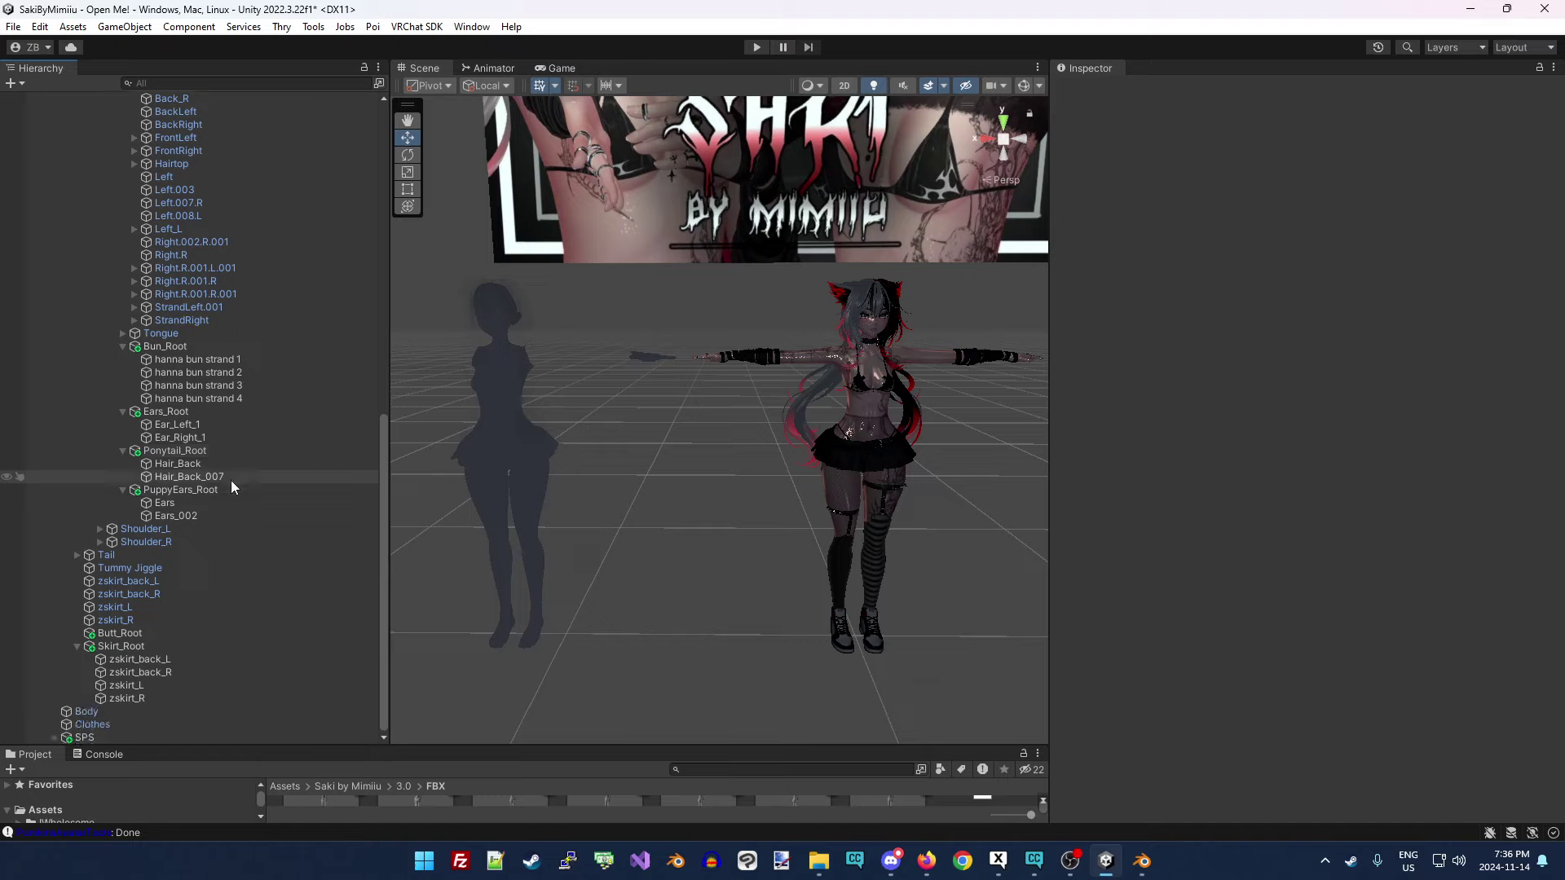
pyautogui.click(182, 344)
pyautogui.keyDown('shift'); pyautogui.click(194, 397); pyautogui.keyUp('shift')
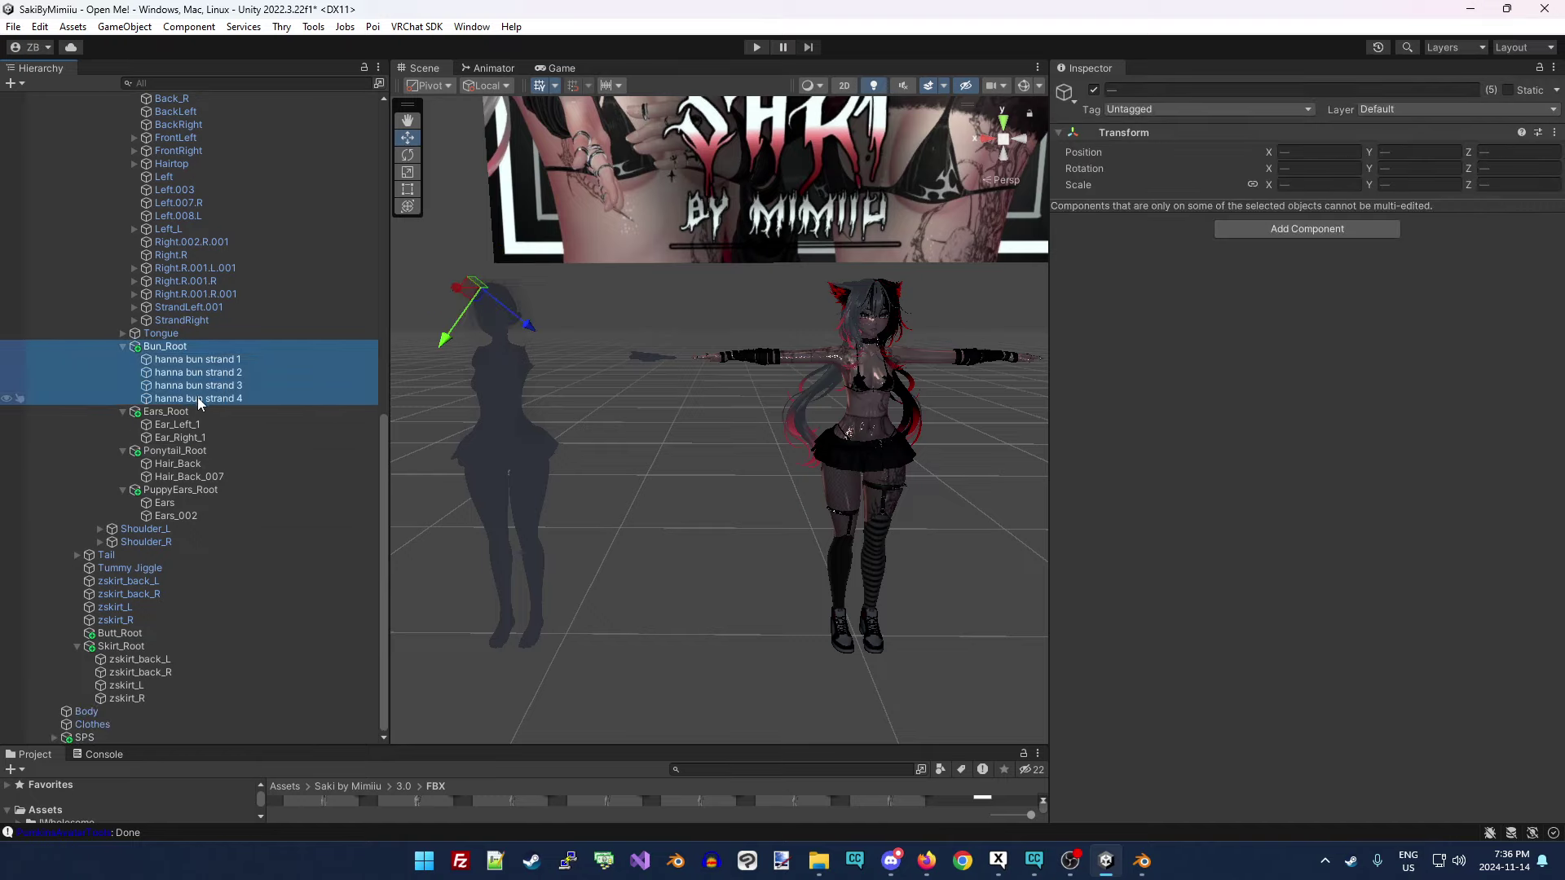
pyautogui.press('Delete')
pyautogui.click(194, 411)
pyautogui.press('Delete')
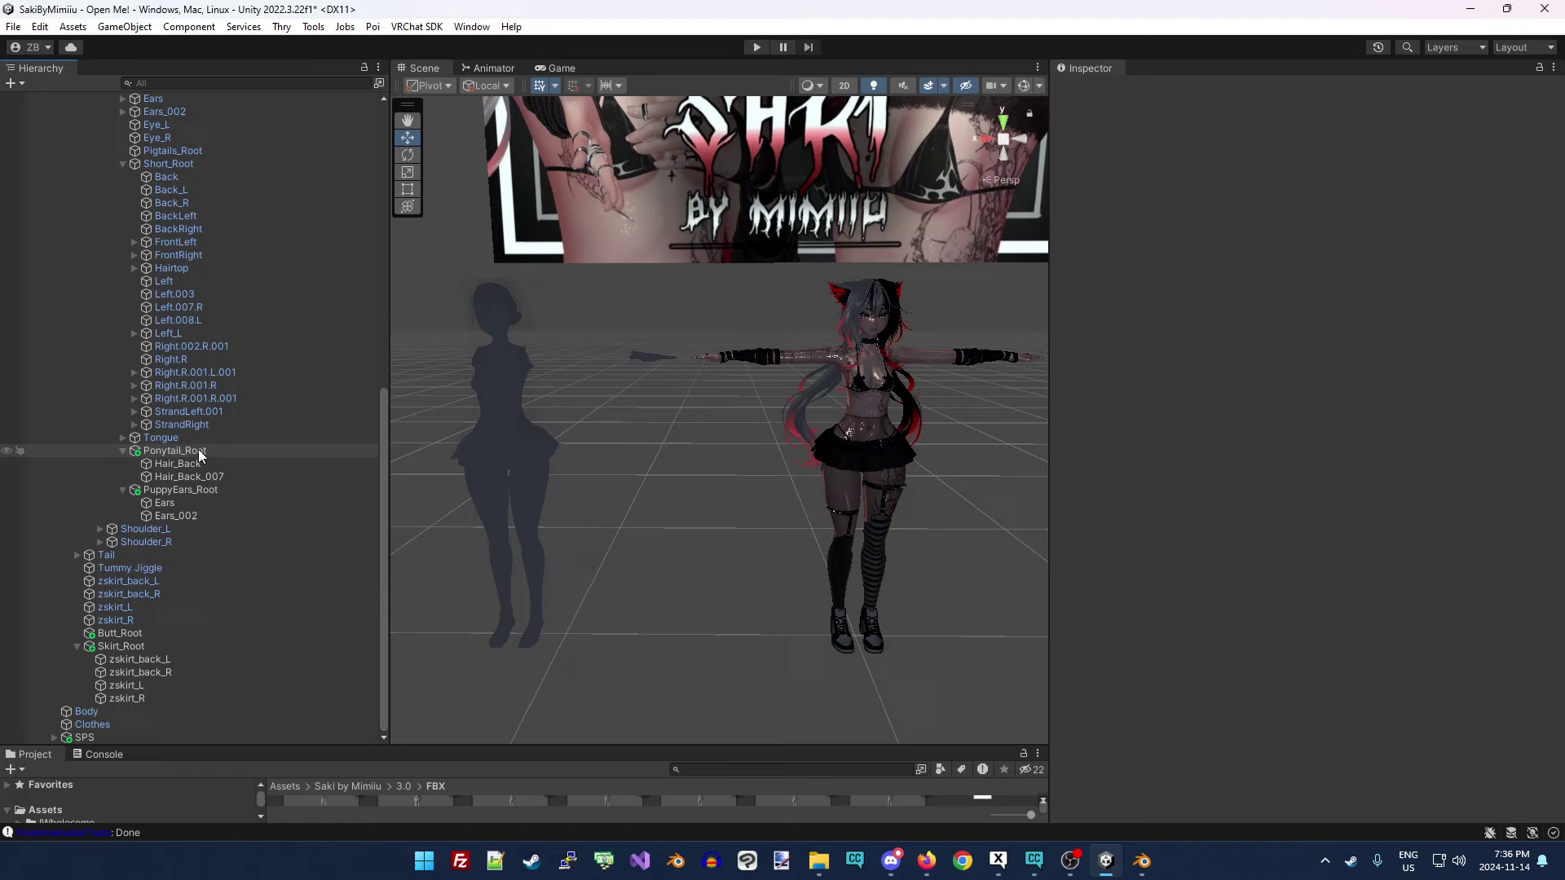
pyautogui.click(198, 449)
pyautogui.press('Delete')
# Compare the added PuppyEars_Root group with the original Ears and Ears_002 bones under the head, expanding Ears_002.
pyautogui.click(180, 491)
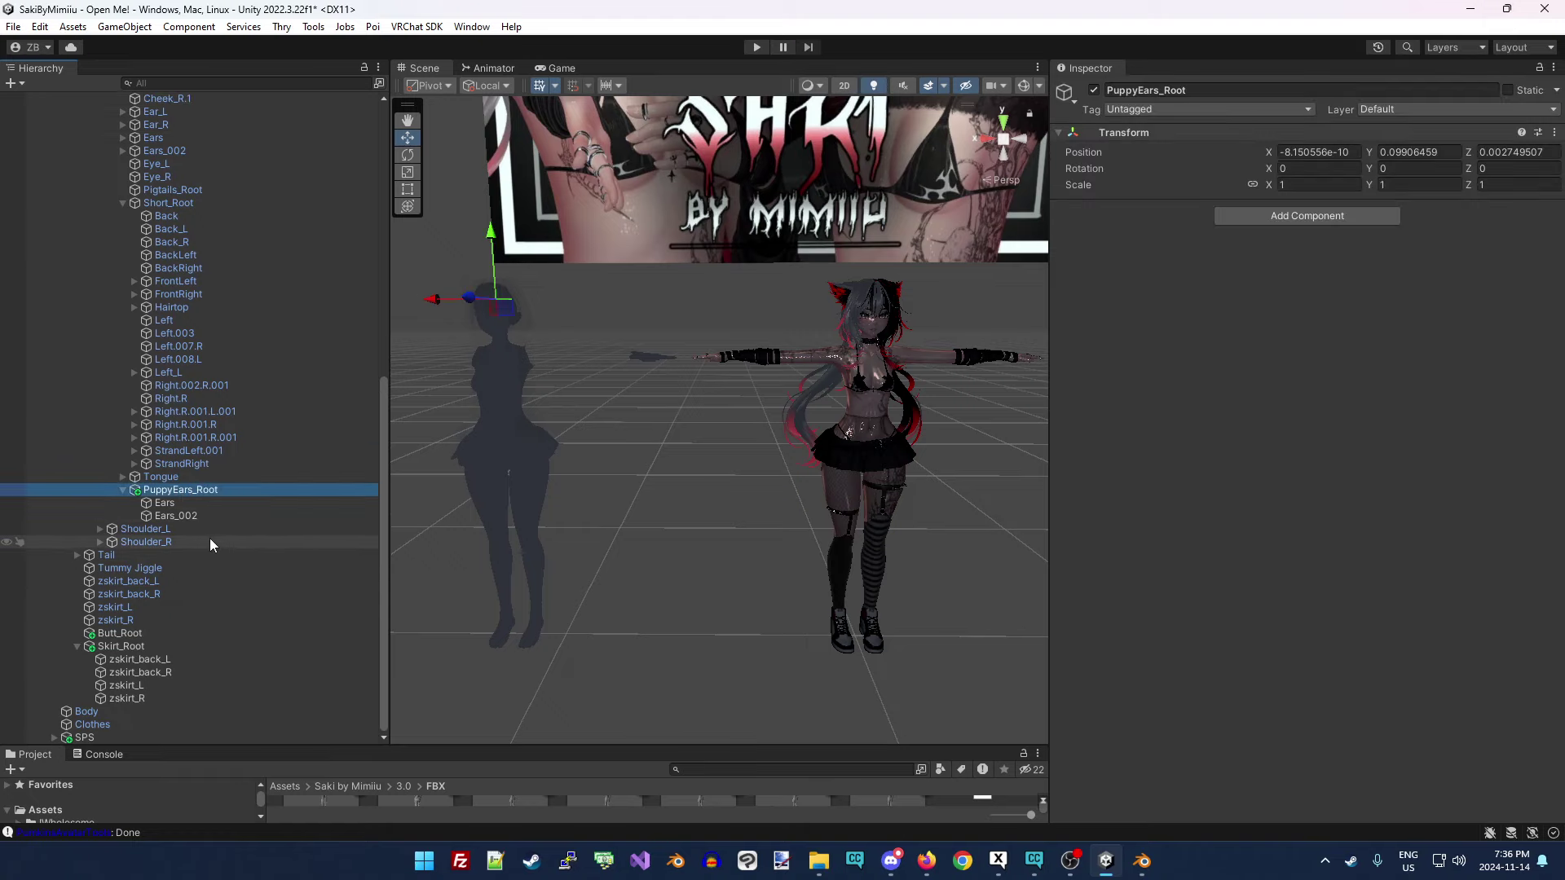
pyautogui.scroll(3, 209, 538)
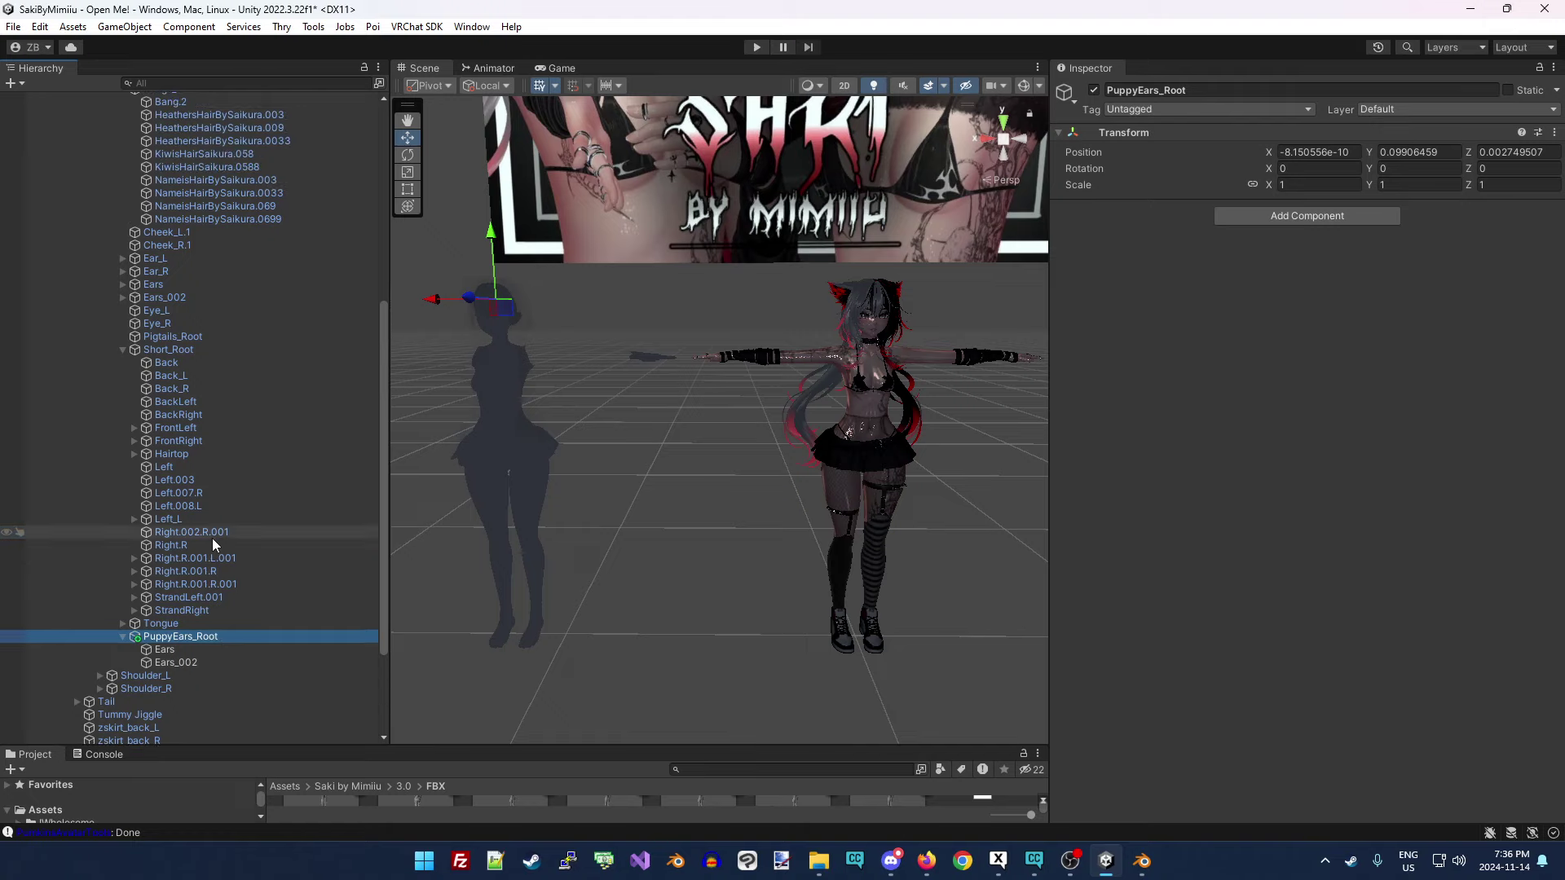
pyautogui.scroll(2, 282, 607)
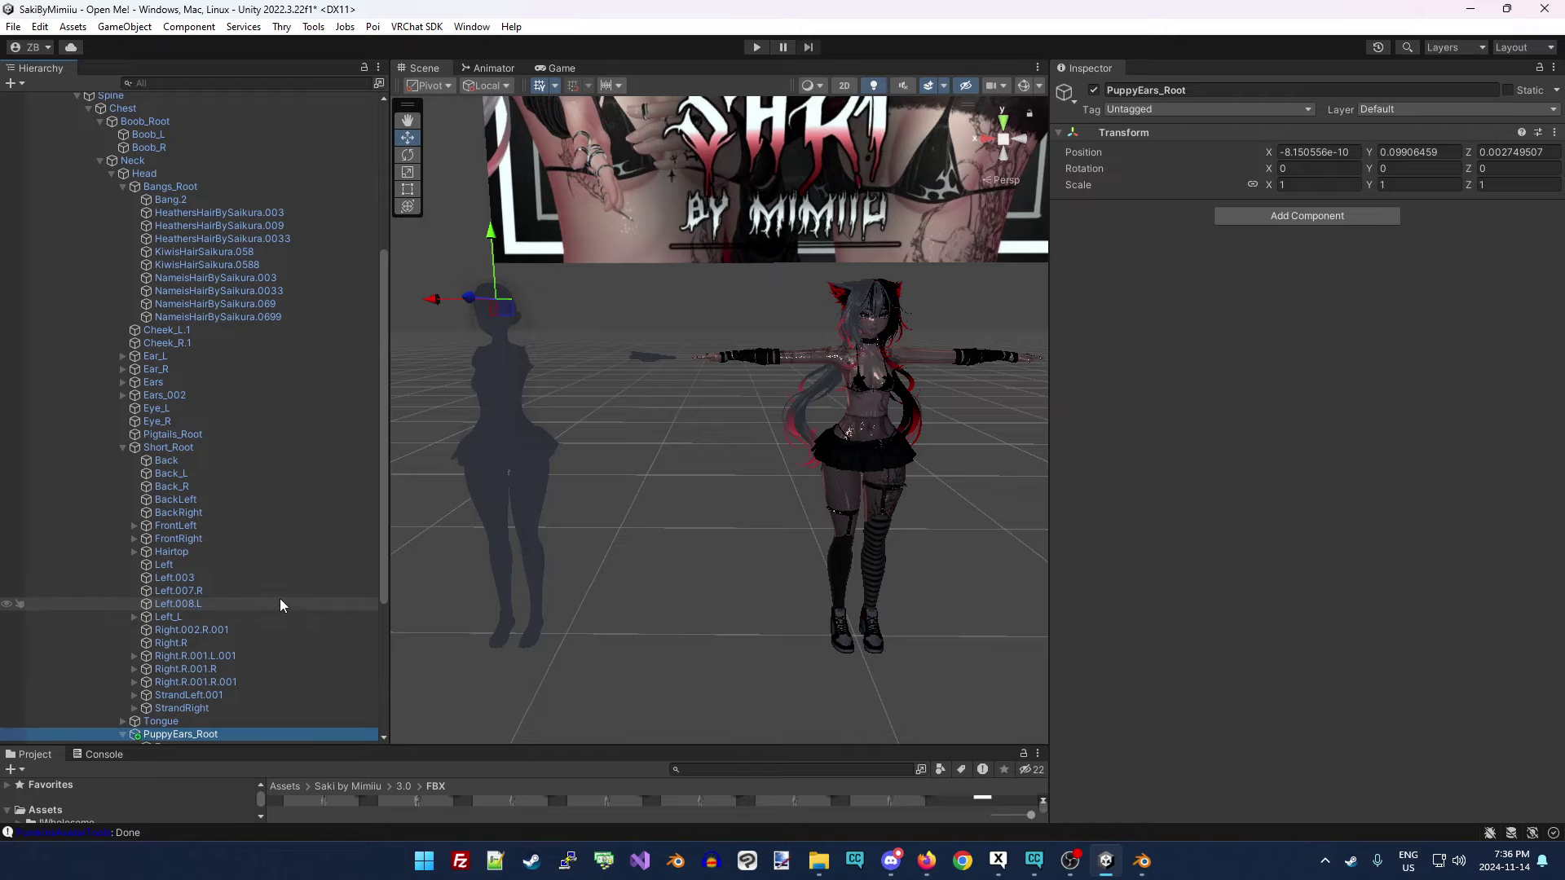
pyautogui.scroll(-2, 279, 602)
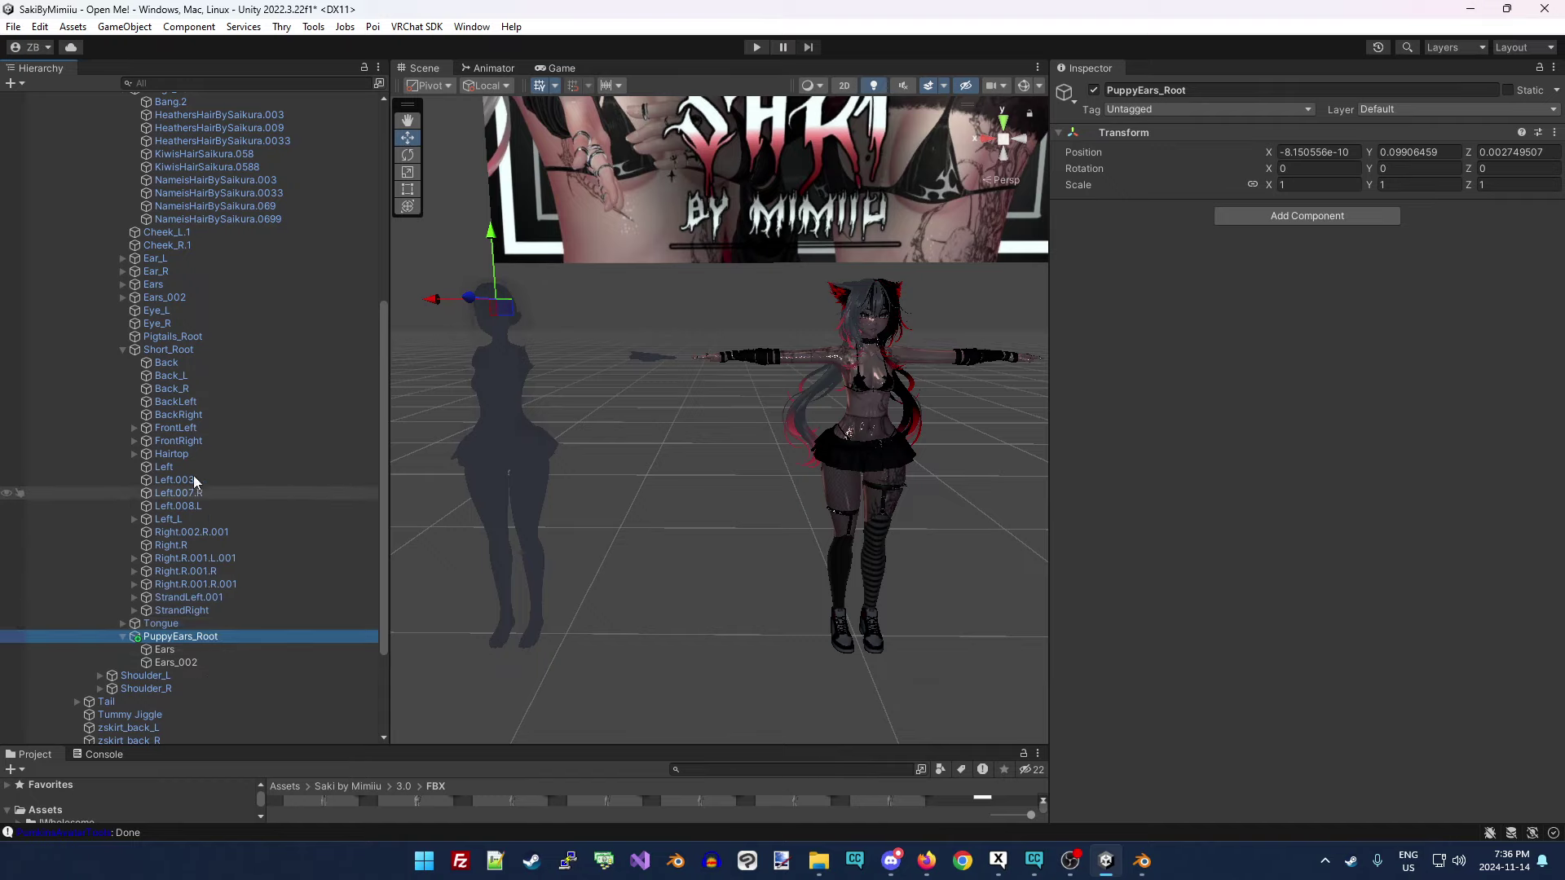
pyautogui.scroll(3, 188, 443)
pyautogui.scroll(-3, 188, 443)
pyautogui.scroll(1, 199, 505)
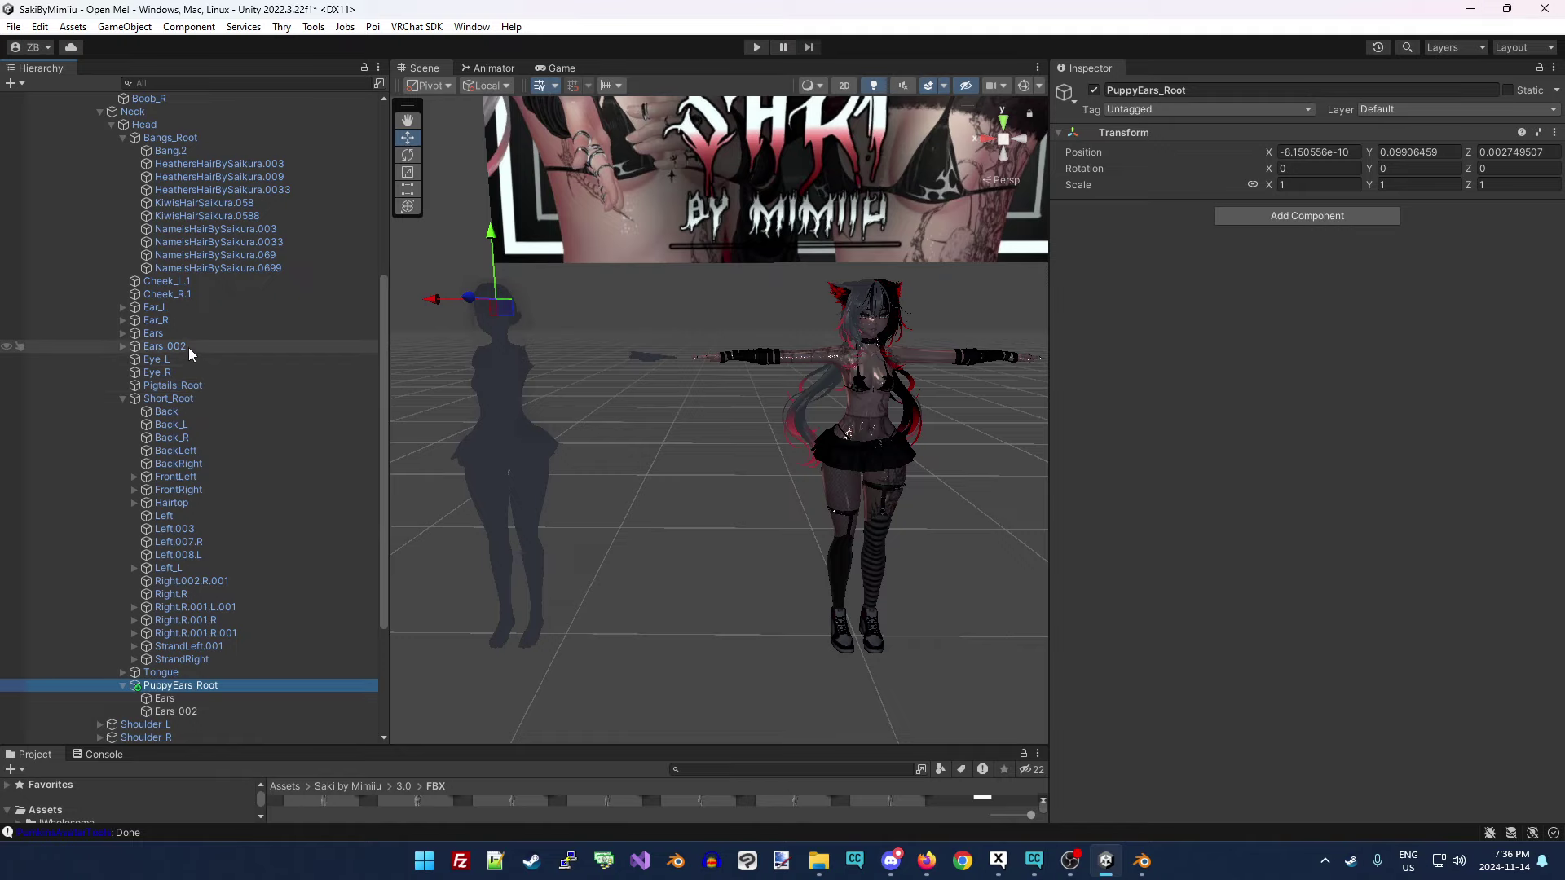
pyautogui.doubleClick(119, 347)
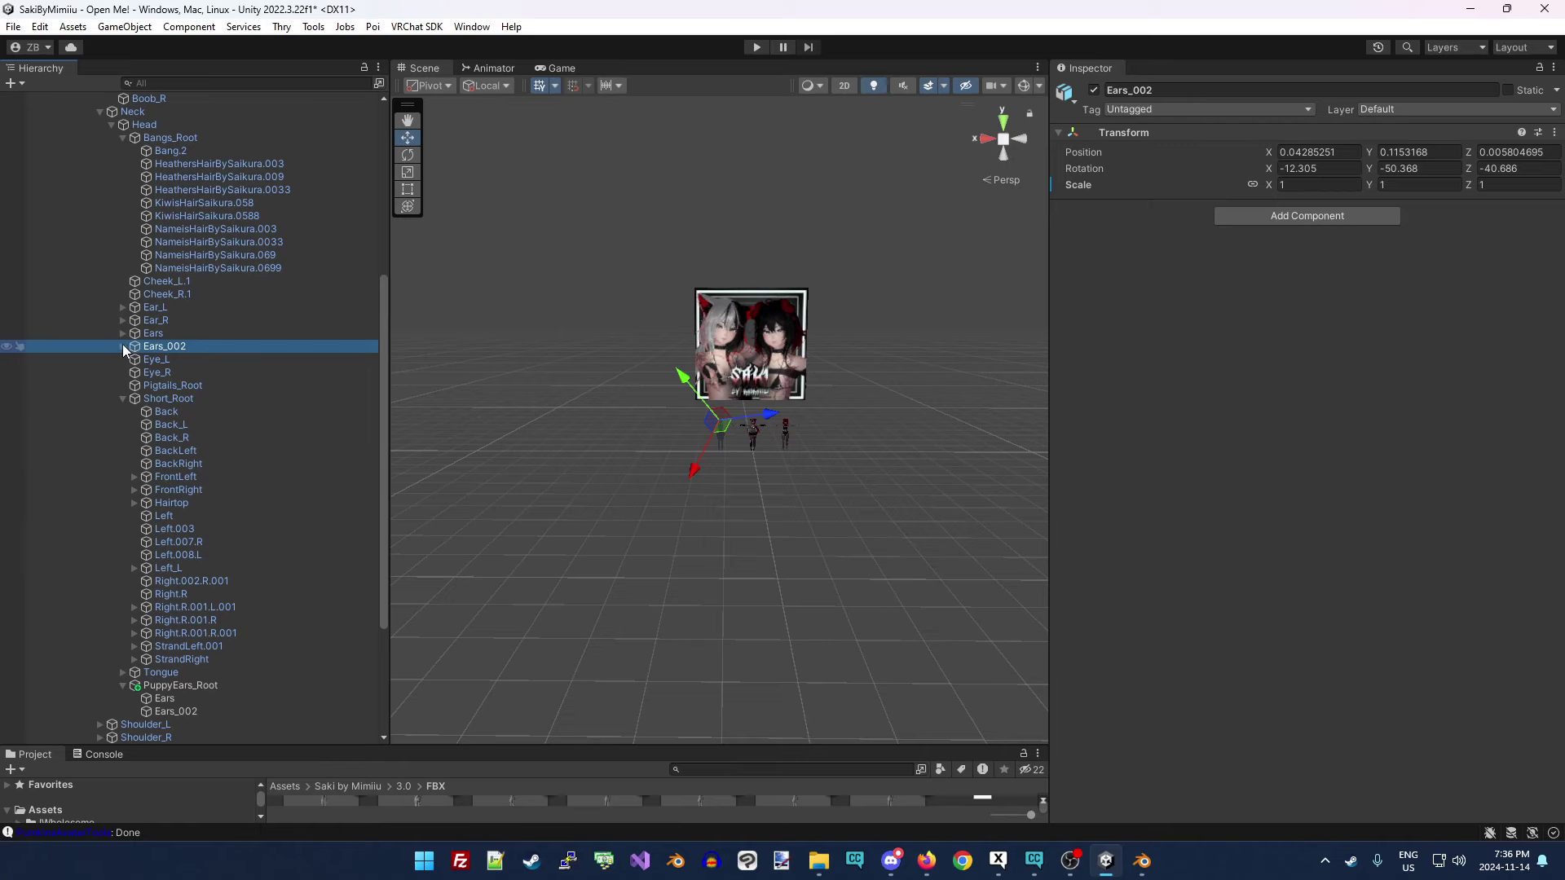
pyautogui.click(122, 347)
pyautogui.scroll(5, 628, 542)
pyautogui.scroll(3, 681, 592)
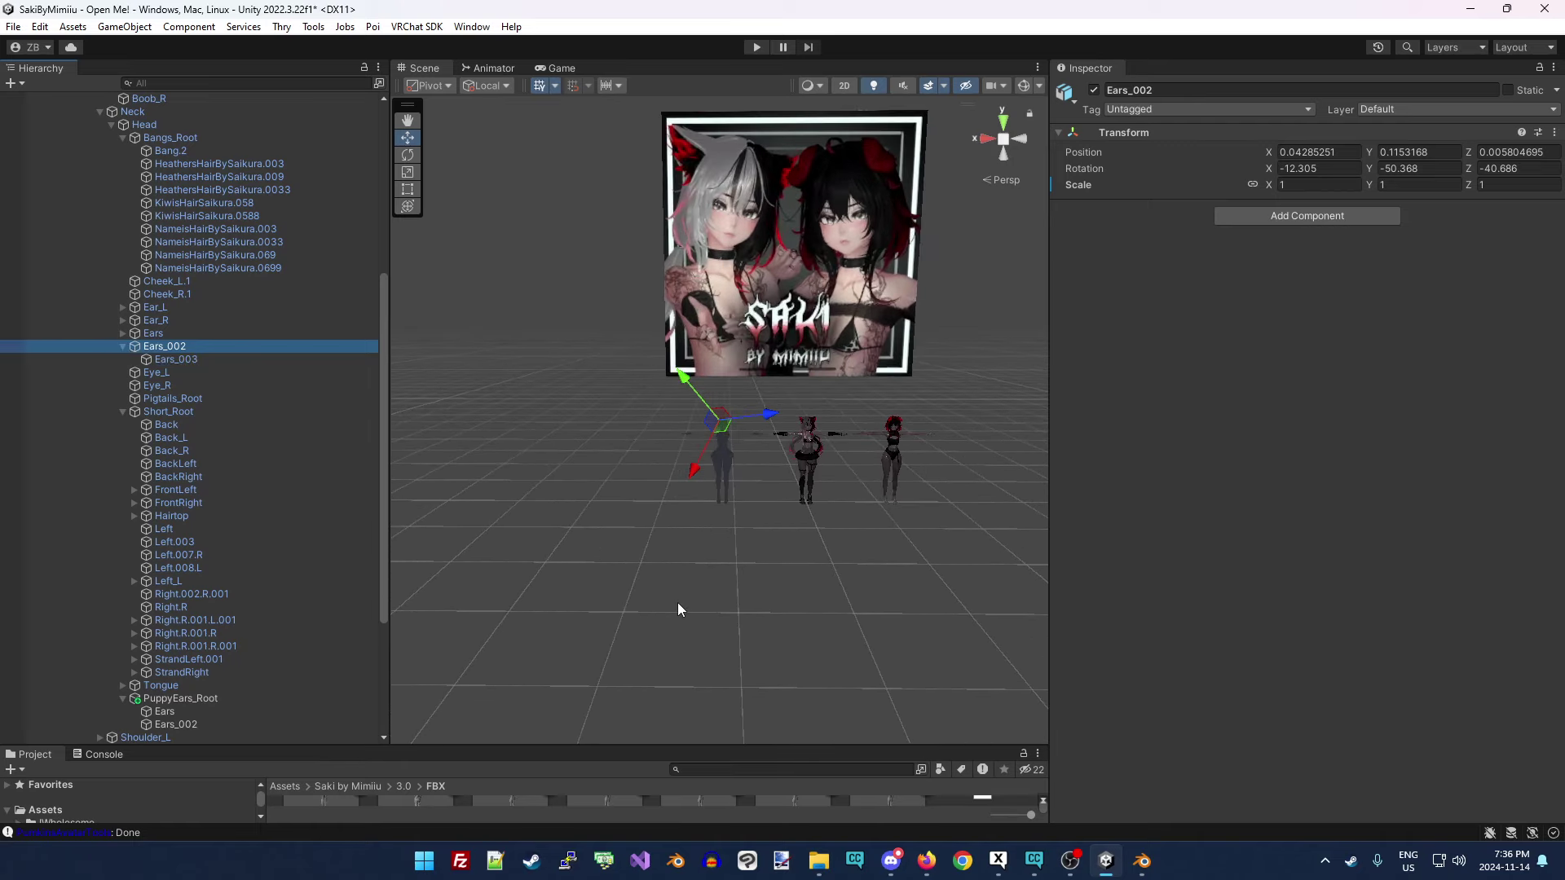
# Delete the PuppyEars_Root group together with its Ears and Ears_002 child bones.
pyautogui.scroll(-3, 256, 580)
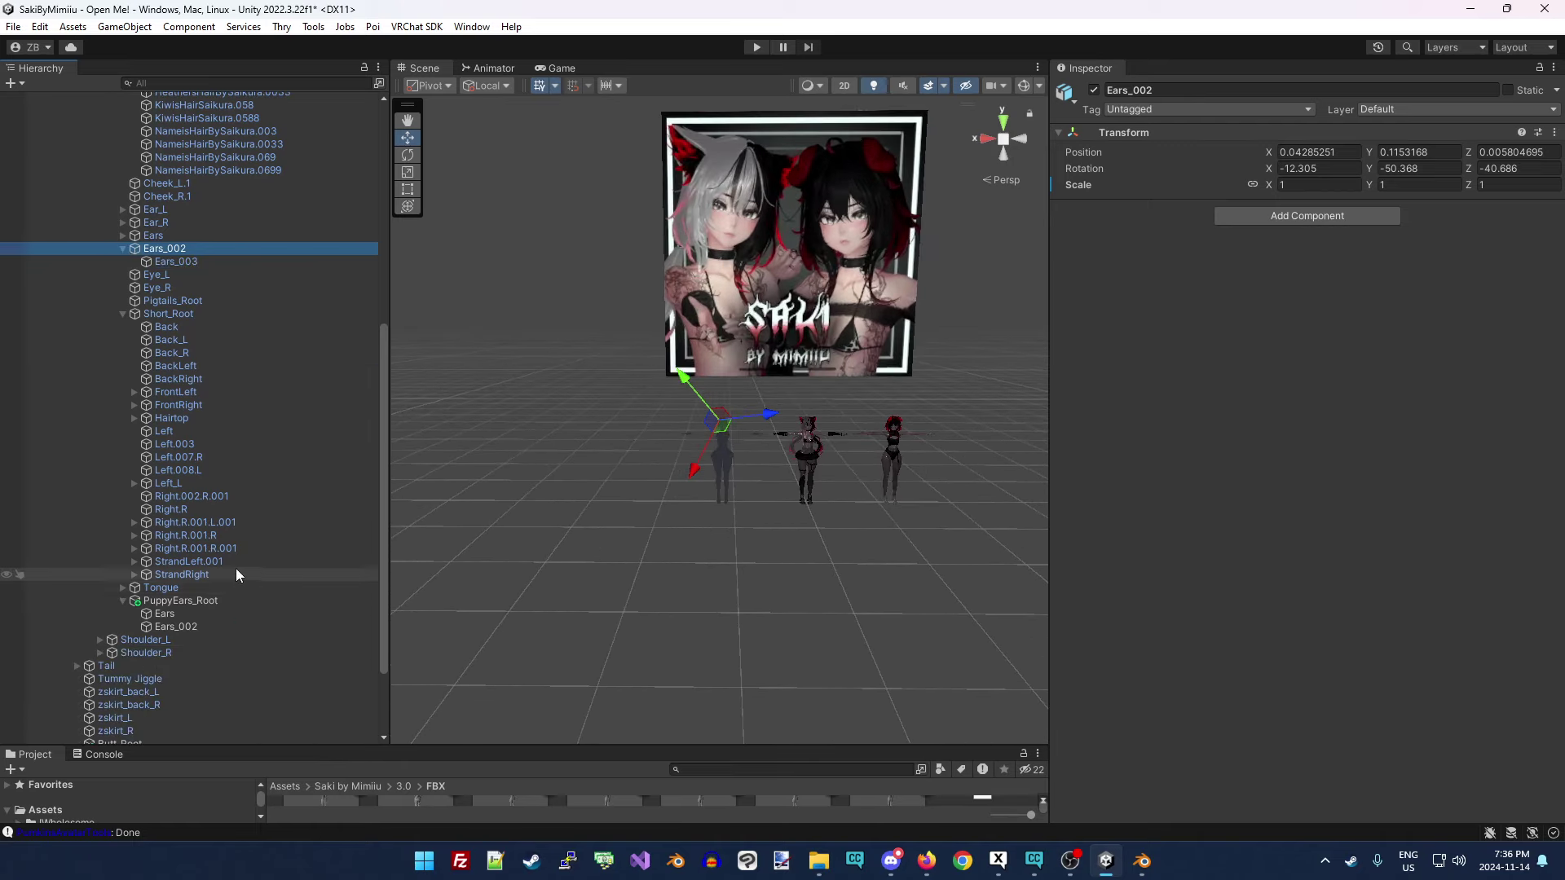
pyautogui.click(189, 624)
pyautogui.click(202, 604)
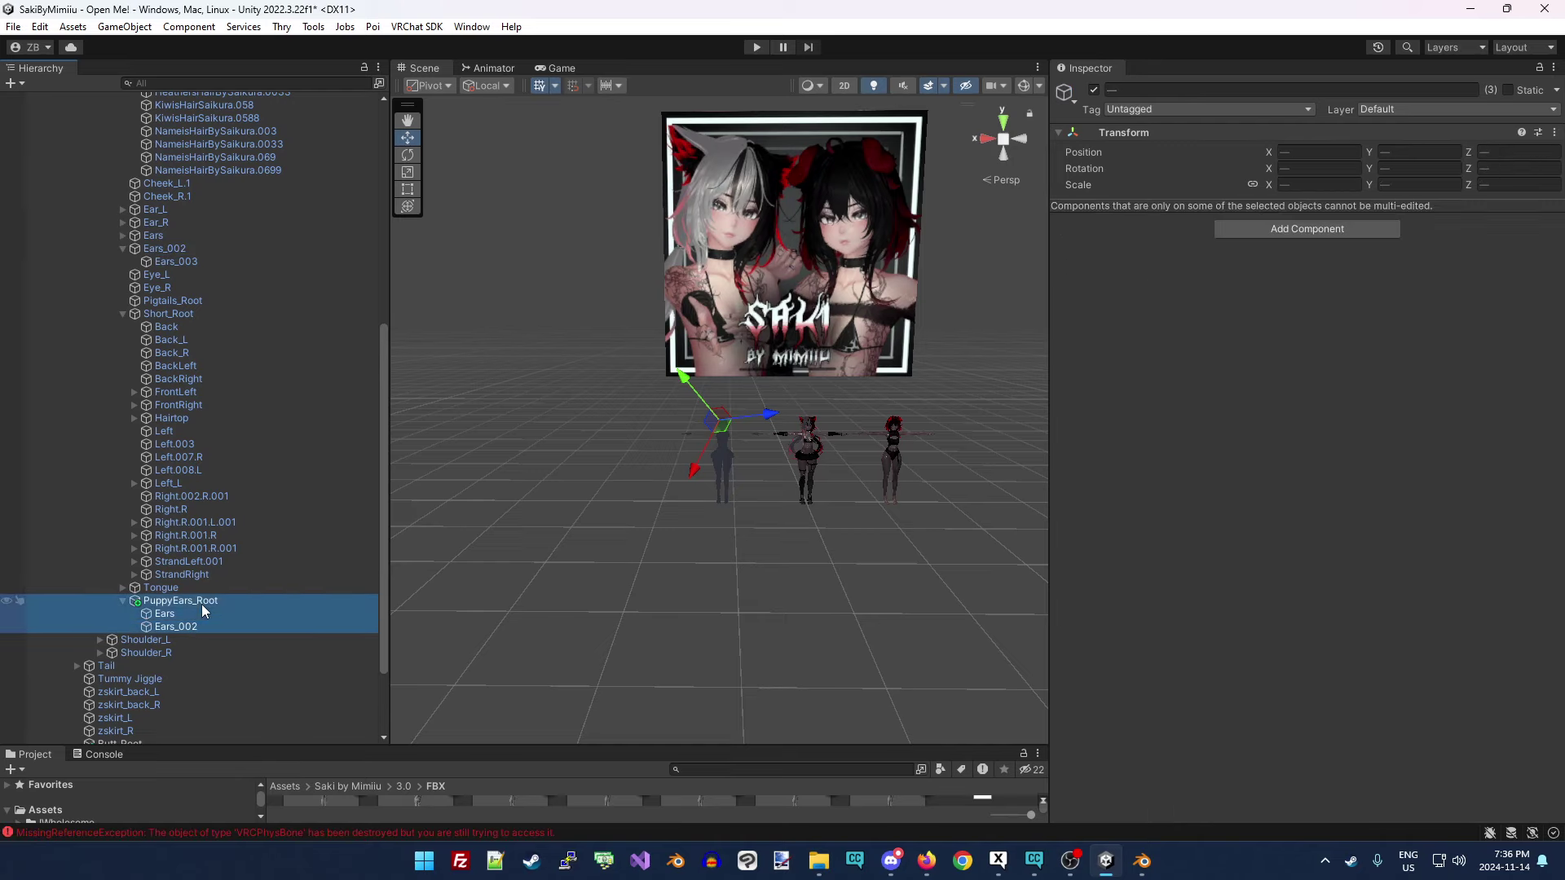
pyautogui.press('Delete')
# Delete the added Butt_Root object and the Skirt_Root group with its four zskirt child bones.
pyautogui.scroll(-2, 217, 615)
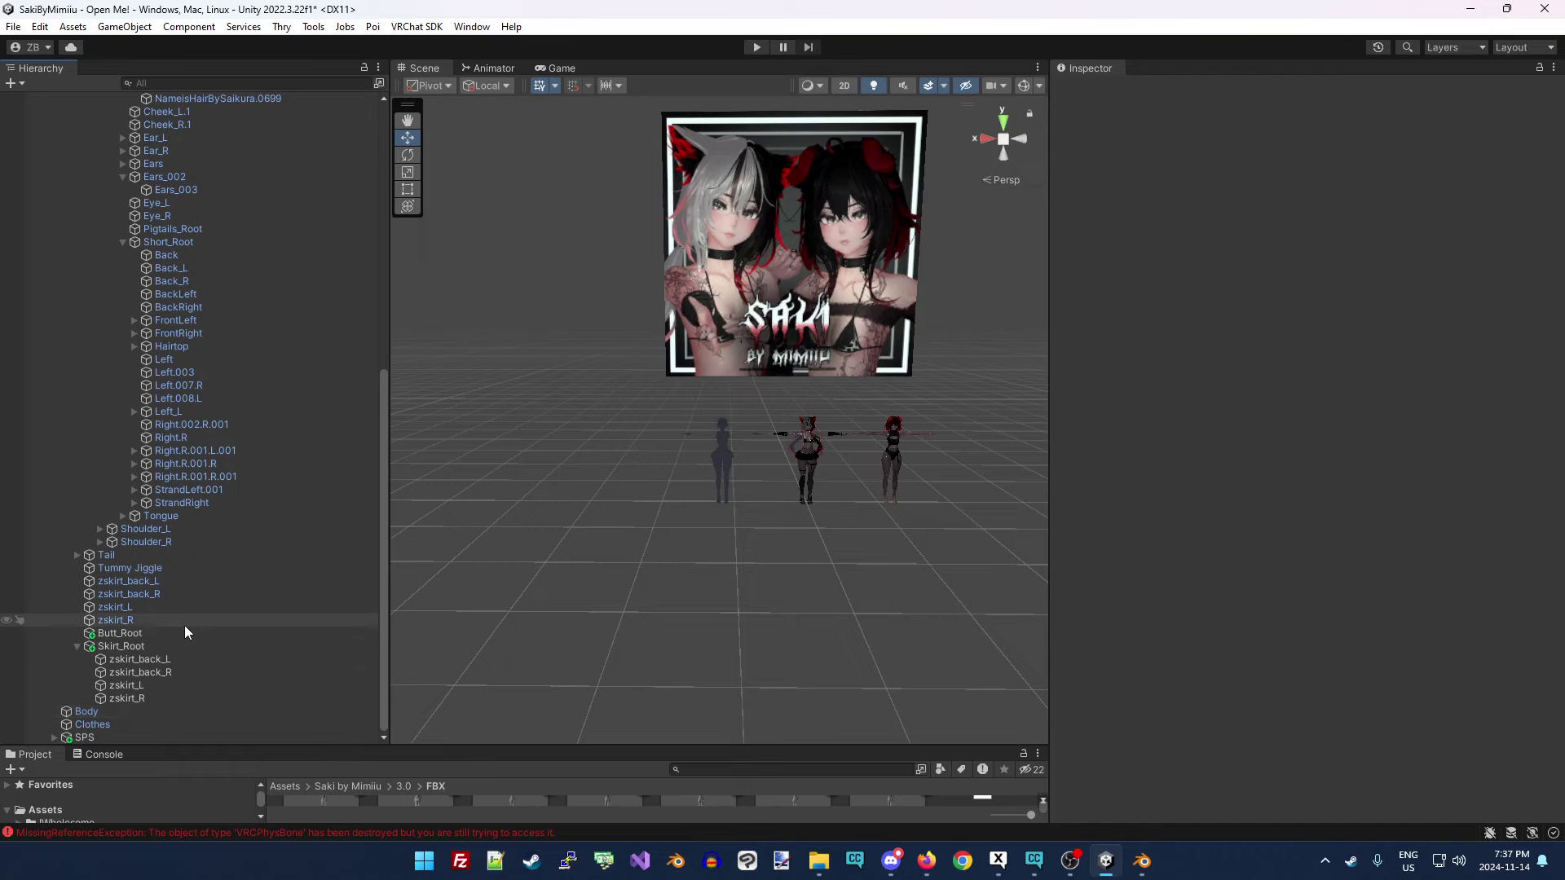
pyautogui.moveTo(877, 507); pyautogui.dragTo(911, 512, button='right')
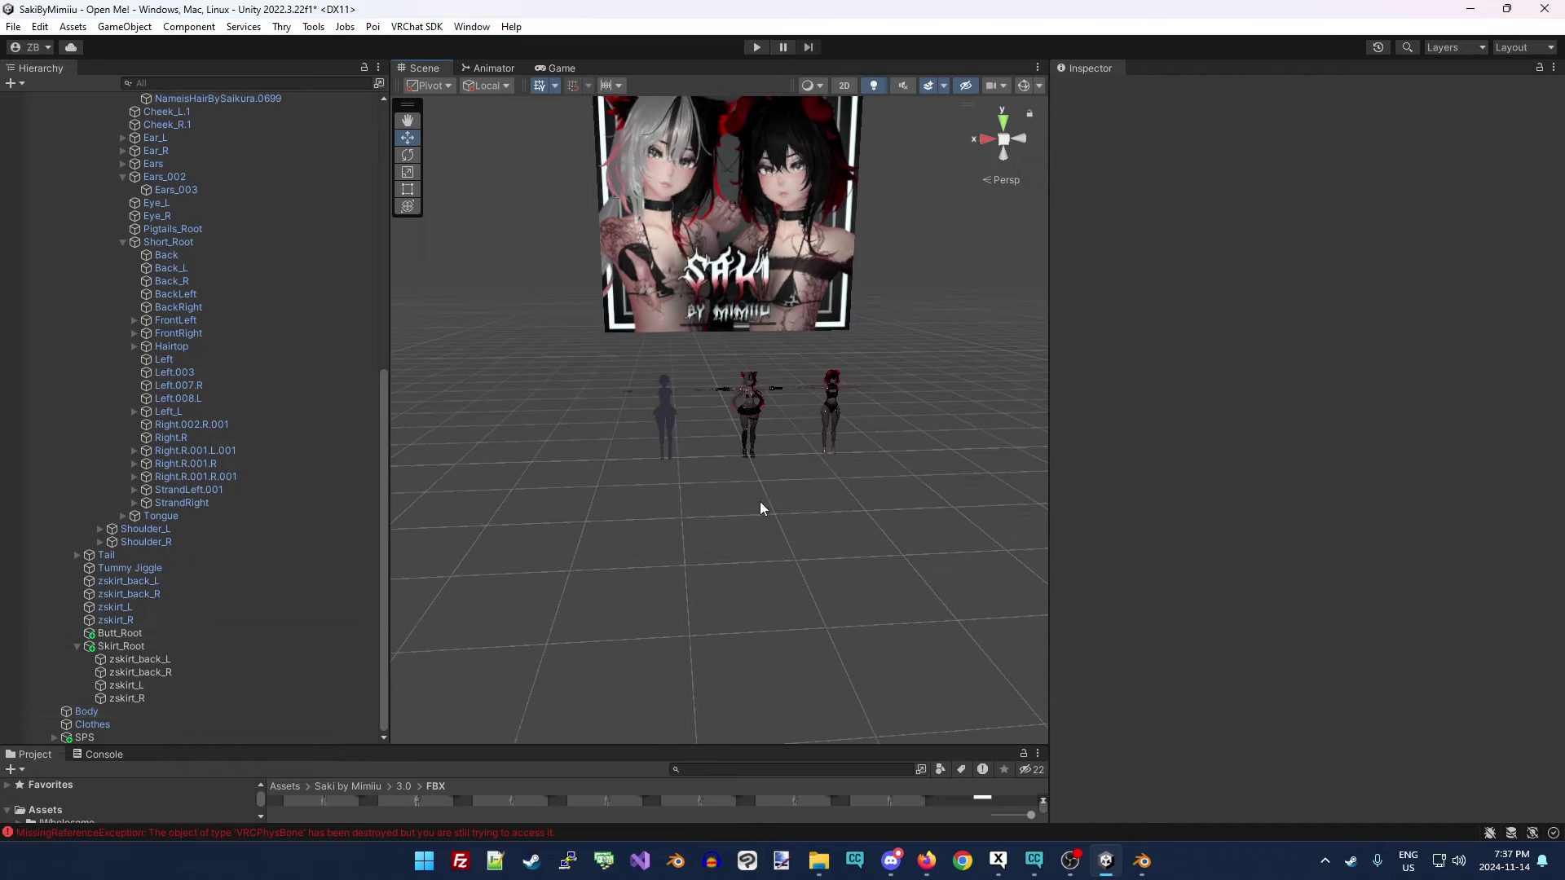
pyautogui.scroll(10, 718, 485)
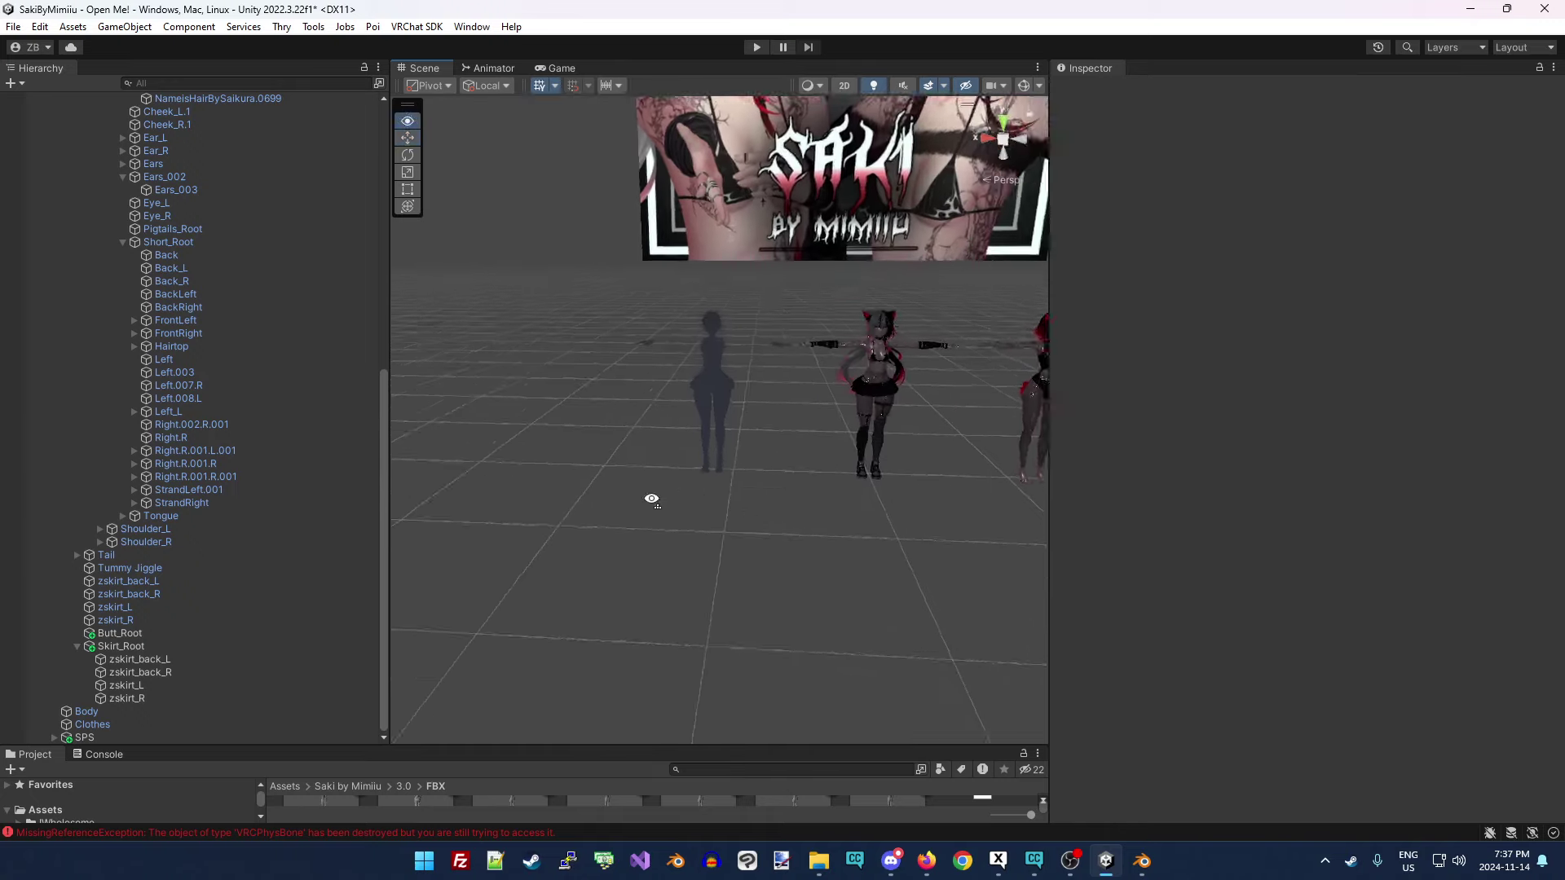
pyautogui.moveTo(706, 456); pyautogui.dragTo(693, 474, button='right')
pyautogui.scroll(5, 693, 474)
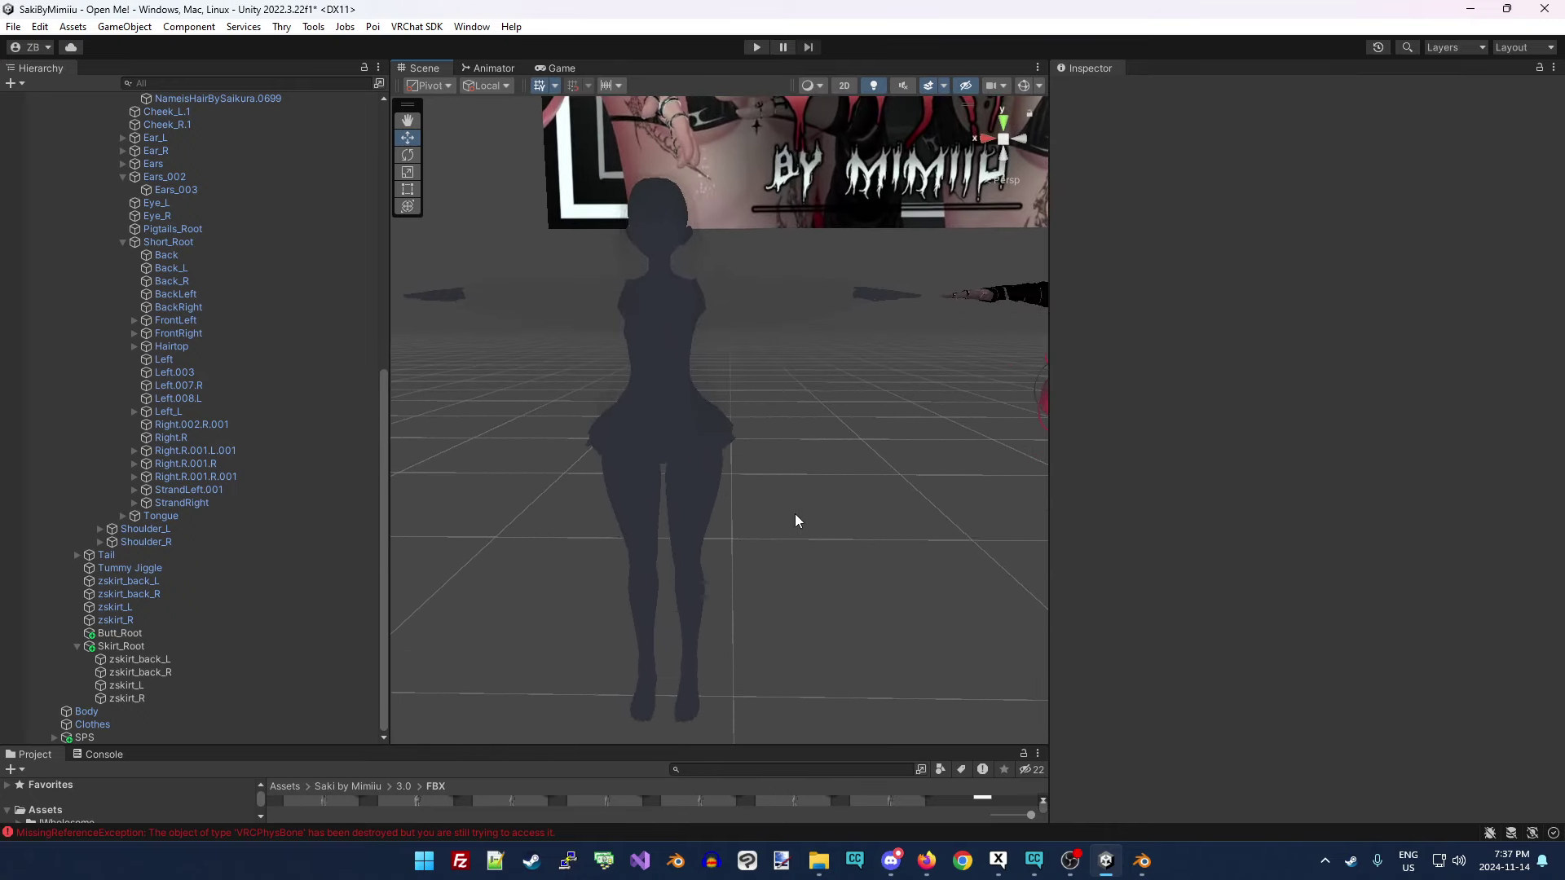
pyautogui.moveTo(795, 513); pyautogui.dragTo(766, 513, button='right')
pyautogui.click(165, 634)
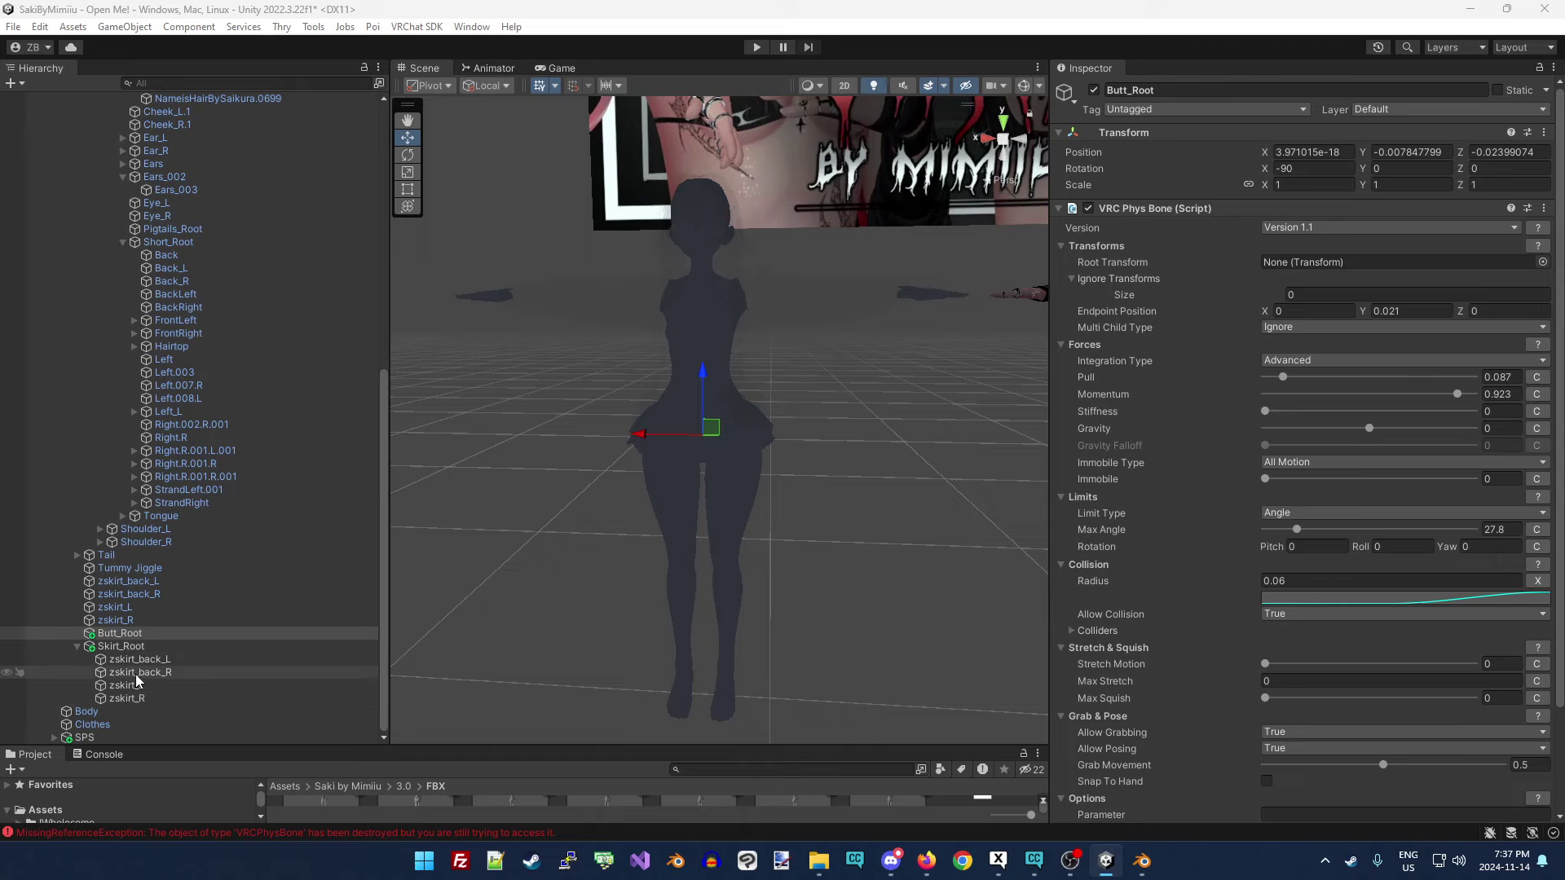
pyautogui.click(144, 714)
pyautogui.click(141, 697)
pyautogui.keyDown('shift'); pyautogui.click(137, 635); pyautogui.keyUp('shift')
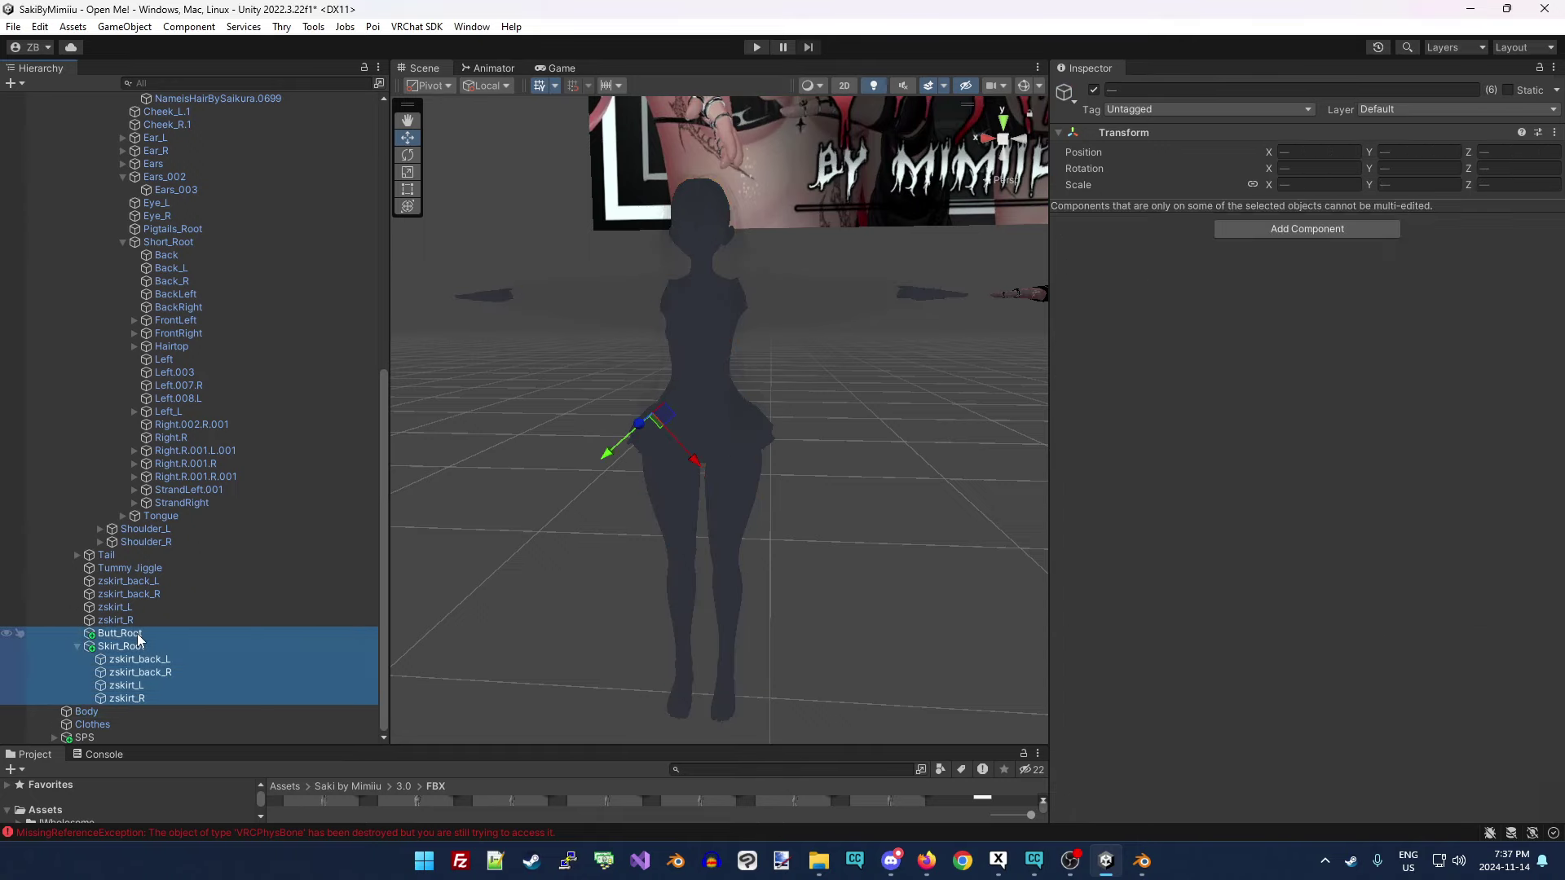
pyautogui.press('Delete')
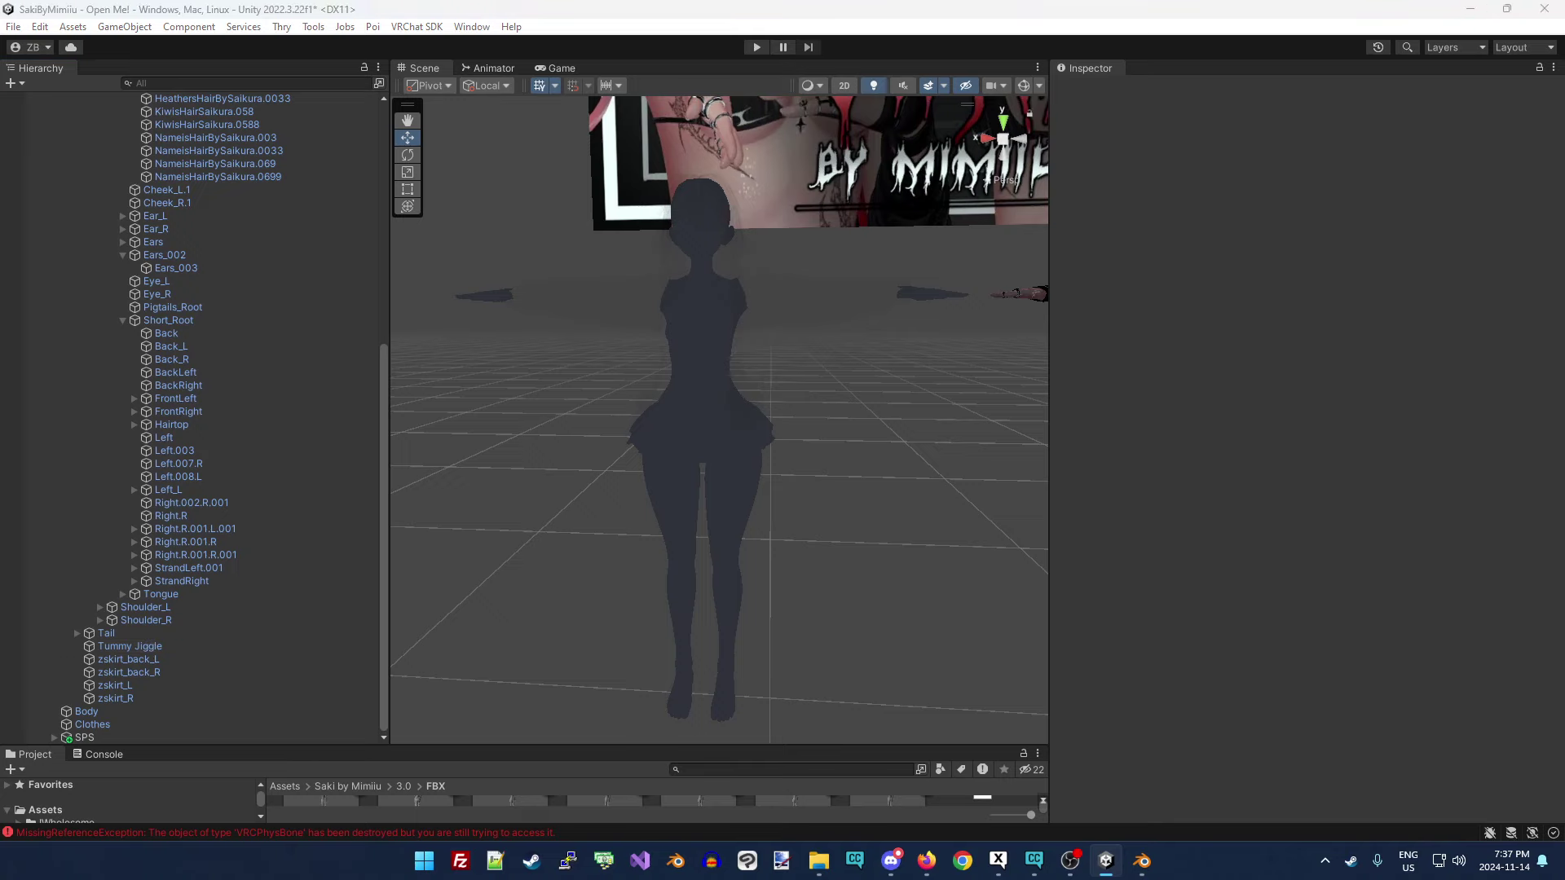
# Select all objects flagged by the Phys Bone Components warning in the VRChat SDK validations.
pyautogui.moveTo(0, 54); pyautogui.dragTo(557, 29)
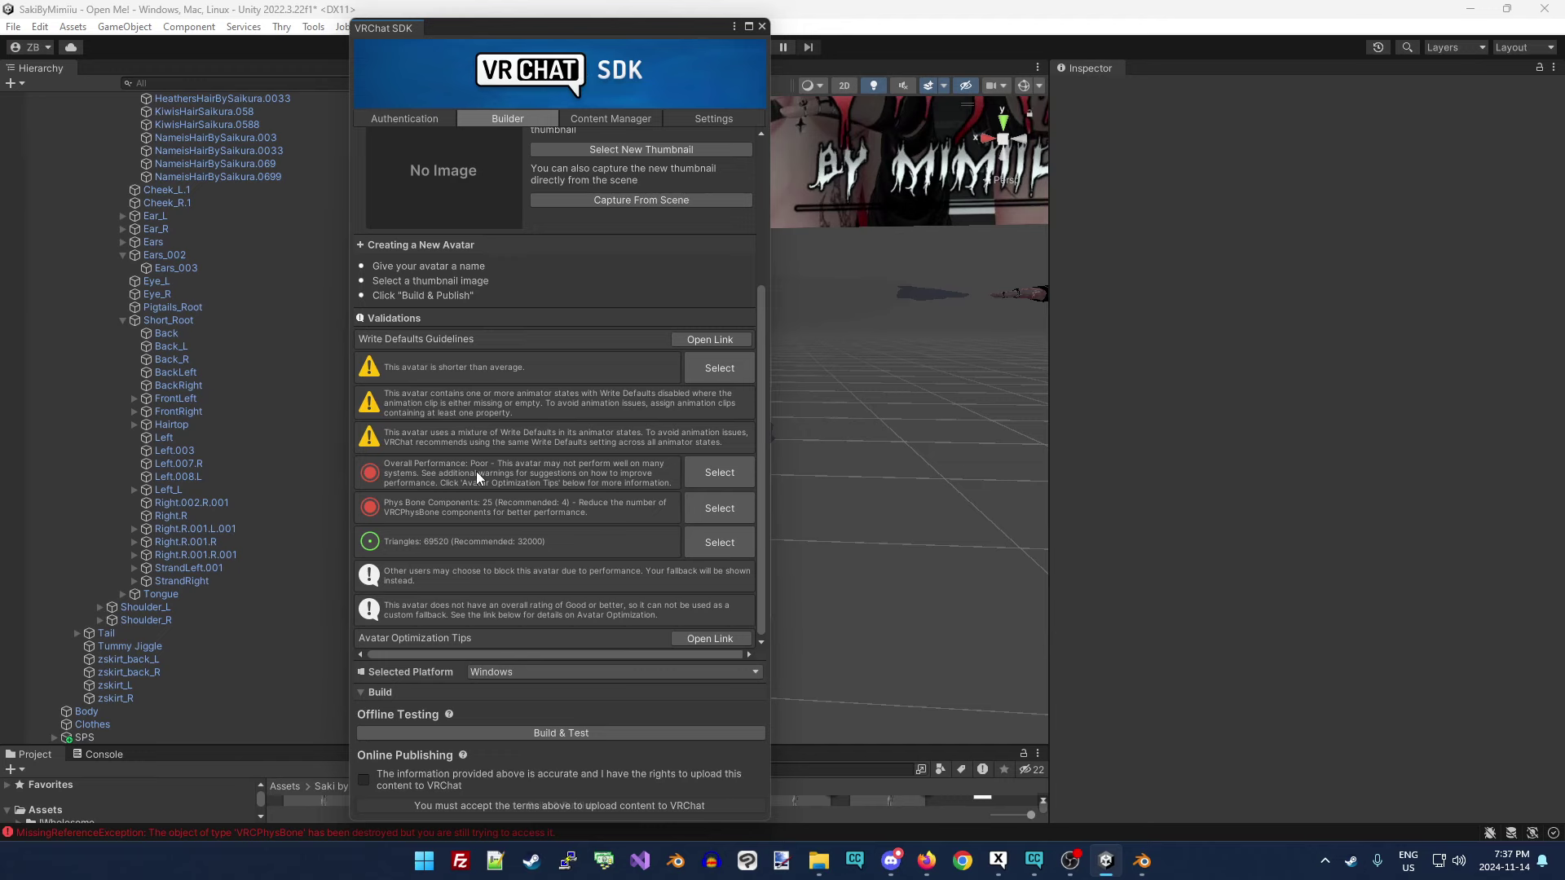
pyautogui.click(718, 513)
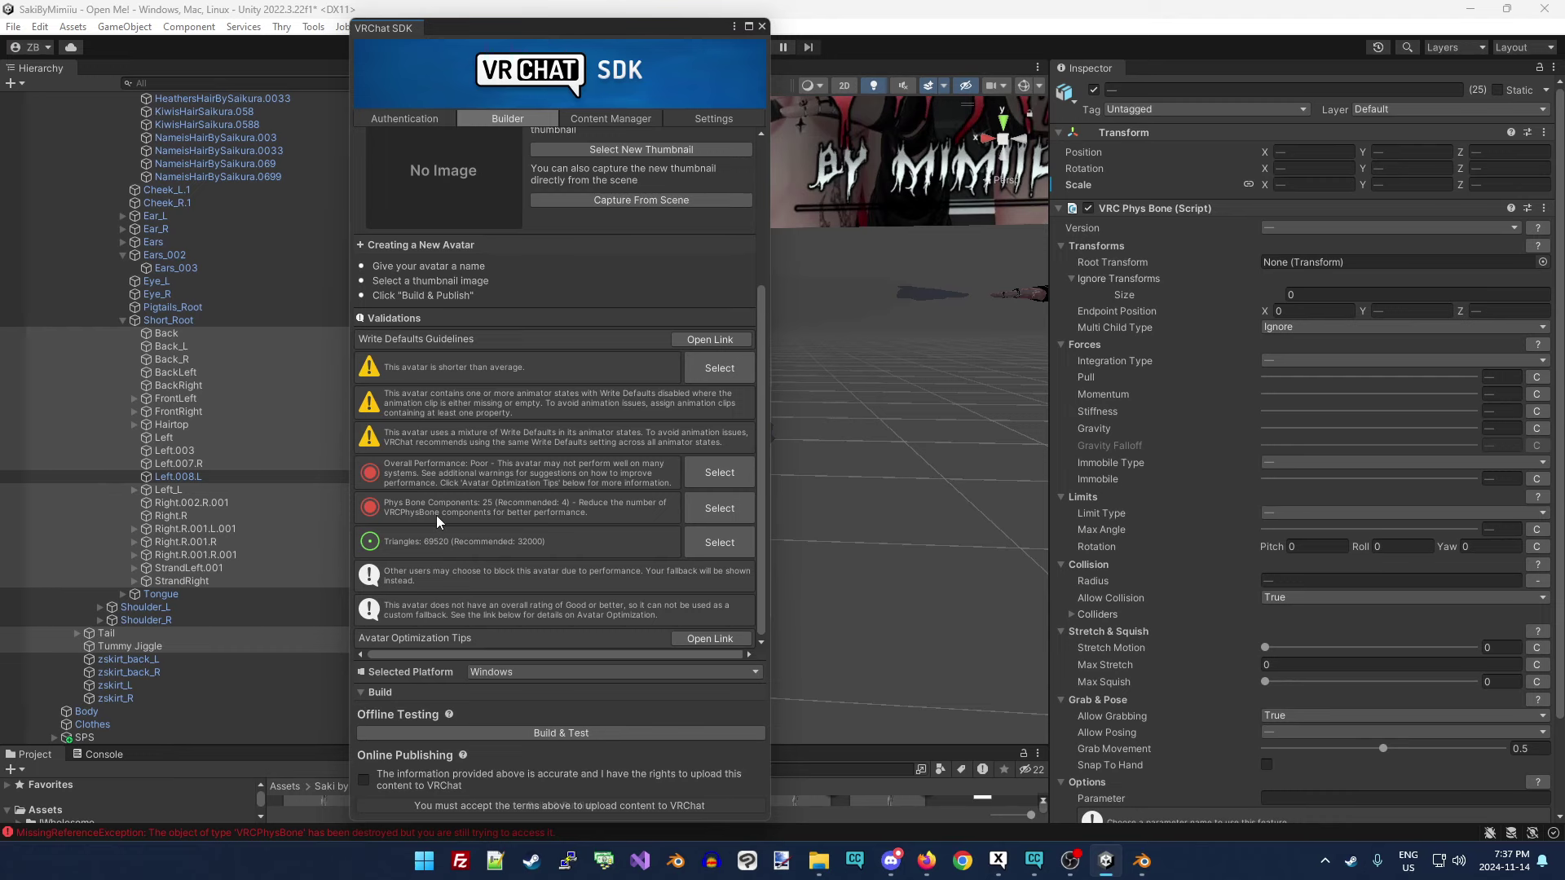
pyautogui.moveTo(542, 32); pyautogui.dragTo(0, 41)
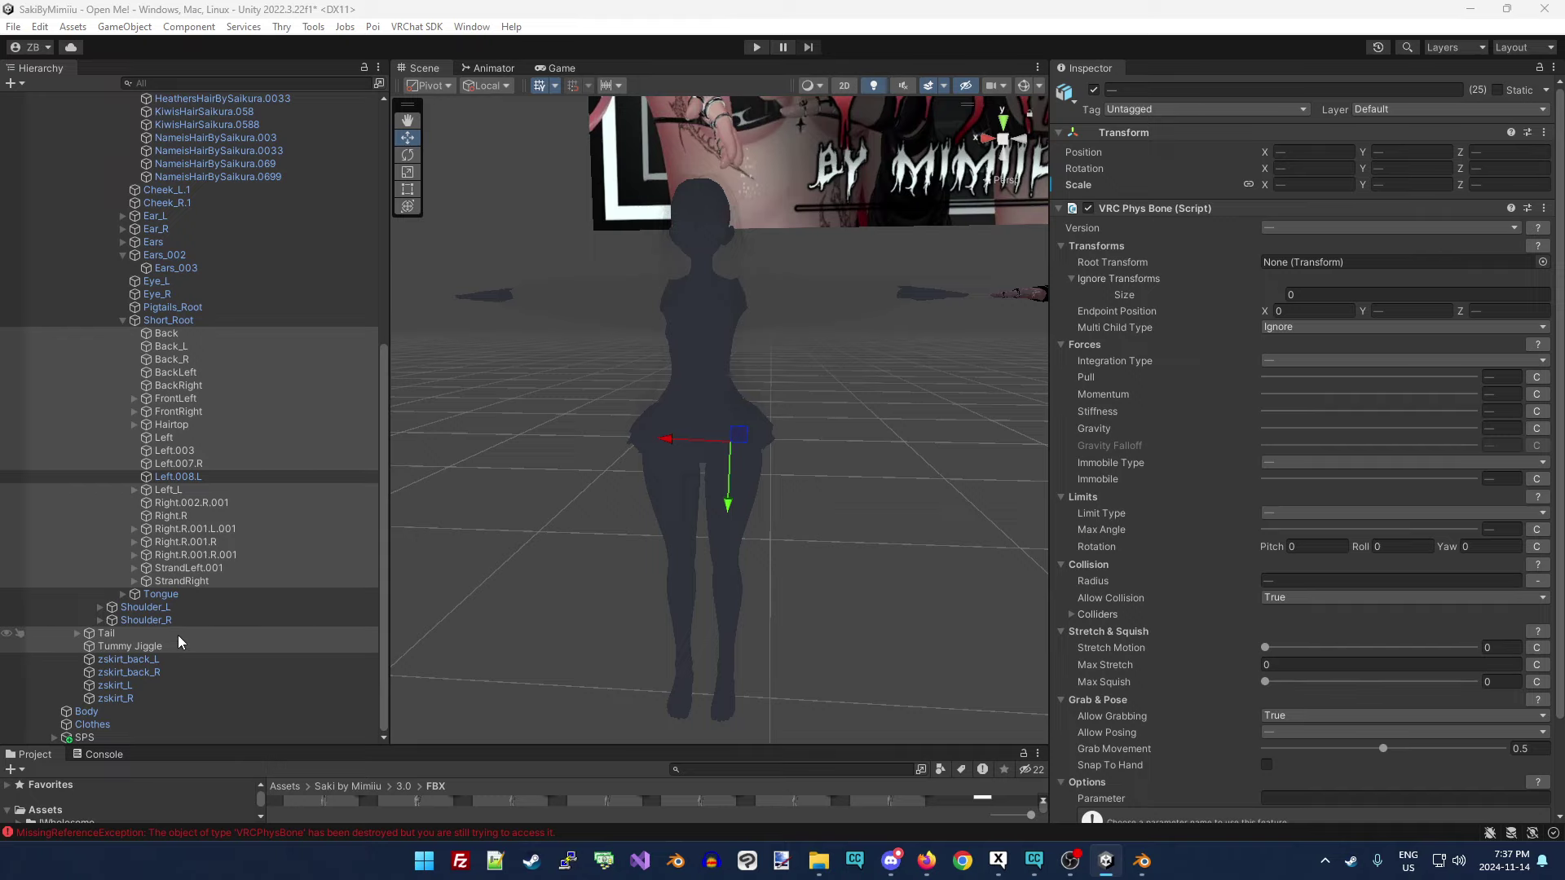
# Remove the VRC Phys Bone components from Thigh Jiggle_L and Thigh Jiggle_R, and collapse both leg bones.
pyautogui.scroll(2, 195, 622)
pyautogui.scroll(12, 222, 505)
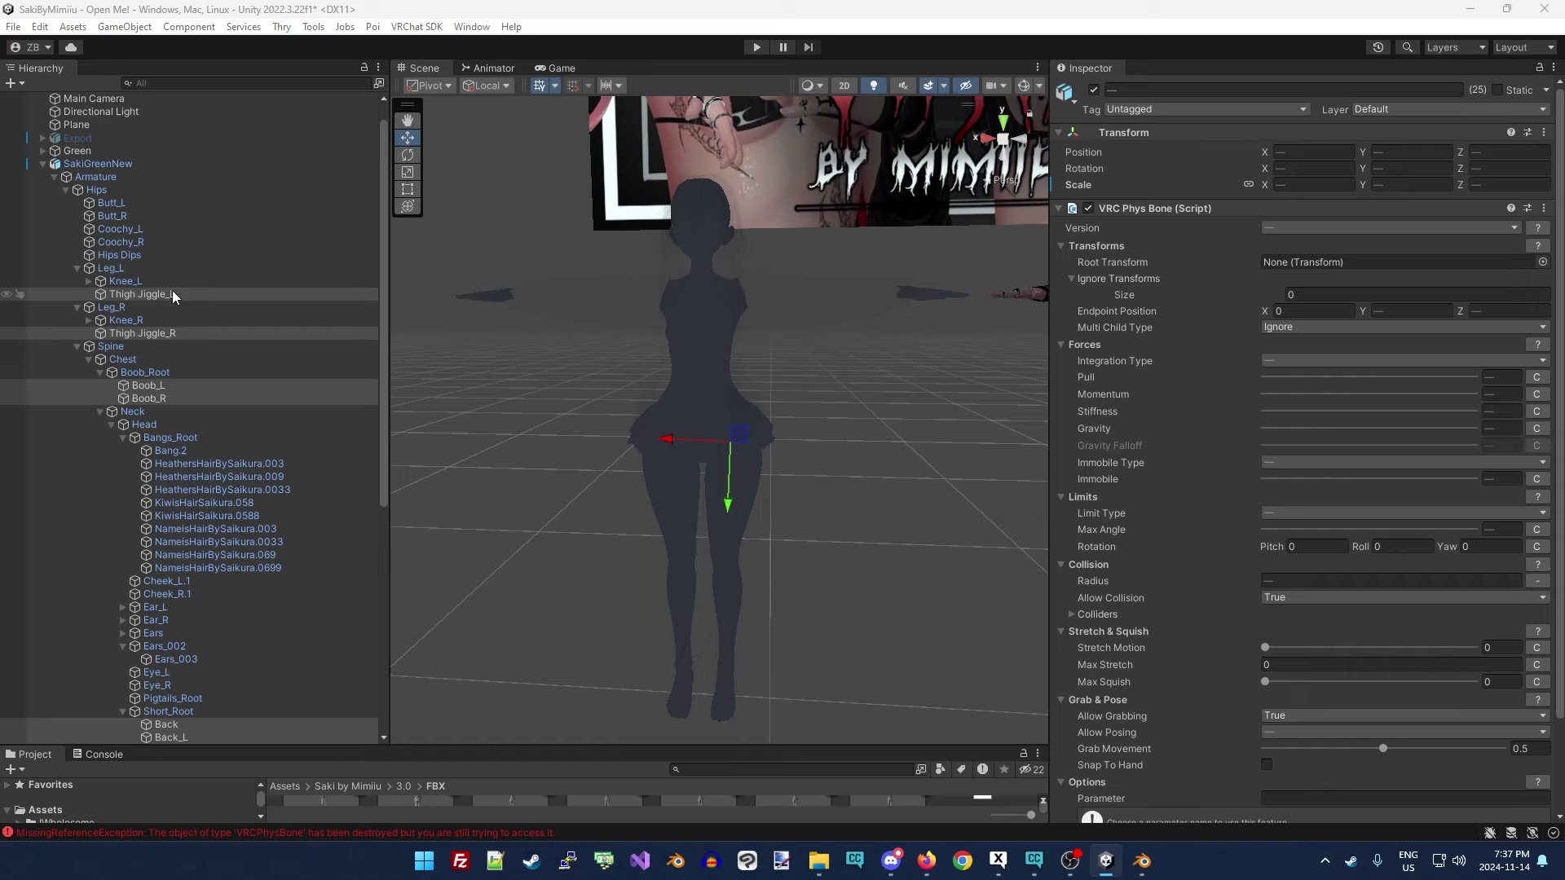
pyautogui.click(173, 294)
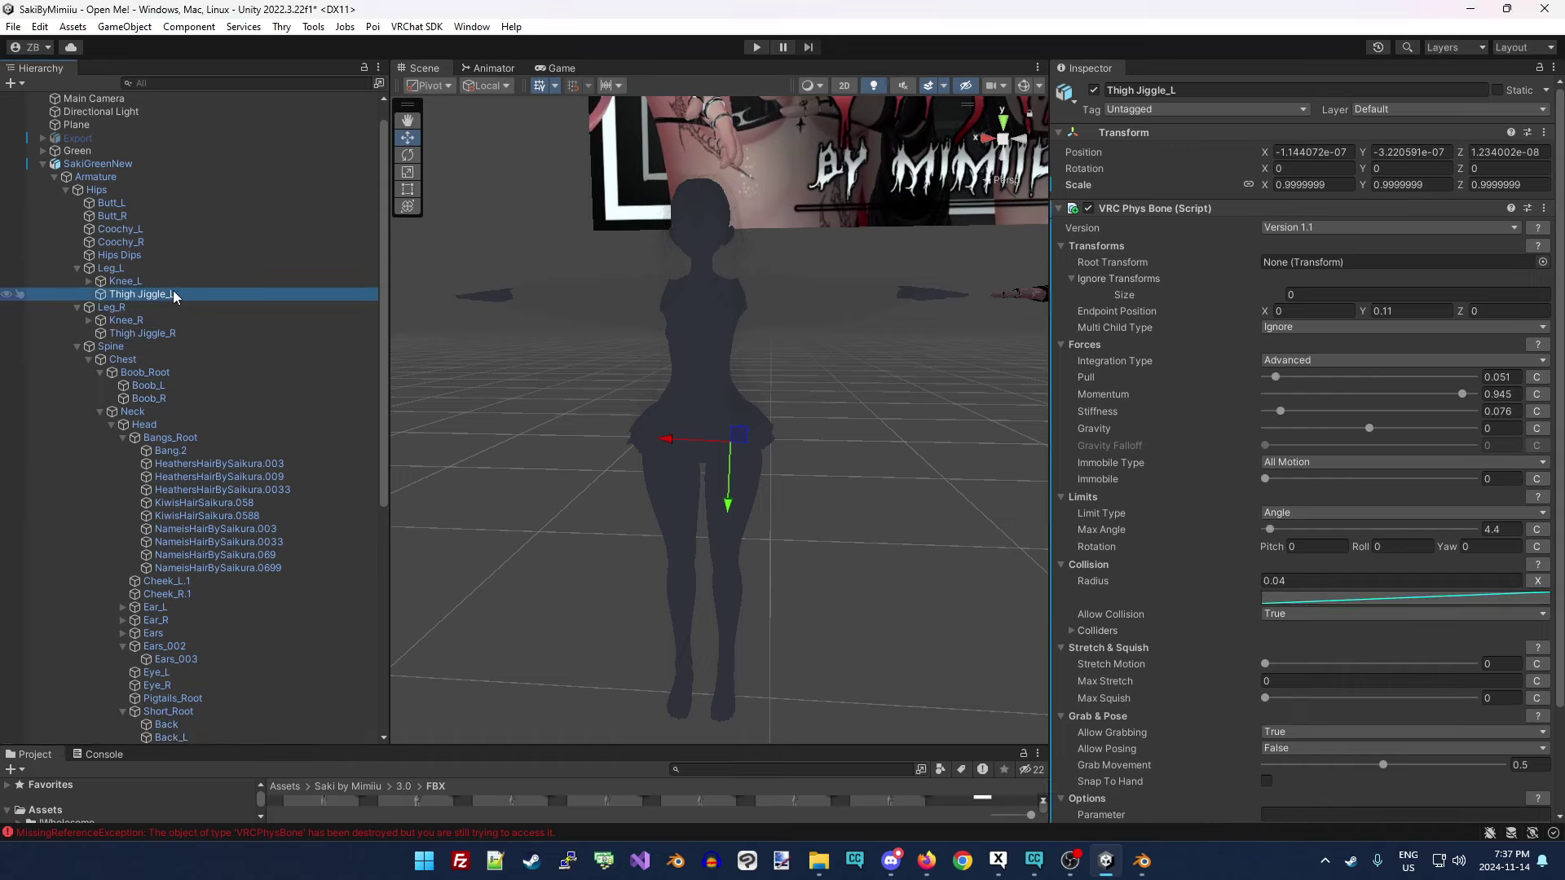
pyautogui.click(1544, 208)
pyautogui.click(1435, 270)
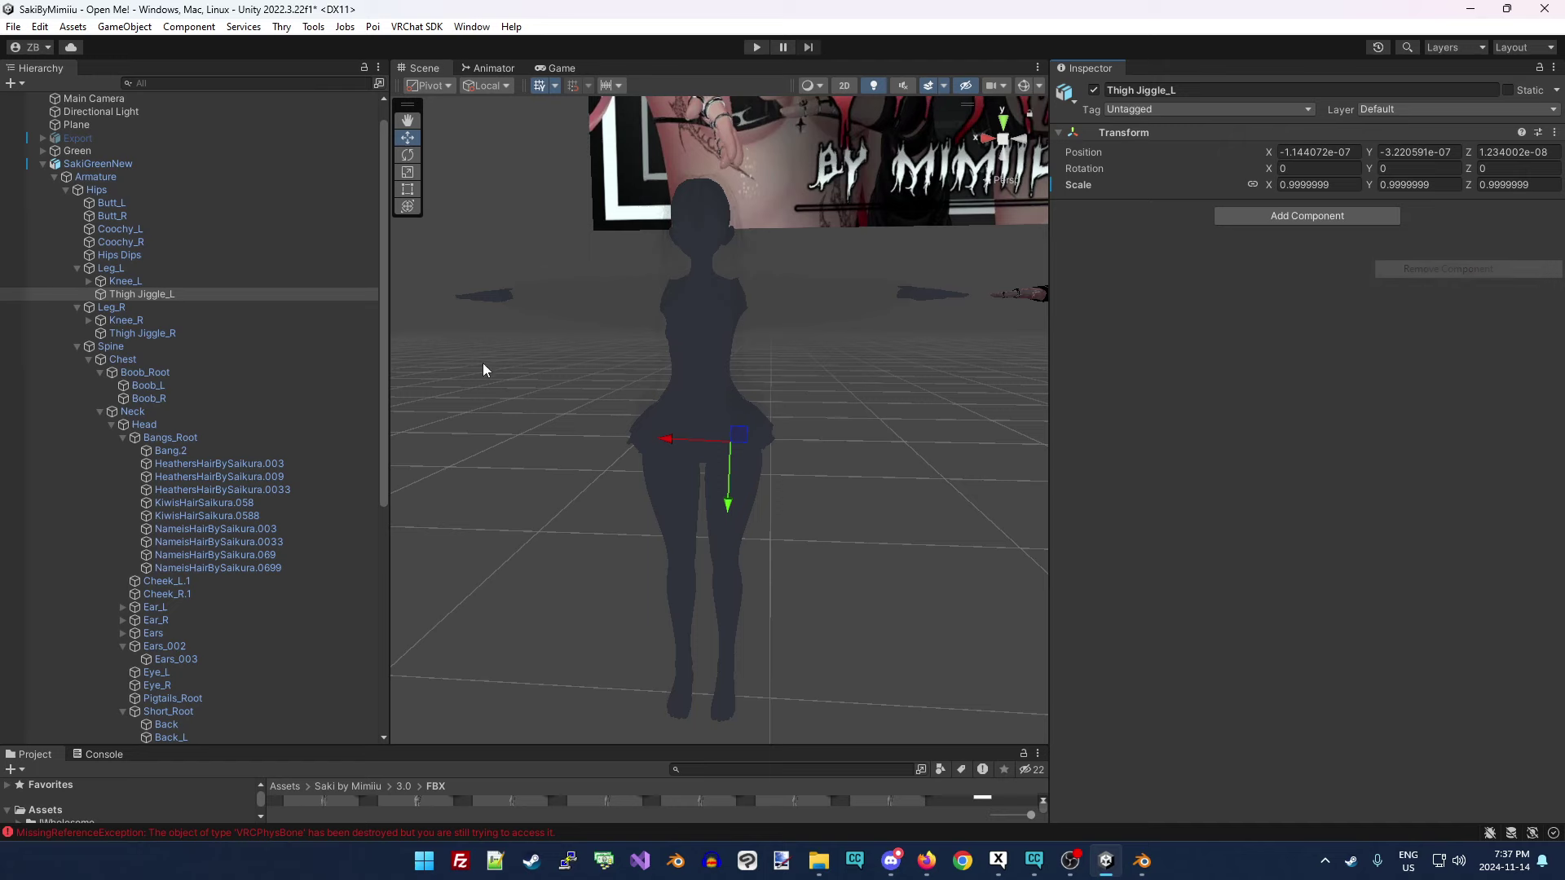
pyautogui.click(235, 335)
pyautogui.click(1544, 208)
pyautogui.click(1434, 270)
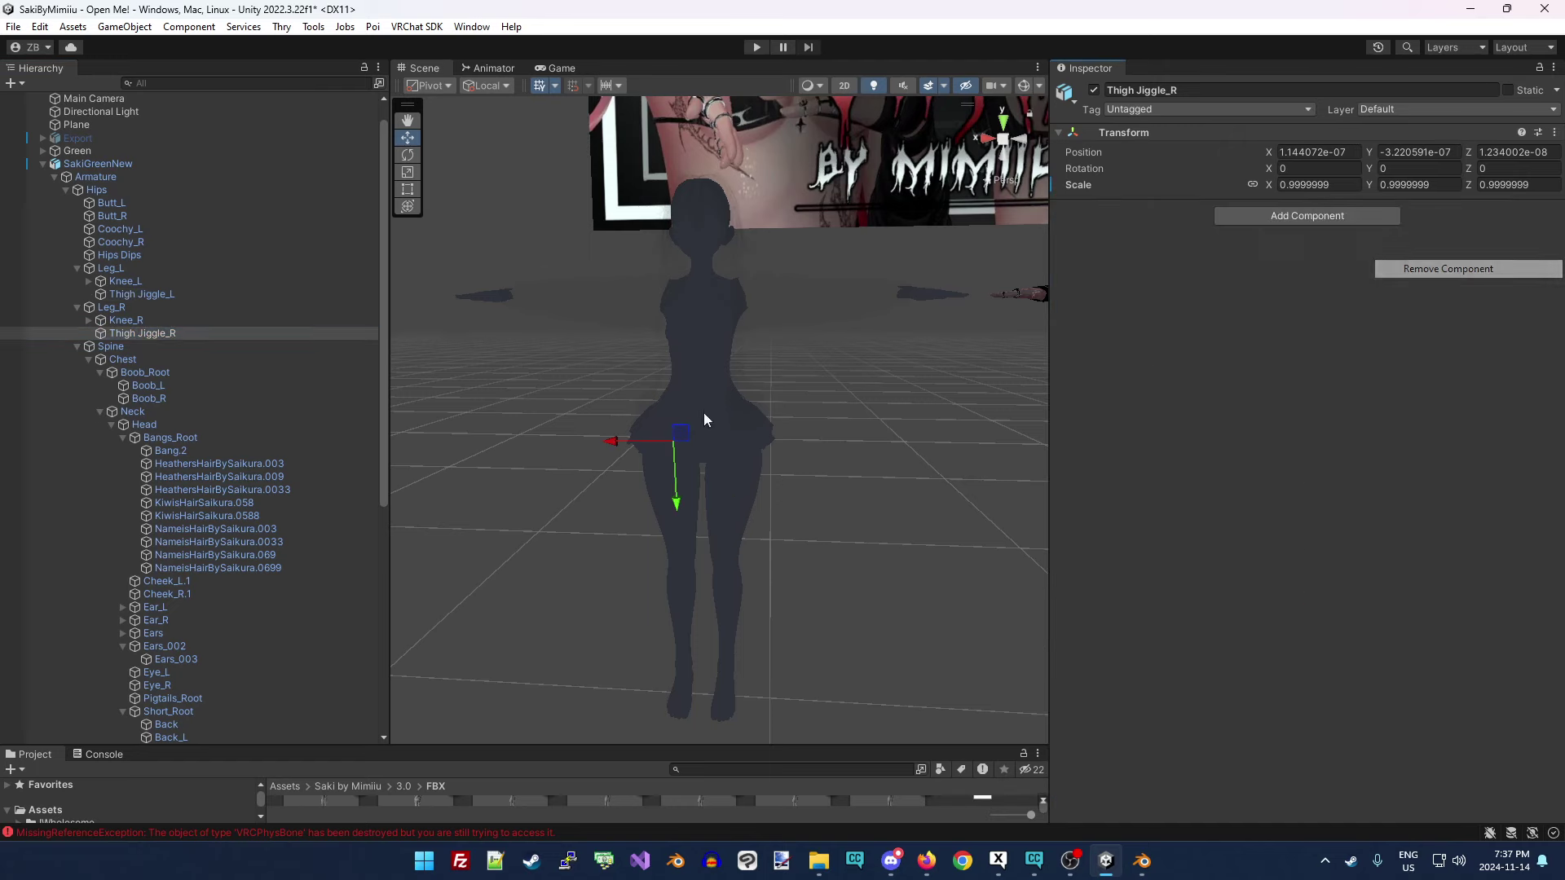
pyautogui.click(81, 310)
pyautogui.click(78, 309)
pyautogui.click(77, 270)
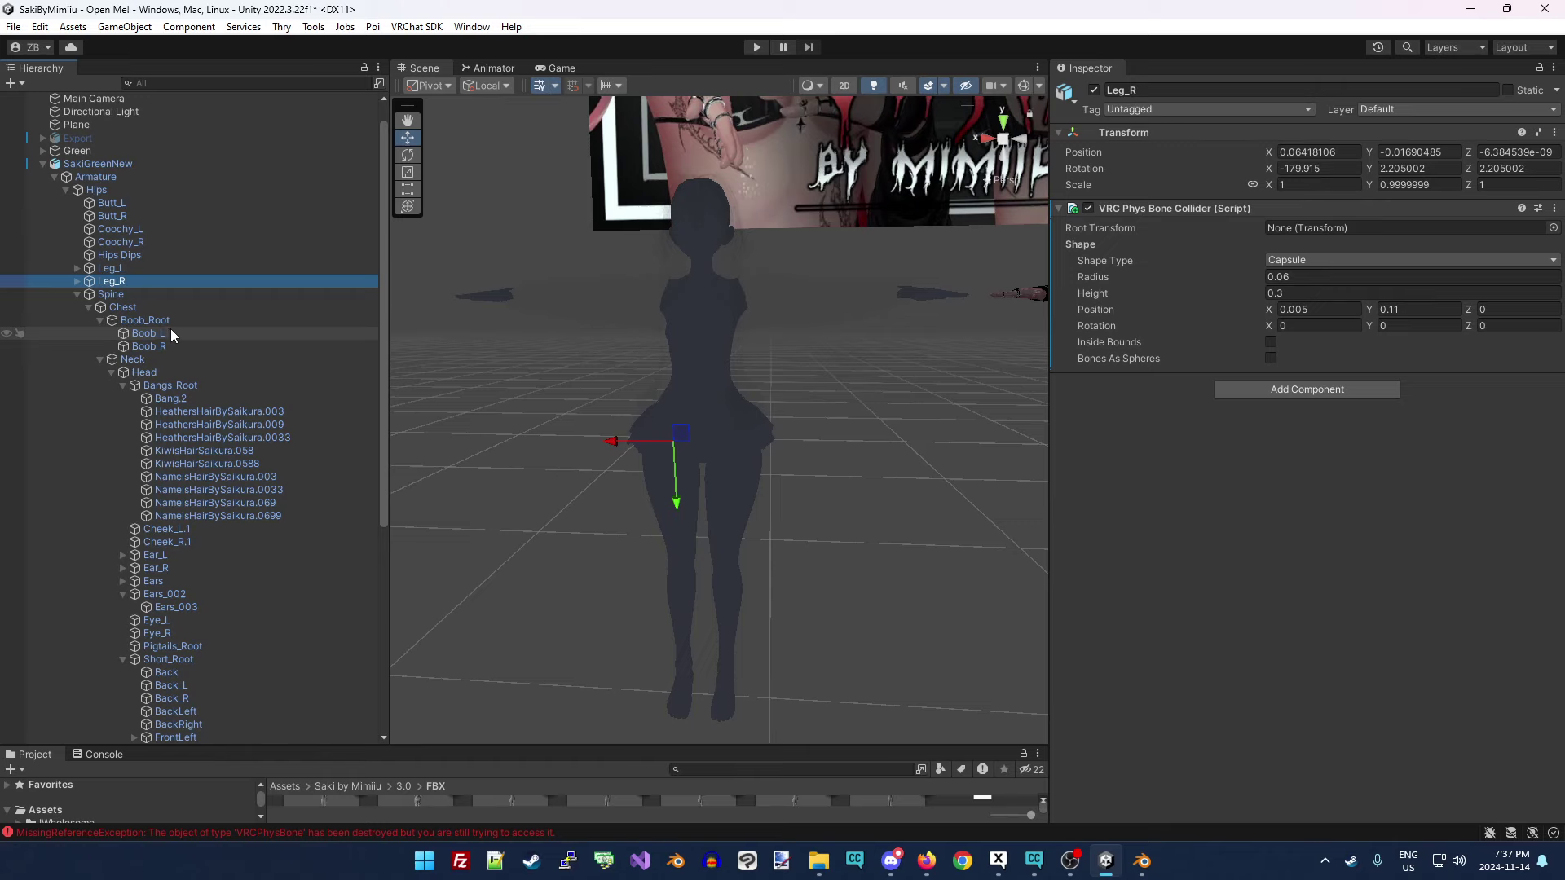
# Reselect the remaining PhysBone objects from the SDK warning and review which hierarchy bones are highlighted.
pyautogui.scroll(-7, 170, 329)
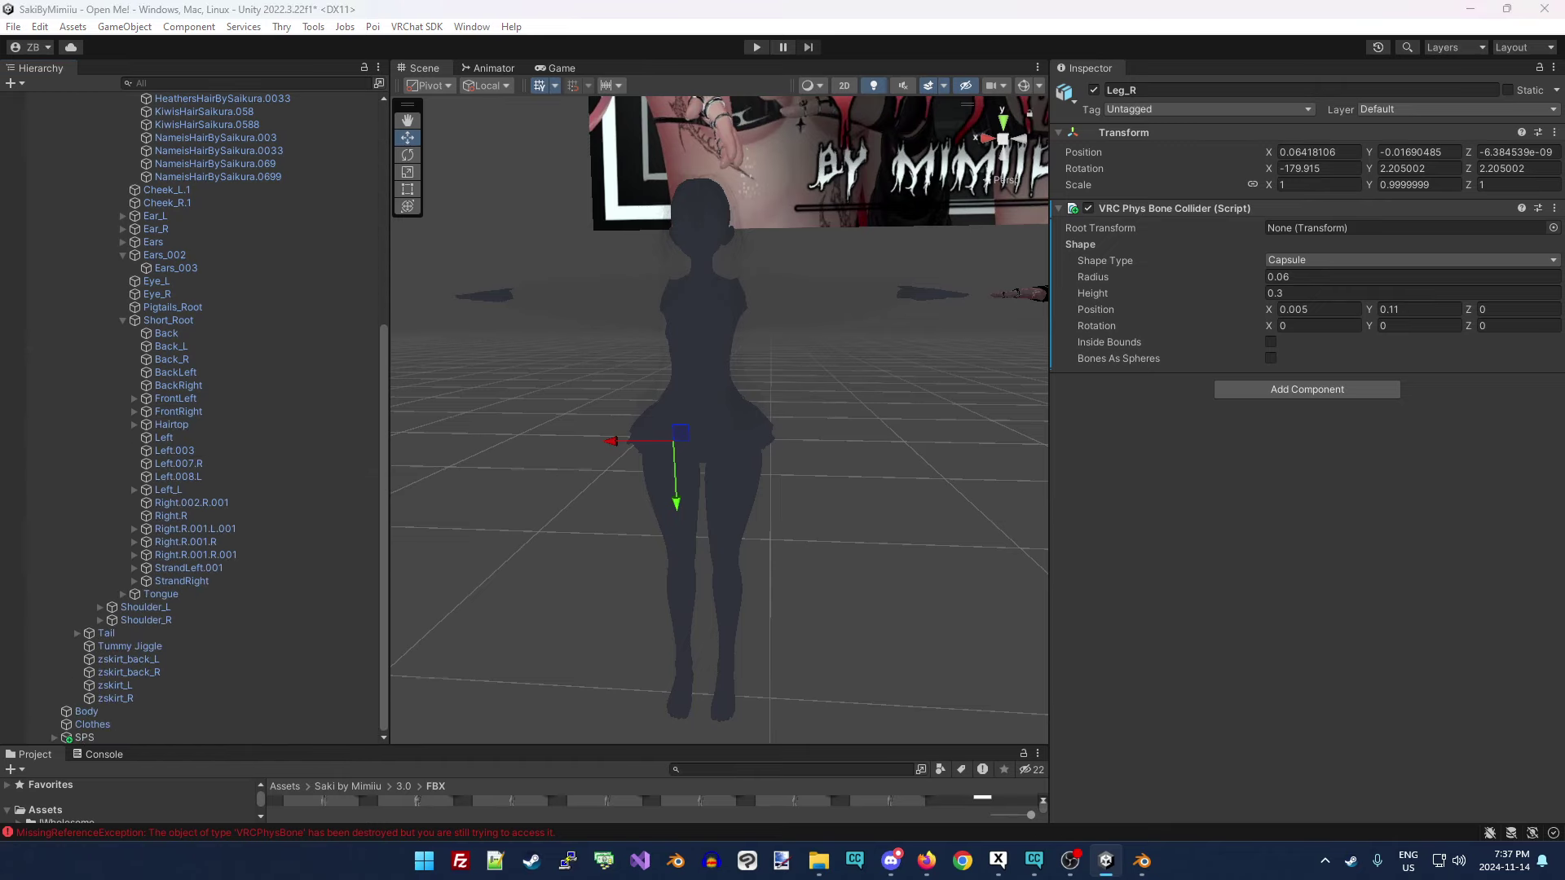
pyautogui.scroll(7, 230, 502)
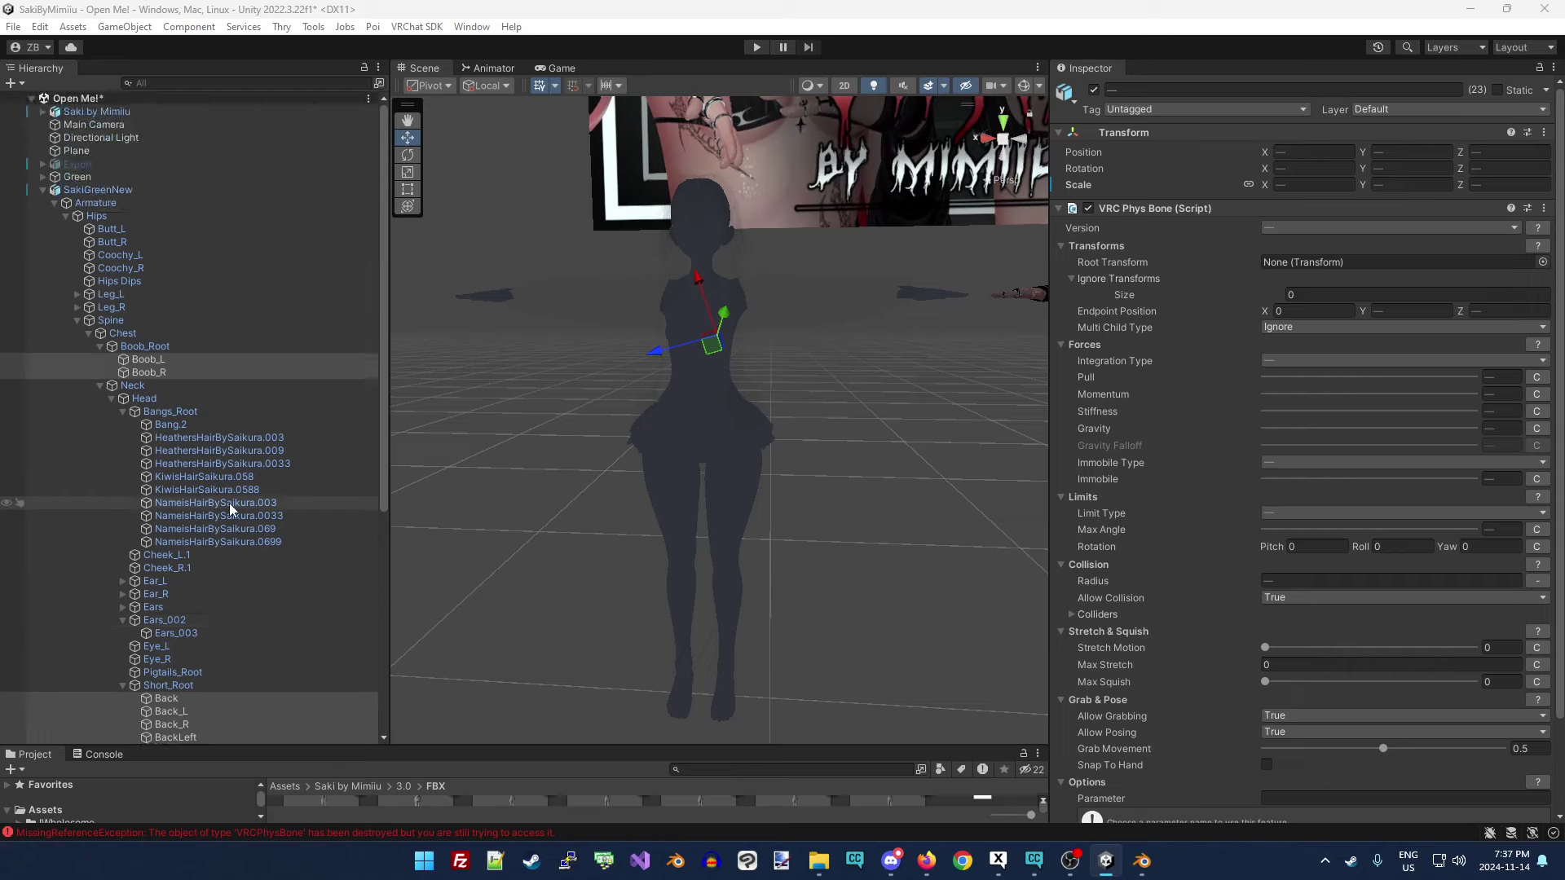
pyautogui.scroll(-7, 223, 502)
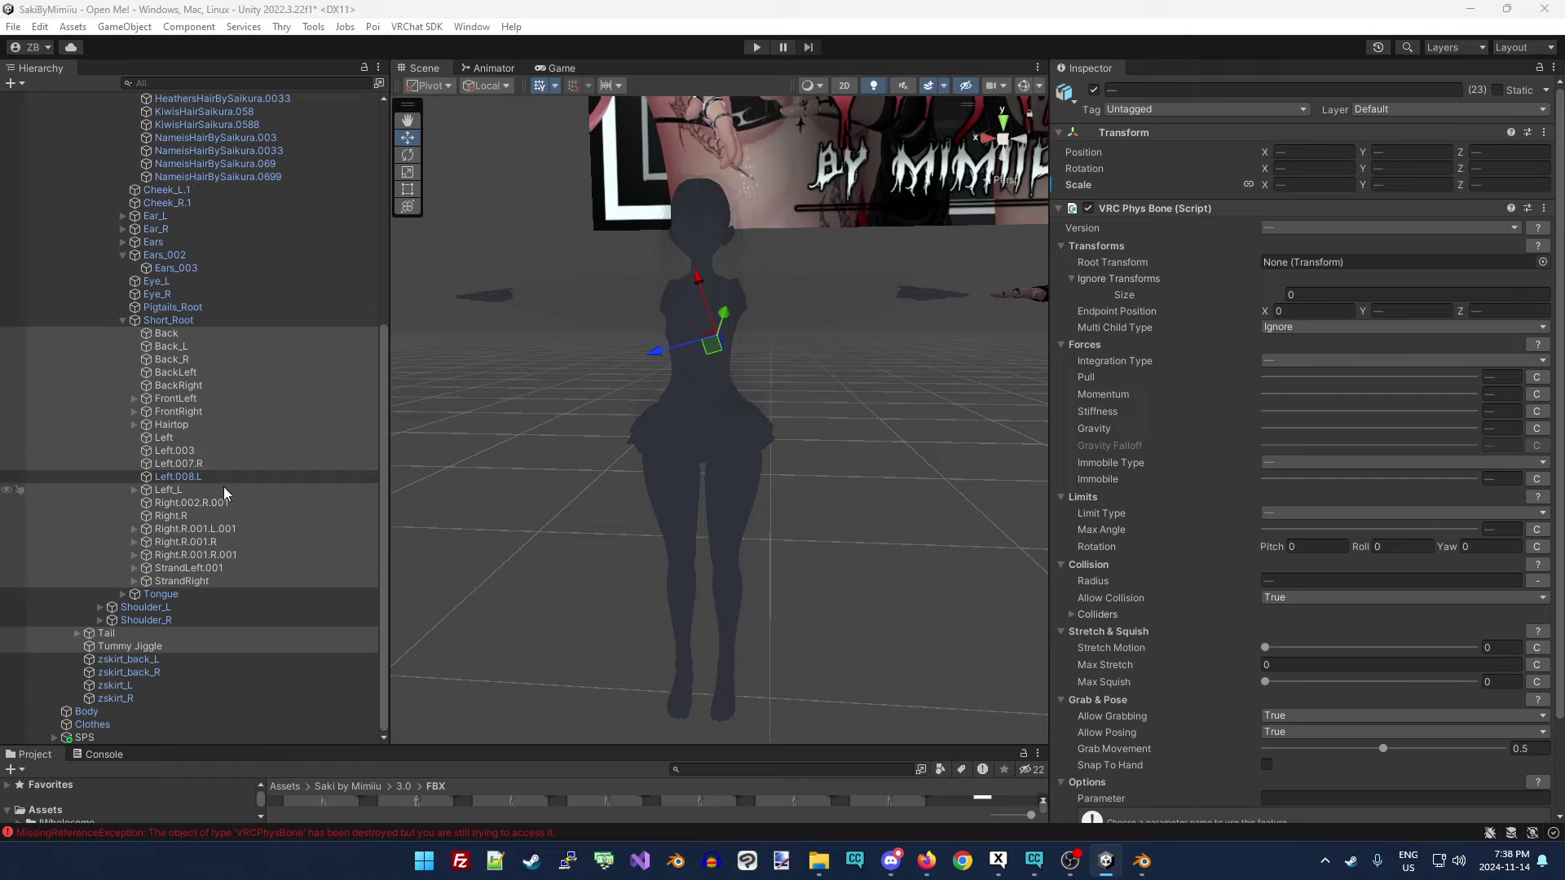
# Remove the VRC Phys Bone components from the Back and Back_L bones under Short_Root.
pyautogui.click(204, 332)
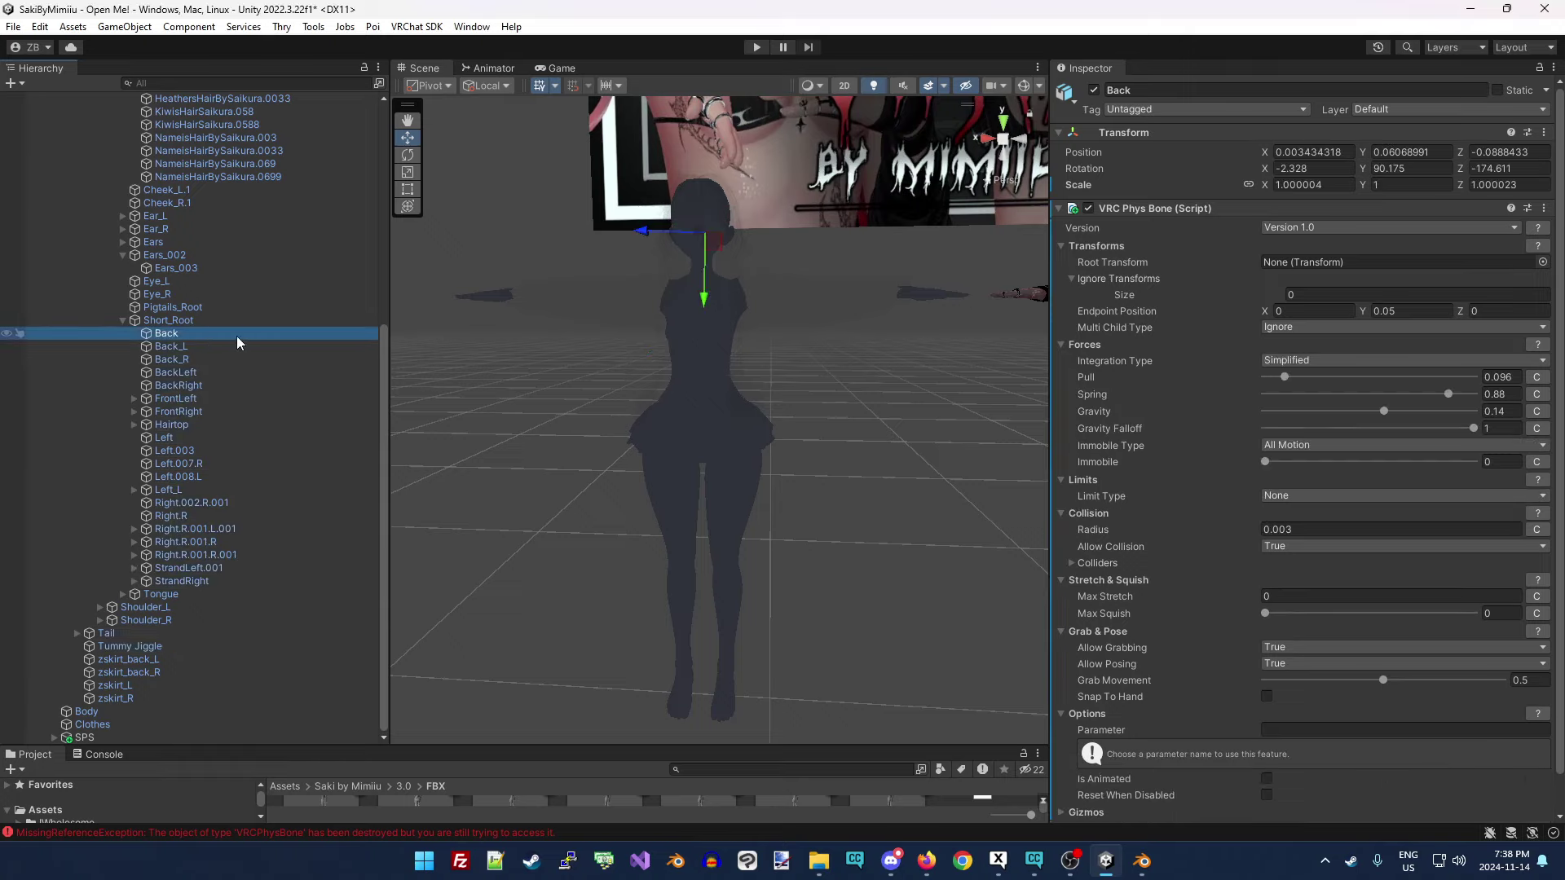
pyautogui.click(1542, 210)
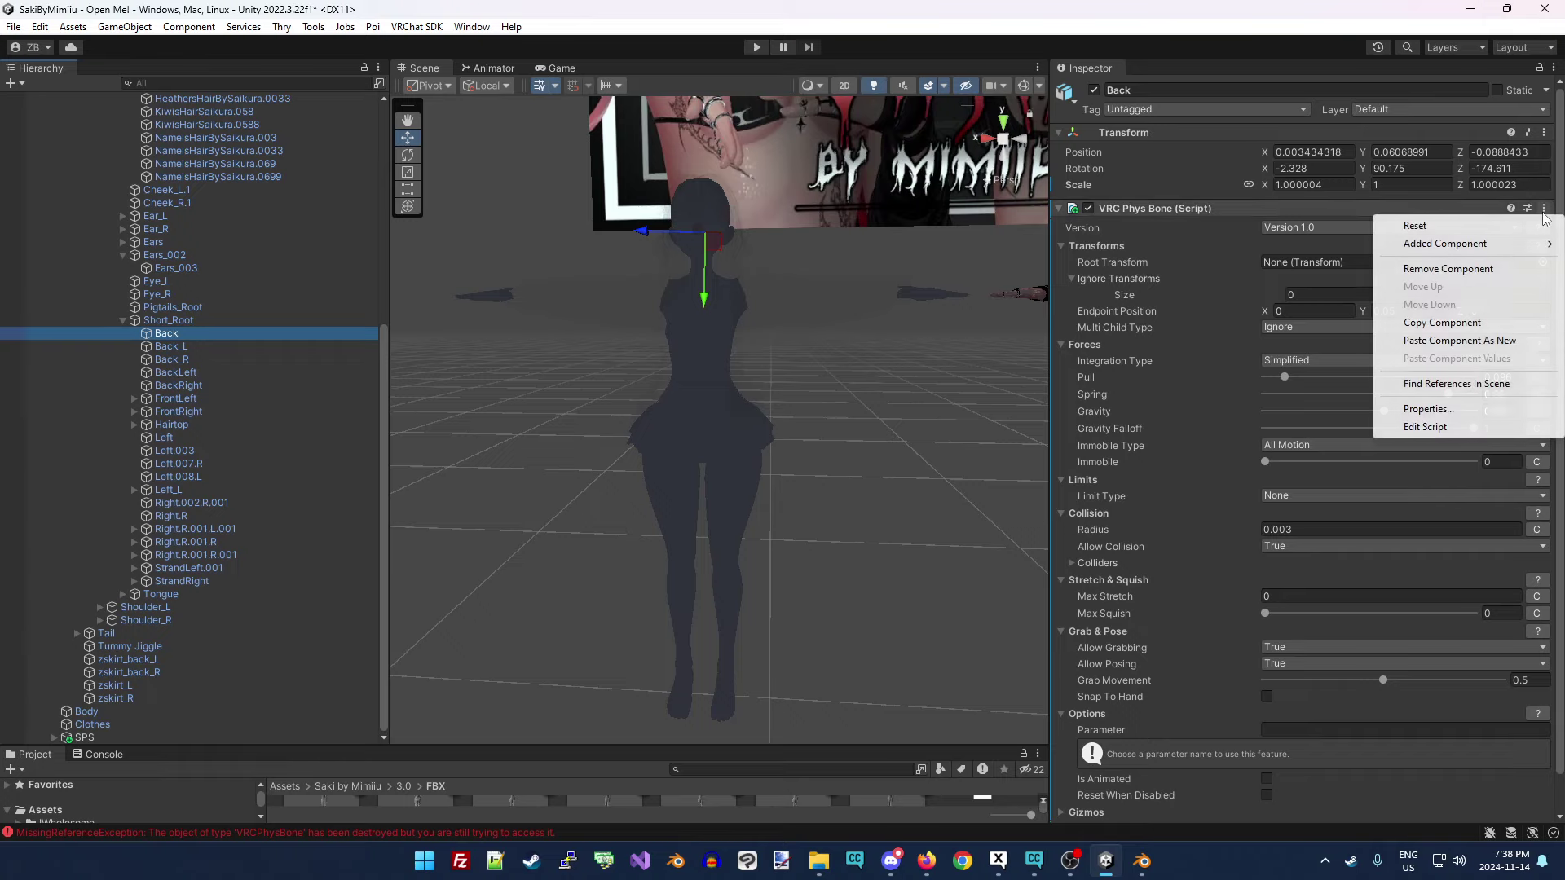
pyautogui.click(1504, 271)
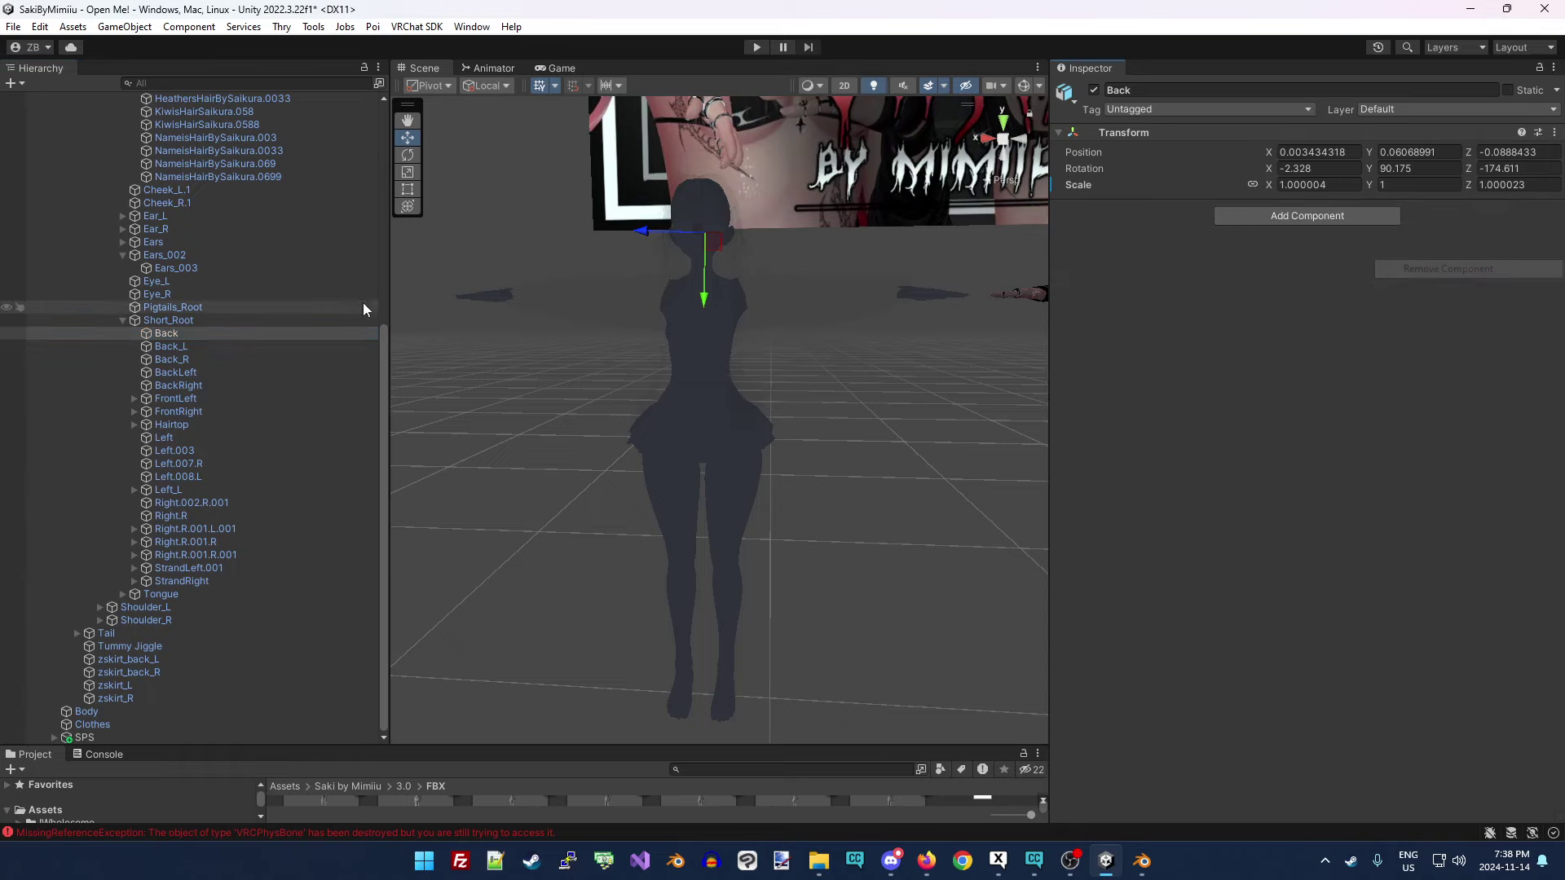
pyautogui.click(252, 347)
pyautogui.click(1543, 209)
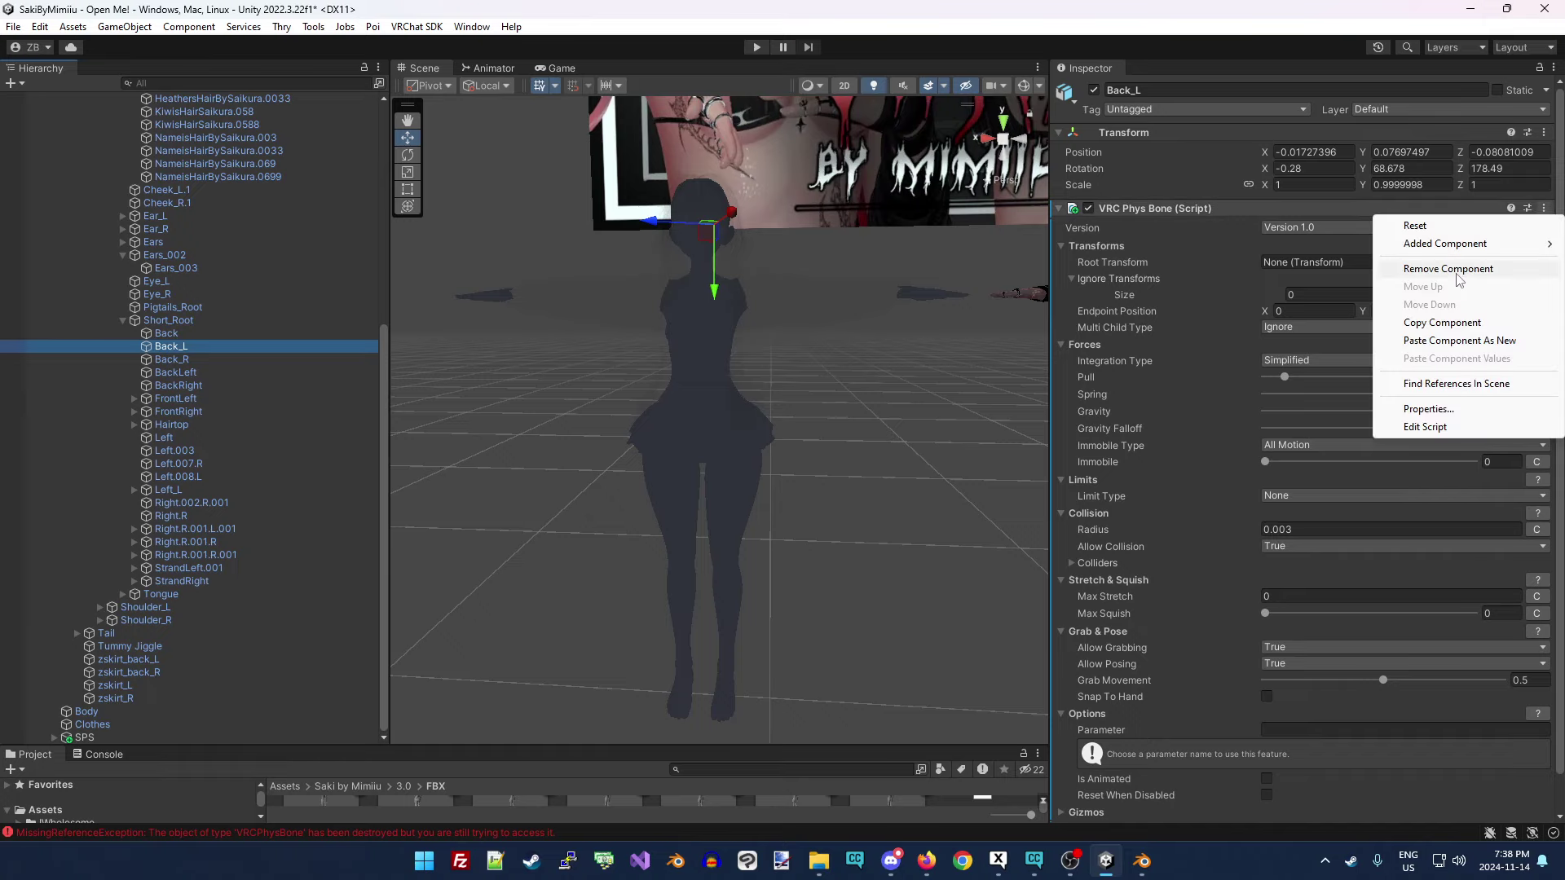
pyautogui.click(1491, 267)
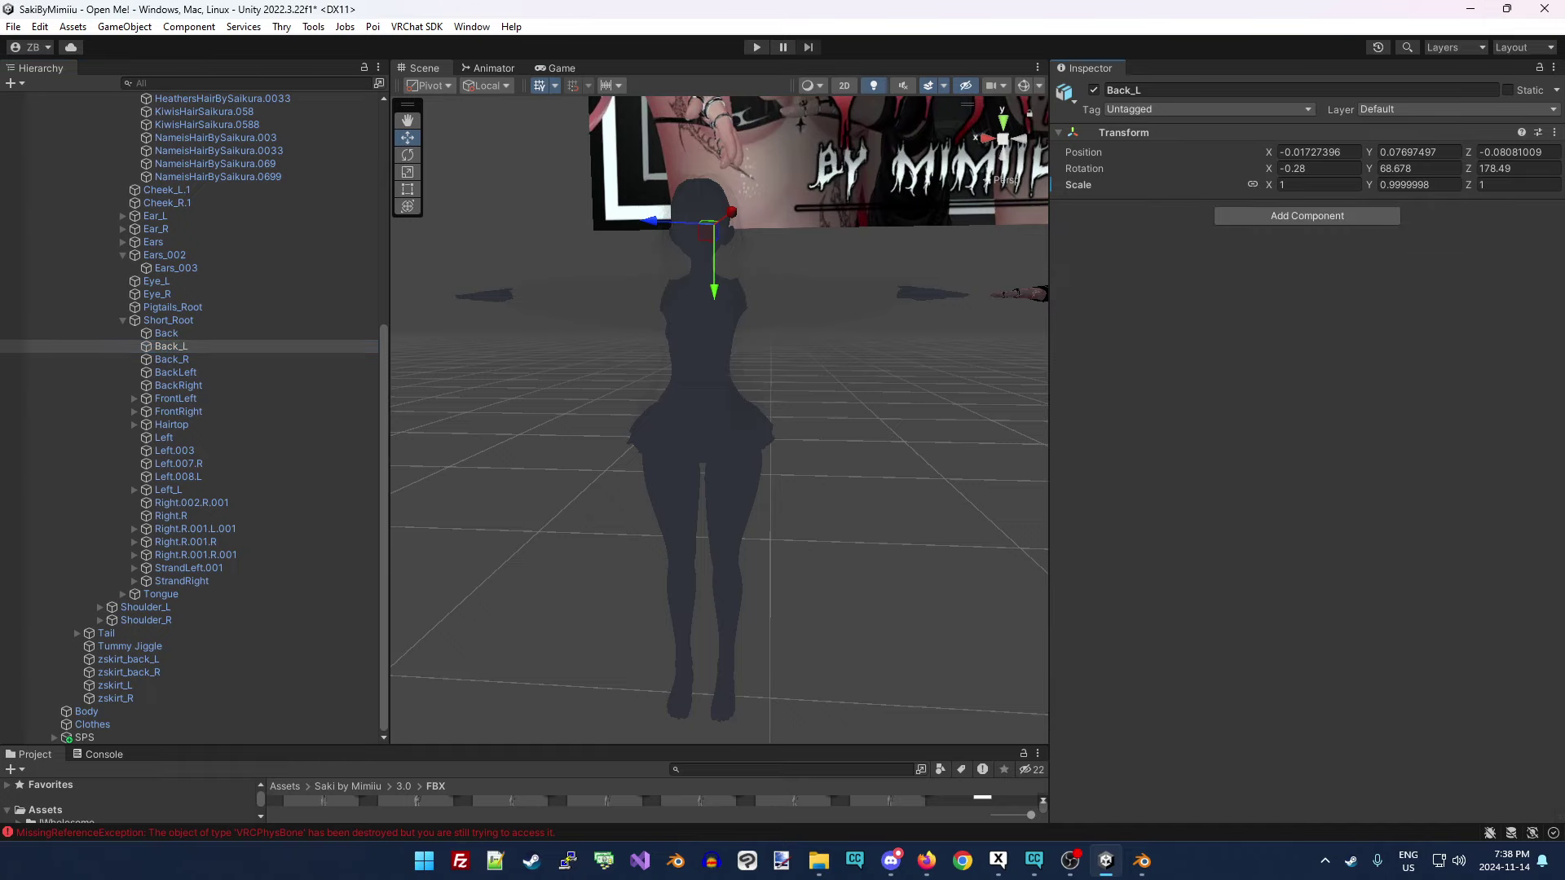
# Remove the VRC Phys Bone components from the Back_R and BackLeft bones under Short_Root.
pyautogui.click(204, 360)
pyautogui.click(1543, 208)
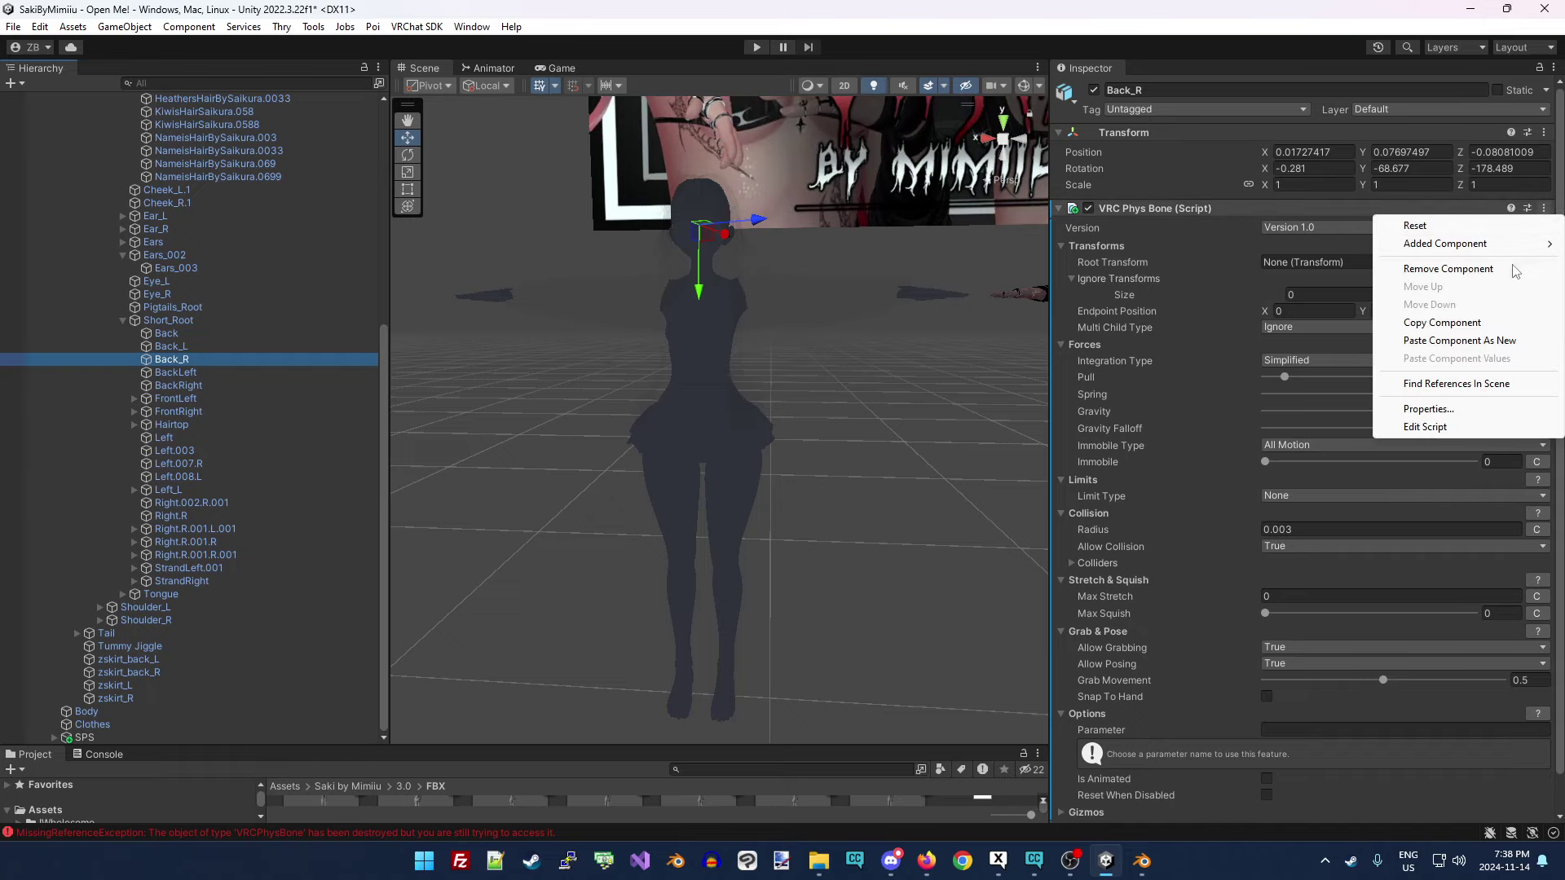
pyautogui.click(1491, 268)
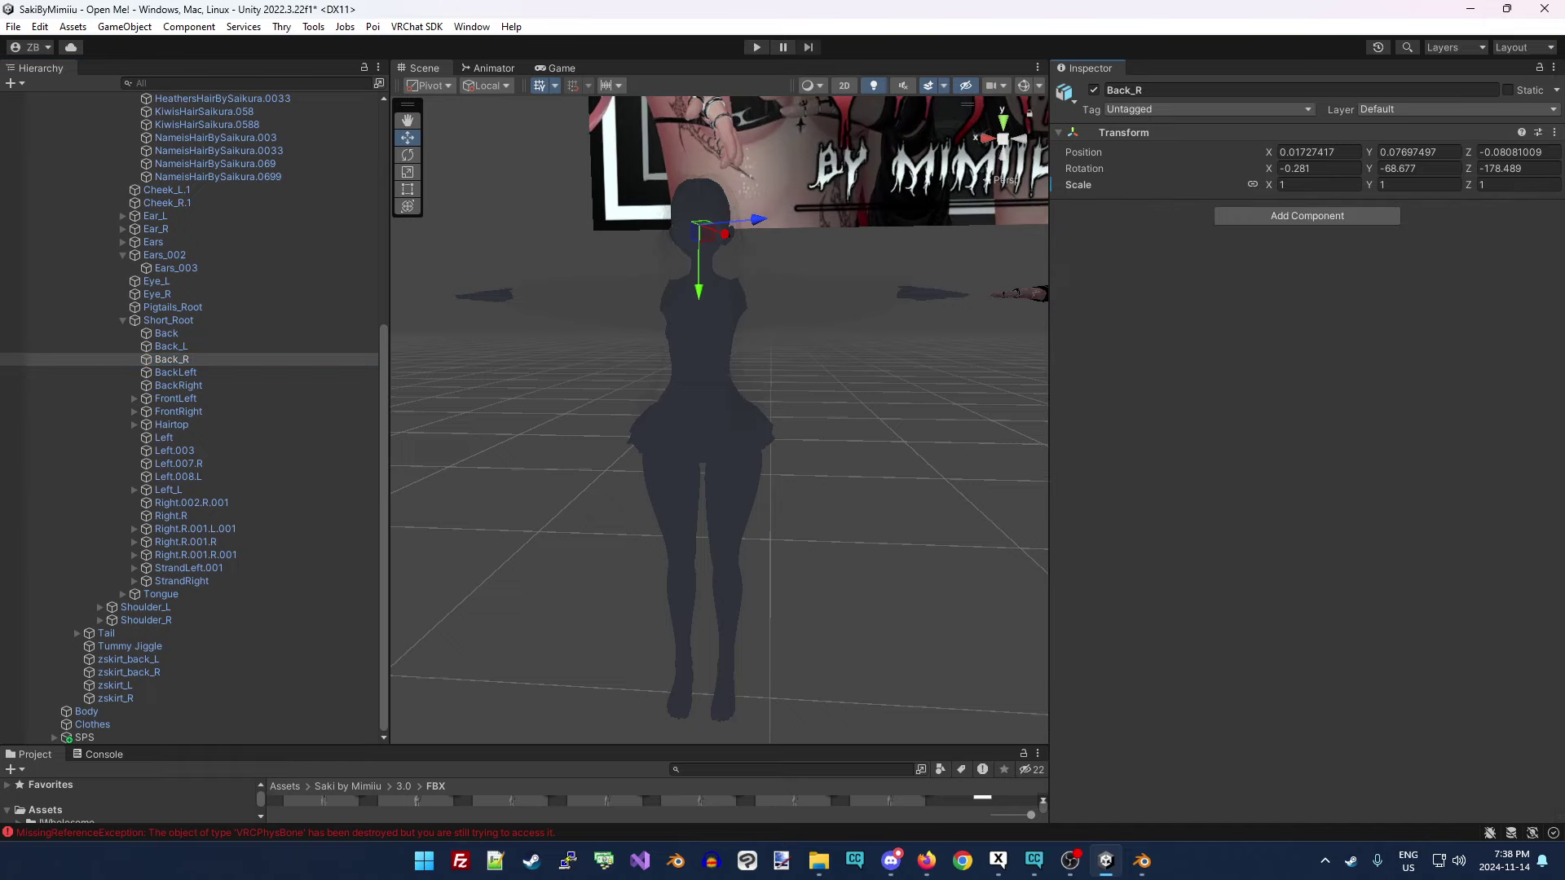
pyautogui.click(197, 373)
pyautogui.click(1543, 209)
pyautogui.click(1467, 266)
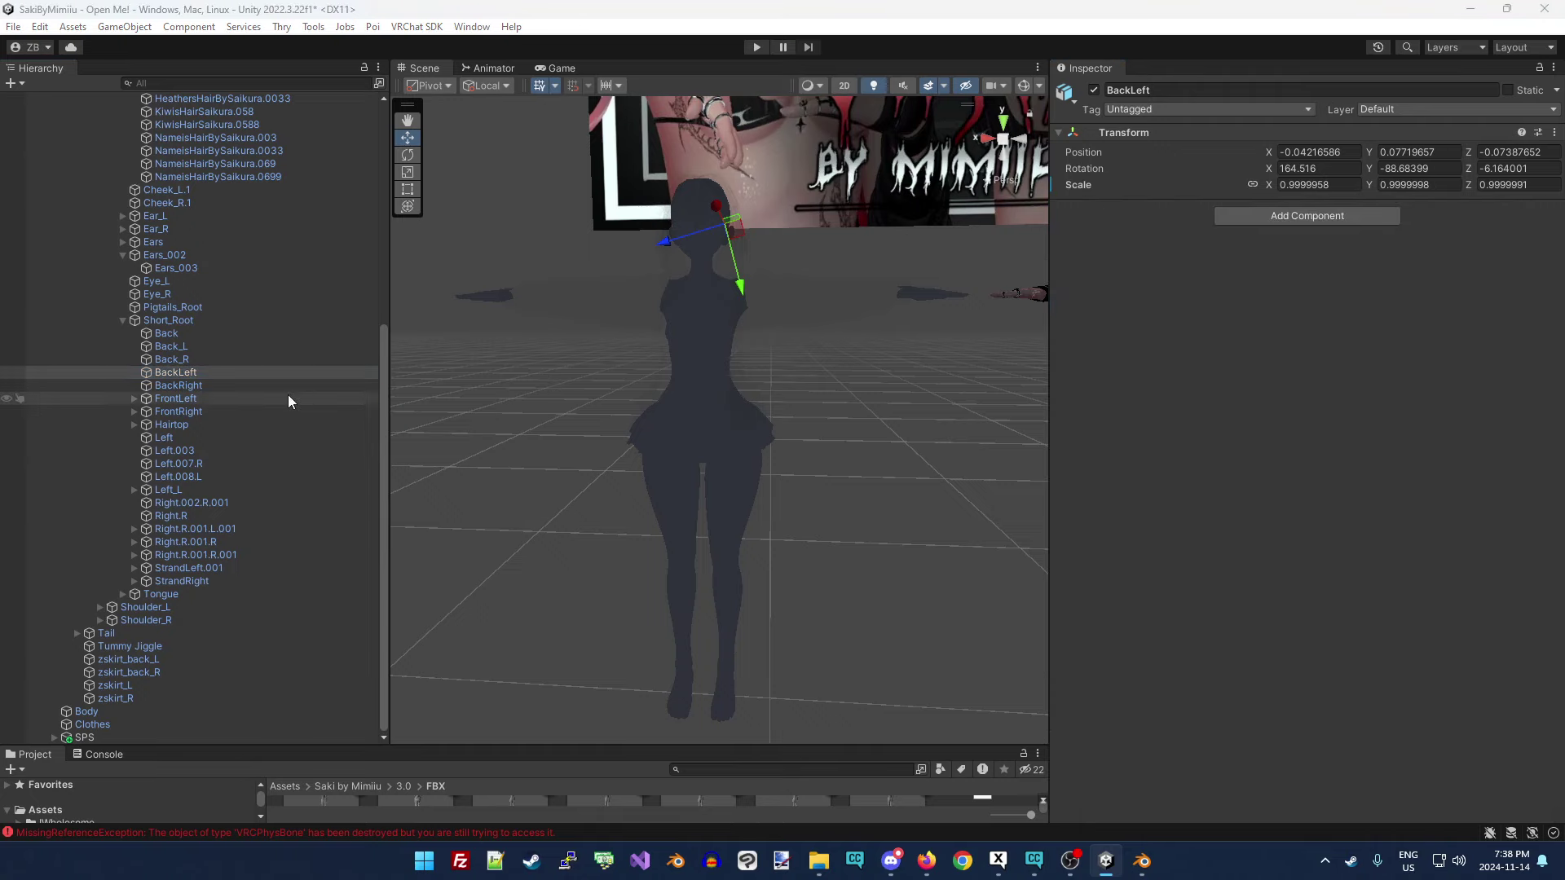
# Remove the VRC Phys Bone component from the BackRight bone under Short_Root.
pyautogui.click(244, 385)
pyautogui.click(1543, 209)
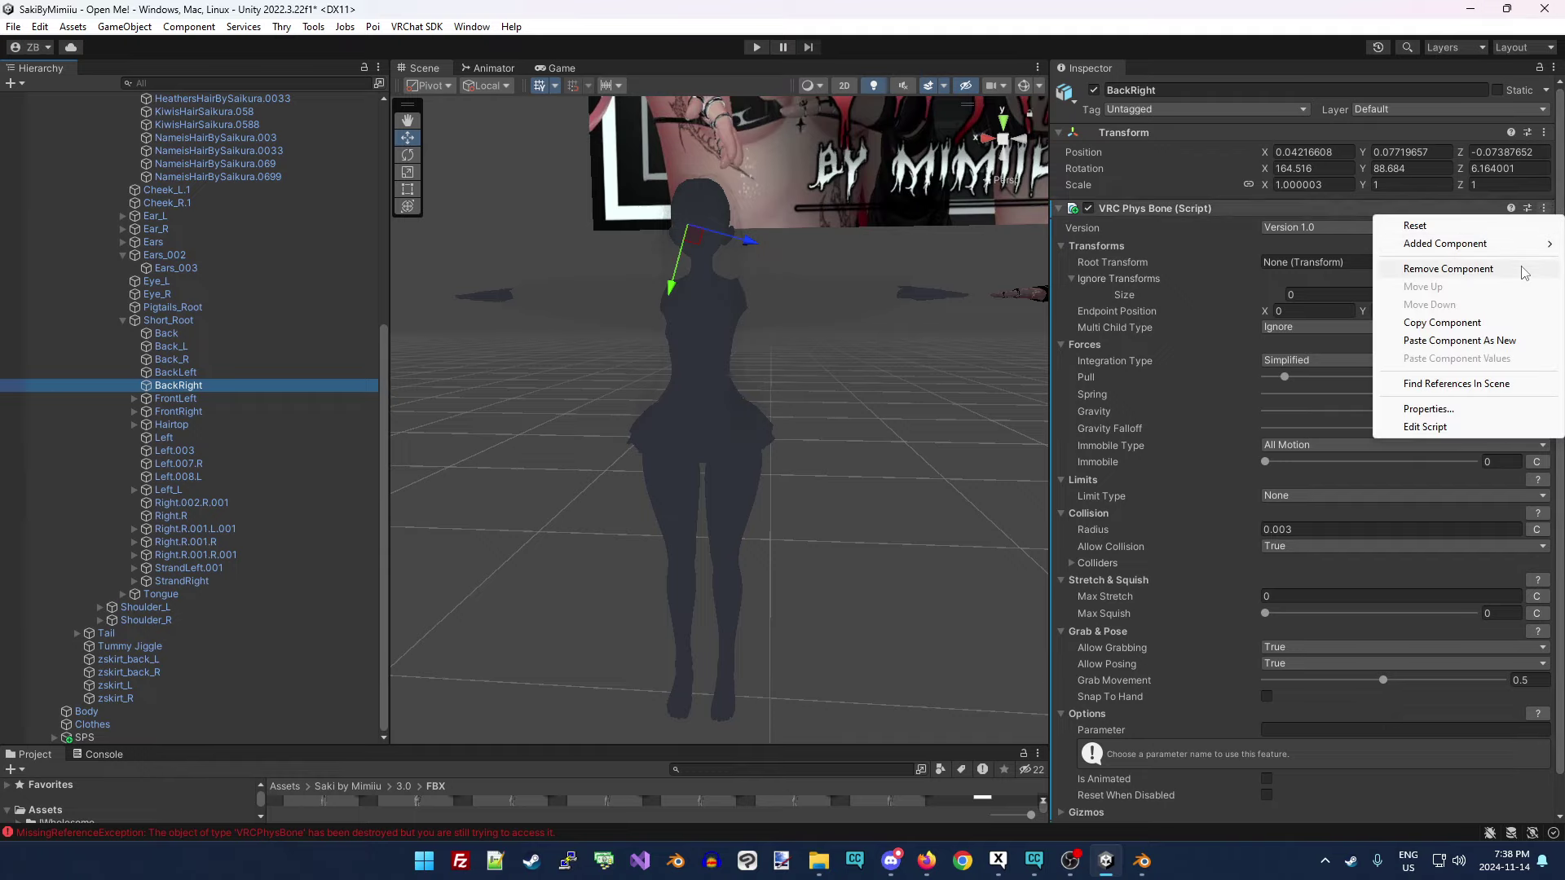
pyautogui.click(1448, 269)
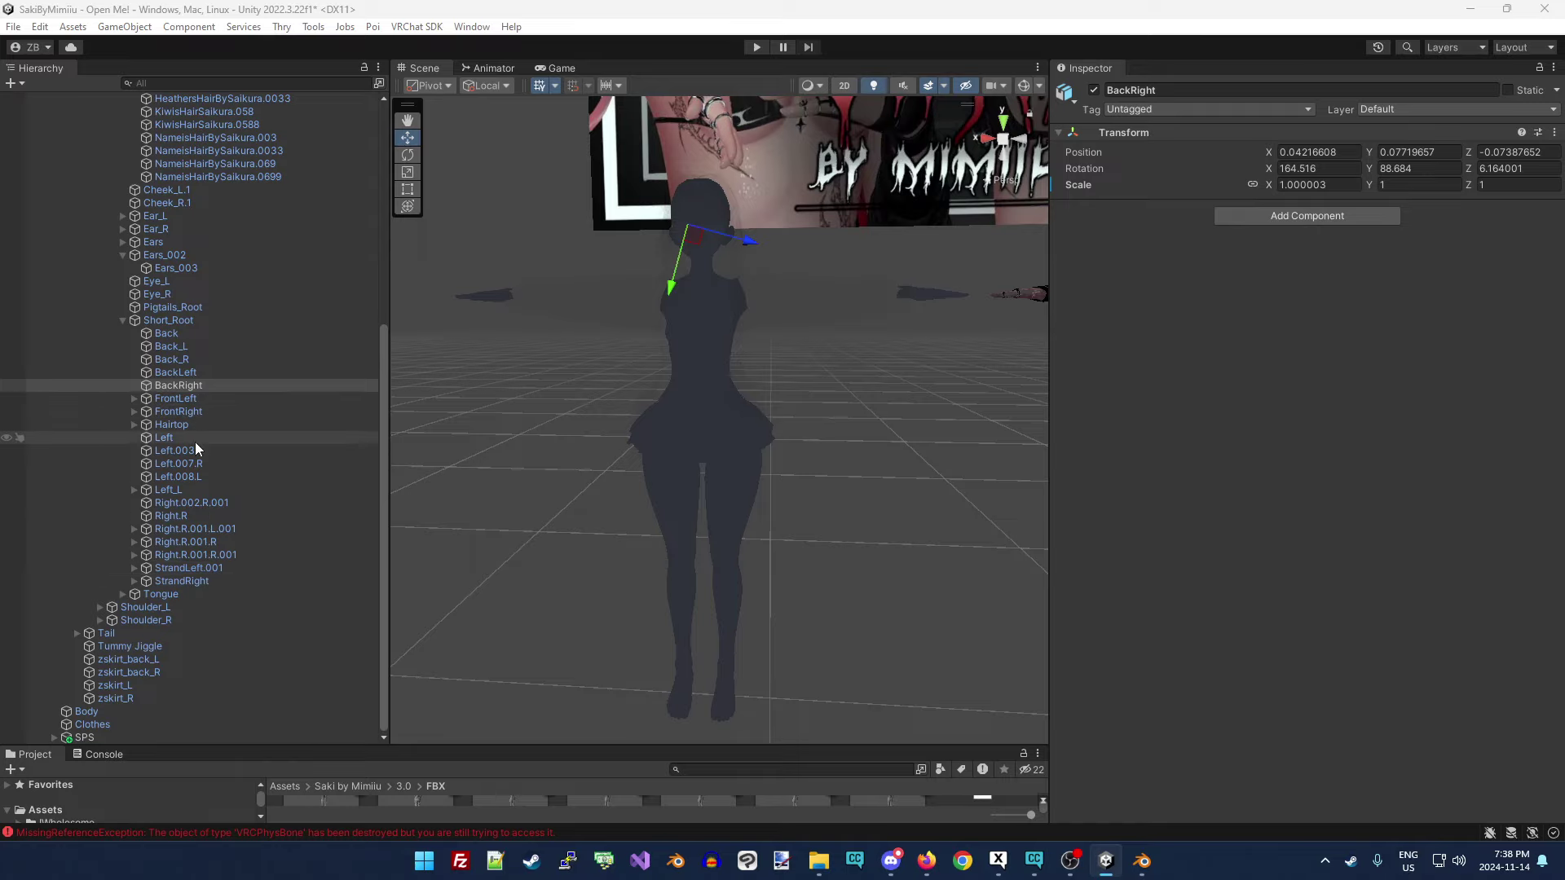
# Reselect the remaining PhysBone objects and inspect where the StrandLeft.001, StrandRight and Right.R bones sit on the avatar.
pyautogui.hotkey('ctrl', 'z')
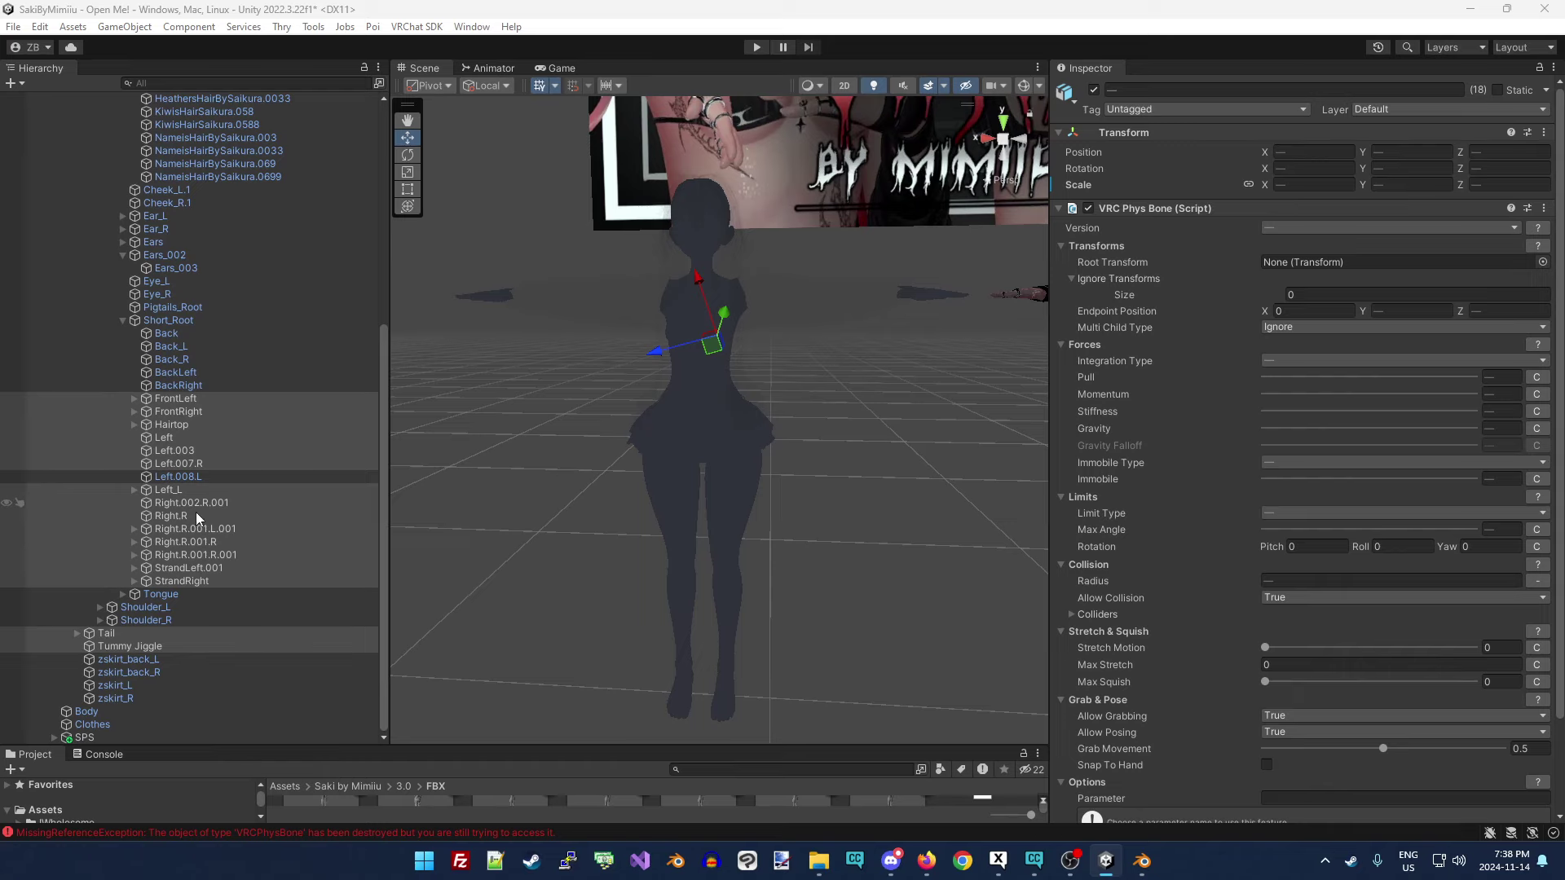
pyautogui.click(192, 568)
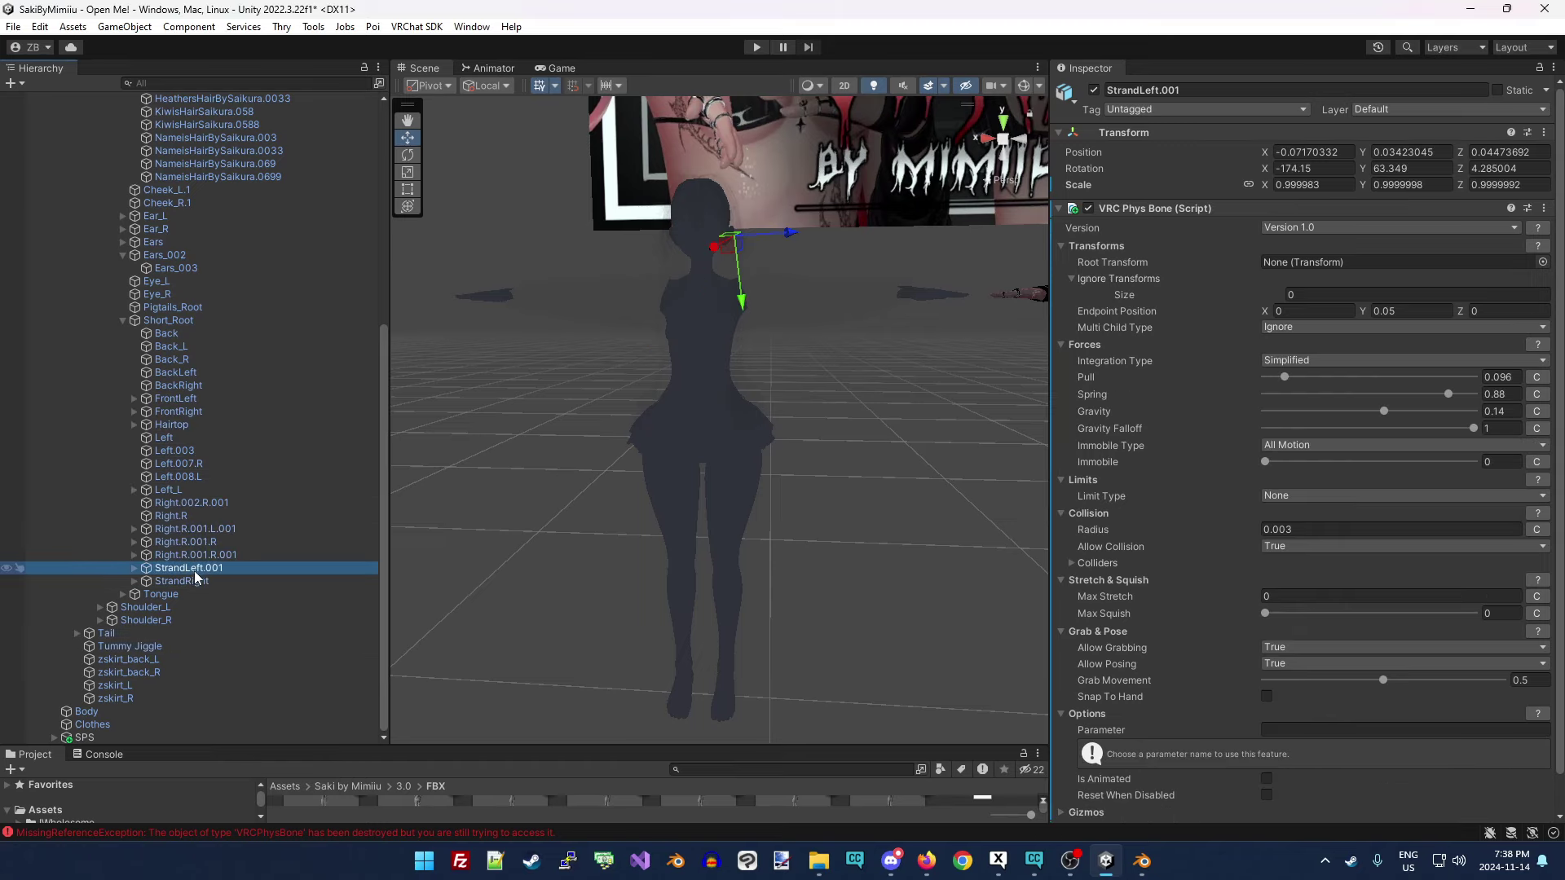
pyautogui.click(206, 579)
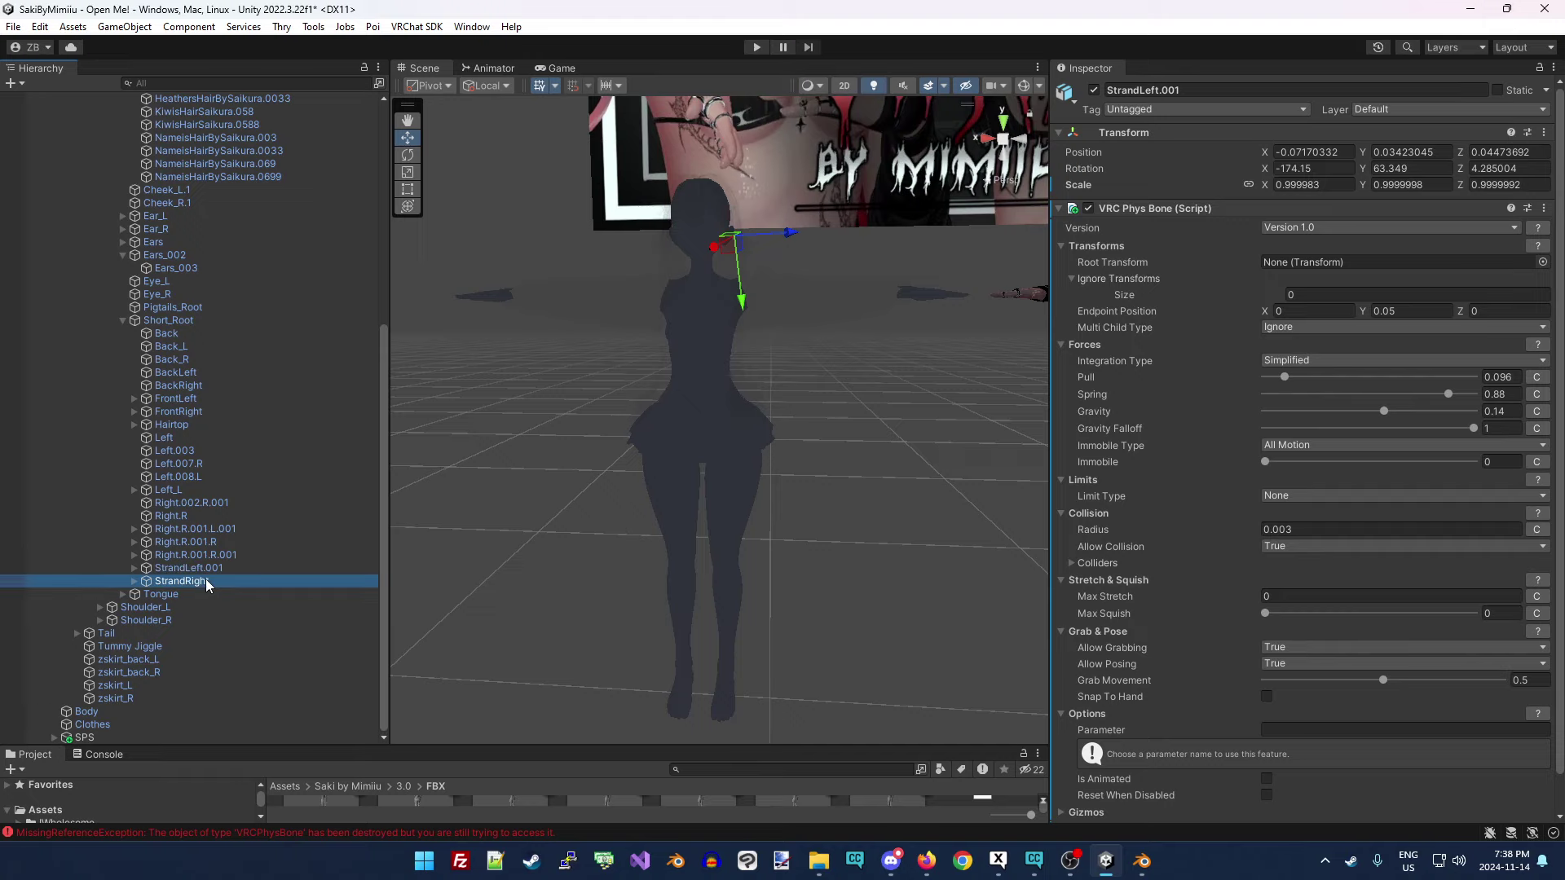
pyautogui.click(195, 511)
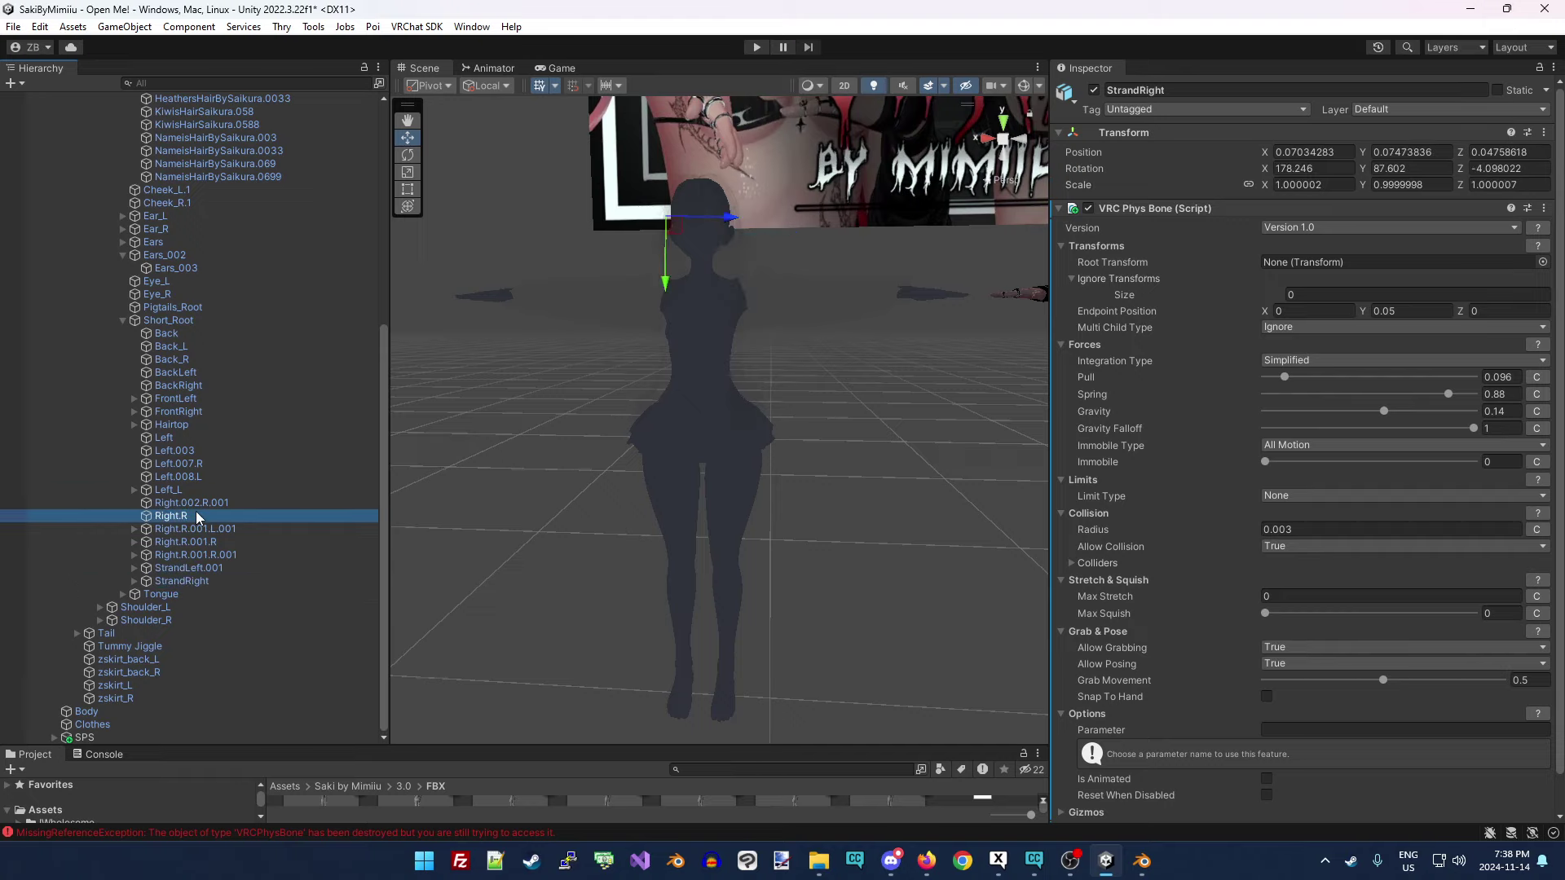
pyautogui.moveTo(608, 314); pyautogui.dragTo(756, 441, button='right')
pyautogui.moveTo(671, 547); pyautogui.dragTo(705, 579, button='right')
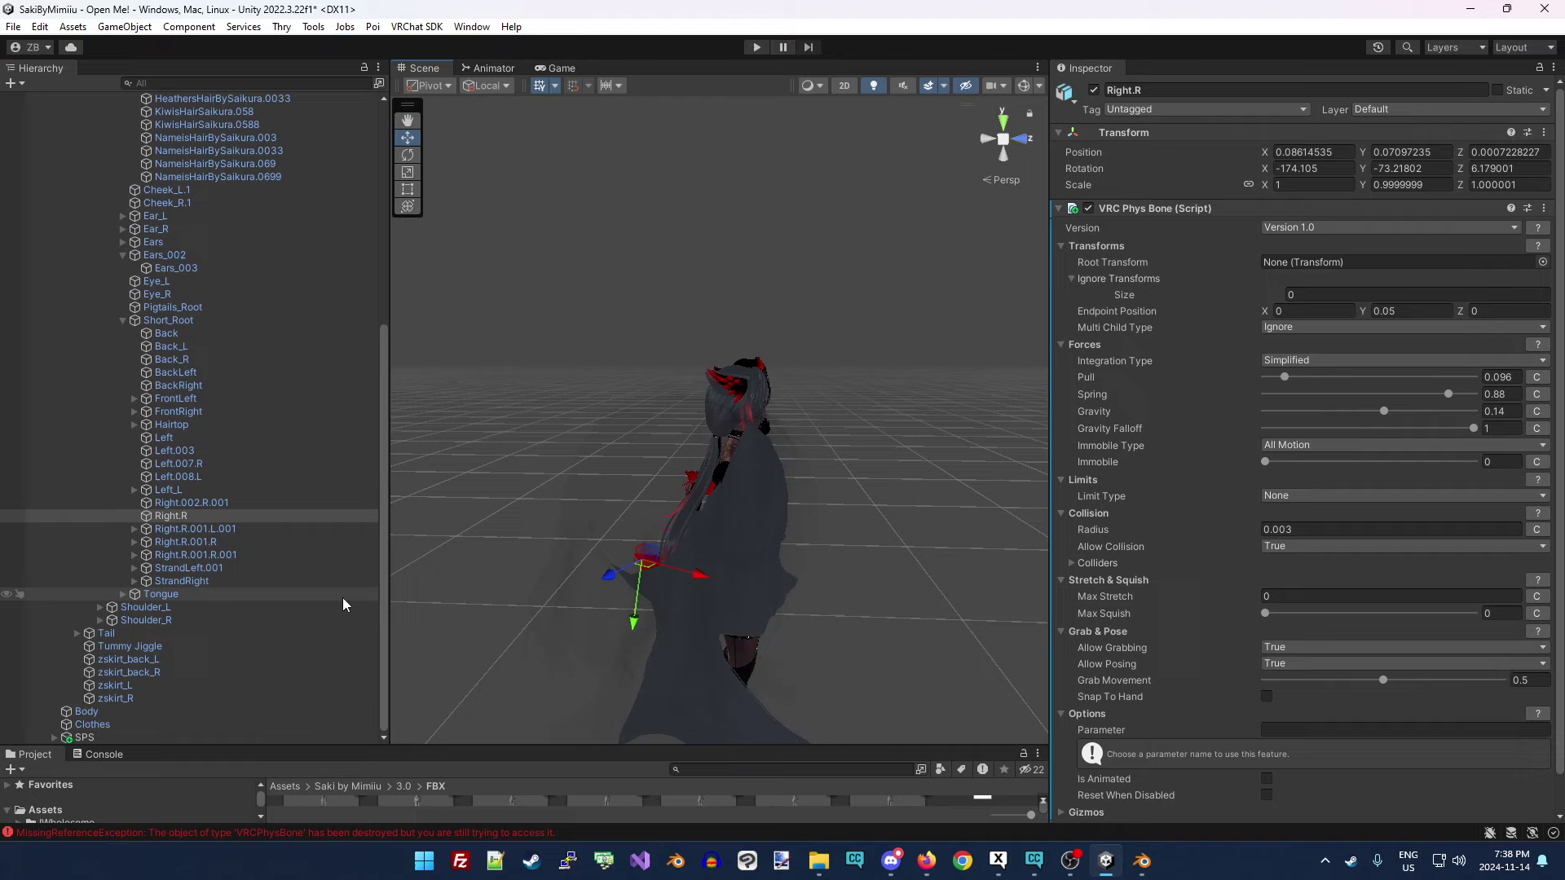
pyautogui.click(215, 580)
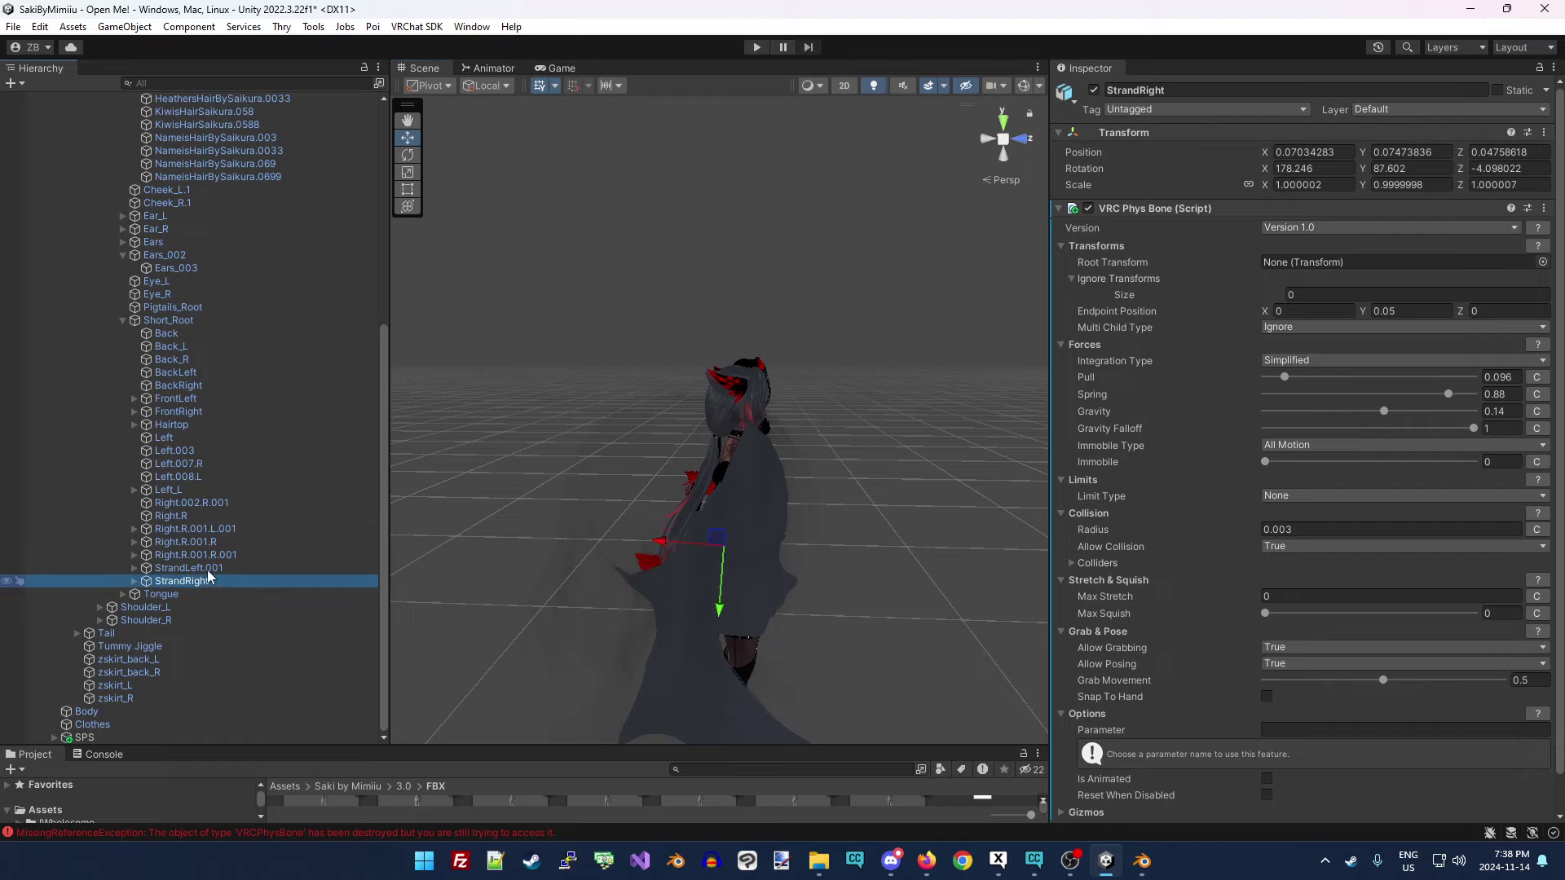
pyautogui.click(203, 516)
# Remove the VRC Phys Bone components from the Right.002.R.001 and Right.R bones under Short_Root.
pyautogui.click(203, 504)
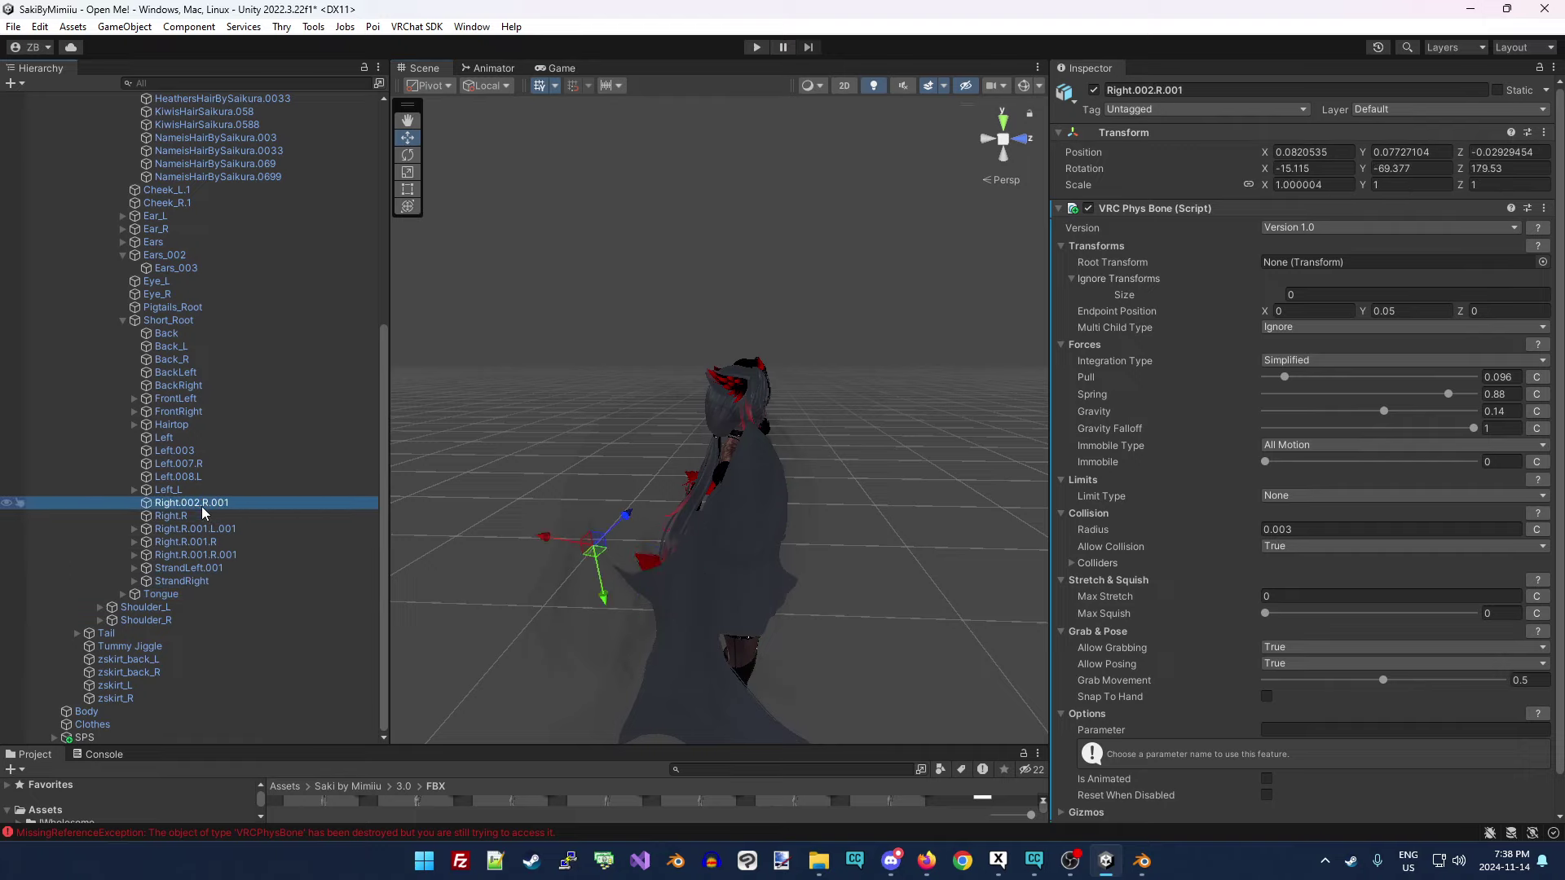
pyautogui.click(1544, 208)
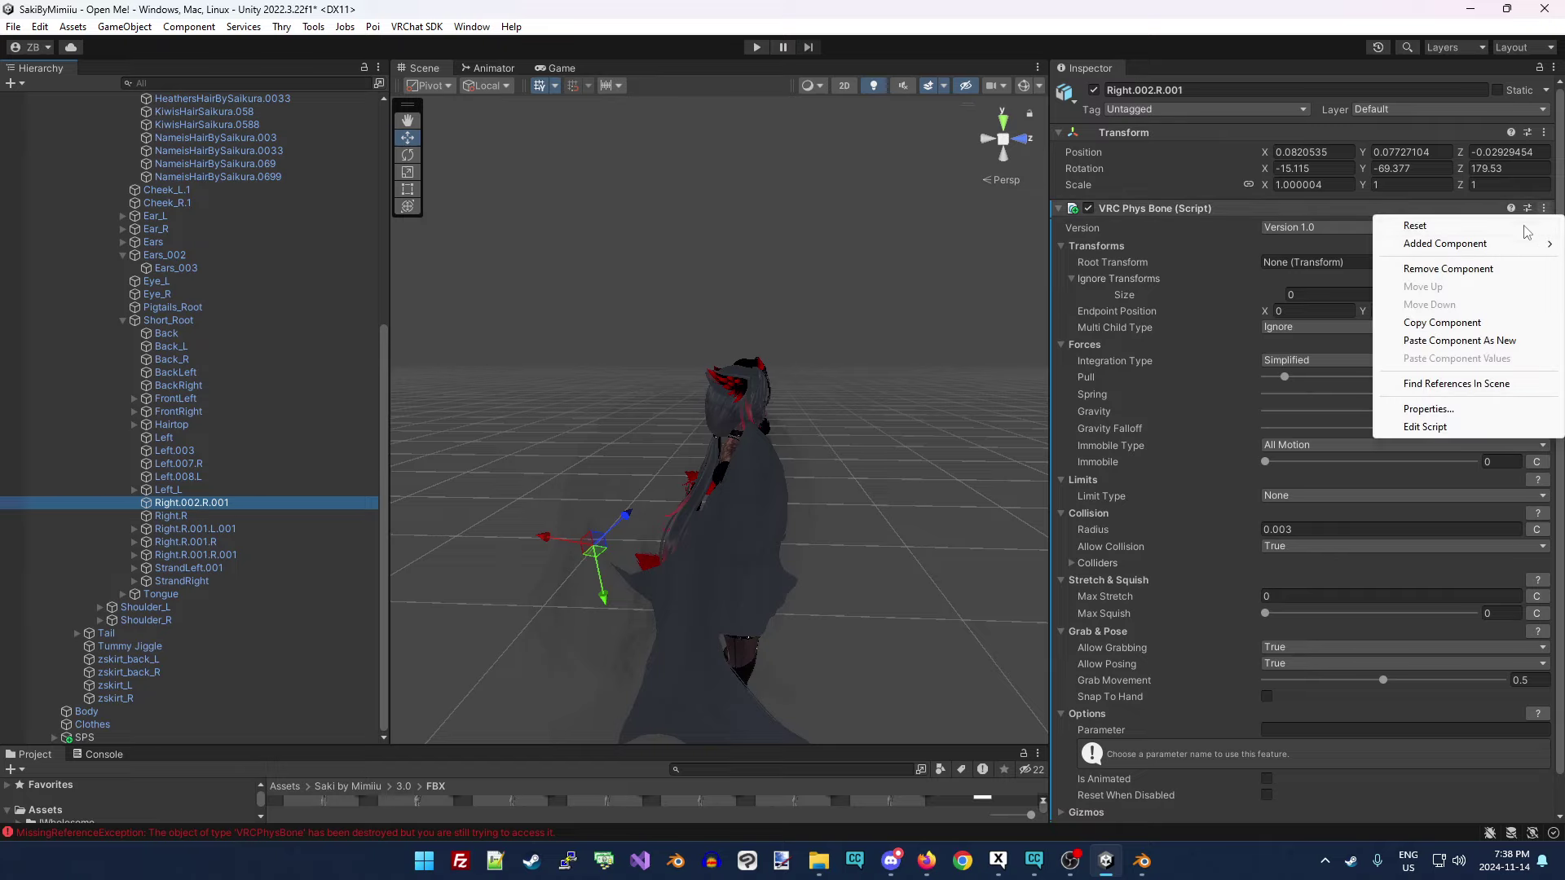
pyautogui.click(1482, 270)
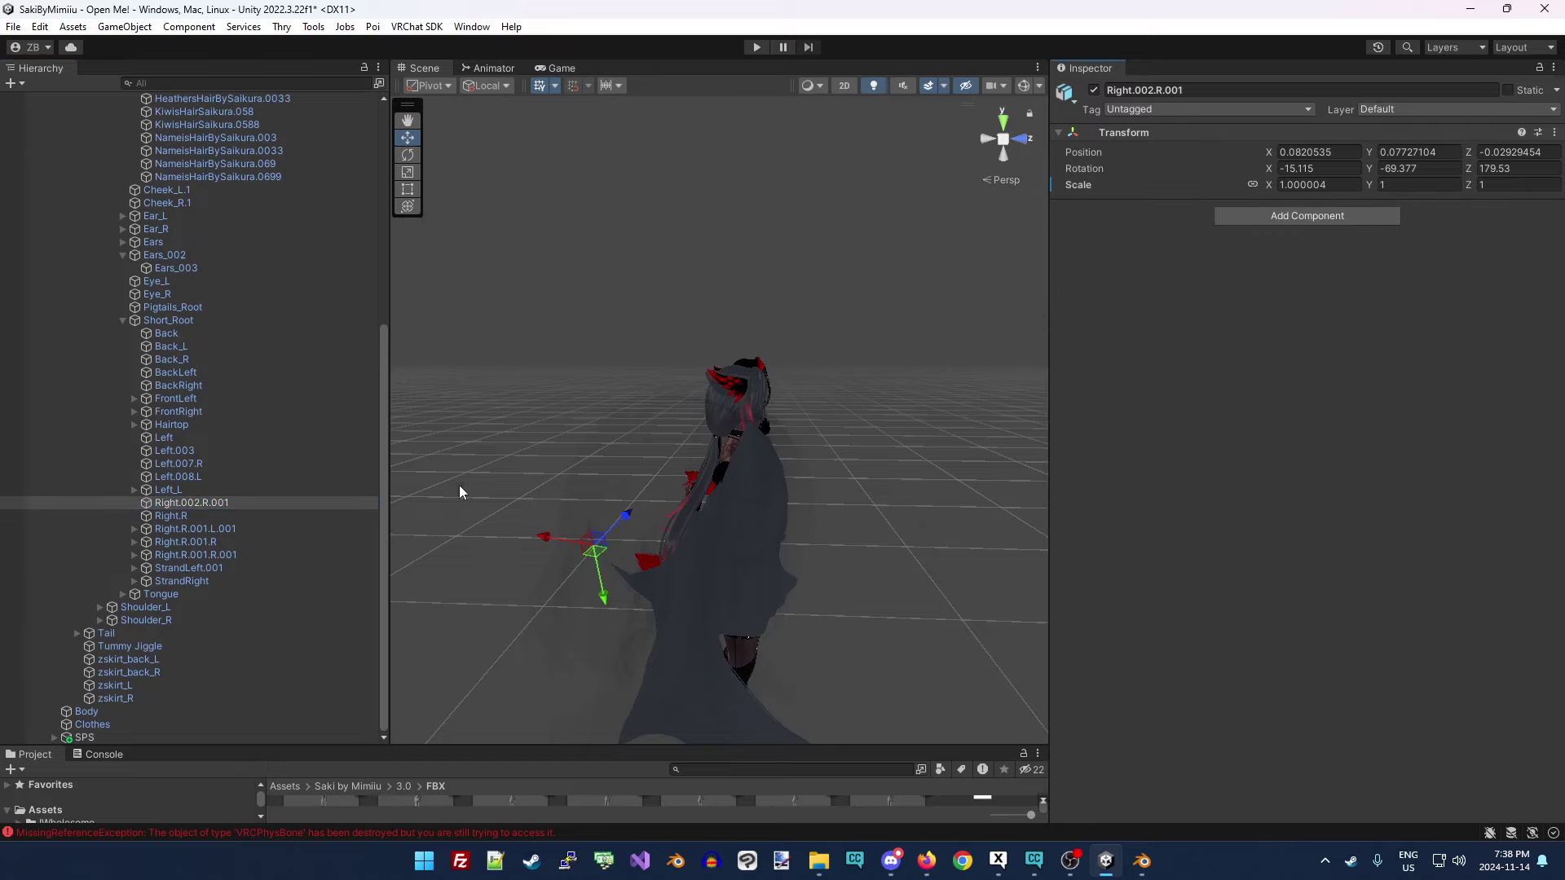
pyautogui.click(241, 520)
pyautogui.click(1544, 208)
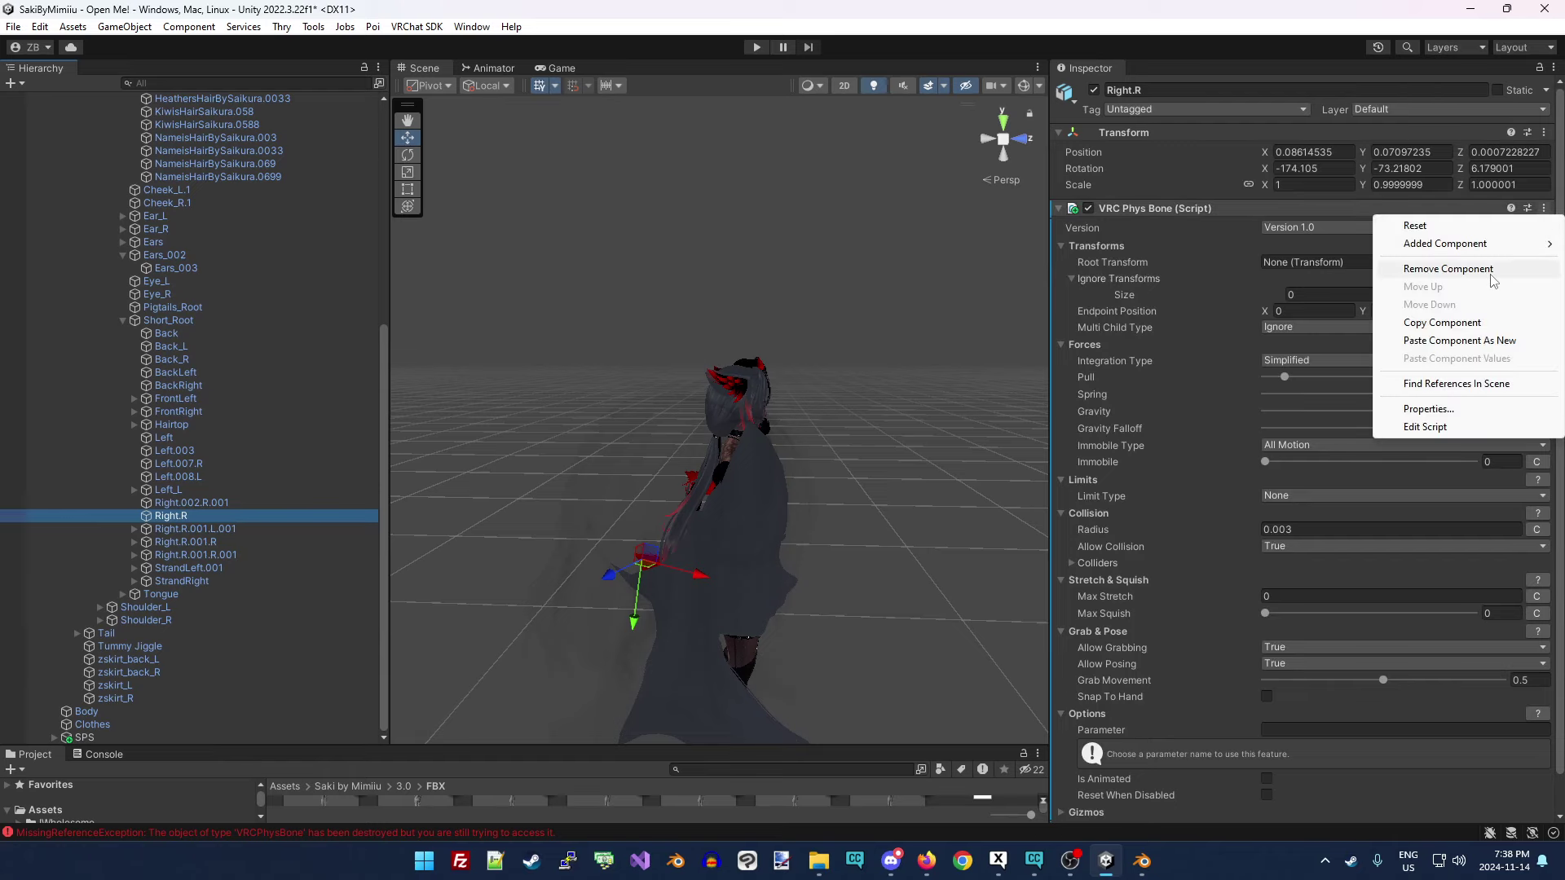
pyautogui.click(1491, 270)
# Check the components on Right.R.001.L.001, Left.008.L and Left_L, expand Left_L, and reselect the remaining PhysBone objects.
pyautogui.click(287, 529)
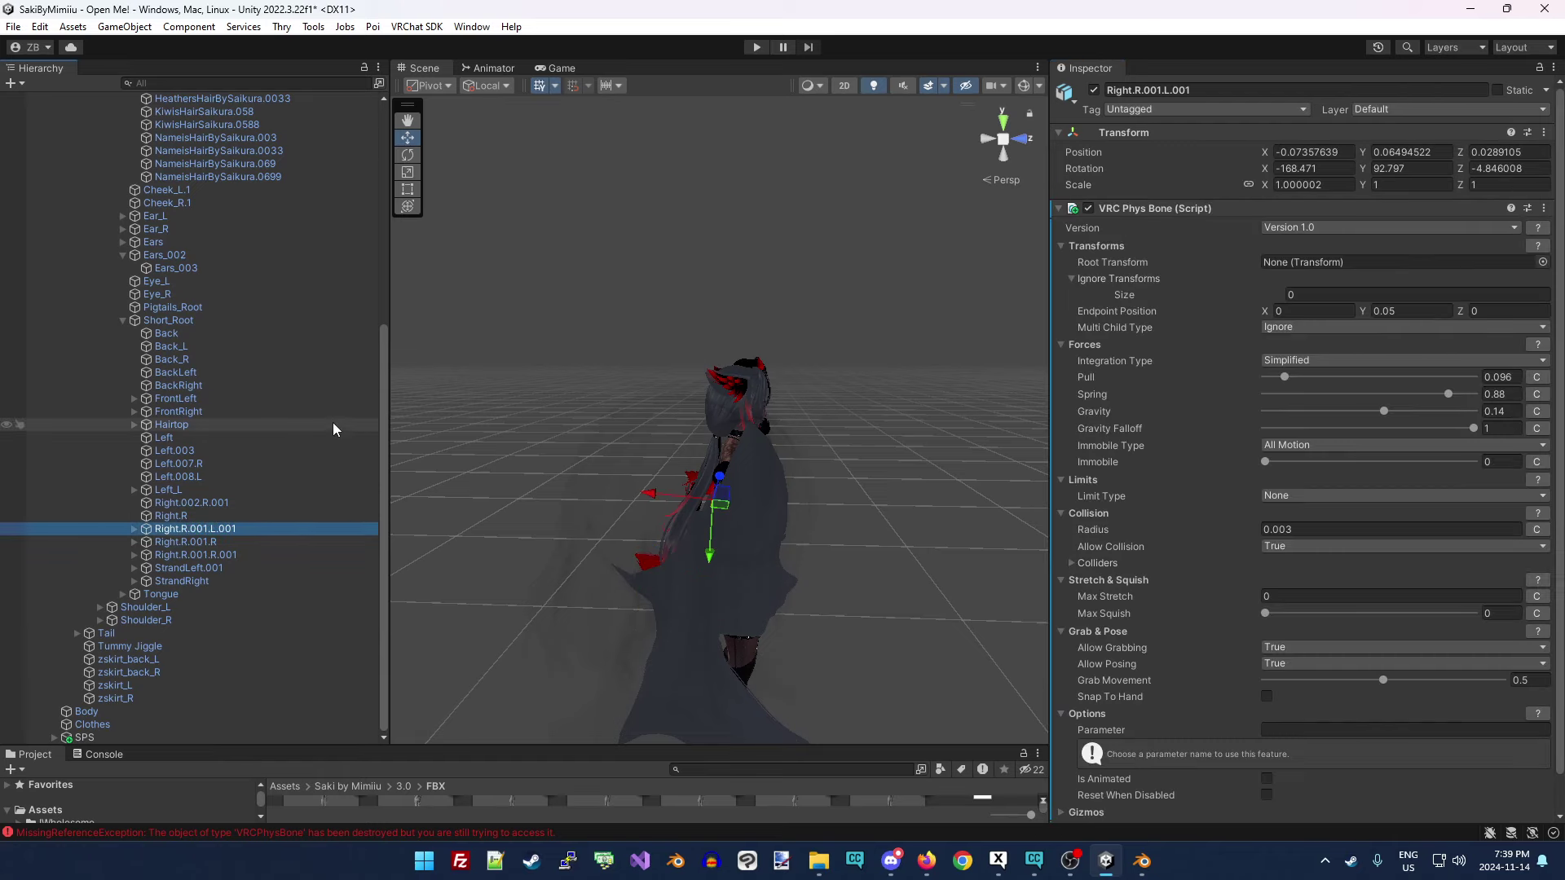
pyautogui.click(218, 476)
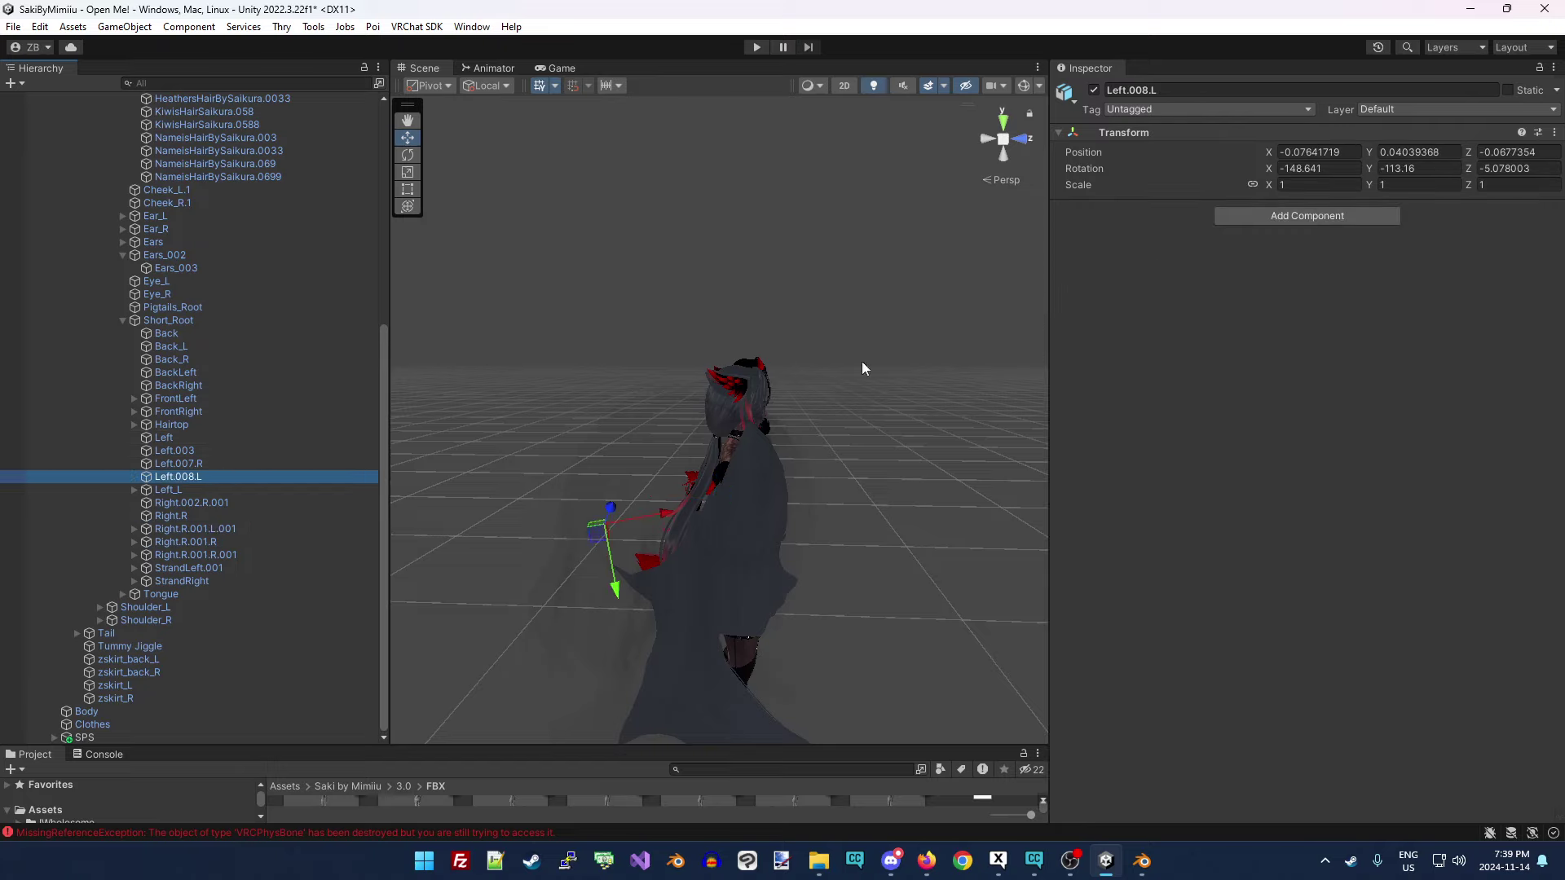
pyautogui.click(1556, 137)
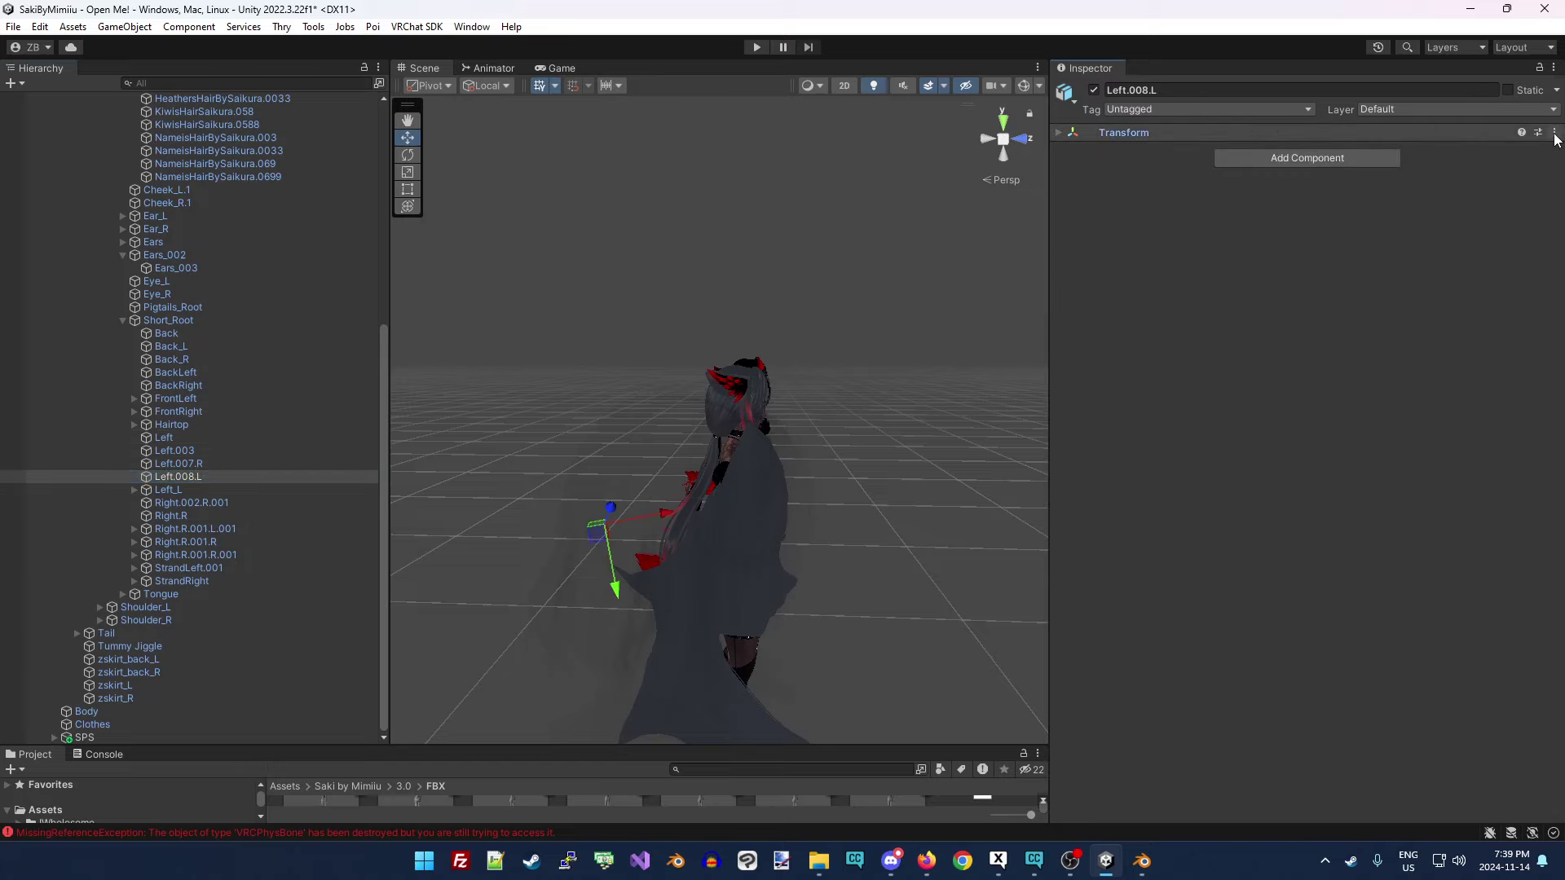
pyautogui.click(1554, 135)
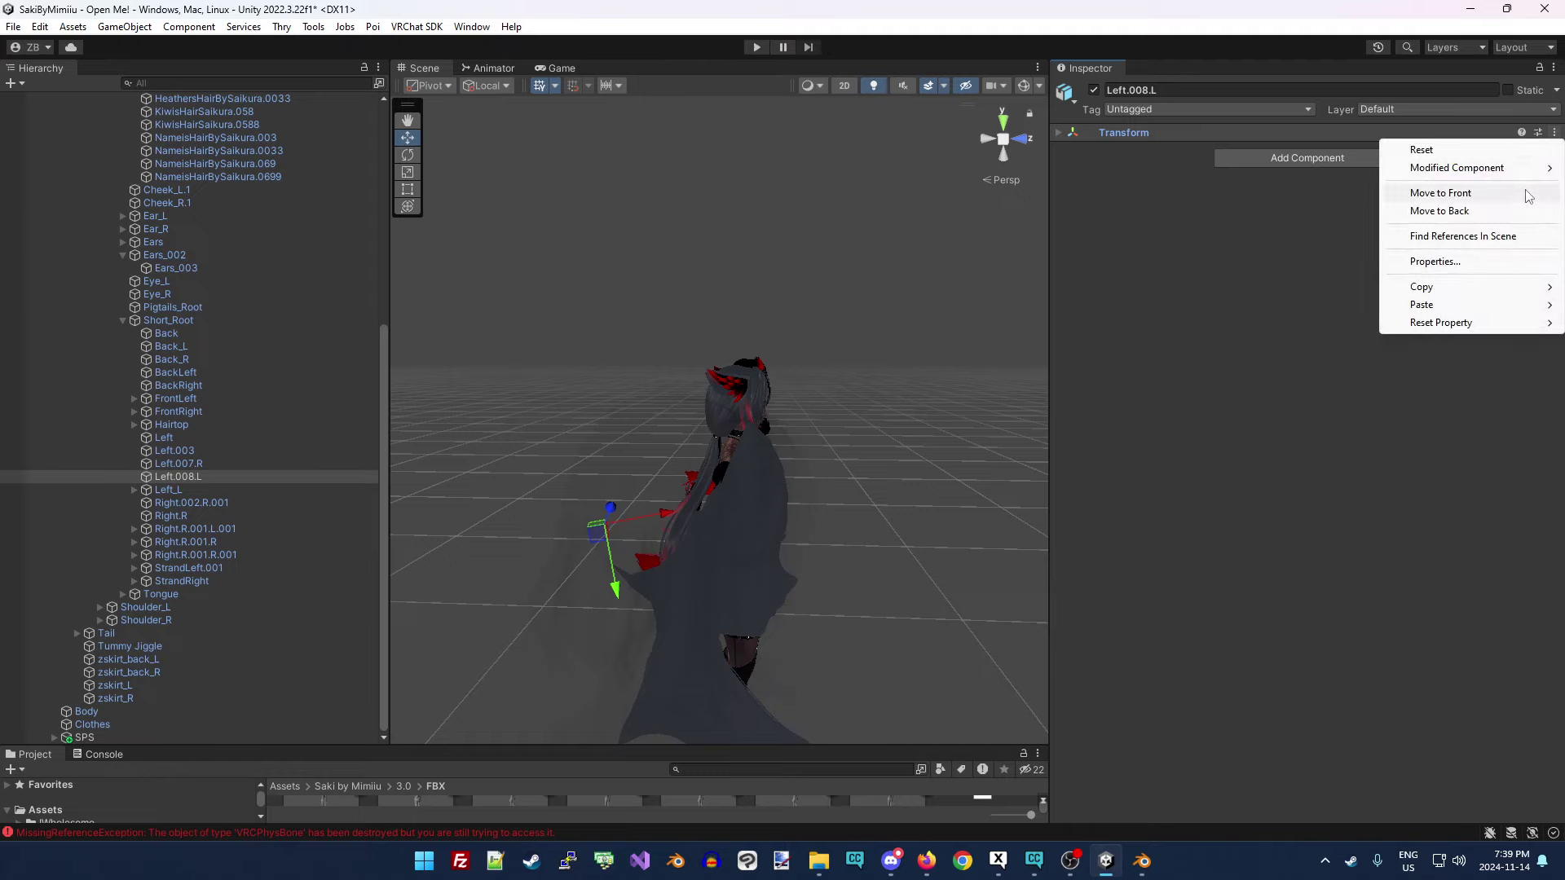
pyautogui.click(1236, 313)
pyautogui.click(1554, 132)
pyautogui.moveTo(1459, 167)
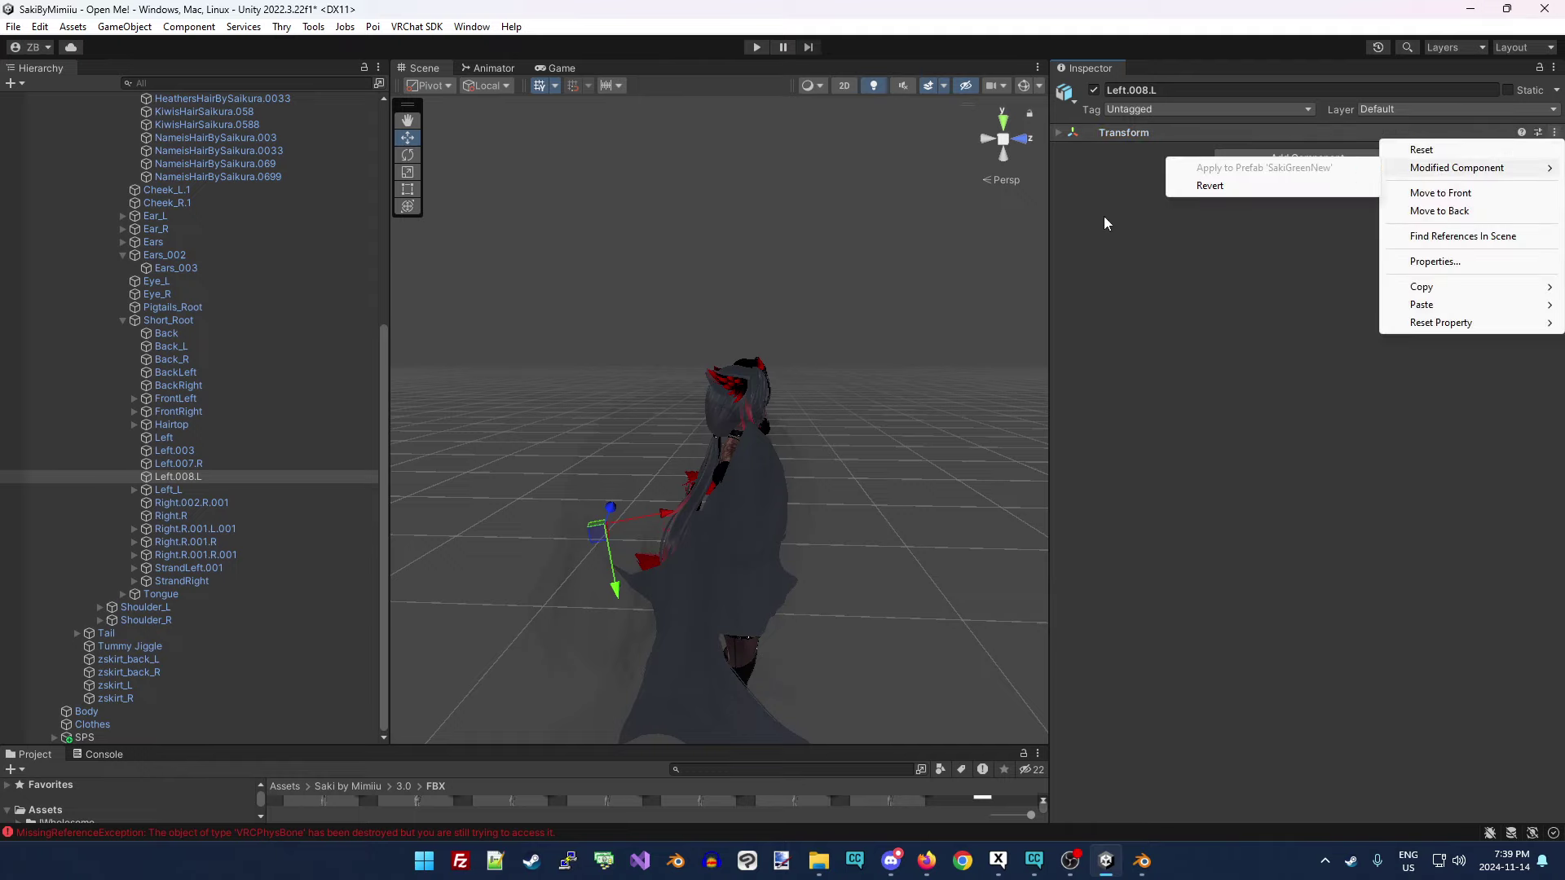
pyautogui.click(1061, 136)
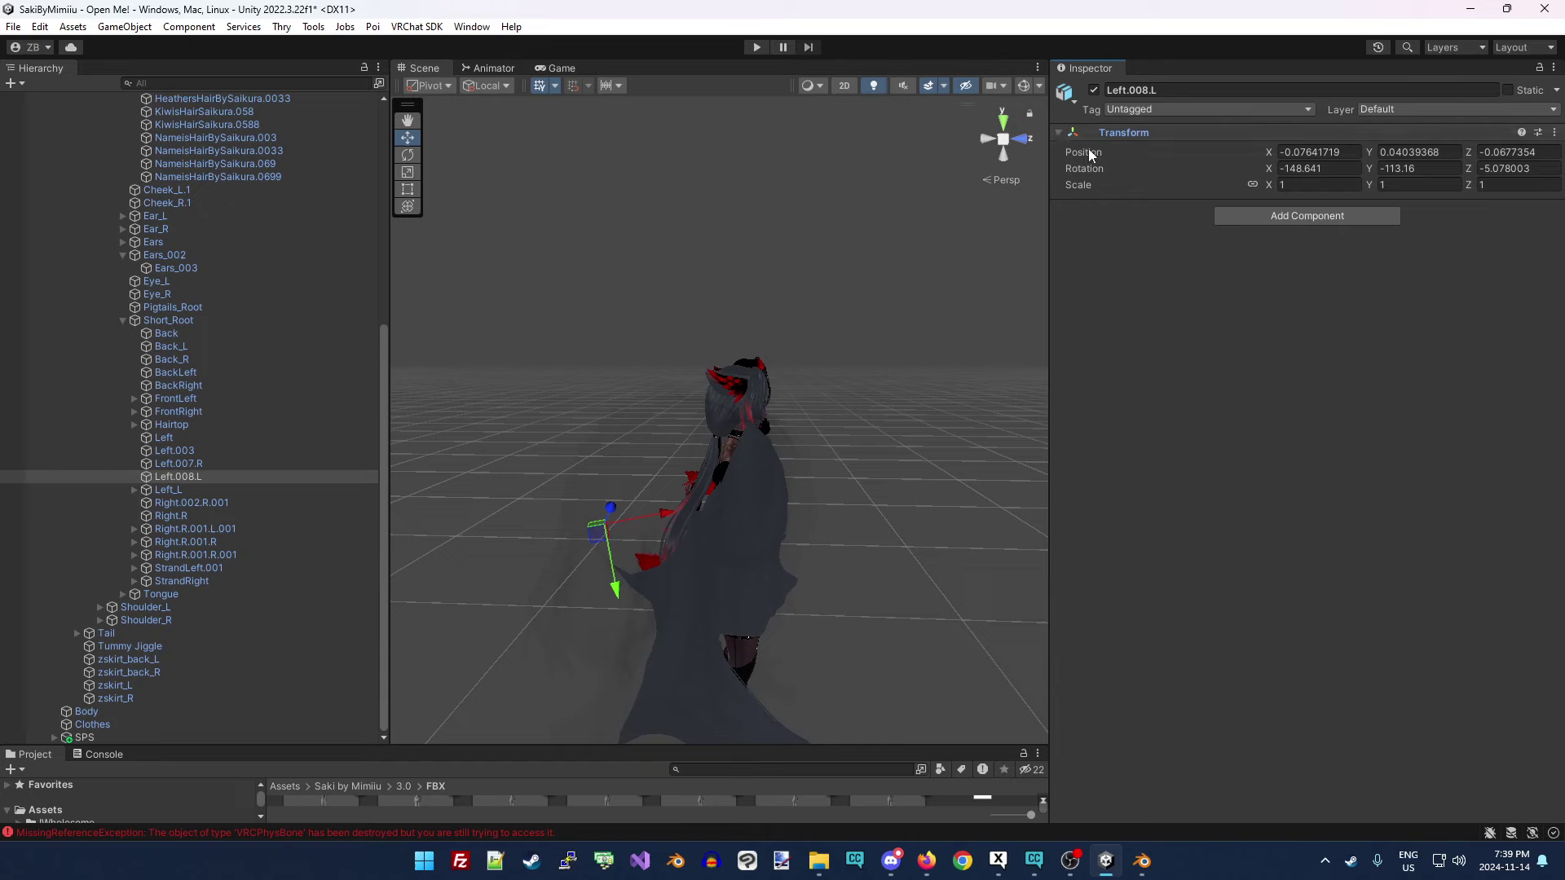
pyautogui.click(188, 476)
pyautogui.click(214, 490)
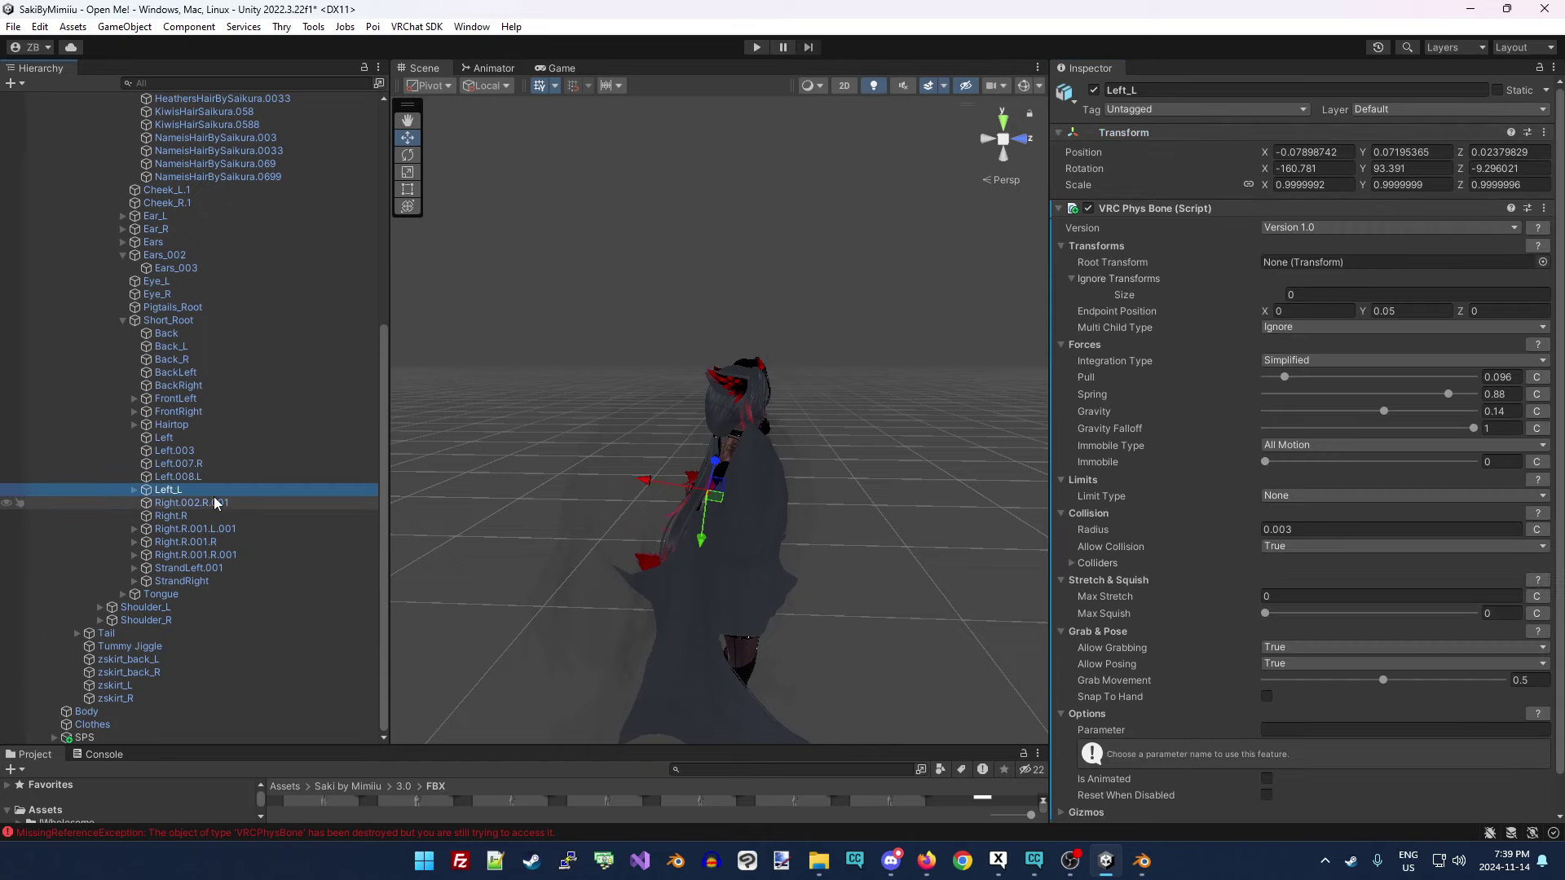
pyautogui.press('Right')
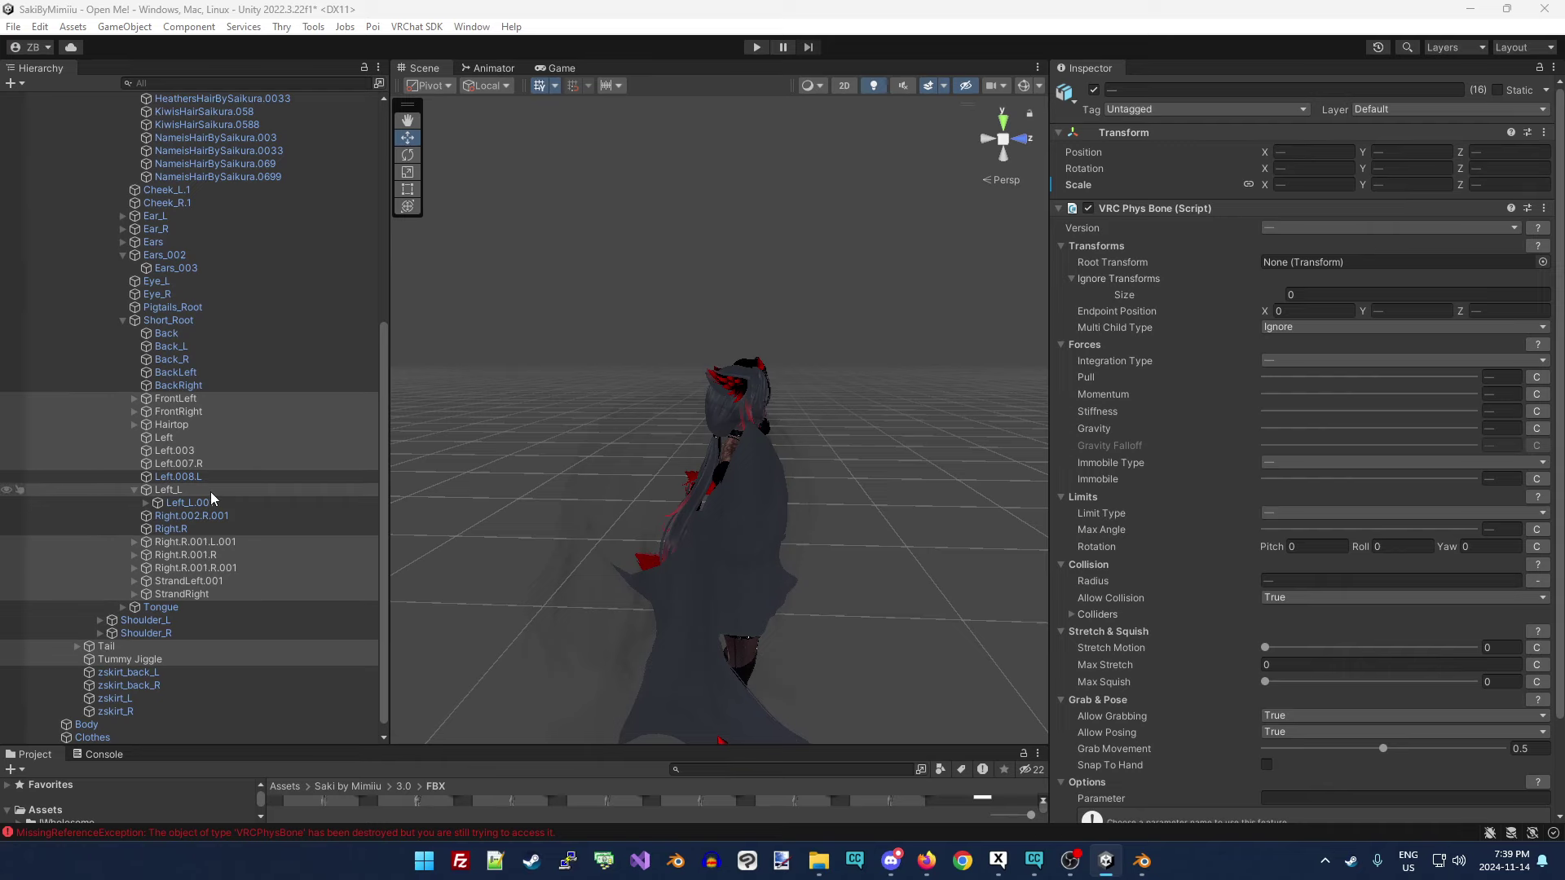
# Remove the VRC Phys Bone component from the Left.007.R bone under Short_Root.
pyautogui.click(211, 492)
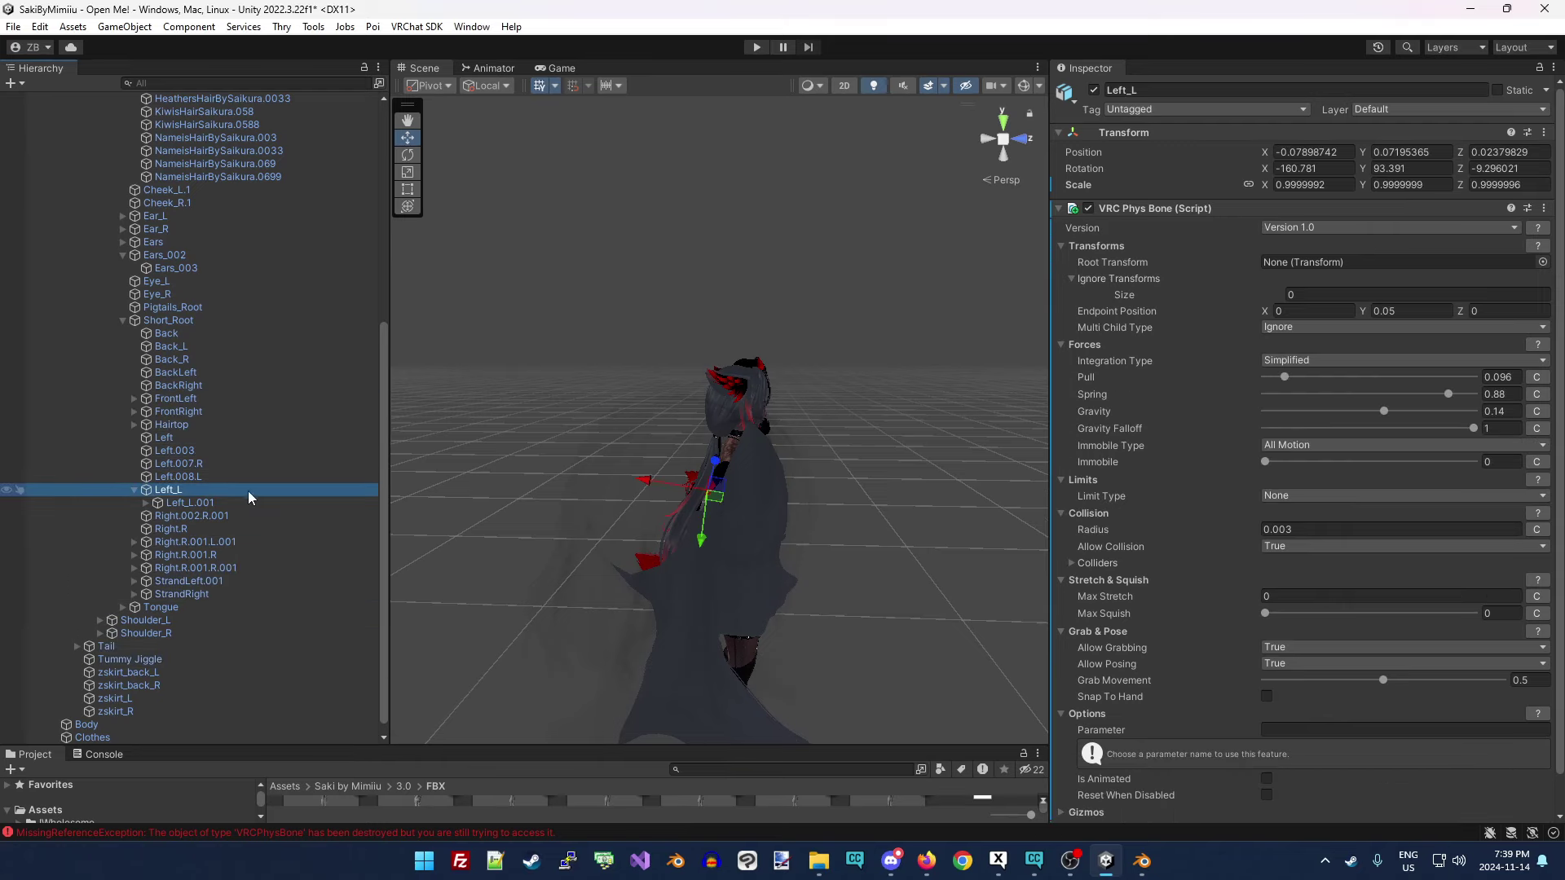
pyautogui.press('Up')
pyautogui.press('Up')
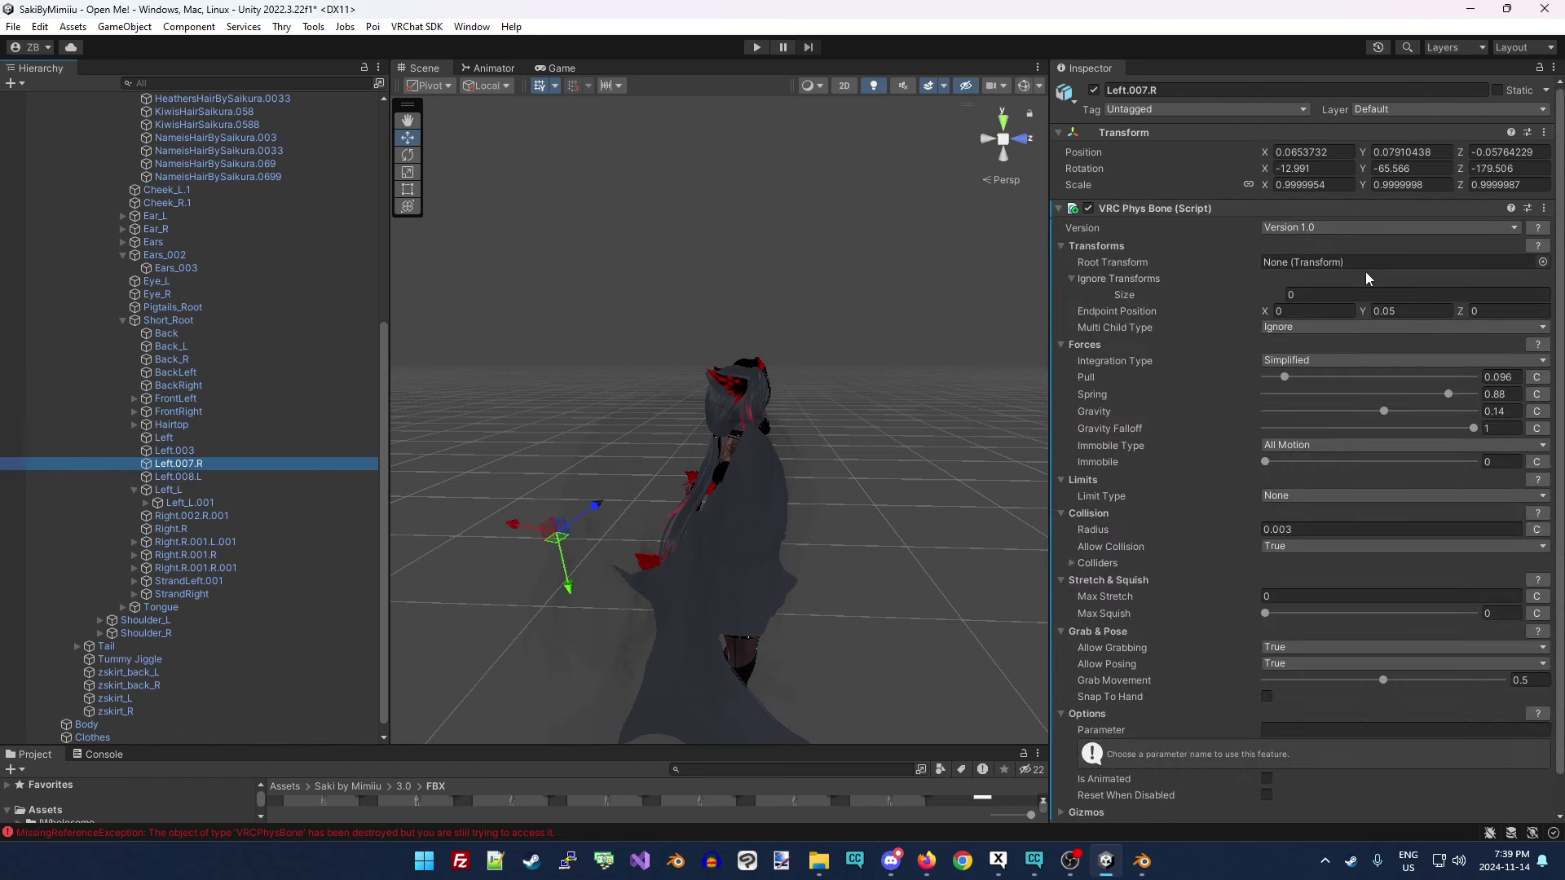
pyautogui.click(1544, 208)
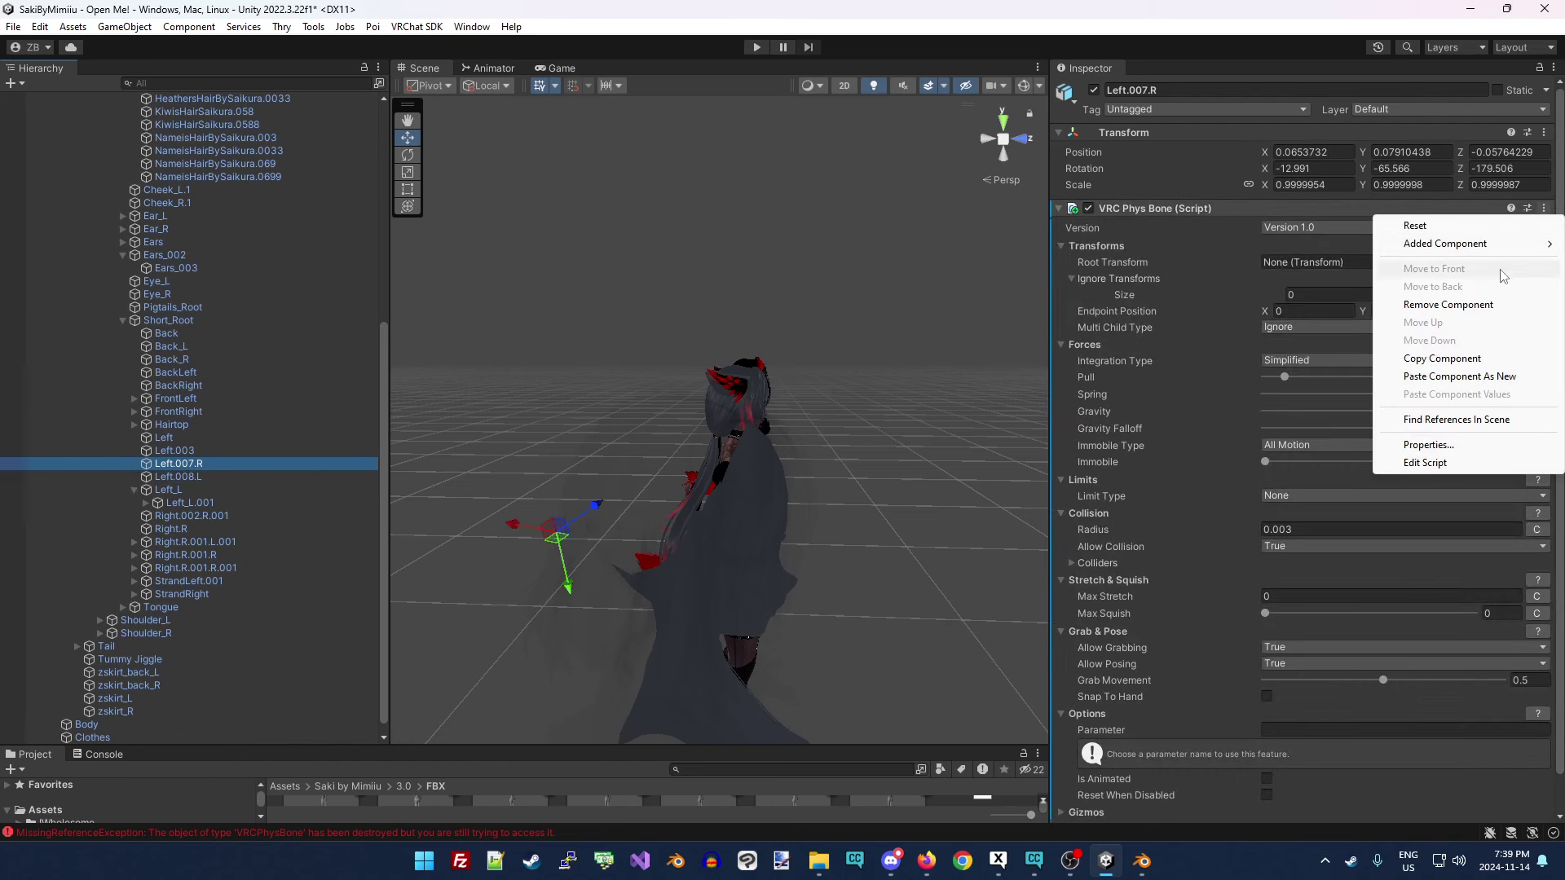
pyautogui.click(1502, 304)
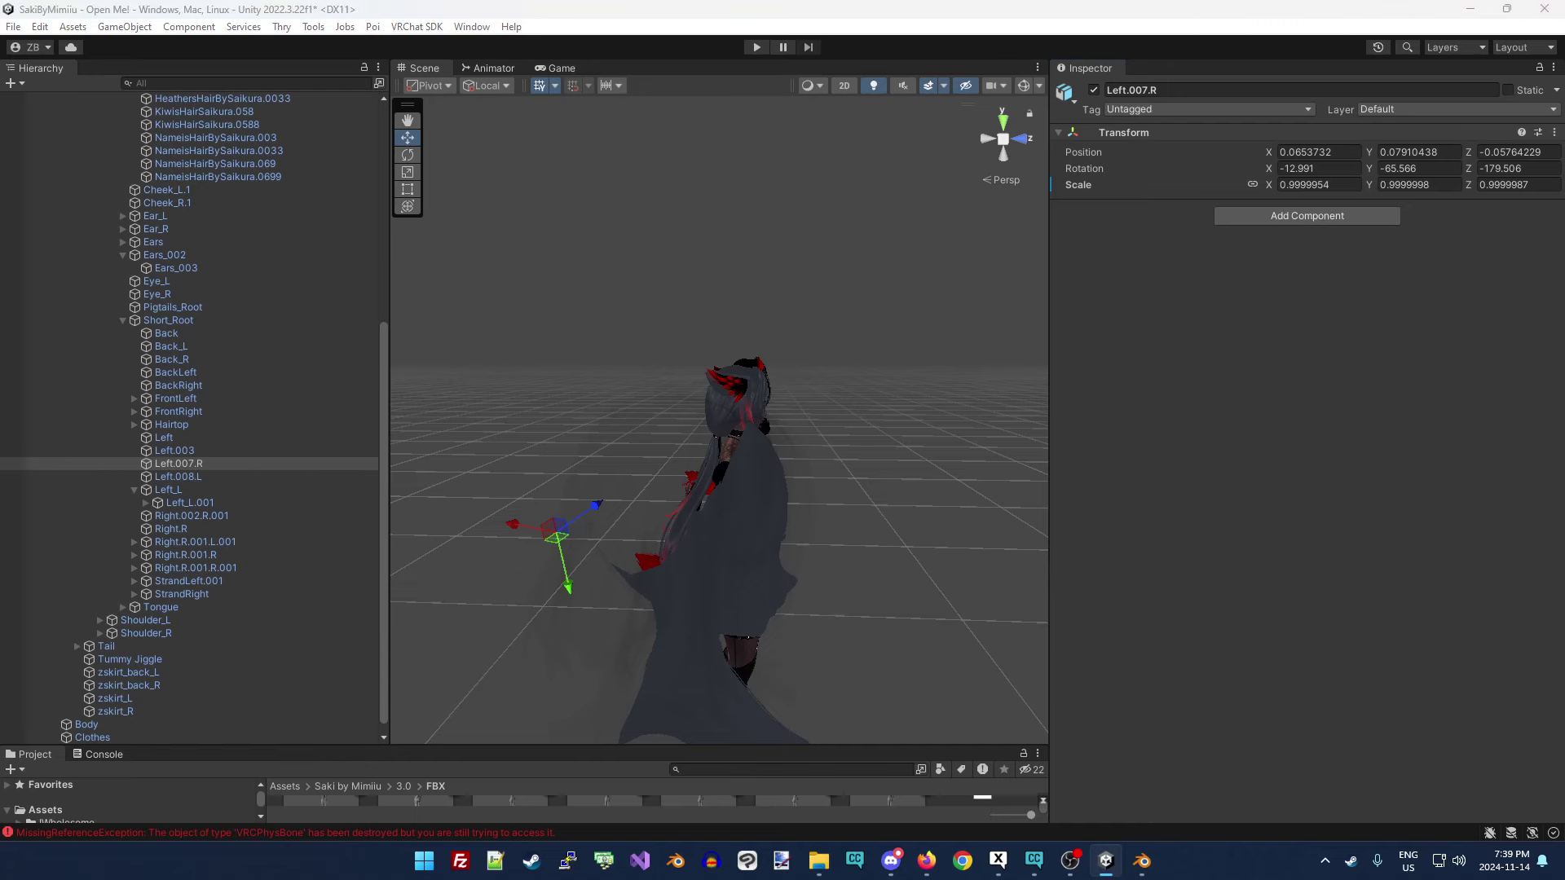
# Remove the VRC Phys Bone components from the Left.003 and Left bones under Short_Root.
pyautogui.click(233, 452)
pyautogui.click(1544, 207)
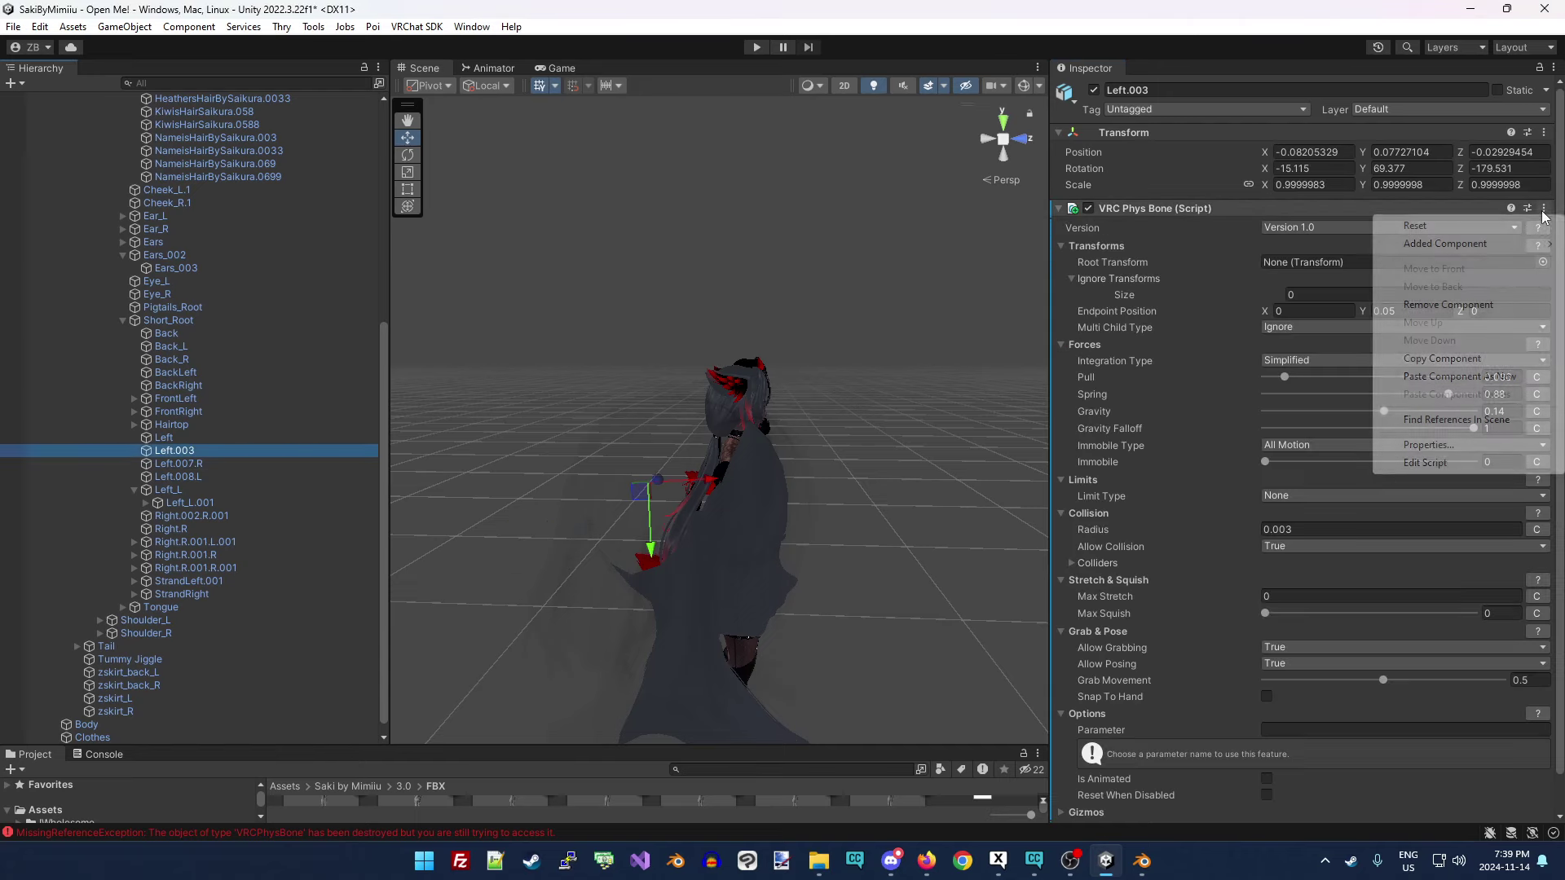
pyautogui.click(1467, 304)
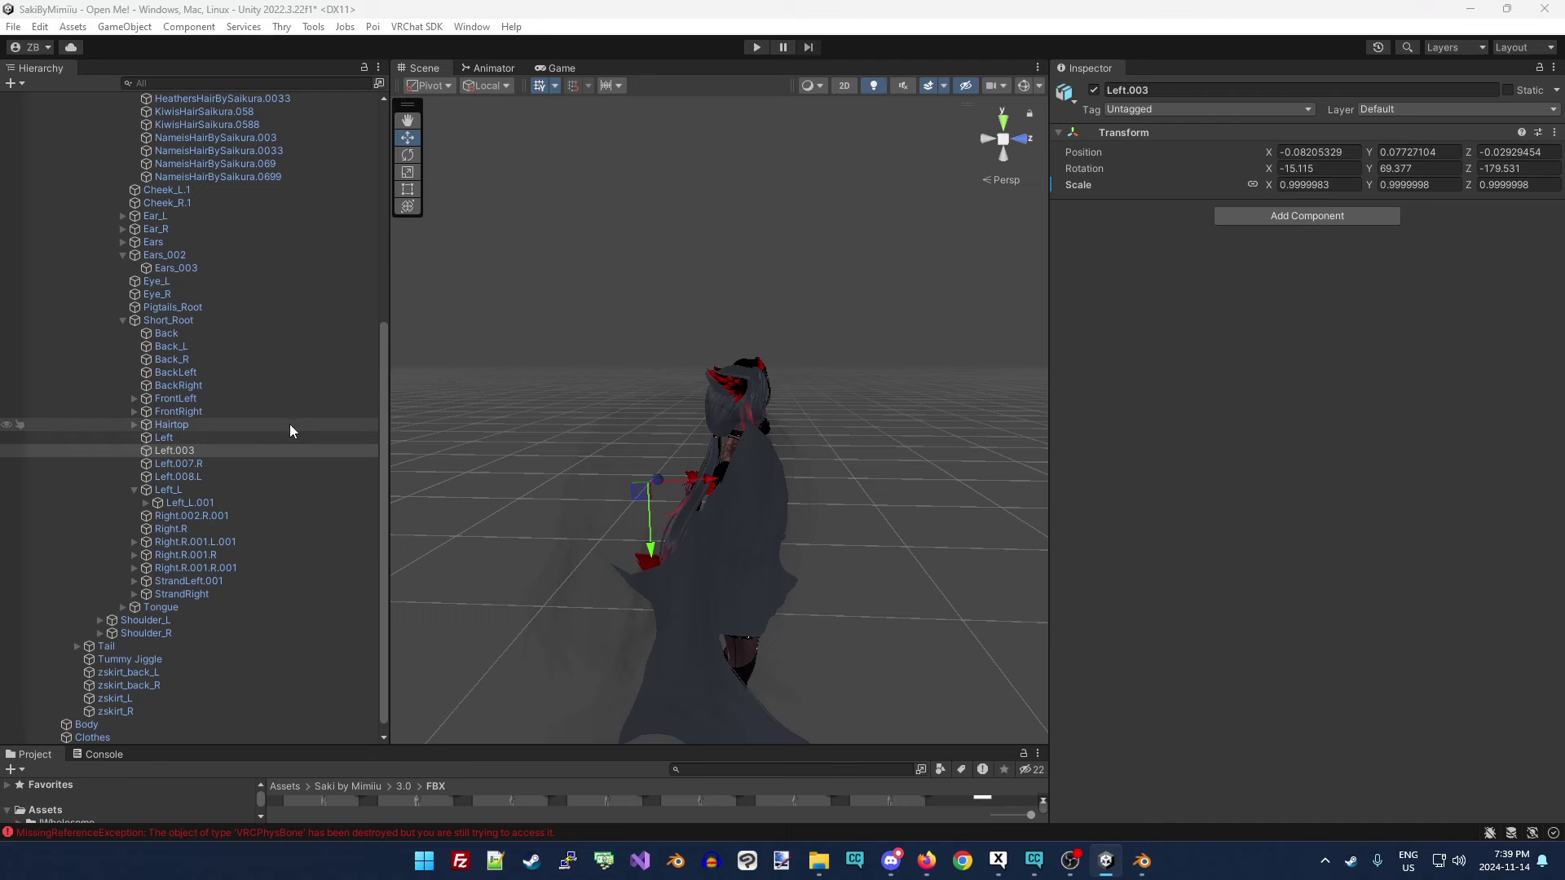
pyautogui.click(233, 437)
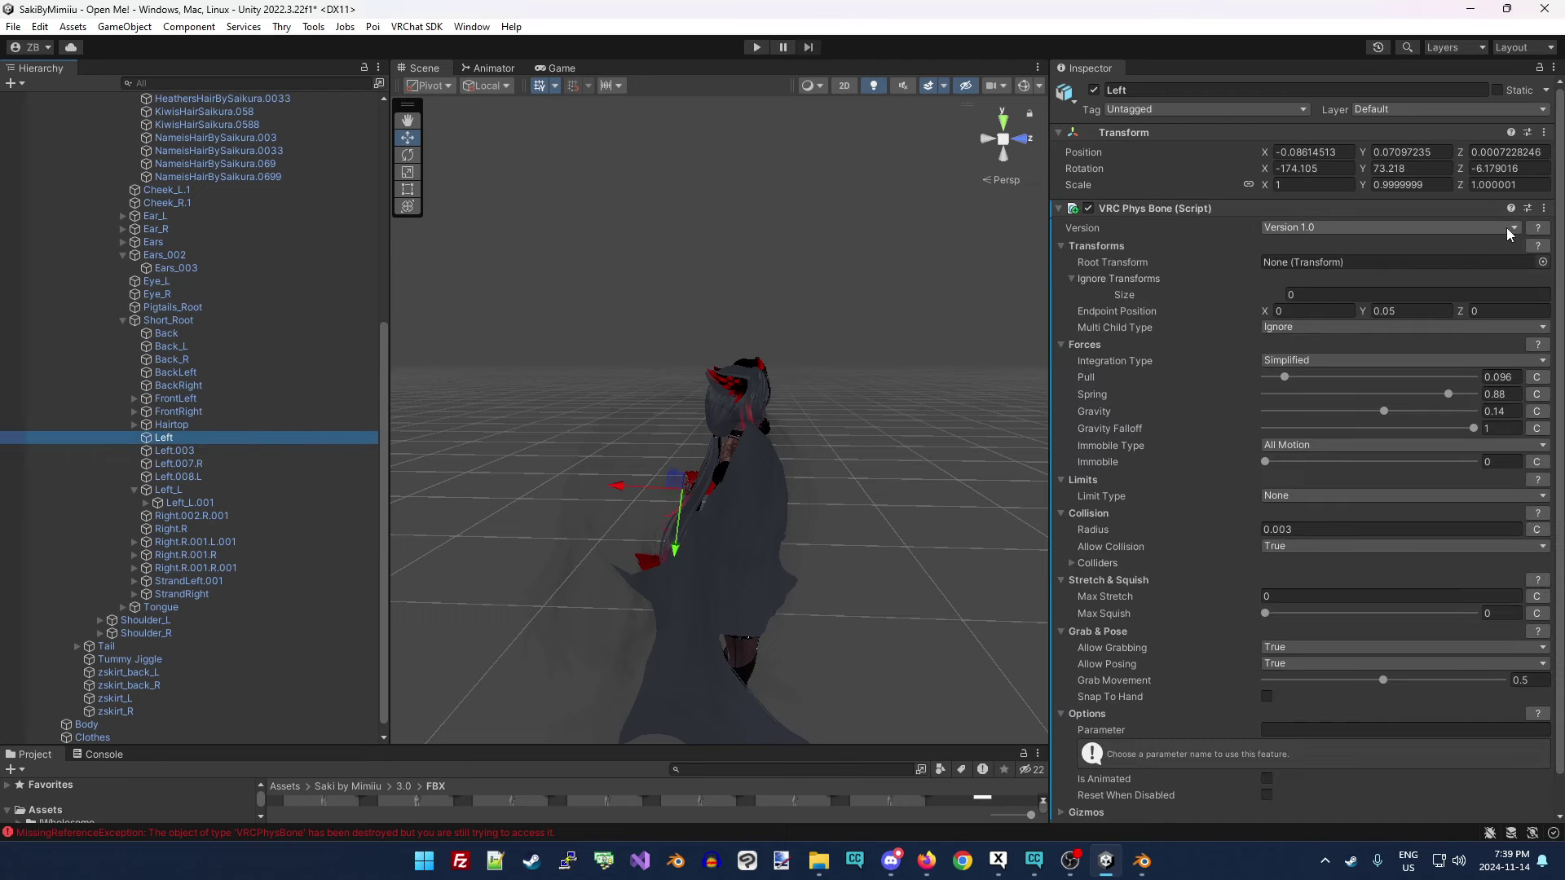
pyautogui.click(1543, 207)
pyautogui.click(1451, 304)
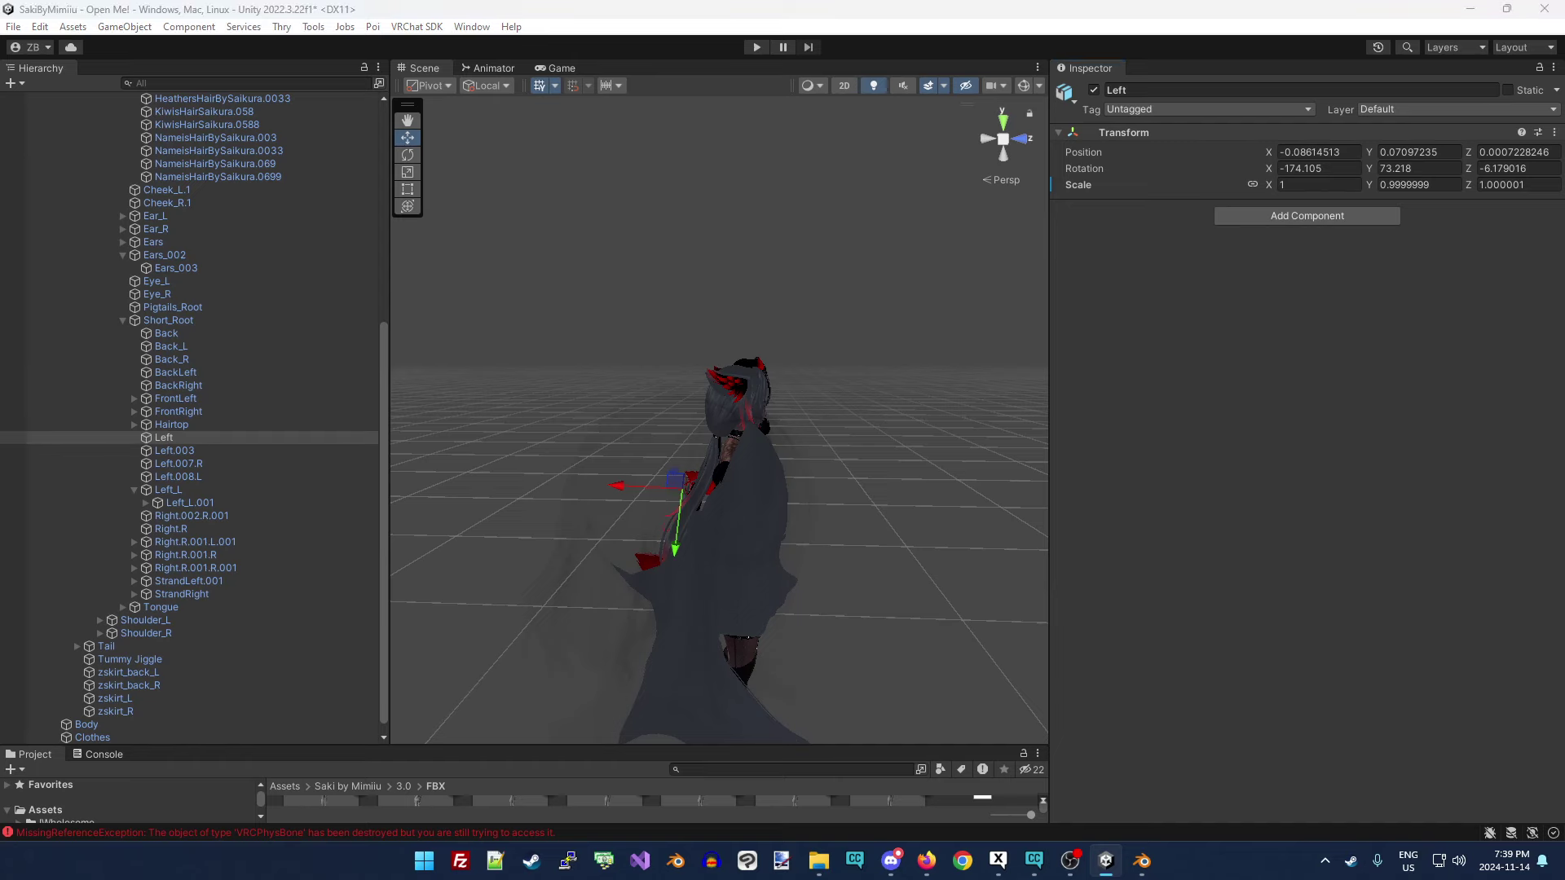
# Inspect the Hairtop, FrontRight and FrontLeft bones, and check the bones from Left.003 down to Left_L.001 for PhysBone components.
pyautogui.click(198, 427)
pyautogui.click(199, 411)
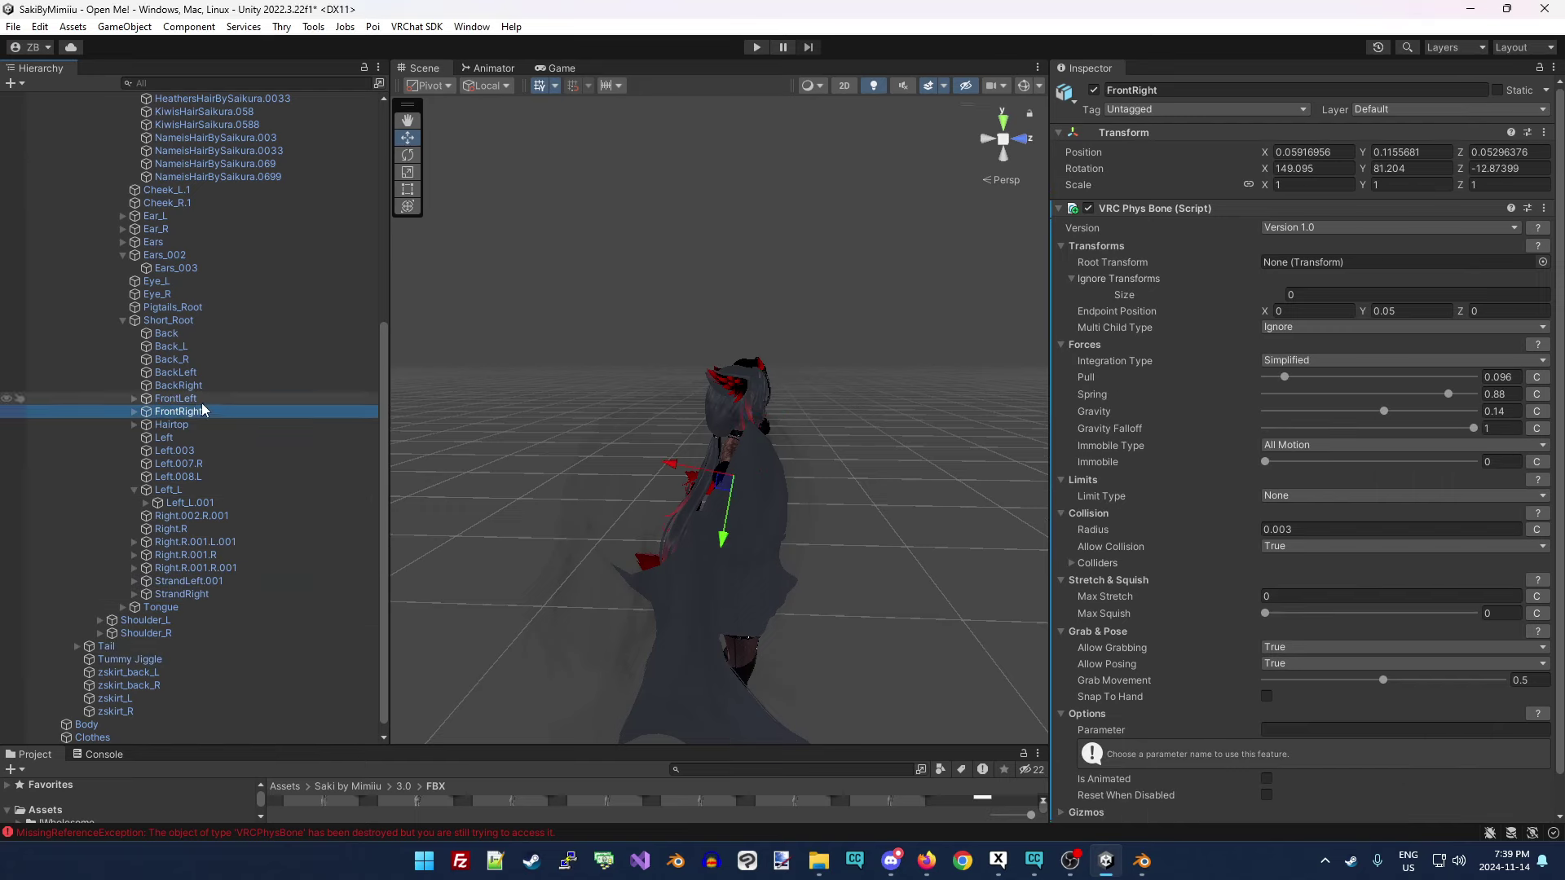
pyautogui.click(202, 398)
pyautogui.click(193, 450)
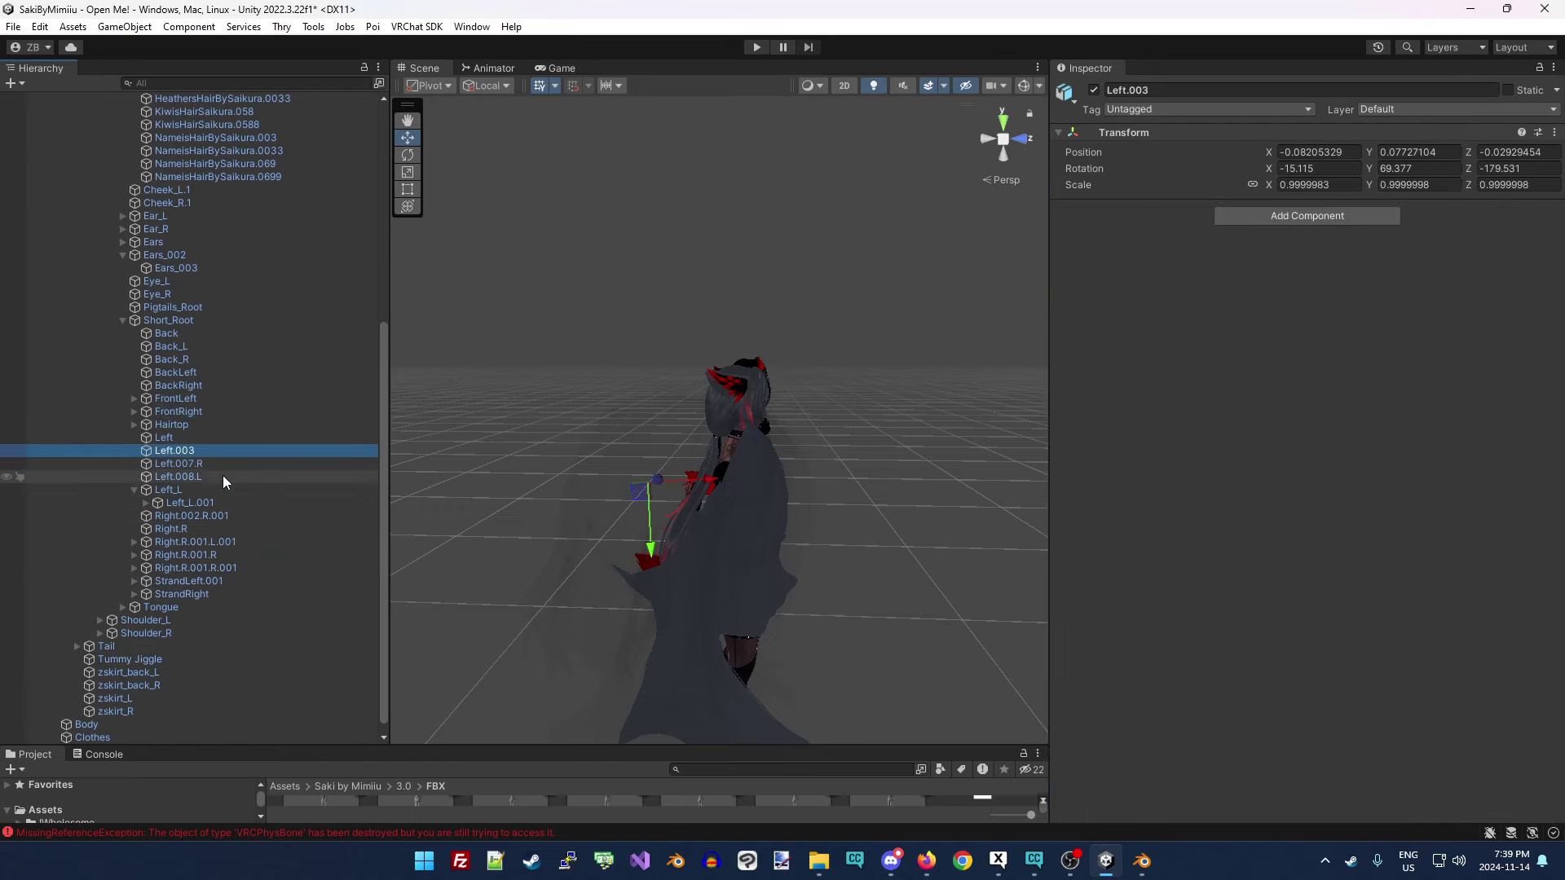
pyautogui.press('Down')
pyautogui.press('Down')
pyautogui.press('Down')
# Try removing the VRC Phys Bone component from the Right.R.001.R bone under Short_Root, and undo the removal.
pyautogui.press('Down')
pyautogui.press('Down')
pyautogui.press('Down')
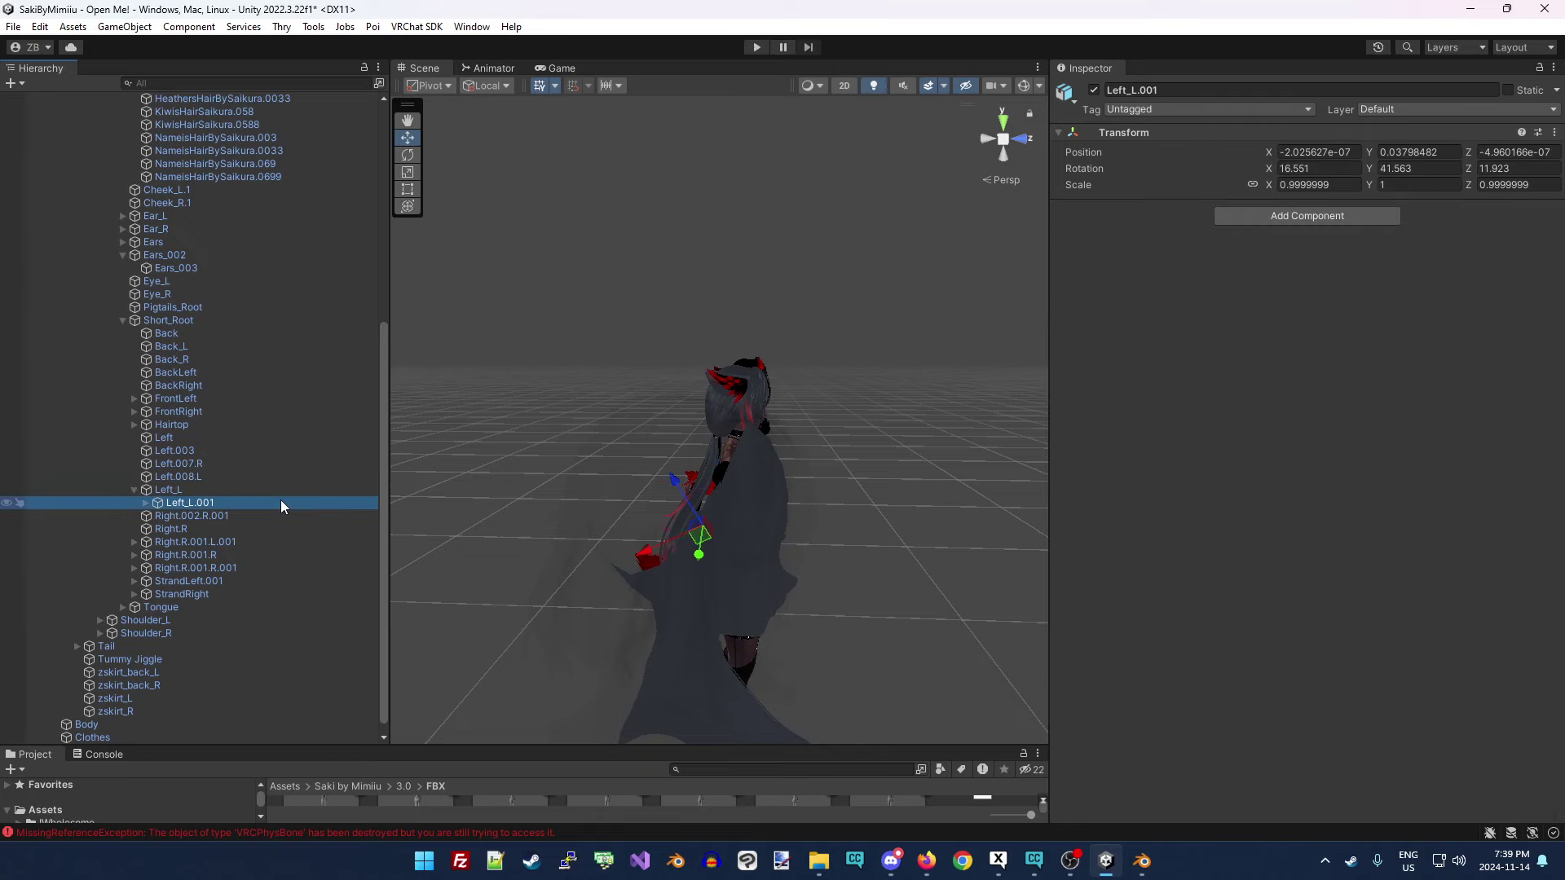
pyautogui.press('Up')
pyautogui.press('Down')
pyautogui.press('Down')
pyautogui.press('Down')
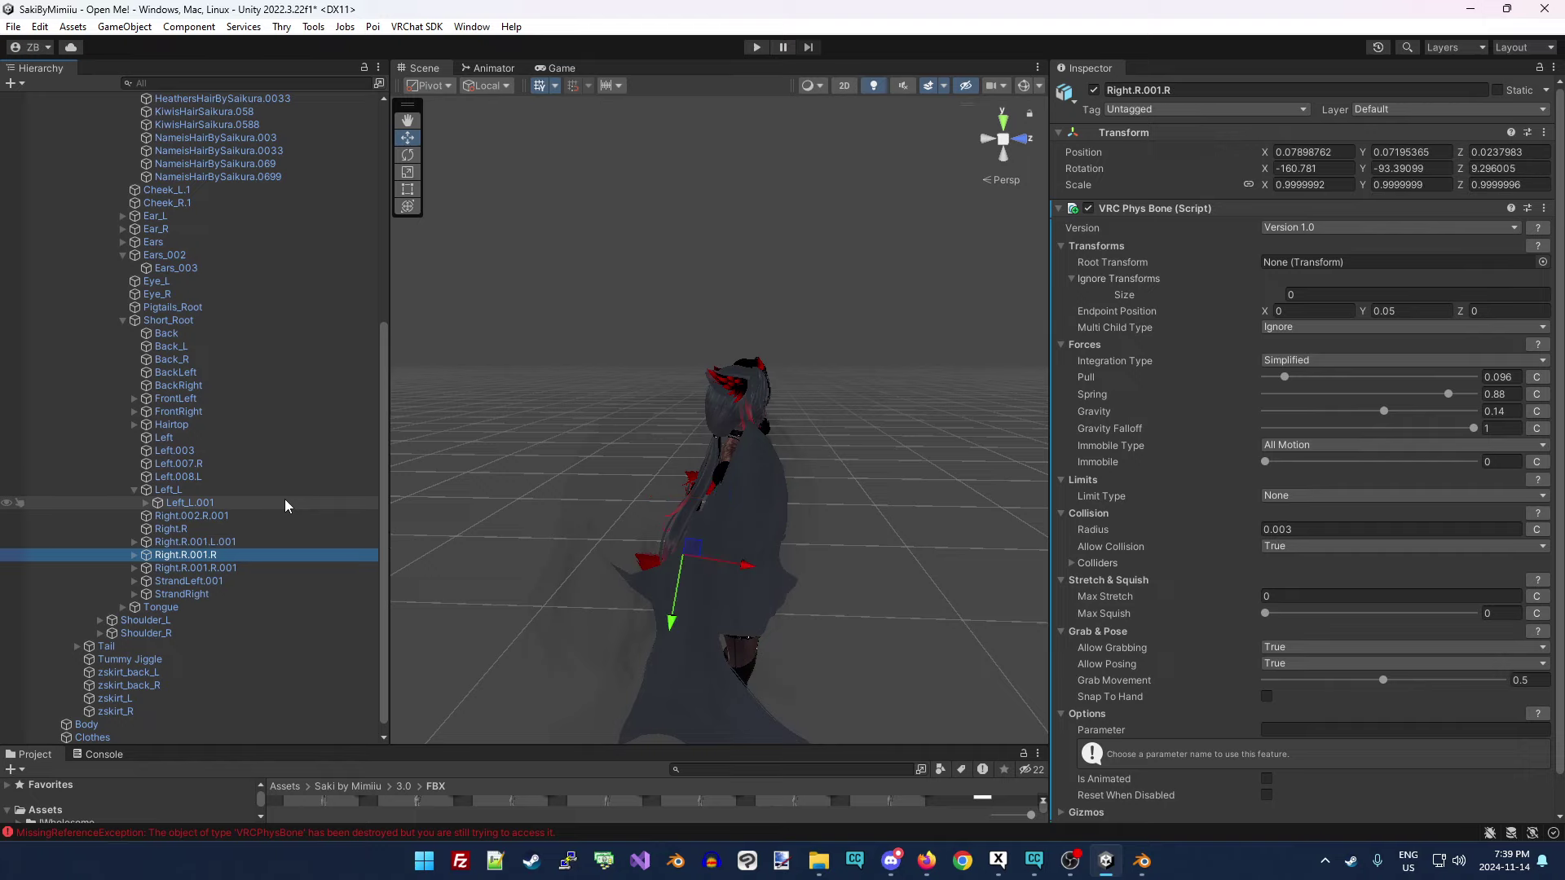
pyautogui.click(1543, 208)
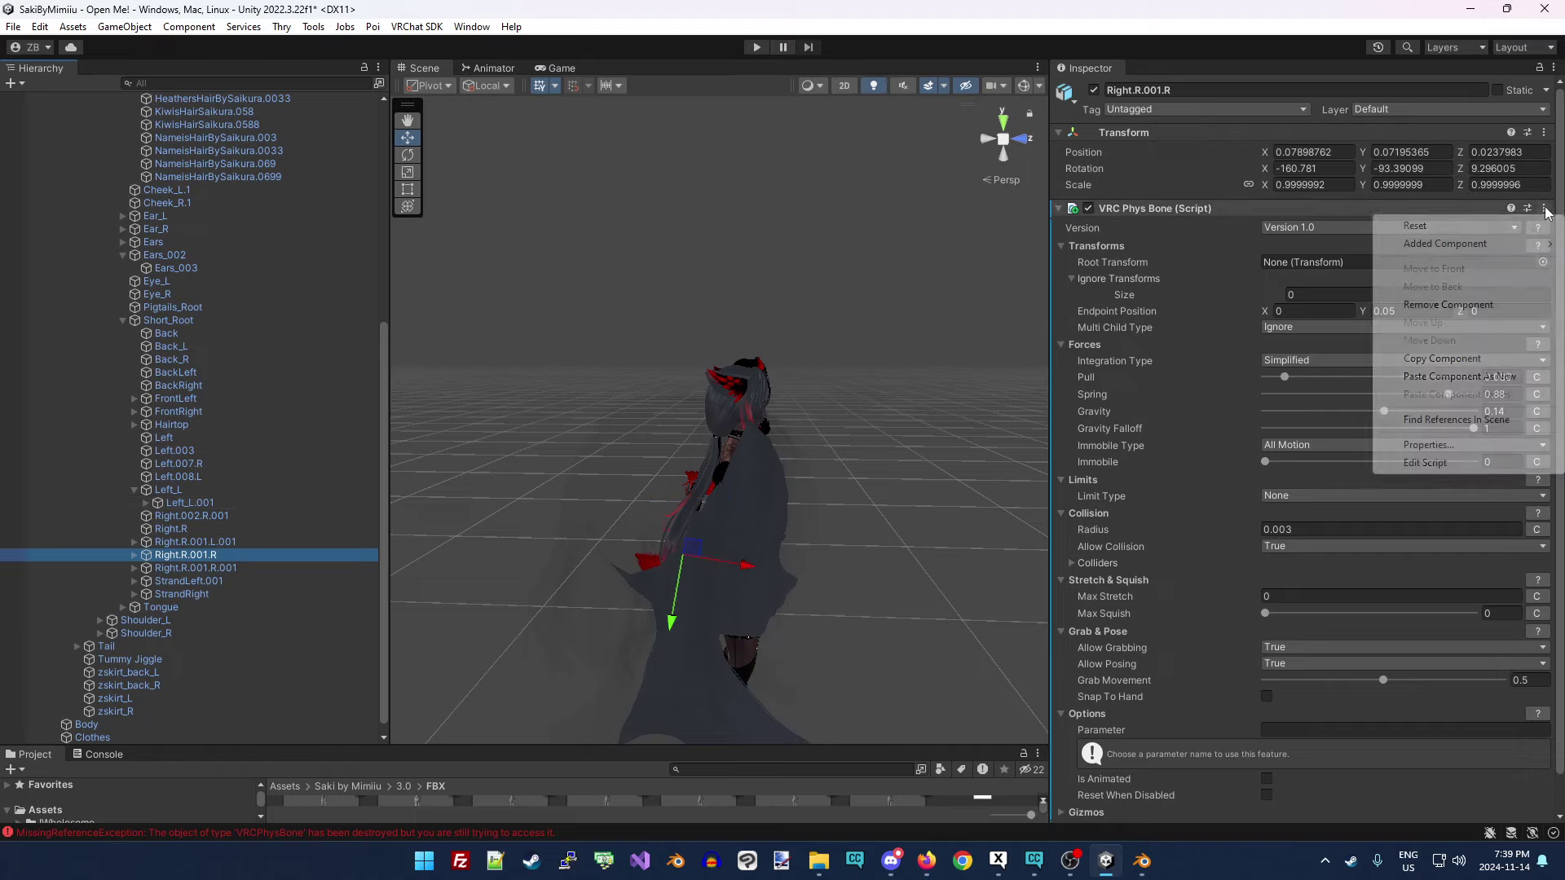
pyautogui.click(1432, 304)
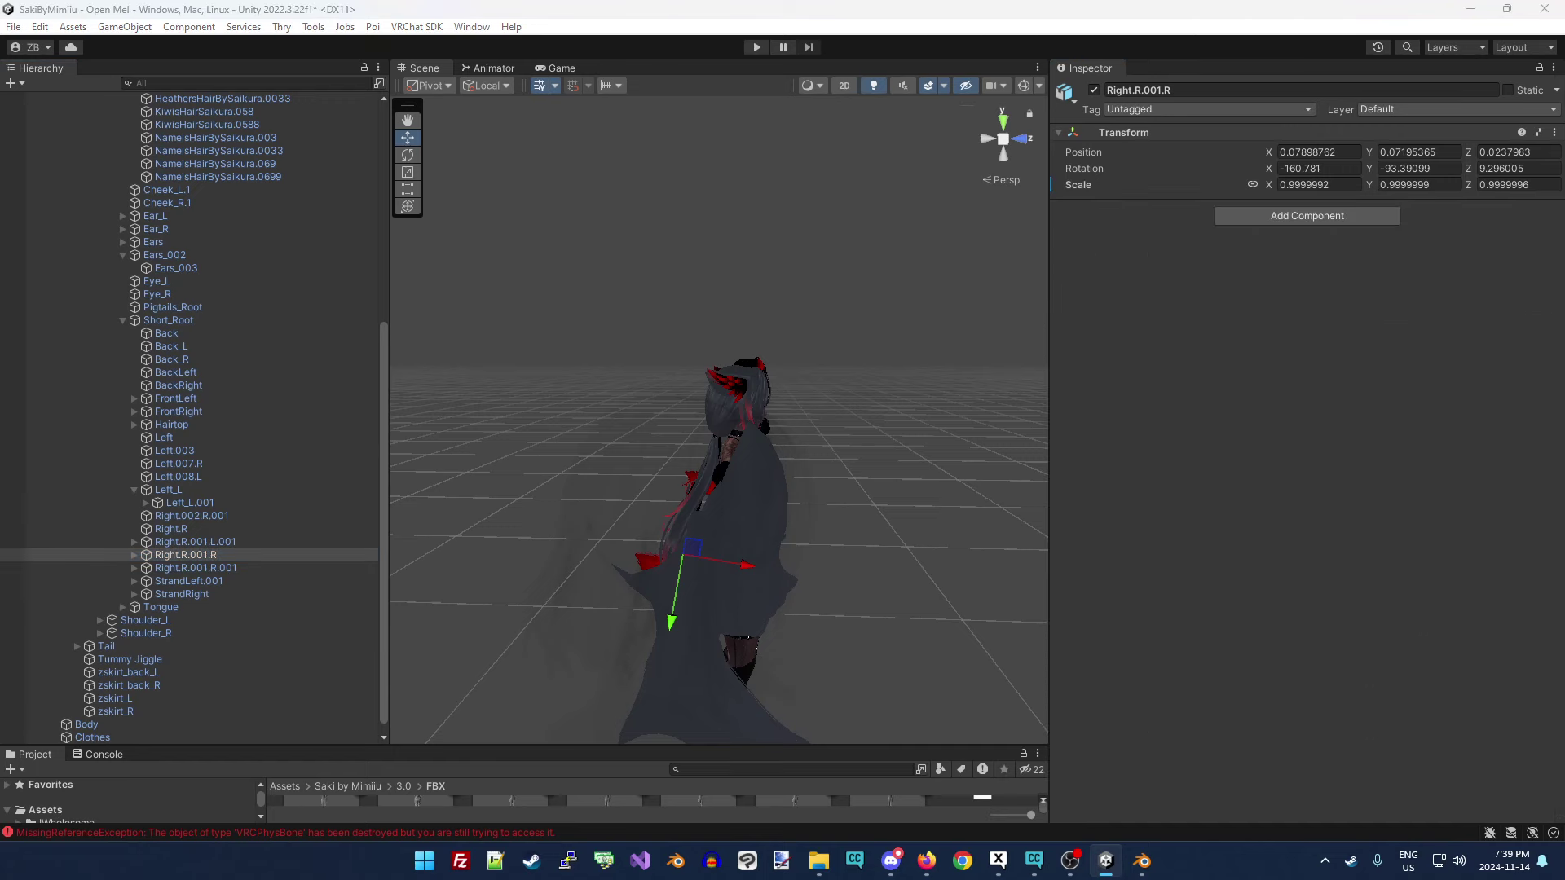
pyautogui.hotkey('ctrl', 'z')
# Remove the VRC Phys Bone components from the Right.R.001.R.001 and Right.R.001.L.001 bones, reselecting the remaining PhysBone bones after each removal.
pyautogui.click(225, 568)
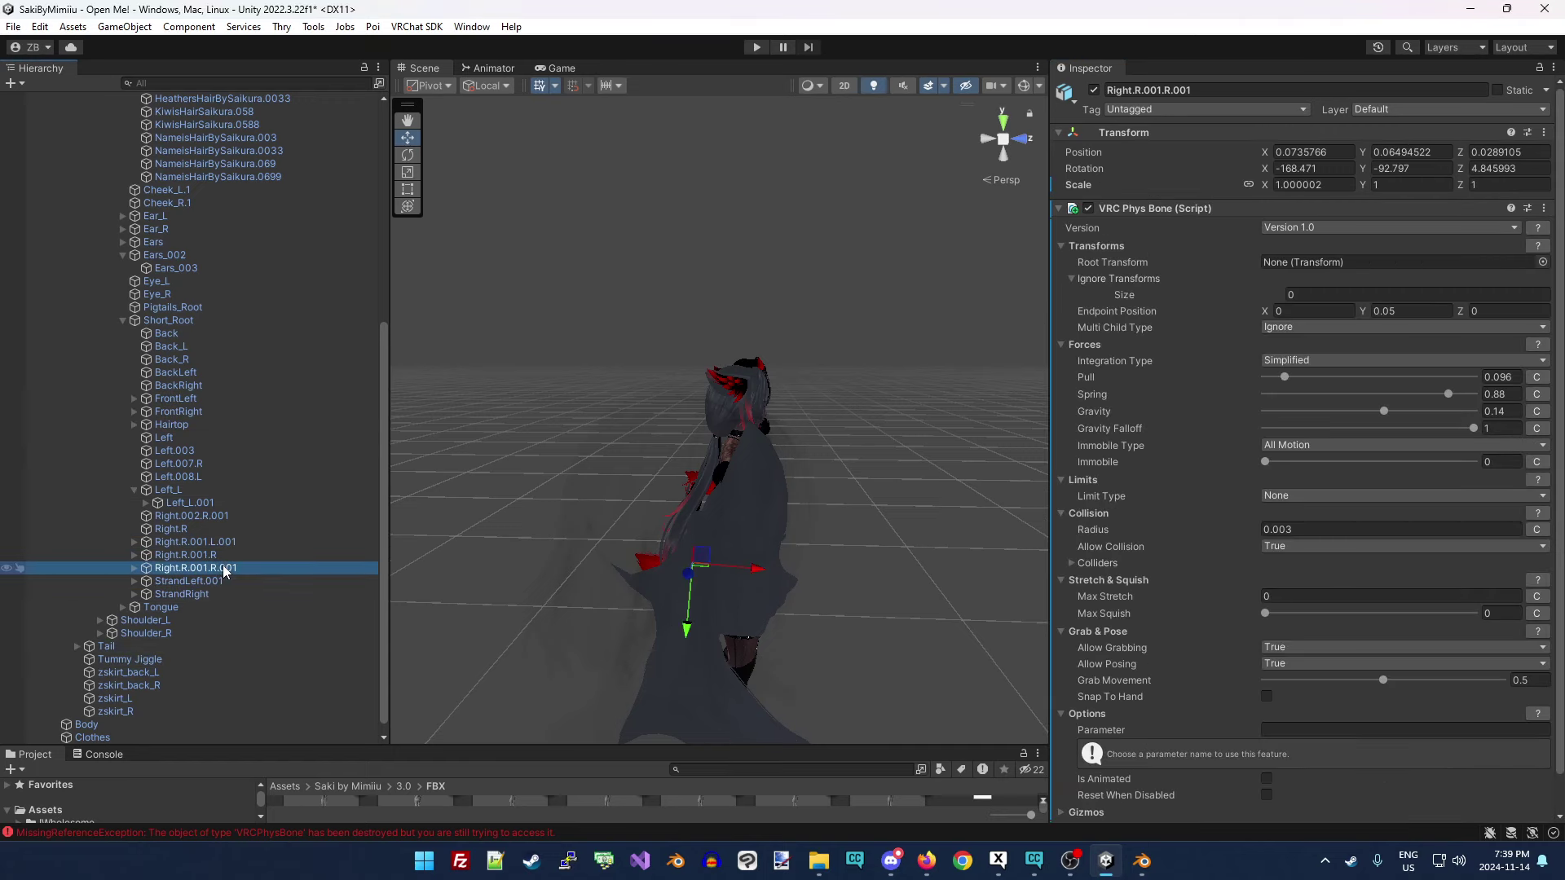
pyautogui.click(1542, 208)
pyautogui.click(1422, 304)
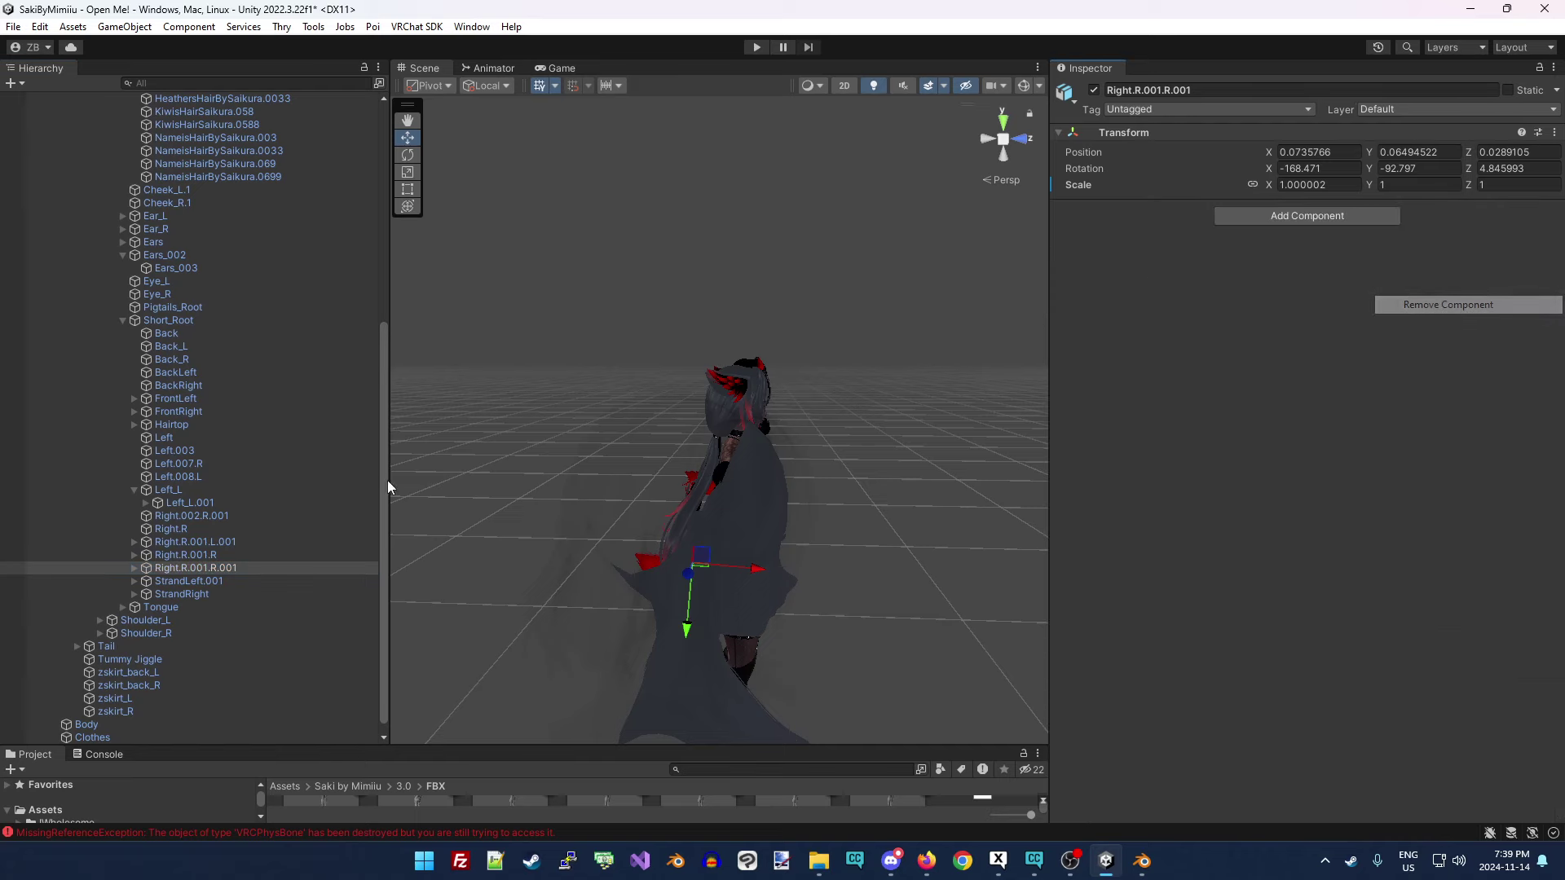
pyautogui.hotkey('ctrl', 'z')
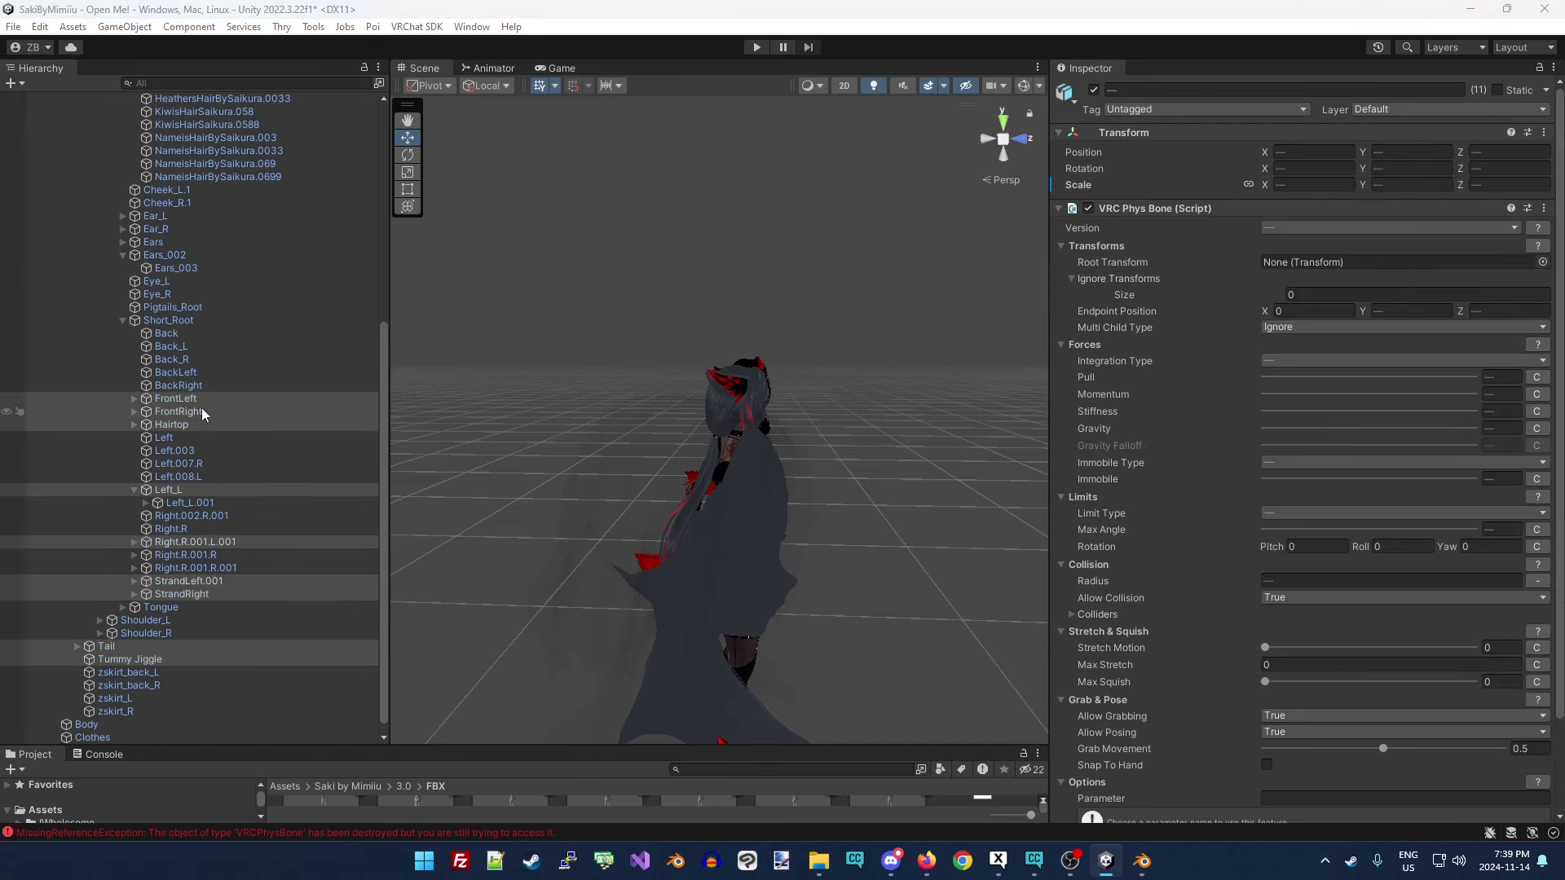
pyautogui.click(233, 543)
pyautogui.click(1544, 208)
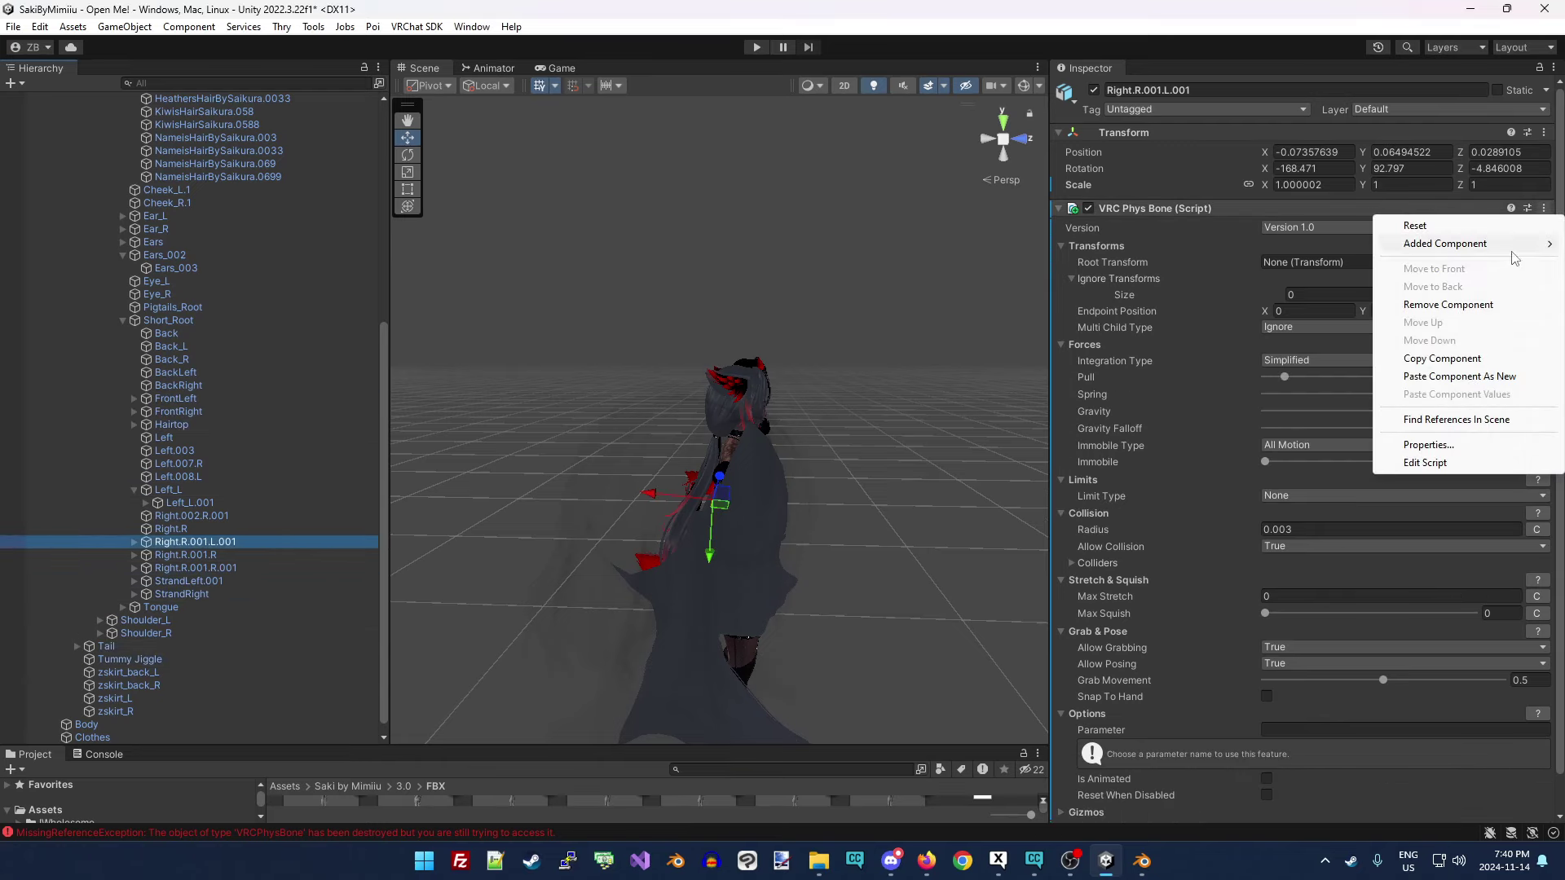
pyautogui.click(1467, 298)
pyautogui.hotkey('ctrl', 'z')
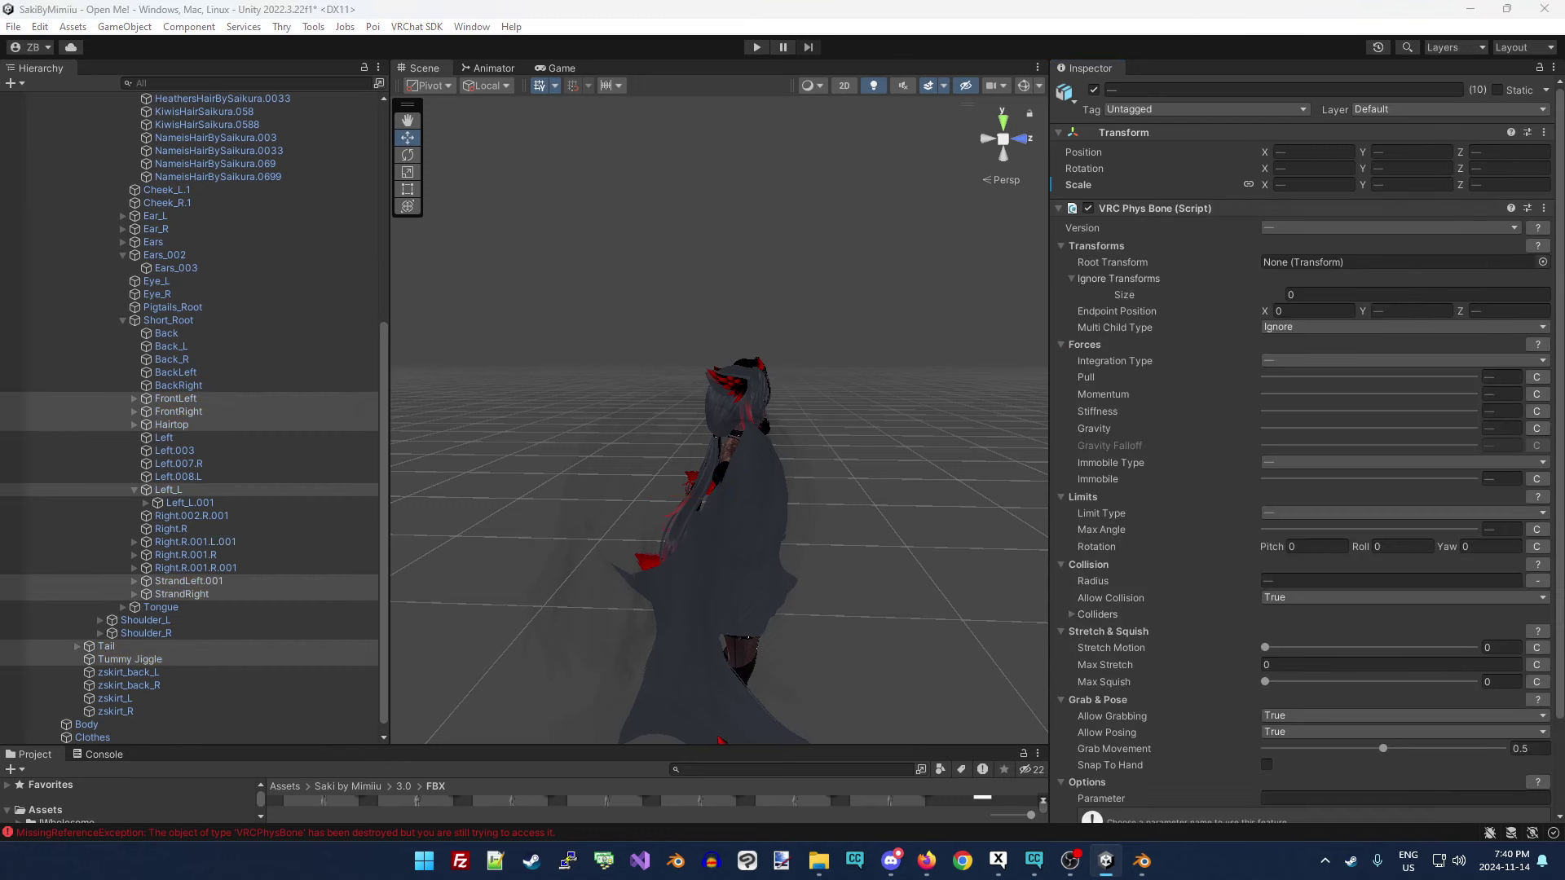
# Remove the VRC Phys Bone components from the Left_L and Hairtop bones under Short_Root.
pyautogui.click(219, 491)
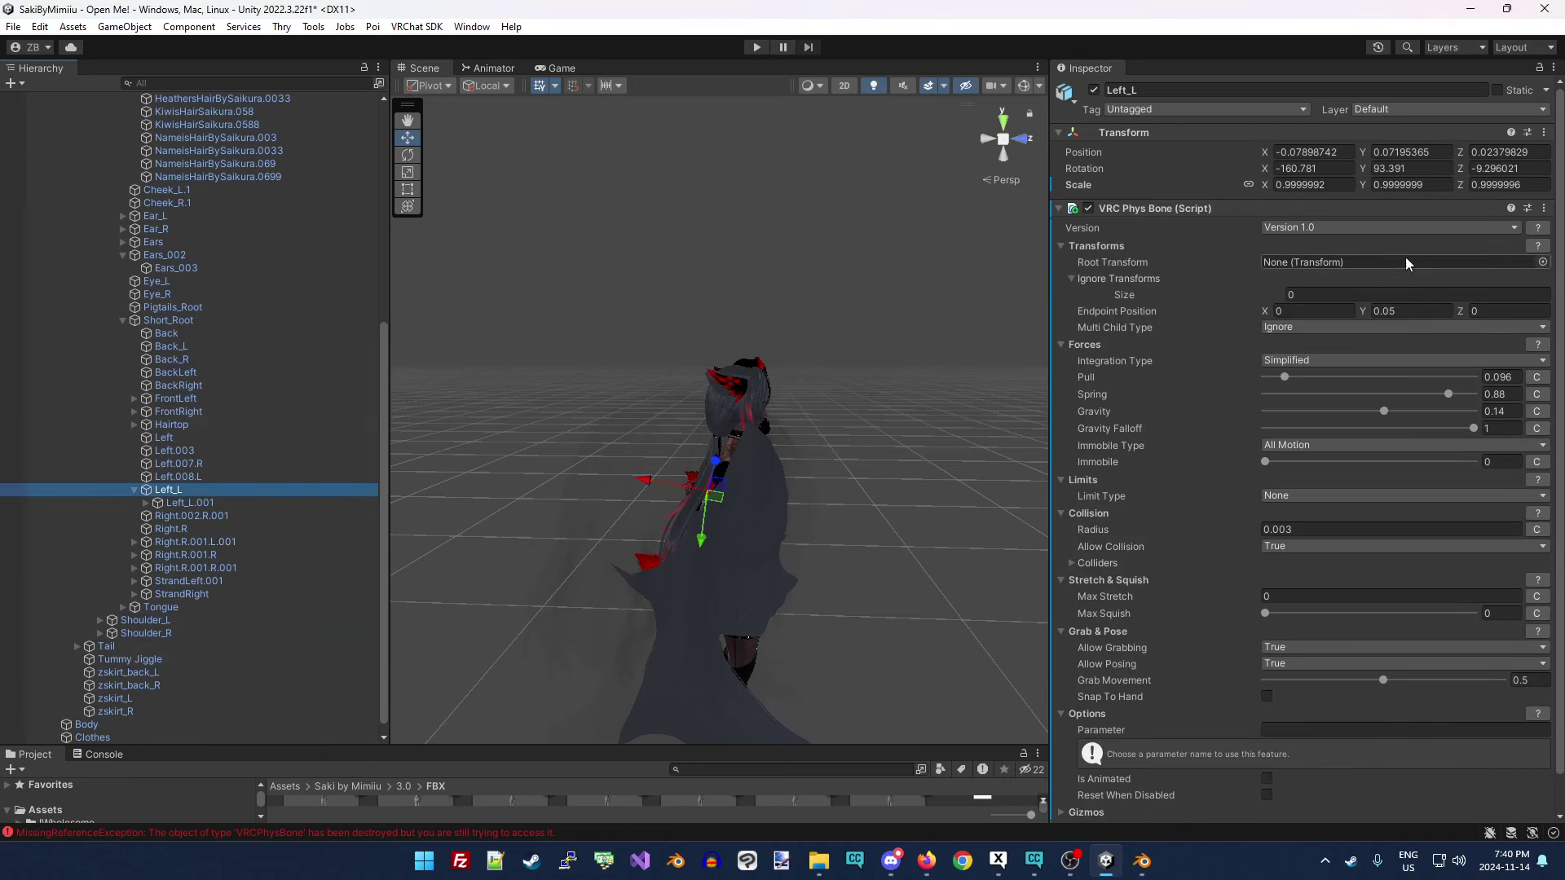
pyautogui.click(1550, 209)
pyautogui.click(1467, 304)
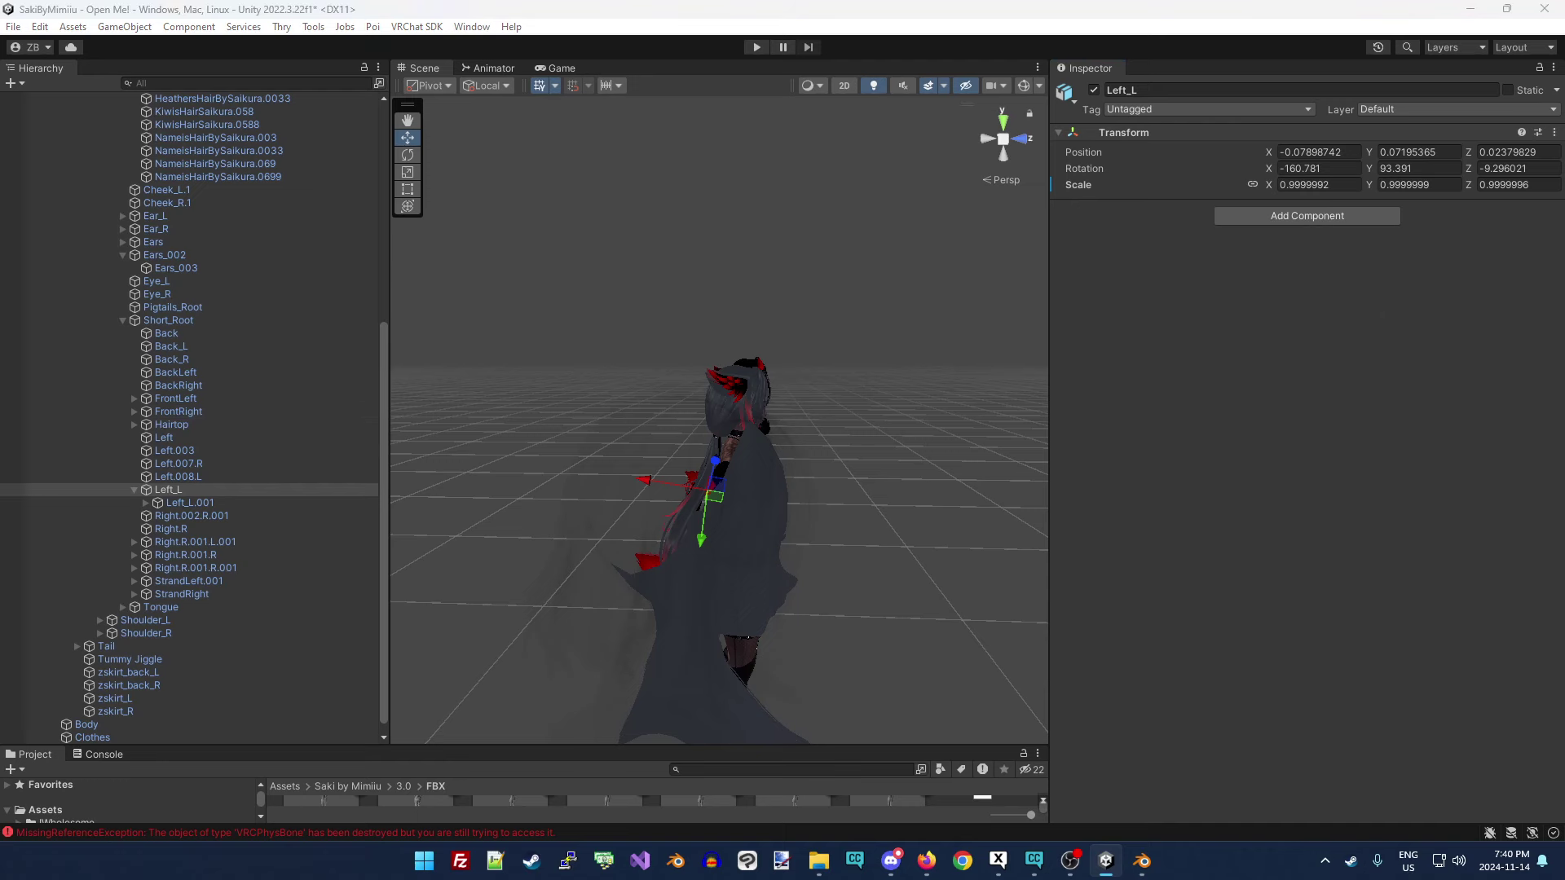
pyautogui.hotkey('ctrl', 'z')
pyautogui.scroll(8, 204, 521)
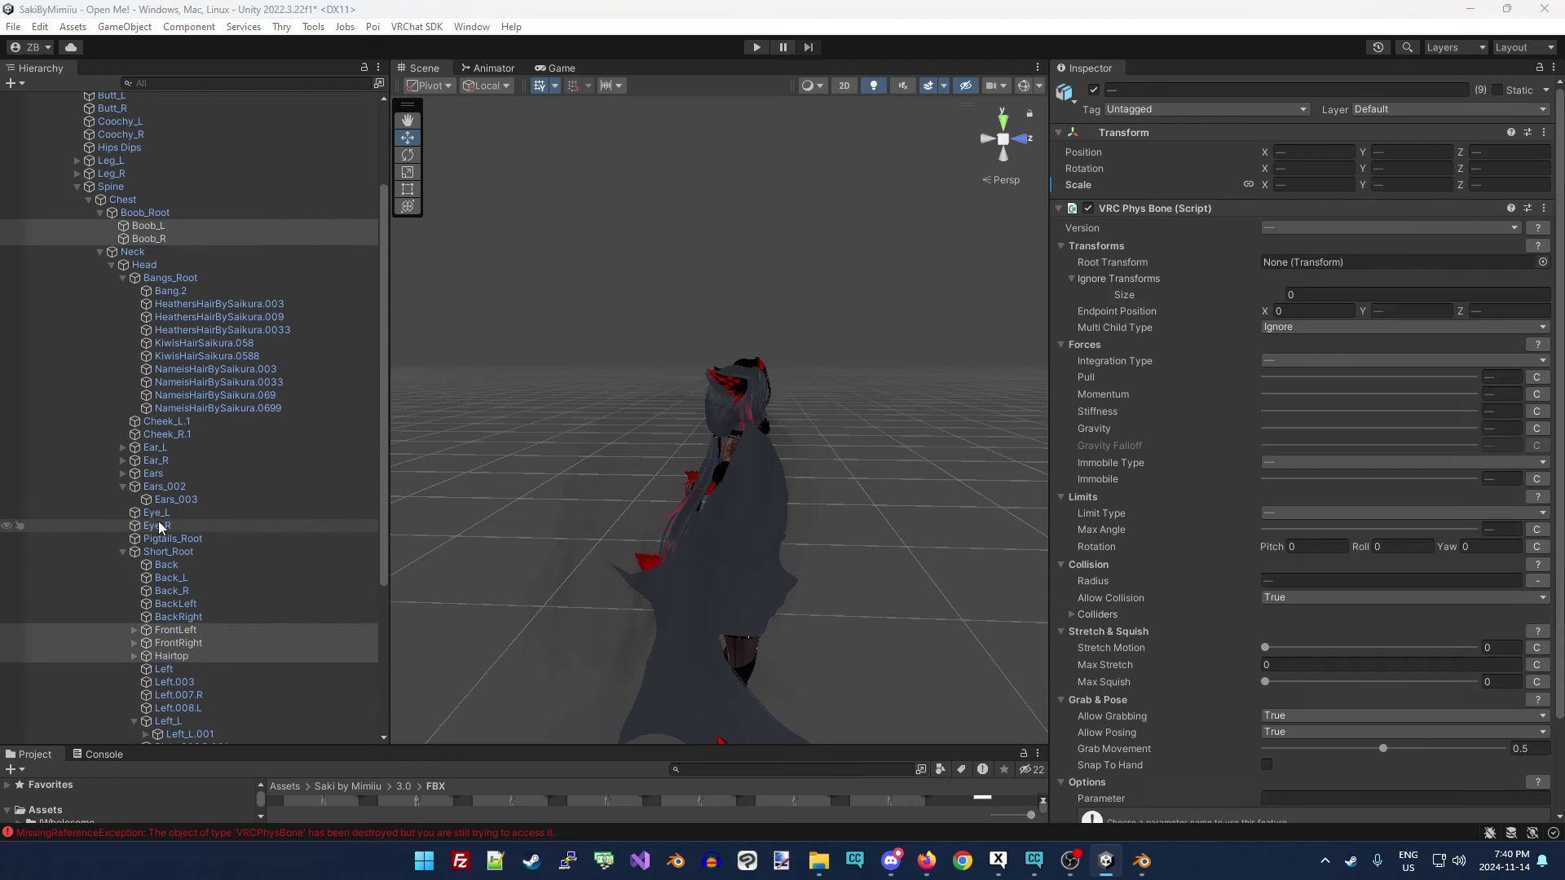
pyautogui.scroll(-8, 203, 520)
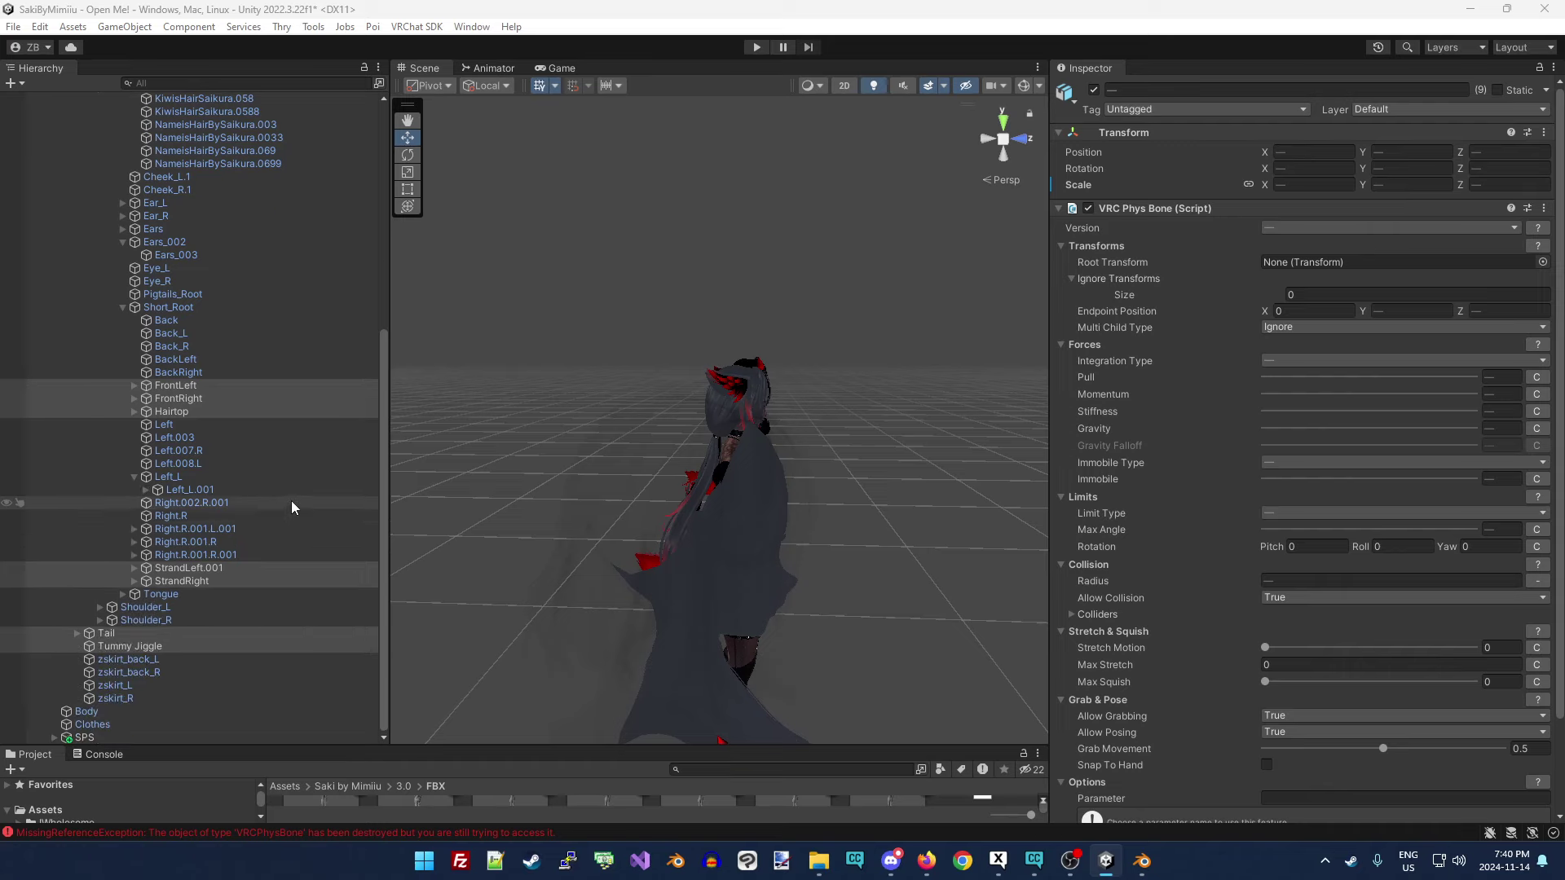
pyautogui.click(231, 411)
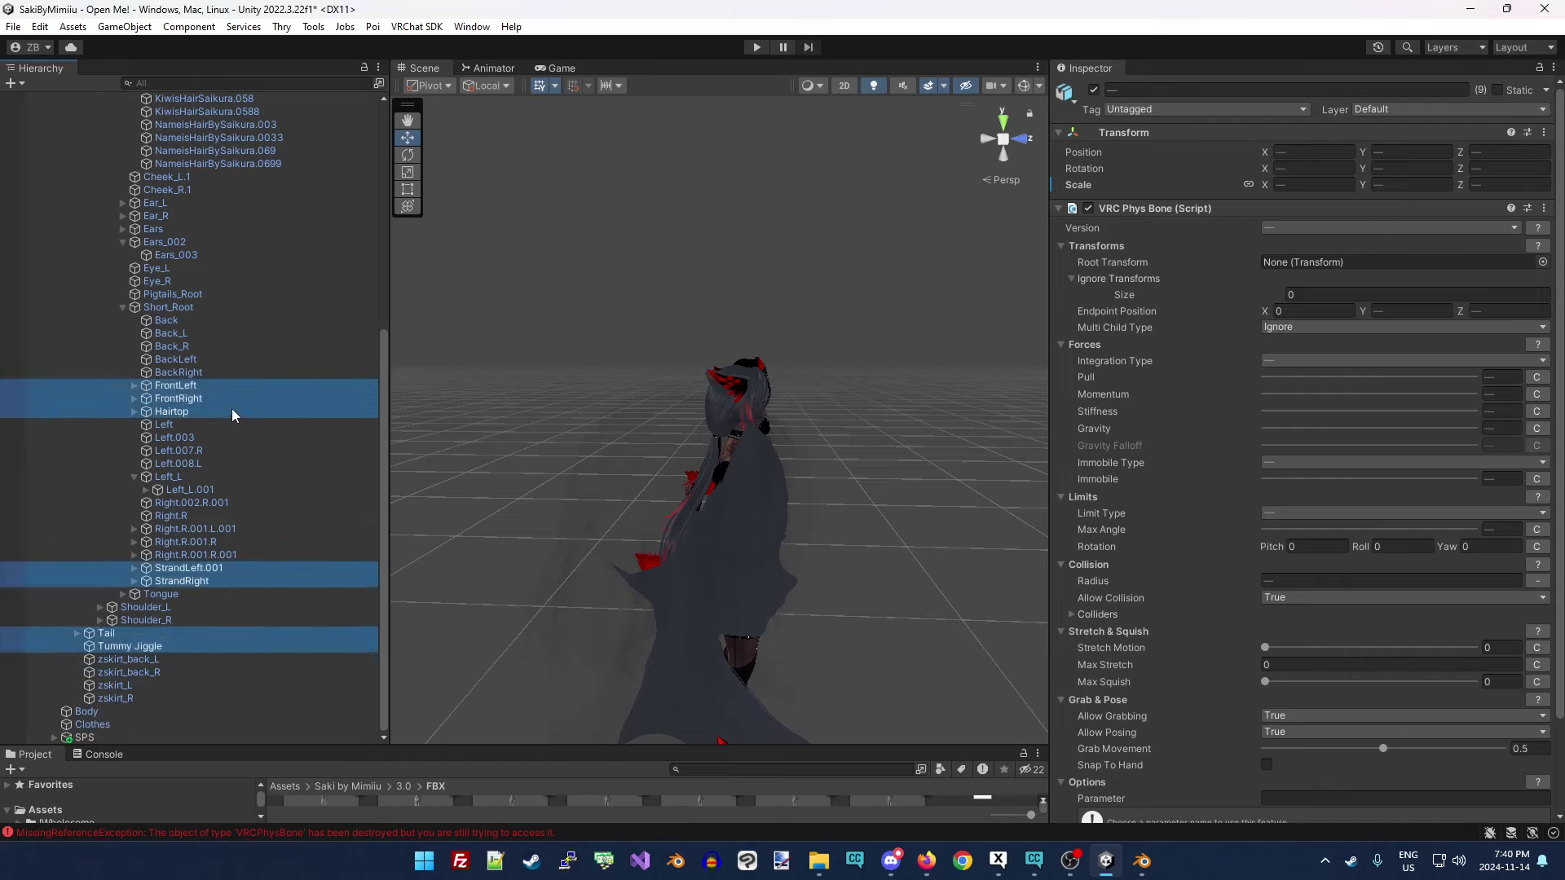
pyautogui.click(1543, 208)
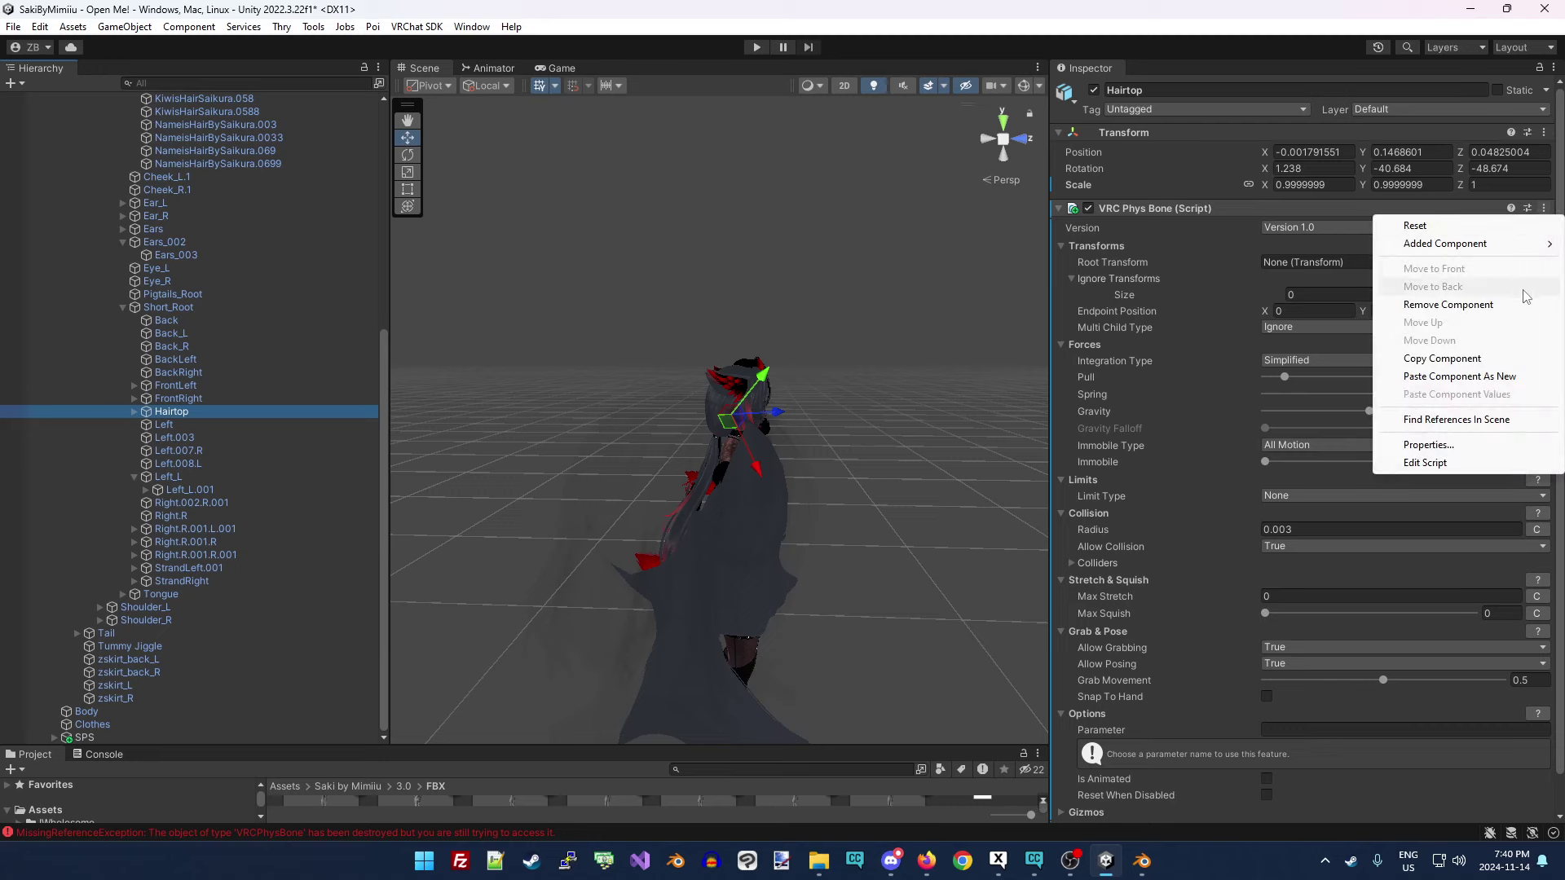
pyautogui.click(1446, 305)
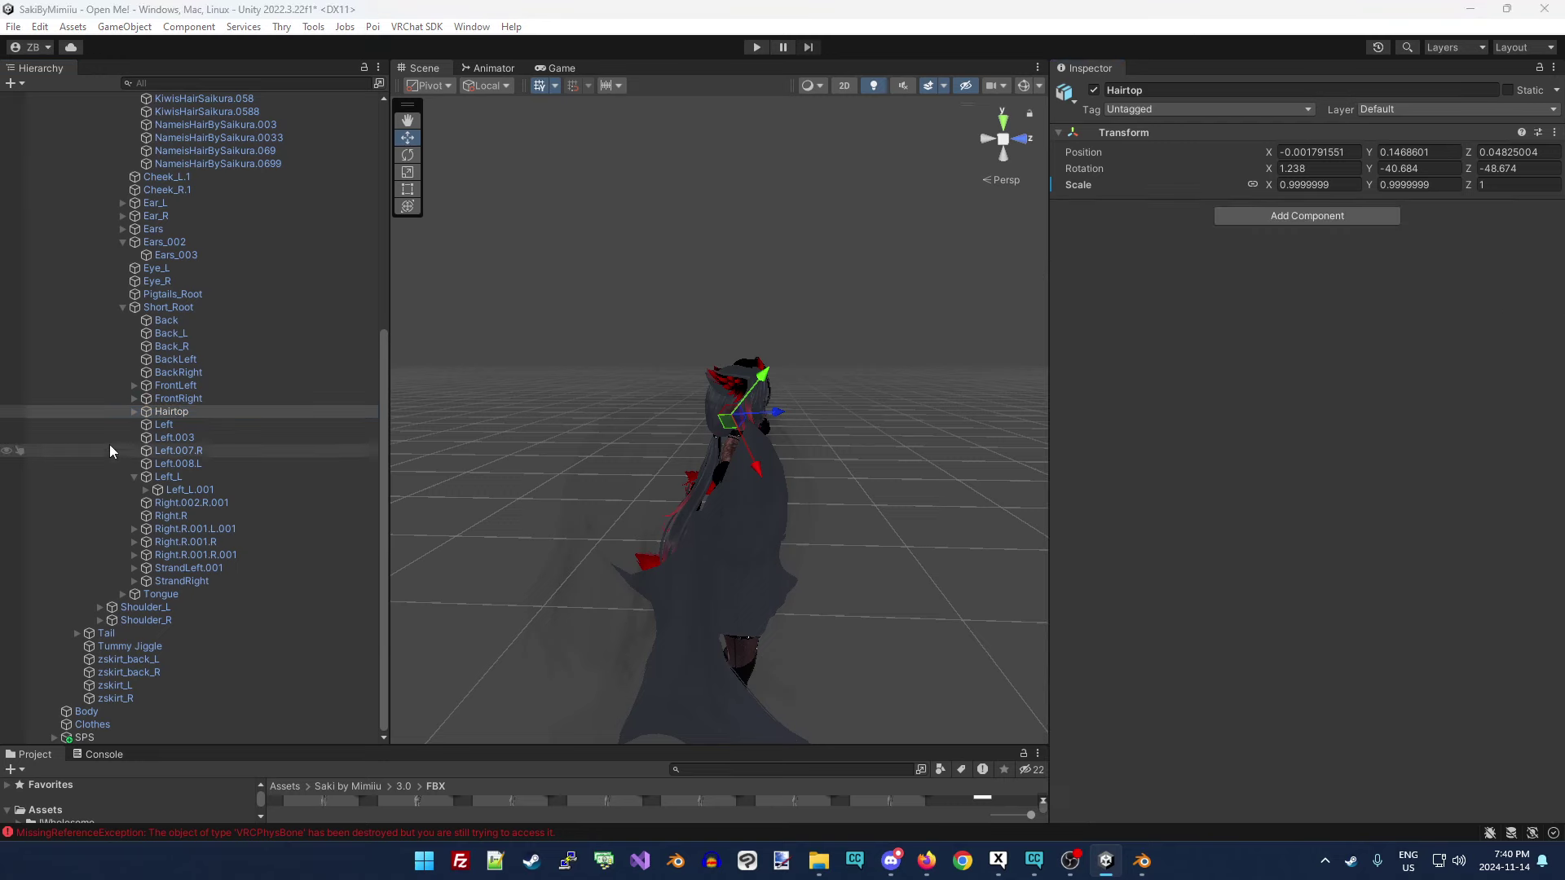
# Check the avatar's validations and overall performance rating in the VRChat SDK builder.
pyautogui.moveTo(652, 394); pyautogui.dragTo(639, 559, button='right')
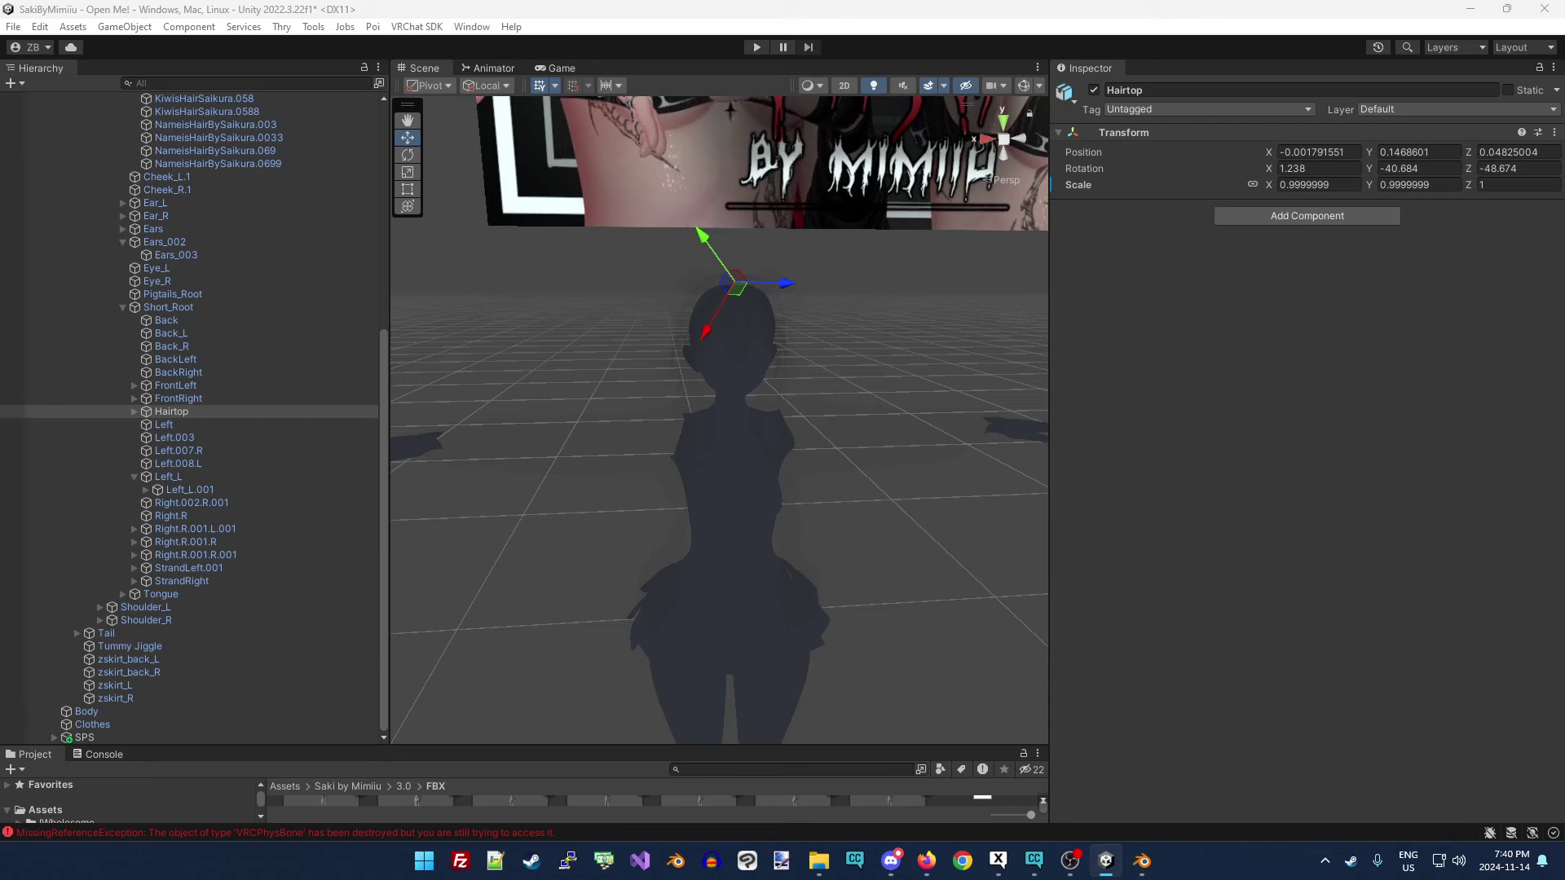
pyautogui.moveTo(0, 122); pyautogui.dragTo(259, 62)
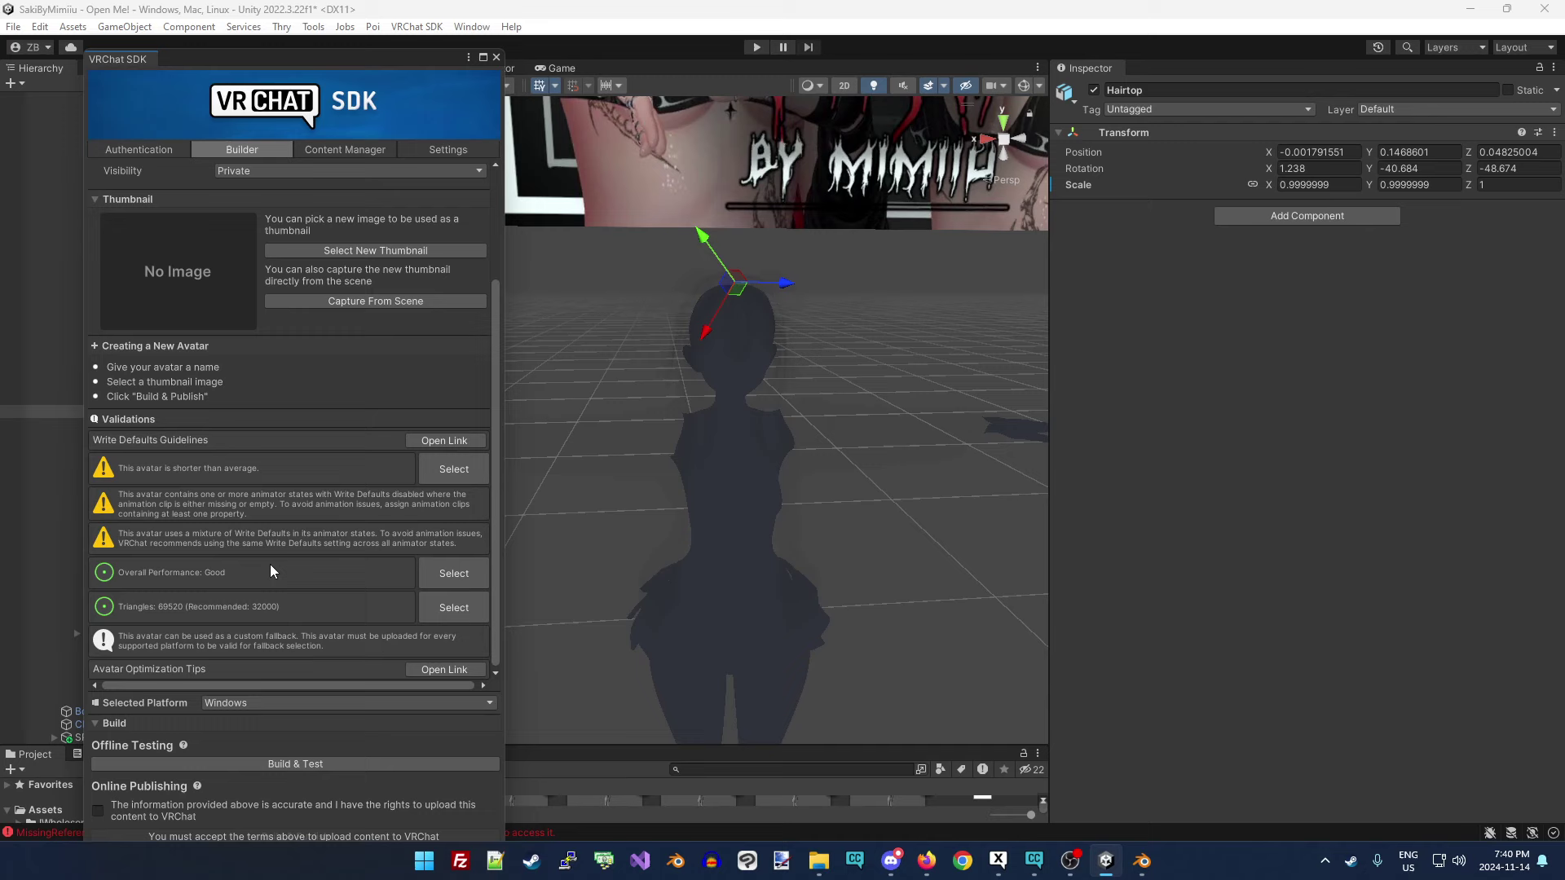
pyautogui.moveTo(280, 63); pyautogui.dragTo(0, 82)
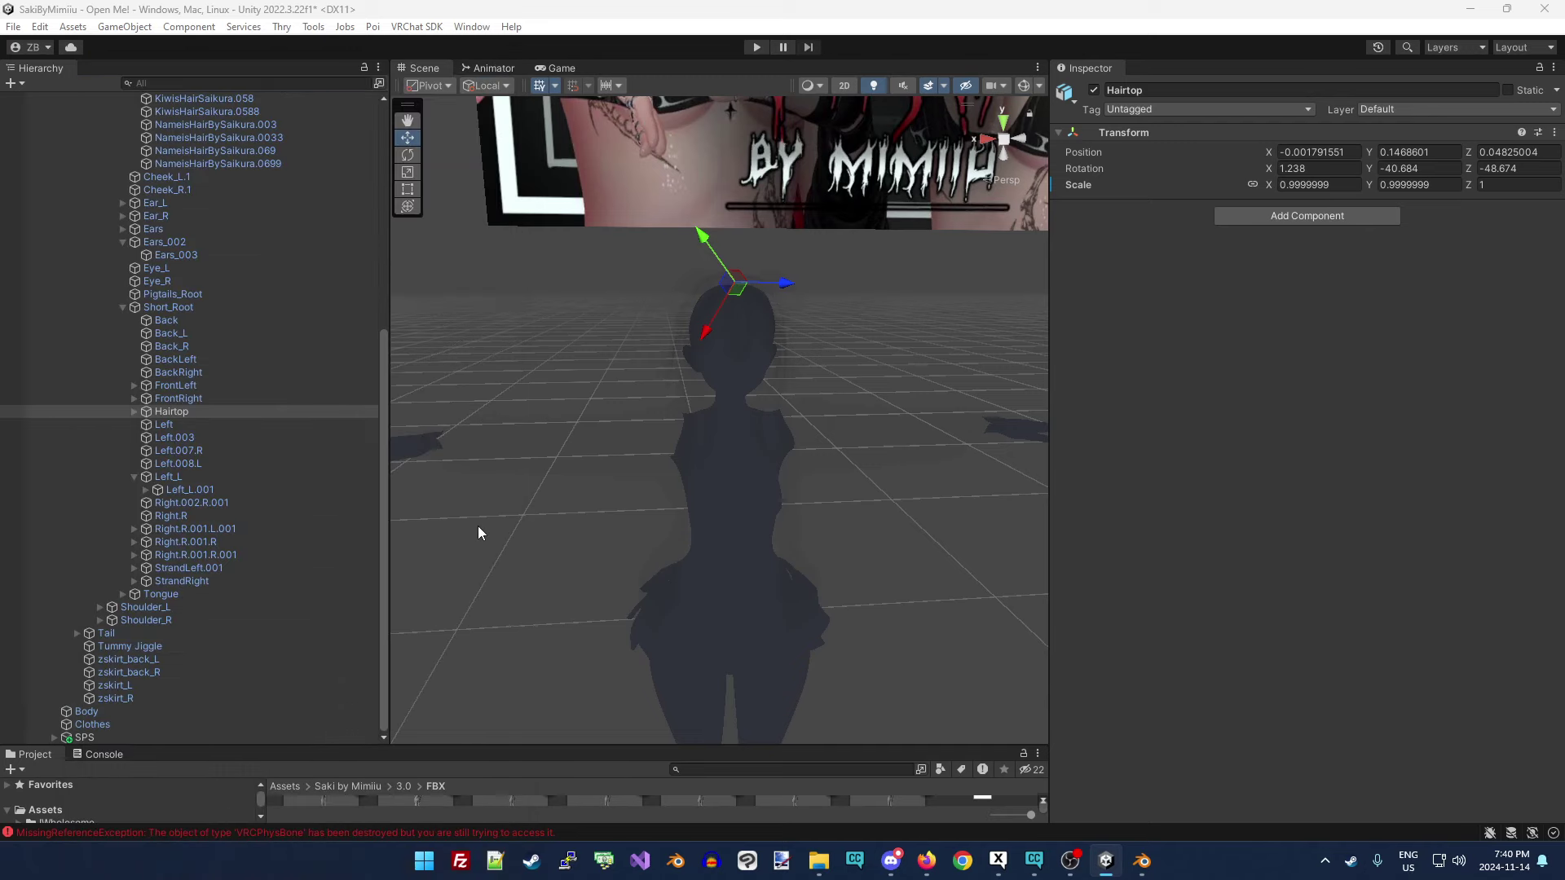
# Collapse the Armature hierarchy of SakiGreenNew and delete the avatar's SPS object.
pyautogui.scroll(8, 220, 566)
pyautogui.click(58, 117)
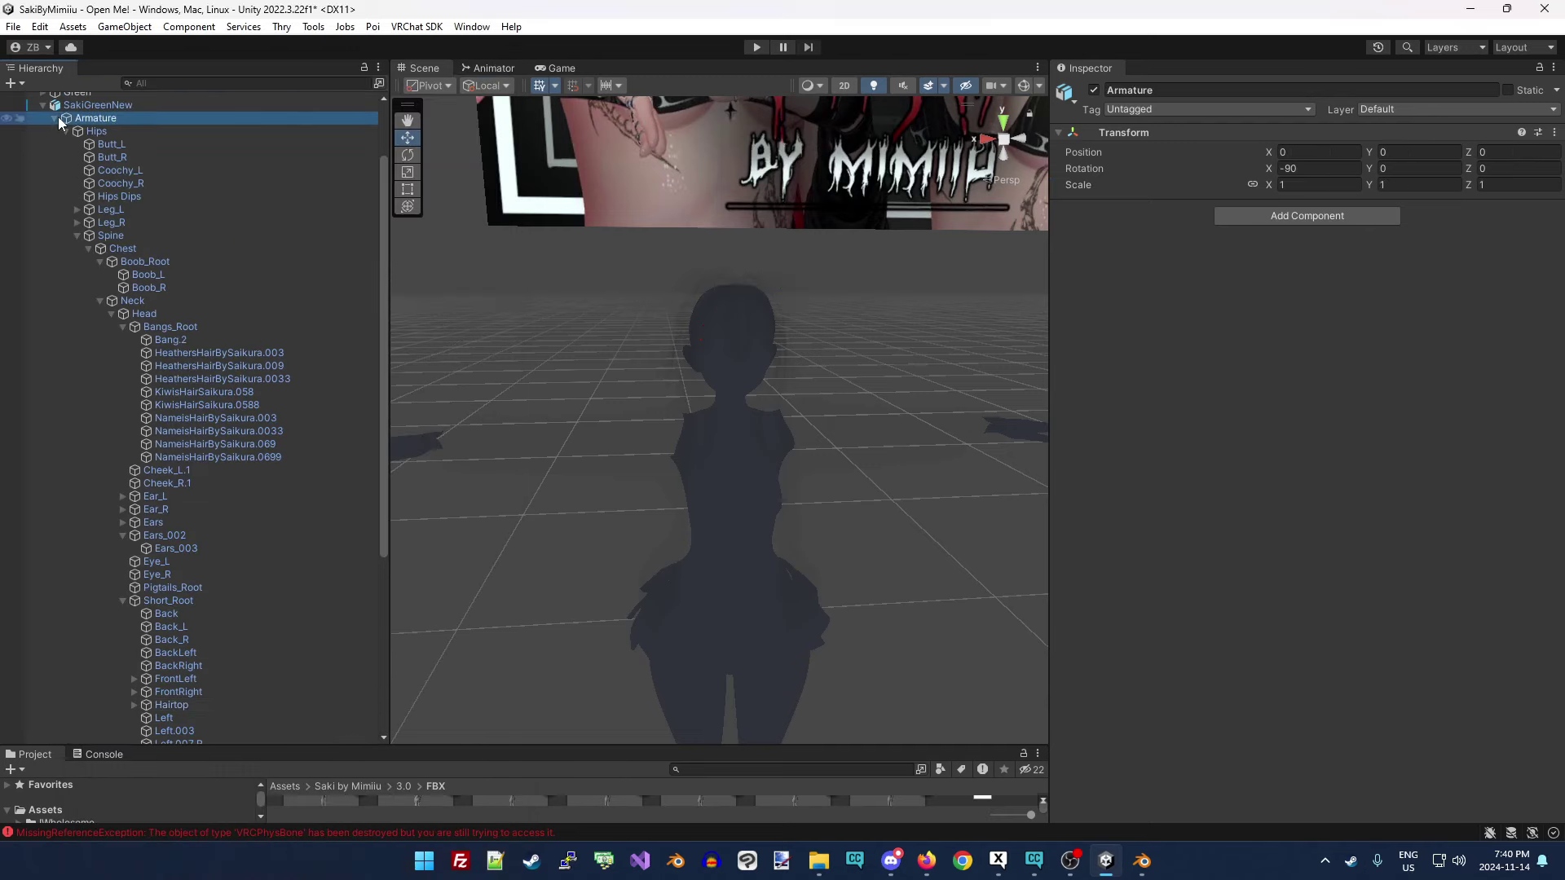
pyautogui.click(56, 119)
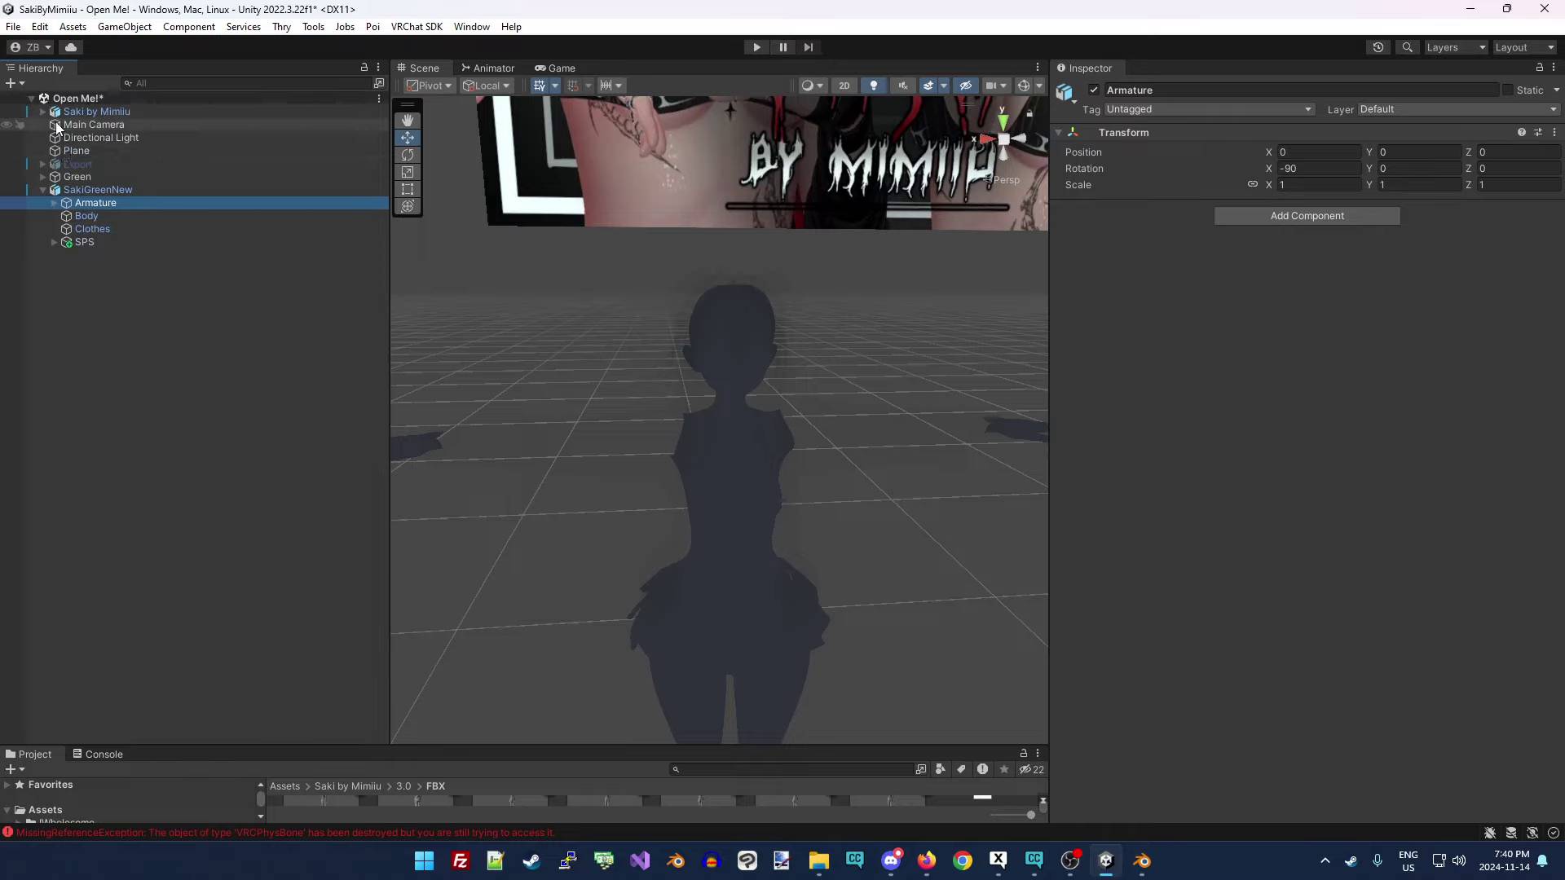
pyautogui.click(85, 241)
pyautogui.press('Delete')
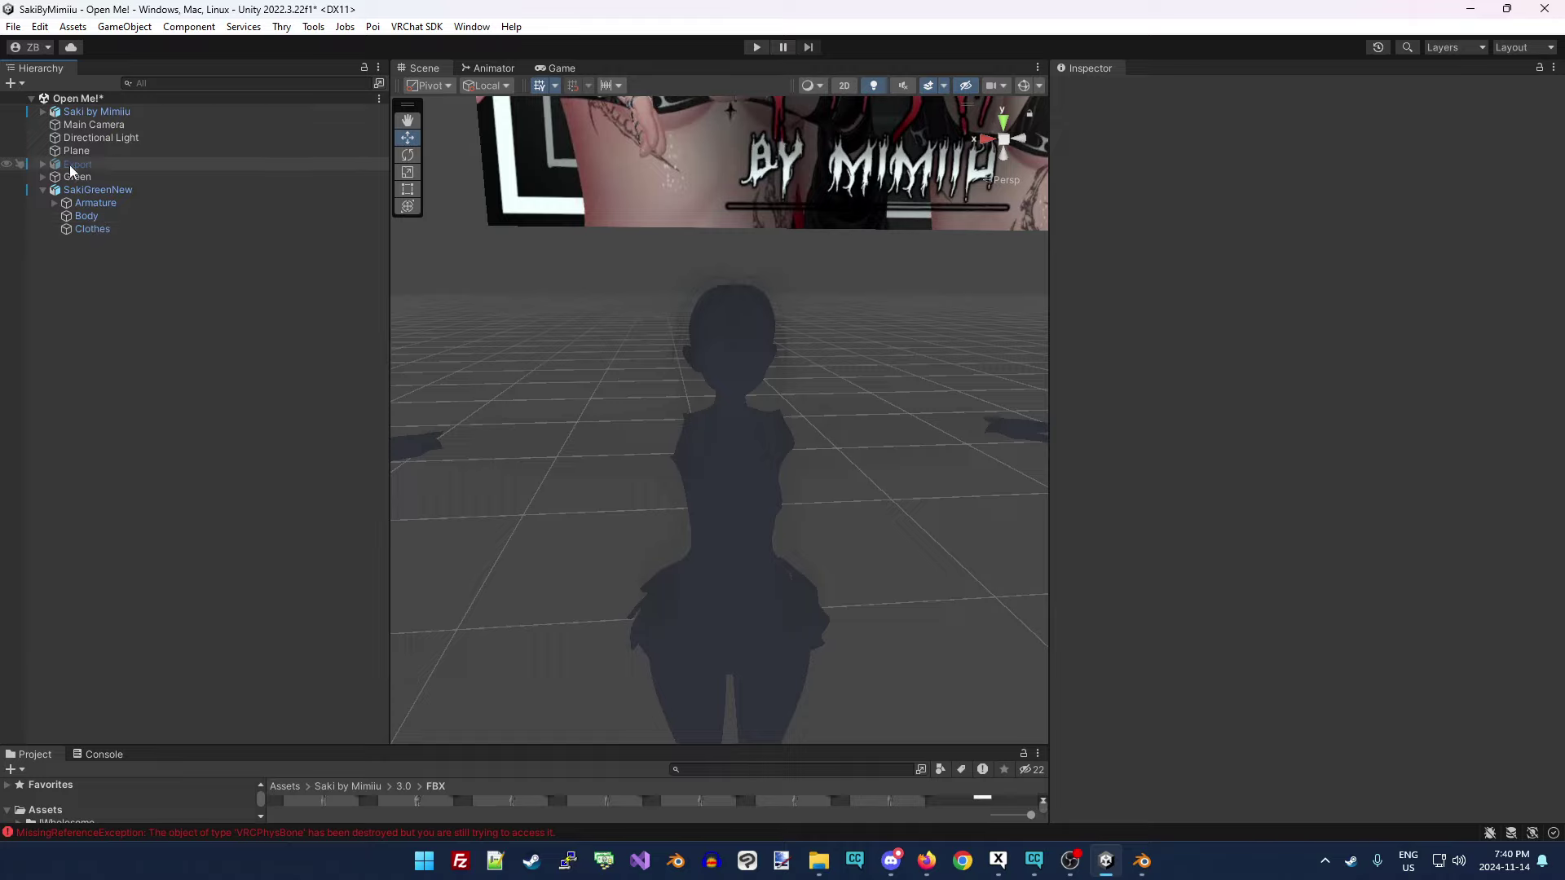
# Copy the VRCFury Fix Write Defaults component from Saki by Mimiiu and paste it as a new component on SakiGreenNew.
pyautogui.click(43, 111)
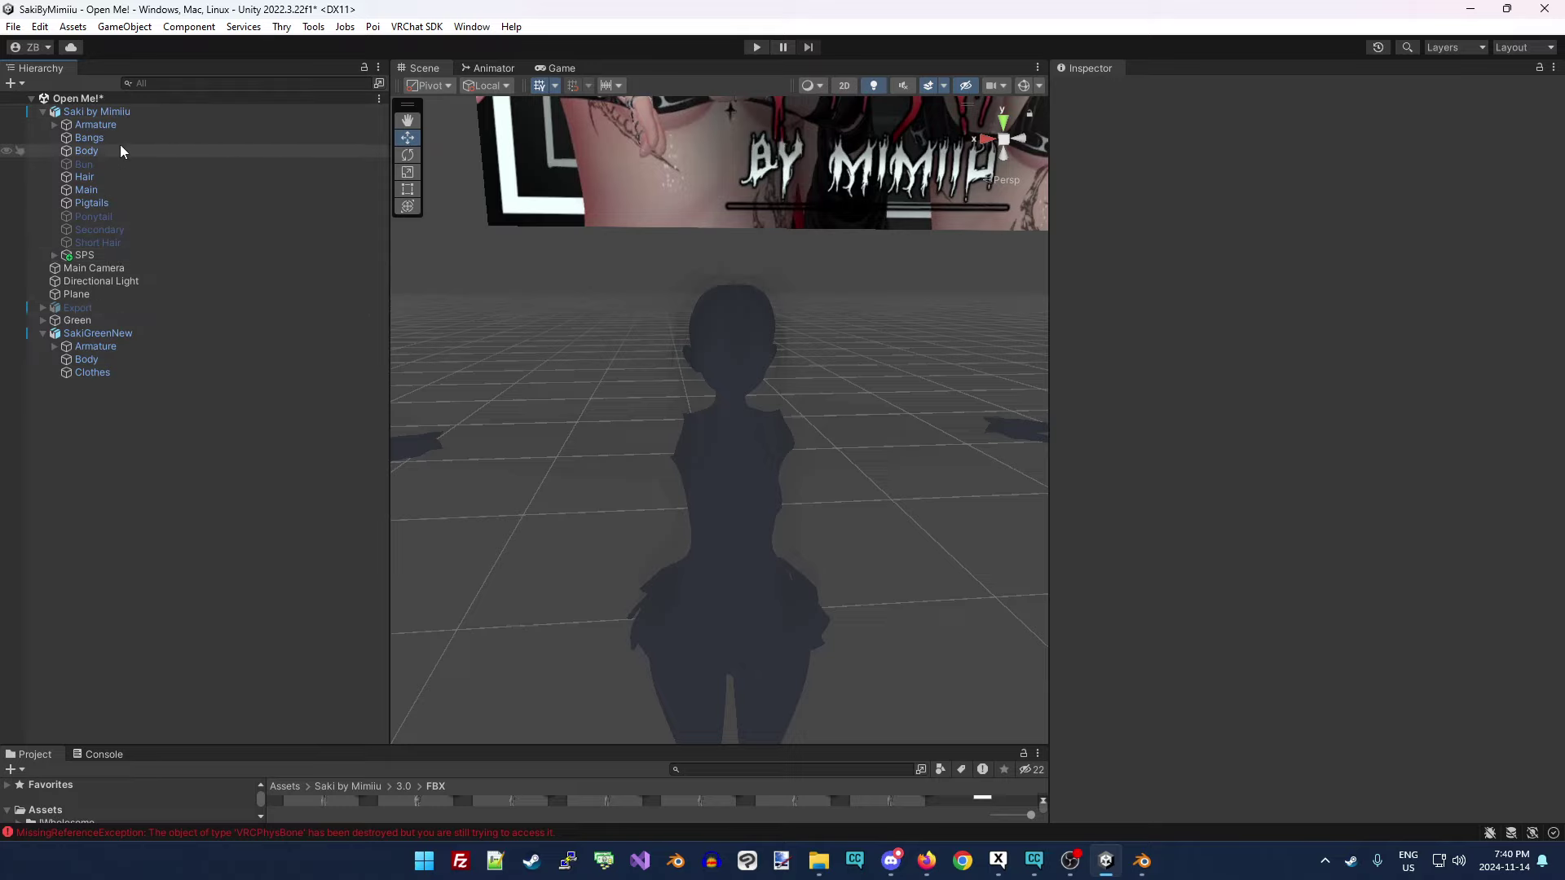
pyautogui.click(130, 113)
pyautogui.scroll(-10, 1141, 571)
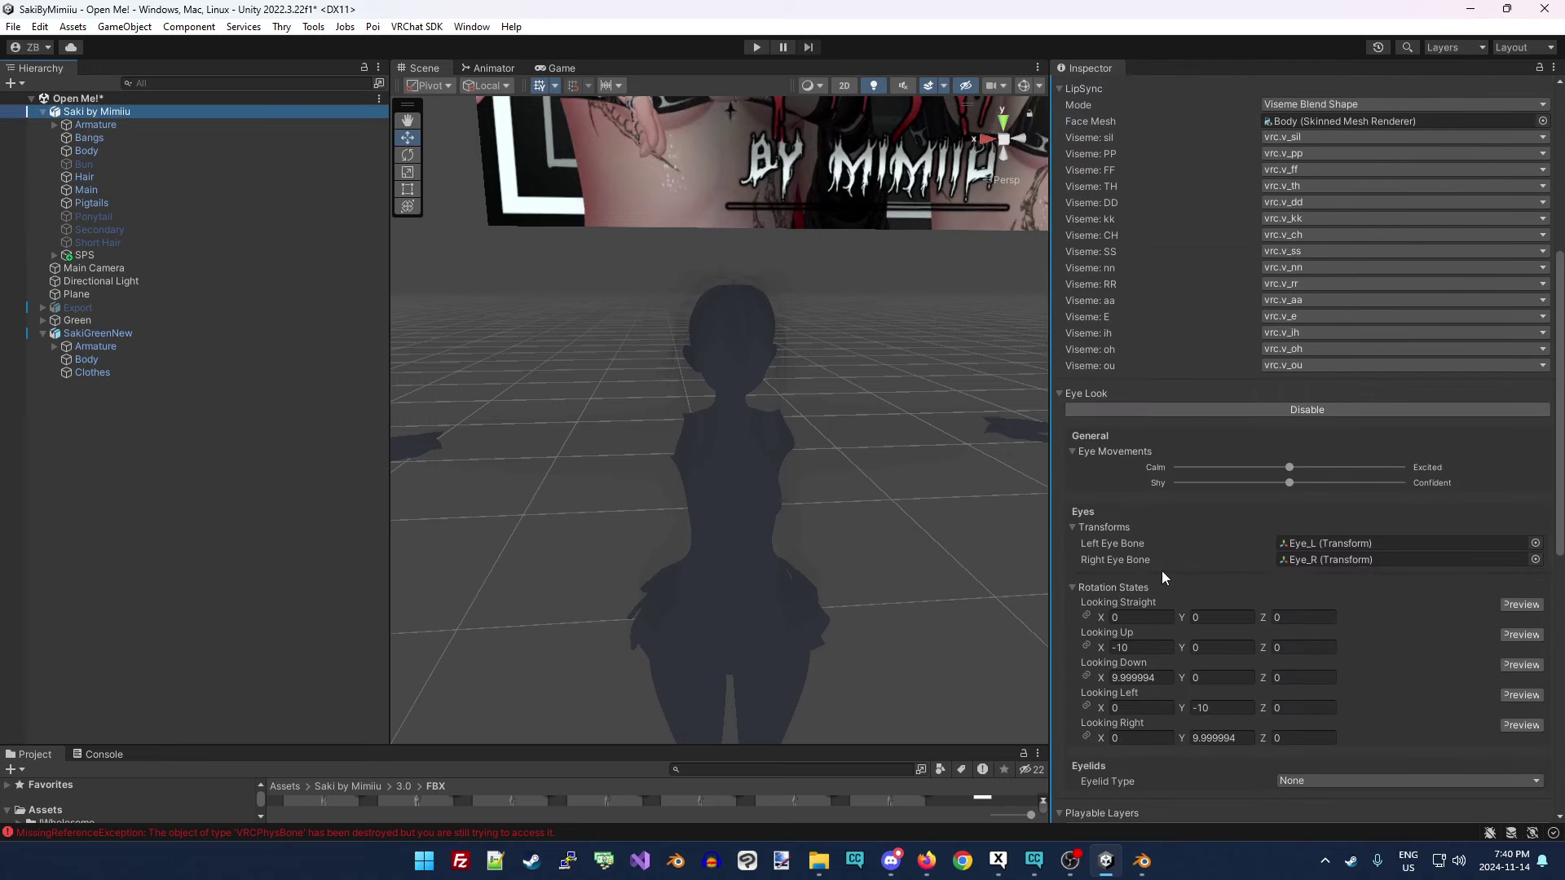
pyautogui.scroll(-8, 1165, 585)
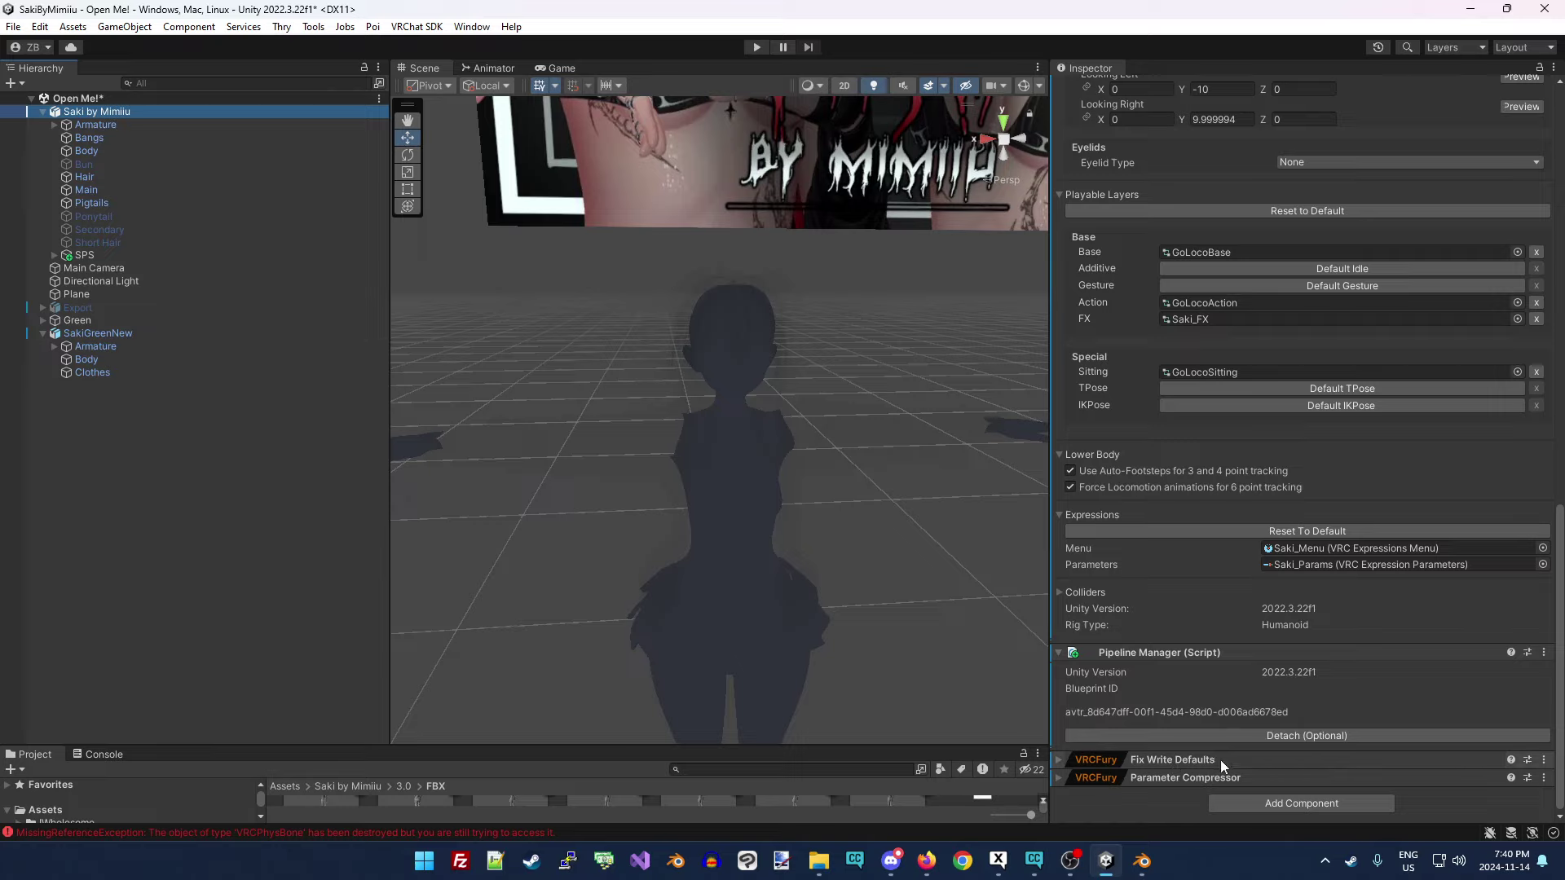
pyautogui.click(1544, 760)
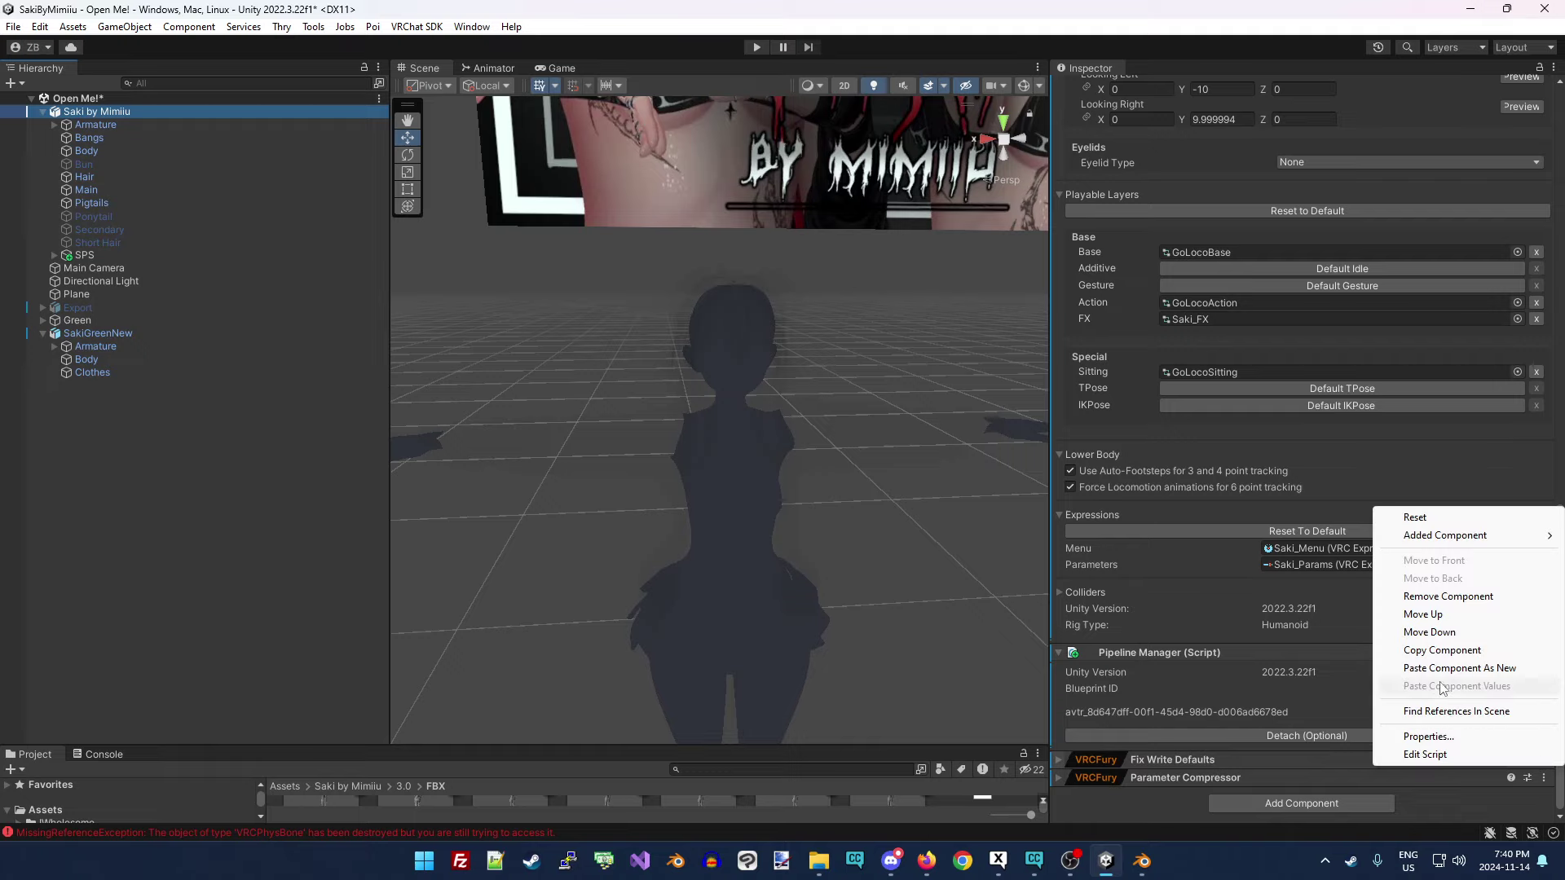
pyautogui.click(1443, 650)
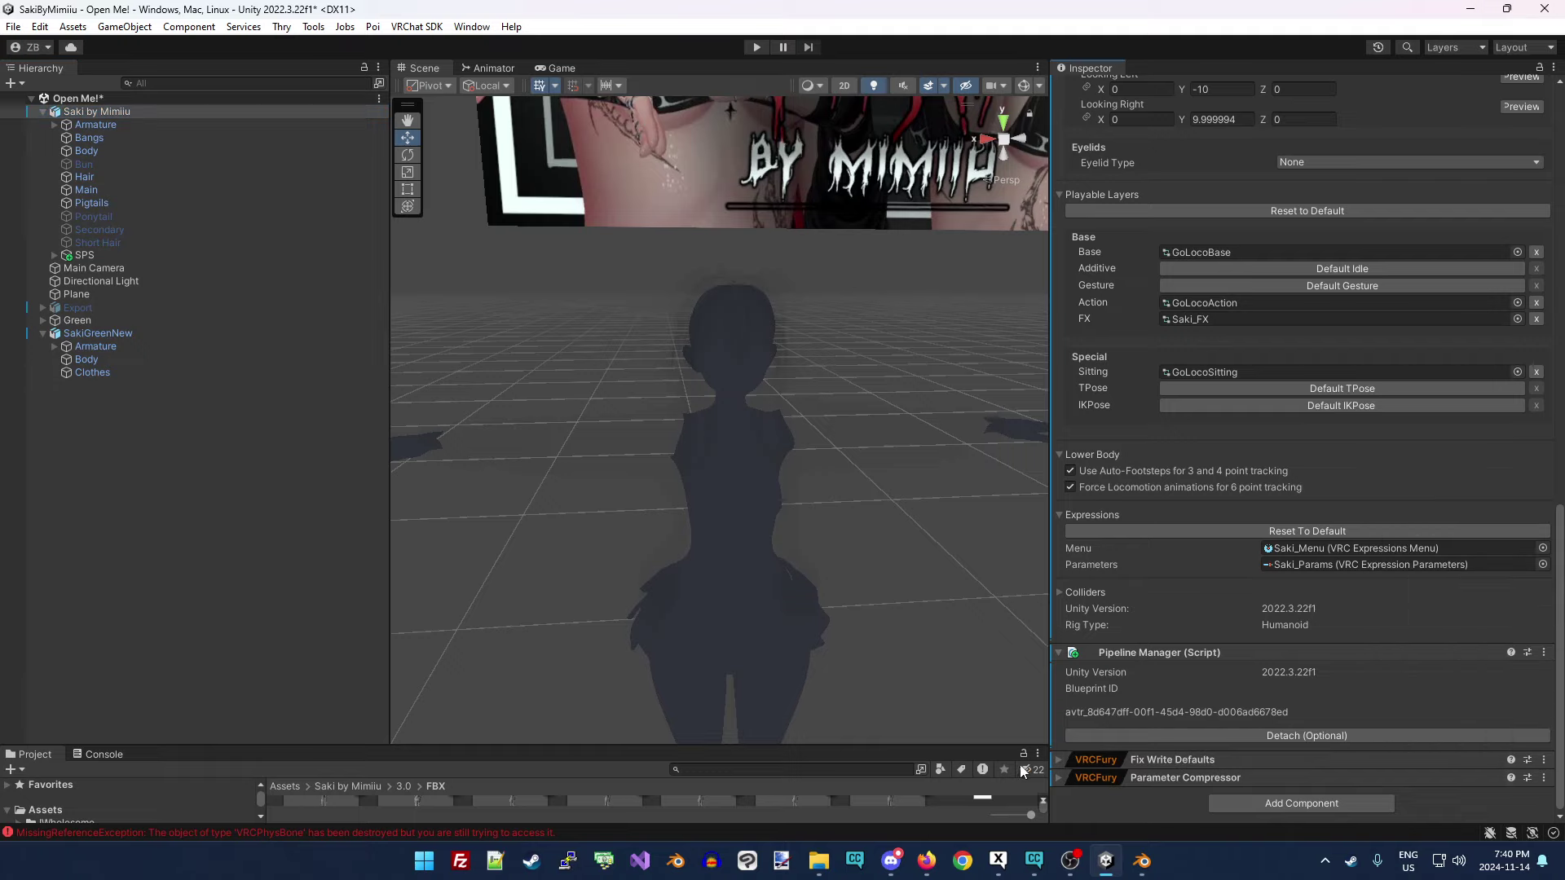
pyautogui.click(94, 333)
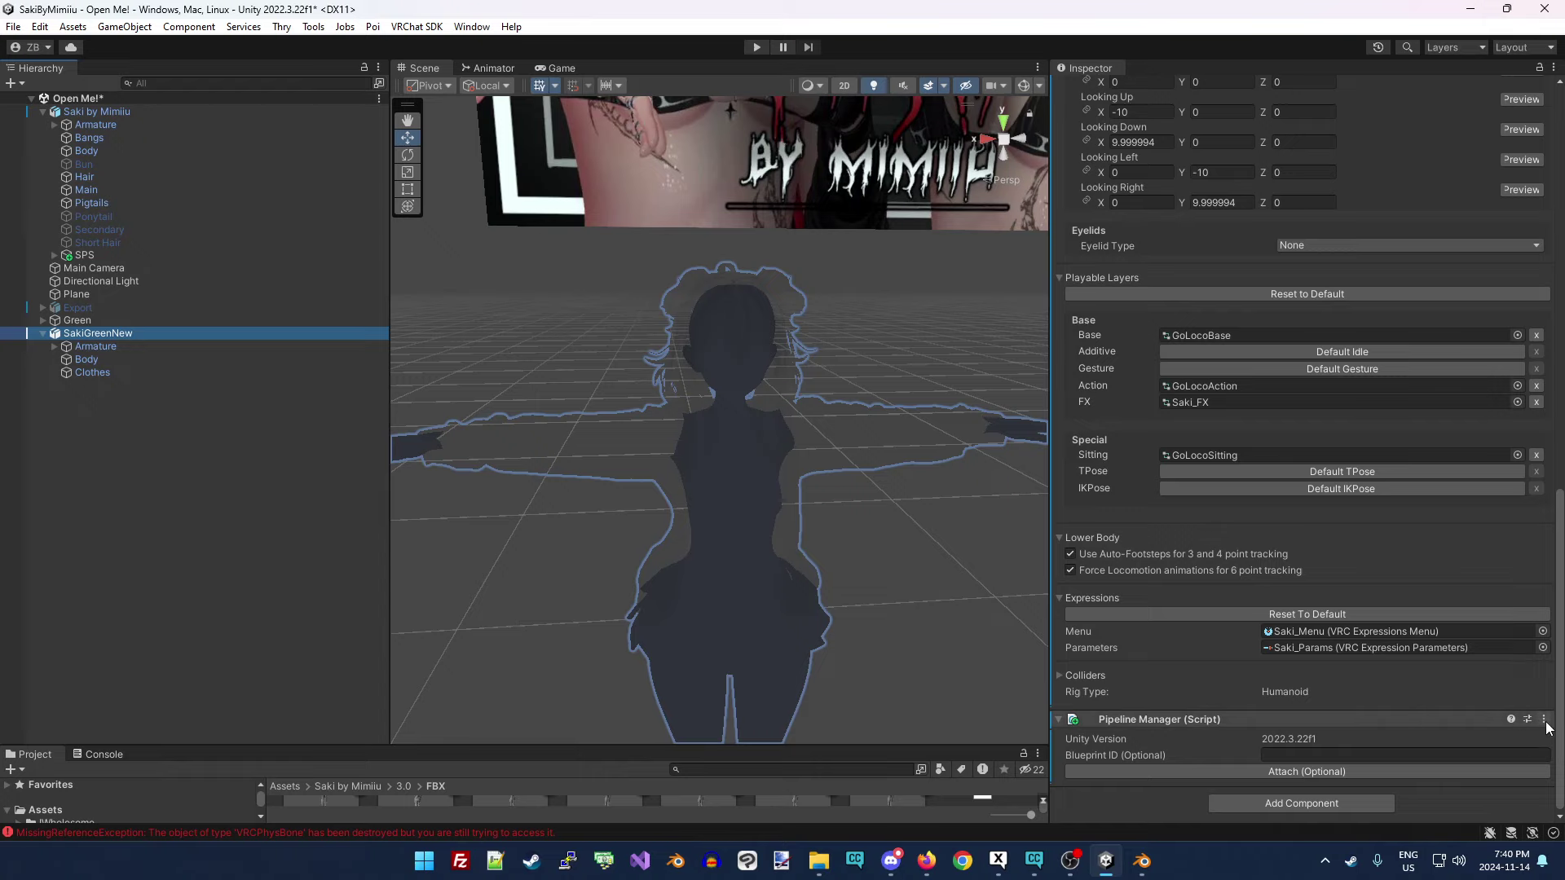
pyautogui.rightClick(1467, 720)
pyautogui.click(1459, 627)
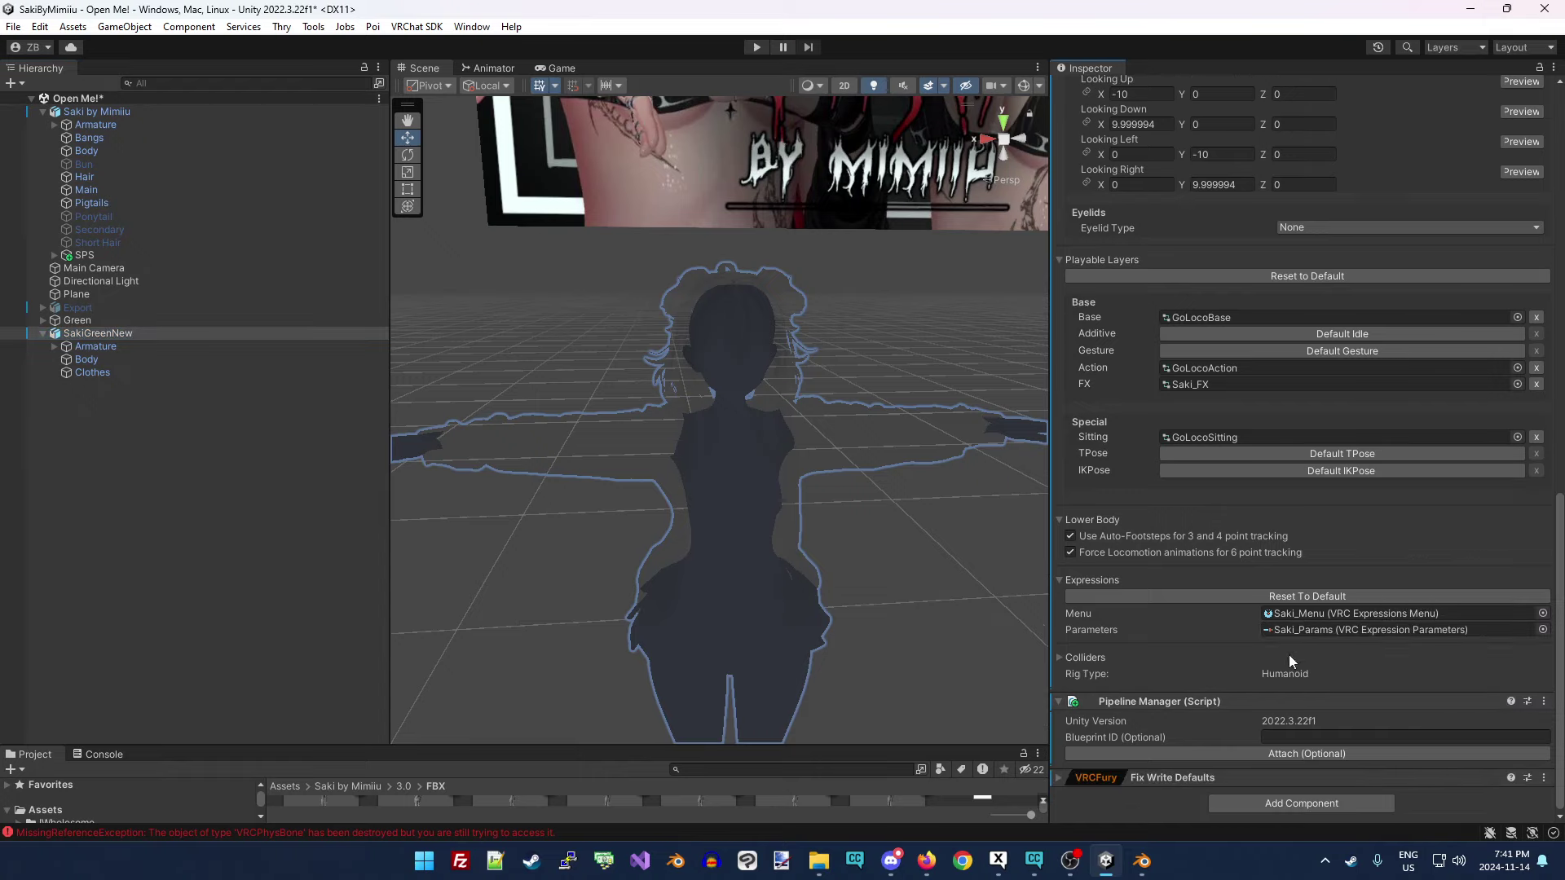
# Copy the VRCFury Parameter Compressor component from Saki by Mimiiu and paste it as a new component on SakiGreenNew.
pyautogui.click(96, 112)
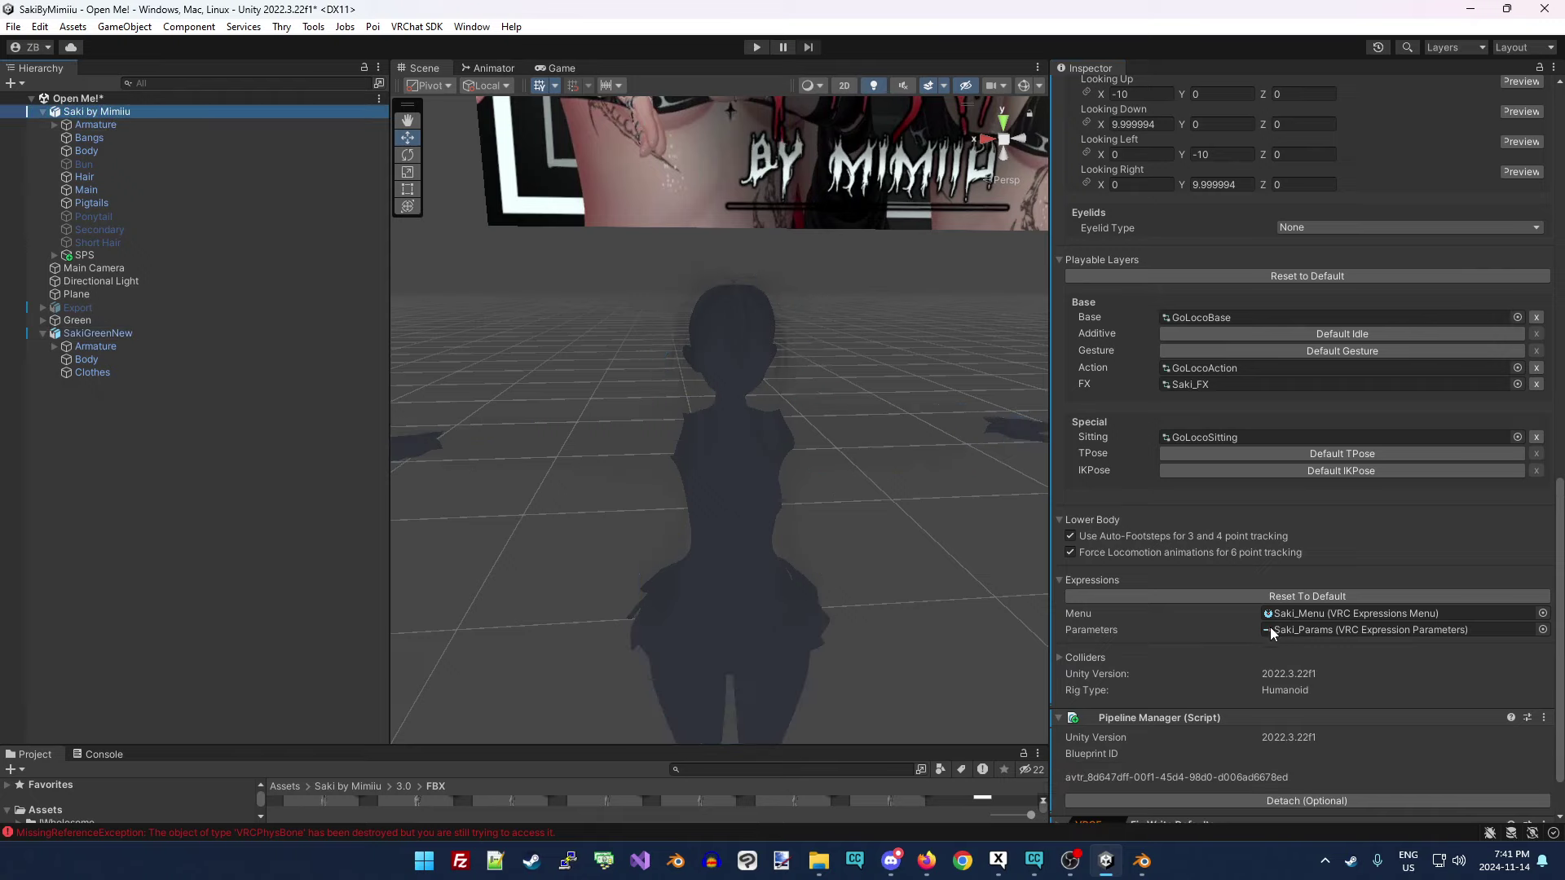
pyautogui.scroll(-2, 1250, 622)
pyautogui.rightClick(1505, 779)
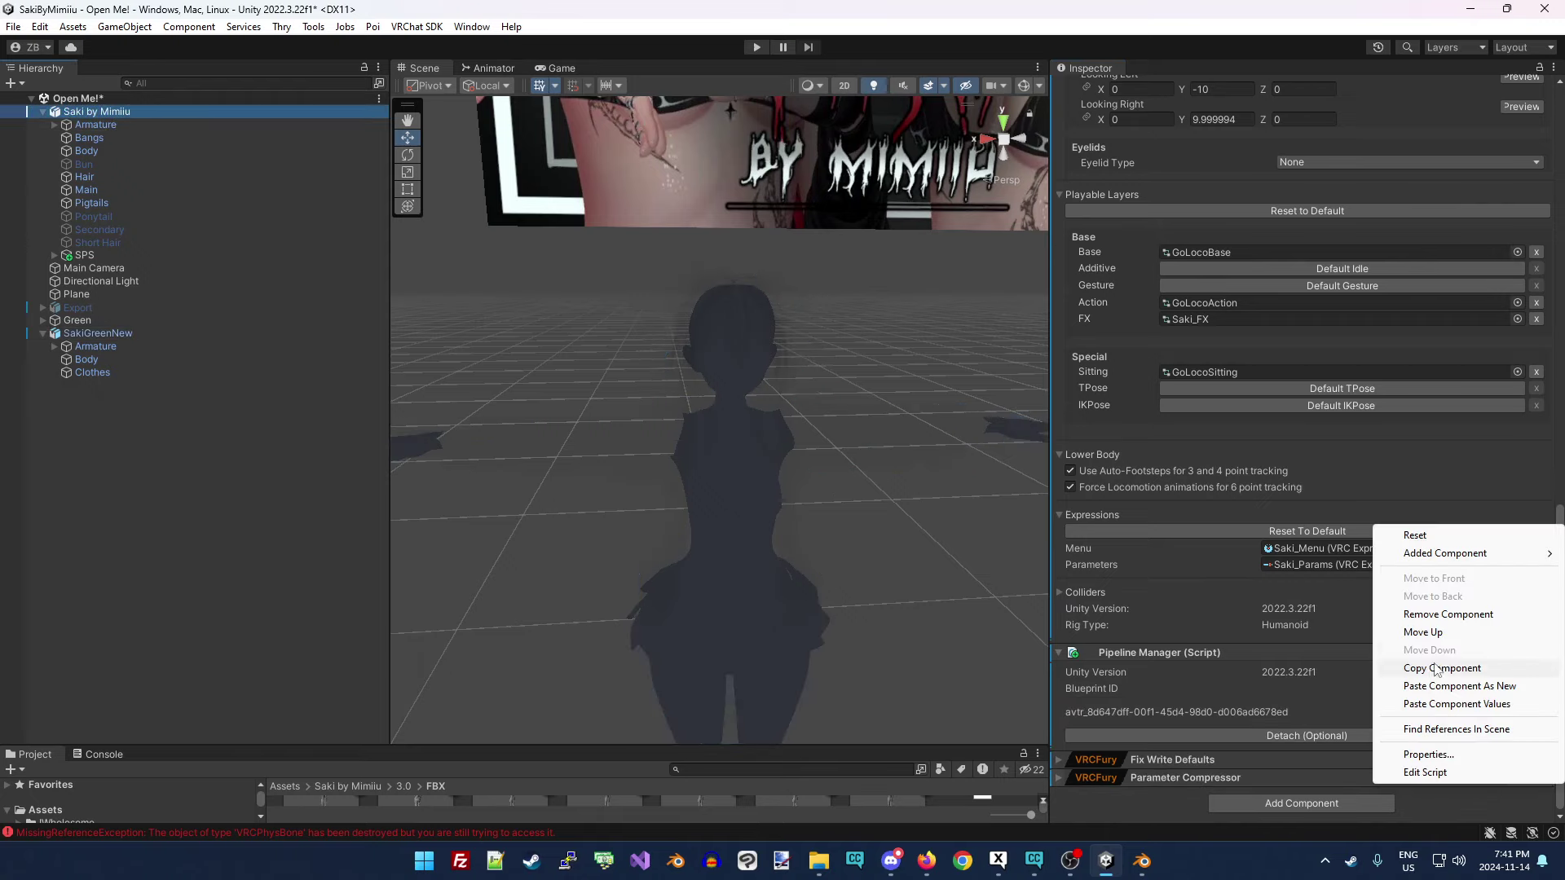
pyautogui.click(1453, 633)
pyautogui.click(153, 334)
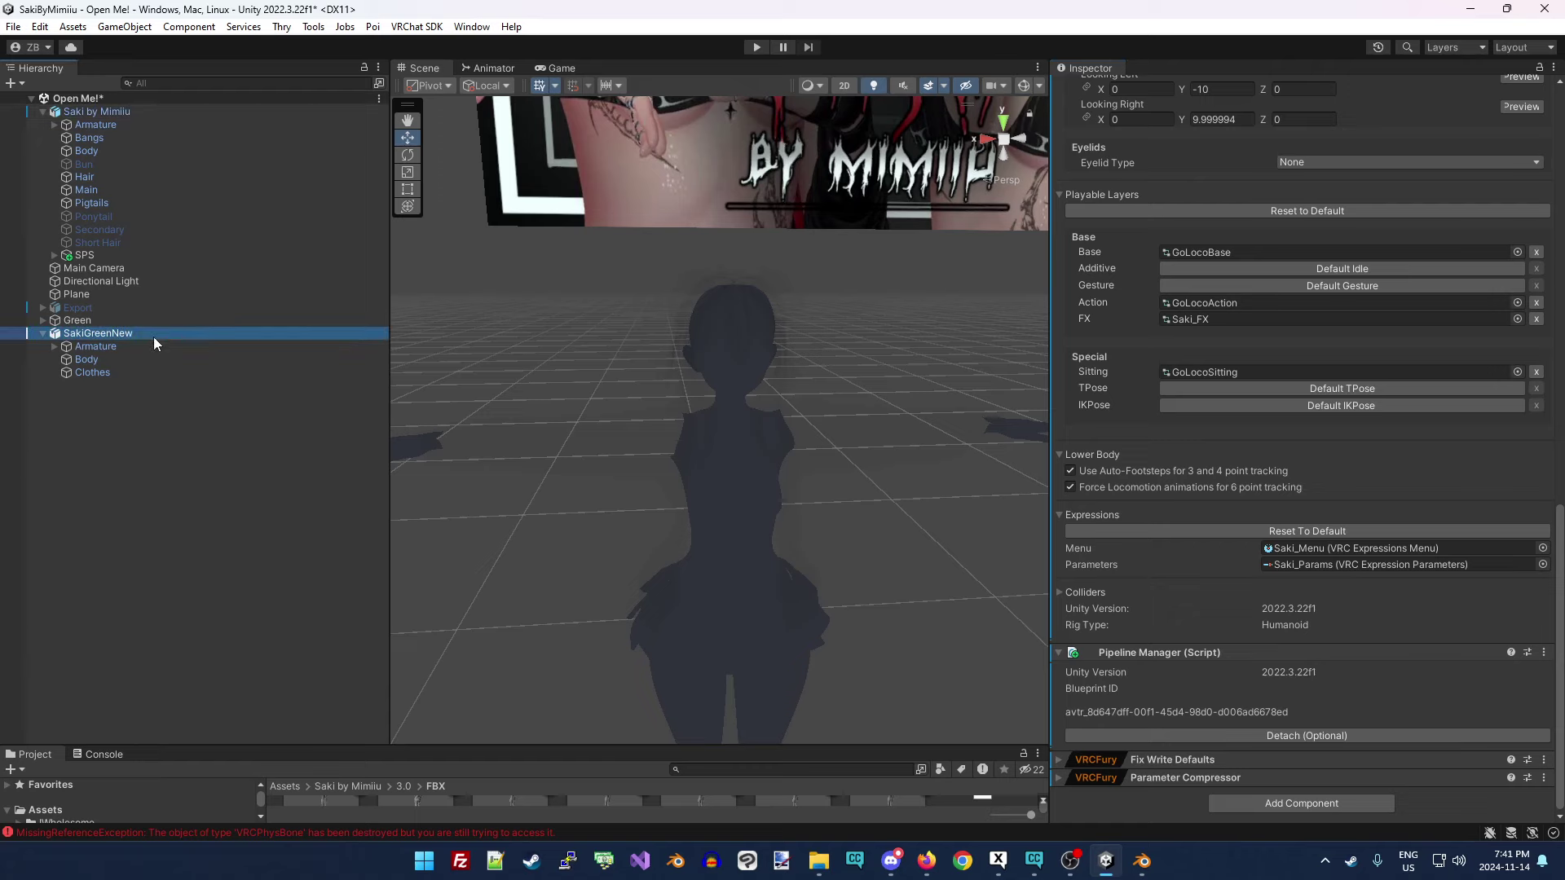
pyautogui.click(1544, 779)
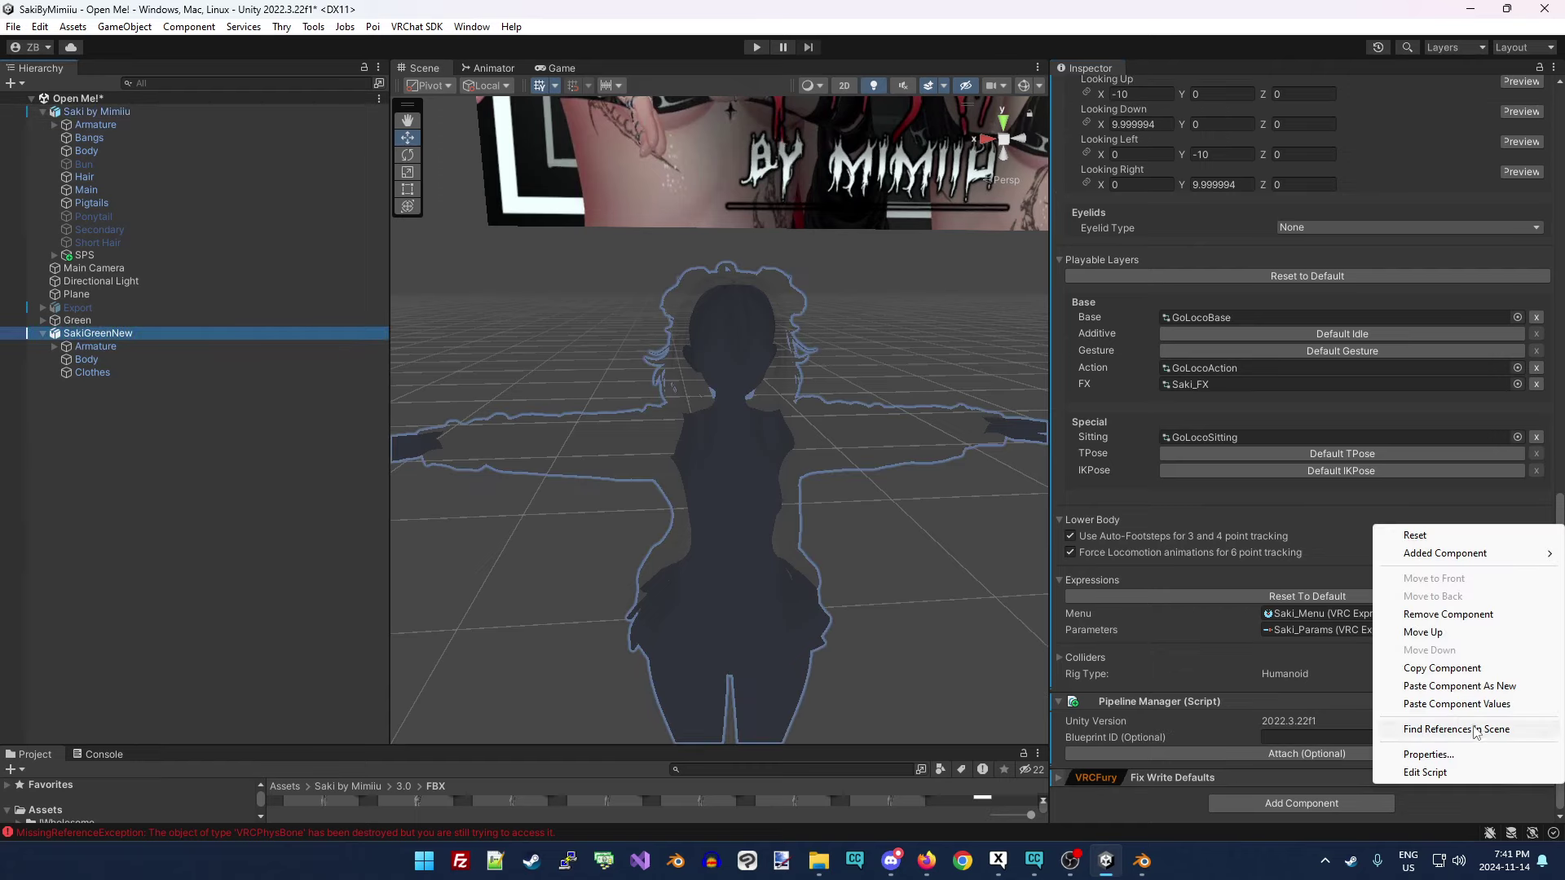
pyautogui.click(1459, 686)
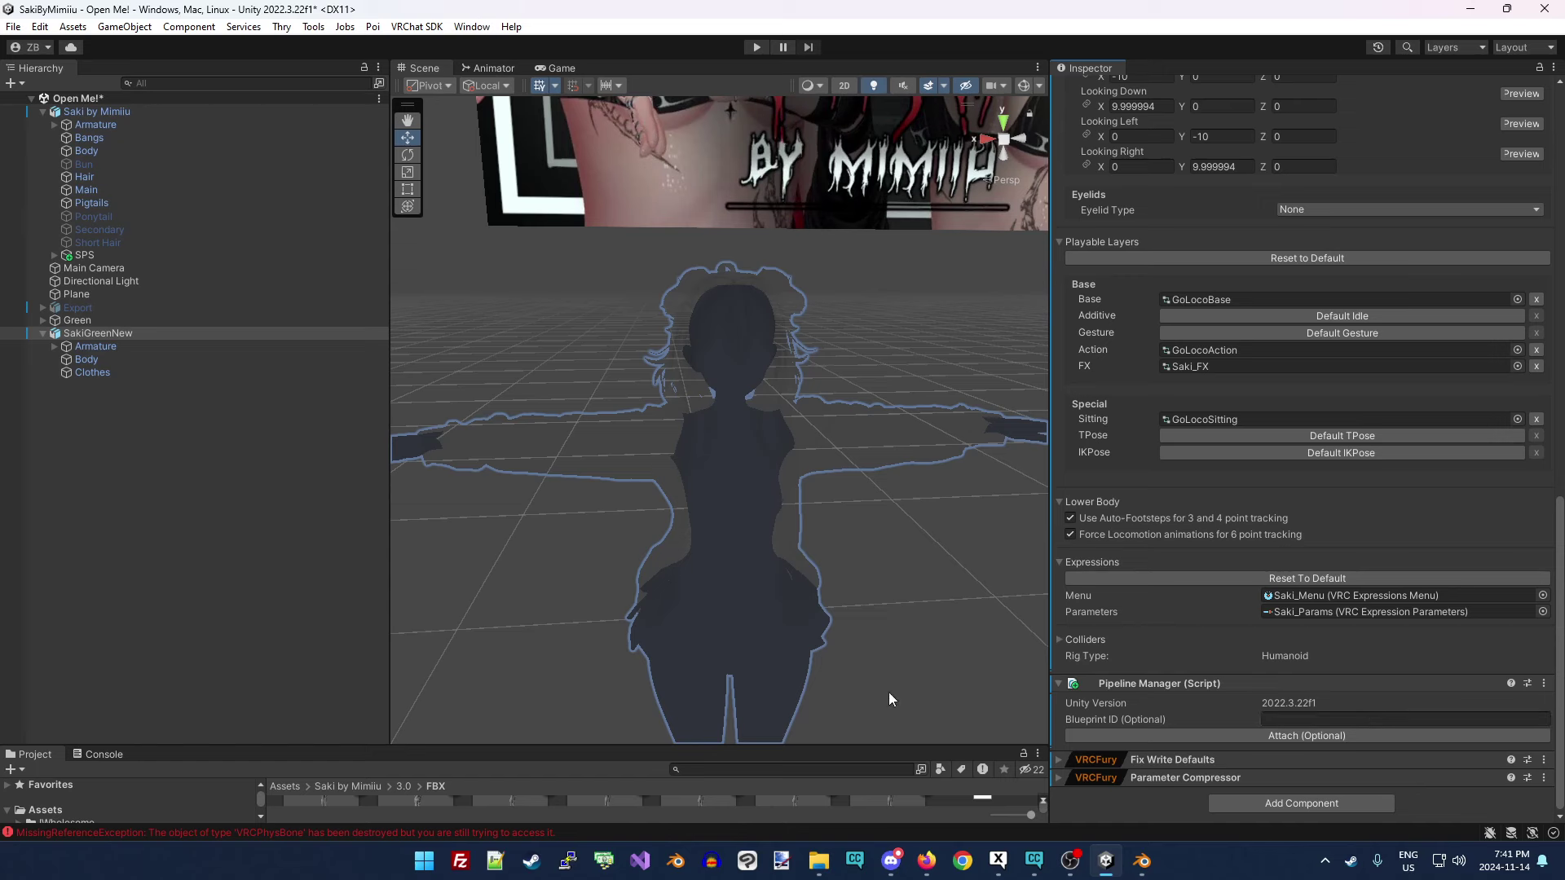
# Enlarge the asset browser, locate the original avatar's Body material, and assign it to material Element 1 of SakiGreenNew's Body mesh.
pyautogui.click(114, 360)
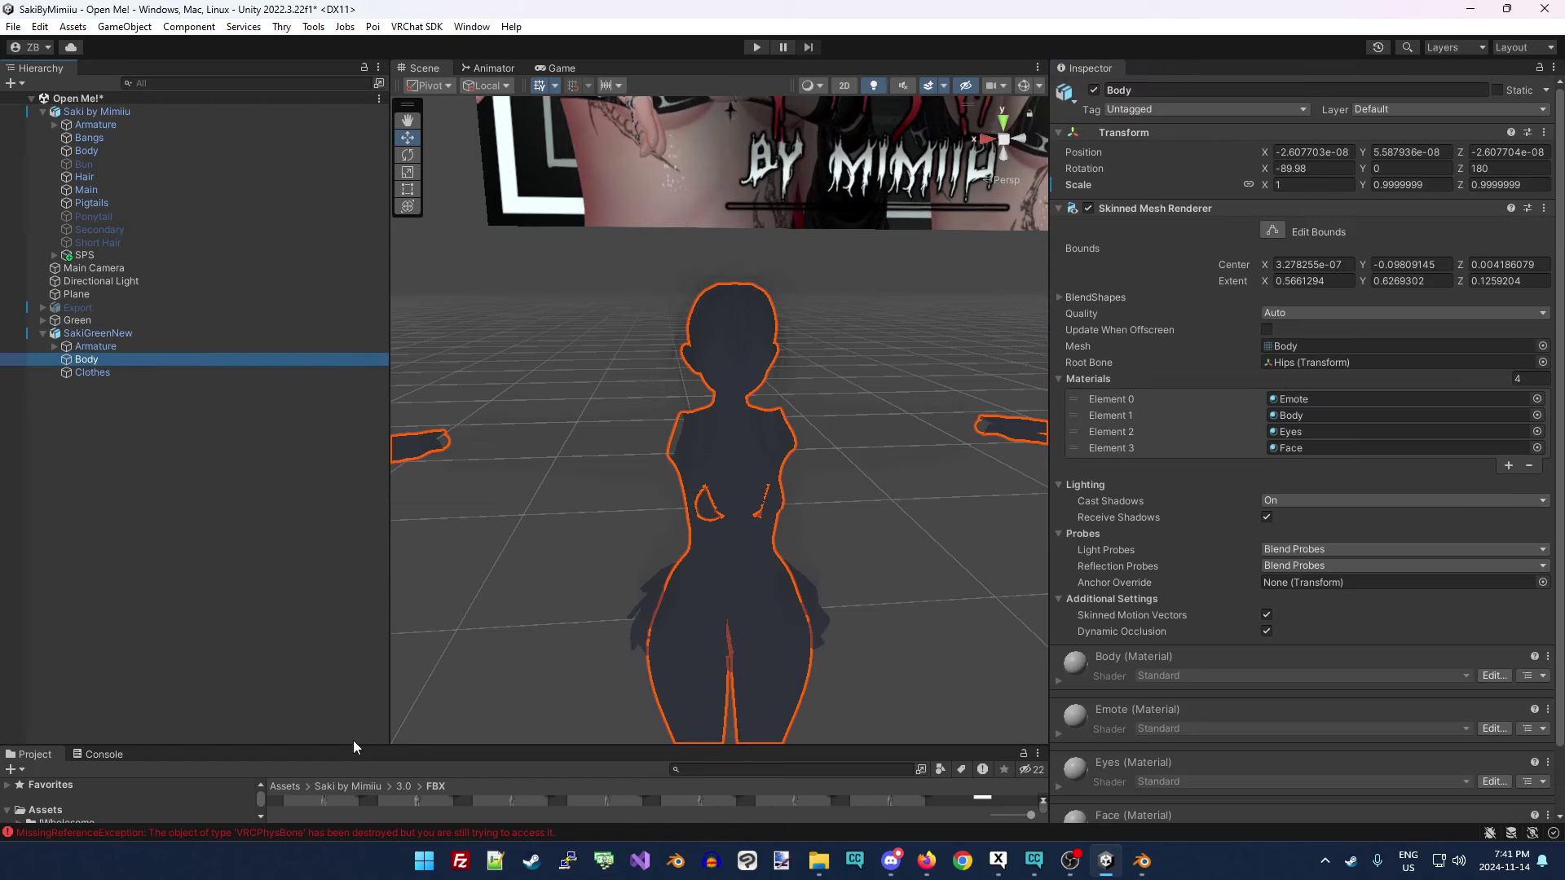
pyautogui.moveTo(354, 748); pyautogui.dragTo(354, 504)
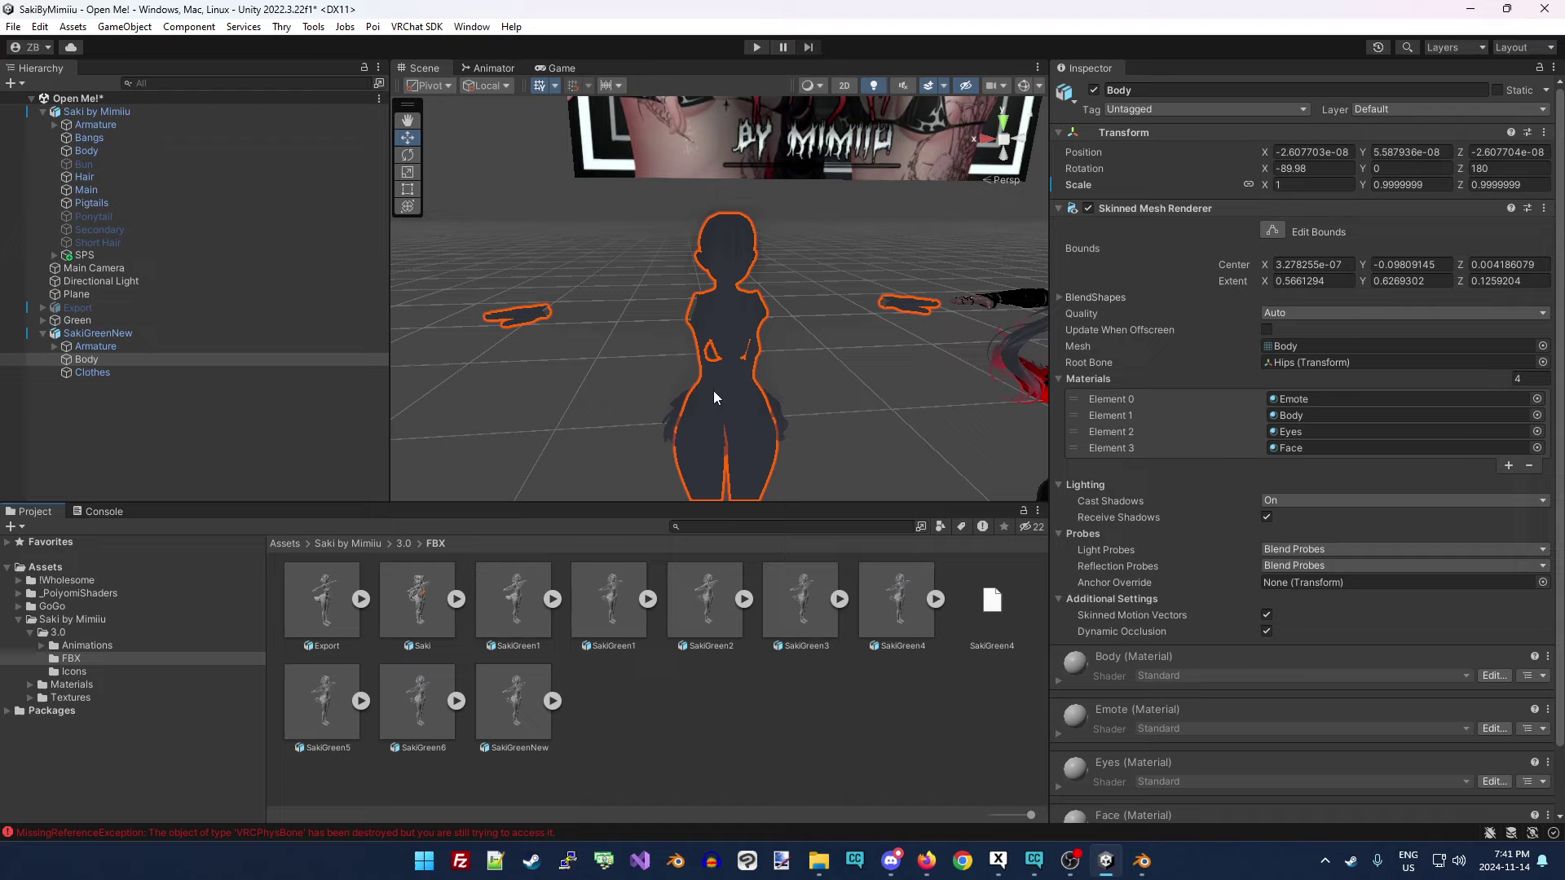
pyautogui.click(99, 150)
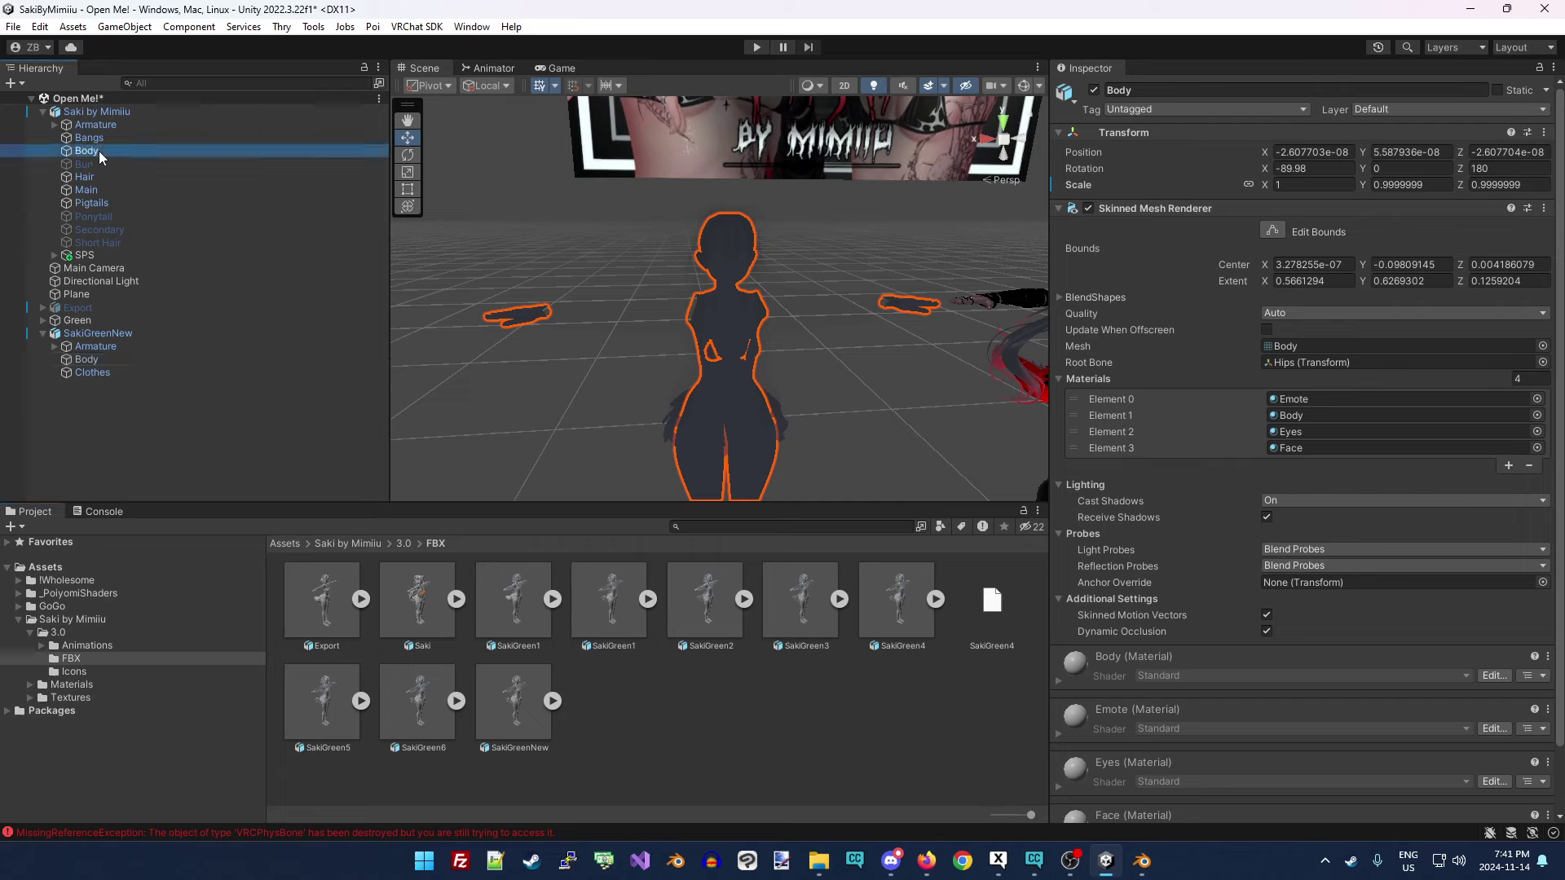
pyautogui.click(1320, 399)
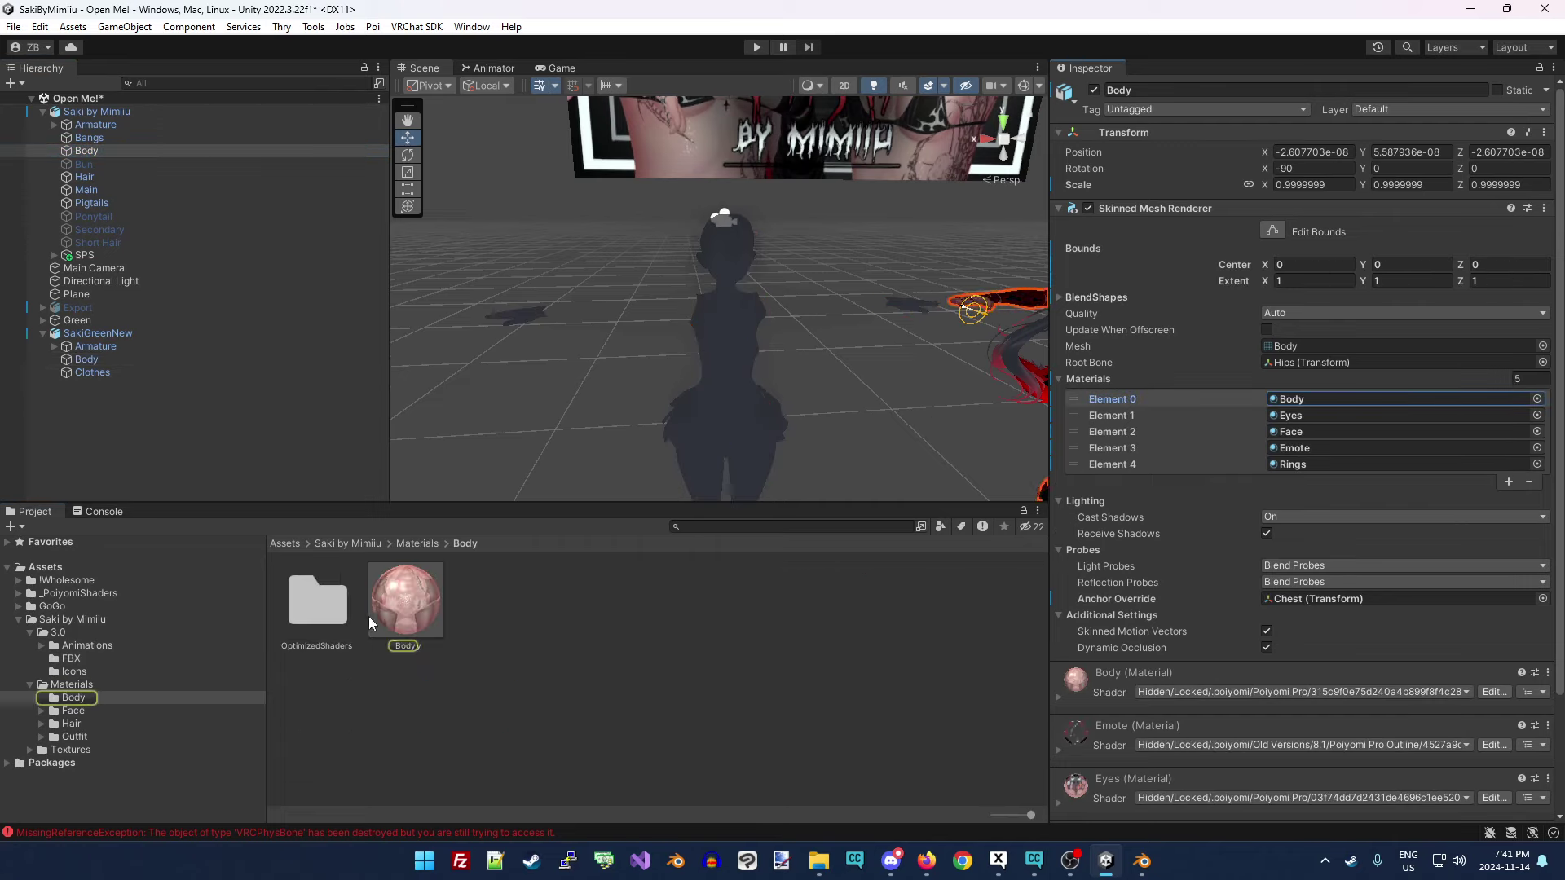
pyautogui.click(98, 333)
pyautogui.moveTo(405, 599); pyautogui.dragTo(1304, 418)
pyautogui.click(115, 362)
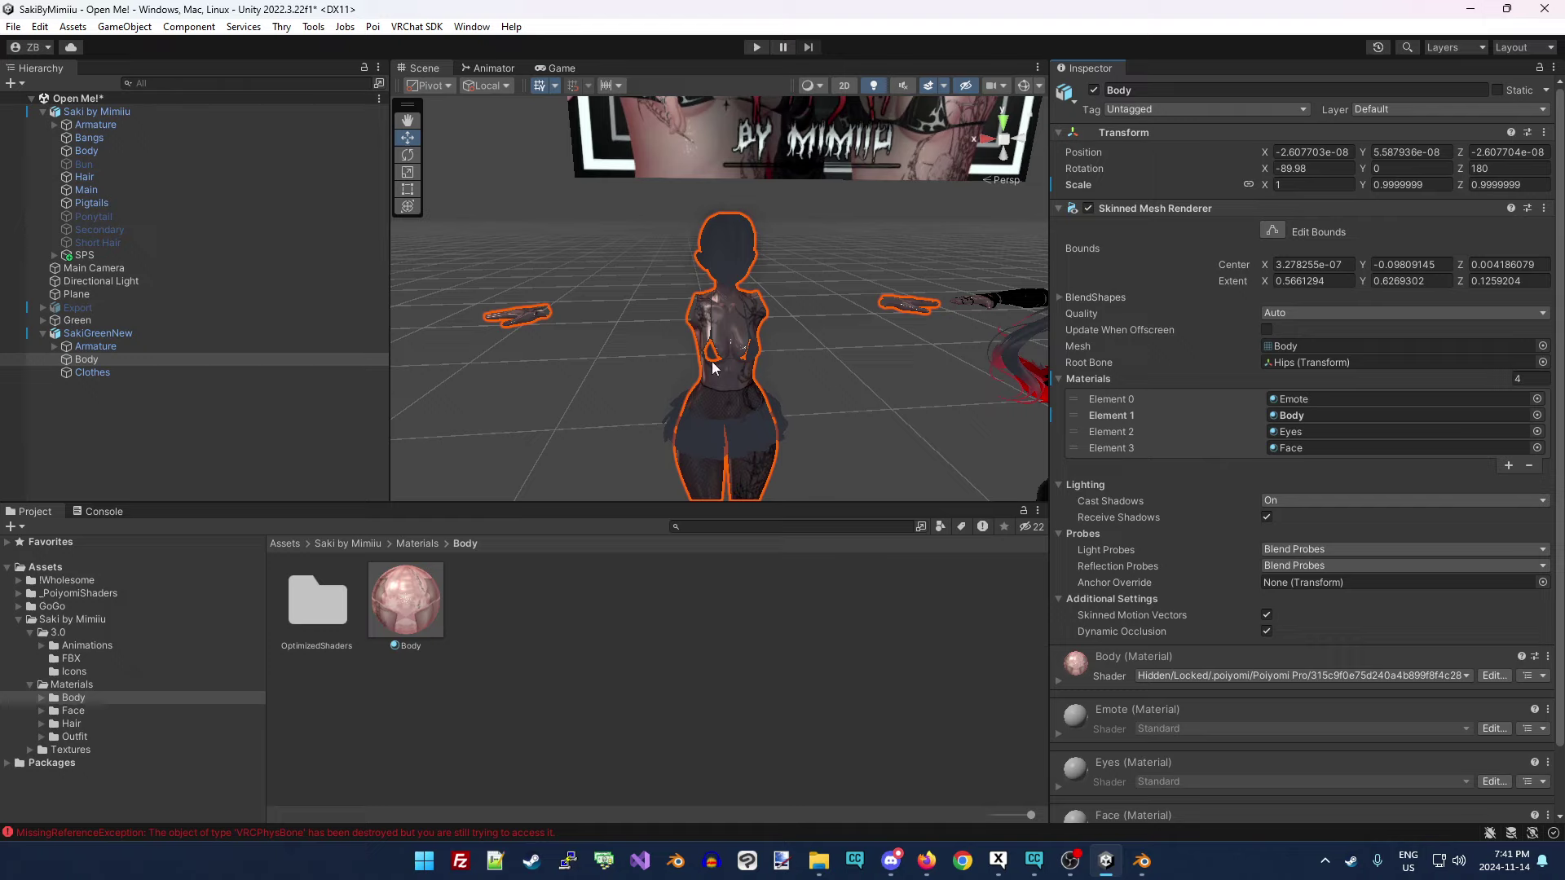
# Assign the original avatar's Face, Eyes and Emote materials to Elements 3, 2 and 0 of SakiGreenNew's Body mesh.
pyautogui.click(96, 709)
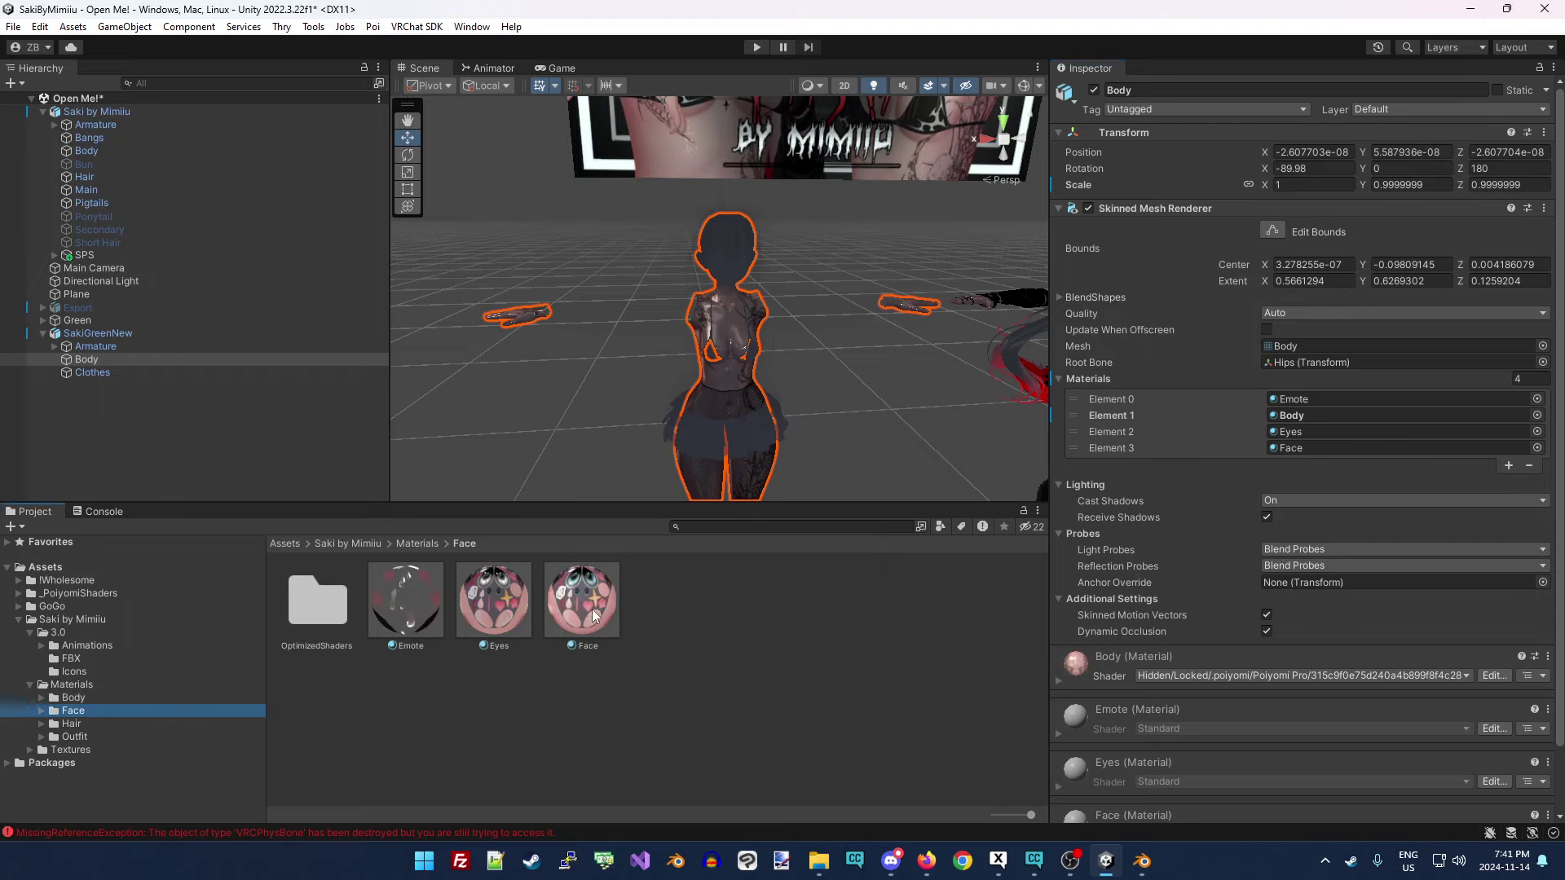
pyautogui.moveTo(570, 603); pyautogui.dragTo(1313, 447)
pyautogui.moveTo(496, 605); pyautogui.dragTo(1305, 429)
pyautogui.moveTo(441, 629); pyautogui.dragTo(1307, 399)
# Assign the original Hair_Tails material to material Element 0 of SakiGreenNew's Clothes mesh.
pyautogui.click(86, 725)
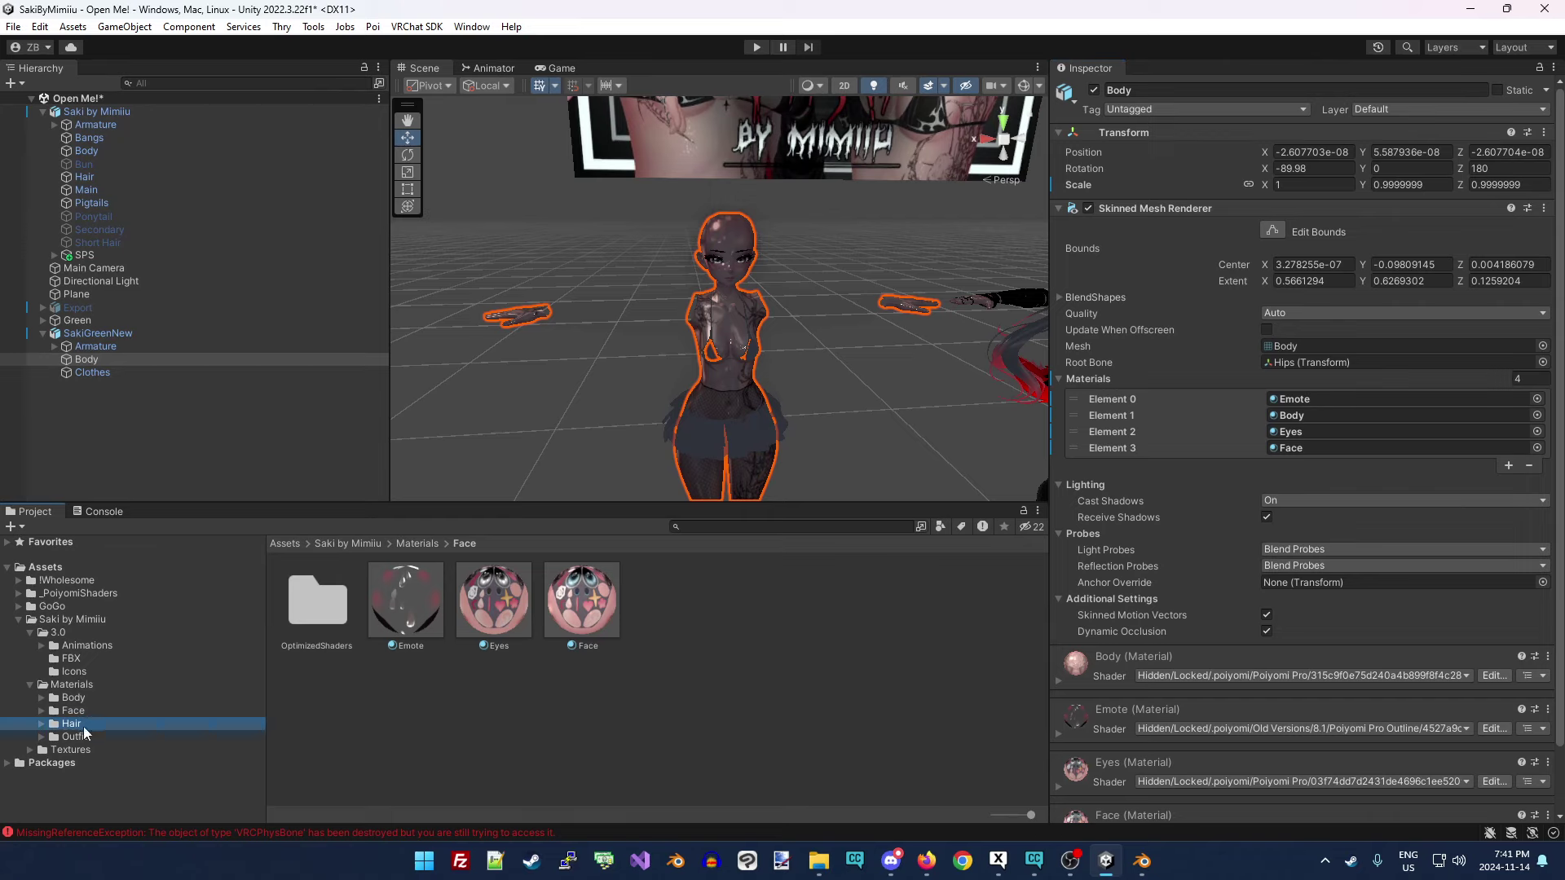
pyautogui.click(93, 372)
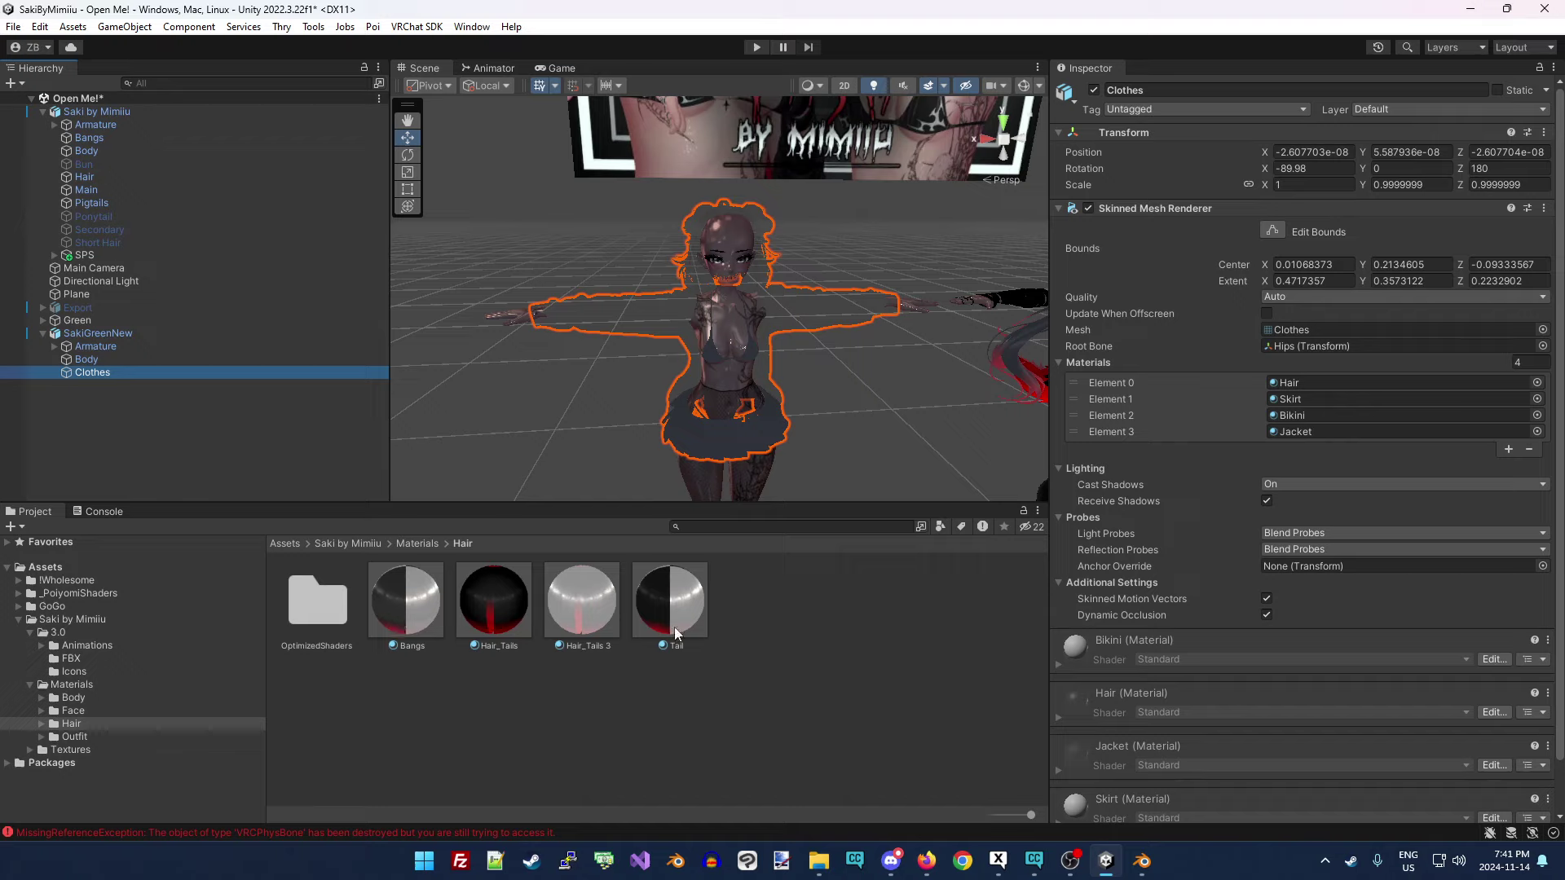
pyautogui.click(493, 610)
pyautogui.moveTo(932, 539); pyautogui.dragTo(1321, 388)
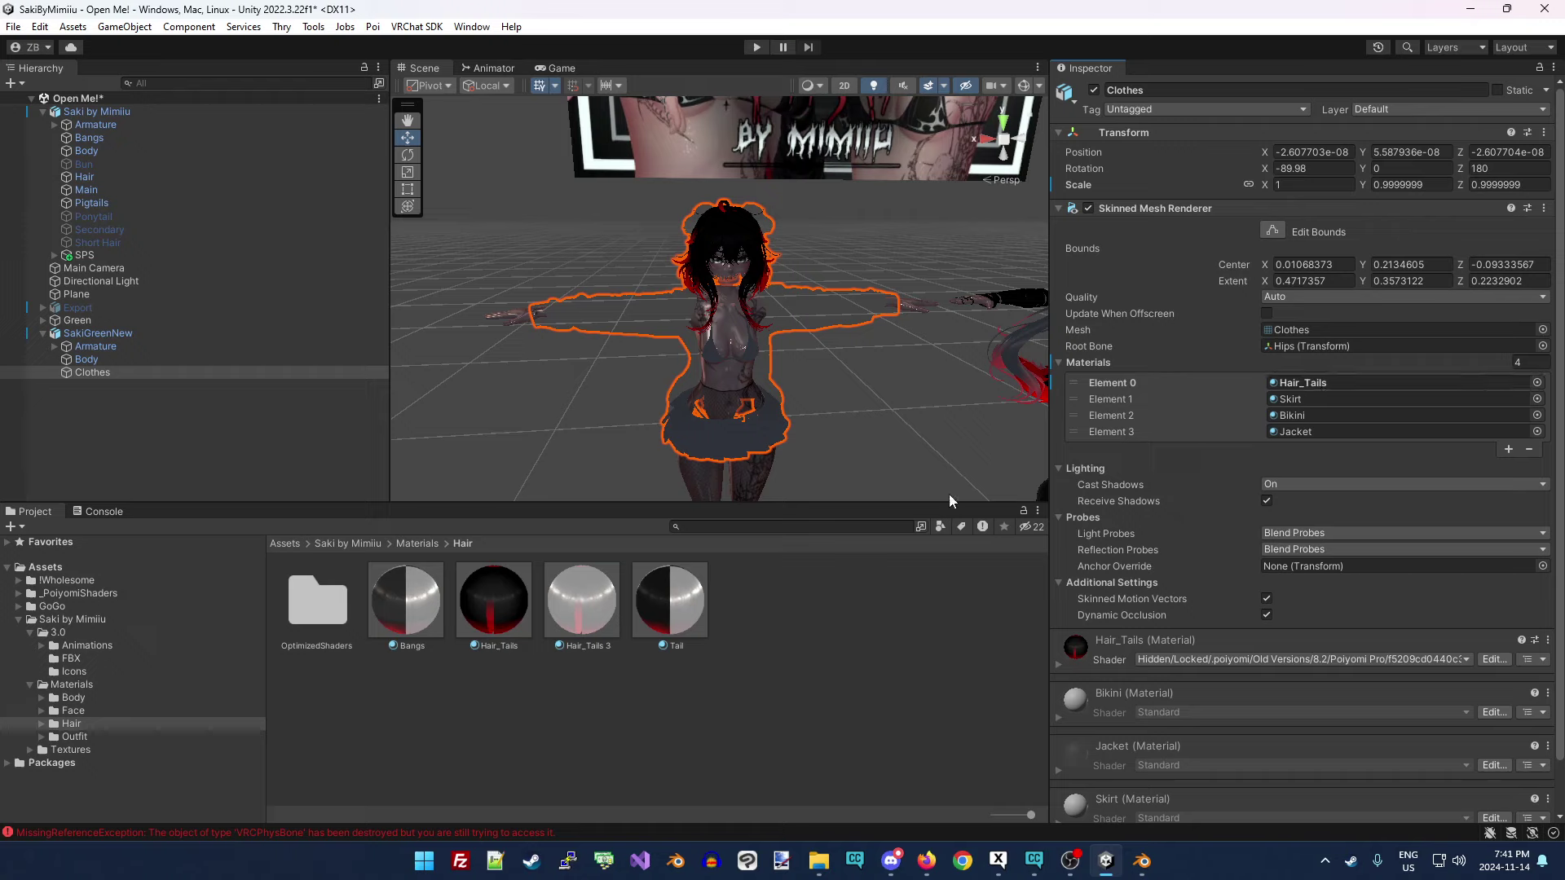
# Compare the hair on SakiGreenNew with the hair of the other avatars in the scene.
pyautogui.keyDown('alt'); pyautogui.moveTo(730, 364); pyautogui.dragTo(841, 384); pyautogui.keyUp('alt')
pyautogui.moveTo(841, 383); pyautogui.dragTo(1219, 311, button='right')
pyautogui.moveTo(848, 373); pyautogui.dragTo(970, 256, button='right')
pyautogui.scroll(-4, 966, 349)
pyautogui.scroll(3, 887, 298)
pyautogui.keyDown('alt'); pyautogui.moveTo(888, 296); pyautogui.dragTo(702, 369); pyautogui.keyUp('alt')
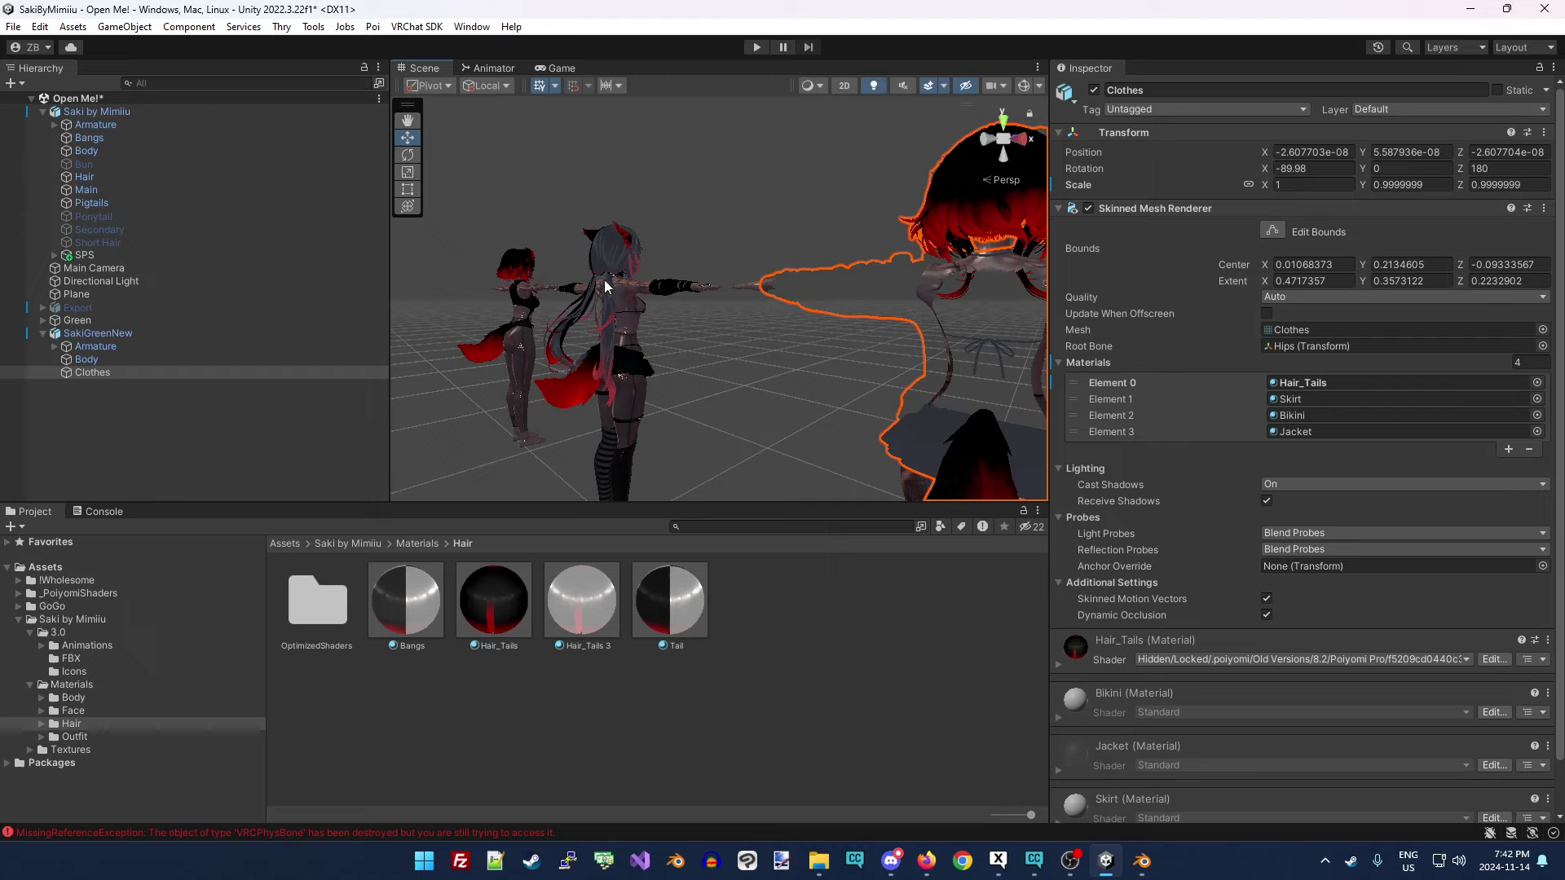
pyautogui.keyDown('alt'); pyautogui.moveTo(643, 322); pyautogui.dragTo(719, 401); pyautogui.keyUp('alt')
pyautogui.scroll(5, 717, 398)
pyautogui.moveTo(698, 398); pyautogui.dragTo(645, 244, button='right')
pyautogui.scroll(-3, 659, 355)
pyautogui.scroll(3, 745, 409)
pyautogui.scroll(-6, 644, 244)
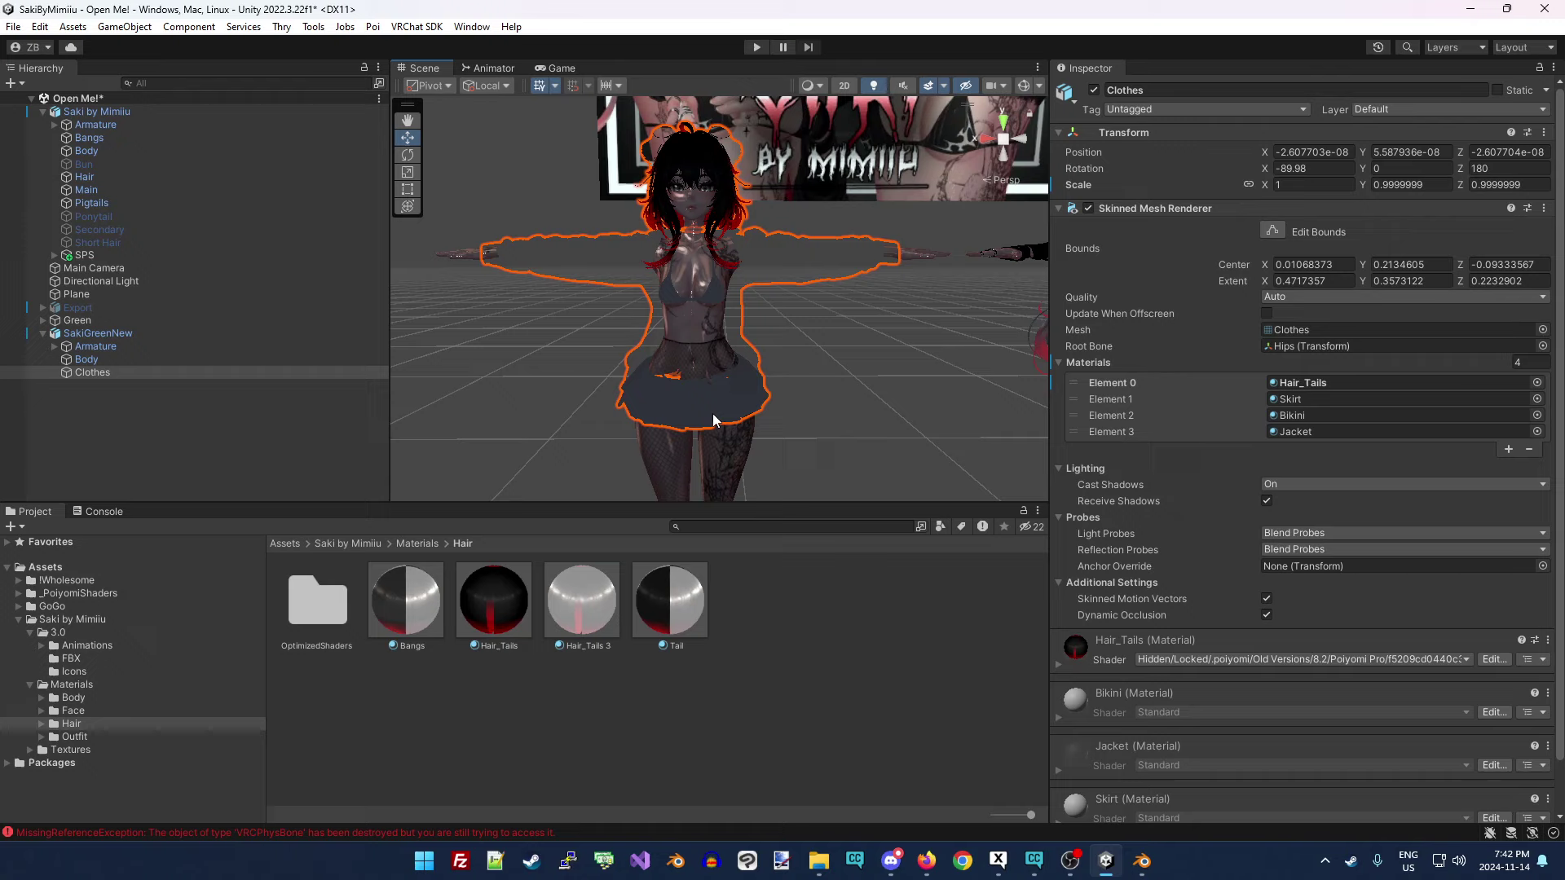
# Enlarge the scene view and examine SakiGreenNew's face, hair and body from several angles.
pyautogui.keyDown('alt'); pyautogui.moveTo(712, 412); pyautogui.dragTo(535, 497); pyautogui.keyUp('alt')
pyautogui.moveTo(763, 473); pyautogui.dragTo(766, 418, button='middle')
pyautogui.scroll(-6, 766, 412)
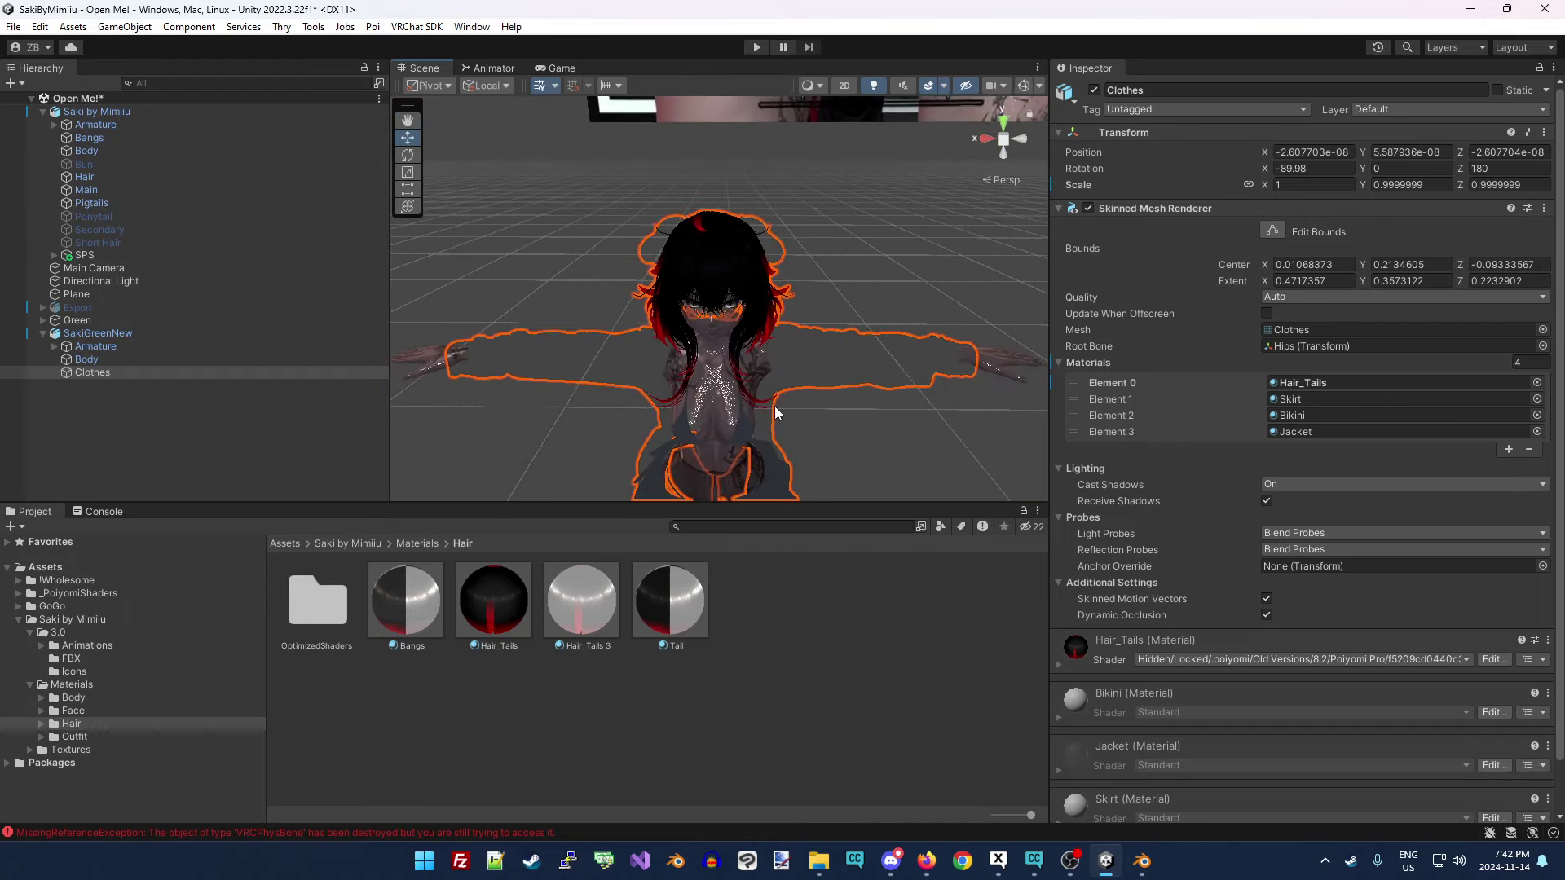
pyautogui.keyDown('alt'); pyautogui.moveTo(774, 413); pyautogui.dragTo(745, 271); pyautogui.keyUp('alt')
pyautogui.moveTo(768, 504); pyautogui.dragTo(770, 626)
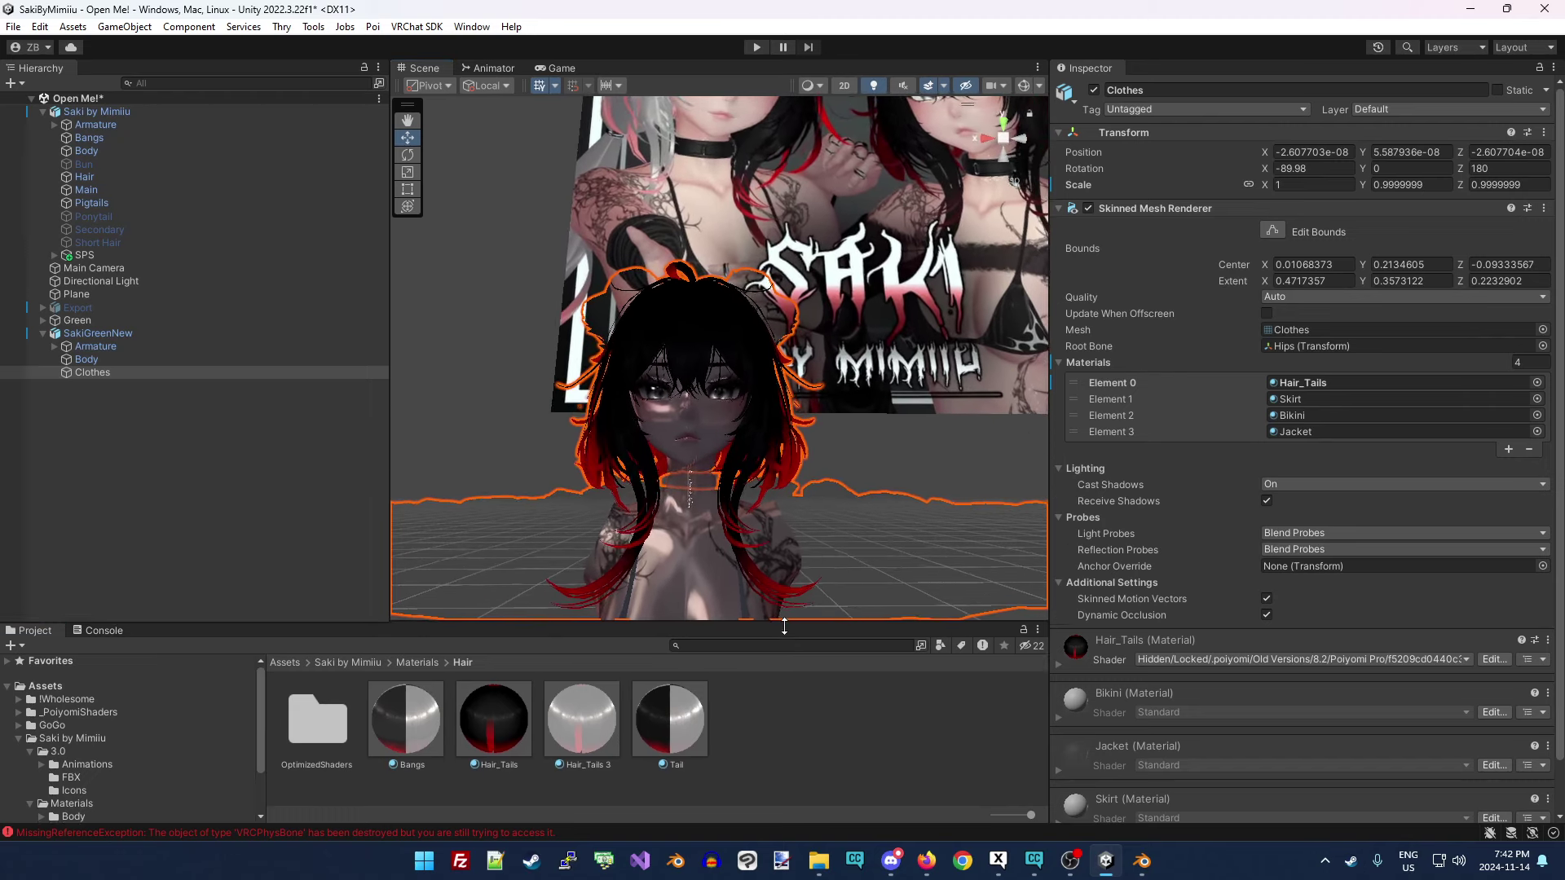
pyautogui.scroll(-5, 815, 499)
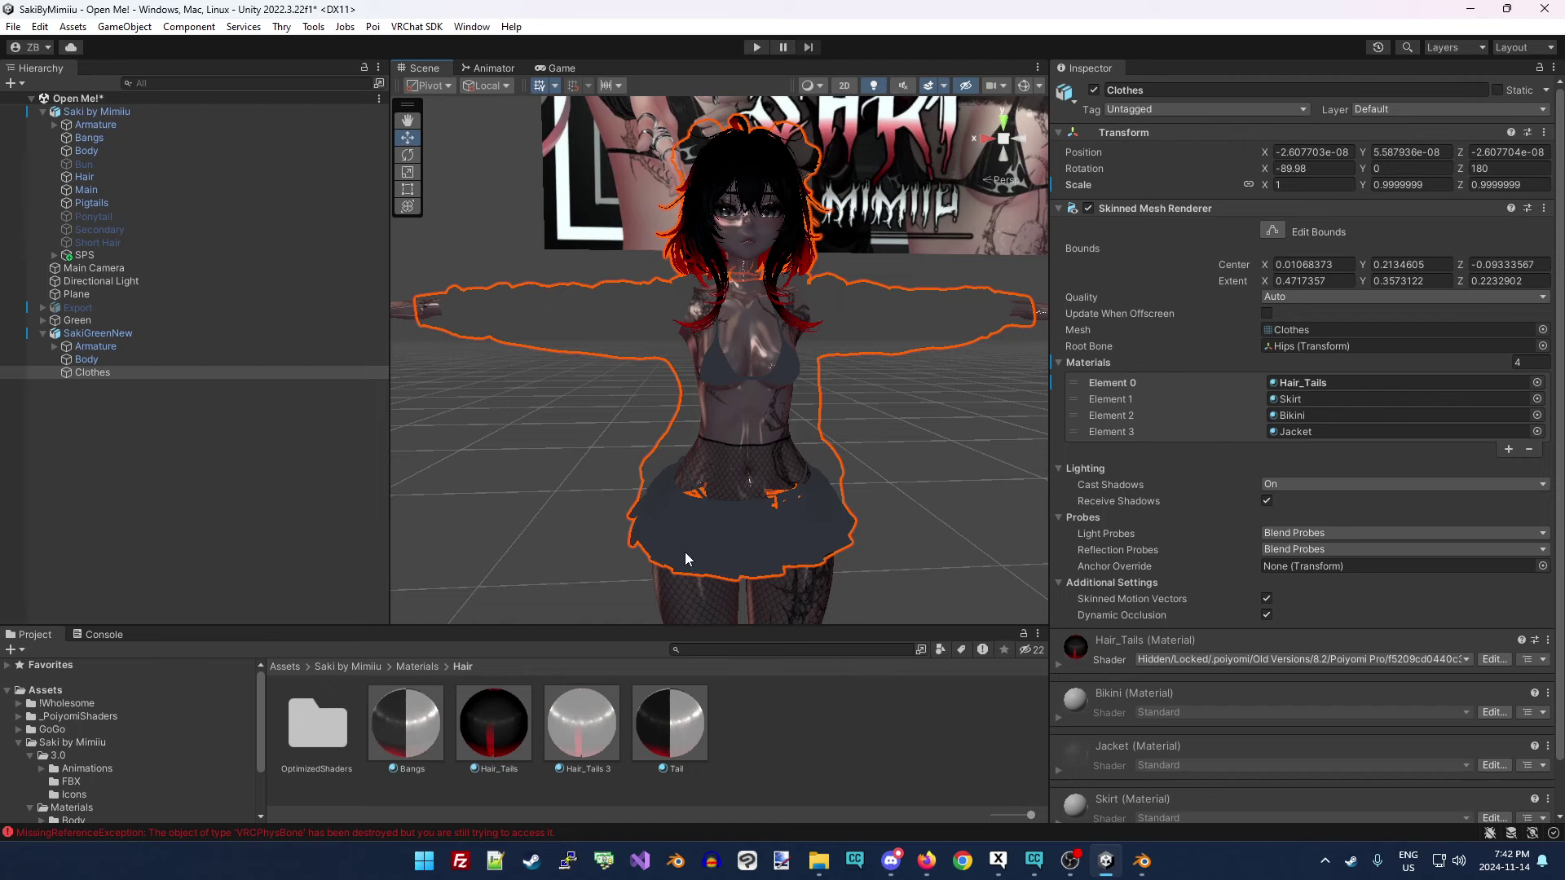
pyautogui.keyDown('alt'); pyautogui.moveTo(595, 510); pyautogui.dragTo(692, 424); pyautogui.keyUp('alt')
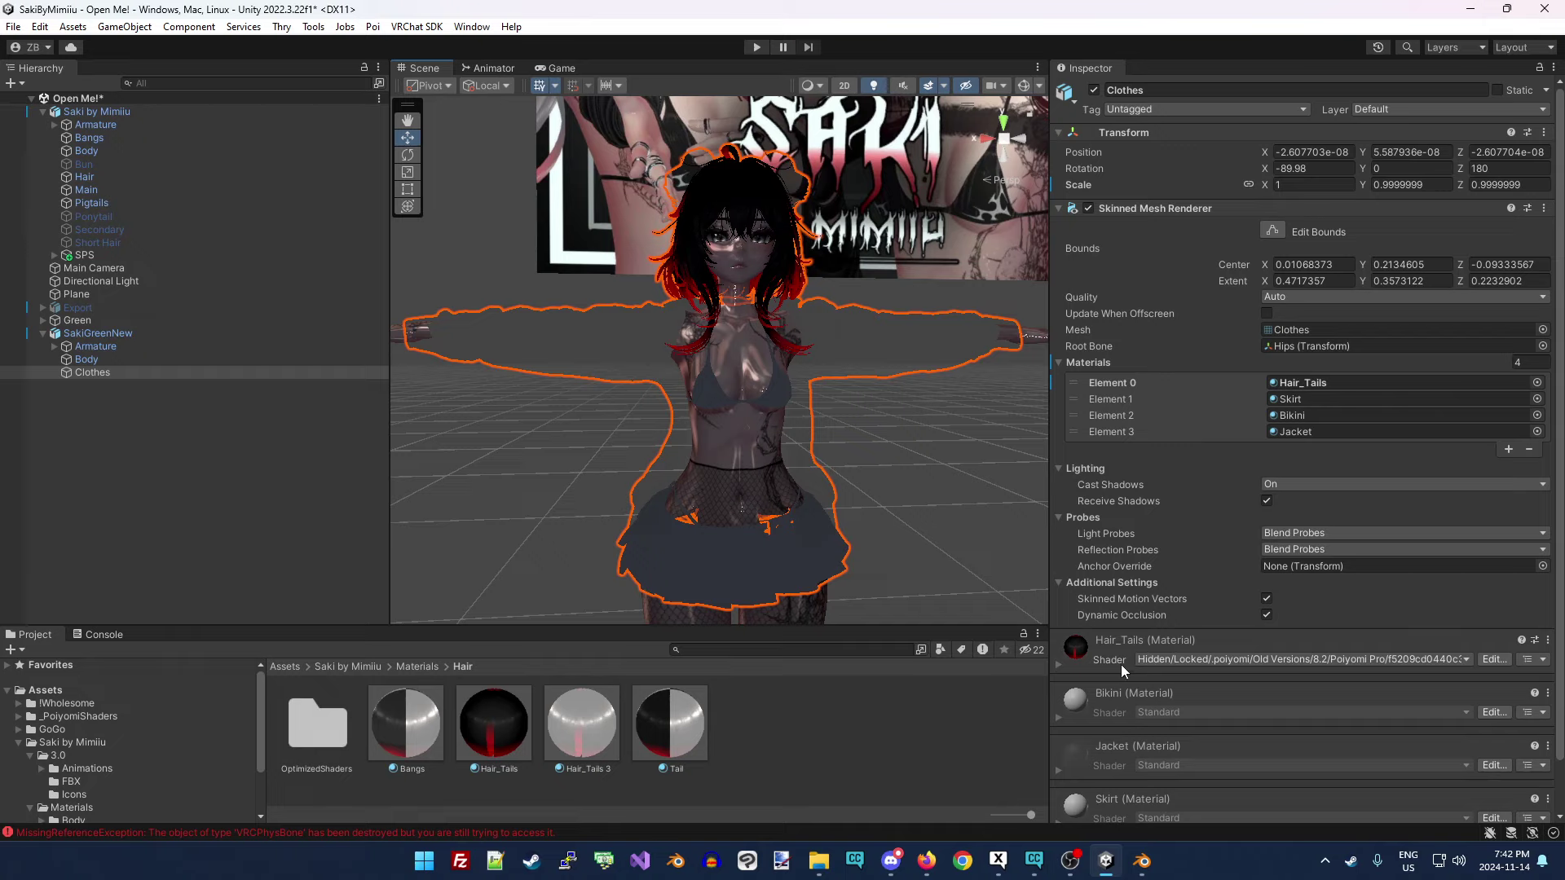
# Review the Clothes mesh's renderer settings and SakiGreenNew's avatar descriptor, including its playable layers, expressions and VRCFury components.
pyautogui.scroll(-2, 1146, 653)
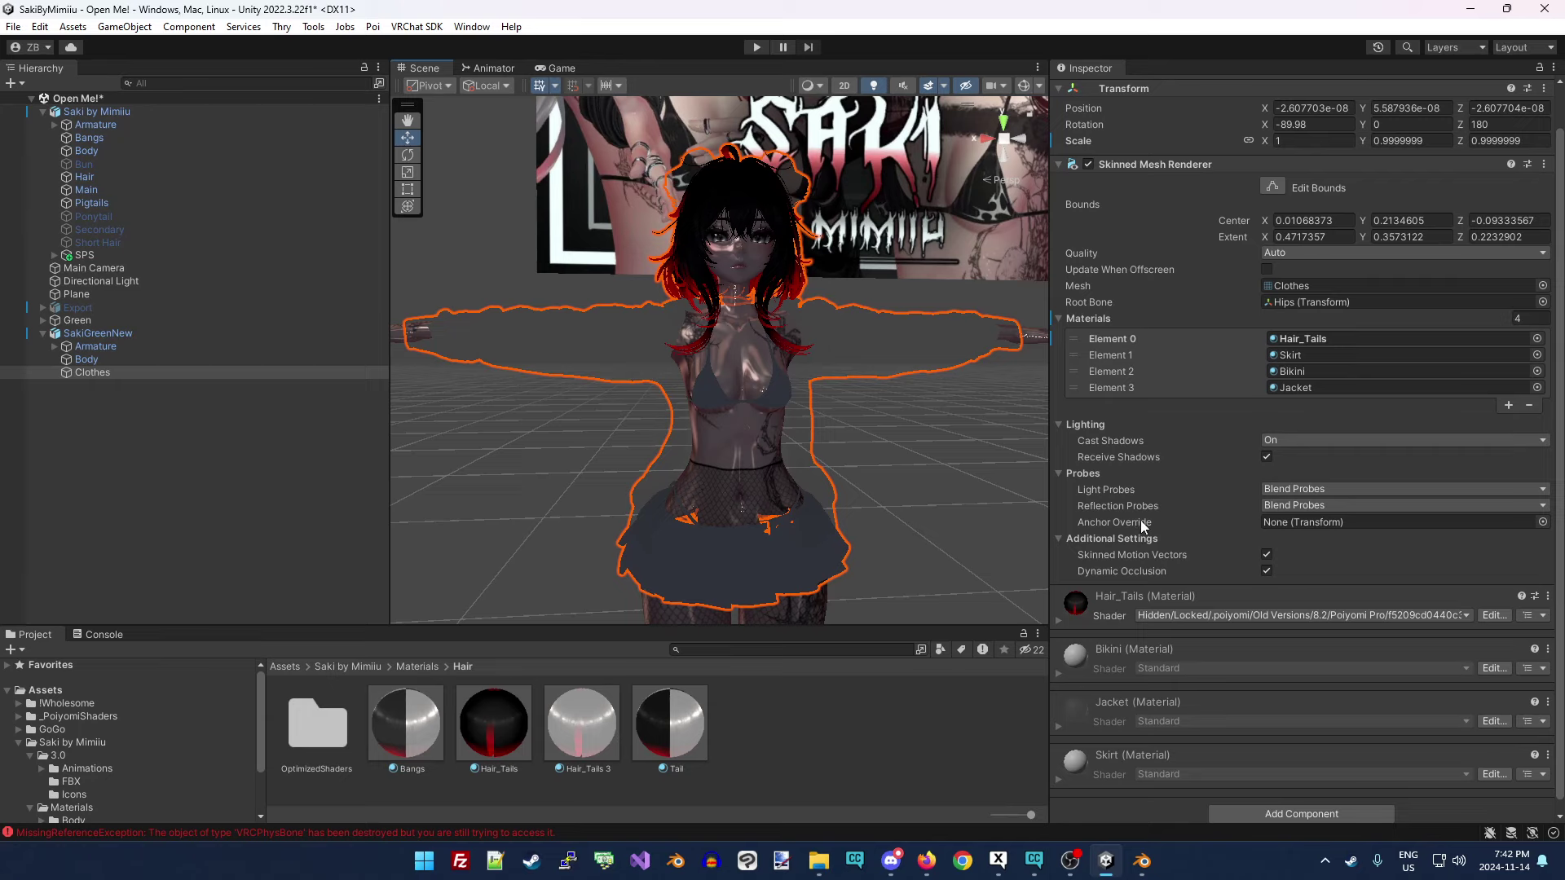
pyautogui.scroll(2, 1130, 465)
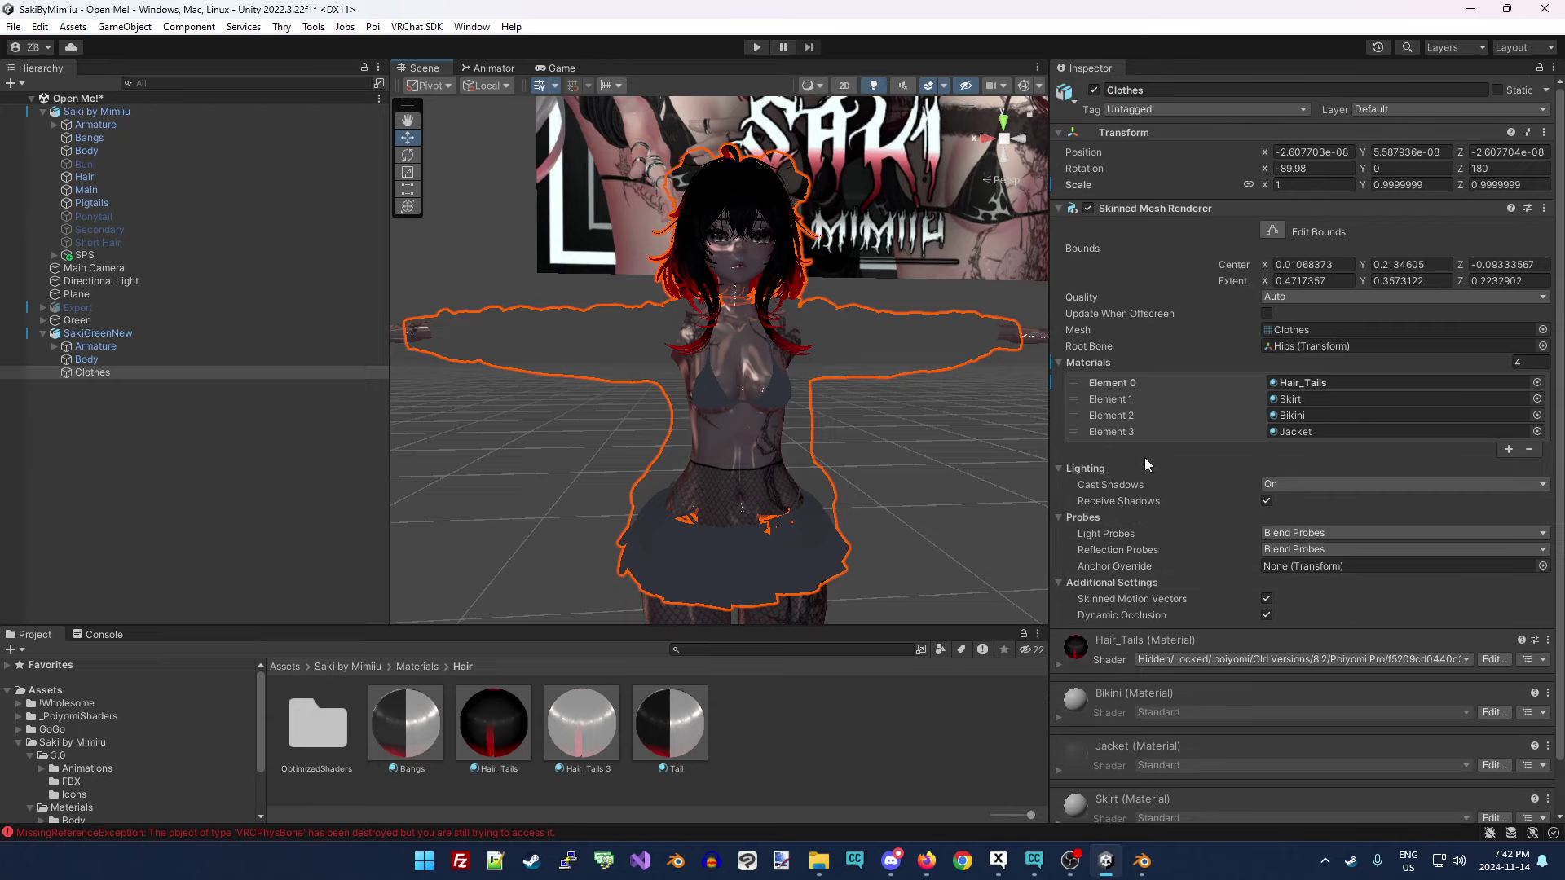
pyautogui.scroll(-2, 1146, 454)
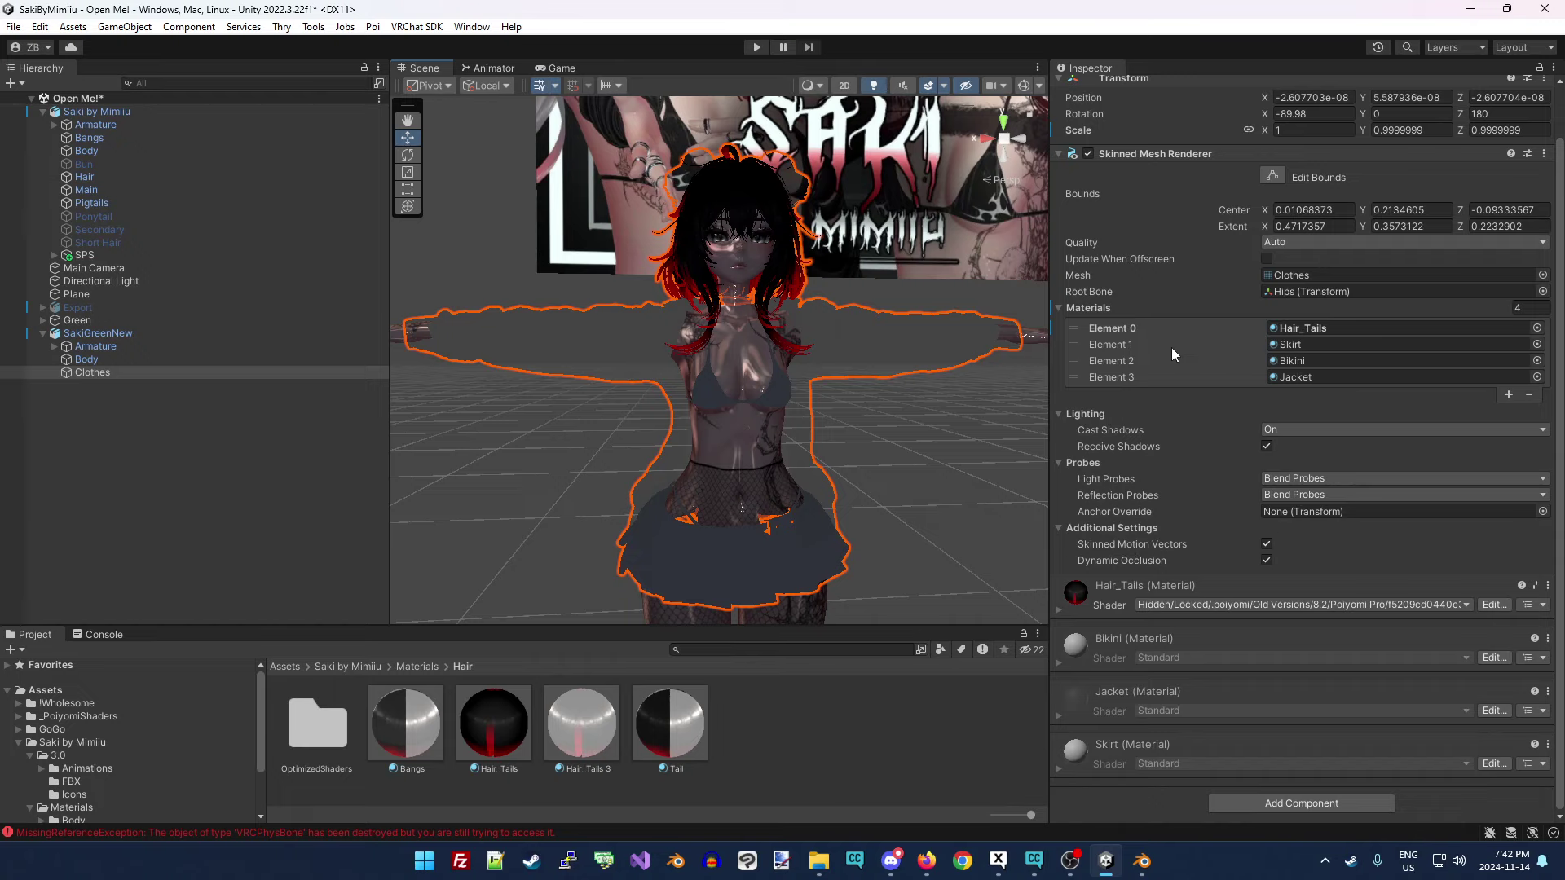
pyautogui.scroll(2, 1171, 347)
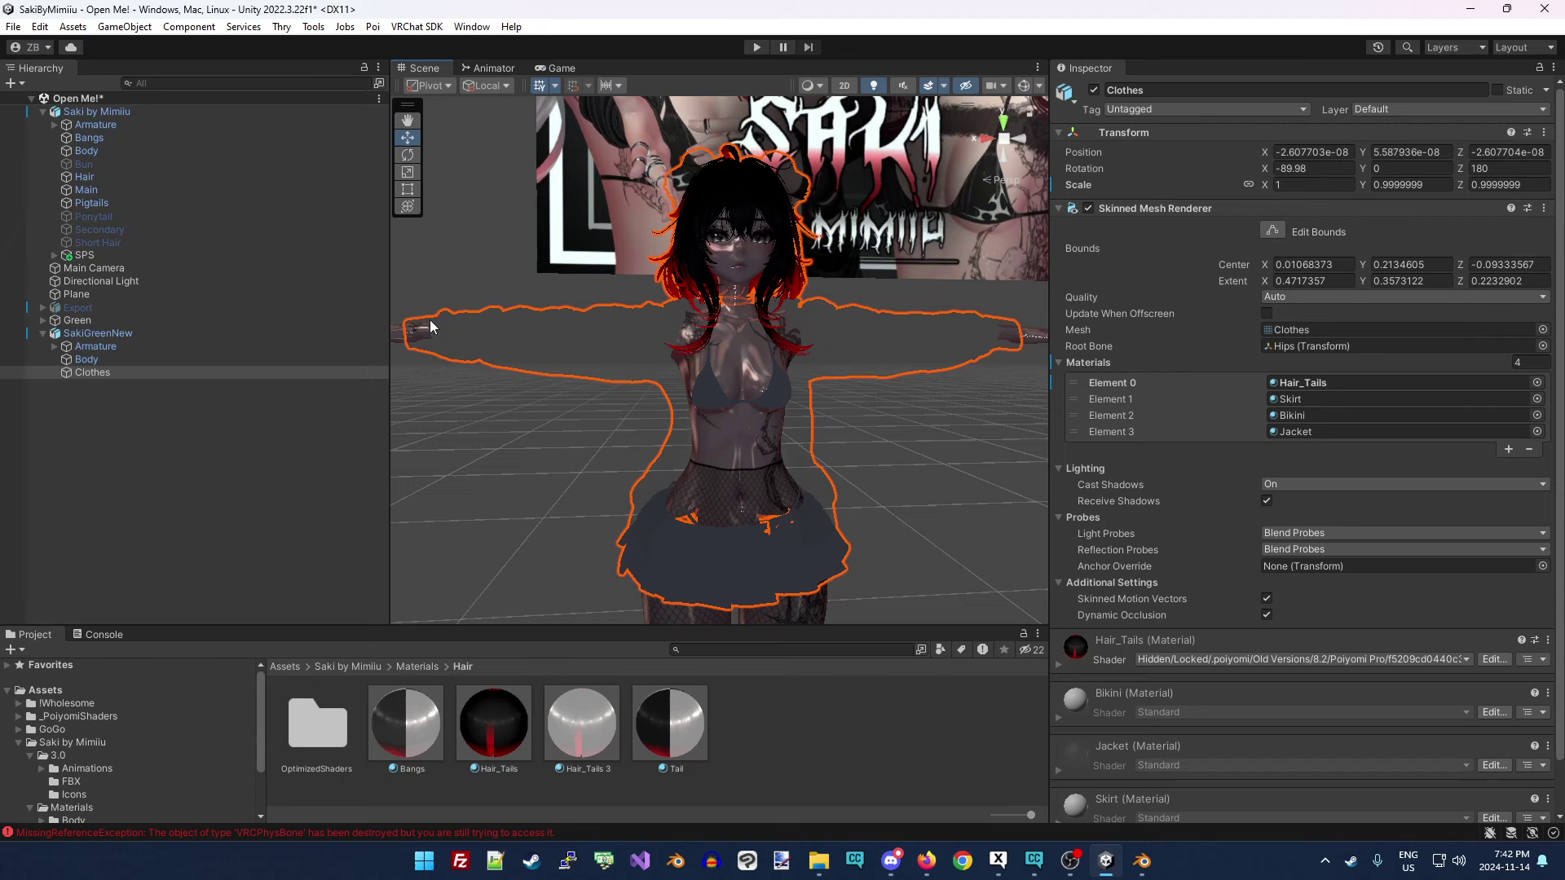
pyautogui.click(156, 332)
pyautogui.scroll(-15, 1181, 463)
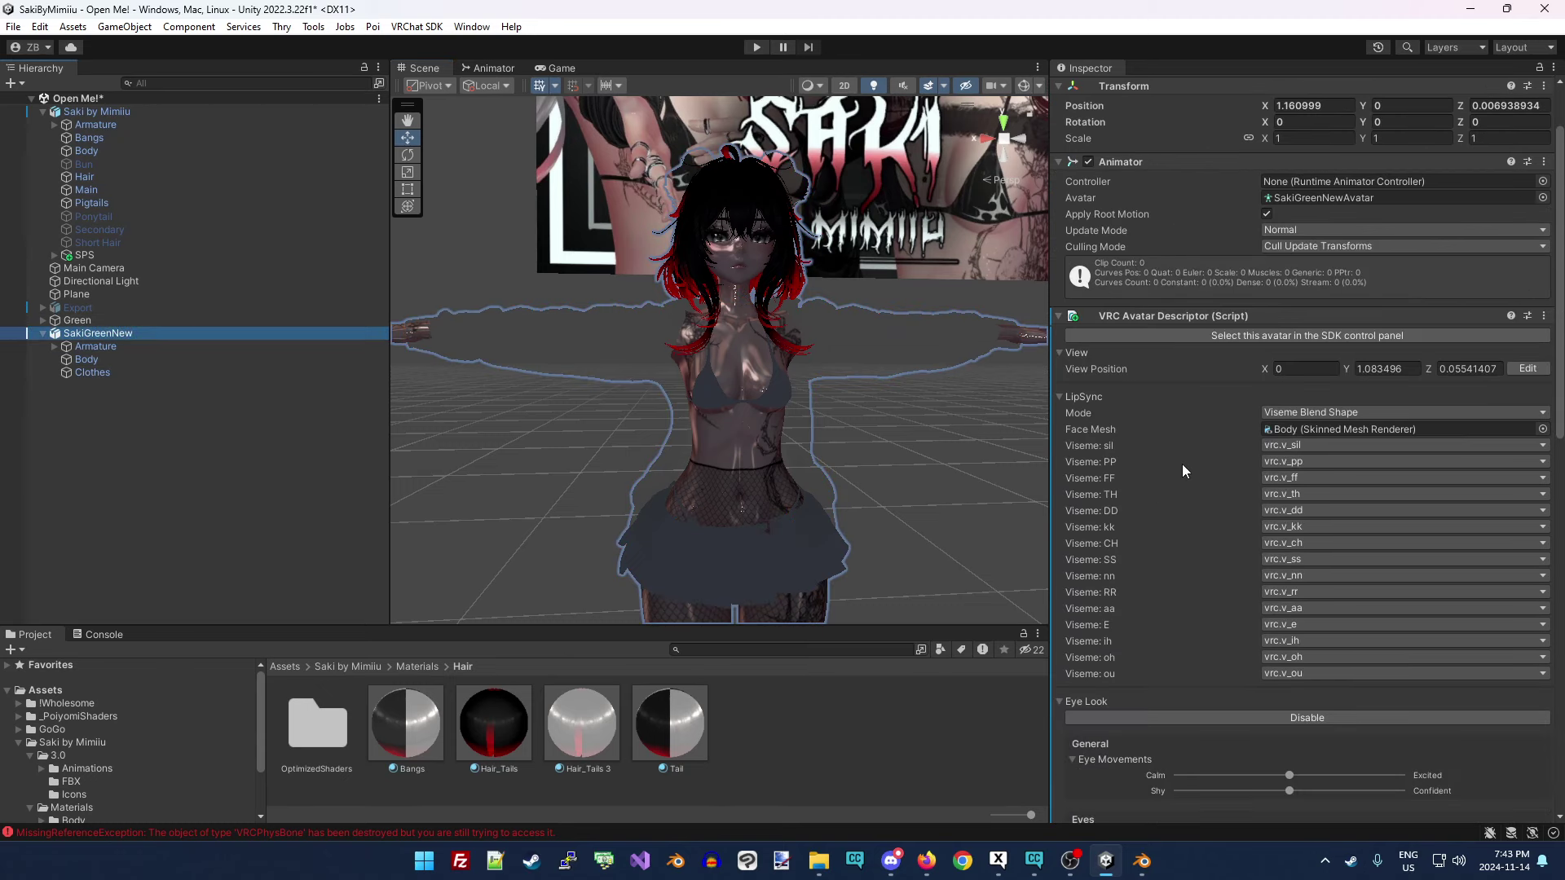
pyautogui.scroll(-15, 1171, 610)
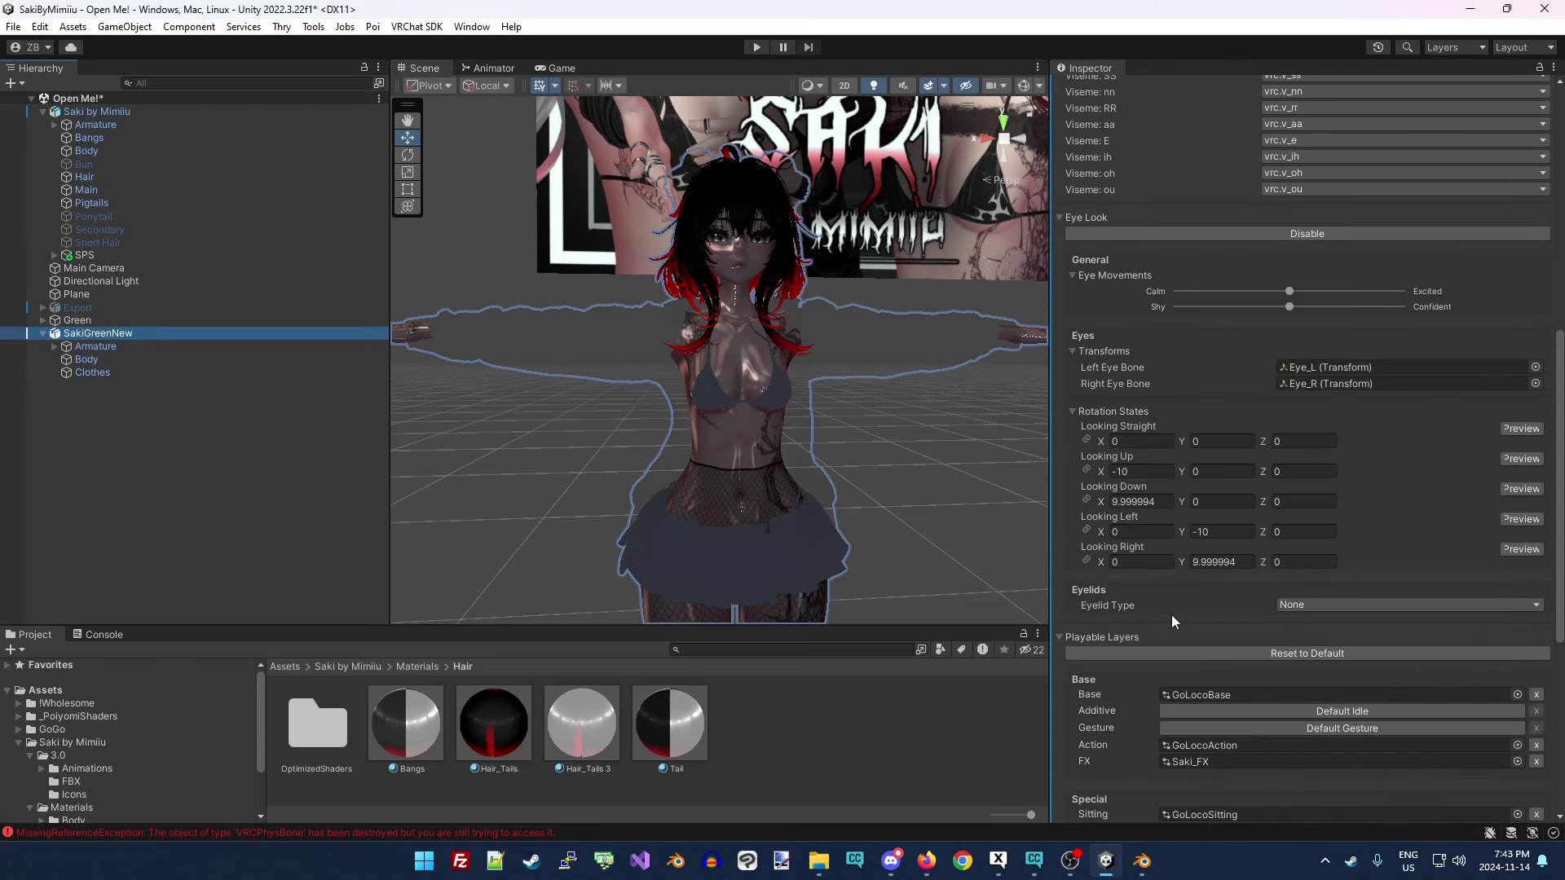
pyautogui.scroll(-3, 1162, 623)
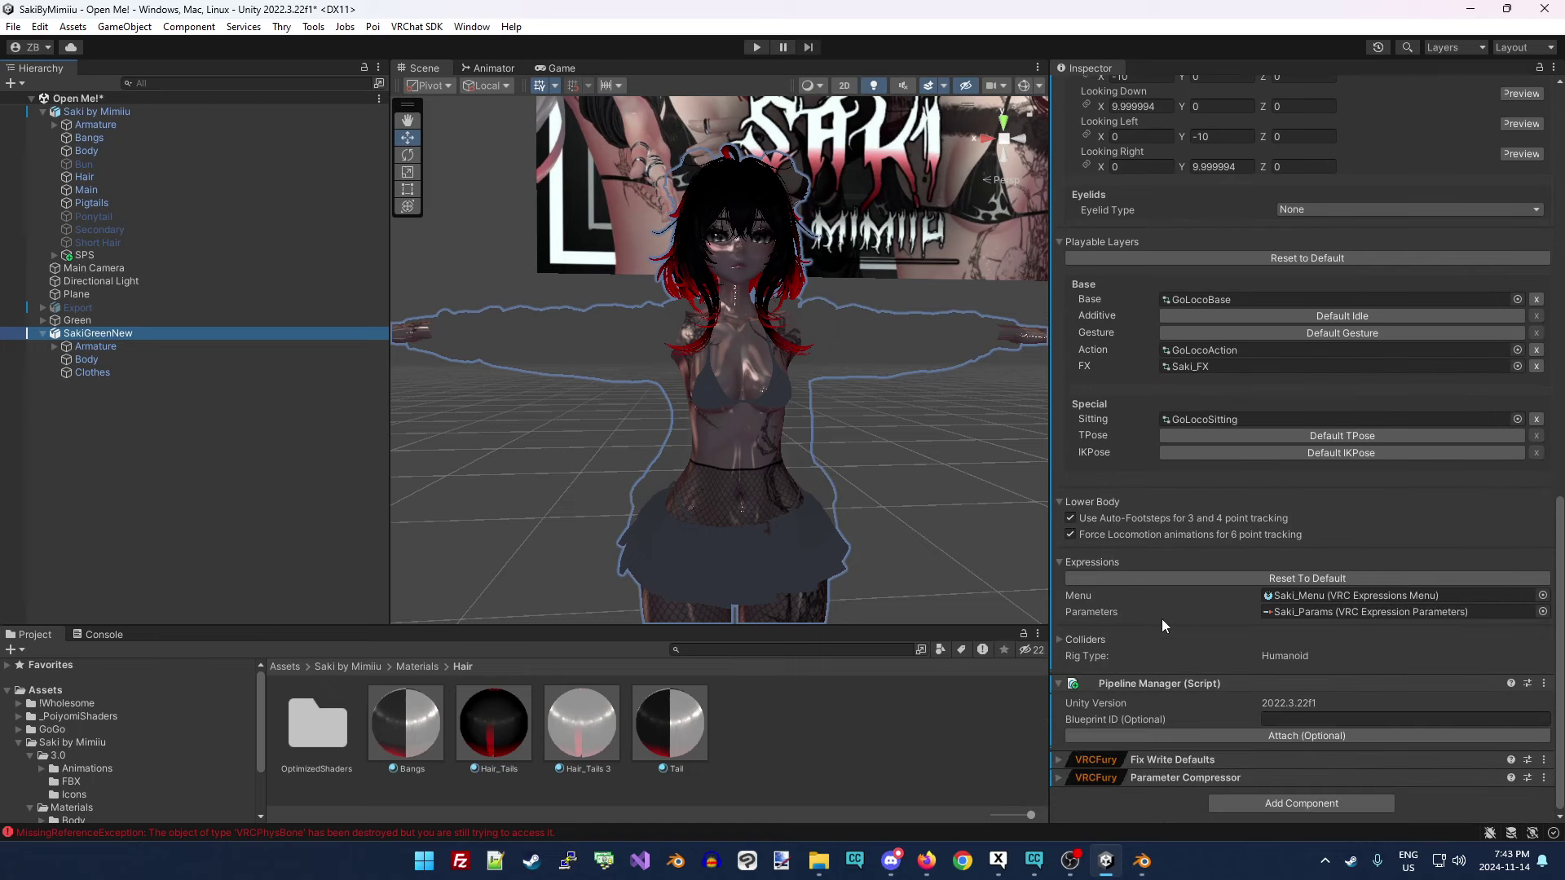
# Assign the original Outfit materials Bikini, Jacket and Skirt to Elements 2, 3 and 1 of SakiGreenNew's Clothes mesh.
pyautogui.click(109, 369)
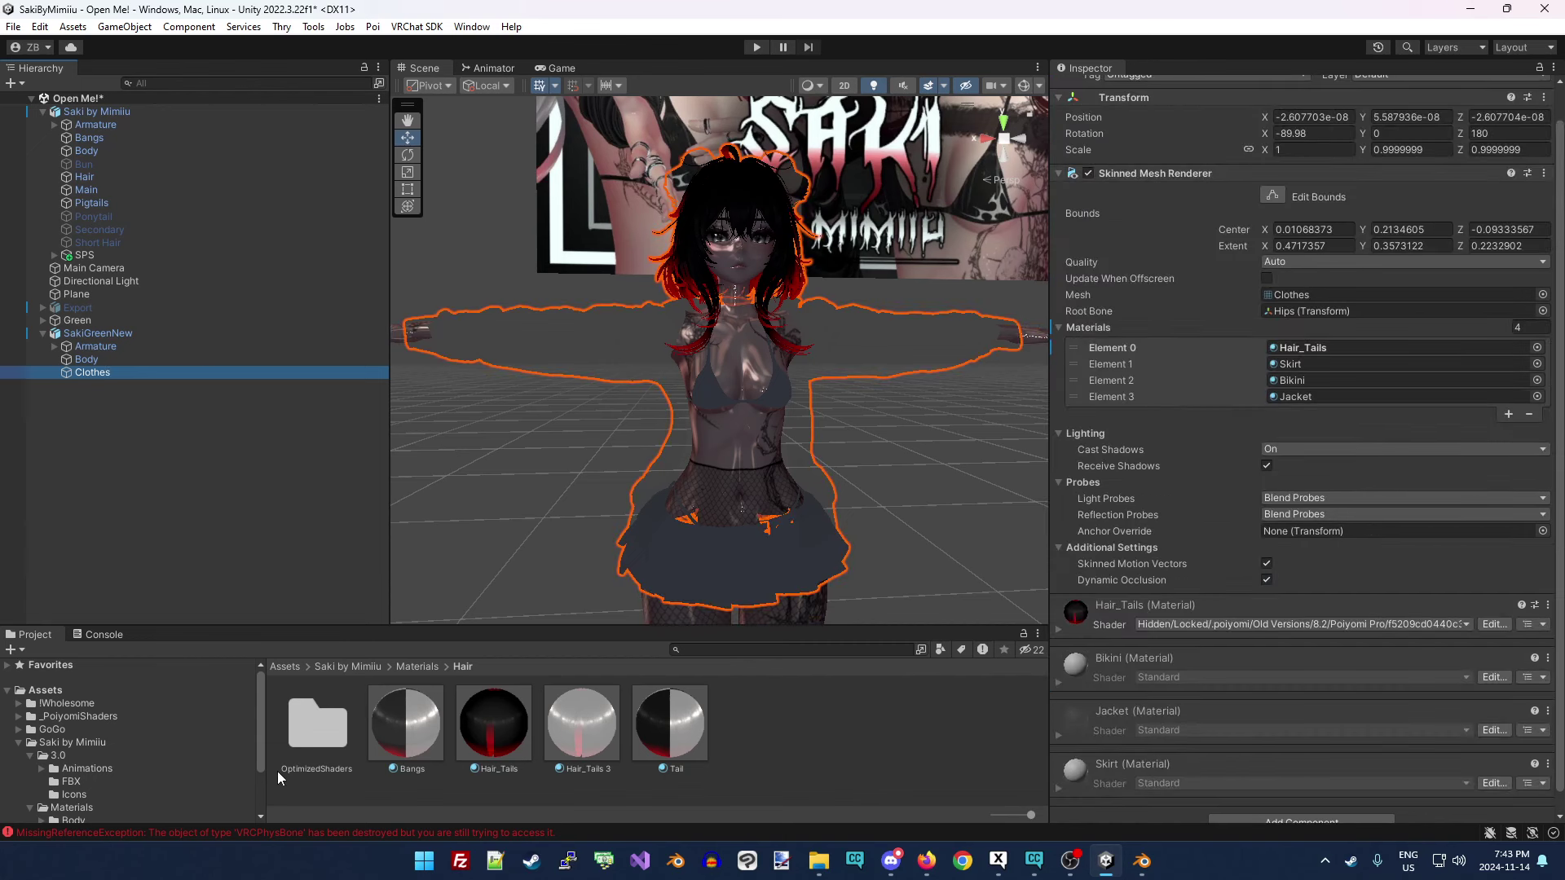
pyautogui.moveTo(195, 626); pyautogui.dragTo(196, 480)
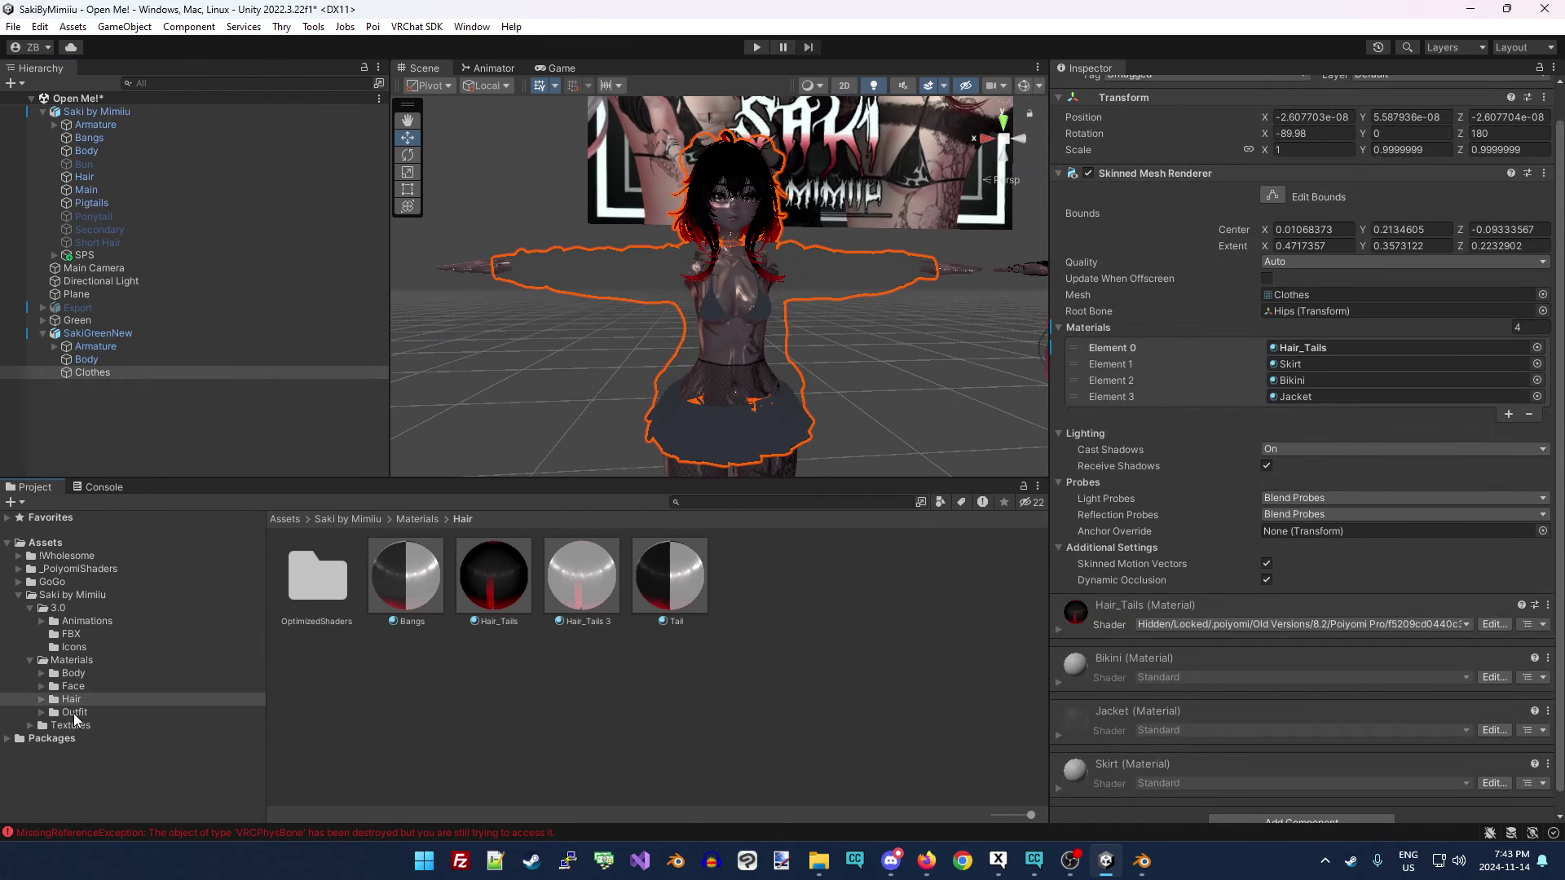
pyautogui.click(45, 713)
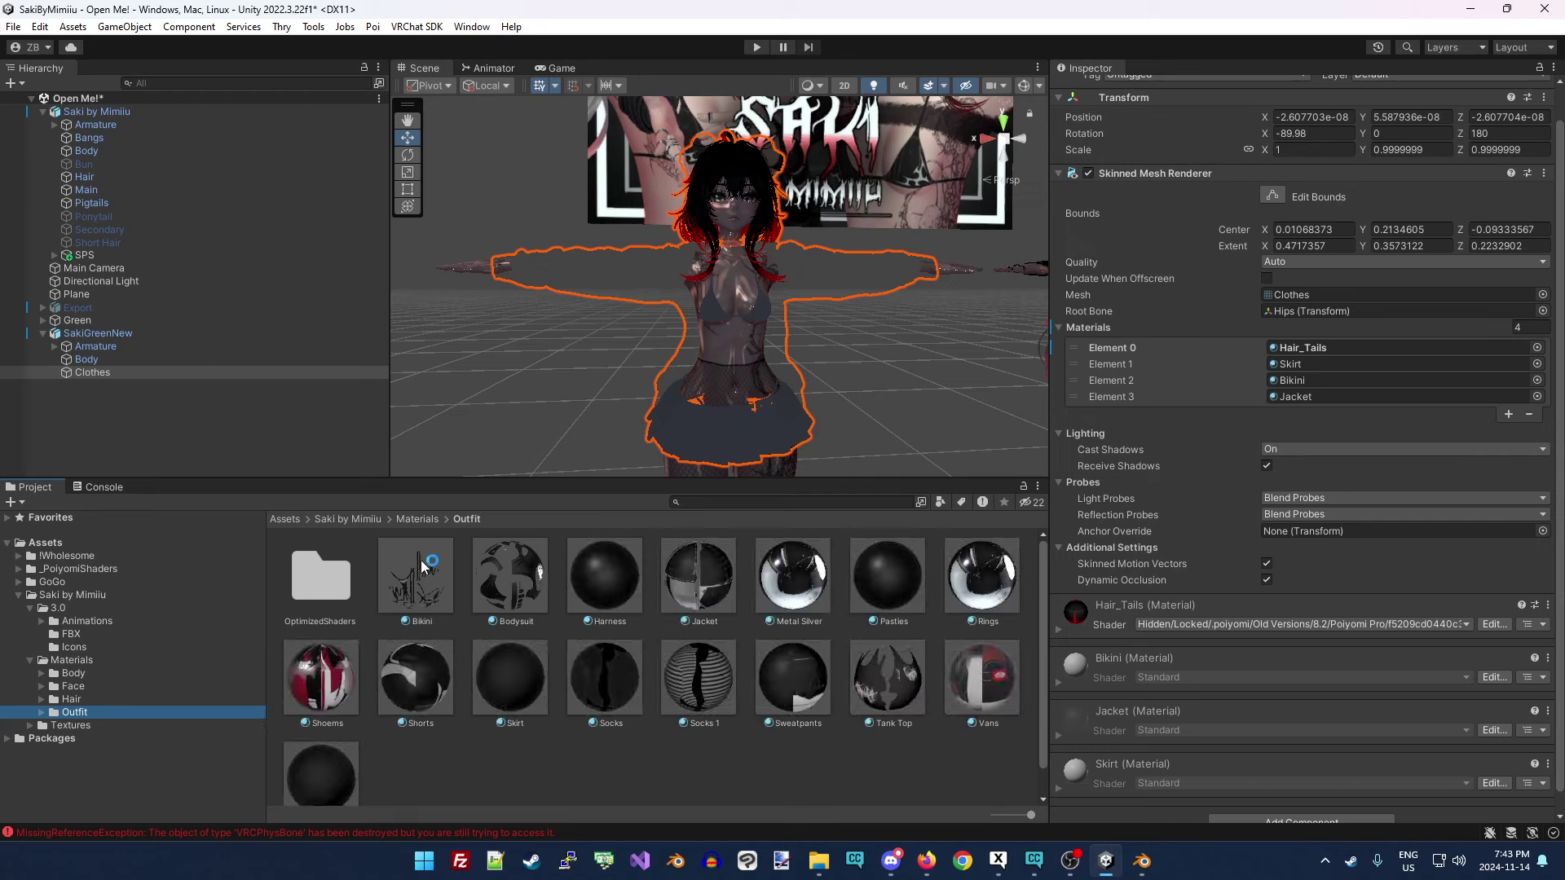
pyautogui.moveTo(428, 580); pyautogui.dragTo(1299, 381)
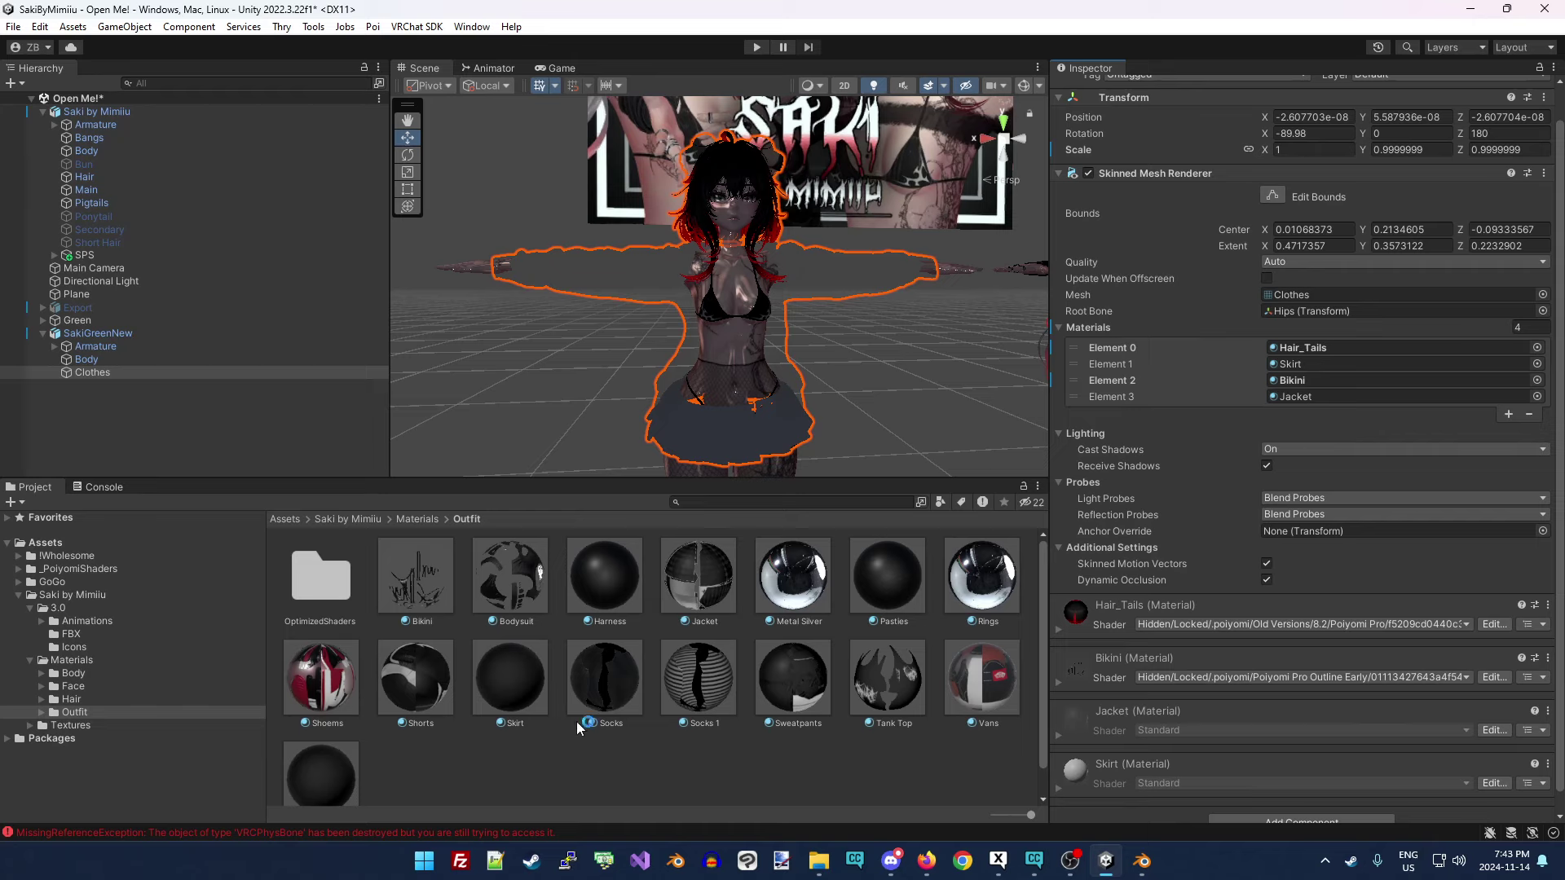
pyautogui.moveTo(707, 602); pyautogui.dragTo(1314, 397)
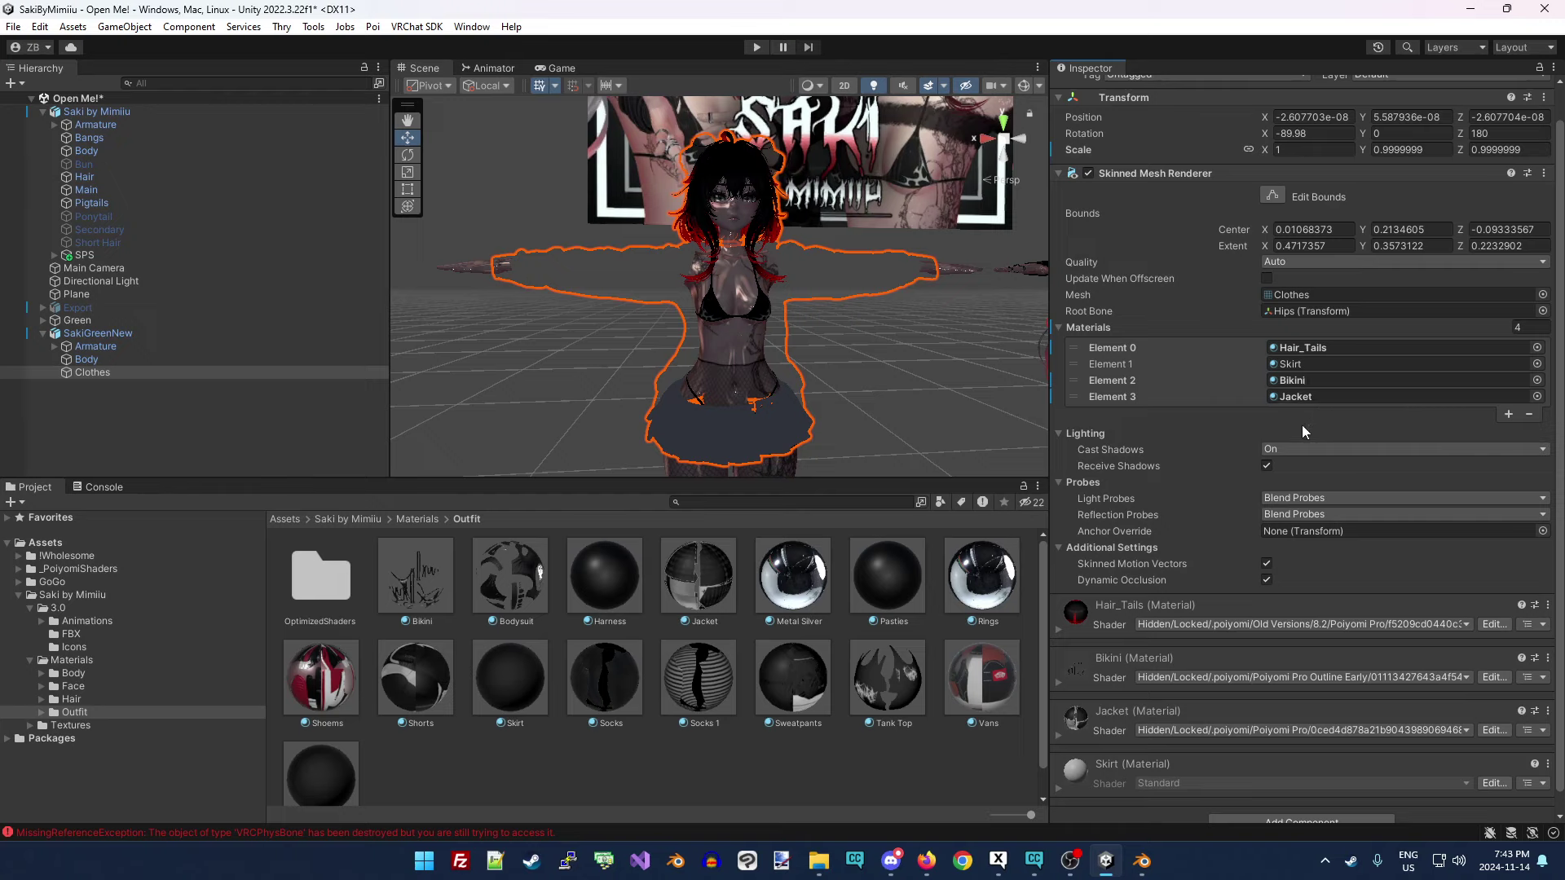
pyautogui.moveTo(520, 698); pyautogui.dragTo(1299, 364)
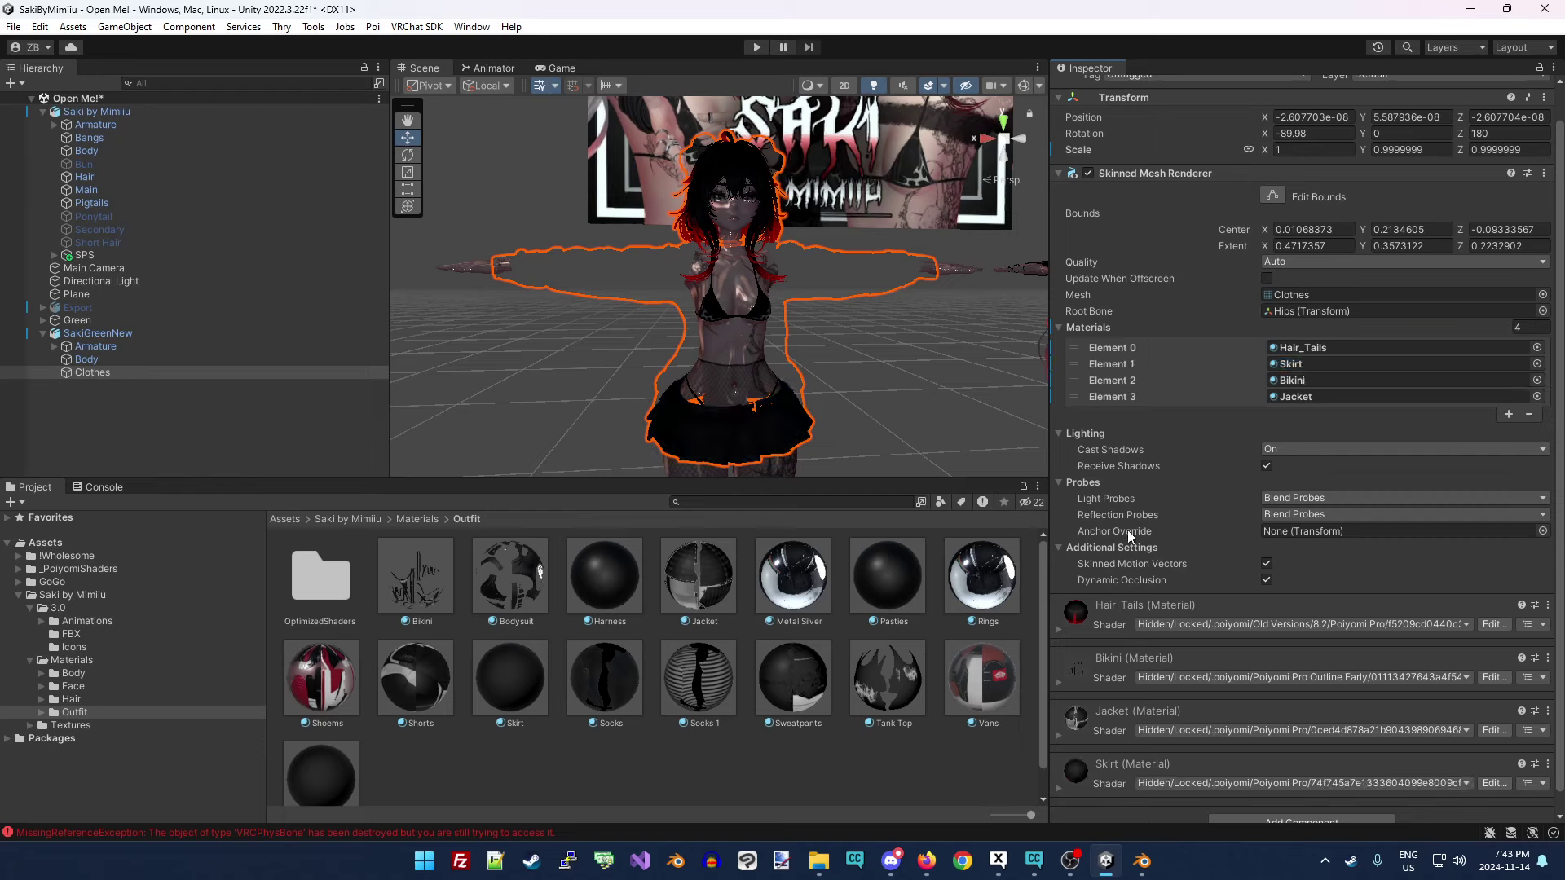
# Enlarge the scene view and unlock the Poiyomi shader of the Clothes mesh's Hair_Tails material.
pyautogui.moveTo(797, 377); pyautogui.dragTo(764, 466, button='right')
pyautogui.press('w')
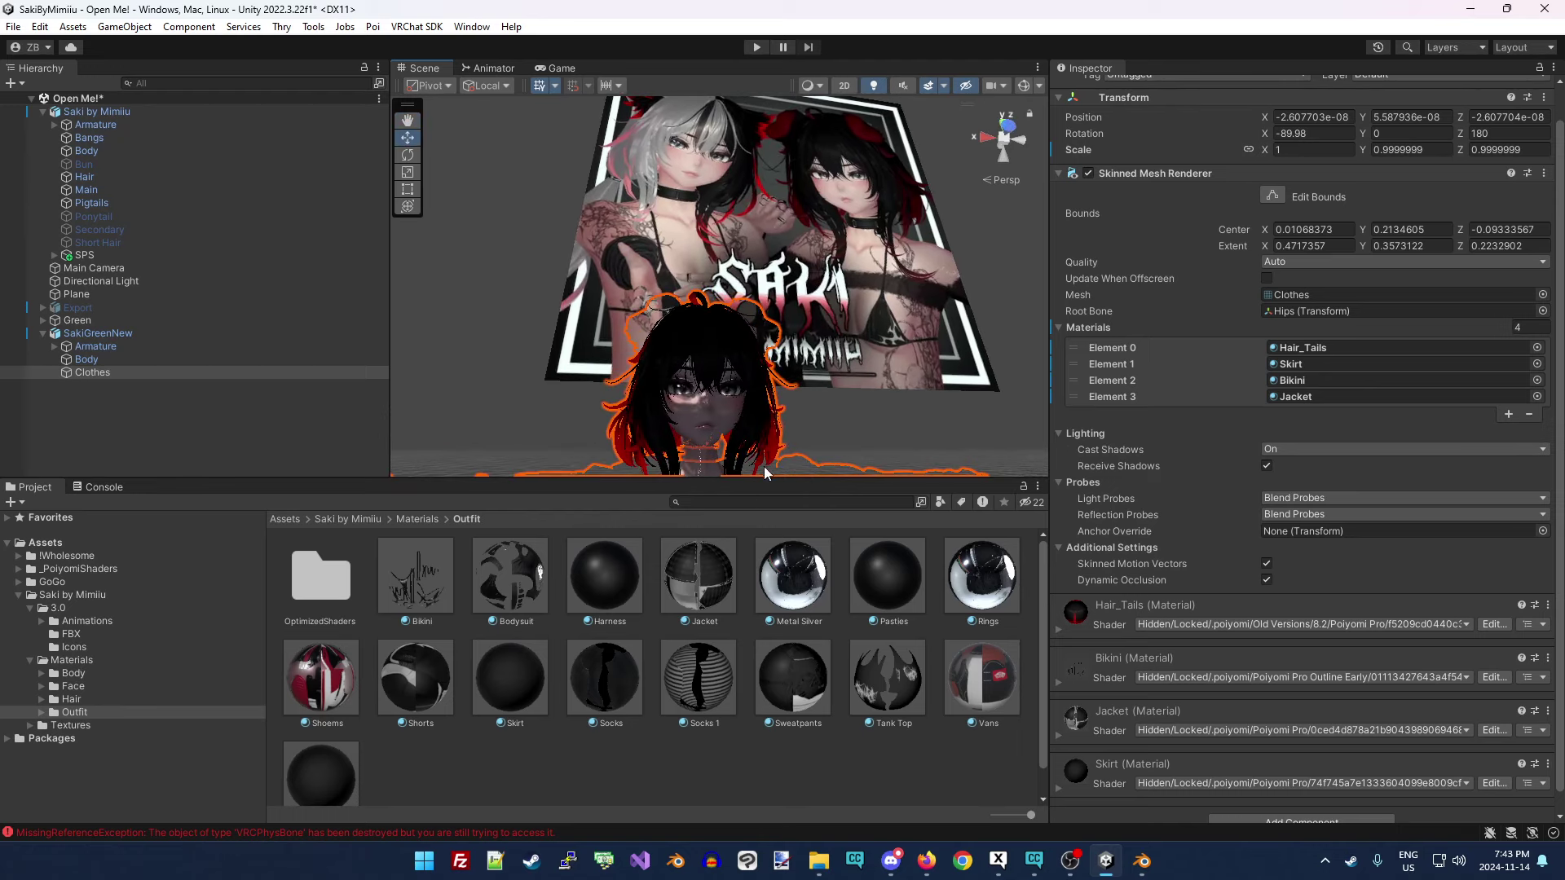
pyautogui.moveTo(743, 476); pyautogui.dragTo(743, 700)
pyautogui.moveTo(770, 424); pyautogui.dragTo(826, 531, button='right')
pyautogui.scroll(-3, 823, 574)
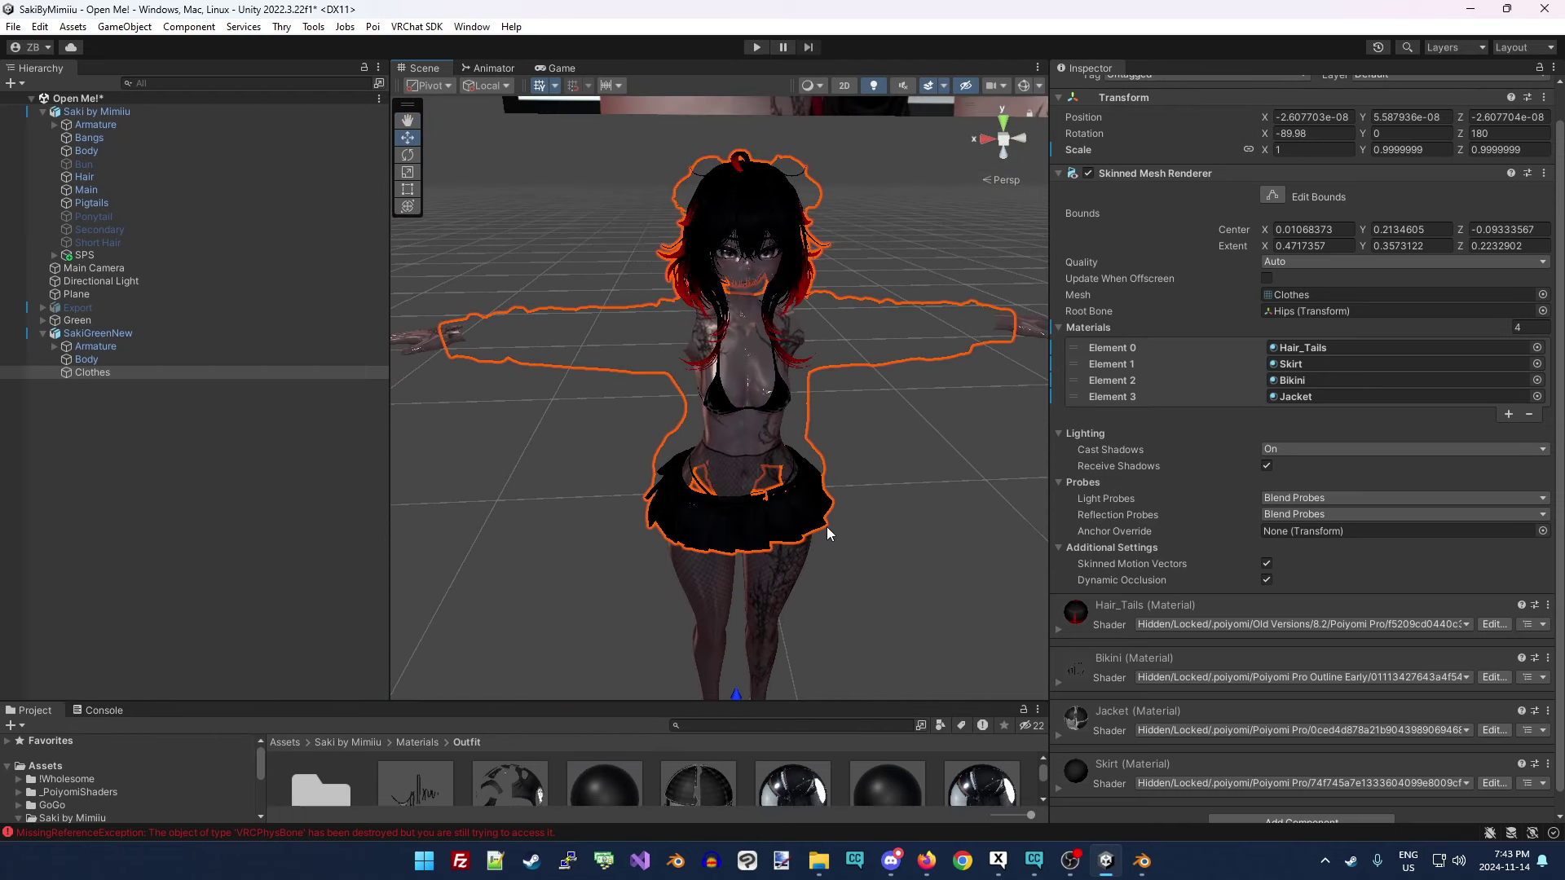
pyautogui.click(1057, 632)
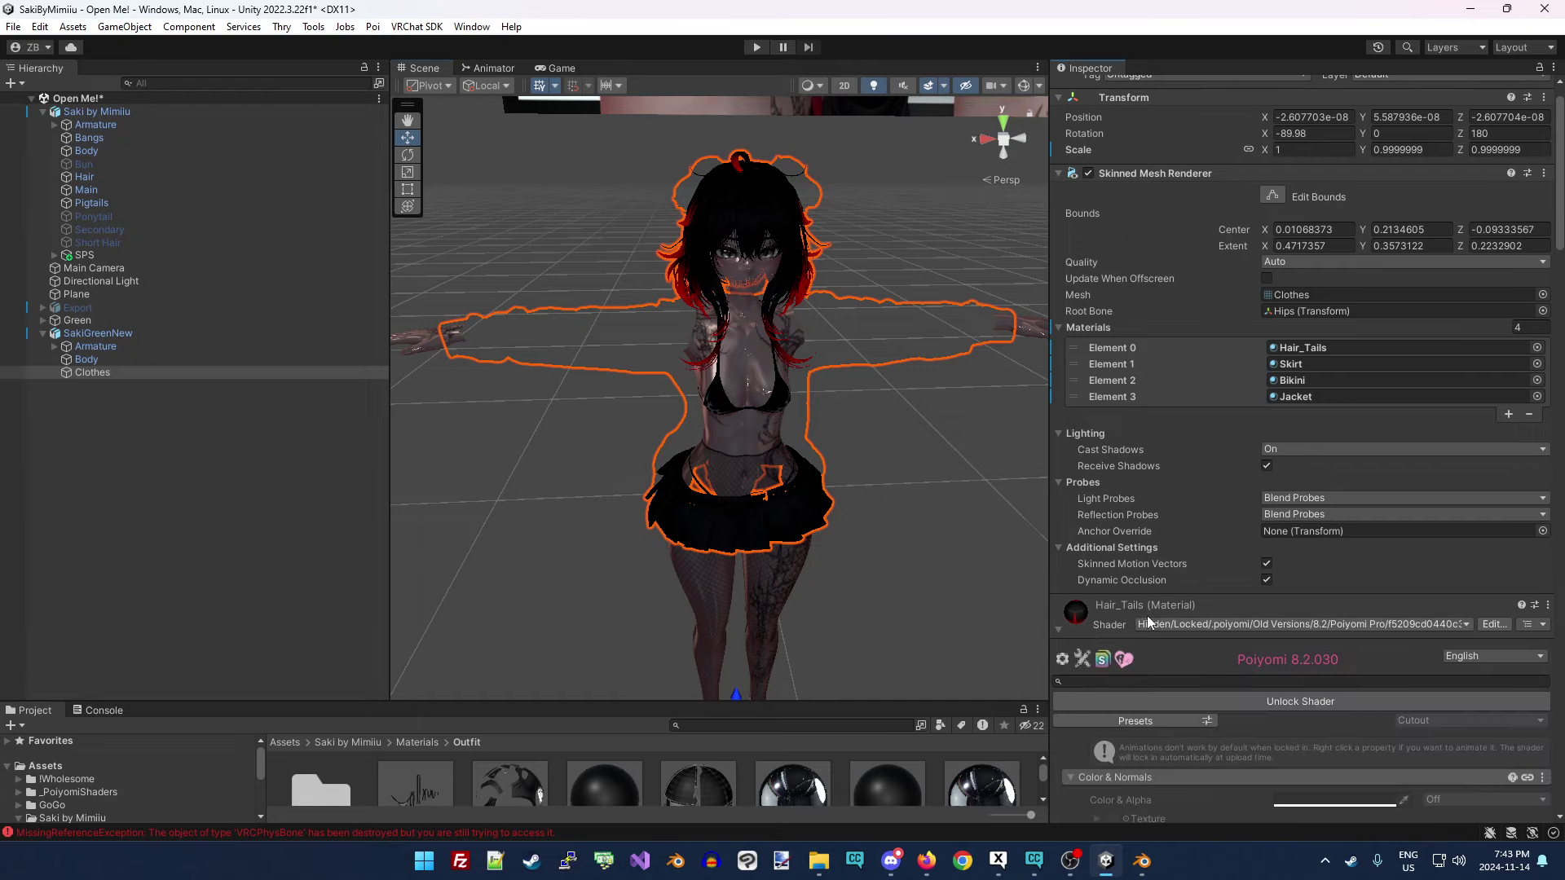
pyautogui.scroll(-3, 1258, 626)
pyautogui.click(1260, 616)
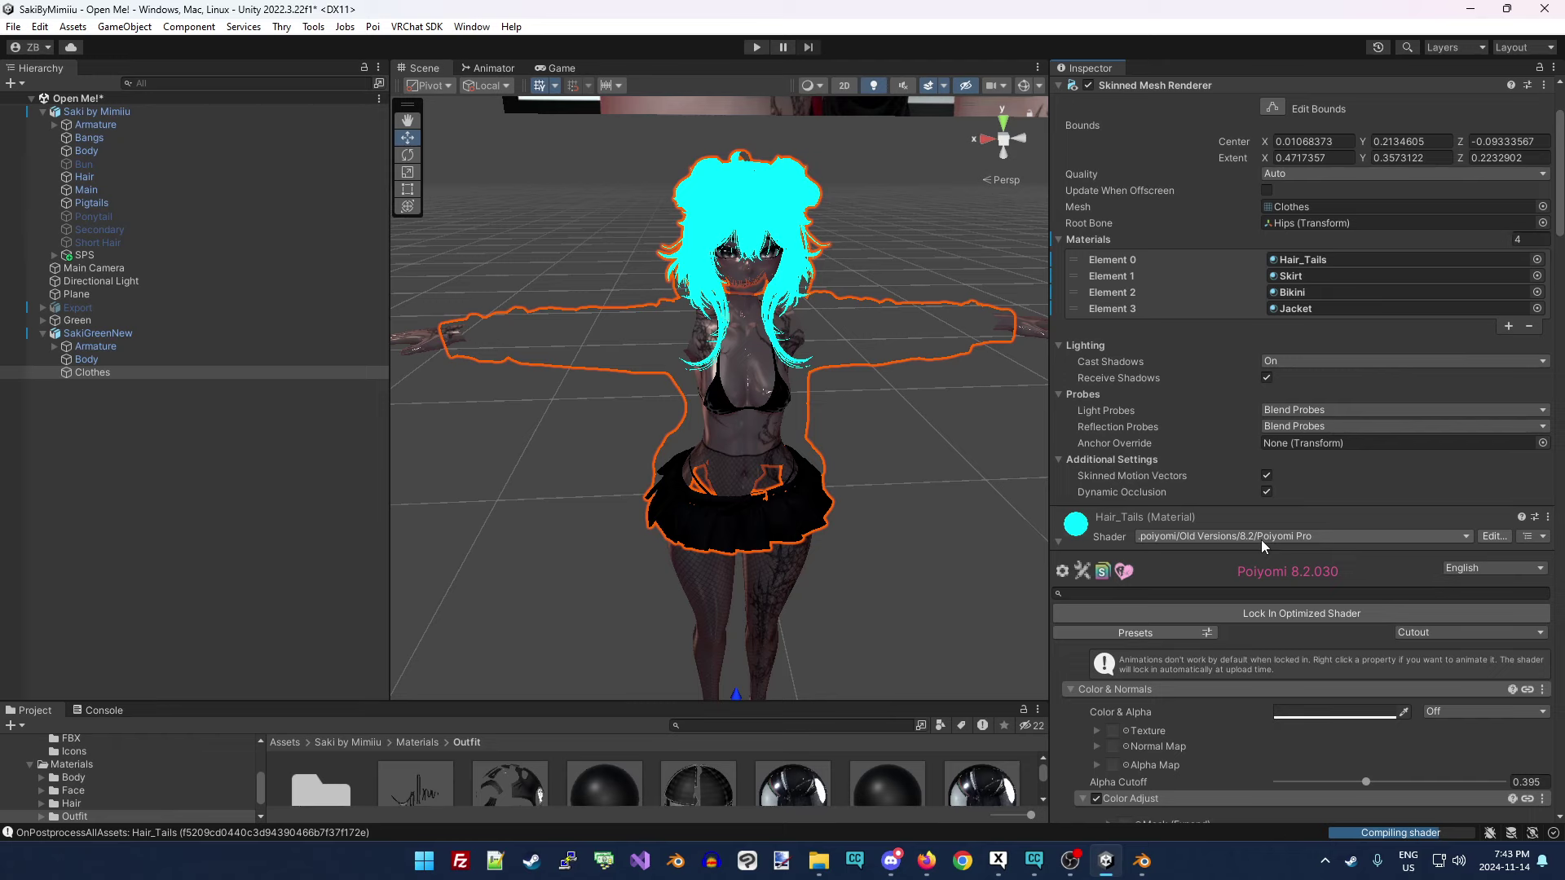
# Disable the Dissolve effect in the Special FX settings of the Hair_Tails material.
pyautogui.scroll(-6, 1271, 544)
pyautogui.scroll(-20, 1284, 550)
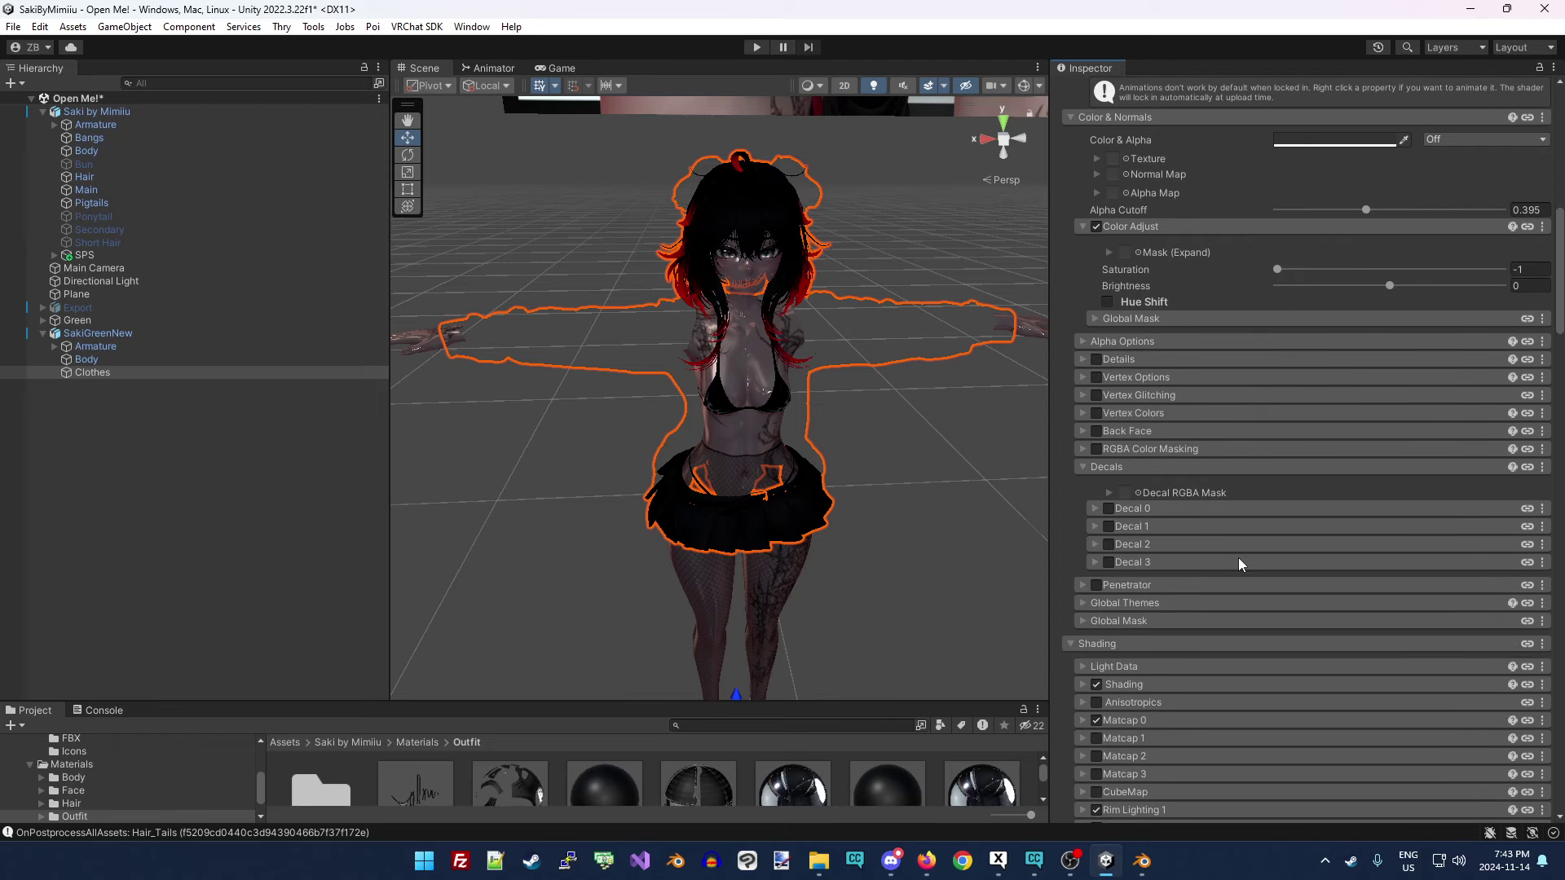
pyautogui.scroll(-12, 1181, 587)
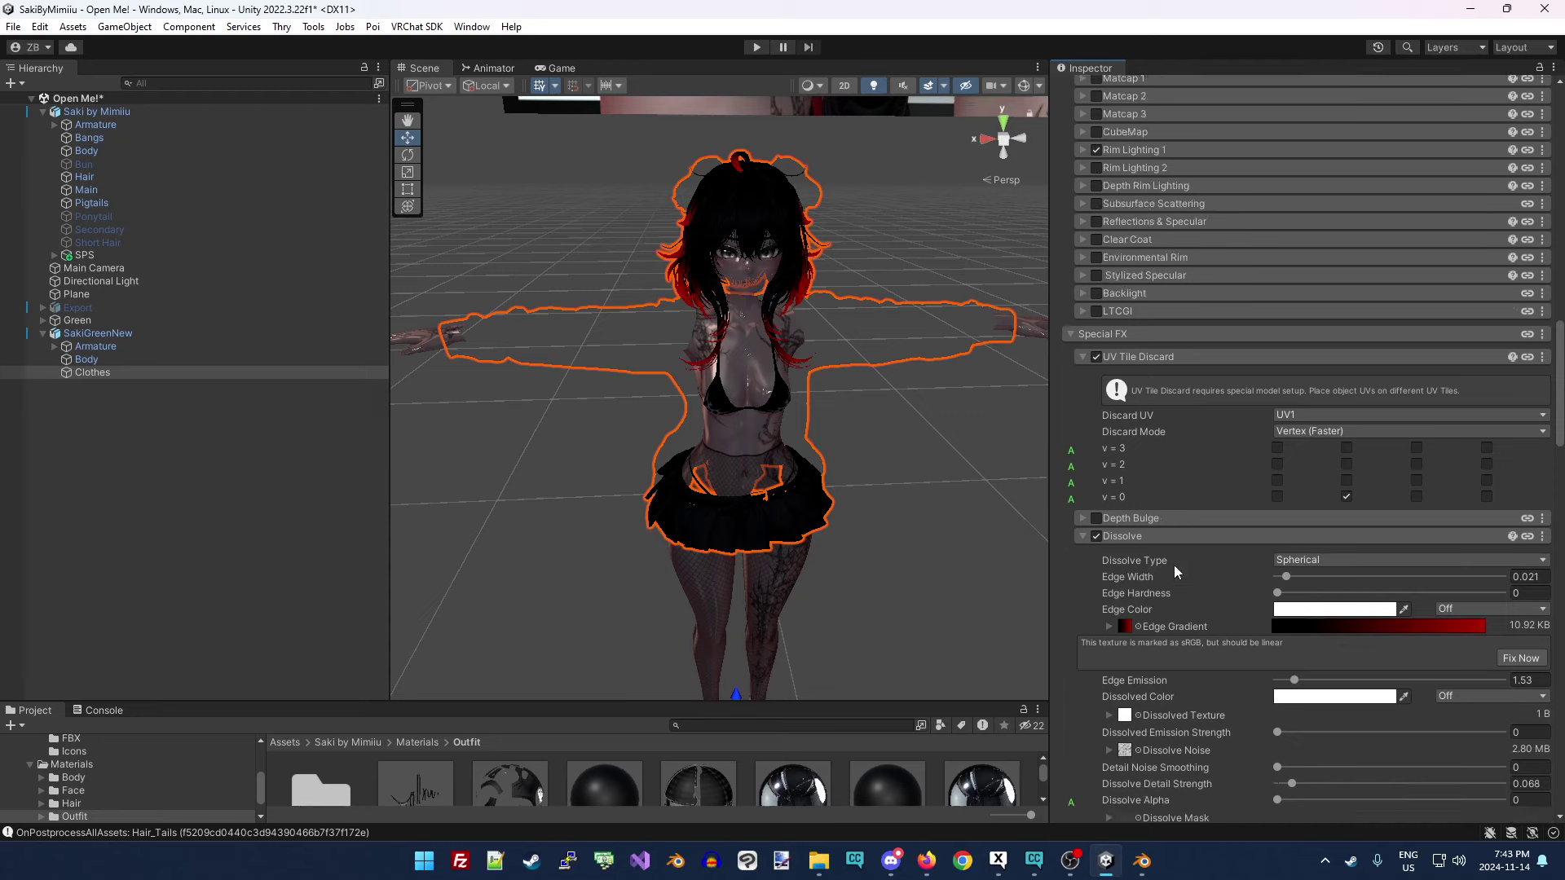
pyautogui.scroll(-3, 1141, 444)
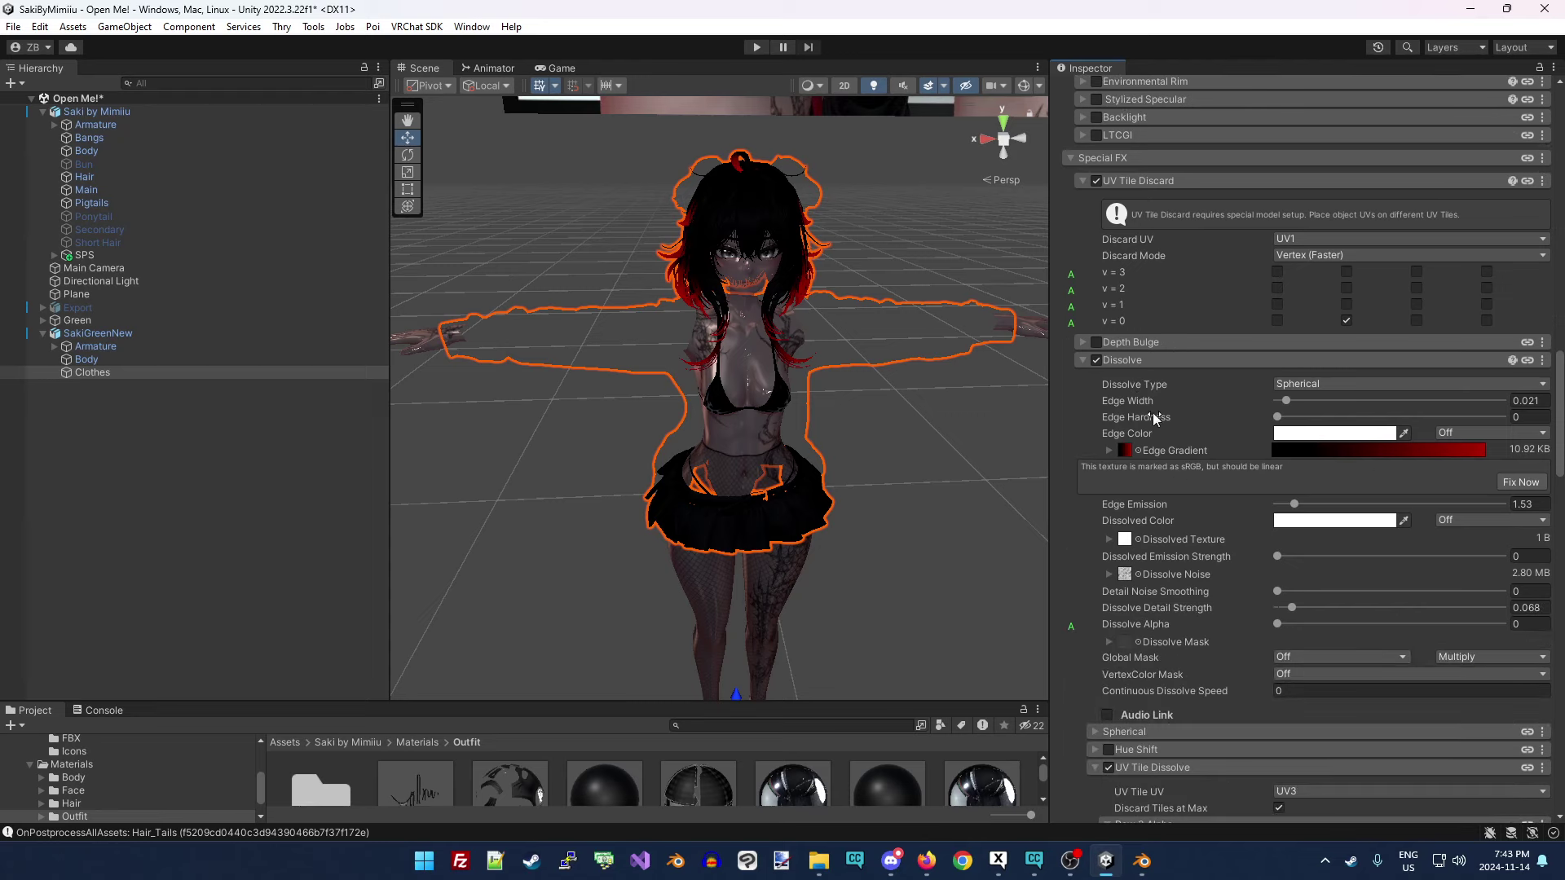
pyautogui.click(1097, 361)
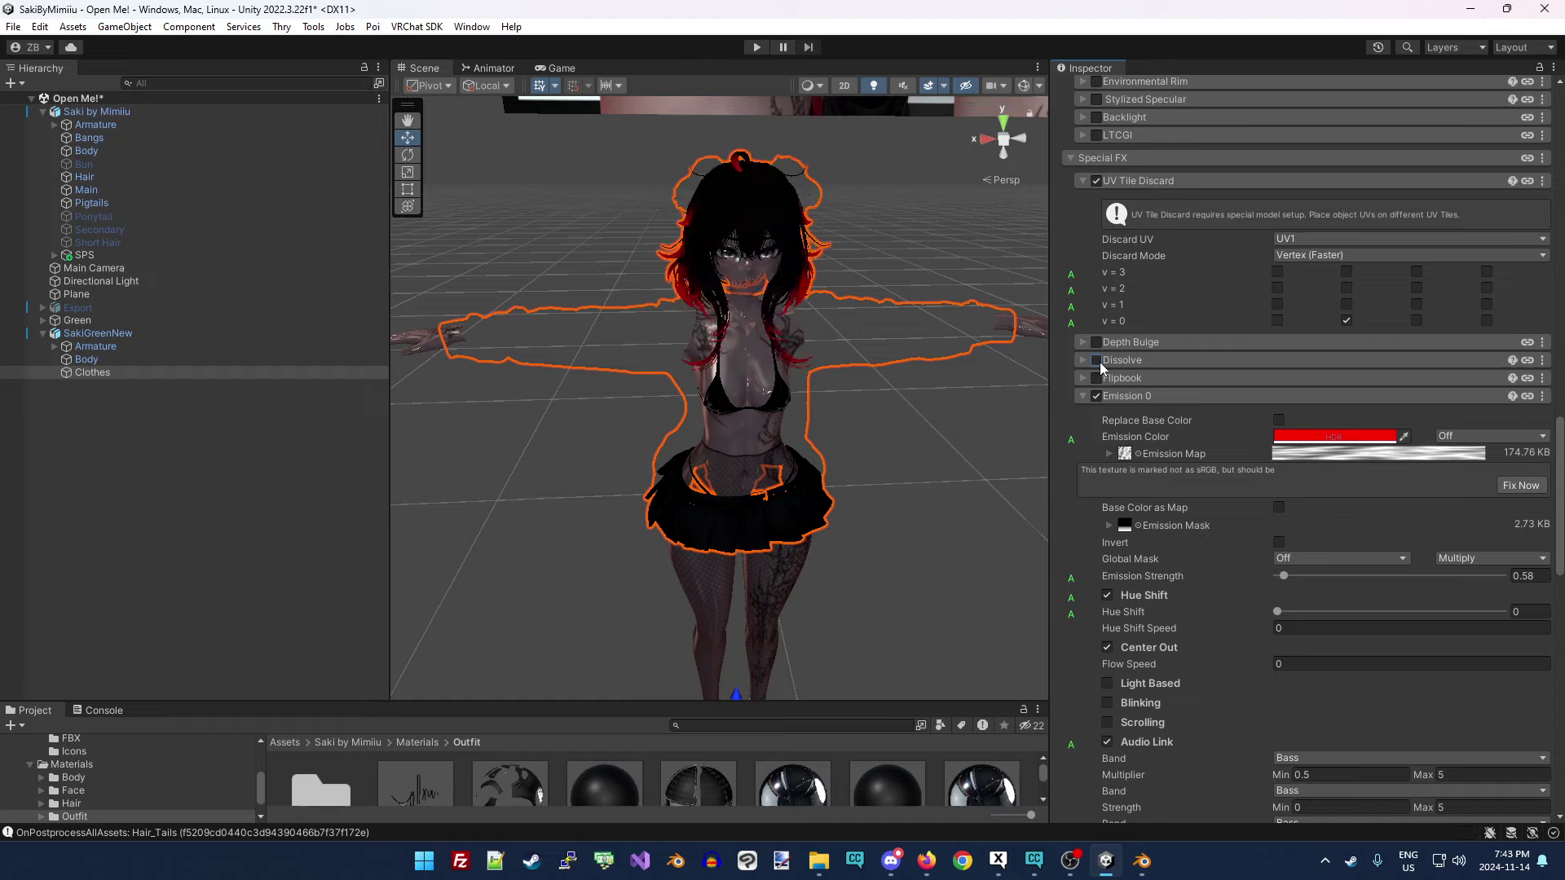
# Clear the second v = 0 tile in Hair_Tails' UV Tile Discard, check the avatar's ears, and collapse that section.
pyautogui.click(1346, 320)
pyautogui.scroll(4, 828, 241)
pyautogui.moveTo(828, 241); pyautogui.dragTo(804, 203, button='right')
pyautogui.scroll(-4, 805, 202)
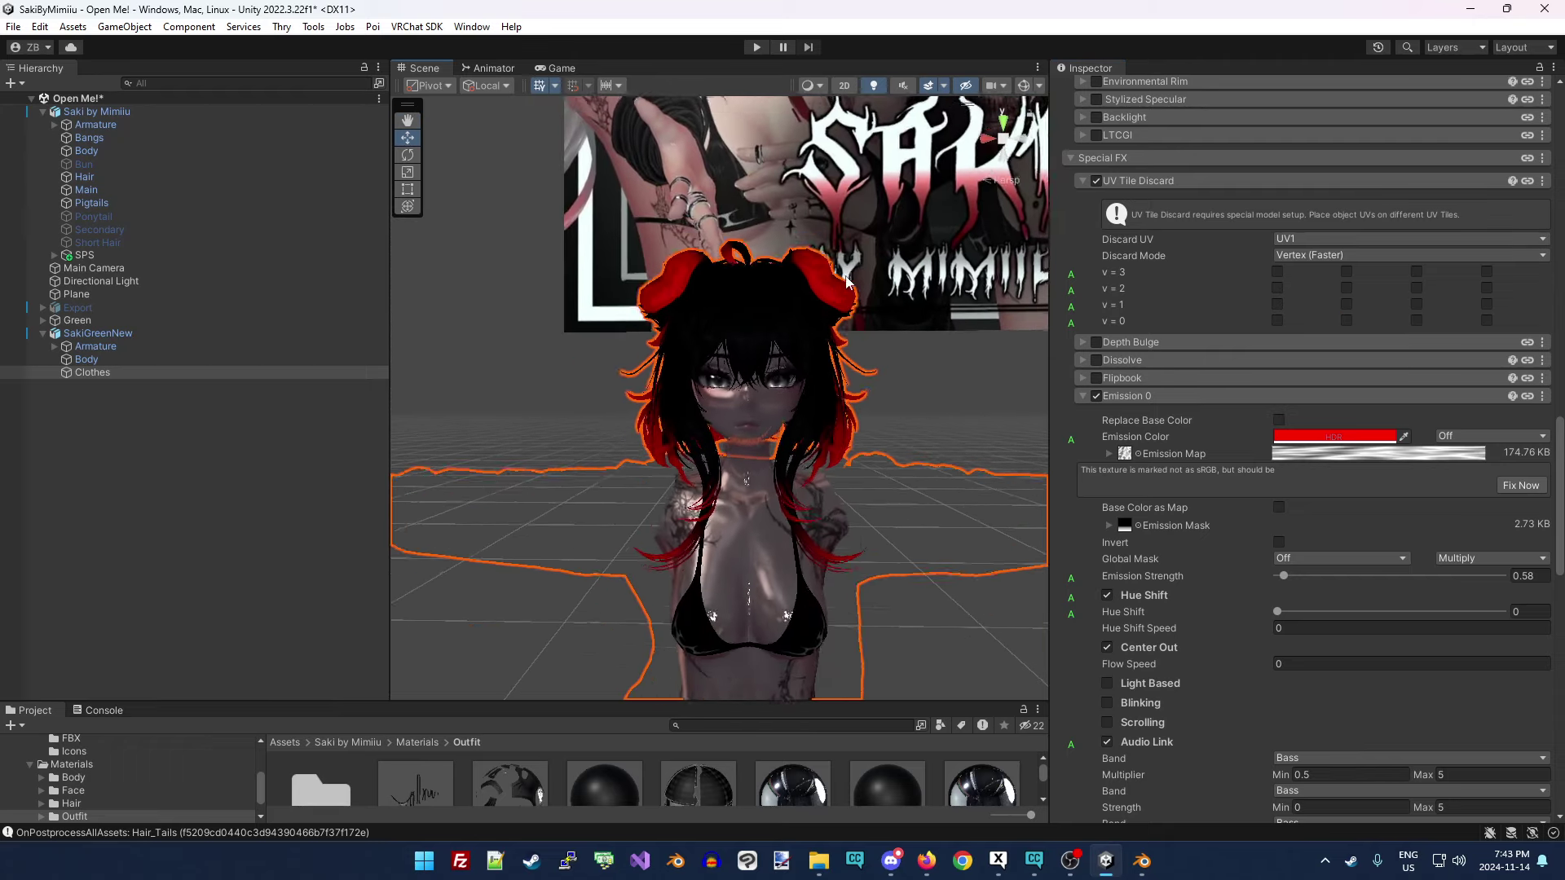
pyautogui.moveTo(965, 383)
pyautogui.mouseDown(button='right')
pyautogui.moveTo(936, 416)
pyautogui.moveTo(949, 401)
pyautogui.mouseUp(button='right')
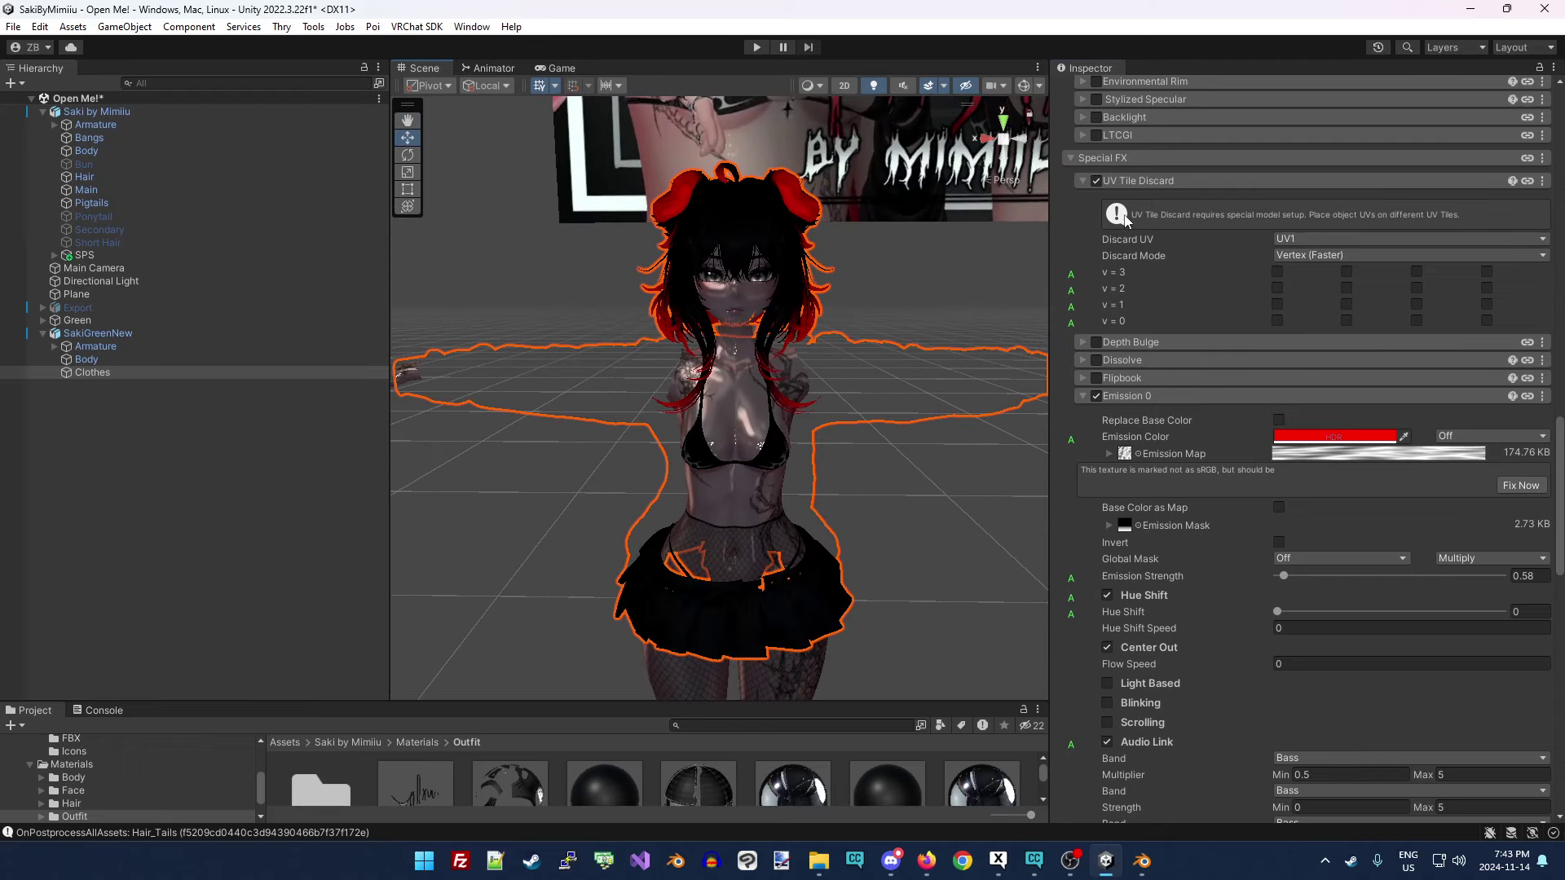
pyautogui.click(1127, 184)
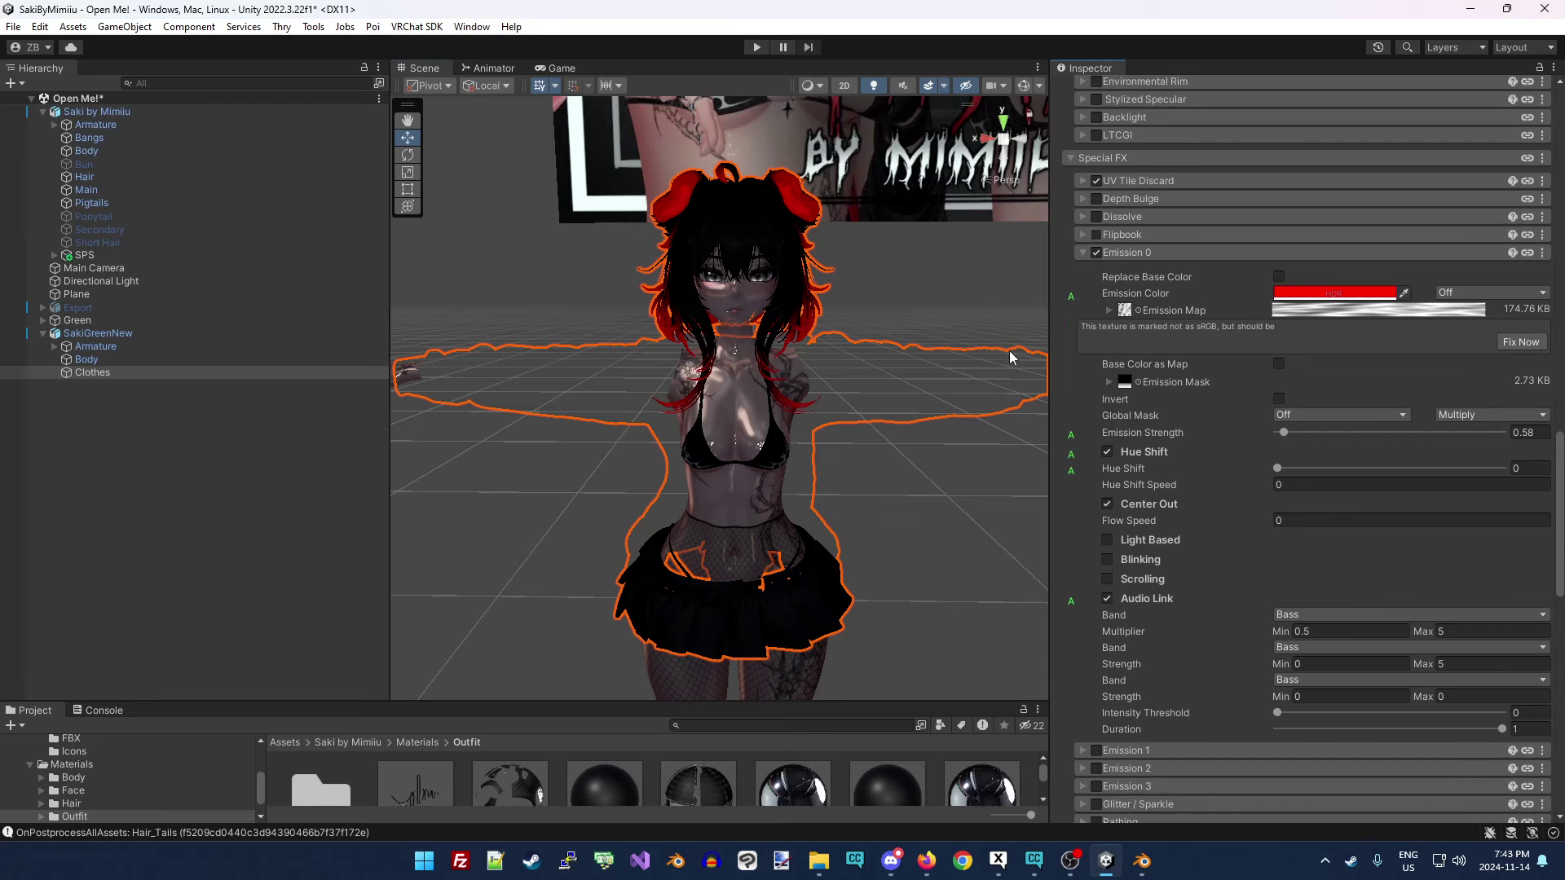
pyautogui.click(875, 414)
pyautogui.click(885, 379)
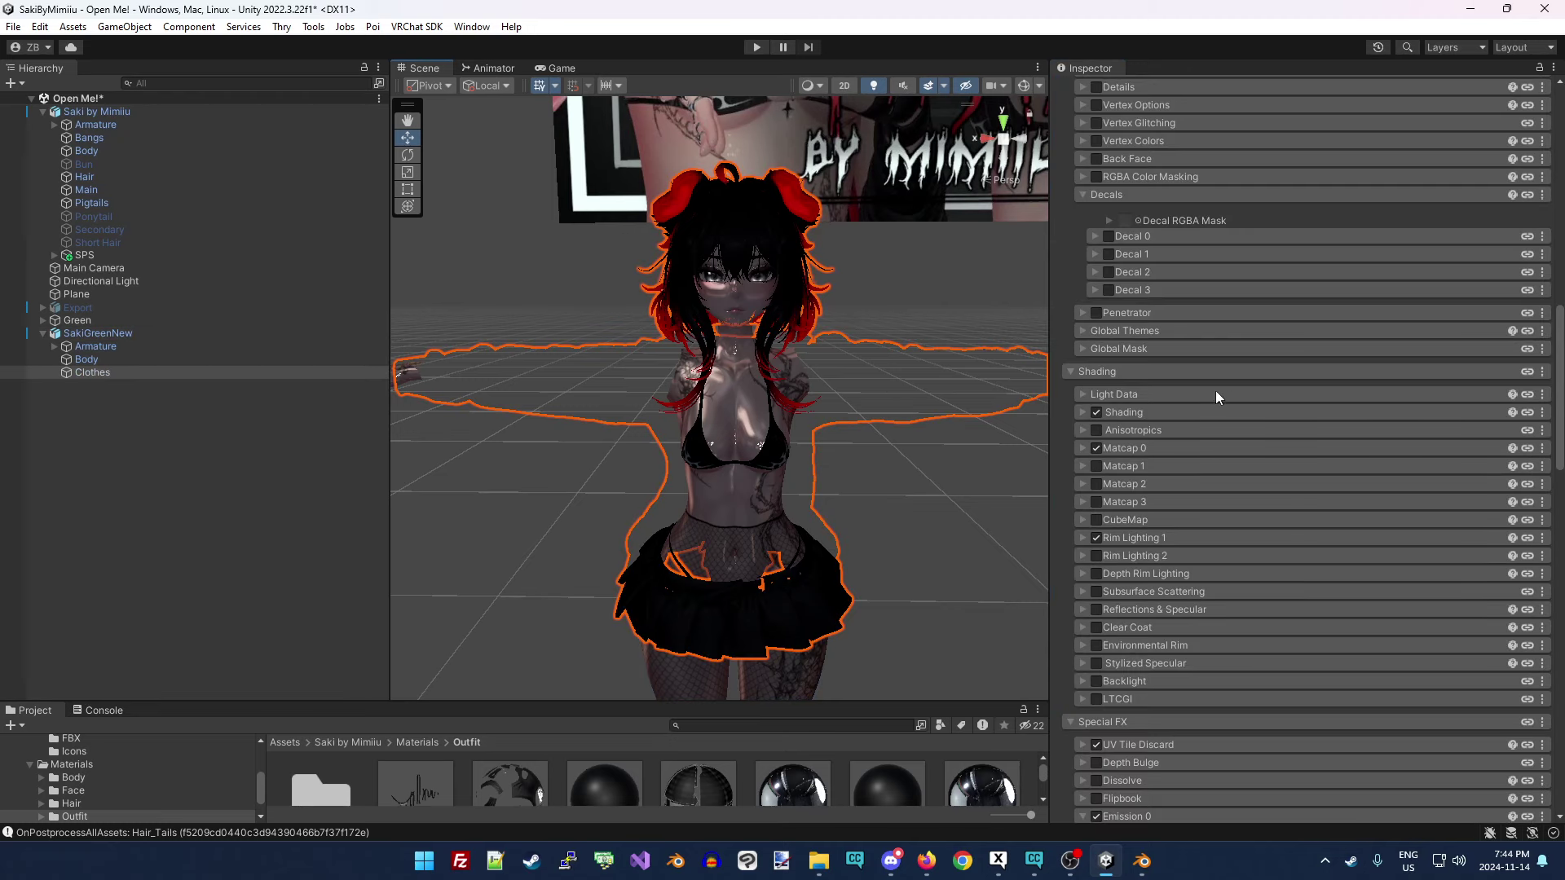
# Disable UV Tile Discard in the Special FX settings of Hair_Tails and collapse the Emission 0 section.
pyautogui.scroll(-5, 1232, 430)
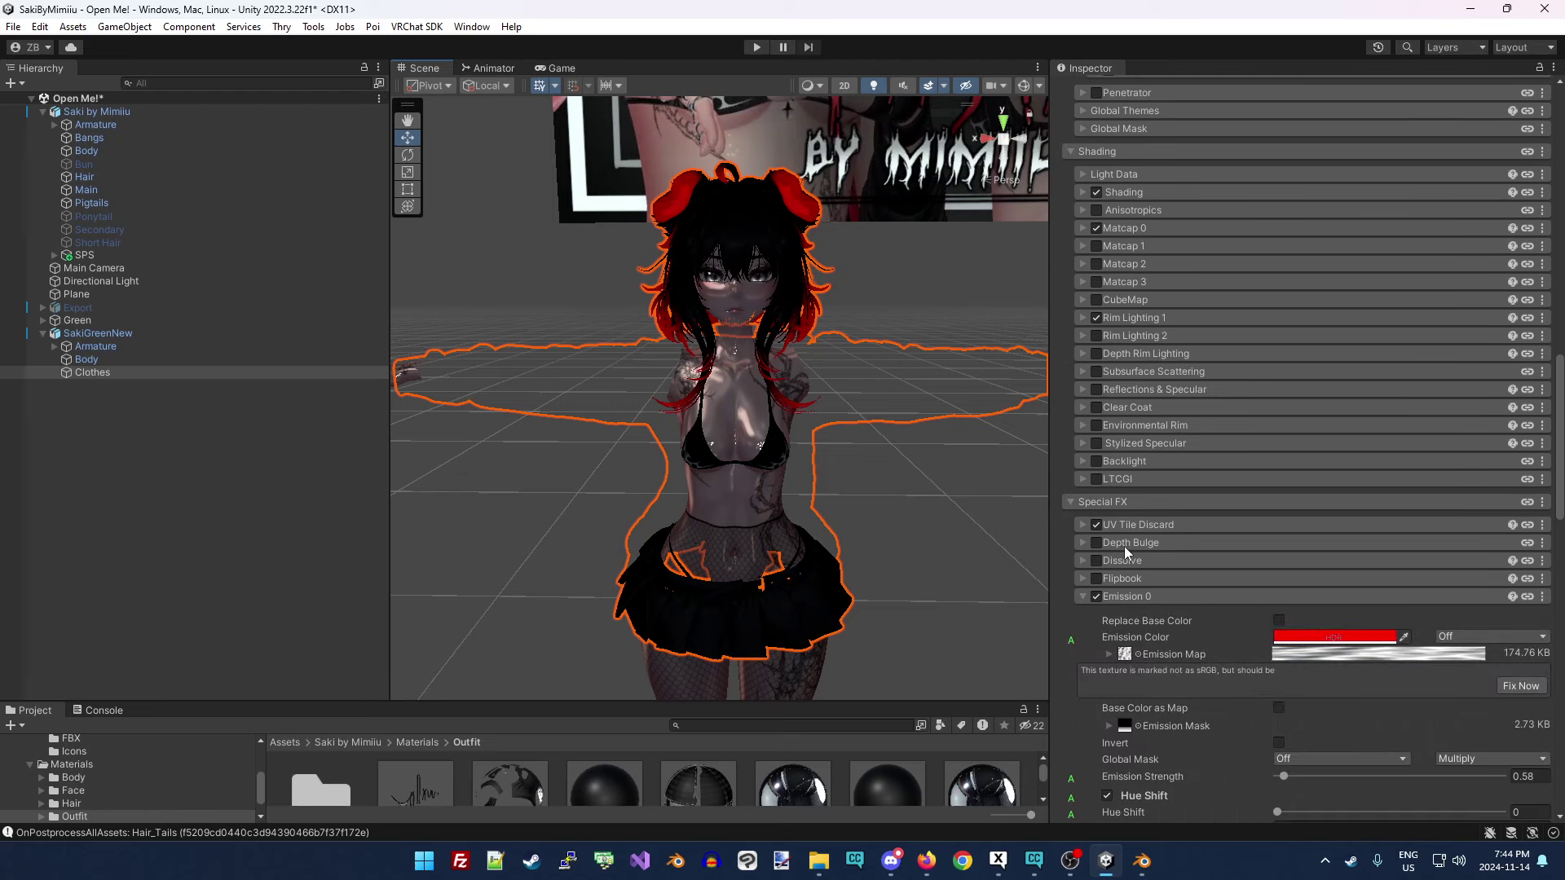
pyautogui.scroll(-3, 1180, 565)
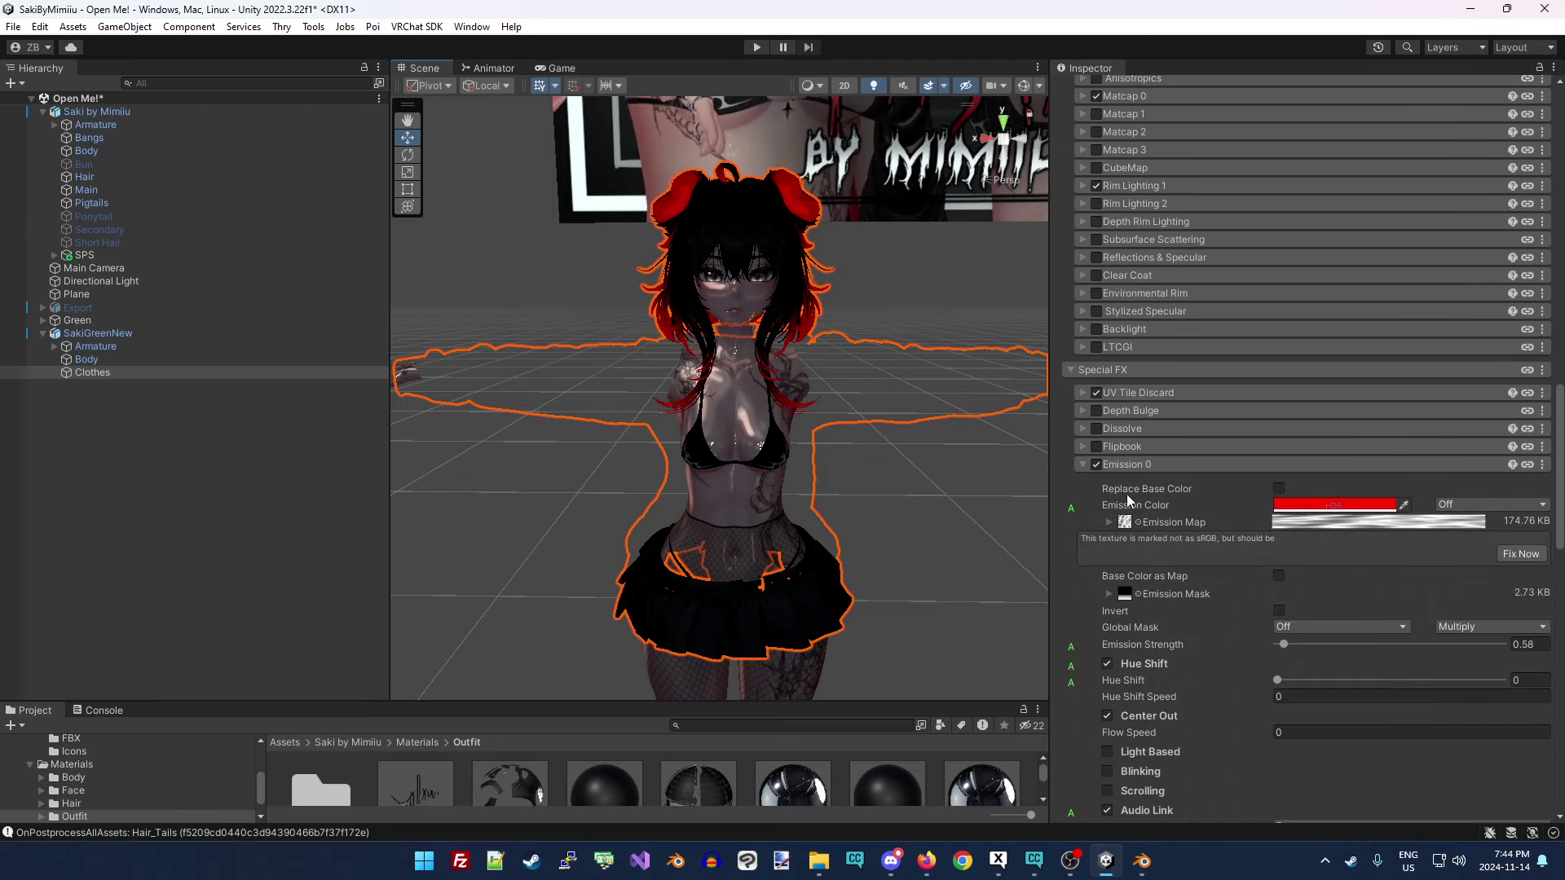
pyautogui.click(1130, 392)
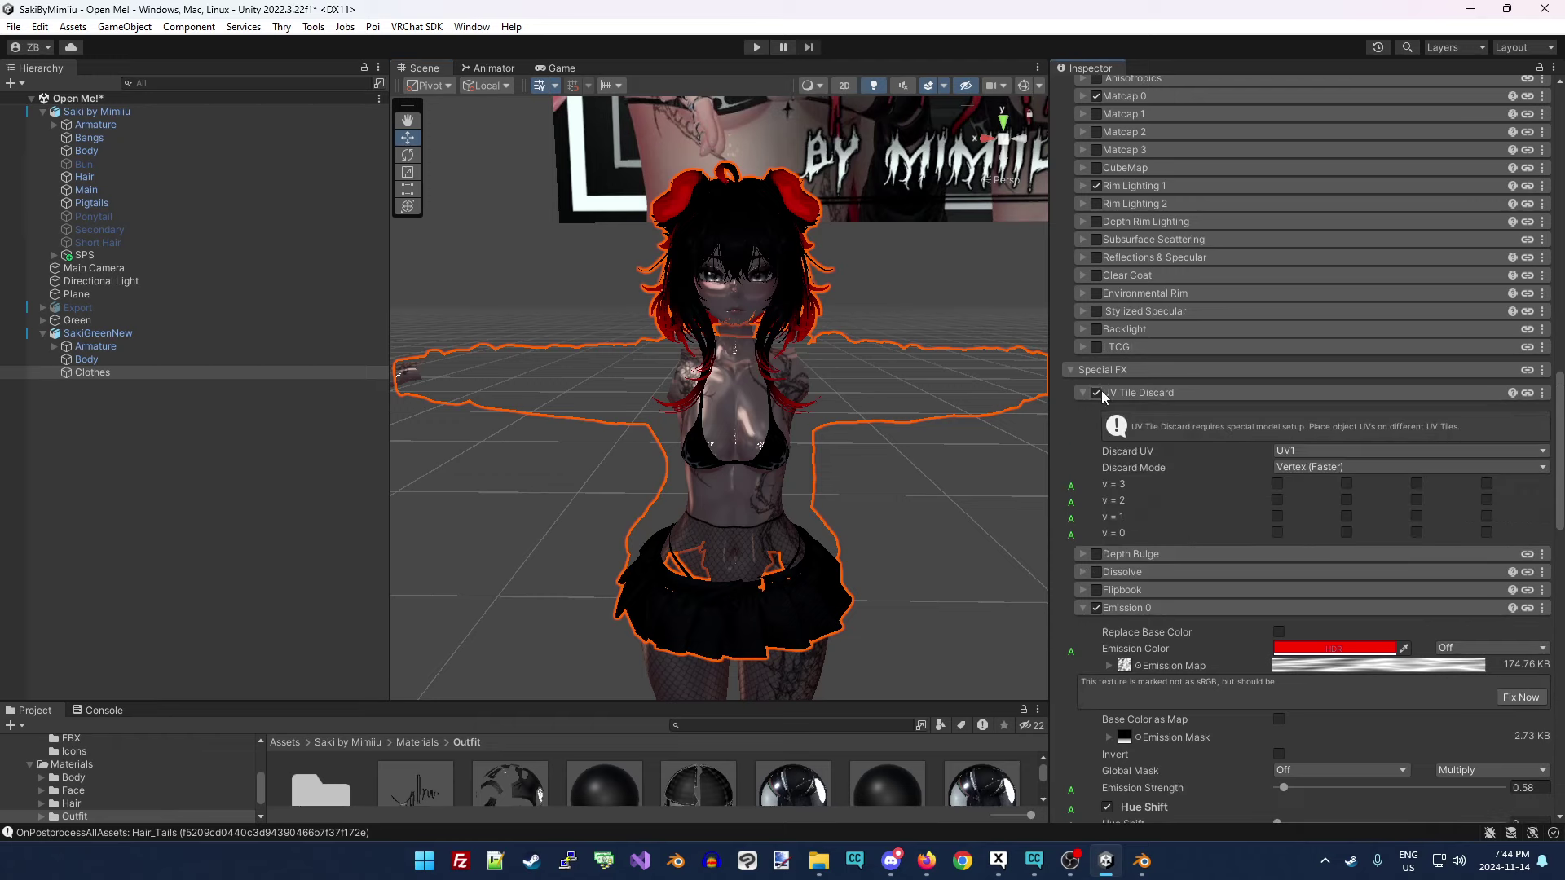
pyautogui.click(1097, 394)
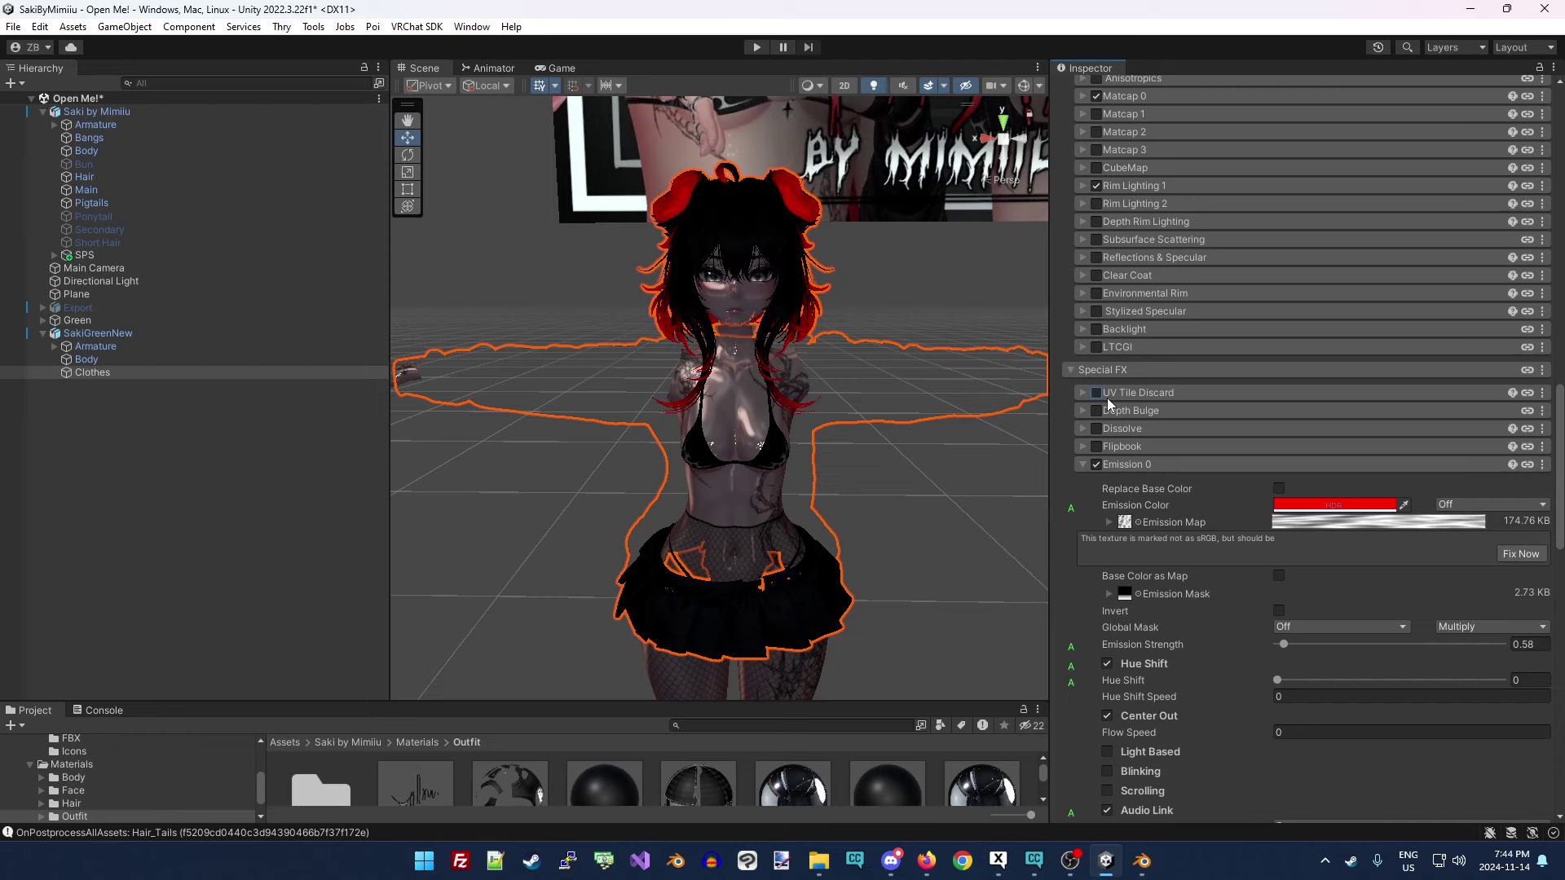
pyautogui.click(1136, 464)
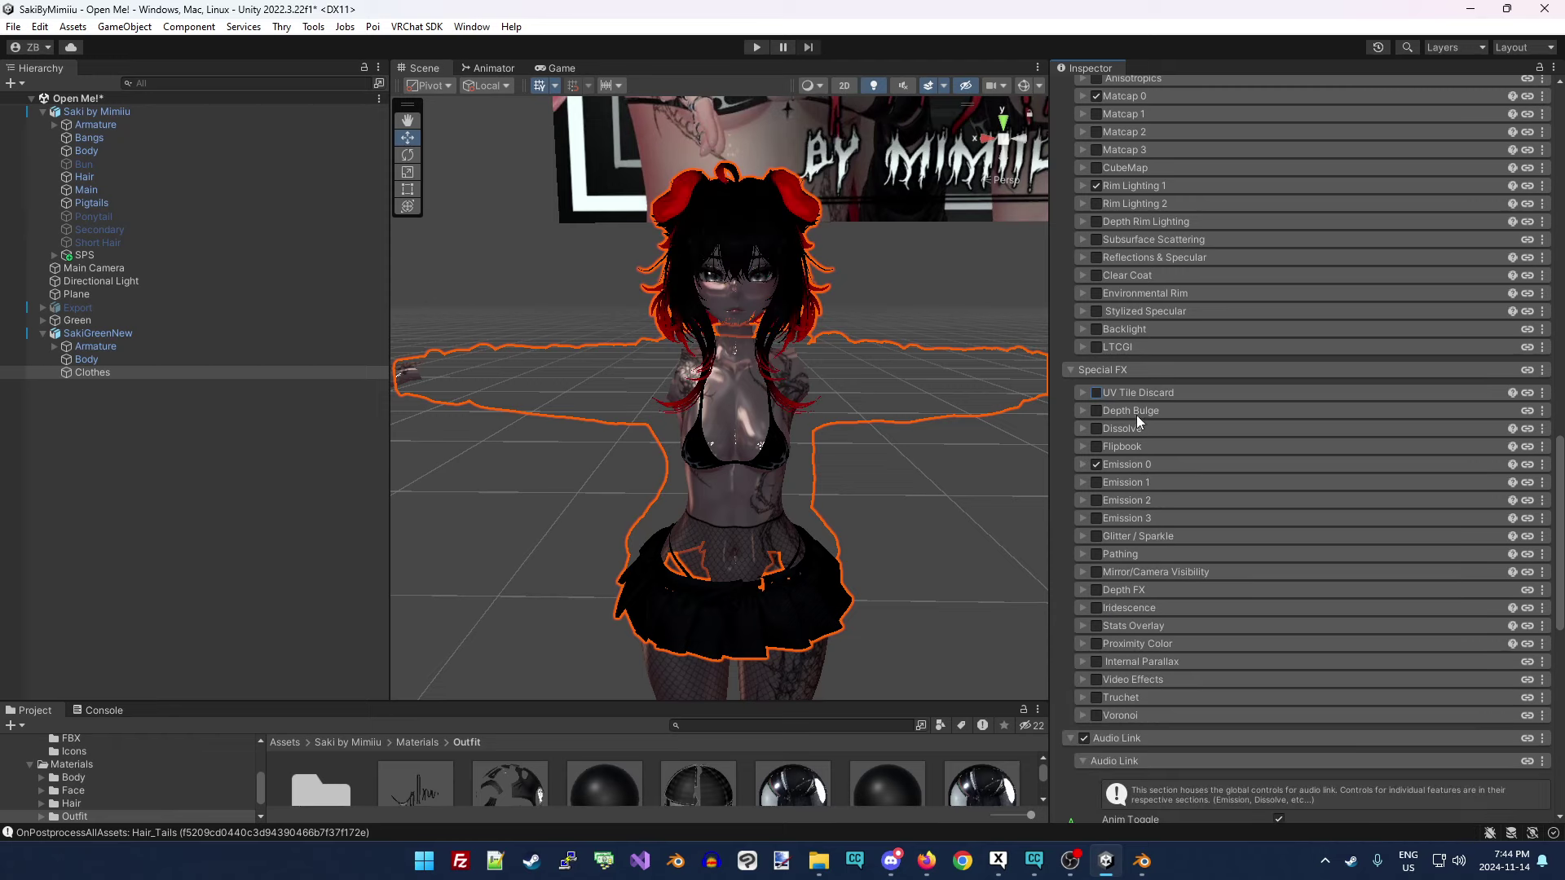
# Re-enable UV Tile Discard on Hair_Tails and switch the first column of tiles on and off to test what it hides.
pyautogui.click(1137, 392)
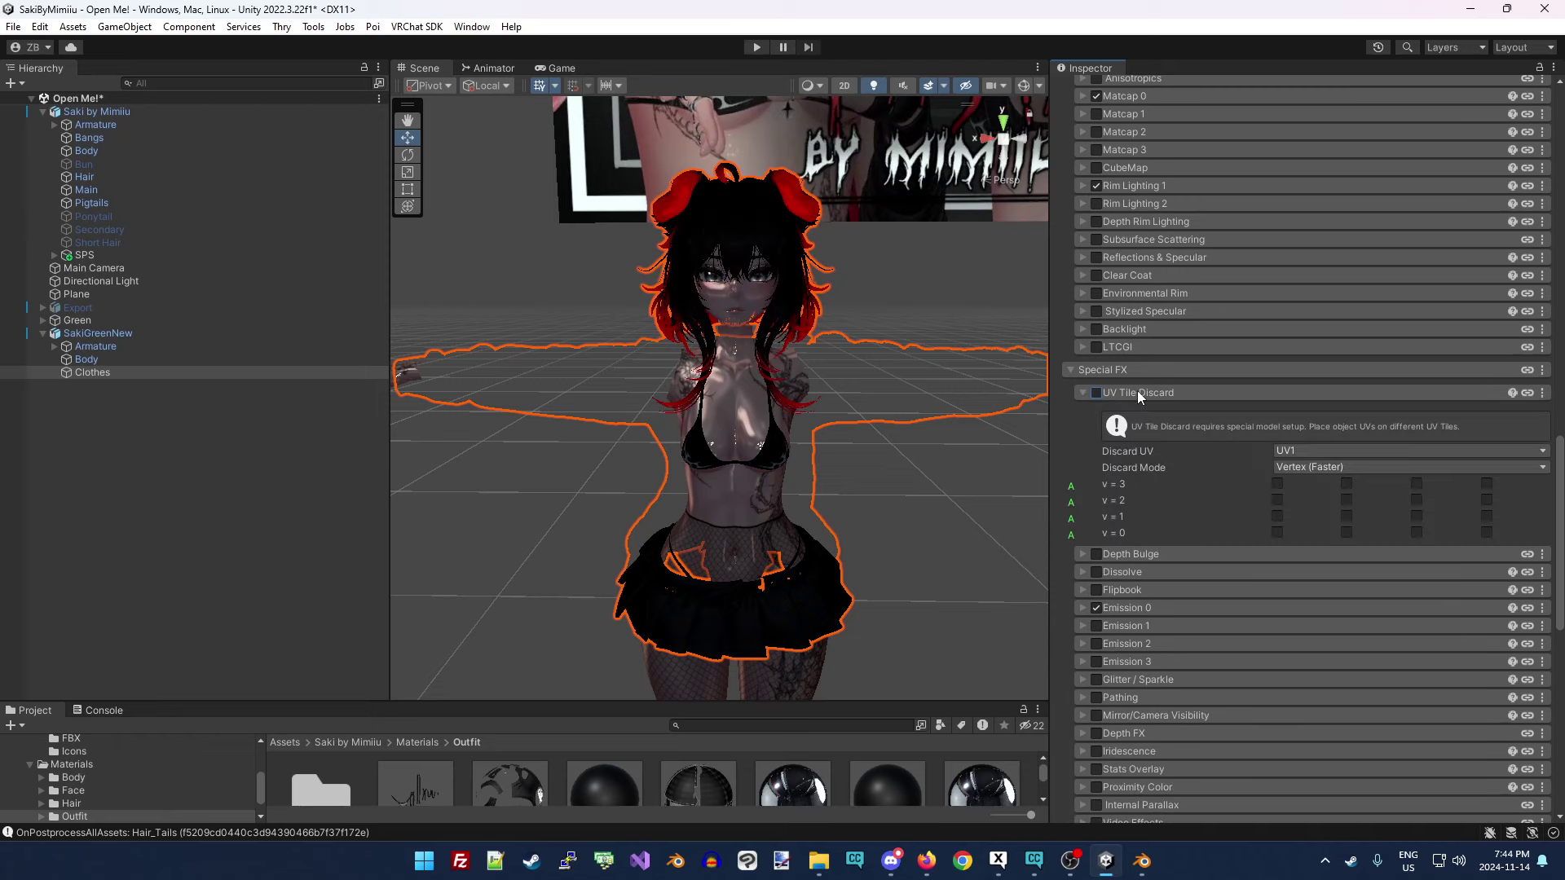
pyautogui.click(1347, 531)
pyautogui.click(1283, 486)
pyautogui.click(1346, 485)
pyautogui.click(1346, 503)
pyautogui.click(1097, 392)
pyautogui.click(1277, 484)
pyautogui.click(1275, 533)
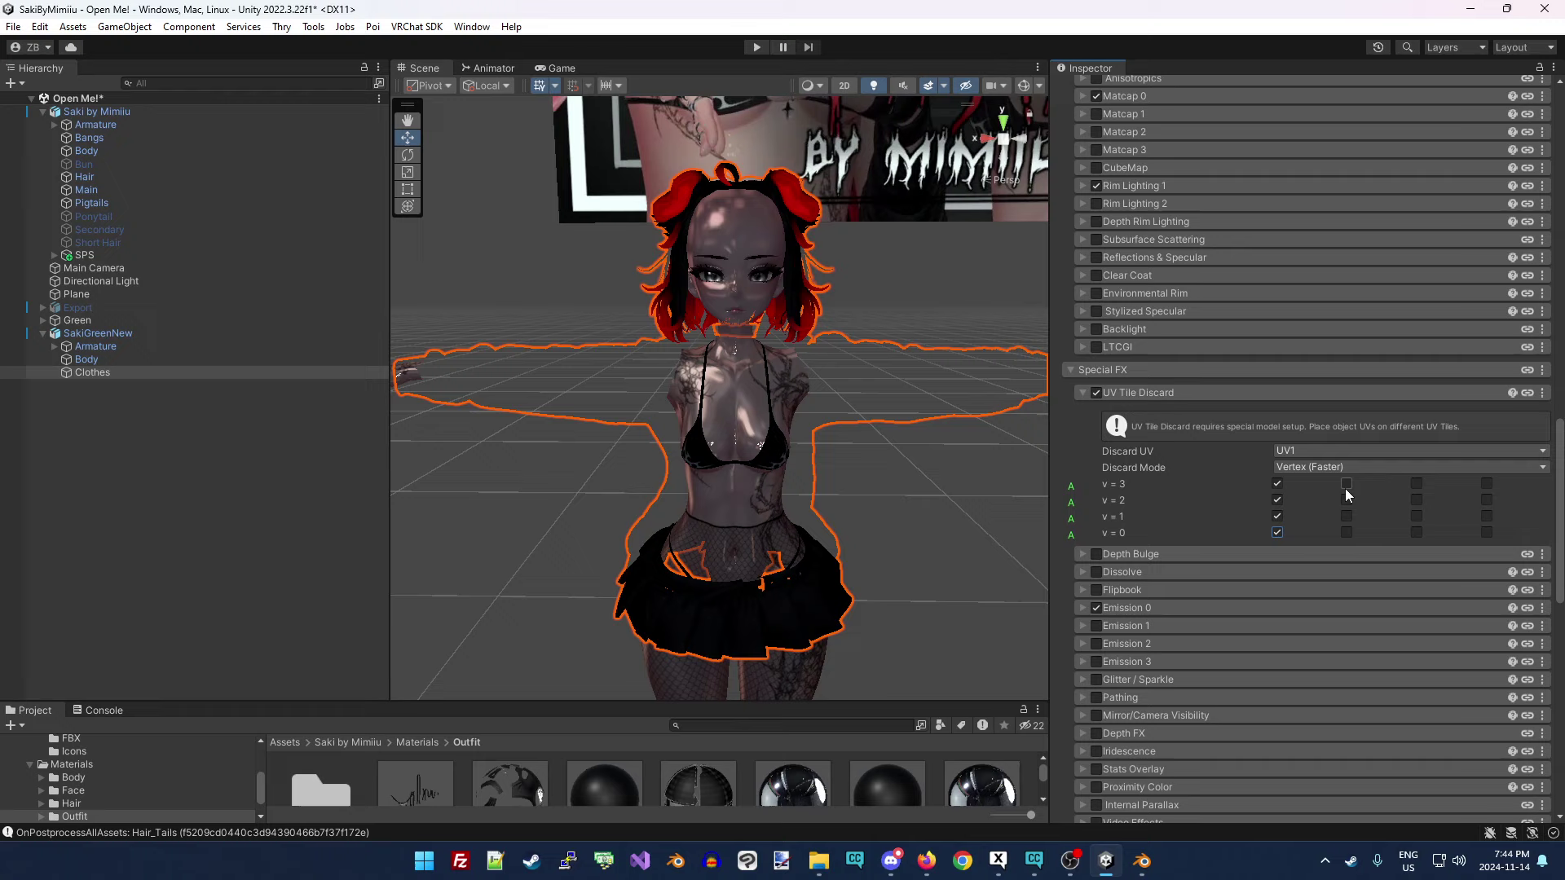
pyautogui.click(1279, 534)
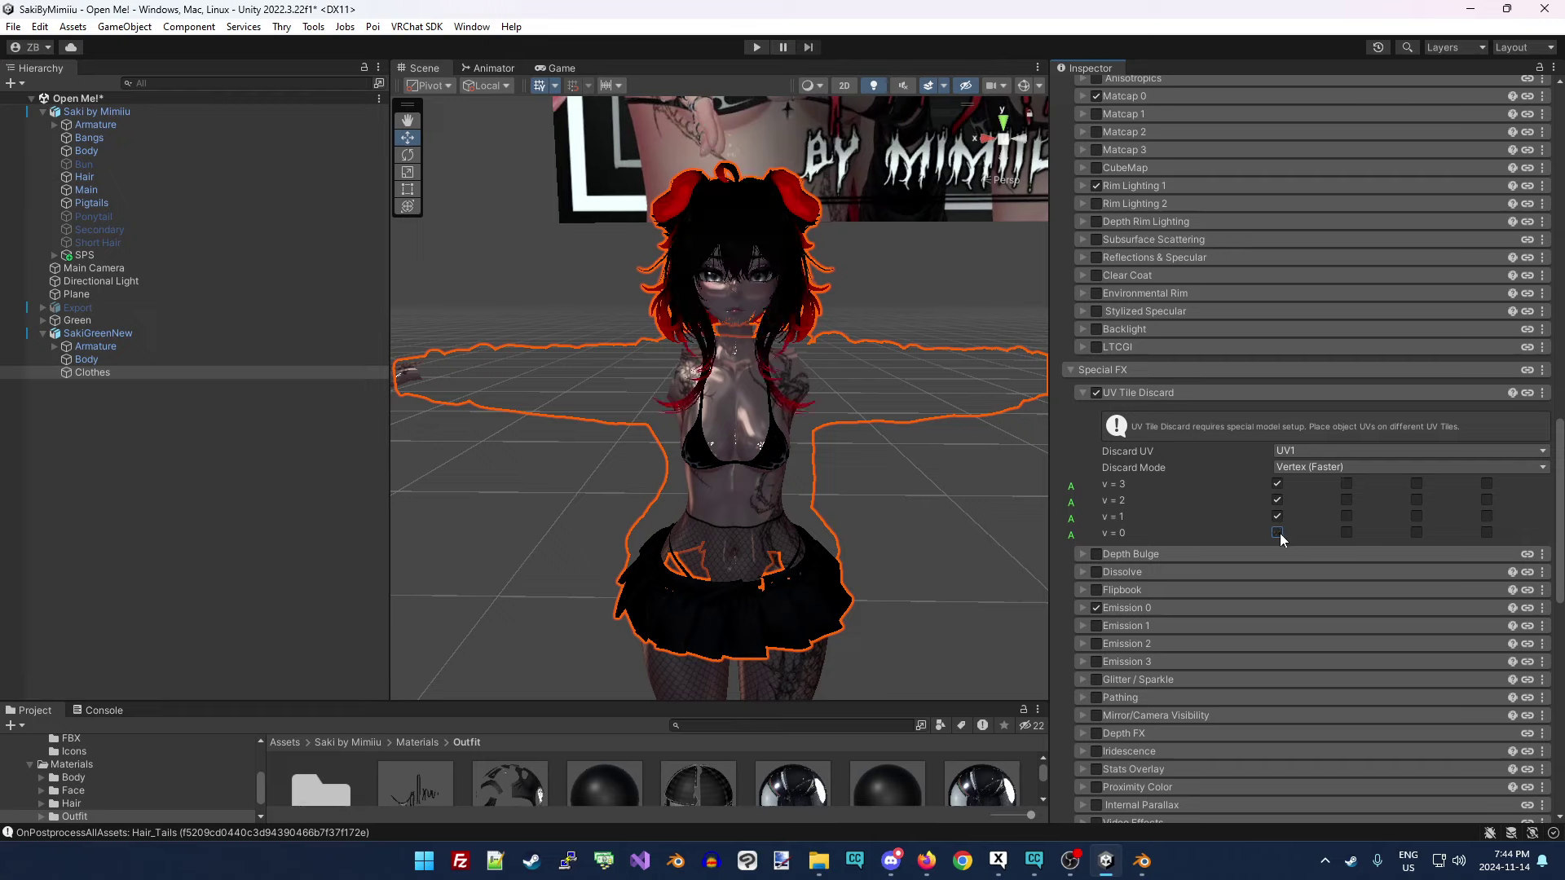
# Test the second, third and fourth columns of Hair_Tails' UV Tile Discard by checking and clearing their tiles.
pyautogui.click(1349, 483)
pyautogui.click(1345, 516)
pyautogui.click(1347, 534)
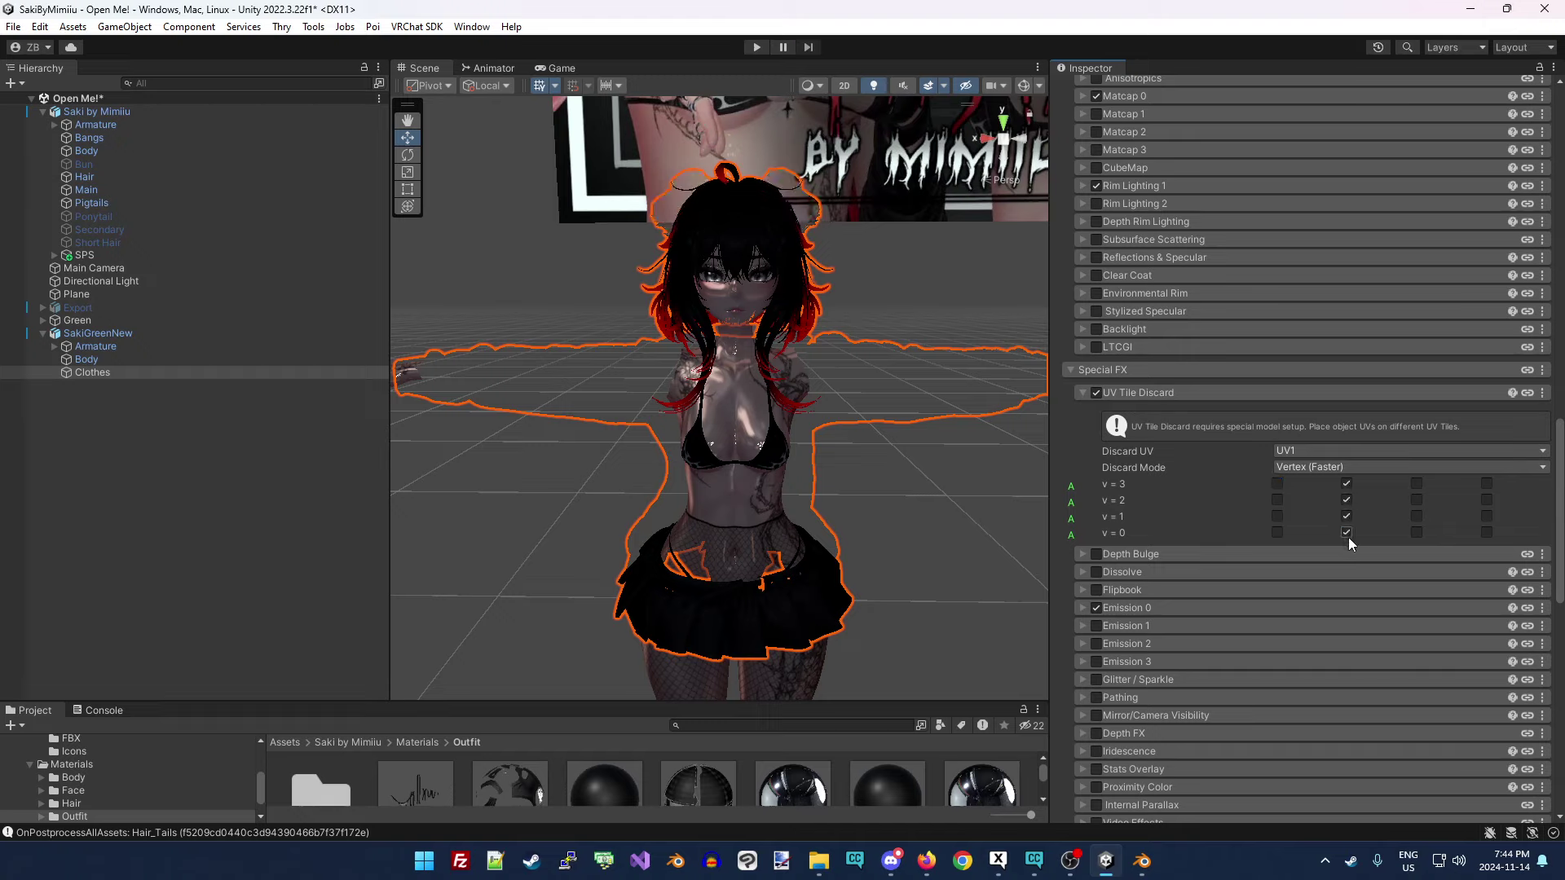
pyautogui.click(1348, 499)
pyautogui.click(1415, 484)
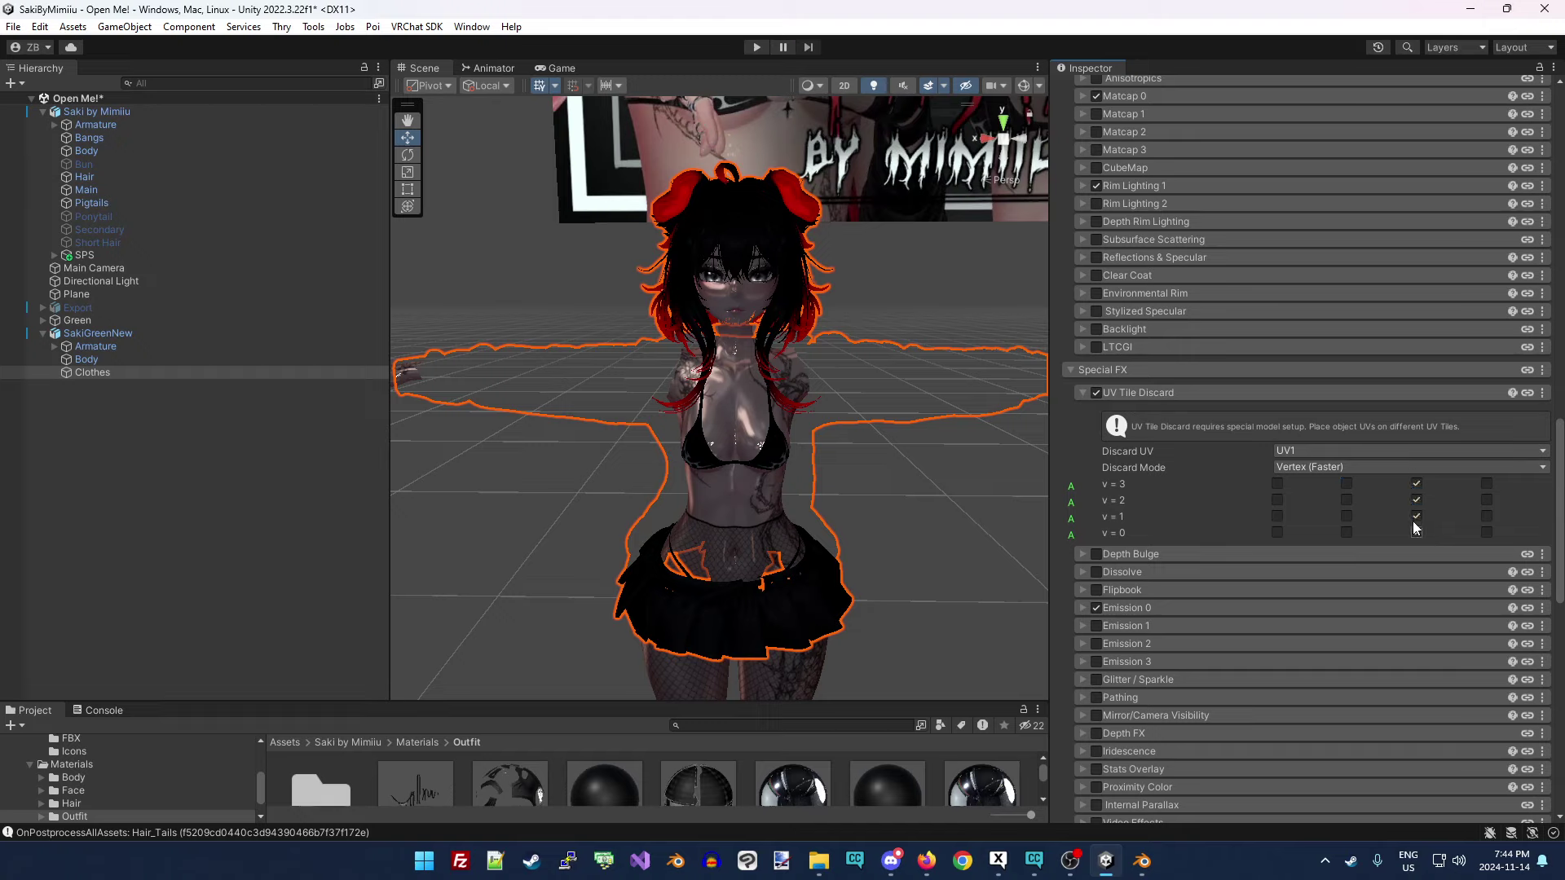
pyautogui.click(1485, 483)
pyautogui.click(1486, 533)
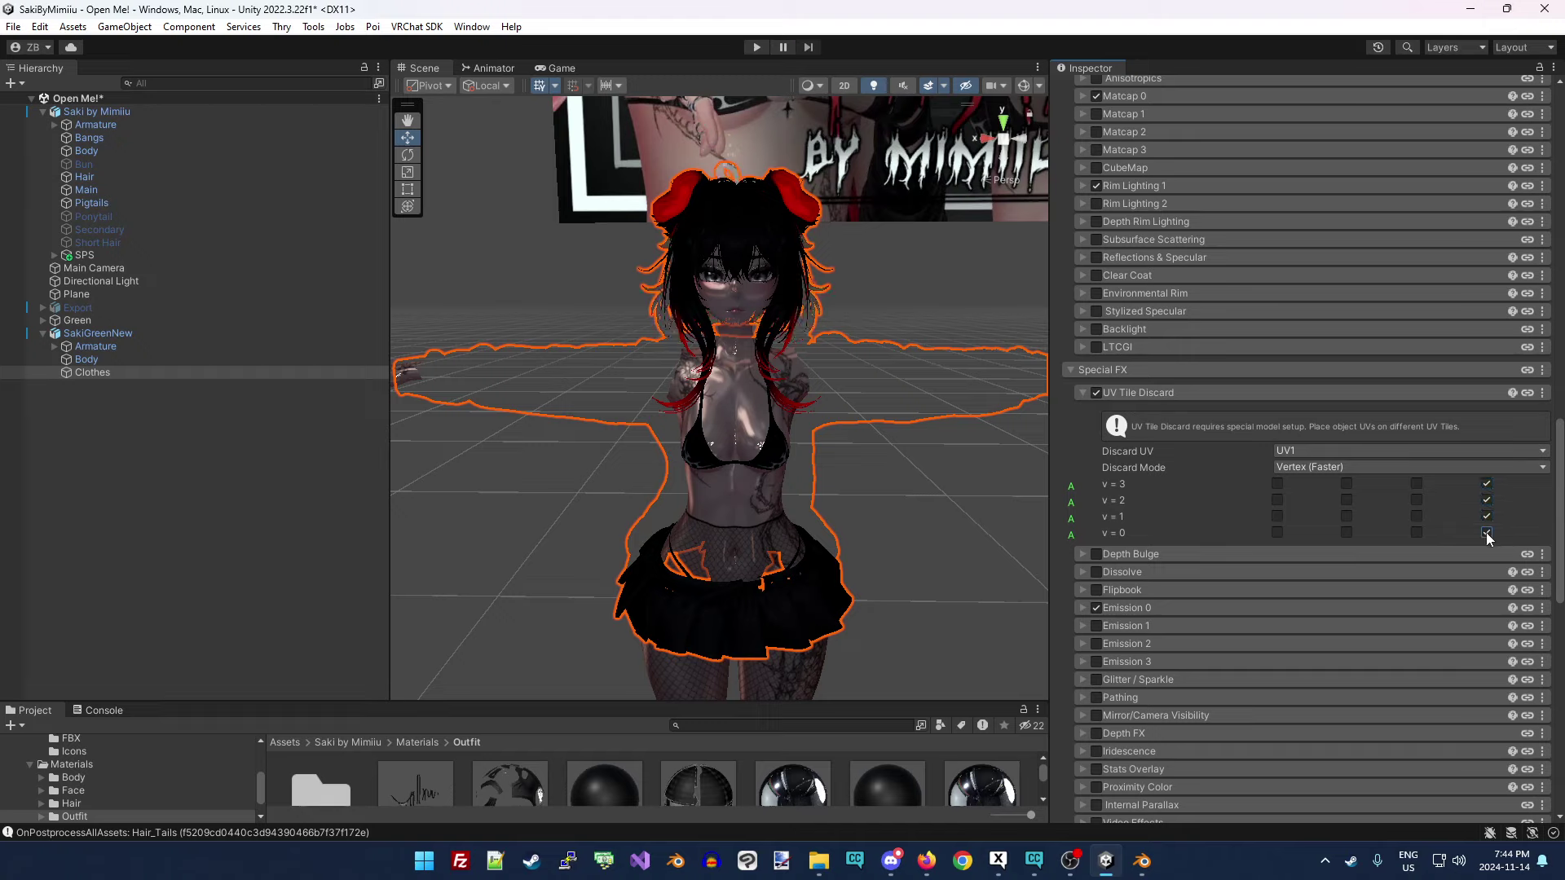
pyautogui.click(1486, 533)
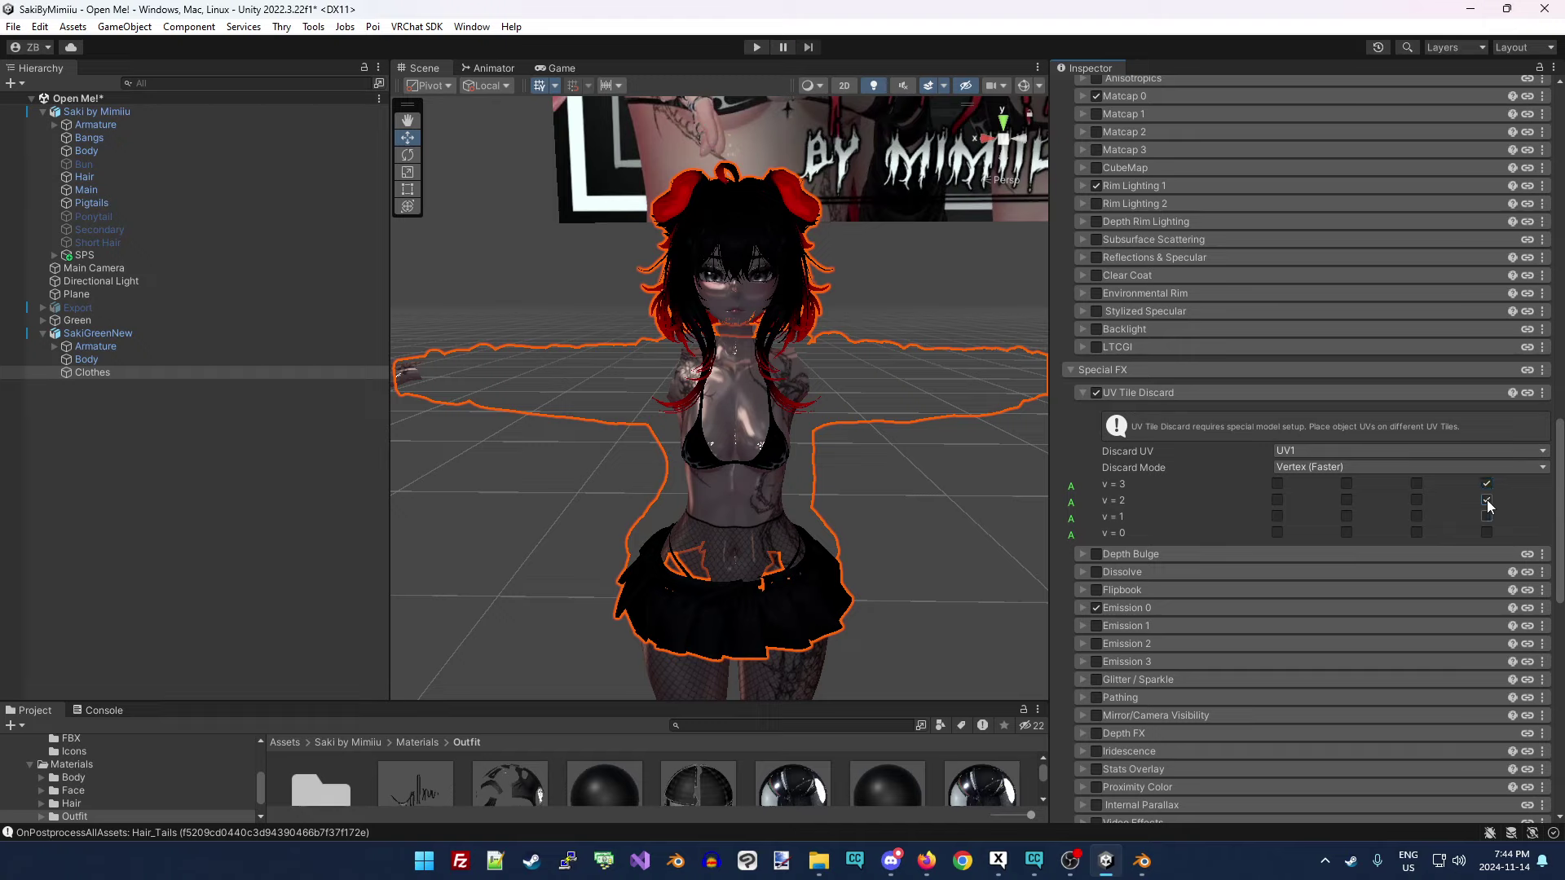
# Collapse the Hair_Tails material and unlock the Poiyomi shader of the Clothes mesh's Jacket material.
pyautogui.scroll(20, 1193, 415)
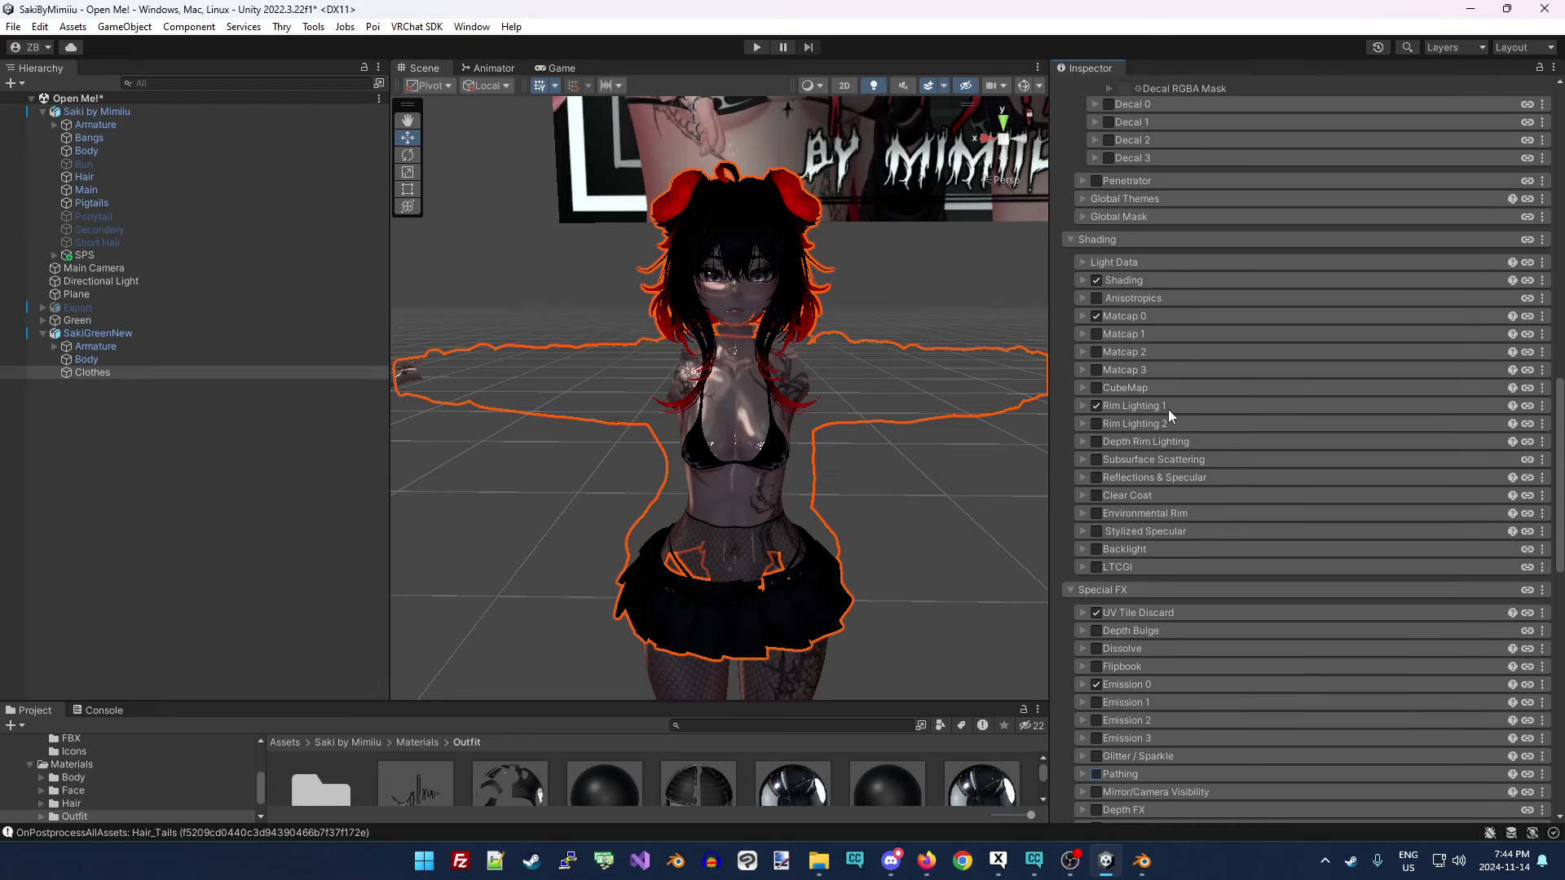
pyautogui.scroll(3, 1196, 417)
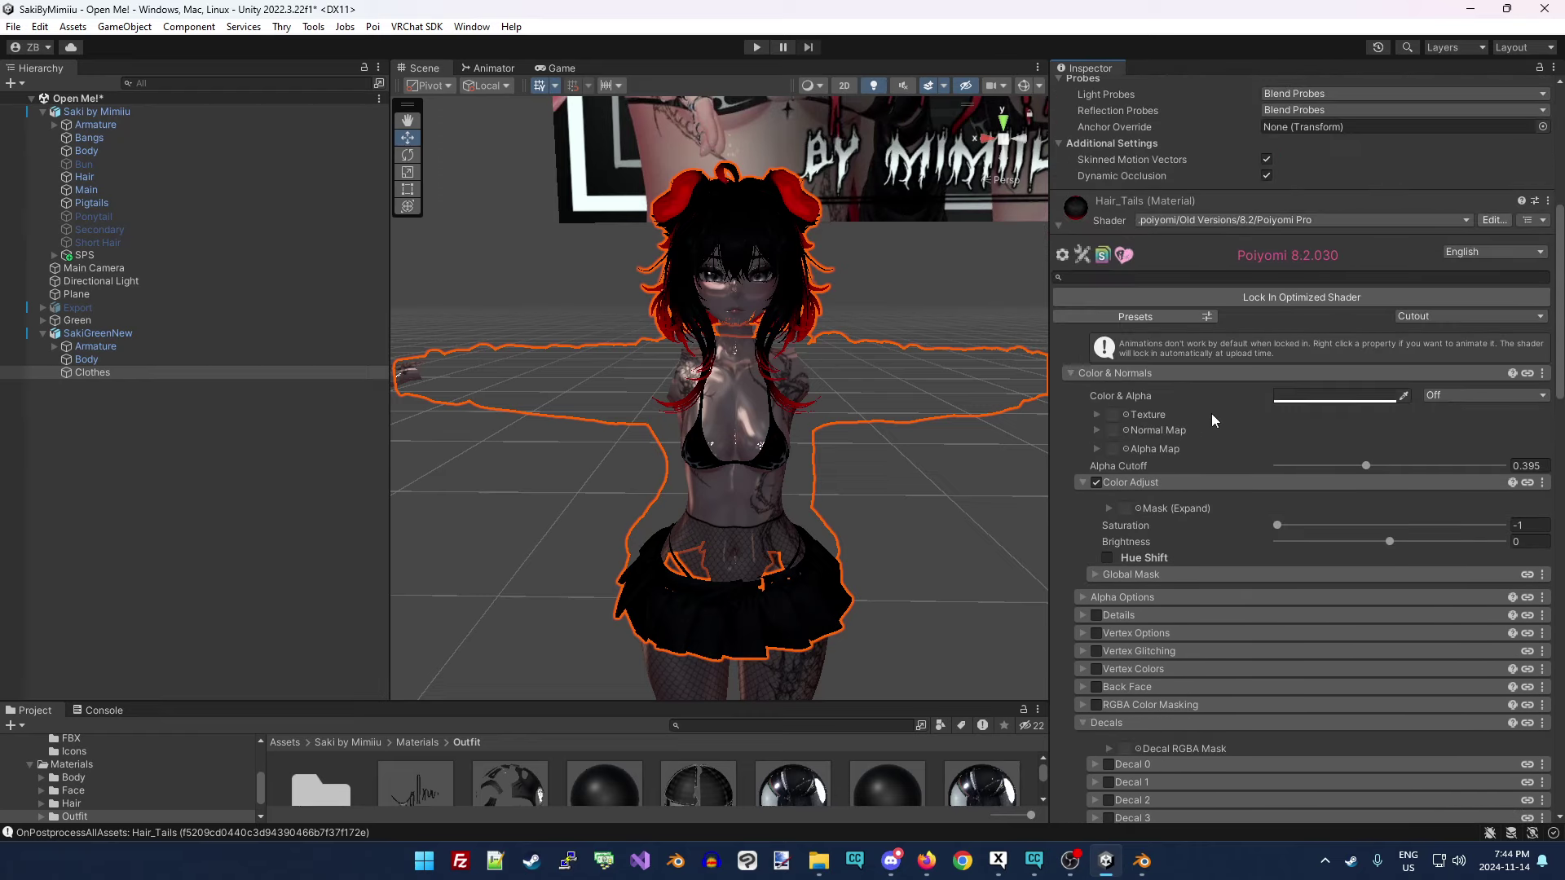
pyautogui.scroll(-7, 1210, 412)
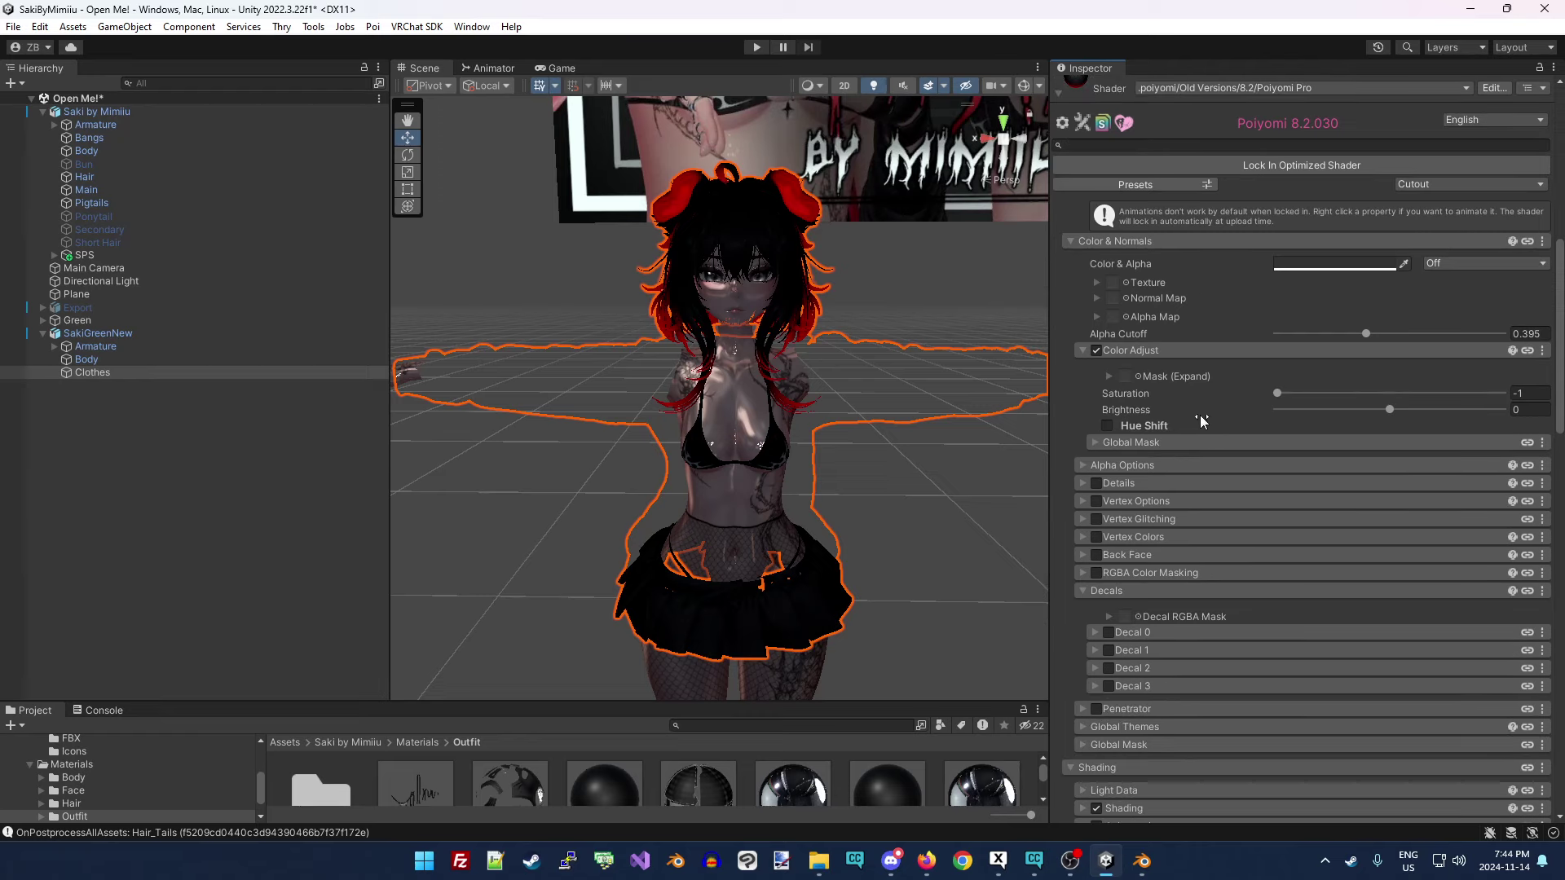
pyautogui.scroll(5, 1205, 412)
pyautogui.scroll(1, 1244, 418)
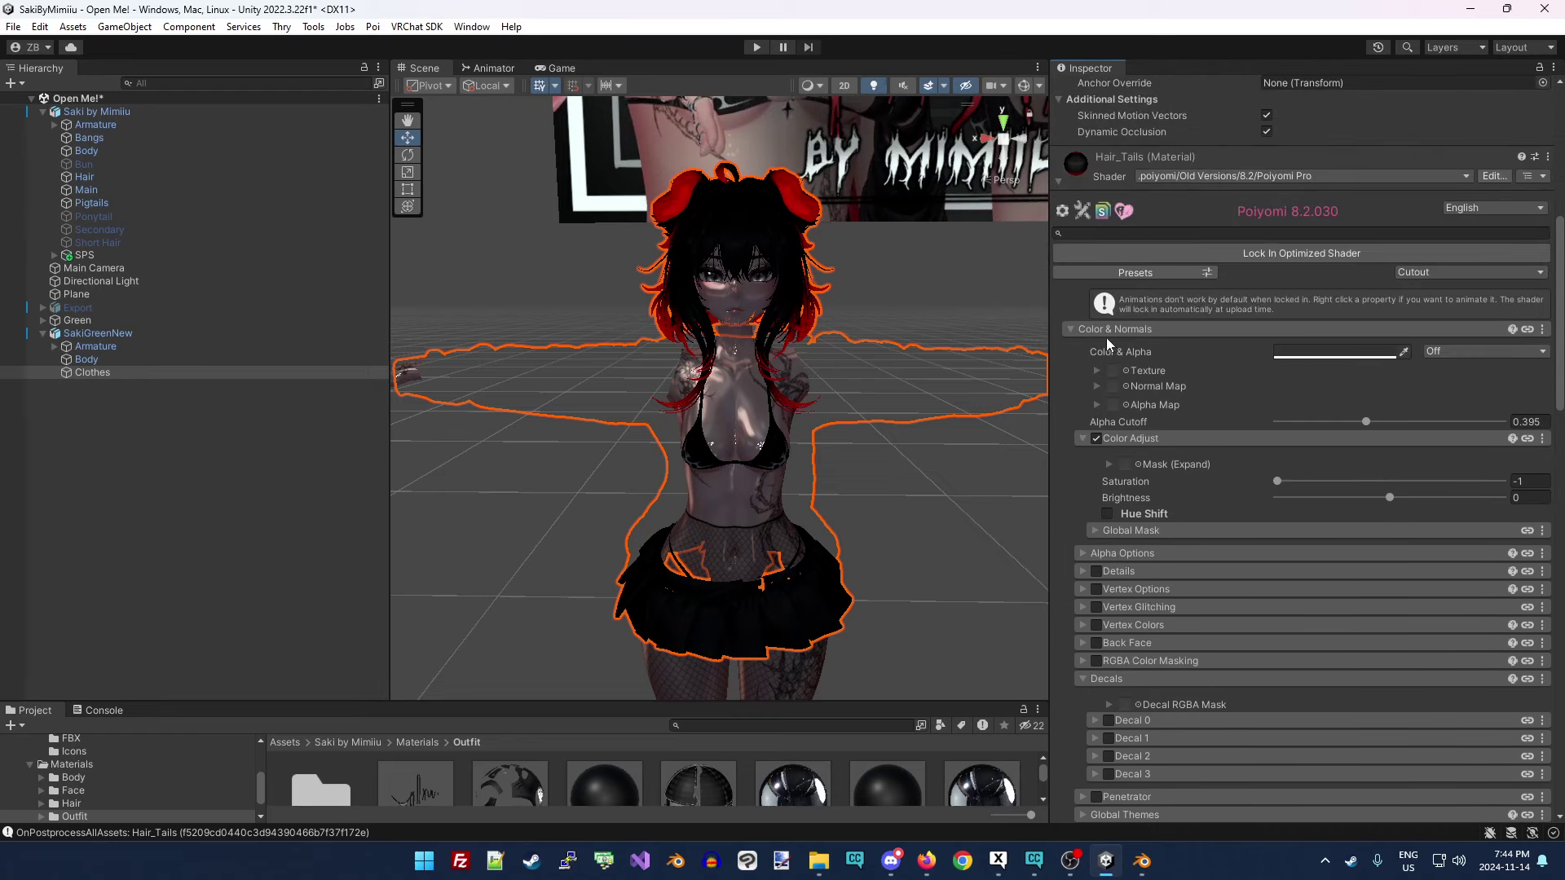
pyautogui.click(1061, 180)
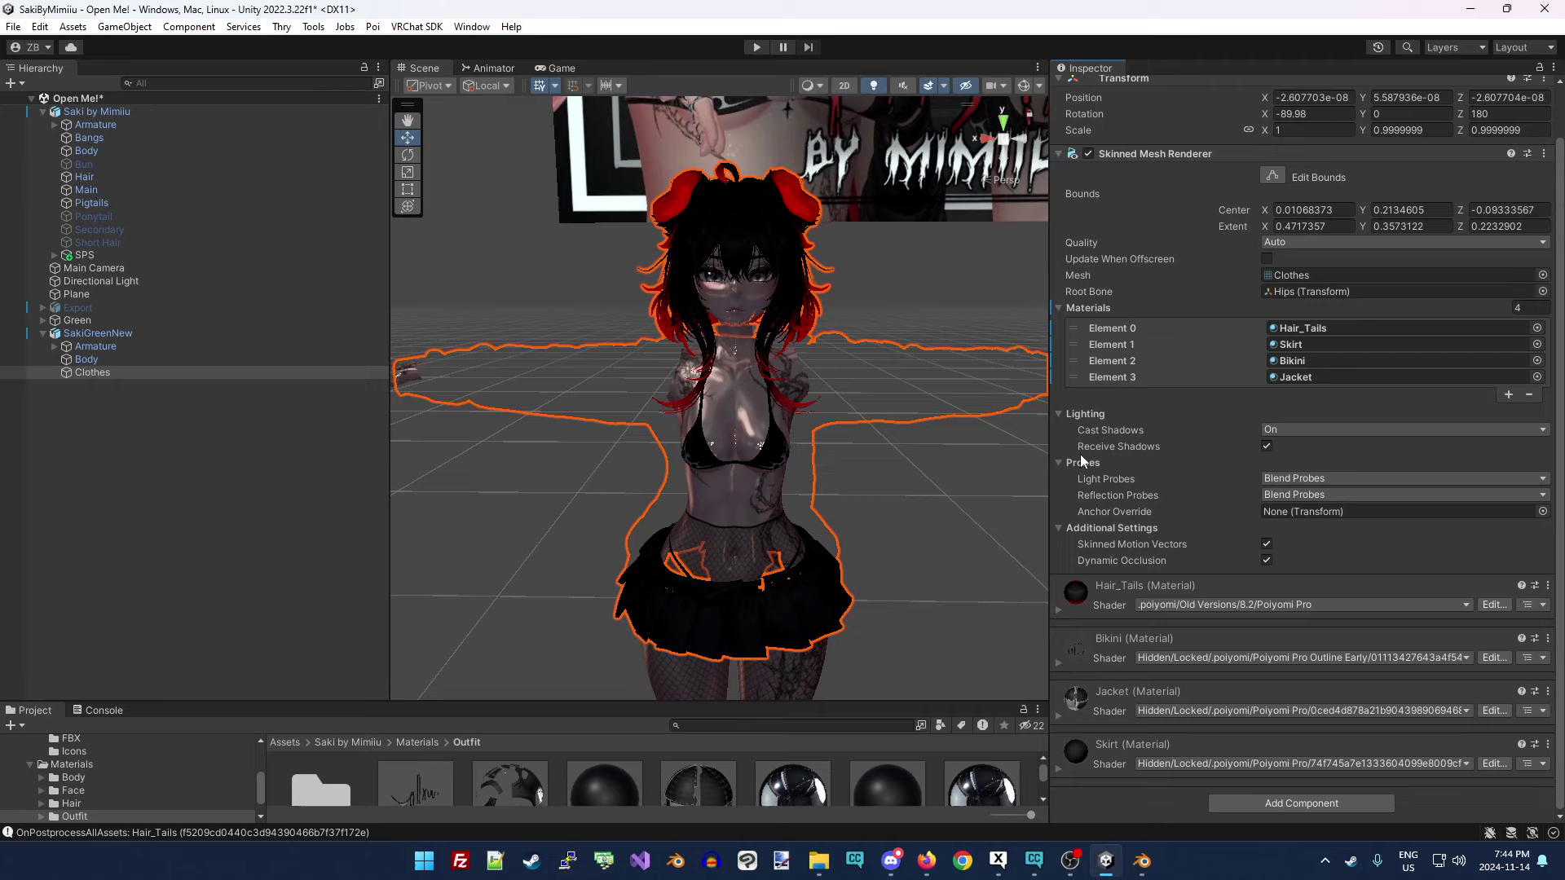
pyautogui.click(1057, 715)
pyautogui.scroll(-5, 1259, 608)
pyautogui.click(1271, 562)
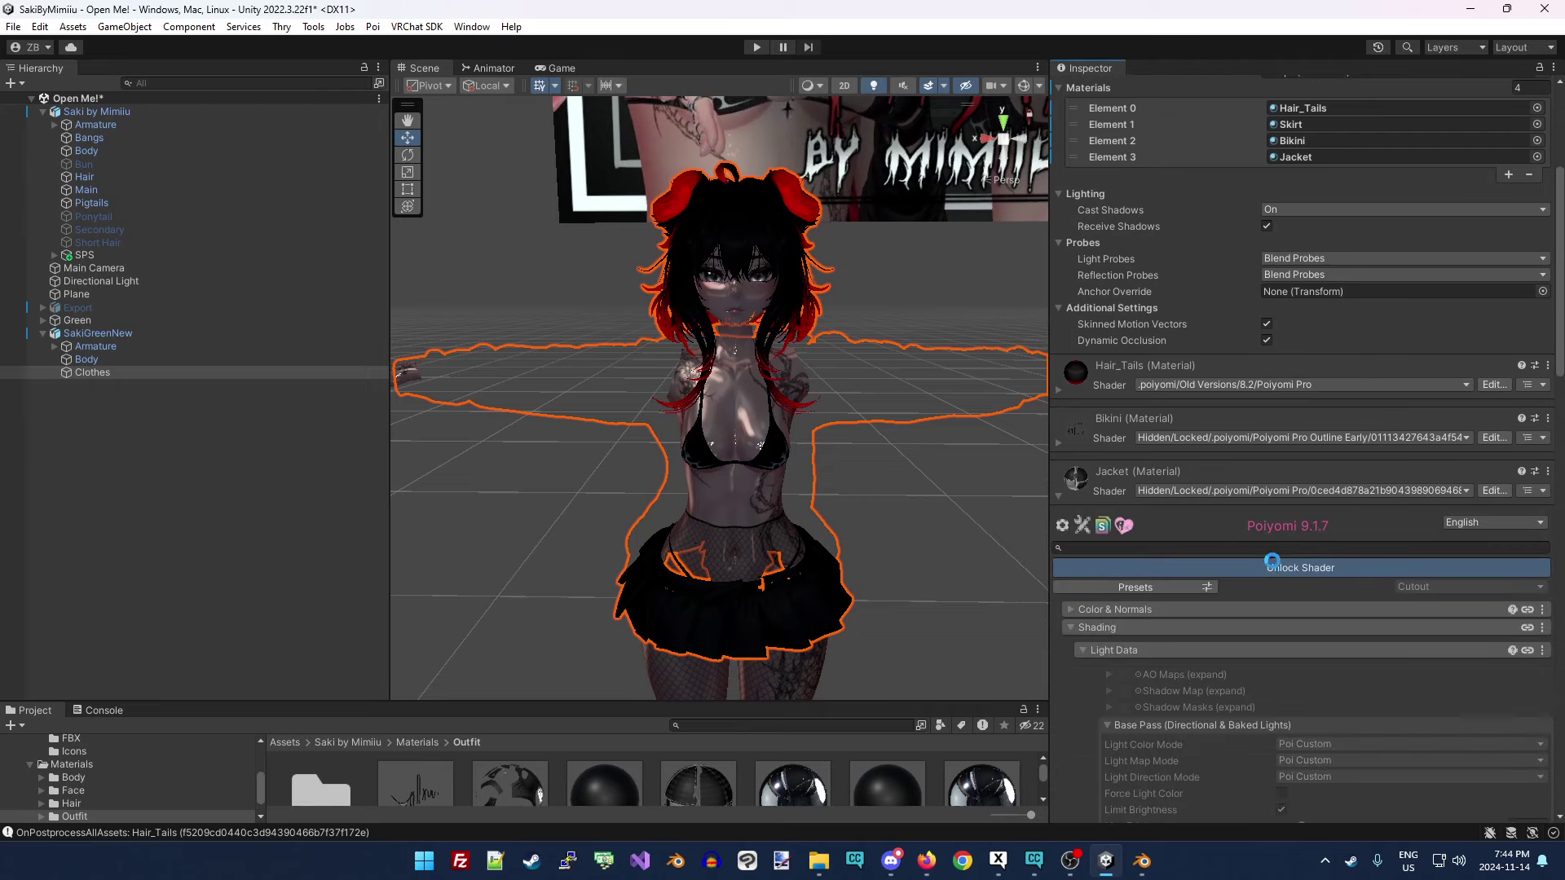
# Collapse the Jacket material's Light Data and Reflections & Specular sections and disable its Dissolve effect in Special FX.
pyautogui.scroll(-1, 1319, 544)
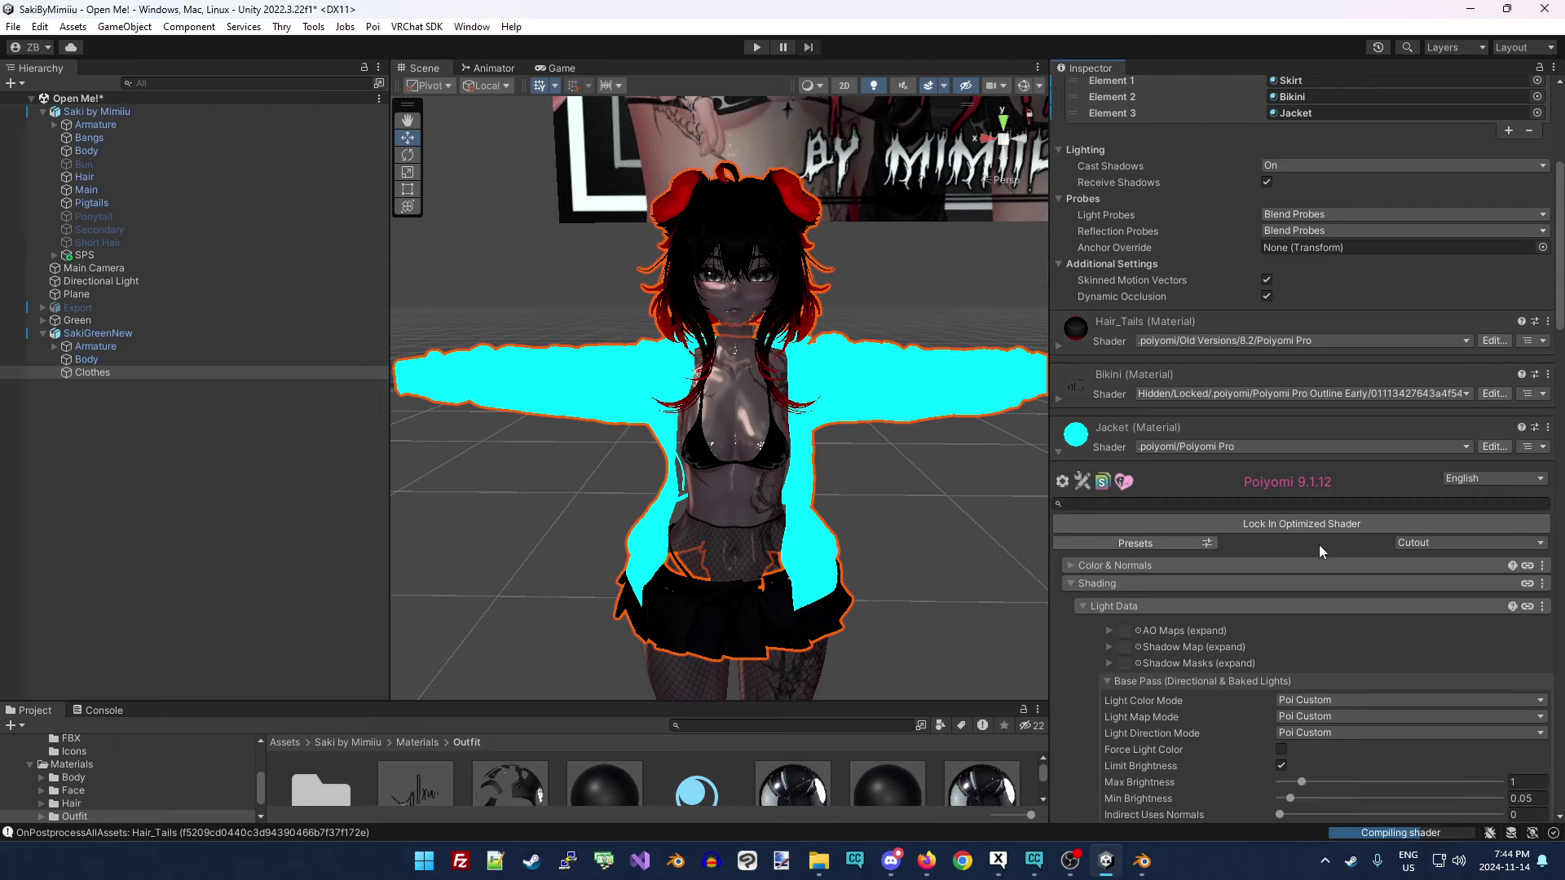
pyautogui.scroll(-6, 1320, 547)
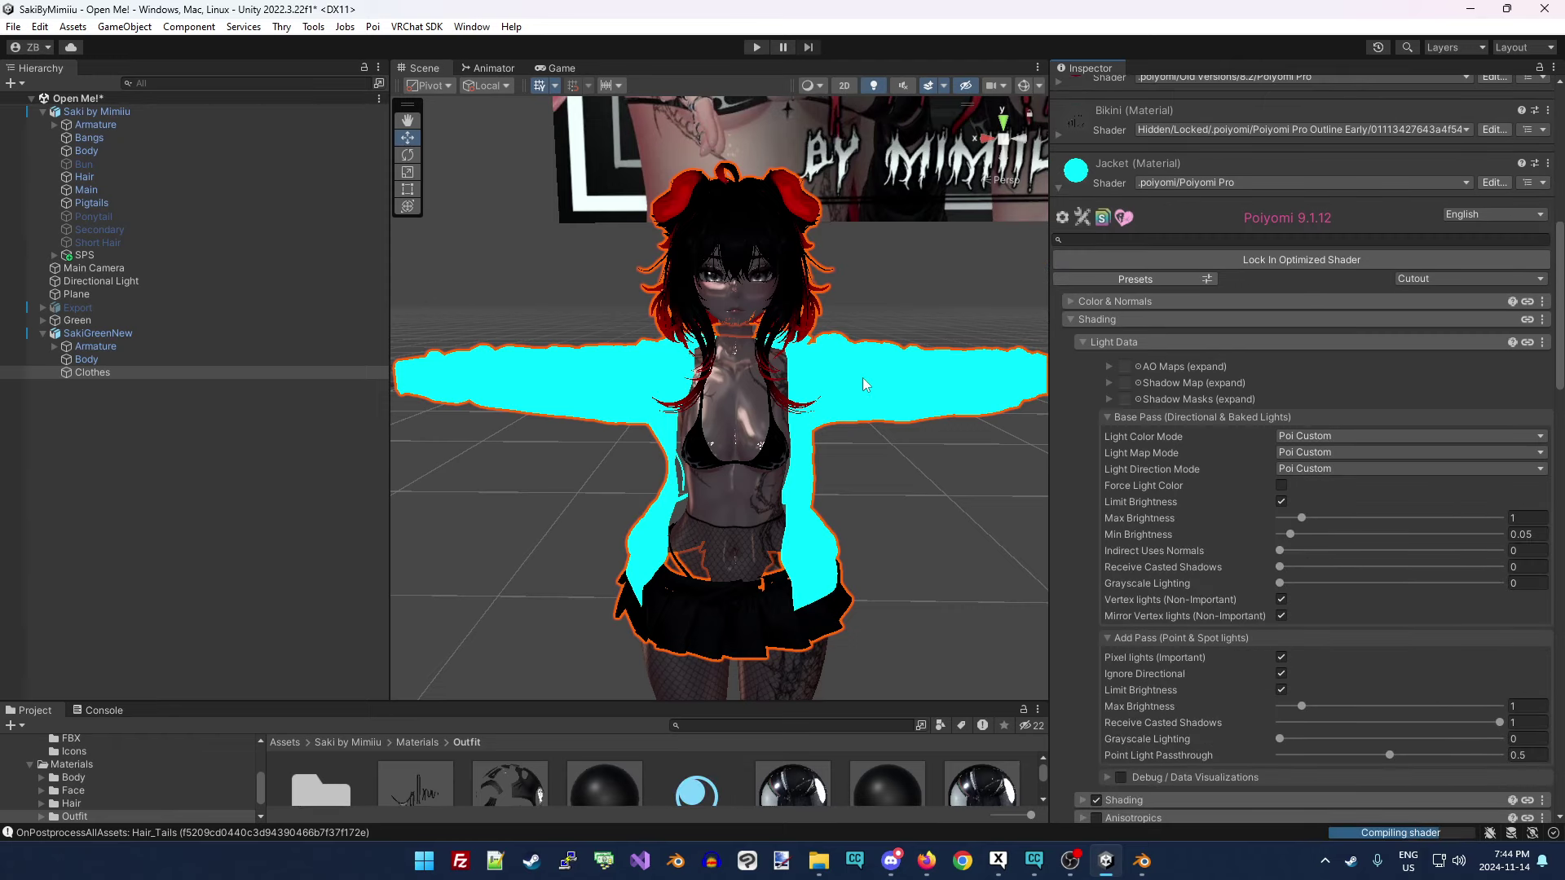
pyautogui.scroll(-2, 1143, 265)
pyautogui.click(1141, 261)
pyautogui.scroll(-2, 1166, 535)
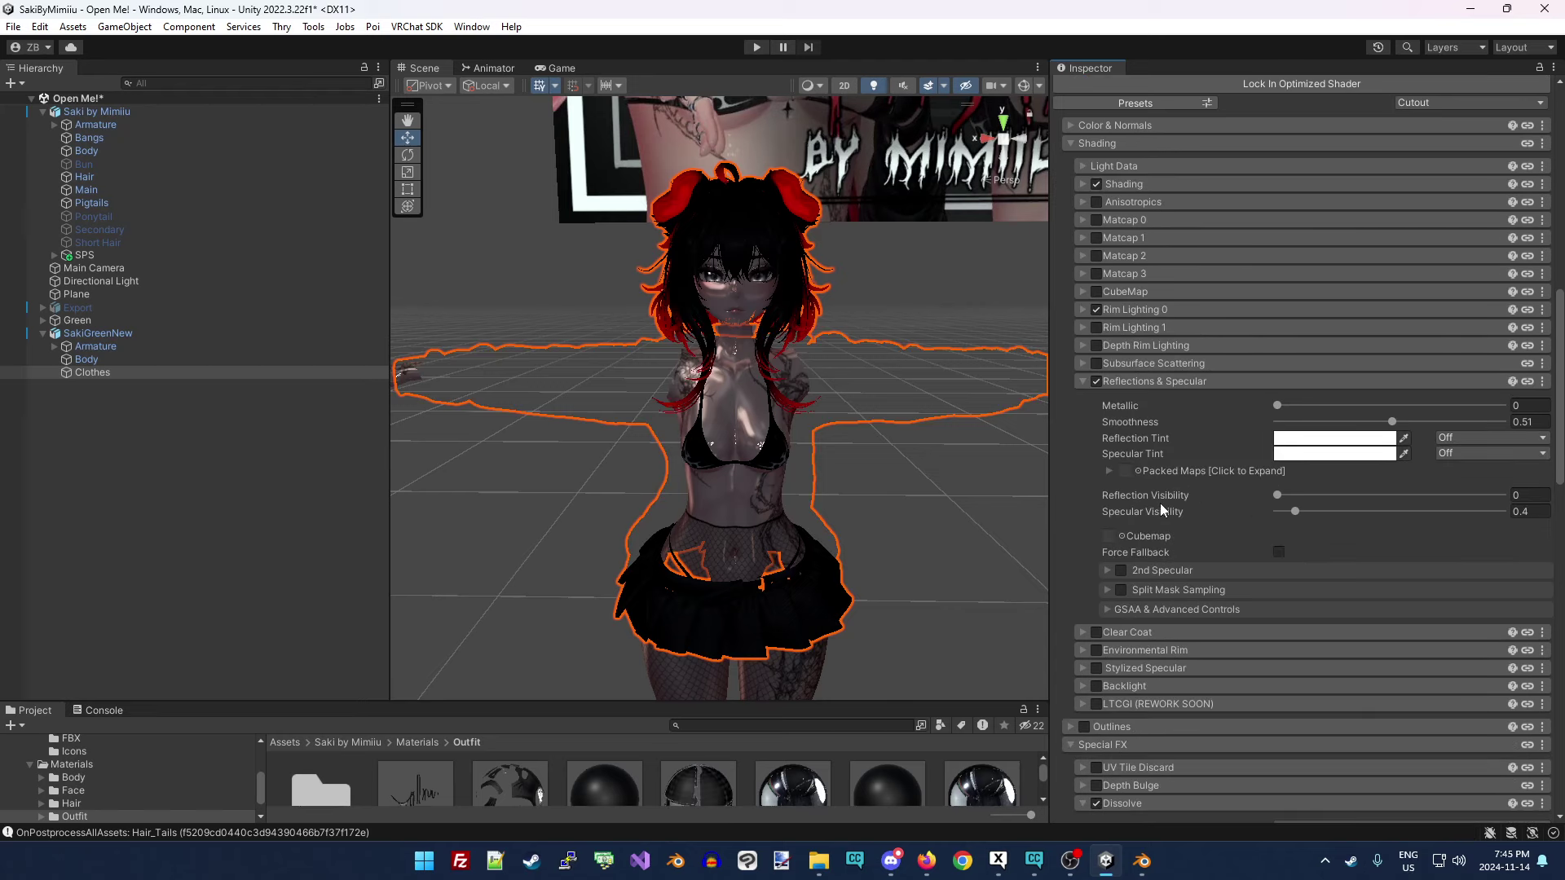
pyautogui.click(1137, 382)
pyautogui.scroll(-5, 1128, 492)
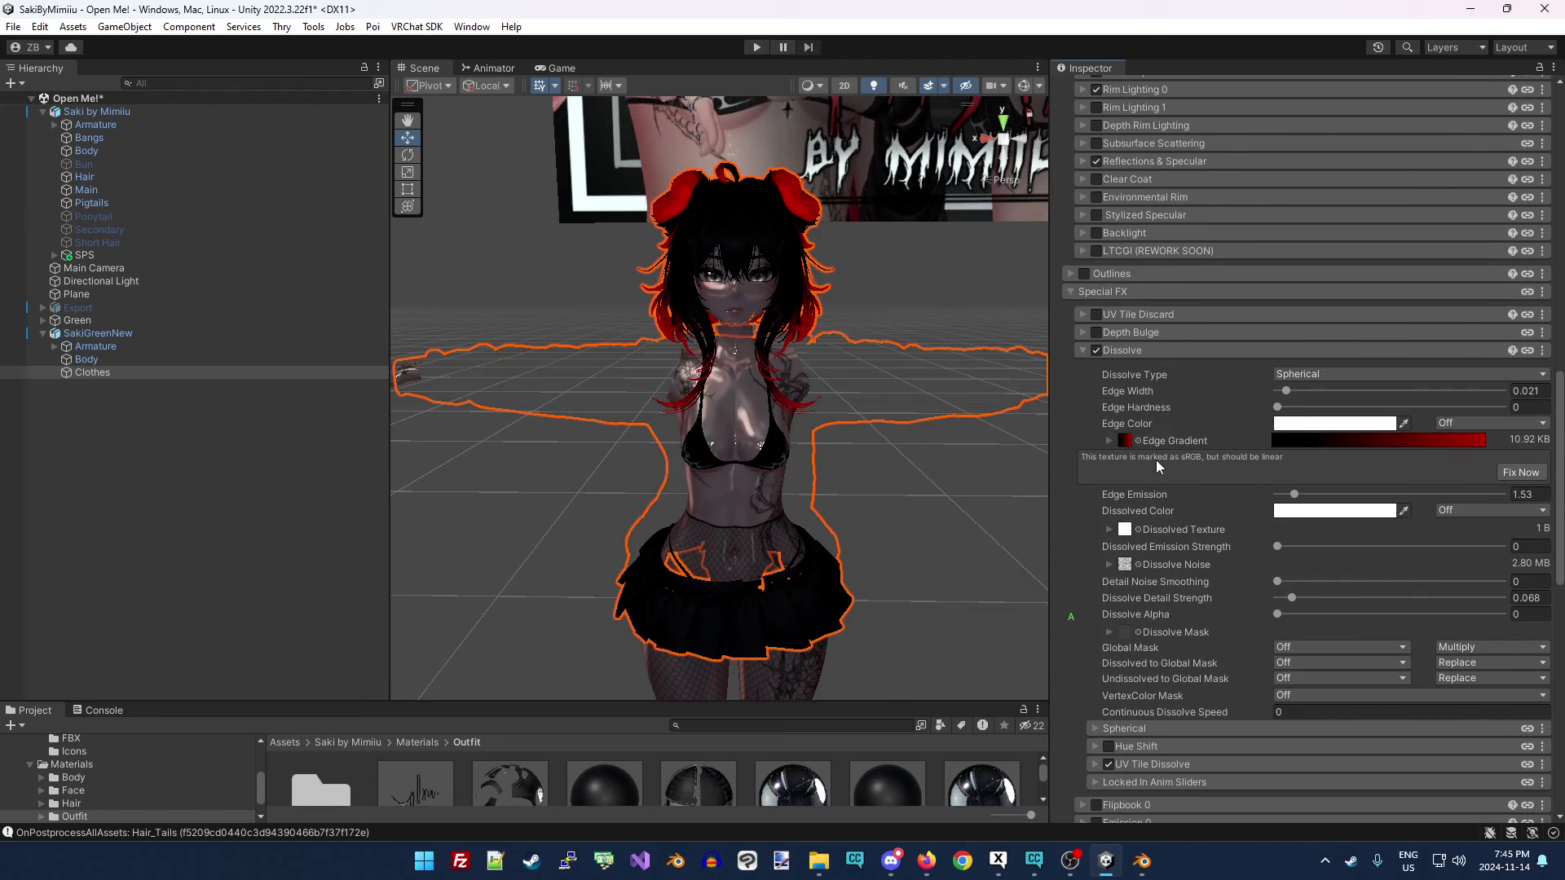
pyautogui.click(1097, 350)
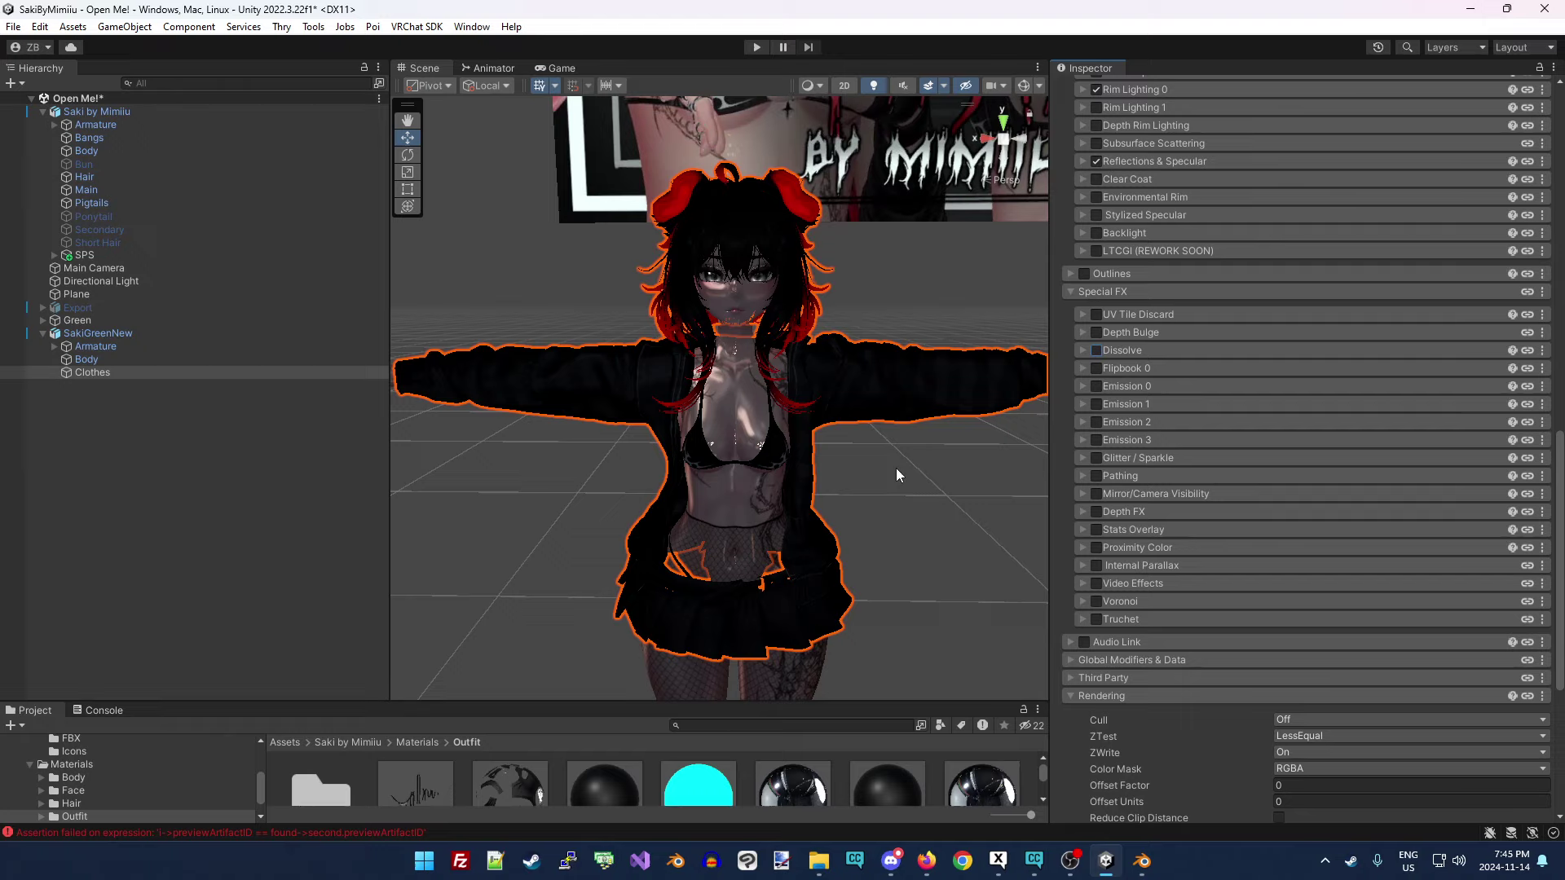
# Deselect the Clothes mesh and inspect the avatar's jacket, tail and skirt from the side and back.
pyautogui.click(950, 492)
pyautogui.keyDown('alt'); pyautogui.moveTo(948, 503); pyautogui.dragTo(806, 565); pyautogui.keyUp('alt')
pyautogui.scroll(2, 715, 516)
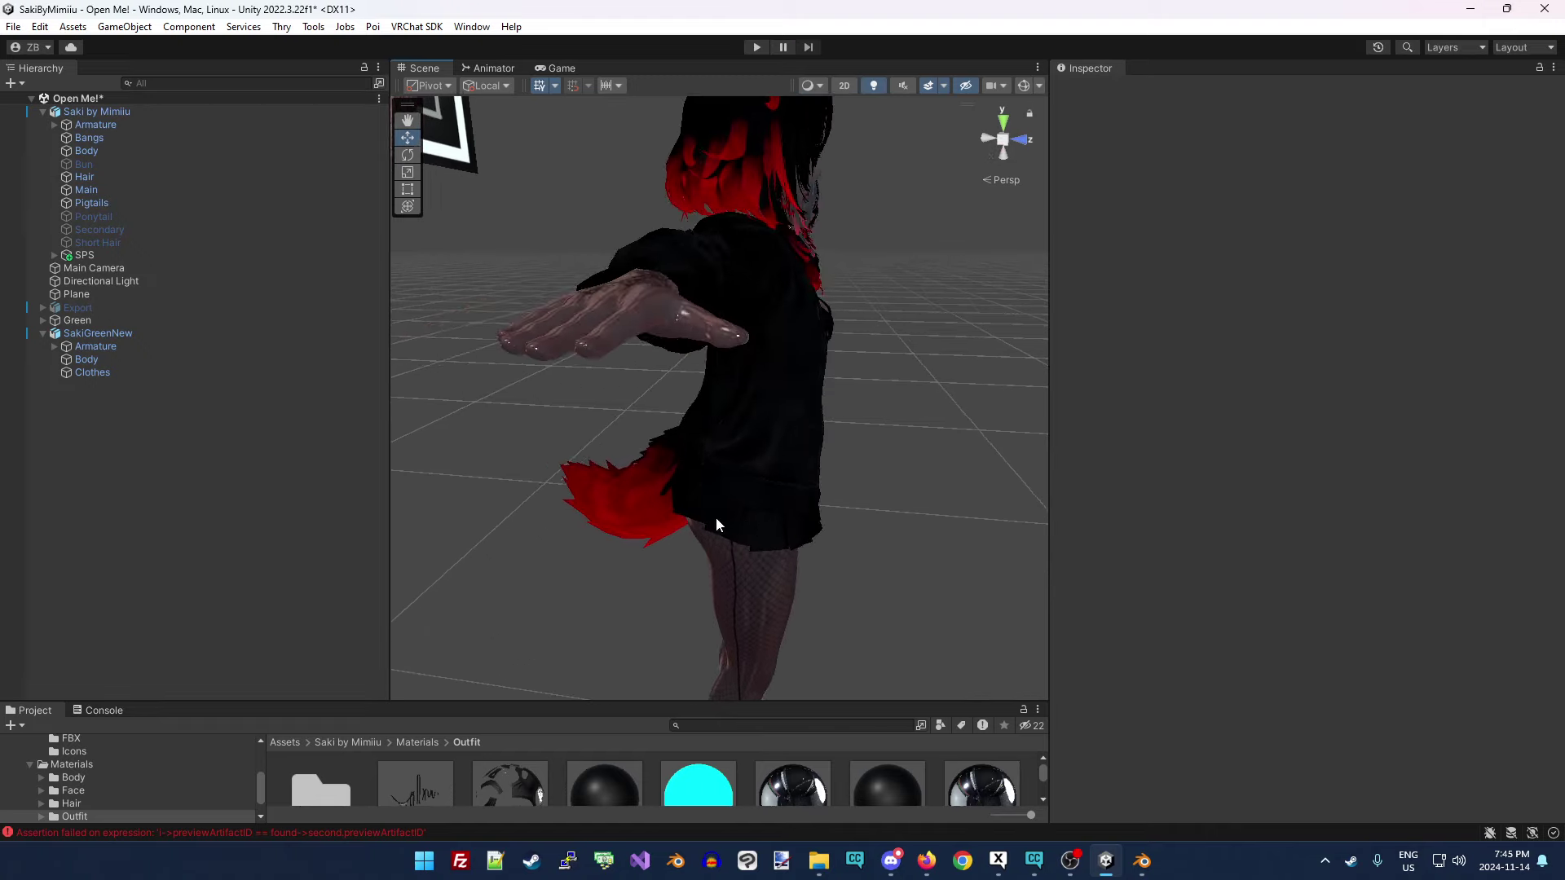
pyautogui.keyDown('alt'); pyautogui.moveTo(716, 517); pyautogui.dragTo(922, 521); pyautogui.keyUp('alt')
pyautogui.moveTo(923, 521)
pyautogui.mouseDown(button='right')
pyautogui.moveTo(891, 519)
pyautogui.moveTo(924, 517)
pyautogui.mouseUp(button='right')
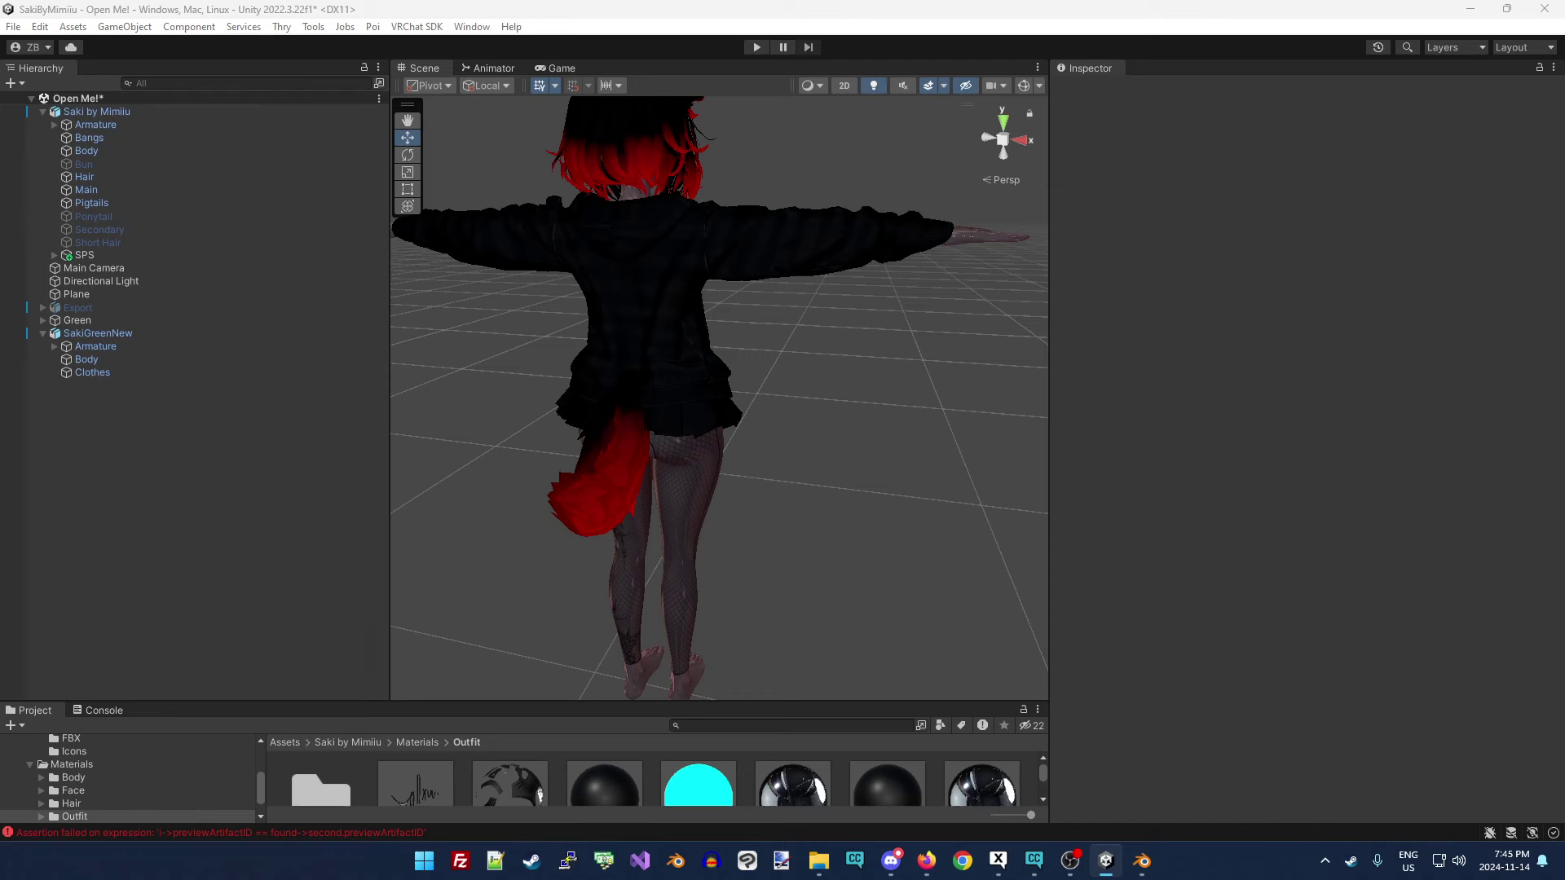
# Bring up the VRChat SDK builder window to review the avatar validations, then return to the avatar's front.
pyautogui.moveTo(0, 52); pyautogui.dragTo(206, 29)
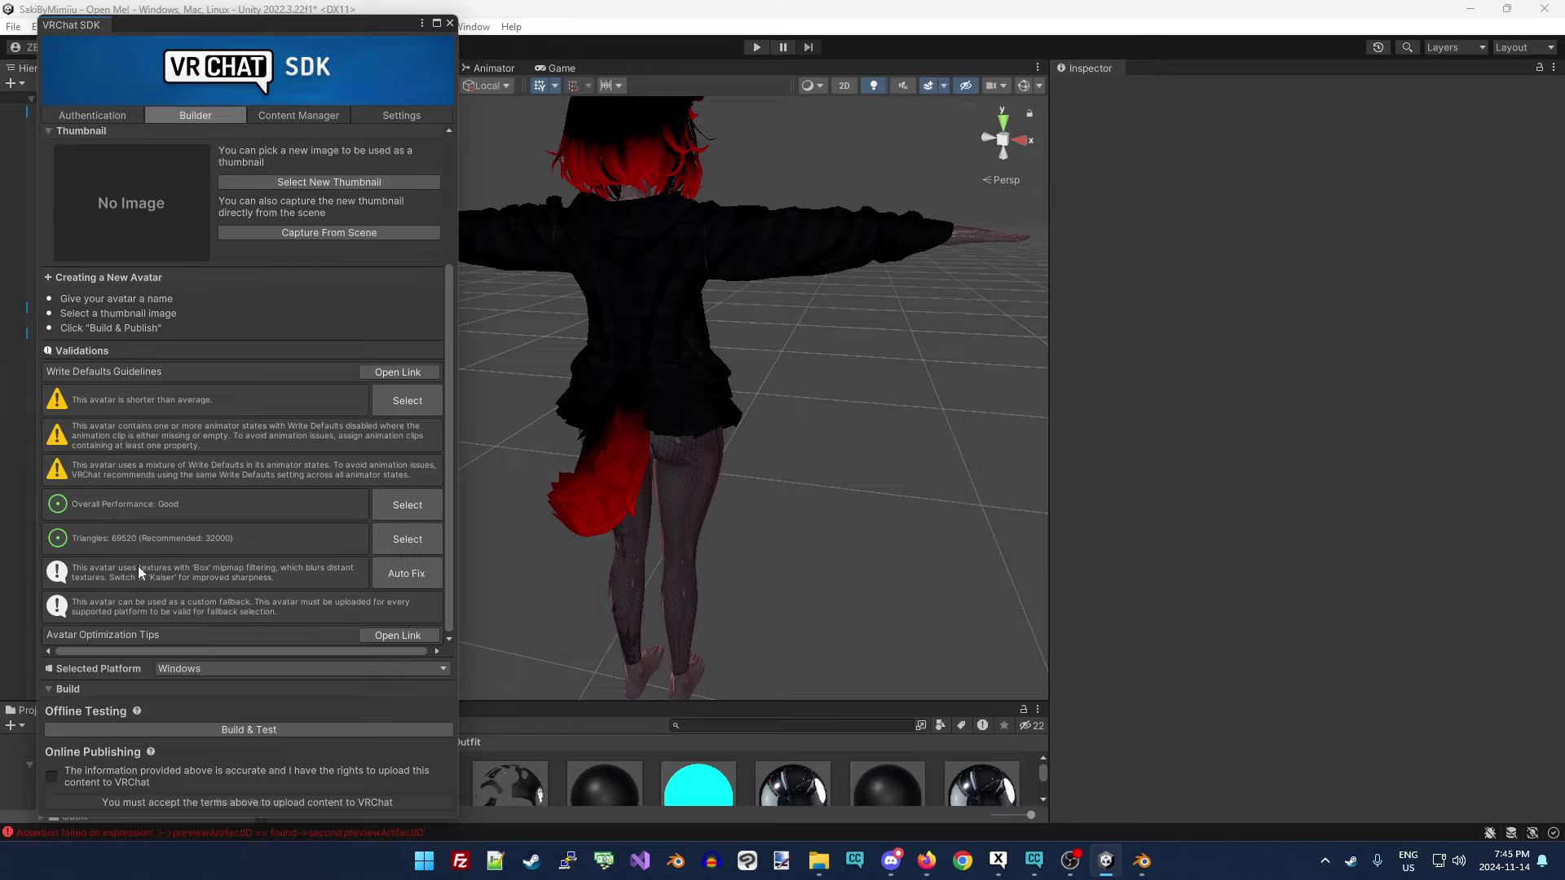
pyautogui.moveTo(248, 26); pyautogui.dragTo(0, 37)
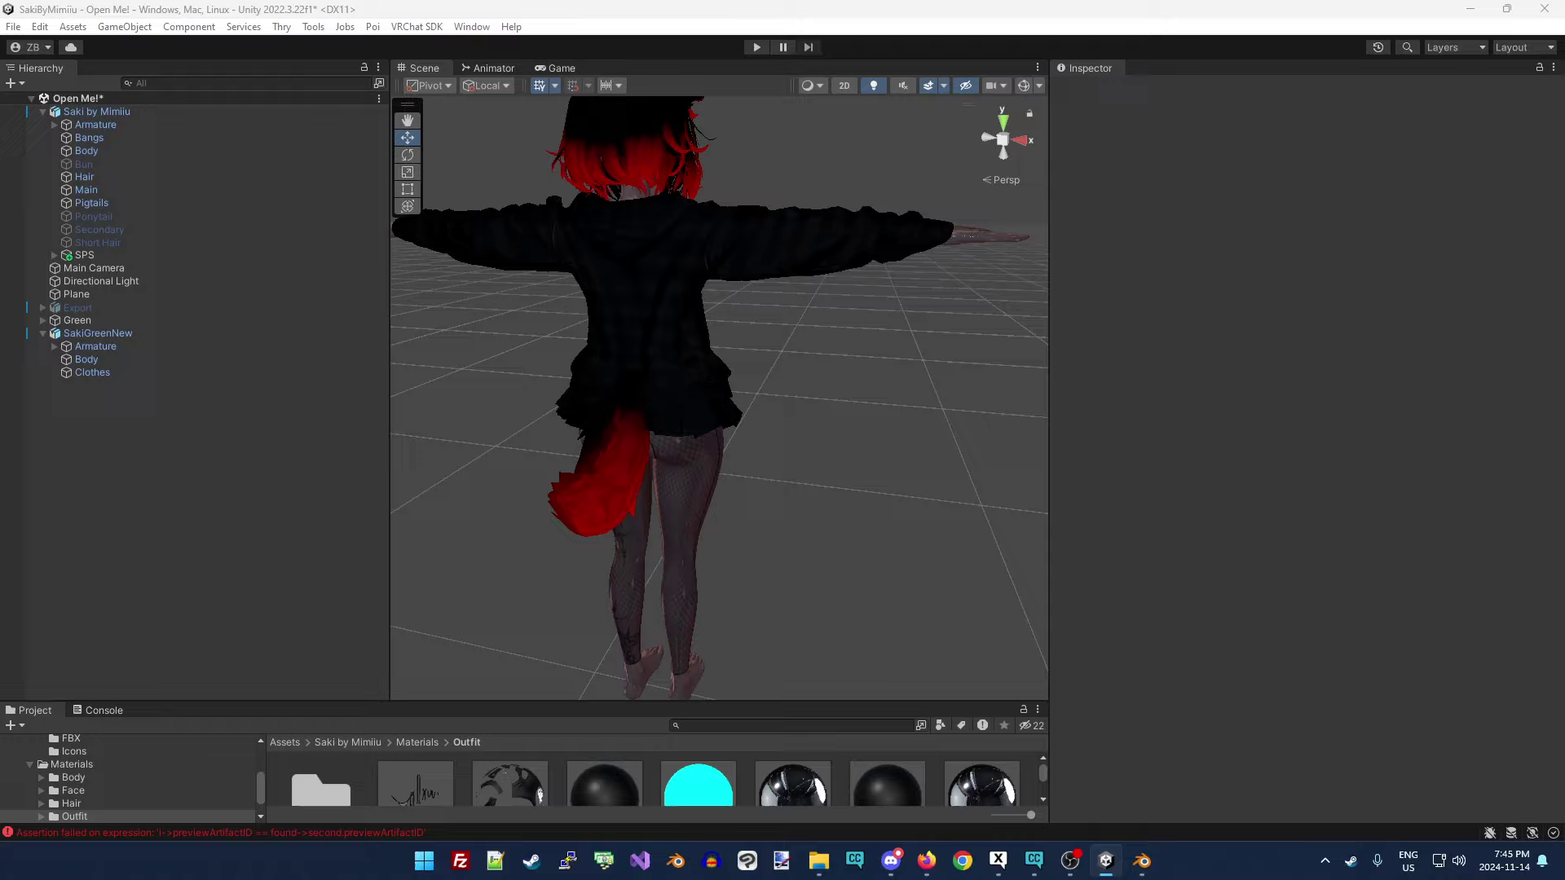
pyautogui.moveTo(693, 432); pyautogui.dragTo(770, 585, button='right')
# Add a GestureManager emulator object to the scene.
pyautogui.click(125, 332)
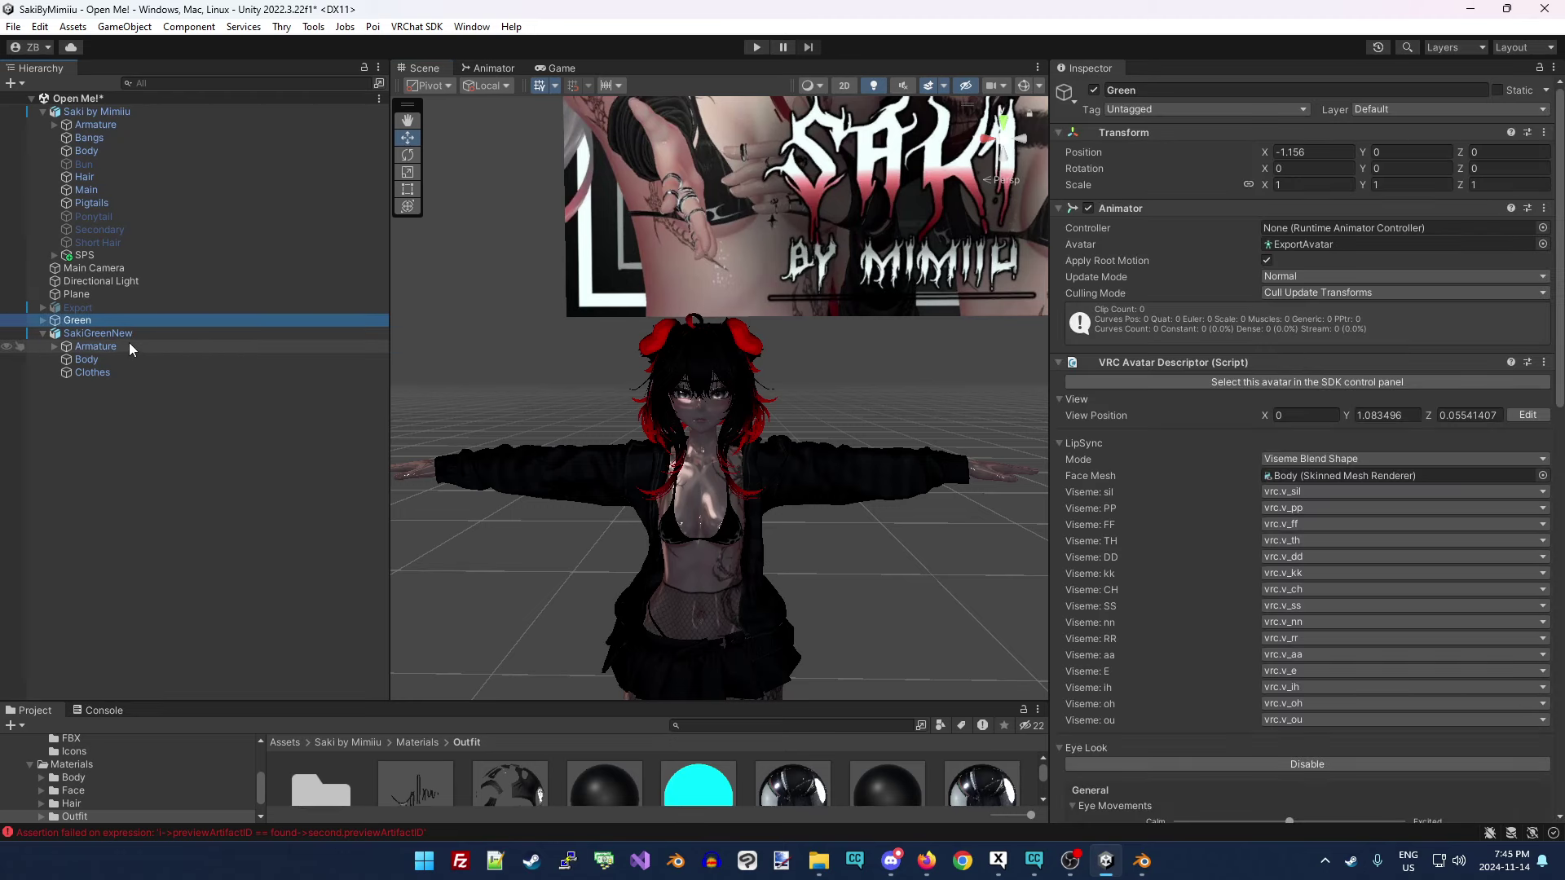
pyautogui.click(416, 26)
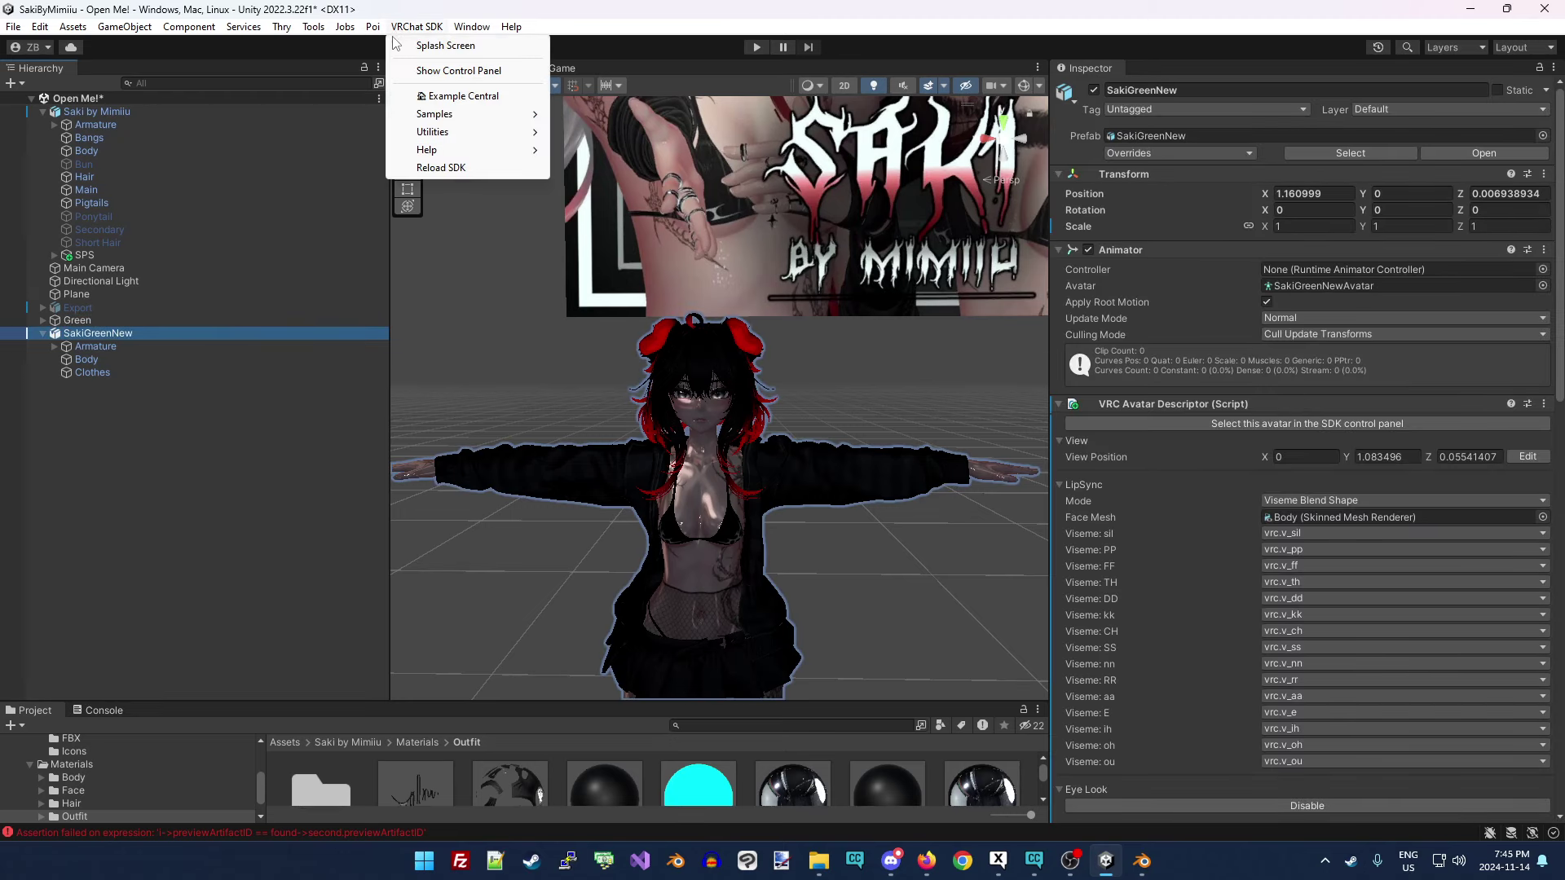
pyautogui.click(313, 26)
pyautogui.click(355, 46)
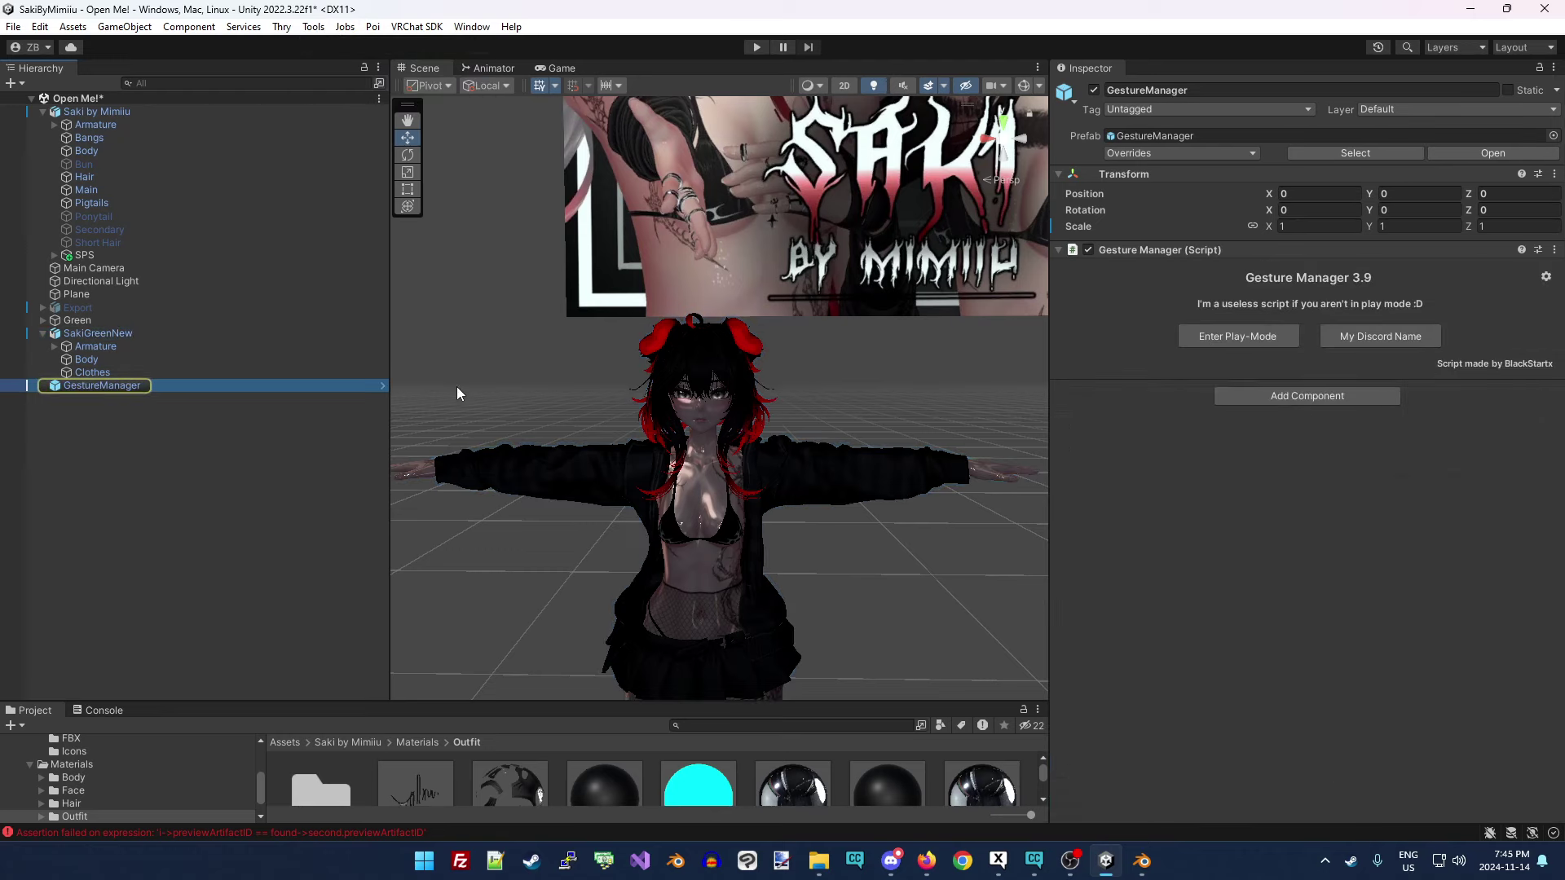
# Deactivate the Saki by Mimiiu and Green avatars in the scene.
pyautogui.click(104, 111)
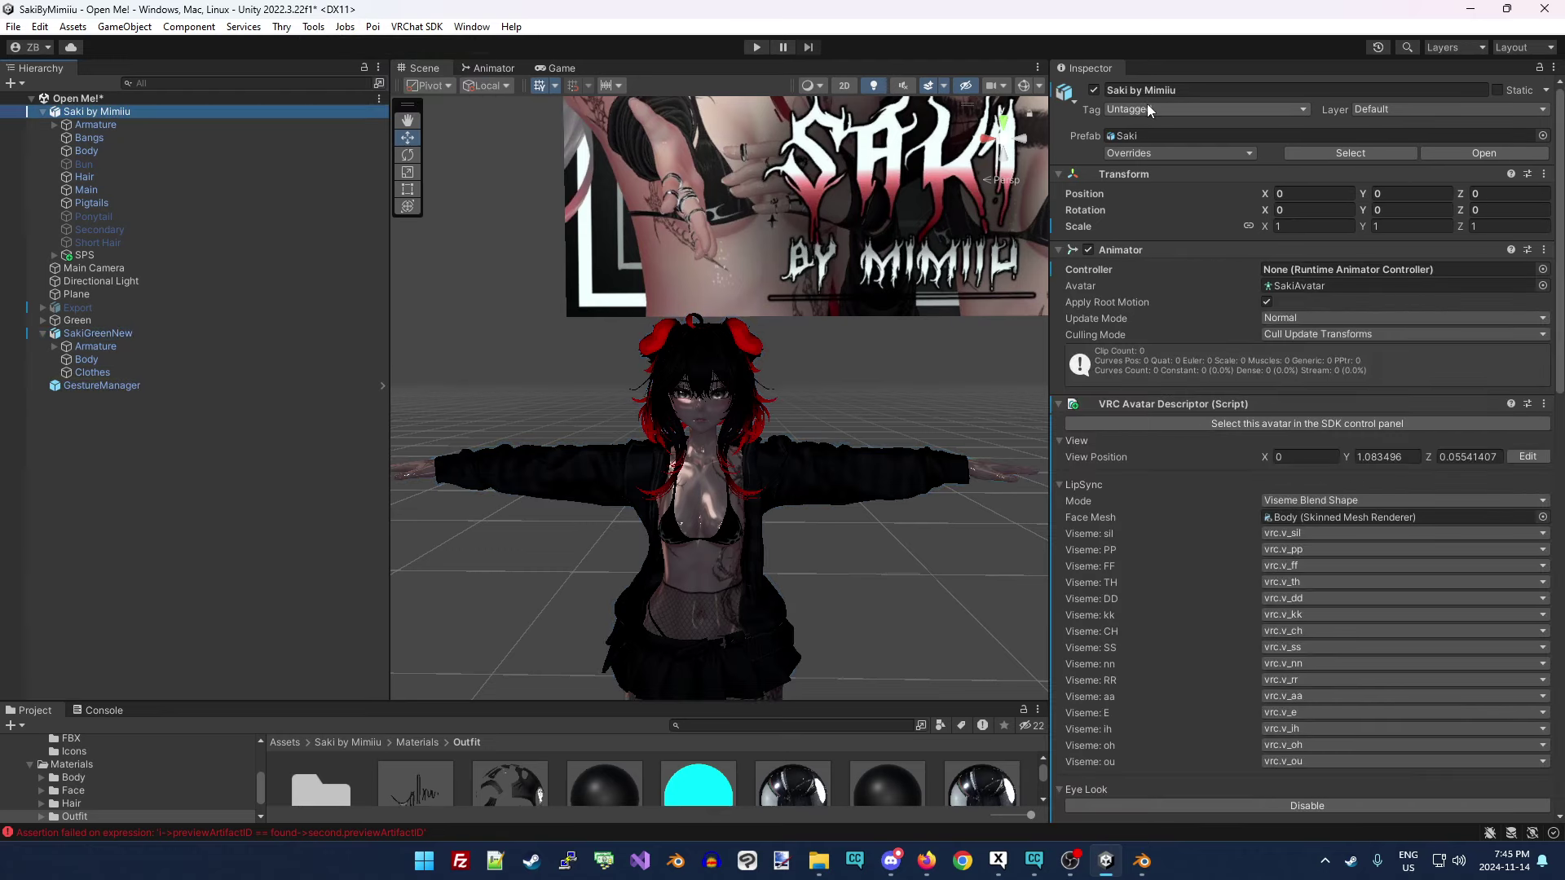
pyautogui.click(1093, 89)
pyautogui.click(114, 320)
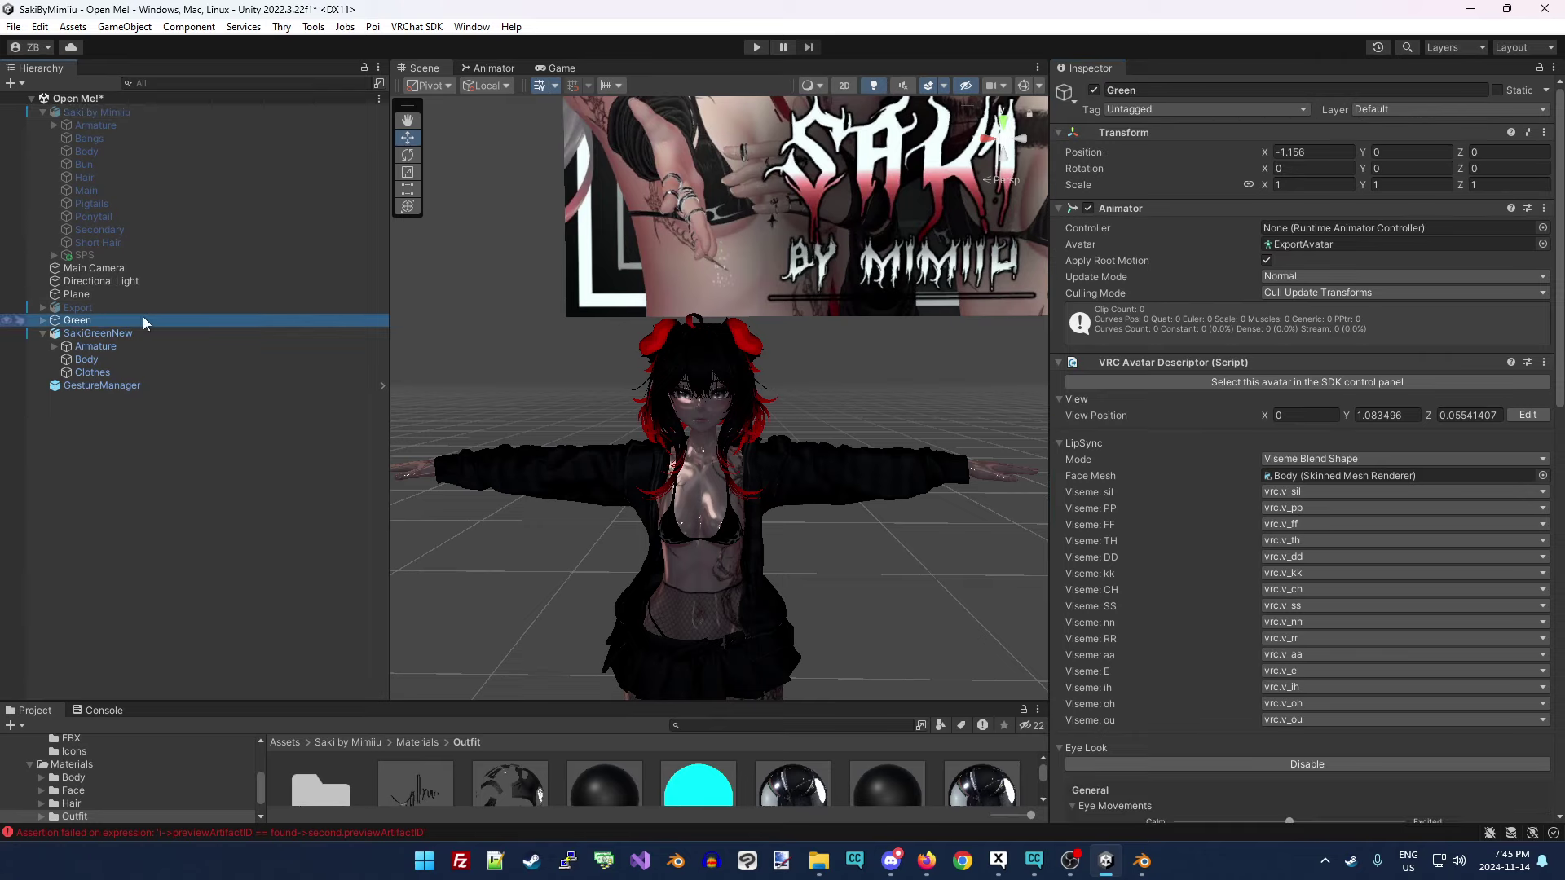
pyautogui.click(1093, 89)
pyautogui.moveTo(489, 290); pyautogui.dragTo(560, 422, button='right')
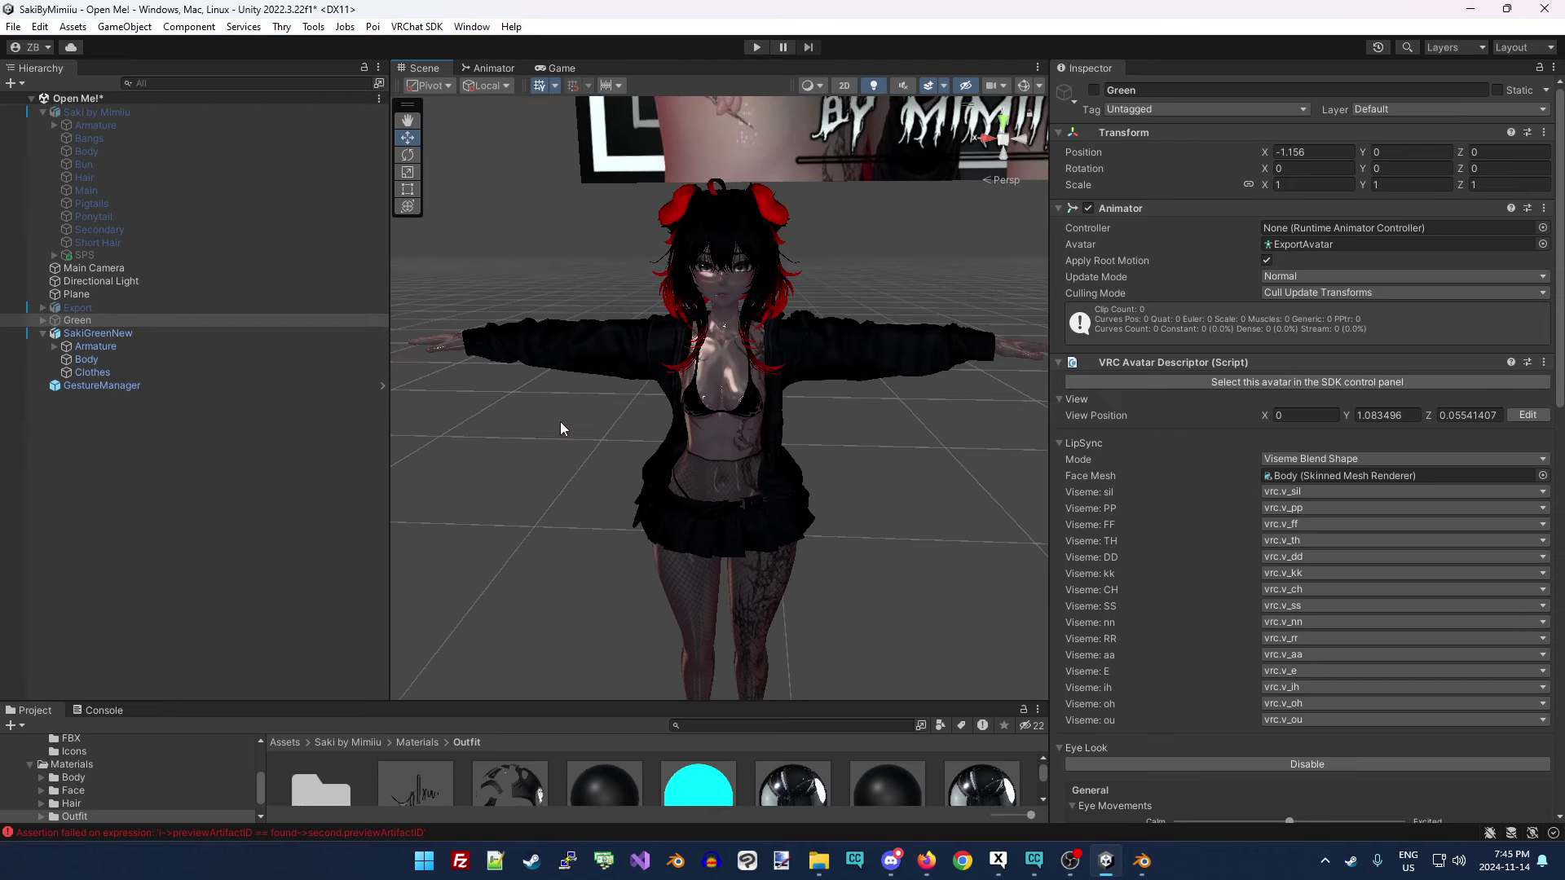
# Enter play mode from the GestureManager object and accept the automatic fix for missing anchor overrides.
pyautogui.click(120, 333)
pyautogui.click(101, 386)
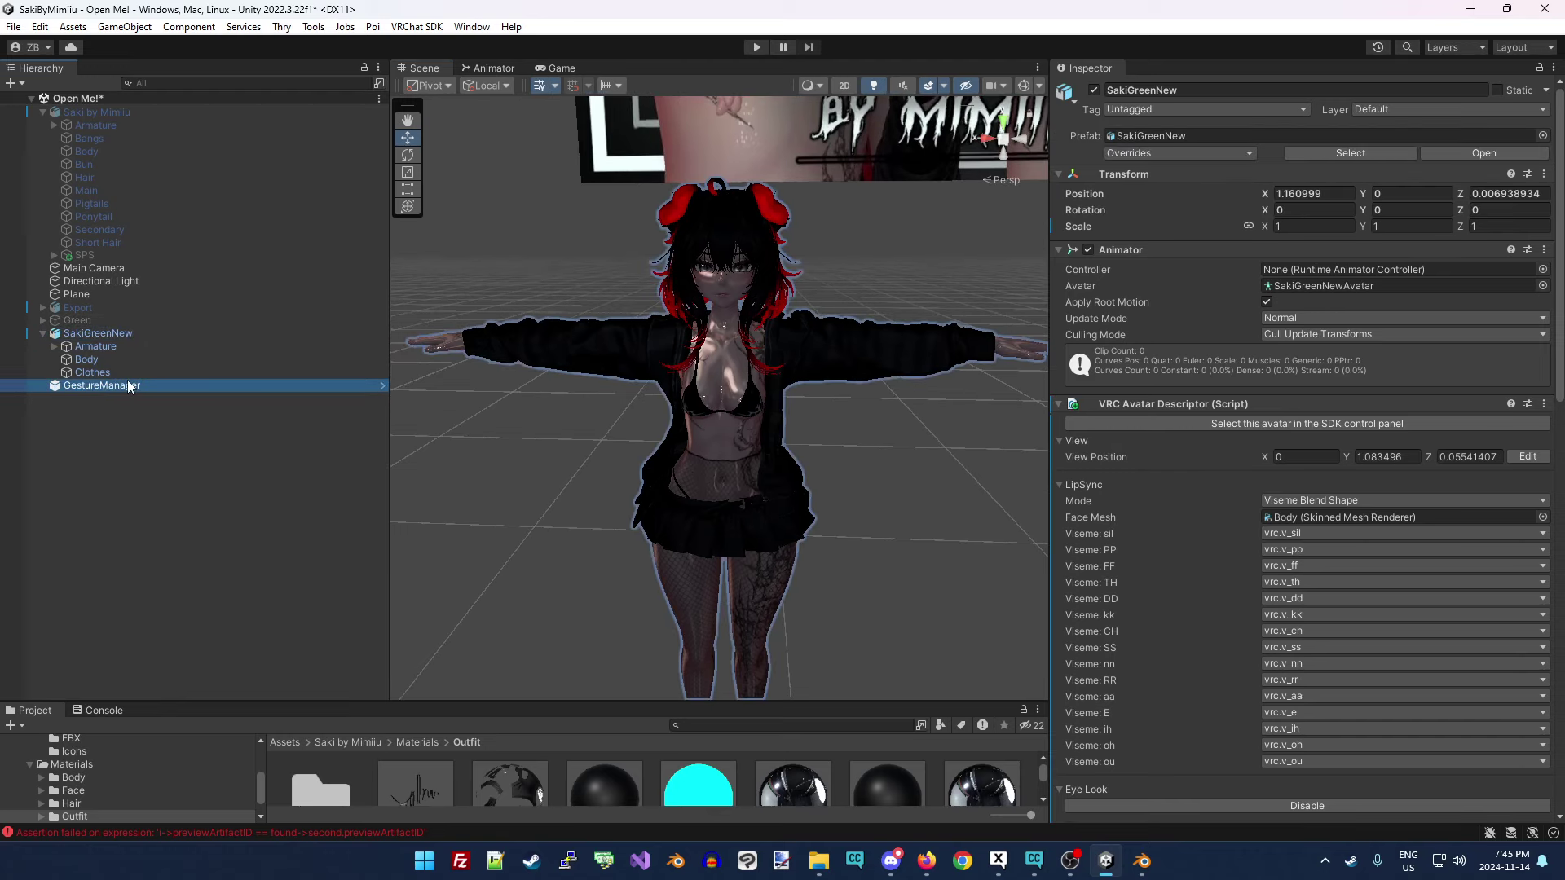
pyautogui.click(1202, 337)
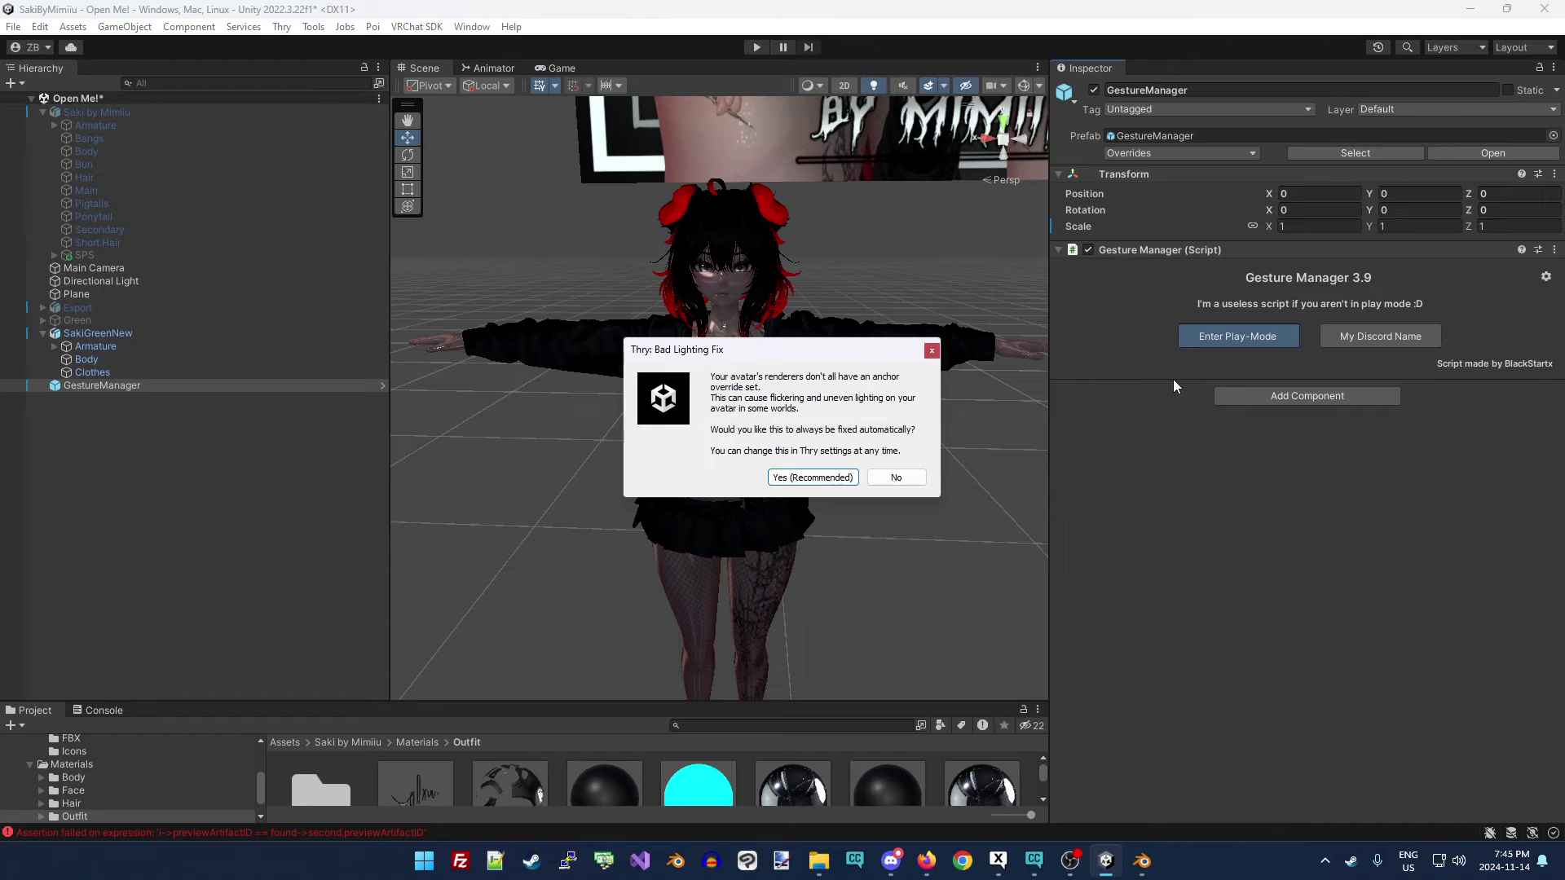
pyautogui.click(794, 473)
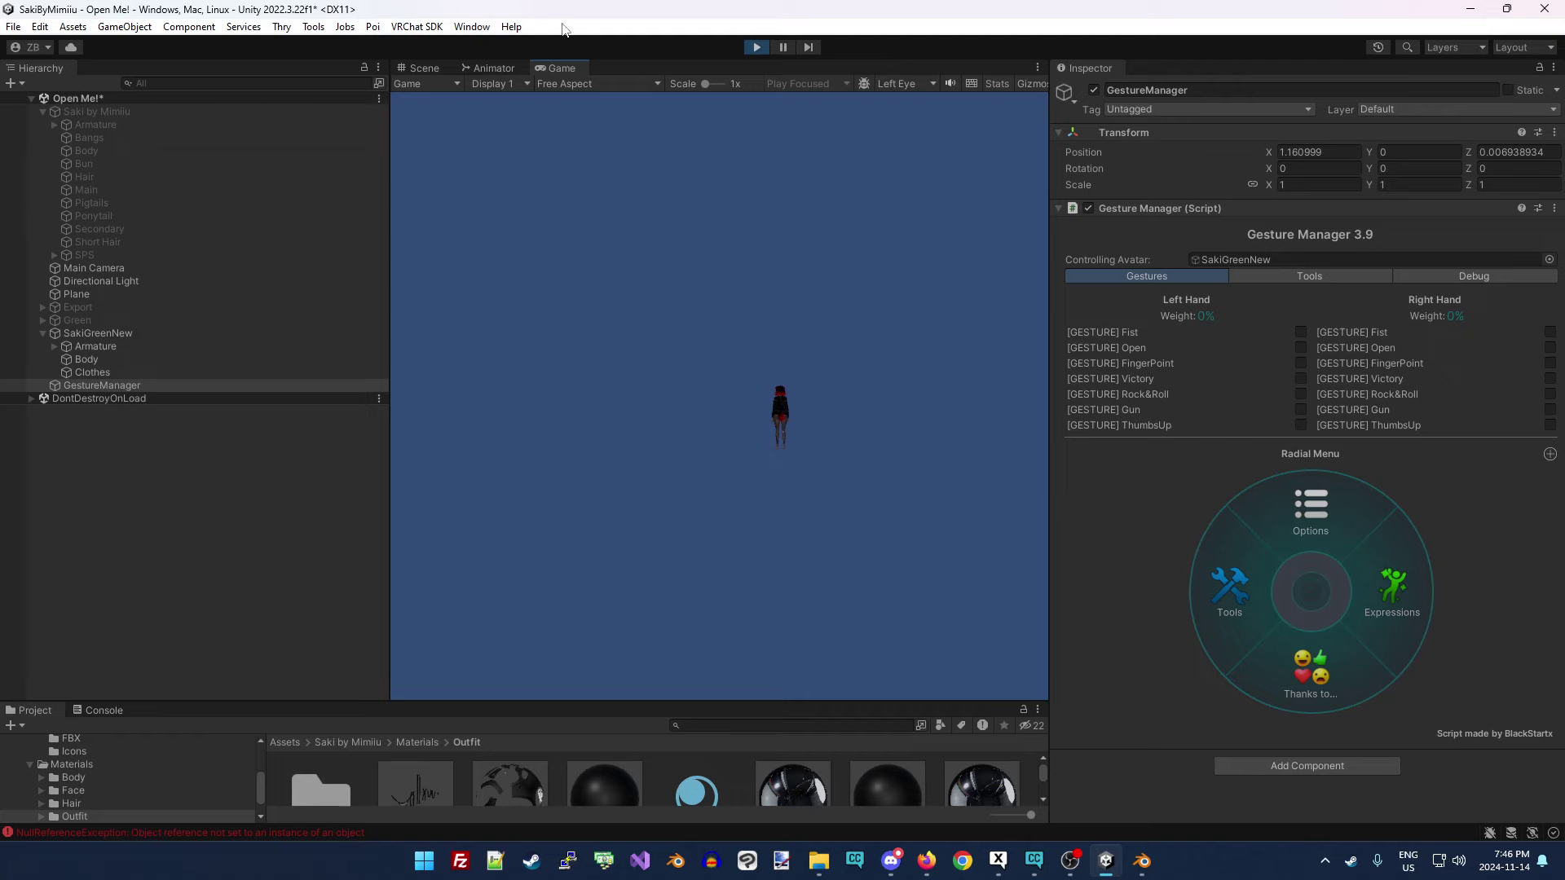
# Switch to the scene view during play mode, widen it, and examine the avatar's face and upper body.
pyautogui.click(405, 82)
pyautogui.click(420, 68)
pyautogui.scroll(5, 733, 440)
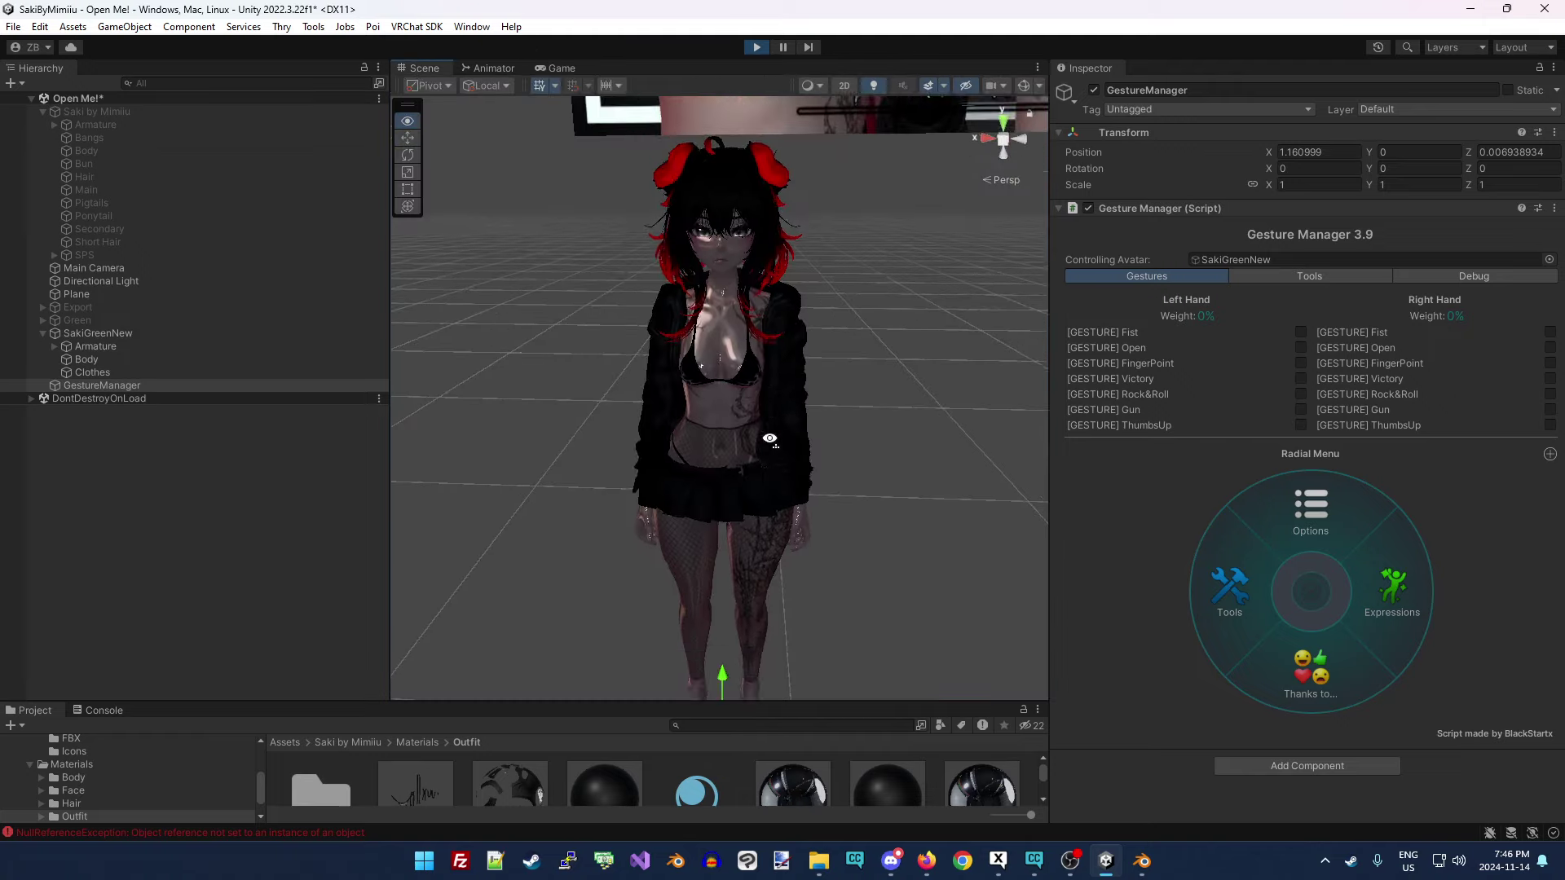
pyautogui.scroll(3, 811, 498)
pyautogui.moveTo(804, 496); pyautogui.dragTo(773, 323, button='right')
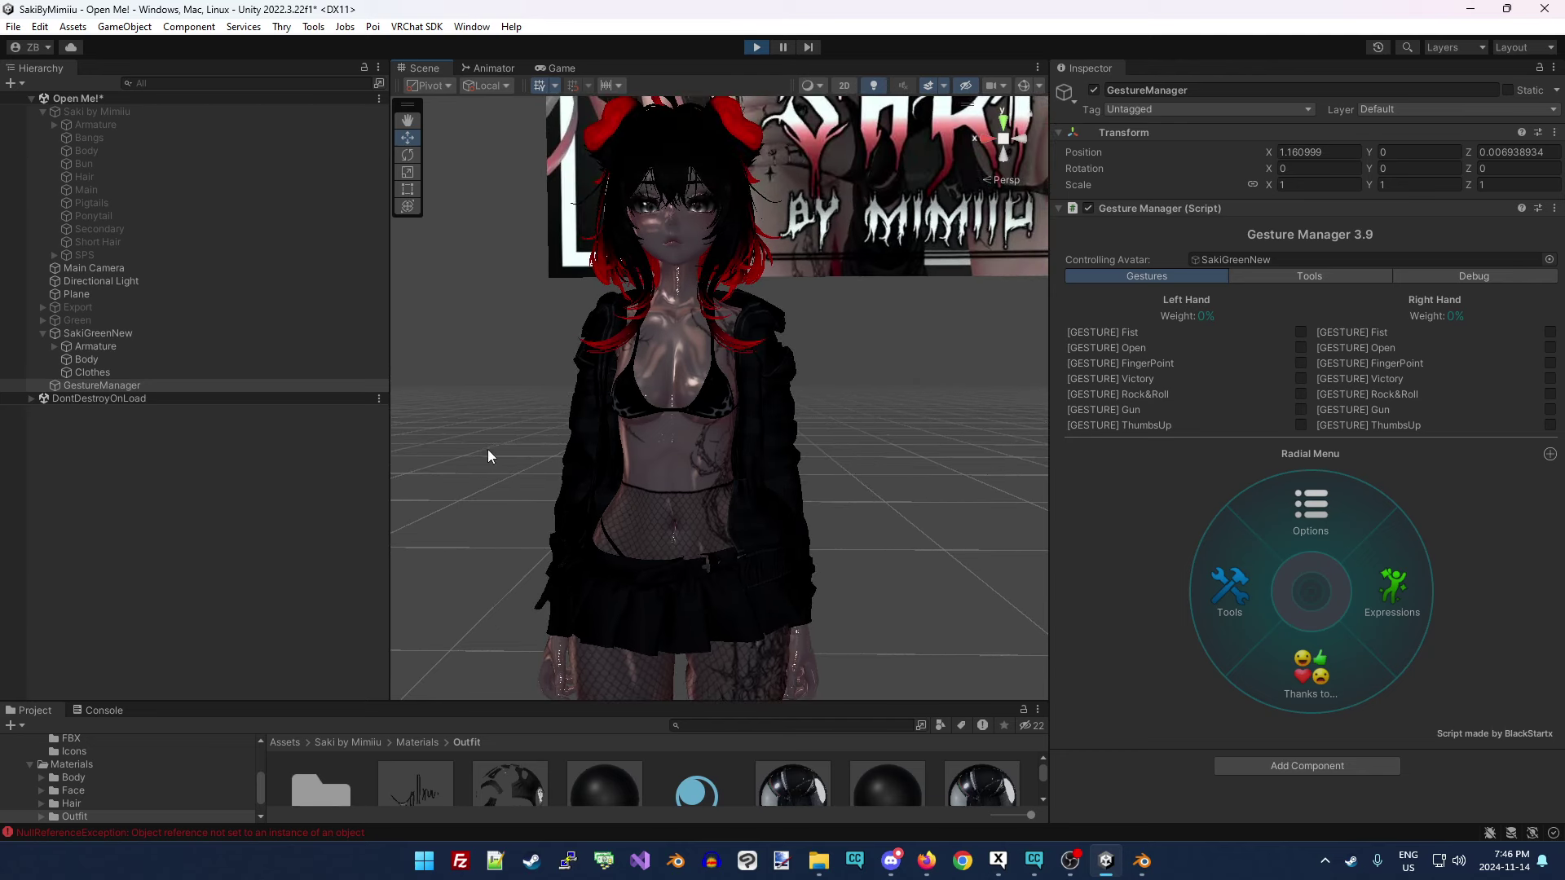
pyautogui.moveTo(384, 471); pyautogui.dragTo(200, 481)
pyautogui.moveTo(672, 477); pyautogui.dragTo(634, 254, button='right')
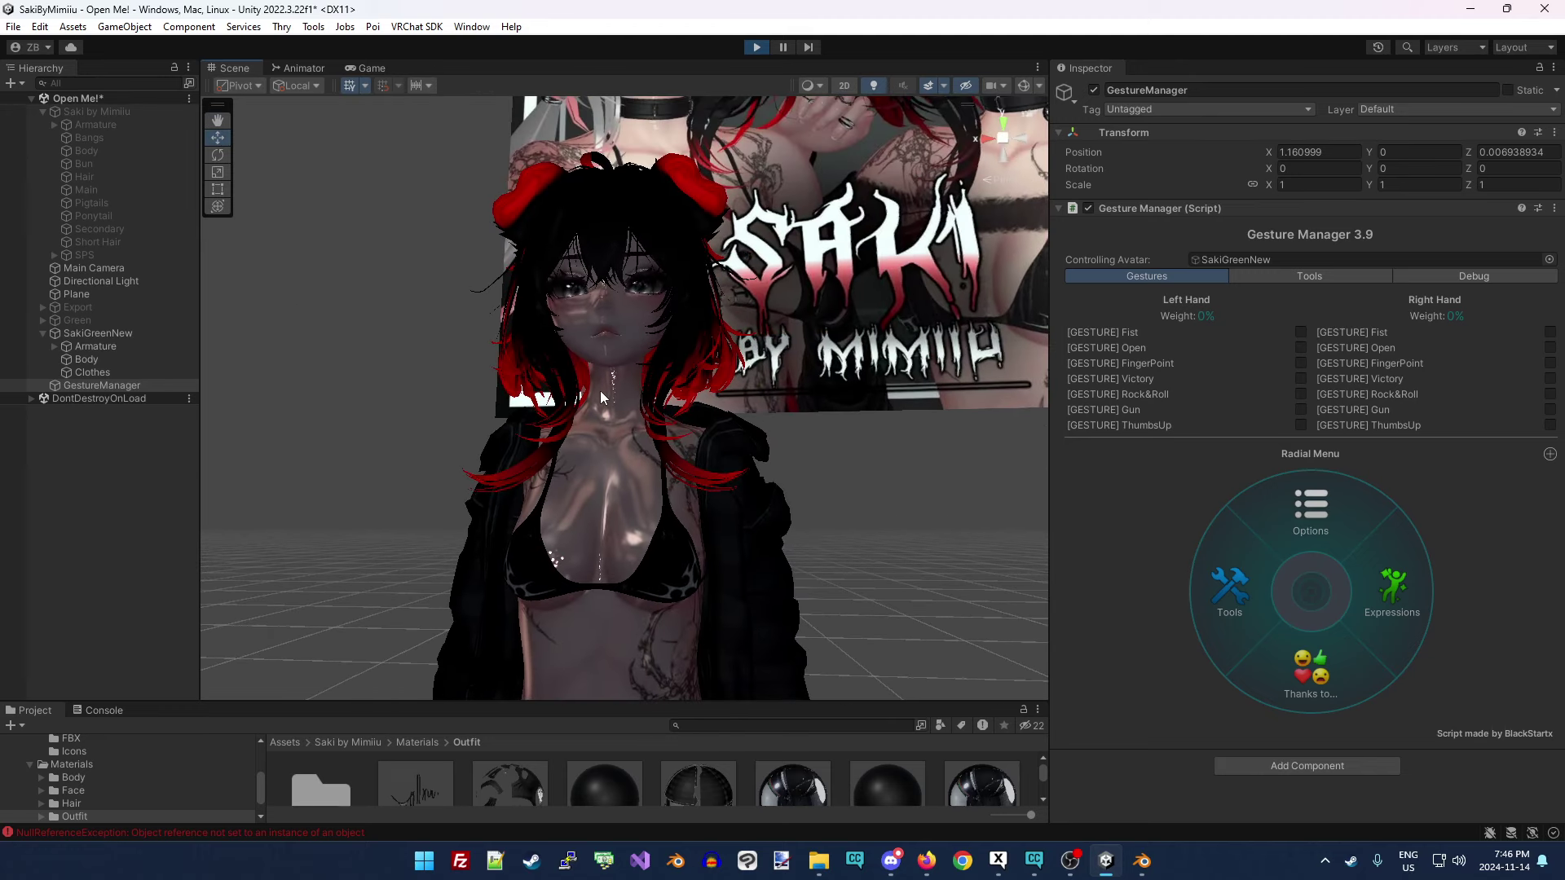
# Examine the avatar's thighs and fishnet stockings during play mode, and exit play mode.
pyautogui.scroll(-3, 599, 390)
pyautogui.moveTo(705, 380); pyautogui.dragTo(635, 308, button='right')
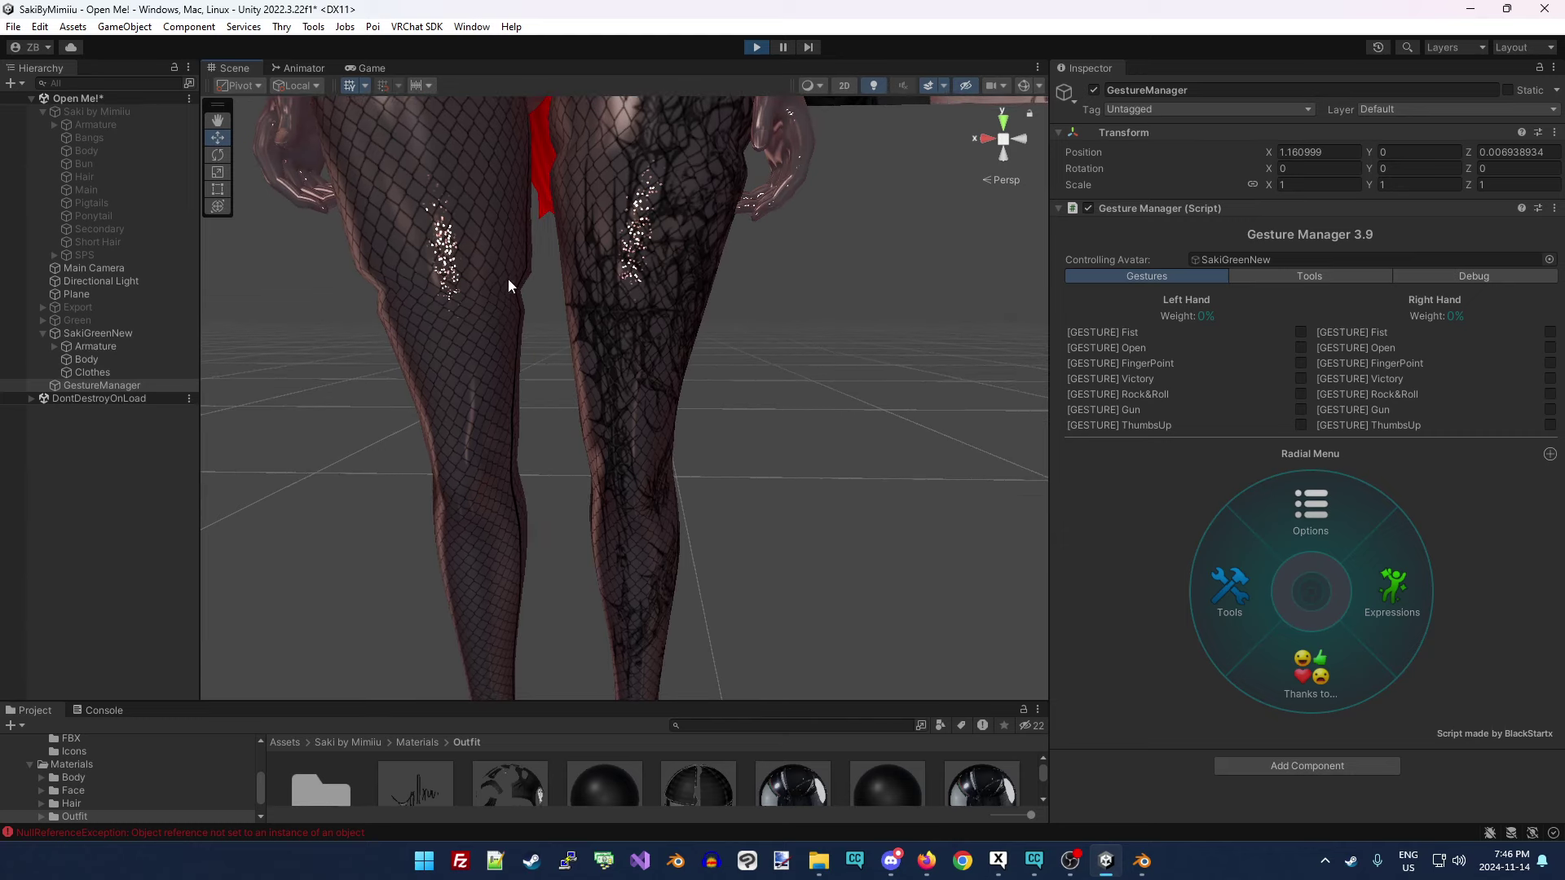
pyautogui.moveTo(508, 280); pyautogui.dragTo(600, 369, button='right')
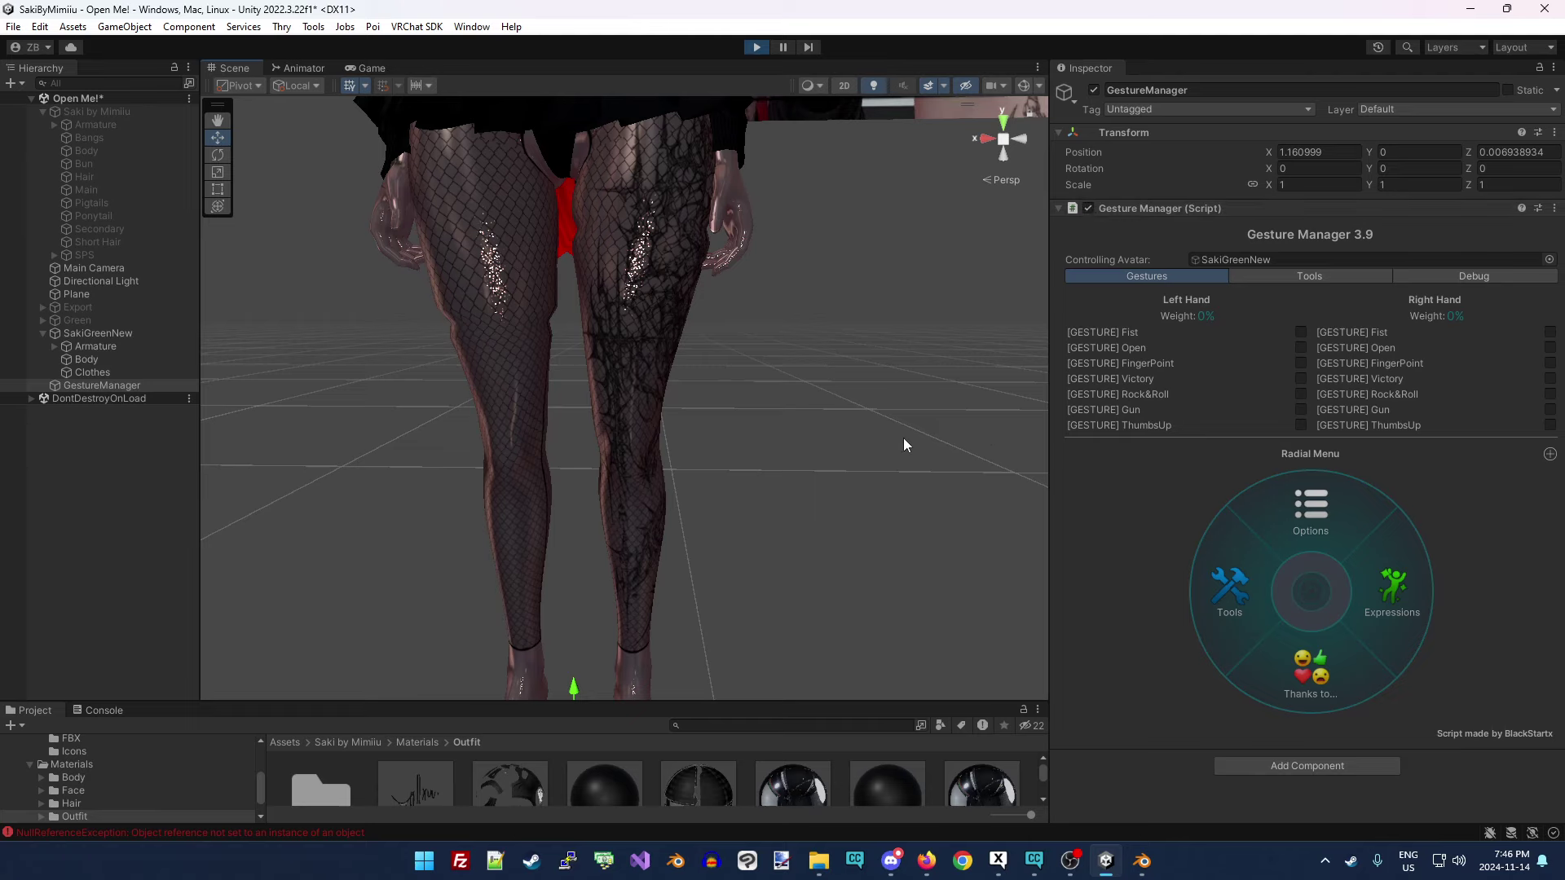
pyautogui.moveTo(627, 300); pyautogui.dragTo(677, 349, button='right')
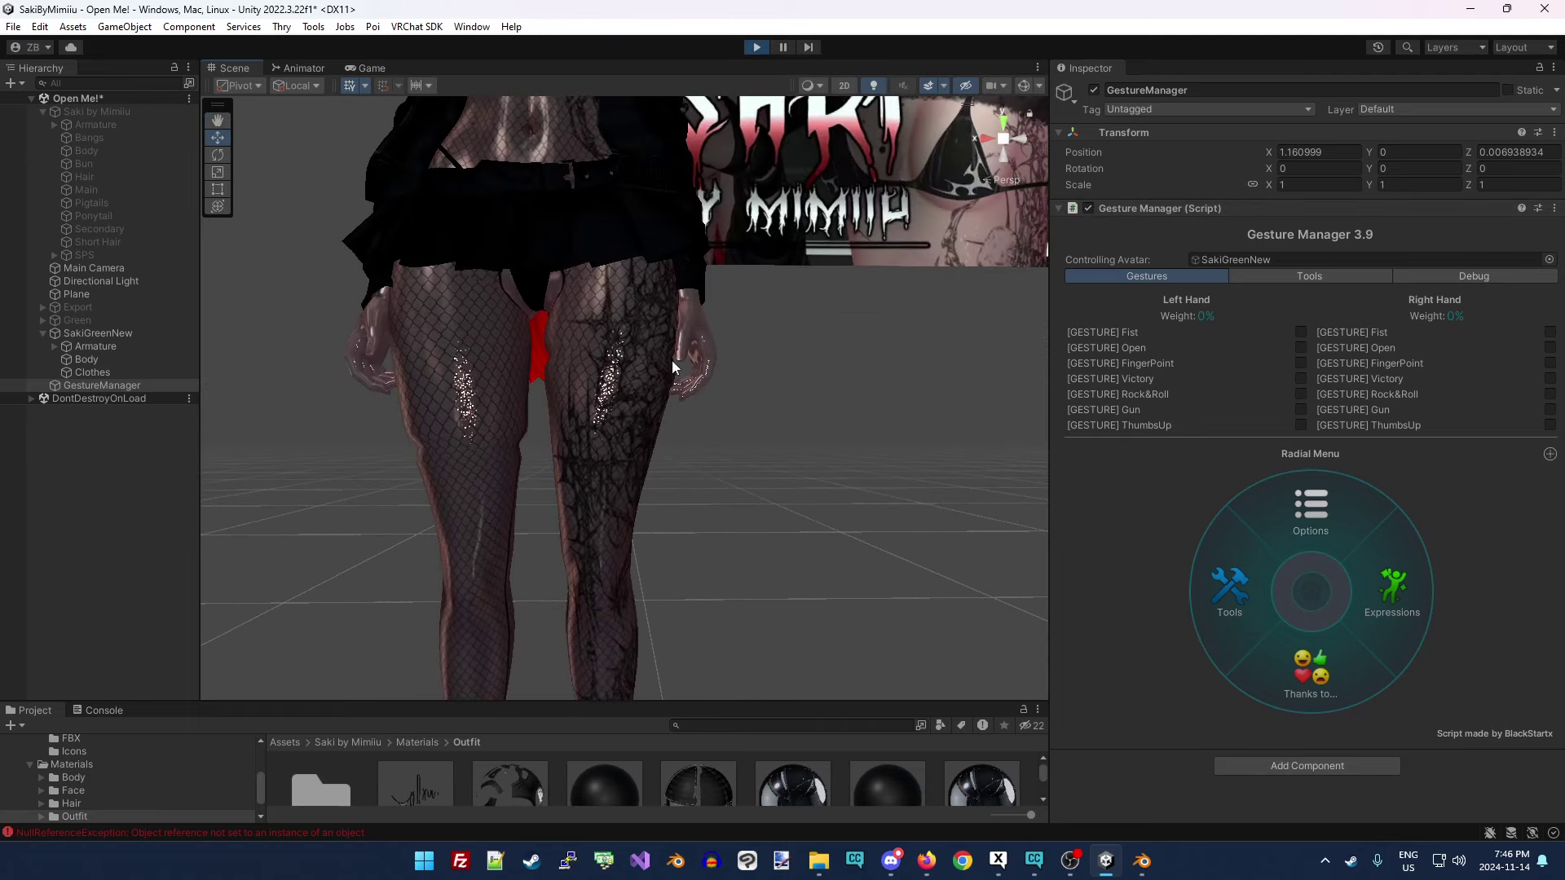
pyautogui.click(756, 46)
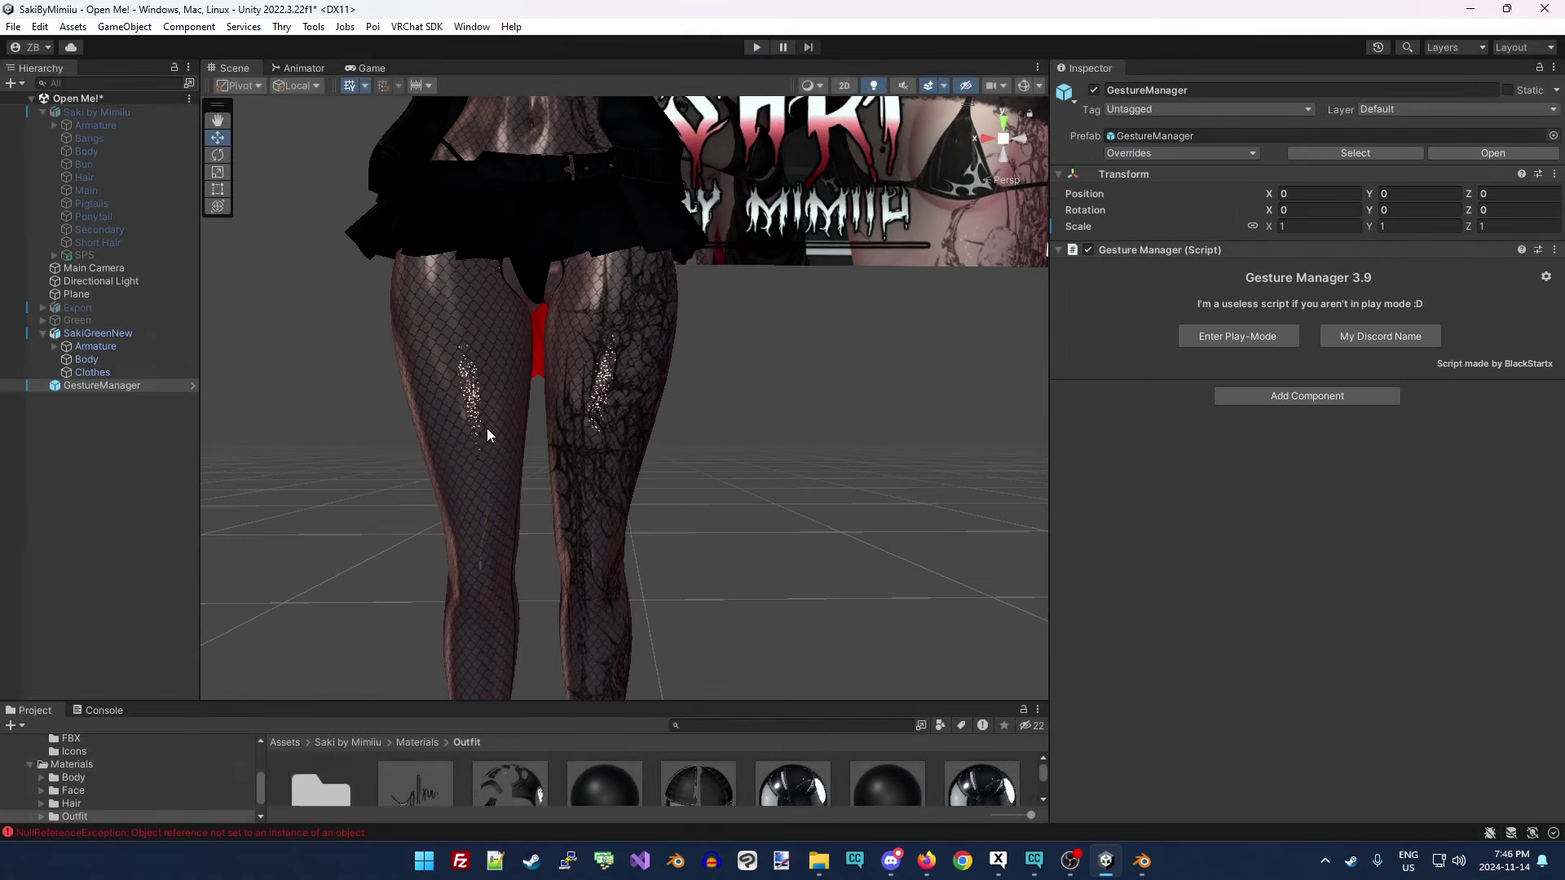
# Run play mode again, check the avatar's outfit and pose in the scene view, and stop the test.
pyautogui.click(756, 47)
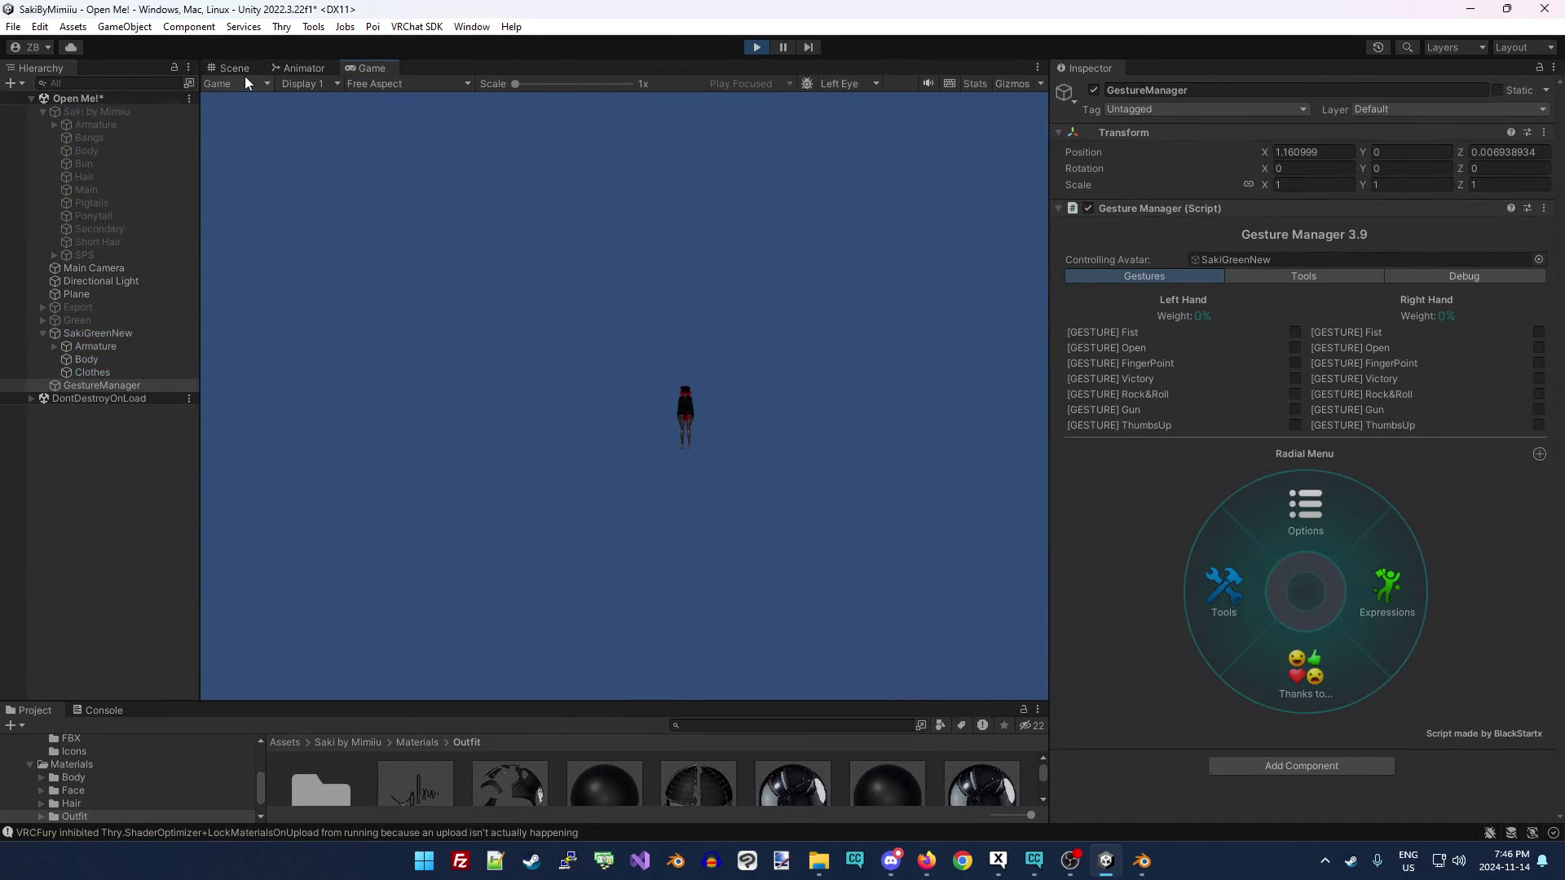
pyautogui.click(233, 68)
pyautogui.moveTo(528, 446); pyautogui.dragTo(662, 463, button='right')
pyautogui.scroll(-1, 552, 415)
pyautogui.scroll(-2, 604, 501)
pyautogui.moveTo(660, 561); pyautogui.dragTo(707, 310, button='right')
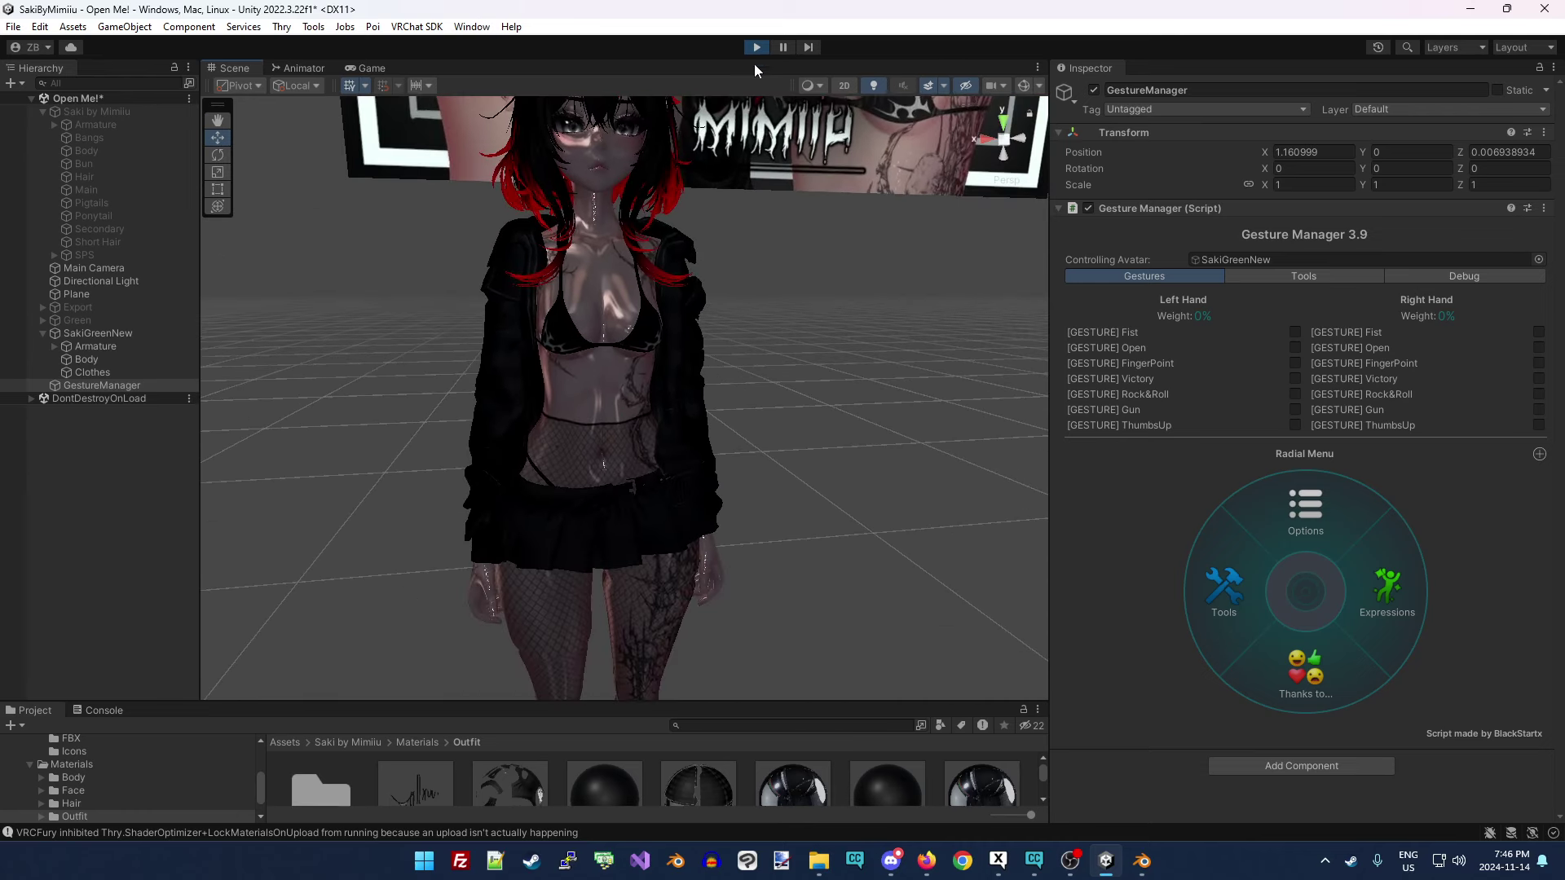
pyautogui.click(757, 47)
# Locate the Saki_FX controller used by SakiGreenNew's FX playable layer in the project files and enlarge the asset area.
pyautogui.click(98, 334)
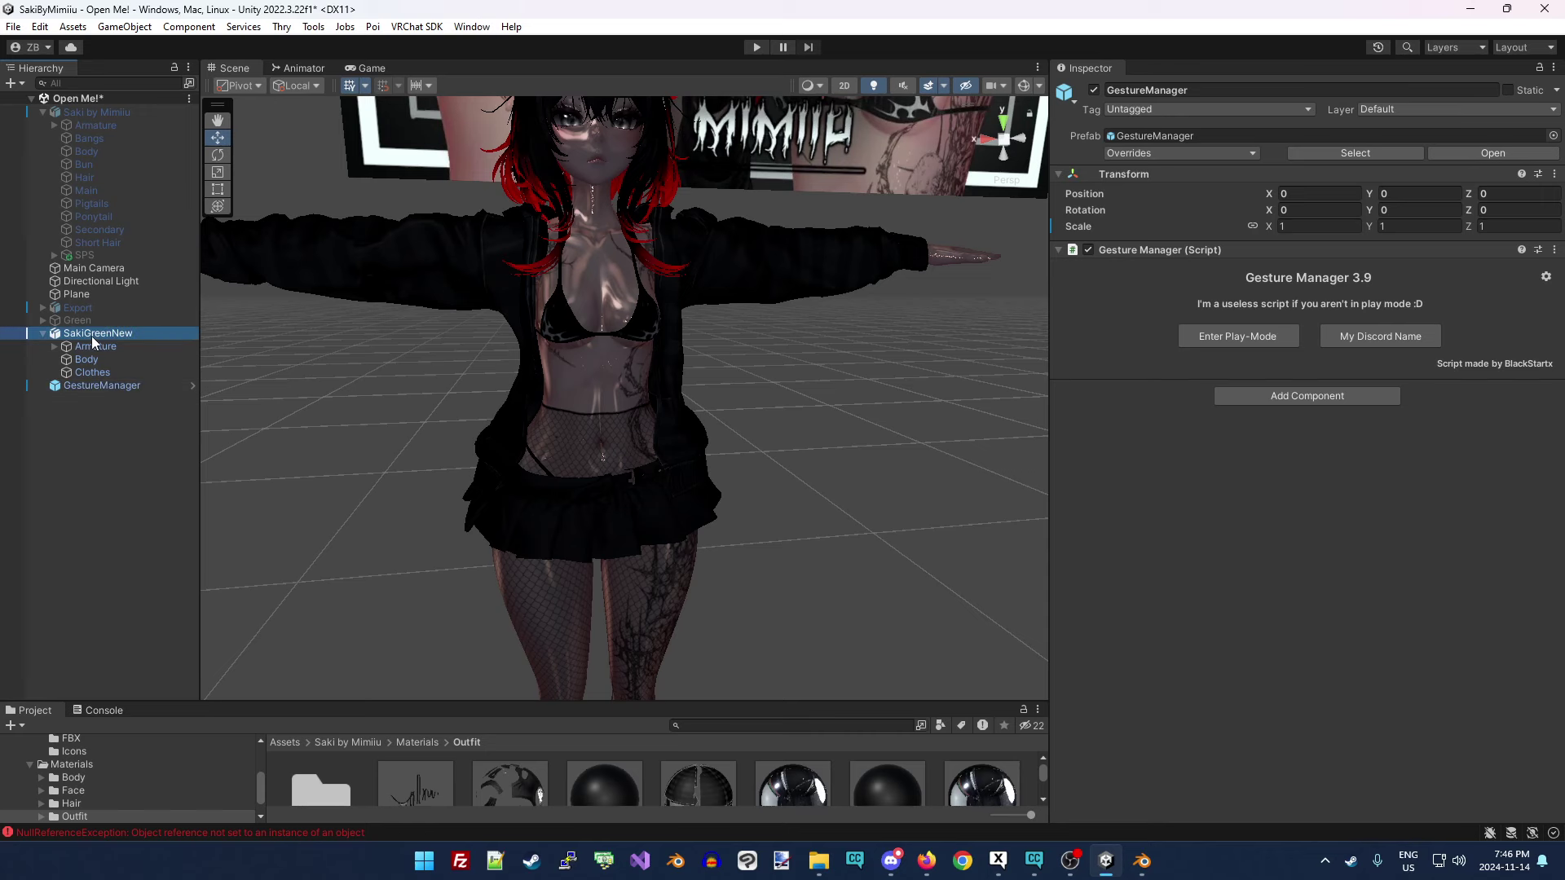
pyautogui.scroll(-3, 1264, 469)
pyautogui.scroll(-15, 1264, 470)
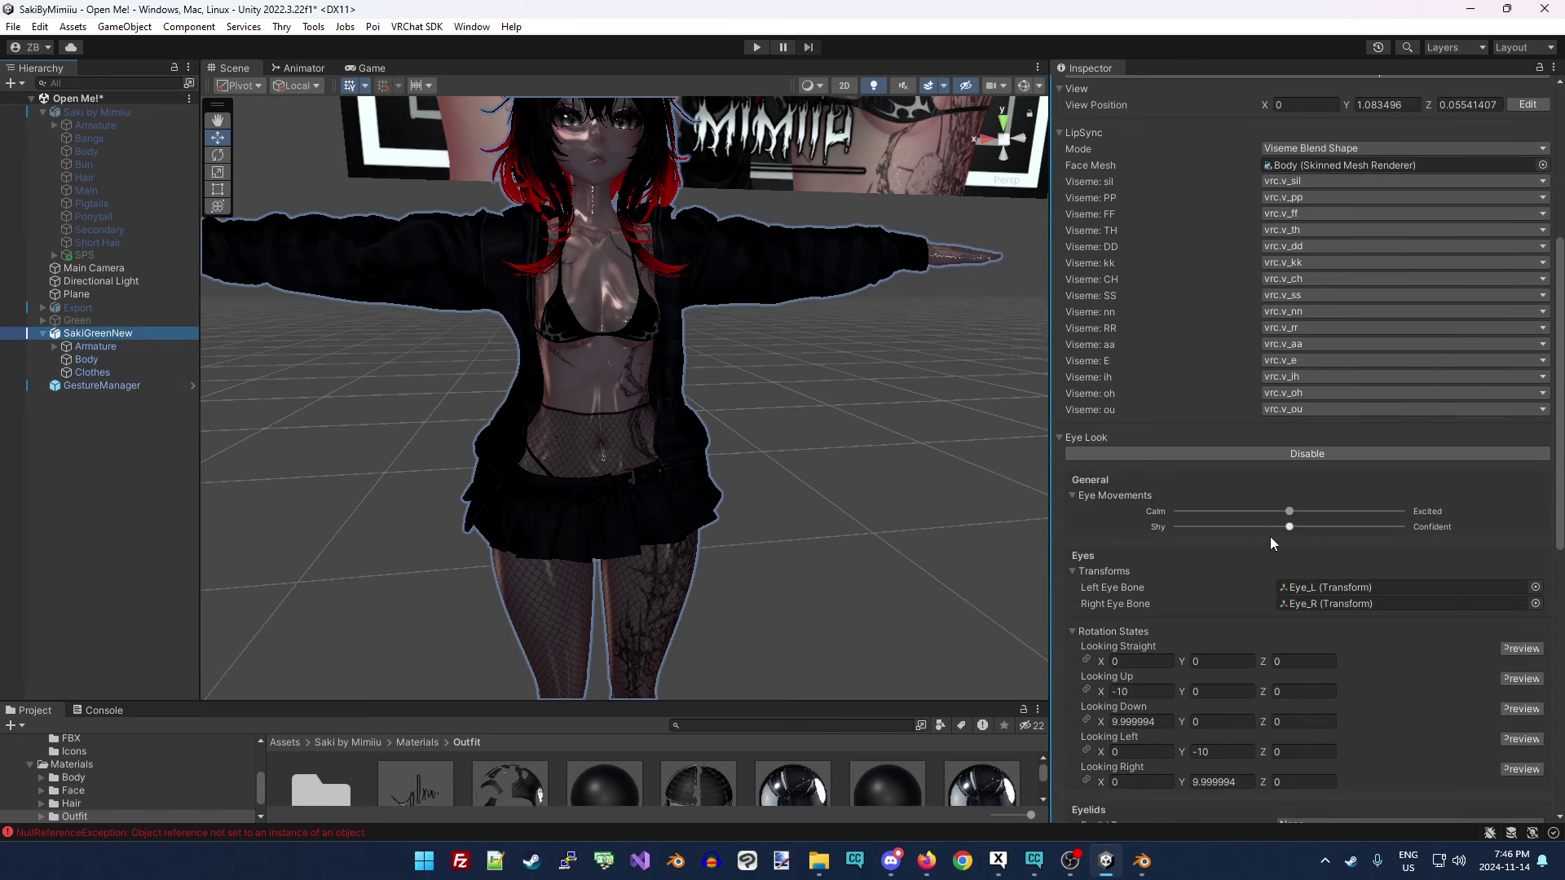
pyautogui.scroll(-1, 1254, 556)
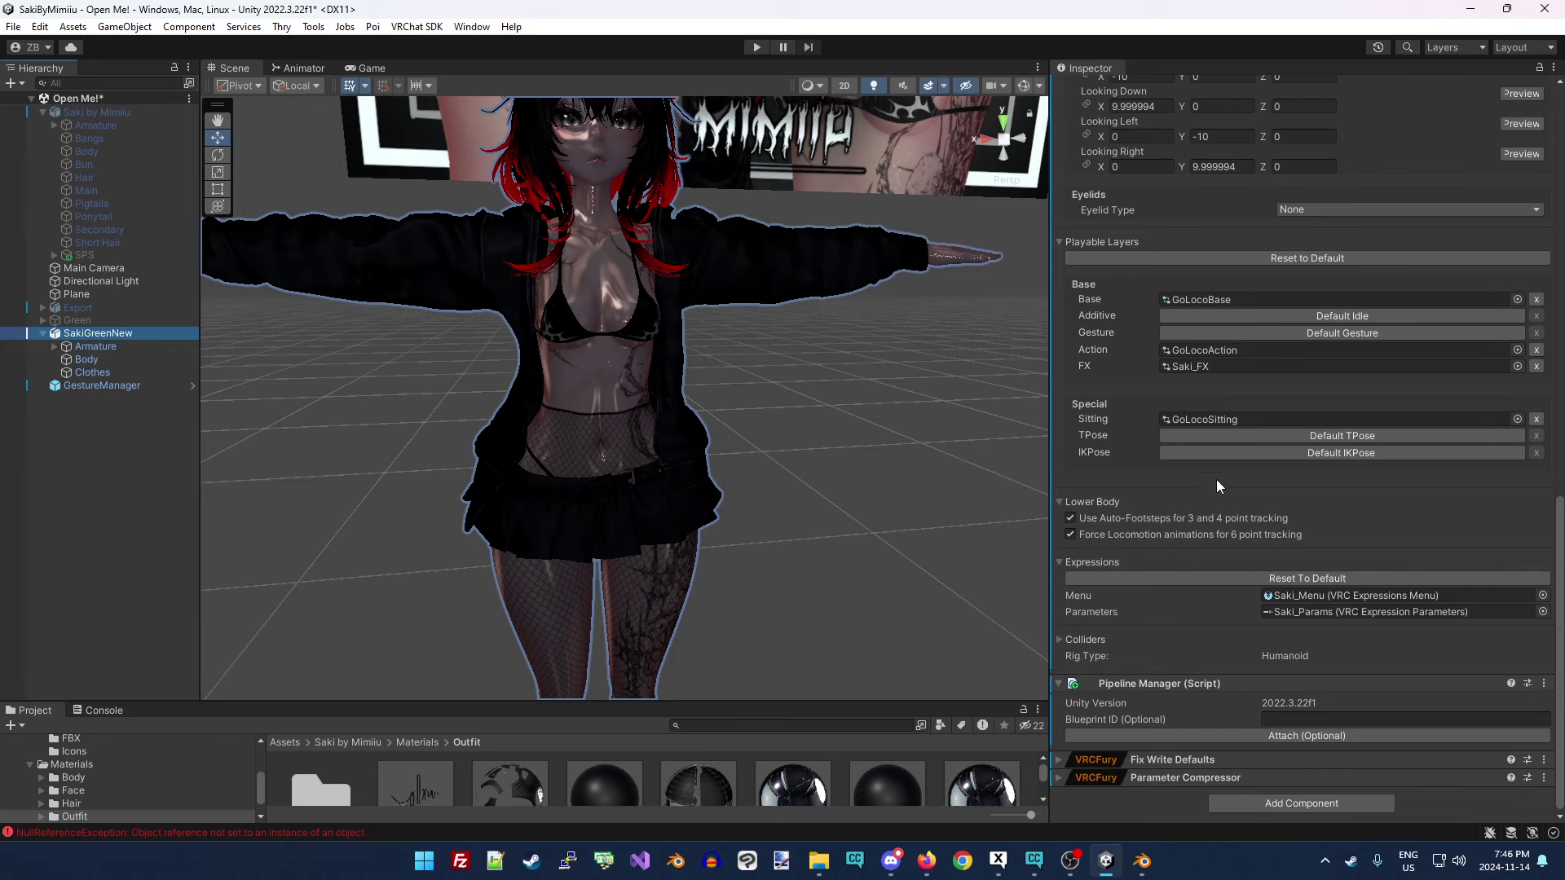
pyautogui.click(1218, 365)
pyautogui.moveTo(588, 702); pyautogui.dragTo(580, 470)
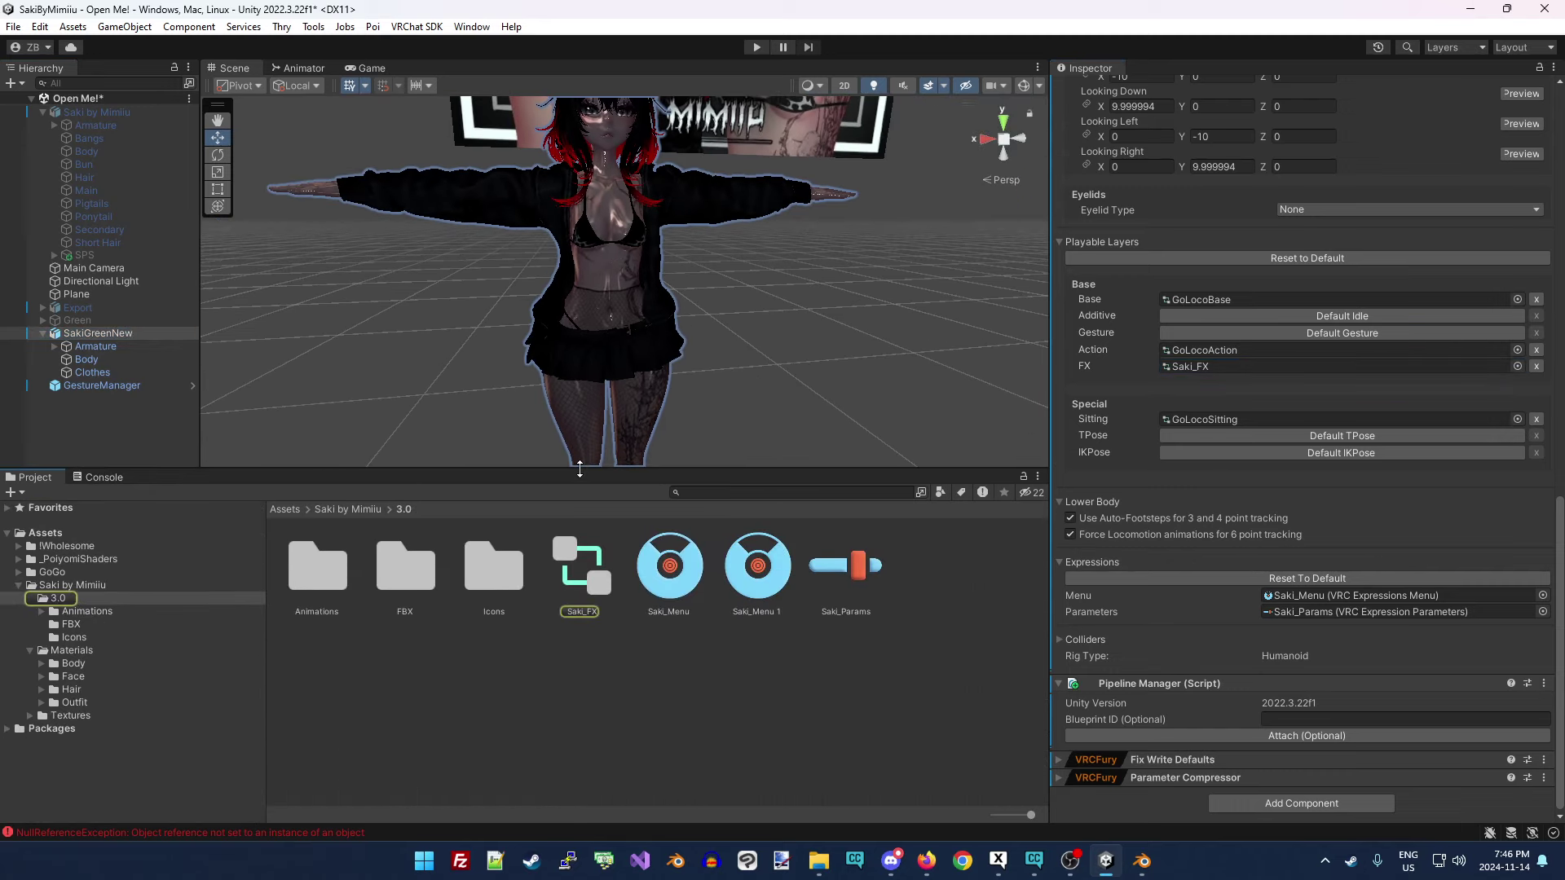
# Duplicate the Saki_FX animator controller and name the copy "Saki_FX Green".
pyautogui.click(588, 571)
pyautogui.hotkey('ctrl', 'd')
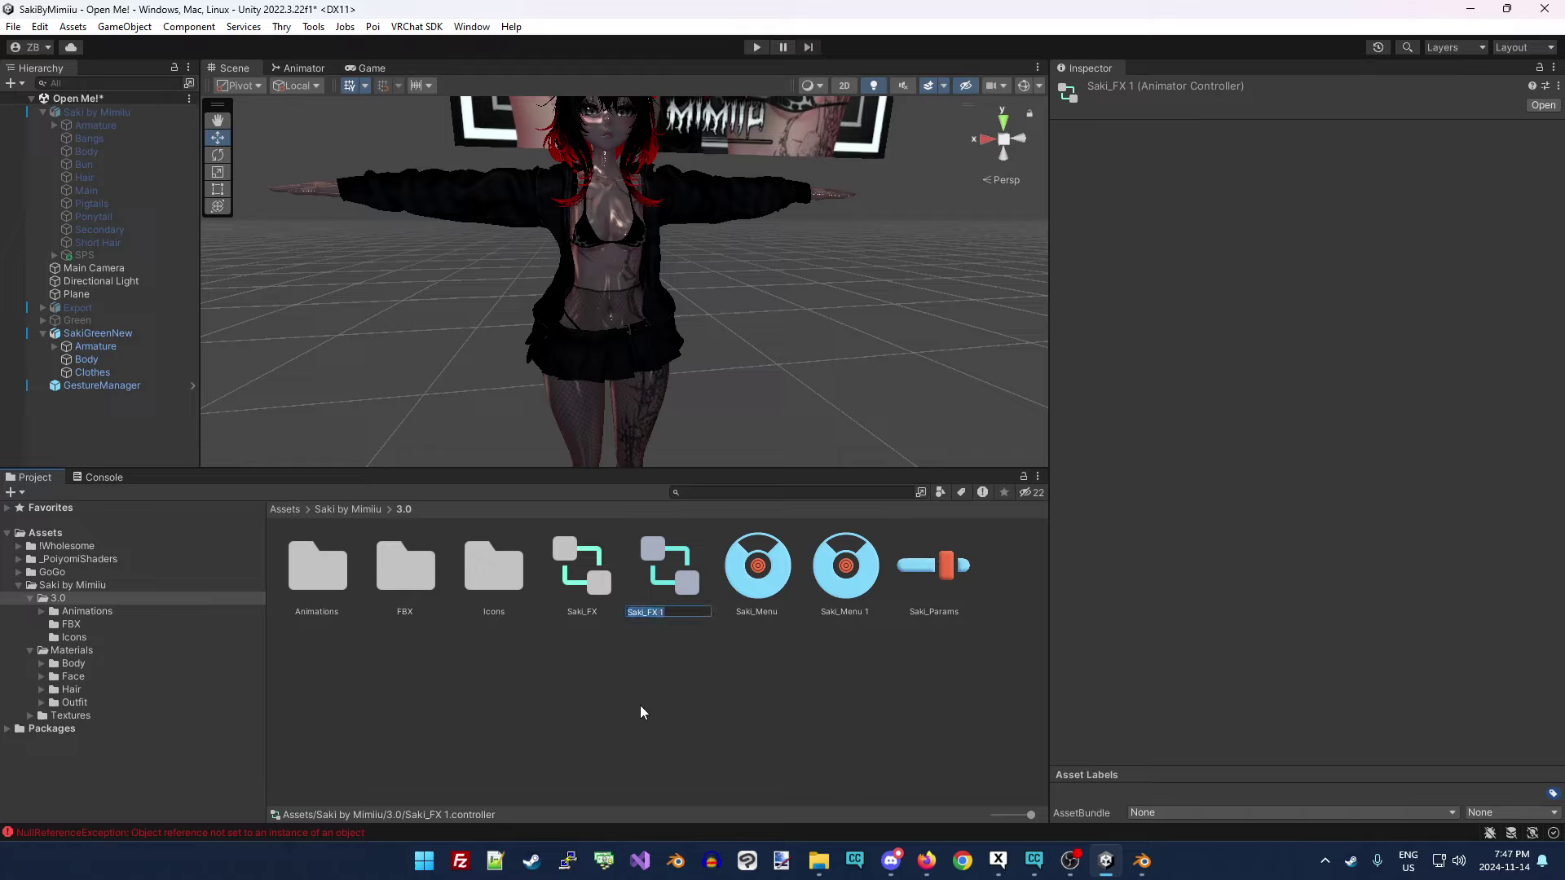
pyautogui.press('Right')
pyautogui.press('BackSpace')
pyautogui.write('Green')
pyautogui.press('Return')
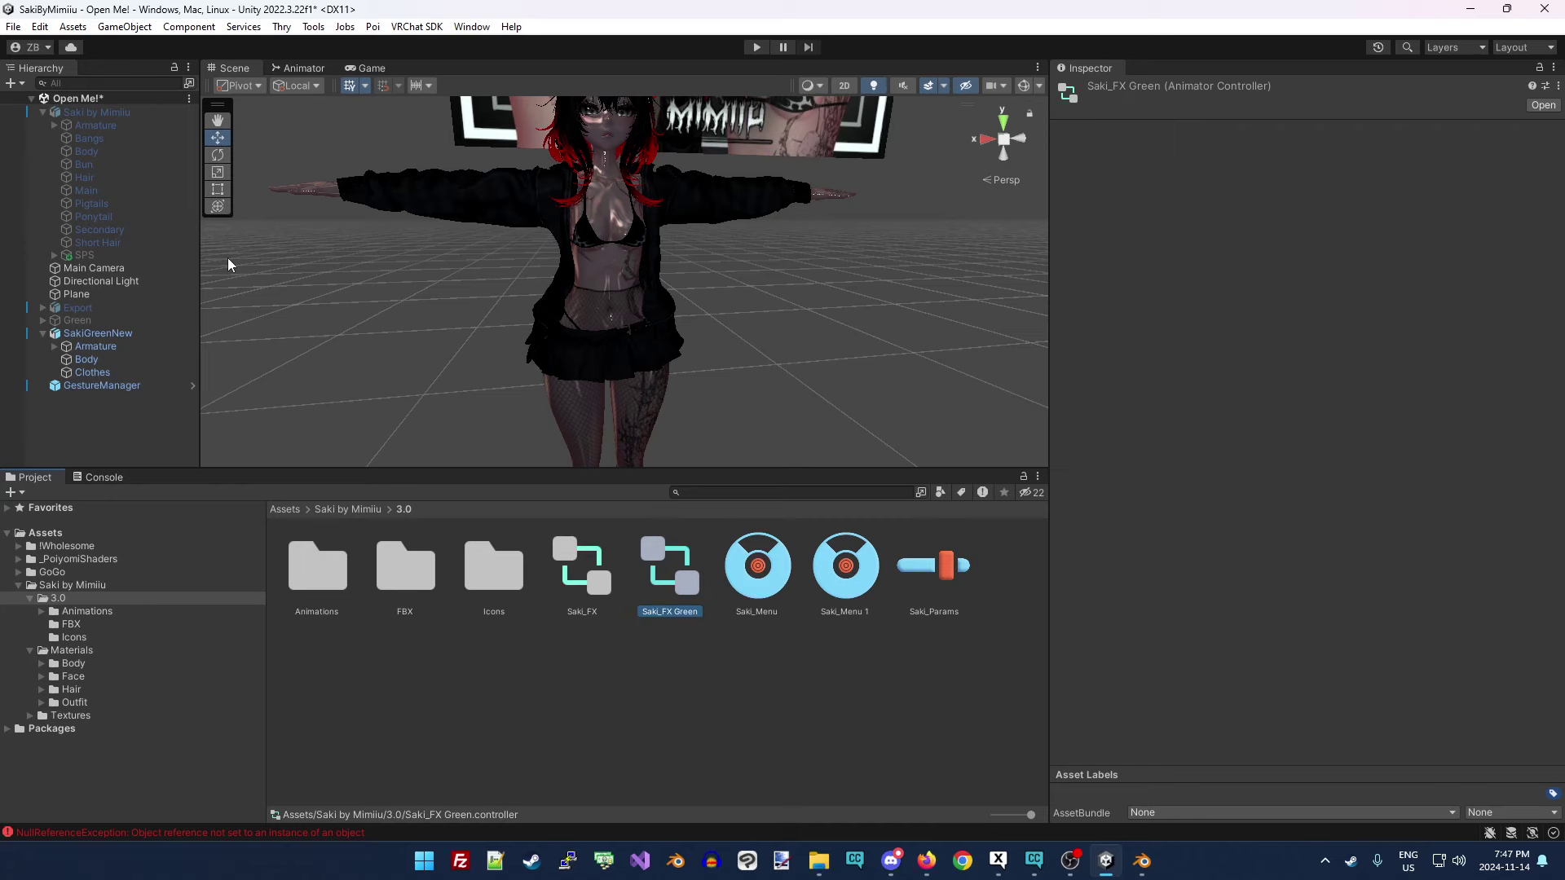
# Assign Saki_FX Green to SakiGreenNew's FX playable layer and open the controller in an enlarged Animator view.
pyautogui.click(123, 335)
pyautogui.scroll(-15, 1113, 580)
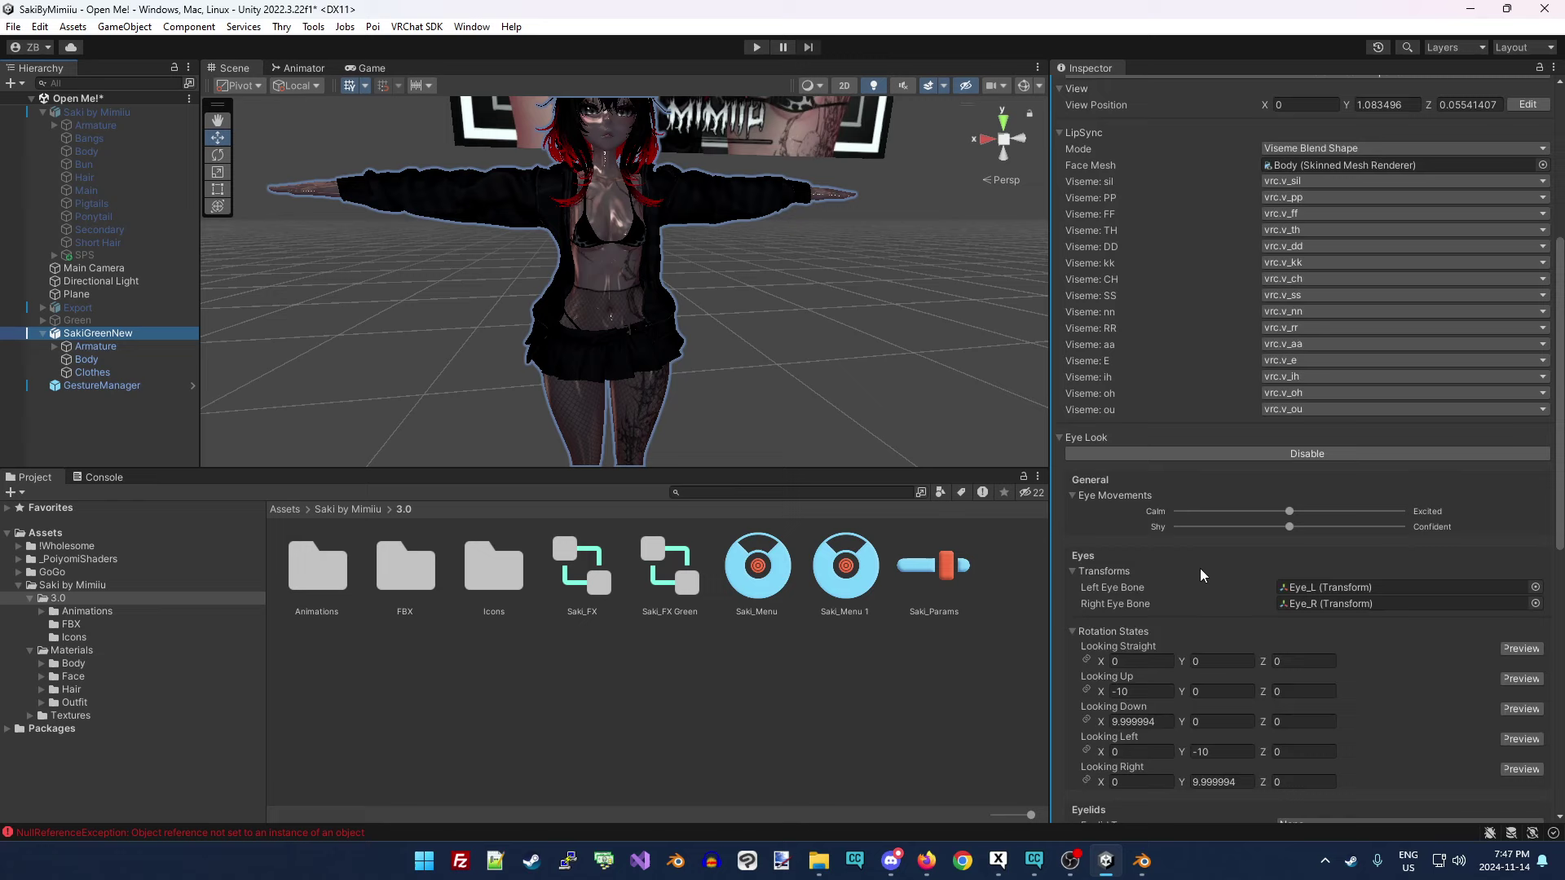
pyautogui.moveTo(668, 574); pyautogui.dragTo(1196, 593)
pyautogui.doubleClick(1196, 588)
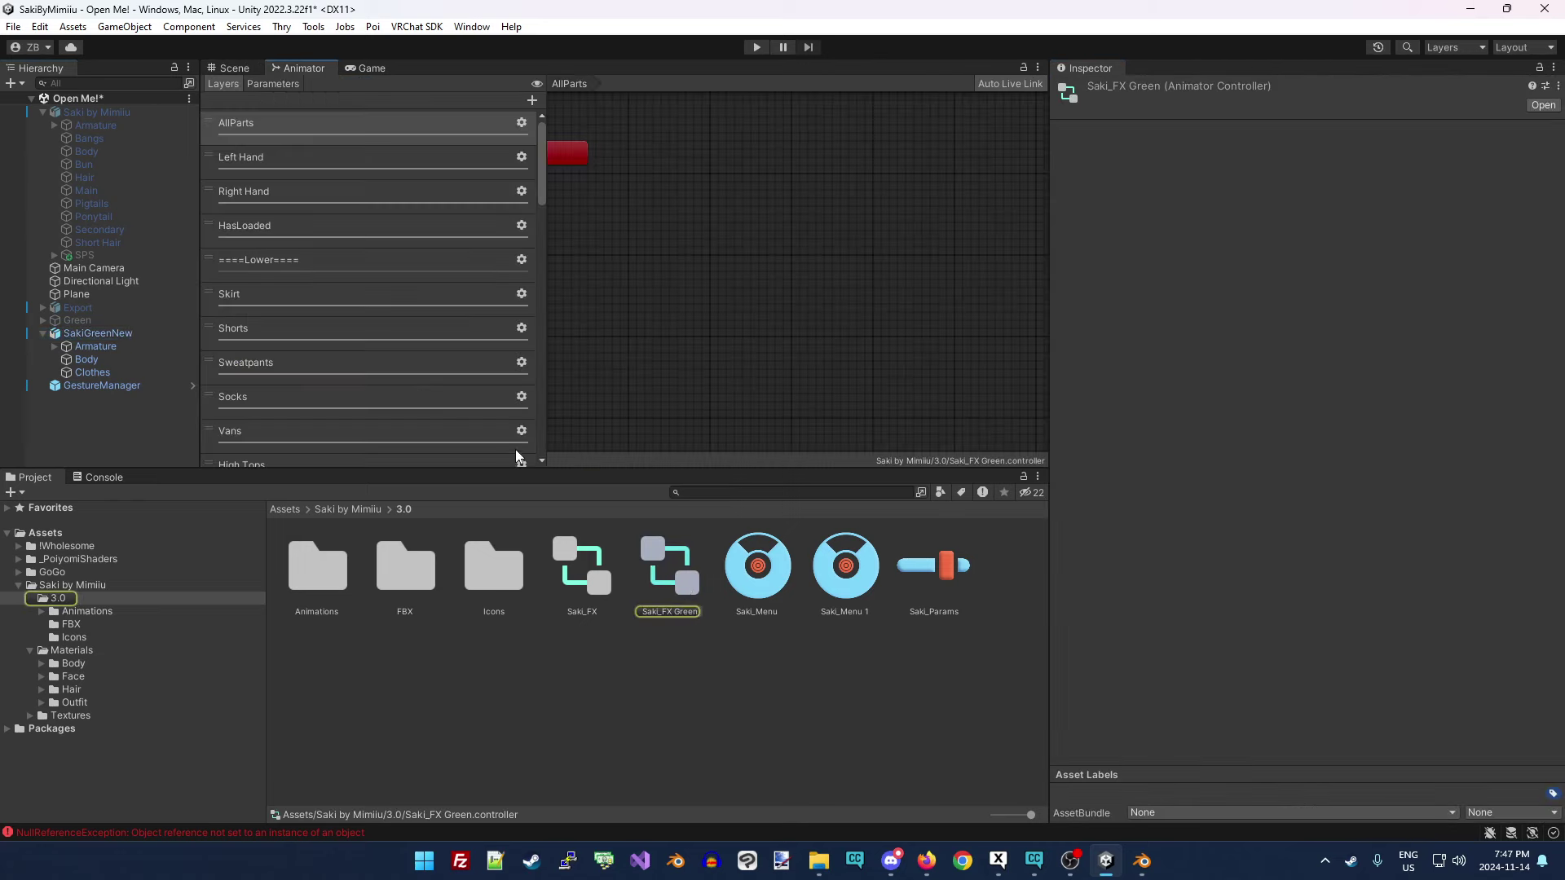
pyautogui.moveTo(506, 477); pyautogui.dragTo(497, 655)
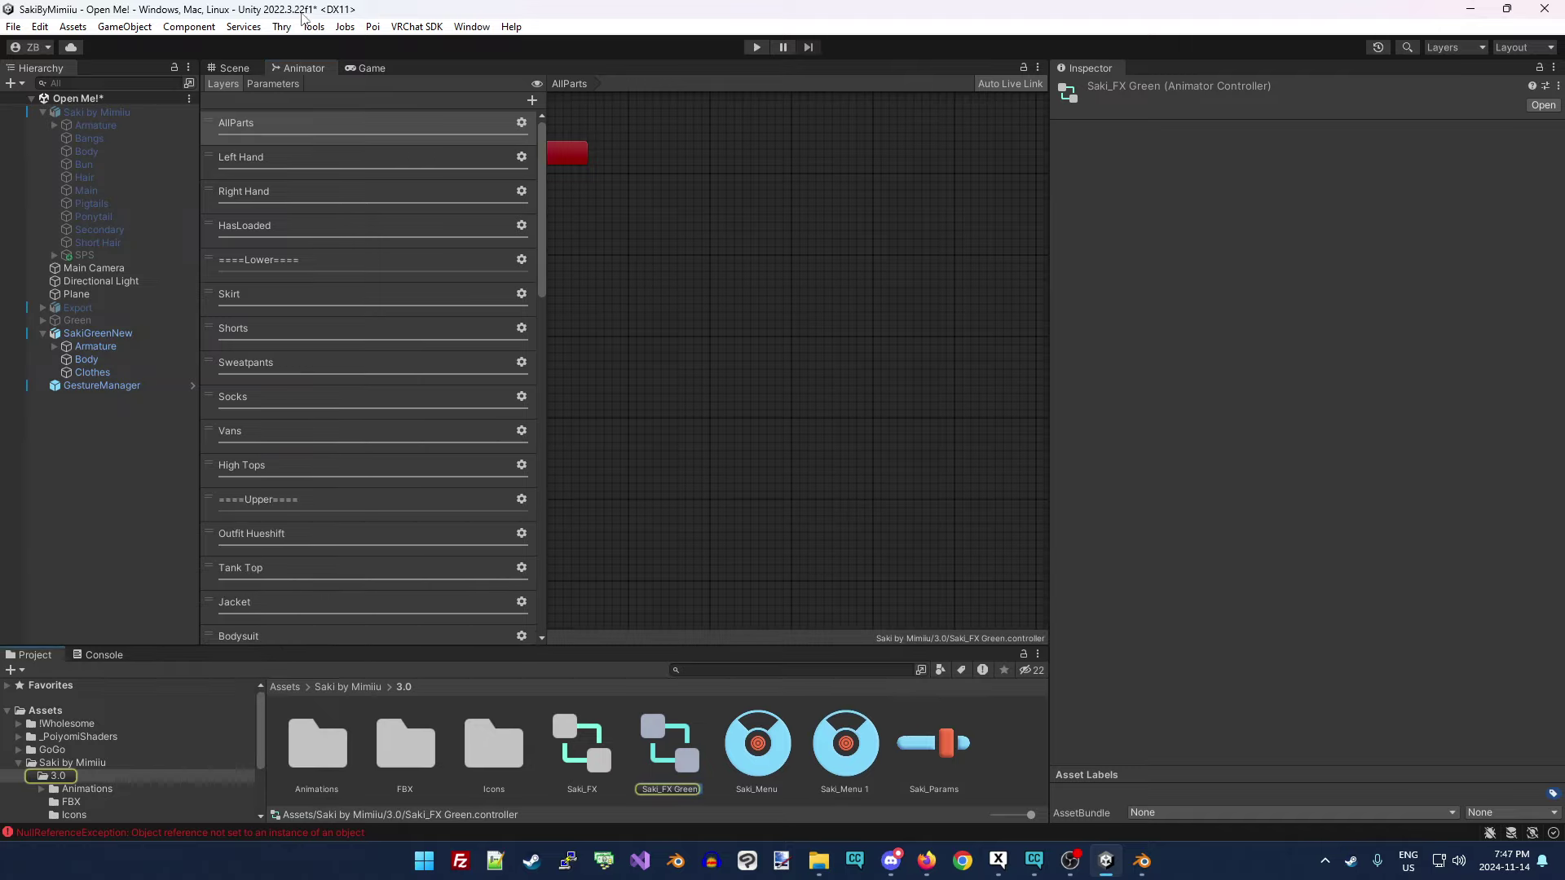
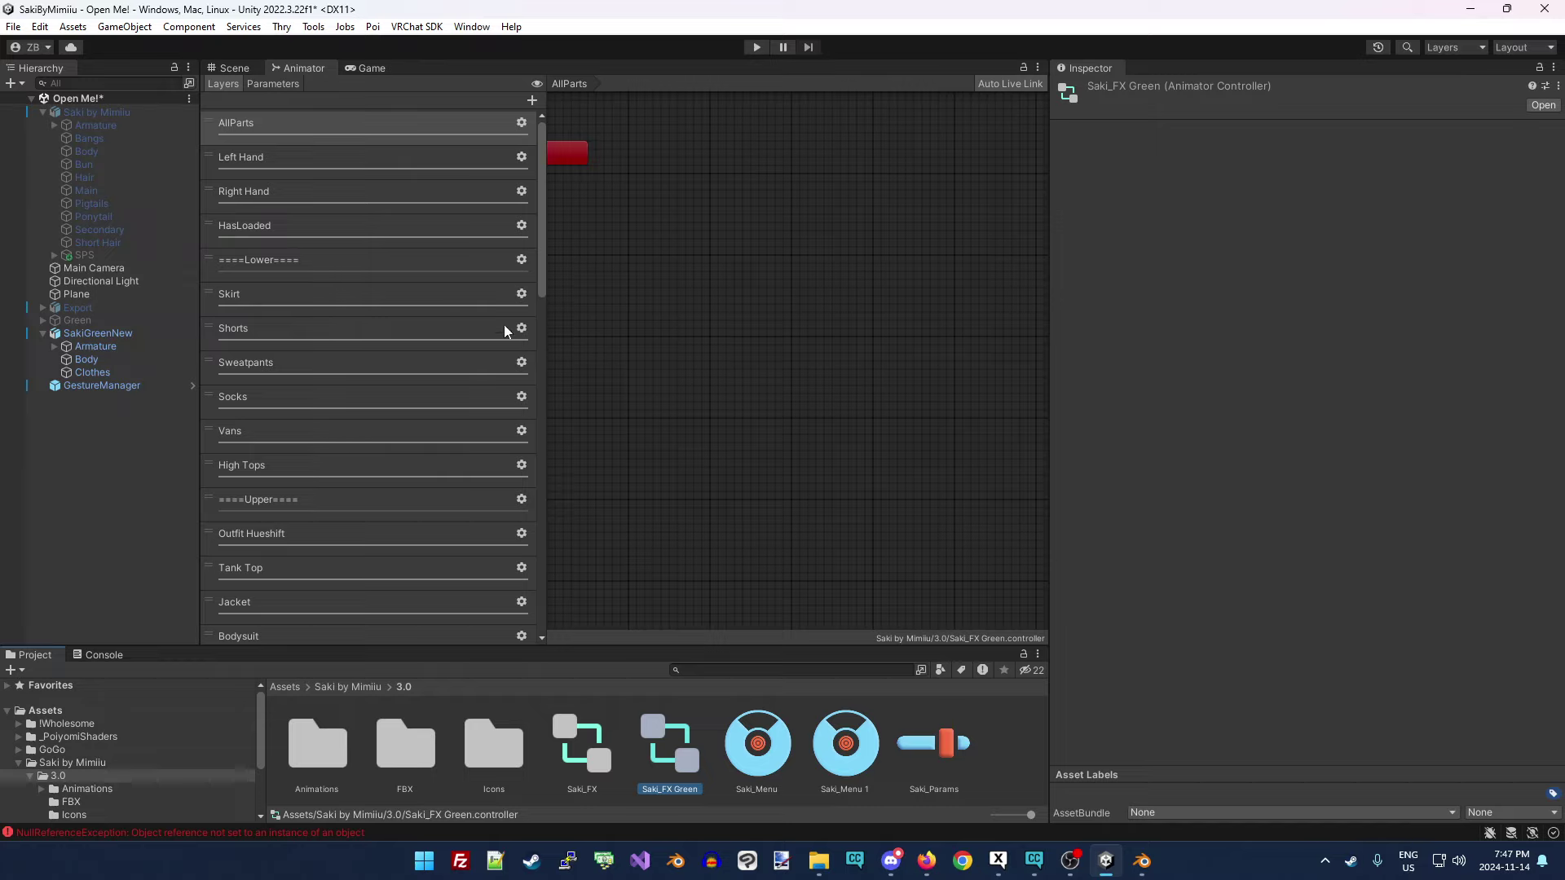
# Find the Tattoos layer in the Saki_FX Green controller and set its weight to 0.
pyautogui.click(521, 294)
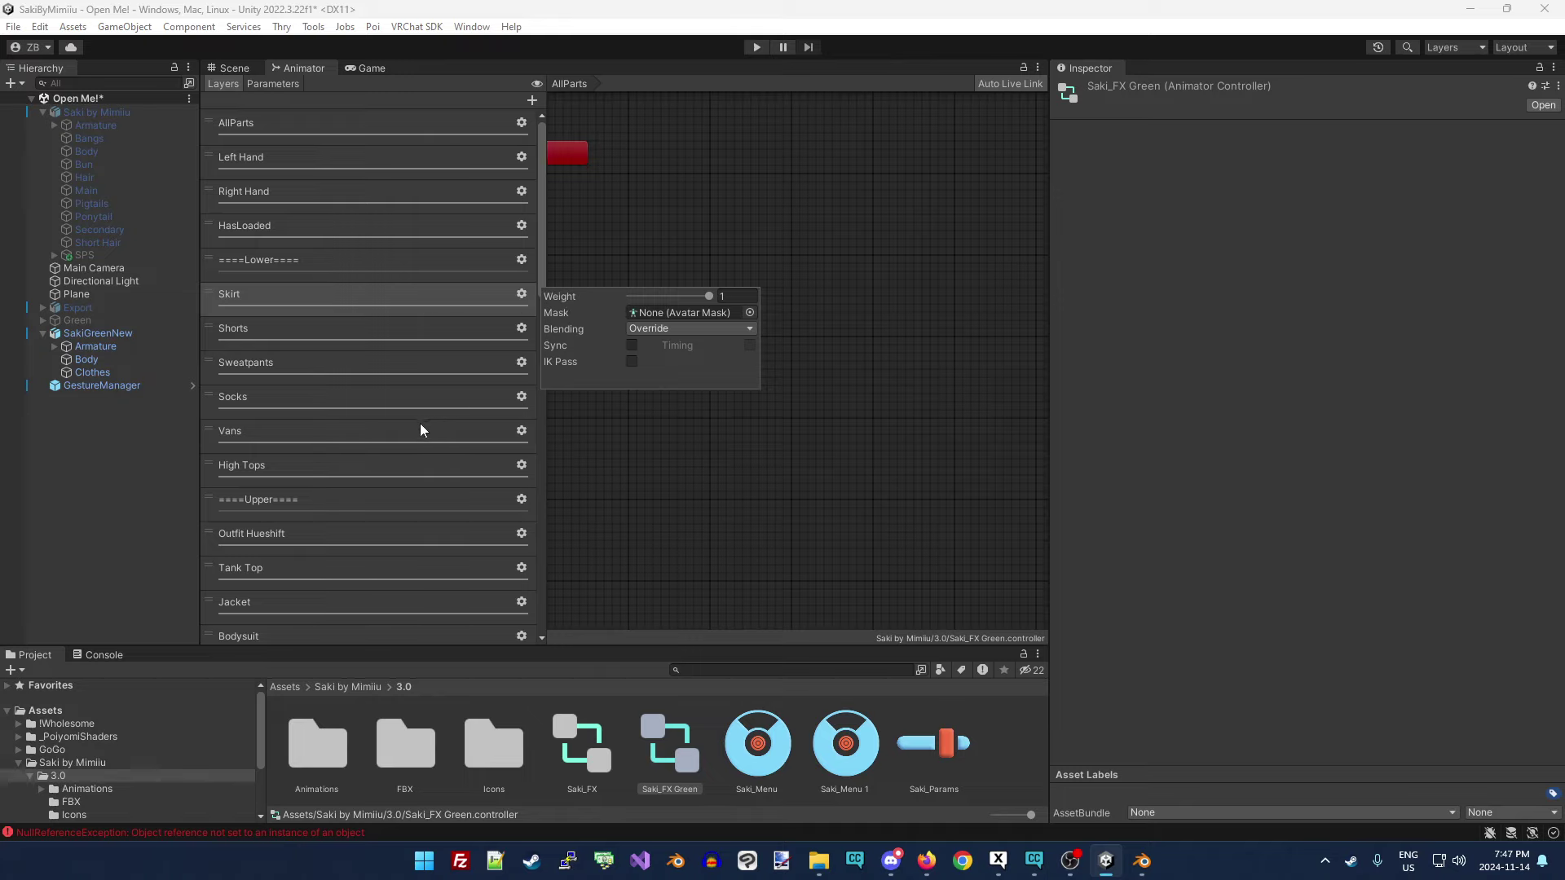
pyautogui.scroll(-5, 419, 430)
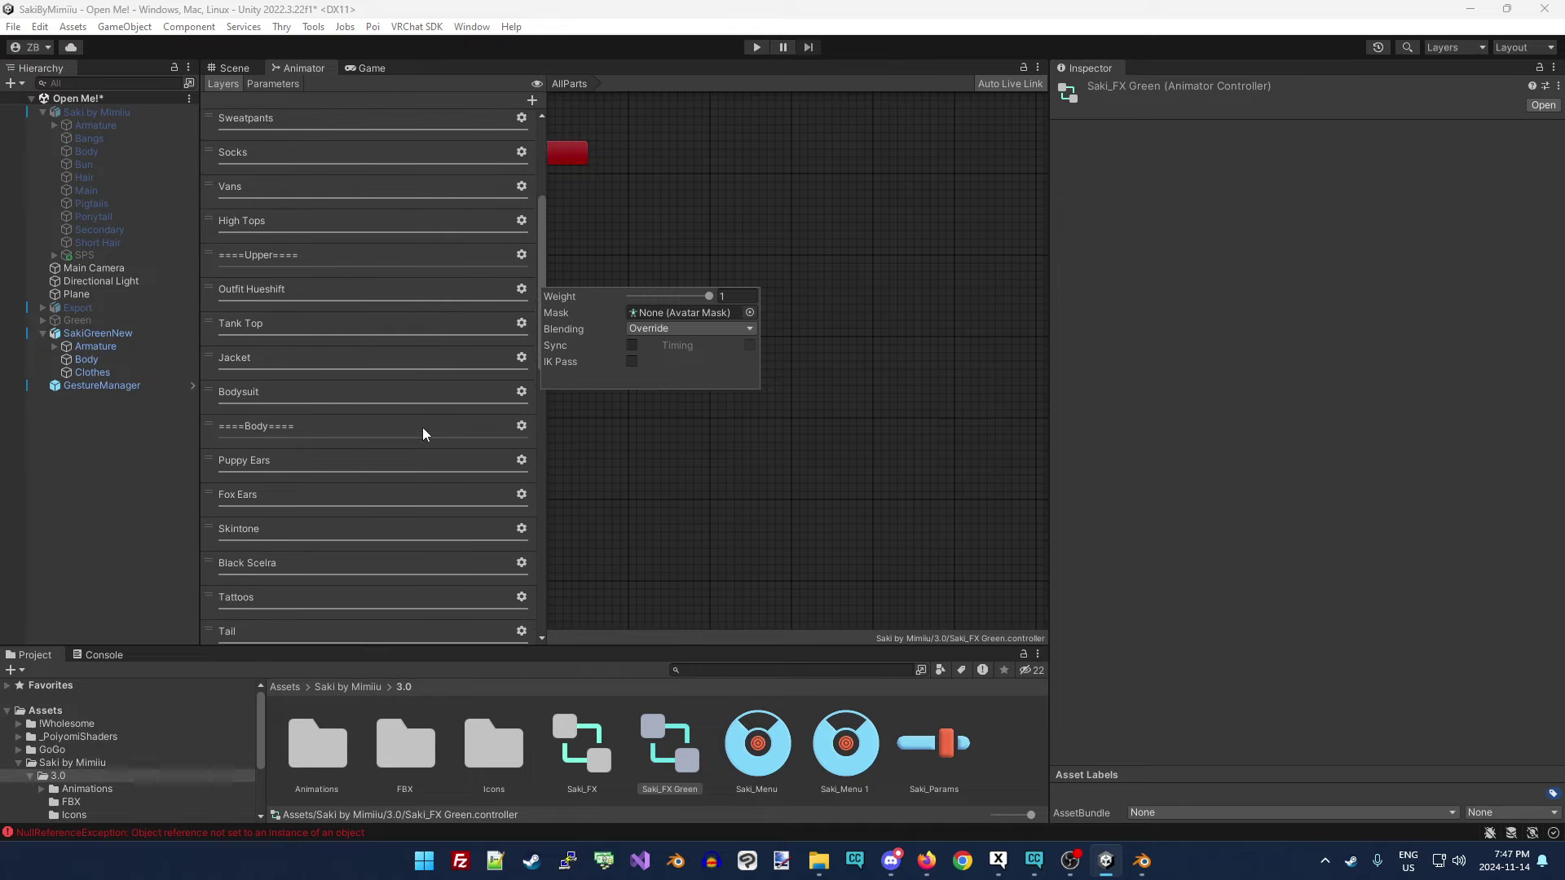
pyautogui.scroll(-3, 422, 428)
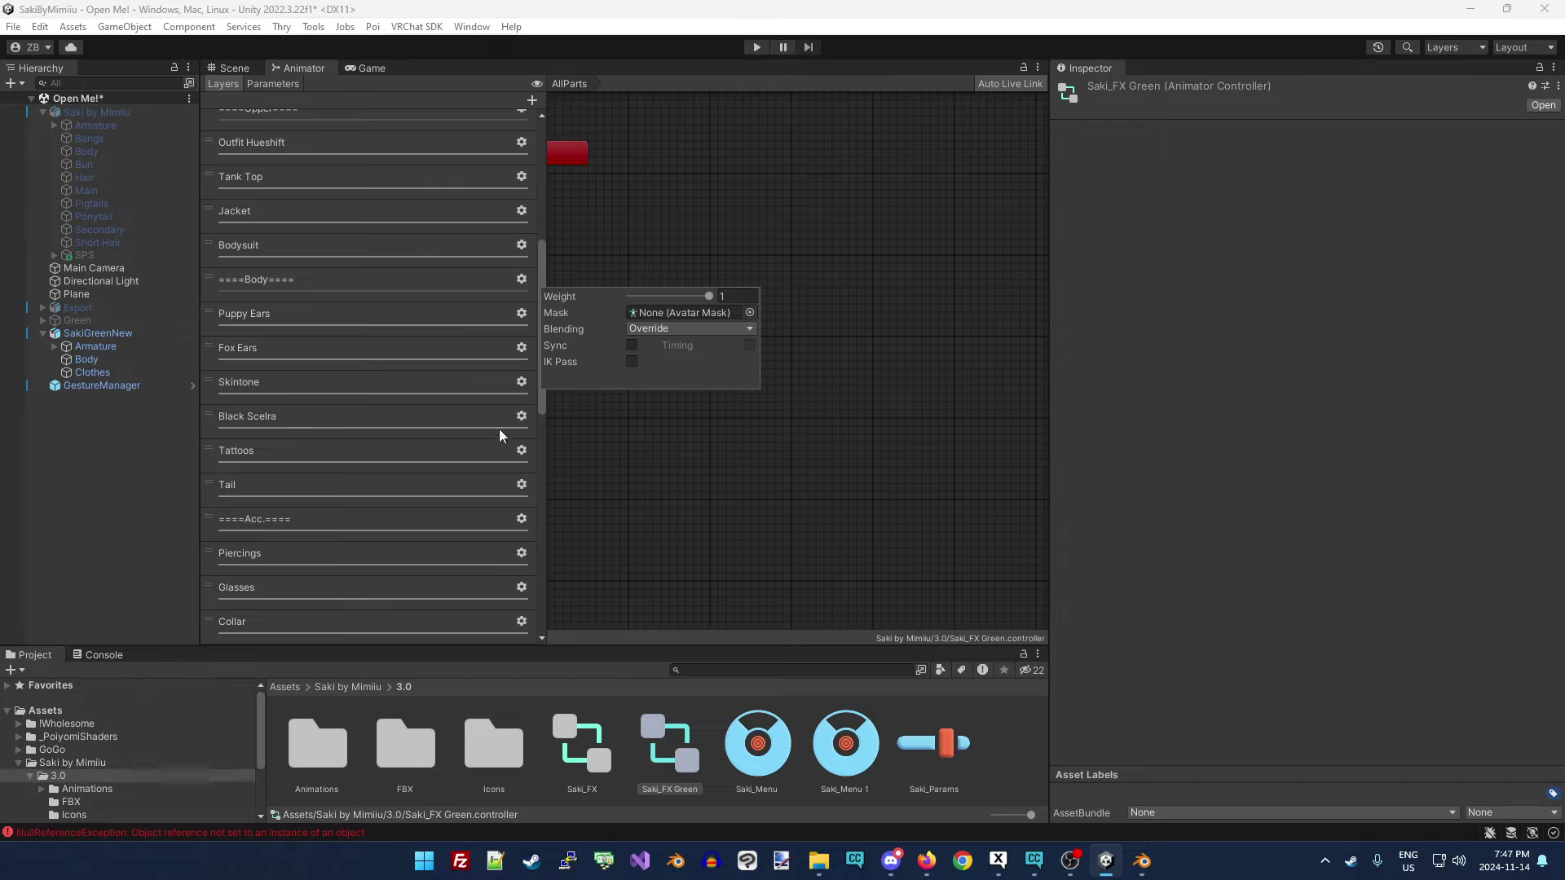
pyautogui.click(521, 451)
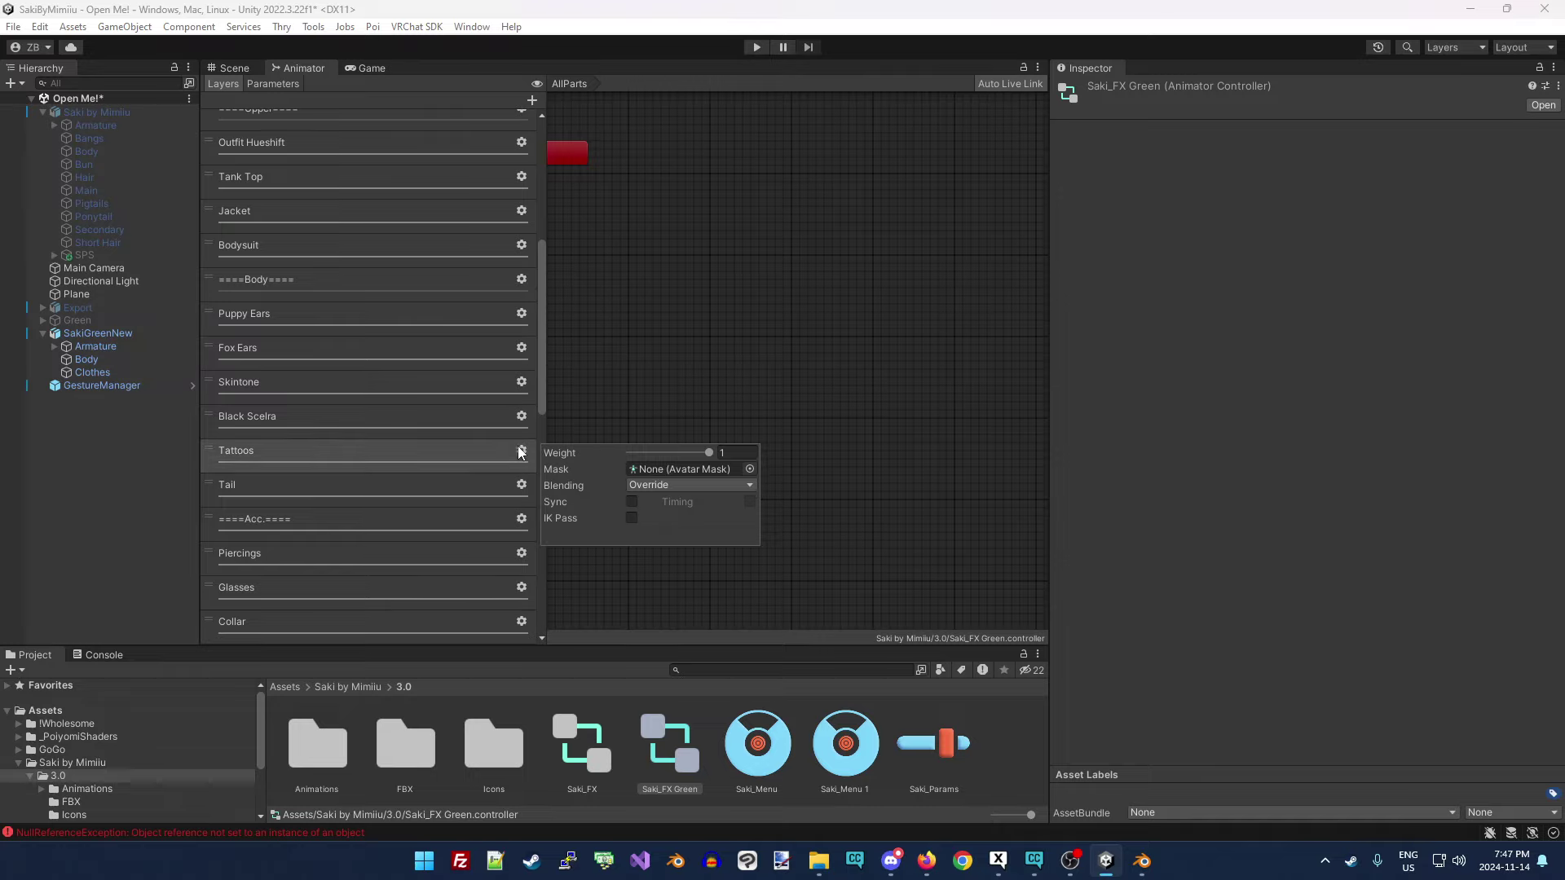
pyautogui.moveTo(681, 453); pyautogui.dragTo(489, 456)
pyautogui.scroll(8, 453, 463)
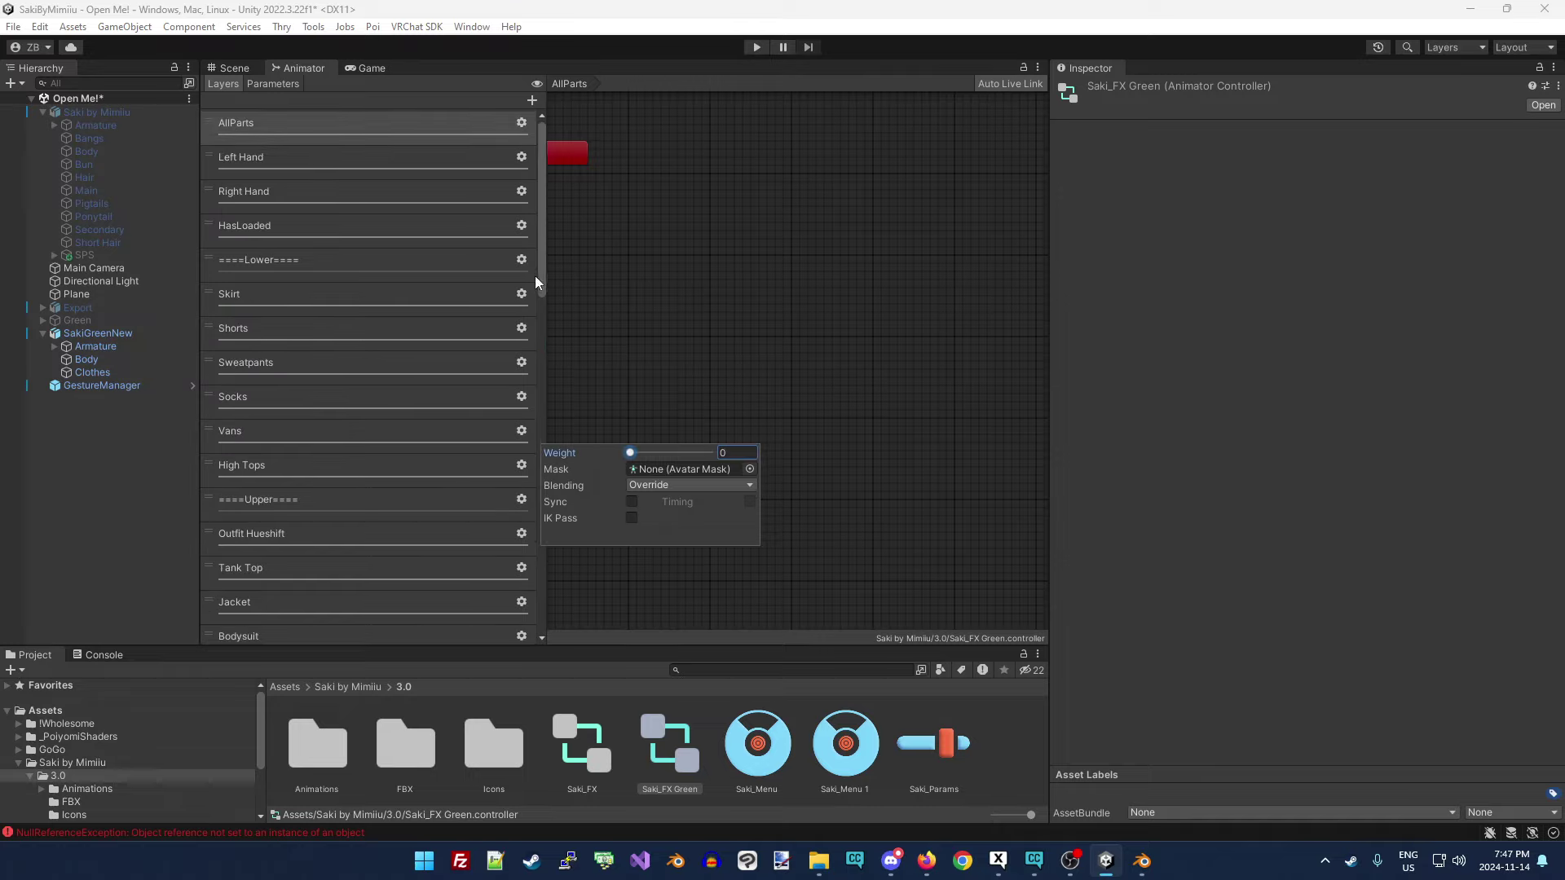
# Set the weights of the Fishnets and Socks layers to 0.
pyautogui.moveTo(541, 280); pyautogui.dragTo(539, 519)
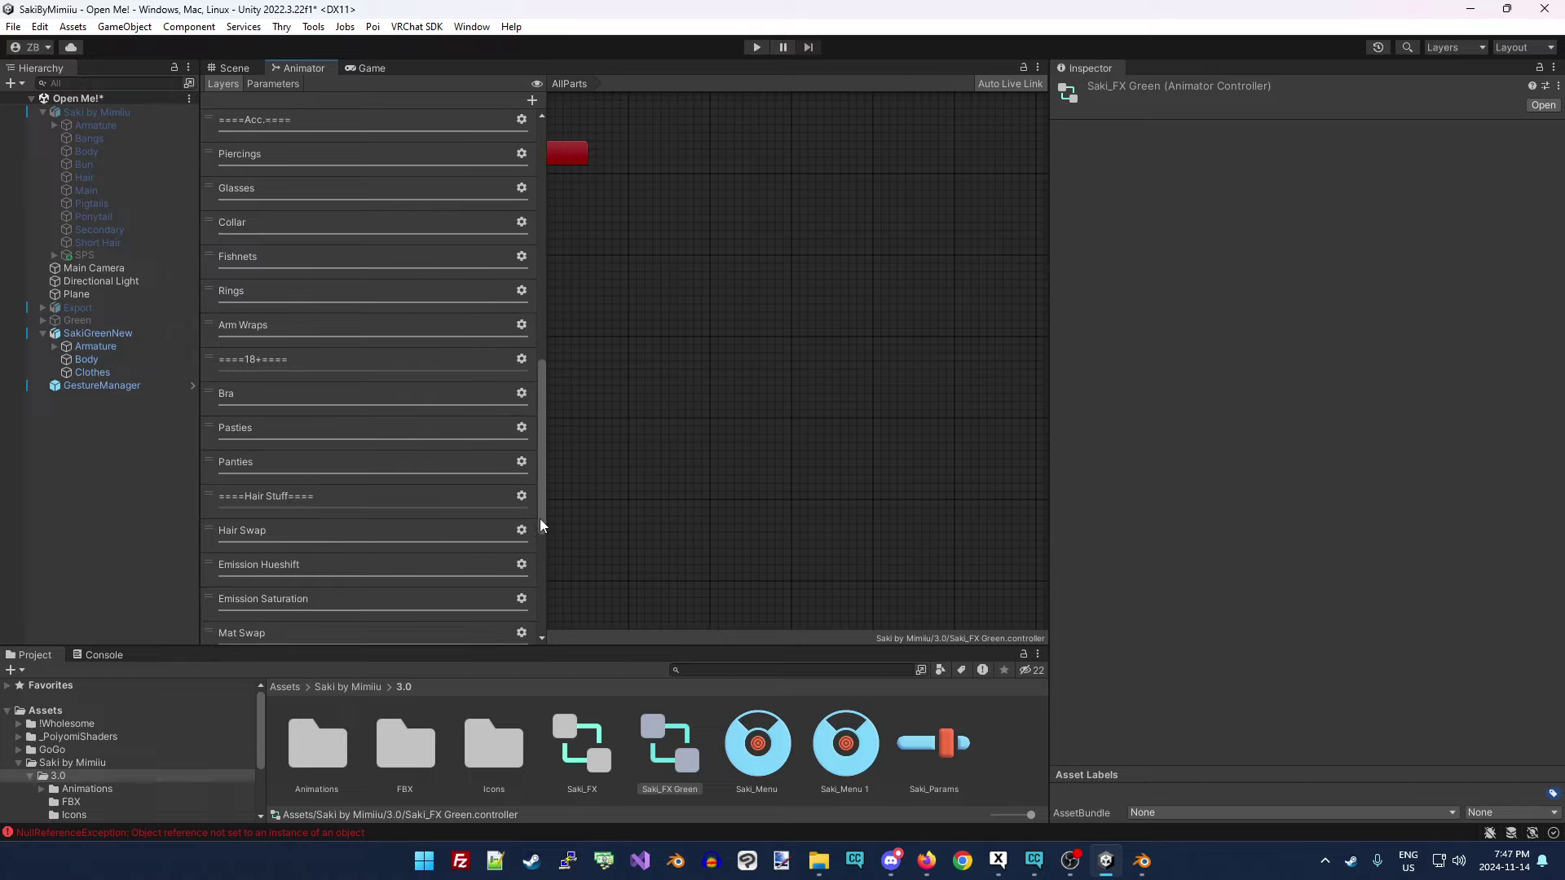
pyautogui.scroll(3, 461, 377)
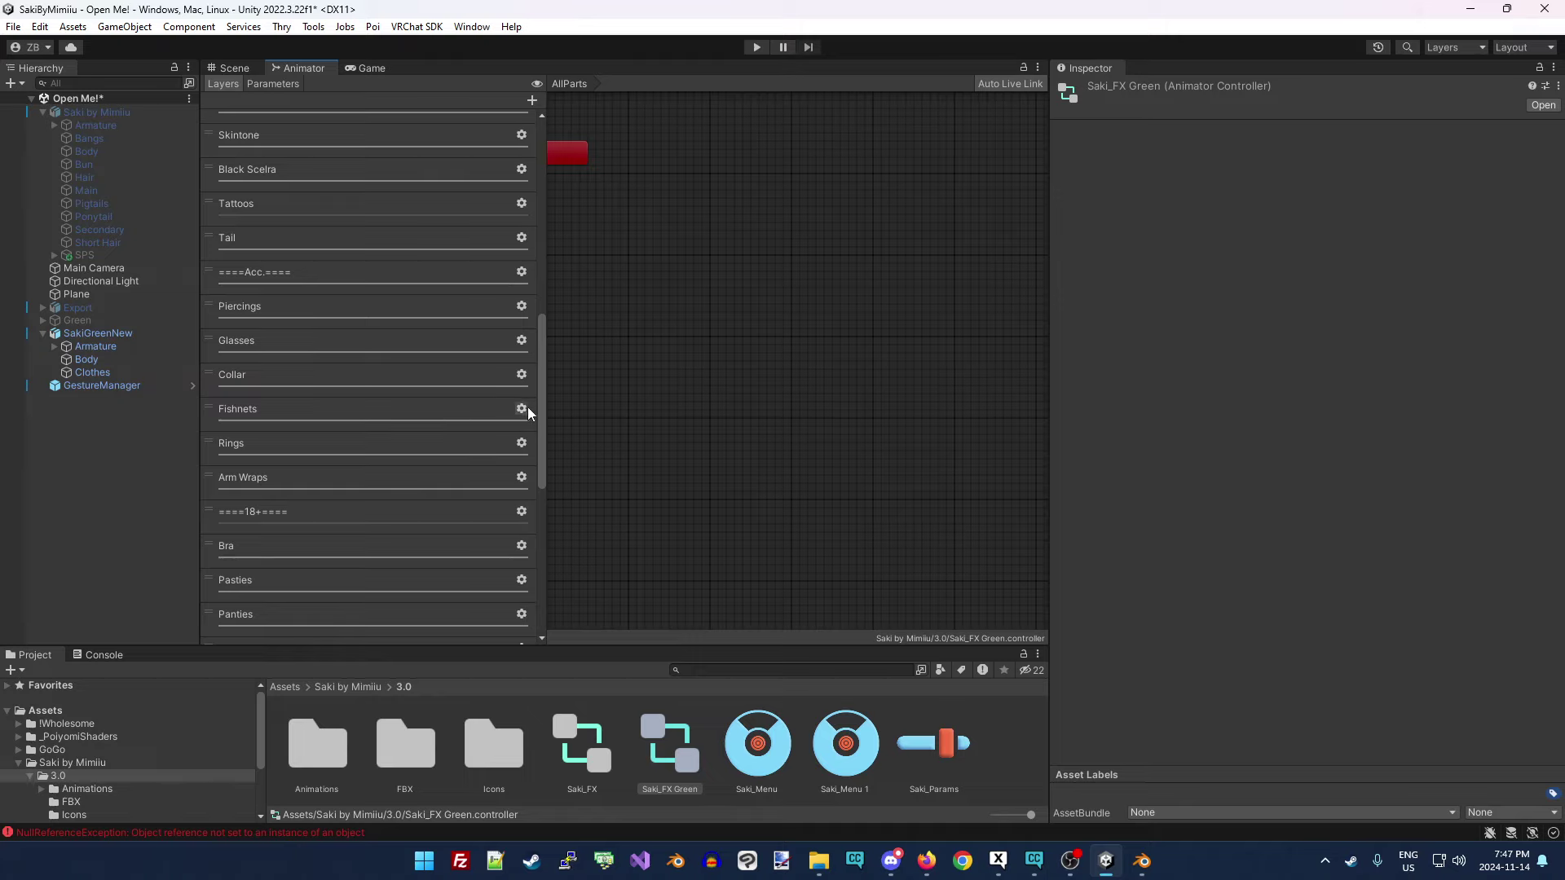
pyautogui.click(521, 409)
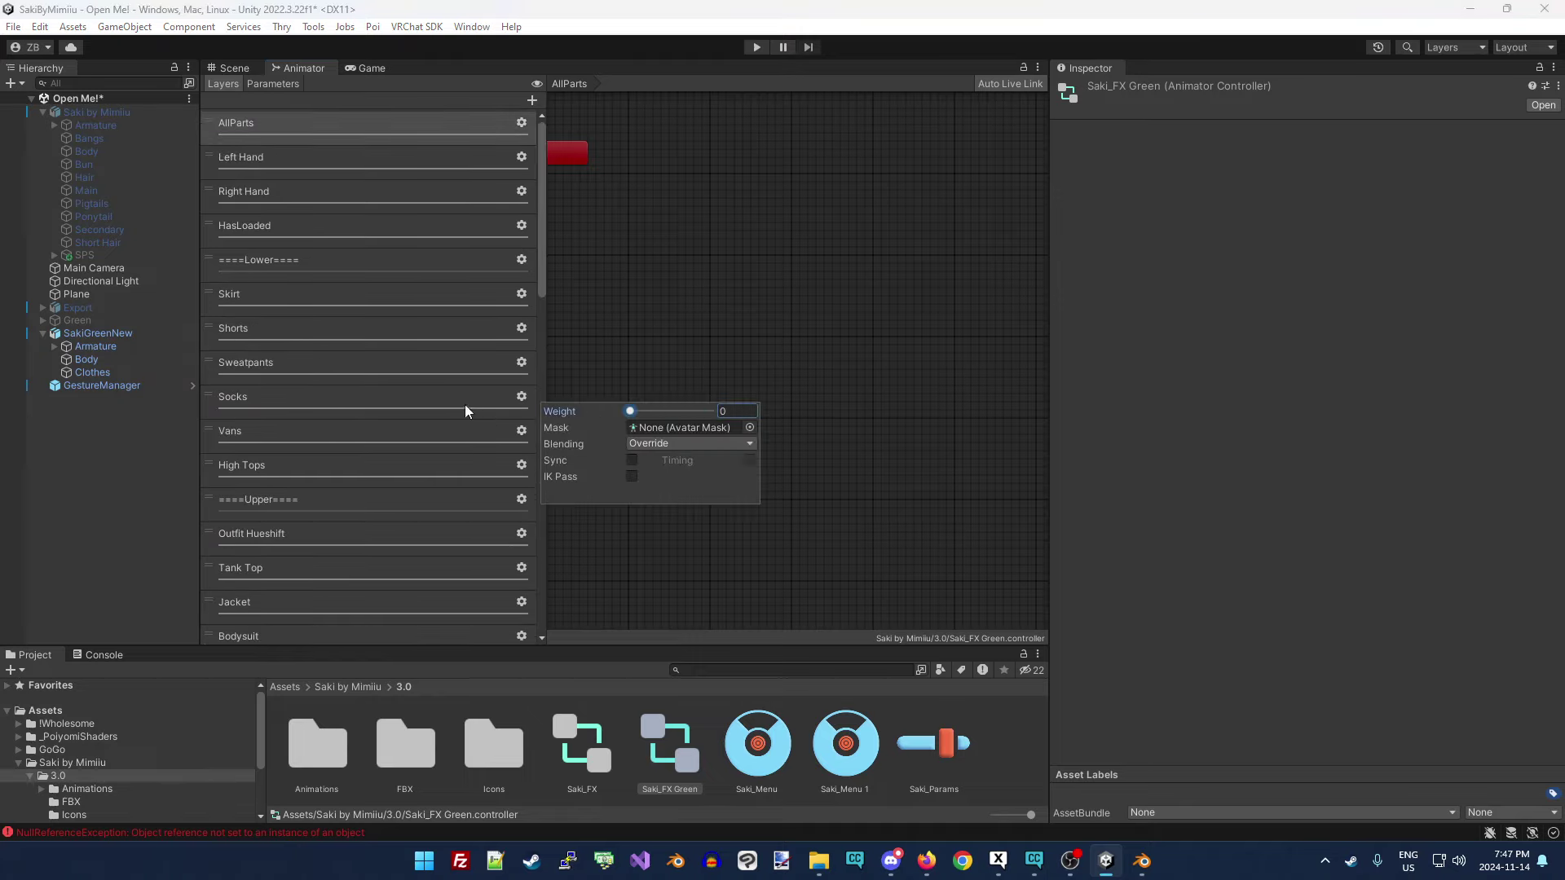
pyautogui.moveTo(539, 252); pyautogui.dragTo(540, 265)
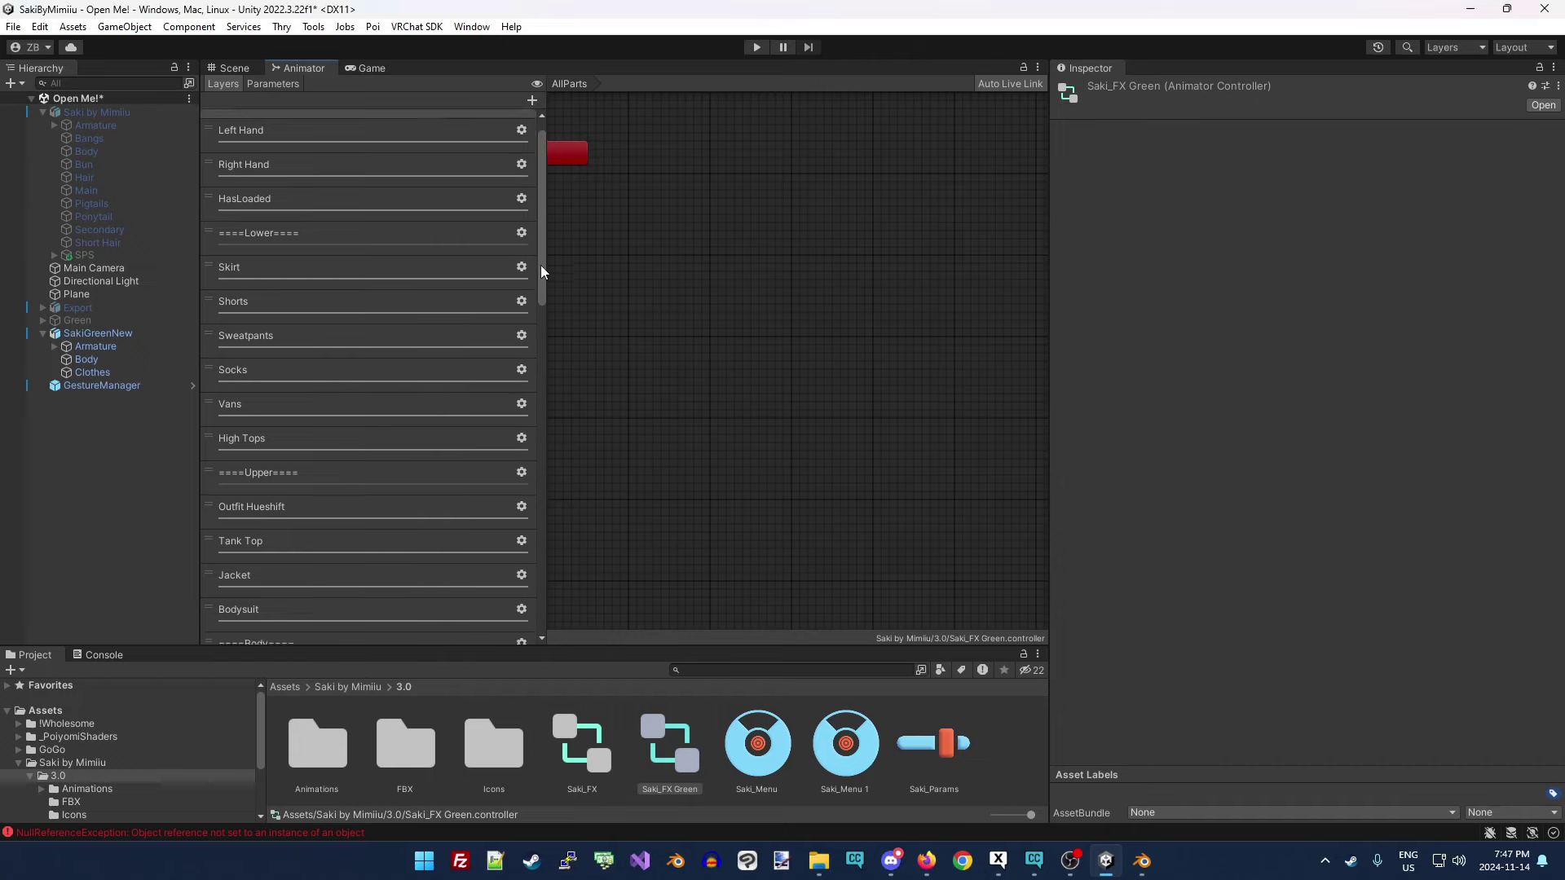
pyautogui.click(522, 335)
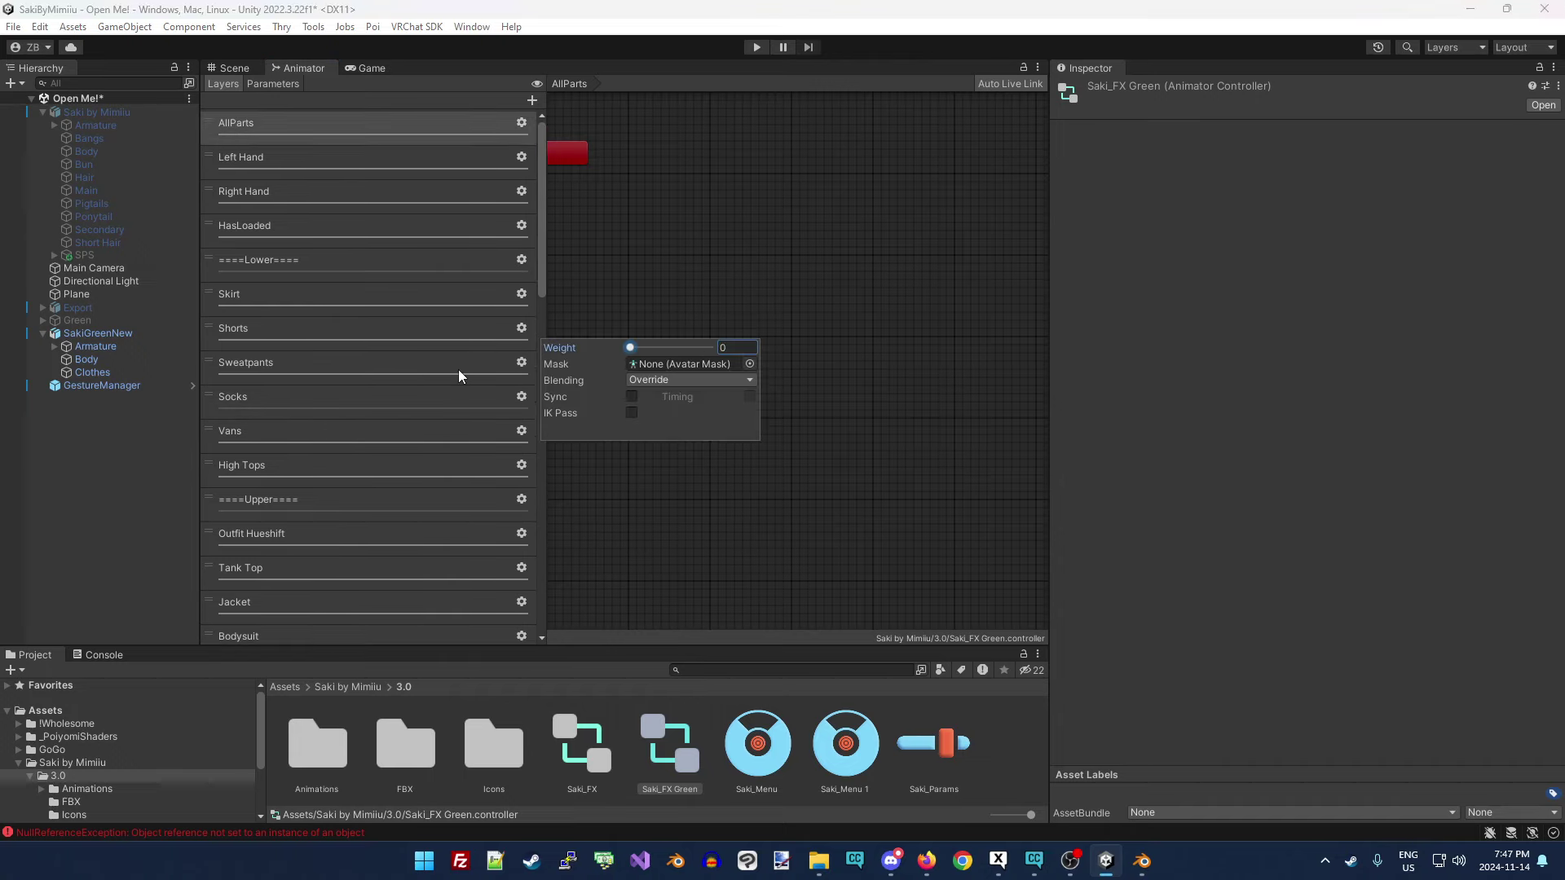
# Enter play mode through GestureManager and inspect the avatar's legs, body and outfit in the scene view.
pyautogui.click(230, 69)
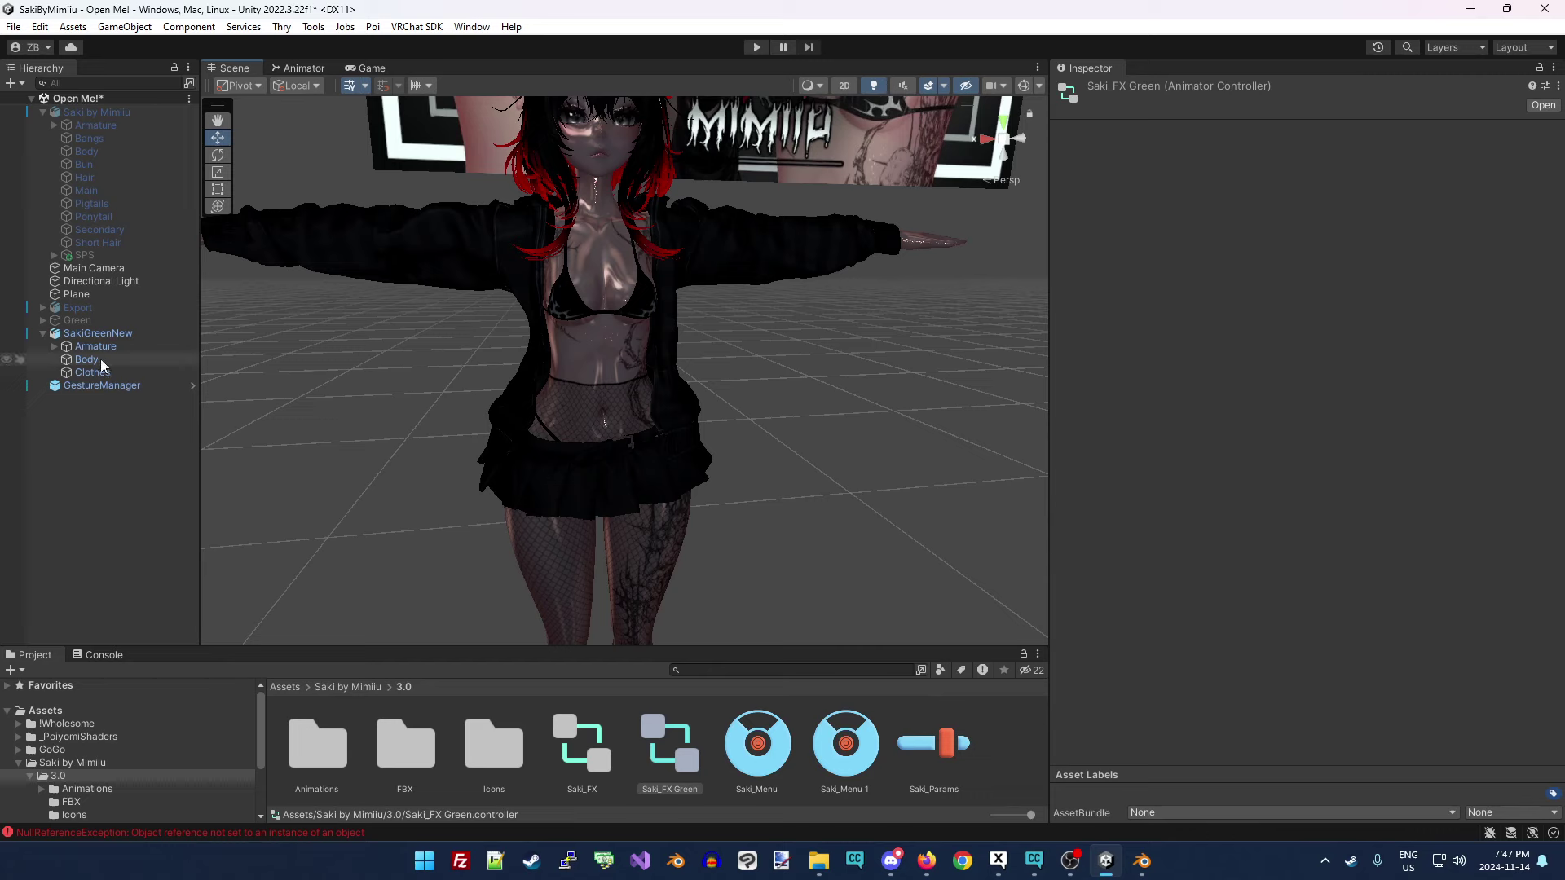
pyautogui.click(103, 385)
pyautogui.click(1210, 342)
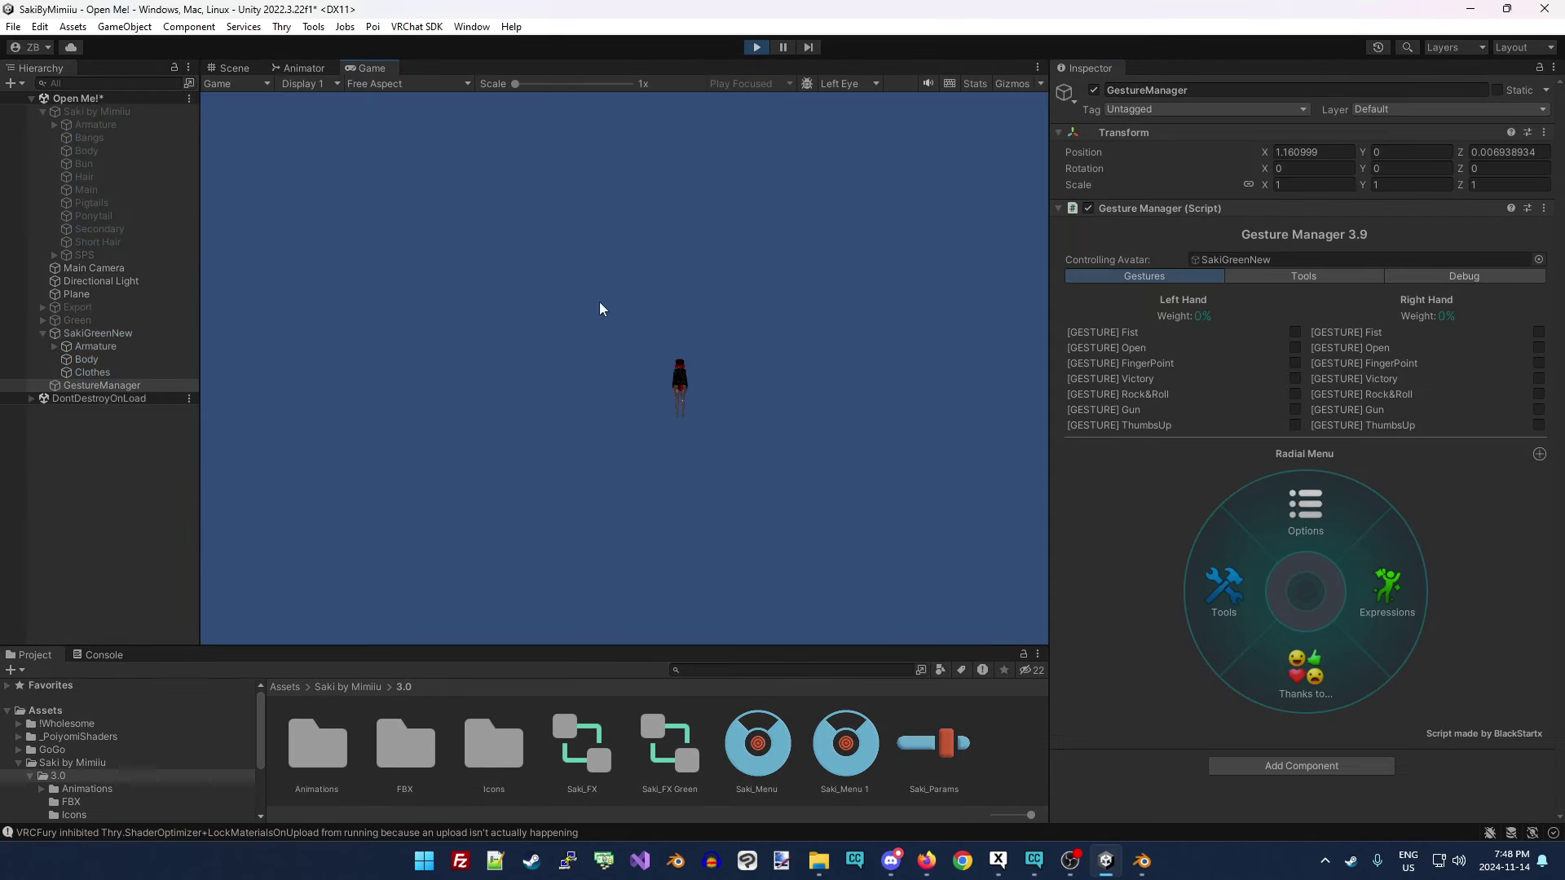
pyautogui.click(228, 68)
pyautogui.moveTo(807, 457); pyautogui.dragTo(805, 574, button='right')
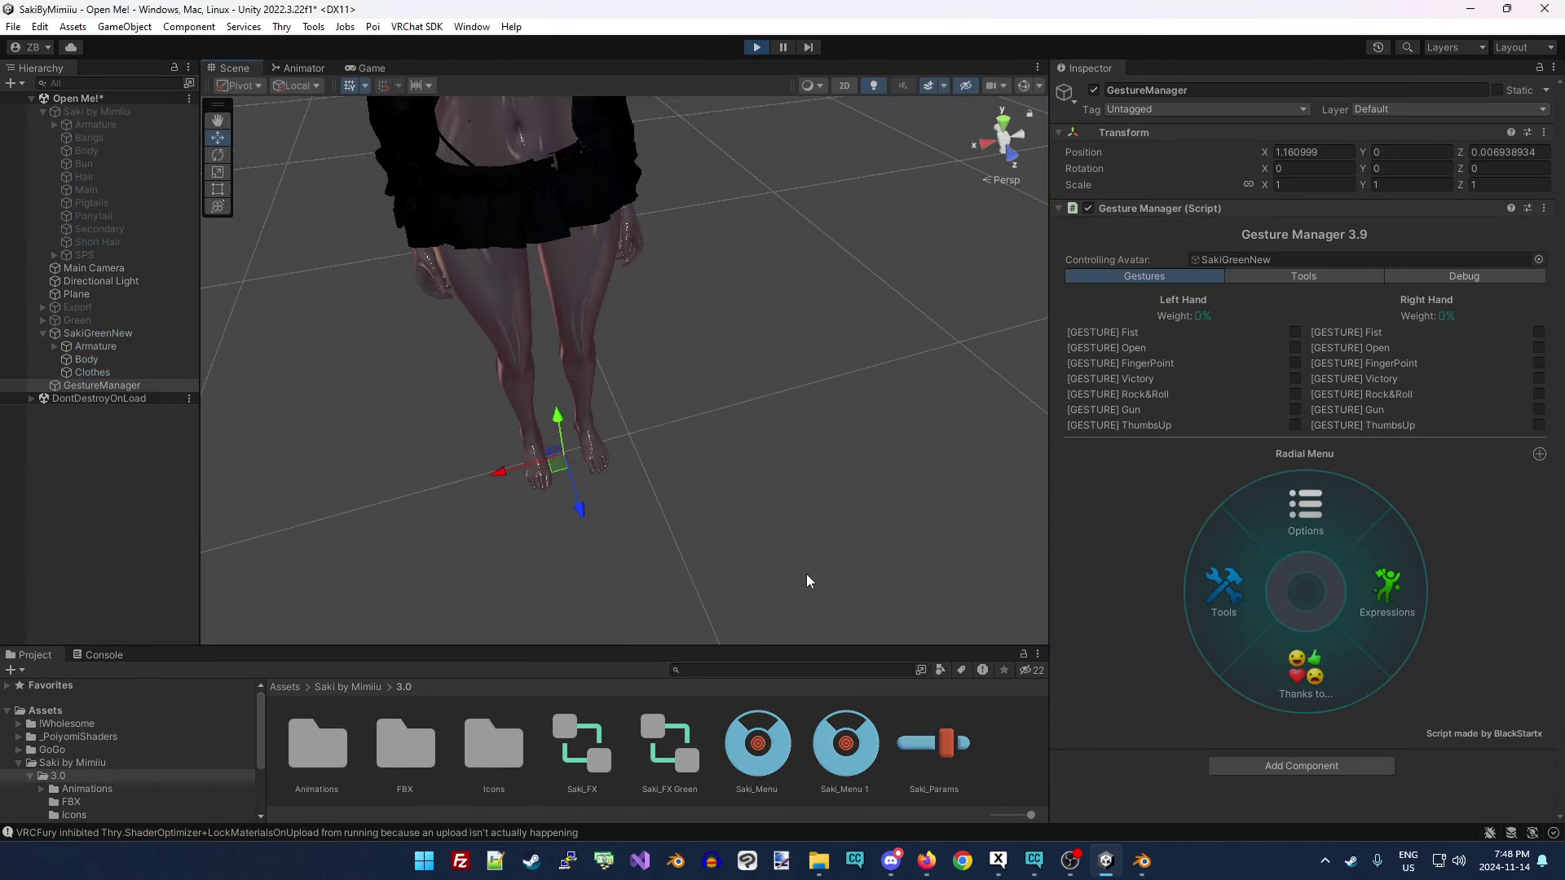
pyautogui.scroll(3, 774, 550)
pyautogui.moveTo(745, 526); pyautogui.dragTo(683, 472, button='right')
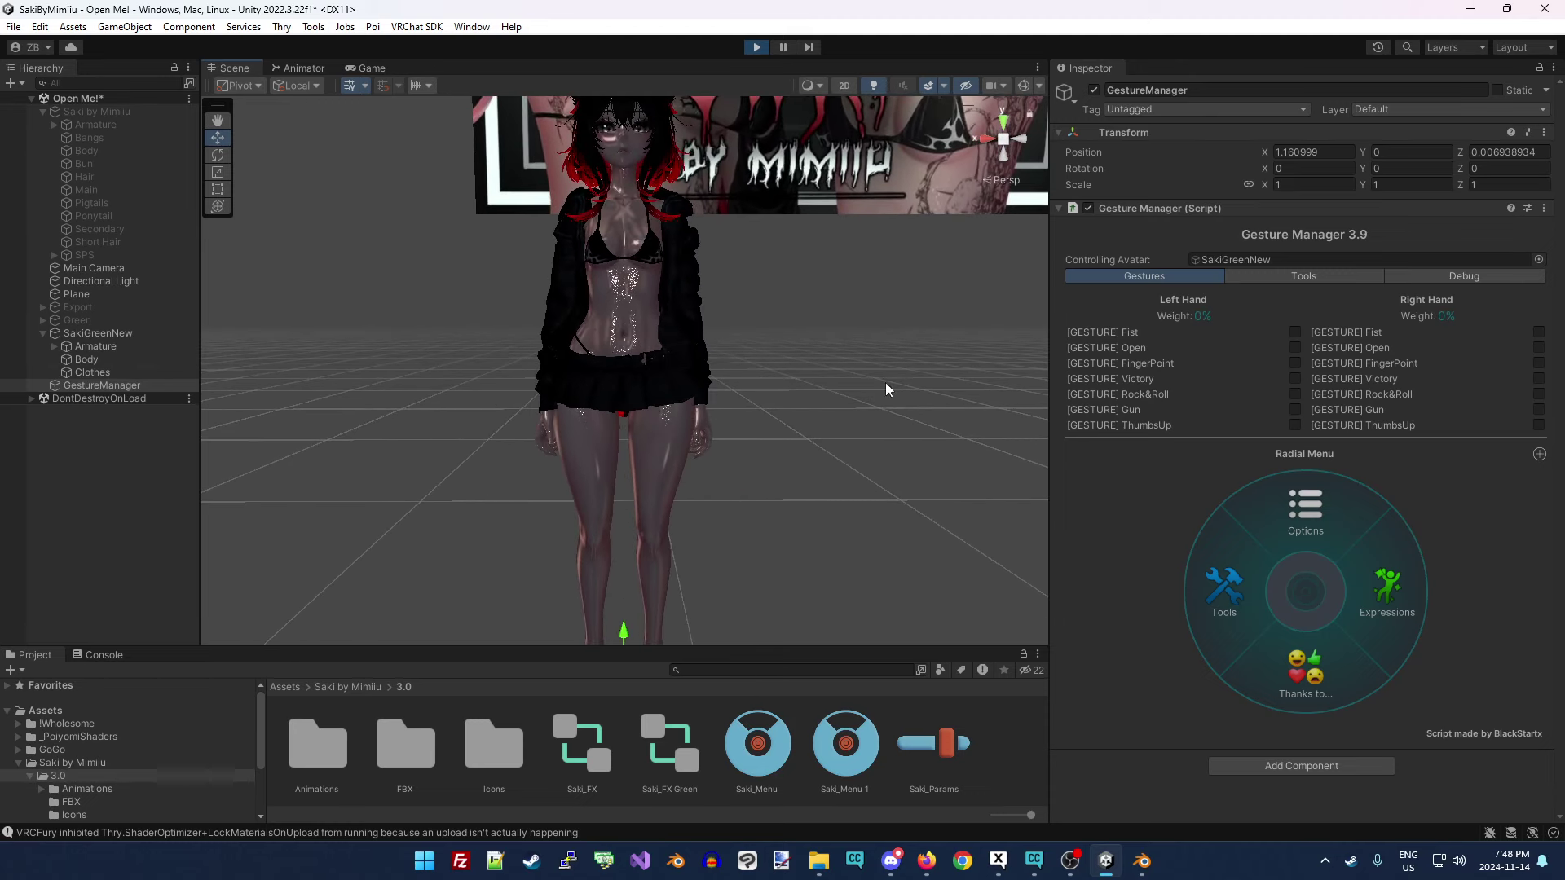
# Browse the avatar's expressions to the submenu with tattoo, skintone, hair and eye options, and stop play mode.
pyautogui.click(1399, 605)
pyautogui.click(1282, 651)
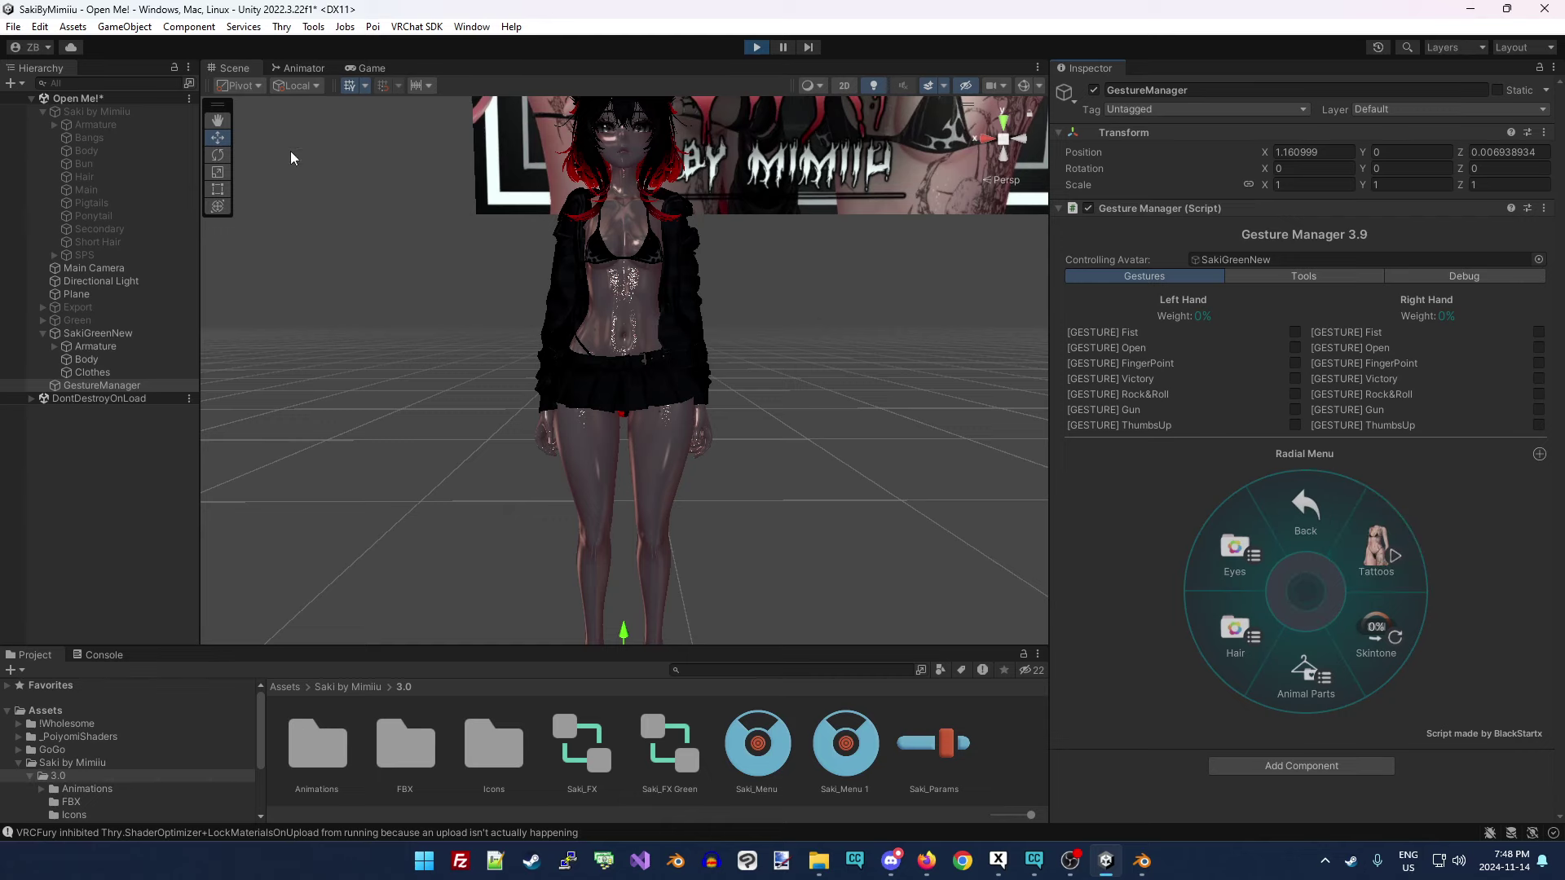
pyautogui.click(762, 49)
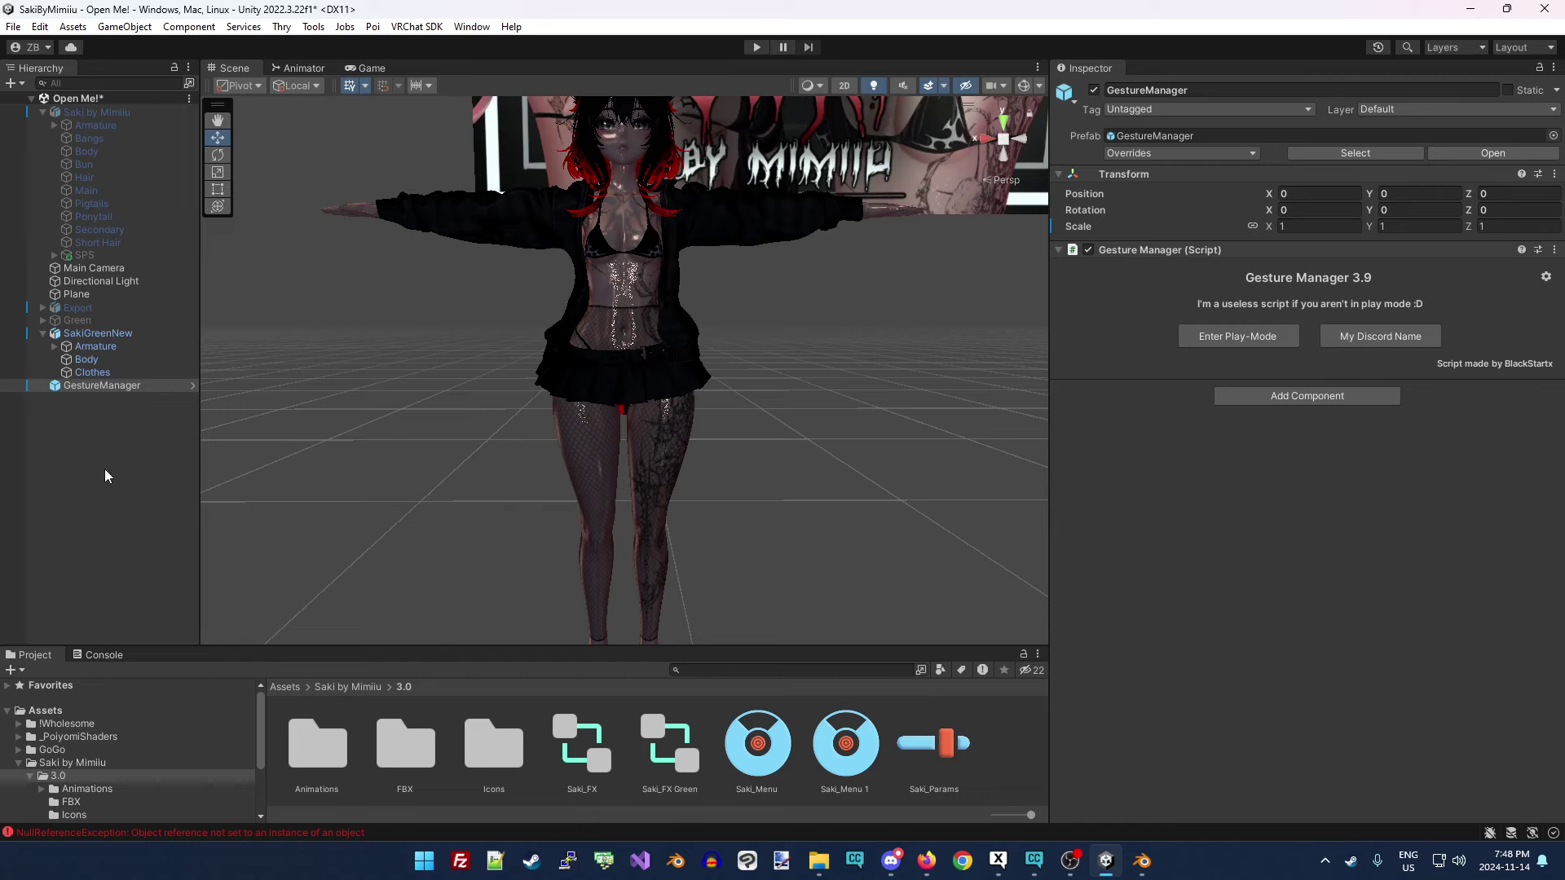
# Reopen Saki_FX Green from SakiGreenNew's FX playable layer and set the Black Scelra layer's weight to 0.
pyautogui.click(110, 333)
pyautogui.scroll(-10, 1333, 594)
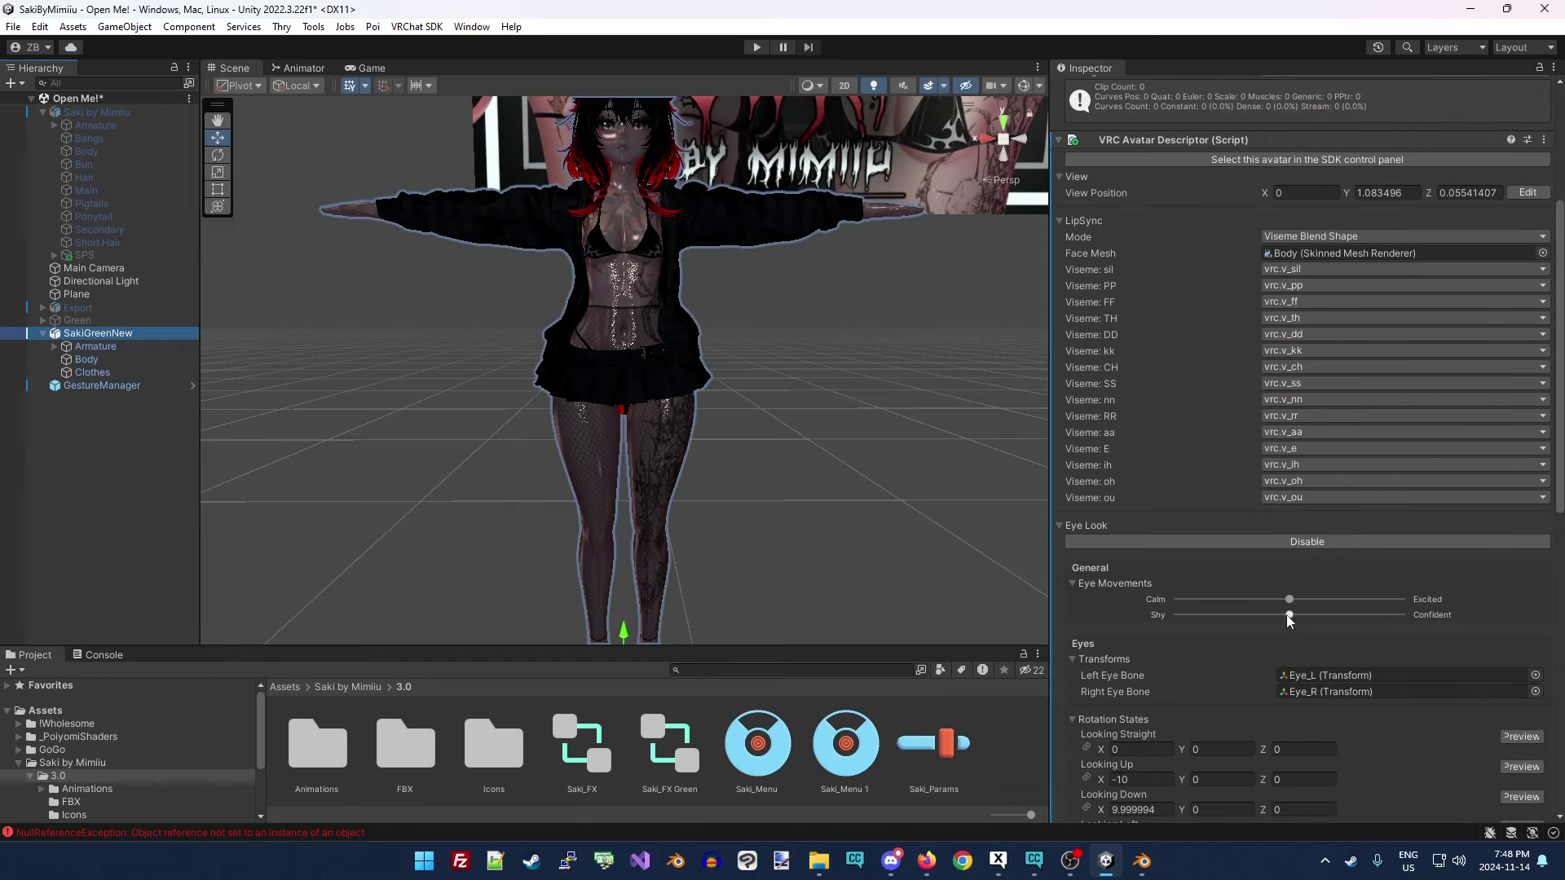
pyautogui.scroll(-5, 1218, 628)
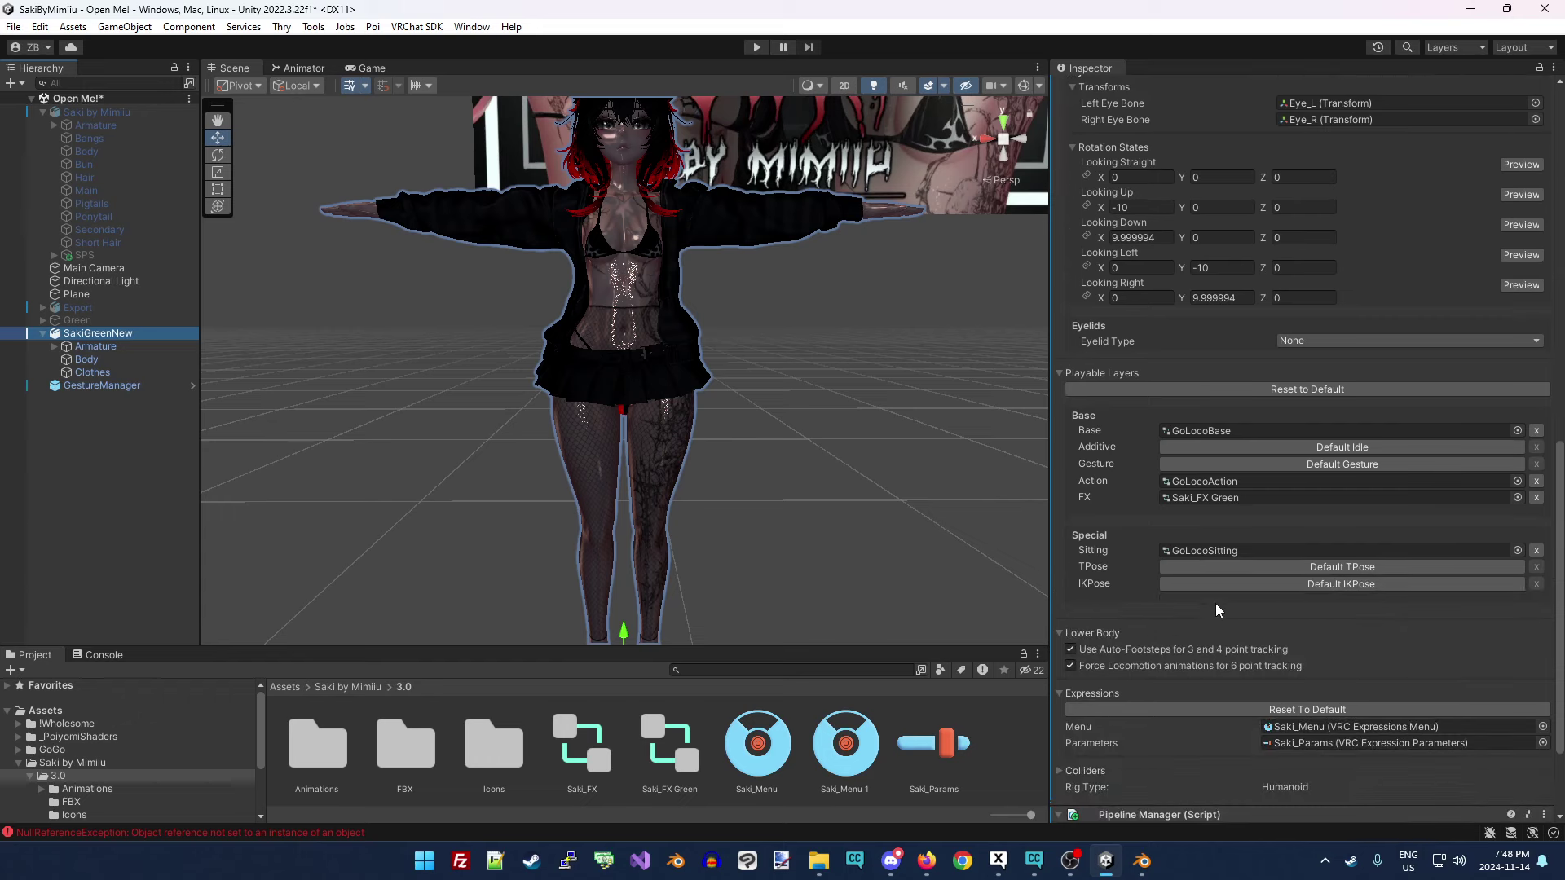
pyautogui.doubleClick(1210, 499)
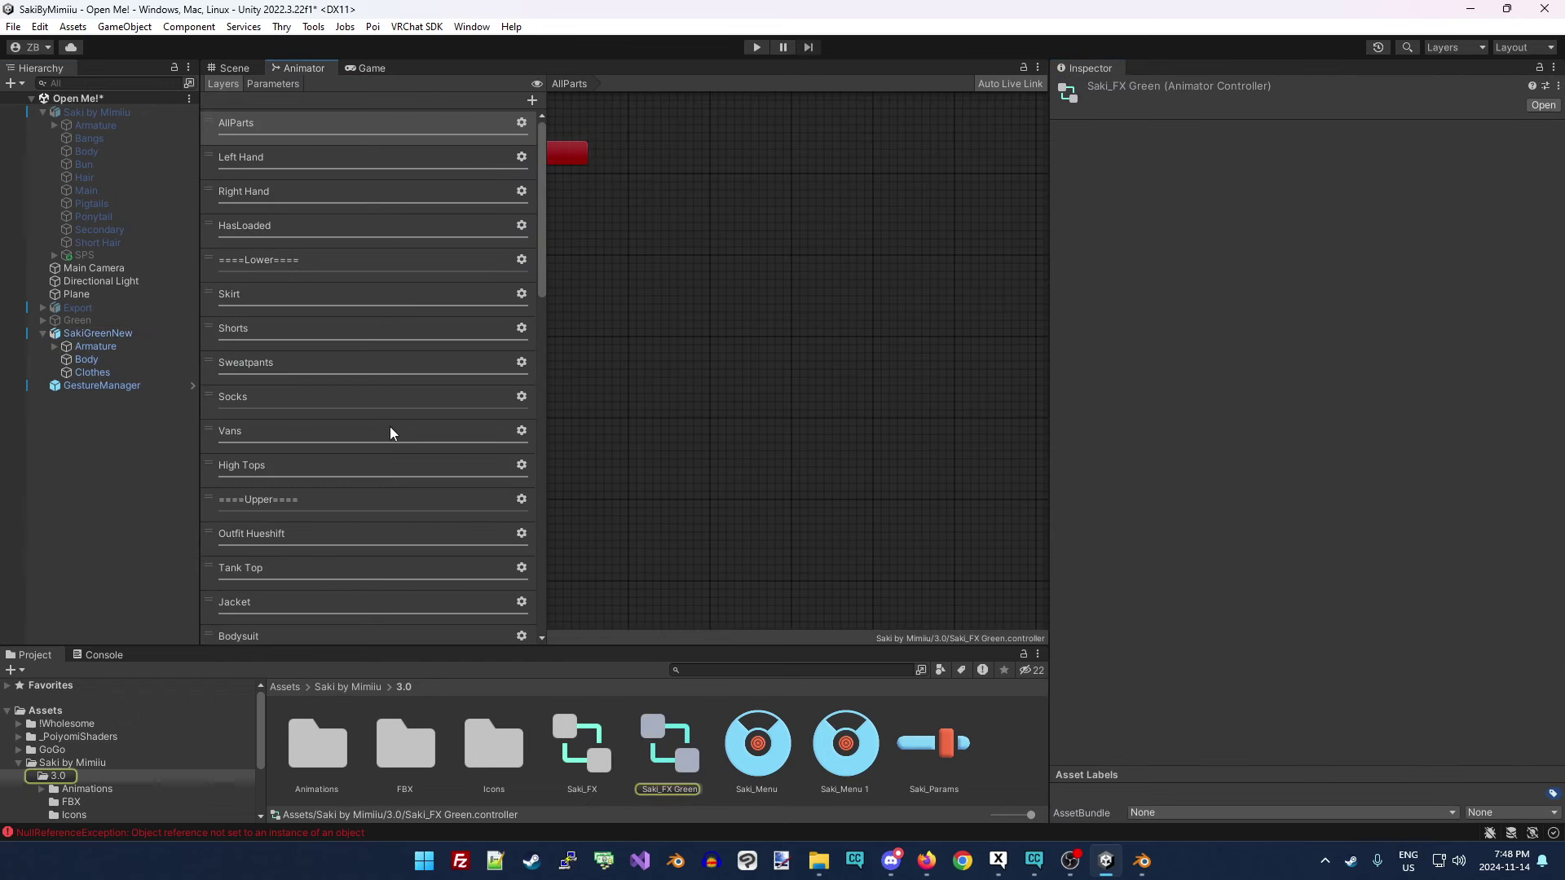
pyautogui.scroll(-6, 390, 432)
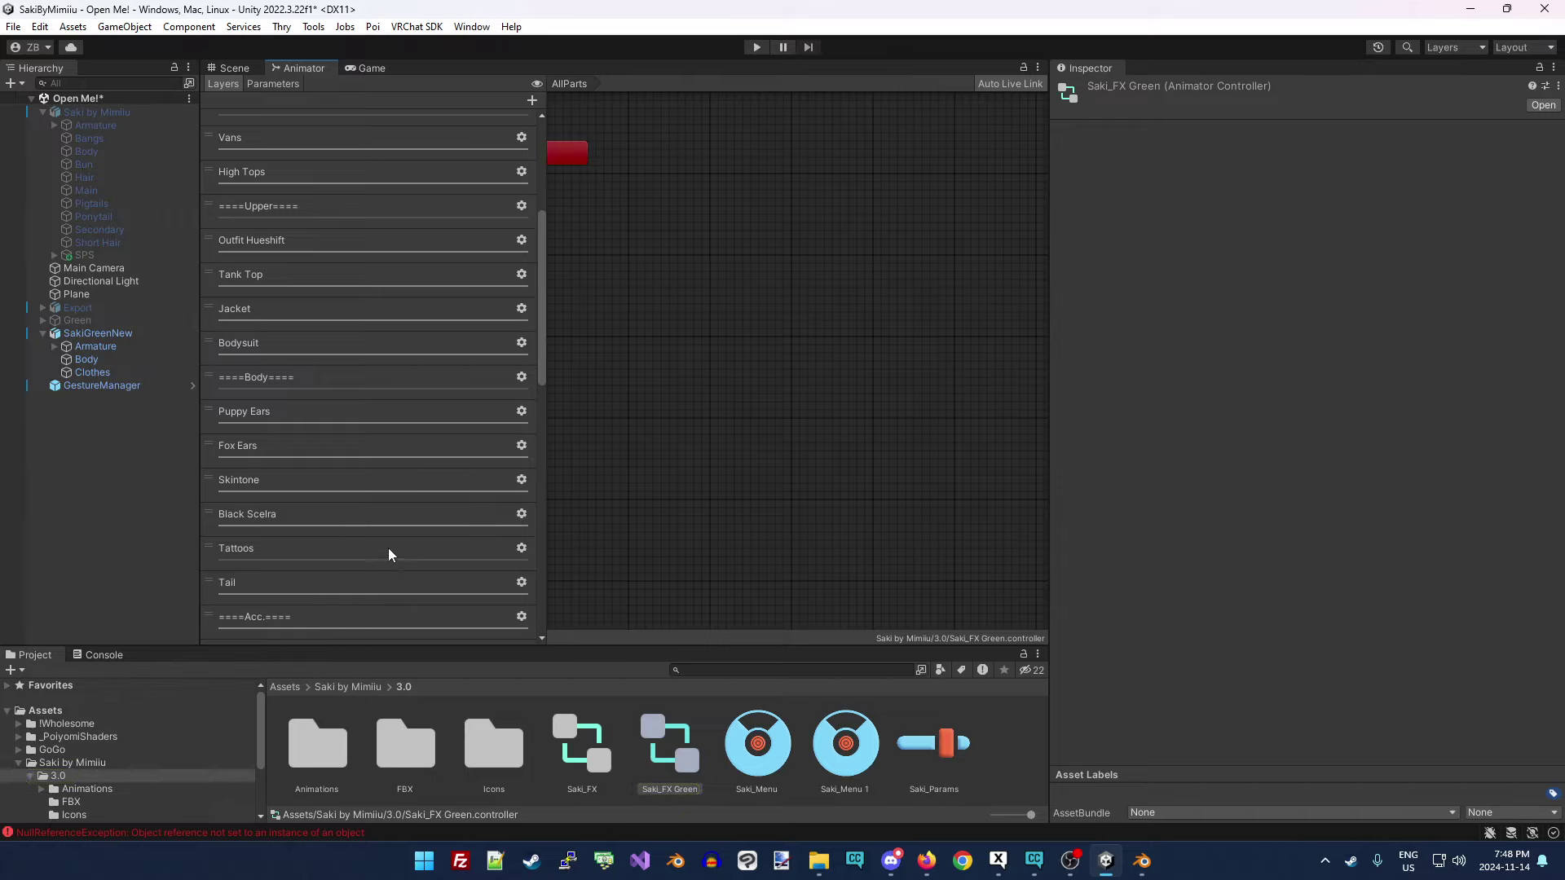
pyautogui.click(522, 513)
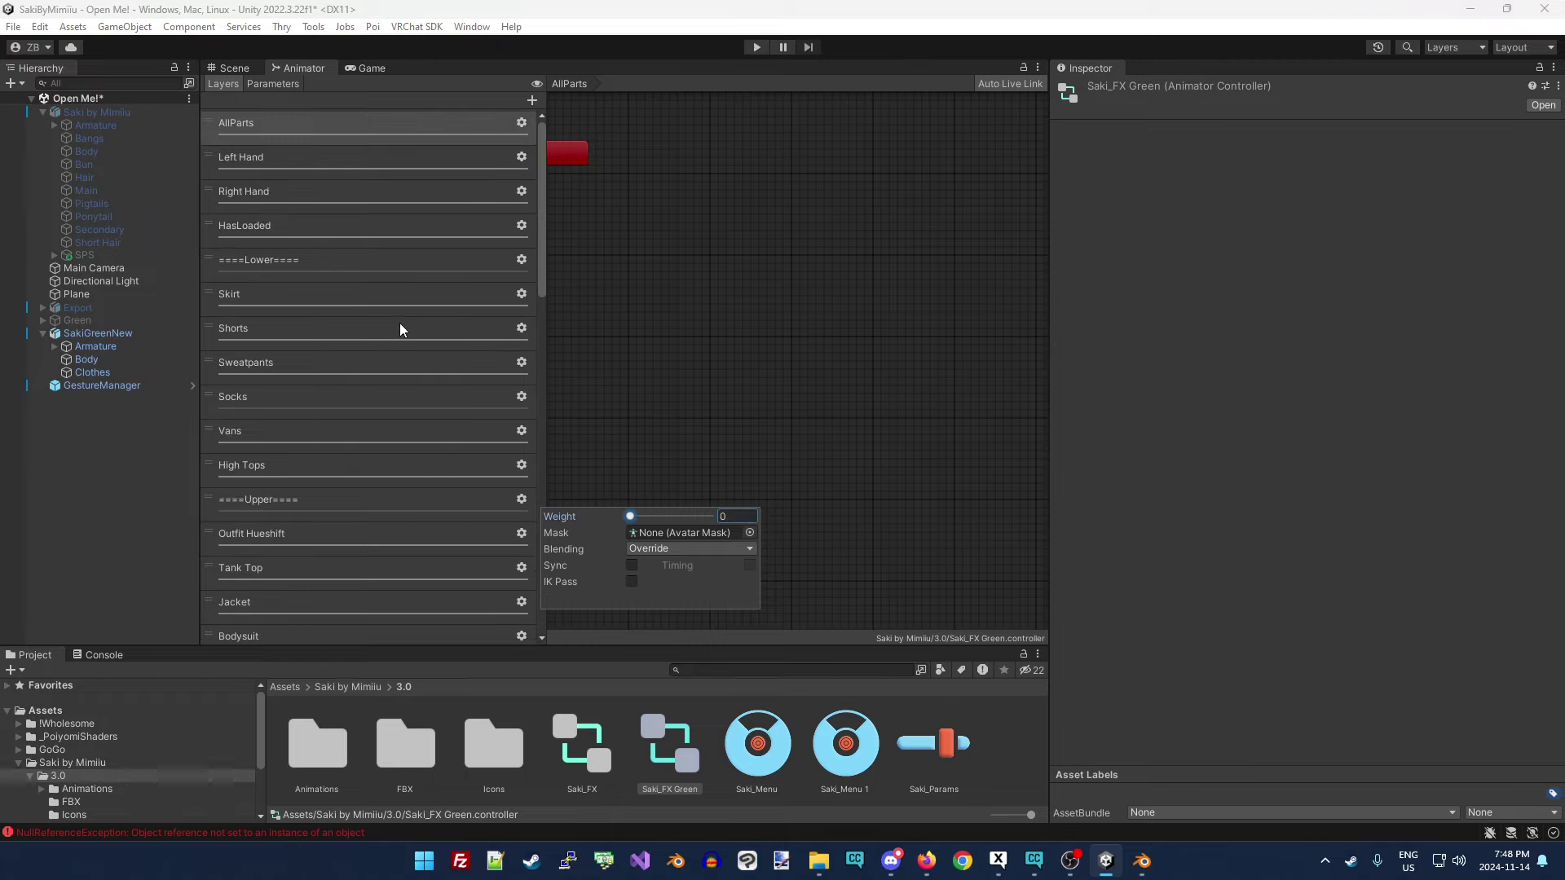
# Look through the remaining animator layers and set the Mat Swap layer's weight to 0.
pyautogui.click(424, 362)
pyautogui.scroll(-10, 438, 445)
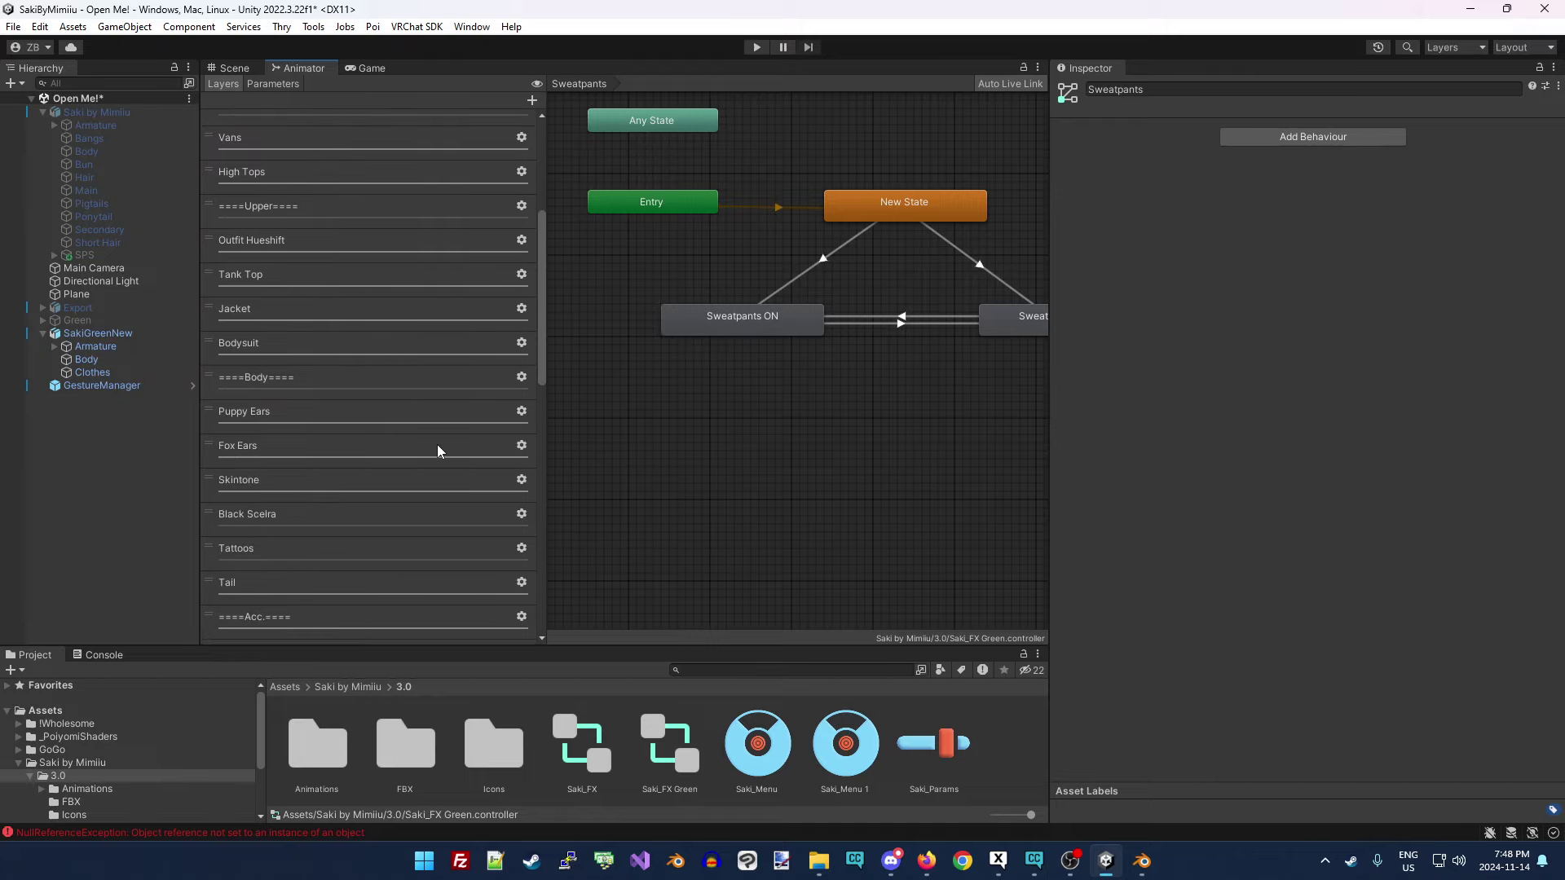
pyautogui.scroll(-7, 430, 487)
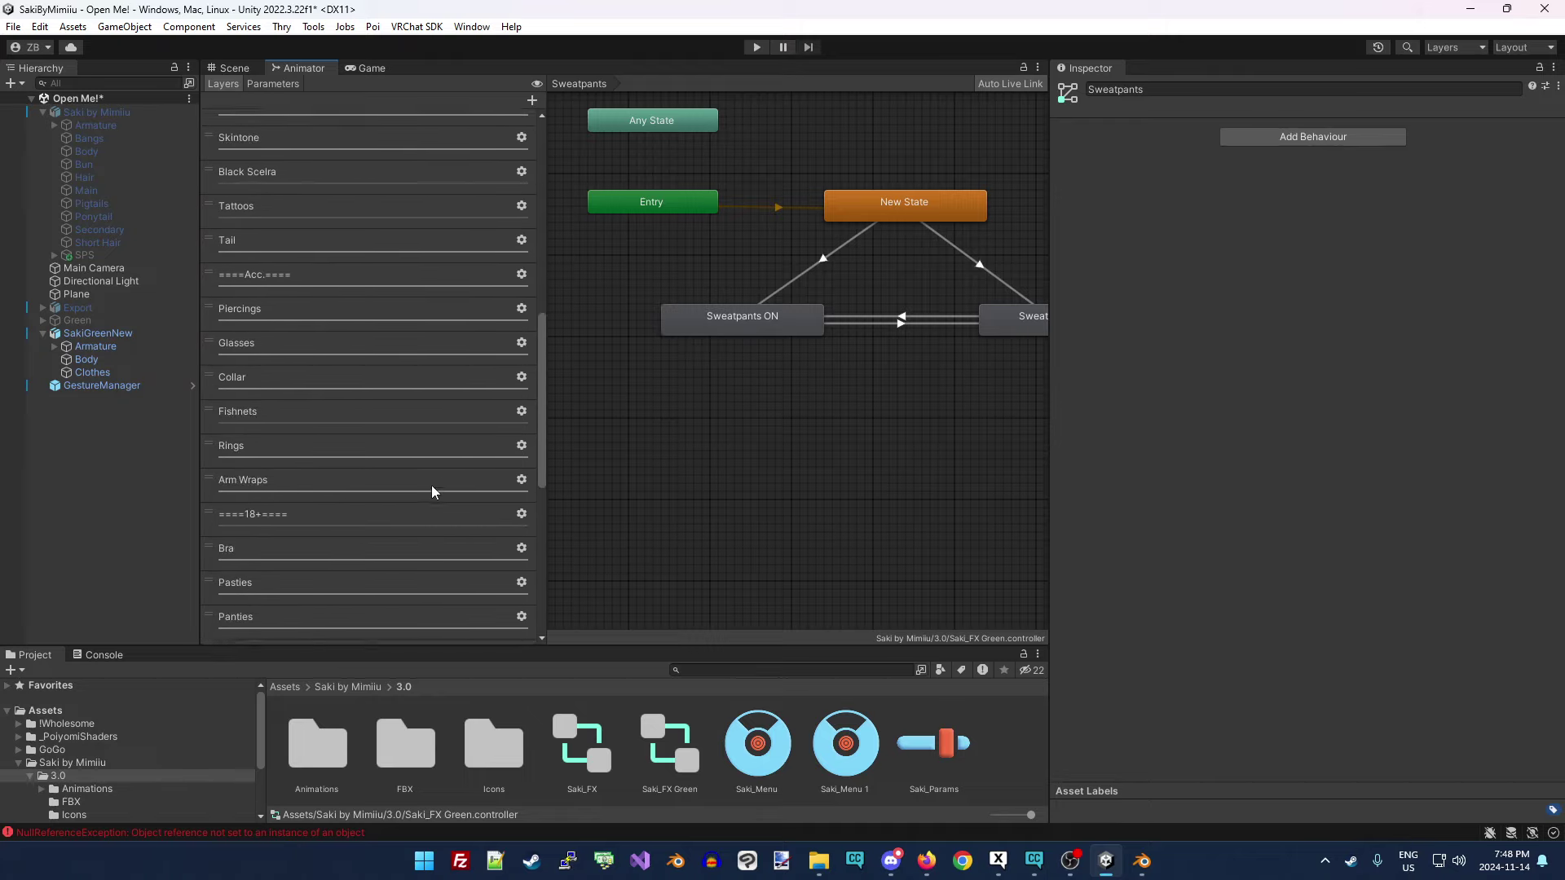
pyautogui.scroll(-3, 438, 500)
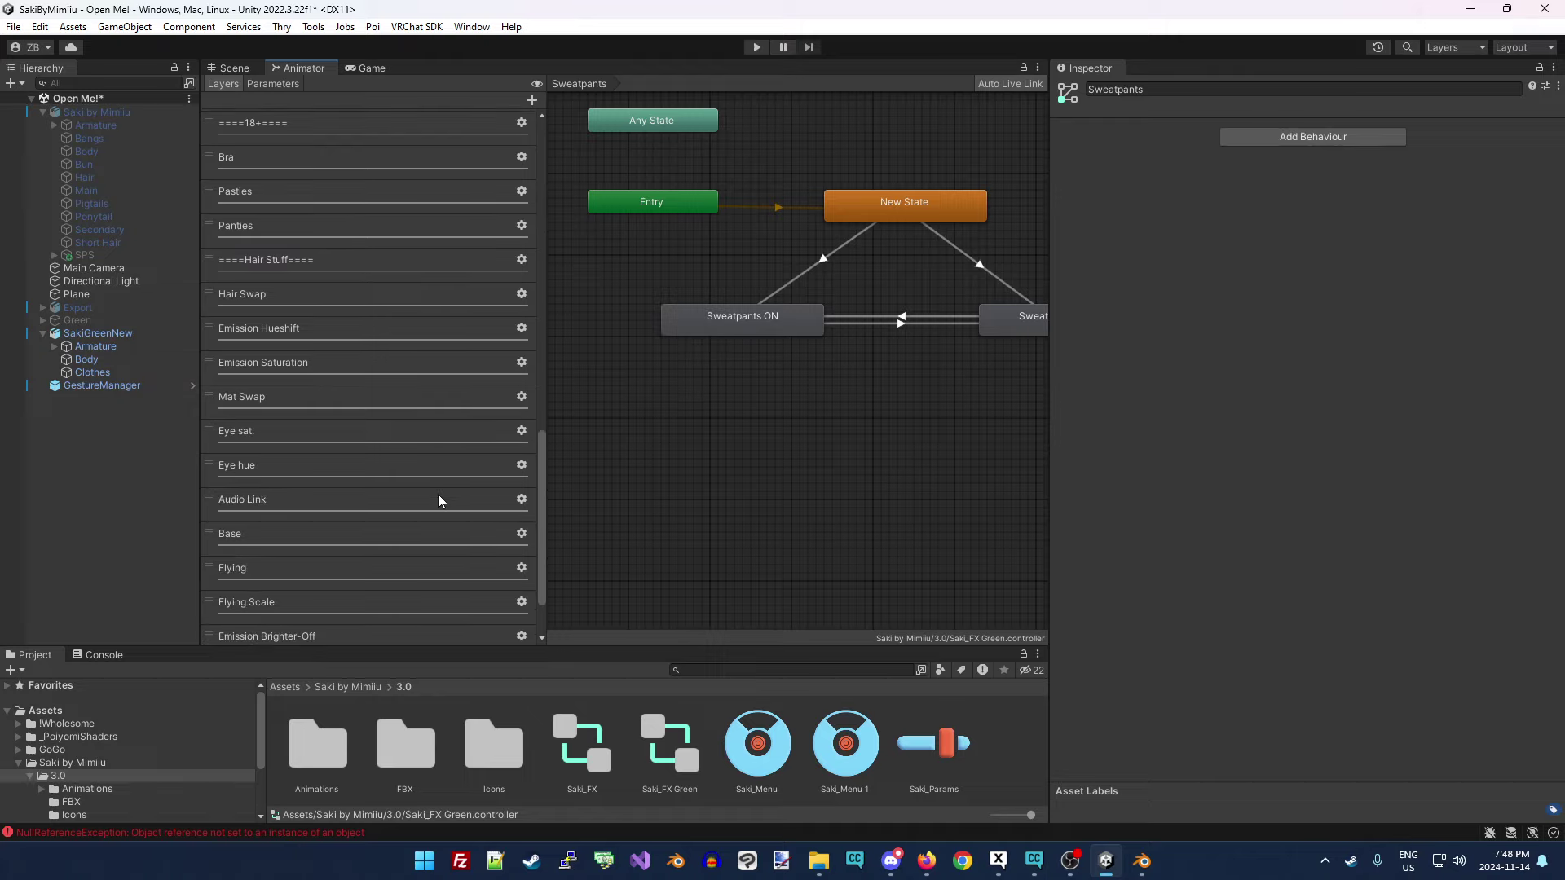
pyautogui.scroll(-1, 439, 500)
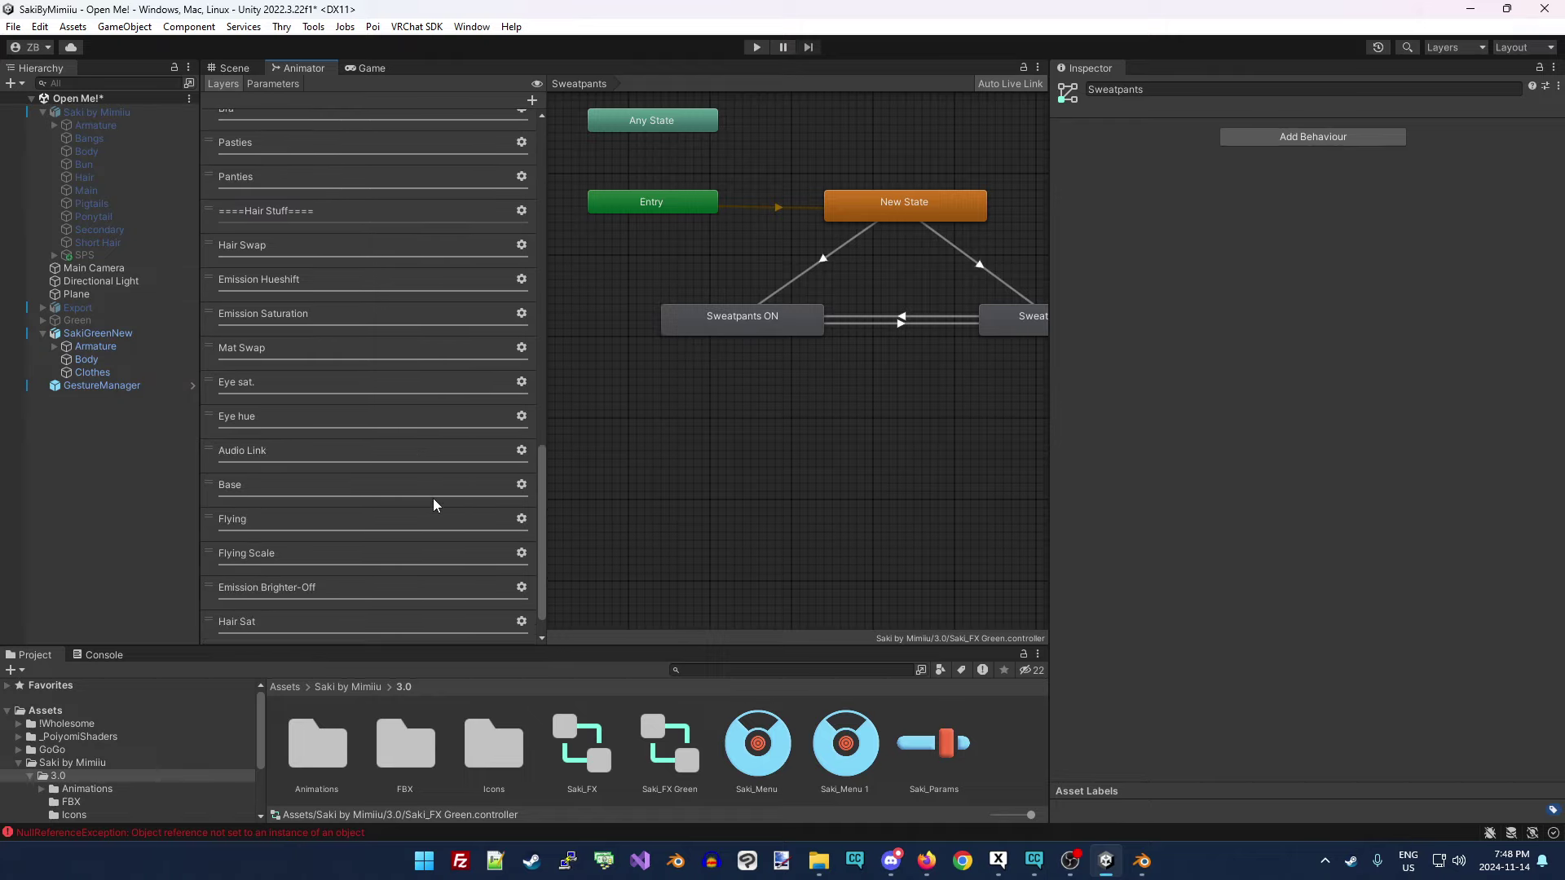
pyautogui.click(522, 349)
pyautogui.scroll(12, 415, 473)
# Set the weight of the Hair Hueshift layer at the end of the layer list to 0.
pyautogui.click(375, 565)
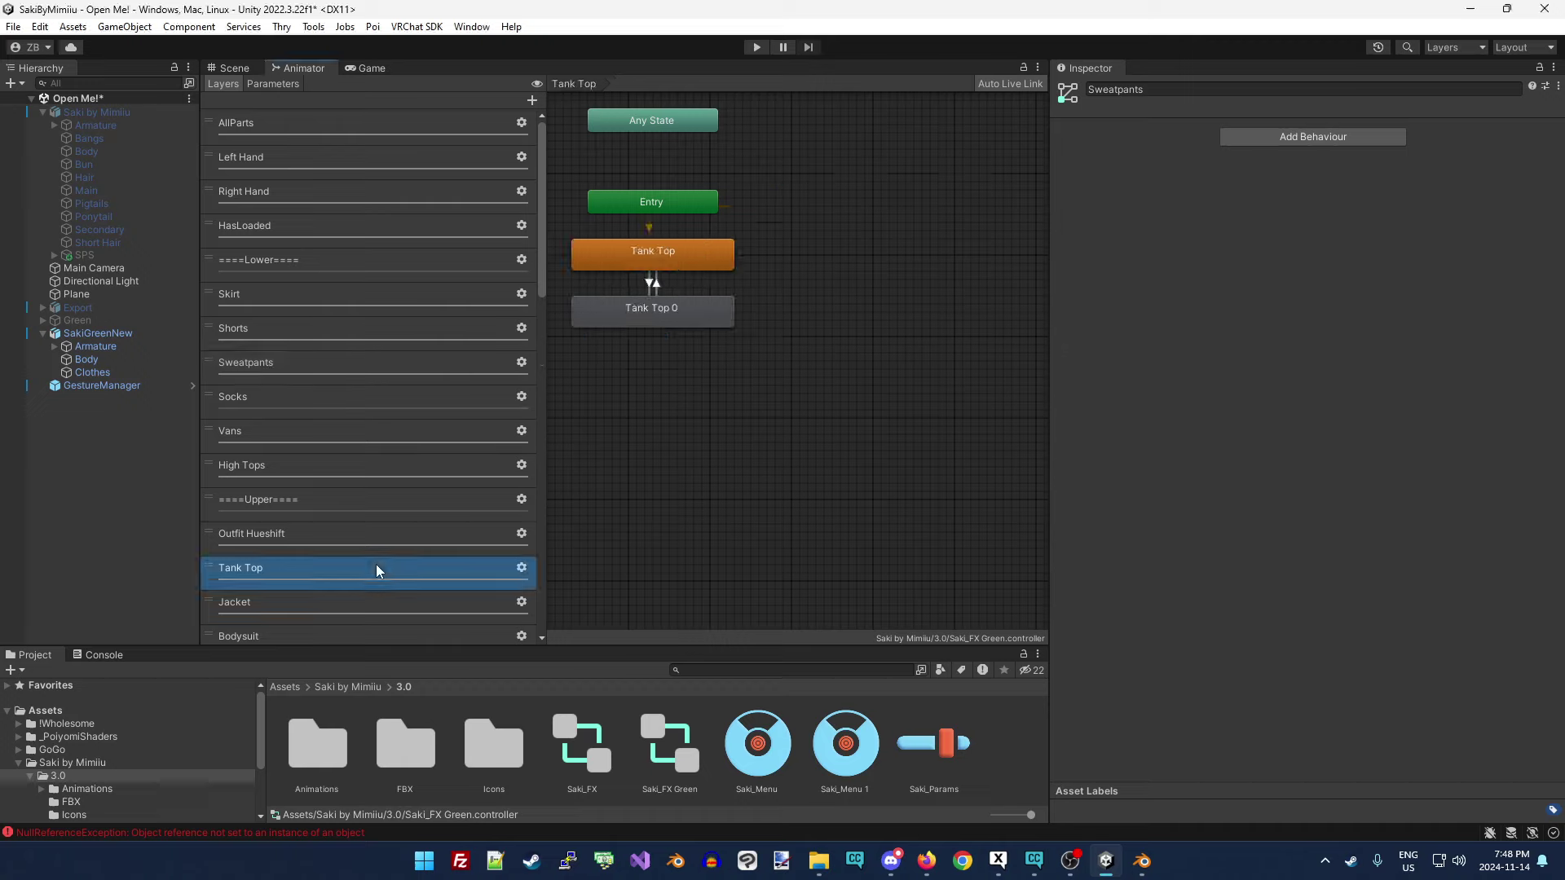
pyautogui.scroll(-12, 505, 490)
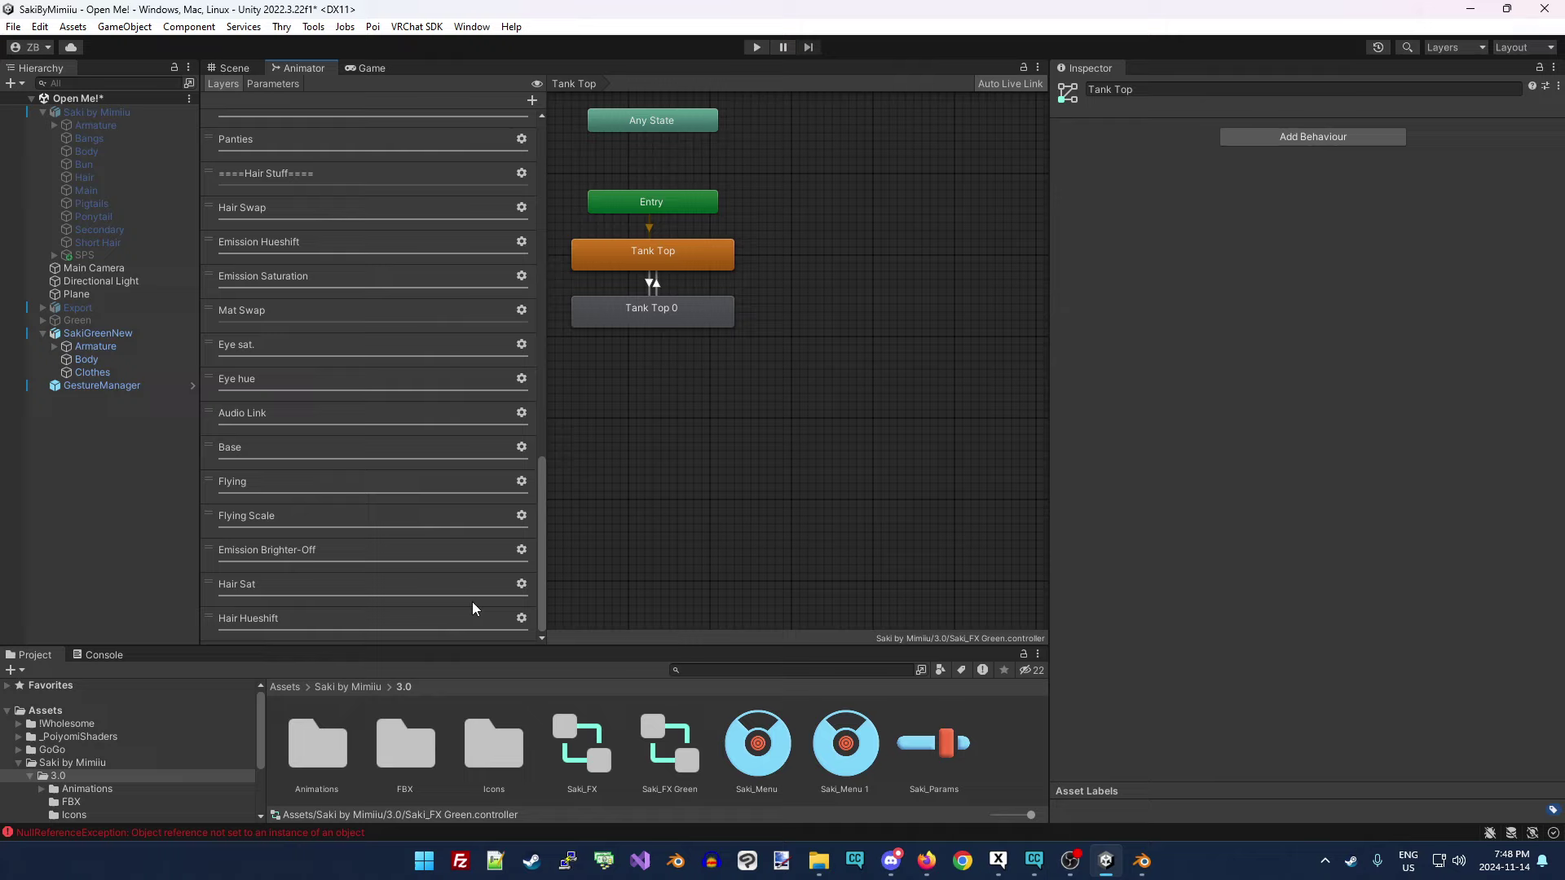
pyautogui.click(521, 617)
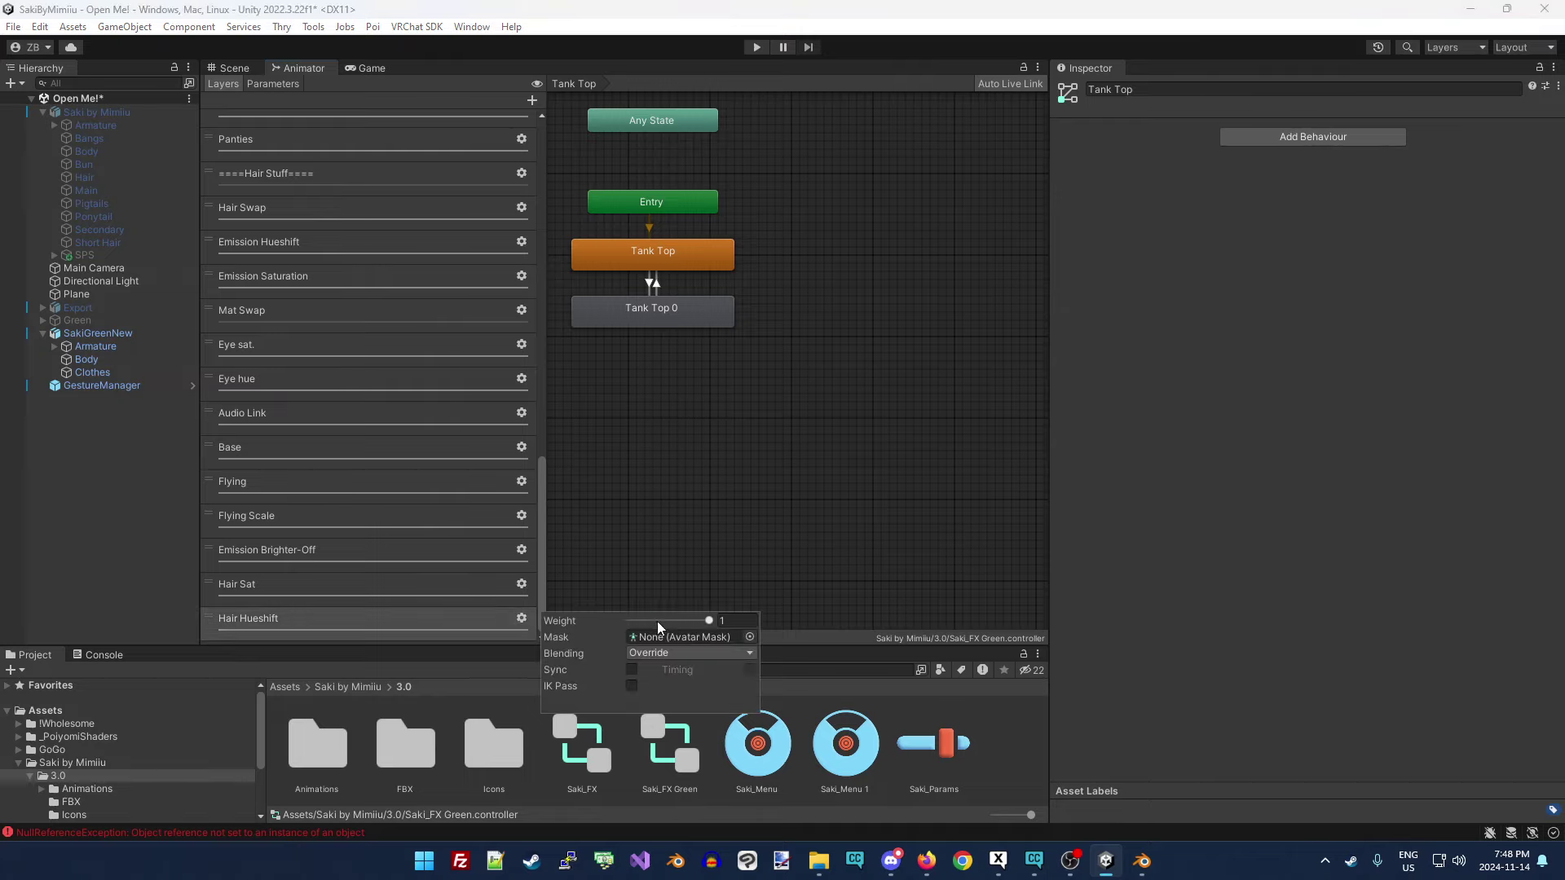
# Set the weights of the Jacket and Outfit Hueshift layers to 0.
pyautogui.click(522, 601)
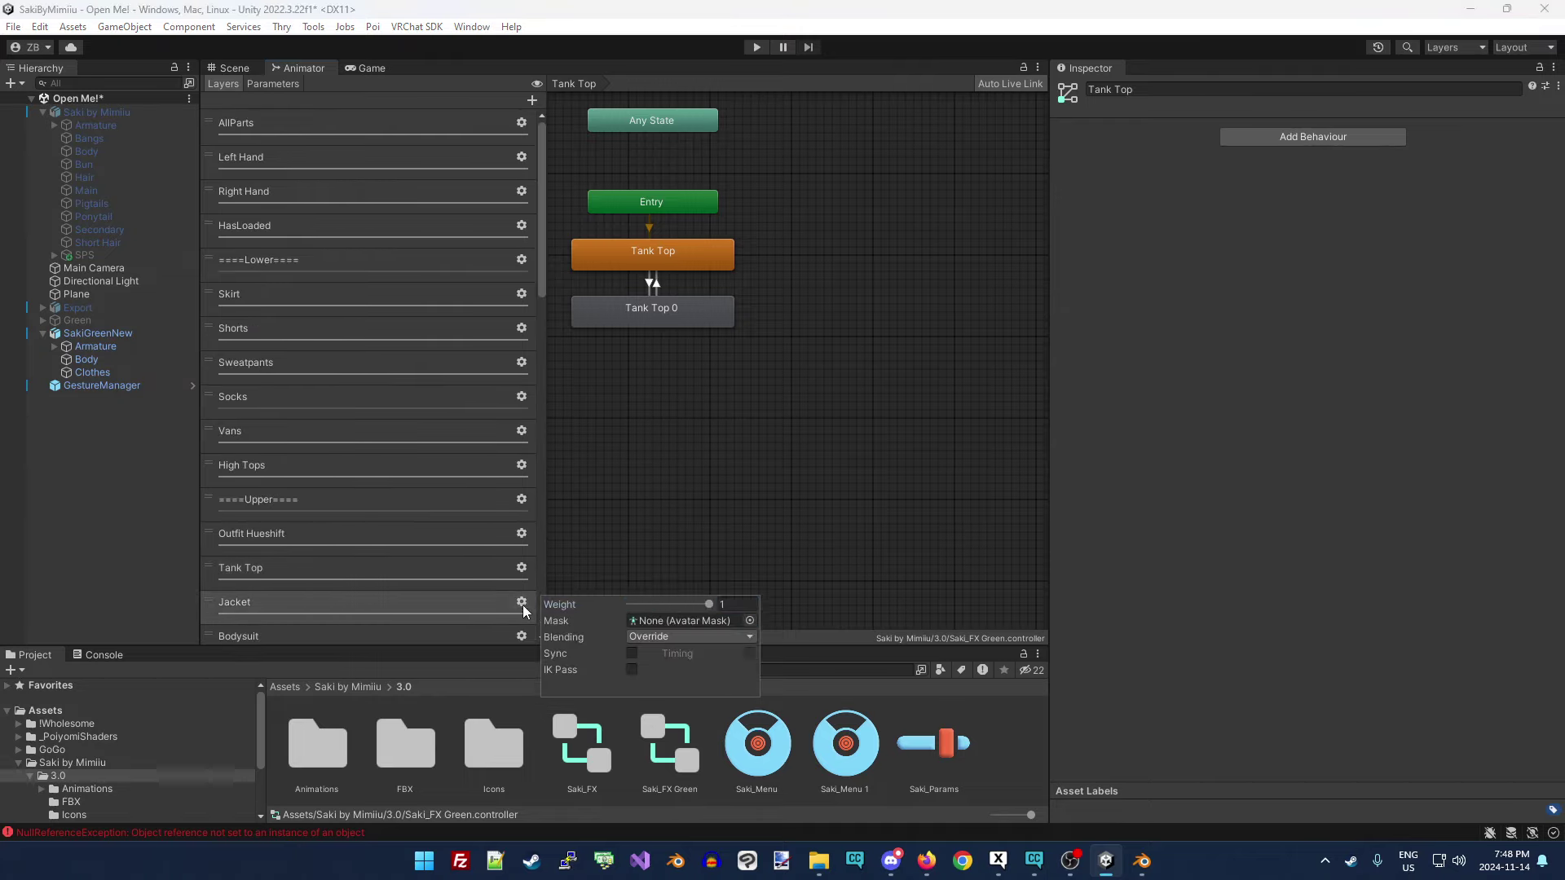
pyautogui.moveTo(634, 603); pyautogui.dragTo(474, 599)
pyautogui.click(413, 525)
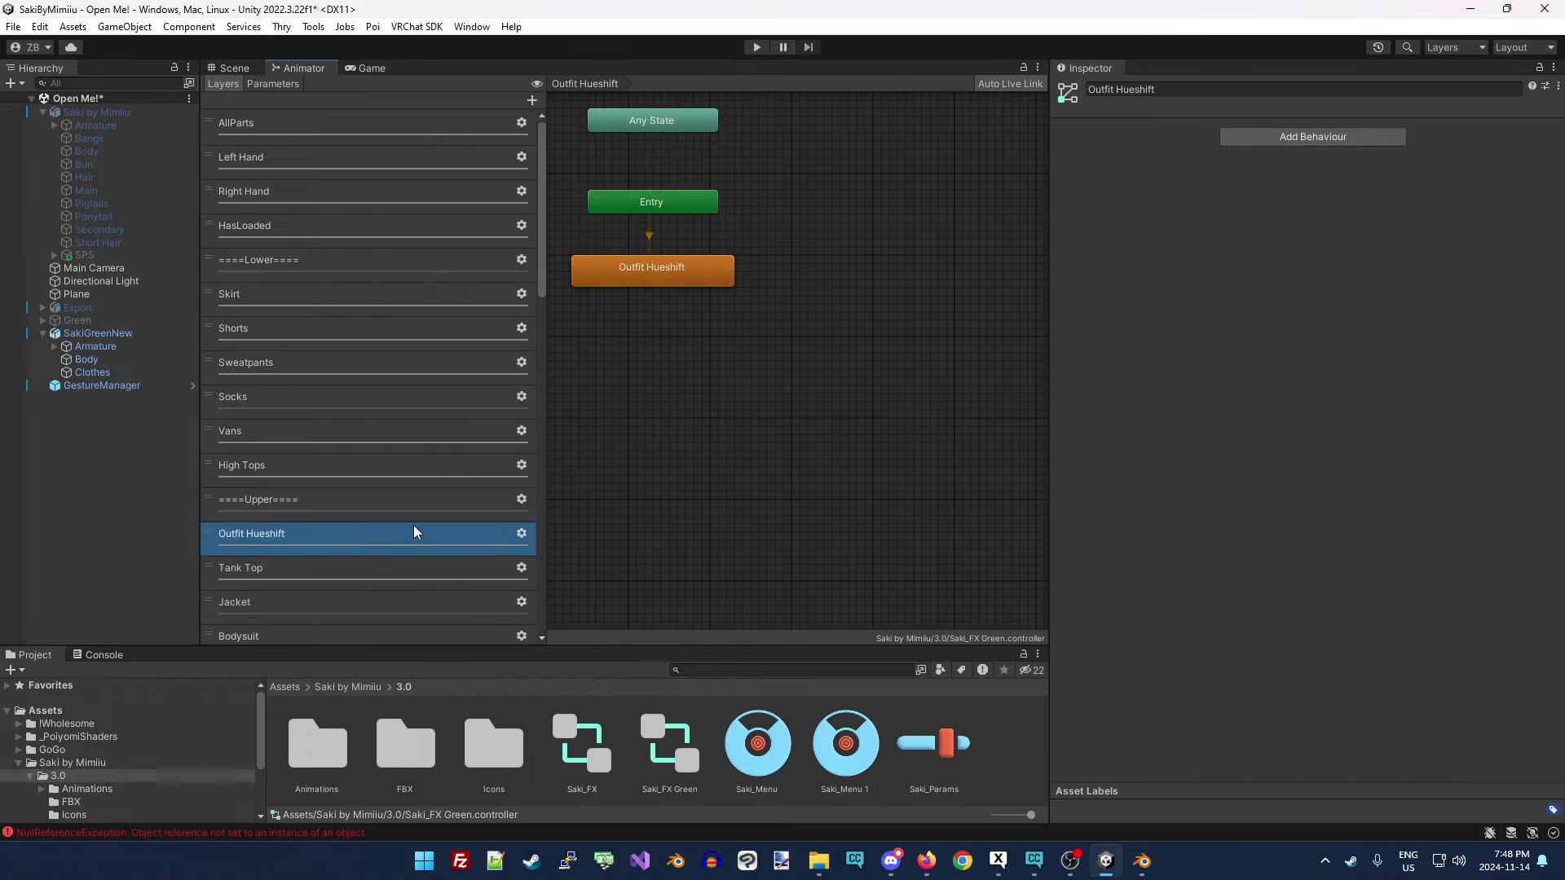
pyautogui.click(522, 534)
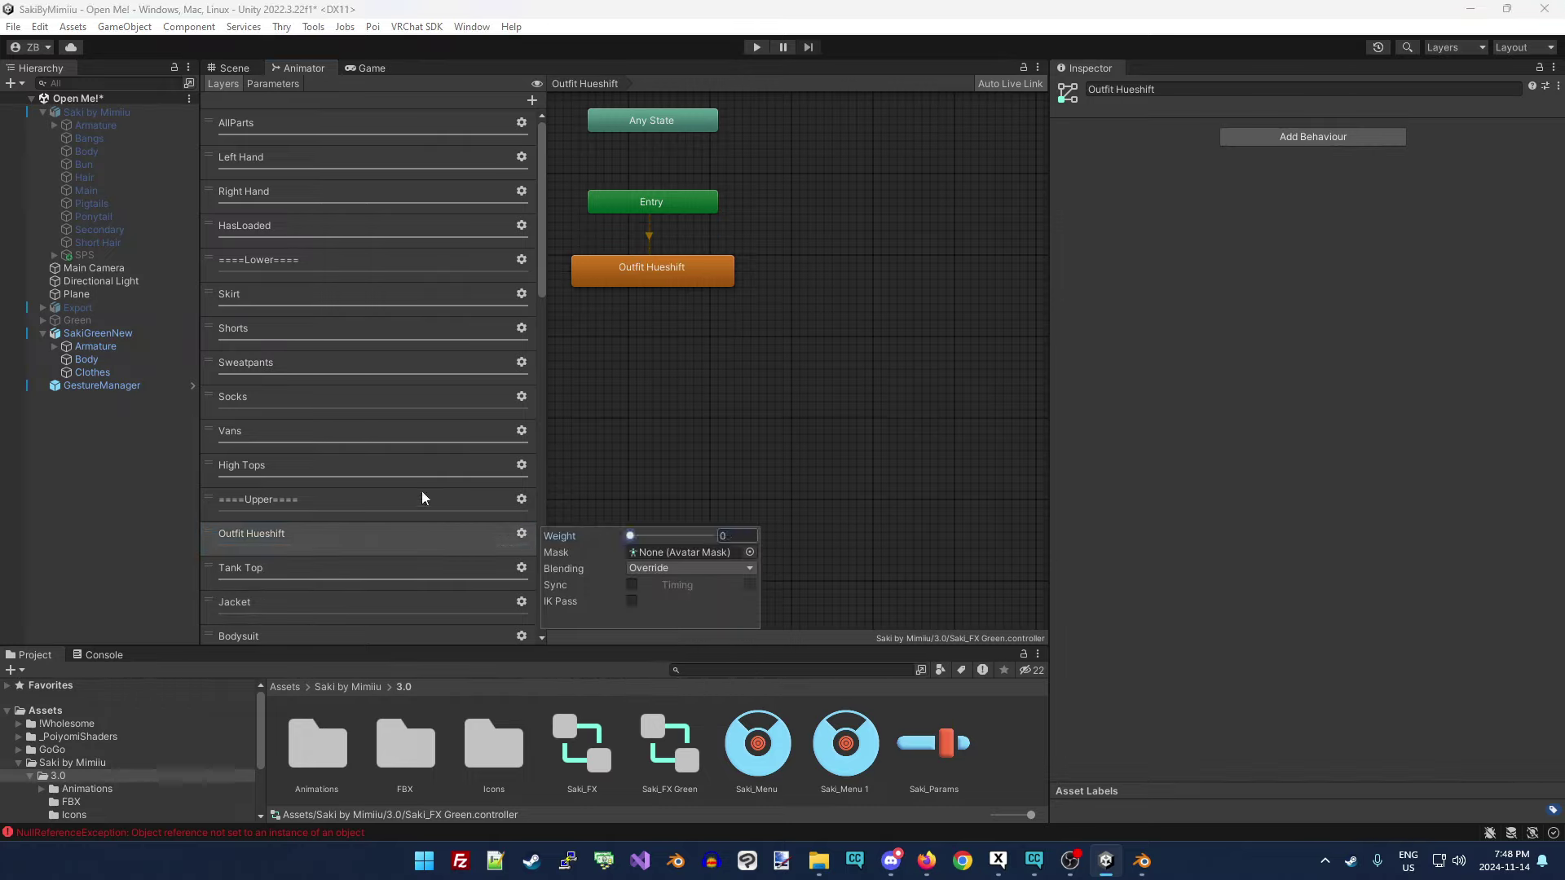
pyautogui.click(415, 414)
# Select the SakiGreenNew avatar in the scene and locate the expression parameters asset assigned in its avatar descriptor.
pyautogui.click(243, 67)
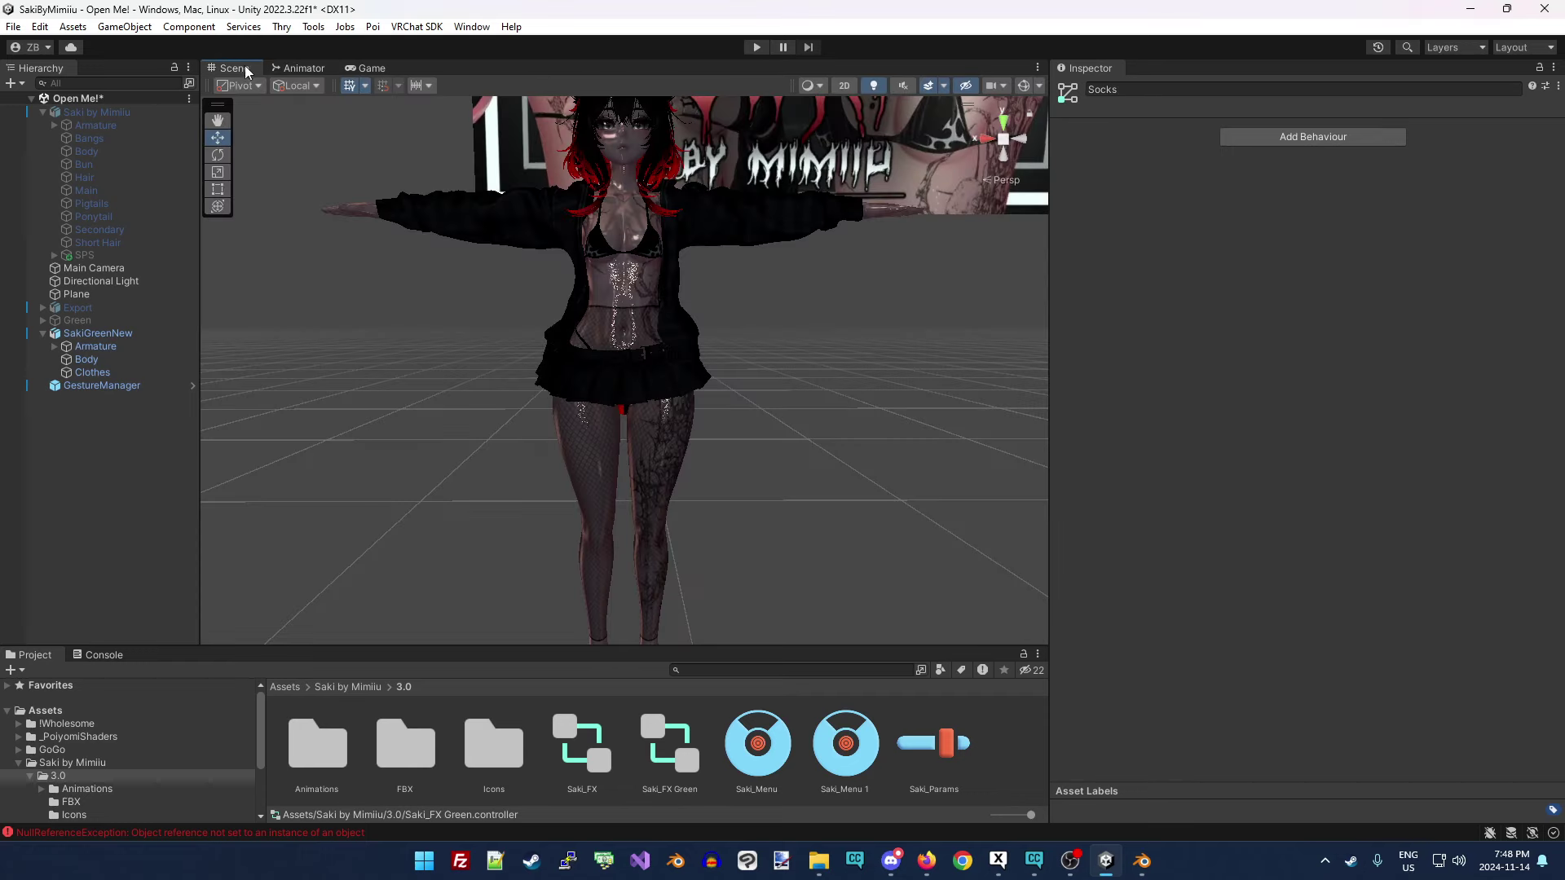
pyautogui.click(663, 471)
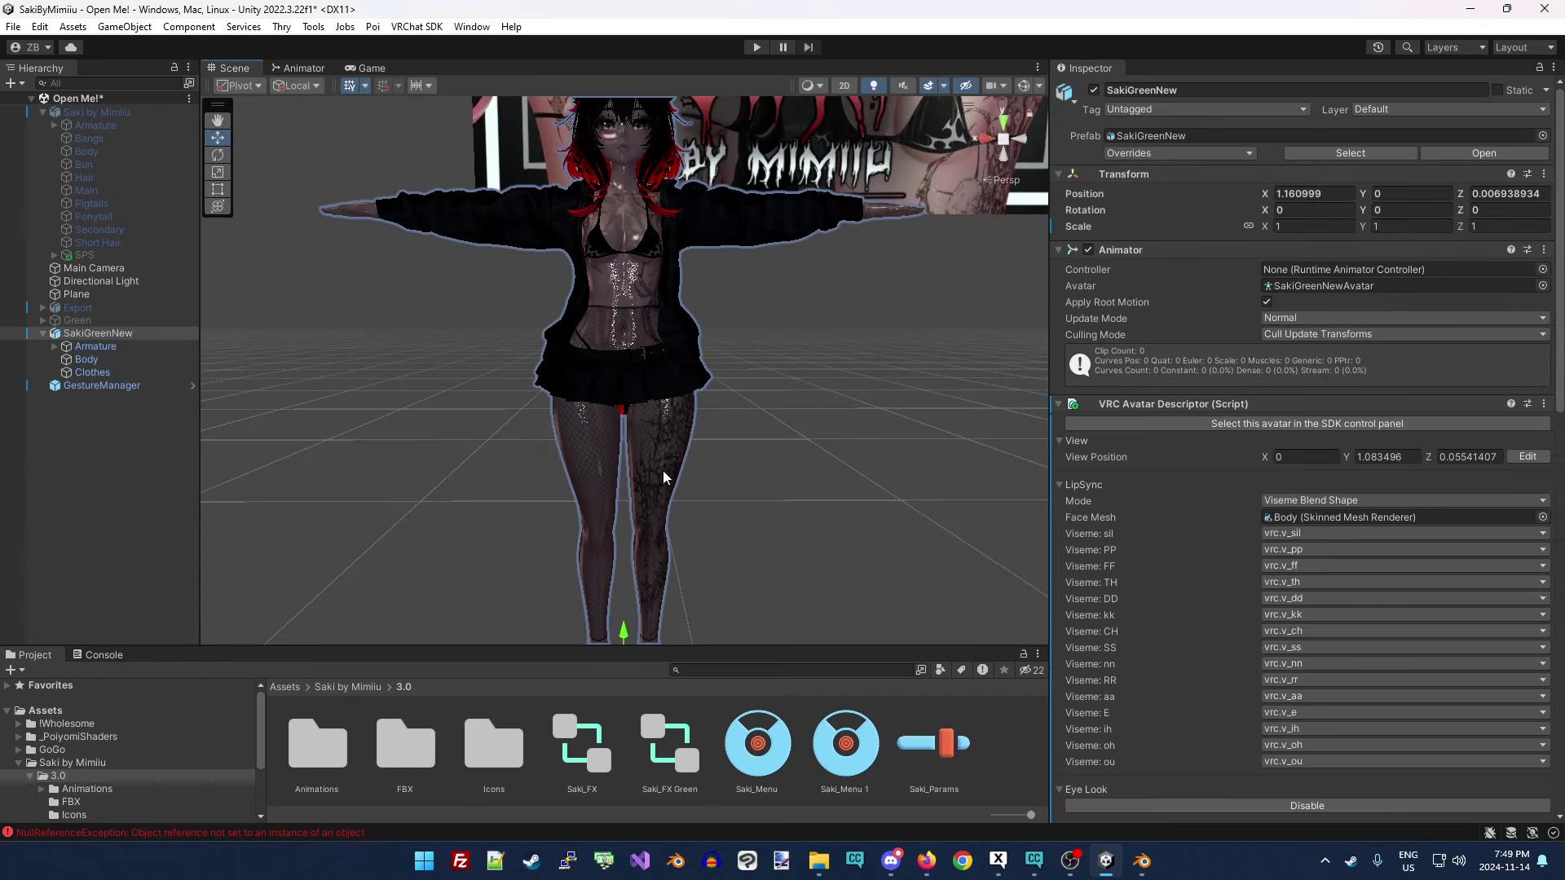
pyautogui.scroll(-10, 1213, 591)
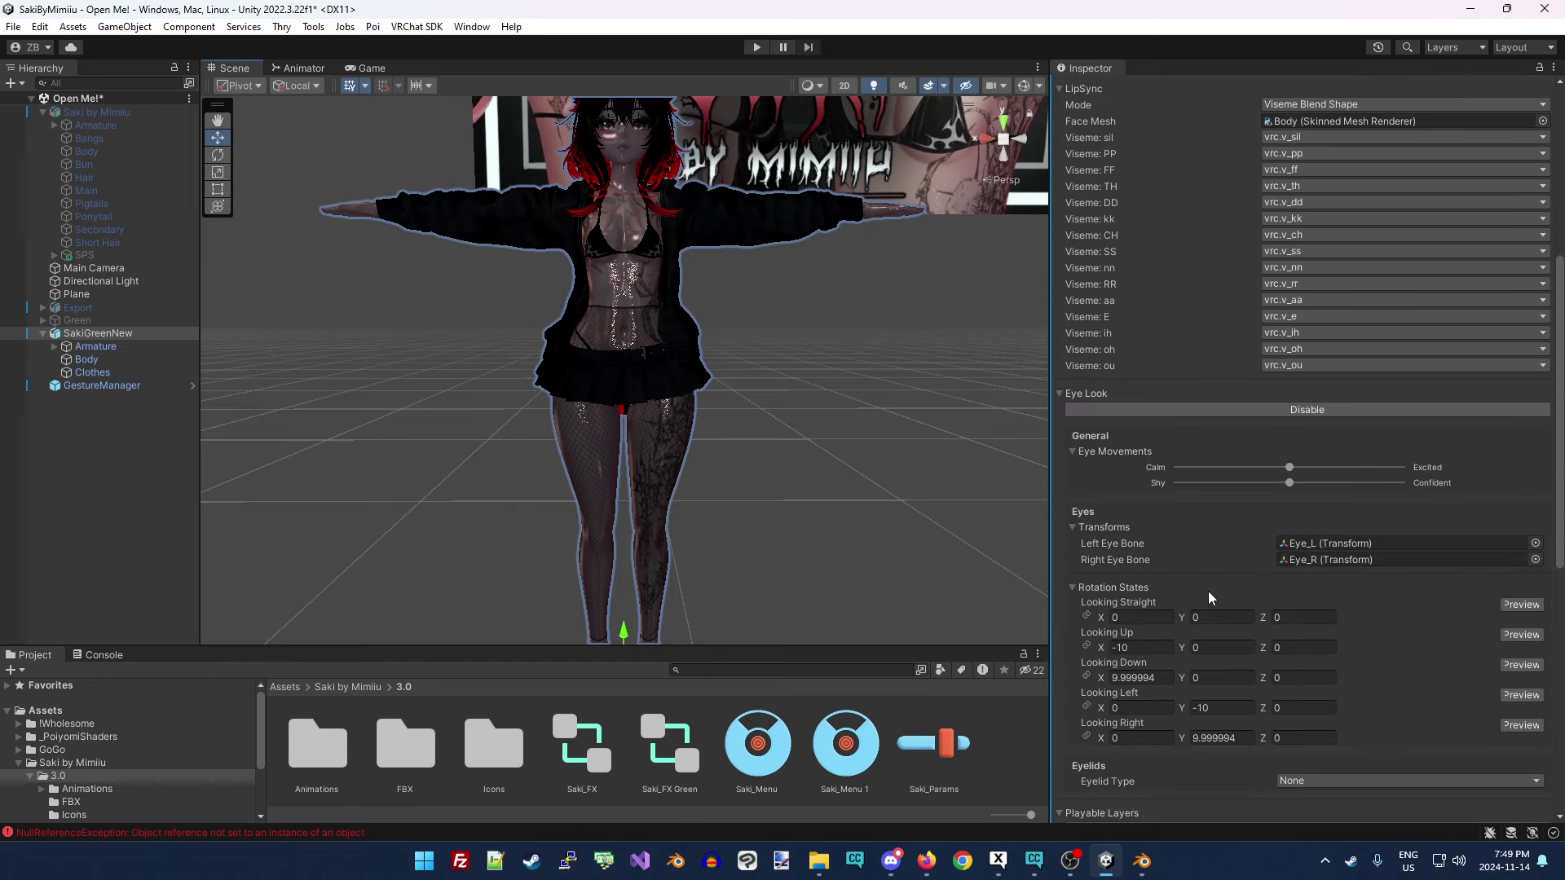
pyautogui.scroll(-10, 1195, 604)
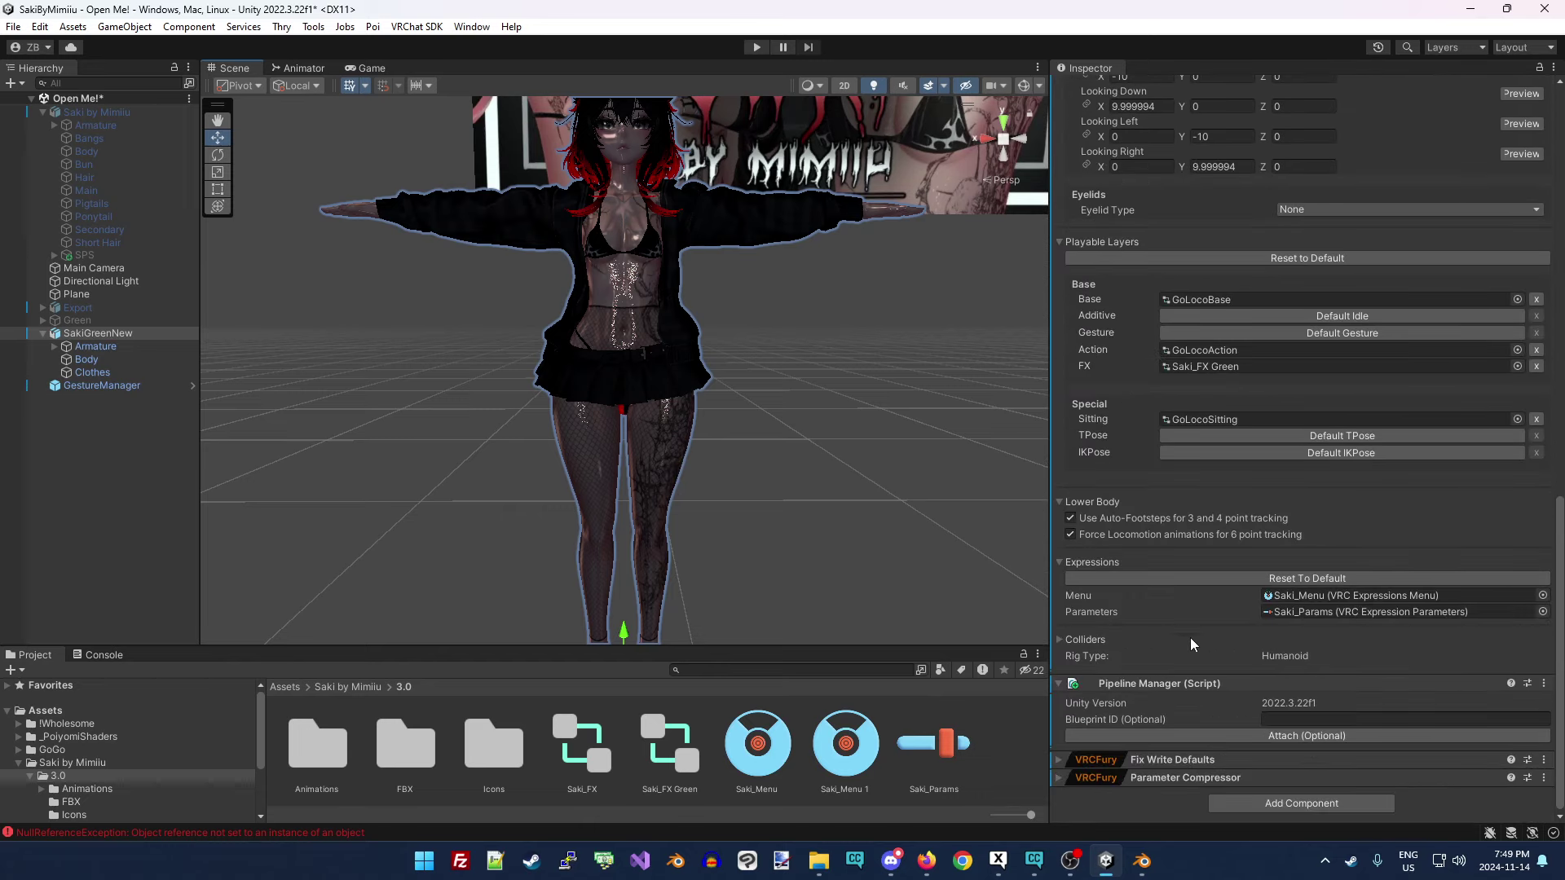
pyautogui.click(1304, 613)
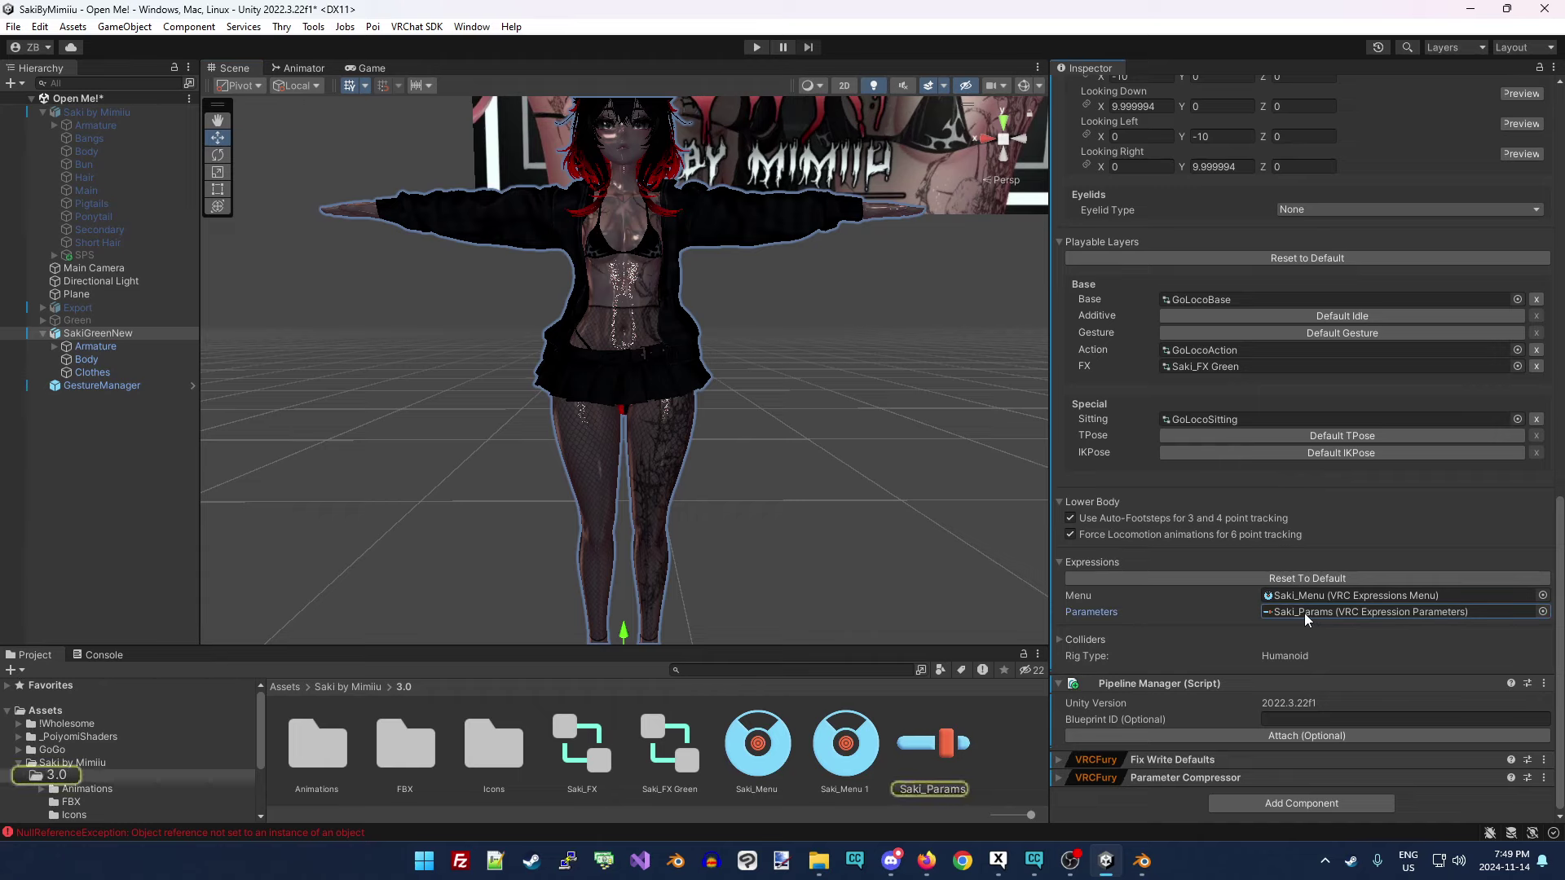
# Duplicate the Saki_Params asset and name the copy Saki_Params Green.
pyautogui.click(1014, 747)
pyautogui.click(933, 746)
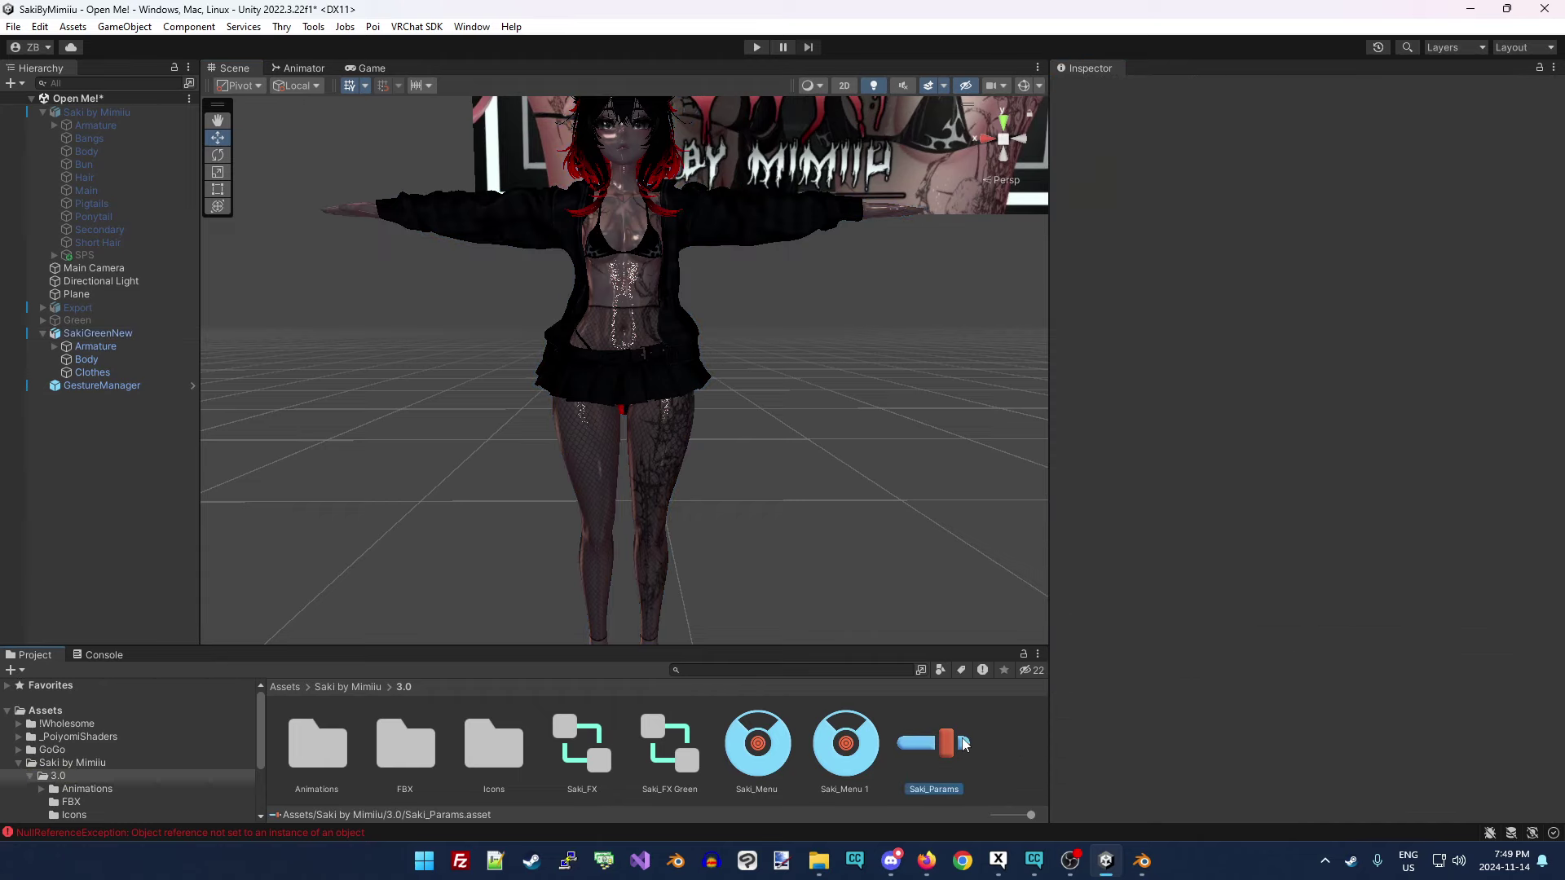
pyautogui.hotkey('ctrl', 'd')
pyautogui.press('F2')
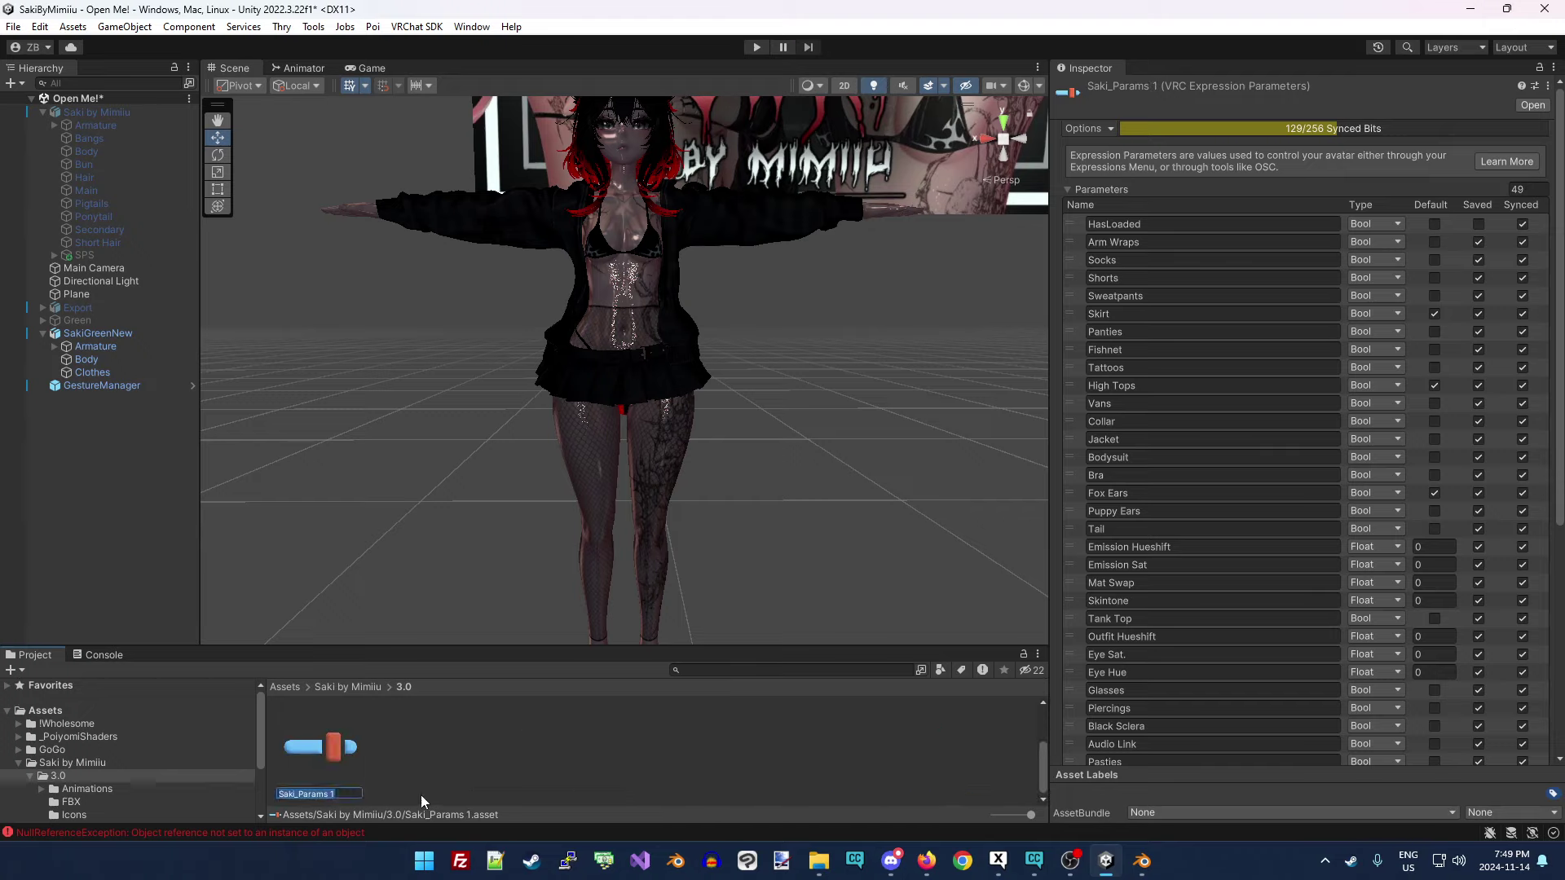
pyautogui.press('End')
pyautogui.press('BackSpace')
pyautogui.write('Green')
pyautogui.press('Return')
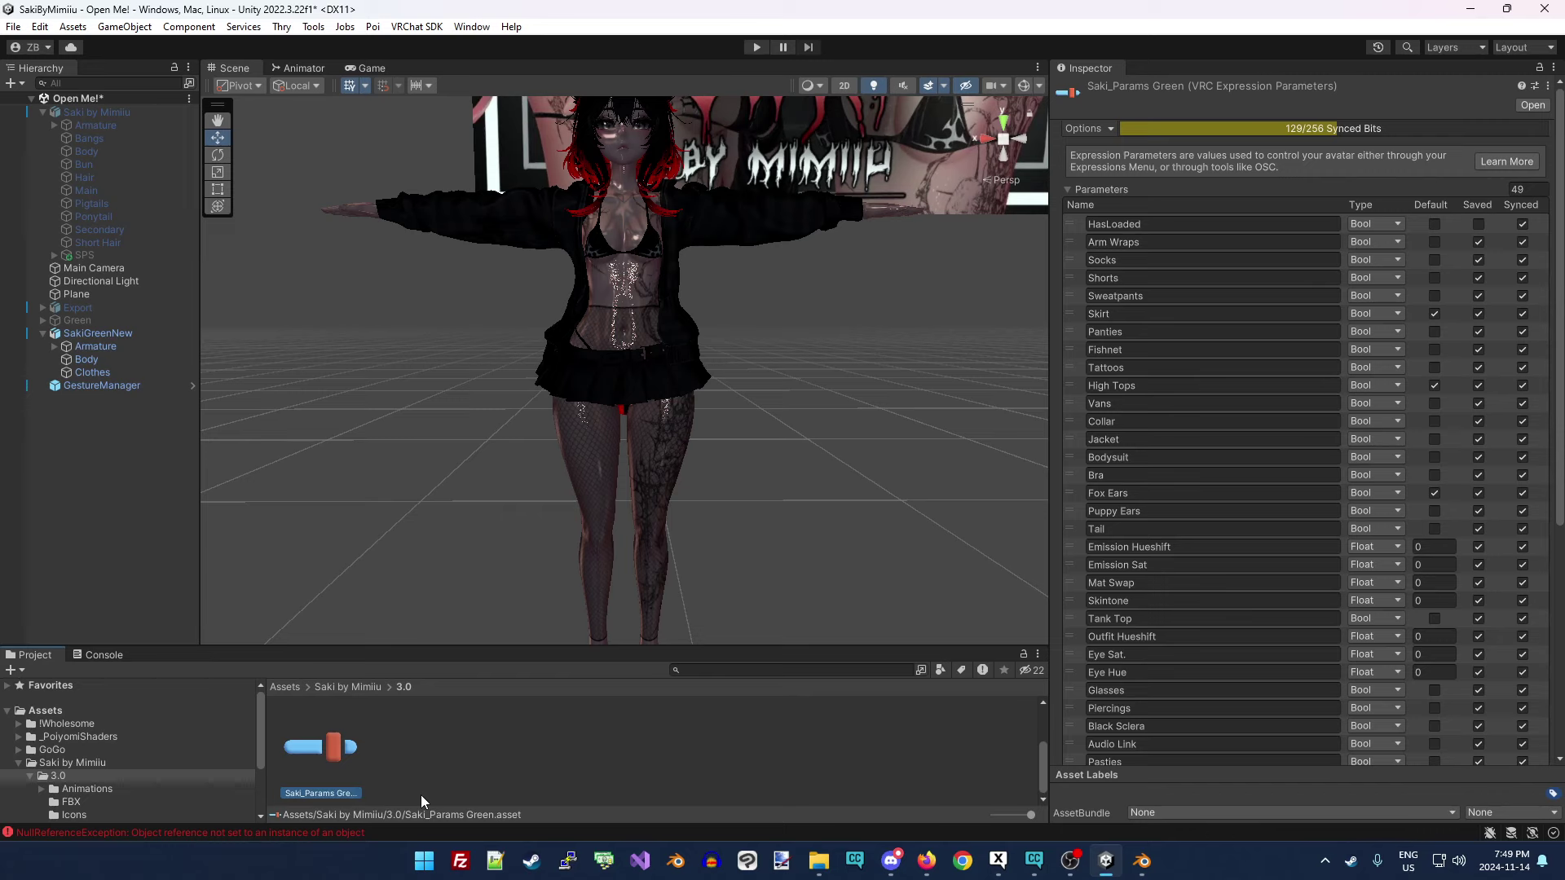
# Assign Saki_Params Green as the expression parameters of SakiGreenNew's avatar descriptor.
pyautogui.click(102, 333)
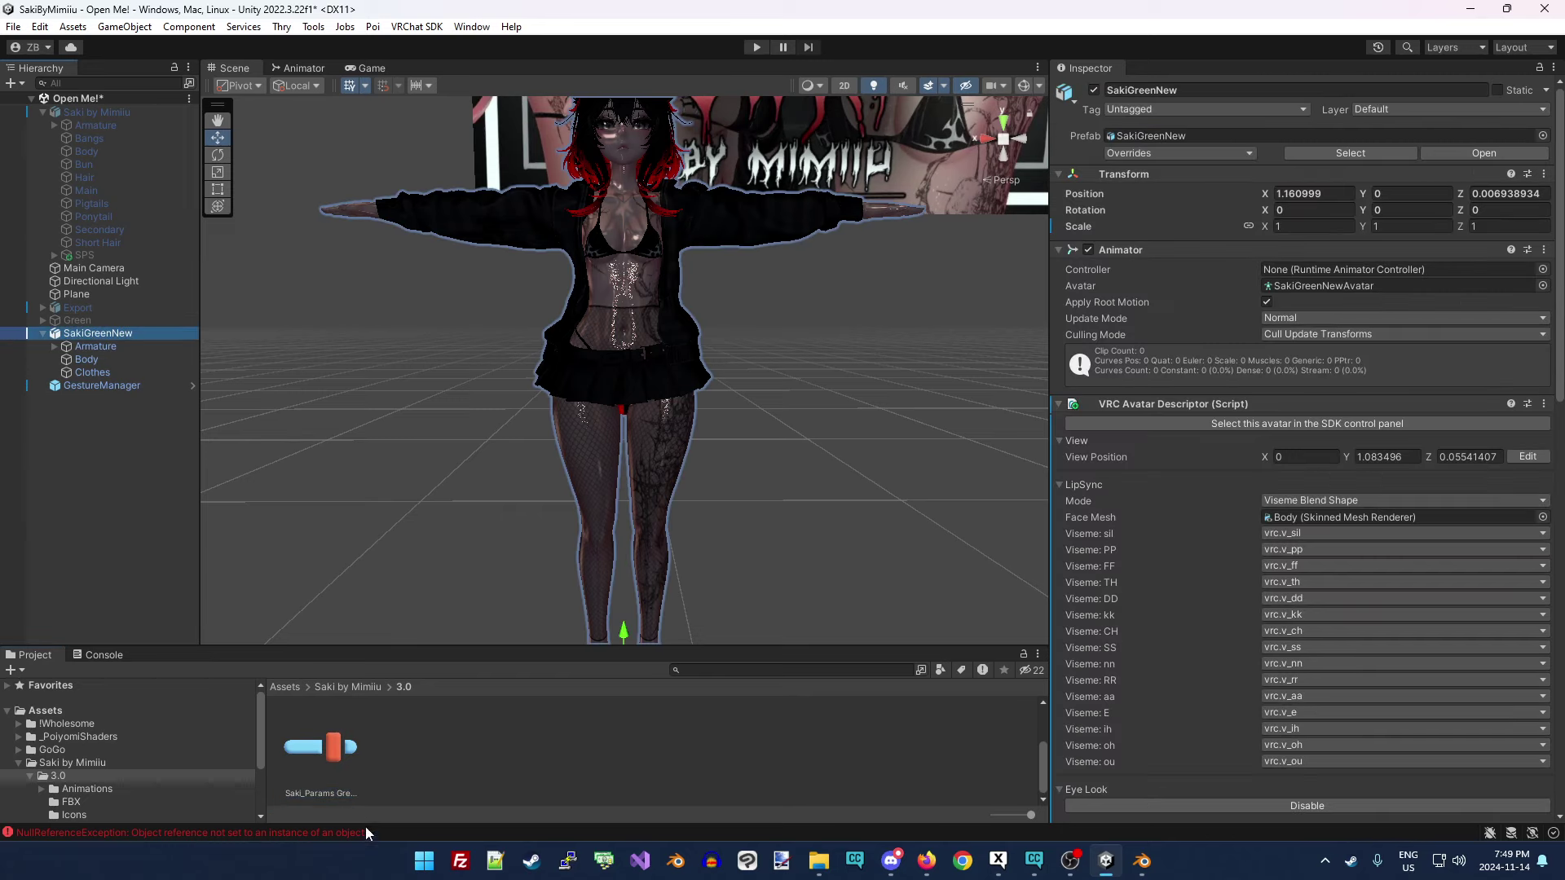
pyautogui.scroll(-10, 1128, 591)
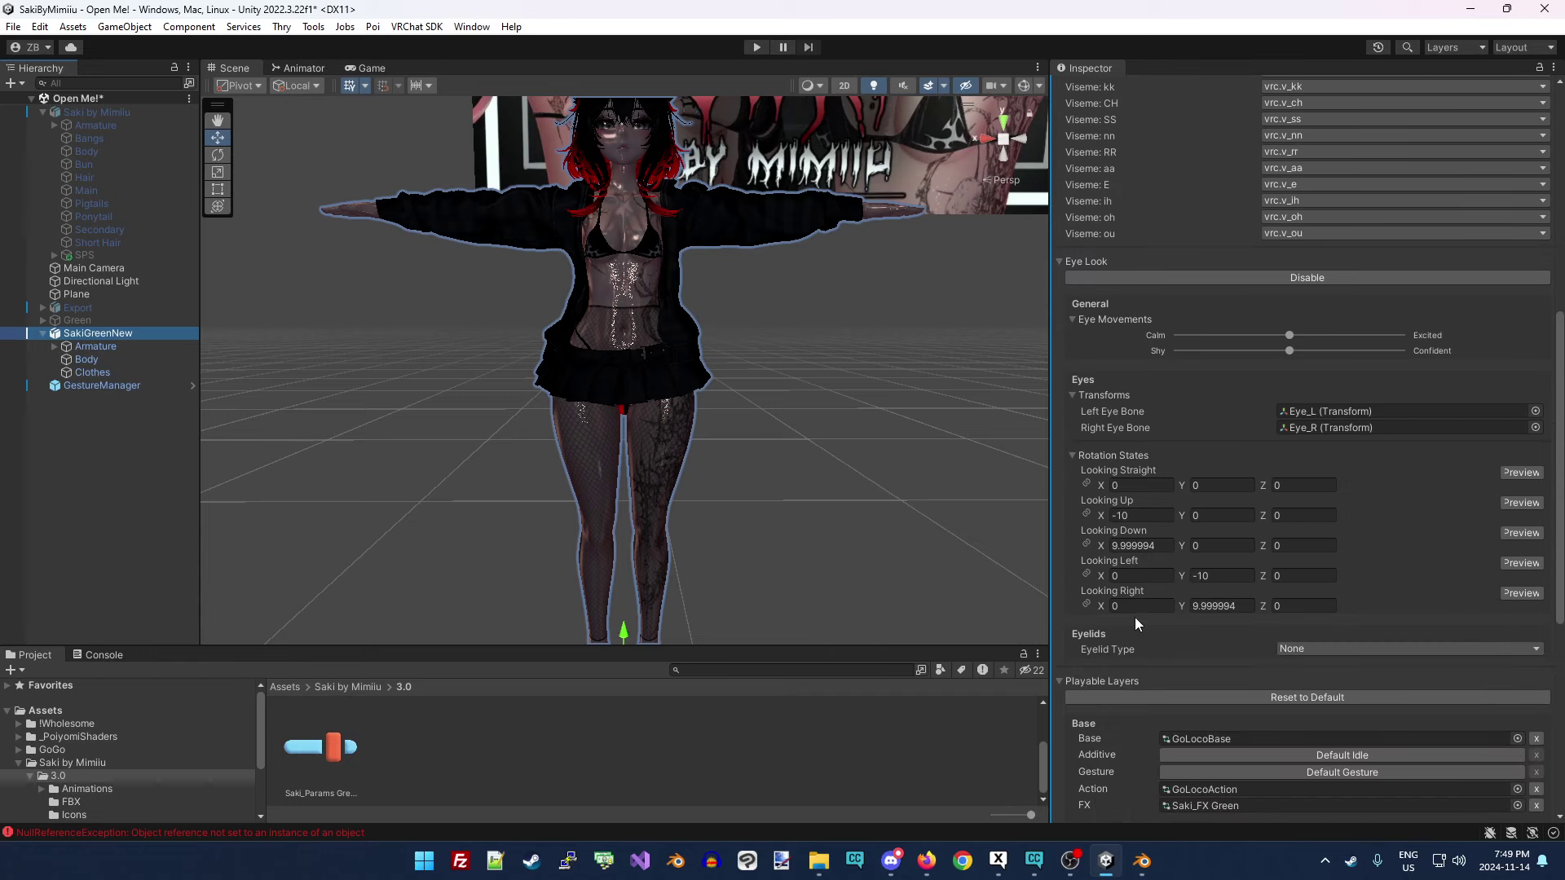
pyautogui.scroll(-4, 1141, 623)
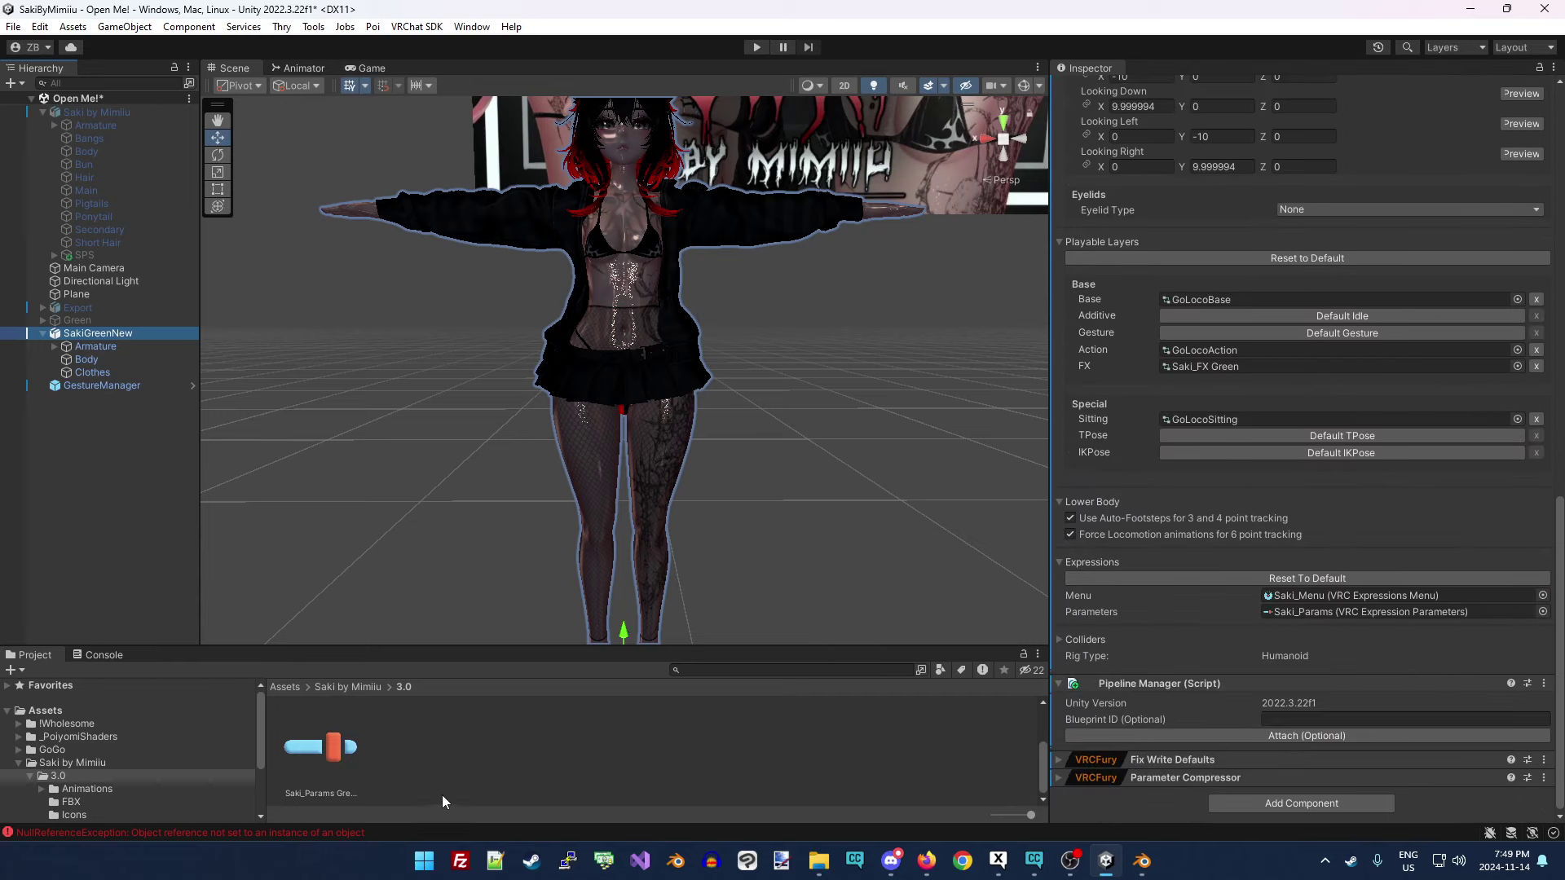
pyautogui.moveTo(334, 758); pyautogui.dragTo(1318, 611)
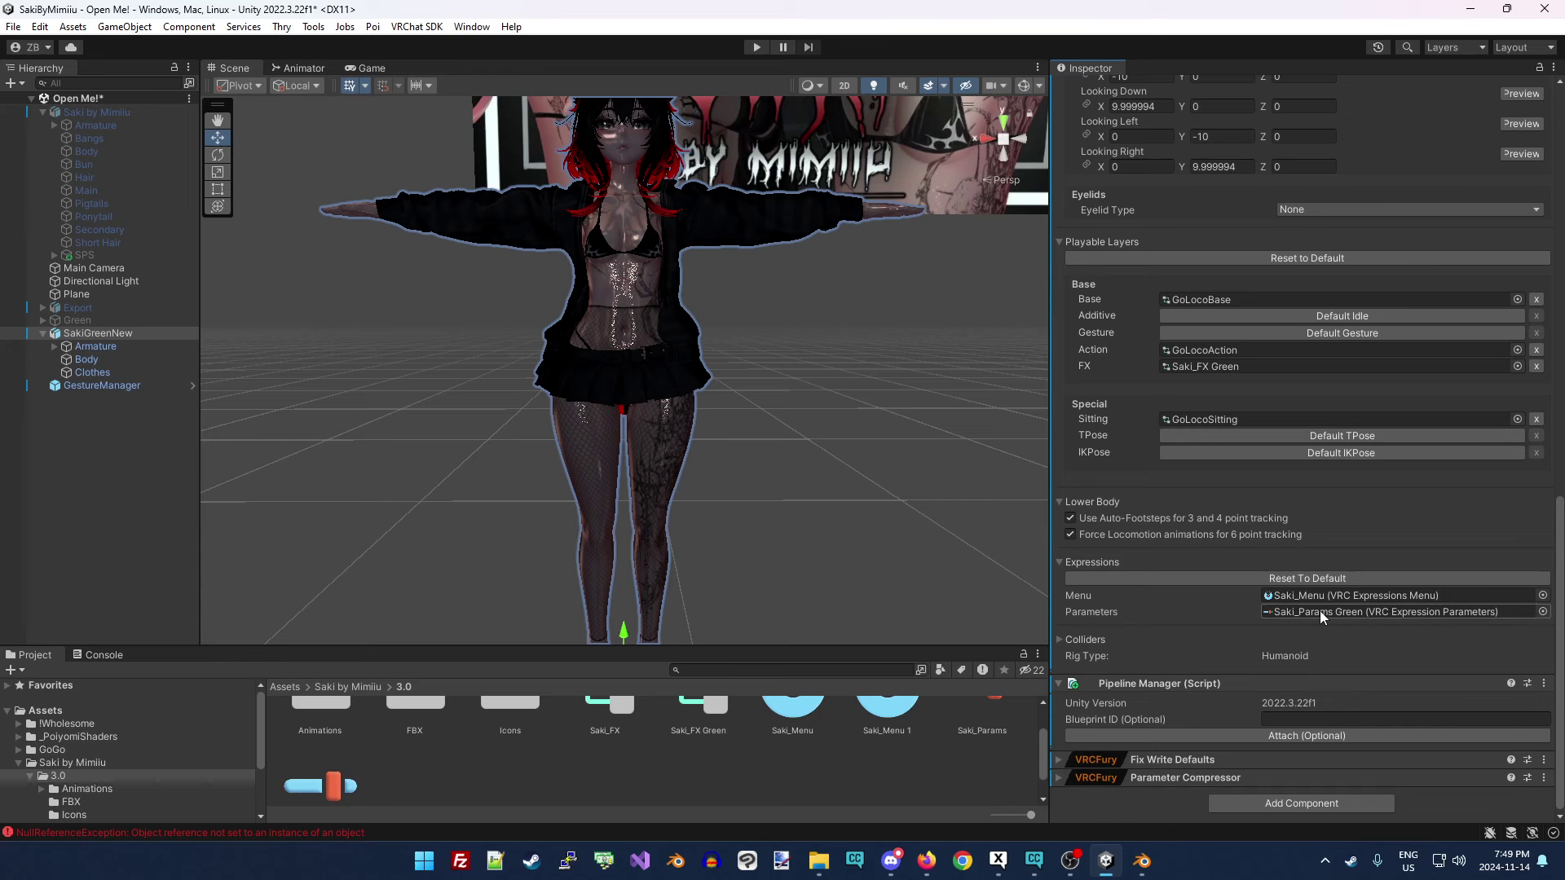
# Open Saki_Params Green, look through its parameter list and turn on the default for Tattoos.
pyautogui.doubleClick(1319, 611)
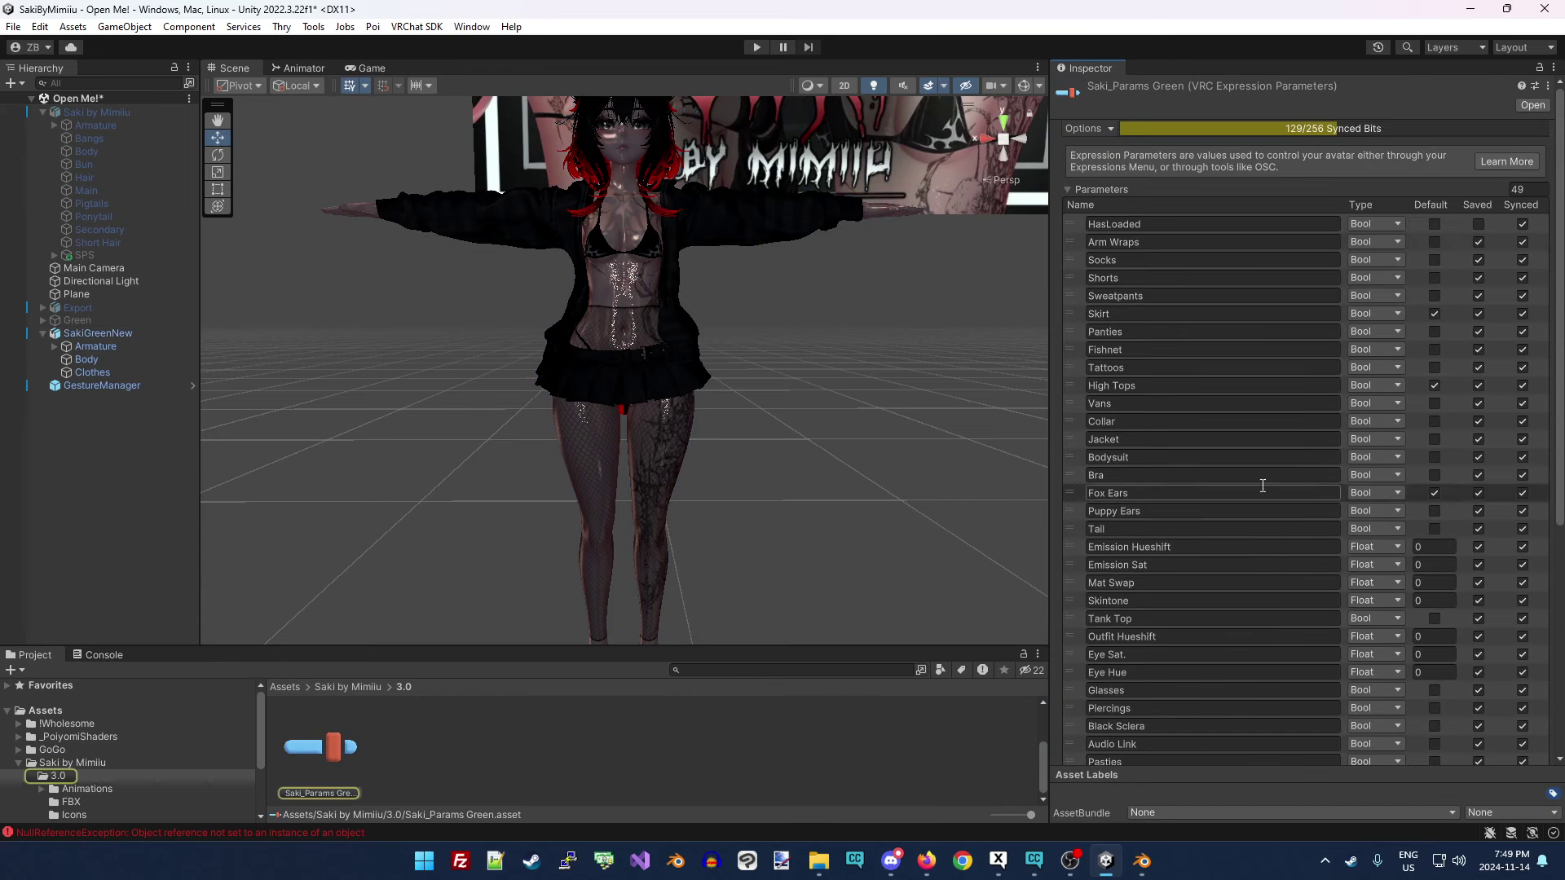
pyautogui.scroll(-3, 1259, 510)
pyautogui.scroll(-9, 1259, 511)
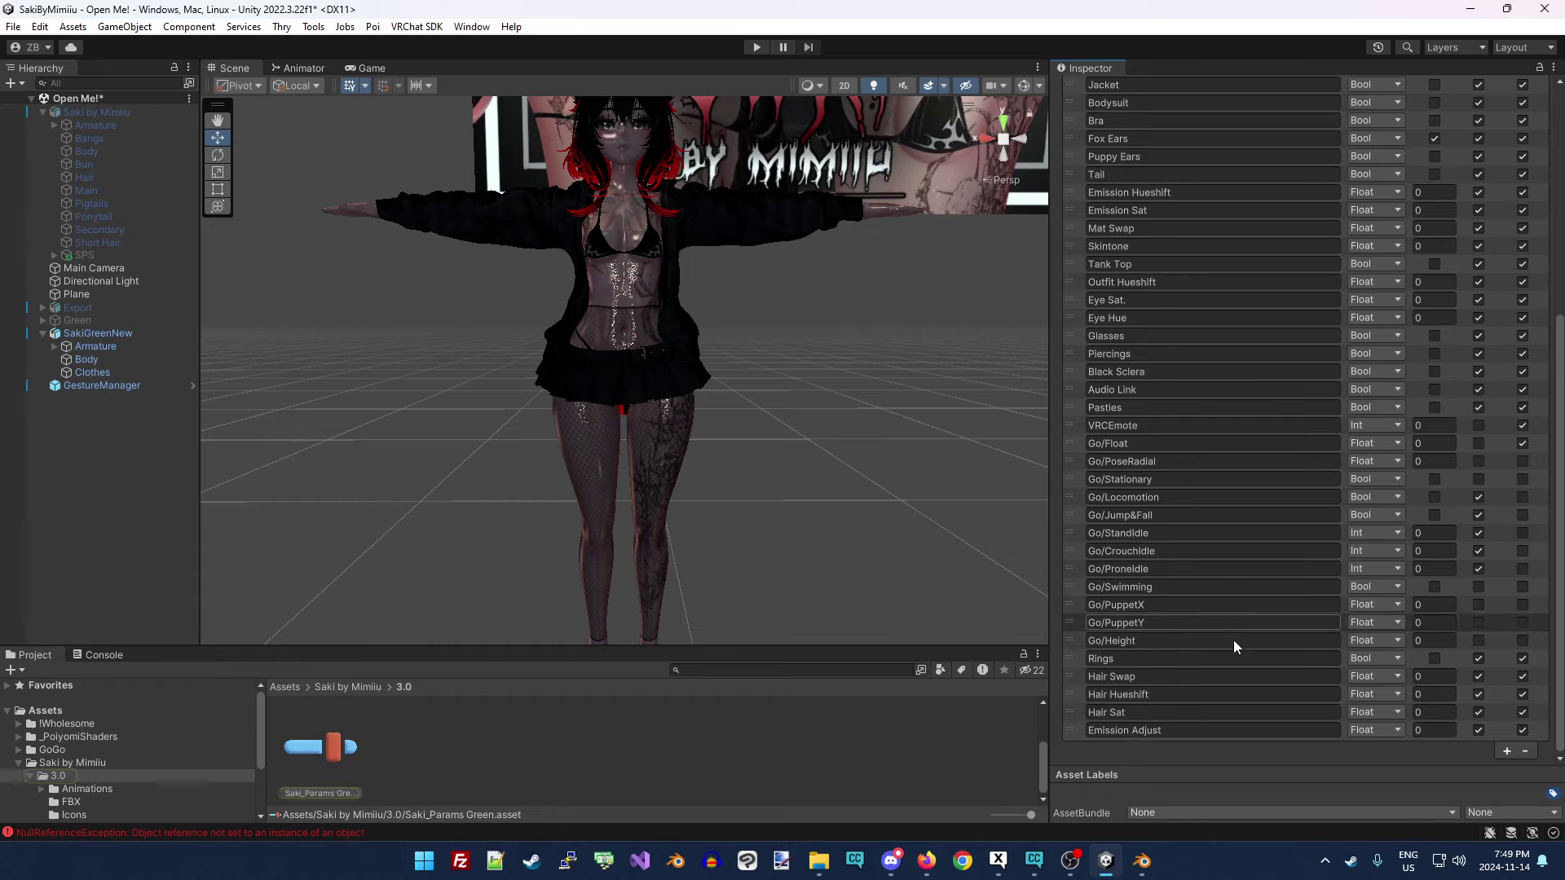
pyautogui.scroll(3, 1276, 546)
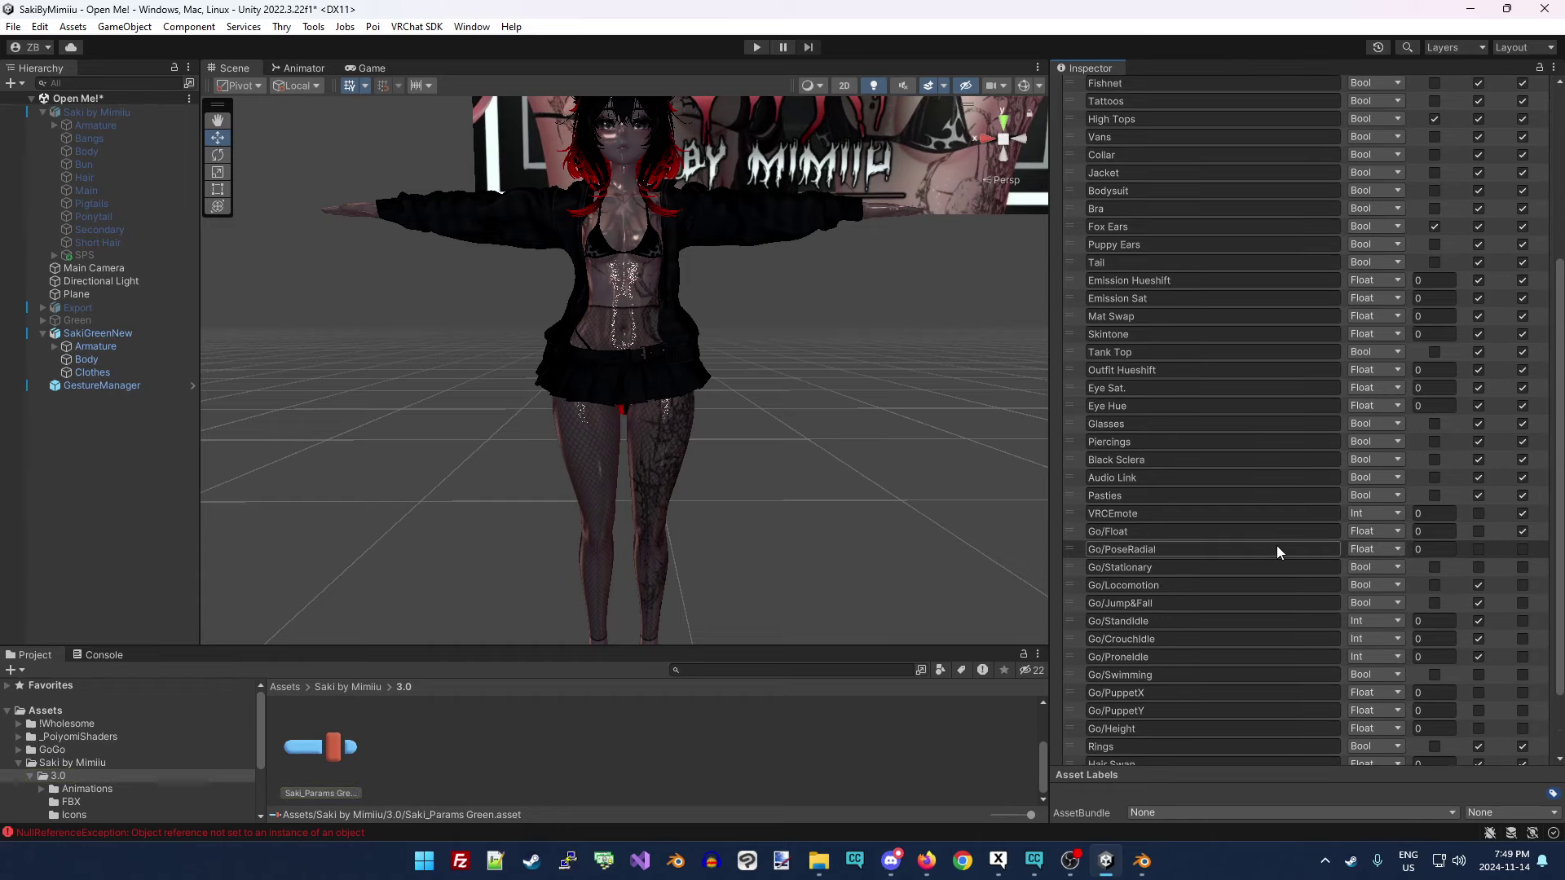
pyautogui.scroll(9, 1279, 542)
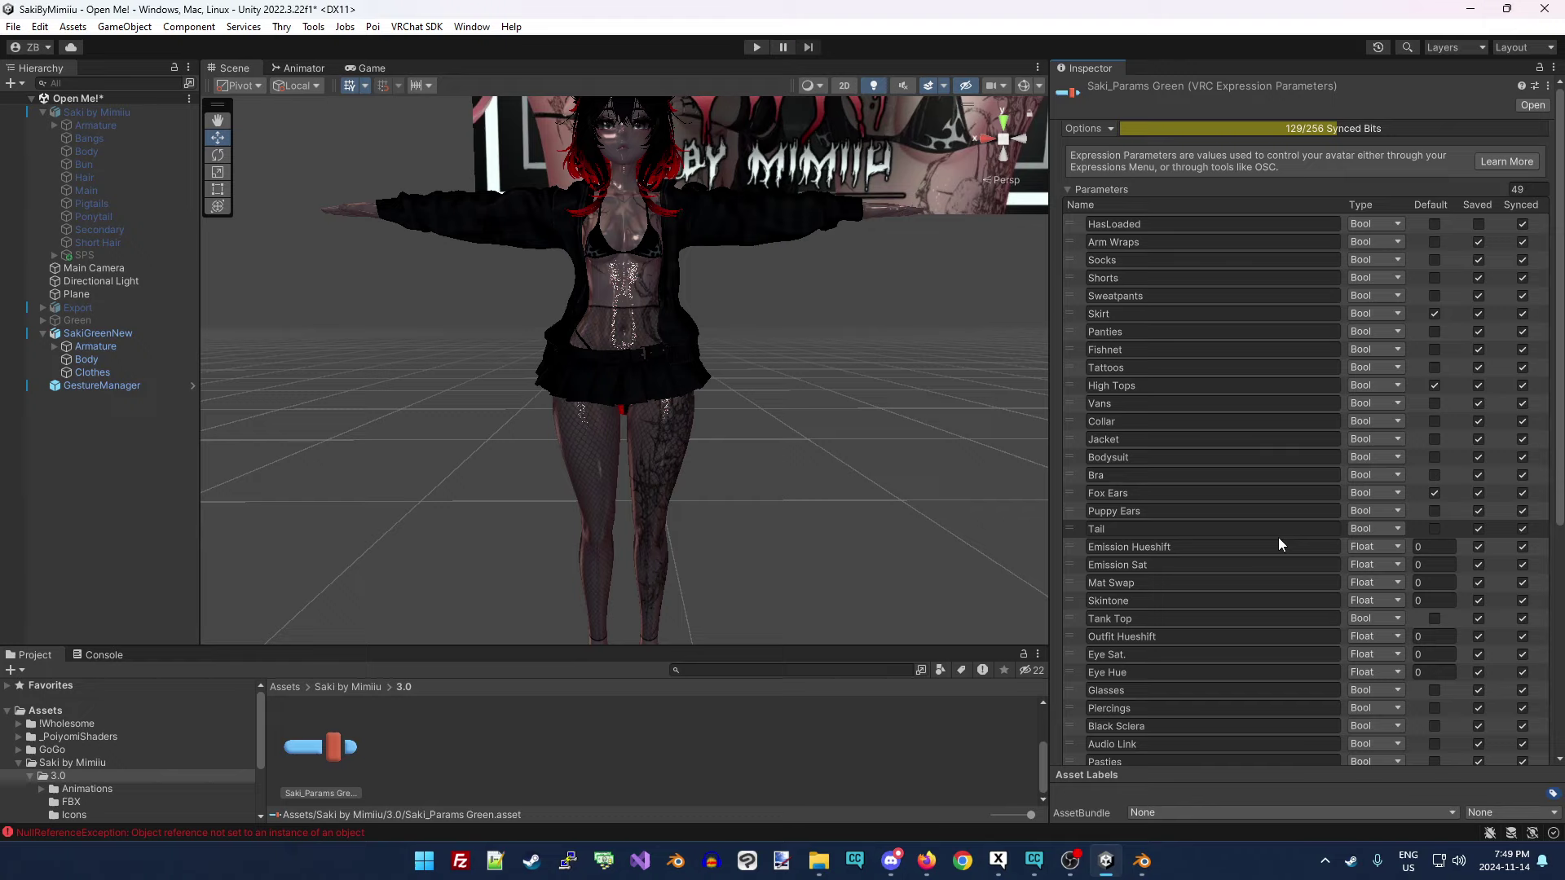
pyautogui.click(1434, 367)
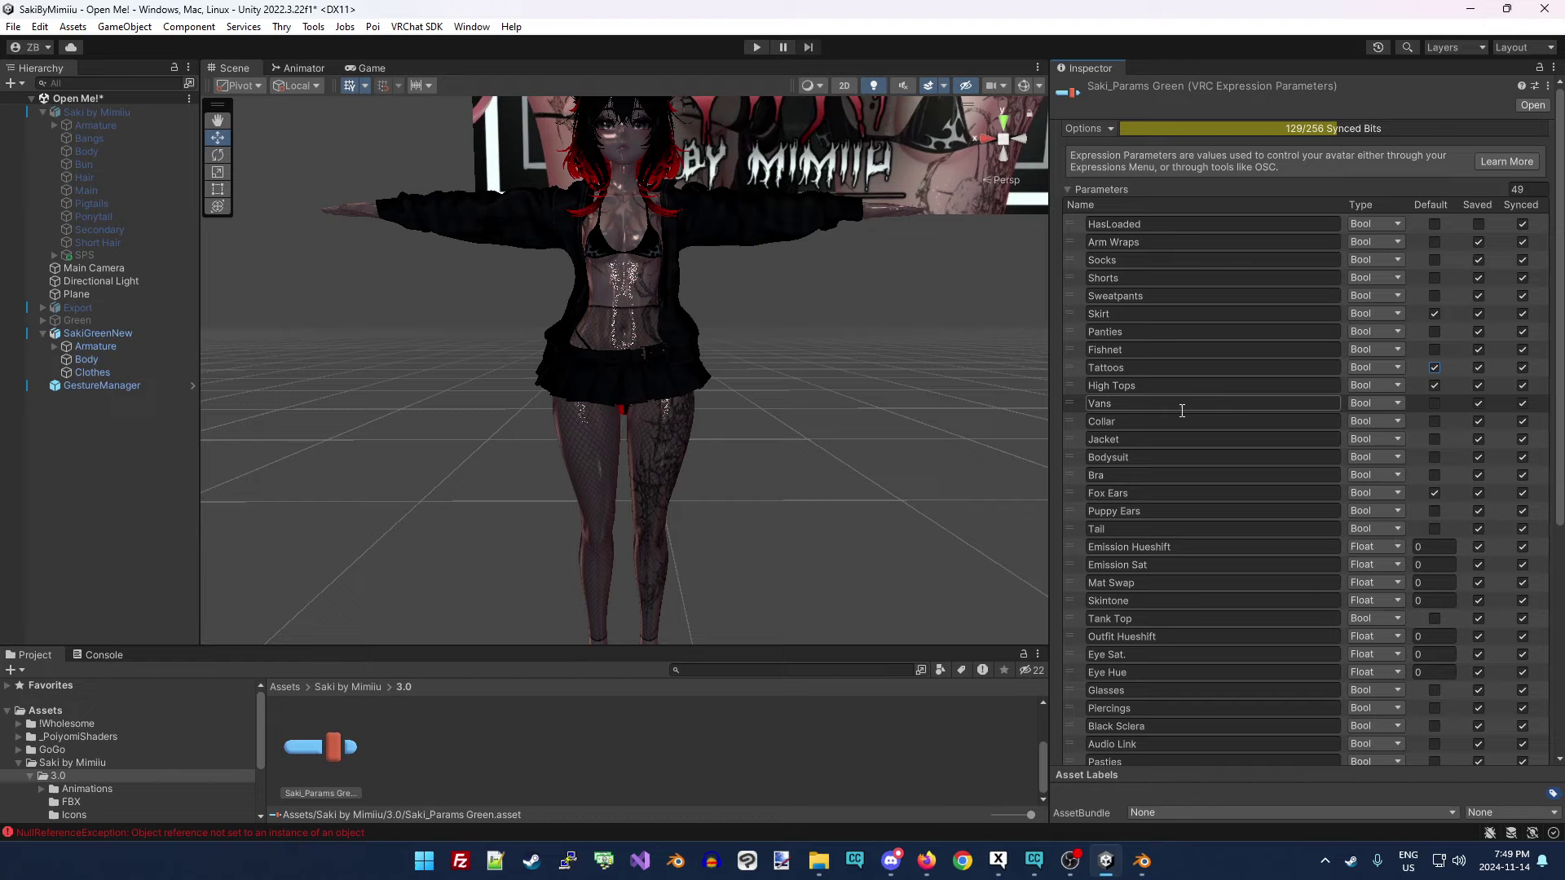
# Turn on the default for Puppy Ears and turn off the default for Fox Ears, leaving the asset deselected.
pyautogui.click(1436, 513)
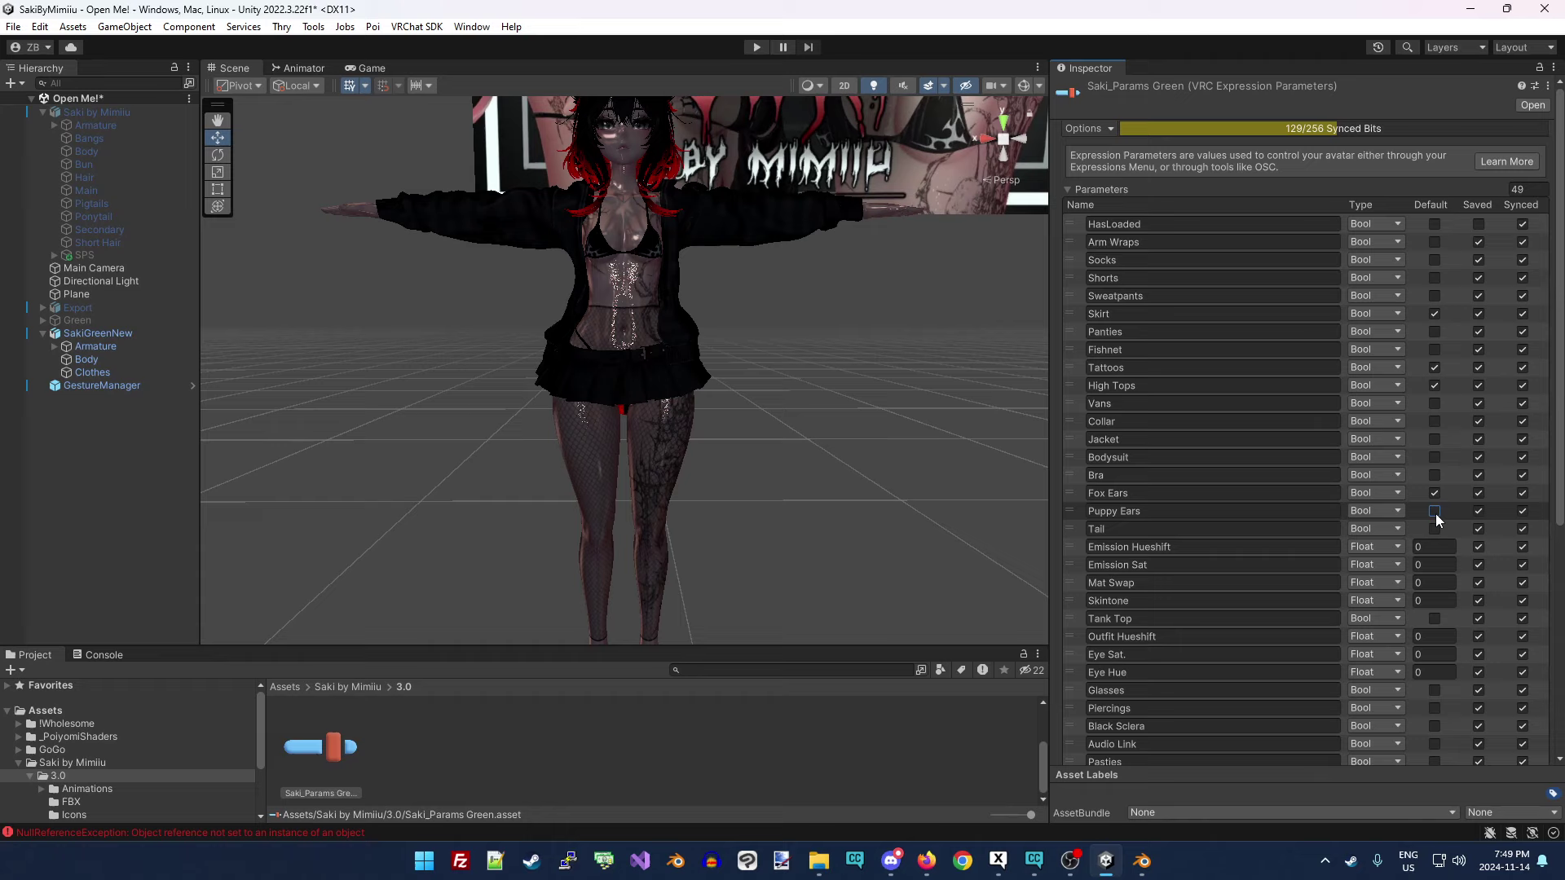
pyautogui.click(1435, 495)
pyautogui.scroll(-10, 1439, 514)
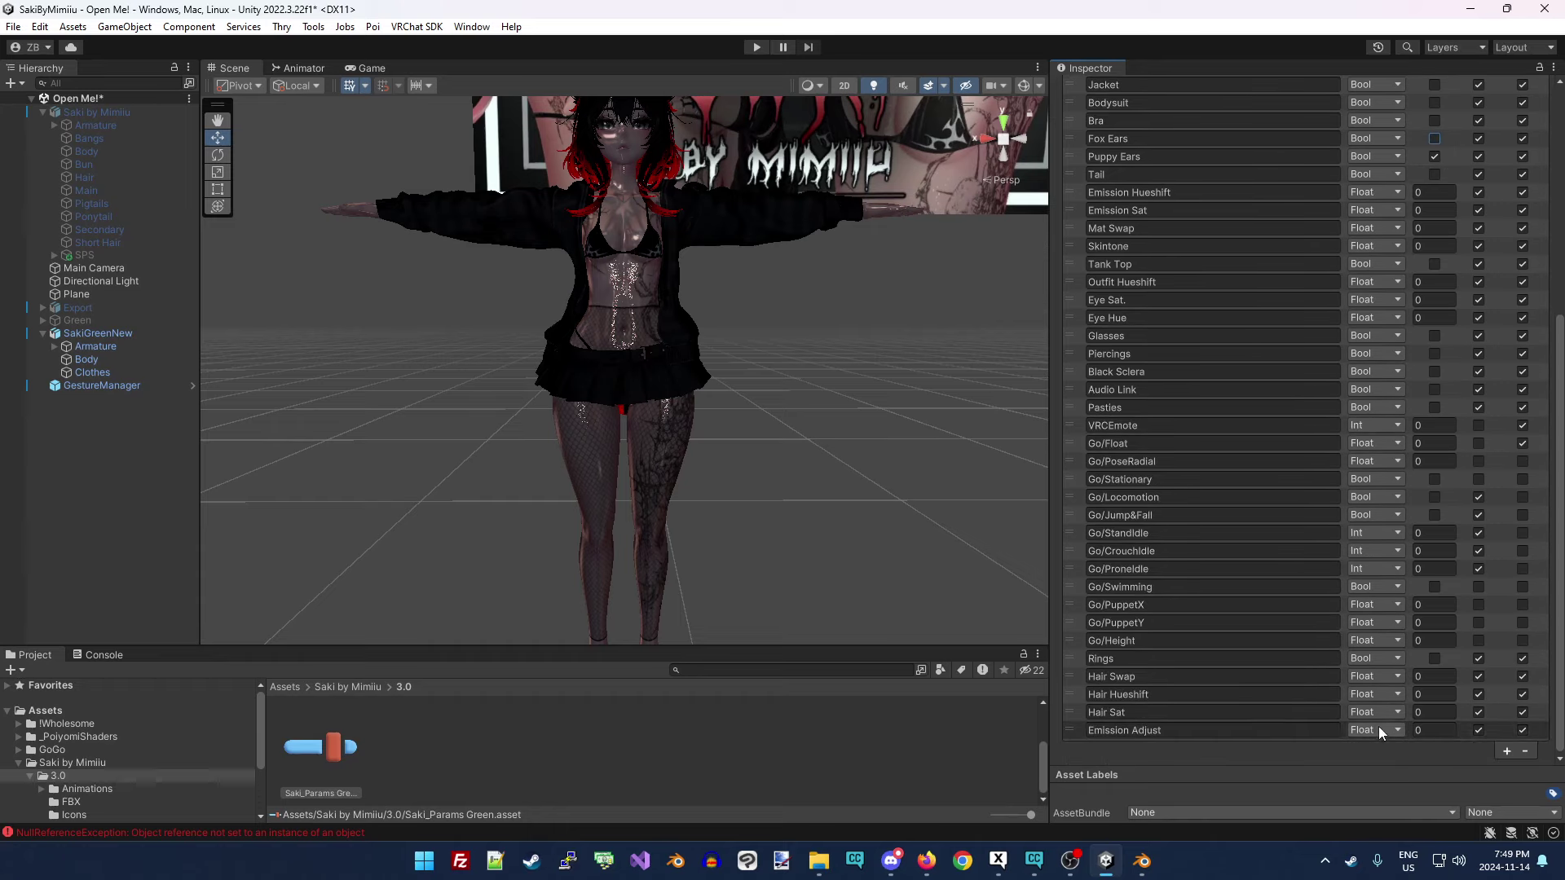
pyautogui.scroll(10, 1378, 727)
pyautogui.click(842, 430)
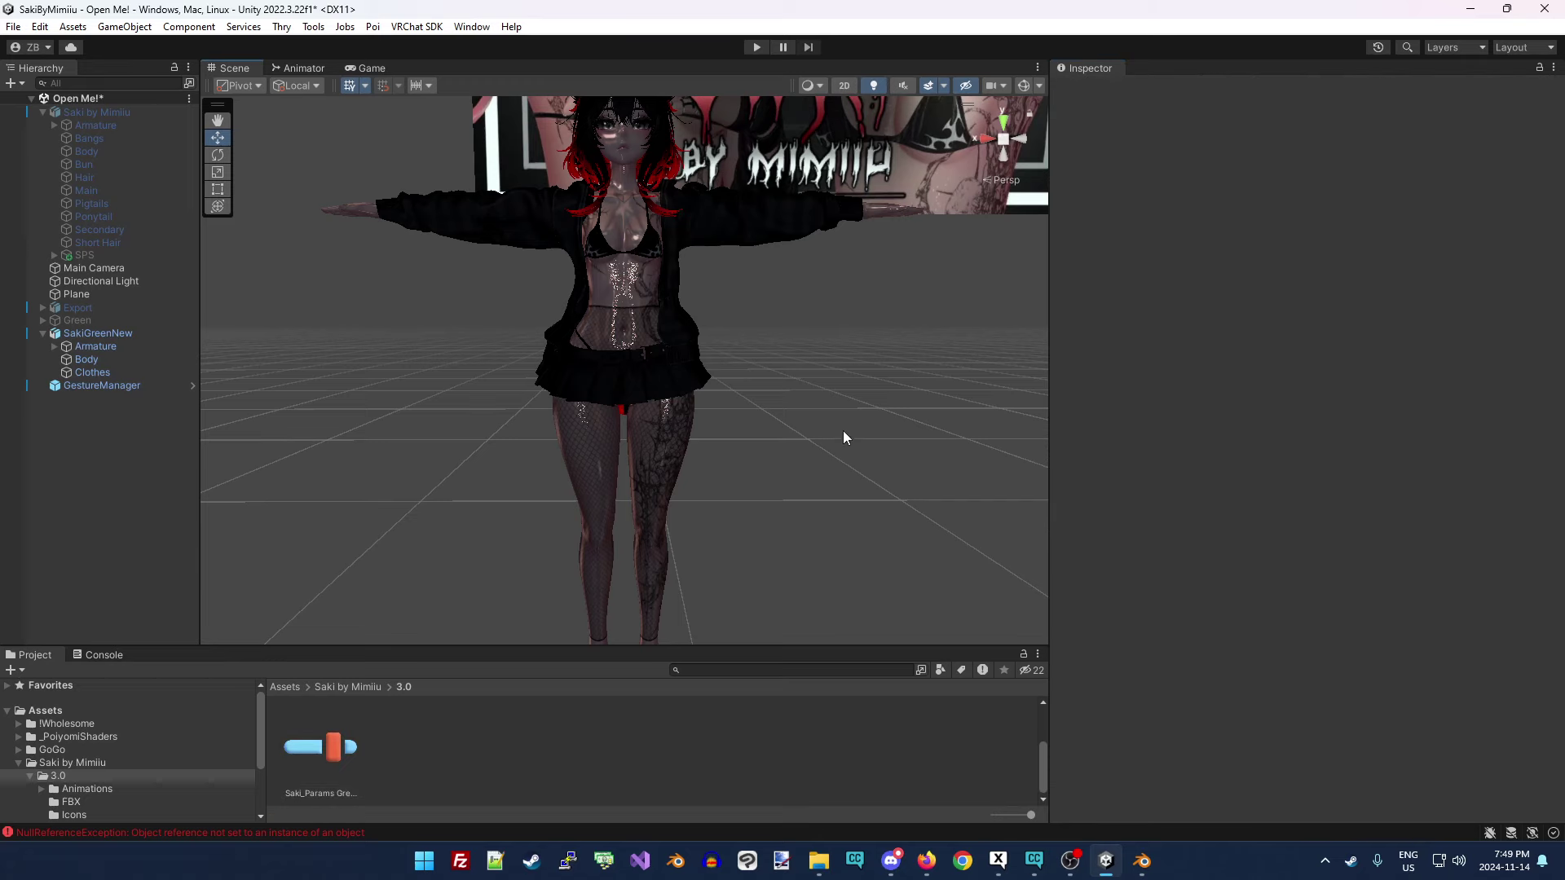
# Enter play mode through GestureManager, view the avatar in the scene and look into its expressions menu.
pyautogui.click(97, 333)
pyautogui.click(113, 386)
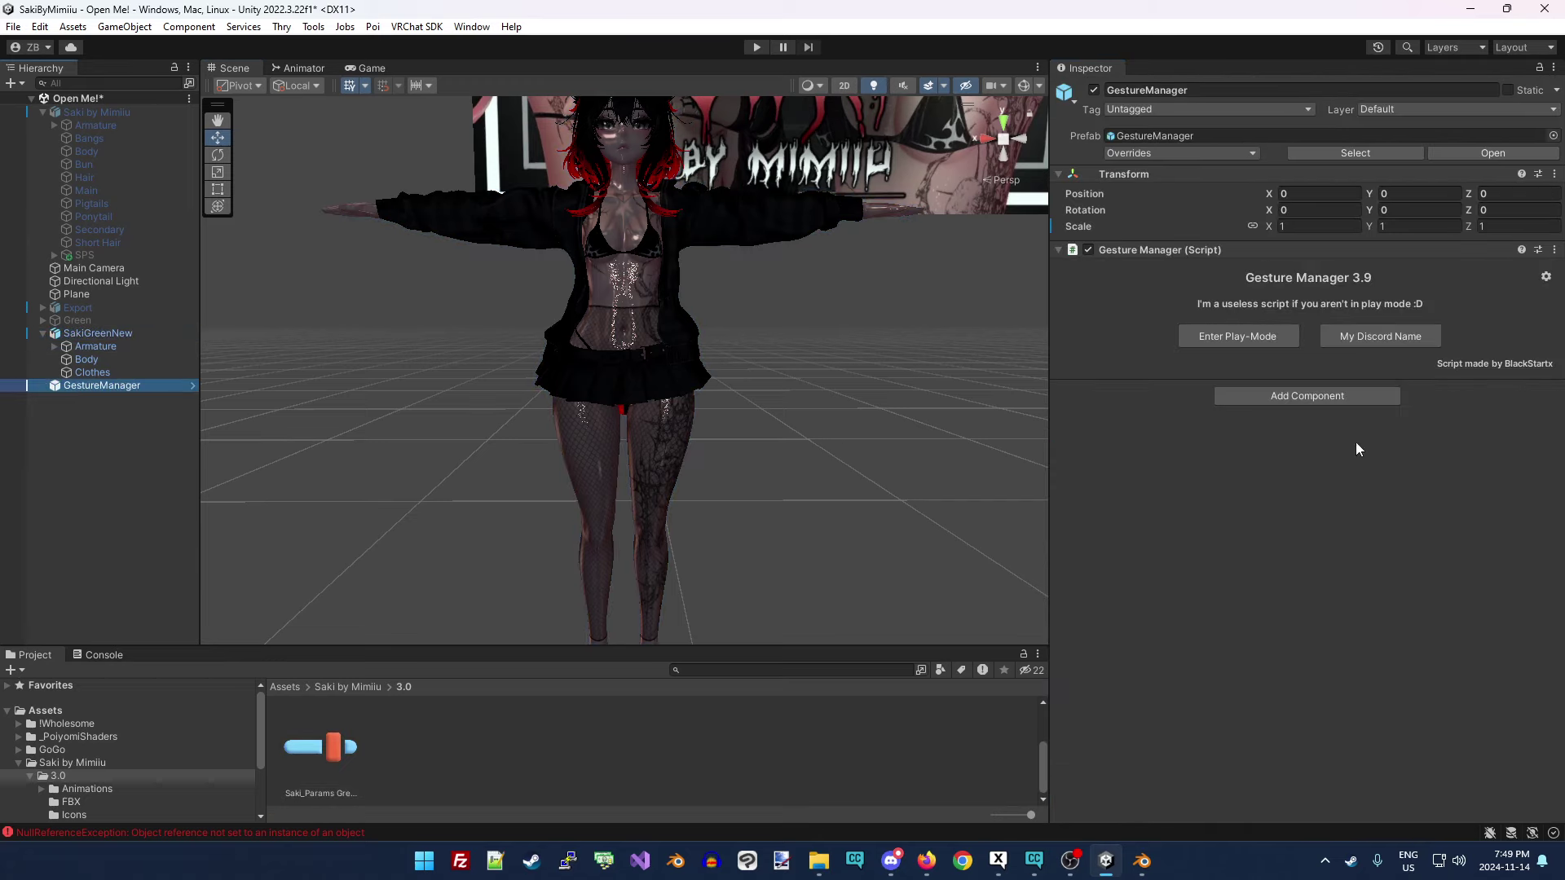
pyautogui.click(1237, 336)
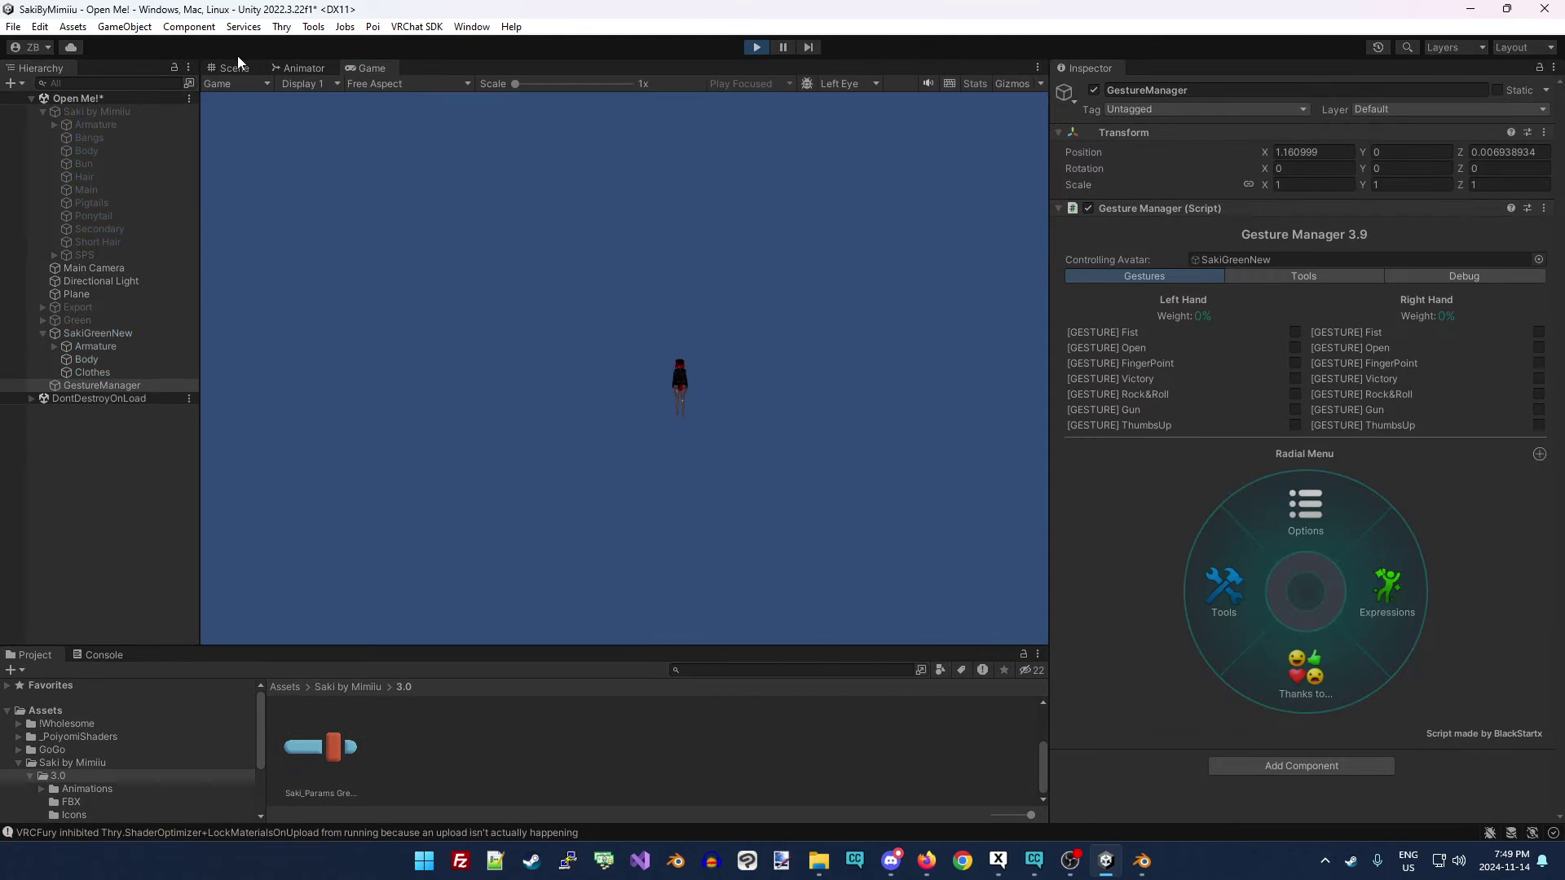
pyautogui.click(233, 69)
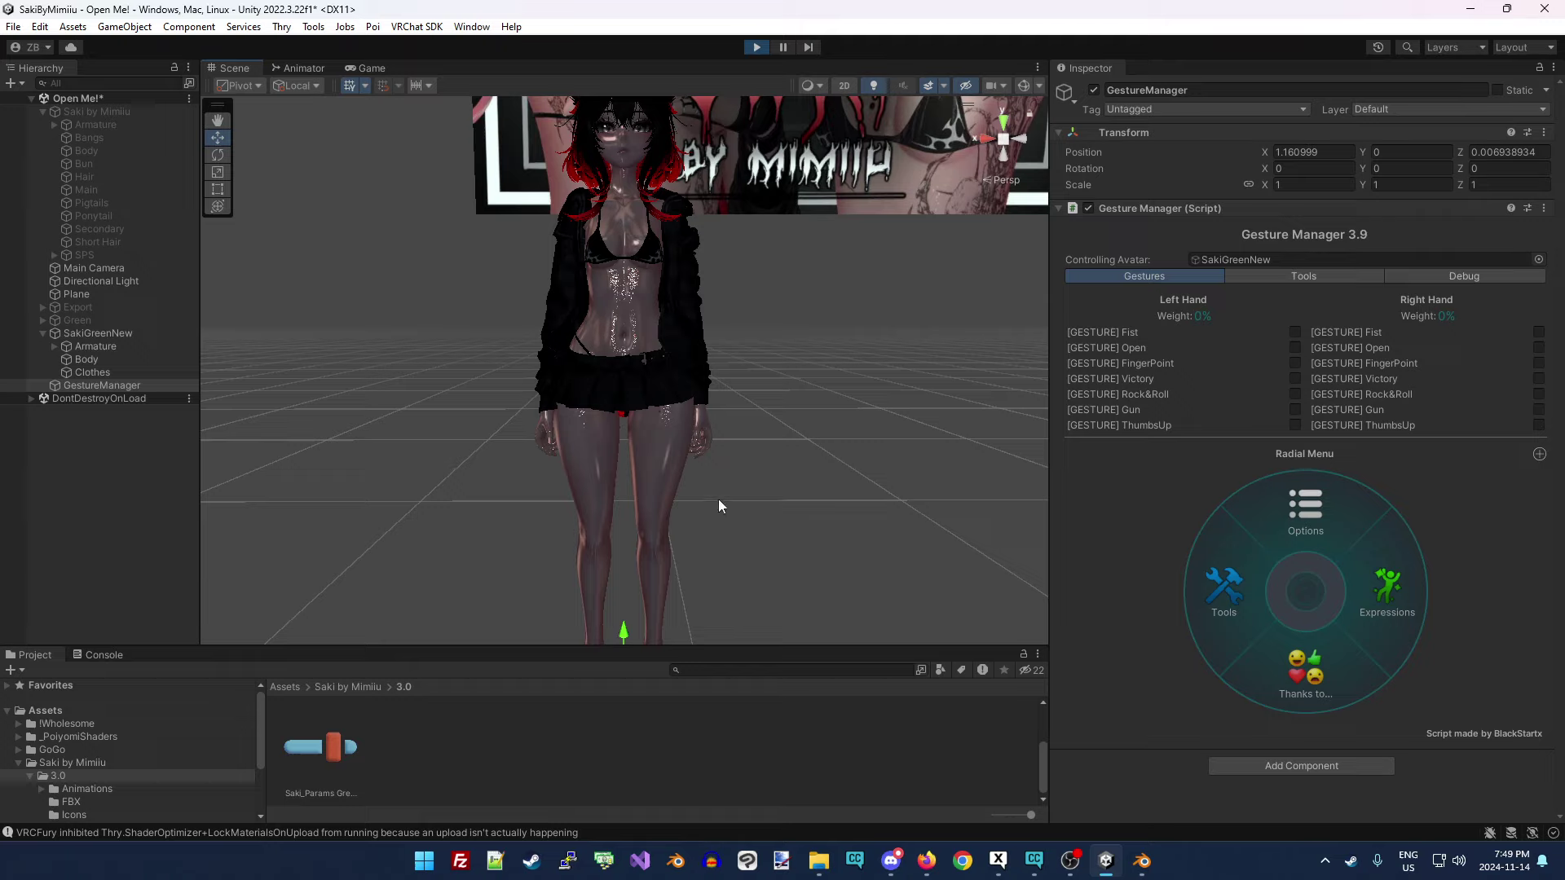
pyautogui.click(1382, 579)
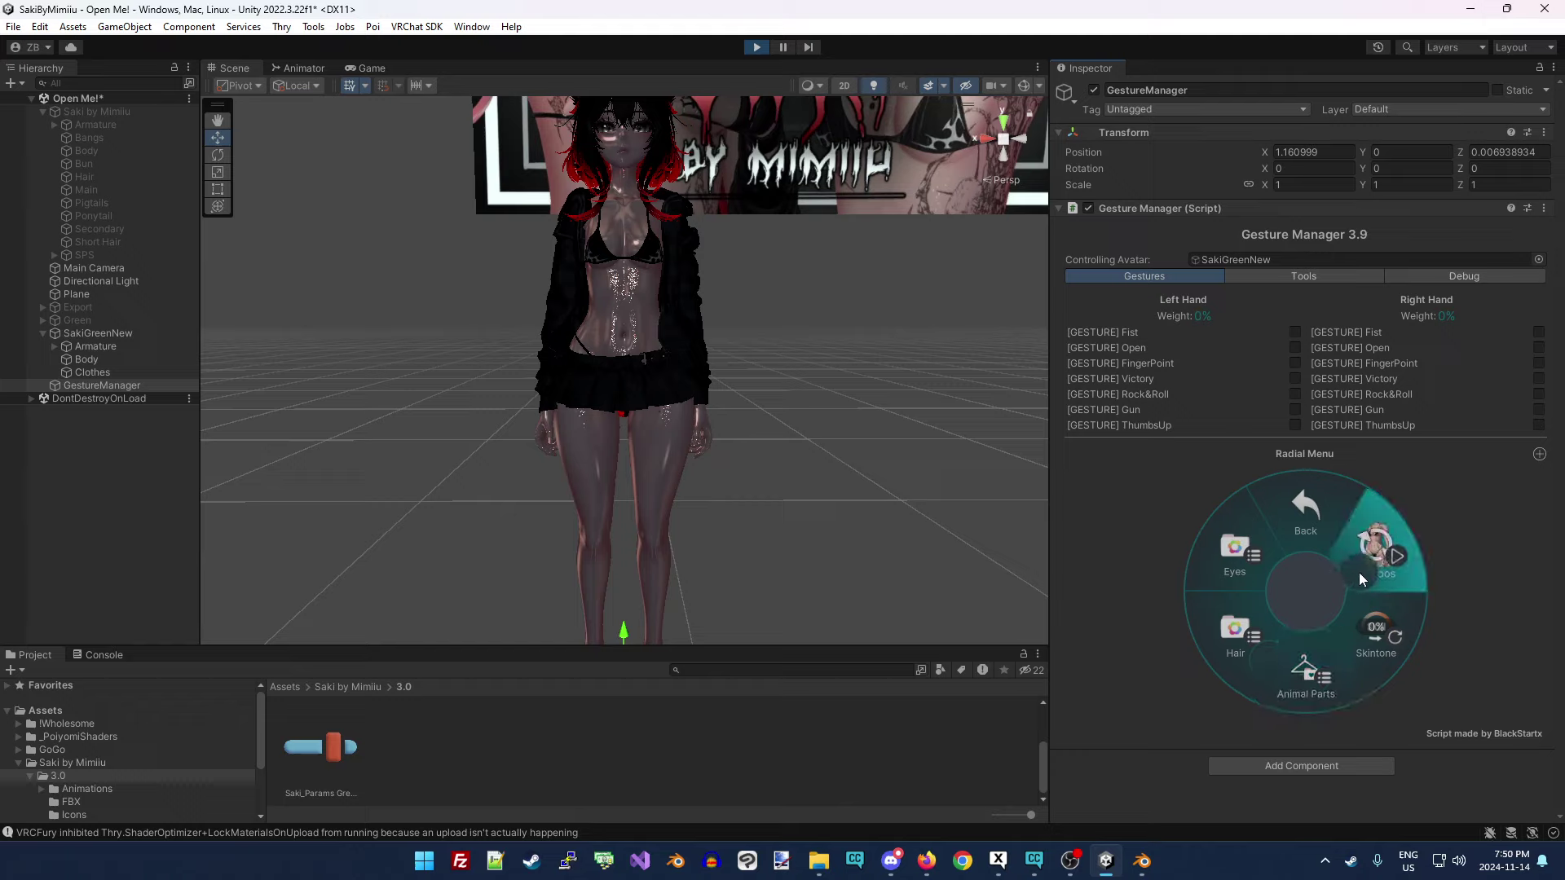
pyautogui.click(1309, 522)
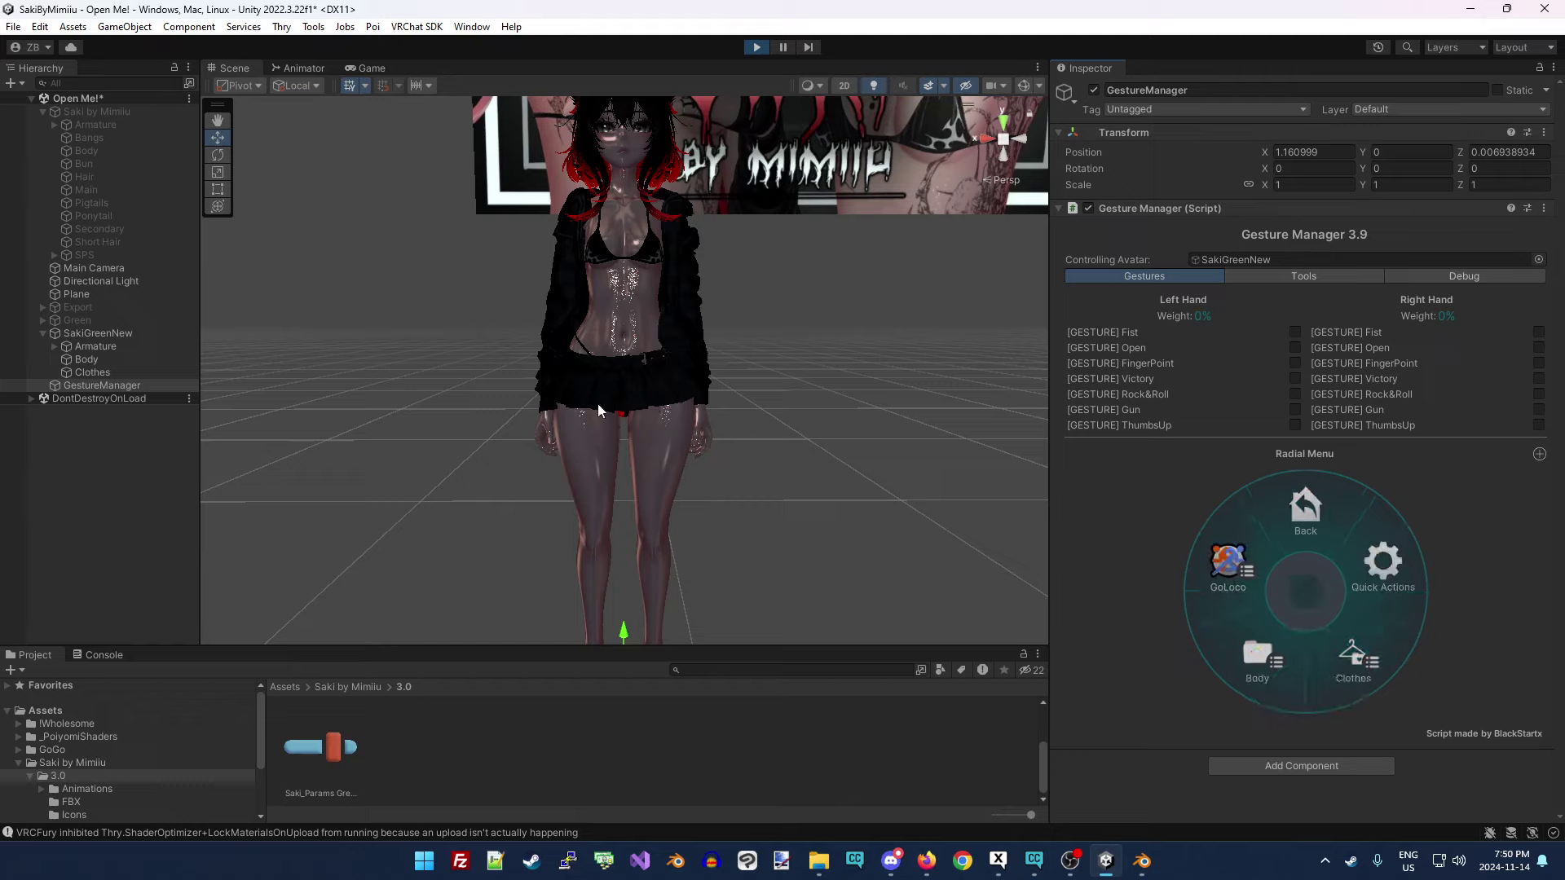
# Expand the Body material on SakiGreenNew's Body mesh and collapse its Emission 0 section.
pyautogui.click(86, 359)
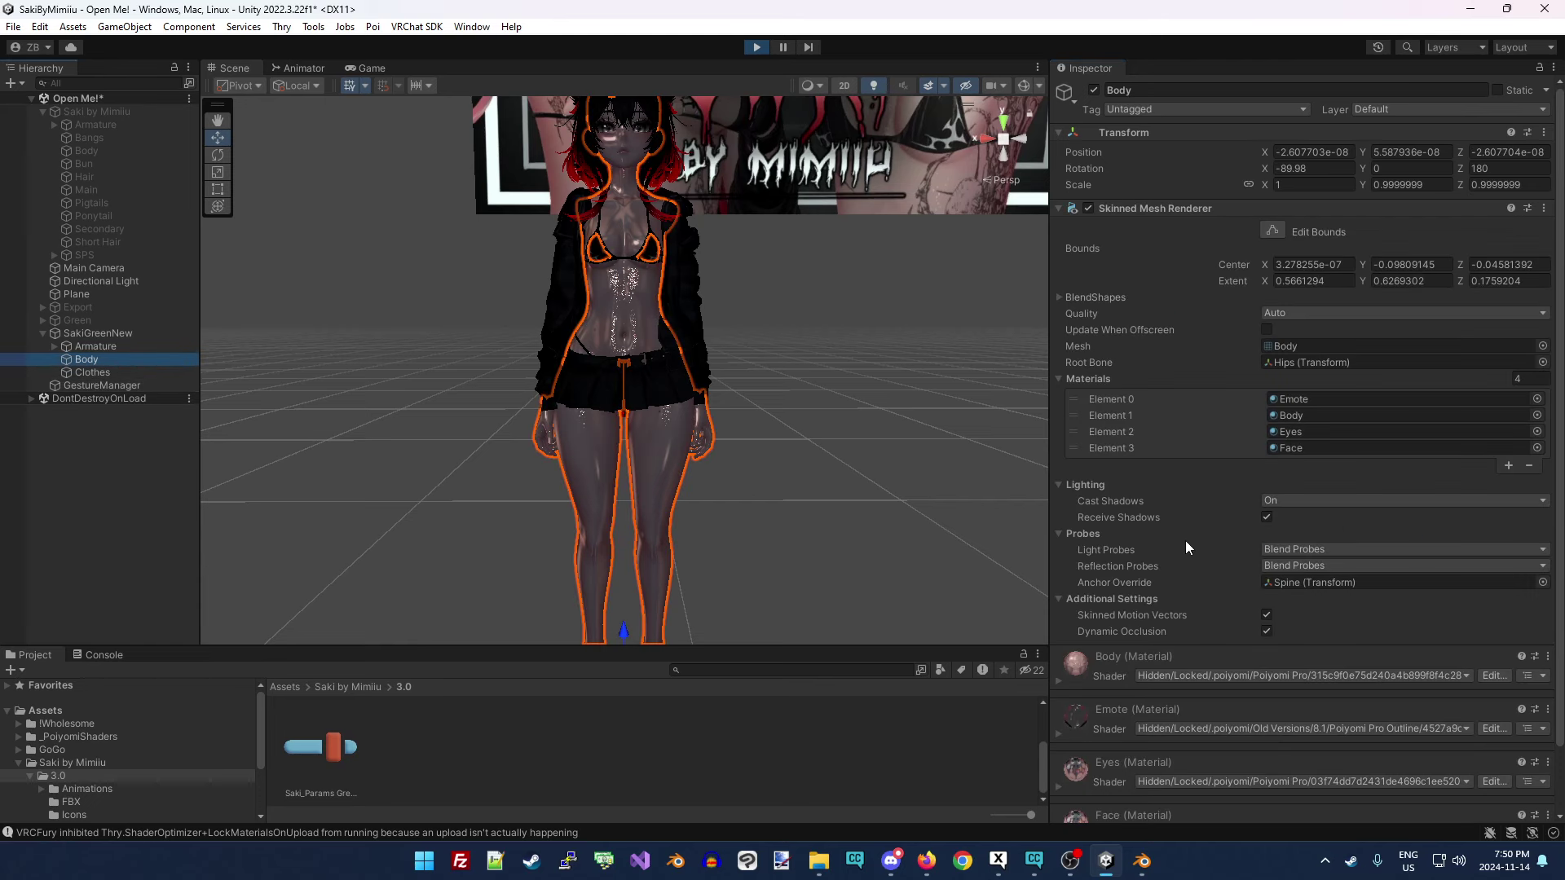
pyautogui.scroll(-2, 1185, 541)
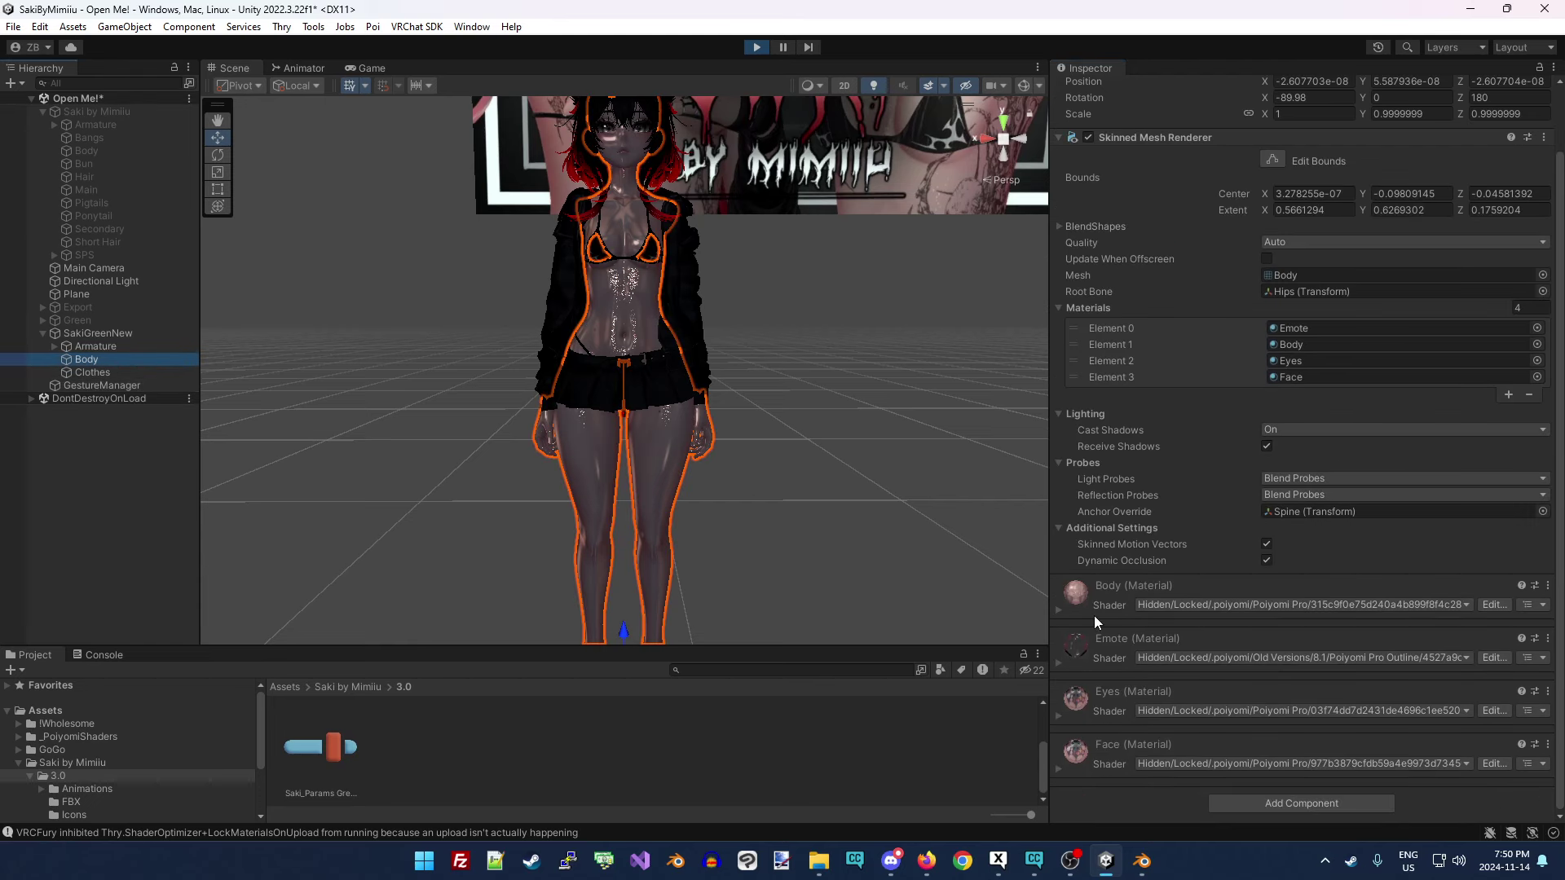
pyautogui.click(1059, 611)
pyautogui.scroll(-6, 1159, 594)
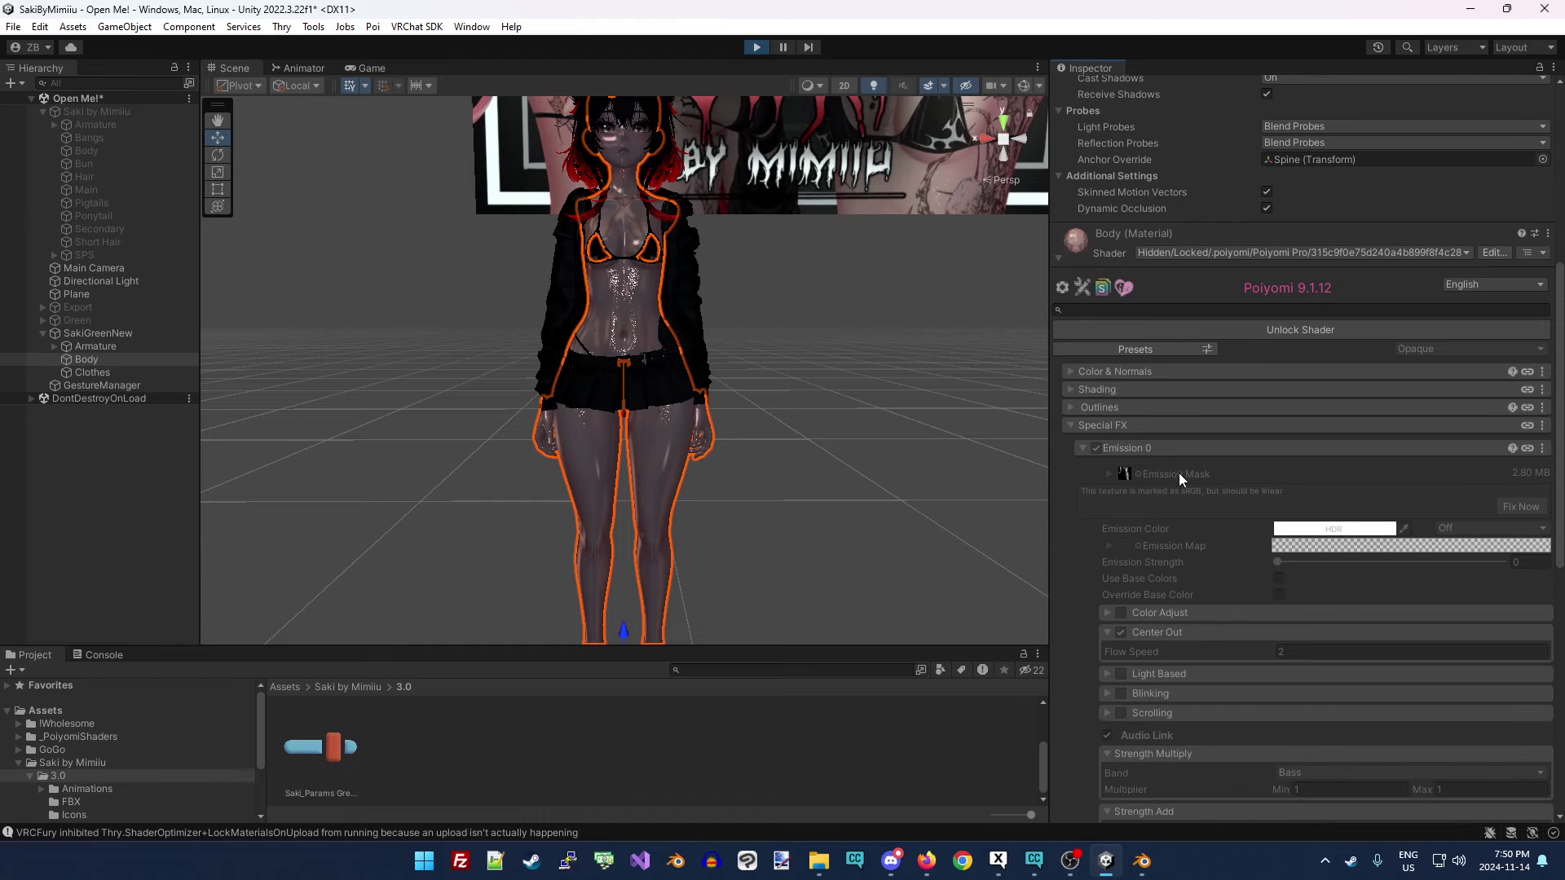
pyautogui.click(1173, 447)
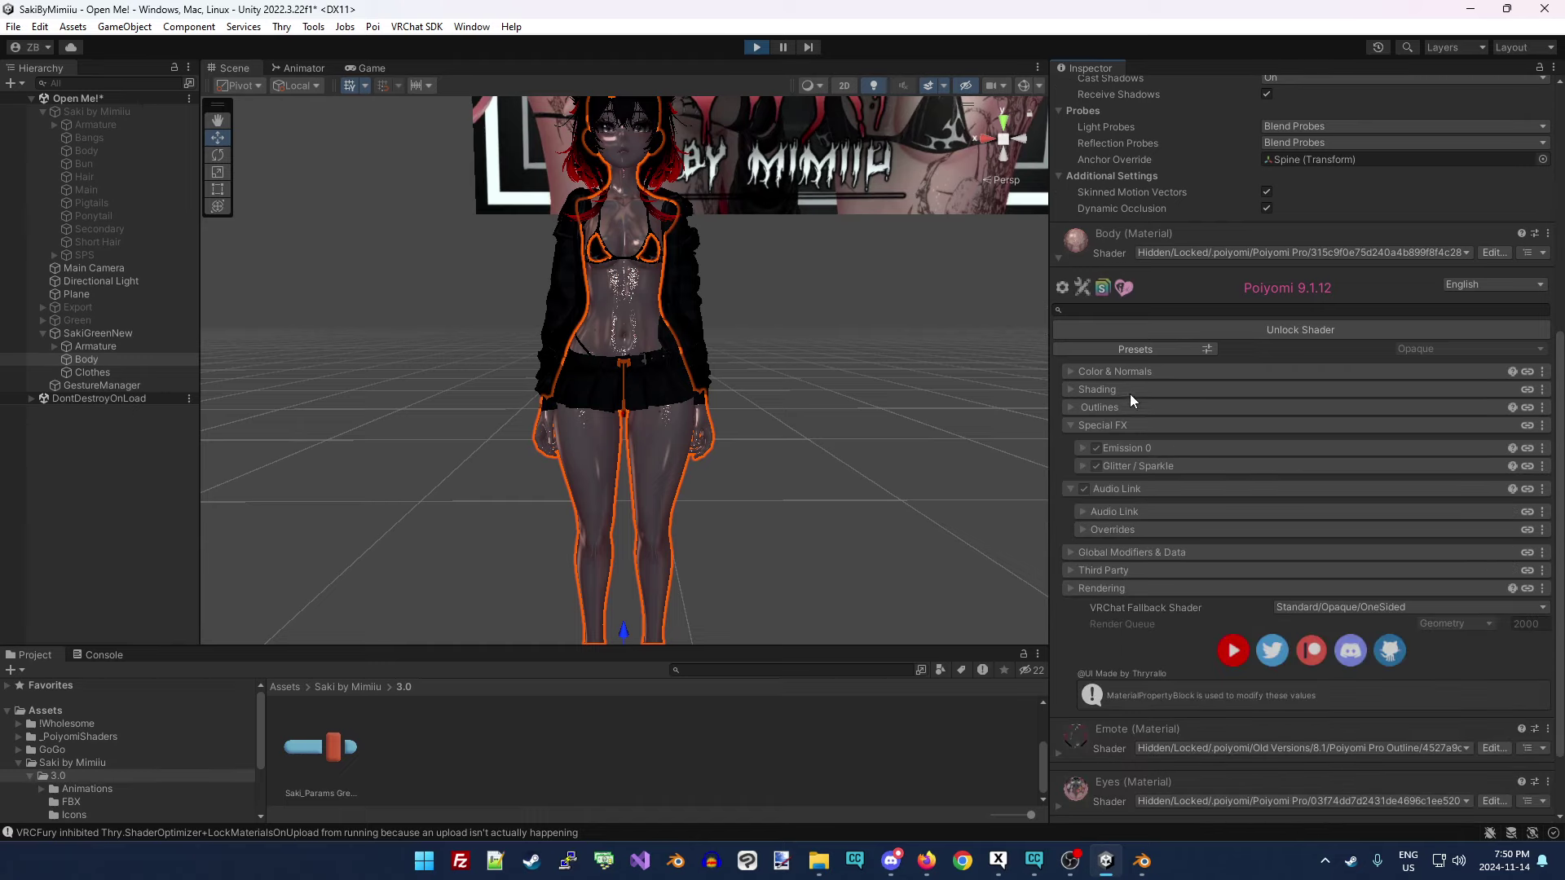
# Expand the Body material's Color & Normals section and examine the Alpha setting of Decal 0.
pyautogui.click(1130, 372)
pyautogui.scroll(-2, 1174, 544)
pyautogui.scroll(-1, 1186, 477)
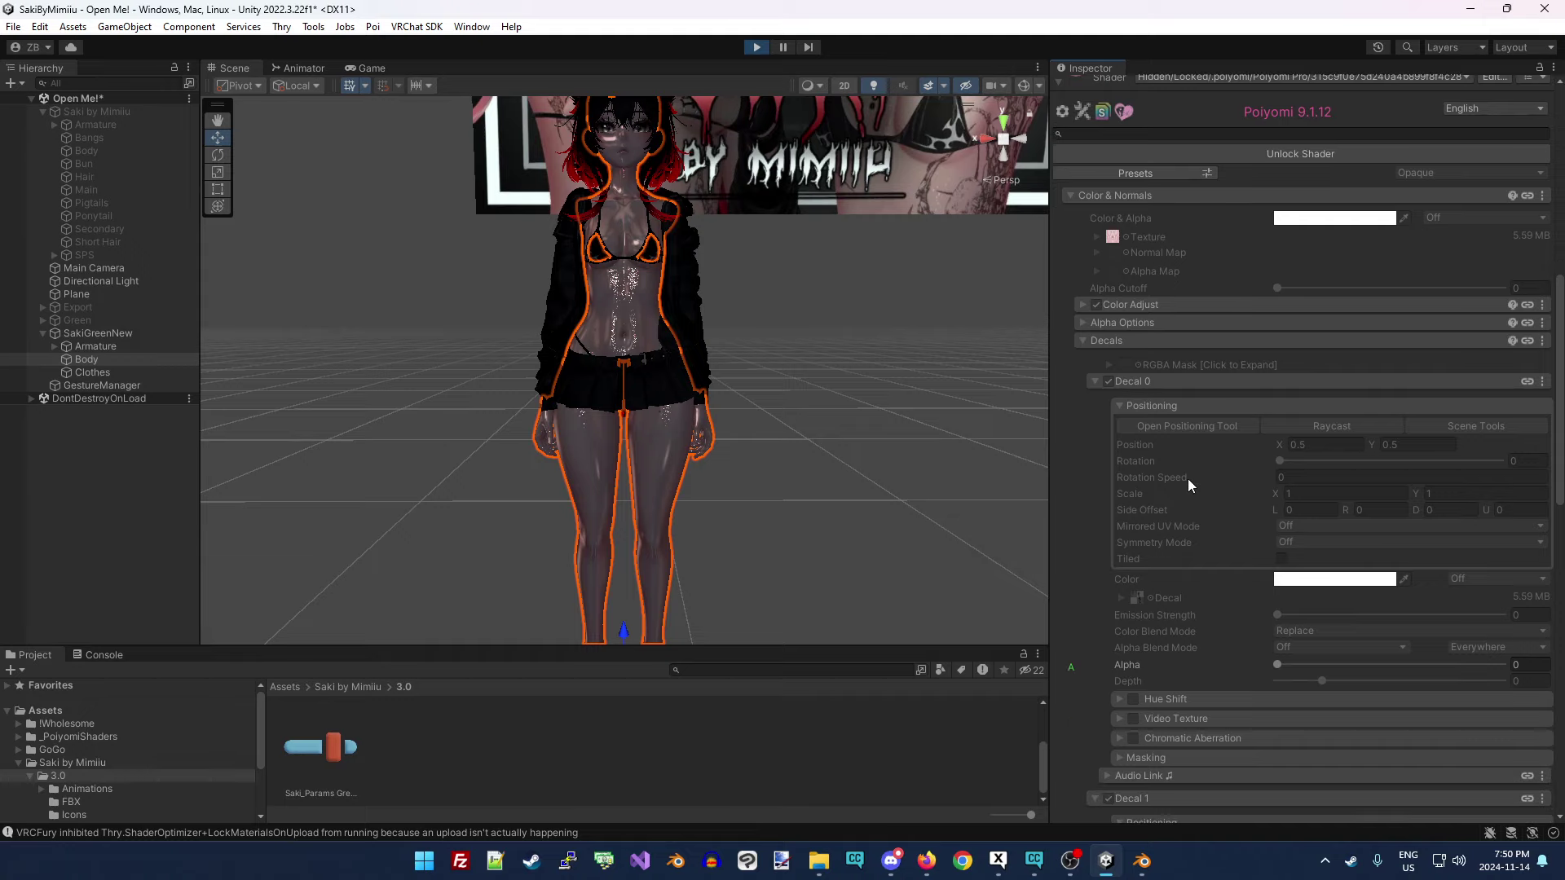
pyautogui.click(1278, 665)
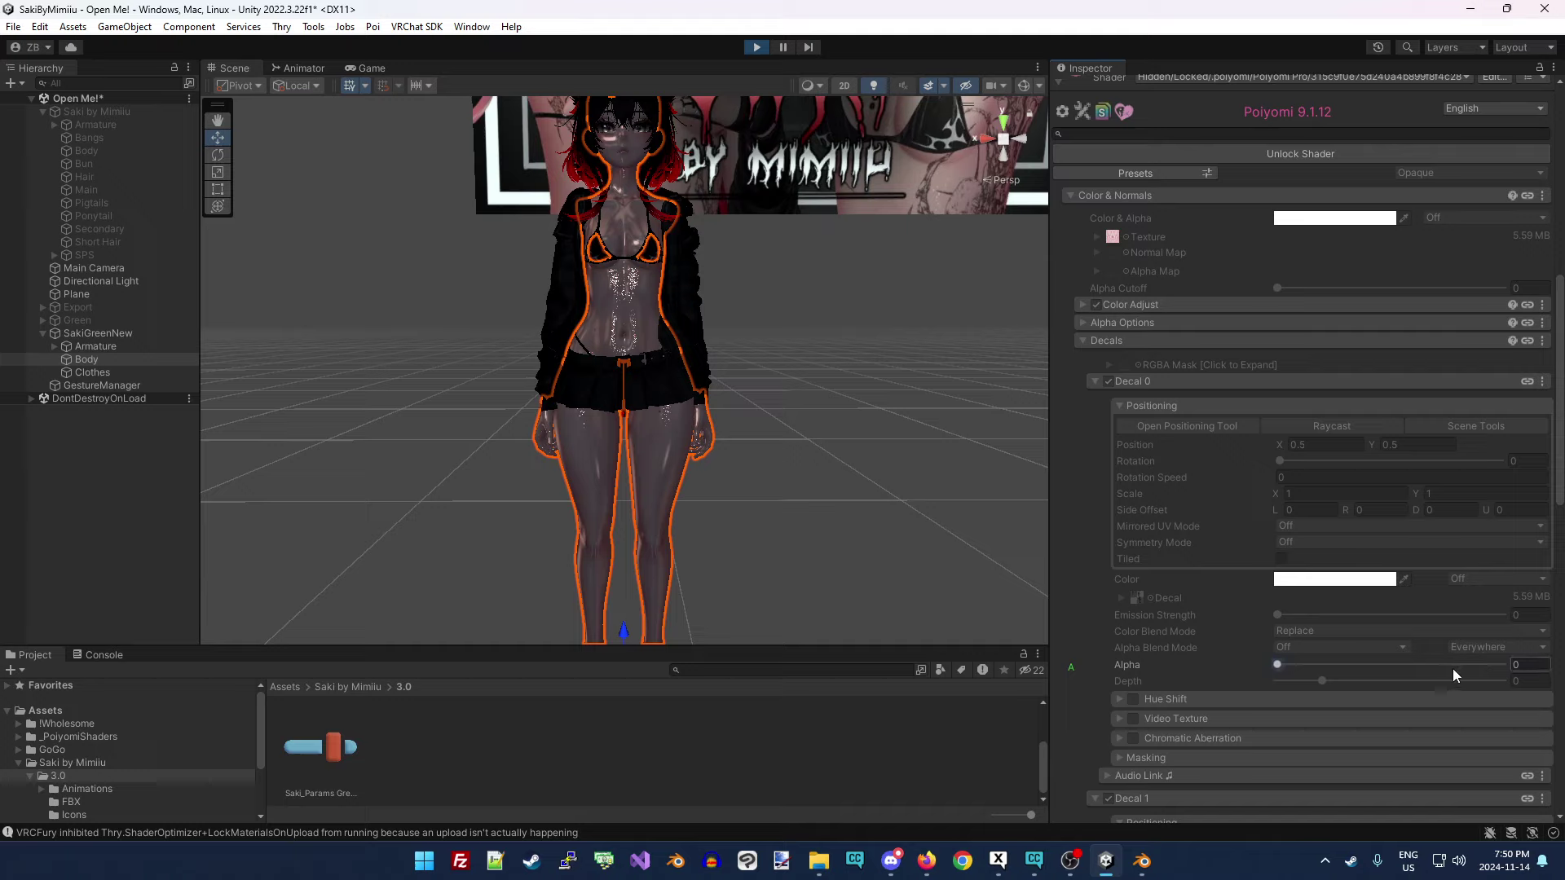
pyautogui.click(1148, 670)
pyautogui.scroll(3, 1108, 631)
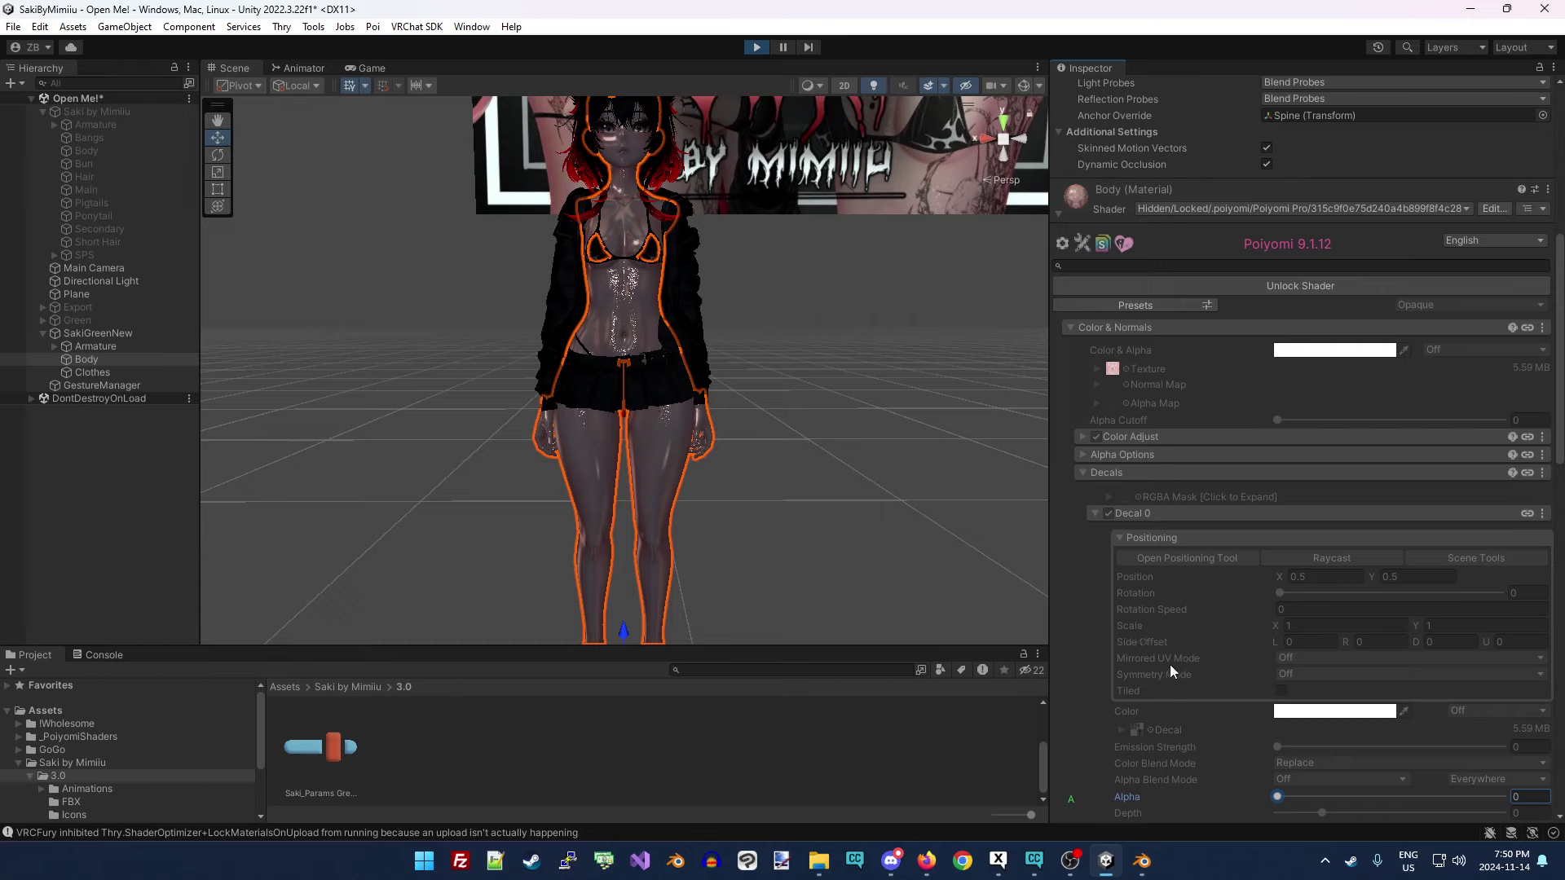
pyautogui.scroll(-2, 1136, 644)
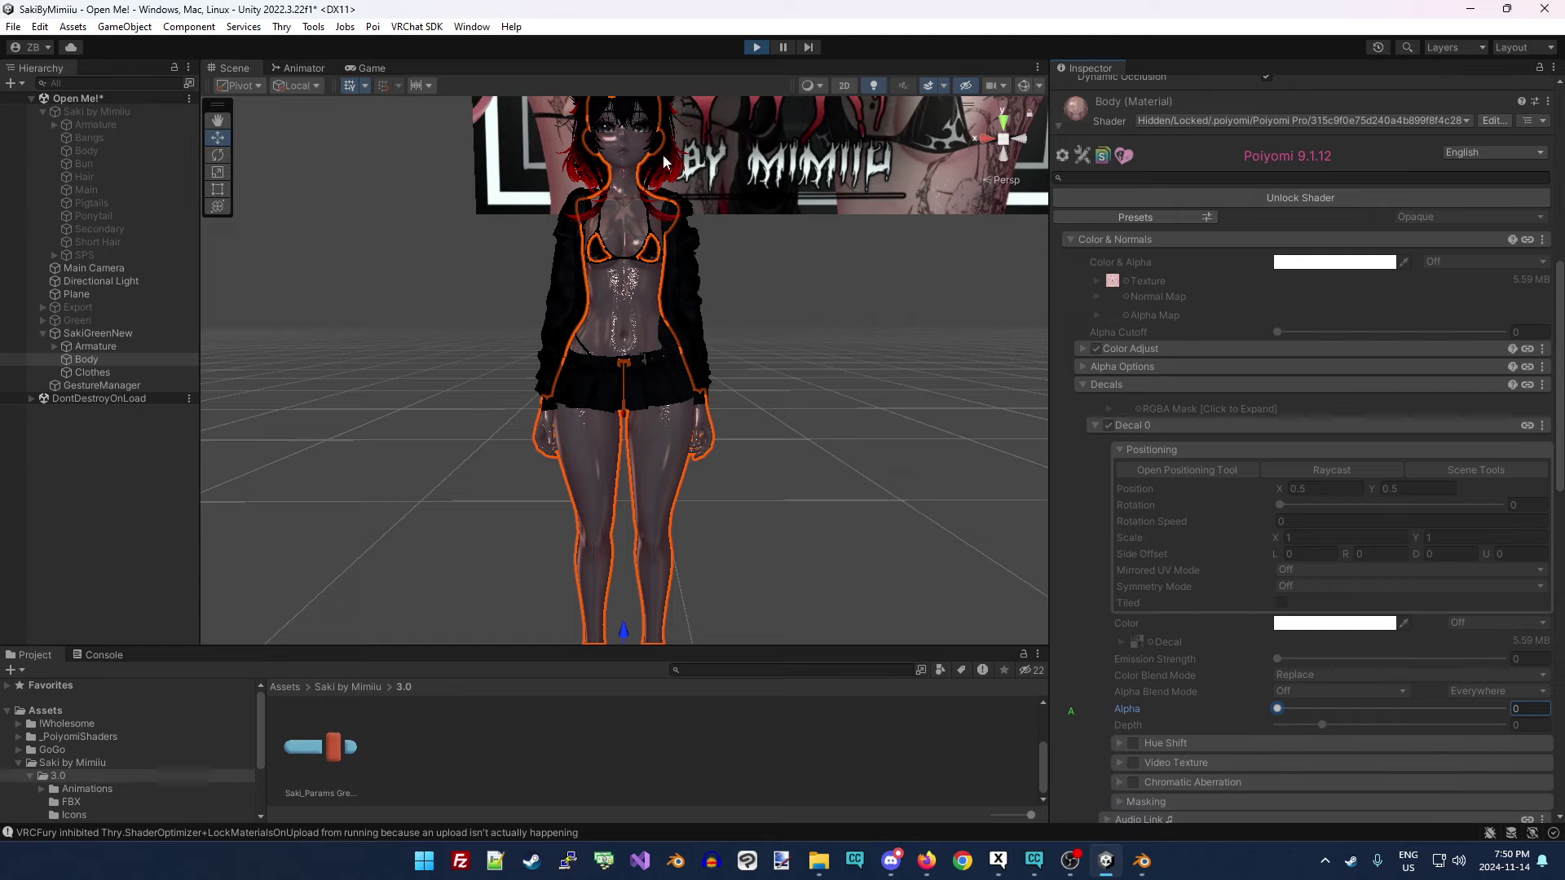
# Return to the Saki_FX Green animator and open the Skintone layer in the Body group.
pyautogui.click(308, 68)
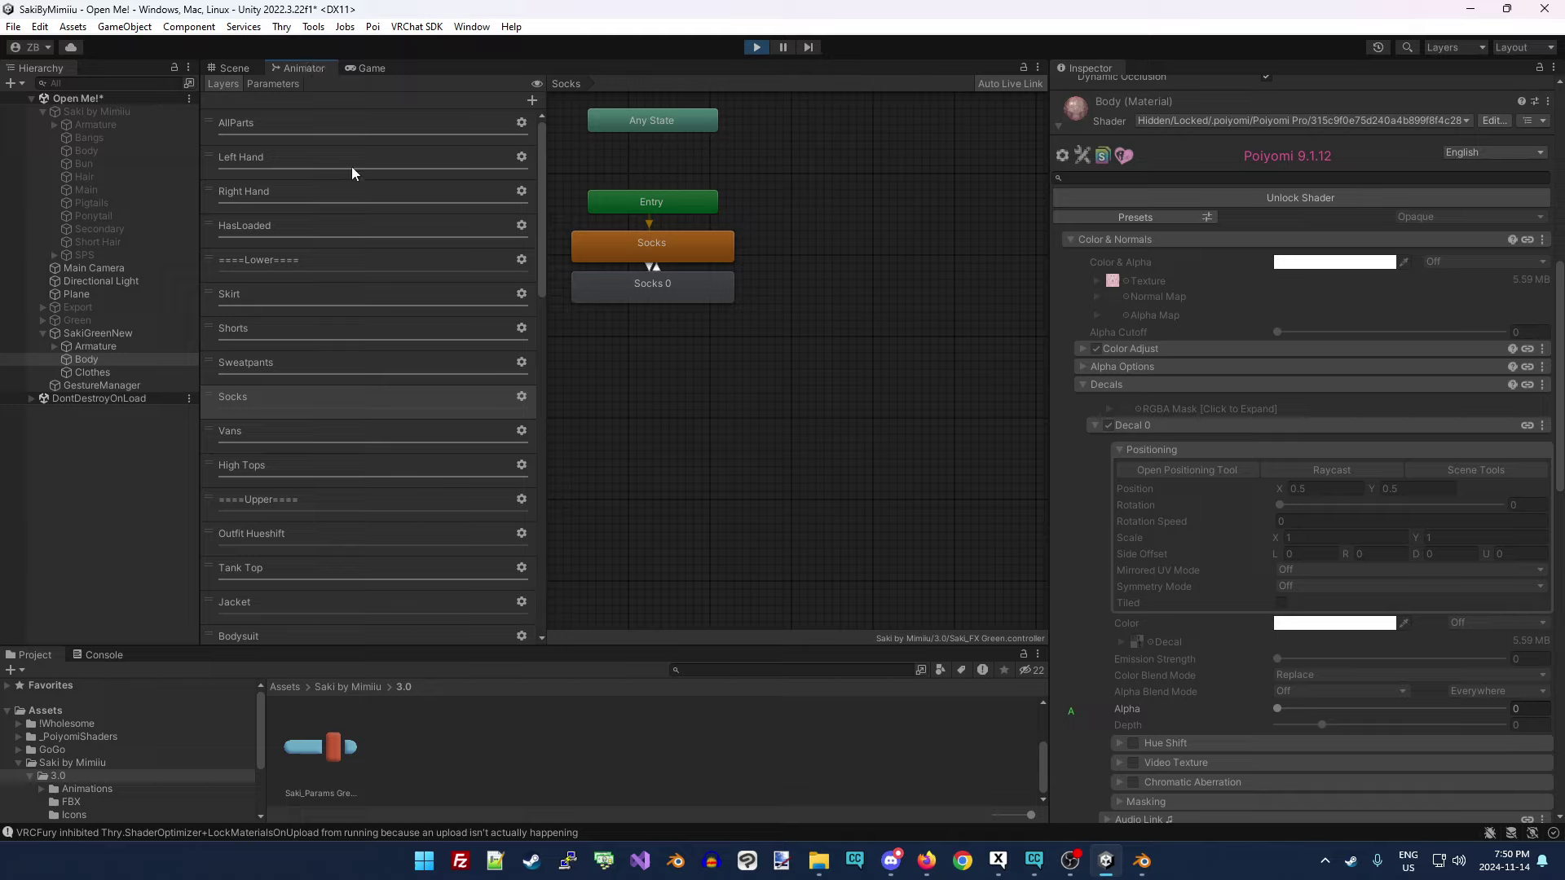
pyautogui.scroll(-3, 398, 369)
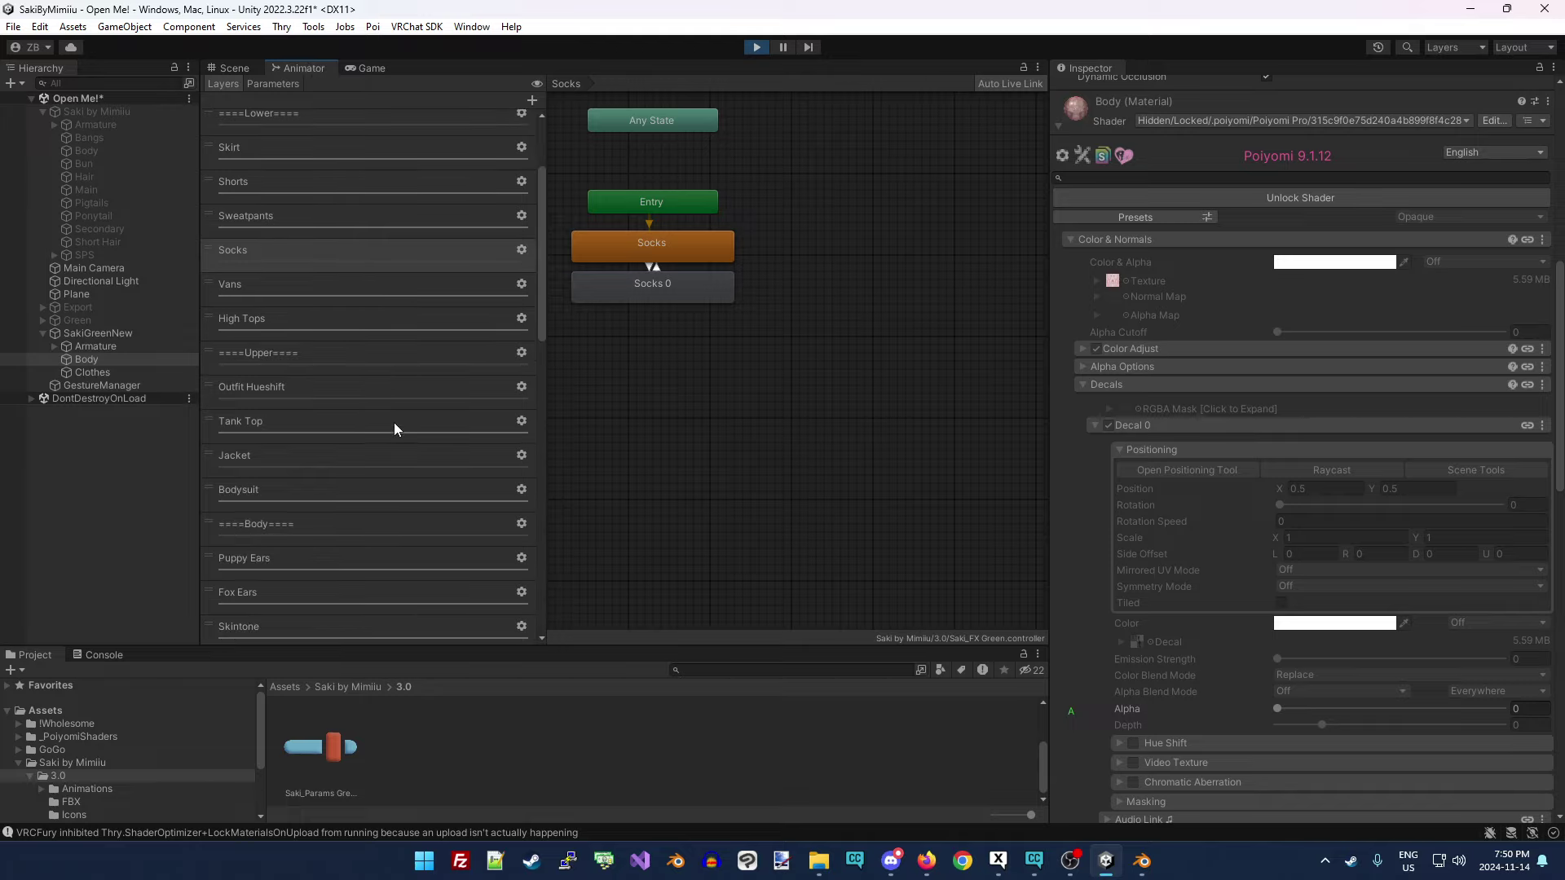
pyautogui.scroll(-4, 394, 422)
pyautogui.click(363, 440)
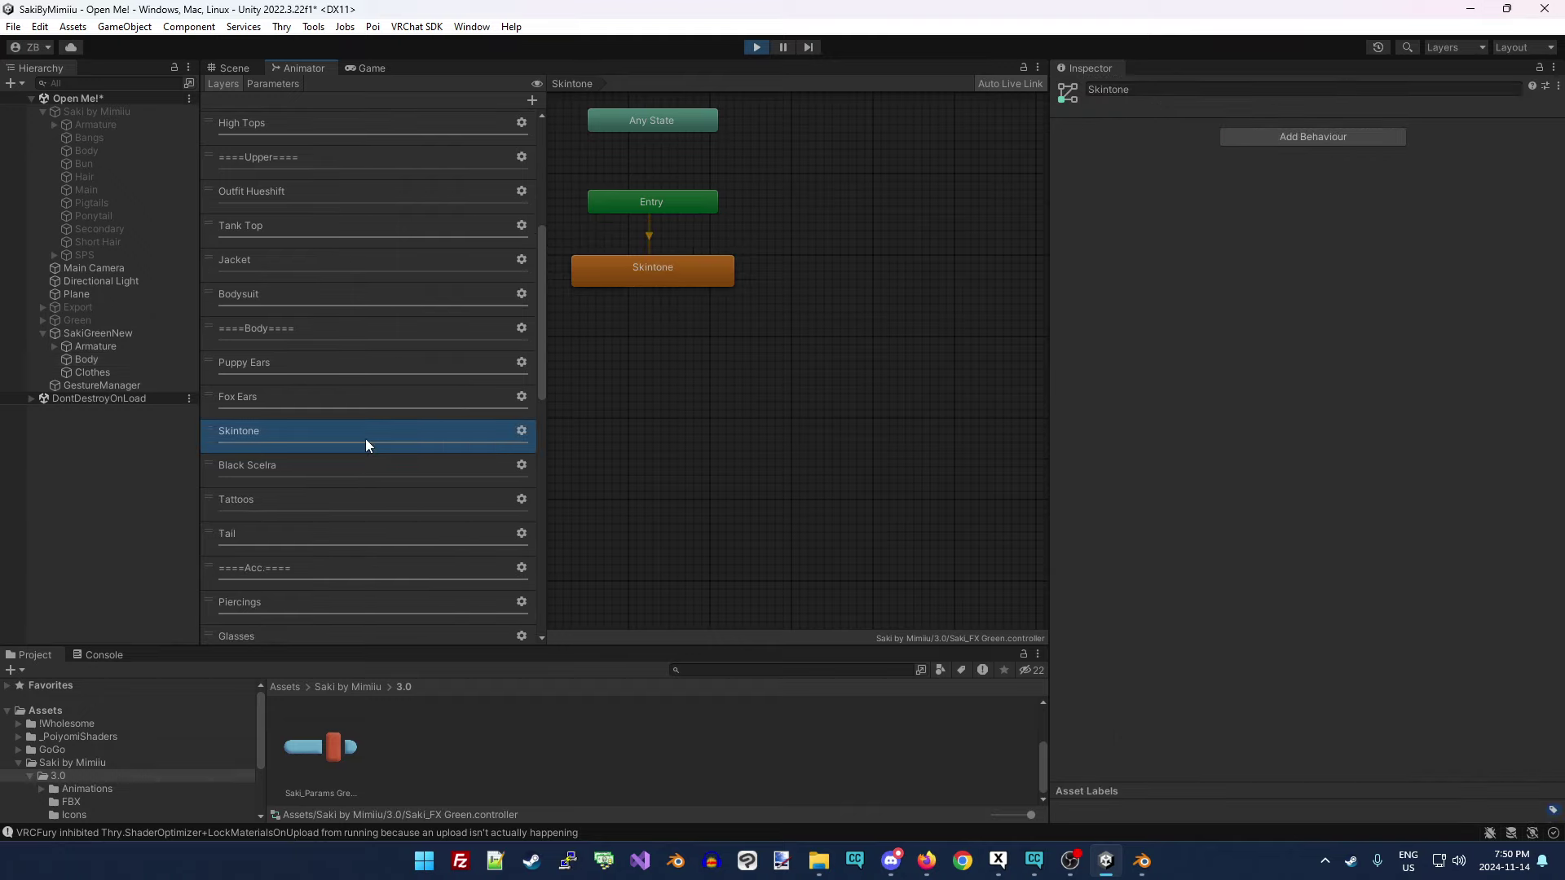
# Check the Skintone layer's weight setting and look through the remaining layers of the Saki_FX Green controller.
pyautogui.click(521, 432)
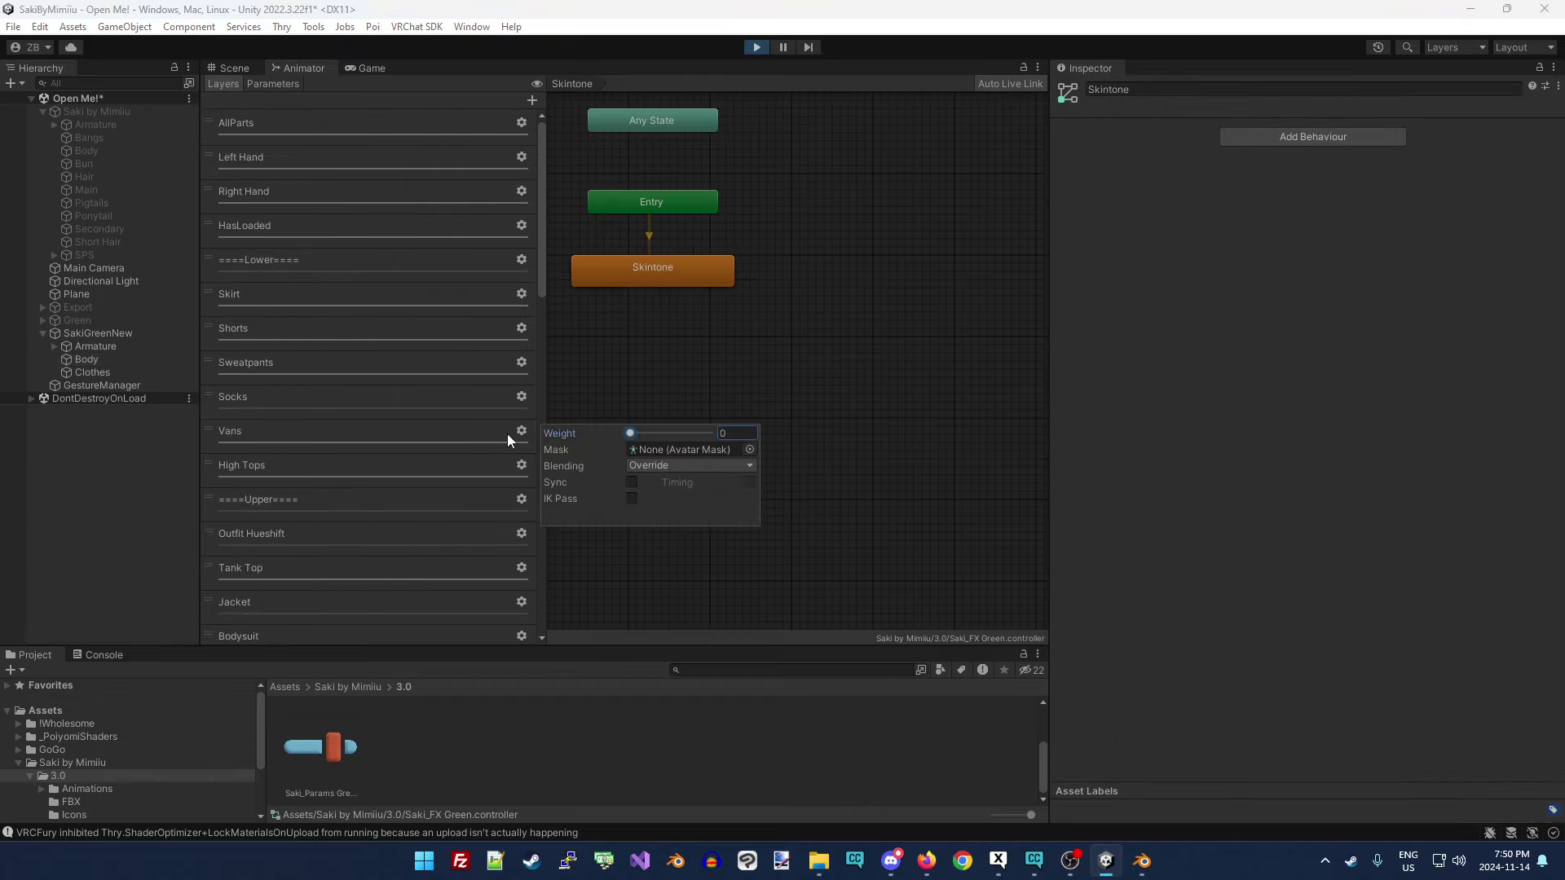
pyautogui.click(393, 471)
pyautogui.scroll(-7, 417, 489)
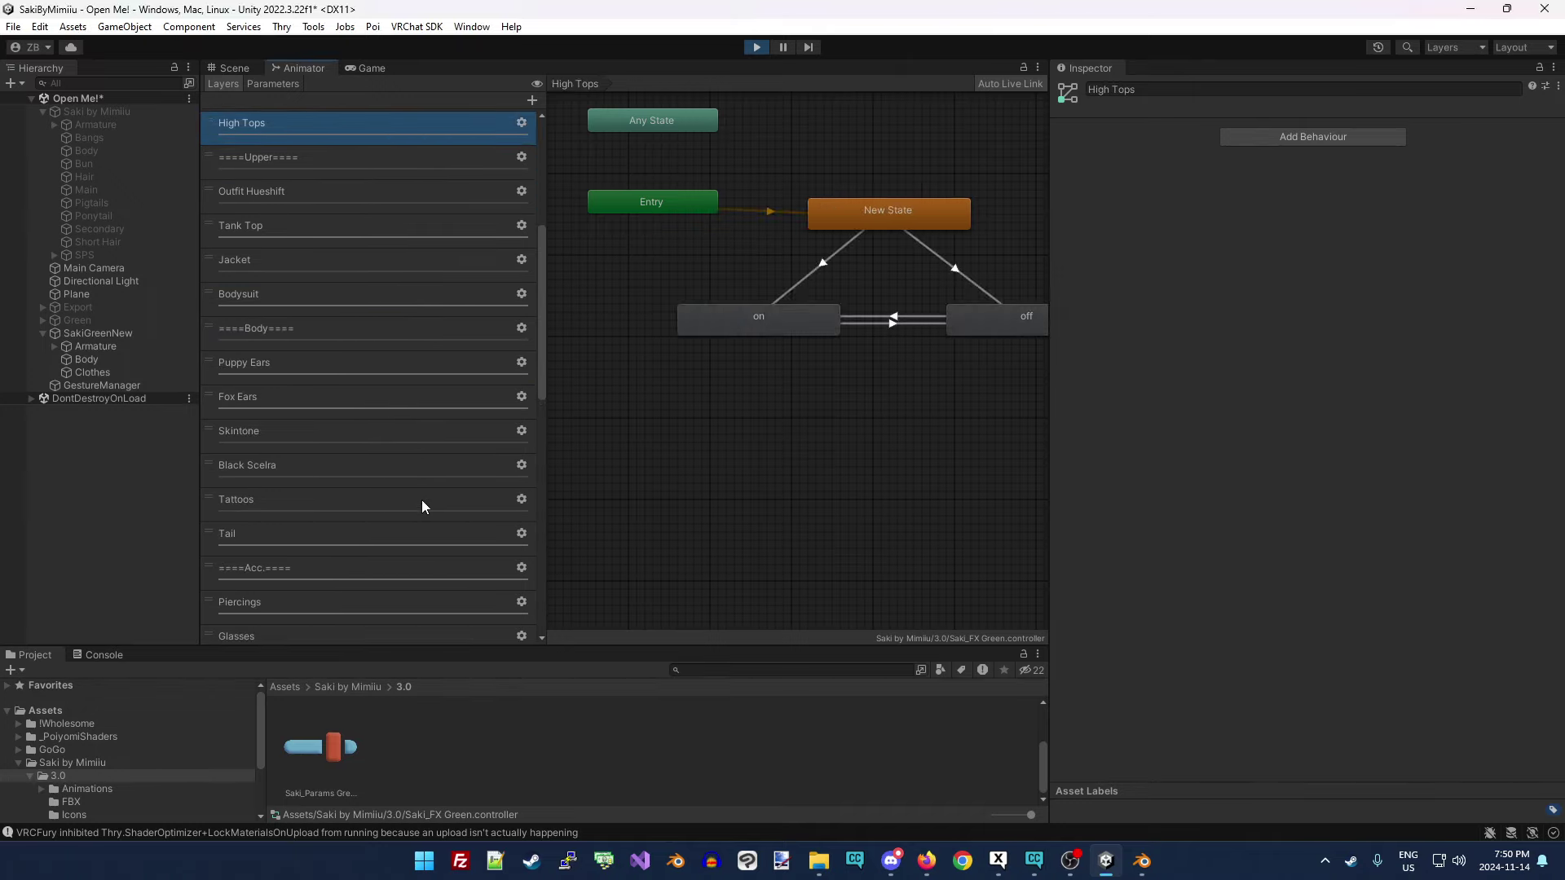
pyautogui.scroll(-1, 427, 505)
pyautogui.scroll(-6, 416, 510)
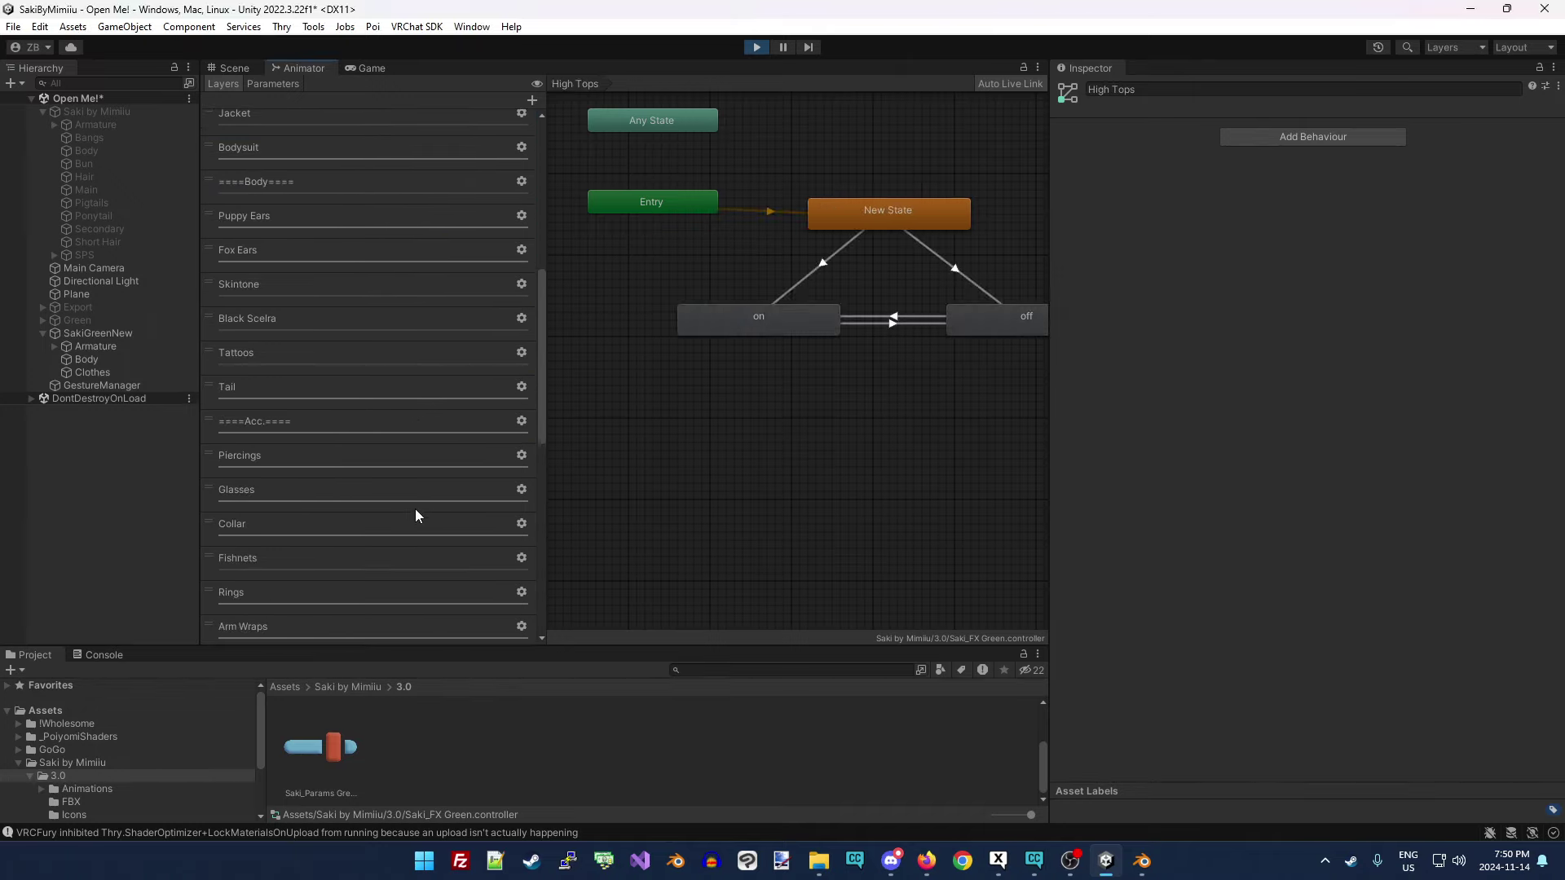
pyautogui.scroll(-6, 413, 515)
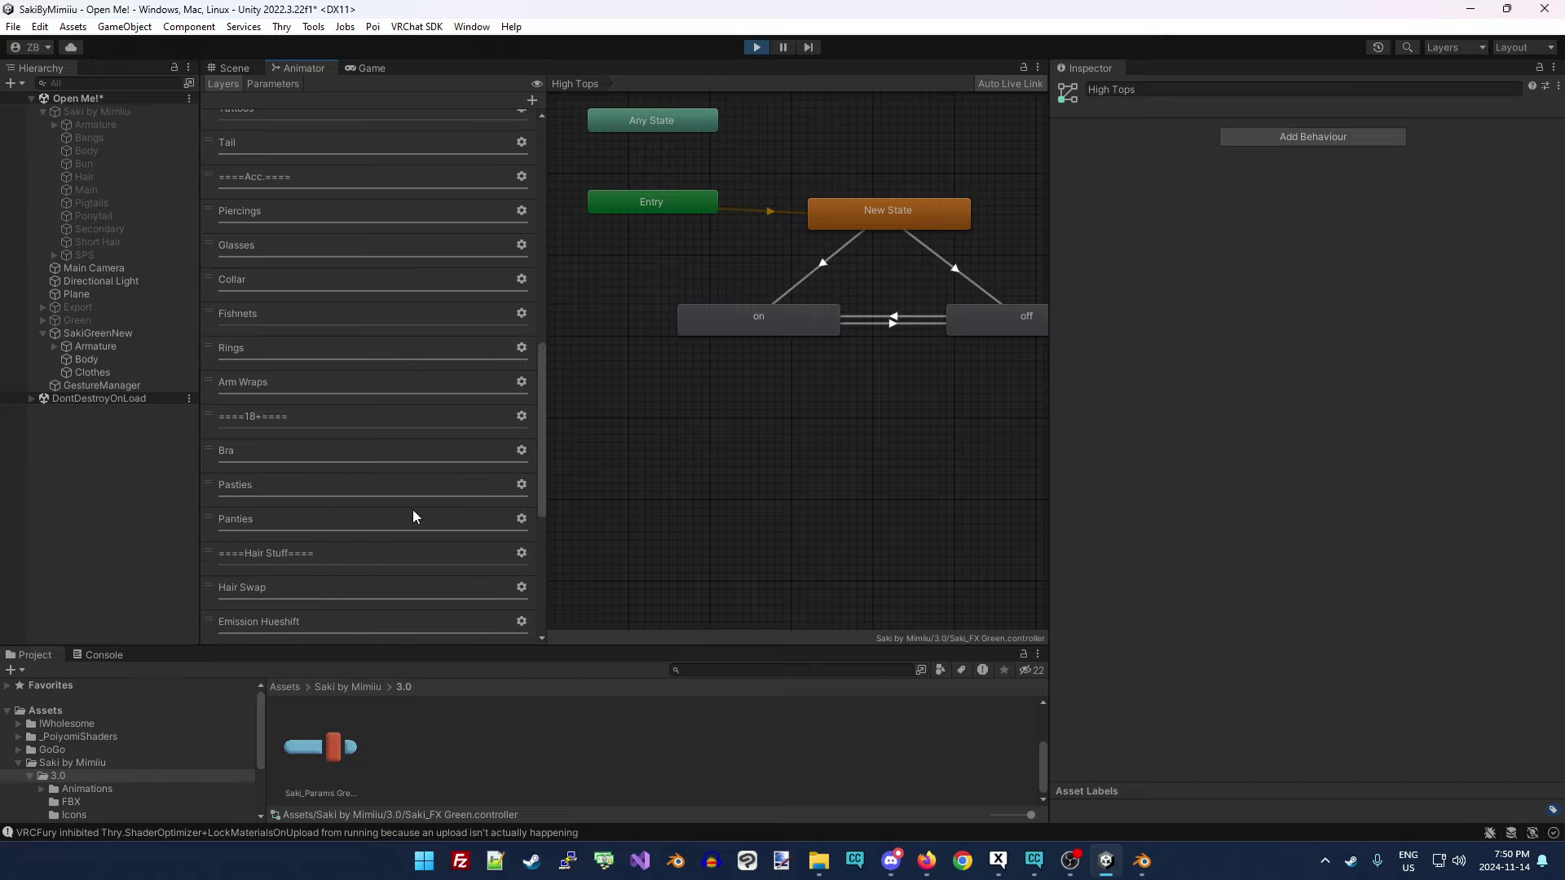
pyautogui.scroll(-2, 413, 512)
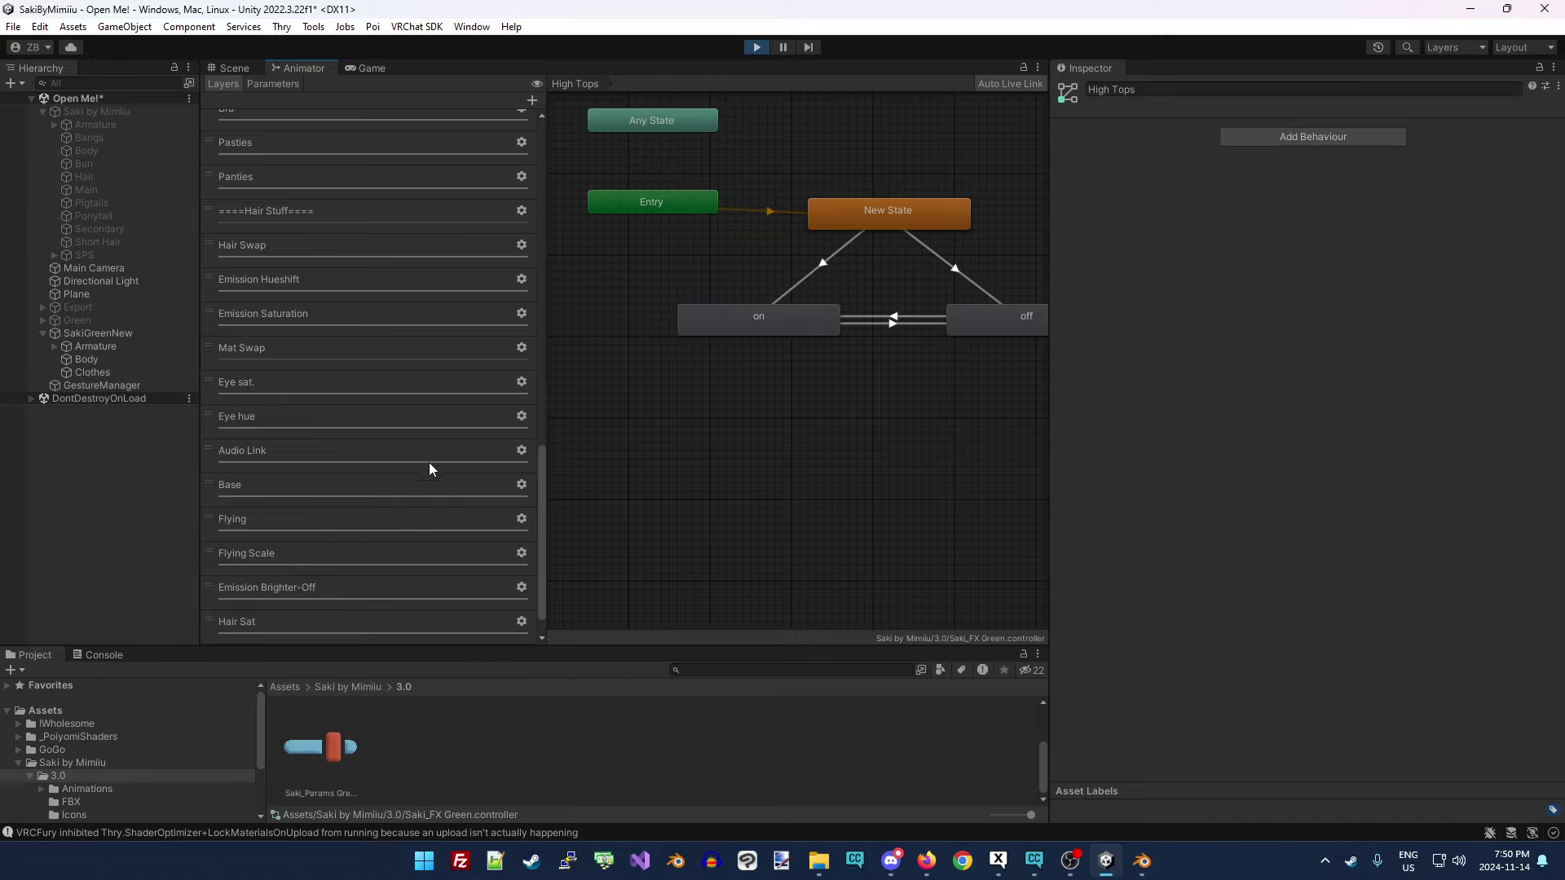
pyautogui.scroll(3, 424, 473)
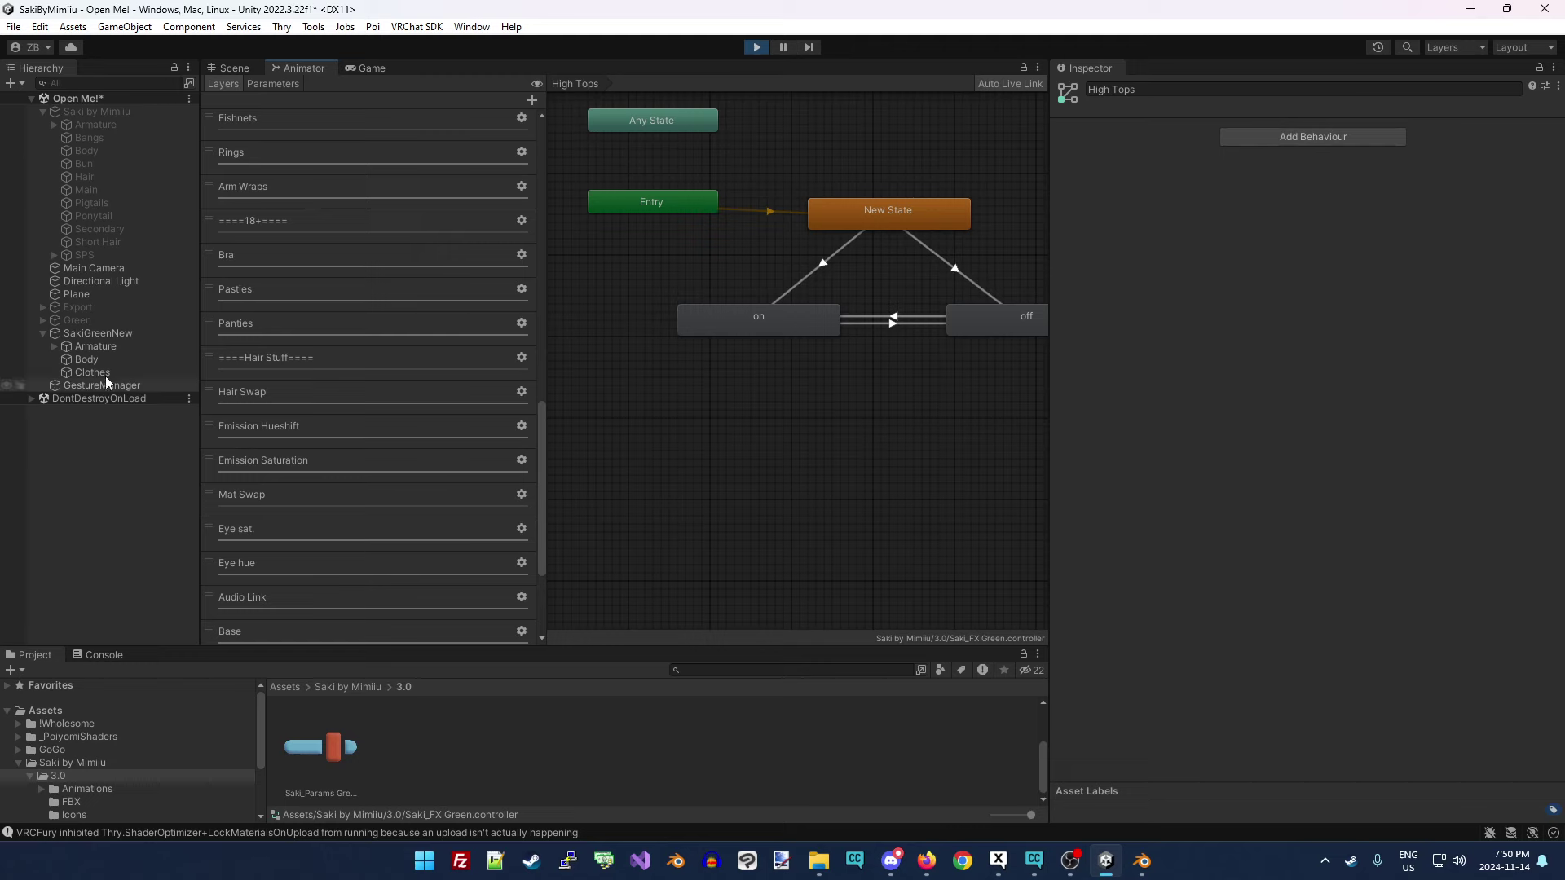
pyautogui.moveTo(75, 320); pyautogui.dragTo(65, 332)
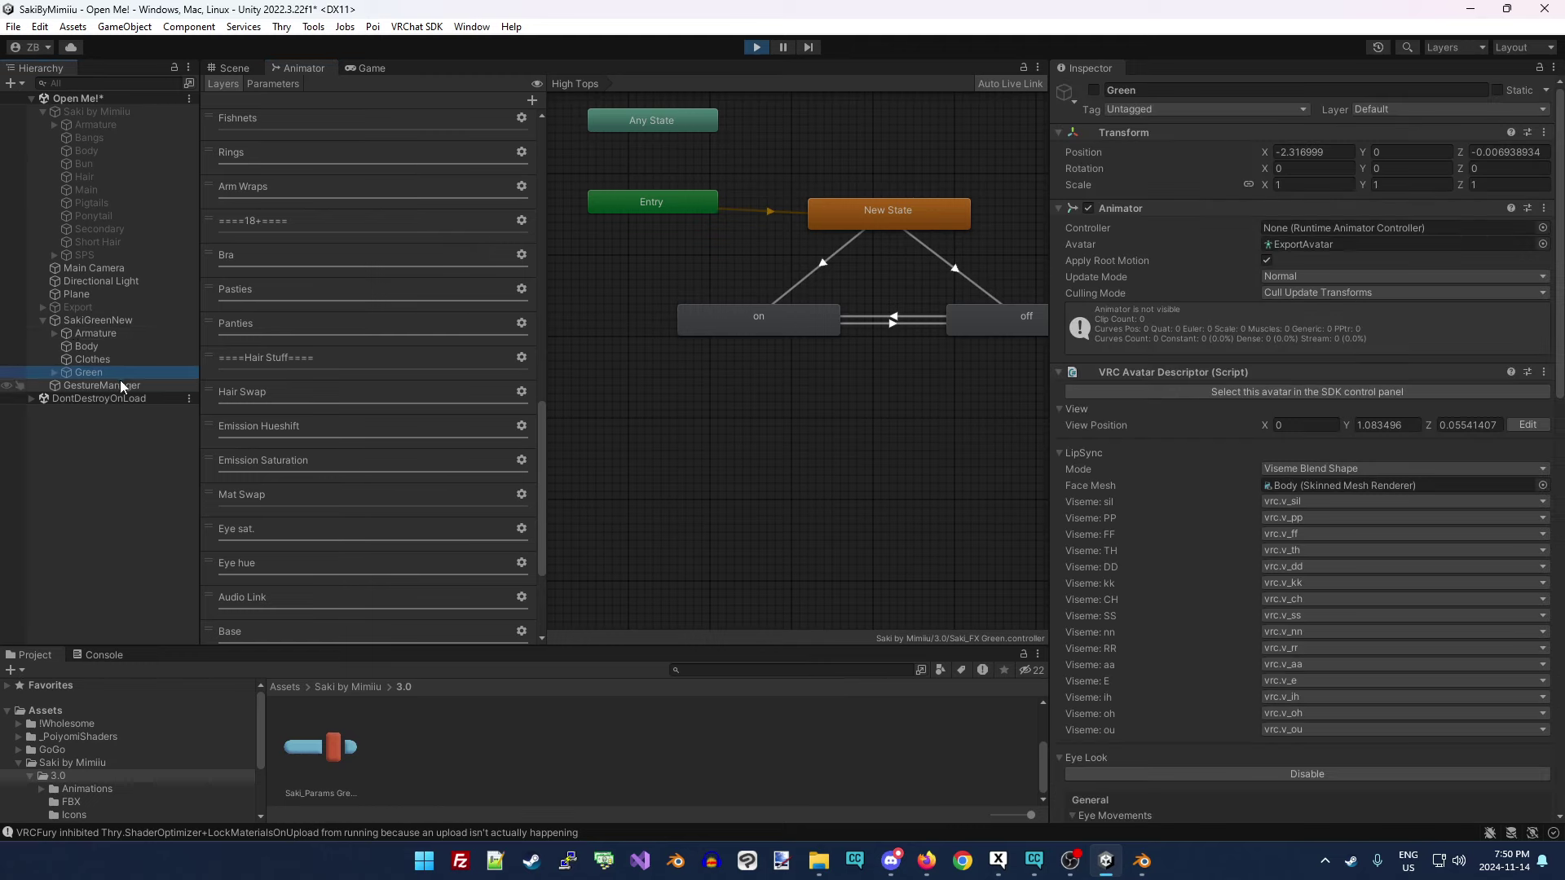
pyautogui.click(96, 321)
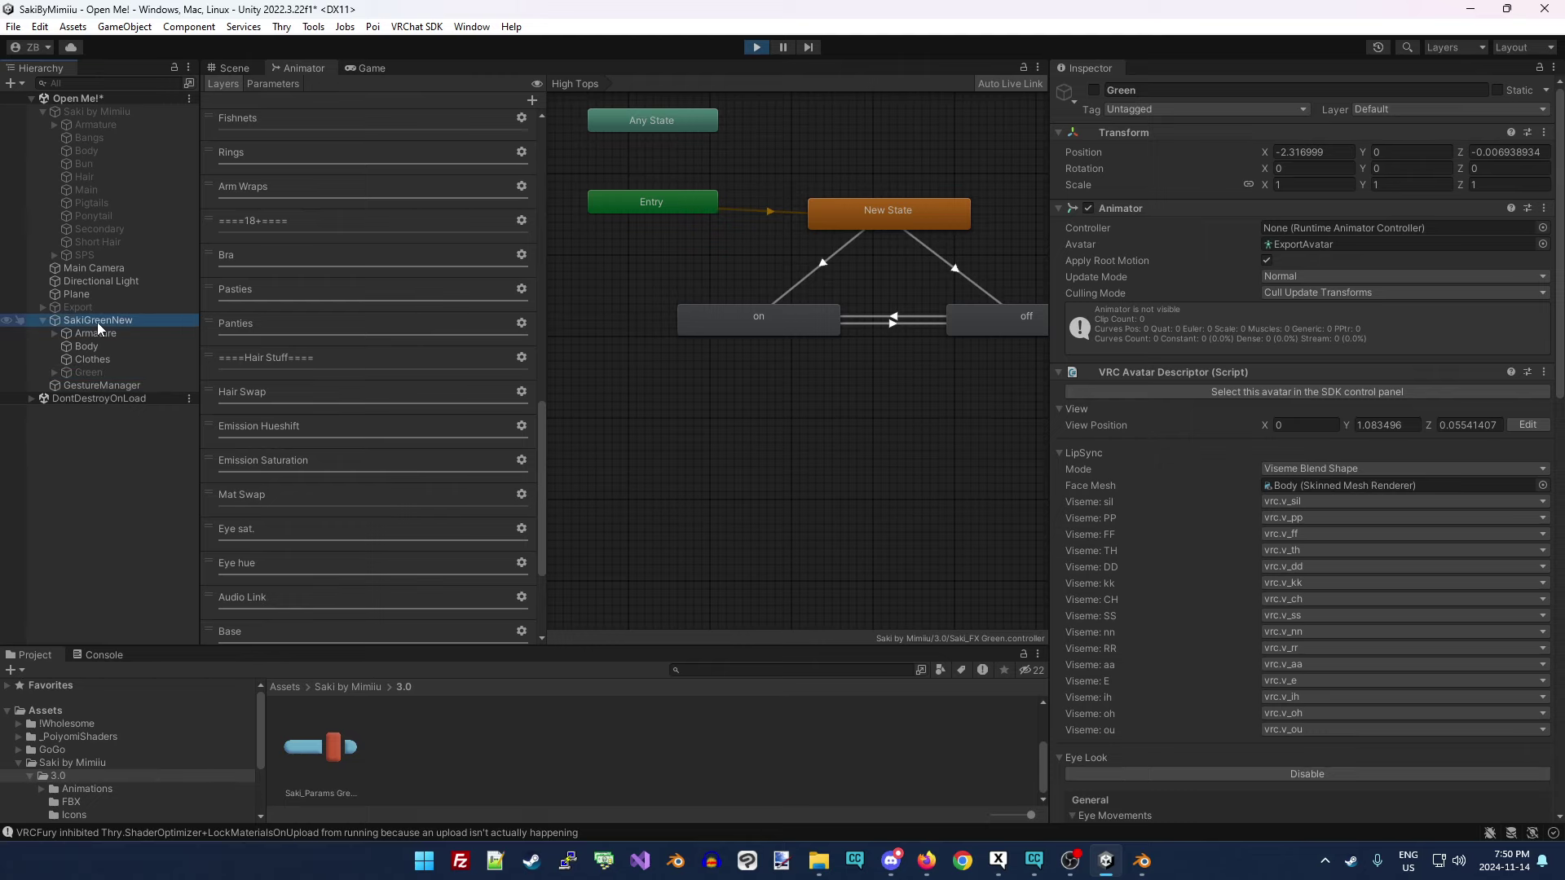
pyautogui.moveTo(90, 372); pyautogui.dragTo(90, 312)
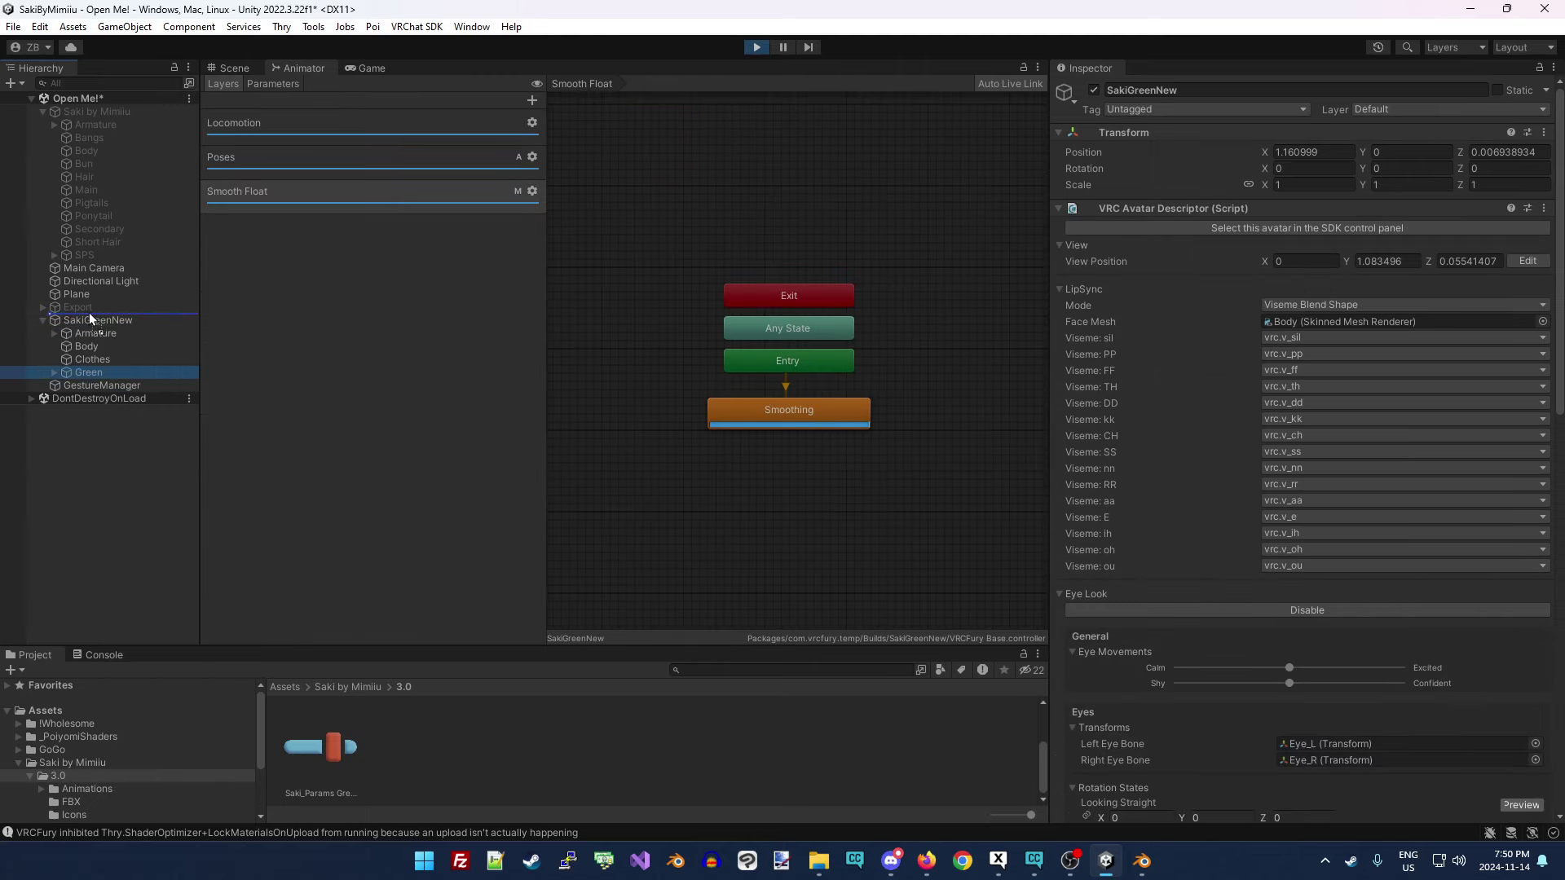
# Select the SakiGreenNew avatar and open the VRCFury FX controller assigned to its FX playable layer.
pyautogui.click(108, 334)
pyautogui.scroll(-6, 1125, 564)
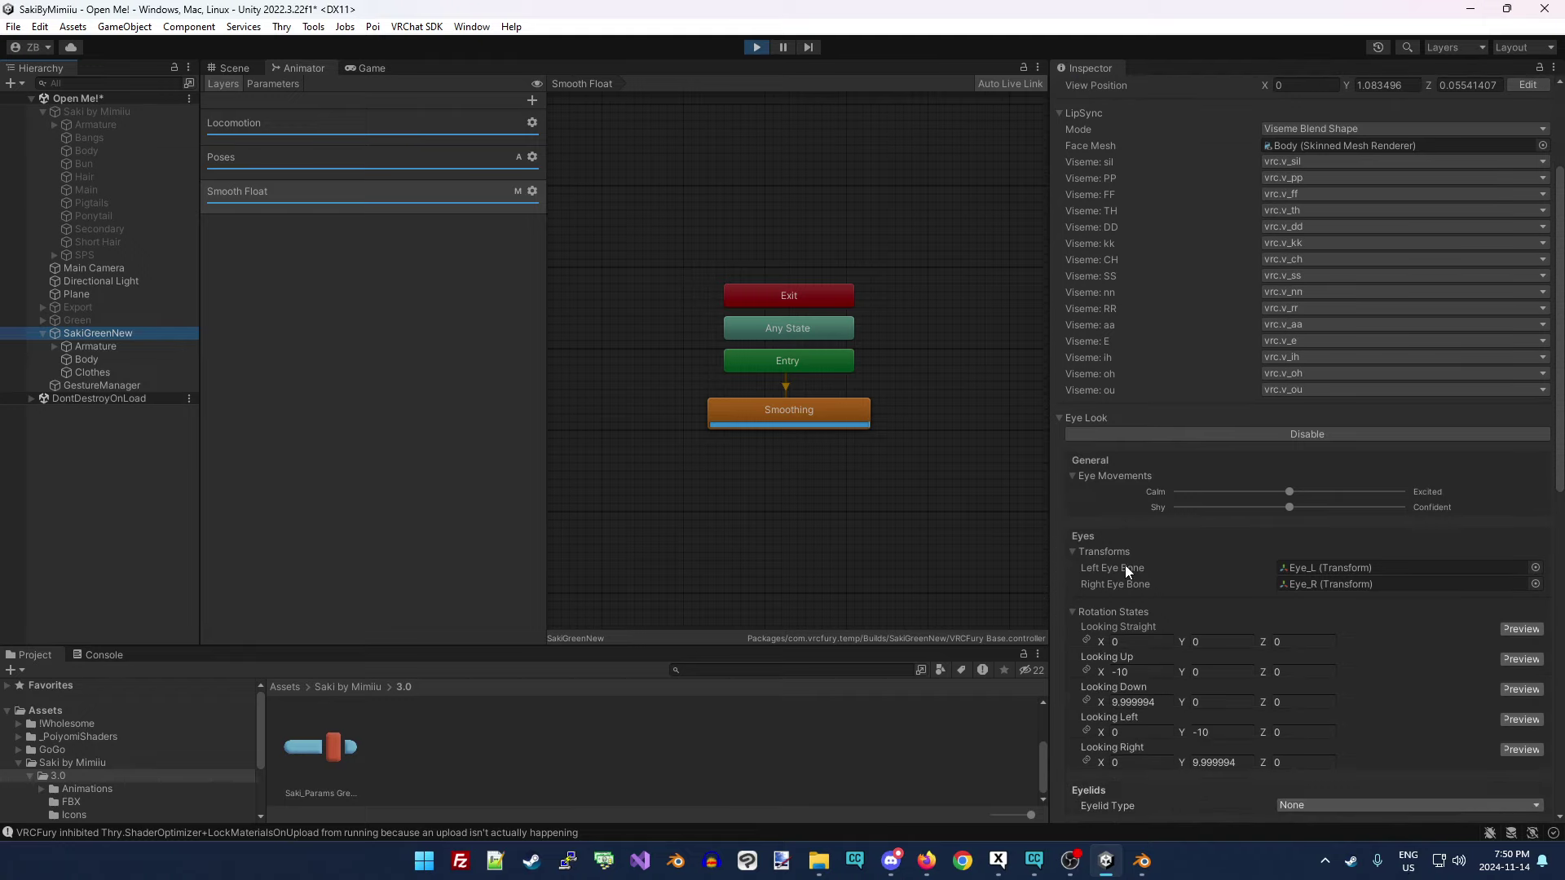
pyautogui.scroll(-5, 1133, 574)
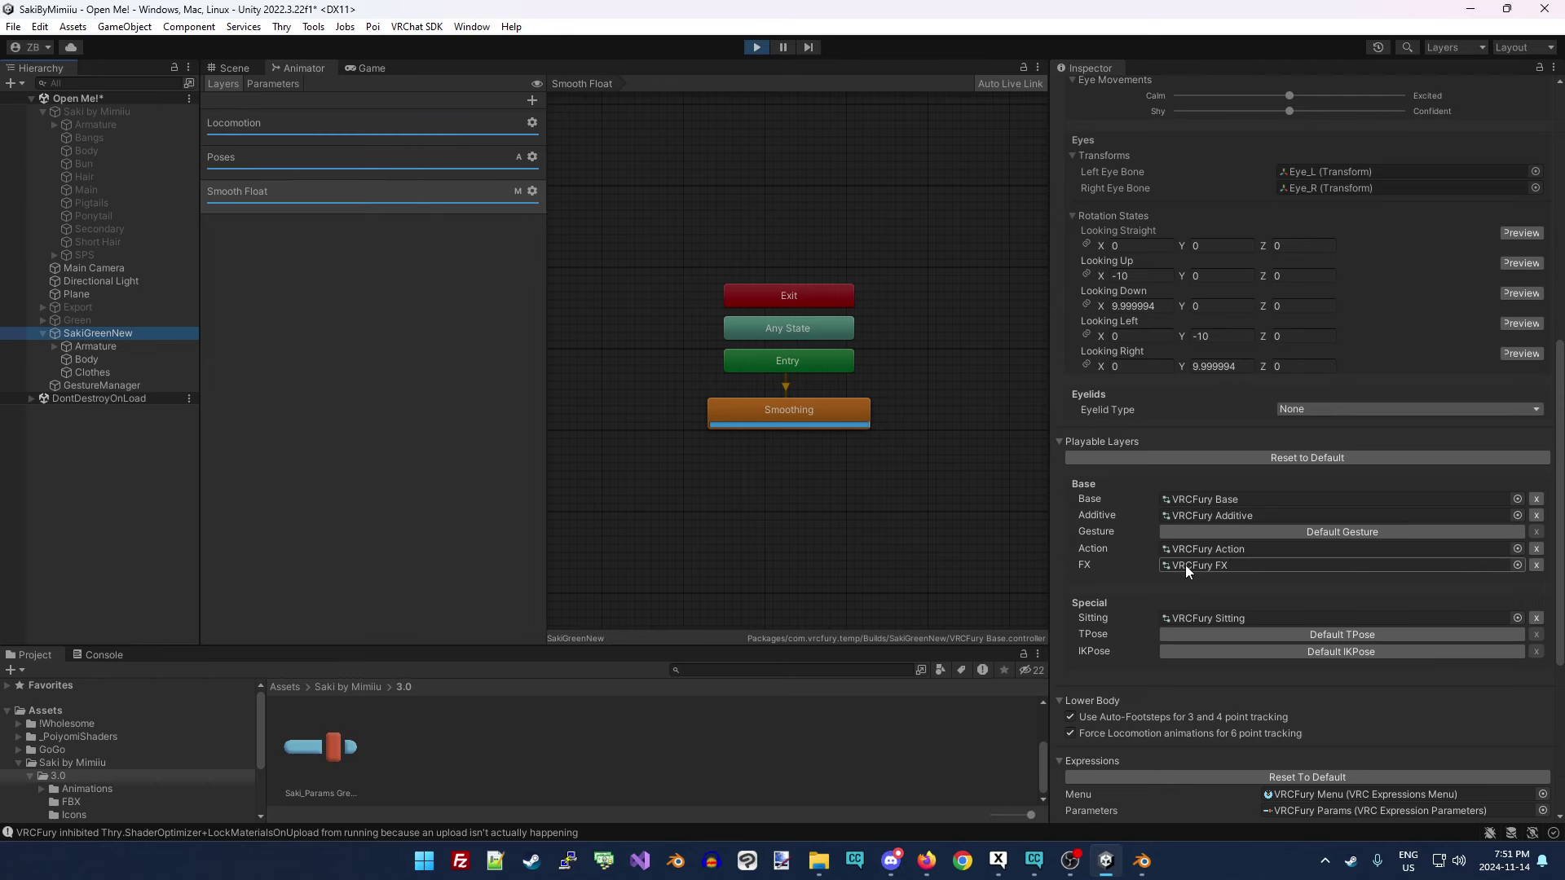
pyautogui.doubleClick(1185, 565)
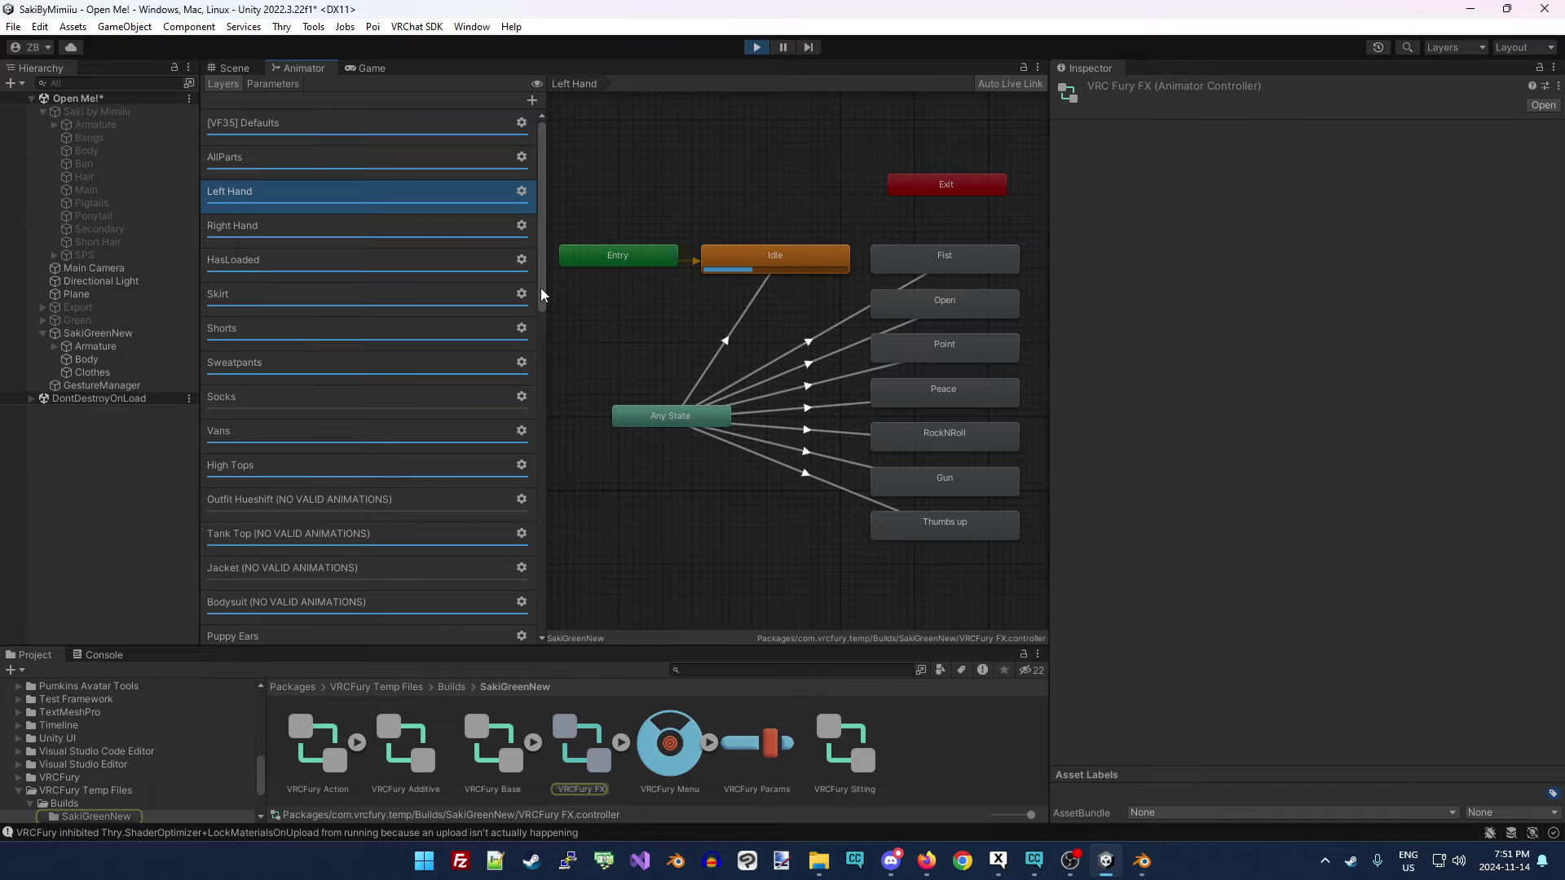
# Open the Tattoos layer of the VRCFury FX controller and inspect the settings of its Tattoo state.
pyautogui.moveTo(541, 295); pyautogui.dragTo(551, 386)
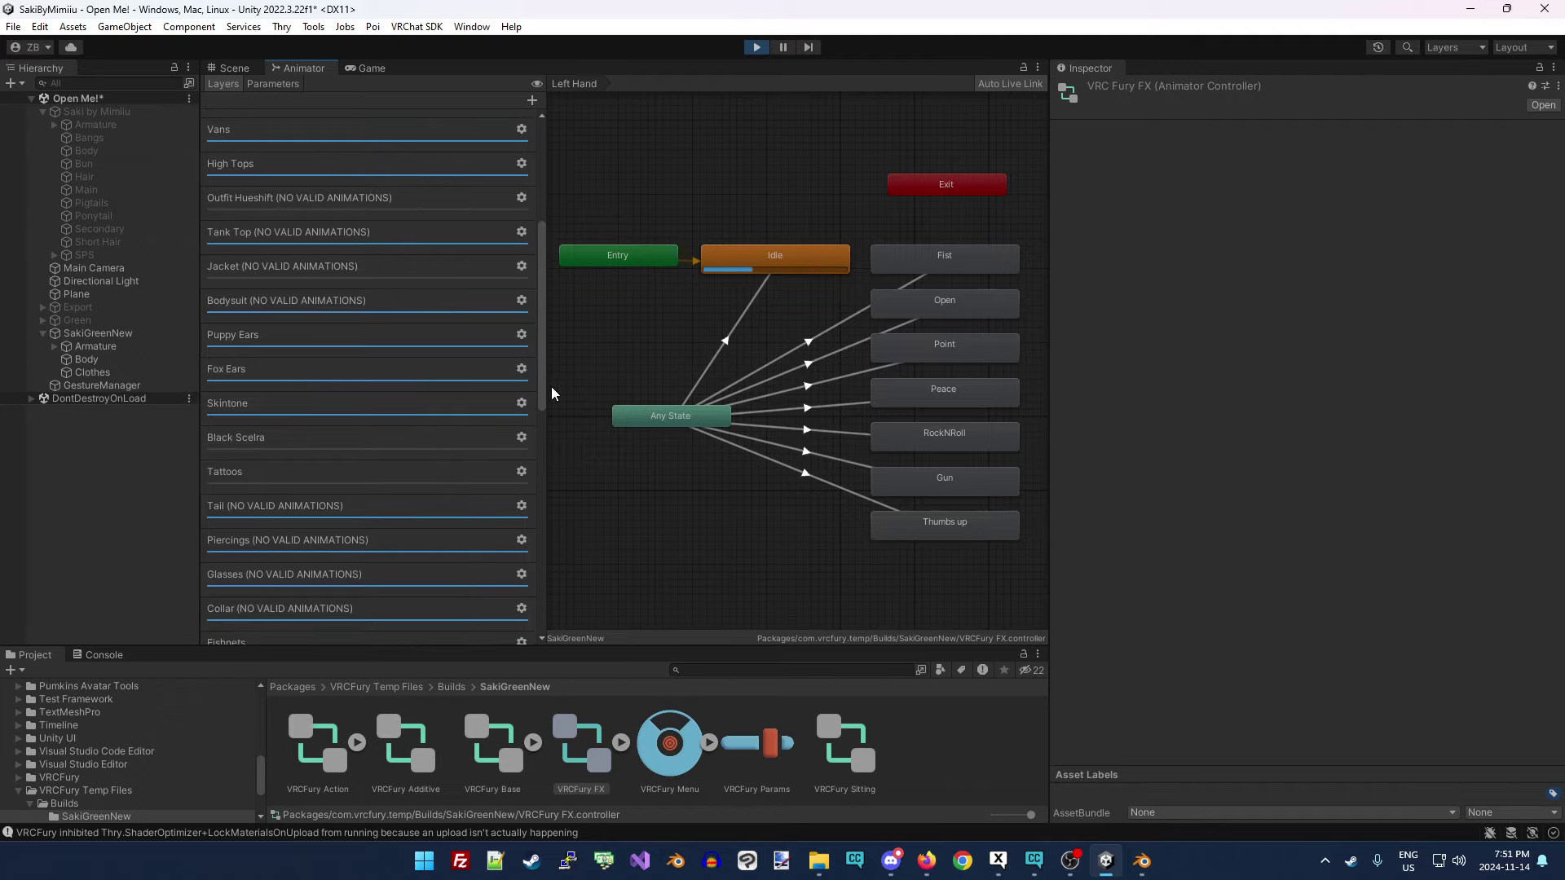
pyautogui.click(341, 480)
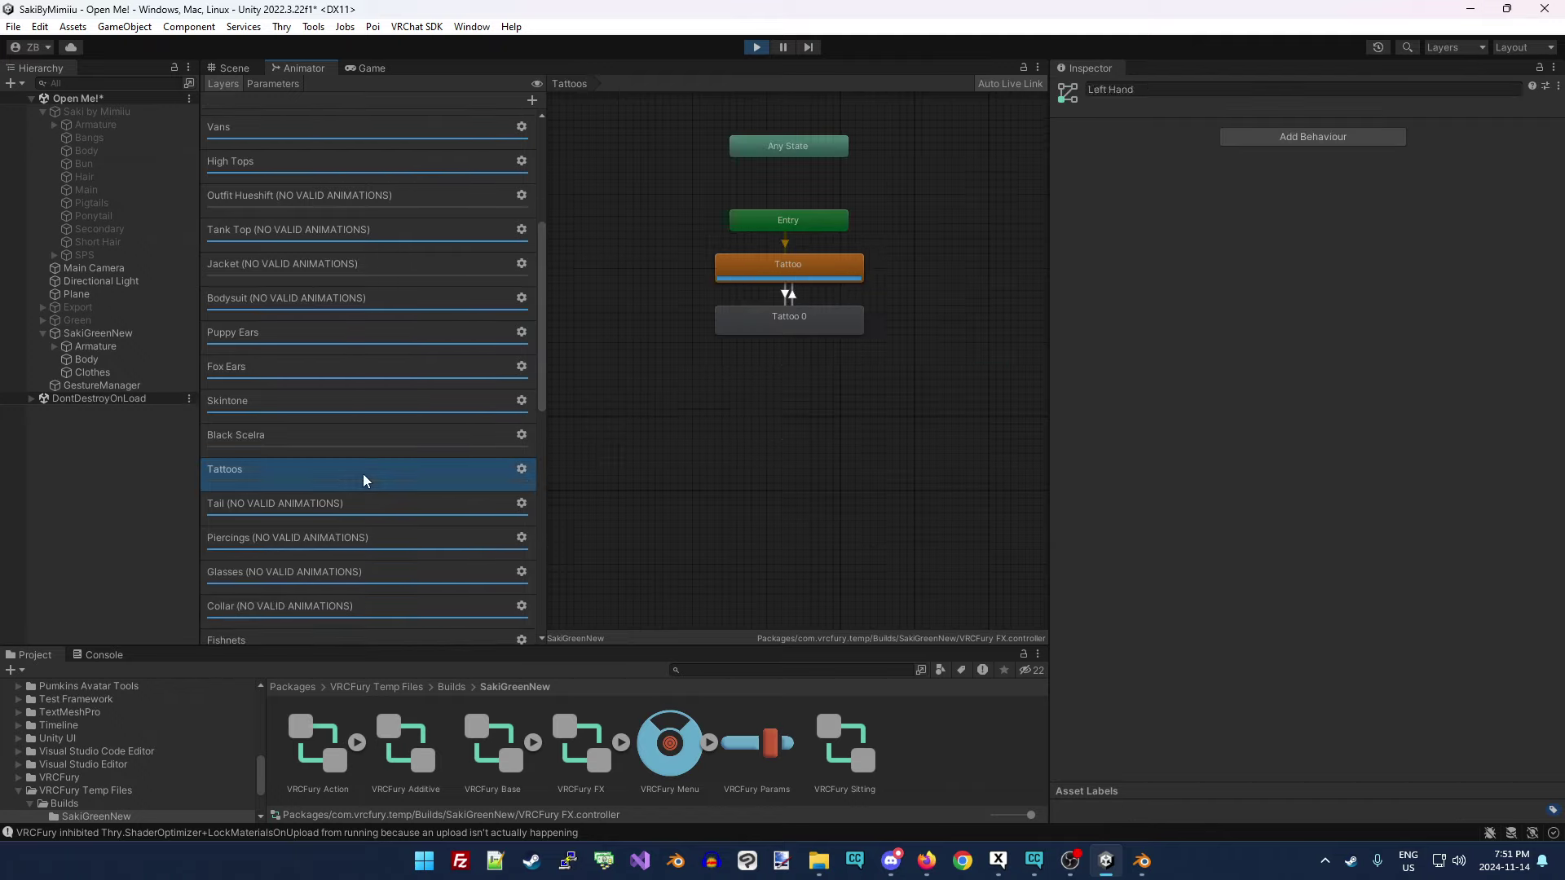
pyautogui.click(778, 263)
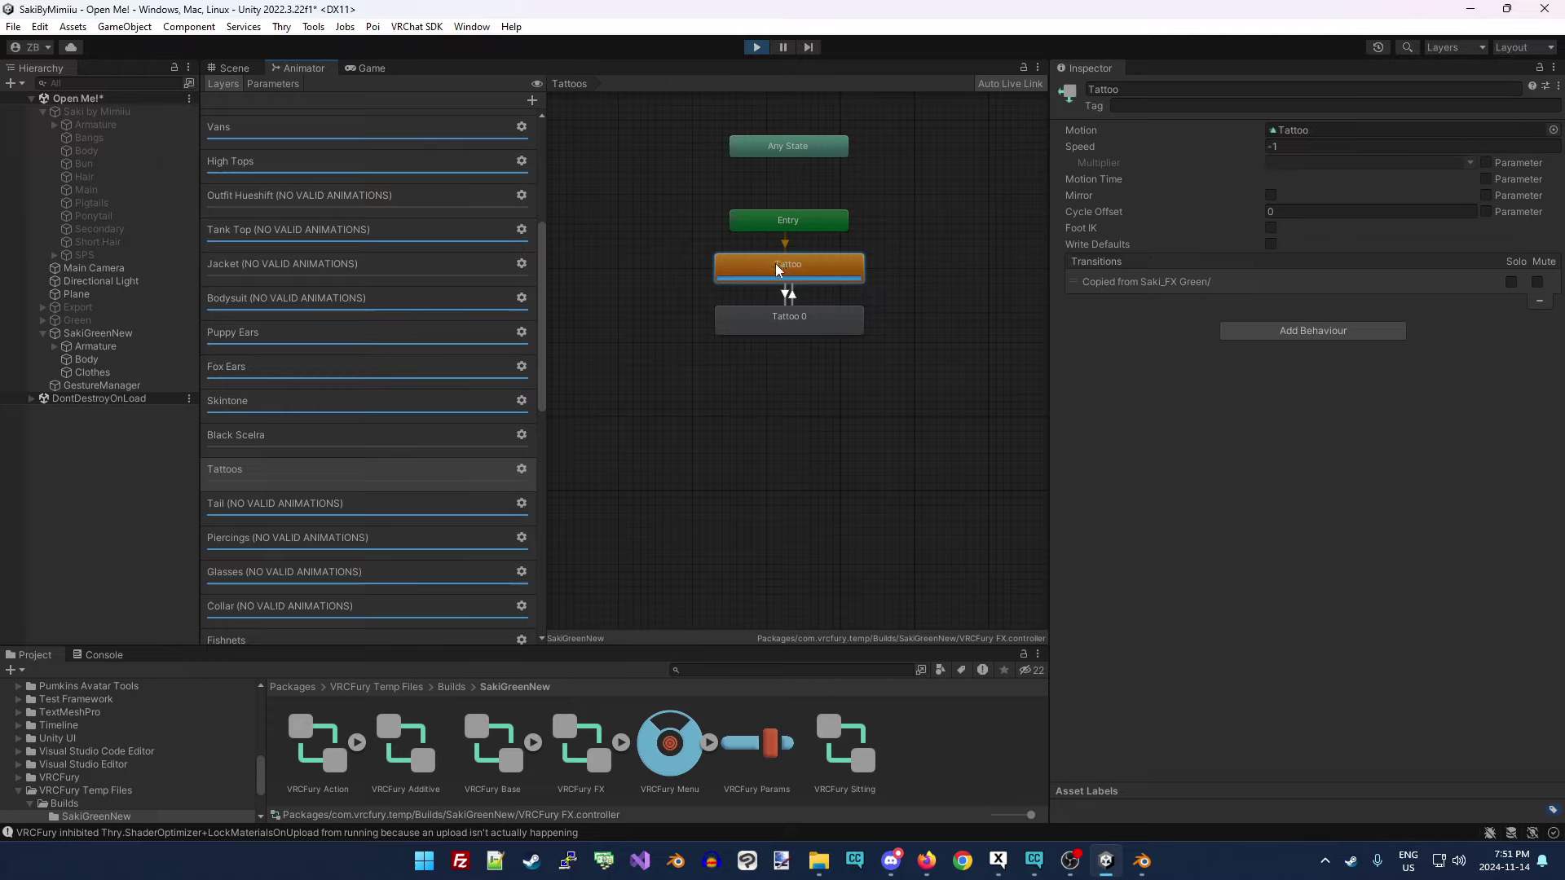
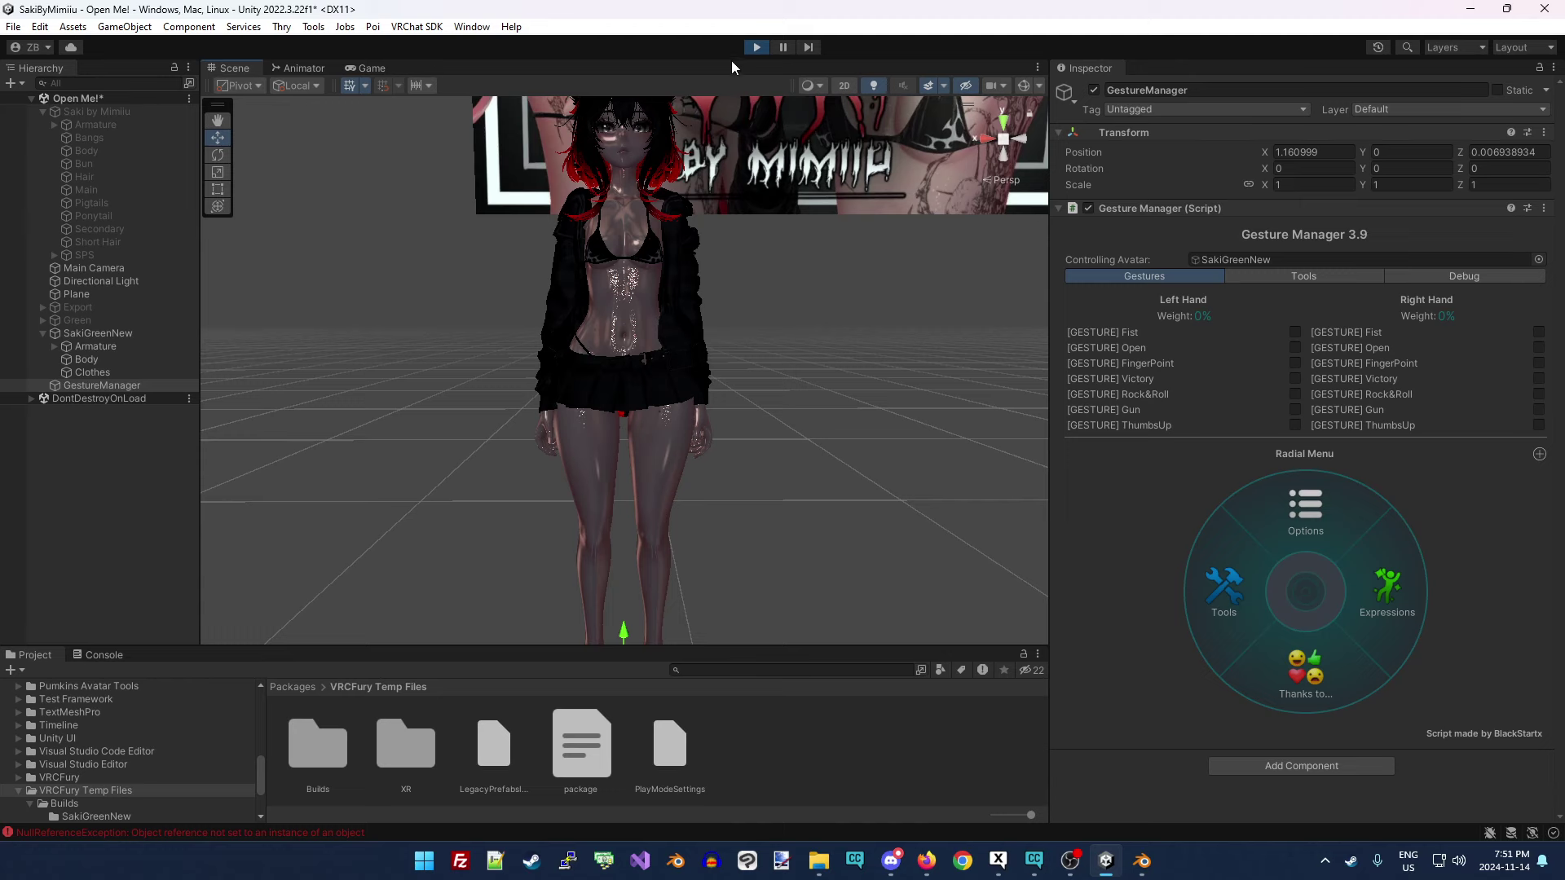
# Exit play mode and open the Saki_FX Green controller assigned to the SakiGreenNew avatar's FX playable layer.
pyautogui.click(757, 47)
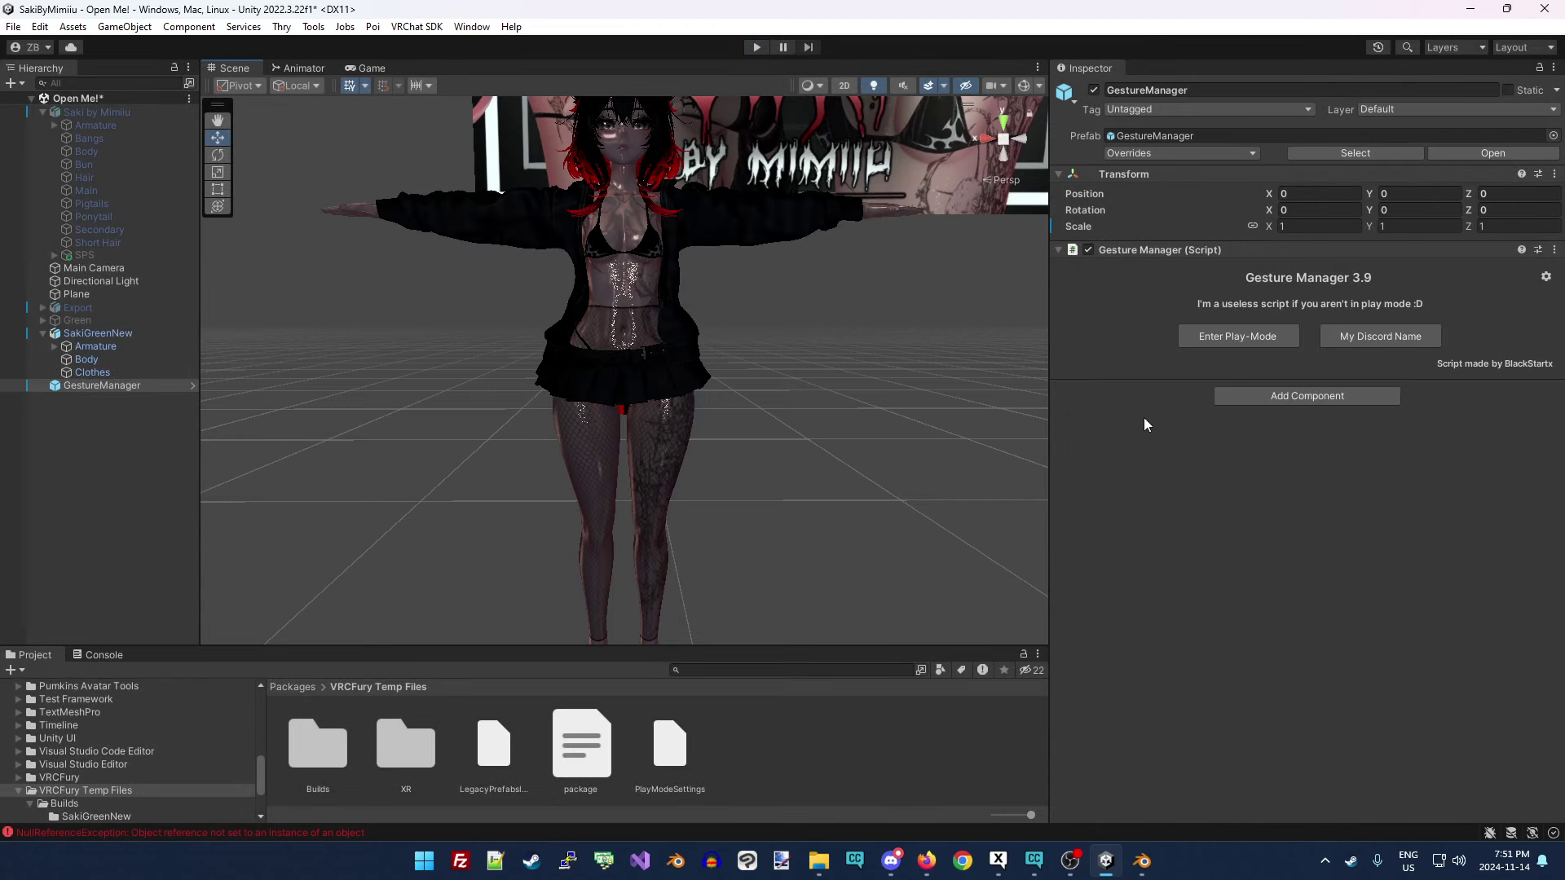
pyautogui.click(98, 333)
pyautogui.scroll(-6, 1274, 699)
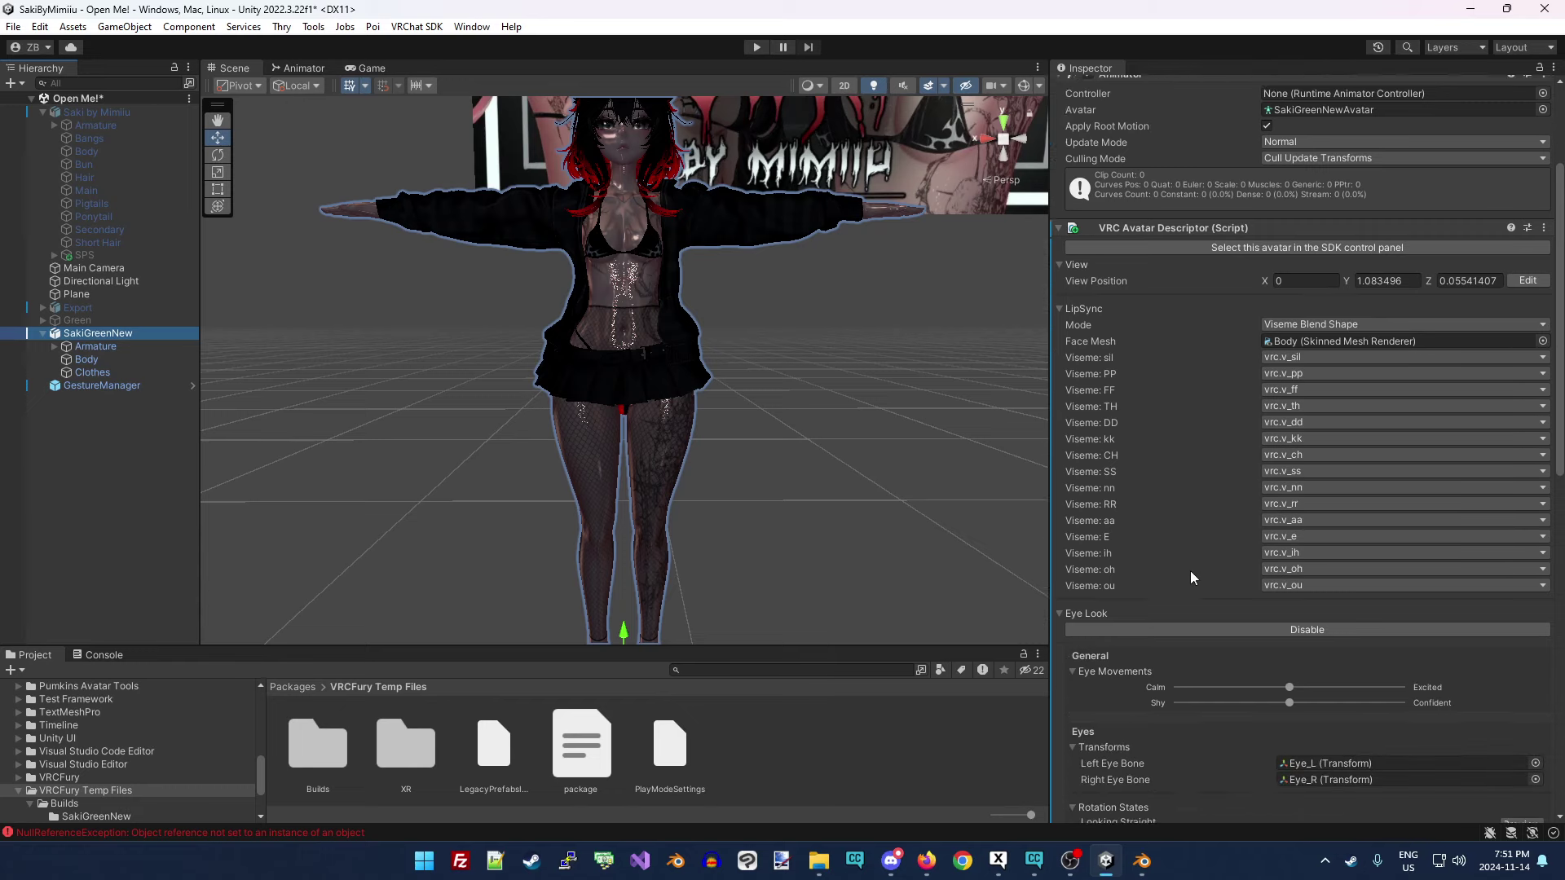
pyautogui.scroll(-9, 1274, 698)
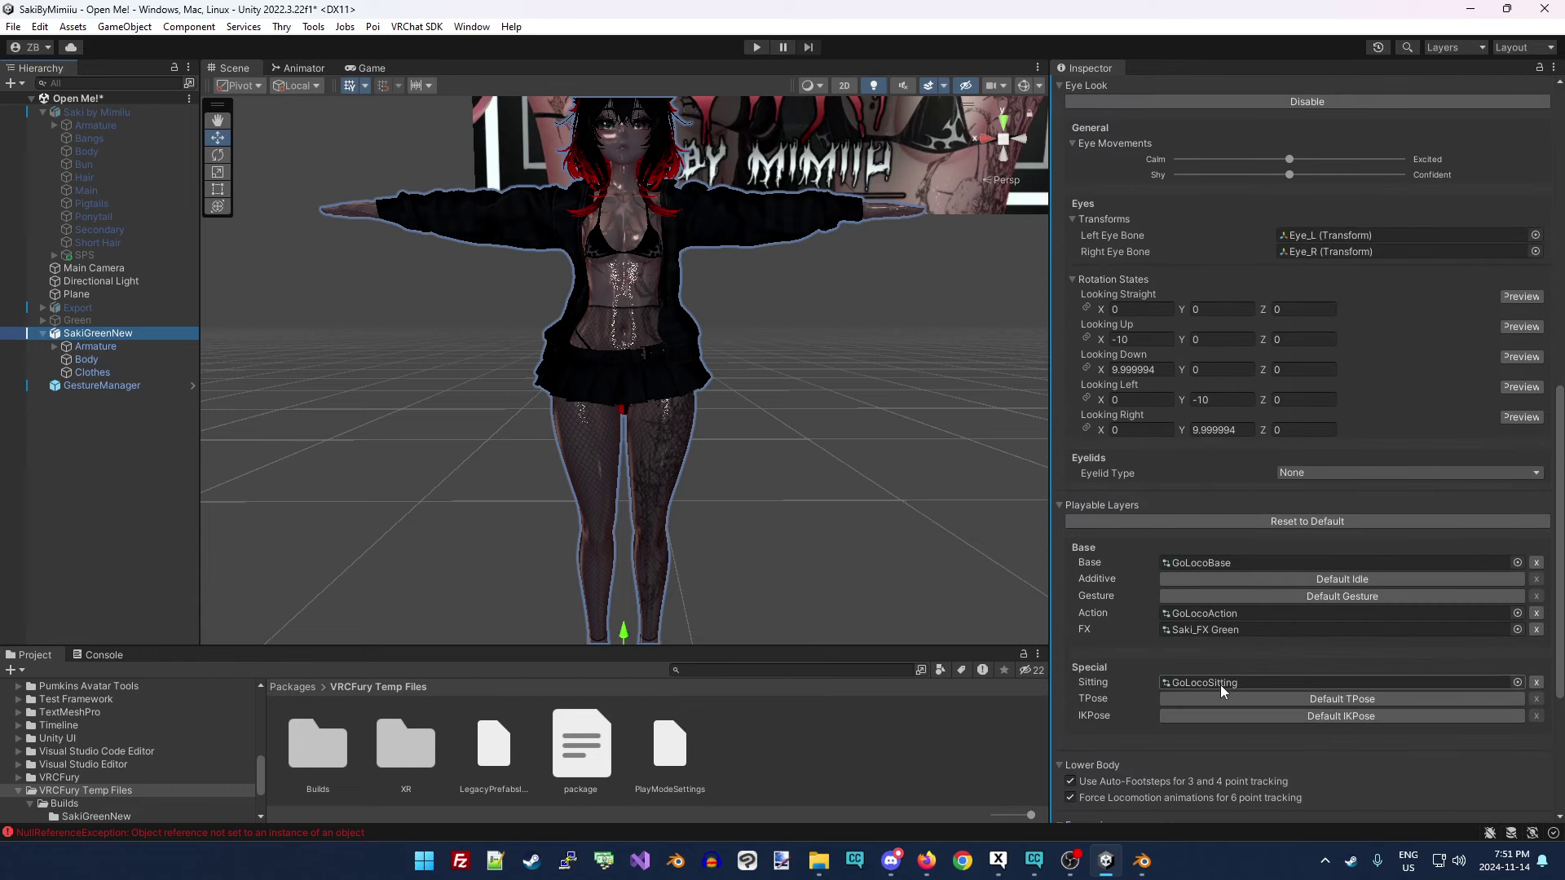
pyautogui.doubleClick(1211, 632)
# Delete the Tattoos layer from the Body group of the Saki_FX Green controller.
pyautogui.scroll(-5, 467, 432)
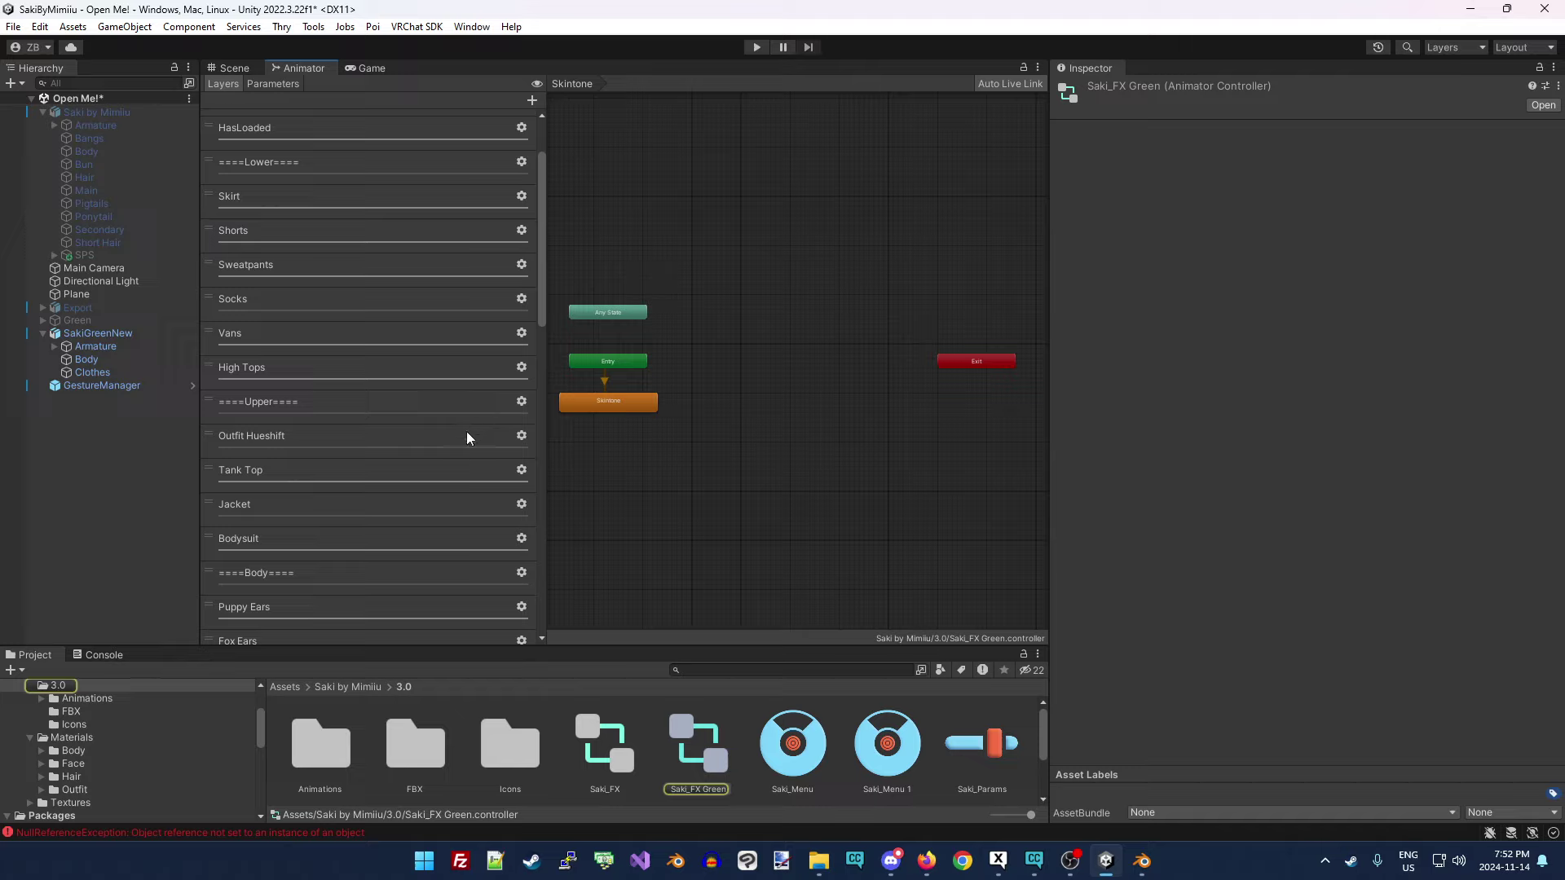
pyautogui.scroll(-3, 285, 526)
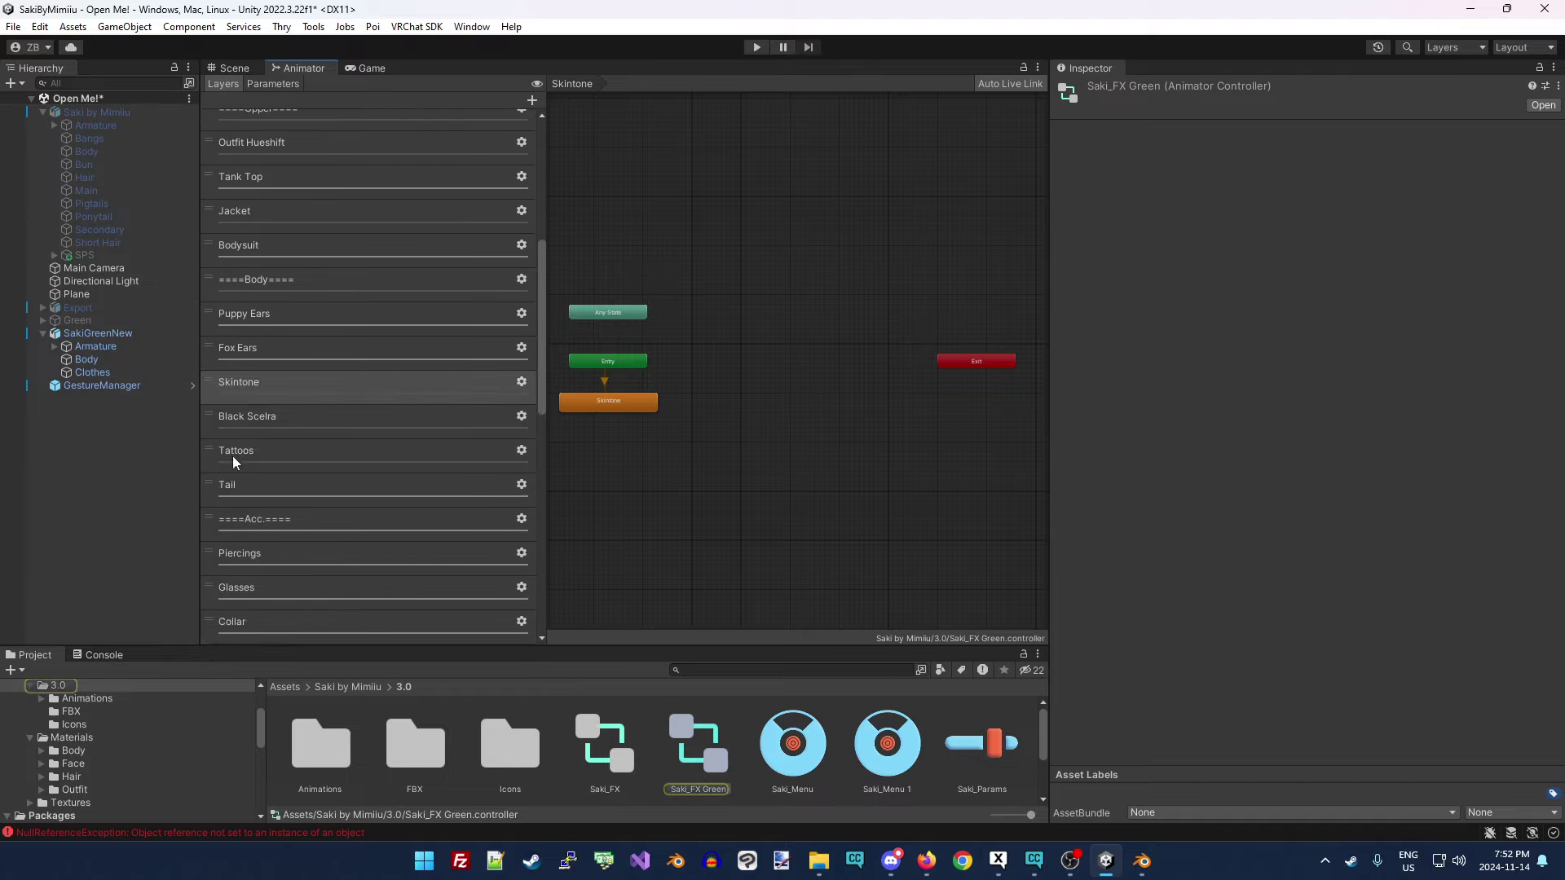
pyautogui.click(209, 447)
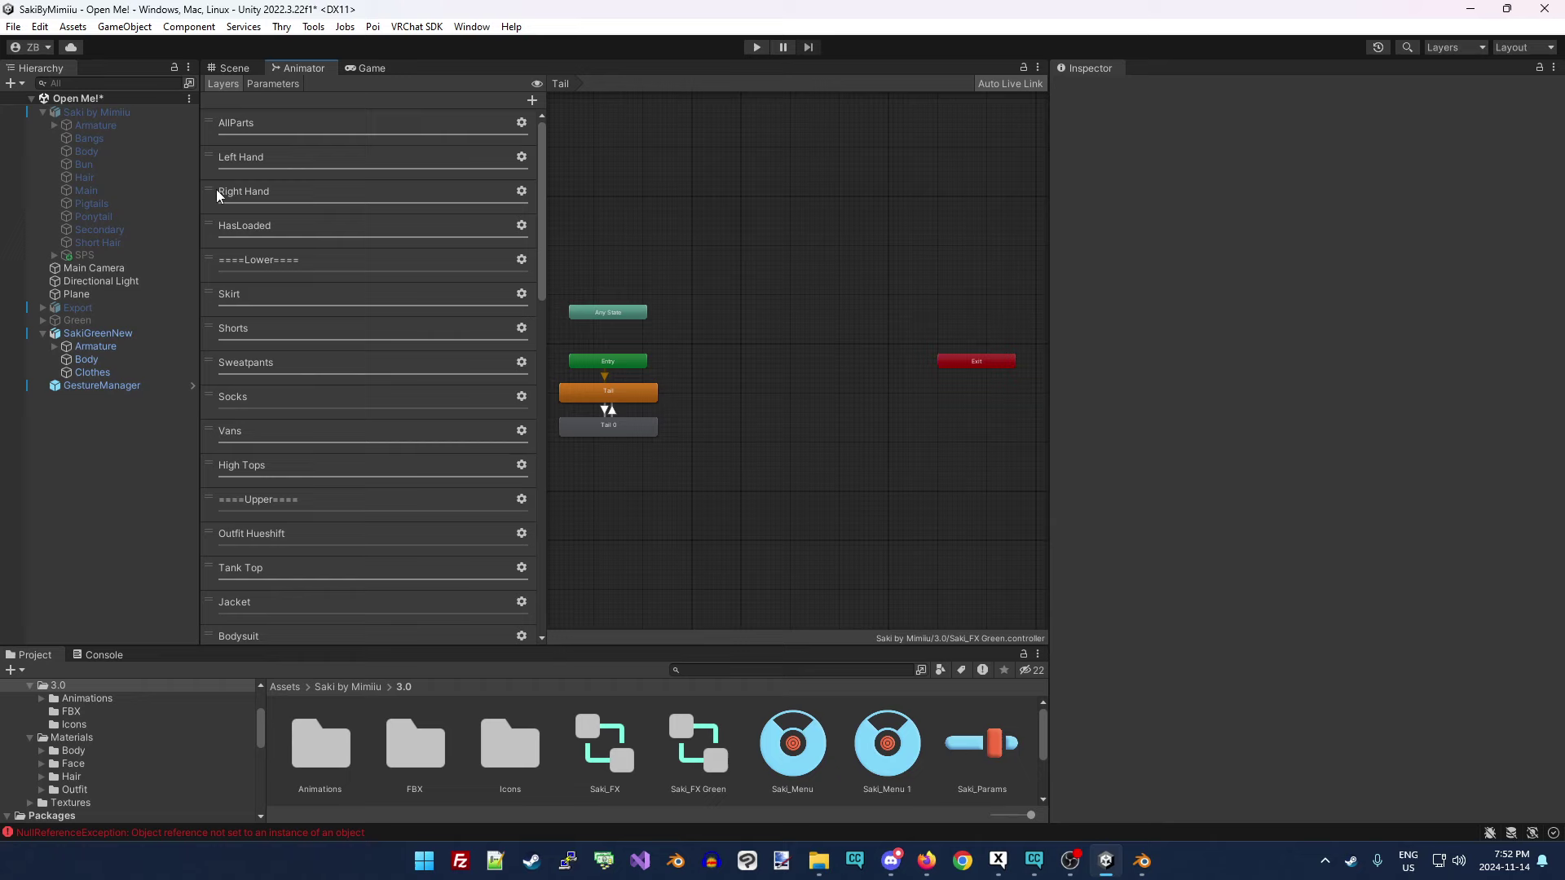
# Run the scene in play mode with the GestureManager selected and inspect the avatar's tattoos and face in the scene view.
pyautogui.click(103, 383)
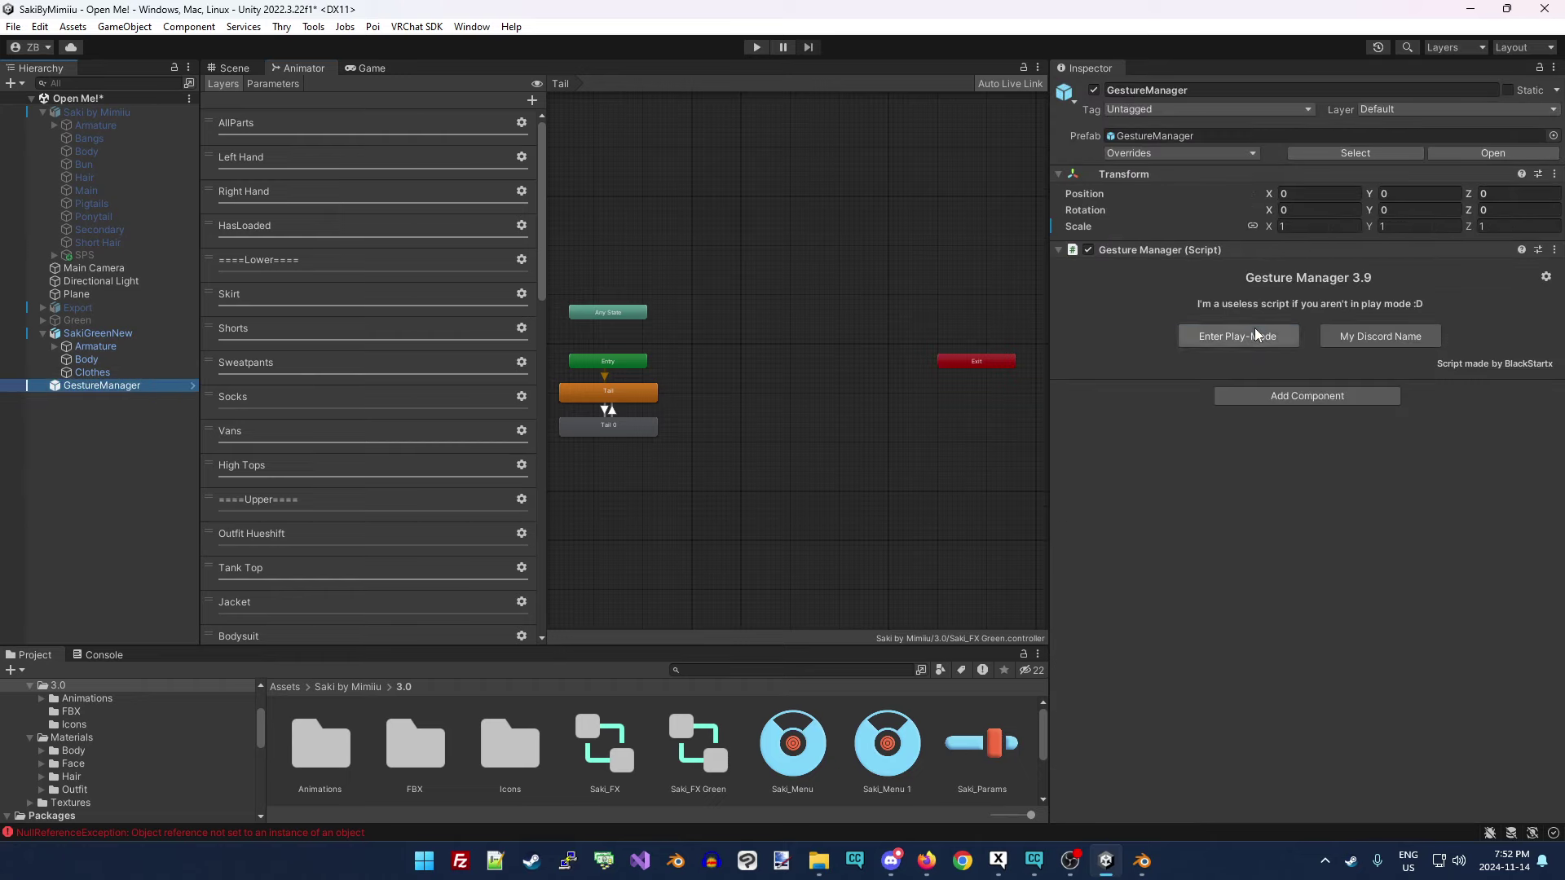
pyautogui.hotkey('ctrl', 'p')
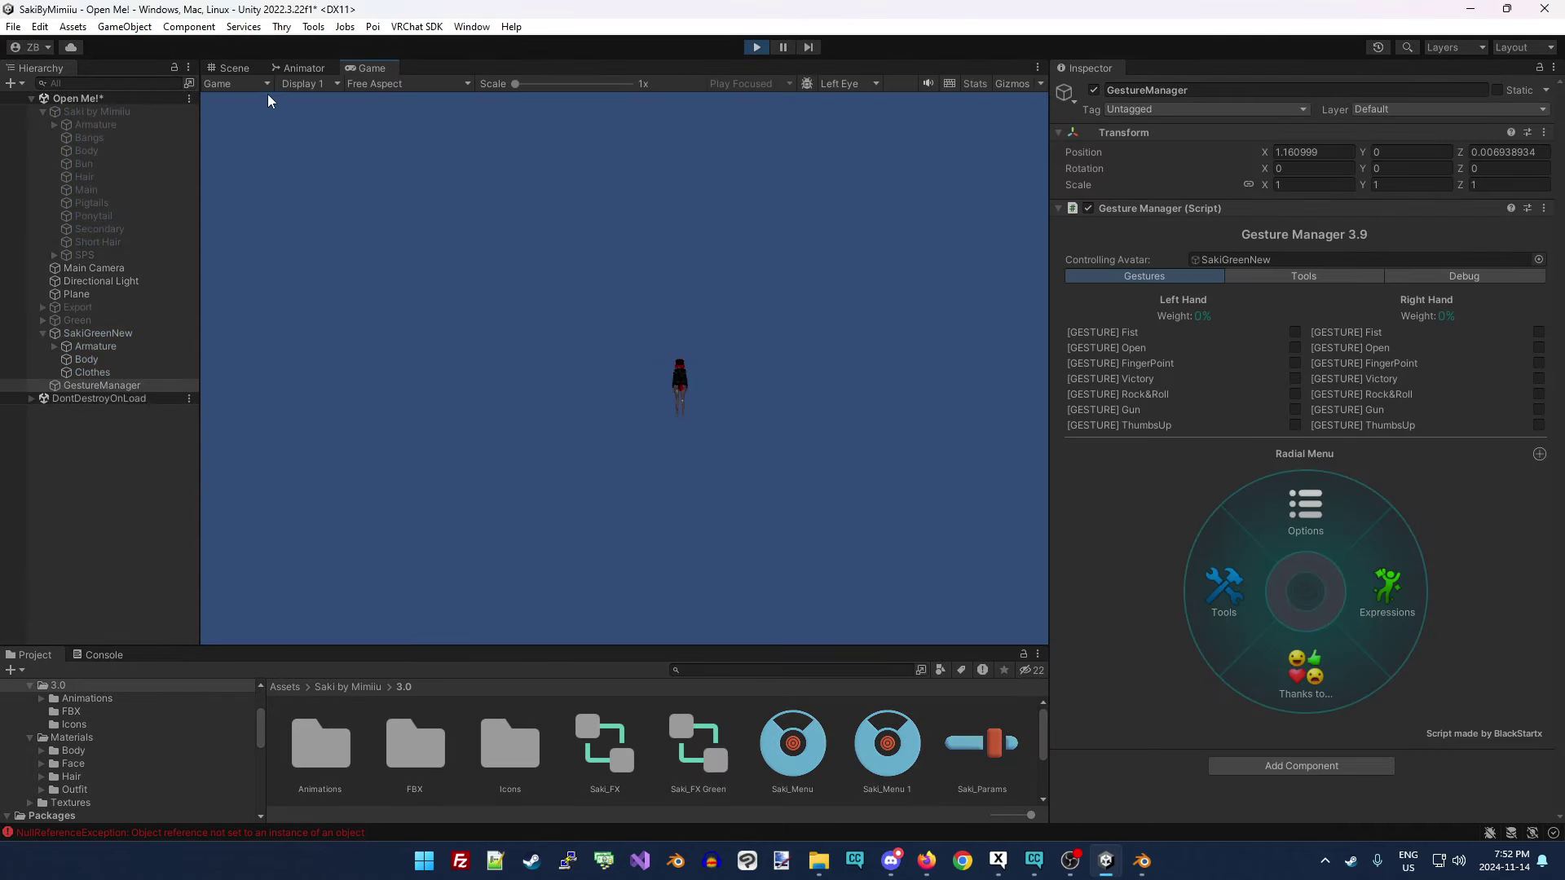
pyautogui.click(236, 72)
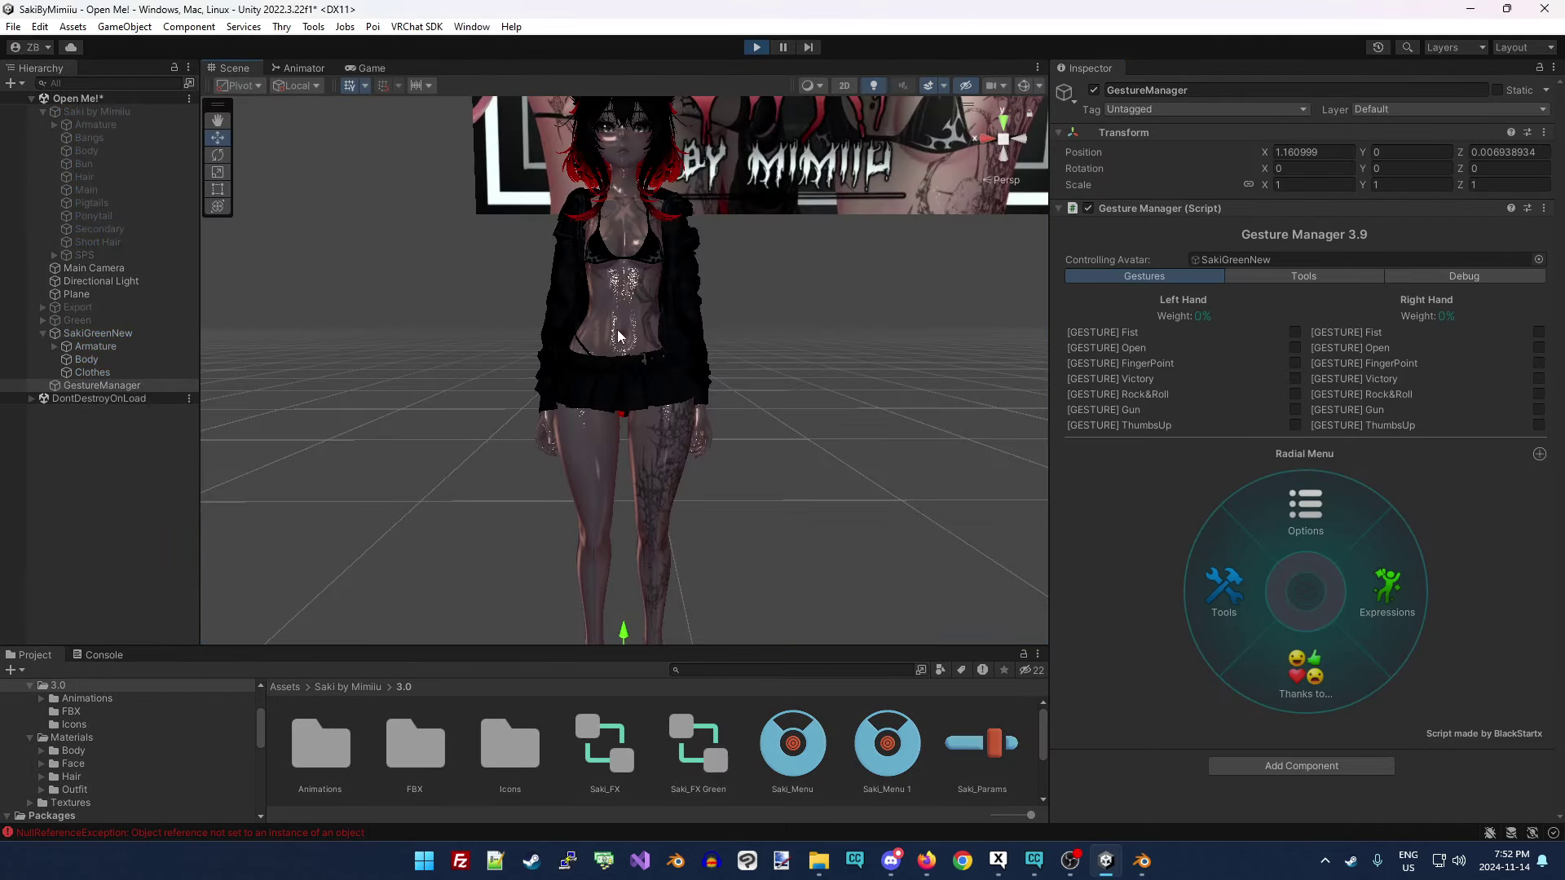
pyautogui.moveTo(756, 419); pyautogui.dragTo(676, 411, button='right')
pyautogui.press('w')
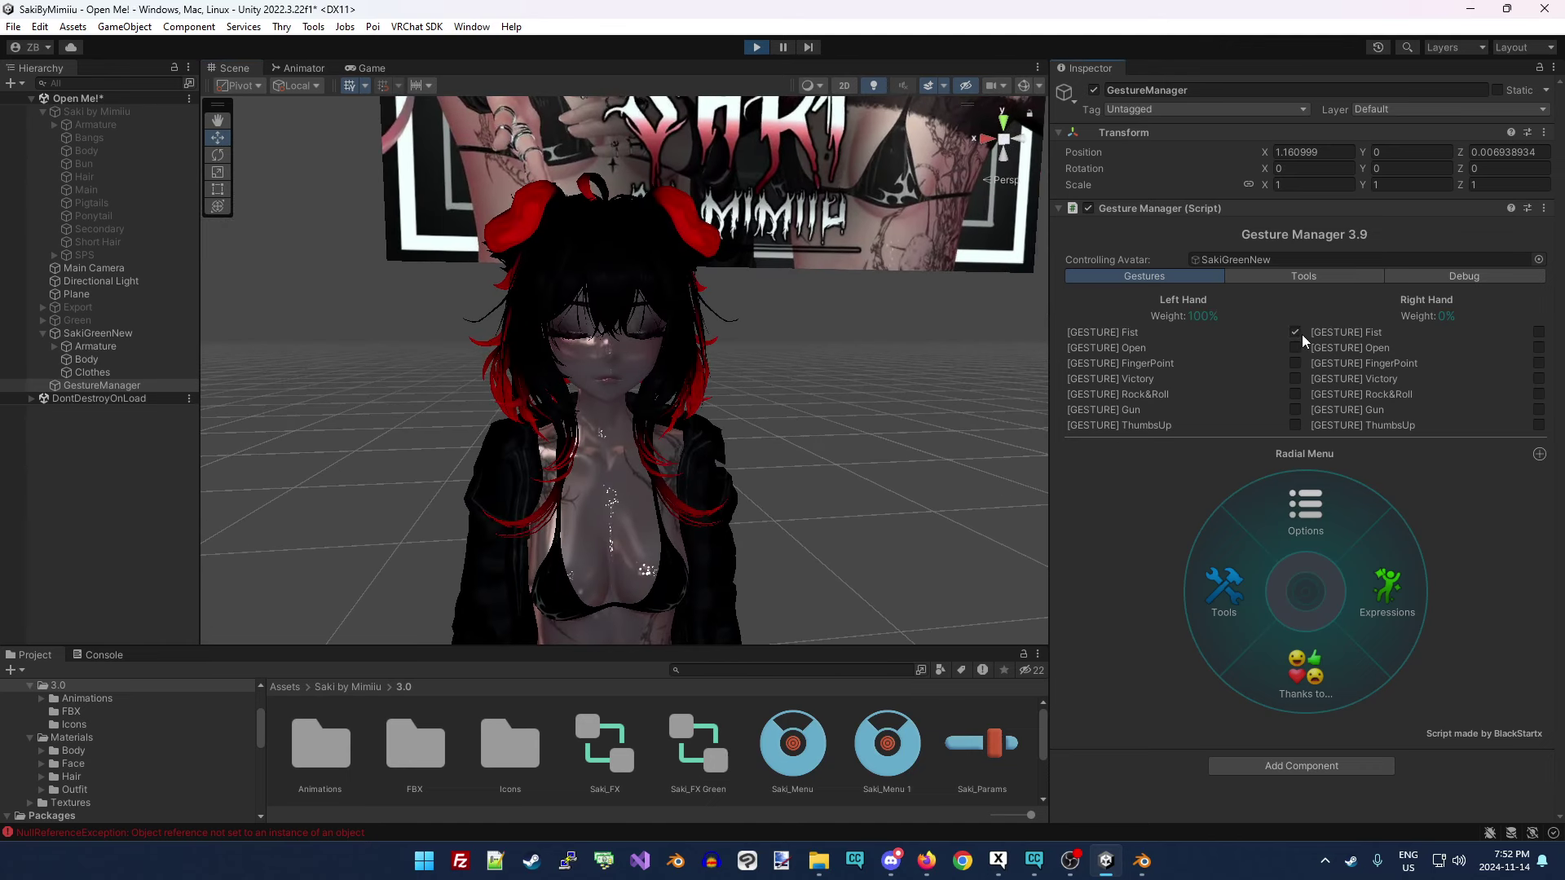
# Test the avatar's expressions with the right-hand Fist and the left-hand FingerPoint, Victory, Rock&Roll and Gun gestures.
pyautogui.click(1539, 333)
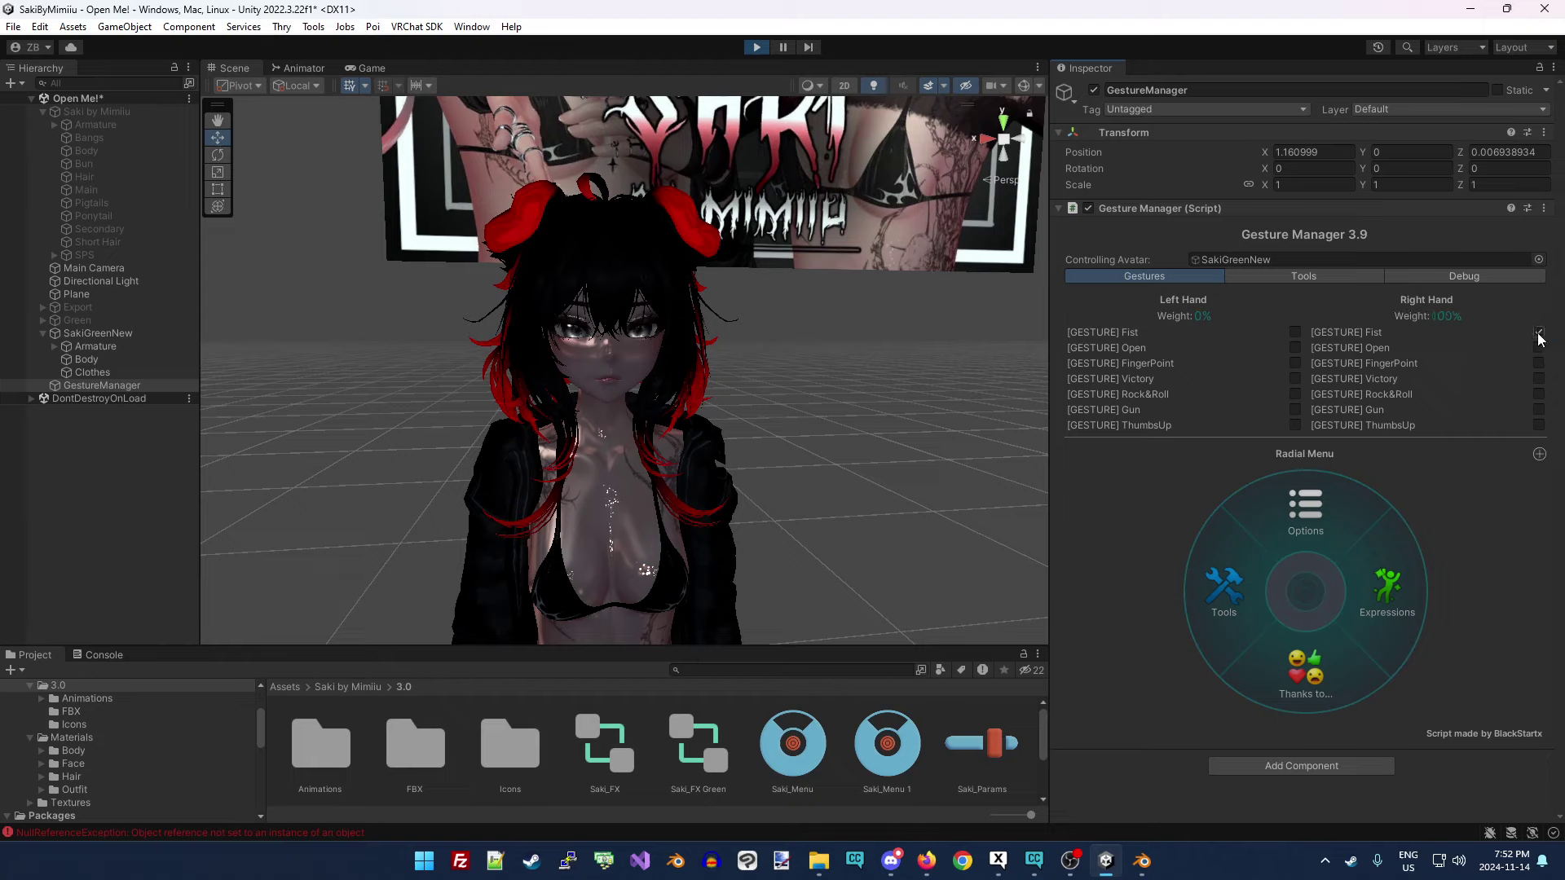
pyautogui.click(1538, 333)
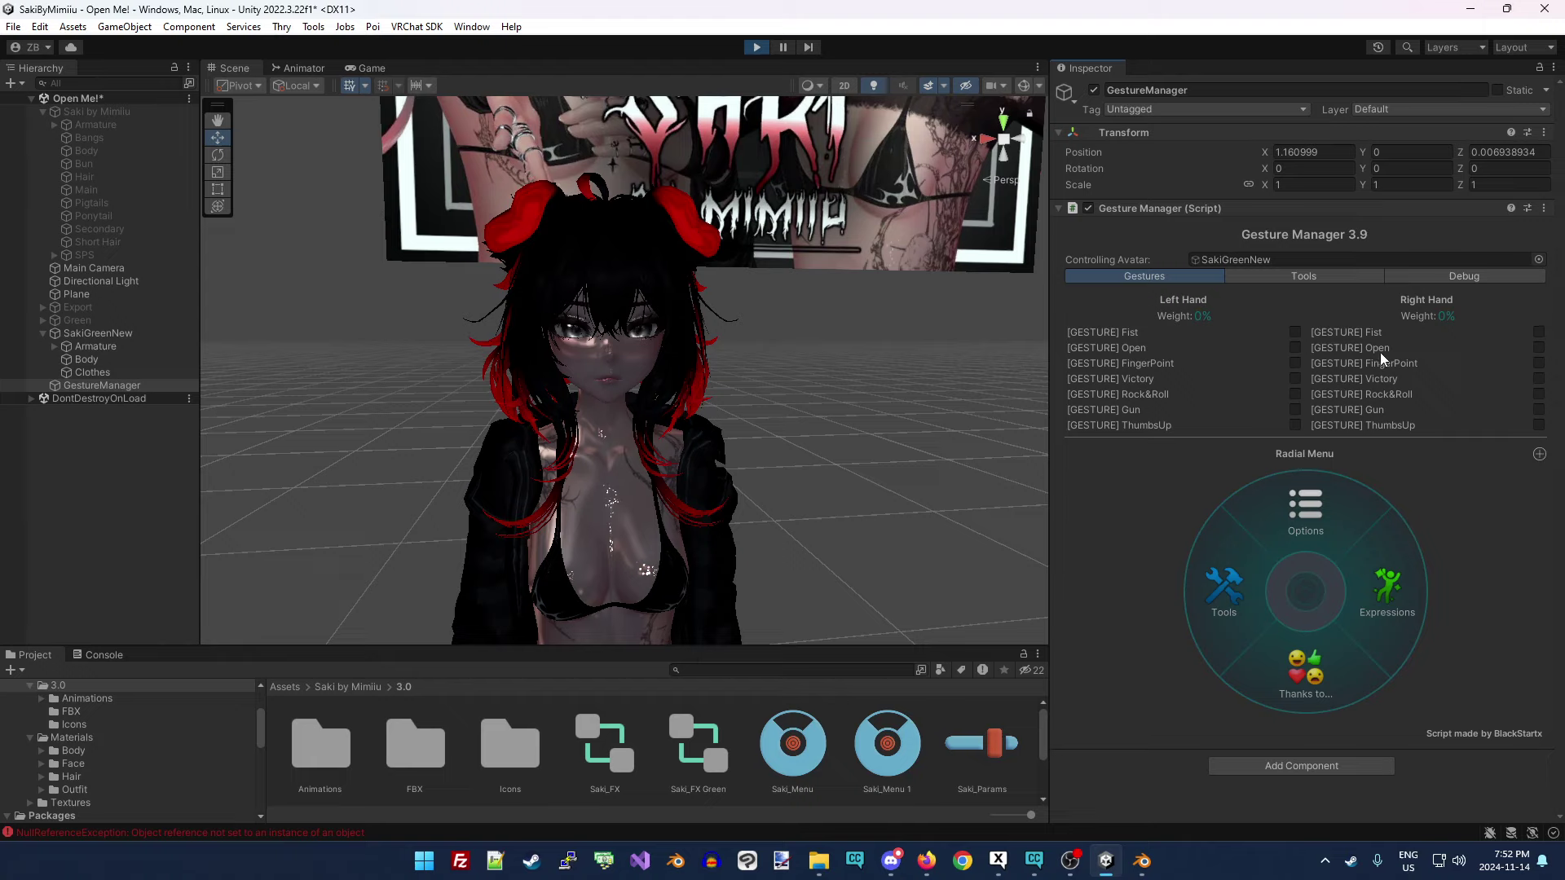
pyautogui.click(1295, 362)
pyautogui.click(1294, 379)
pyautogui.click(1294, 410)
pyautogui.click(1294, 411)
# Select the avatar's Body mesh, check its materials and appearance up close, and exit play mode.
pyautogui.scroll(3, 606, 446)
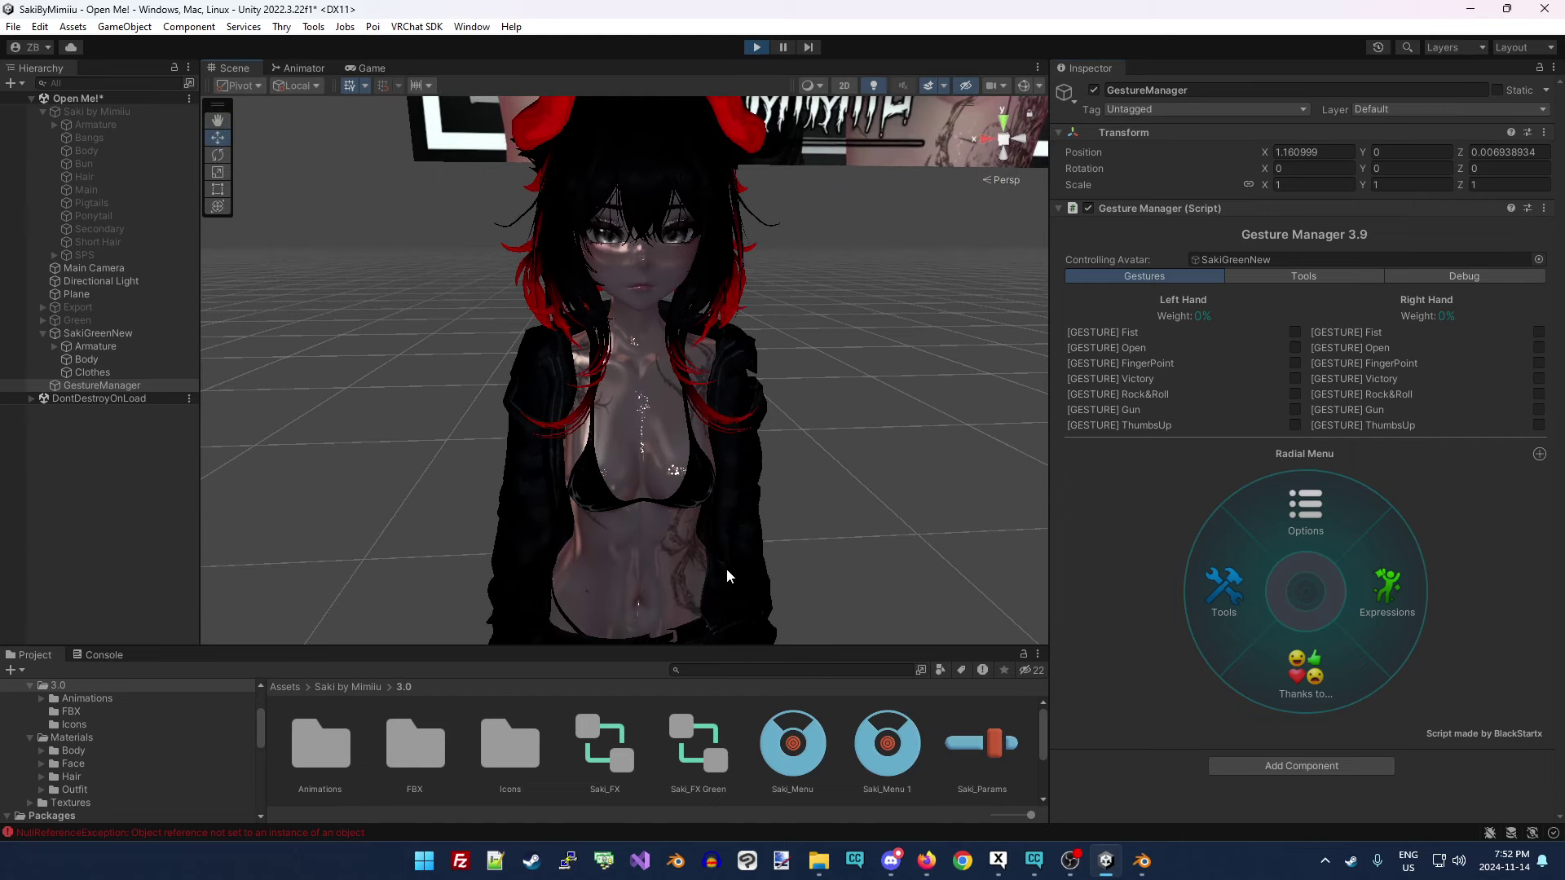
pyautogui.click(650, 267)
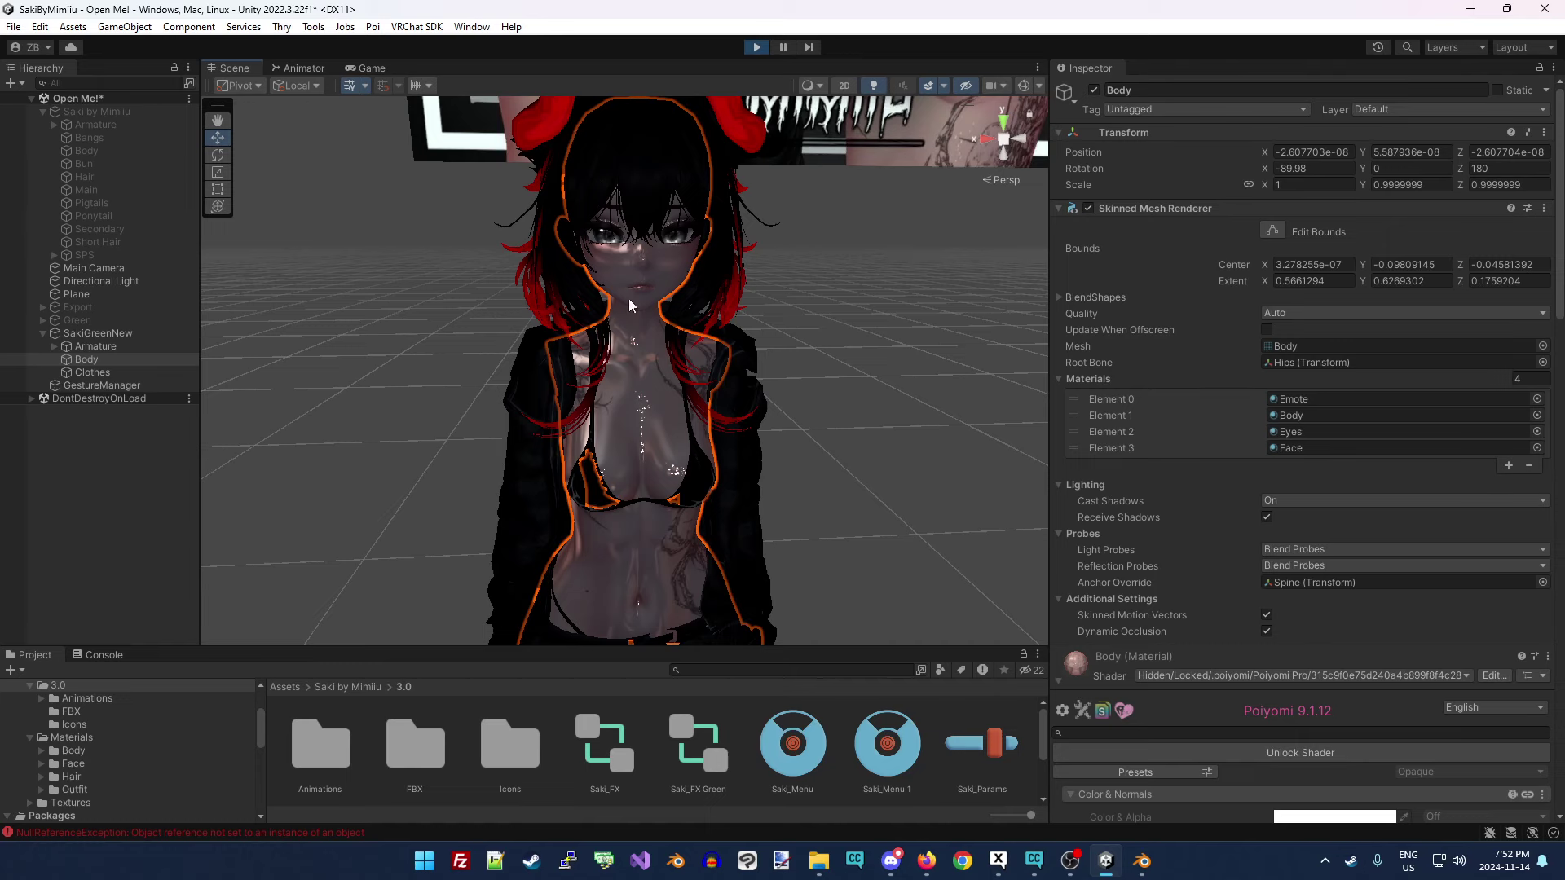
pyautogui.moveTo(795, 406)
pyautogui.mouseDown(button='right')
pyautogui.moveTo(817, 492)
pyautogui.moveTo(813, 384)
pyautogui.mouseUp(button='right')
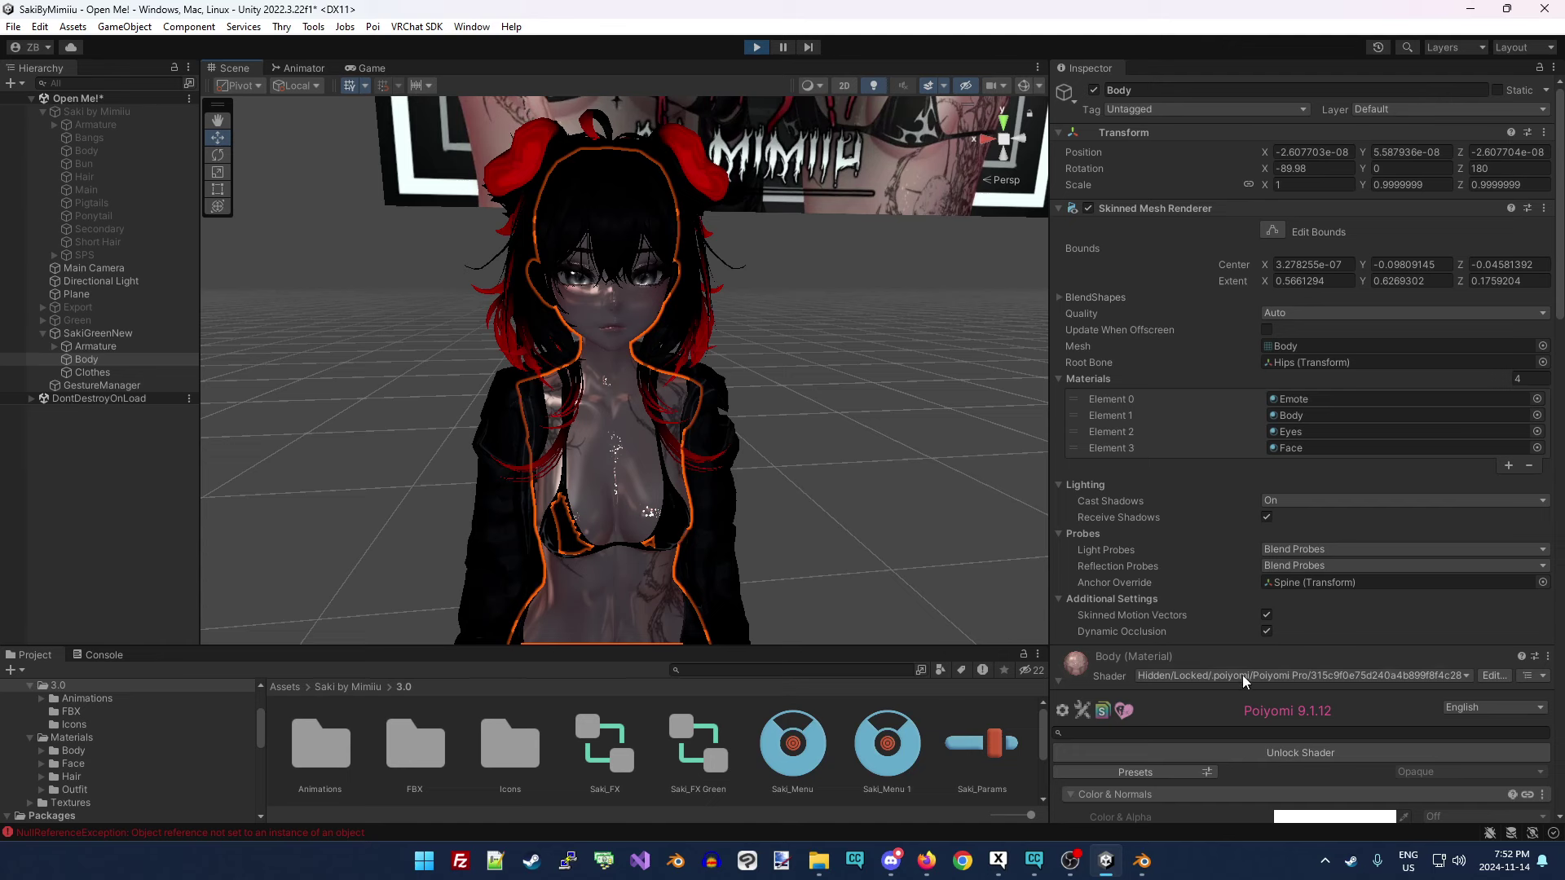
pyautogui.click(756, 46)
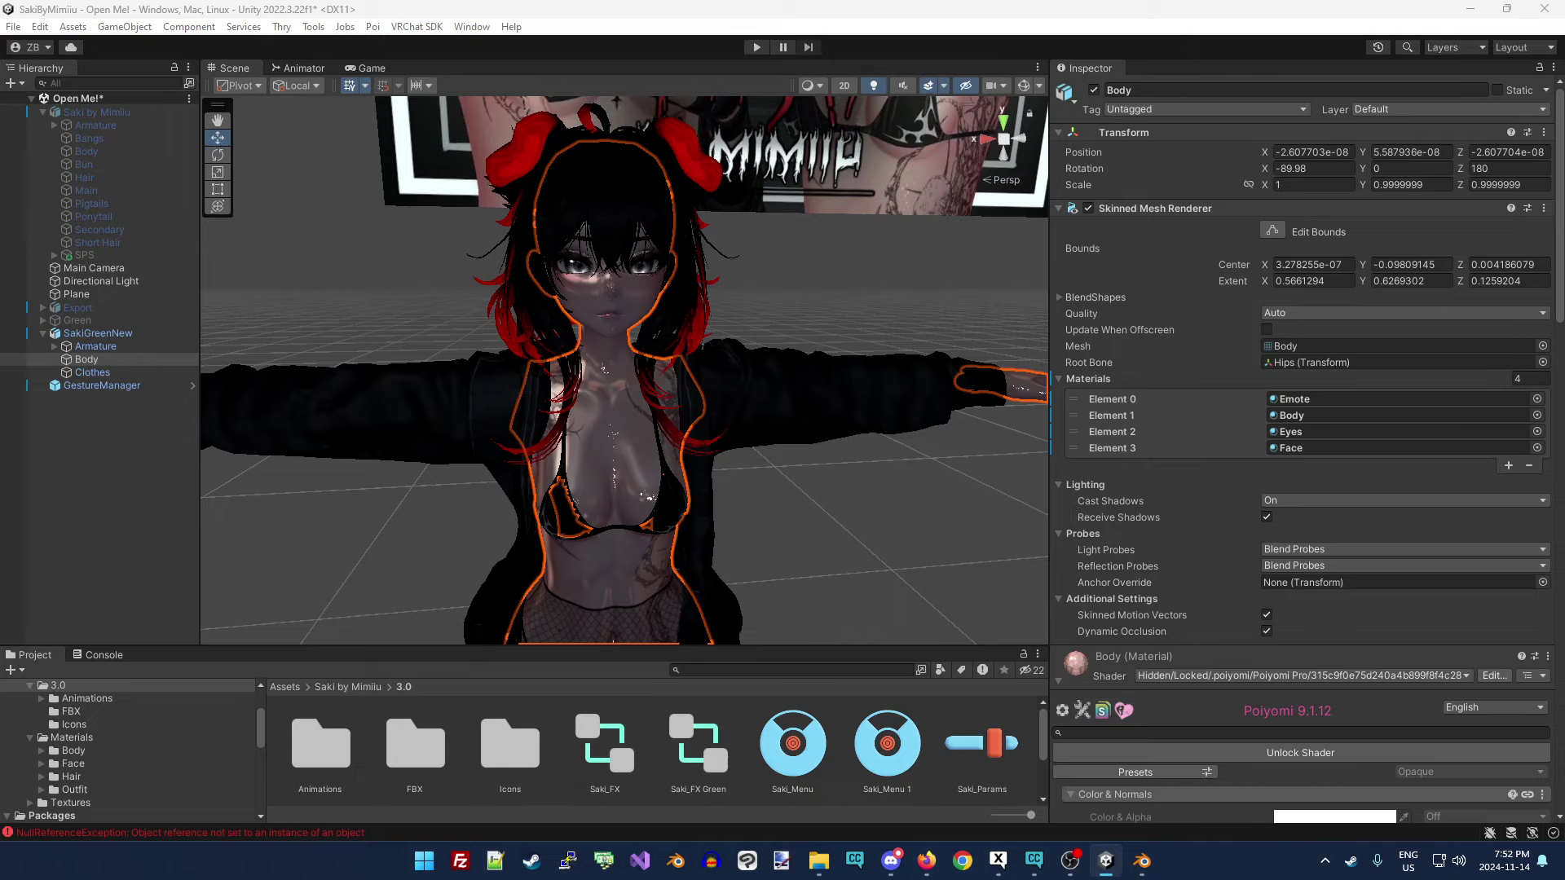
# Name the avatar "Saki Green Hoodie" in the VRChat SDK builder and describe it as "by Mimiiu".
pyautogui.moveTo(0, 59); pyautogui.dragTo(404, 33)
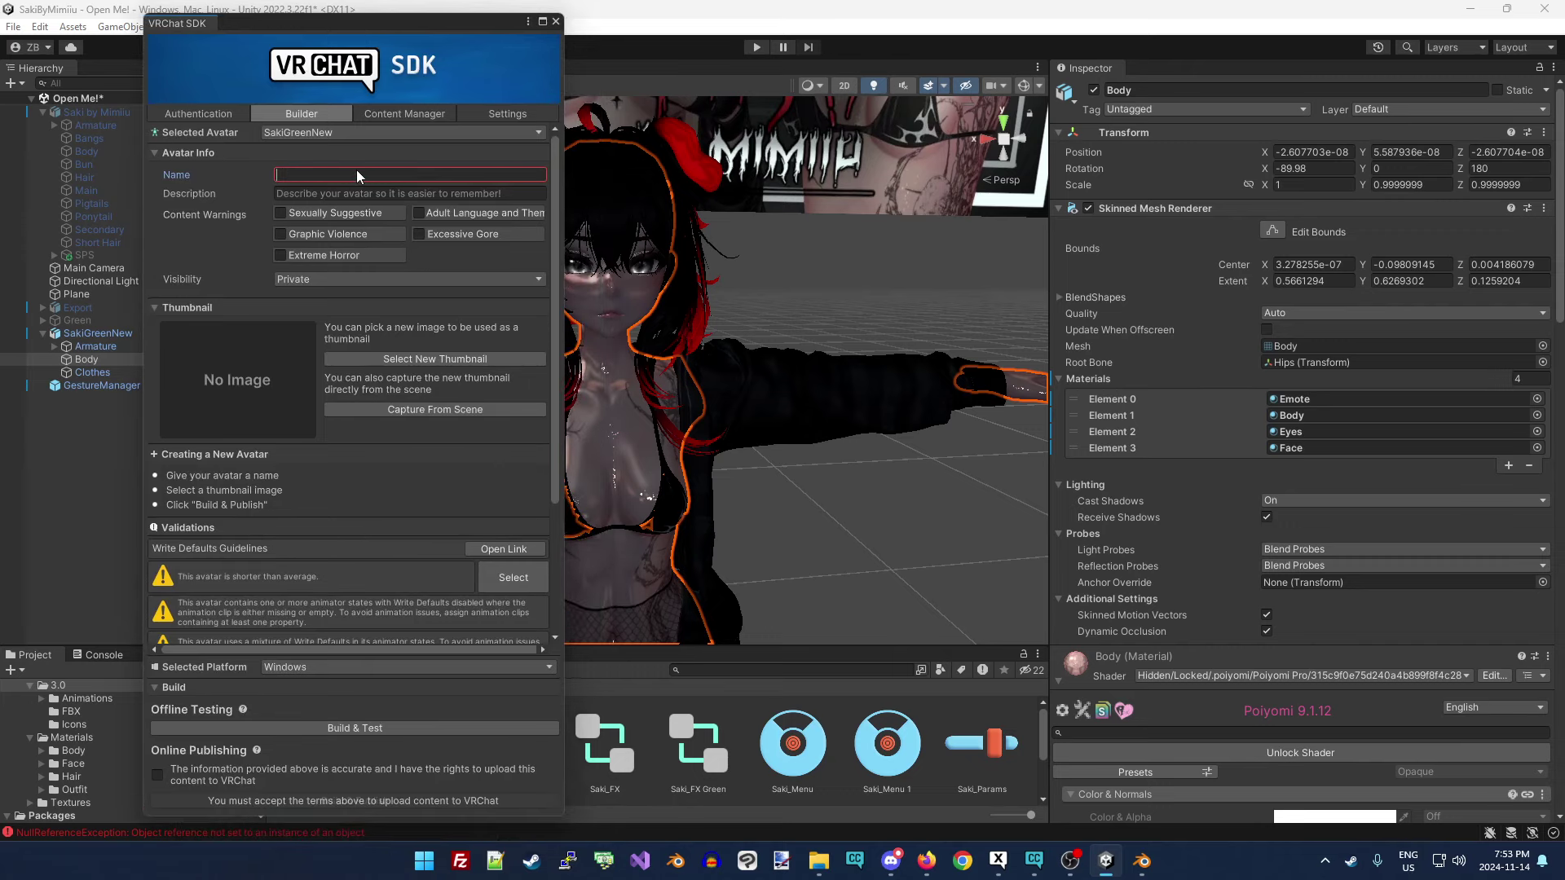
pyautogui.write('Saki Green Hoodie')
pyautogui.click(324, 194)
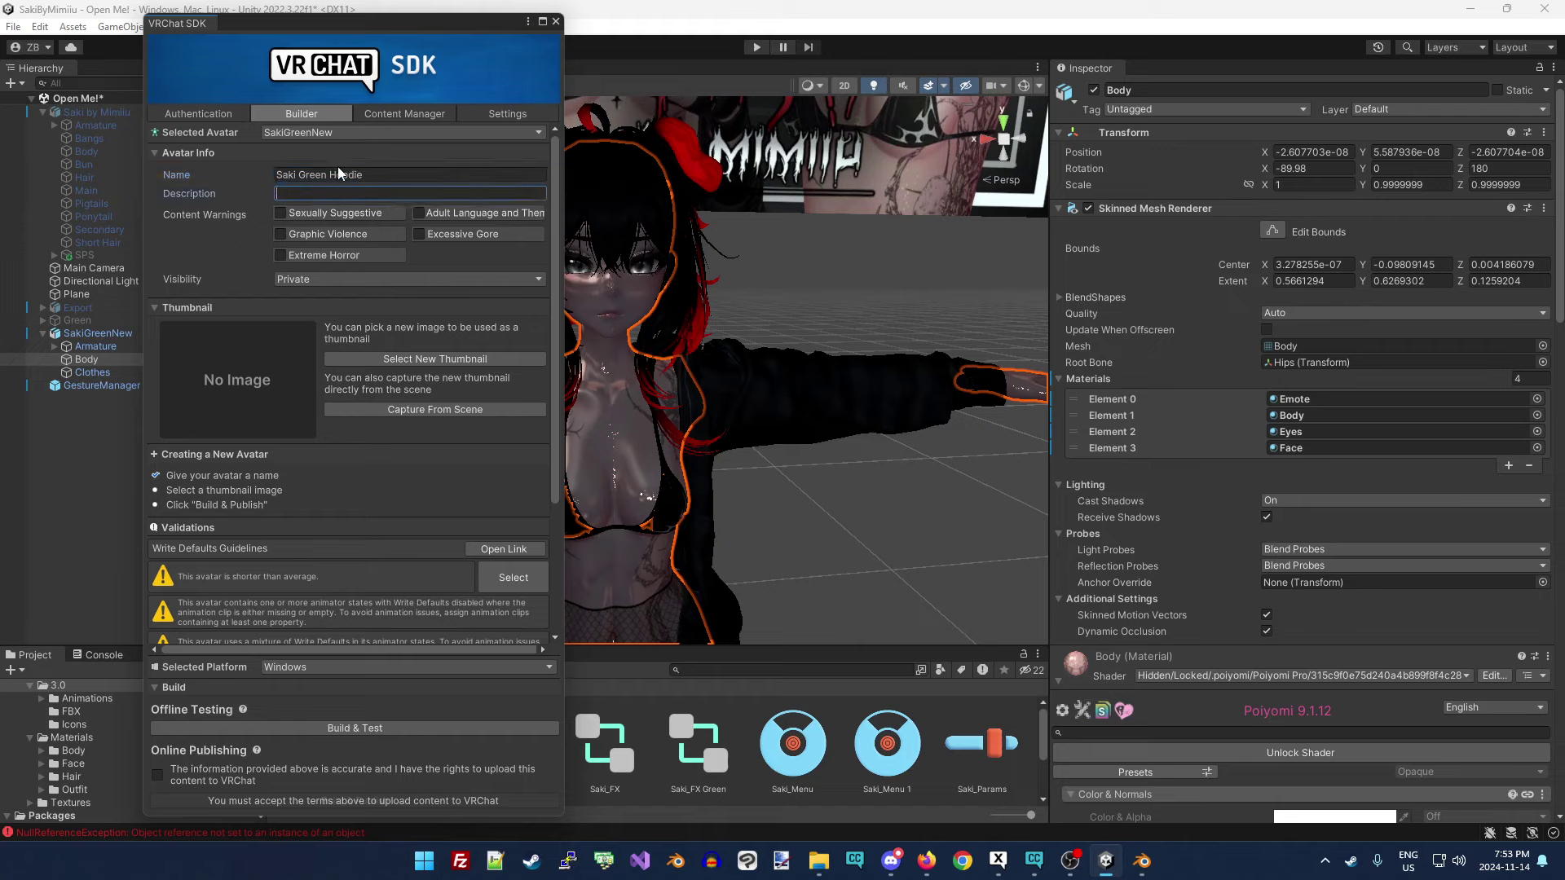
pyautogui.write('by Mimiiu')
pyautogui.scroll(-1, 358, 334)
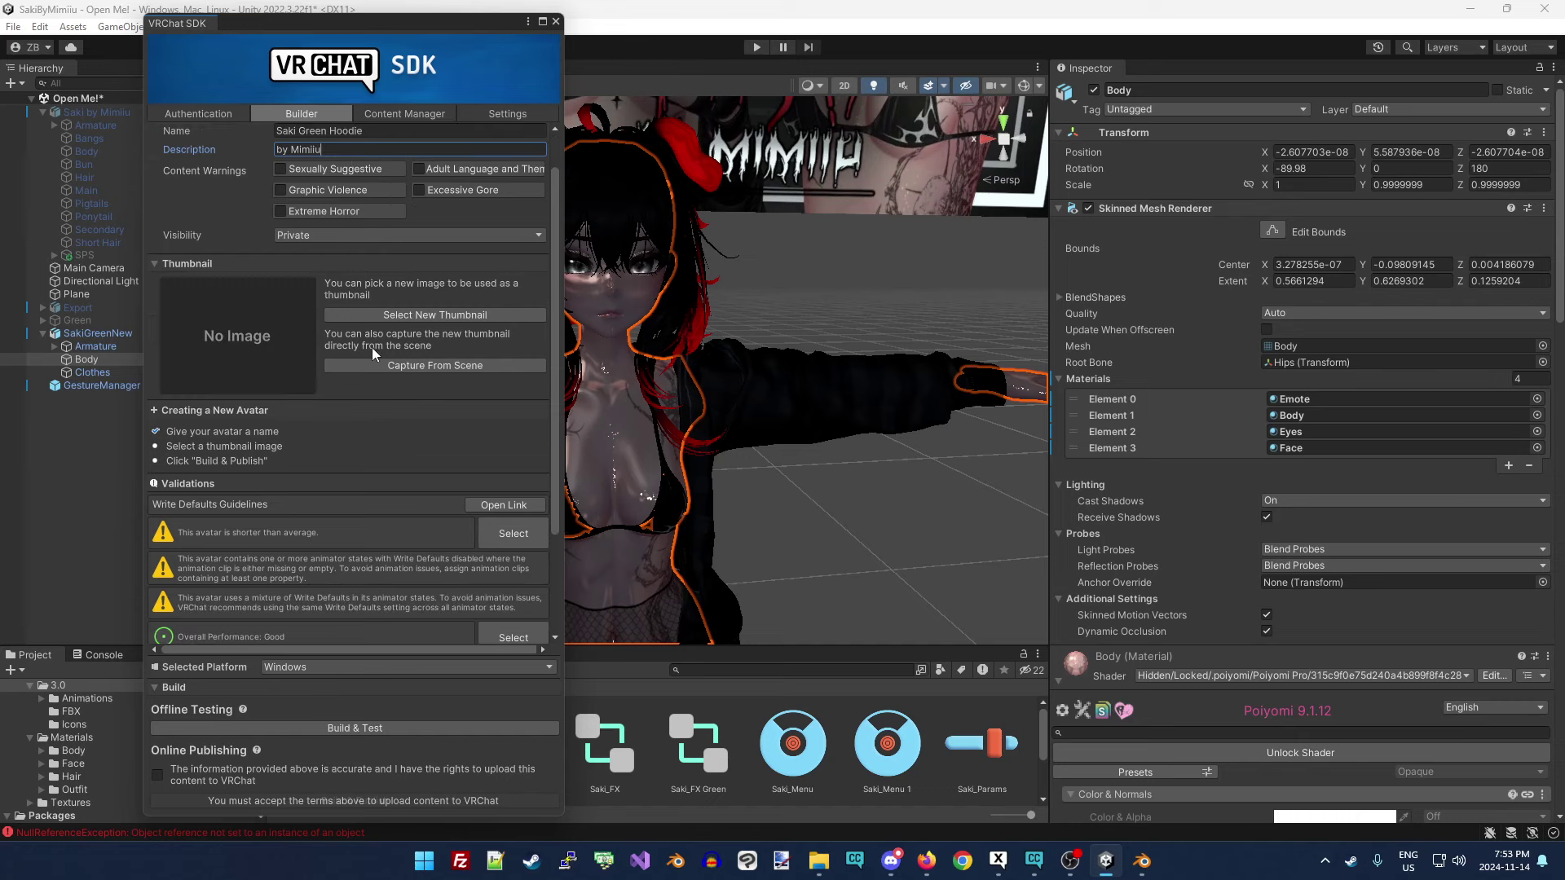
# Start capturing the avatar thumbnail from the scene and frame the avatar's face and upper body.
pyautogui.moveTo(383, 25); pyautogui.dragTo(214, 21)
pyautogui.moveTo(719, 265); pyautogui.dragTo(673, 253, button='right')
pyautogui.click(190, 361)
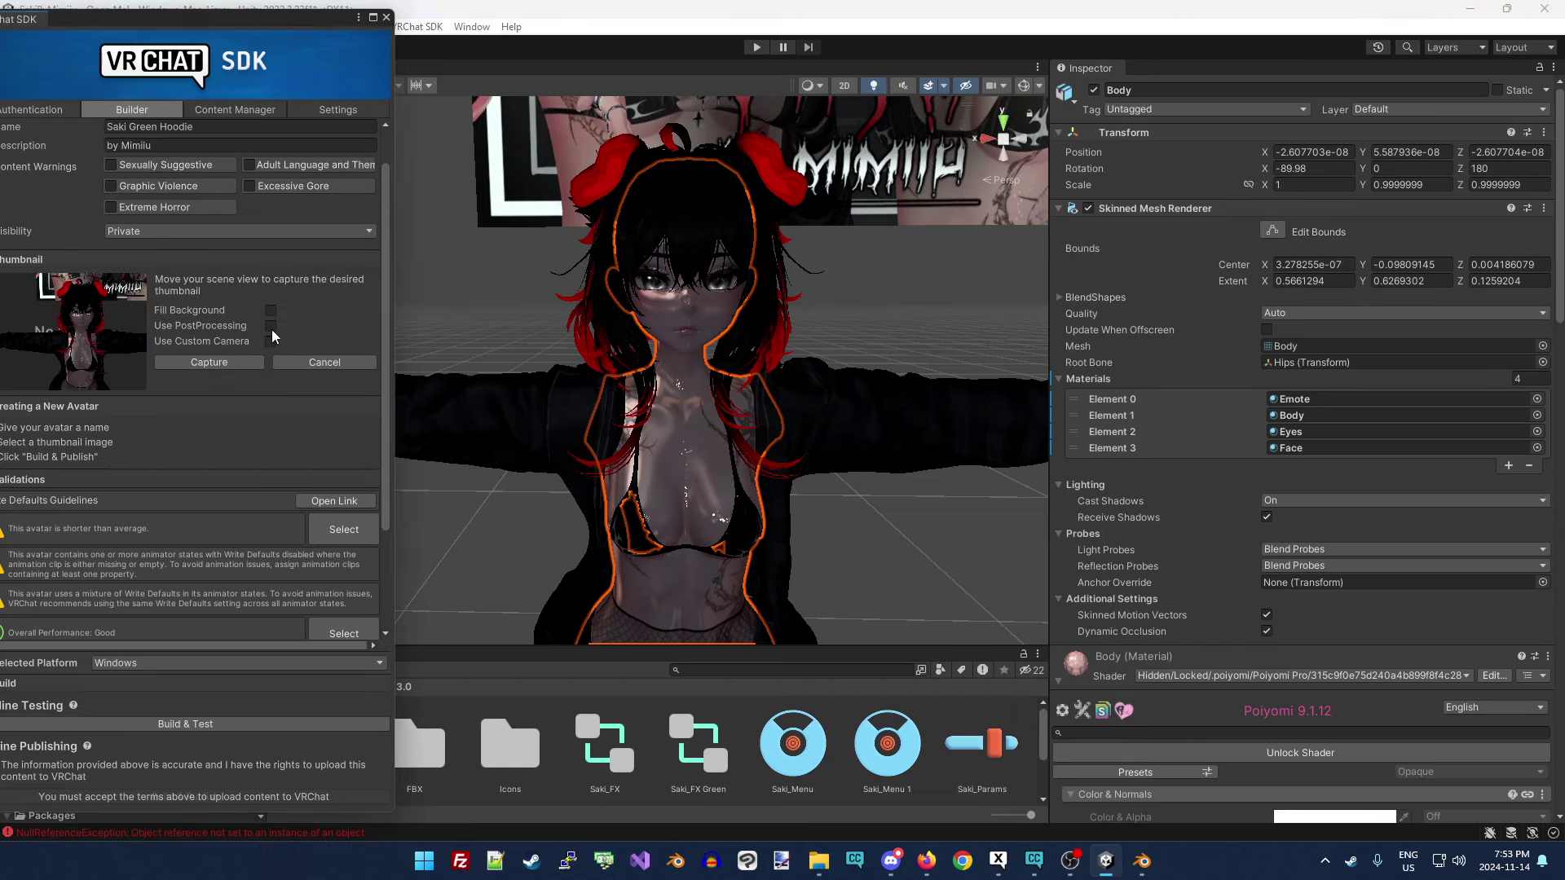
pyautogui.keyDown('alt'); pyautogui.moveTo(575, 345); pyautogui.dragTo(591, 344); pyautogui.keyUp('alt')
pyautogui.moveTo(591, 344); pyautogui.dragTo(600, 346, button='right')
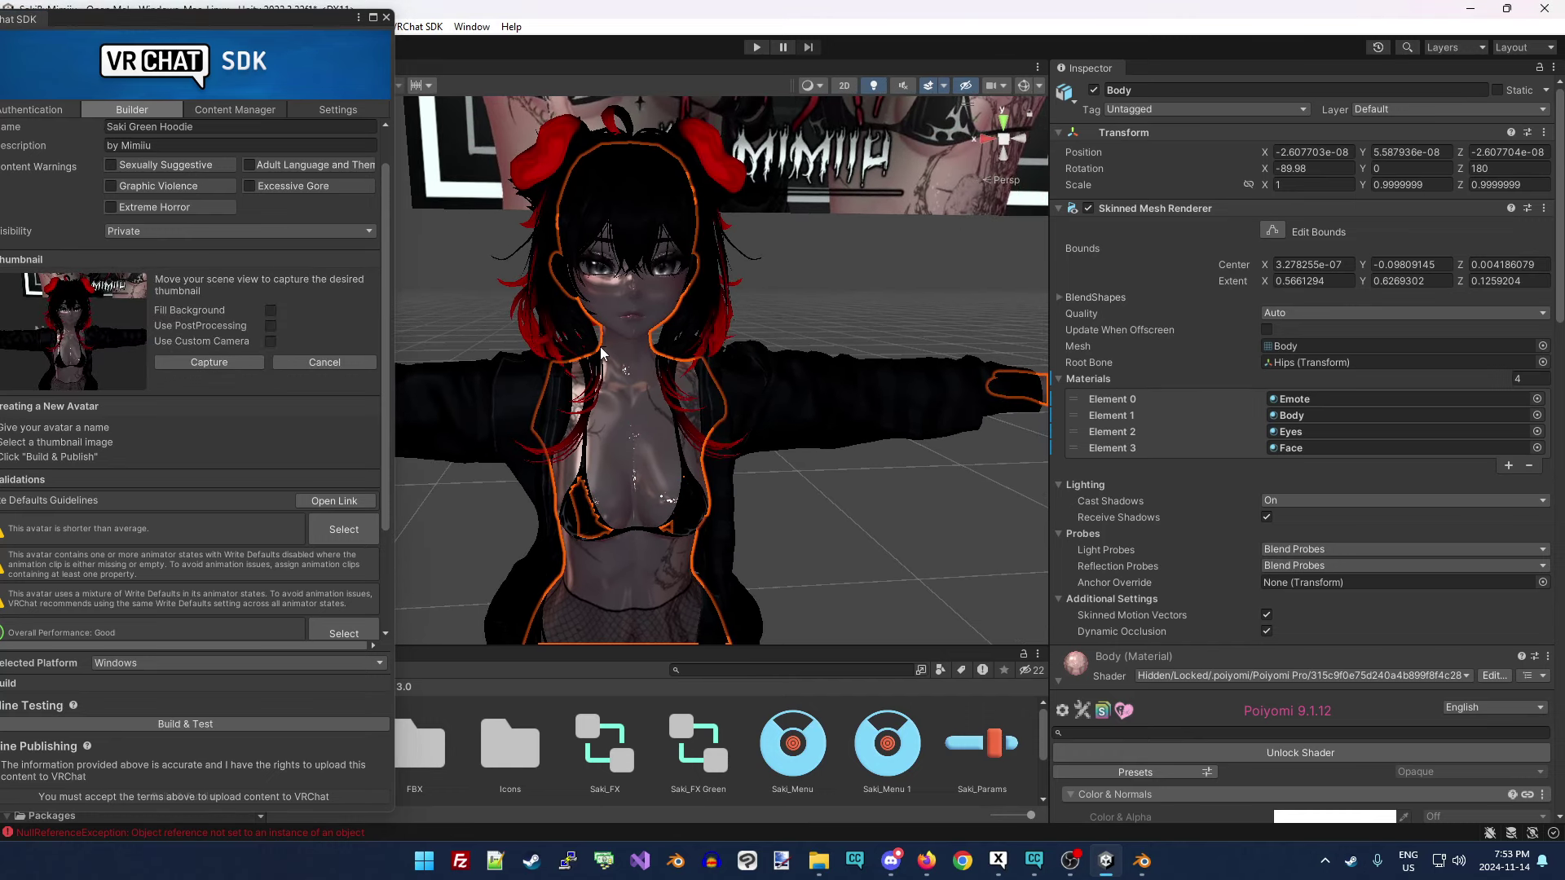
# Enable Fill Background for the thumbnail, change the background colour to a lighter one and capture the image.
pyautogui.click(270, 311)
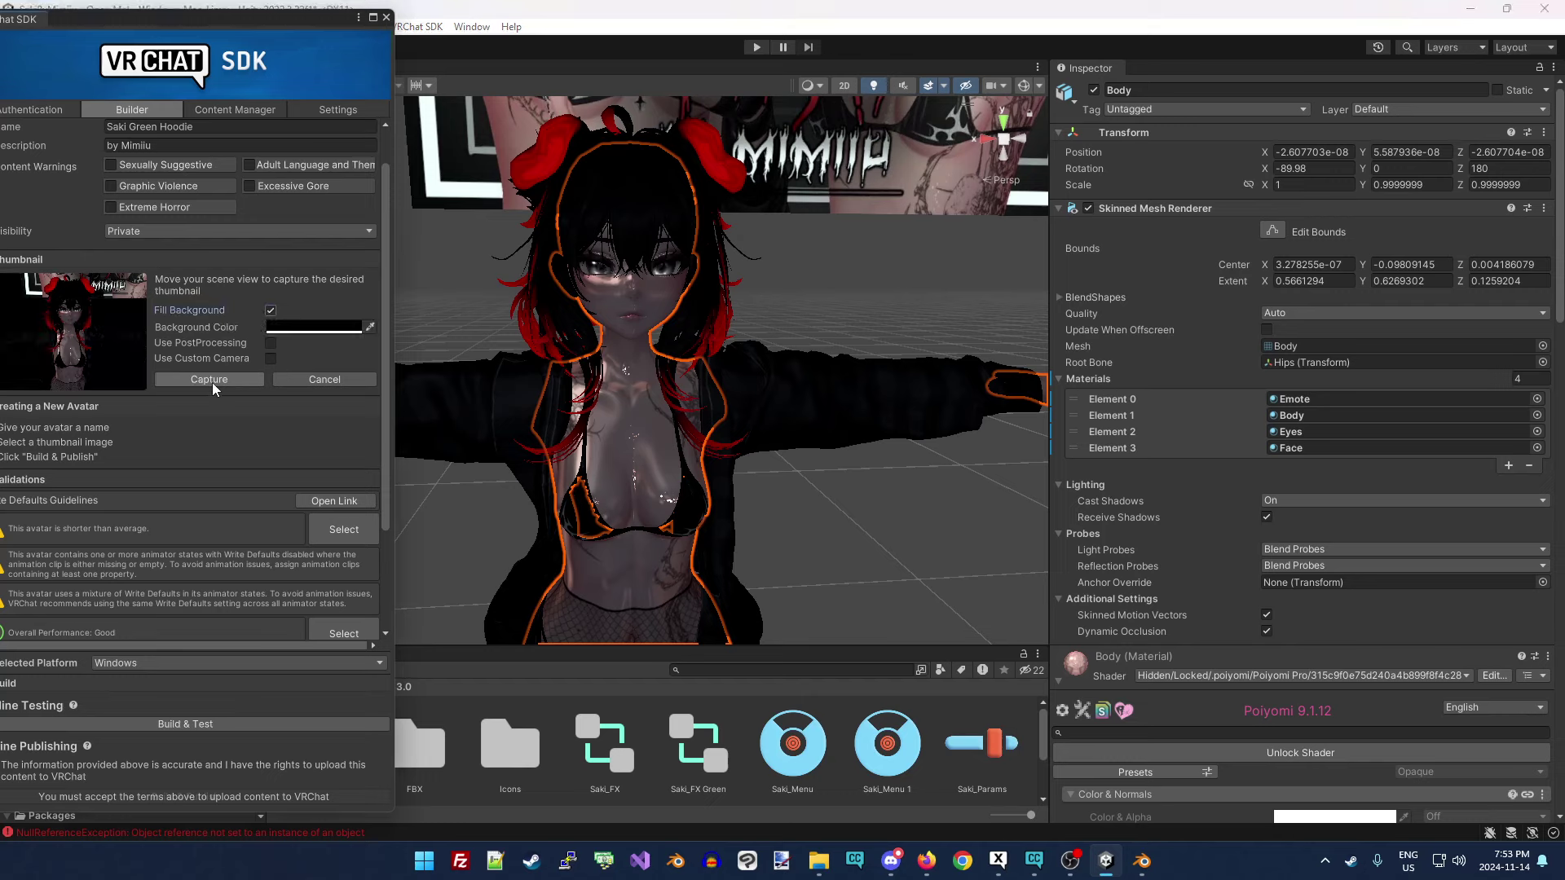
pyautogui.click(284, 327)
pyautogui.moveTo(326, 446); pyautogui.dragTo(324, 468)
pyautogui.click(463, 313)
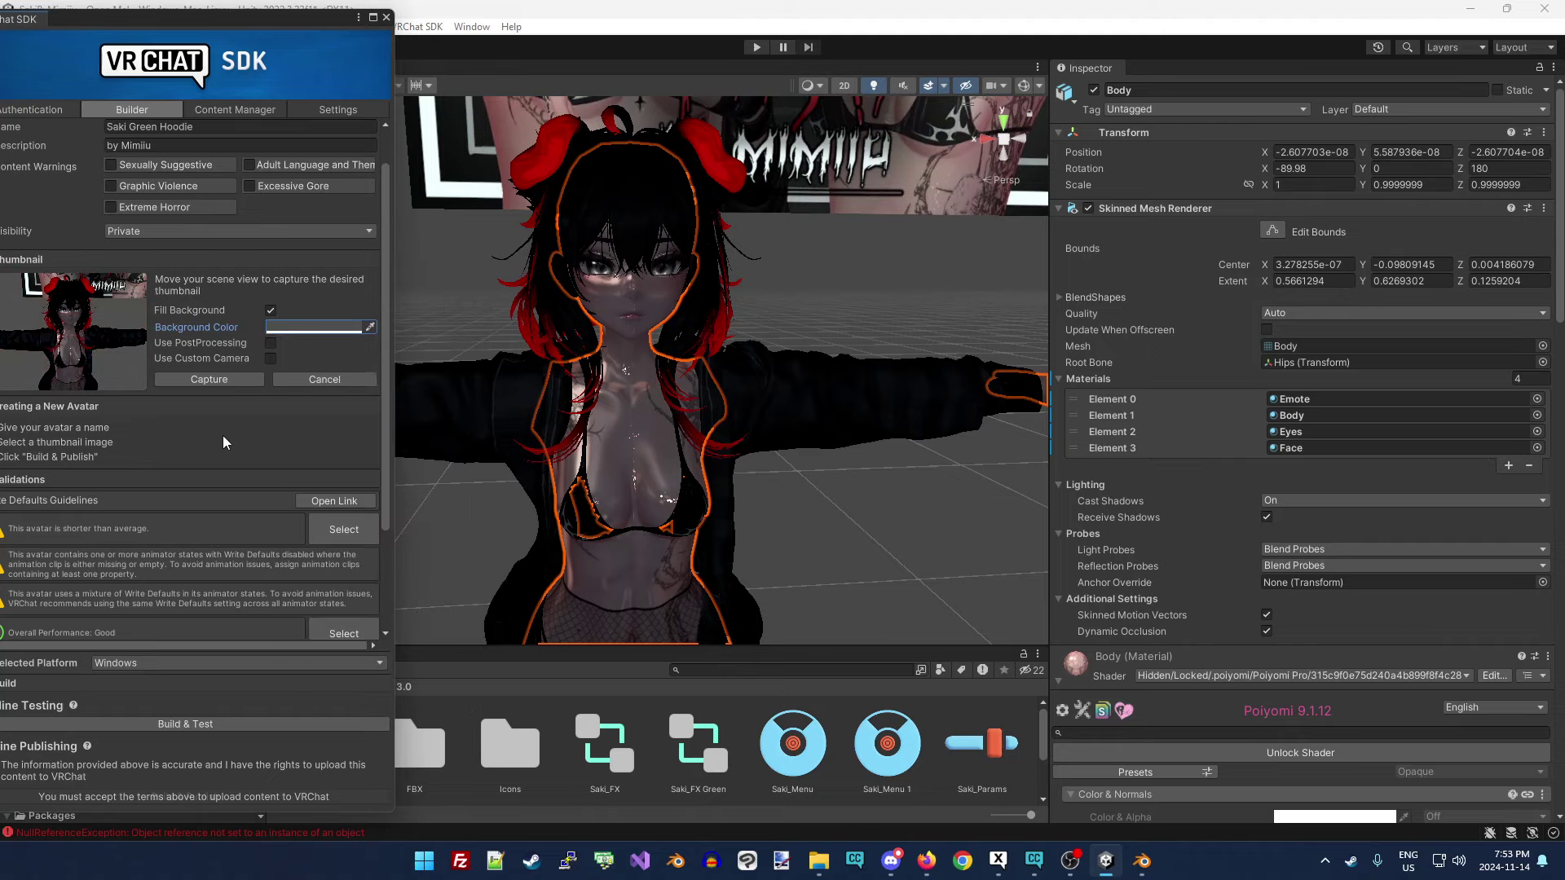
pyautogui.click(206, 385)
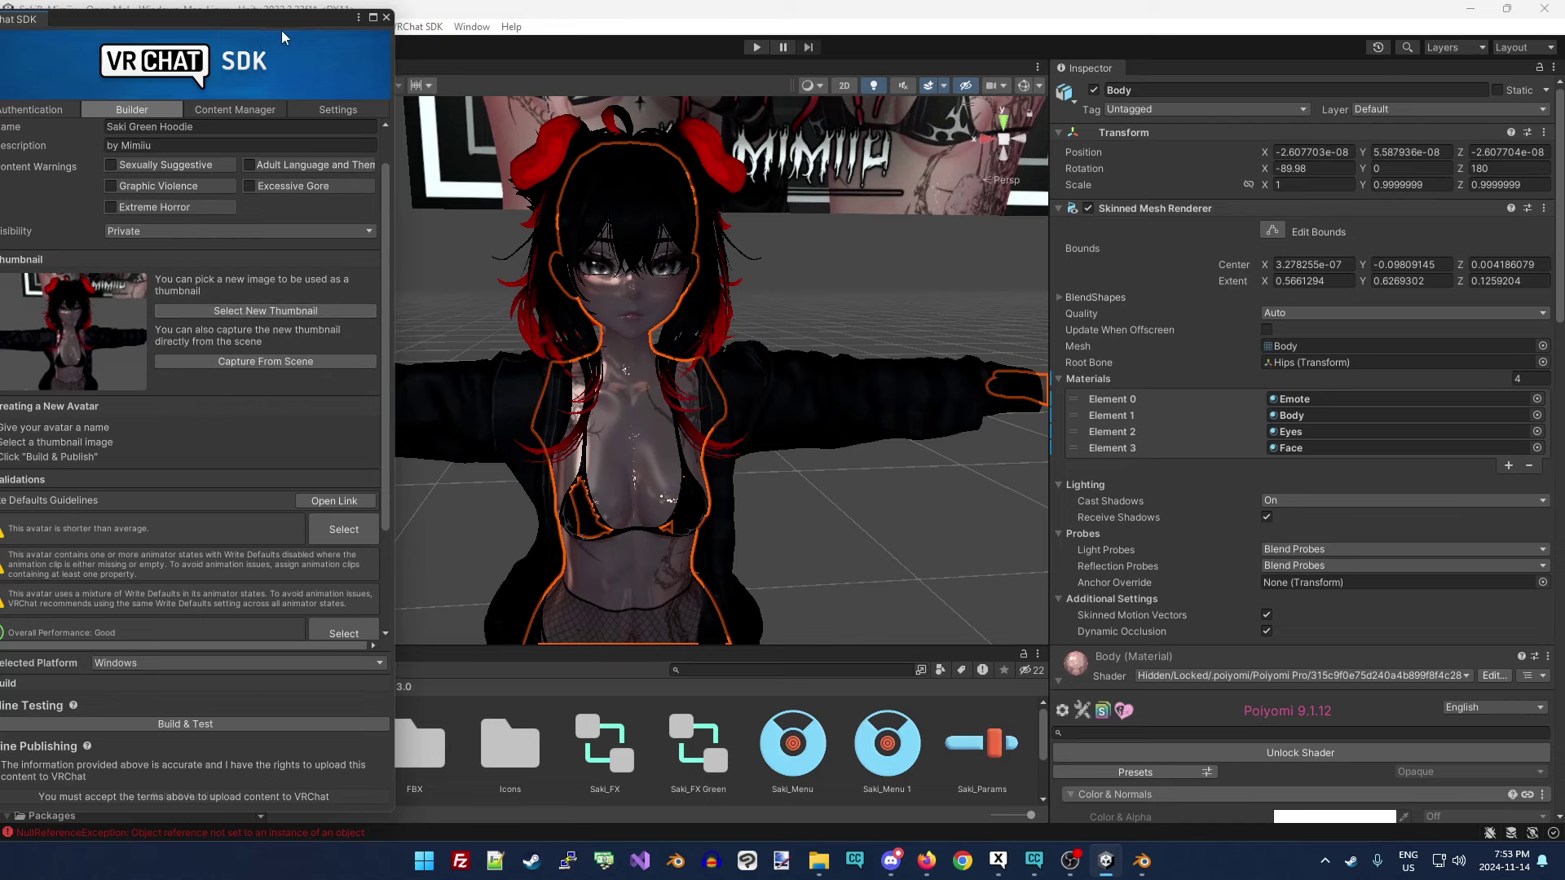
# Review the avatar's validation messages and auto-fix the textures that use Box mipmap filtering.
pyautogui.moveTo(203, 19); pyautogui.dragTo(321, 23)
pyautogui.scroll(-3, 356, 510)
pyautogui.scroll(1, 356, 510)
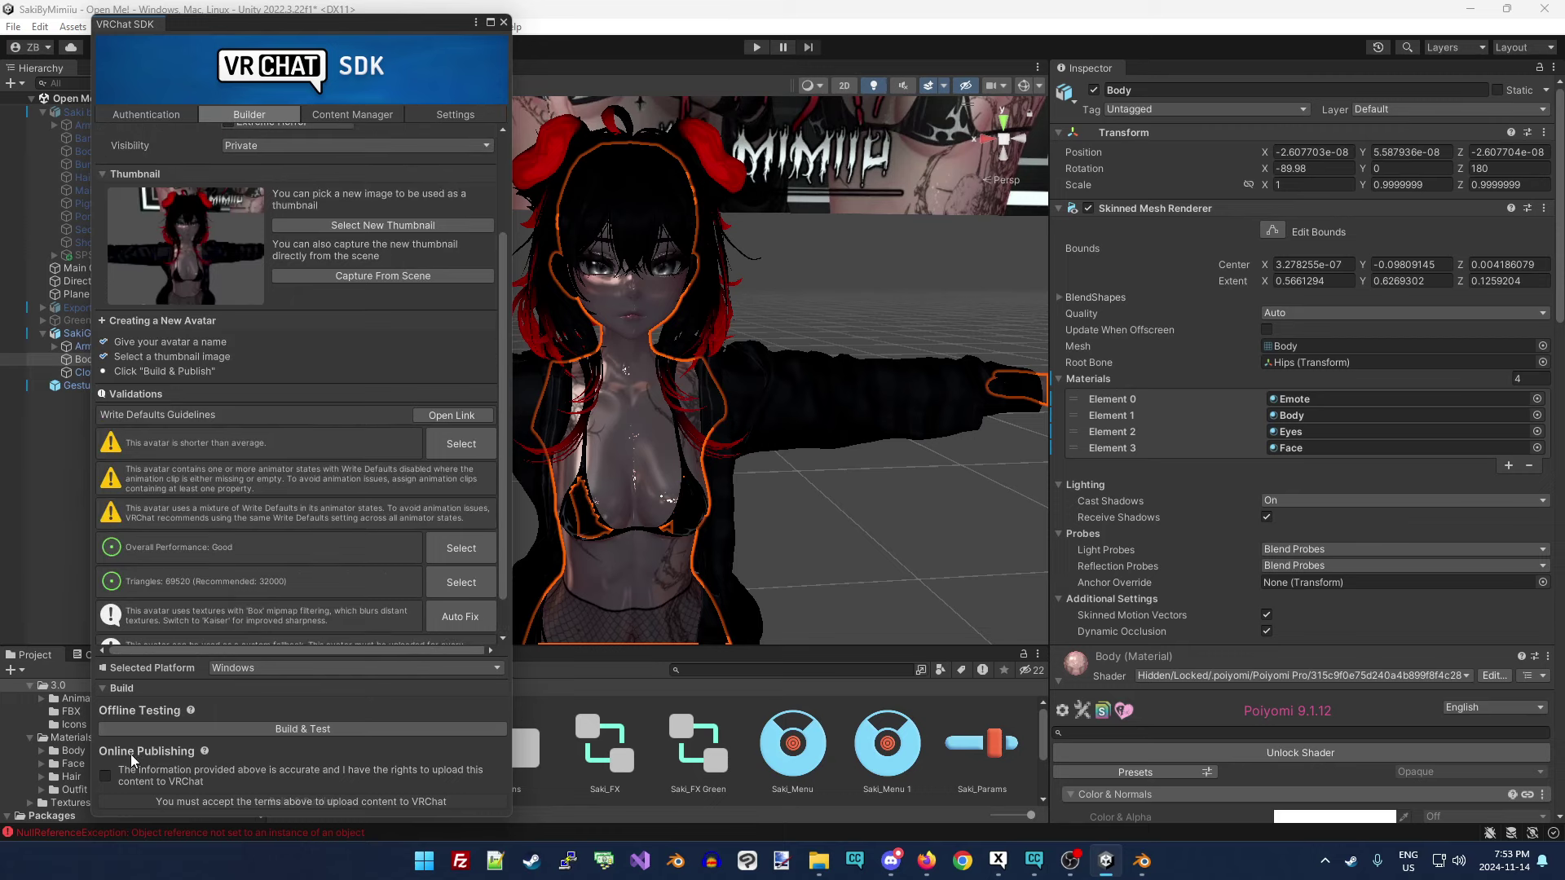
pyautogui.click(460, 617)
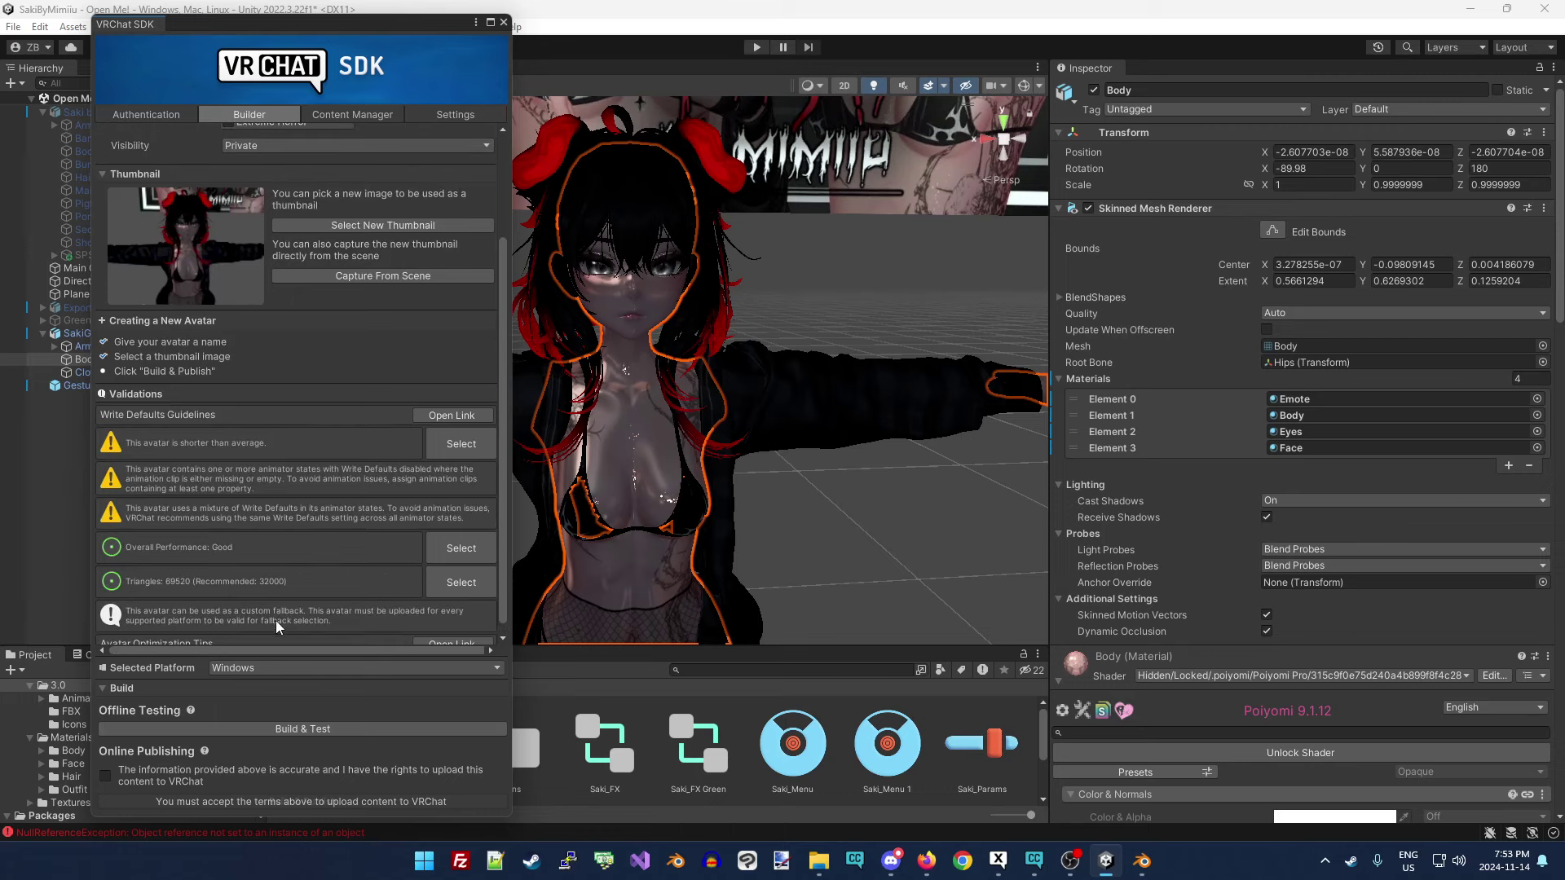
# Accept the content rights statement and build and publish the avatar to VRChat for Windows.
pyautogui.scroll(-1, 346, 571)
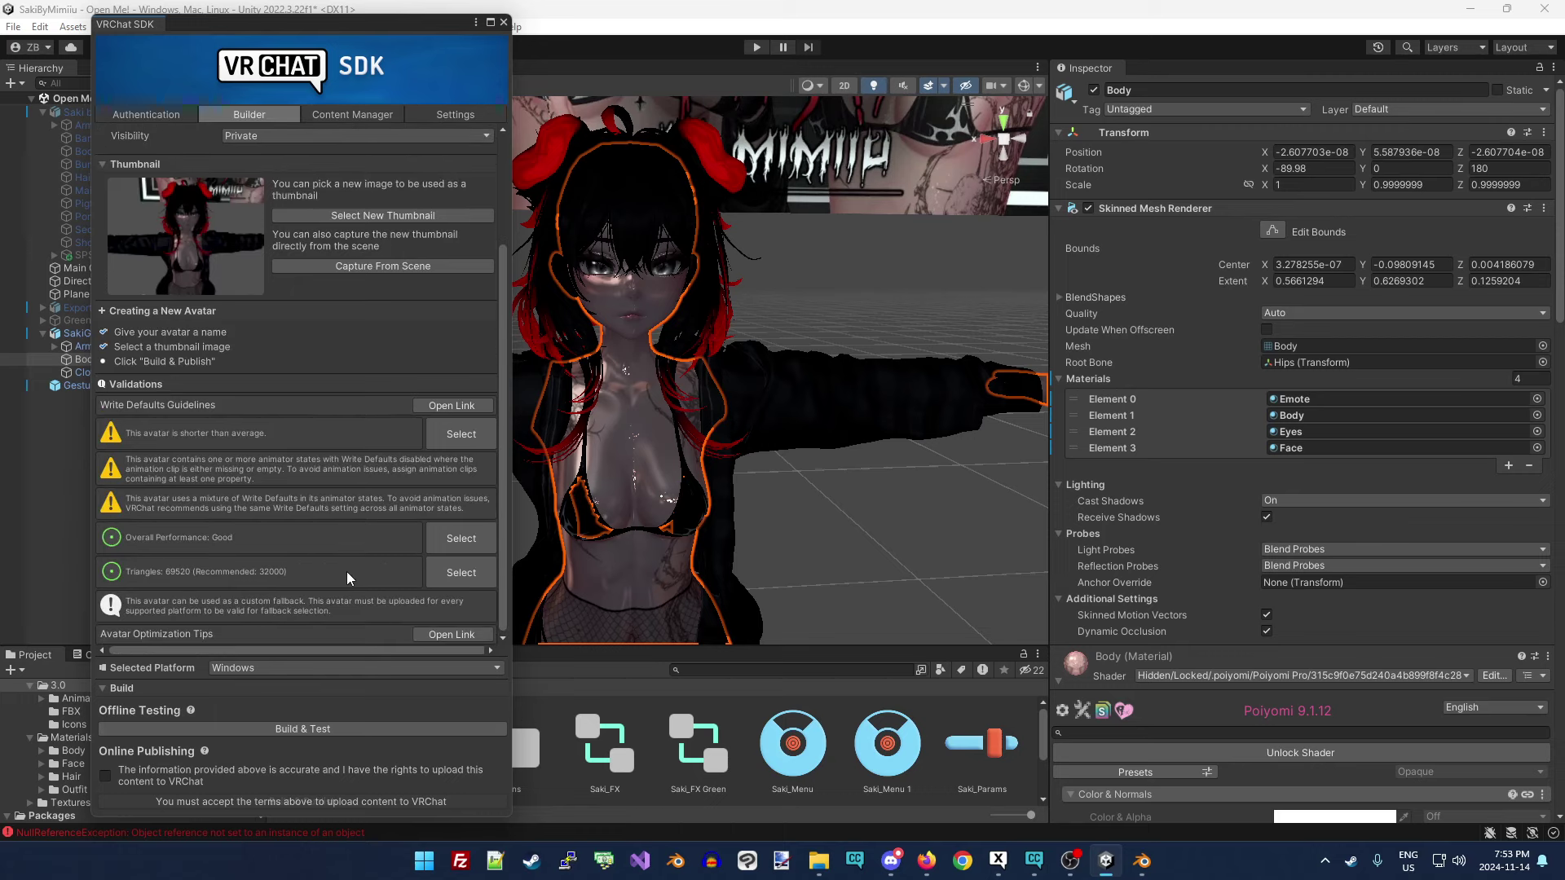
pyautogui.click(106, 776)
pyautogui.click(247, 802)
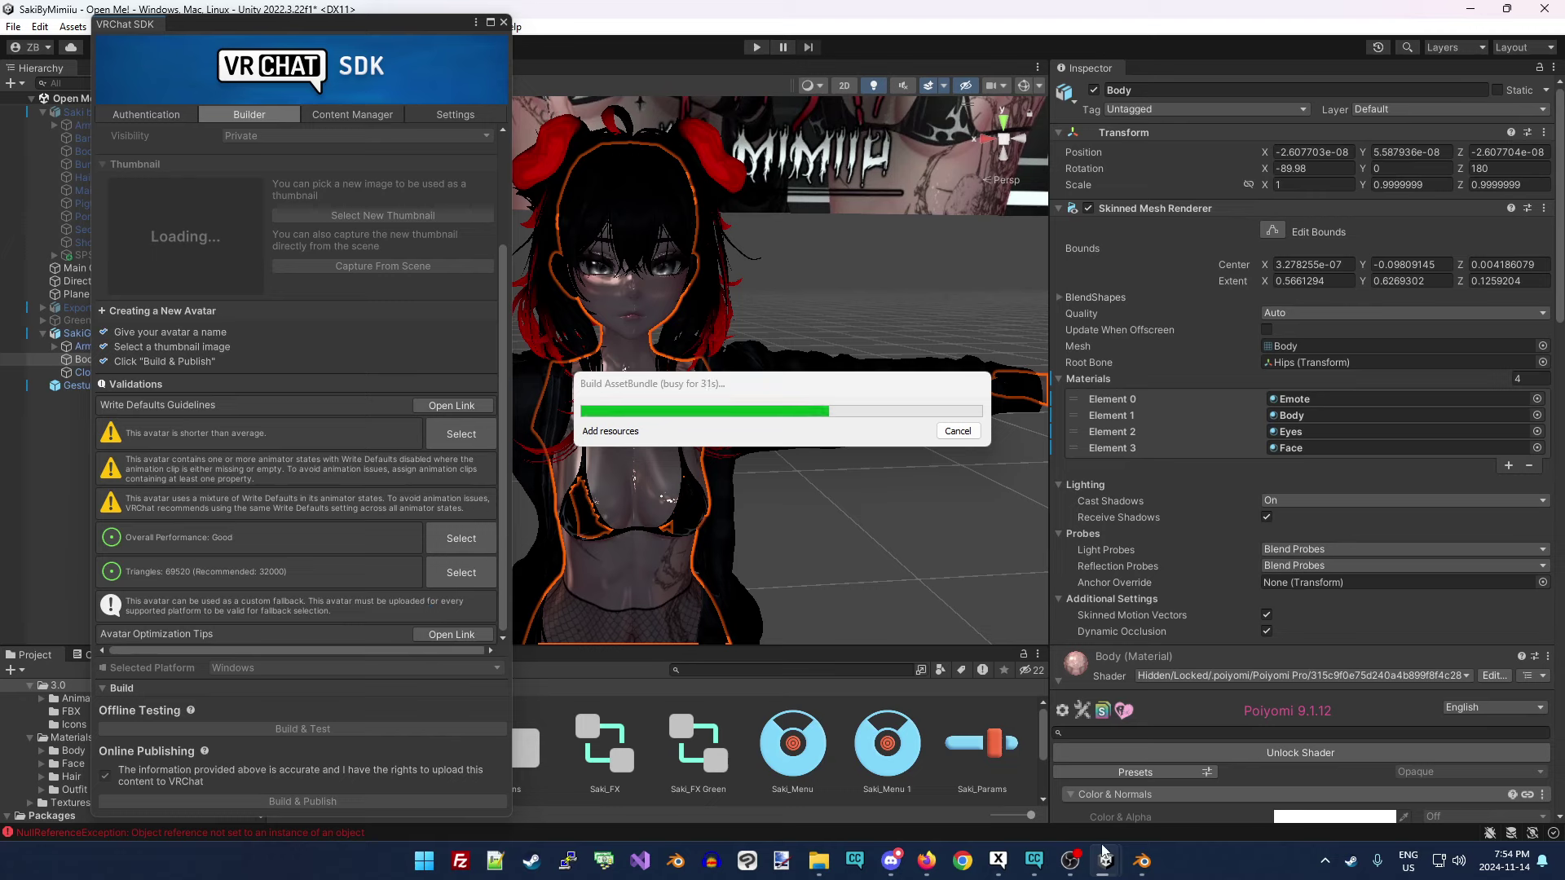
# Switch to the SakiGreen6 file in Blender, select the Armature and put it in Pose Mode.
pyautogui.click(1141, 860)
pyautogui.click(784, 303)
pyautogui.rightClick(784, 298)
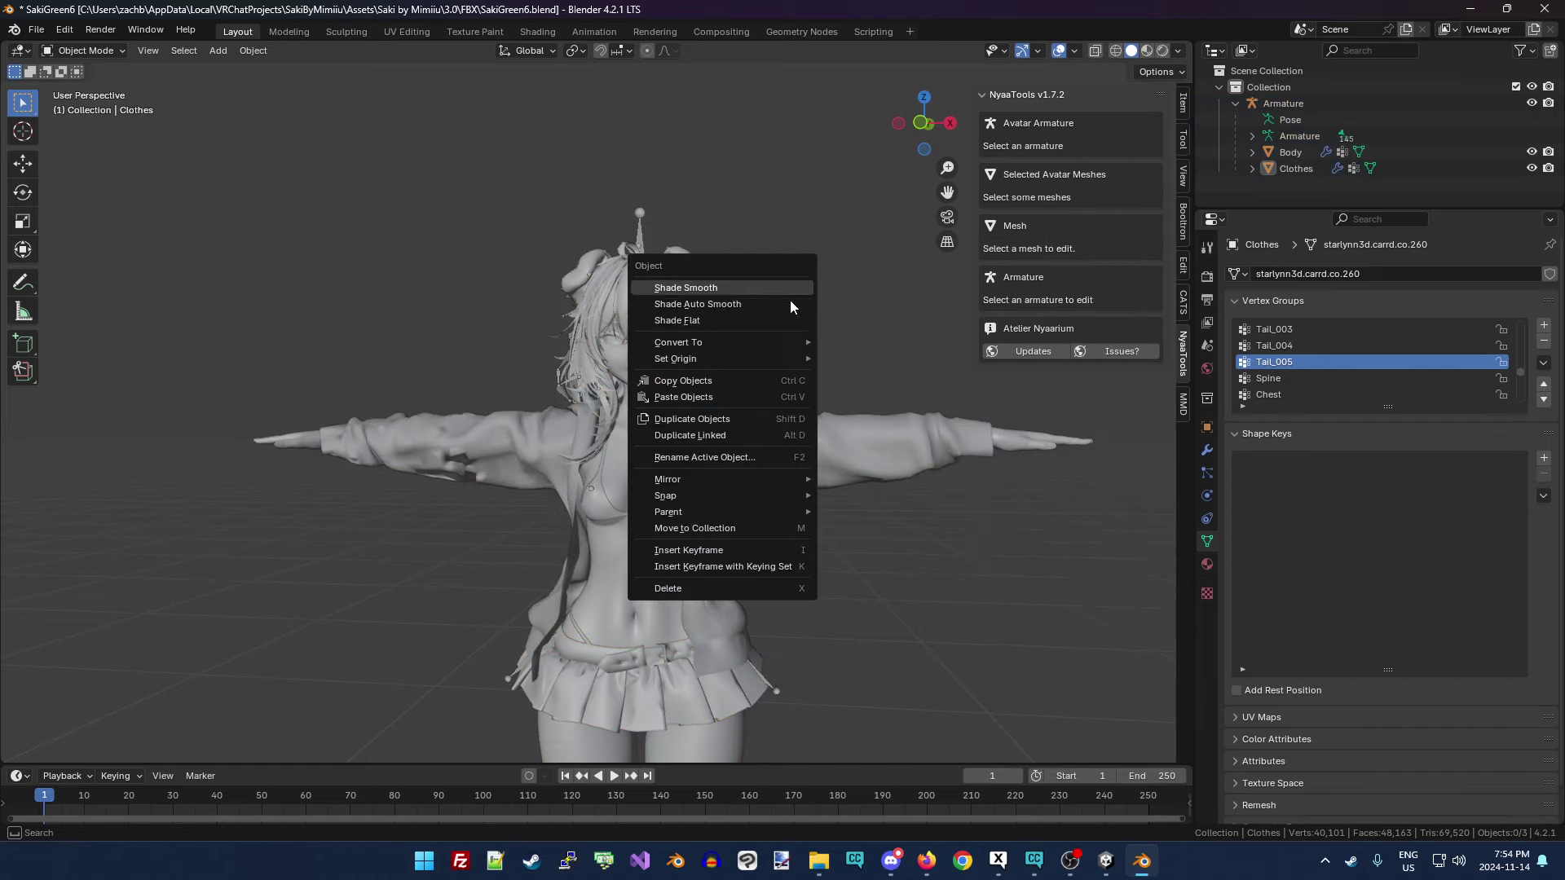
pyautogui.moveTo(934, 110); pyautogui.dragTo(981, 137)
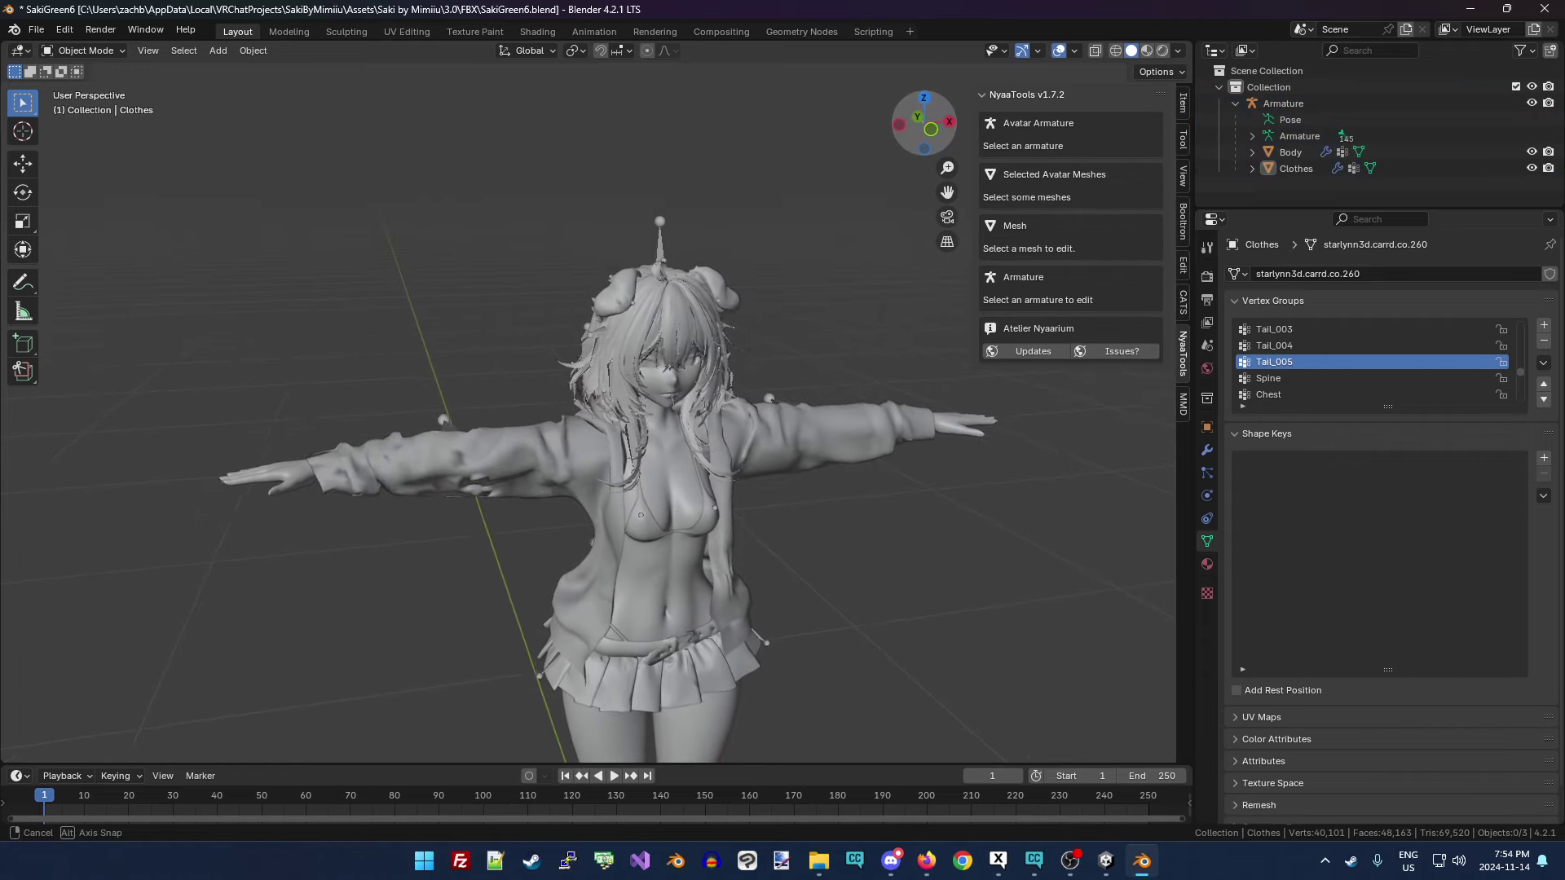
pyautogui.moveTo(947, 193); pyautogui.dragTo(835, 193)
pyautogui.click(1349, 137)
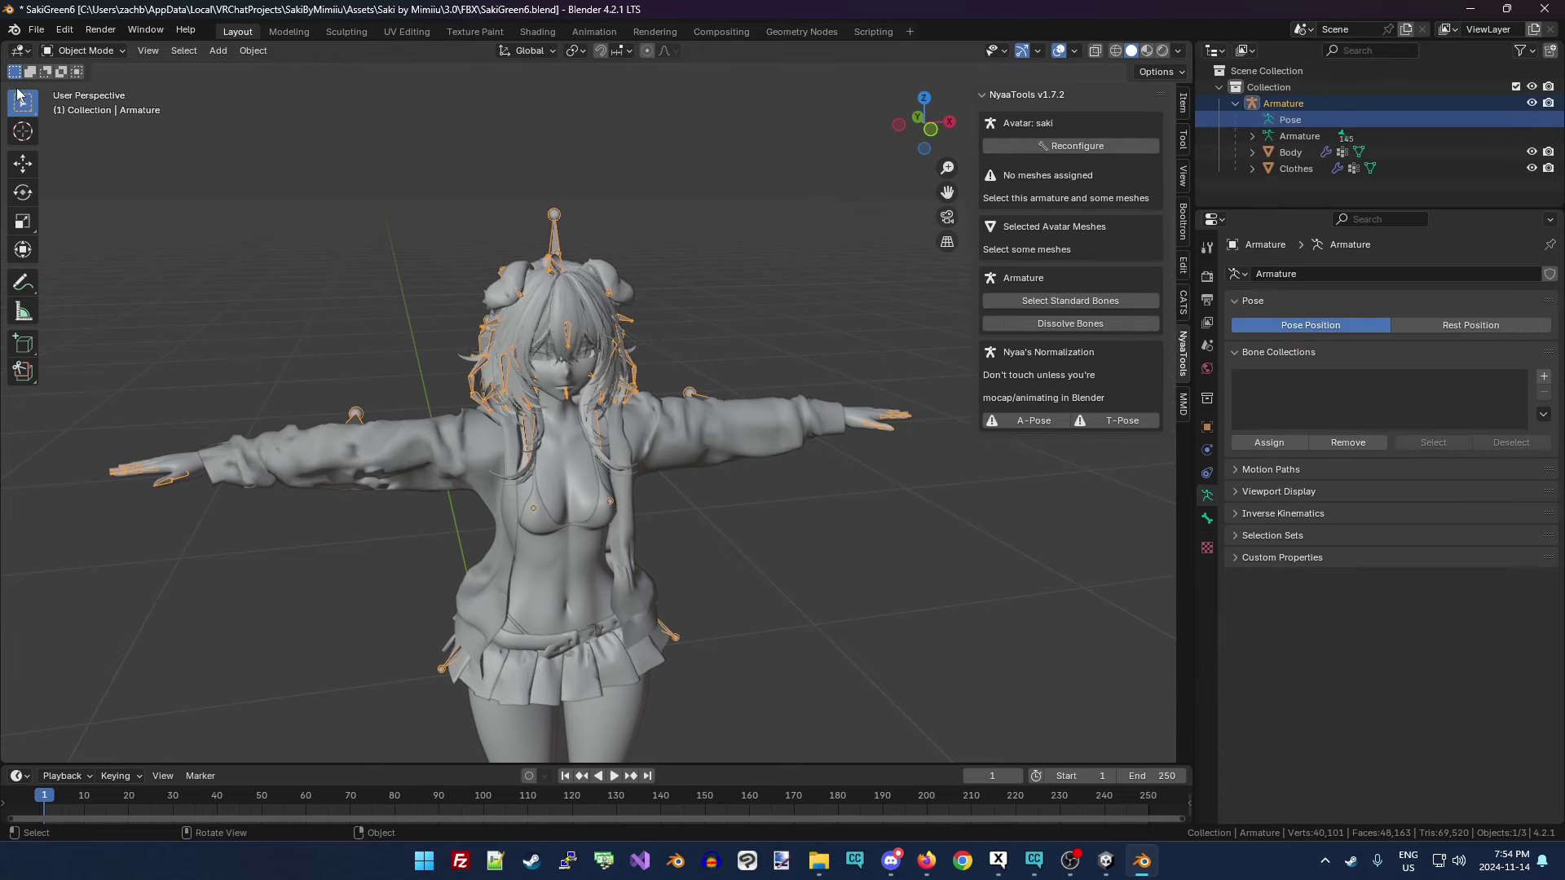
pyautogui.click(84, 51)
pyautogui.click(100, 106)
# Select the Neck bone in Pose Mode and move it about -0.387 m along the global Y axis.
pyautogui.scroll(5, 582, 404)
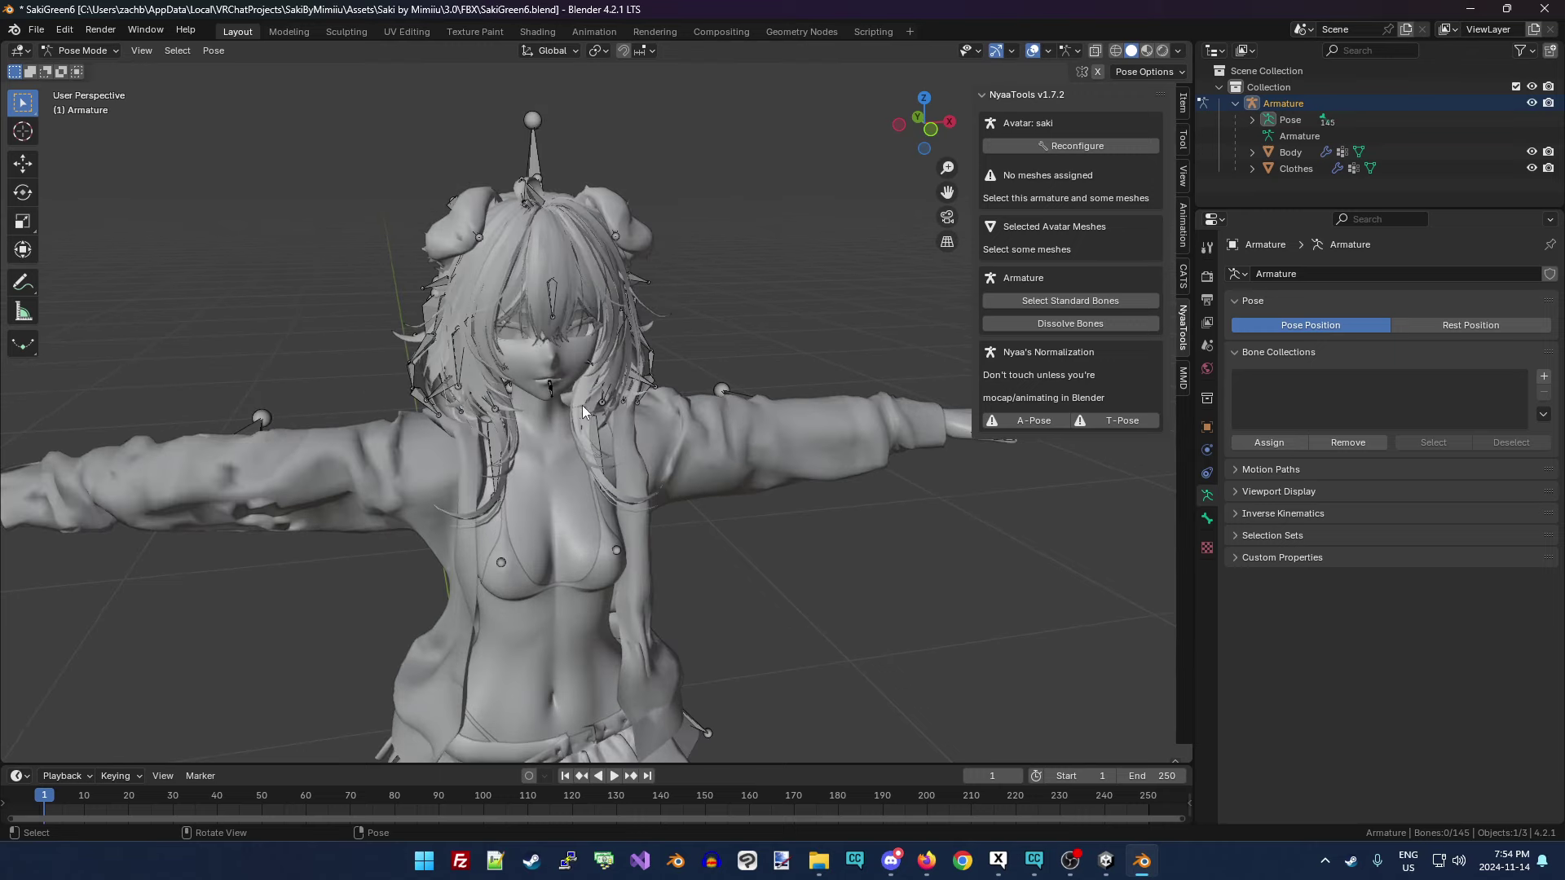
pyautogui.click(515, 393)
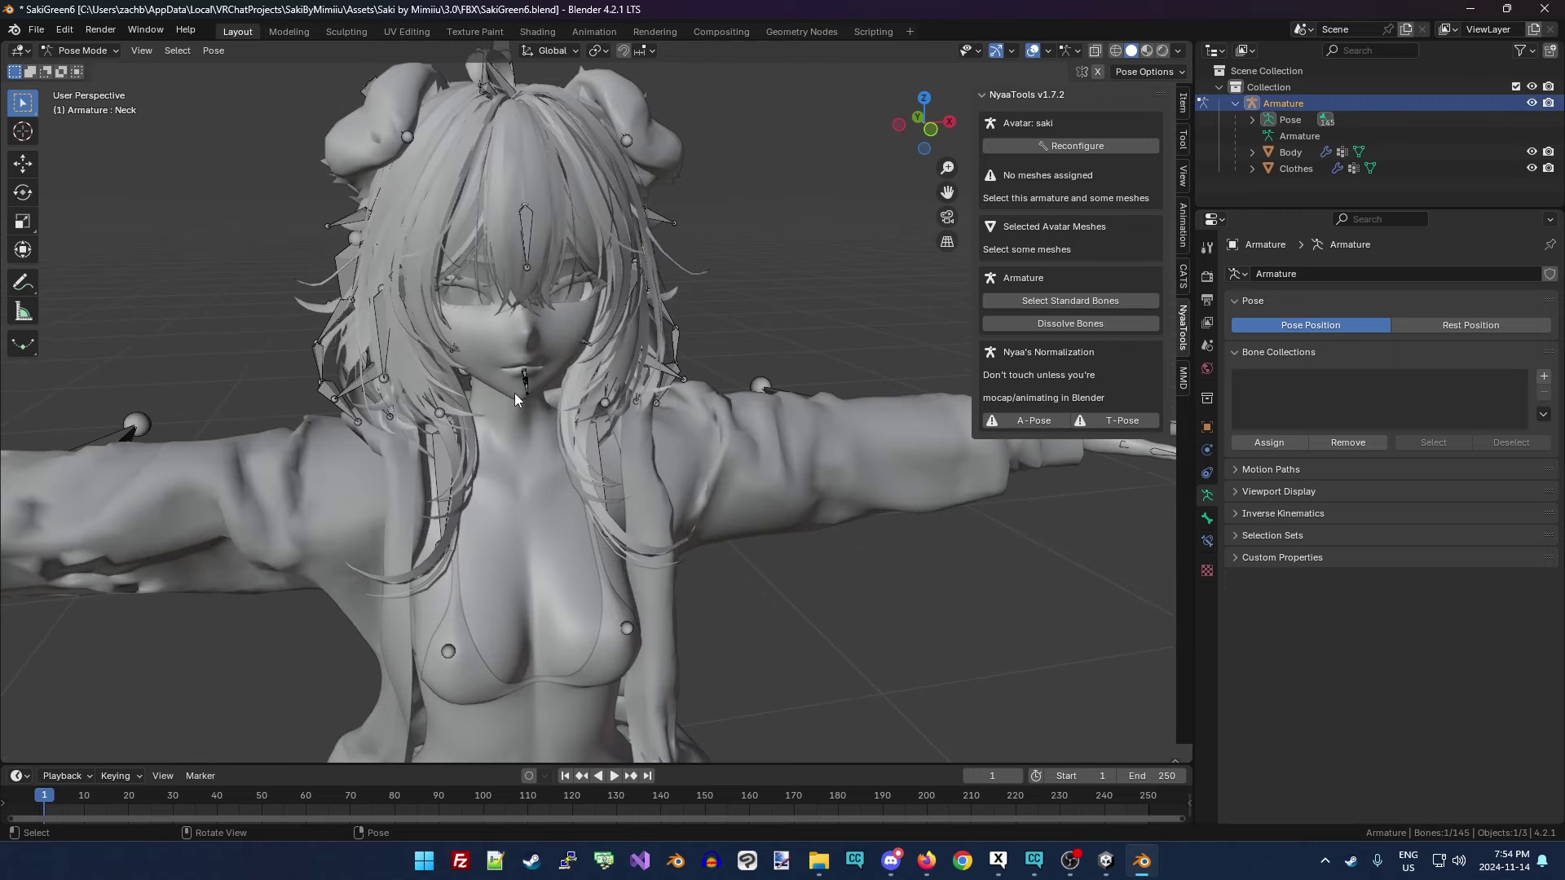
pyautogui.moveTo(515, 392); pyautogui.dragTo(273, 239, button='middle')
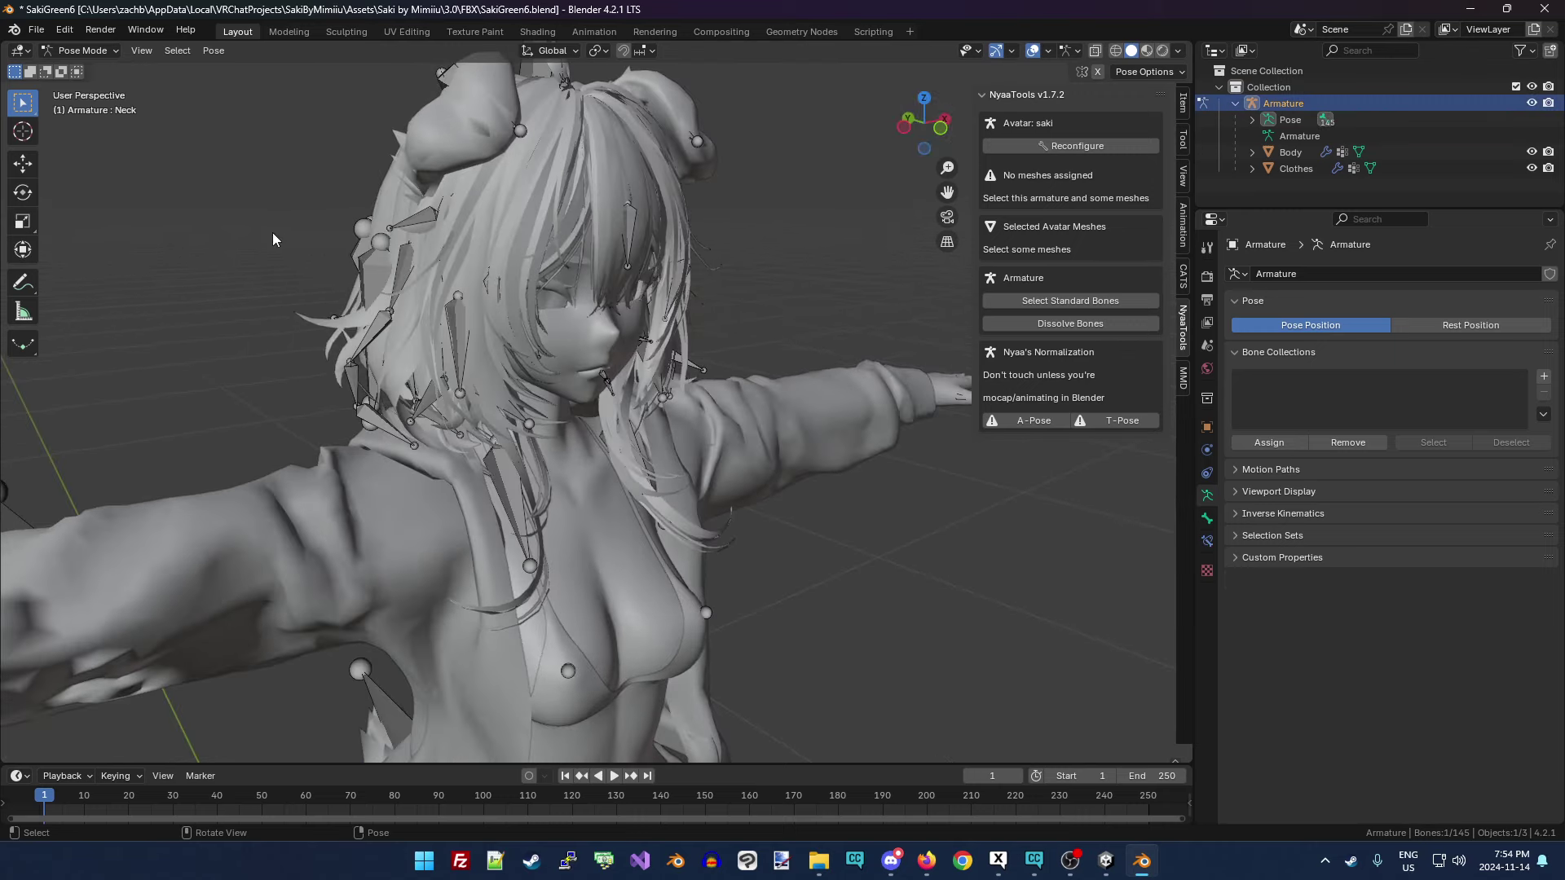
pyautogui.click(22, 163)
pyautogui.scroll(-4, 299, 291)
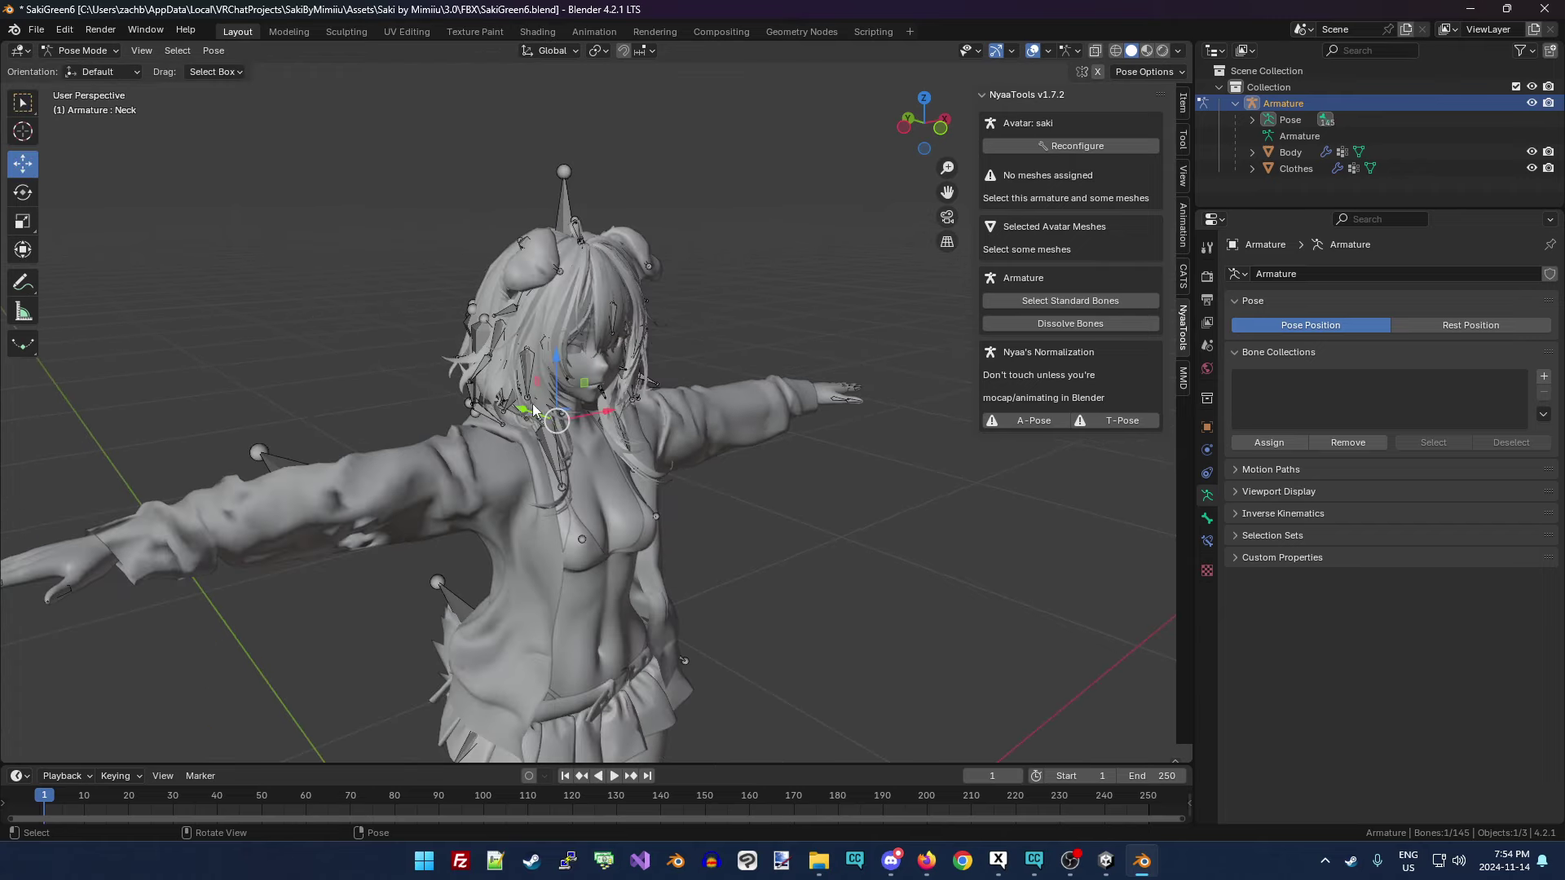
pyautogui.moveTo(534, 410); pyautogui.dragTo(665, 506)
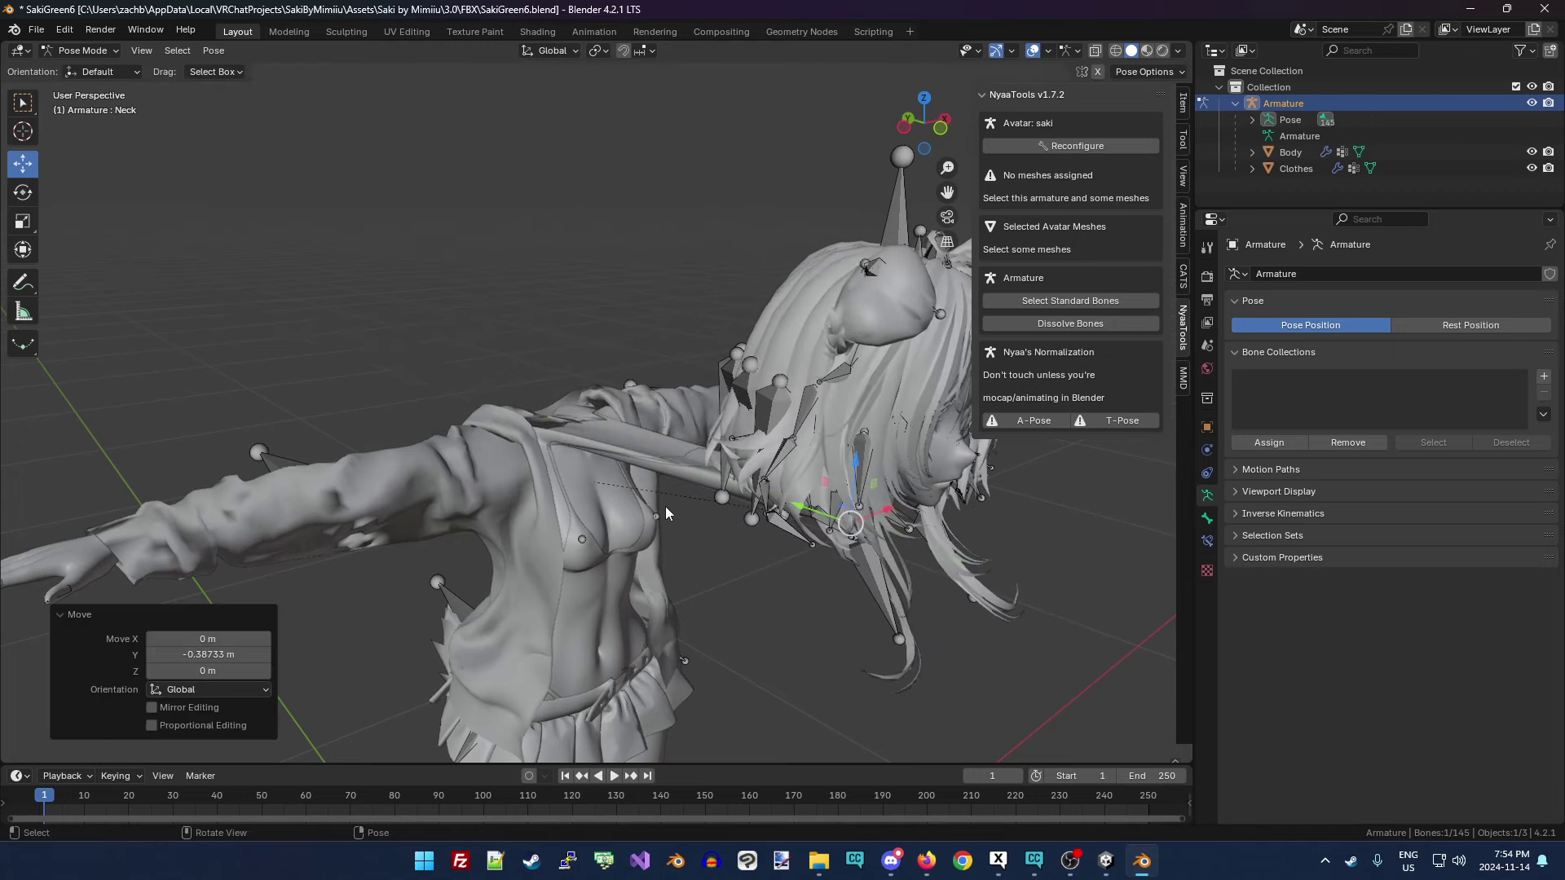
# Examine the stretched neck mesh from several angles and undo the Neck bone move.
pyautogui.moveTo(904, 121); pyautogui.dragTo(773, 50)
pyautogui.scroll(3, 677, 266)
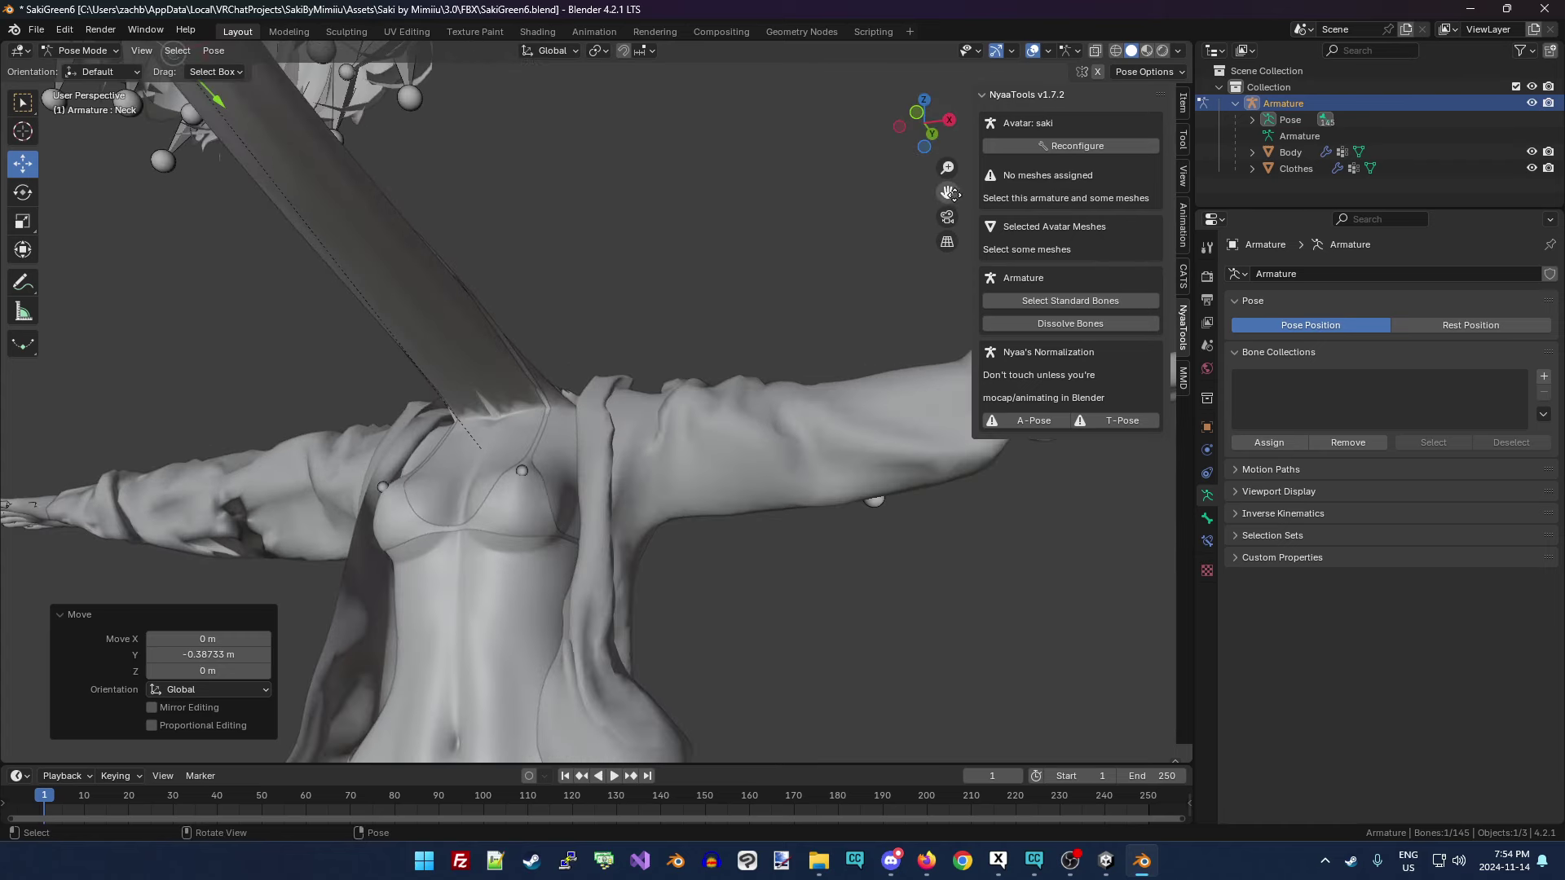
pyautogui.moveTo(946, 193); pyautogui.dragTo(1076, 409)
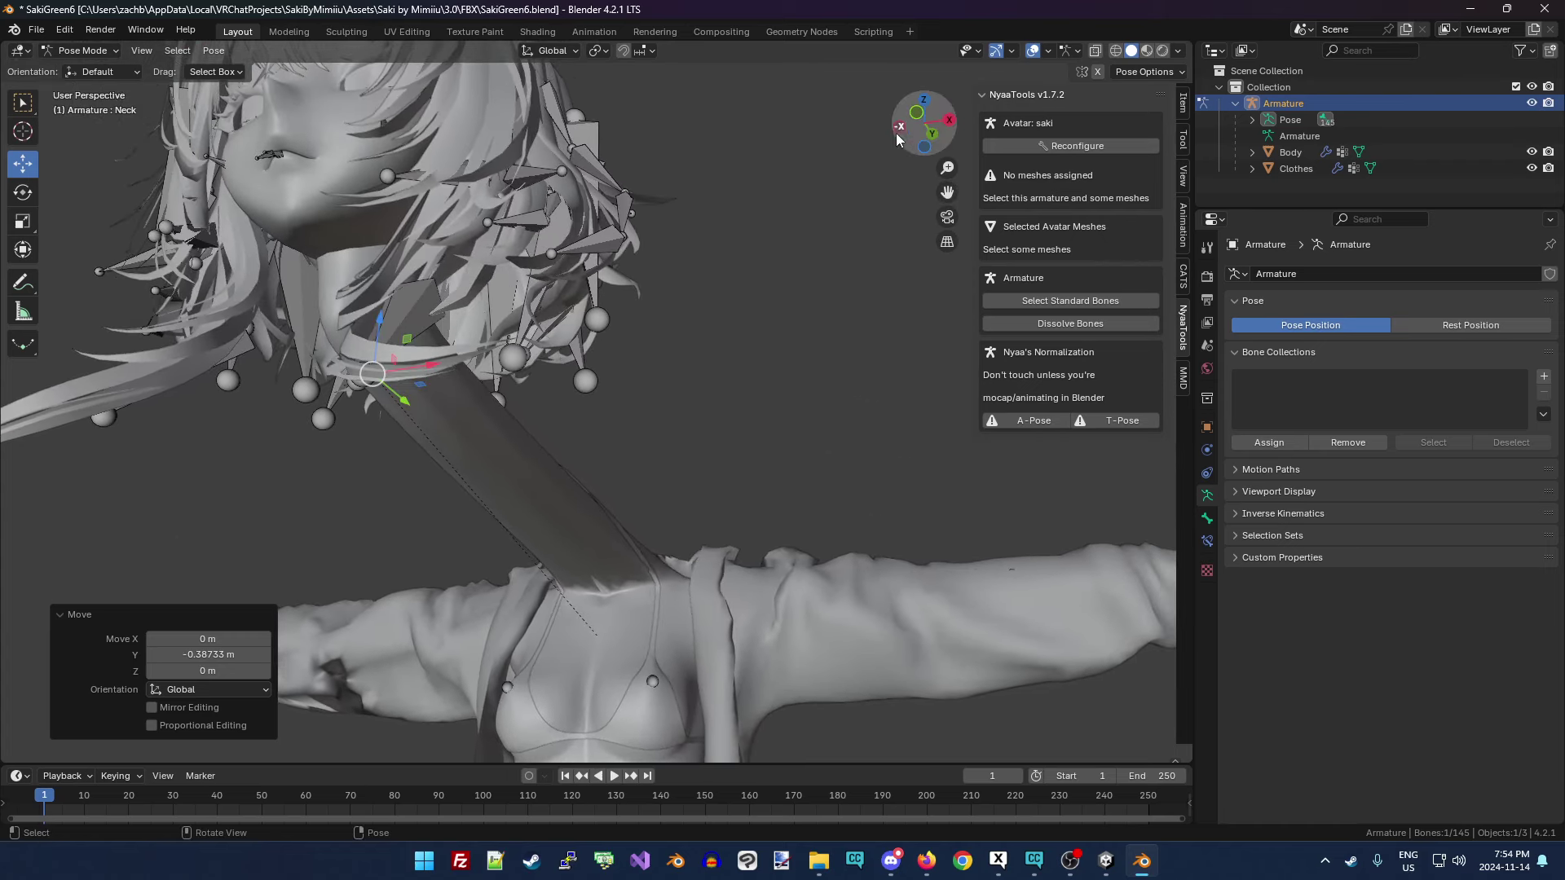
pyautogui.moveTo(916, 120)
pyautogui.mouseDown()
pyautogui.moveTo(835, 127)
pyautogui.moveTo(1018, 111)
pyautogui.moveTo(909, 123)
pyautogui.mouseUp()
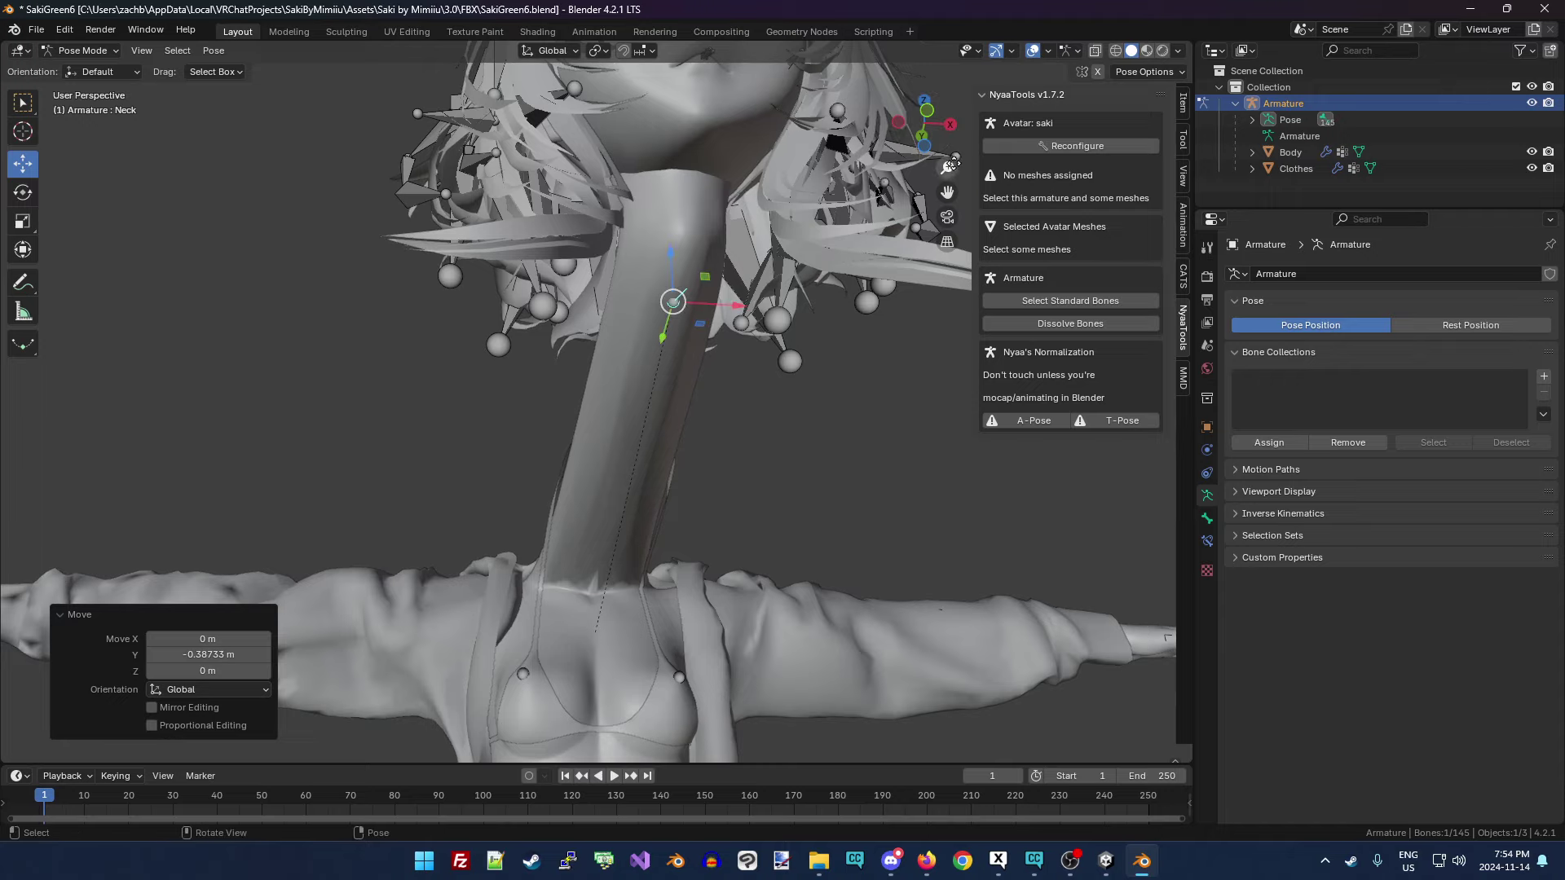
pyautogui.moveTo(924, 121); pyautogui.dragTo(749, 281)
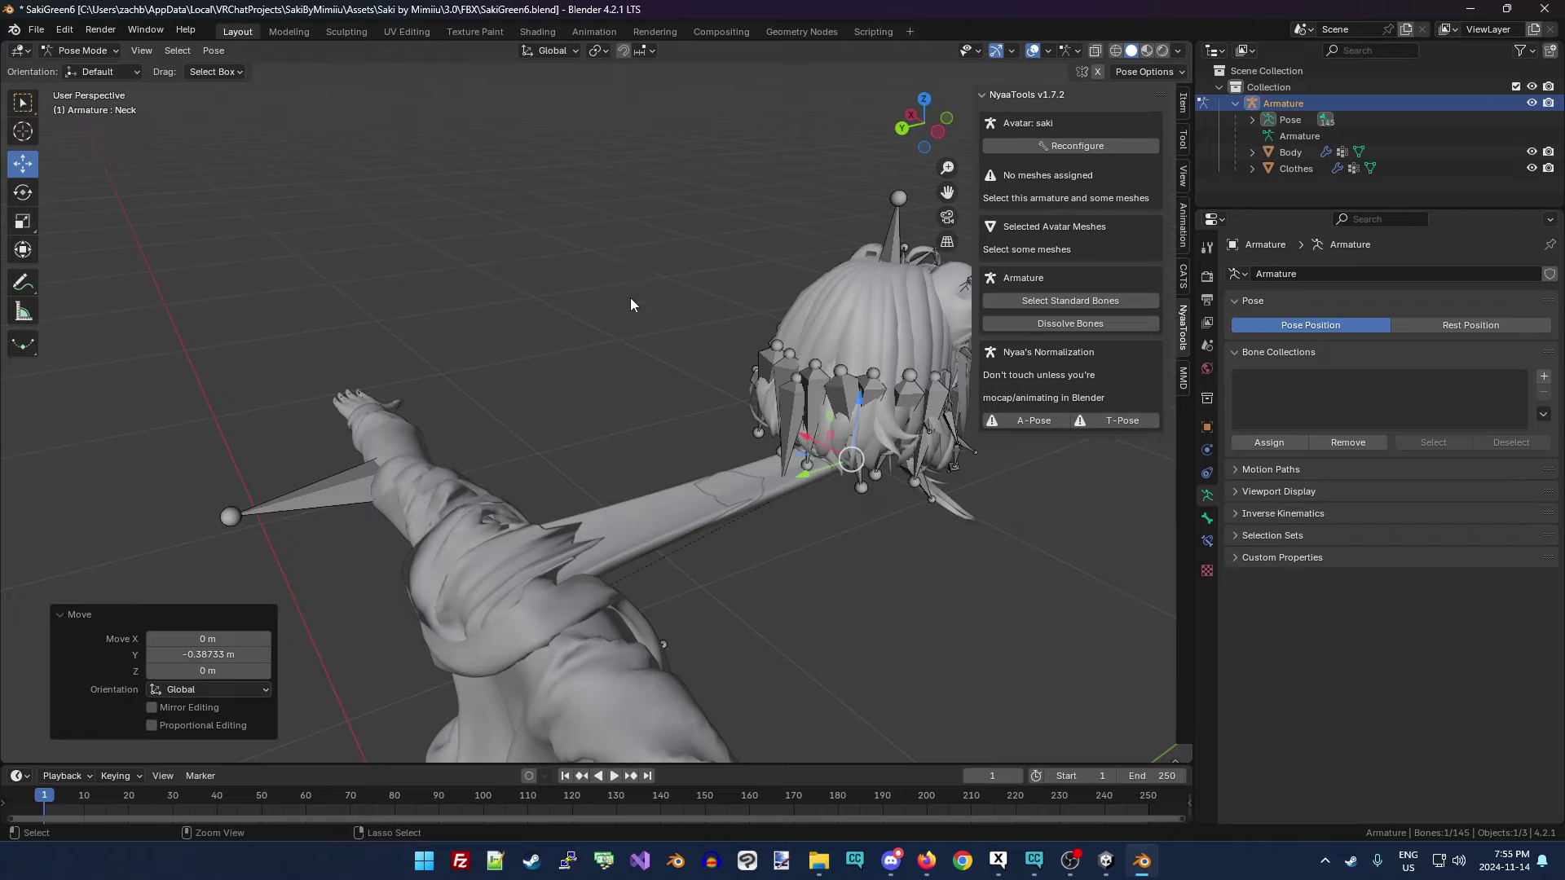
pyautogui.hotkey('ctrl', 'z')
pyautogui.moveTo(920, 125); pyautogui.dragTo(270, 242)
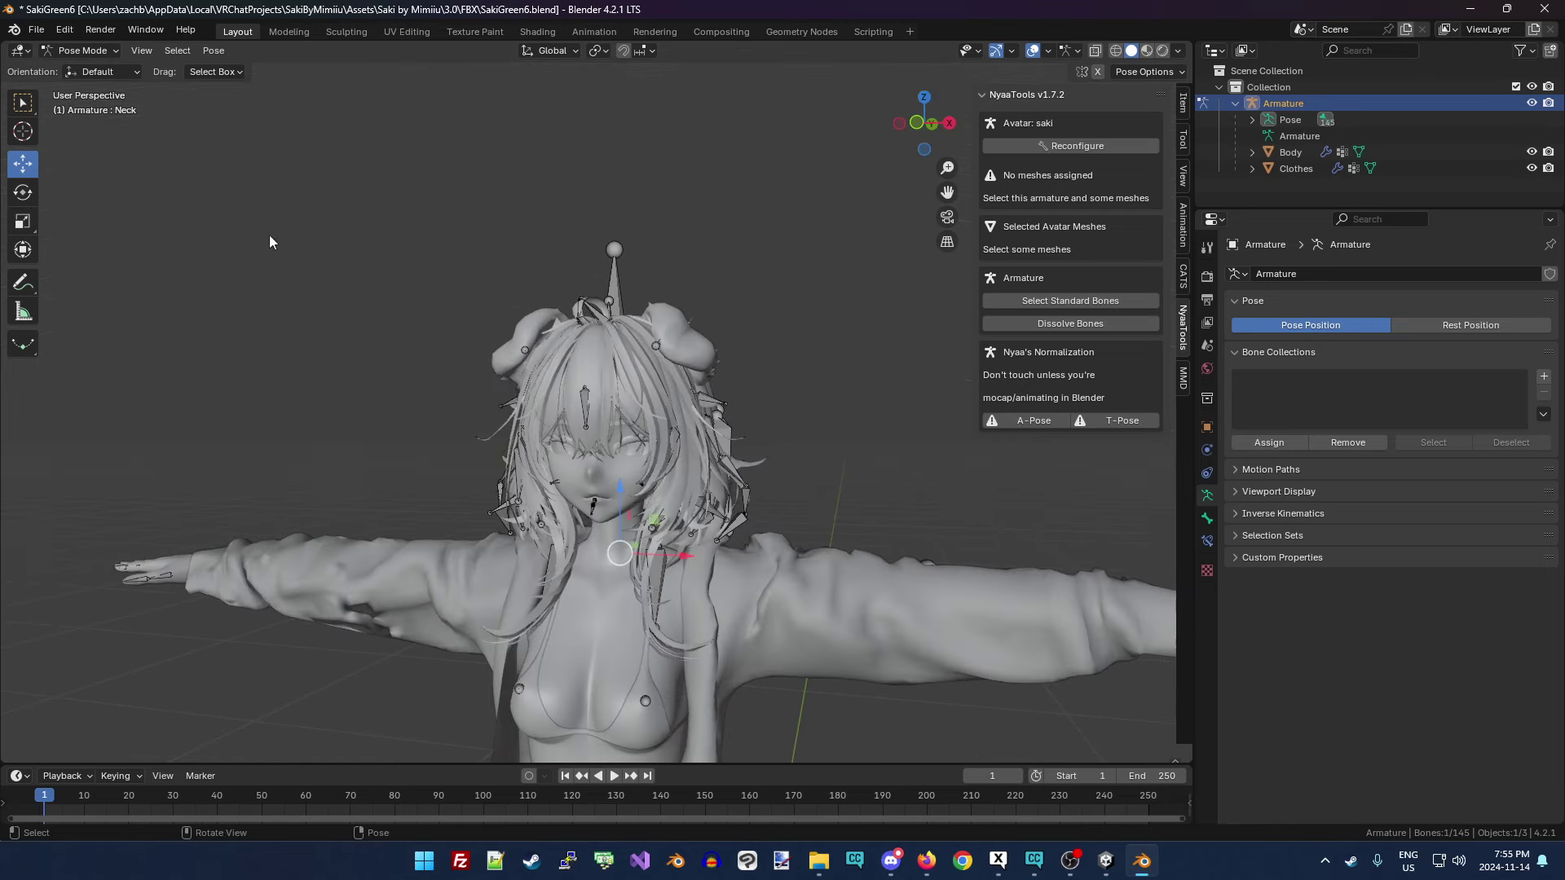
# Rotate the Neck bone as a deformation test and undo the rotation.
pyautogui.click(18, 193)
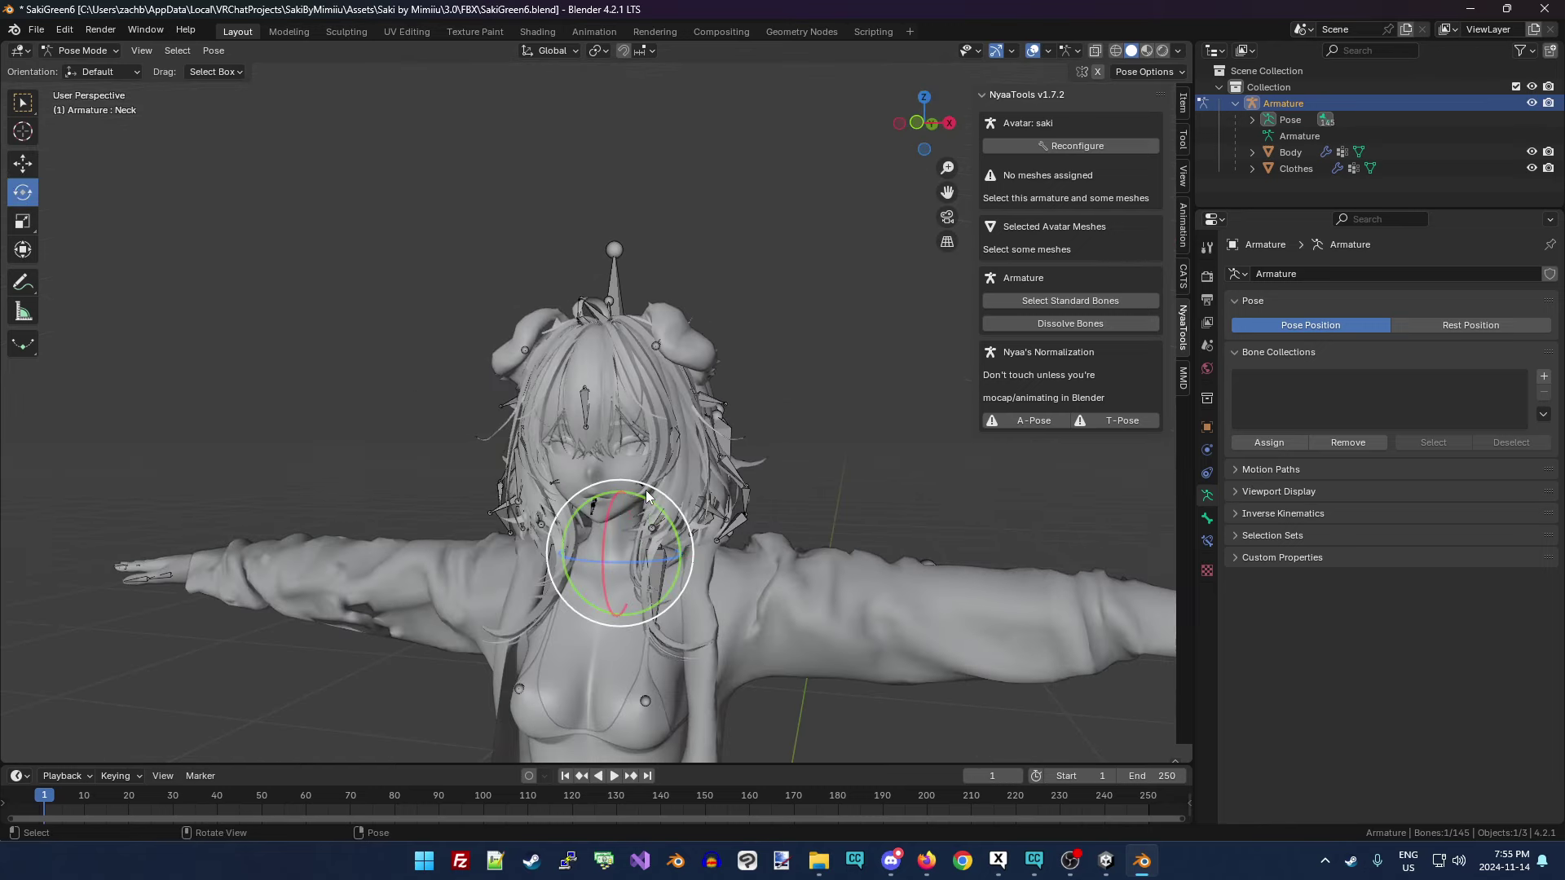
pyautogui.moveTo(651, 498); pyautogui.dragTo(468, 386)
pyautogui.hotkey('ctrl', 'z')
pyautogui.moveTo(927, 133); pyautogui.dragTo(960, 165)
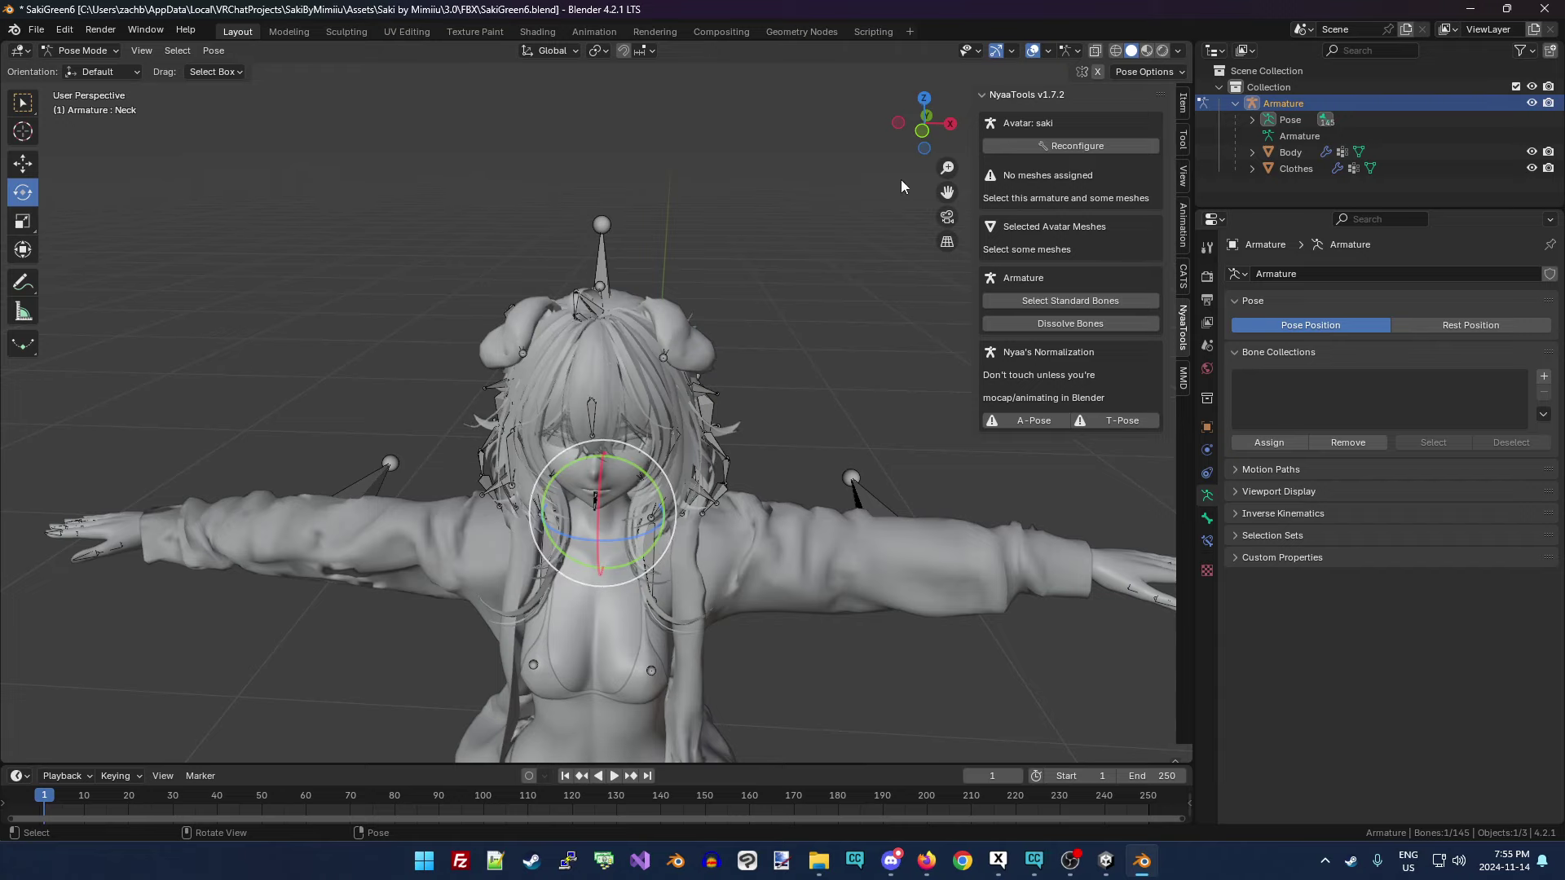
pyautogui.moveTo(926, 130); pyautogui.dragTo(643, 364)
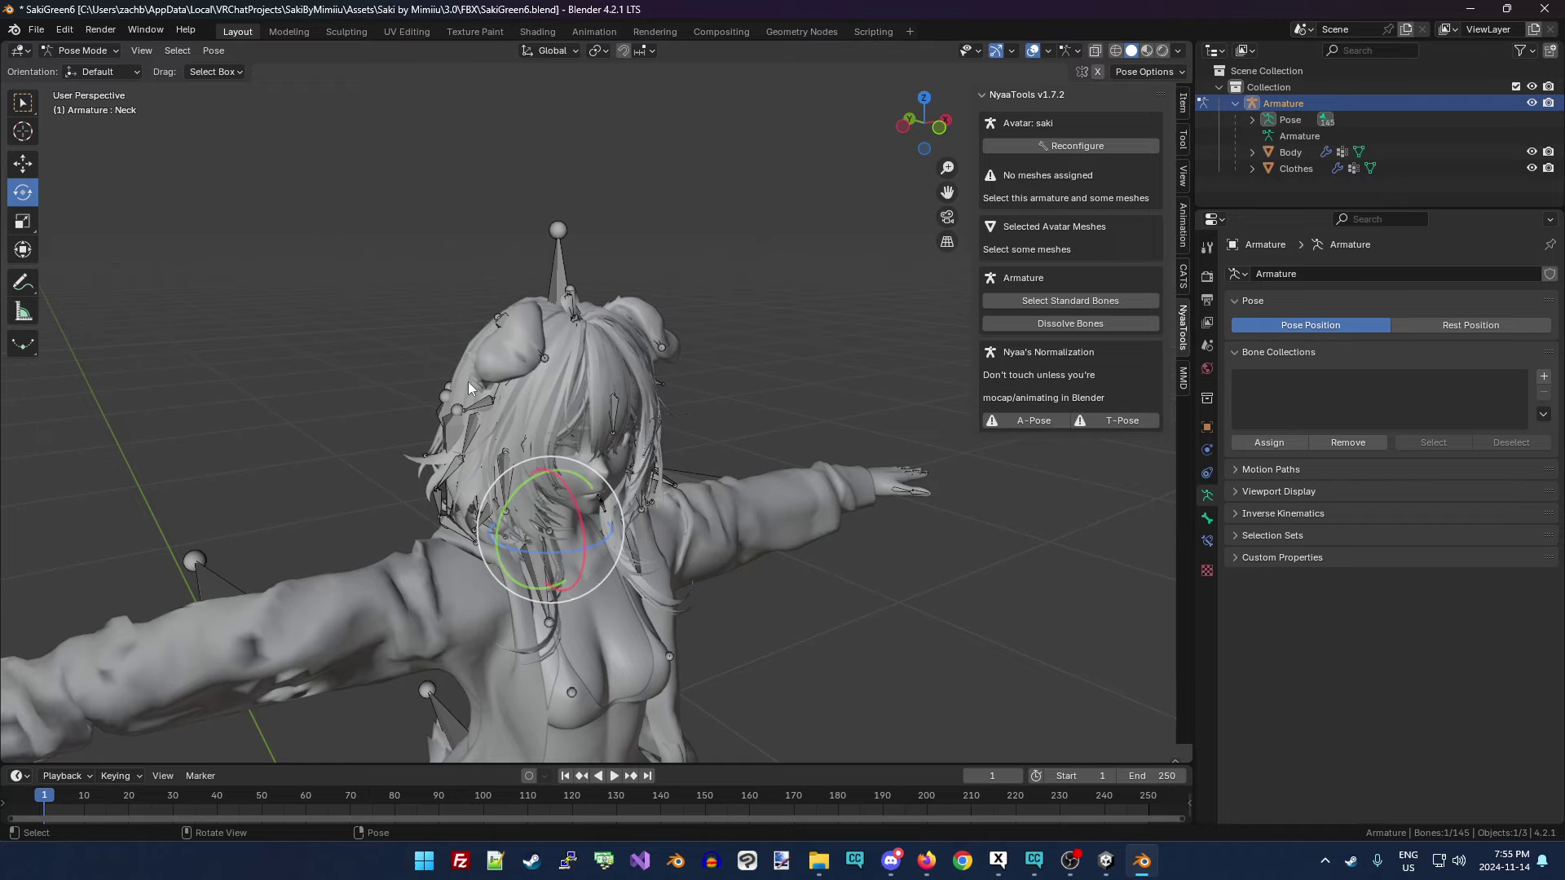
# Switch to Unity, dismiss the upload notice and move the VRChat SDK window away from the scene.
pyautogui.click(97, 51)
pyautogui.click(1106, 861)
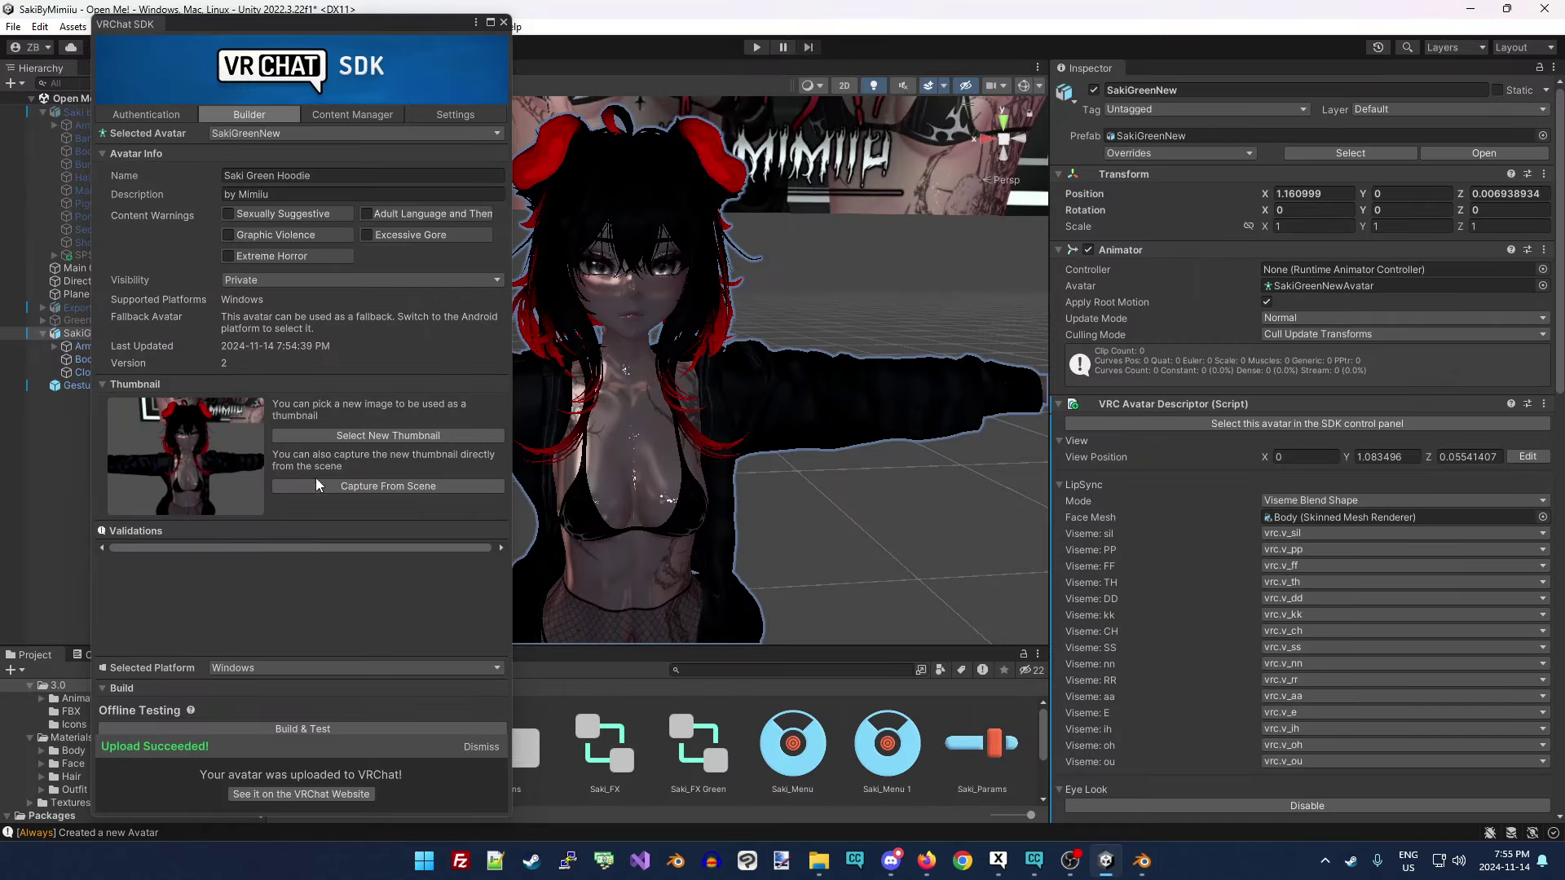
pyautogui.click(474, 751)
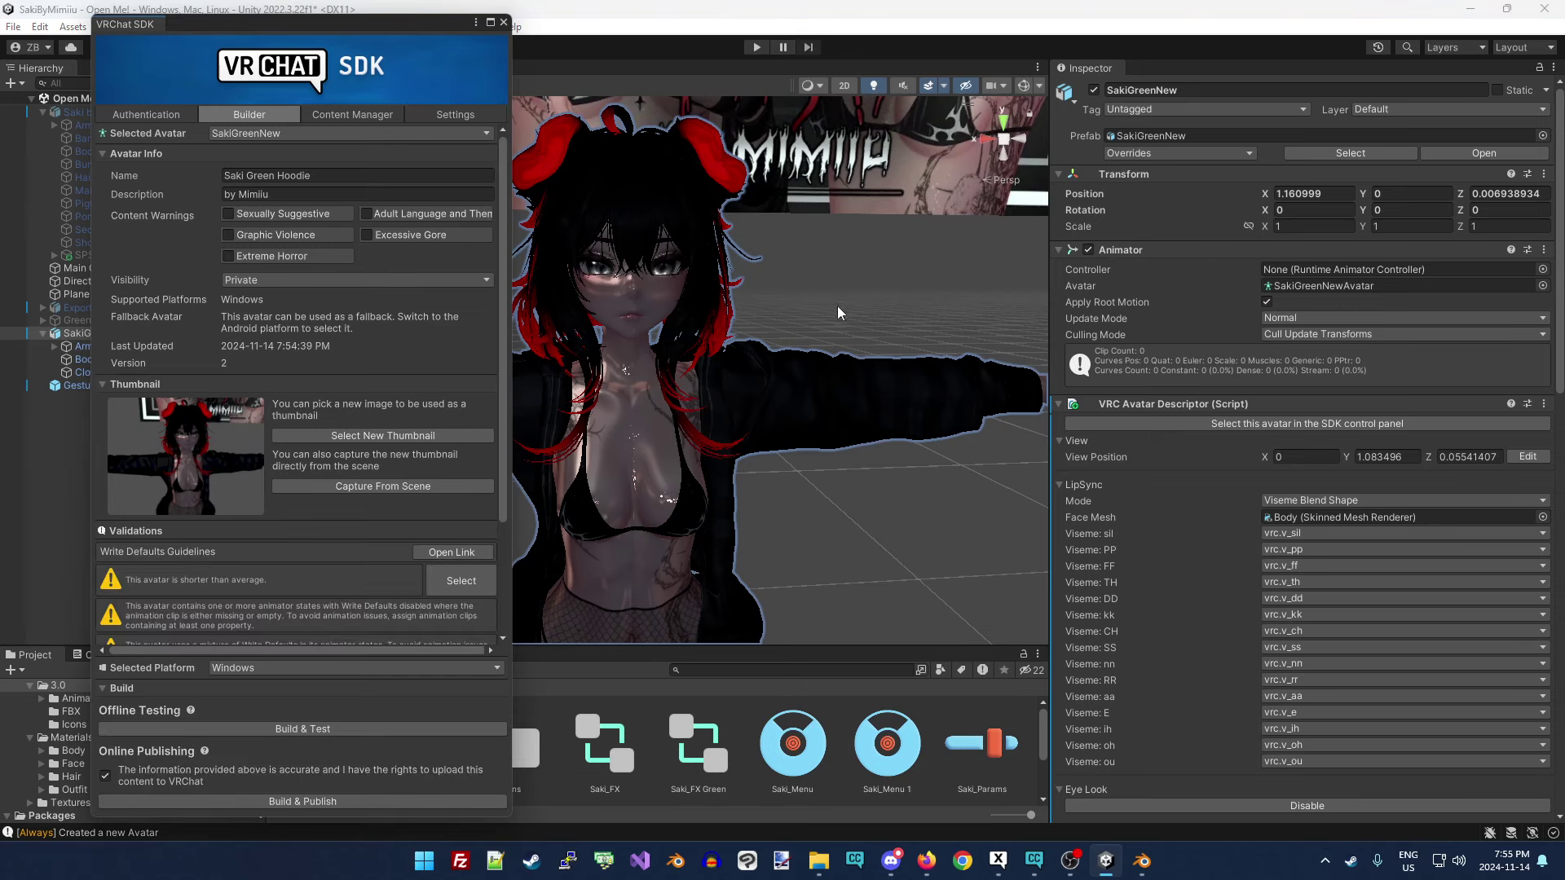
pyautogui.moveTo(353, 30); pyautogui.dragTo(0, 57)
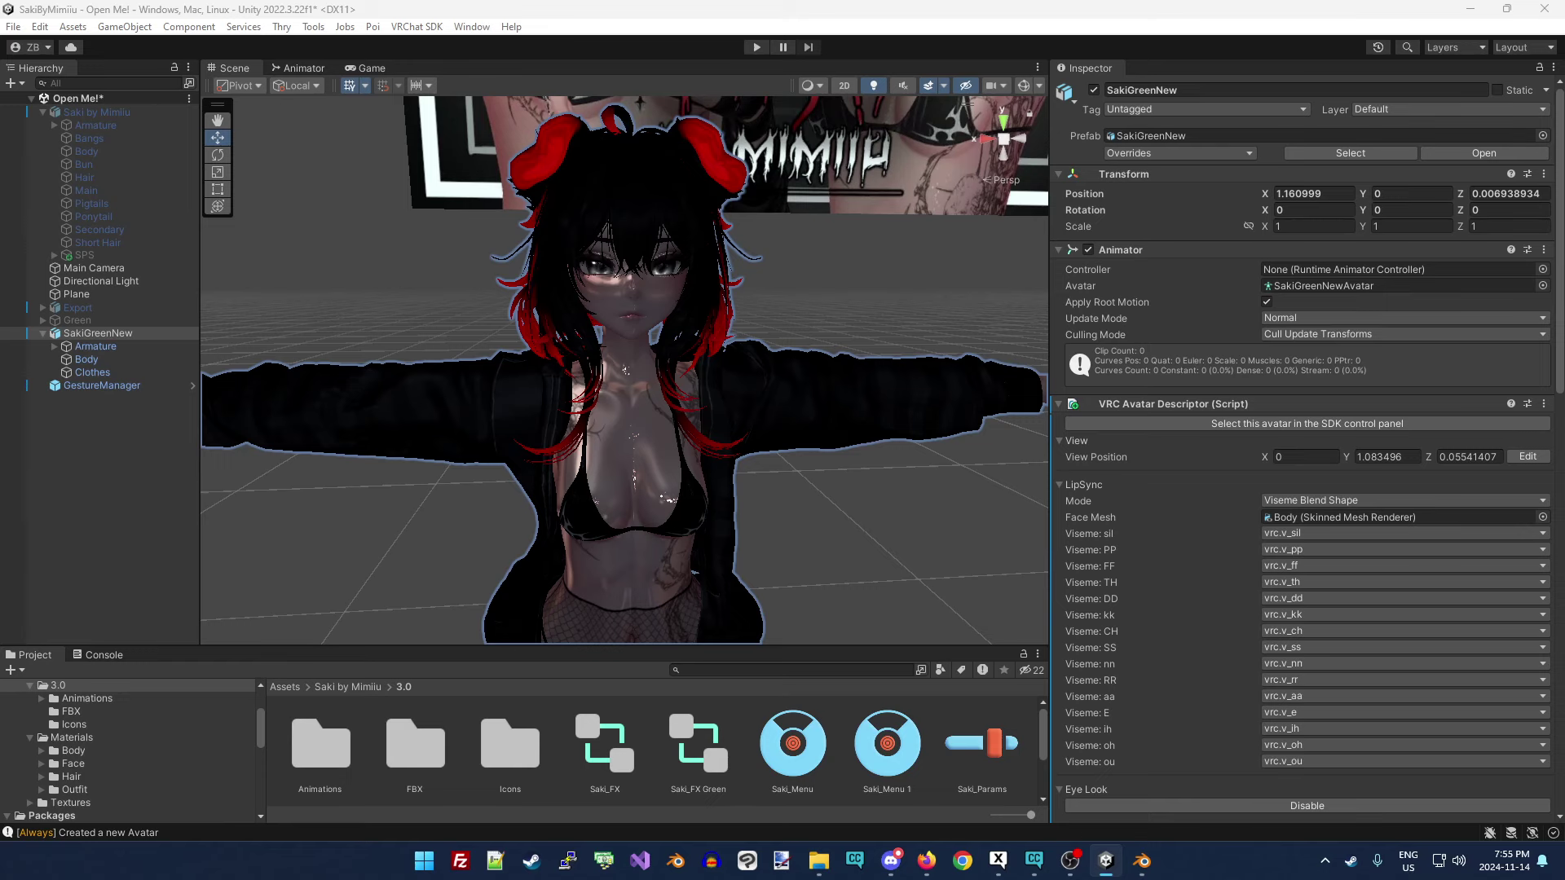
# Select the Body mesh of SakiGreenNew, look over its materials and check the avatar's performance validations in the VRChat SDK window.
pyautogui.click(106, 359)
pyautogui.scroll(-3, 1191, 585)
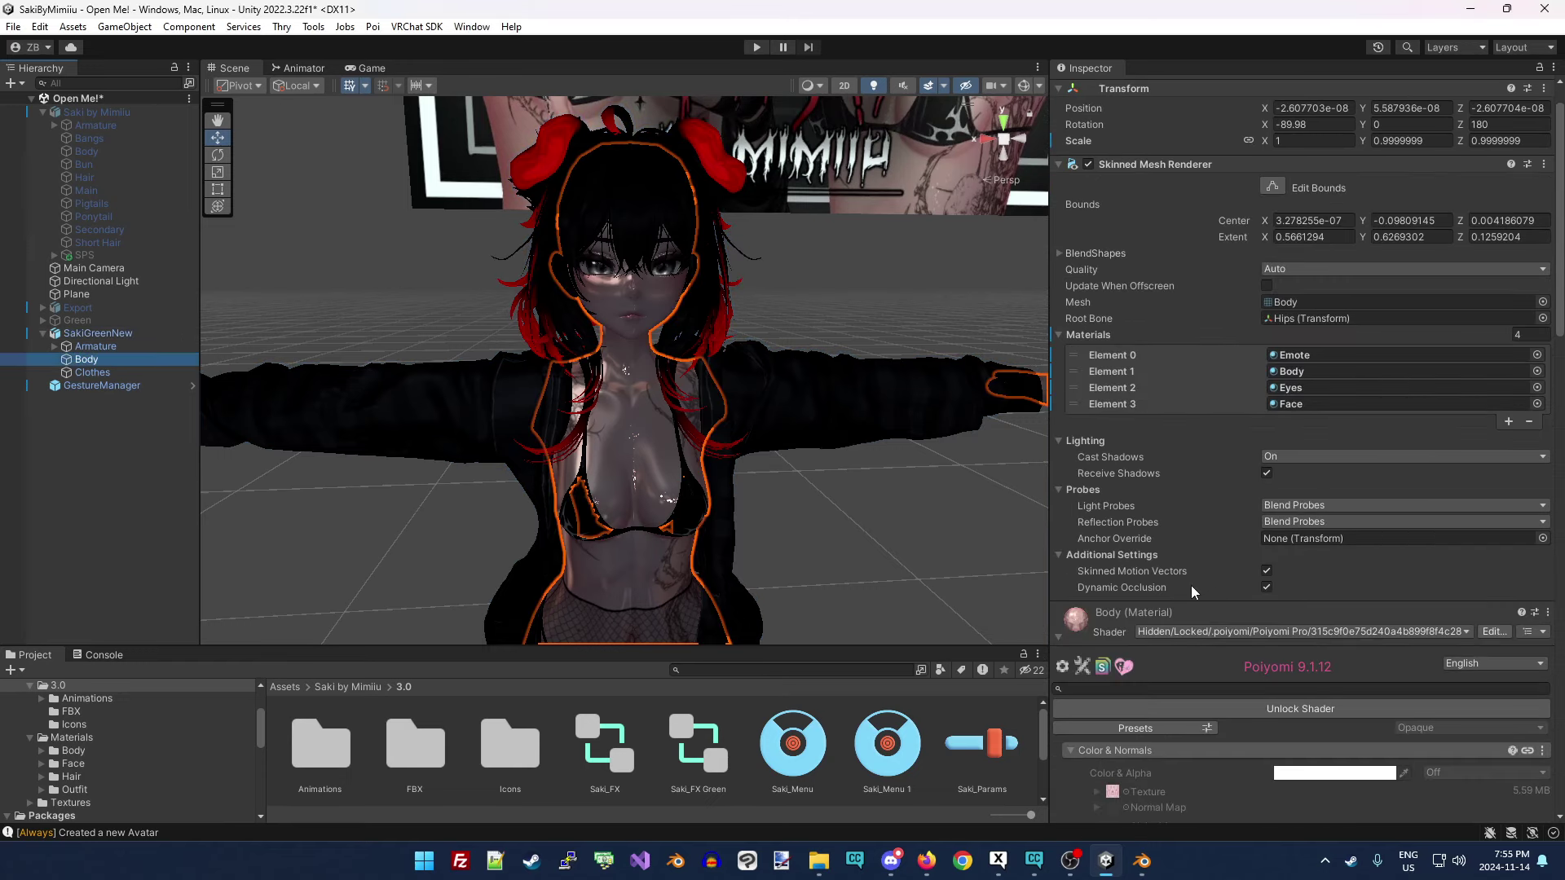
pyautogui.scroll(-4, 1191, 585)
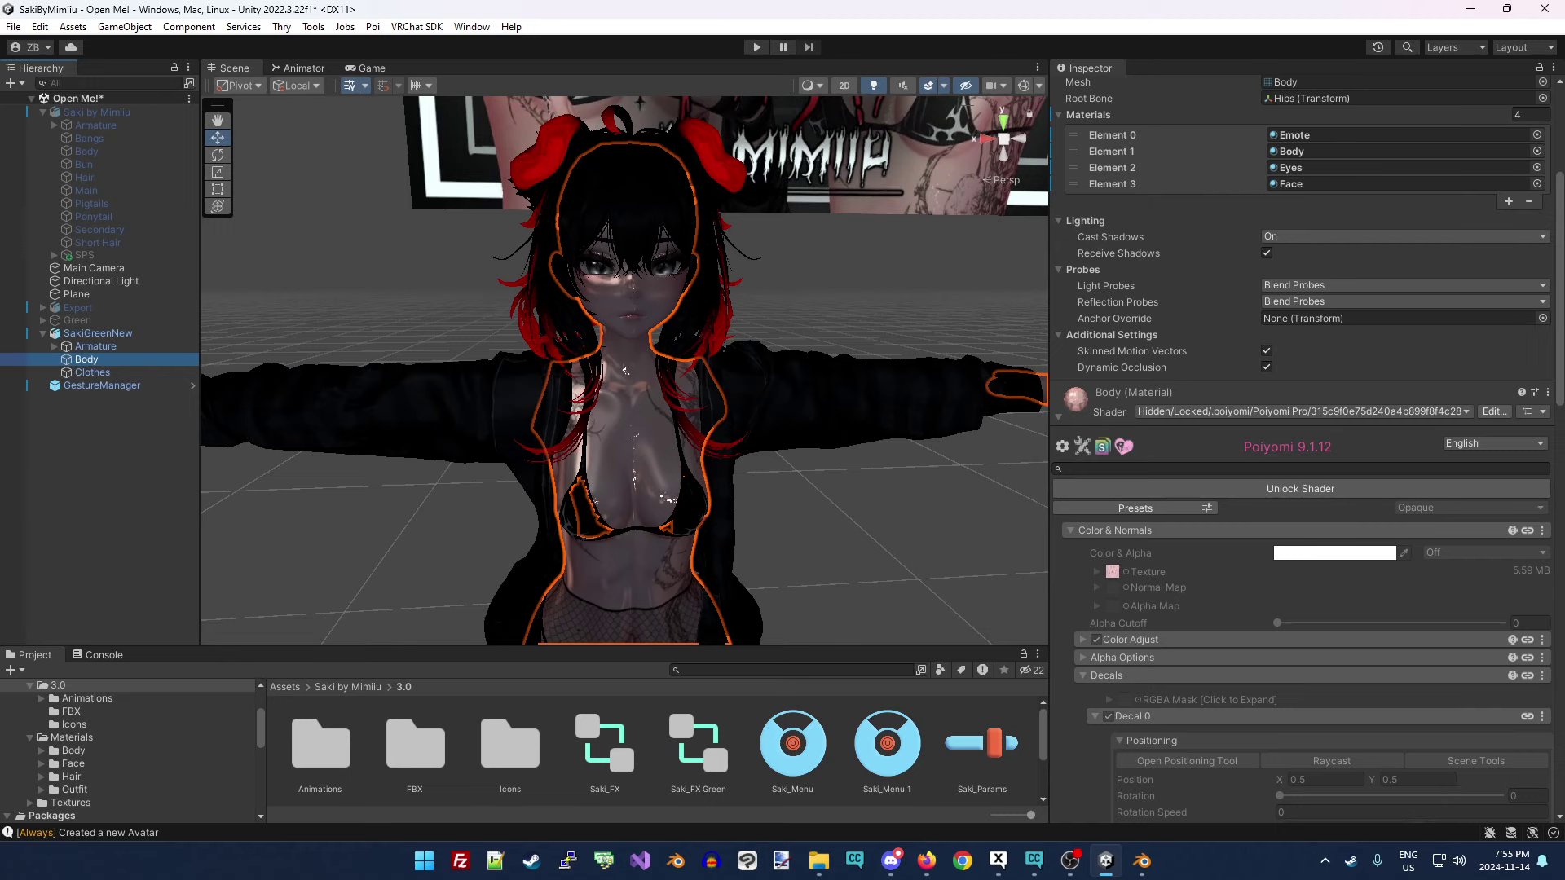
pyautogui.moveTo(0, 31); pyautogui.dragTo(227, 13)
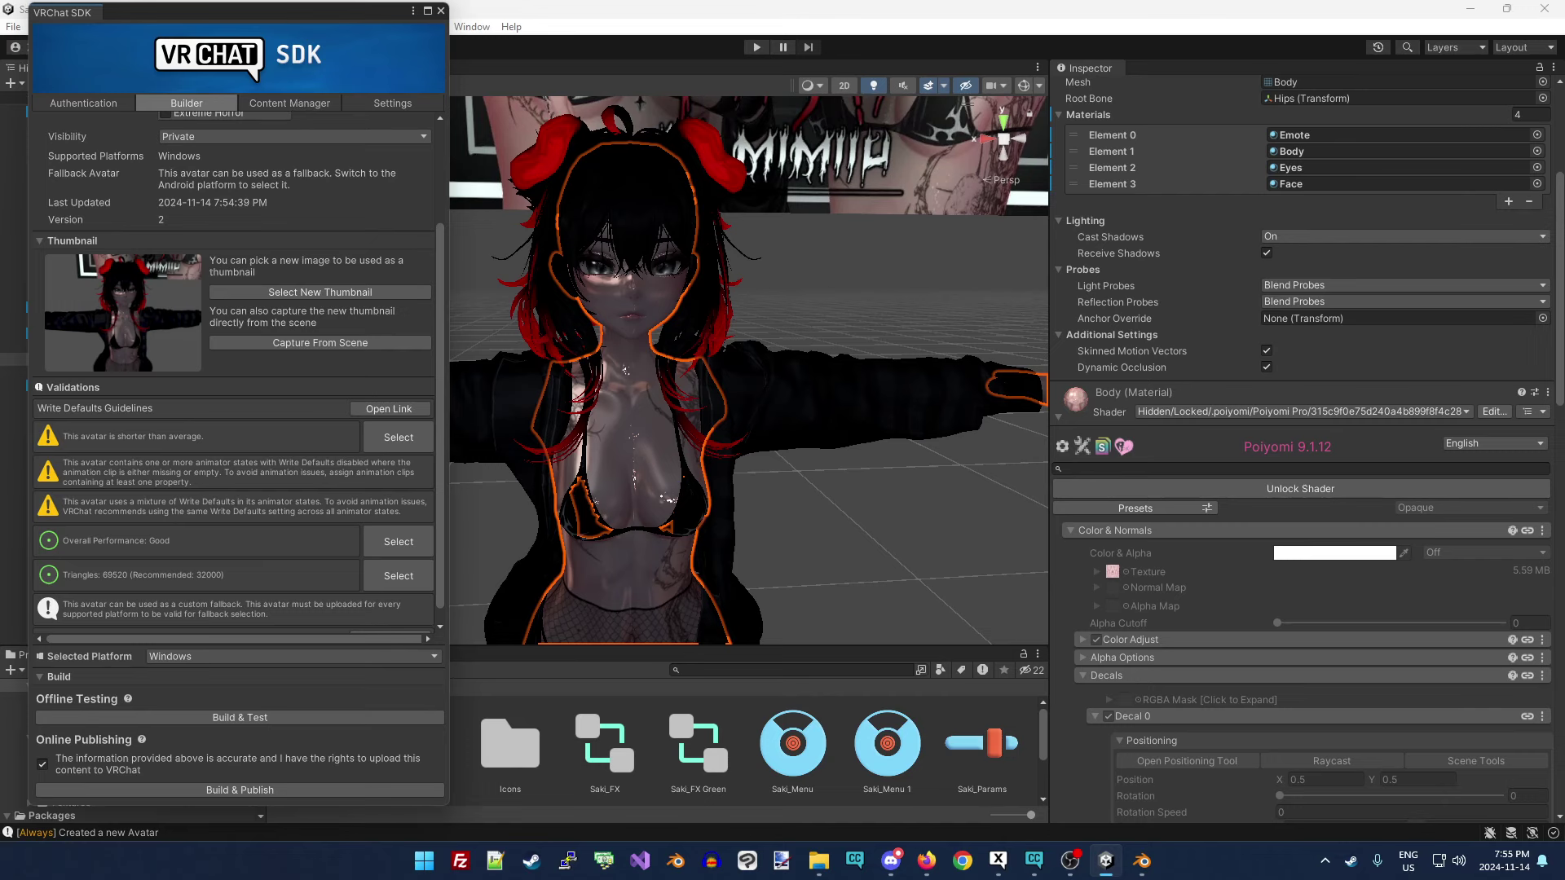
pyautogui.moveTo(186, 16); pyautogui.dragTo(0, 16)
# Locate the Tattoos texture used by Decal 0 of the Body material and apply a max size of 8192 to it.
pyautogui.scroll(-3, 1322, 547)
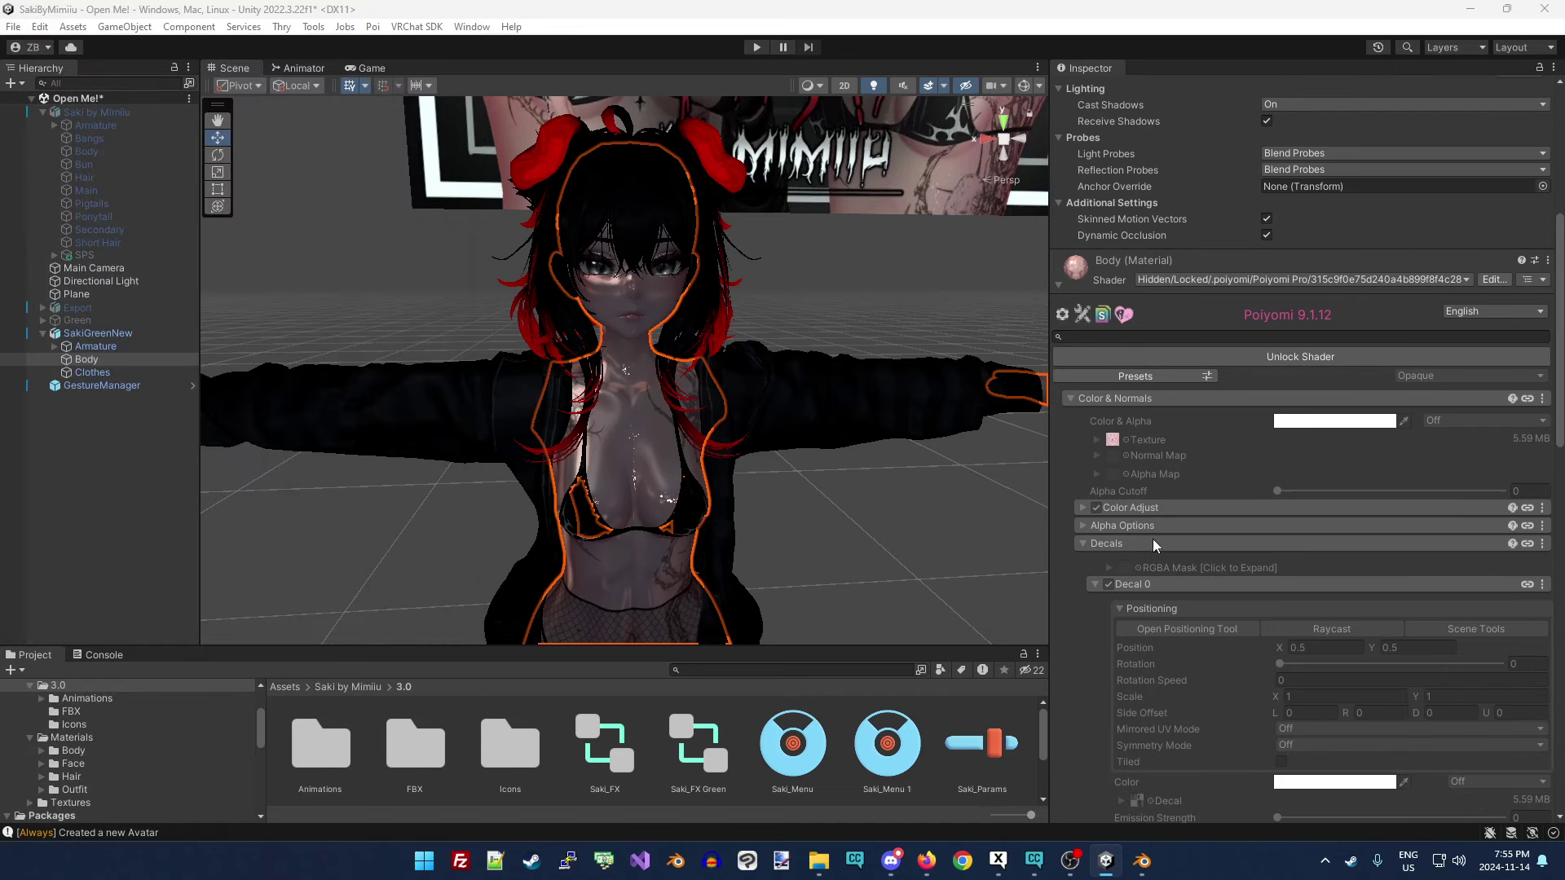
pyautogui.scroll(-5, 1161, 554)
pyautogui.click(1140, 580)
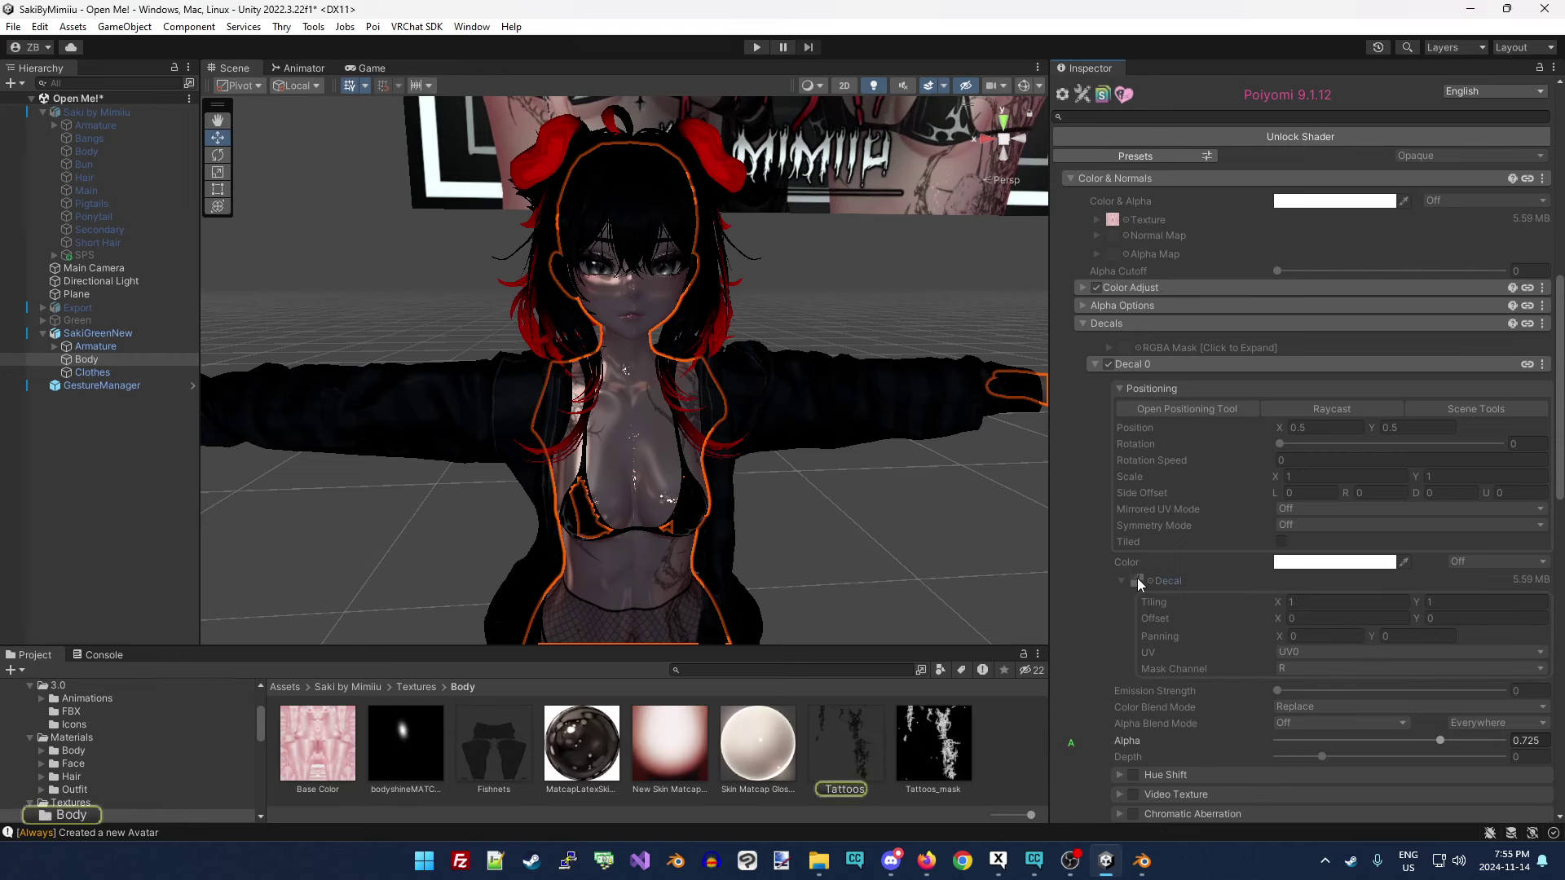
pyautogui.click(838, 743)
pyautogui.click(1303, 522)
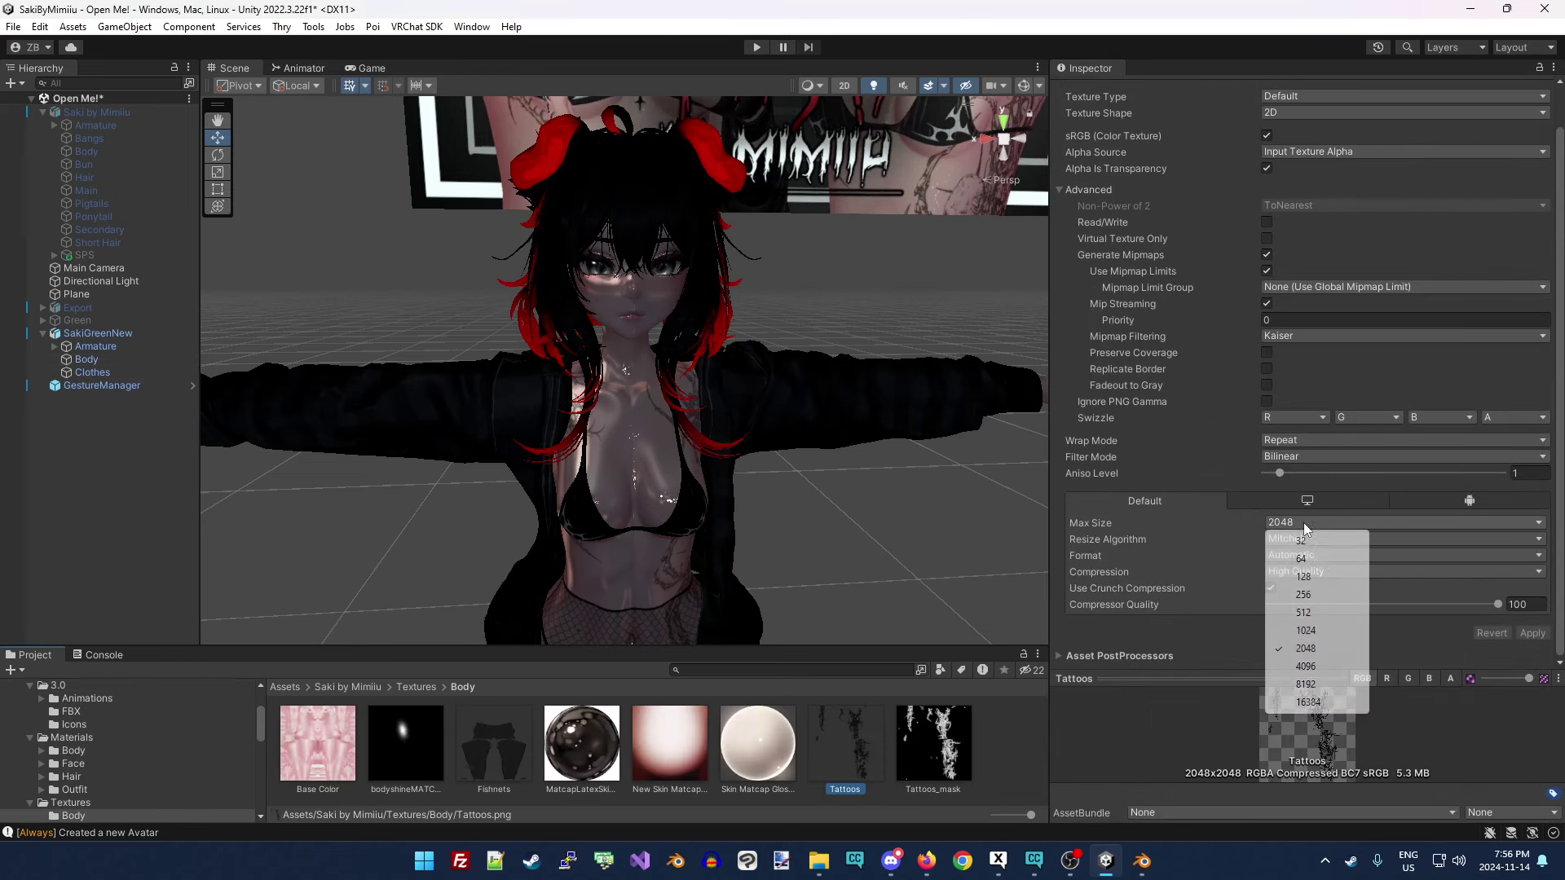
pyautogui.click(1305, 684)
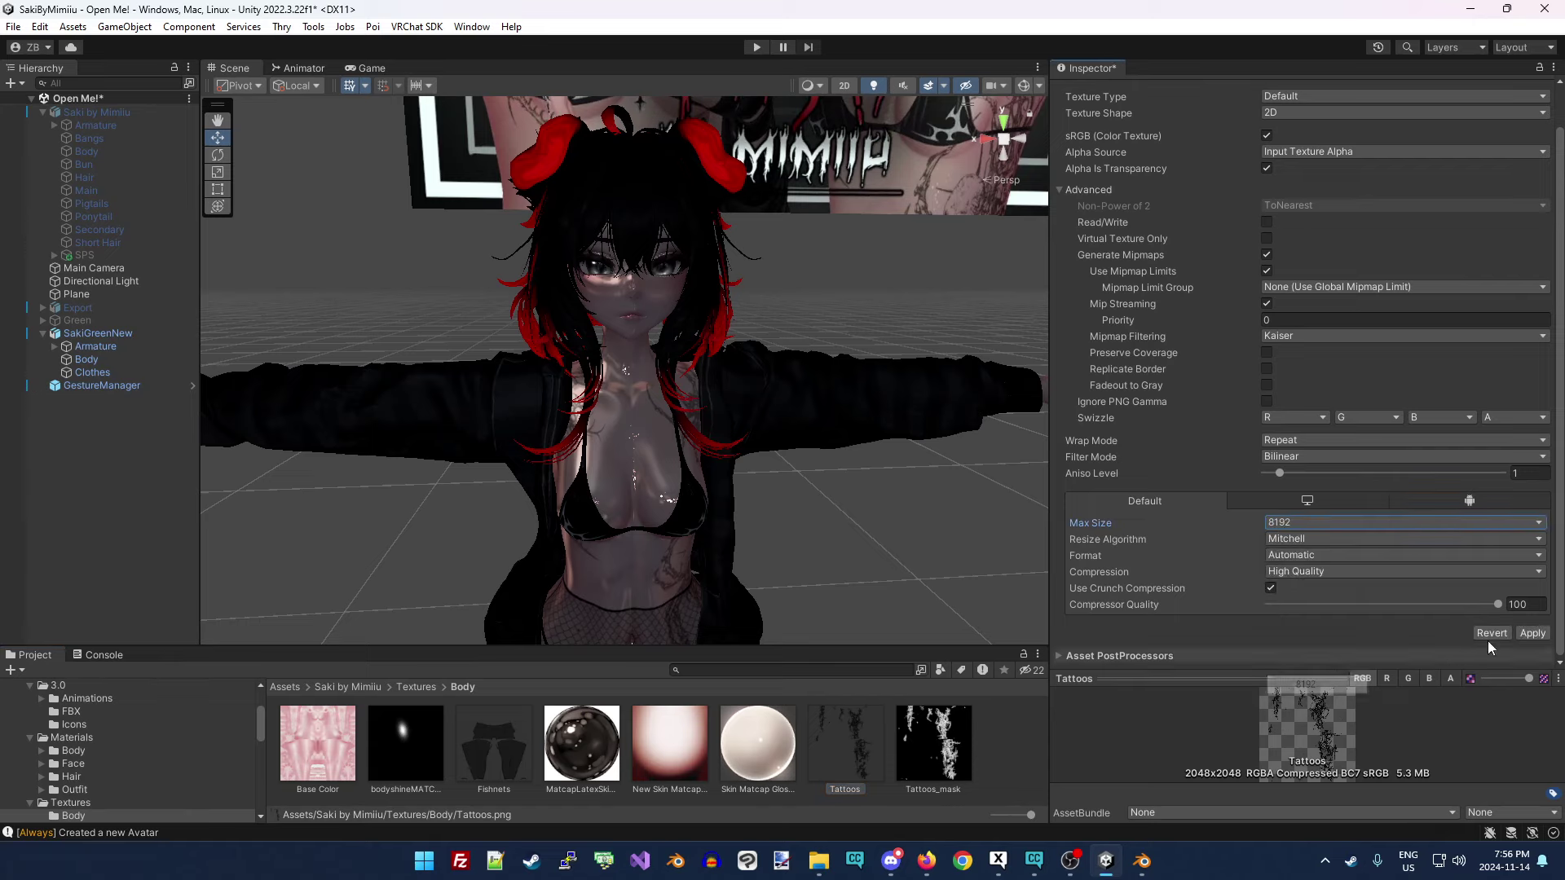
pyautogui.click(1532, 634)
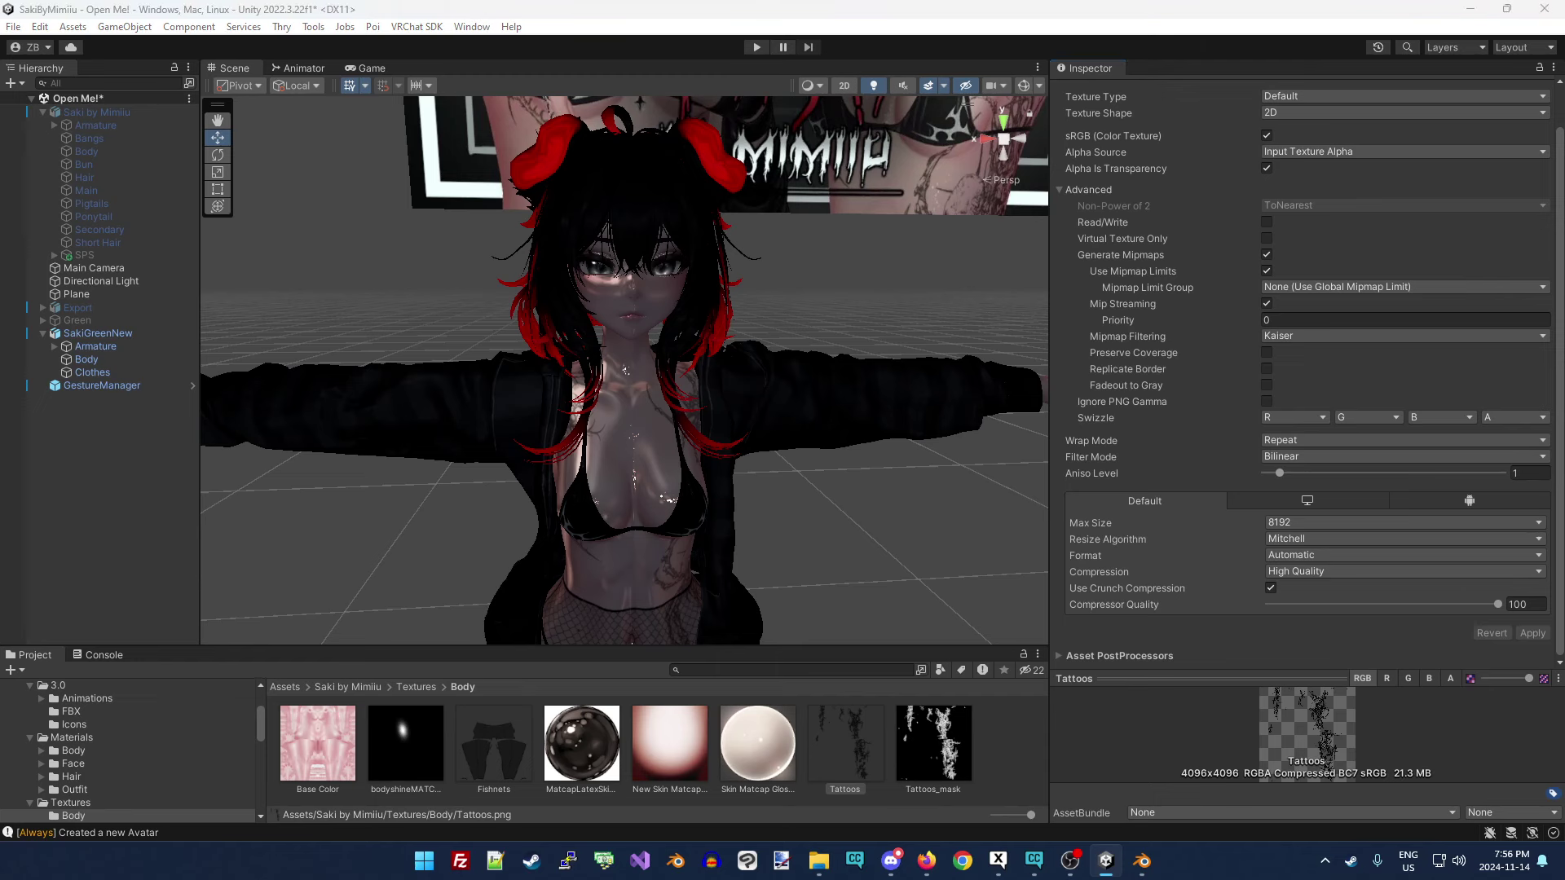
# Check the avatar's performance and texture memory validations, and apply a max size of 2048 to the Tattoos texture.
pyautogui.moveTo(0, 49); pyautogui.dragTo(236, 22)
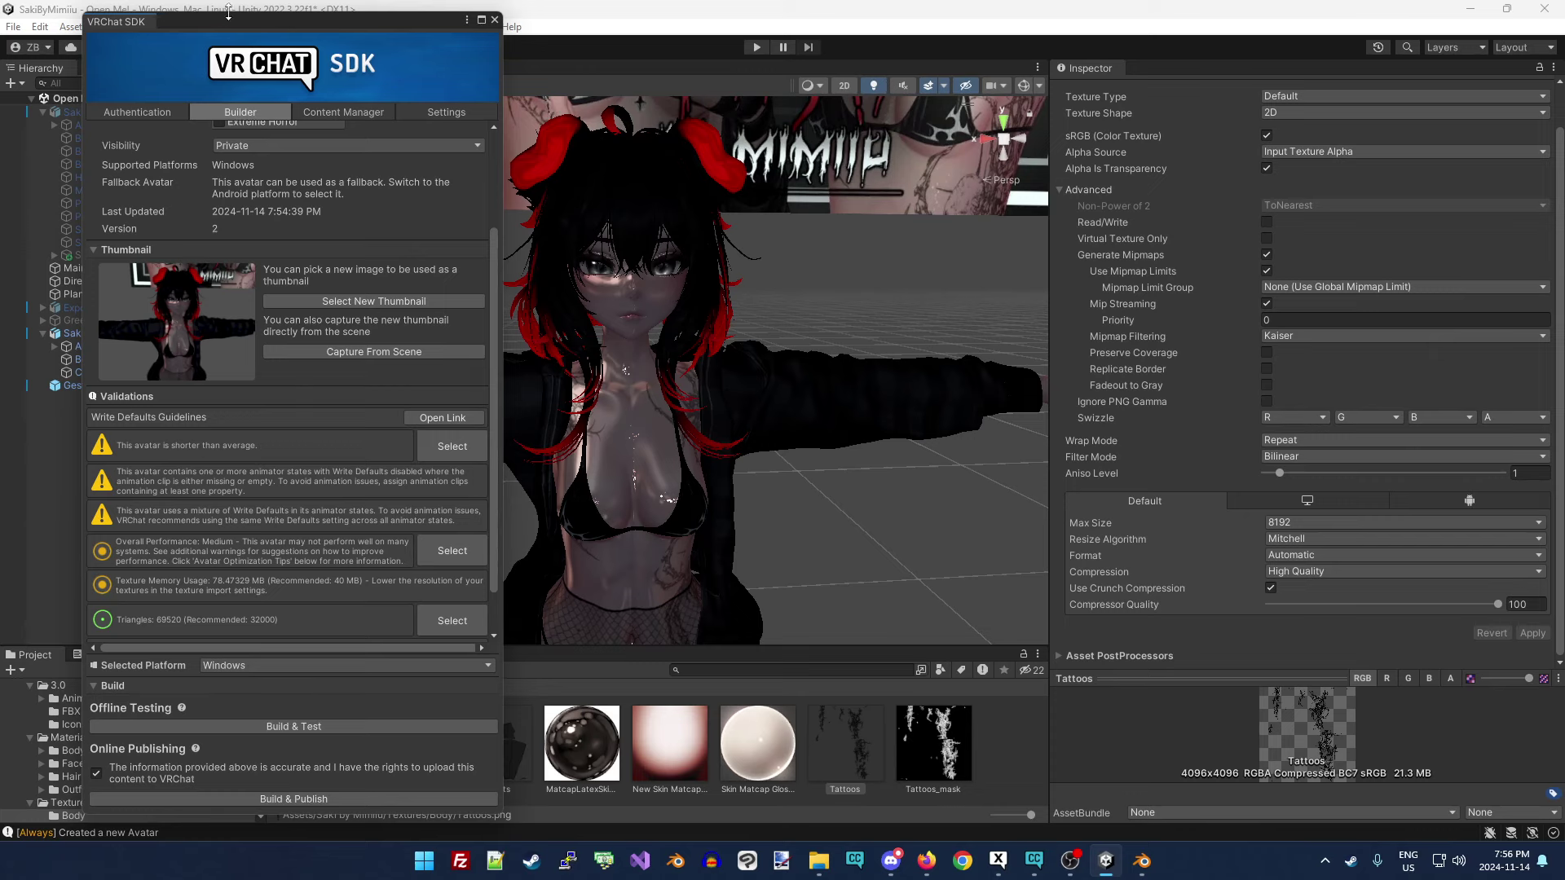
pyautogui.moveTo(228, 18); pyautogui.dragTo(0, 18)
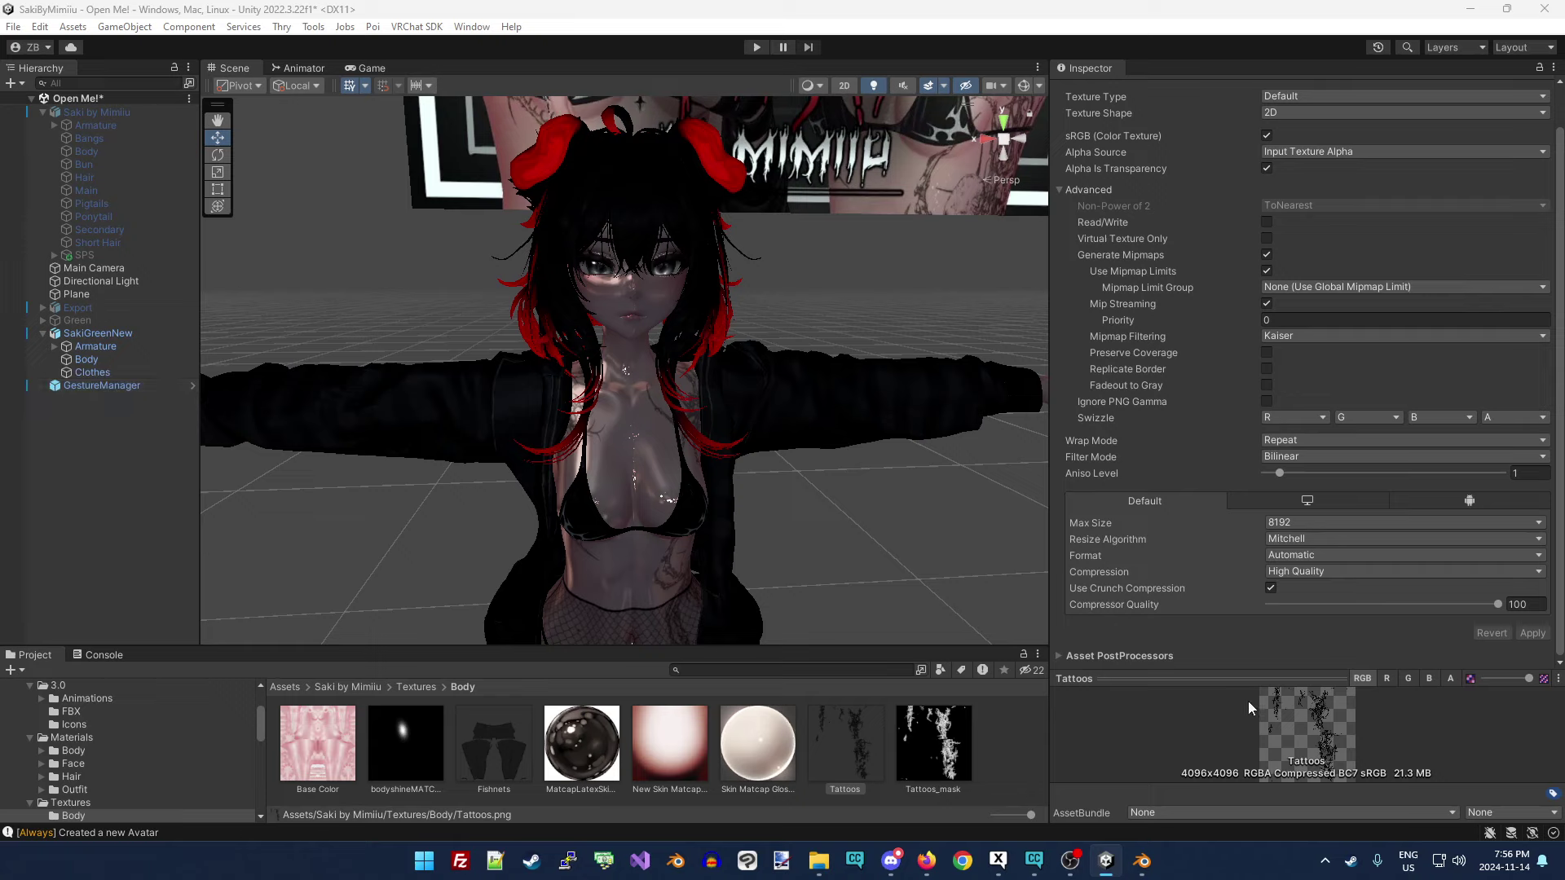
pyautogui.click(1284, 523)
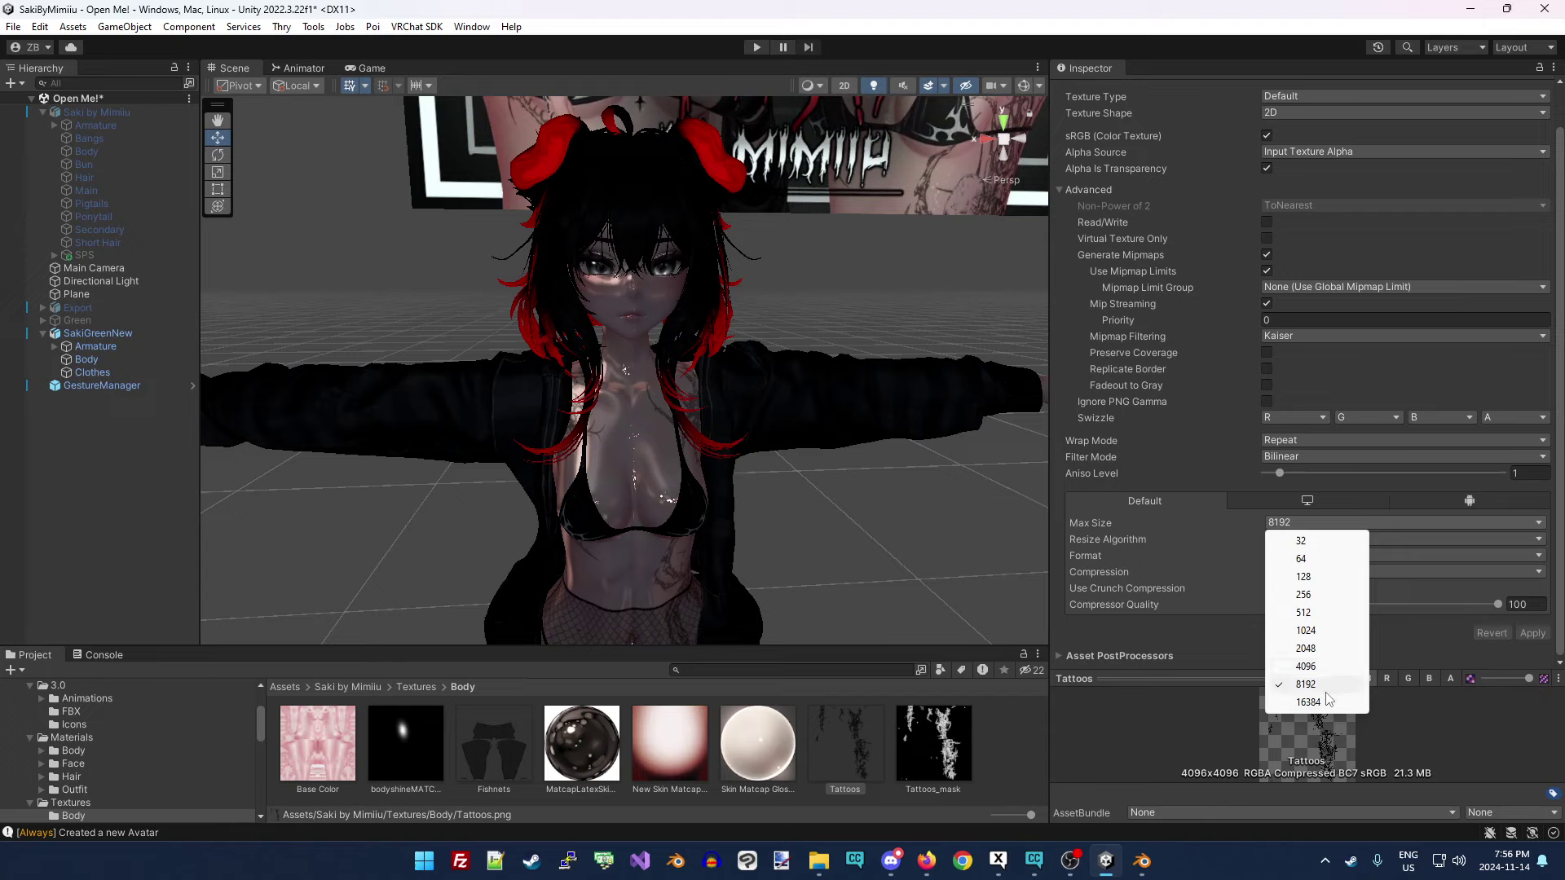
pyautogui.click(1323, 649)
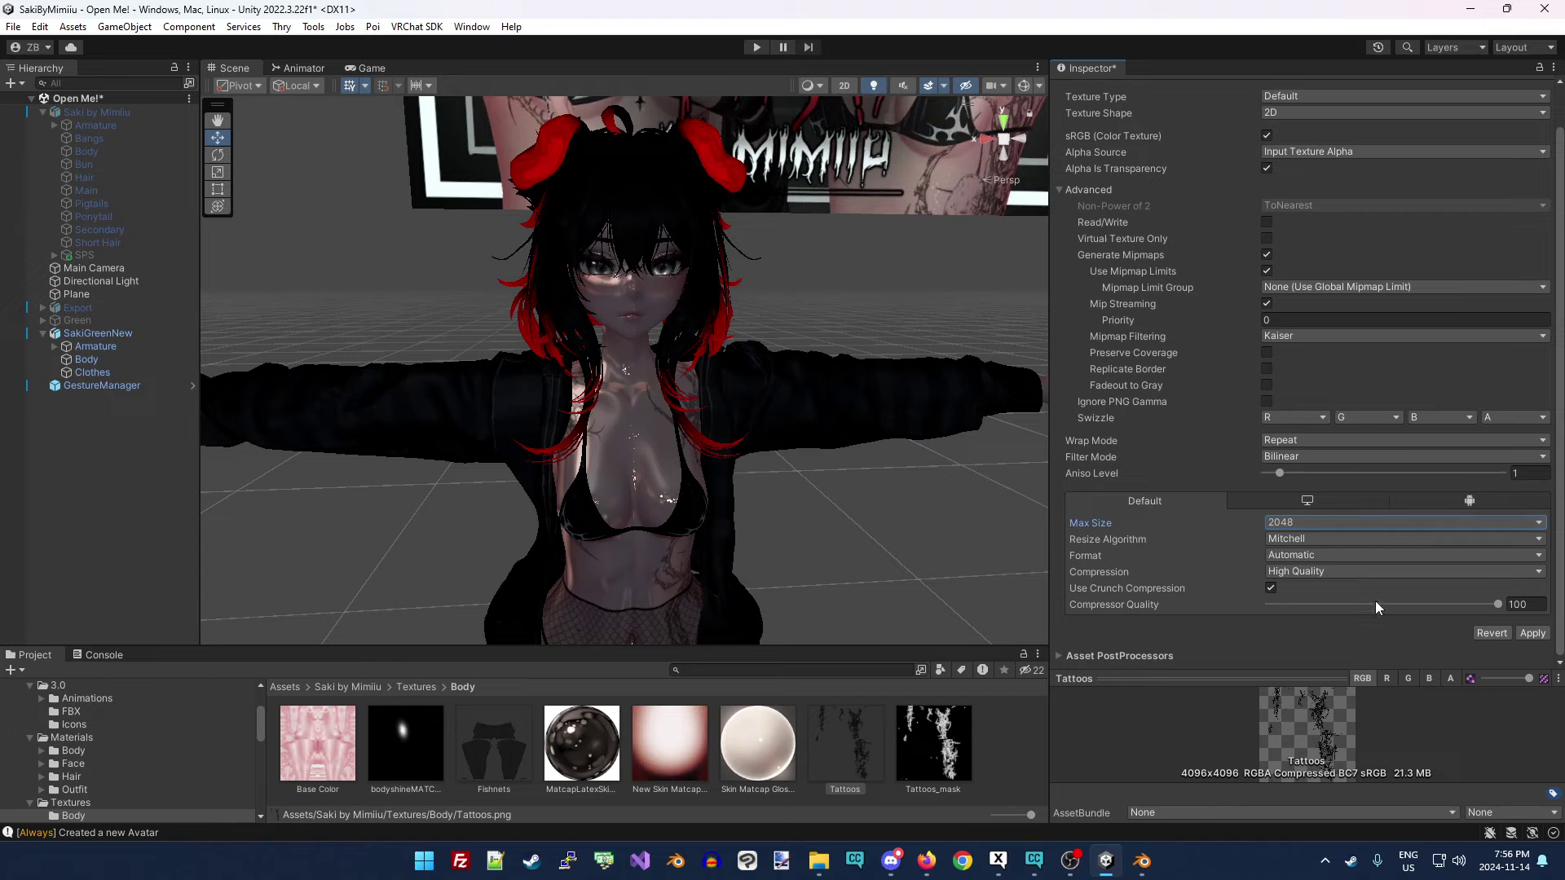
pyautogui.click(1536, 632)
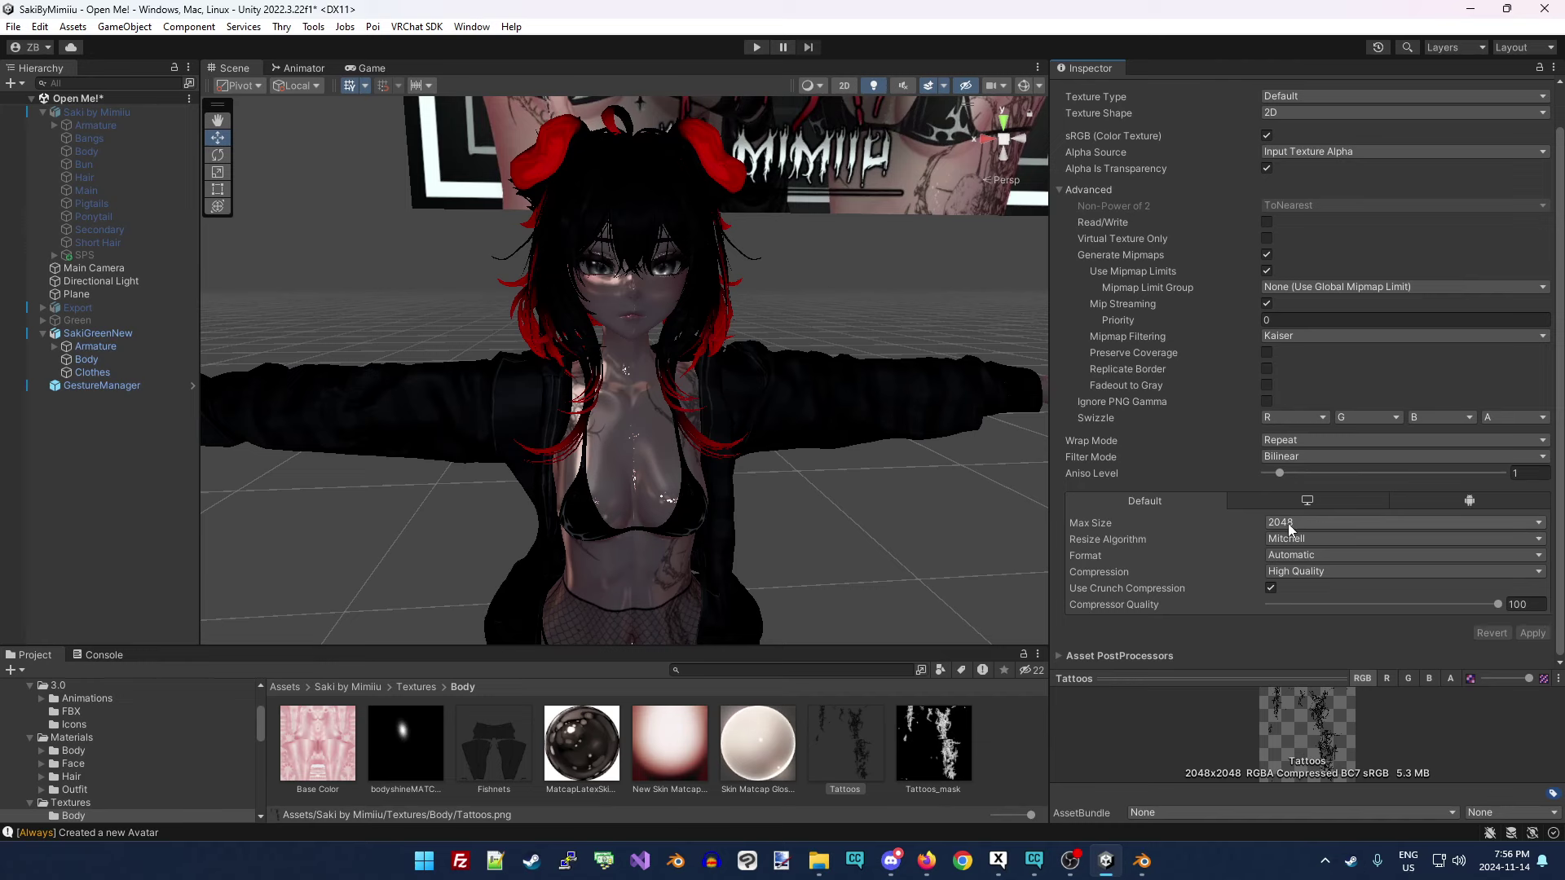
# Locate the Hoodie 5 texture used by the Jacket material on the Clothes mesh and apply a max size of 1024 to it.
pyautogui.click(790, 389)
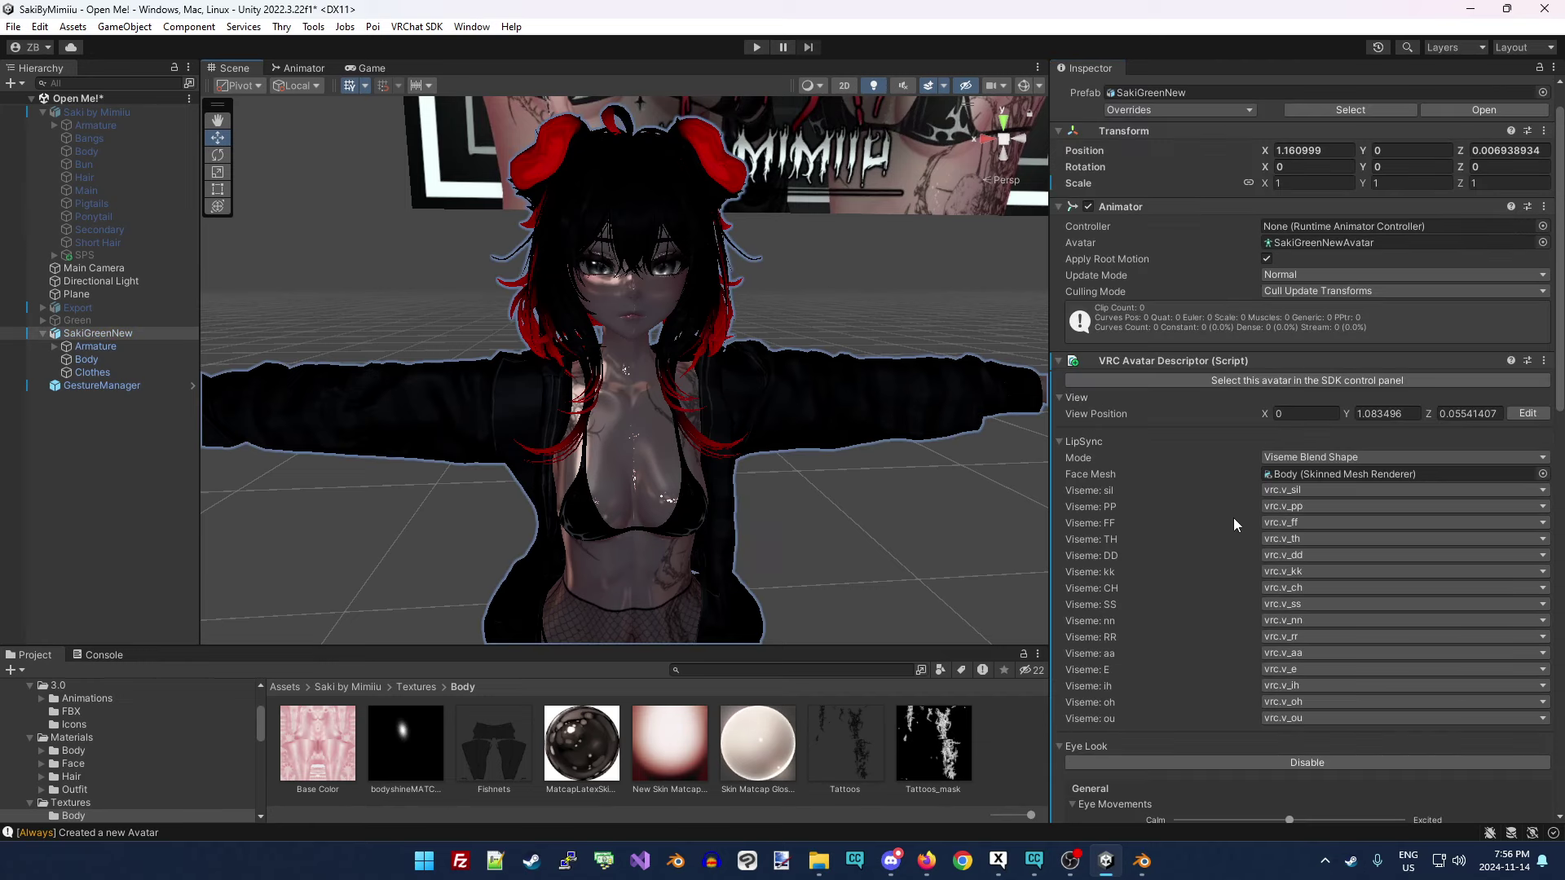
pyautogui.click(89, 375)
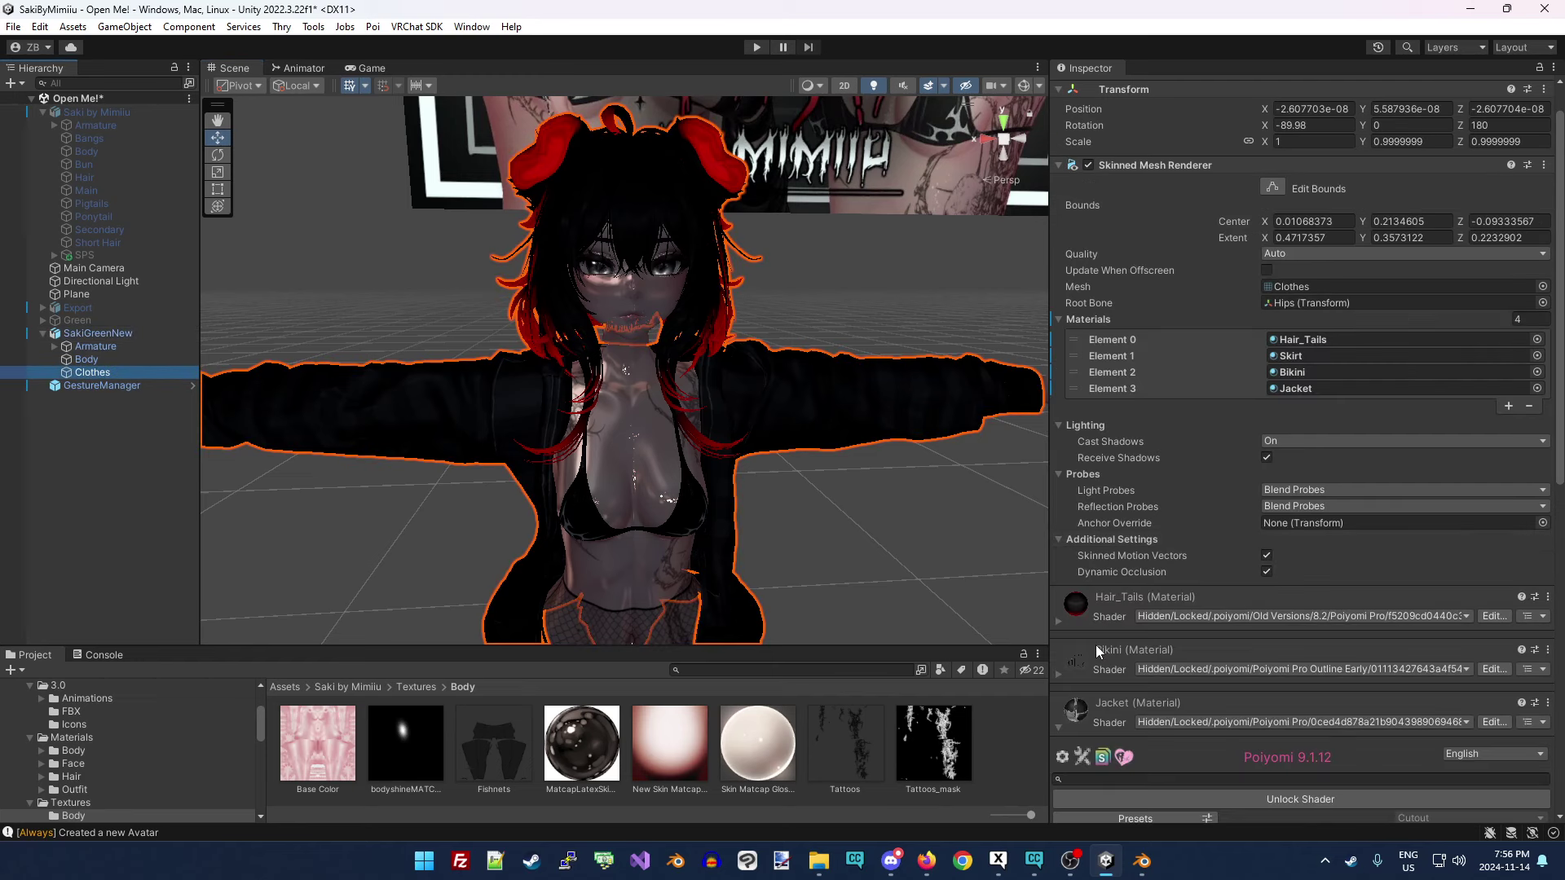
pyautogui.scroll(-3, 1095, 644)
pyautogui.scroll(-5, 1133, 711)
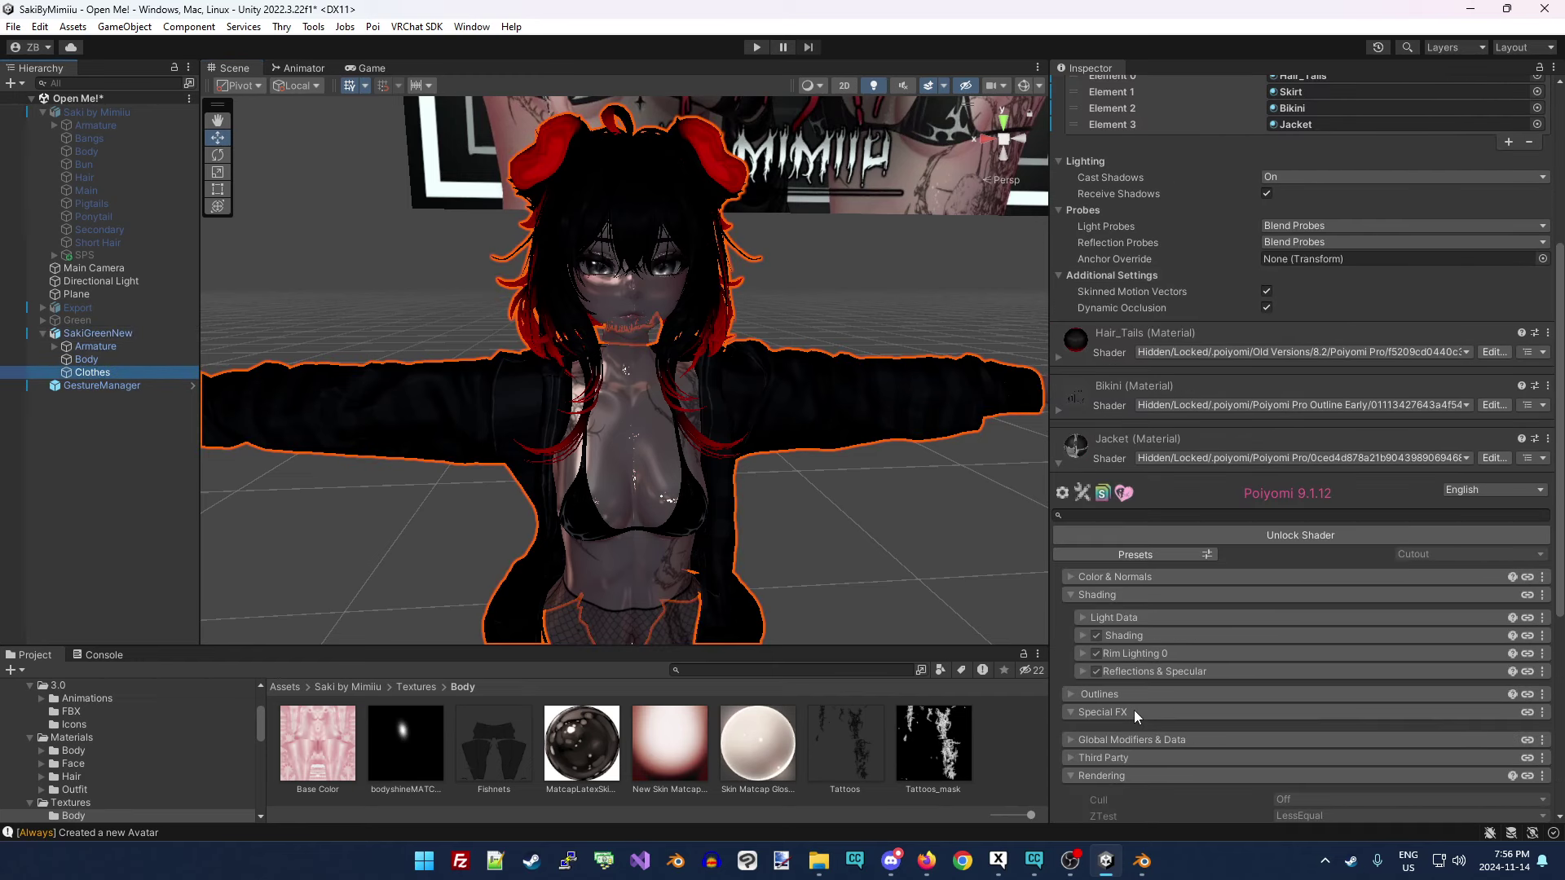
pyautogui.click(1128, 577)
pyautogui.click(1114, 622)
pyautogui.click(873, 762)
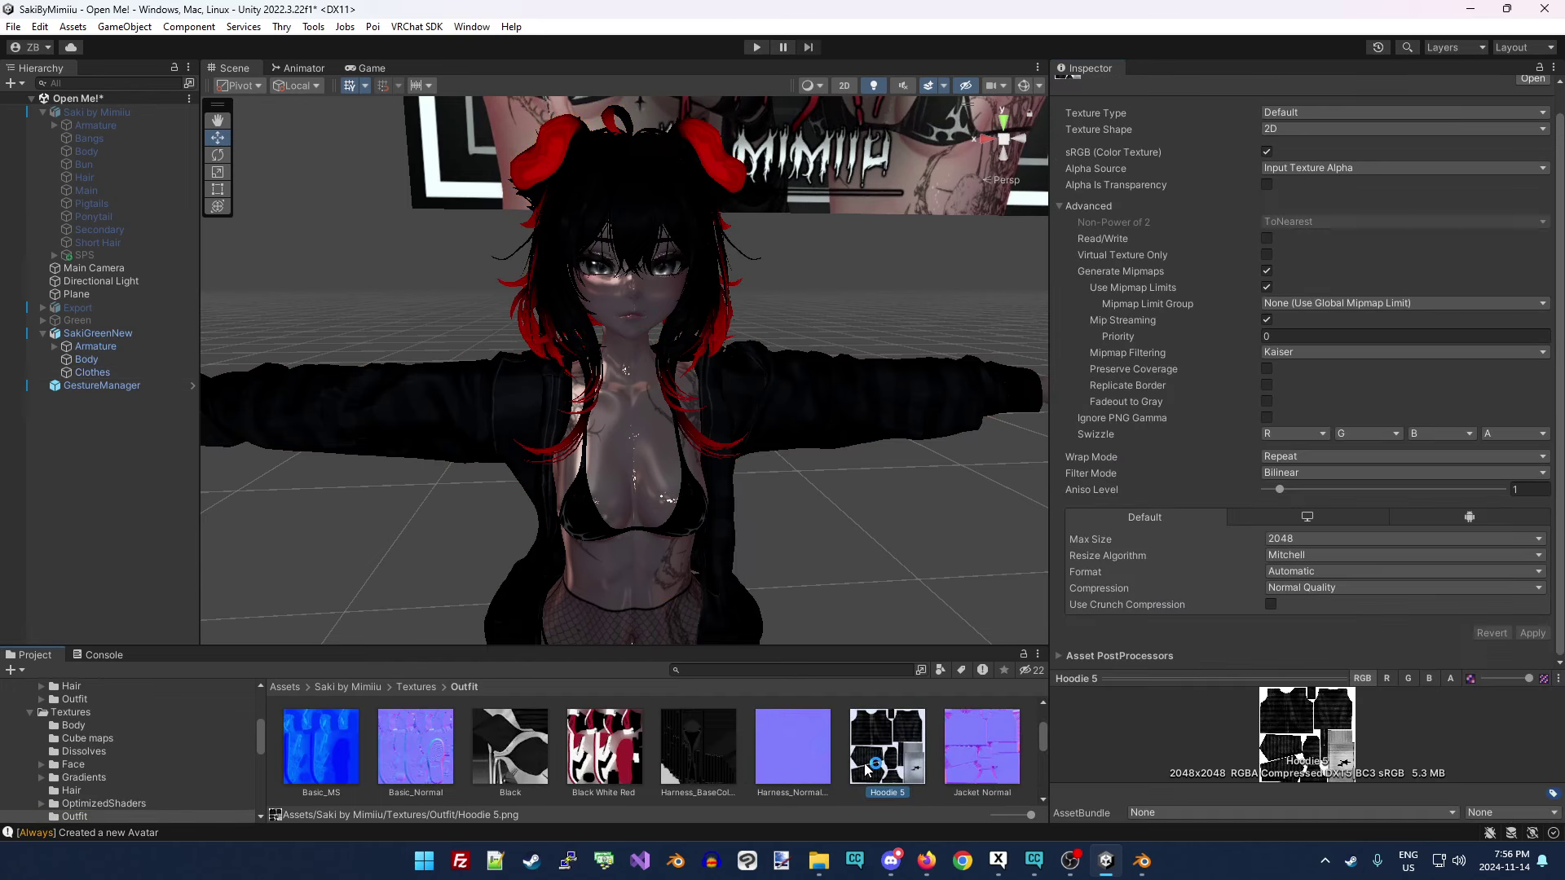
pyautogui.click(1302, 539)
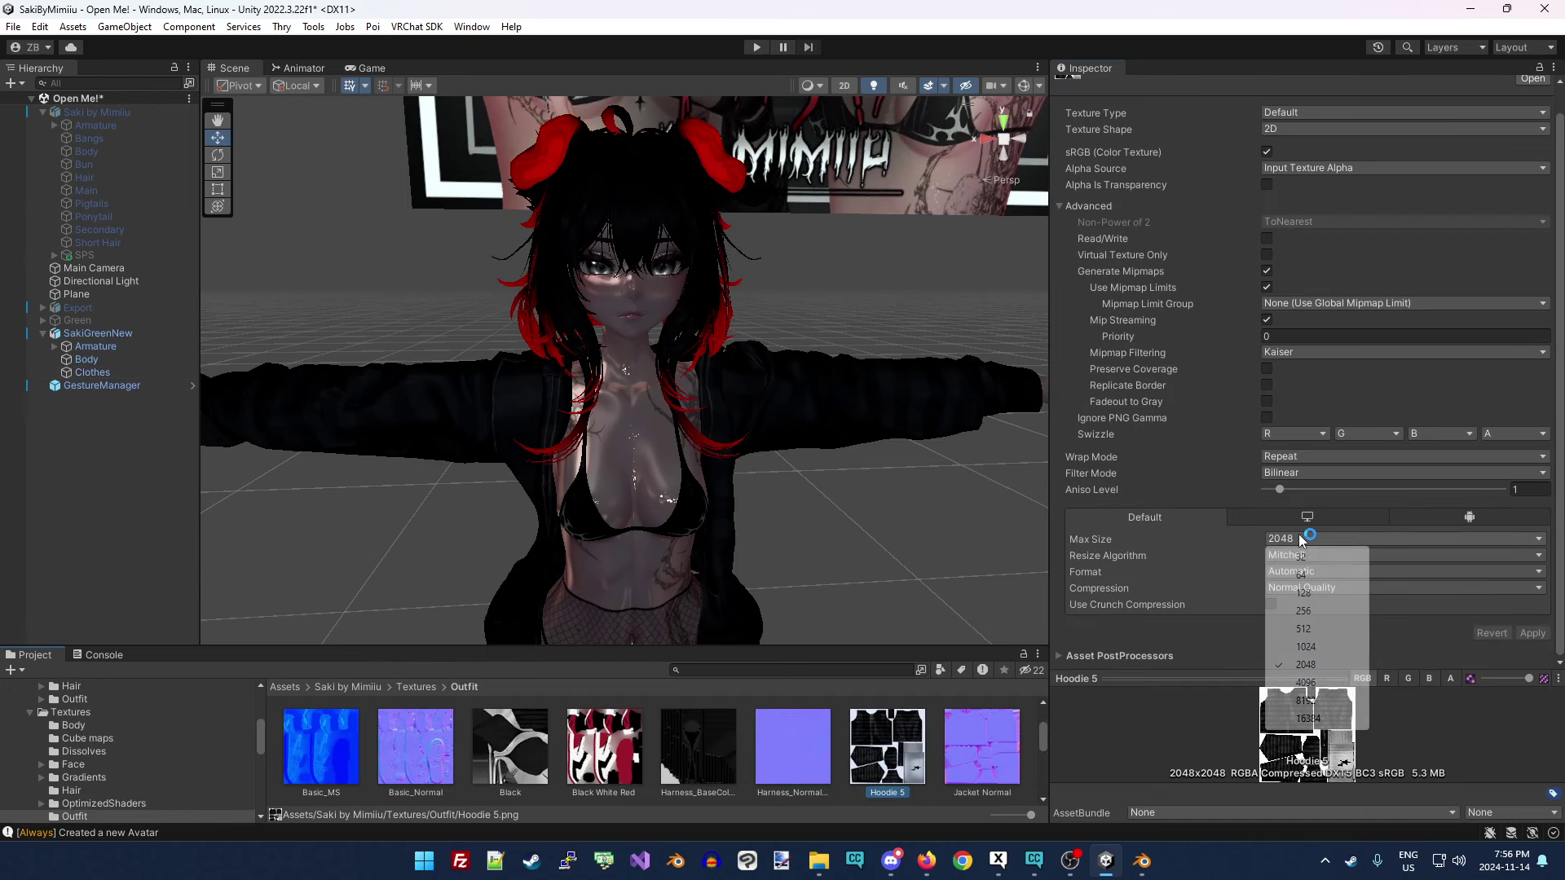
pyautogui.click(1335, 647)
pyautogui.click(1531, 633)
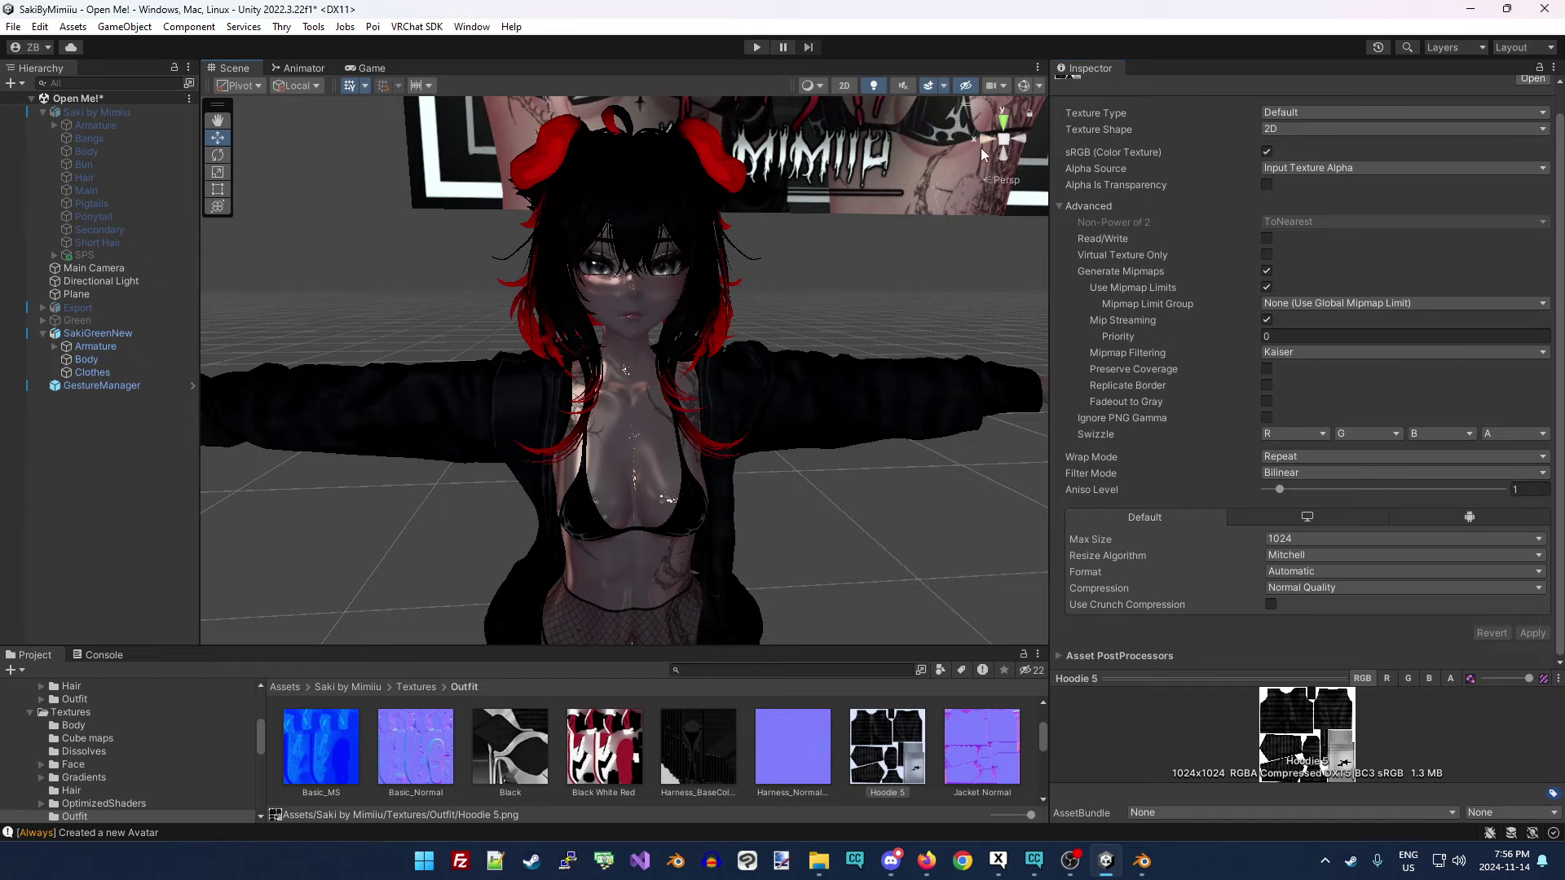
# Inspect the avatar's torso up close, then select the Body mesh and locate the Tattoos texture of Decal 0.
pyautogui.moveTo(732, 417); pyautogui.dragTo(727, 535, button='right')
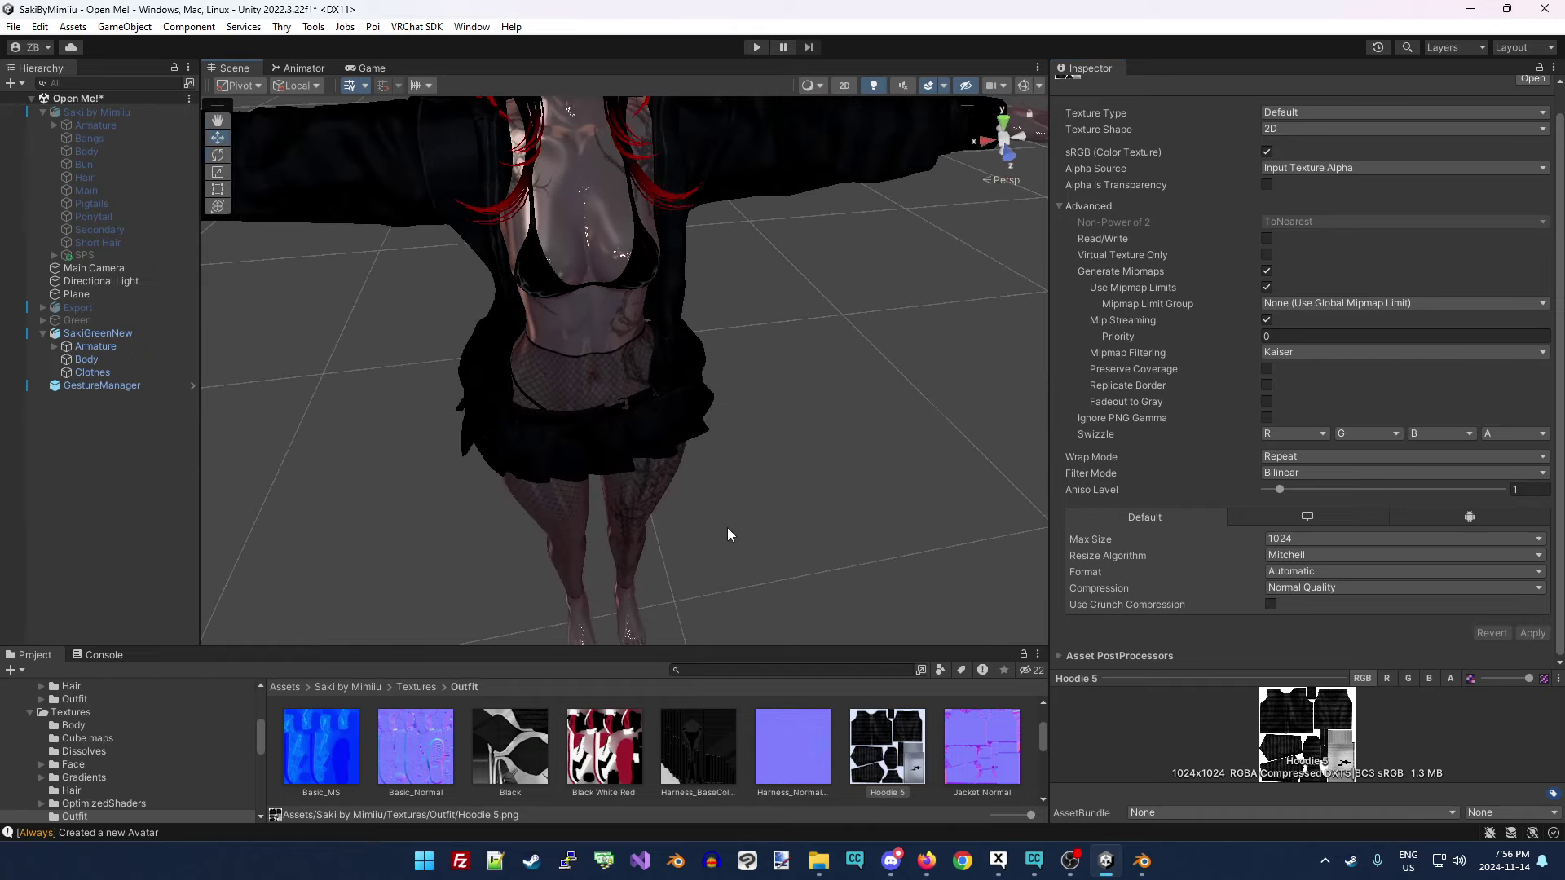
pyautogui.scroll(5, 755, 478)
pyautogui.moveTo(784, 466); pyautogui.dragTo(784, 108, button='right')
pyautogui.scroll(-4, 708, 312)
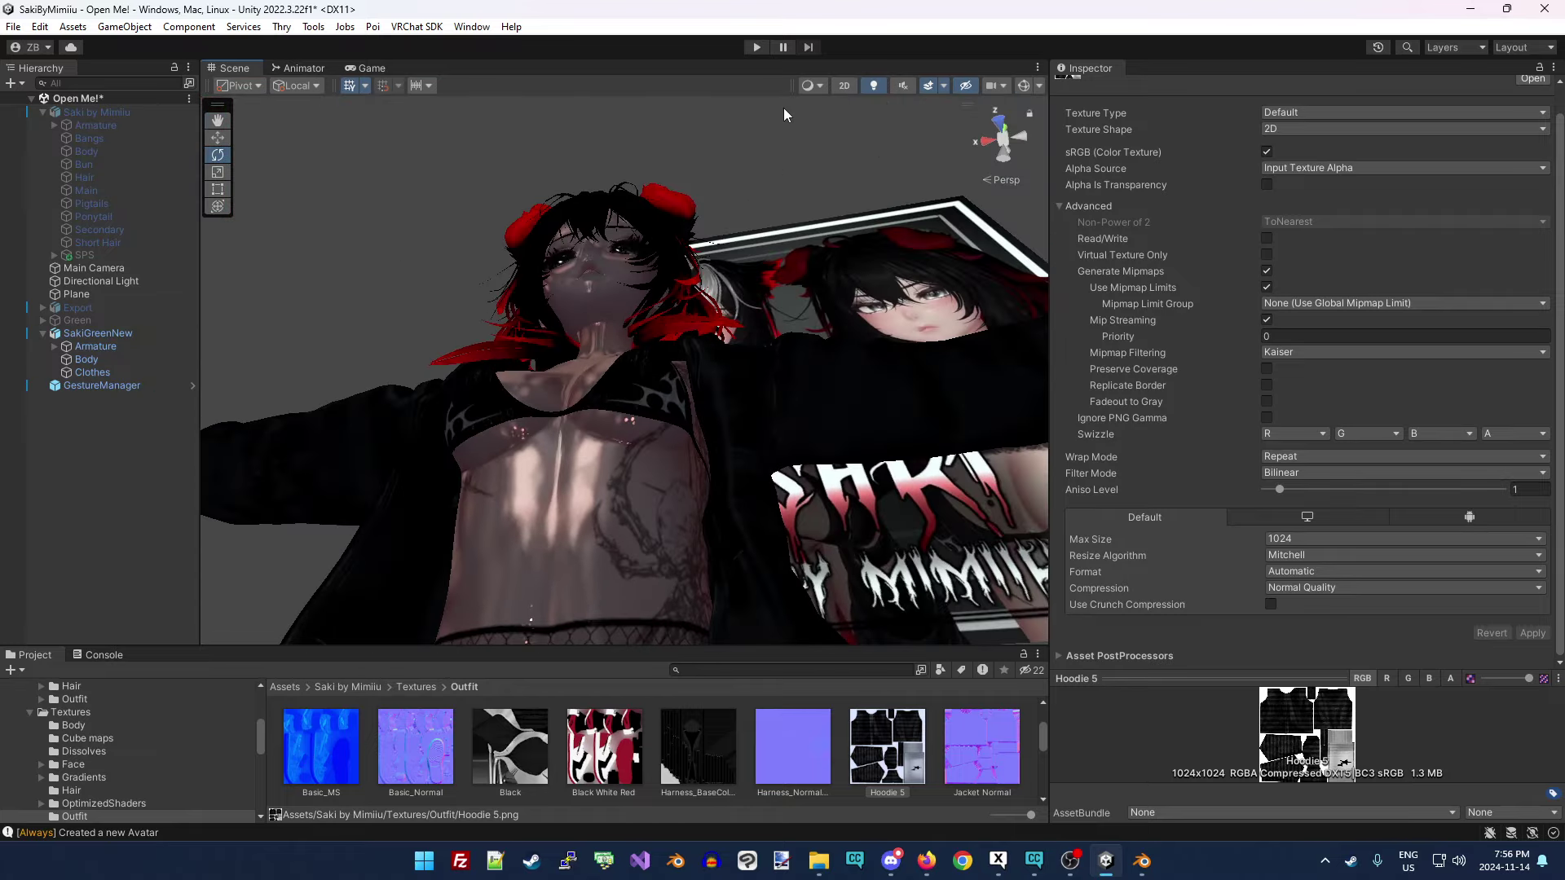
pyautogui.moveTo(685, 395); pyautogui.dragTo(652, 505, button='right')
pyautogui.click(648, 515)
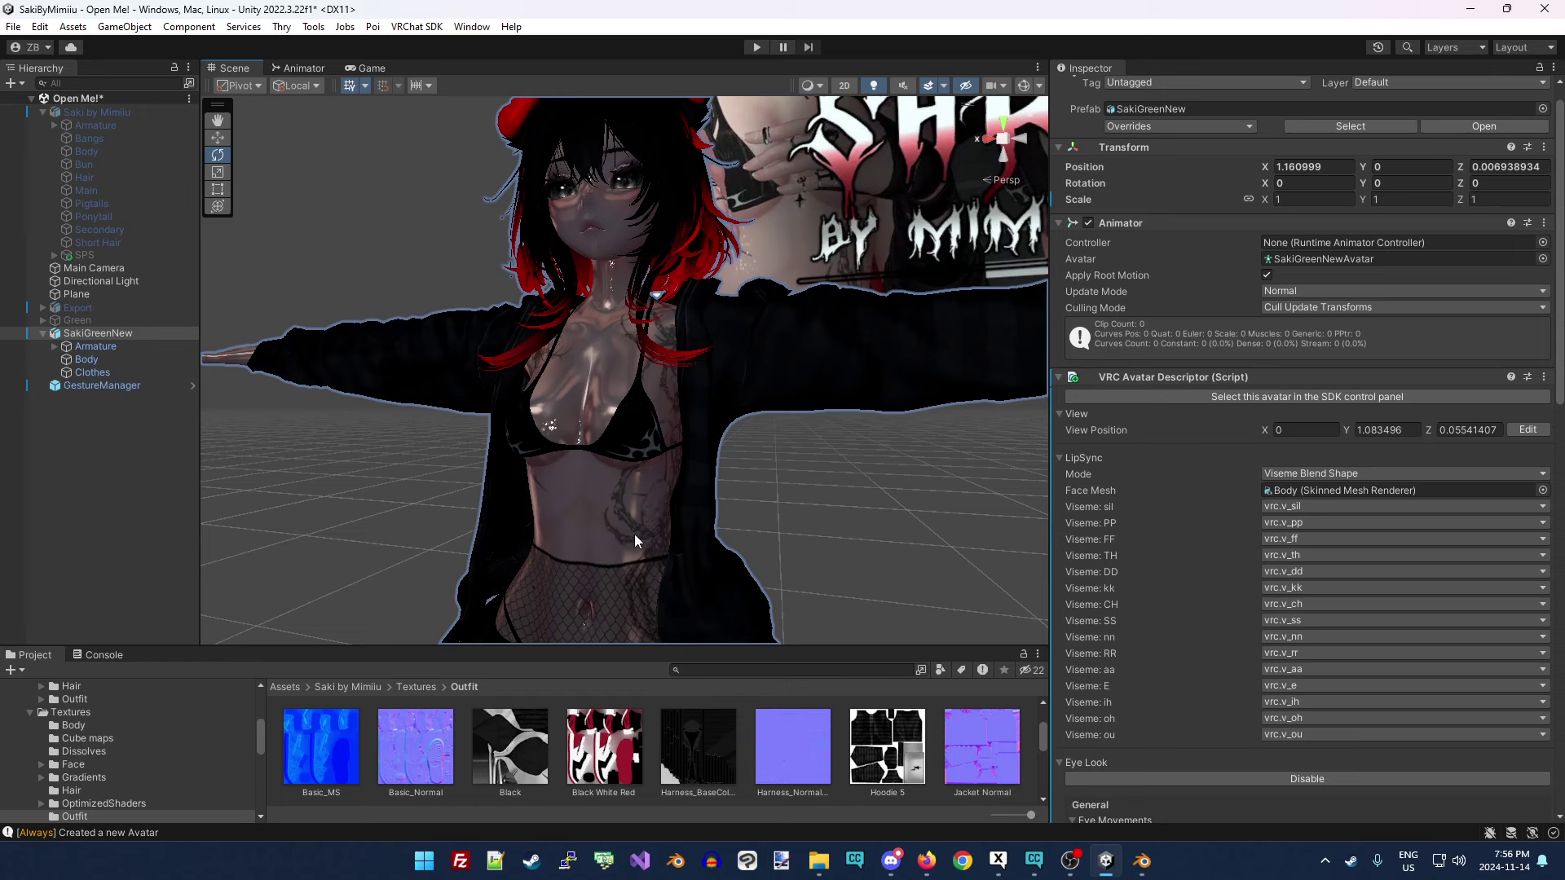
pyautogui.click(105, 349)
pyautogui.click(103, 361)
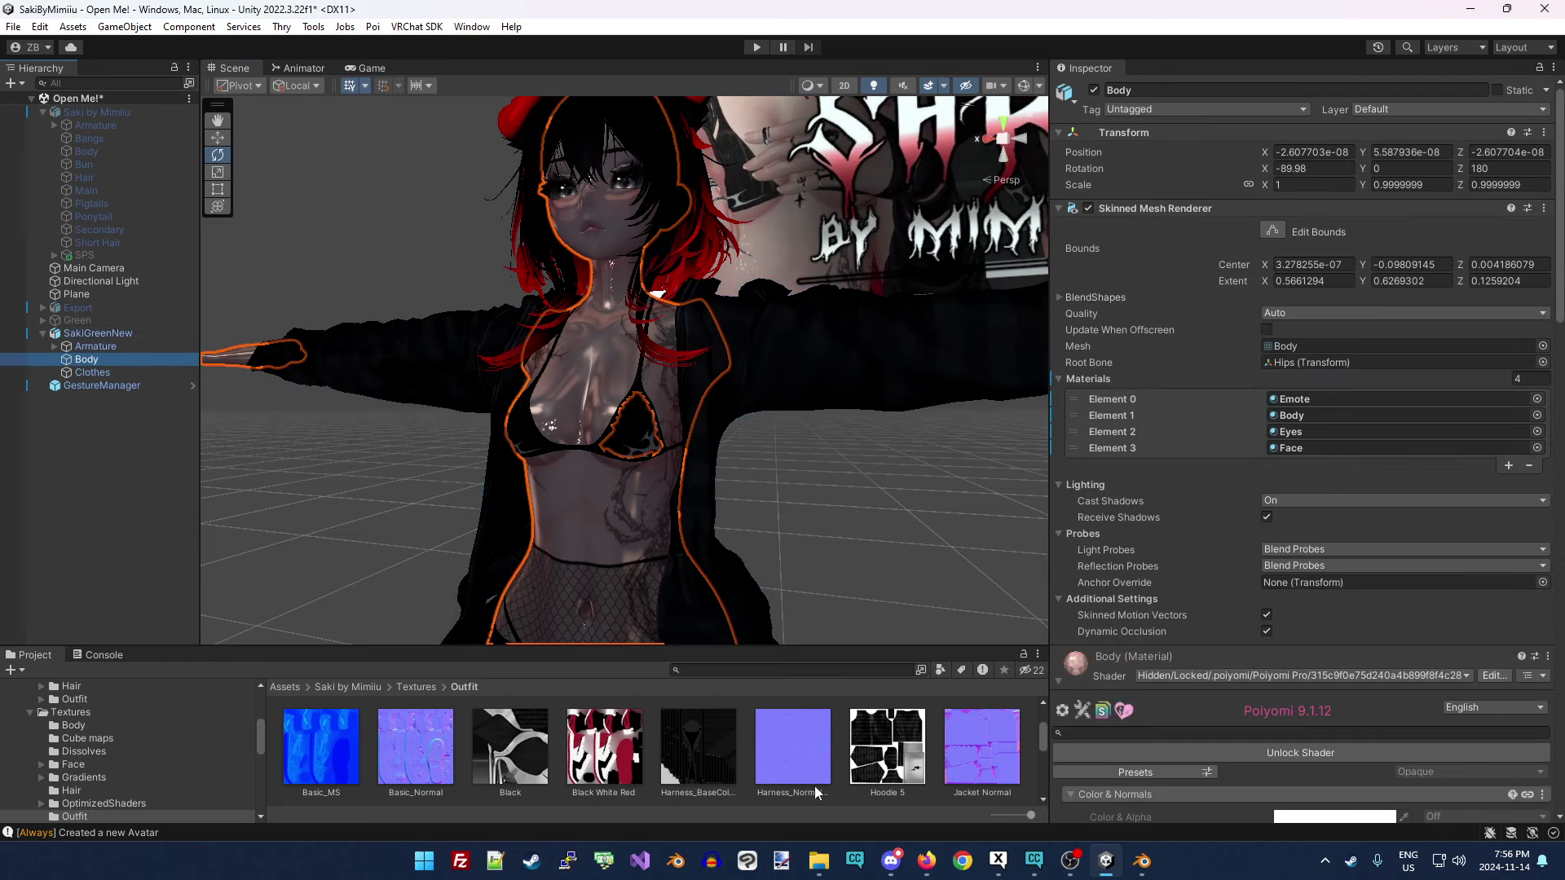
pyautogui.scroll(-5, 1228, 689)
pyautogui.scroll(-9, 1115, 652)
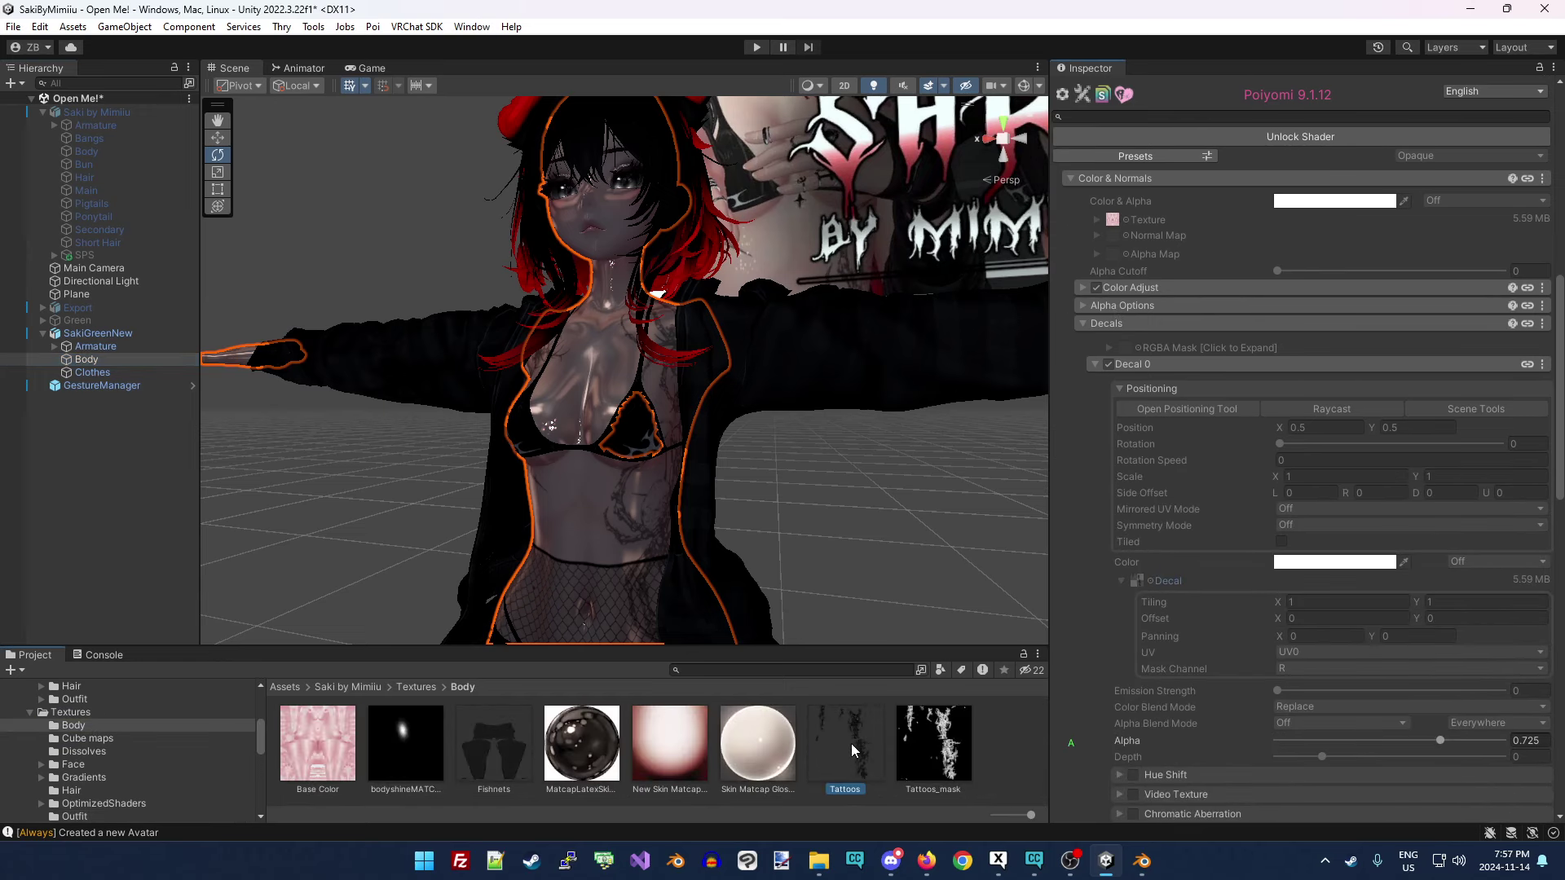
# Try a max size of 512 on the Tattoos texture to compare its look, and apply 2048 to it again.
pyautogui.click(851, 743)
pyautogui.click(1321, 523)
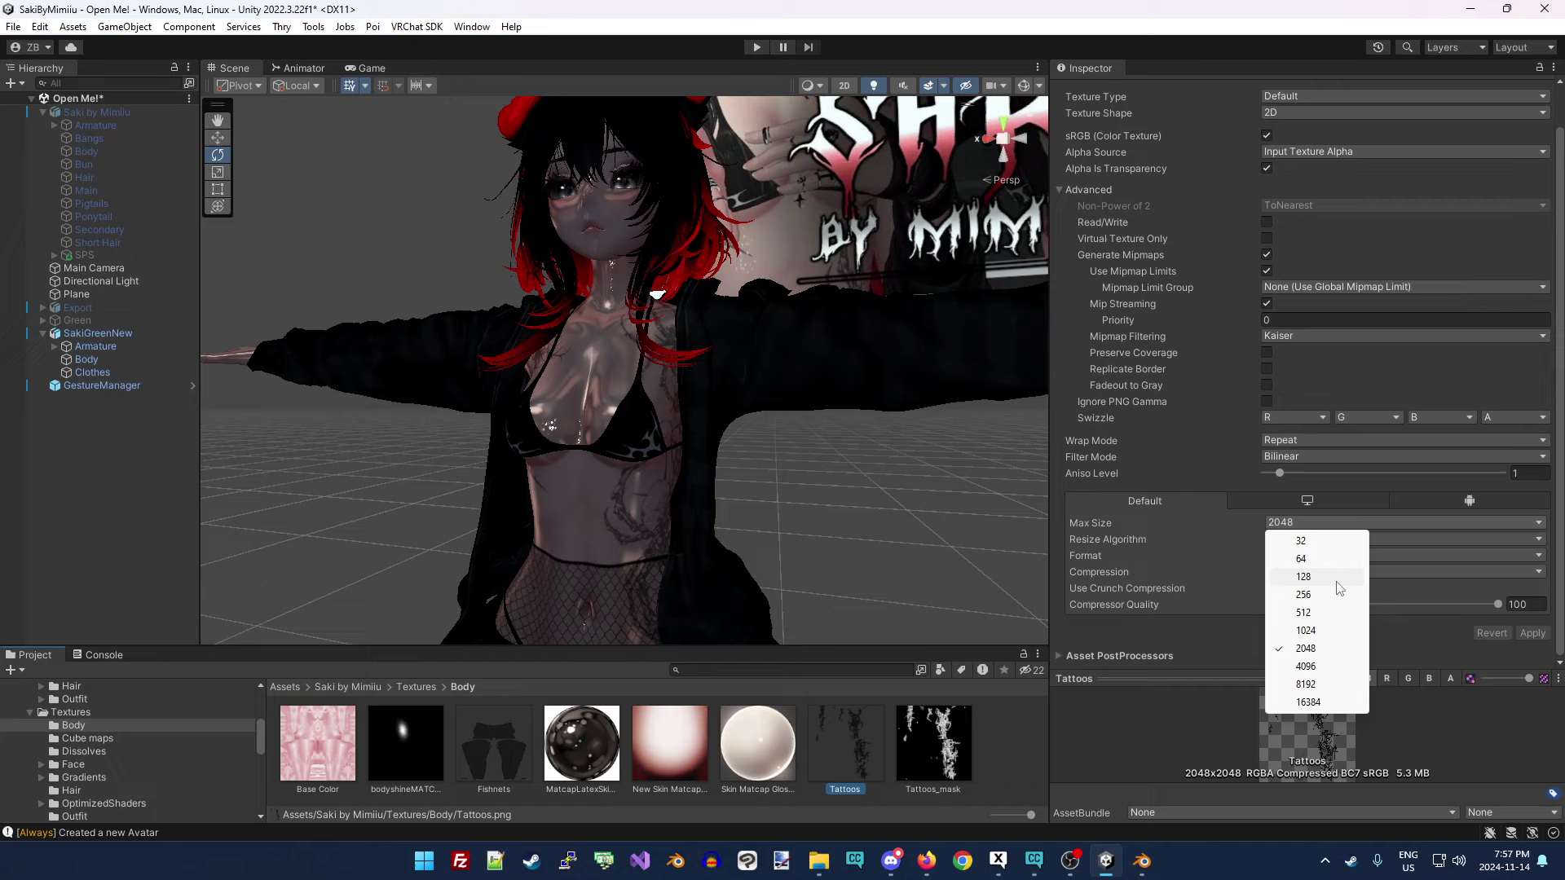
pyautogui.click(1304, 612)
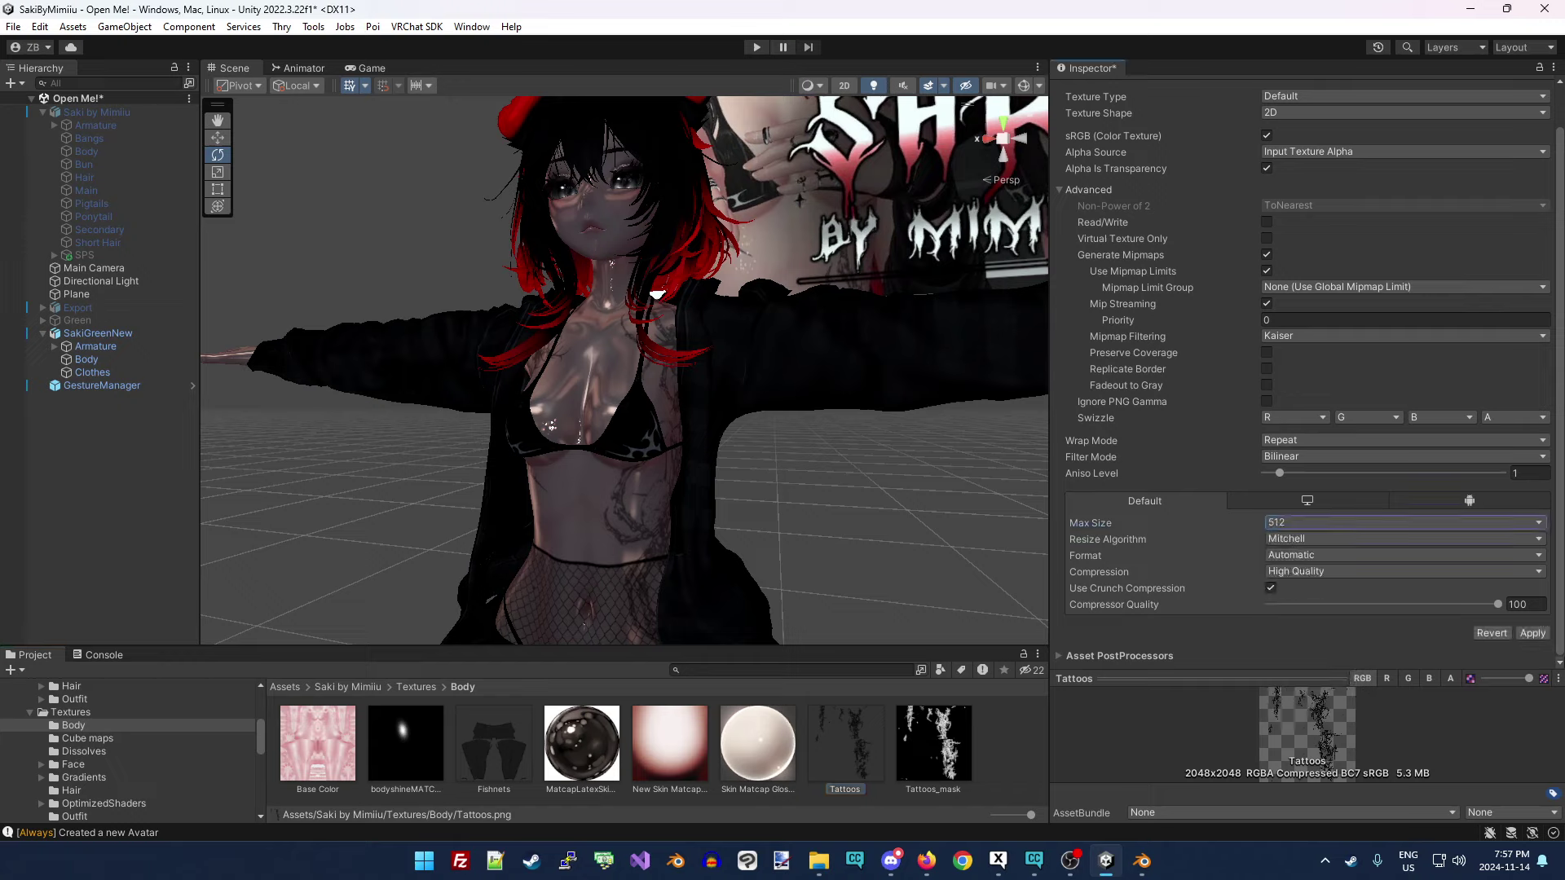
pyautogui.click(1532, 634)
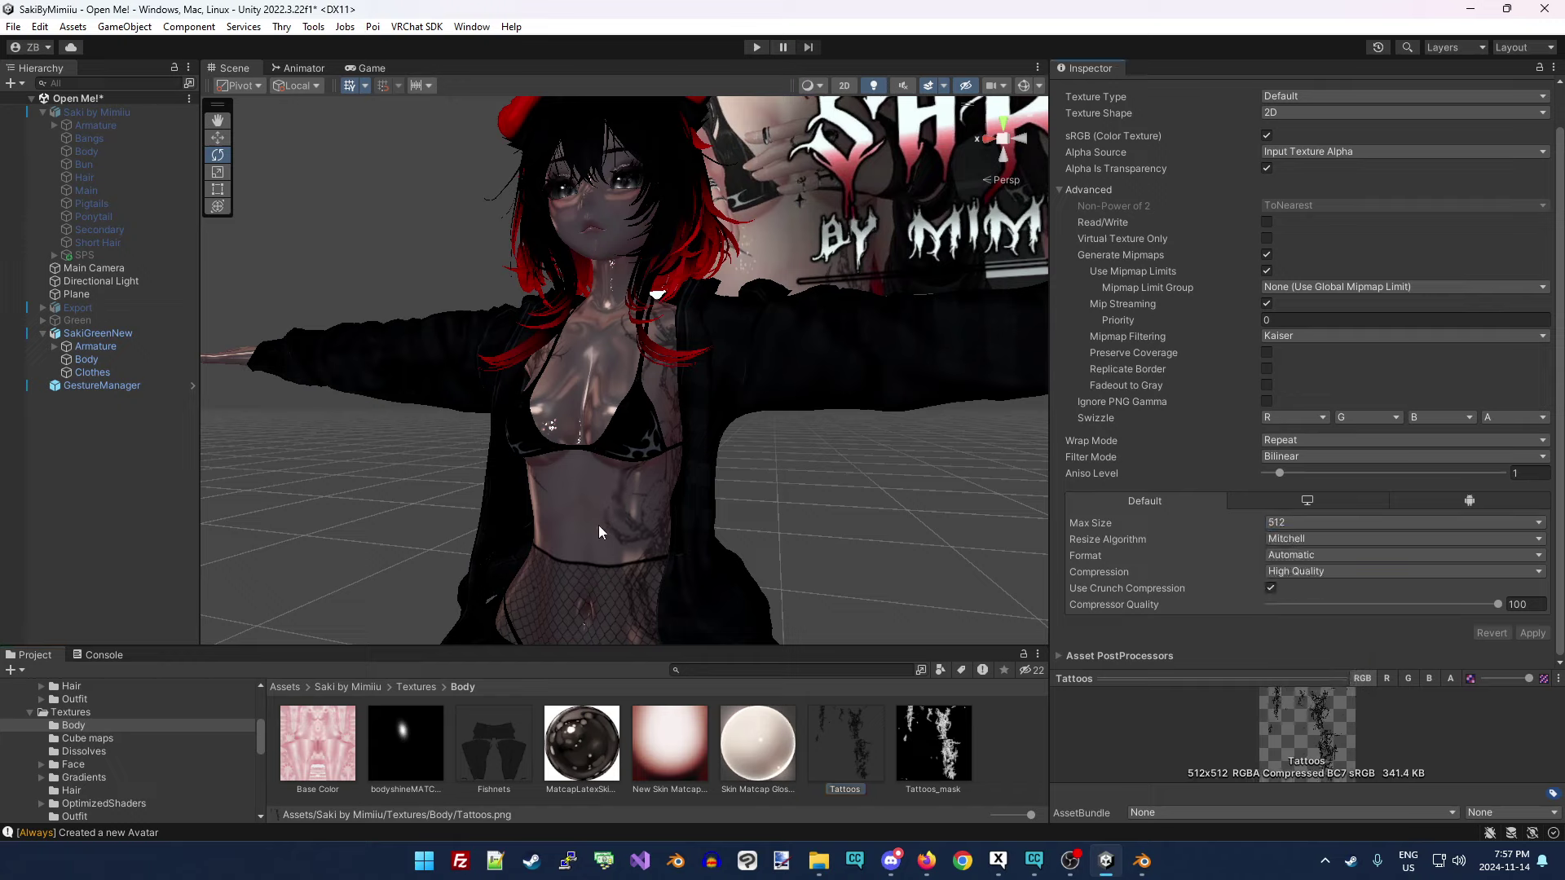
pyautogui.click(1303, 523)
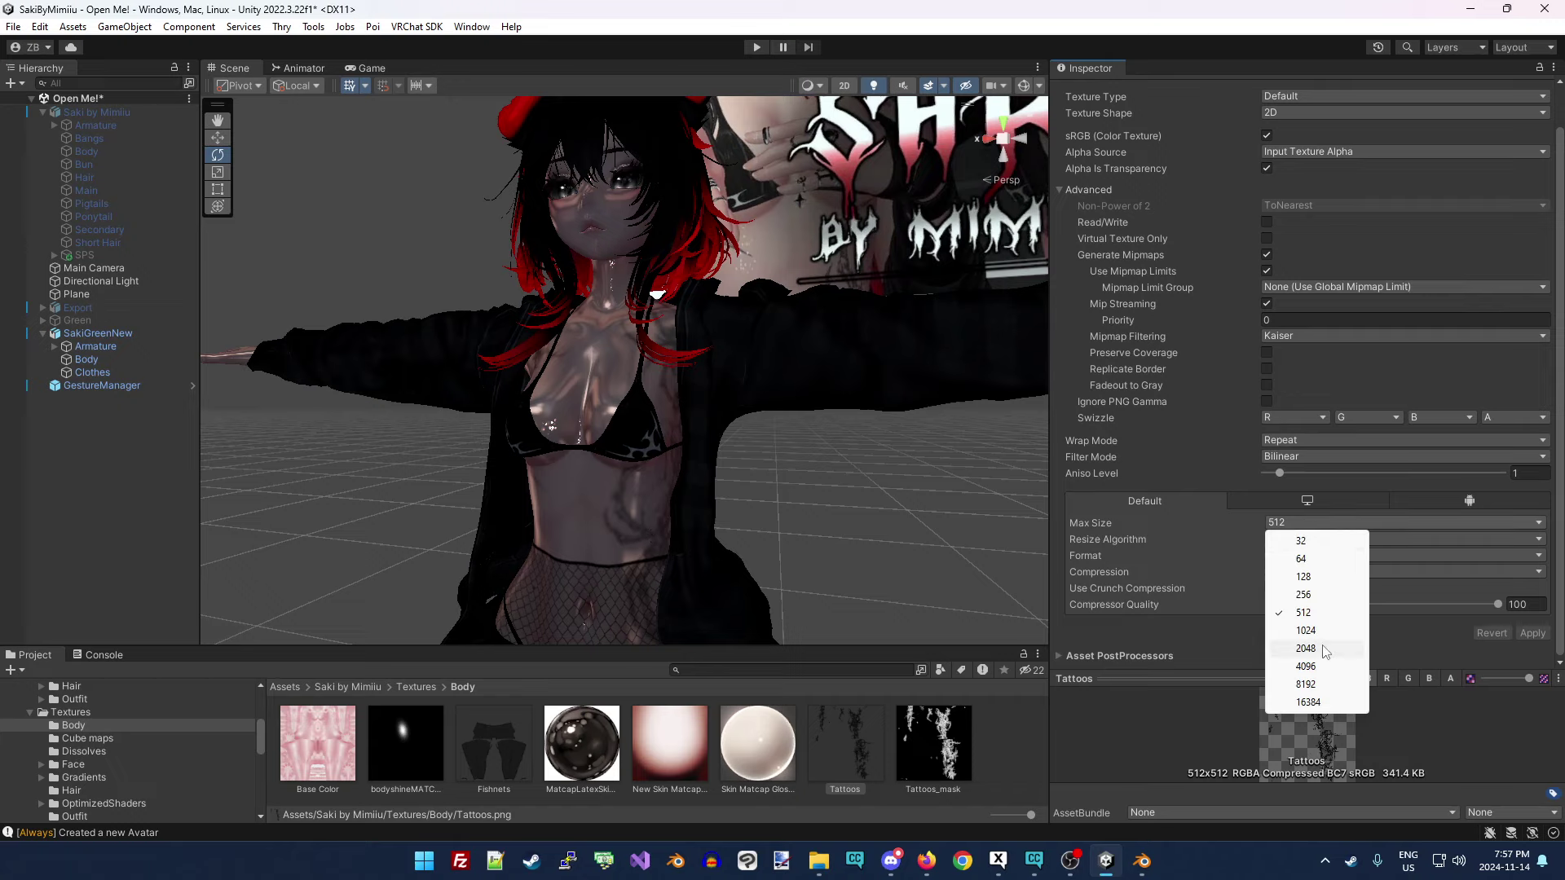
pyautogui.click(1304, 647)
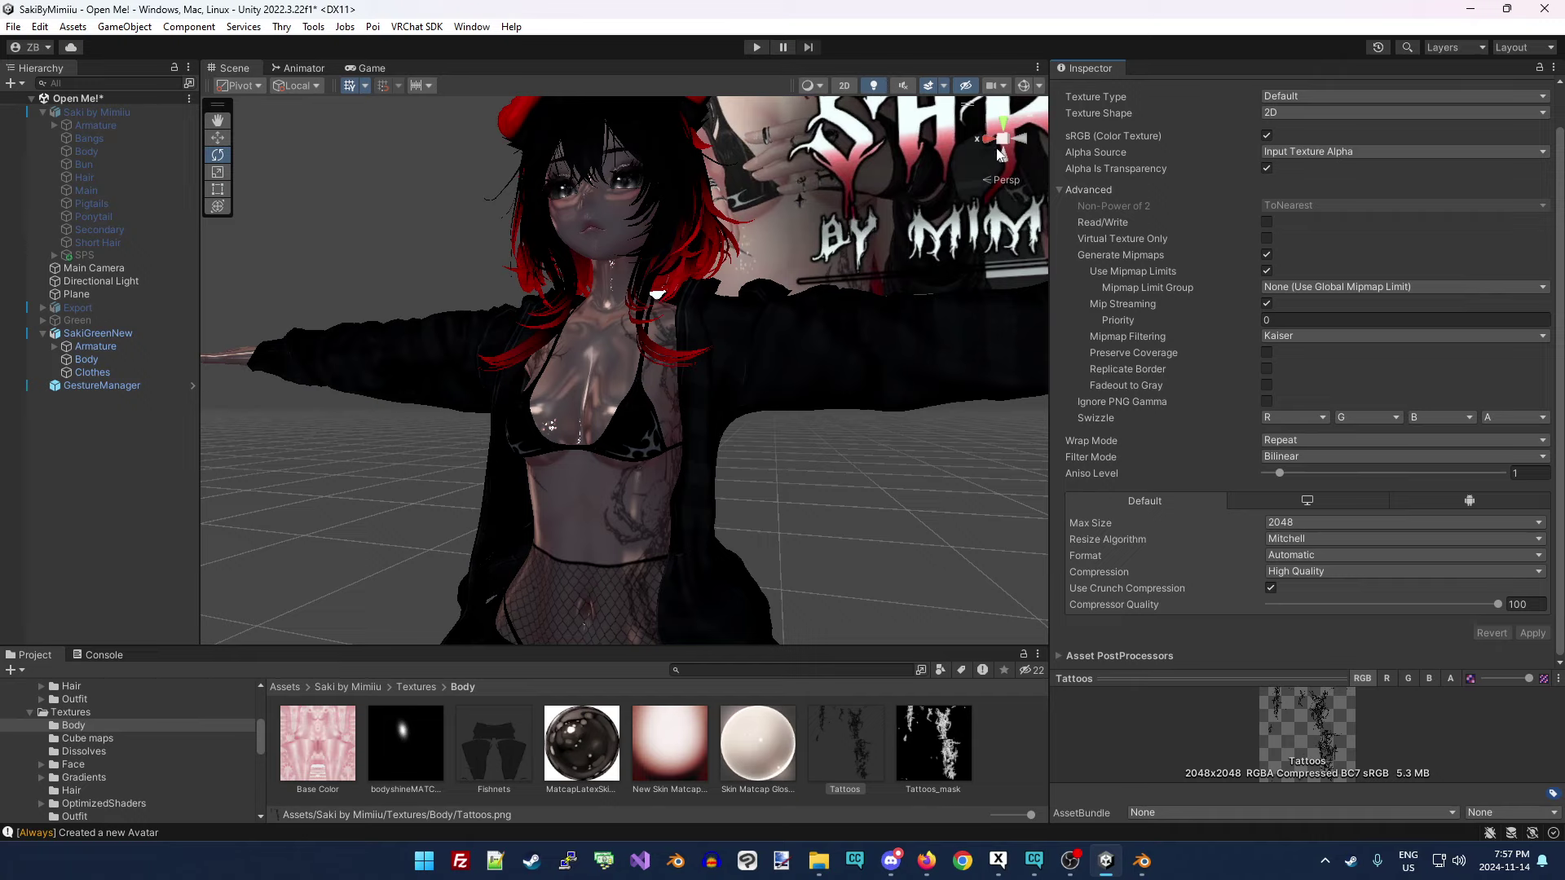
# Select the Clothes mesh, look through its Hair_Tails material and unlock that material's shader.
pyautogui.moveTo(846, 299); pyautogui.dragTo(795, 338, button='right')
pyautogui.press('w')
pyautogui.press('s')
pyautogui.press('w')
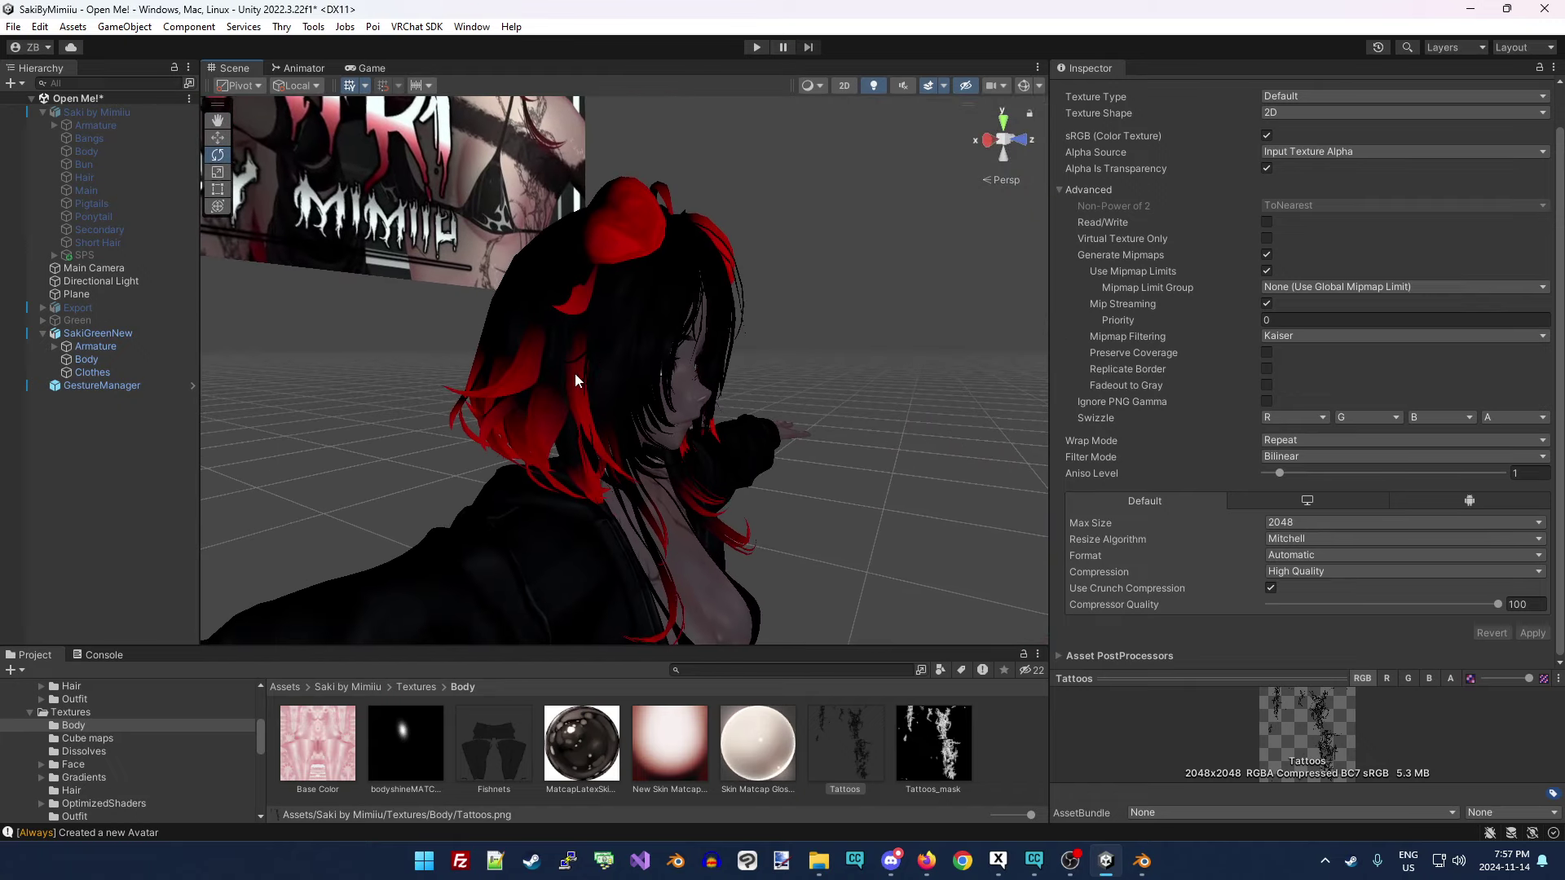
pyautogui.click(623, 281)
pyautogui.scroll(-3, 1167, 524)
pyautogui.click(105, 376)
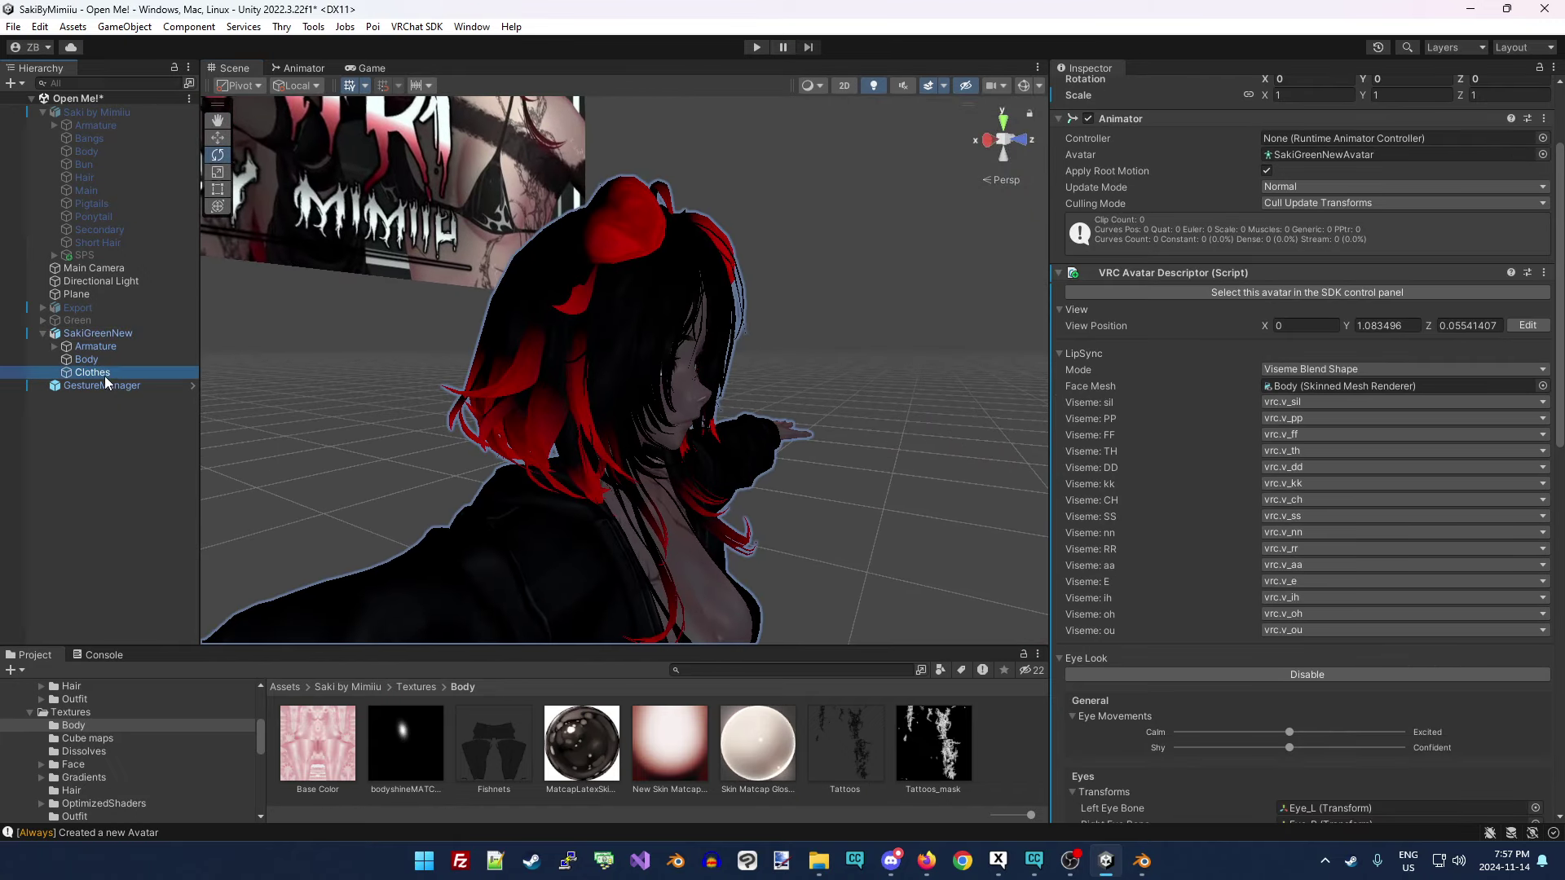
pyautogui.click(1060, 534)
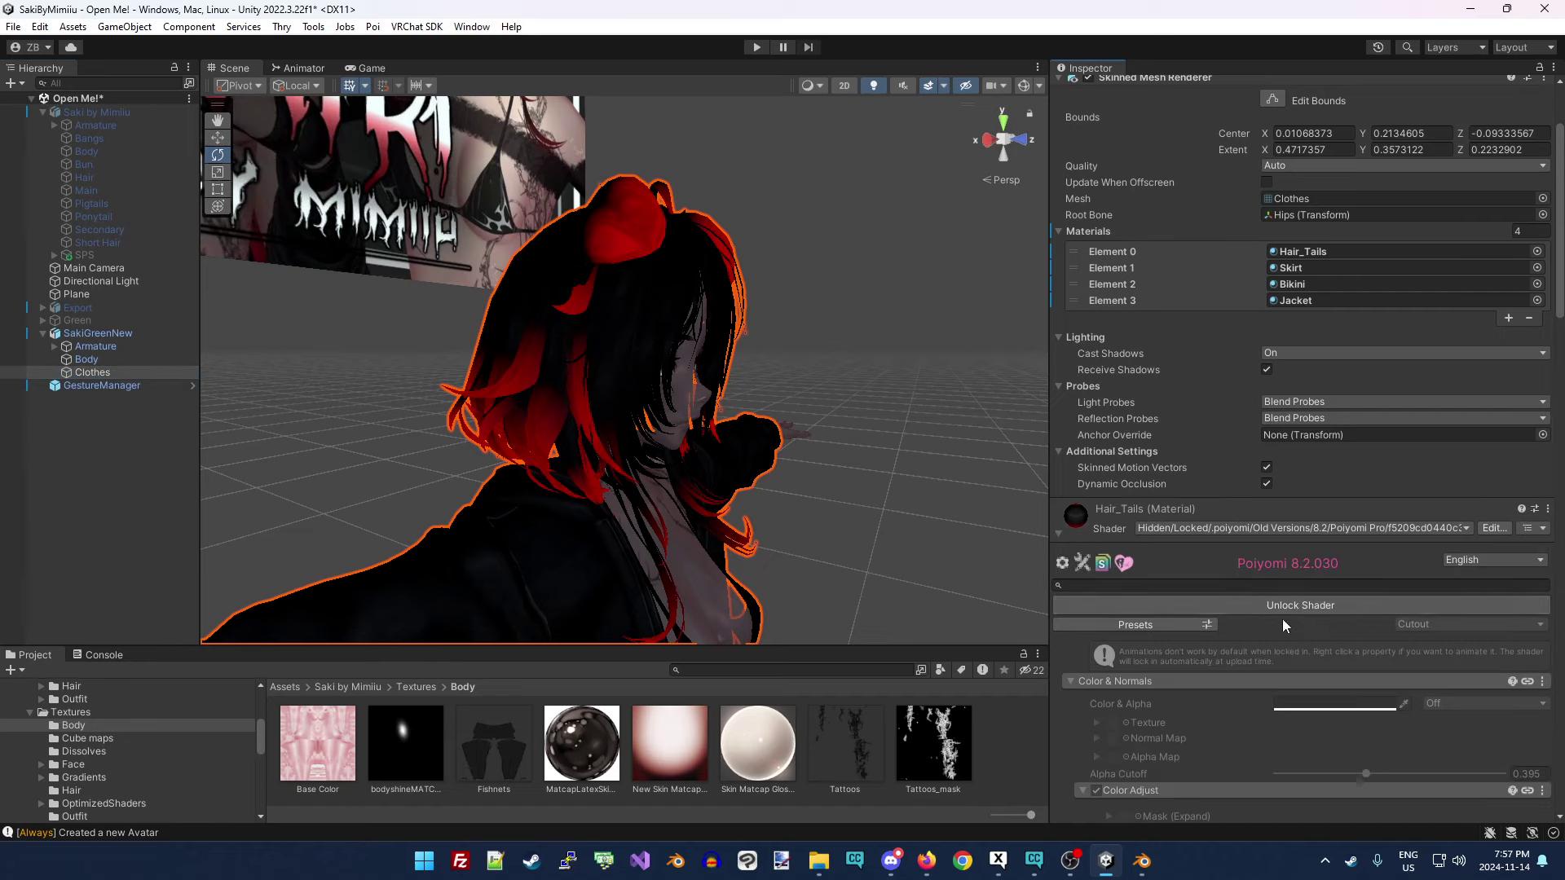
pyautogui.scroll(-1, 1151, 741)
pyautogui.scroll(-6, 1151, 742)
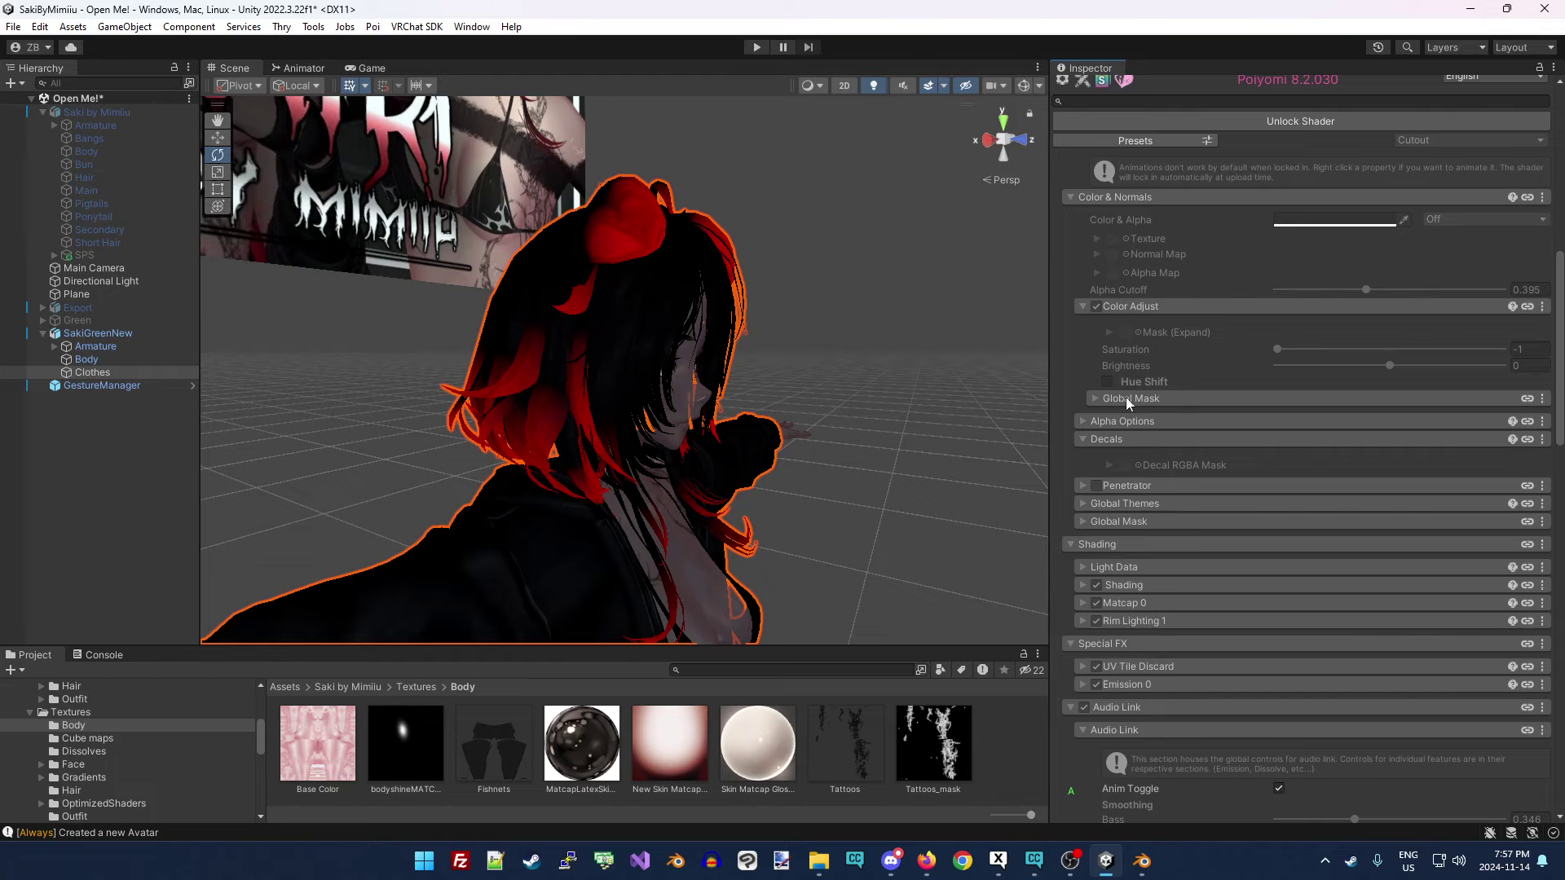
pyautogui.scroll(1, 1173, 261)
pyautogui.scroll(-2, 1183, 335)
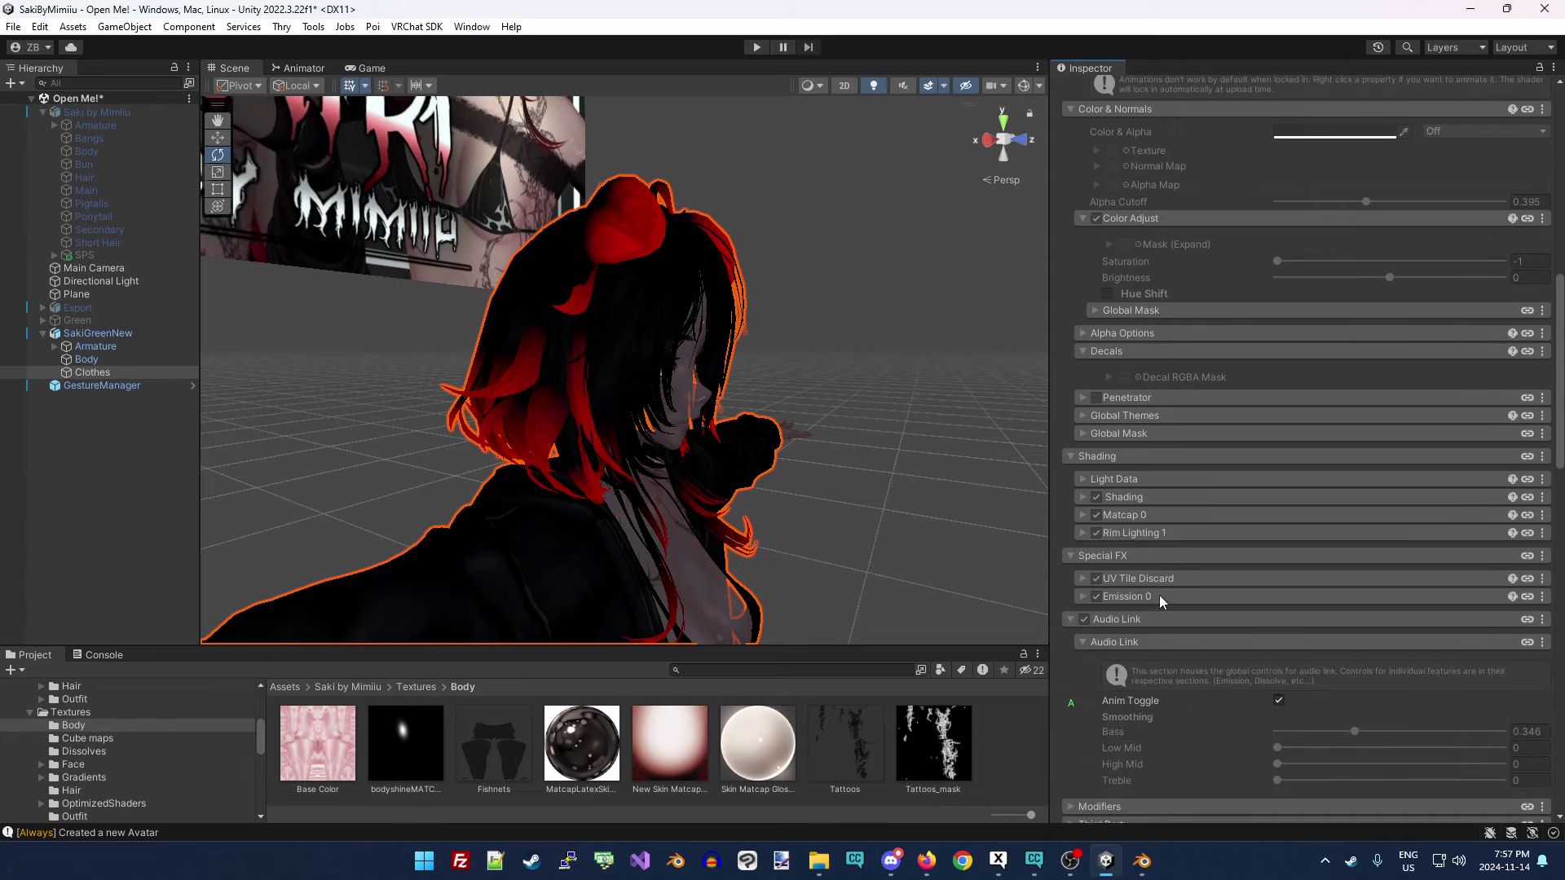
pyautogui.scroll(3, 1132, 332)
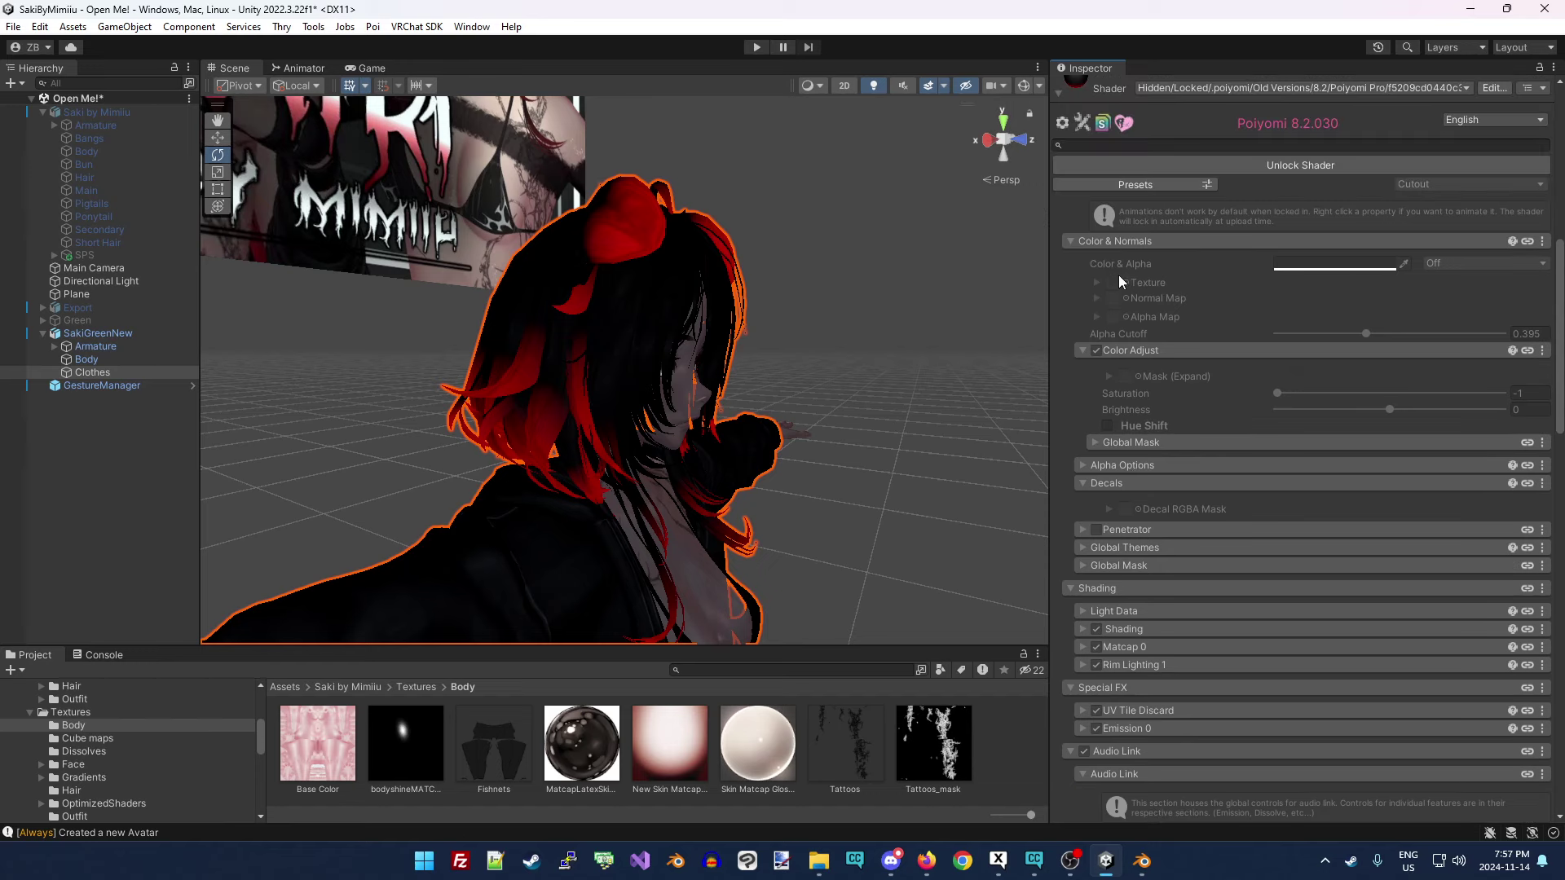
pyautogui.click(1224, 167)
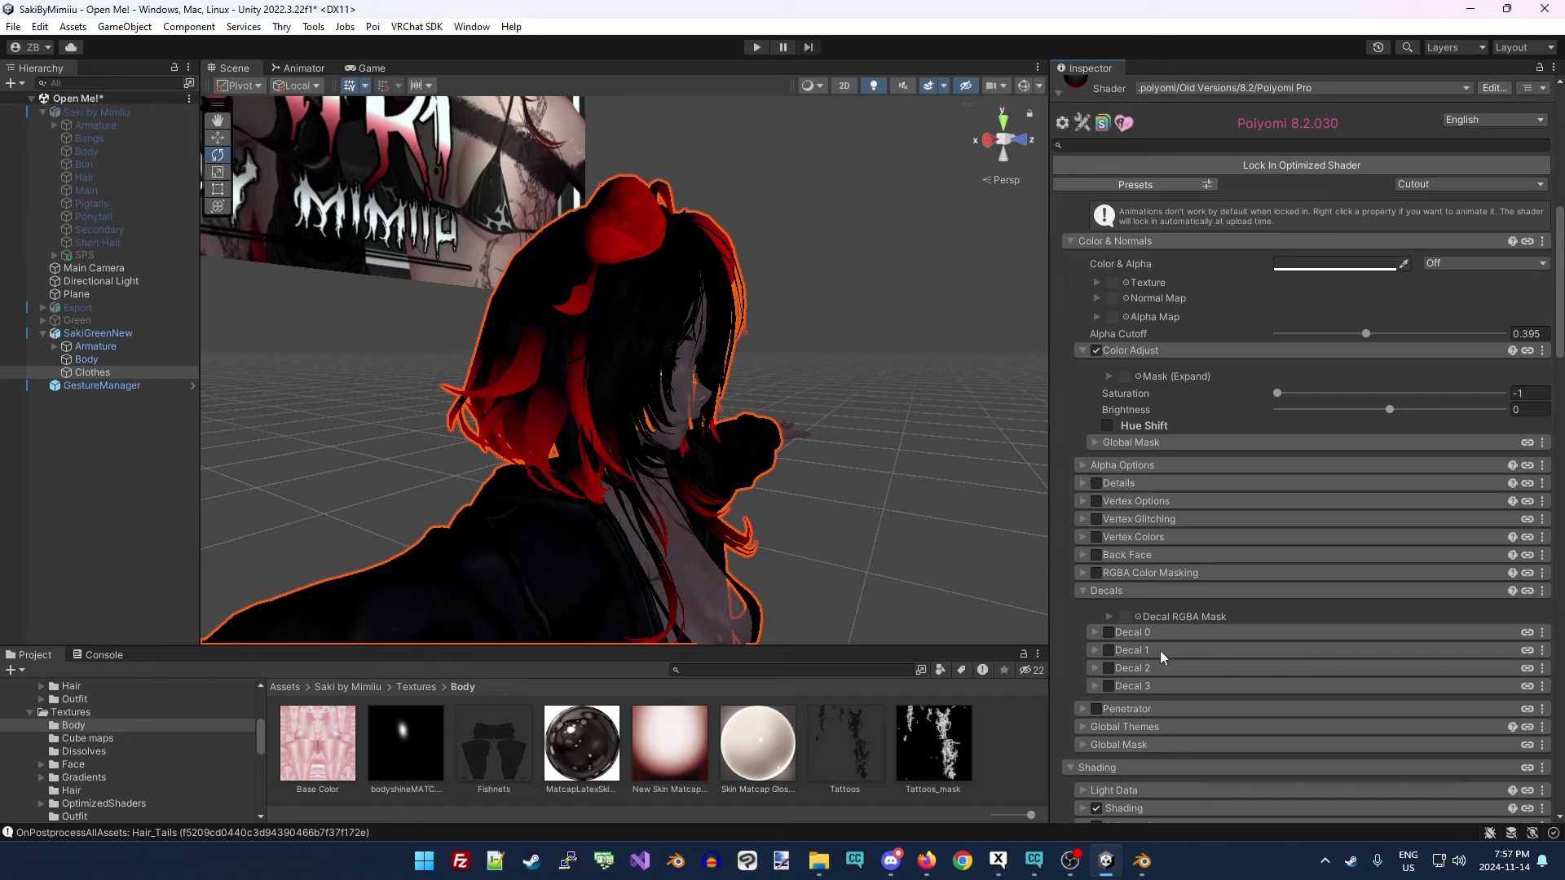
# Examine the texture sizes in the Matcap 0 and Emission 0 sections of the Hair_Tails material.
pyautogui.scroll(-6, 1160, 650)
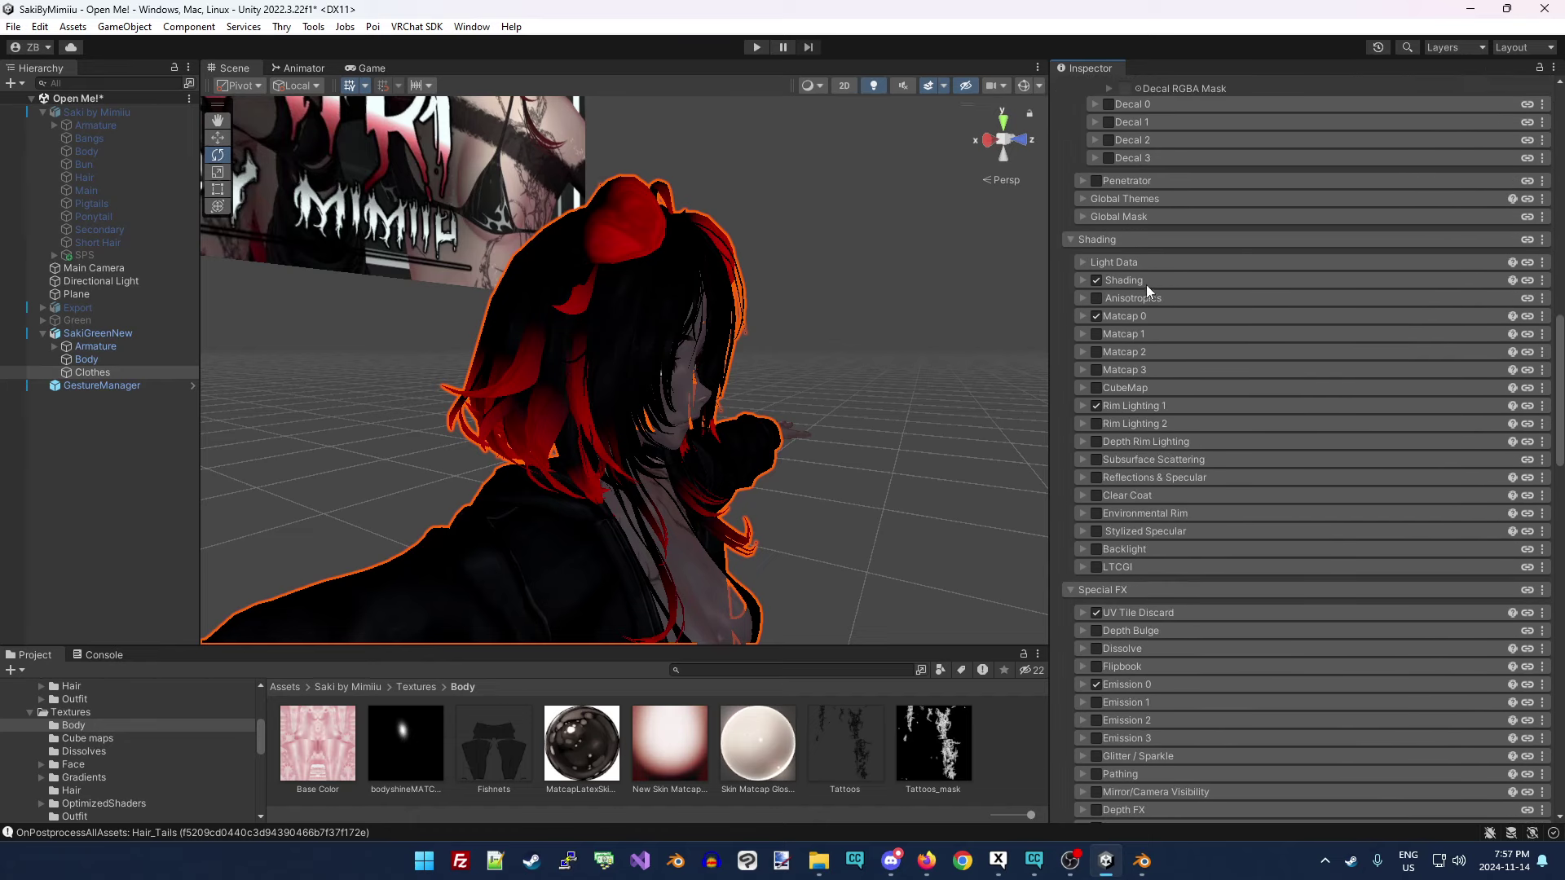
pyautogui.click(1137, 280)
pyautogui.click(1137, 279)
pyautogui.click(1141, 311)
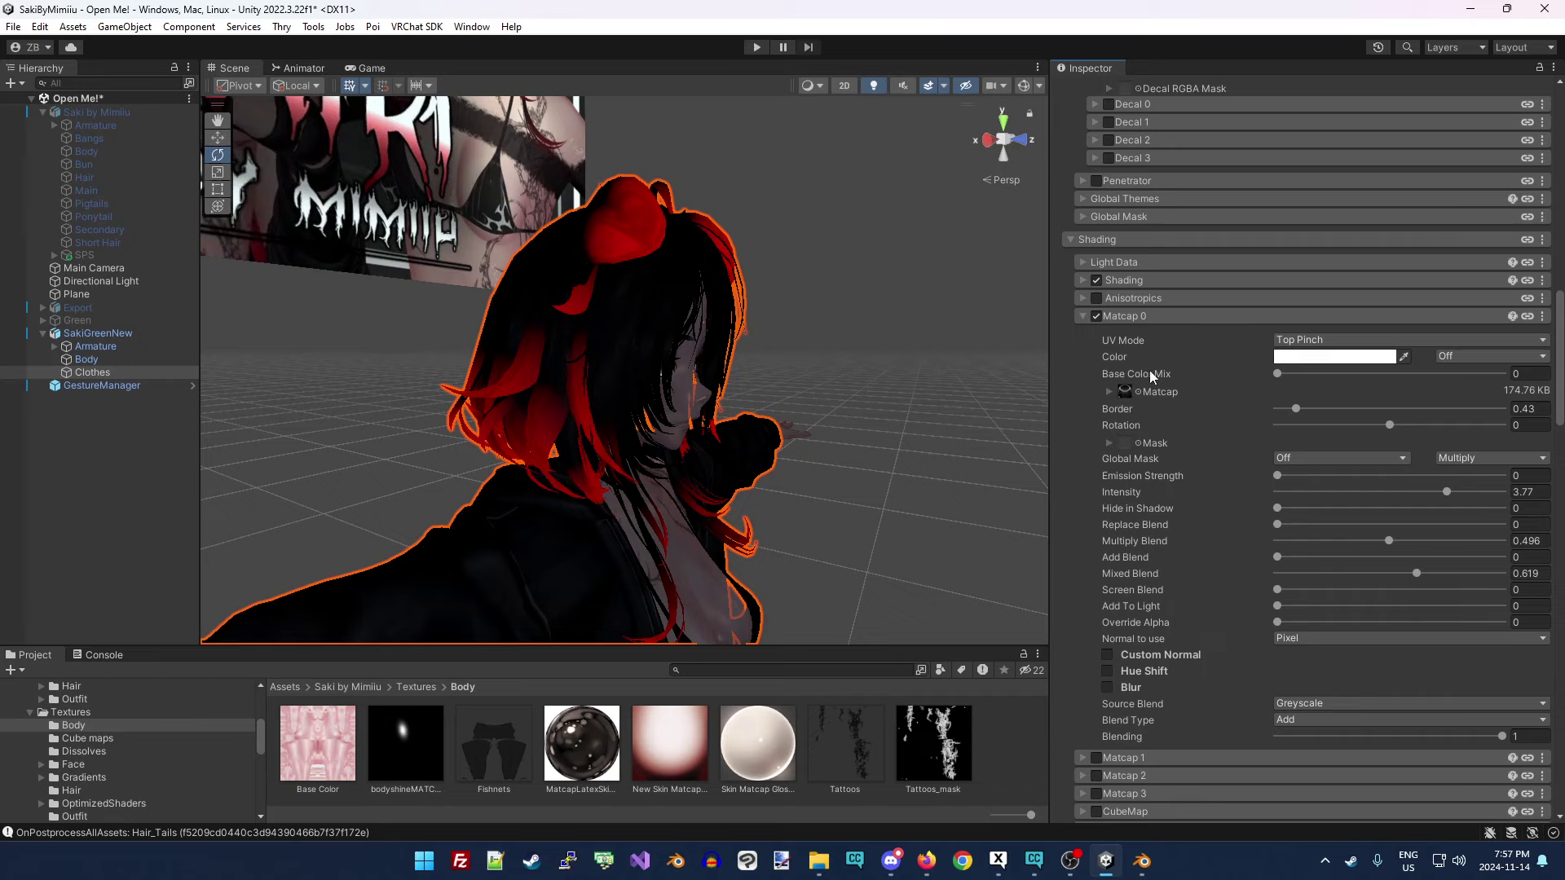
pyautogui.click(1138, 316)
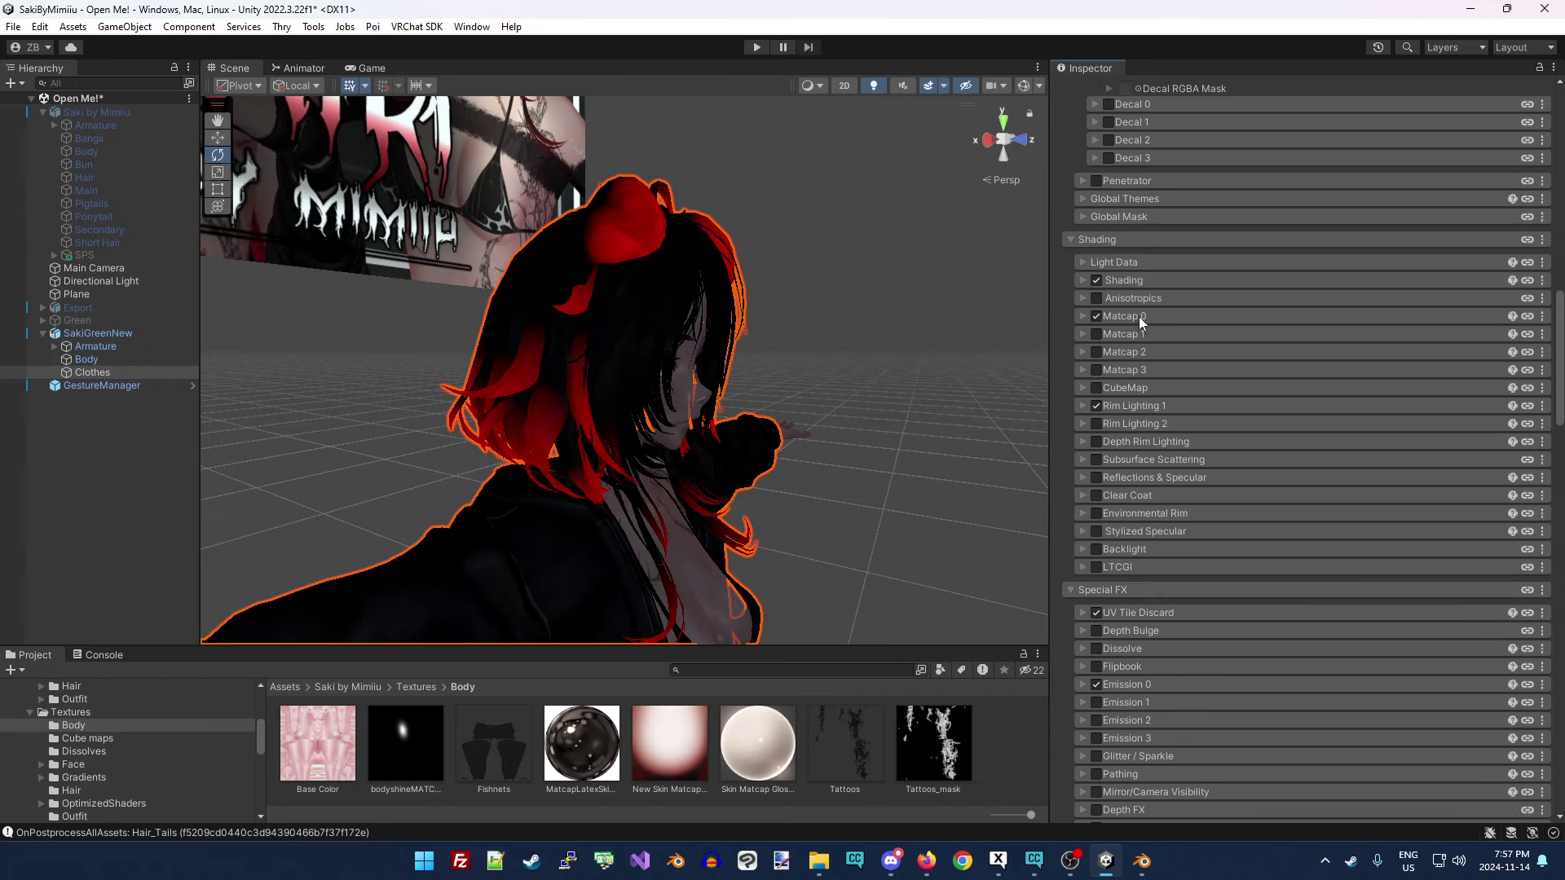
pyautogui.scroll(-3, 1152, 489)
pyautogui.click(1150, 463)
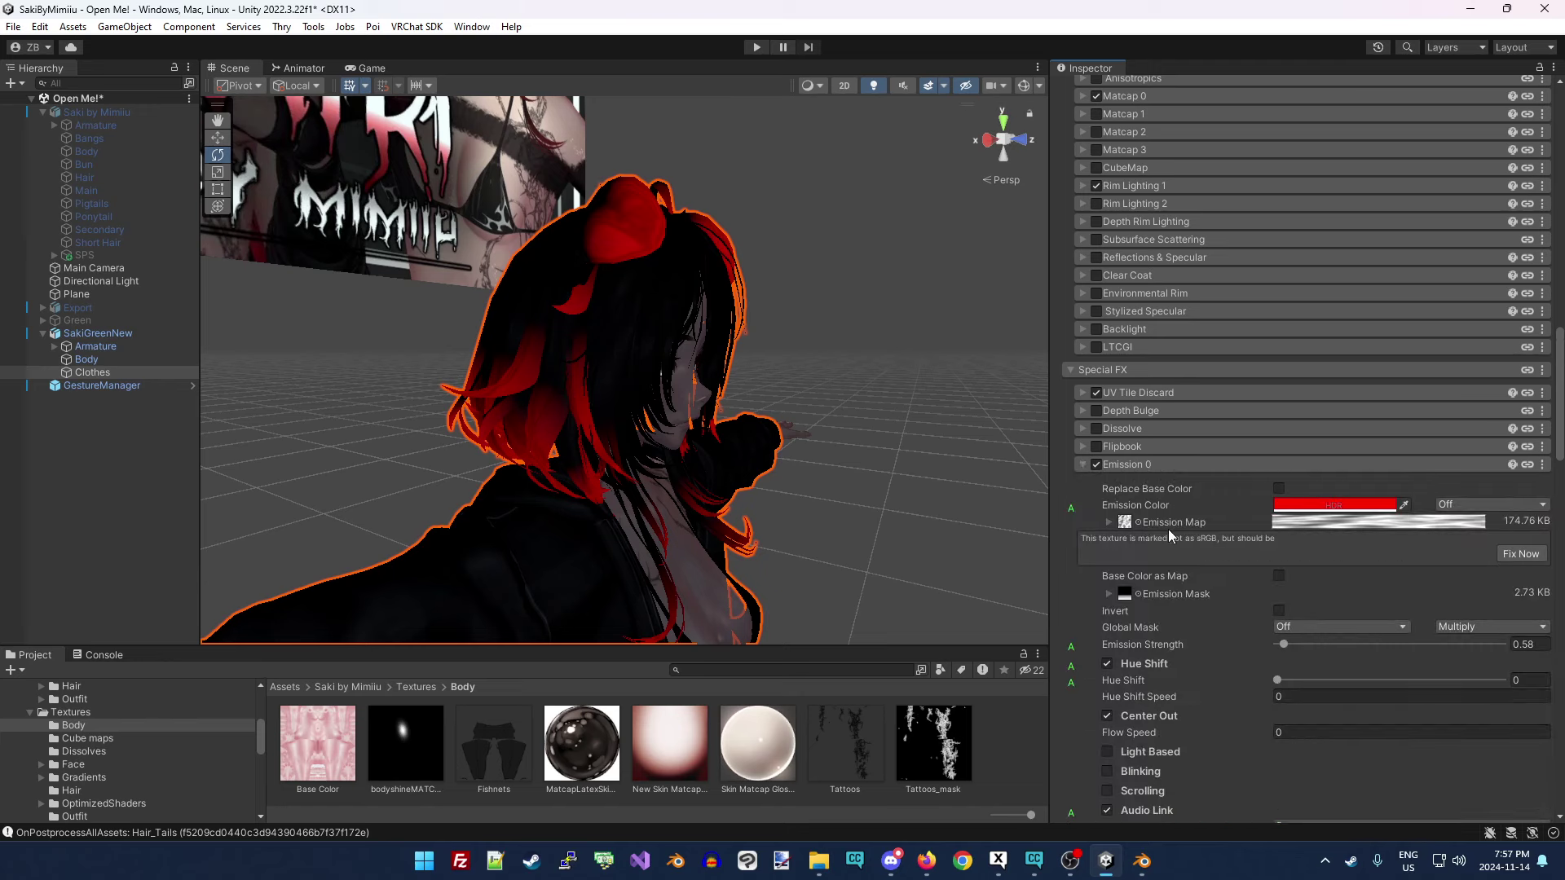
pyautogui.scroll(-1, 1171, 538)
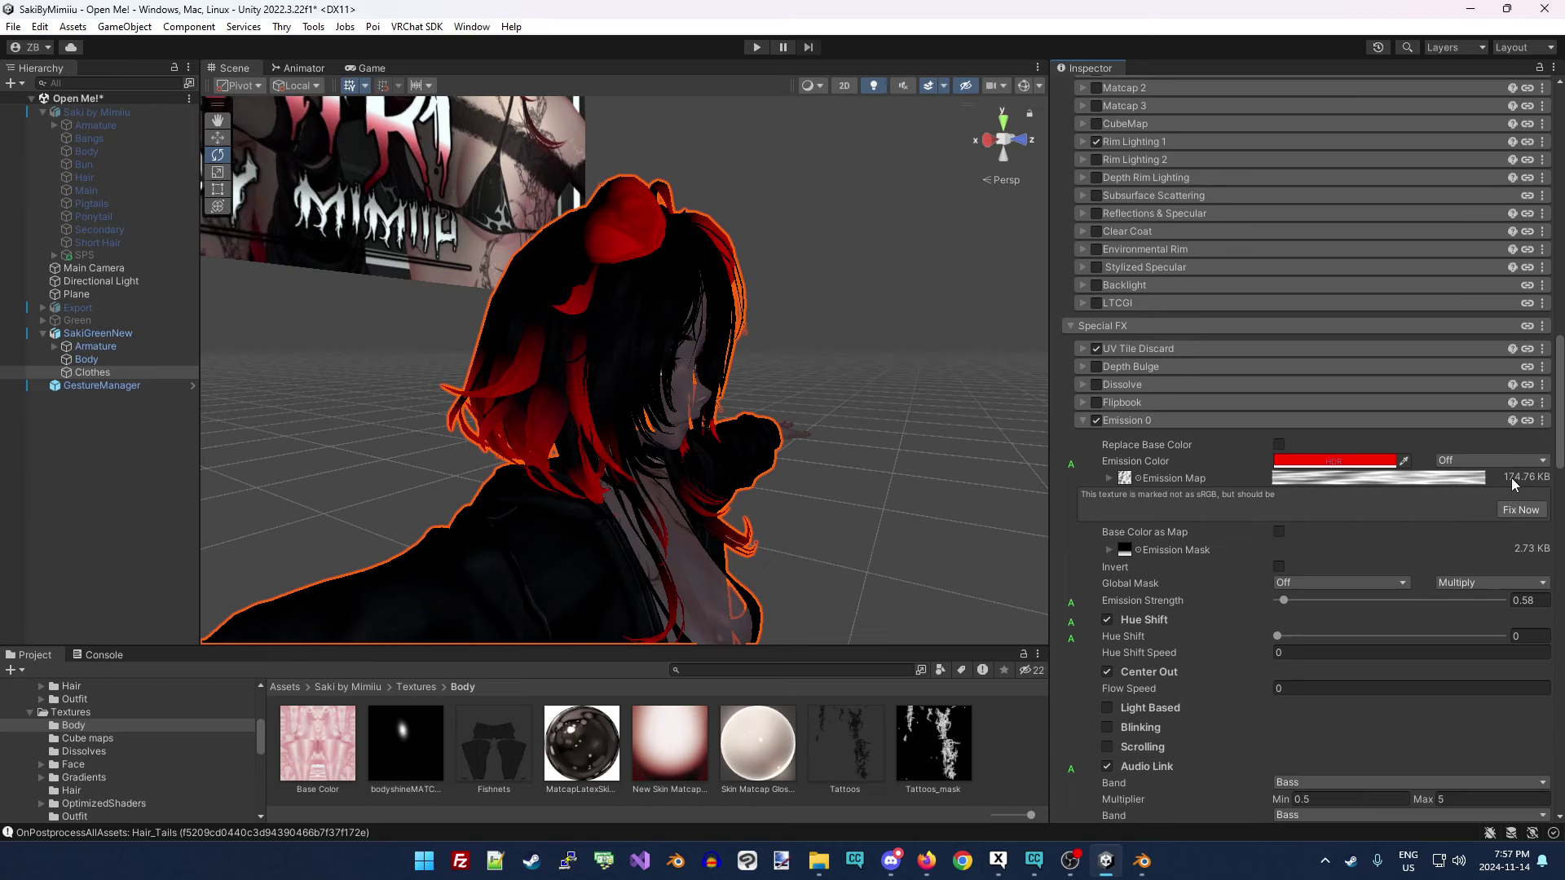
# Select the Body mesh, look over Decal 1 of its material and inspect the fishnets around the avatar's waist.
pyautogui.keyDown('alt'); pyautogui.moveTo(951, 461); pyautogui.dragTo(675, 424); pyautogui.keyUp('alt')
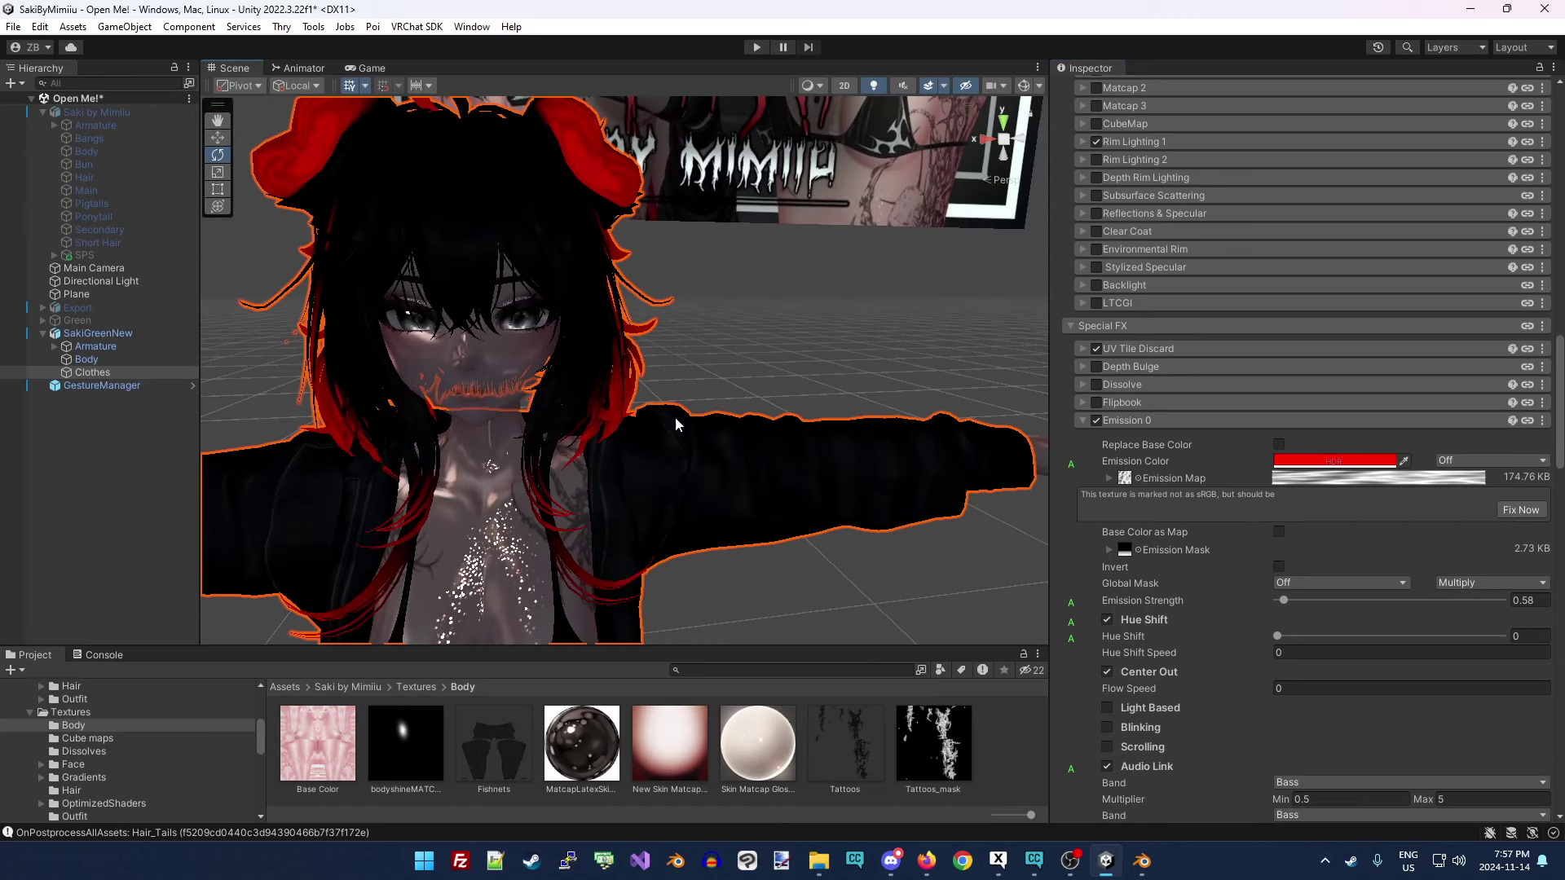
pyautogui.click(475, 388)
pyautogui.click(98, 360)
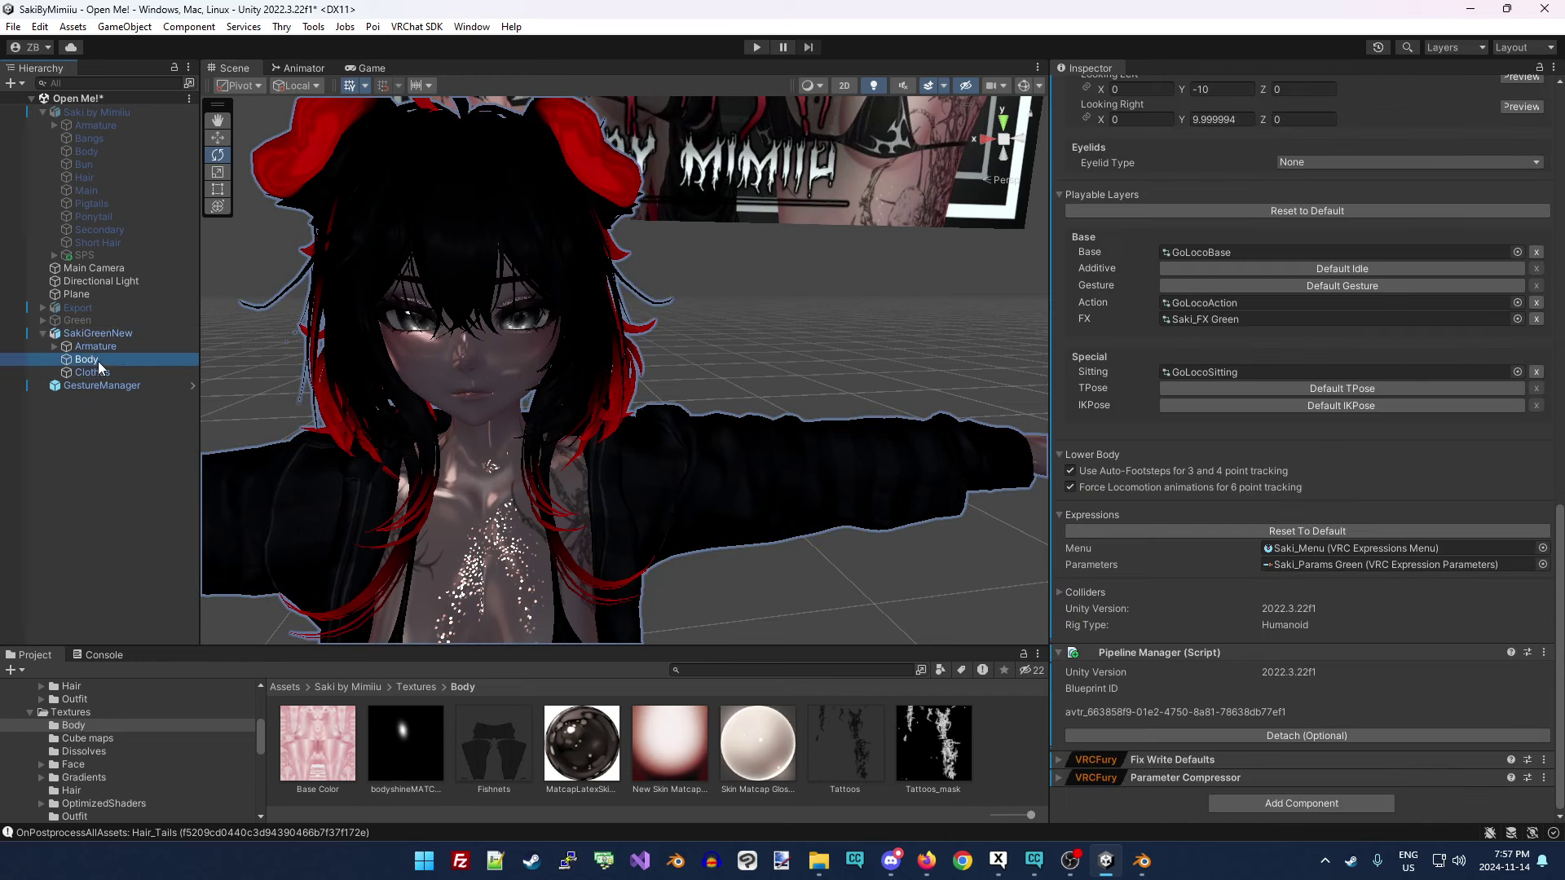
pyautogui.scroll(-10, 1272, 530)
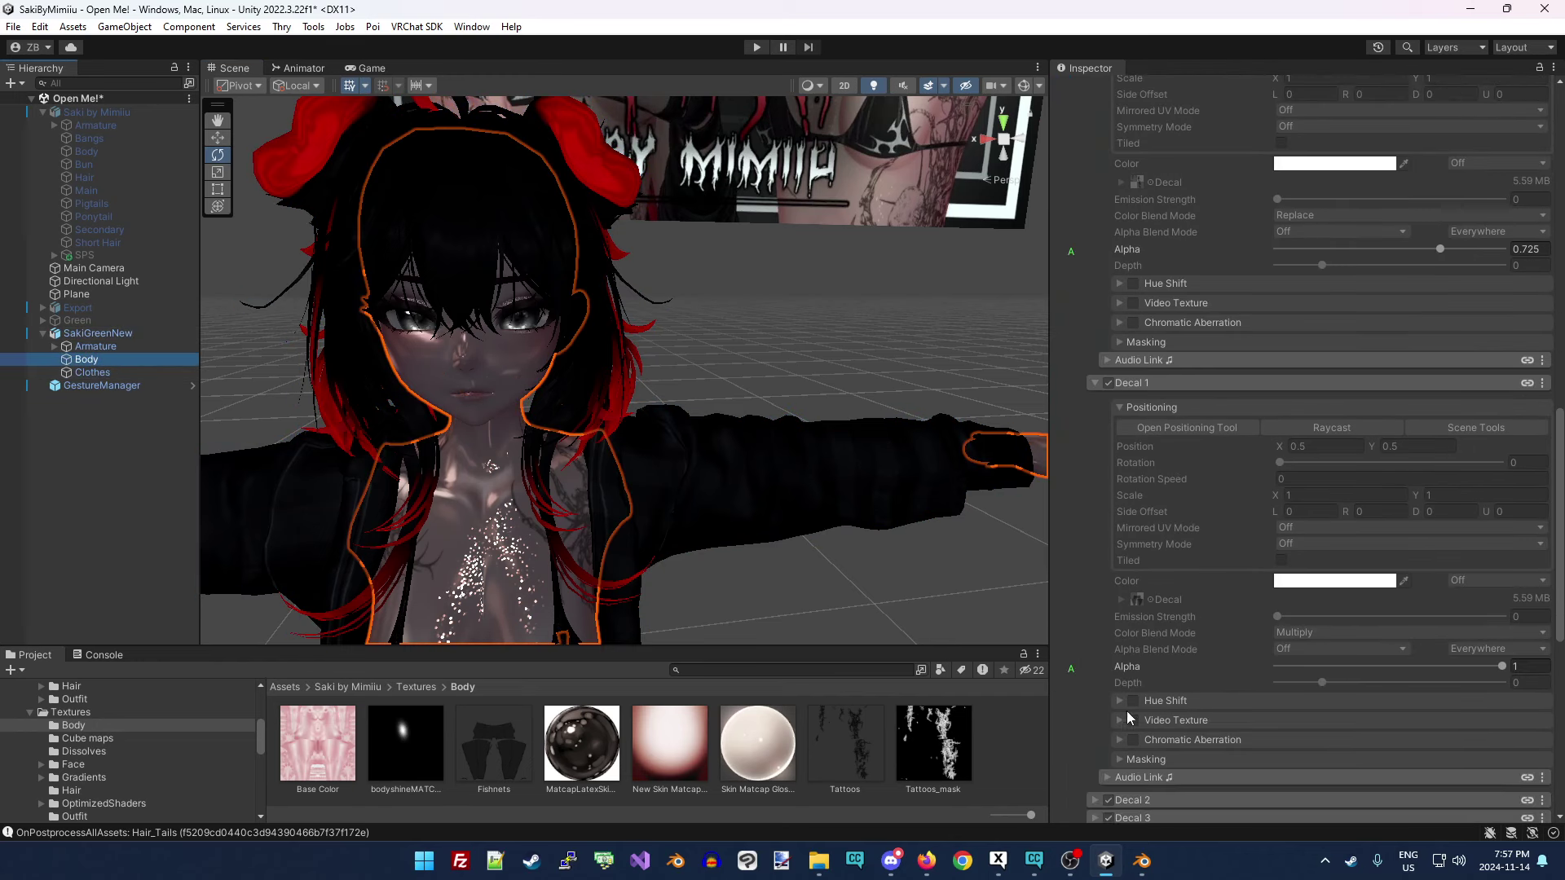
pyautogui.scroll(-3, 571, 489)
pyautogui.moveTo(570, 631); pyautogui.dragTo(559, 527, button='middle')
pyautogui.keyDown('alt'); pyautogui.moveTo(559, 527); pyautogui.dragTo(668, 330); pyautogui.keyUp('alt')
pyautogui.scroll(6, 657, 524)
pyautogui.scroll(-5, 657, 524)
pyautogui.scroll(7, 604, 416)
pyautogui.scroll(-8, 685, 292)
pyautogui.scroll(6, 667, 330)
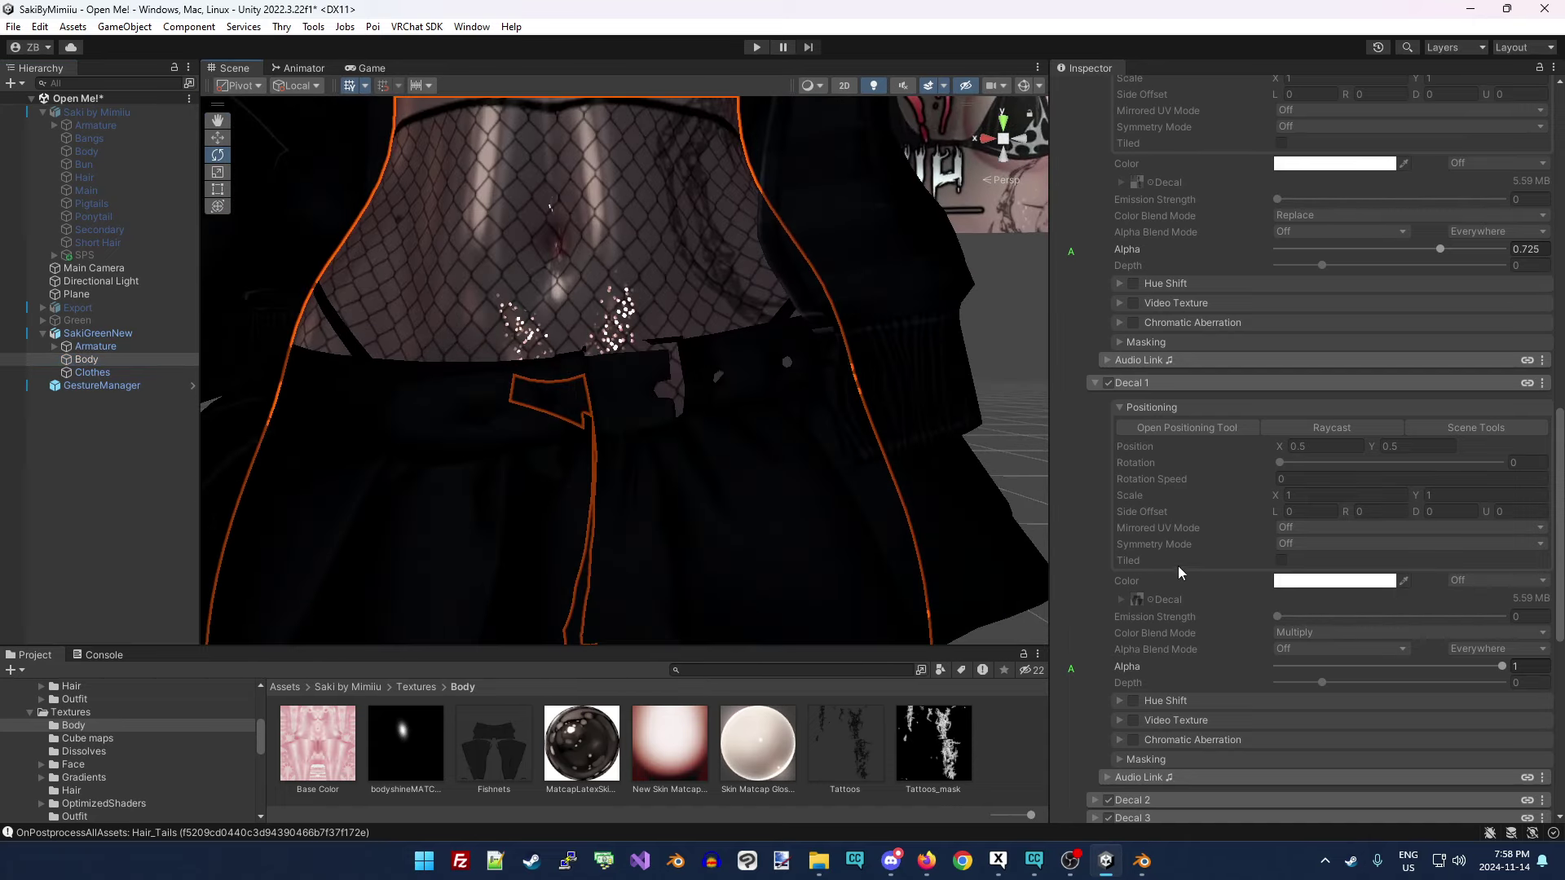
# Apply a max size of 4096 to the Fishnets texture of the body.
pyautogui.click(503, 765)
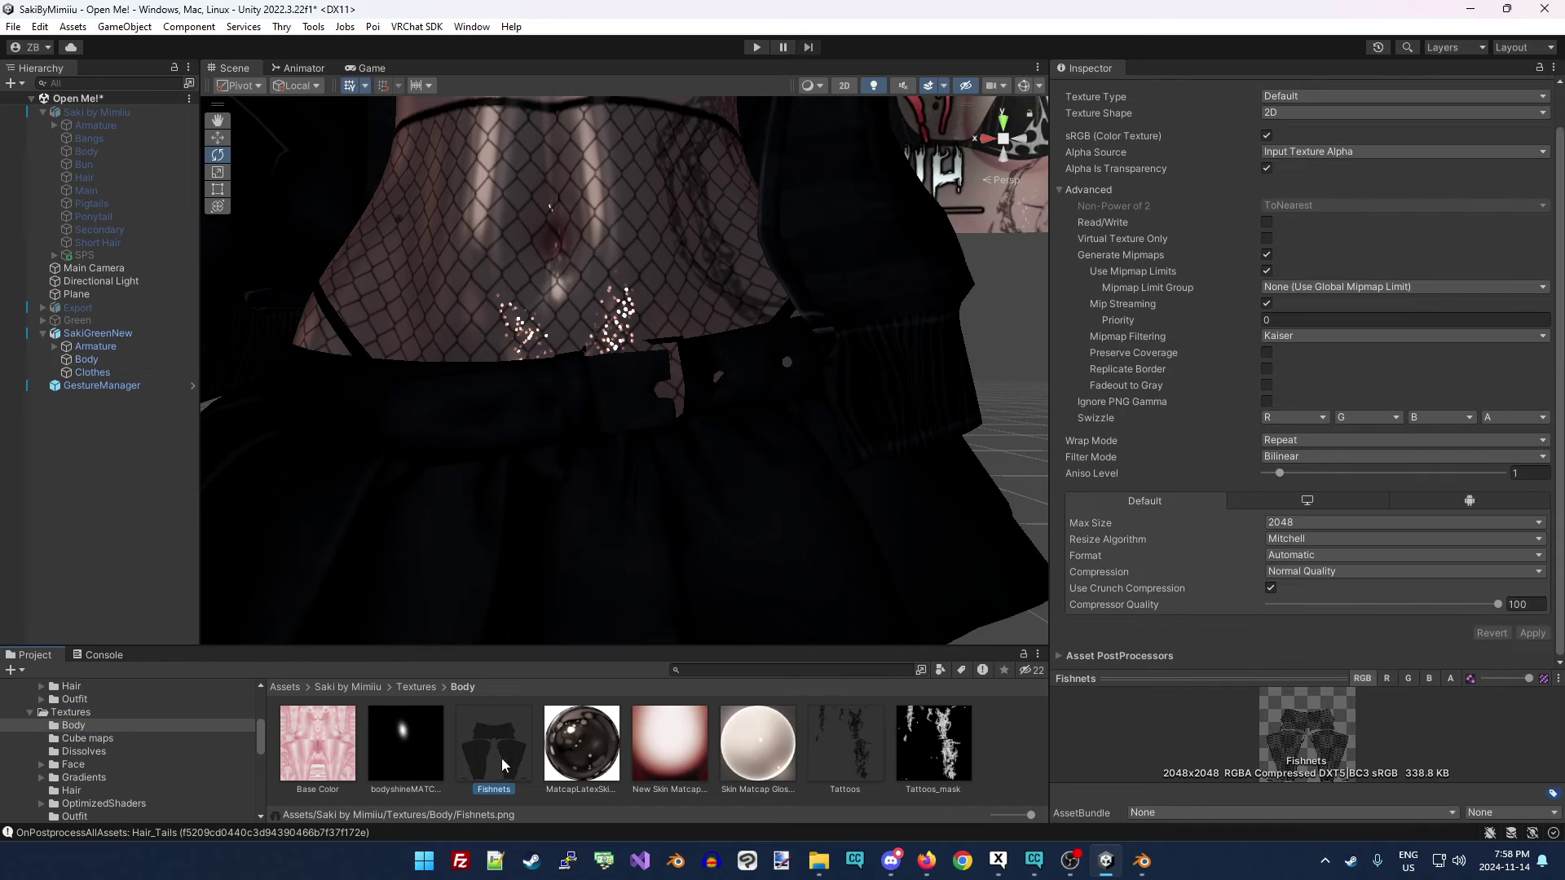
pyautogui.click(1321, 522)
pyautogui.click(1333, 669)
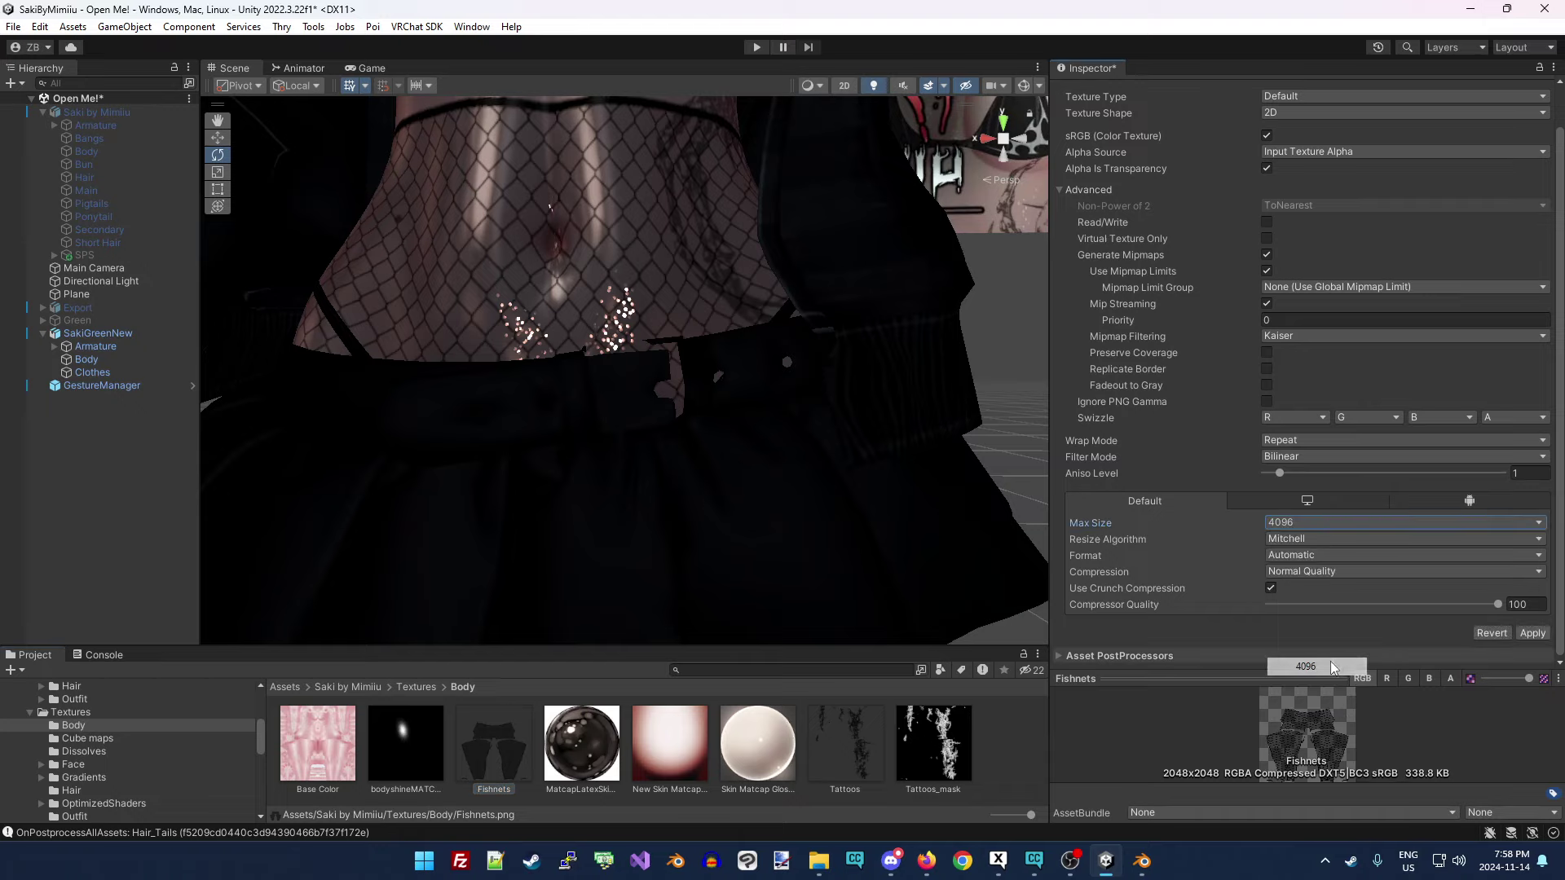
pyautogui.click(1532, 633)
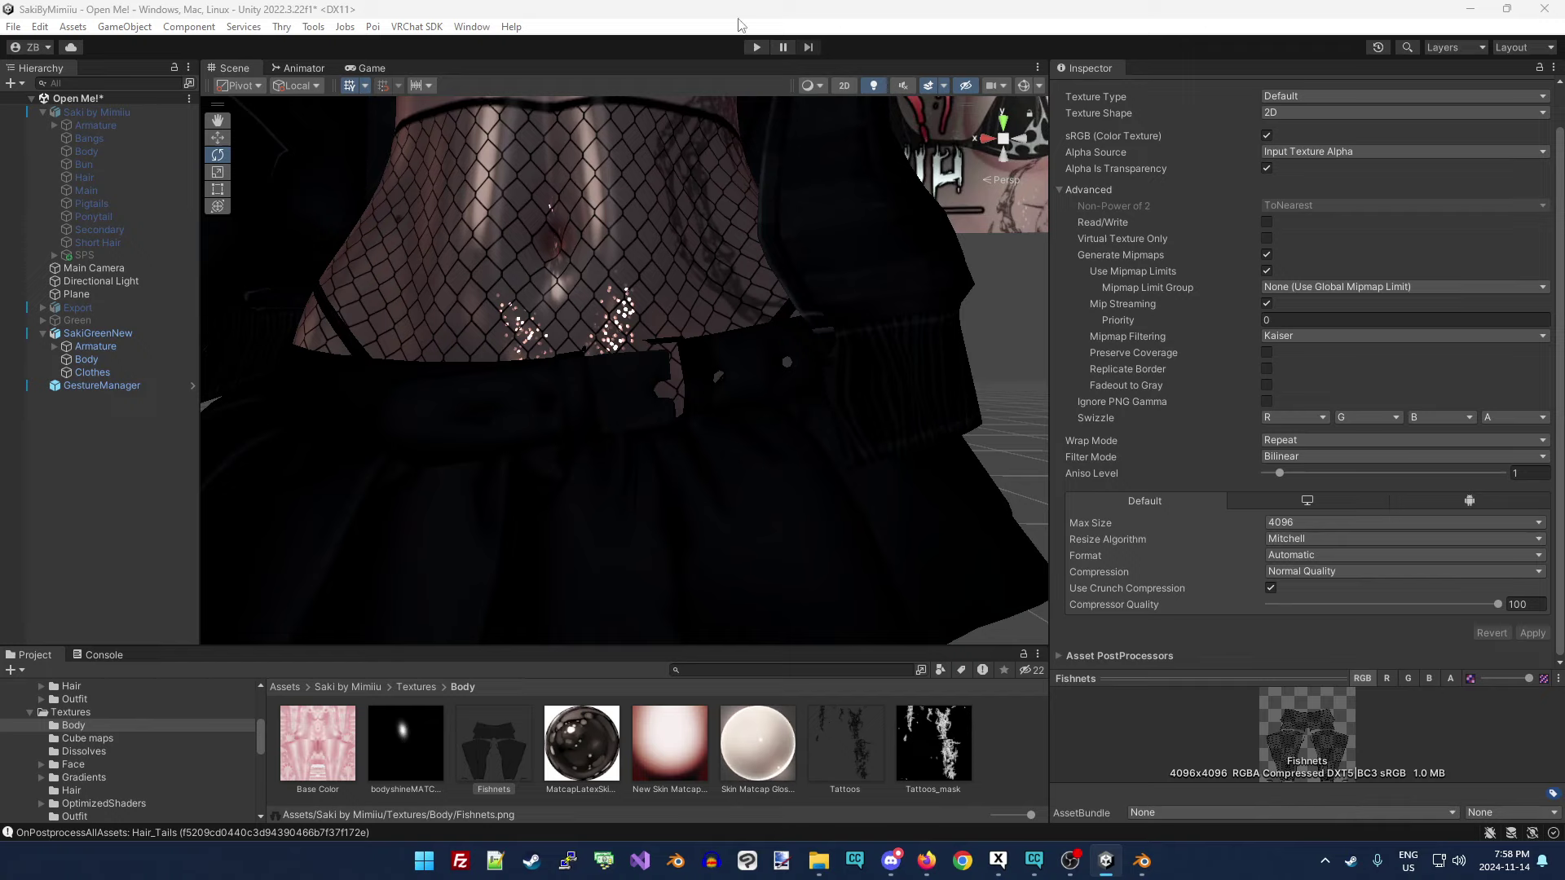
# Try max sizes of 256 and 2048 on the Fishnets texture to compare how the fishnets look.
pyautogui.click(1352, 531)
pyautogui.click(1317, 599)
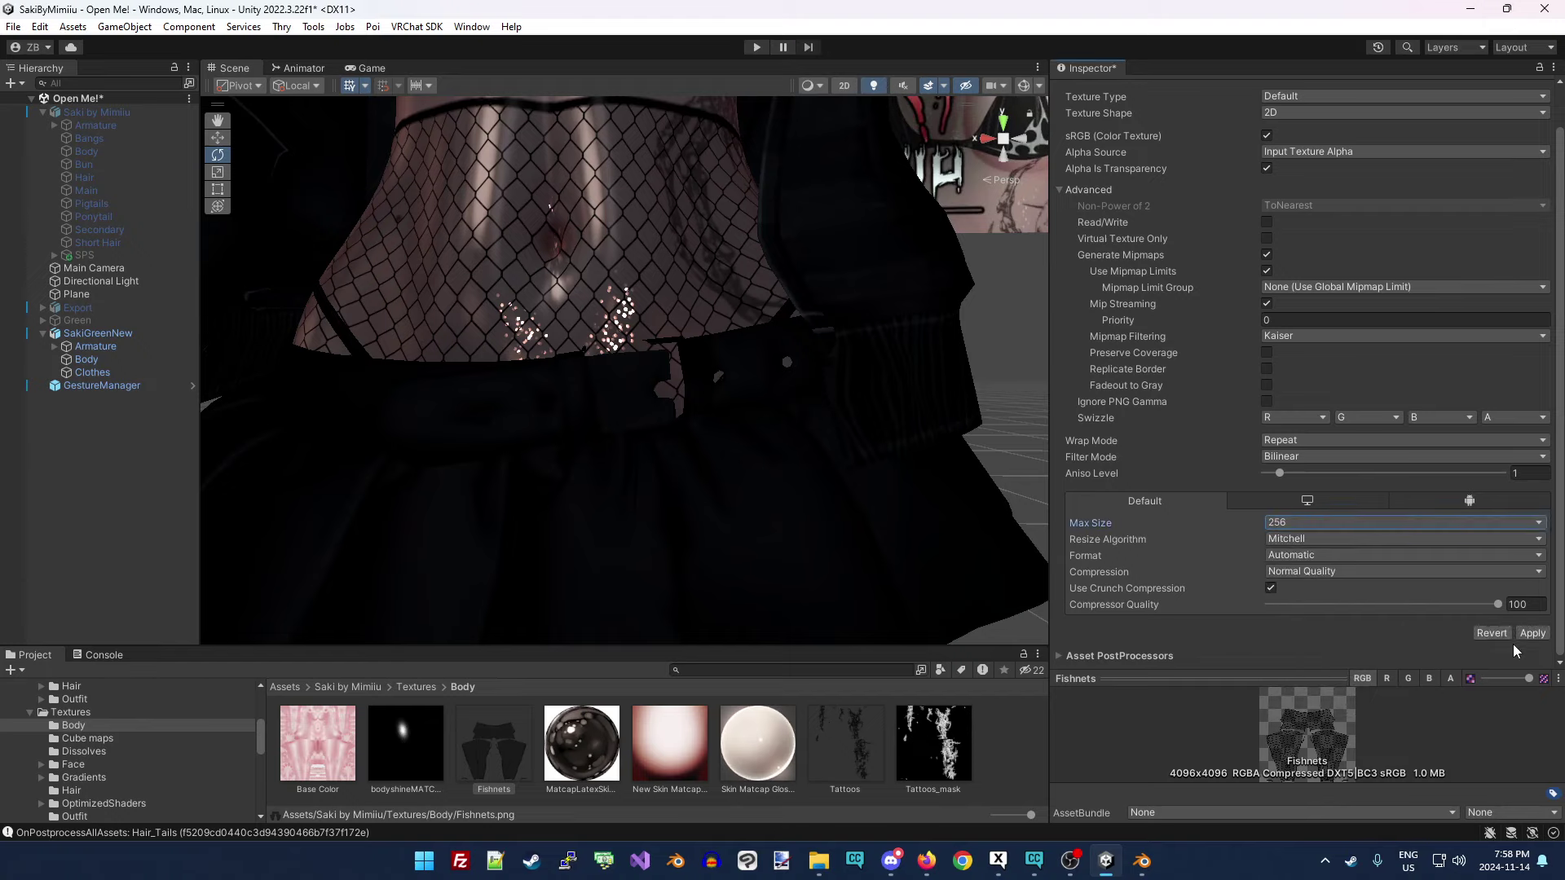
pyautogui.click(1531, 633)
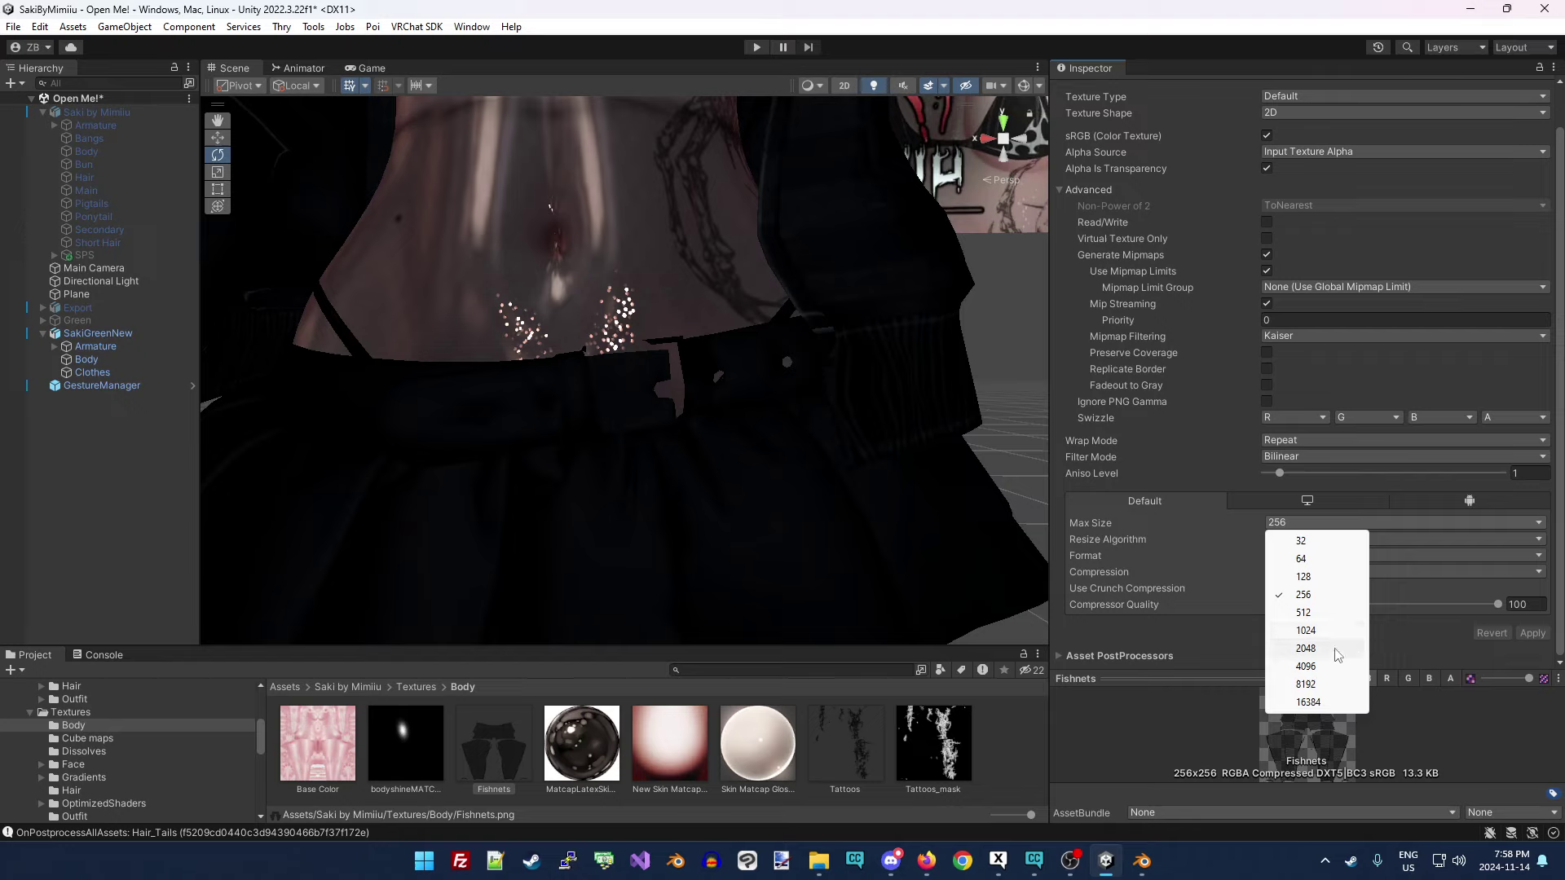
pyautogui.click(1306, 648)
pyautogui.click(1532, 634)
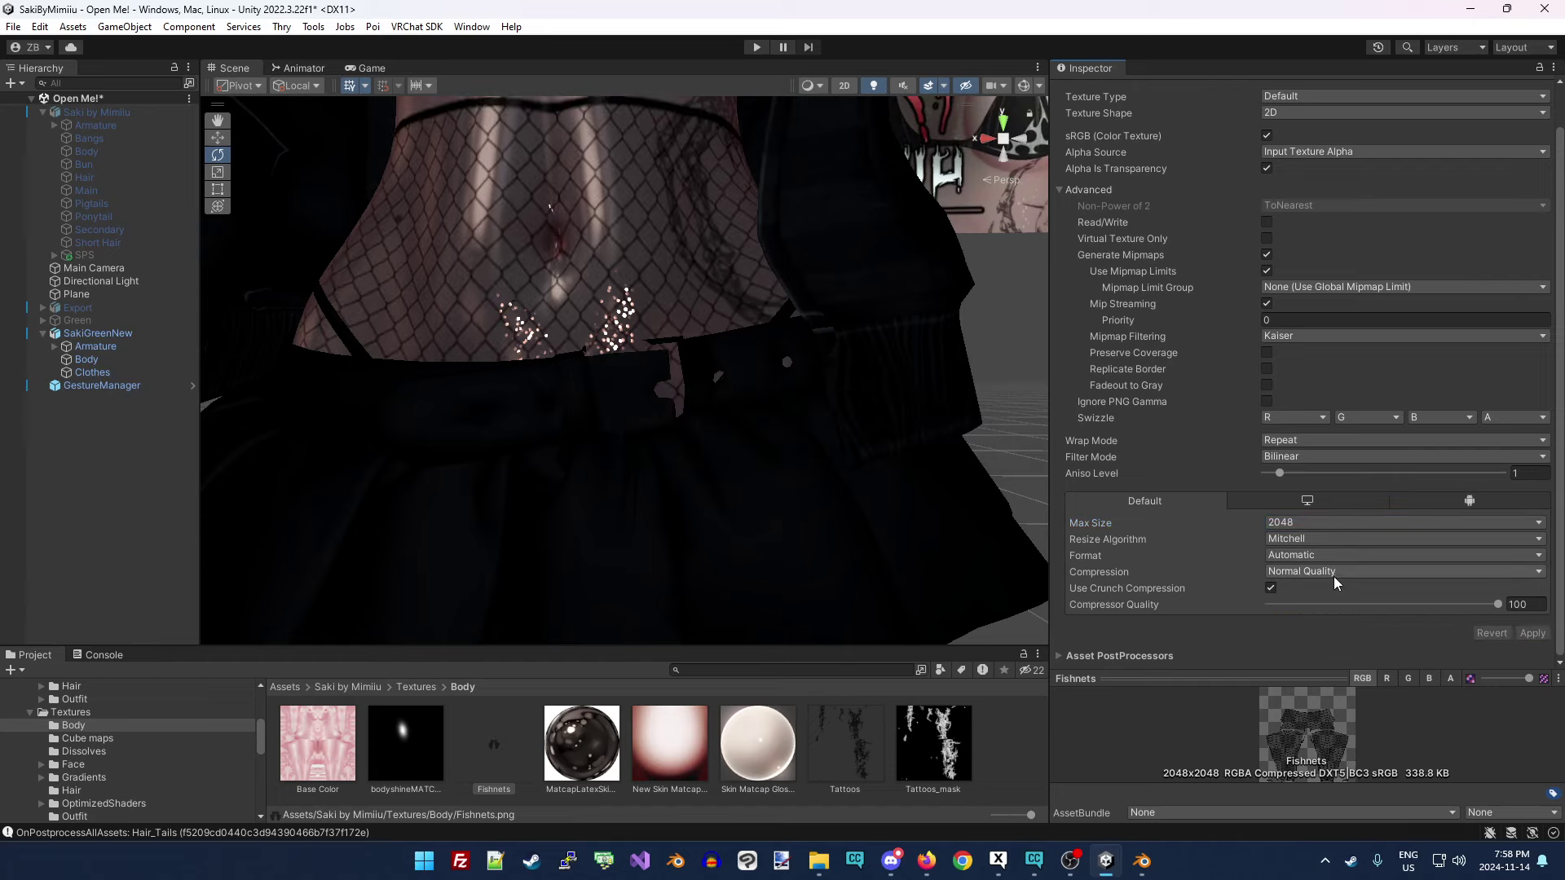
# Set the Fishnets texture back to a max size of 4096 and apply it.
pyautogui.click(1297, 521)
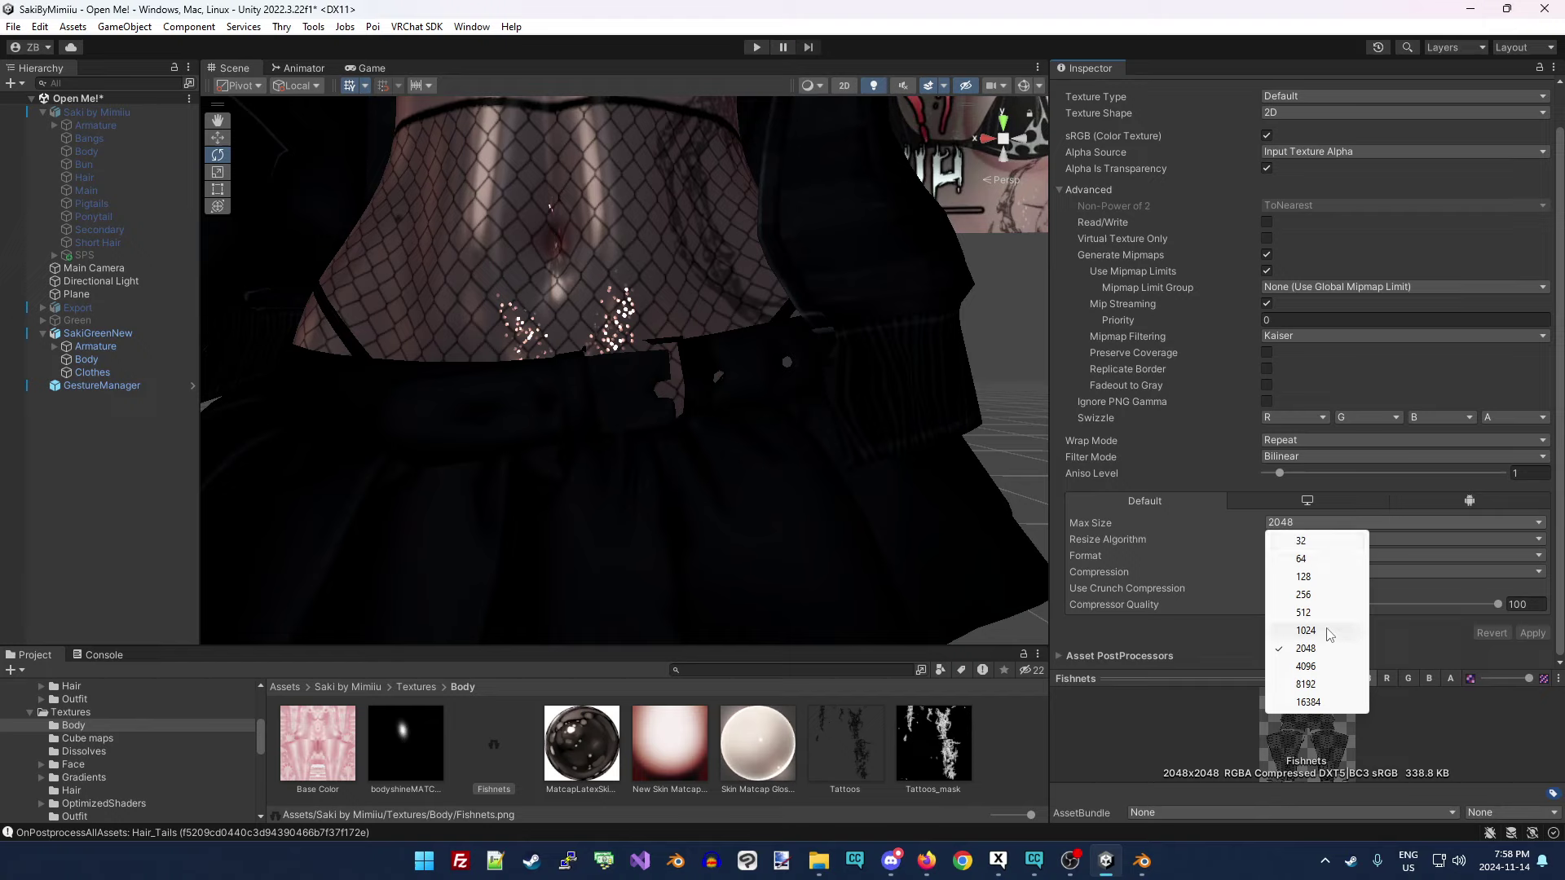
pyautogui.click(1306, 666)
pyautogui.click(1533, 634)
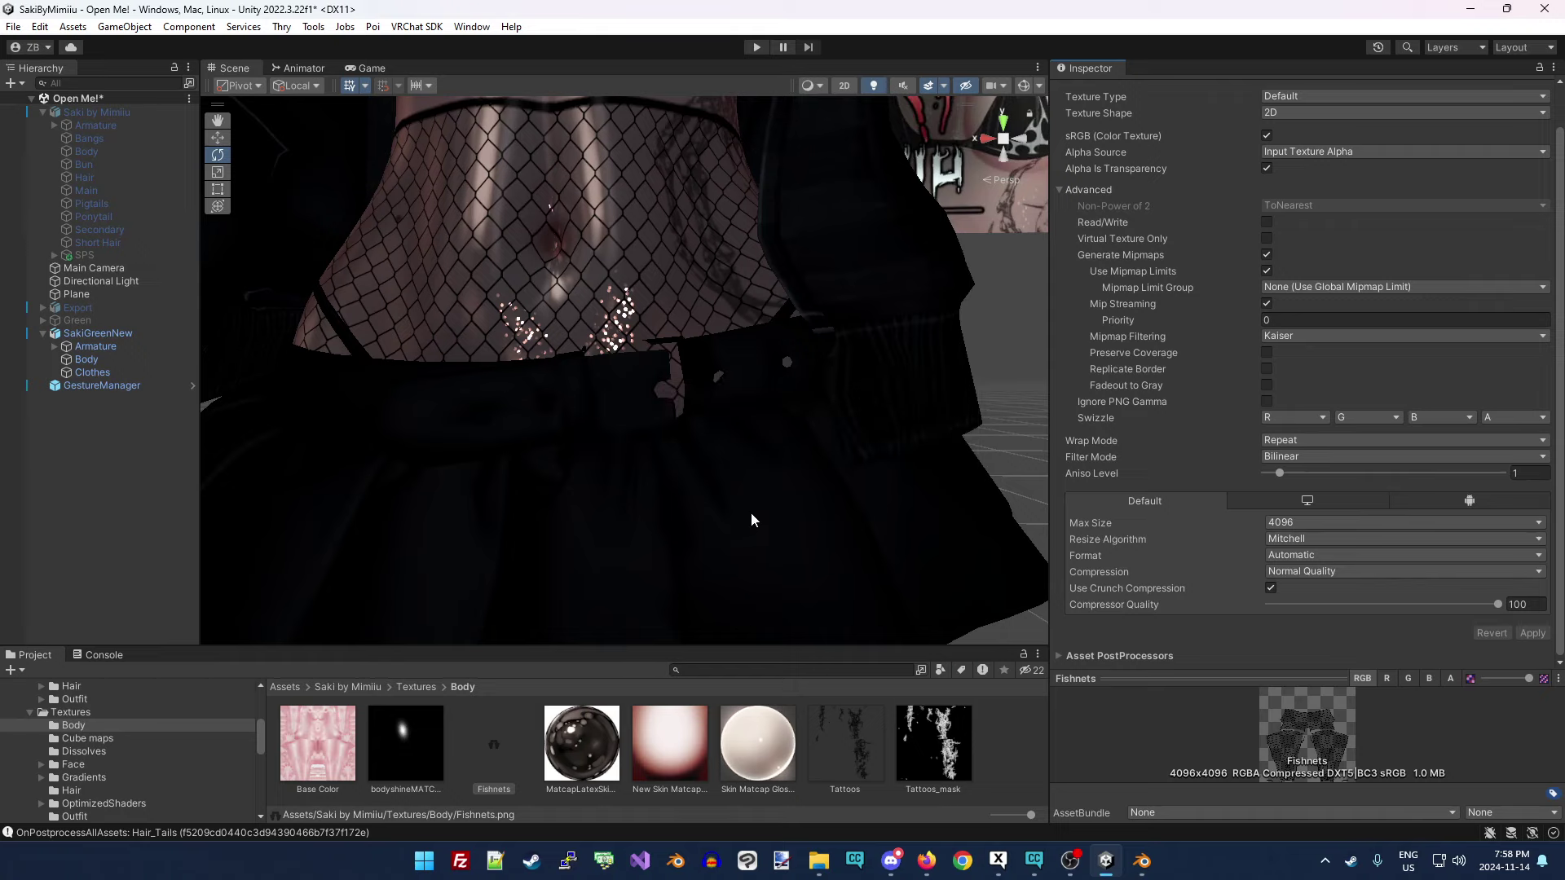
# Select the Tattoos texture, inspect the tattoo on the avatar's torso and try a max size of 4096 on it.
pyautogui.click(874, 739)
pyautogui.keyDown('alt'); pyautogui.moveTo(807, 424); pyautogui.dragTo(856, 213); pyautogui.keyUp('alt')
pyautogui.moveTo(856, 221); pyautogui.dragTo(609, 427, button='right')
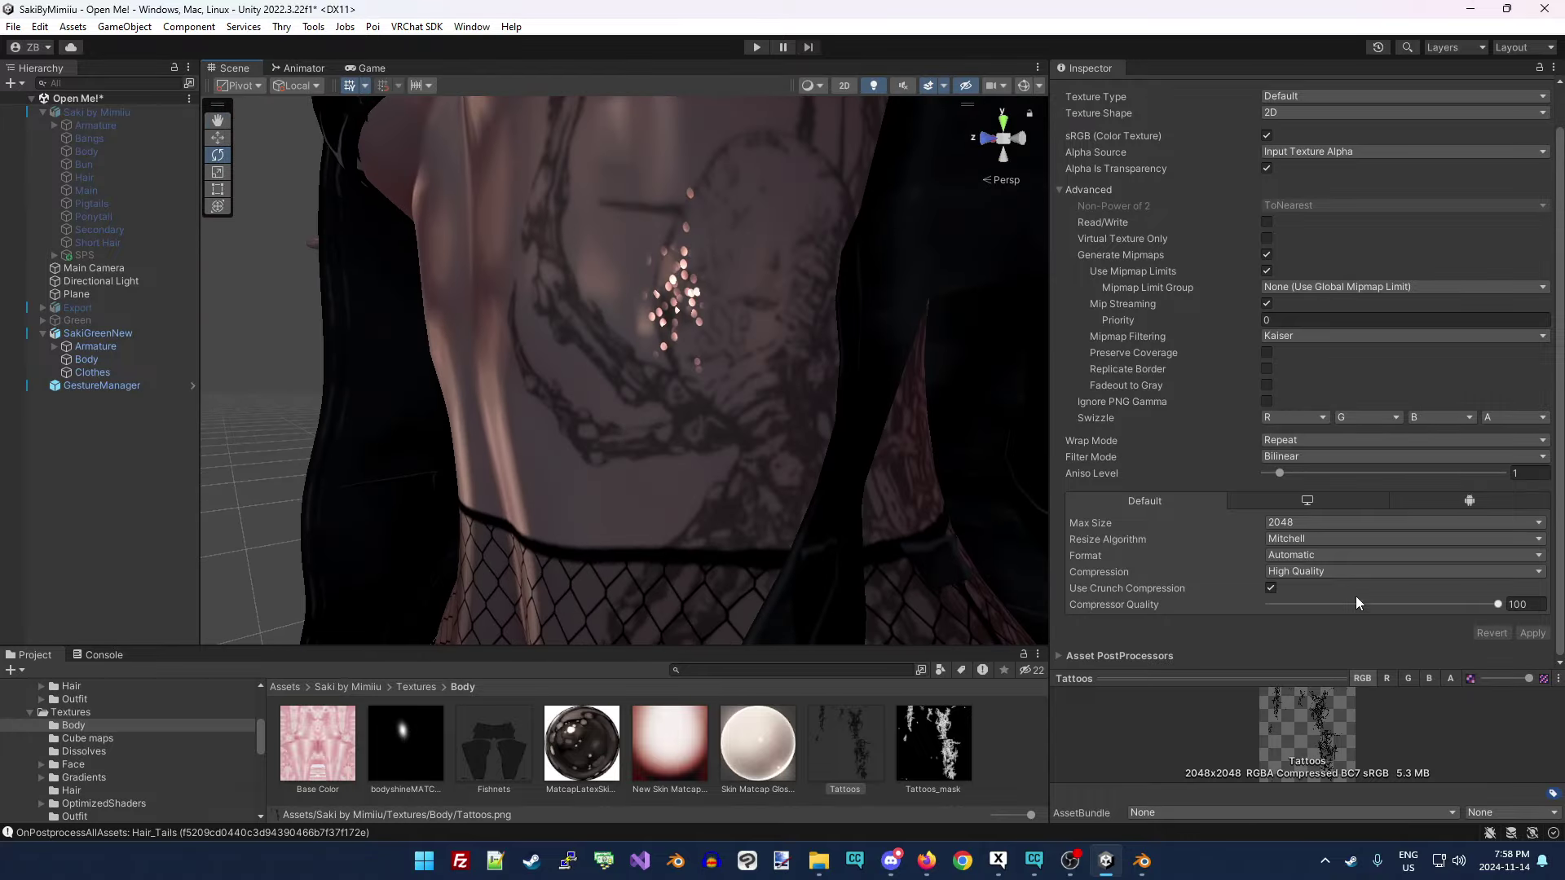
pyautogui.click(1335, 526)
pyautogui.click(1337, 657)
pyautogui.click(1337, 522)
pyautogui.click(1296, 664)
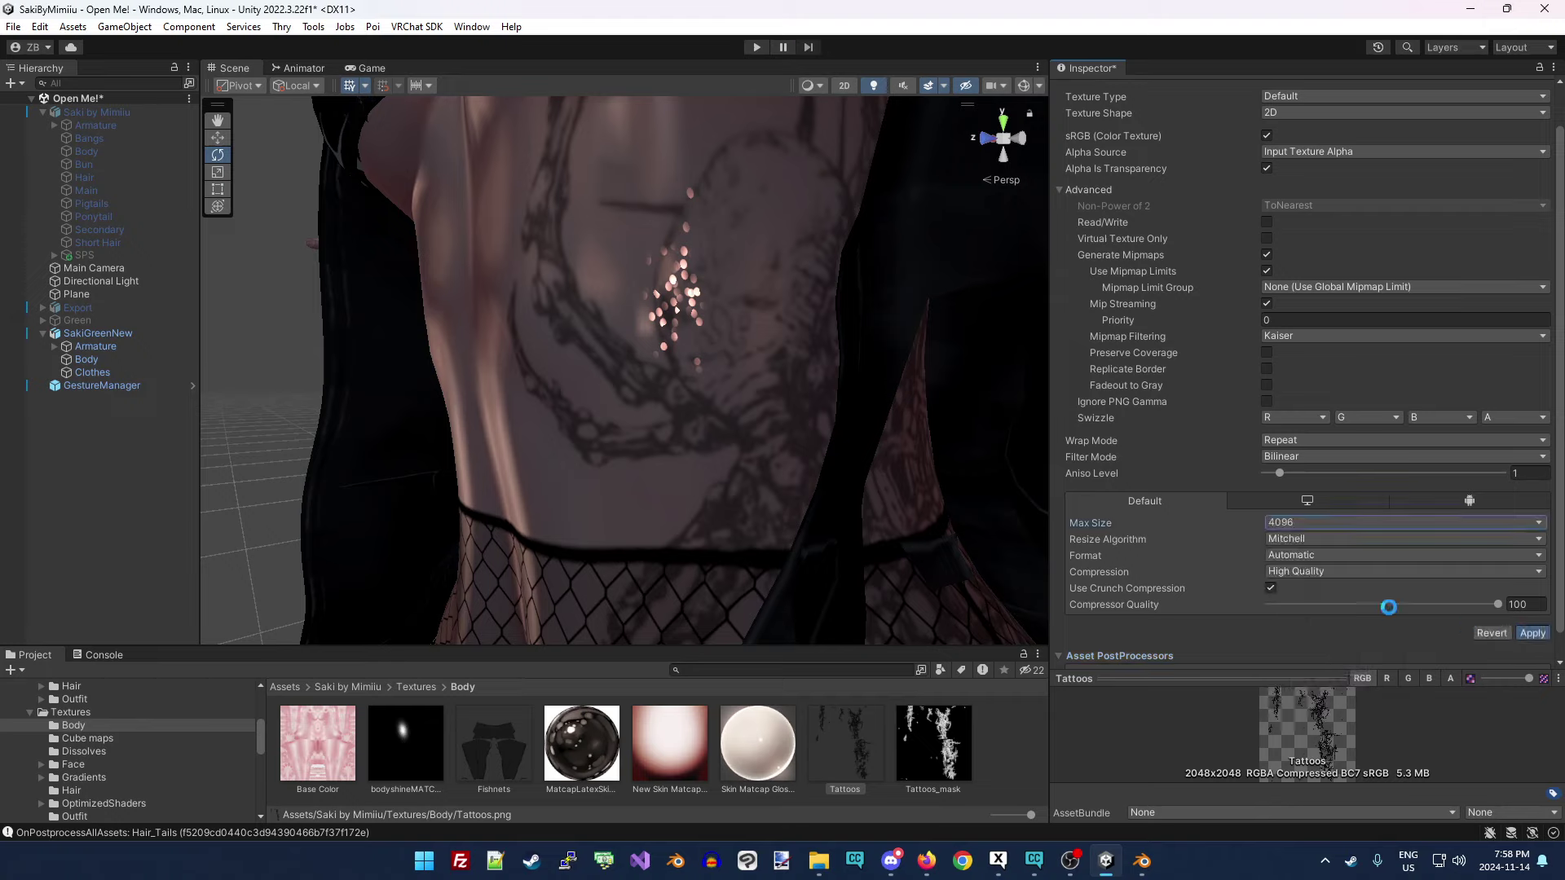
pyautogui.click(1532, 634)
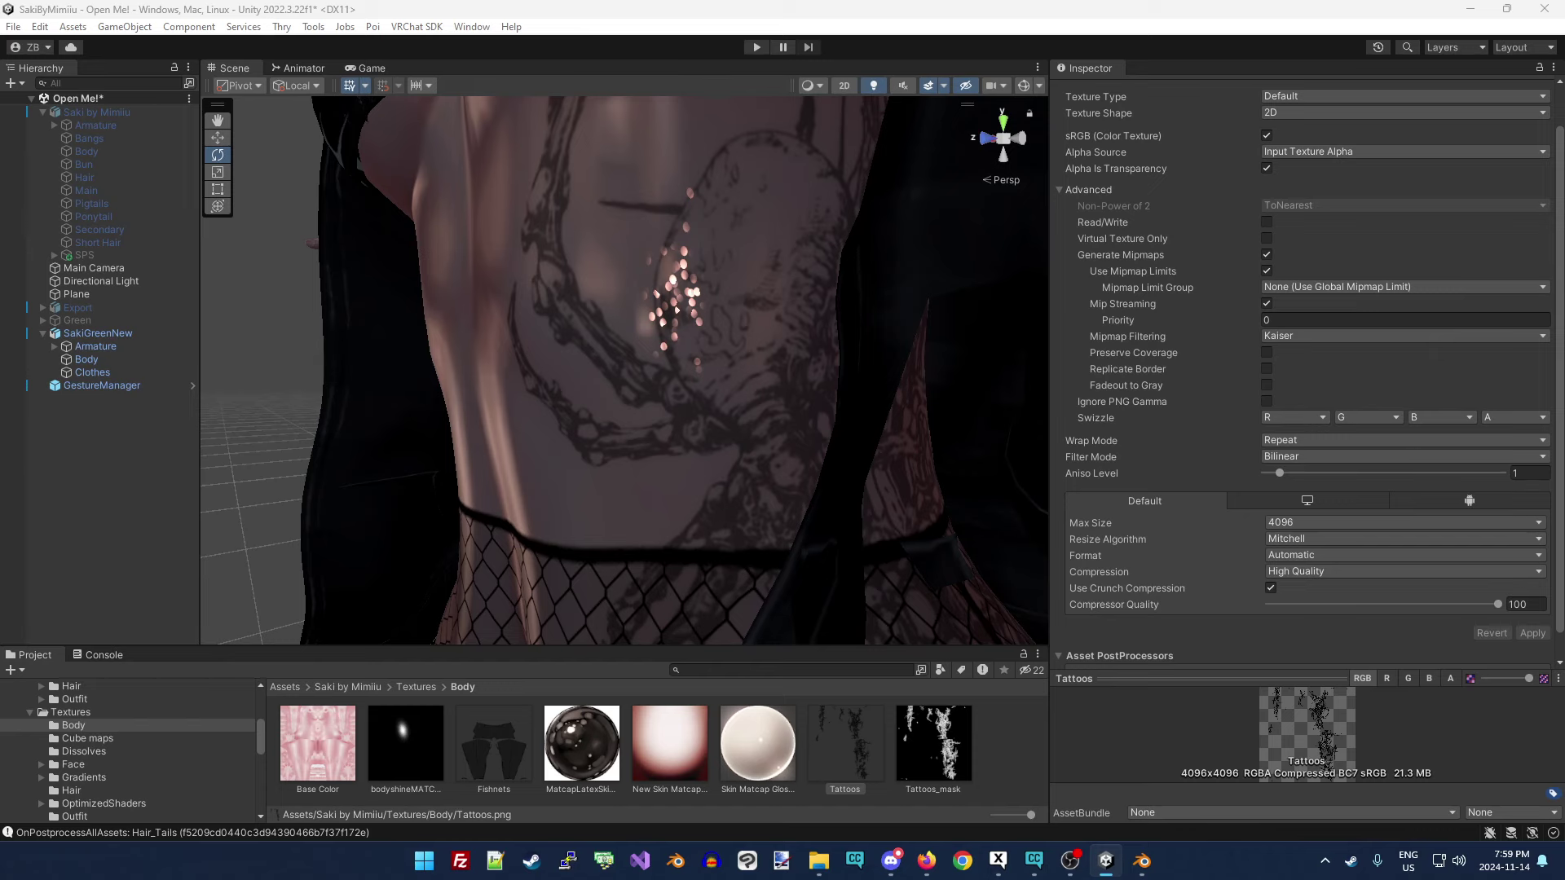
# Try Normal Quality compression on the Tattoos texture and check the avatar's texture memory in the VRChat SDK builder.
pyautogui.moveTo(0, 88); pyautogui.dragTo(0, 106)
pyautogui.click(1332, 573)
pyautogui.click(1341, 627)
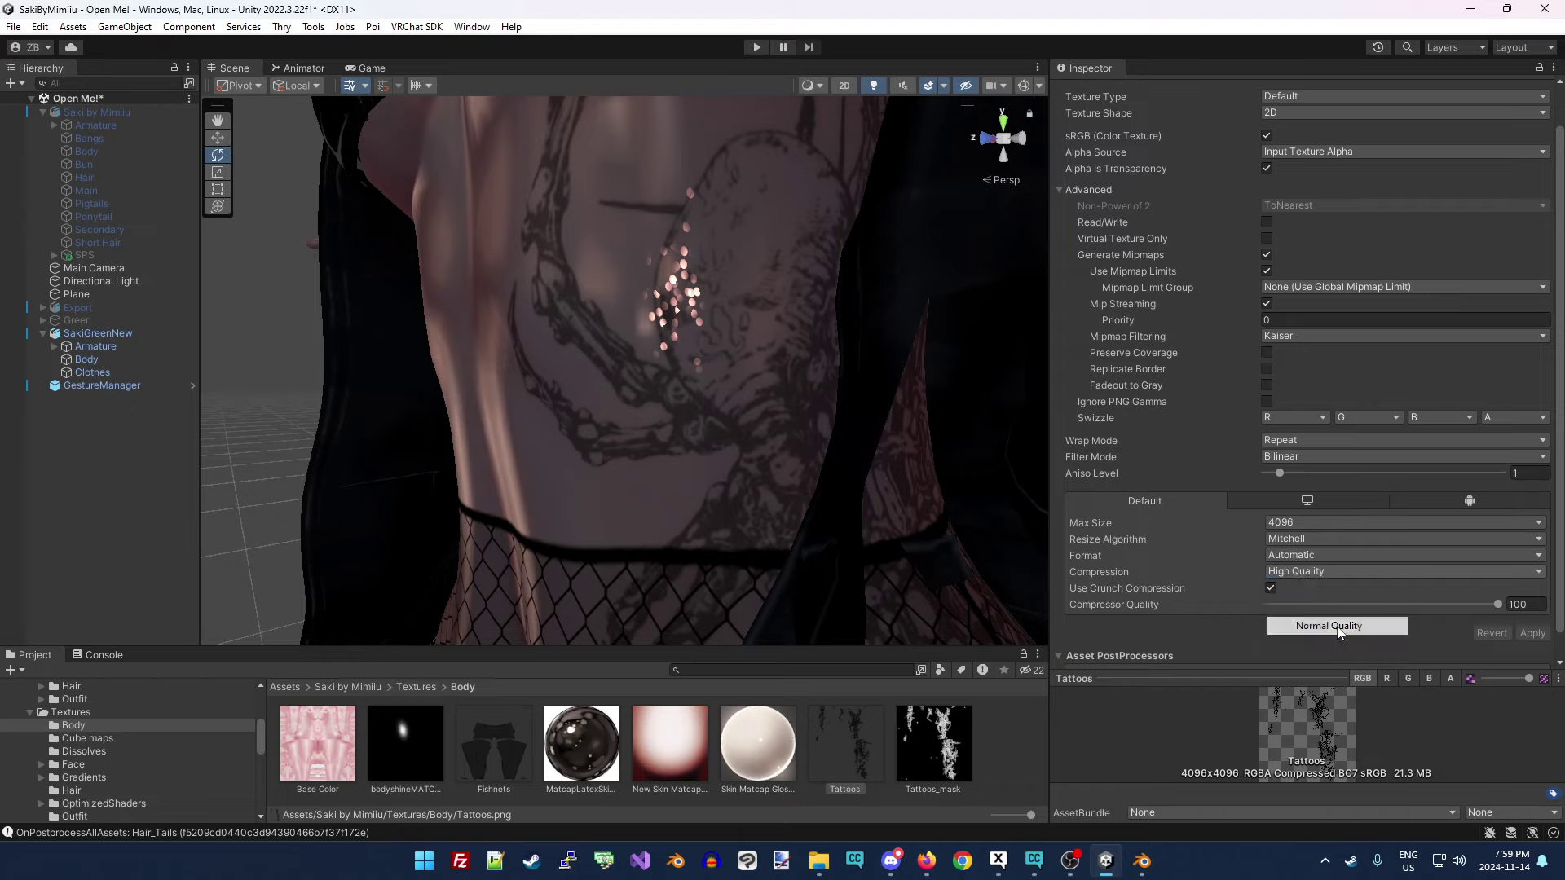
pyautogui.click(1532, 633)
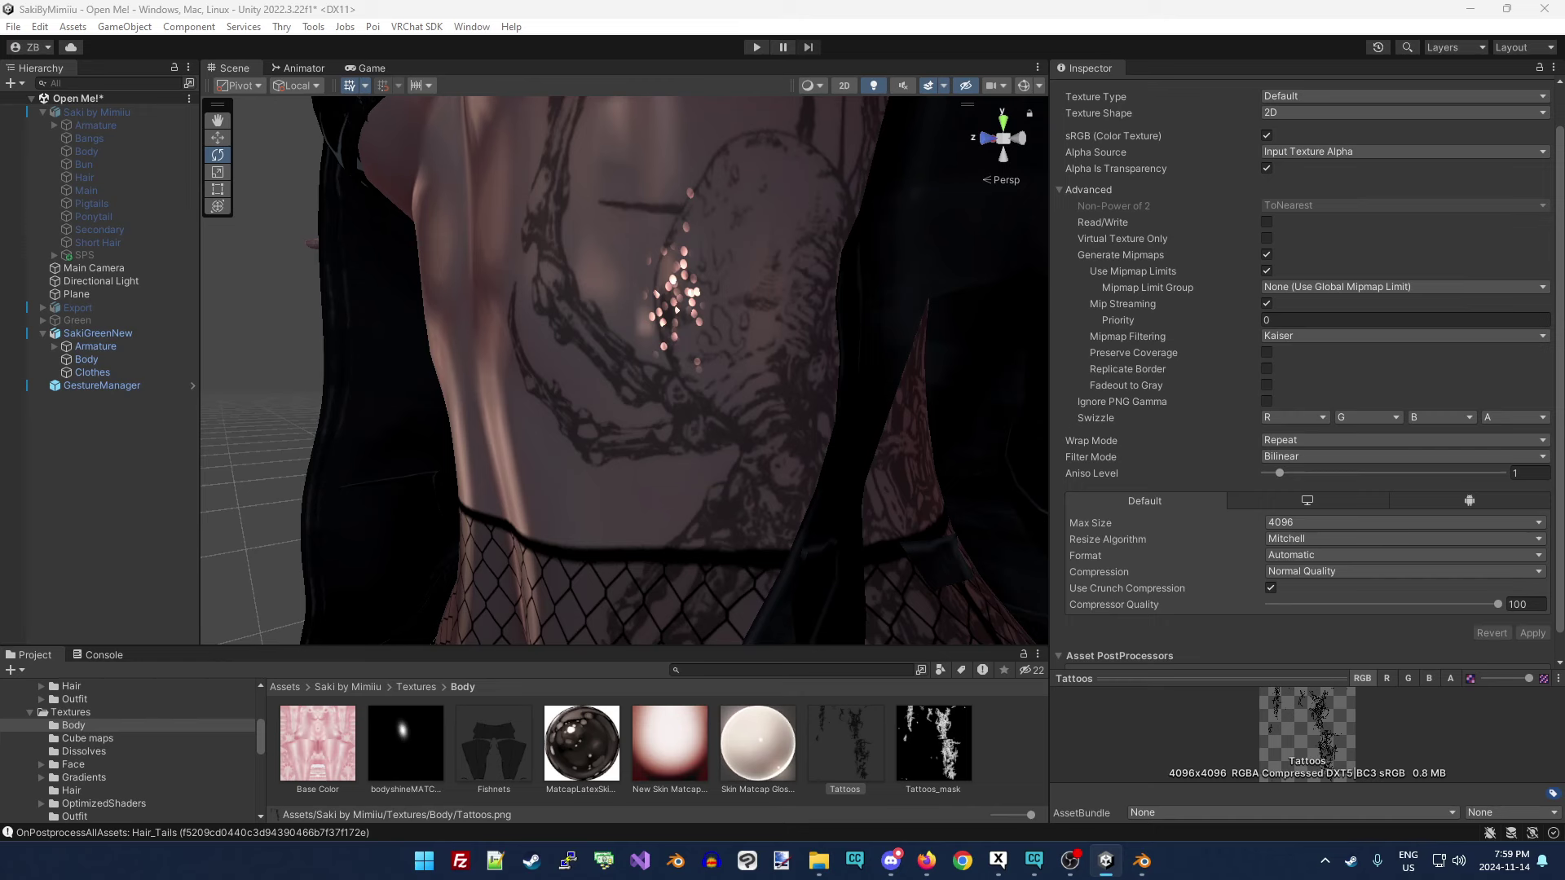
pyautogui.moveTo(0, 84); pyautogui.dragTo(289, 48)
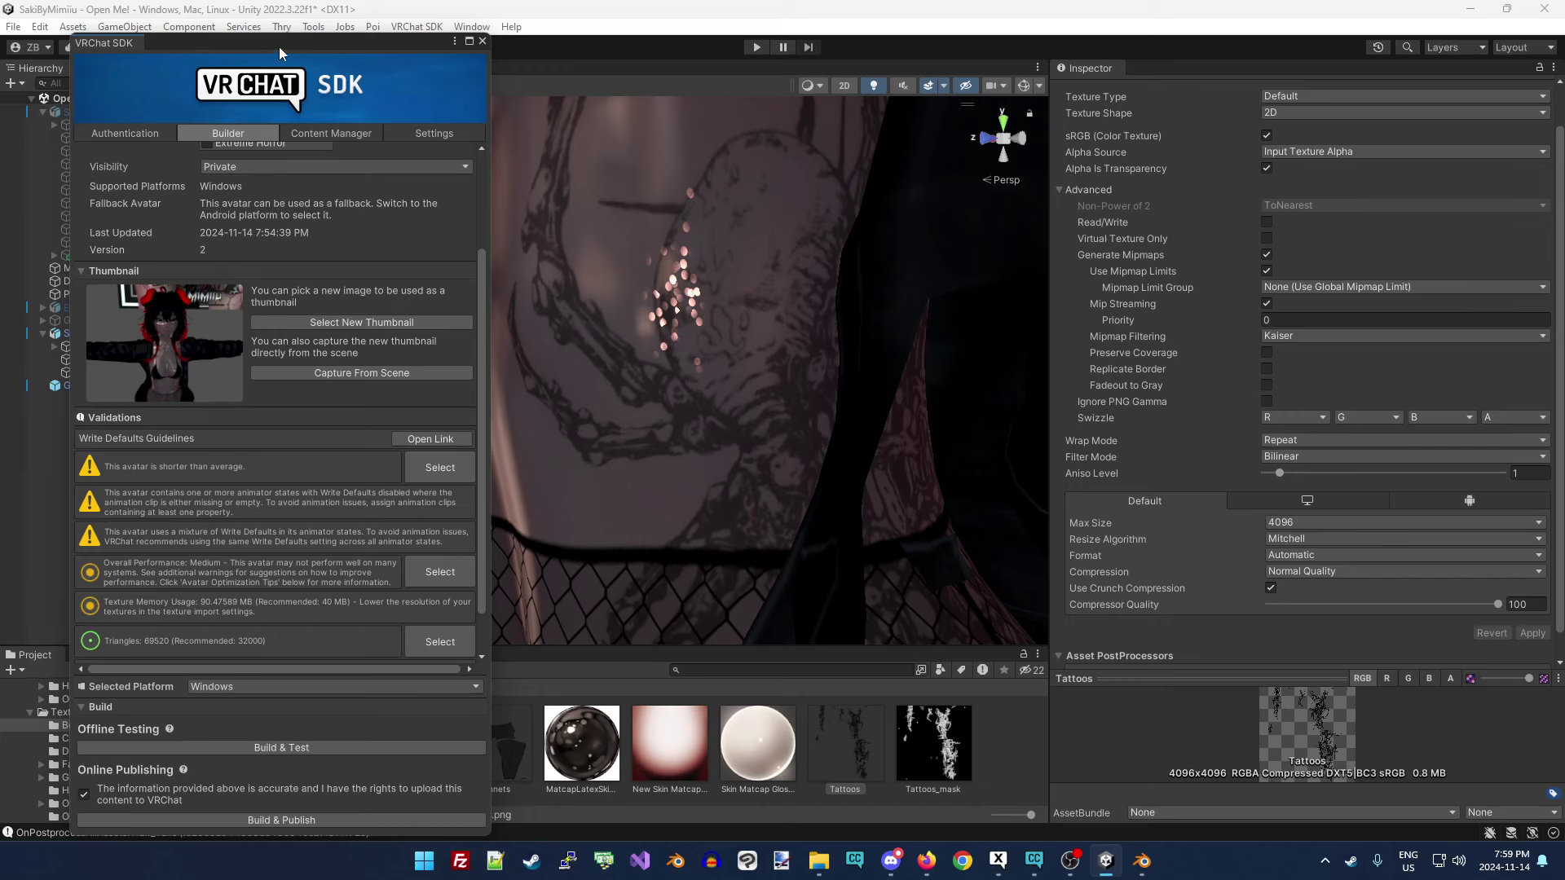
pyautogui.moveTo(278, 47); pyautogui.dragTo(0, 49)
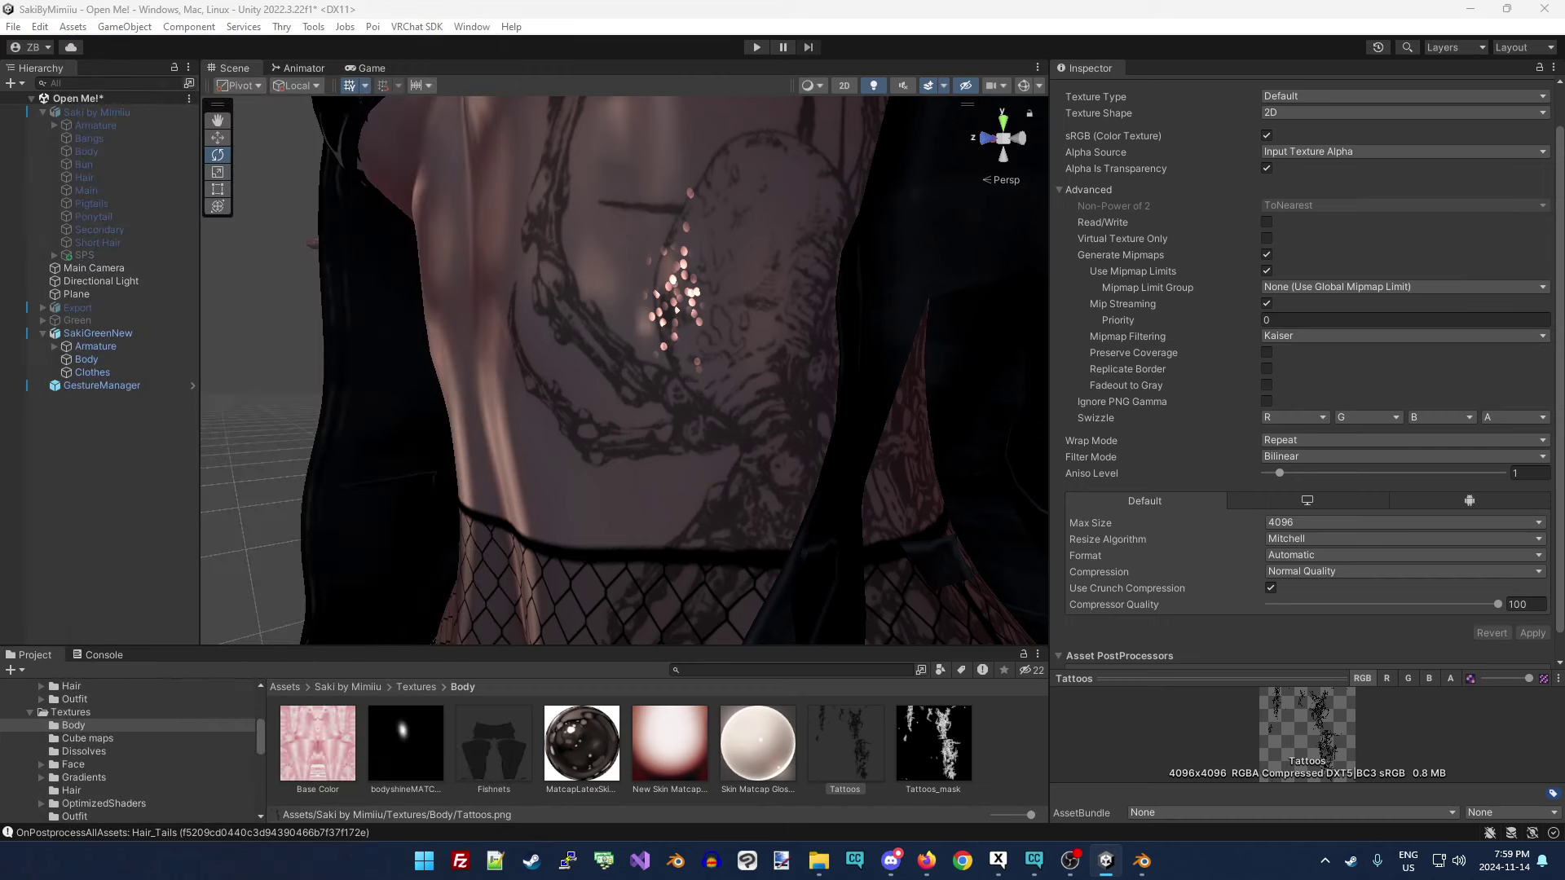
# Set the Tattoos texture back to High Quality compression with a max size of 2048 and apply it.
pyautogui.click(1331, 571)
pyautogui.click(1352, 643)
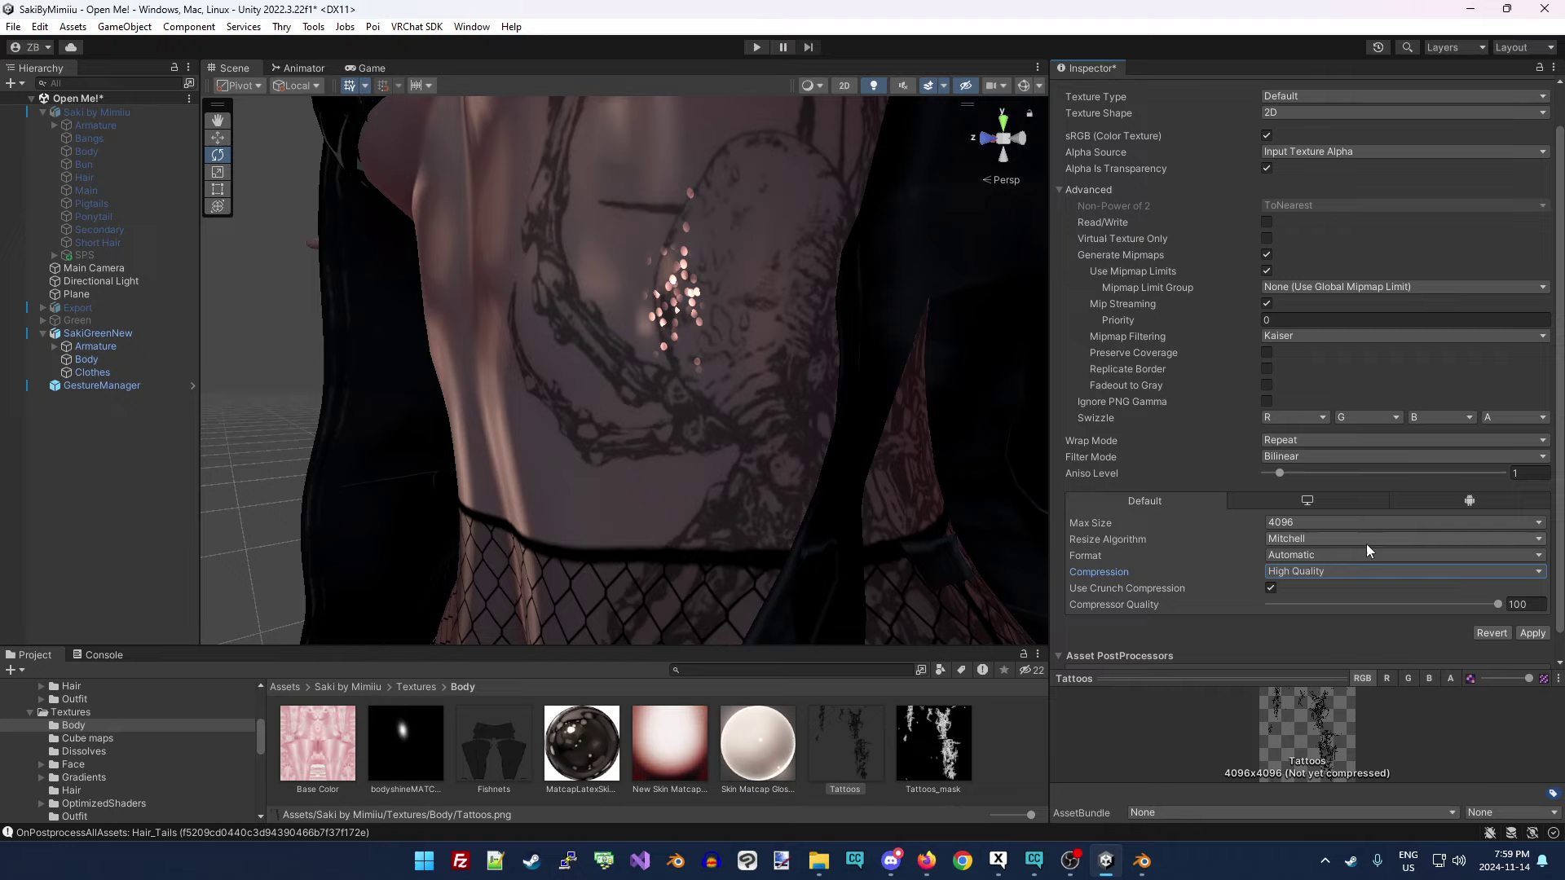
pyautogui.click(1327, 524)
pyautogui.click(1330, 652)
pyautogui.click(1532, 633)
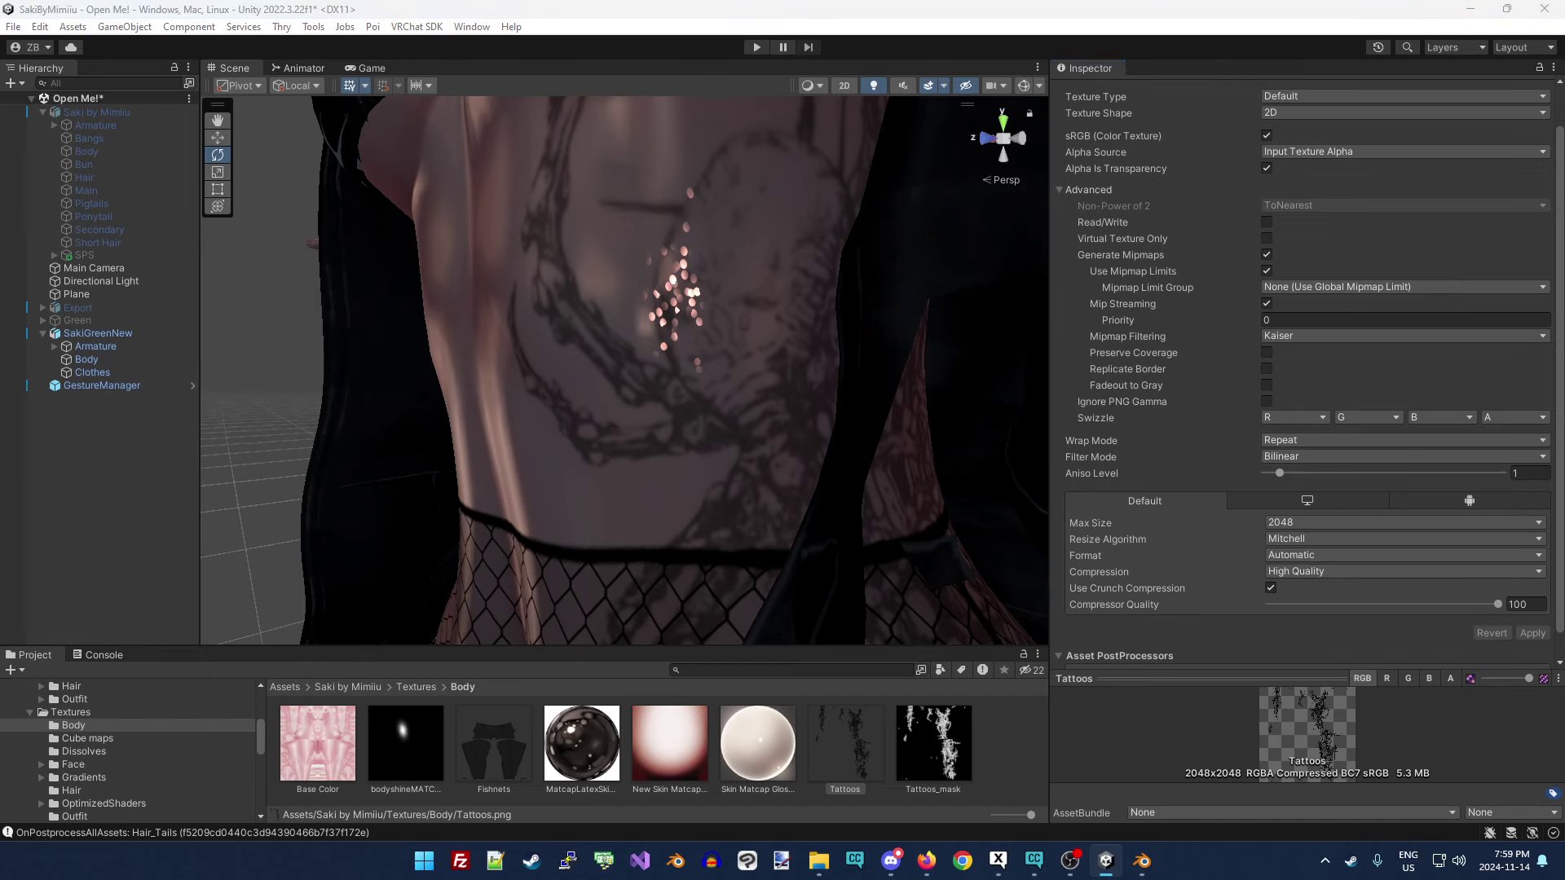
# Examine the avatar's tattoos and face up close, and its overall look from the front.
pyautogui.moveTo(544, 0); pyautogui.dragTo(535, 0)
pyautogui.moveTo(659, 321); pyautogui.dragTo(592, 307, button='right')
pyautogui.scroll(-5, 604, 452)
pyautogui.scroll(5, 744, 512)
pyautogui.keyDown('alt'); pyautogui.moveTo(593, 309); pyautogui.dragTo(651, 441); pyautogui.keyUp('alt')
pyautogui.moveTo(650, 441); pyautogui.dragTo(633, 437, button='right')
pyautogui.scroll(5, 633, 437)
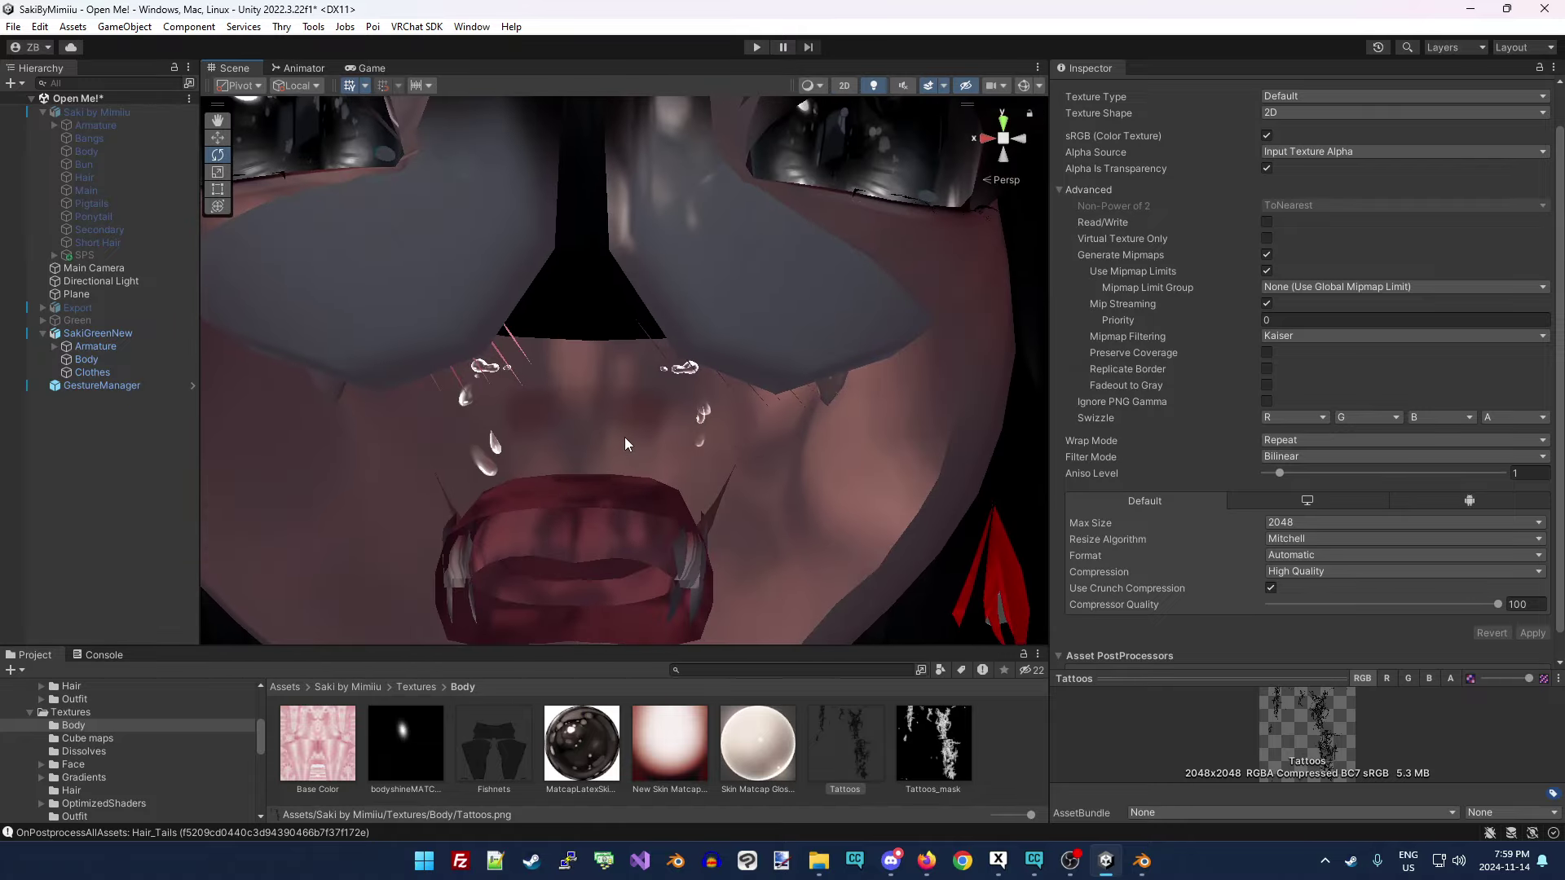
pyautogui.scroll(-7, 624, 437)
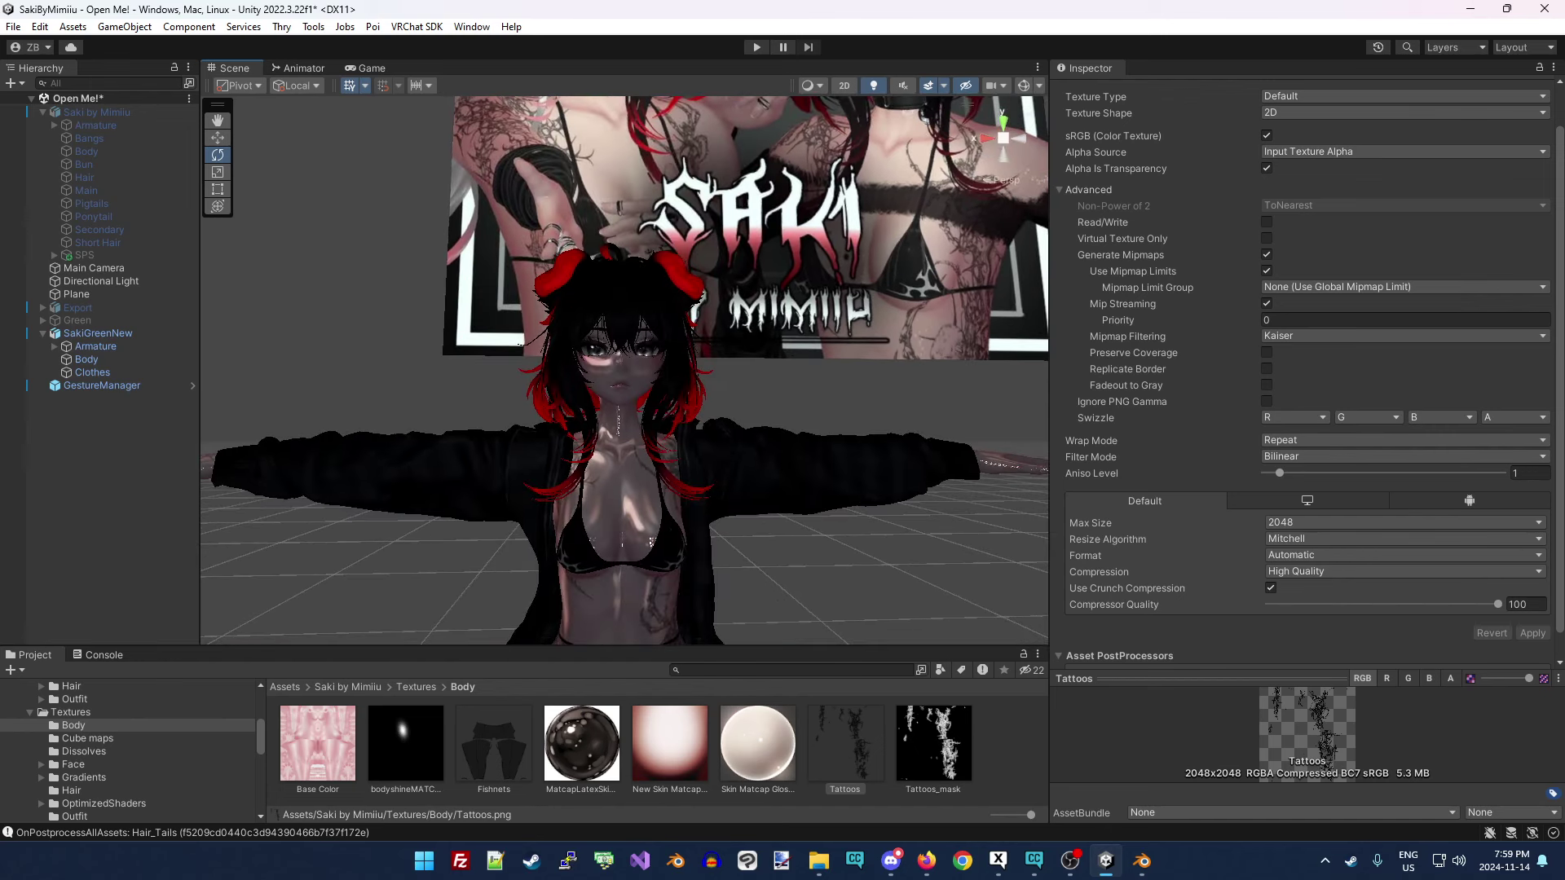
# Select SakiGreenNew and examine the blend shapes offered for the sil viseme in its avatar descriptor.
pyautogui.hotkey('ctrl', 'p')
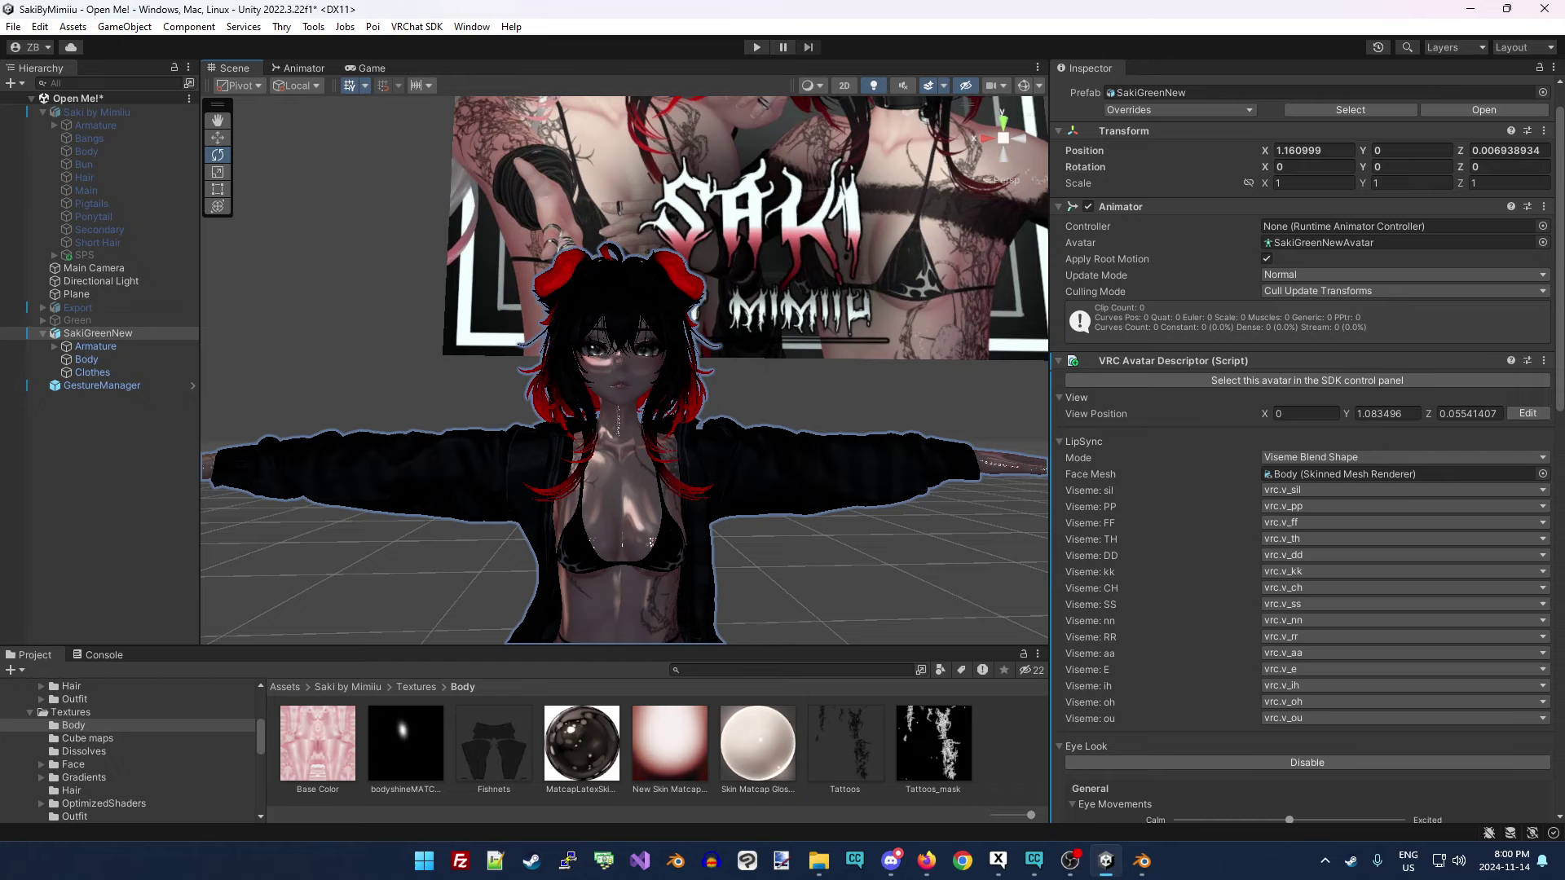
pyautogui.moveTo(825, 461); pyautogui.dragTo(788, 524, button='right')
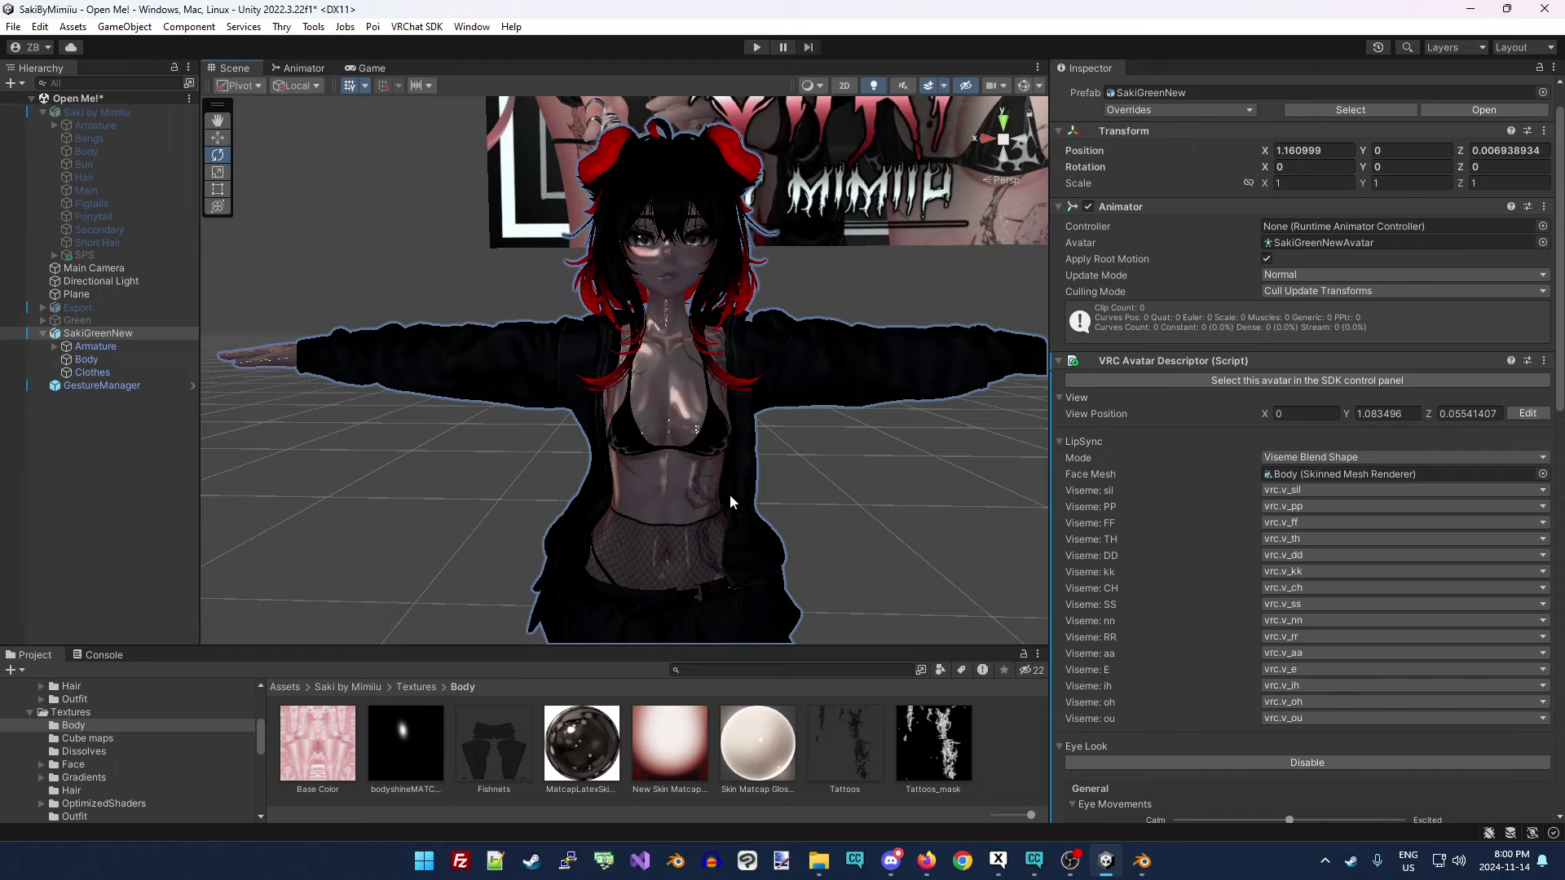
pyautogui.moveTo(847, 484); pyautogui.dragTo(882, 488, button='right')
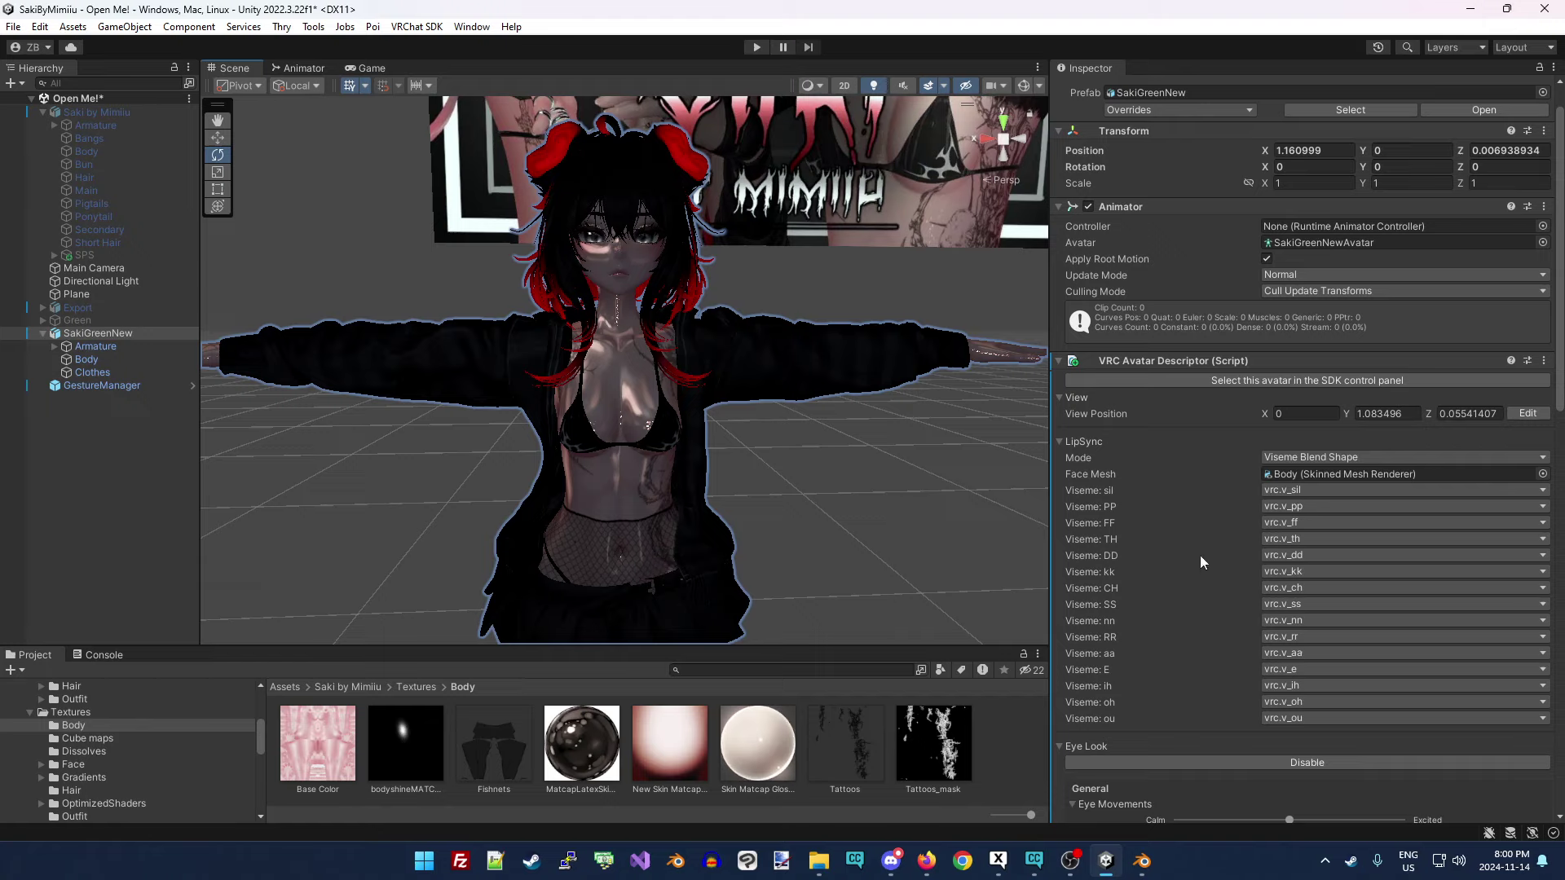
pyautogui.click(1318, 489)
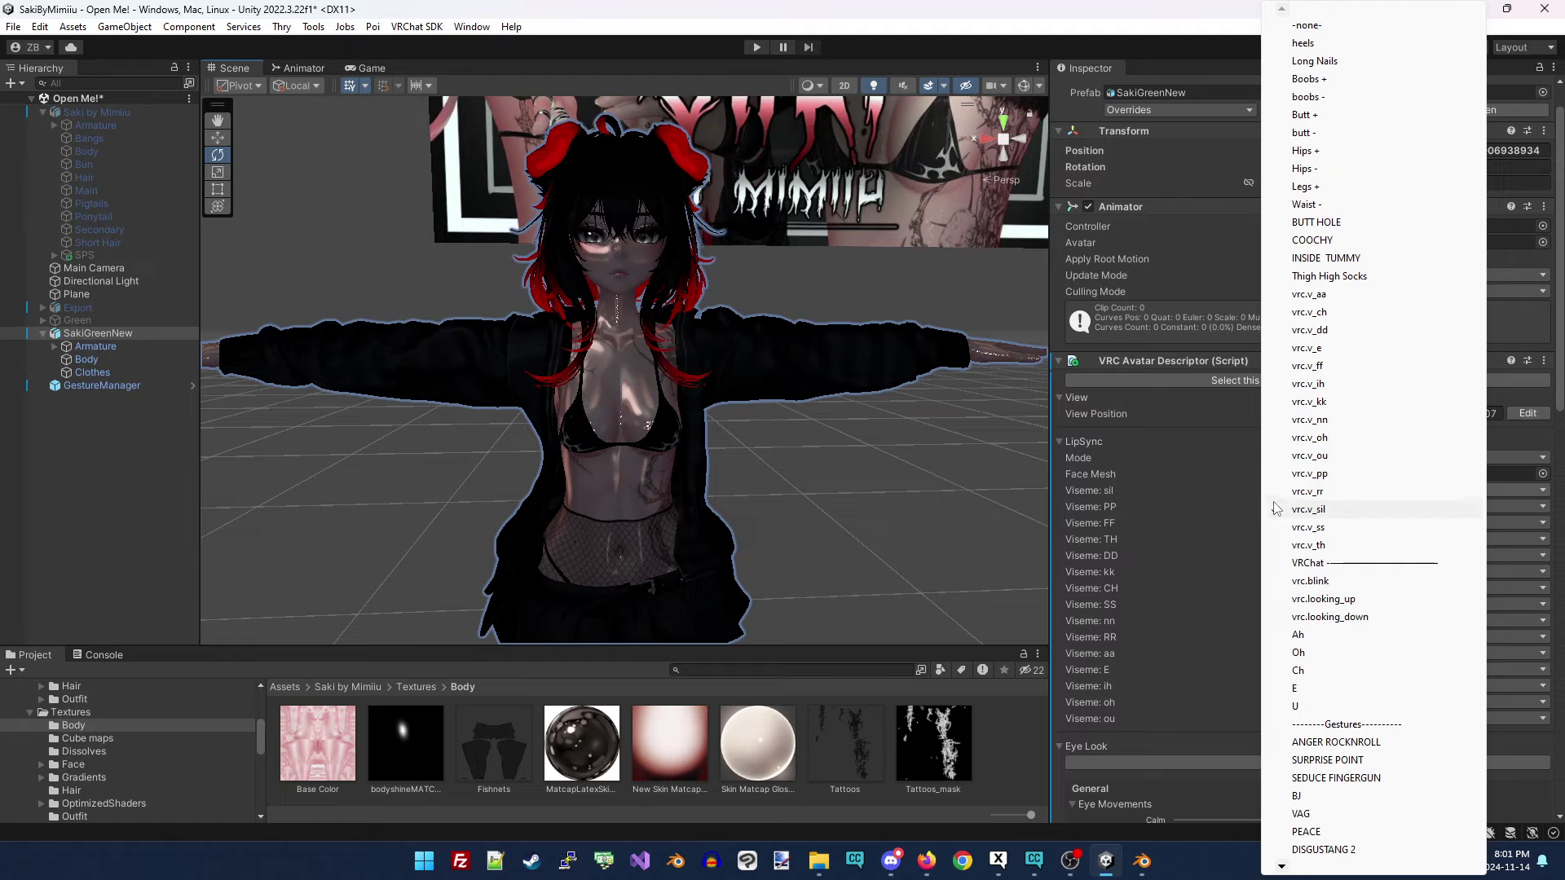
# Try the Clothes mesh as the lip-sync face mesh and put the Body mesh back in its place.
pyautogui.click(1117, 474)
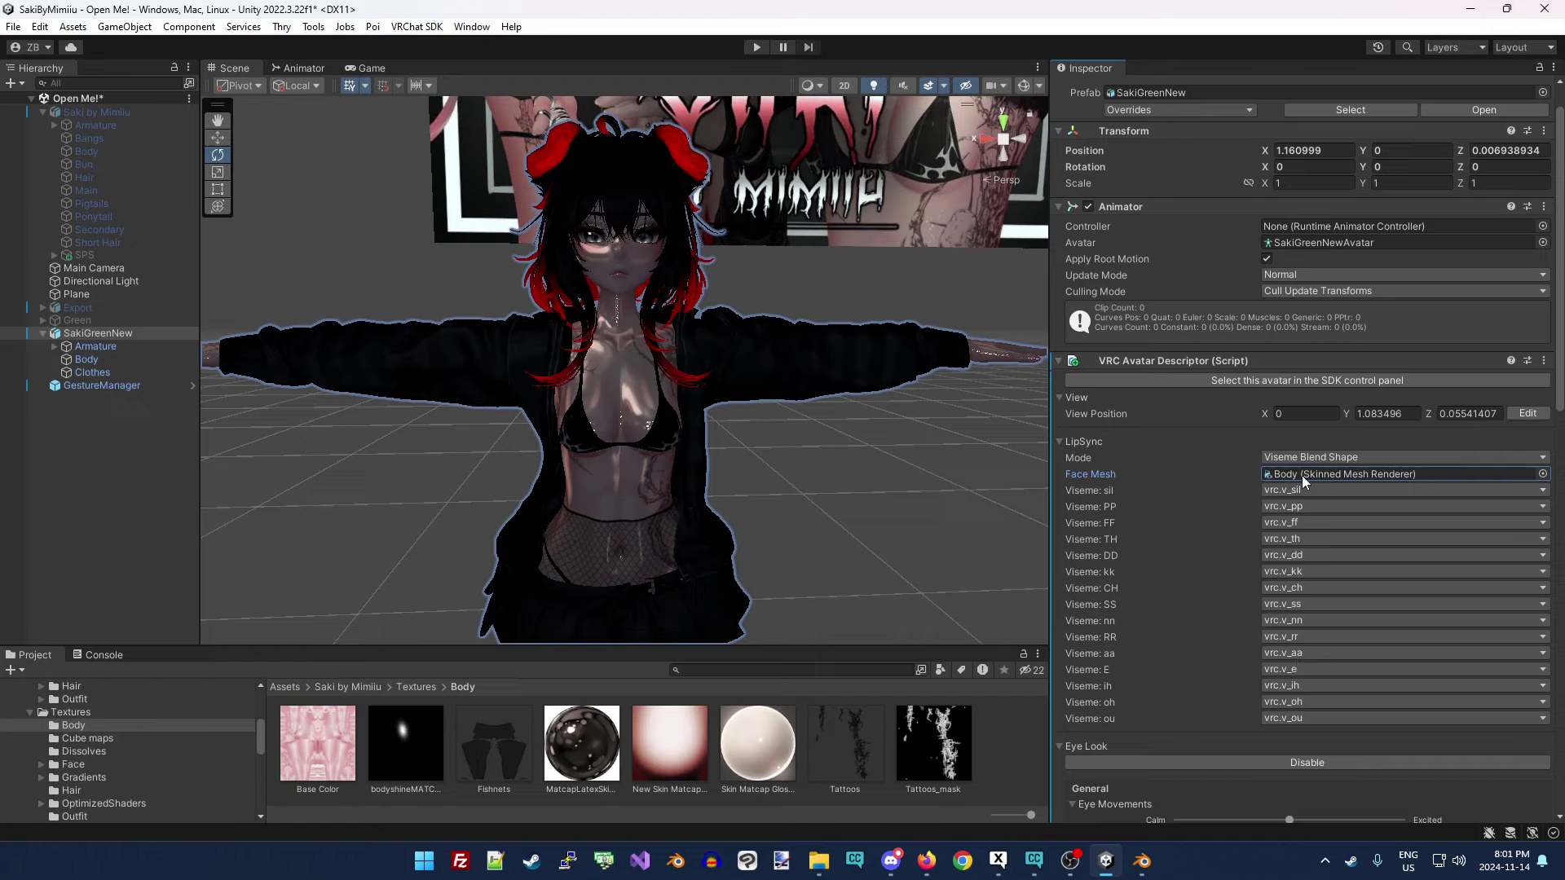
pyautogui.moveTo(94, 373); pyautogui.dragTo(1272, 475)
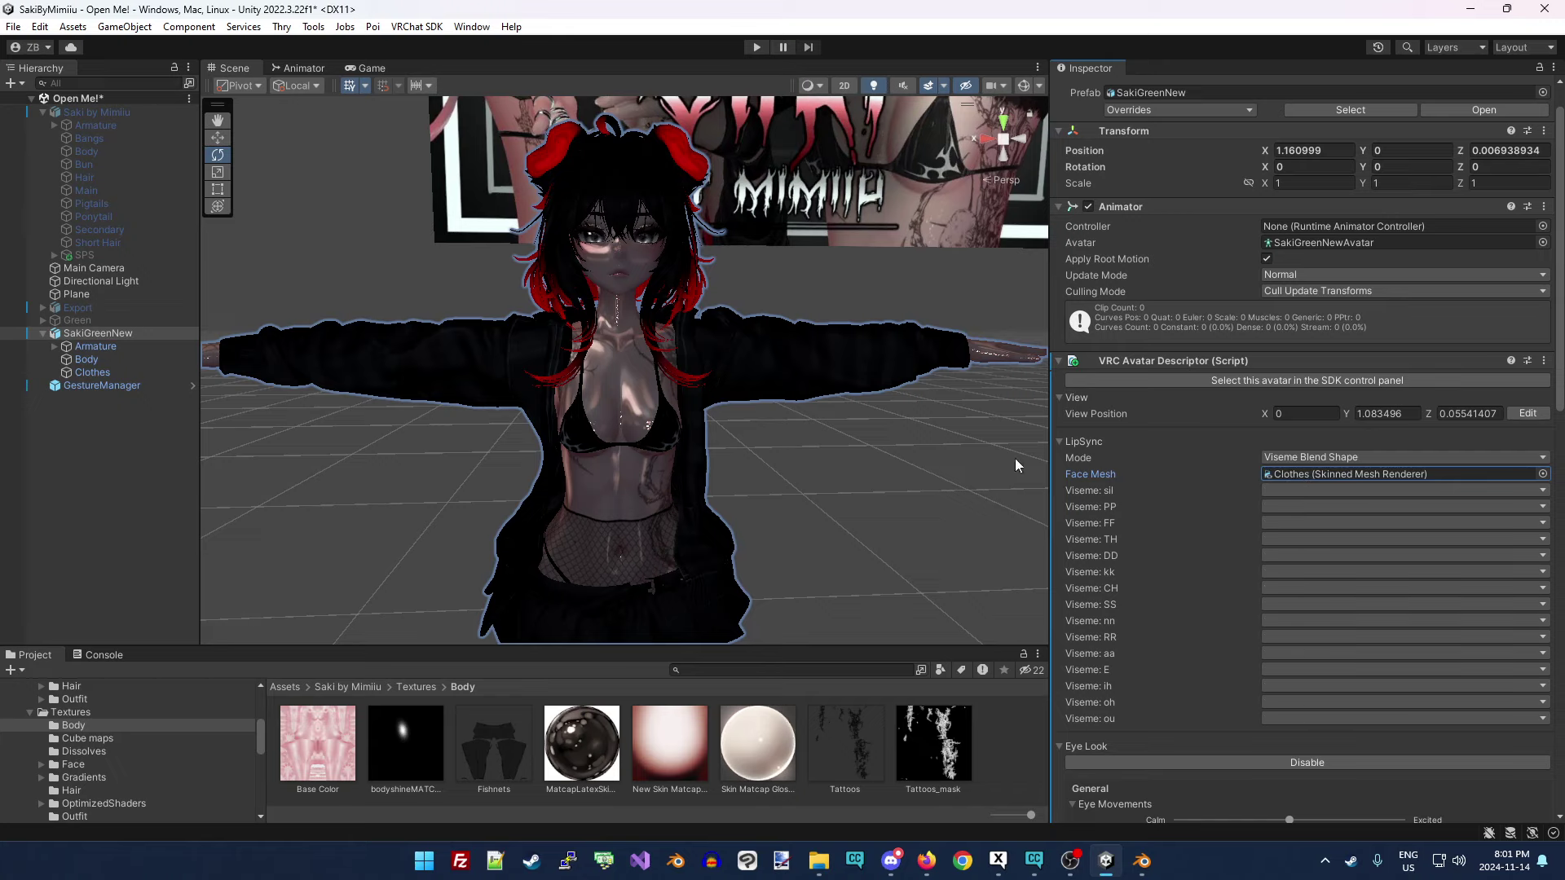
pyautogui.moveTo(87, 360); pyautogui.dragTo(1320, 474)
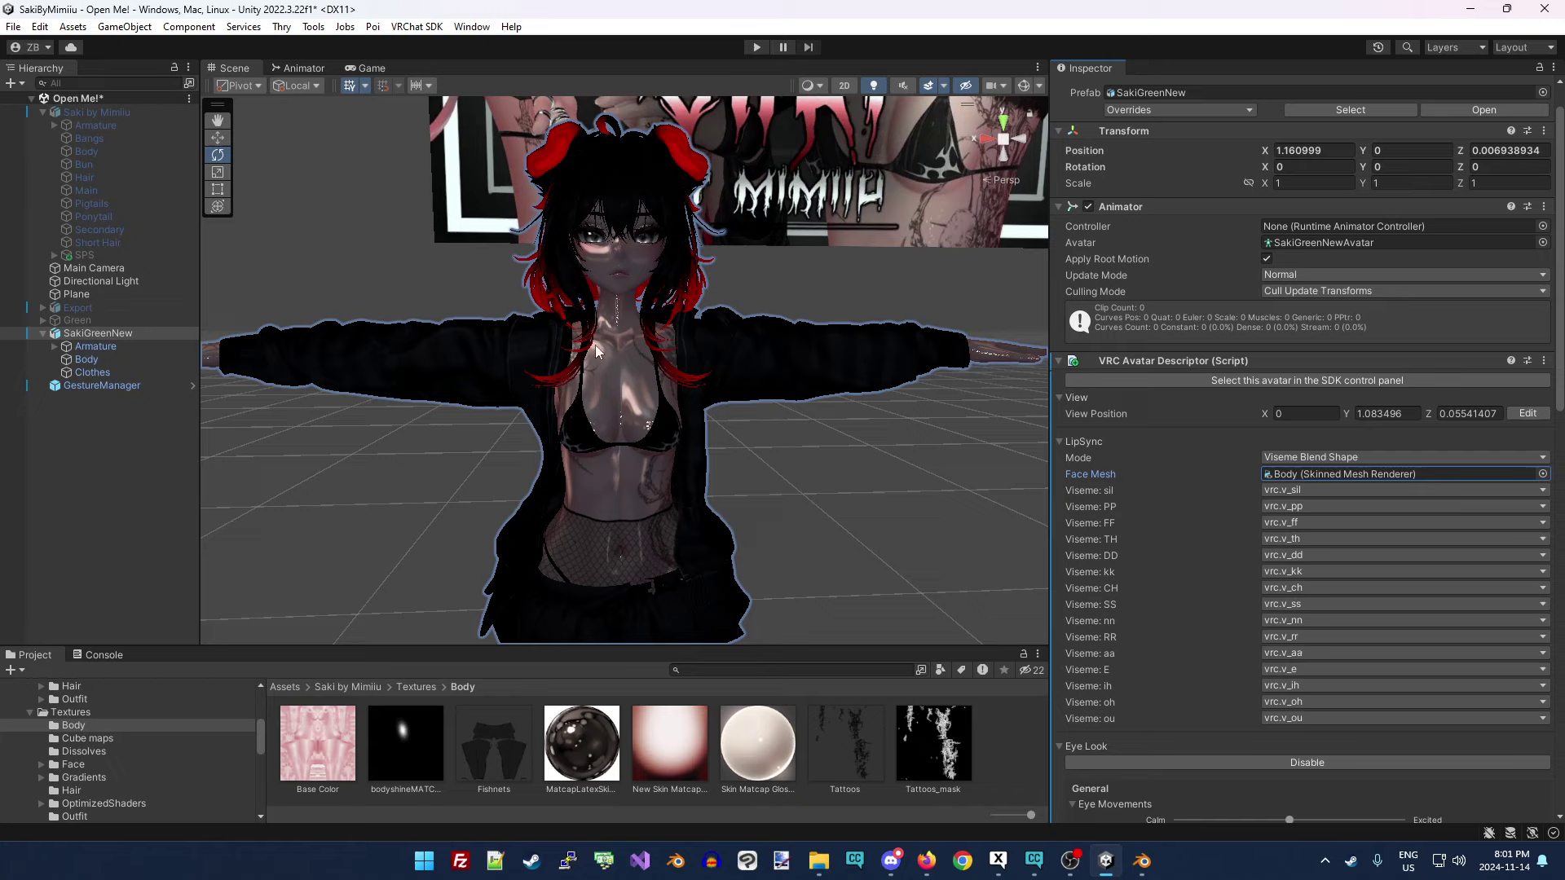
# Inspect the avatar from the side, from head to feet, and clear the selection.
pyautogui.moveTo(734, 405)
pyautogui.mouseDown(button='right')
pyautogui.moveTo(722, 489)
pyautogui.moveTo(734, 376)
pyautogui.mouseUp(button='right')
pyautogui.keyDown('alt'); pyautogui.moveTo(733, 377); pyautogui.dragTo(551, 385); pyautogui.keyUp('alt')
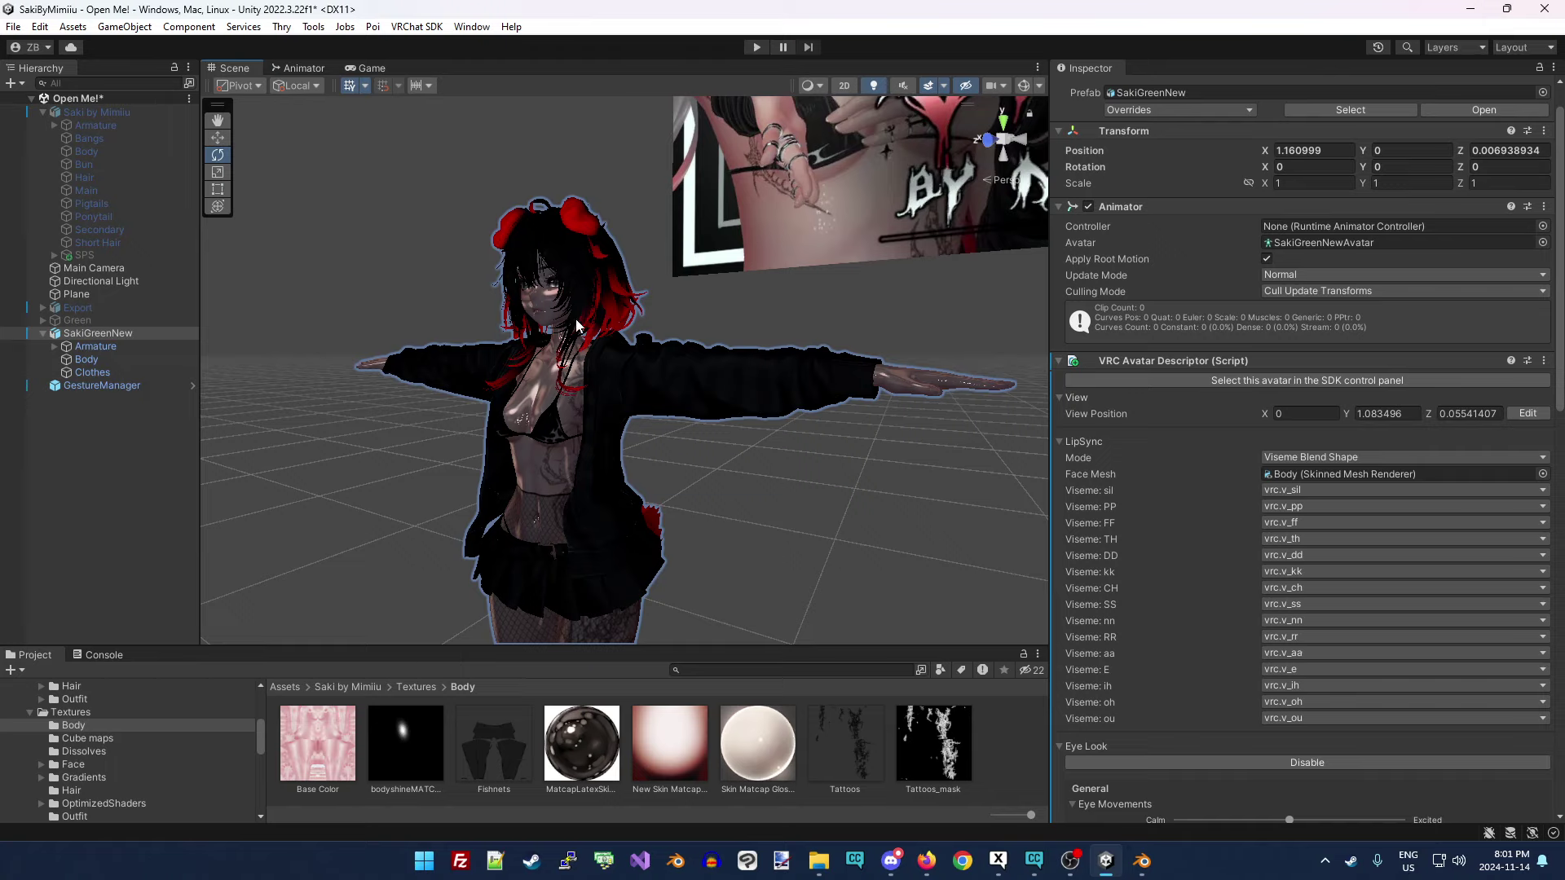
pyautogui.moveTo(621, 401); pyautogui.dragTo(636, 544, button='right')
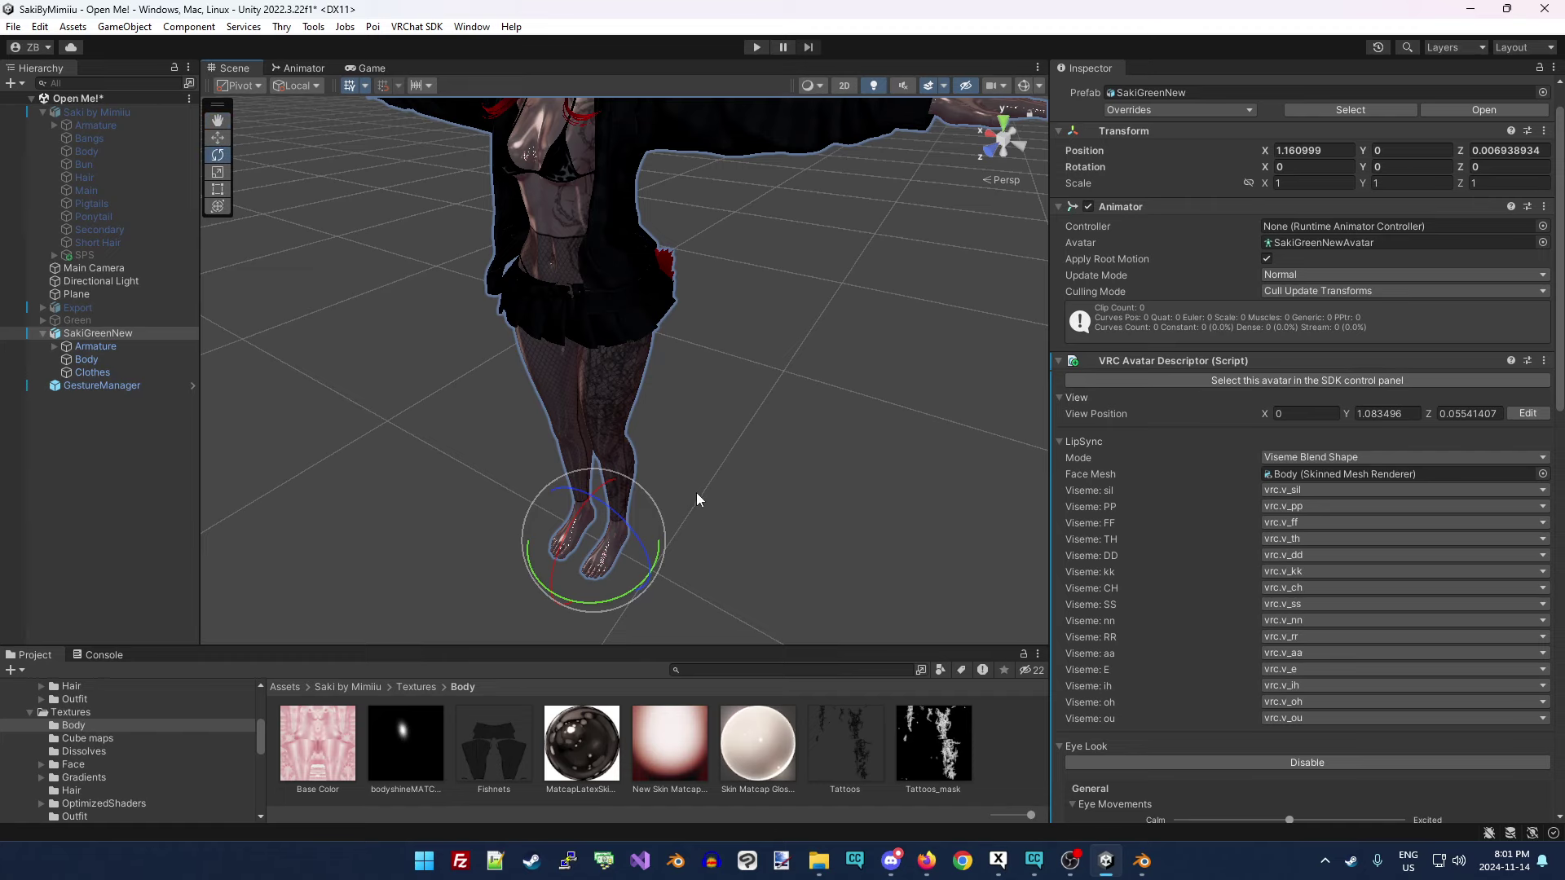
pyautogui.moveTo(698, 500); pyautogui.dragTo(713, 435, button='right')
pyautogui.click(697, 464)
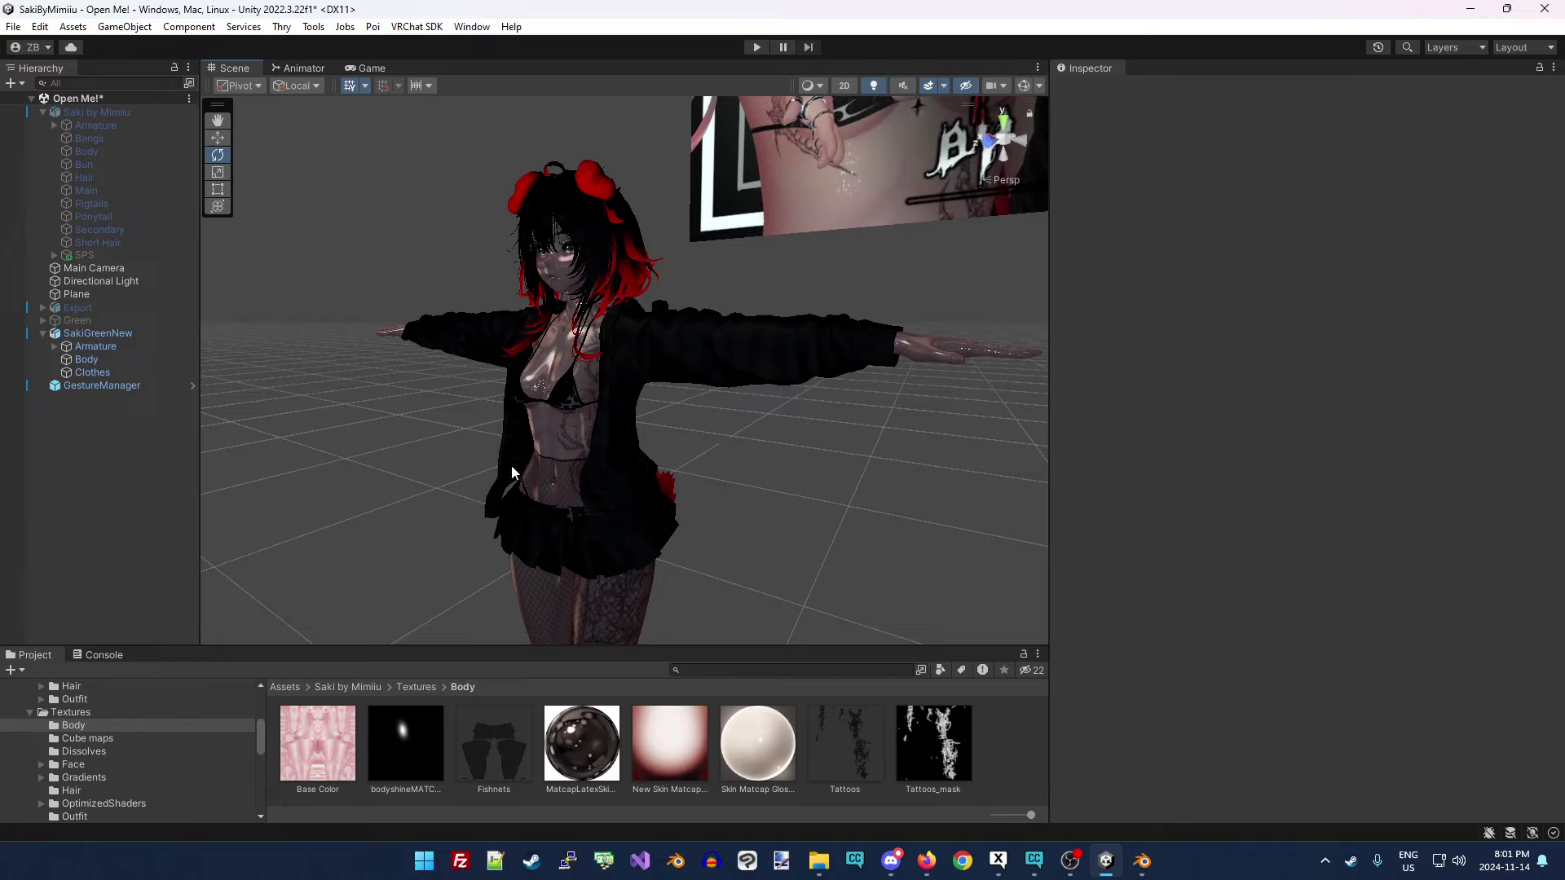